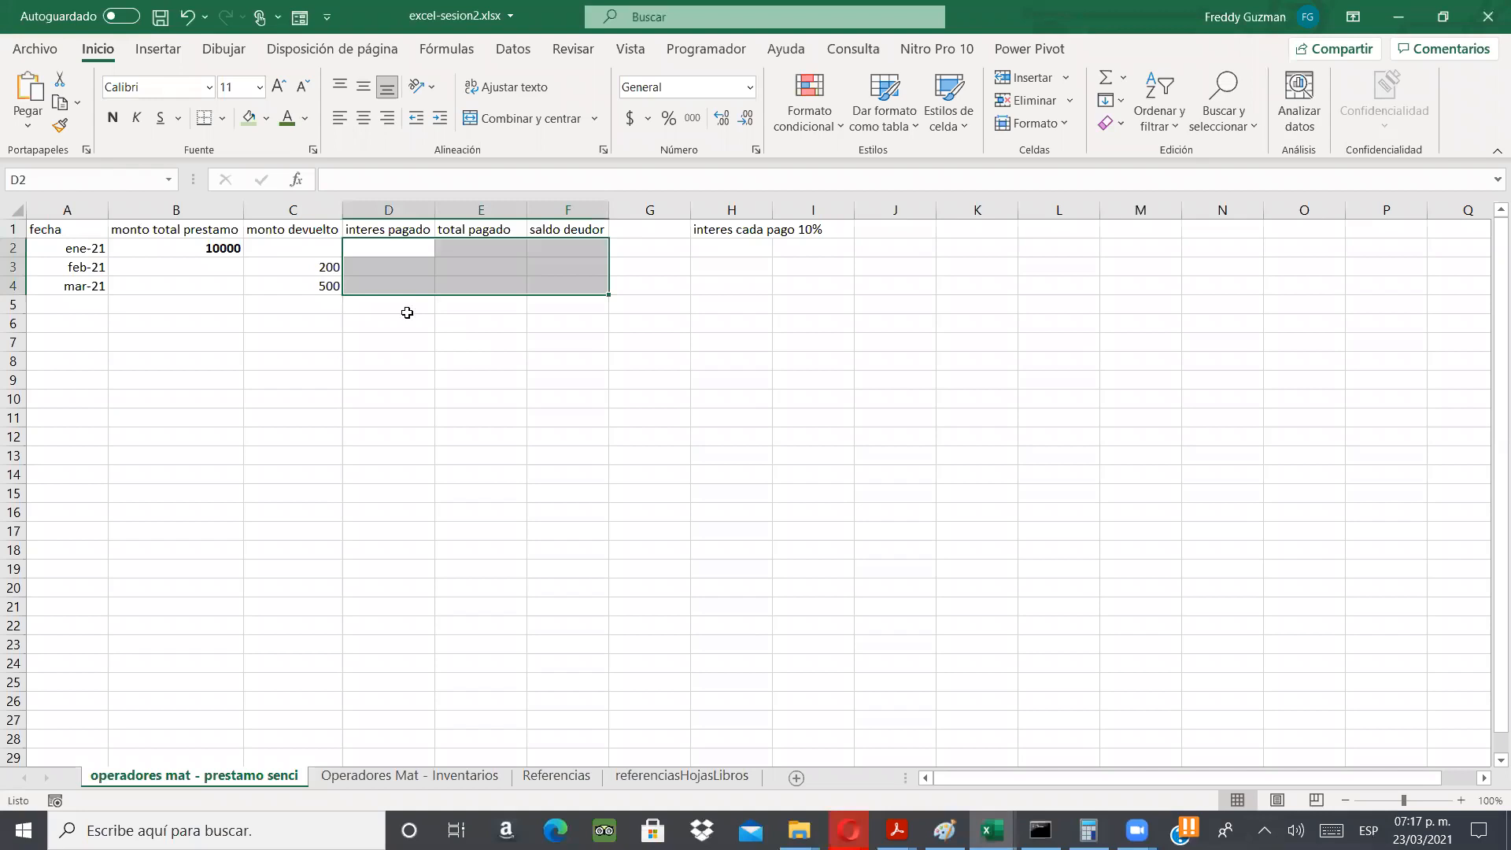
- Clear the February and March entries from the loan table, keeping only the January row
click(472, 323)
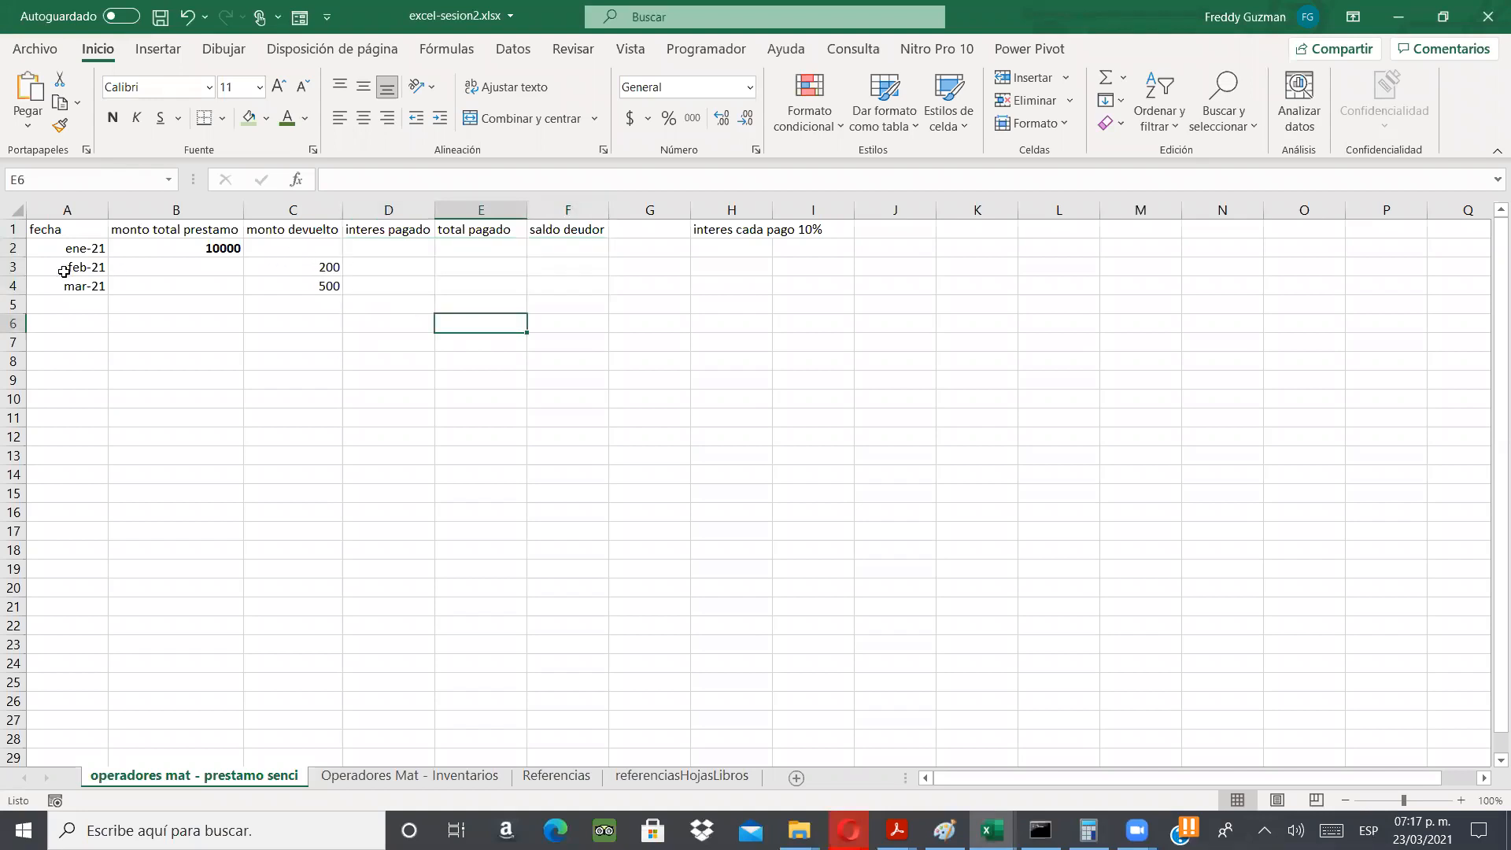
mouse_move(13, 267)
mouse_down()
mouse_move(11, 288)
mouse_move(130, 250)
mouse_up()
key(Delete)
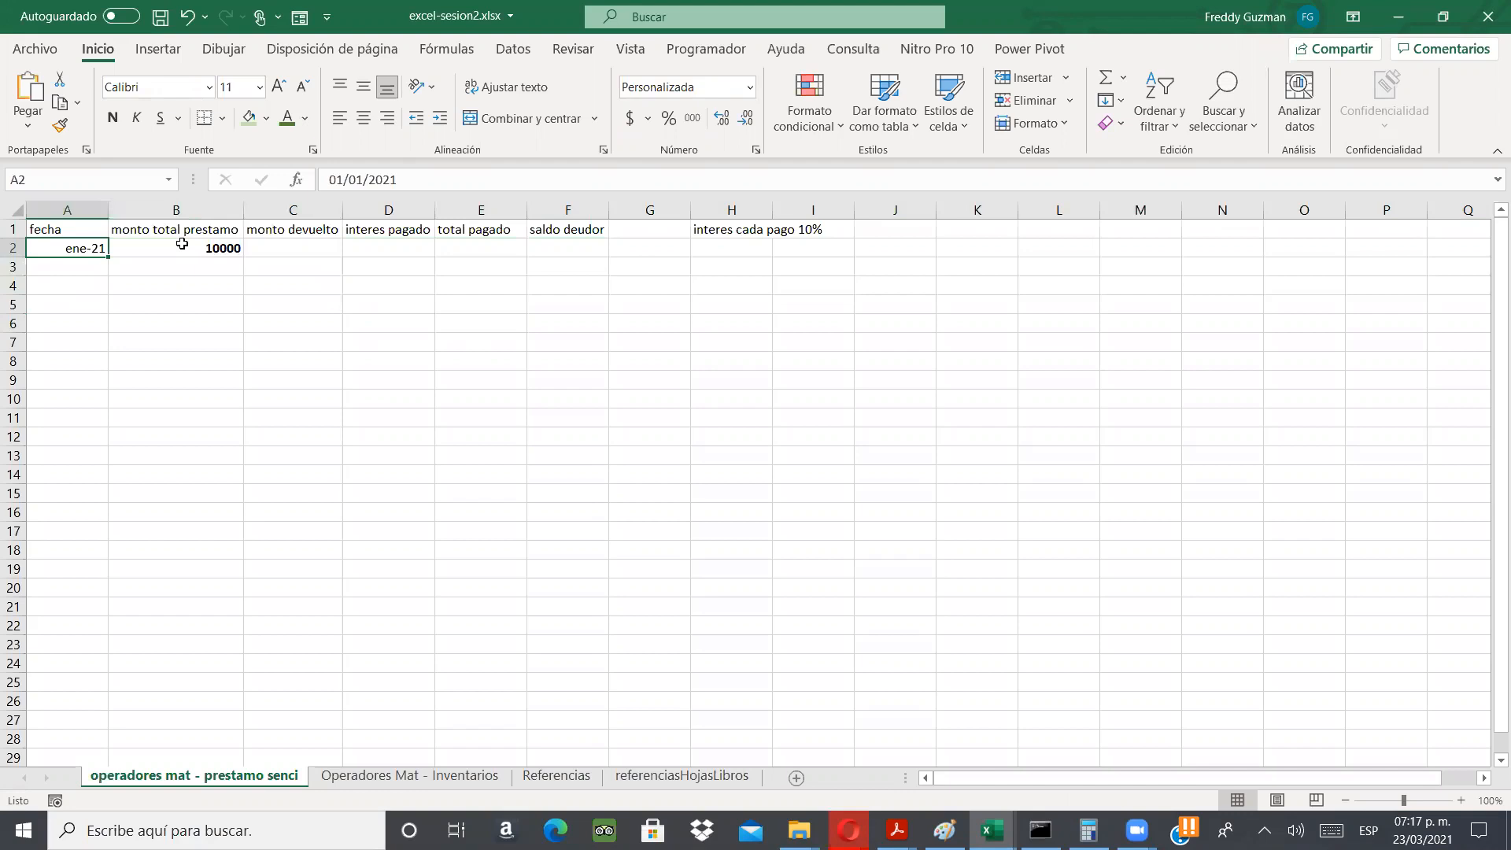
- Insert a blank row above the table's header row
click(182, 244)
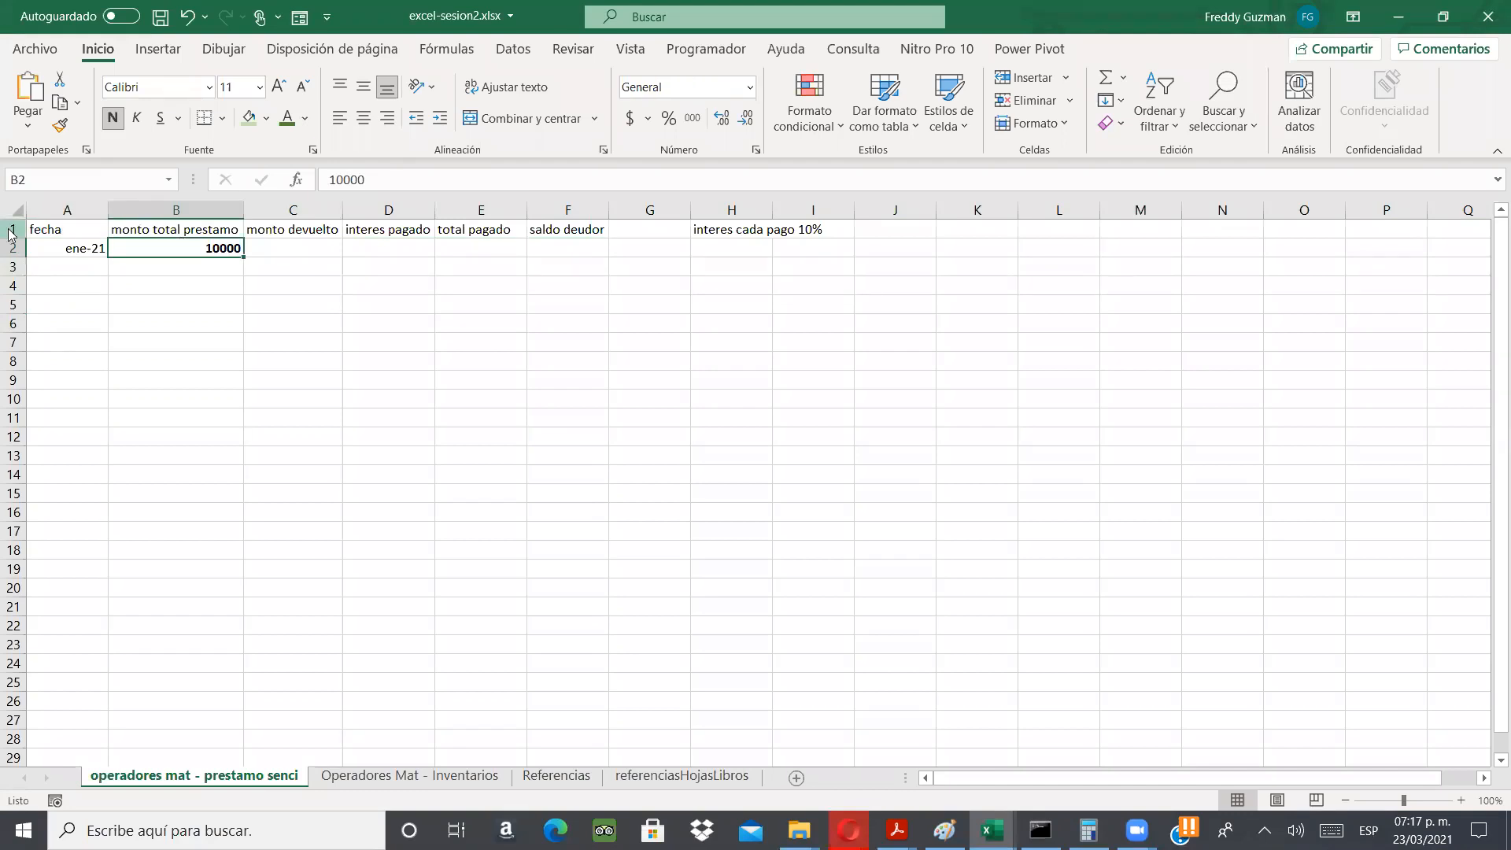
right_click(13, 230)
click(88, 395)
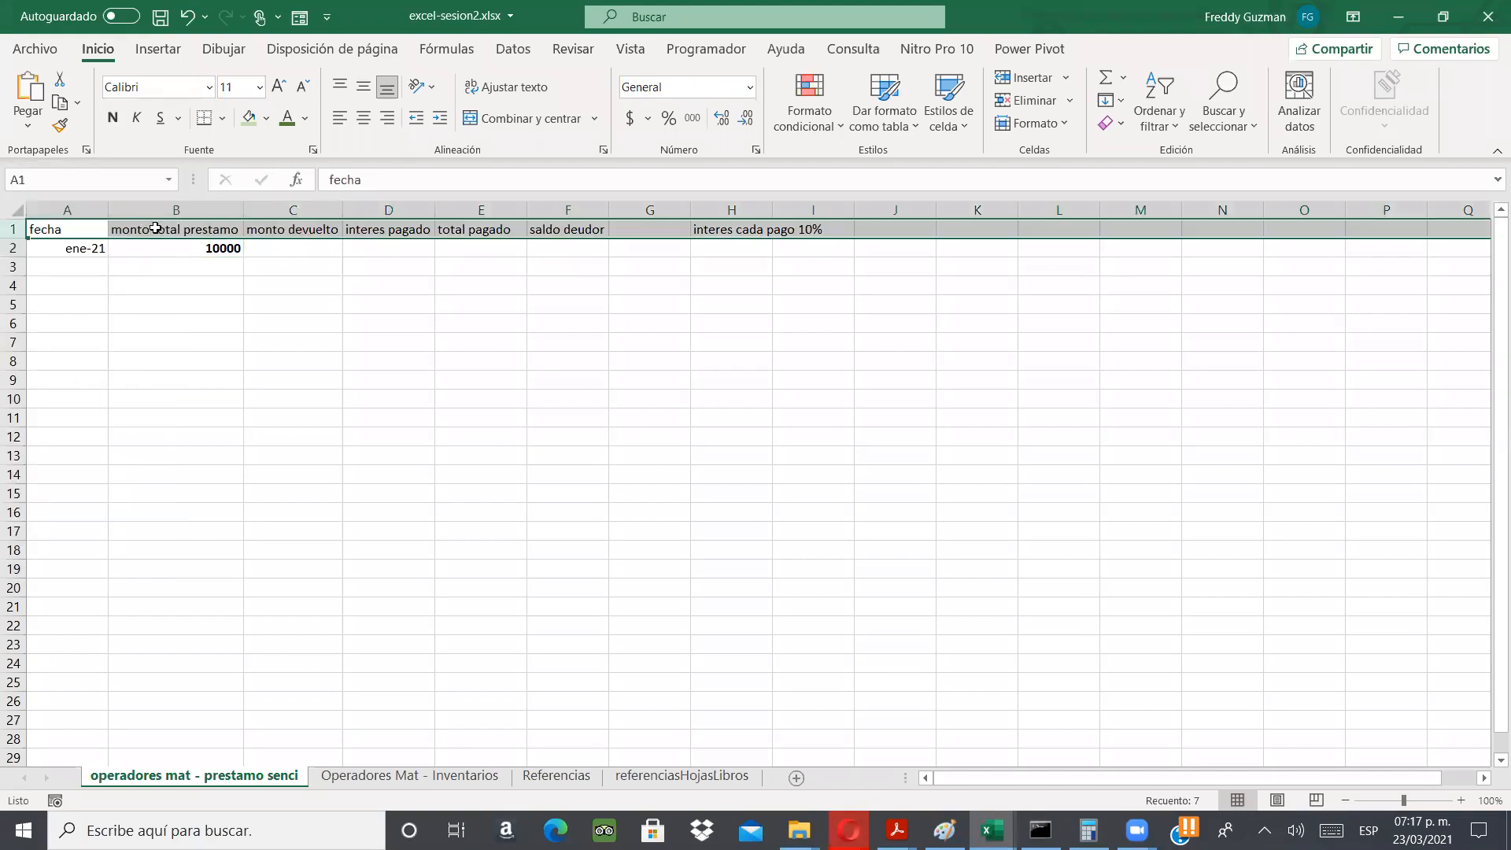
click(428, 231)
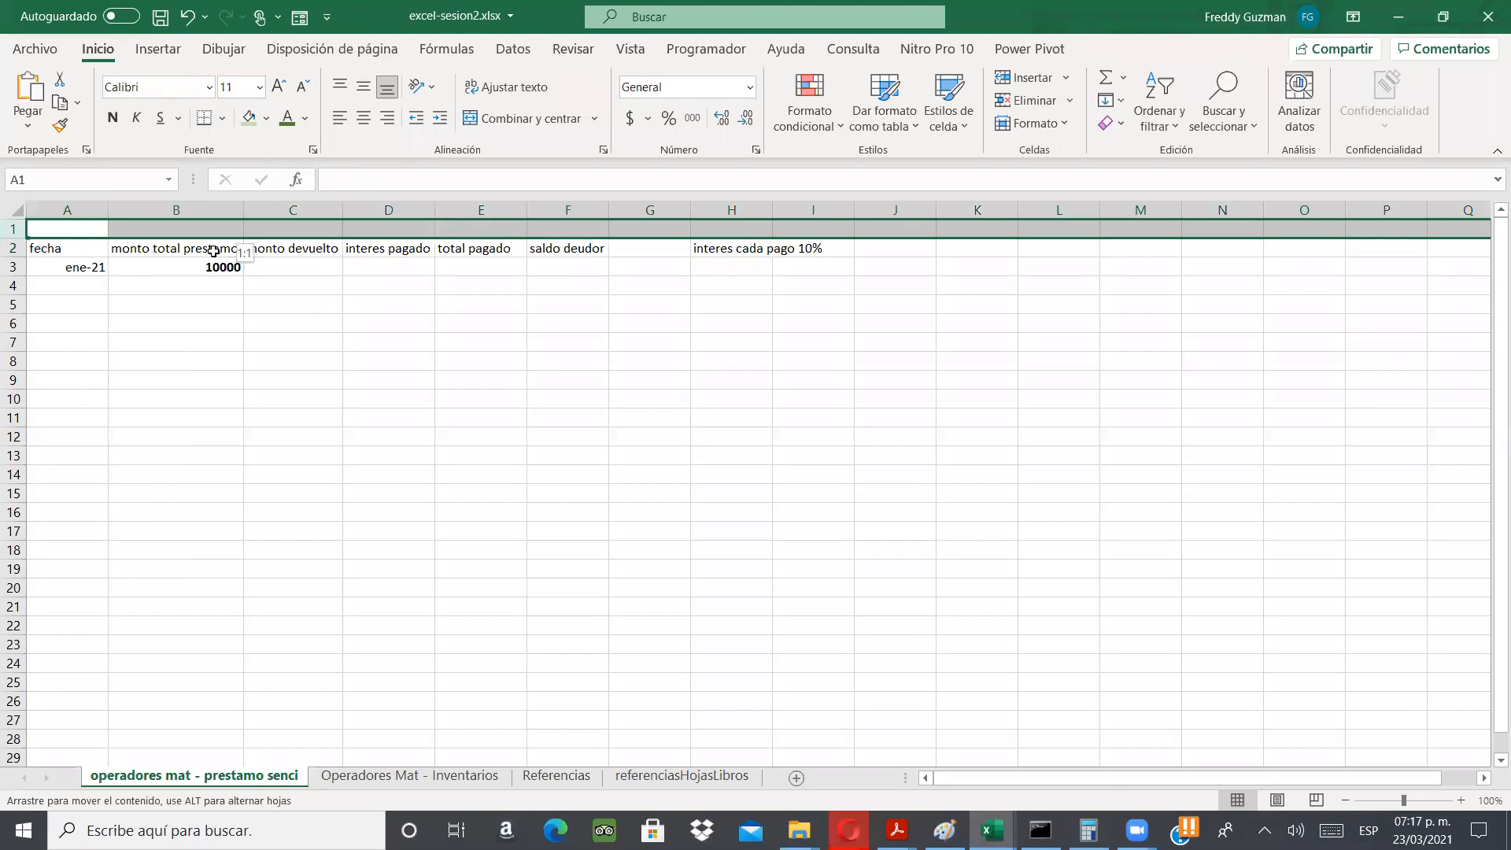
- Merge and center cells A1:F1 and enter the title TABLA DE PAGOS
drag(99, 227, 563, 236)
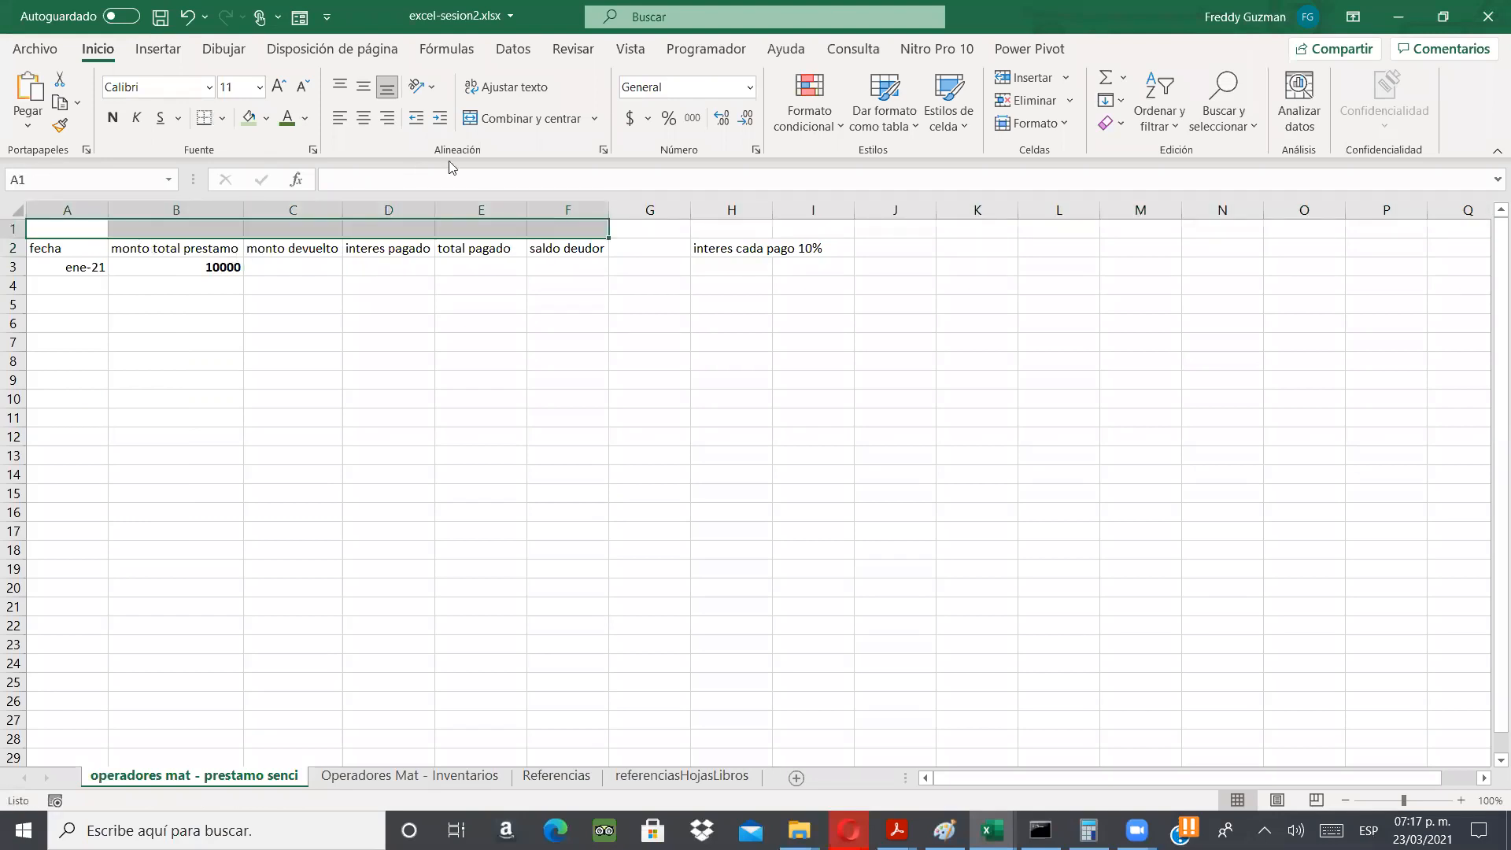
click(490, 120)
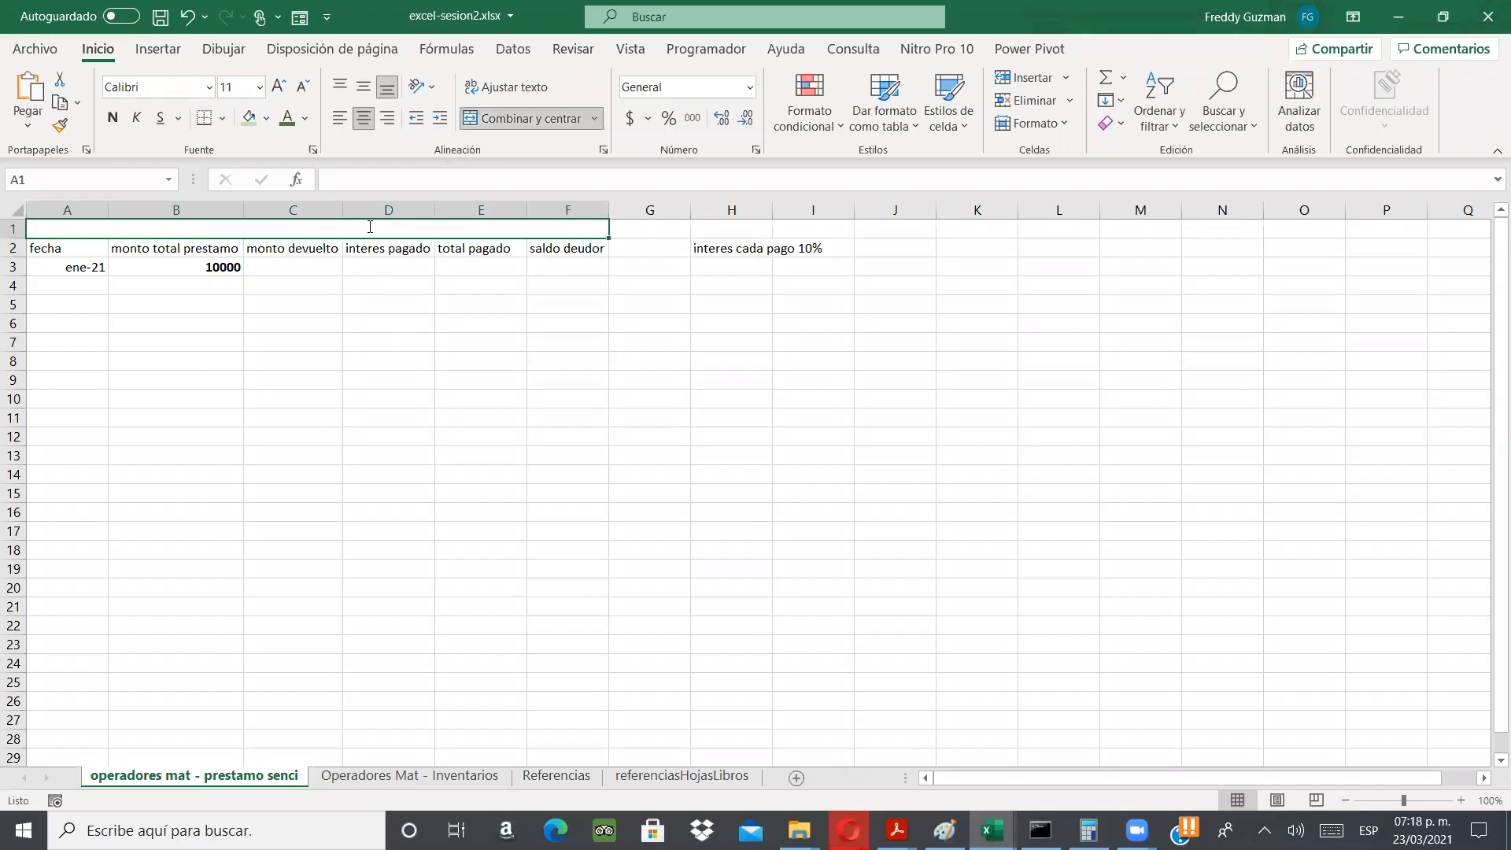
text(tabl)
key(BackSpace)
key(BackSpace)
key(BackSpace)
key(BackSpace)
text(TABLA DE PAGOS)
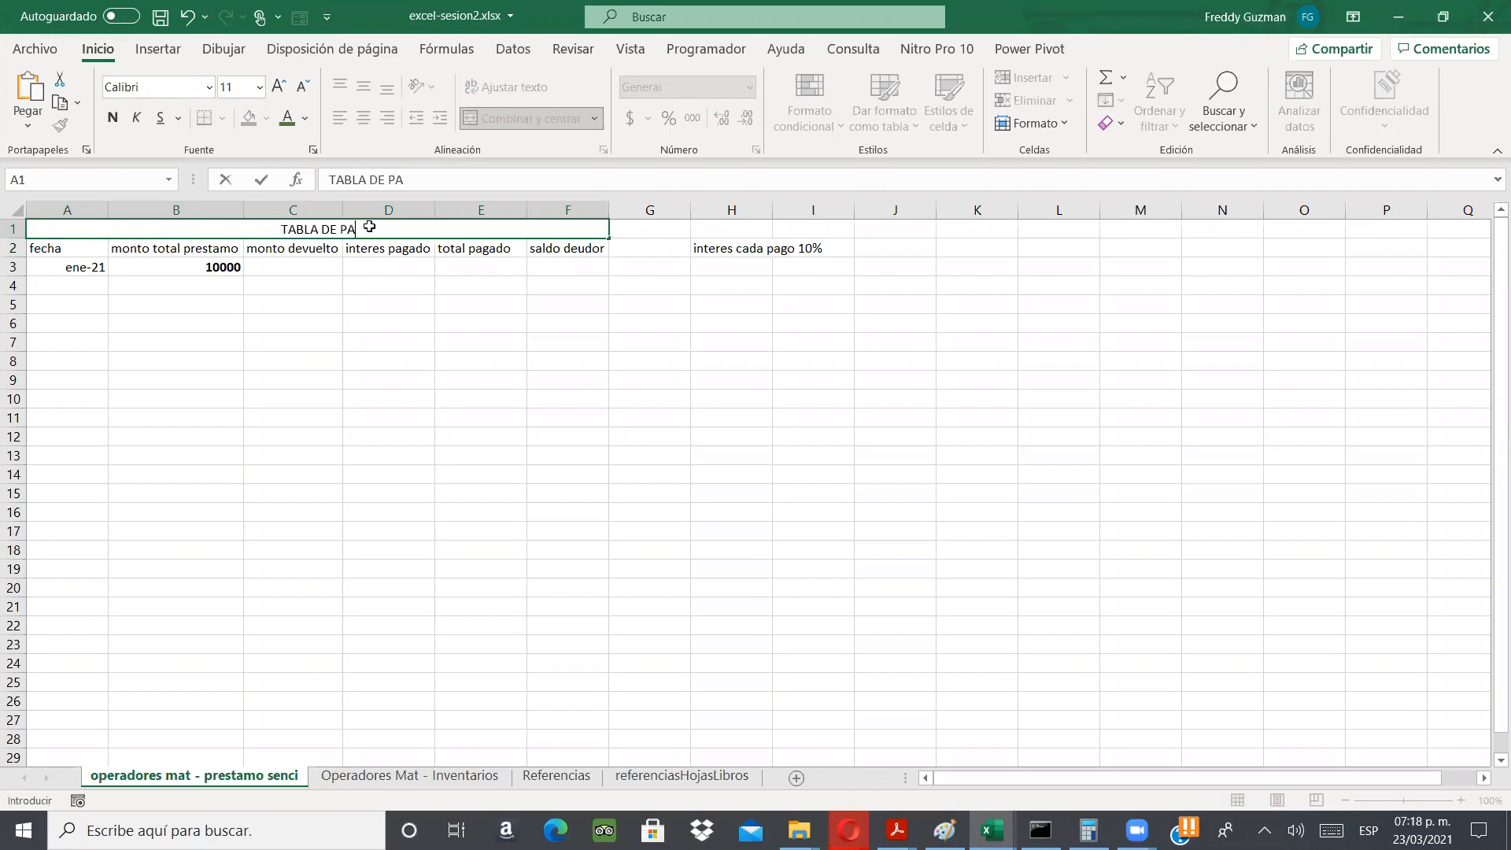
key(Return)
- Format the TABLA DE PAGOS title in bold at font size 16
click(361, 228)
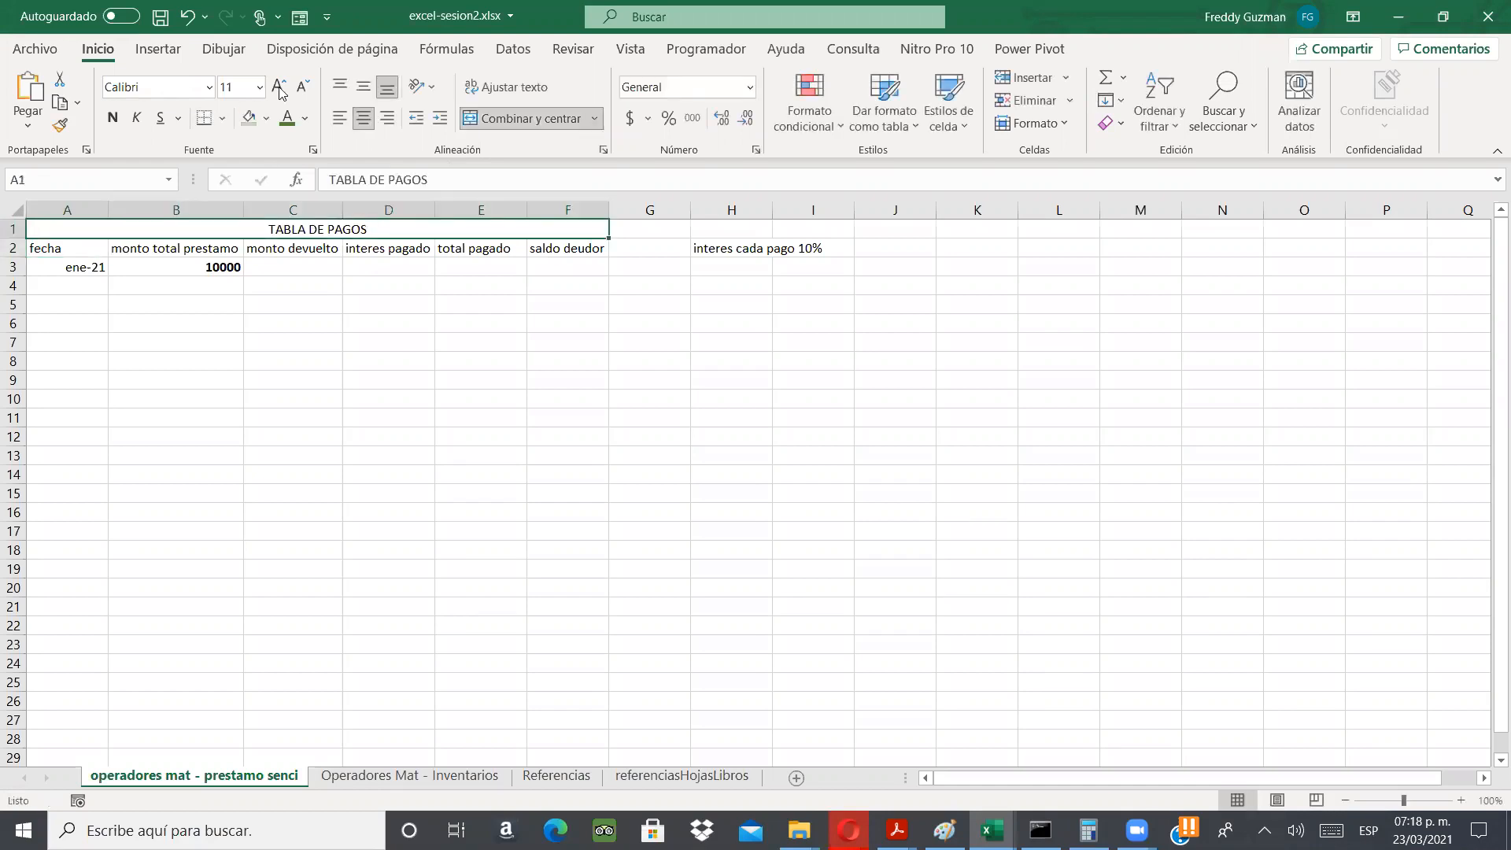
click(277, 87)
click(277, 87)
click(277, 87)
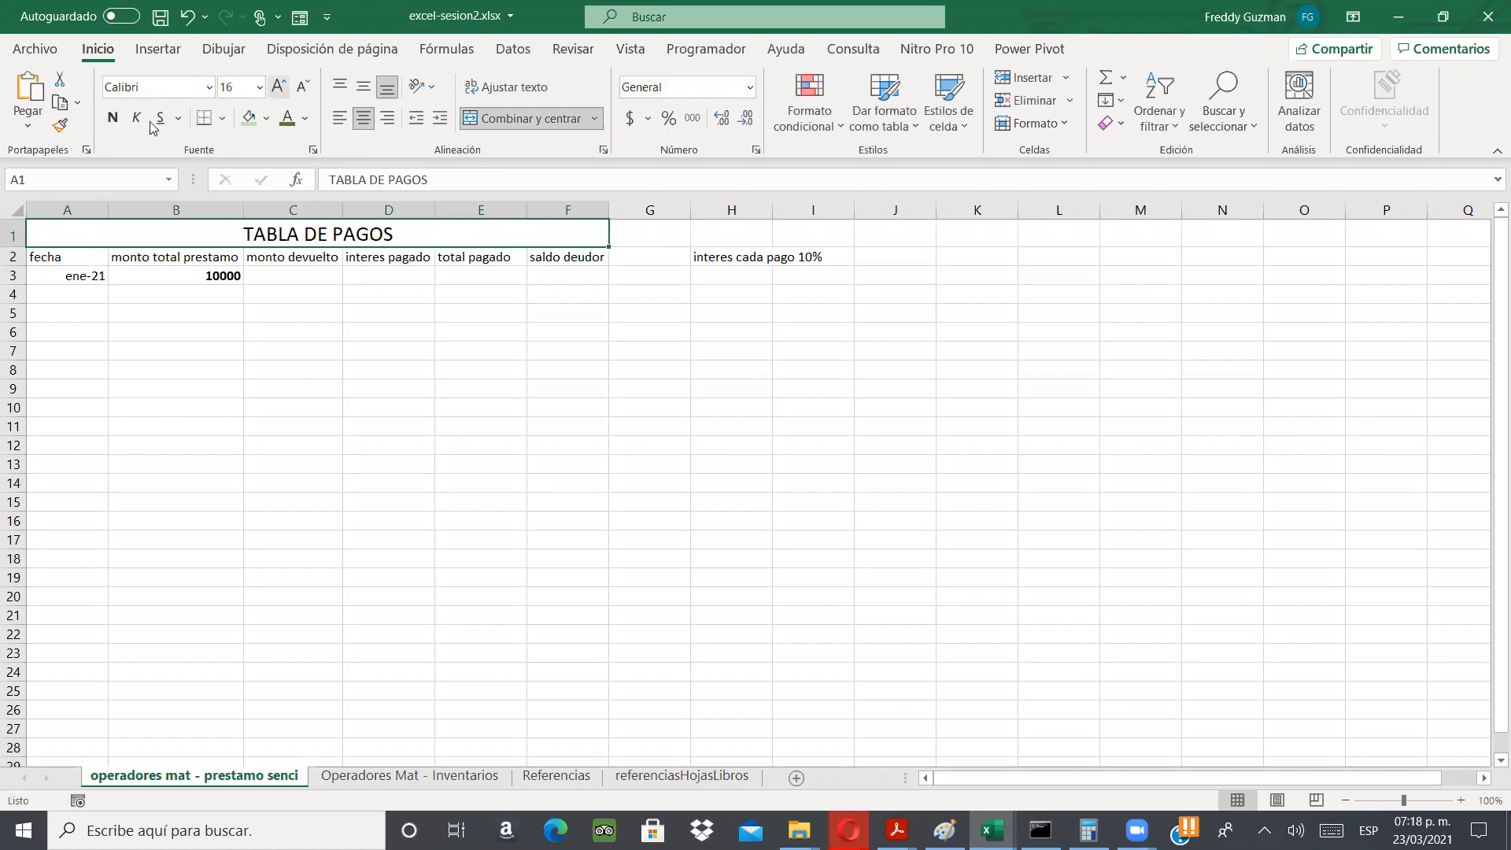
key(ctrl+n)
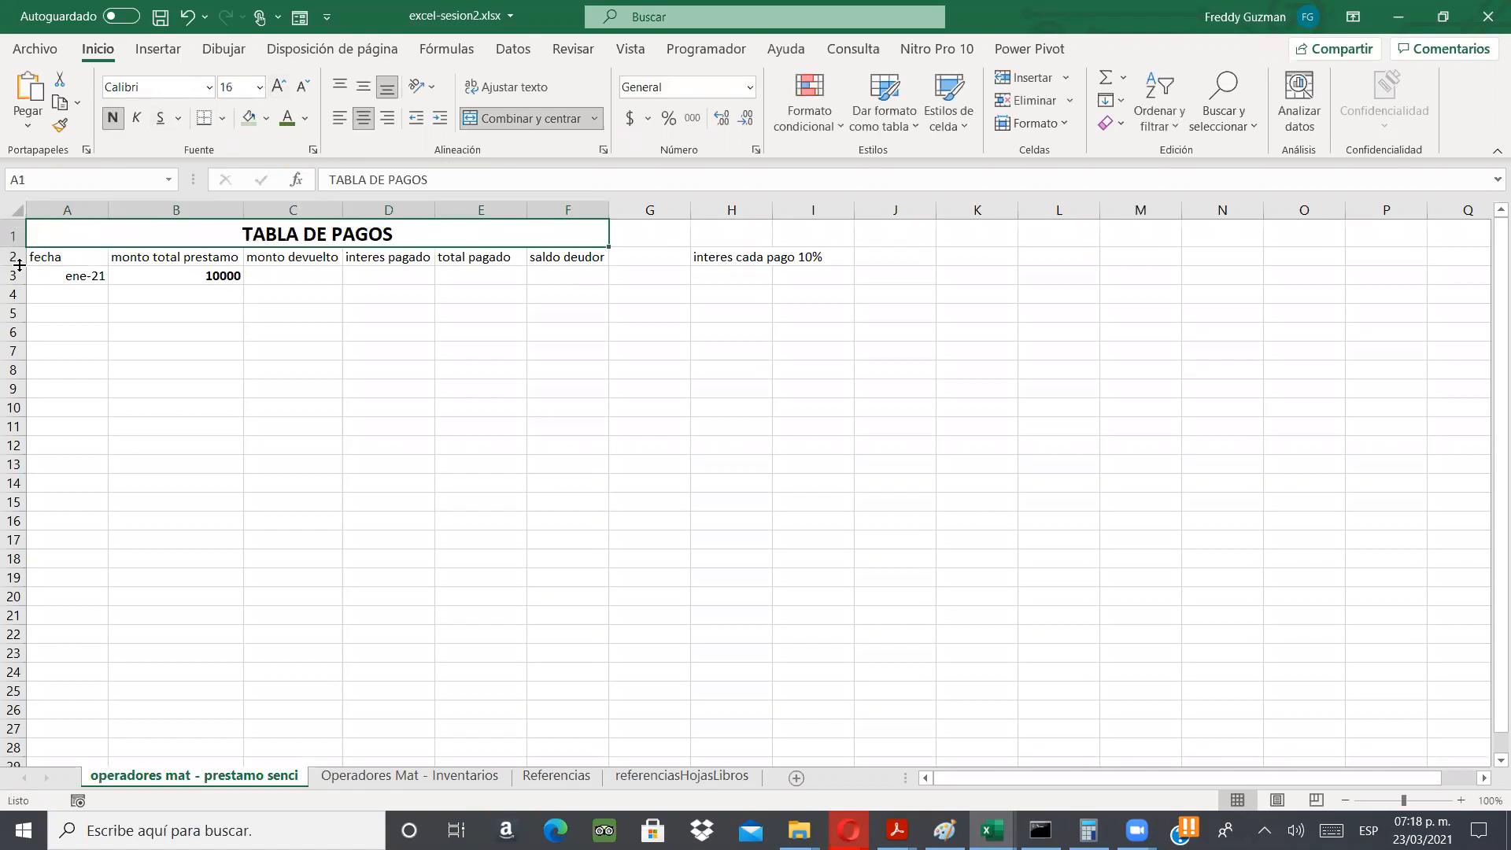
- Make the column headers in A2:F2 bold and center them
drag(67, 256, 568, 258)
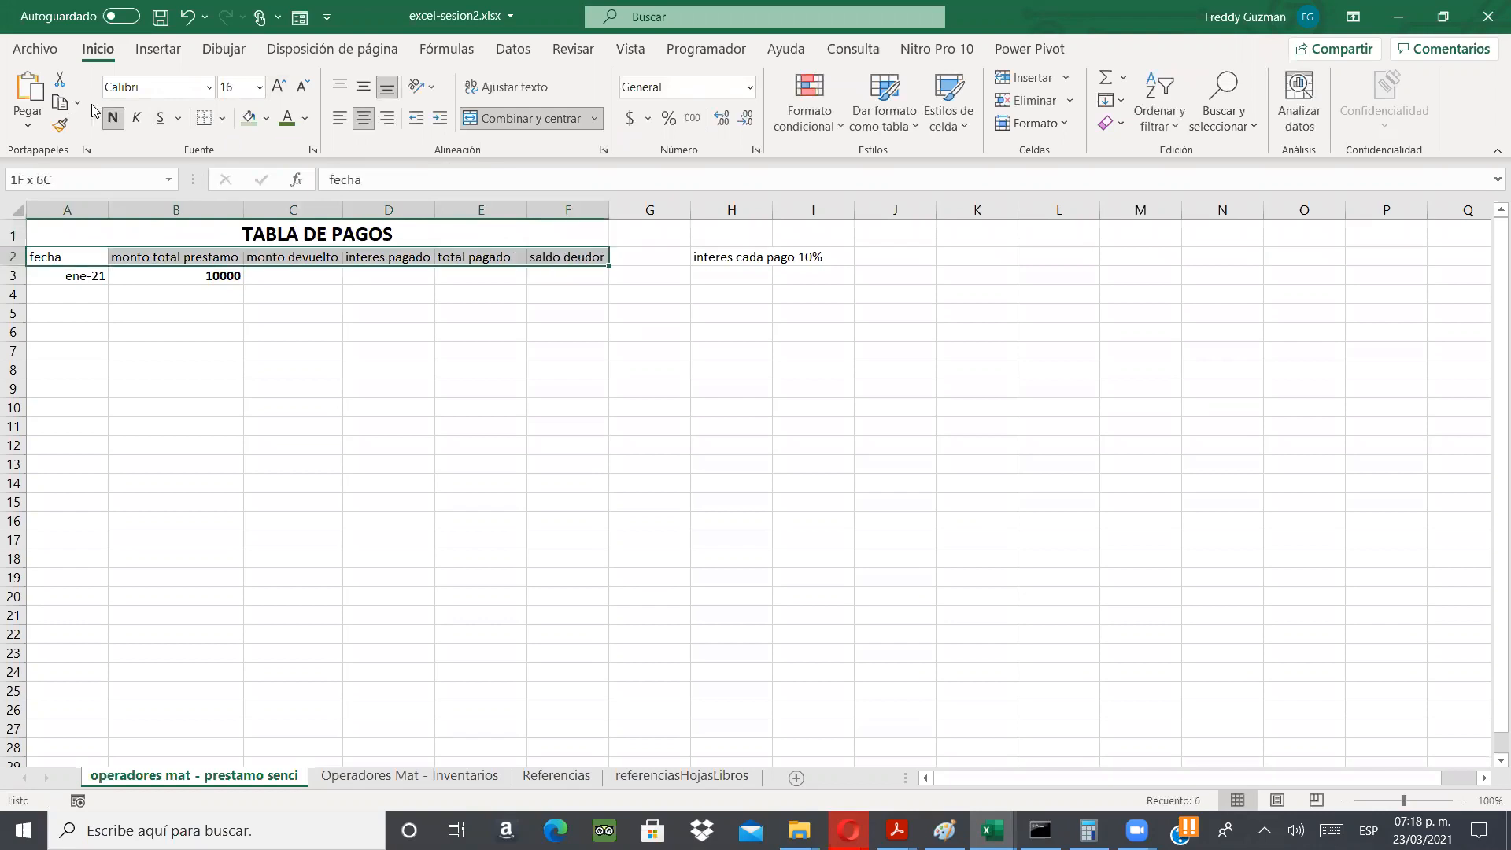
key(ctrl+n)
click(363, 118)
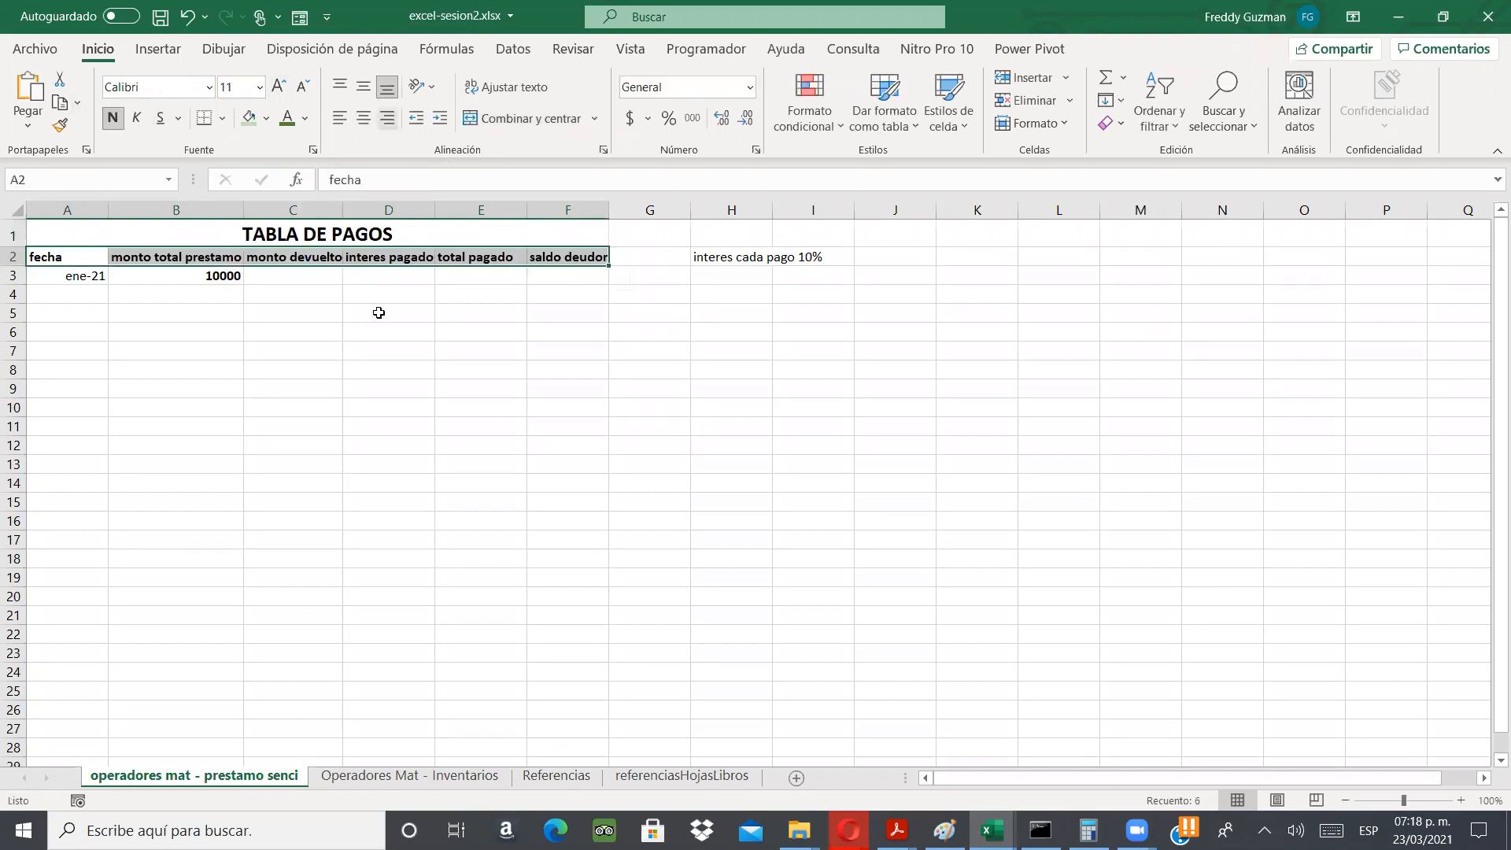
click(385, 311)
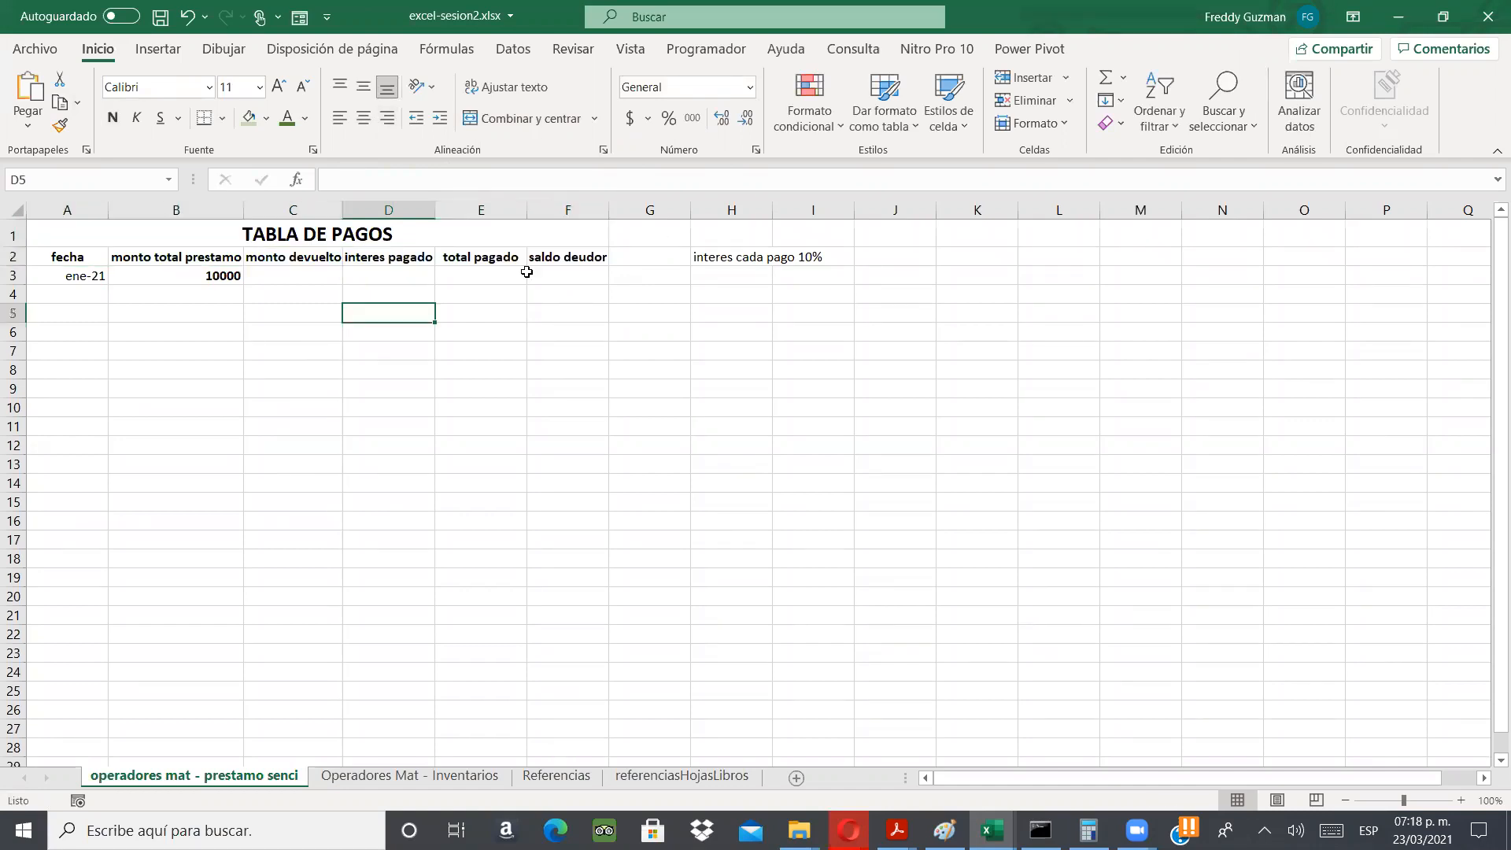
click(201, 276)
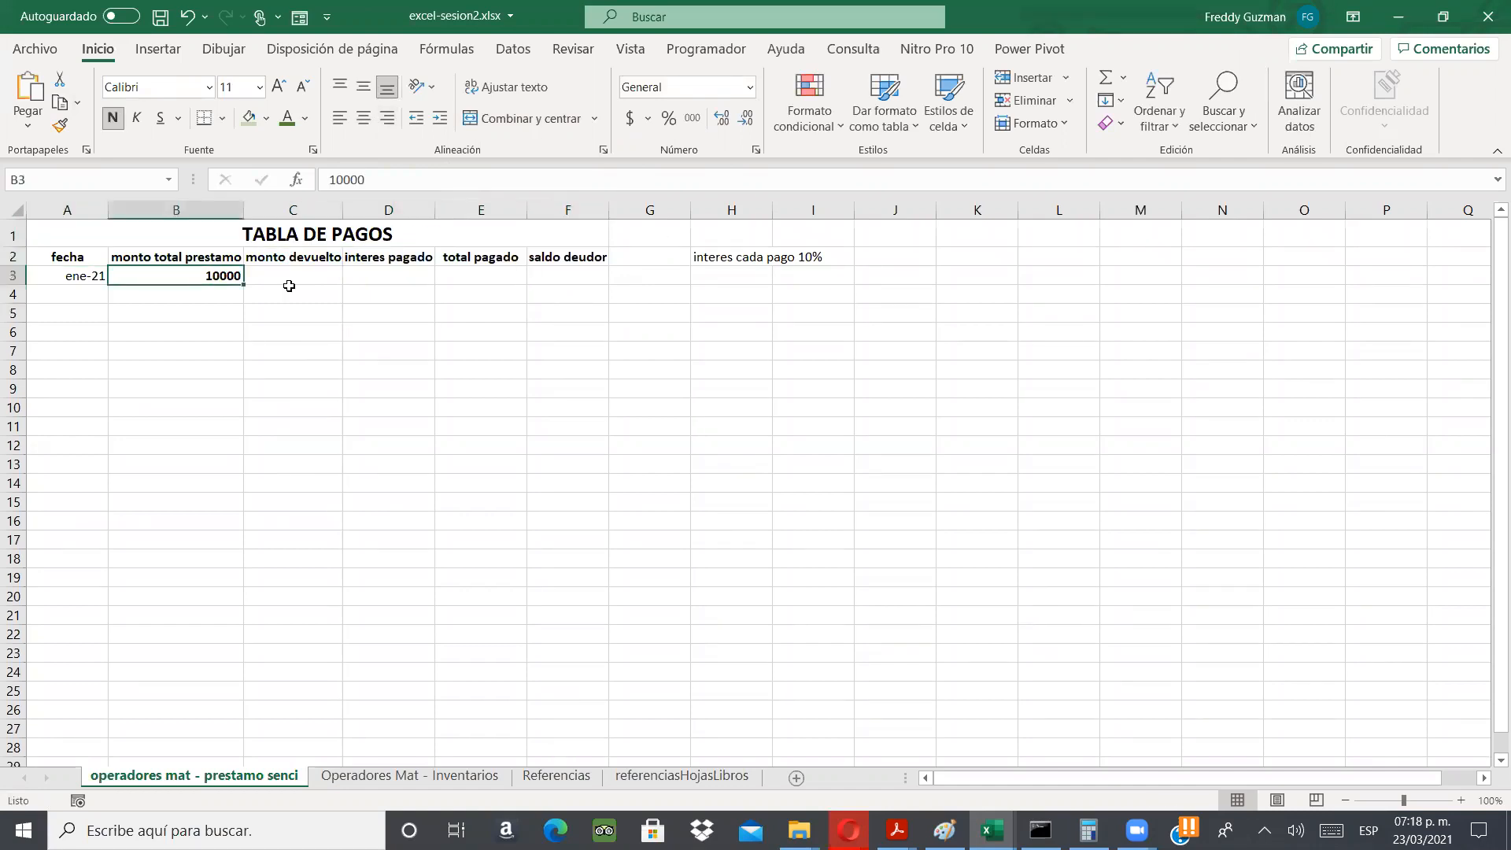
click(767, 259)
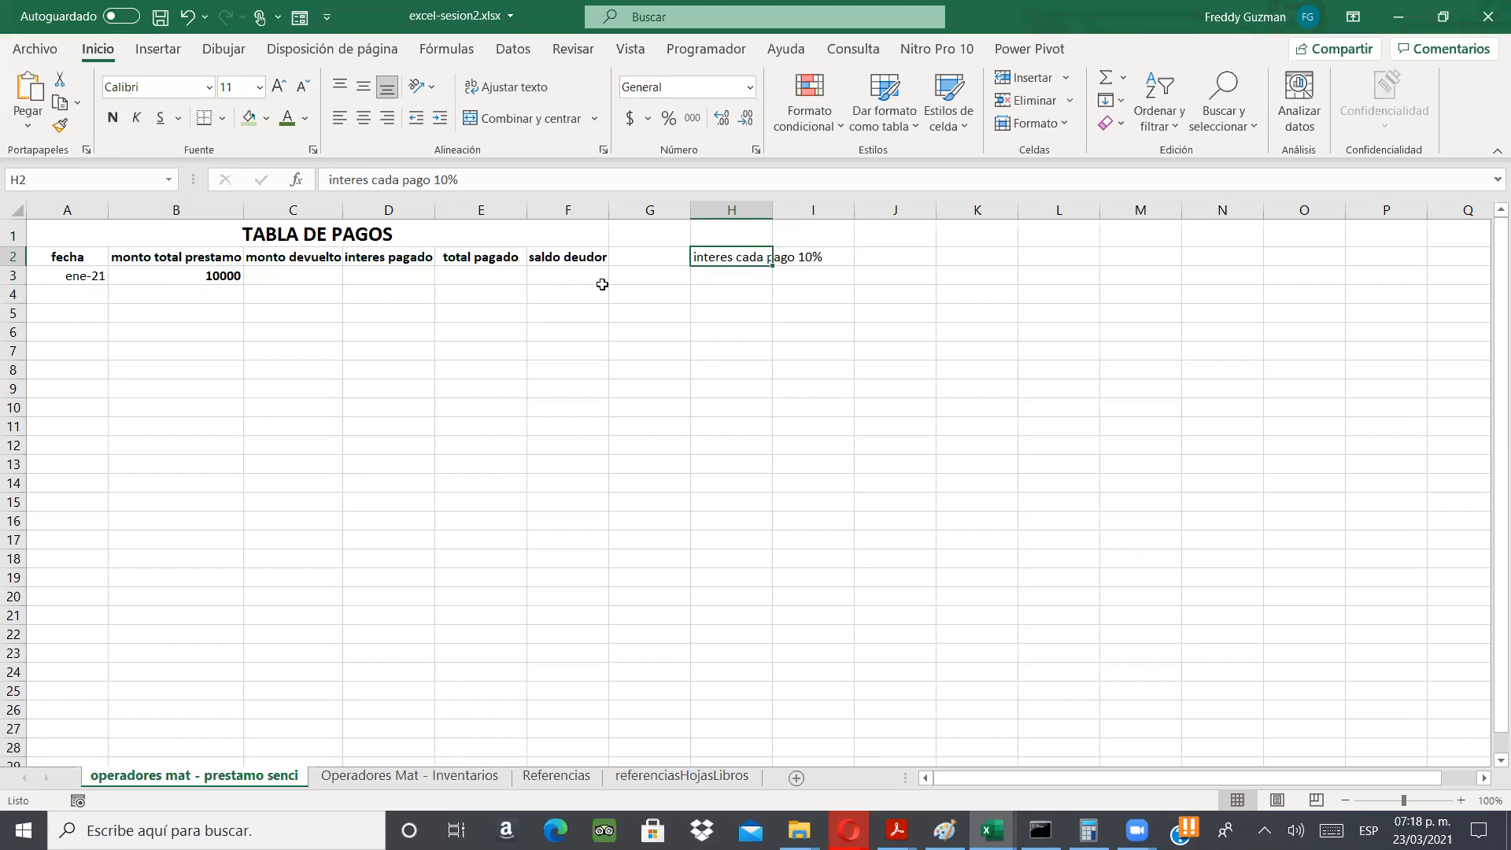
click(199, 274)
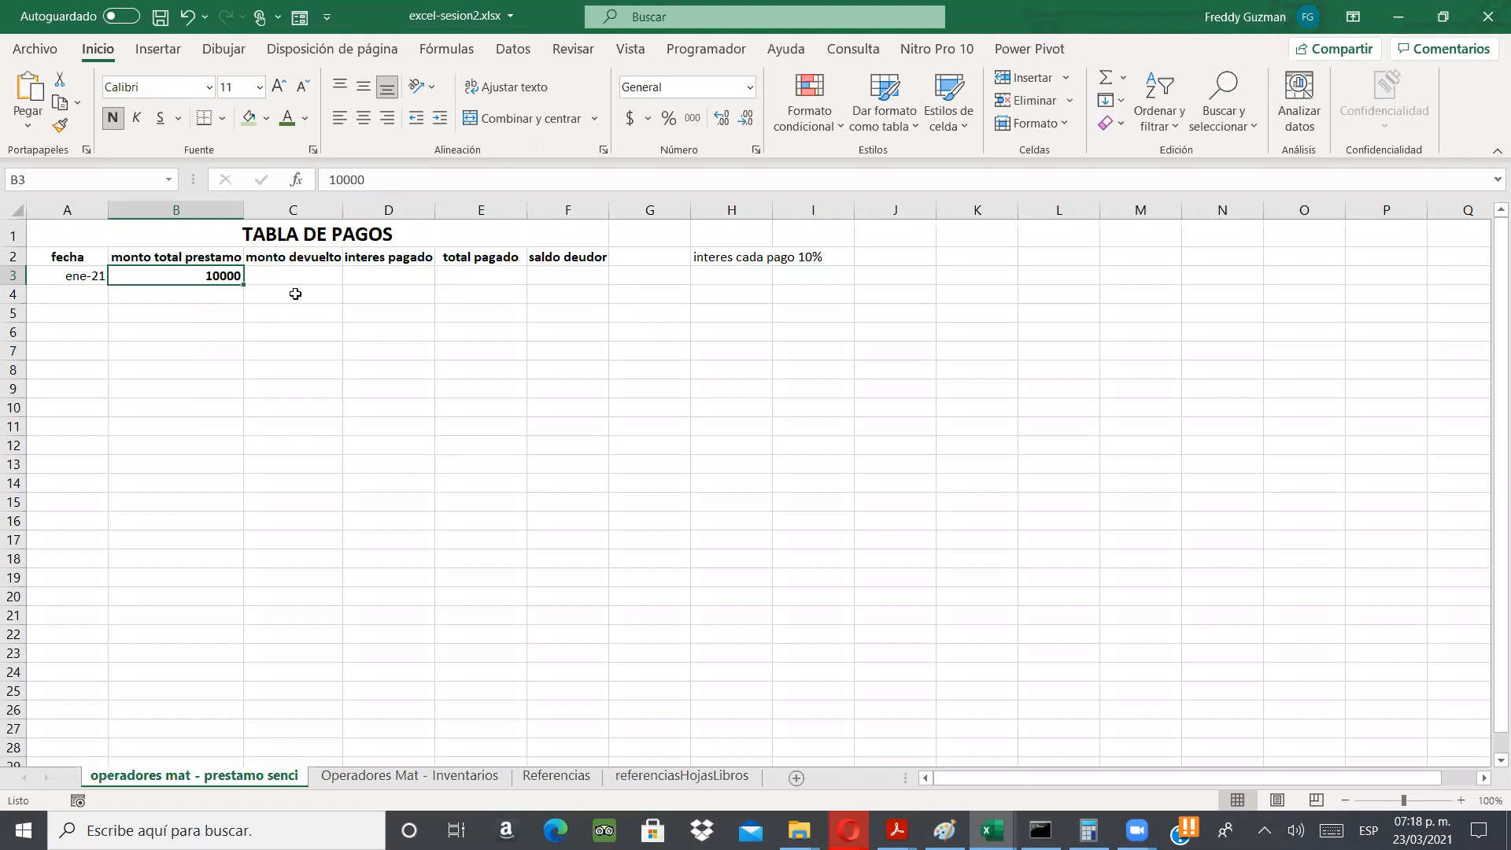
- Enter February 2021 as the date in cell A4, below the January entry
key(Left)
click(84, 296)
text(FEchaB)
key(BackSpace)
key(BackSpace)
key(BackSpace)
text(02/20)
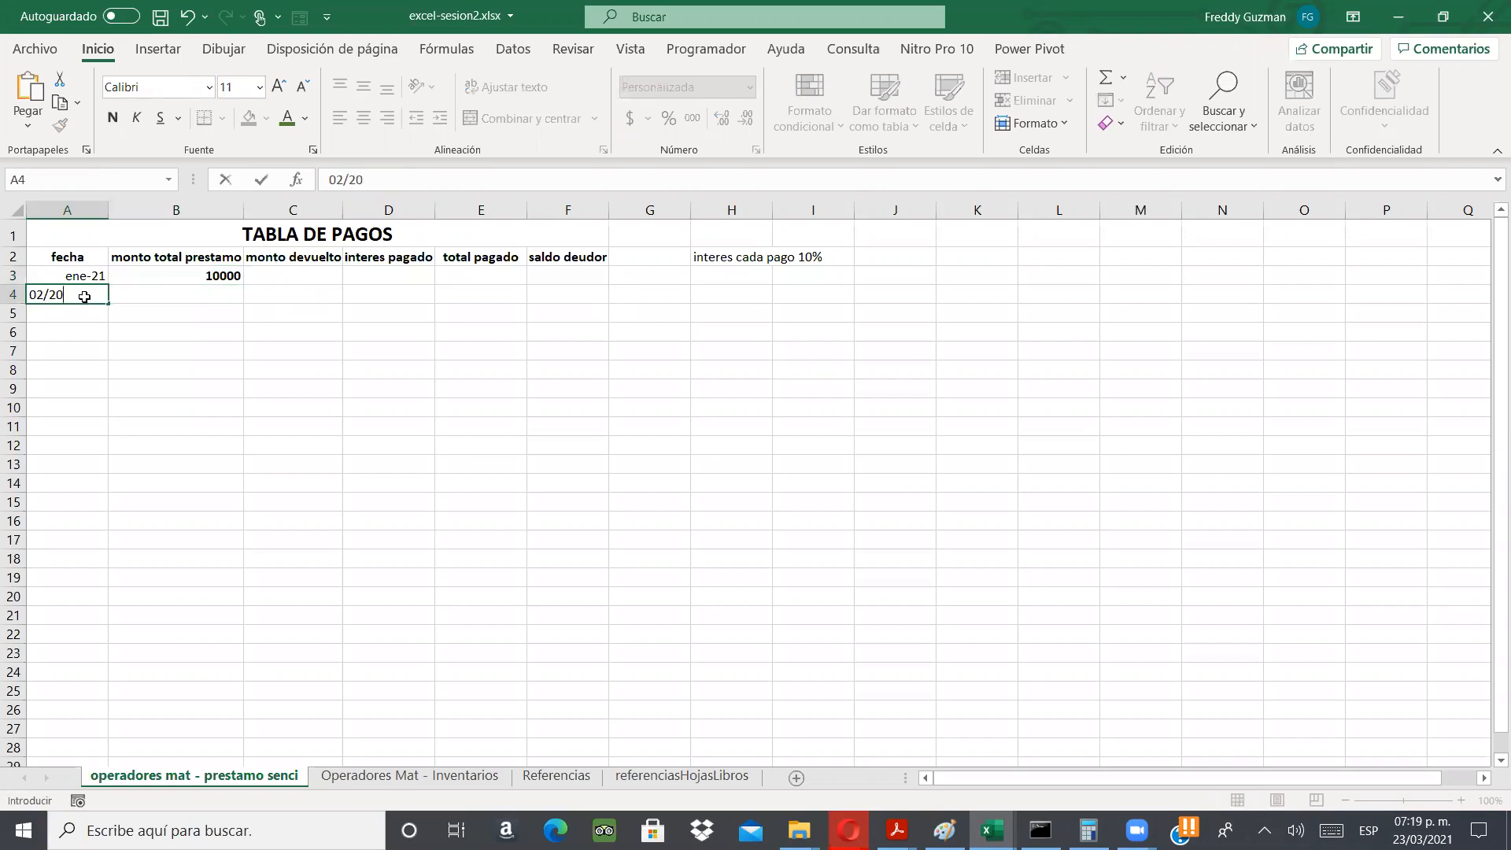
key(Return)
key(Up)
key(Up)
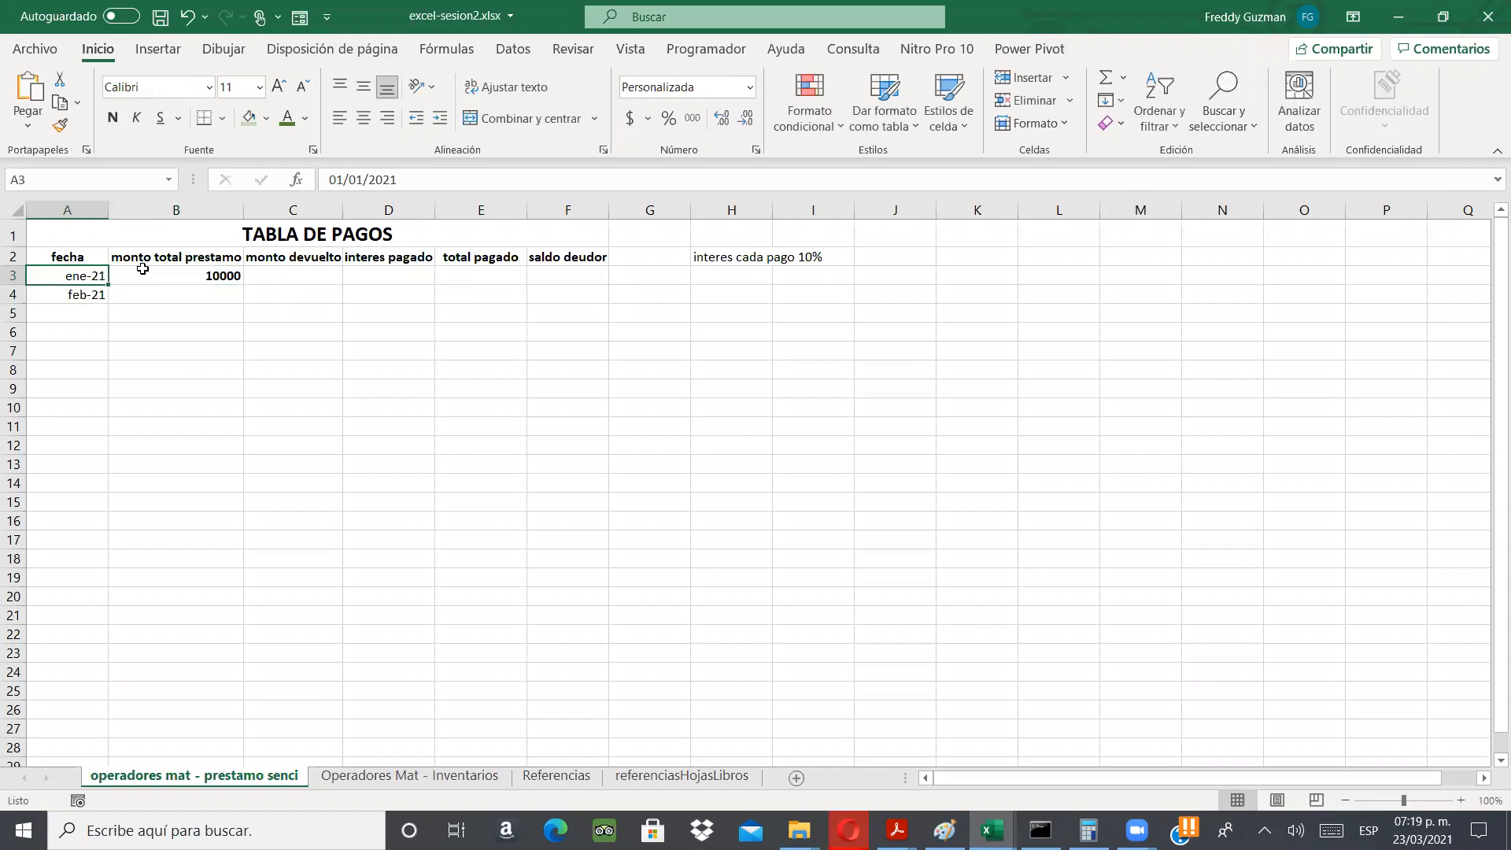
- Enter 1000 as the January saldo deudor in cell F3
click(196, 275)
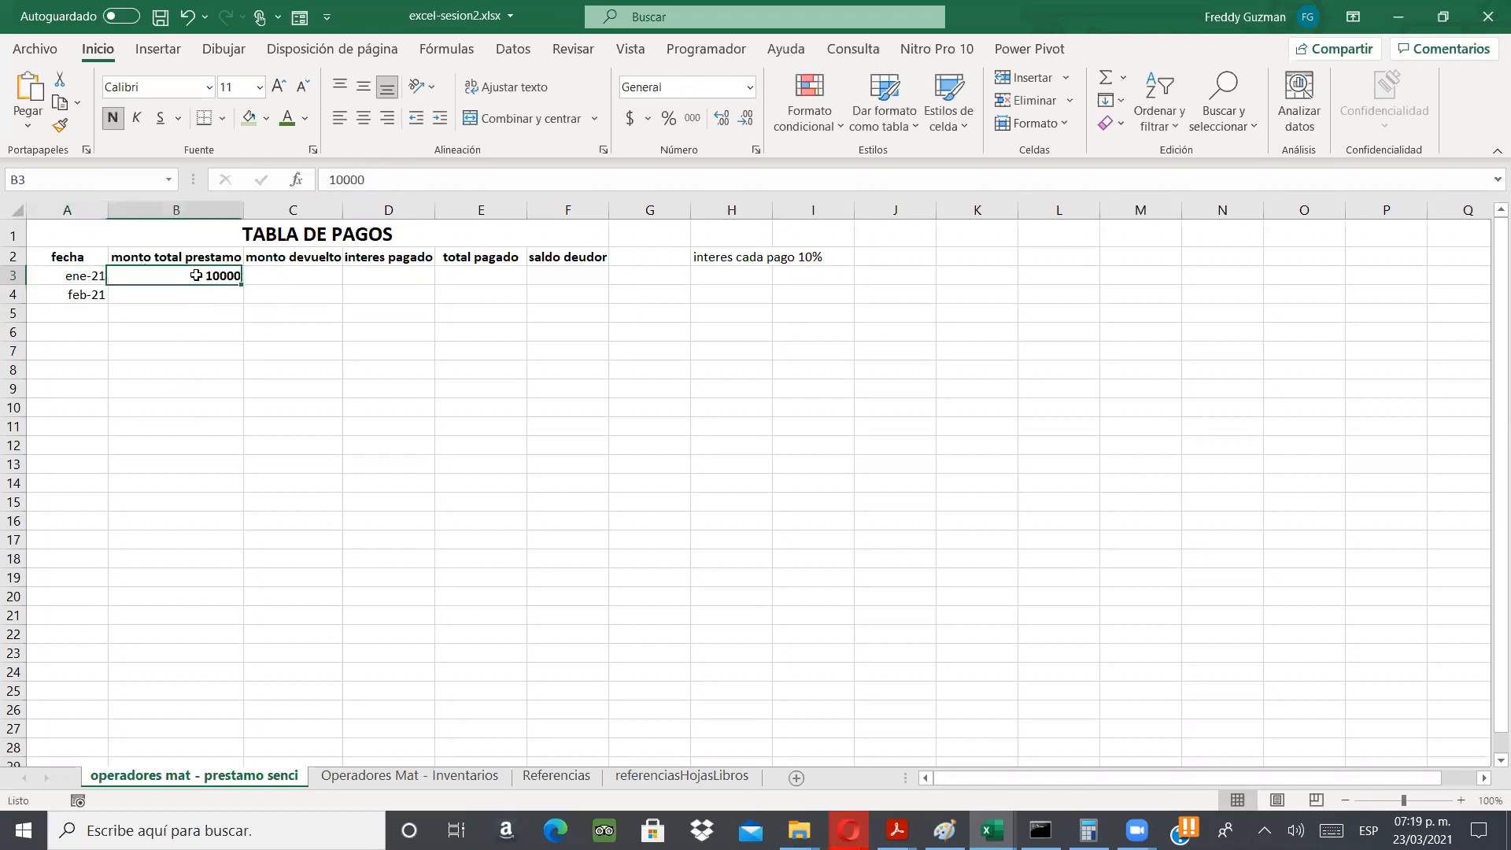
click(564, 274)
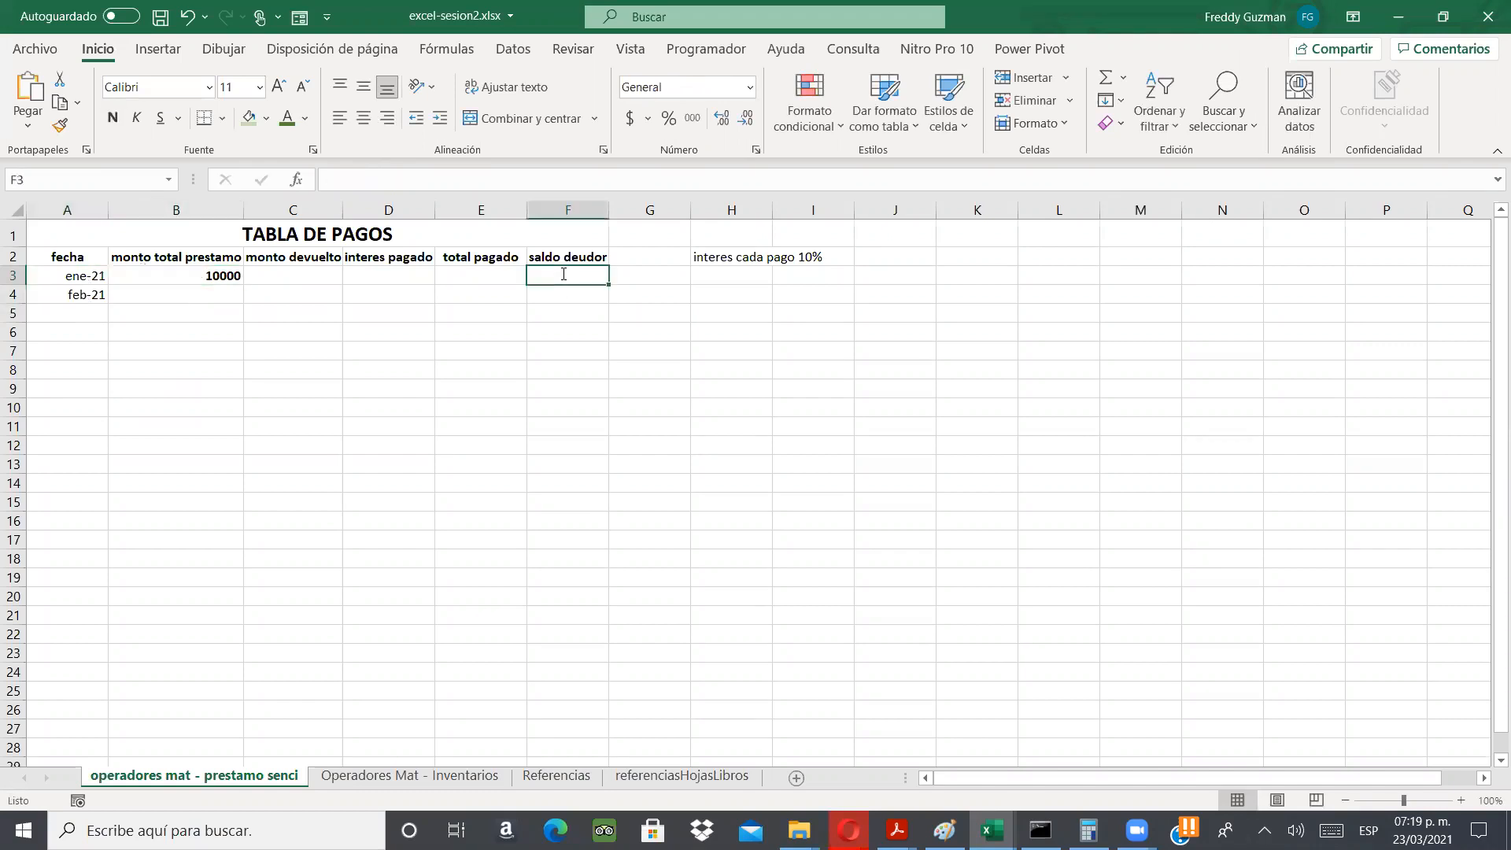
text(1000)
key(Return)
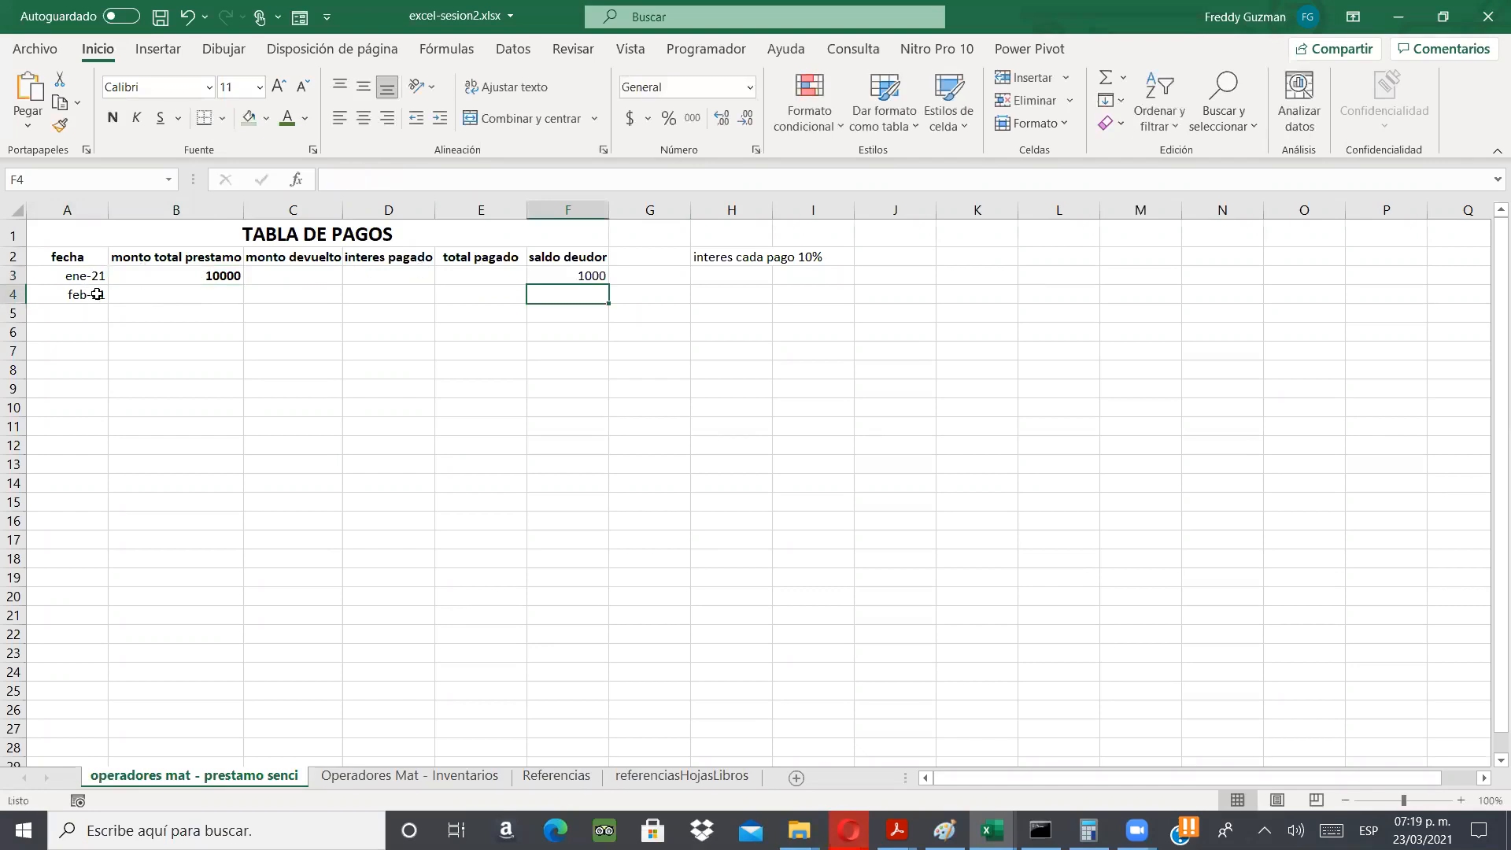
- Enter 500 as the February monto devuelto in cell C4
click(201, 296)
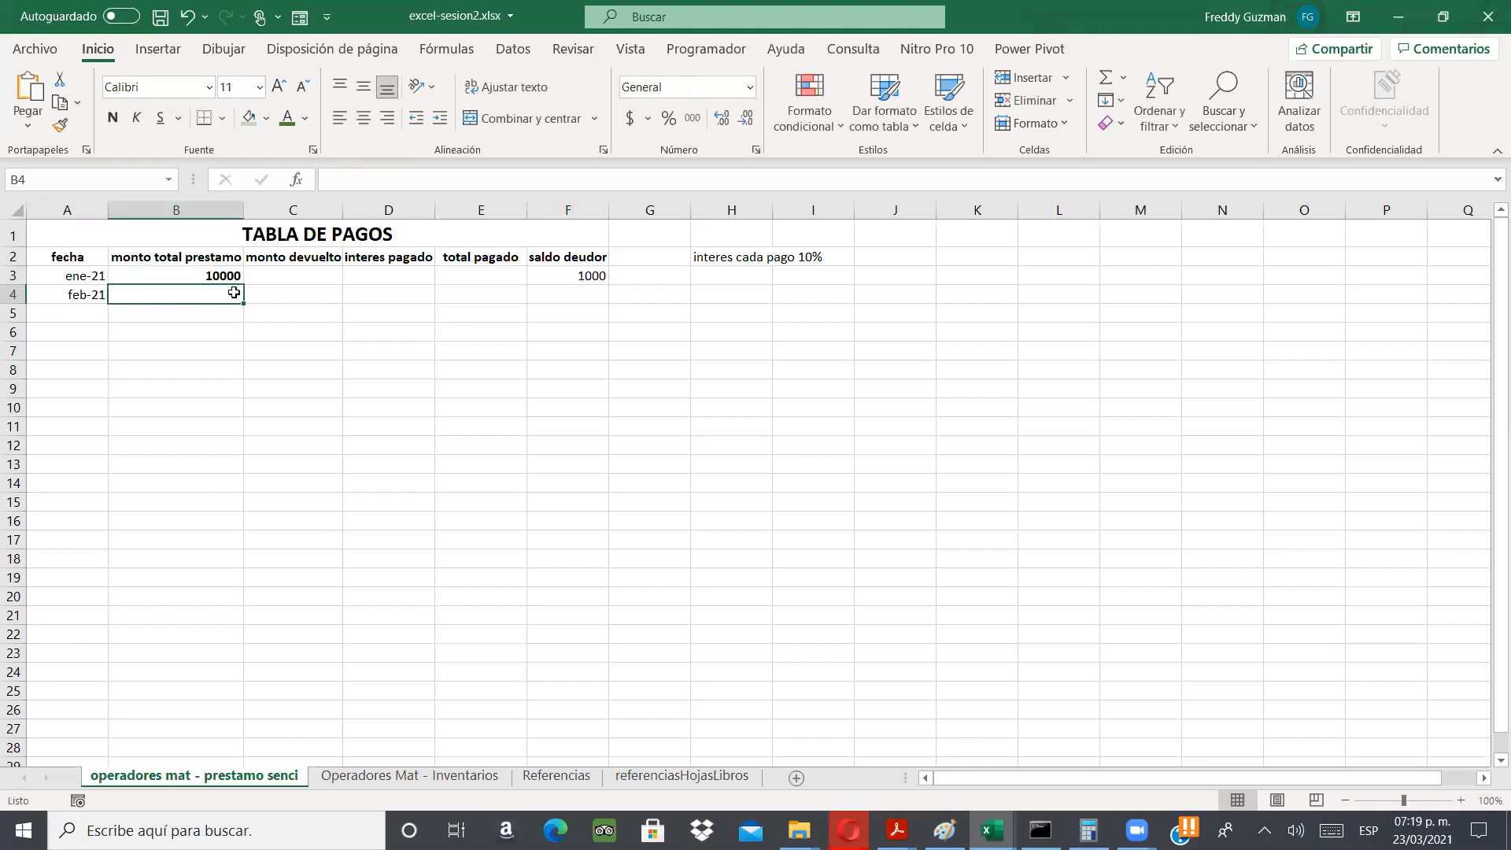
click(291, 295)
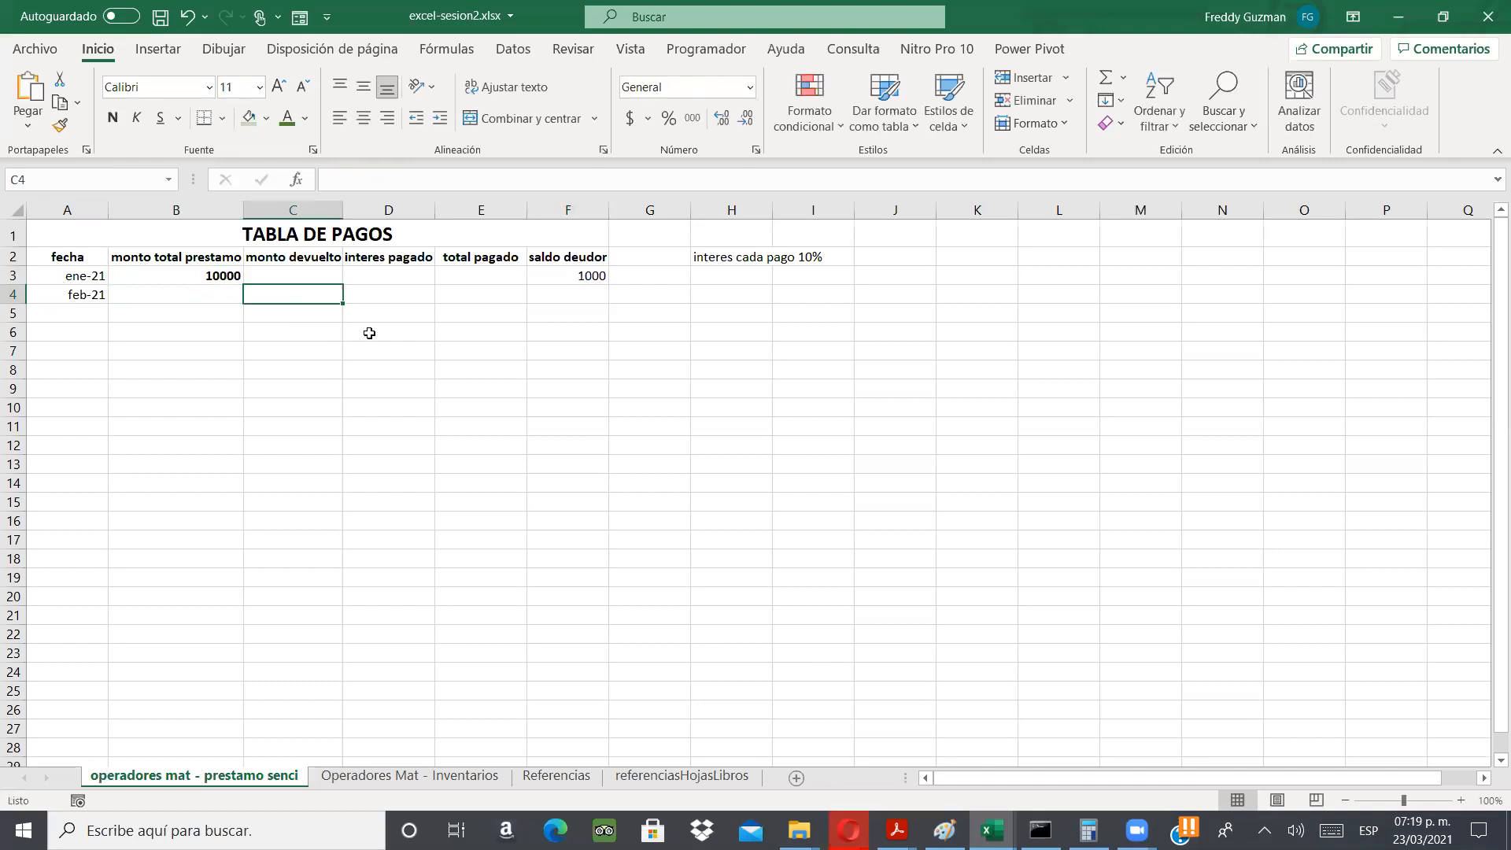
text(500)
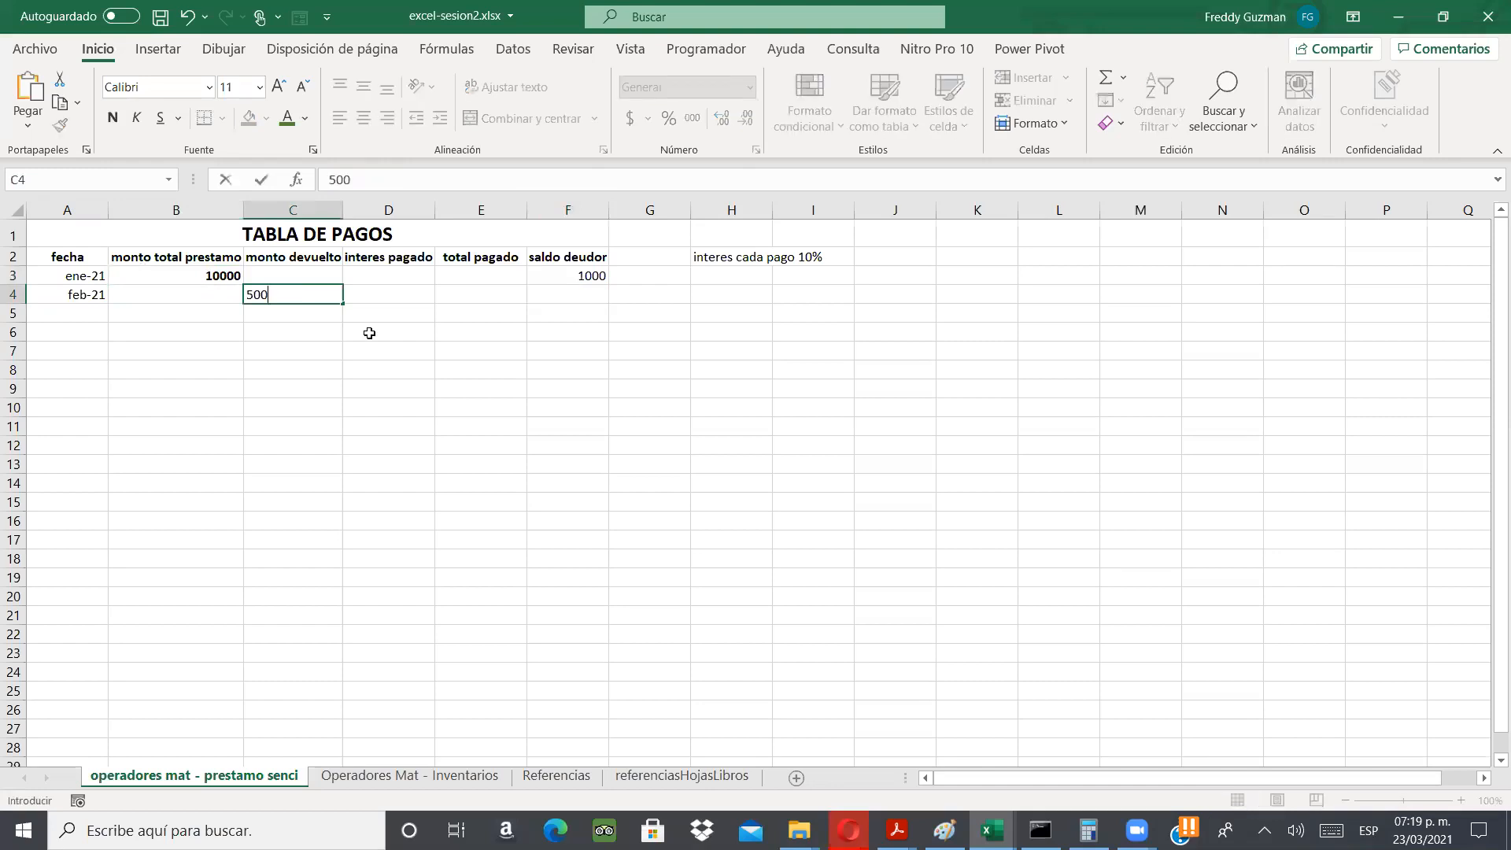
key(Return)
- Fill in February's interes pagado with 50 in D4 and its total pagado with 550 in E4
key(Up)
key(Right)
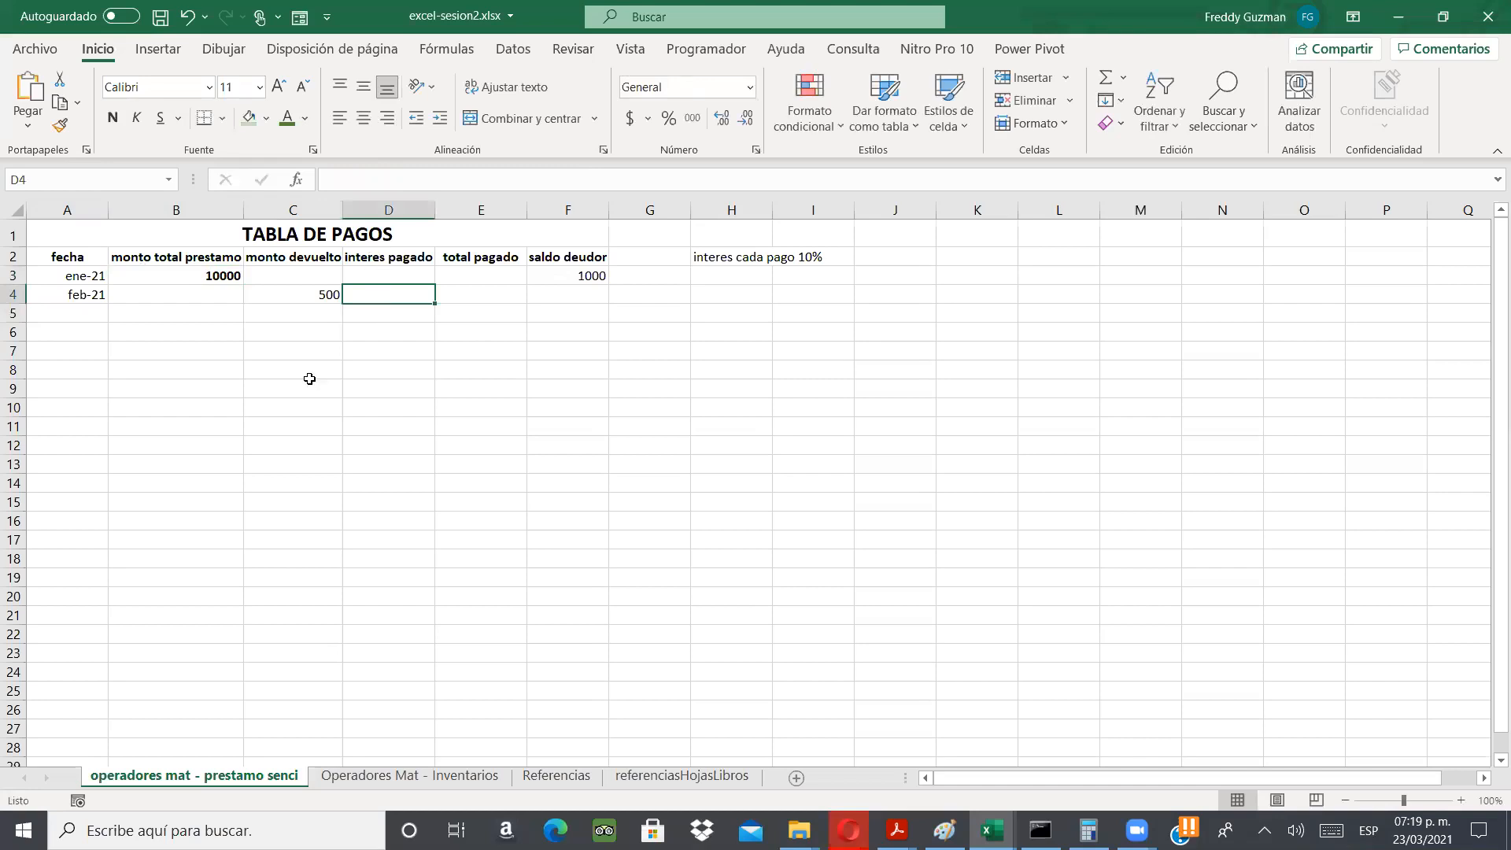
text(50)
key(Return)
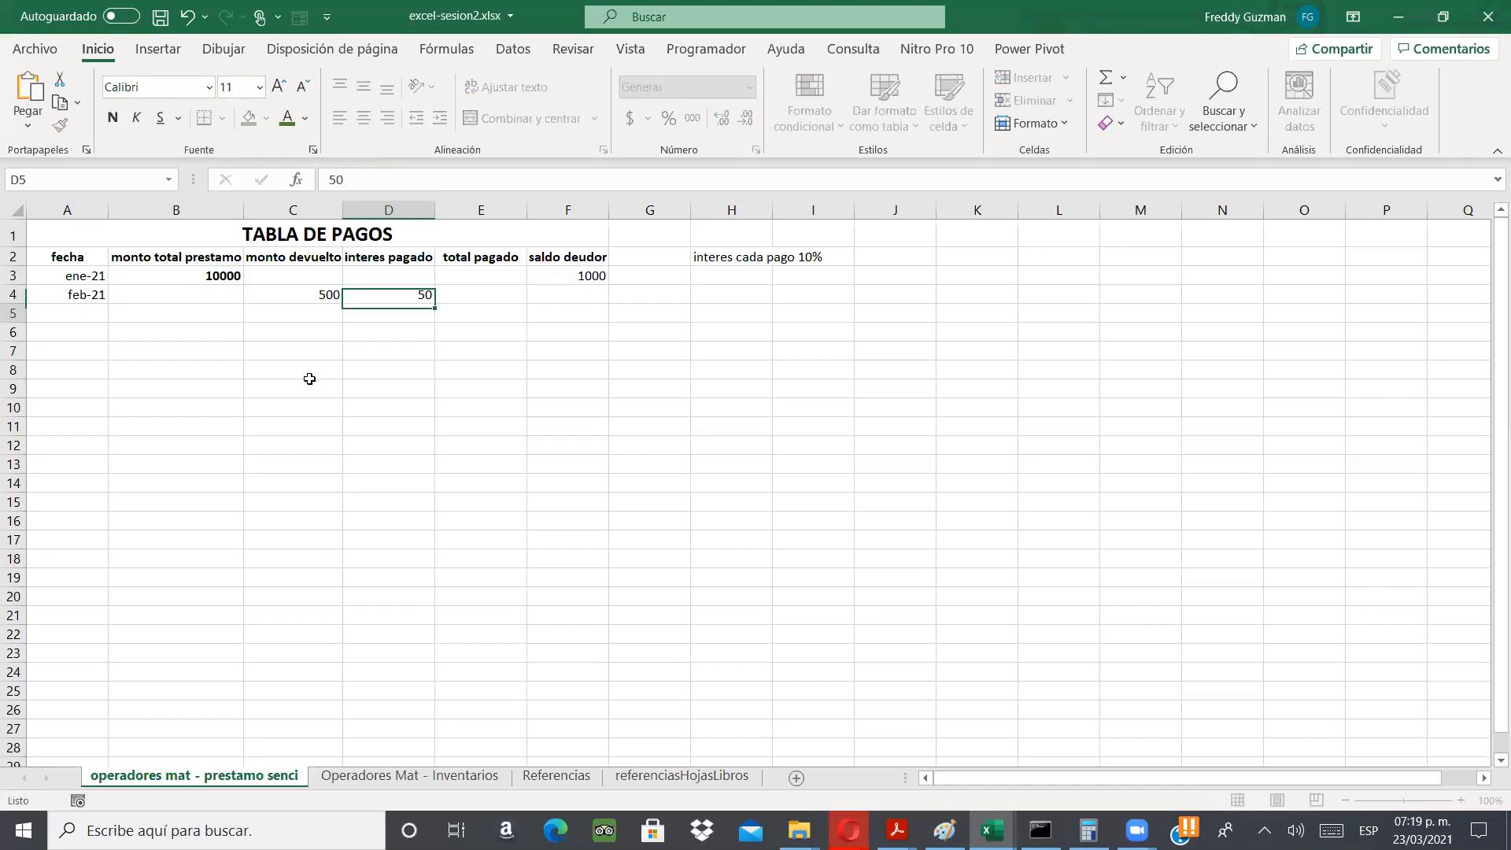
key(Up)
key(Right)
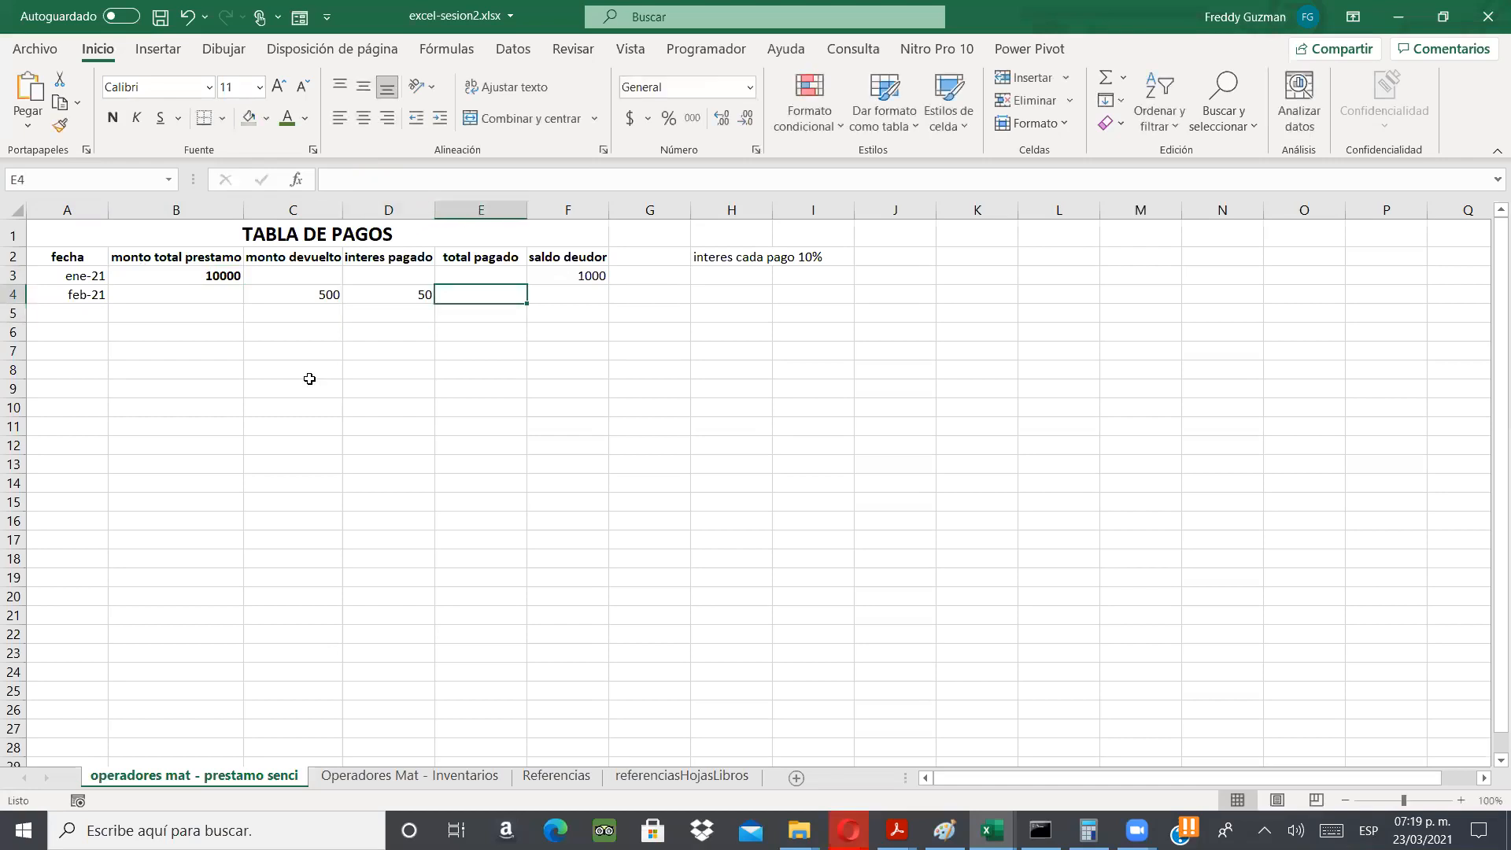
text(550)
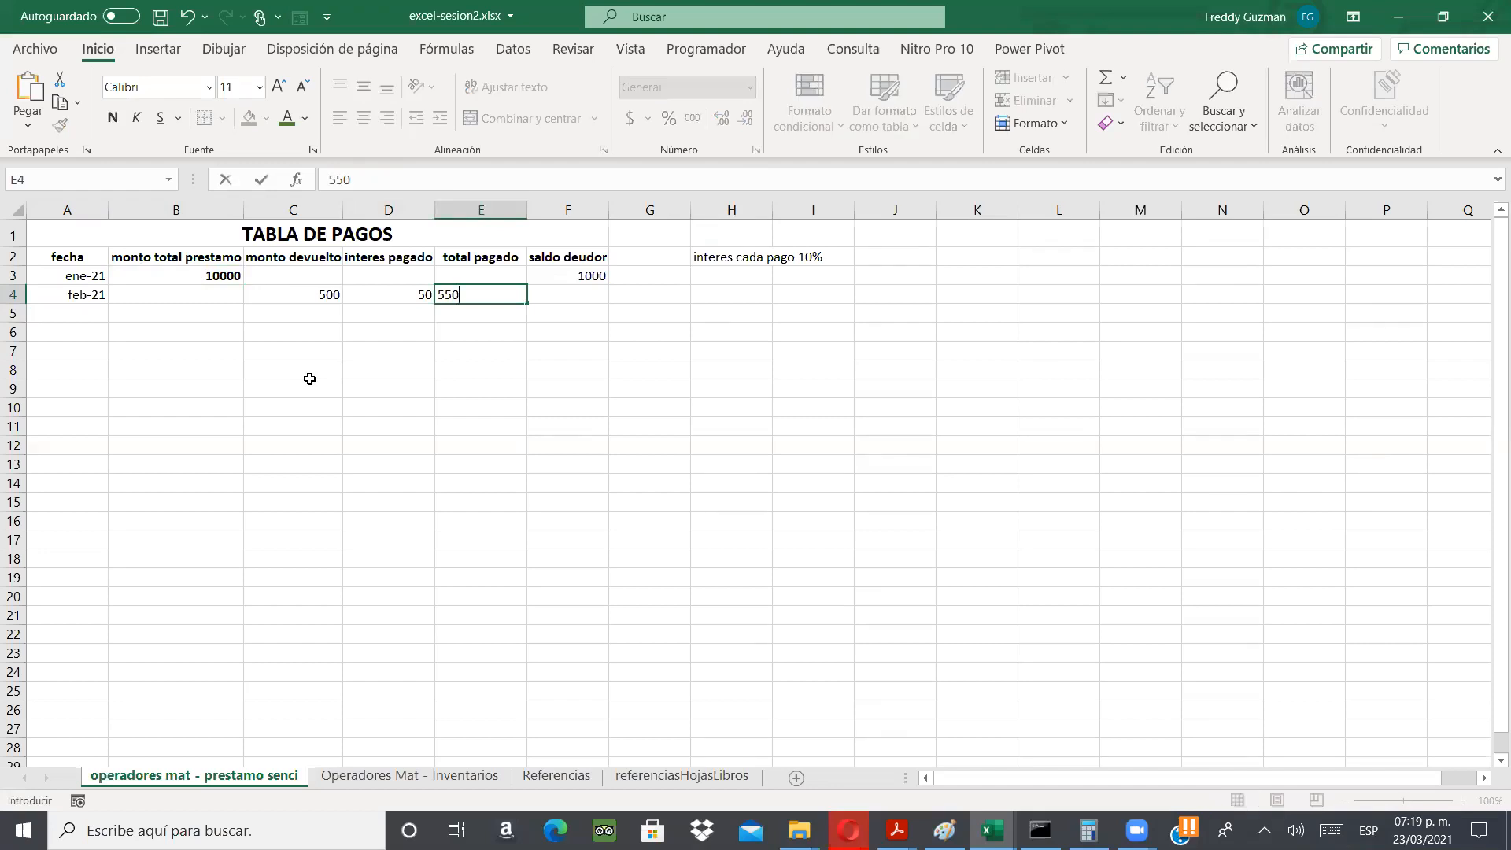
key(Return)
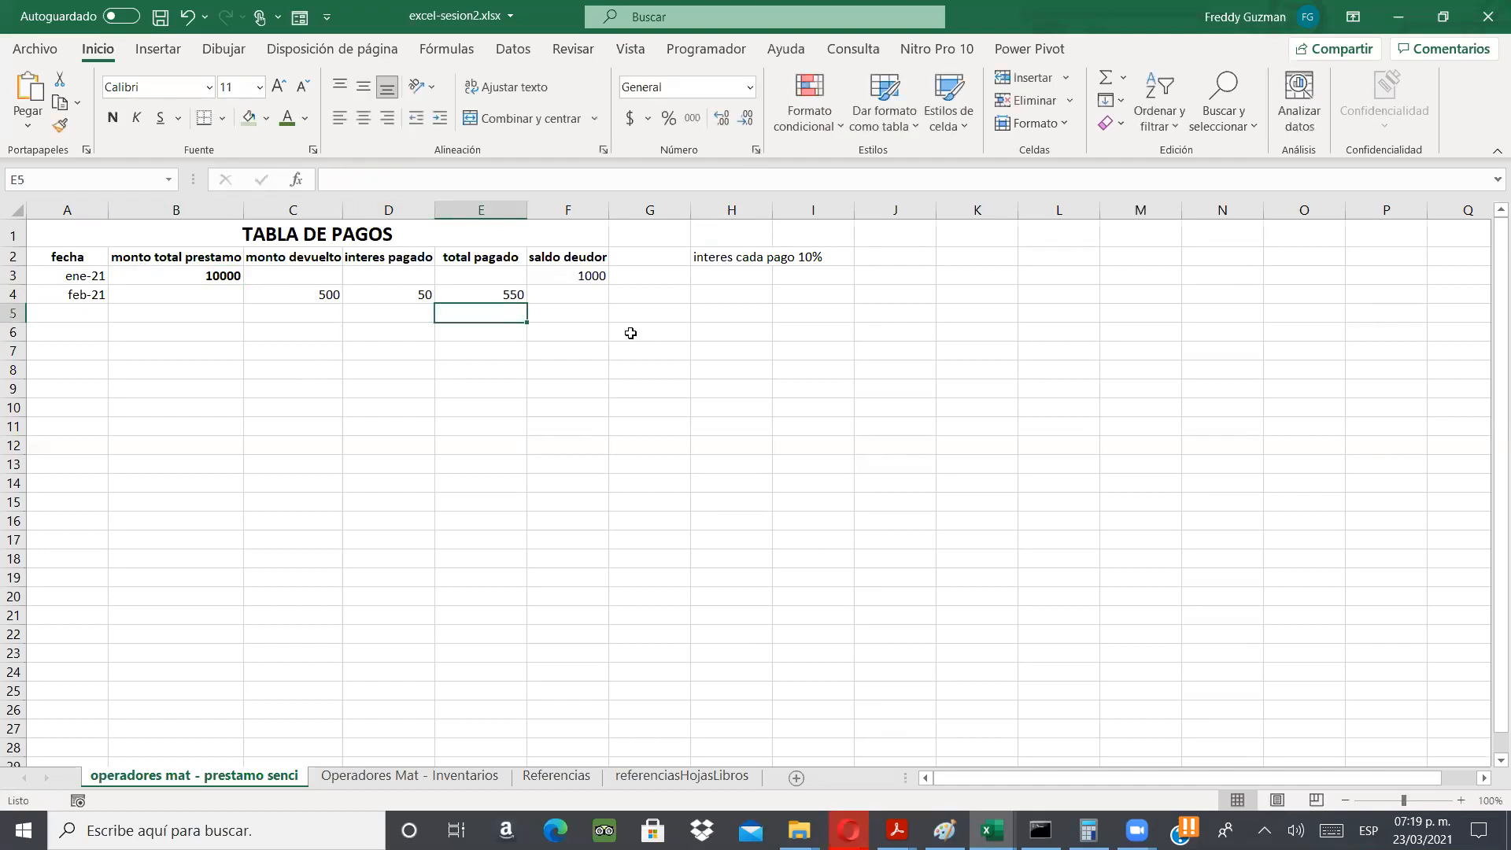
- Correct the January saldo deudor in F3 to 10000 and enter 9500 for February in F4
click(591, 277)
double_click(591, 277)
text(0)
key(Return)
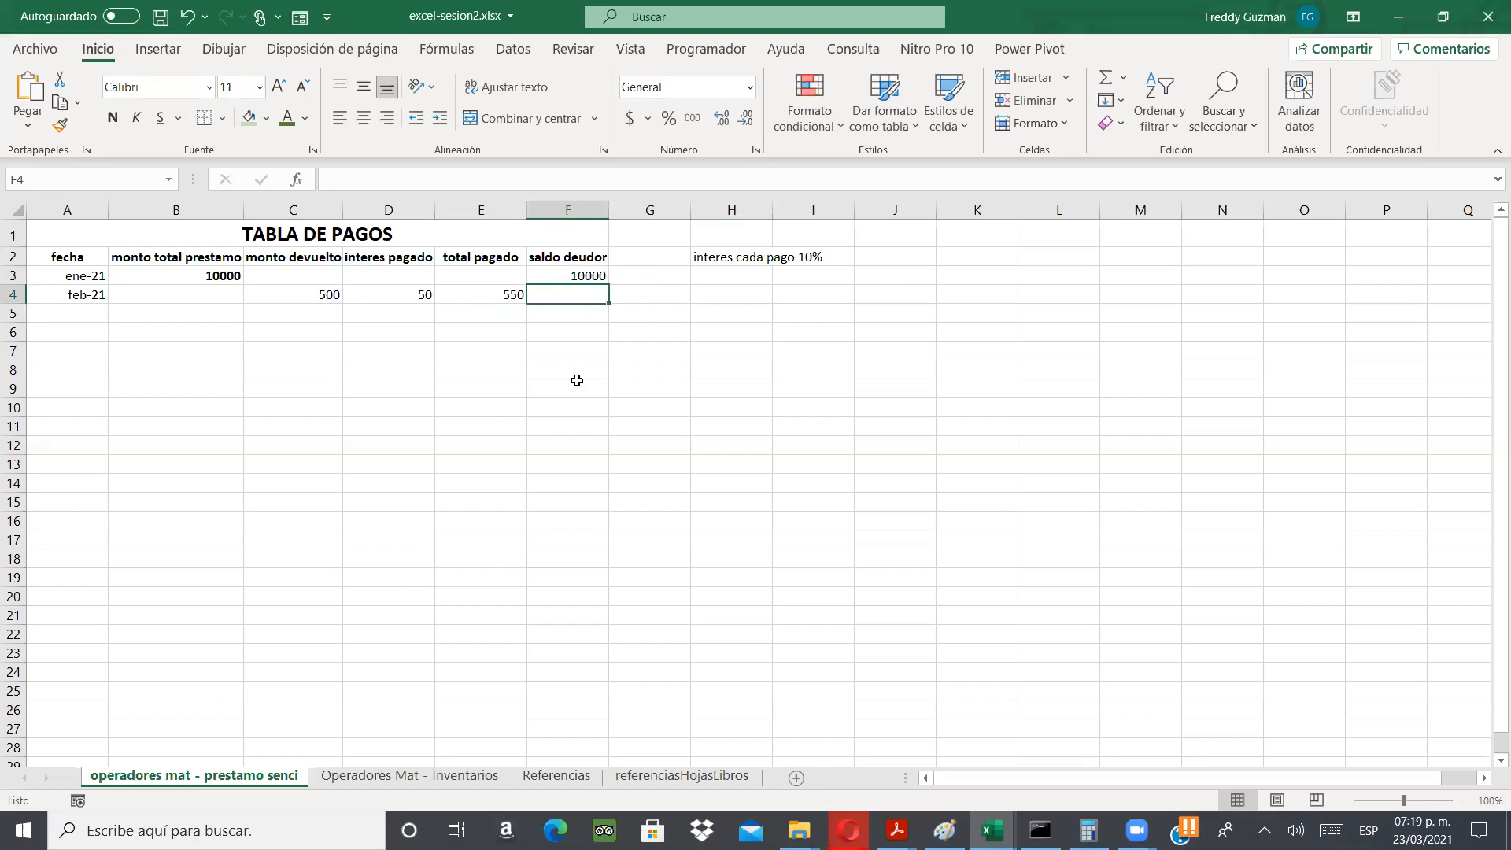
text(9500)
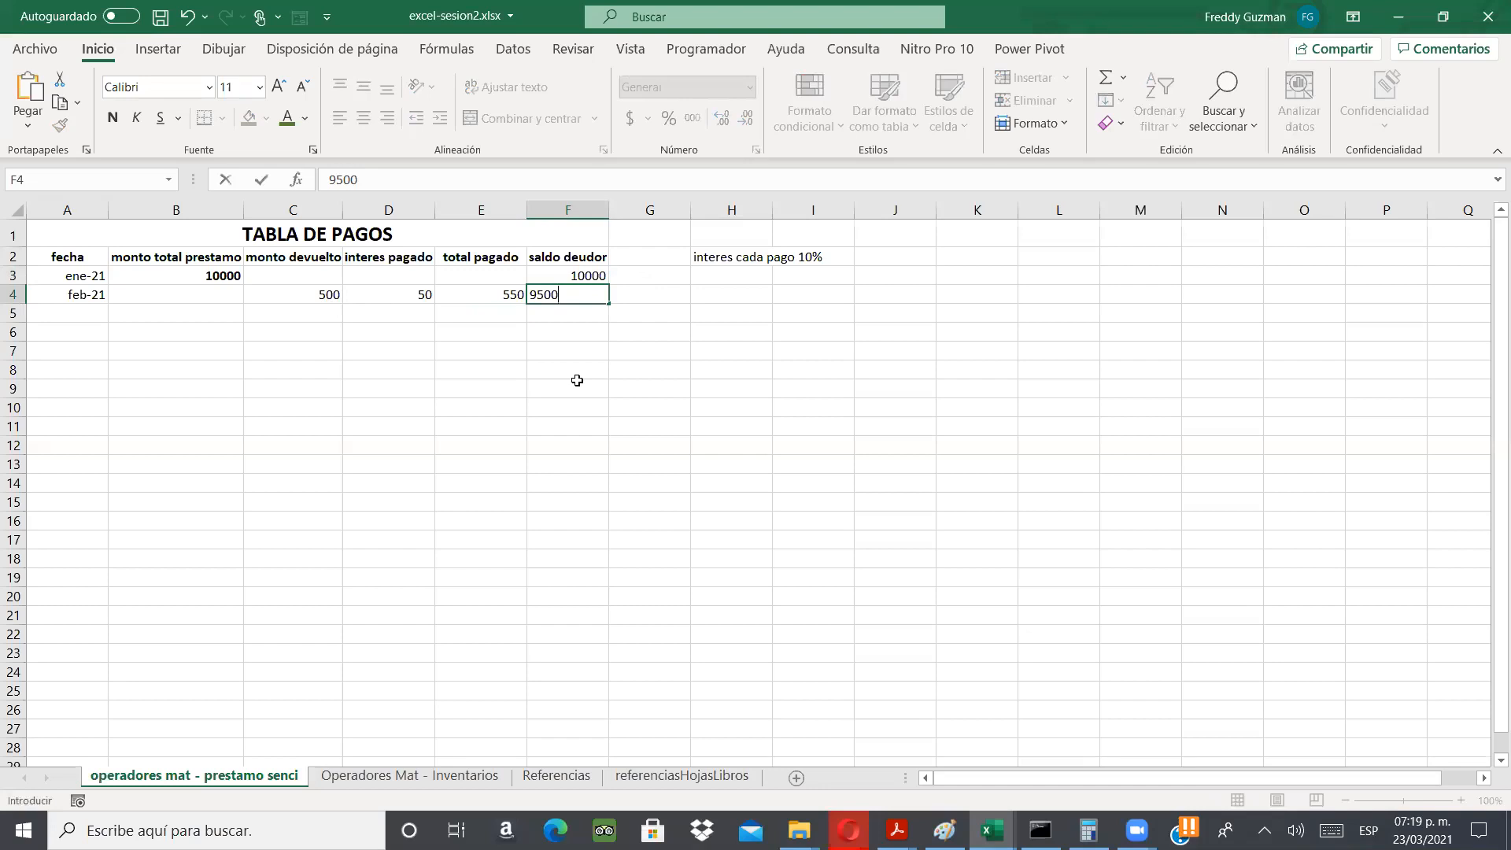
key(Return)
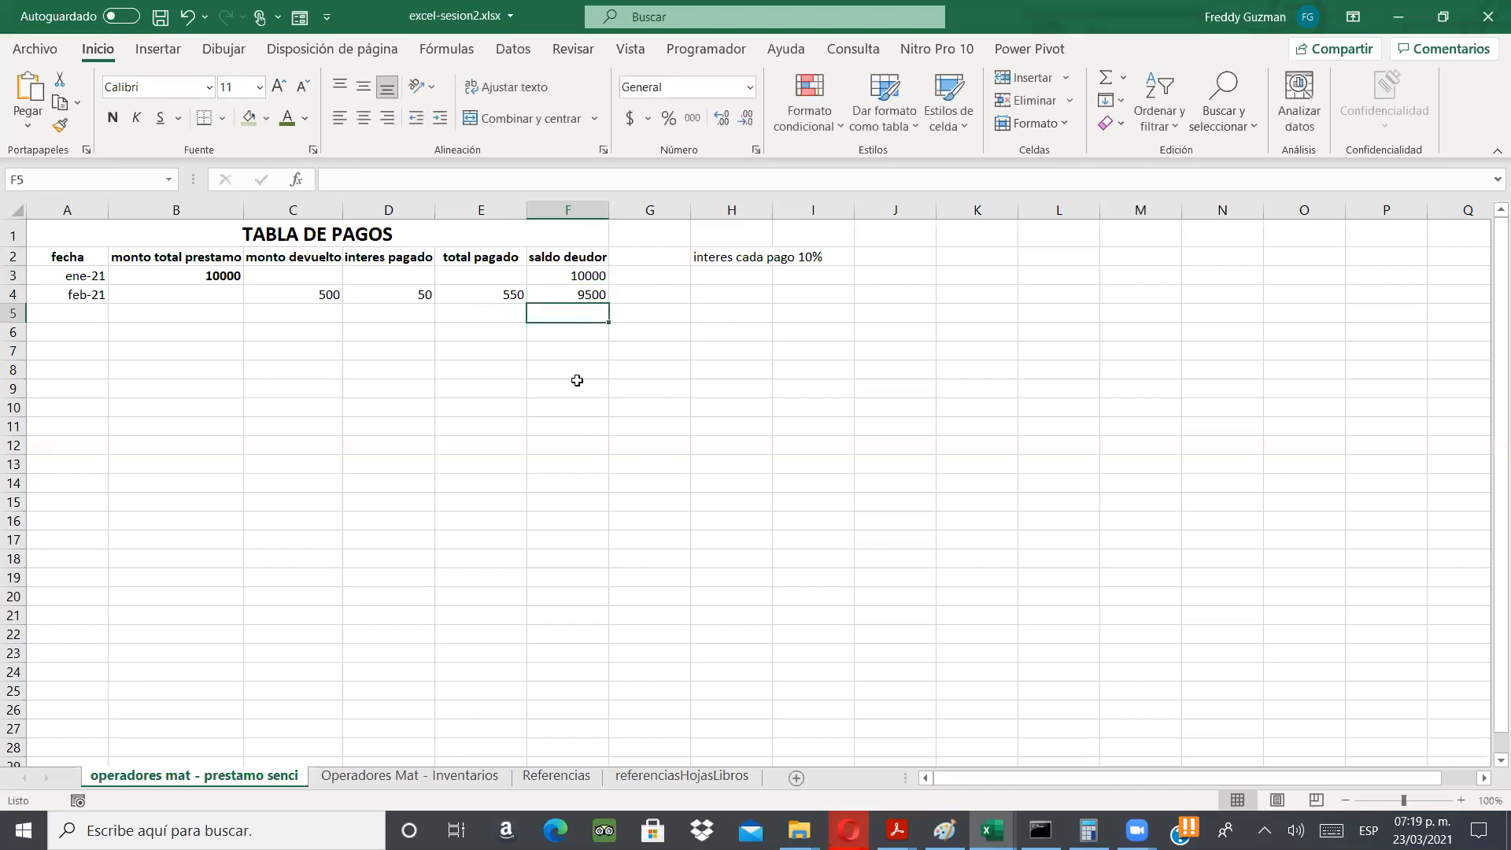
- Enter 03/2021 as the March date in cell A5
key(Home)
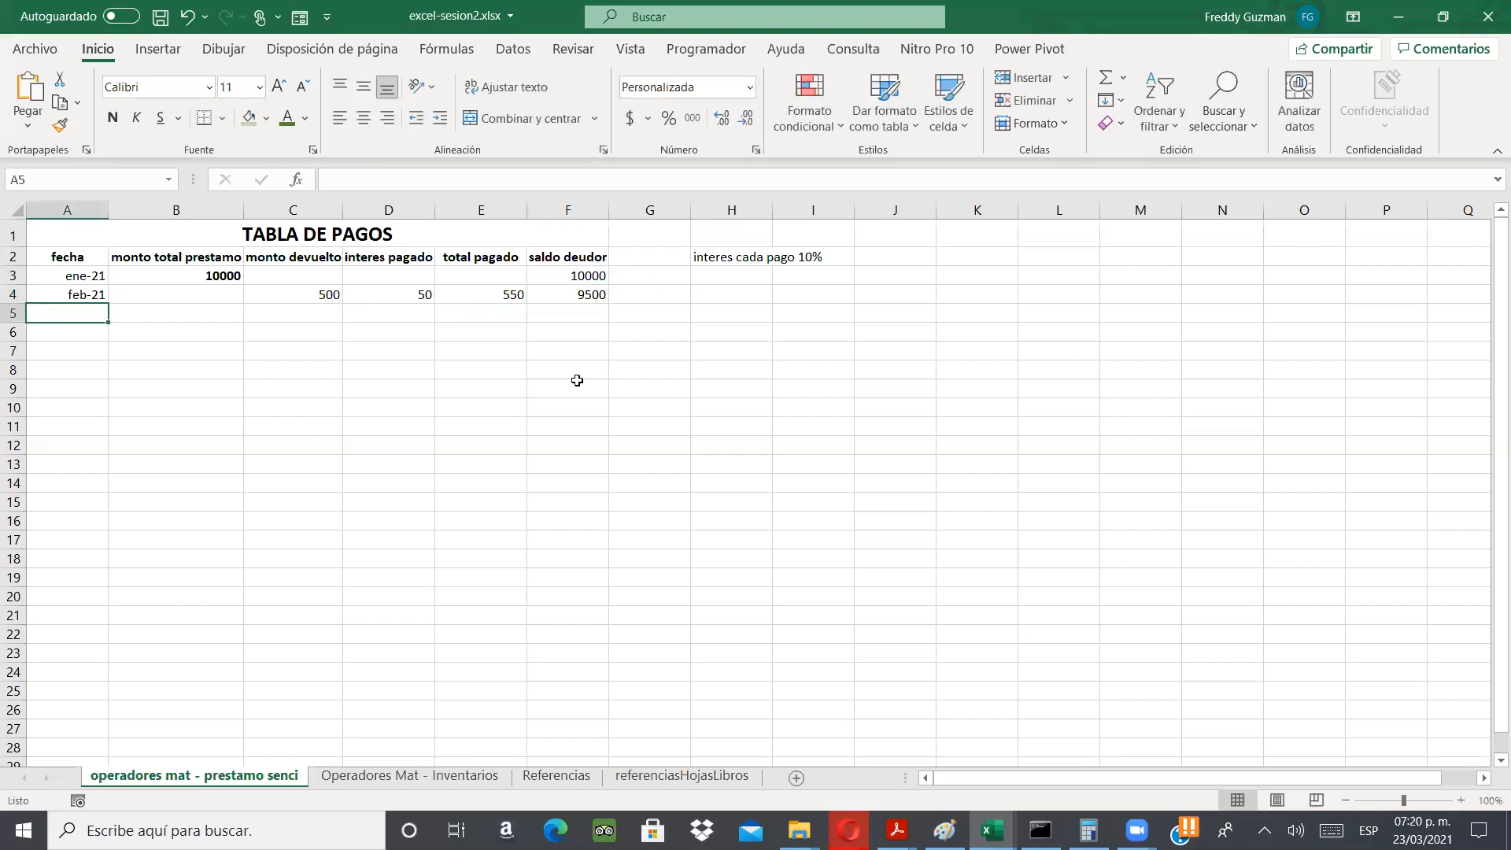
text(MAR)
key(Return)
key(Up)
text(03/2021)
key(ctrl+Return)
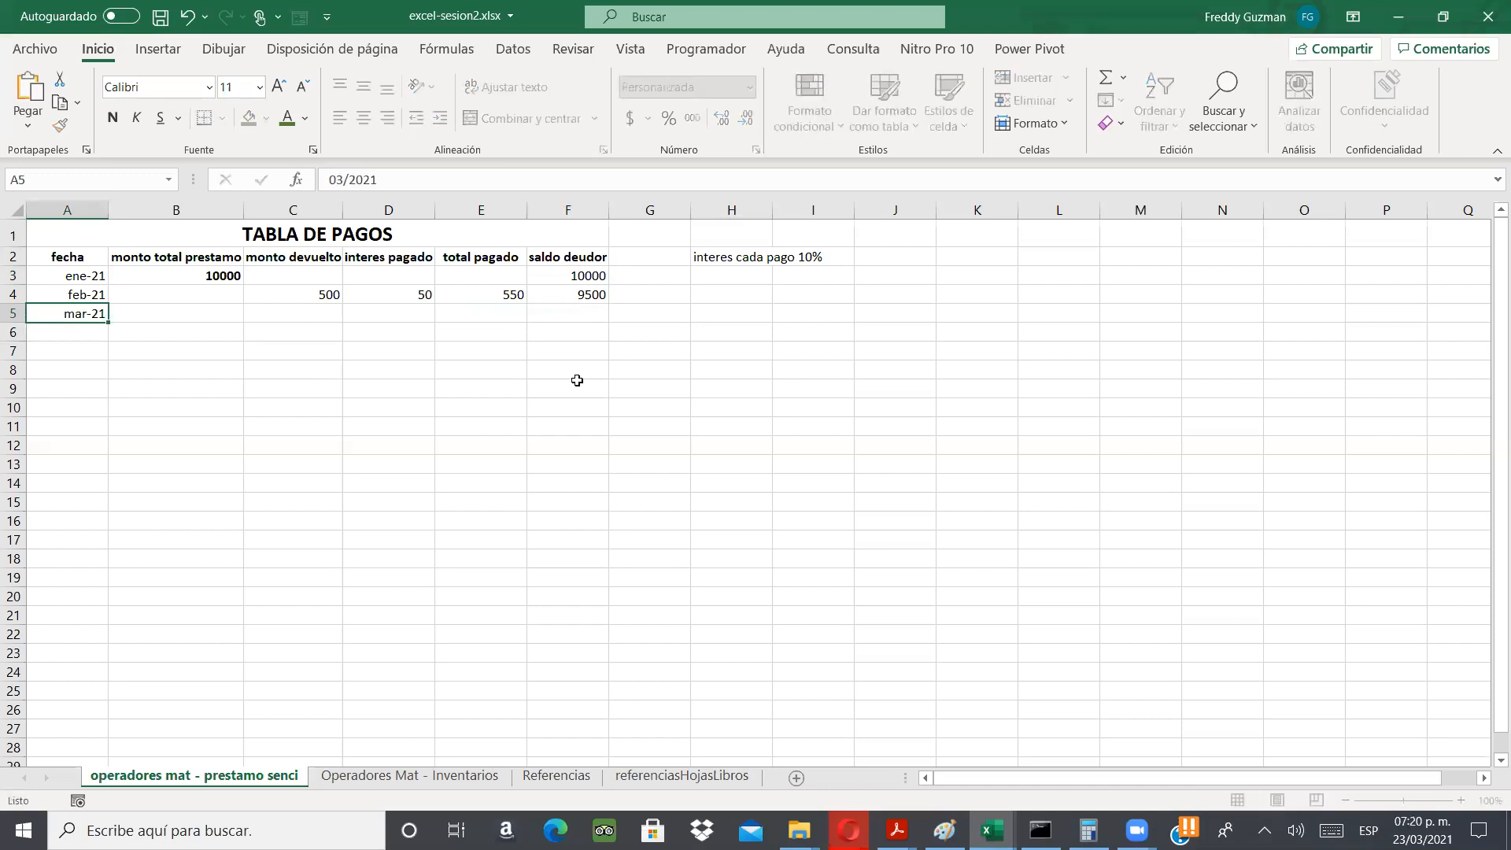
- Enter 300 as the March monto devuelto in cell C5
key(Right)
key(Right)
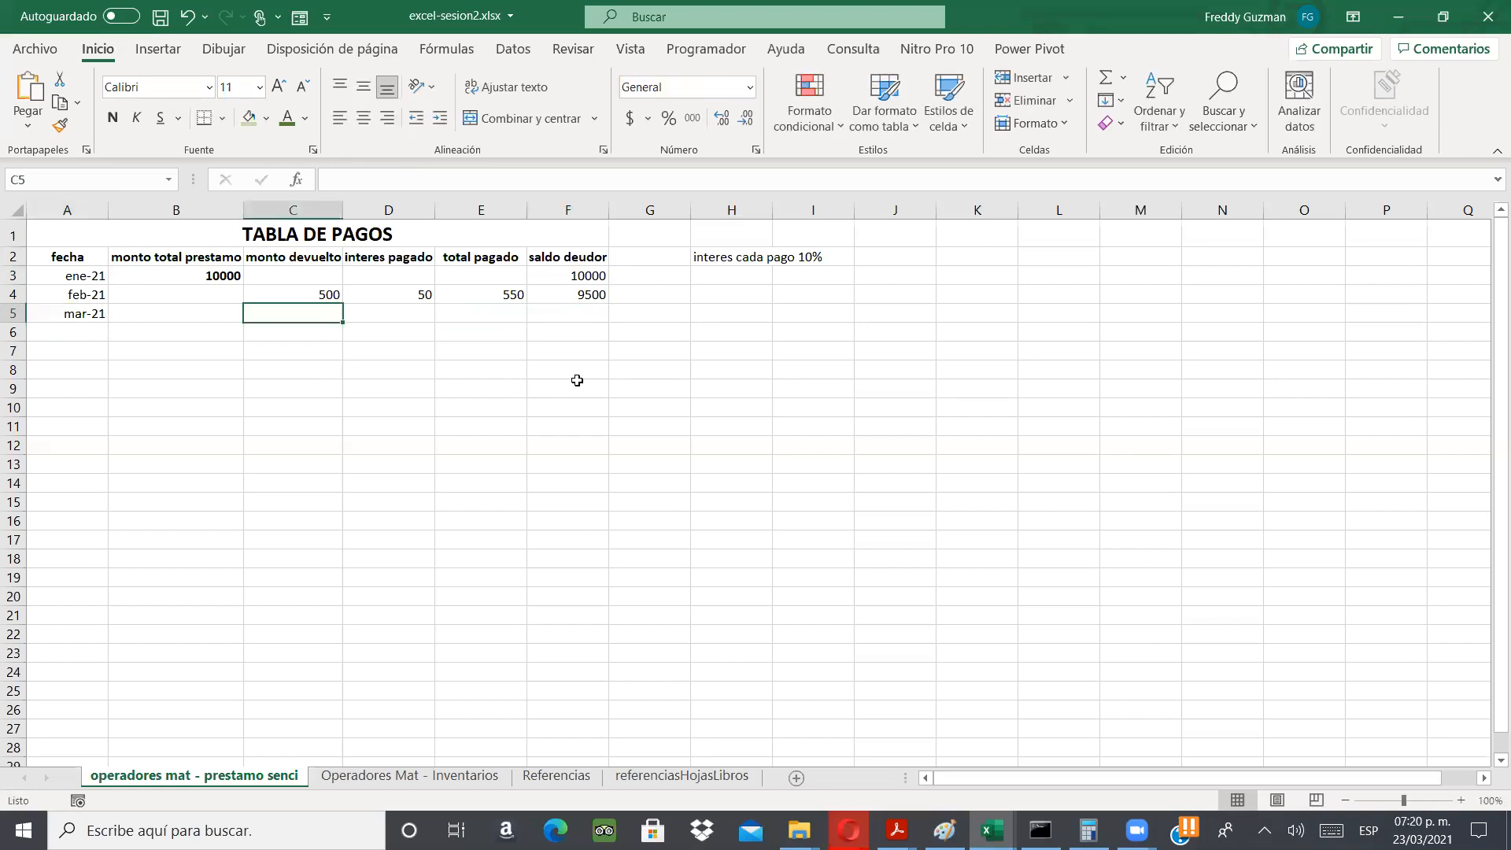
text(3)
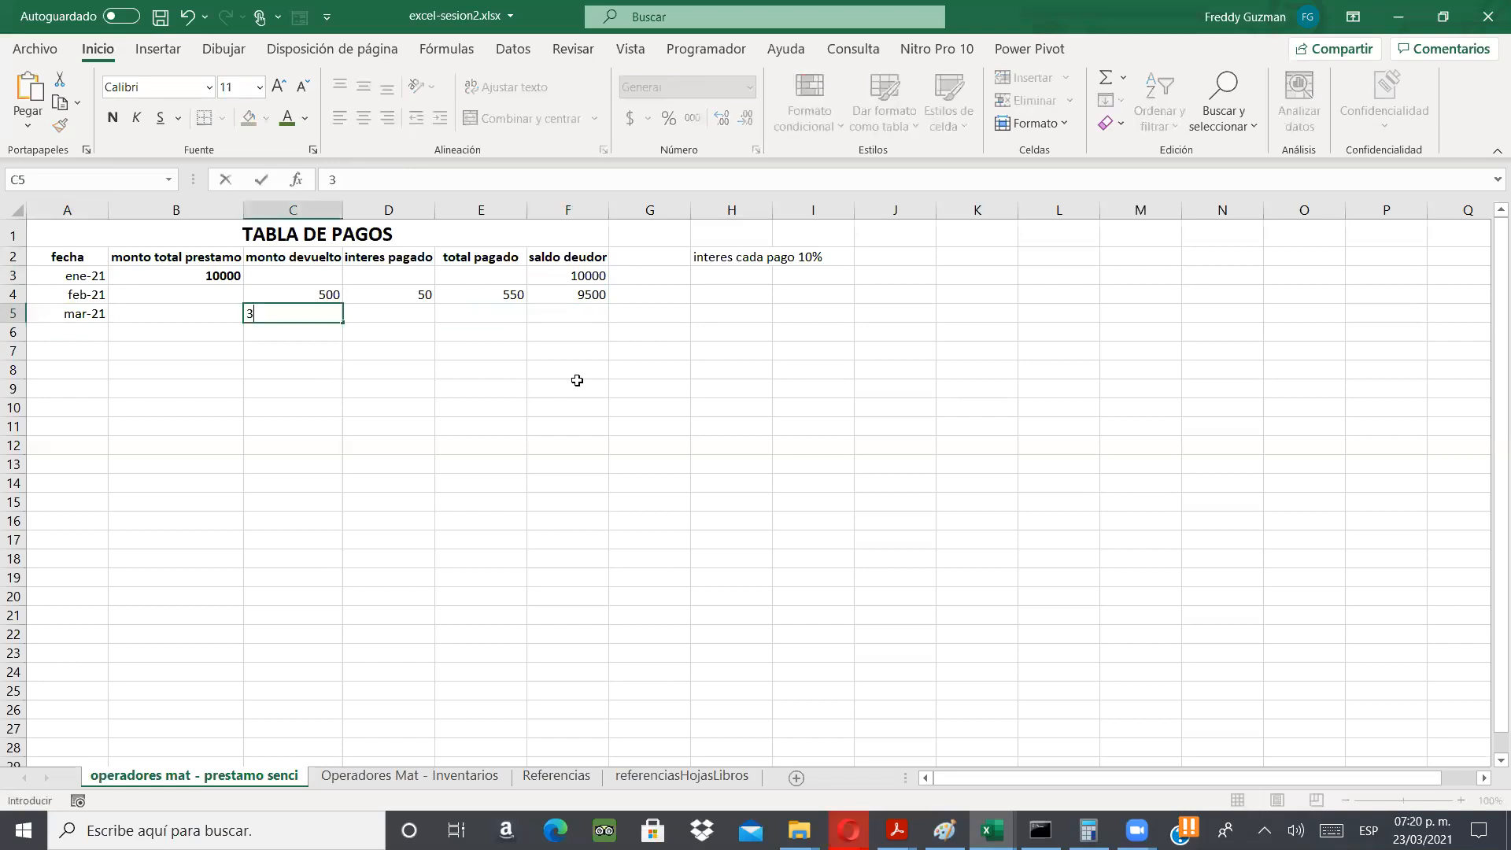
text(00)
key(Right)
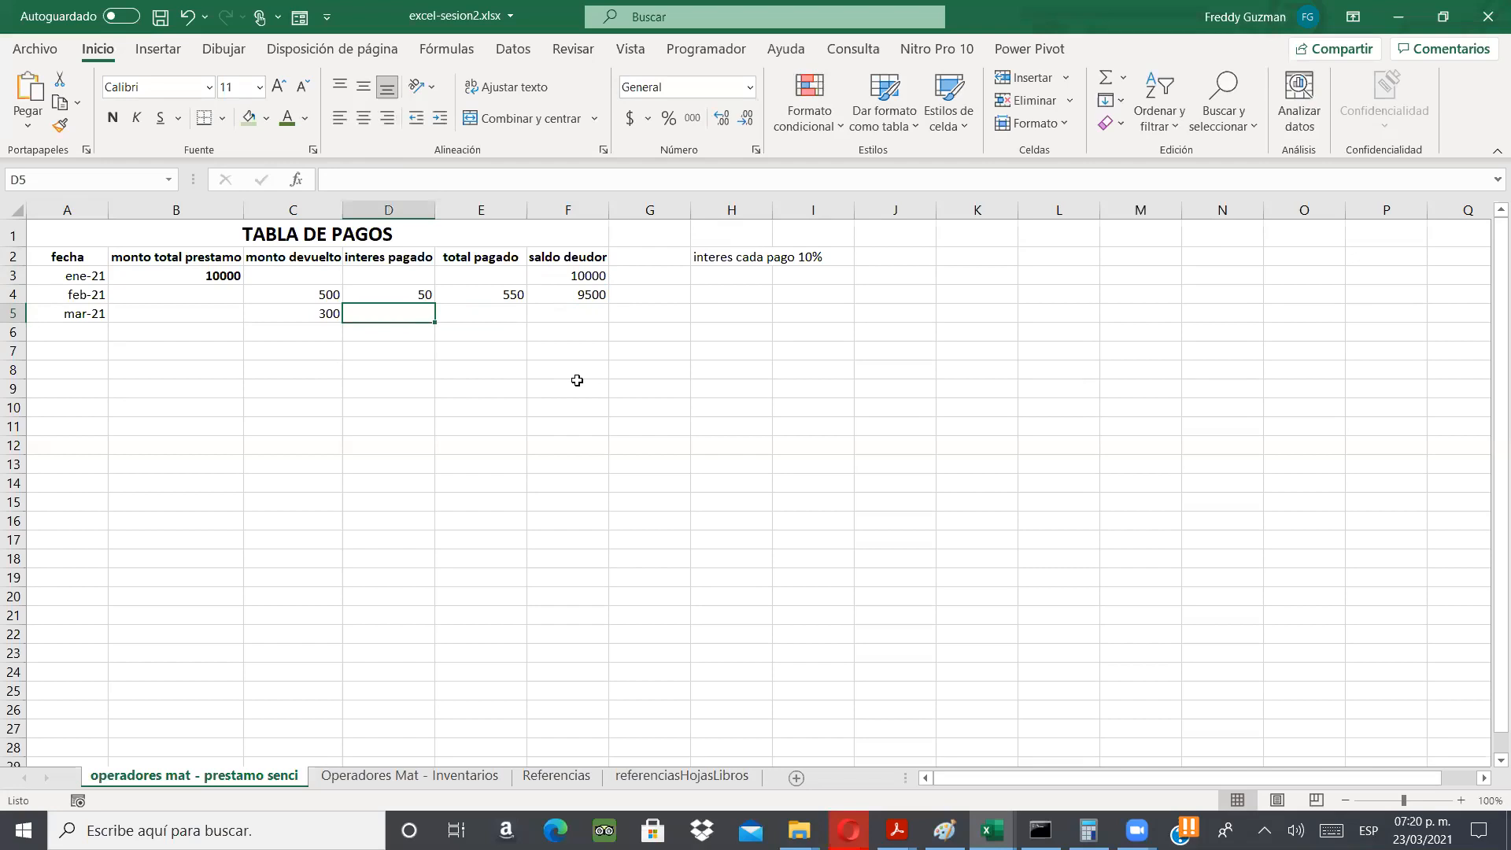
- Fill in March's interes pagado with 30 in D5 and its total pagado with 330 in E5
text(30)
key(Right)
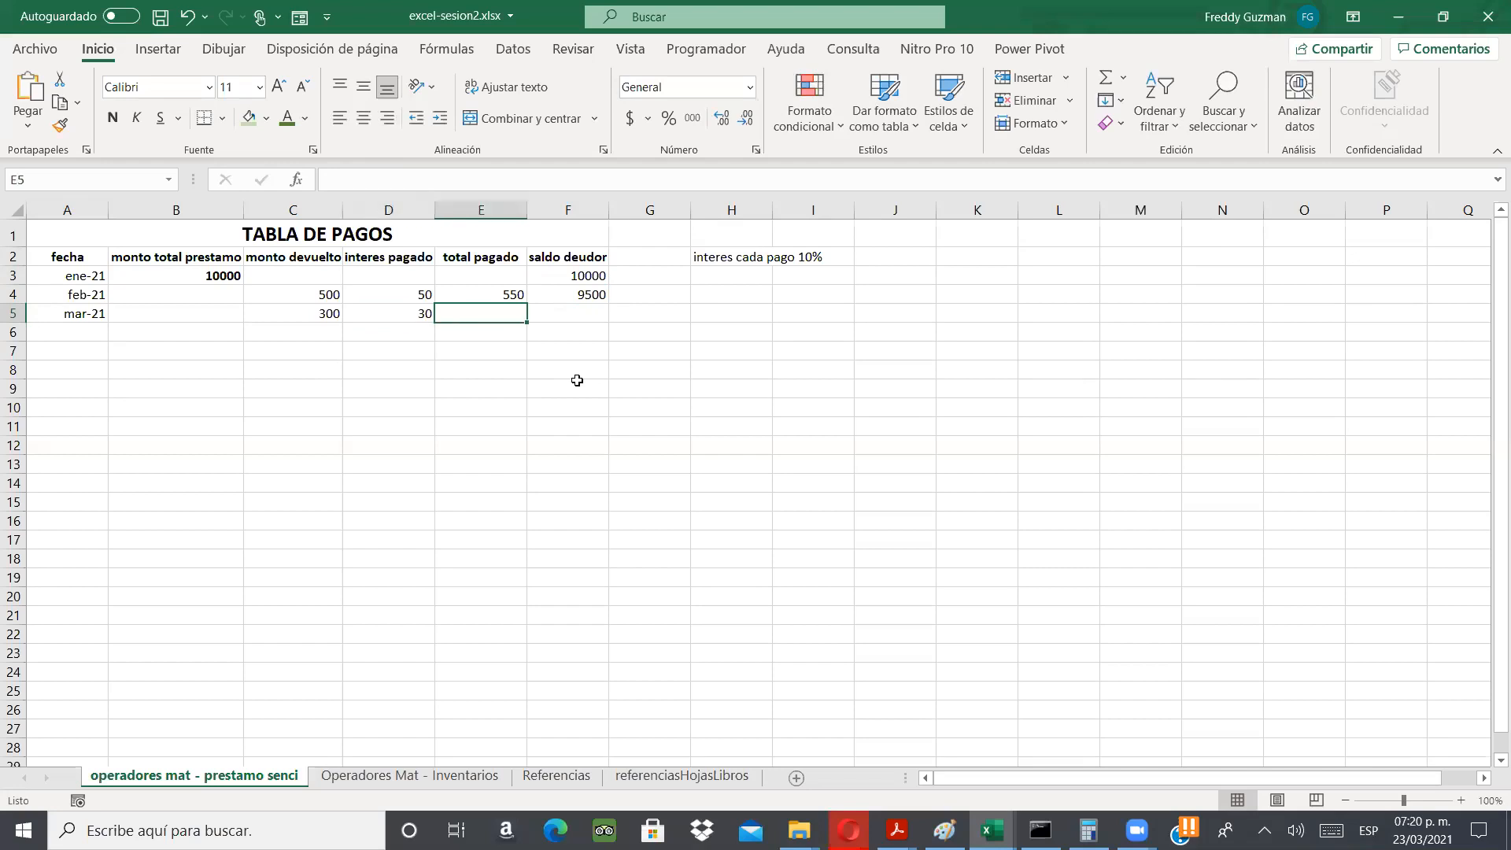
text(330)
key(Right)
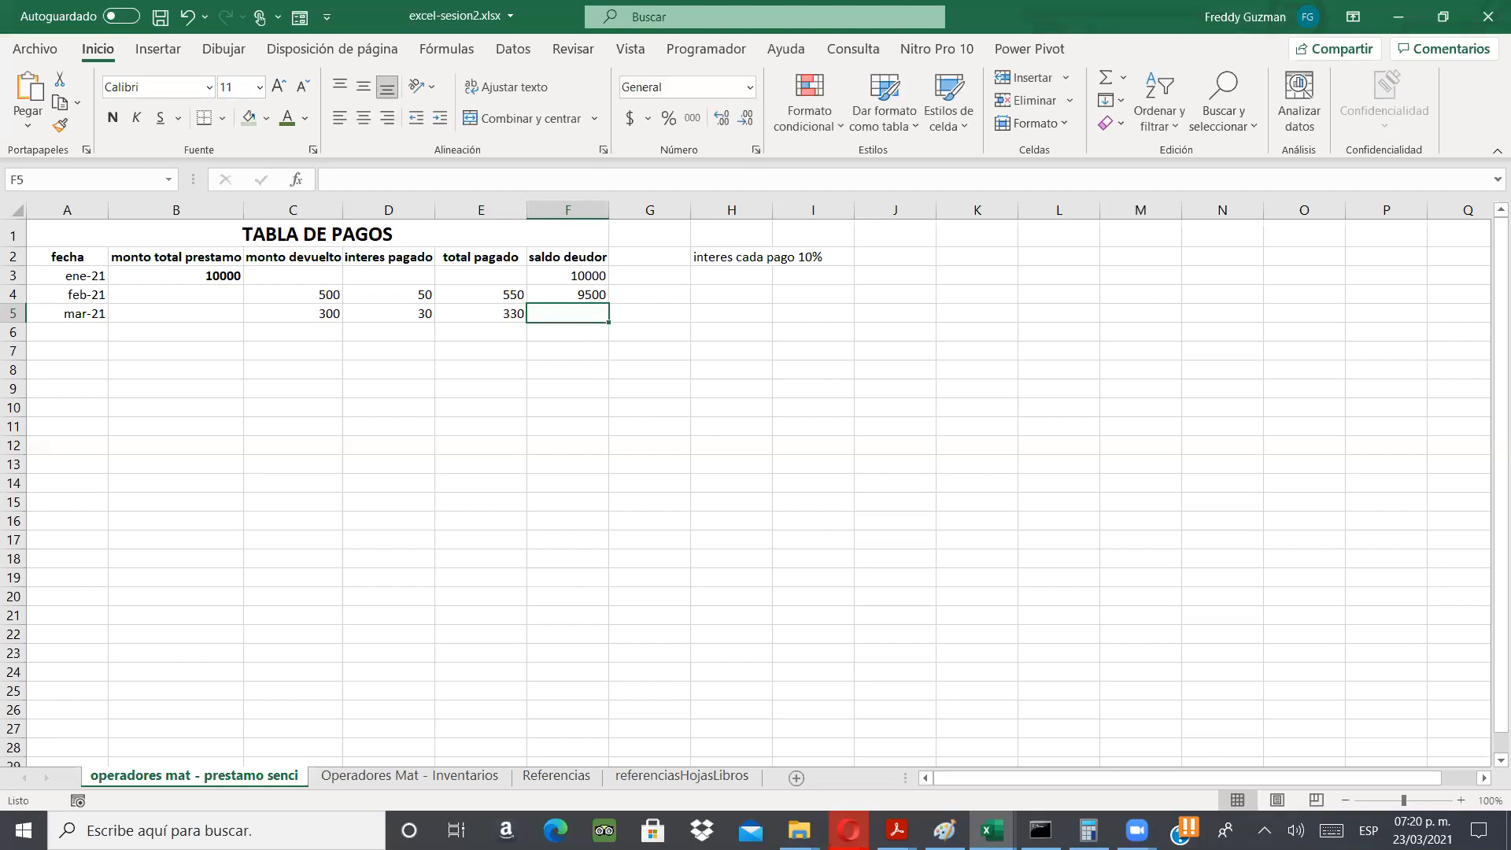
- Switch to the Calculator, compute 9500 - 330, and return to the Excel workbook
key(alt+Tab)
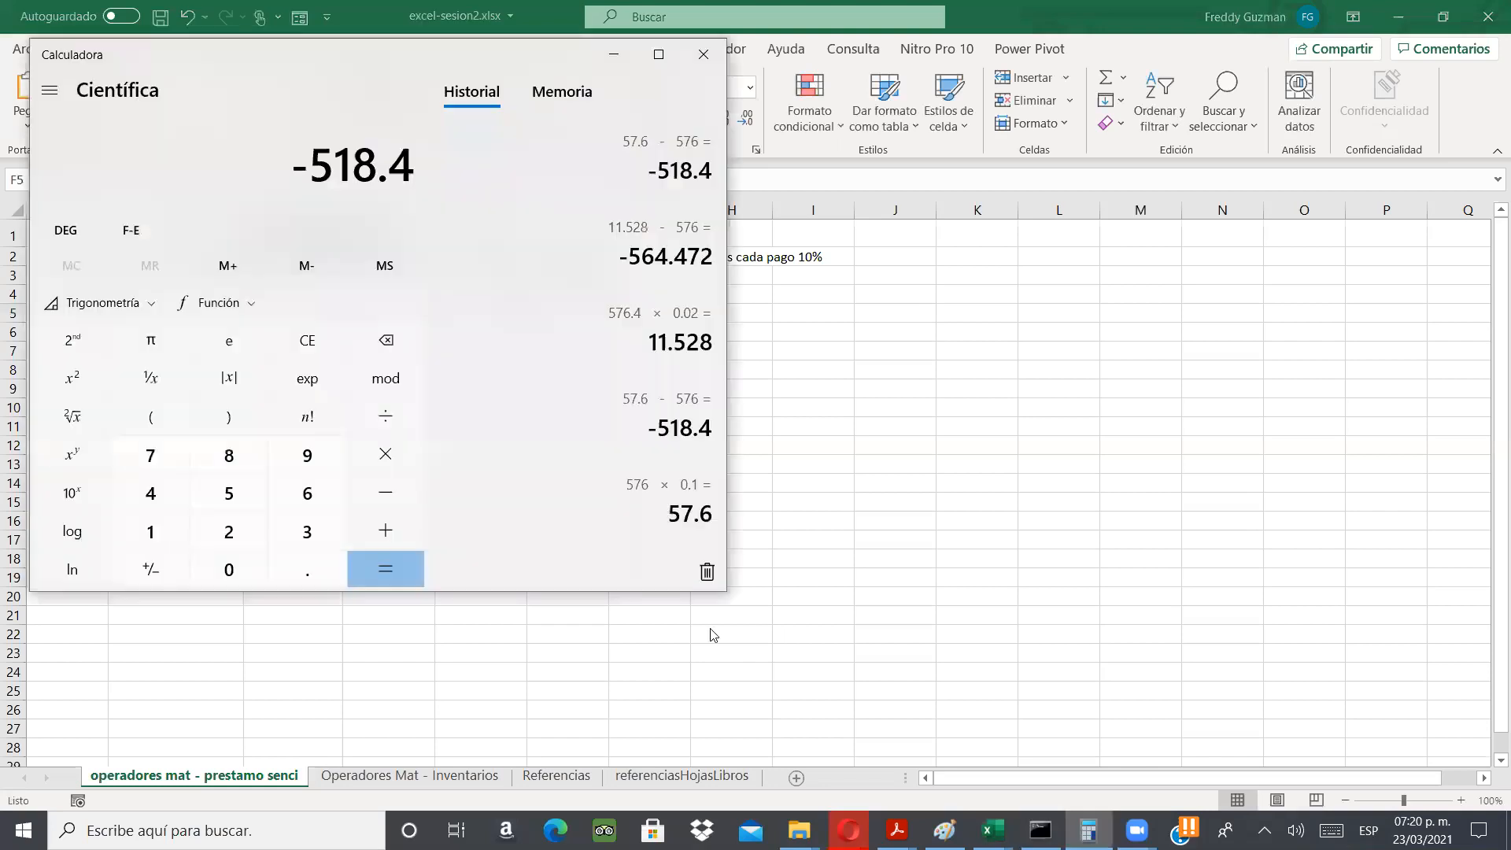
text(9500 - 33)
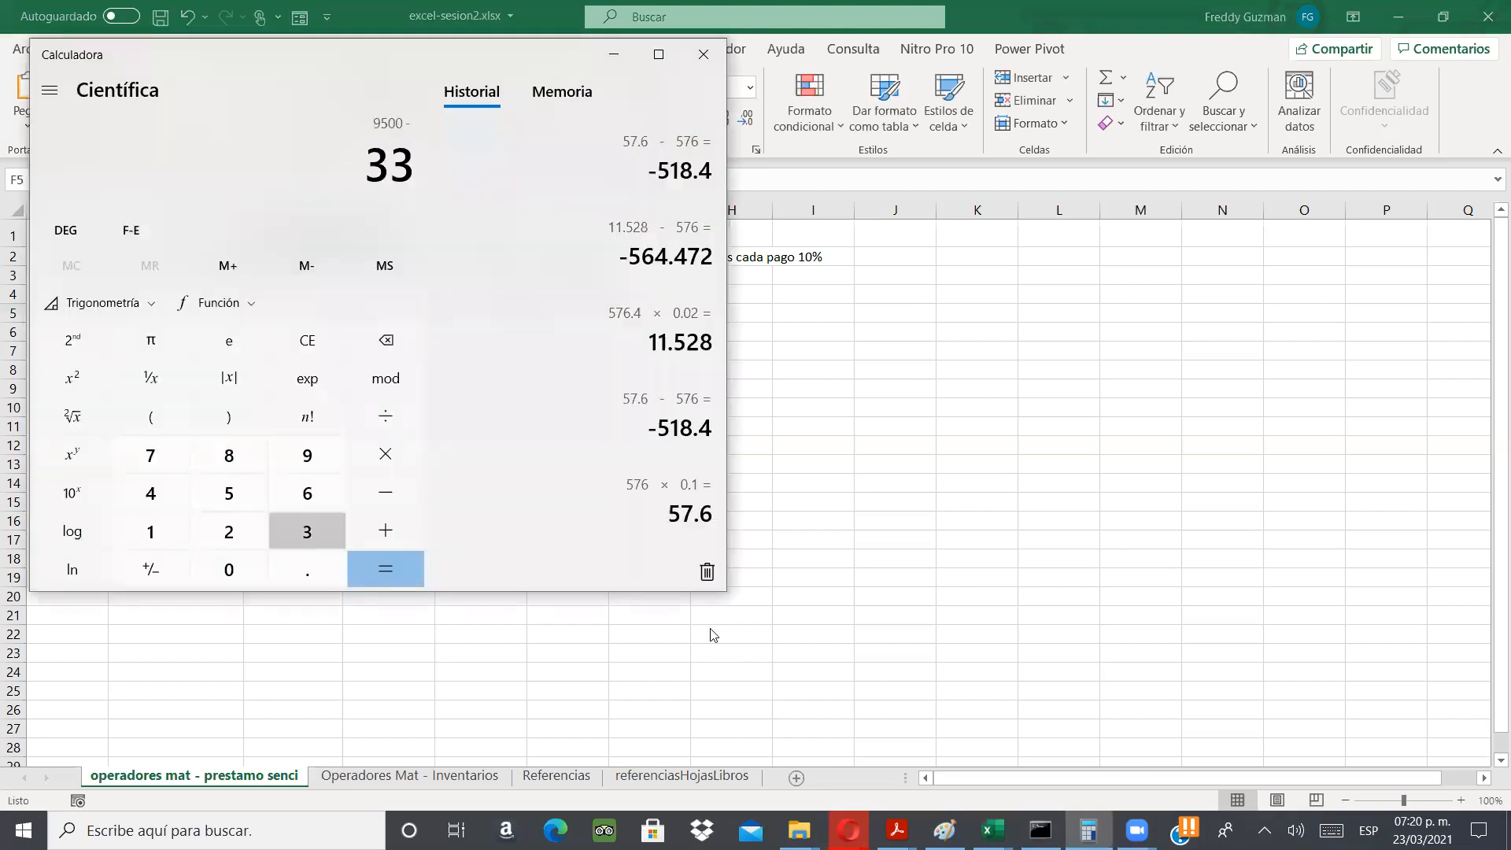
text(0 =)
key(Return)
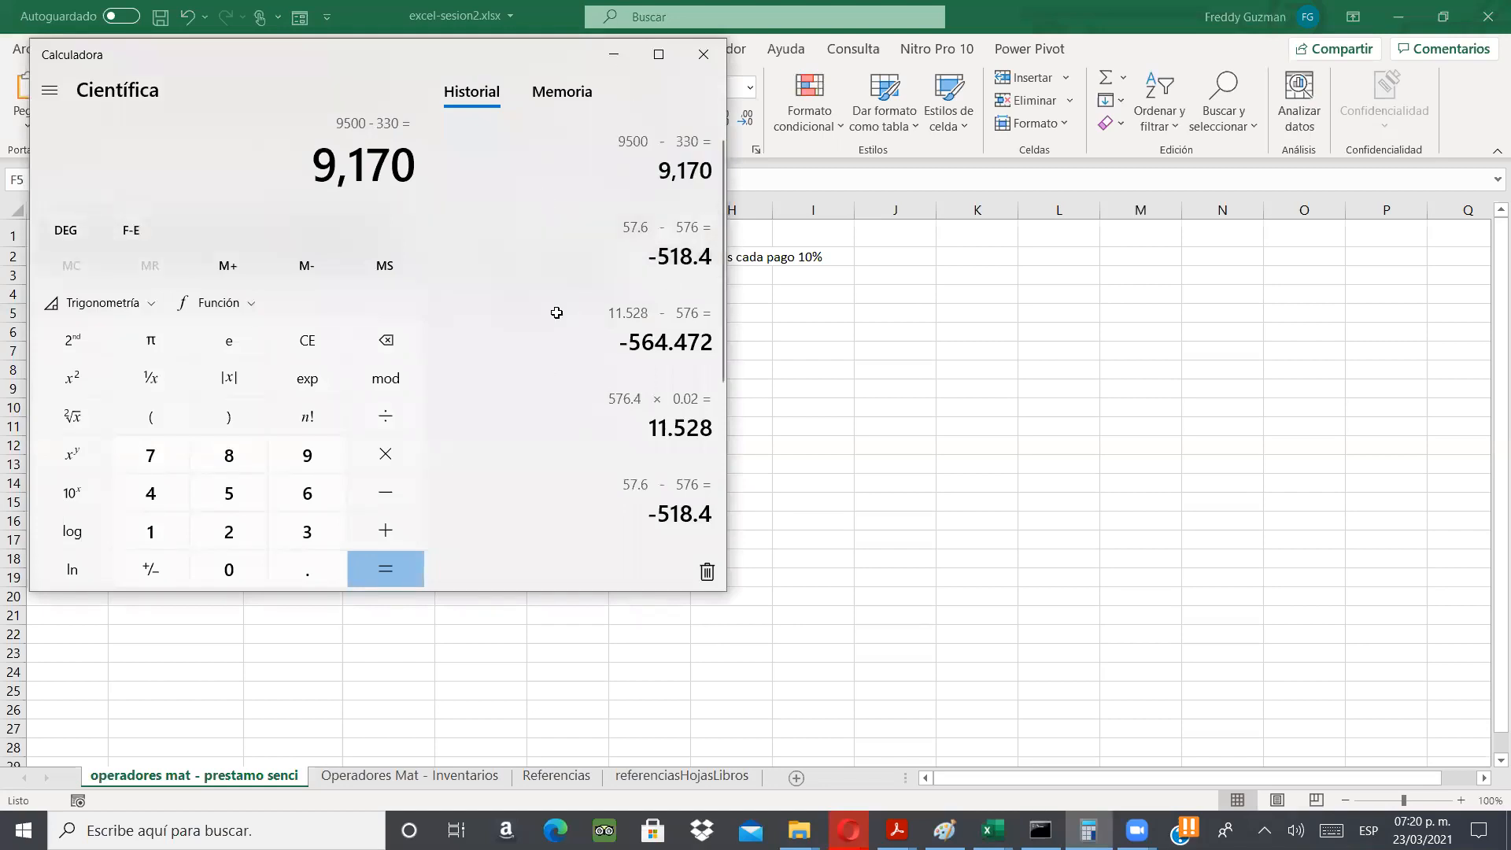
key(alt+Tab)
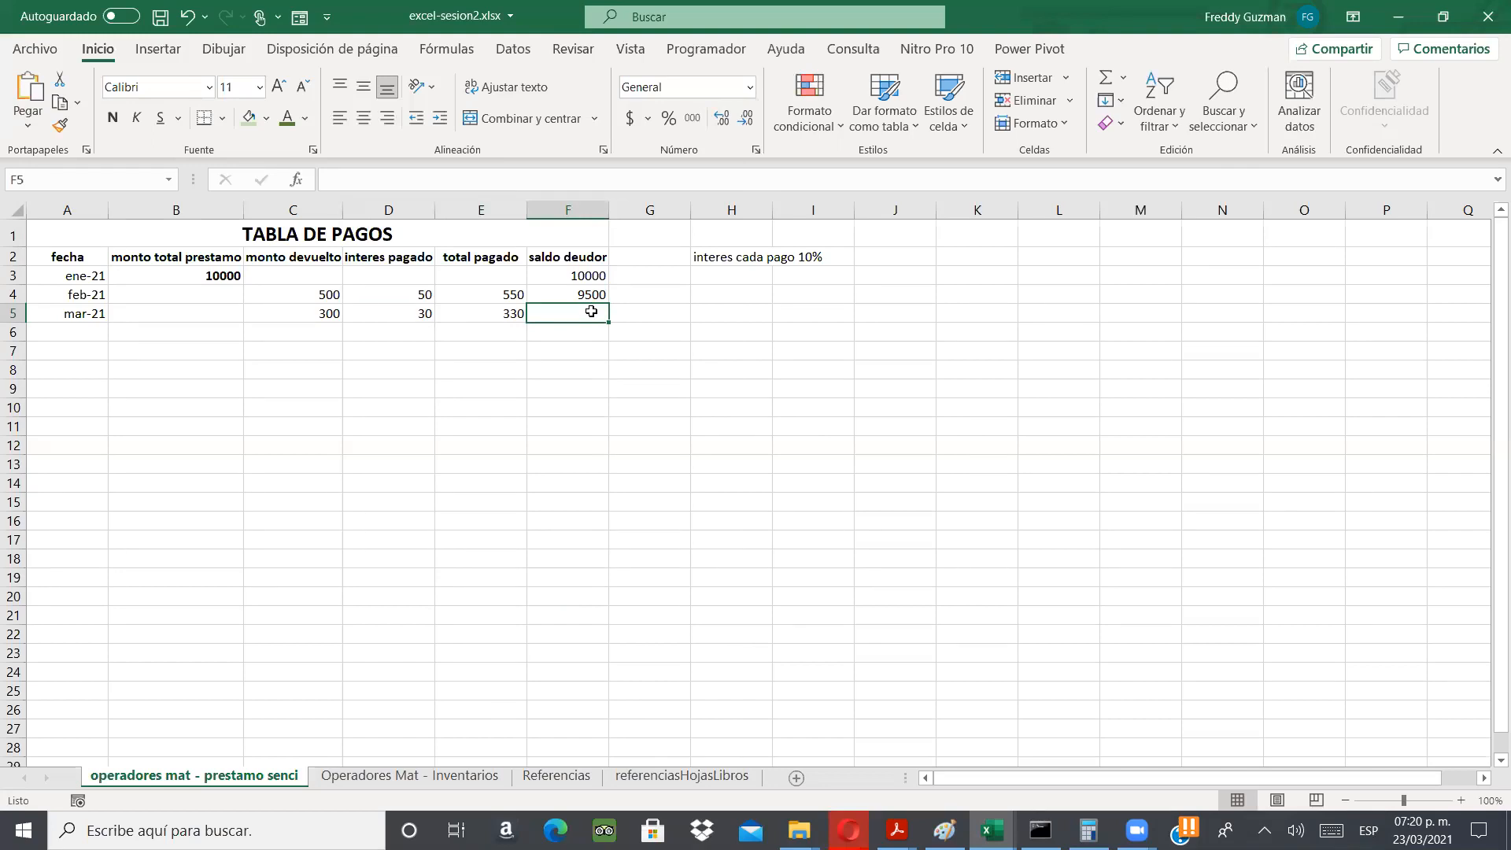
- Enter 9200 as the March saldo deudor in F5 and ABR/21 as the April date in A6
text(9200)
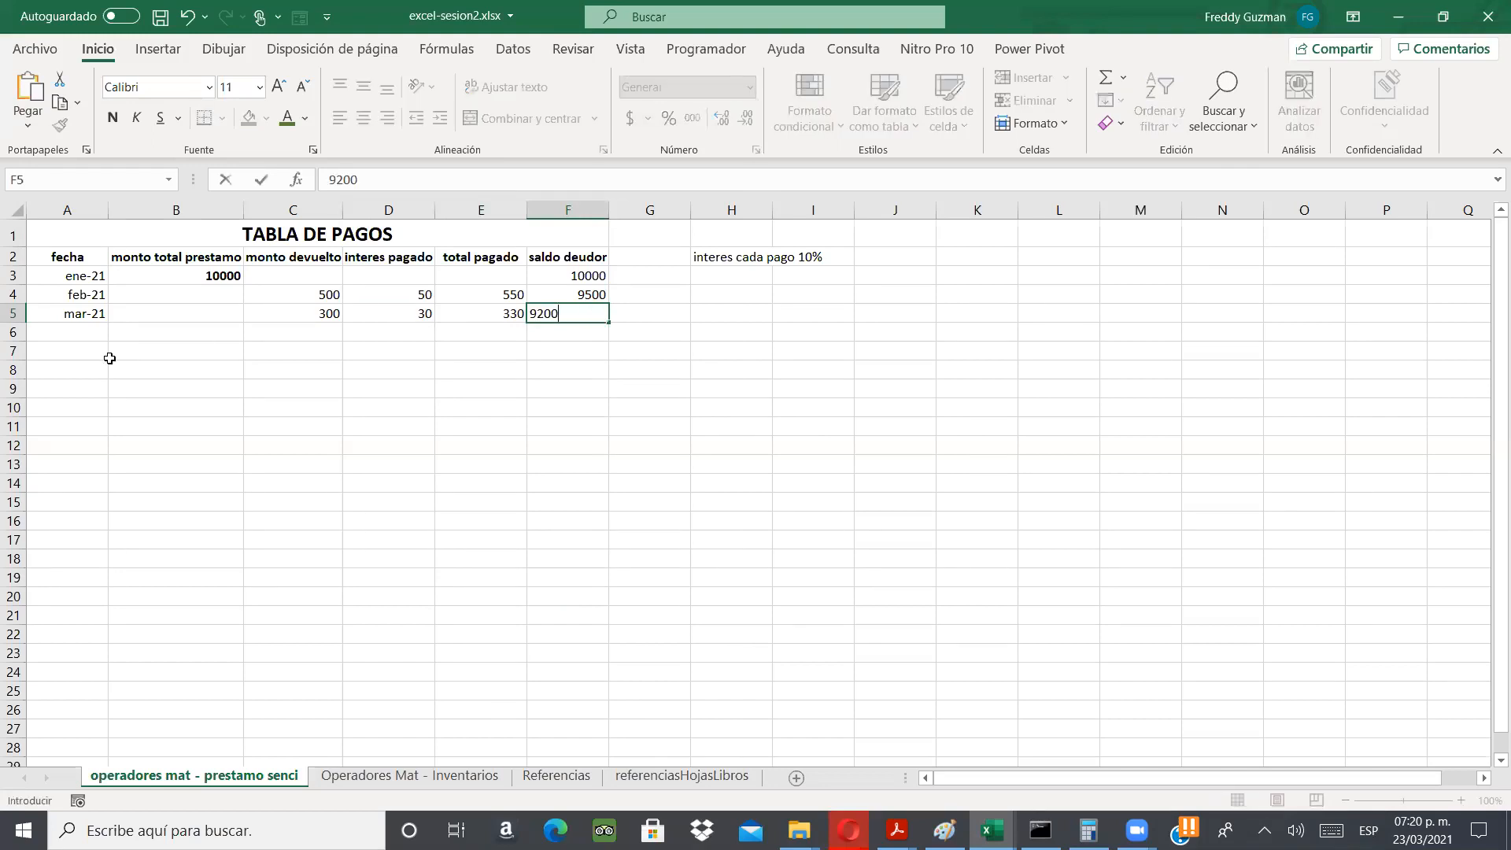
key(Return)
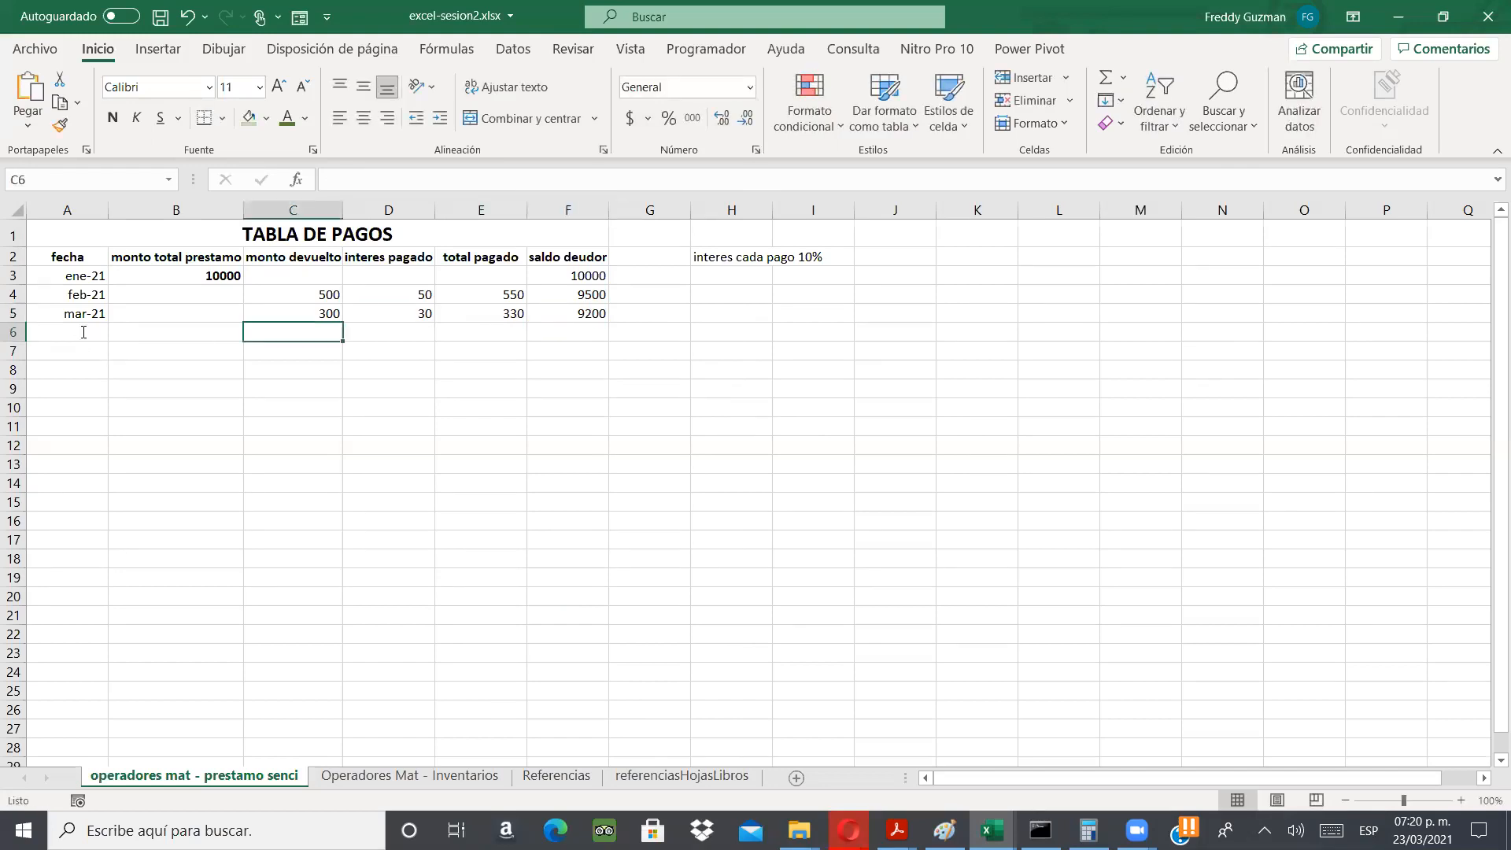
click(83, 331)
text(ABR/21)
key(Return)
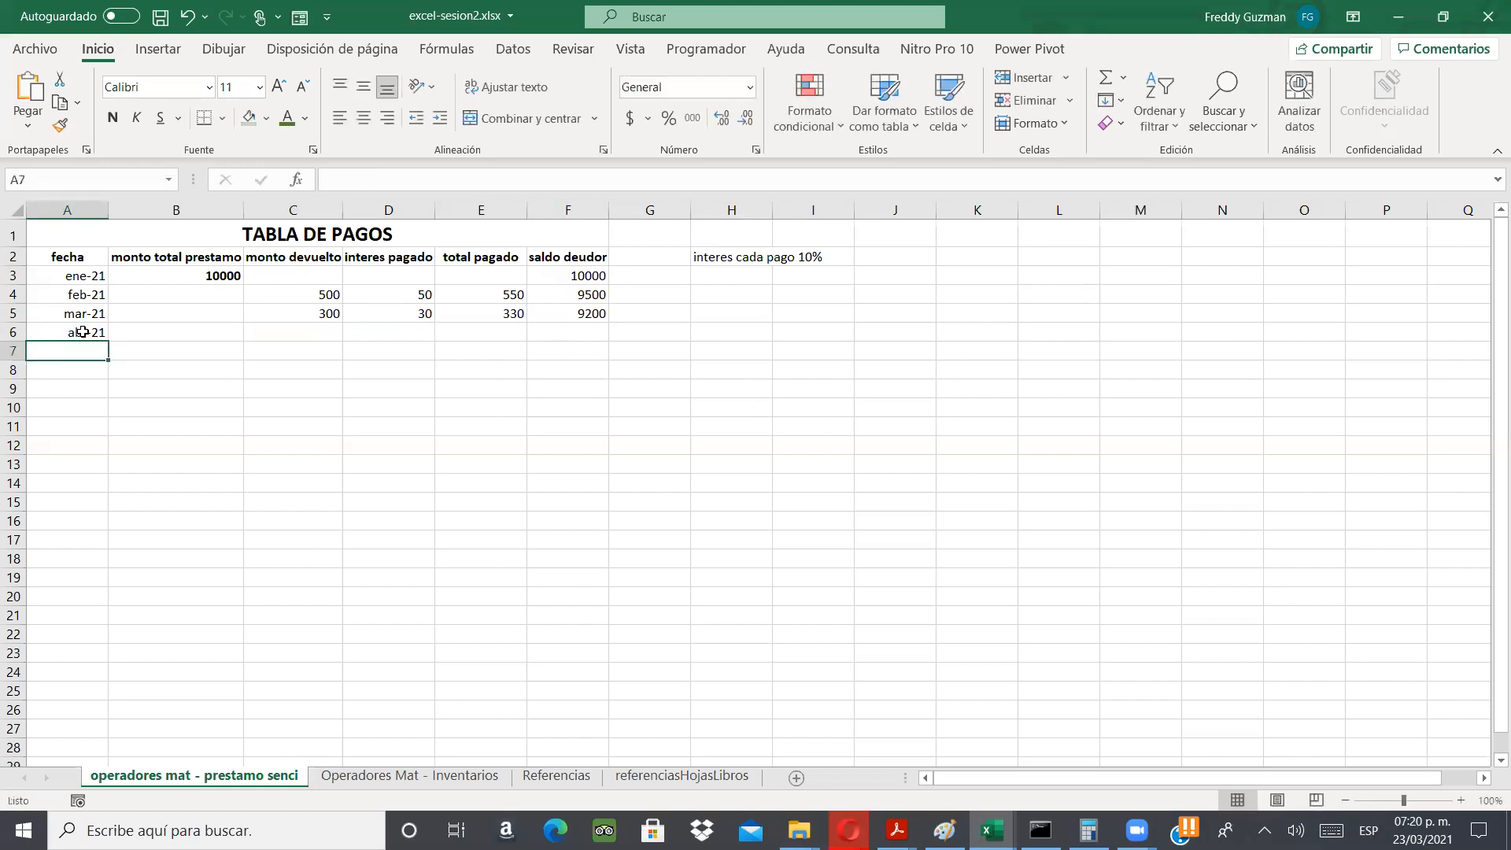
- Fill in April's monto devuelto with 600 in C6 and its interes pagado with 60 in D6
key(Up)
key(Right)
key(Right)
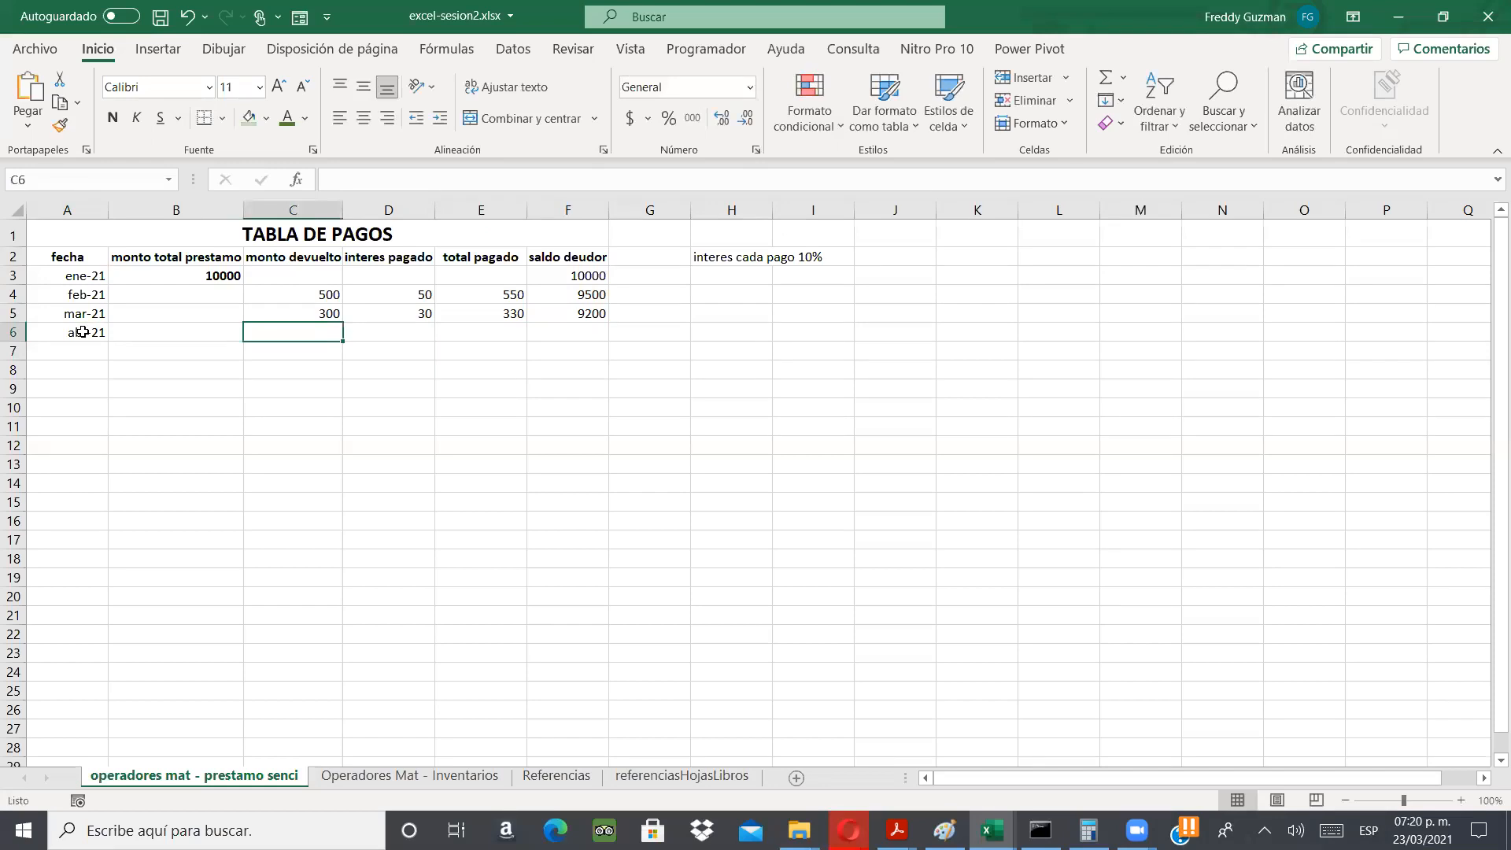
text(600)
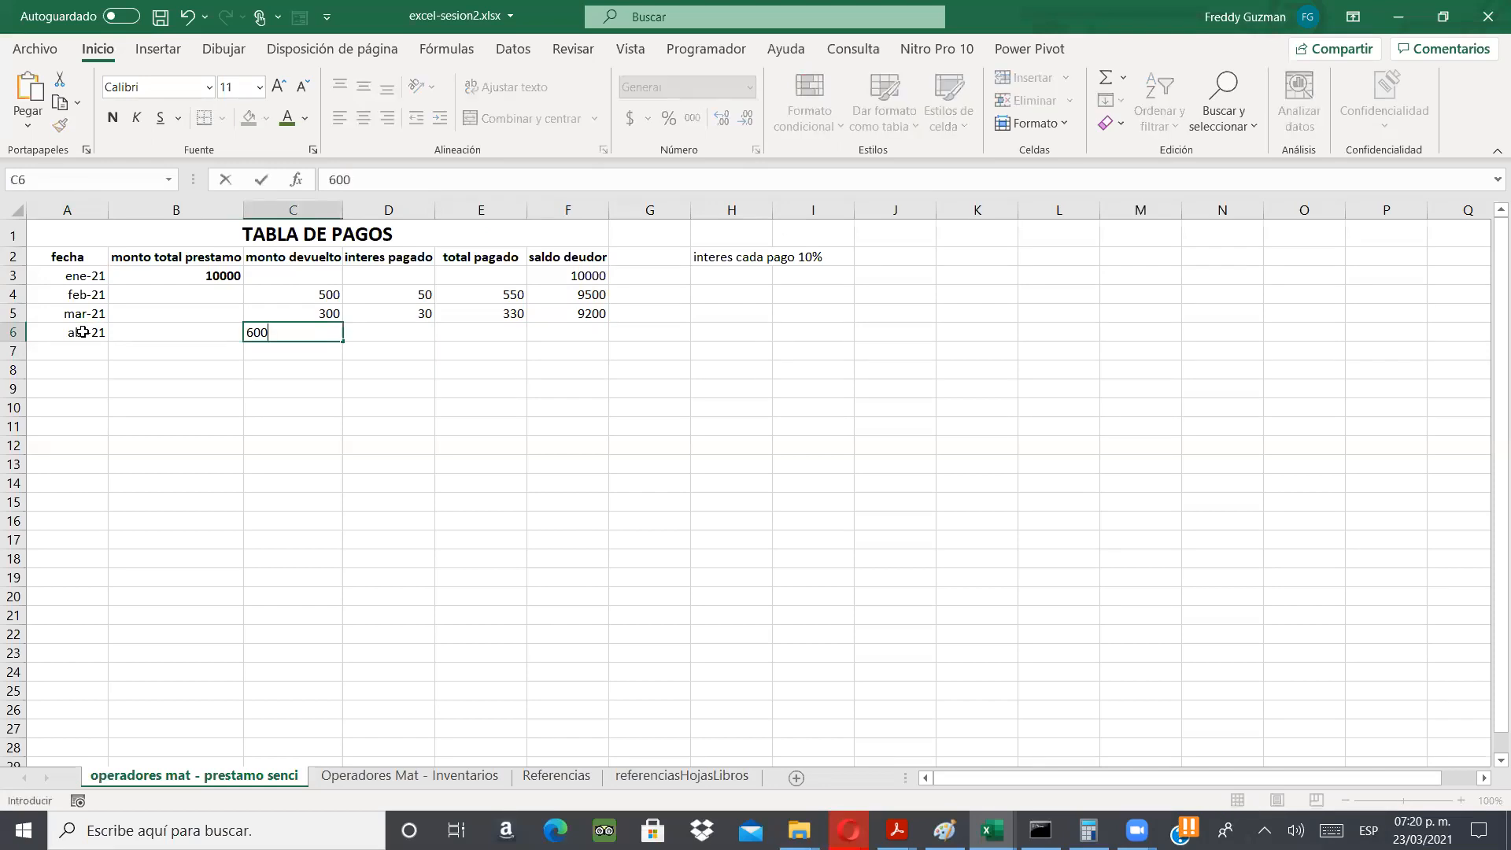
key(Tab)
text(60)
key(Tab)
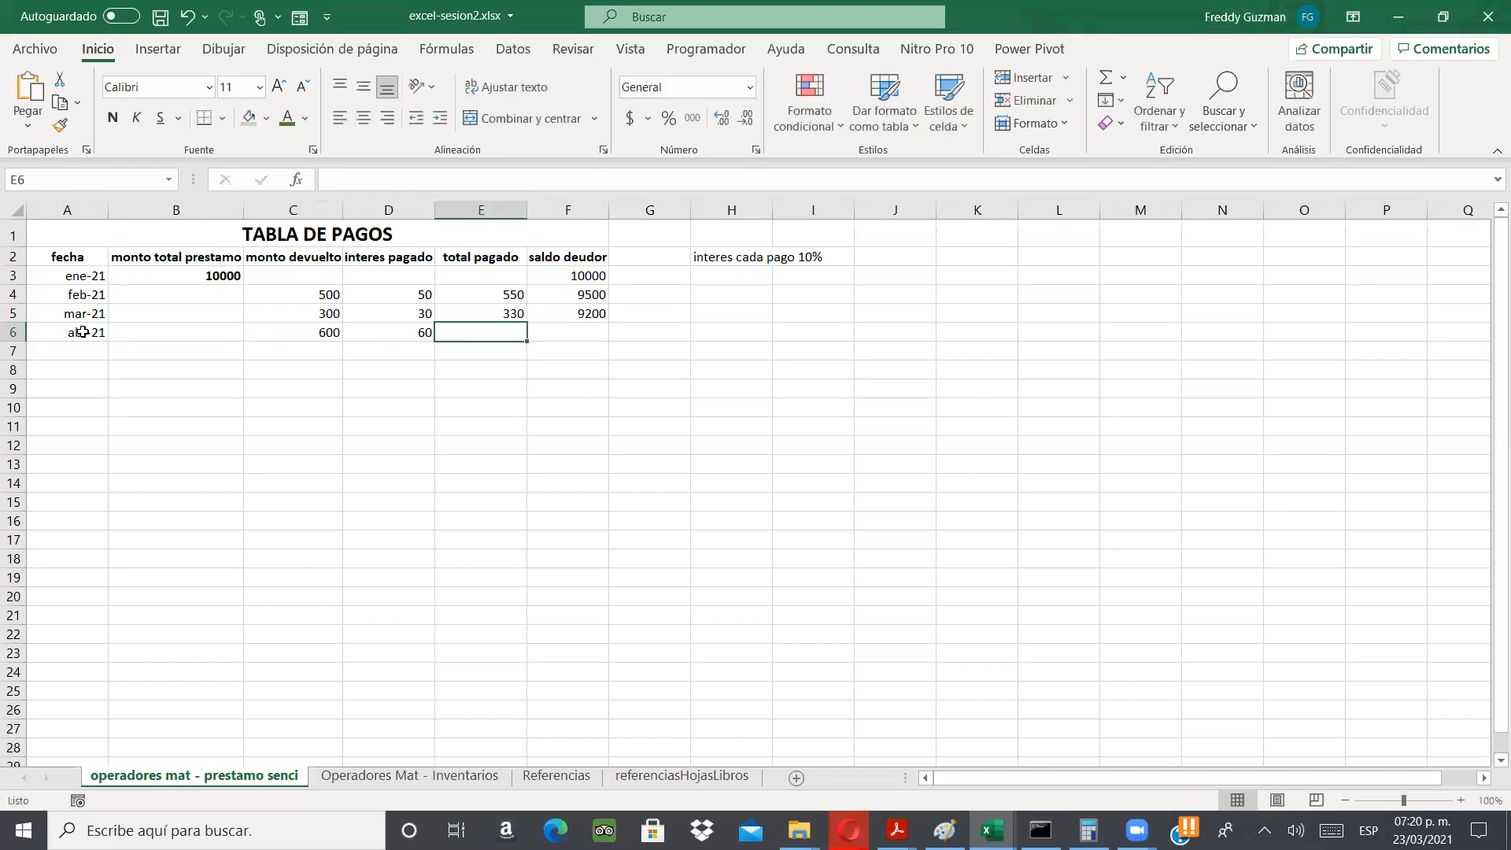
- Enter 660 as April's total pagado in E6 and 8600 as its saldo deudor in F6
text(660)
key(Tab)
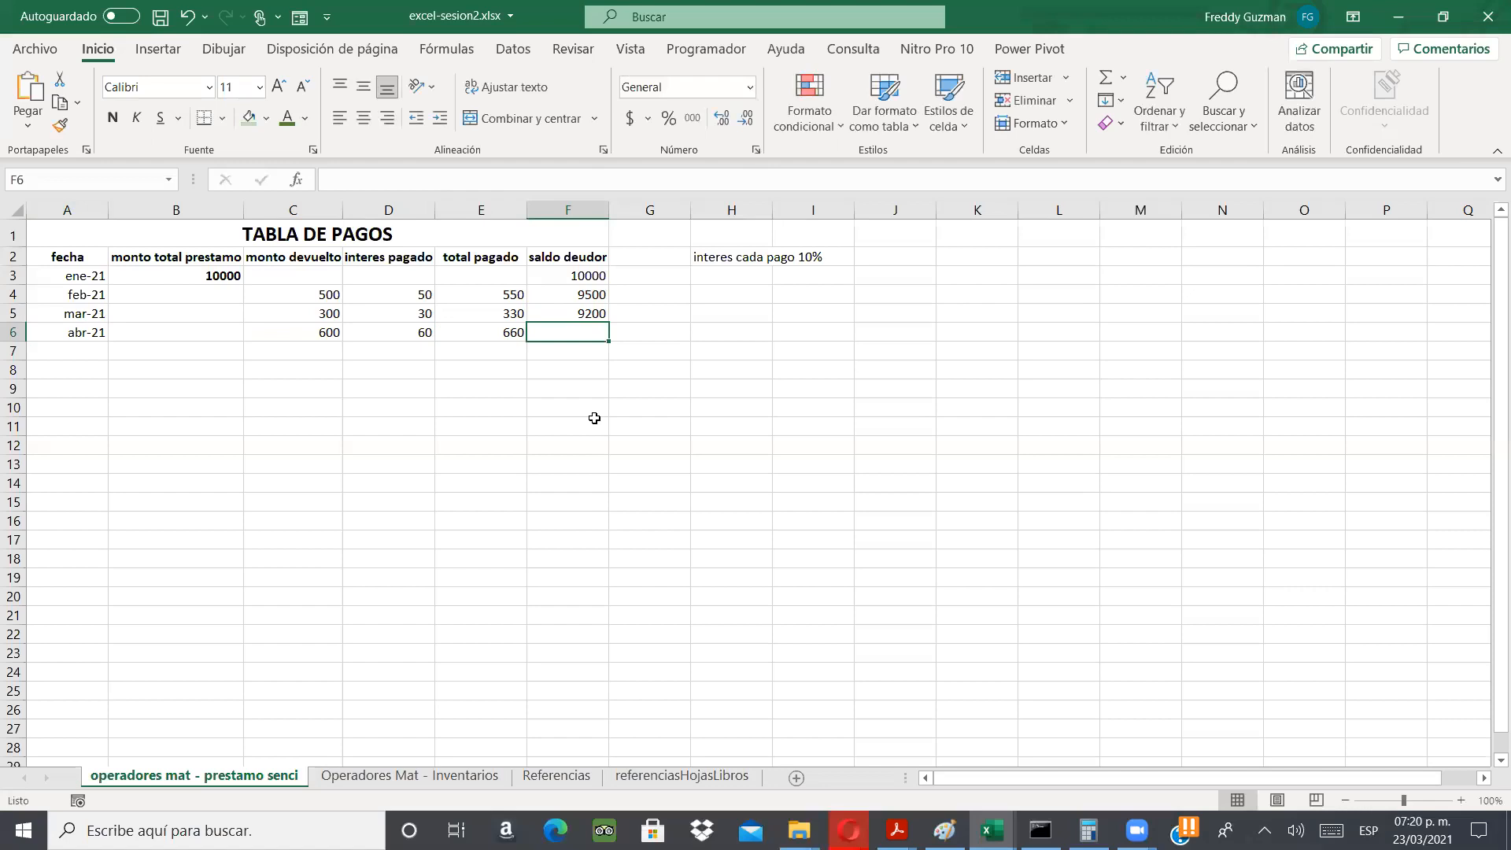
text(8600)
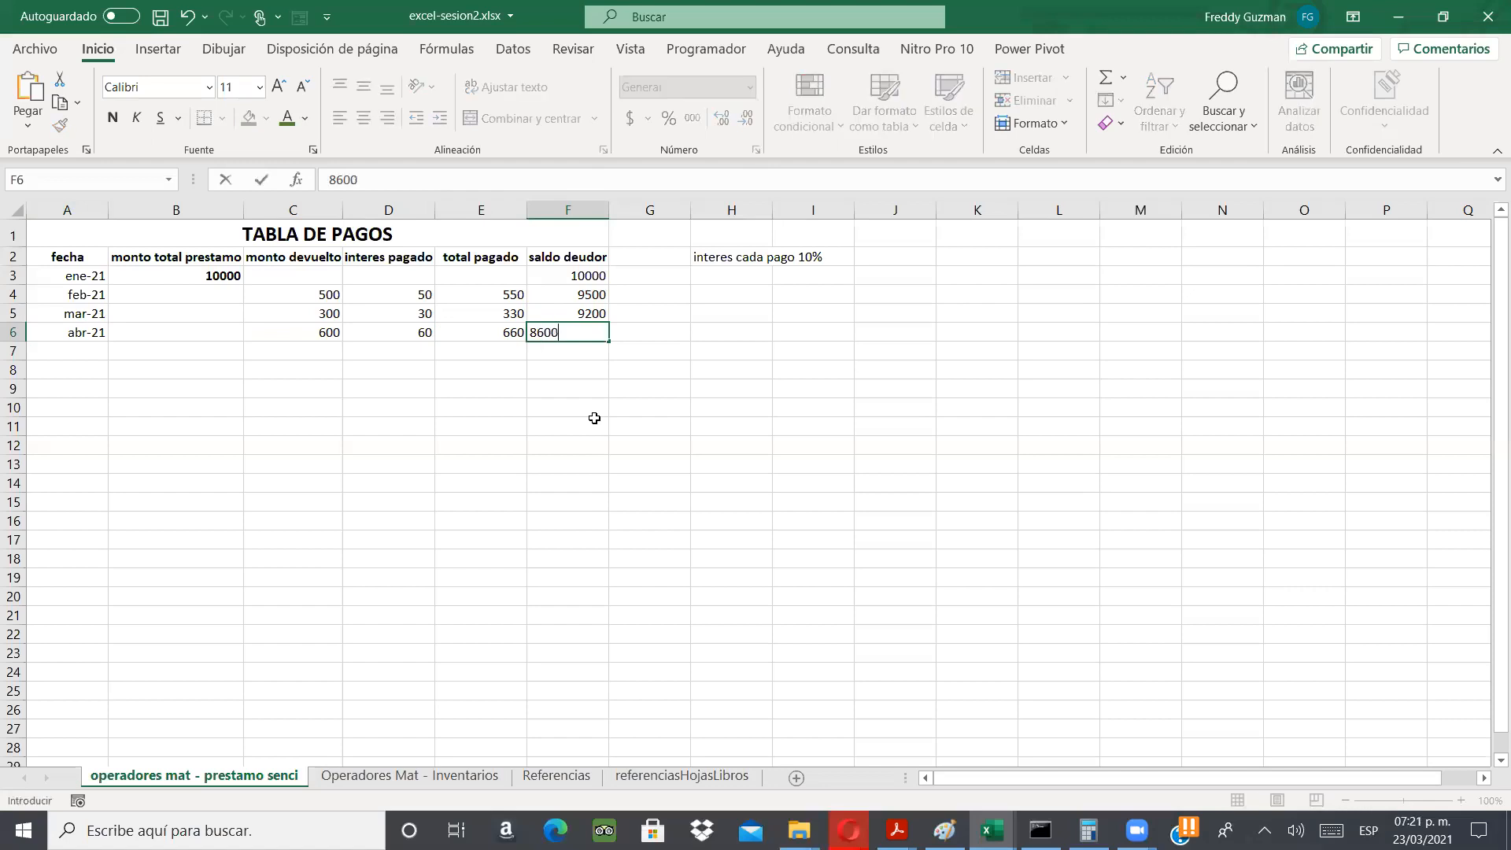
key(Return)
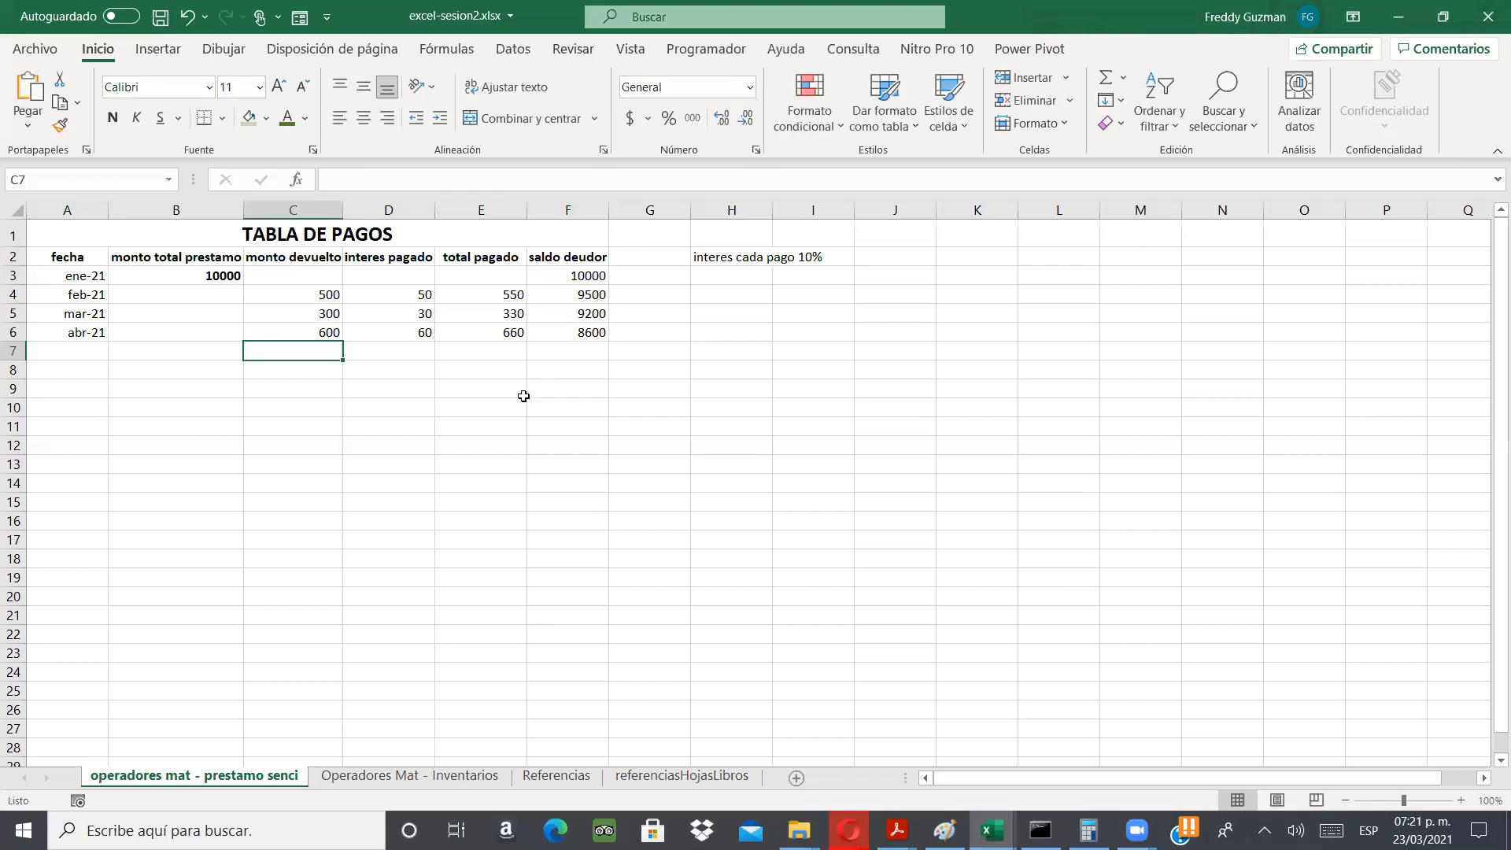
click(1088, 830)
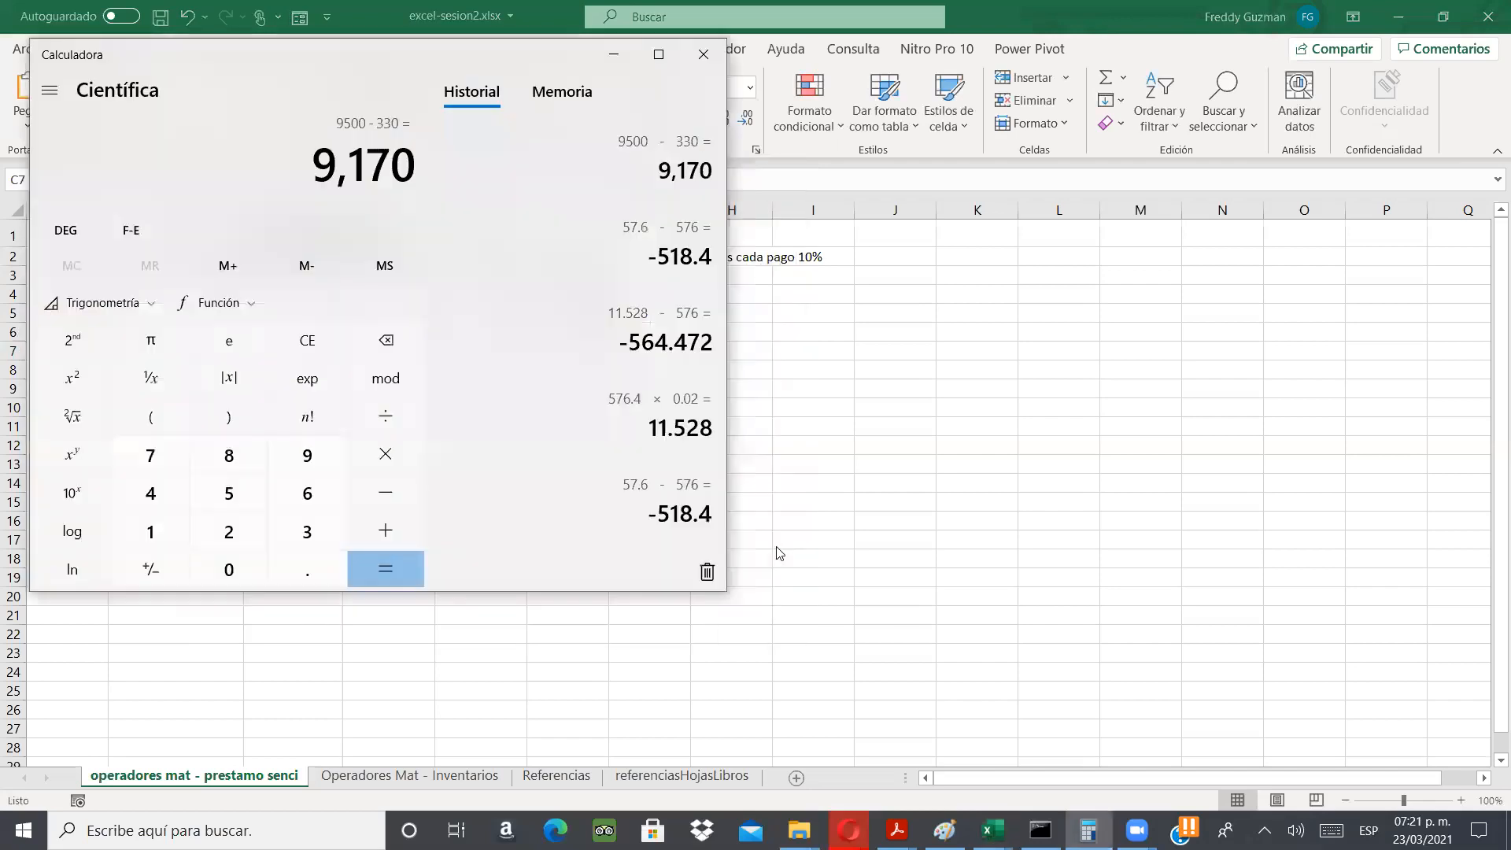
click(614, 60)
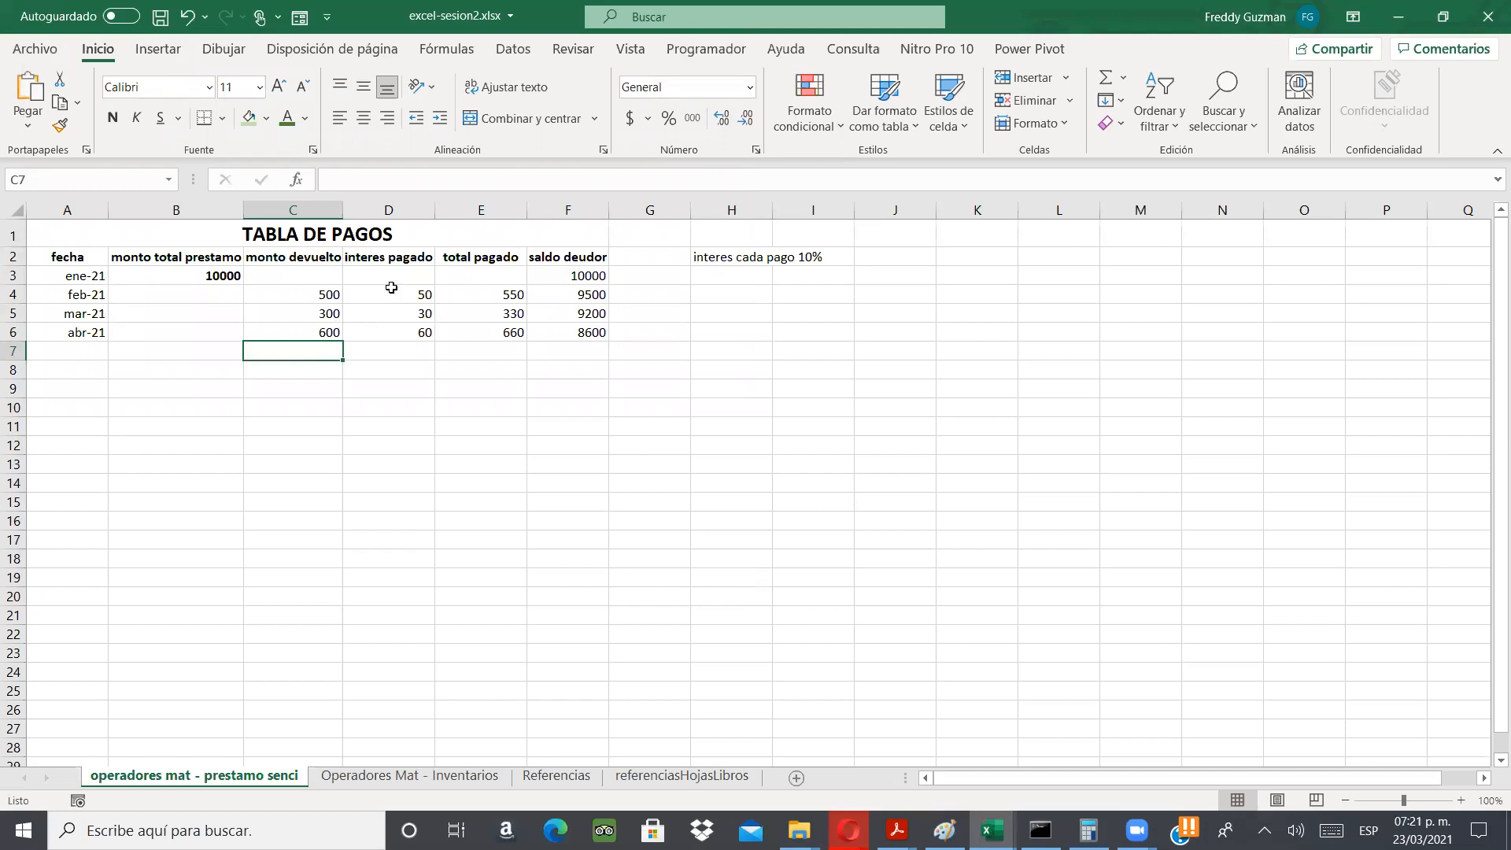
- Insert a blank row above the column headers and clear the interes pagado, total pagado and saldo deudor values in D4:F7
right_click(19, 262)
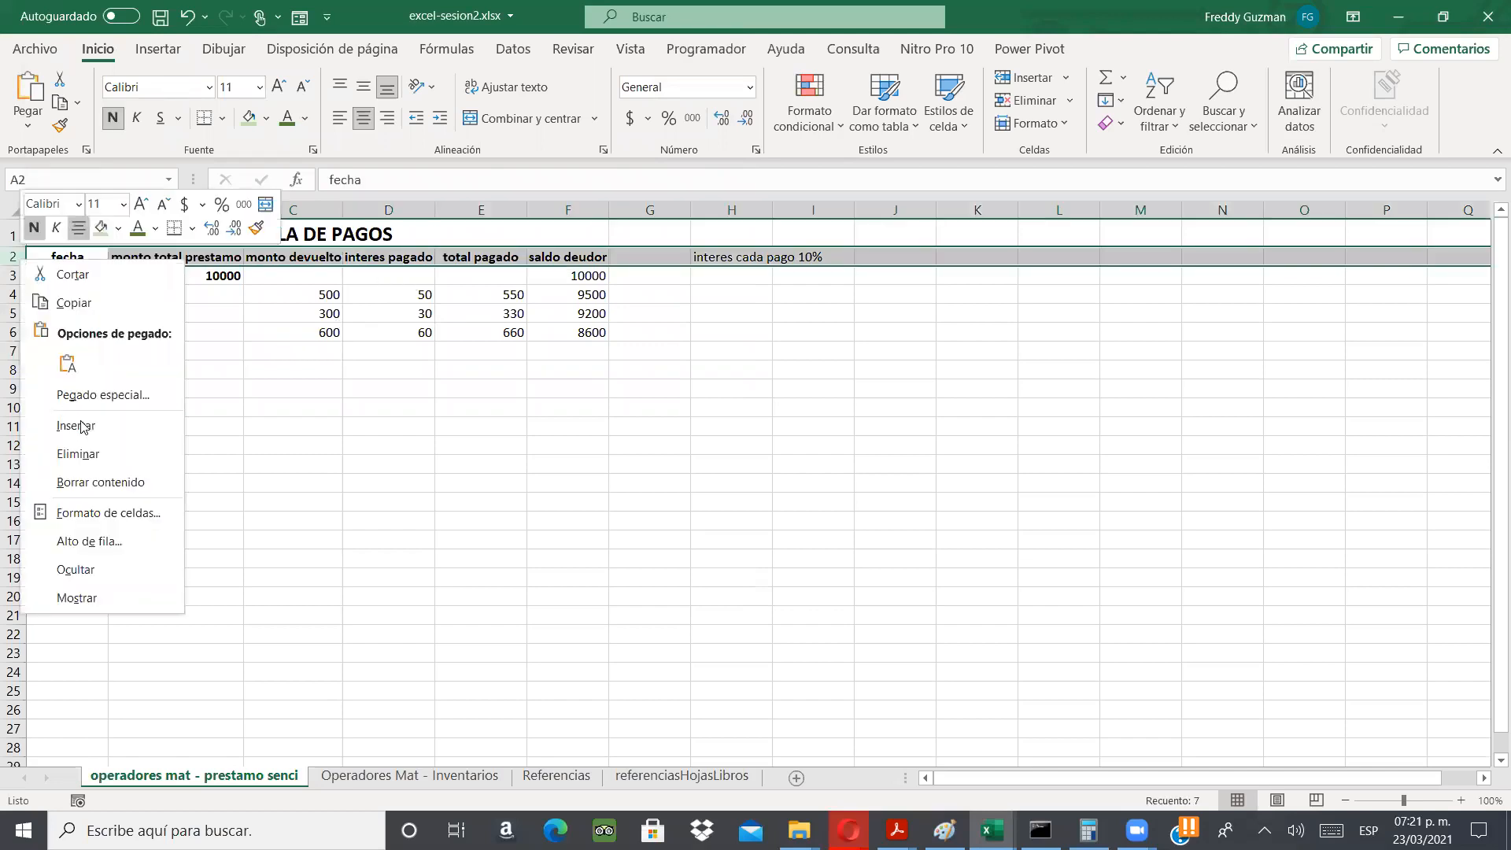
click(77, 426)
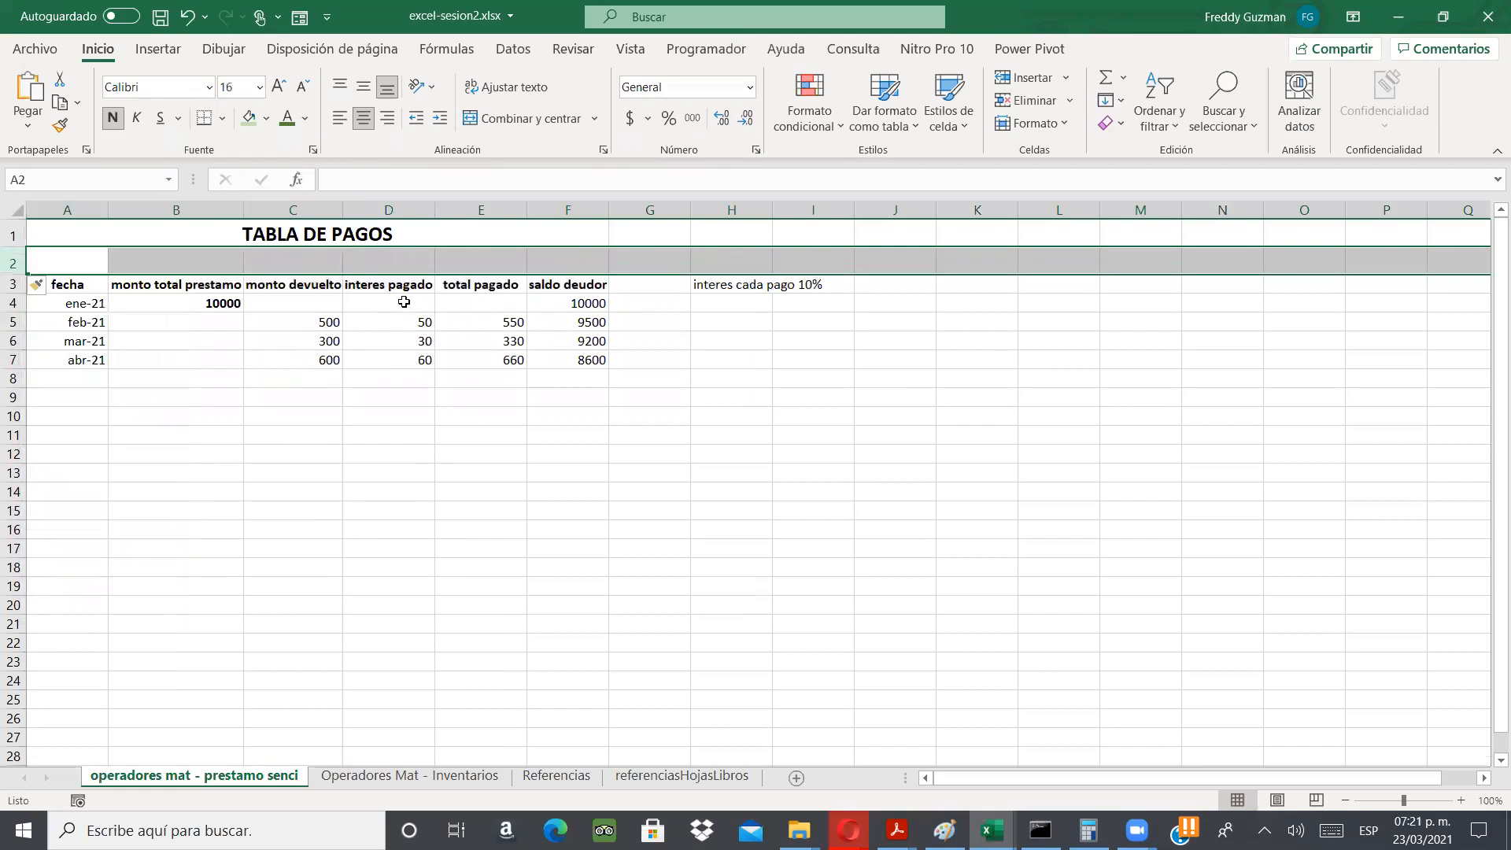
drag(389, 303, 537, 350)
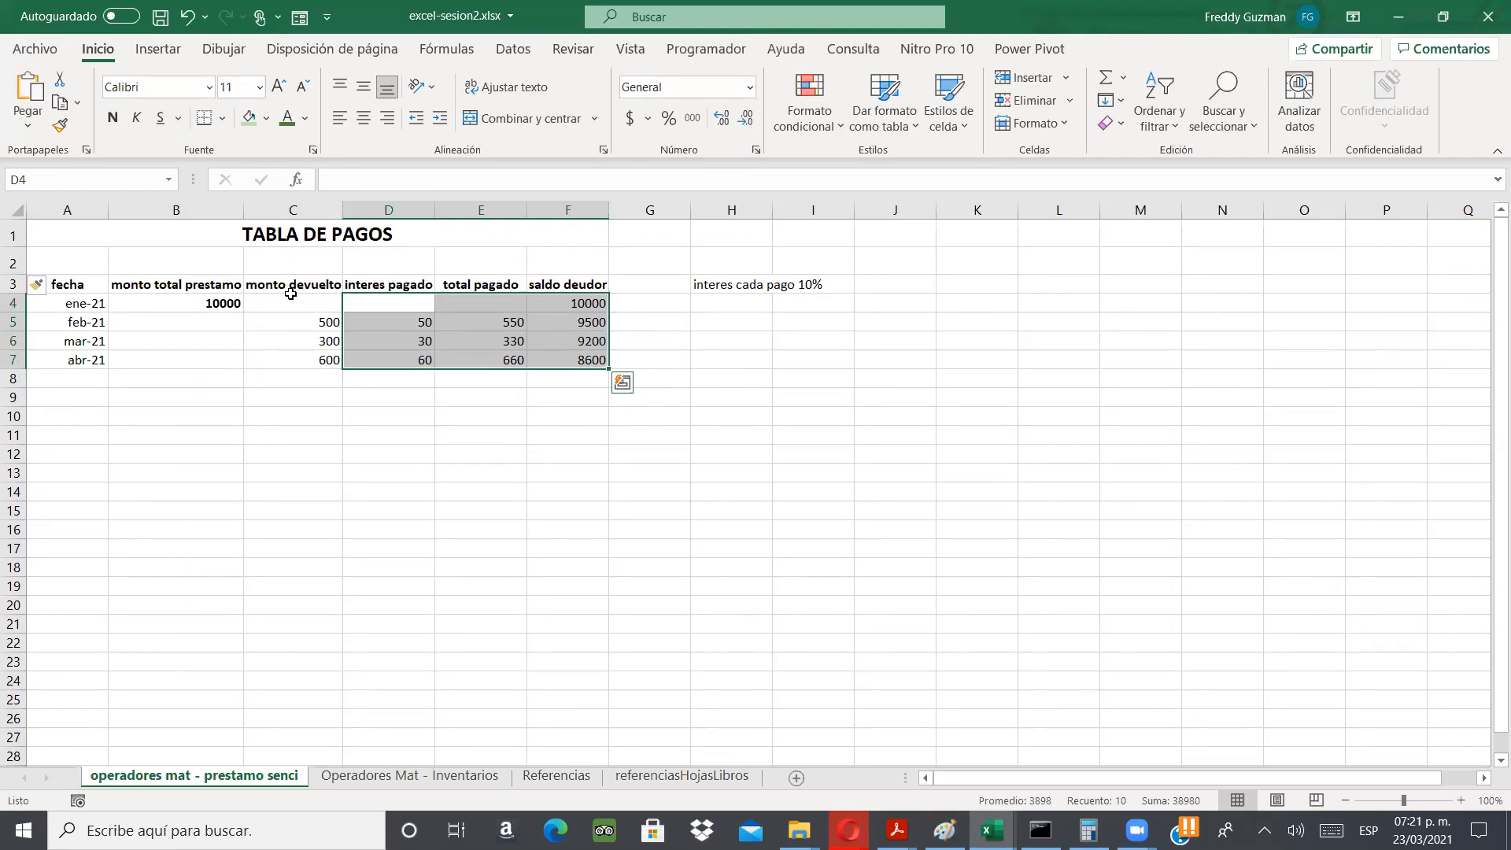
key(Delete)
click(193, 299)
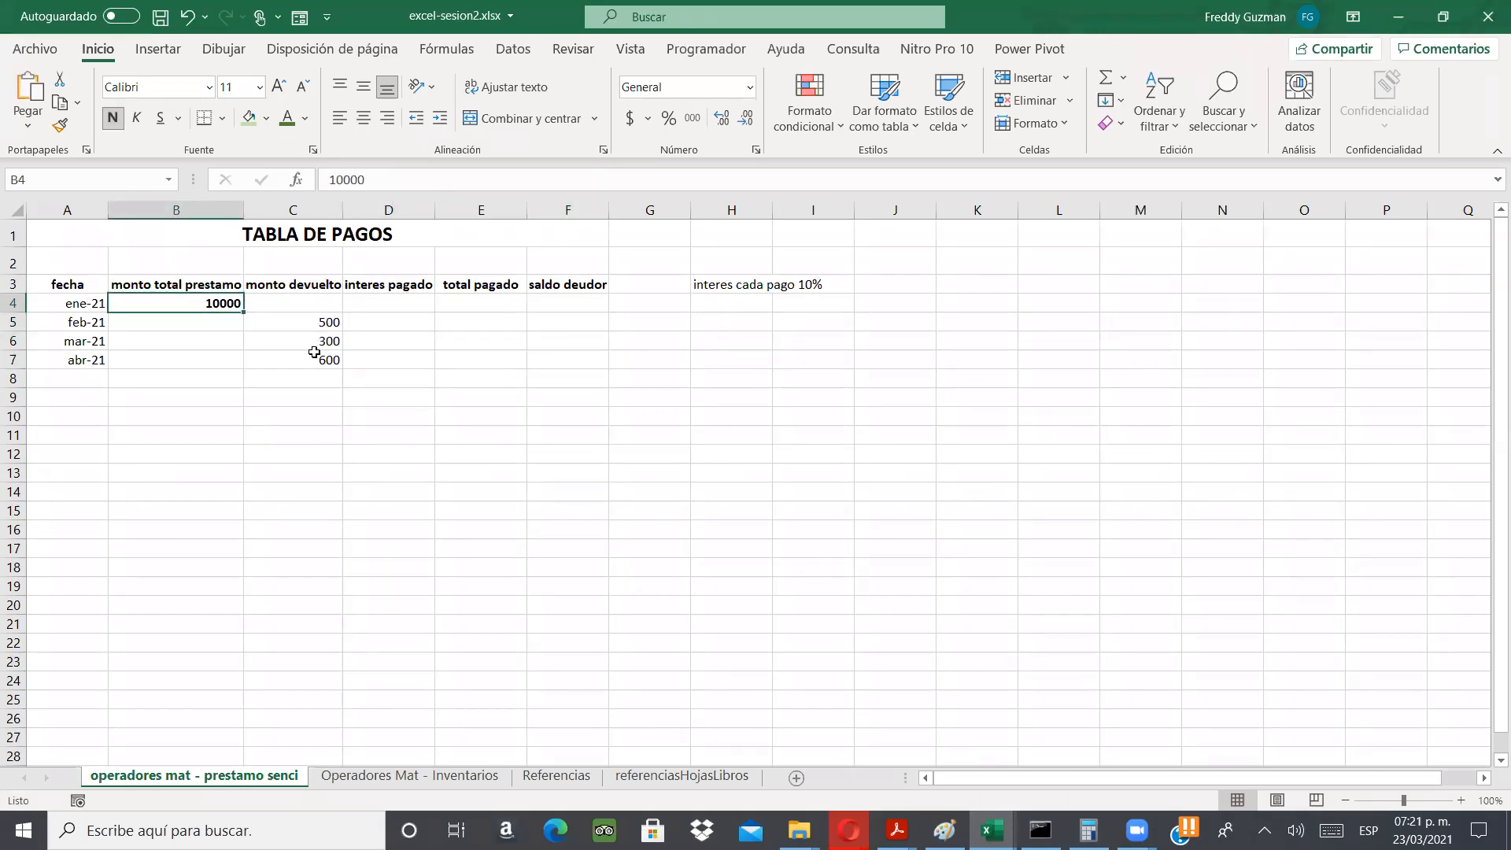
click(318, 324)
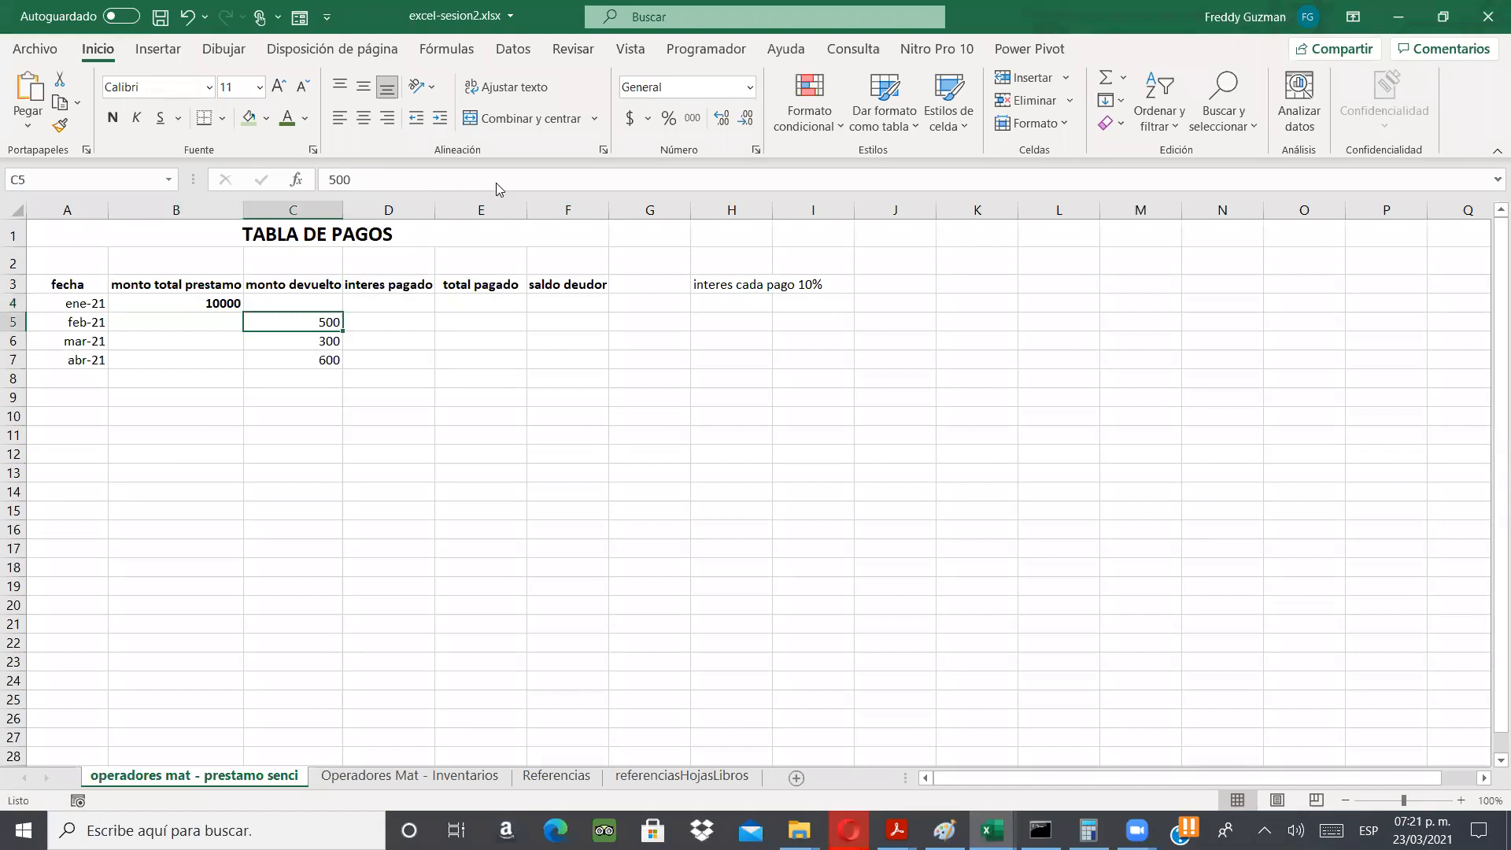
- Write the interest formula =MONTO DEVUELTO*10% in cell D2 above the interes pagado header
click(400, 265)
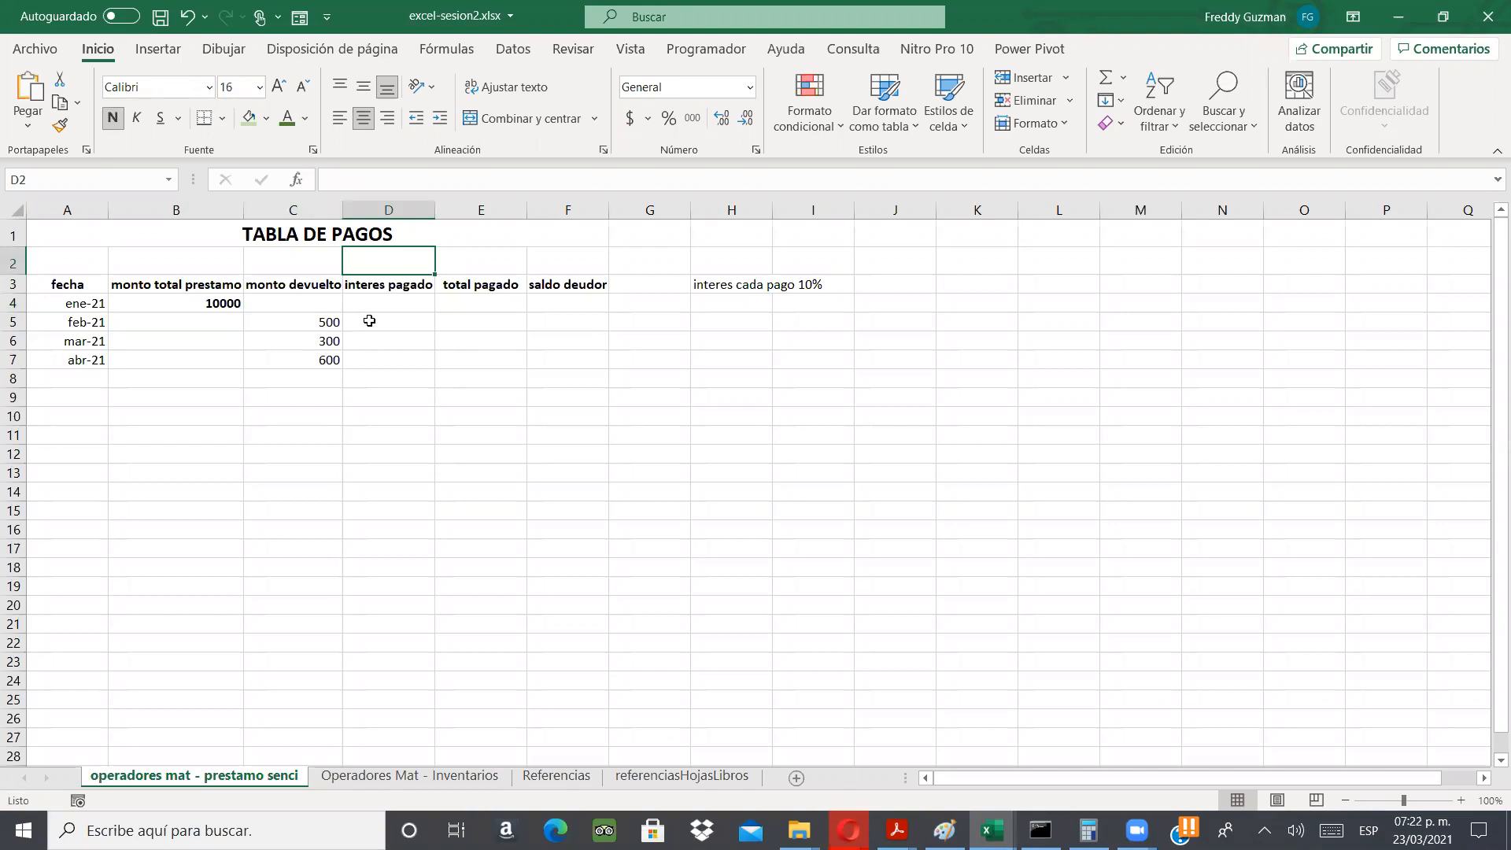
click(382, 259)
text(=)
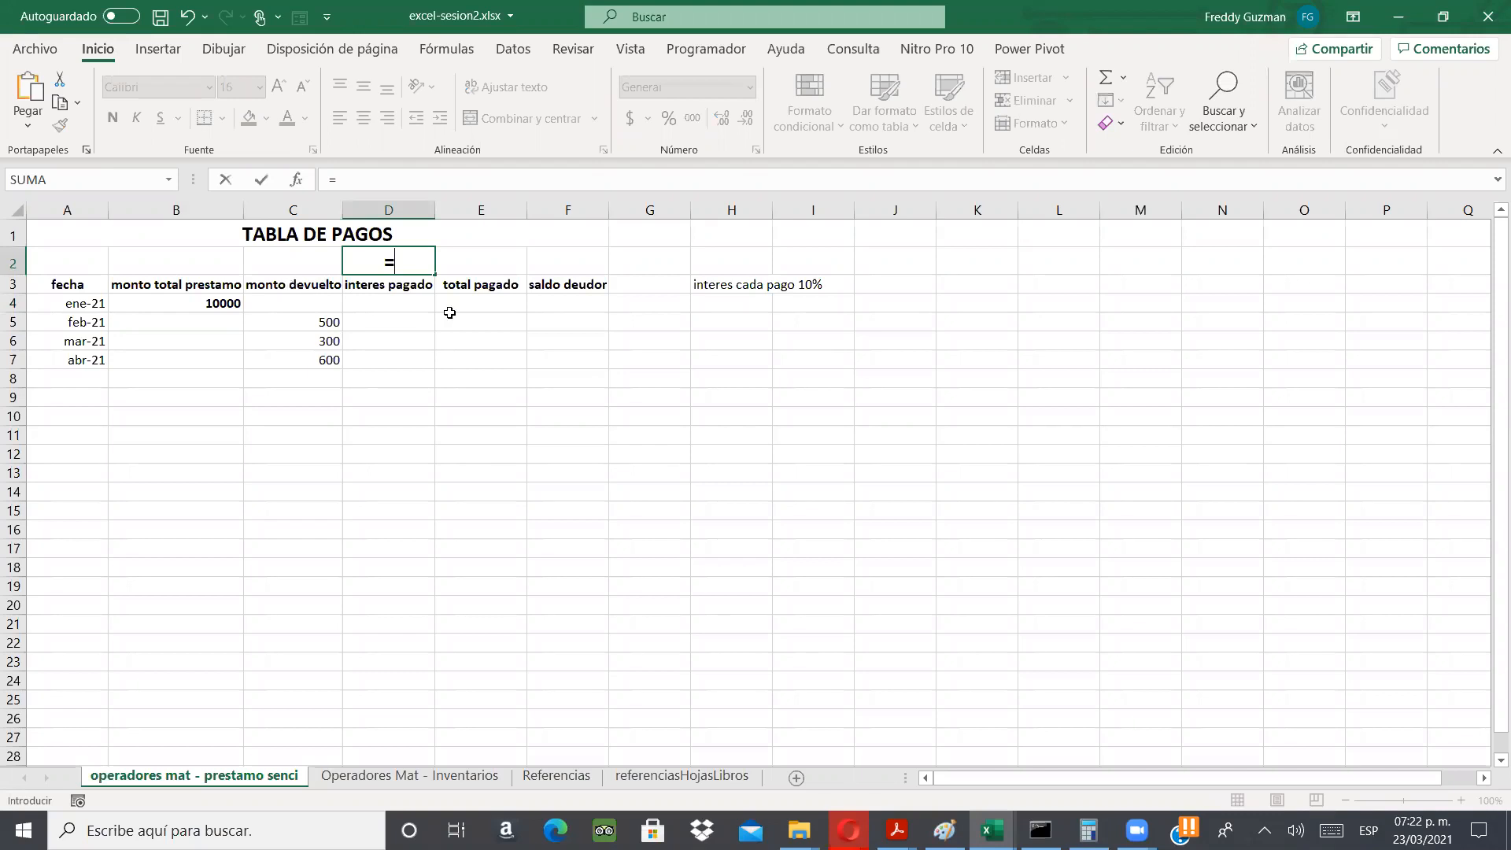
text(MONT)
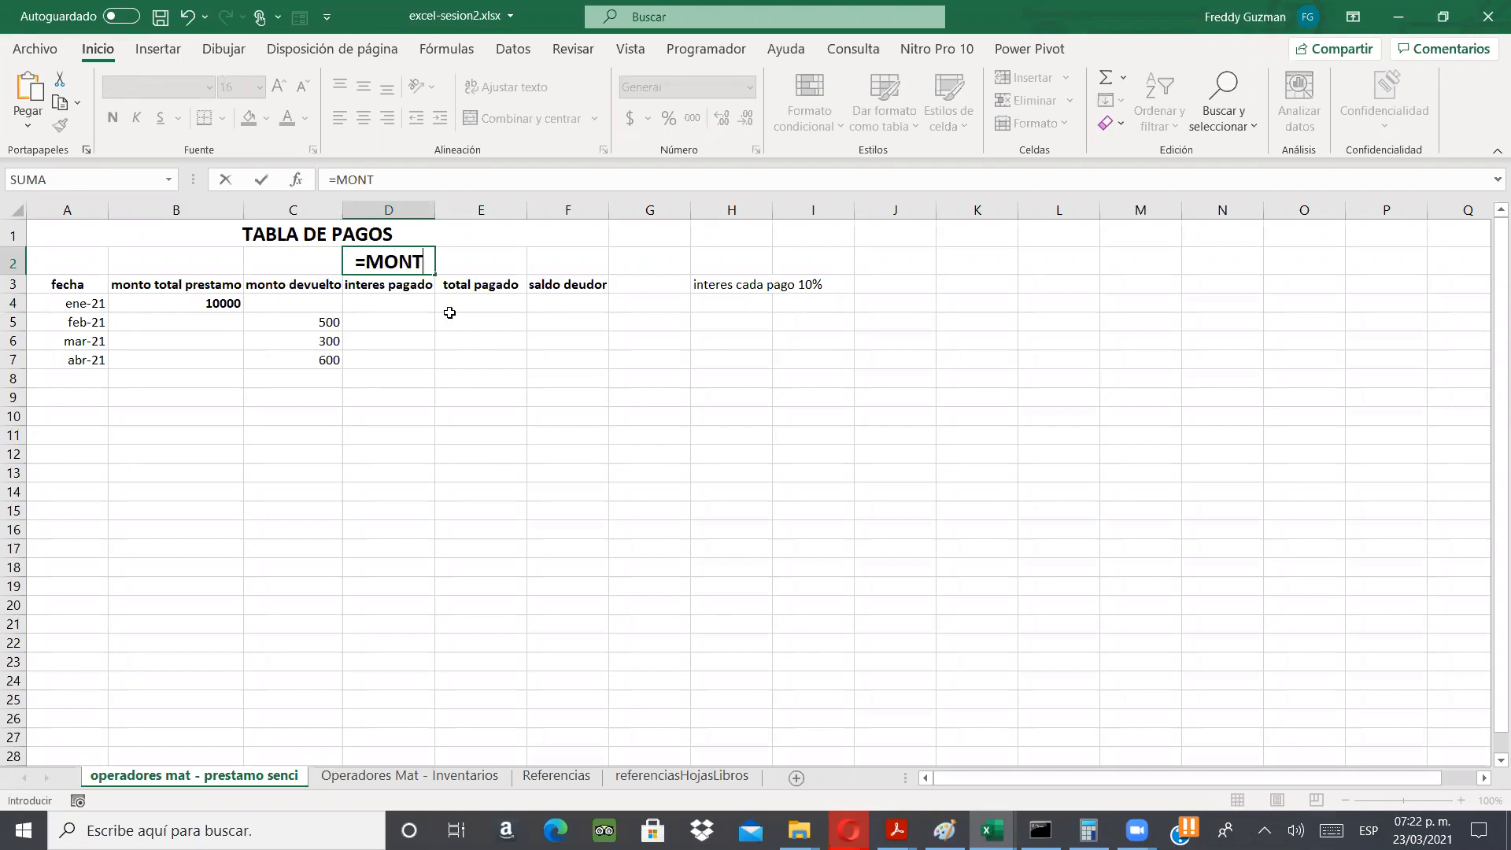
text(O DEV)
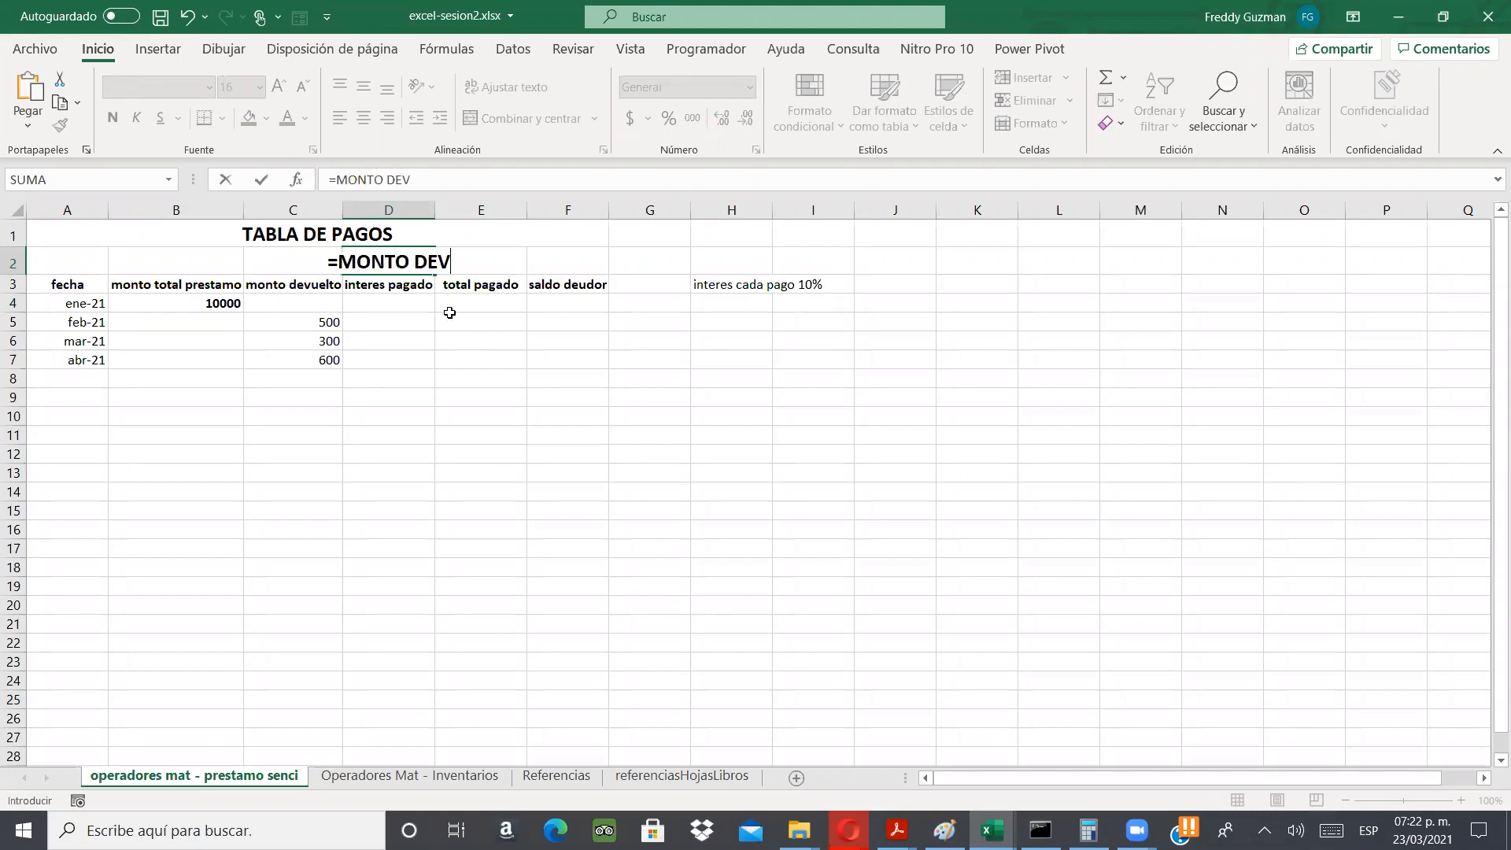
text(UL)
key(BackSpace)
text(ELT)
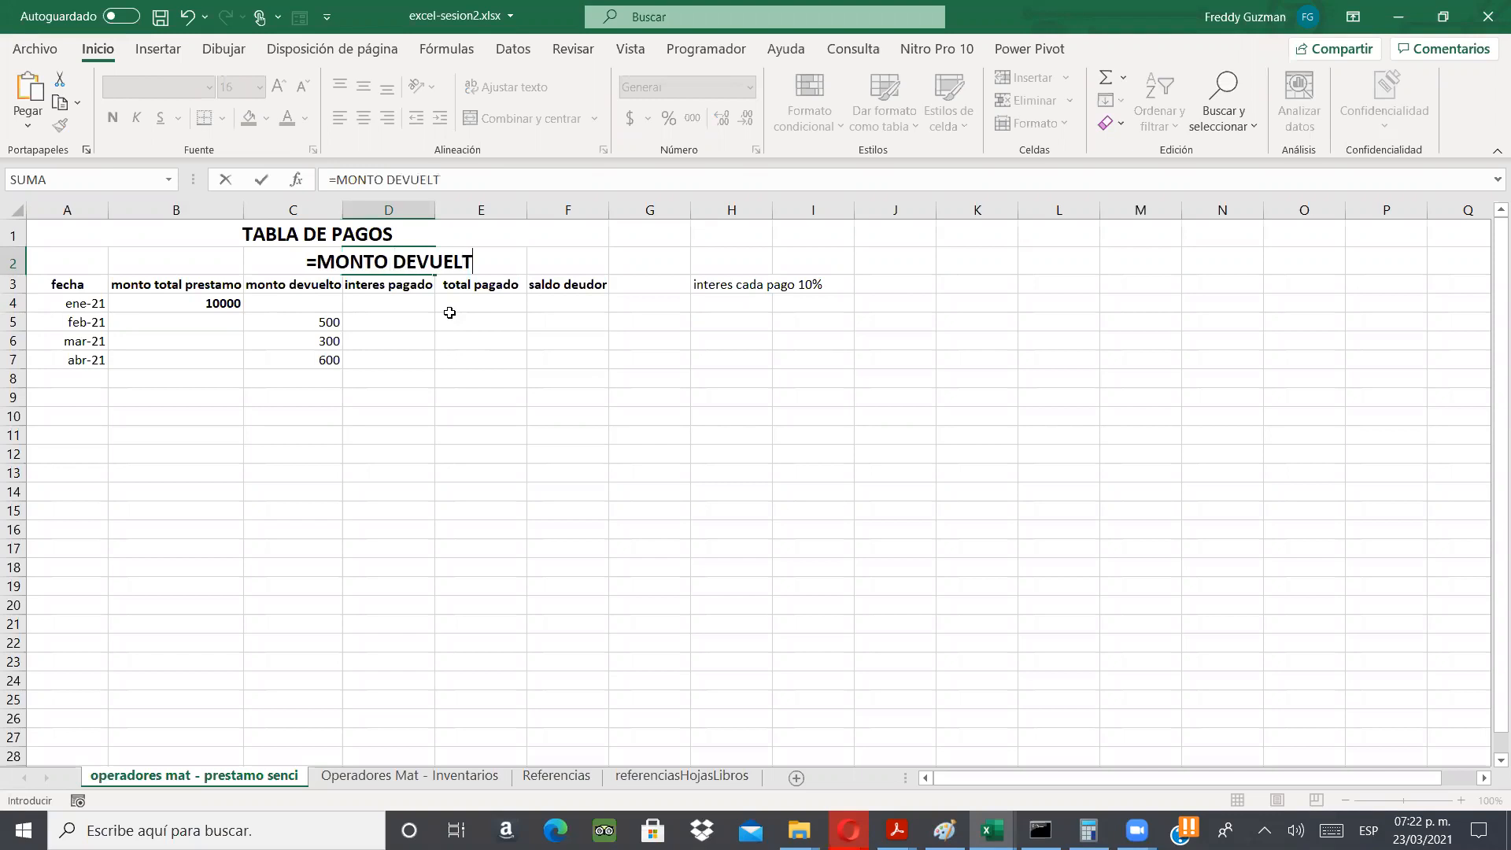
text(O*)
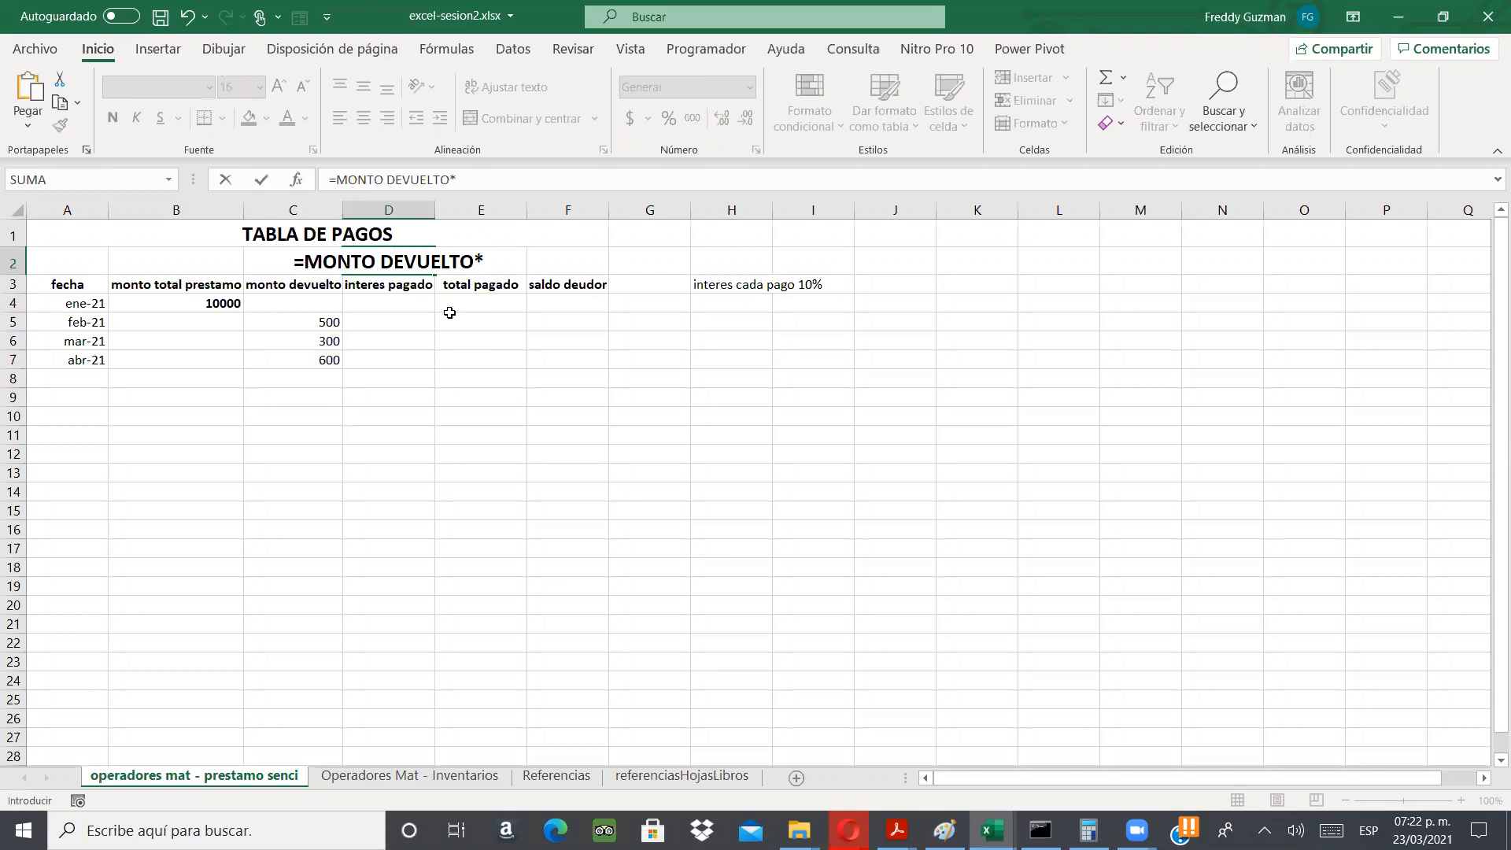
text(10%)
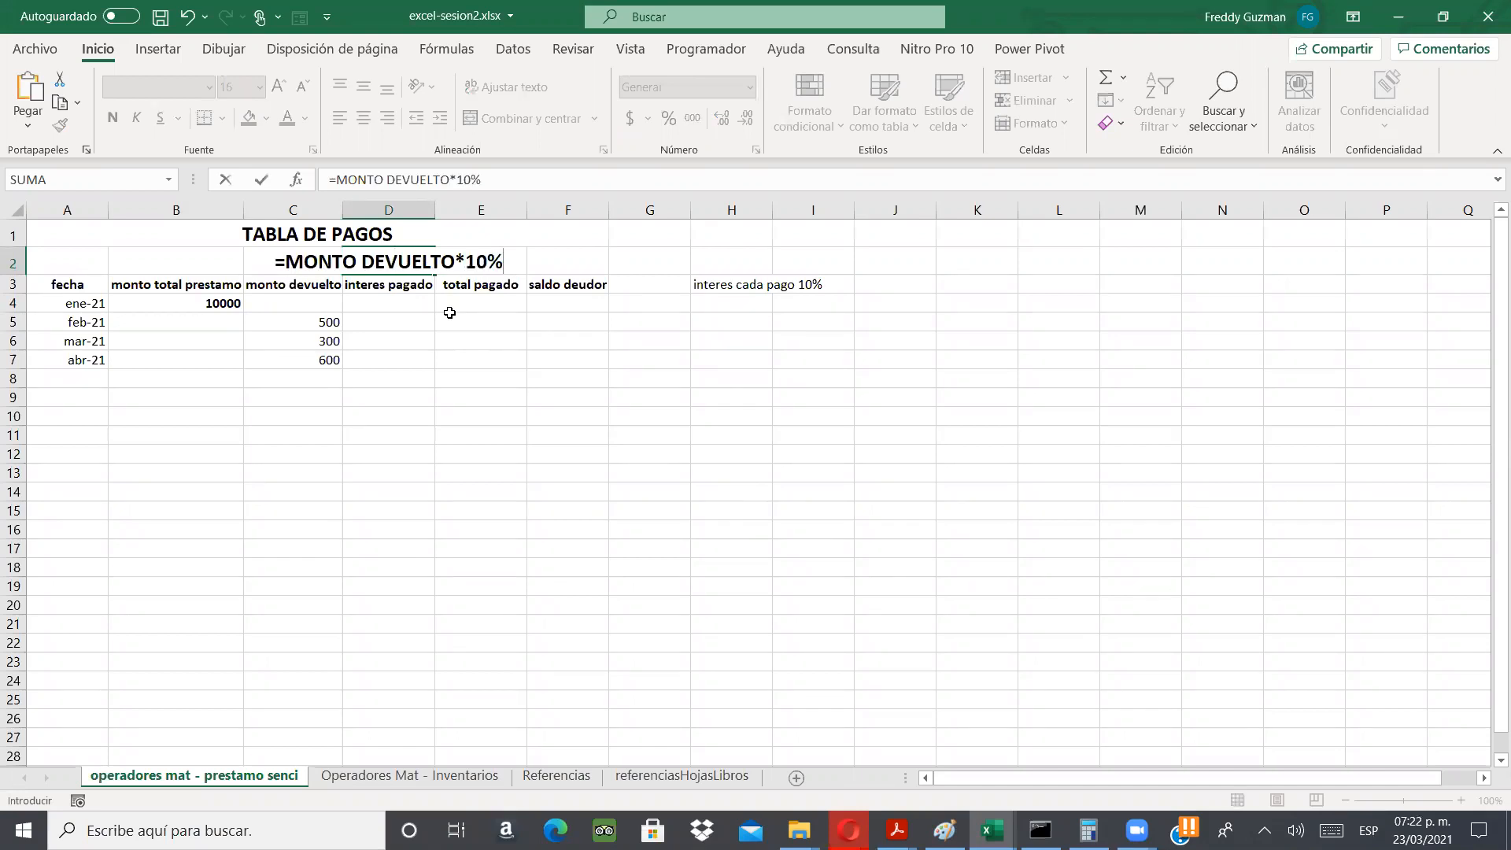
key(Return)
- Format D2 as Text, re-enter it as = MONTO DEVUELTO*10% and fit column D to its content
click(432, 260)
click(747, 93)
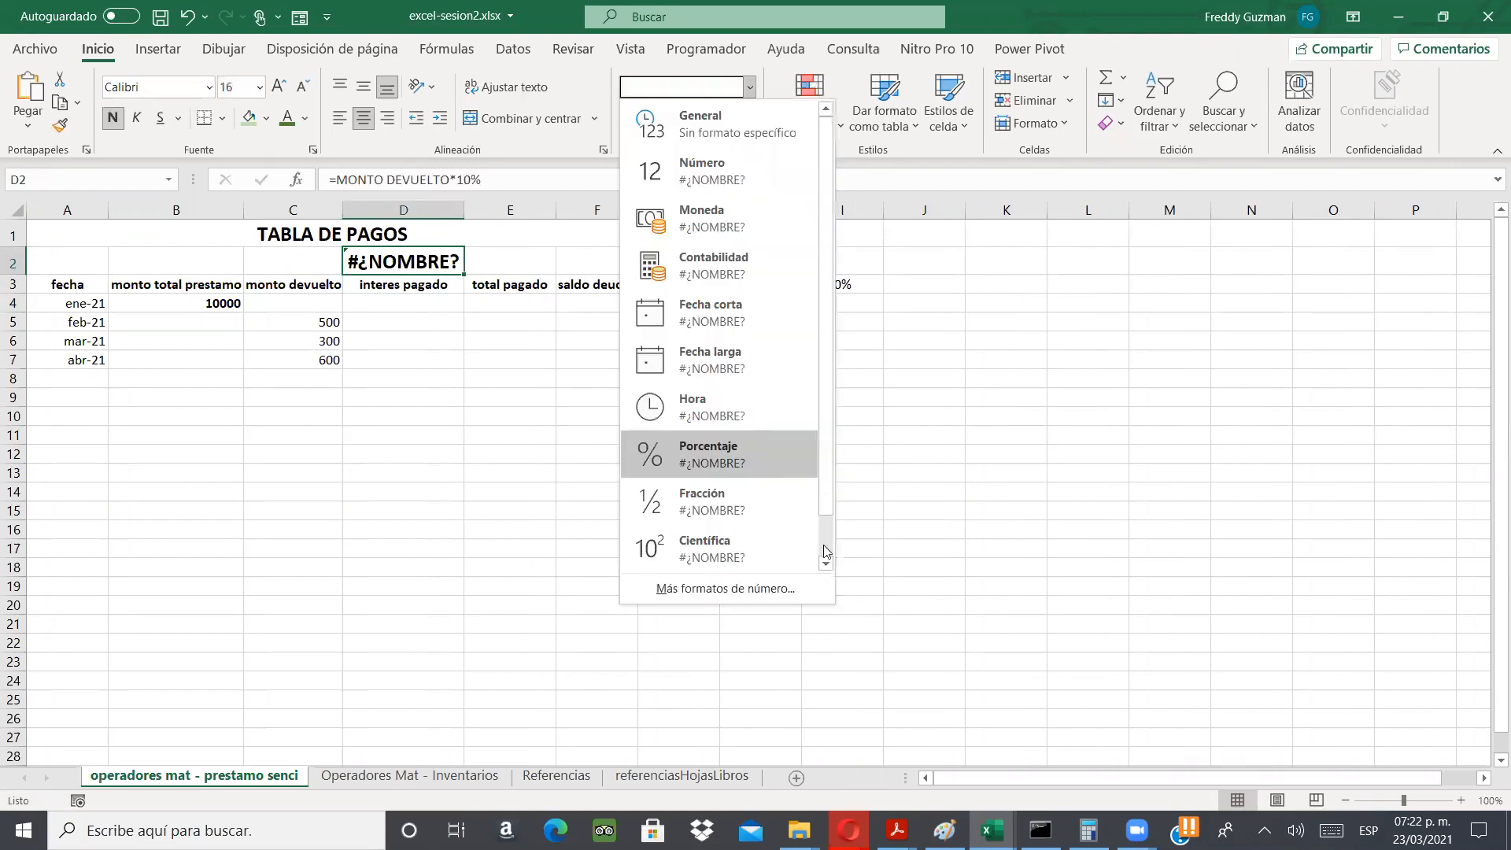
scroll(824, 548, down, 1)
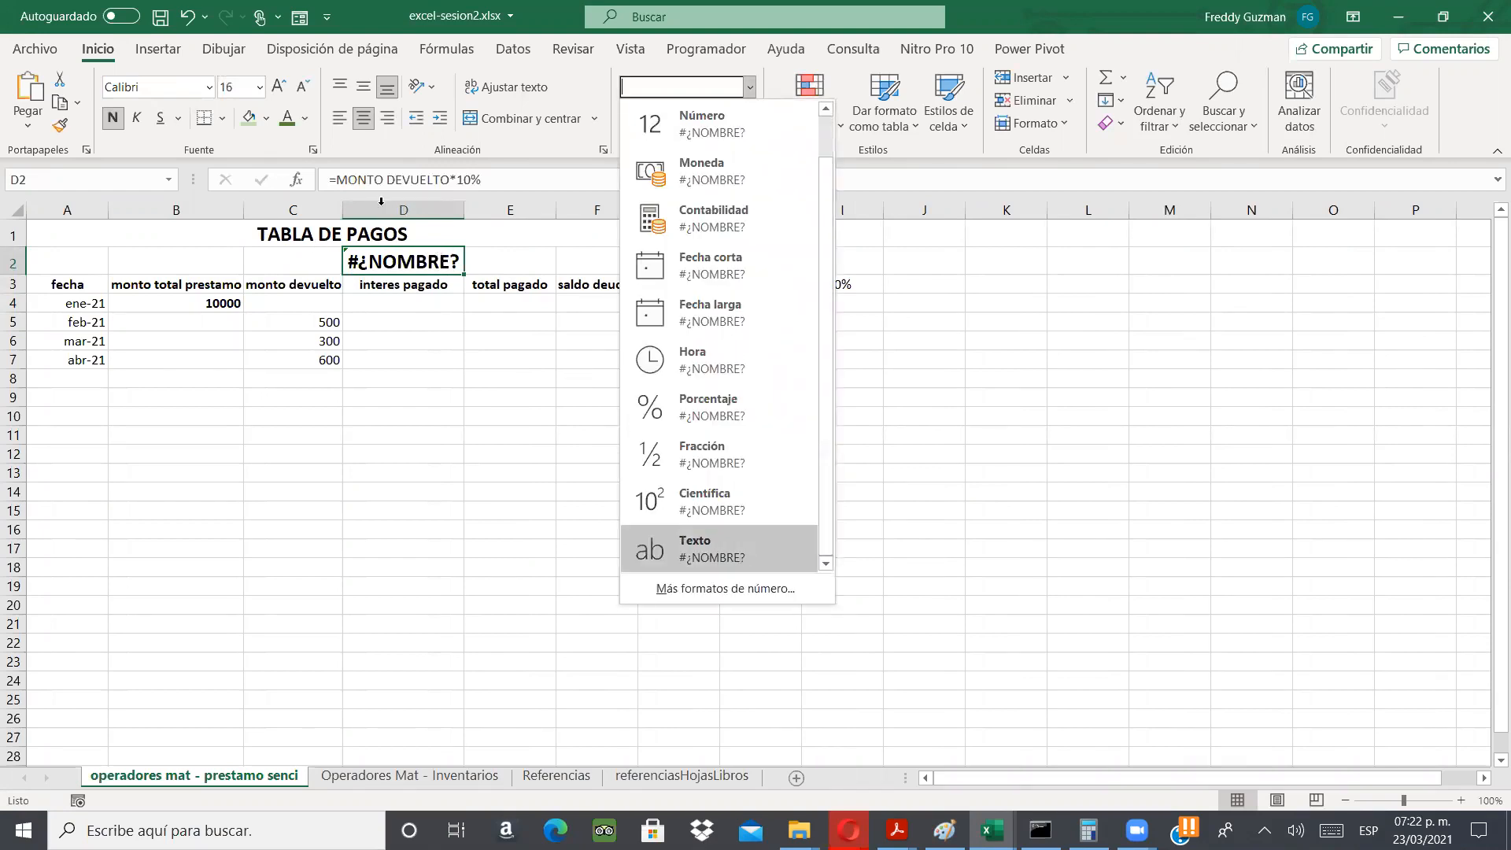
click(337, 182)
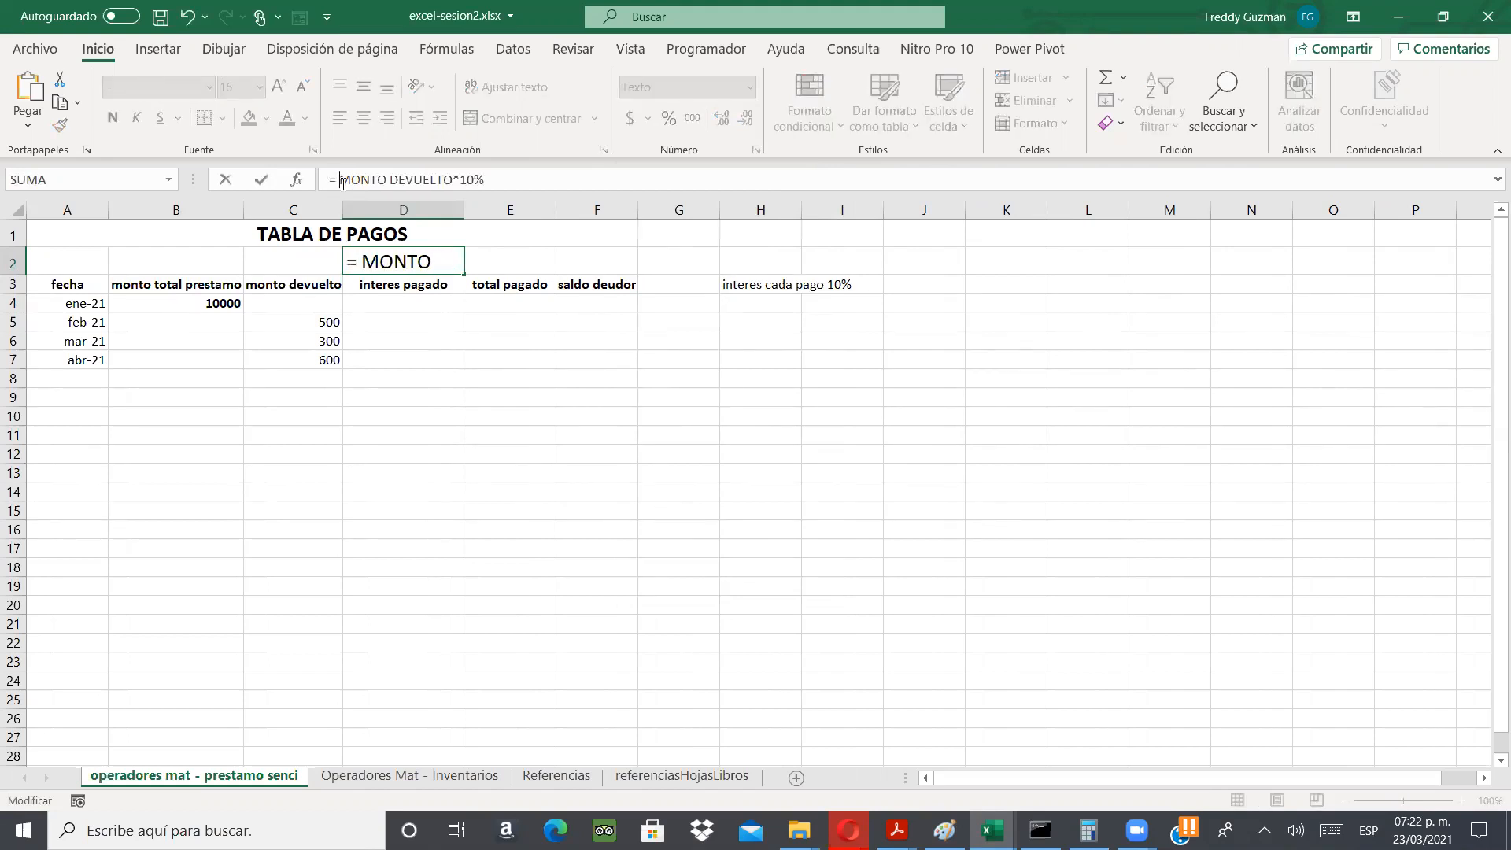
key(Return)
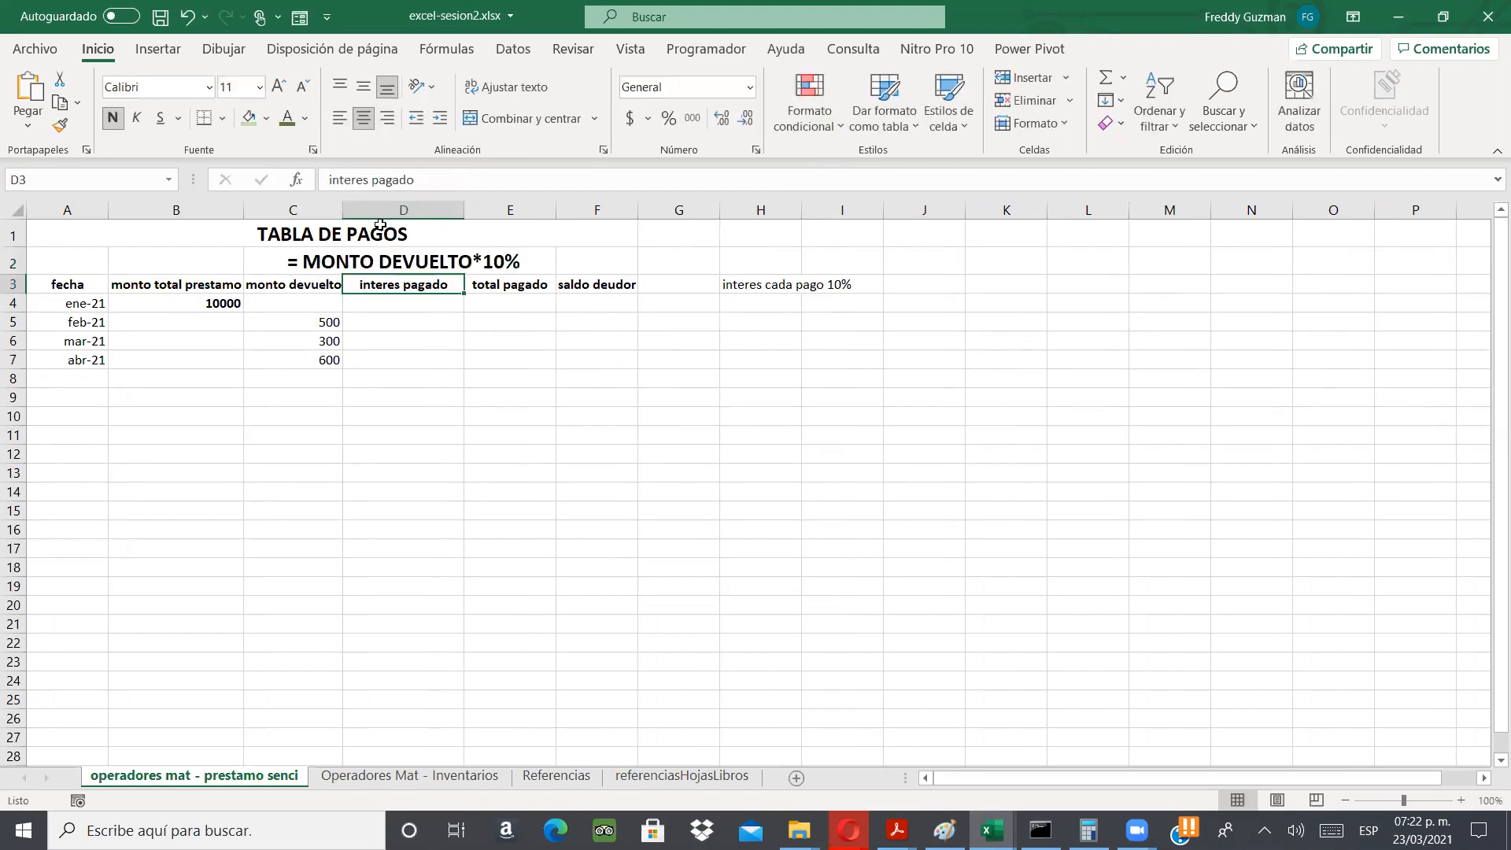
double_click(465, 203)
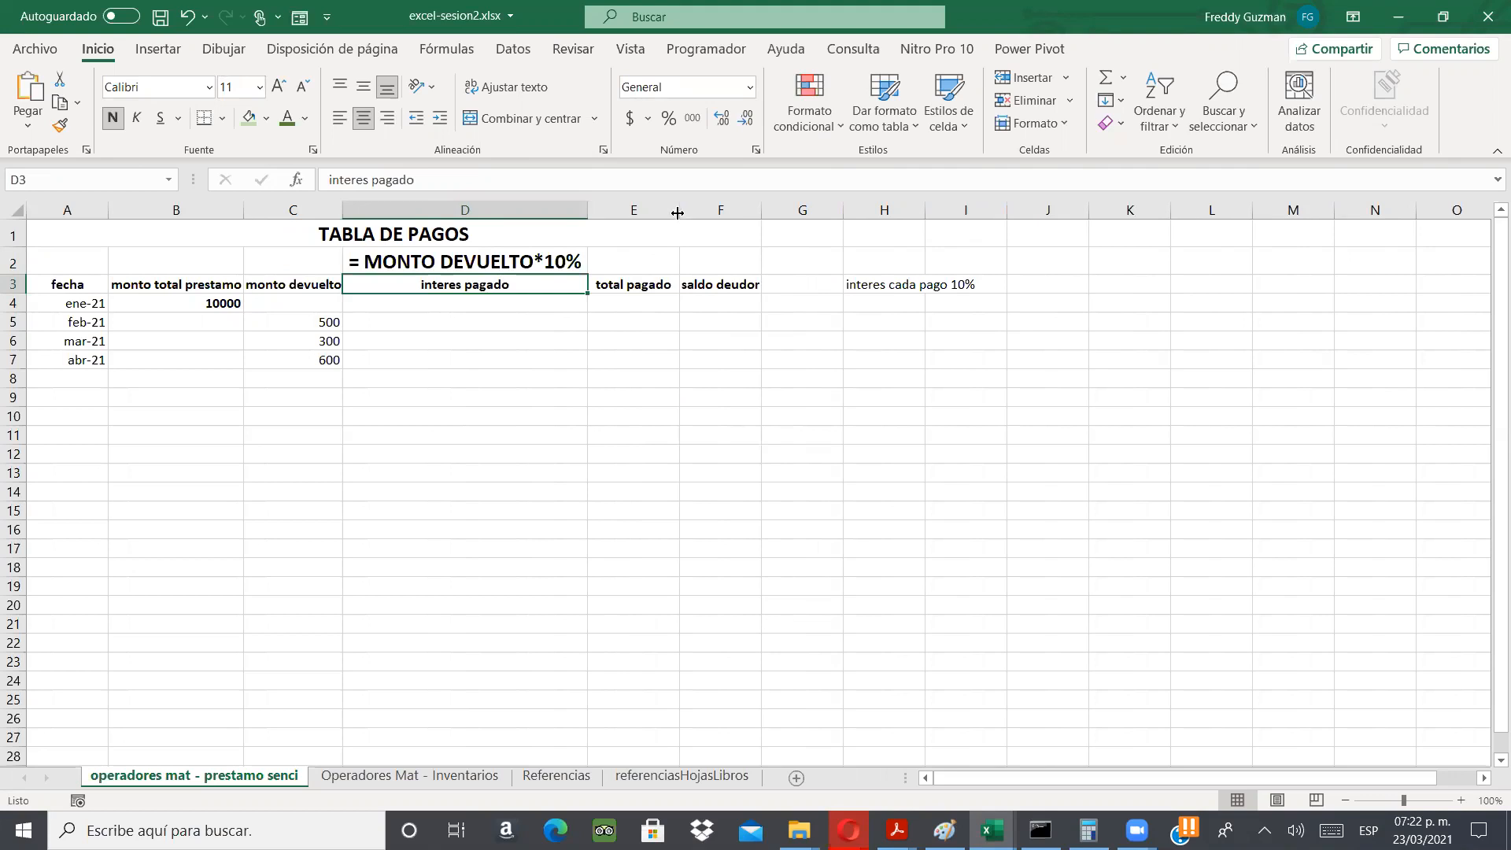
- Widen column E and format cell E2 above the total pagado header as Text
drag(676, 214, 694, 262)
click(693, 262)
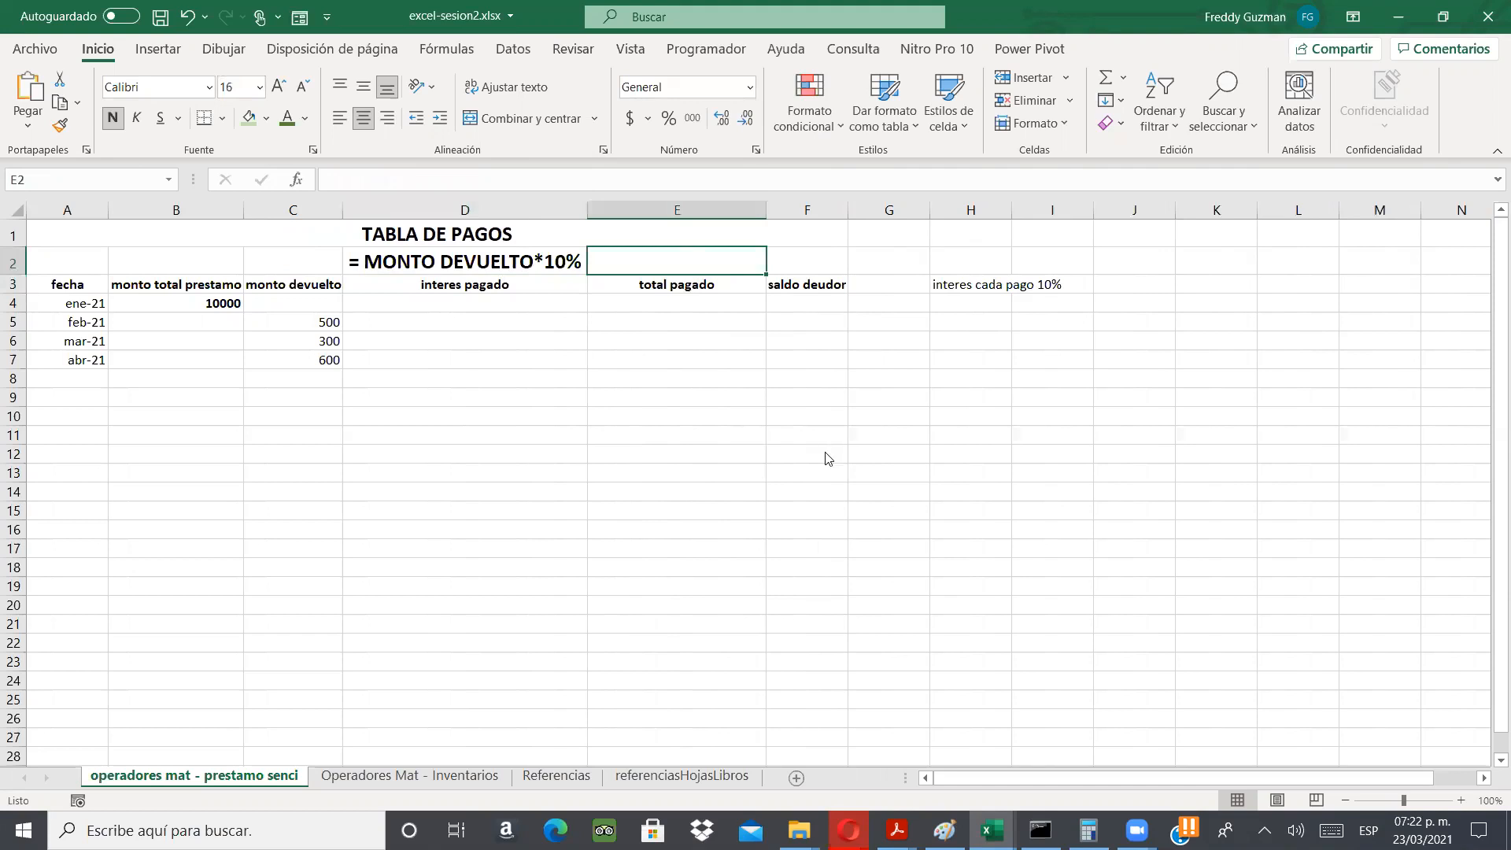
click(750, 88)
drag(826, 454, 824, 479)
click(722, 538)
double_click(630, 302)
- Write = MONTO DEVUELTO + INTERES PAGADO in cell E2 above the total pagado header
click(631, 260)
text(=)
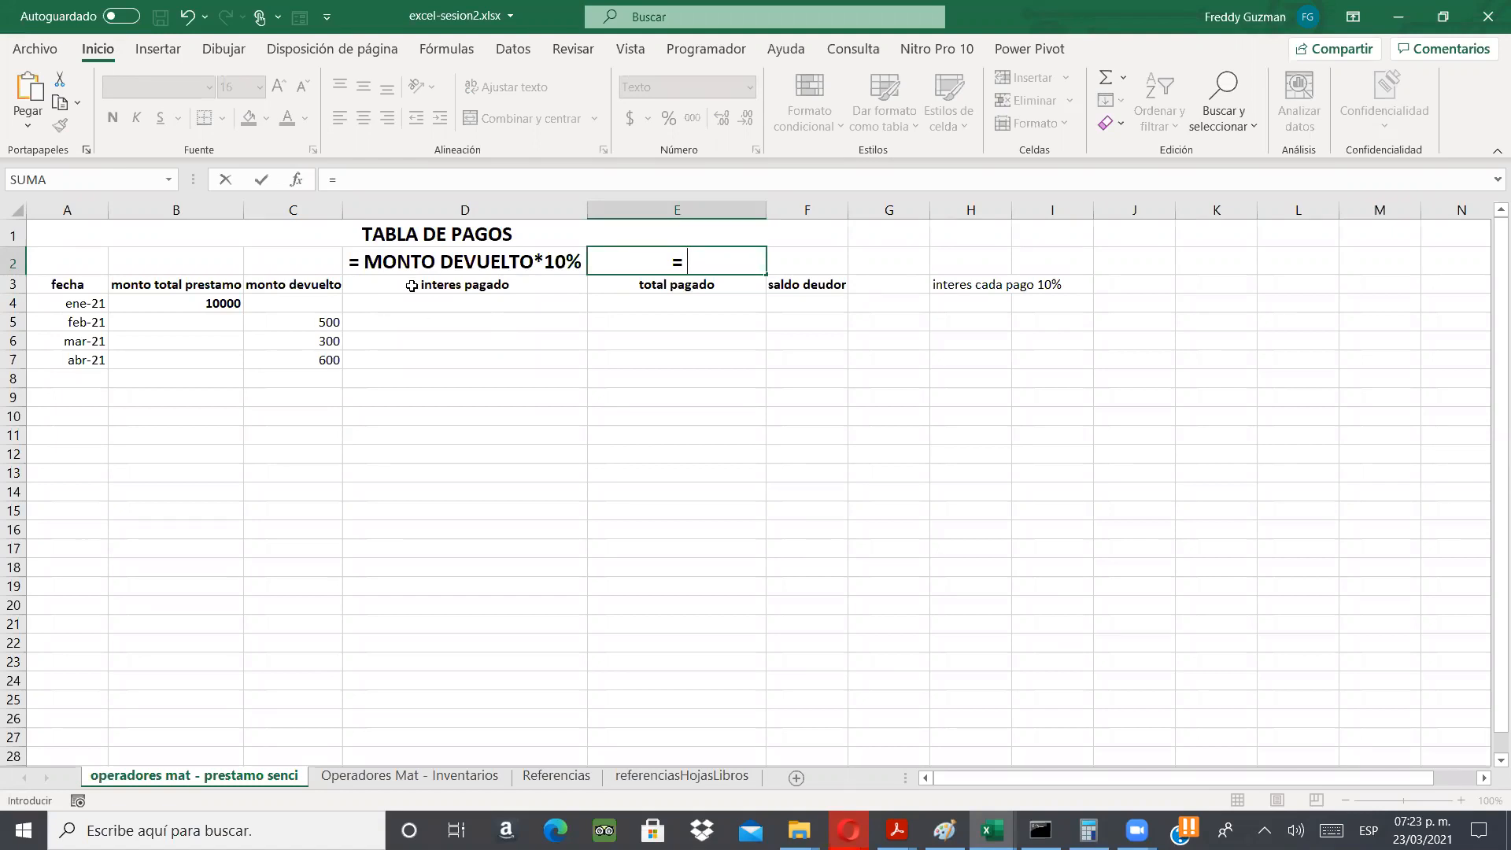
text(MONTO )
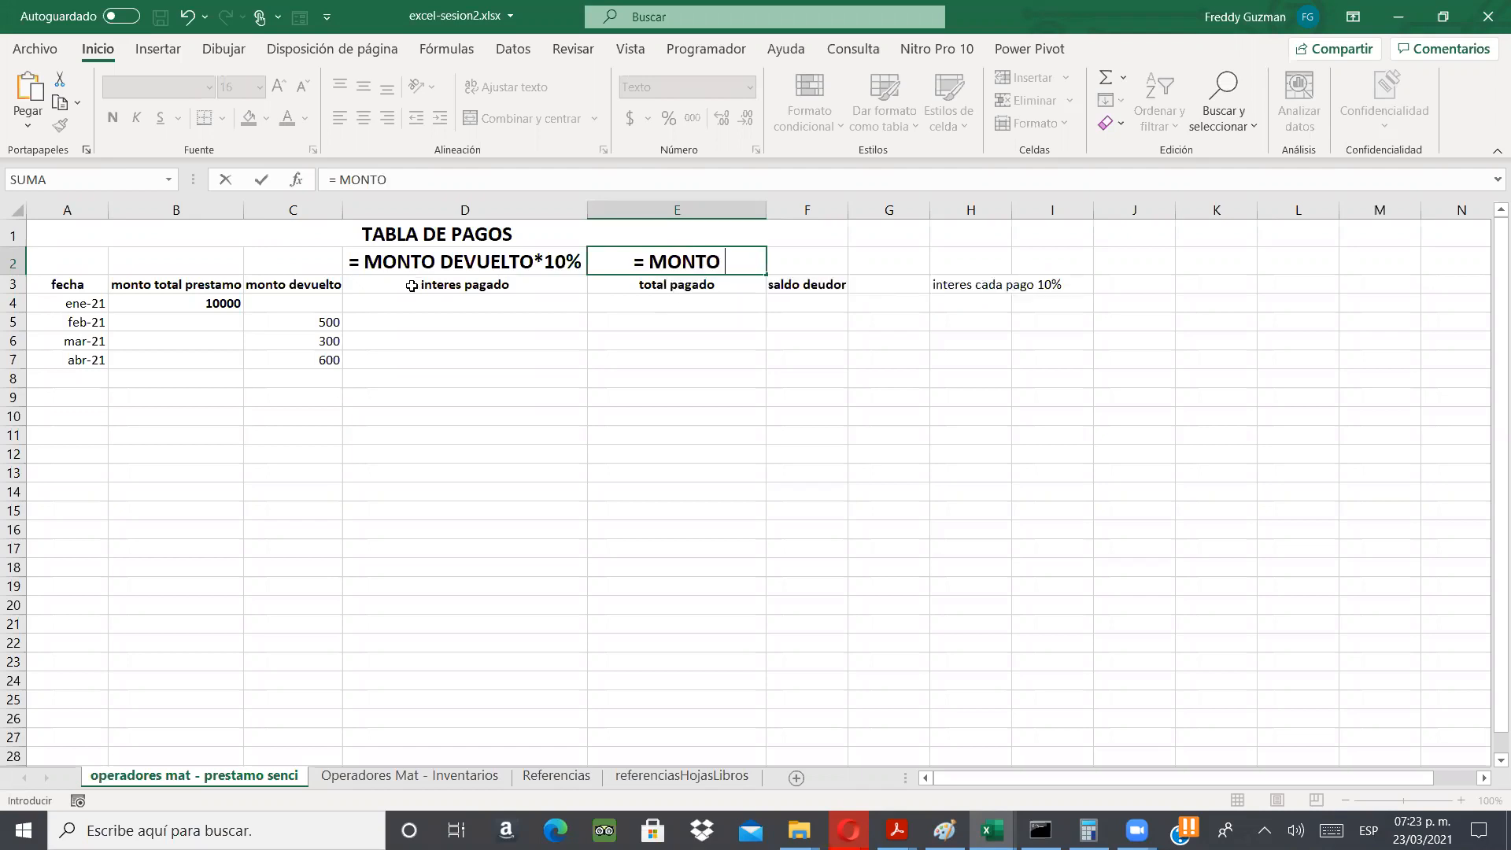
text(DEVUELTO +)
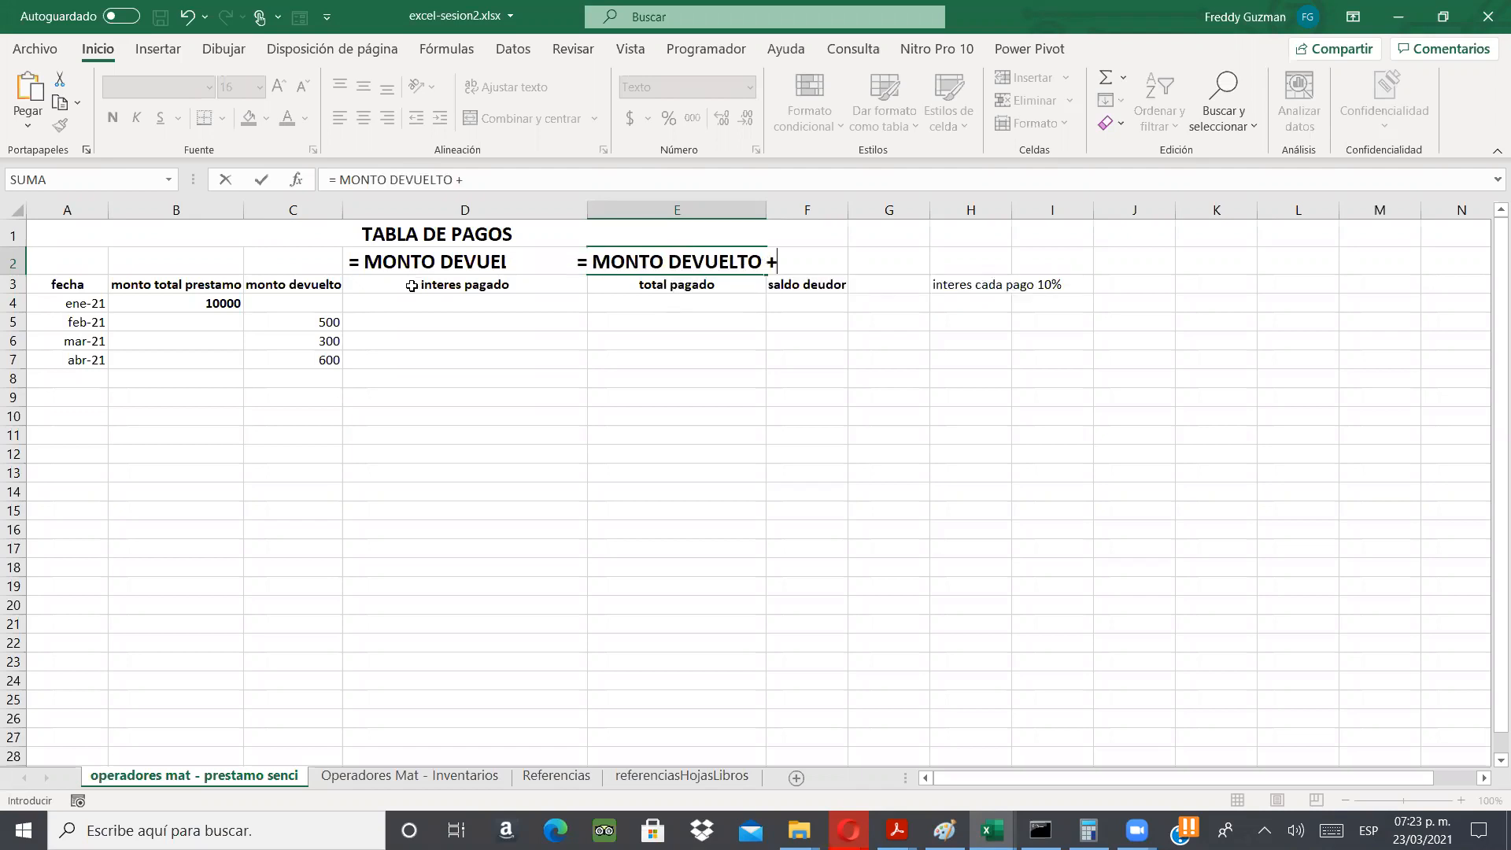
text( INTERES )
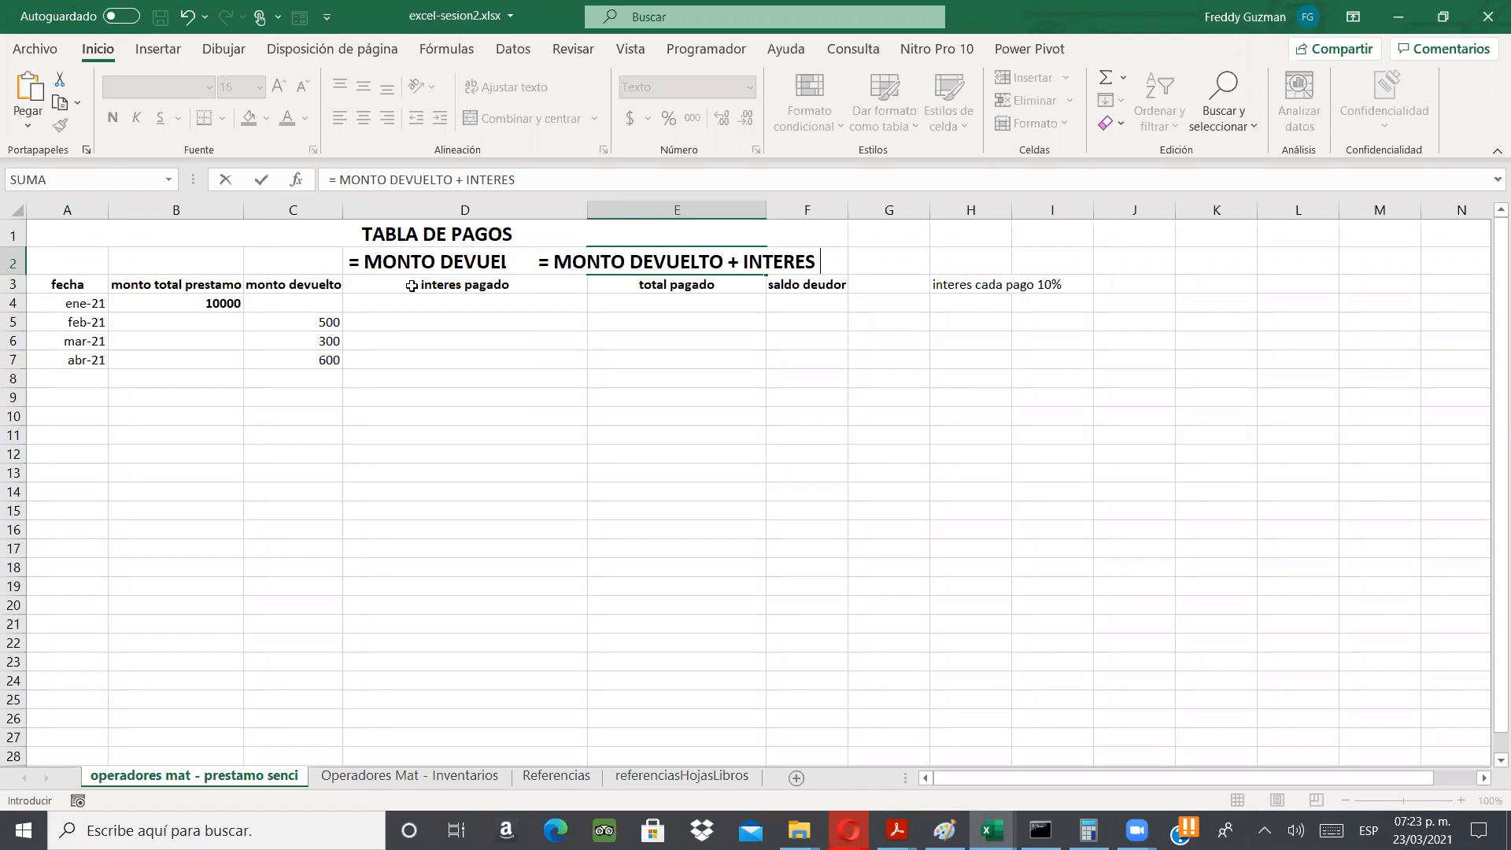
text(PAGADO)
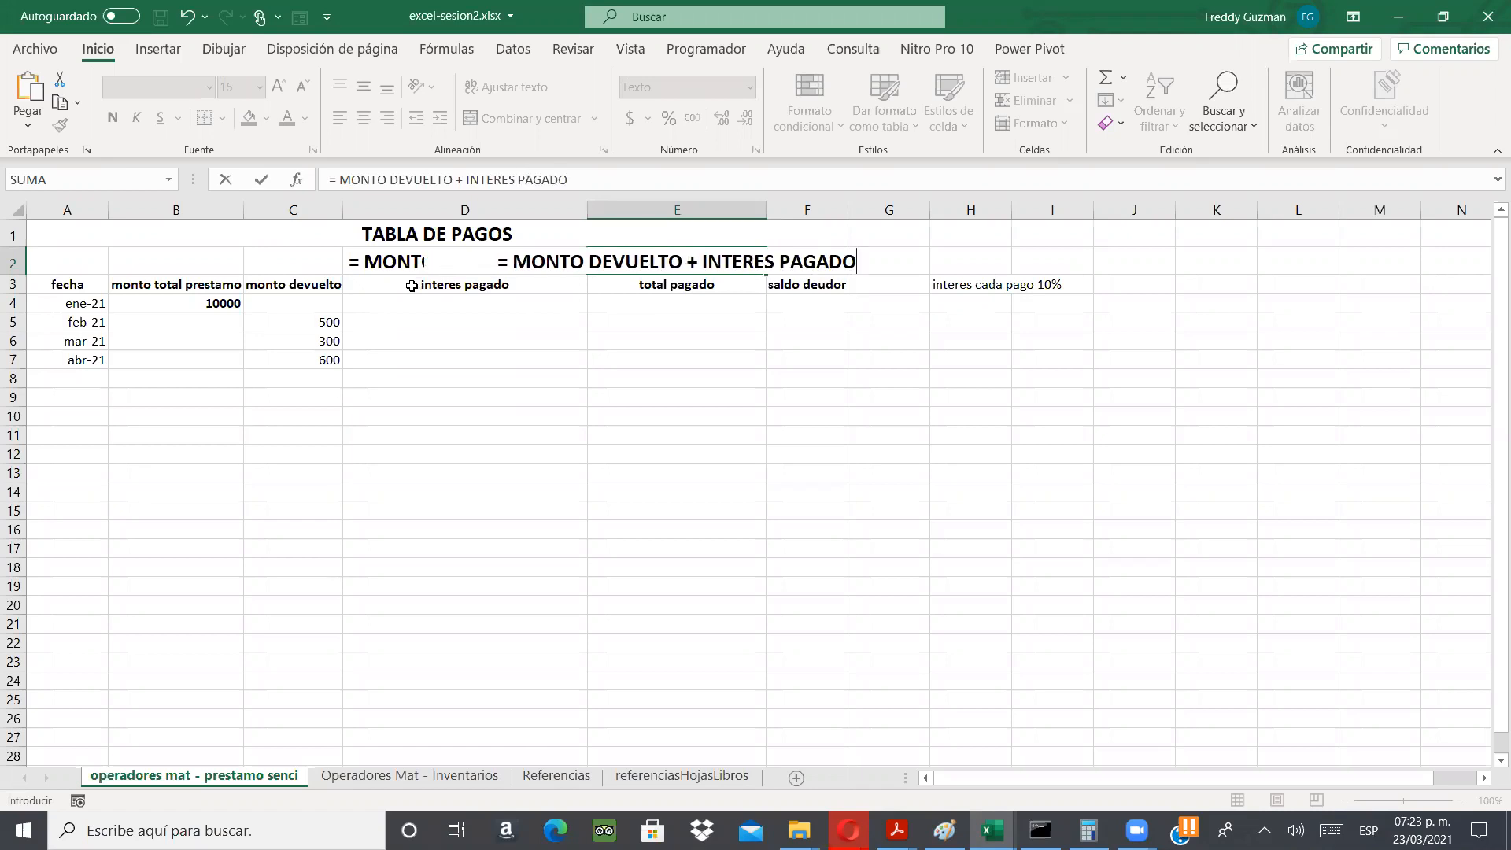
key(Escape)
key(alt+Tab)
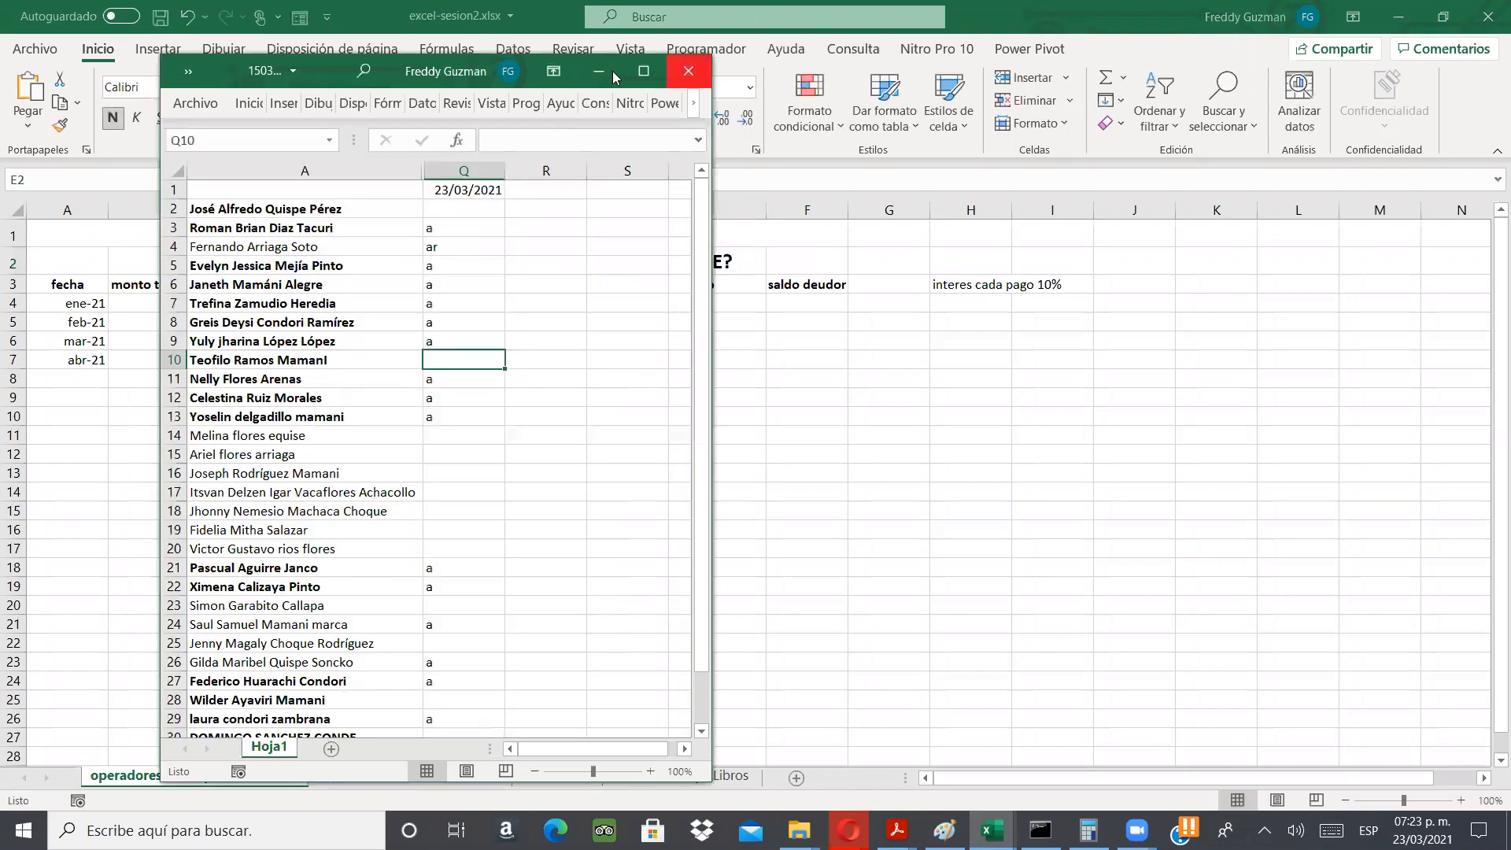
key(alt+Tab)
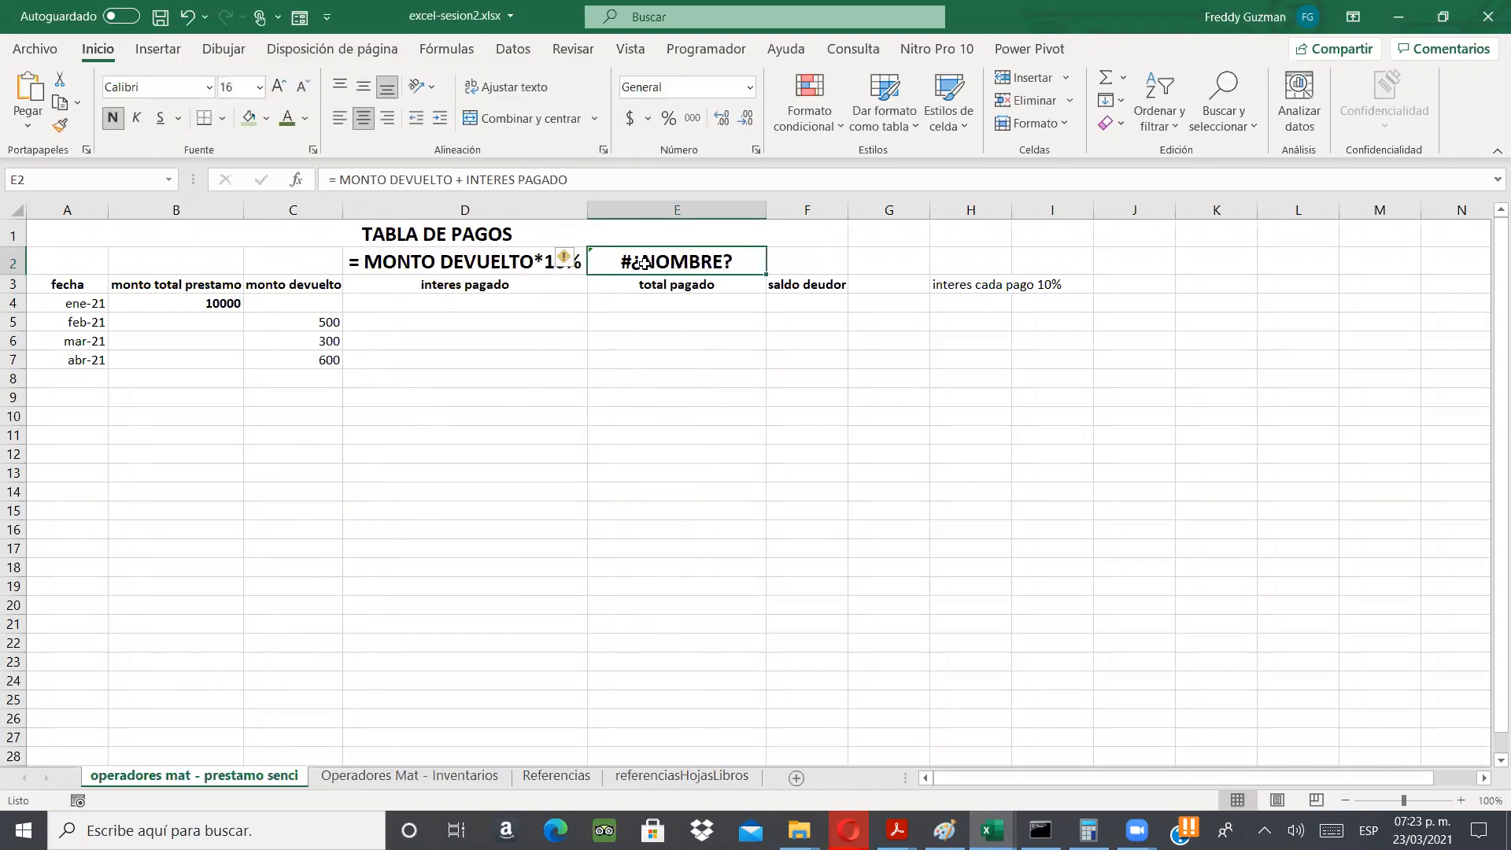
key(F2)
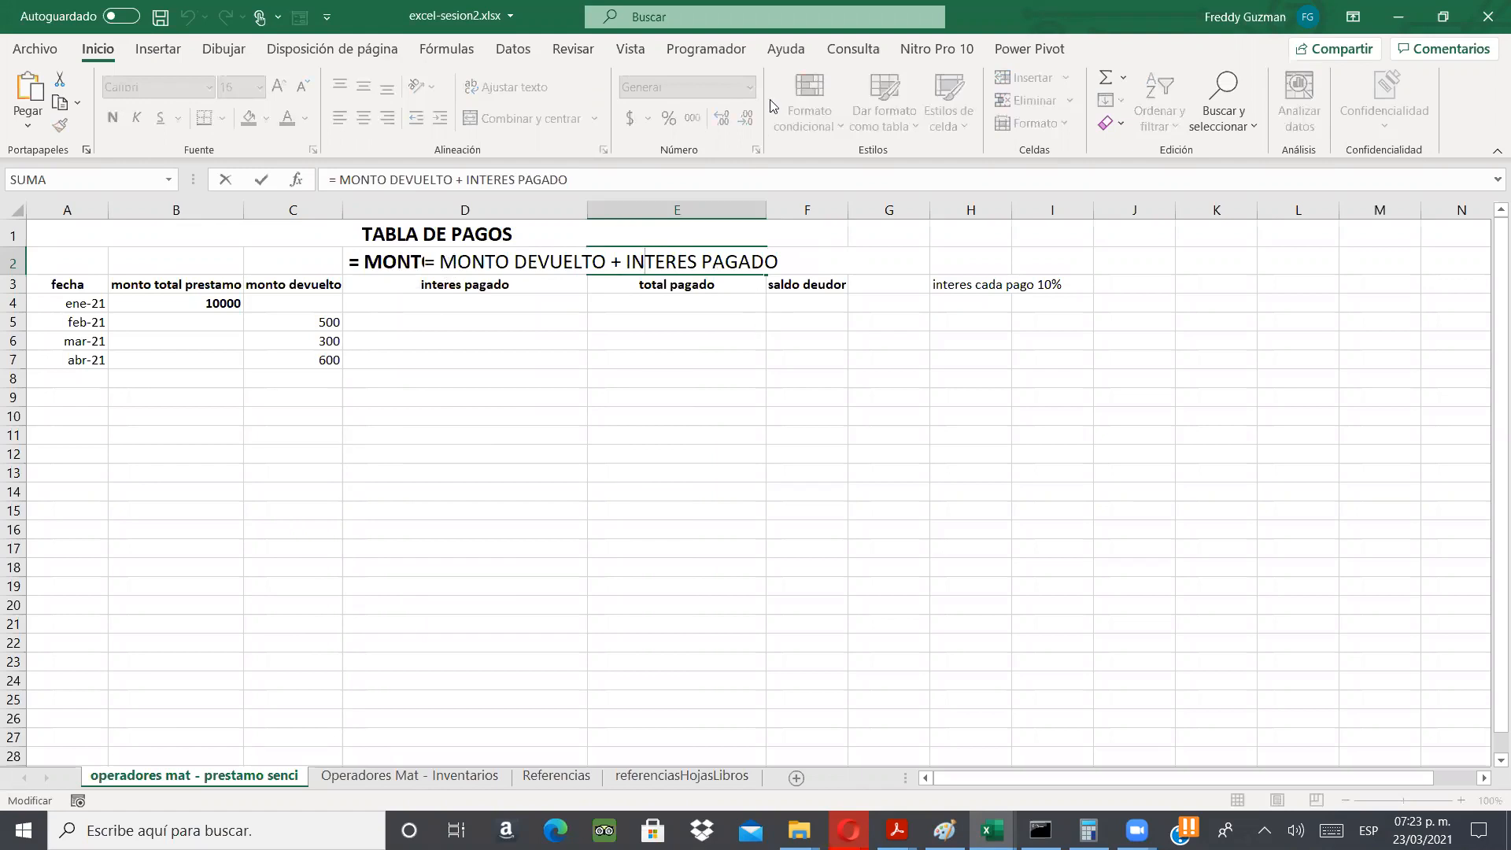
key(Escape)
- Format E2 as Text, re-enter its content and fit column E to the formula description
click(750, 87)
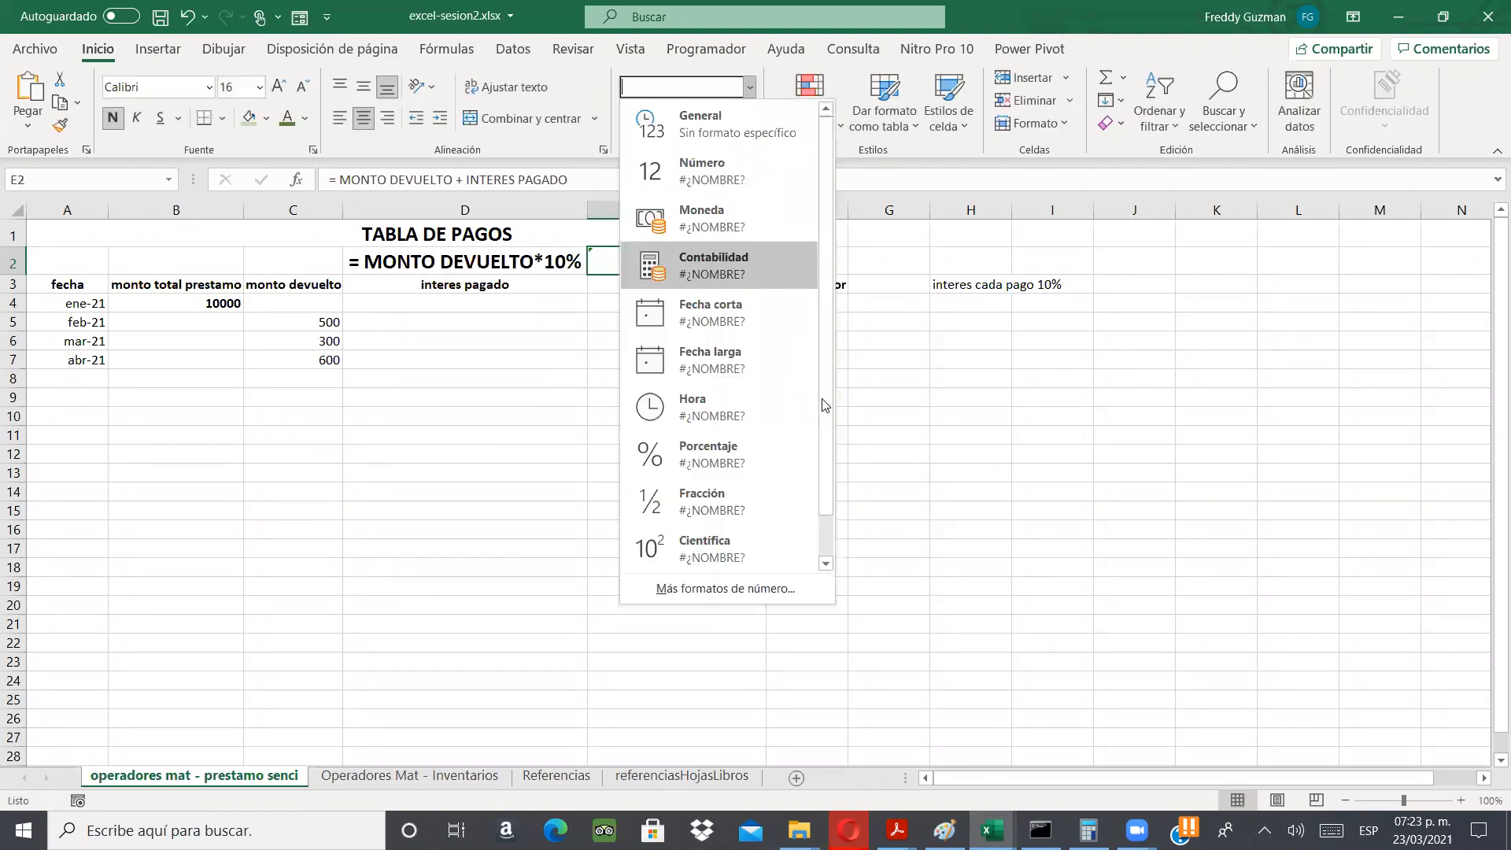
scroll(754, 534, down, 2)
click(752, 531)
double_click(713, 266)
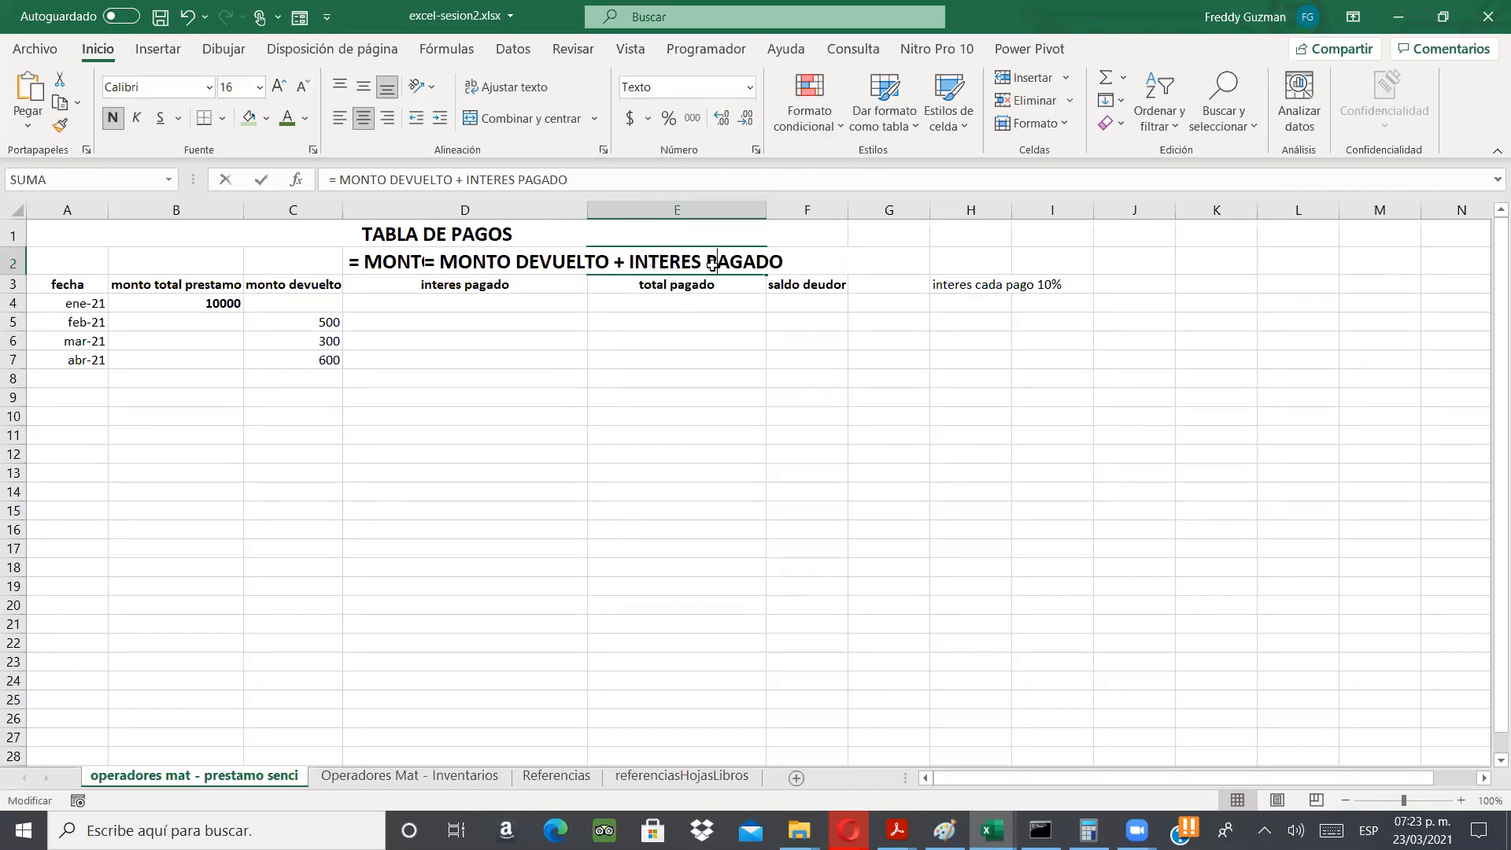
key(Return)
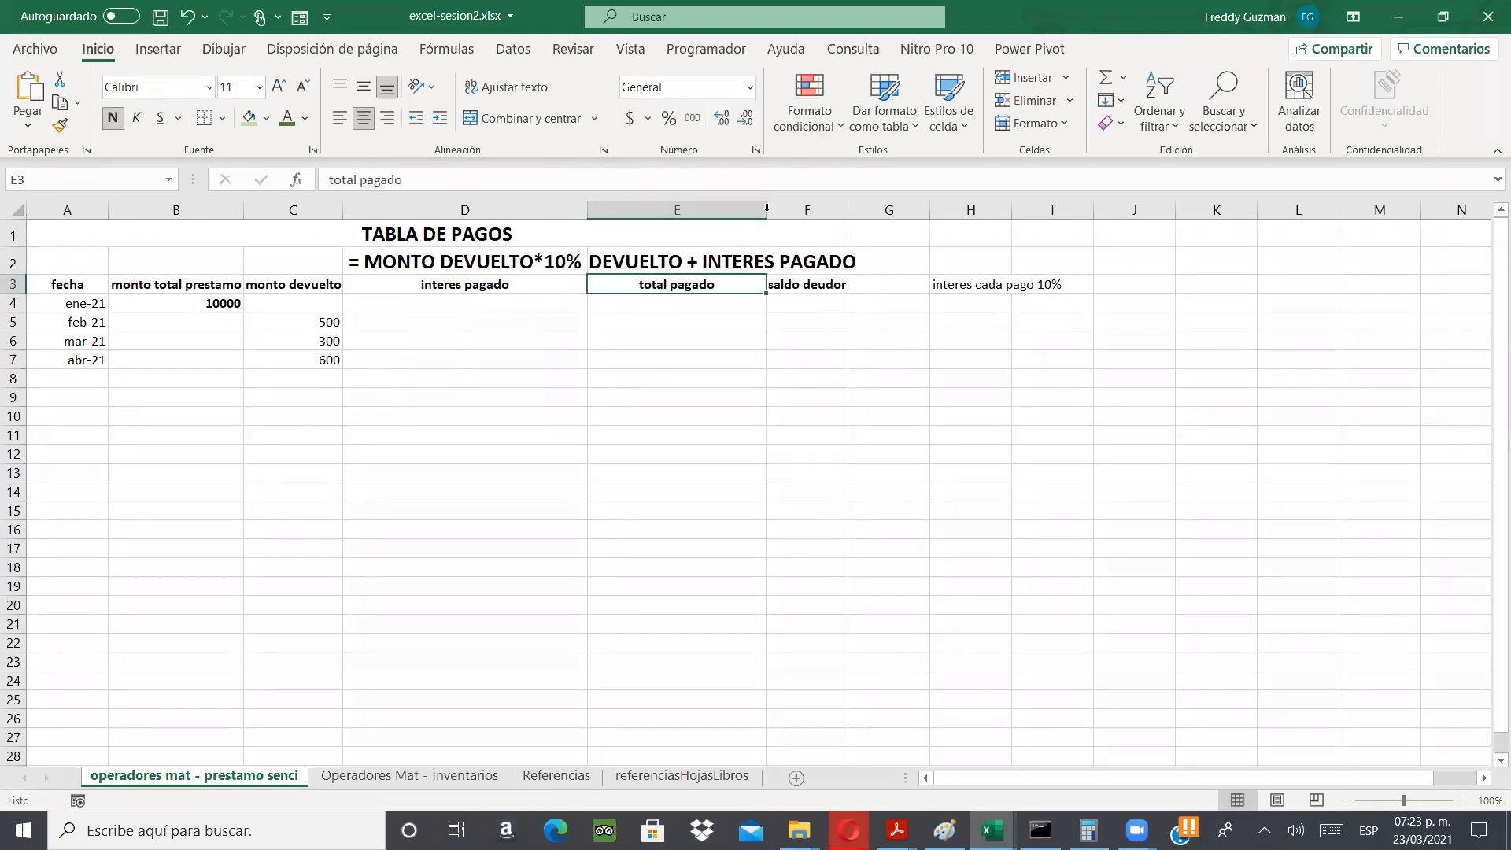
double_click(766, 208)
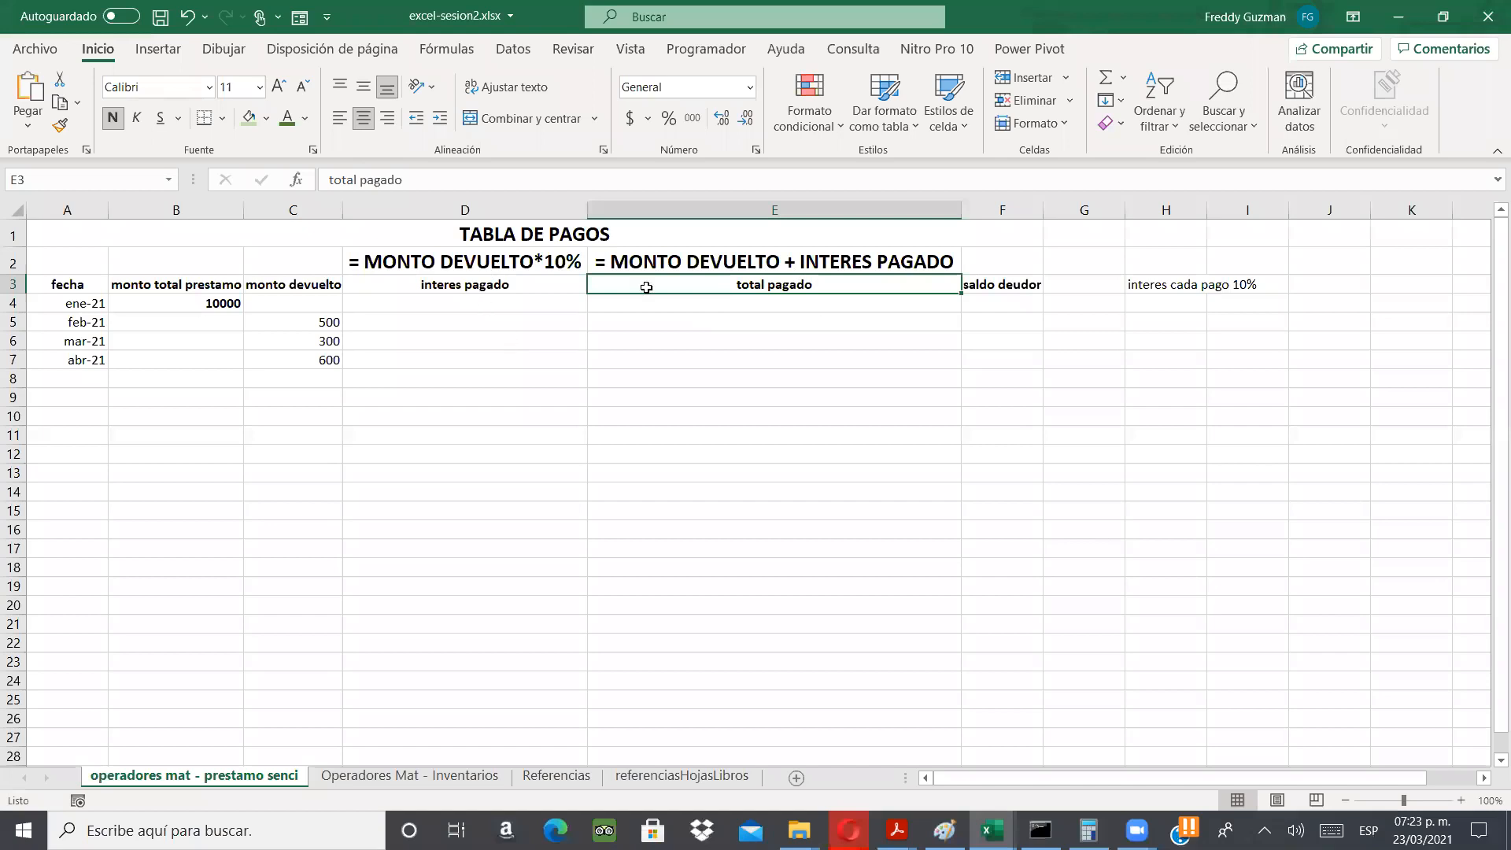
- Enter 10000 as January's saldo deudor in cell F4
click(1027, 255)
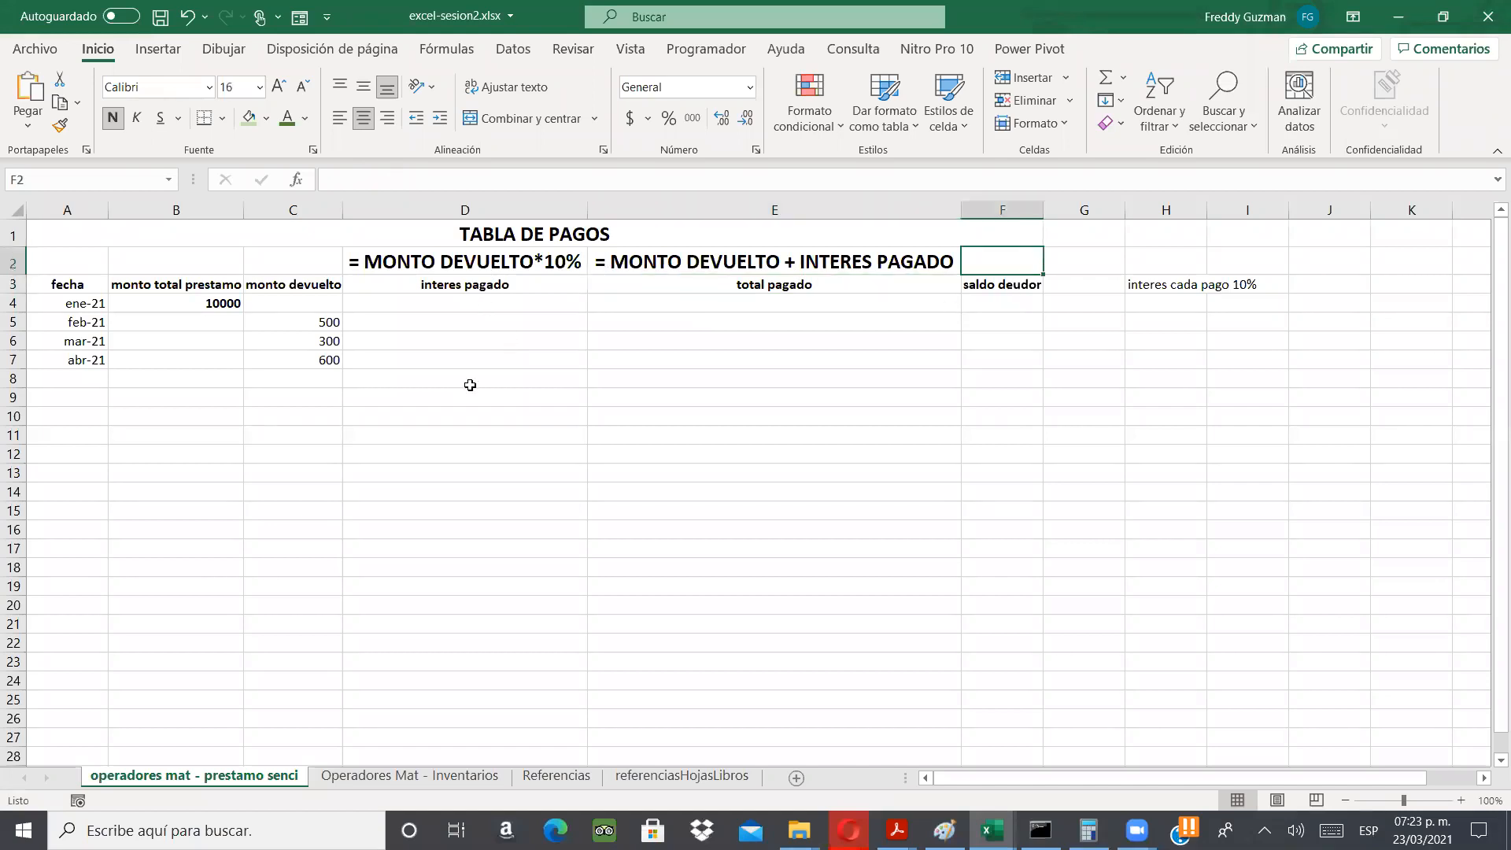
key(Down)
key(Down)
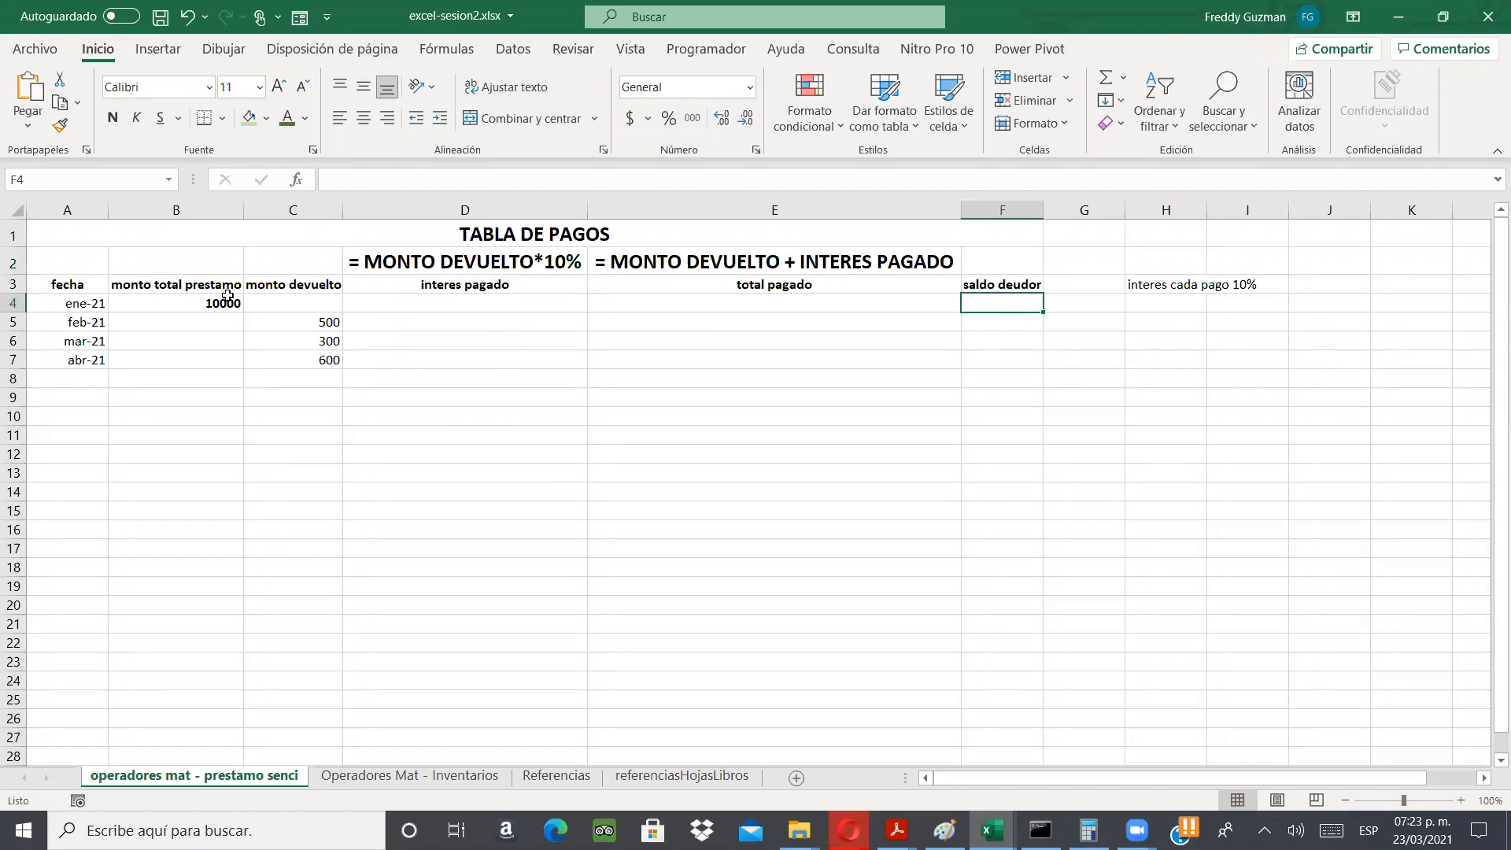
text(10000)
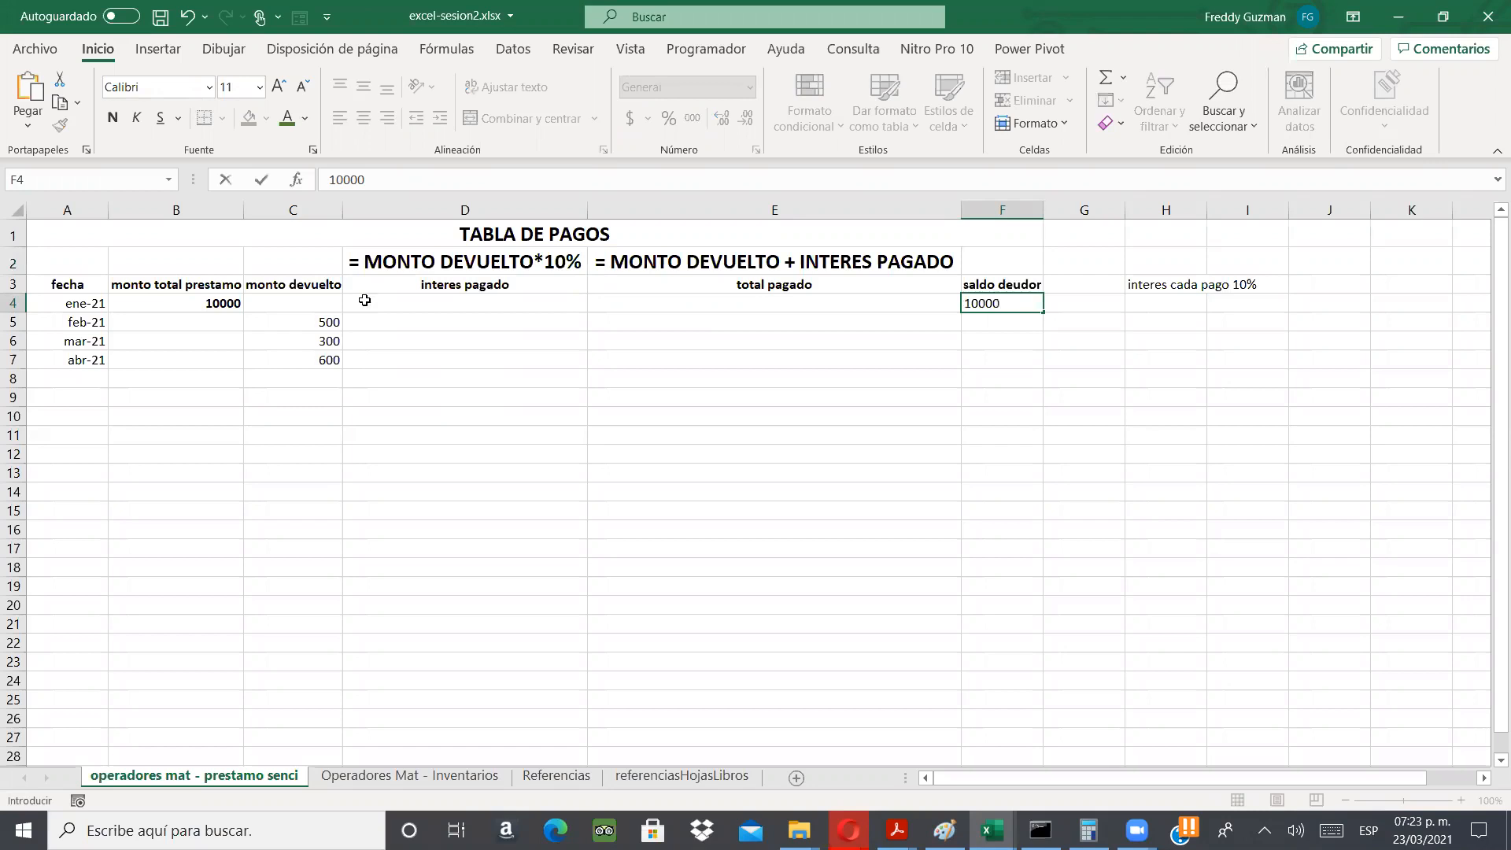
key(Return)
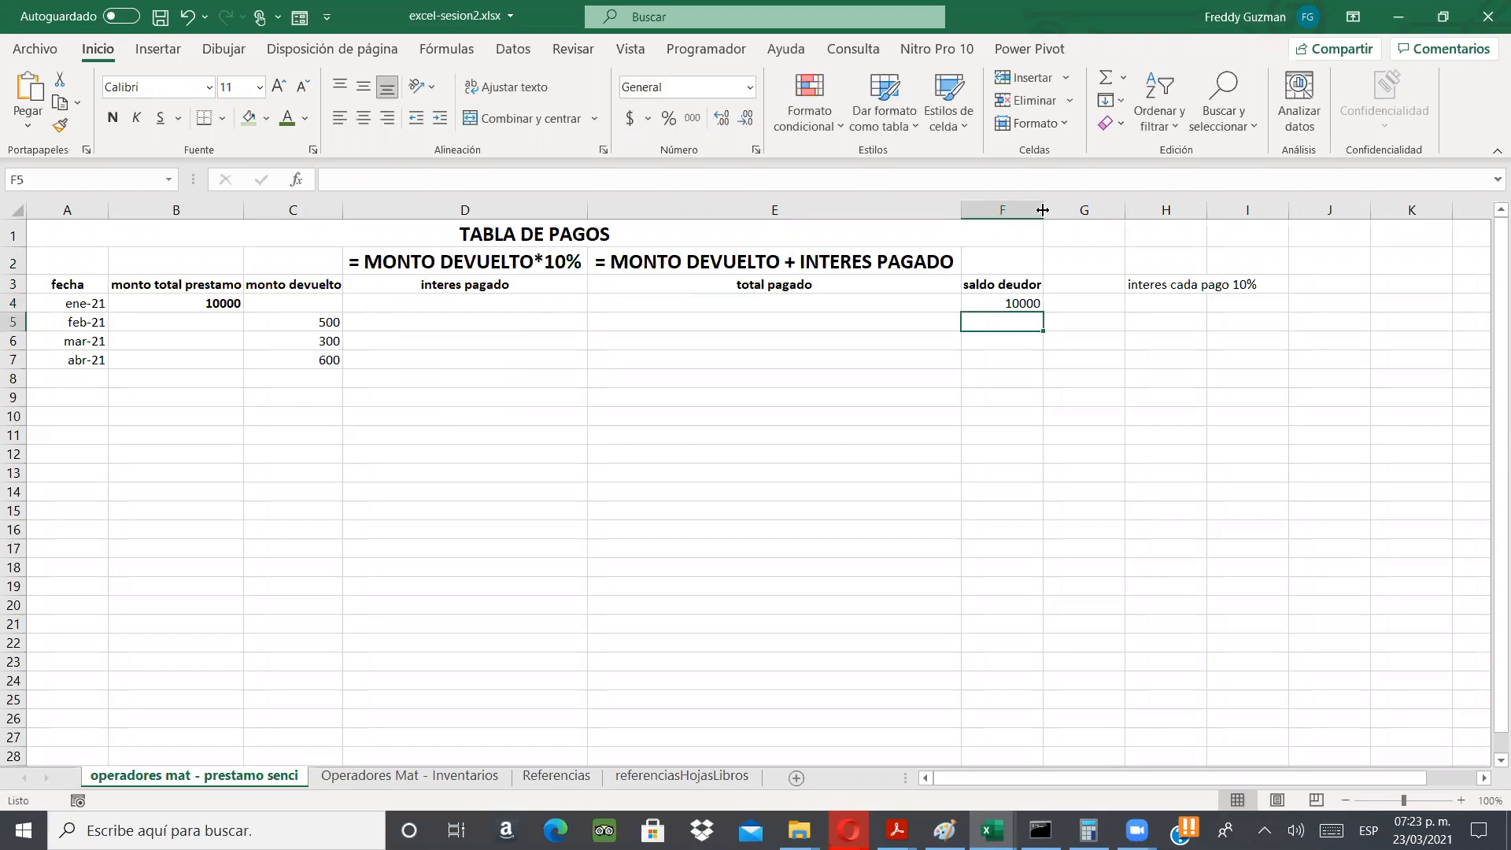
- Widen column F and write = SALDO DEUDORA anterior -MONTO DEVUELTO in cell F2 above the saldo deudor header
drag(1122, 212, 1158, 208)
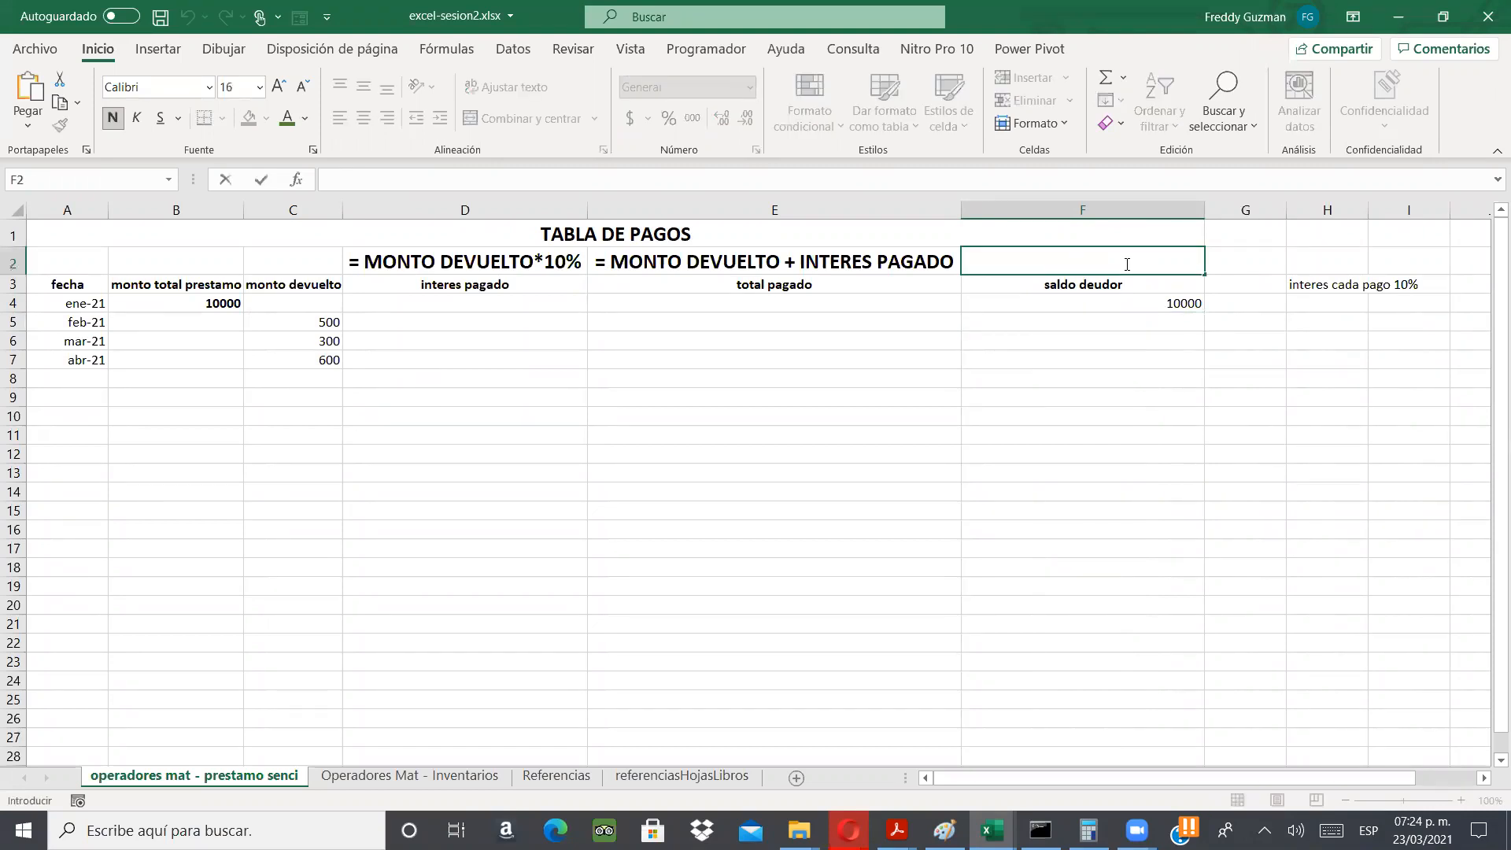
text(=)
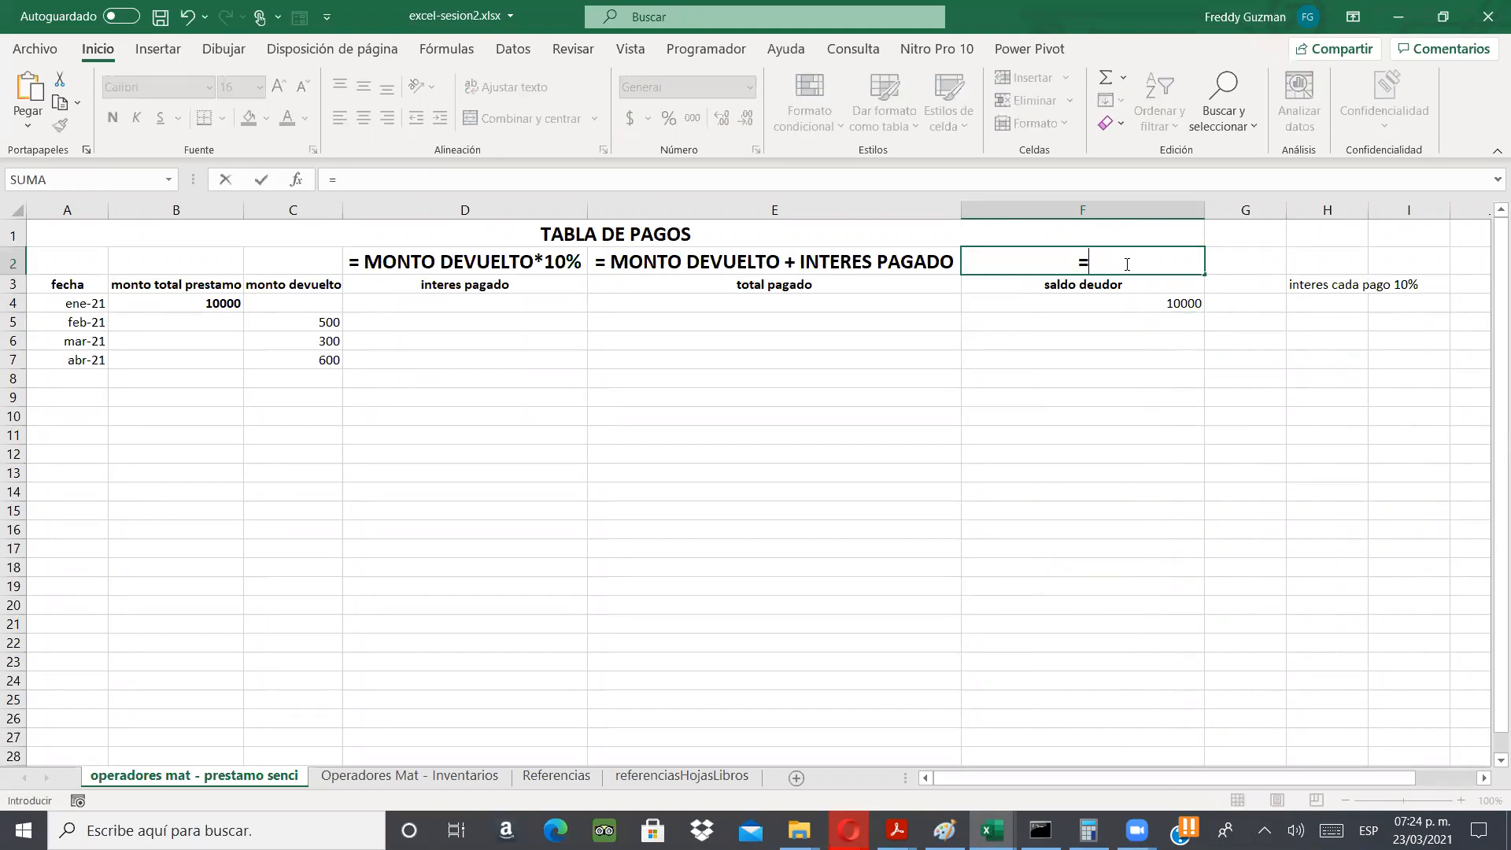
text( SALDO D)
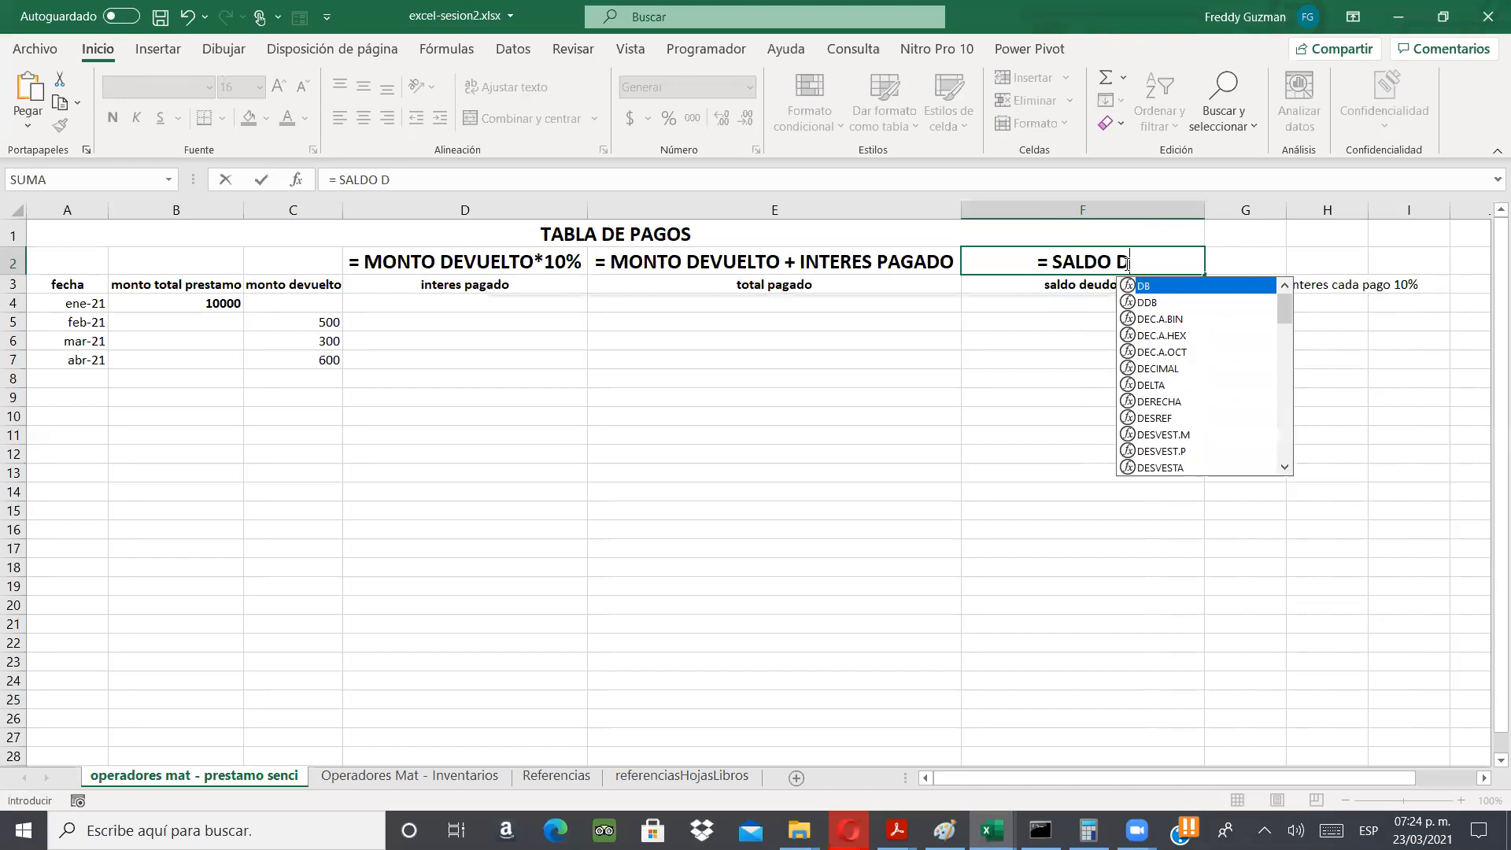
text(EUDORA a)
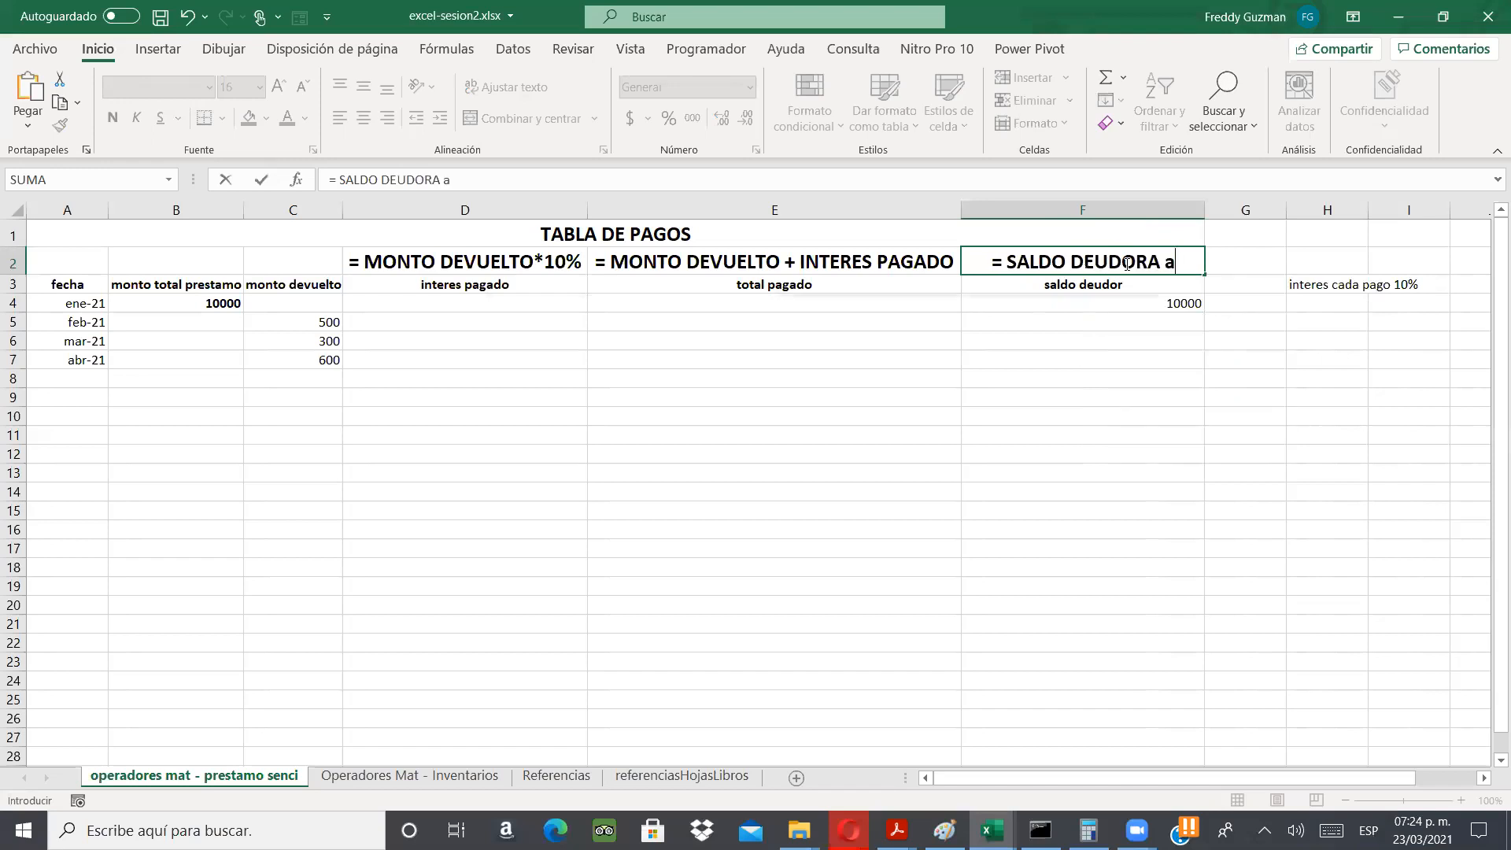
text(nterior)
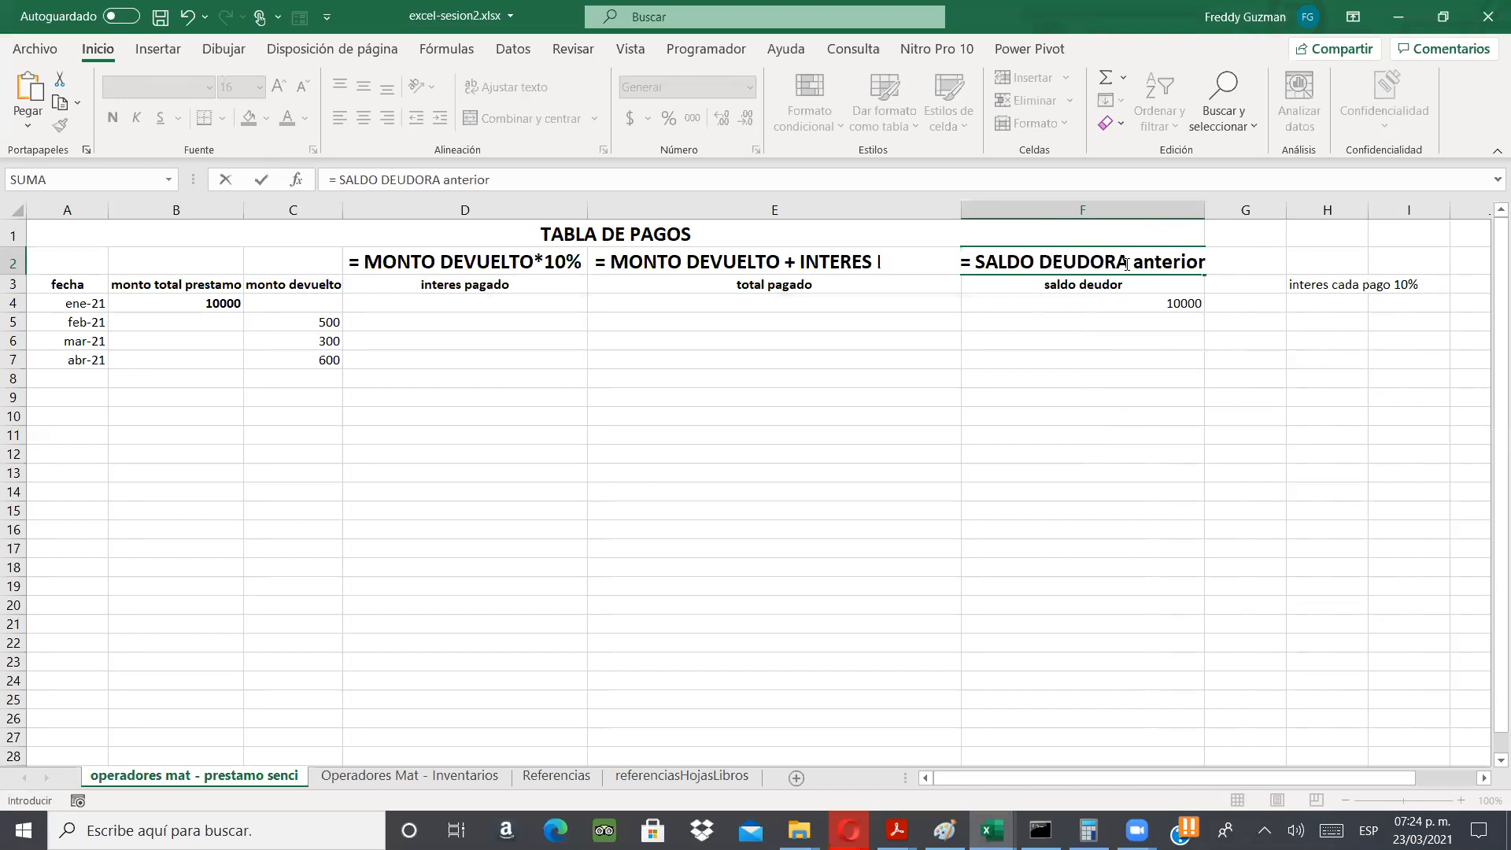
text( -)
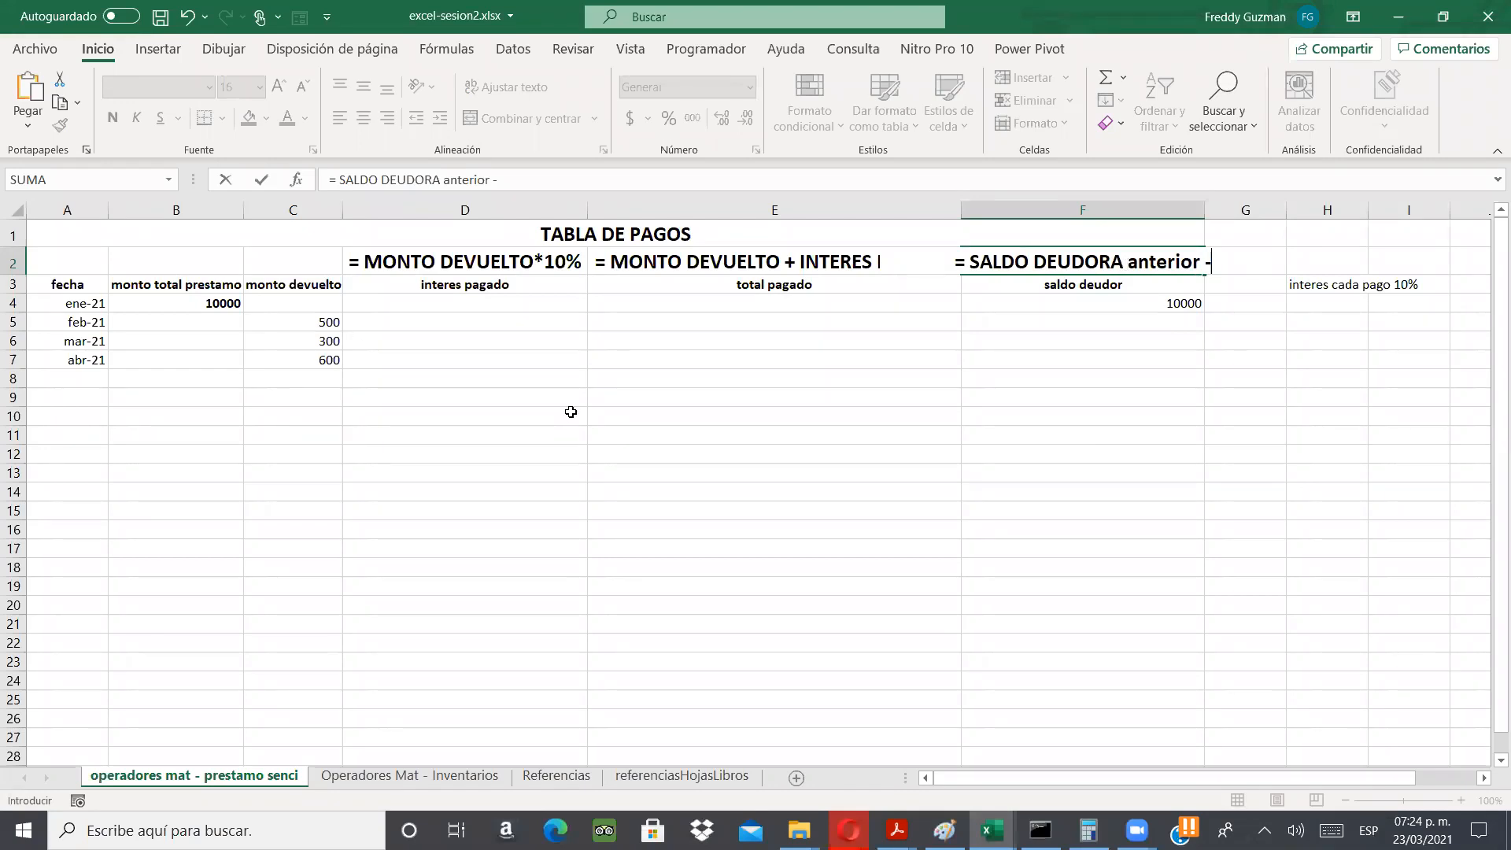
text(MONTO DEVUEL)
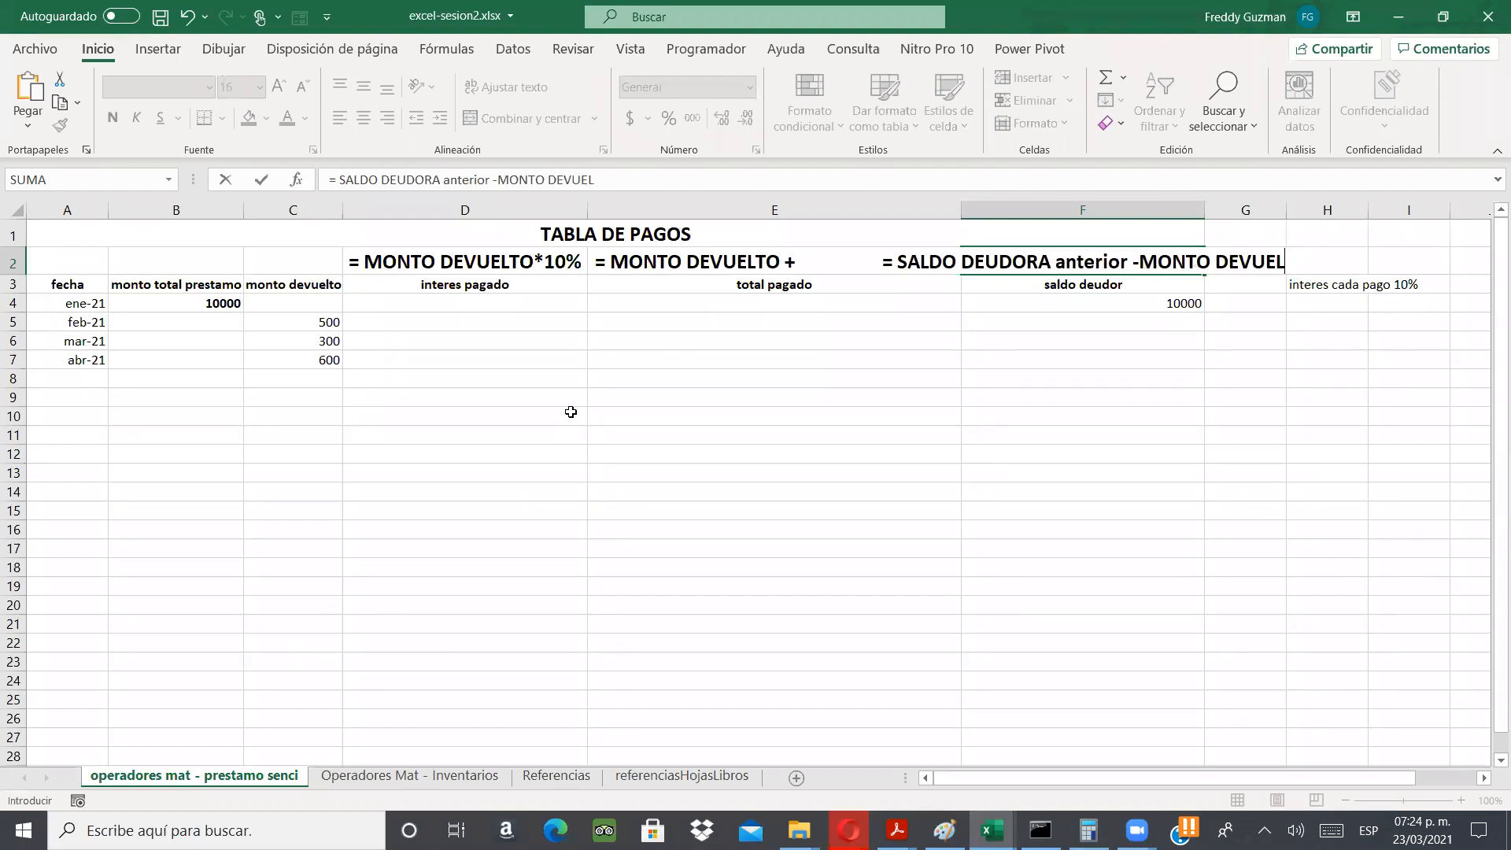
key(Return)
- Format F2 as Text, re-enter its content and fit column F to the formula description
key(Up)
click(749, 86)
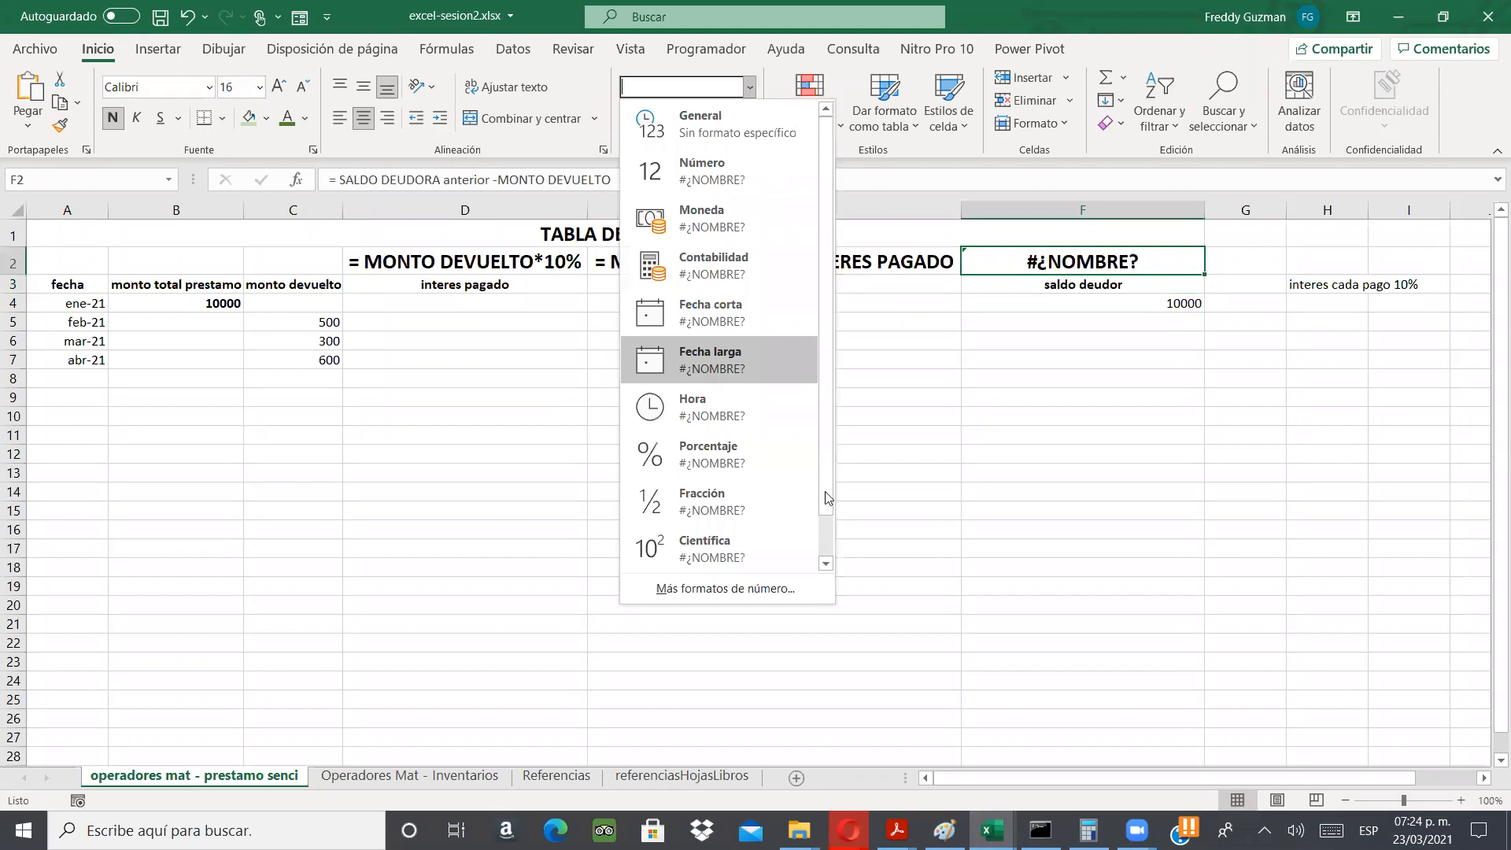
scroll(826, 504, down, 1)
click(761, 542)
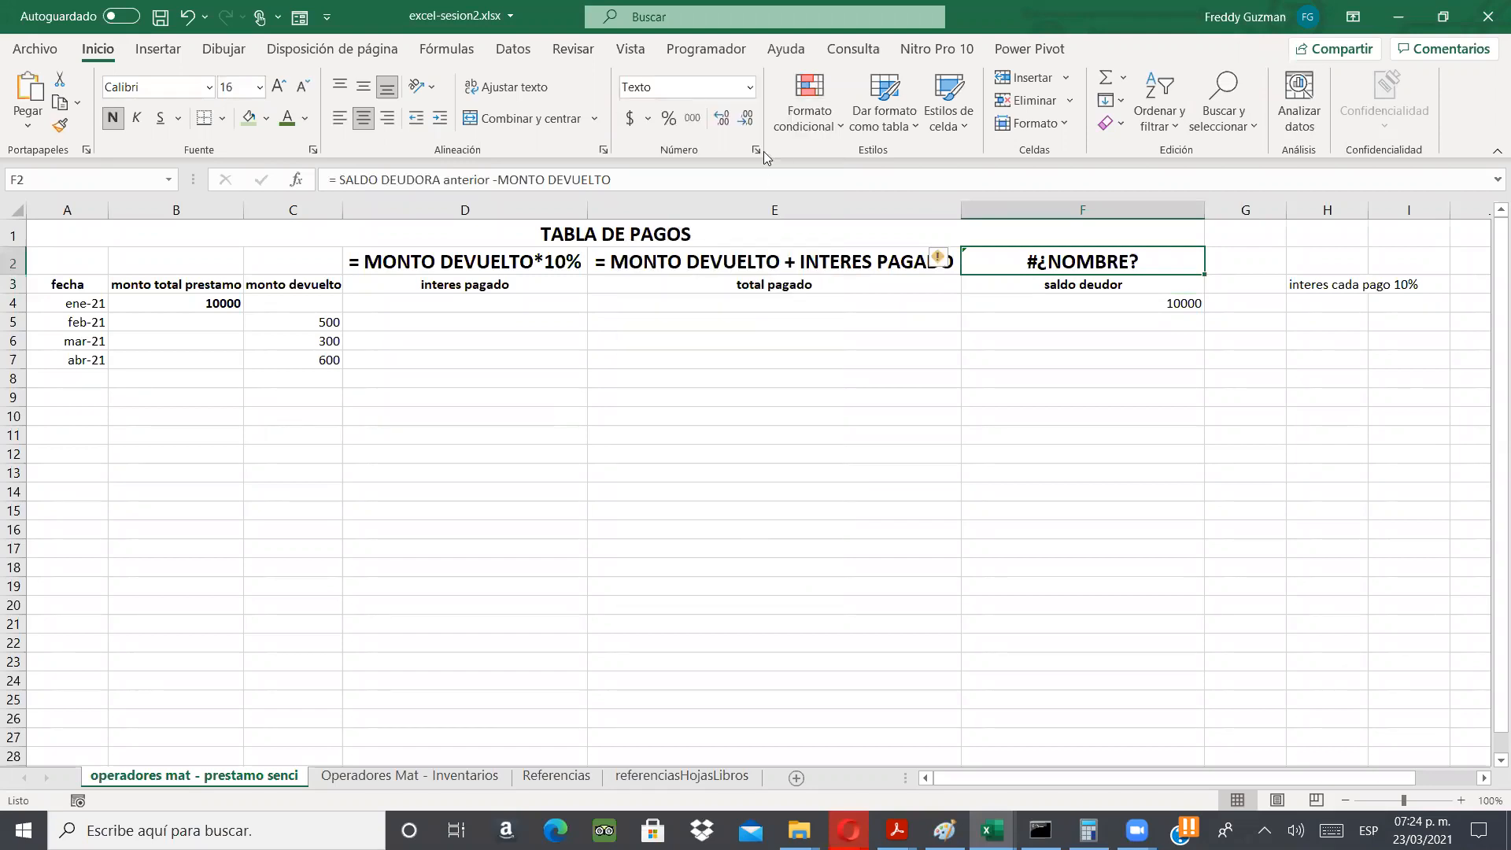
double_click(1091, 259)
key(Return)
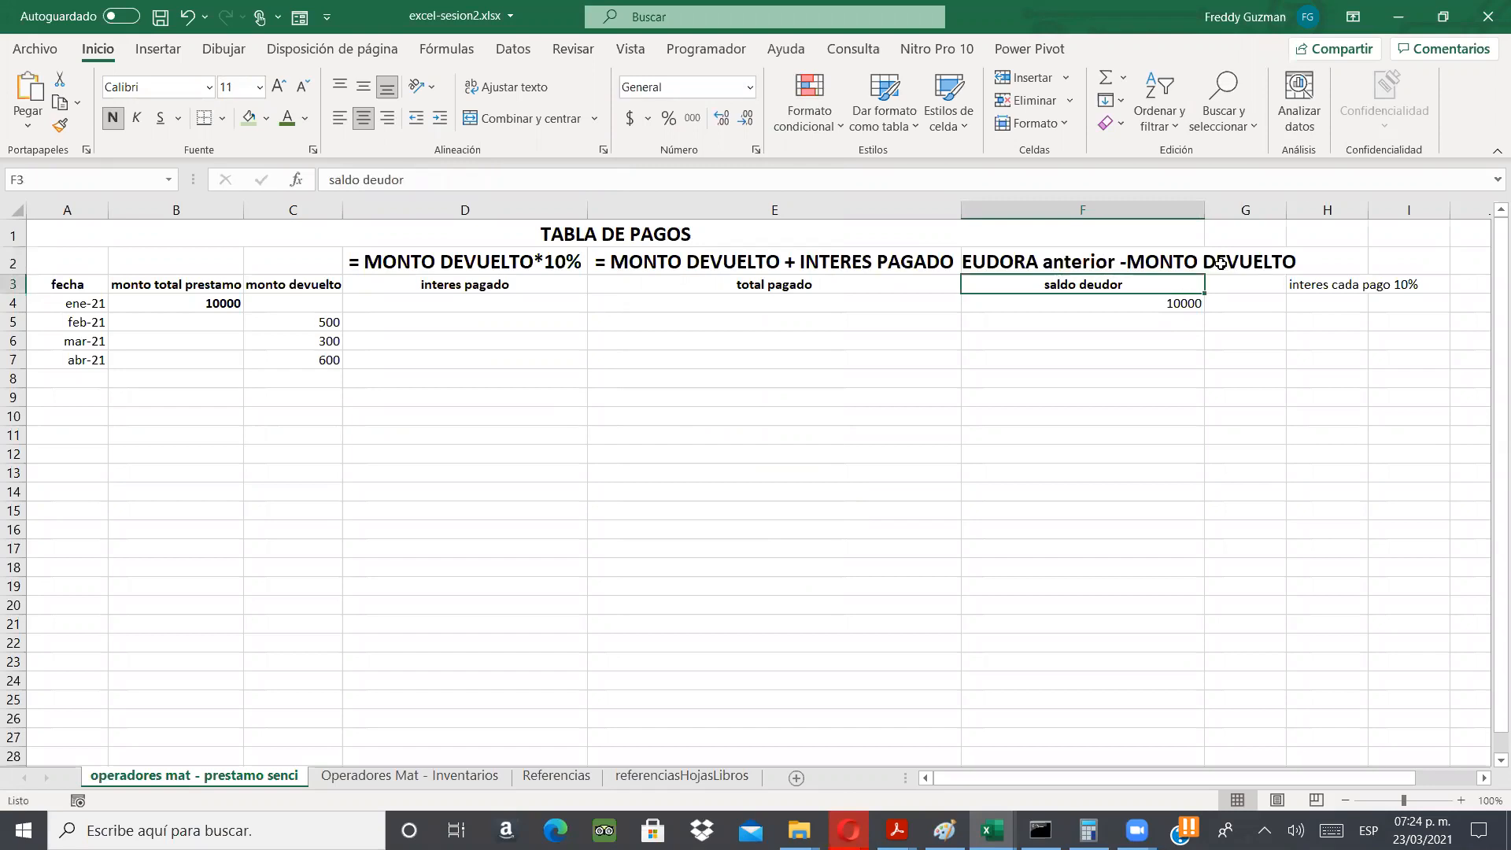
double_click(1205, 210)
- Calculate February's interes pagado in cell D5 with the formula =C5*10%
click(1272, 321)
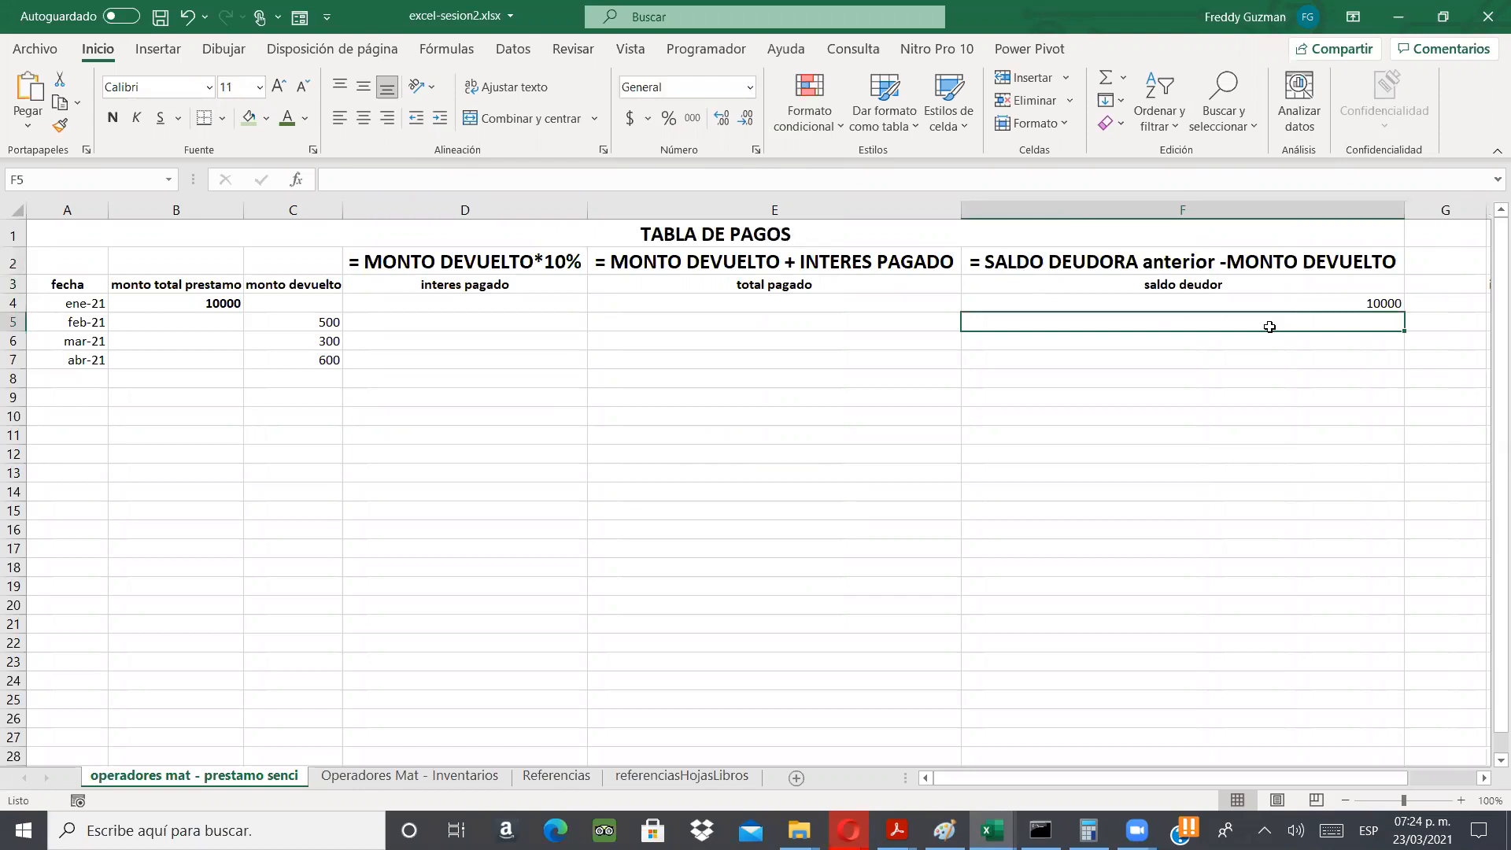
click(460, 322)
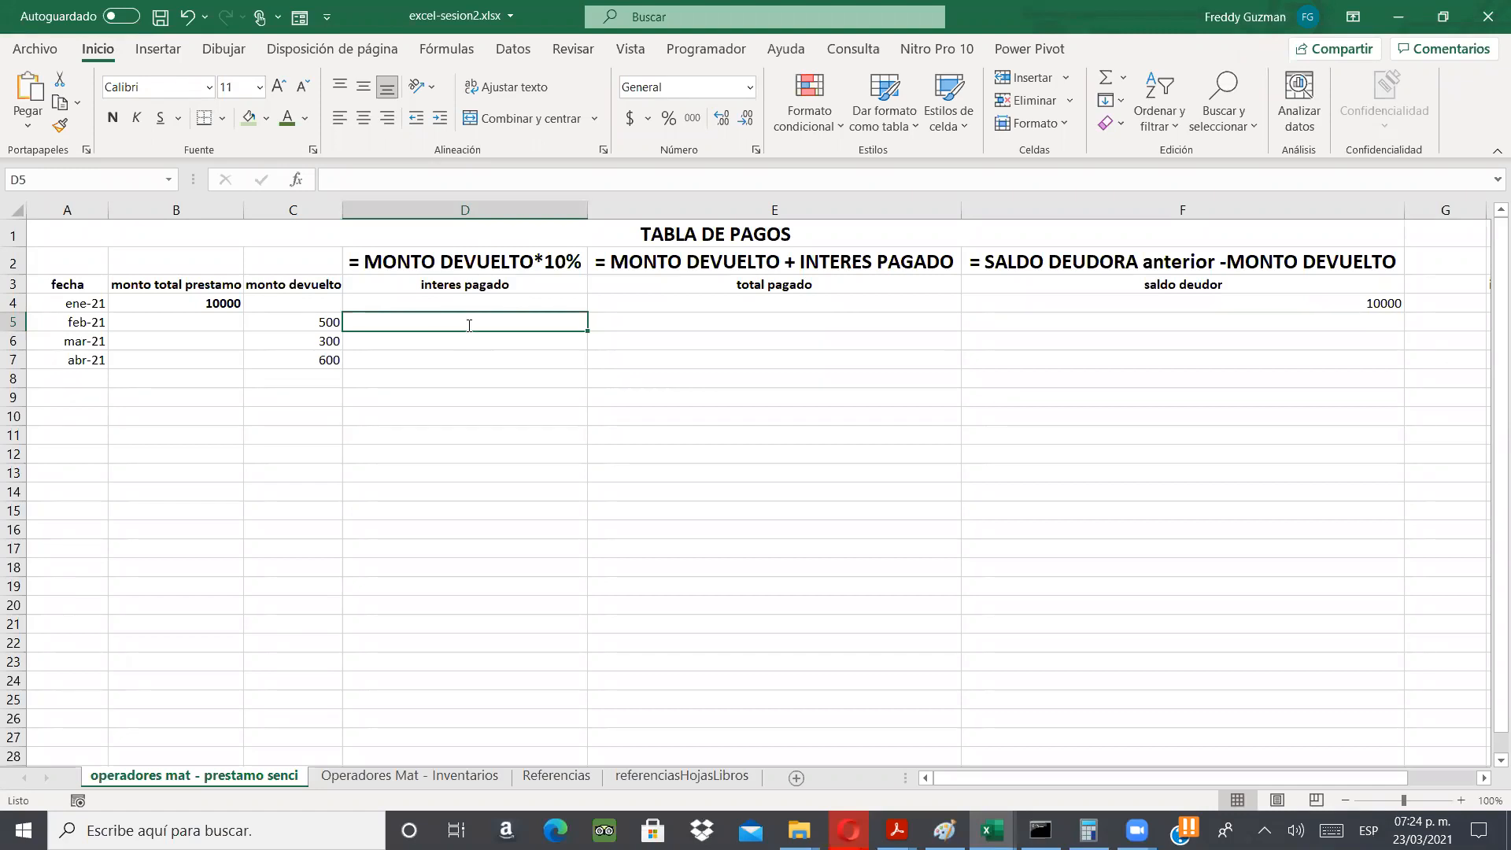
text(=)
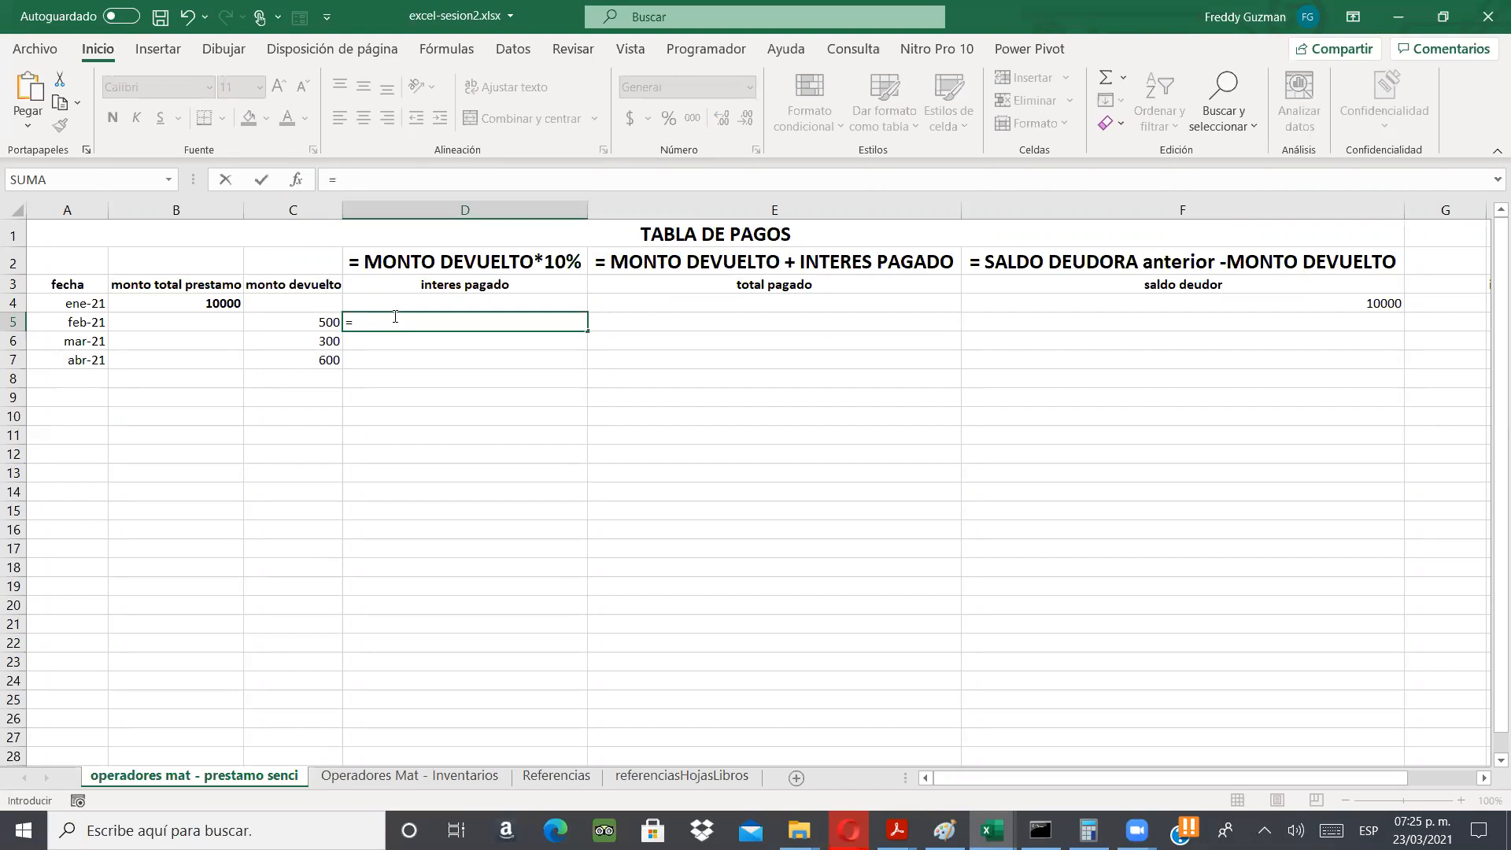
click(310, 322)
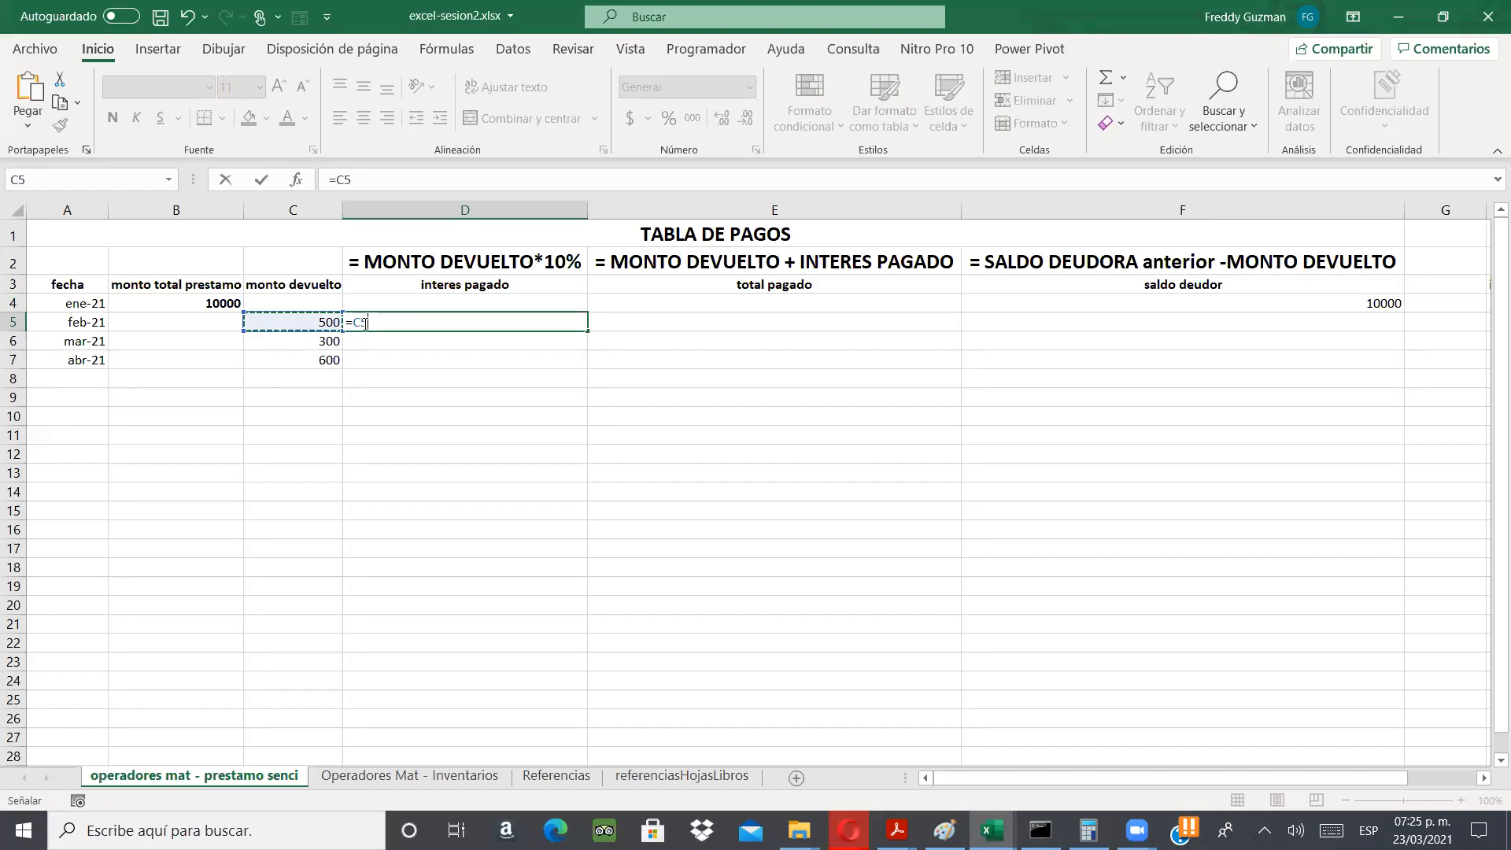
text(*)
text(10%)
key(BackSpace)
key(BackSpace)
key(BackSpace)
text(0.10)
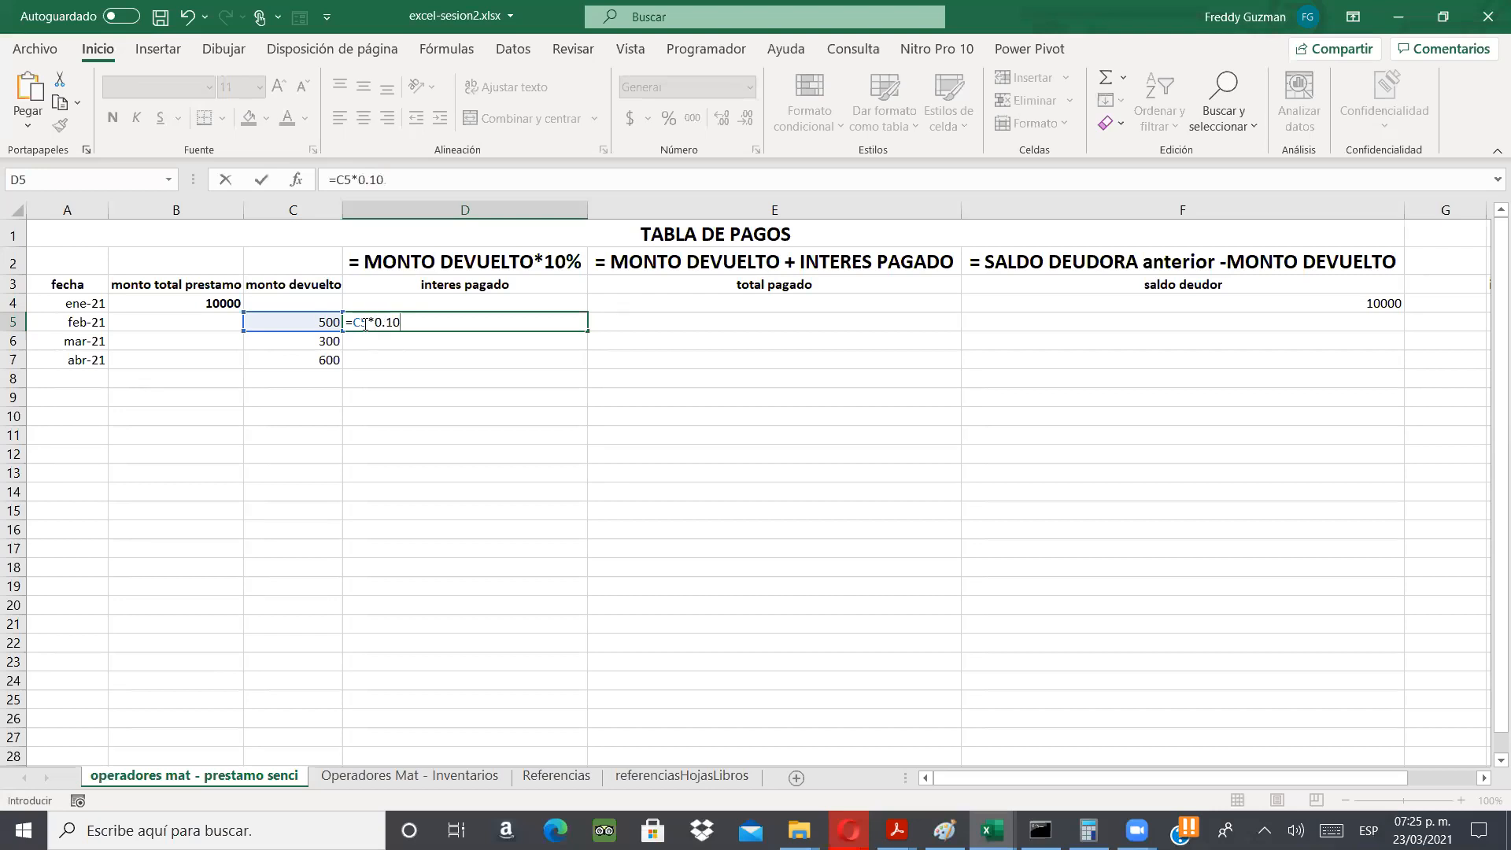
key(BackSpace)
key(BackSpace)
key(BackSpace)
key(BackSpace)
text(10%)
key(ctrl+Return)
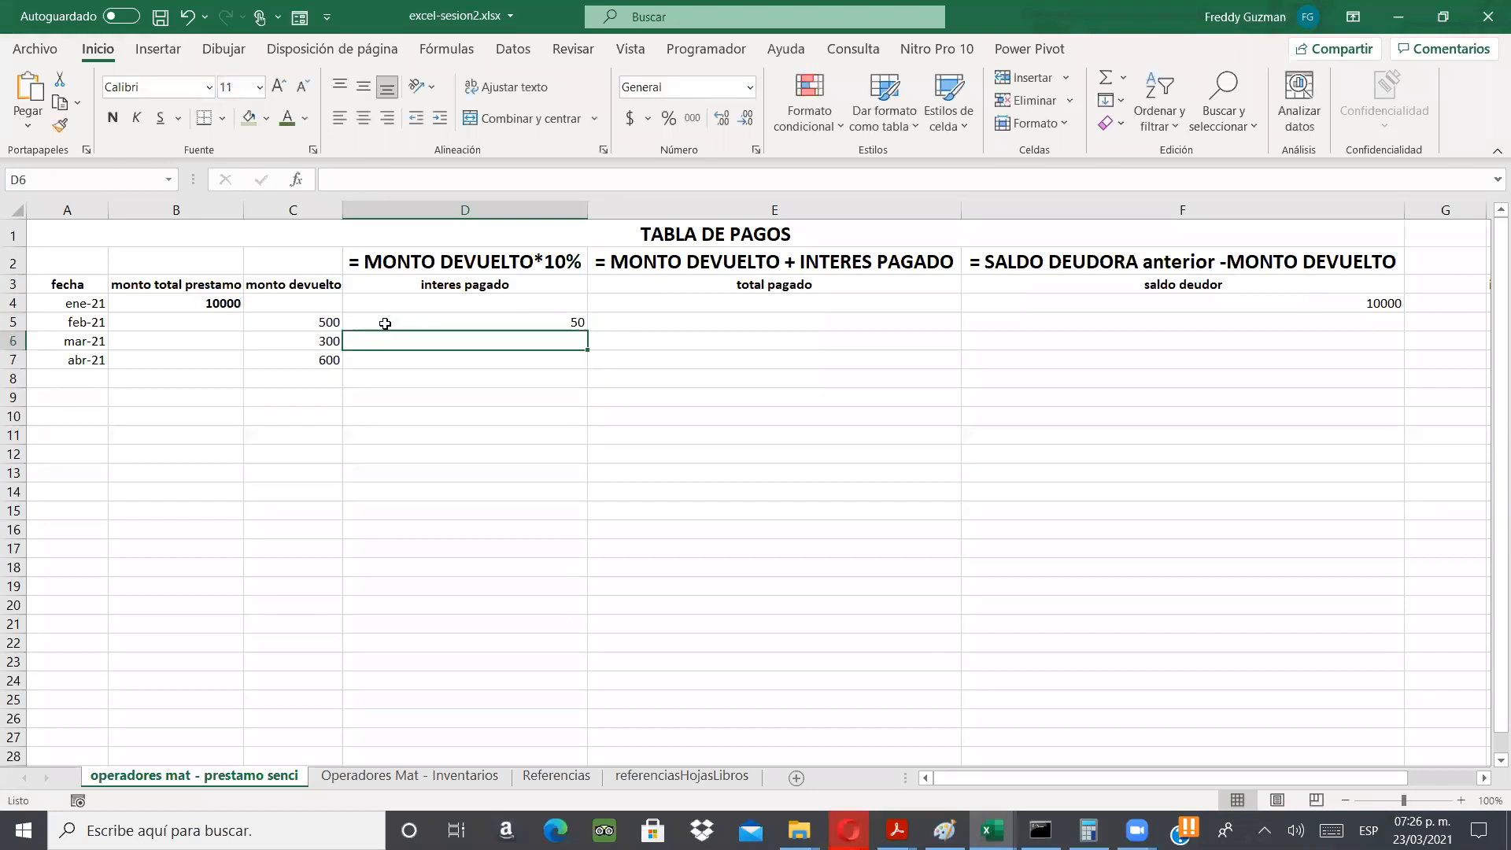
click(365, 180)
drag(323, 178, 389, 182)
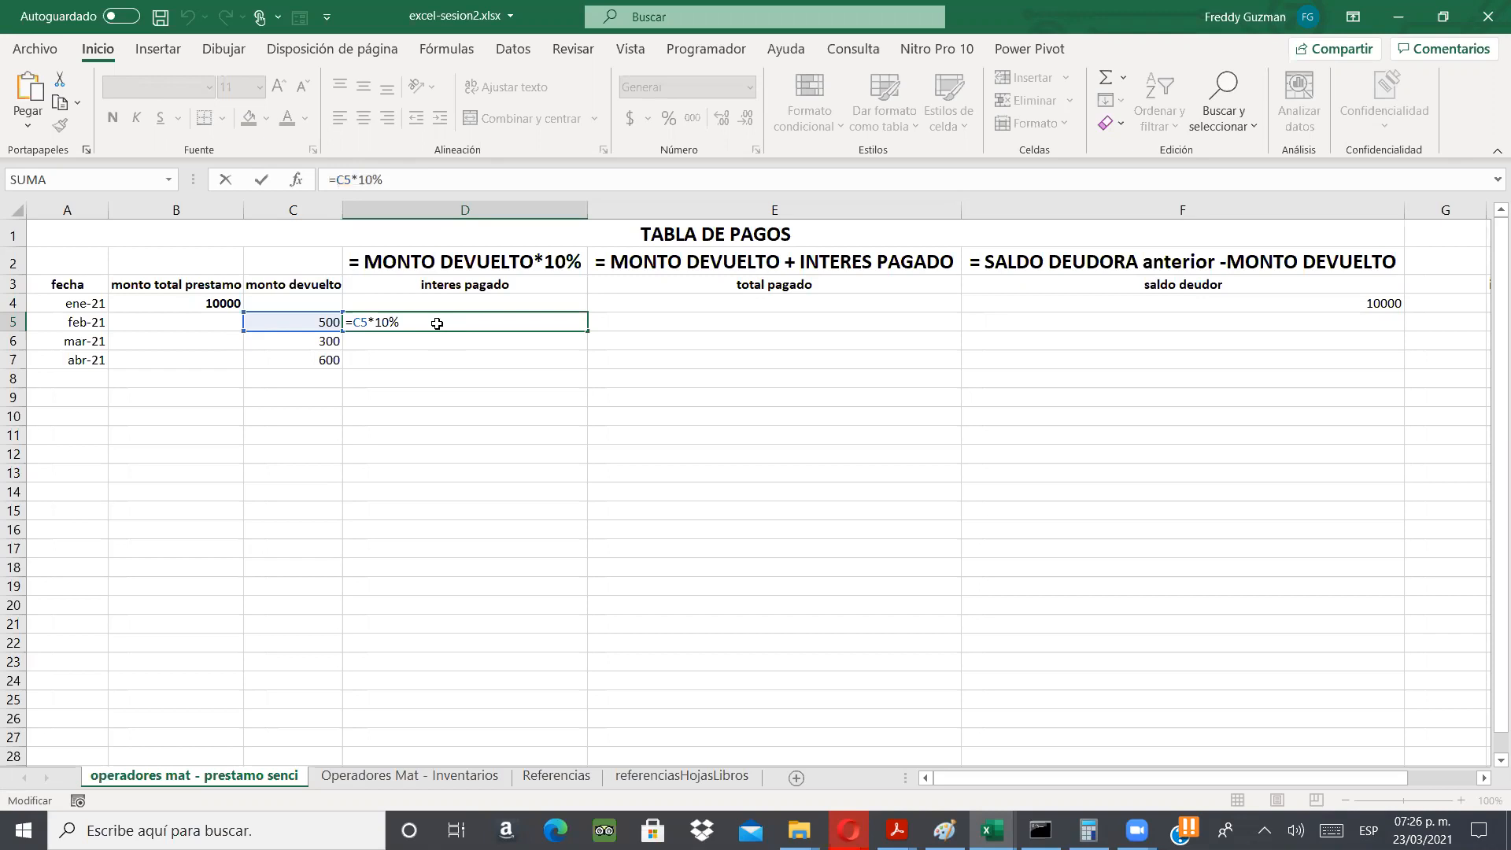
click(436, 324)
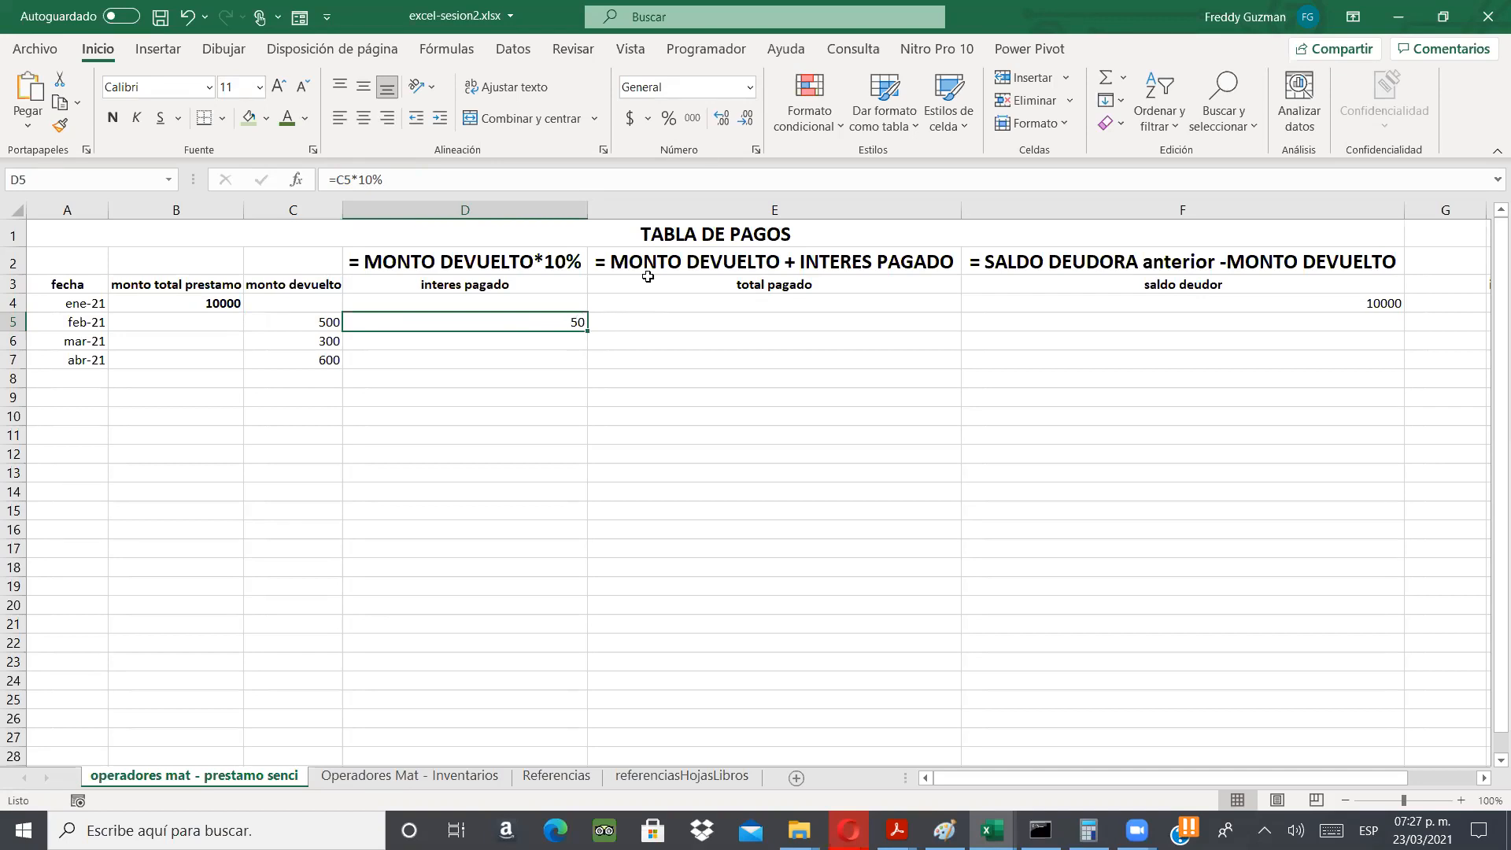
- Calculate February's total pagado in cell E5 by adding the monto devuelto and the interest with =C5+D5
key(Right)
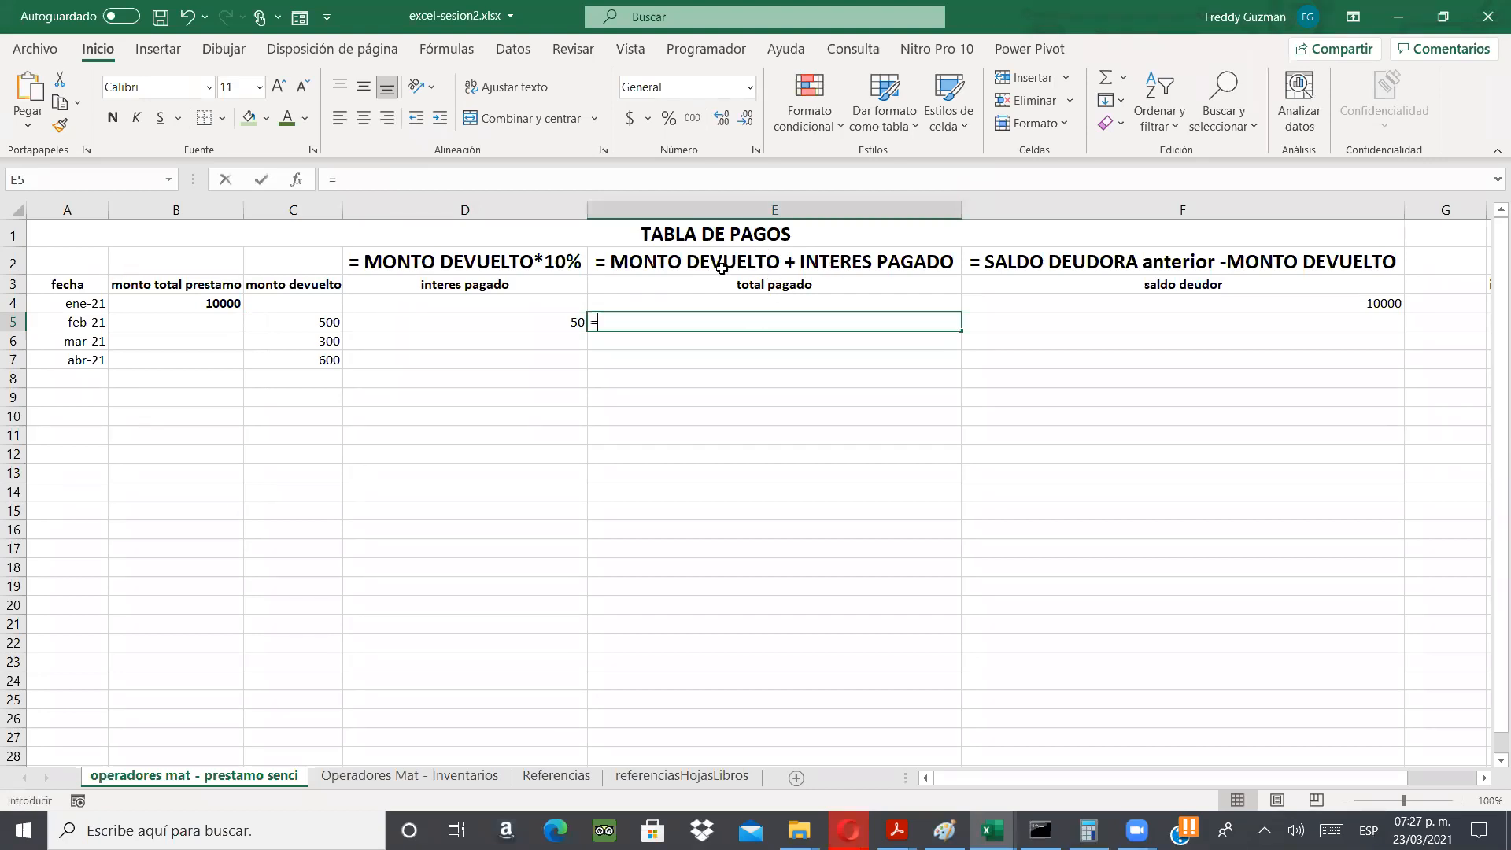
text(=)
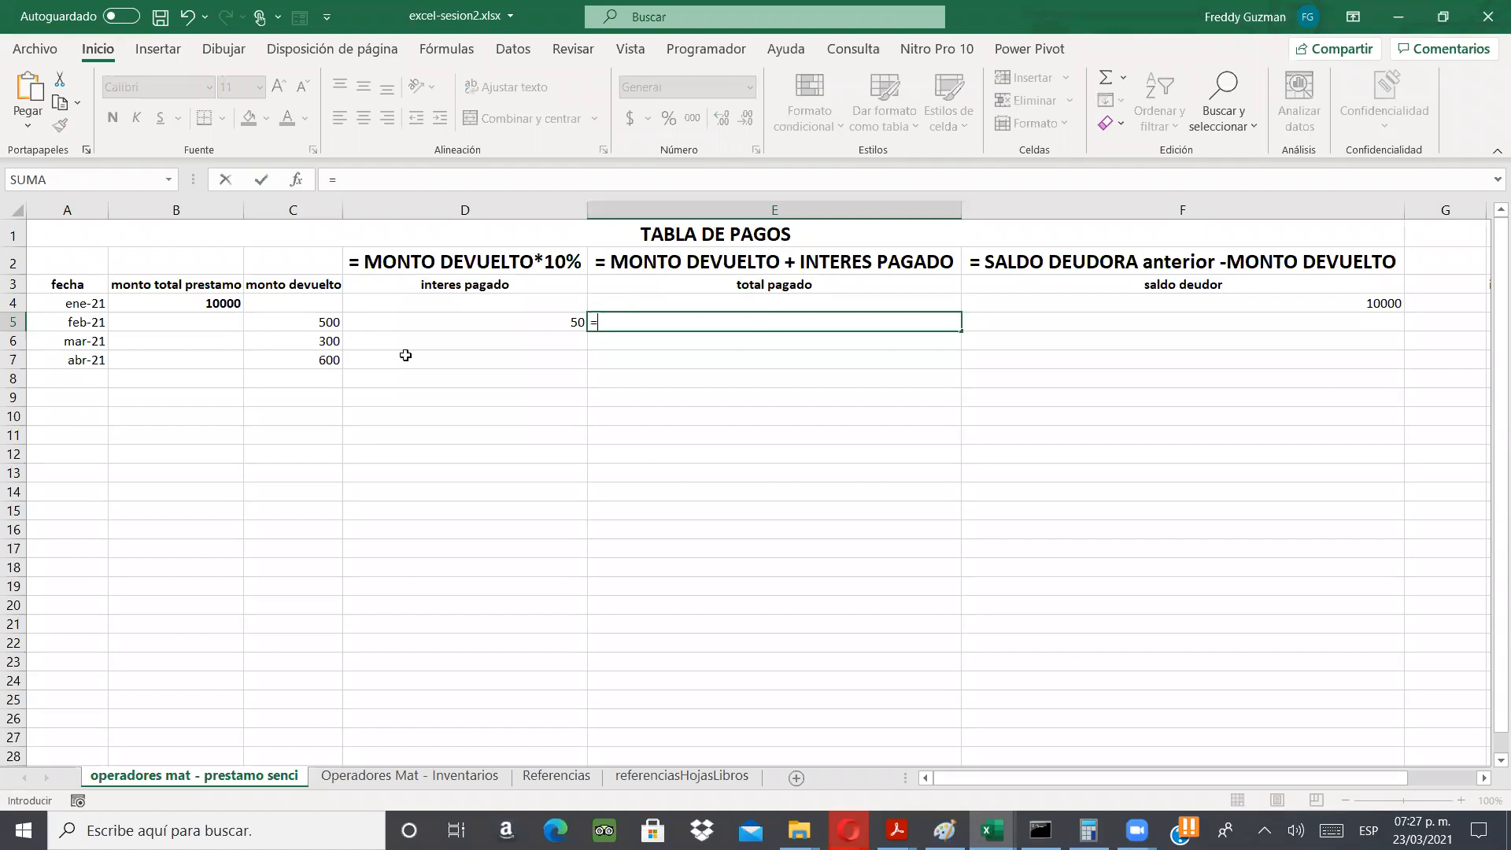
click(329, 325)
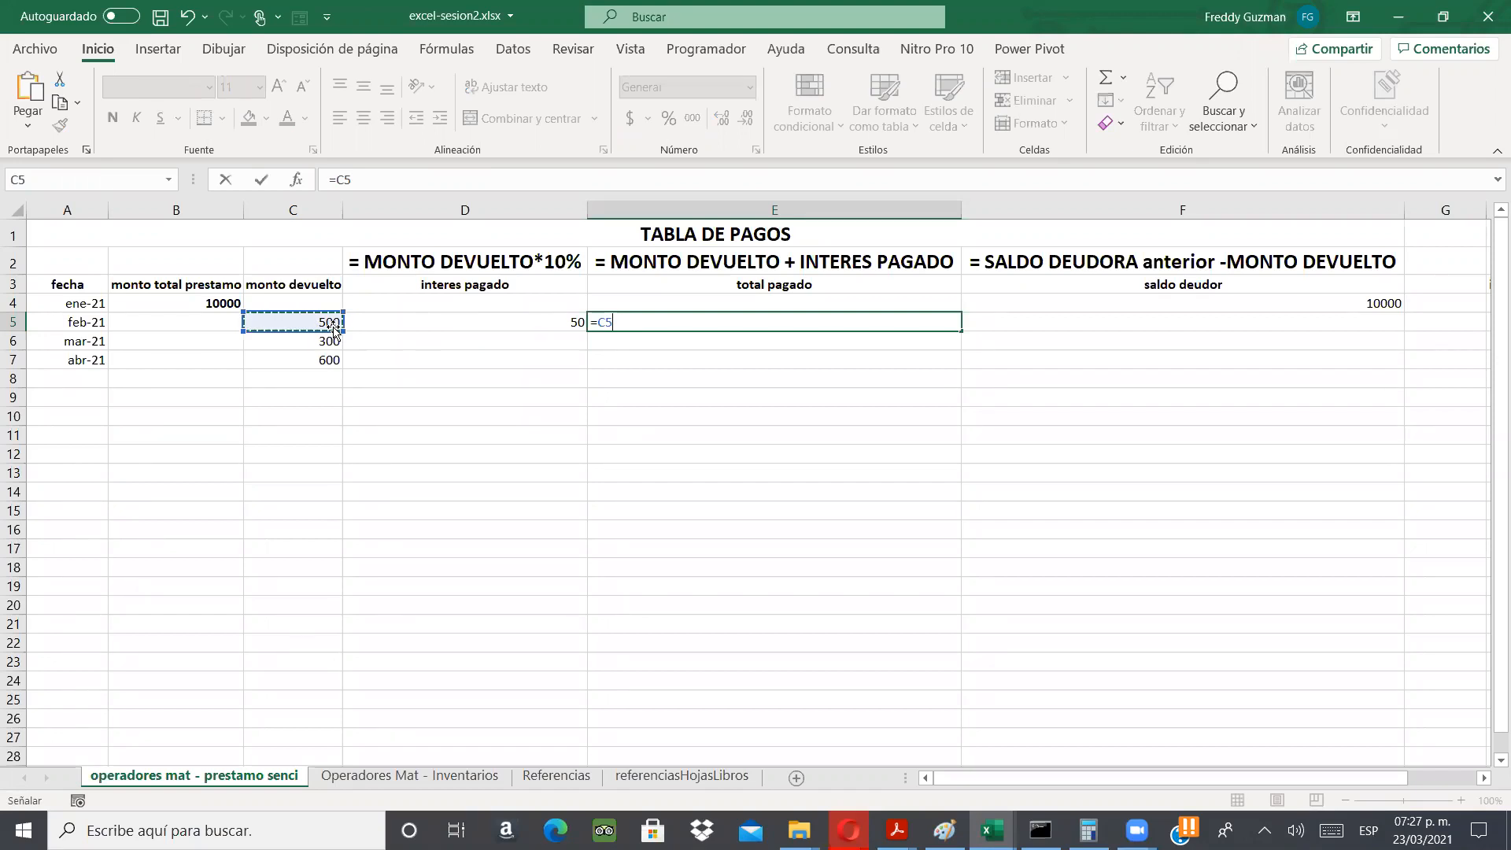
text(+)
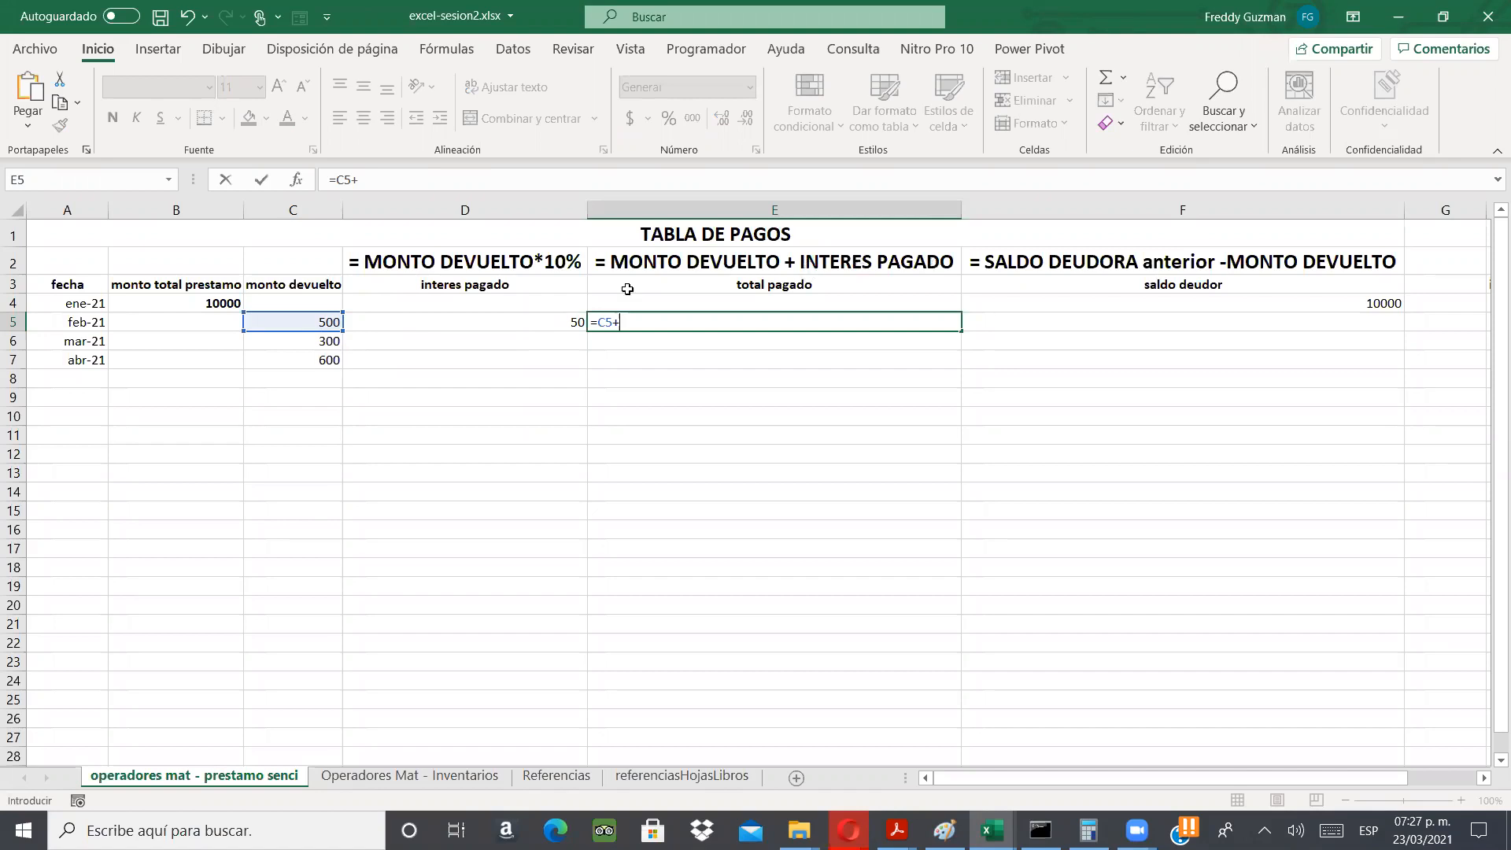
click(481, 321)
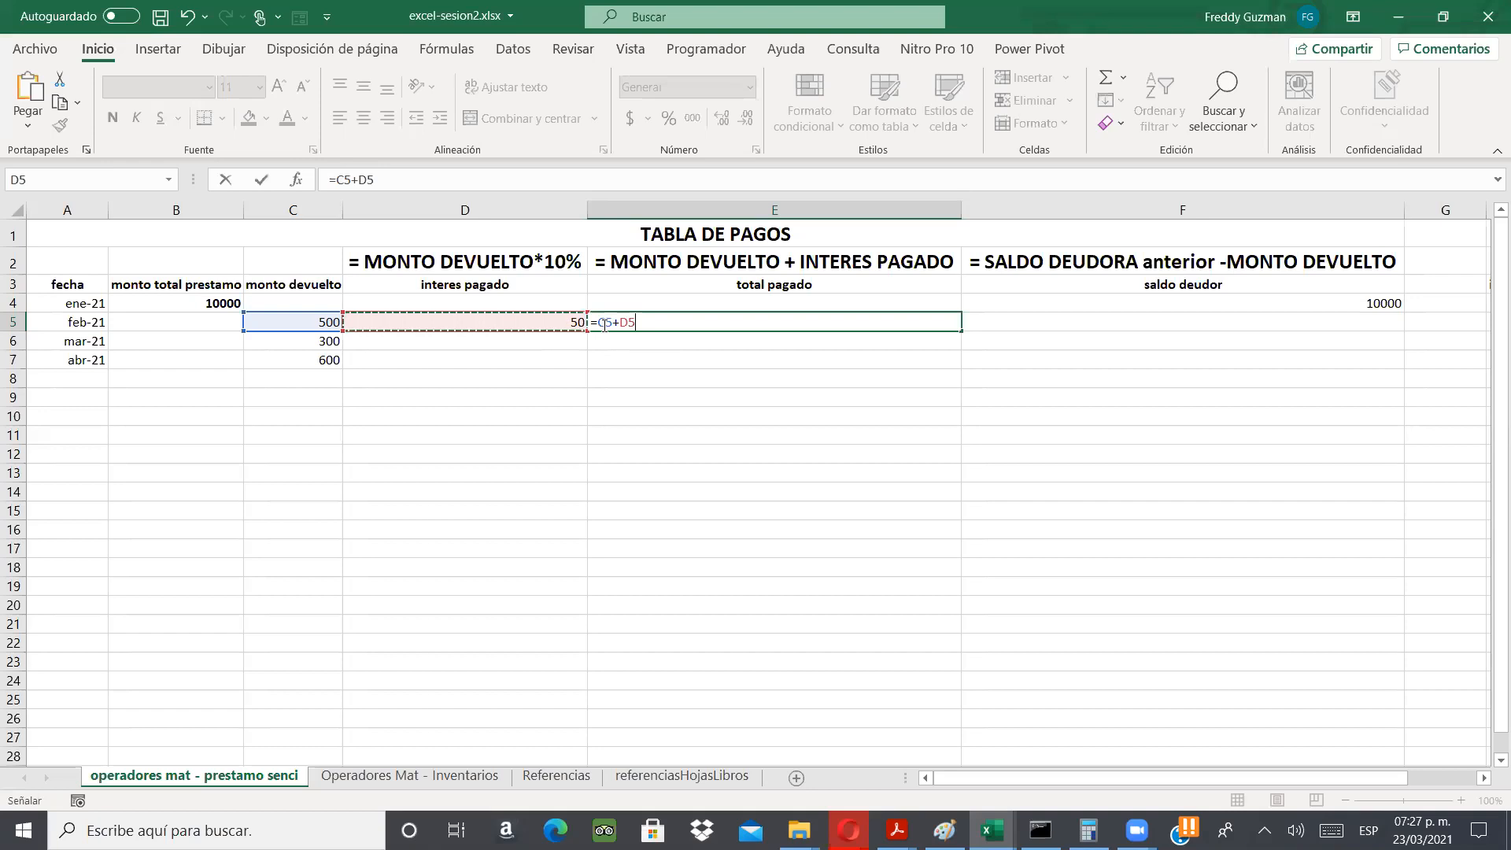
key(Return)
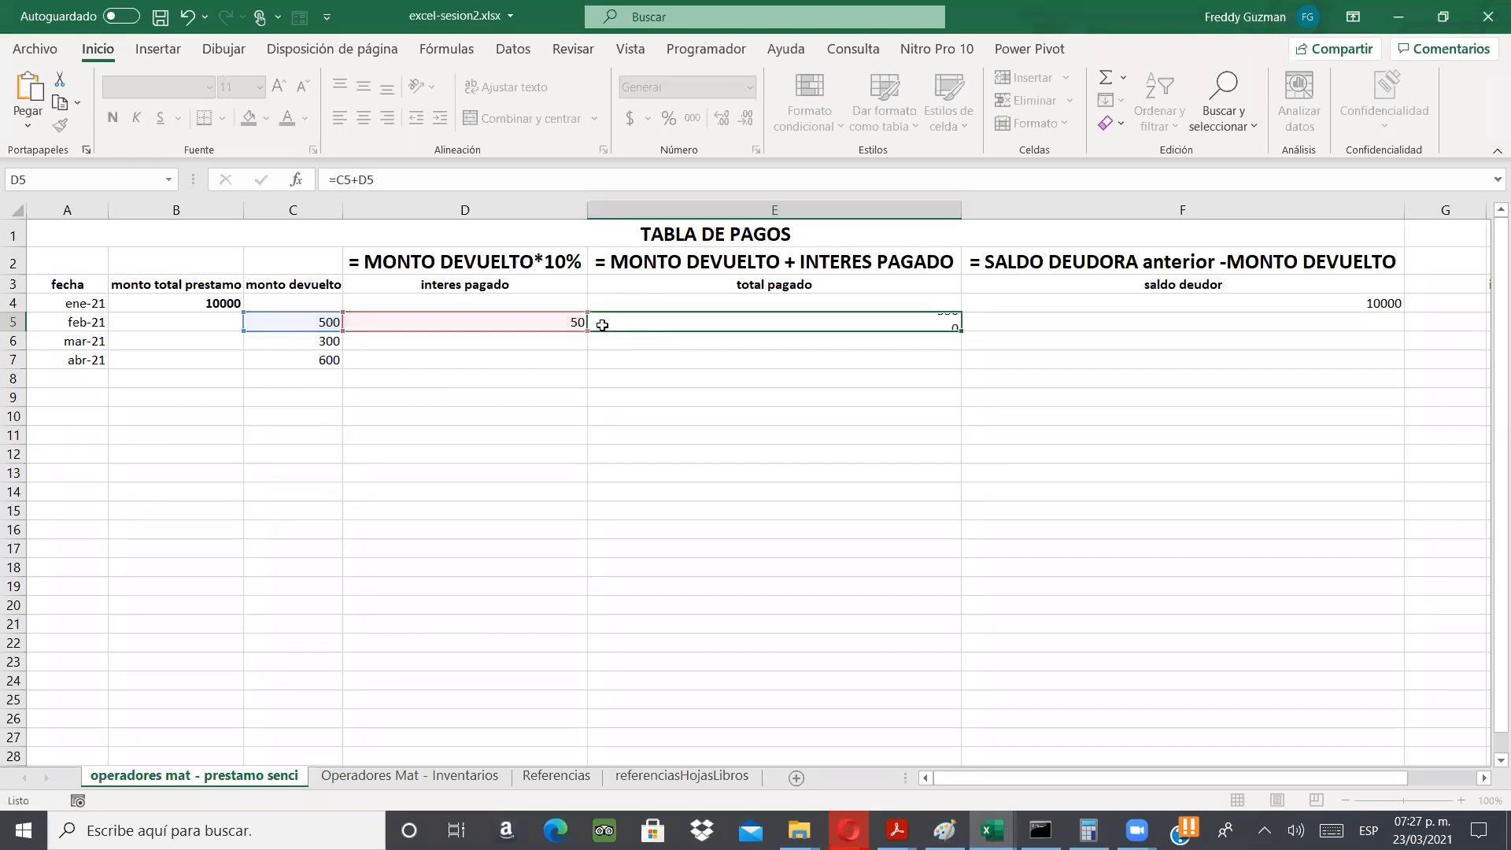
click(613, 323)
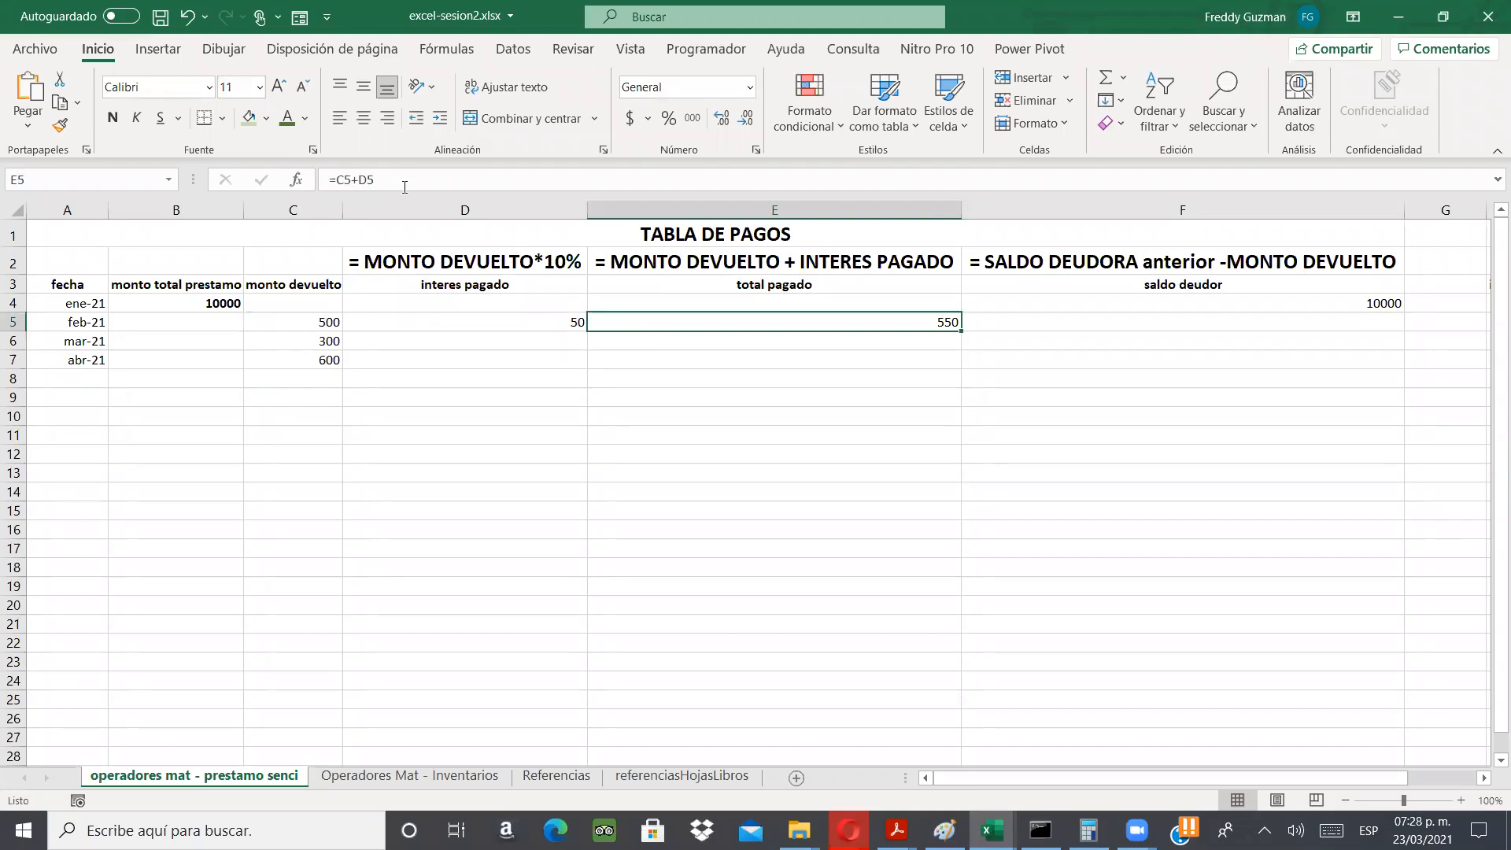
drag(384, 181, 328, 180)
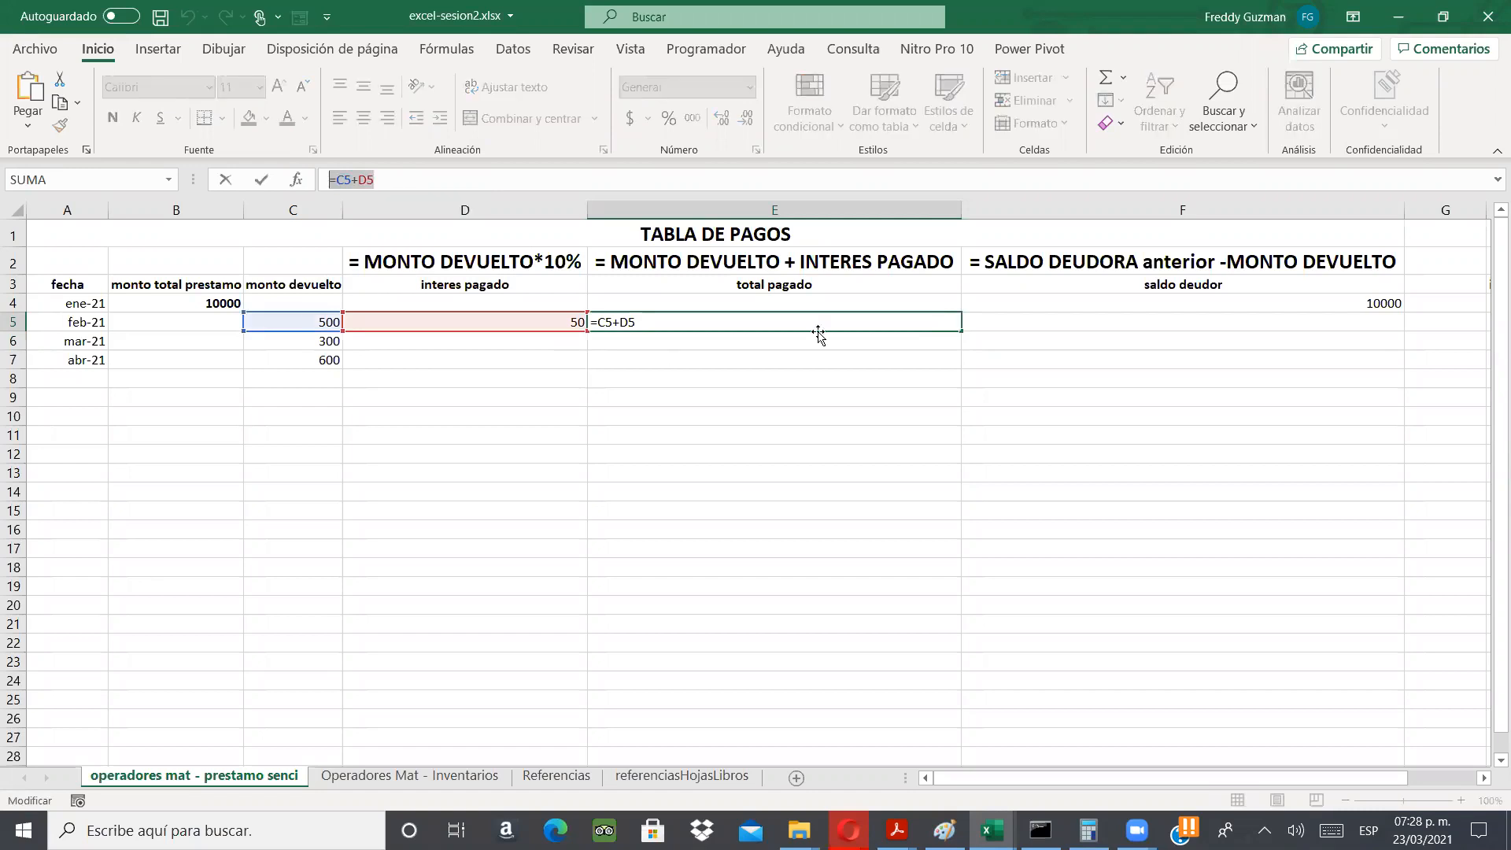
key(Escape)
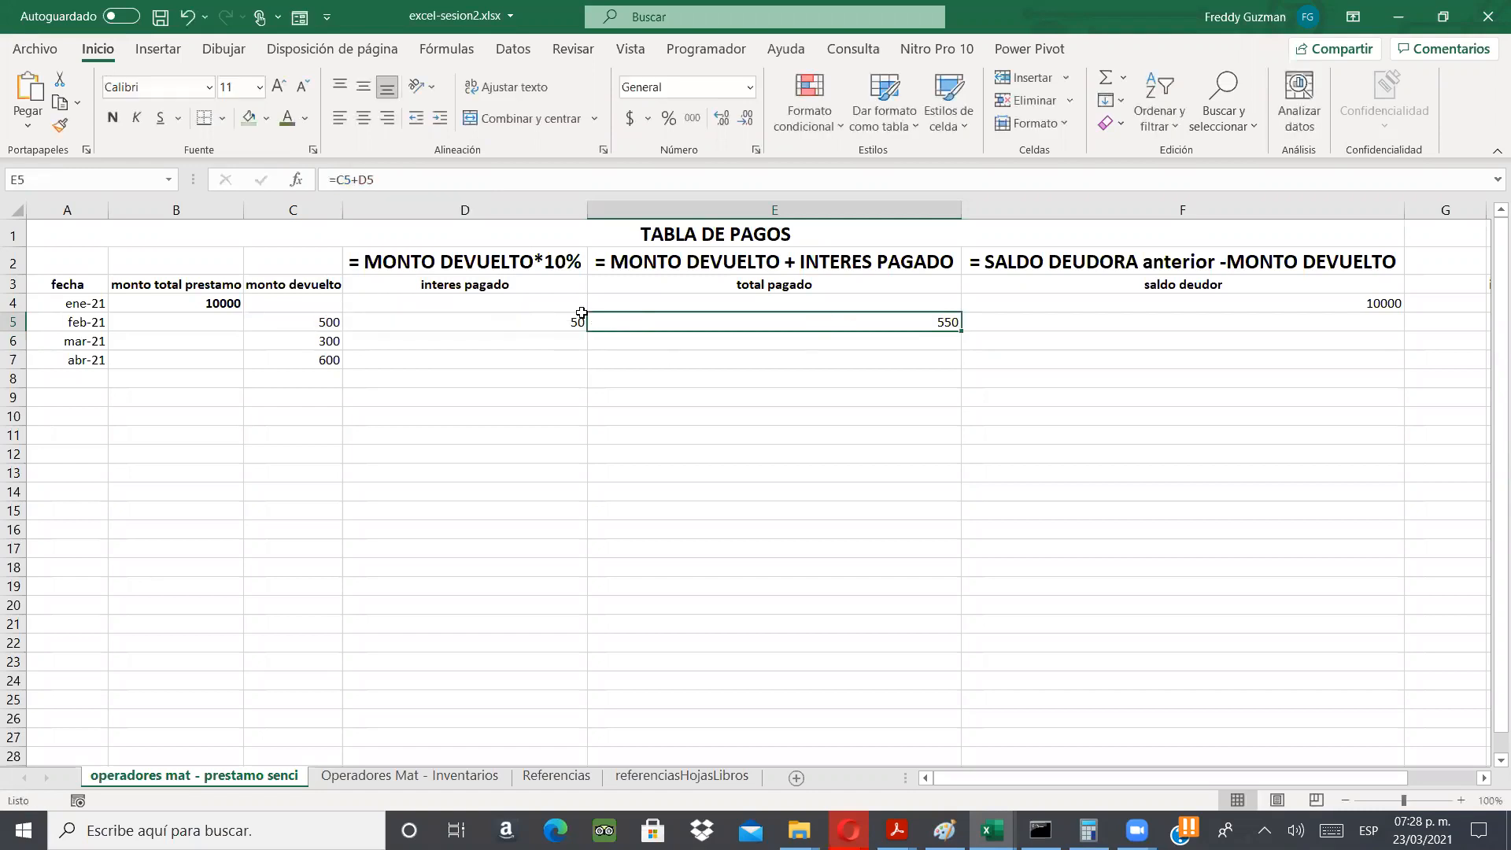
- Calculate February's saldo deudor in cell F5 by subtracting the monto devuelto from the previous balance with =F4-C5
click(1068, 326)
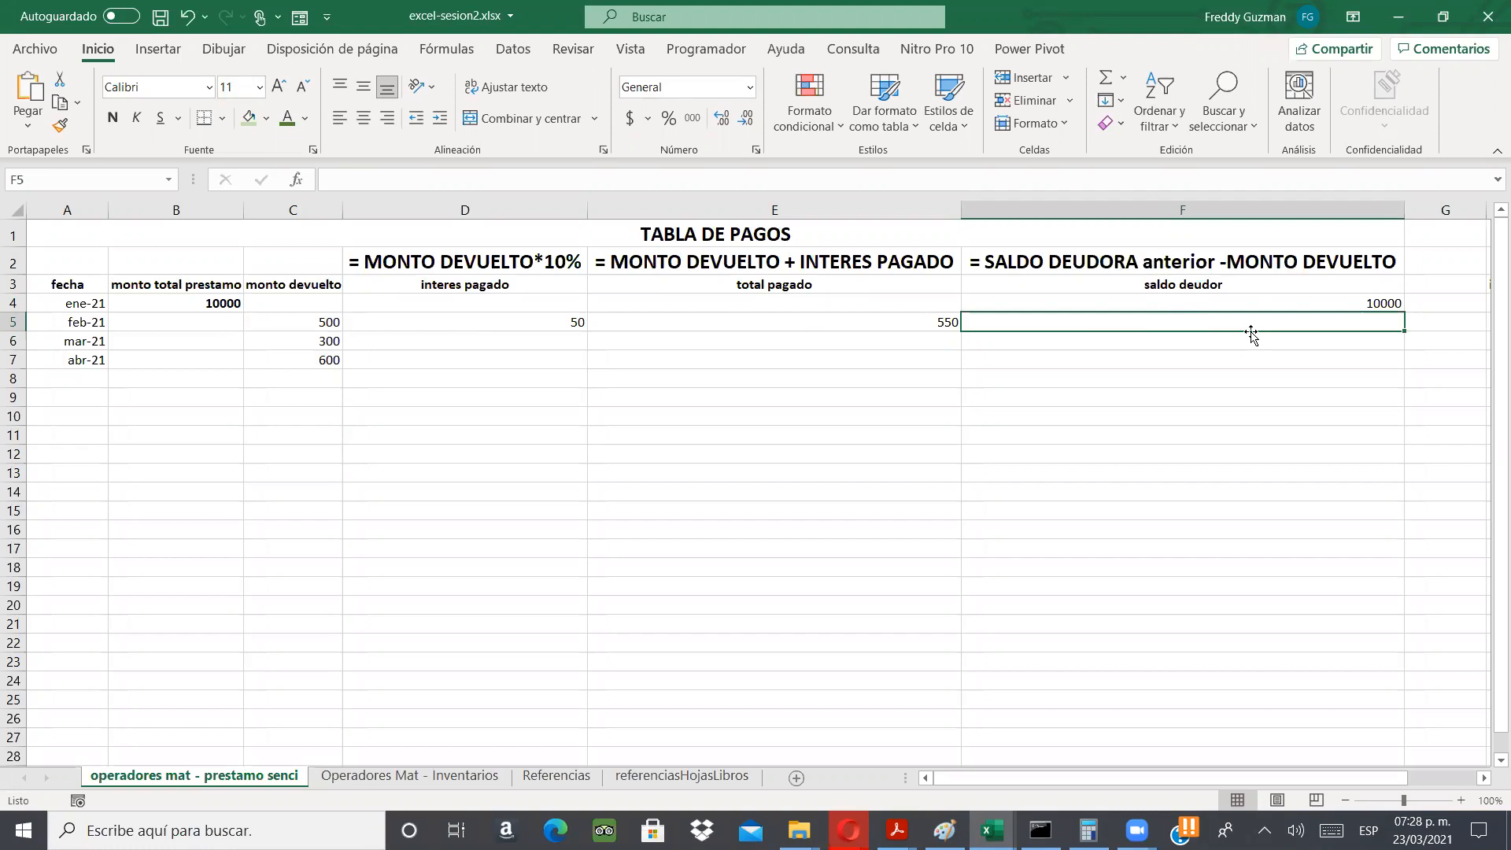
text(=)
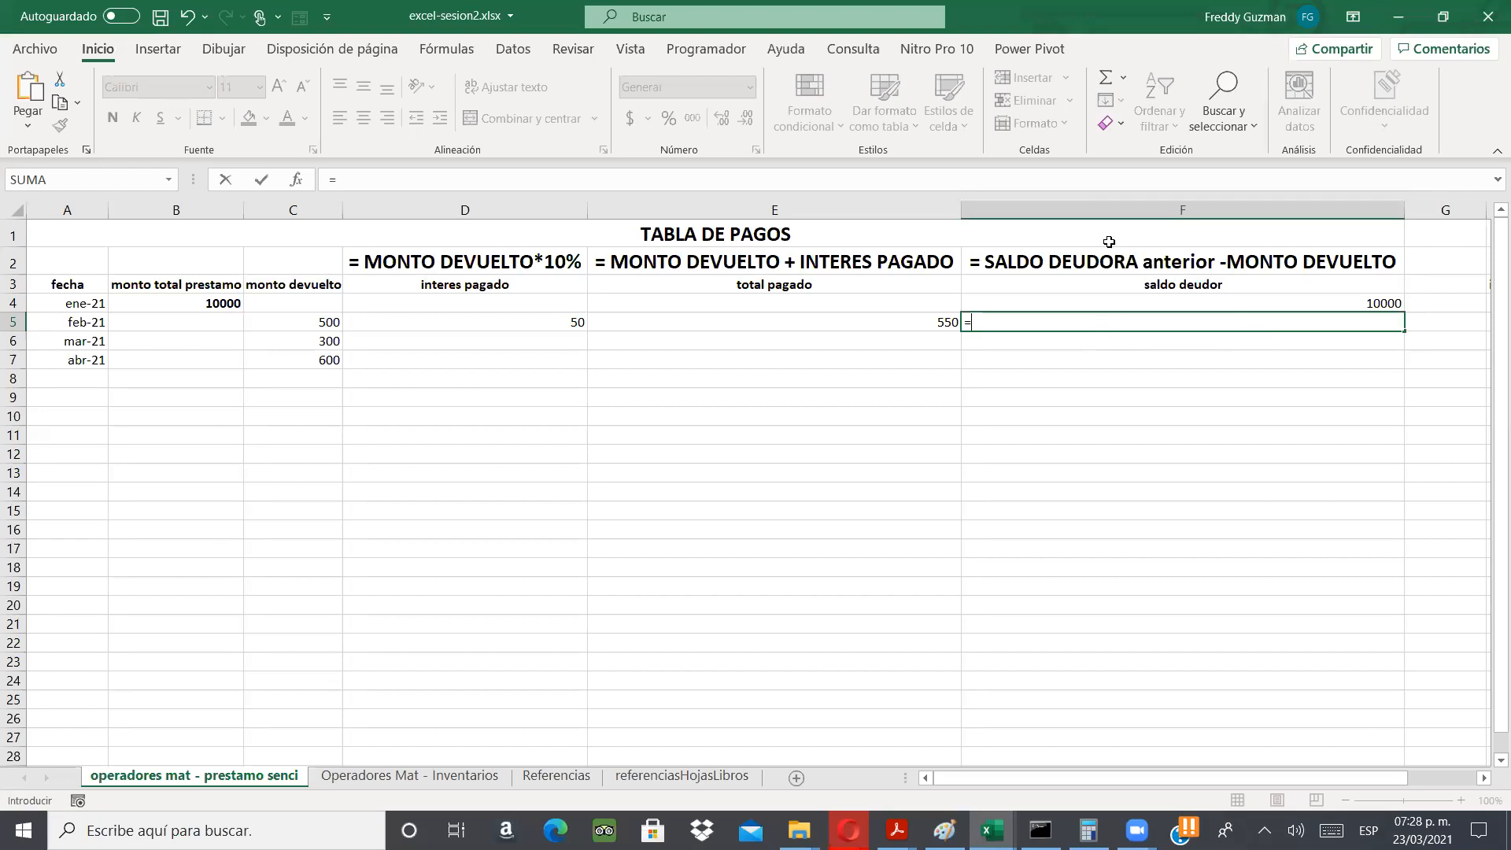
click(1190, 303)
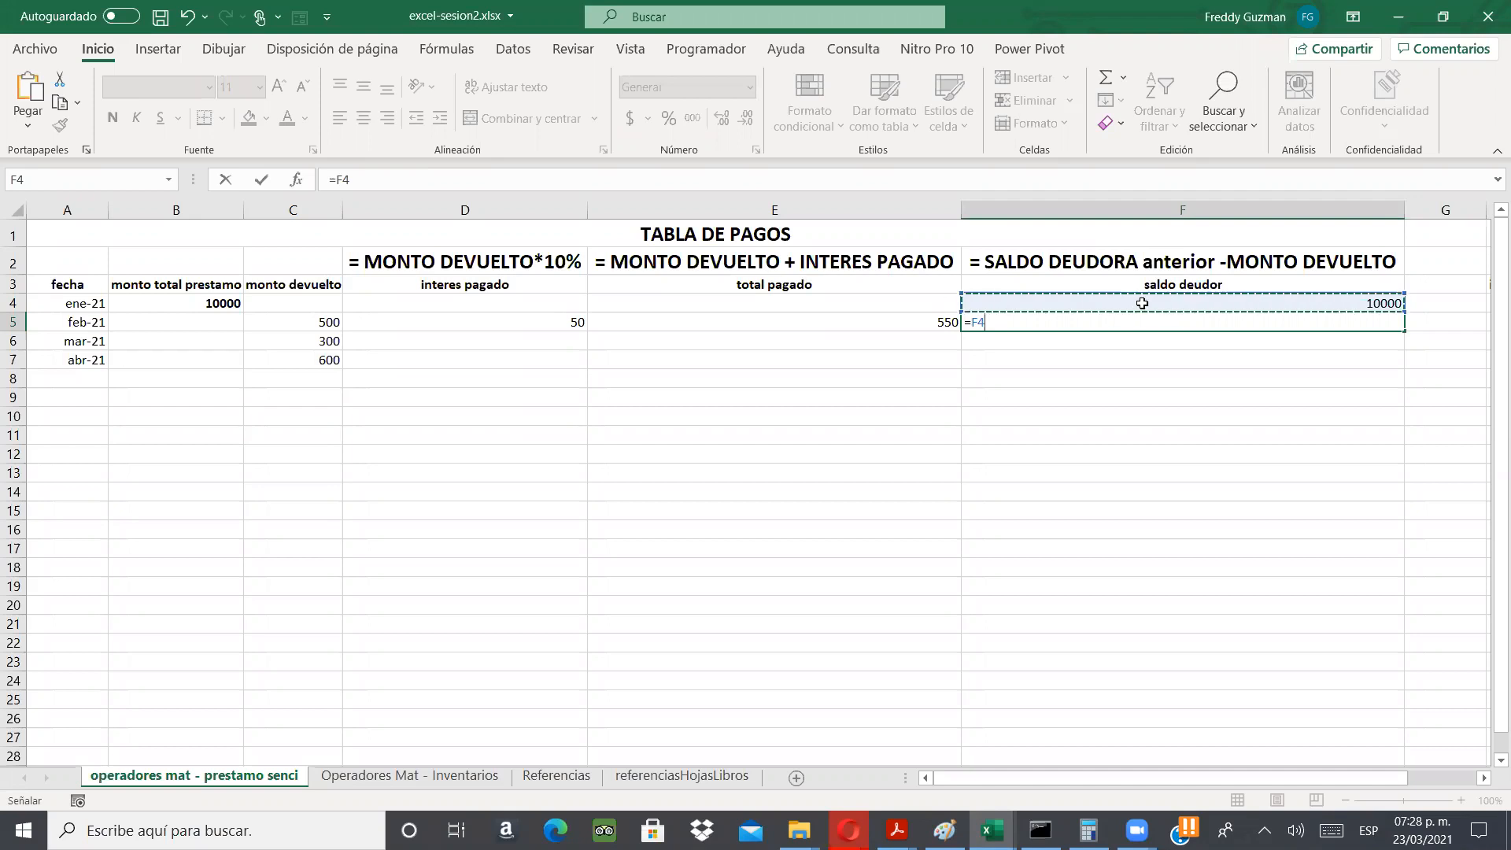
text(-)
click(308, 320)
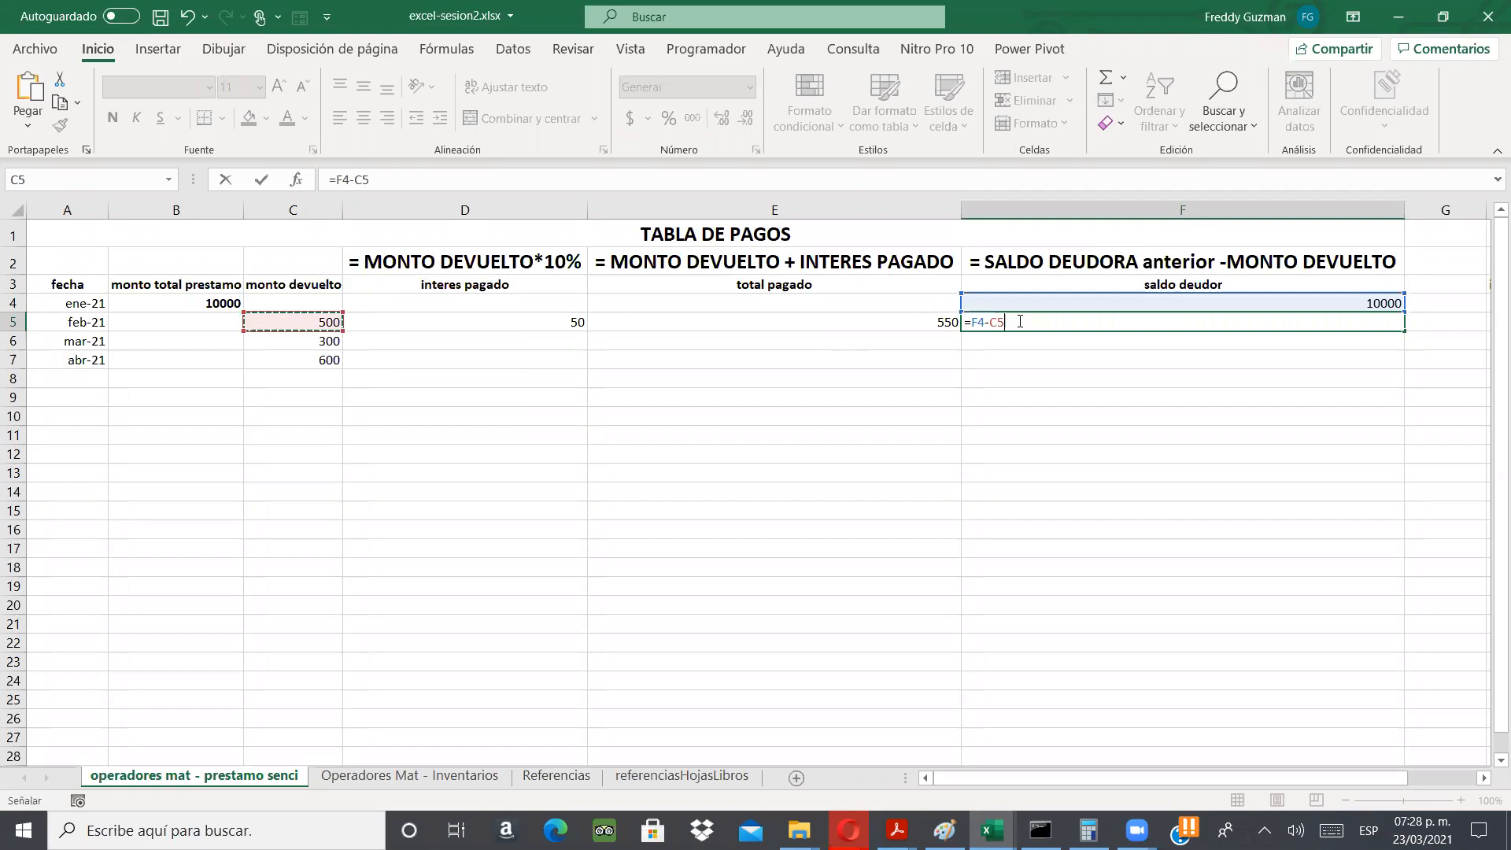
key(Return)
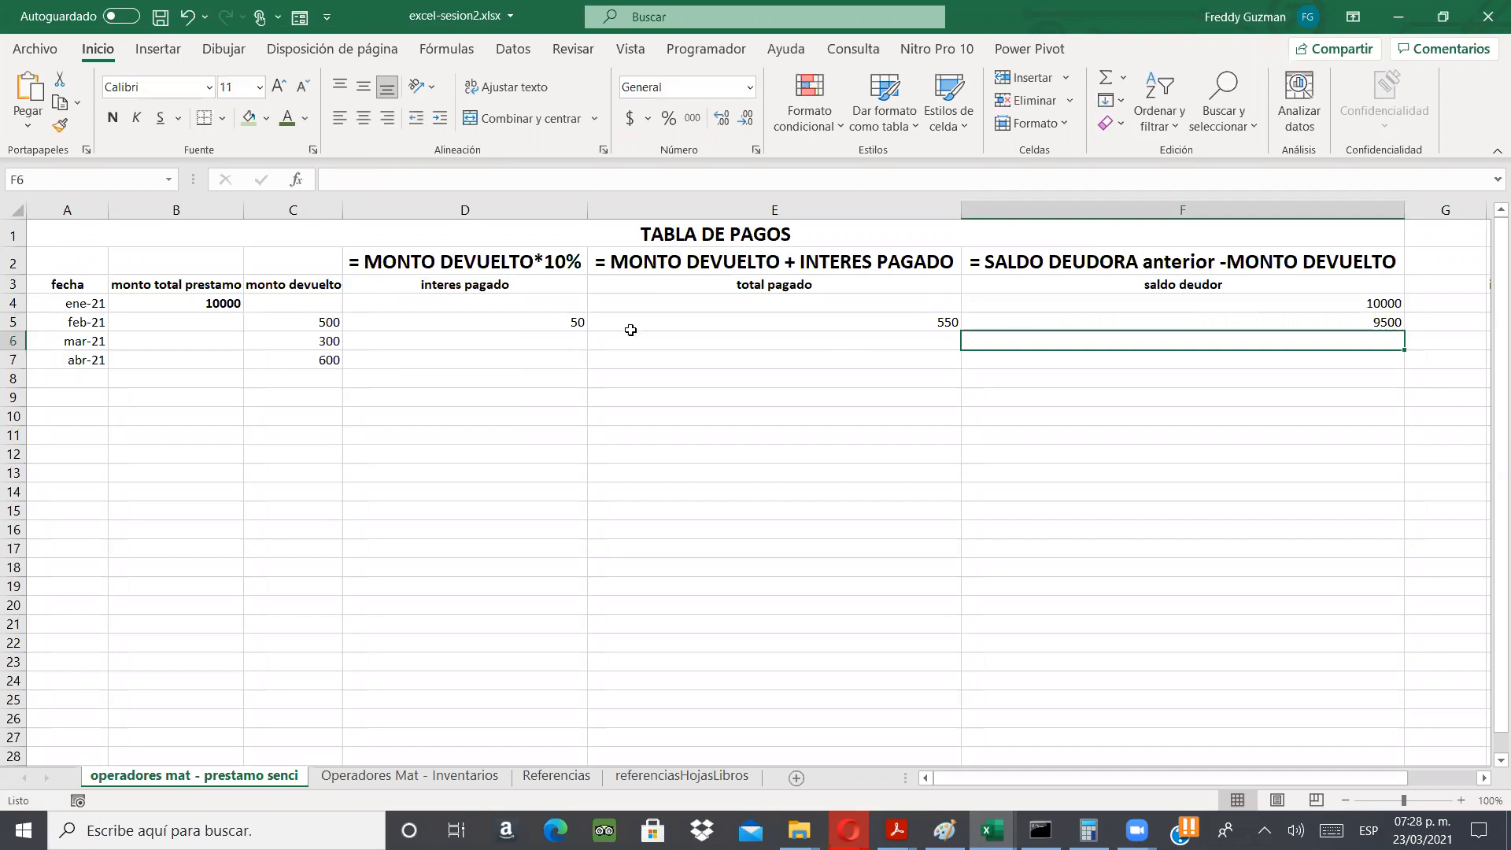
- Calculate March's interes pagado in cell D6 with the formula =C6*0.1
click(545, 339)
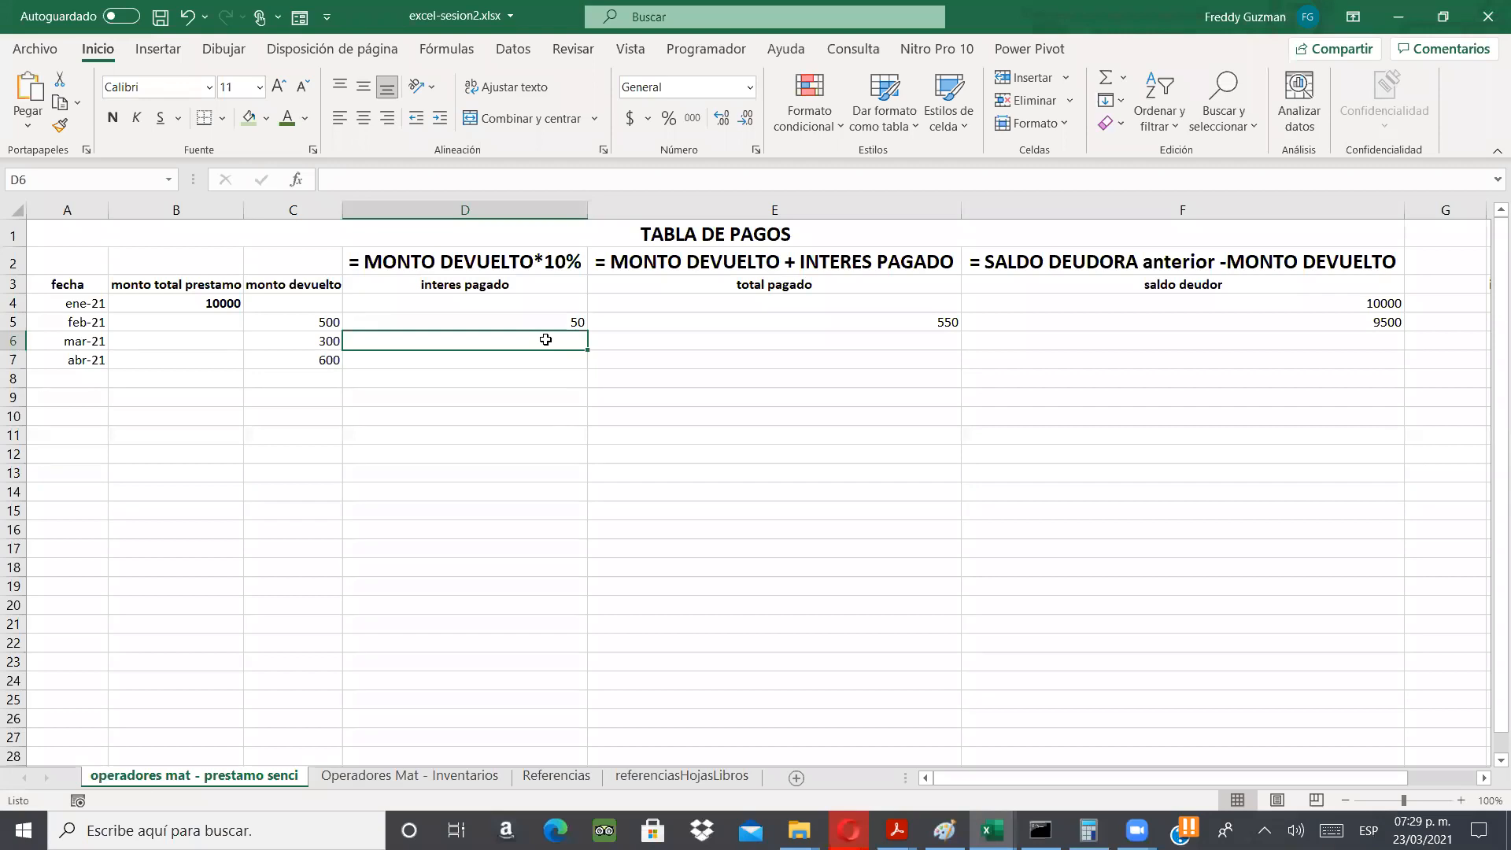
text(=)
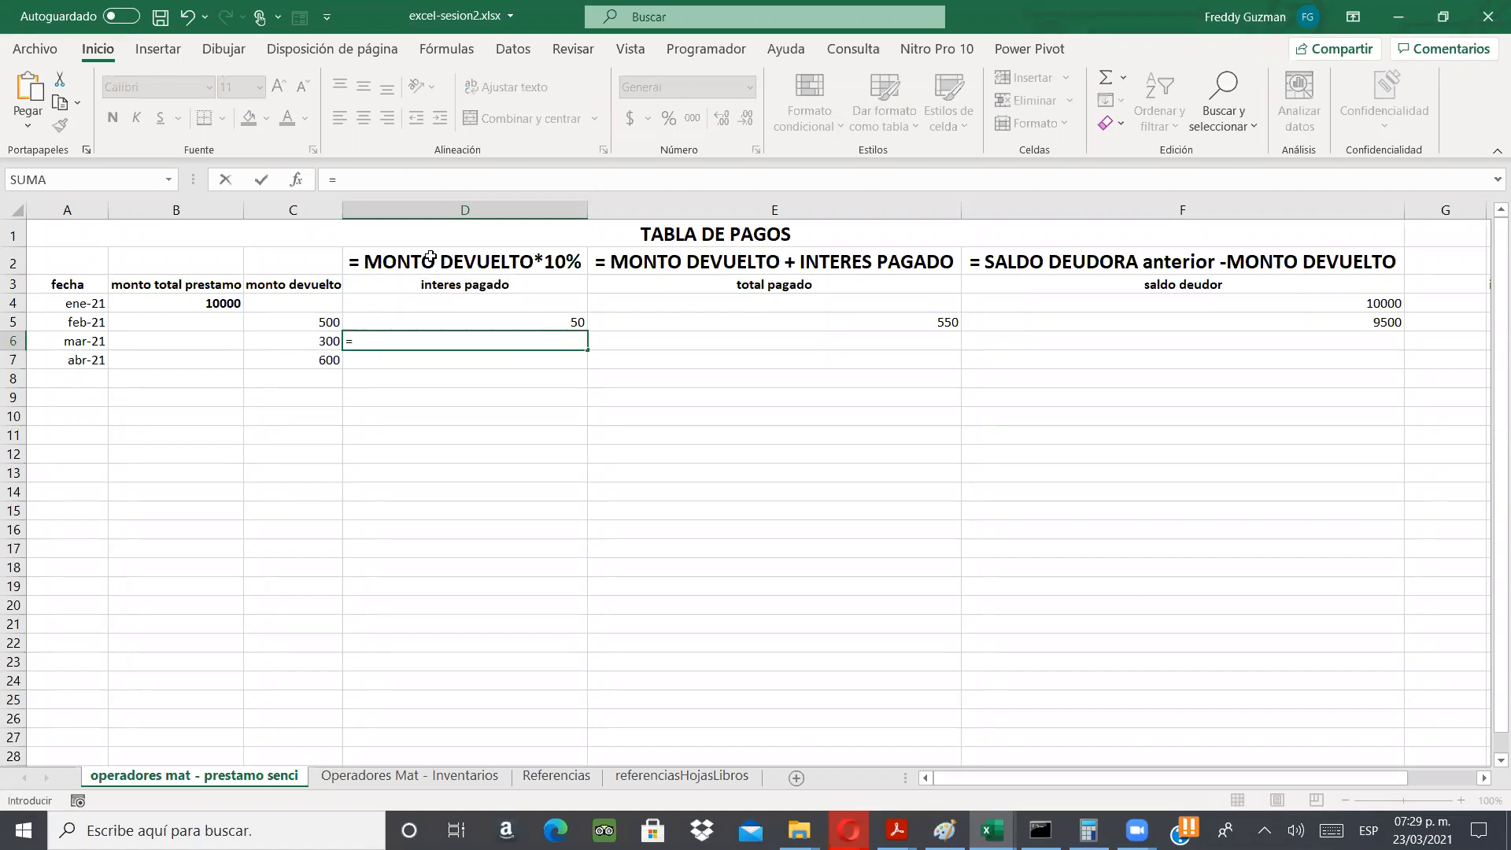
click(320, 336)
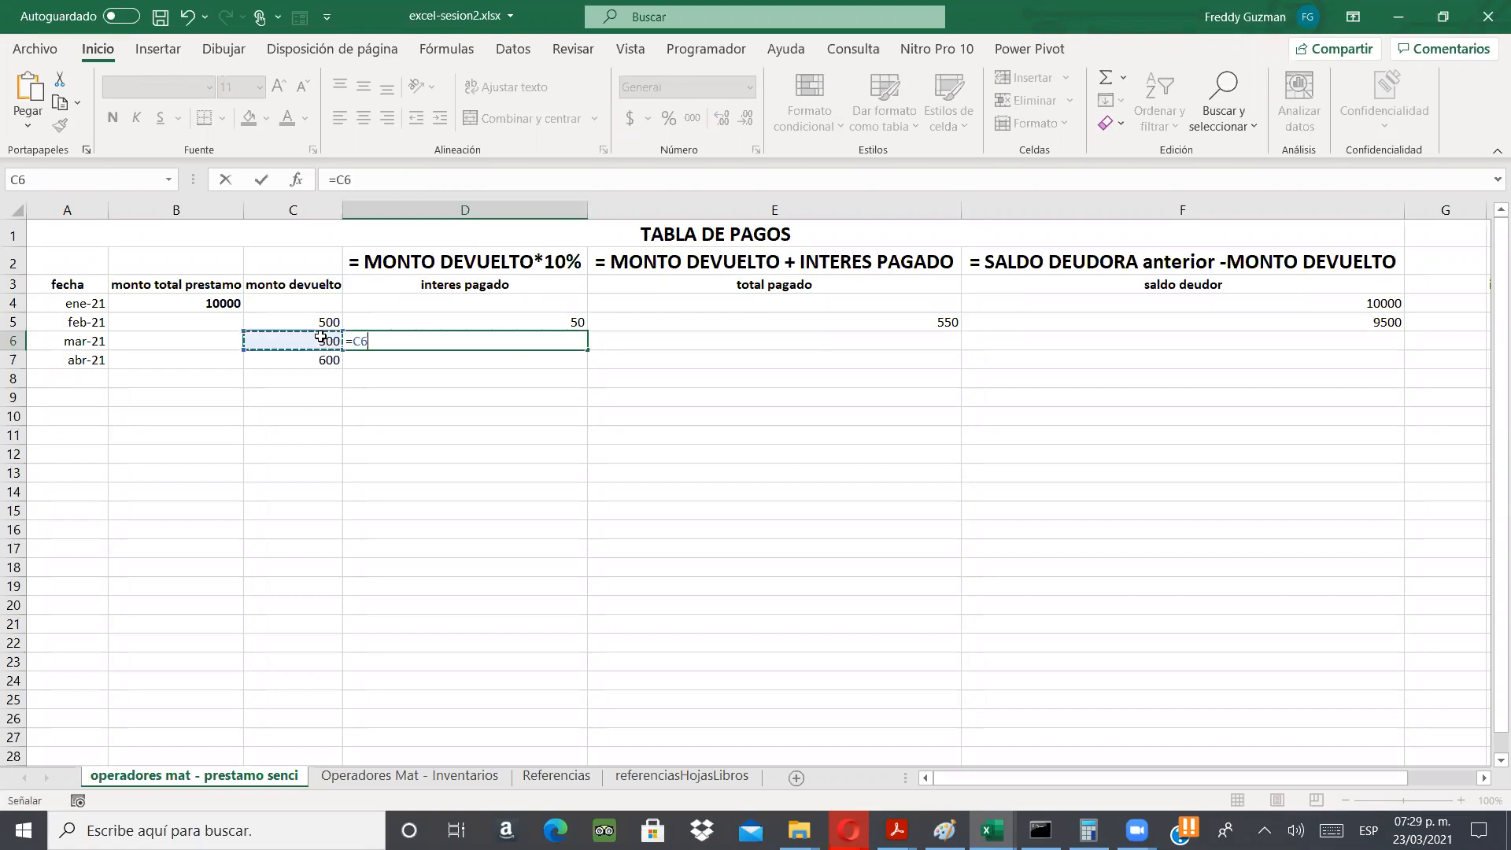
text(*0.006)
key(Return)
key(Up)
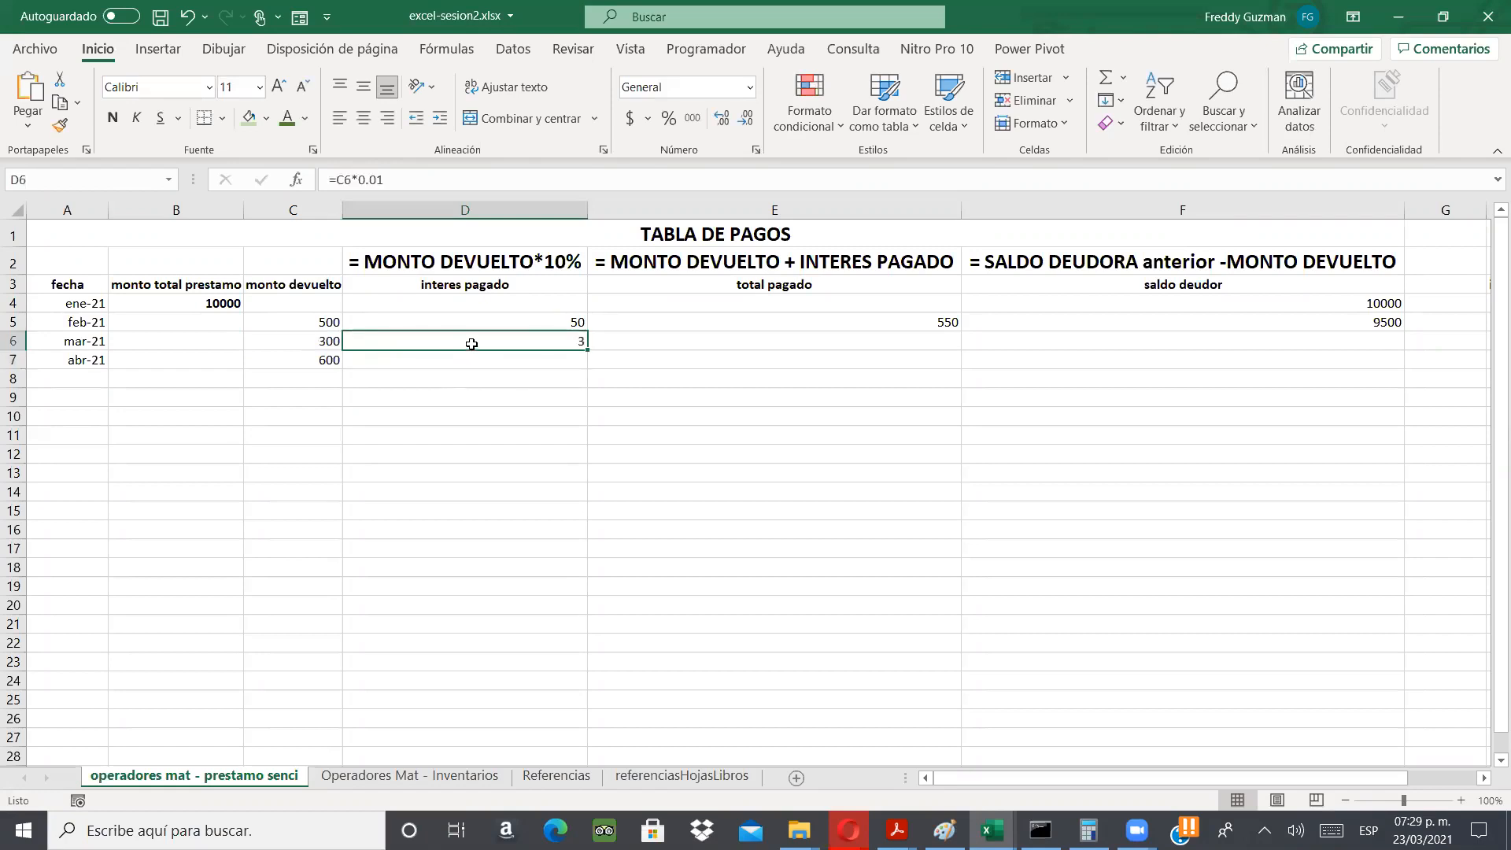
double_click(431, 340)
key(Left)
key(BackSpace)
key(Return)
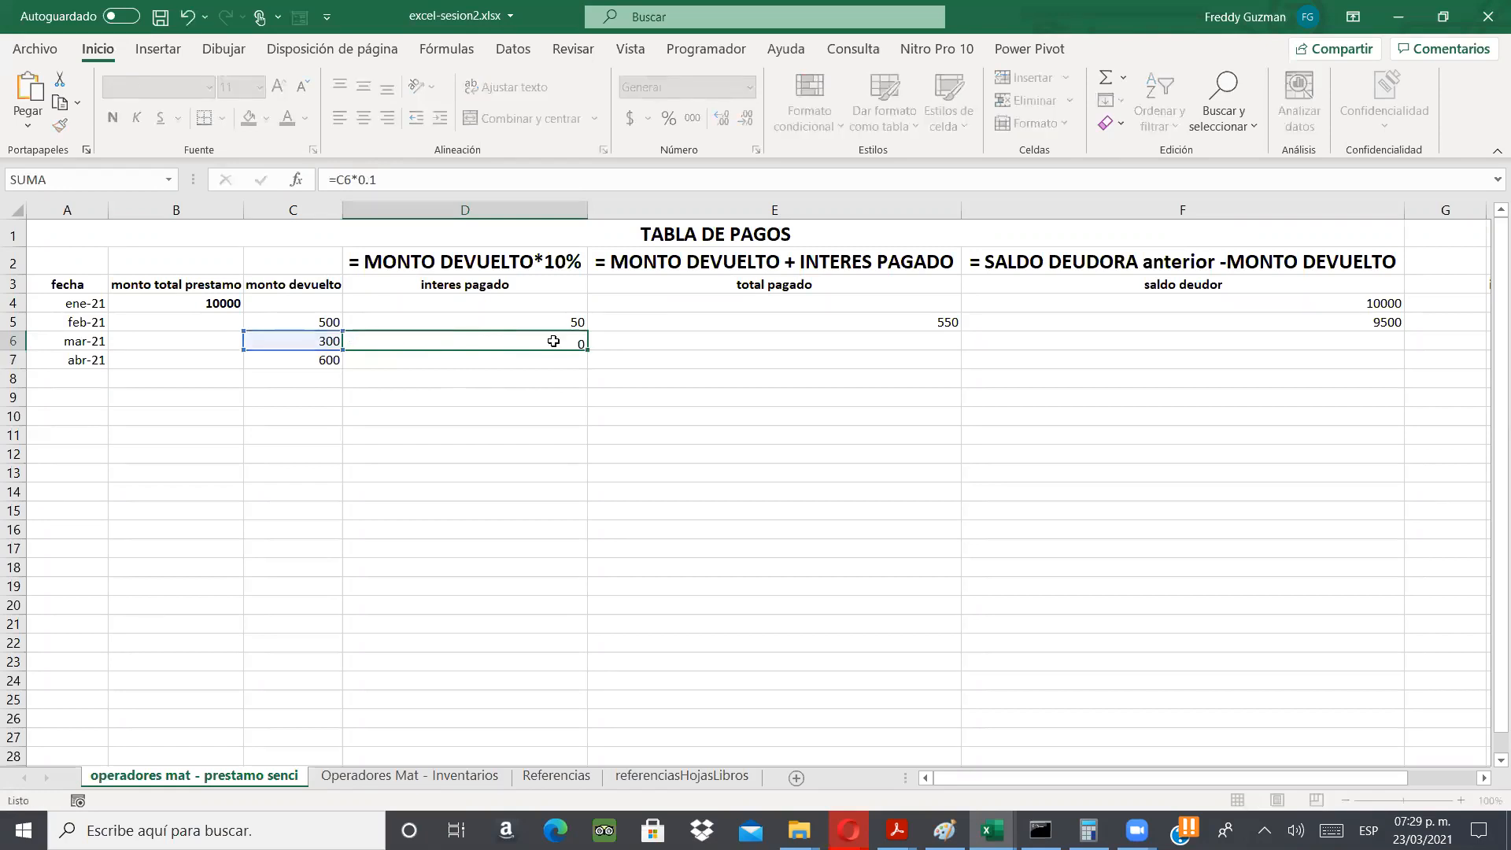
- Calculate March's total pagado in cell E6 with the formula =C6+D6
click(614, 339)
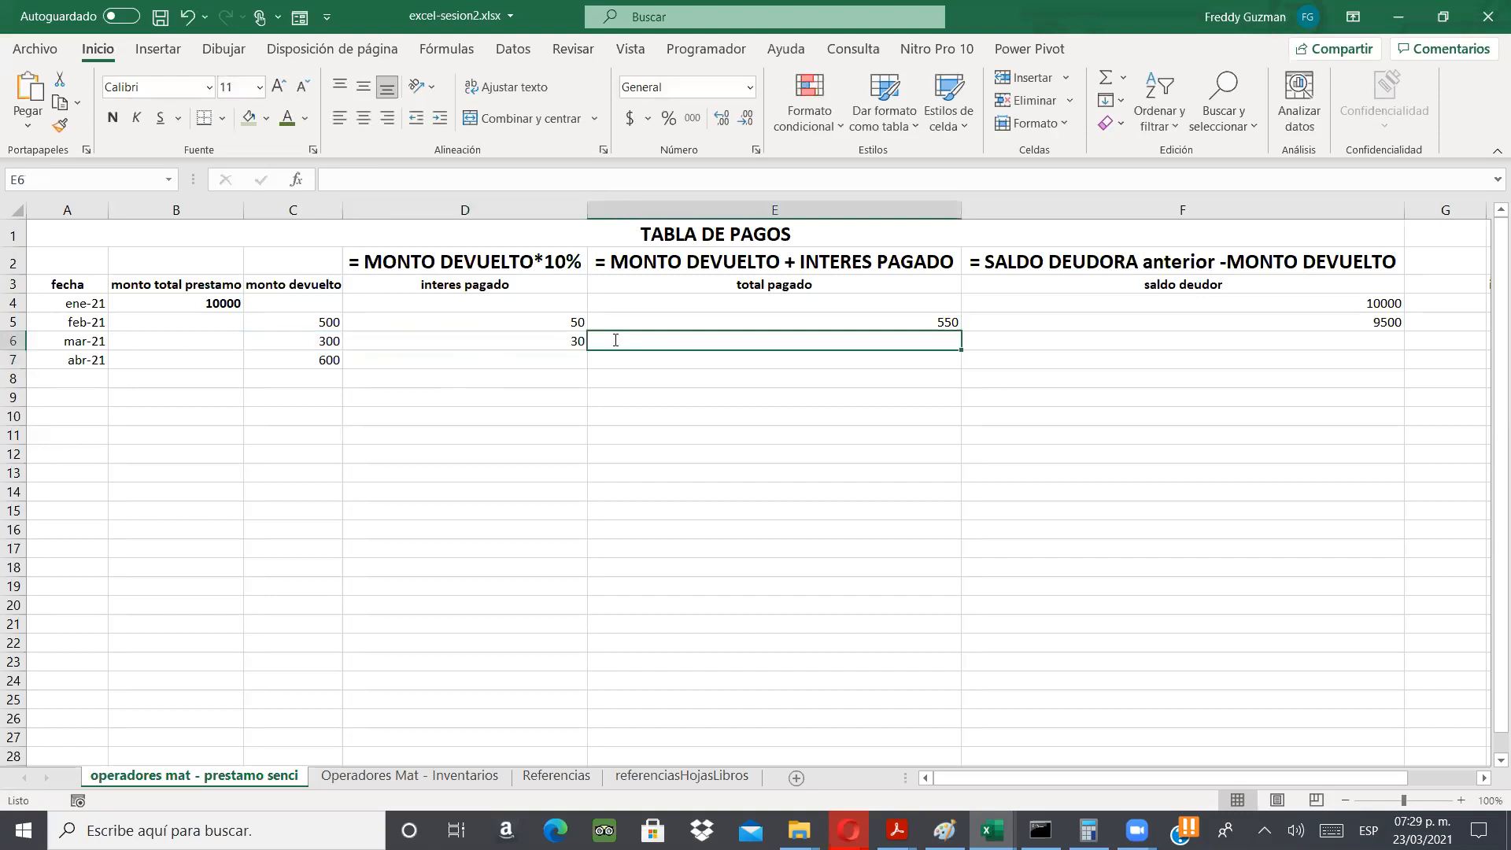
text(=)
key(Left)
key(Left)
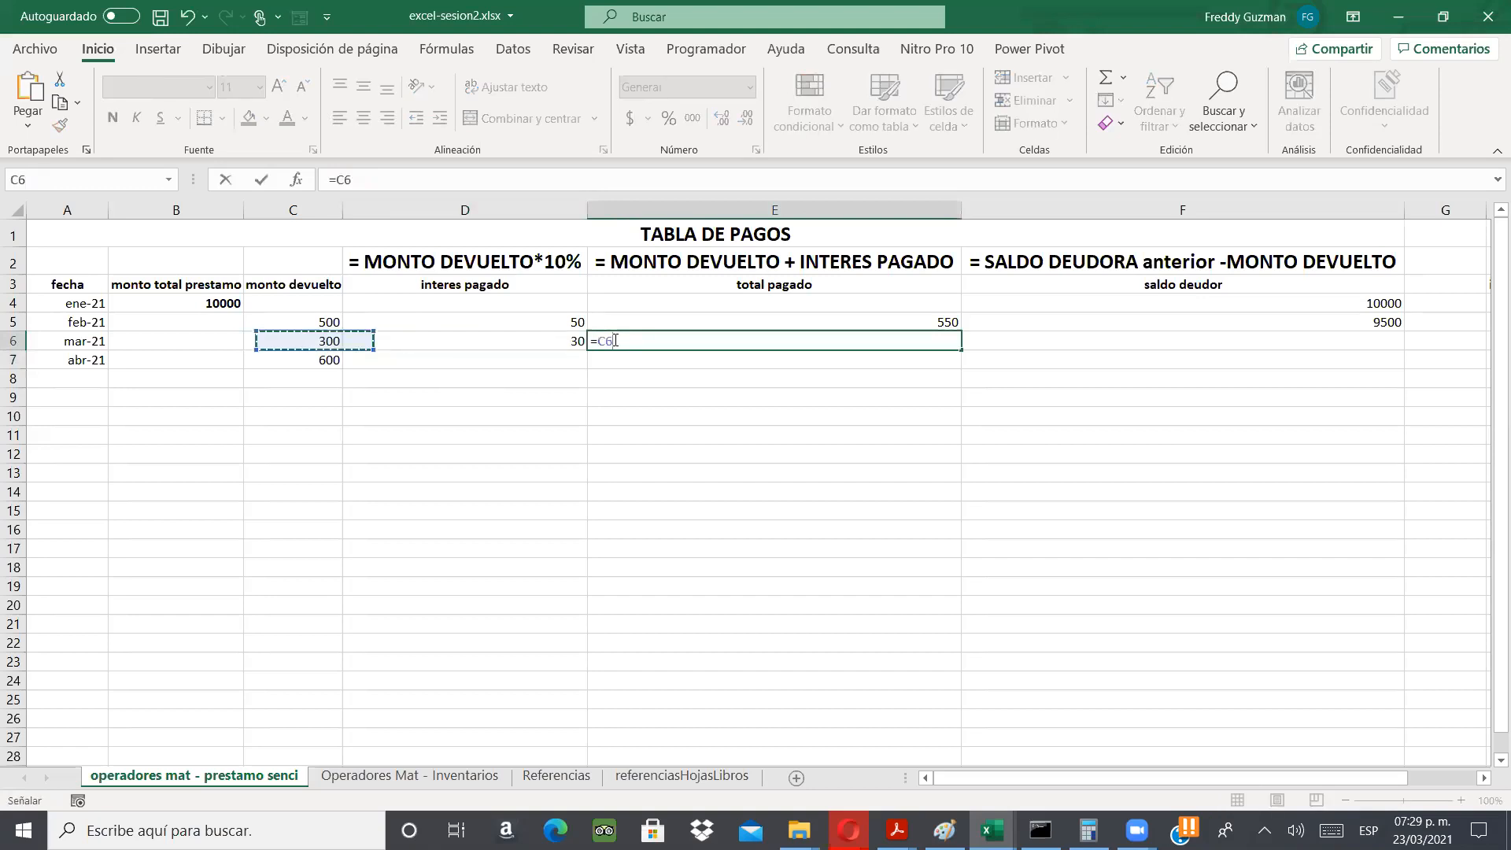
text(+)
key(Left)
key(Return)
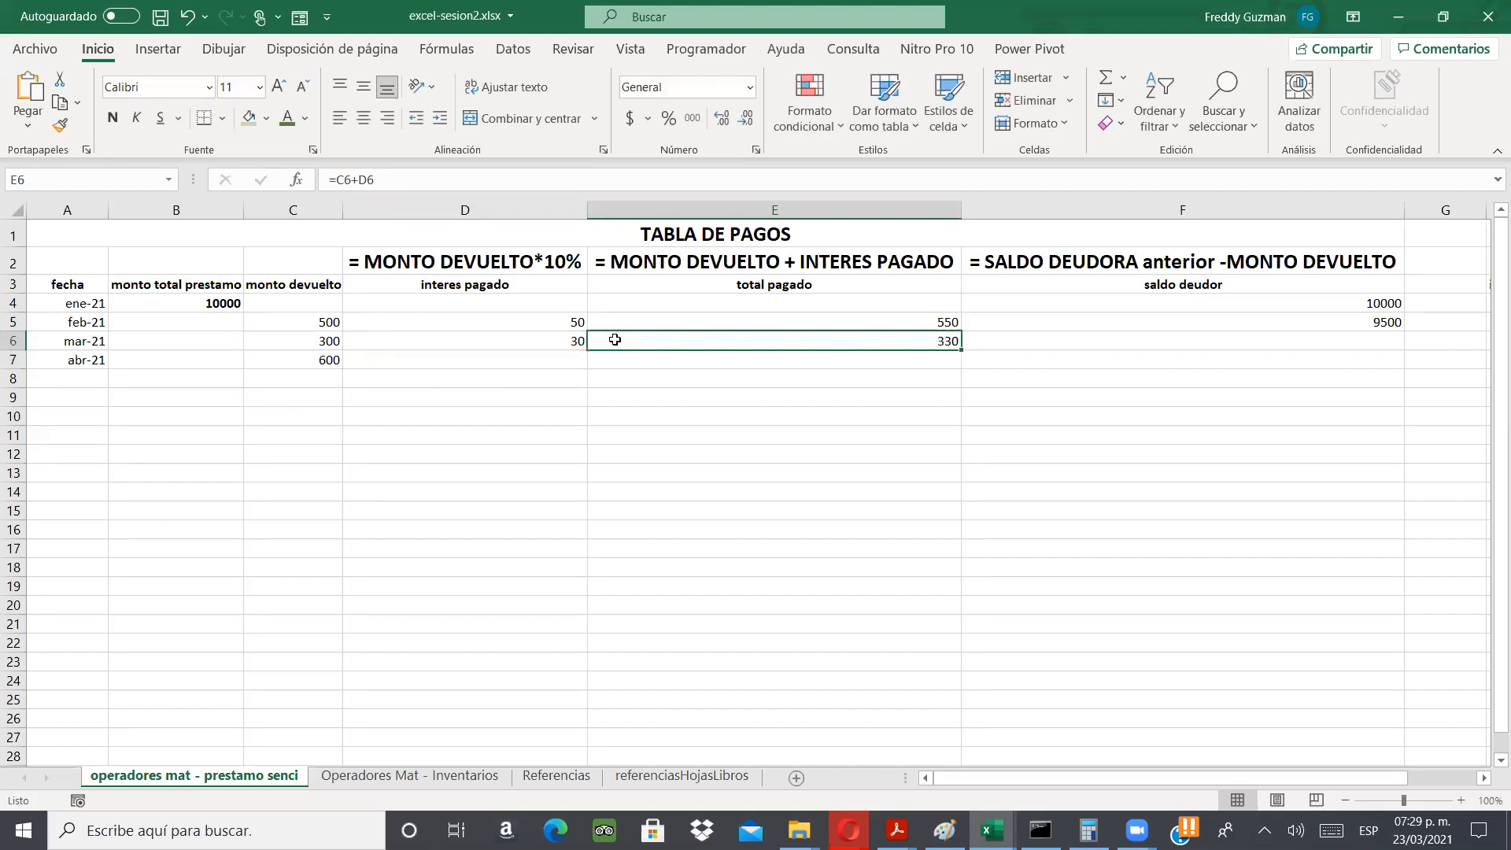
- Calculate March's saldo deudor in cell F6 with the formula =F5-C6
key(Right)
text(=)
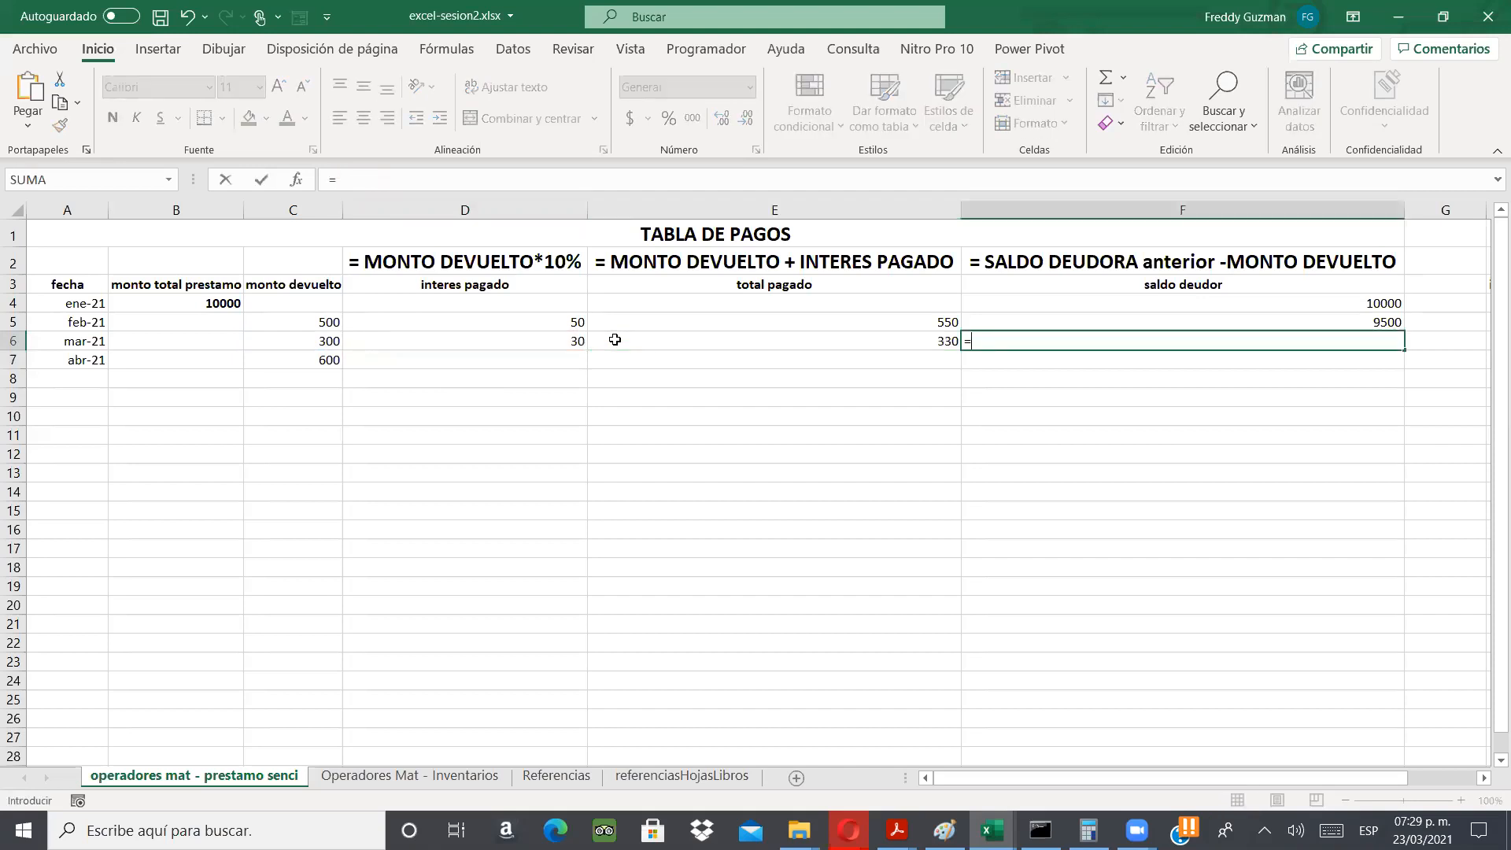
key(Up)
text(-)
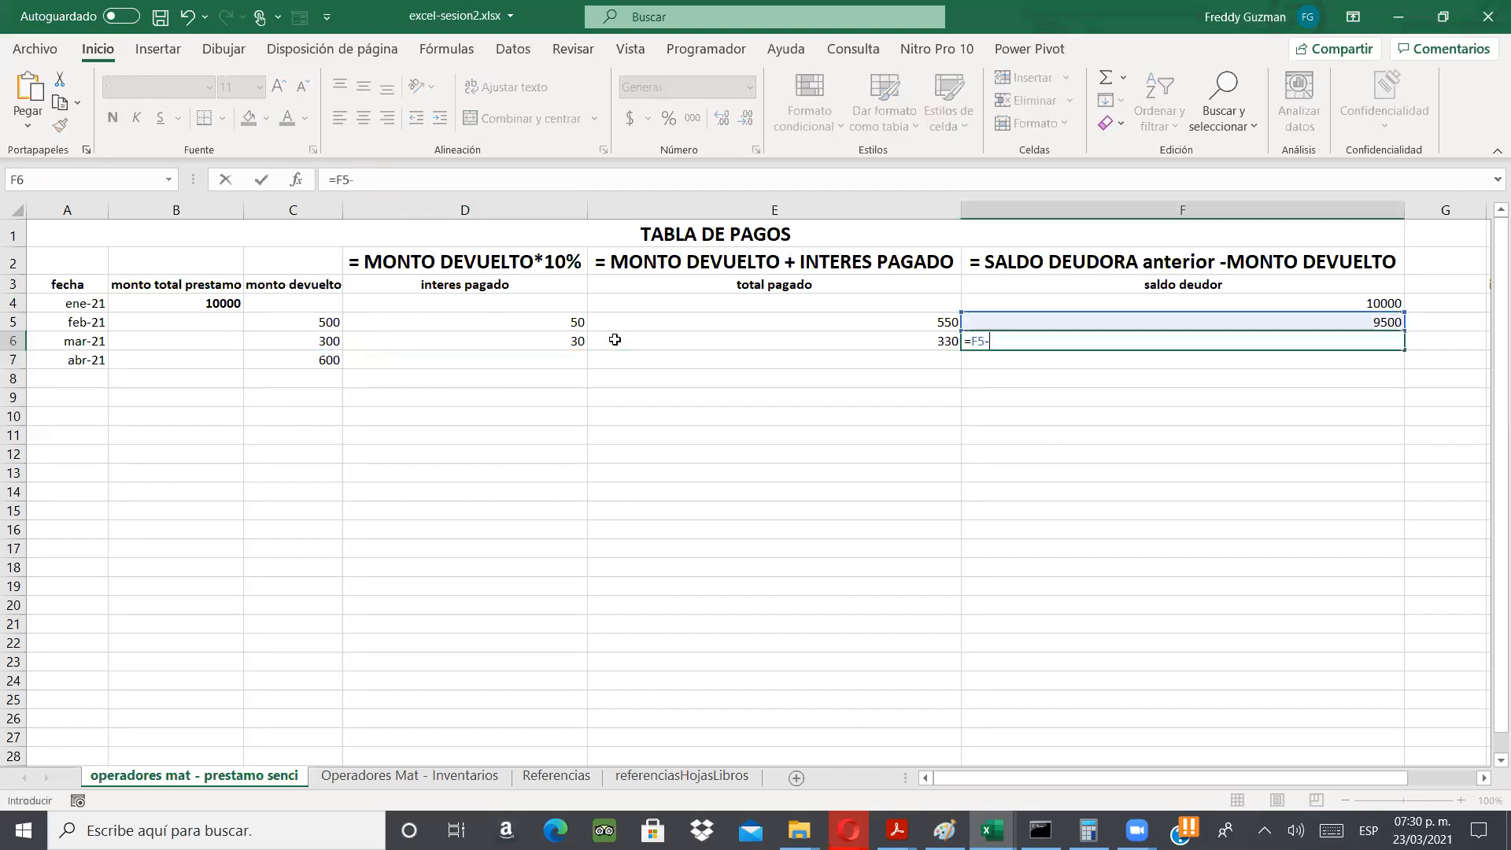
key(Left)
key(Left)
key(Left)
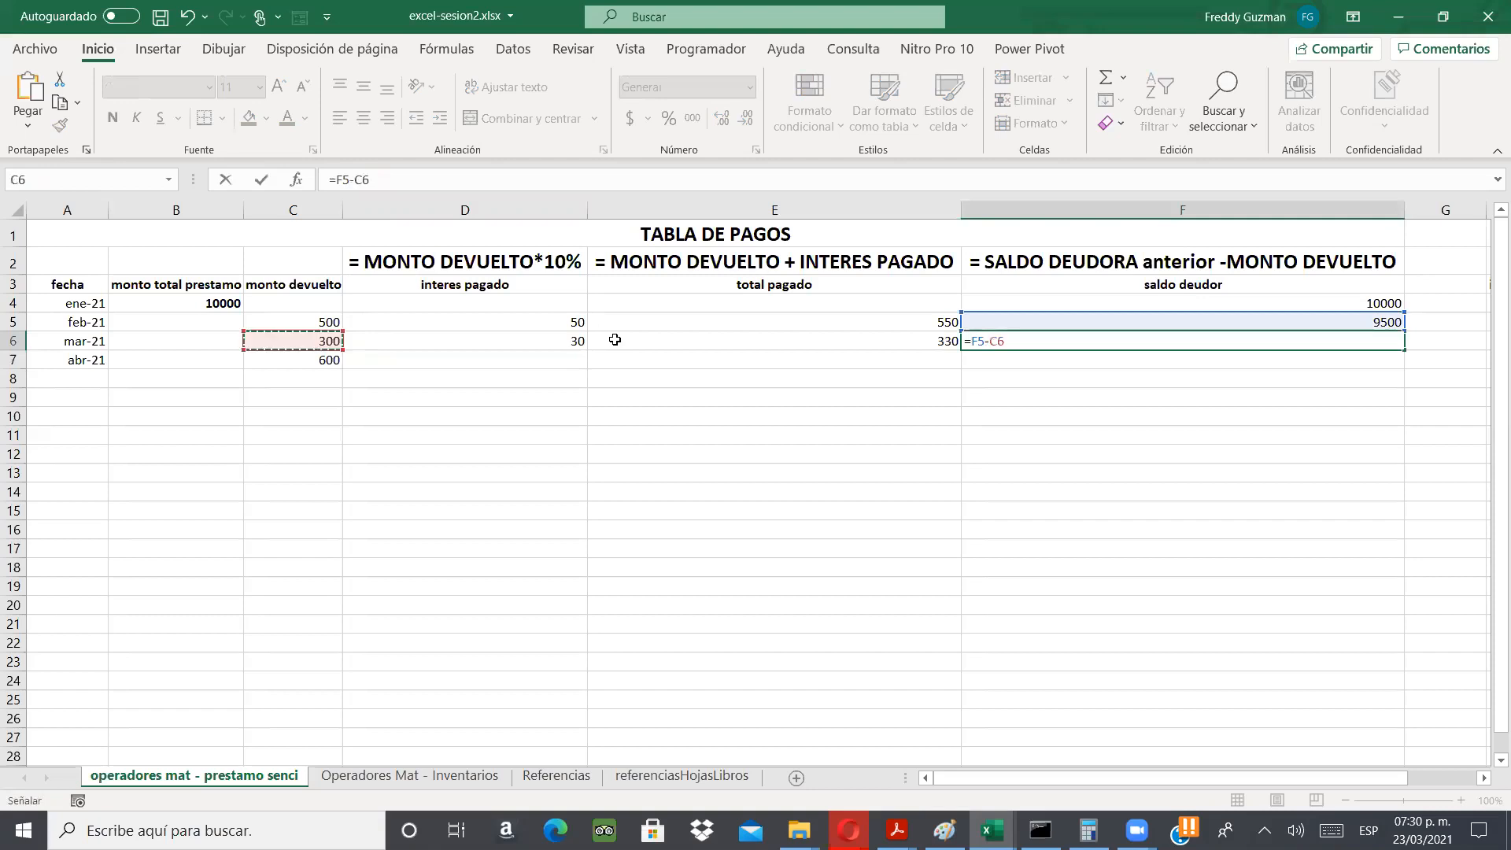
key(Return)
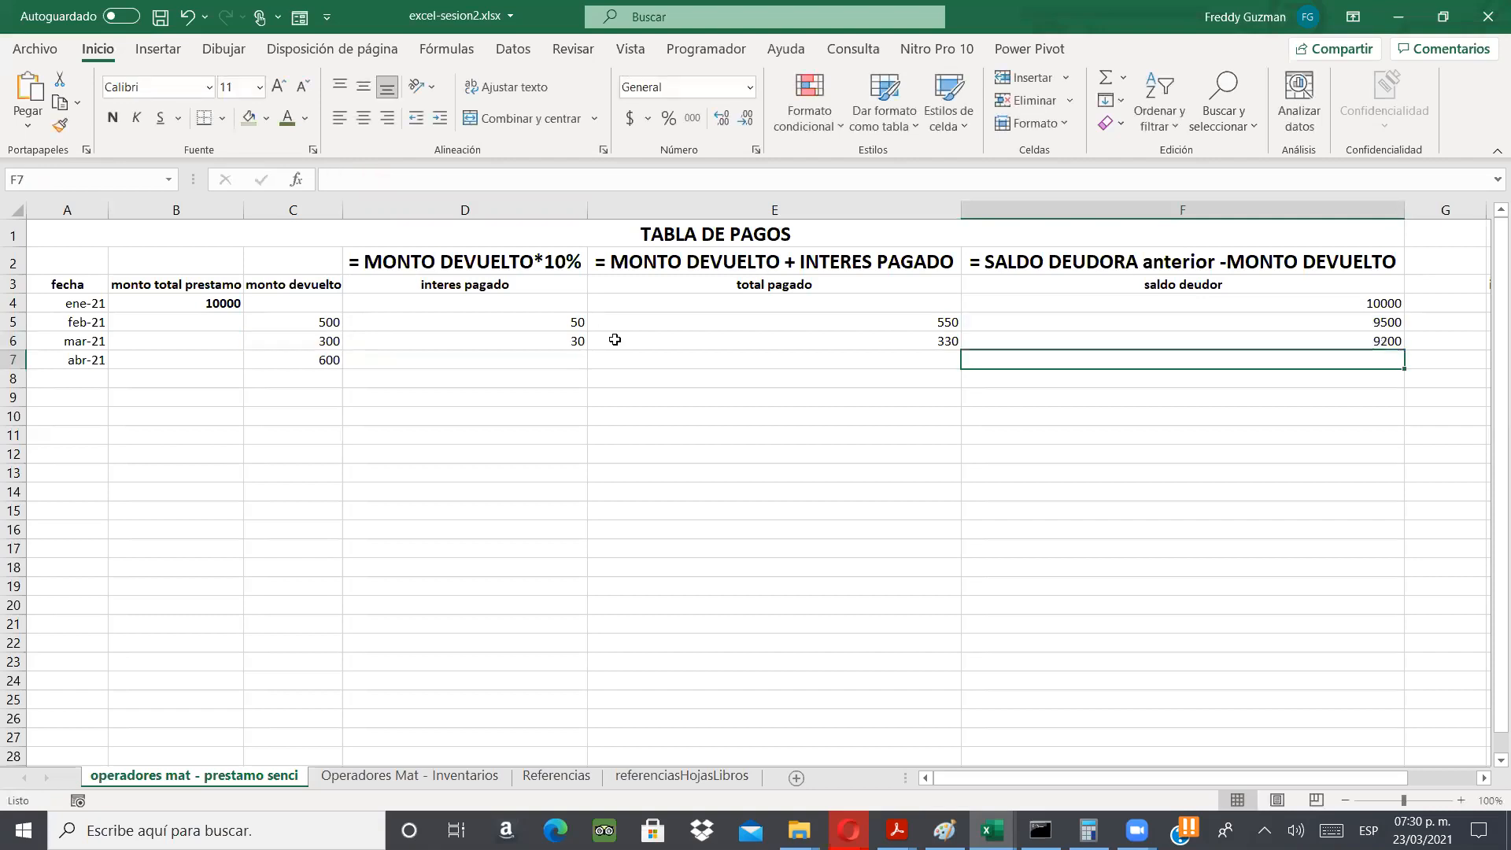
- Calculate April's interes pagado in cell D7 with the formula =C7*10%
key(Left)
key(Left)
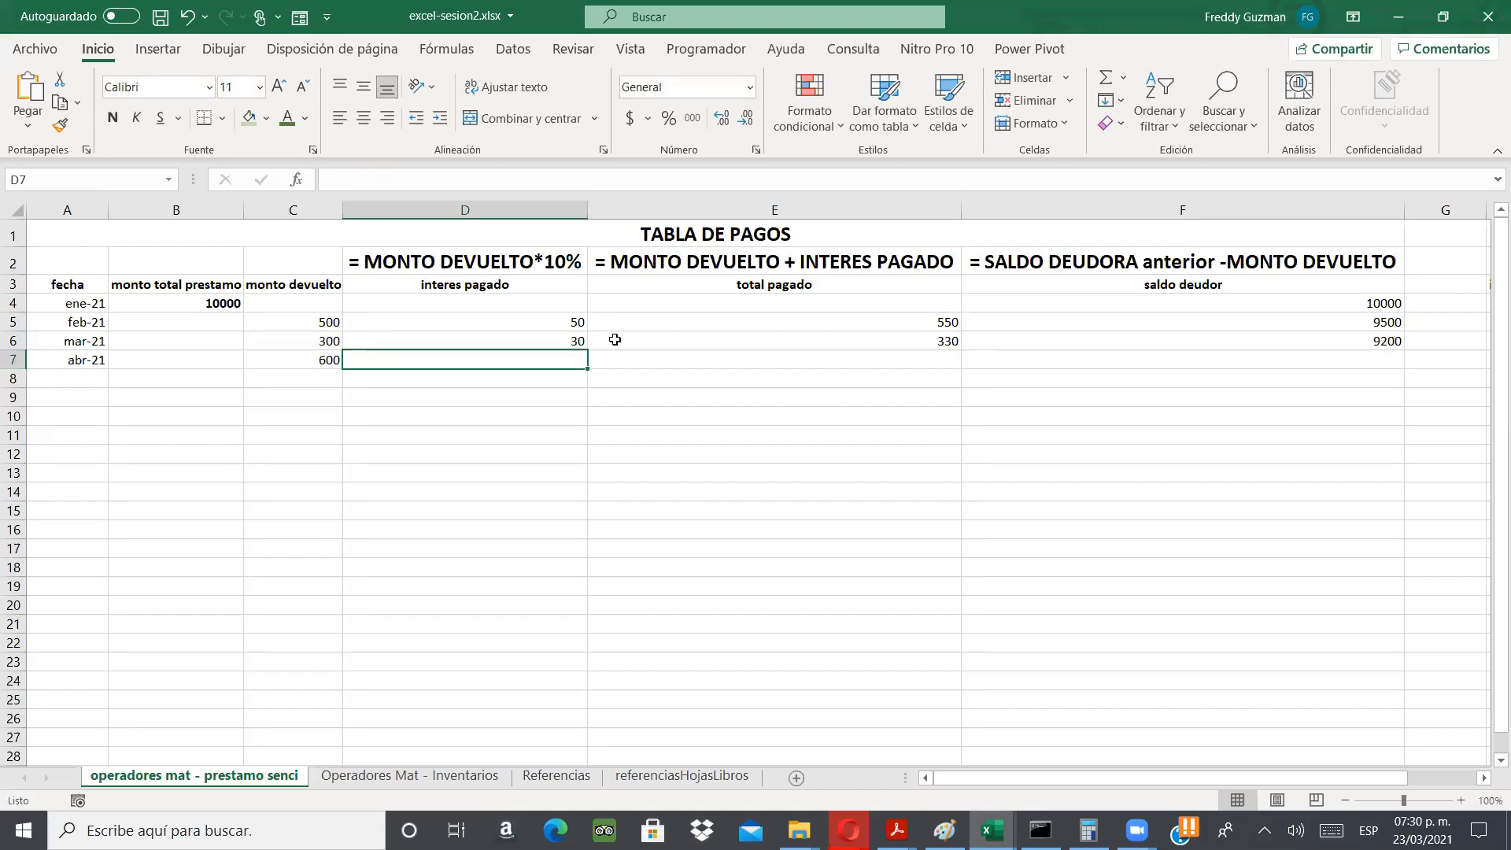
text(=)
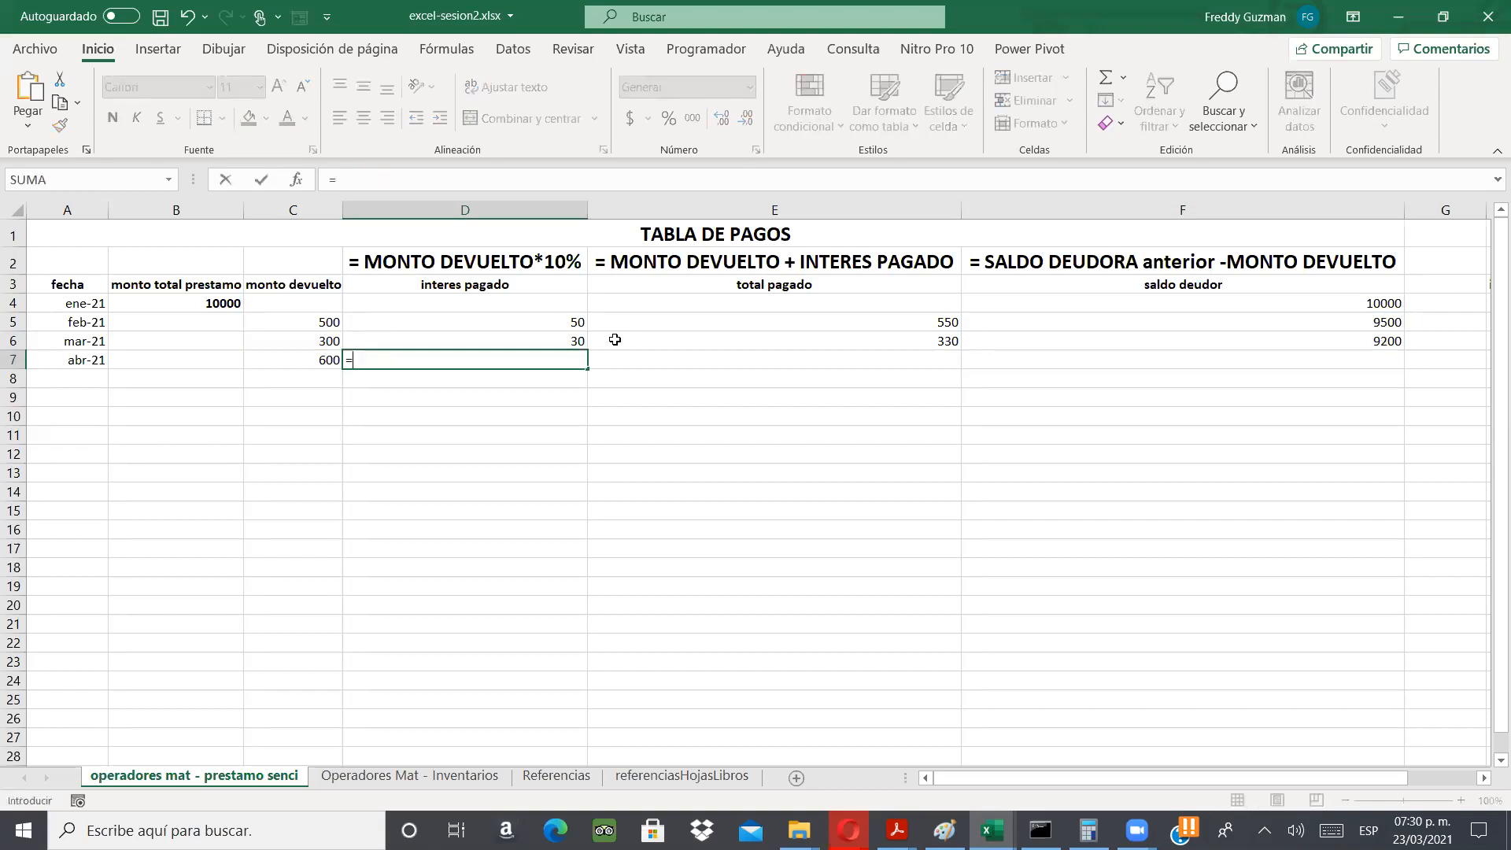
key(Left)
text(*1)
text(0)
text(%)
key(Return)
- Calculate April's total pagado in cell E7 with the formula =C7+D7
key(Up)
key(Right)
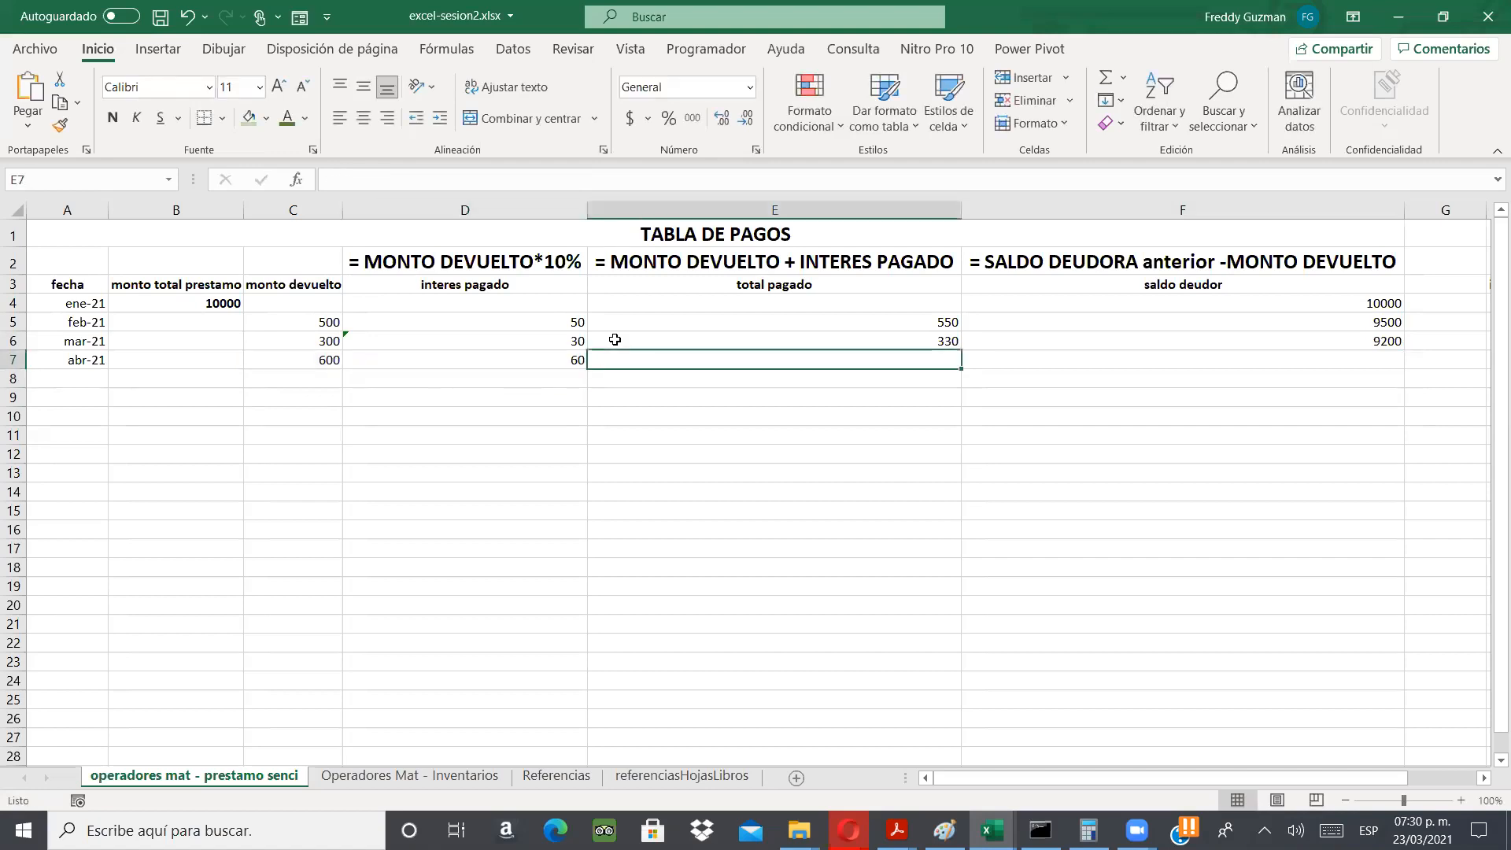
text(=)
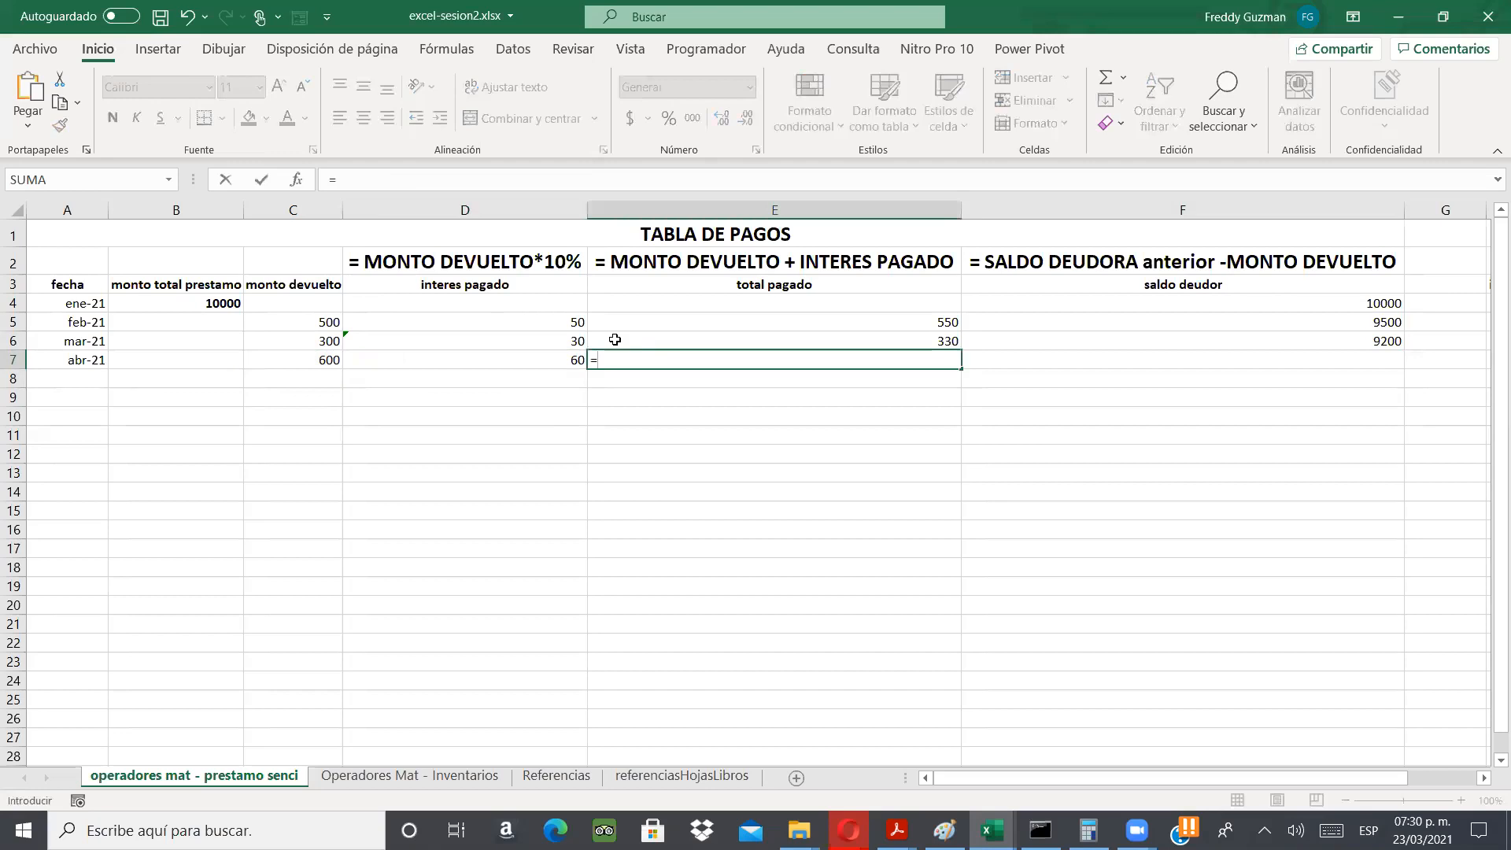
key(Left)
key(Left)
text(+)
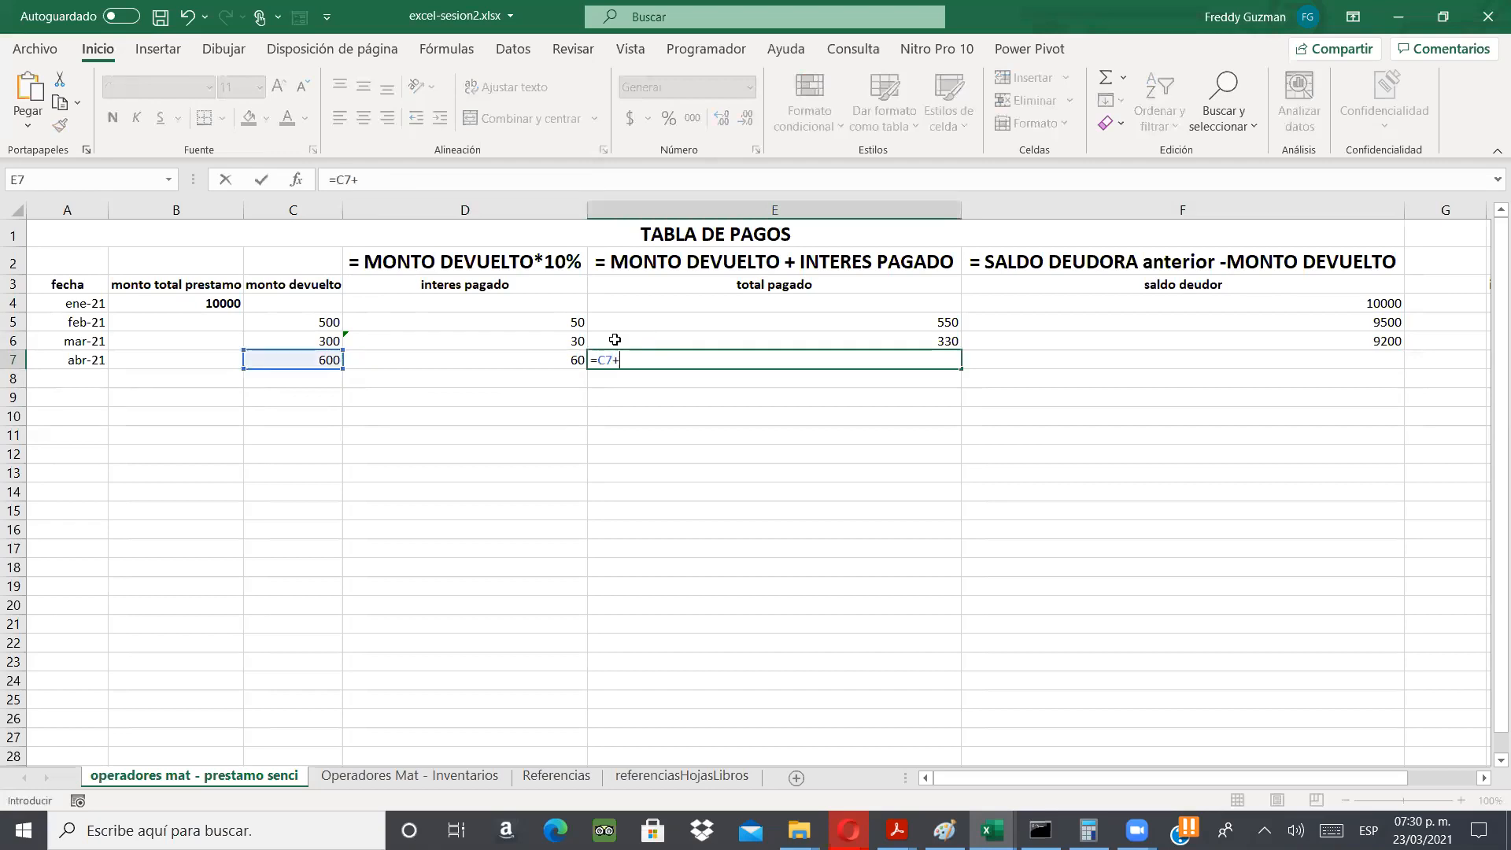
key(Left)
key(Return)
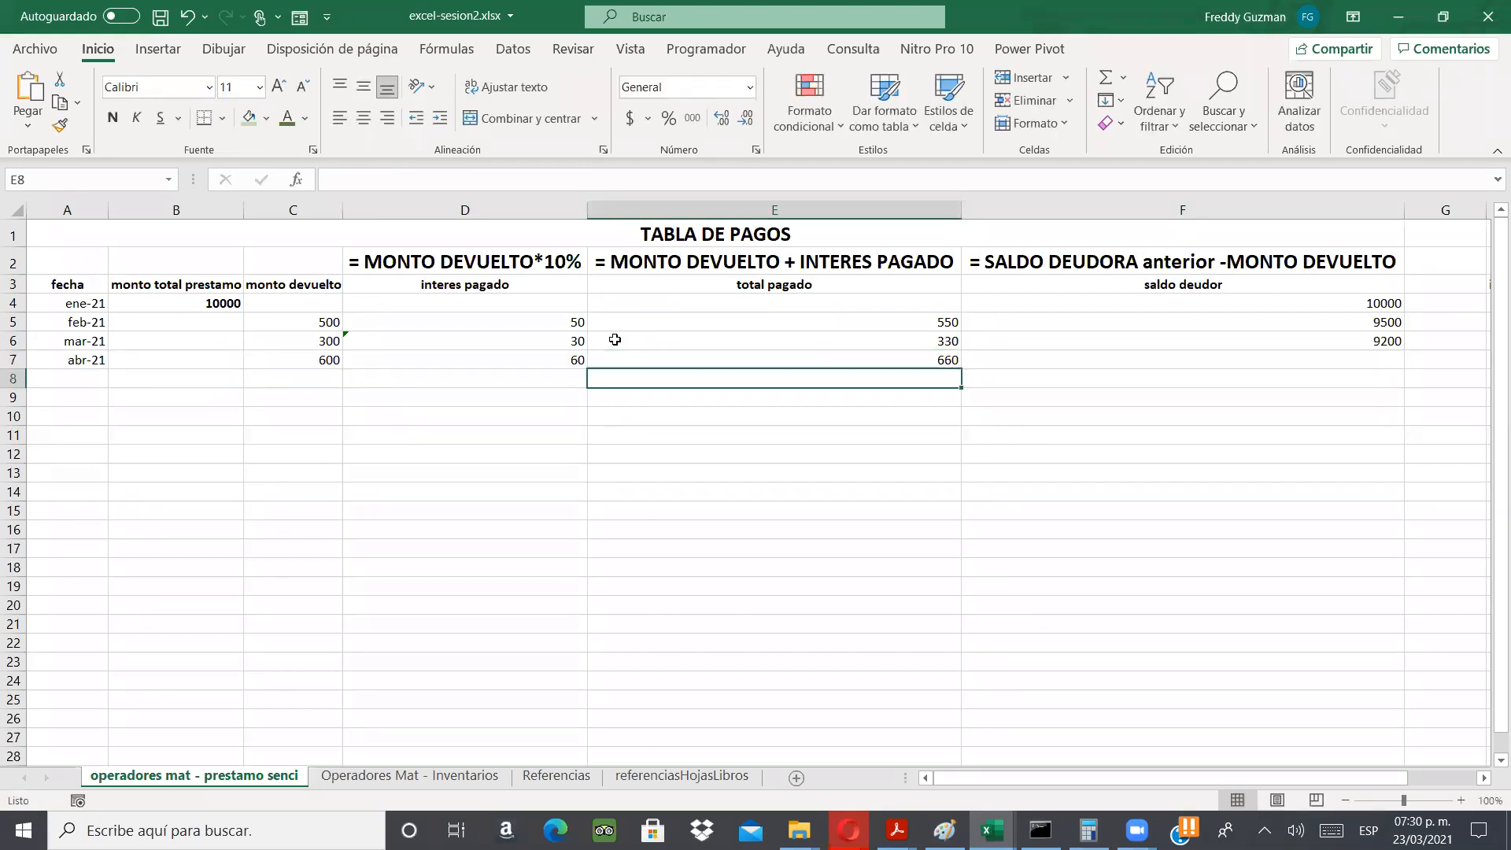
- Calculate April's saldo deudor in cell F7 with the formula =F6-C7
key(Up)
key(Right)
text(=)
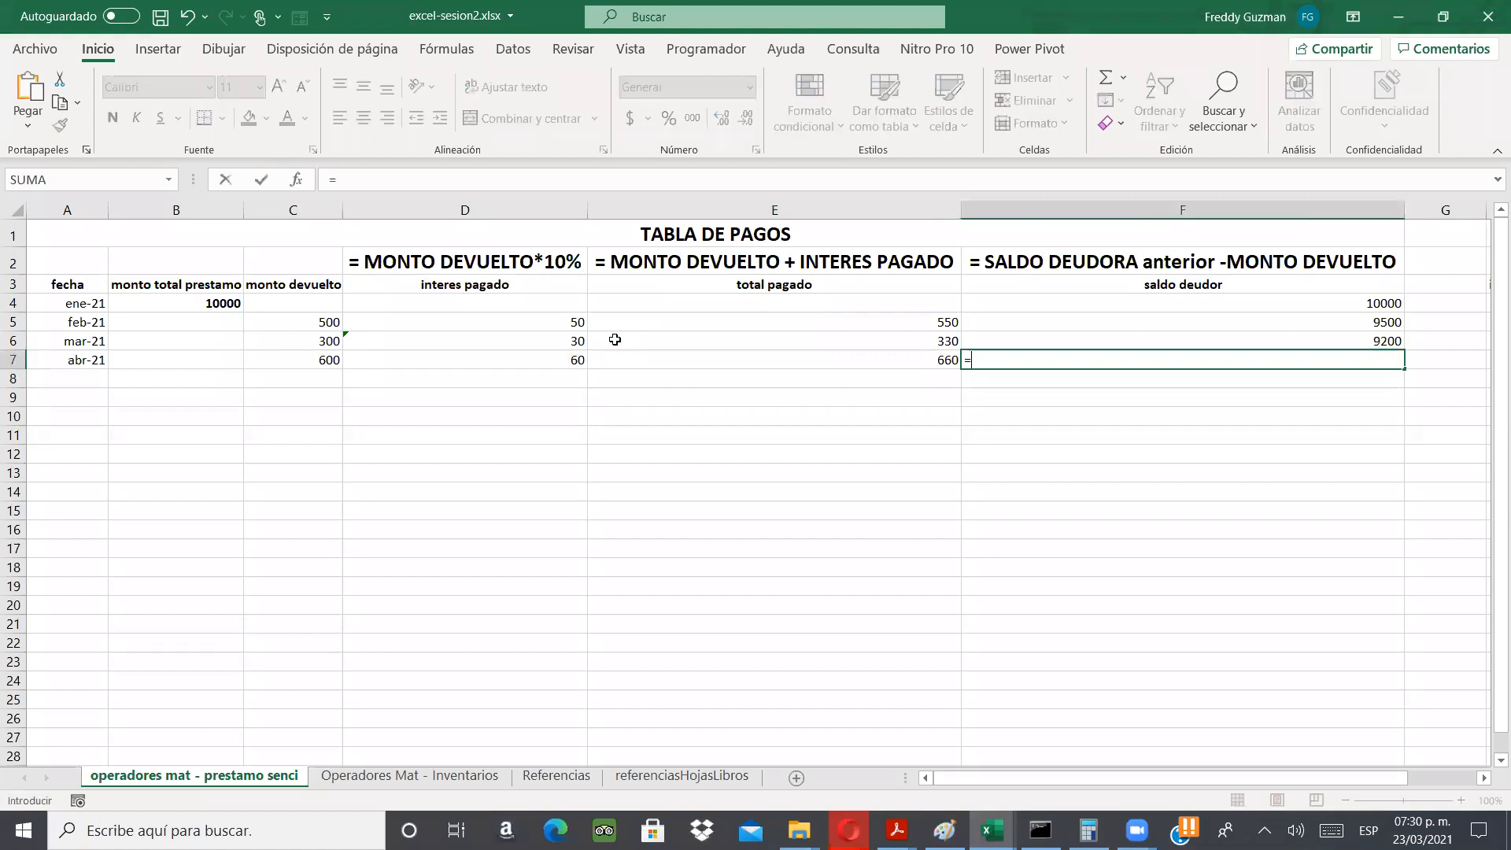
key(Up)
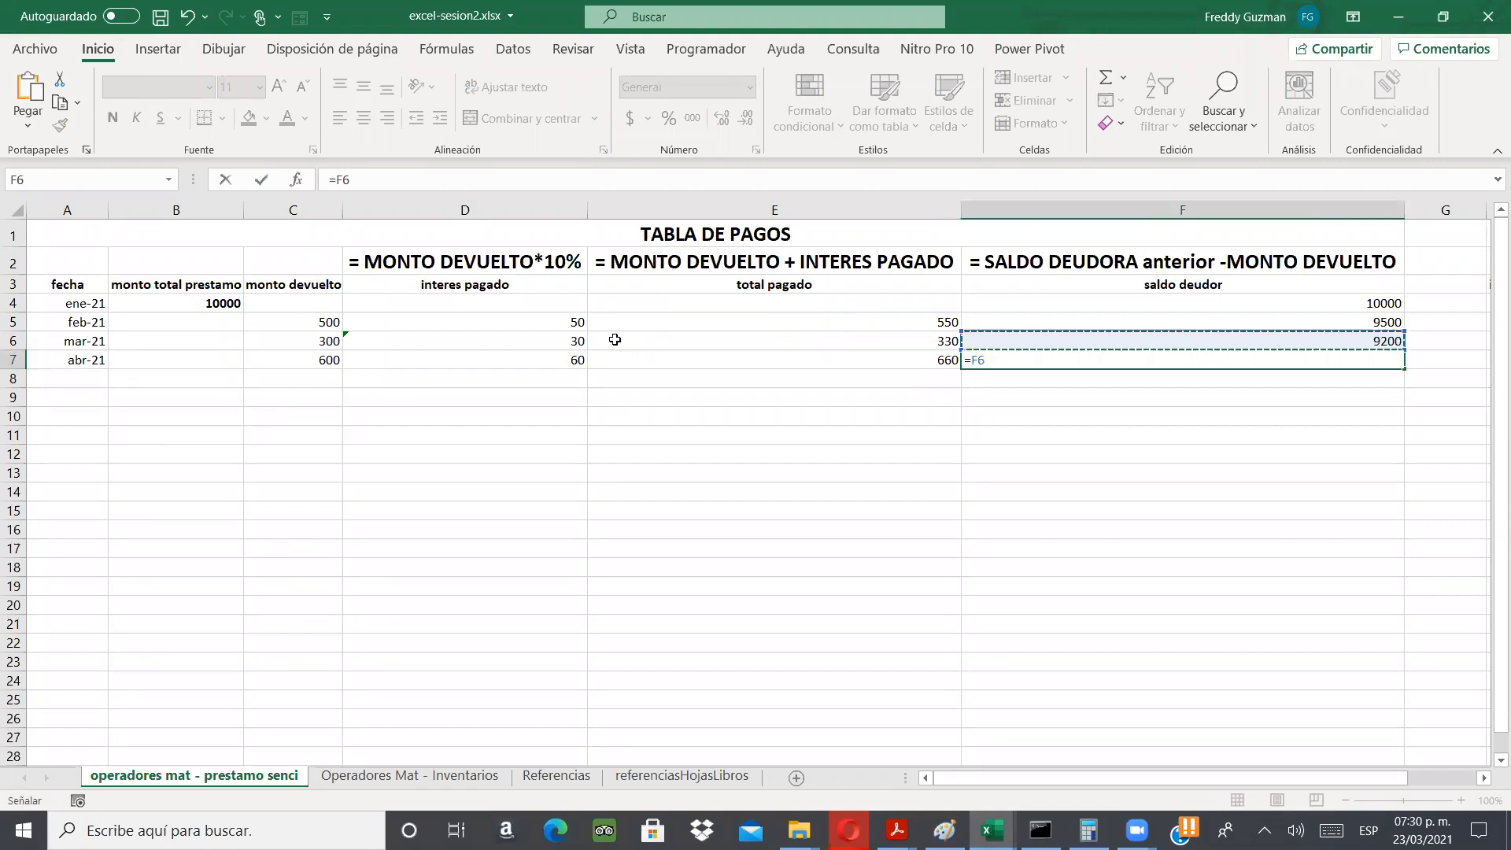
text(-)
key(Left)
key(Left)
key(Left)
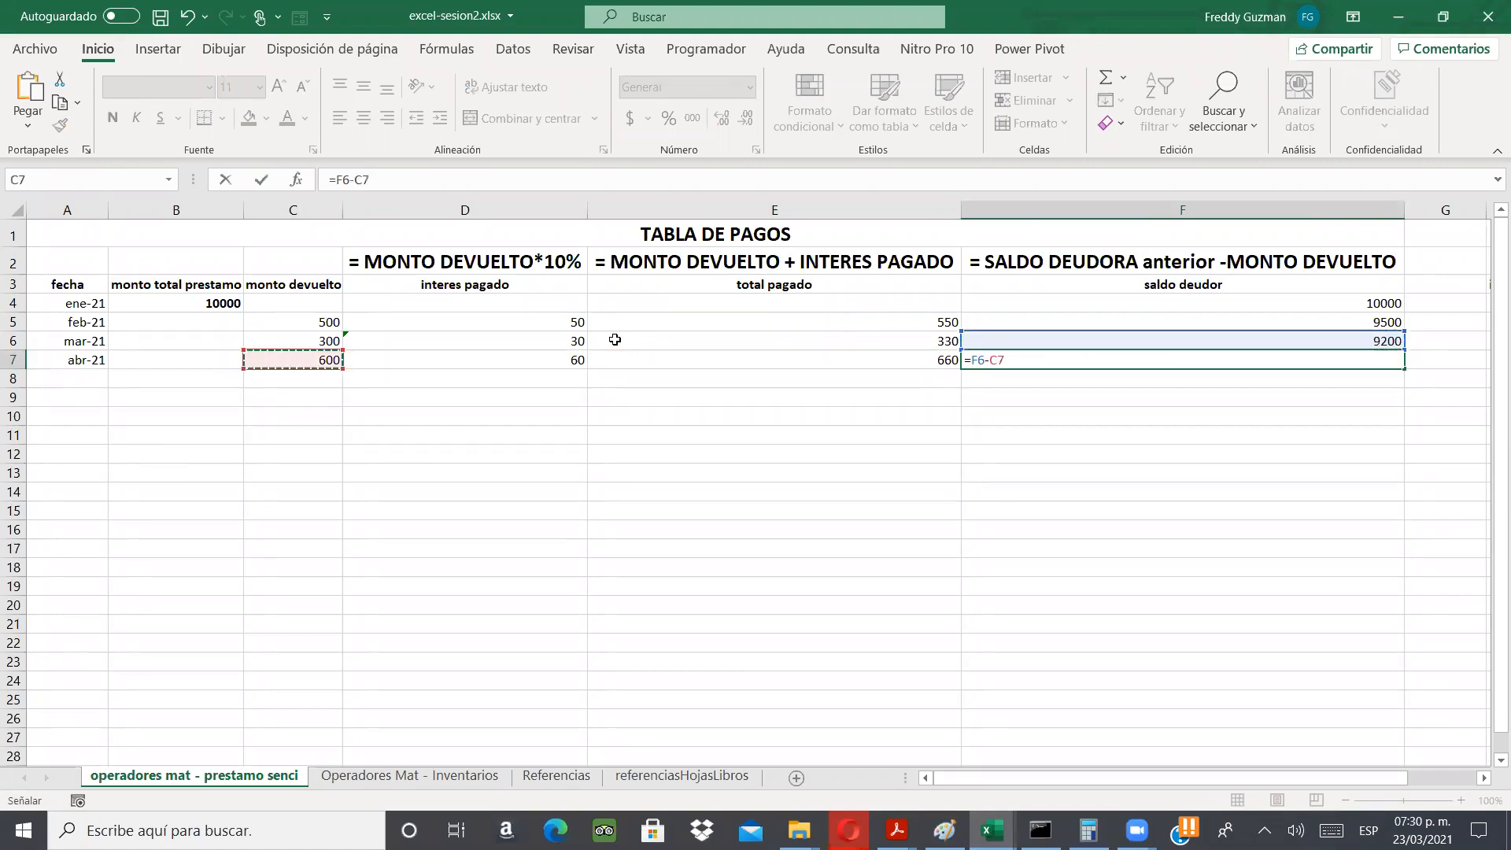
key(Return)
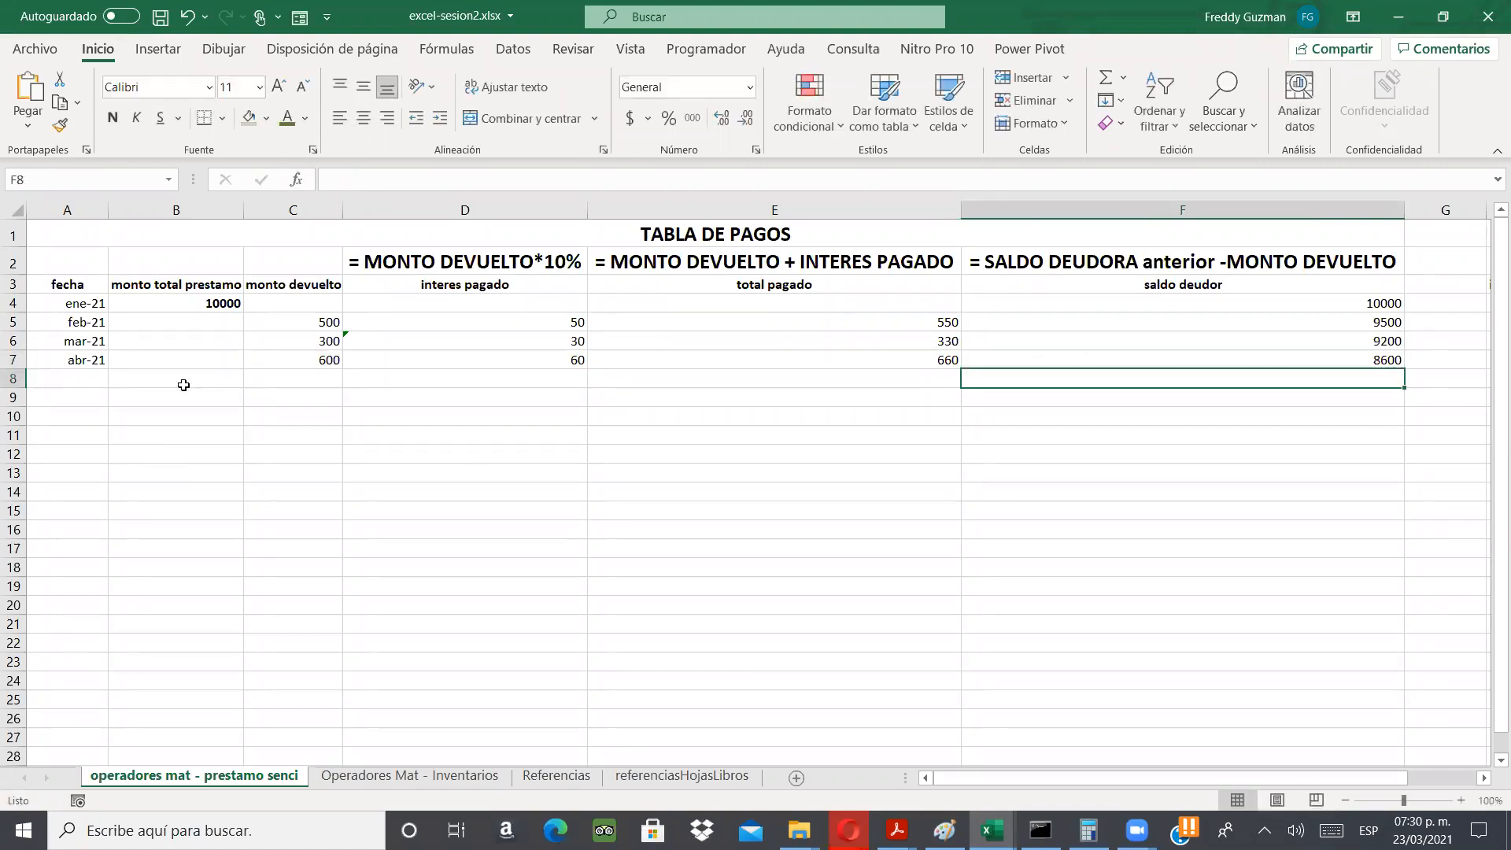
- Extend the monthly fecha series from abr-21 in cell A7 down to sep-22 in cell A24 with autofill
click(104, 363)
drag(97, 454, 95, 524)
drag(89, 580, 92, 508)
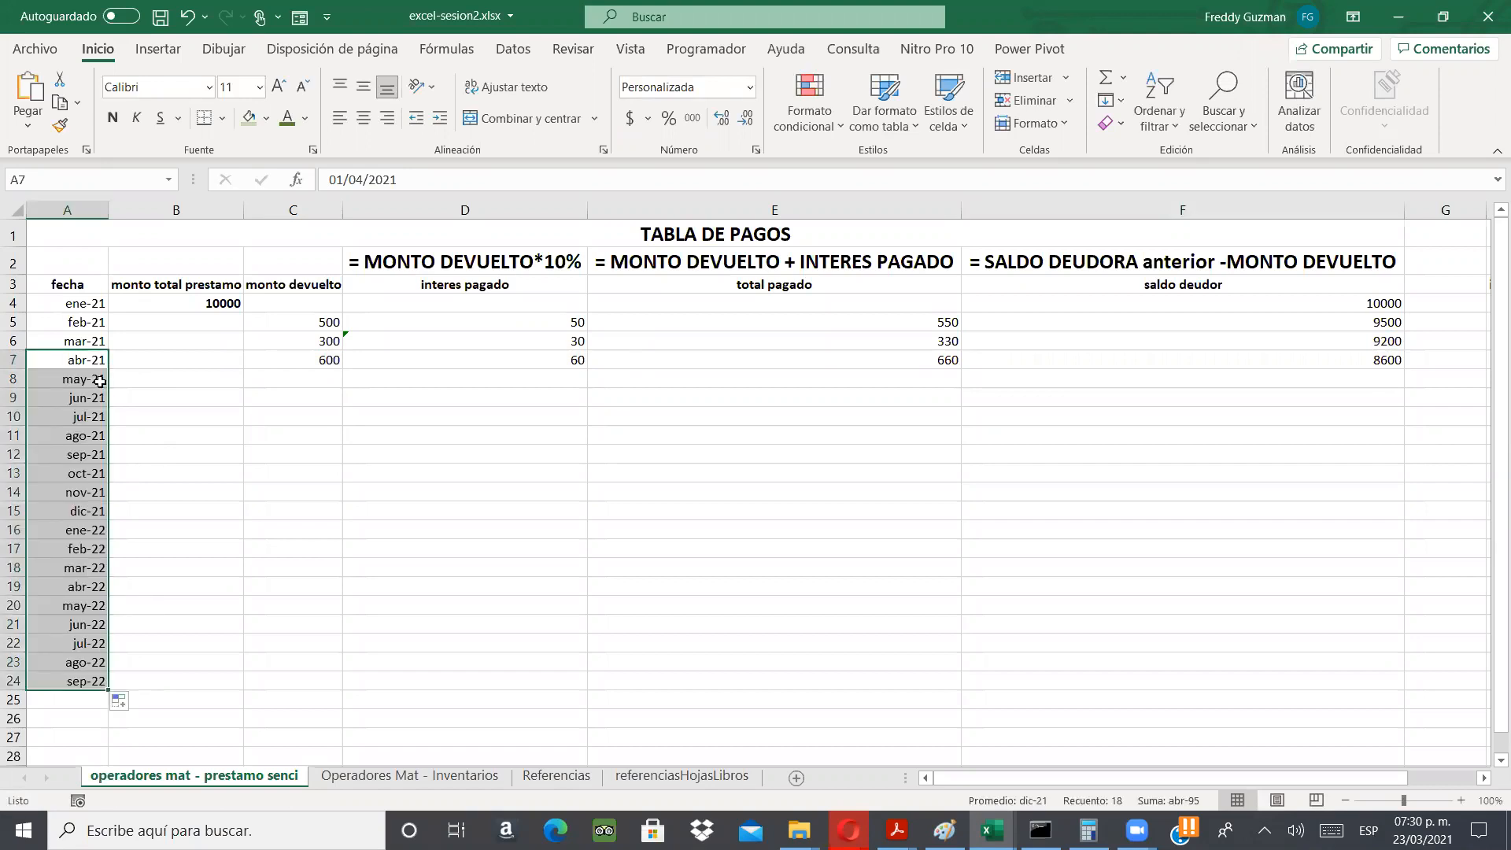
click(92, 359)
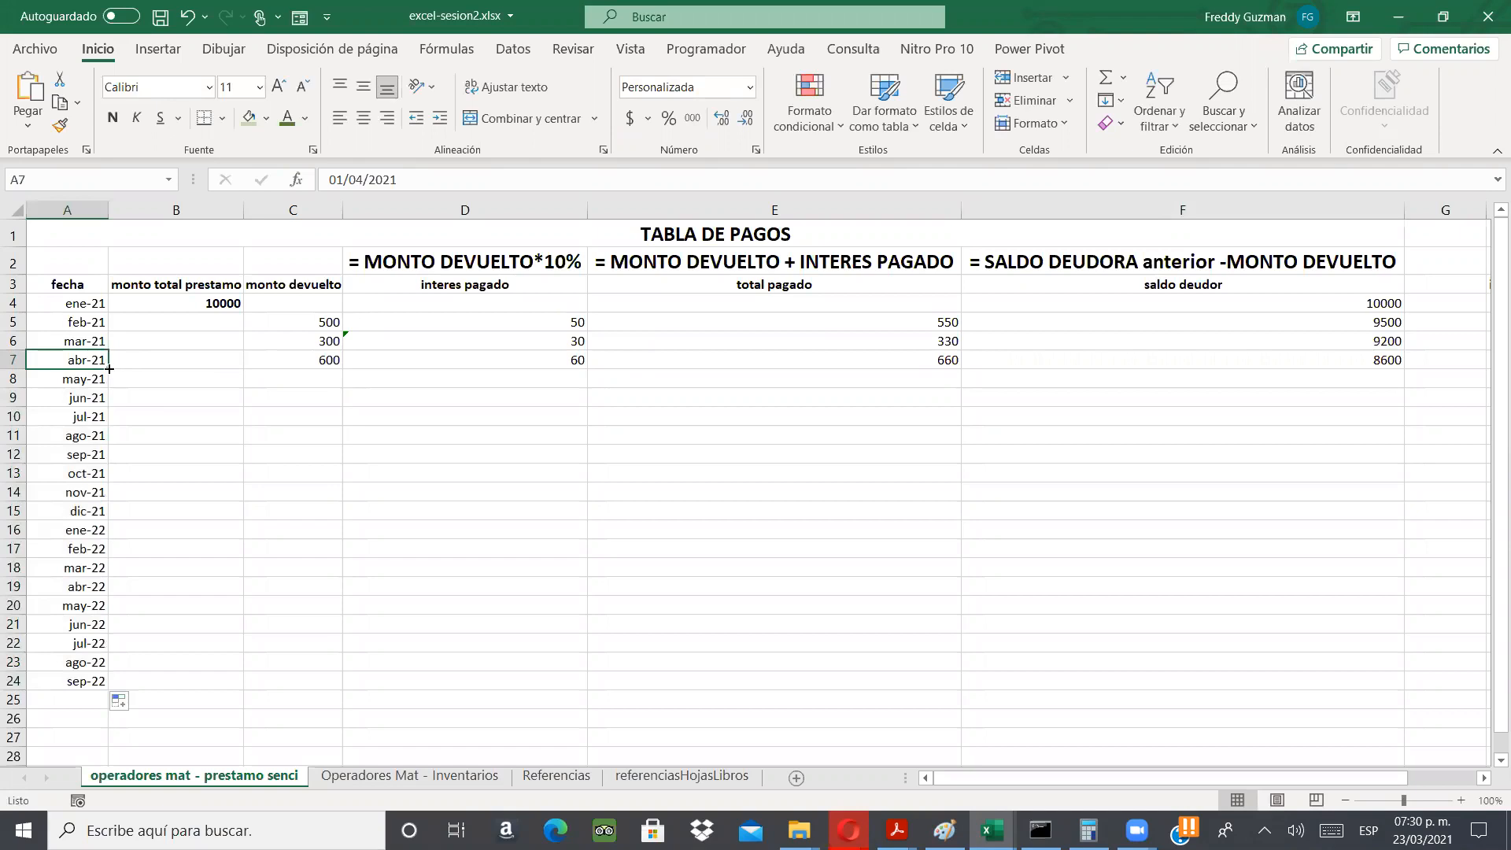
drag(110, 369, 90, 679)
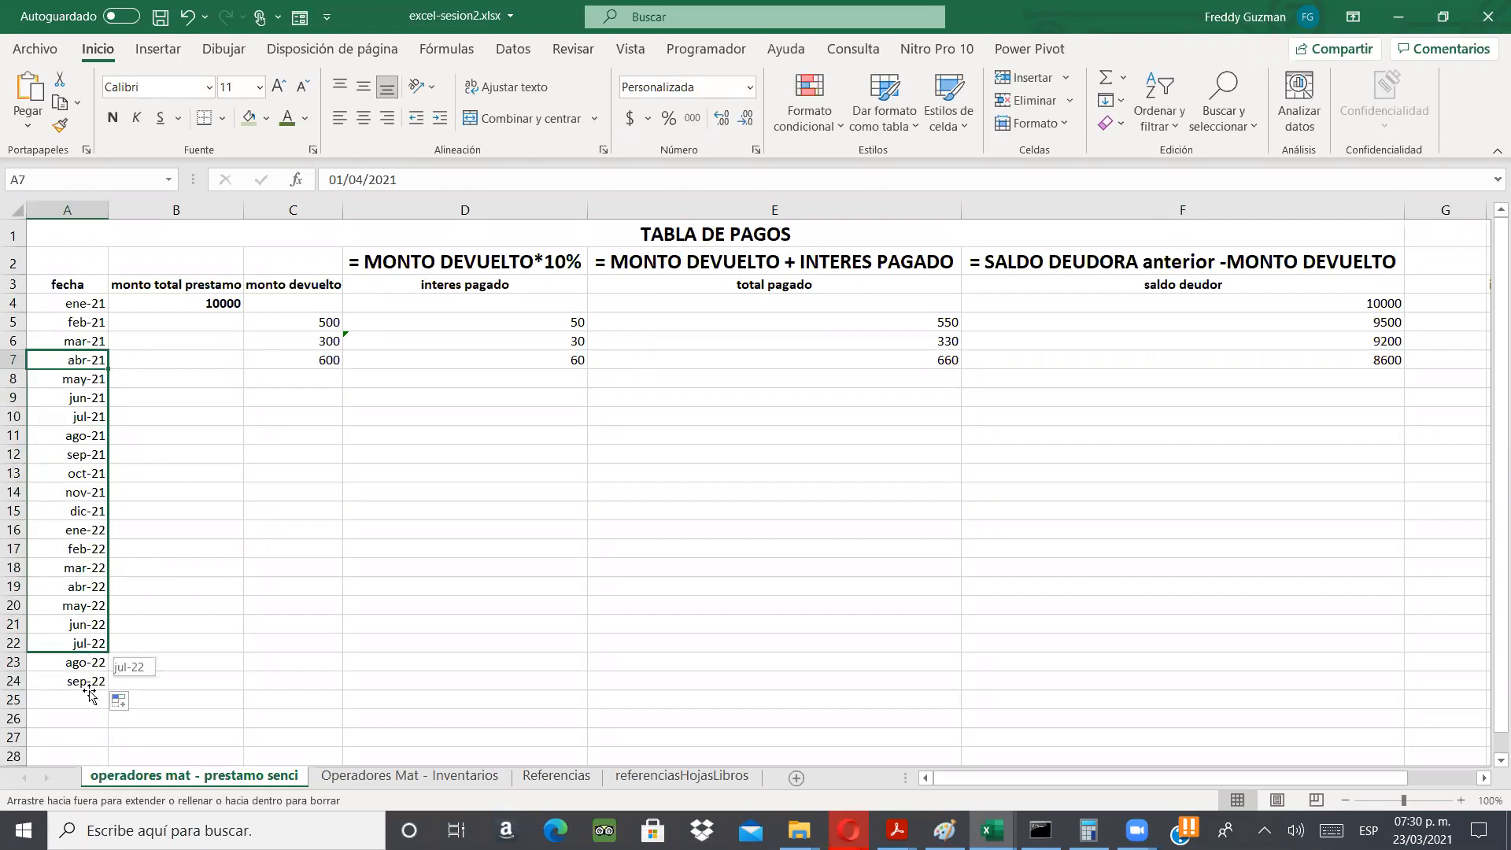
drag(90, 693, 90, 692)
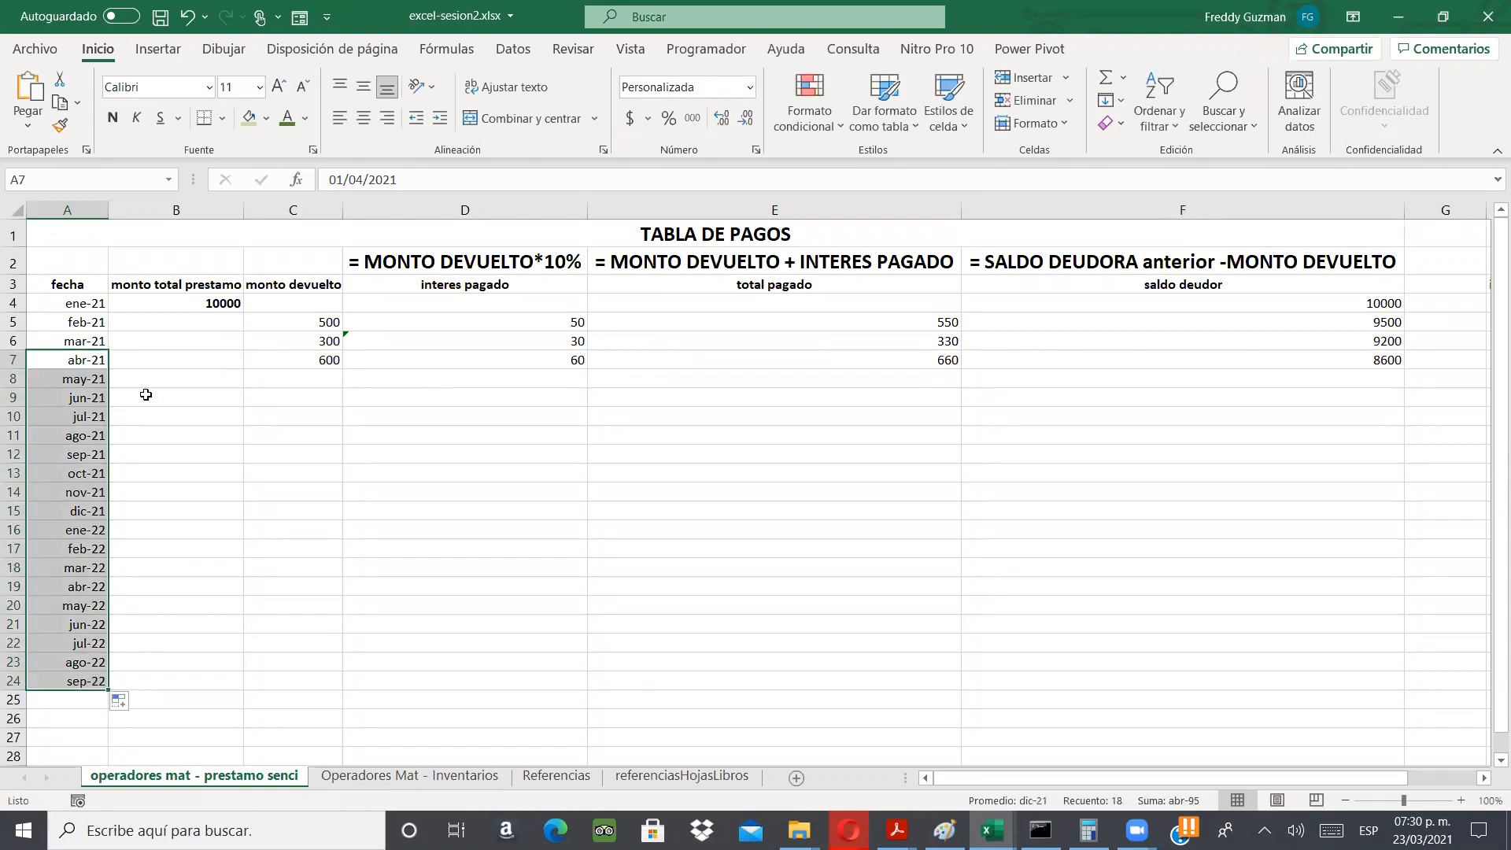
click(94, 494)
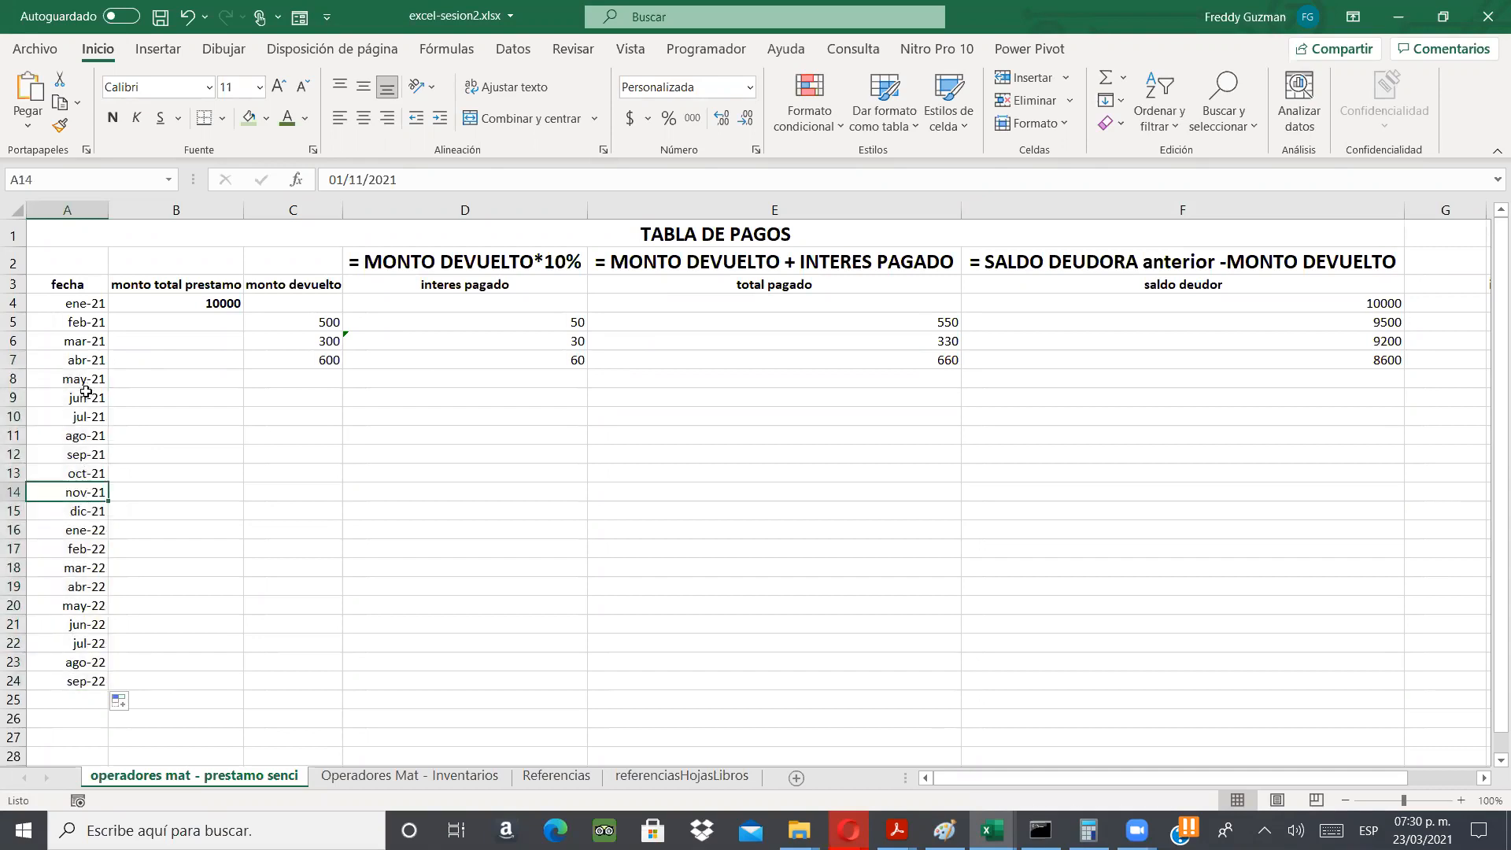
click(88, 530)
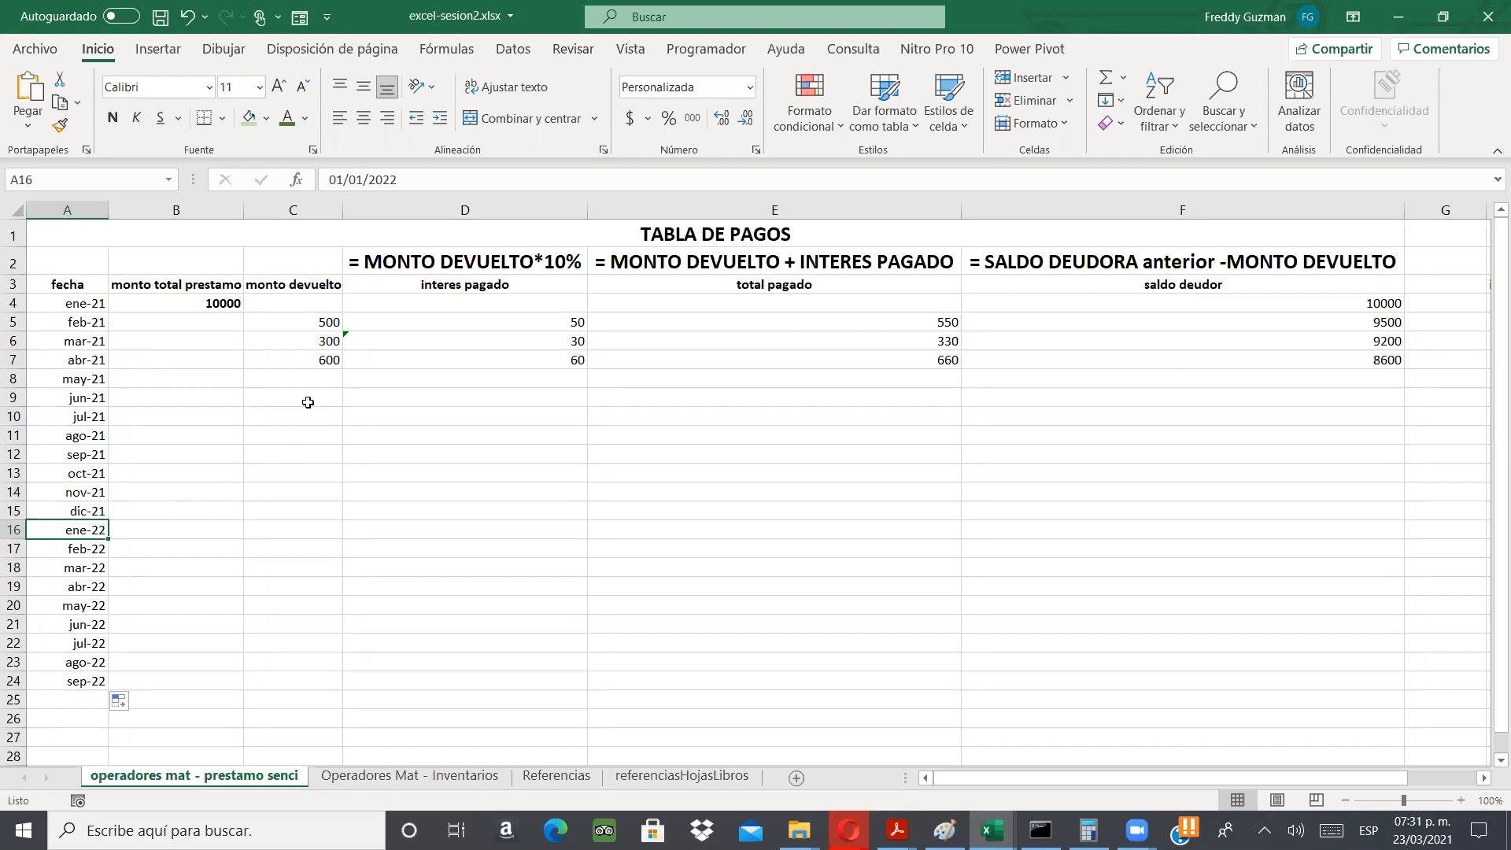
- Enter the monto devuelto values 800, 700, 684, 250 and 350 in cells C8 to C12 for may-21 to sep-21
click(321, 379)
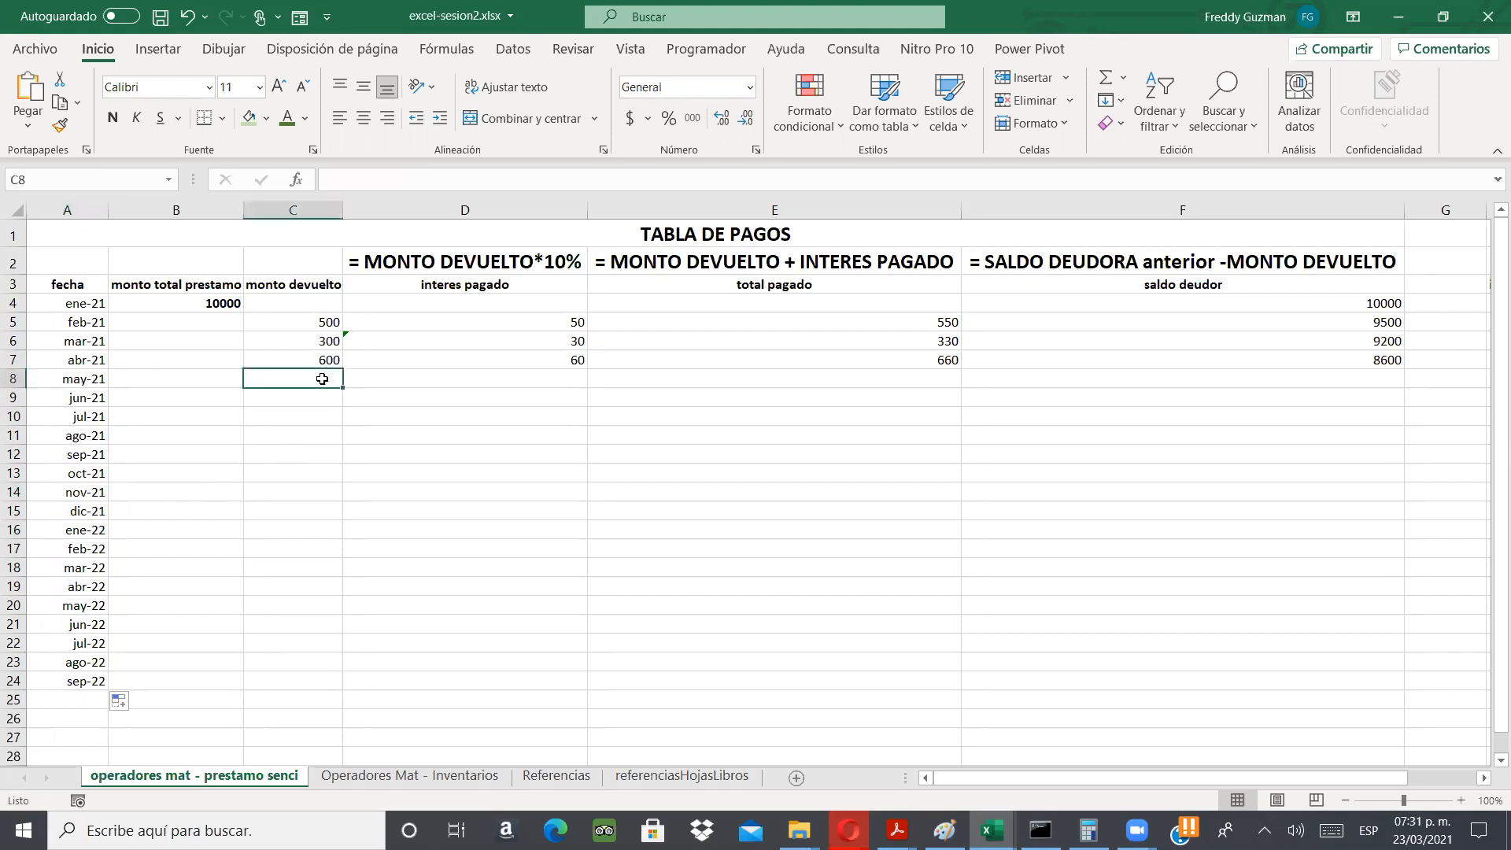
double_click(322, 380)
text(400)
key(Return)
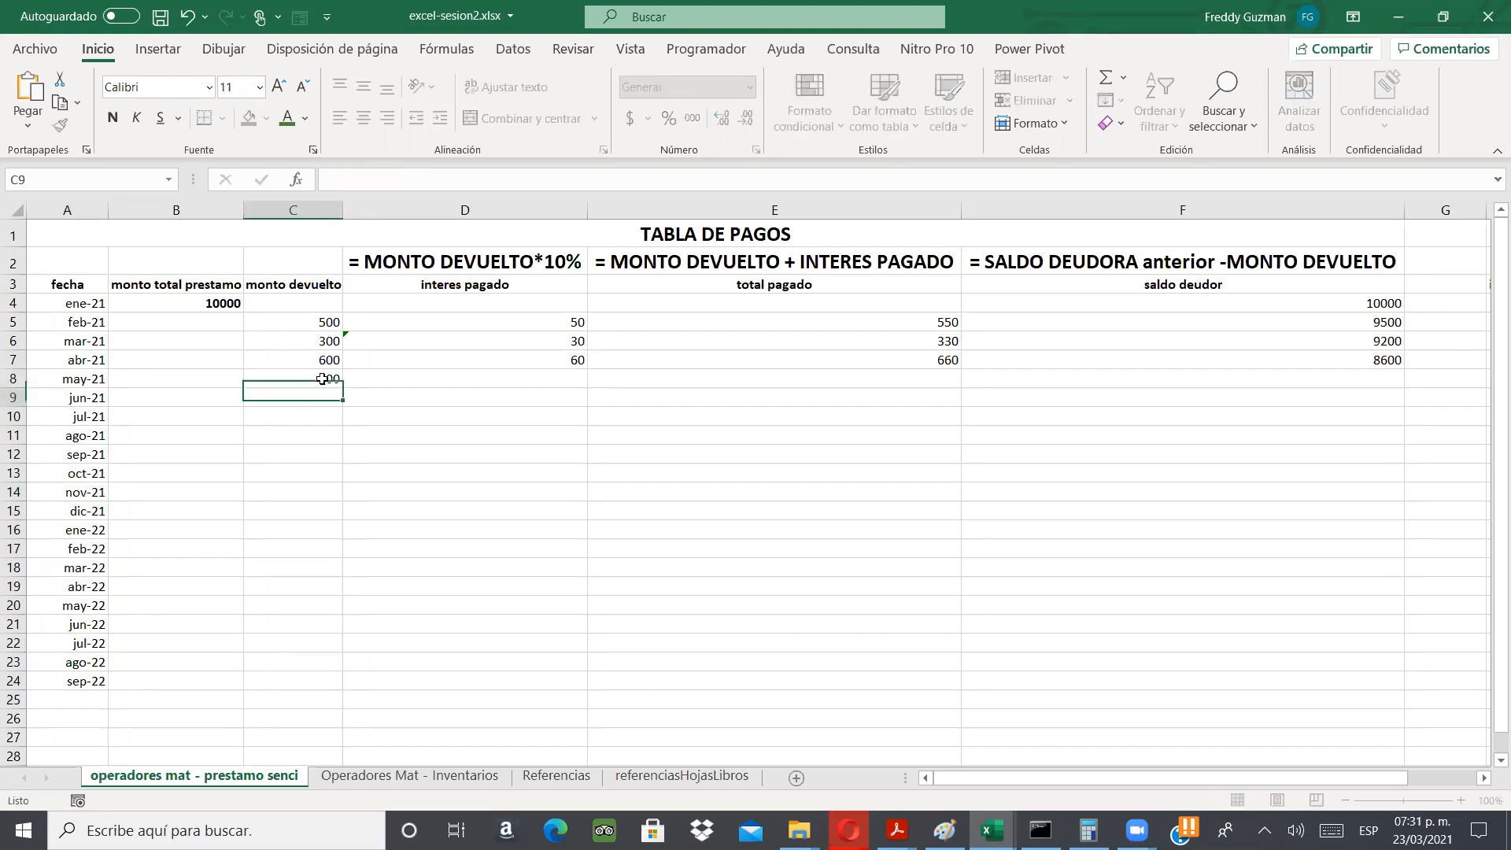
text(700)
key(Return)
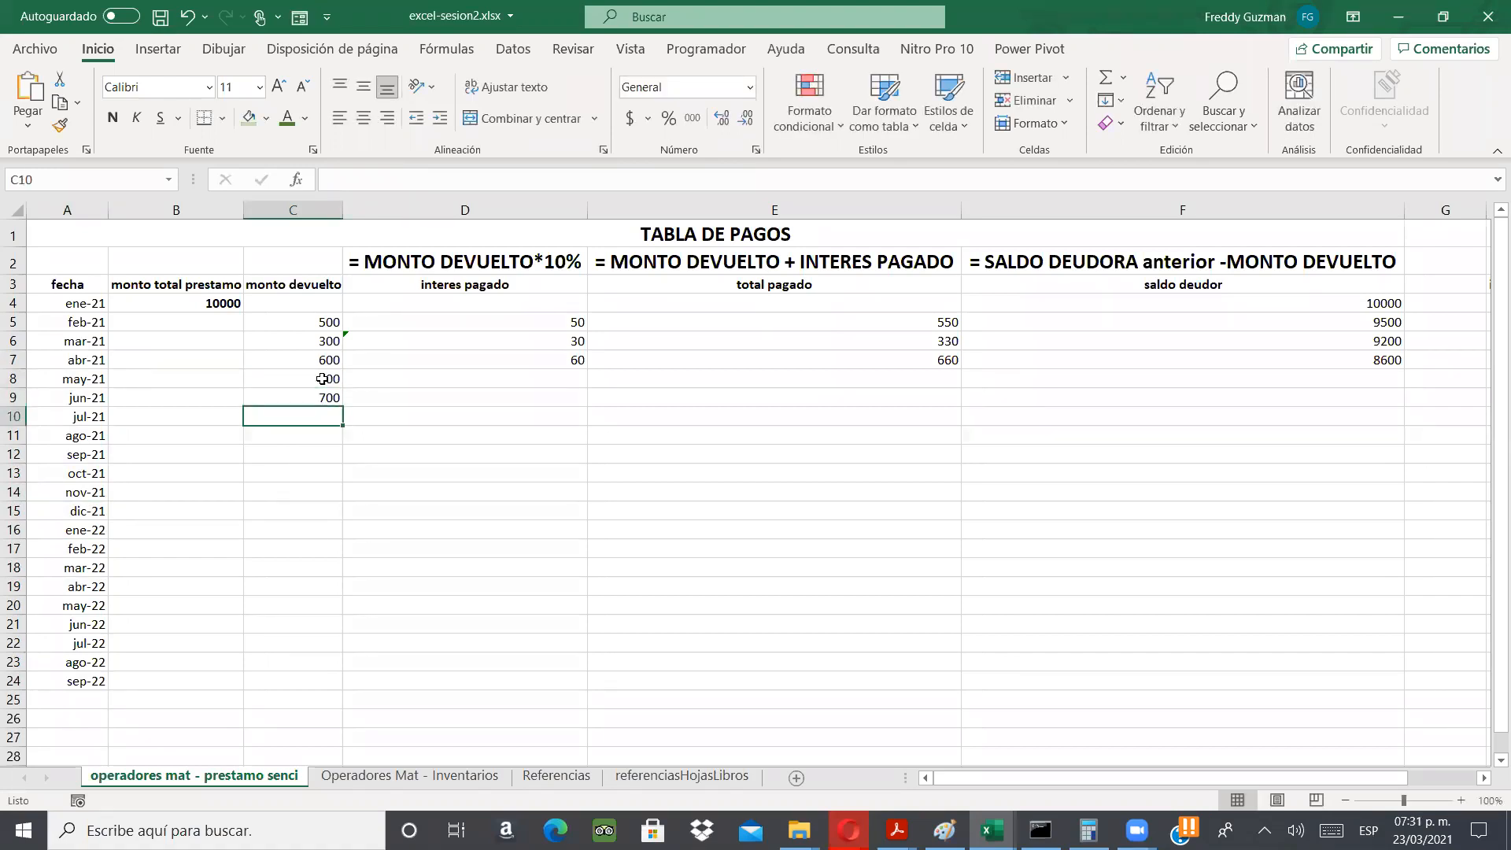
text(684)
key(Return)
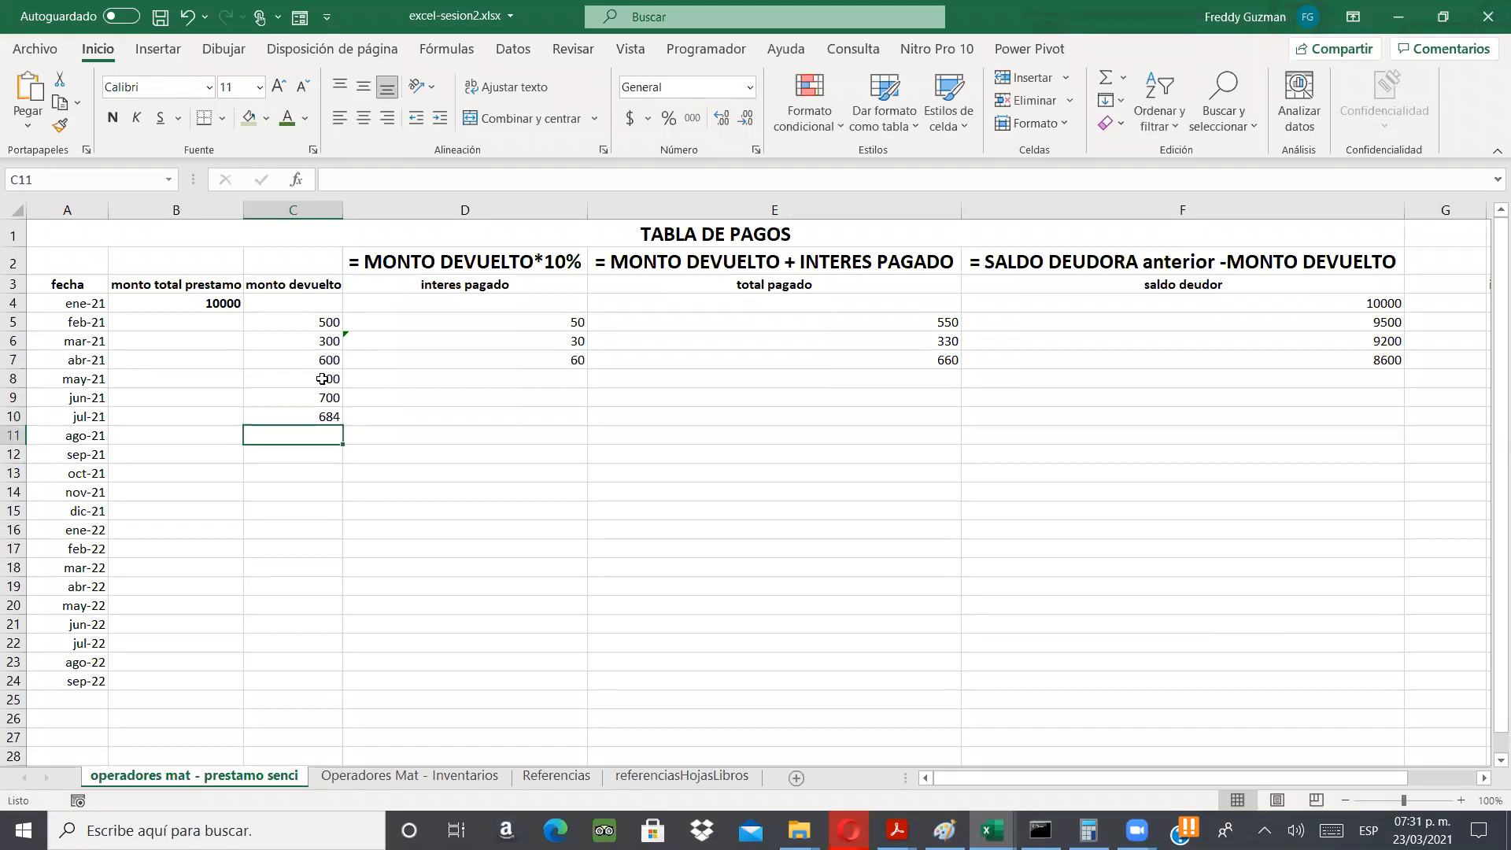
text(250)
key(Return)
text(350)
key(Return)
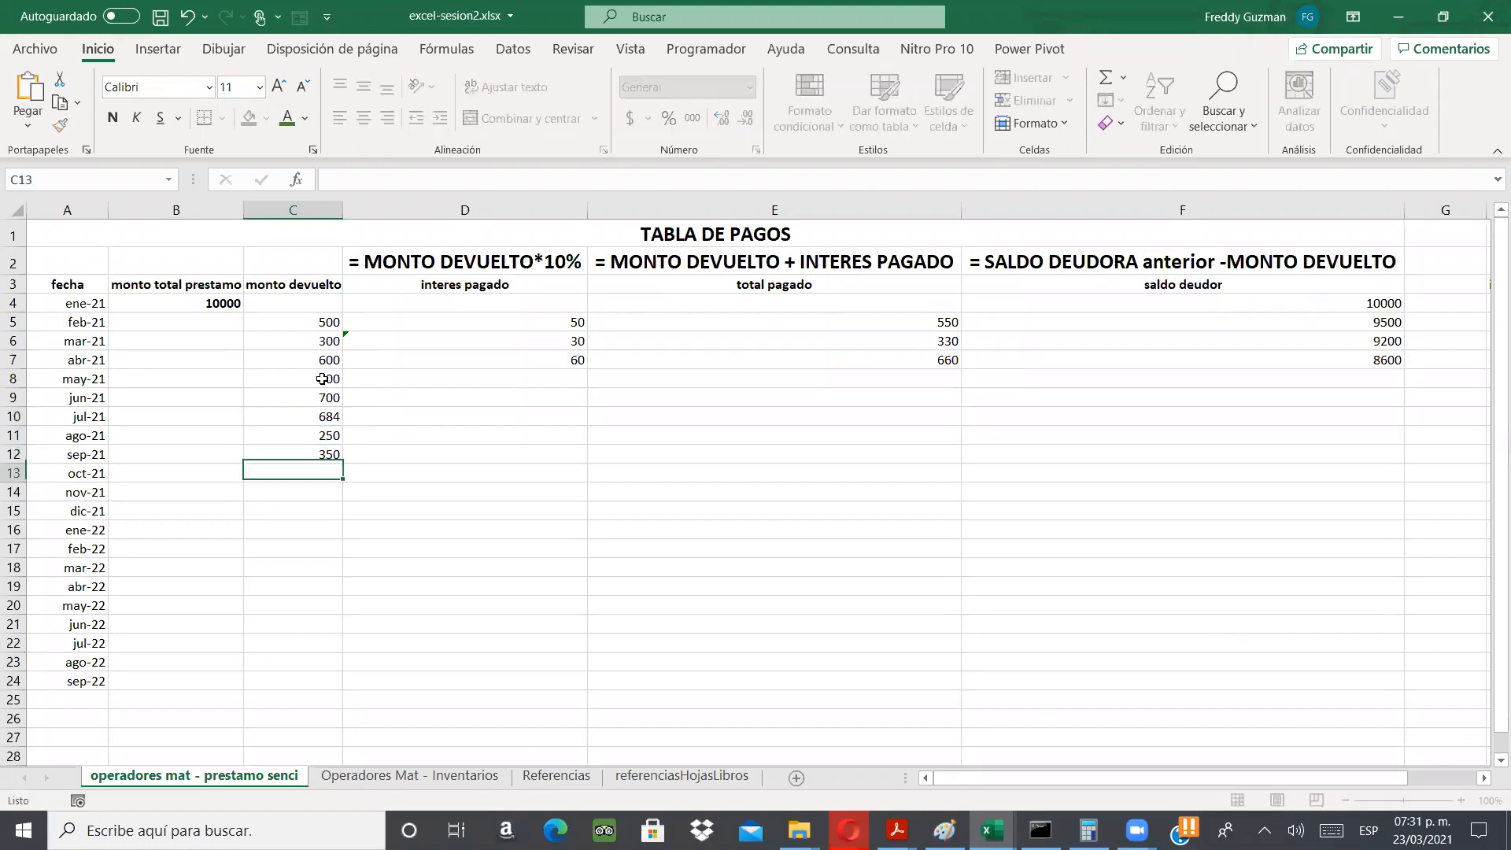
- Enter the monto devuelto values 550, 450, 680, 280, 540 and 680 in cells C13 to C18 for oct-21 to mar-22
text(550)
key(Return)
text(450)
key(Return)
text(680)
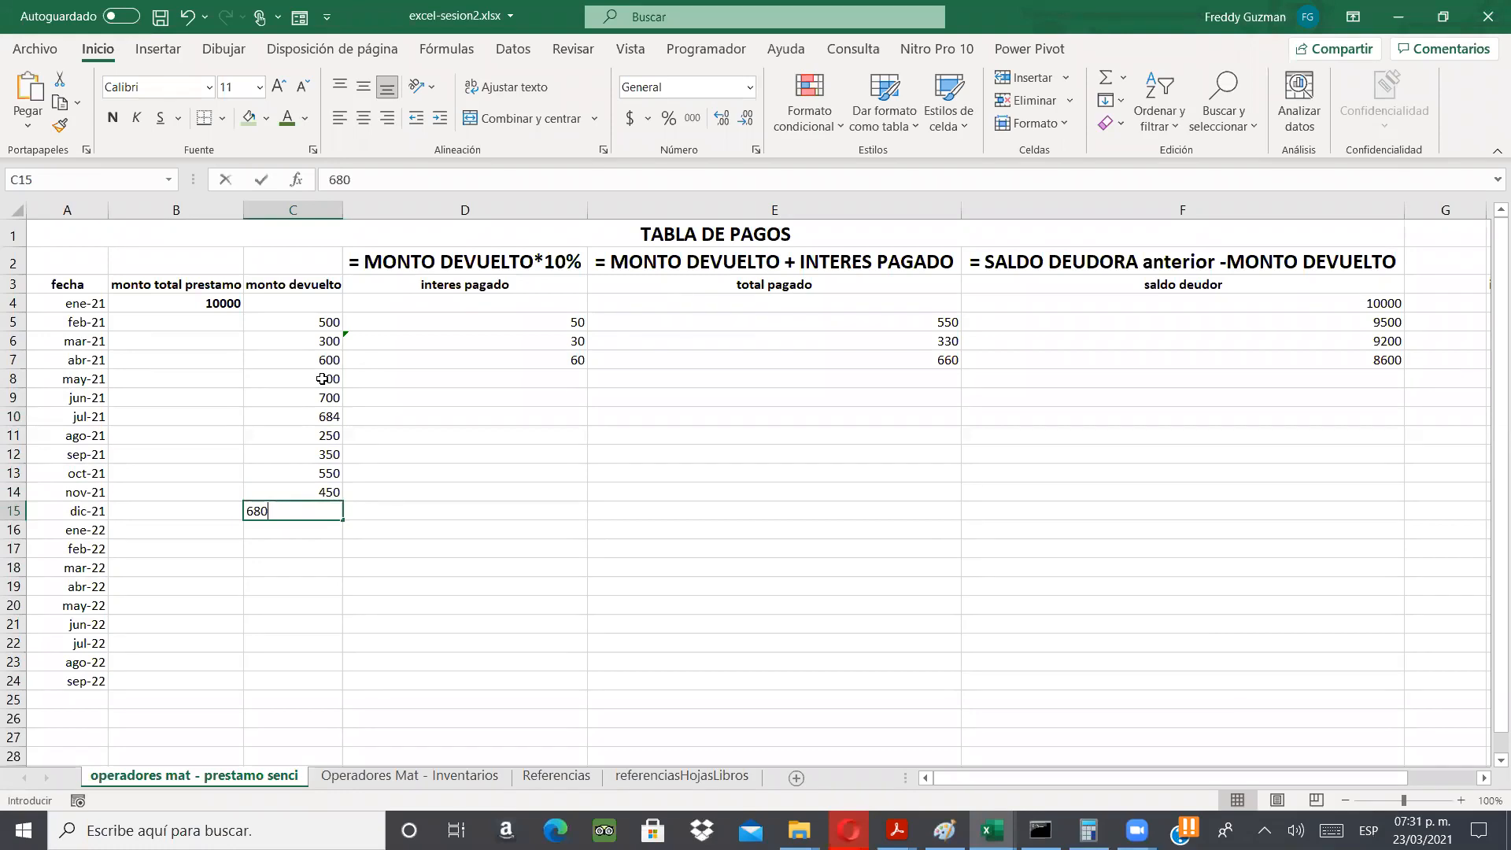
key(Return)
text(280)
key(Return)
text(540)
key(Return)
text(6)
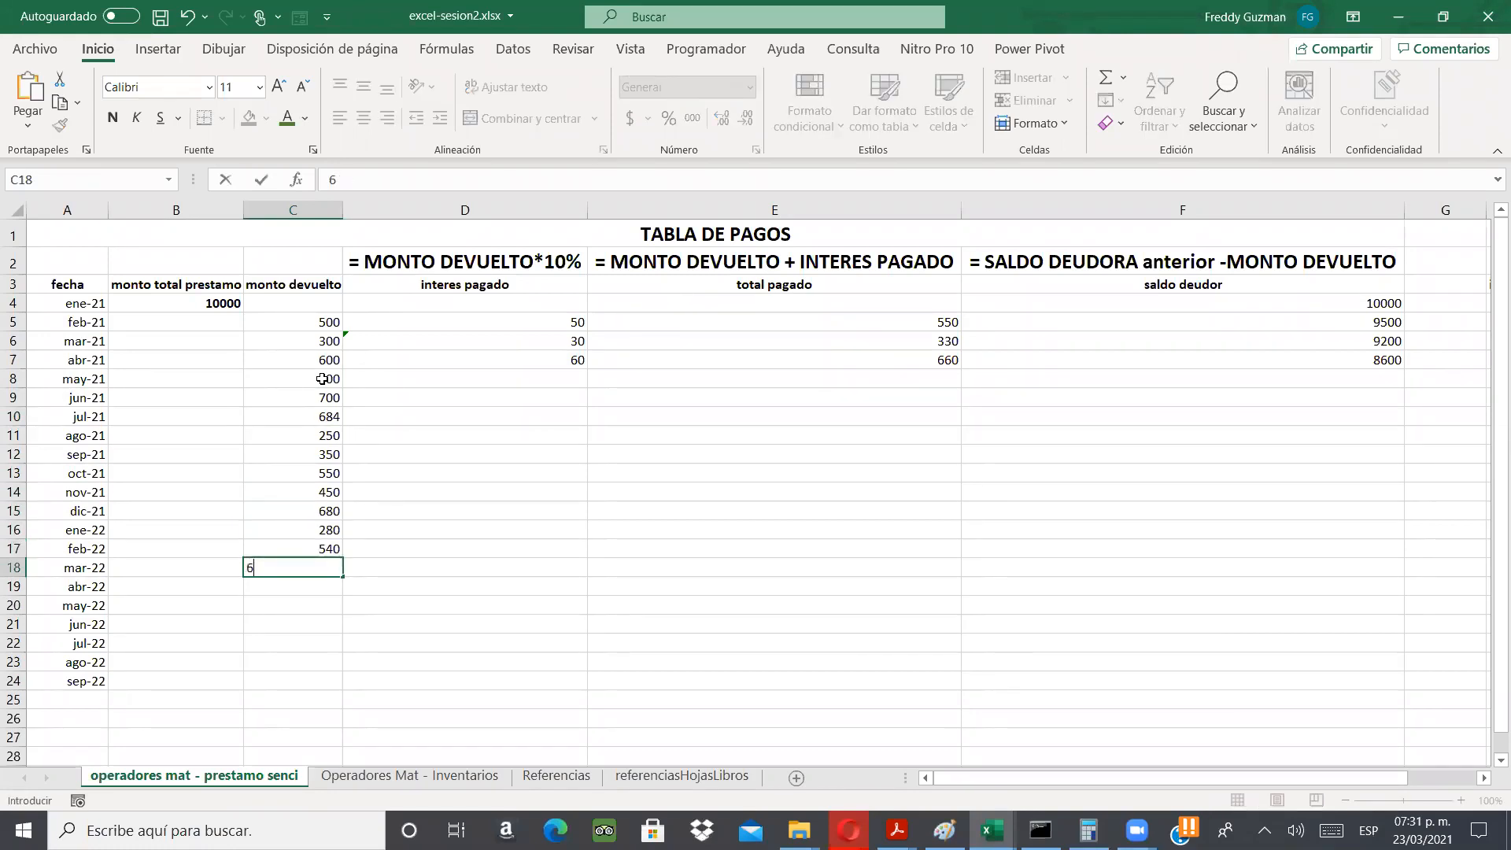
text(80)
key(Return)
key(Up)
key(Up)
key(Up)
key(Up)
key(Up)
key(Up)
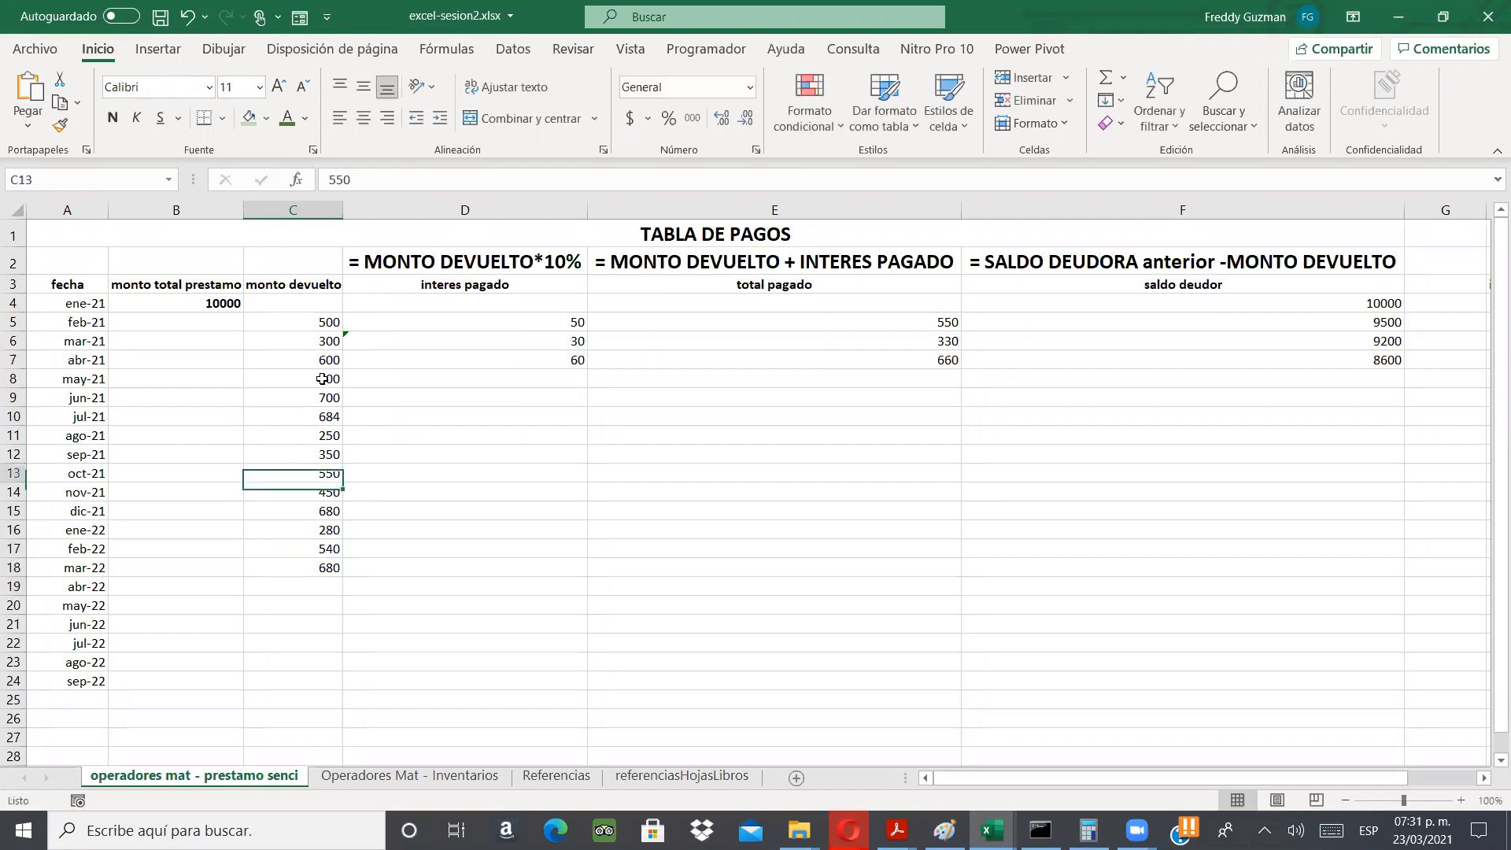
key(Up)
key(Up)
key(Up)
key(Up)
key(Right)
key(Up)
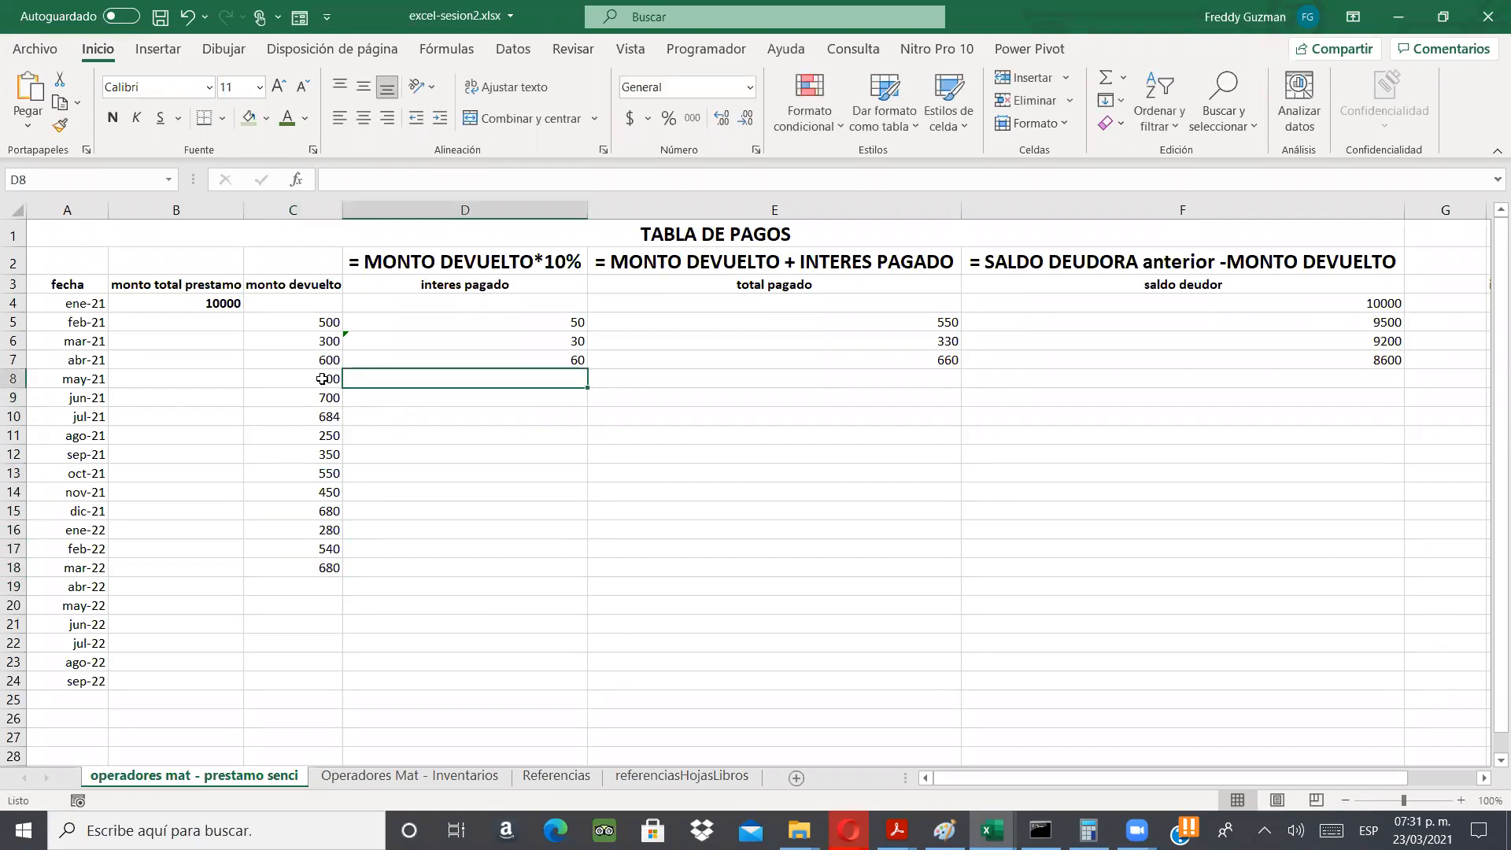
text(=)
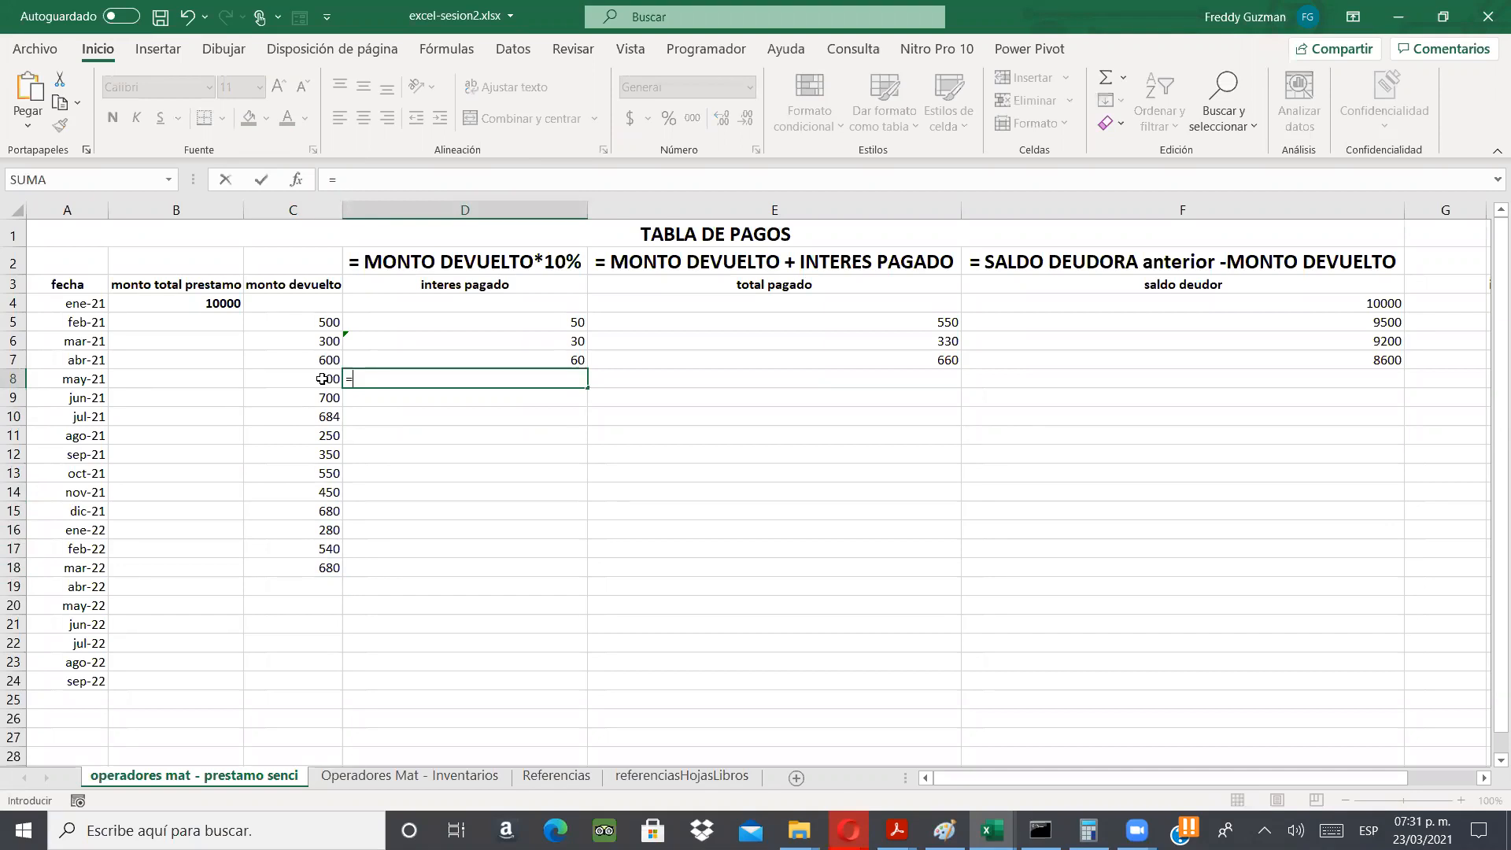
key(Escape)
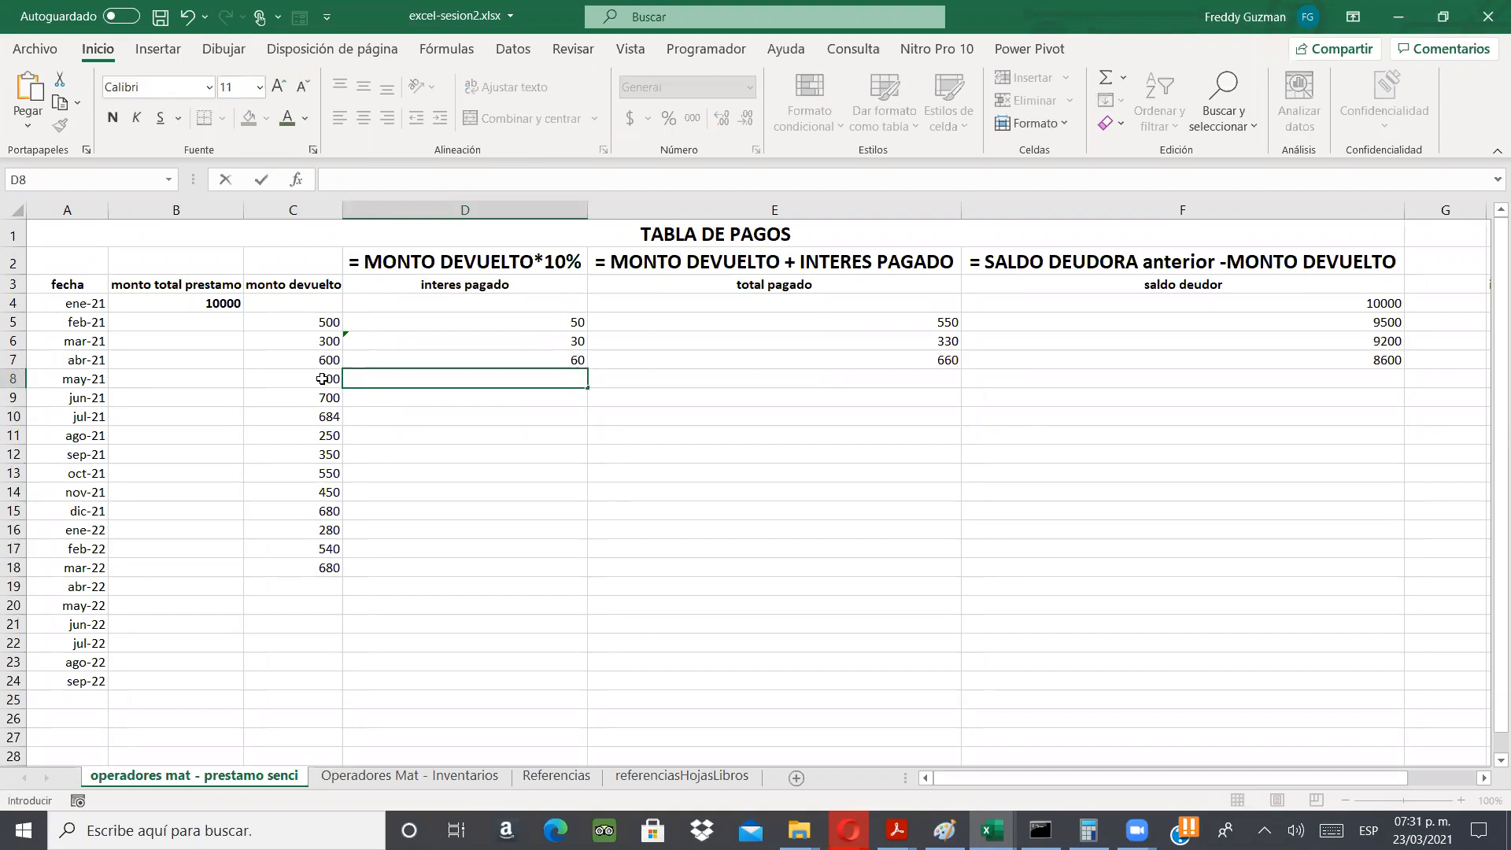
click(459, 326)
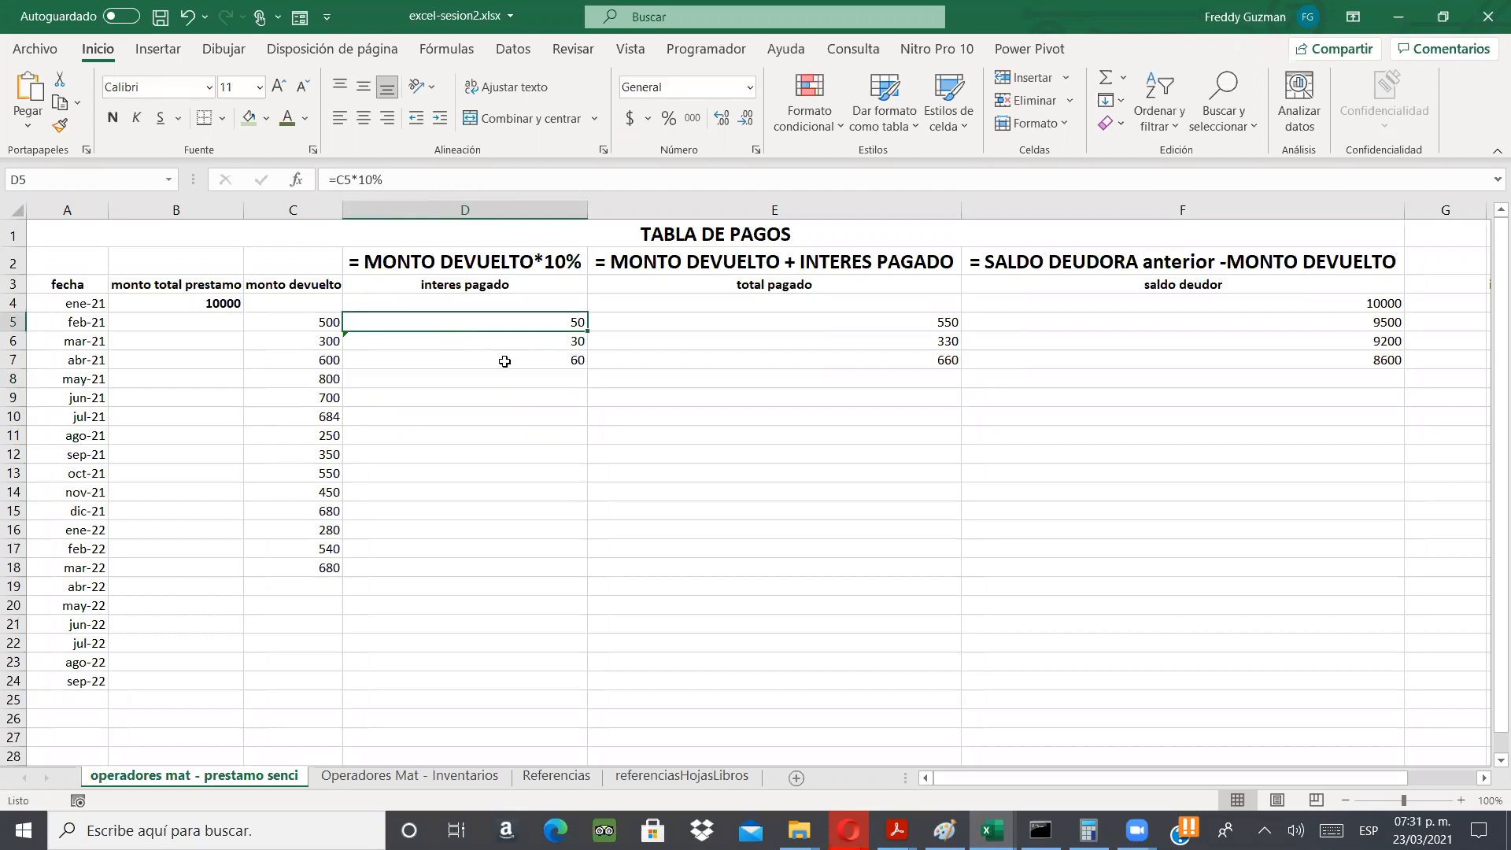
- Enter the monto devuelto values 879, 245, 578, 1235, 458 and 587 in cells C19 to C24 for abr-22 to sep-22
click(311, 585)
text(879)
key(Return)
text(2)
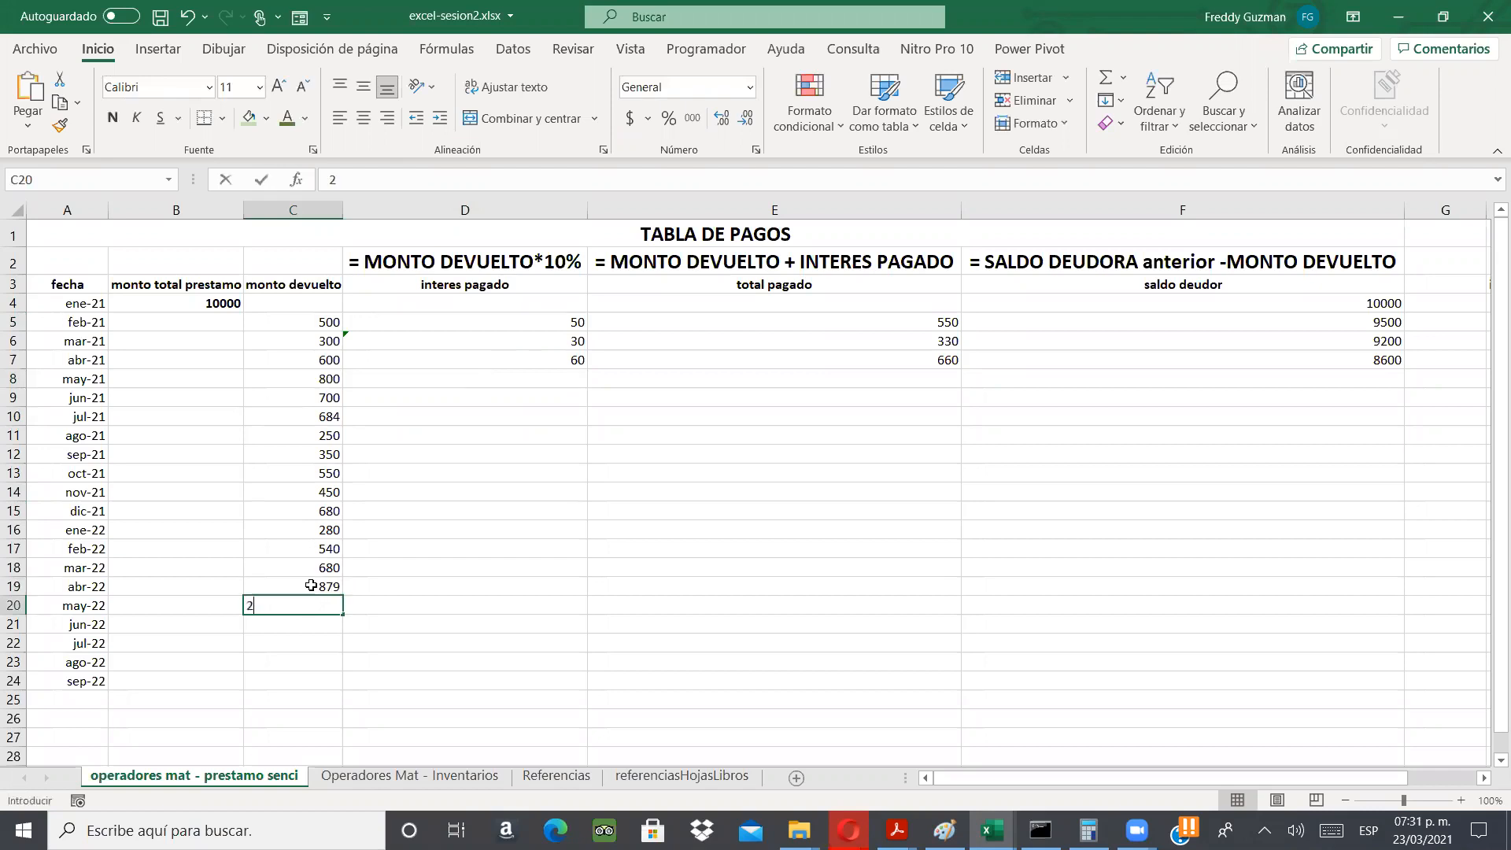
text(45)
key(Return)
text(578)
key(Return)
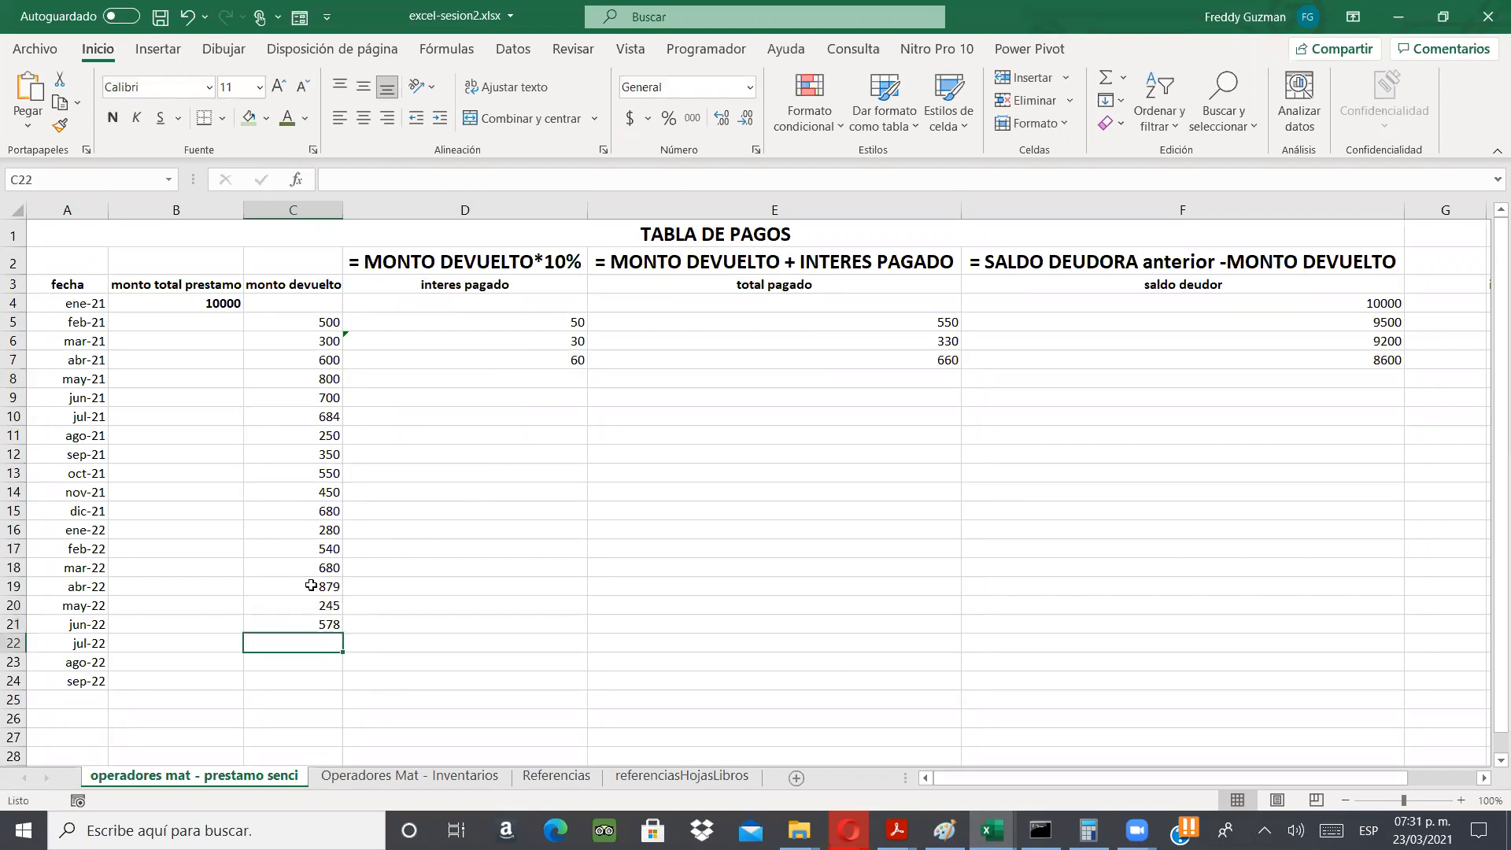
text(1235)
key(Return)
text(458)
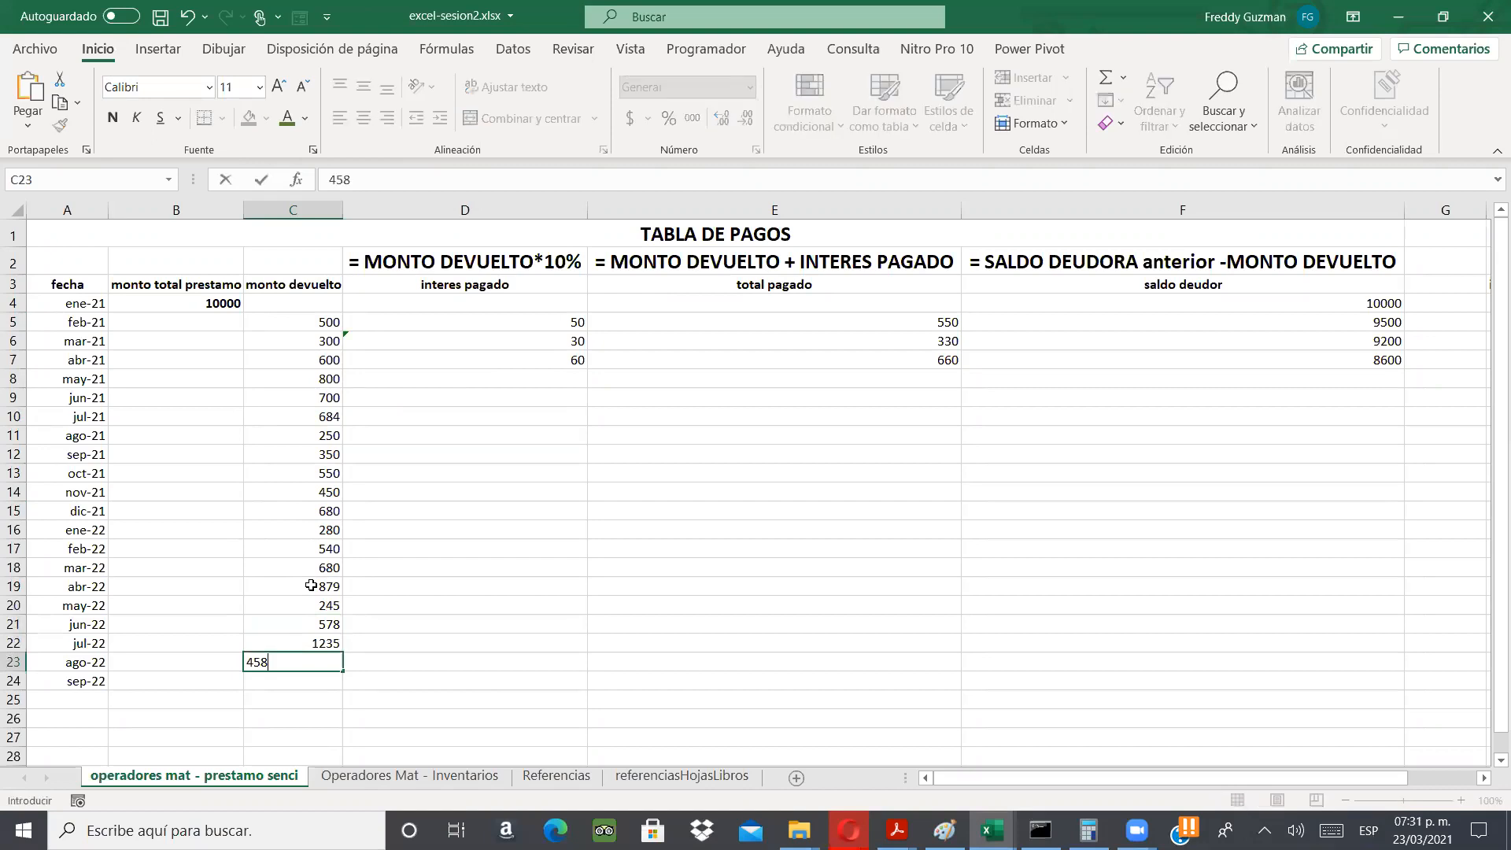
key(Return)
text(587)
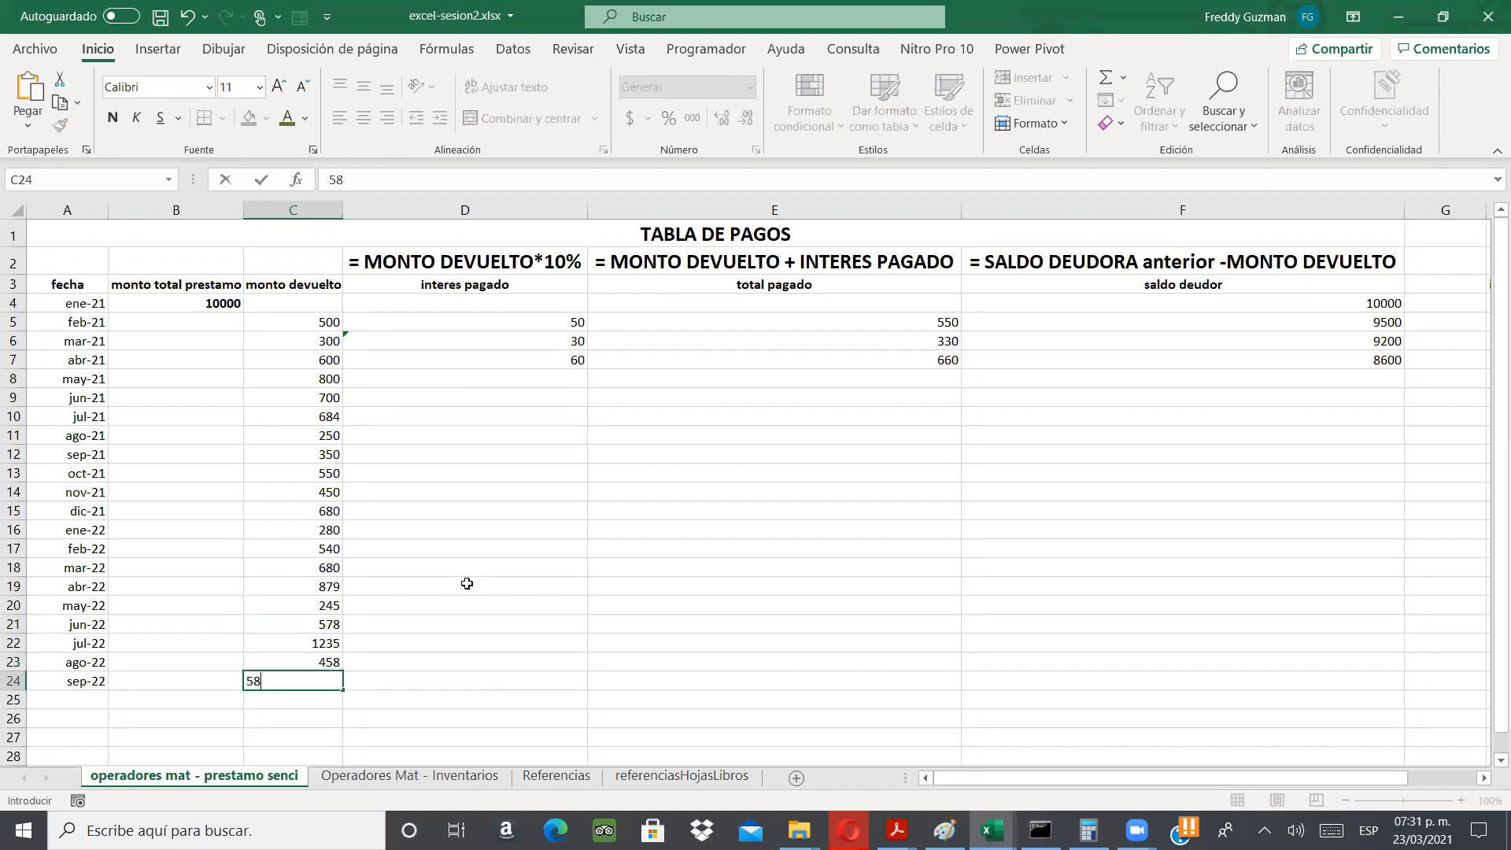
key(Return)
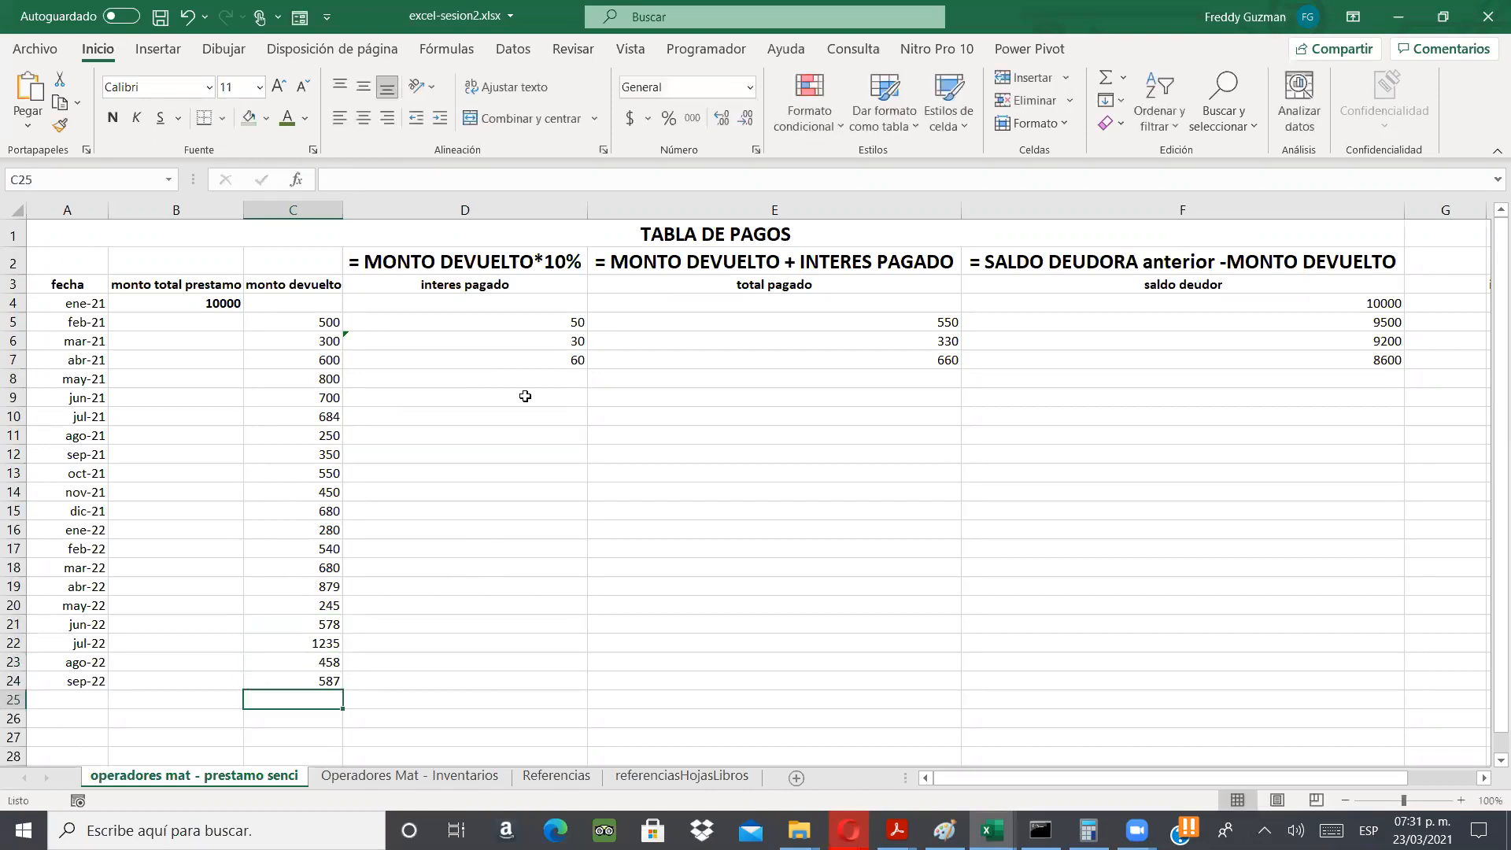
- Copy the interes pagado formula from cell D7 down to D24 with autofill
click(574, 358)
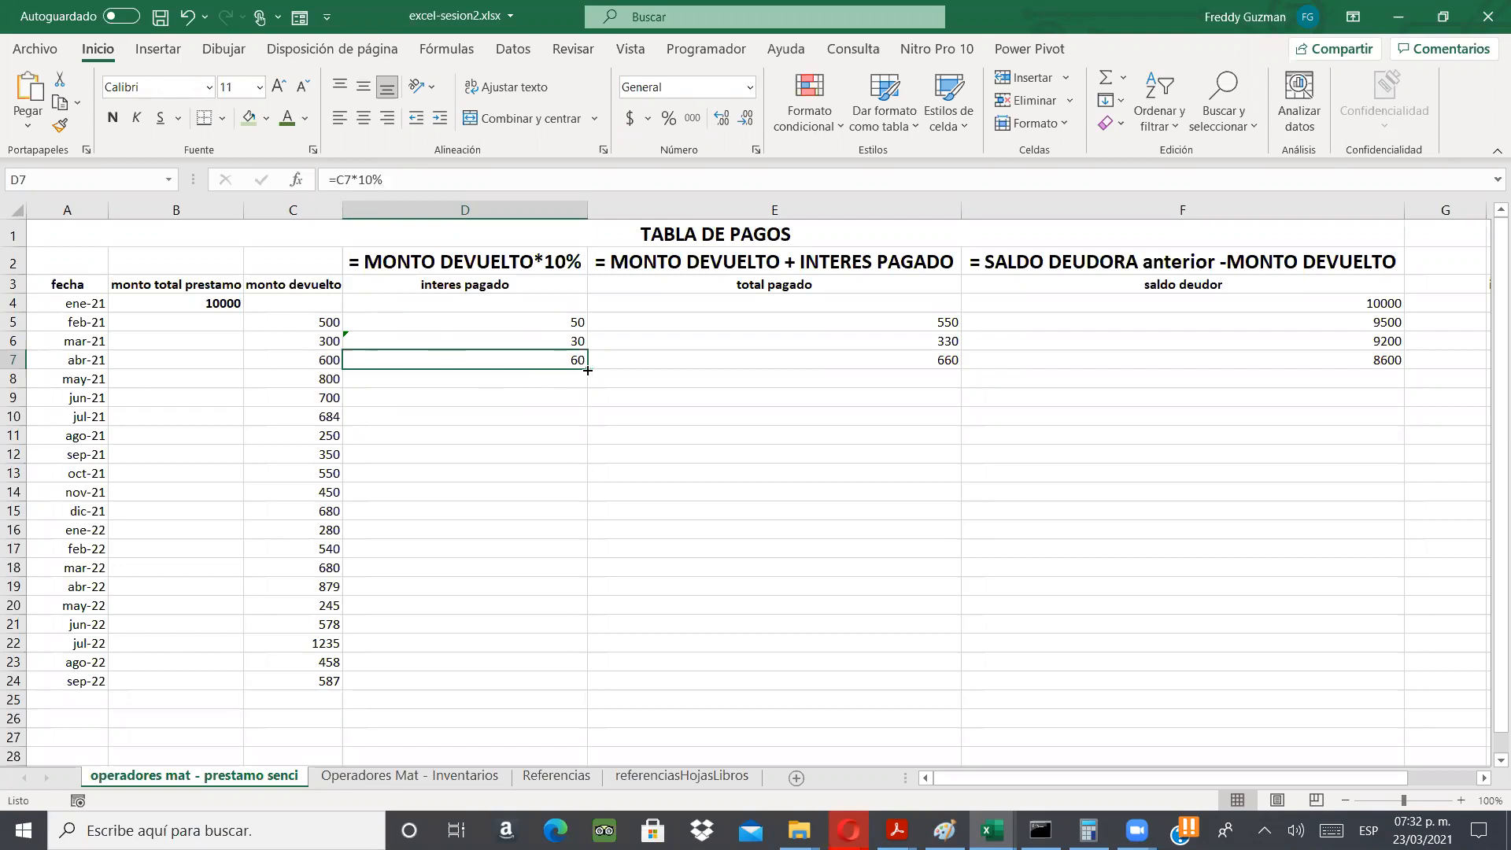
drag(588, 370, 588, 370)
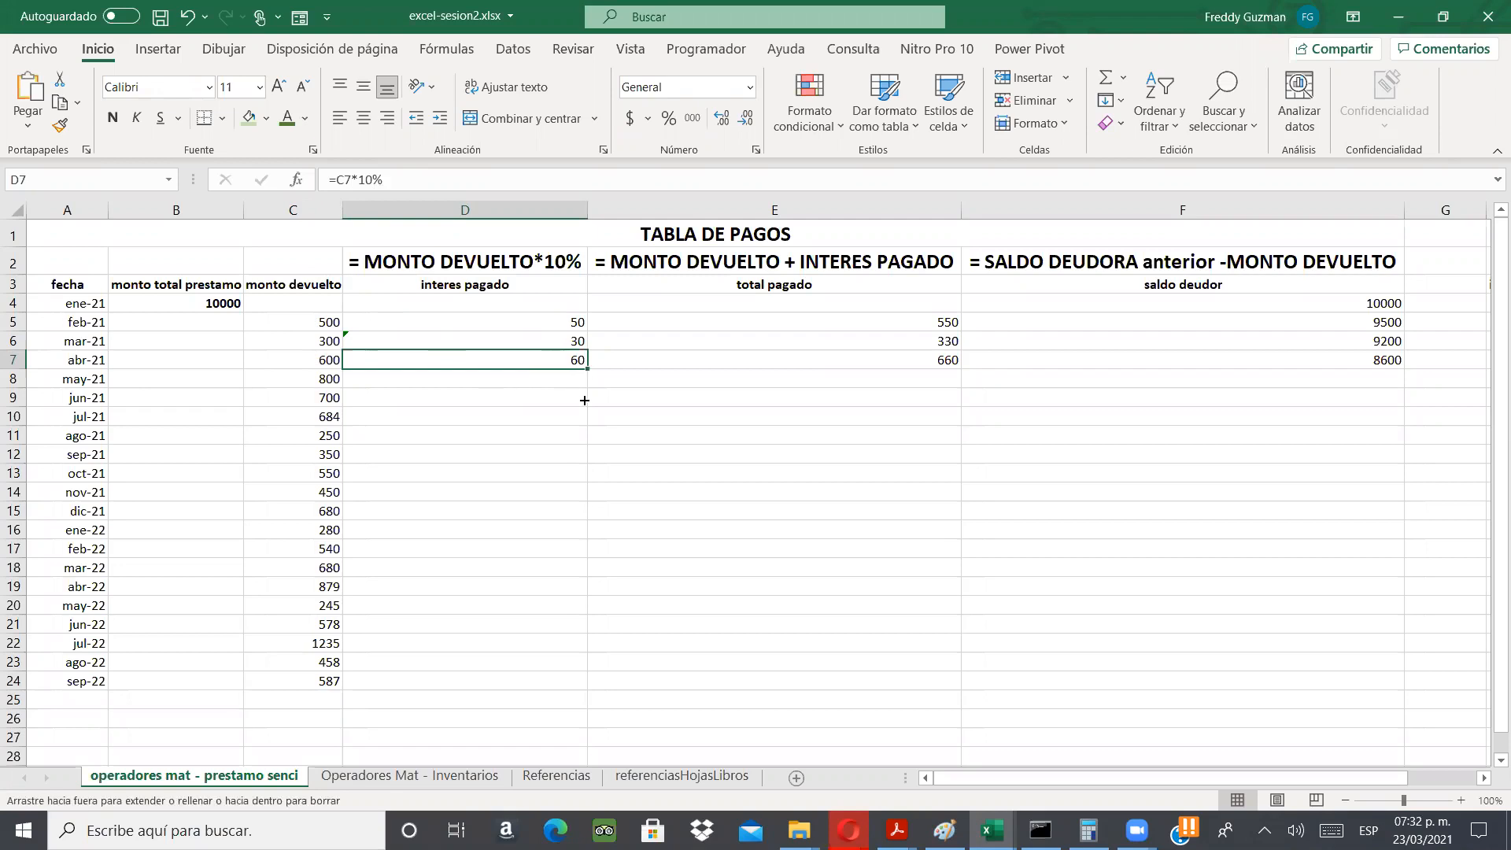
drag(583, 422, 564, 688)
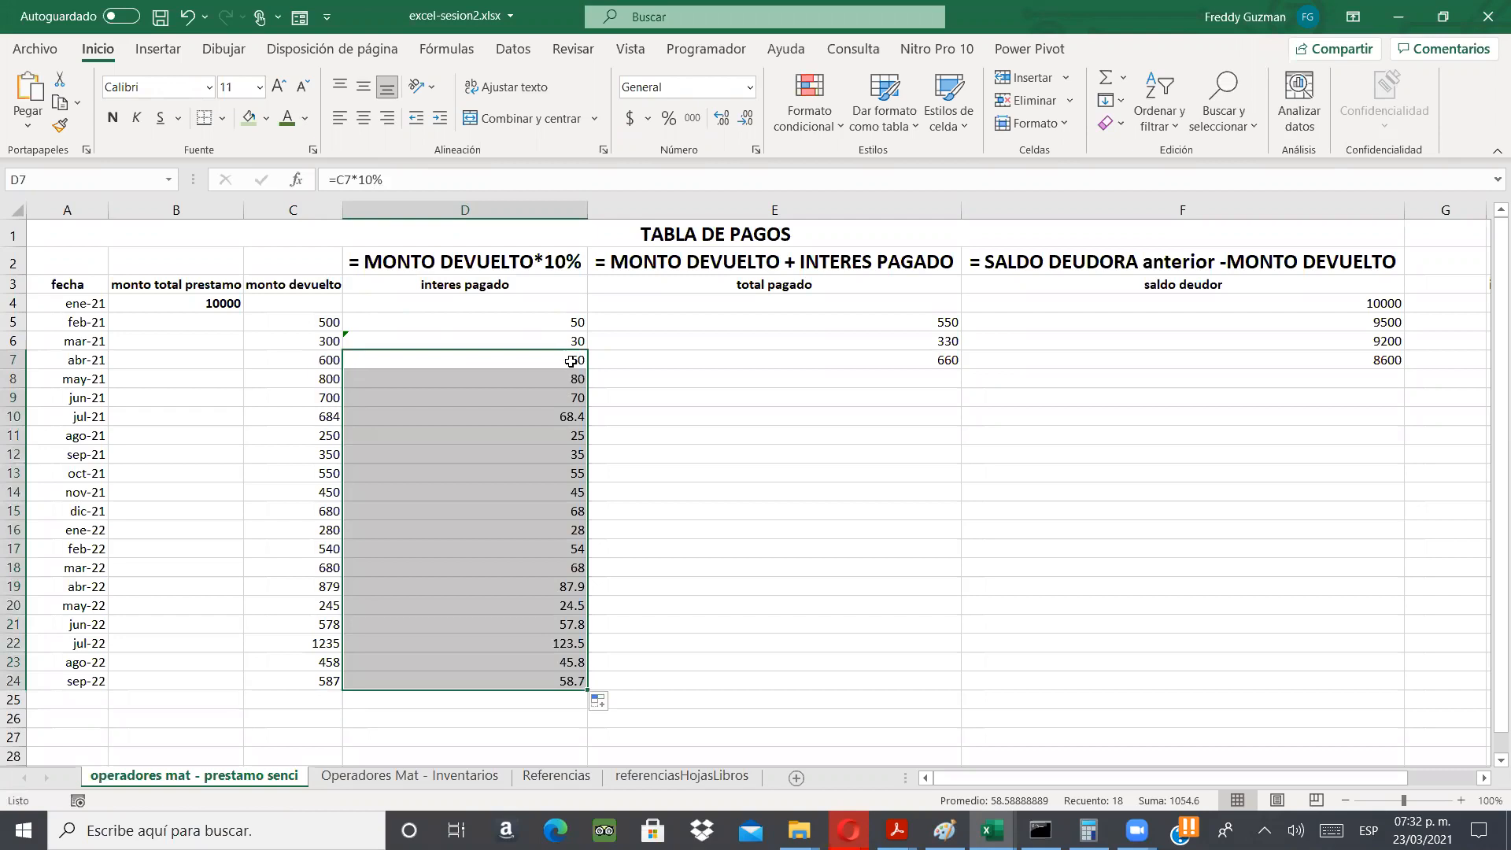
- Examine the copied interes pagado formulas cell by cell from D7 to D14 to compare their row references
click(571, 362)
click(569, 382)
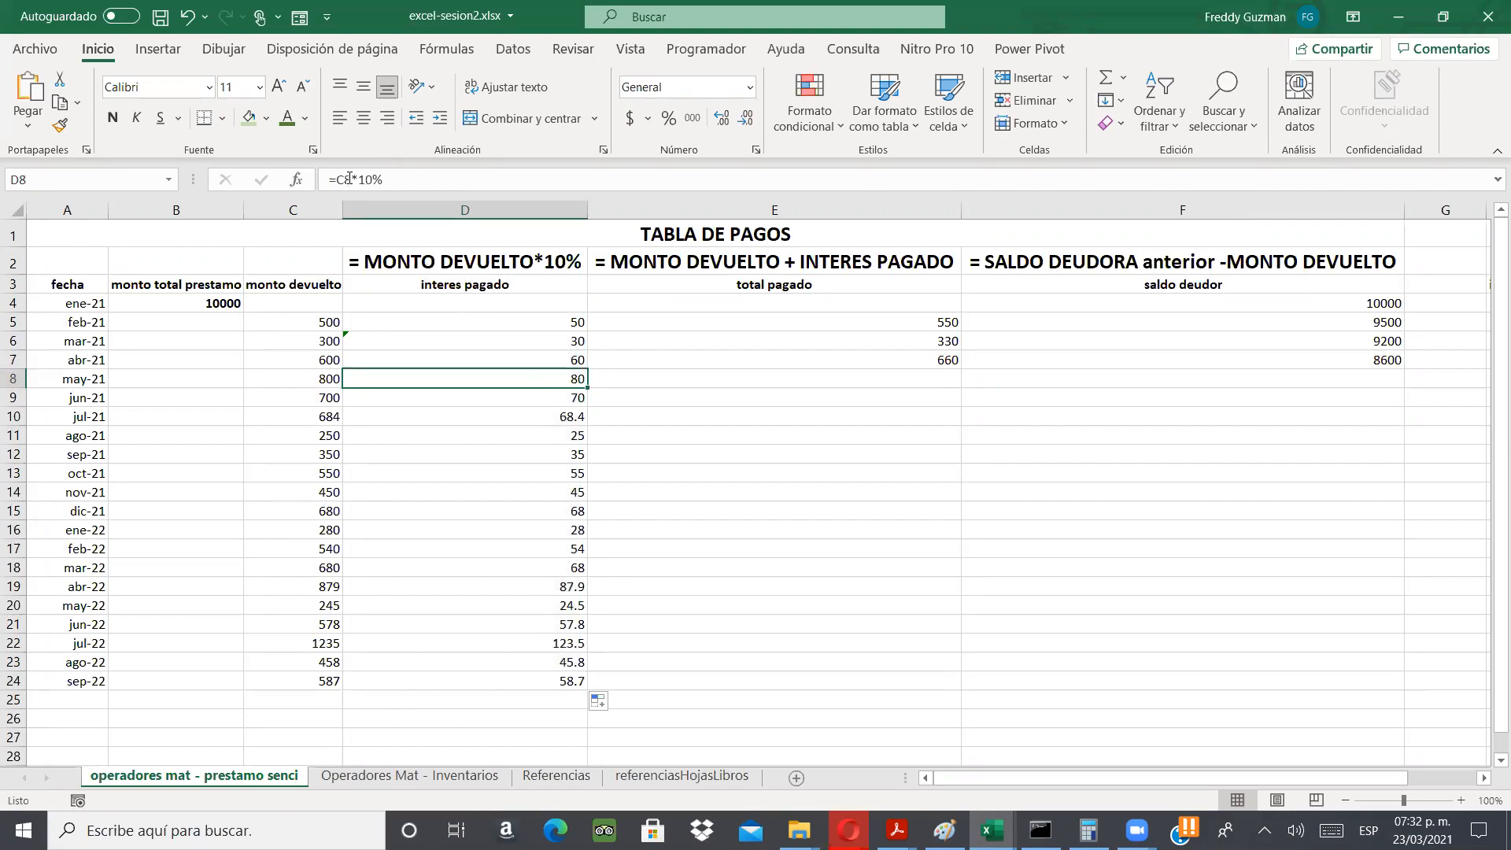
click(529, 400)
click(530, 418)
click(529, 438)
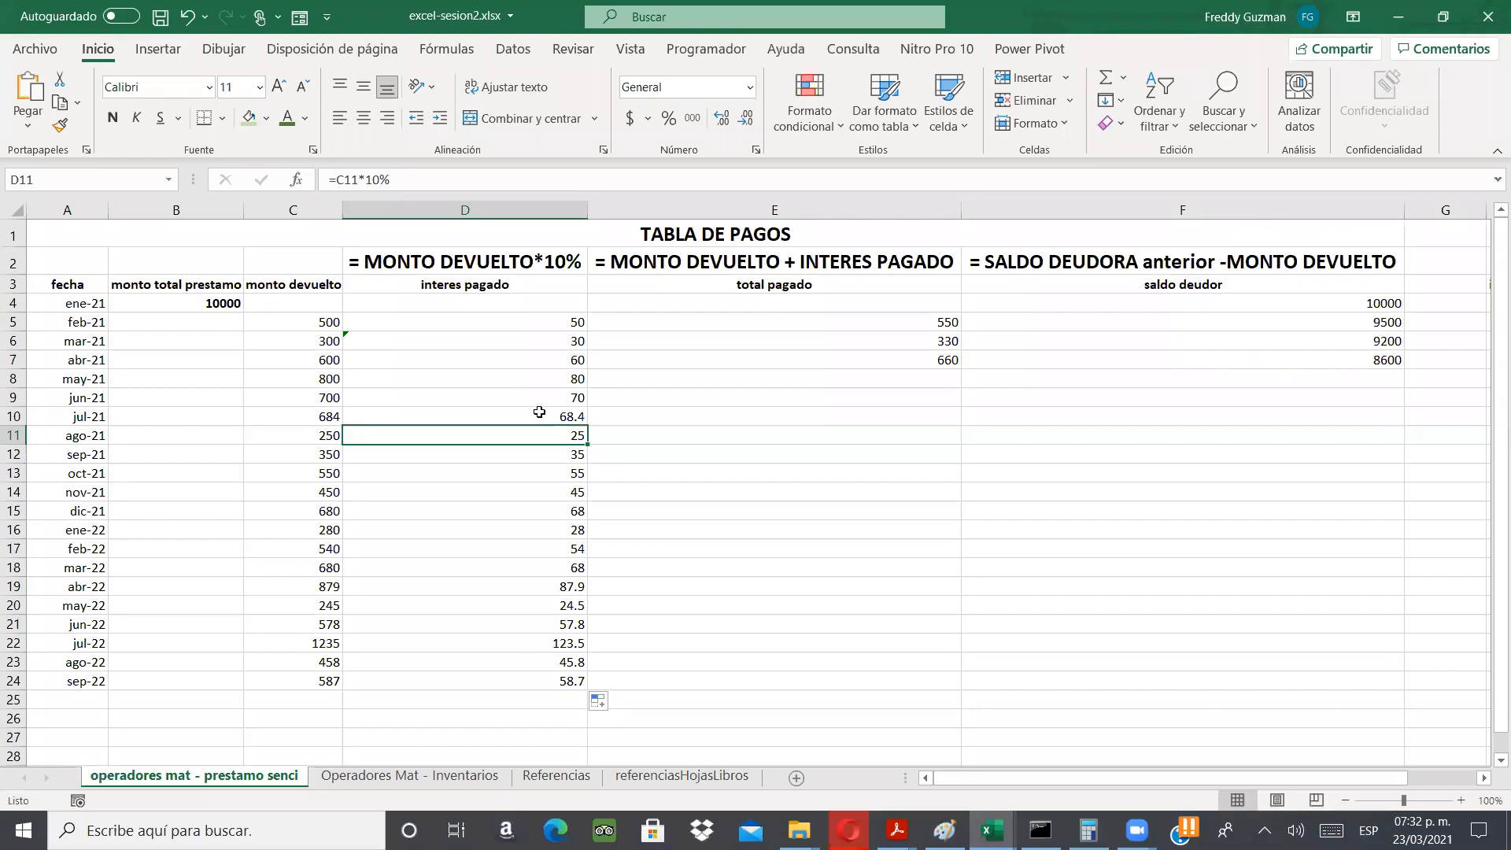
click(535, 455)
key(Down)
key(Down)
key(Up)
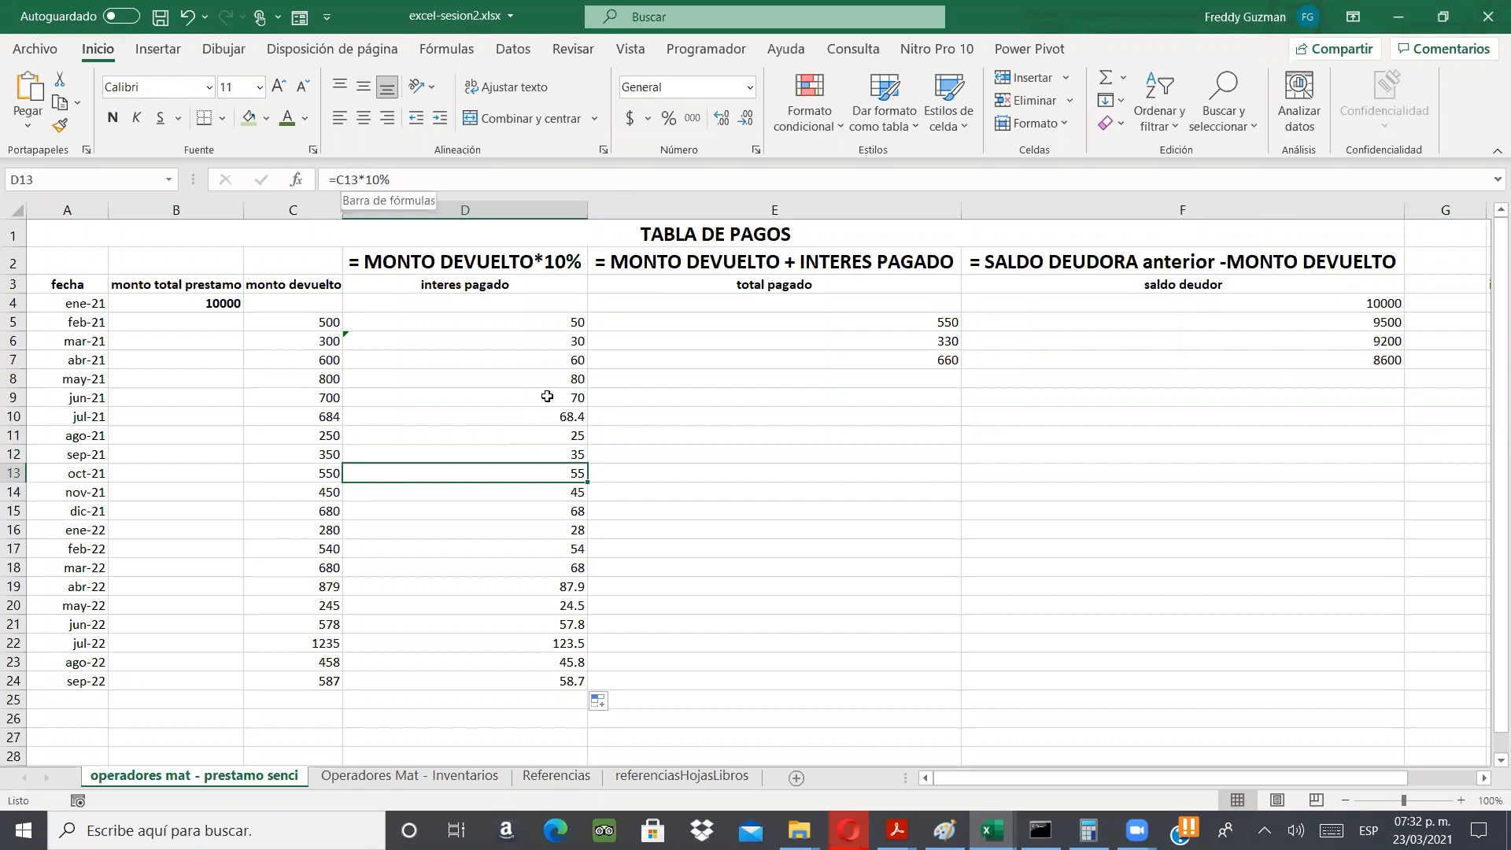
- Change the interes pagado formula in cell D8 to =C7*10%
click(546, 364)
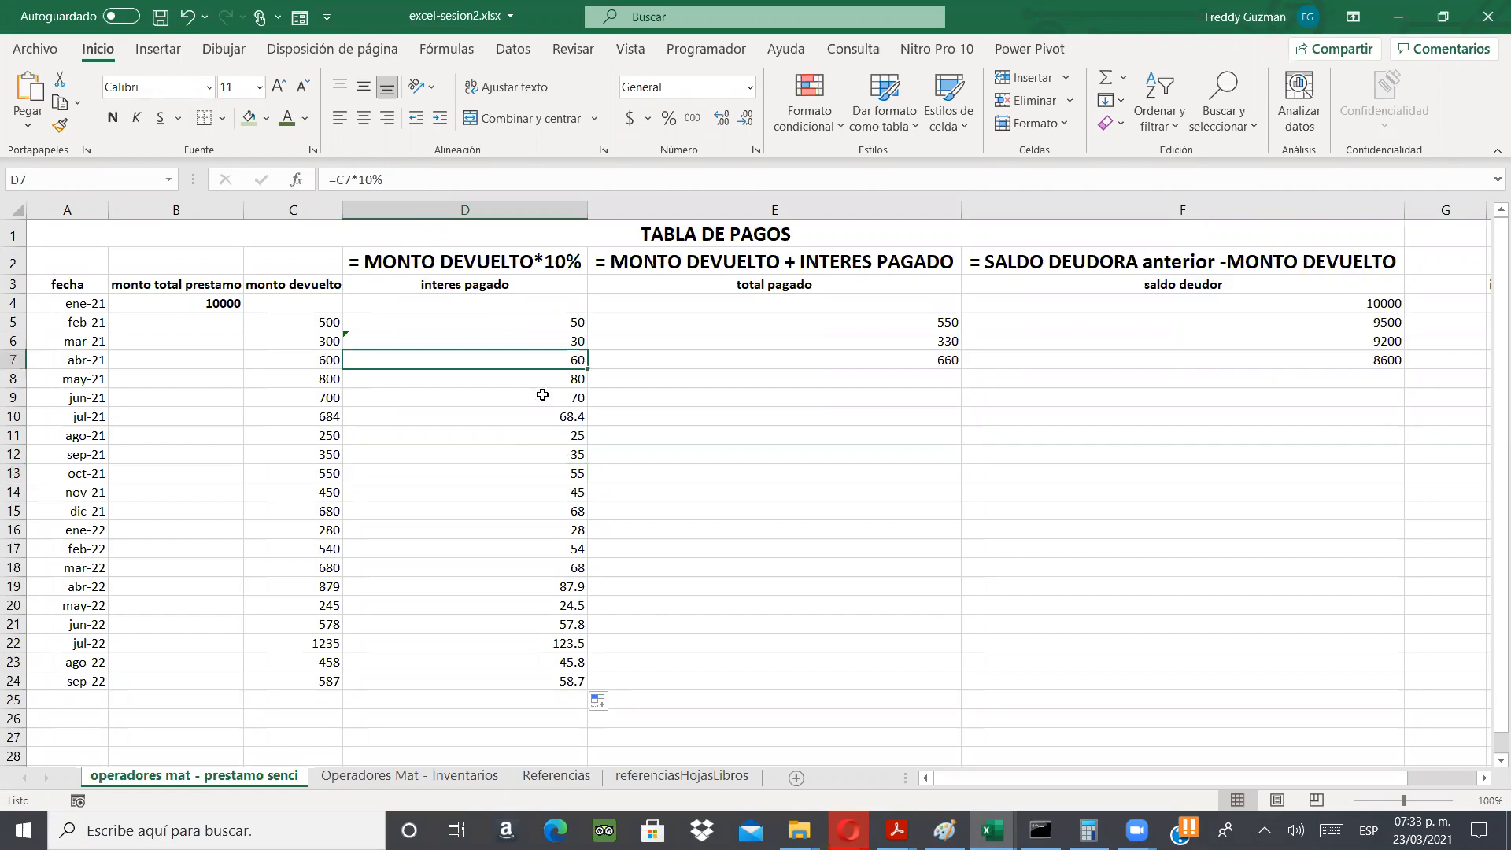
click(543, 380)
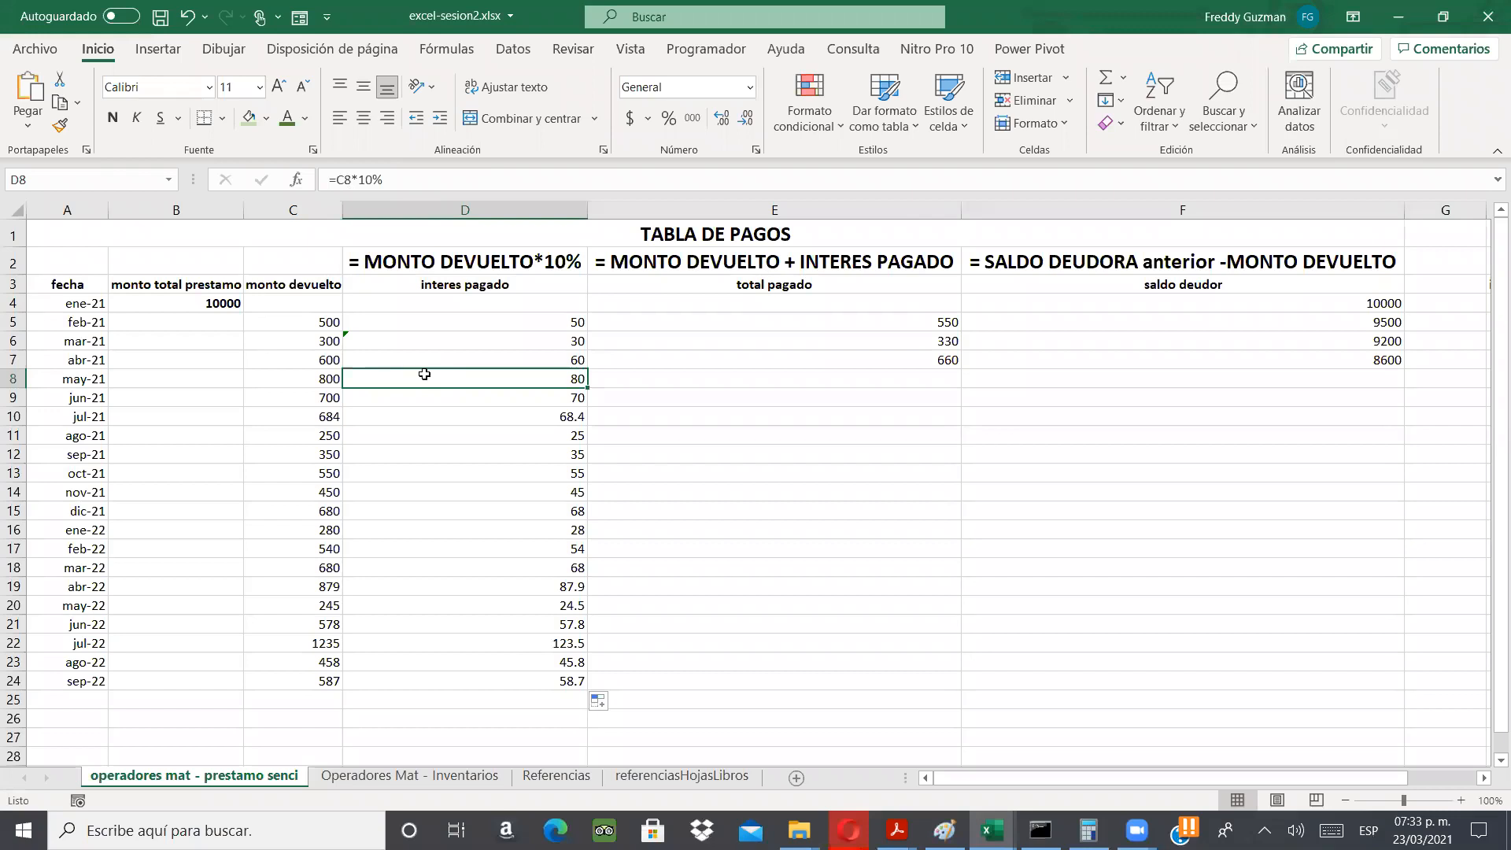
click(350, 178)
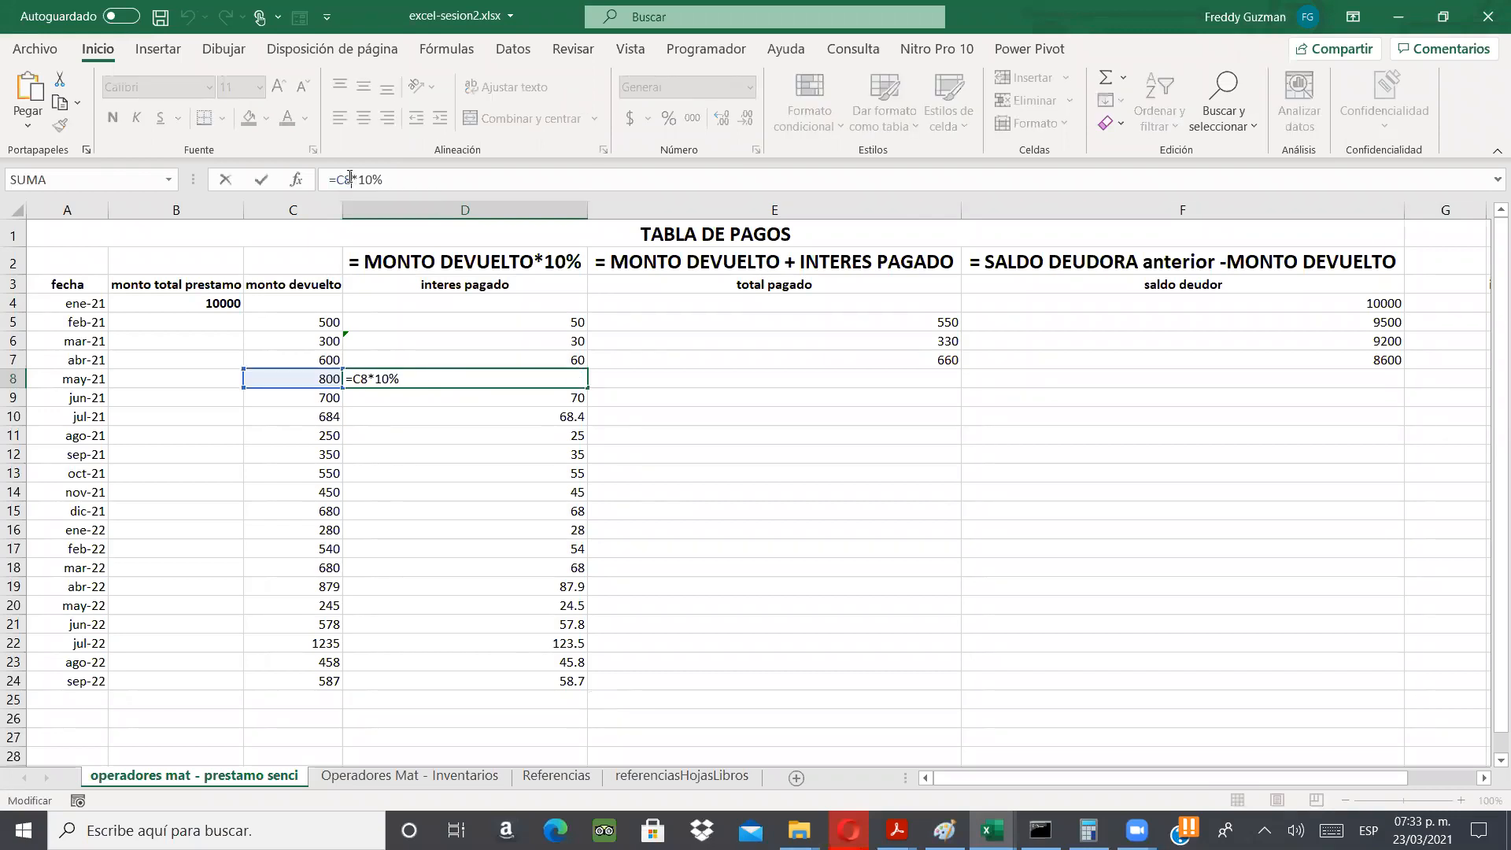
key(BackSpace)
text(7)
key(Return)
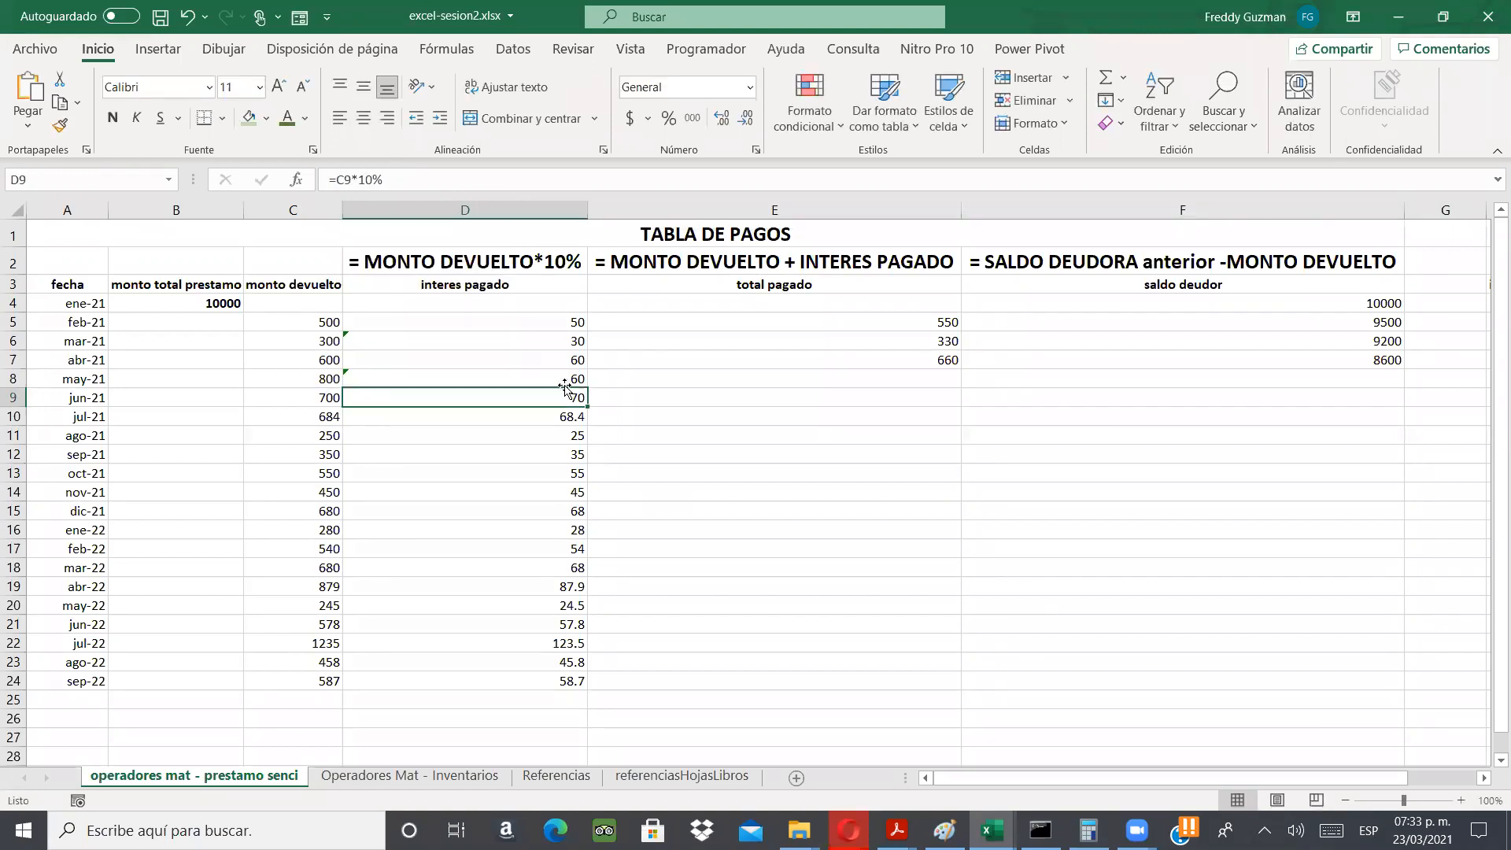
- Check the monto devuelto source in C7 and change the interes pagado formula in cell D9 to =C7*10%
click(564, 381)
click(529, 435)
click(387, 393)
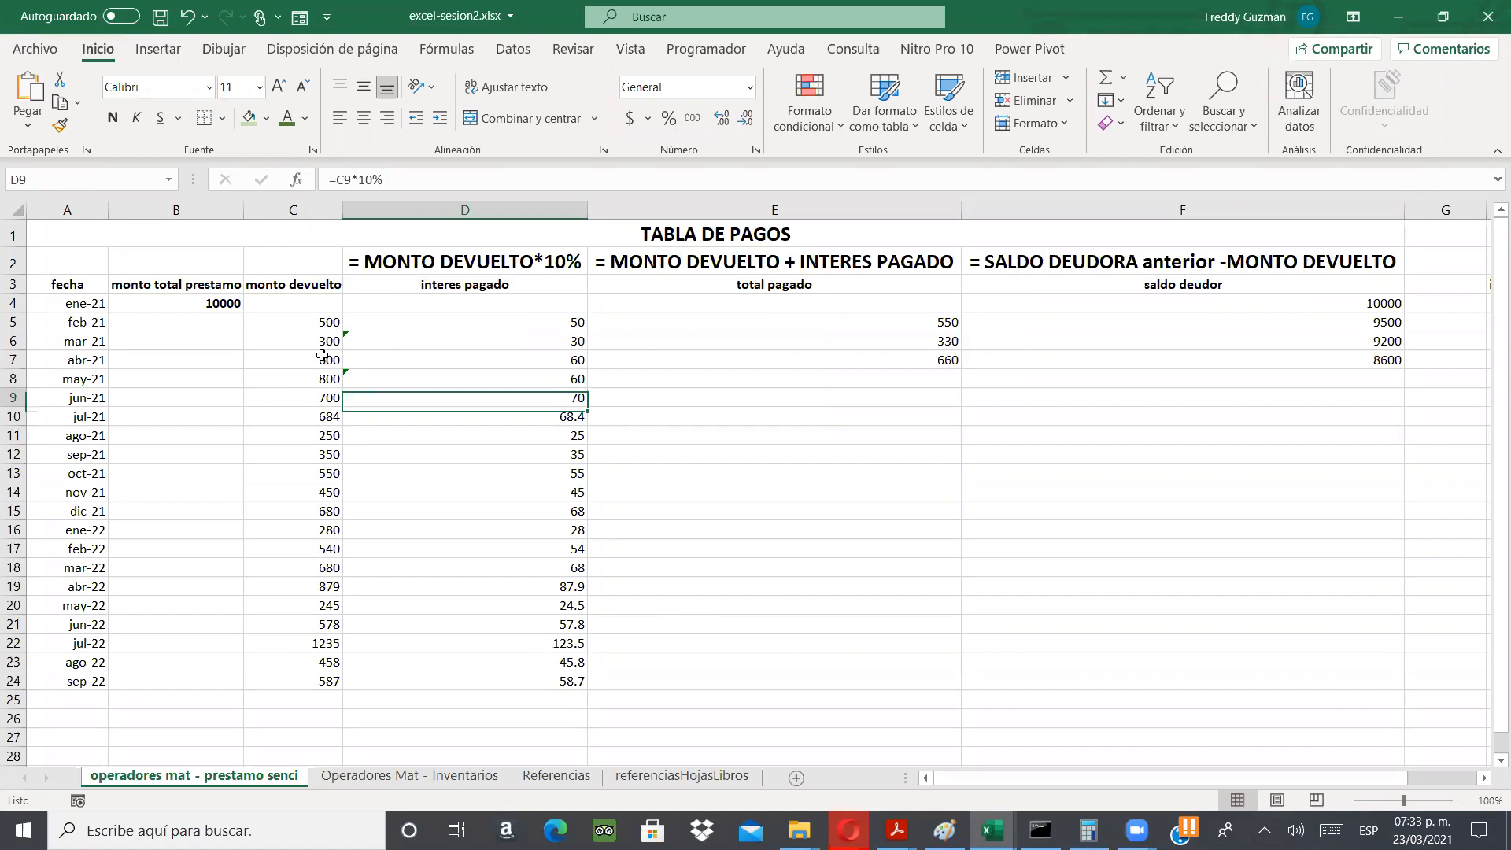
click(322, 357)
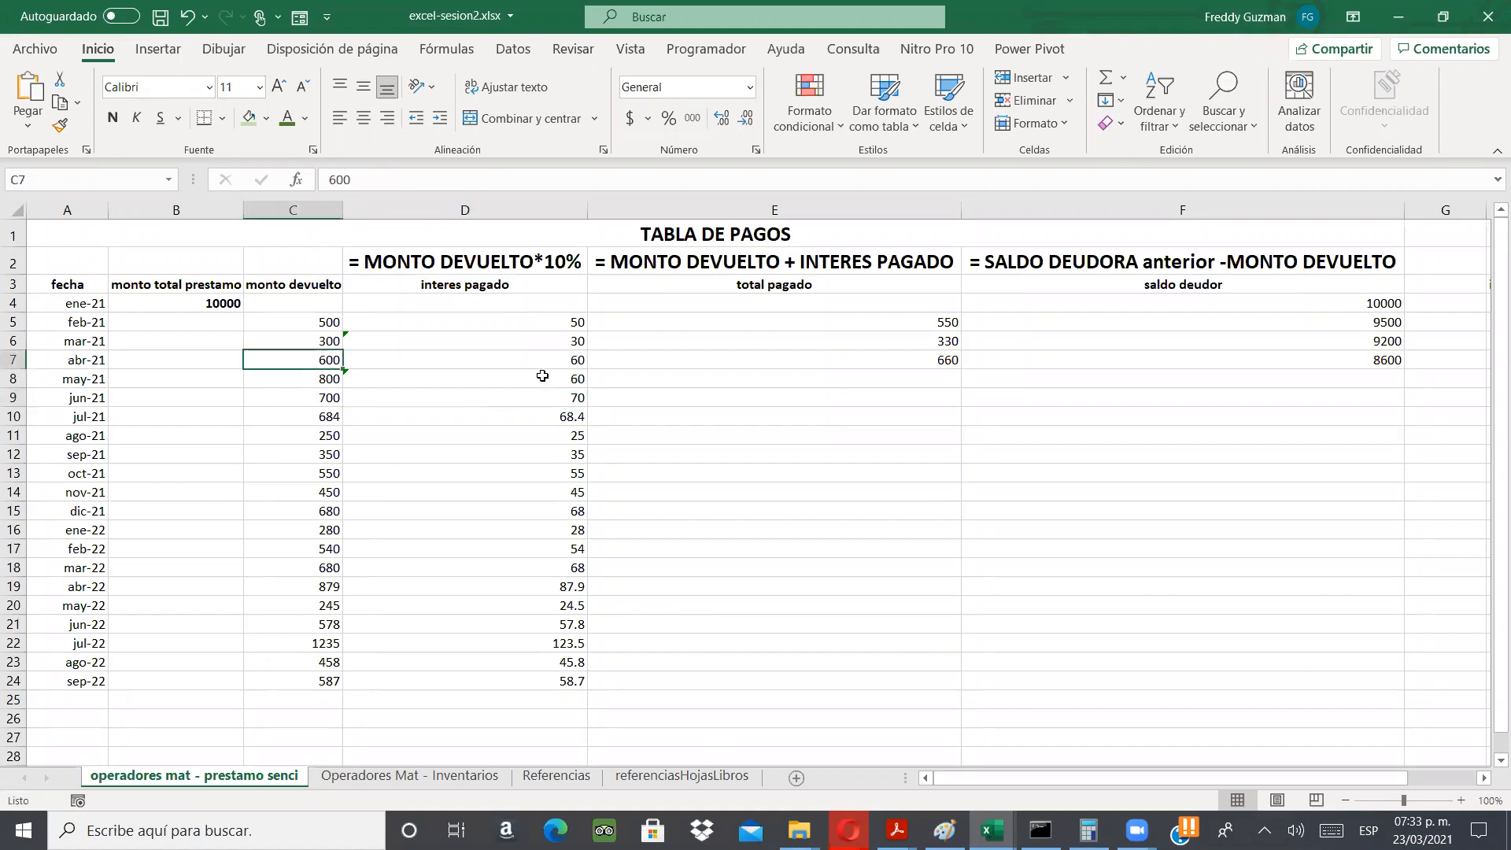
click(525, 397)
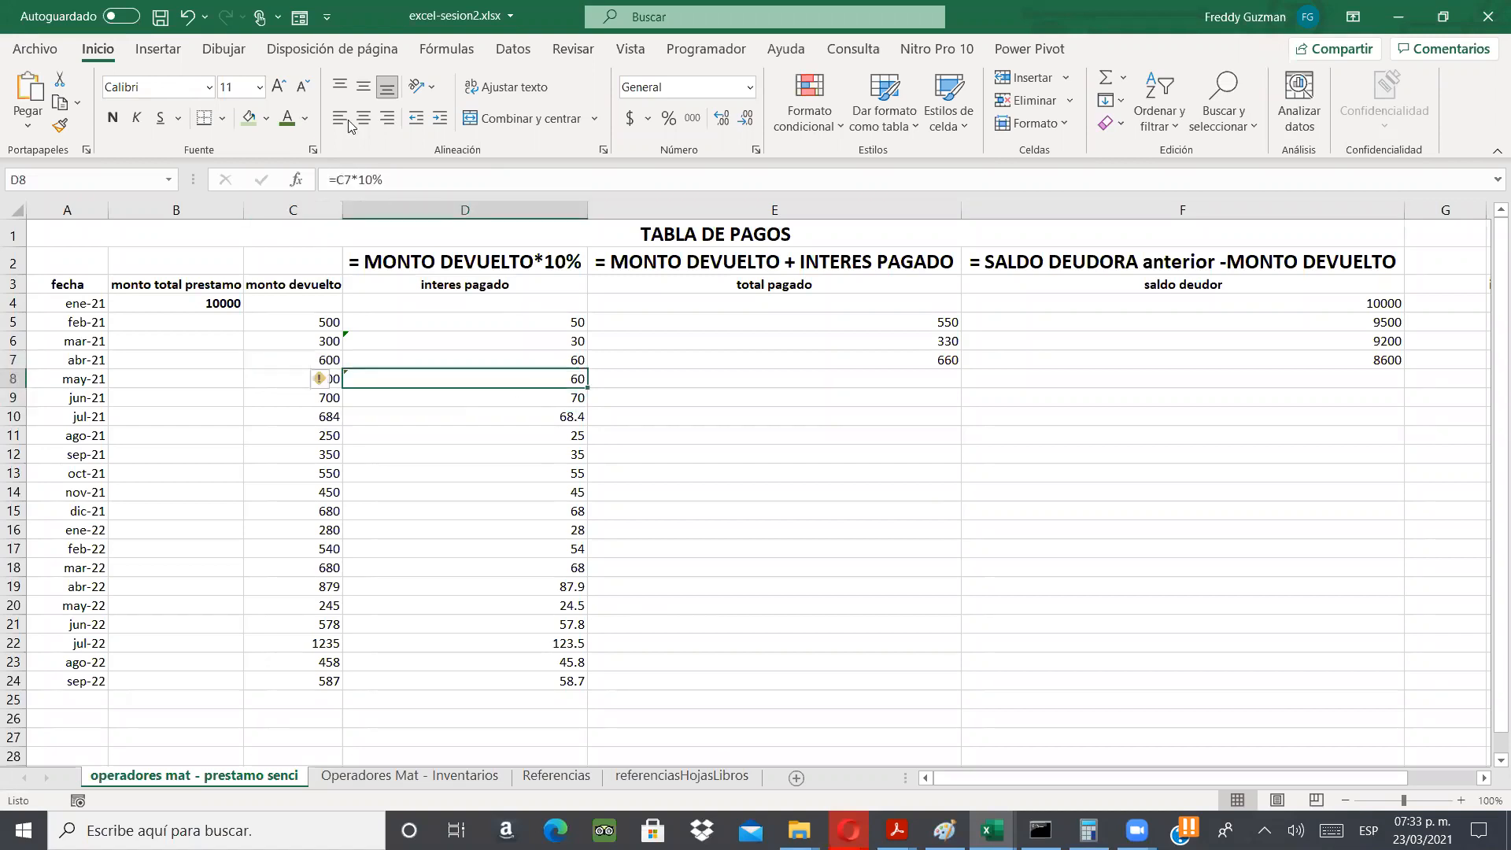
click(351, 173)
key(BackSpace)
text(7)
key(Return)
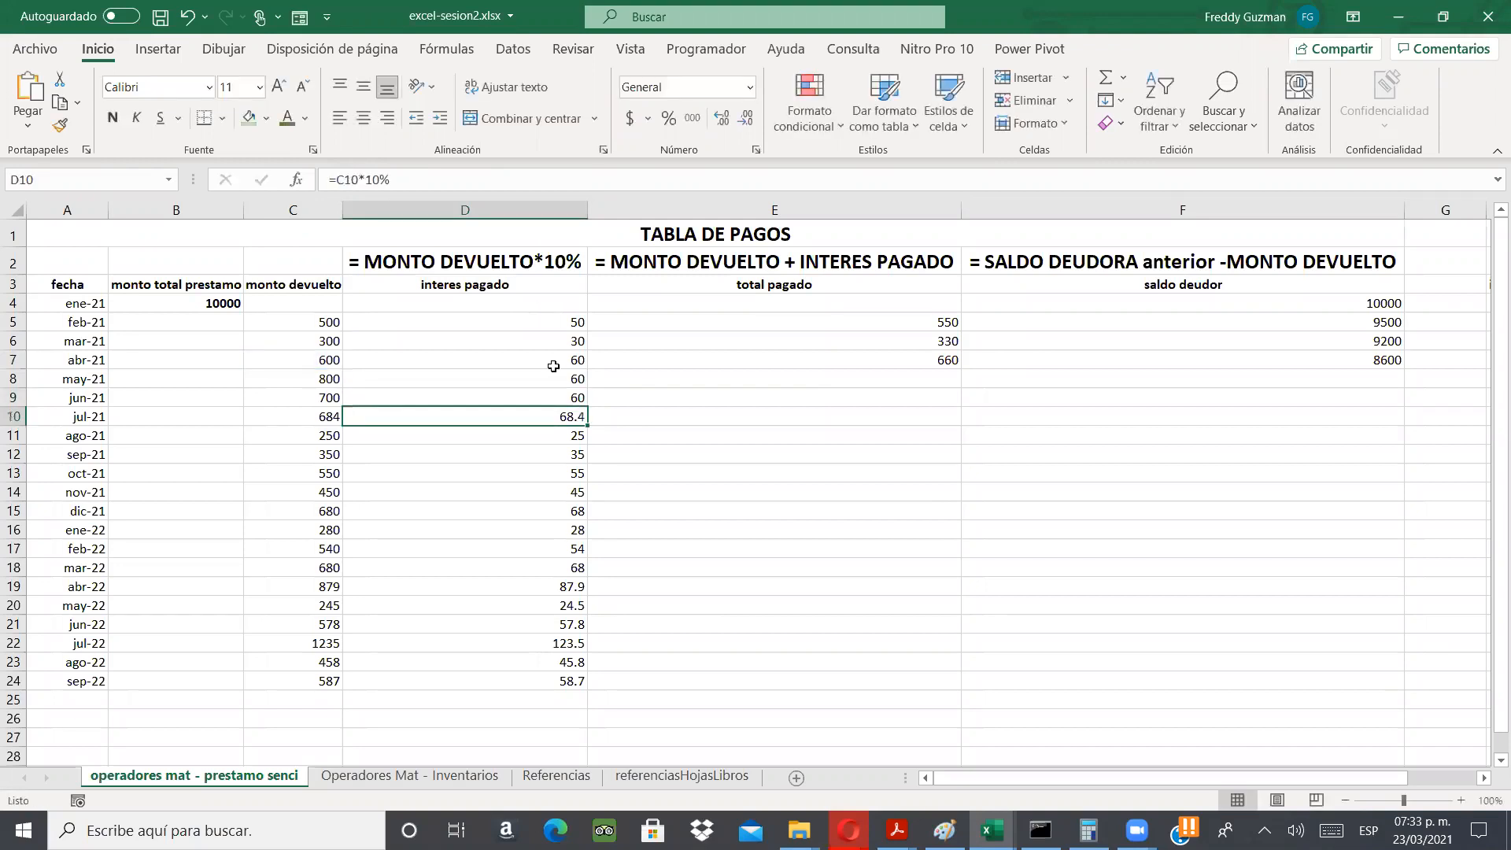
- Copy the interes pagado formulas from D6 and D7 down to D24, replacing the edited ones
click(556, 362)
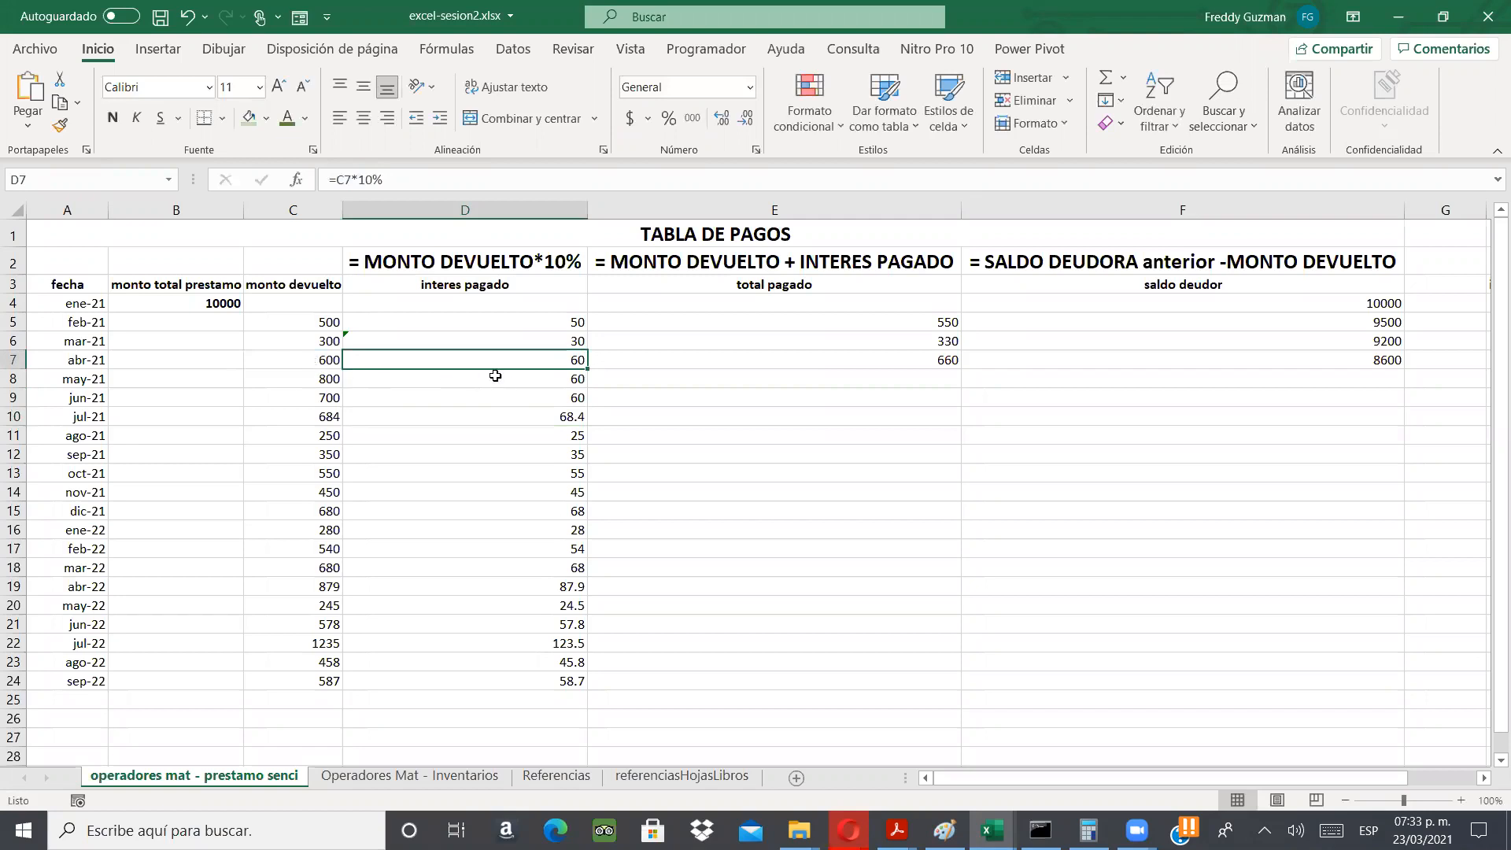
key(Down)
key(Down)
click(533, 345)
drag(587, 350, 584, 684)
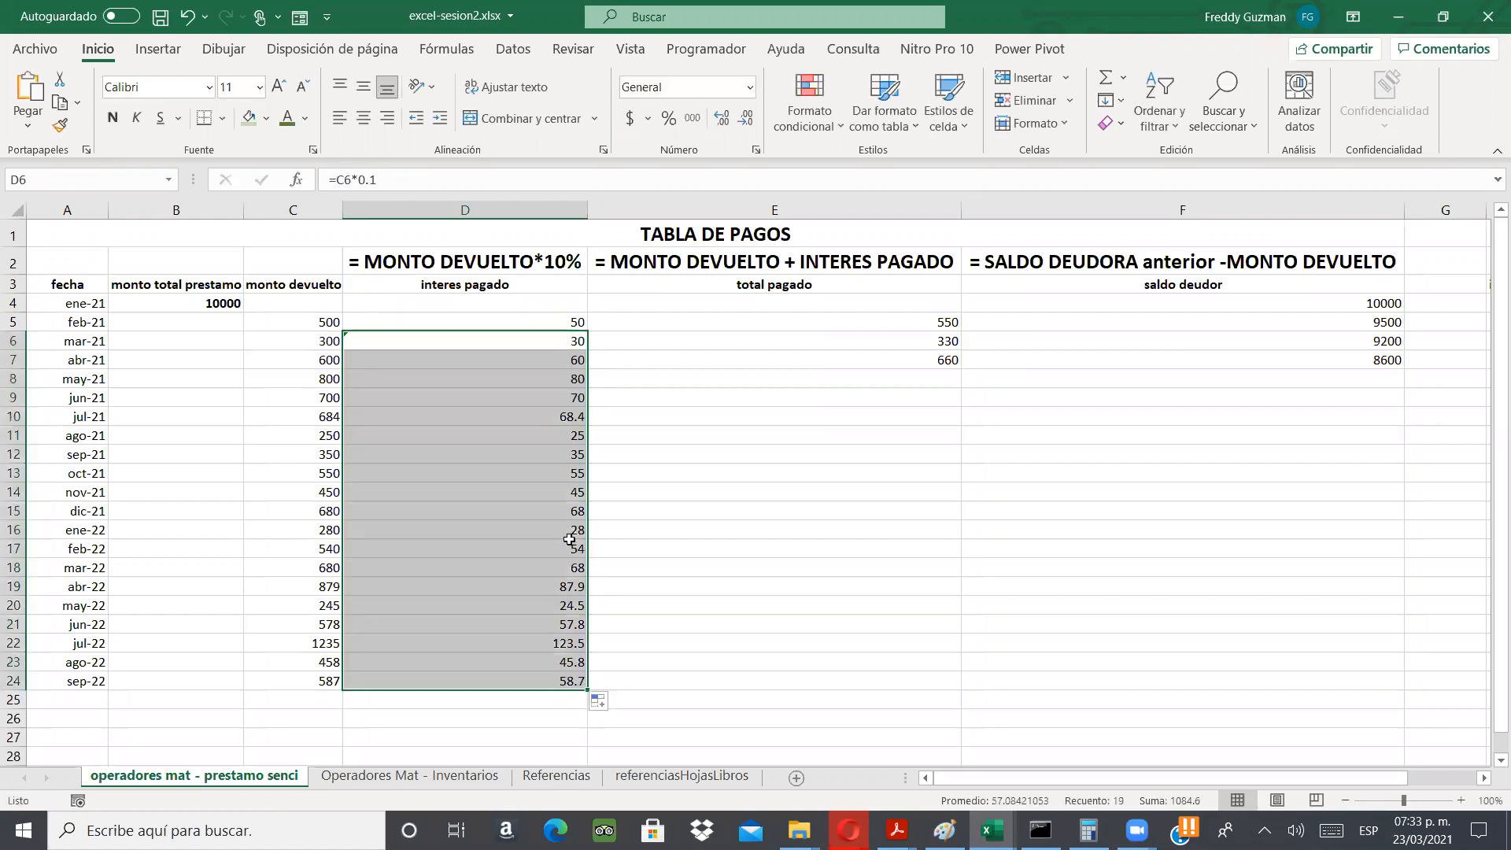
- Inspect the refilled interes pagado formulas in cells D8, D9 and D24 without altering them
click(545, 375)
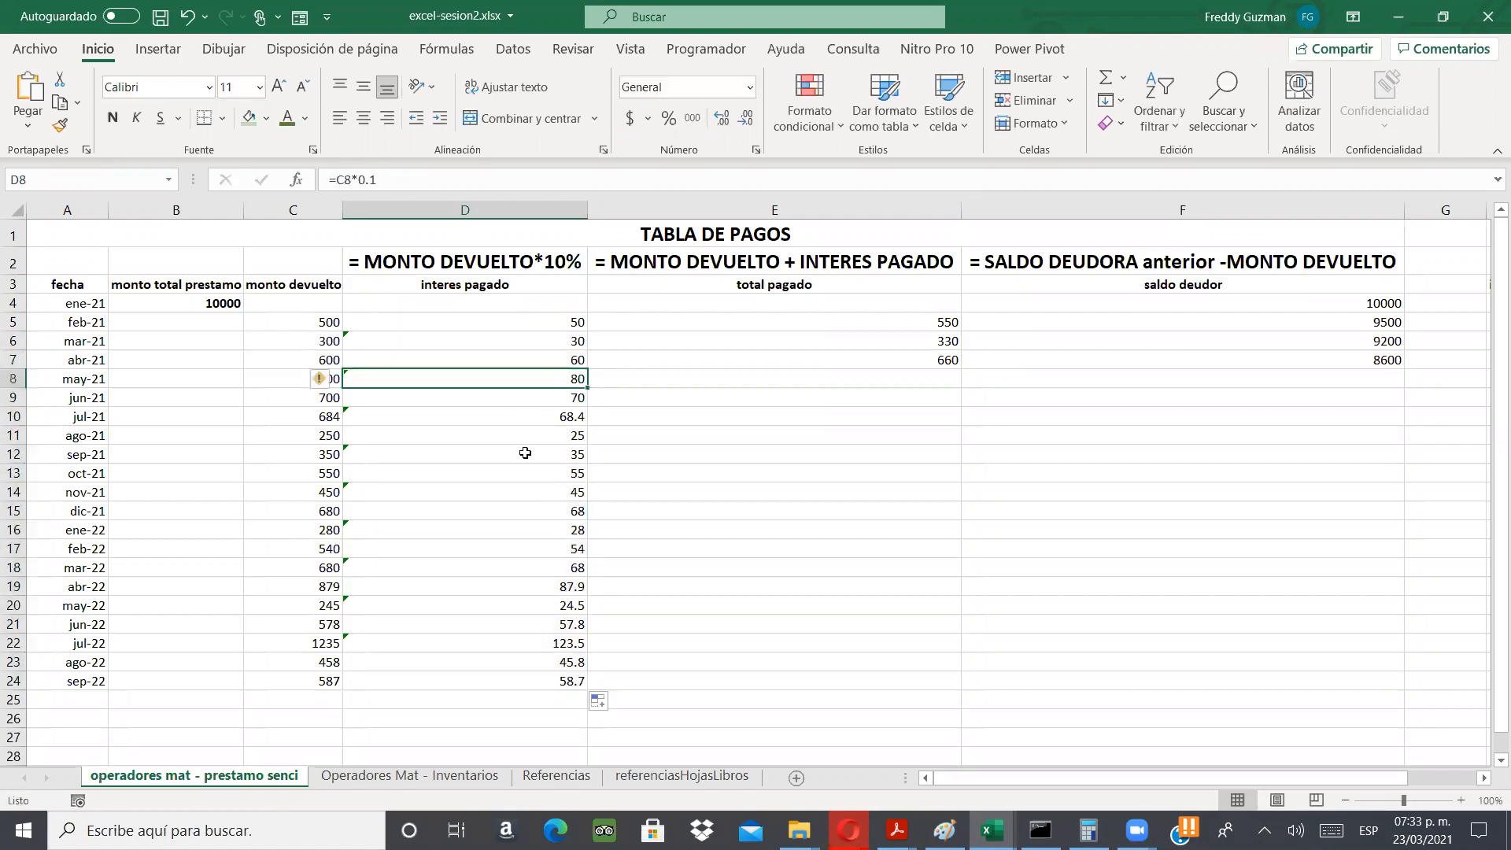
double_click(508, 401)
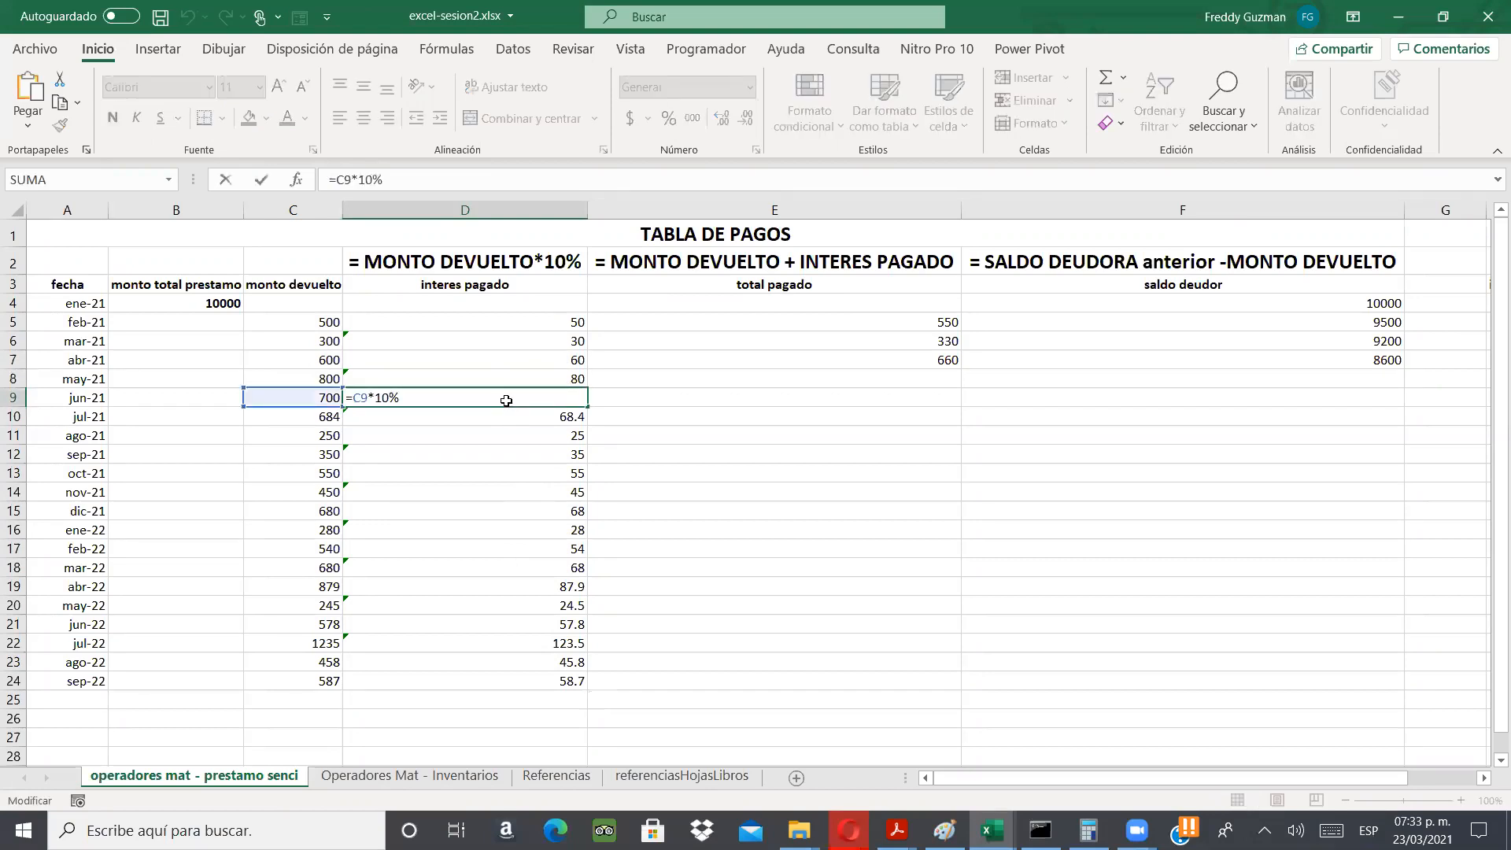
key(Escape)
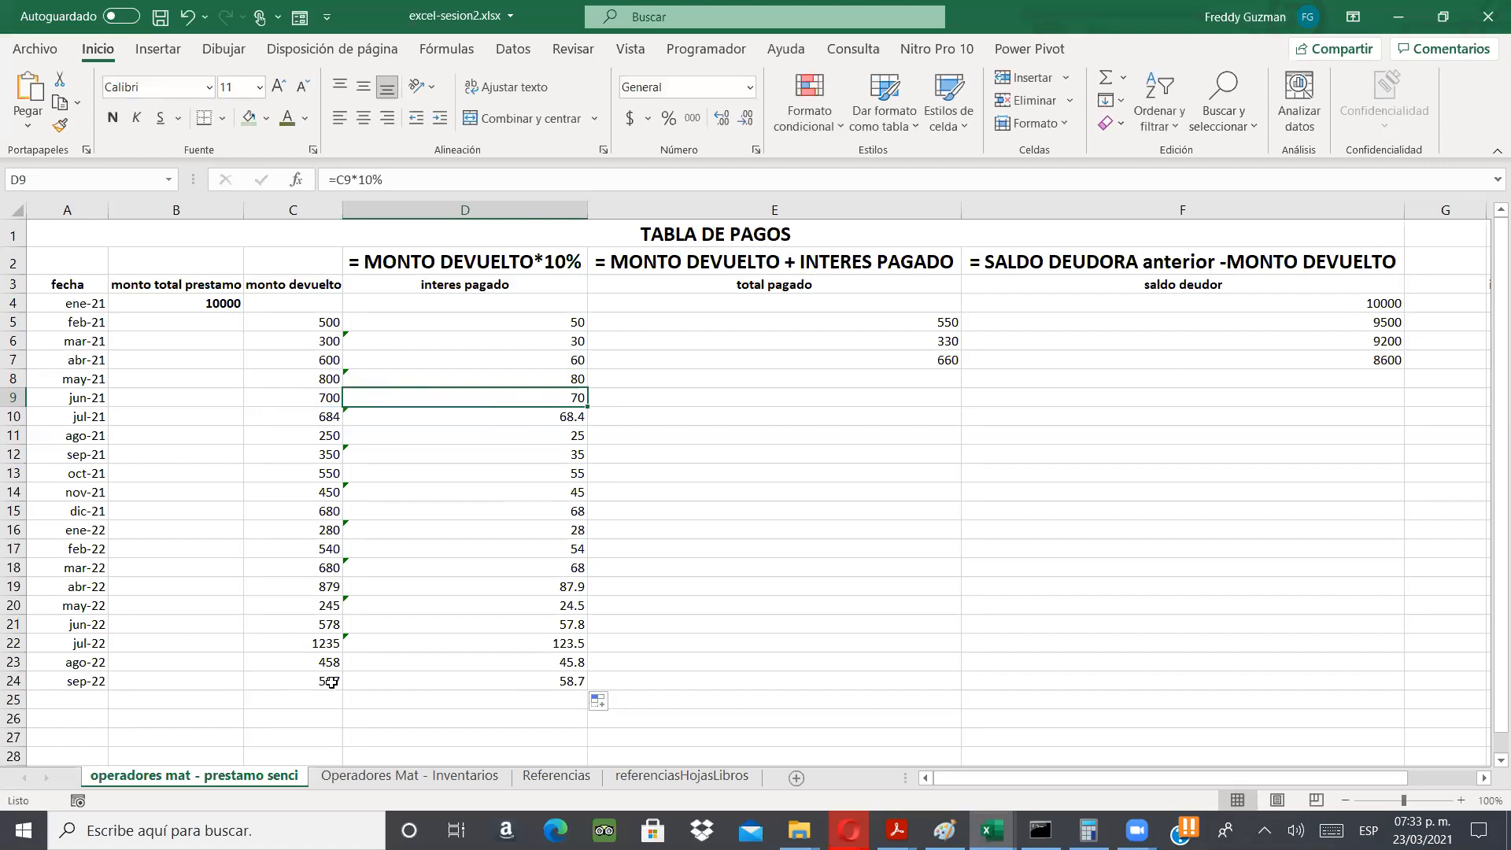
click(418, 677)
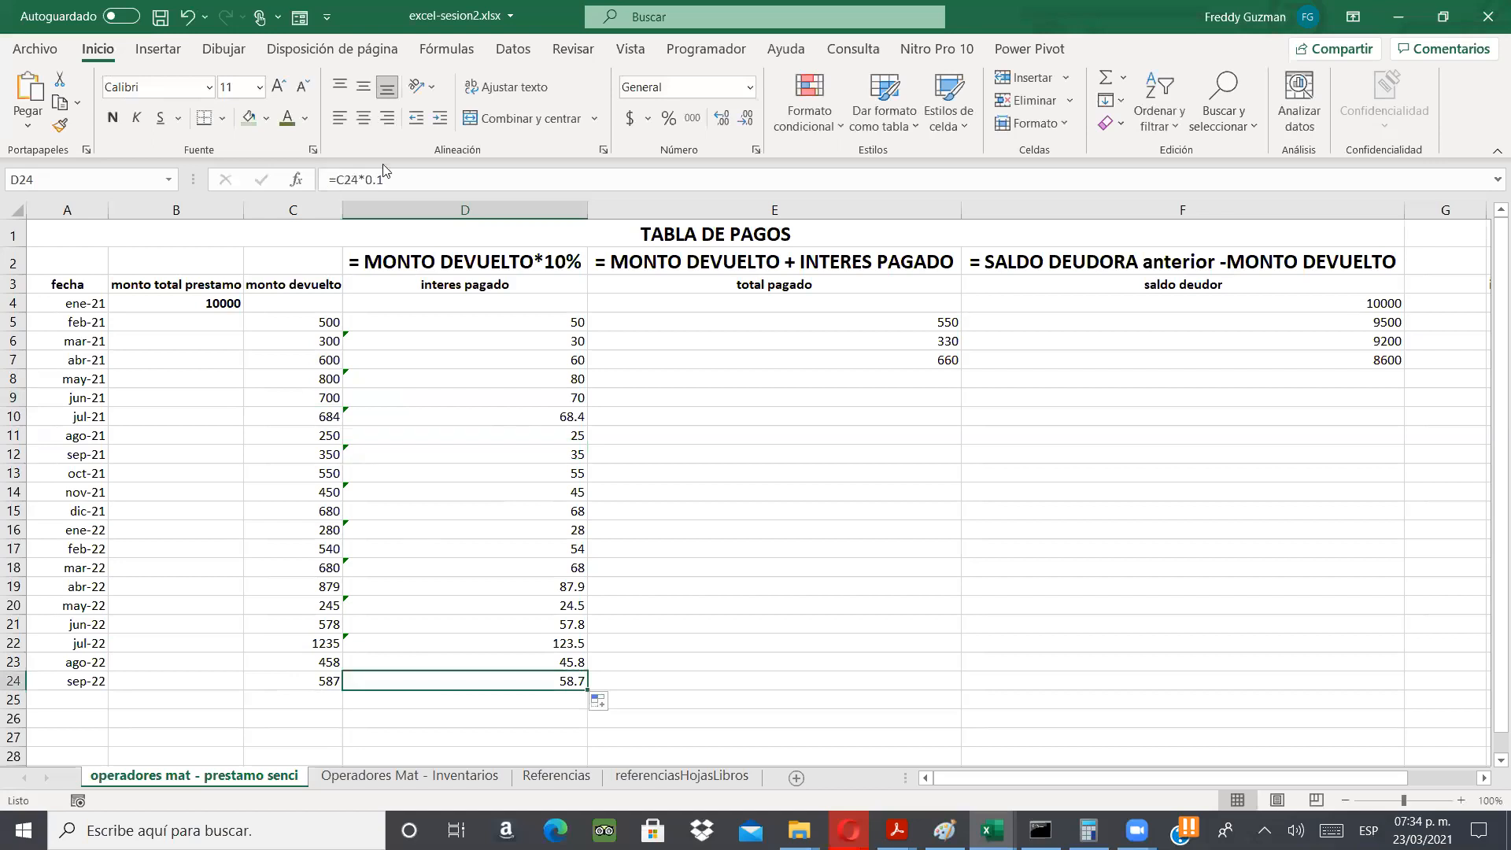
click(344, 178)
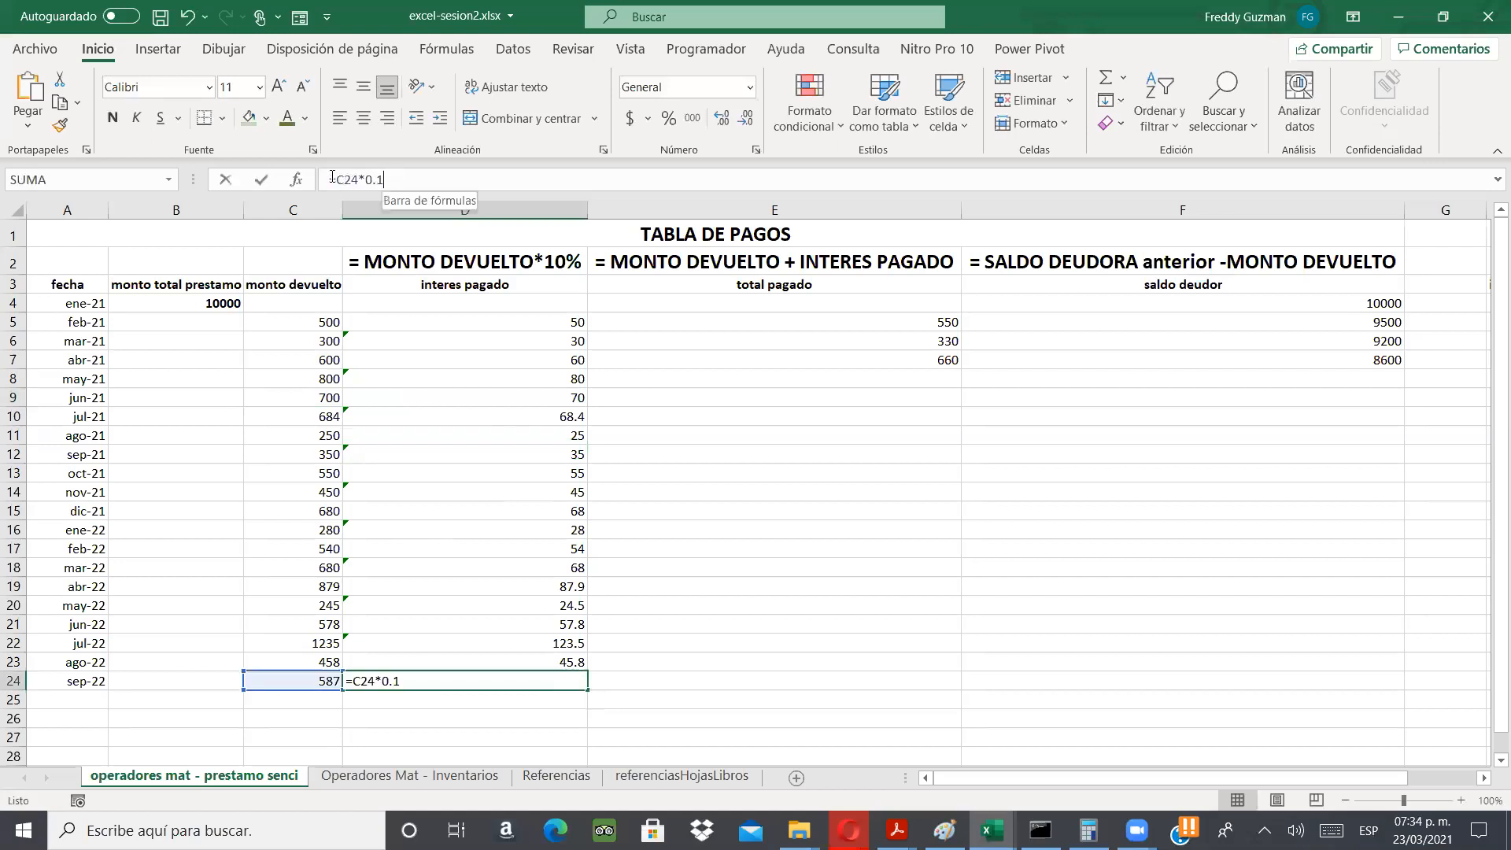
drag(331, 178, 449, 175)
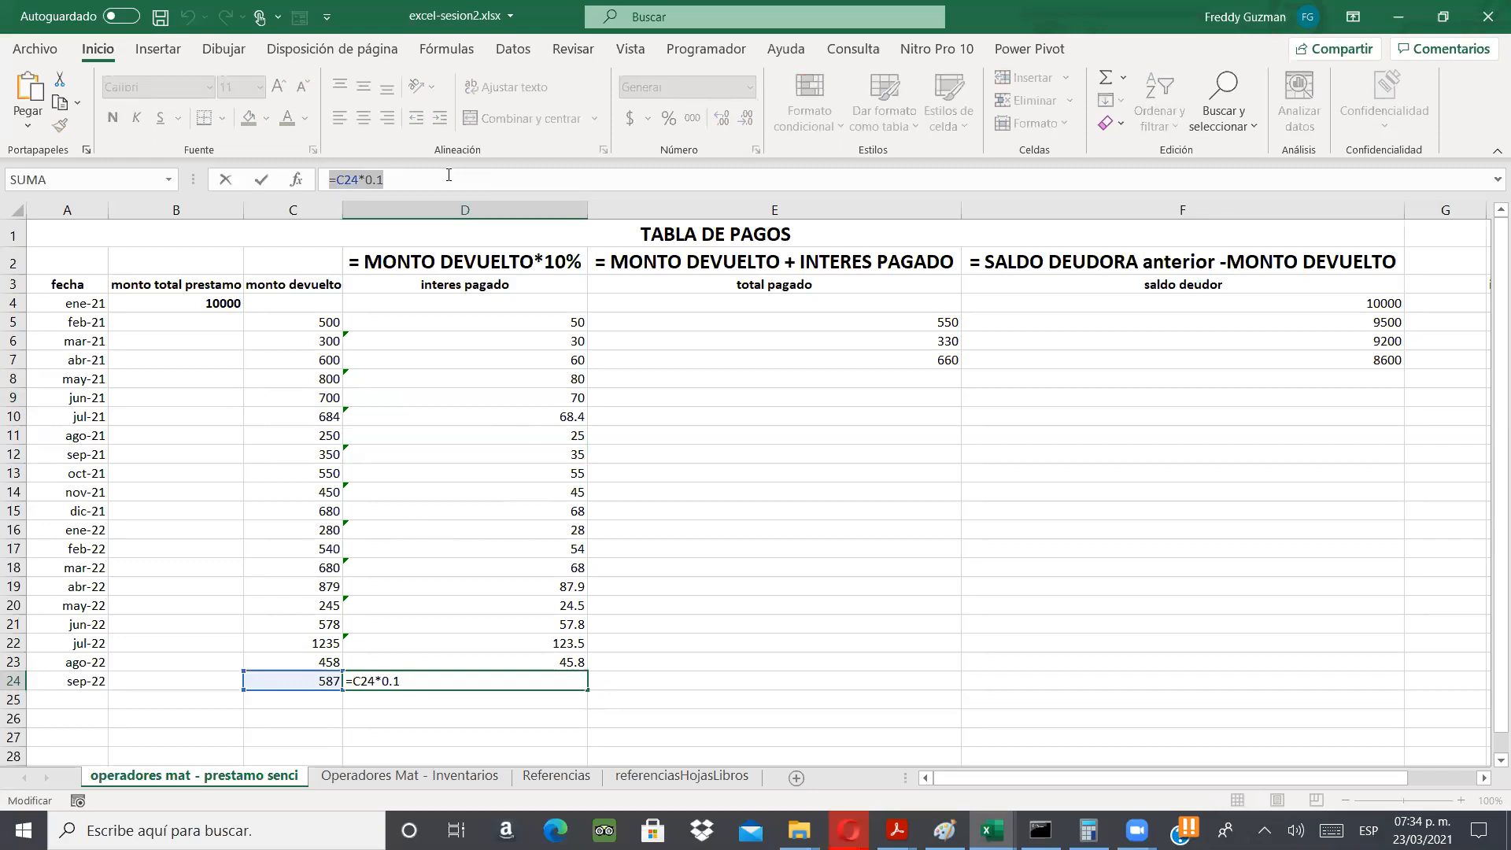
key(Return)
- Review the interes pagado formulas row by row going up from D24 to D13
key(Up)
key(Up)
key(Up)
key(Up)
key(Up)
key(Up)
key(Up)
key(Up)
key(Up)
key(Up)
key(Up)
key(Up)
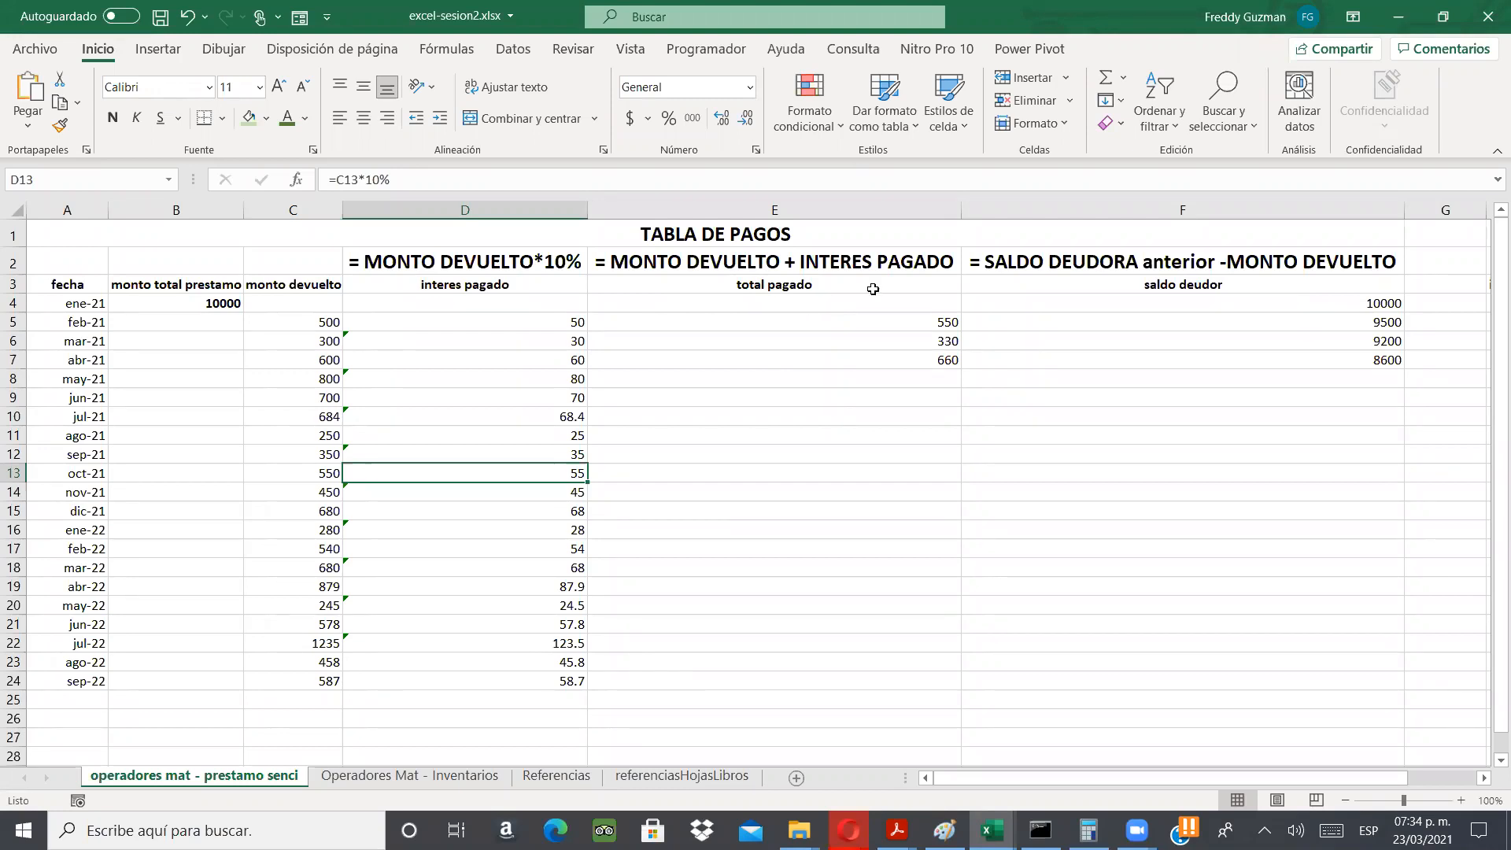
- Copy the total pagado formula from cell E7 down to E24
click(874, 358)
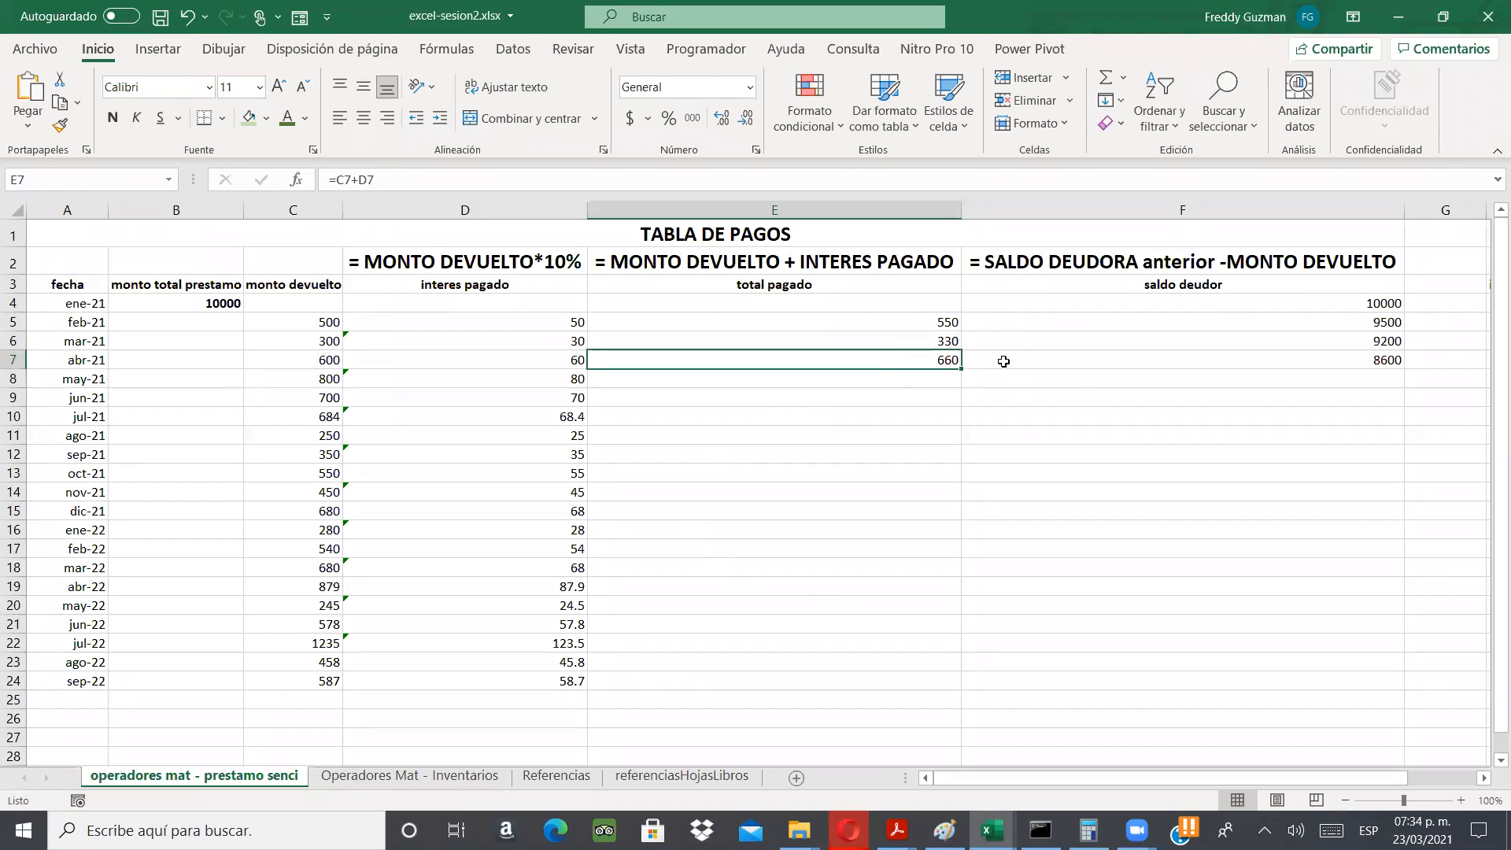
shift+click(1291, 367)
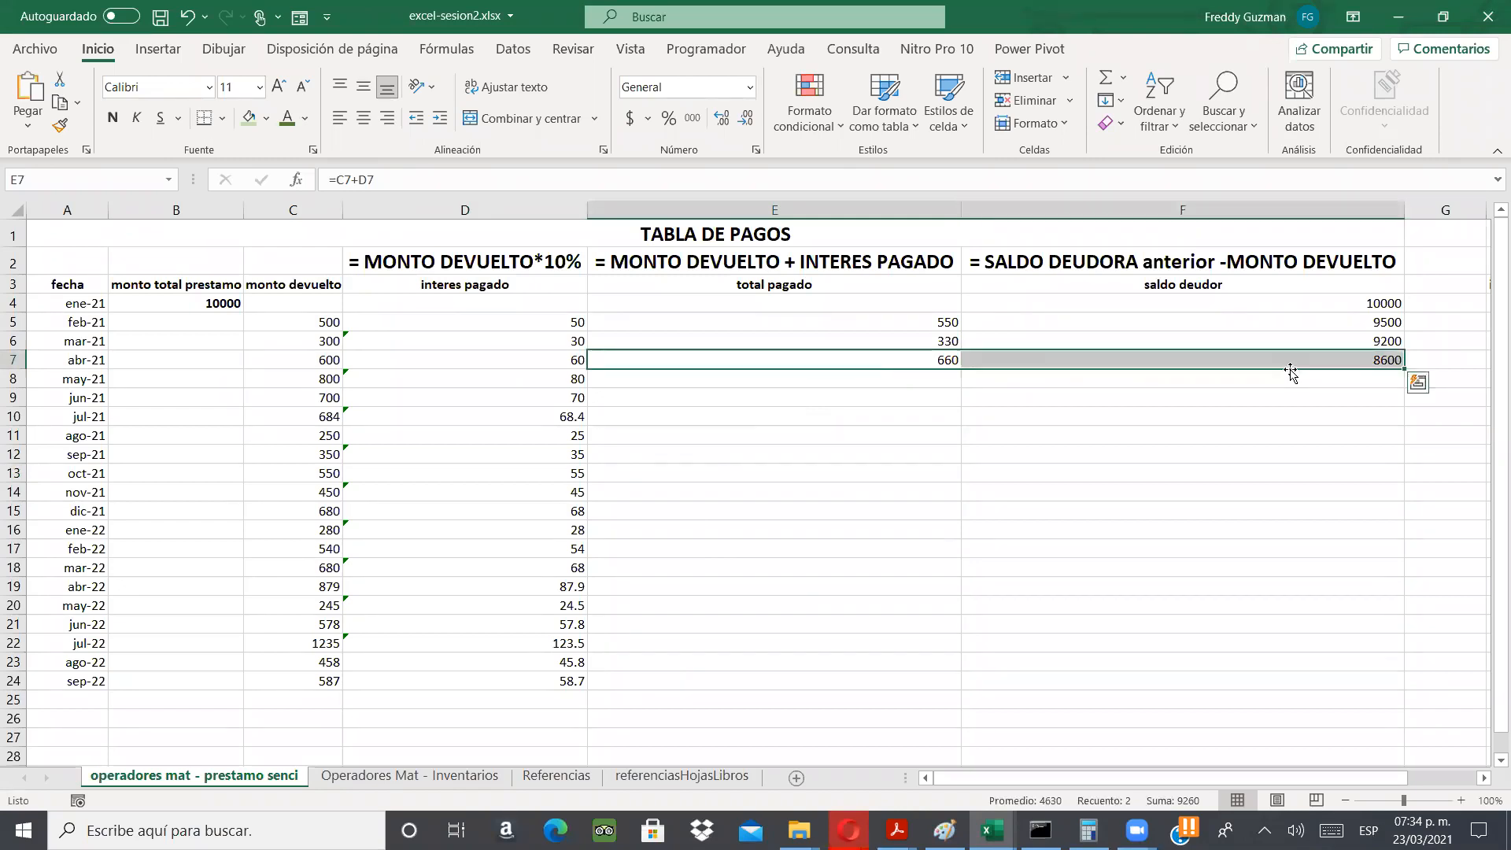
click(960, 367)
drag(962, 370, 1275, 385)
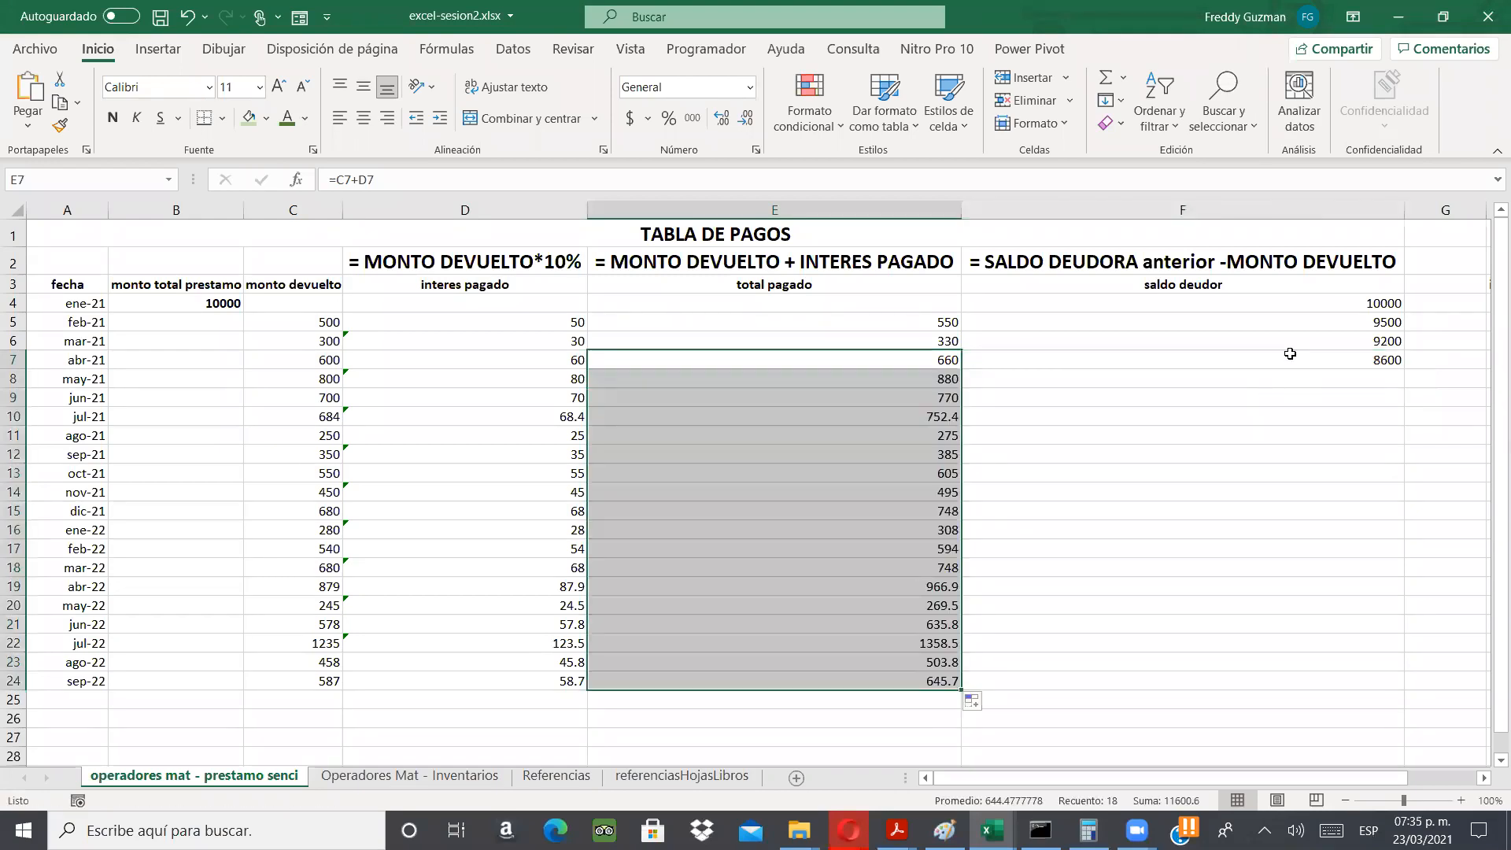
- Copy the saldo deudor formula from cell F7 down to F24
click(1372, 366)
drag(1401, 367, 1413, 458)
drag(1391, 592, 1306, 499)
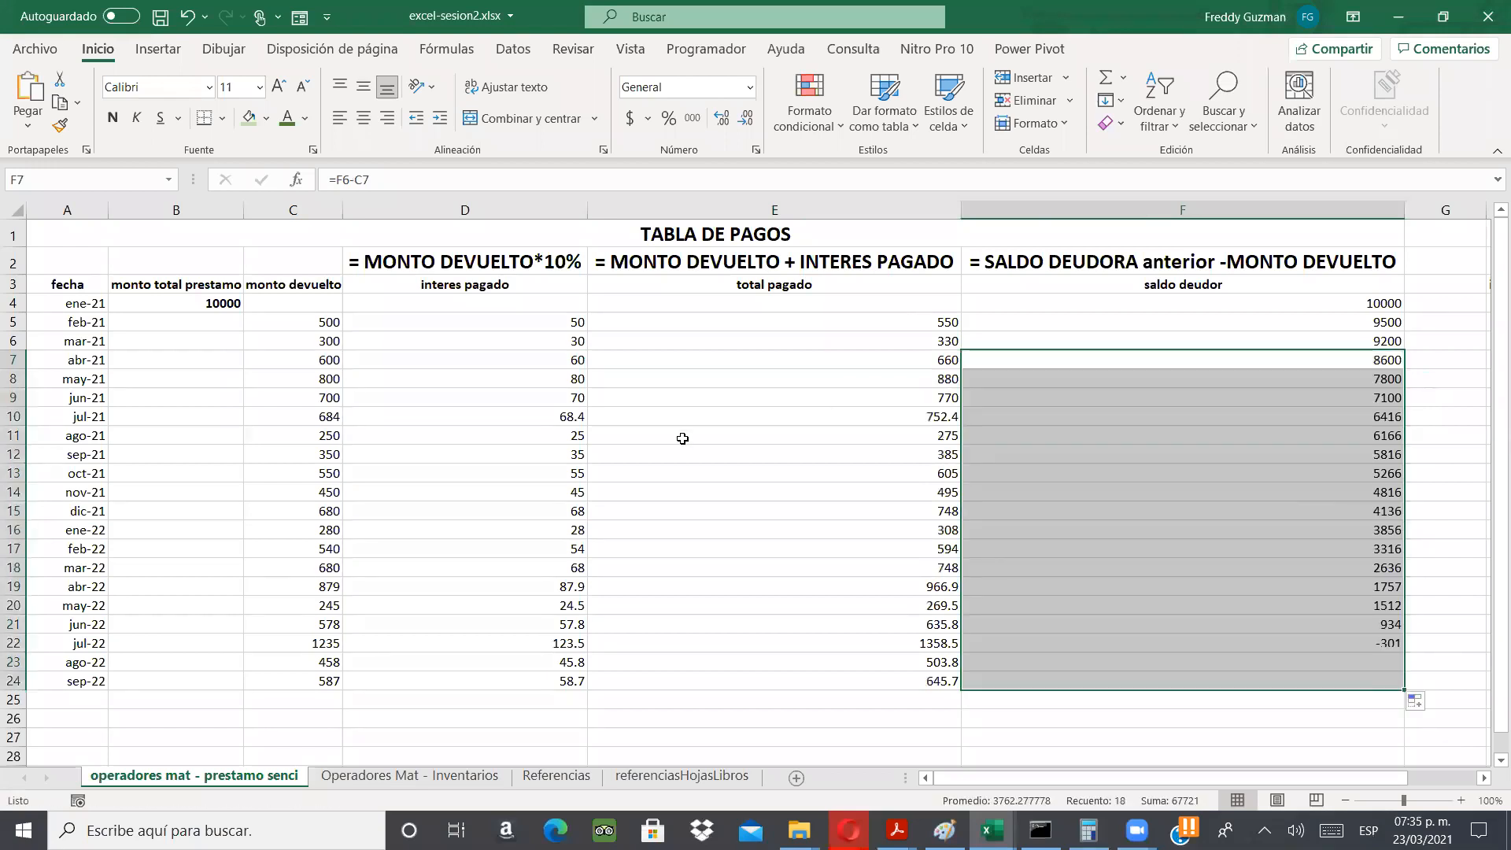
- Undo the separate formula fills and edits below row 7 in columns D, E and F
key(ctrl+z)
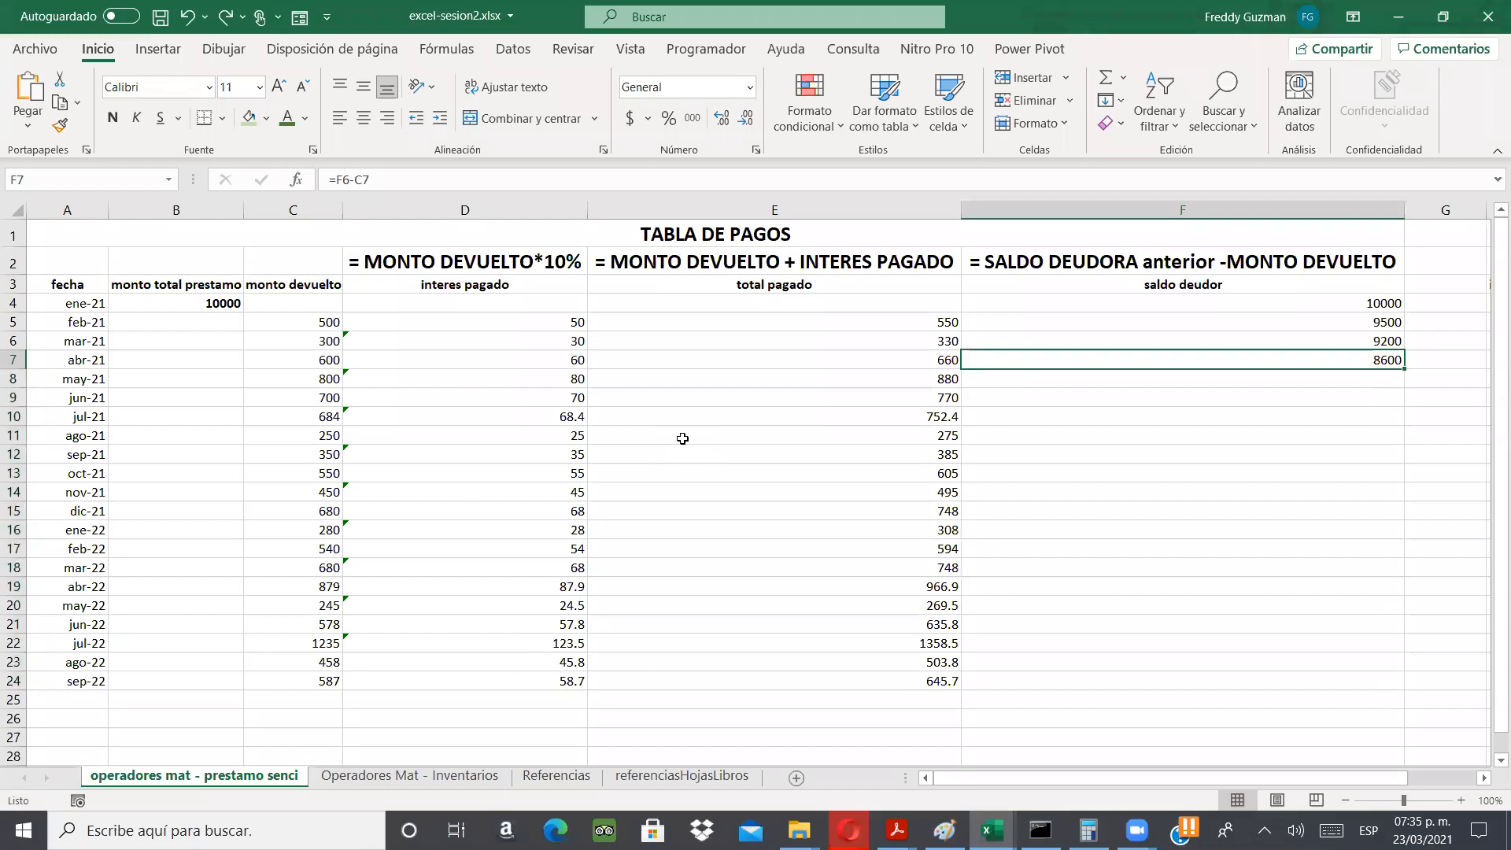
key(ctrl+z)
key(ctrl+z)
key(ctrl+z)
key(ctrl+z)
- Copy the interes pagado, total pagado and saldo deudor formulas in D7:F7 together down to row 24
drag(843, 347, 1086, 365)
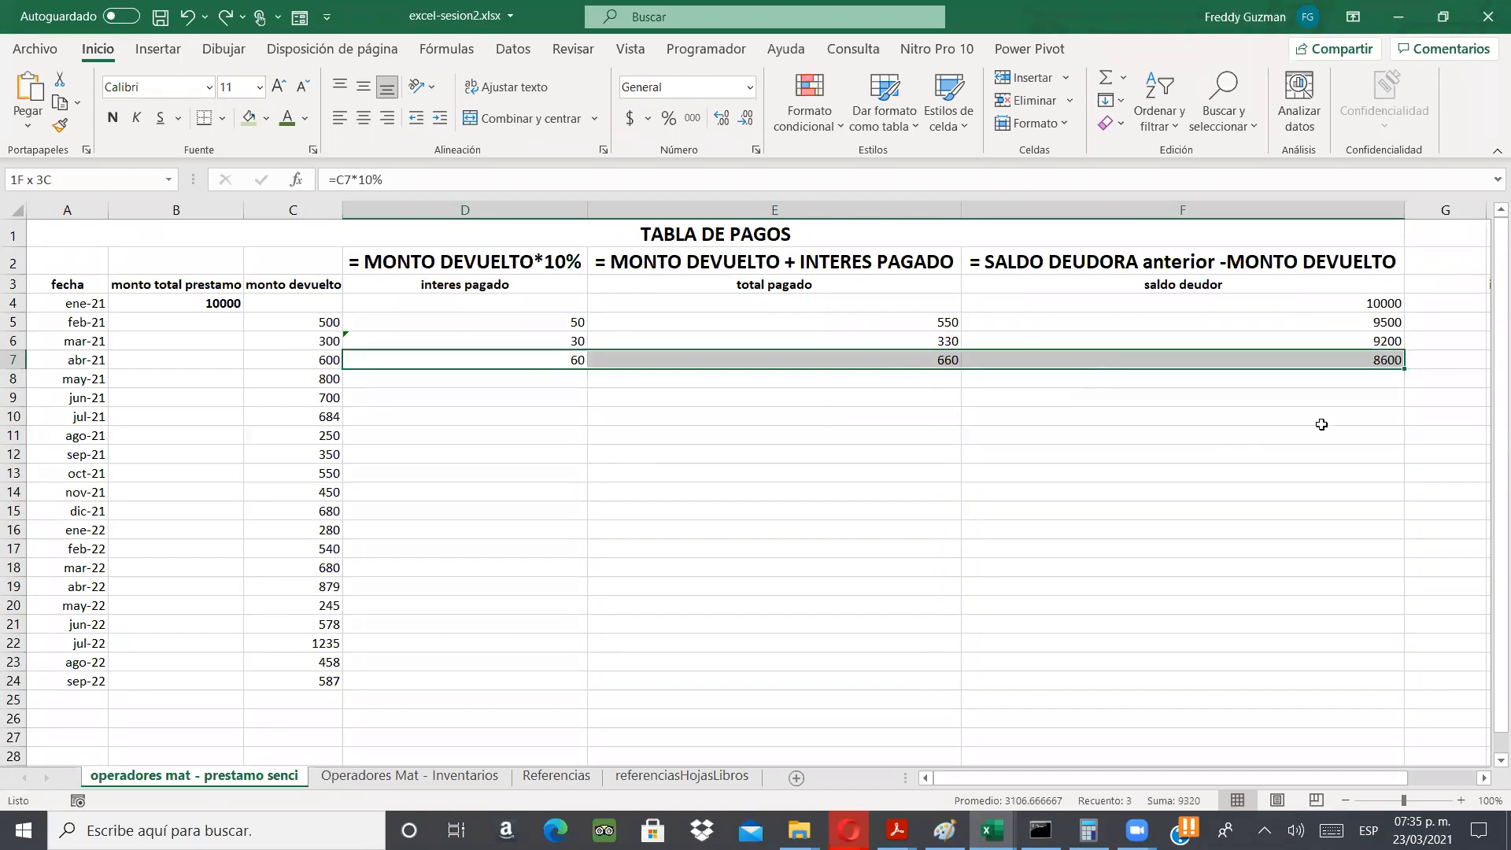
drag(1403, 367, 1391, 697)
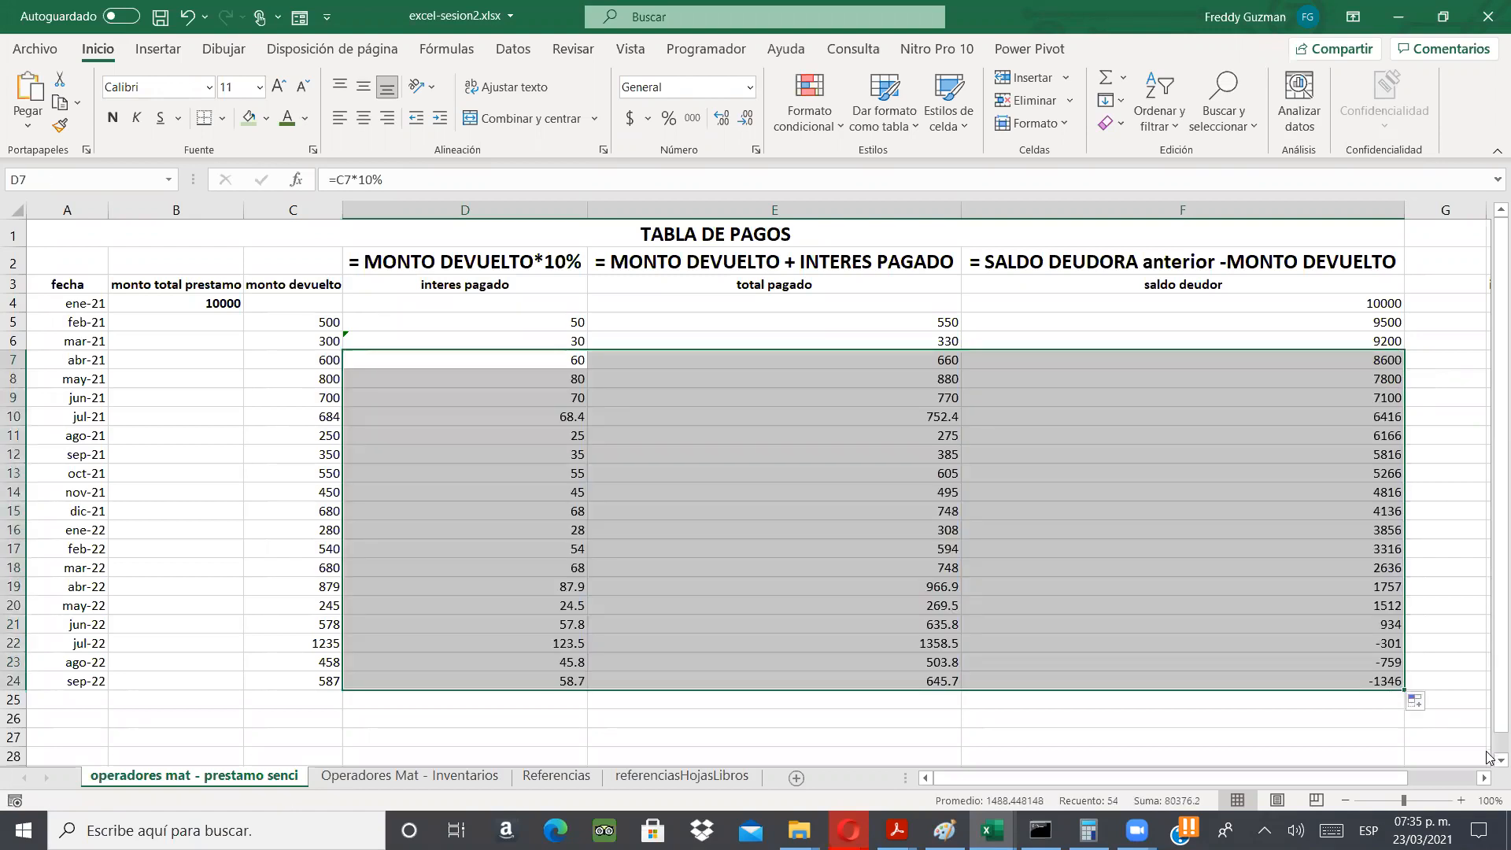
- Extend the formulas in columns D to F from row 24 down to row 33 and inspect cells D25, E25 and F25
scroll(1488, 758, down, 1)
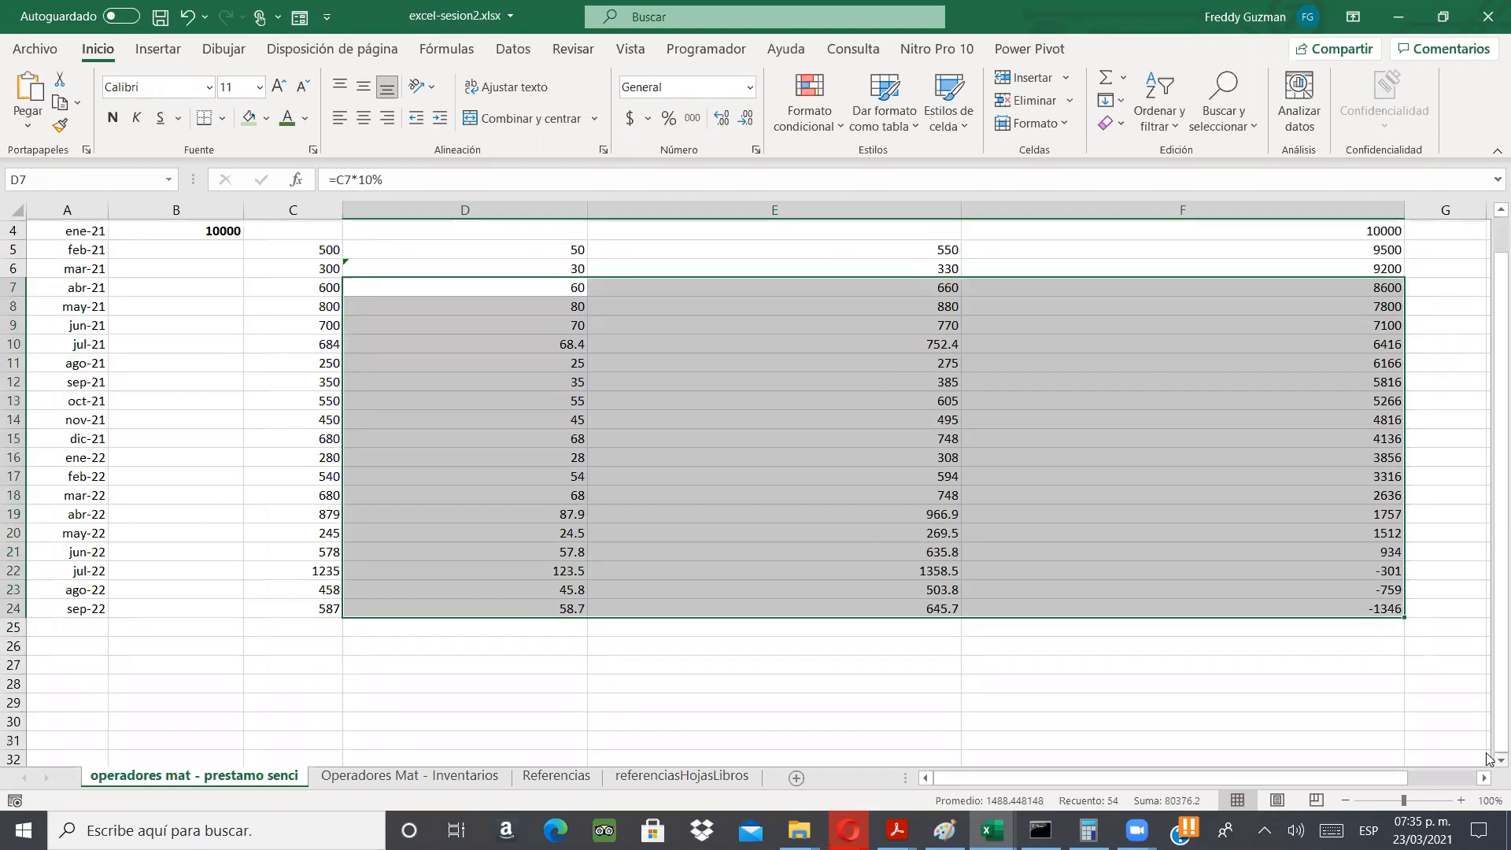
scroll(1488, 758, down, 2)
scroll(1456, 574, down, 1)
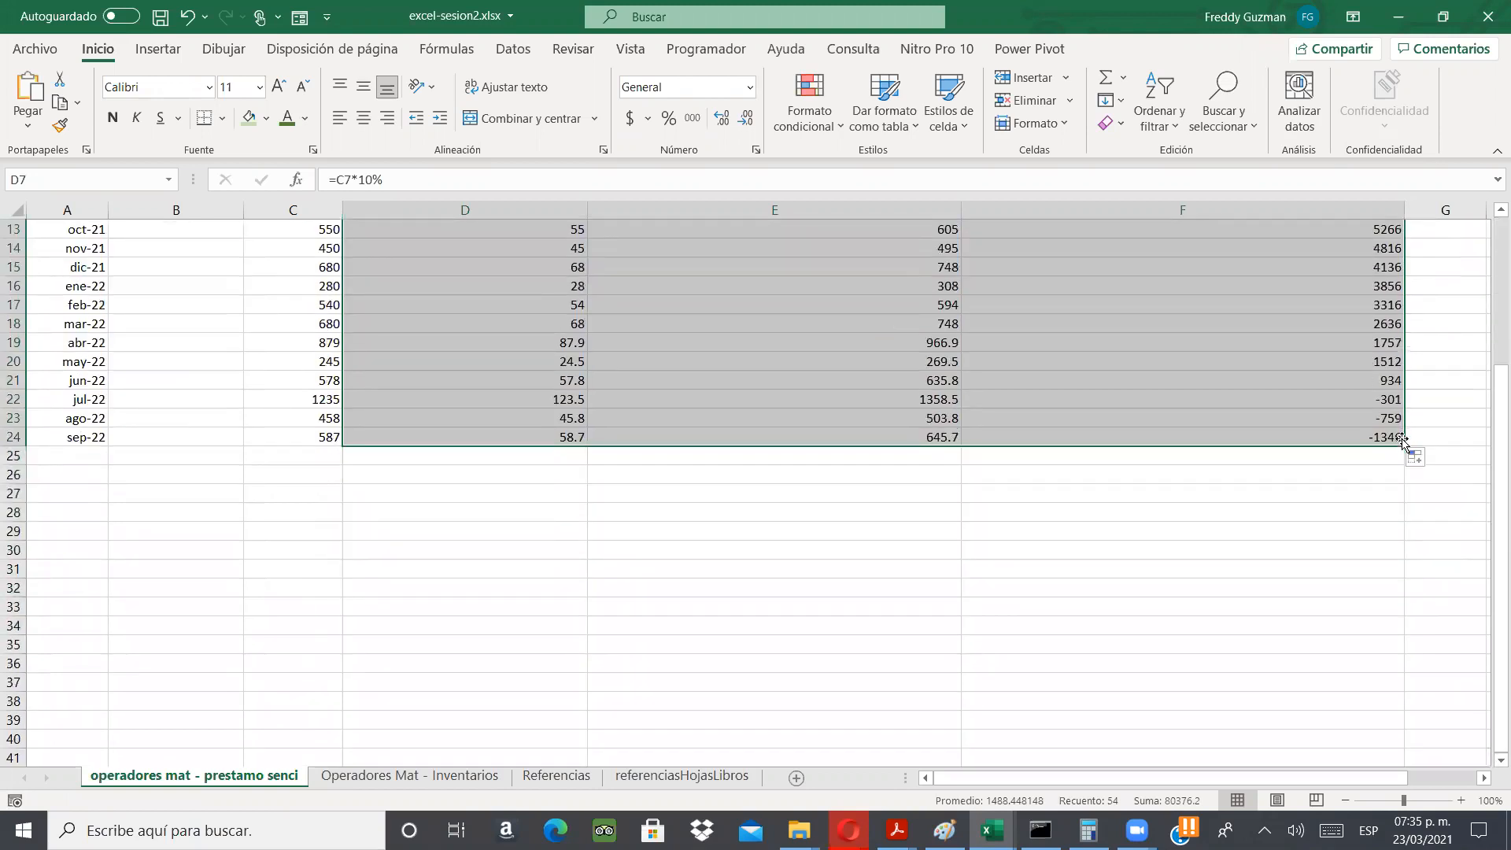
drag(1401, 585, 1401, 585)
click(576, 469)
click(571, 456)
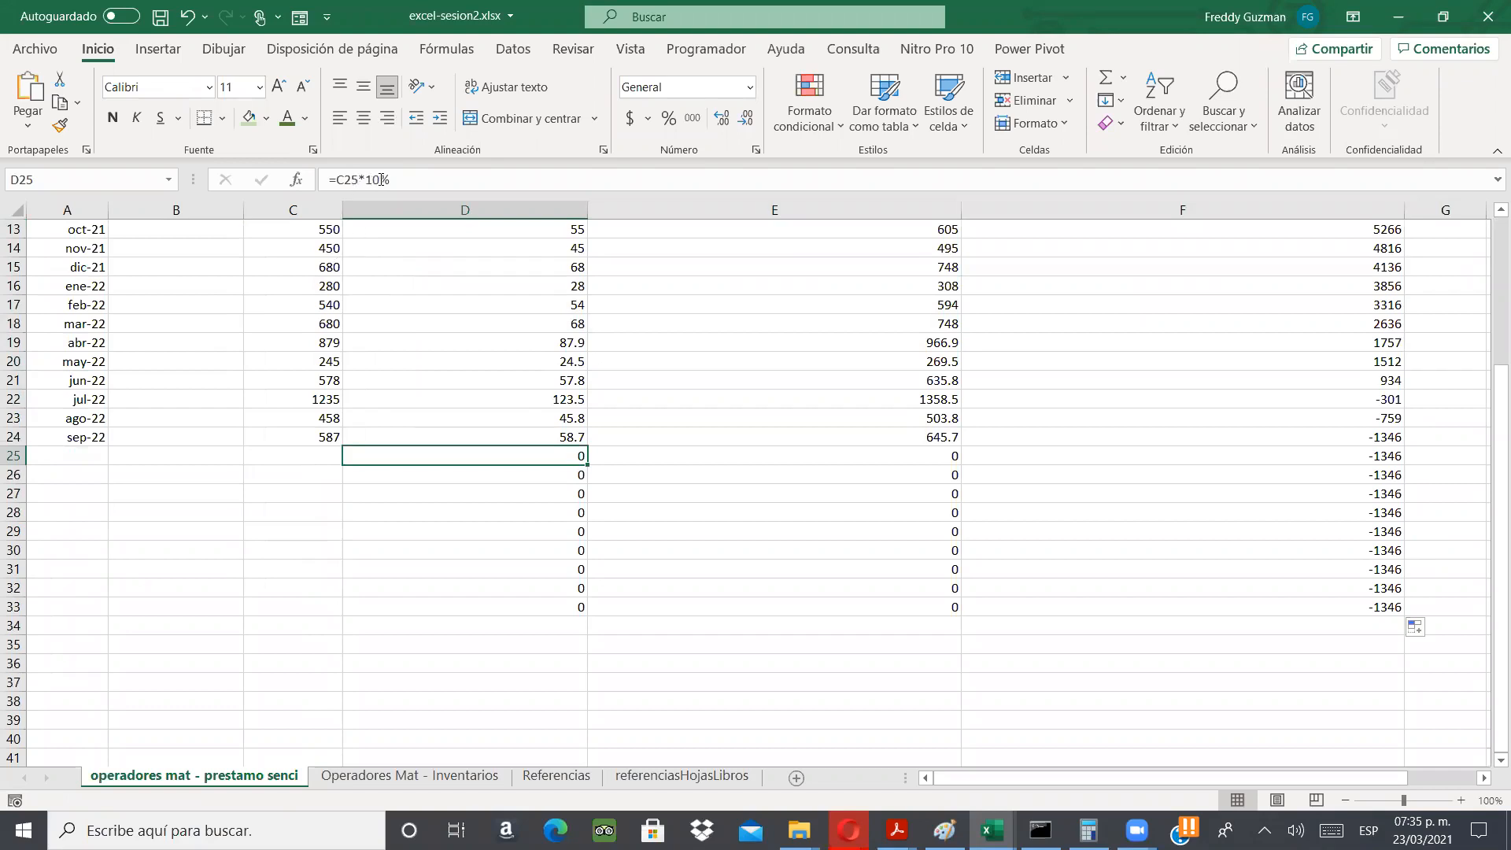
click(634, 455)
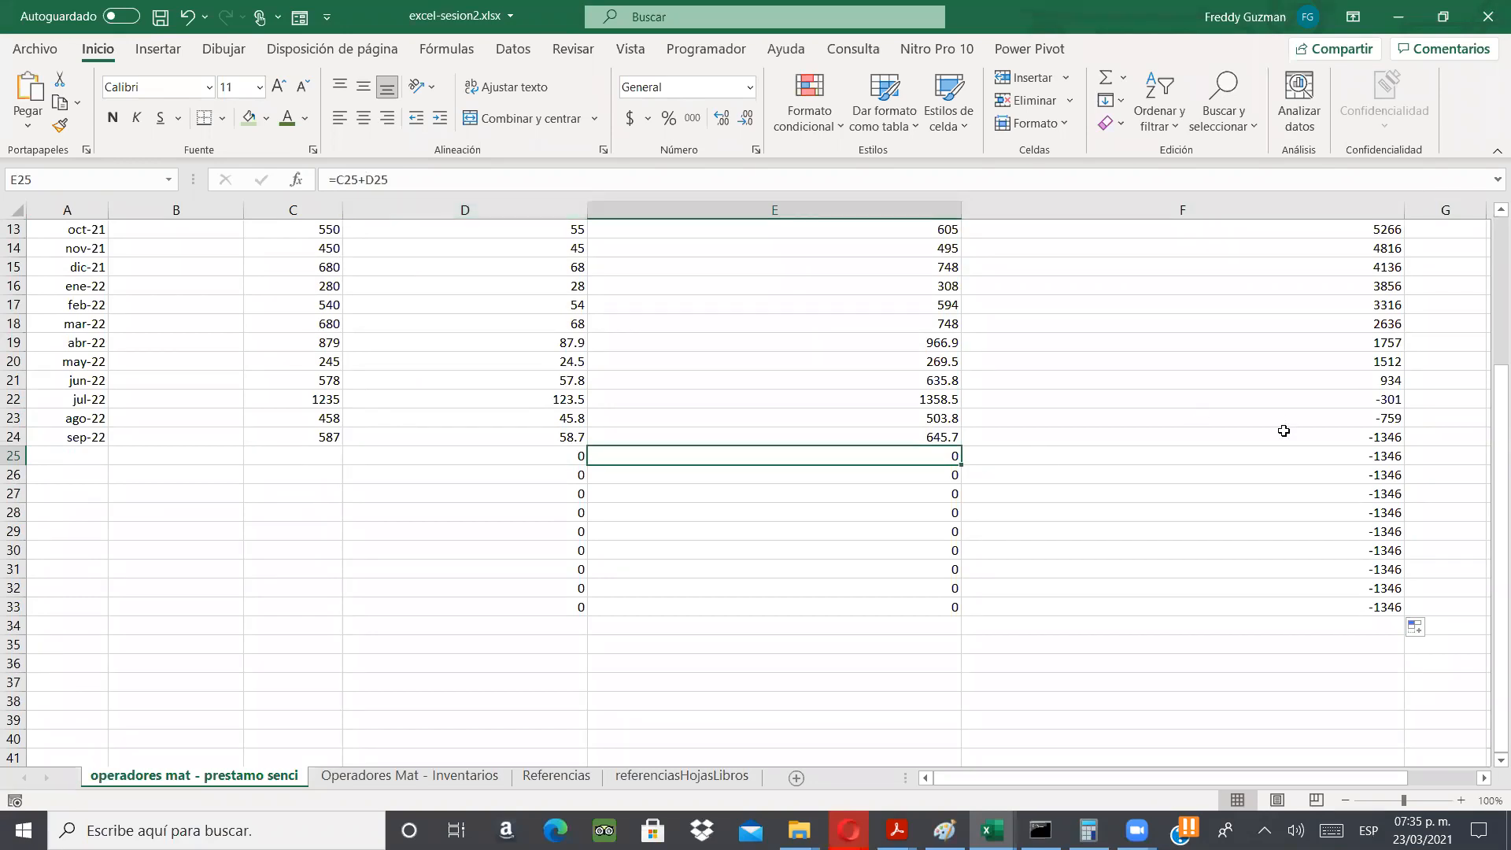
click(1285, 456)
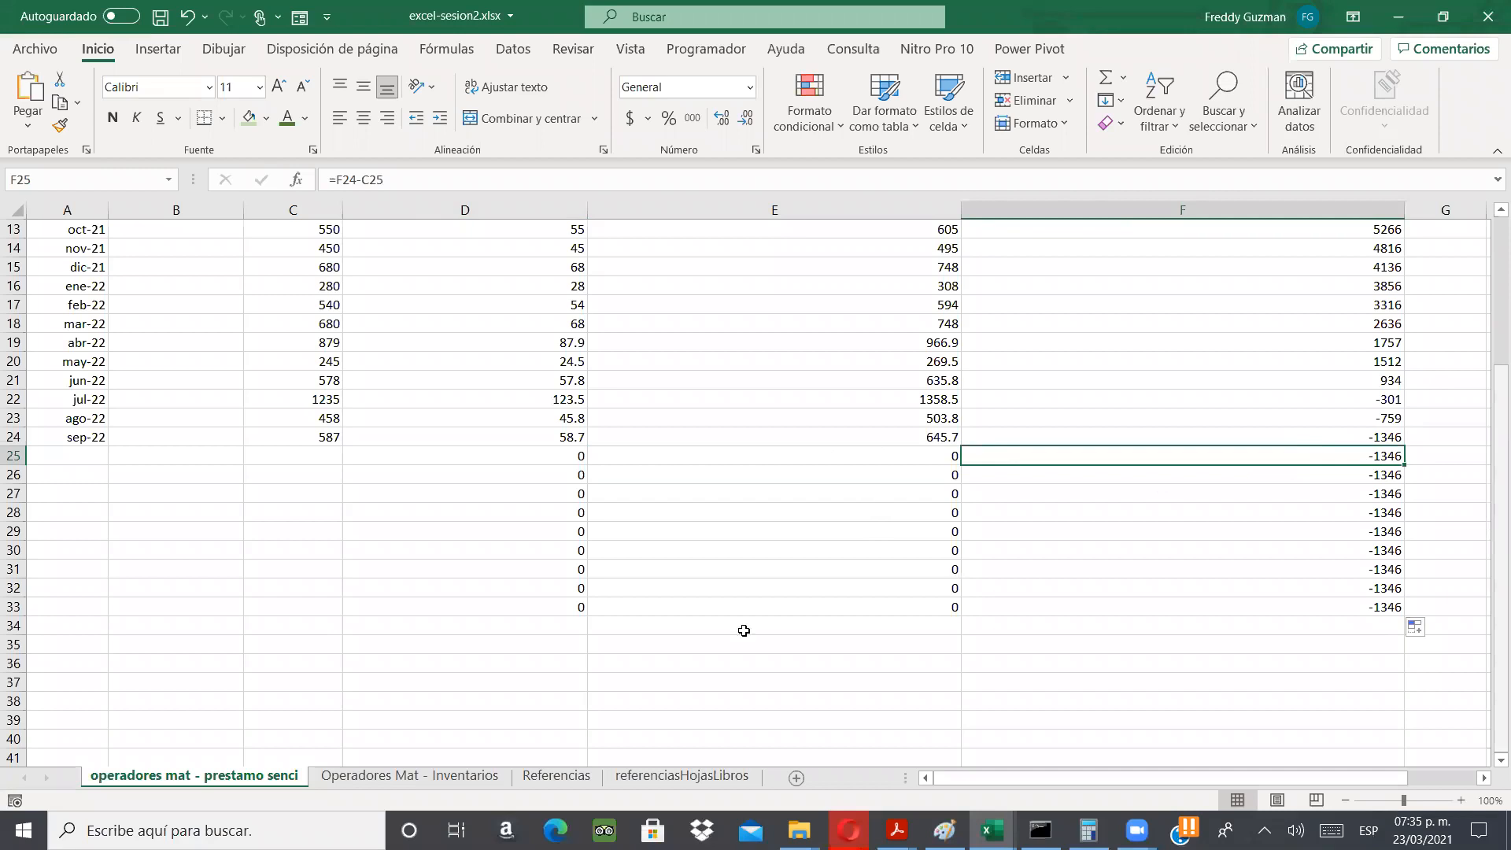
- Enter 154 as the monto devuelto in cell C25
scroll(709, 614, up, 1)
click(317, 516)
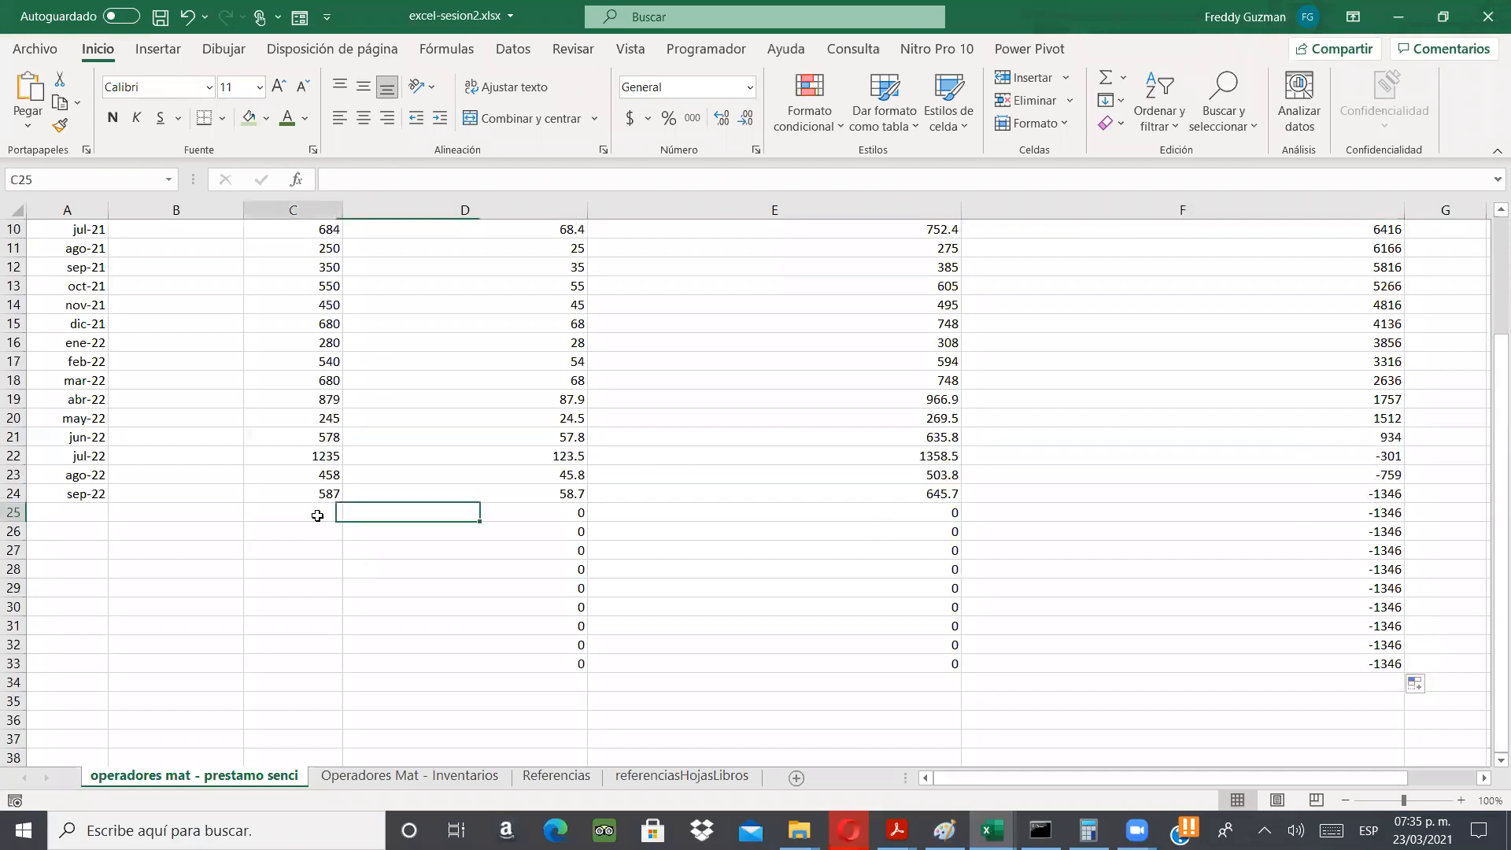
text(154)
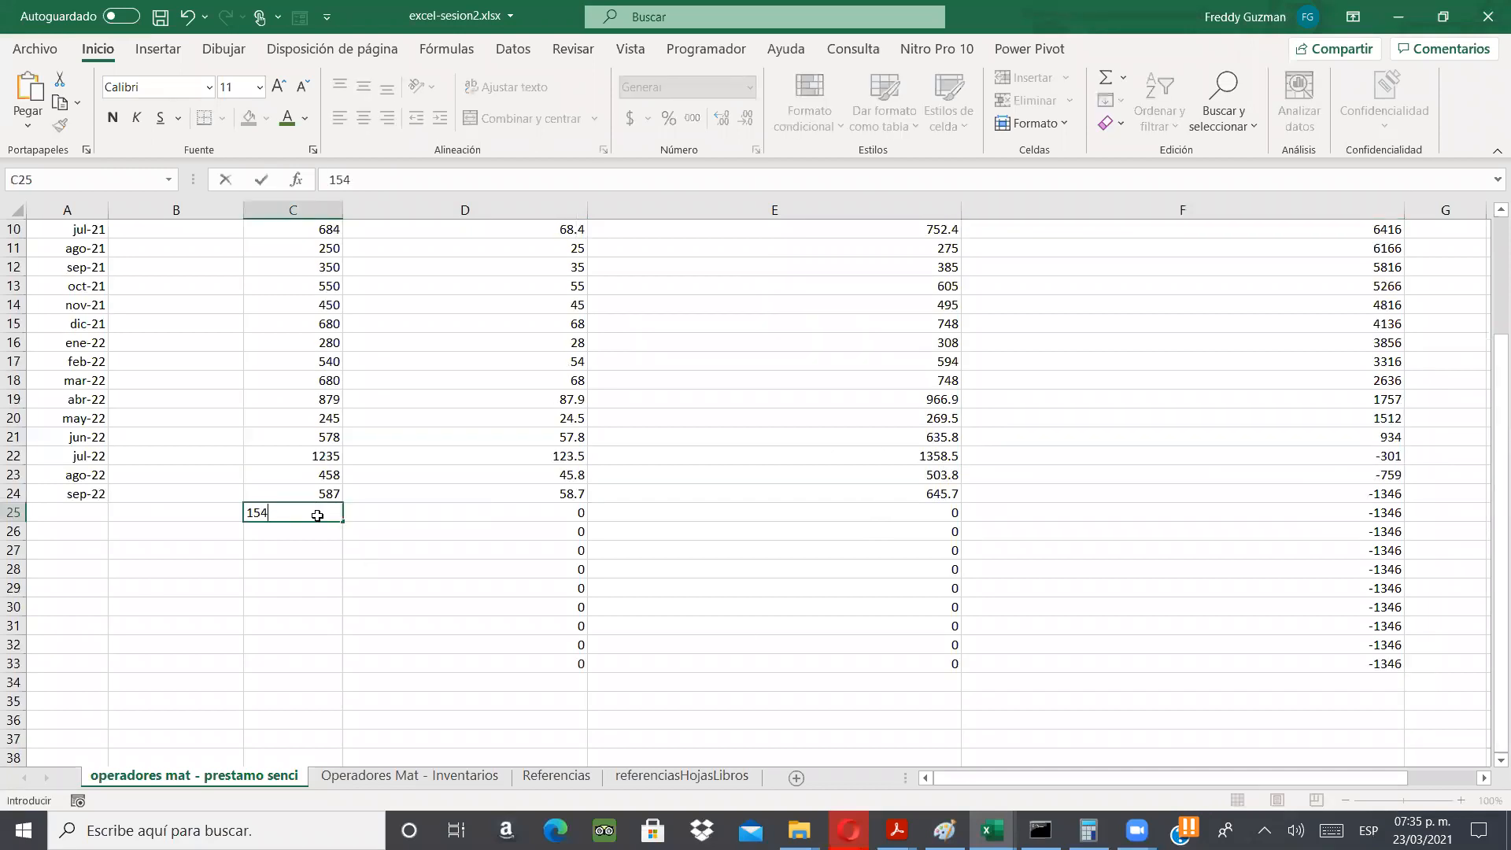
key(Return)
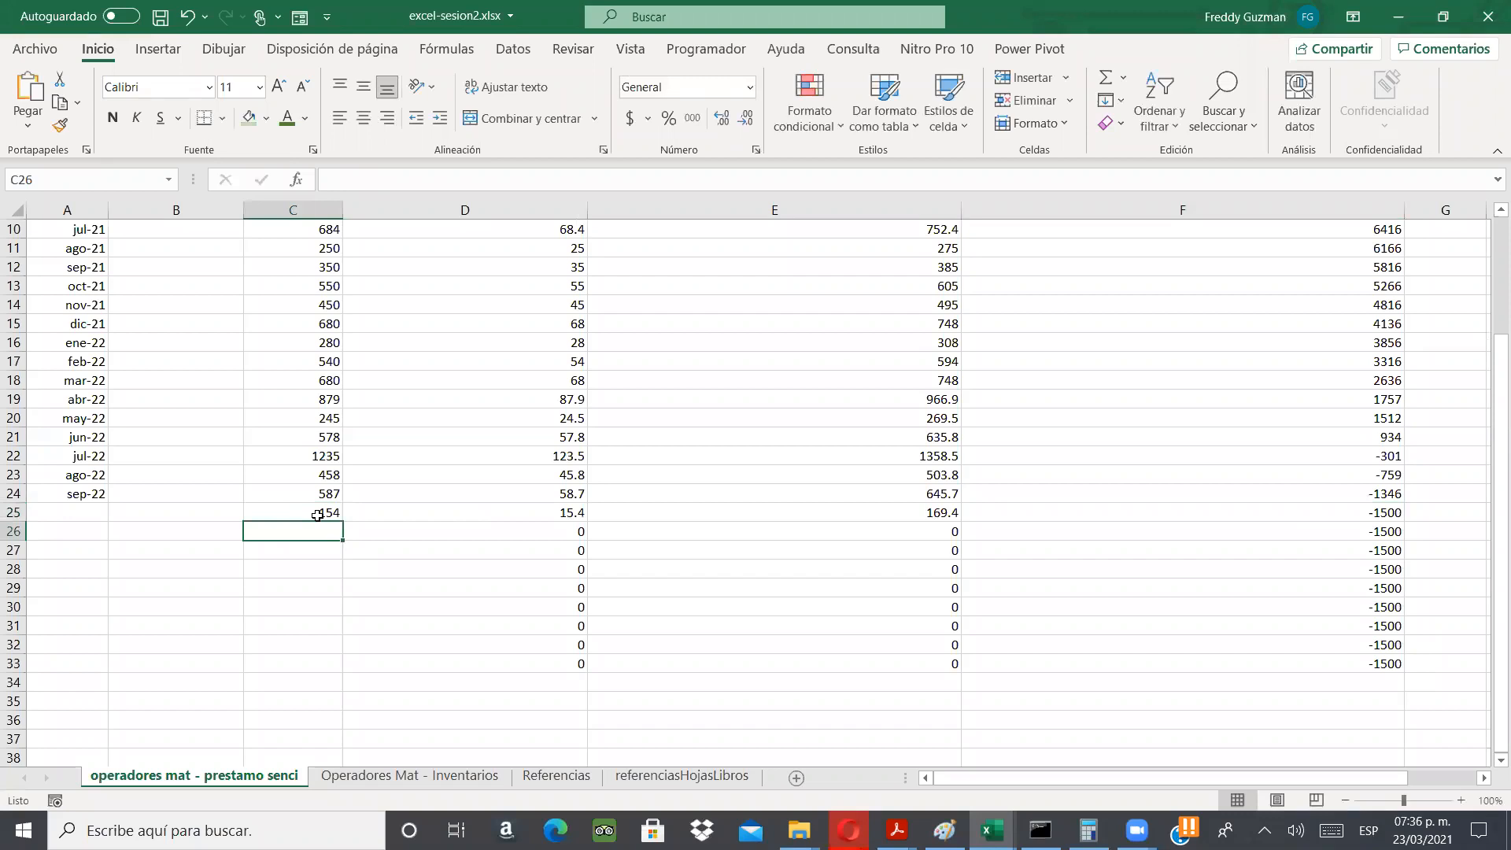
key(alt+Tab)
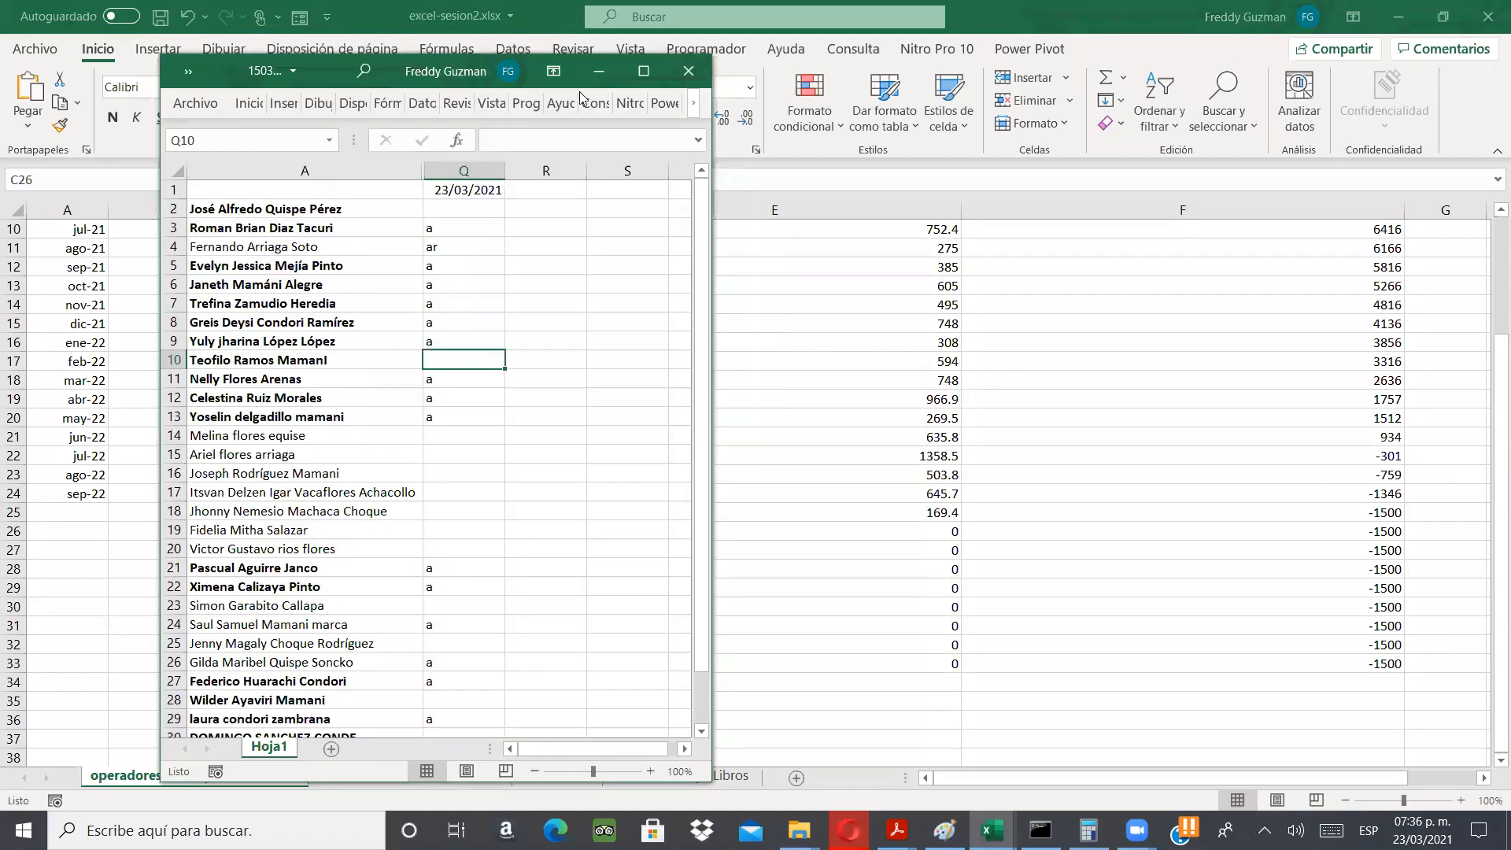
key(alt+Tab)
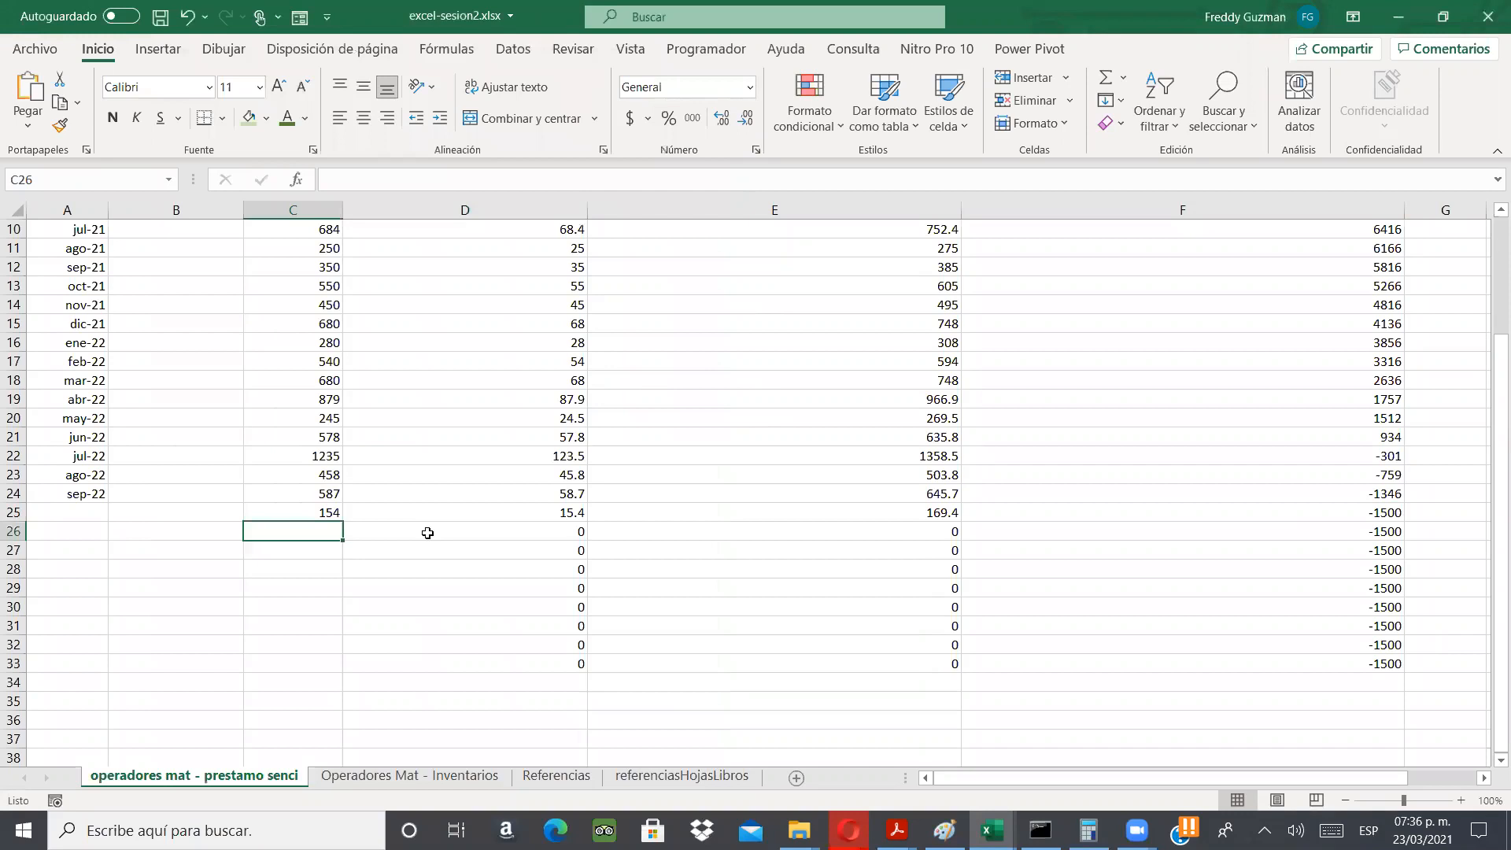
- Enter the monto devuelto values 548, 678, 489, 478 and 124 in cells C26 to C30
text(54)
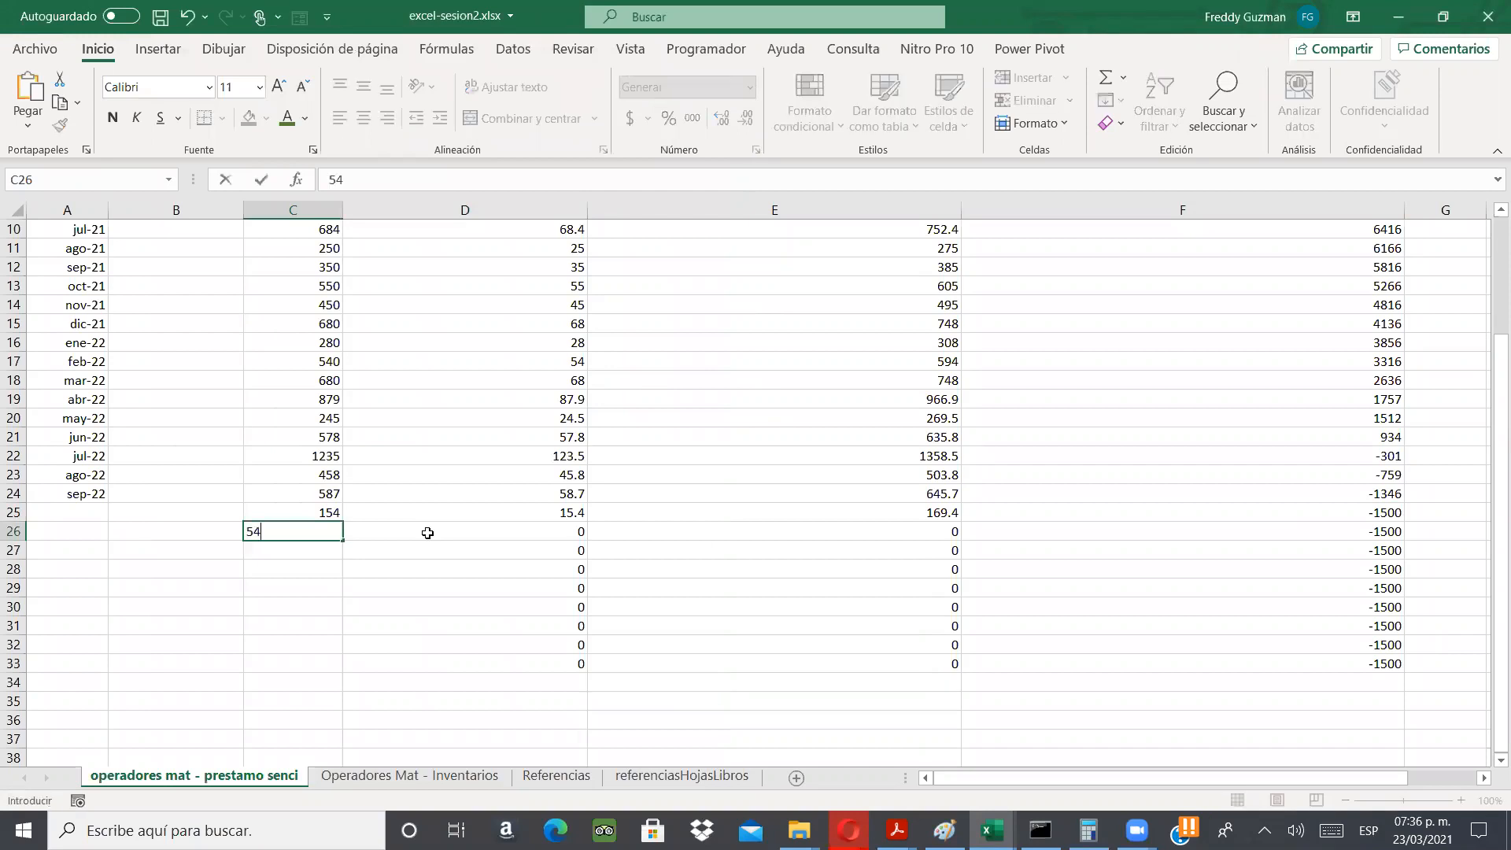
text(8)
key(Return)
text(678)
key(Return)
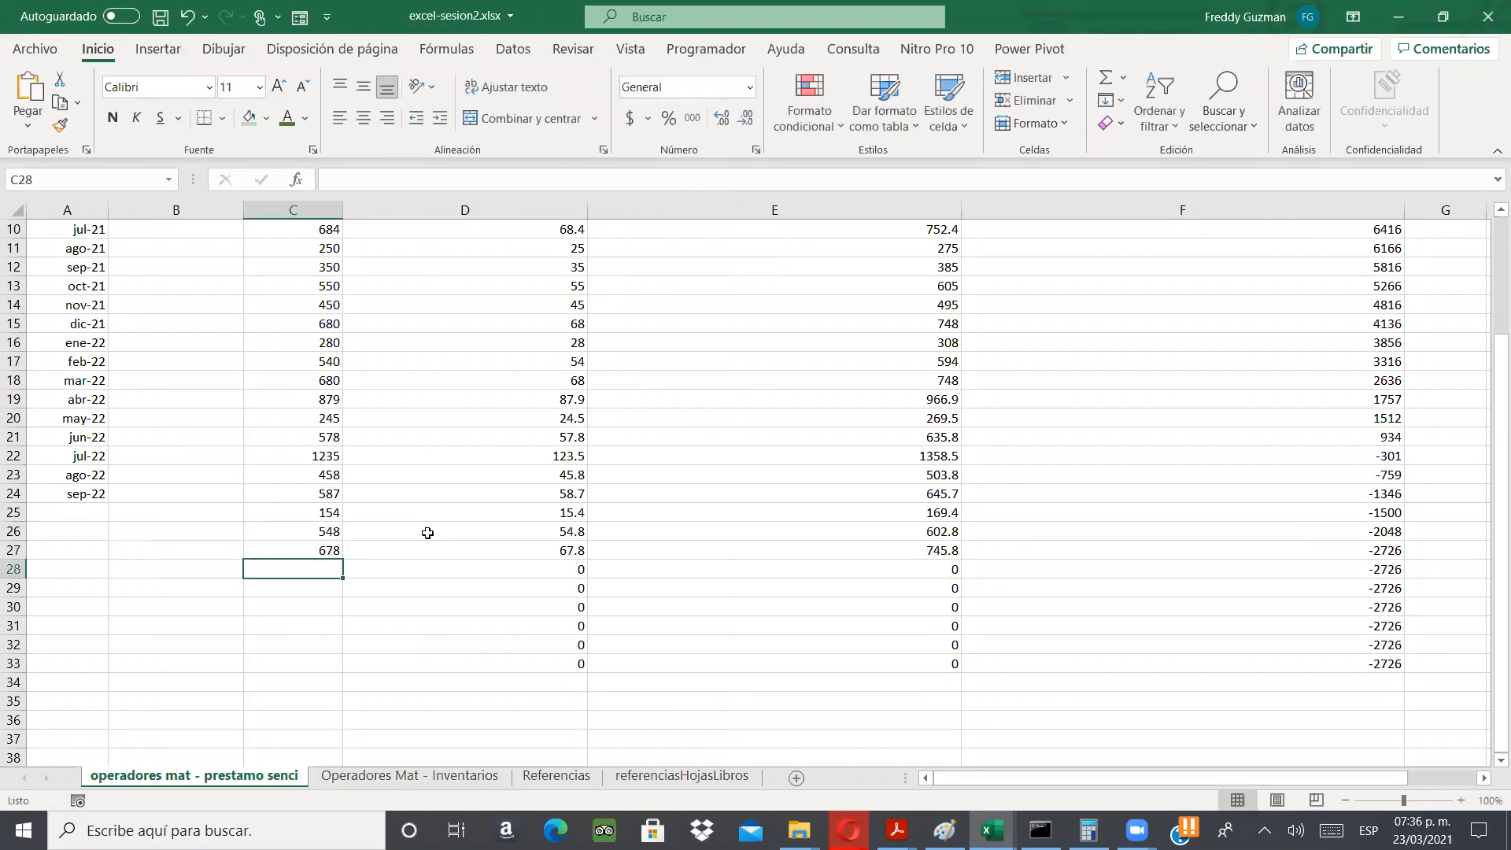
text(489)
key(Return)
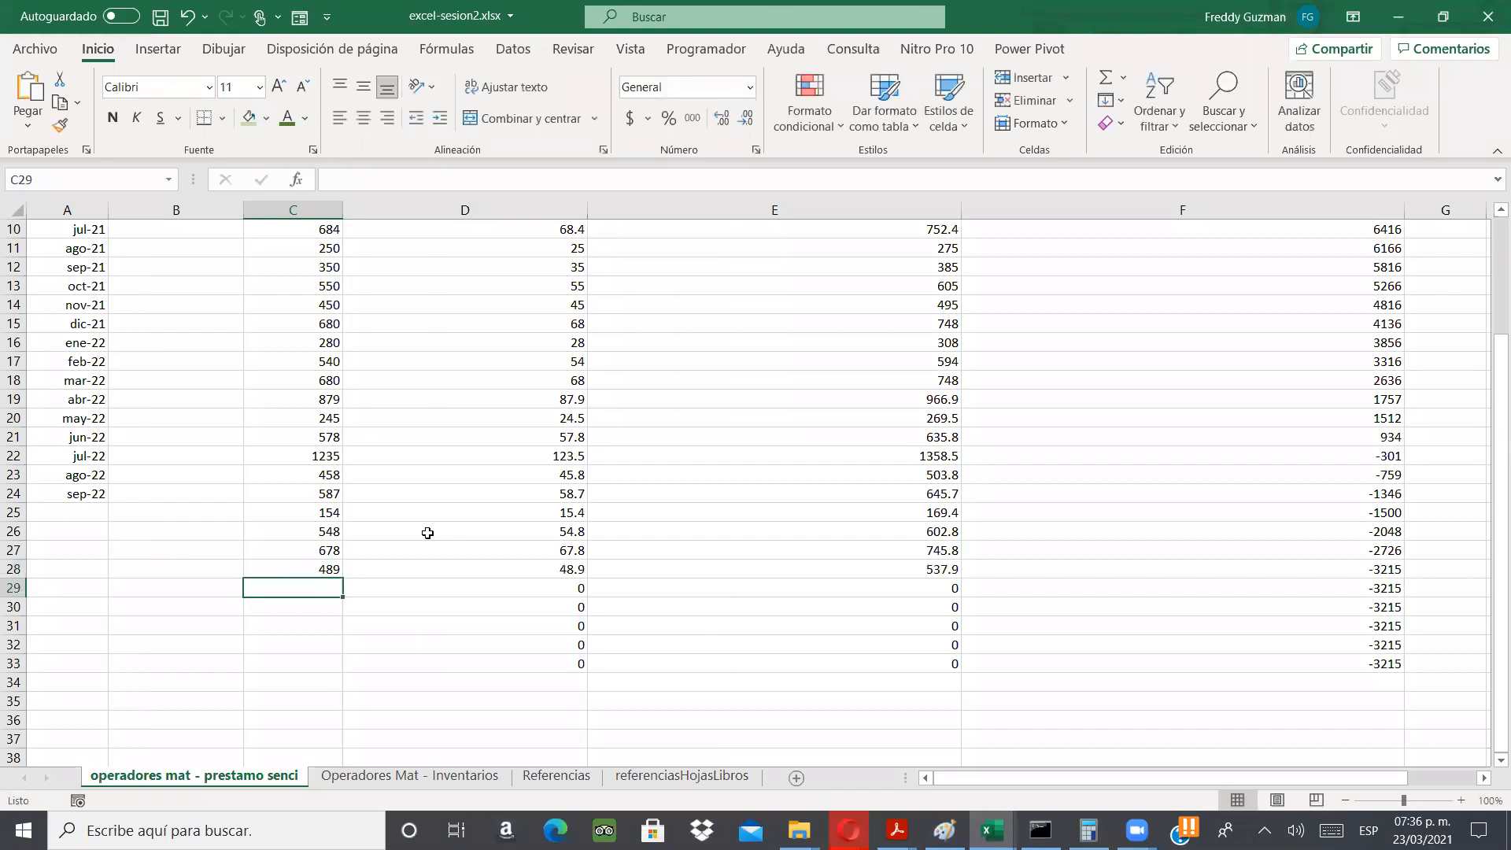
text(478)
key(Return)
text(12)
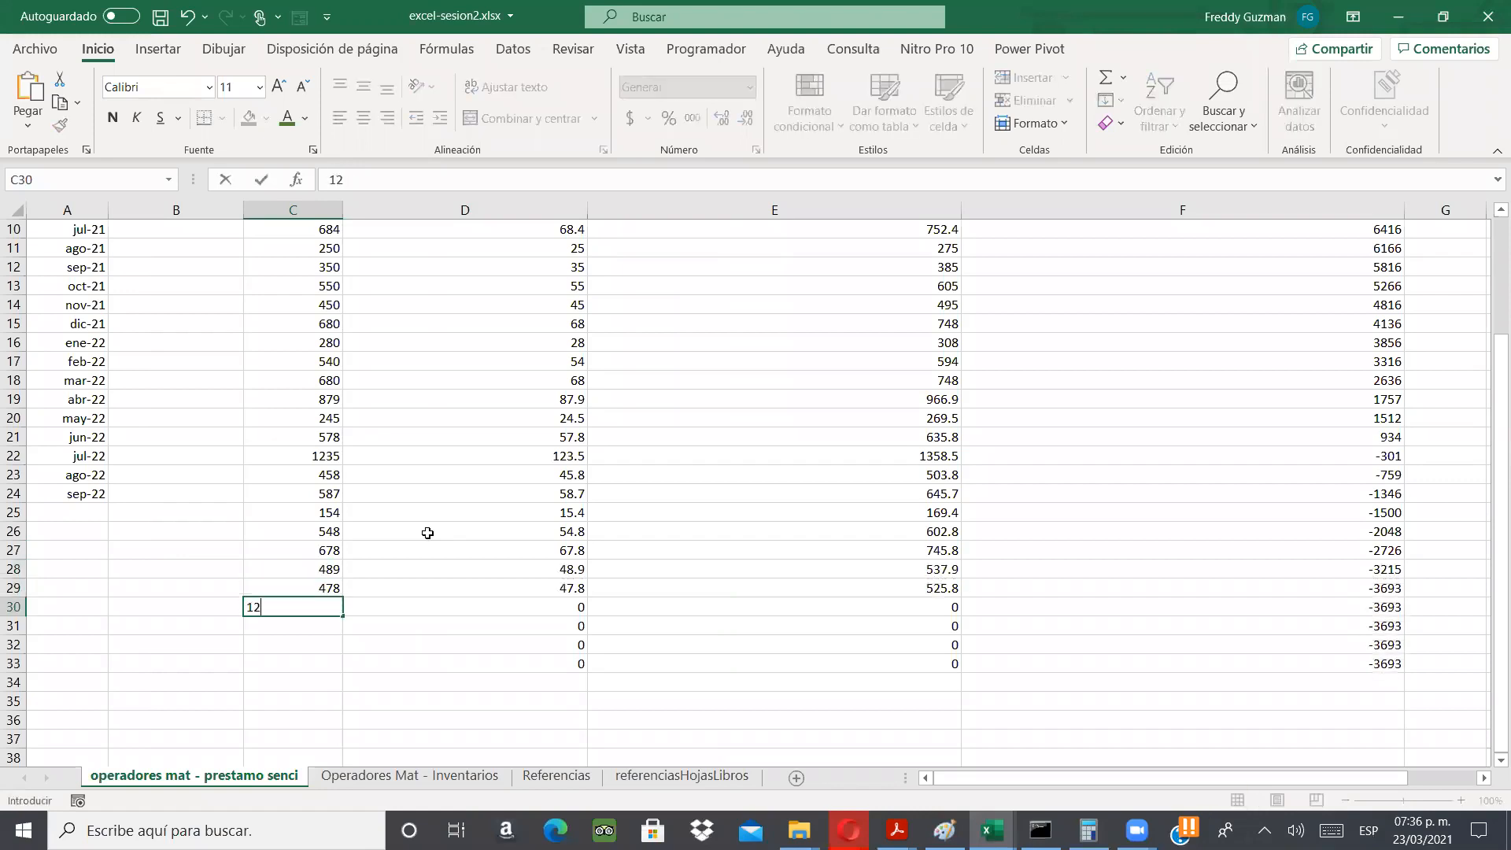
text(4)
key(Return)
- Change the interes pagado formula note in D2 to = (MONTO DEVUELTO*10%)-3 and widen column D to fit it
drag(1487, 546, 1478, 395)
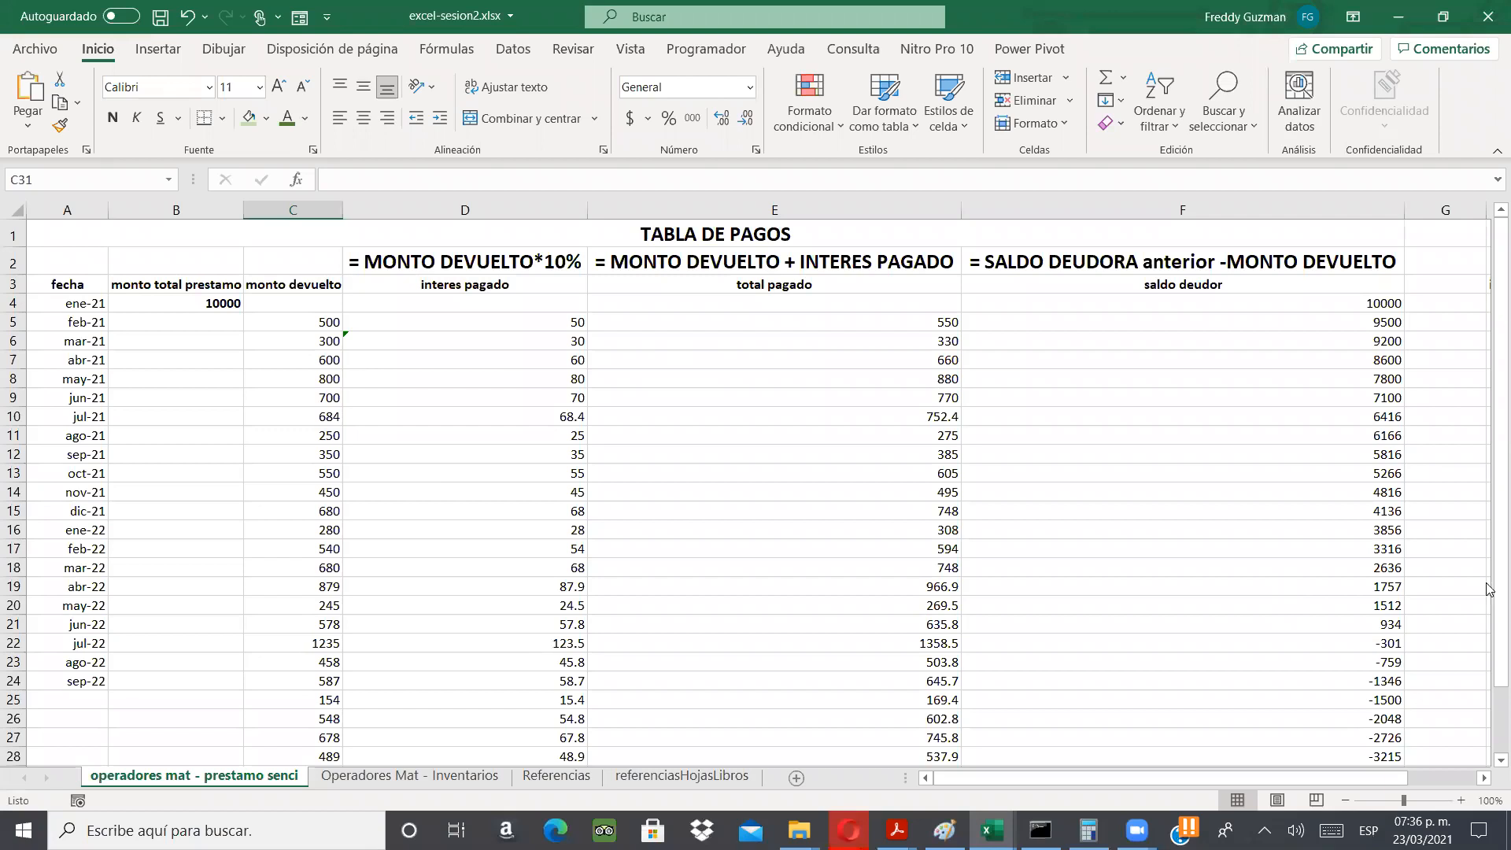
drag(1235, 777, 1249, 775)
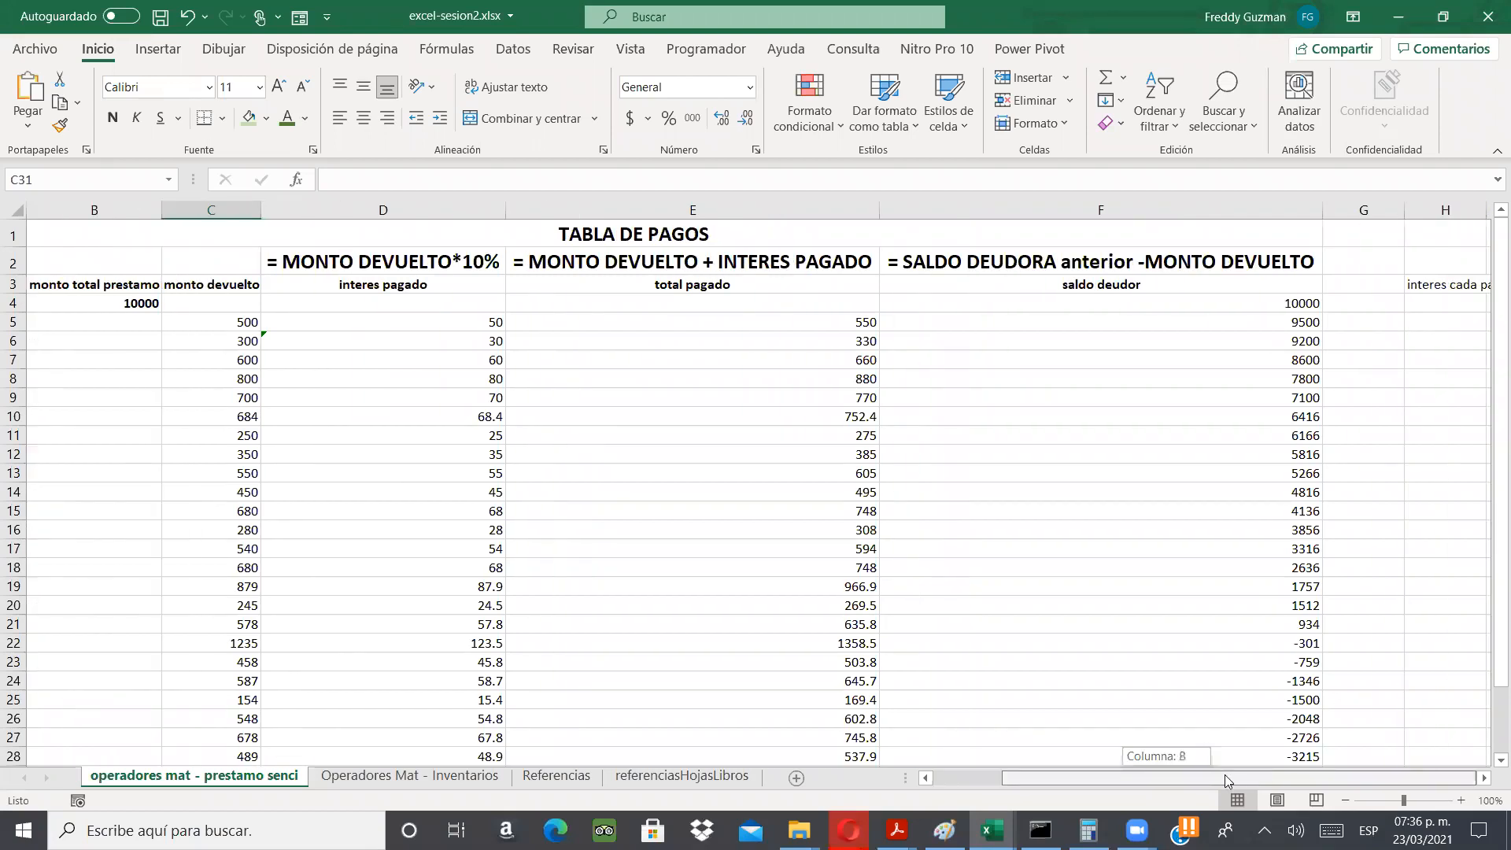
drag(1116, 786, 1116, 786)
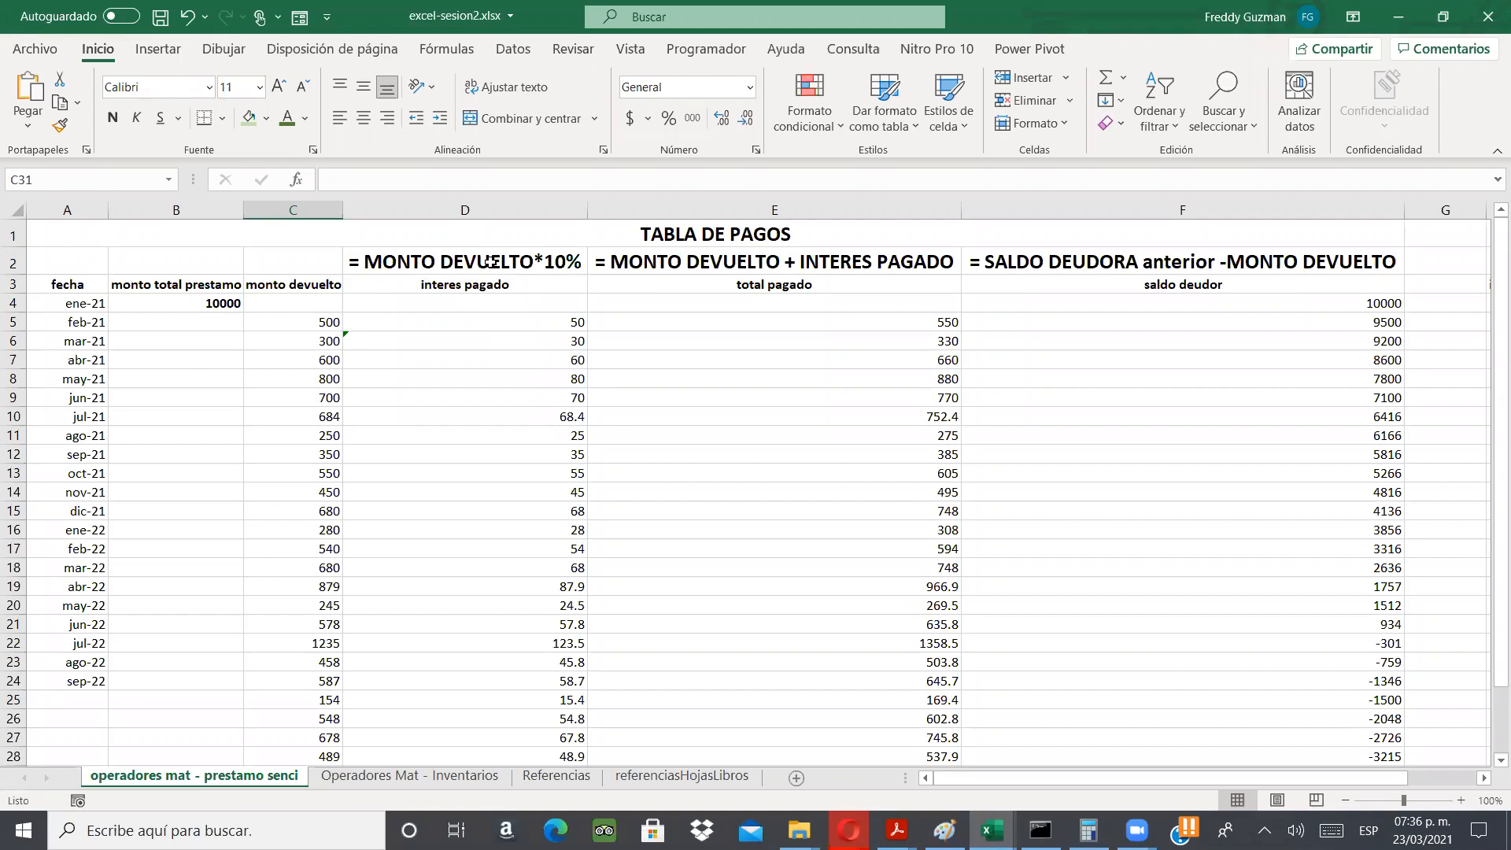
click(370, 258)
double_click(368, 259)
click(364, 261)
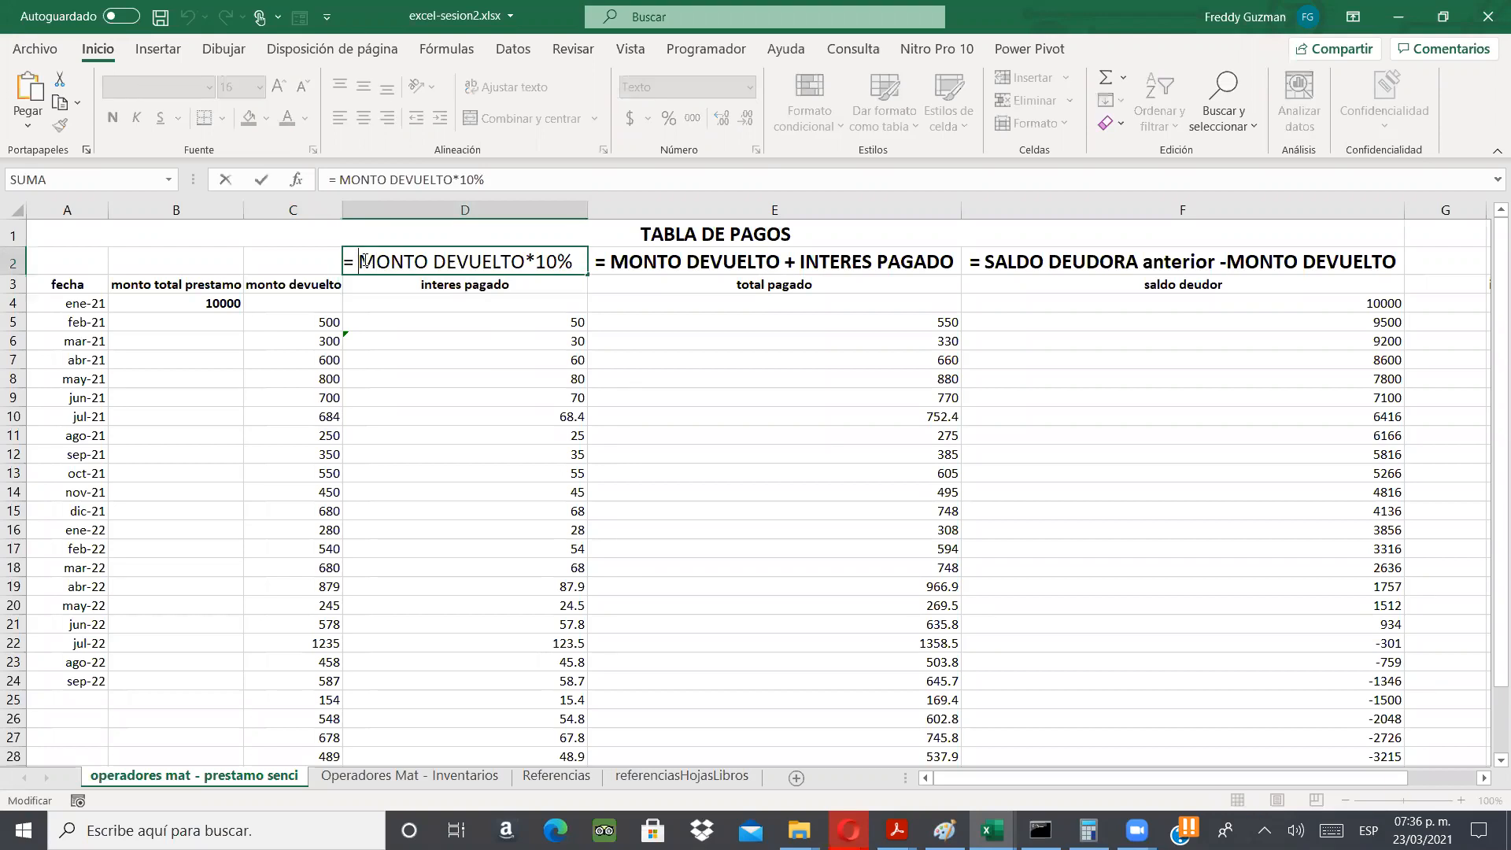
text(()
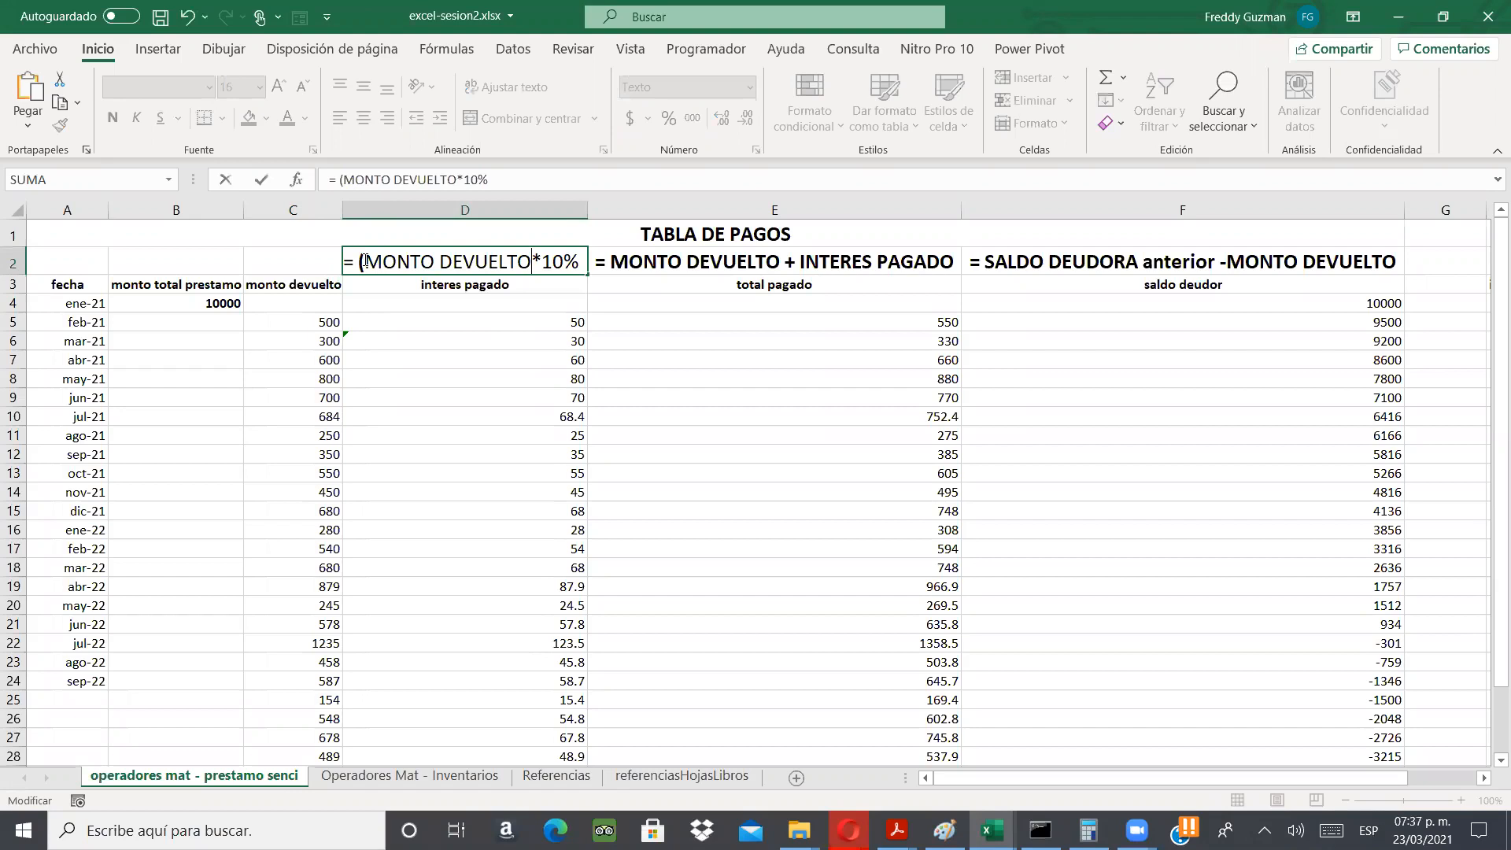
text()-)
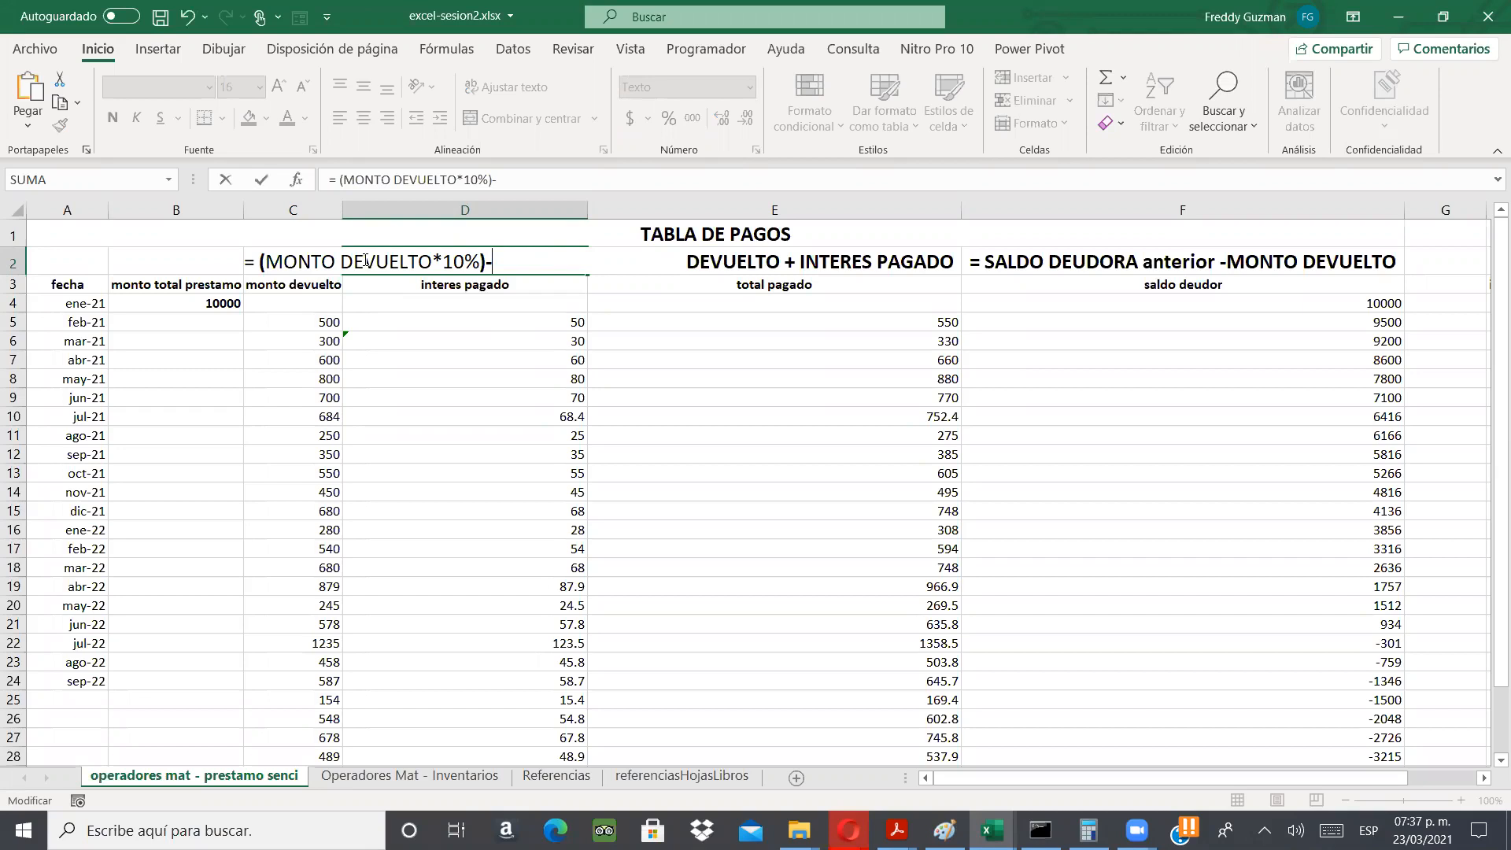
text(3)
key(Return)
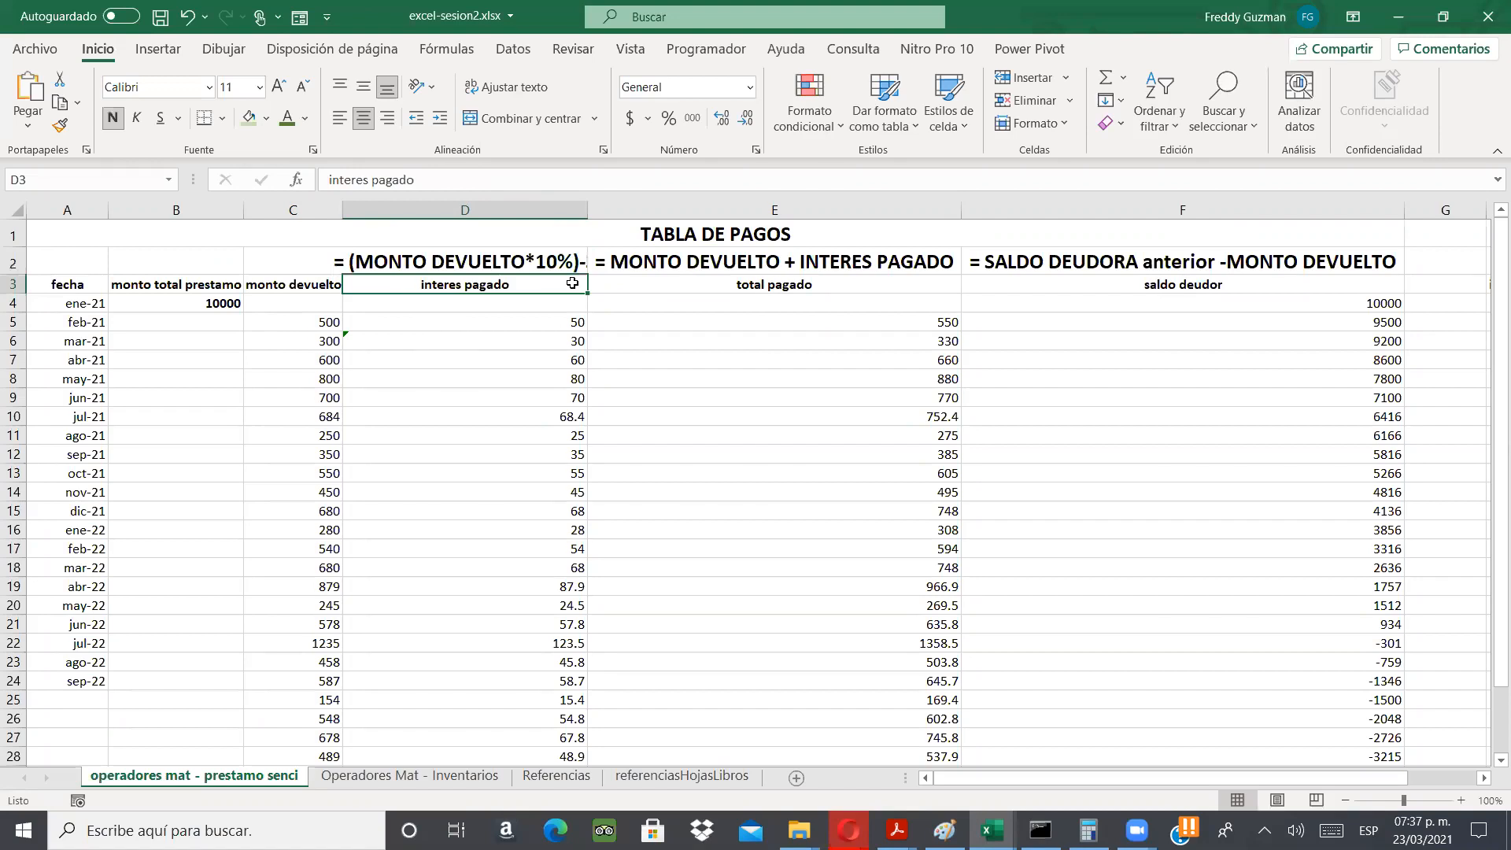
drag(590, 207, 639, 197)
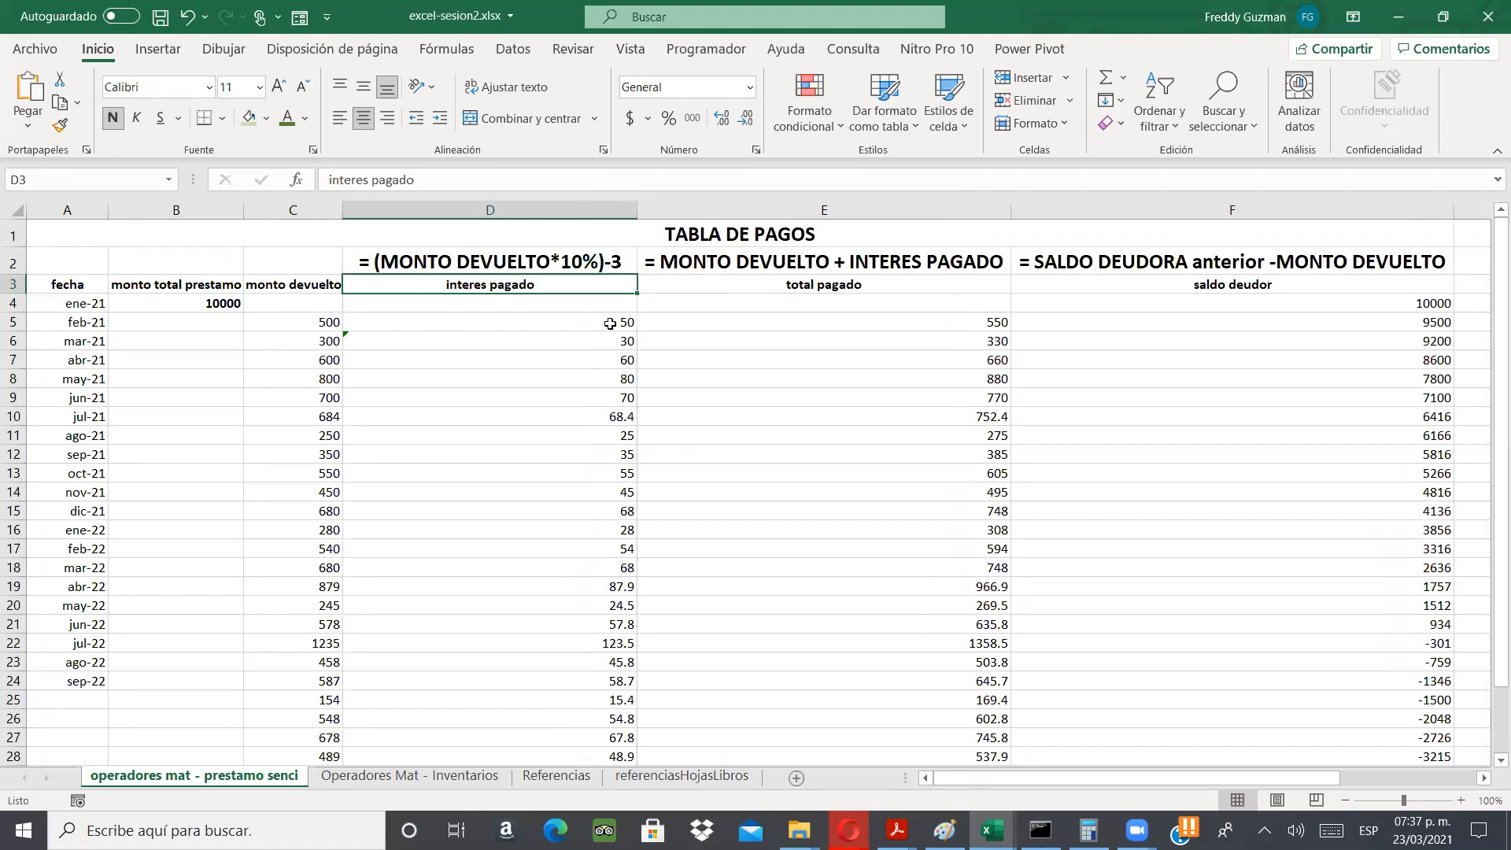
click(610, 323)
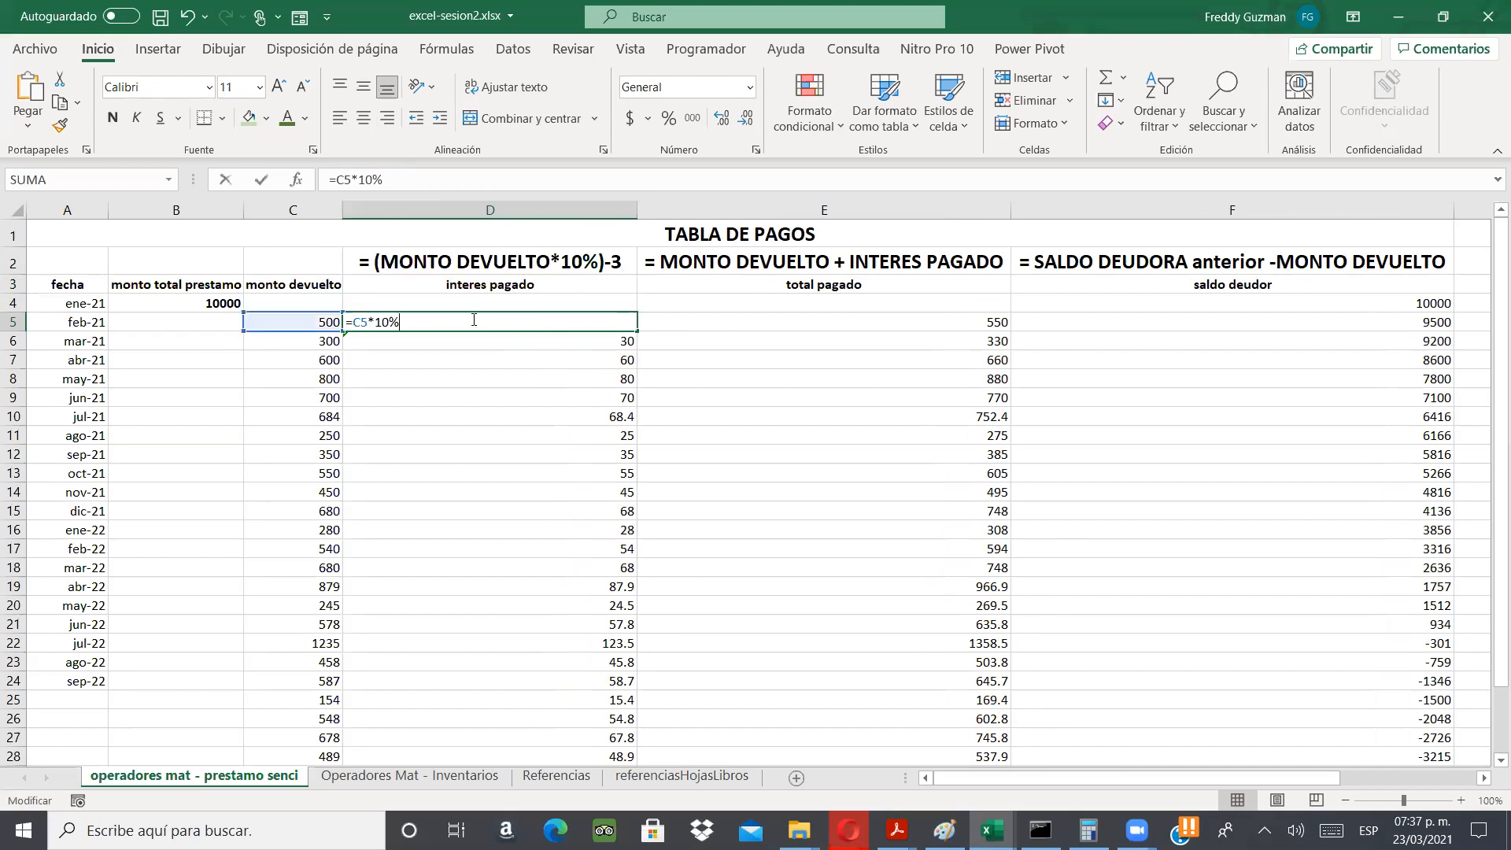
text())
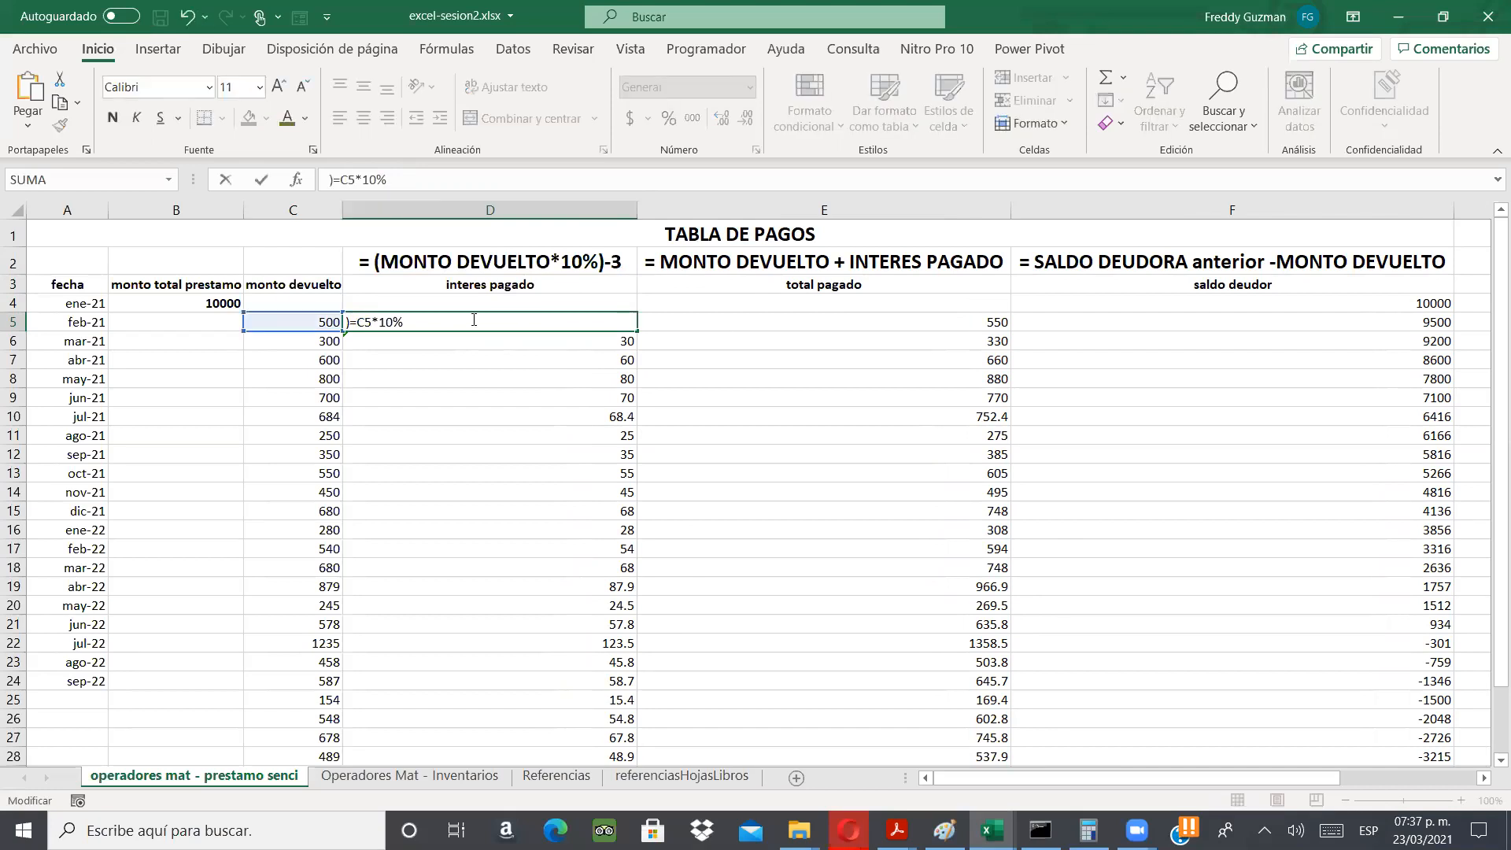
key(BackSpace)
key(ctrl+Return)
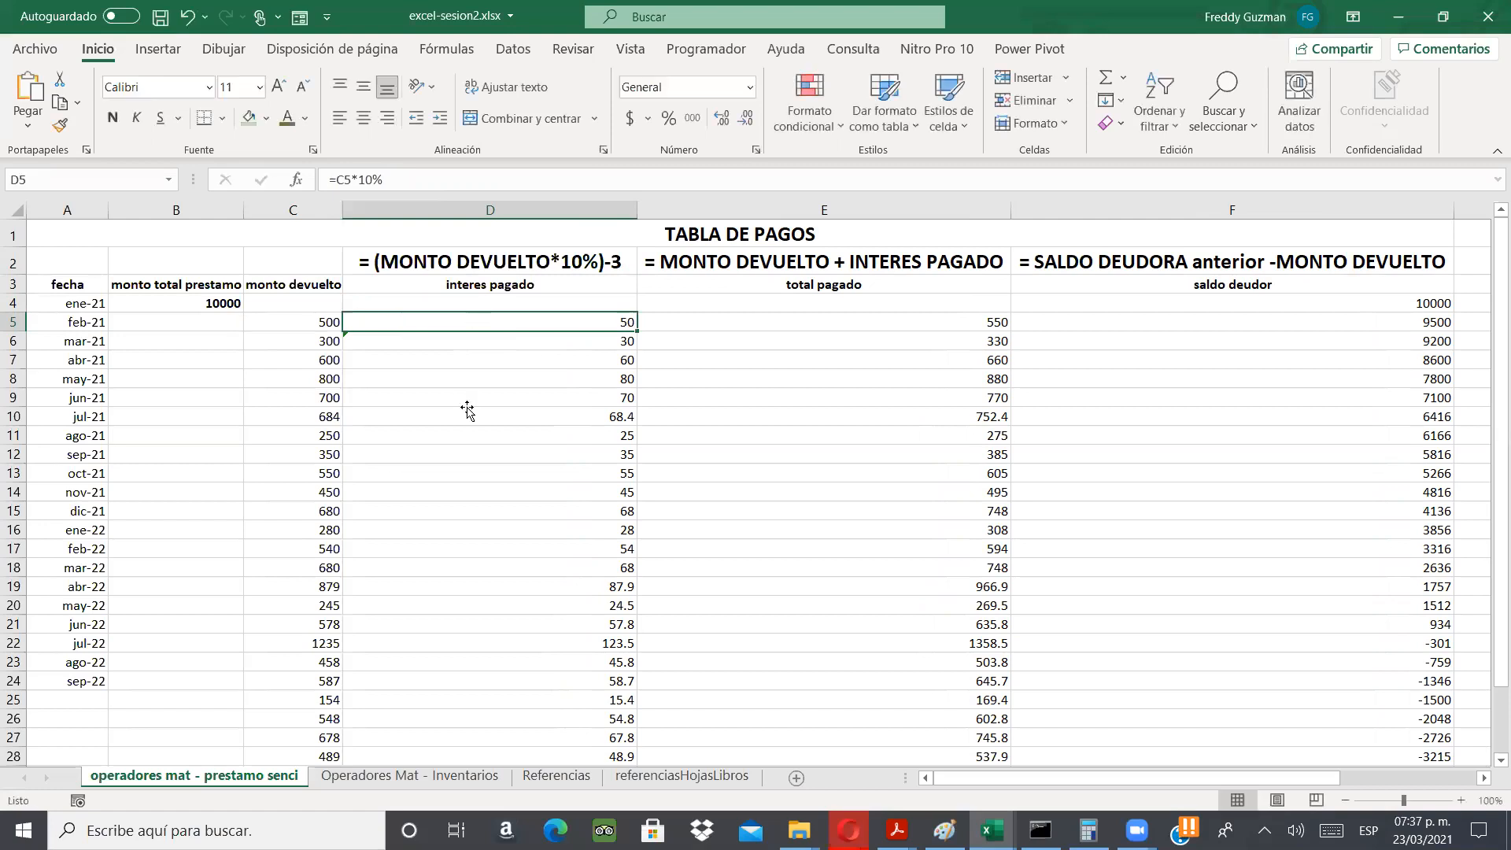
double_click(455, 324)
key(ctrl+shift+Left)
key(Home)
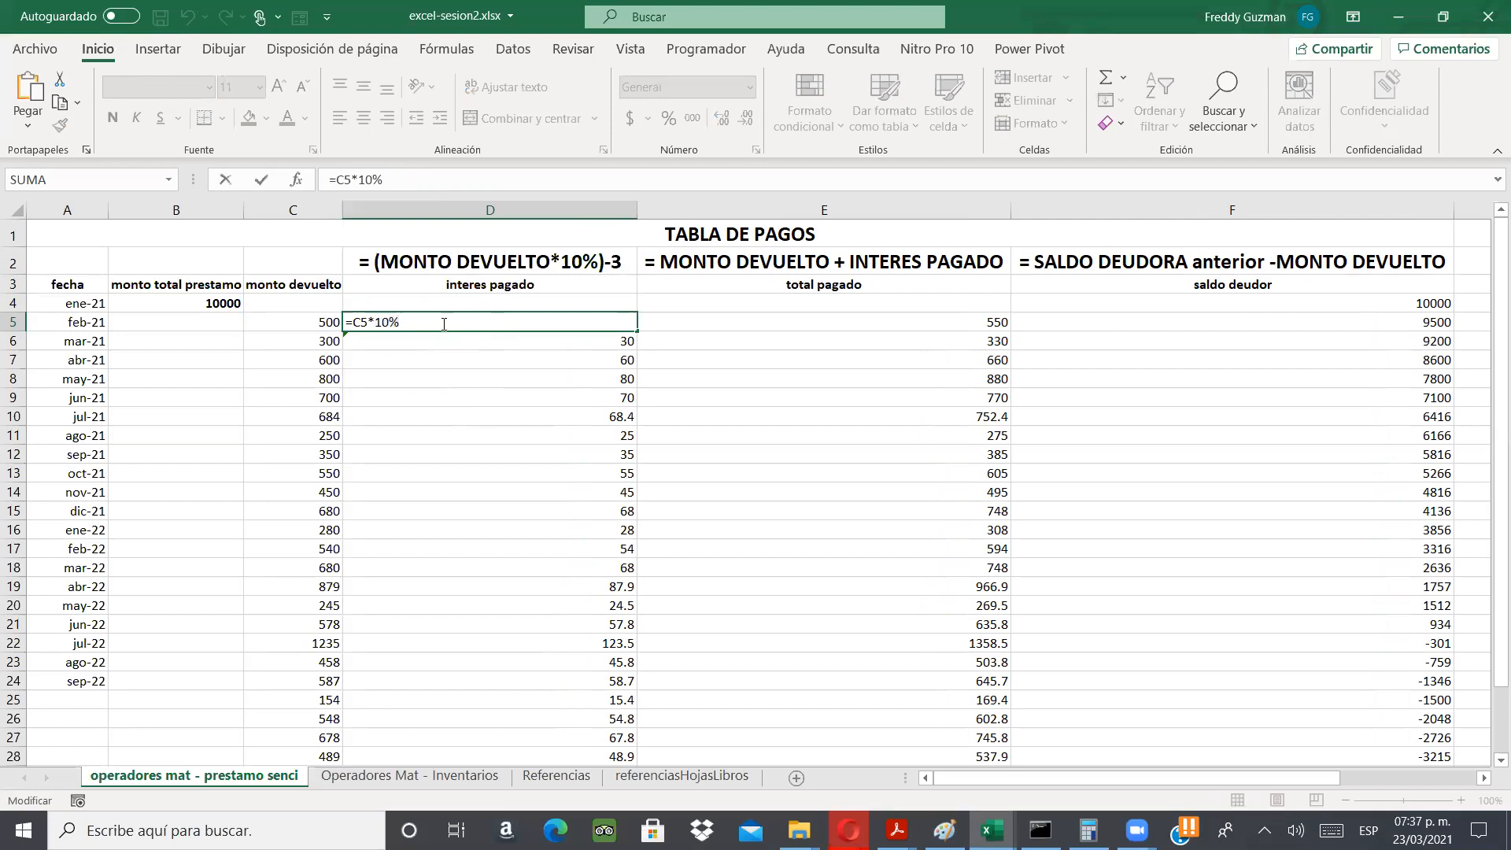
text())
key(BackSpace)
key(Escape)
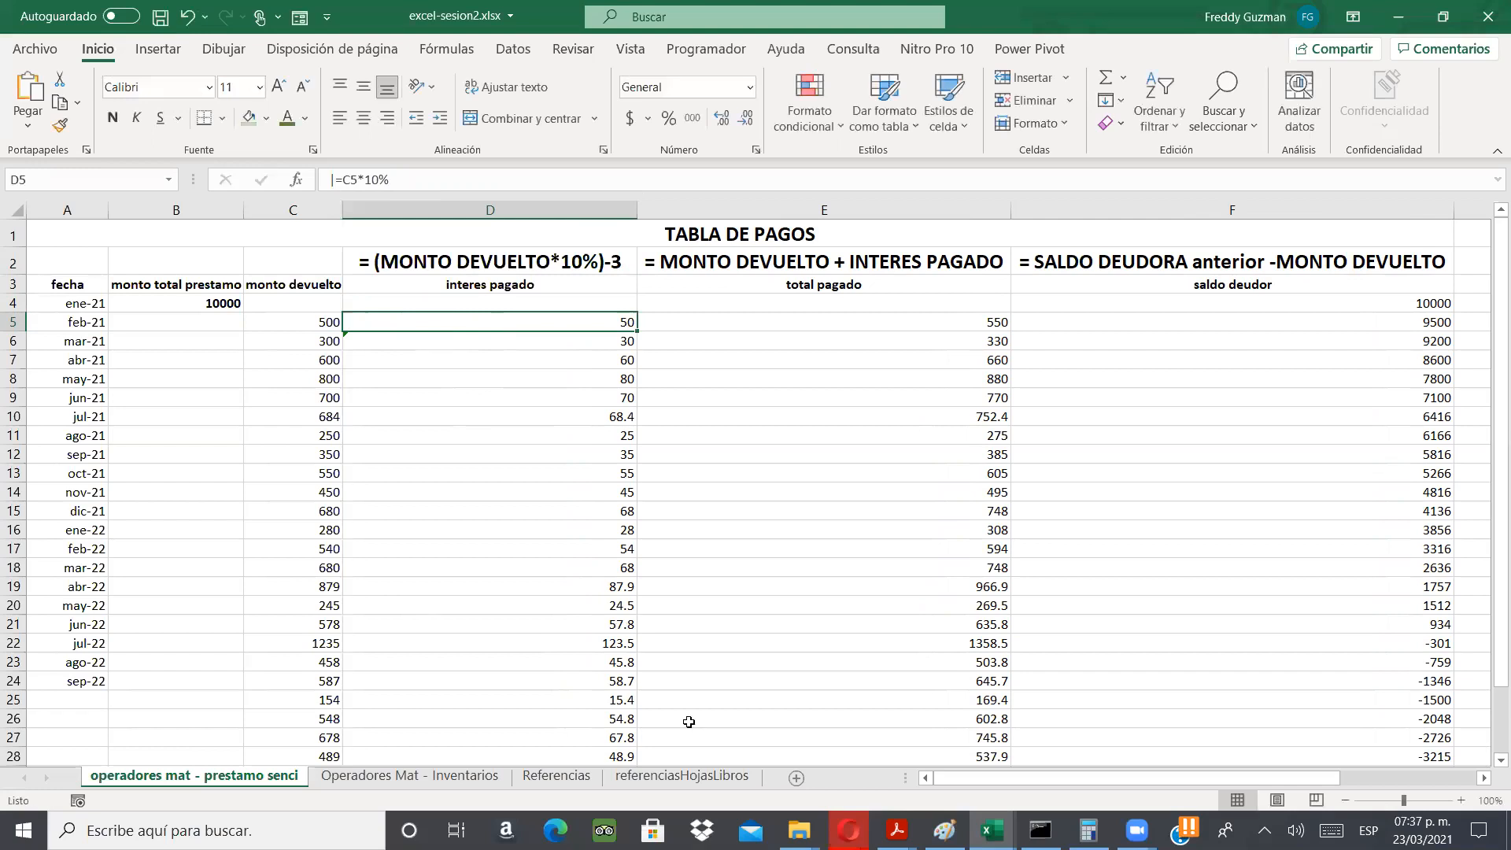
key(alt+Tab)
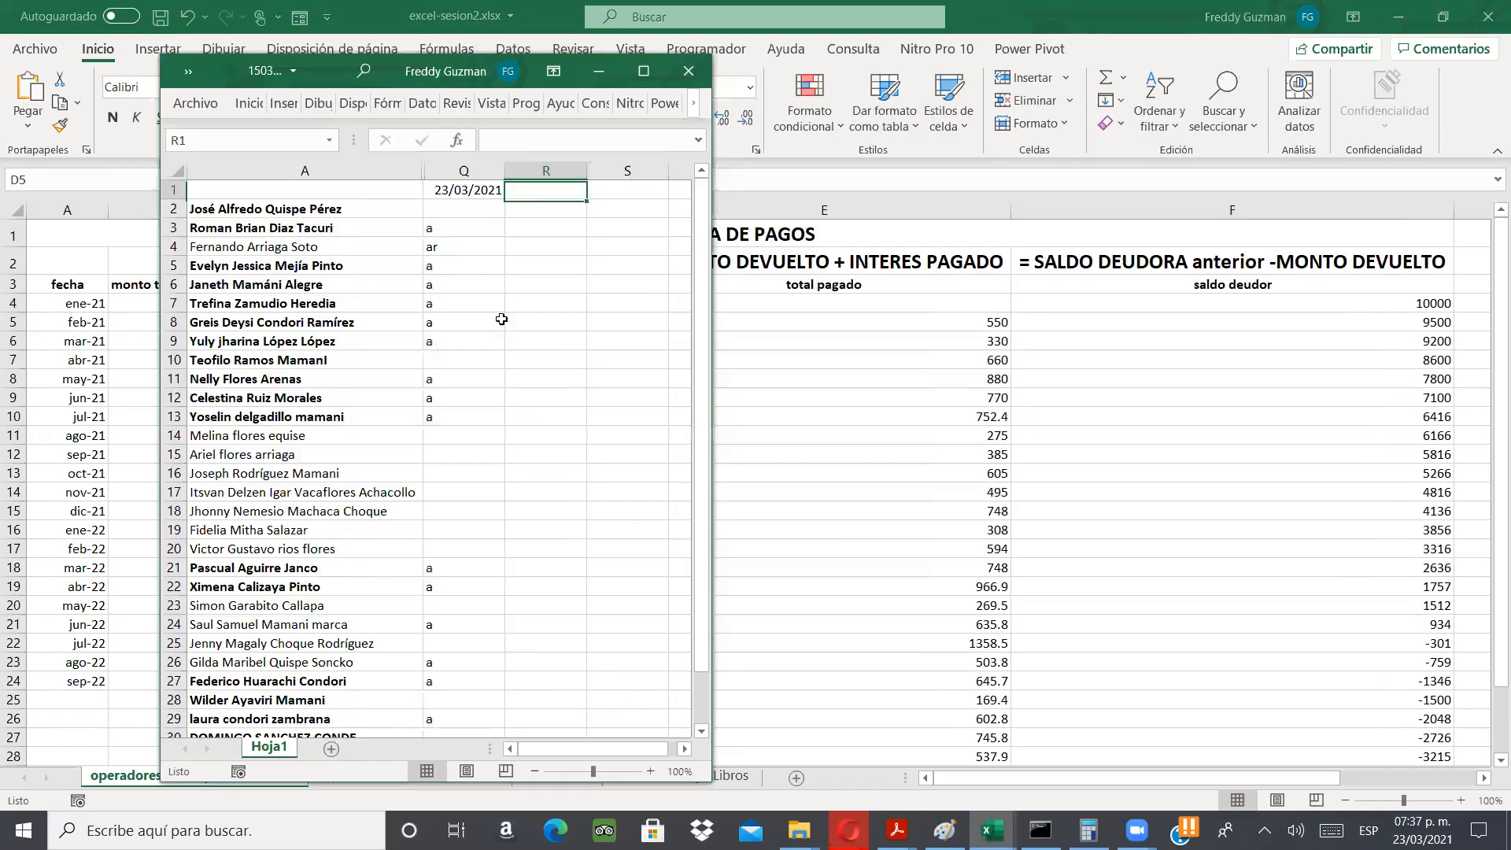
key(alt+Tab)
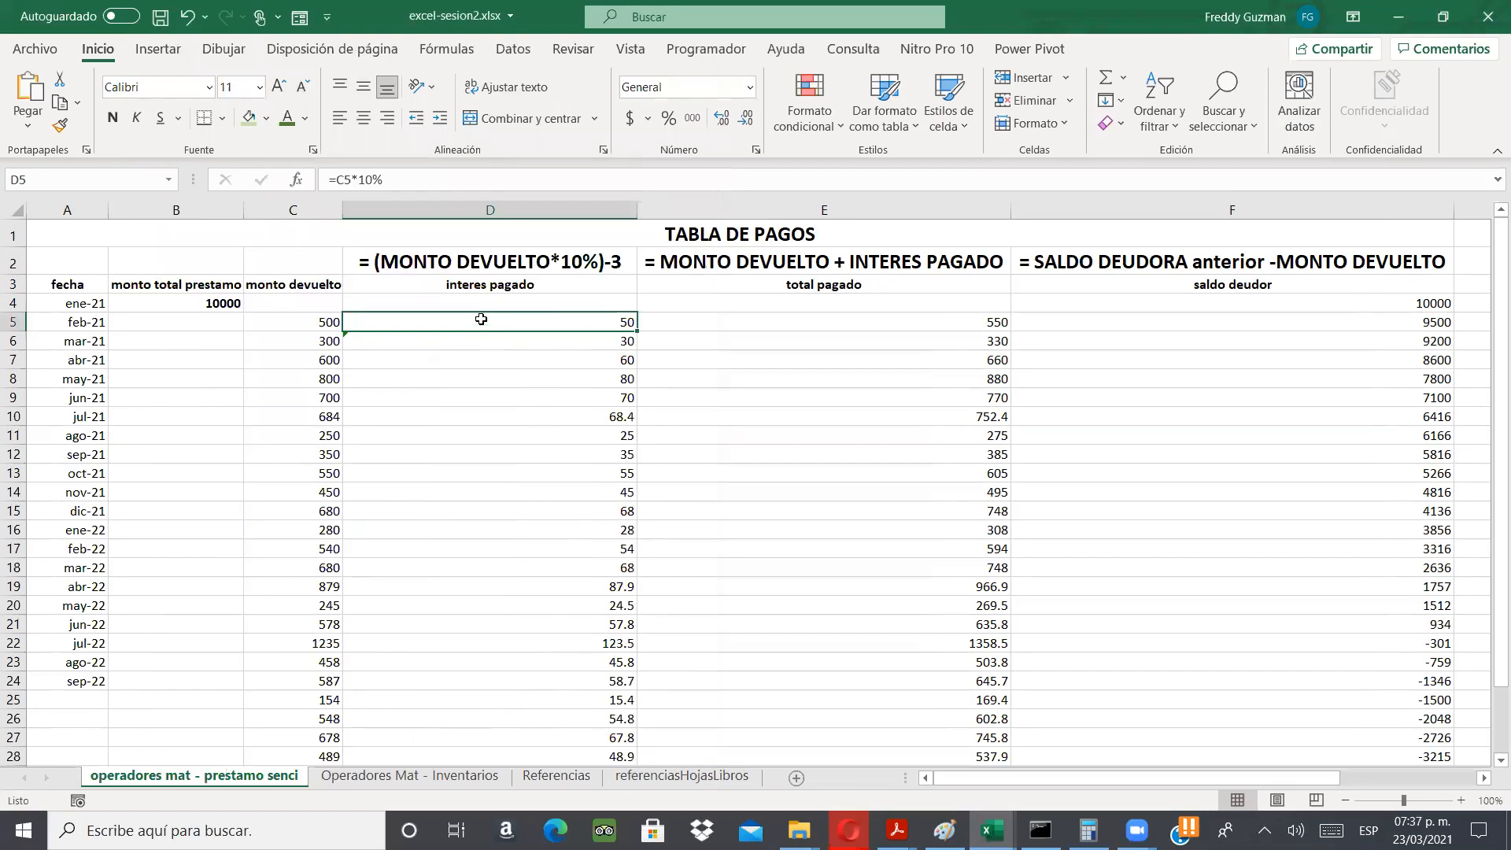
- Change the interes pagado formula in cell D5 to =(C5*10%)-3
double_click(481, 320)
text())
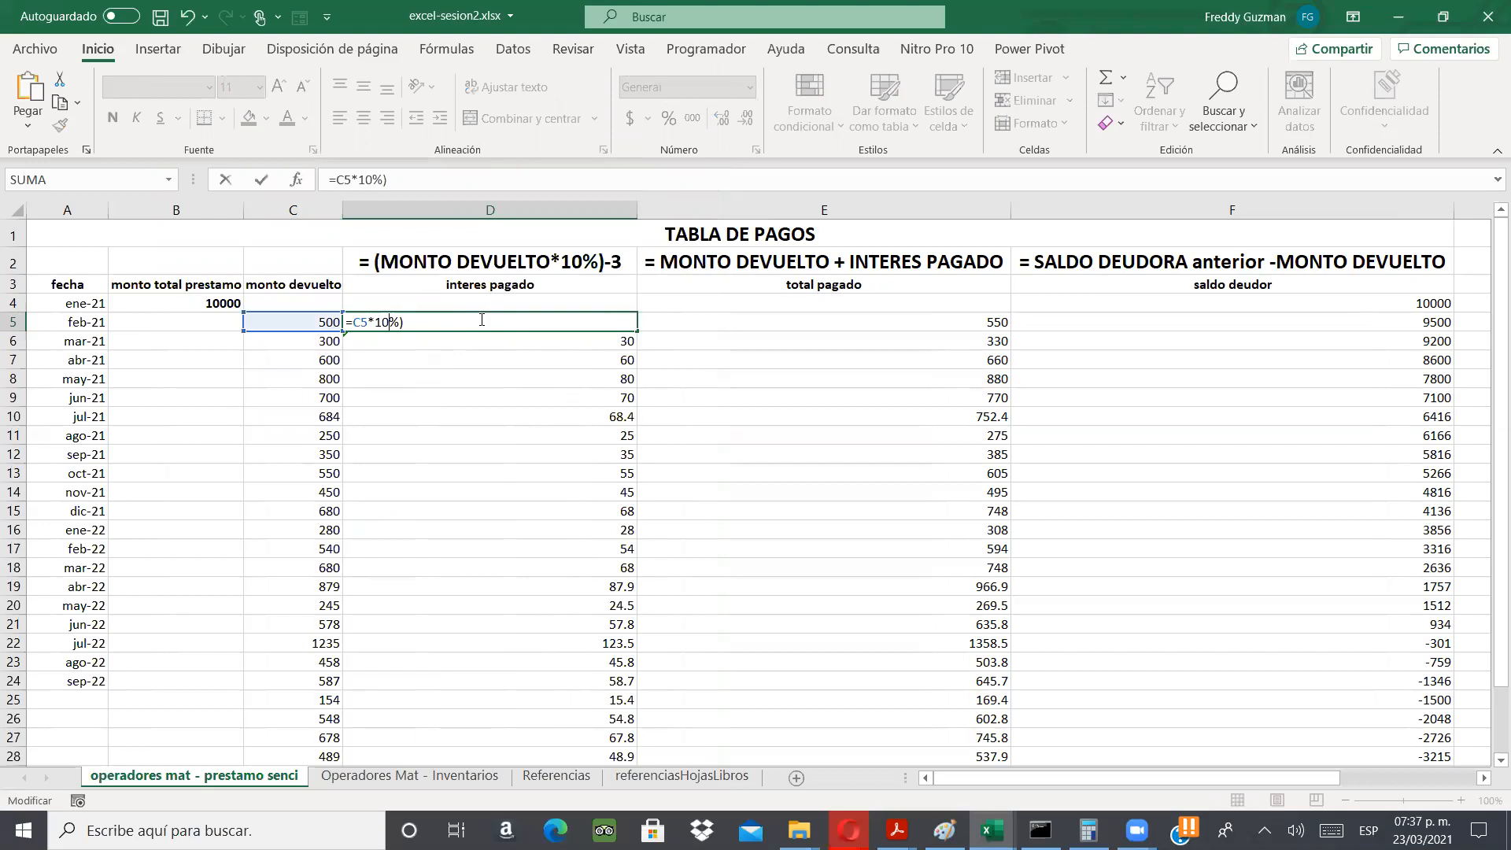
text())
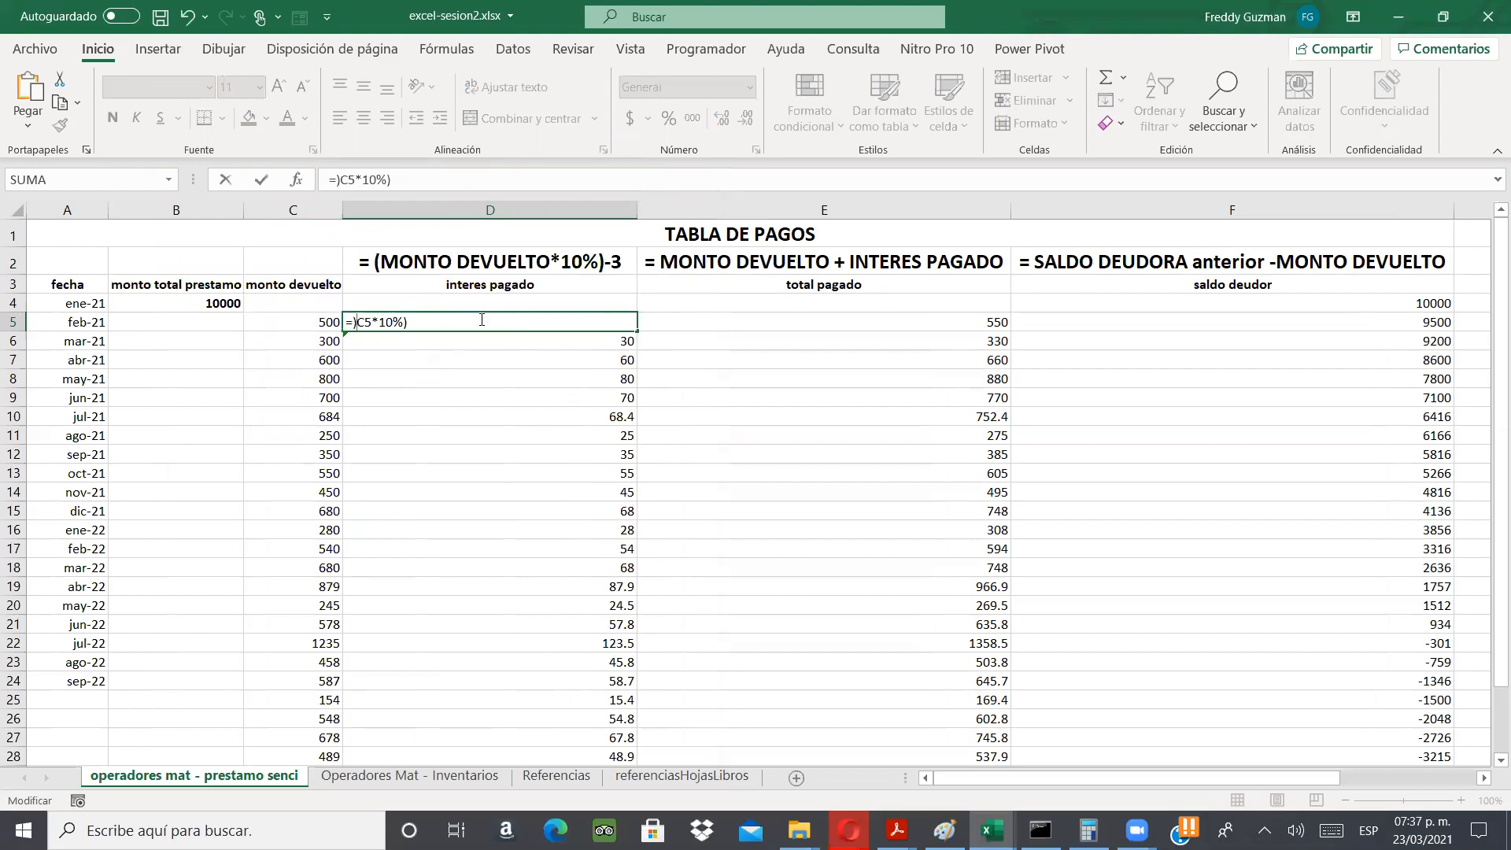
key(BackSpace)
text(()
key(Right)
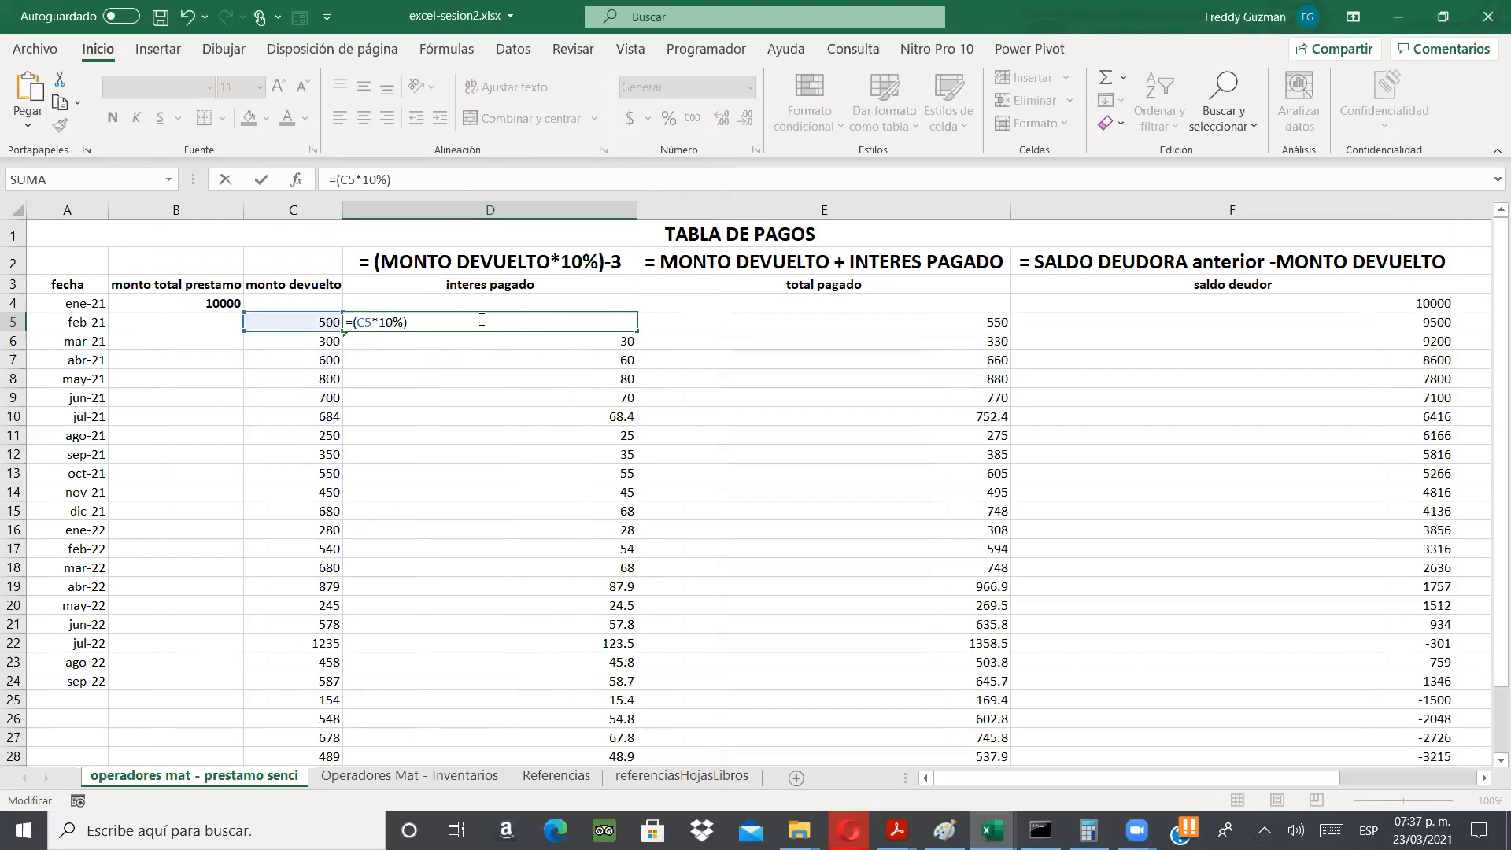
key(Return)
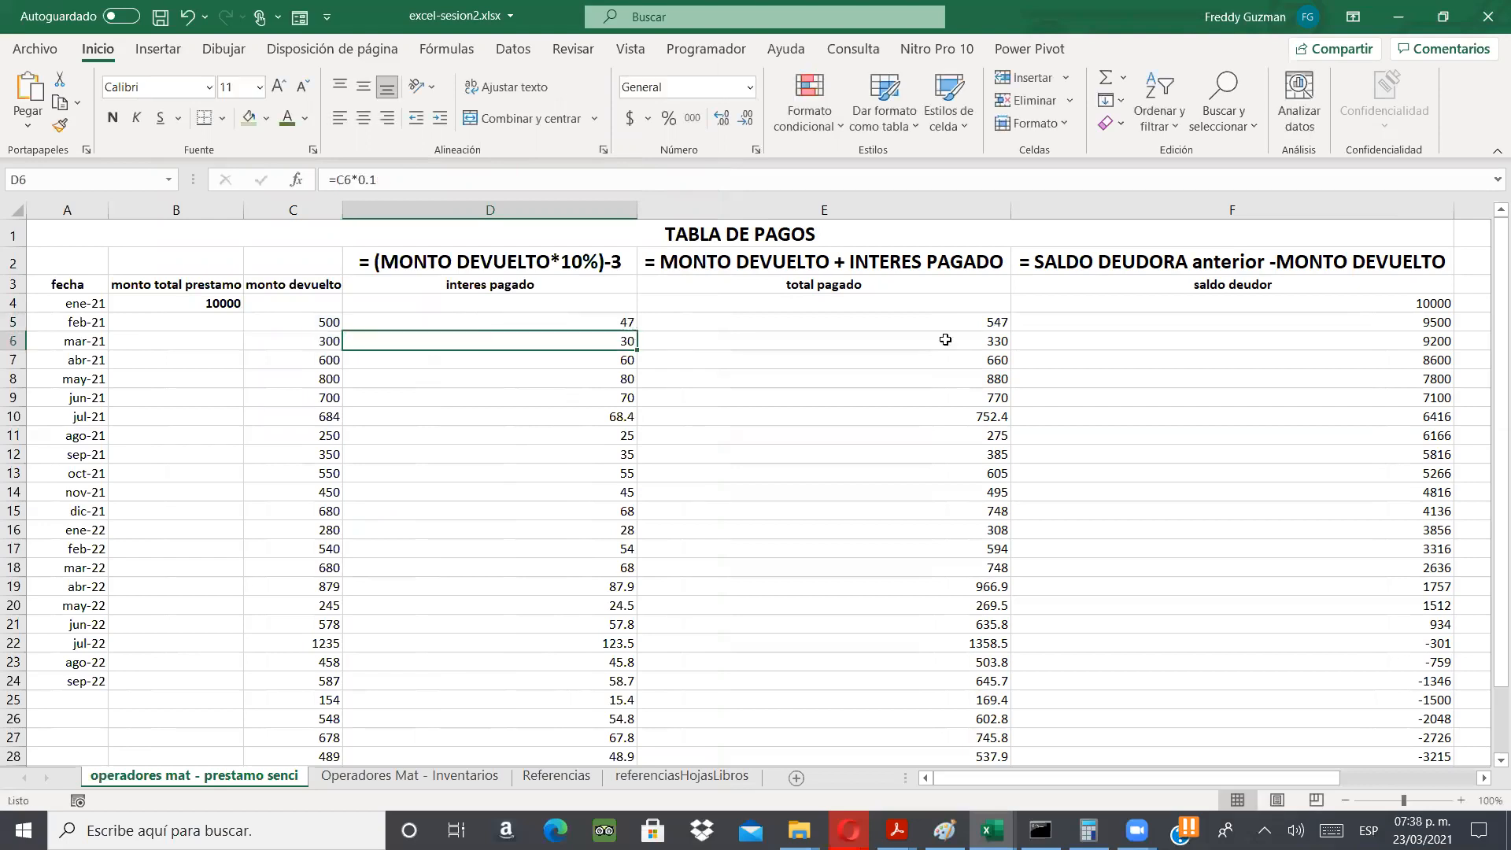
- Copy the interes pagado formula from cell D5 down to D30
click(577, 321)
drag(638, 331, 635, 693)
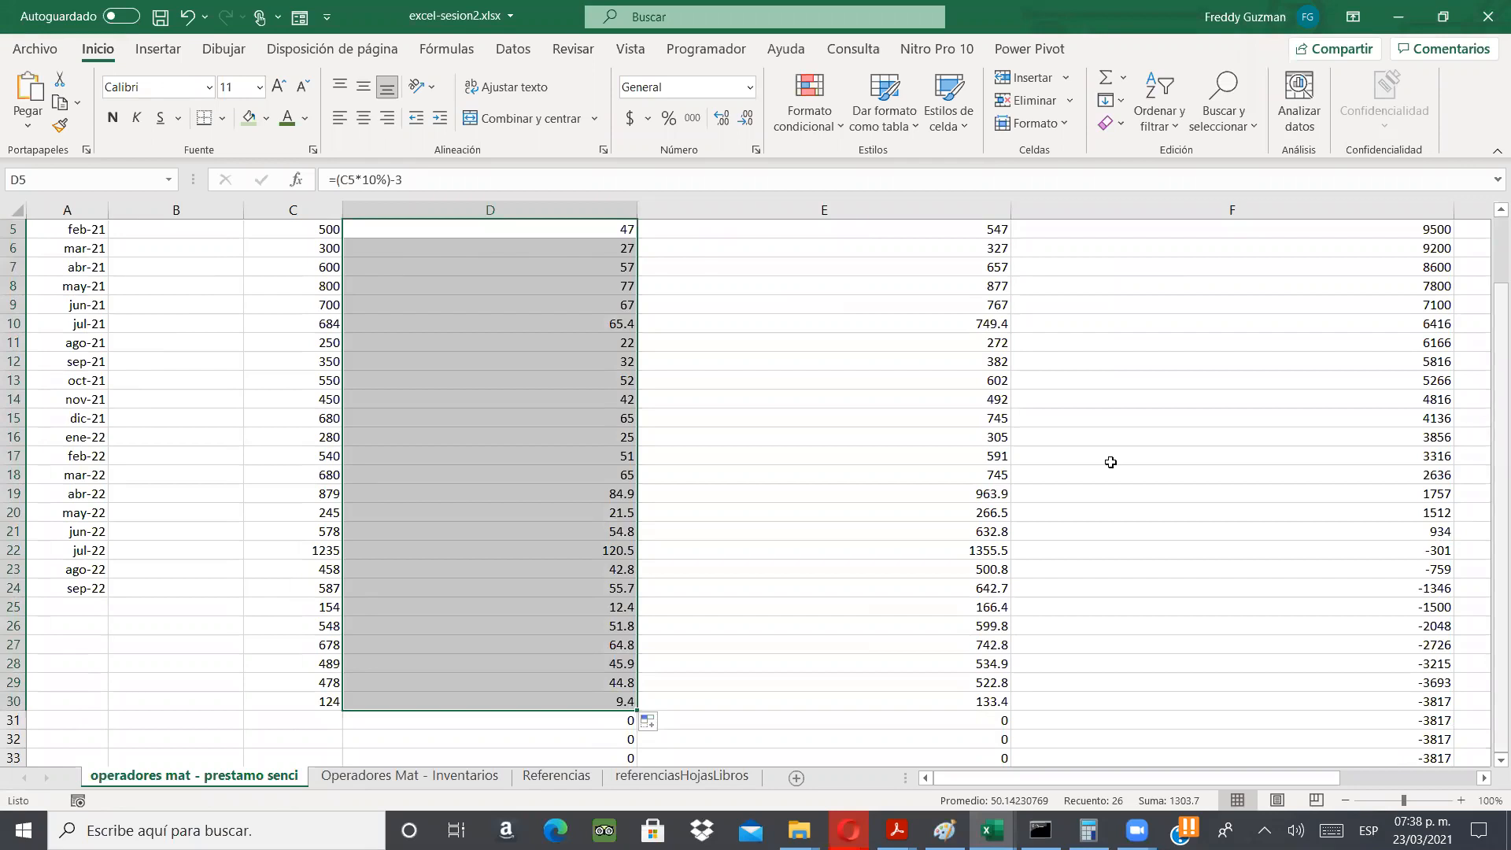
scroll(1110, 462, up, 2)
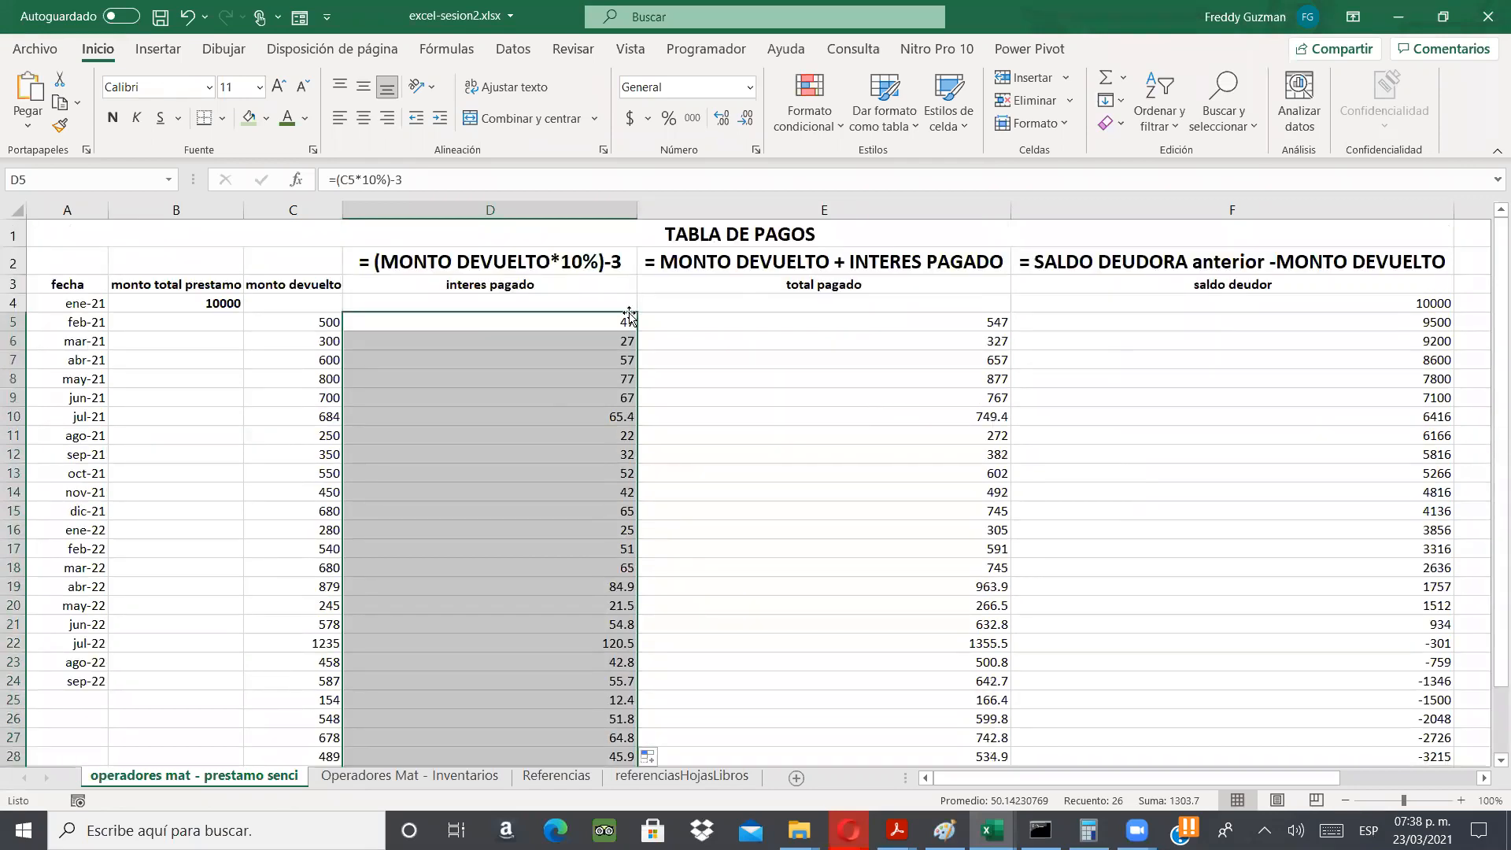
- Change the interes pagado formula note in D2 to = ((MONTO DEVUELTO*10%)-3)+10 and widen column D to fit it
click(666, 260)
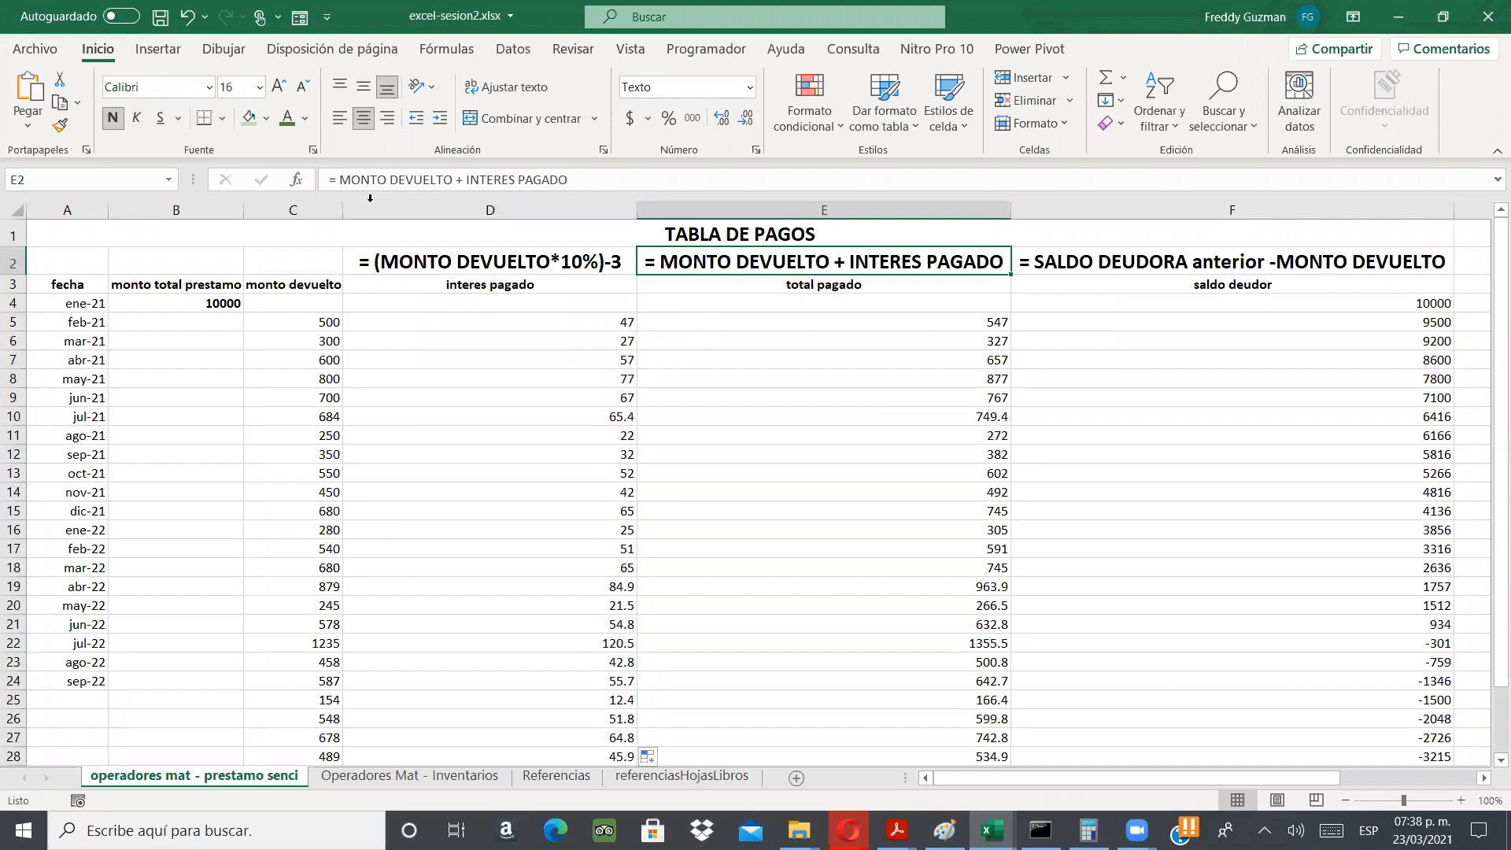
click(404, 254)
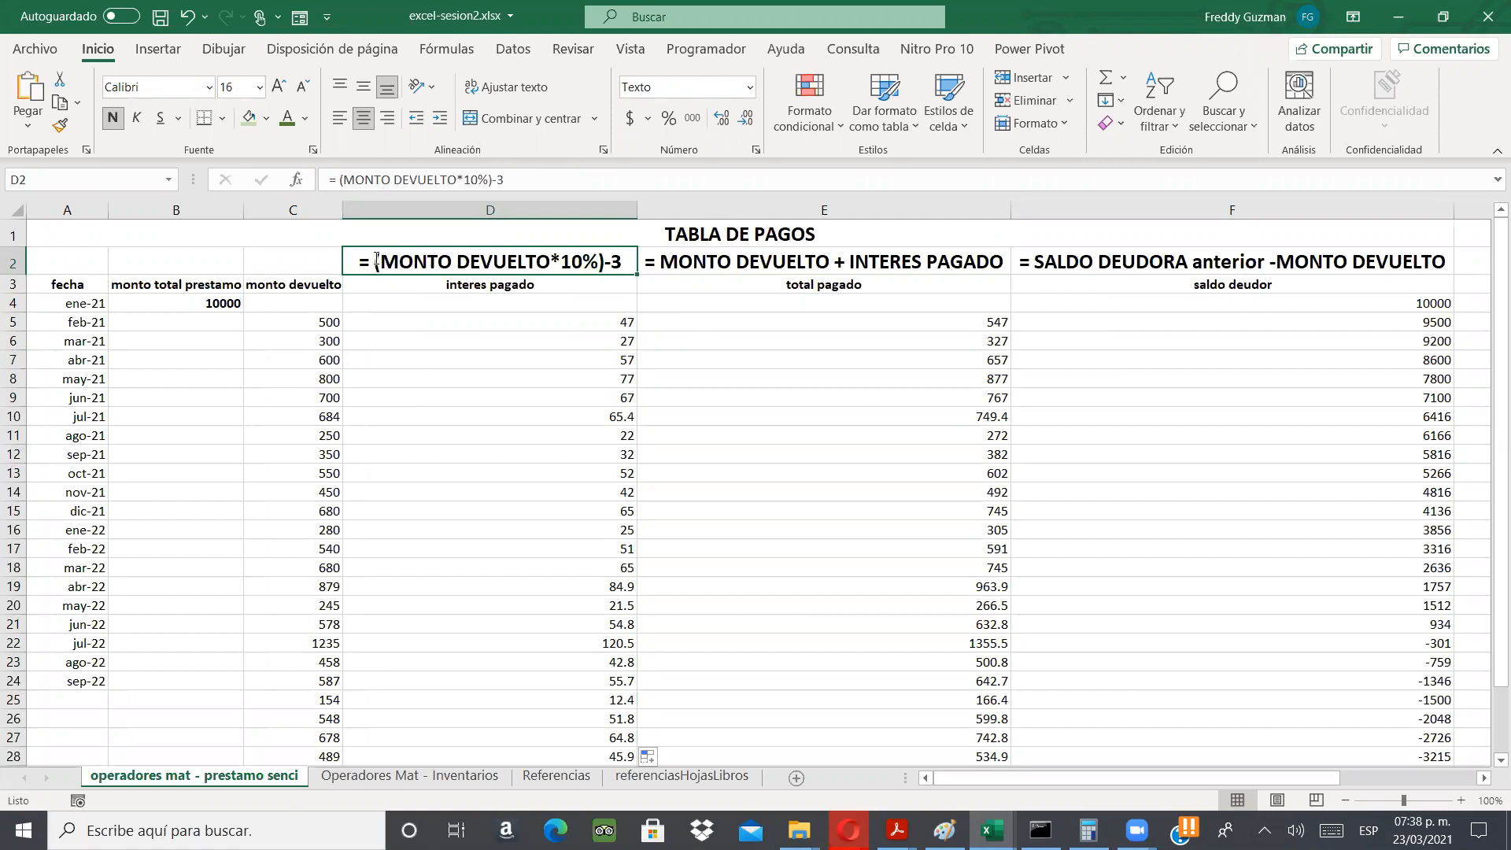
double_click(366, 259)
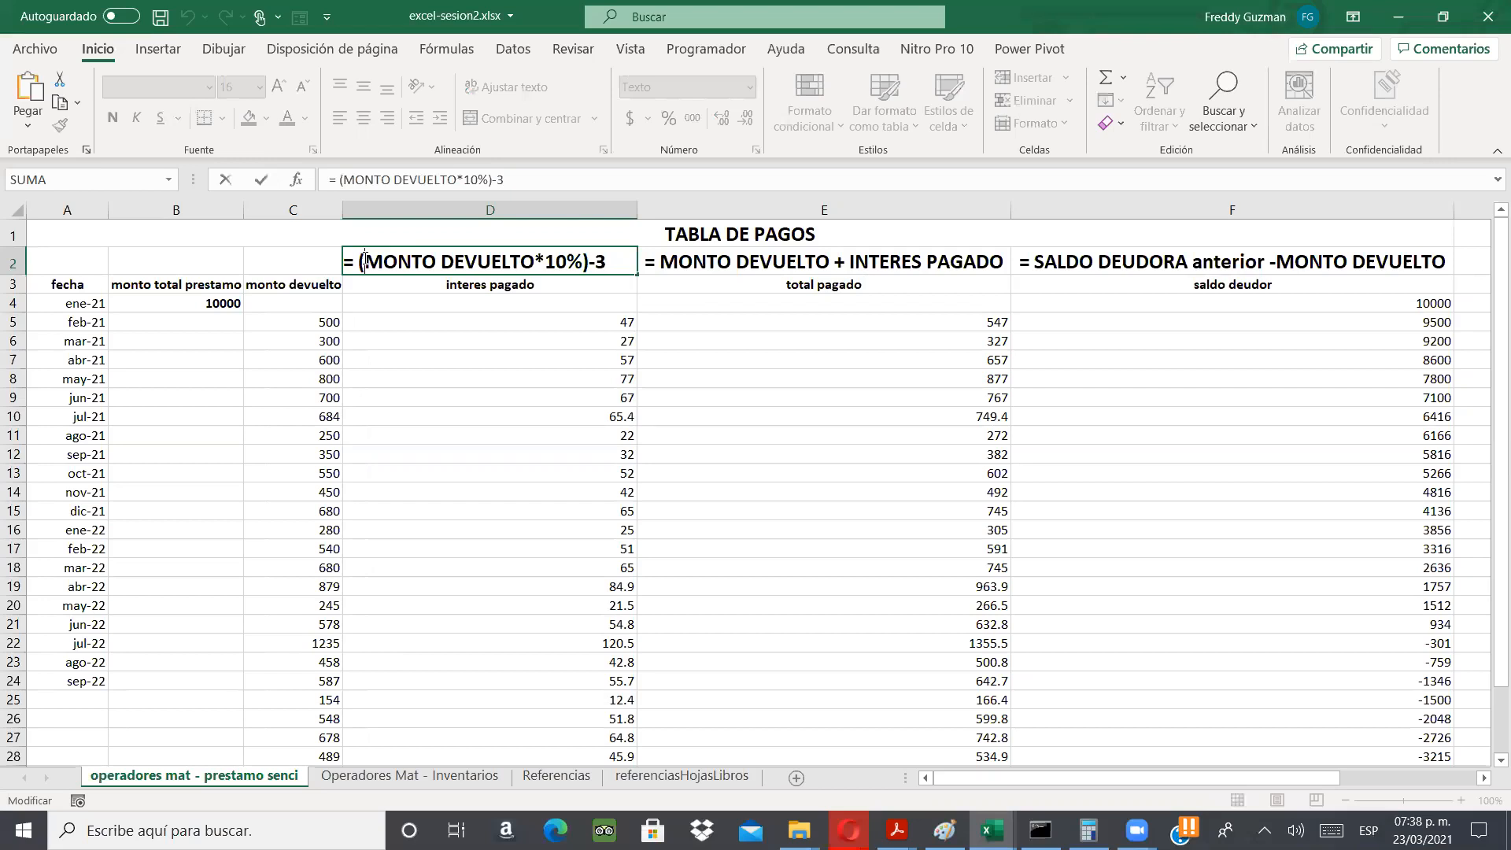
text(()
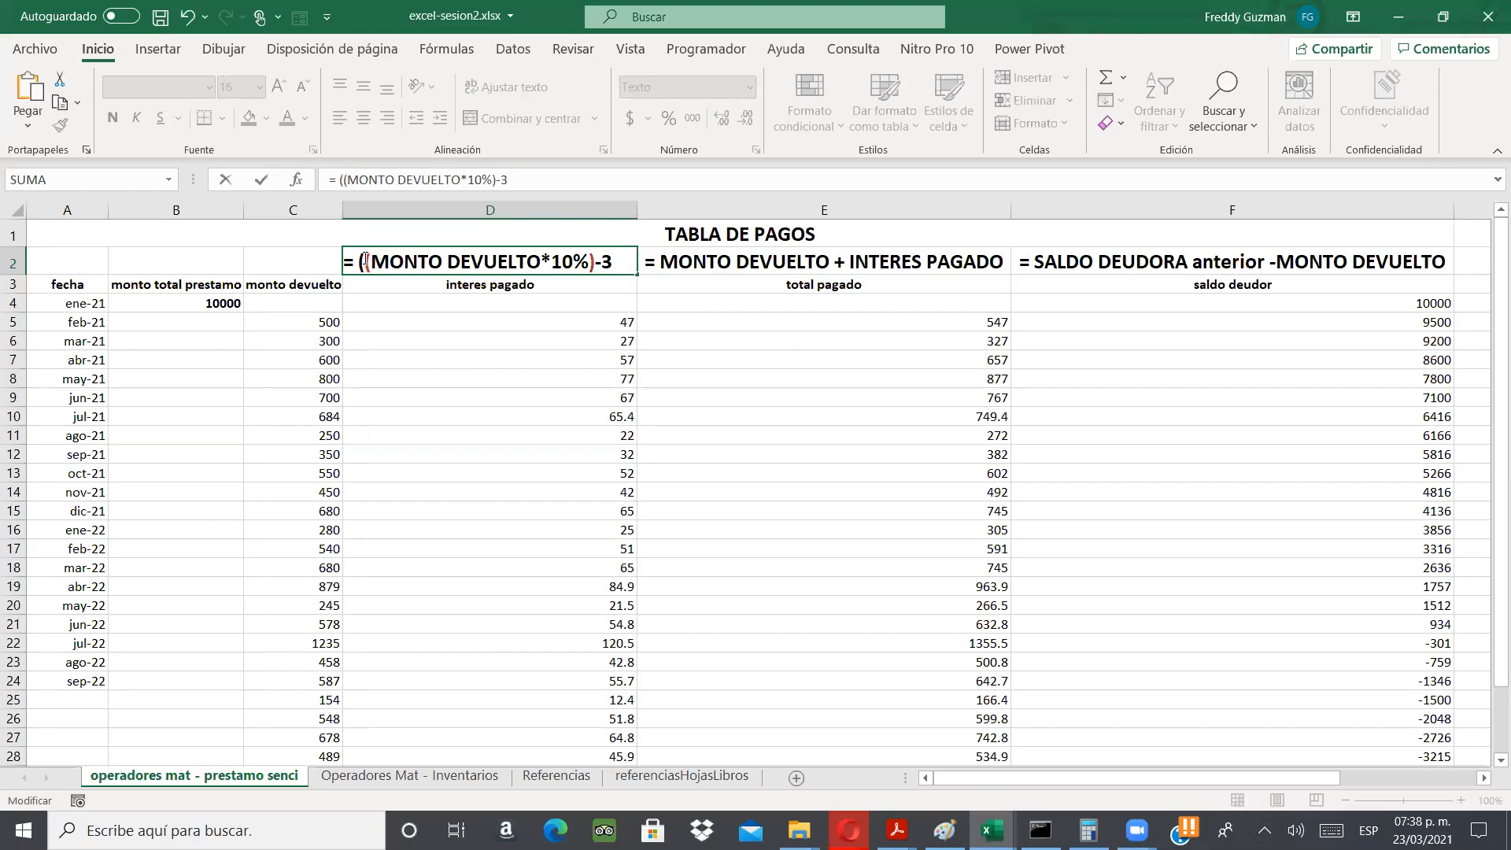
key(Right)
key(Right)
key(Right)
key(Right)
key(Right)
text()+100)
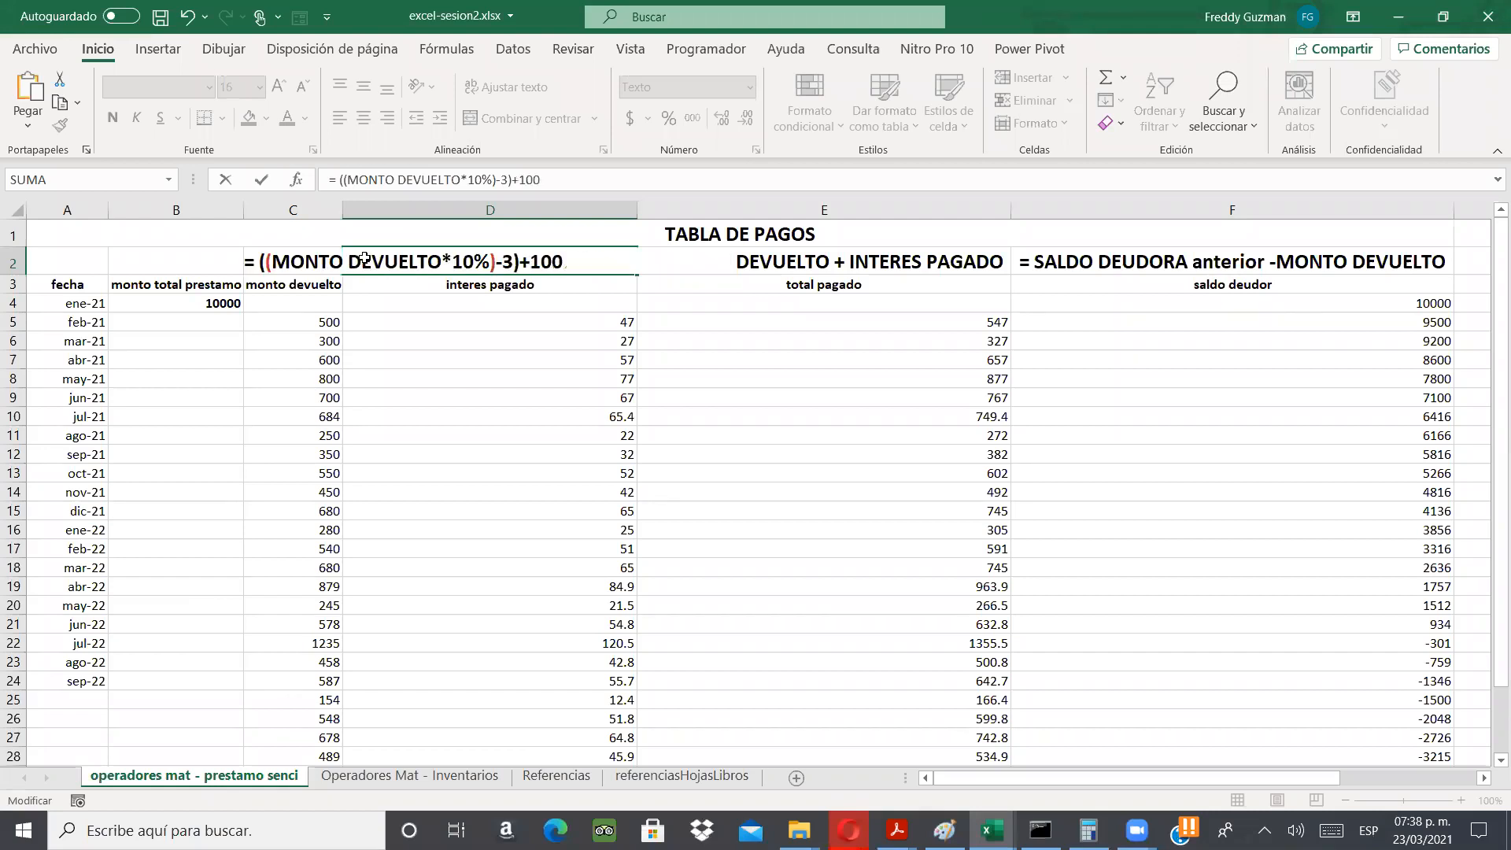
key(Return)
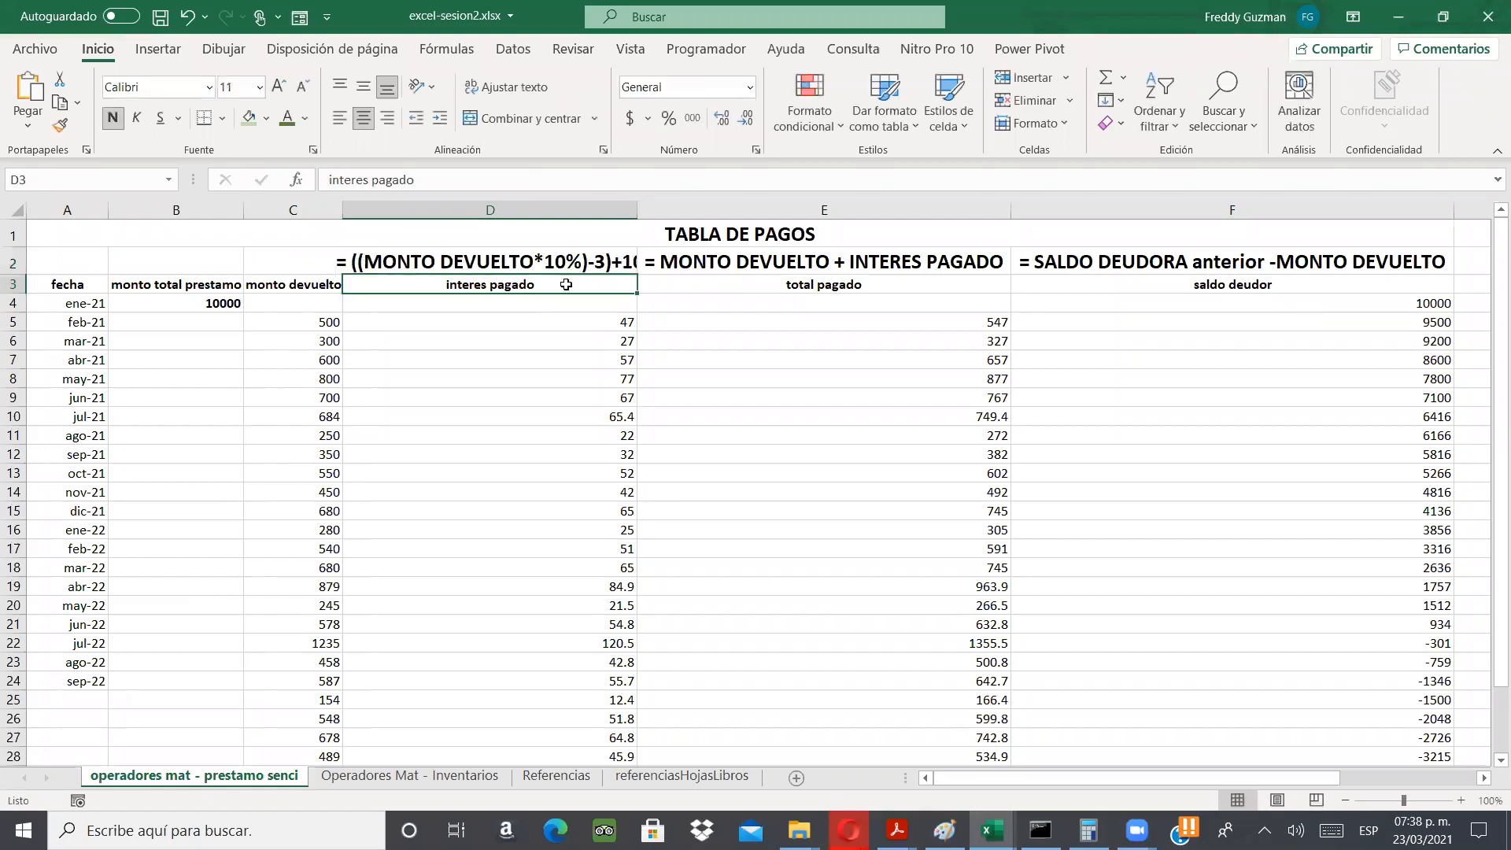
key(Down)
key(Down)
drag(638, 211, 680, 205)
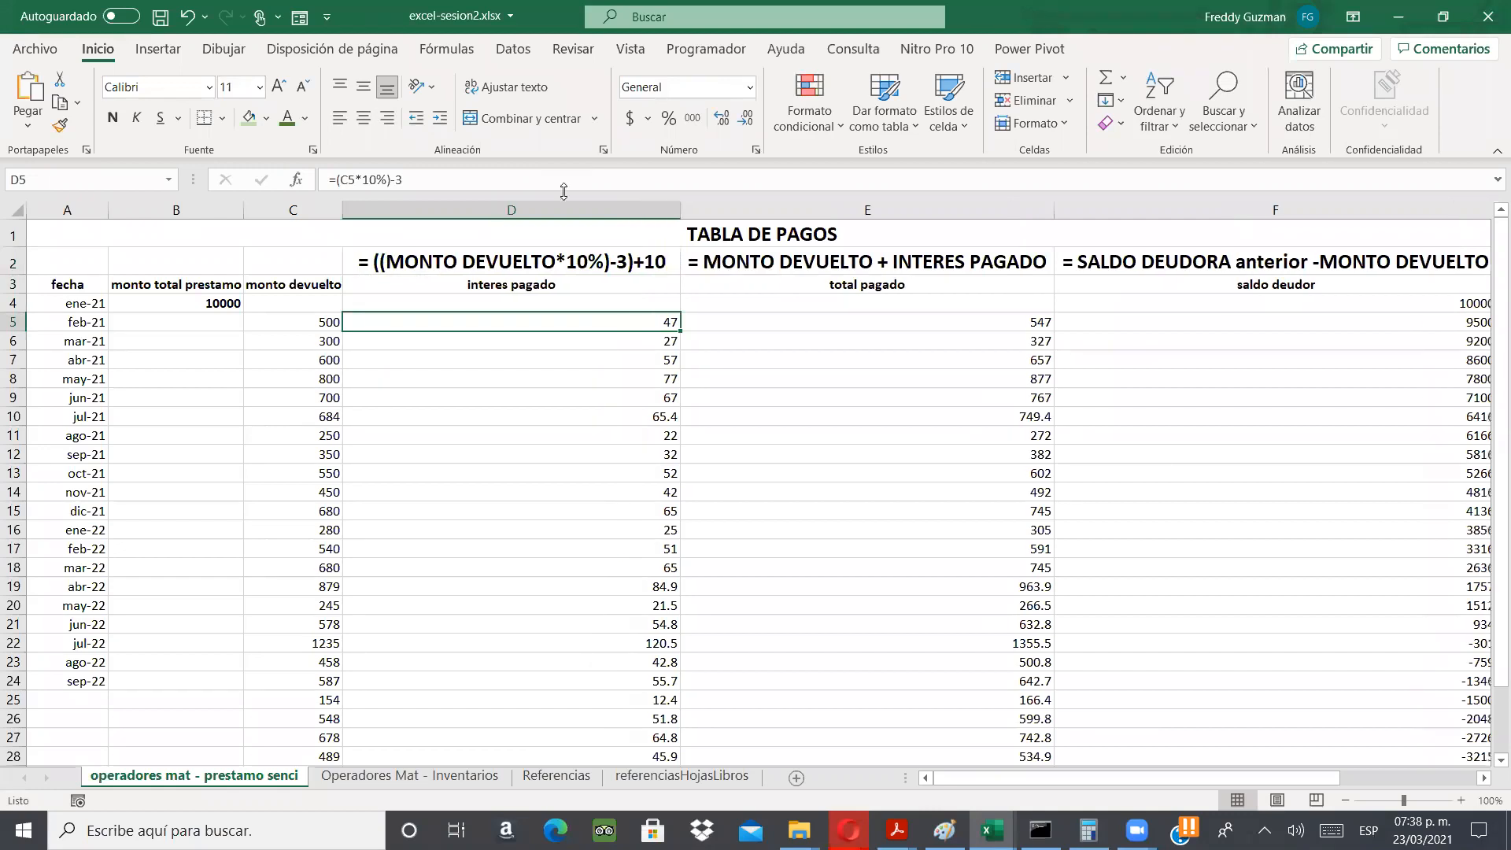
- Change the interes pagado formula in cell D5 to =((C5*10%)-3)+10
click(453, 182)
text())
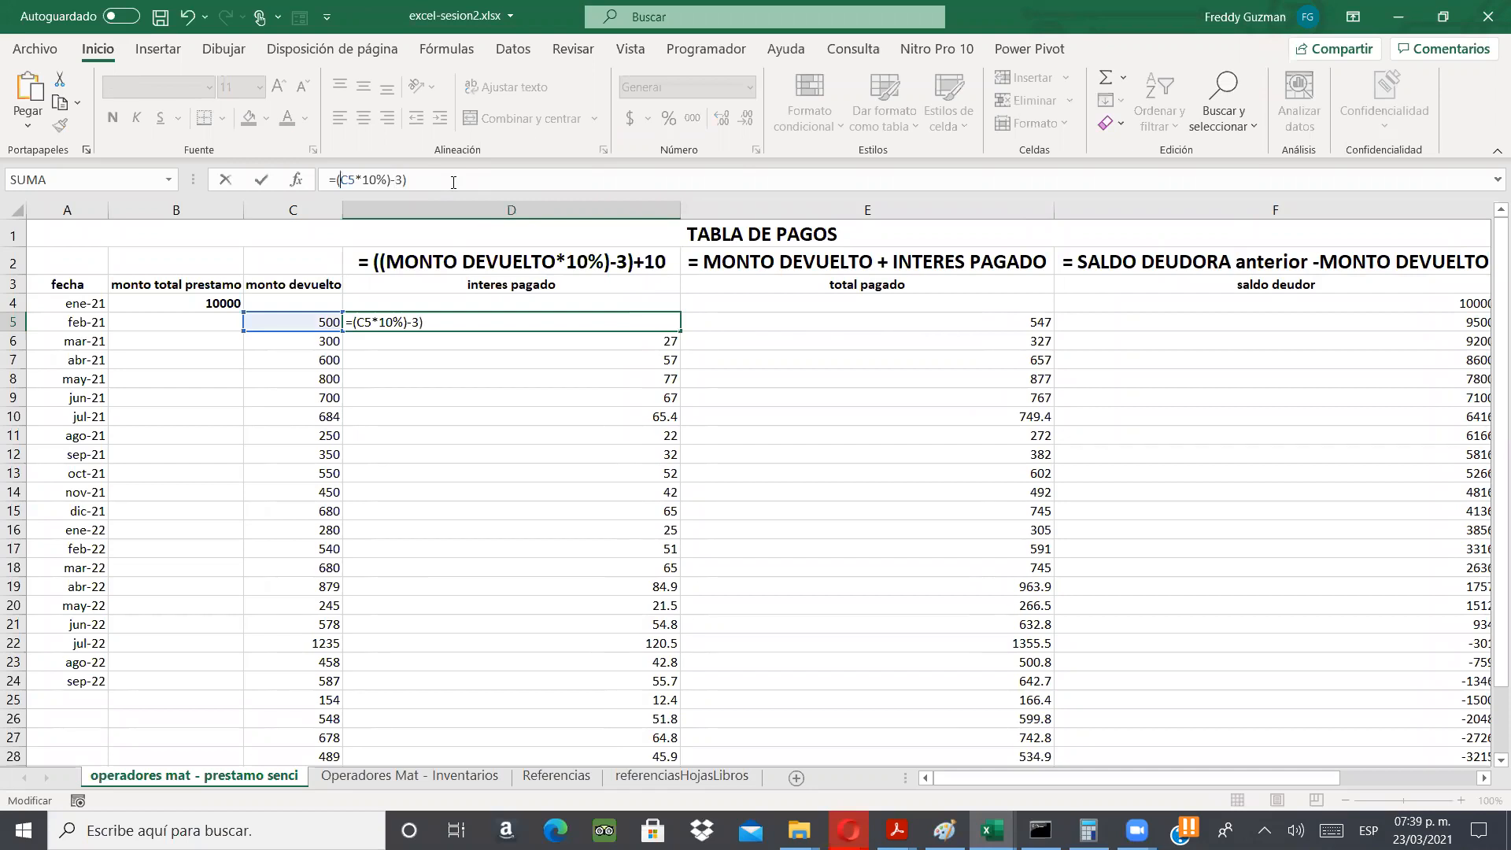
text(()
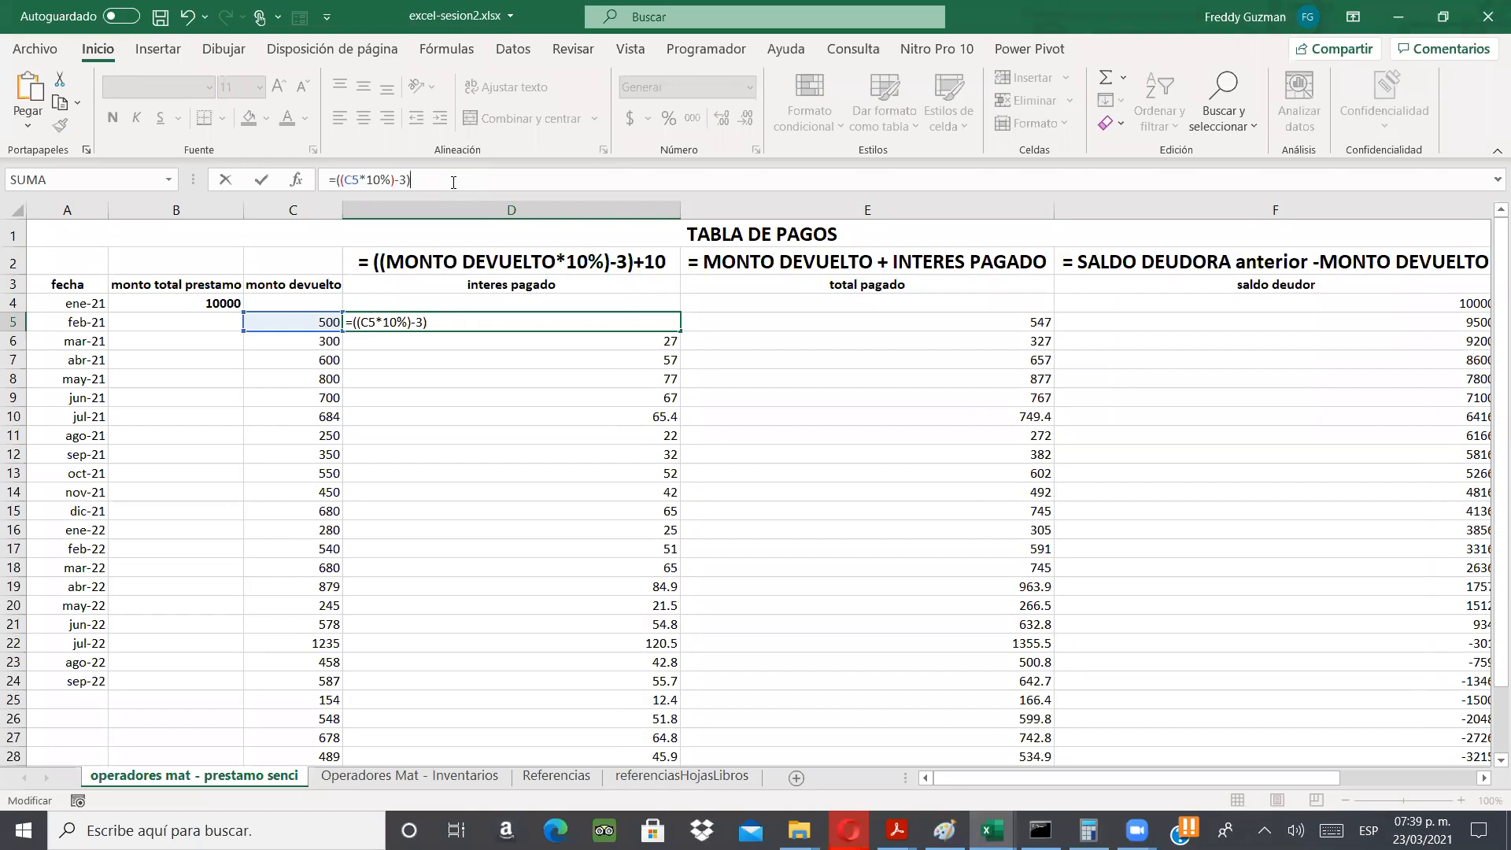
key(Return)
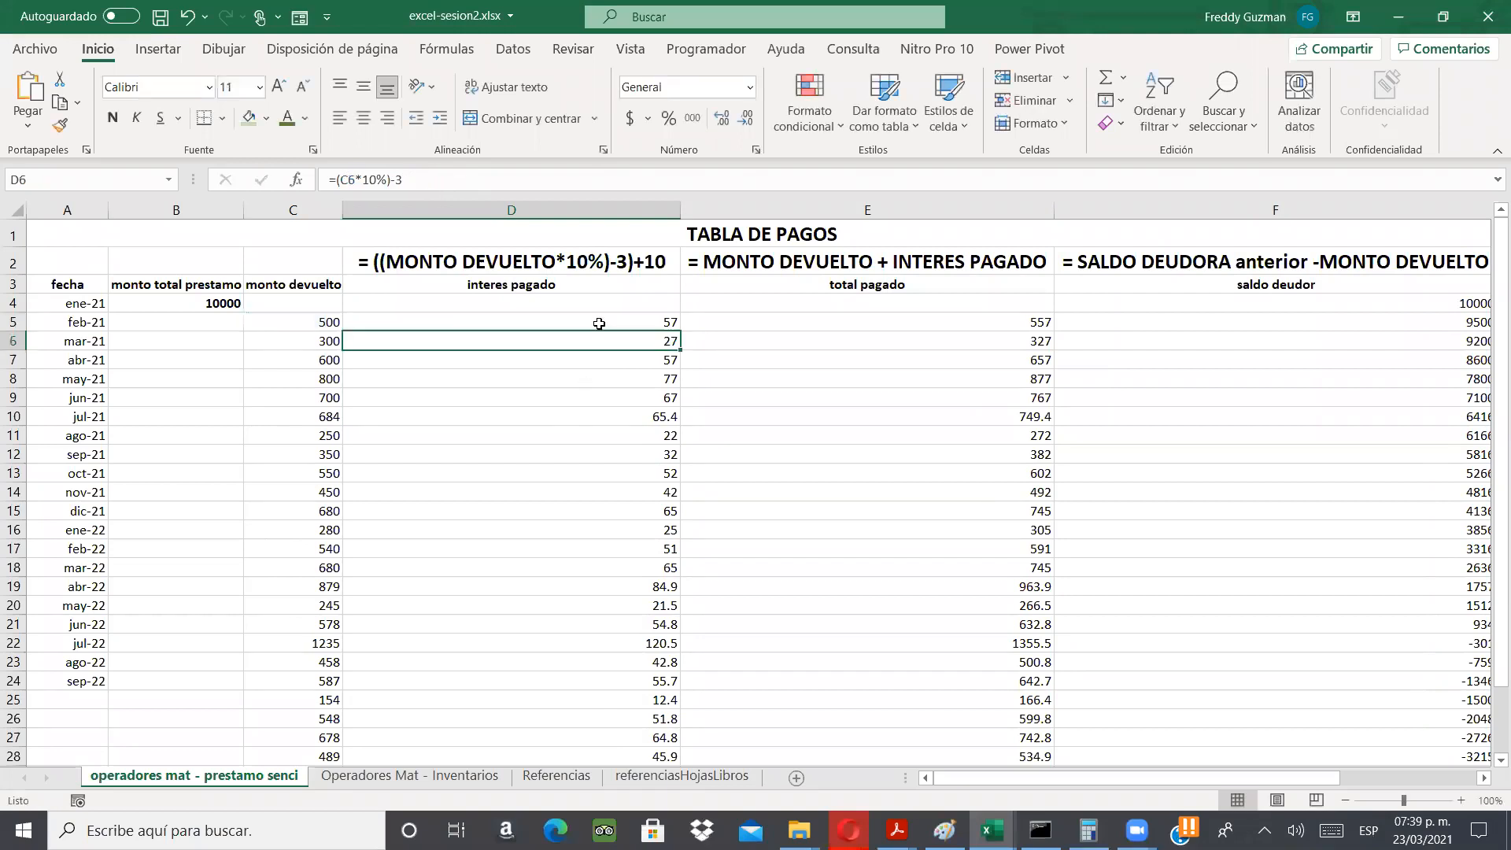
- Copy the updated interes pagado formula from cell D5 down column D through all the payment rows
click(599, 323)
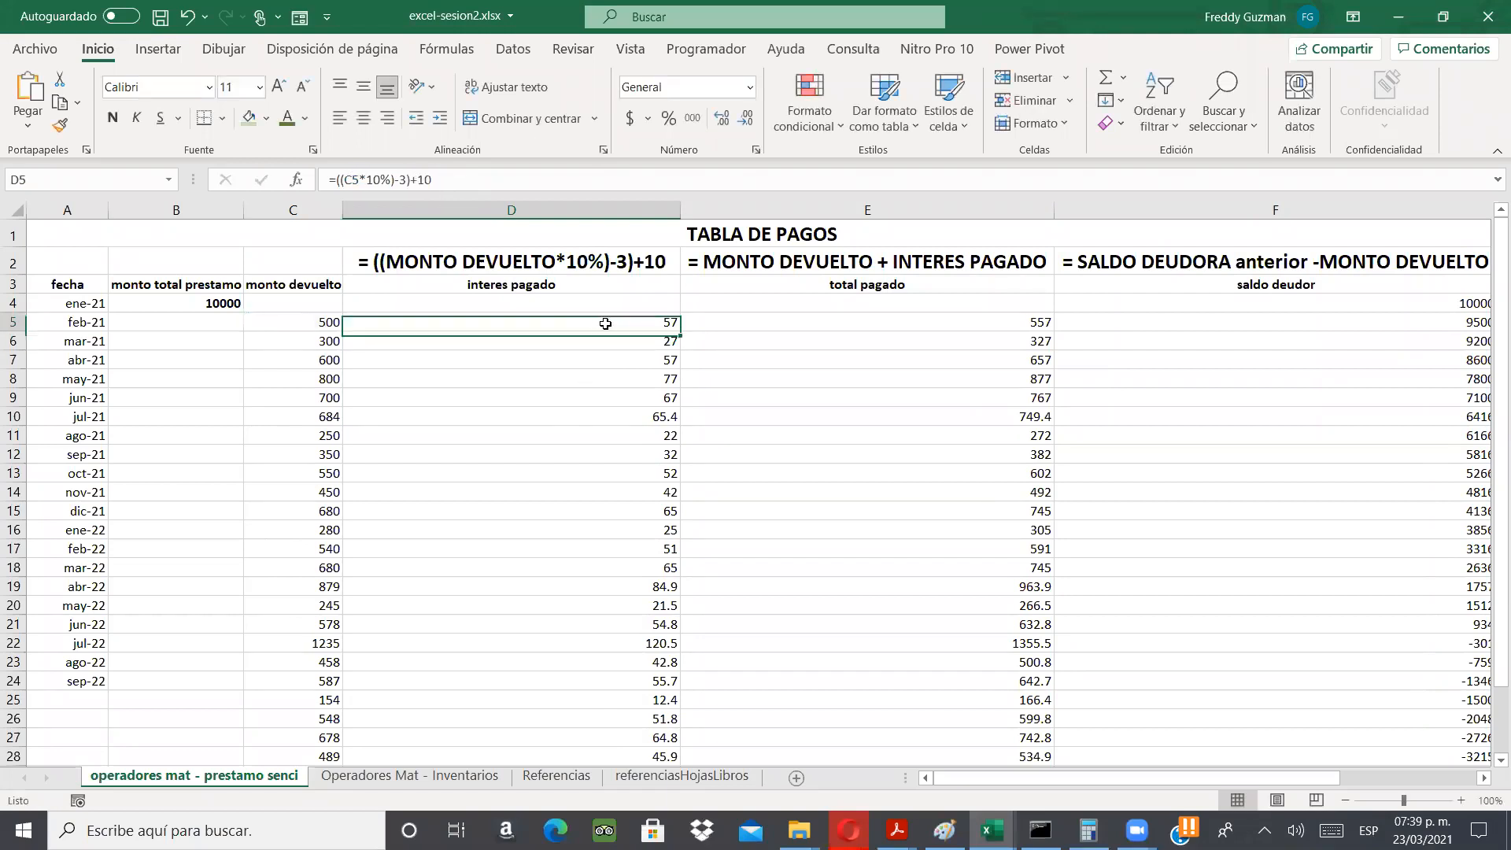
double_click(678, 331)
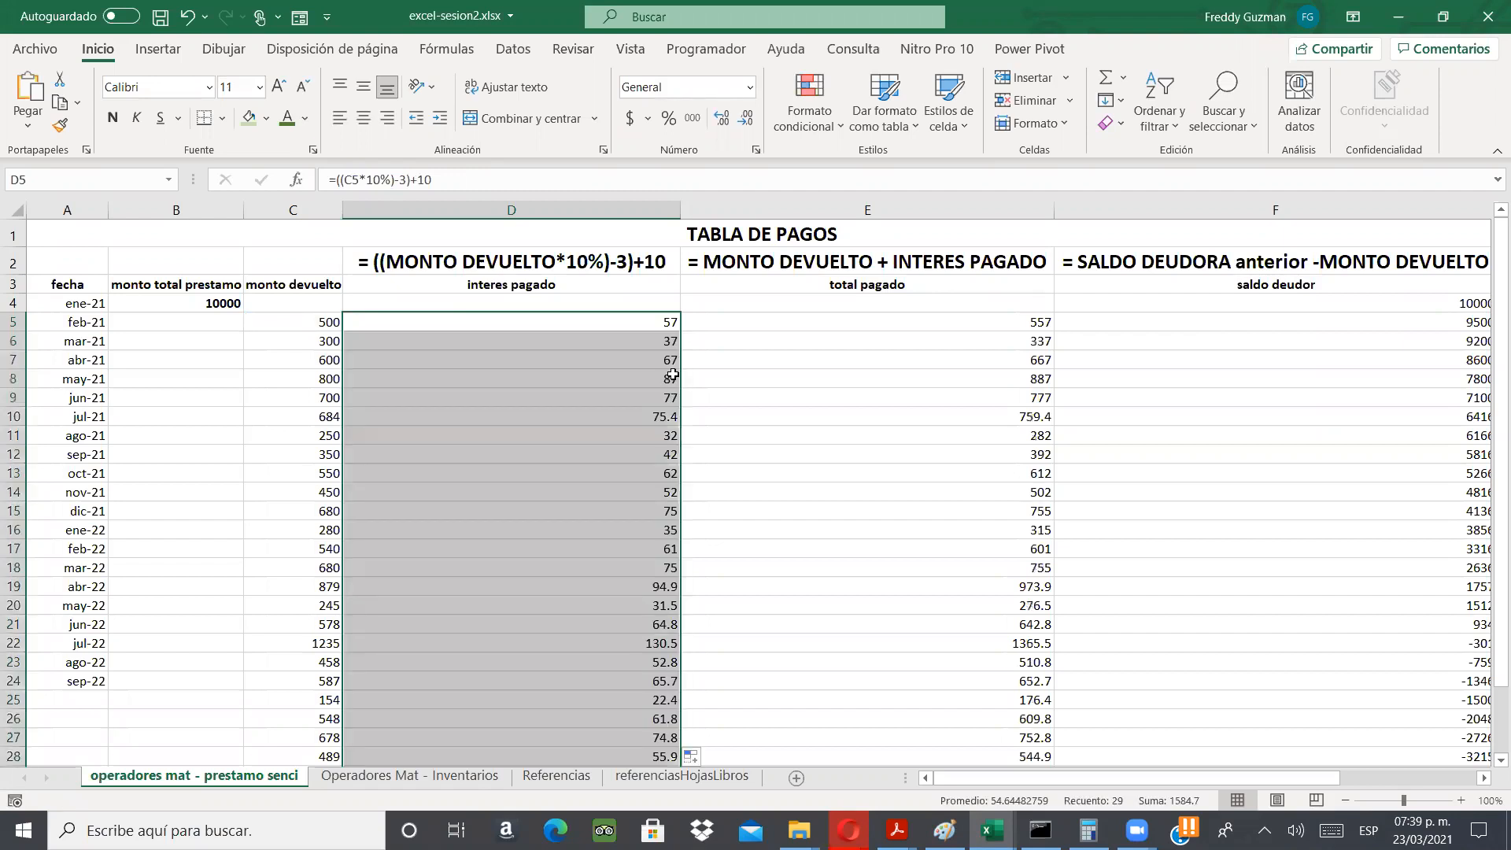
click(668, 324)
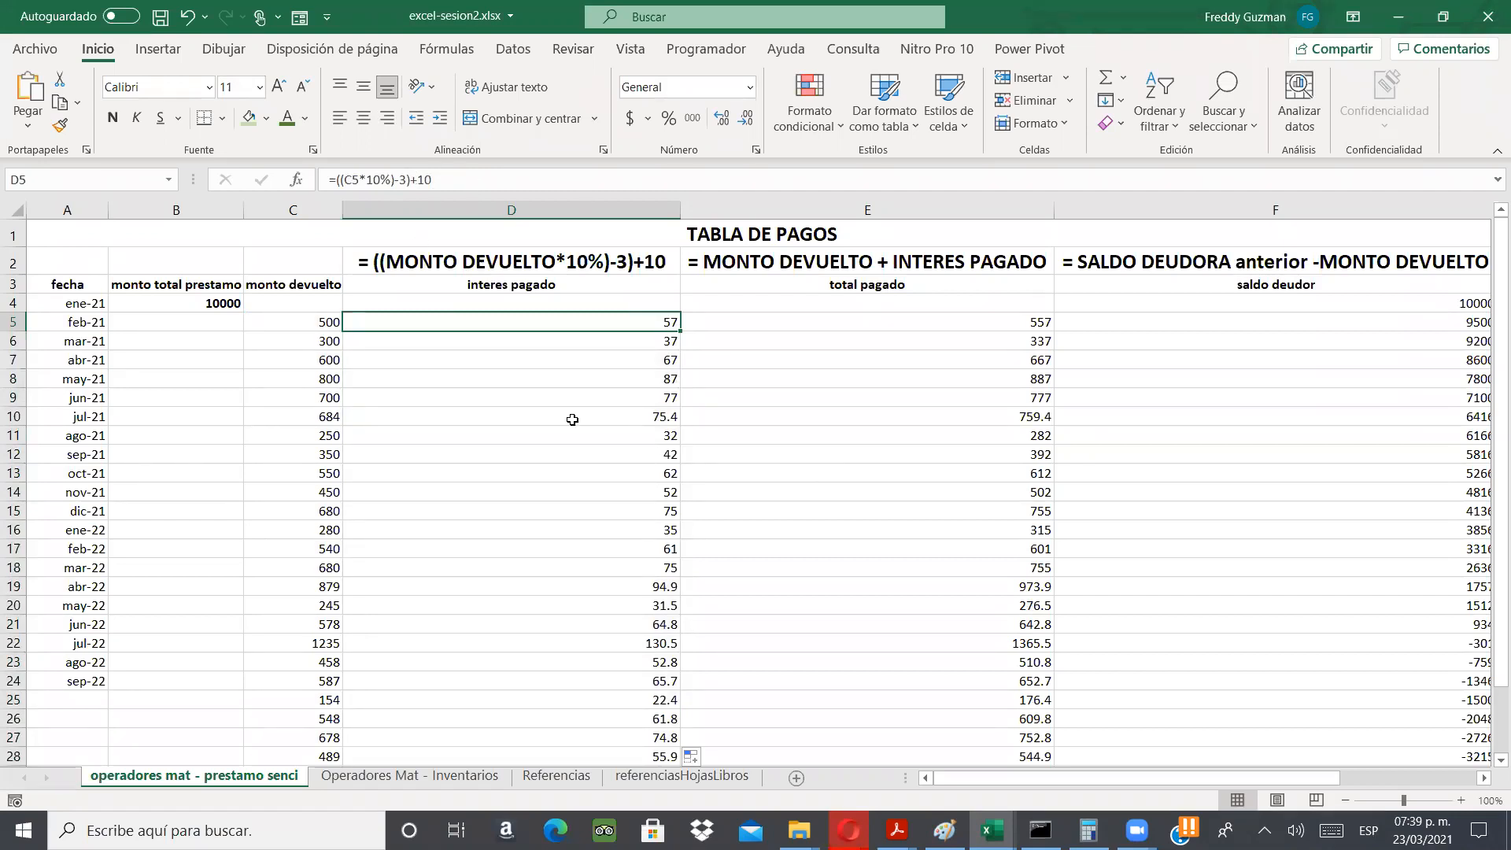
- Examine the total pagado formula in cell E5 and the cells it refers to
click(903, 331)
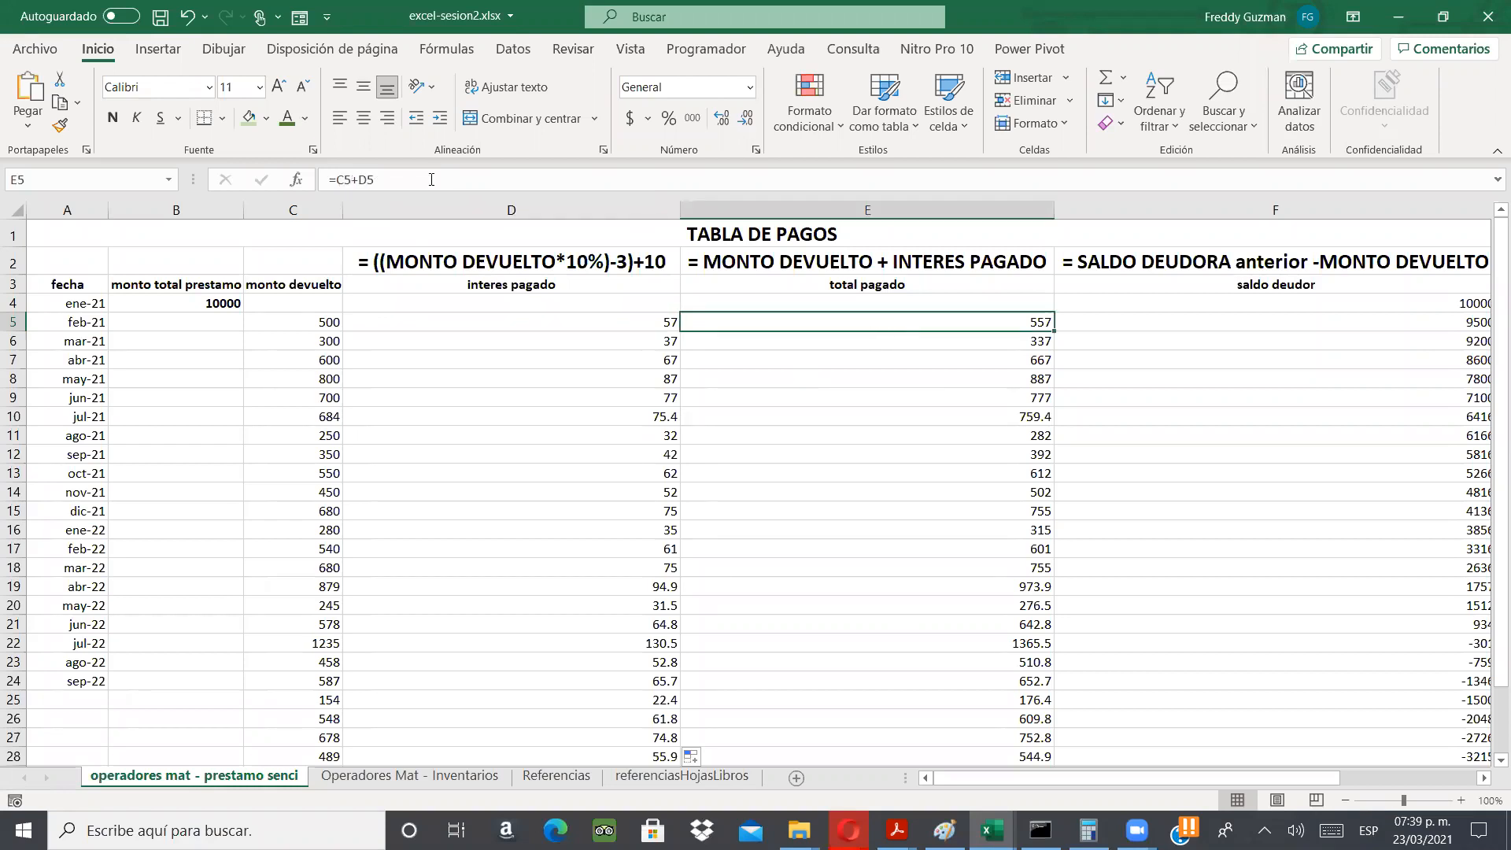
click(339, 180)
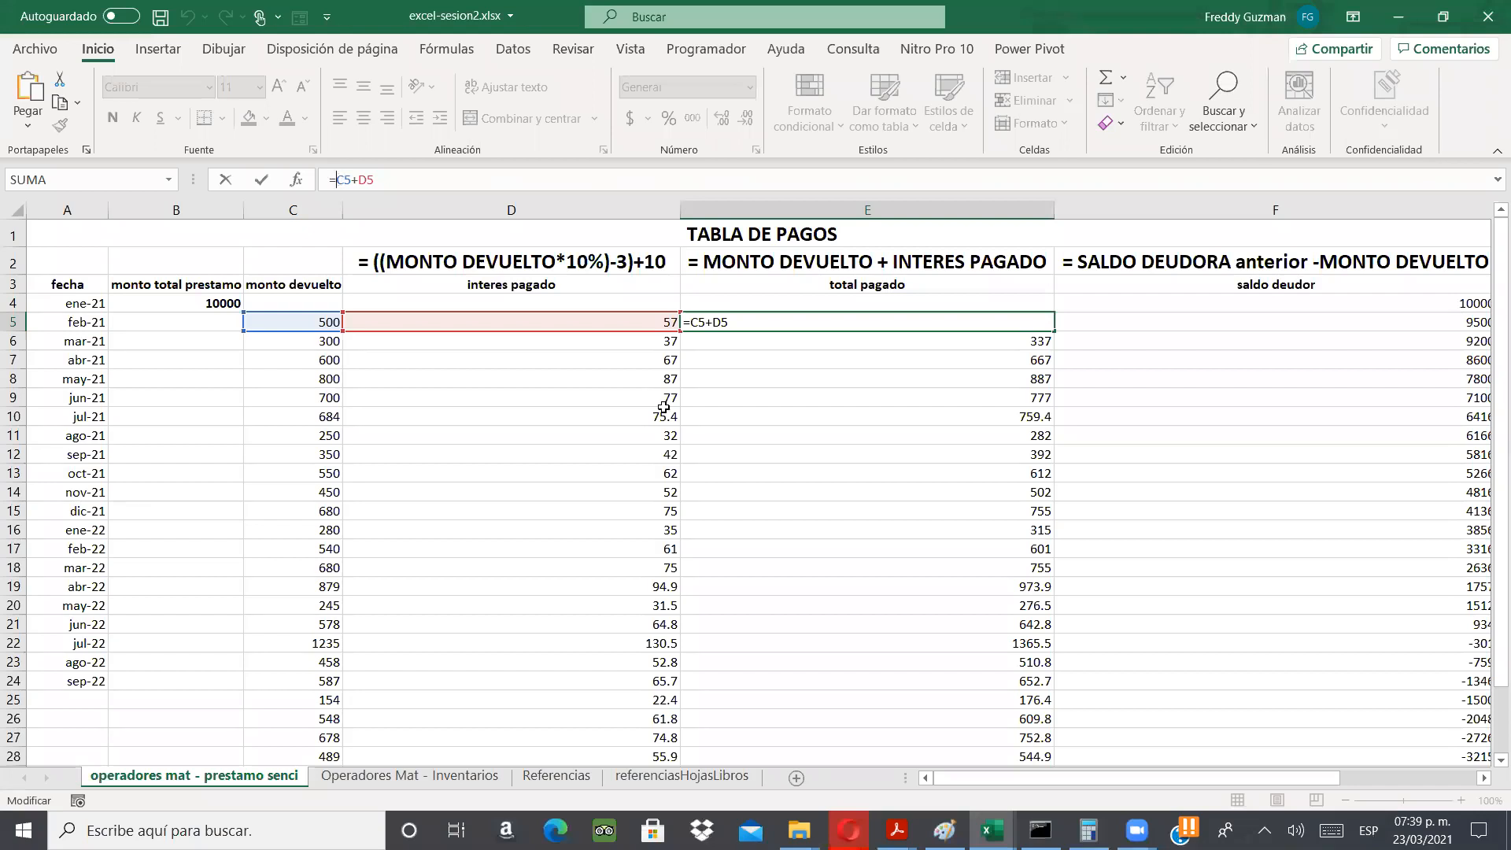
key(ctrl+Return)
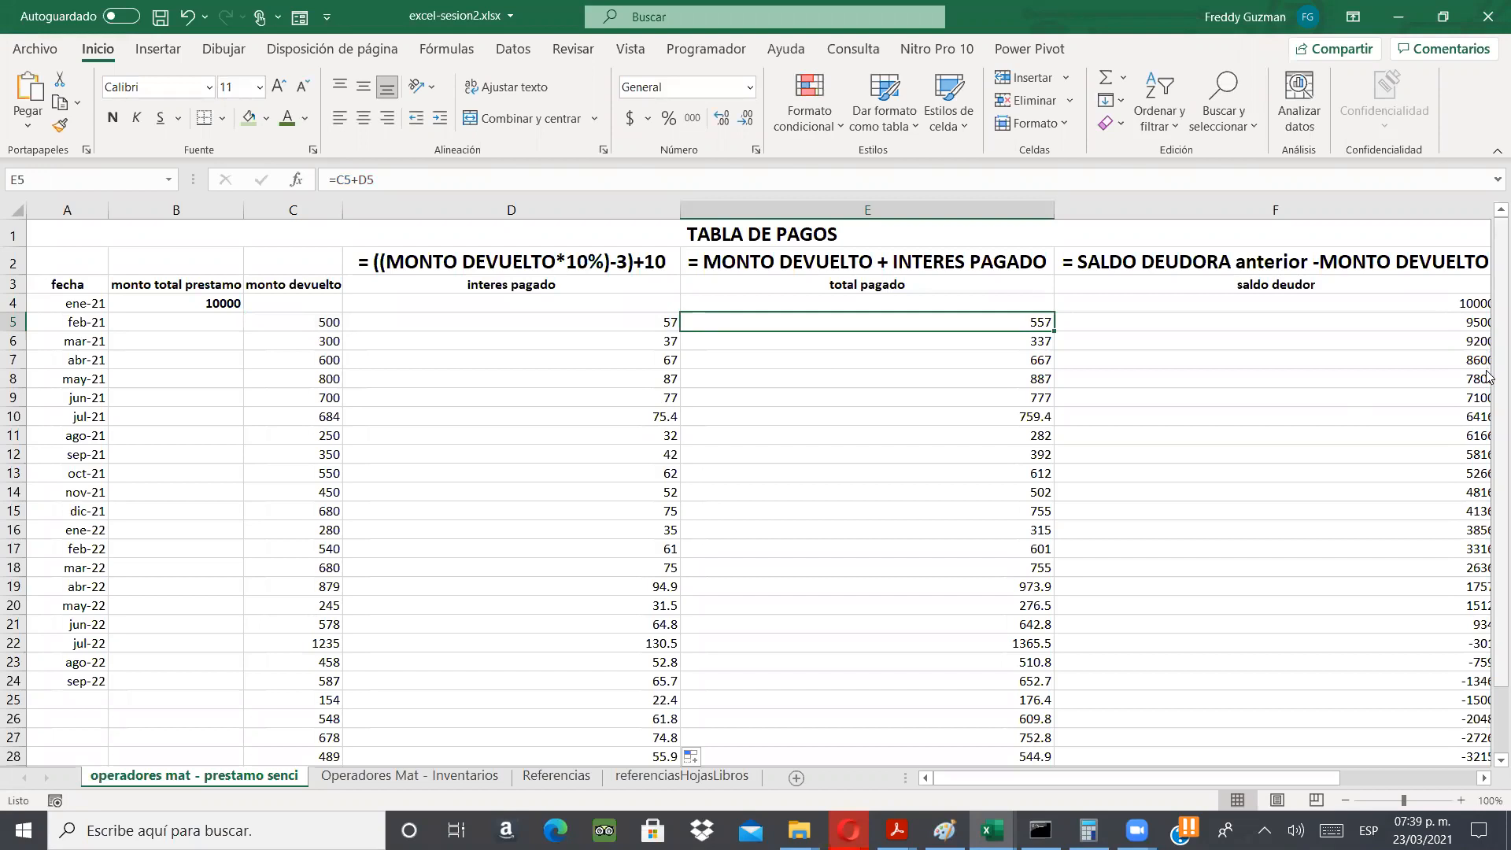
- Enter the label PROMEDIO 5 MESES in cell A27 and widen column A to fit it
scroll(927, 597, down, 1)
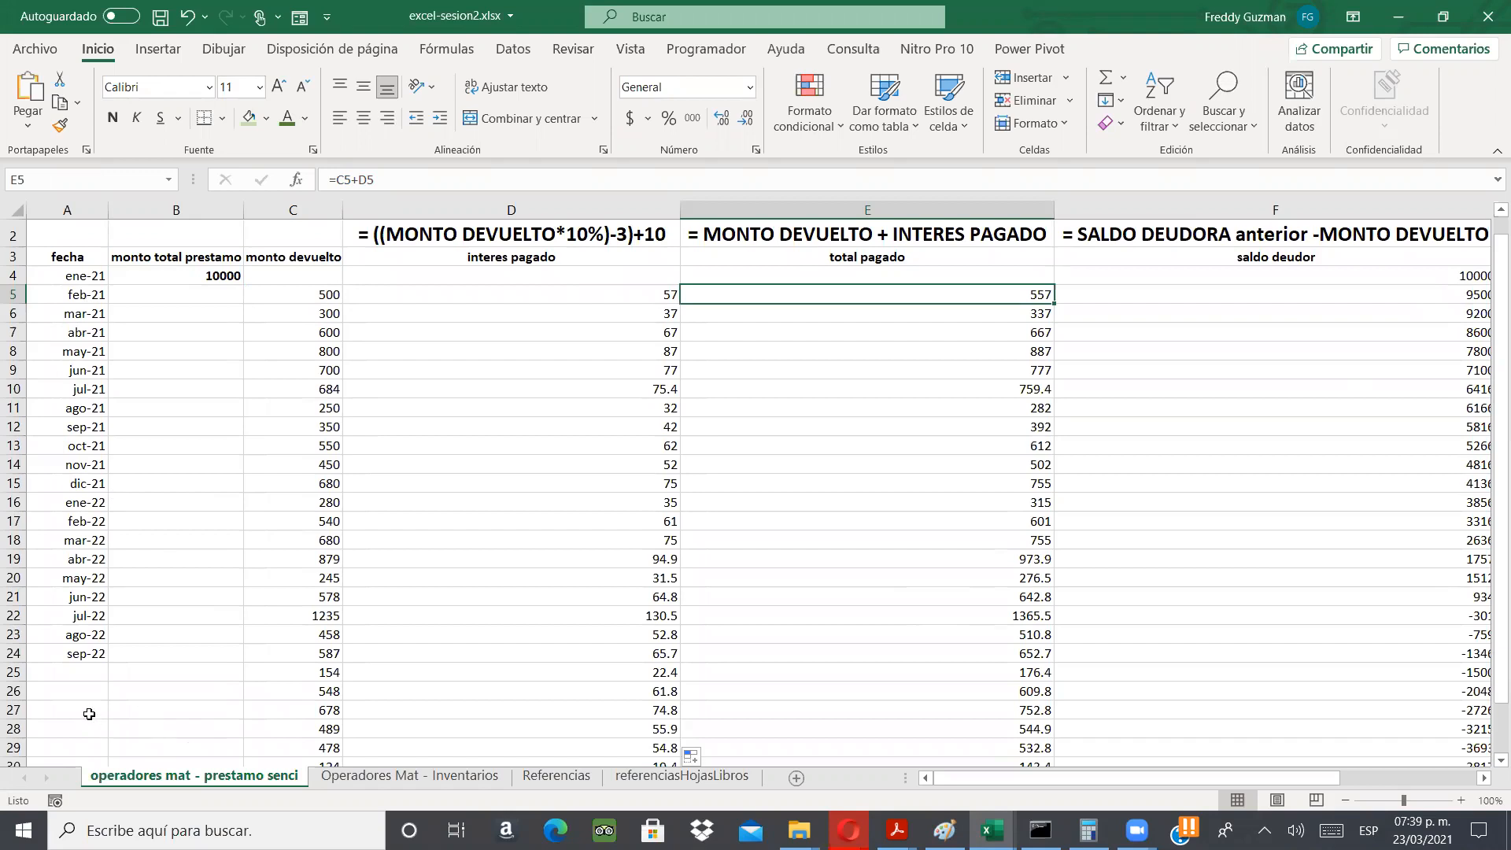
click(126, 710)
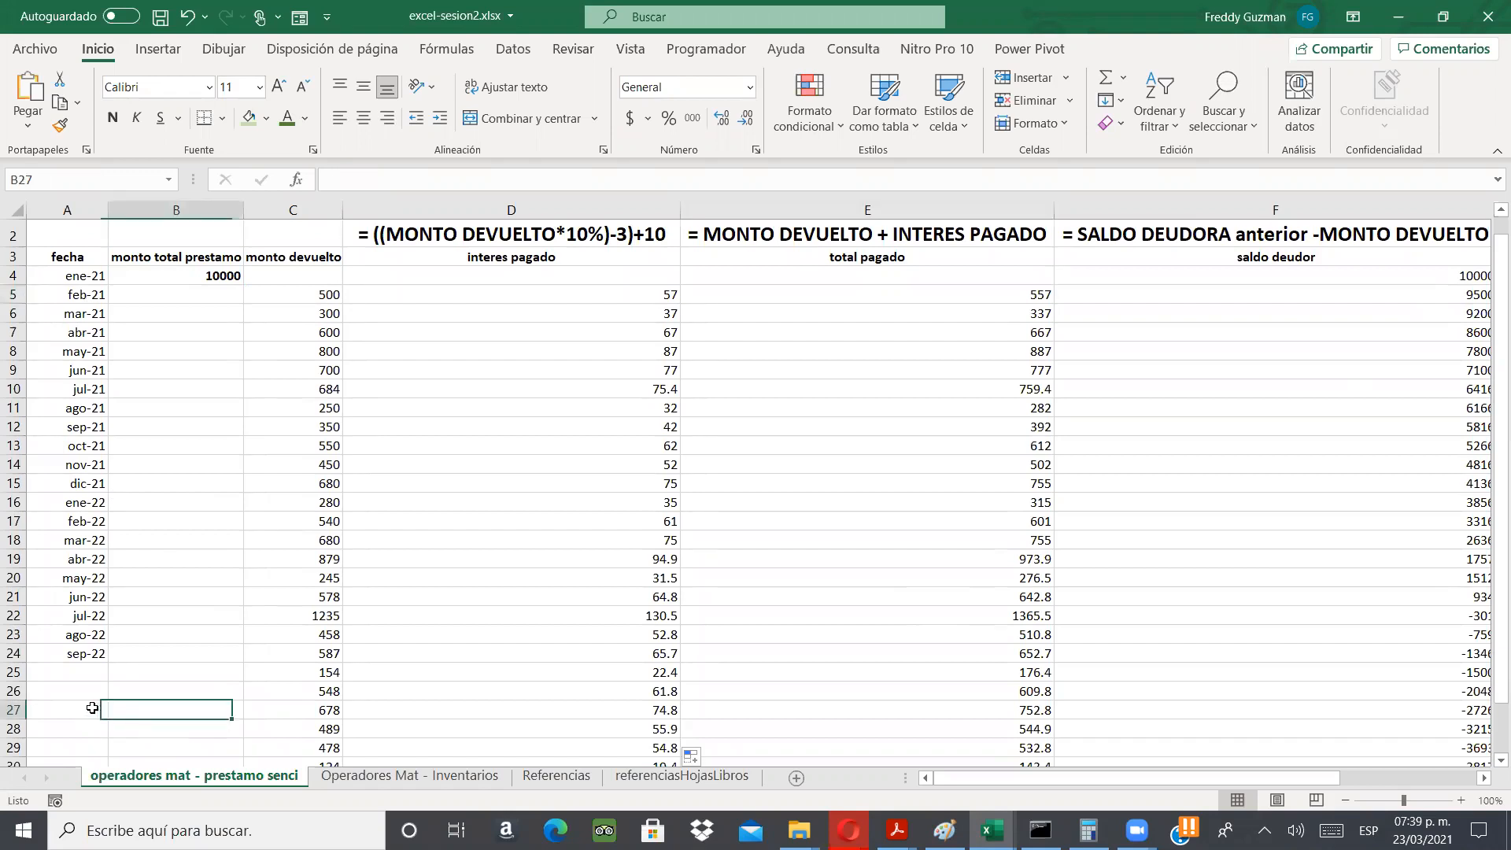
click(92, 708)
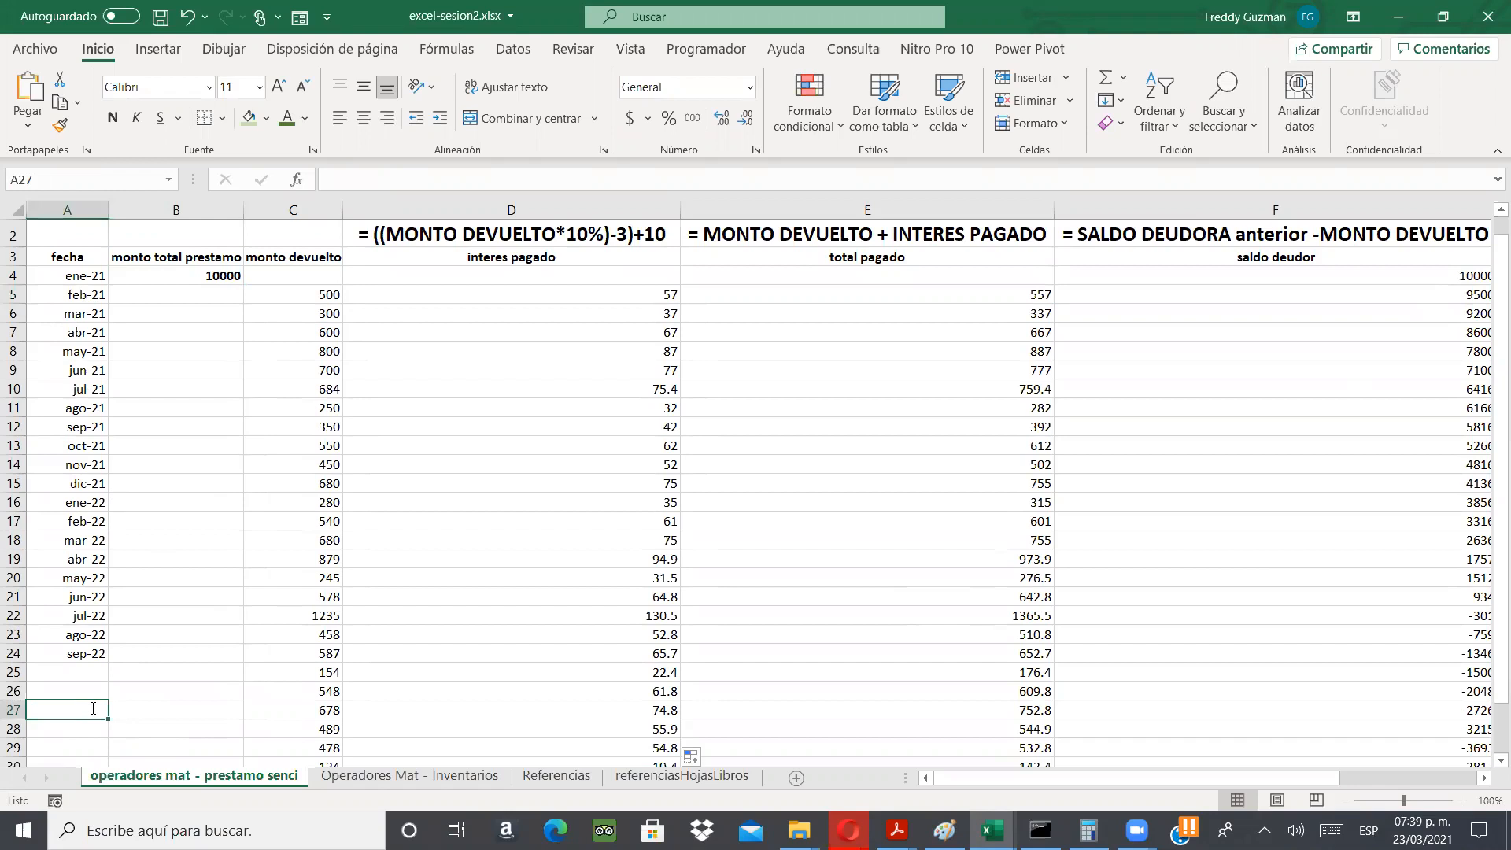
text(PROMEDIO 5 MESES)
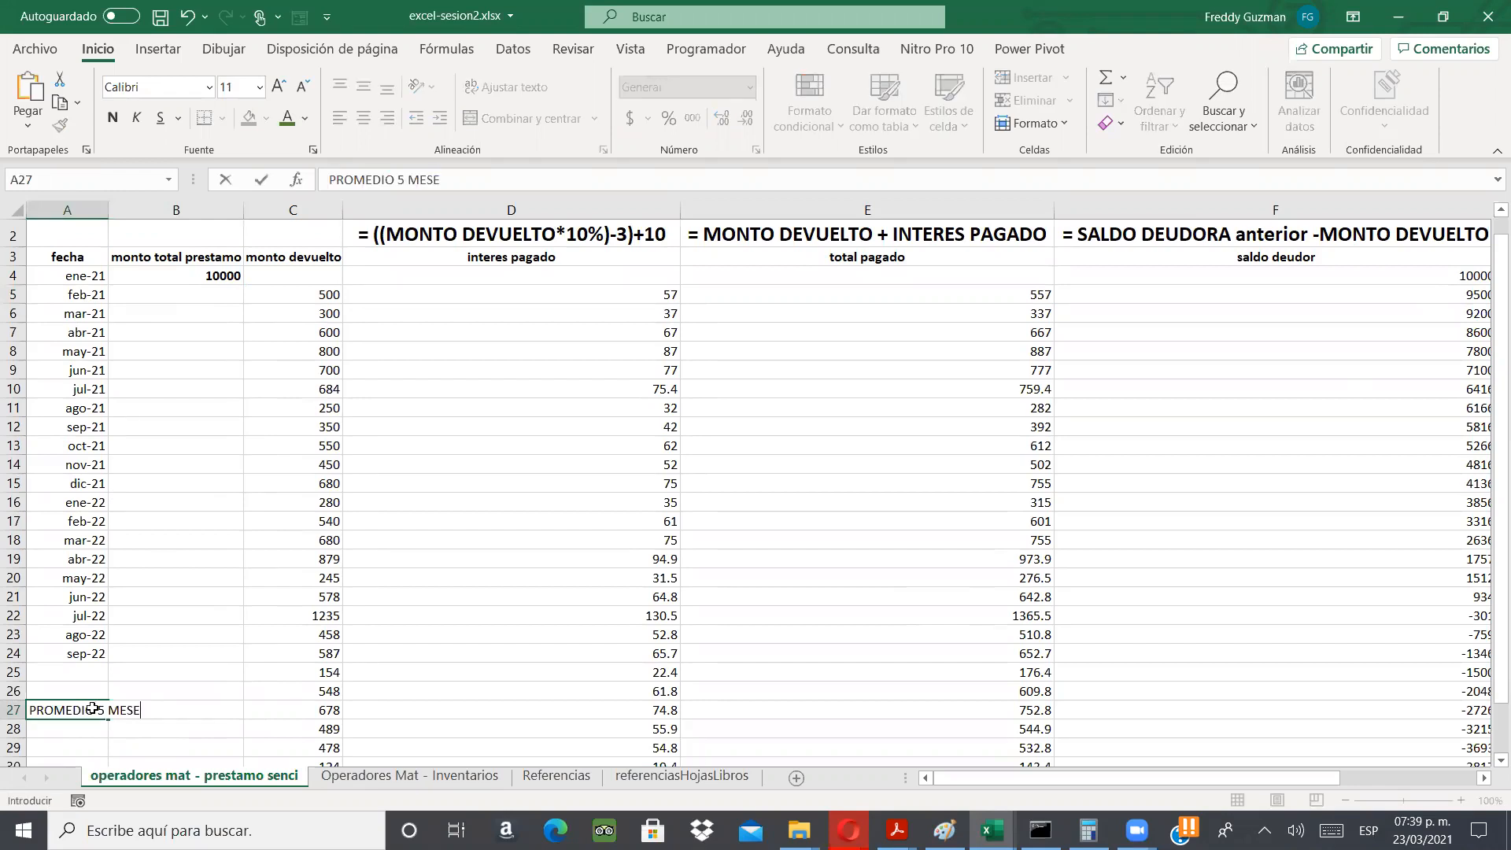
key(Return)
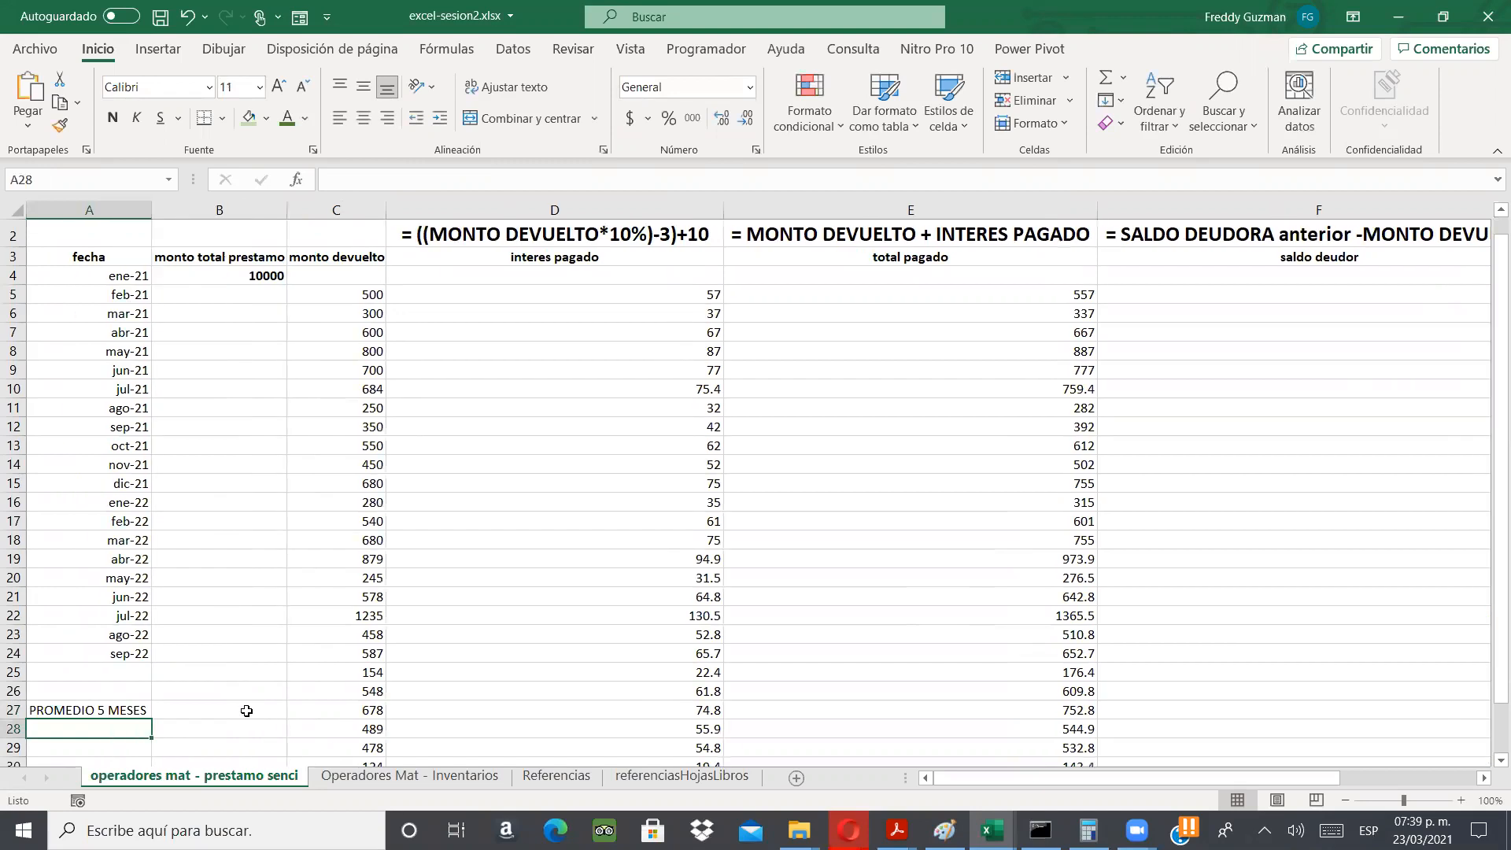
- Enter a formula in B27 that adds the first five interes pagado values, =D5+D6+D7+D8+D9
click(247, 710)
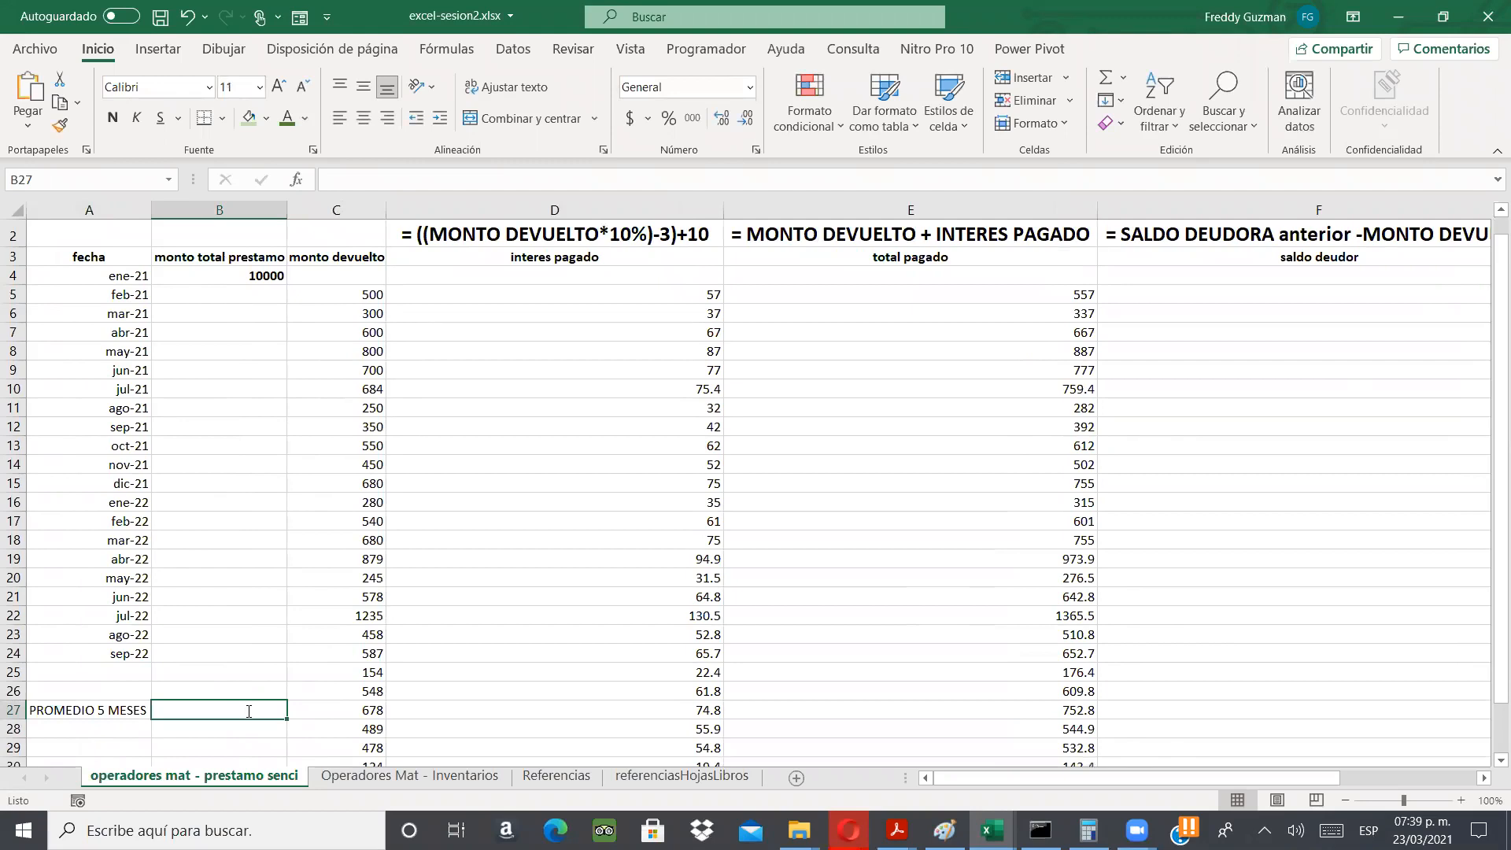
text(=)
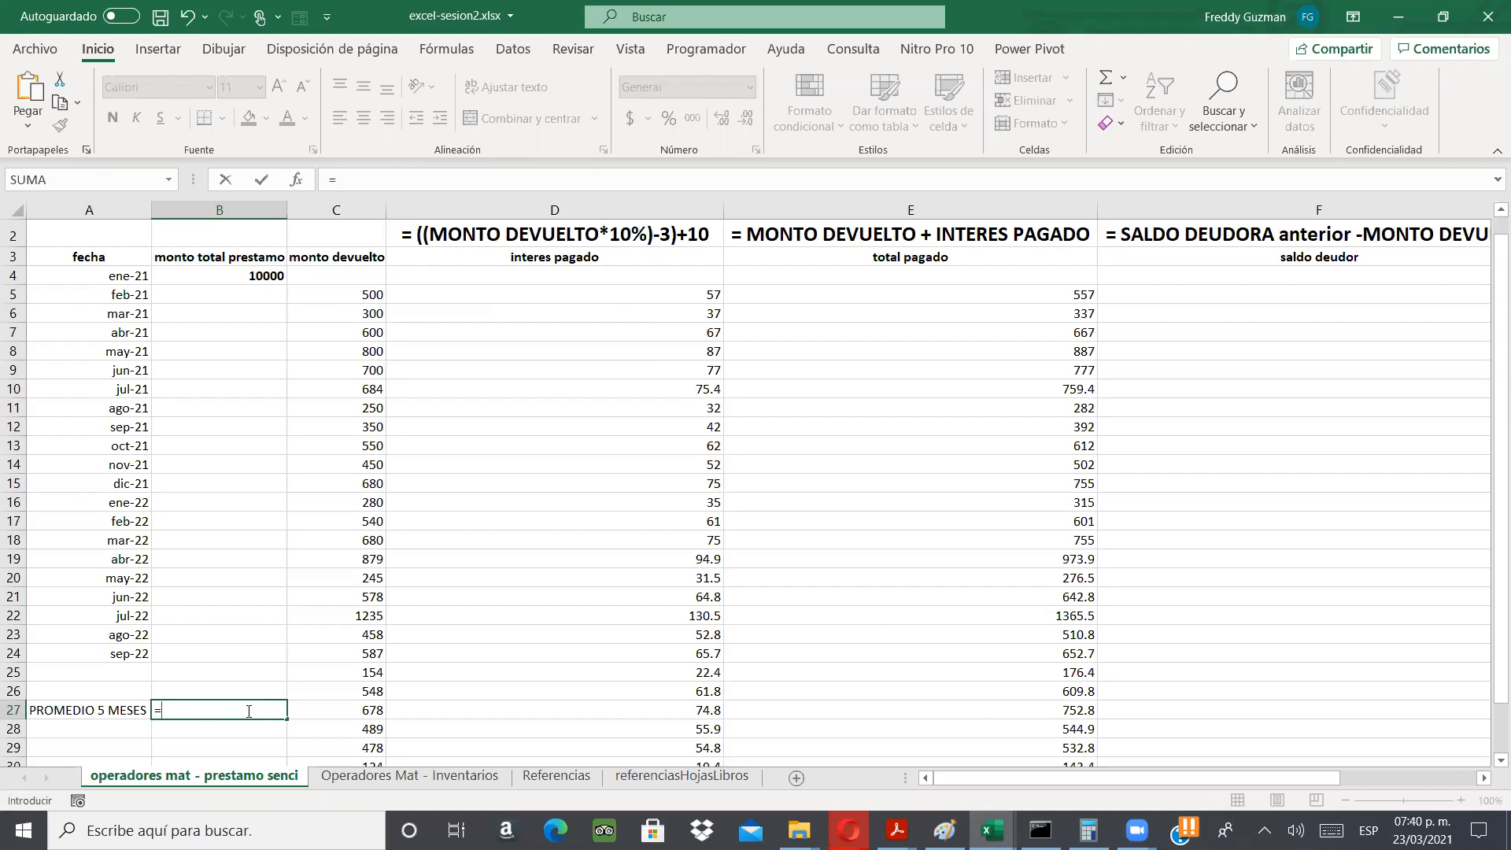
click(550, 293)
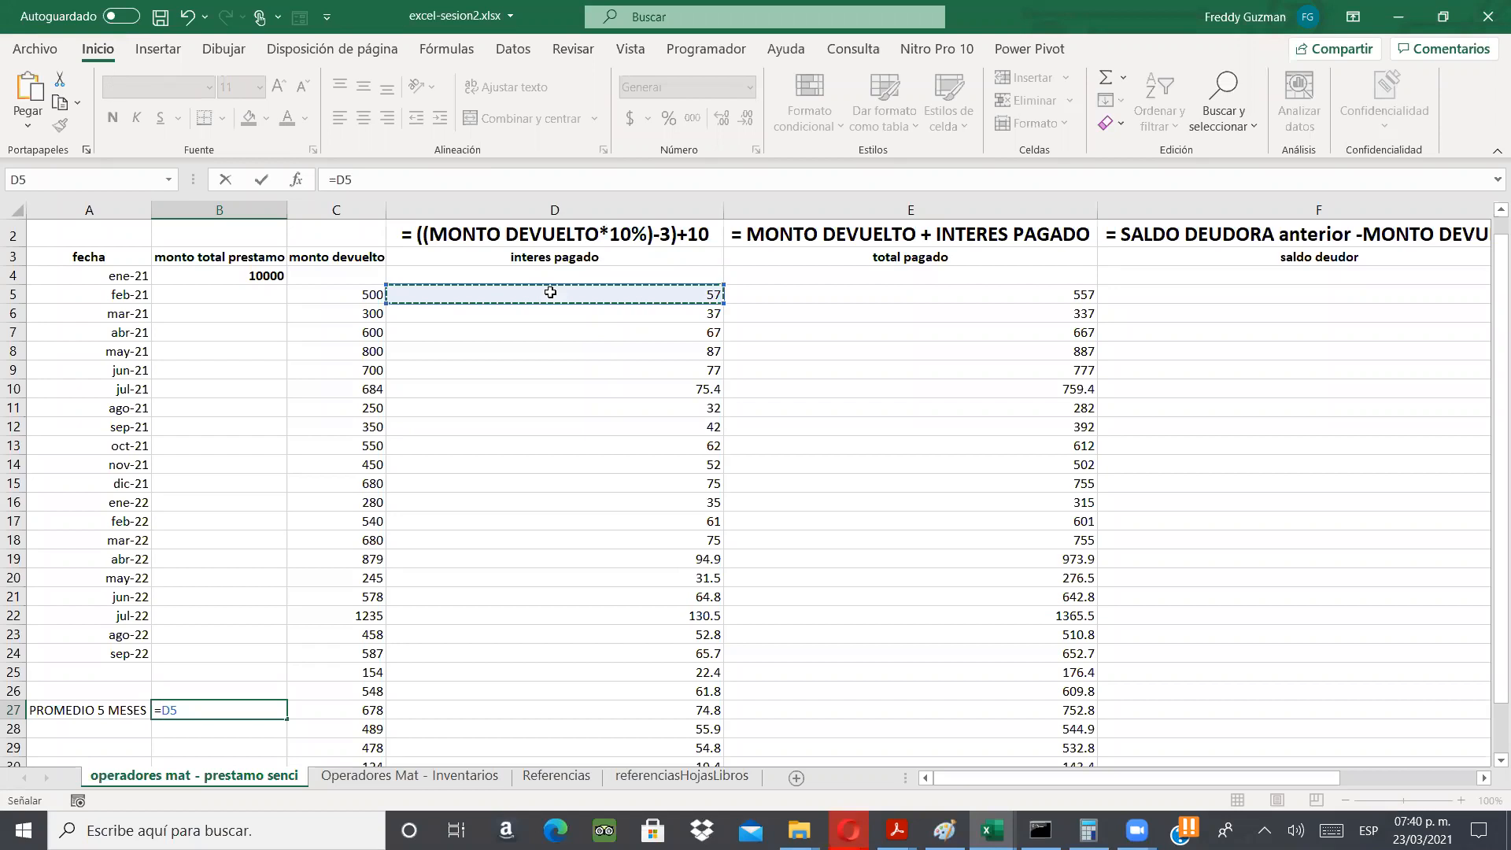
text(+)
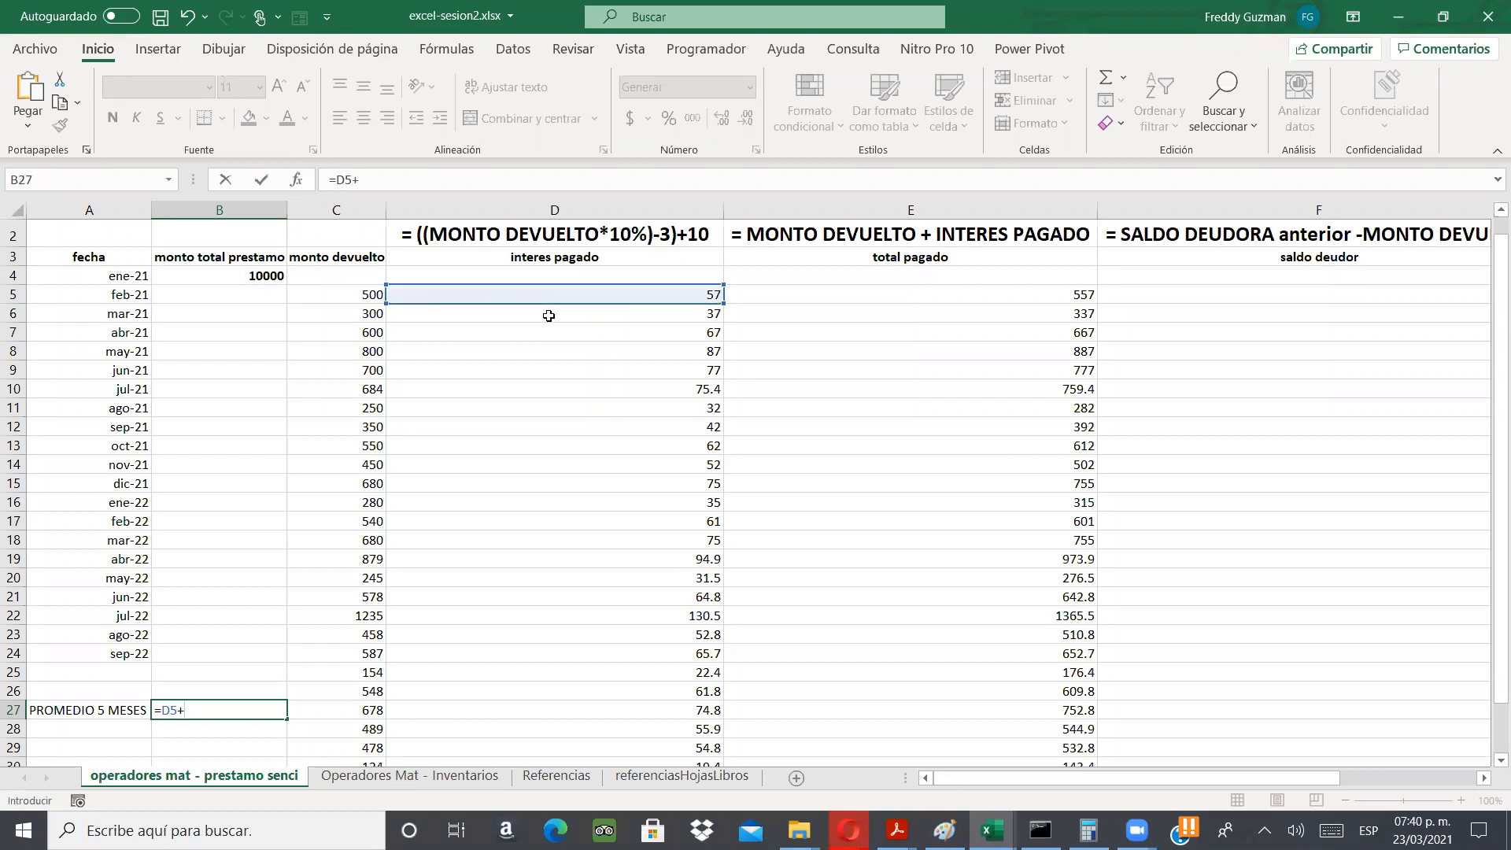
click(549, 316)
text(+)
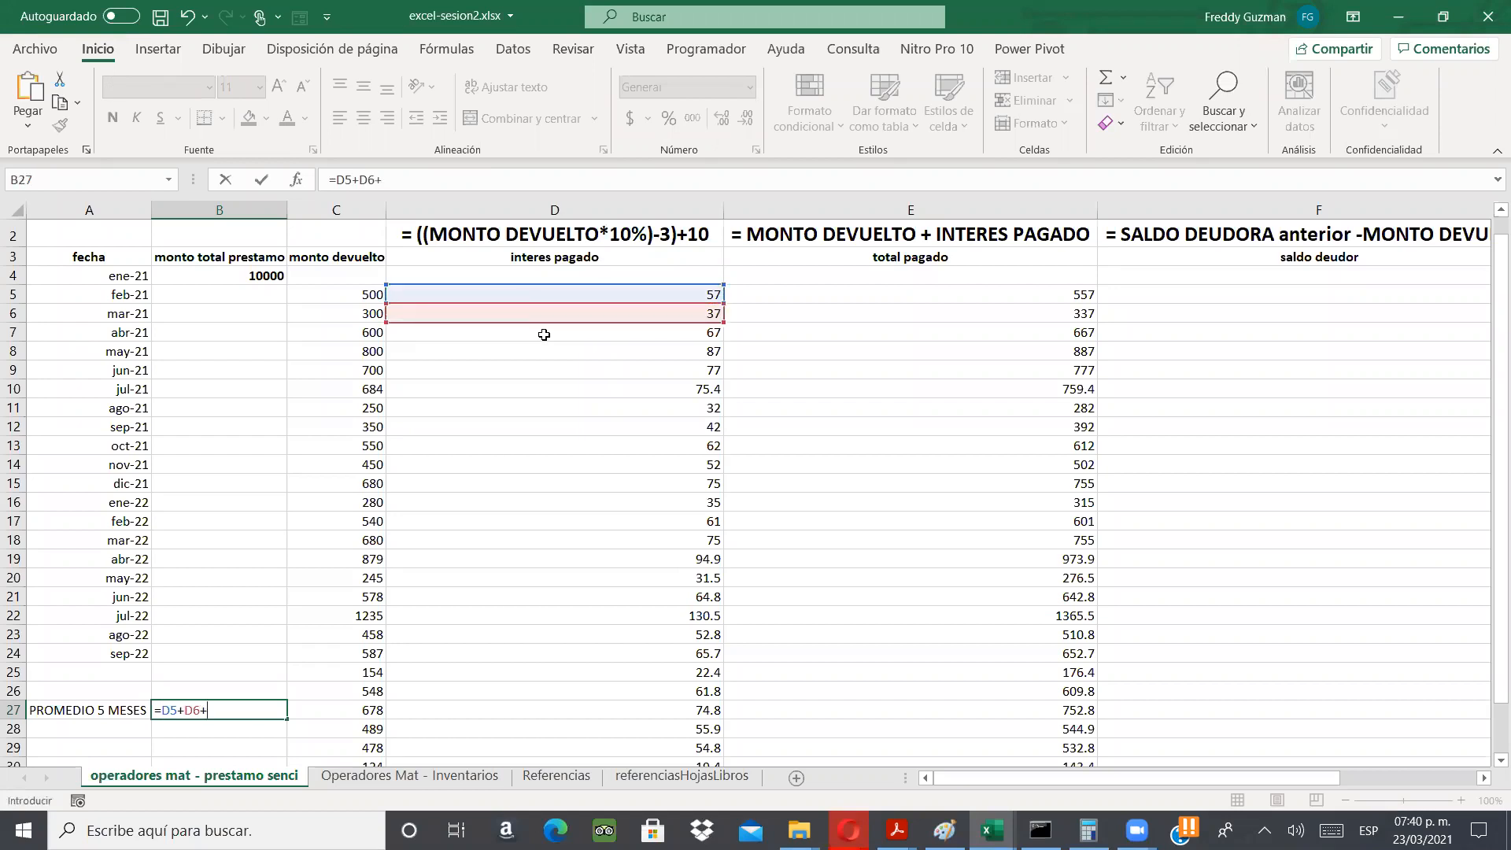
click(544, 334)
text(+)
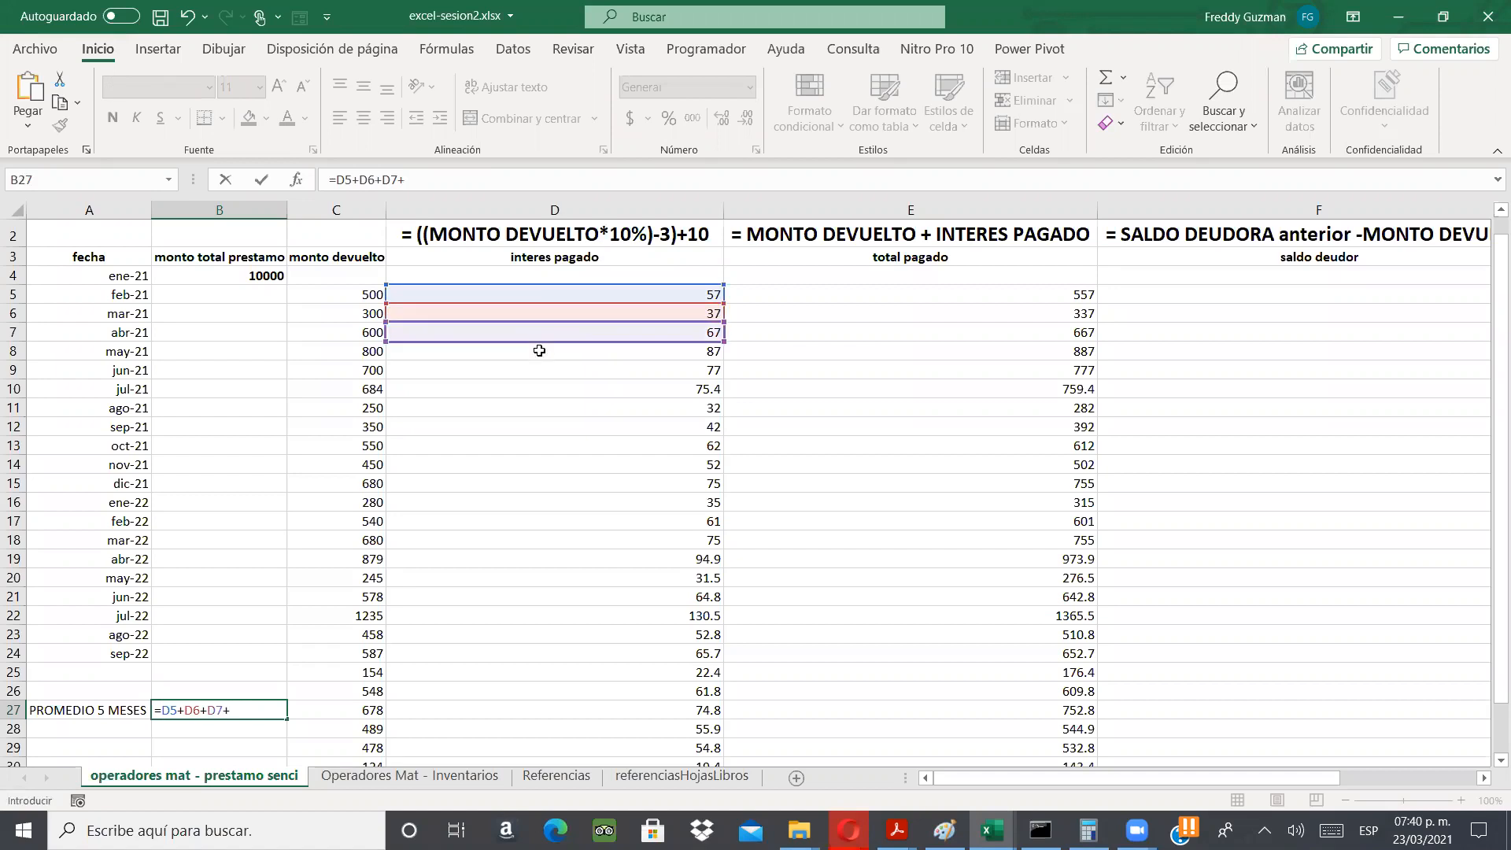
click(539, 351)
text(+)
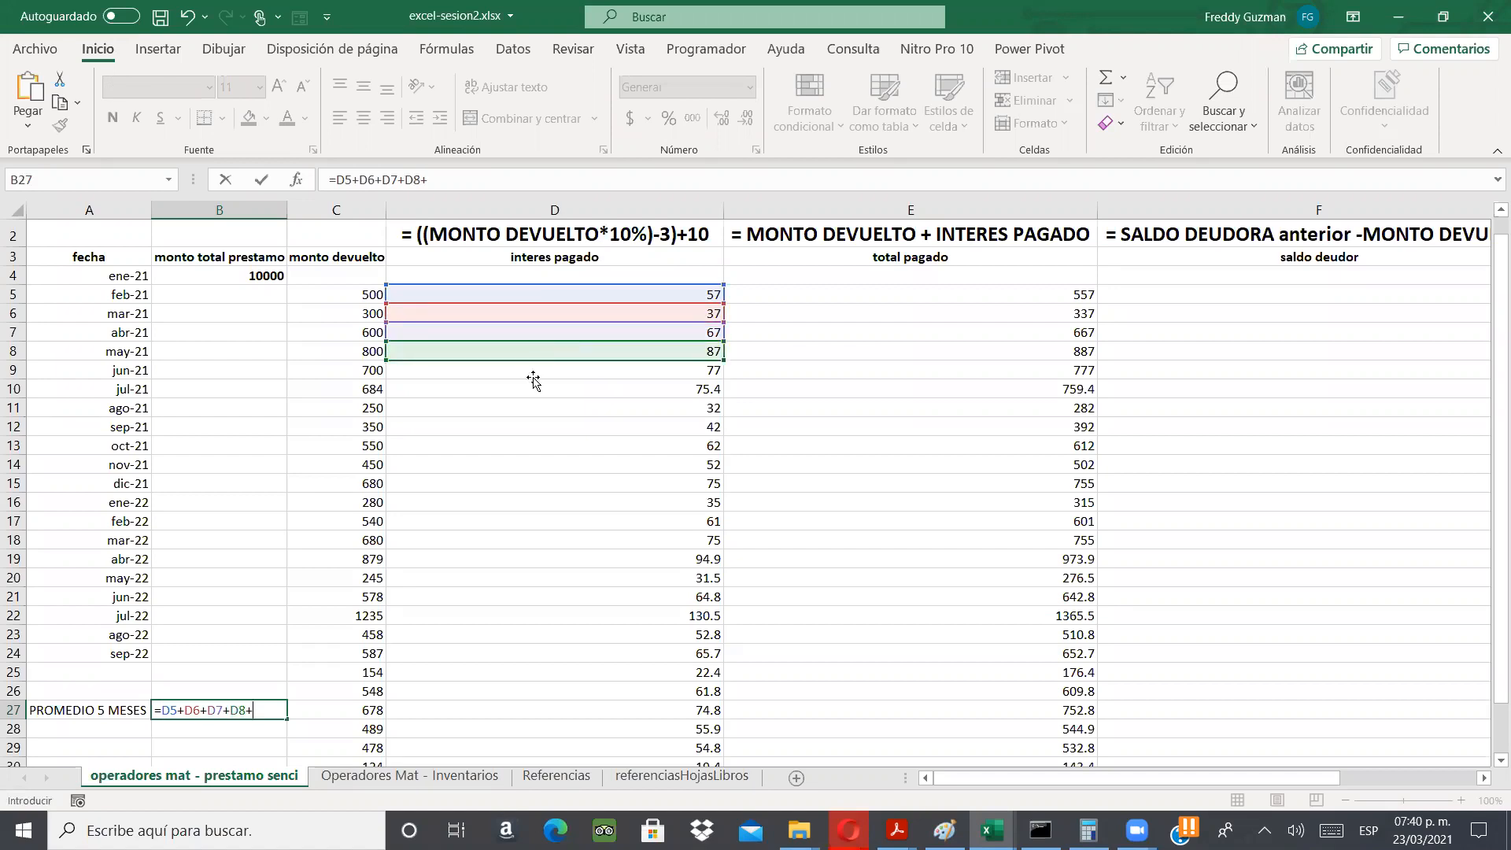
click(533, 375)
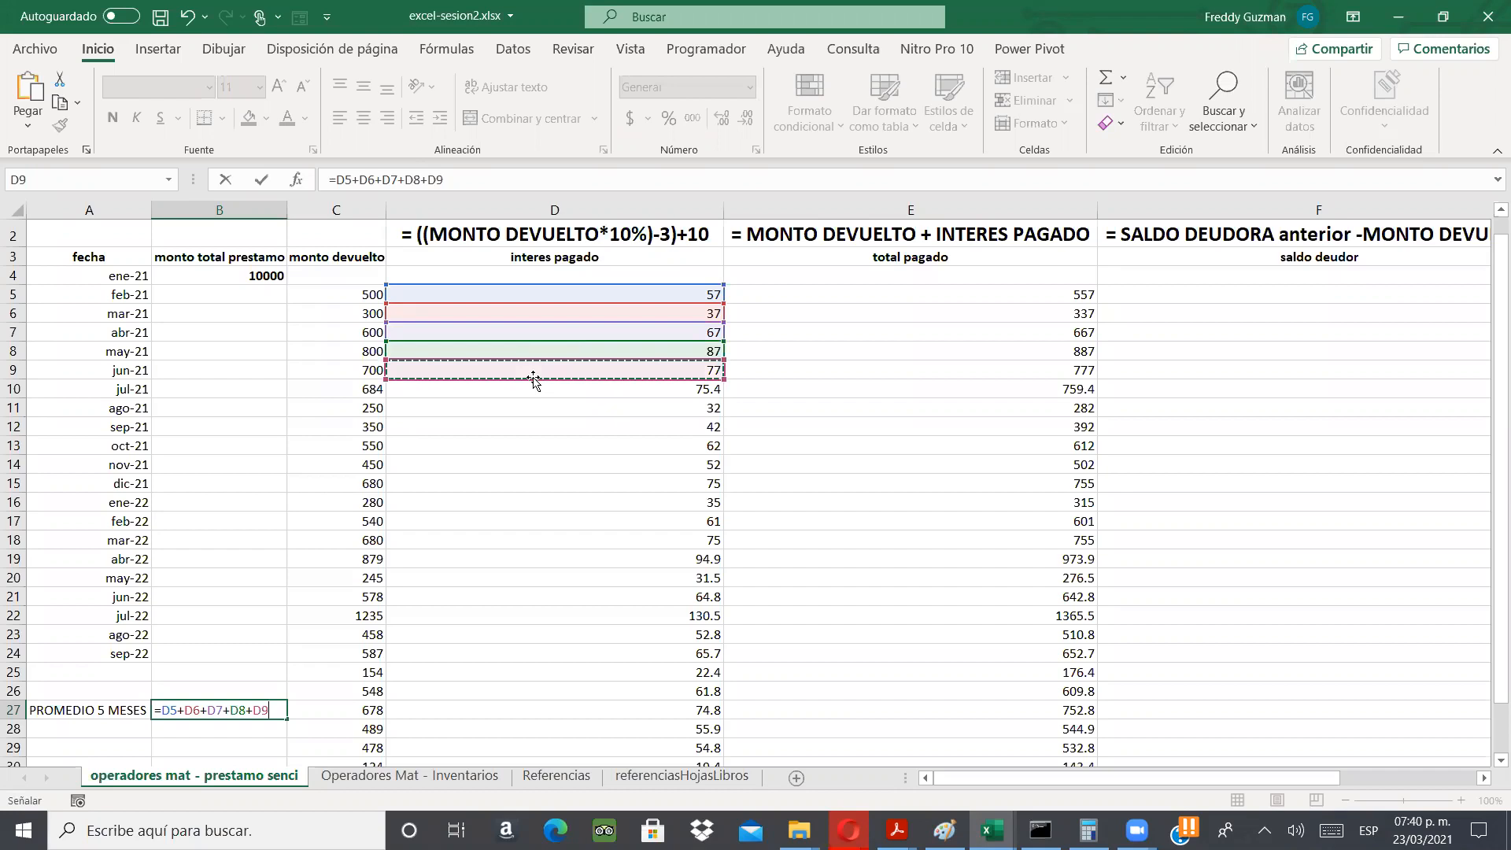
text())
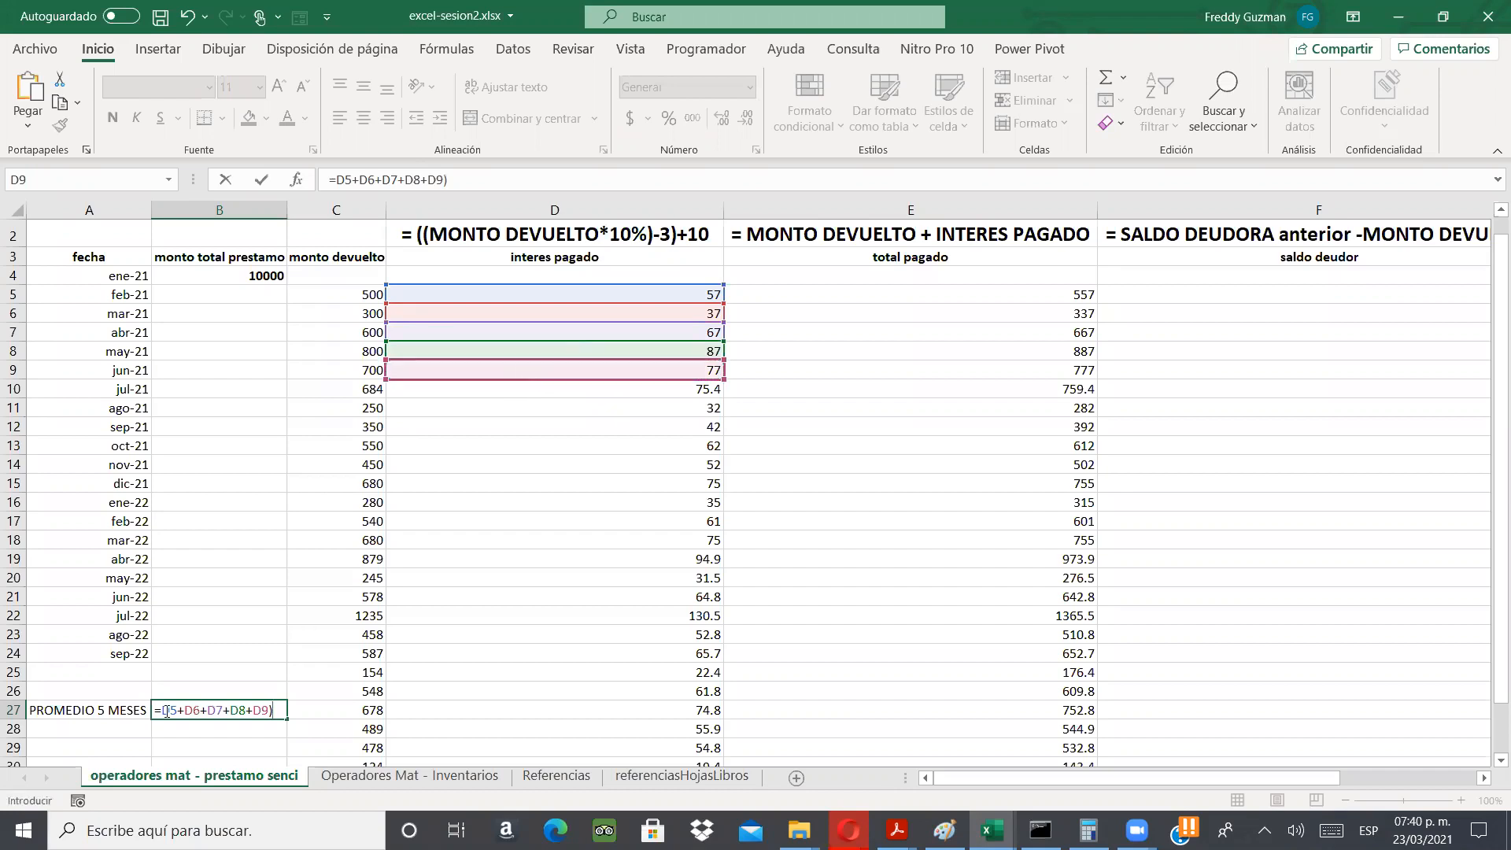
key(Return)
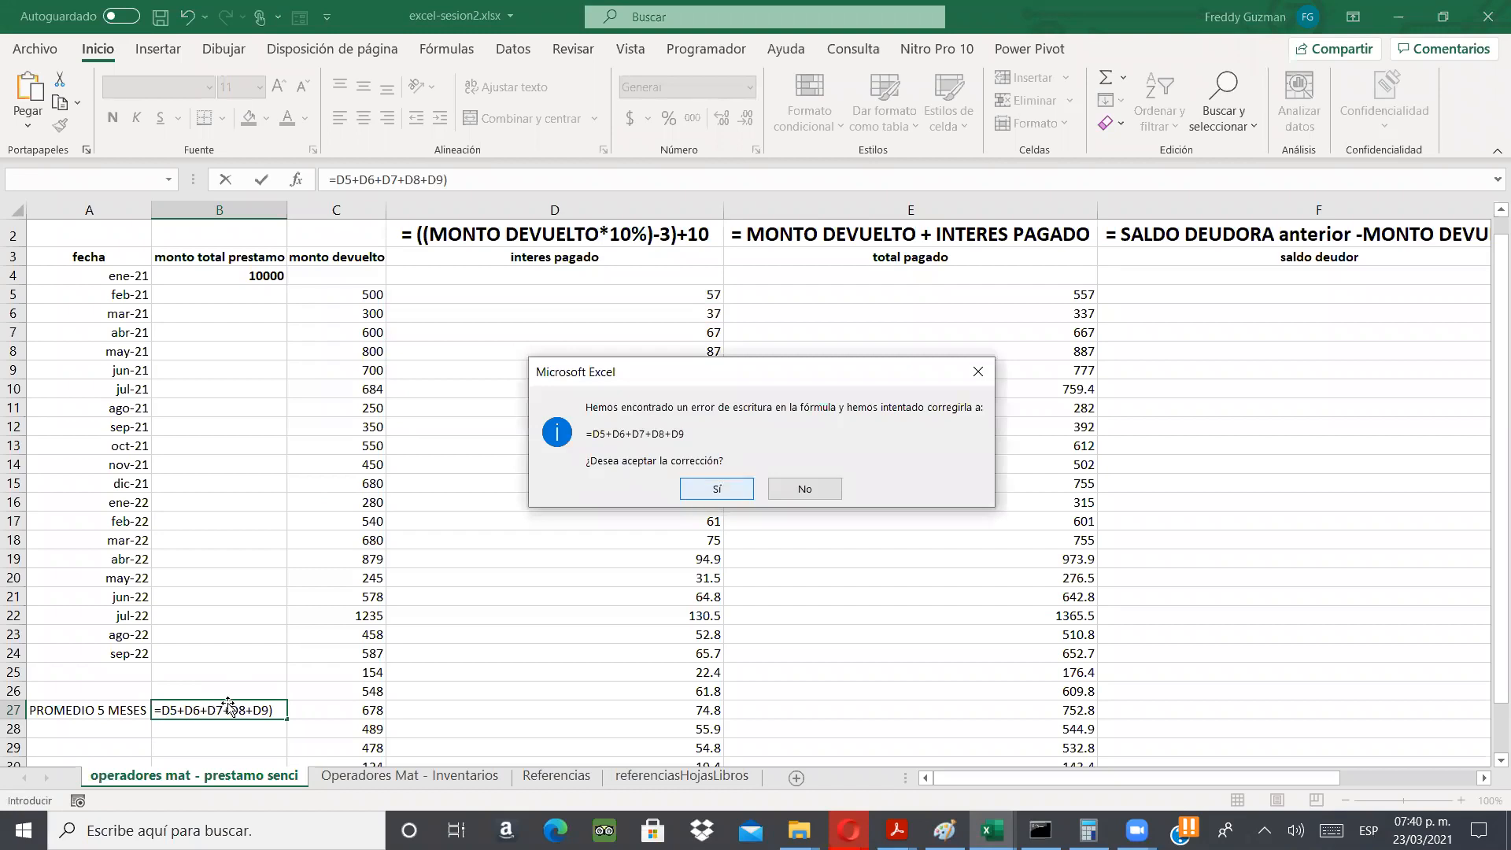
key(Return)
- Change the B27 formula into a five-month average by enclosing the sum in parentheses and dividing by five: =(D5+D6+D7+D8+D9)/5
double_click(226, 710)
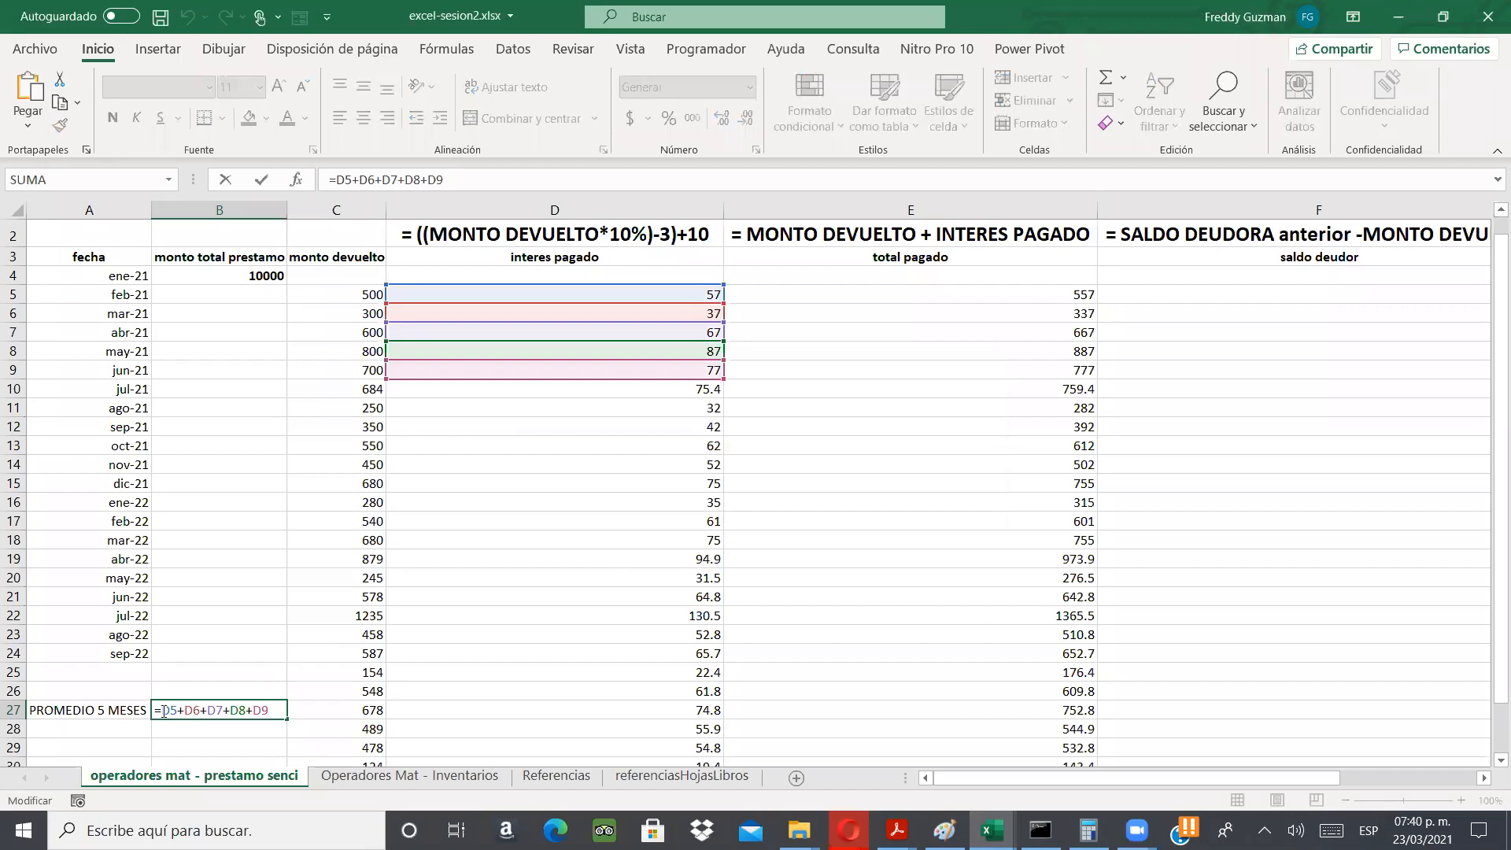
text(()
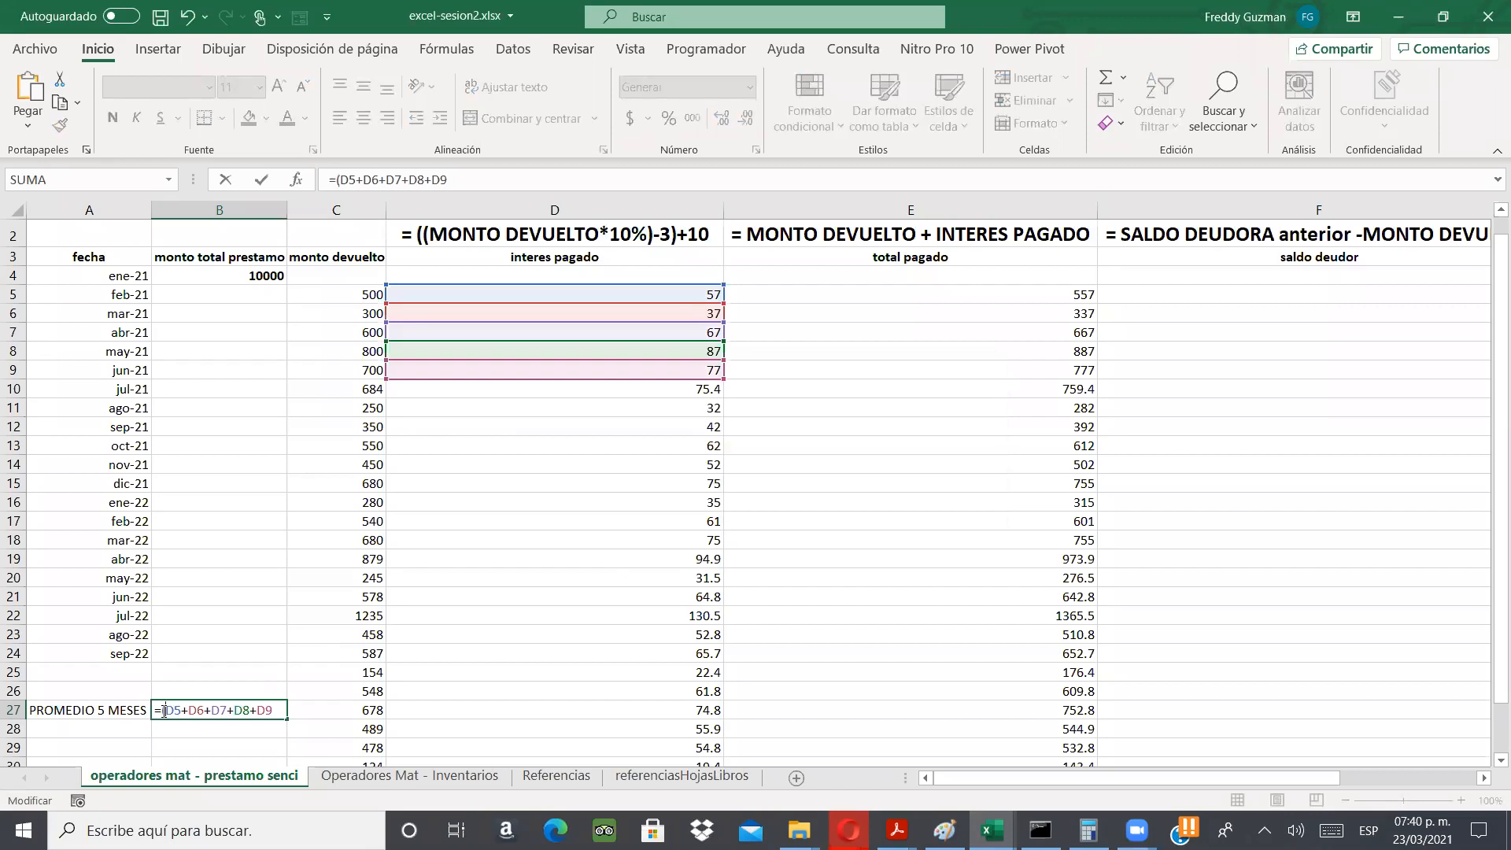
text())
text(/5)
key(Return)
click(163, 711)
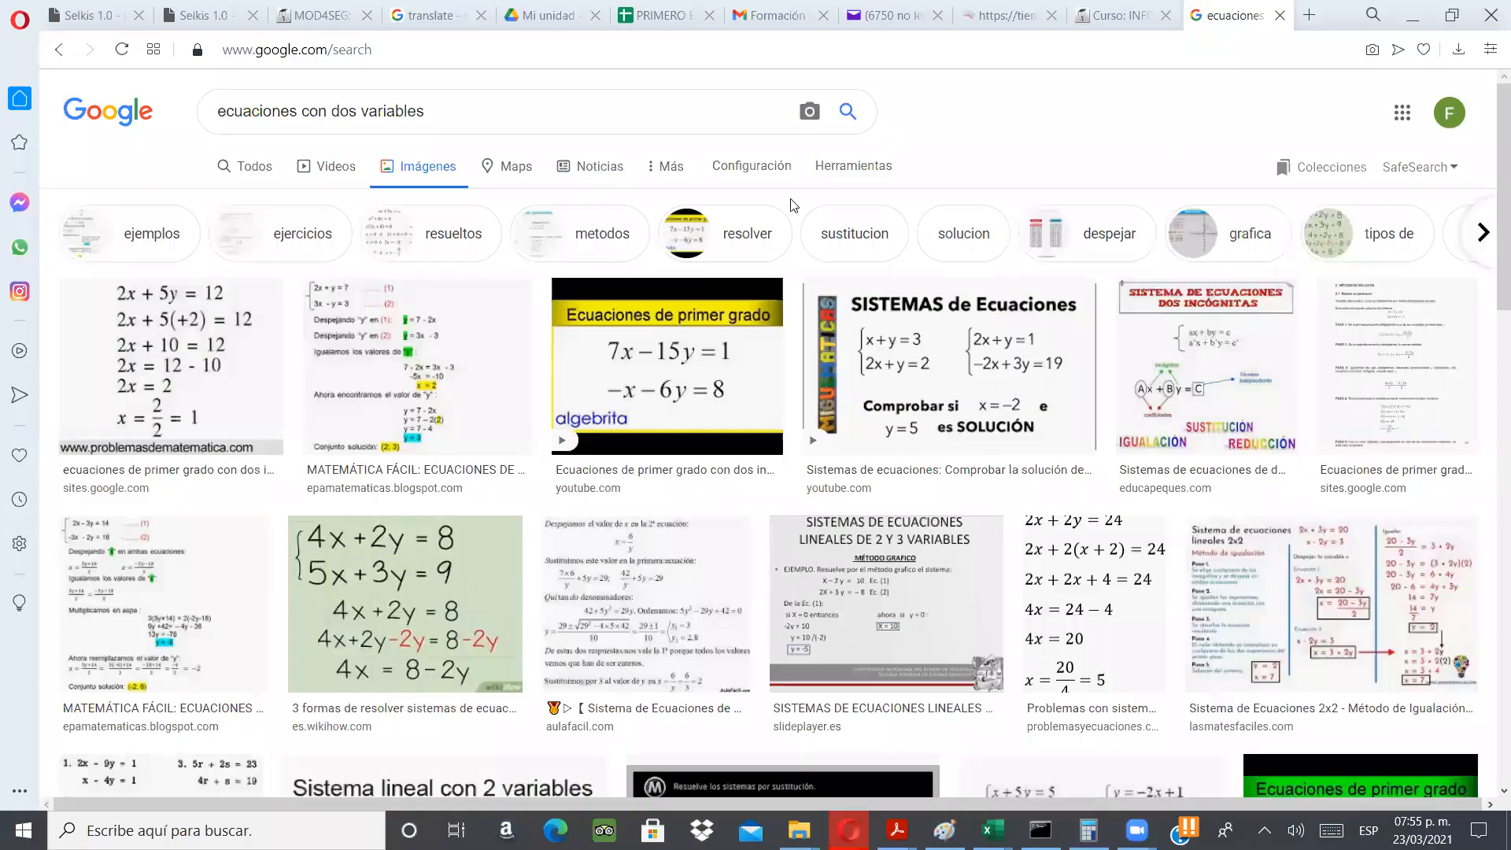
- Switch to the excel-sesion2.xlsx workbook in Excel and examine the initial inventory, purchase and sale units for 01/2021
mouse_move(993, 831)
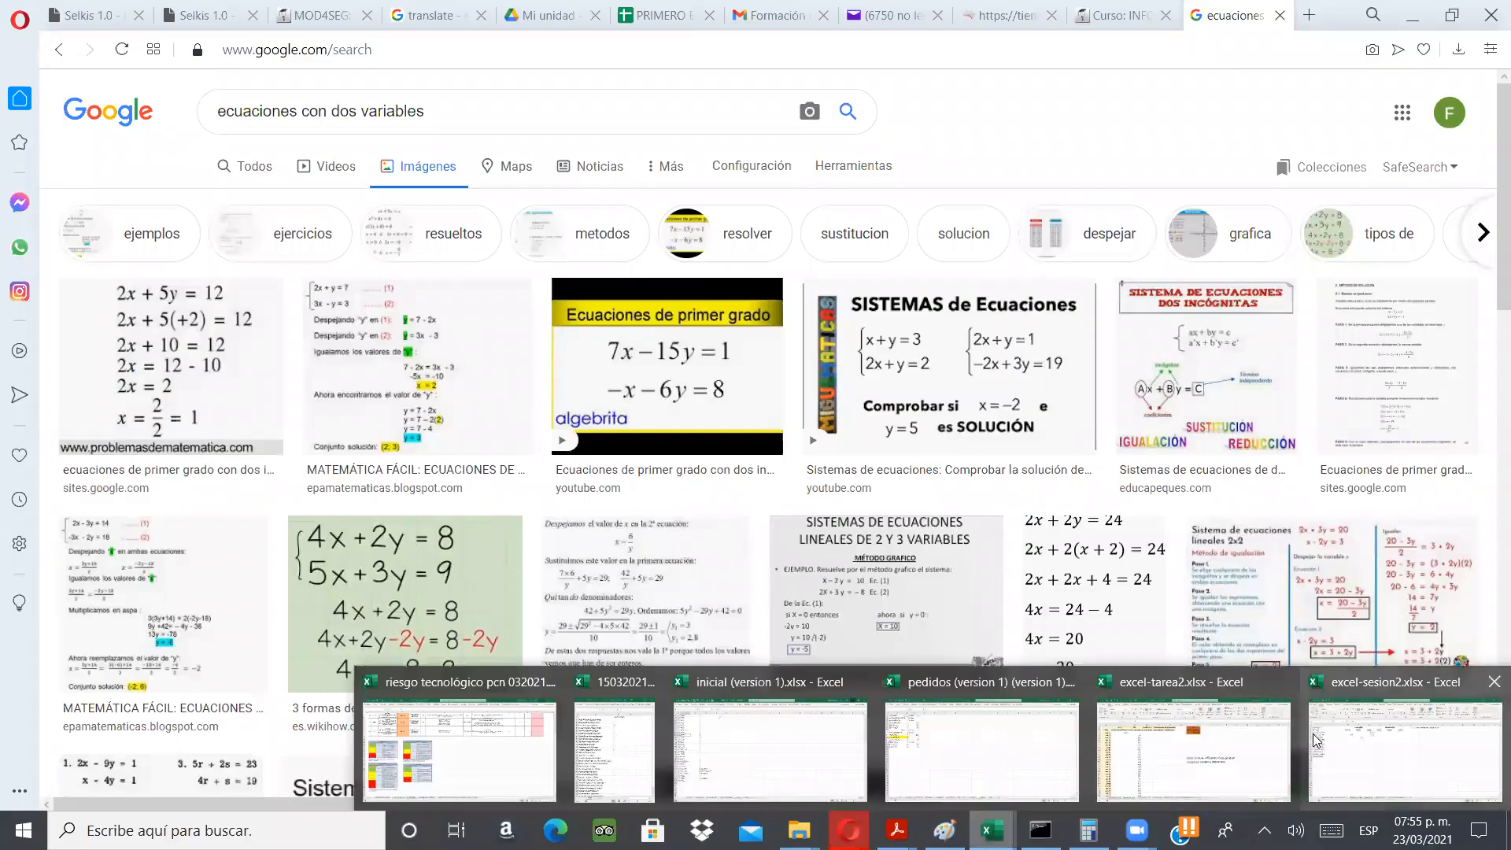
click(1366, 752)
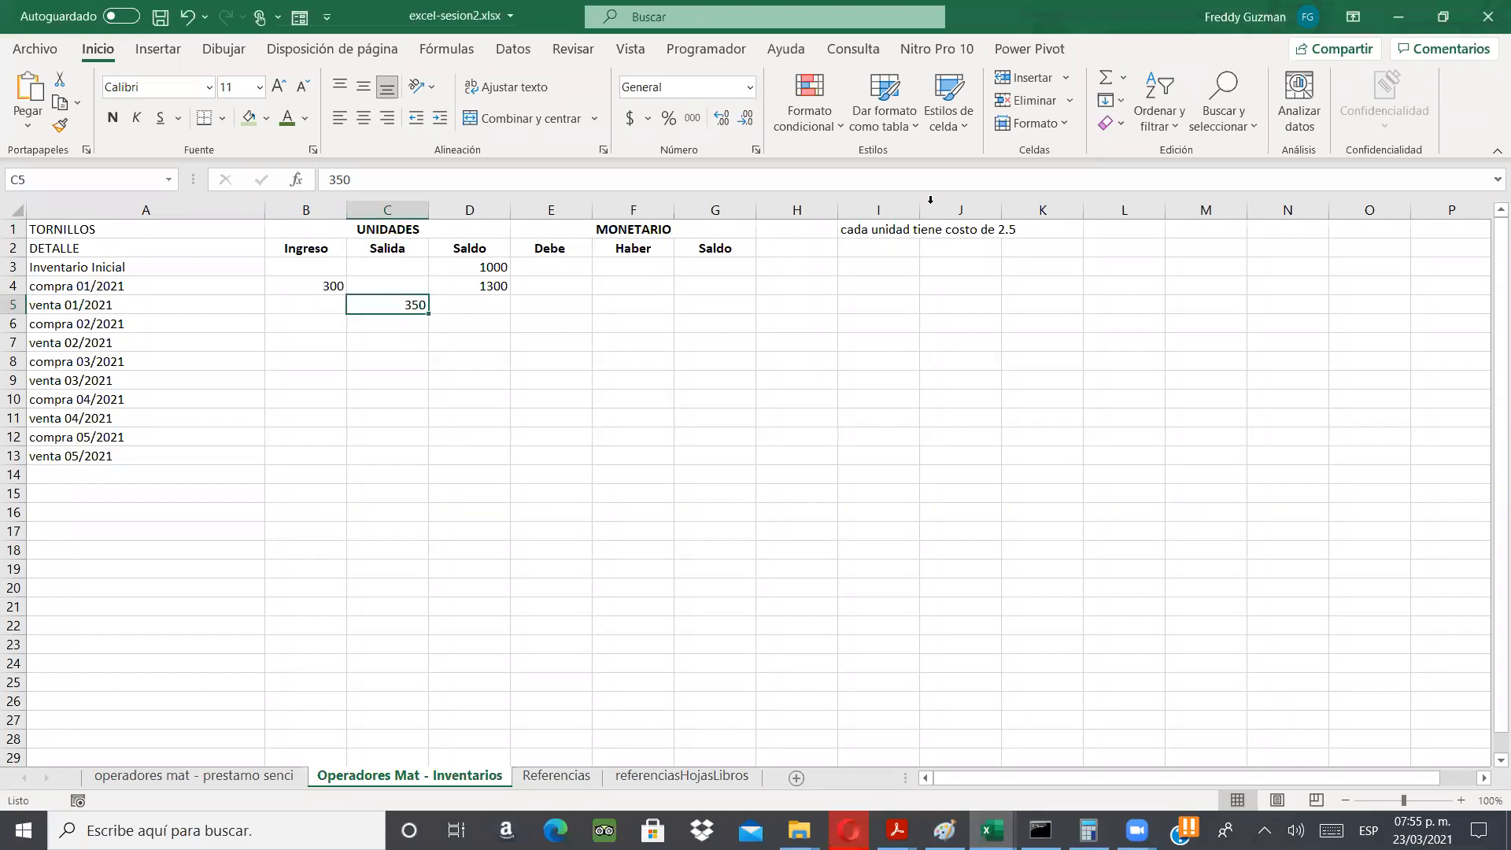
click(550, 294)
click(487, 269)
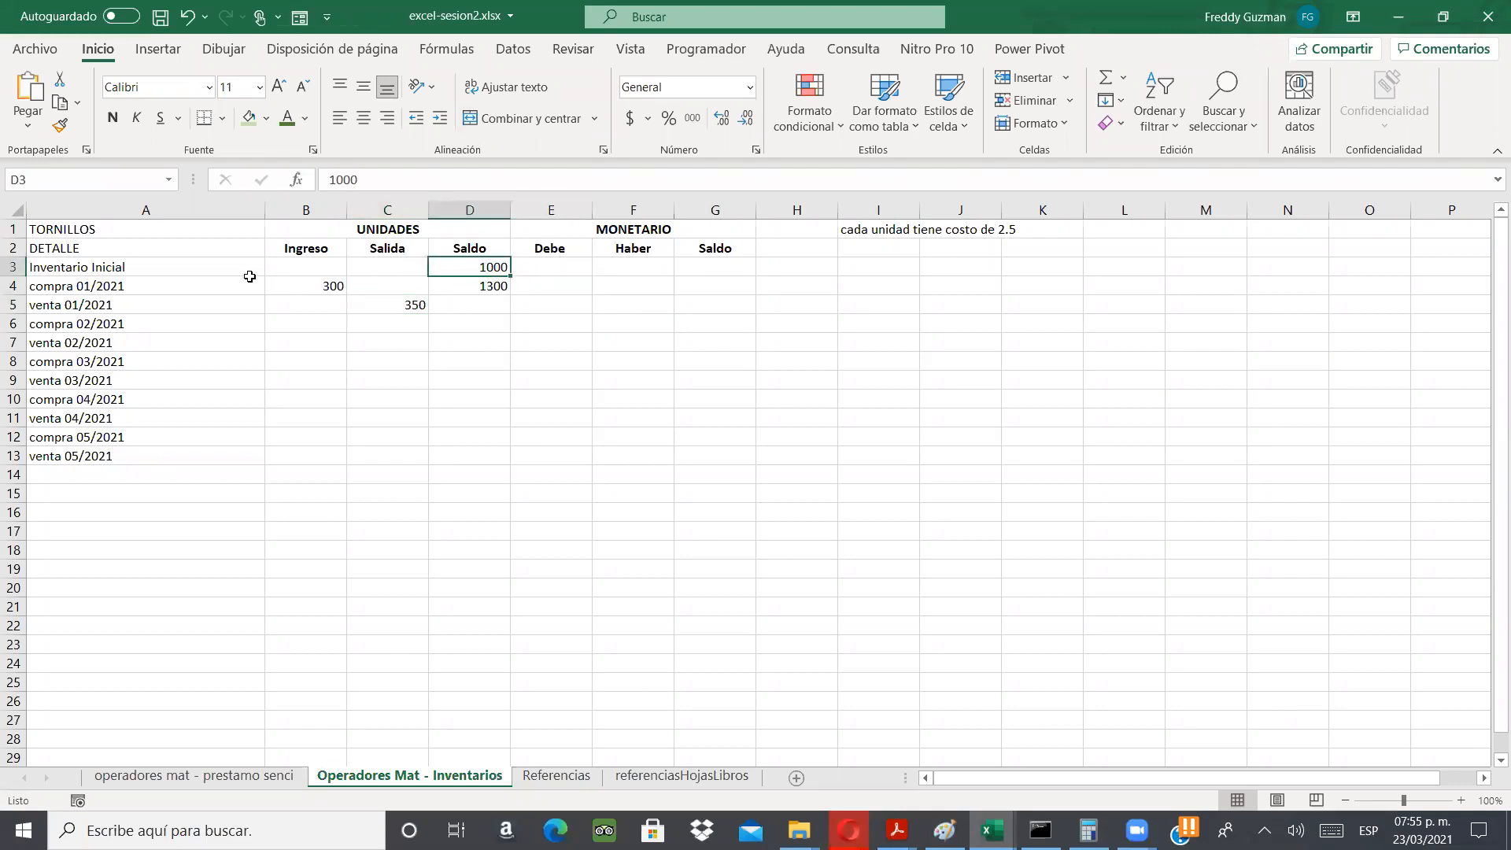
click(307, 286)
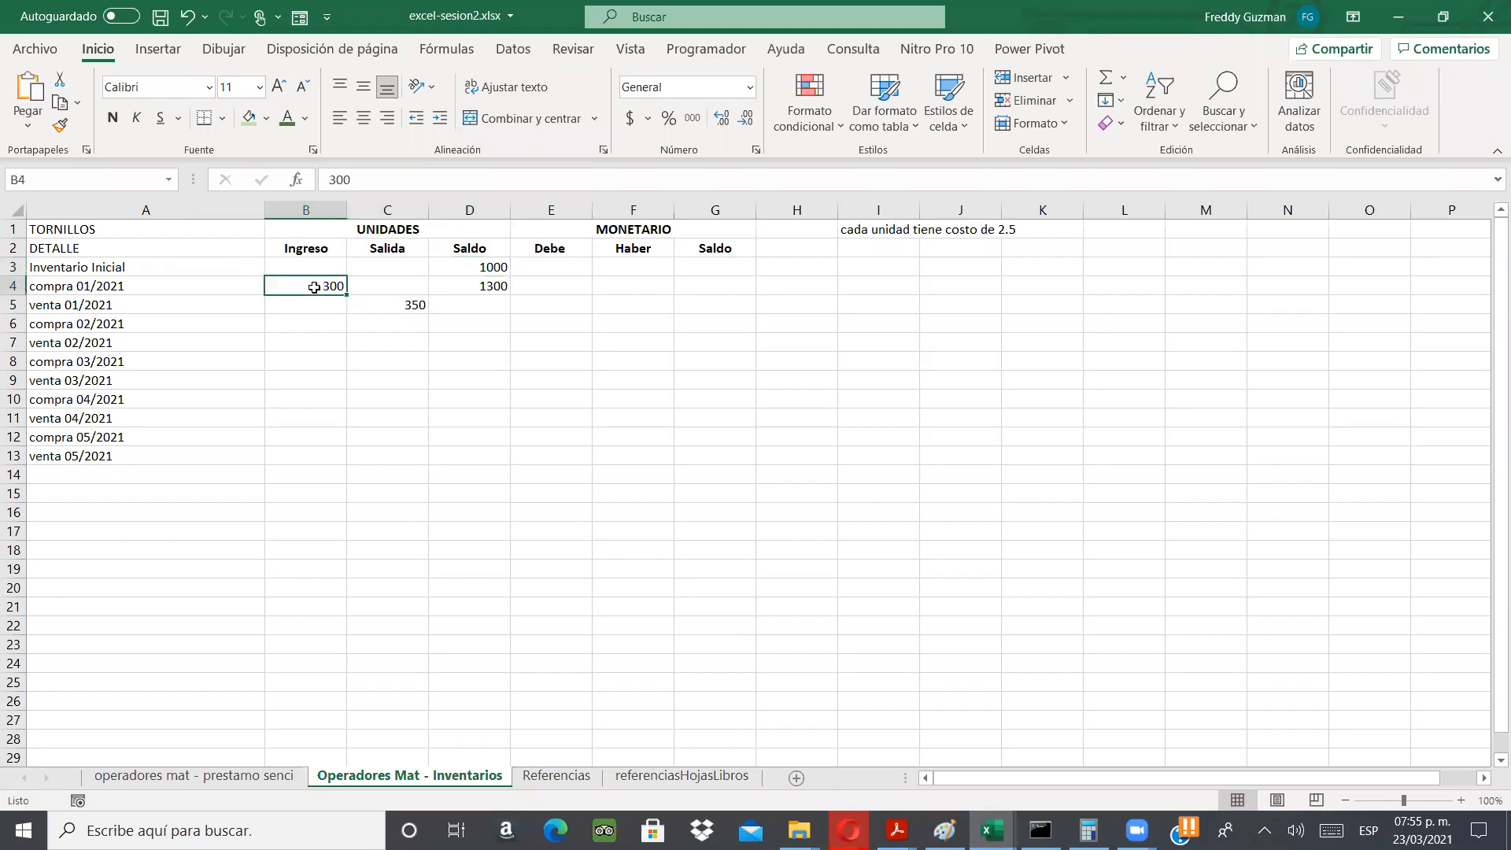
click(496, 284)
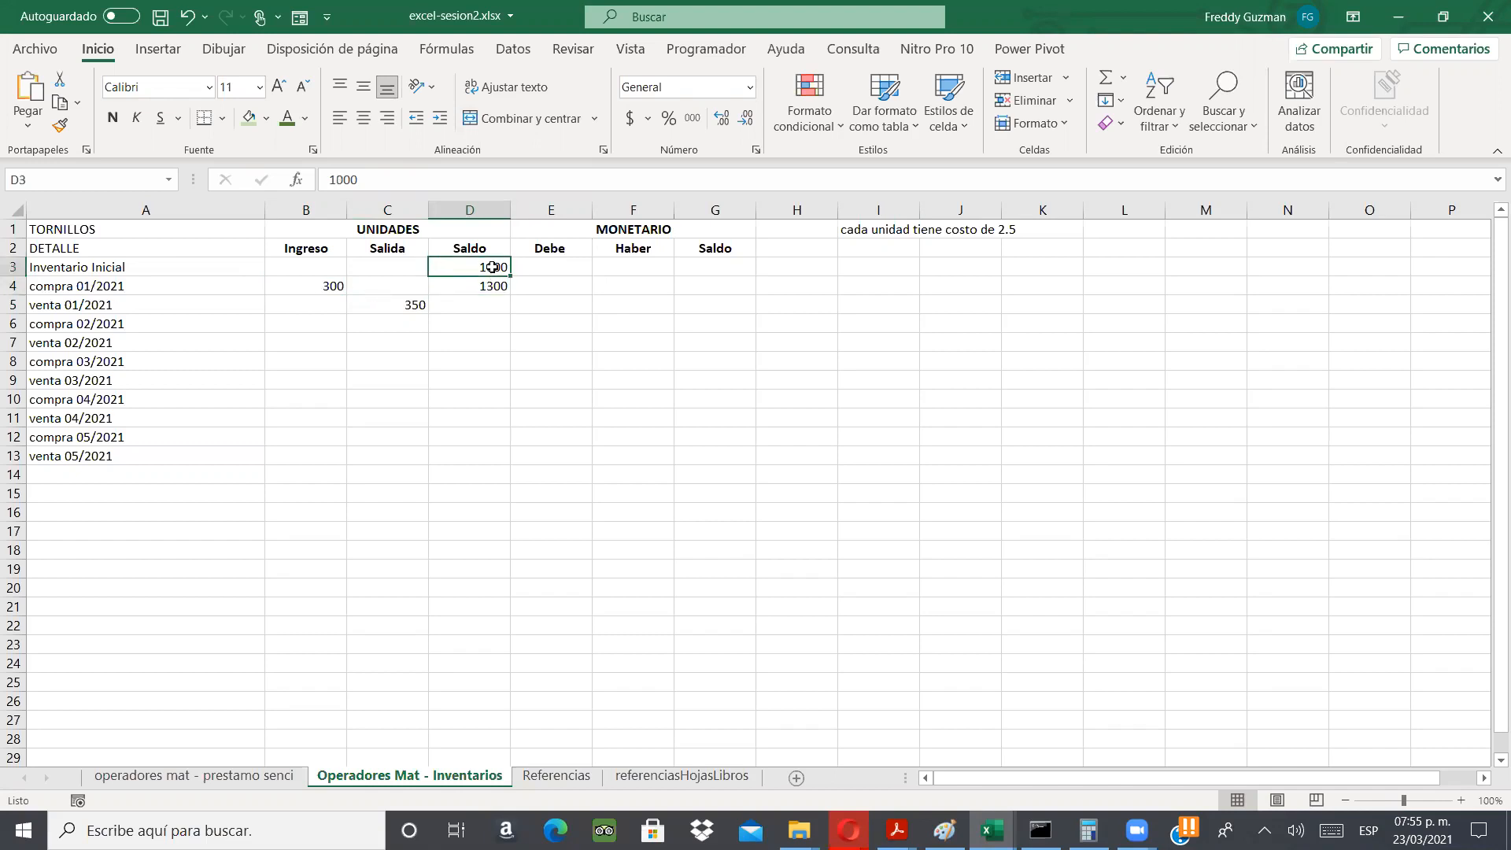
click(321, 285)
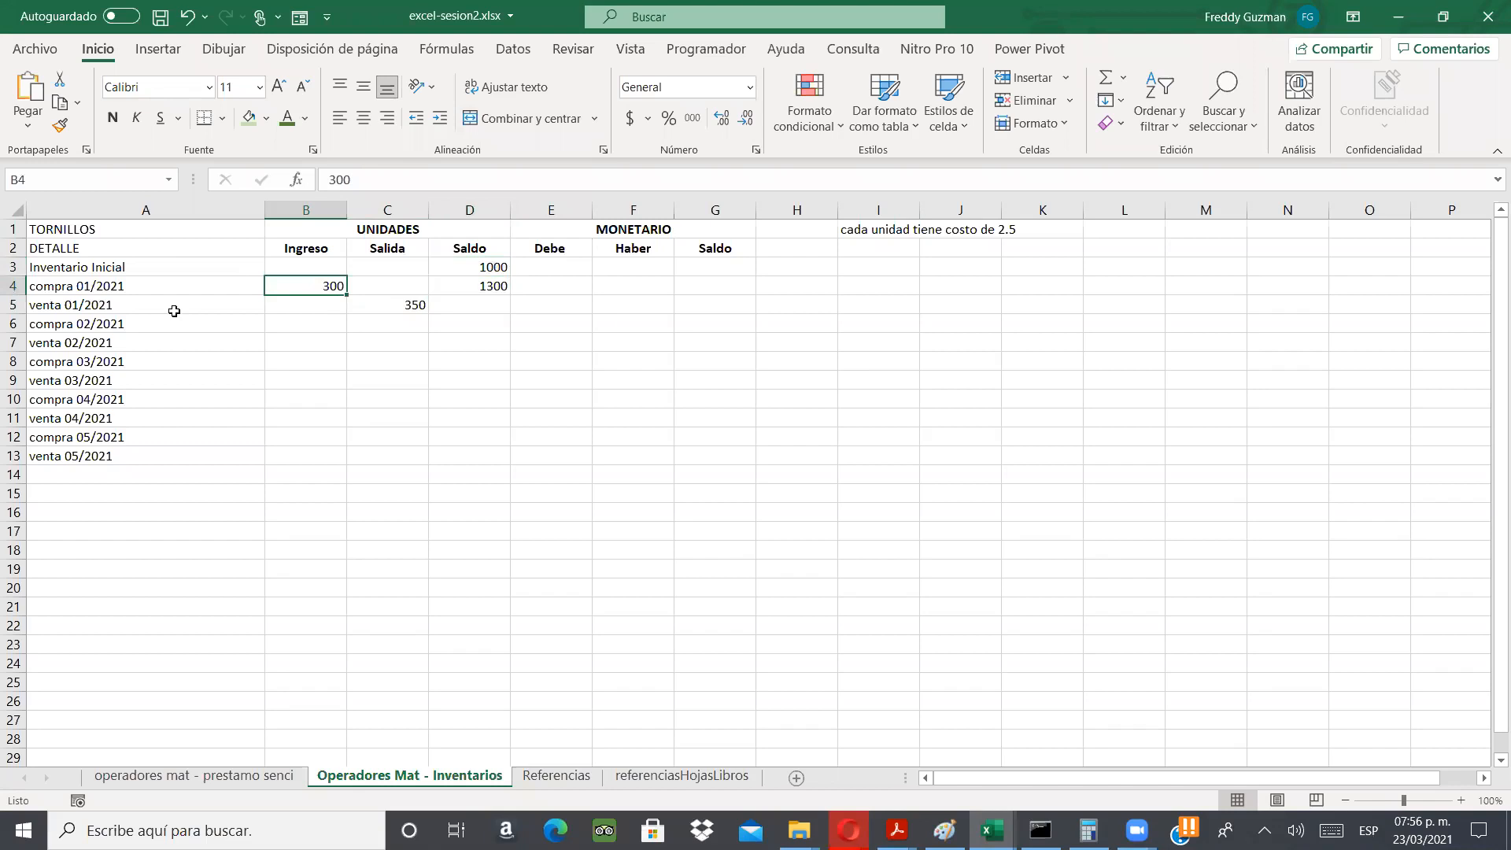
click(97, 307)
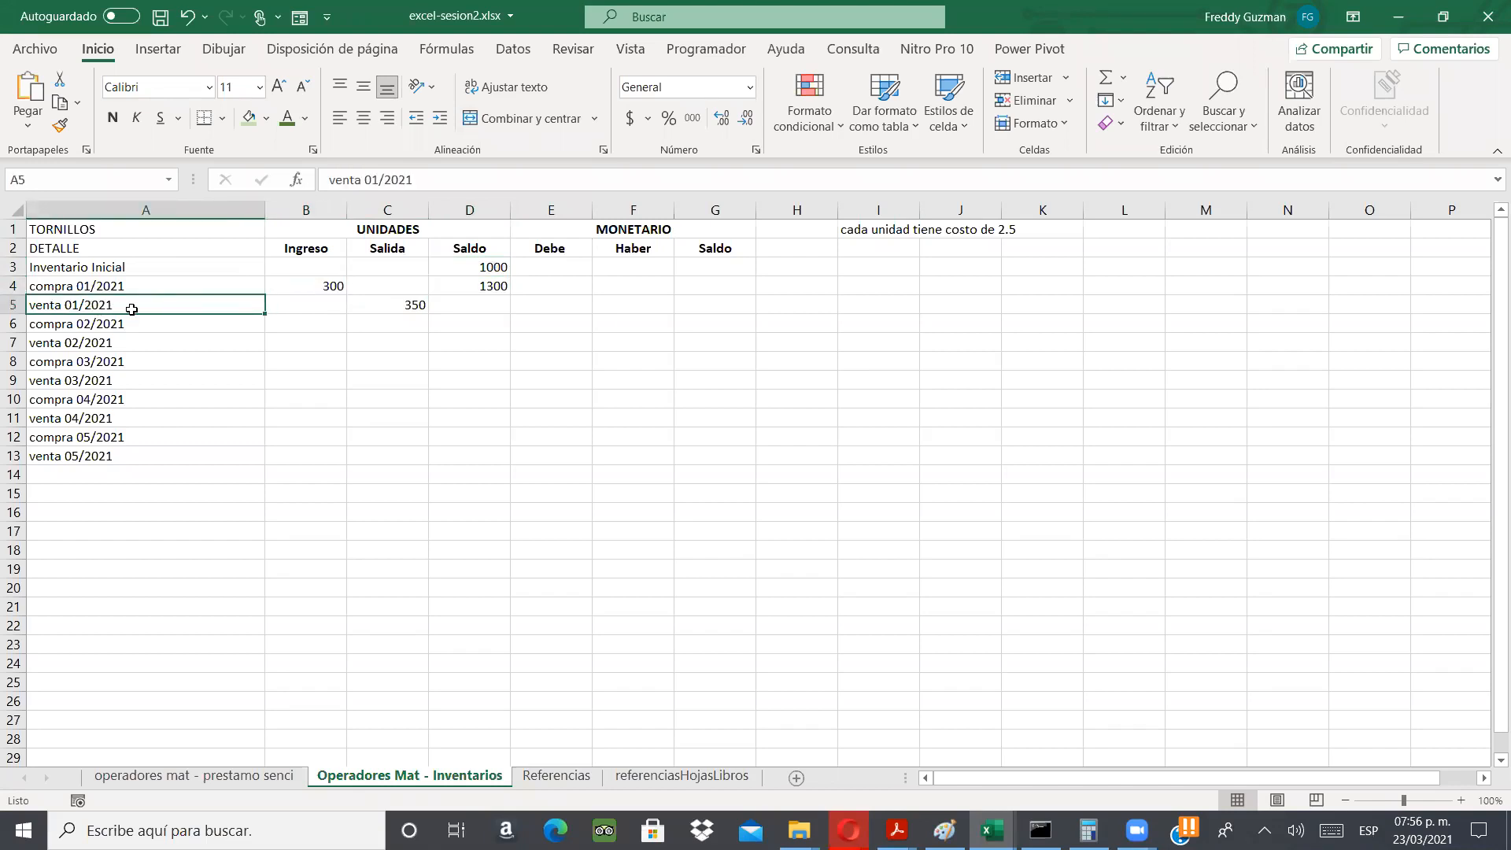
click(403, 304)
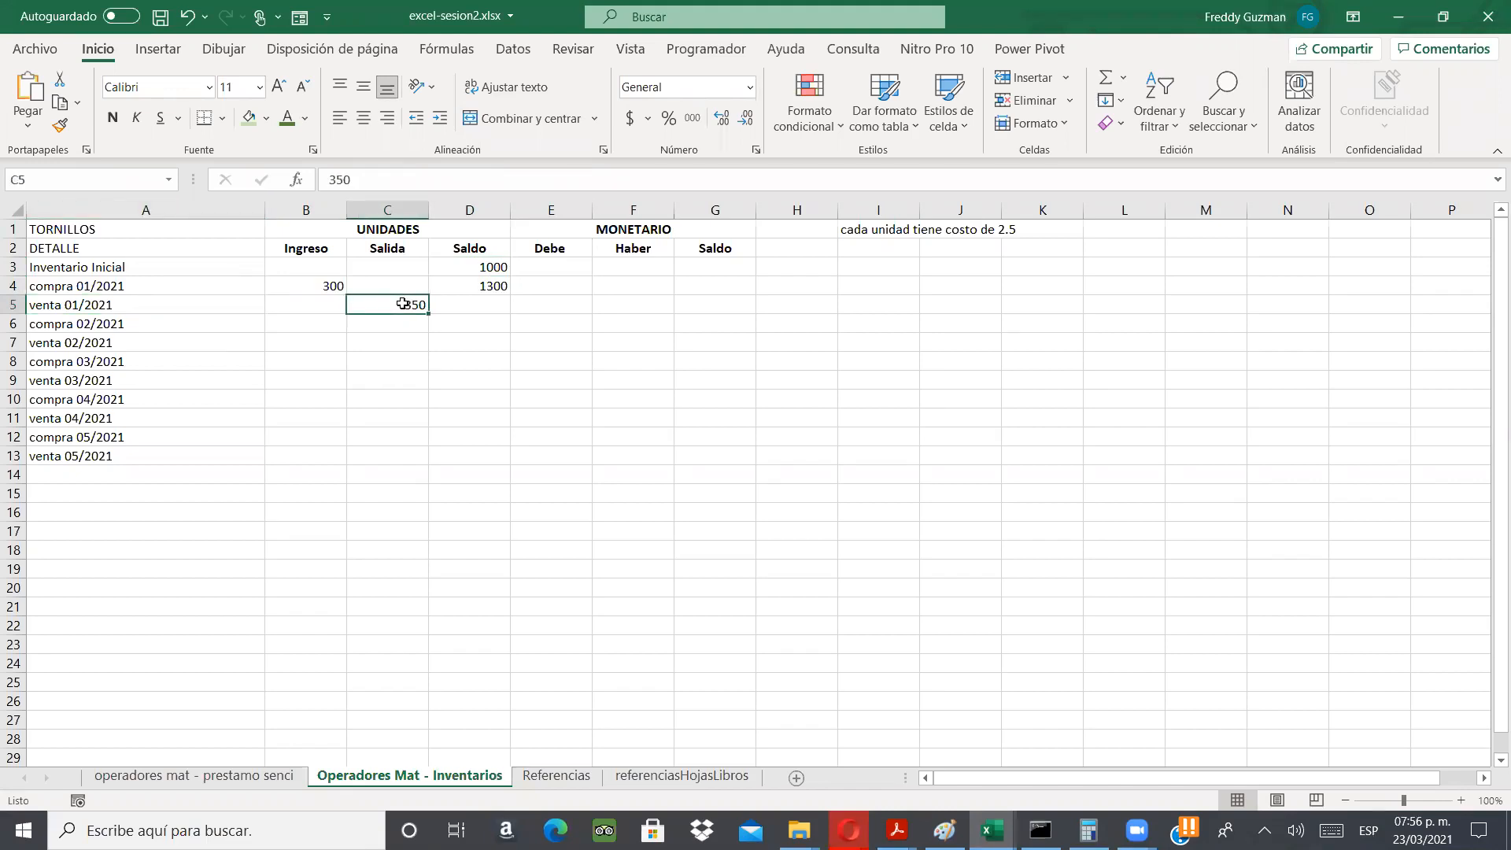
- Calculate the units Saldo for venta 01/2021 in cell D5 with the formula =D4-C5
key(Right)
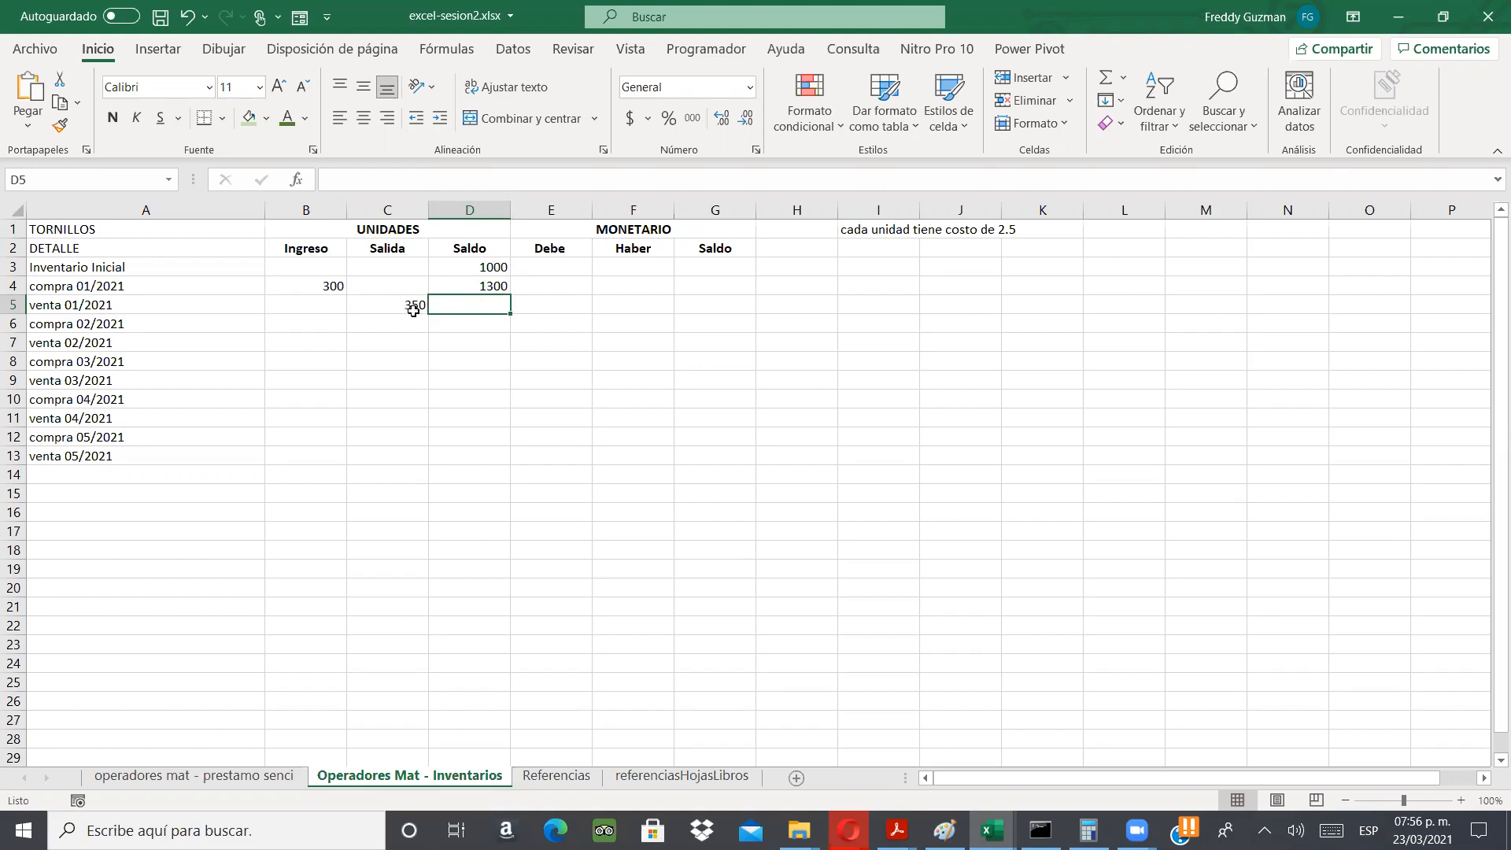
text(=D4-C5)
key(Return)
- Enter the 02/2021 movements: 500 as Ingreso for the compra in B6 and 480 as Salida for the venta in C7
key(Left)
key(Left)
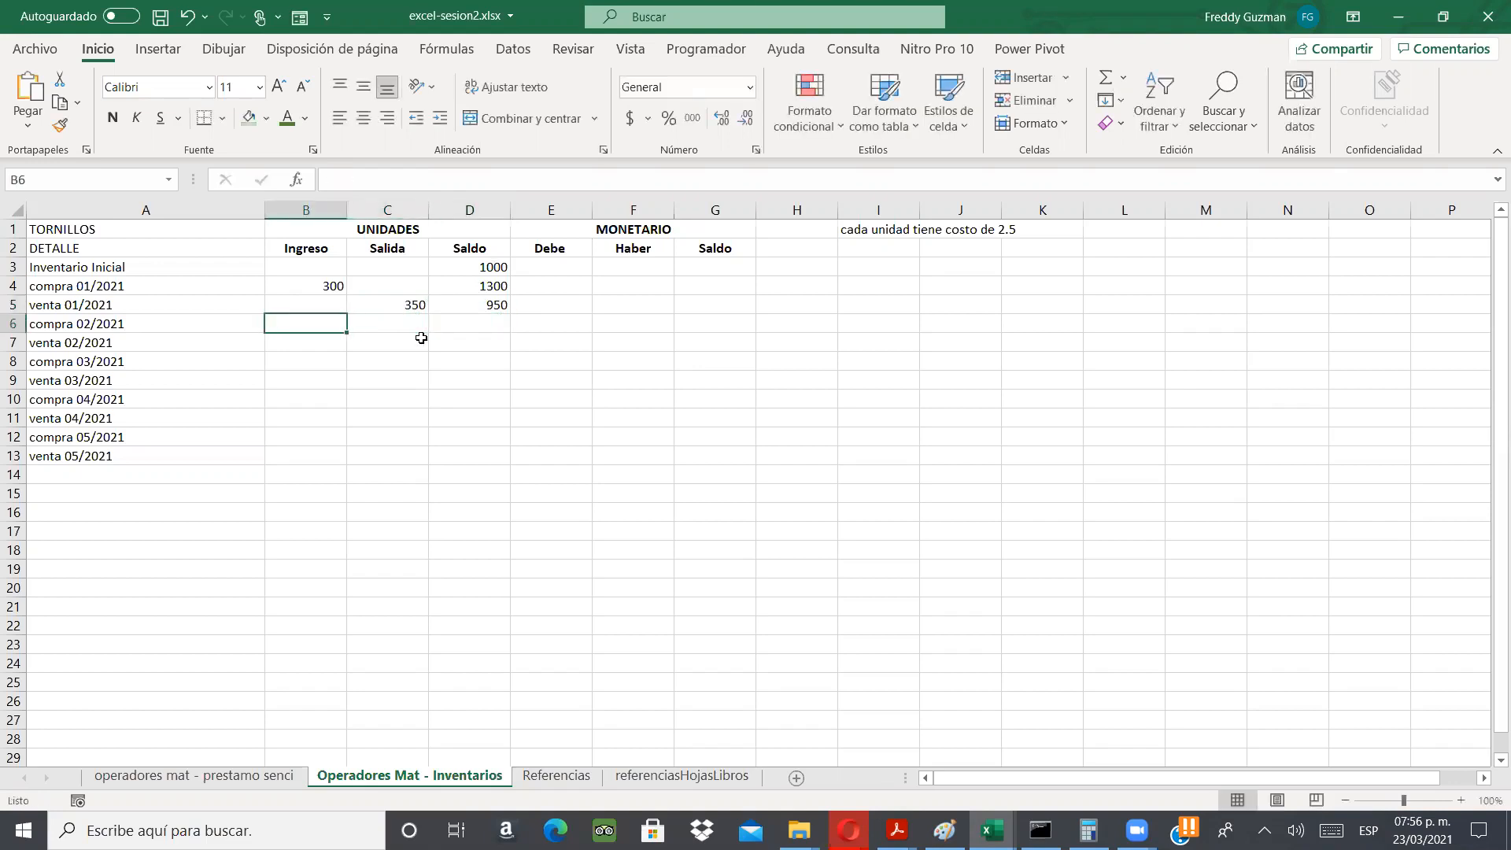
key(Left)
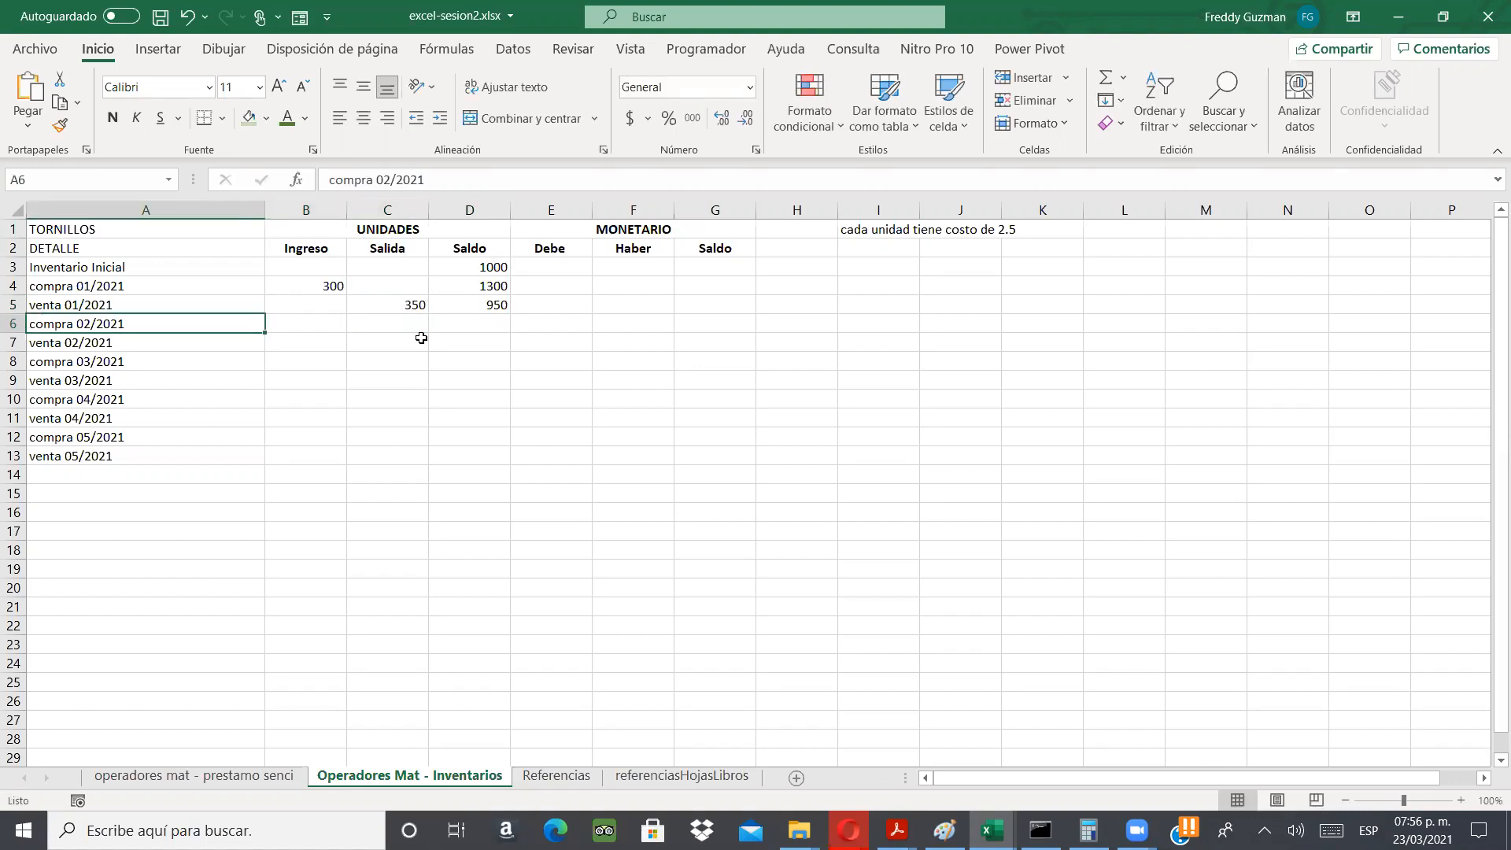
key(Right)
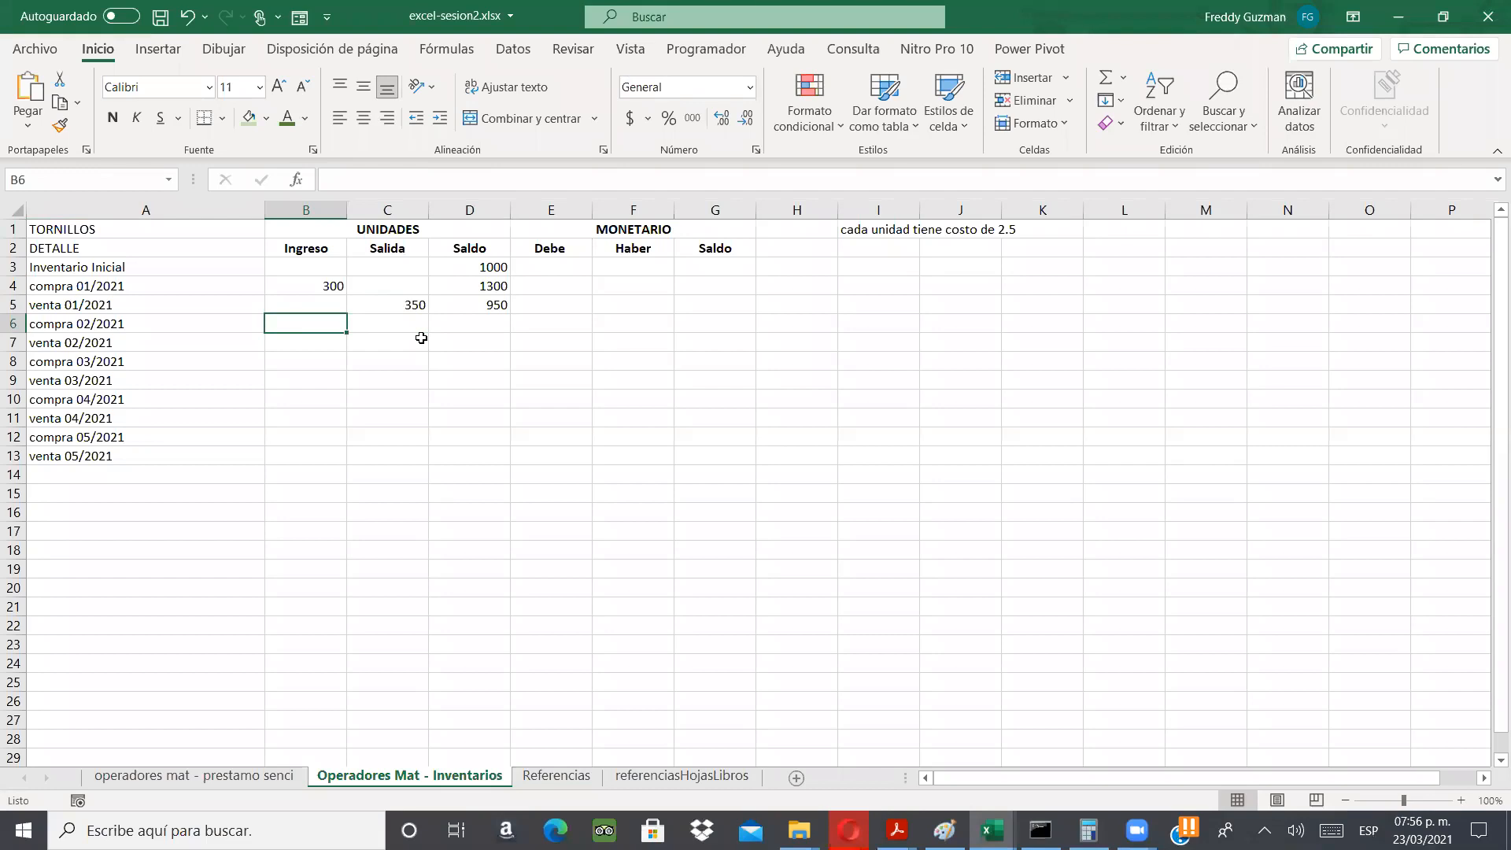
text(500)
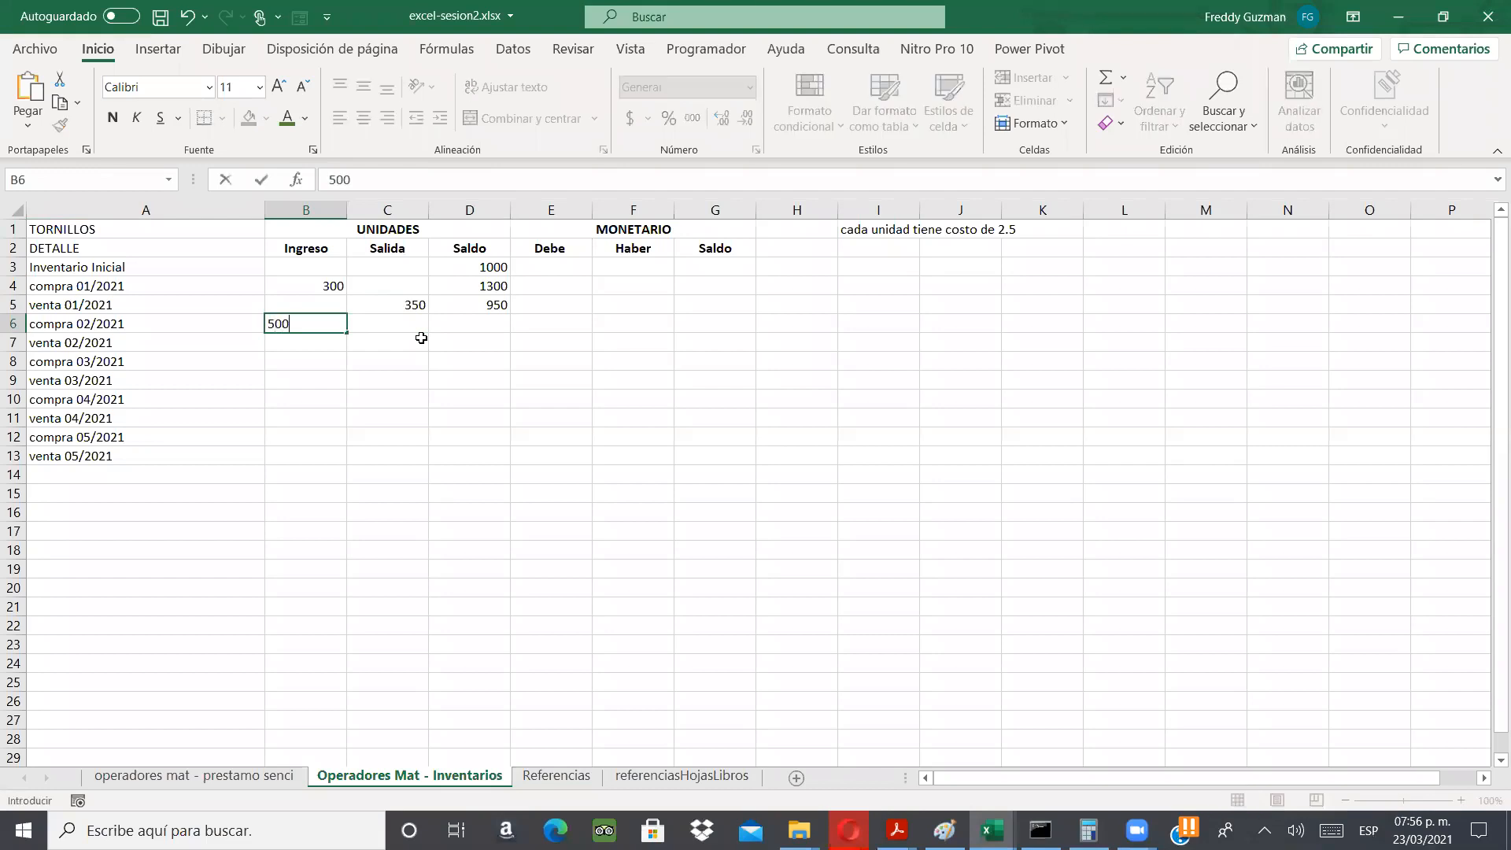
key(Return)
click(421, 338)
text(480)
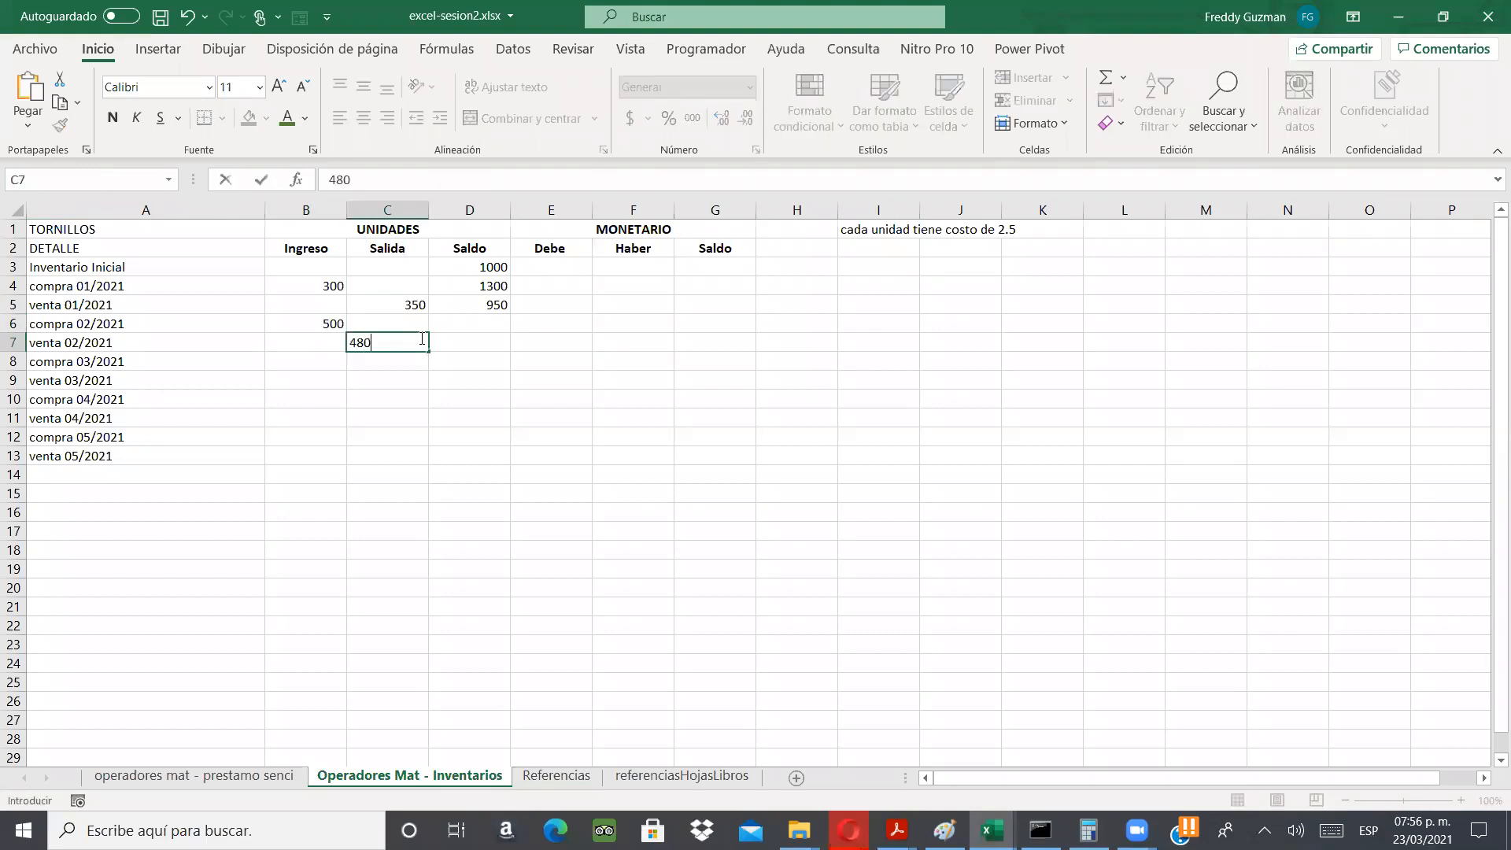
key(Return)
- Enter the 03/2021 movements: 300 as Ingreso for the compra in B8 and 250 as Salida for the venta in C9
key(Left)
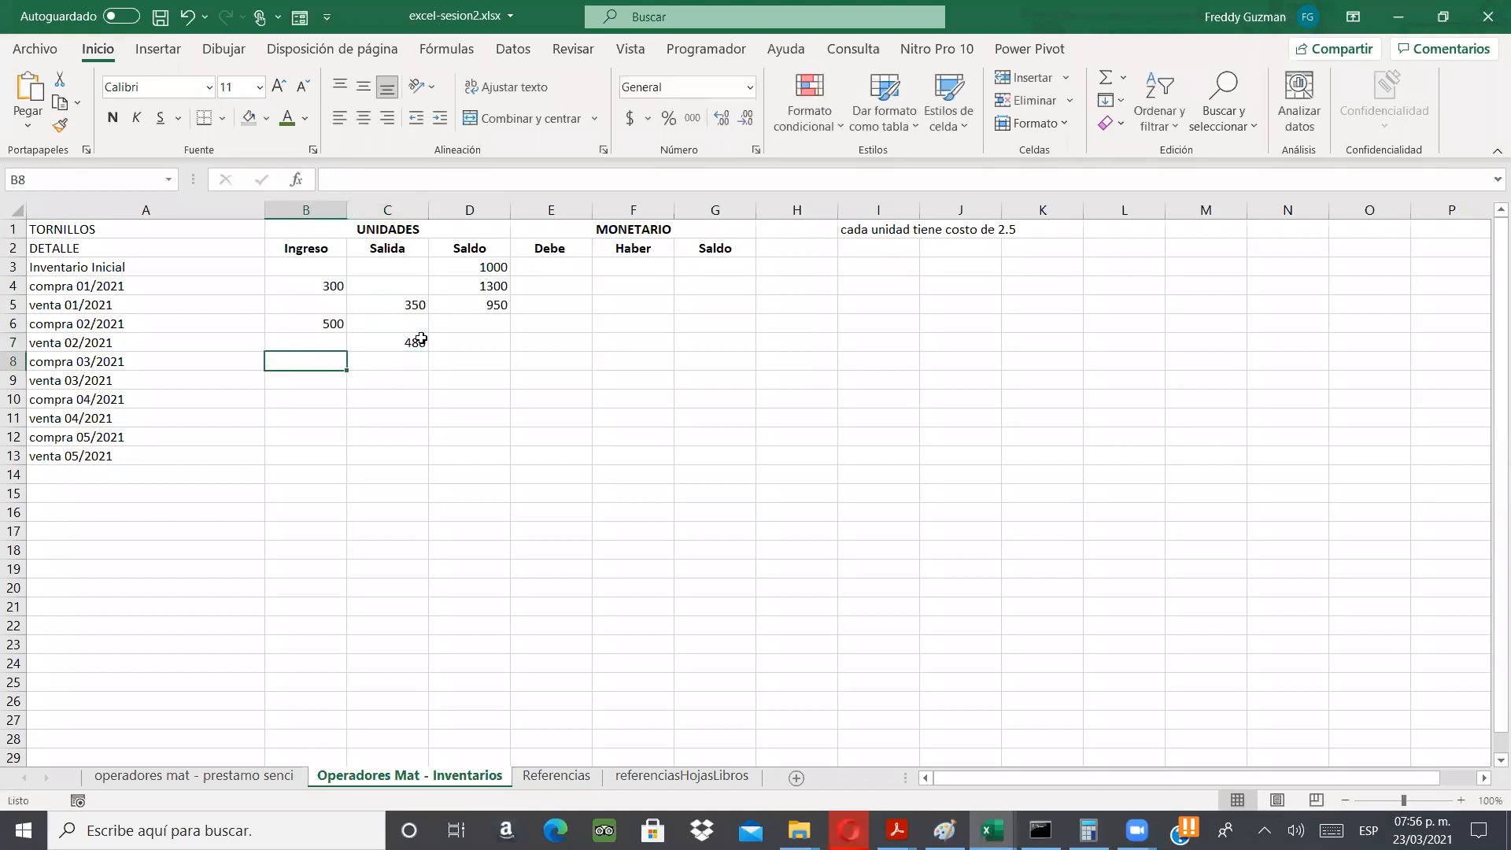
text(300)
key(Return)
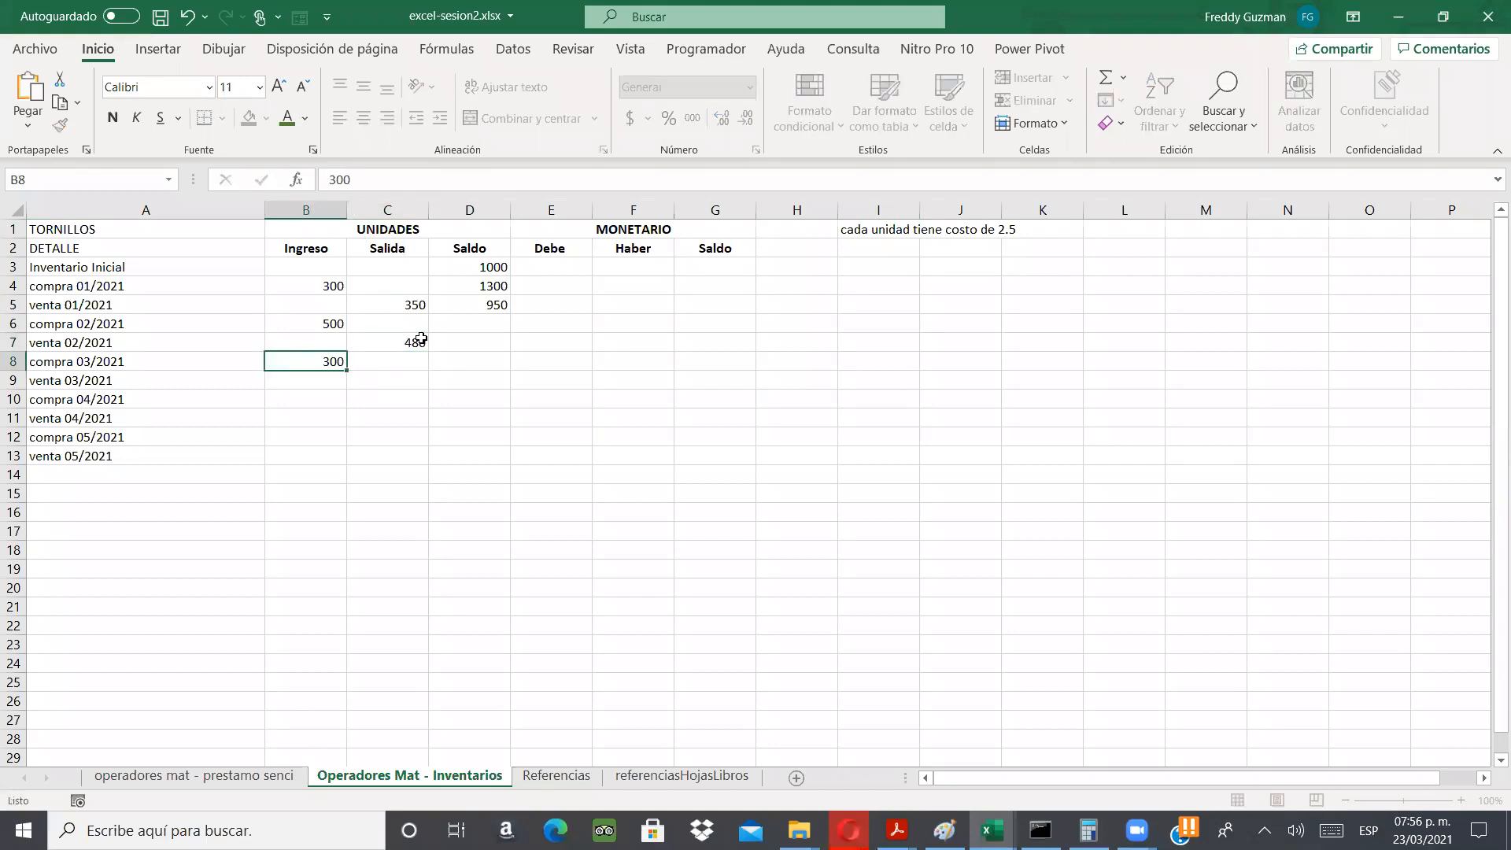
key(Right)
key(Left)
key(Up)
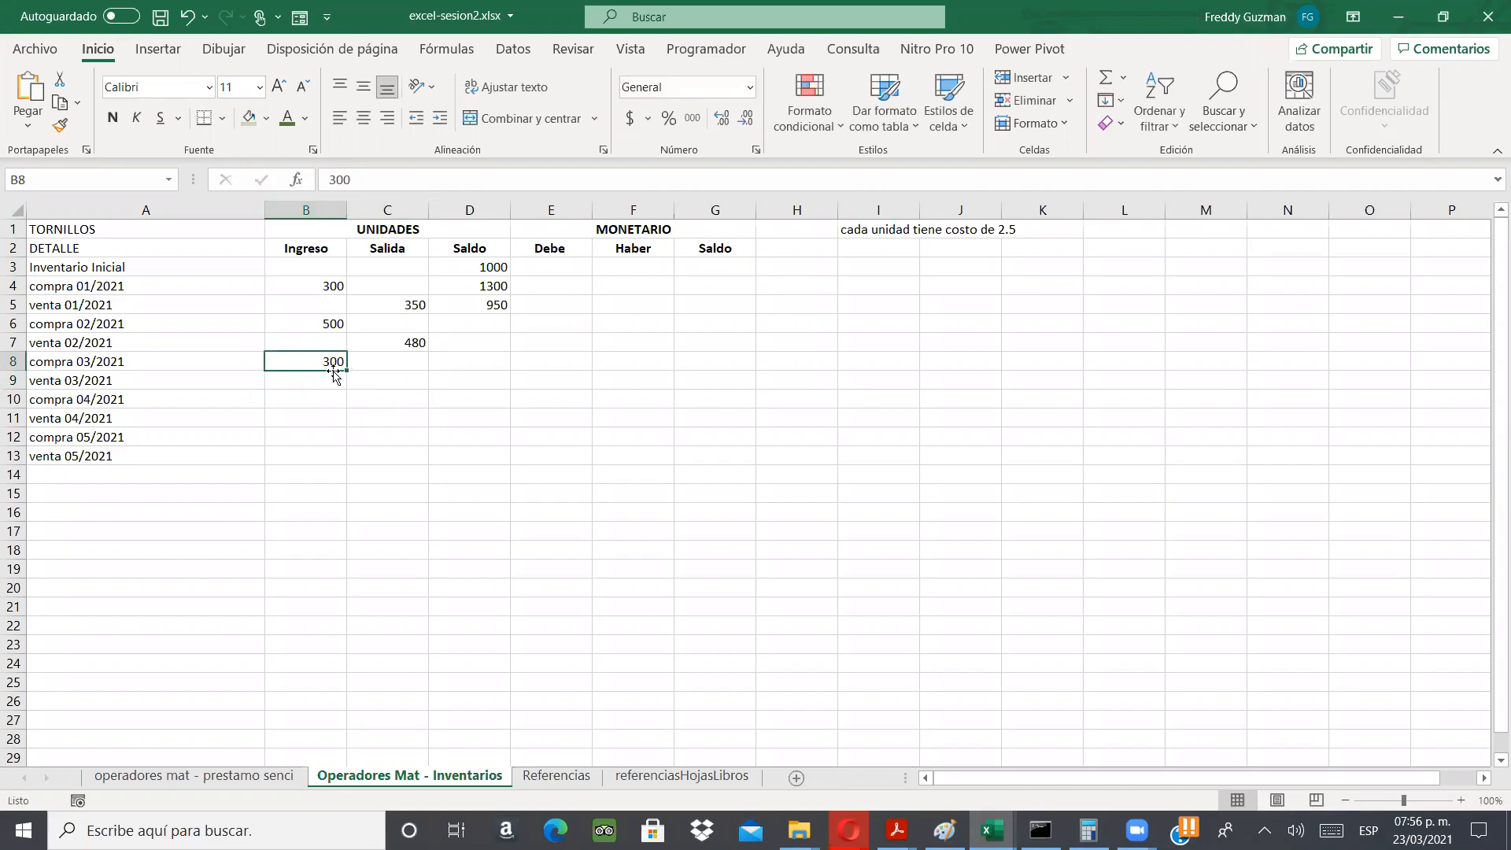
click(375, 379)
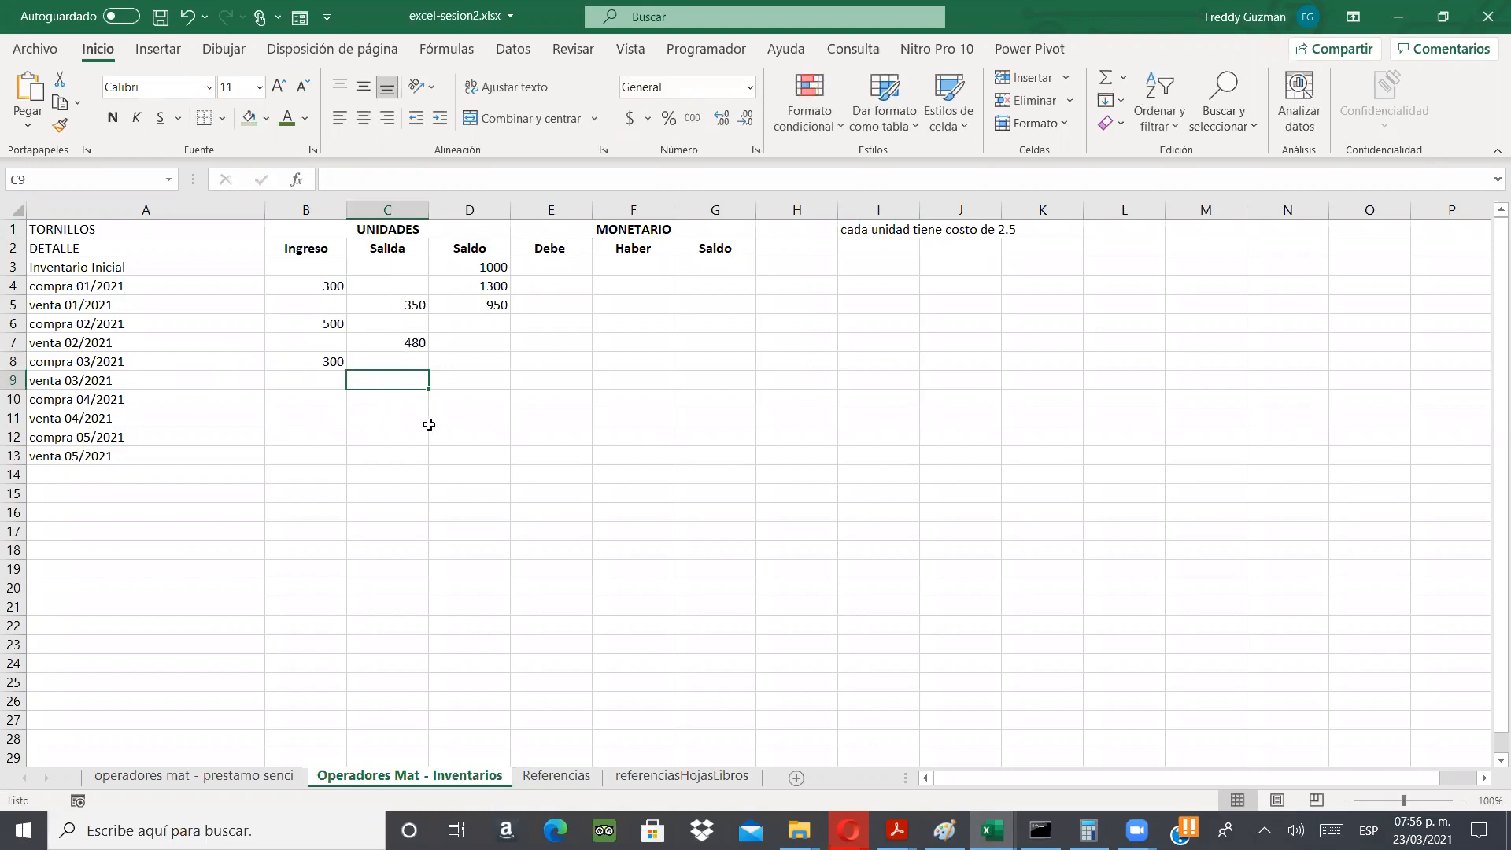
text(250)
key(Return)
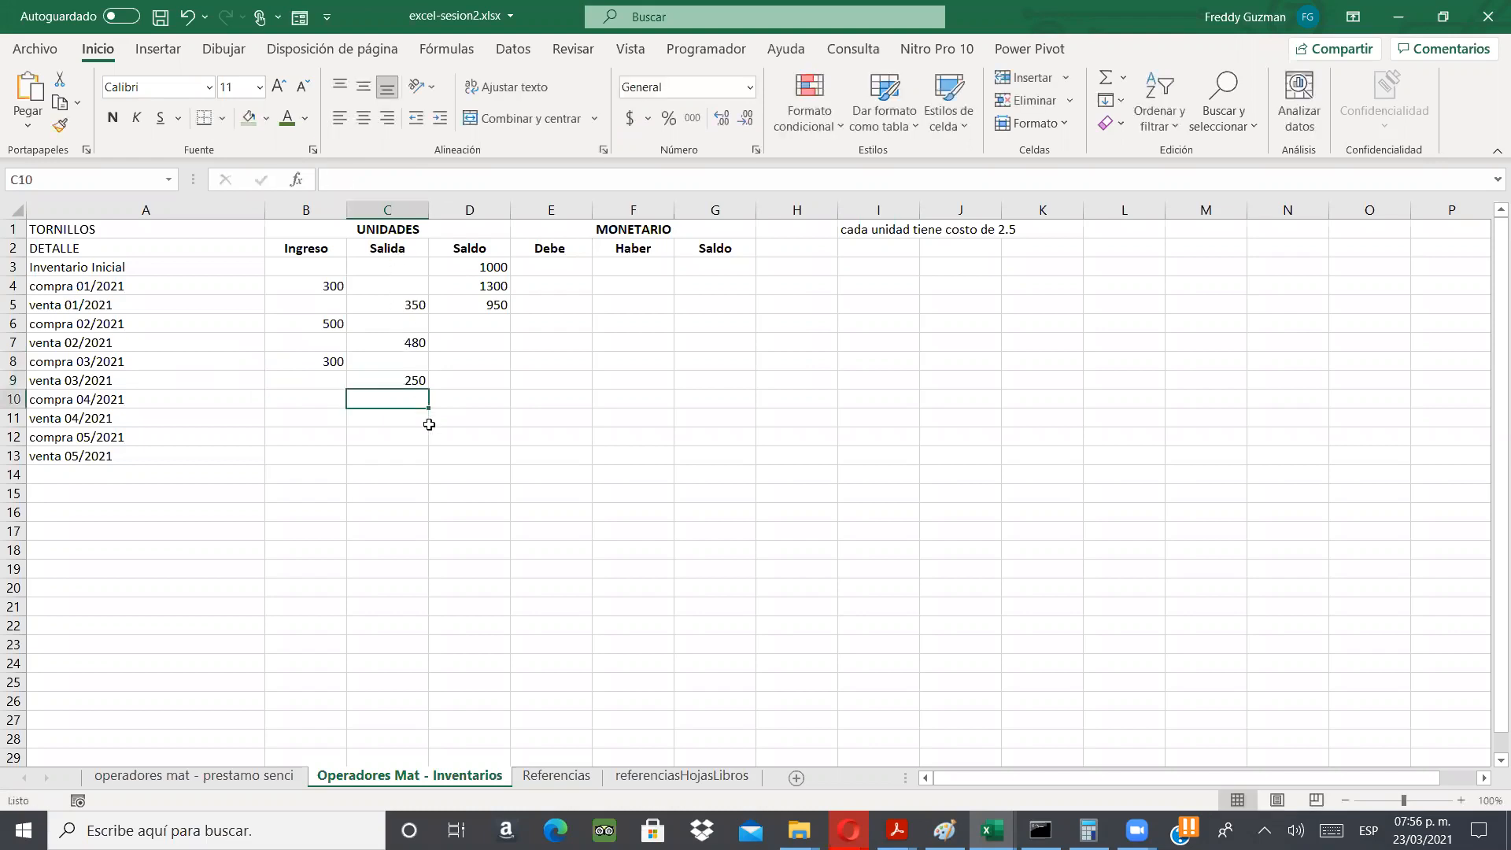
- Enter the 04/2021 movements: 150 as Ingreso for the compra in B10 and 360 as Salida for the venta in C11
key(Left)
text(150)
key(Return)
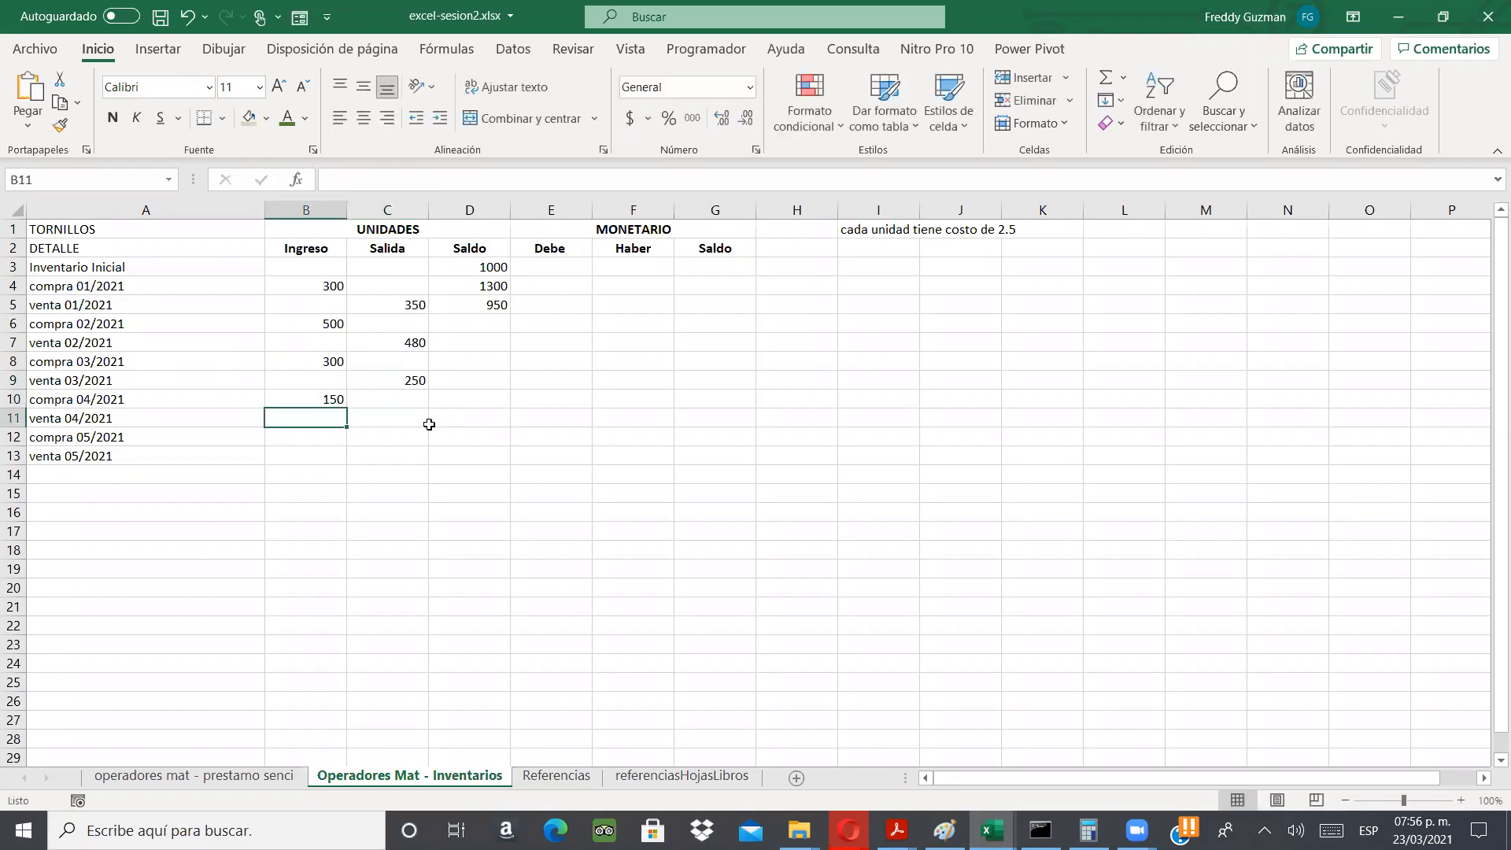
key(Right)
text(360)
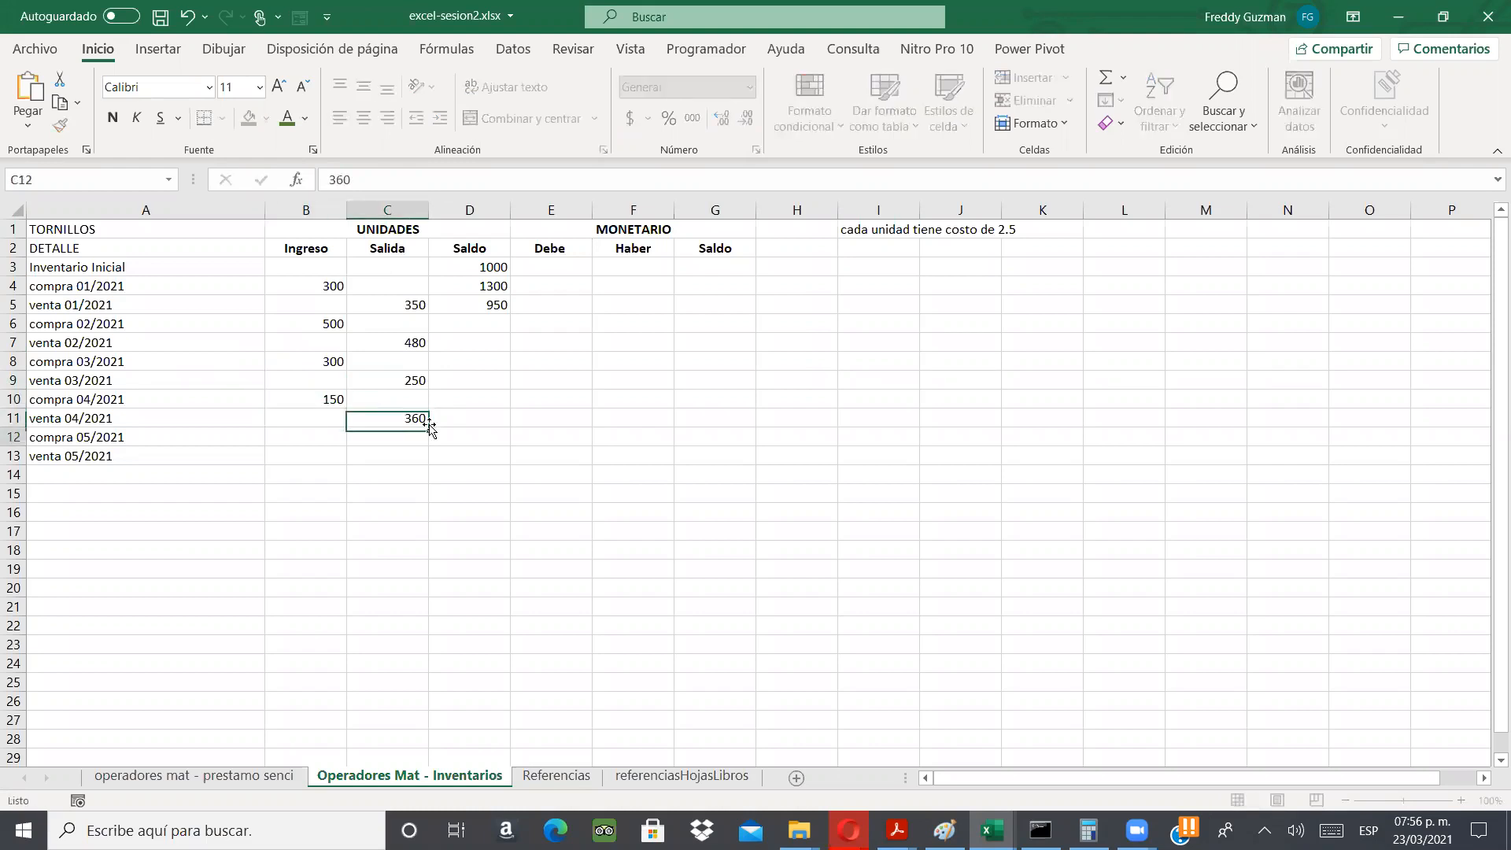
key(Return)
- Enter the 05/2021 movements: 180 as Ingreso for the compra in B12 and 840 as Salida for the venta in C13
key(Left)
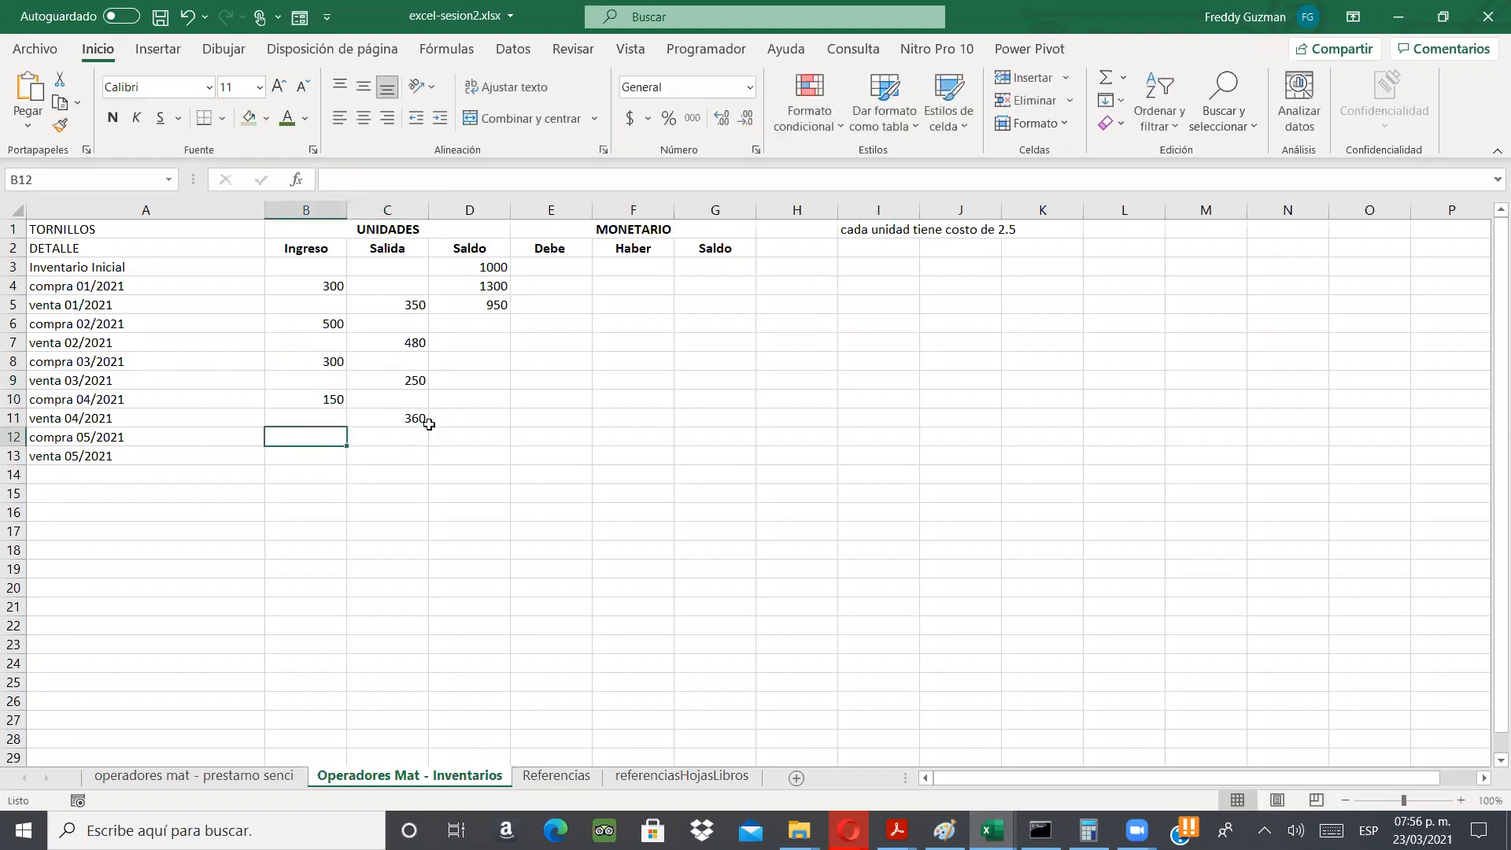
text(180)
key(Return)
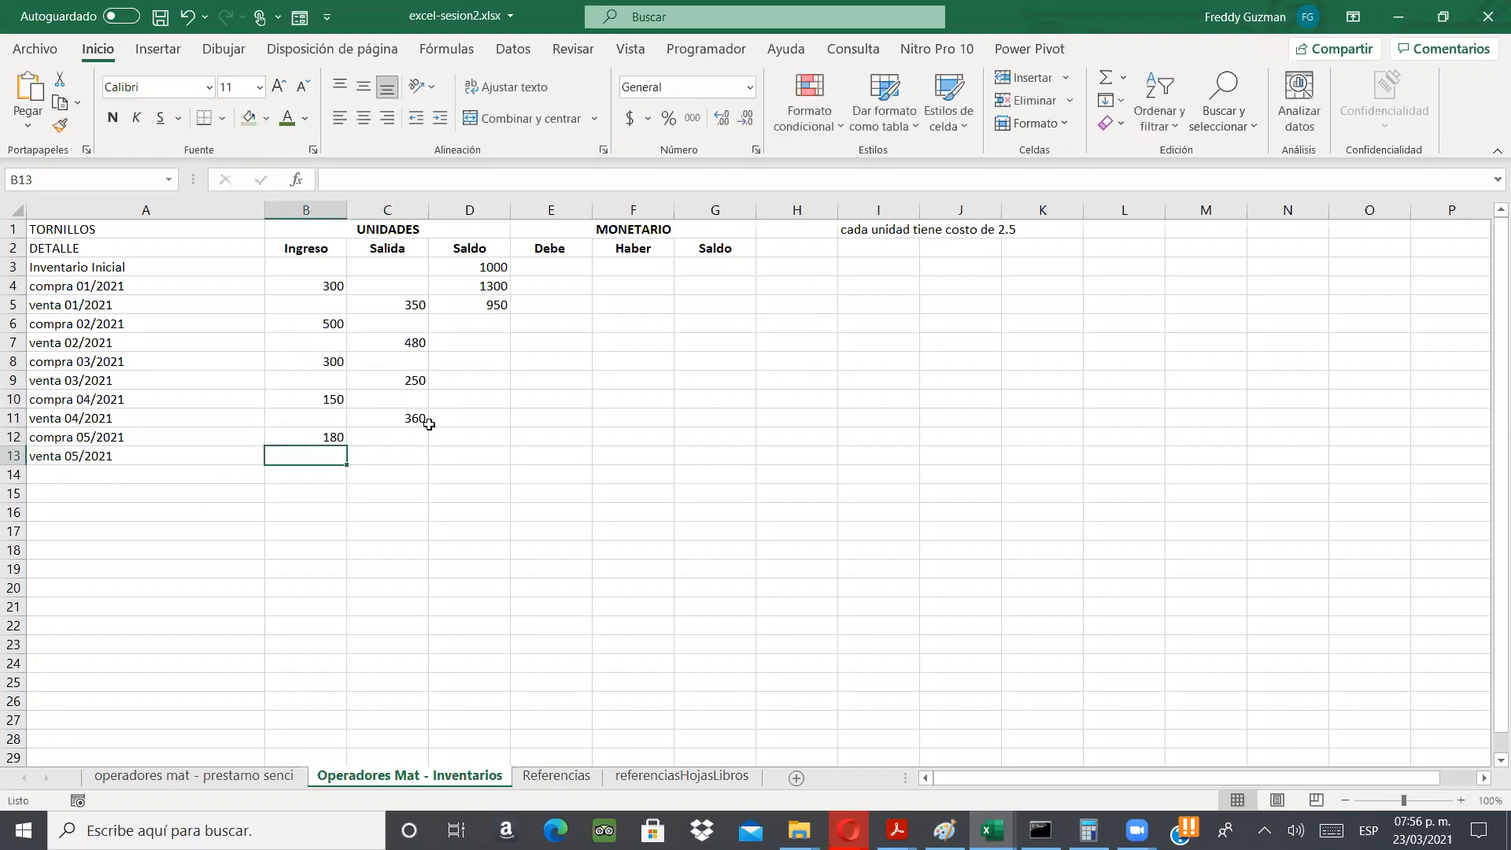
key(Right)
text(840)
key(Return)
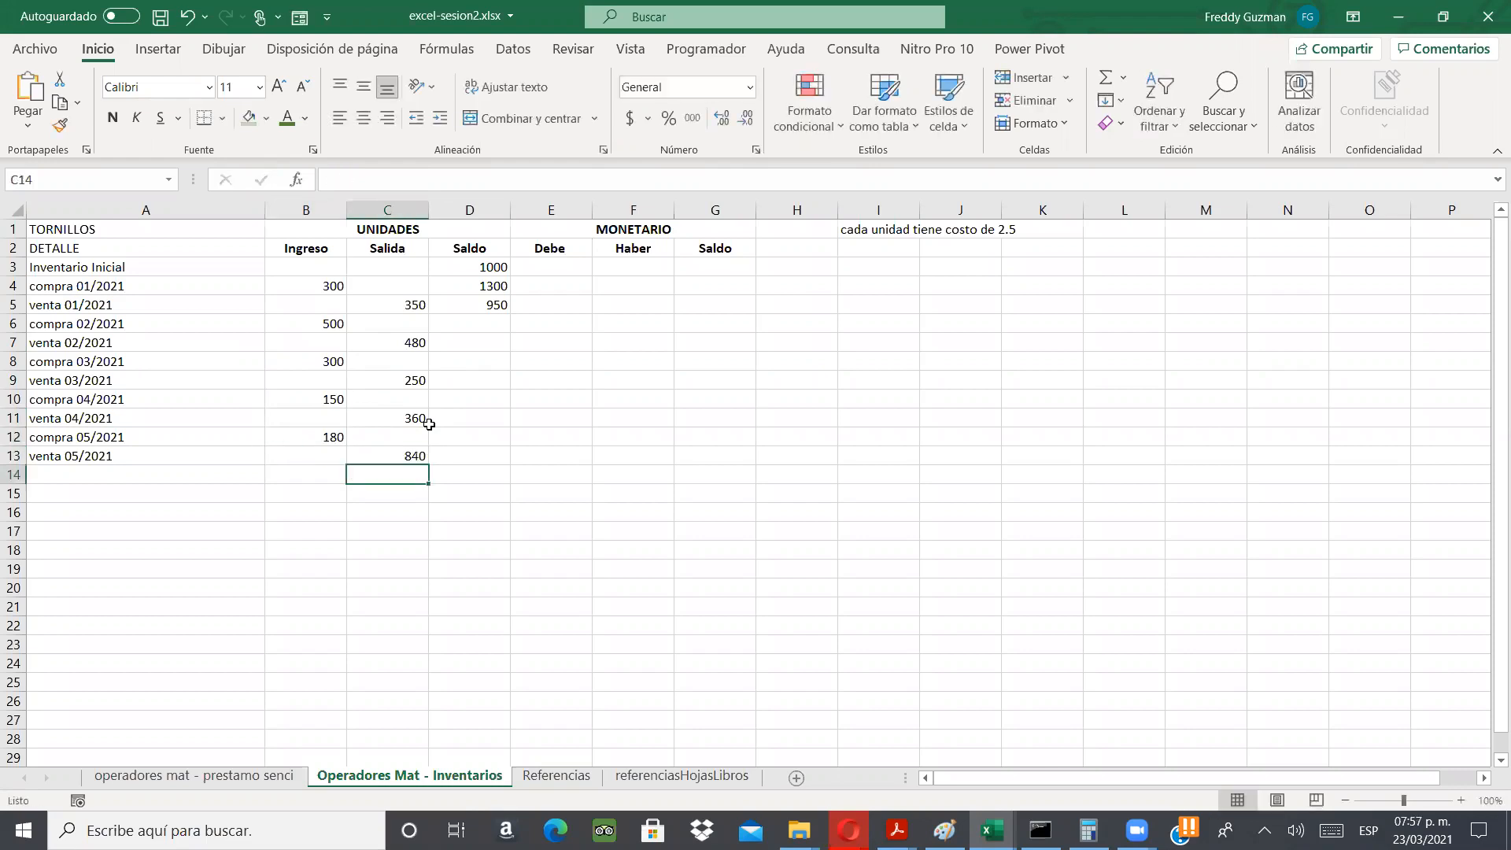
- Enter the units Saldo values for 02/2021 as plain numbers: 1450 in D6 and 970 in D7
key(Up)
key(Up)
key(Up)
key(Up)
key(Up)
key(Up)
key(Up)
key(Up)
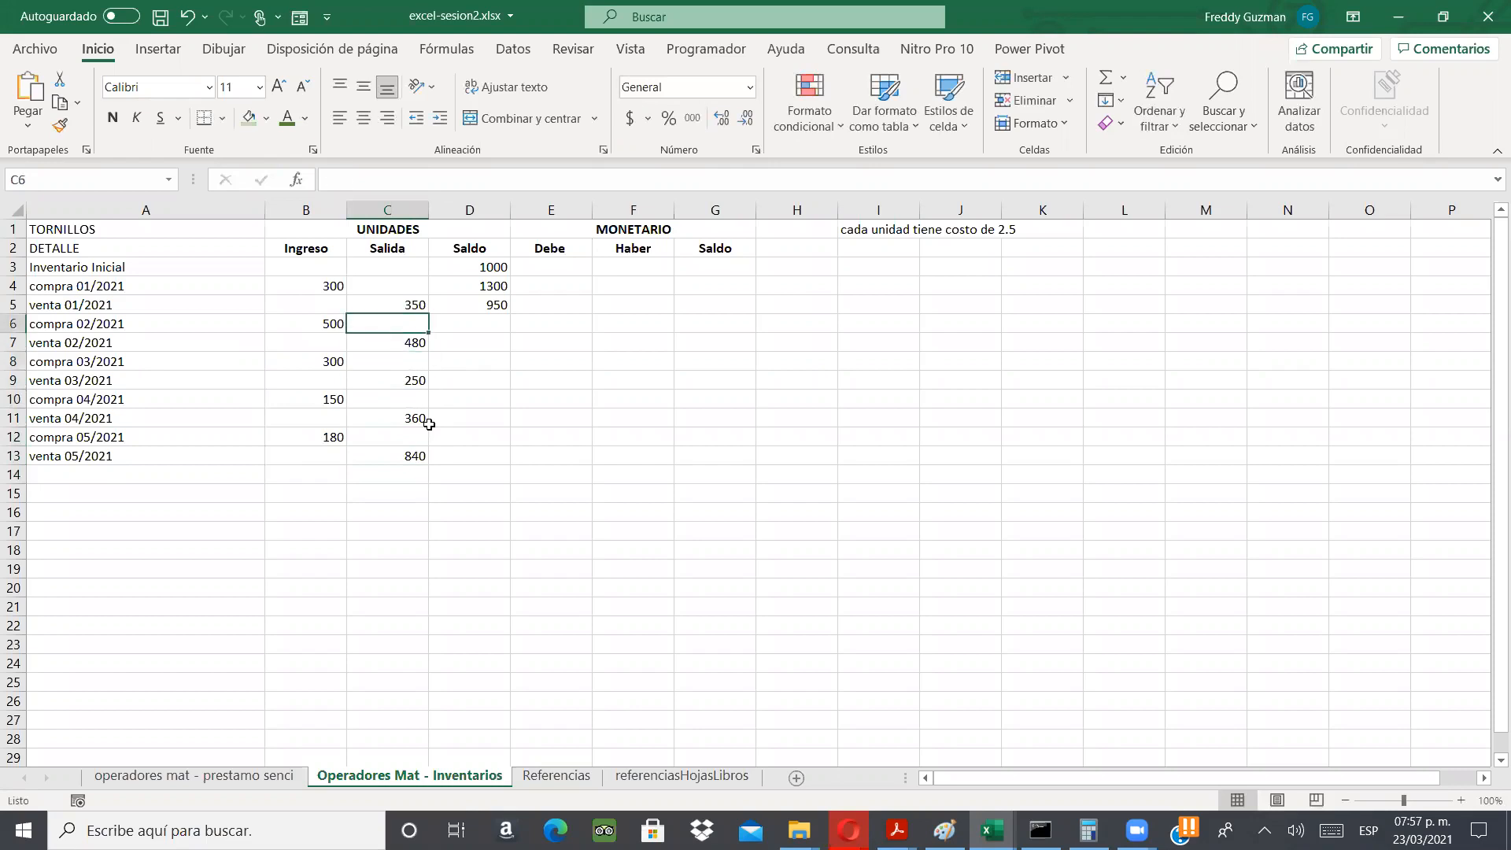
key(Right)
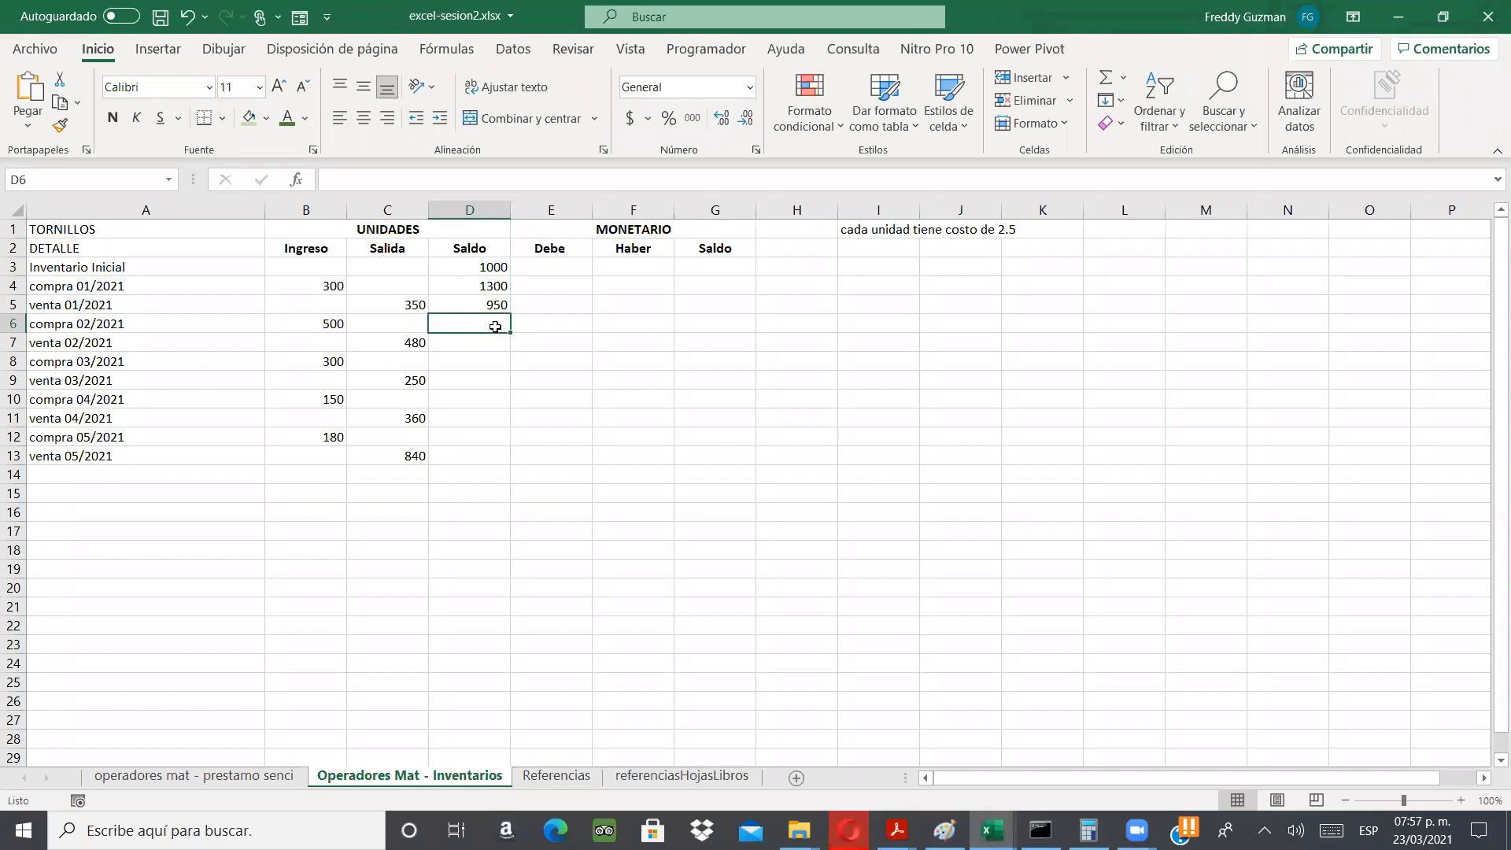
text(1450)
key(Return)
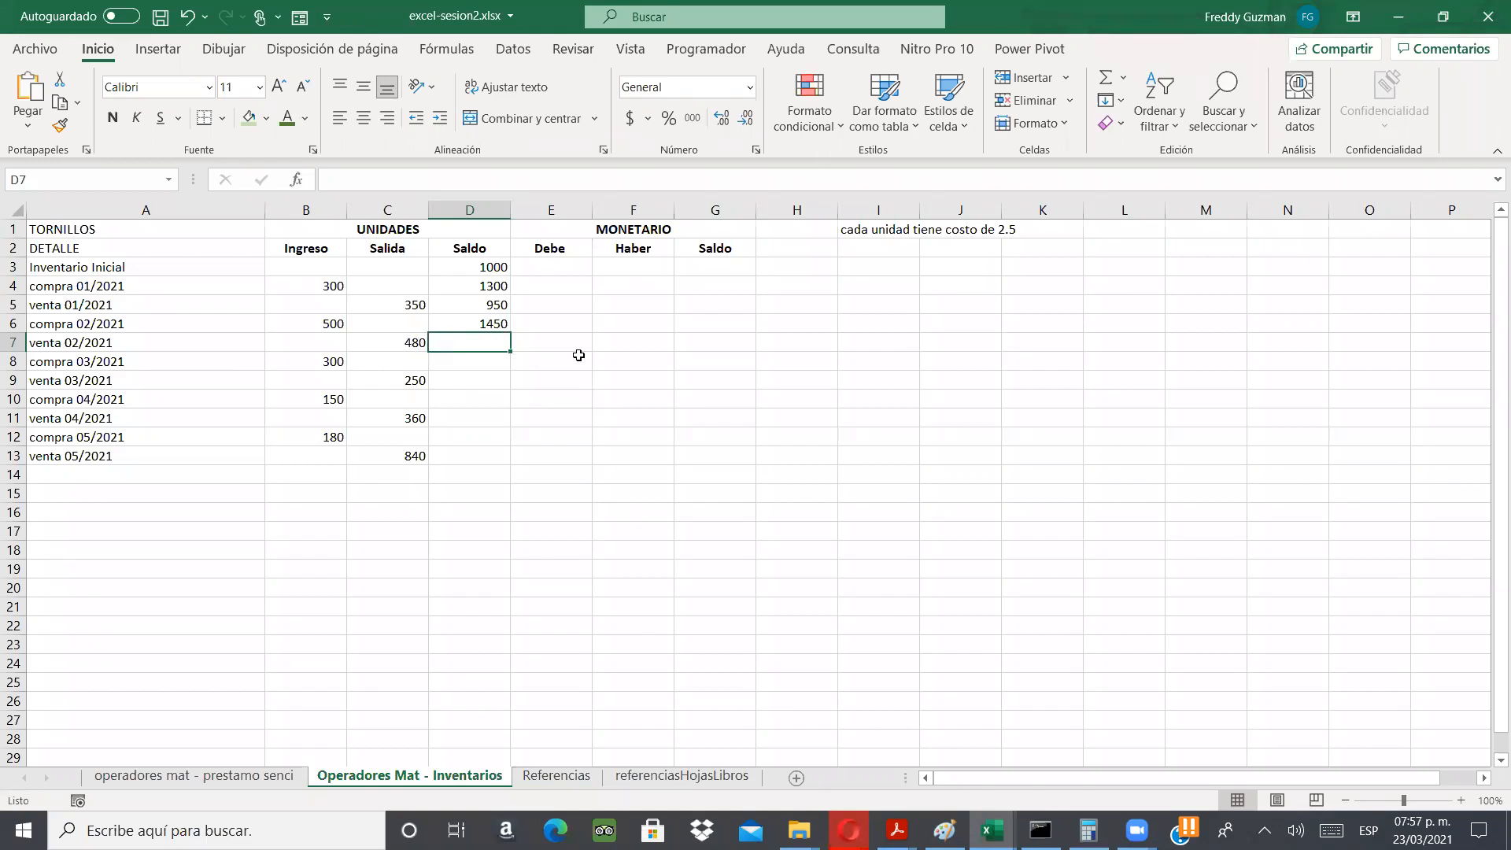
text(970)
key(Return)
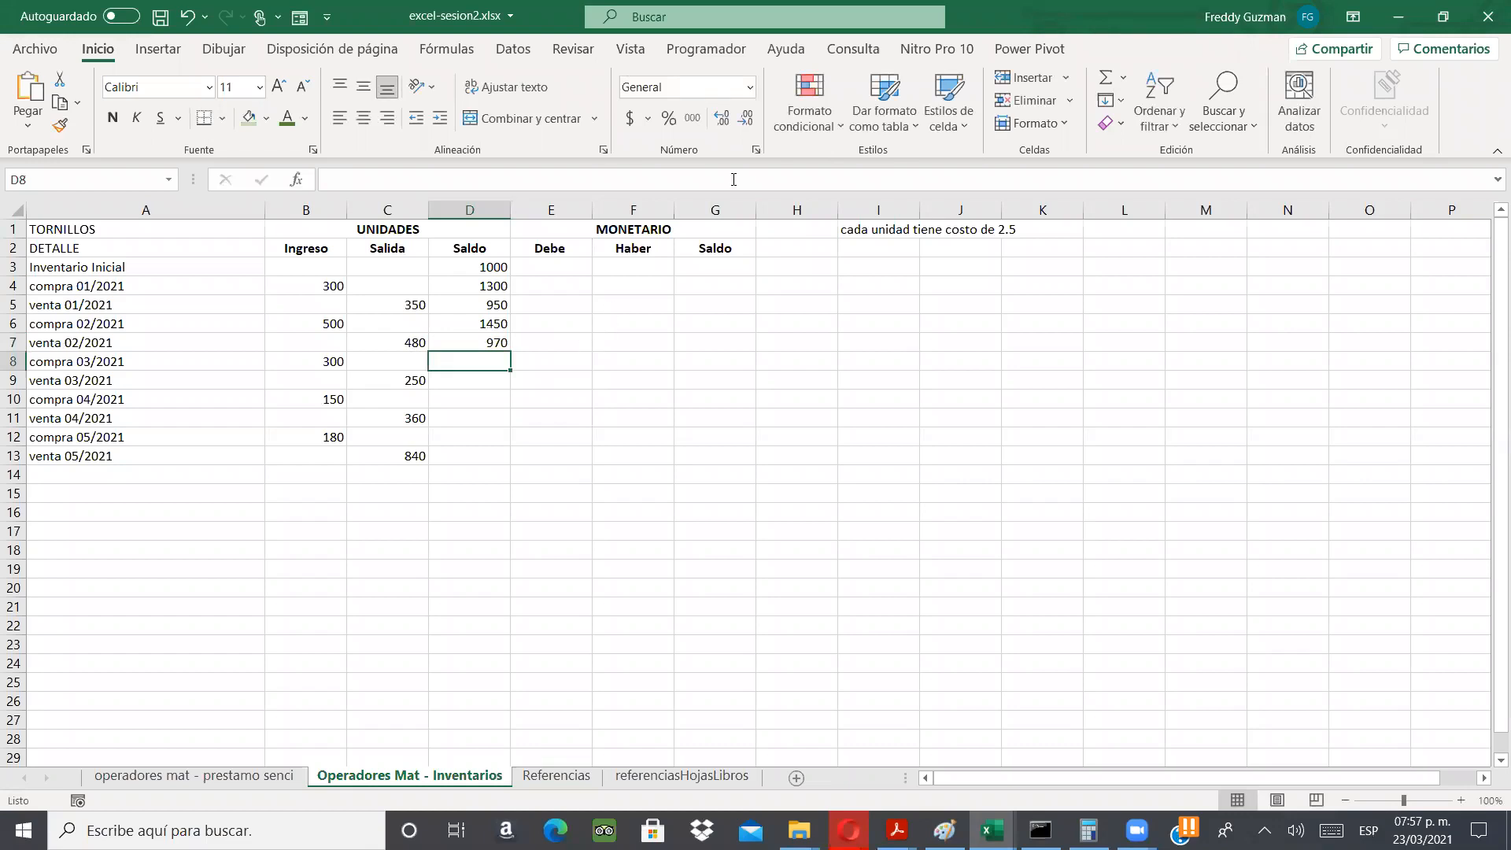
- Switch to Calculadora and check the venta 02/2021 balance by computing 1450 - 480
click(744, 392)
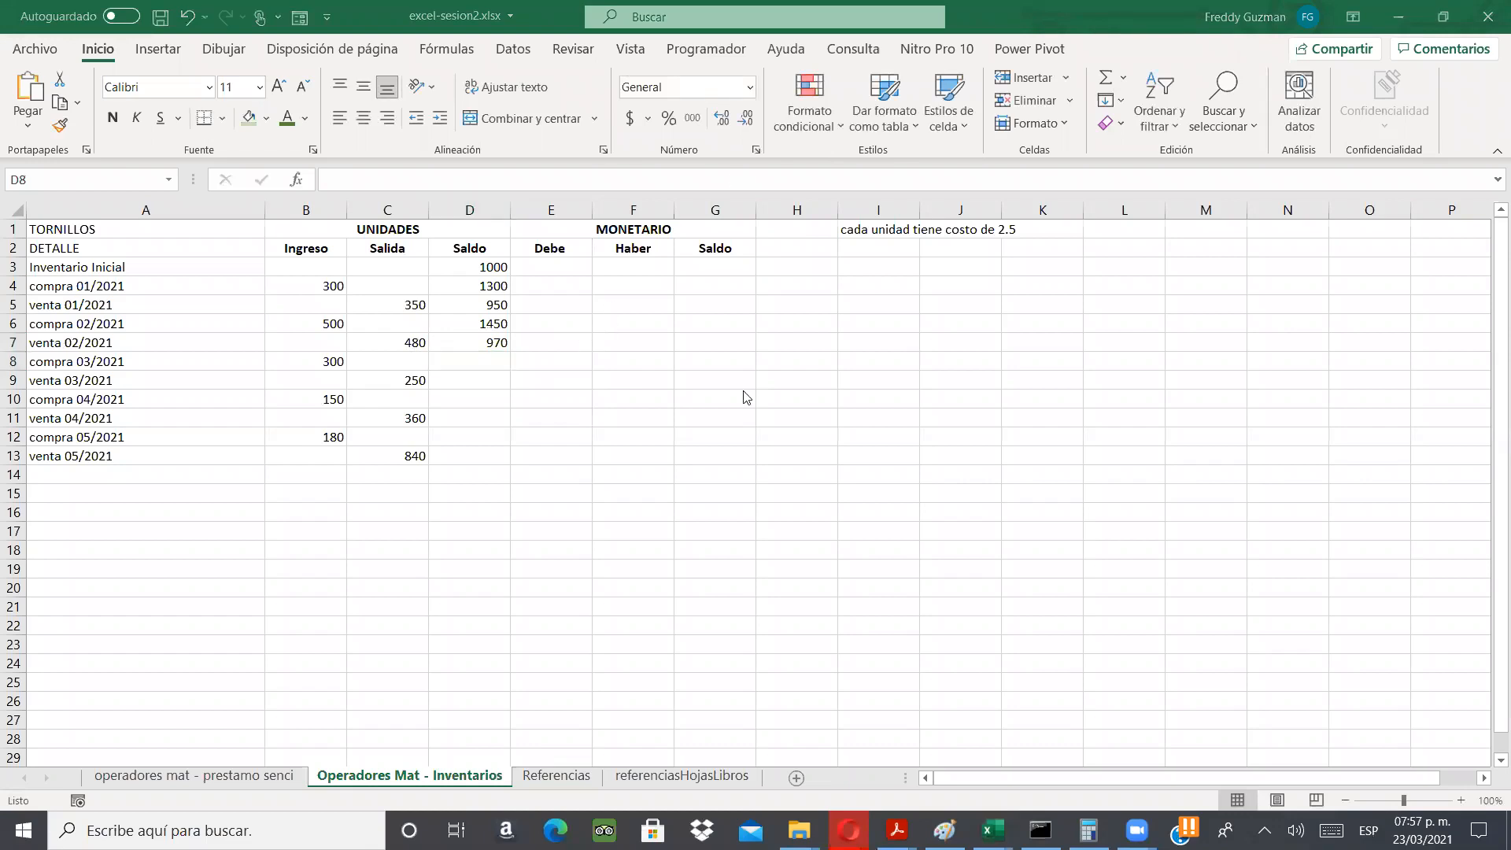
click(494, 431)
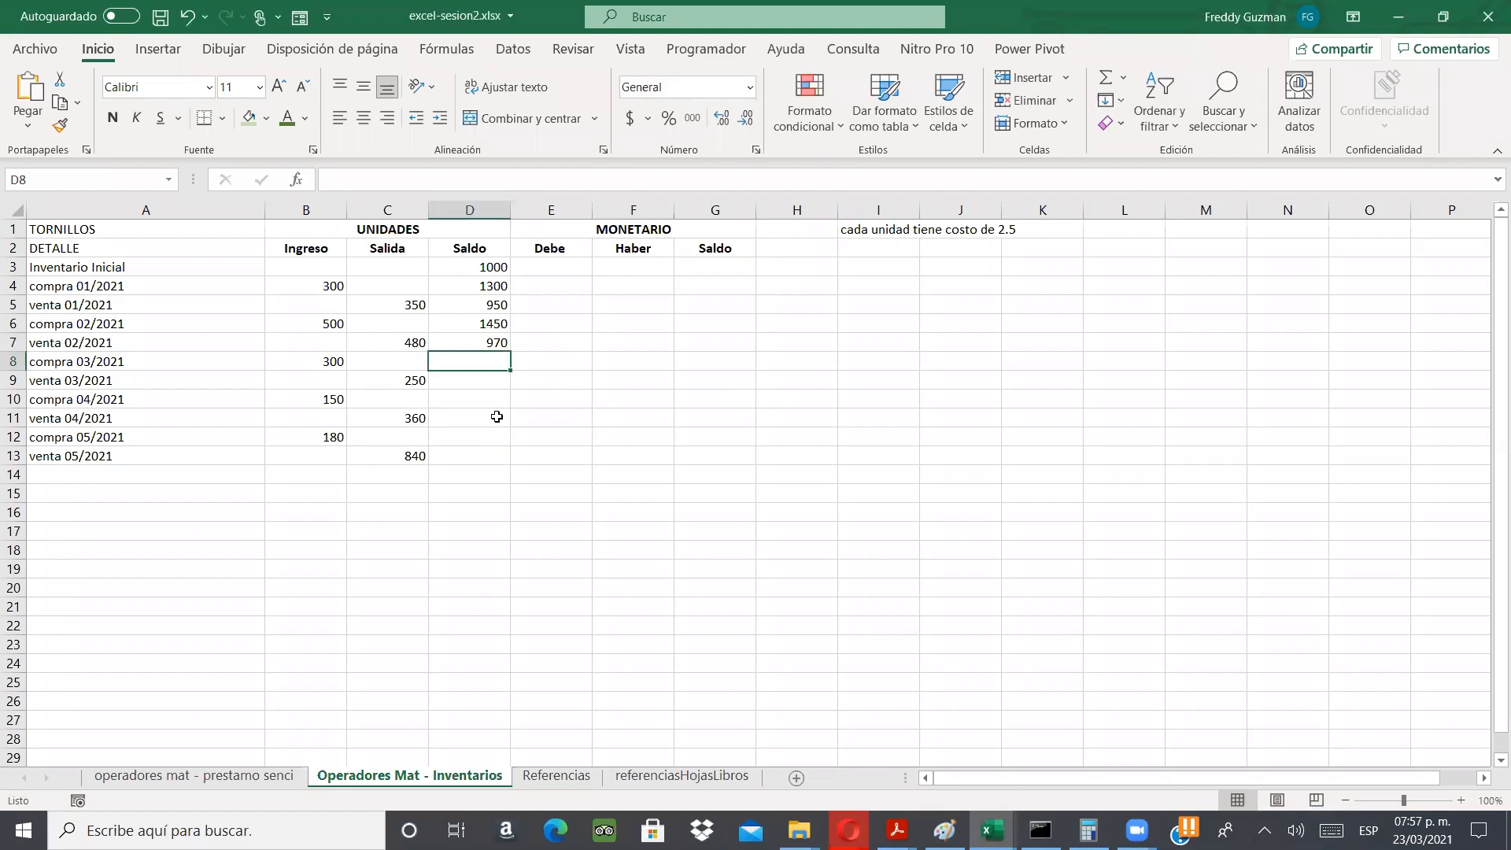
click(1088, 830)
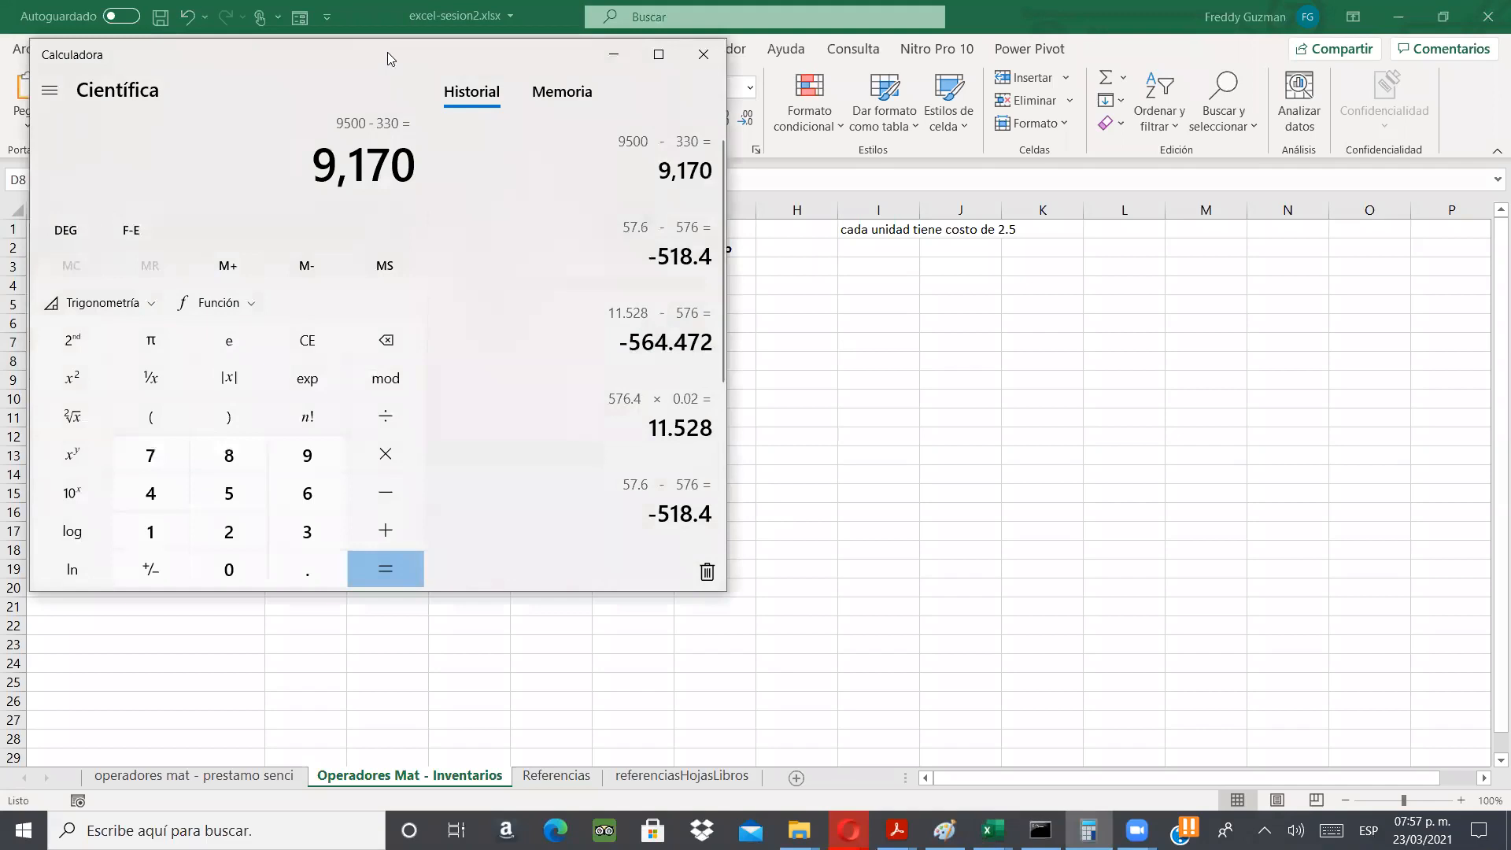
drag(387, 52, 1008, 159)
text(1450 - 480)
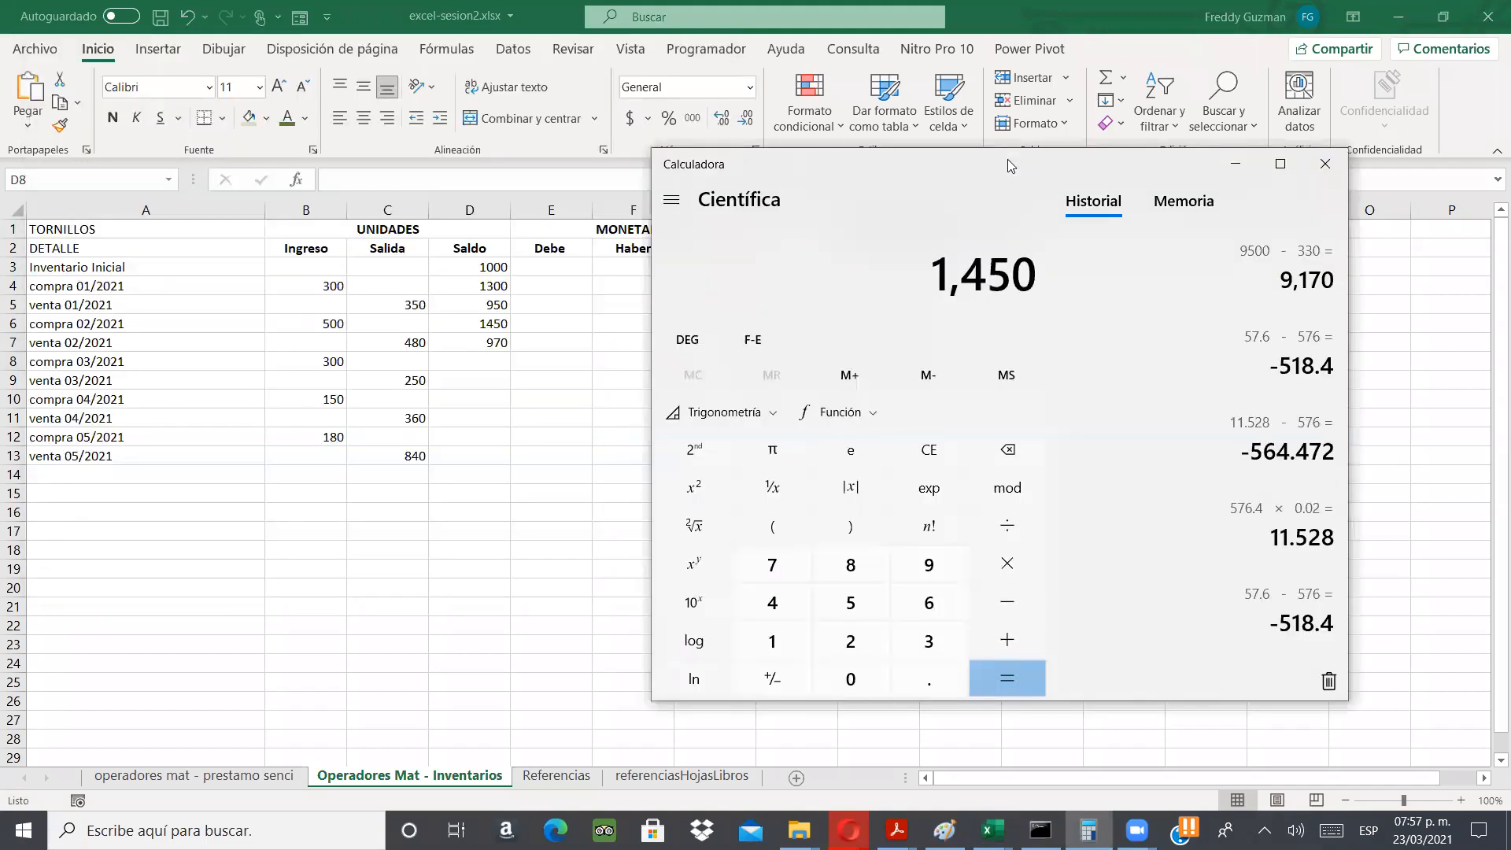
key(Return)
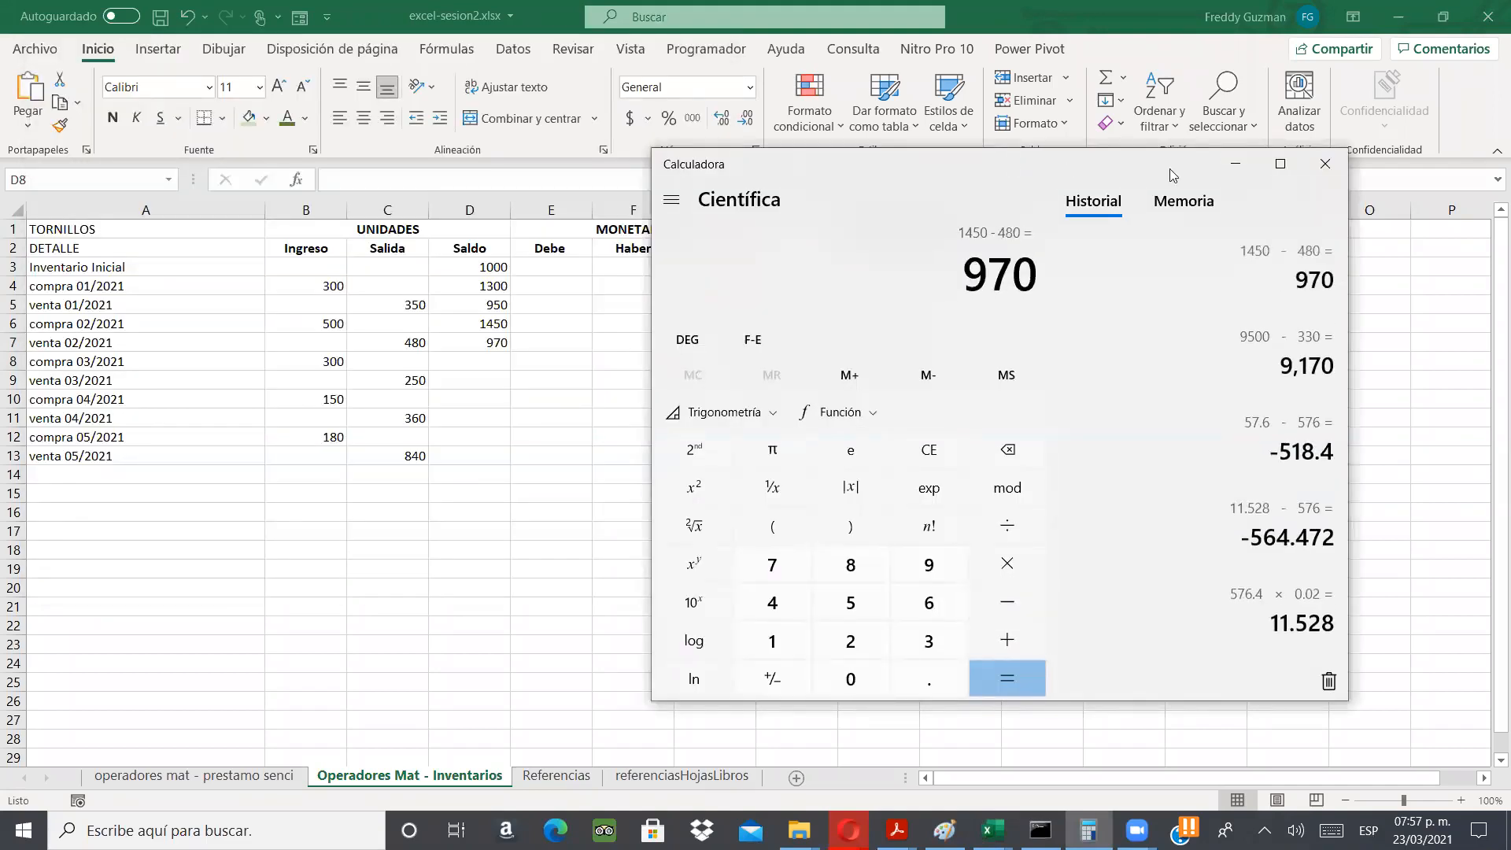
- Return to the workbook and try extending the labels in A10:A13 down to row 24, and undo the fill
click(451, 360)
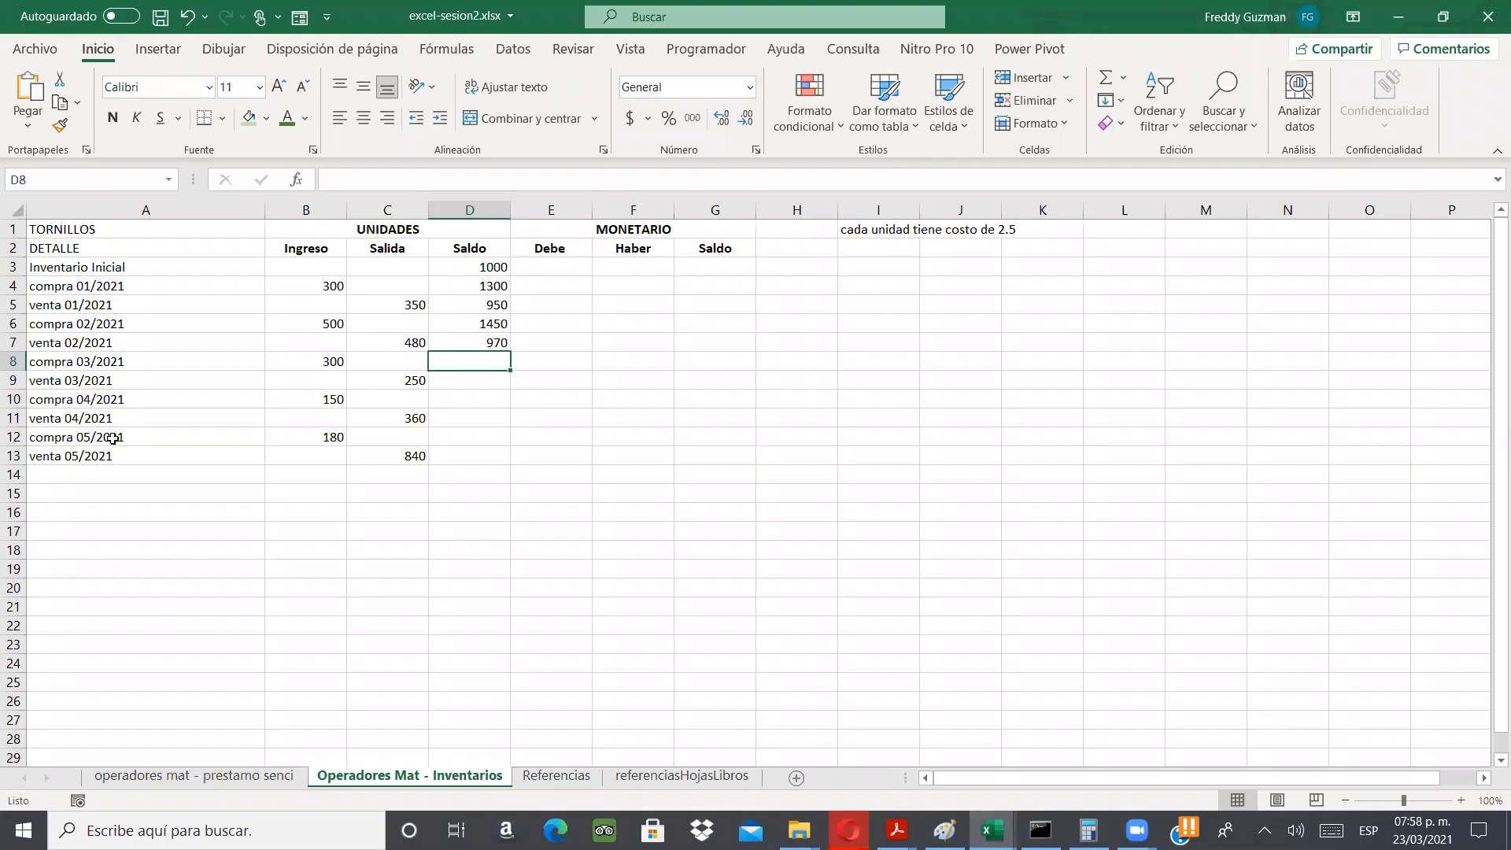
drag(108, 399, 266, 464)
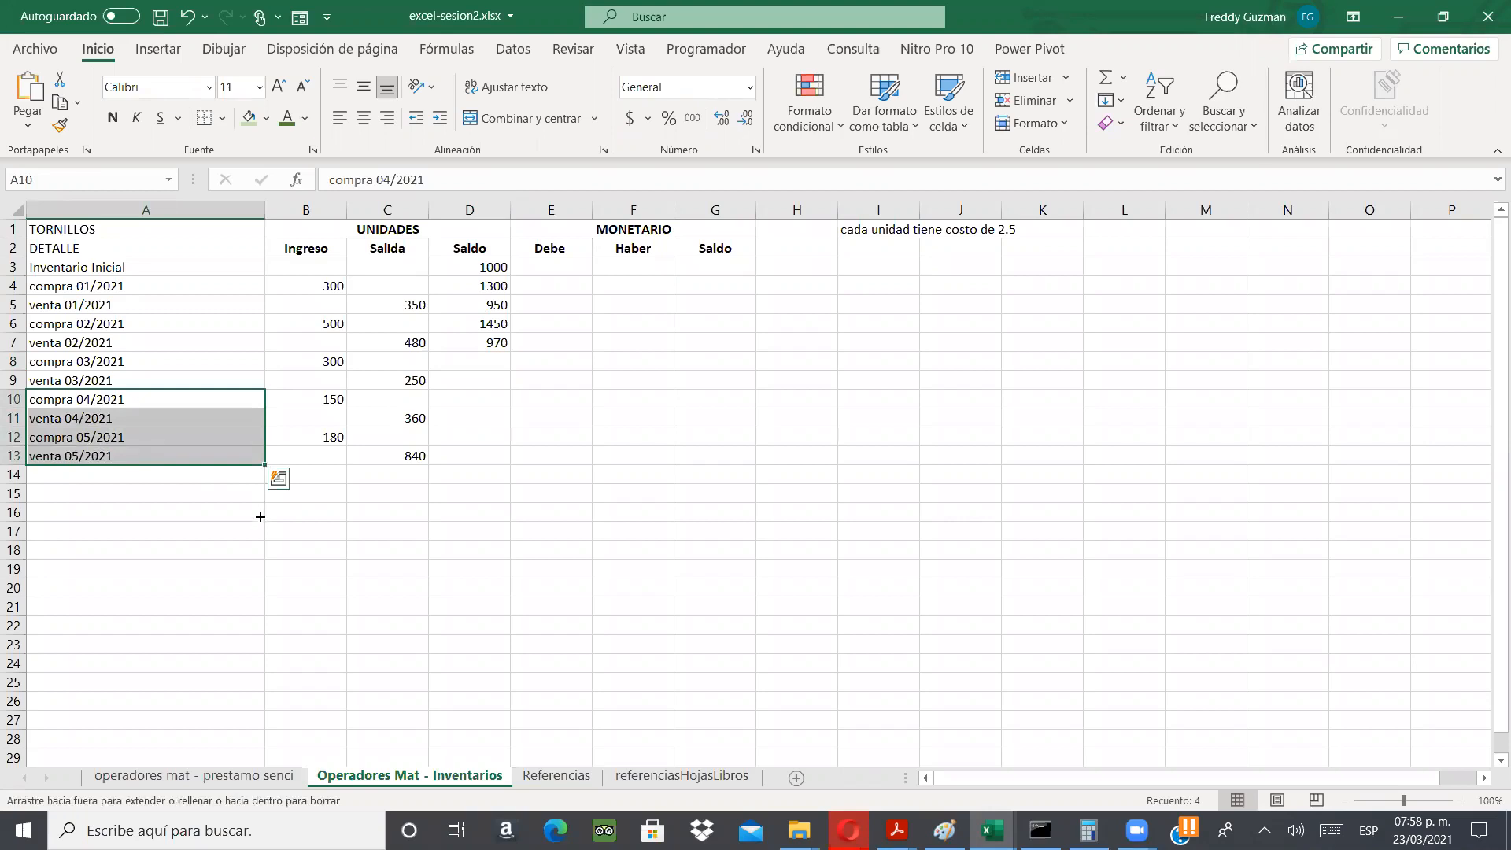
drag(260, 516, 262, 667)
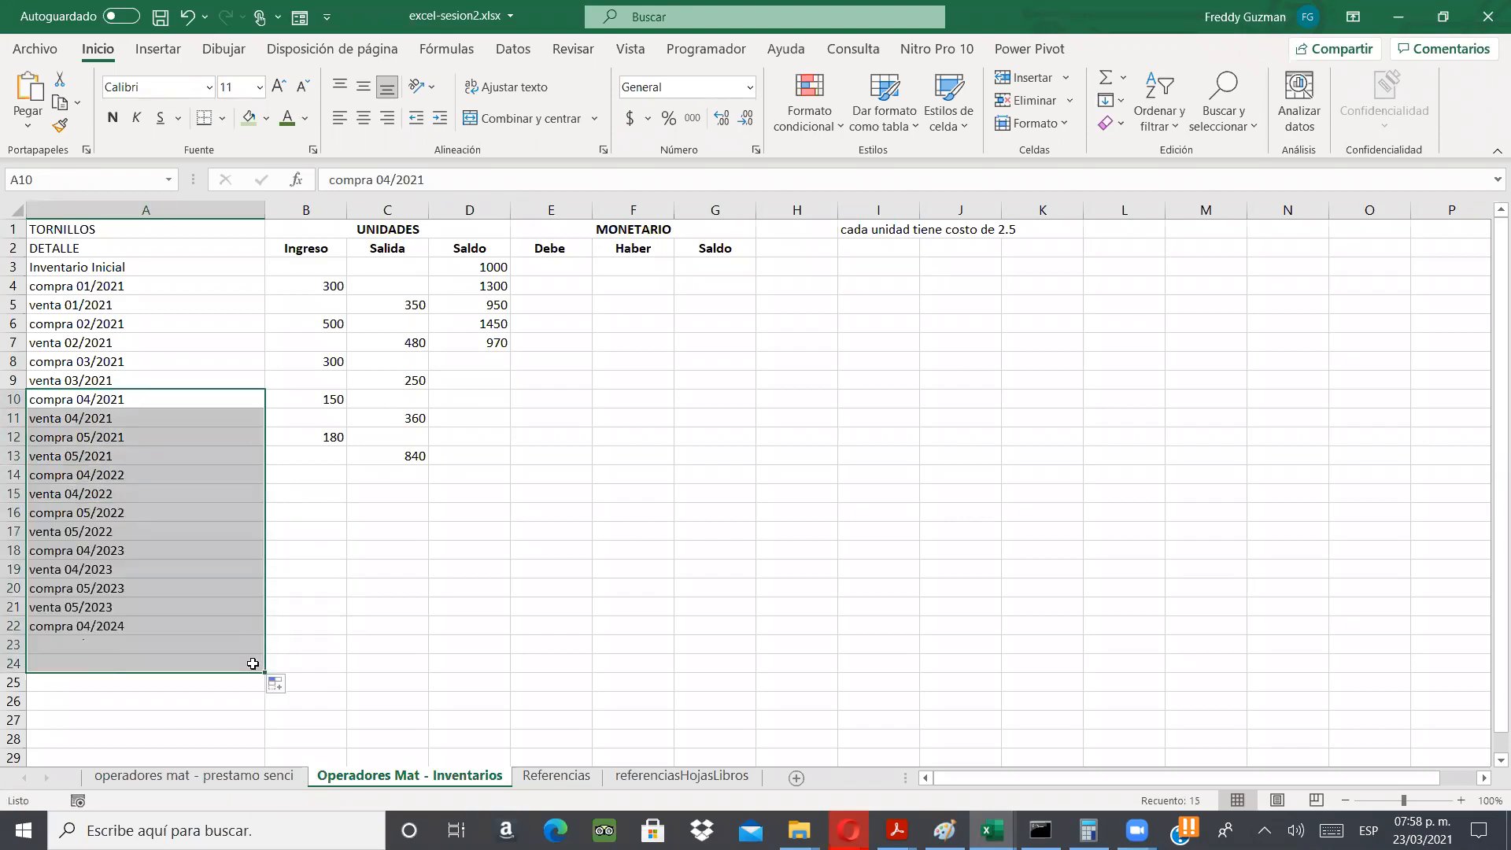
click(92, 481)
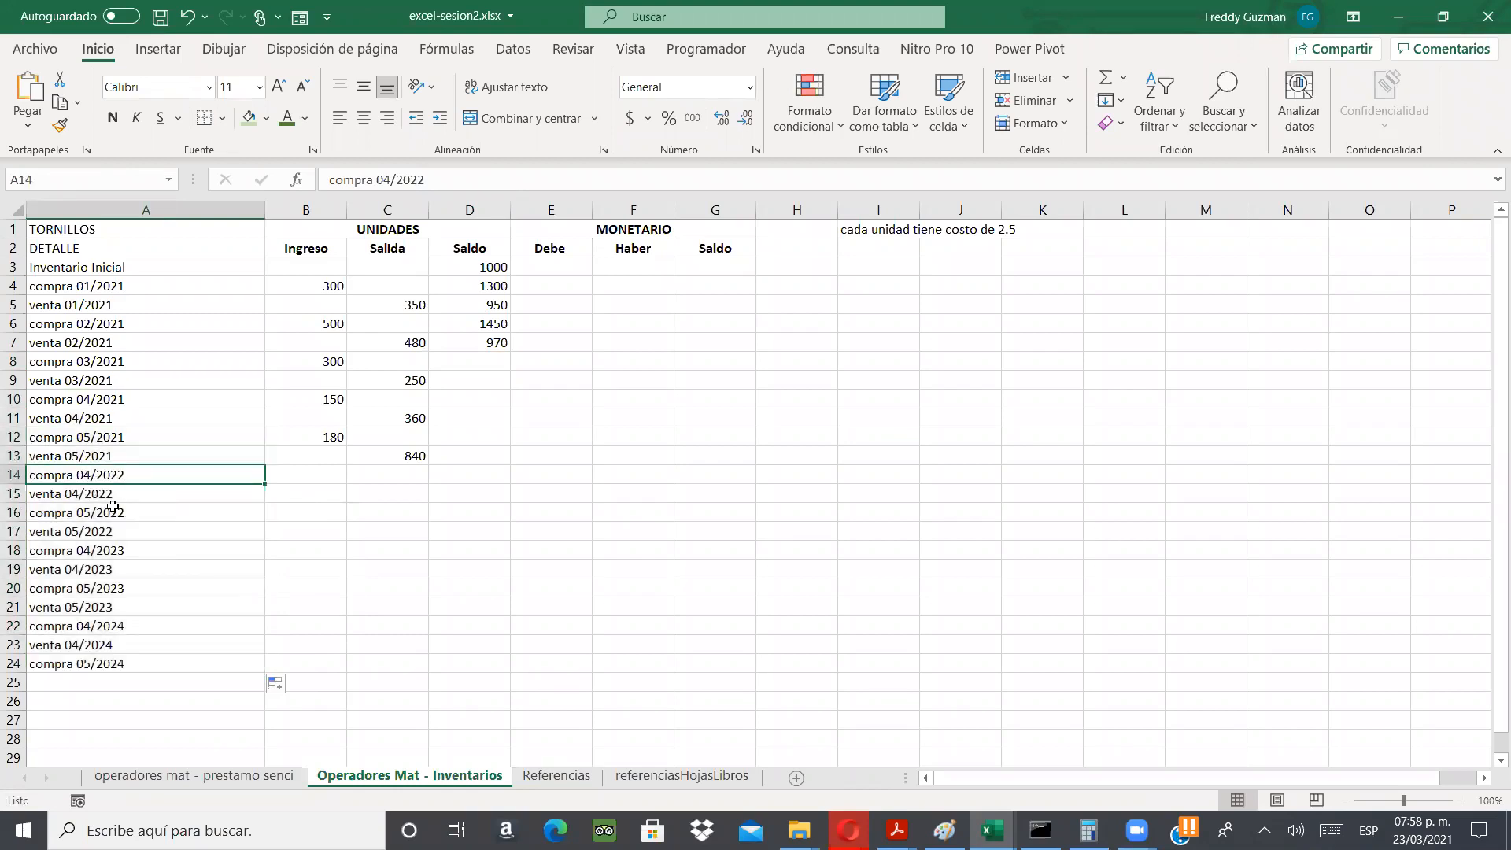
drag(132, 476, 114, 666)
key(BackSpace)
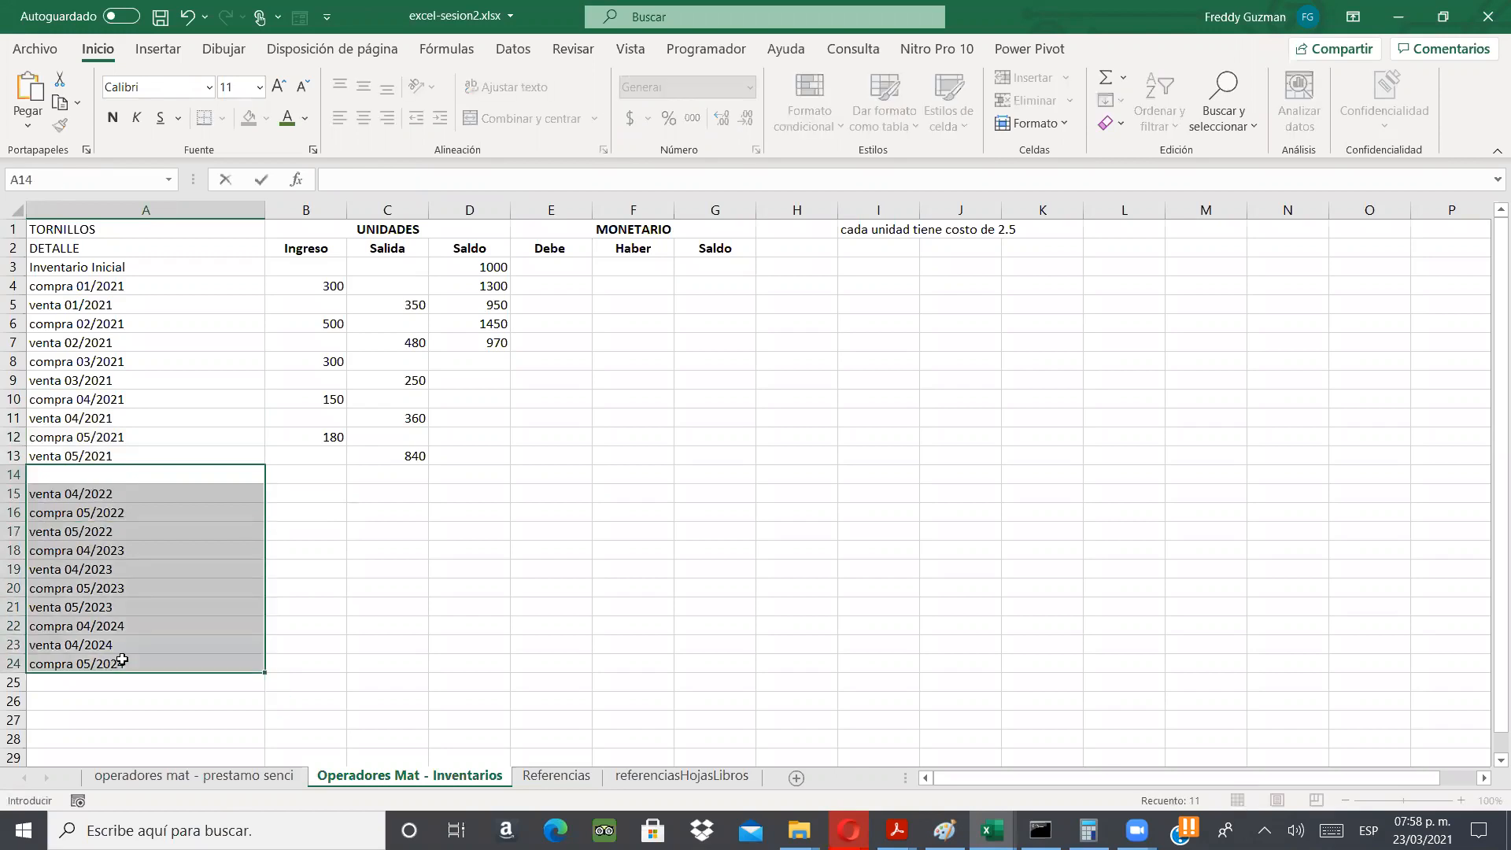
key(Escape)
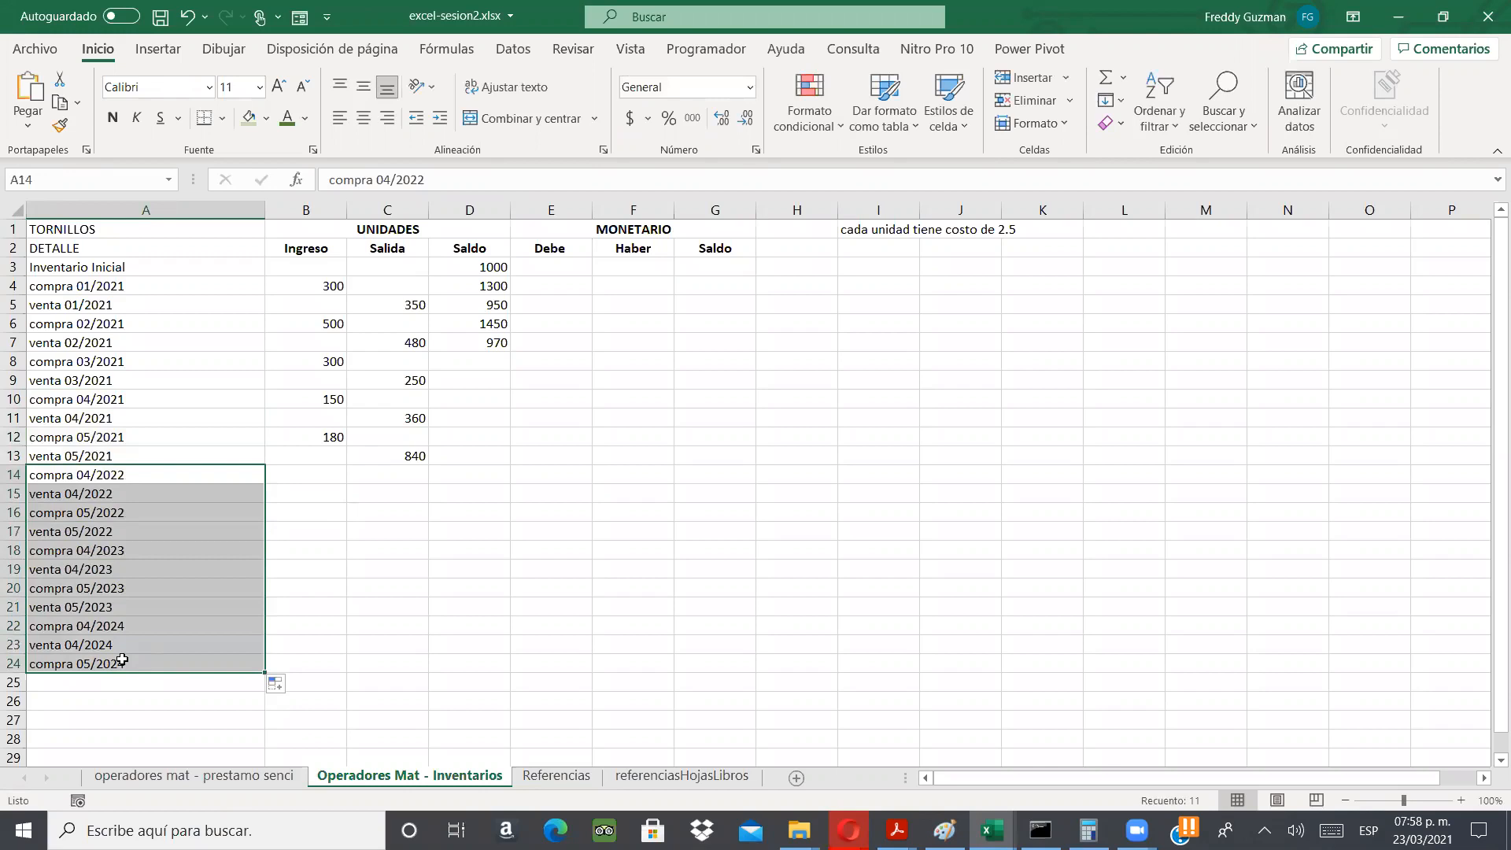
key(ctrl+z)
- Try extending only the 05/2021 labels in A12:A13 down to row 19, and undo the fill
drag(122, 445, 234, 540)
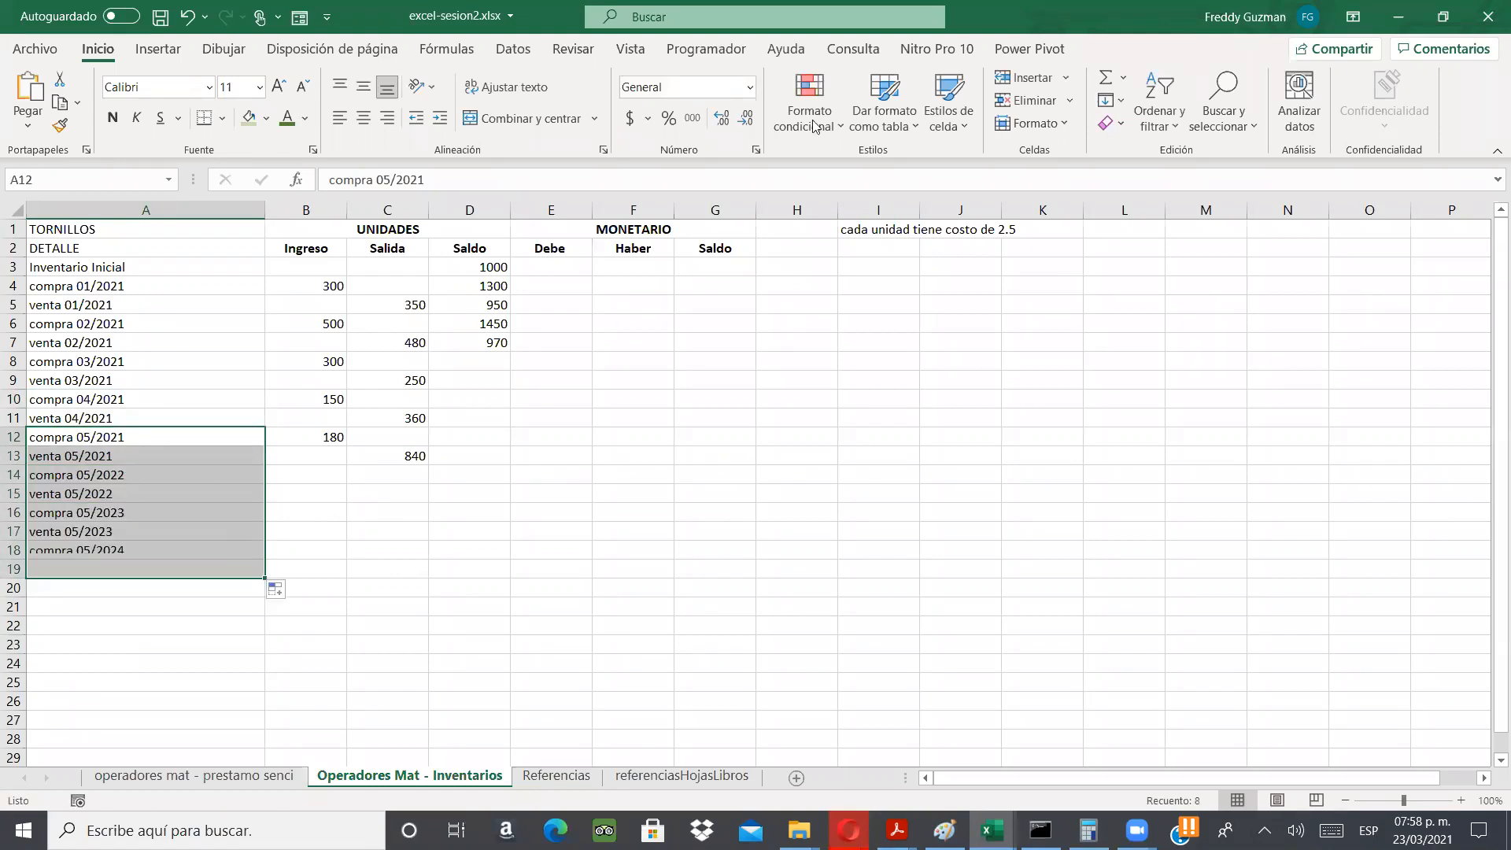
key(Down)
key(Down)
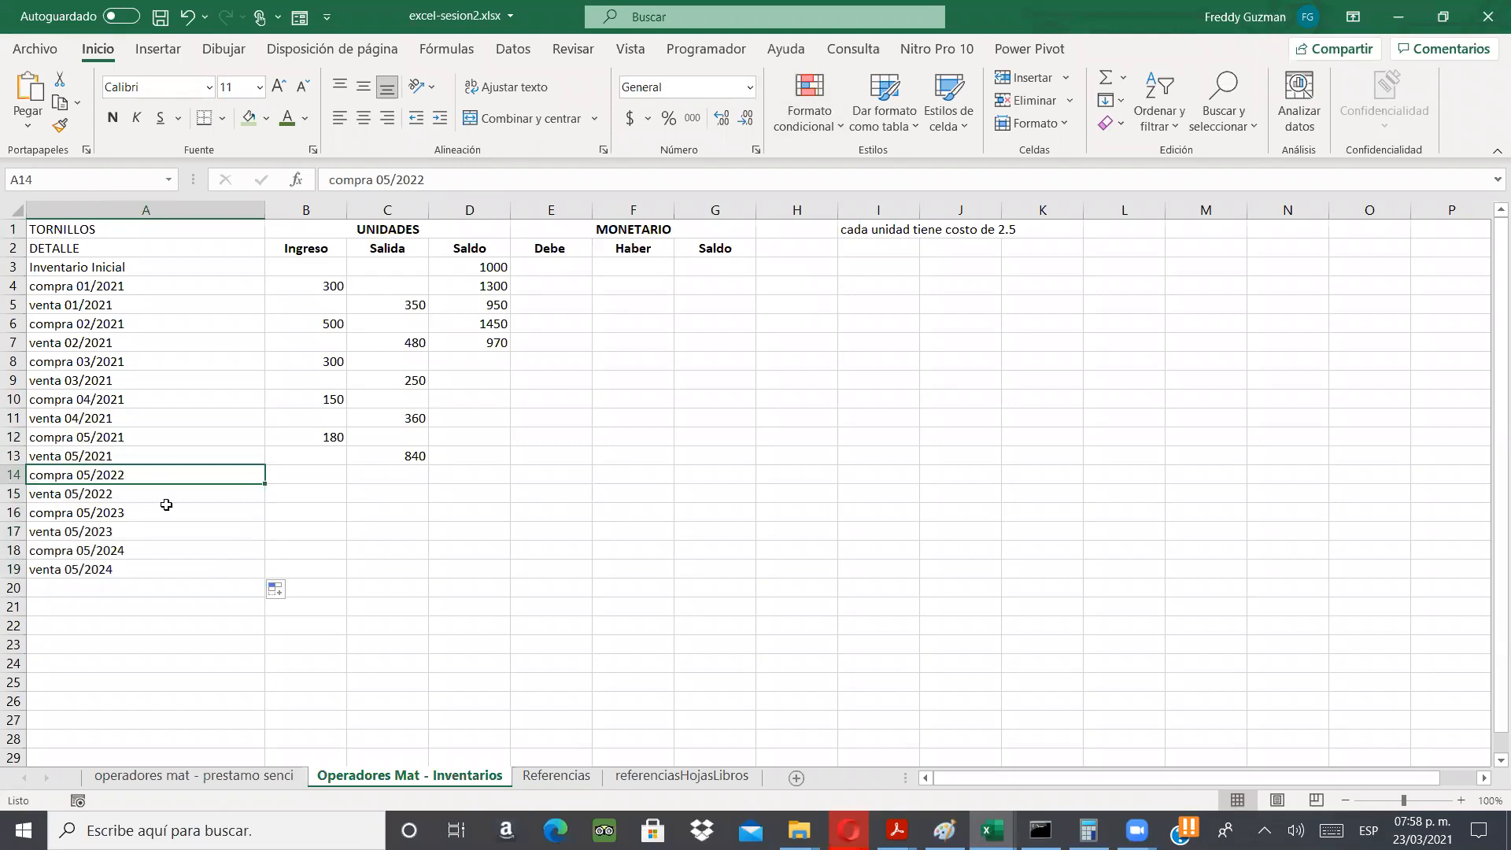
key(ctrl+z)
- Enter the 06/2021 labels in the DETALLE column: COMPRA 06/2021 in A14 and VENTA 06/2021 in A15
click(154, 476)
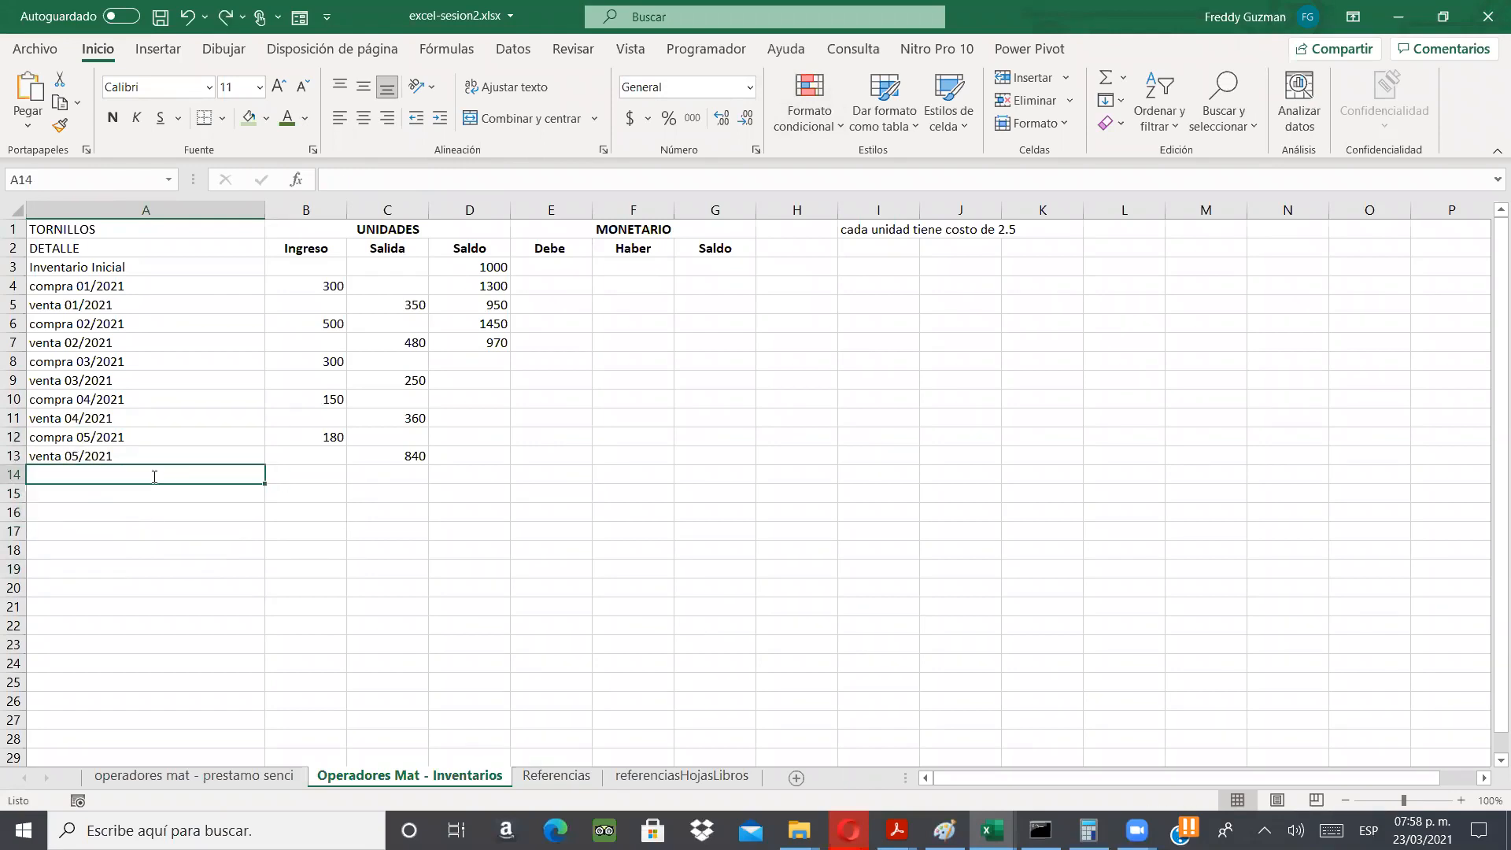
text(COM)
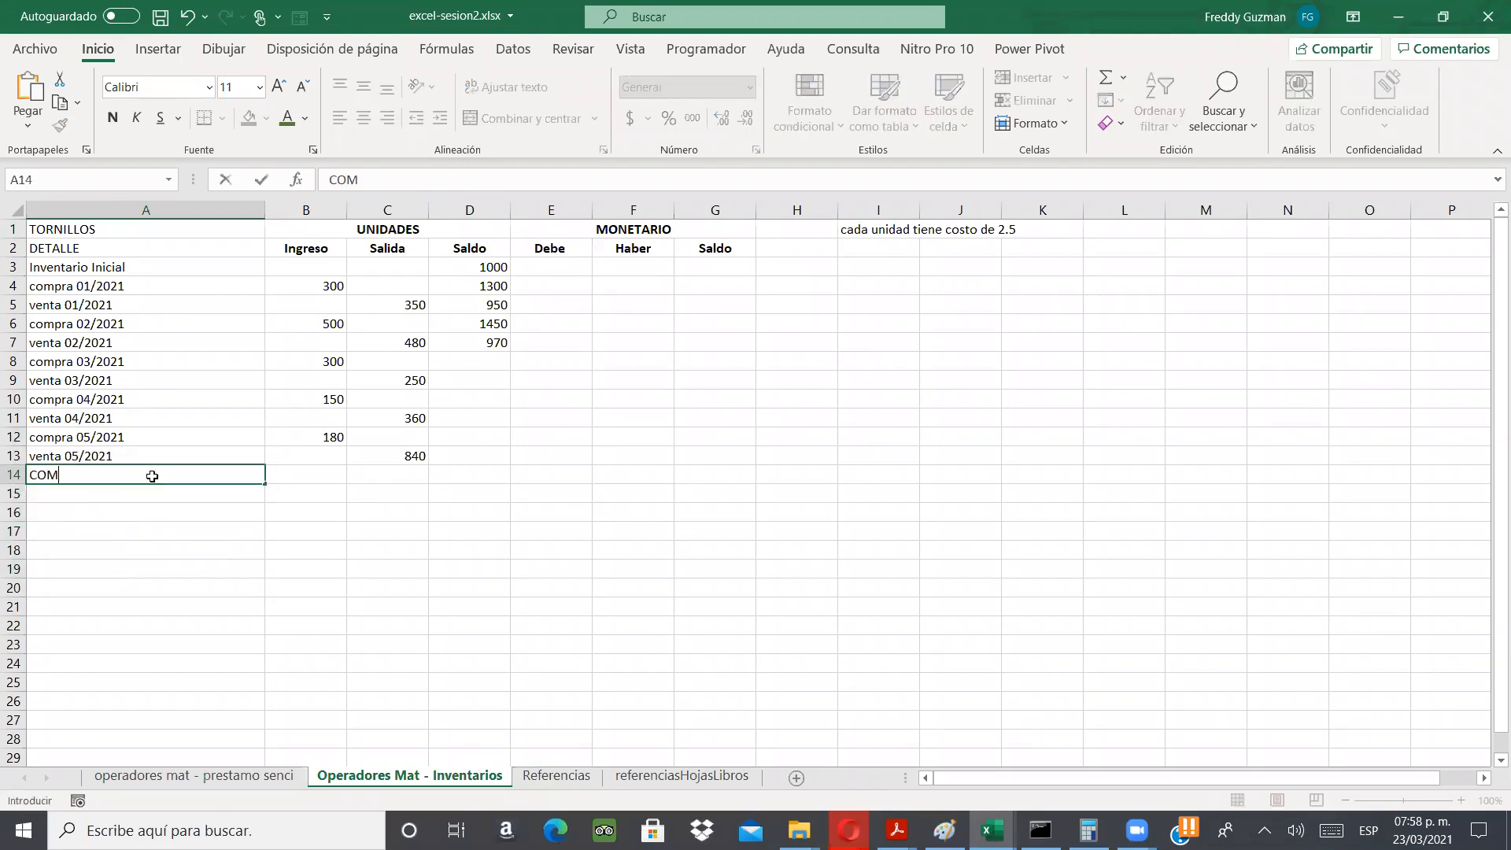
text(PRA 06/2021)
key(Return)
text(VENTA 06/)
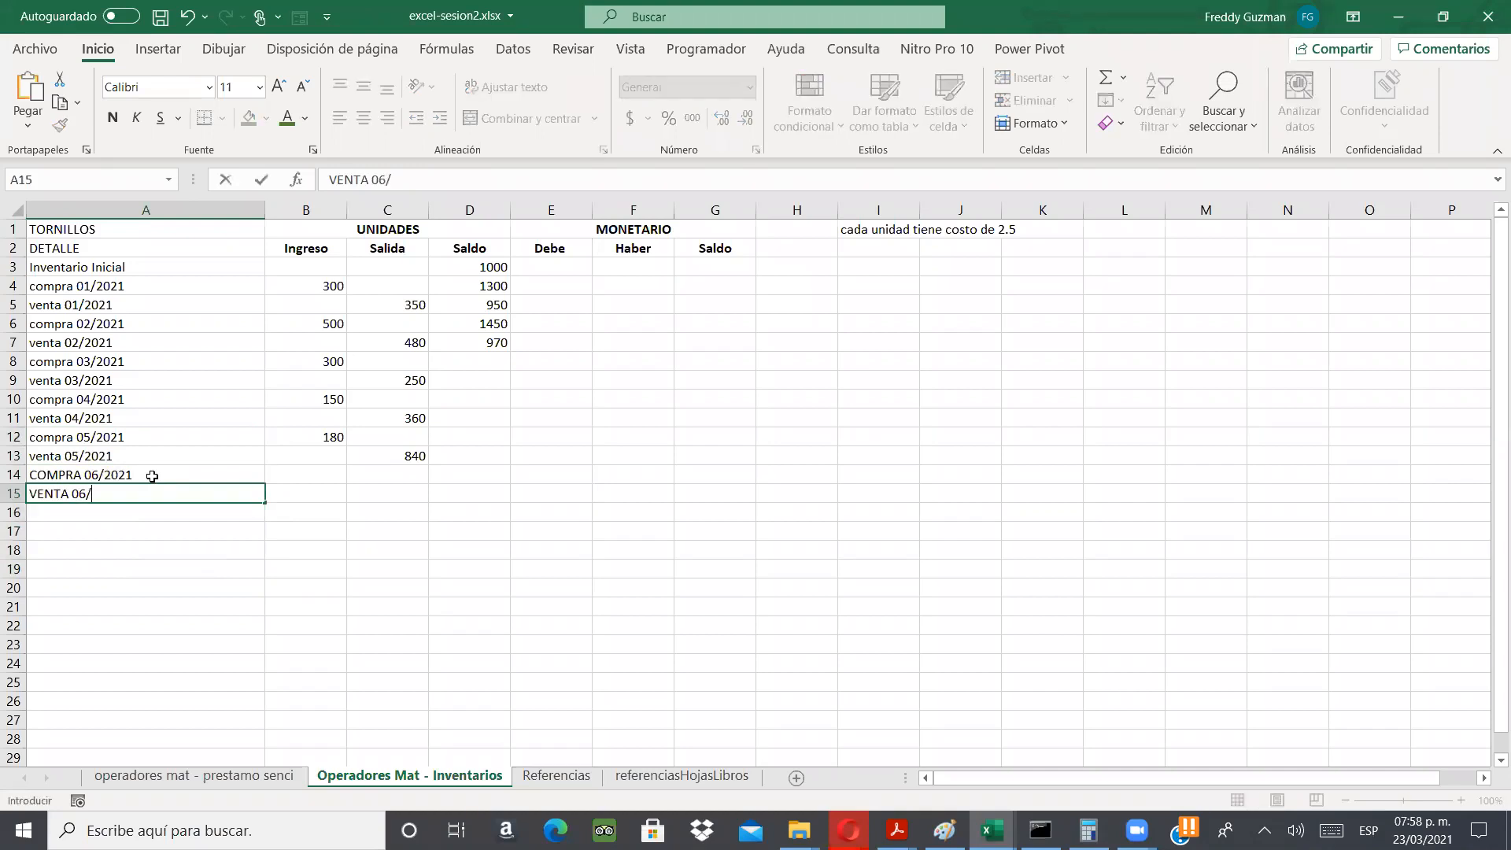
text(2021)
key(Return)
- Enter the 07/2021 labels below: COMPRA 07/2021 in A16 and VENTA 07/2021 in A17
text(COMPRA 07/2021)
key(Return)
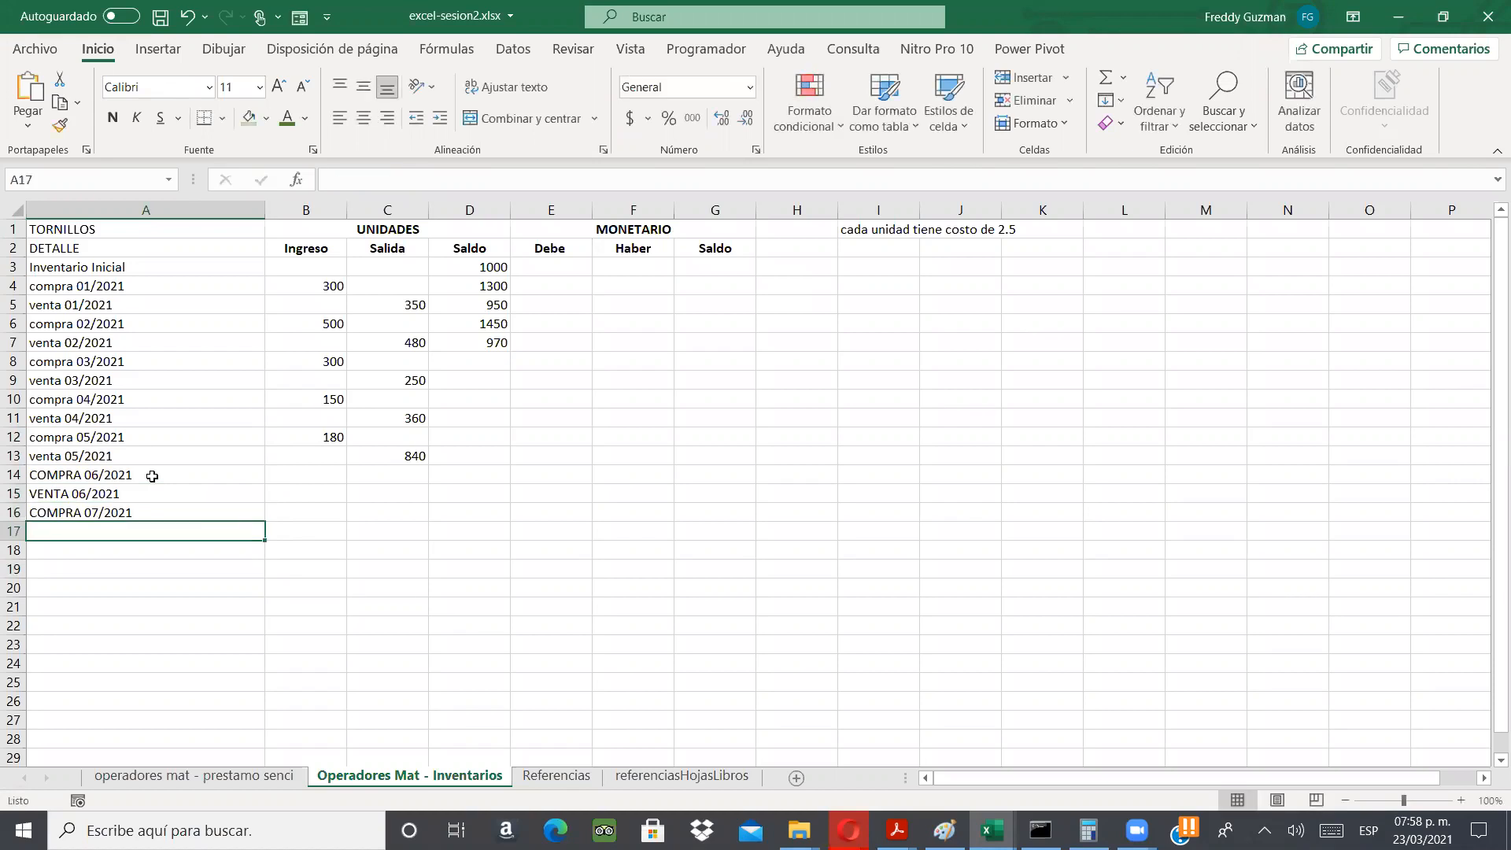
text(VENTA 07/2012)
key(BackSpace)
key(BackSpace)
text(21)
key(Return)
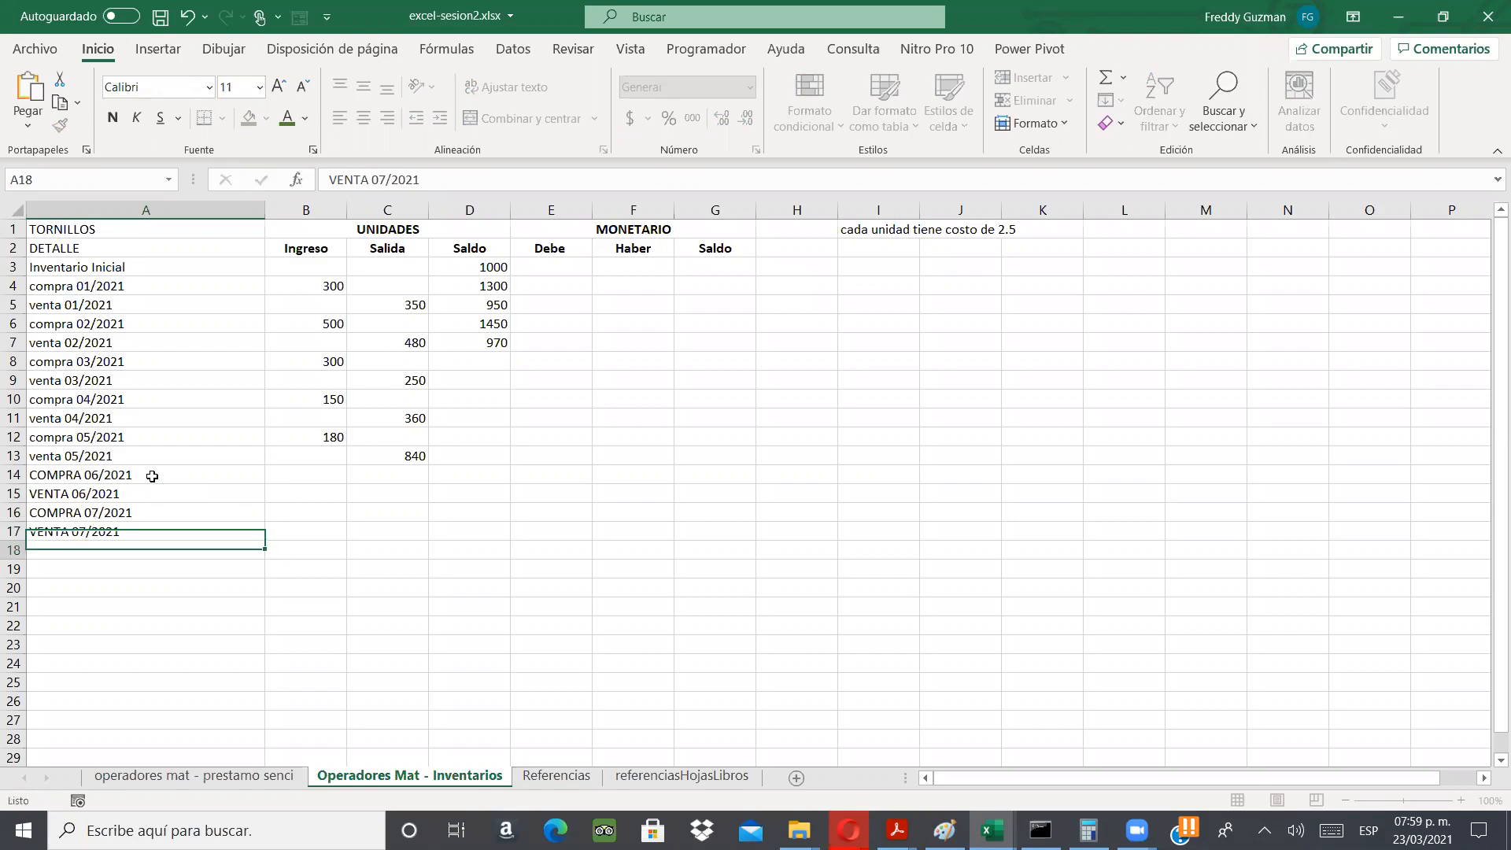
- Enter the 08/2021 labels: COMPRA08/2021 in A18 and VENTA 08/2021 in A19
text(COMPRA)
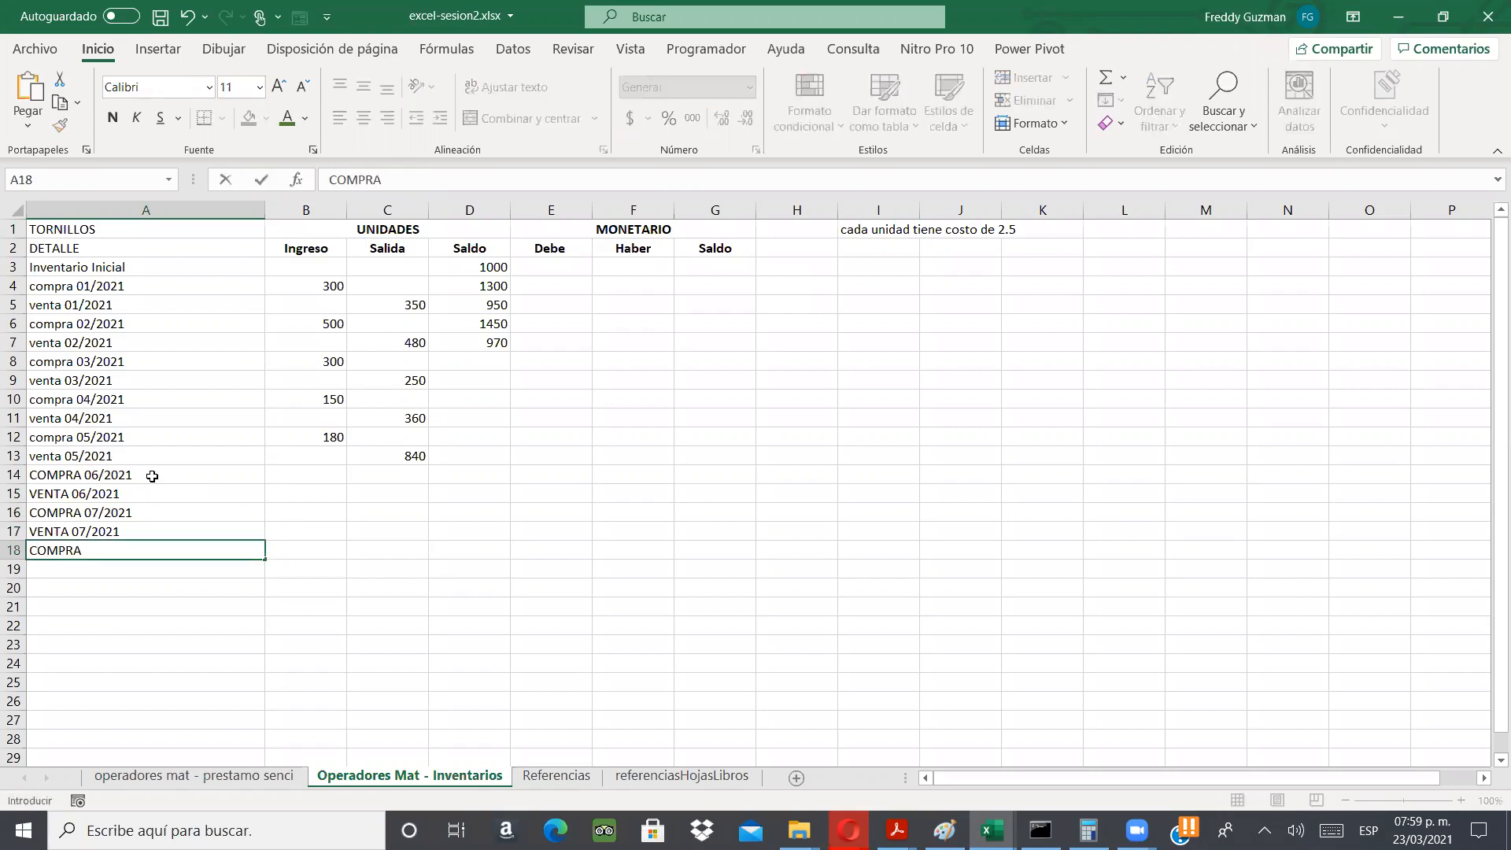
text(08/2021)
key(Return)
text(VENTA 08/2021)
key(Return)
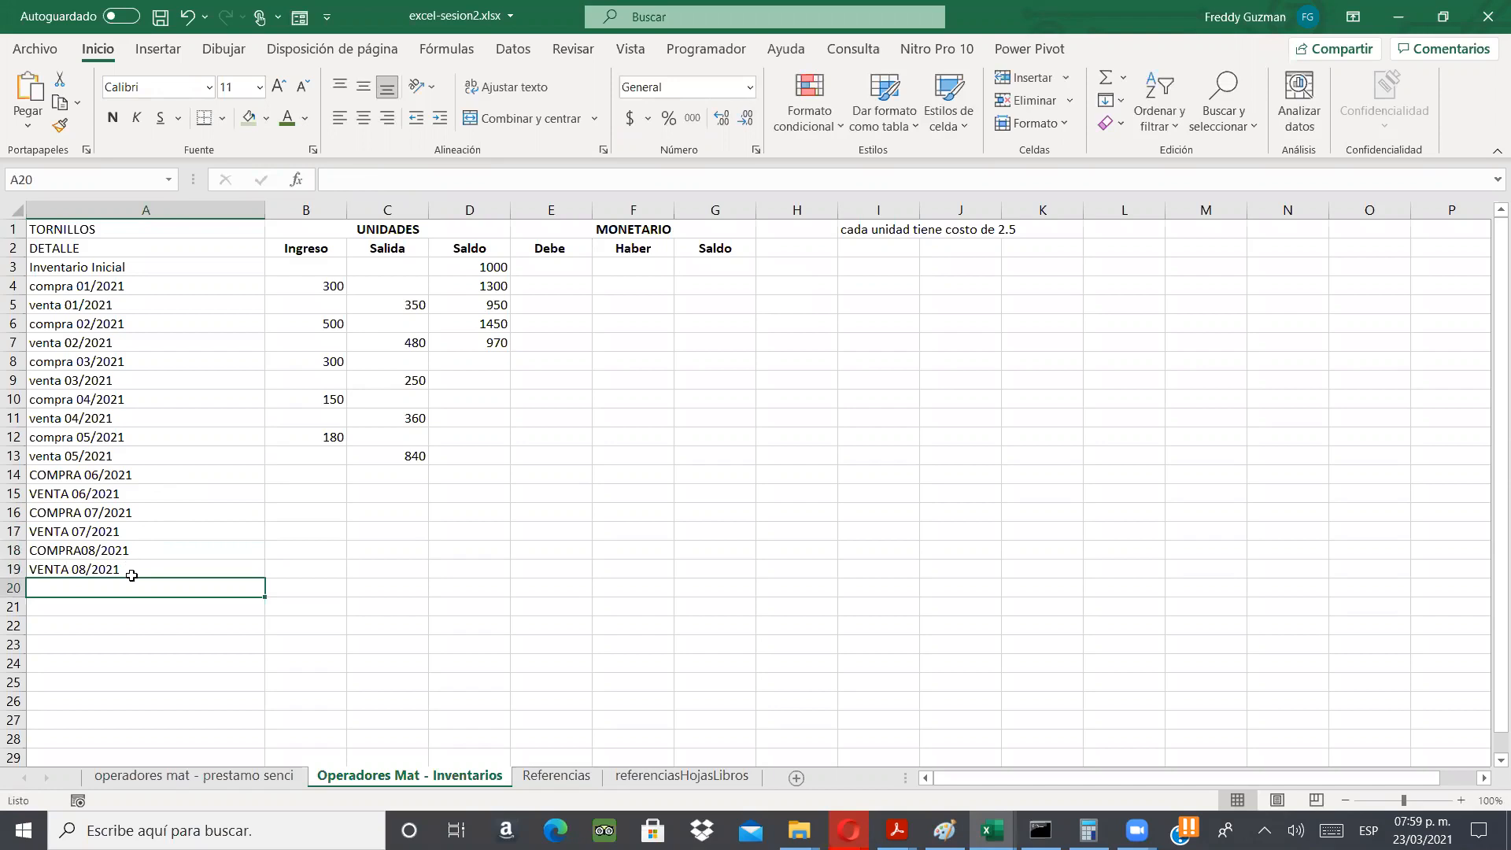
- Copy the 08/2021 label pair in A18:A19 and paste it repeatedly down the DETALLE column through A35
drag(131, 553, 134, 571)
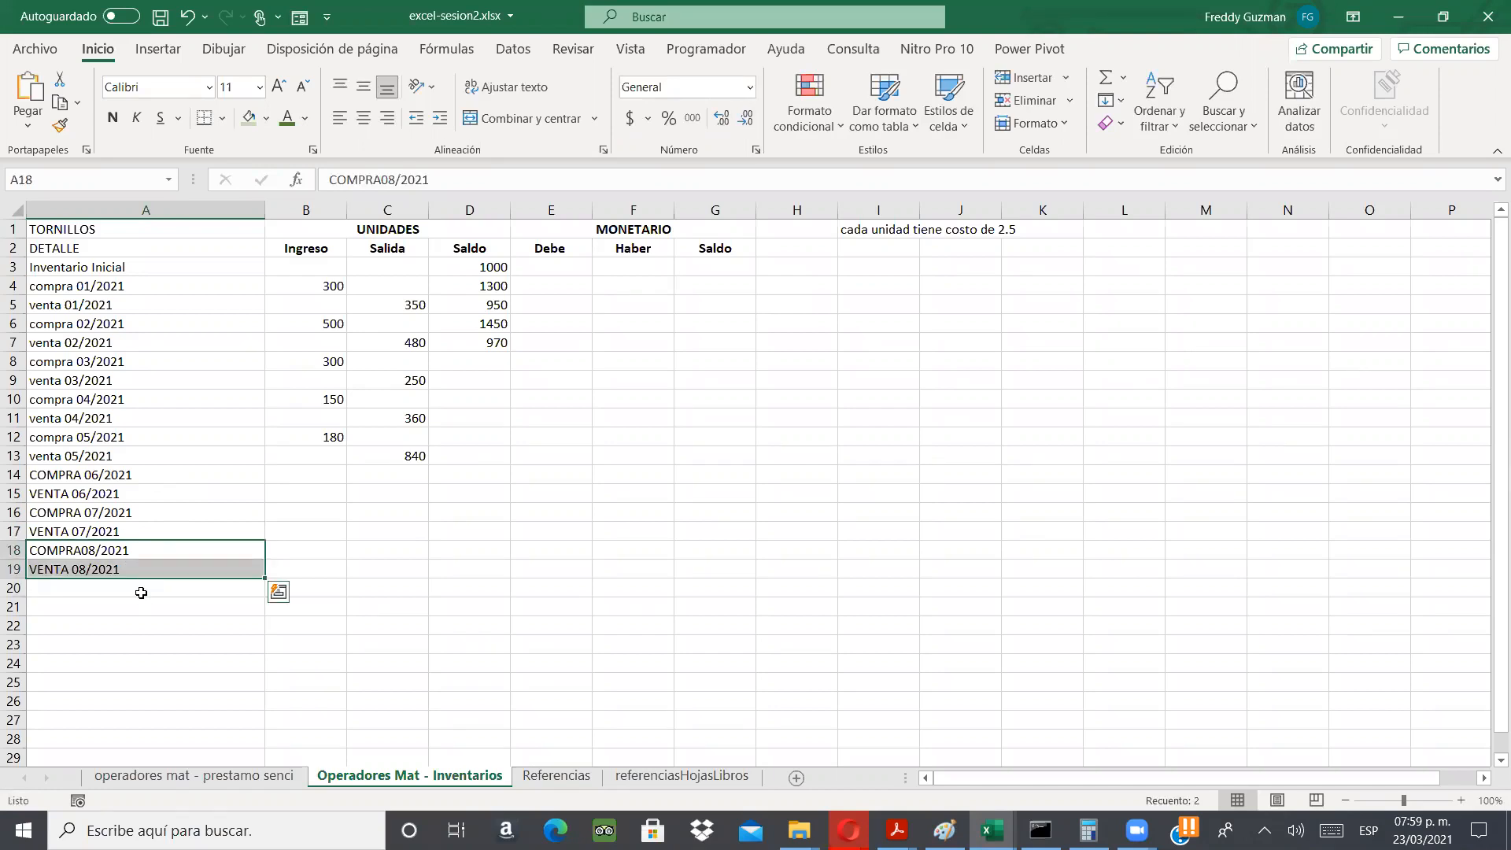
key(ctrl+c)
click(142, 590)
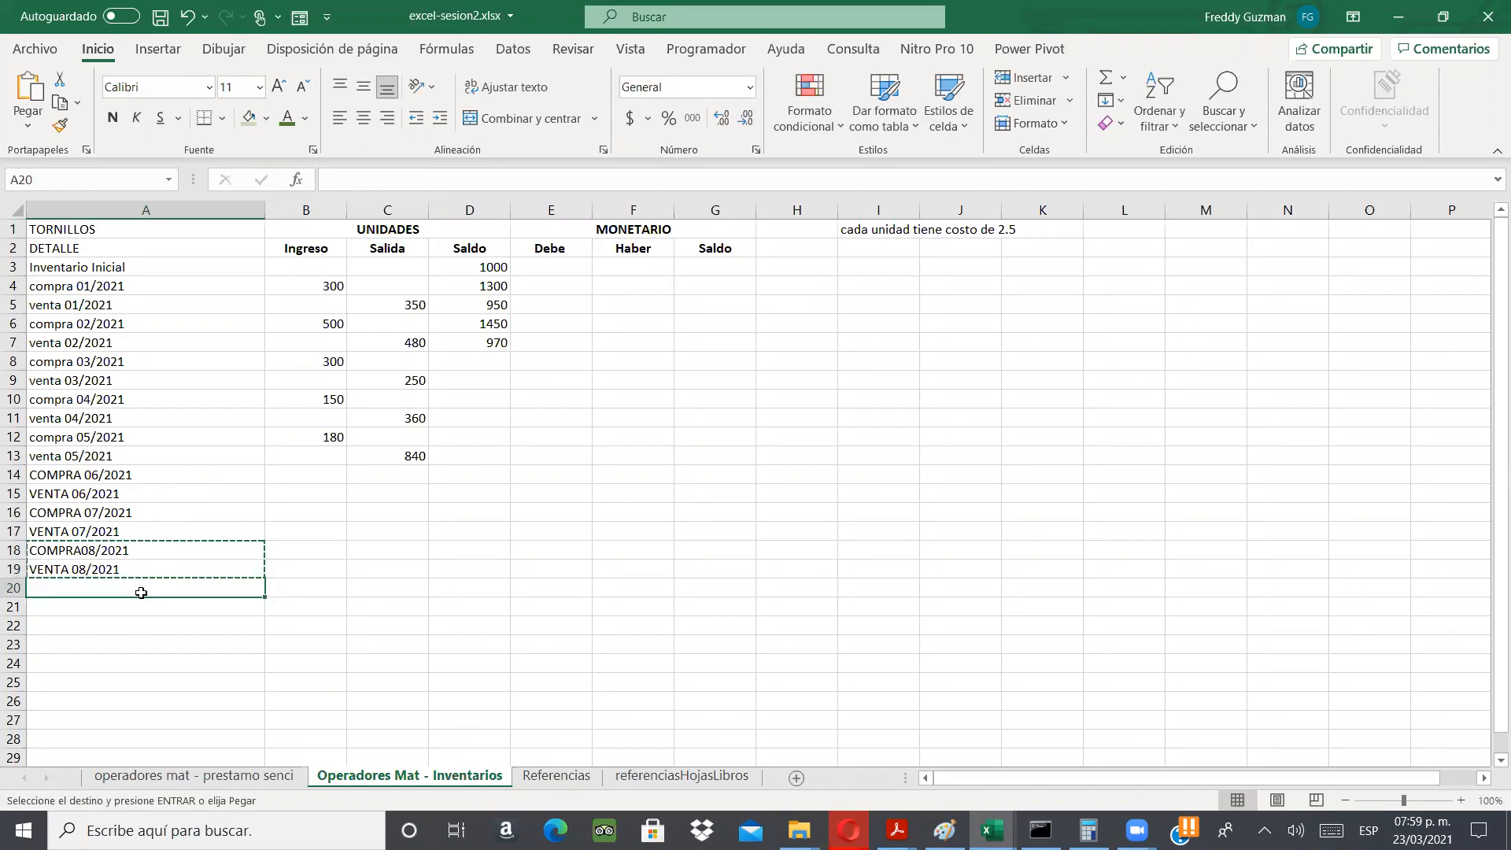
key(ctrl+v)
key(Down)
key(Down)
key(Down)
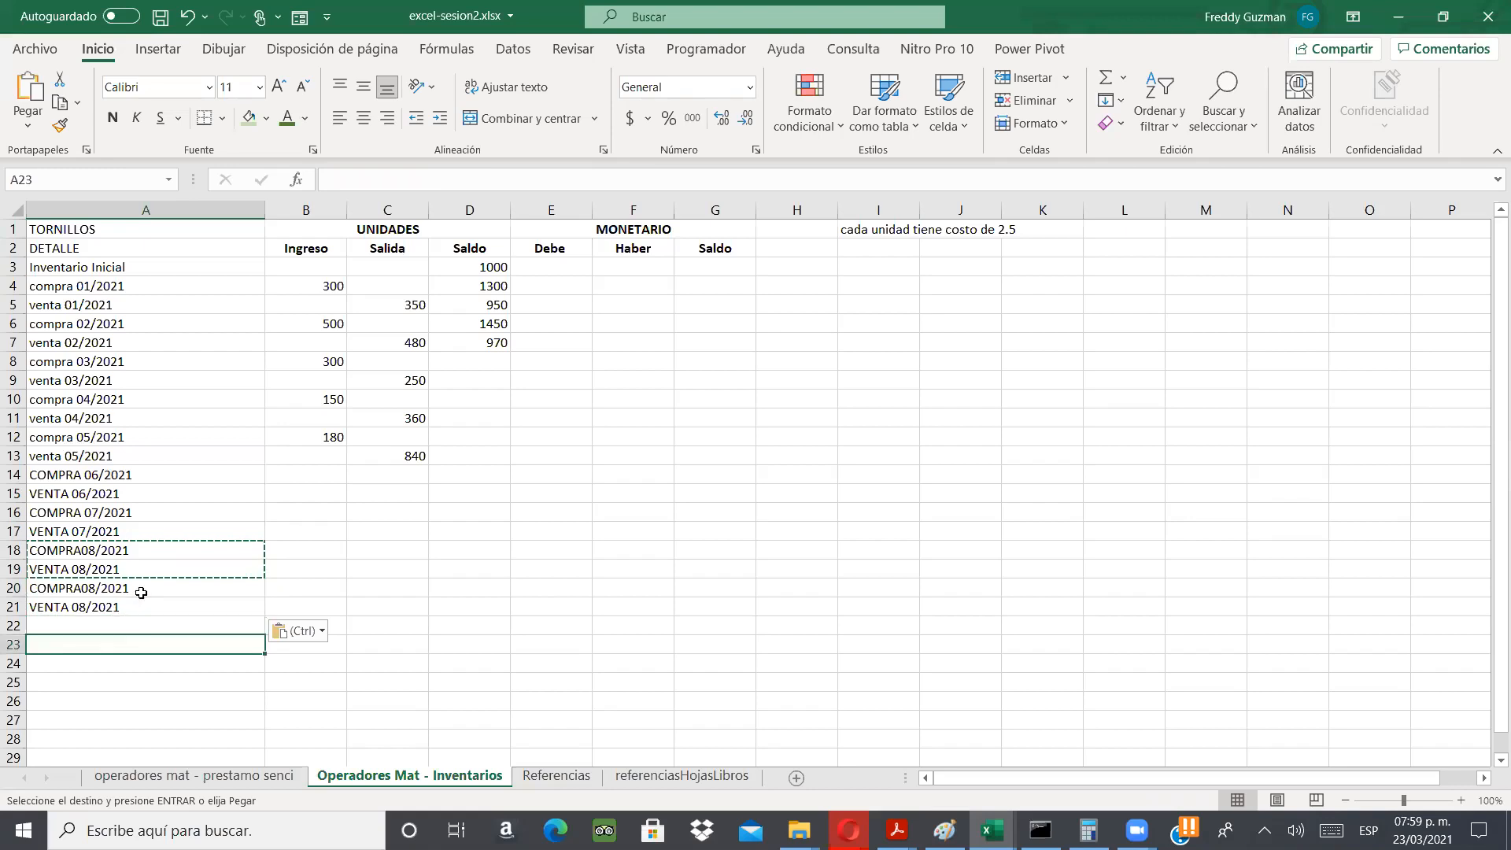
key(Up)
key(ctrl+v)
key(Down)
key(ctrl)
key(Down)
key(Escape)
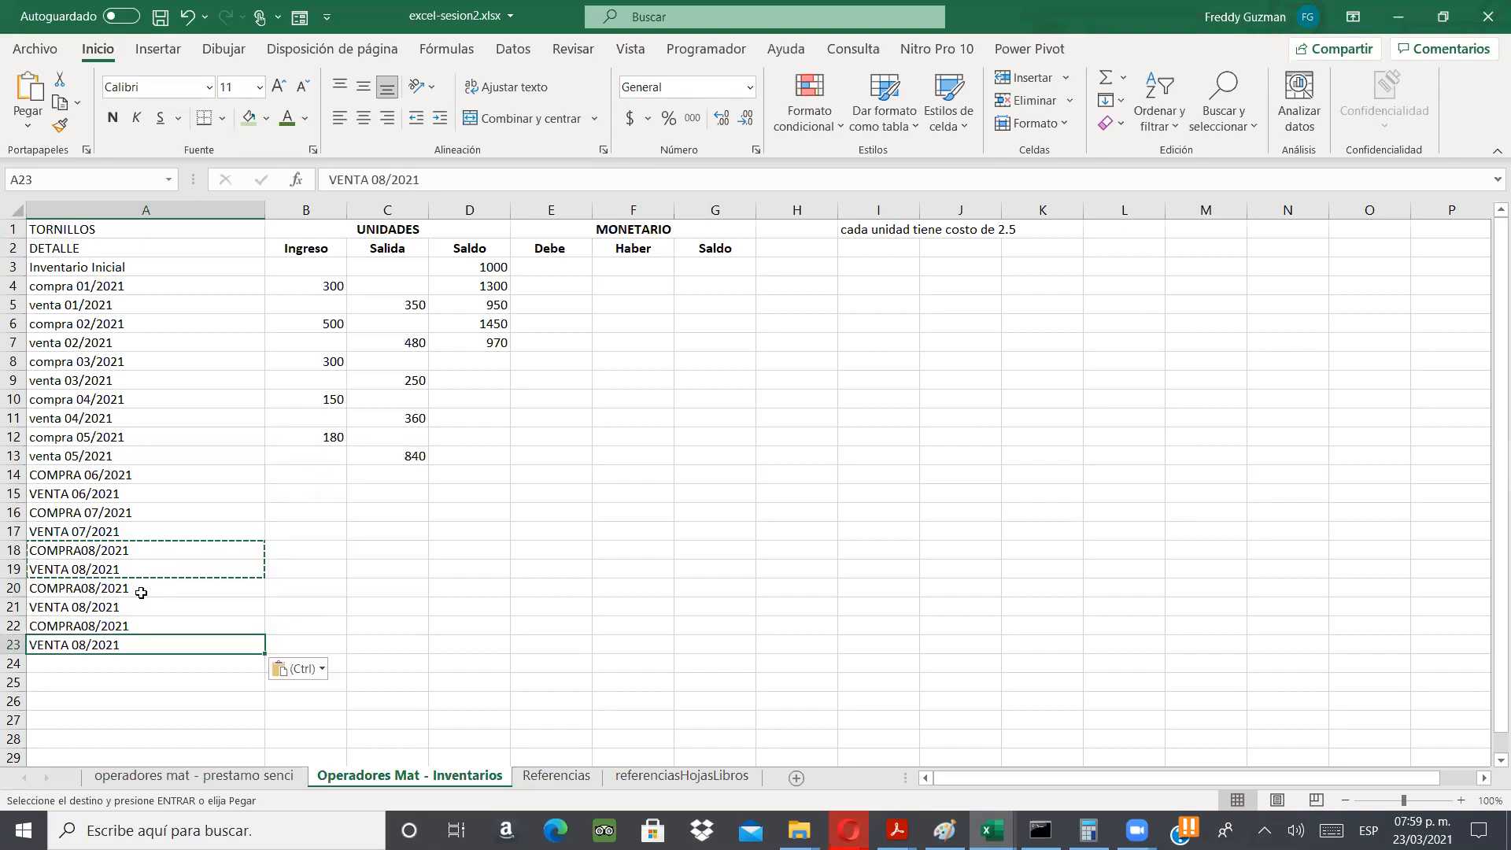
key(Down)
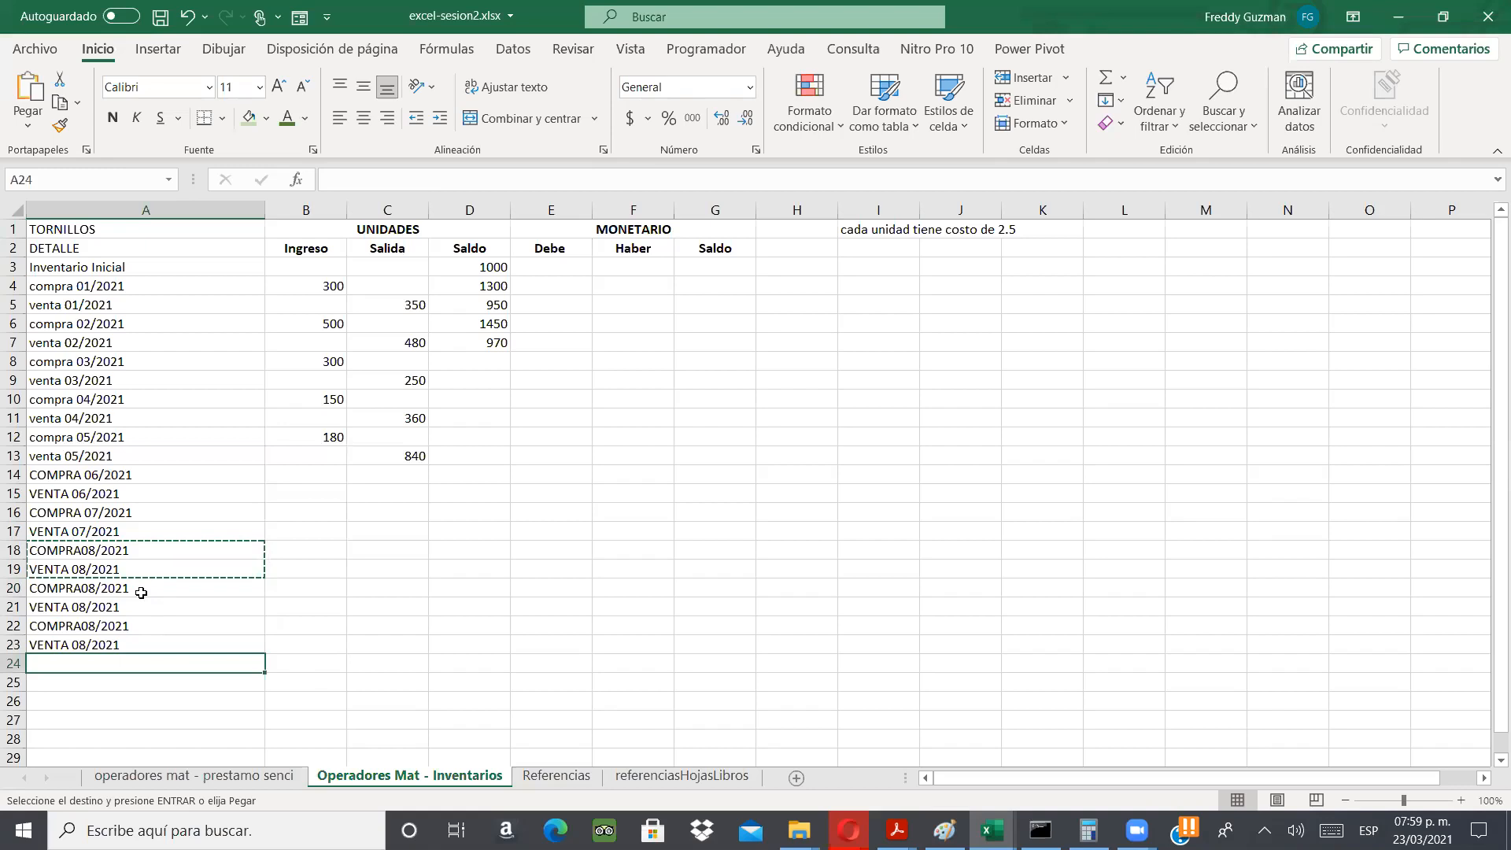
key(ctrl+v)
key(Down)
key(Down)
key(ctrl+v)
key(Down)
key(Down)
key(ctrl+v)
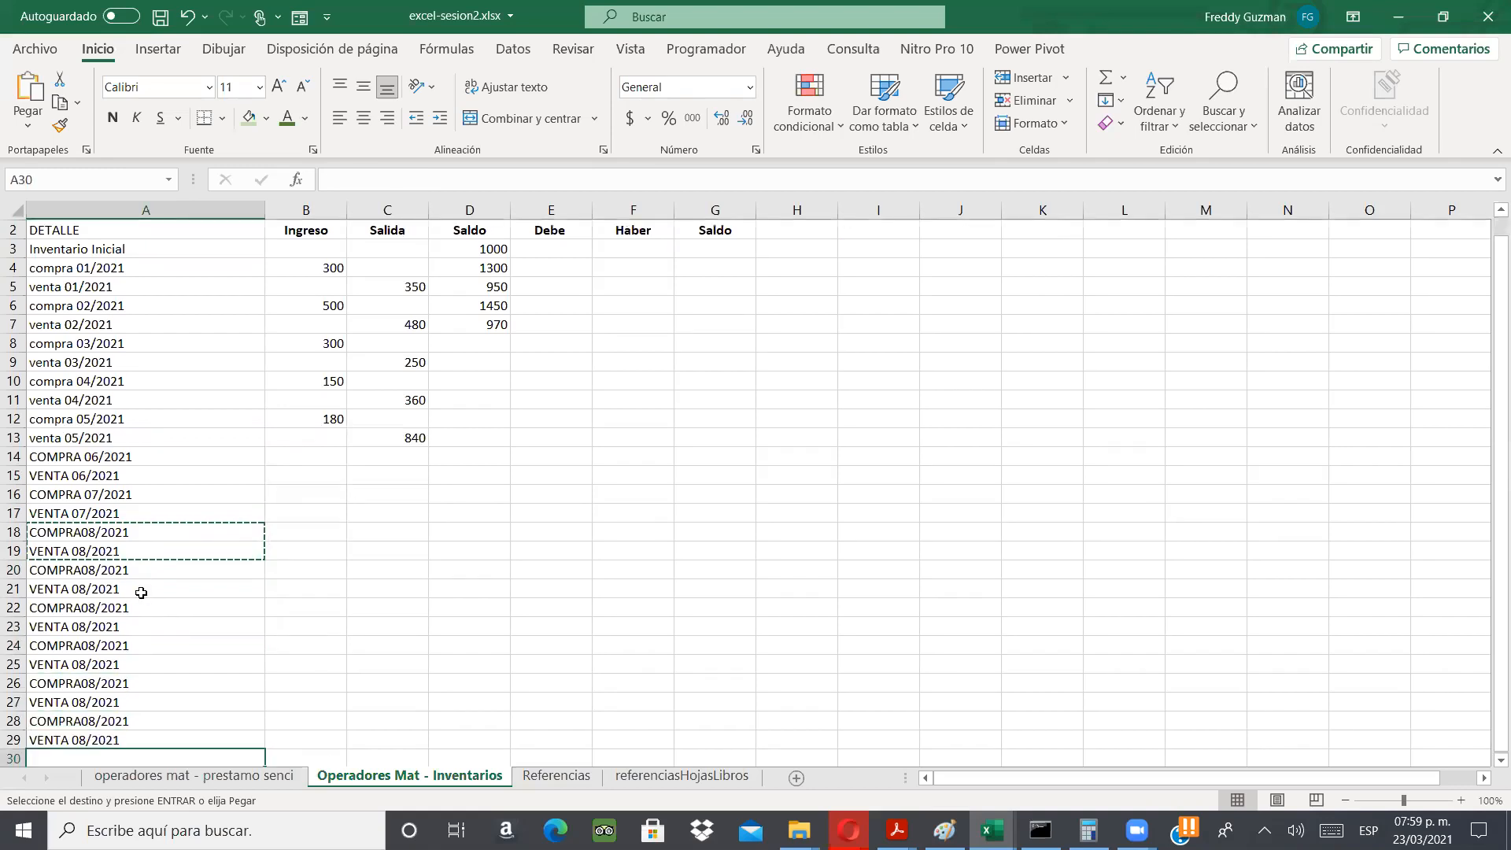
key(Down)
key(Down)
key(ctrl+v)
key(Down)
key(Down)
key(ctrl+v)
key(Down)
key(Down)
key(ctrl+v)
key(Down)
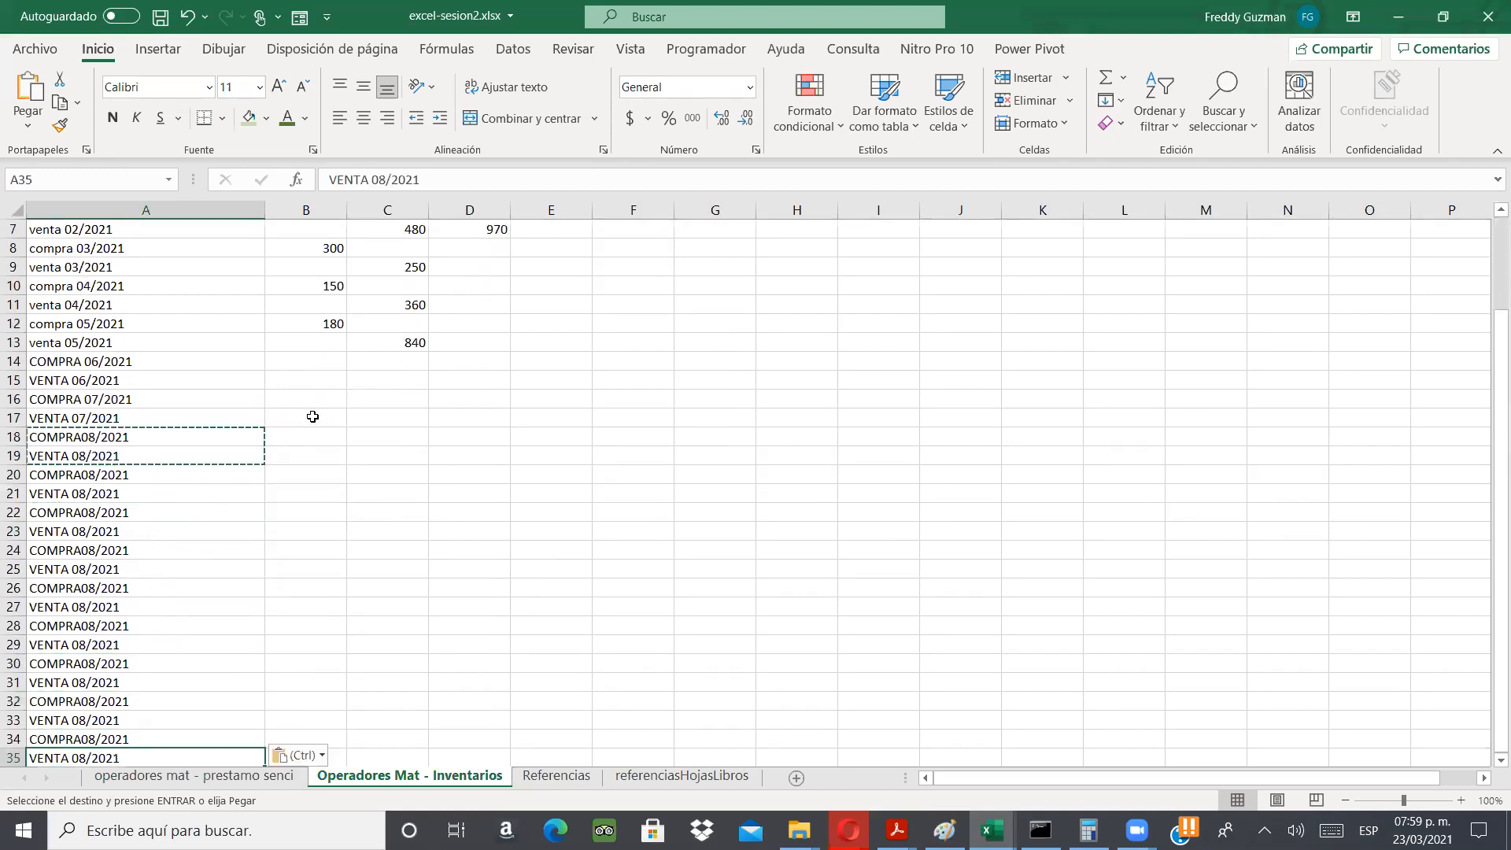
- Copy the Ingreso and Salida cells B3:C13 and paste them starting at B14
click(324, 379)
drag(1490, 418, 288, 267)
drag(355, 350, 373, 466)
key(ctrl+c)
click(311, 475)
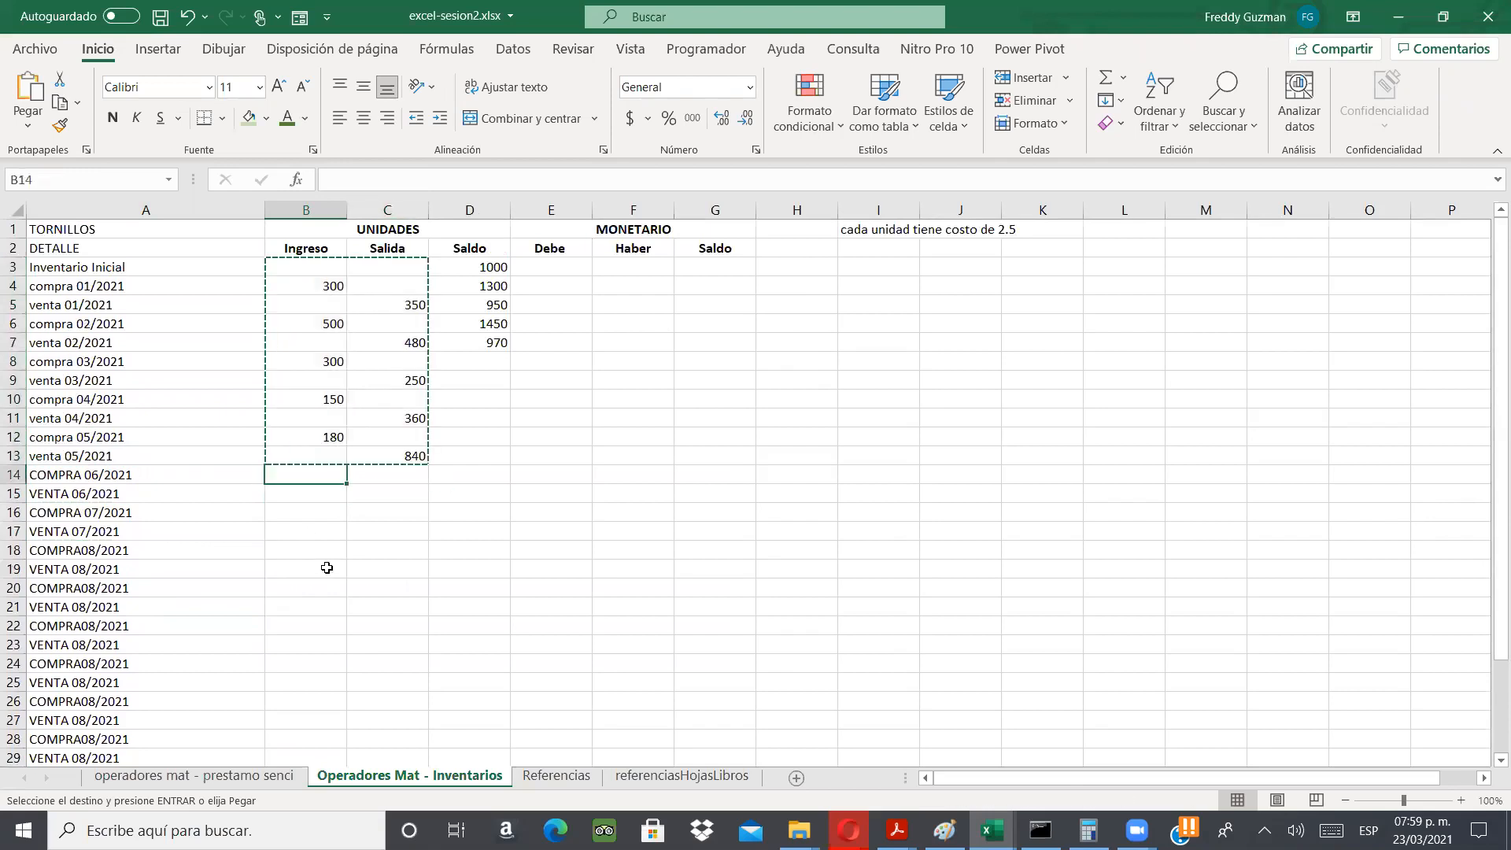
key(ctrl+v)
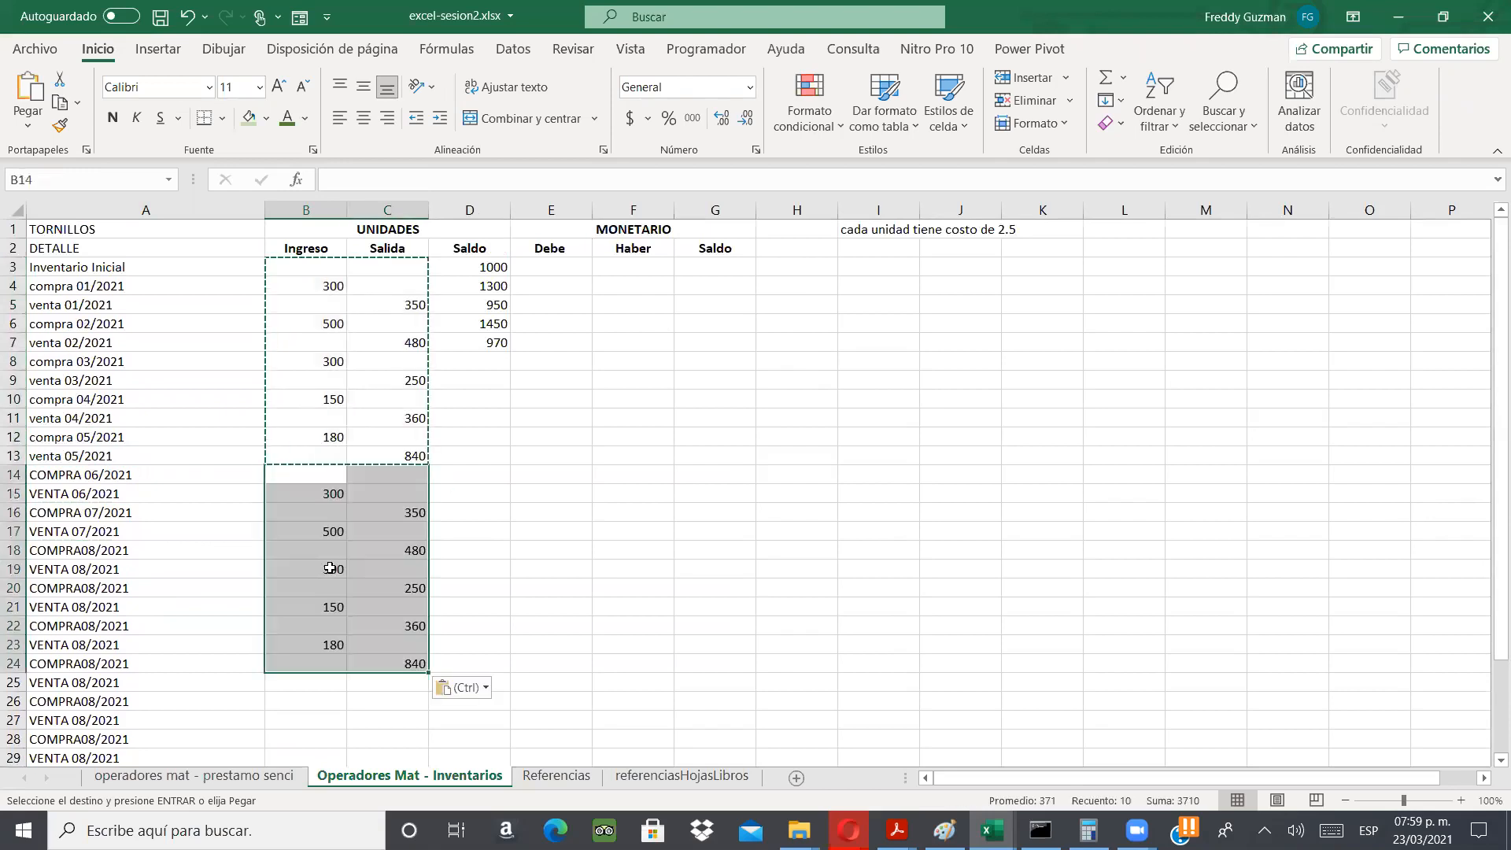
- Move the pasted Ingreso and Salida values in B15:C24 up one row so they start at B14
click(321, 454)
click(327, 494)
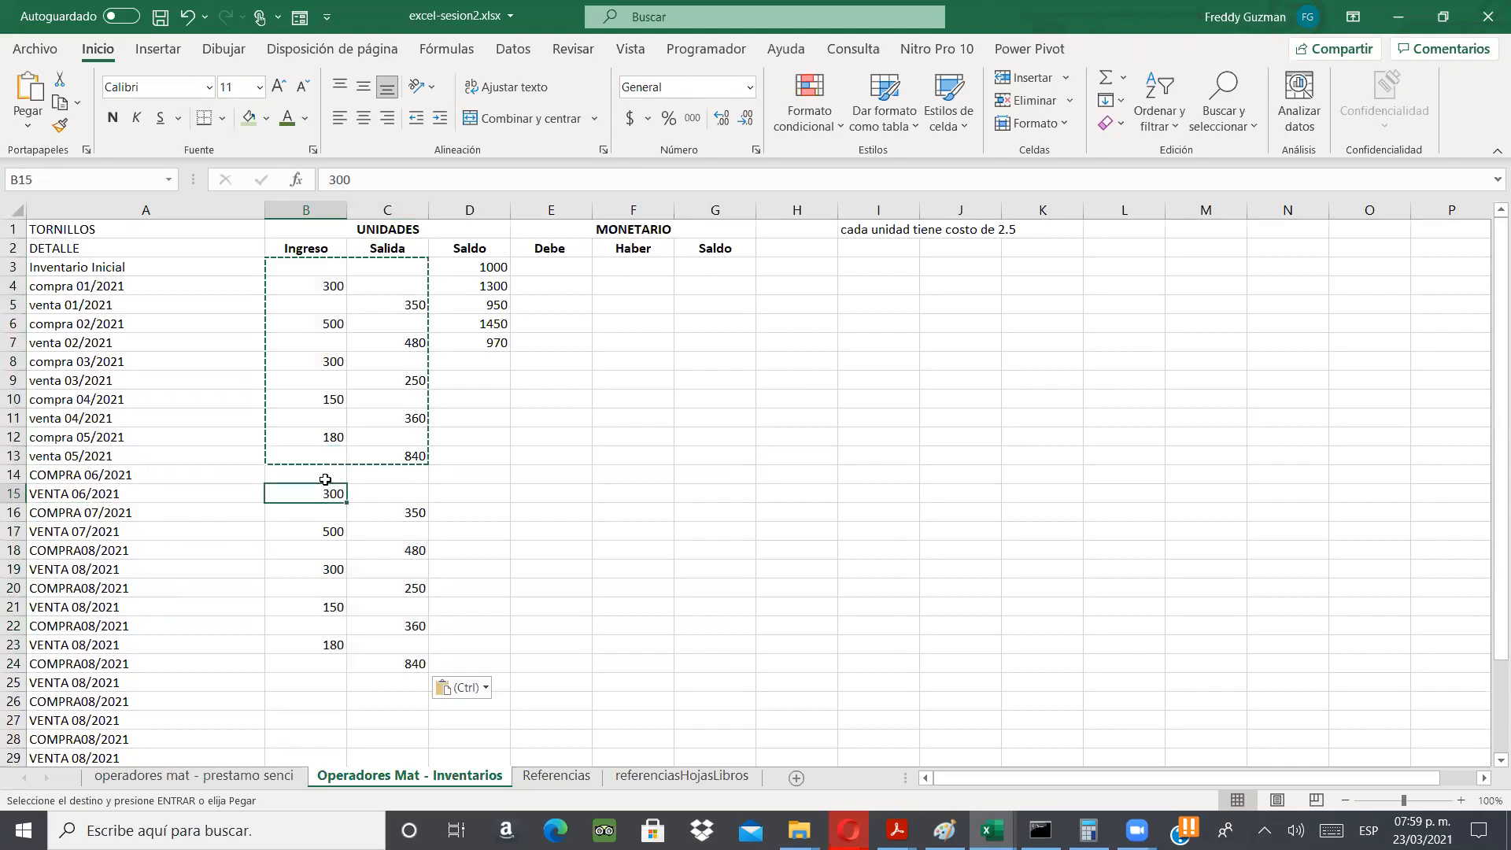
drag(325, 480, 387, 477)
key(Left)
key(Down)
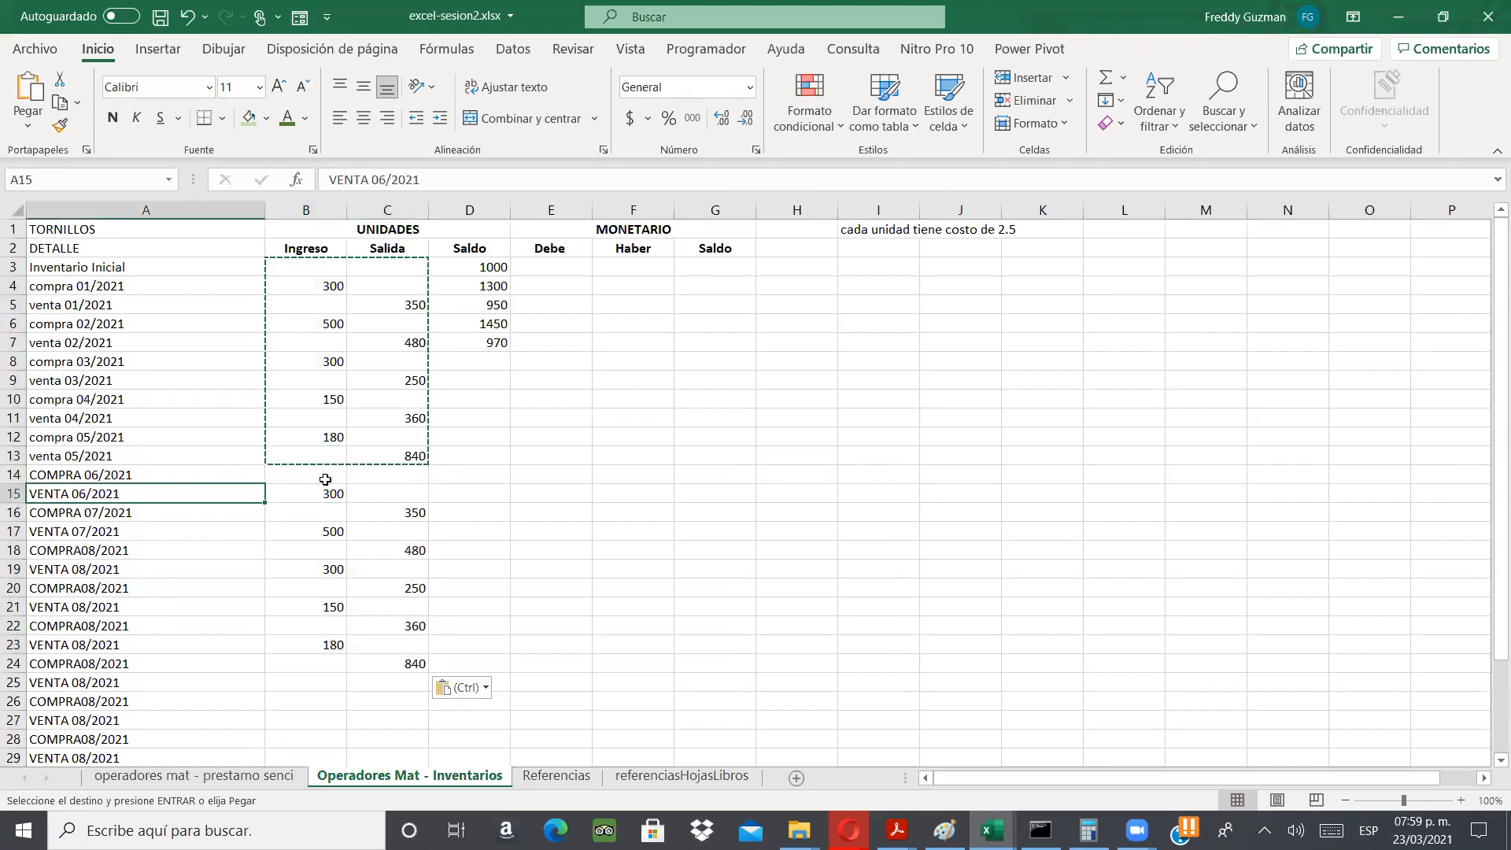
key(Right)
key(shift+Right)
key(shift+Down)
key(shift+Down)
key(shift+Down)
key(shift+Down)
key(shift+Down)
key(shift+Down)
key(shift+Down)
key(shift+Down)
key(shift+Down)
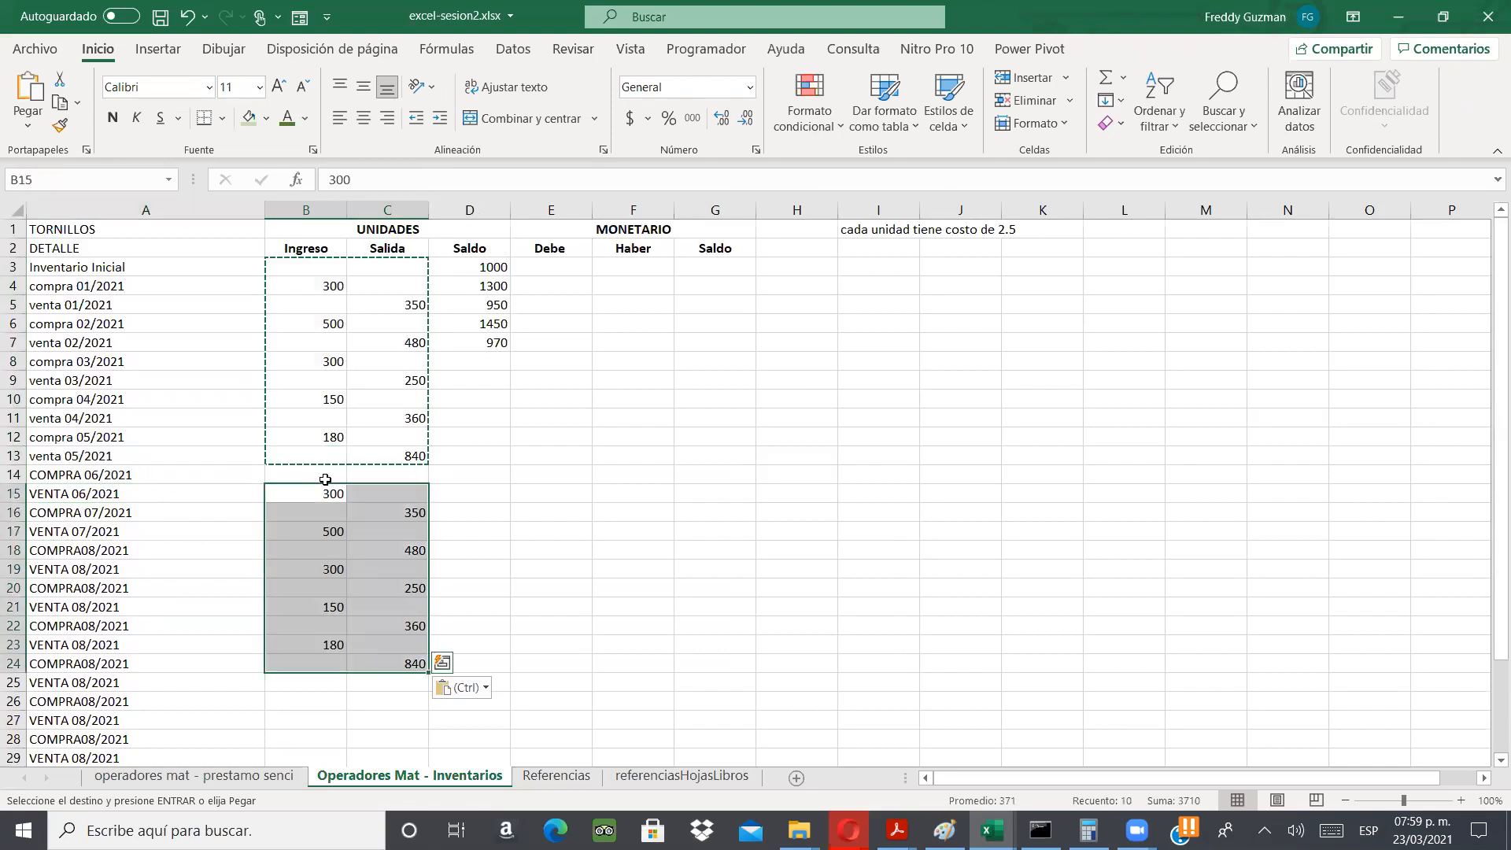
key(ctrl+c)
key(Up)
key(Up)
key(Down)
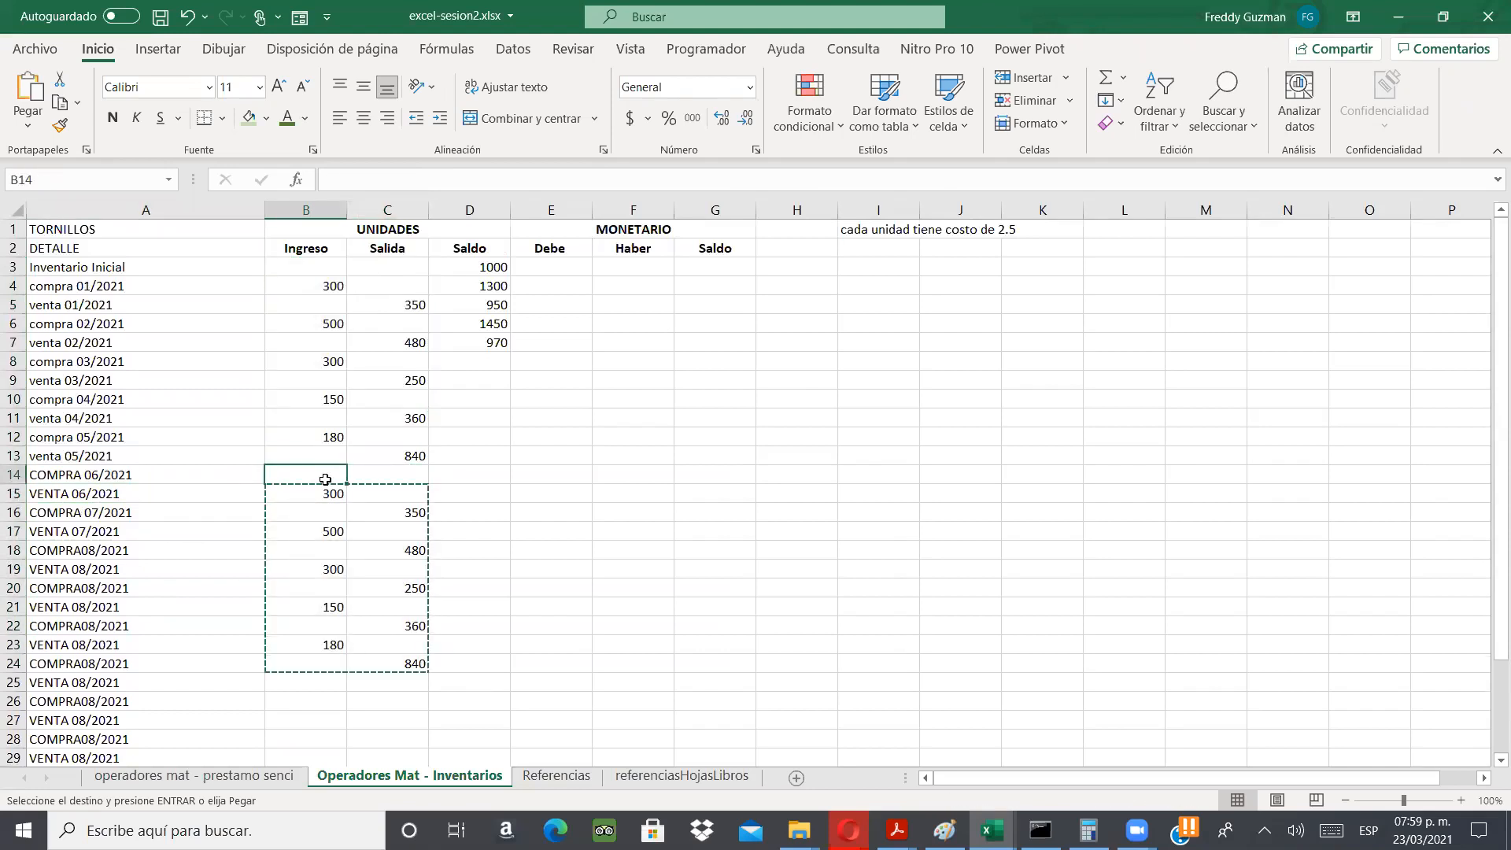
key(Return)
- Copy the Ingreso and Salida block B14:C23 and paste it starting at B24
key(Down)
key(Down)
key(Down)
key(Down)
key(Down)
key(Down)
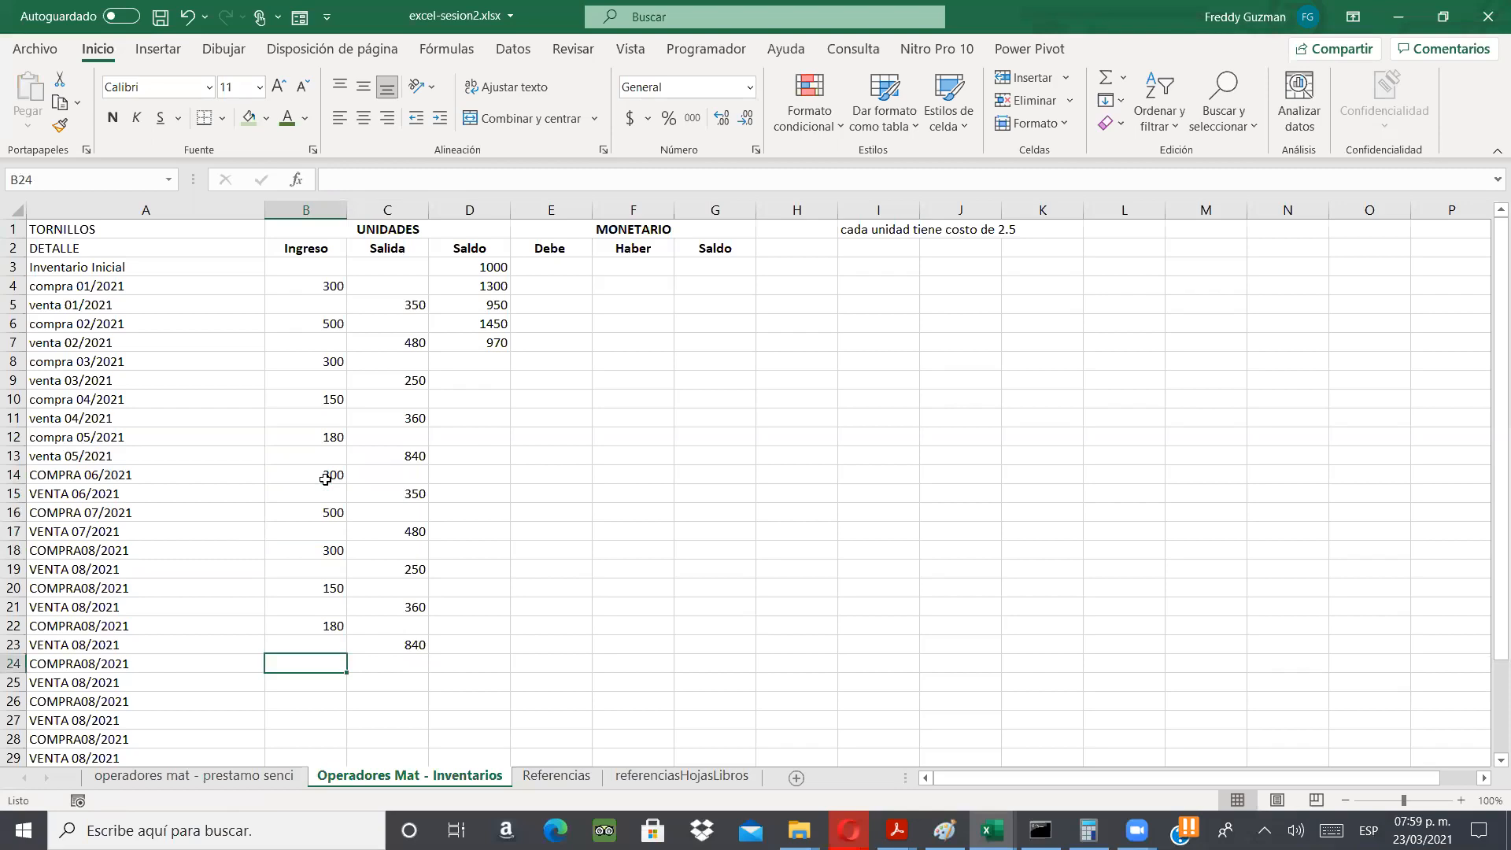
key(Up)
key(Up)
key(Up)
key(Up)
key(Up)
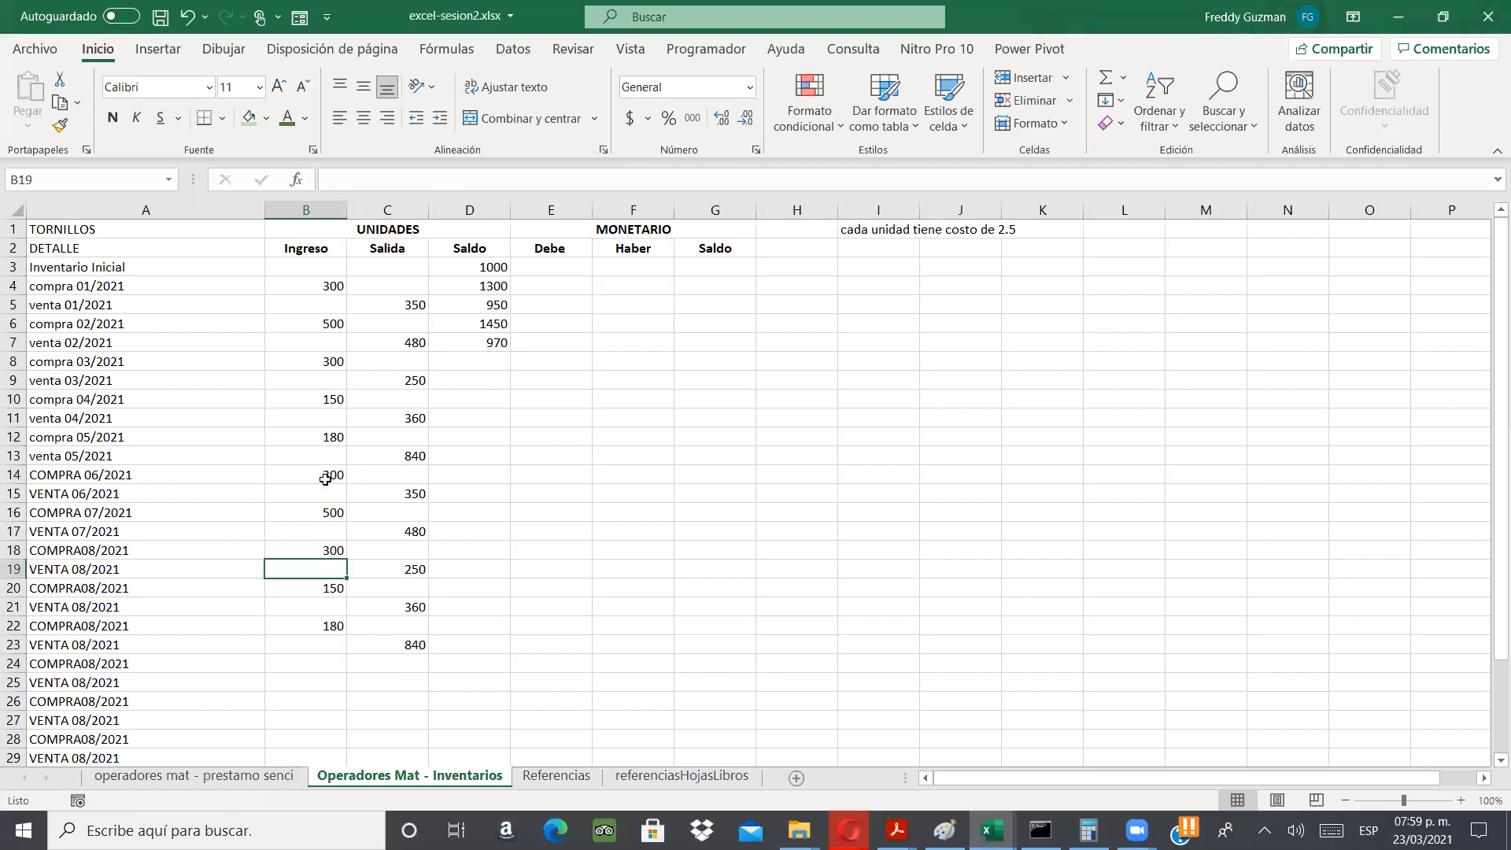
drag(325, 479, 387, 476)
key(shift+Down)
key(shift+Down)
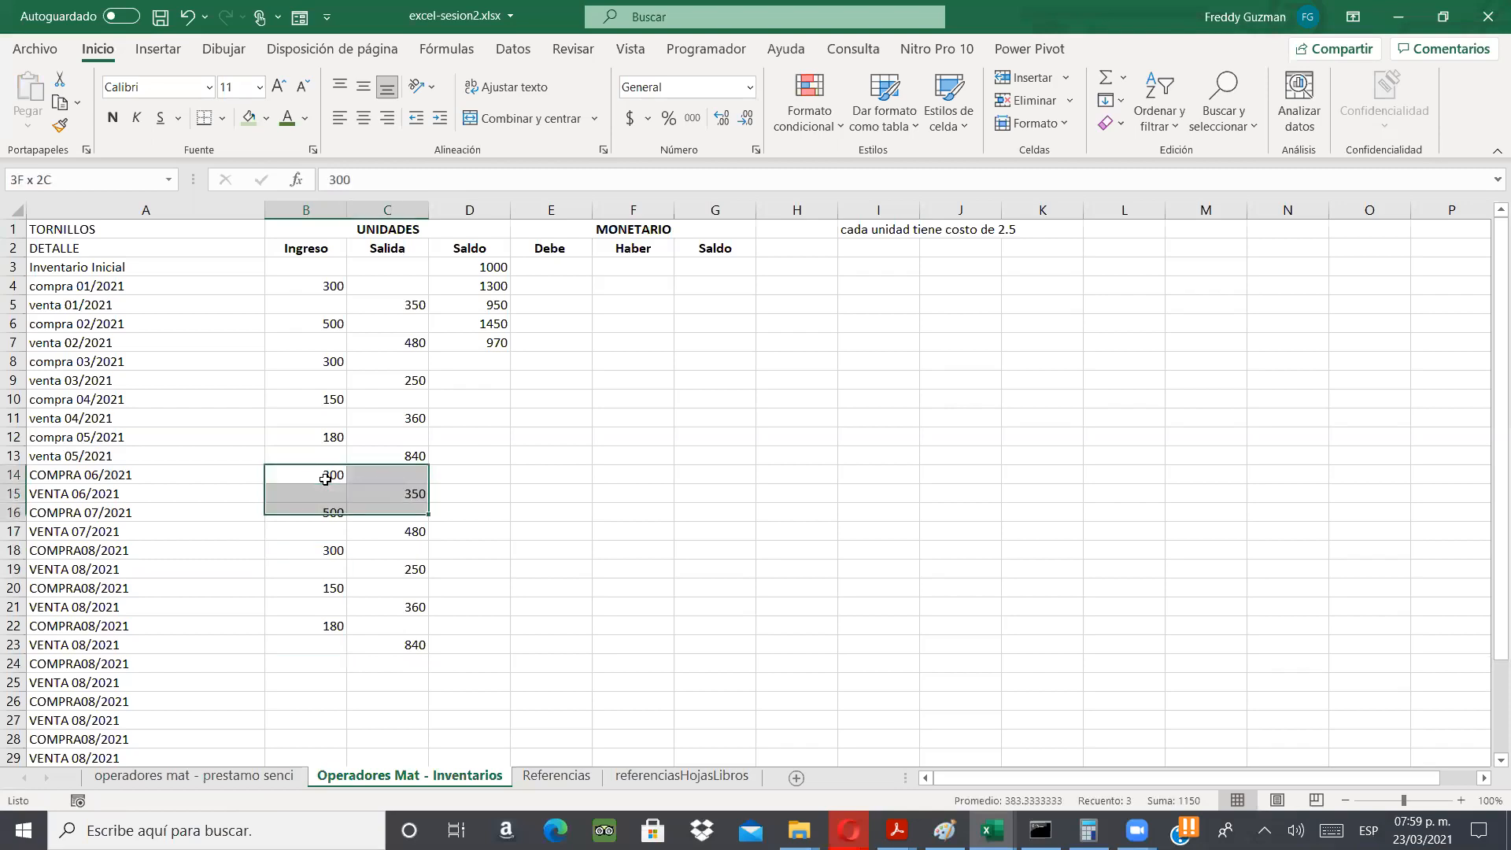
key(shift+Down)
key(shift+Down)
key(shift+Down)
key(shift+Down)
key(shift+Down)
key(shift+Down)
key(shift+Down)
key(ctrl+c)
key(Down)
key(Down)
key(Down)
key(Down)
key(Down)
key(Down)
key(Down)
key(Down)
key(Down)
key(Down)
key(ctrl+v)
- Paste the copied Ingreso and Salida block again, starting at B34
key(Down)
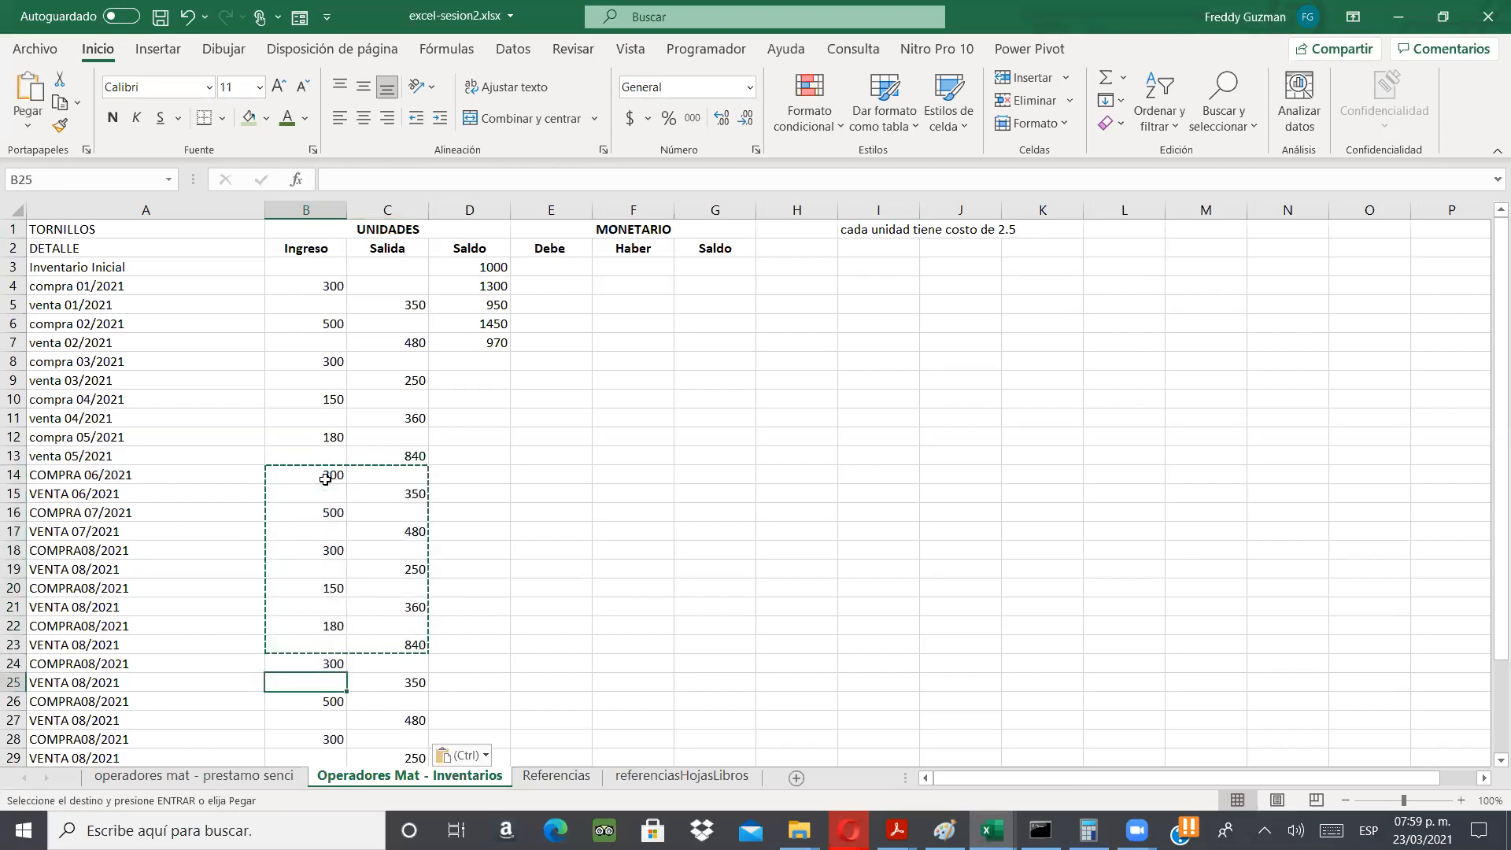
key(Down)
key(Down)
key(Down)
key(Down)
key(Down)
key(Down)
key(Down)
key(Down)
key(Down)
key(Down)
key(Down)
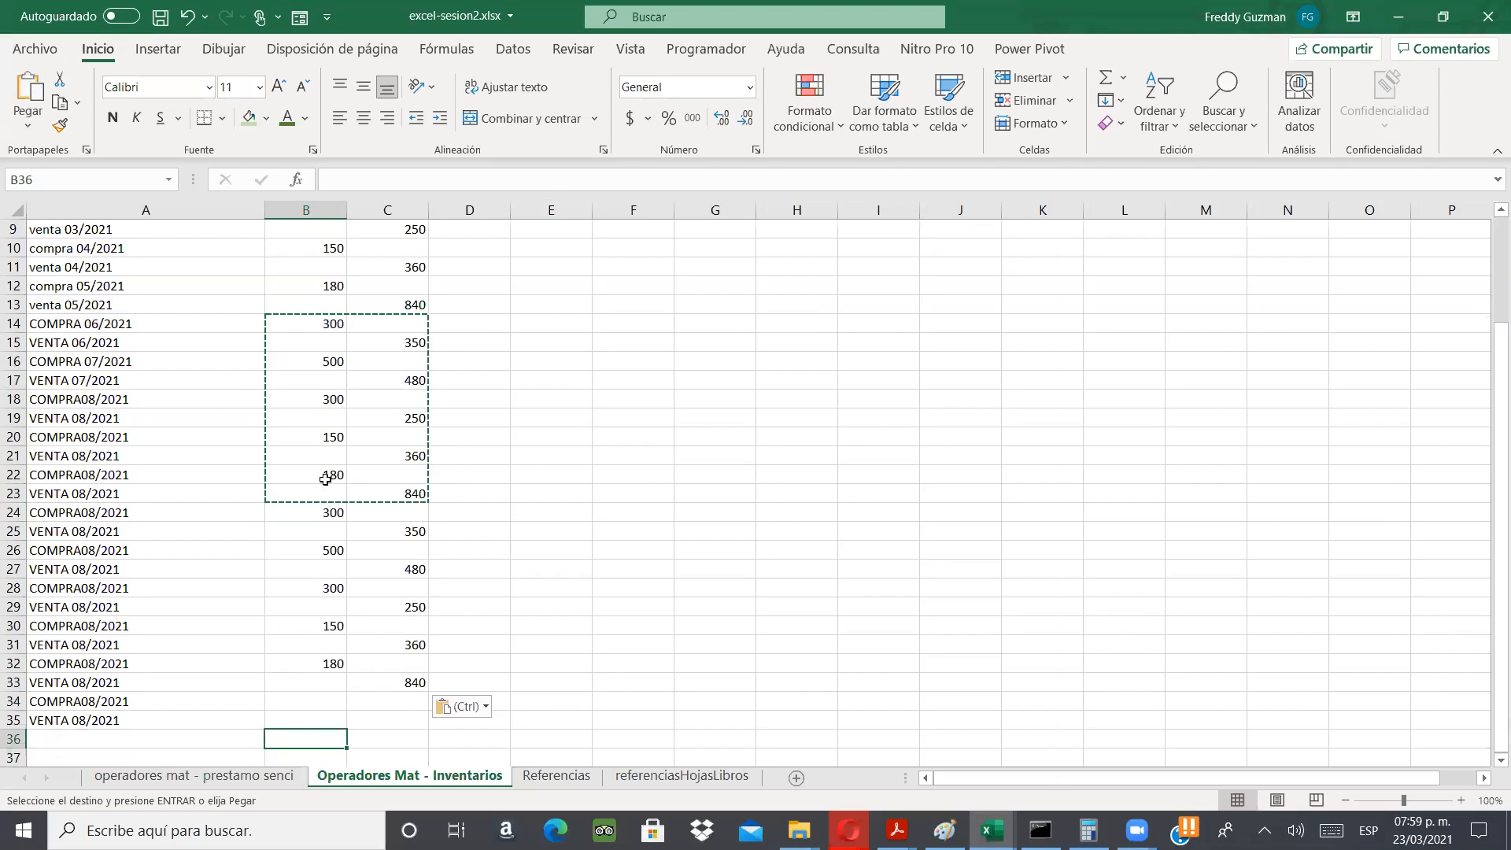
key(Up)
key(Up)
key(ctrl+v)
scroll(468, 408, up, 3)
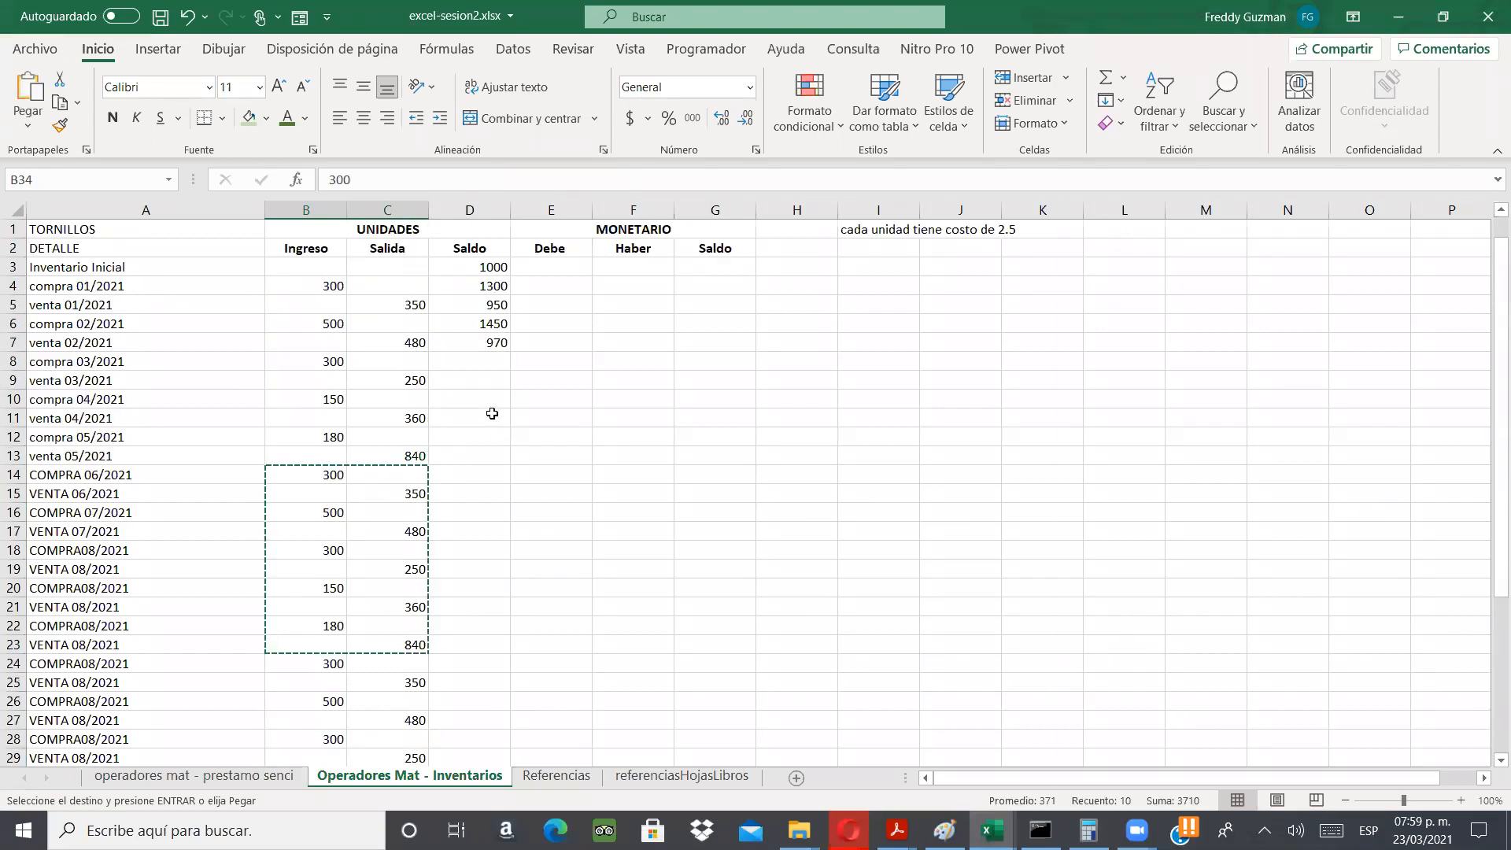
- Return to the units Saldo column and select the Inventario Inicial balance in D3
click(484, 361)
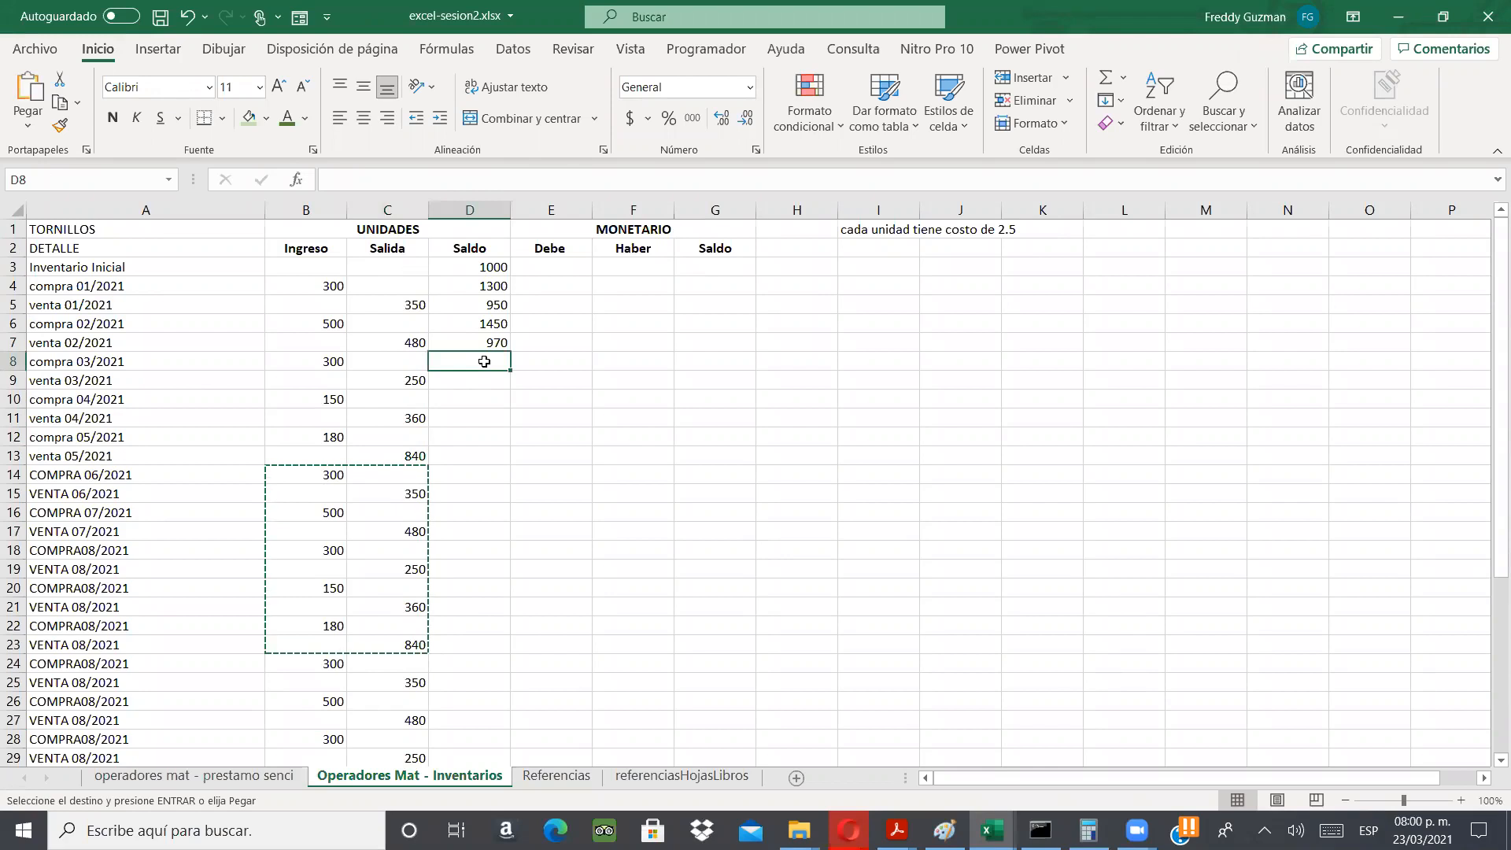
click(485, 266)
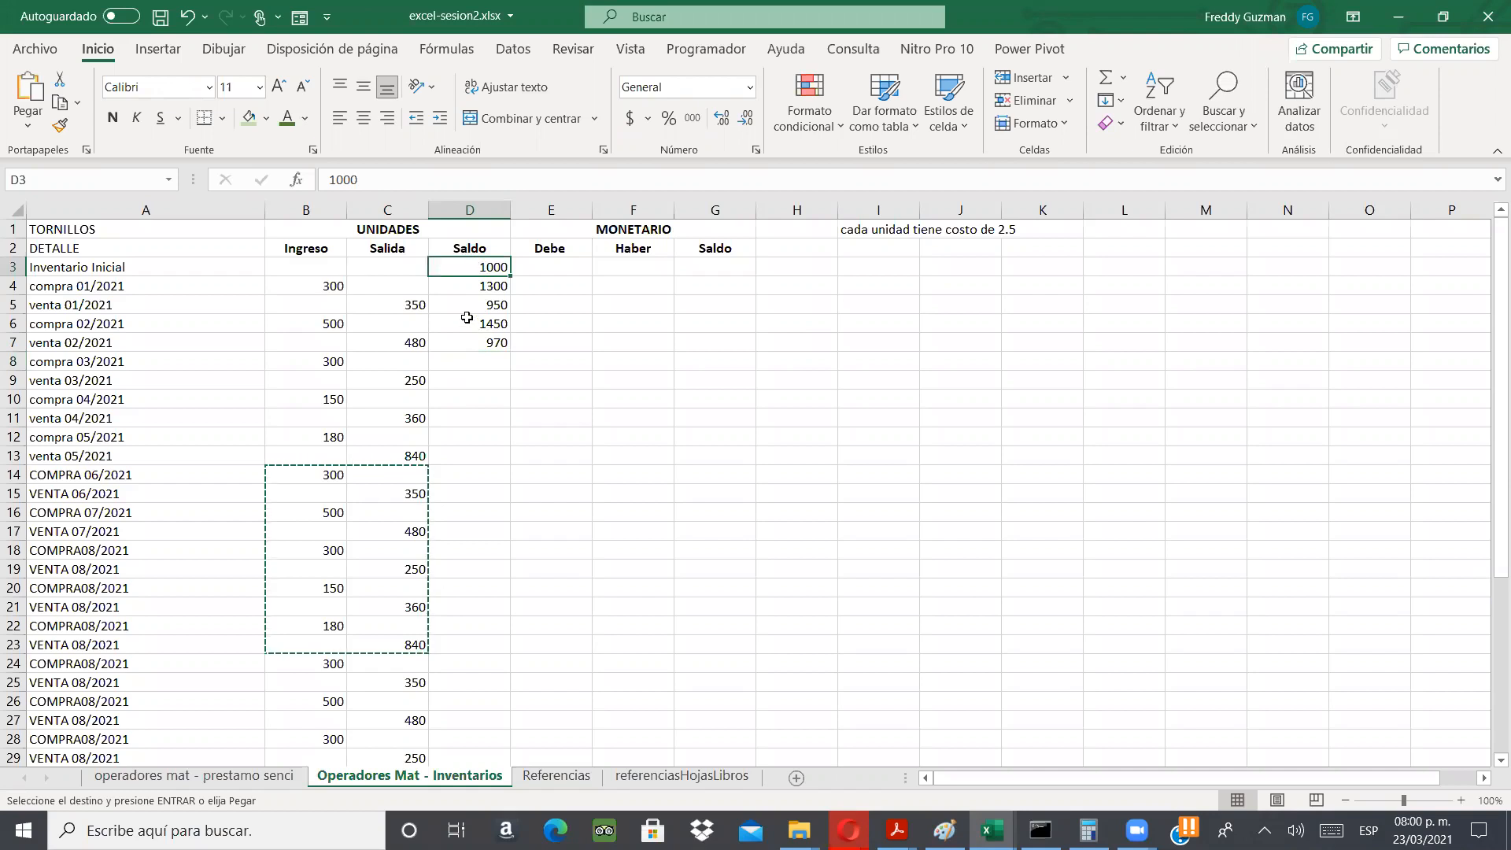
- Clear the four Saldo values in D4:D7 below the initial inventory balance
key(Right)
key(Down)
key(Left)
key(shift+Down)
key(shift+Down)
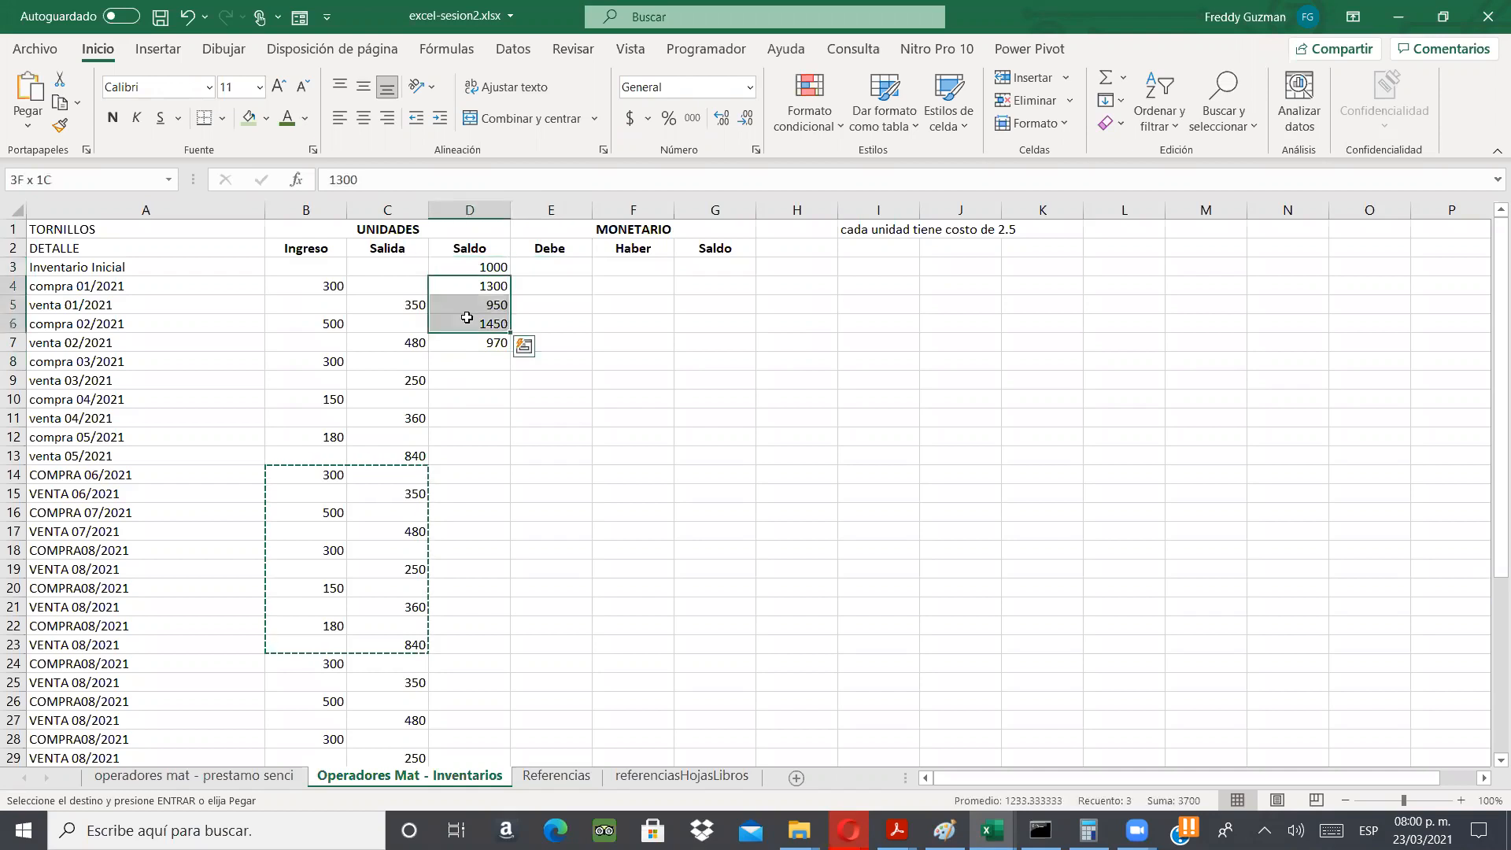
key(shift+Down)
key(Delete)
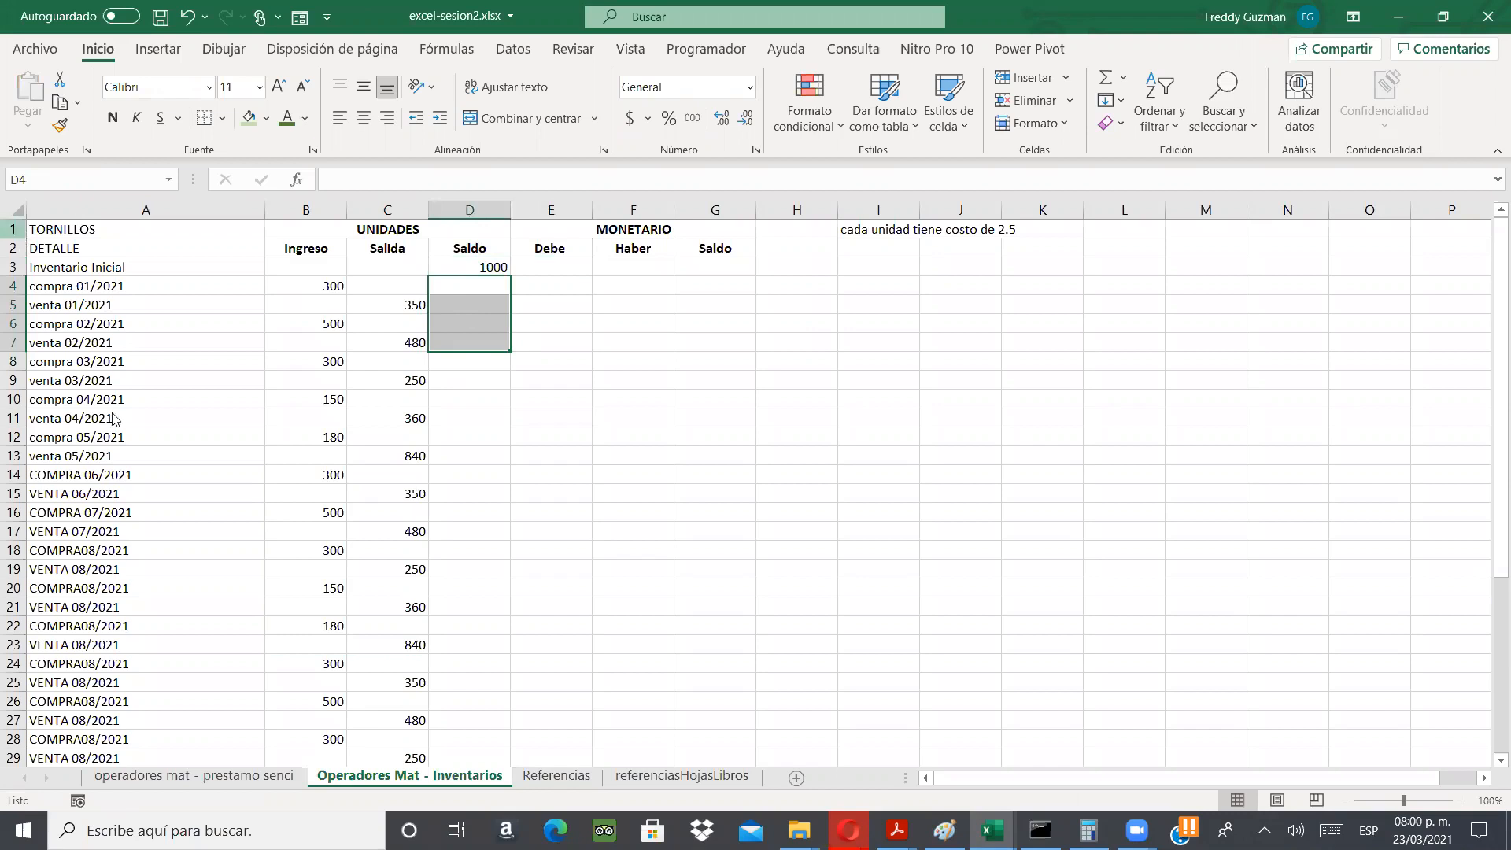
- Insert a blank row above the TORNILLOS title row and begin a formula note in D1 with "= SALDO anterior +"
right_click(15, 230)
click(77, 399)
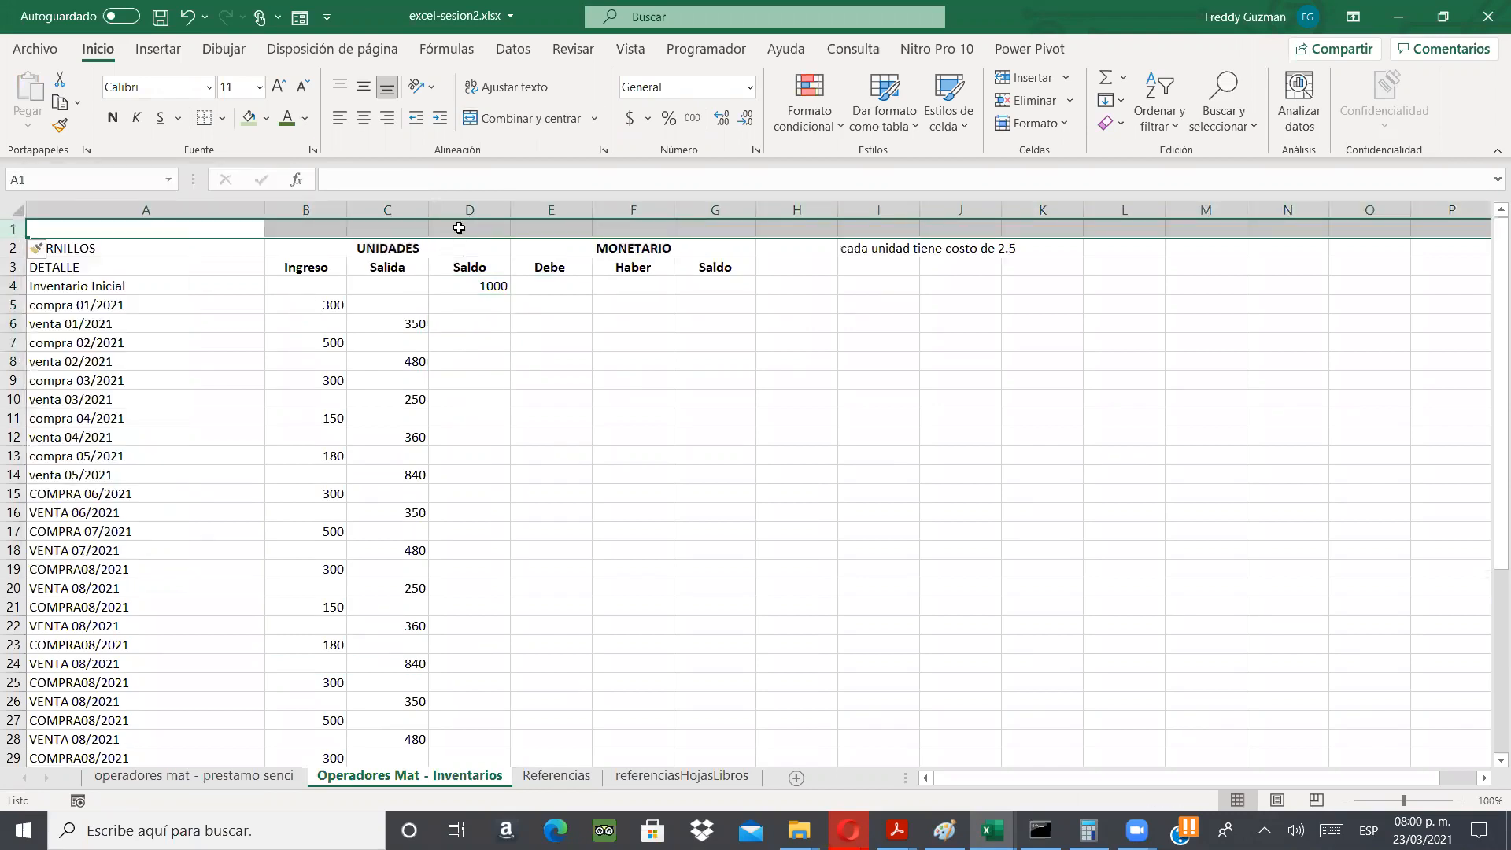
click(459, 227)
double_click(460, 228)
text(= SALDO)
key(BackSpace)
key(BackSpace)
key(BackSpace)
key(BackSpace)
key(BackSpace)
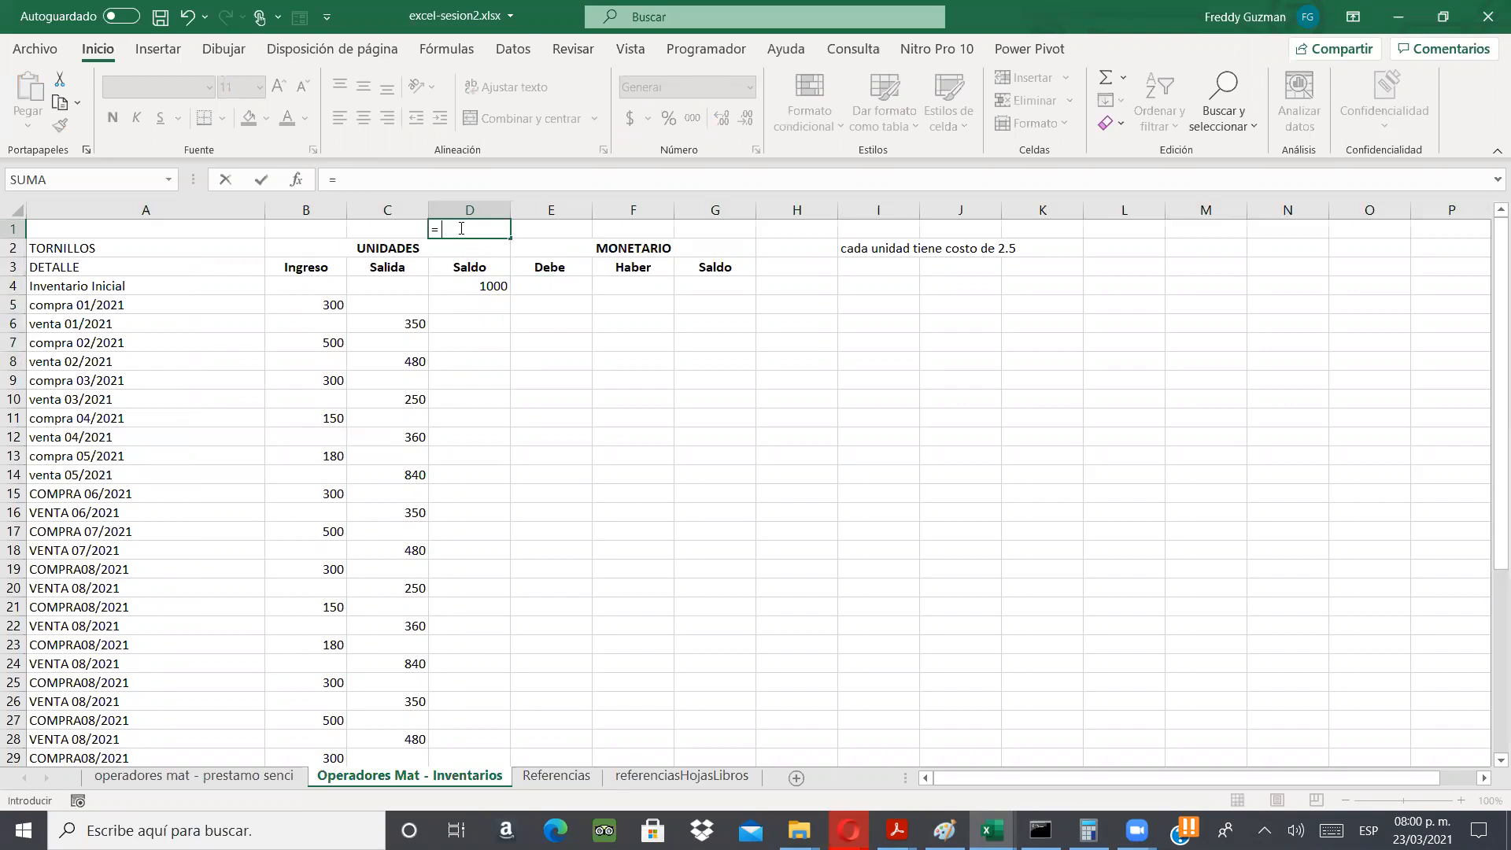
text(SALO)
text(O)
text( ant)
text(erior)
text( +)
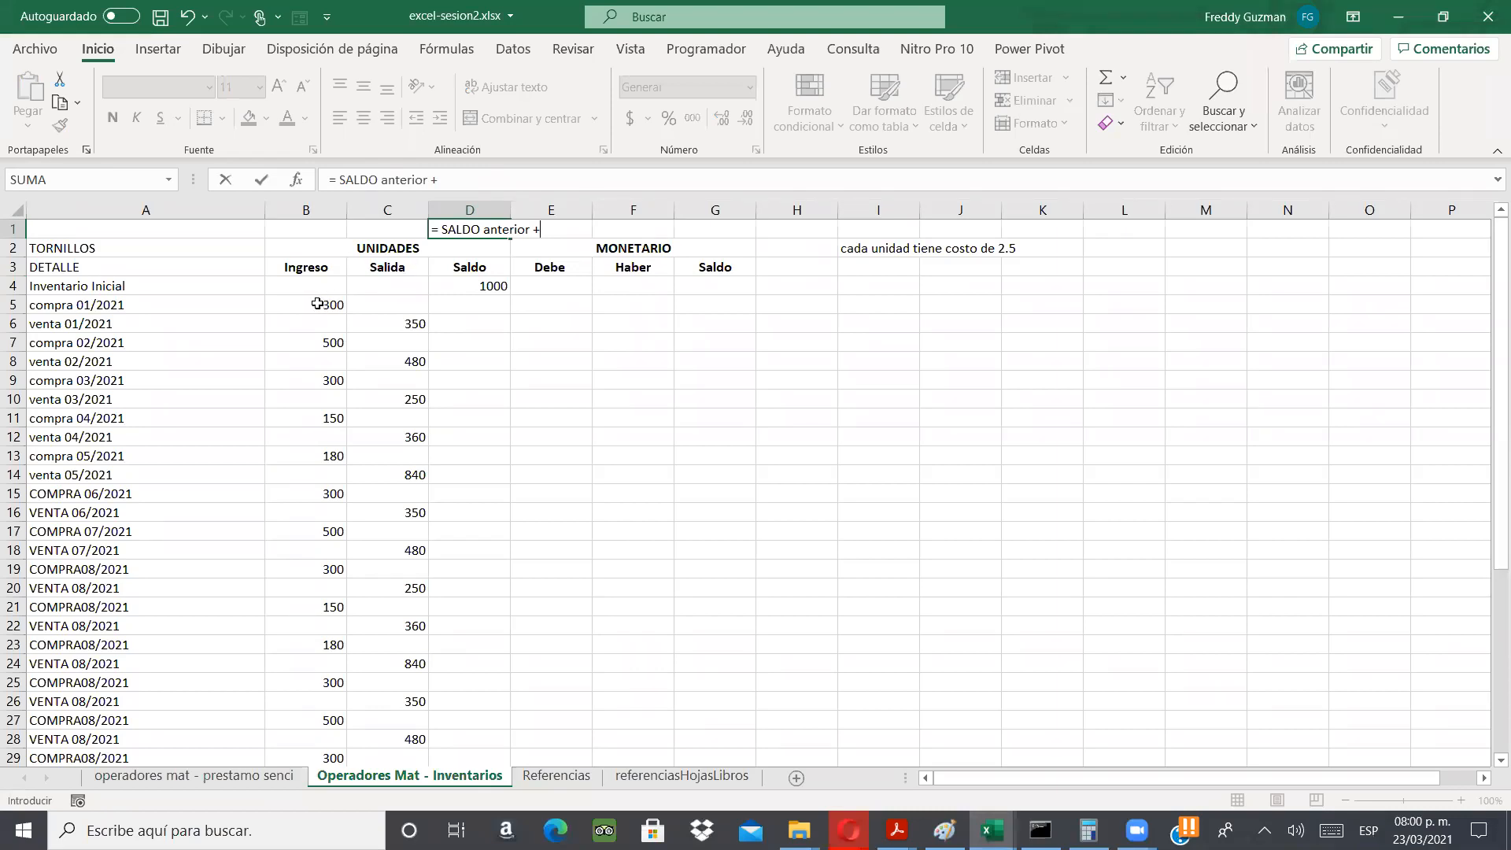
- Complete the note in D1 so it reads "= SALDO anterior + INGRESO - SALIDA"
text(ing)
key(BackSpace)
key(BackSpace)
key(BackSpace)
text(I)
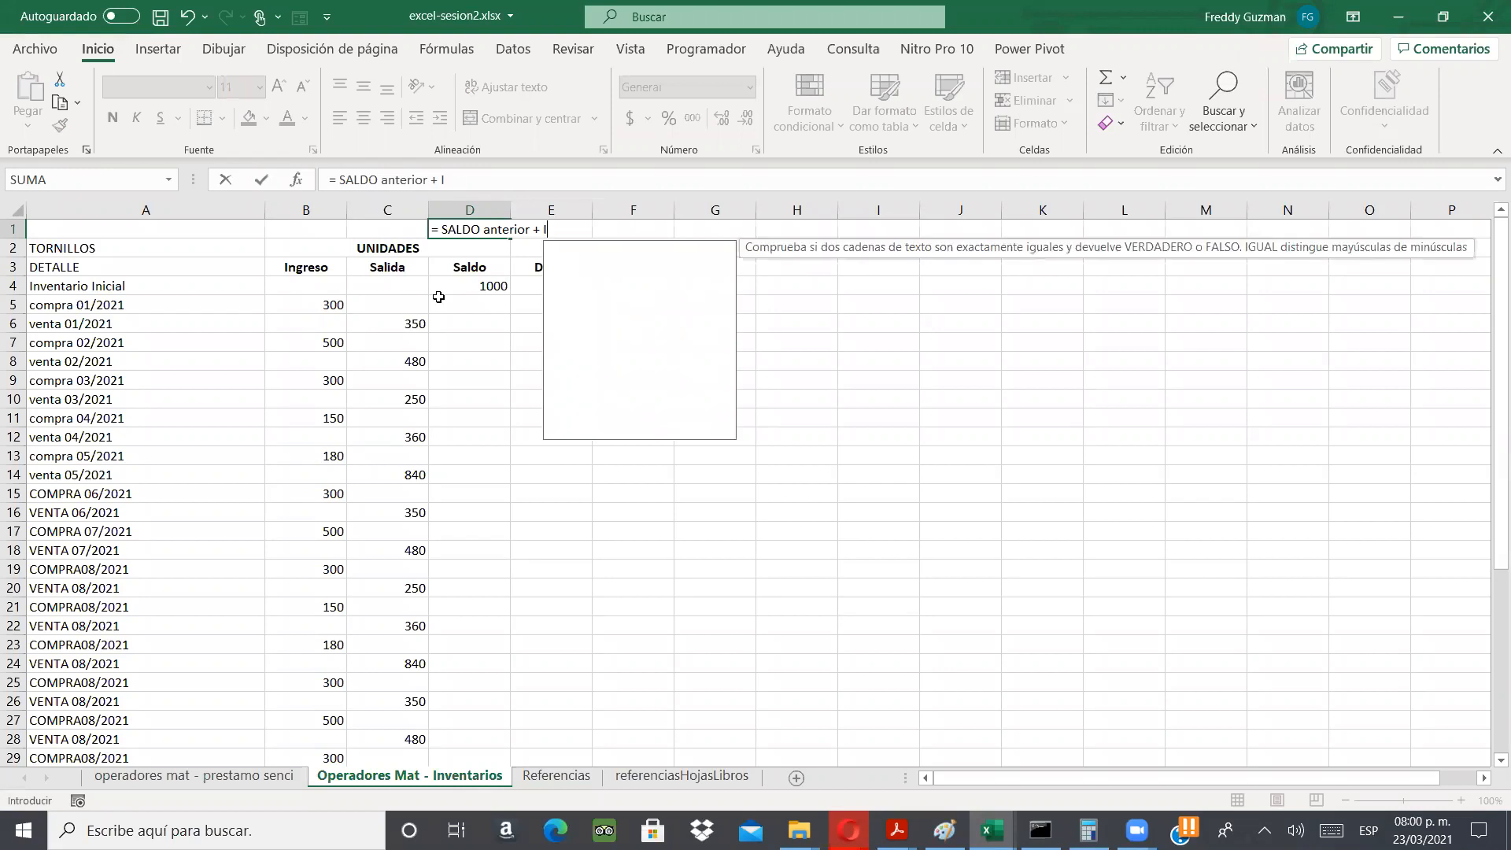
text(NGRESO)
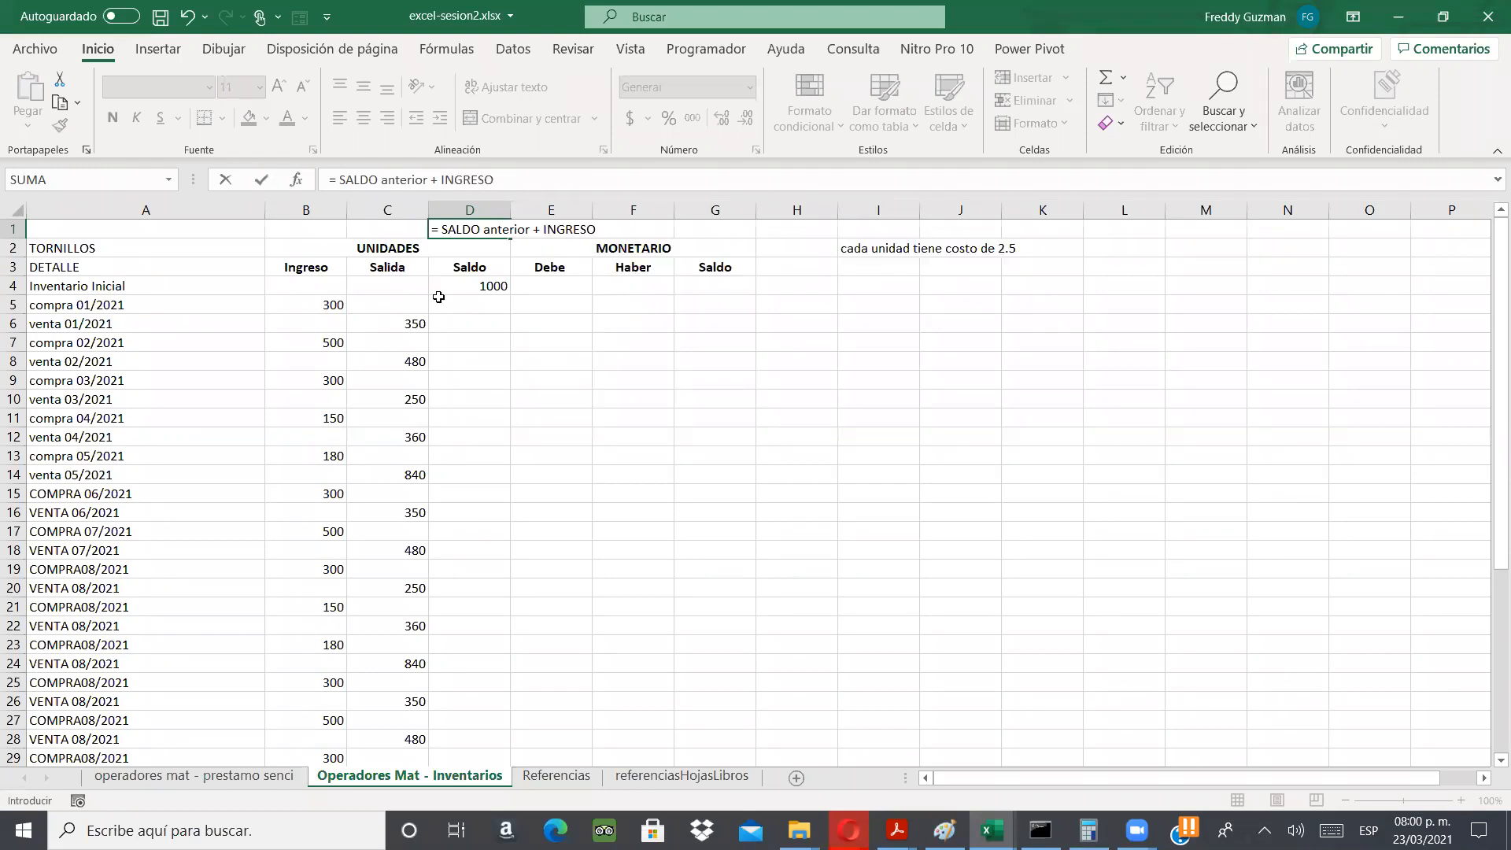
text( -)
text(S)
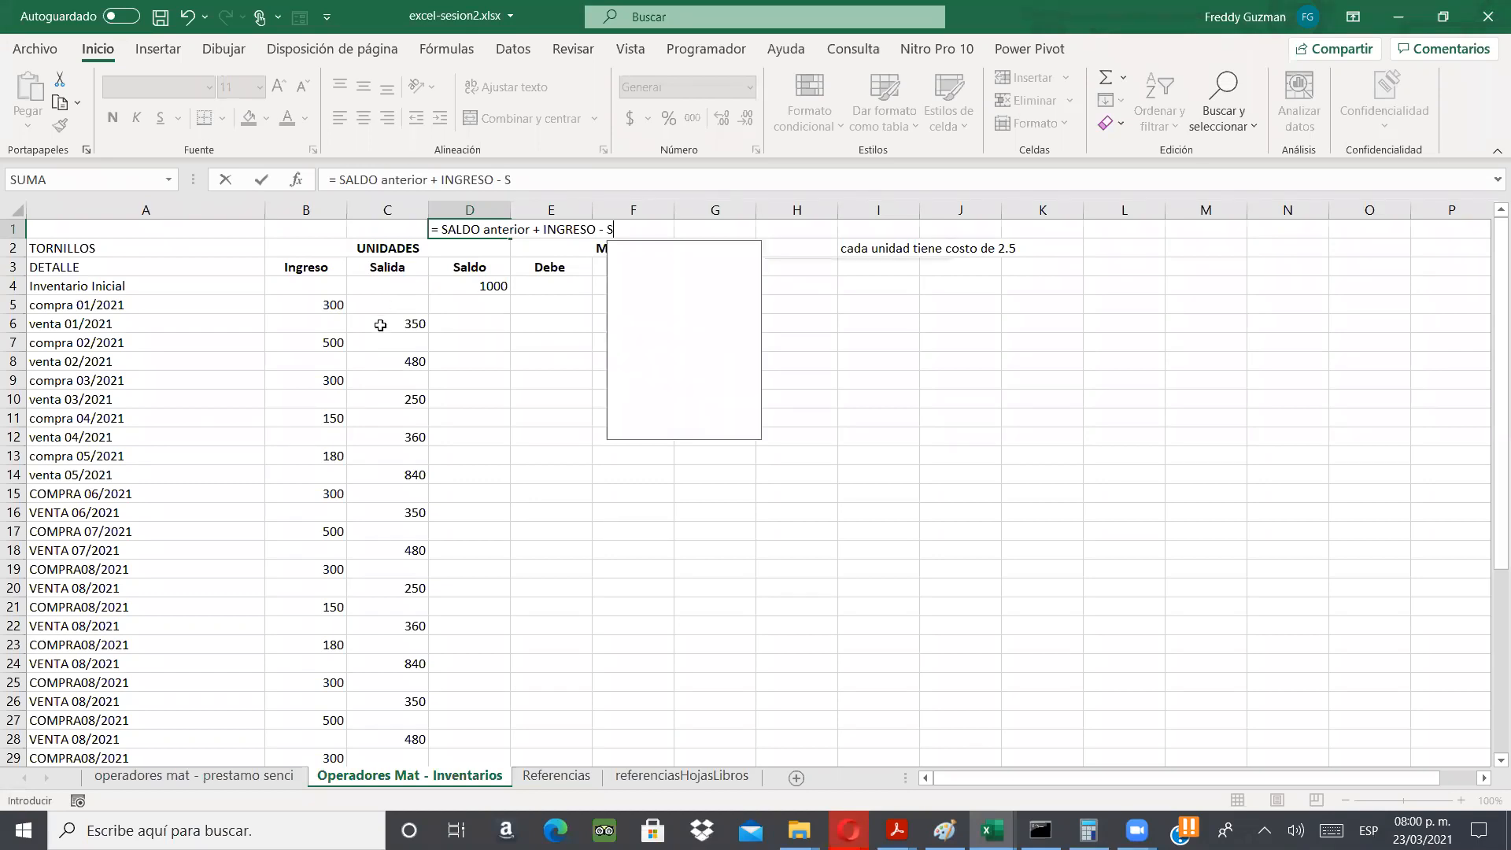
text(ALIDA)
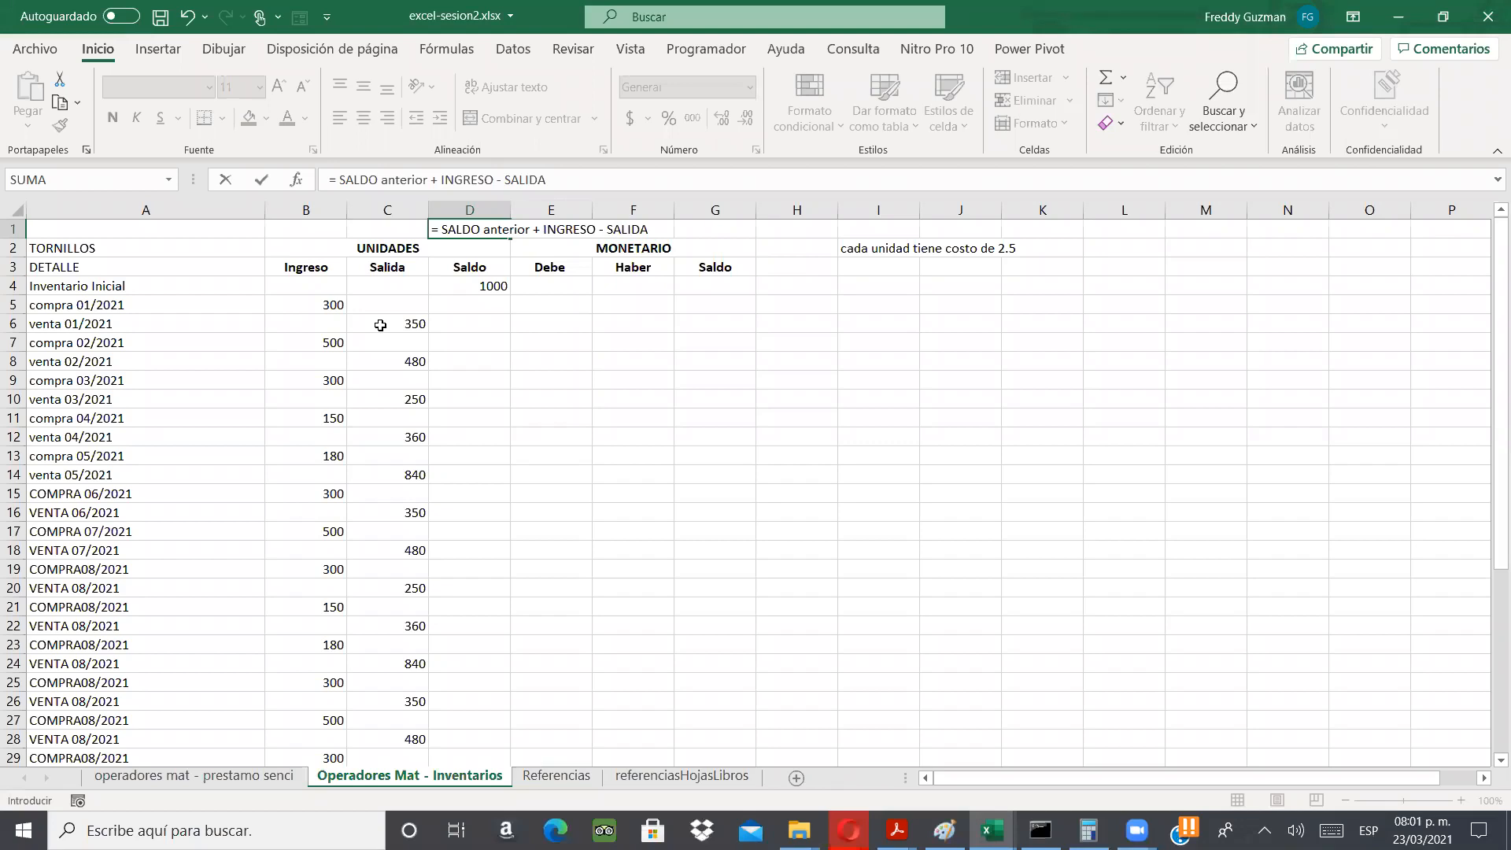
key(Return)
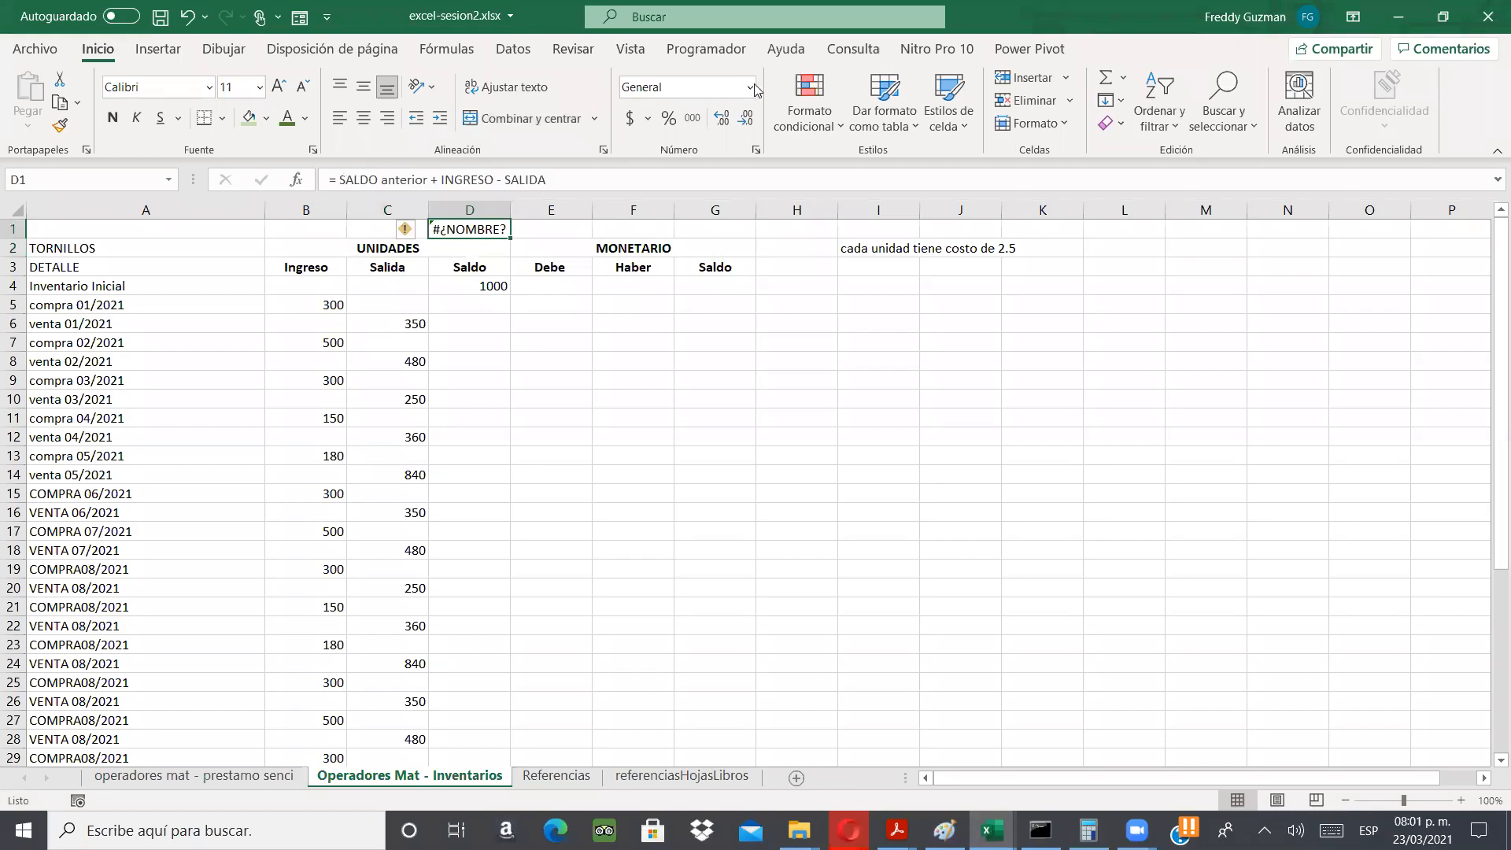
- Format D1 as Texto, re-enter its content, and widen column D to fit the whole note
click(752, 87)
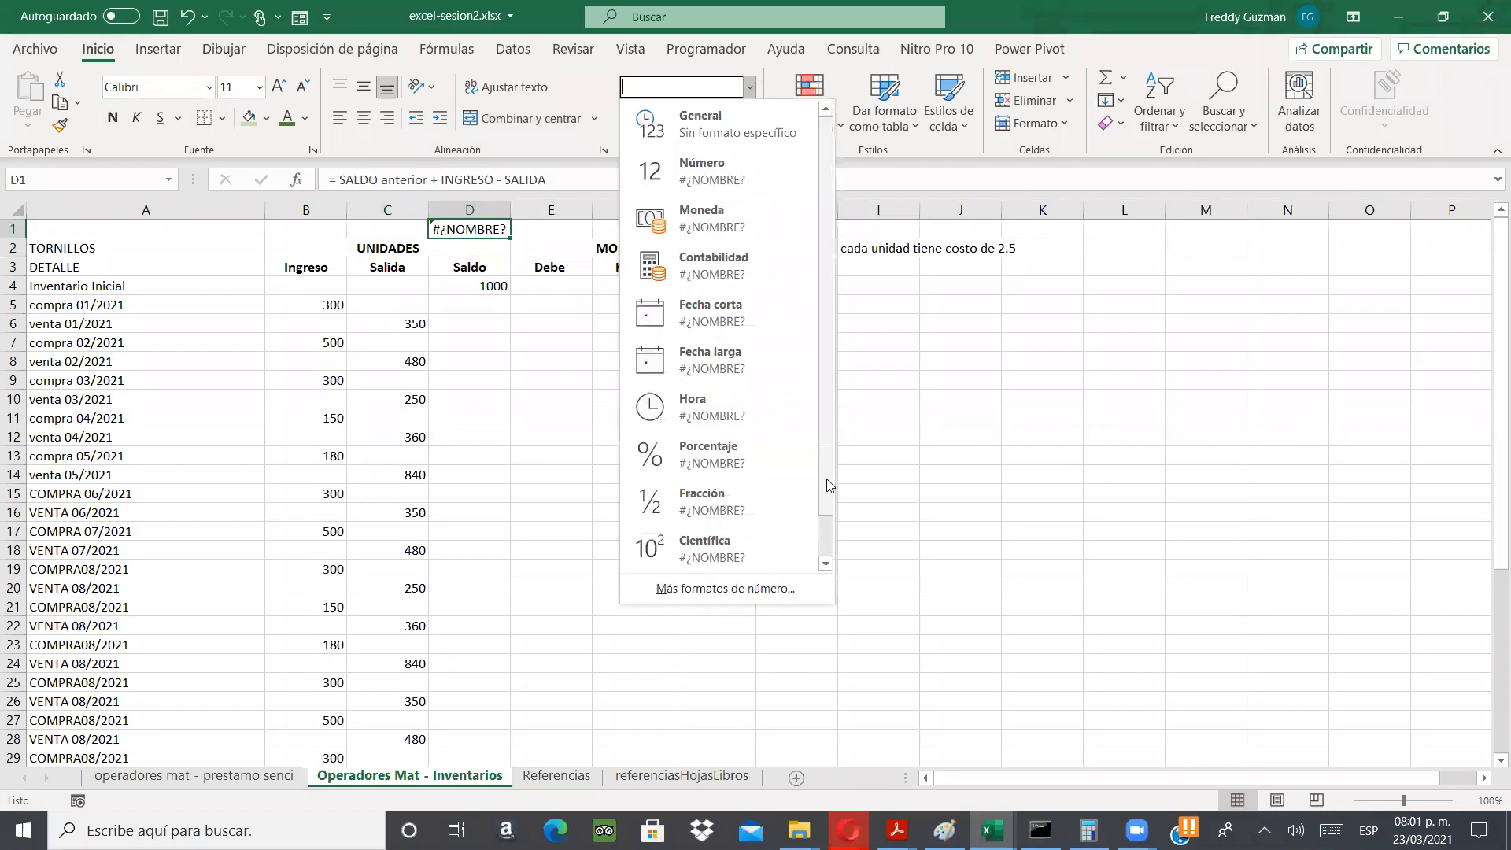
scroll(787, 547, down, 1)
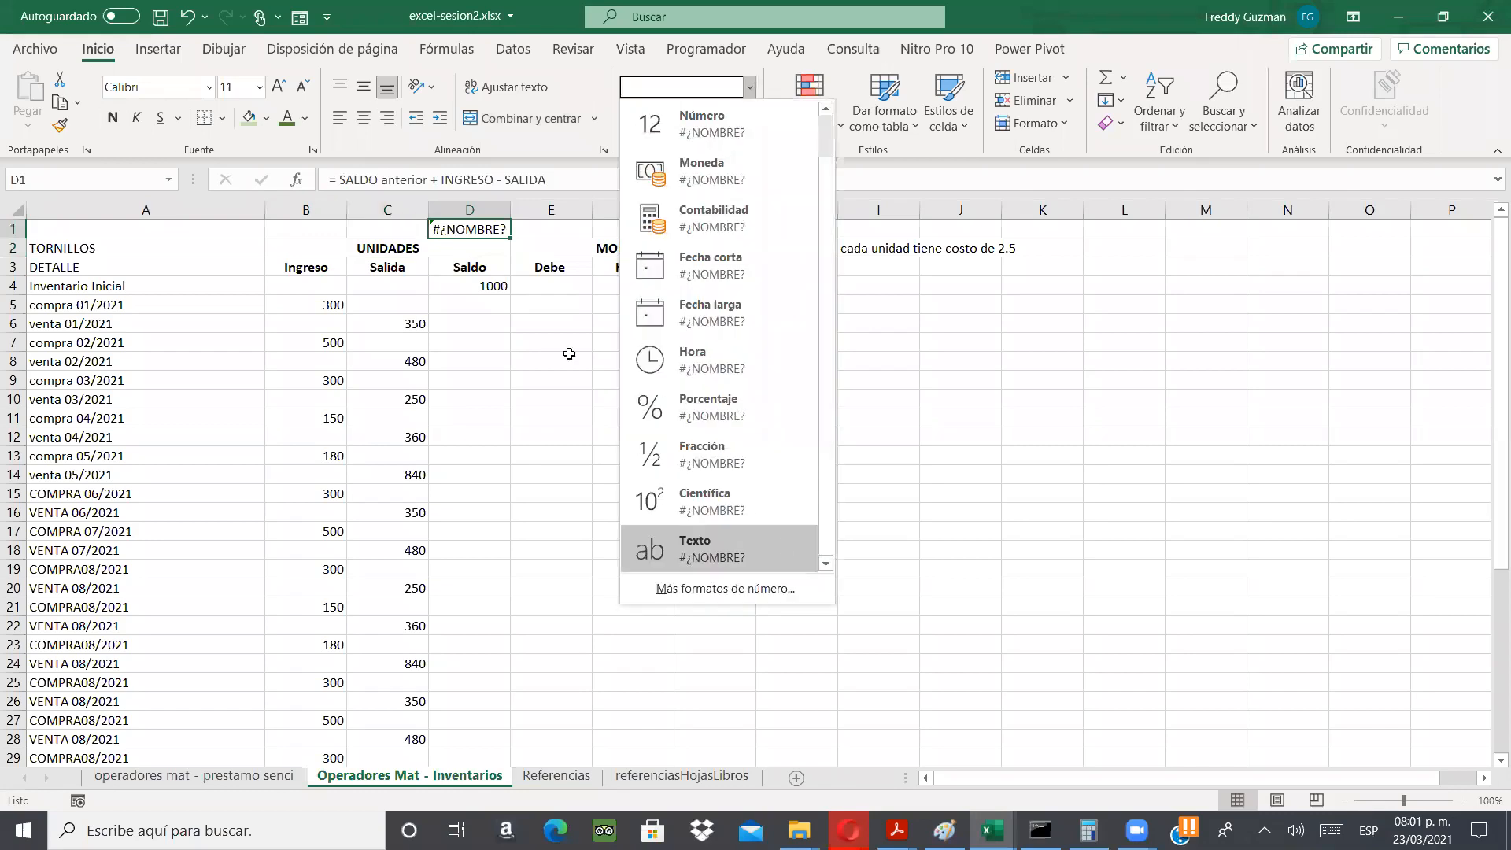
key(Return)
double_click(499, 230)
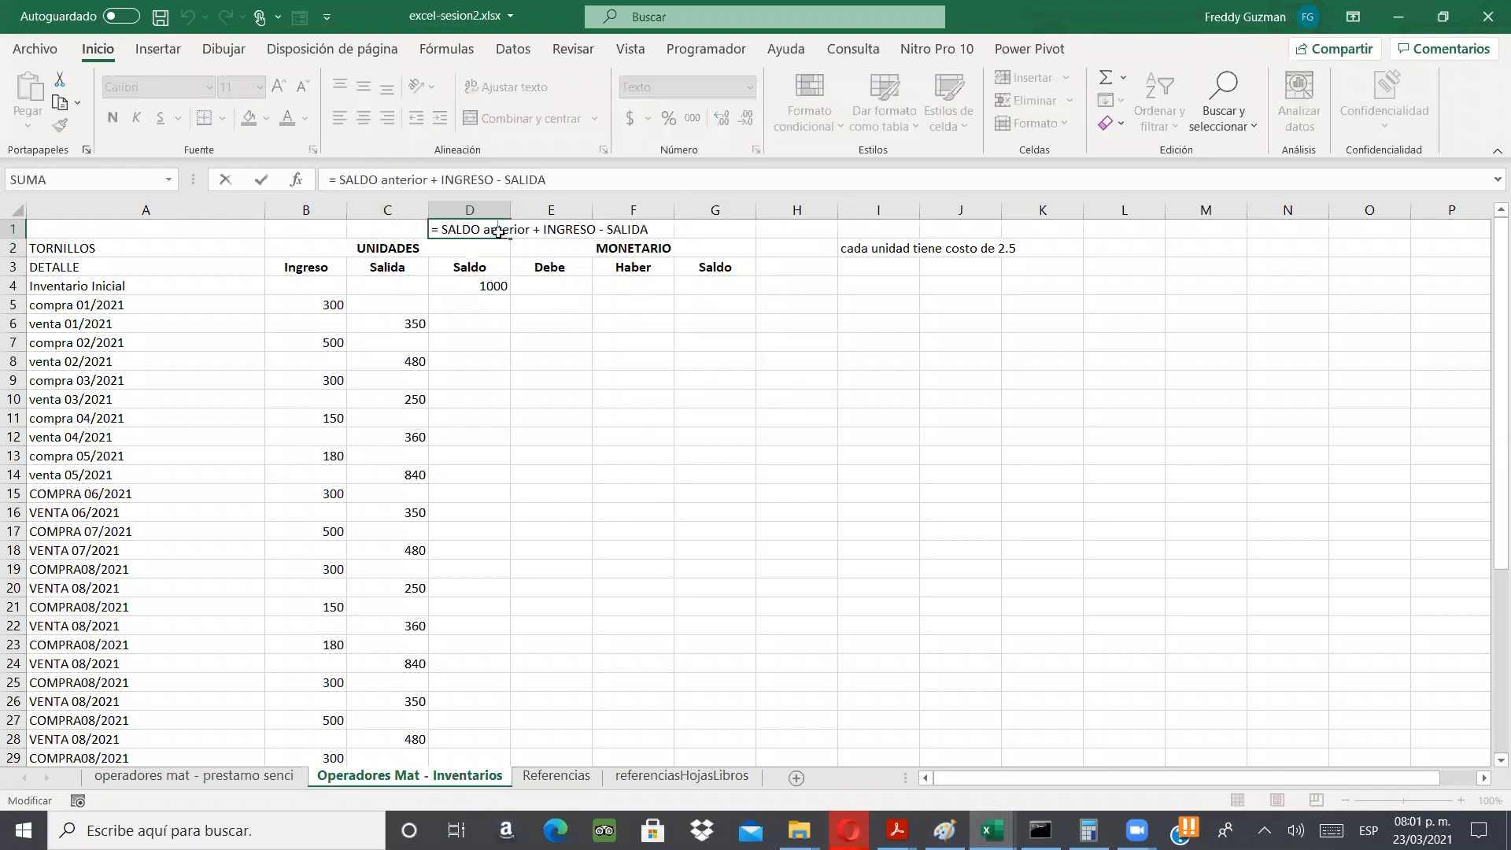
key(Return)
drag(598, 206, 658, 207)
- Enter the running balance formula =D4+B5-C5 in D5 for compra 01/2021
click(564, 306)
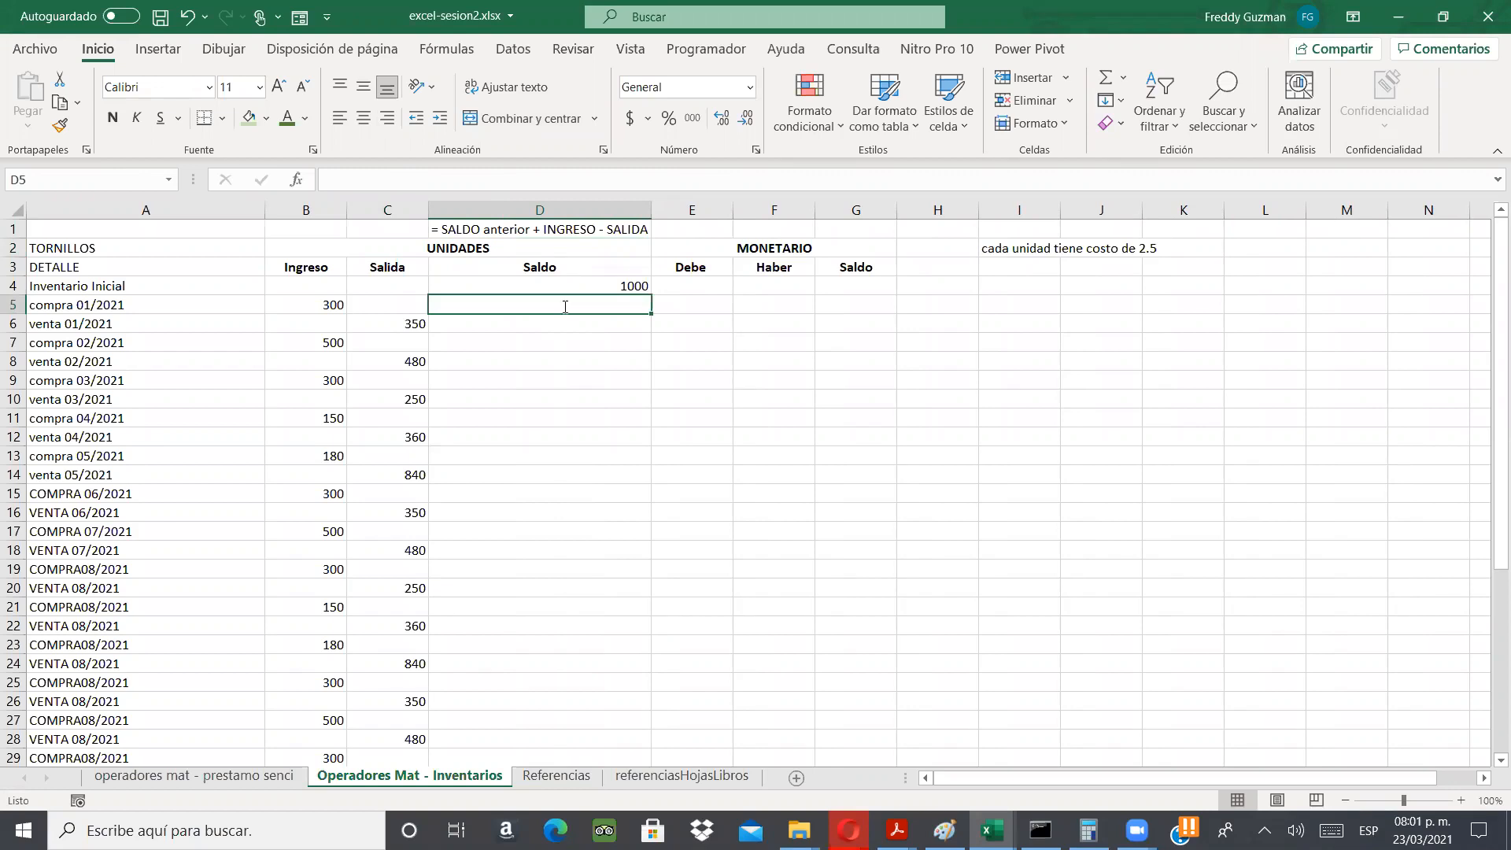
text(=)
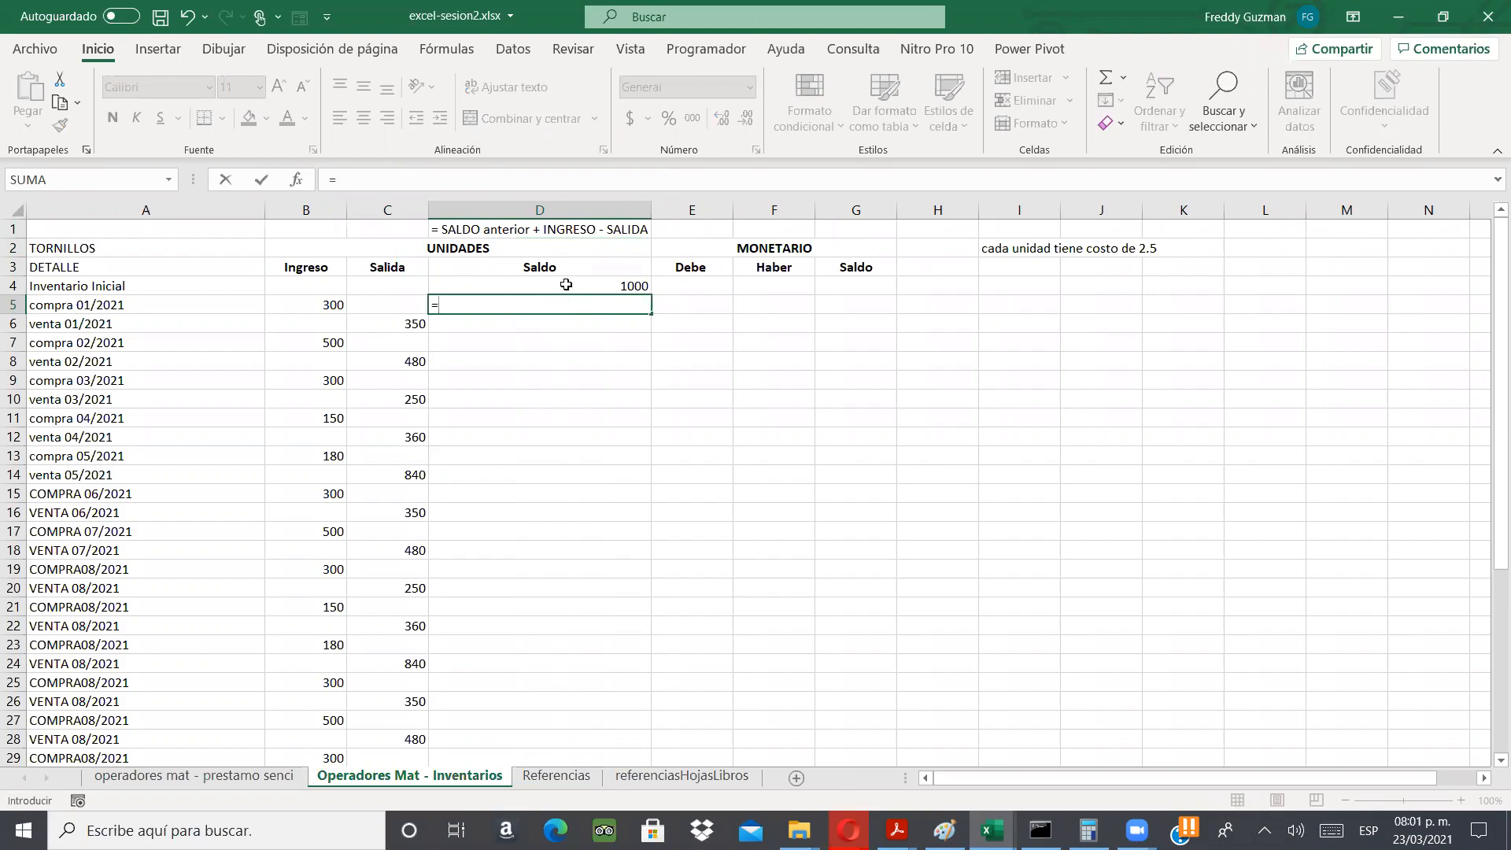
click(566, 285)
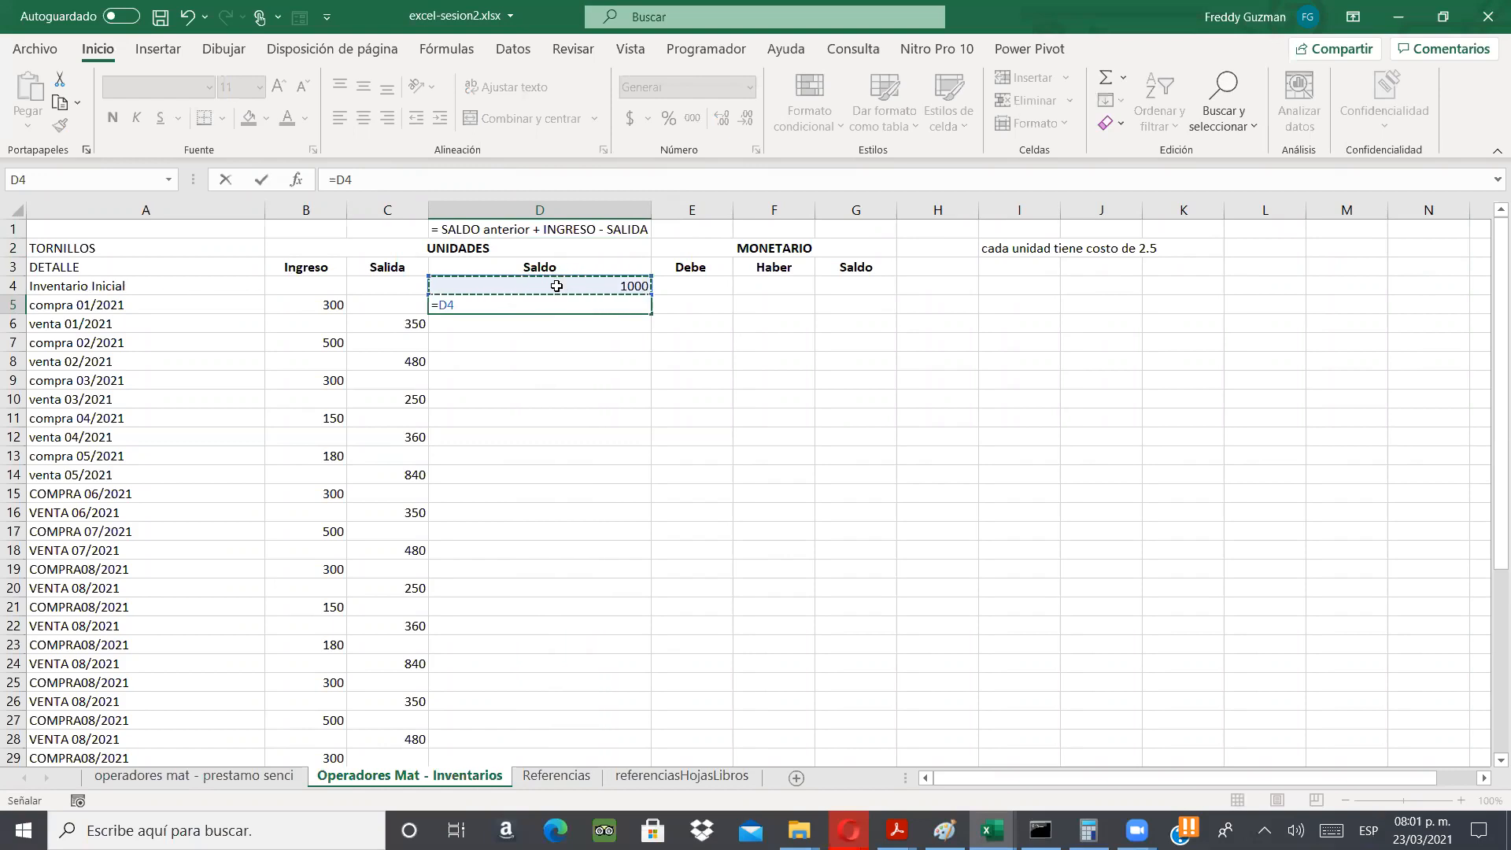
text(+)
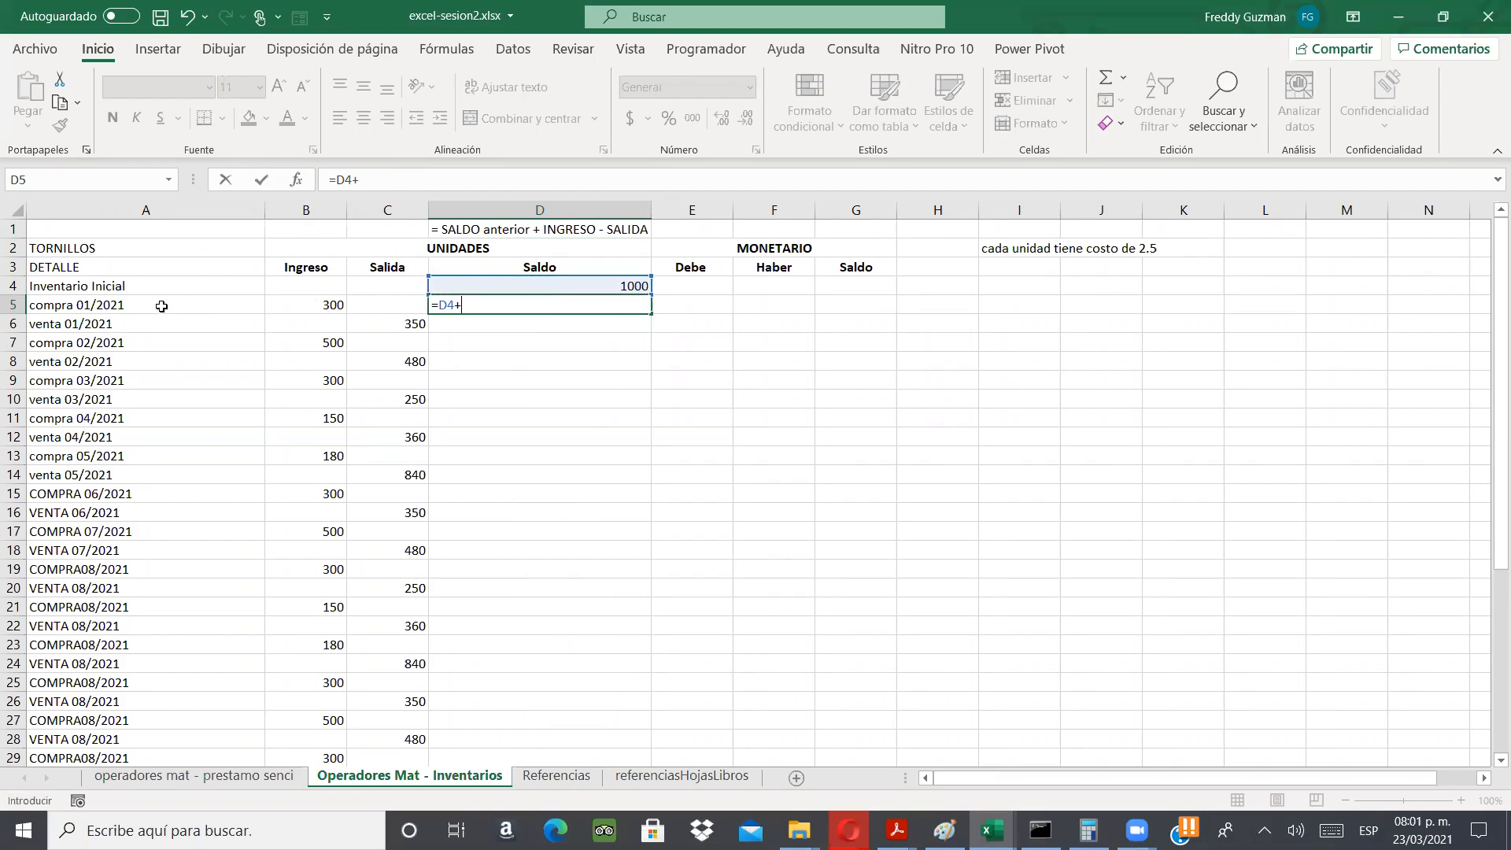
click(328, 306)
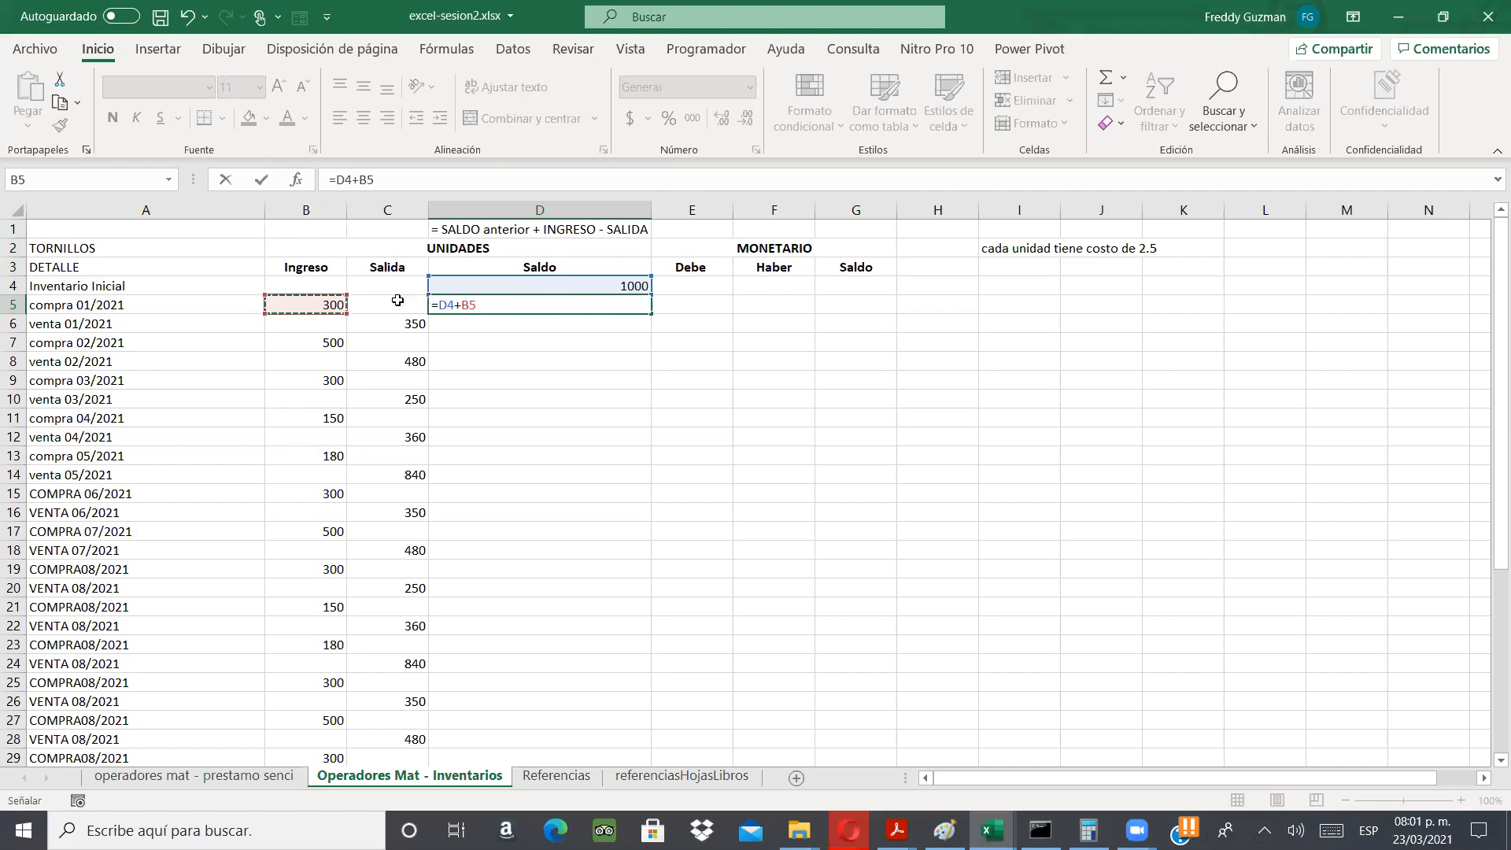
text(-)
click(405, 309)
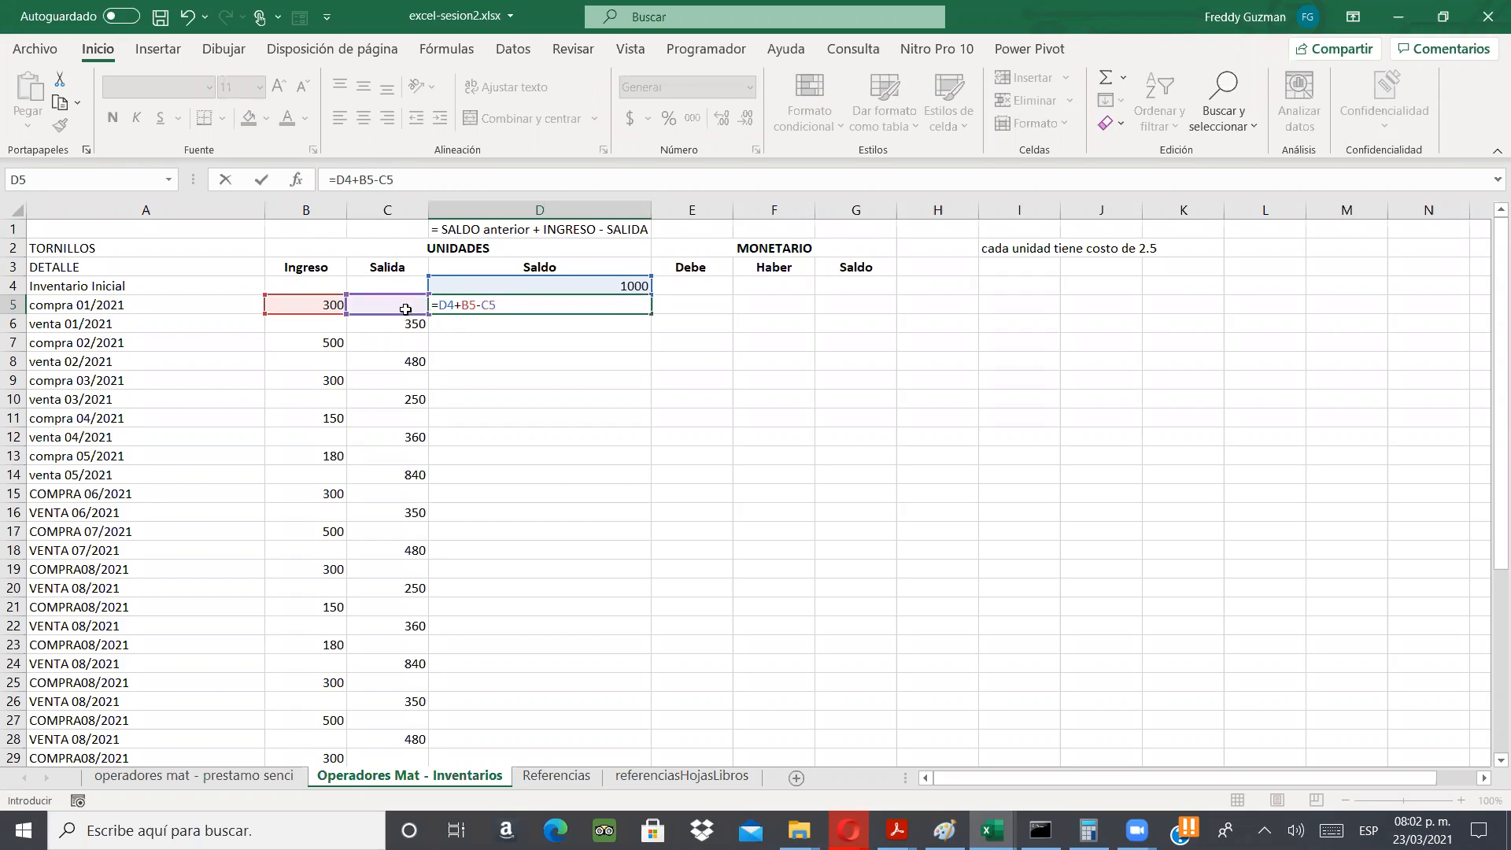
key(Return)
- Fill the balance formula from D5 down the Saldo column to row 44
click(493, 304)
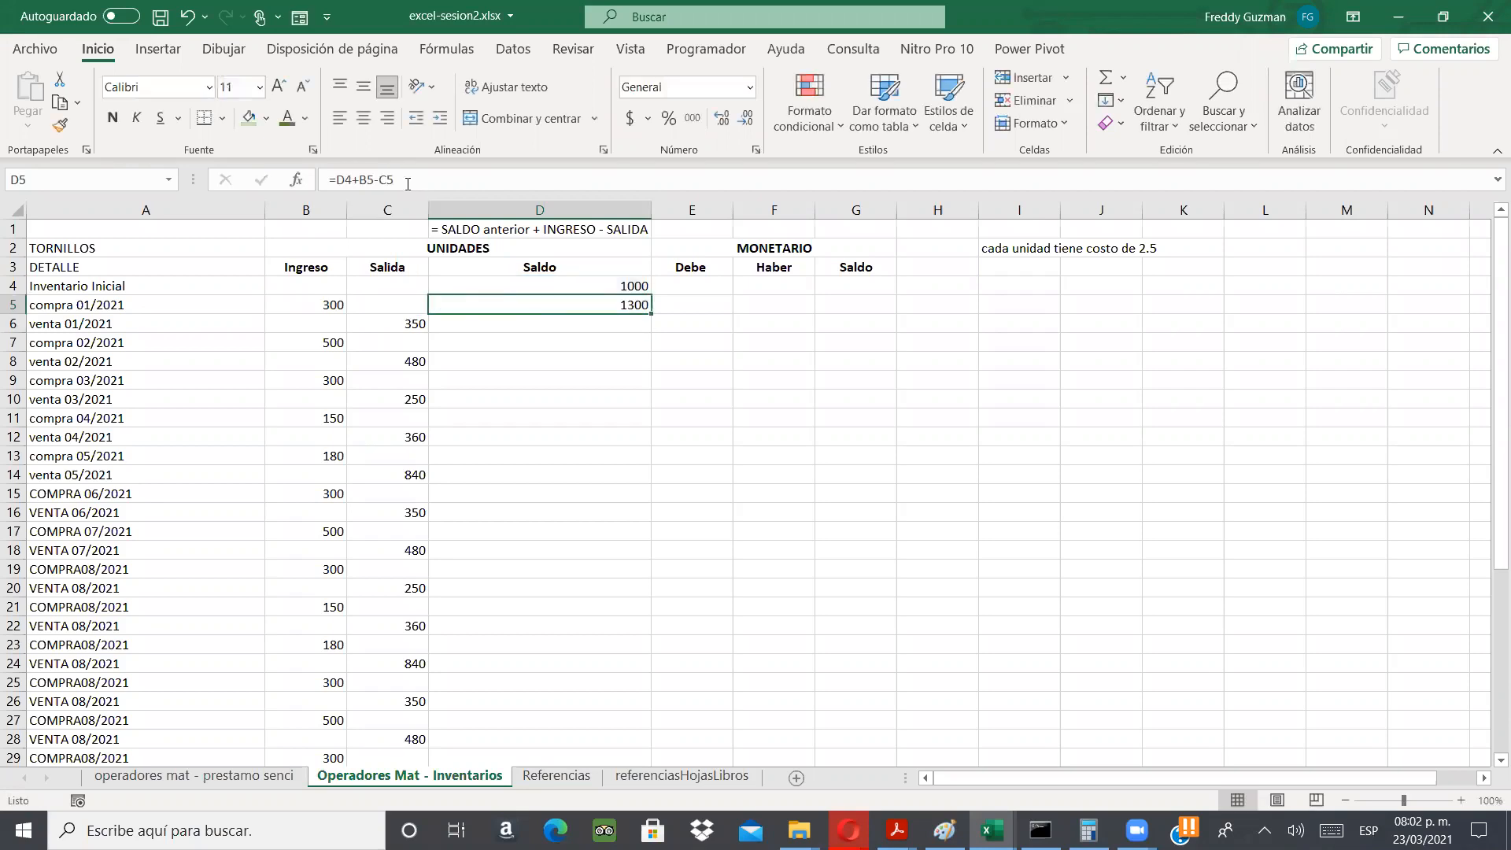
drag(397, 181, 328, 181)
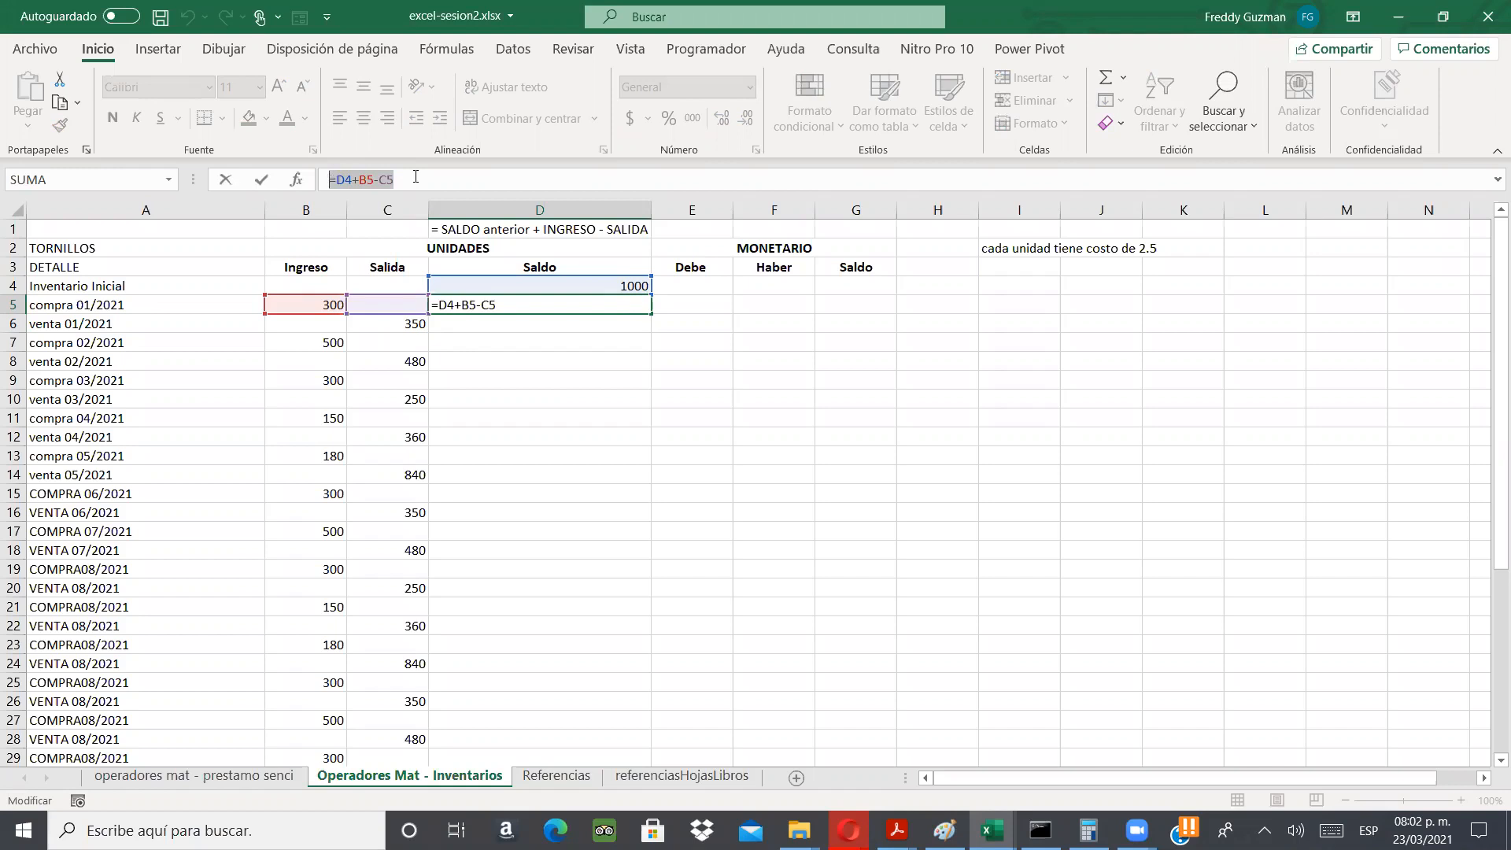
key(Escape)
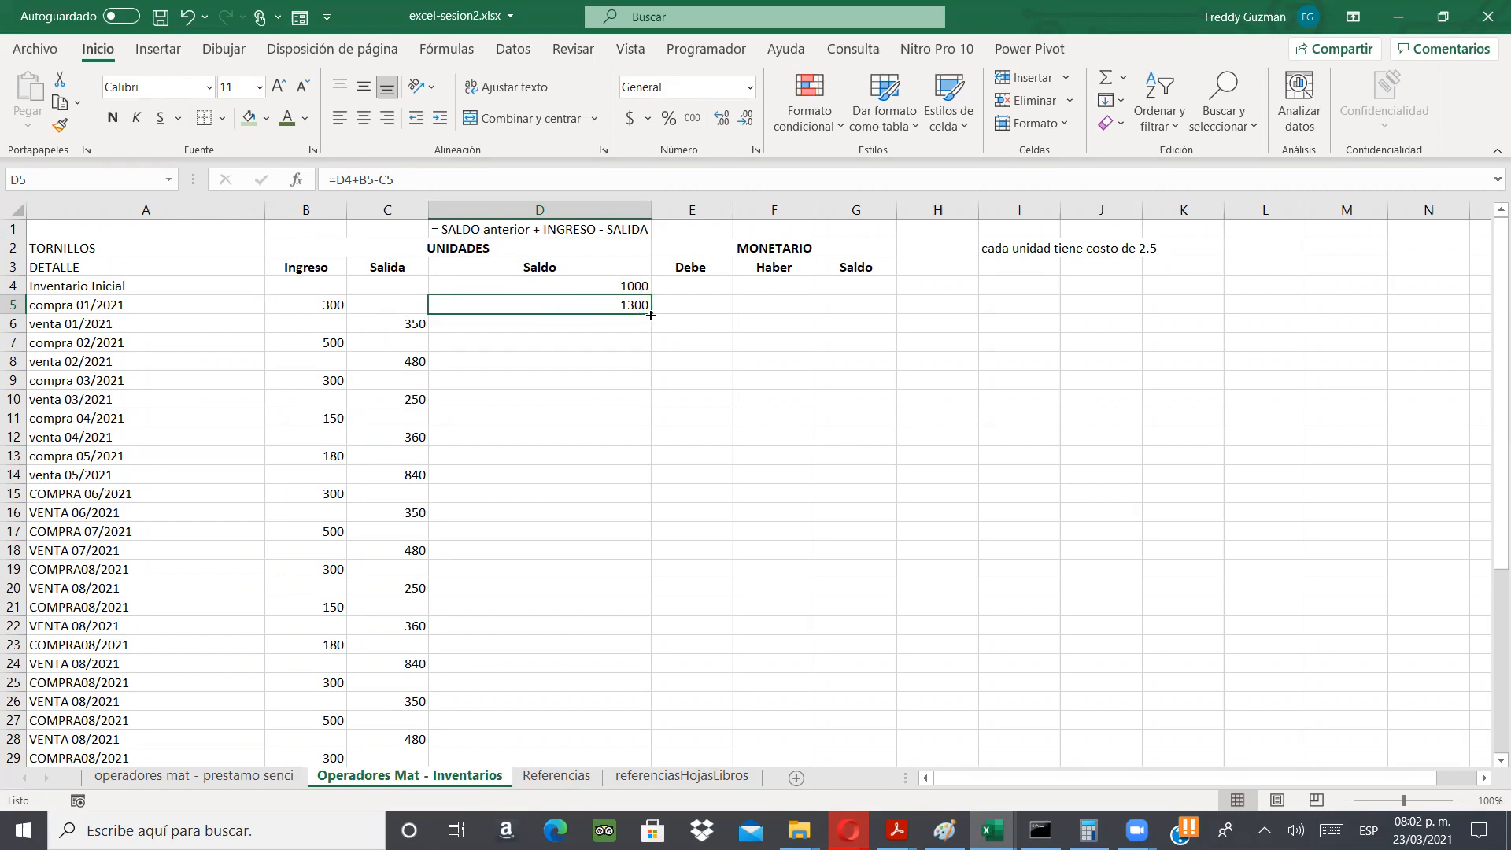
drag(651, 315, 624, 712)
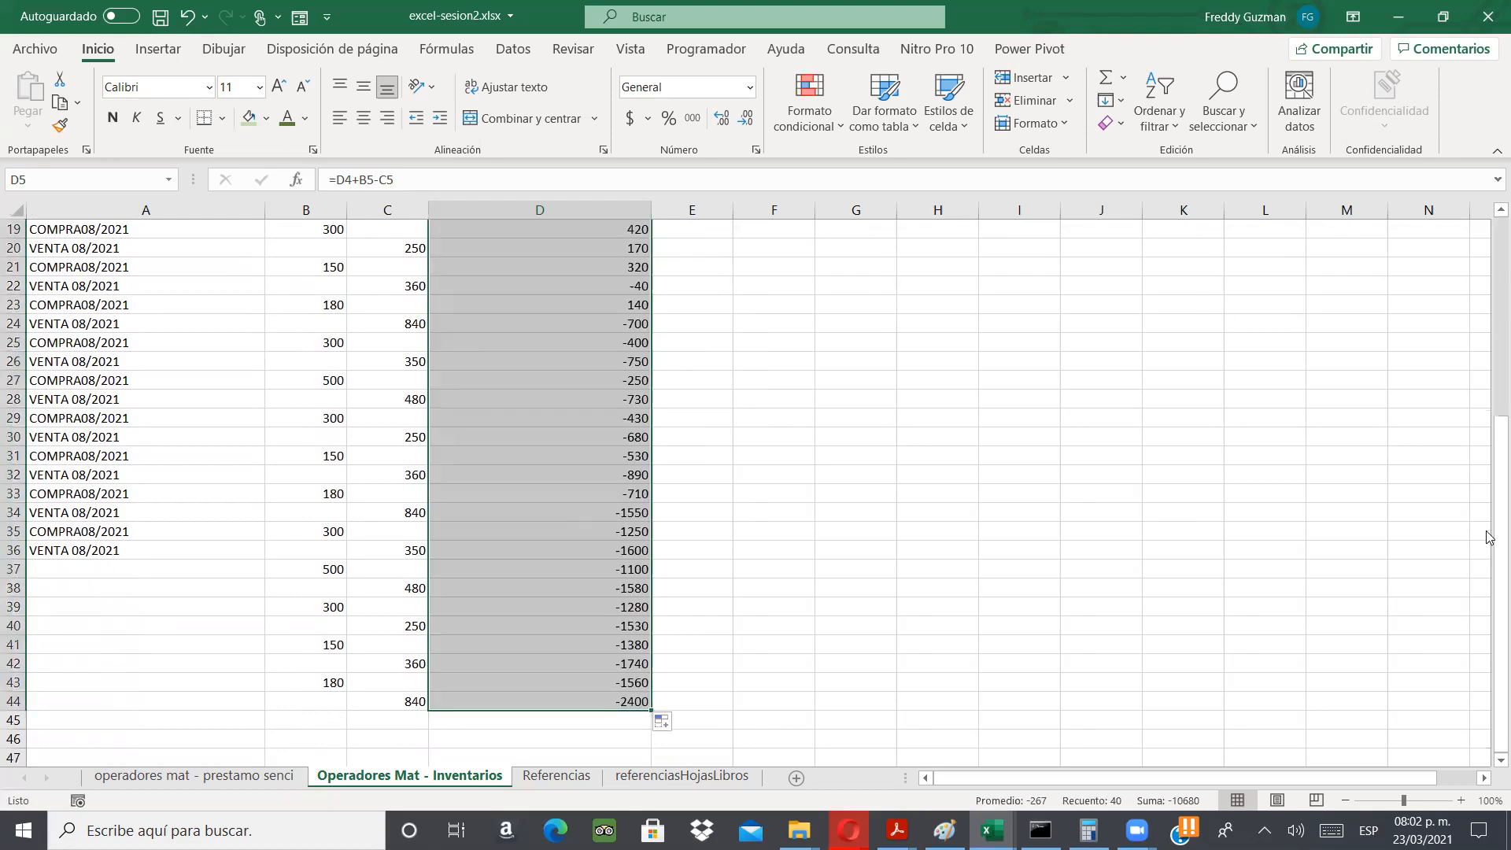
- Review the filled Saldo column and compare the balances up to row 22 with the Ingreso and Salida entries
click(1488, 351)
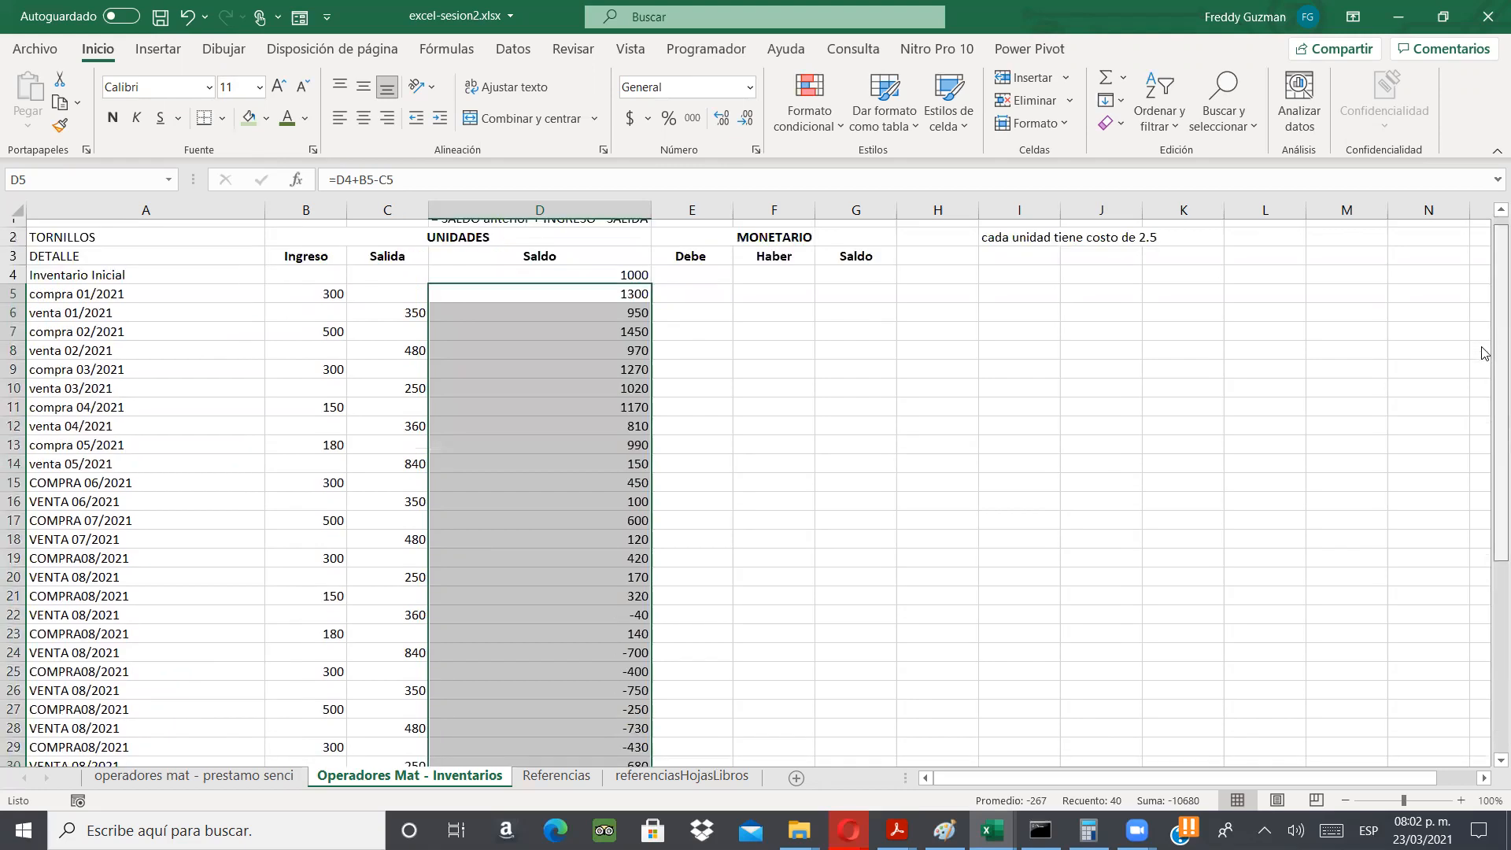
scroll(1482, 352, up, 1)
scroll(1479, 382, down, 1)
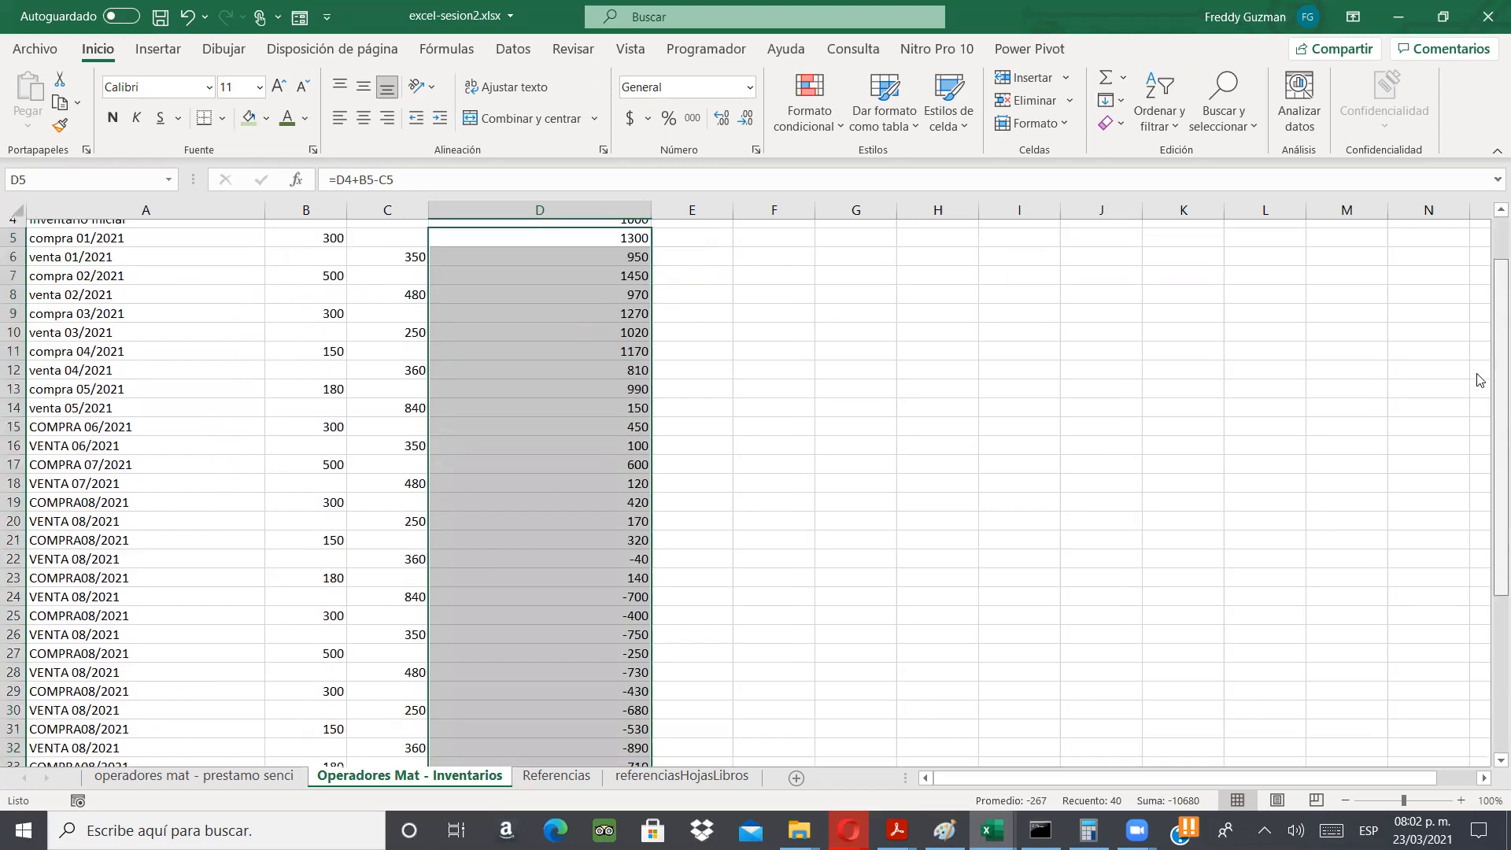
scroll(1480, 381, up, 1)
scroll(768, 472, down, 1)
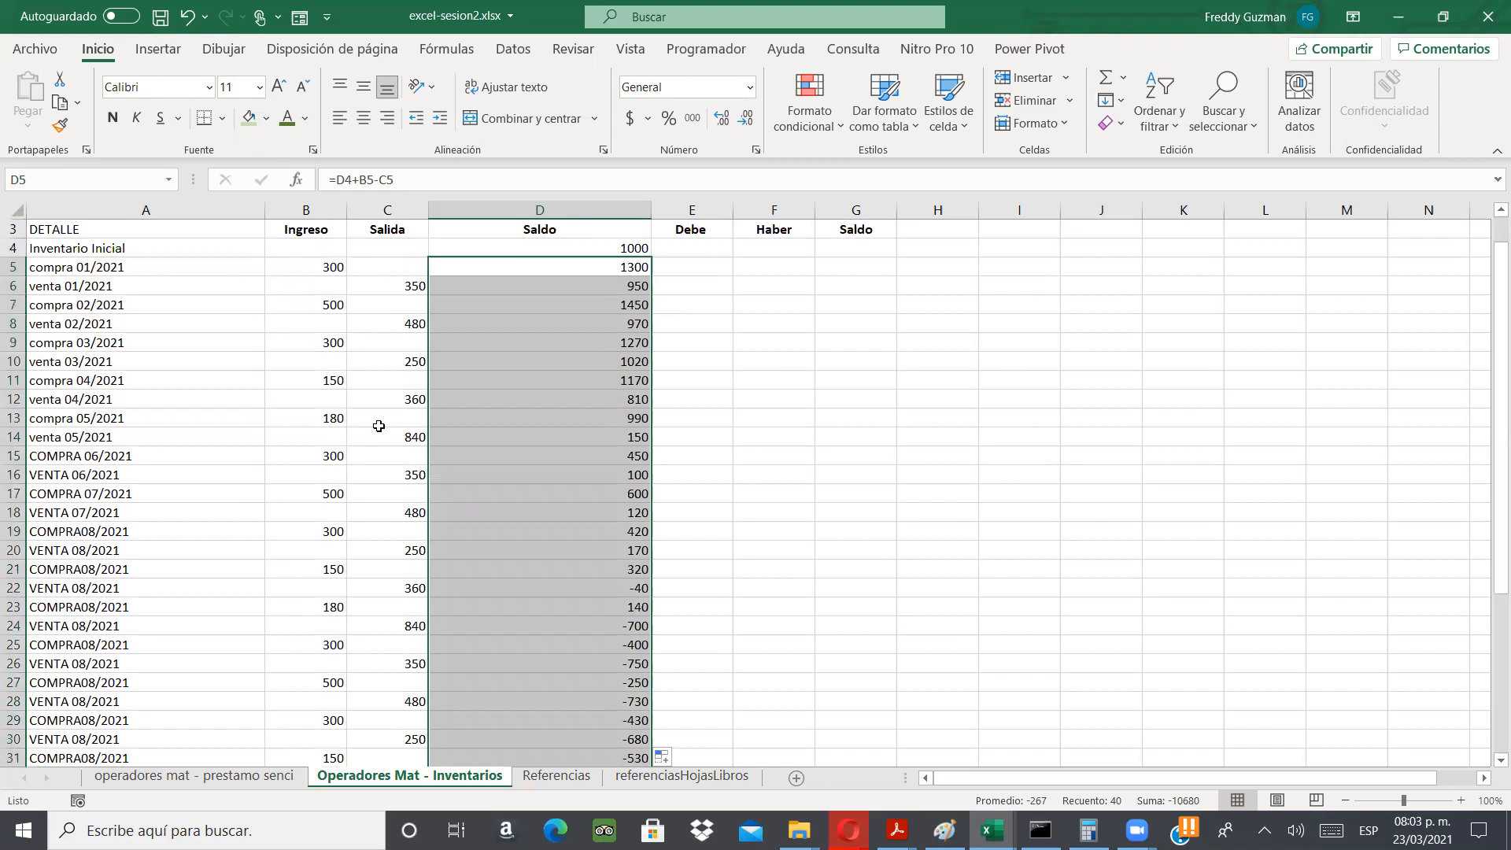
click(606, 591)
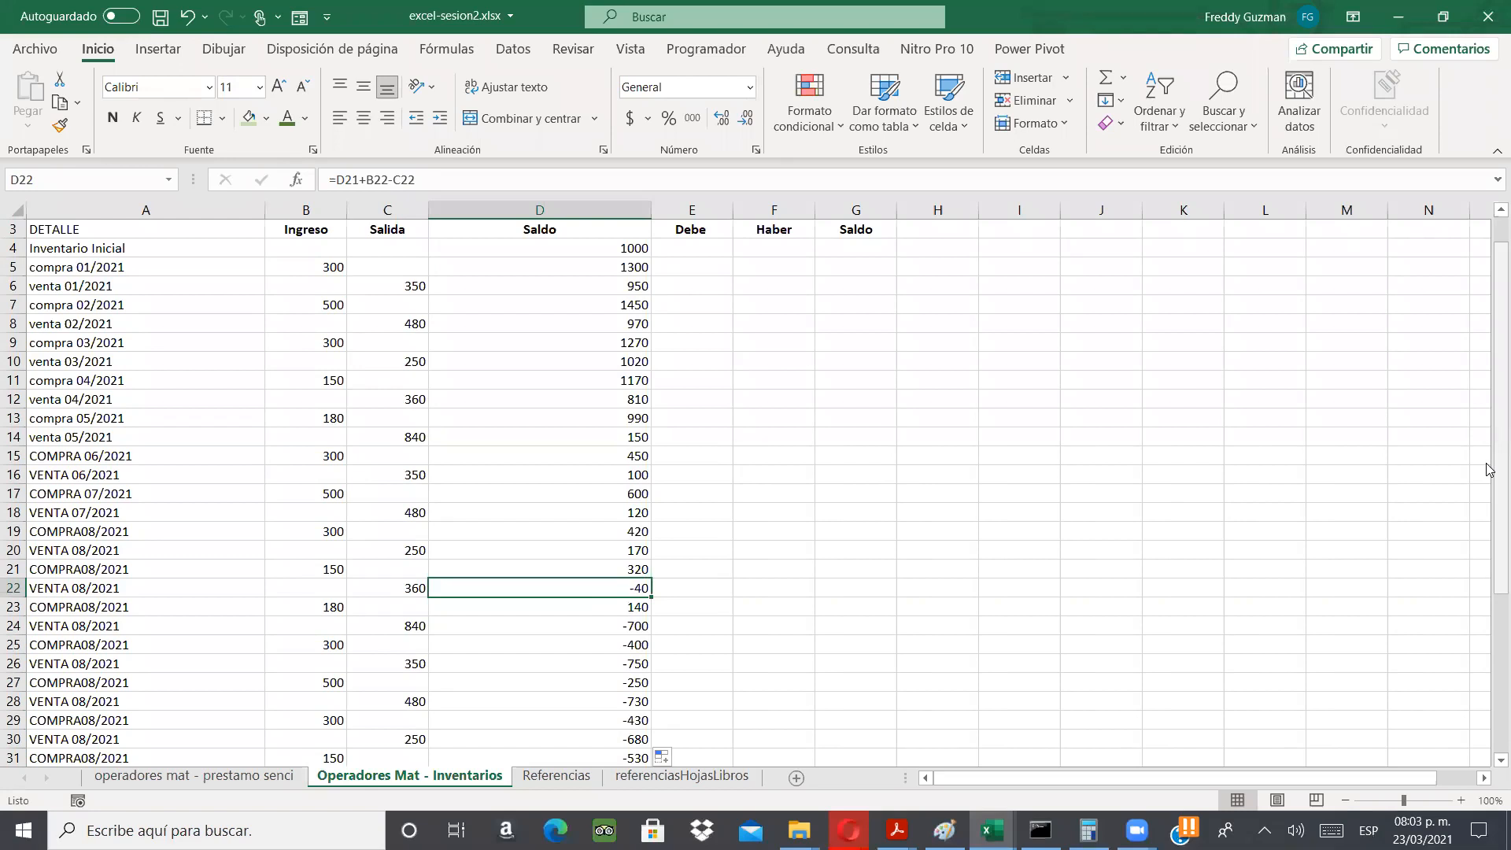
key(Left)
key(Left)
key(Up)
key(Right)
key(Up)
key(Up)
key(Up)
key(Up)
key(Down)
key(Down)
key(Up)
key(Up)
key(Up)
key(Up)
key(Down)
key(Down)
key(Down)
key(Down)
key(Down)
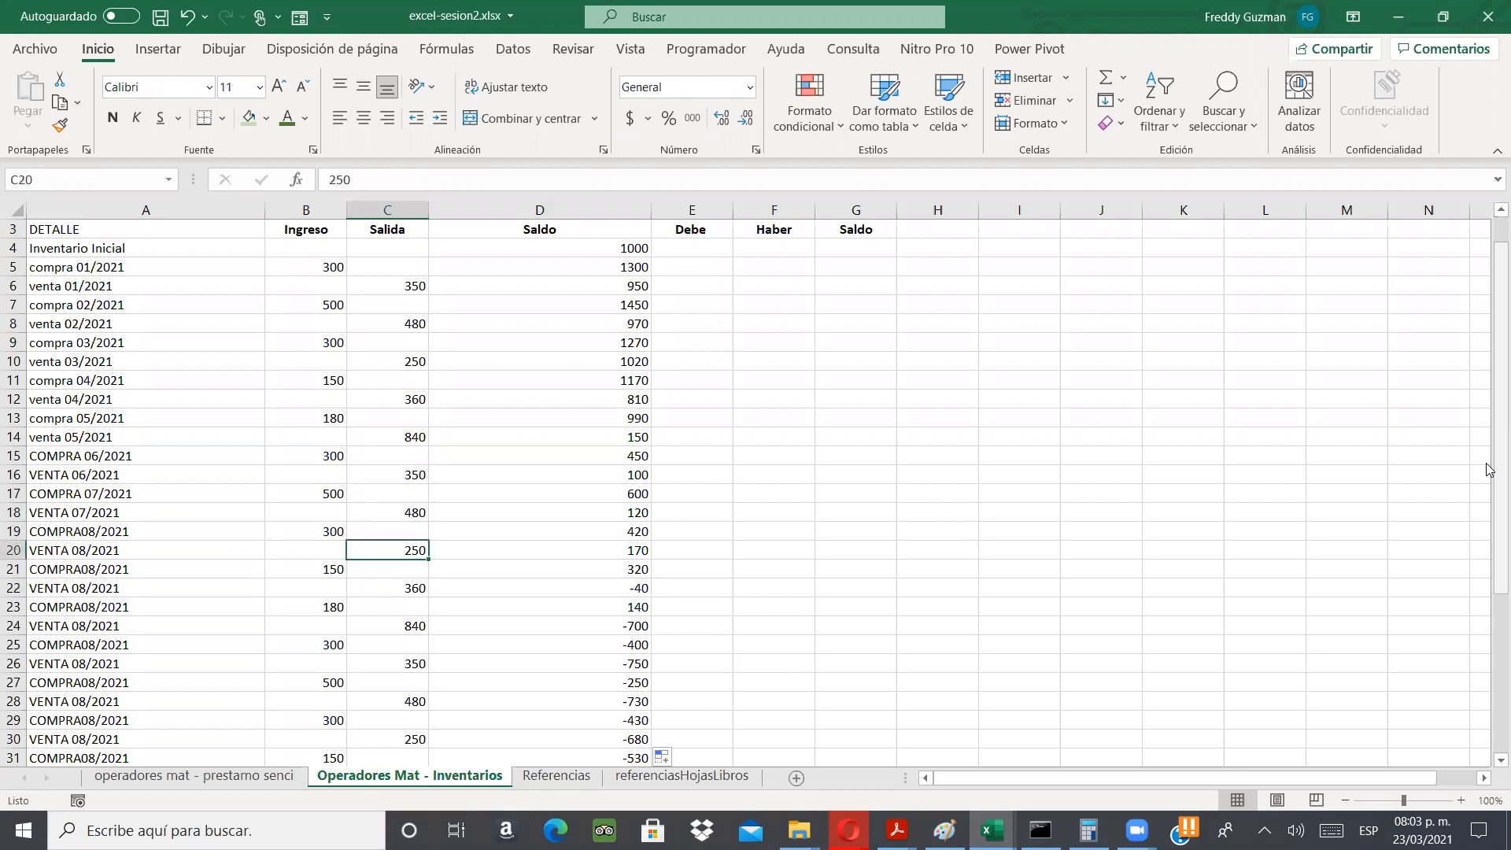
key(Down)
key(Down)
key(Up)
key(Up)
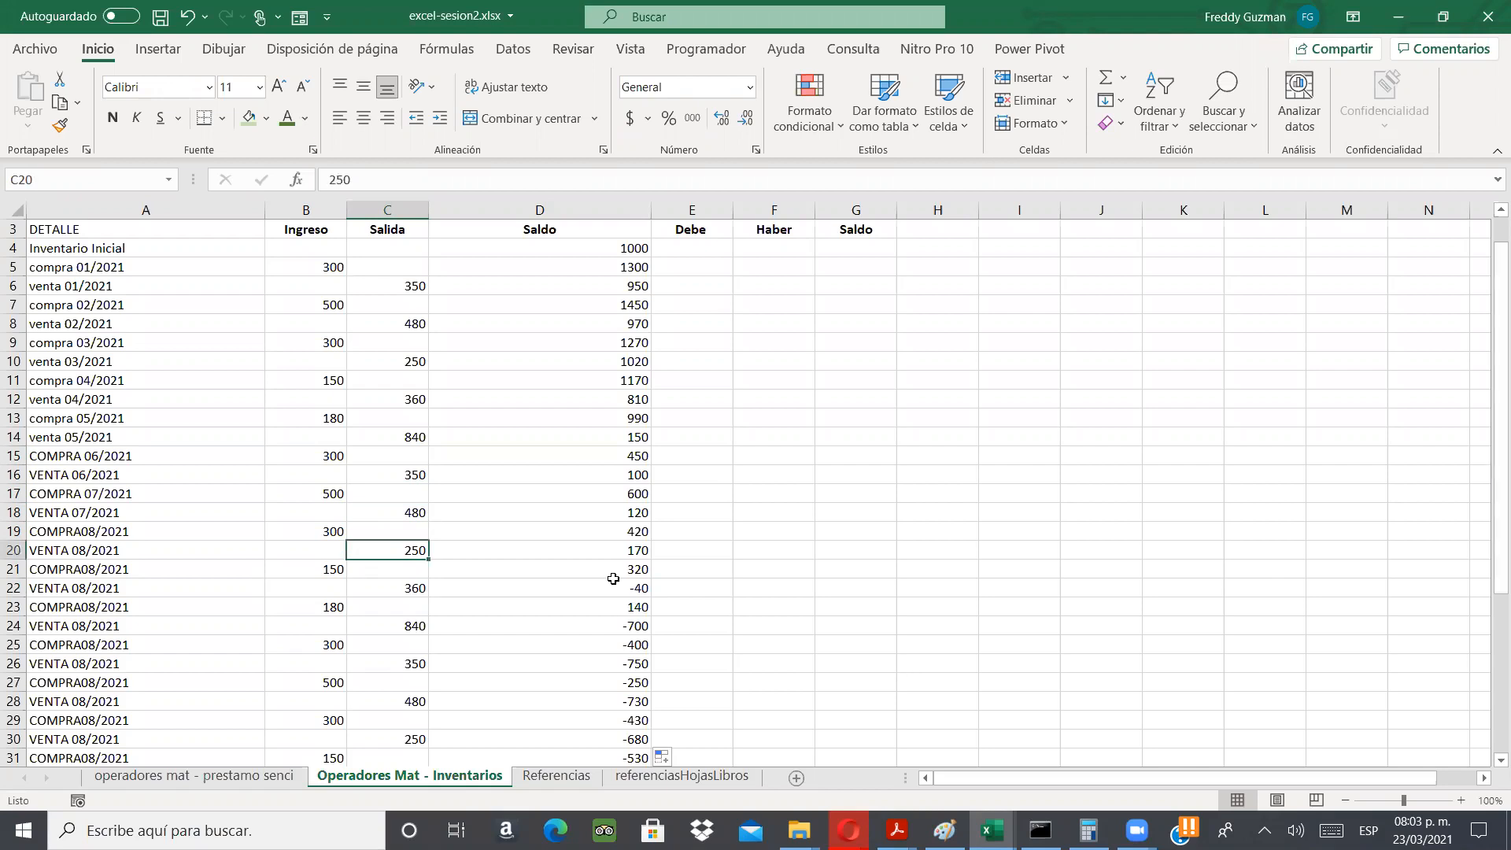
- Check the Saldo formulas and balances row by row from D14 to D22
click(625, 437)
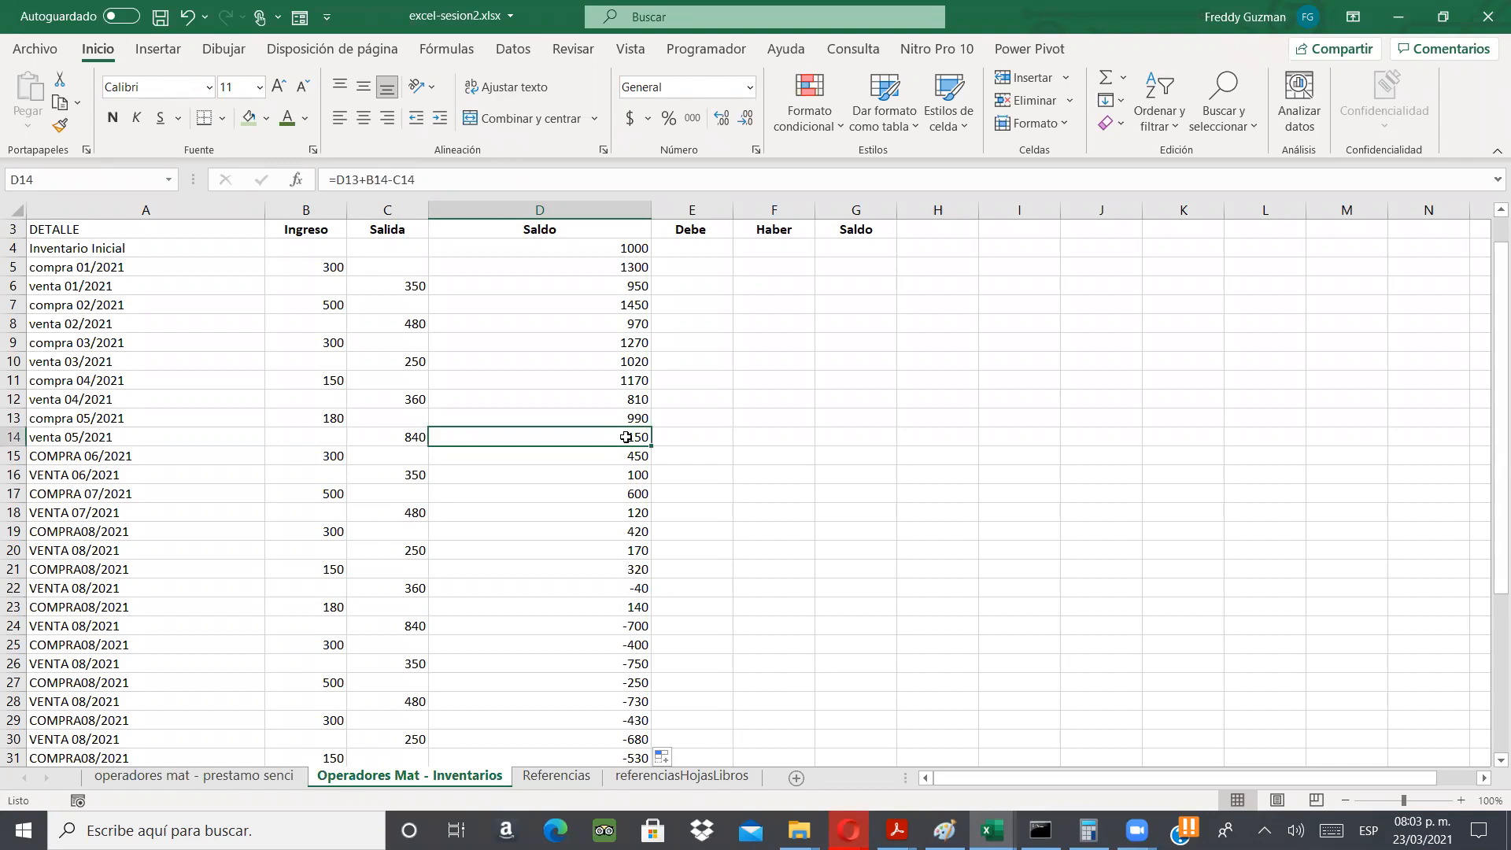
key(Down)
key(Down)
key(Down)
key(Down)
key(Up)
key(Up)
key(Down)
key(Down)
key(Down)
key(Down)
key(Down)
key(Down)
key(Up)
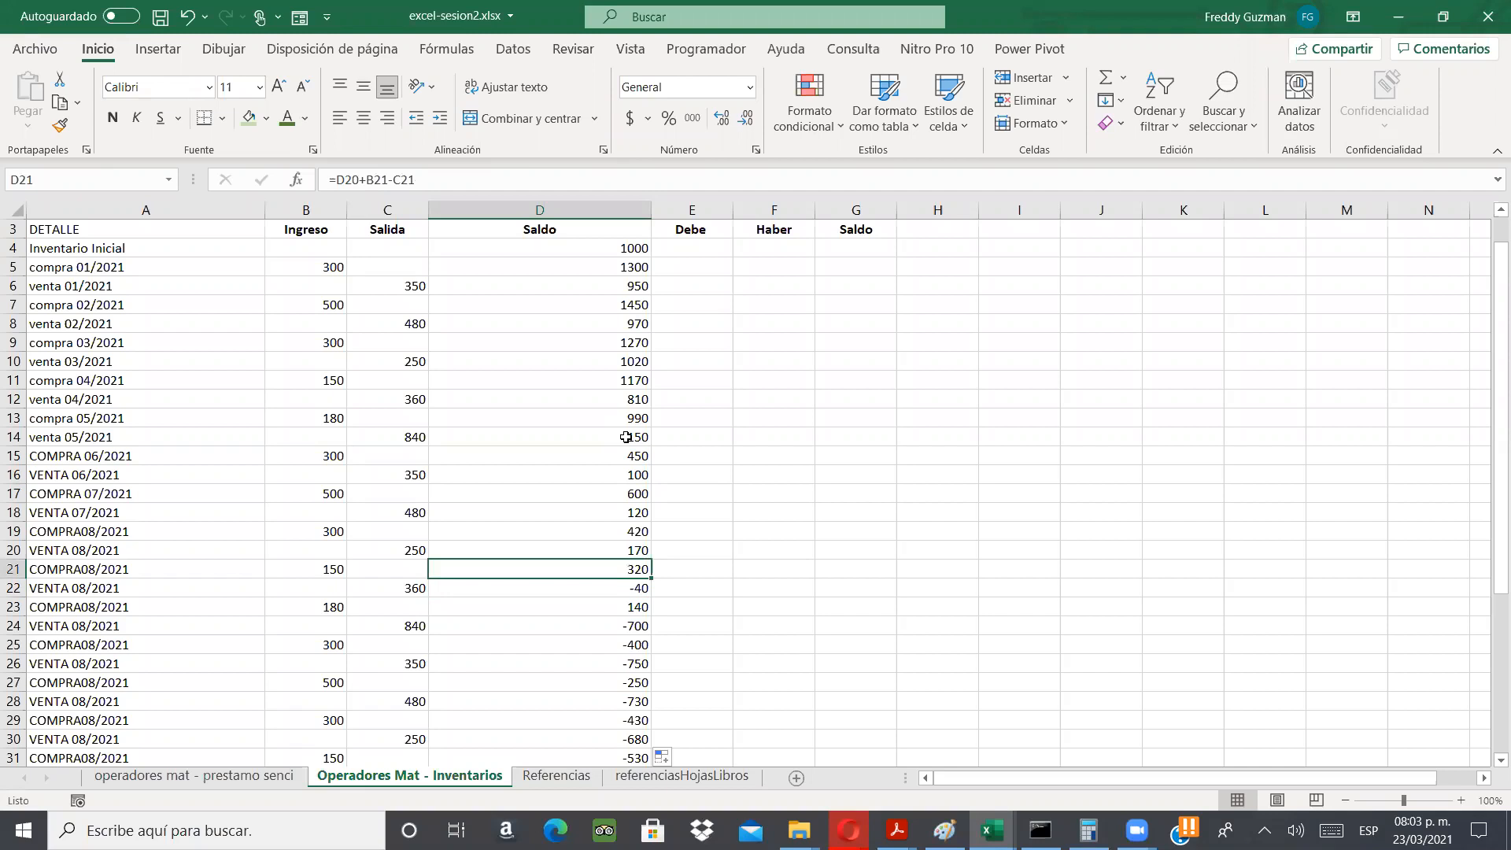
- Set the Salida quantity of venta 05/2021 in C14 to 480
key(Left)
key(Left)
key(Up)
key(Right)
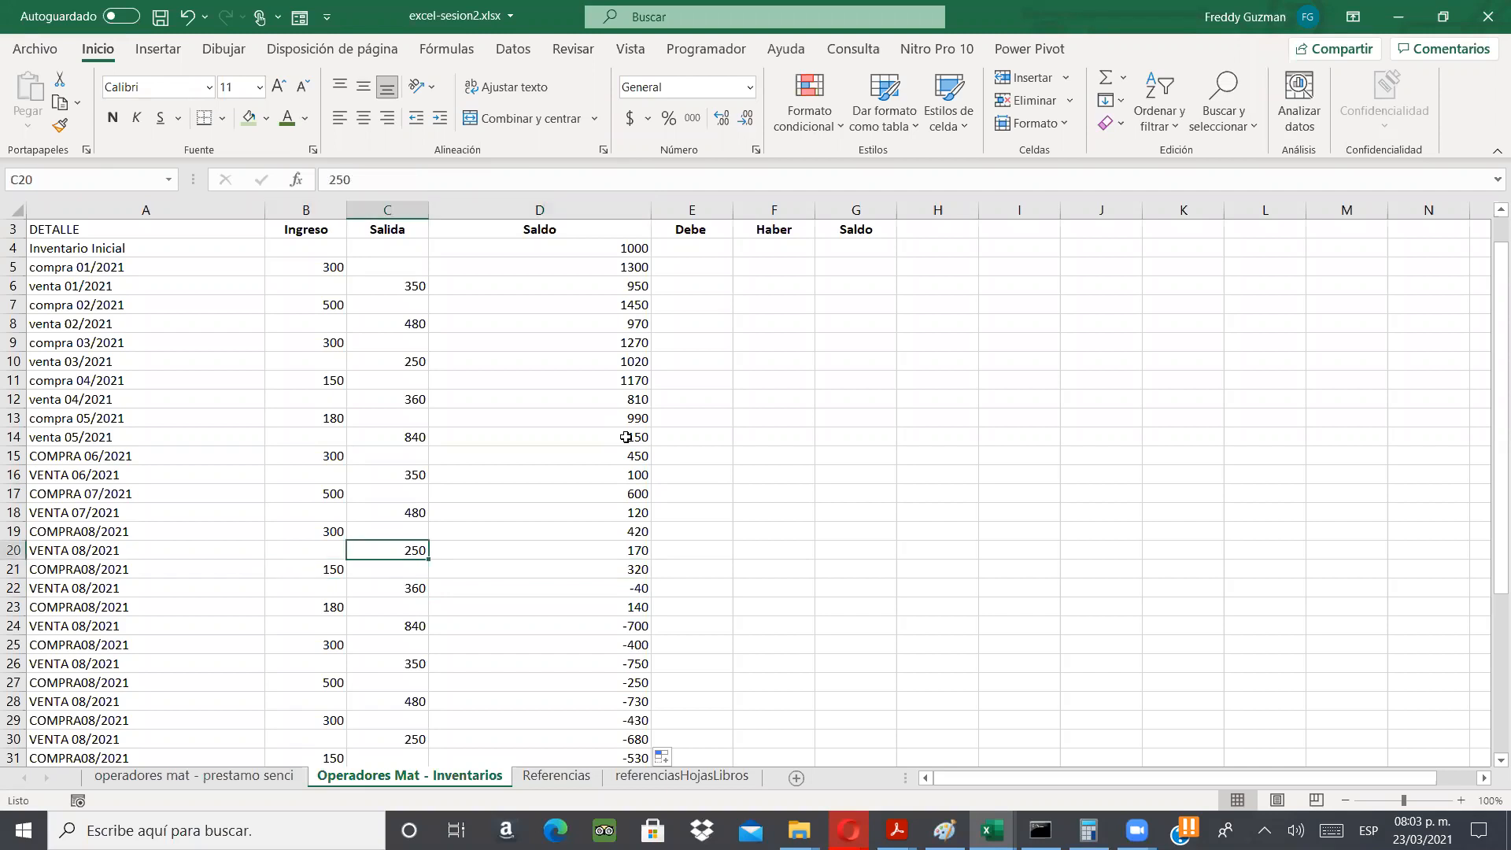
key(Right)
key(Up)
key(Up)
key(Left)
key(Up)
key(Up)
key(Up)
key(Up)
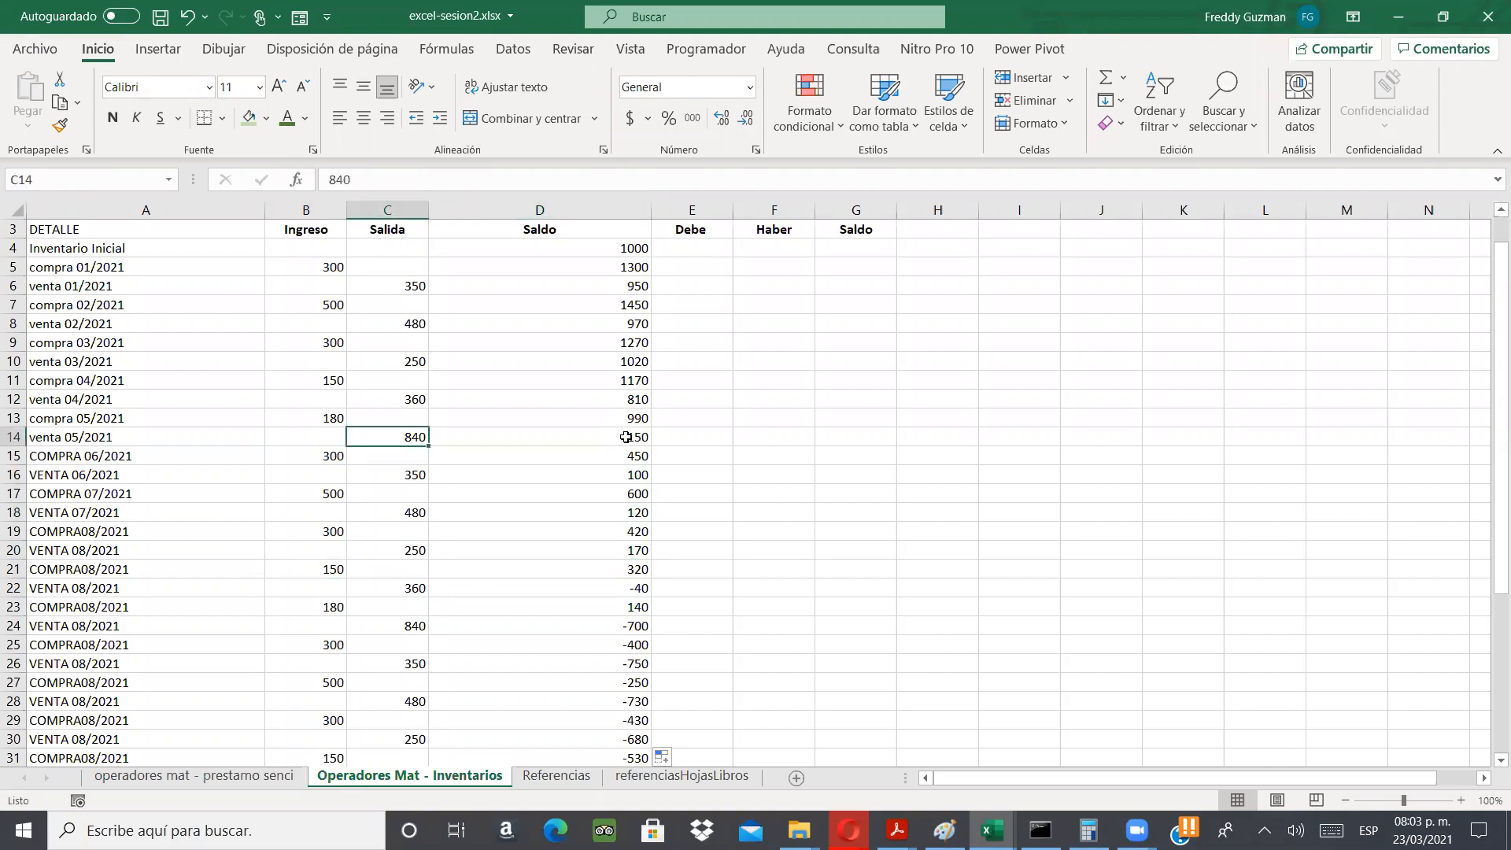
text(480)
key(Return)
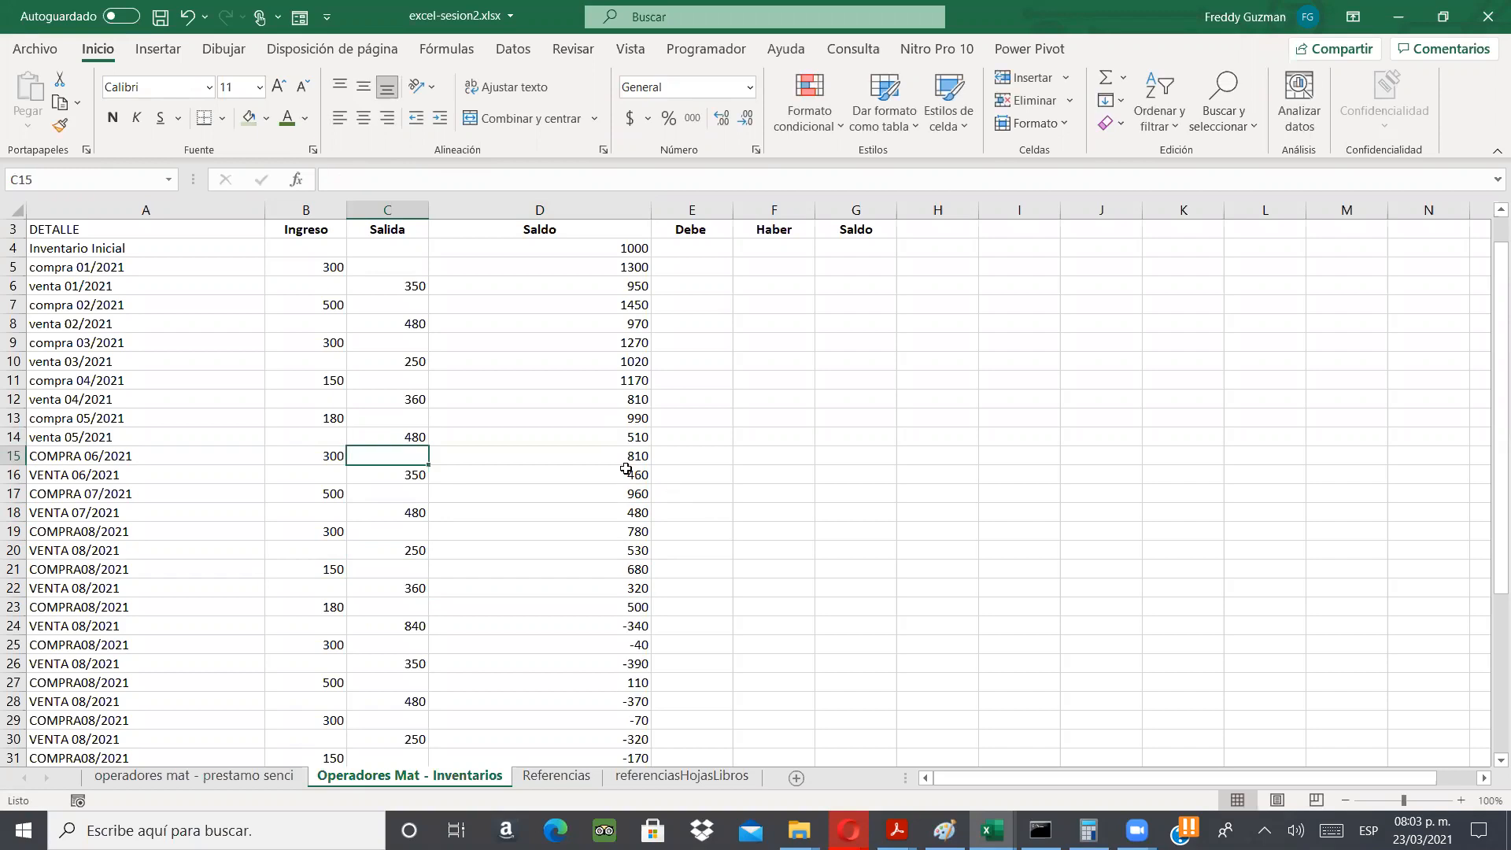
- Set the Salida quantity of the VENTA 08/2021 entry in C24 to 52
click(412, 625)
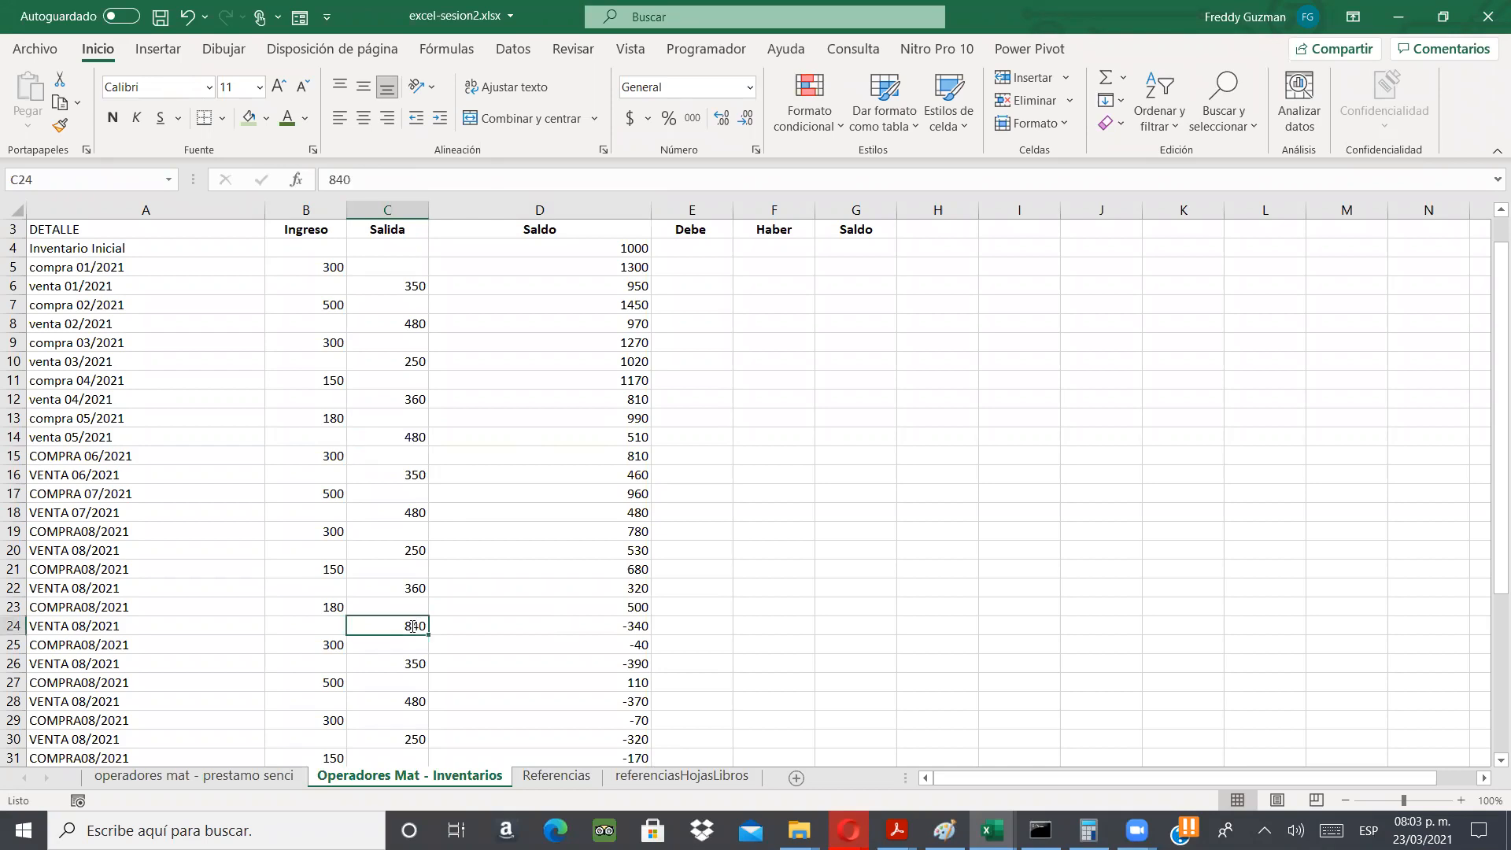
text(52)
key(Return)
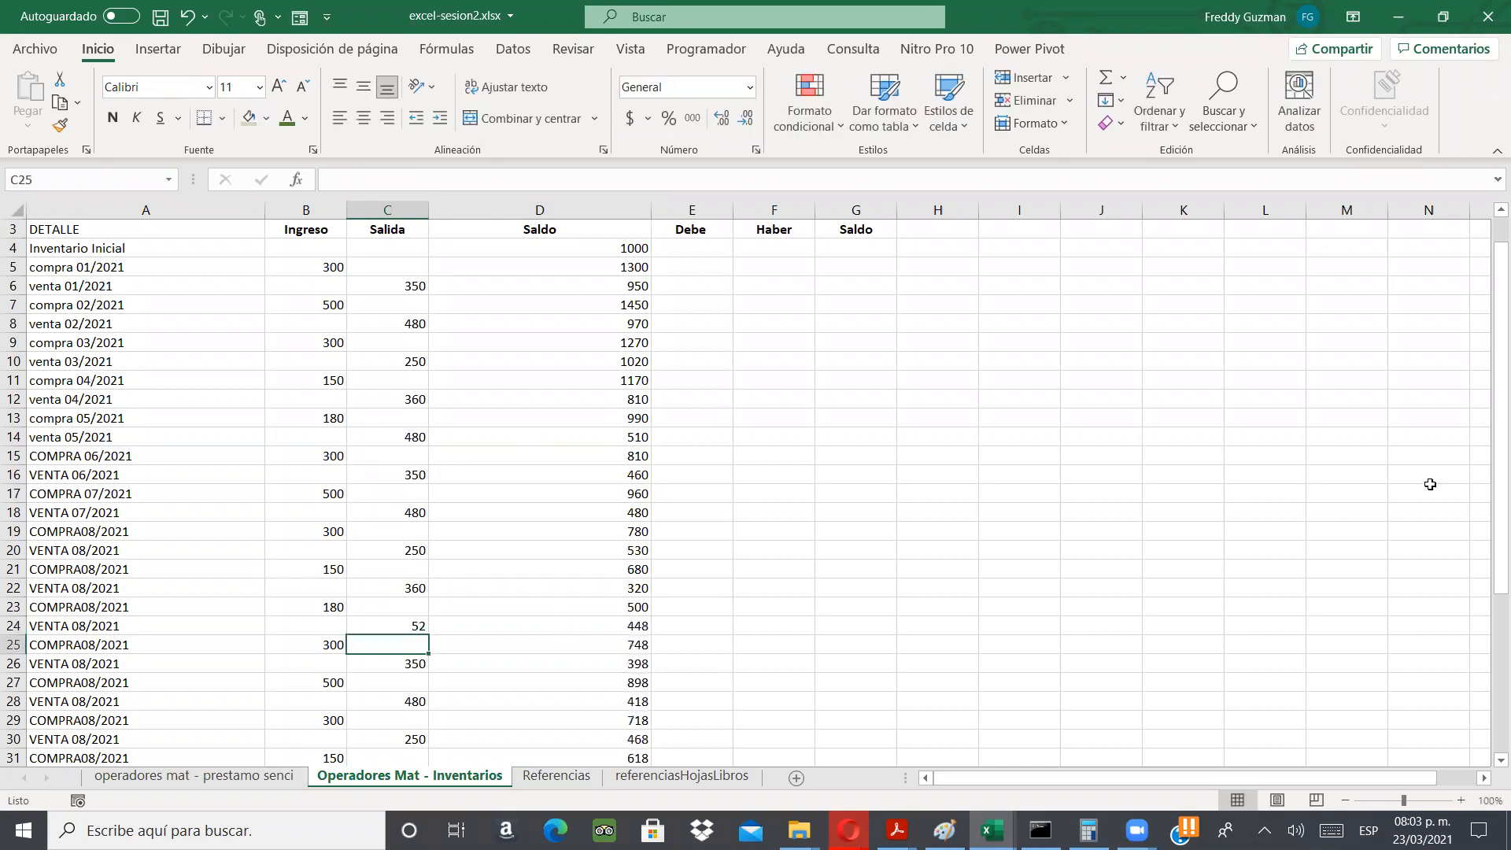
- Review the recalculated Saldo balances down to row 44, checking the formulas in D17 and D34
drag(1488, 612, 1481, 497)
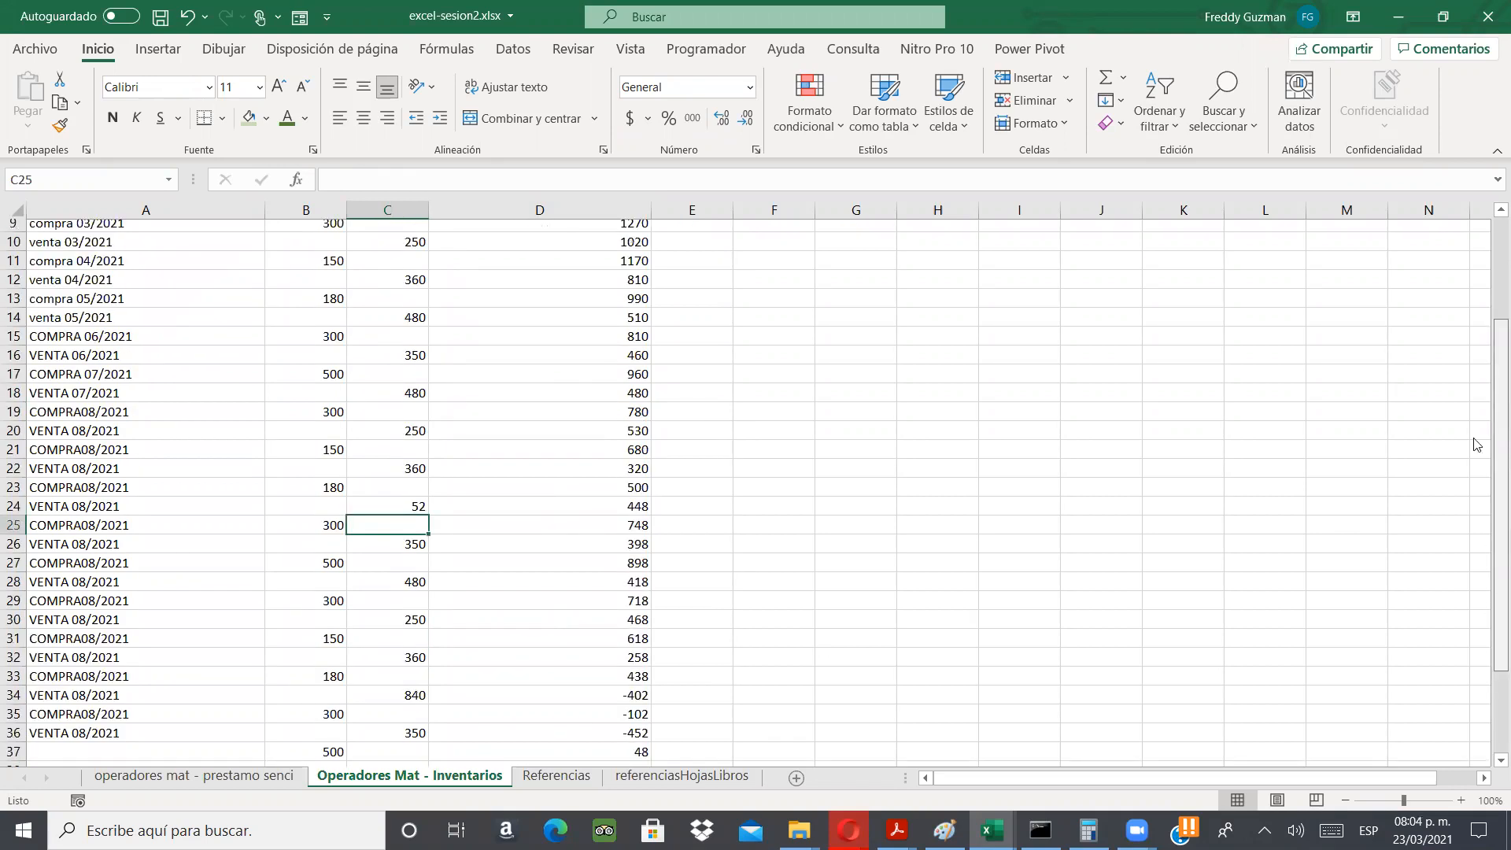
scroll(1456, 388, up, 2)
scroll(388, 396, up, 2)
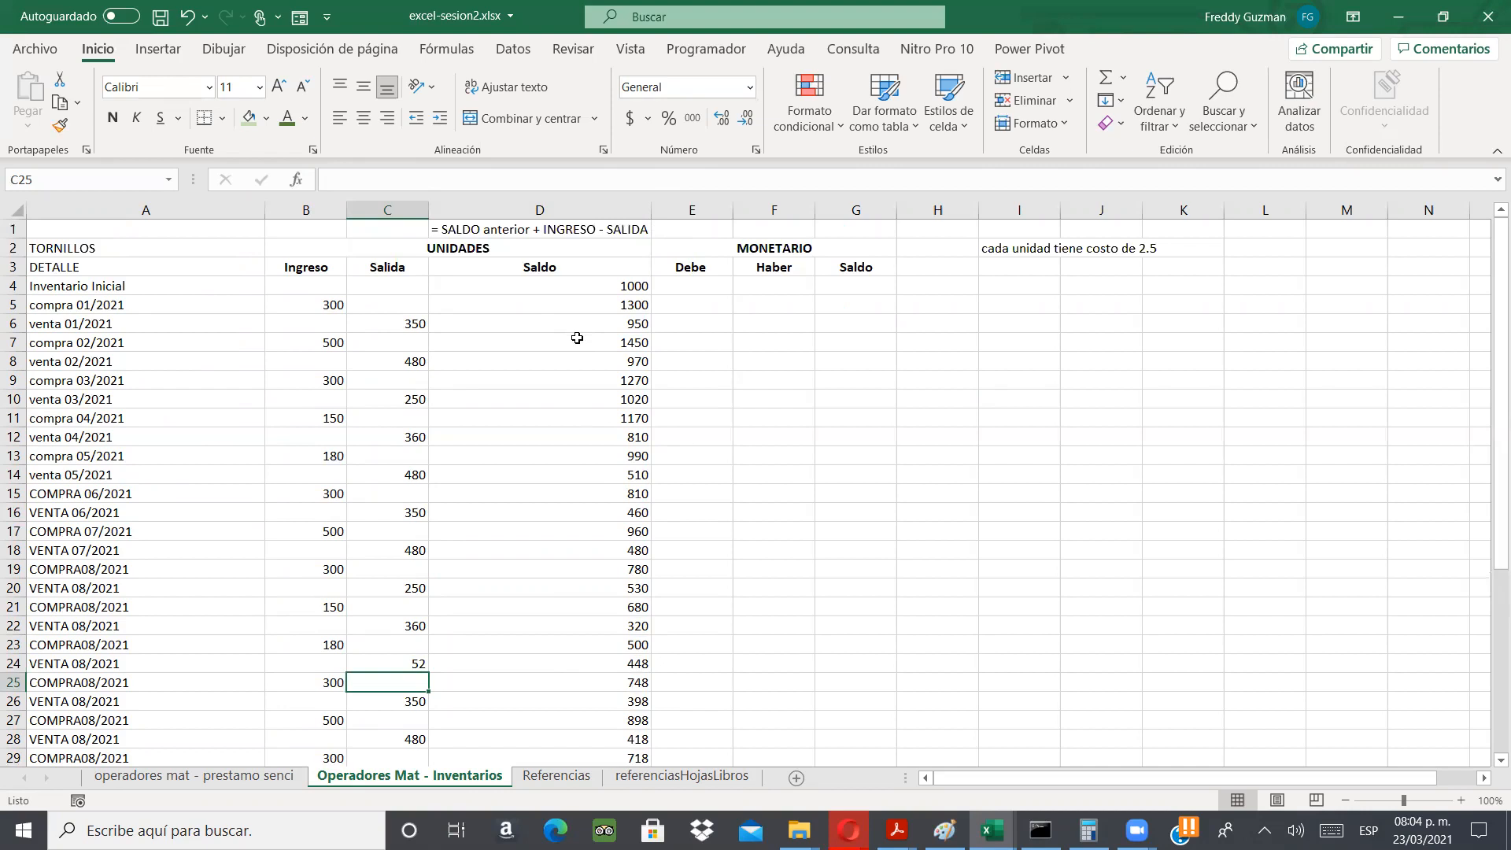
click(580, 533)
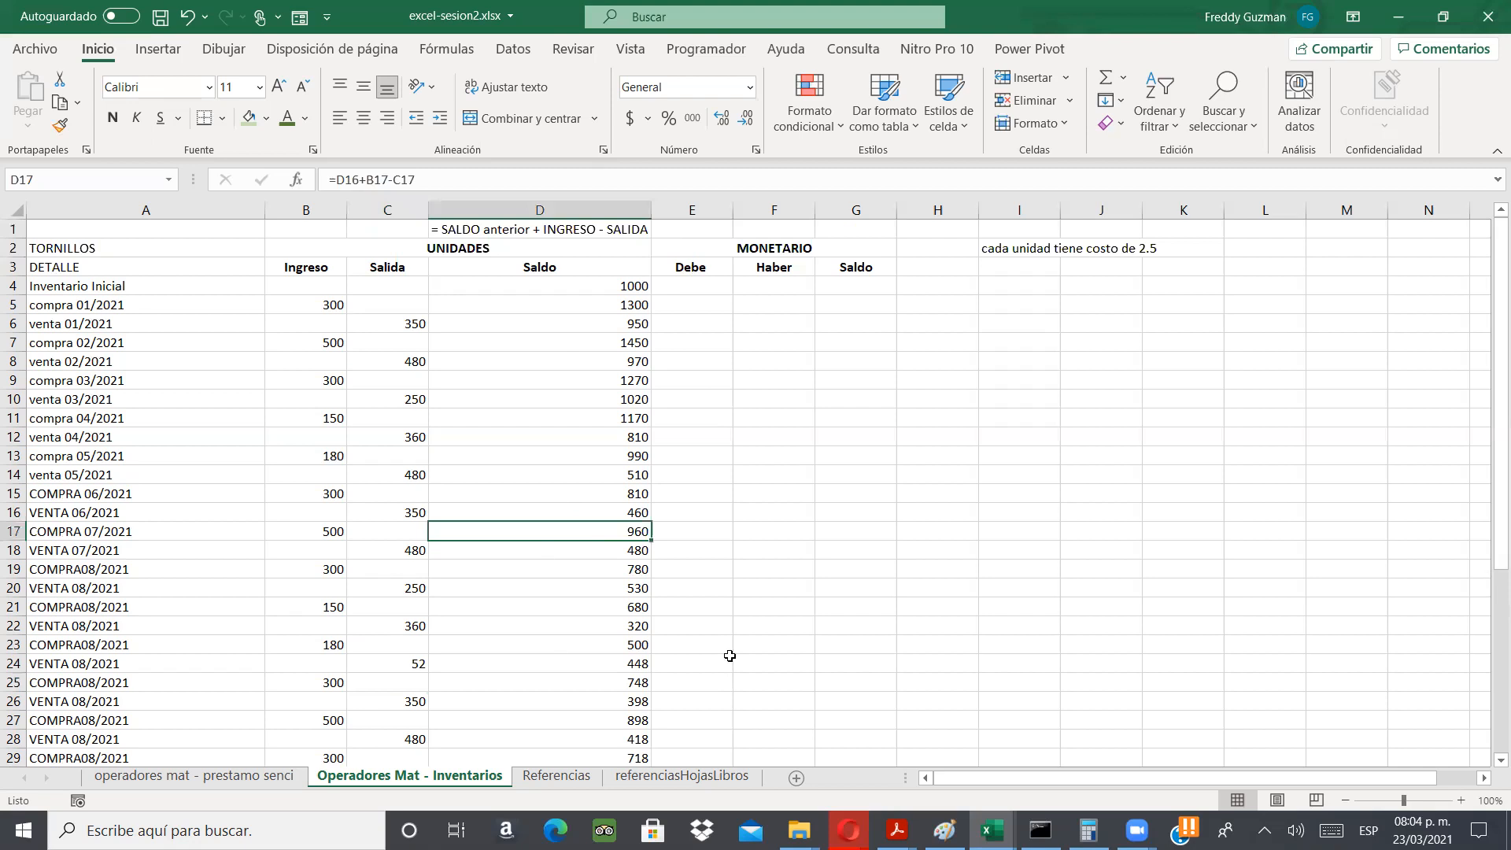
scroll(633, 380, down, 12)
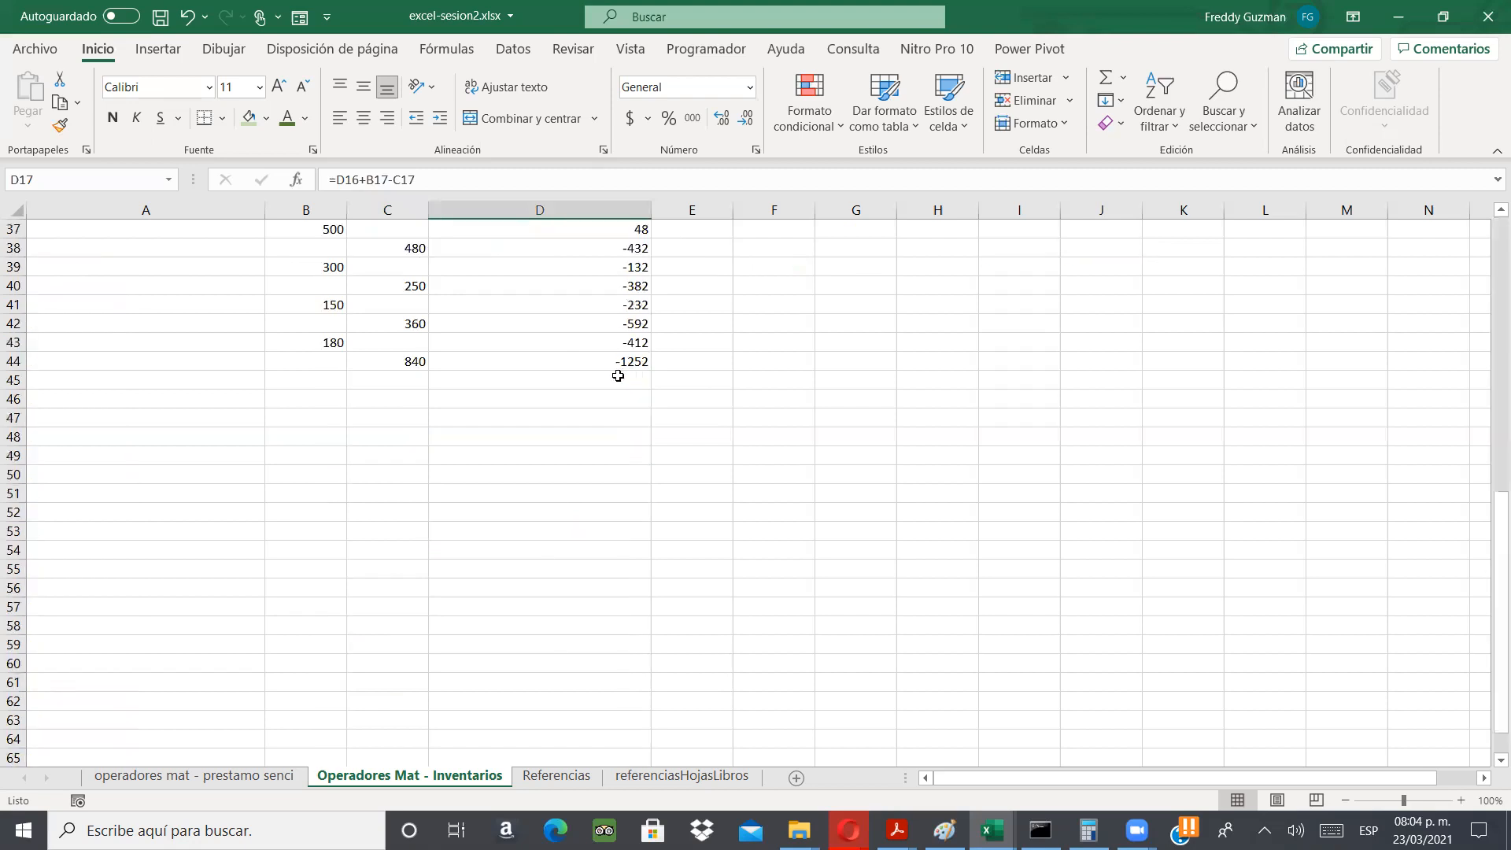
scroll(642, 338, up, 3)
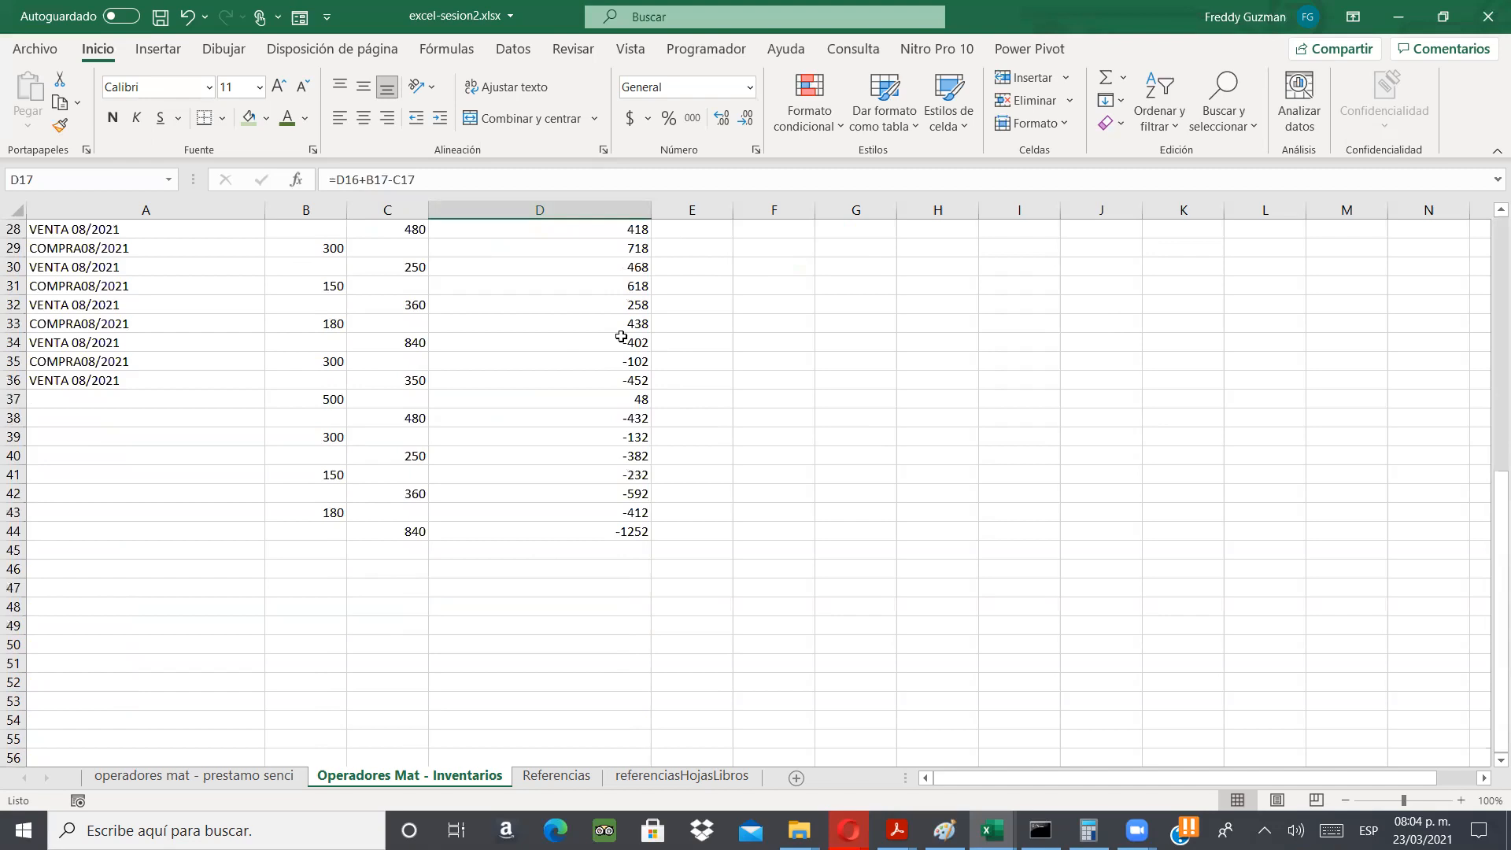
click(616, 341)
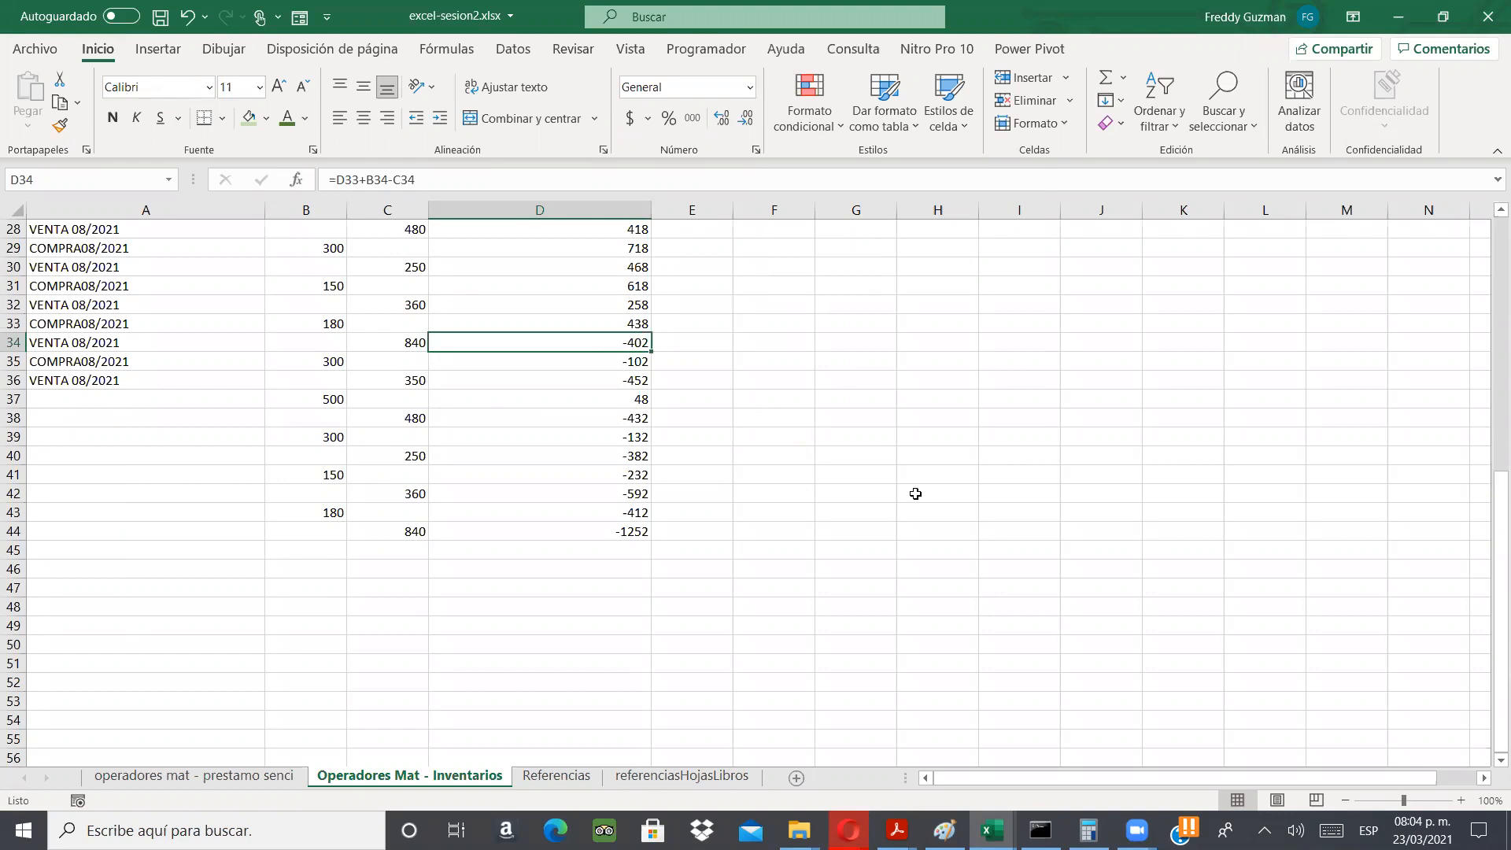
scroll(719, 471, up, 2)
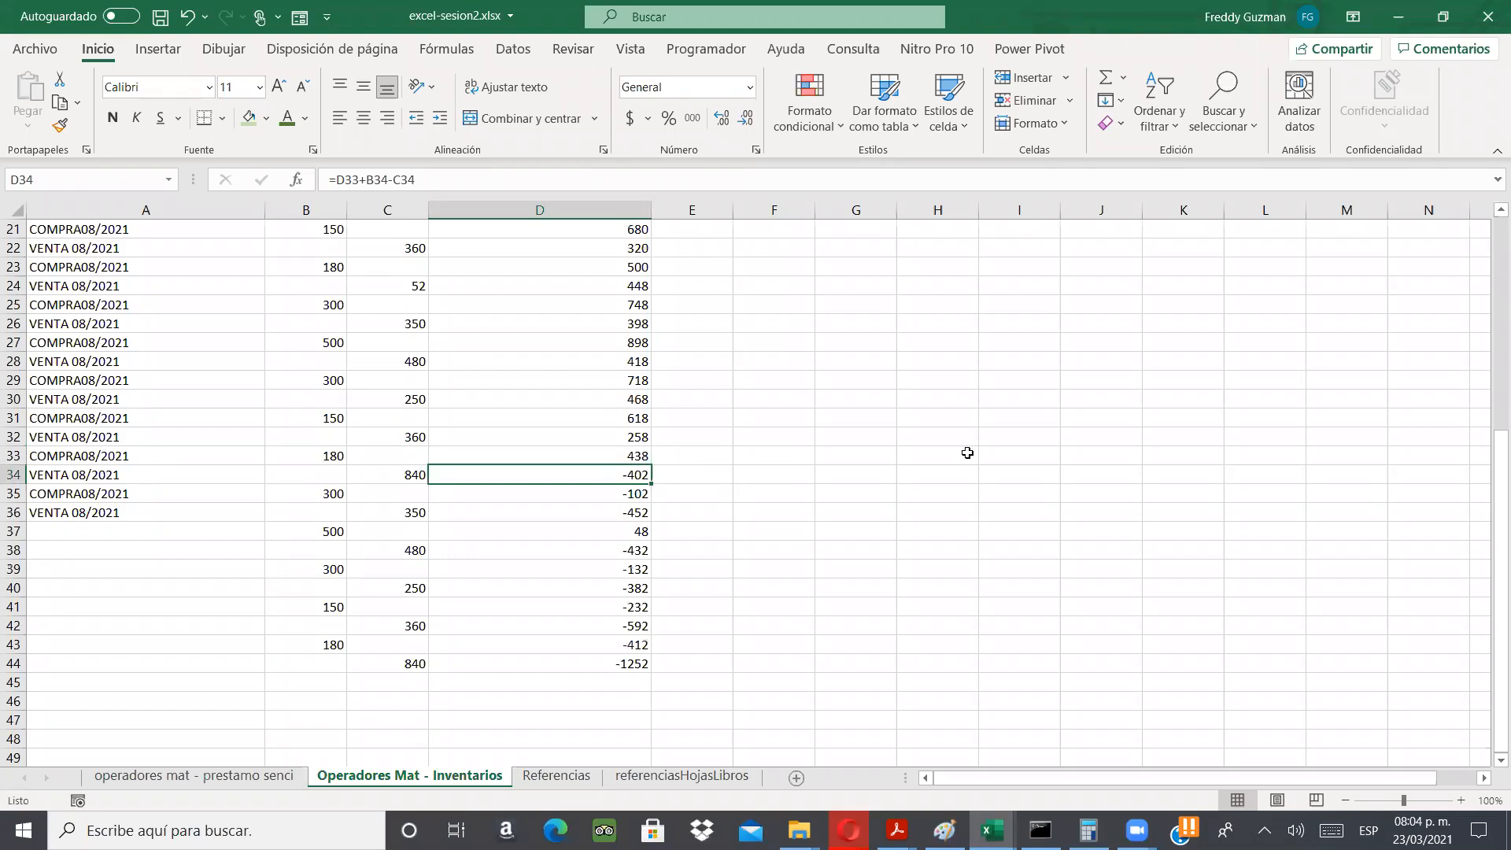
scroll(967, 453, up, 7)
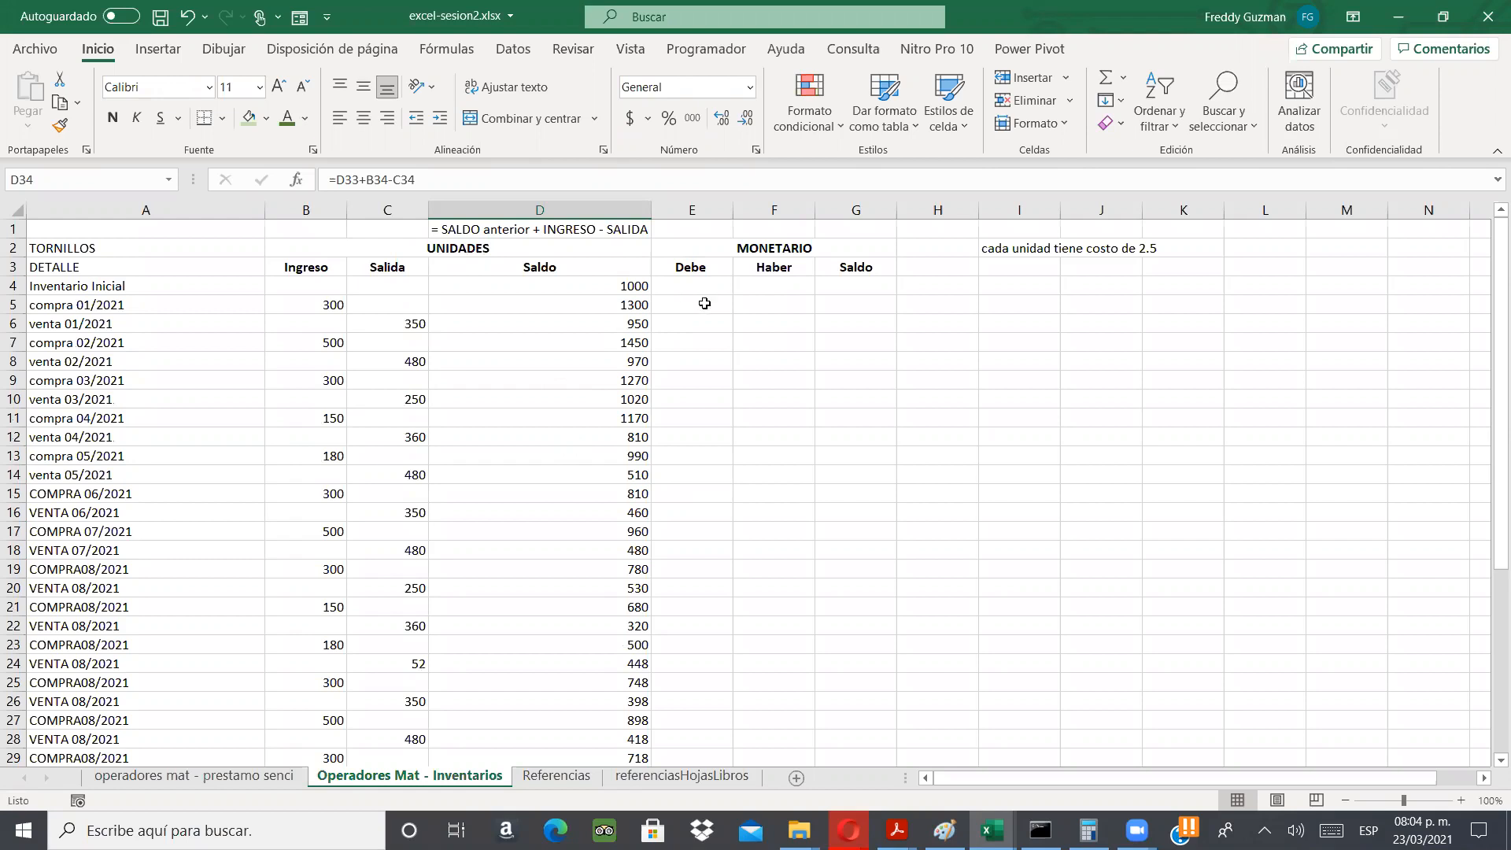
- Examine the MONETARIO block's Debe, Haber and Saldo columns alongside the initial inventory units in D4
click(778, 250)
double_click(682, 285)
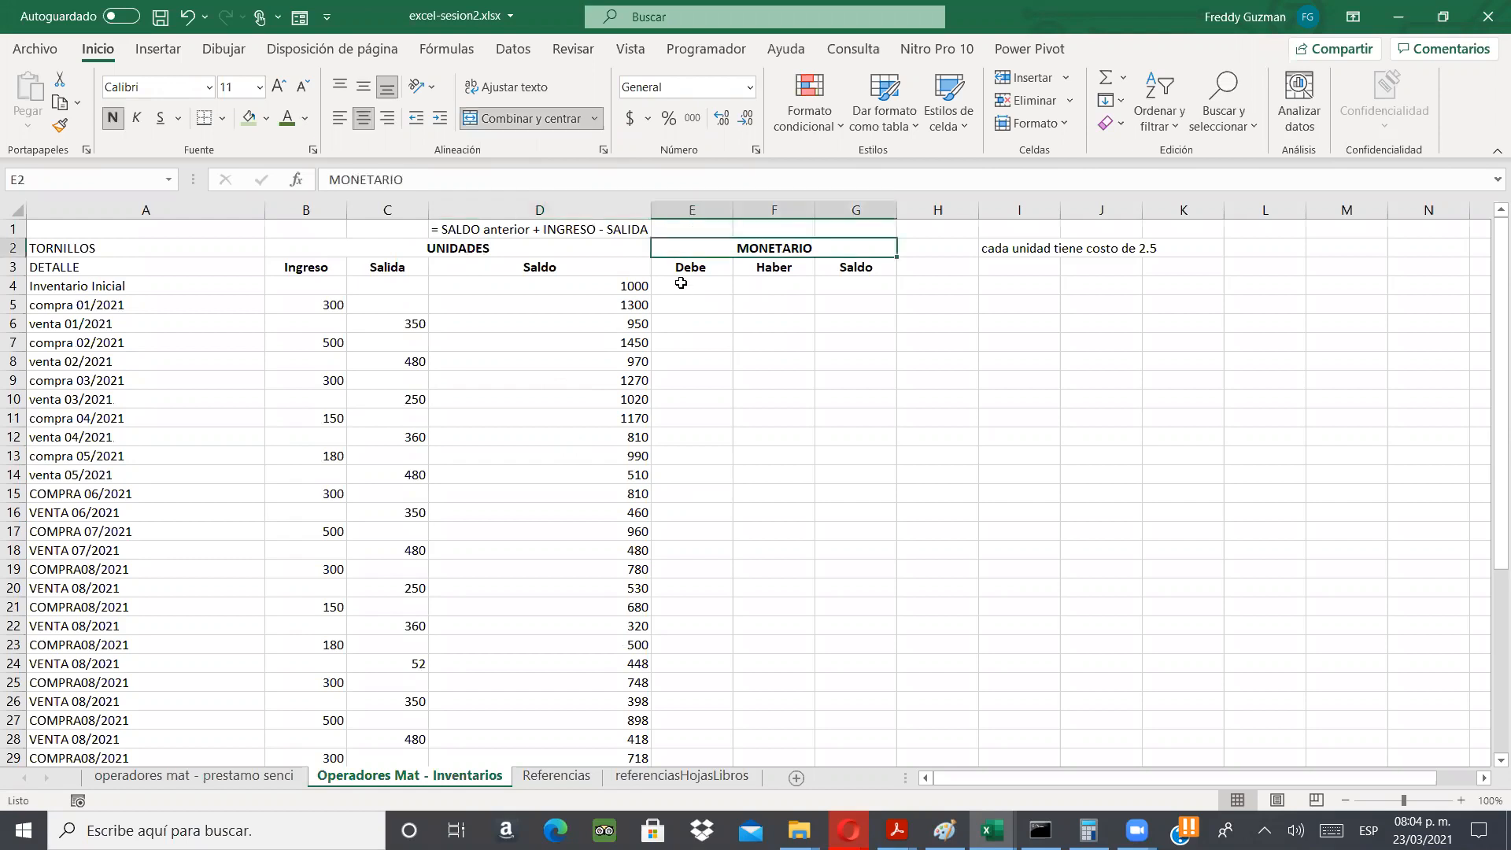
click(865, 284)
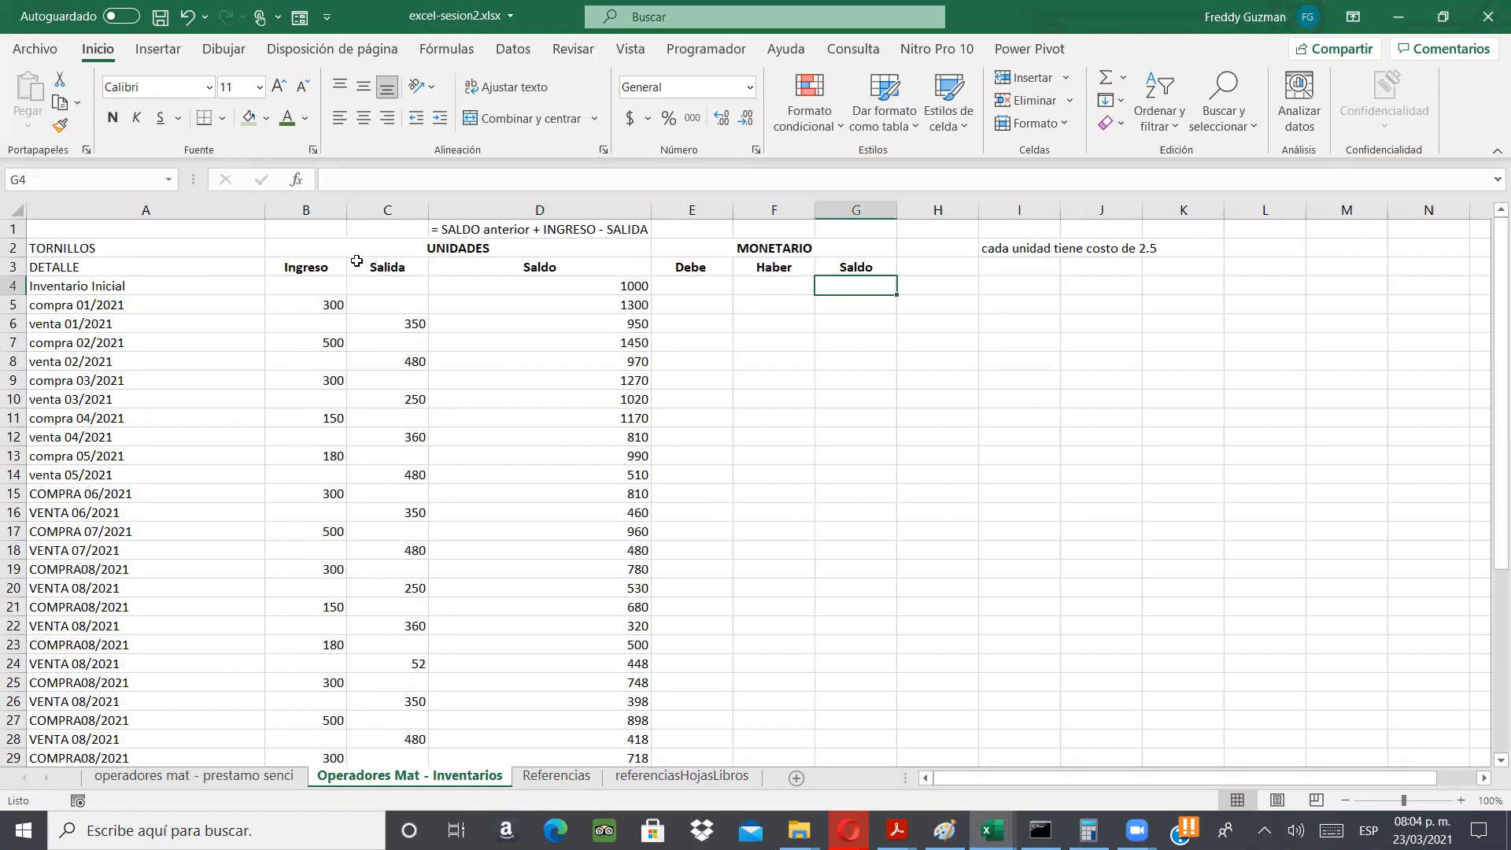
key(Left)
key(Left)
key(Left)
key(ctrl+Left)
key(ctrl+Up)
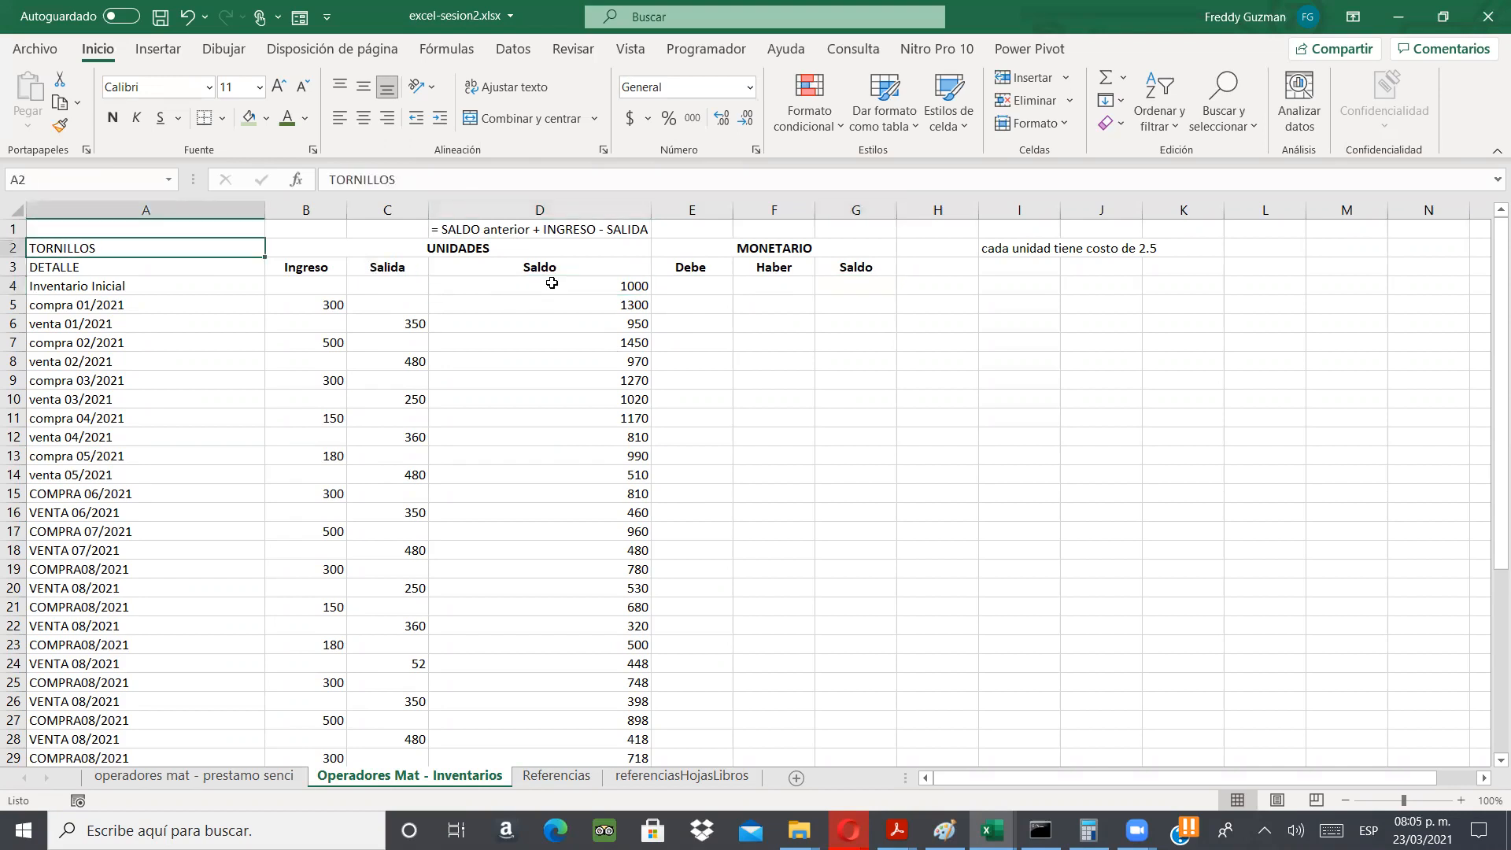
click(551, 282)
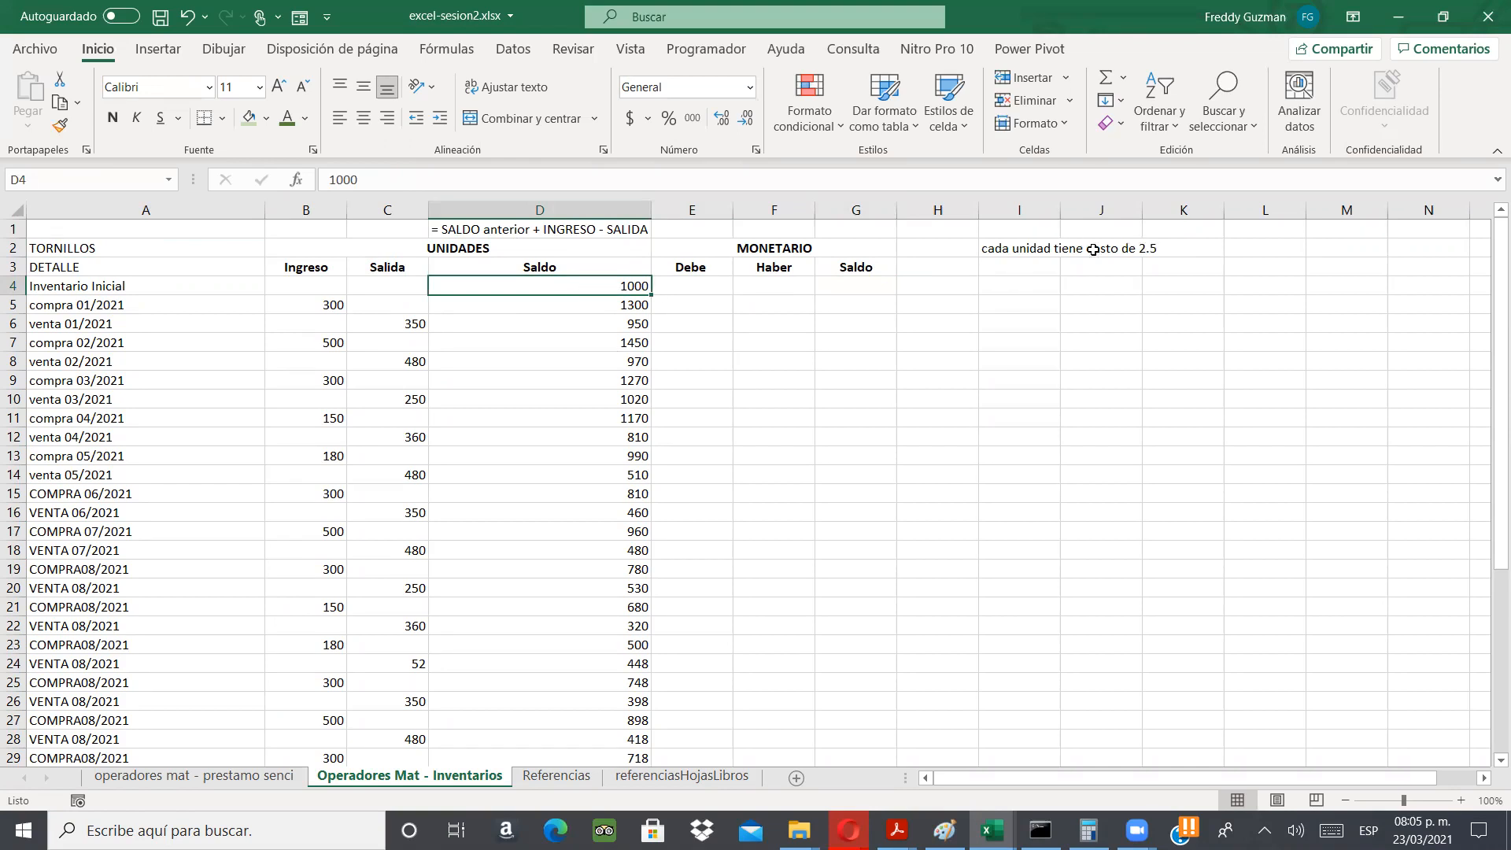
- Enlarge the unit-cost note in I2 to font size 16
click(1057, 250)
click(279, 90)
click(279, 90)
click(280, 90)
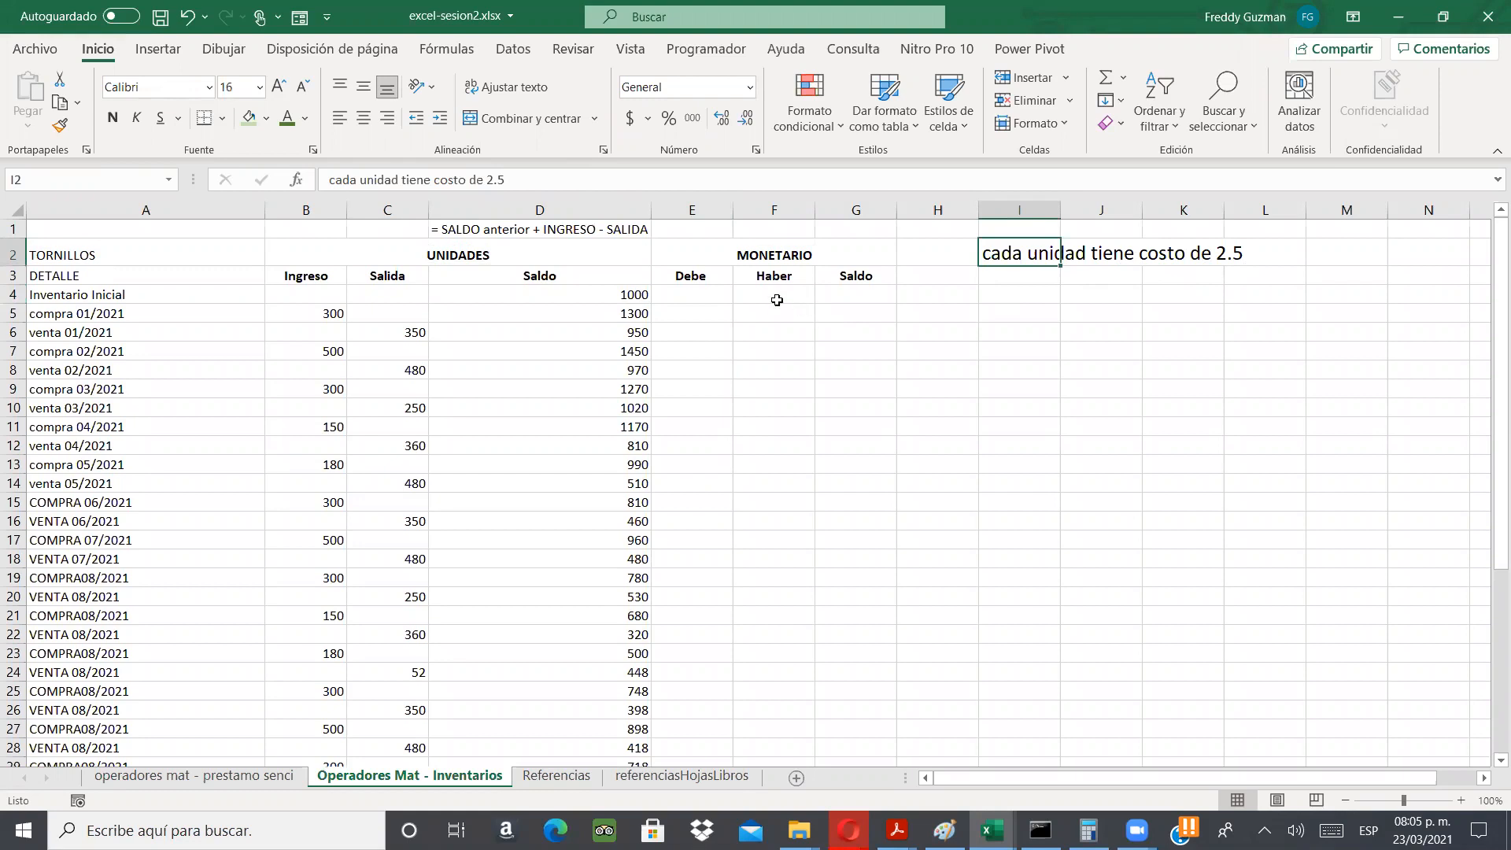
- Enter the initial inventory's monetary Saldo in G4 as =1000*2.5
click(626, 295)
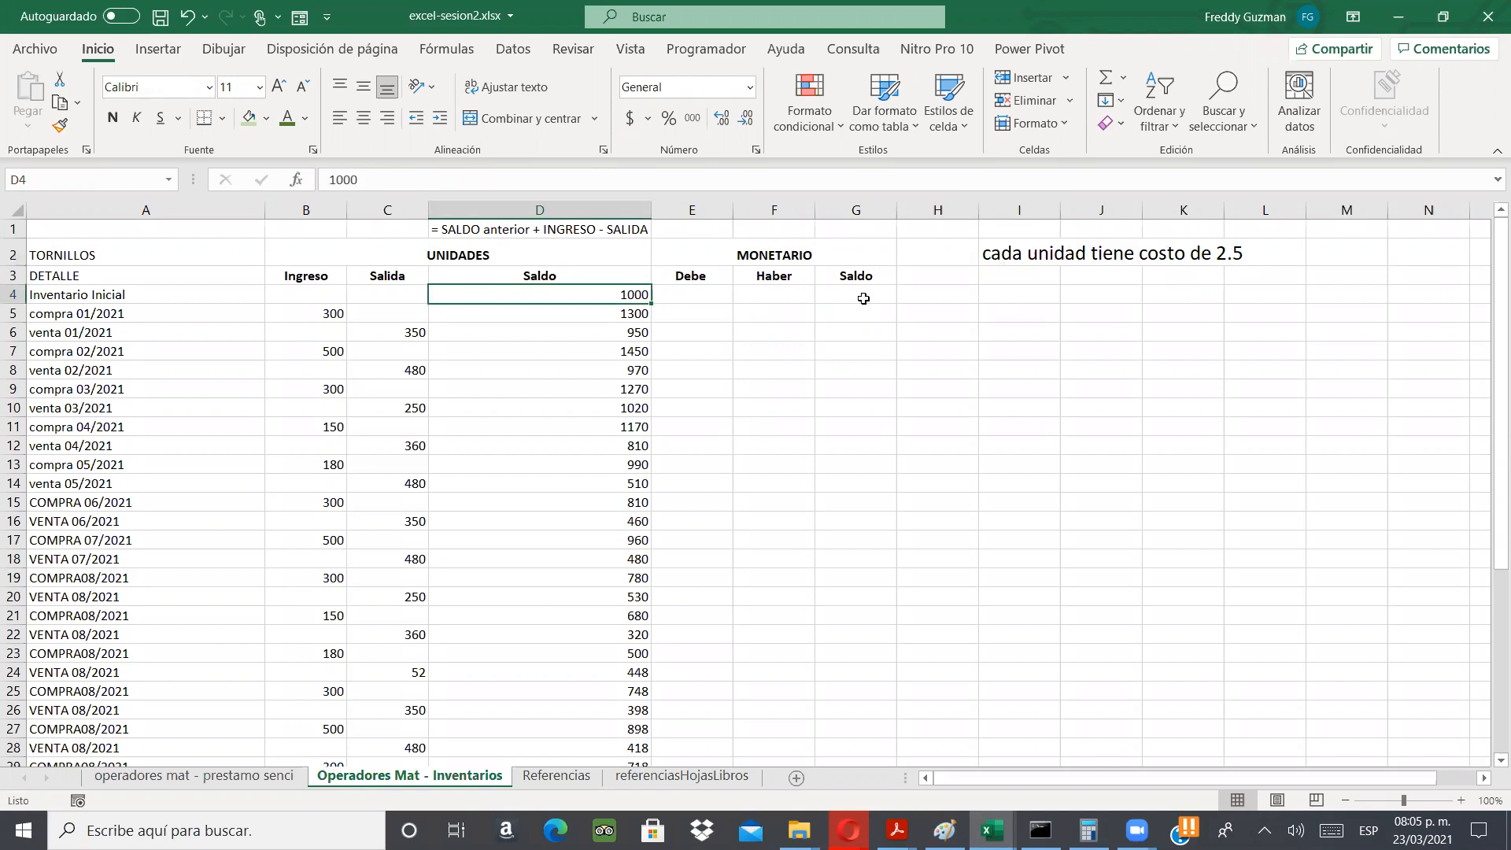
click(863, 298)
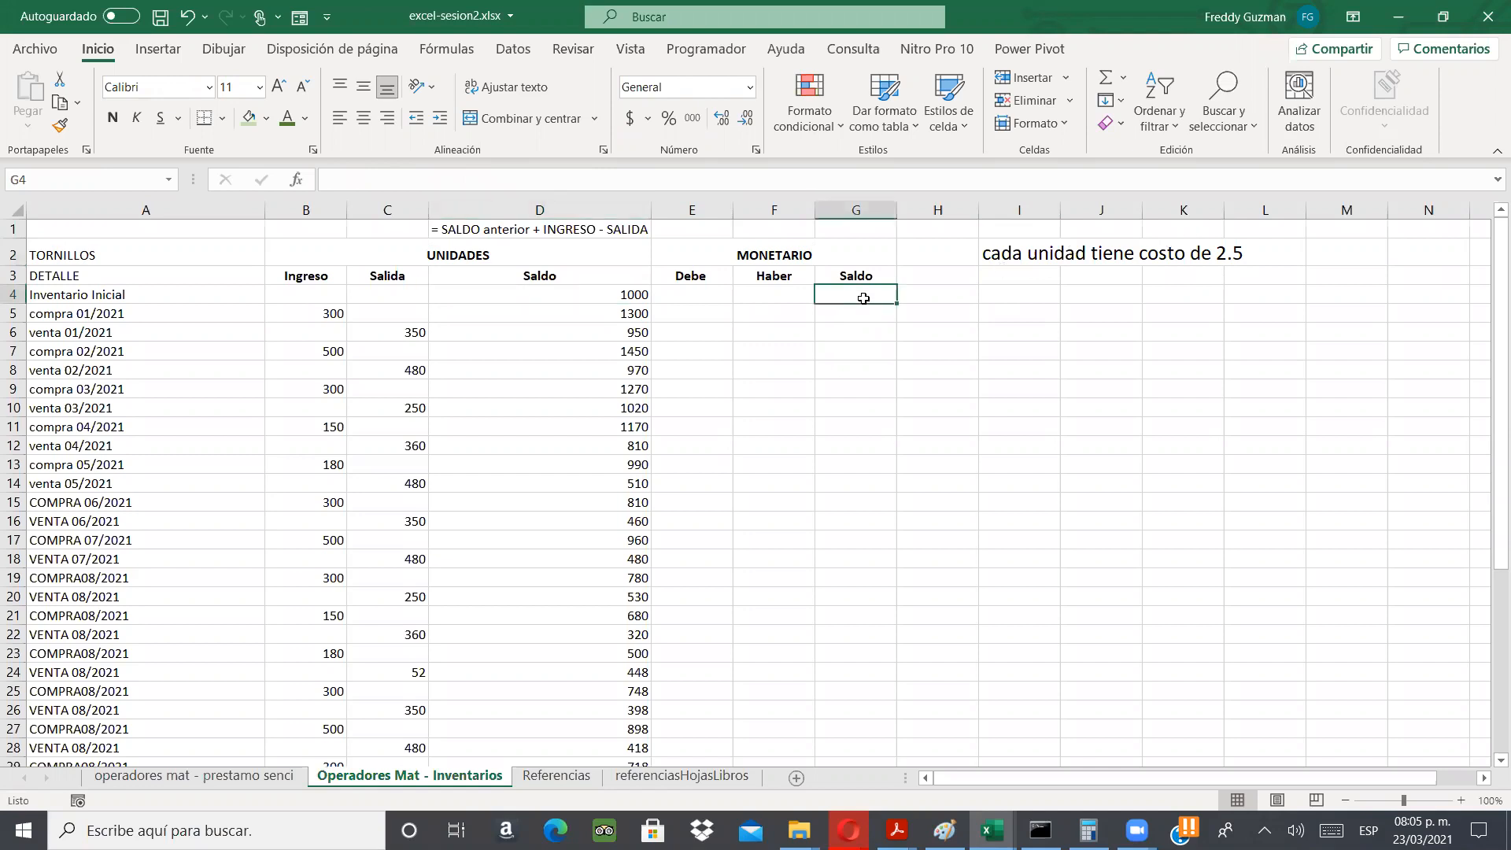
double_click(864, 298)
text(100)
key(BackSpace)
key(BackSpace)
key(BackSpace)
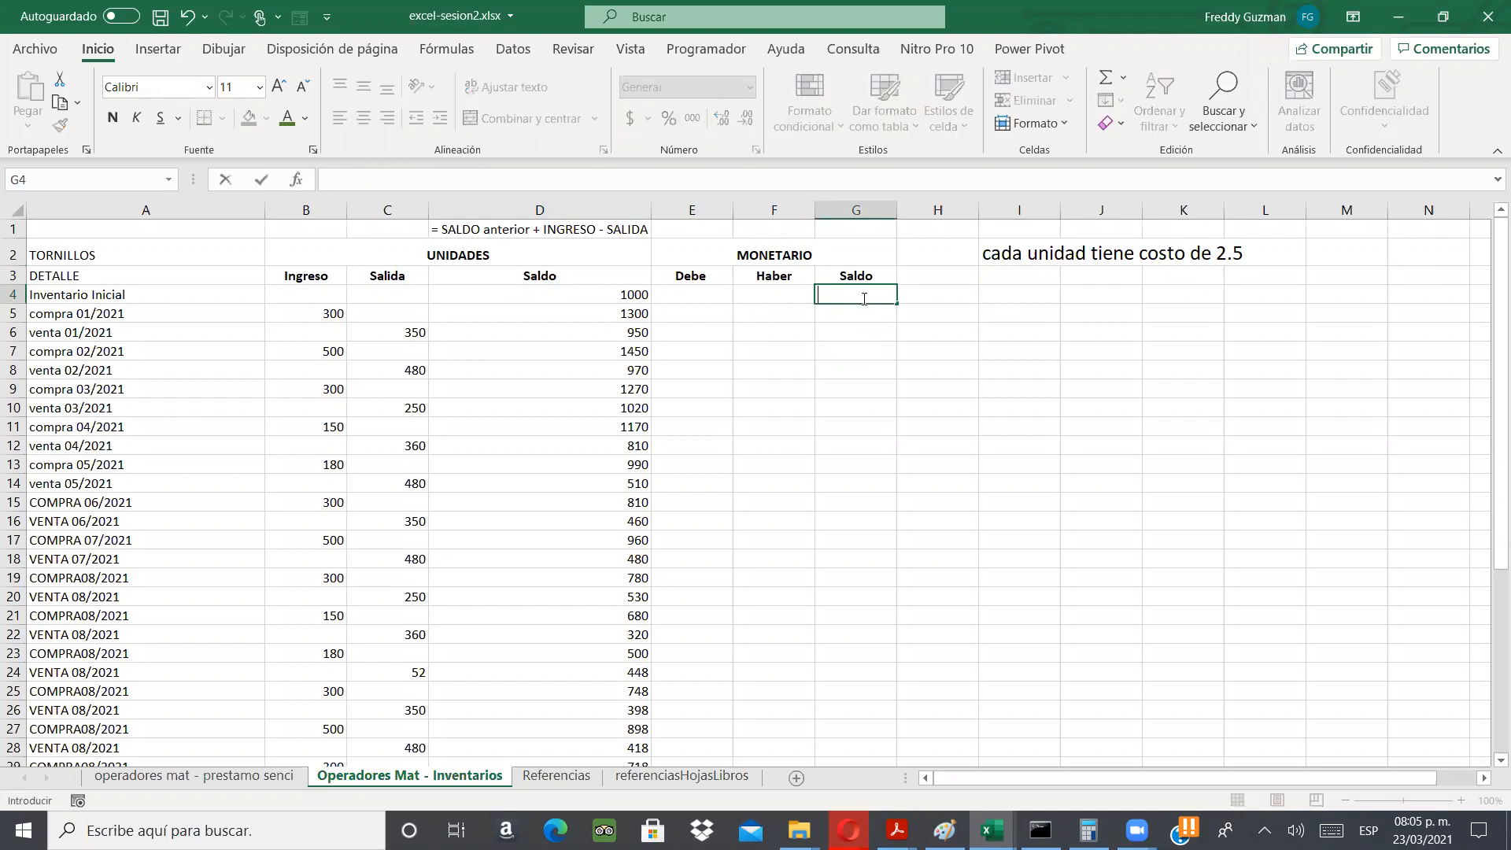
text(=)
text(1000)
text(*)
text(5)
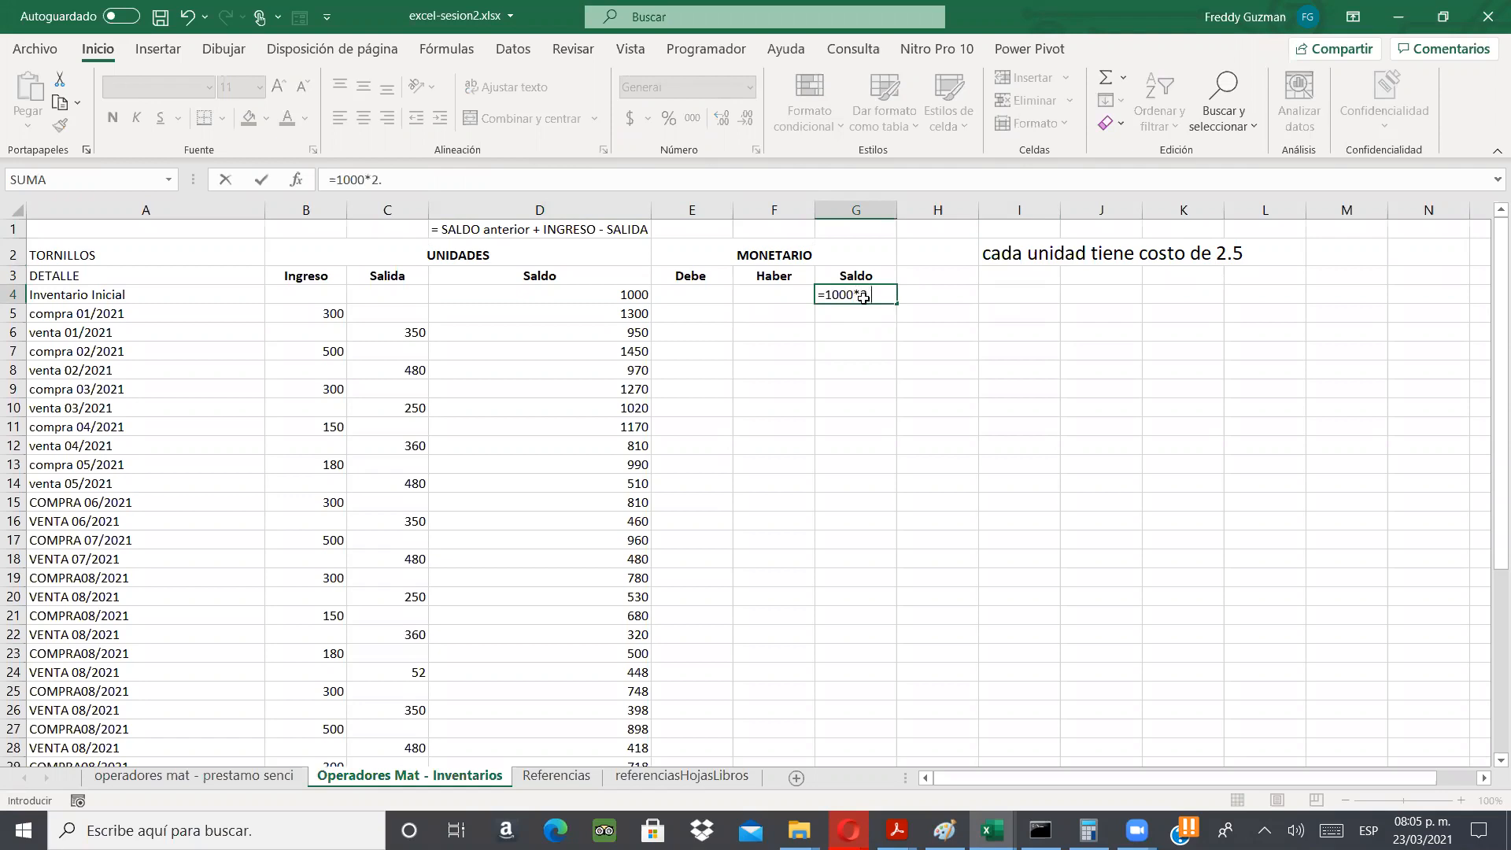
key(Return)
click(873, 296)
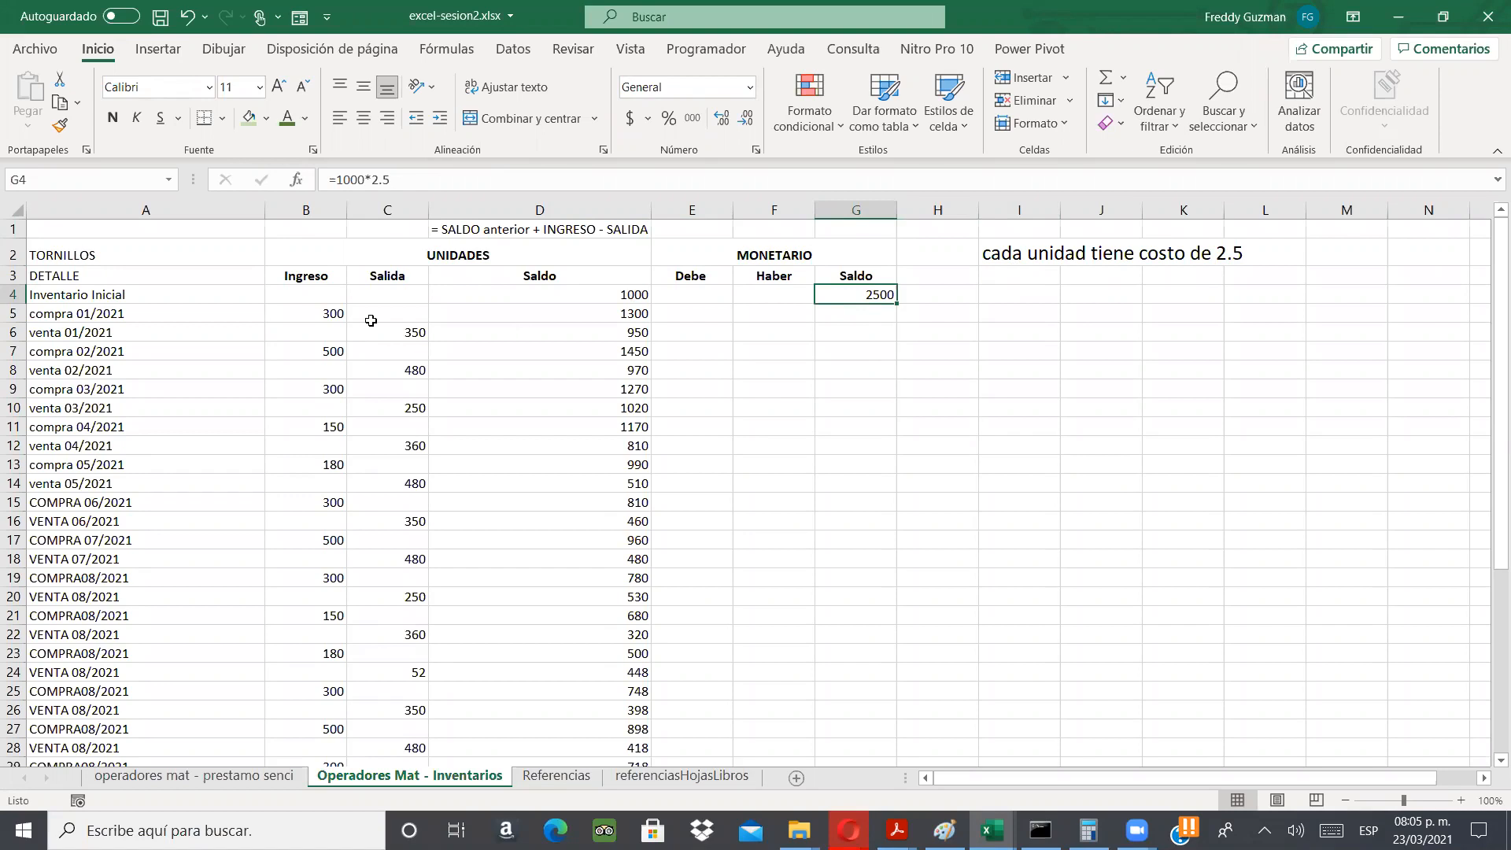
- Enter the Debe amount of compra 01/2021 in E5 as =300*2.5
click(330, 313)
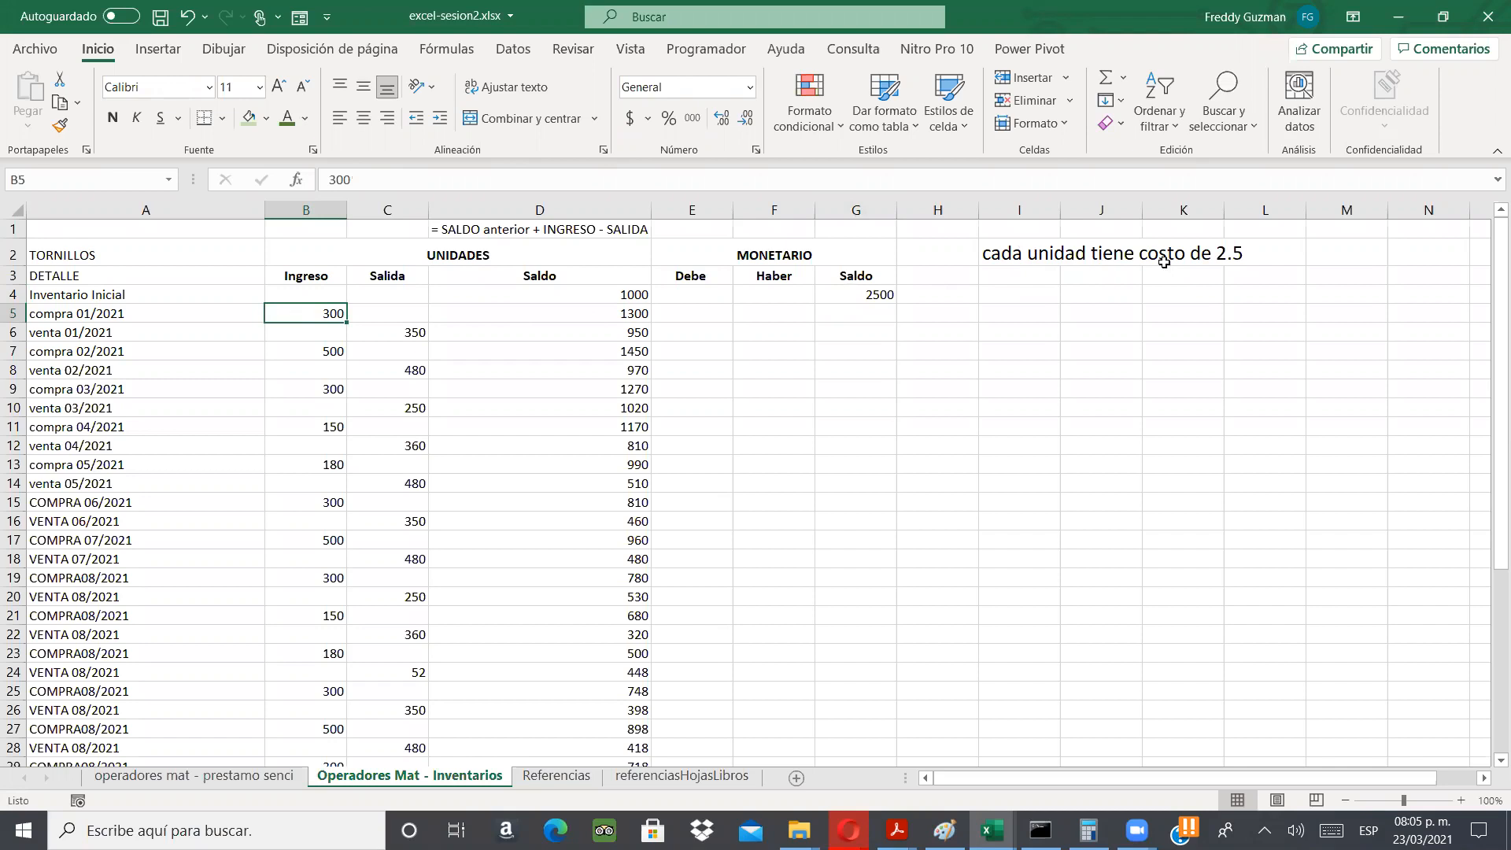
click(696, 313)
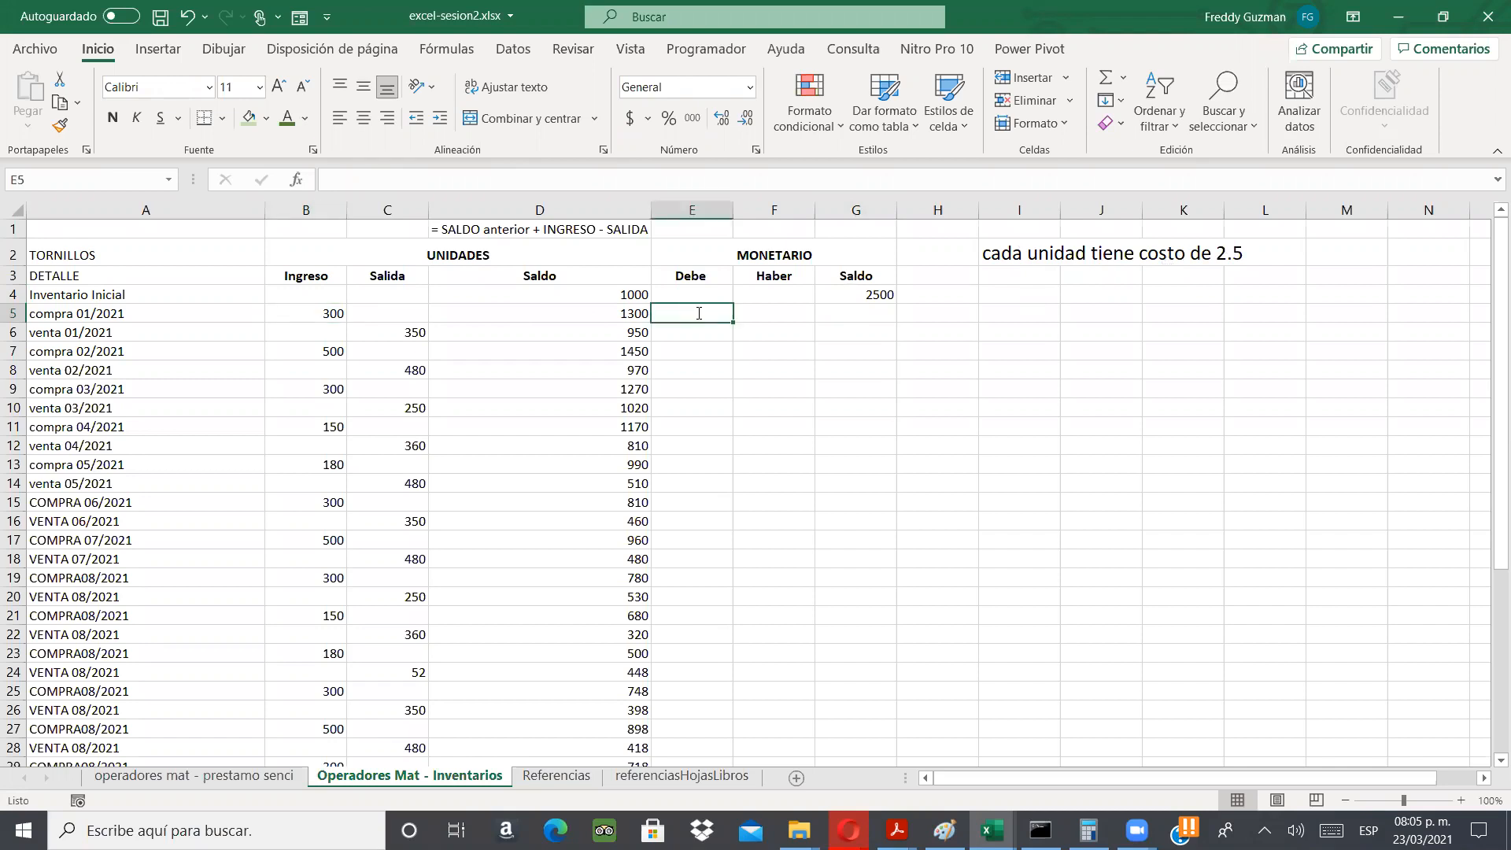
text(=3000)
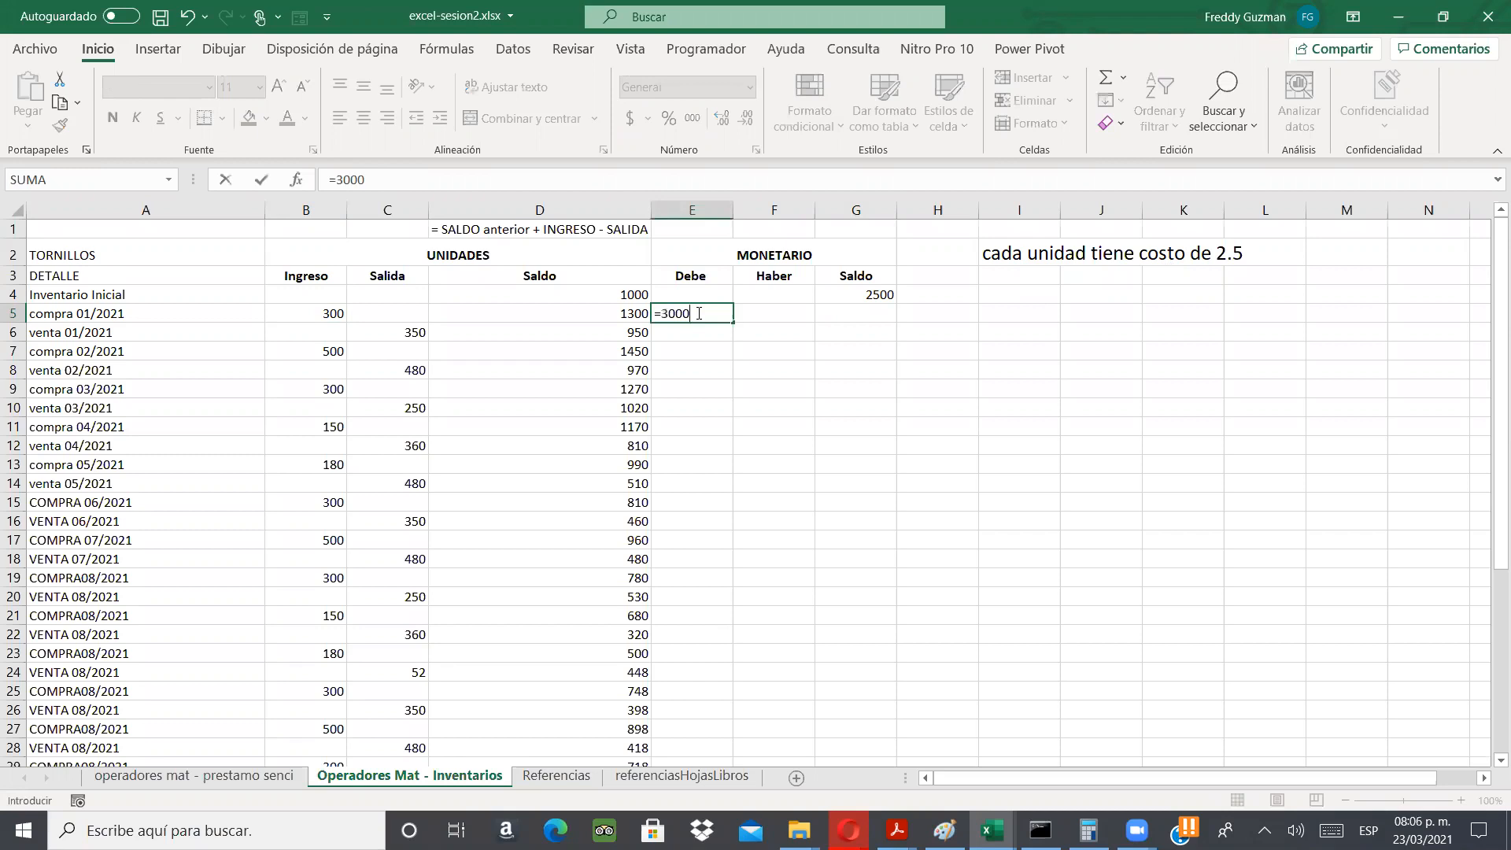
key(BackSpace)
text(*2.5)
key(Return)
click(697, 313)
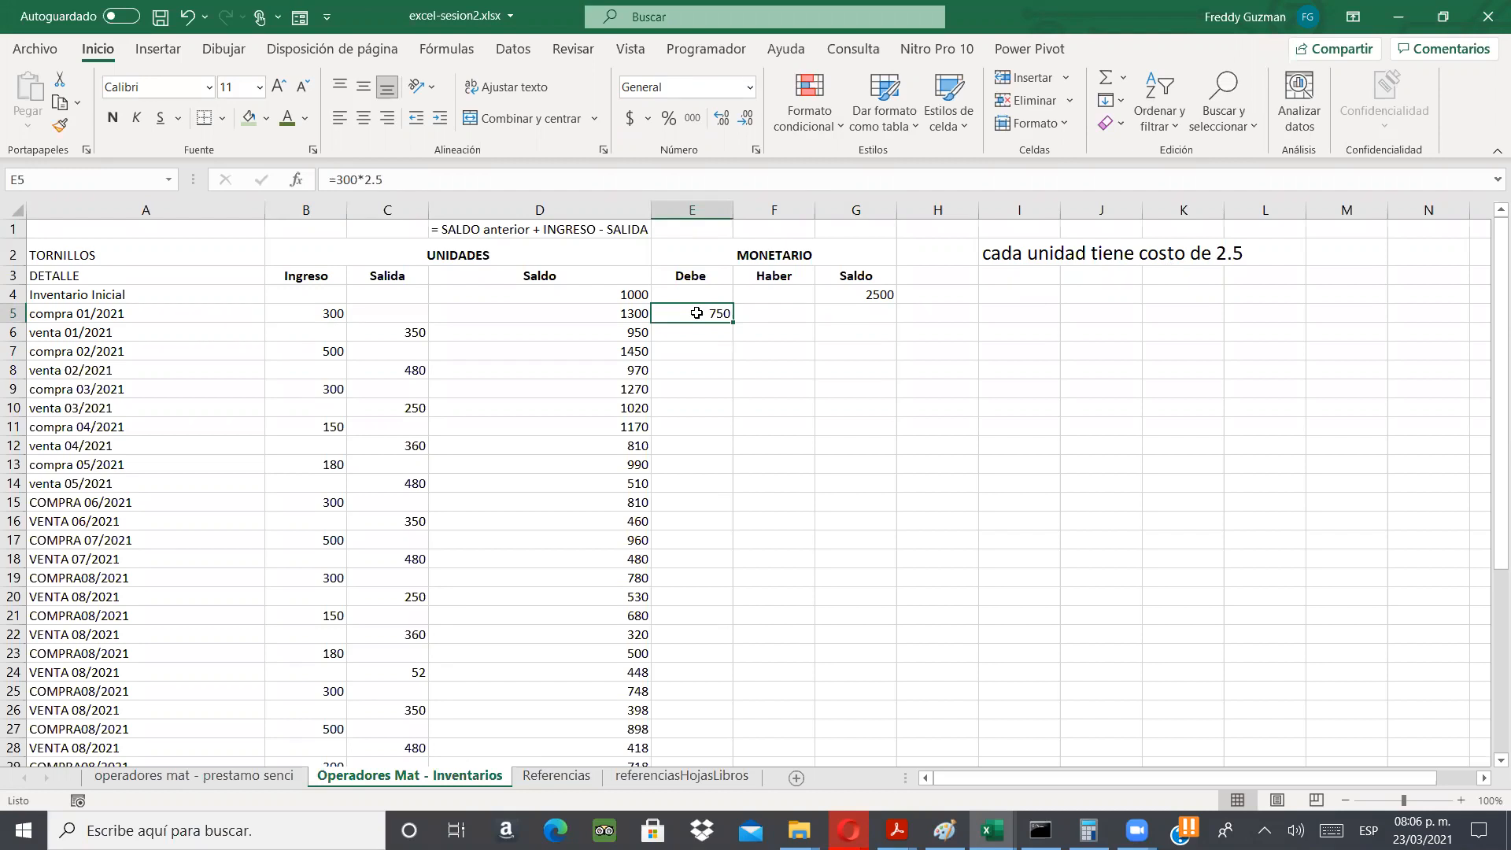
- Enter the monetary Saldo of compra 01/2021 in G5 as =2500+750
key(Right)
key(Right)
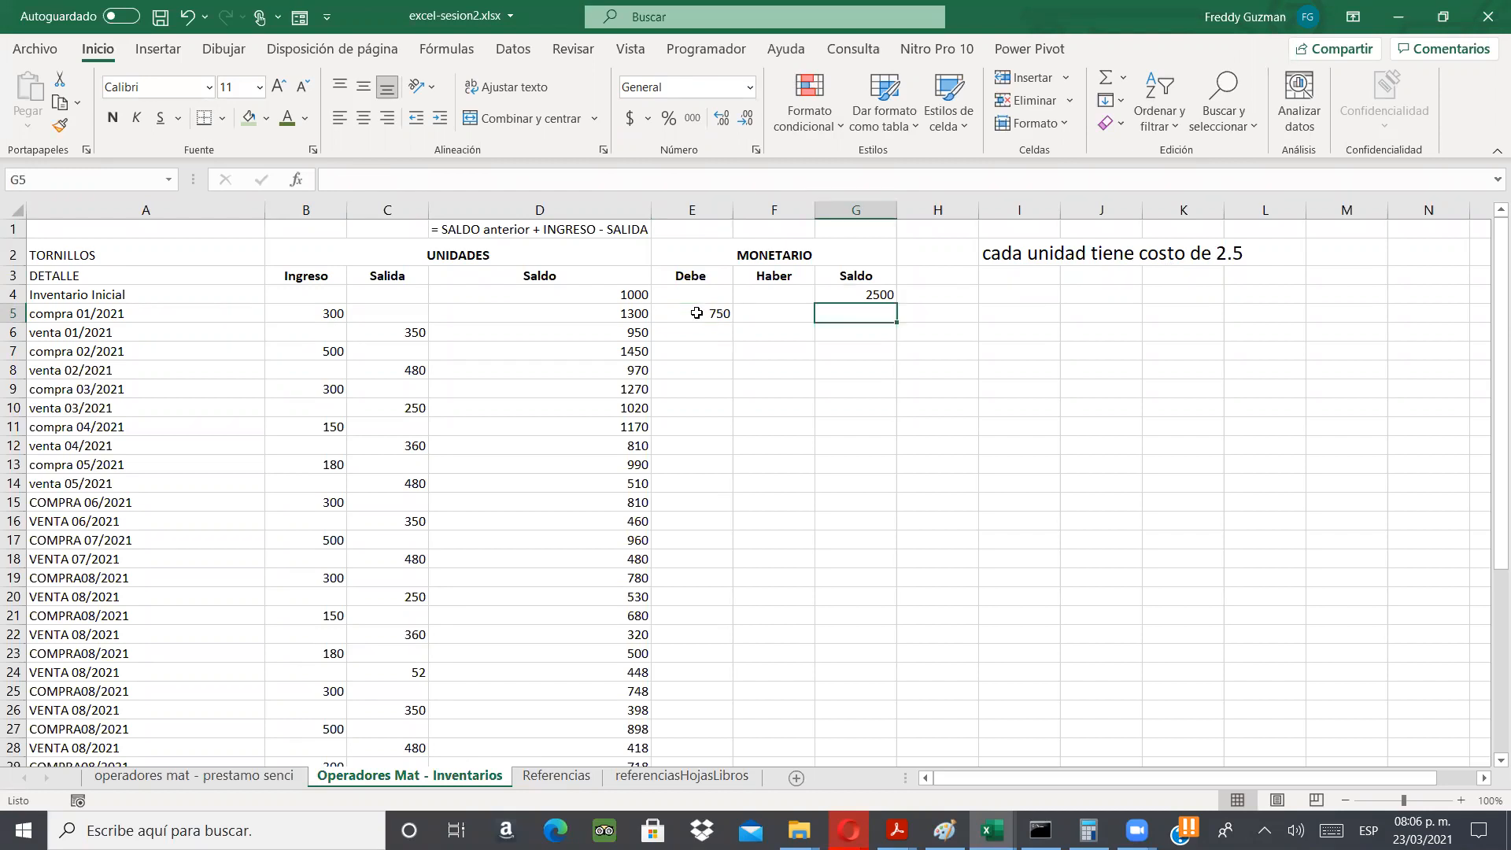
key(F2)
text(=)
key(Up)
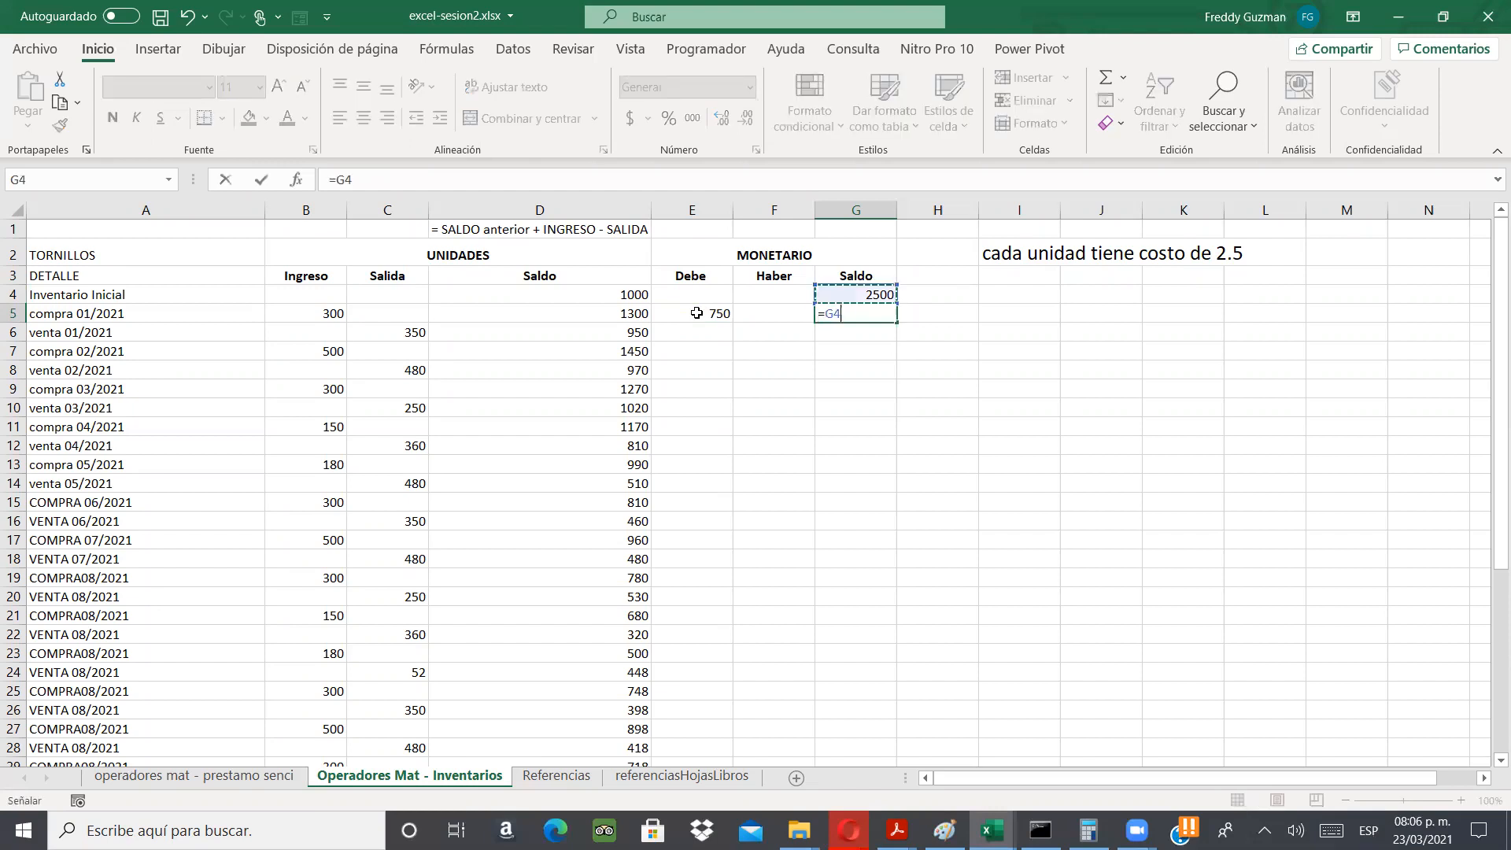
key(BackSpace)
key(BackSpace)
text(2500)
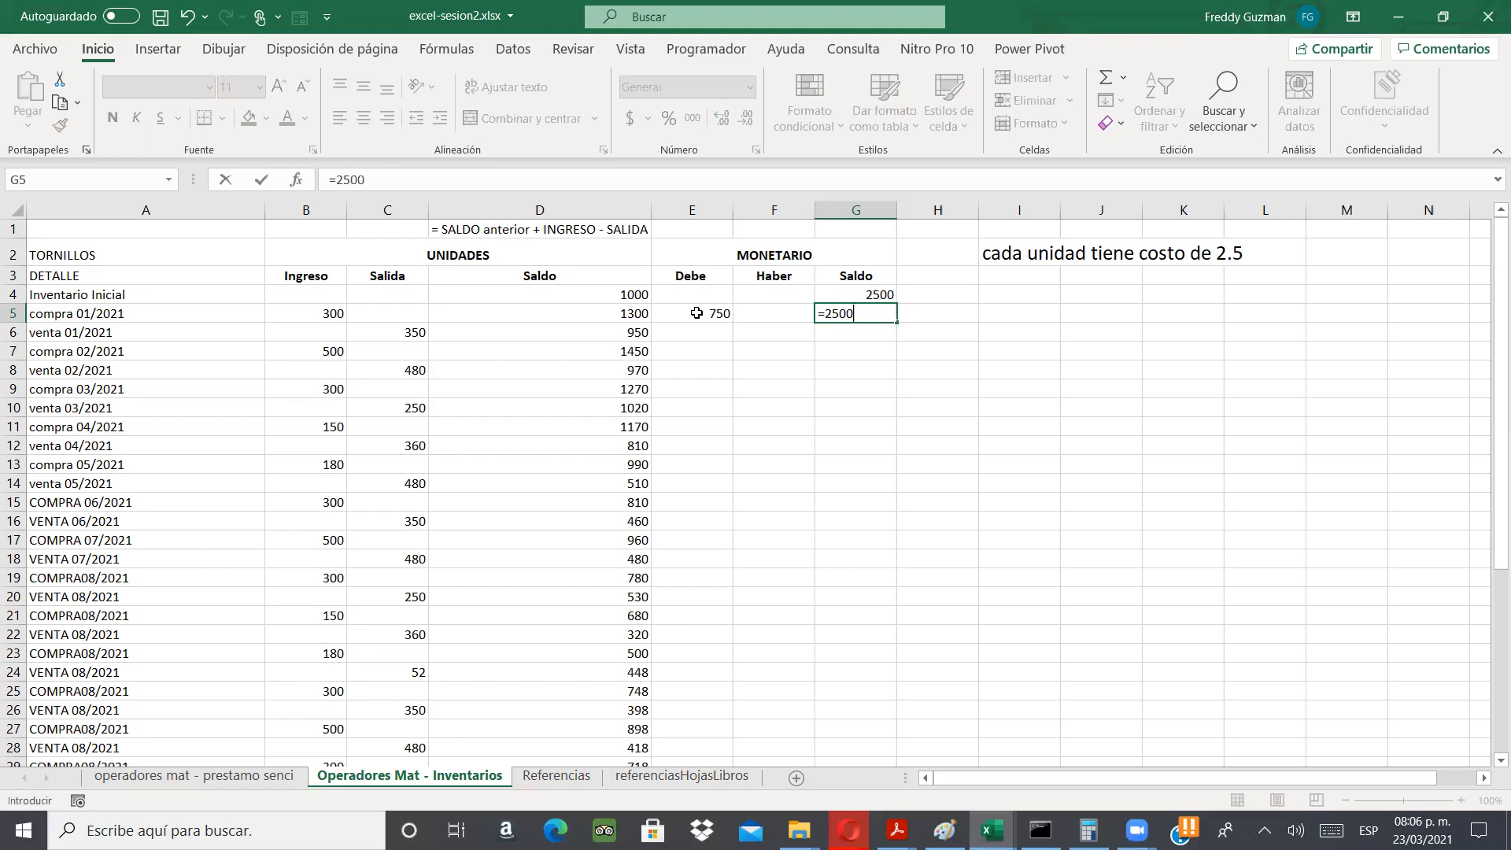
text(+75)
text(0)
key(Return)
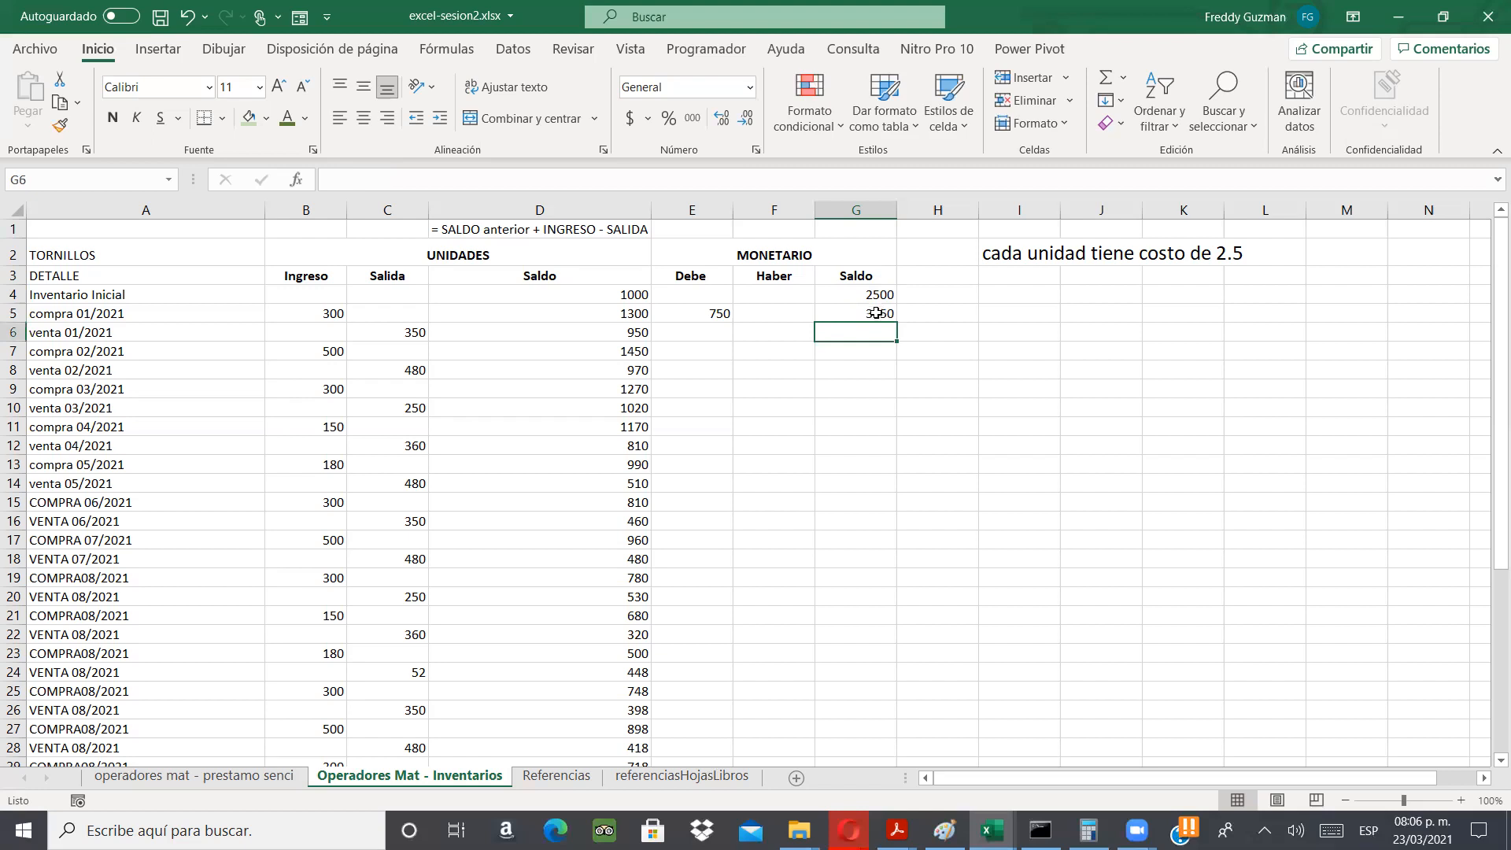
key(Up)
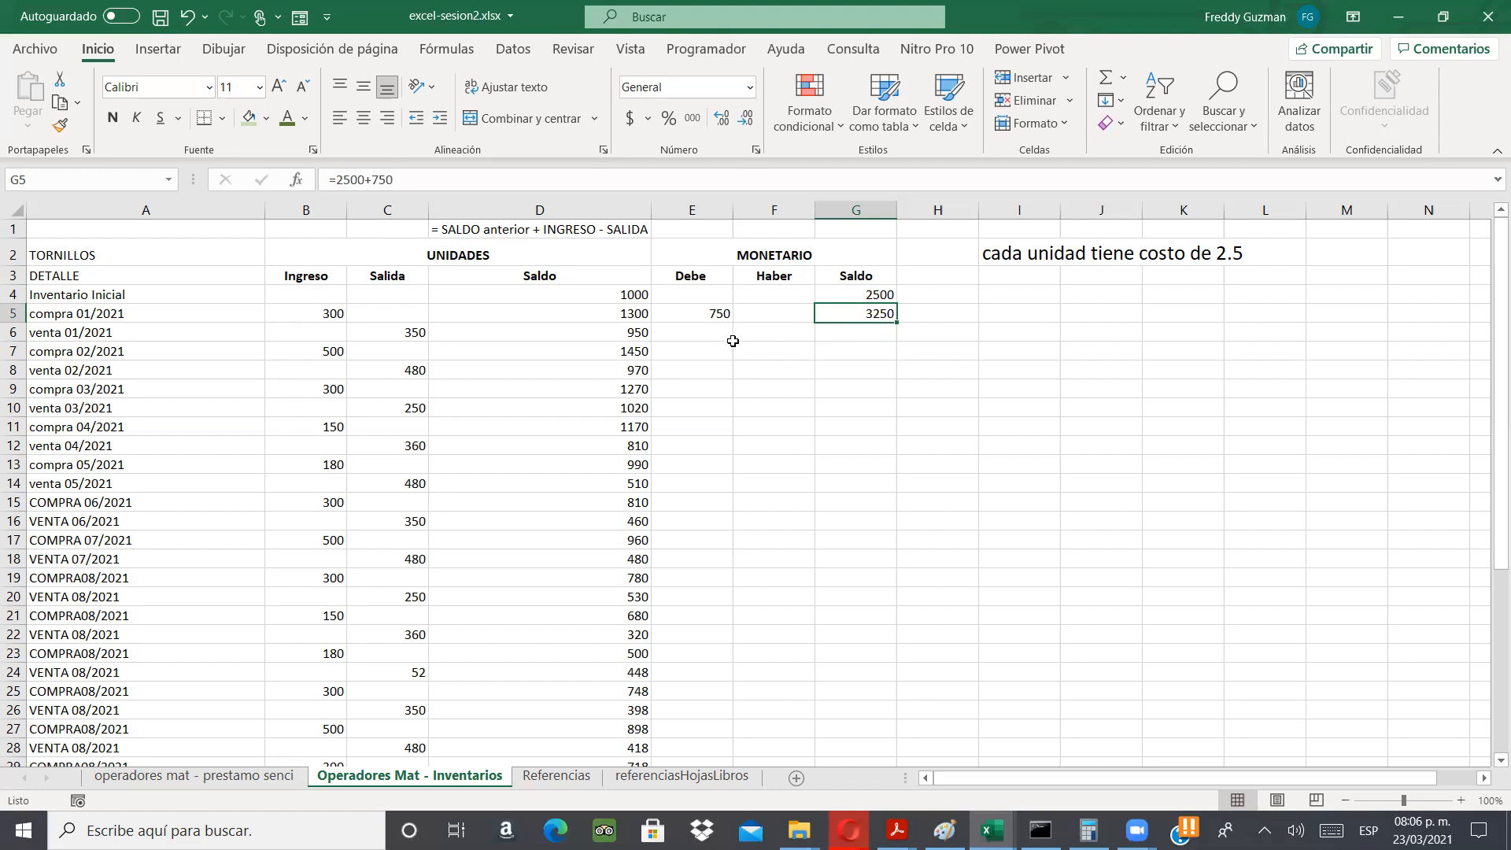
- Enter the Haber amount of venta 01/2021 in F6 as =350*2.5
click(405, 329)
click(789, 330)
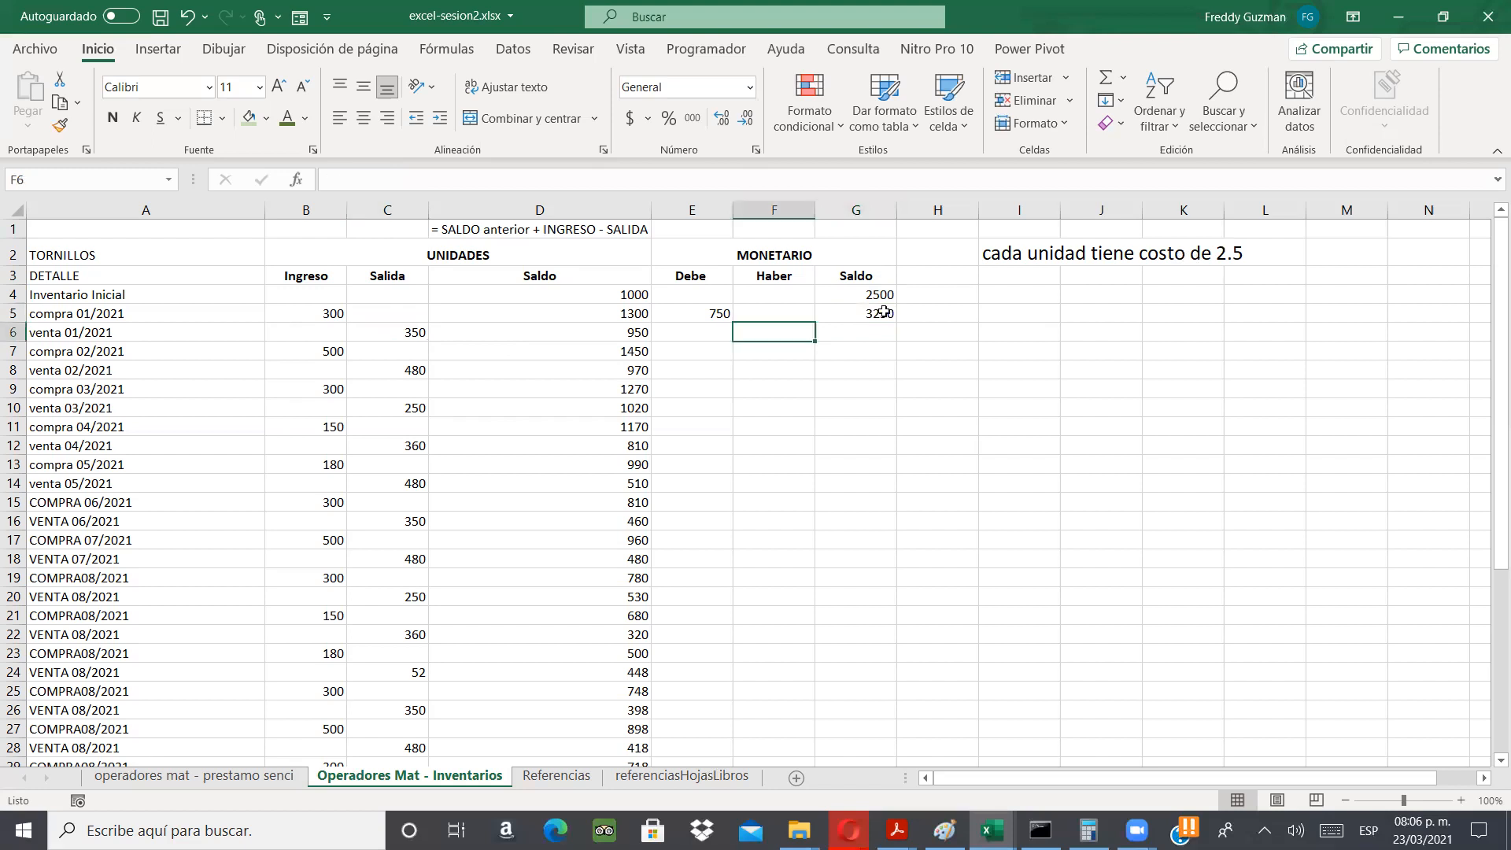
click(414, 336)
click(777, 333)
text())
key(BackSpace)
text(=)
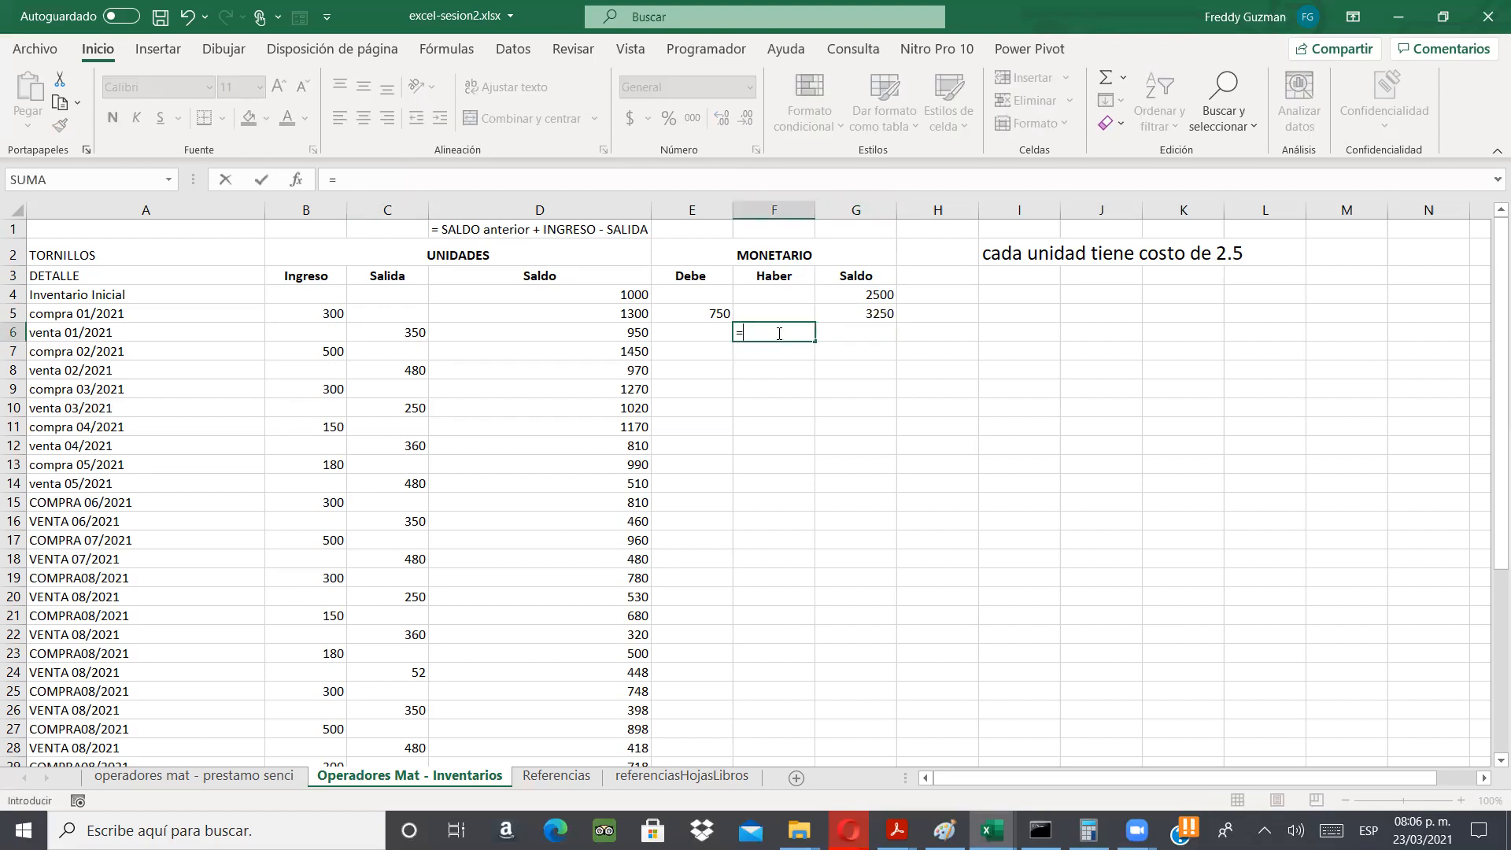
text(350*2.5)
key(Return)
- Enter the monetary Saldo of venta 01/2021 in G6 as =3250-875, and move to the Debe cell of compra 02/2021
key(Up)
key(Right)
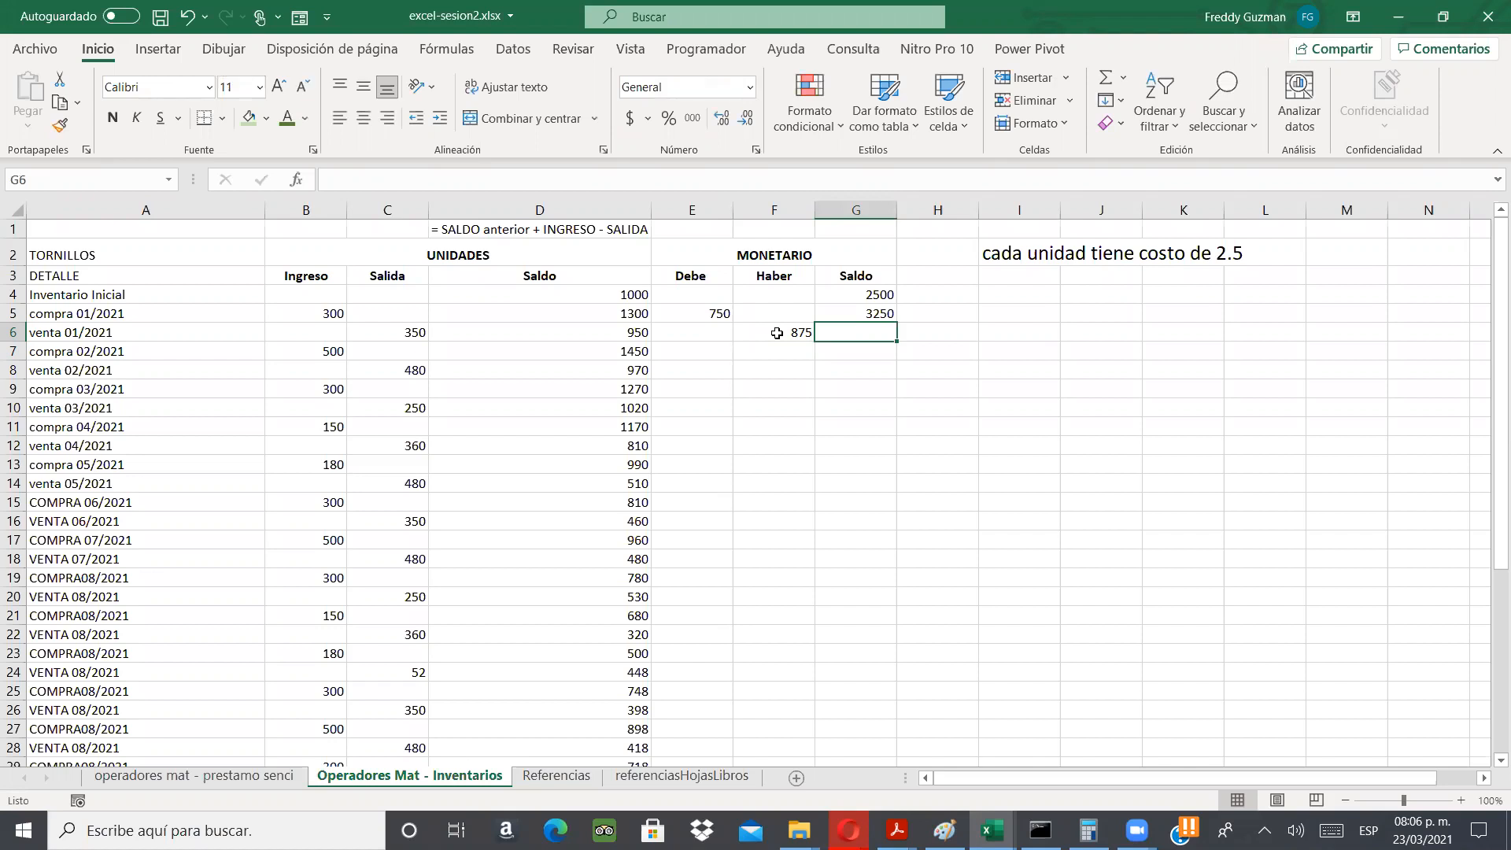
text(=)
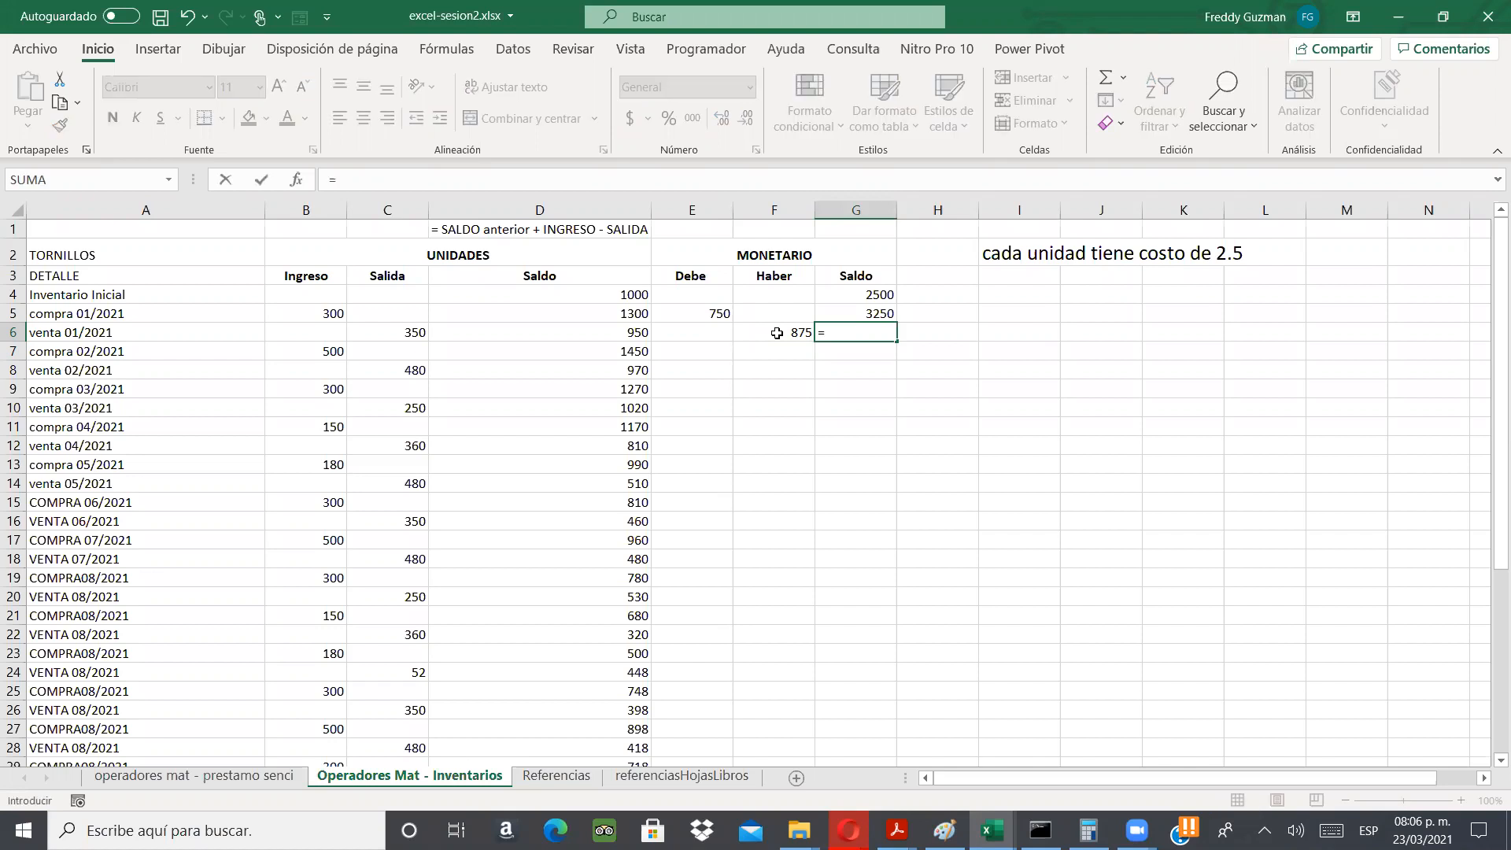
text(3250-875)
key(Return)
key(Up)
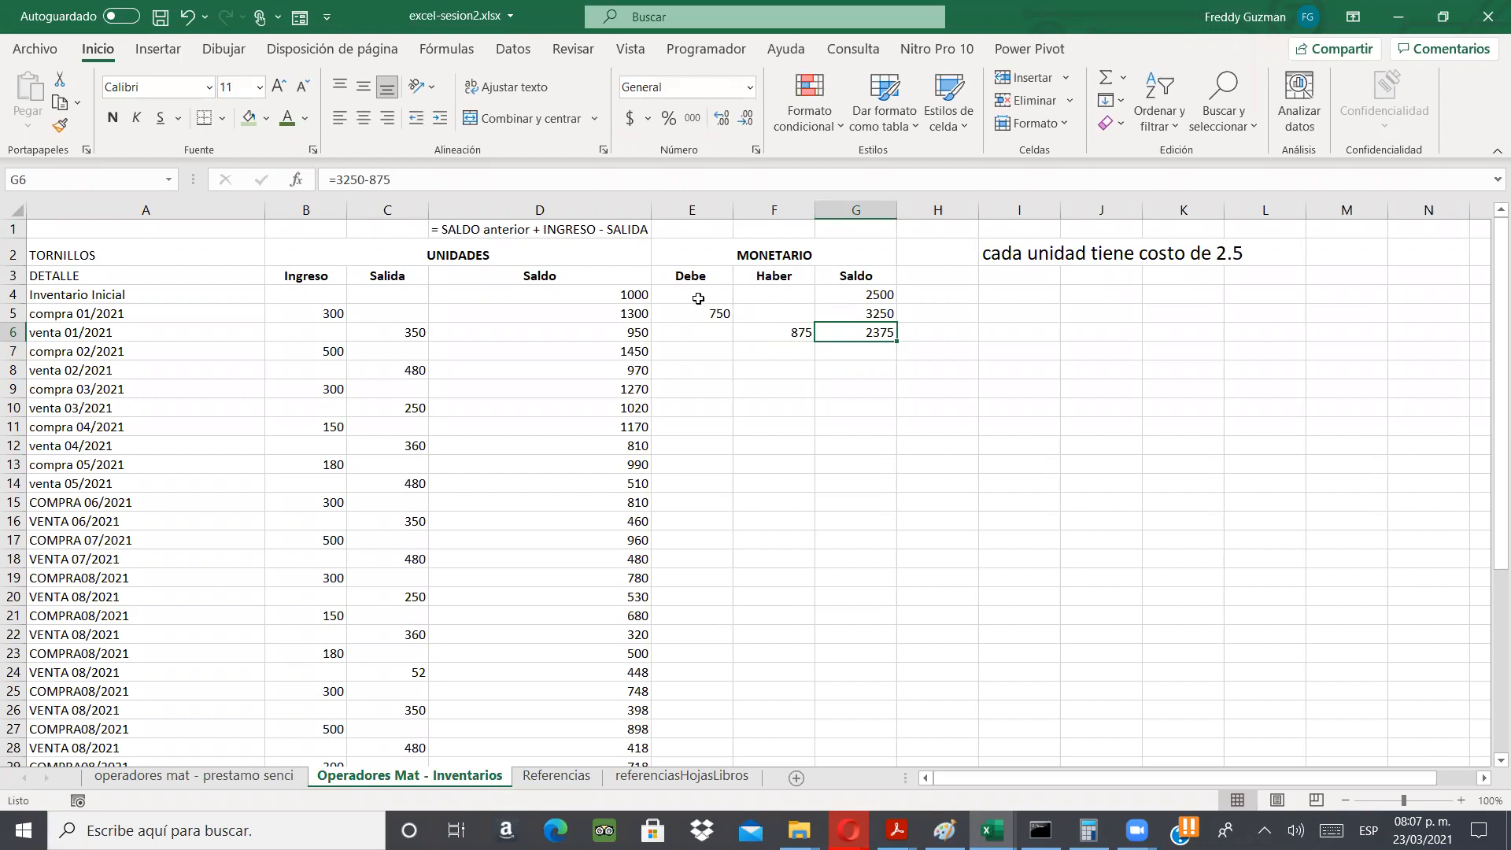
key(Return)
key(Left)
key(Left)
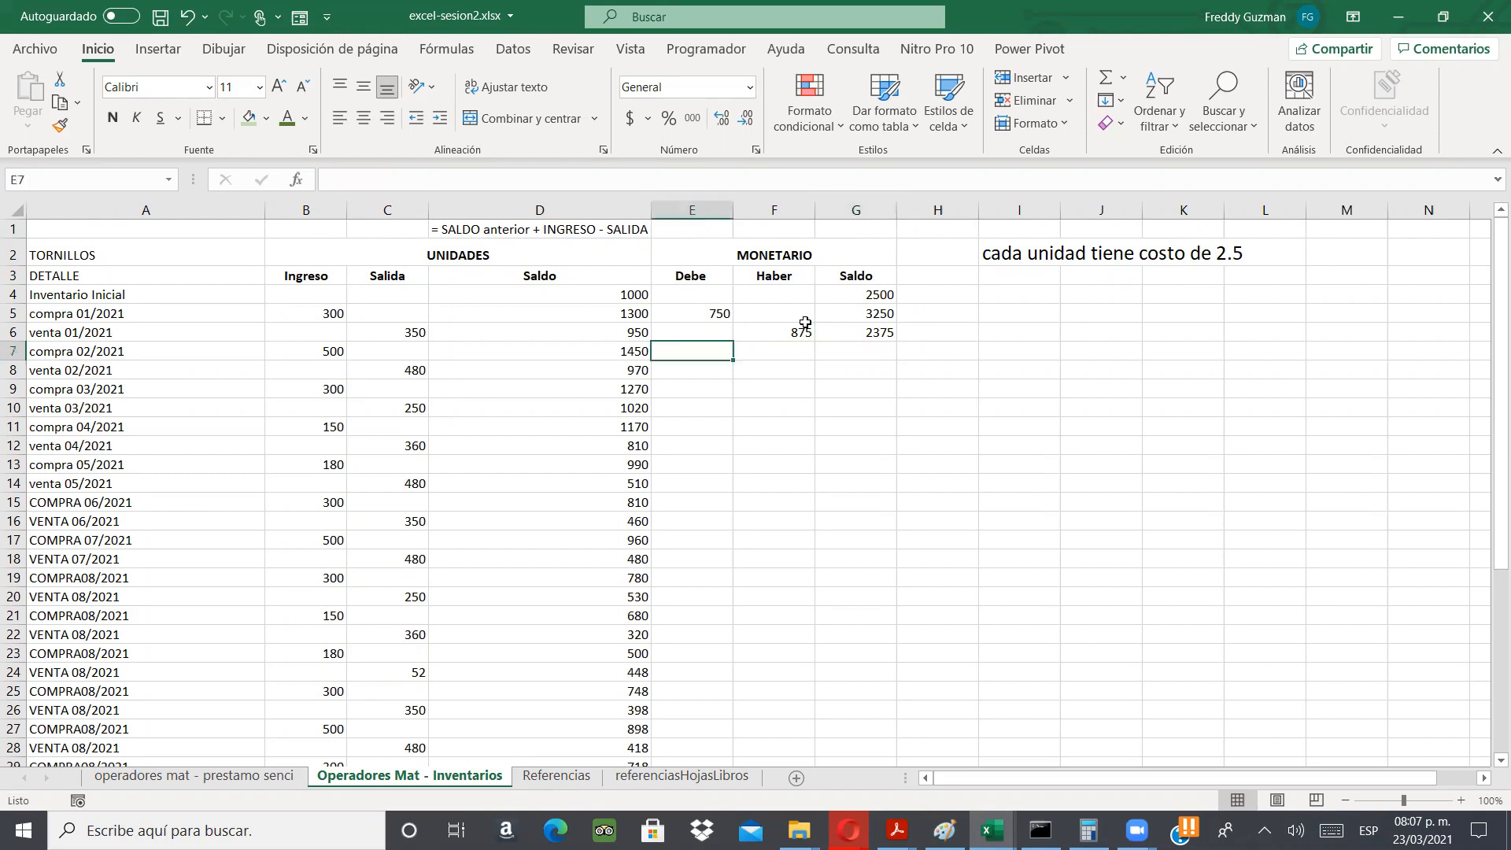
text(=)
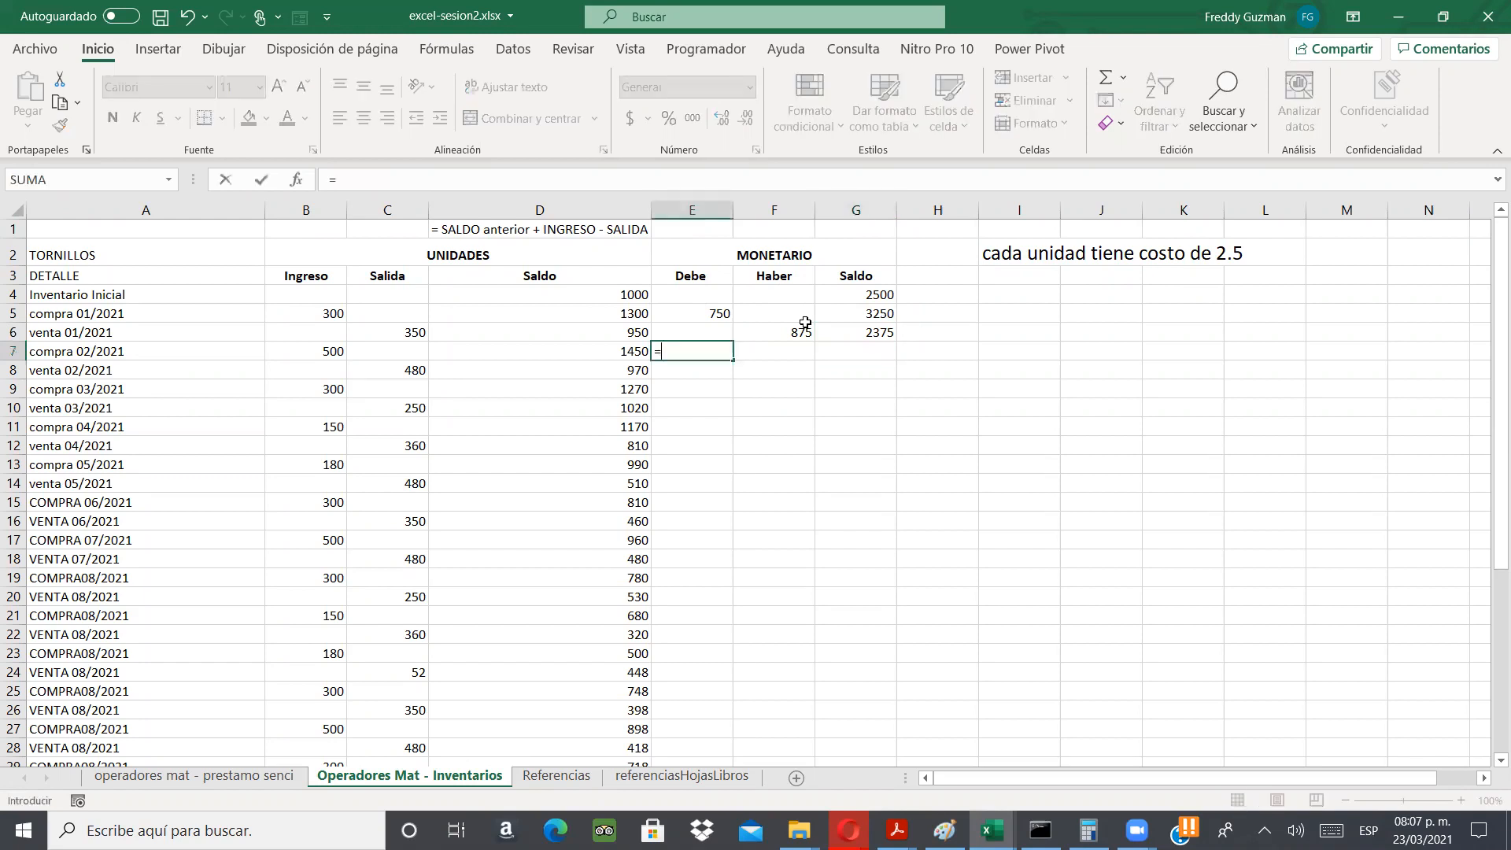
key(Up)
key(Up)
key(Escape)
- Clear the contents of the monetary Debe, Haber and Saldo cells E4:G8
key(Up)
key(Up)
key(Up)
key(shift+Right)
key(shift+Right)
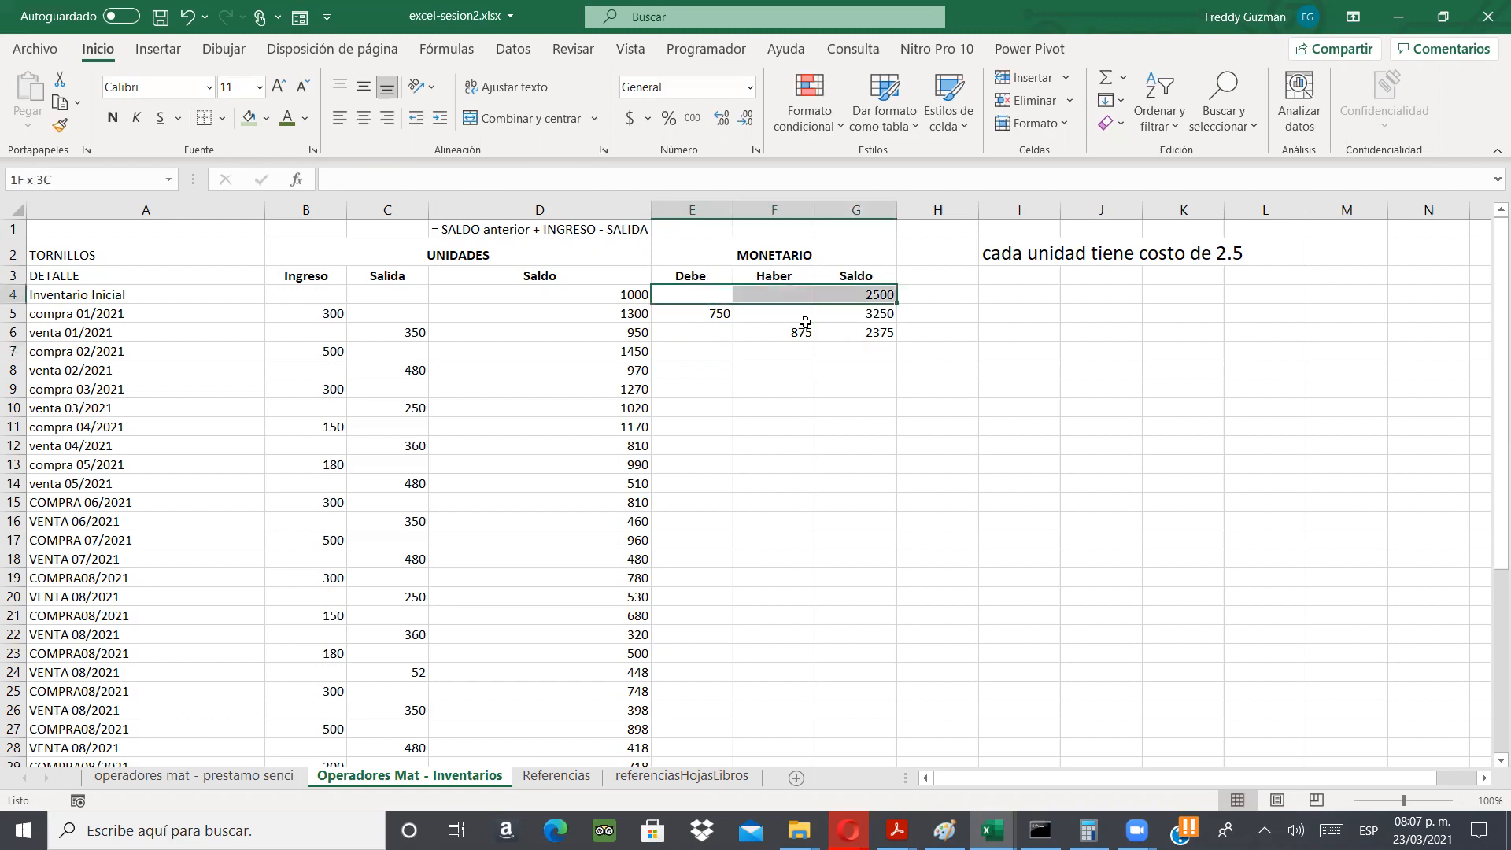
key(shift+Down)
key(shift+Down)
key(shift+Down)
key(shift+Down)
key(Delete)
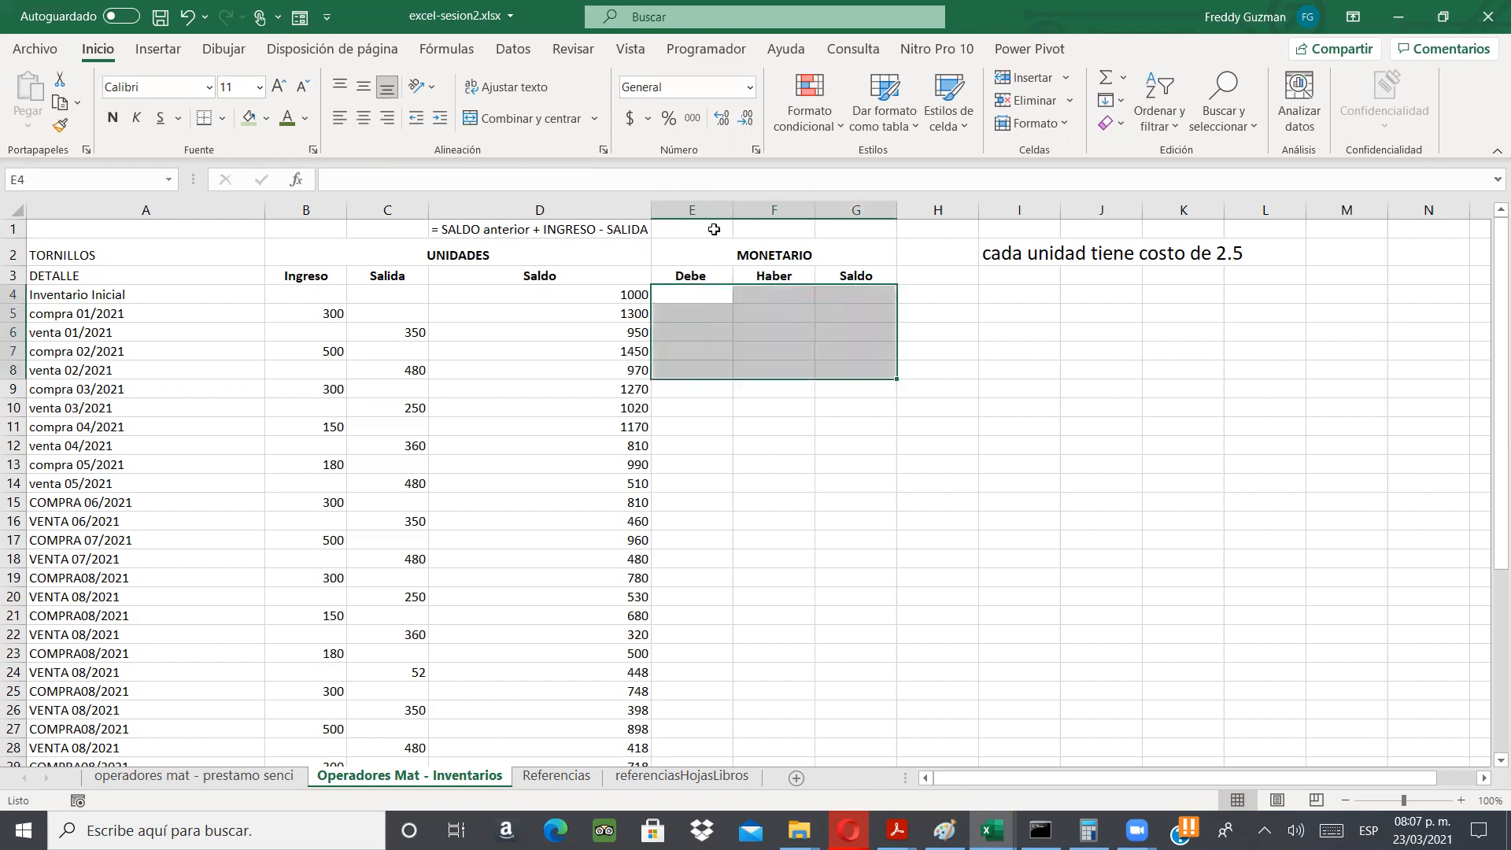
key(Up)
key(Up)
key(Up)
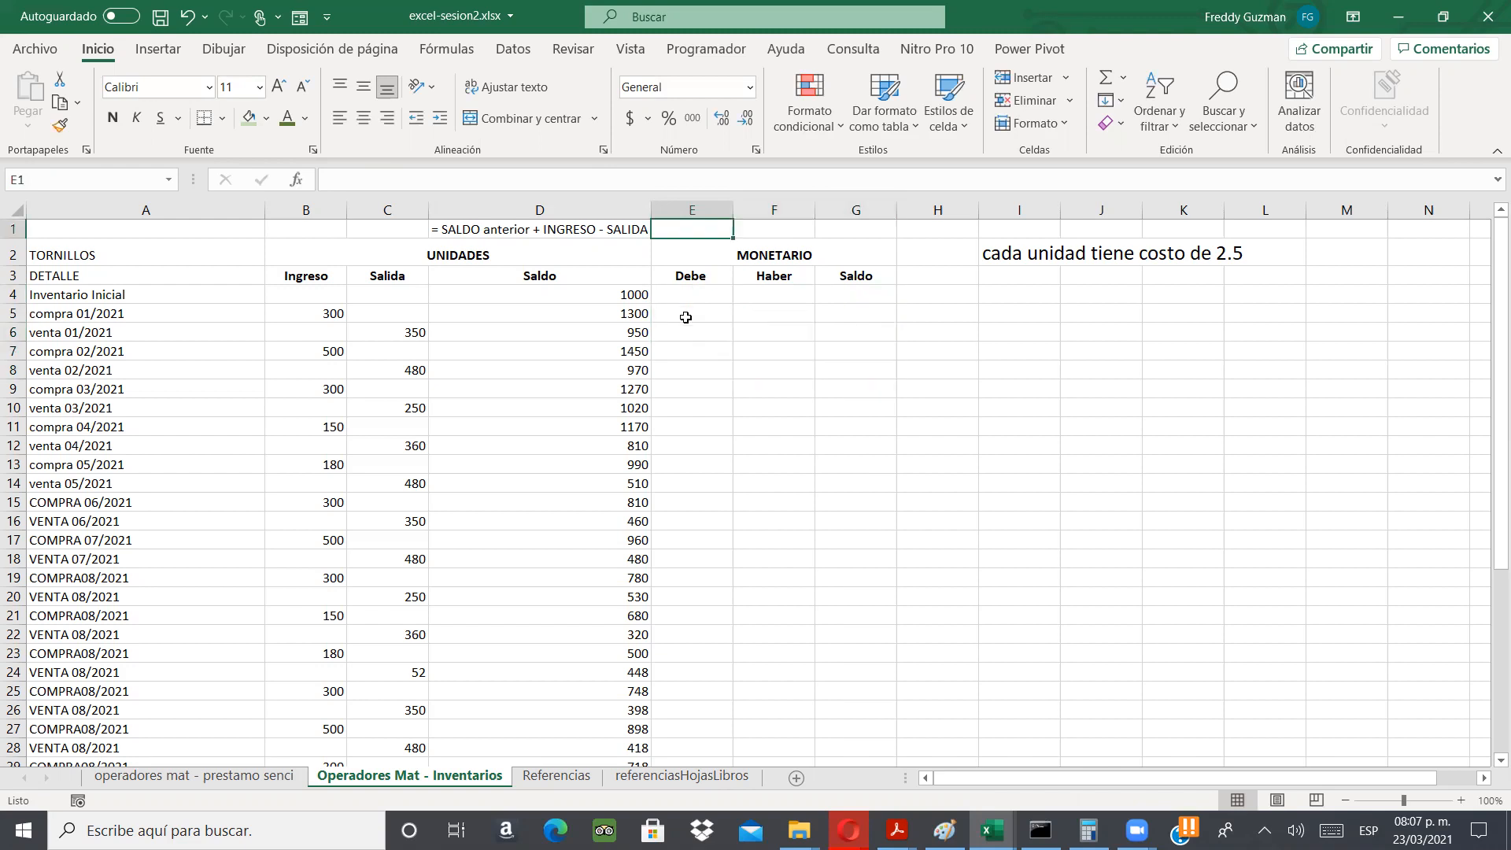
key(Down)
key(Down)
key(Down)
key(Down)
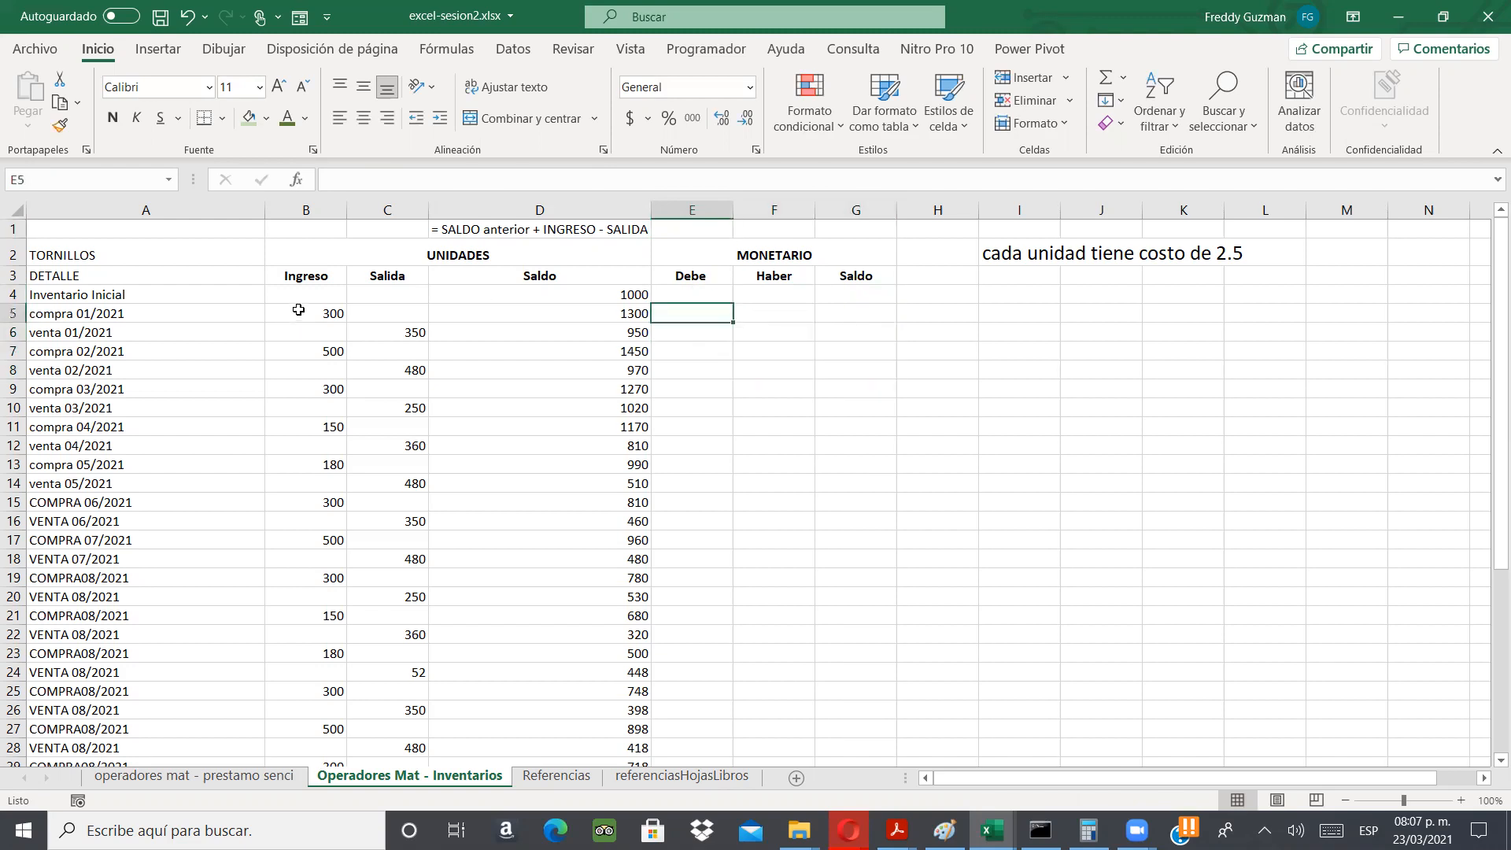
click(298, 310)
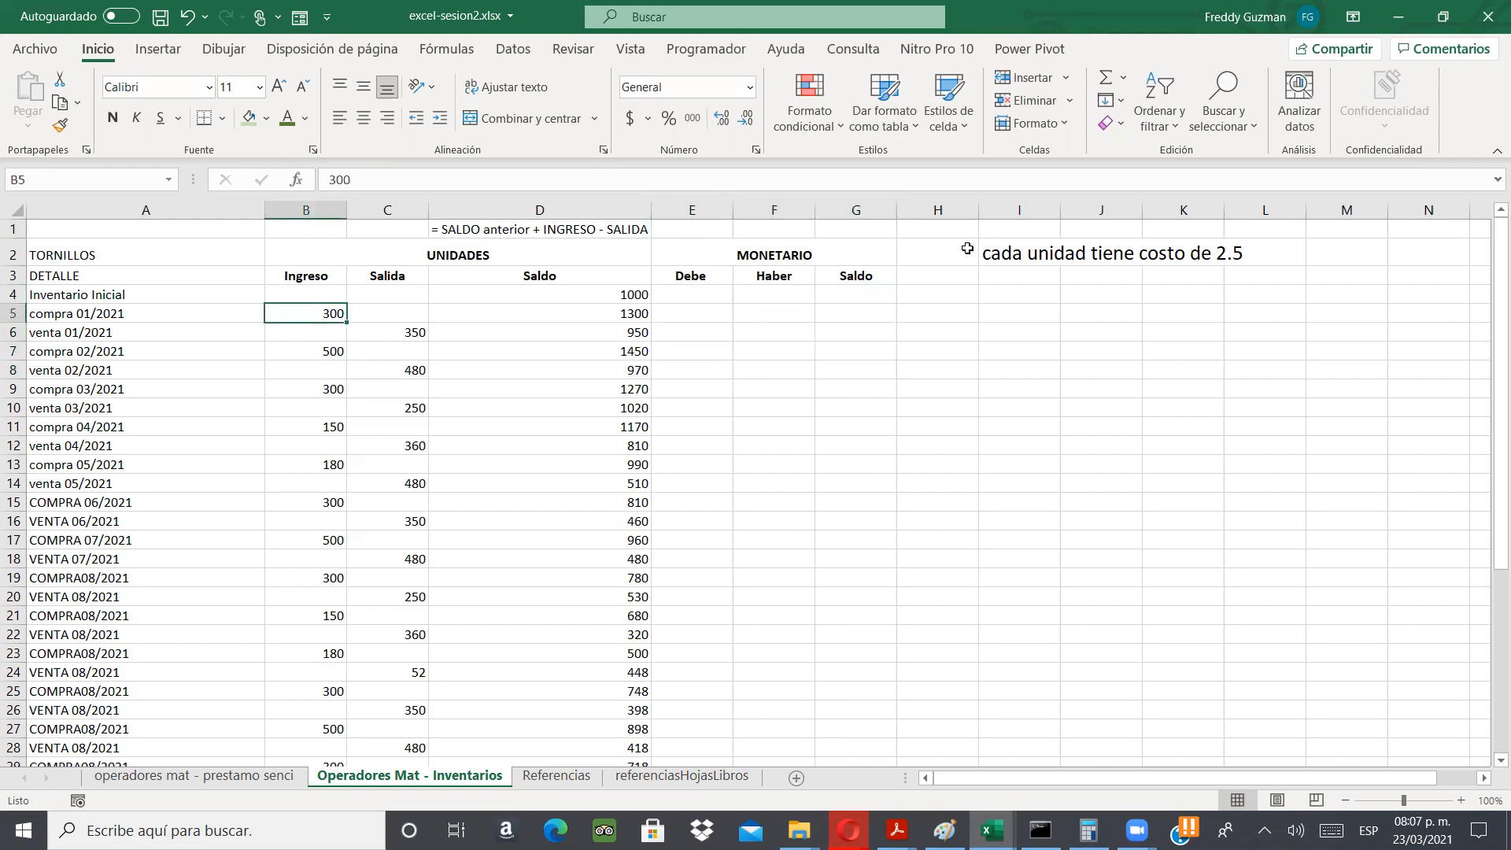
- Widen column E and enter the formula note = INGRESO *2.5 in E1 above Debe
click(724, 228)
drag(827, 218, 851, 218)
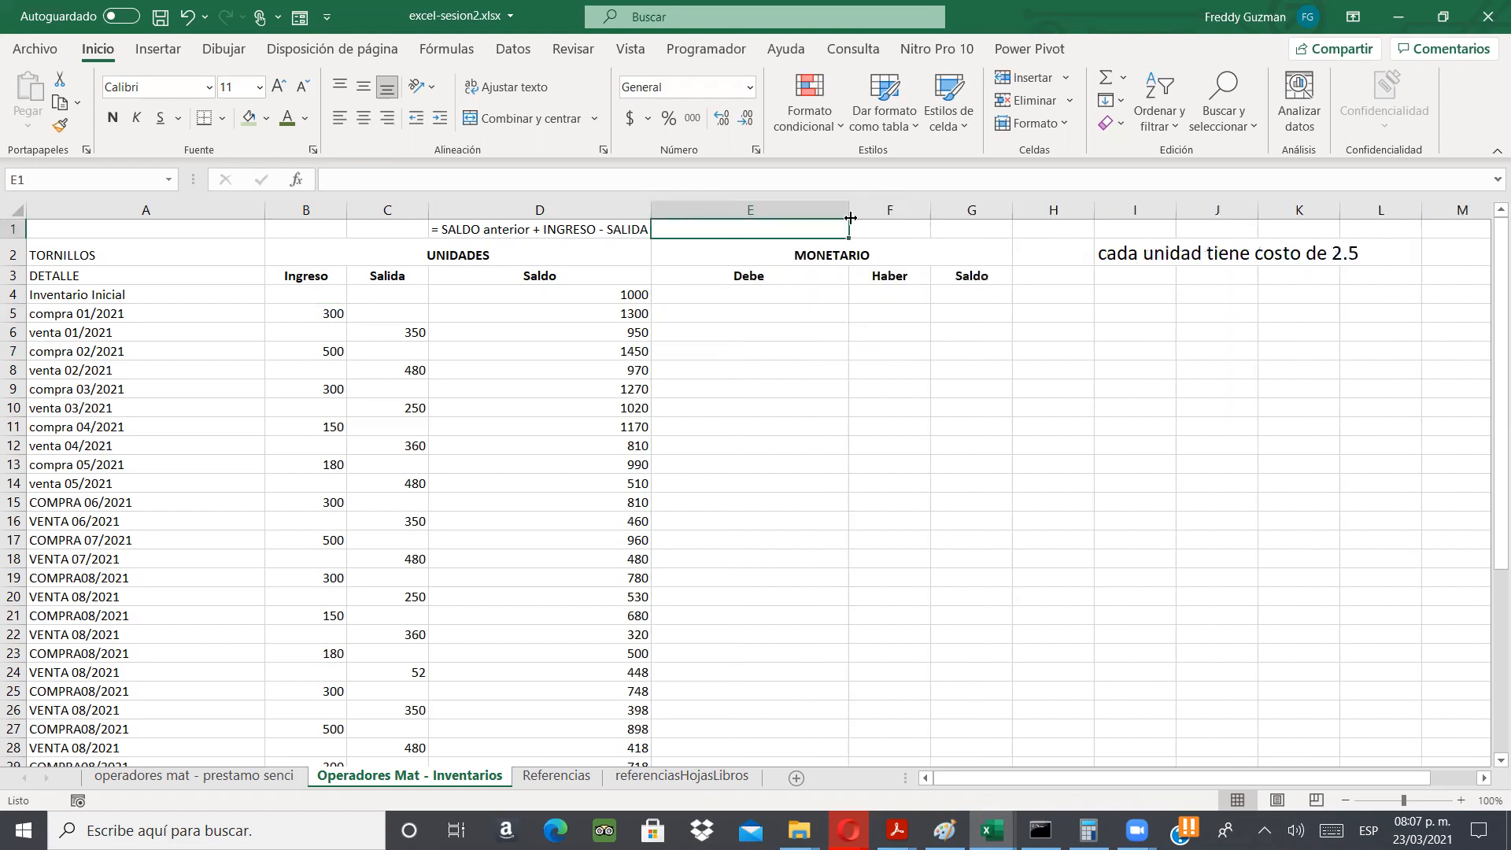
text(=)
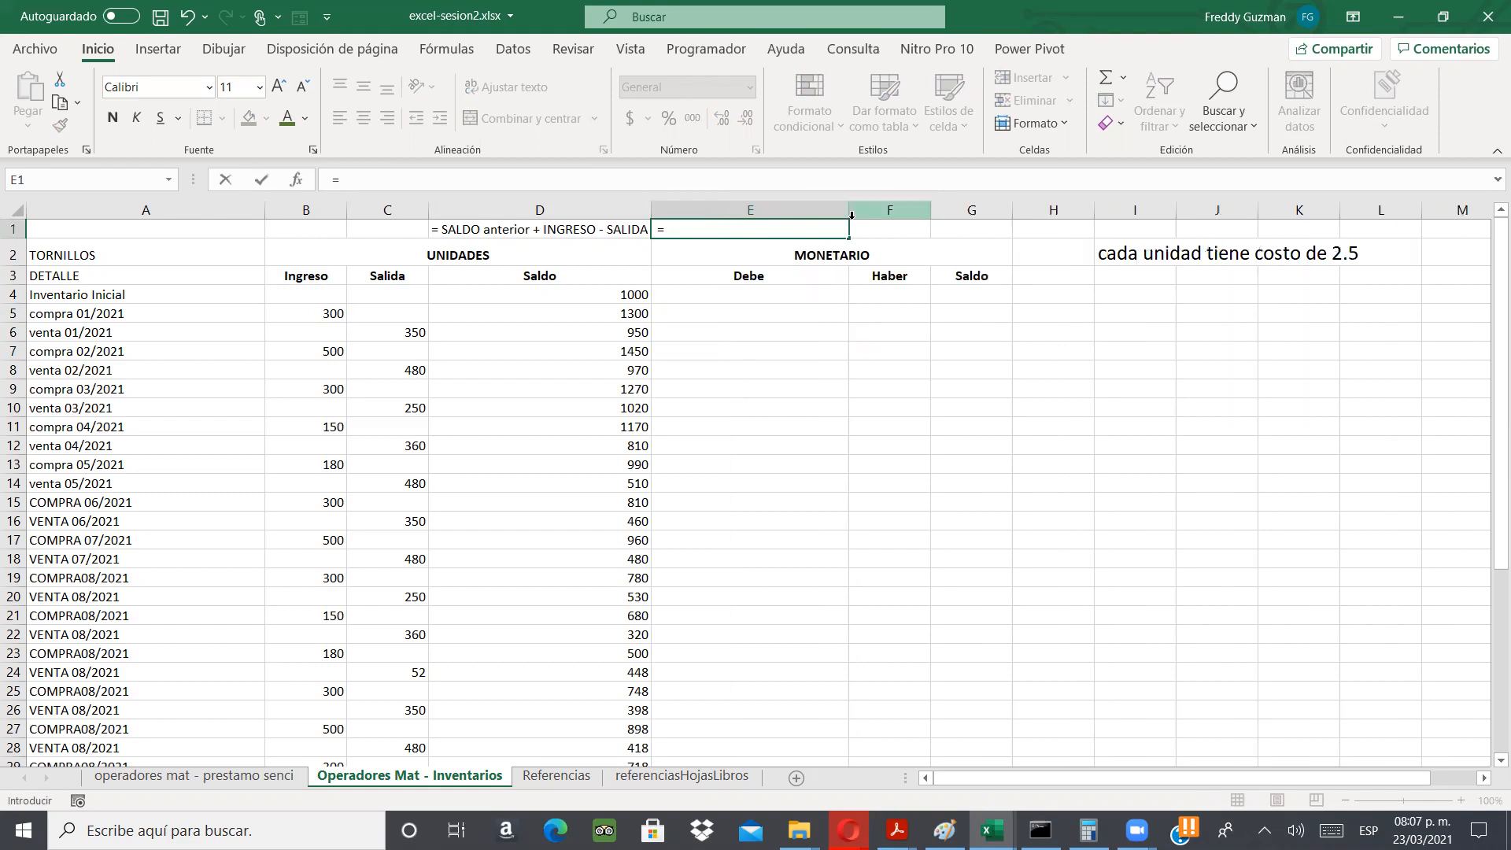
text( INGRESO *2.5)
key(Return)
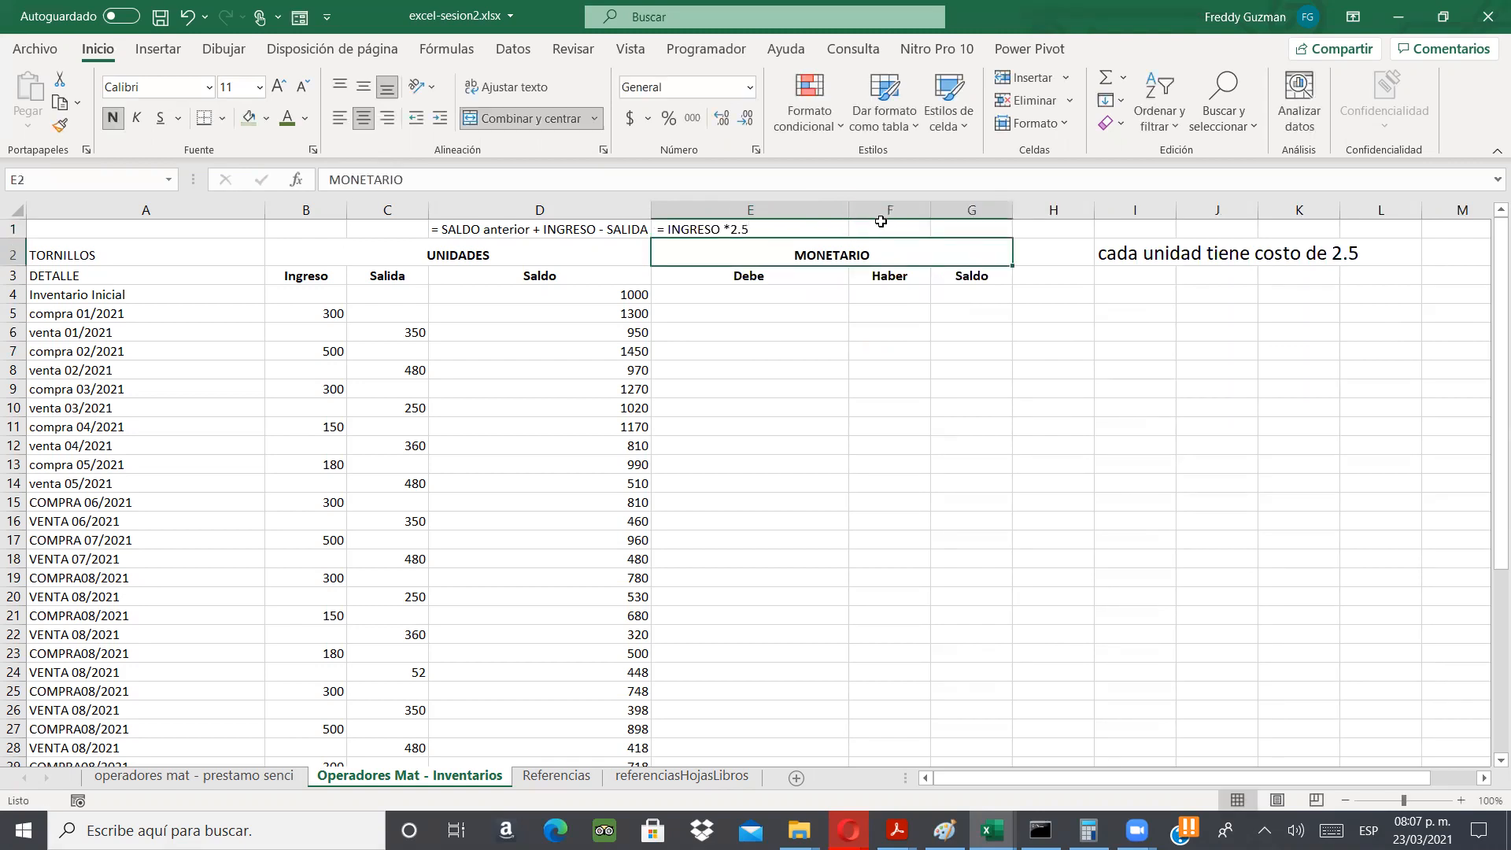
- Widen column F and enter the formula note = SALIDA *2.5 in F1 above Haber
drag(932, 210, 1006, 212)
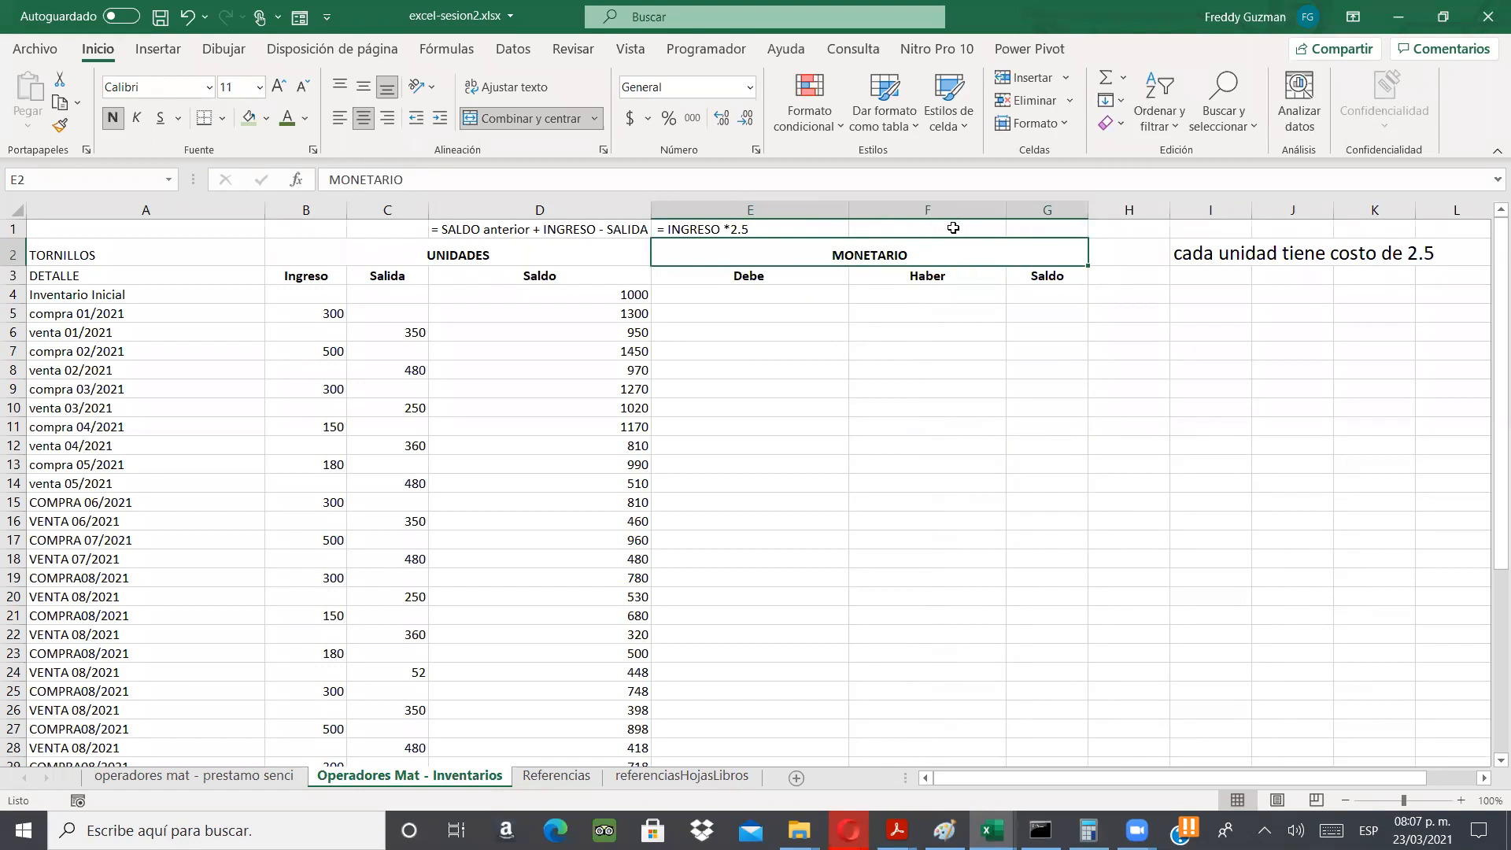
click(953, 228)
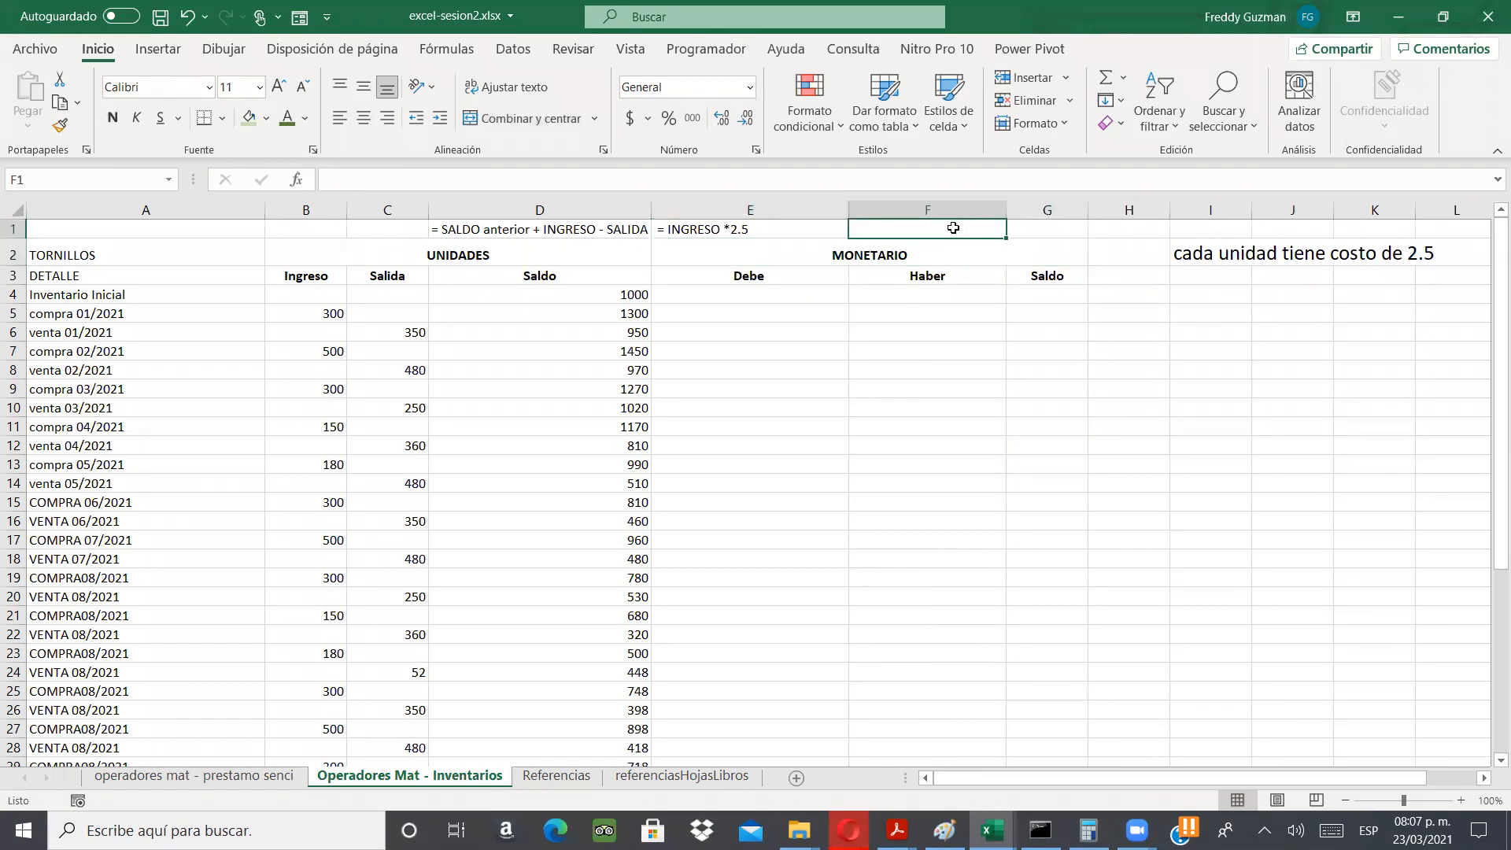
text())
key(BackSpace)
text(=)
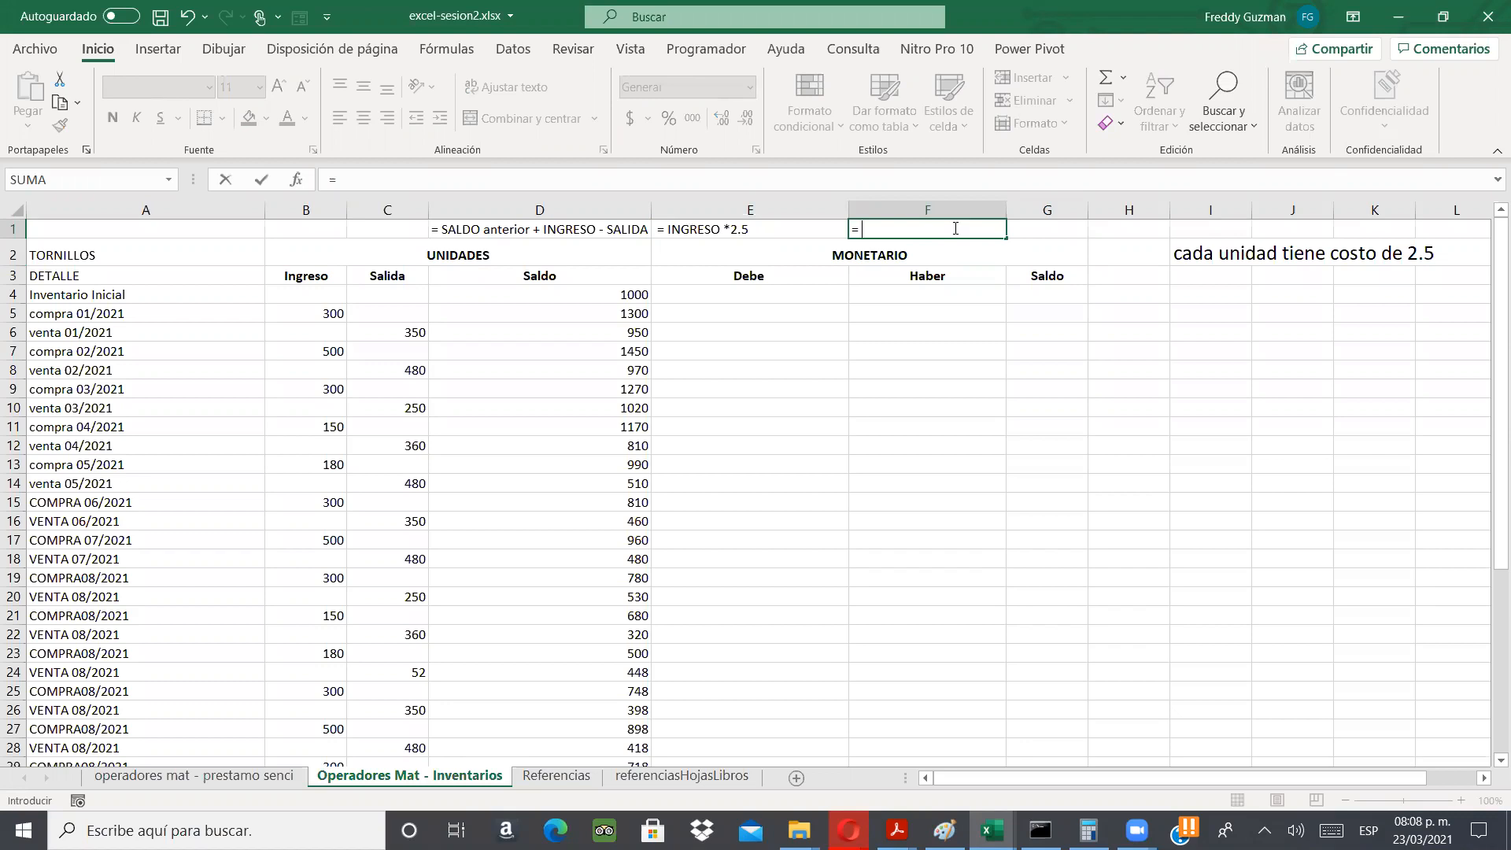
text(E)
text(GRE)
text(SO )
text(*2.)
key(BackSpace)
key(BackSpace)
key(BackSpace)
key(BackSpace)
key(BackSpace)
key(BackSpace)
key(BackSpace)
key(BackSpace)
key(BackSpace)
key(BackSpace)
text(SALIDA *2.5)
key(Return)
- Format F1 as Texto and reopen the cell so its note displays as plain text
click(954, 228)
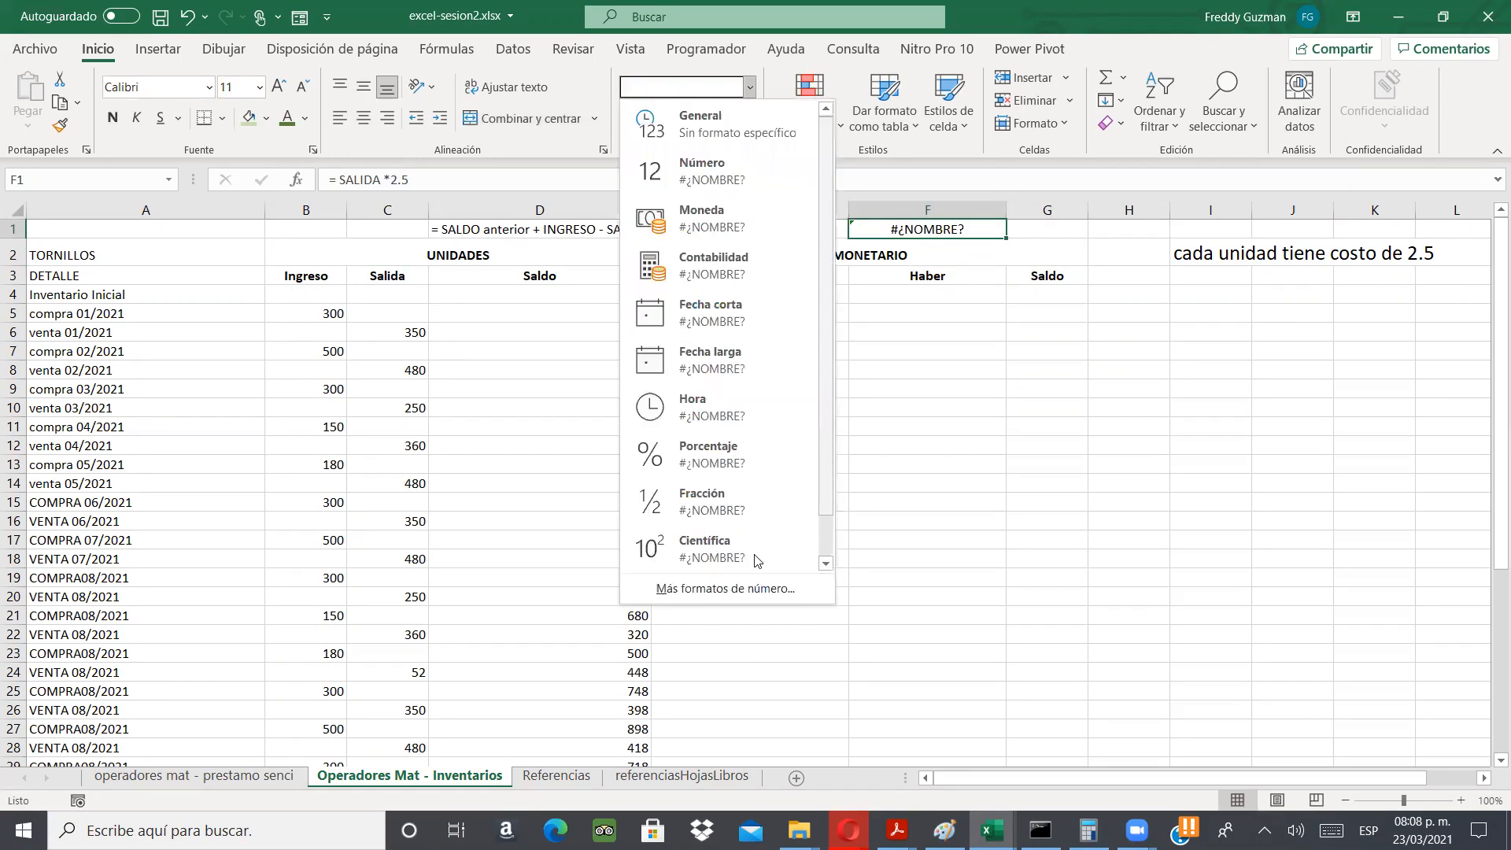
scroll(754, 553, down, 1)
click(752, 550)
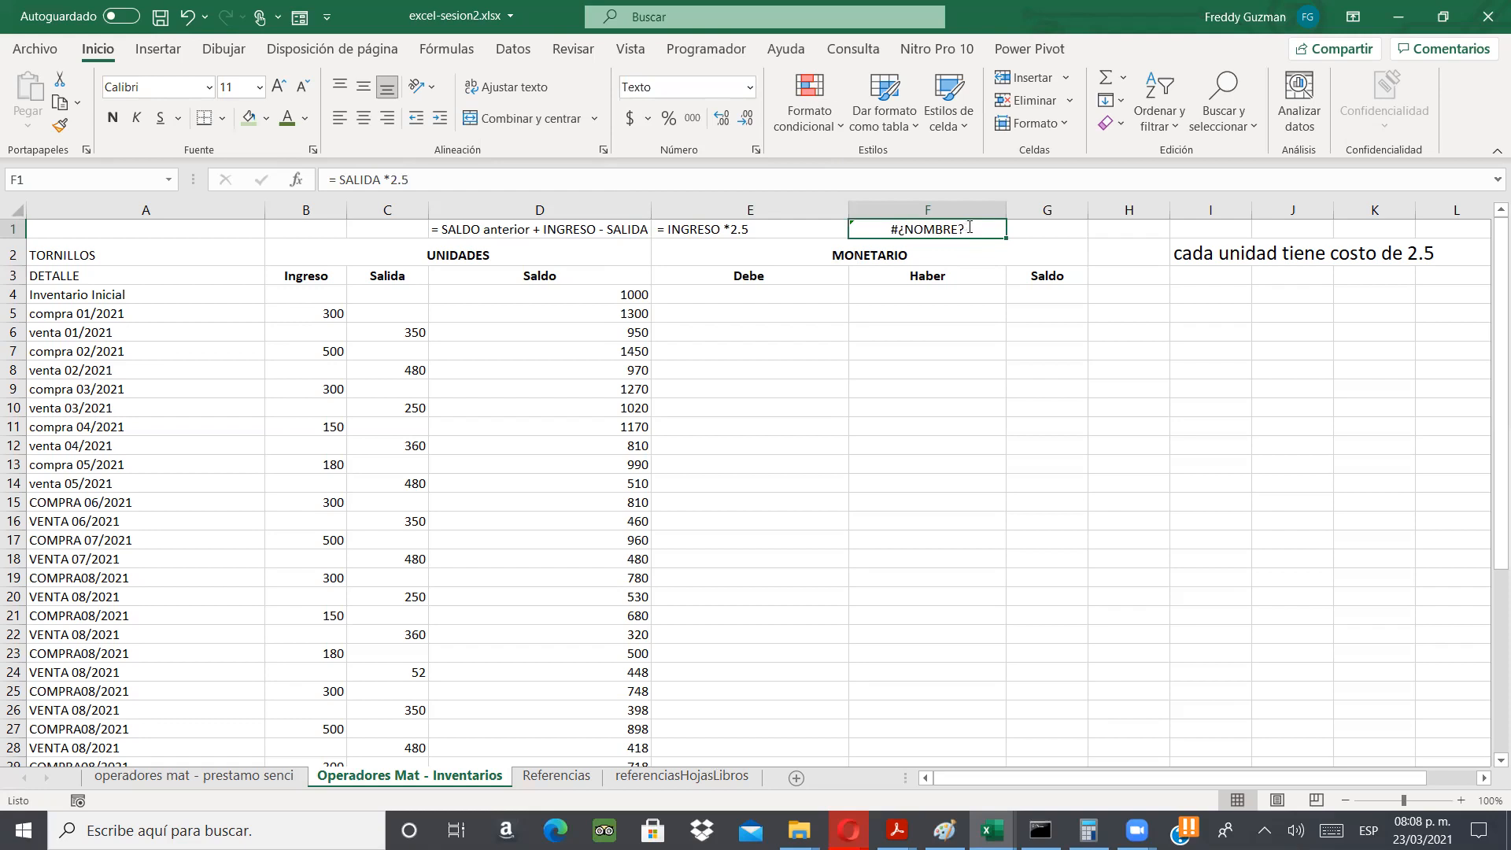
double_click(968, 228)
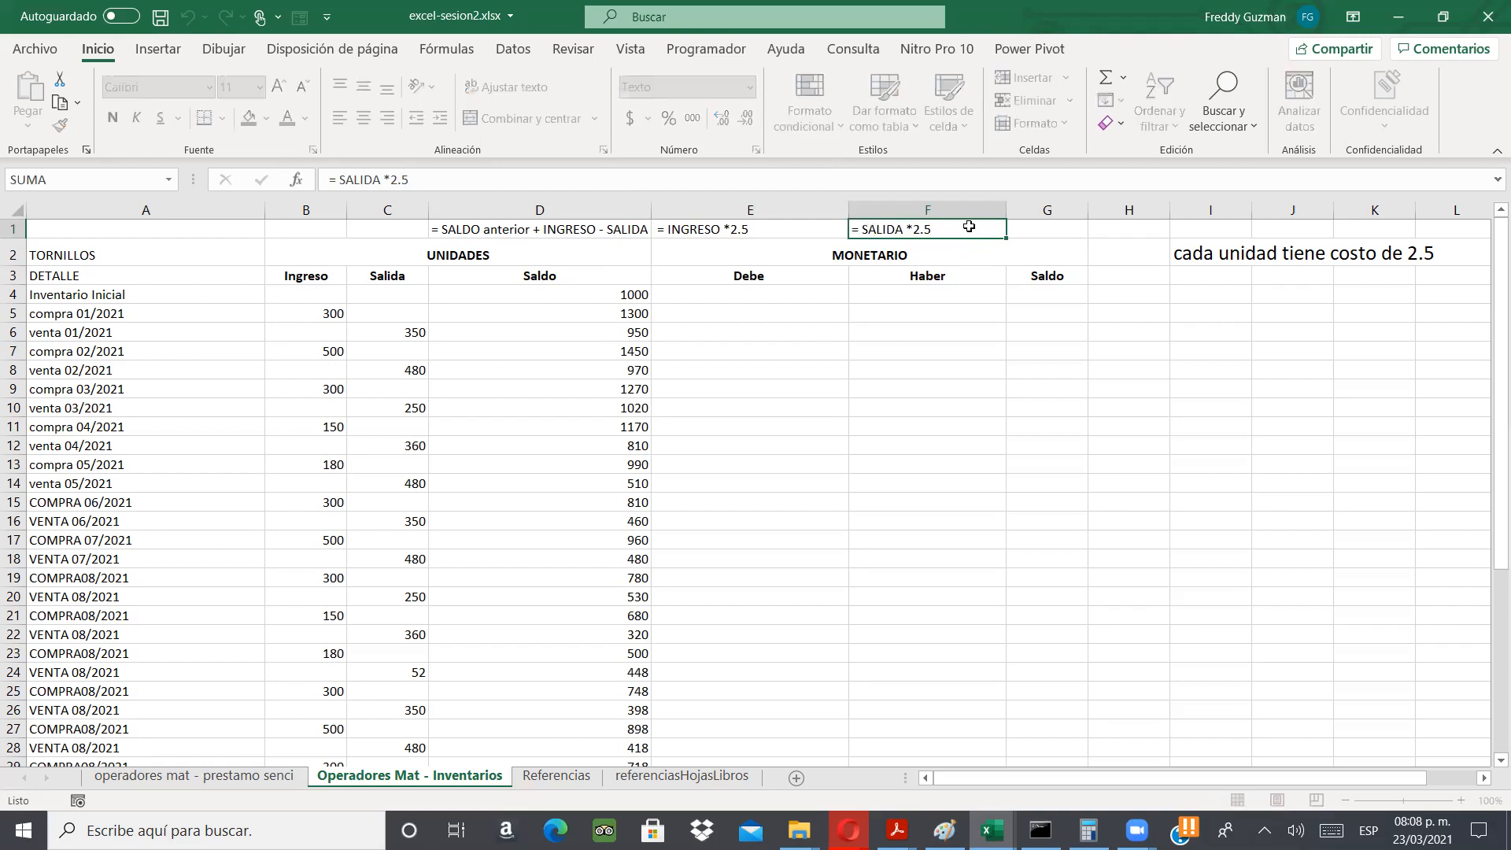
- Widen column G to make room for a note about as long as the one in D1
click(1080, 229)
drag(1088, 211, 1131, 209)
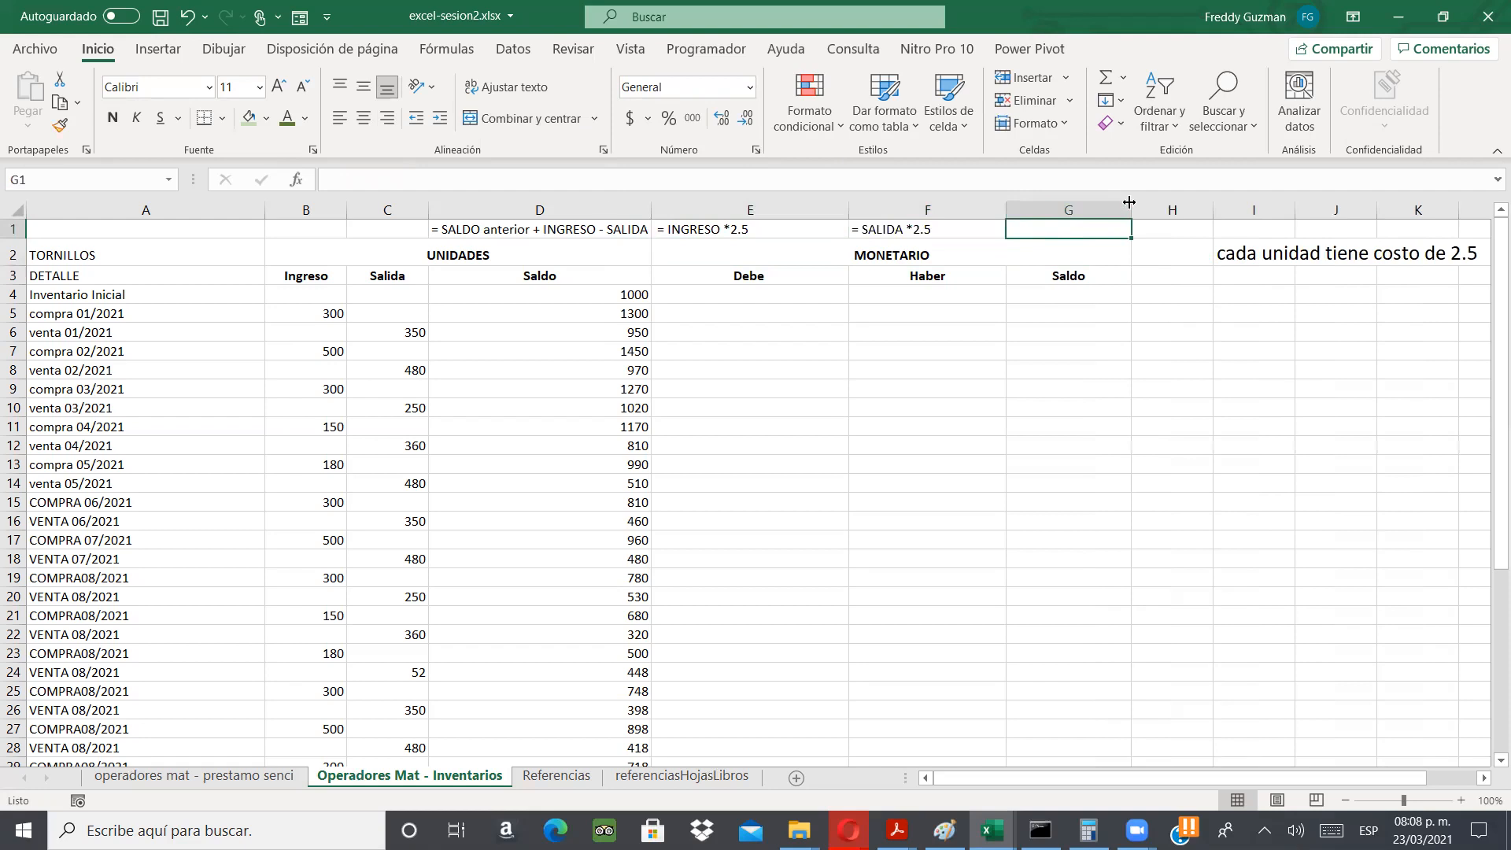
click(541, 231)
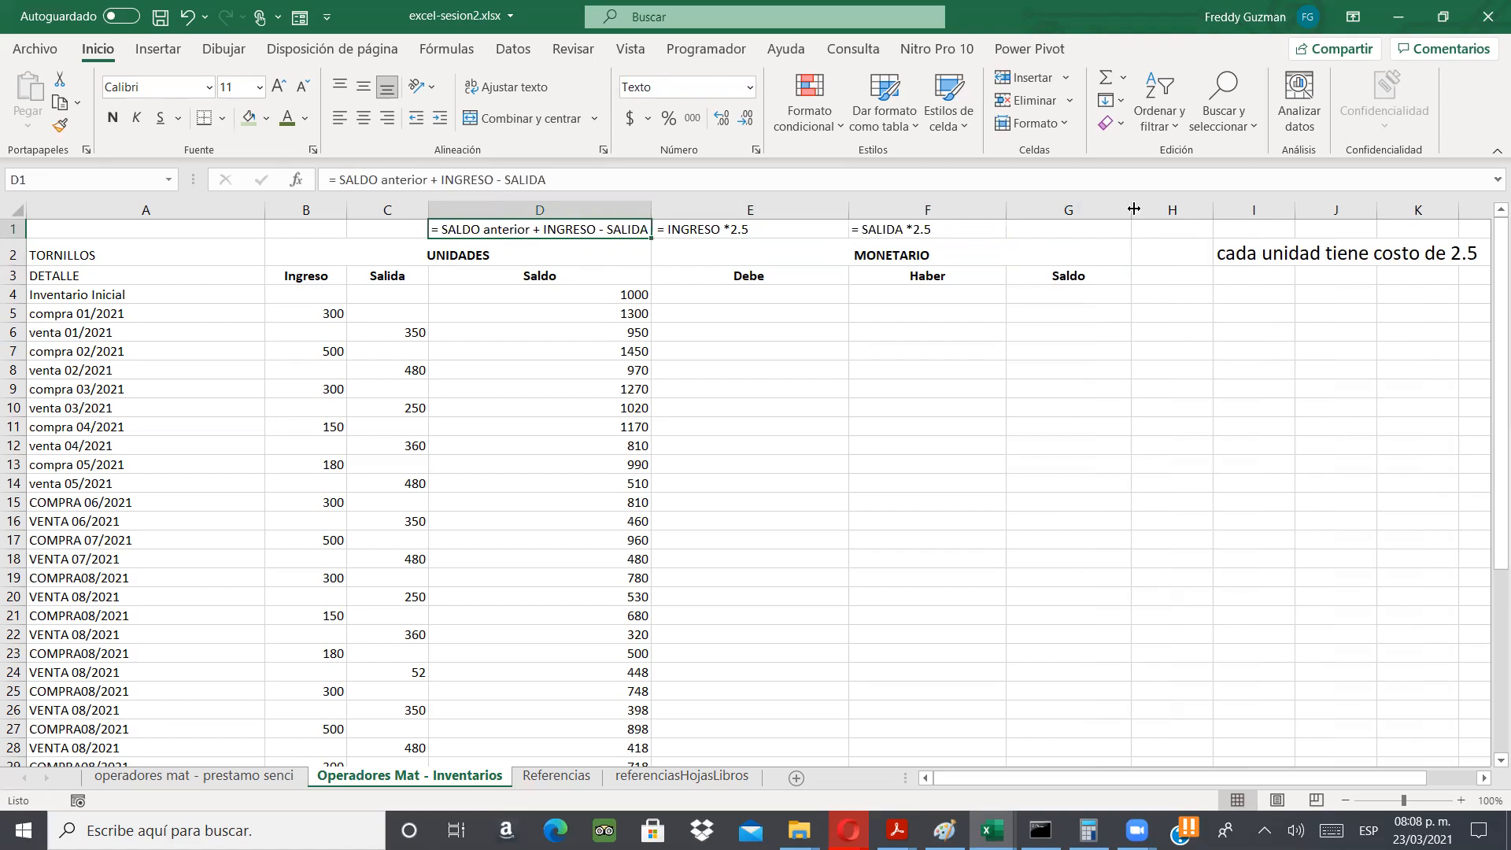
drag(1133, 209, 1193, 209)
- Enter the formula note = SALDO anterior + DEBE - HABER in G1 above the monetary Saldo
click(1148, 229)
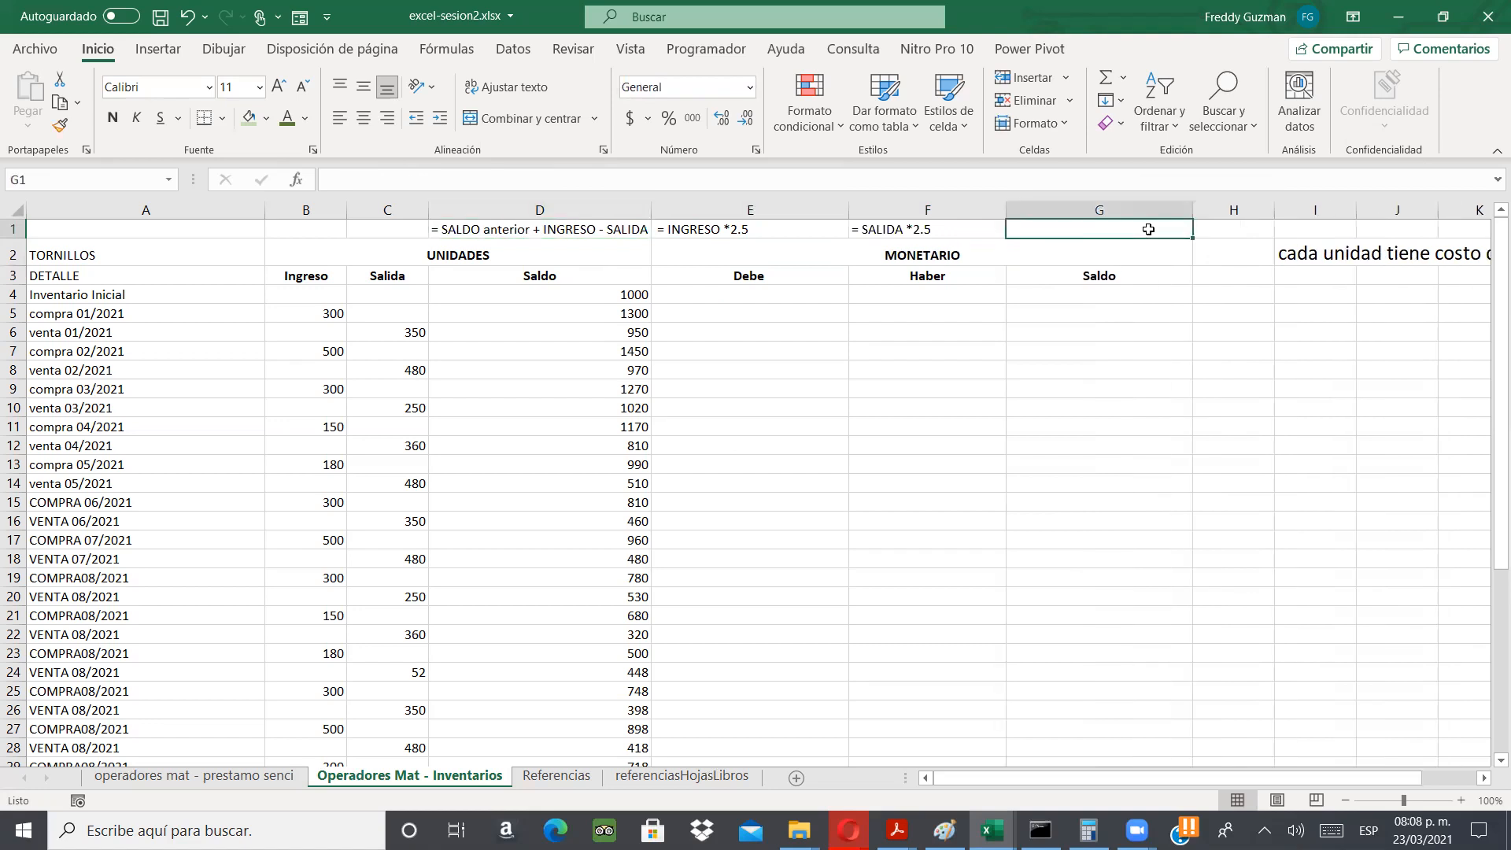
text(=)
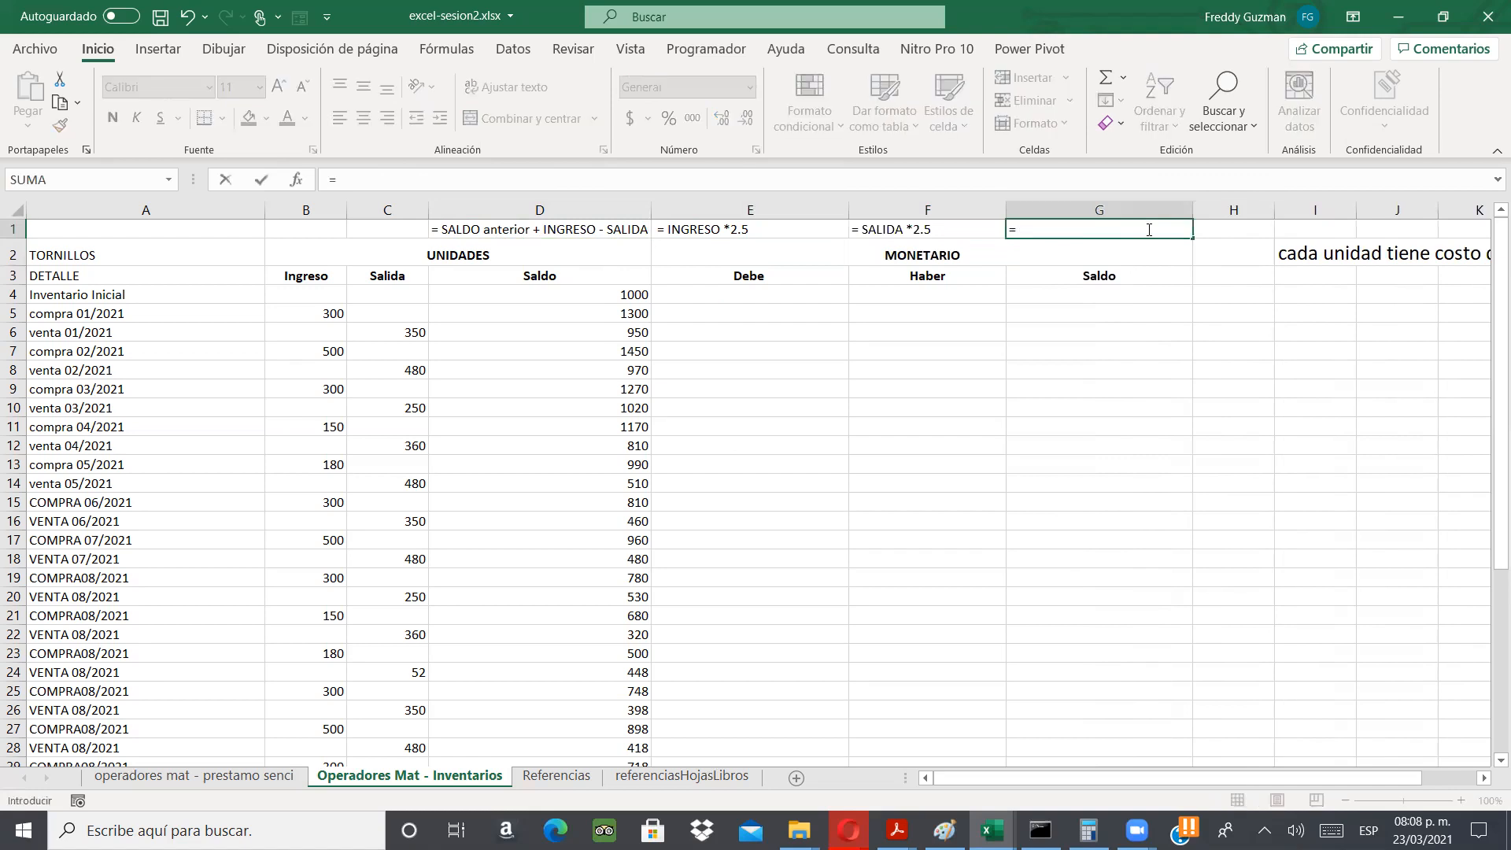
text( sal)
key(BackSpace)
key(BackSpace)
key(BackSpace)
text(SALDO Anterior)
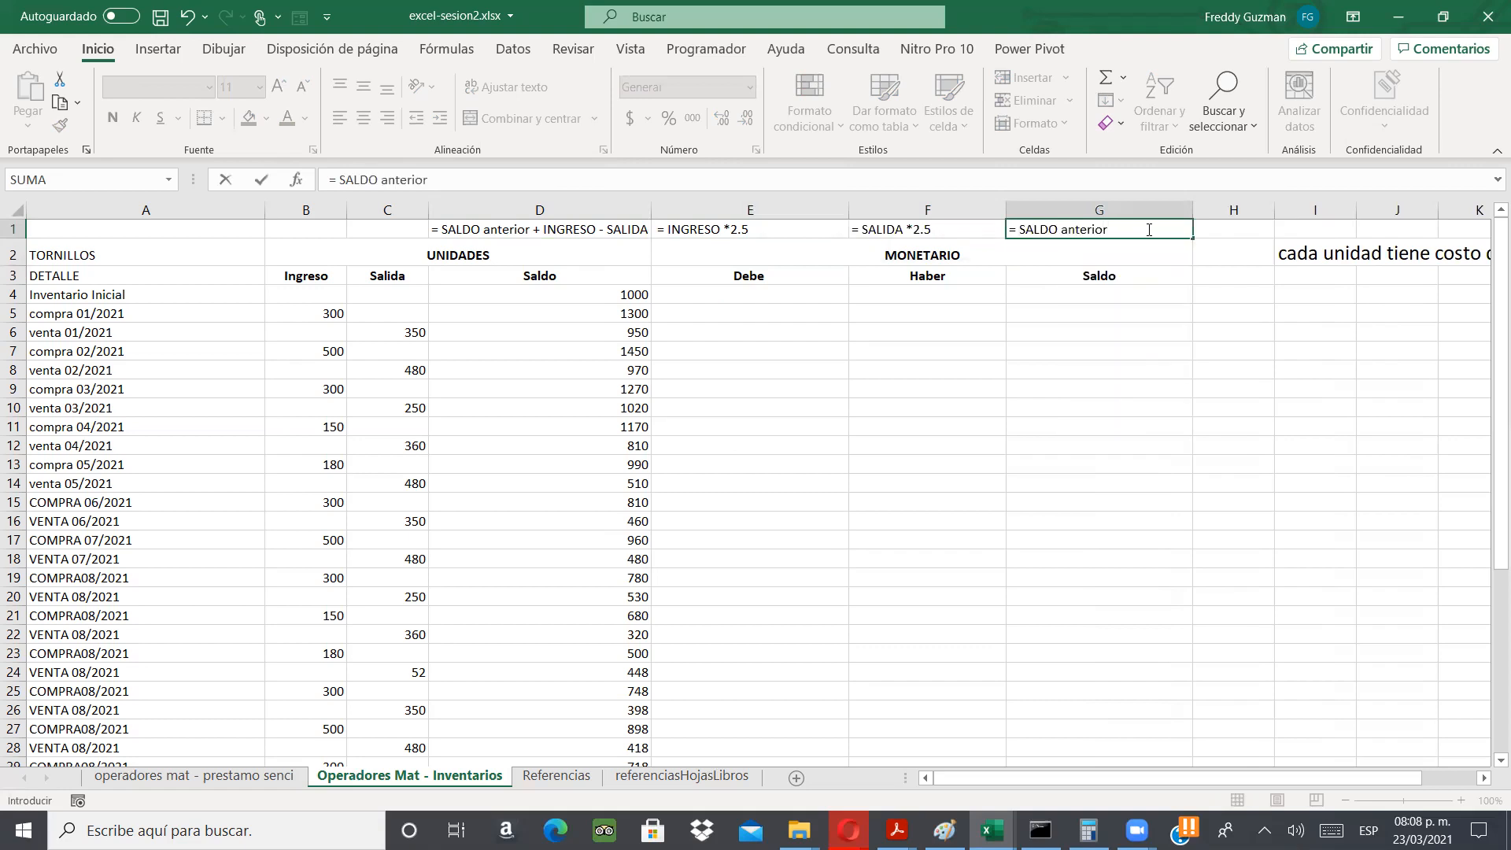
text( + debe)
key(BackSpace)
key(BackSpace)
key(BackSpace)
key(BackSpace)
text(DEBE - HABER)
key(Return)
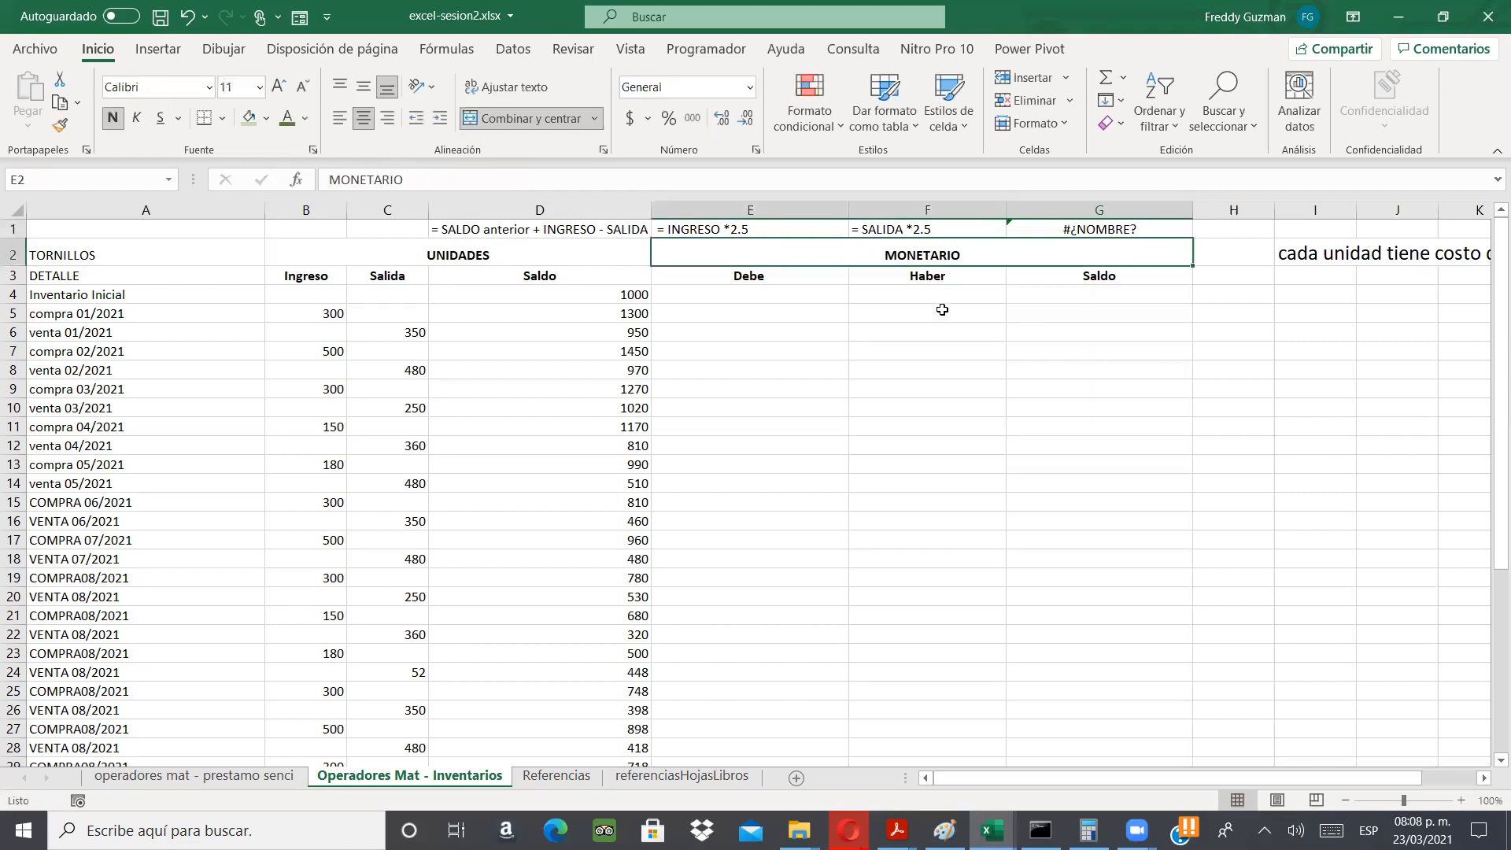
- Enter the Debe formula of Inventario Inicial in E4 as =B4*2.5
click(766, 295)
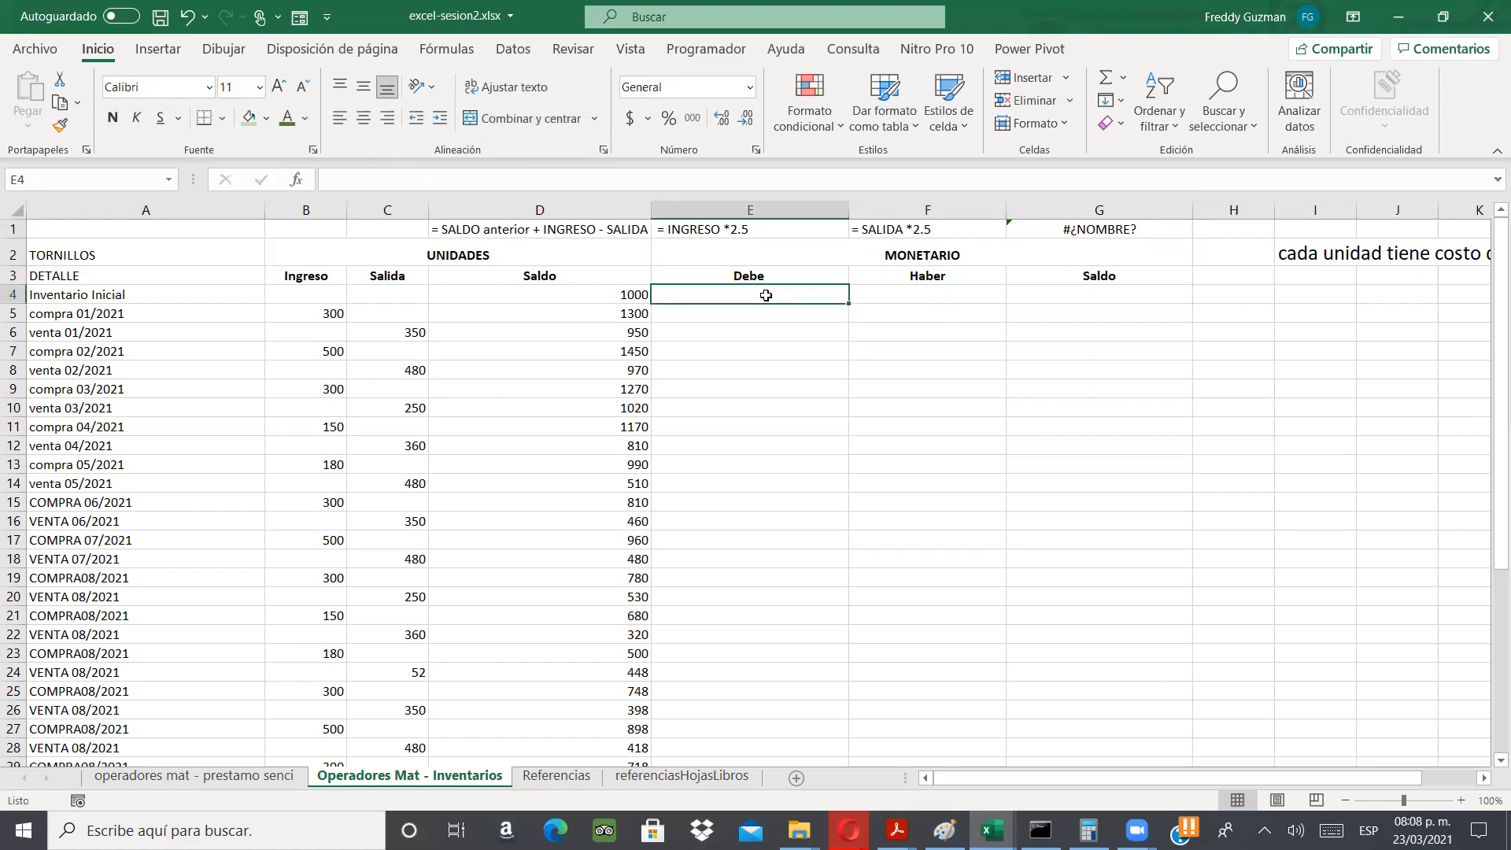
text(=)
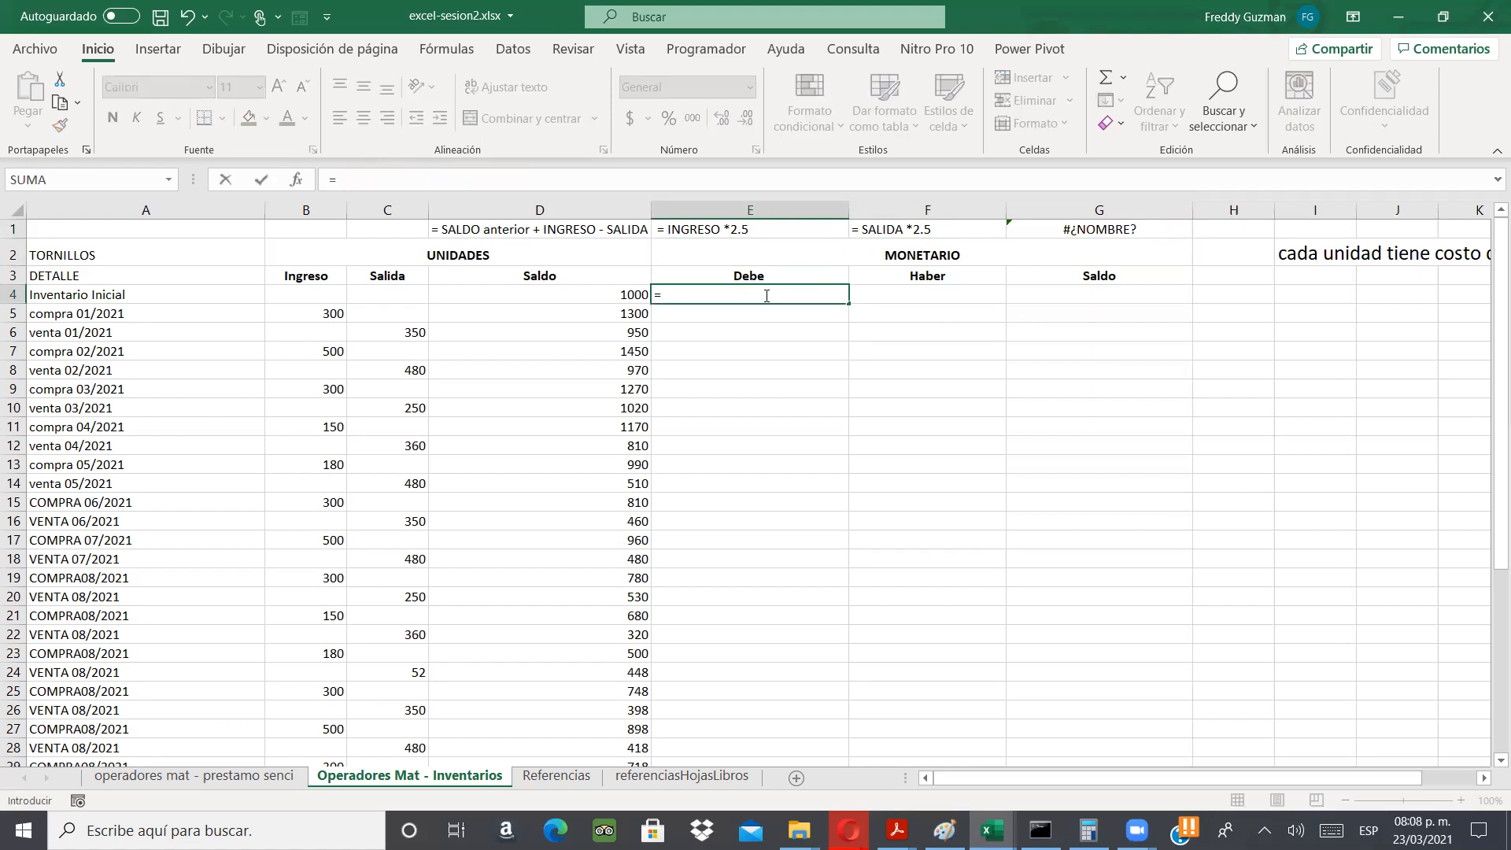
click(324, 295)
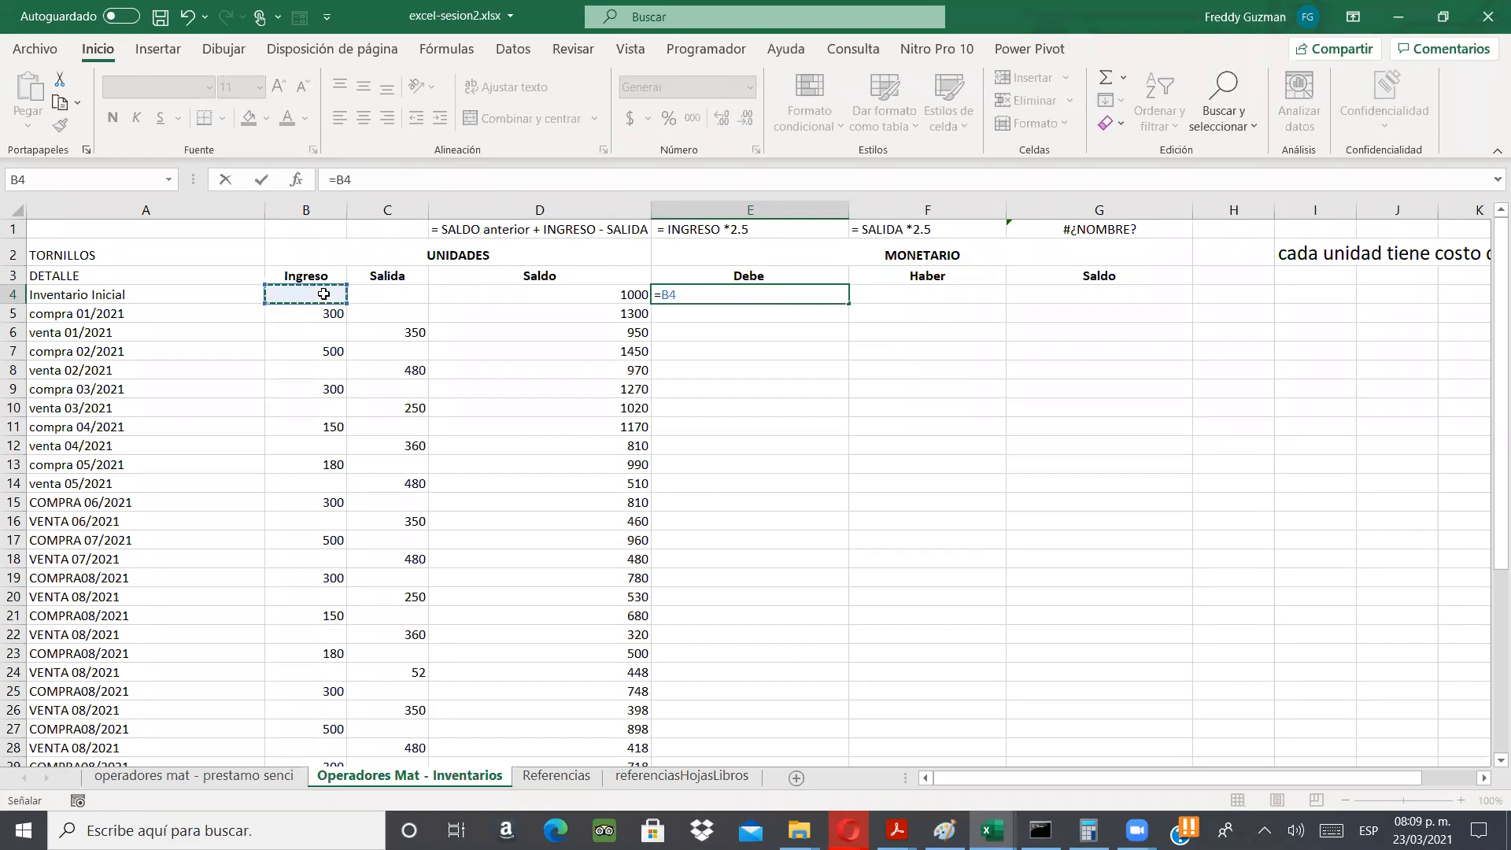
text(*2.5)
key(Return)
- Enter the Haber formula of Inventario Inicial in F4 as =C4*2.5
key(Up)
key(Right)
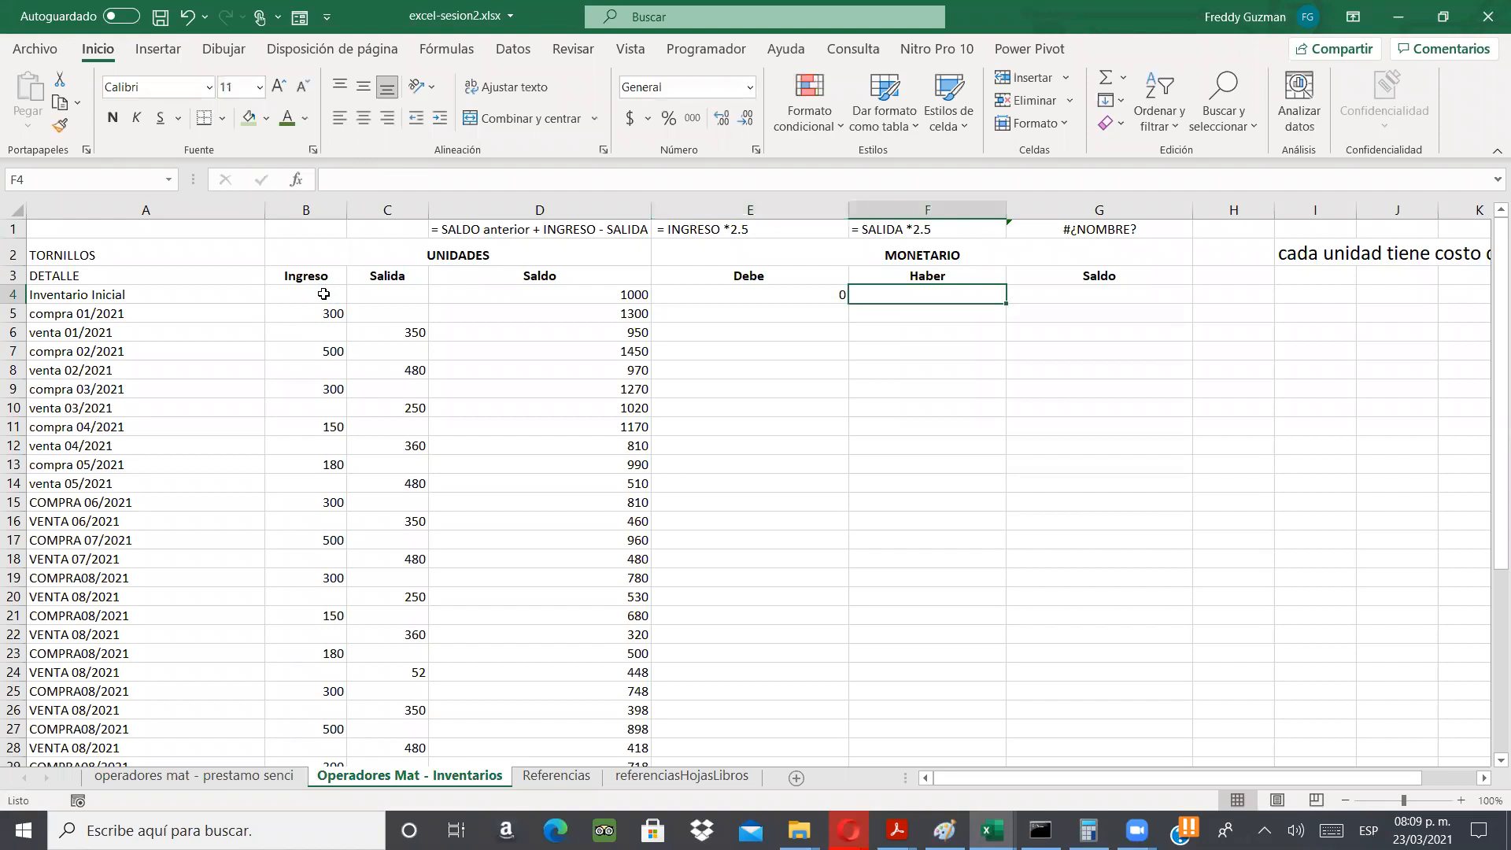
text(=)
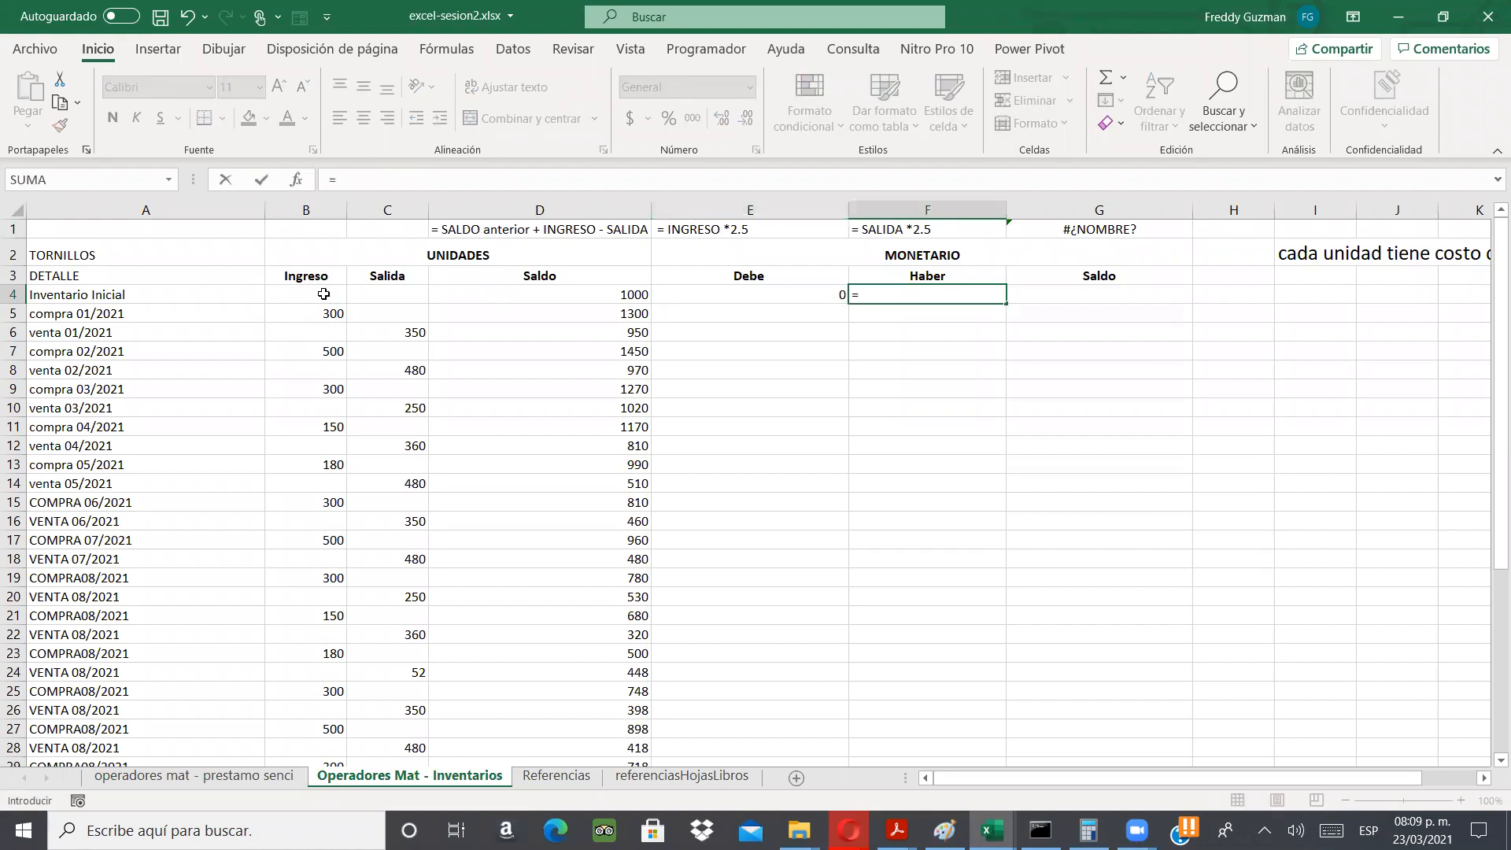
click(391, 295)
text(*2.5)
key(Return)
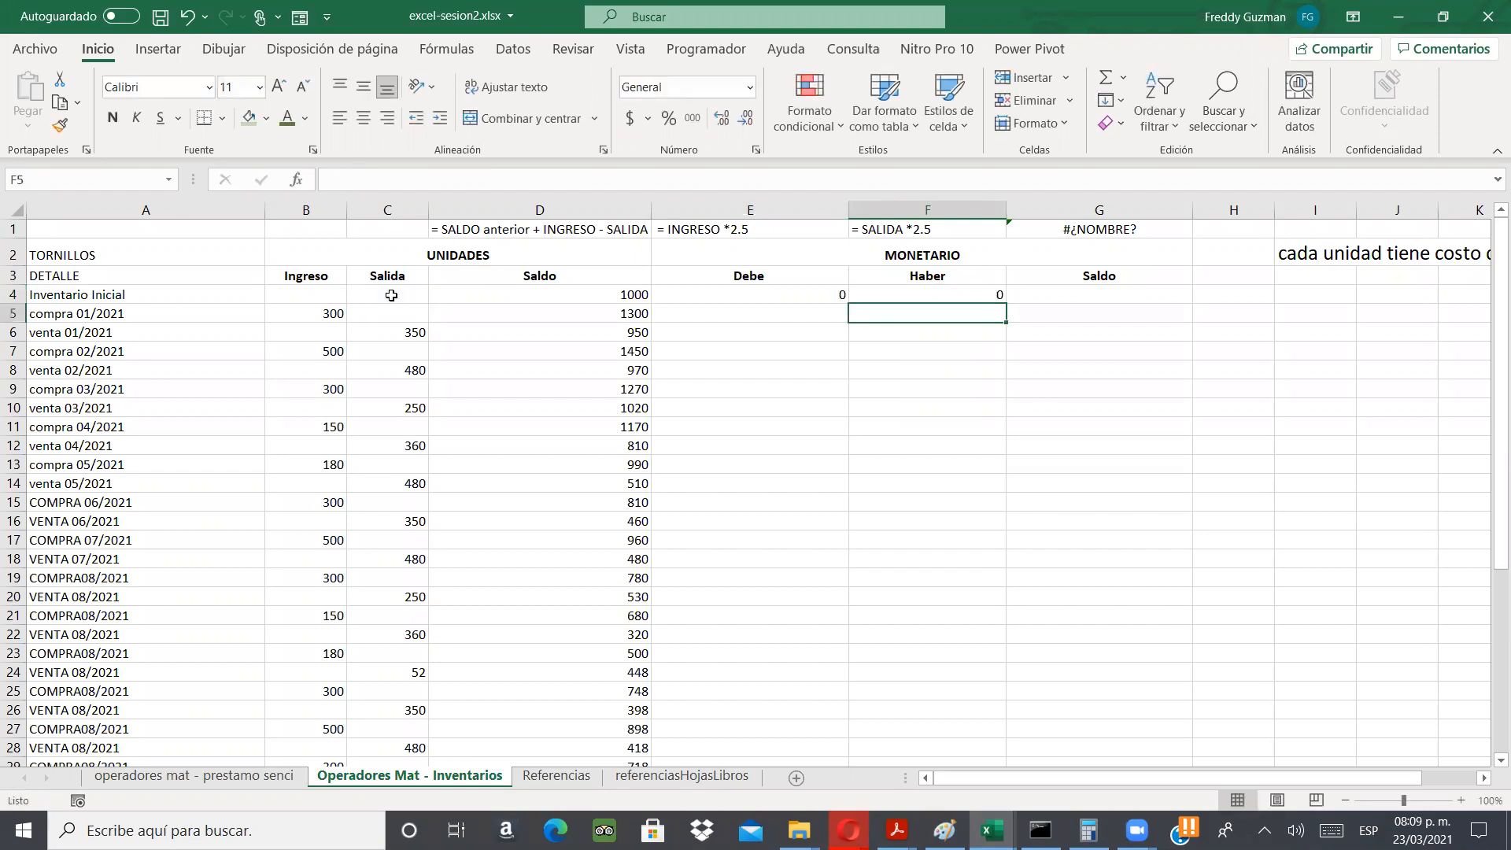
- Enter the monetary Saldo formula of Inventario Inicial in G4 as =G3+E4-F4
key(Up)
key(Right)
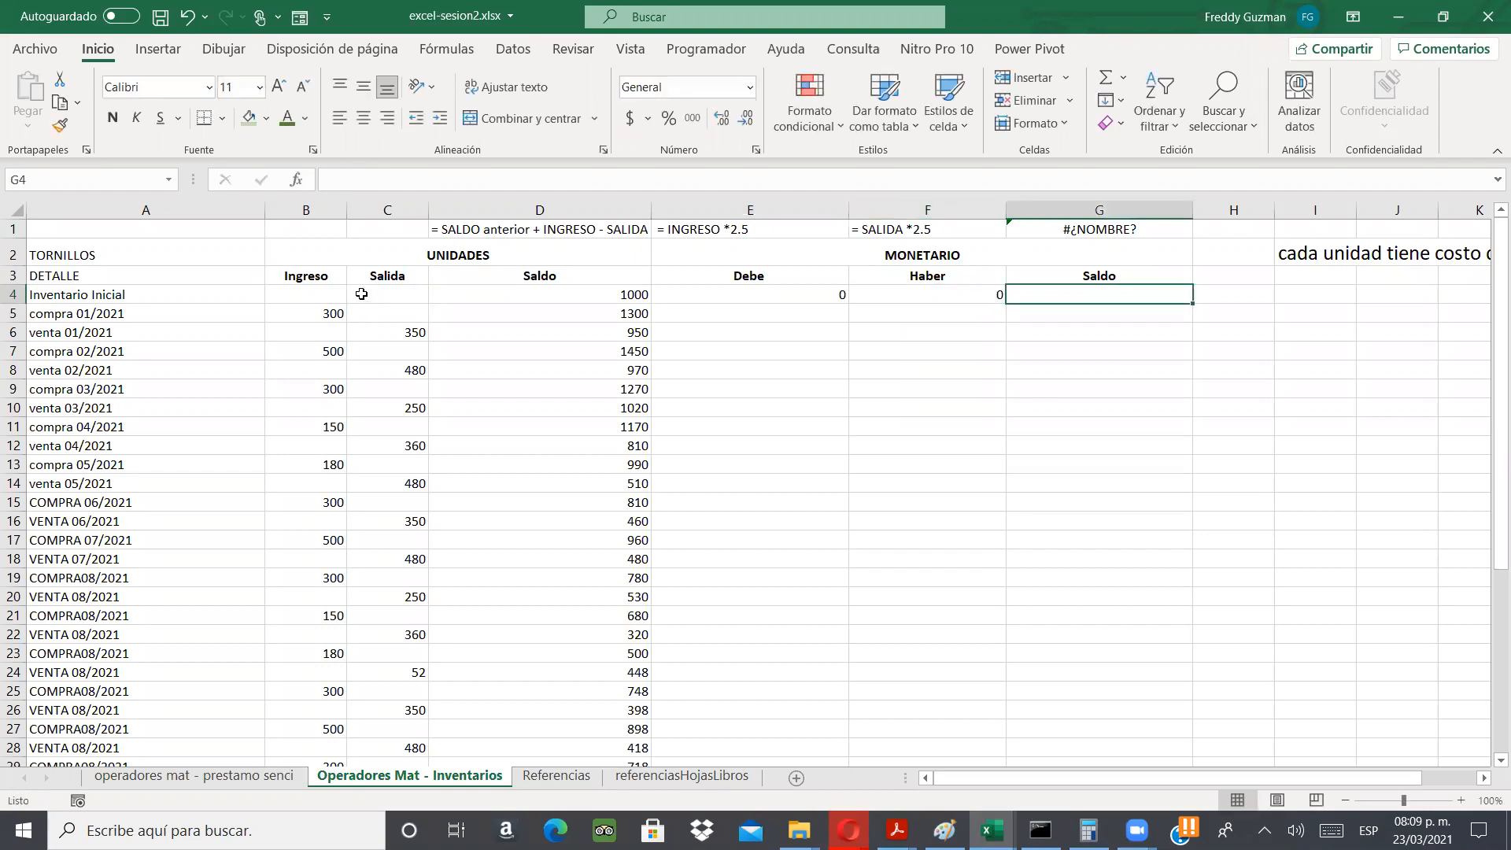
text(=)
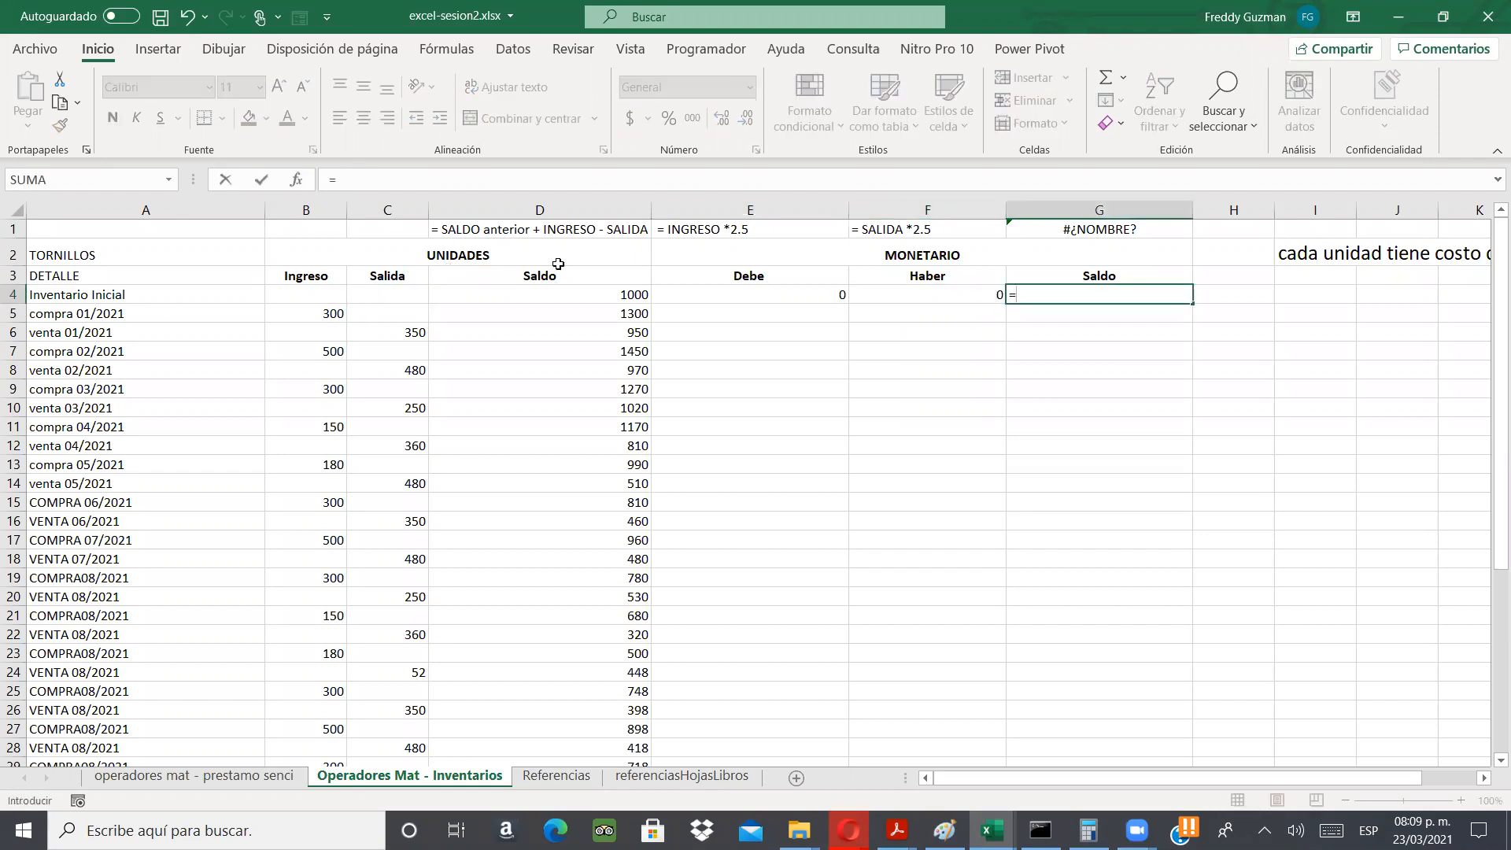
click(1151, 270)
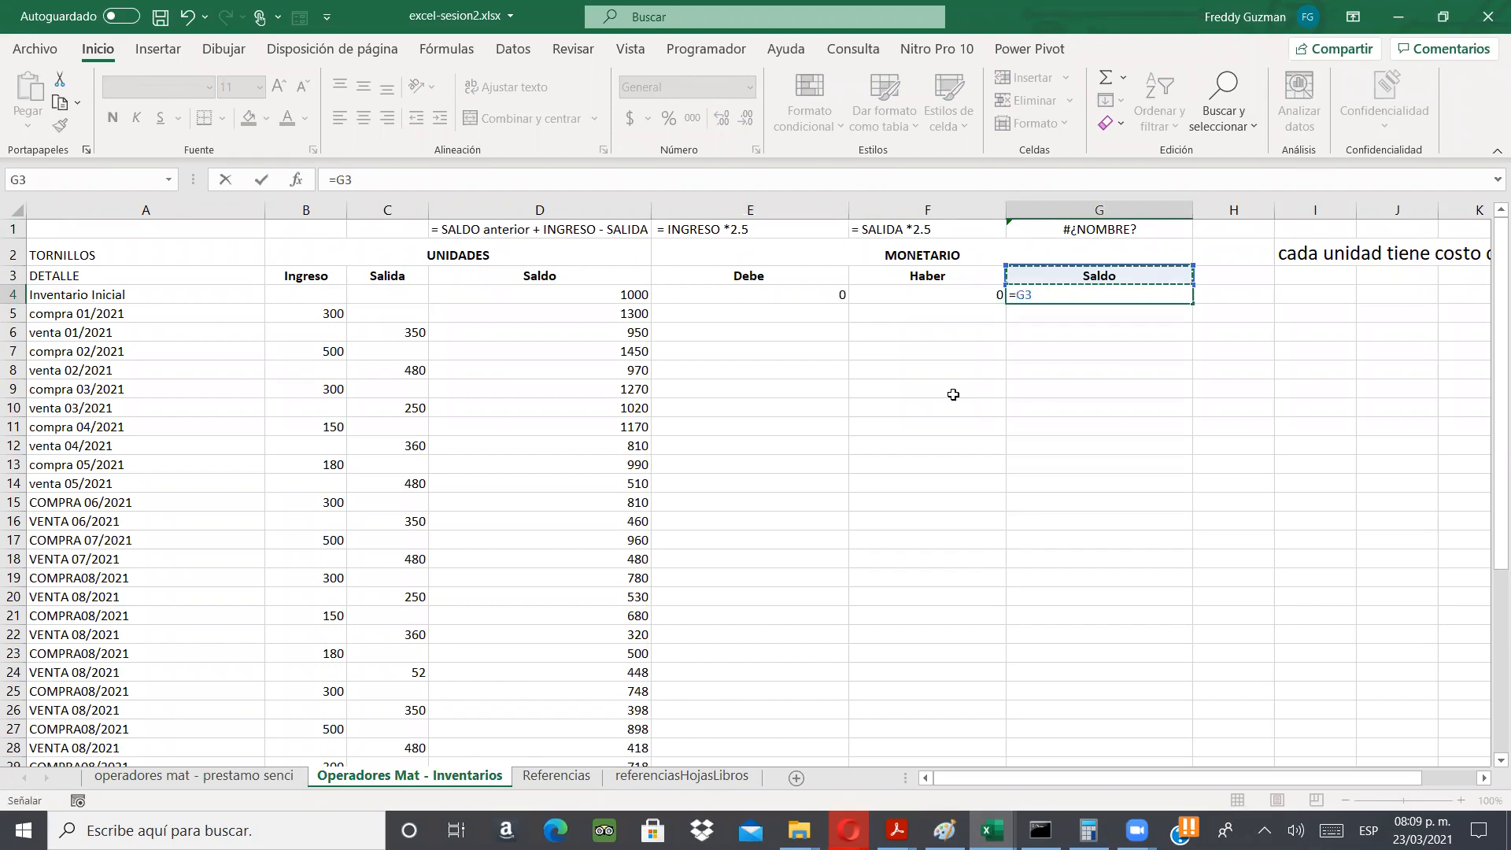
text(+)
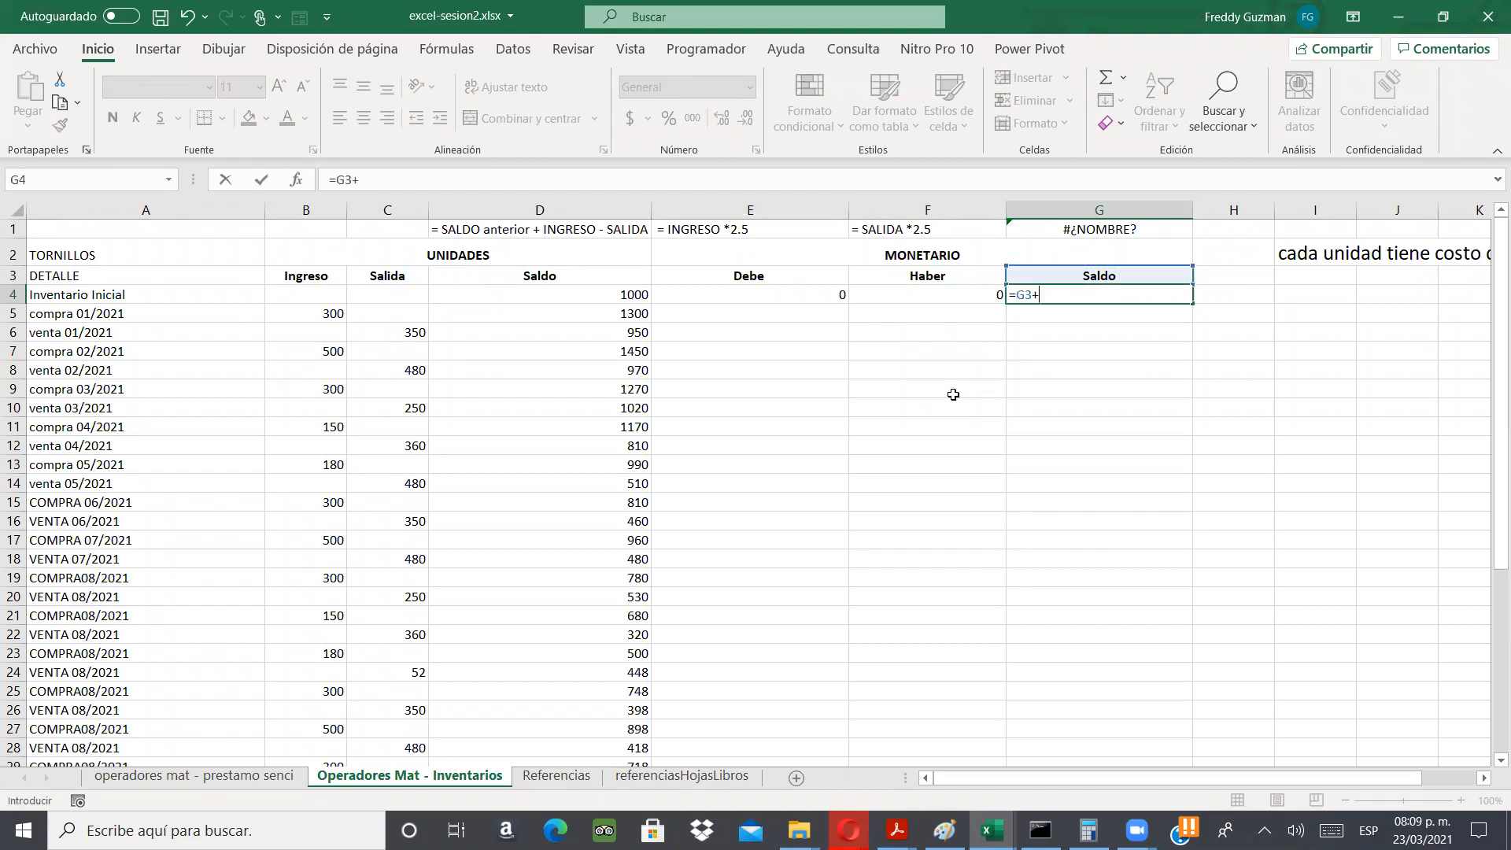
click(834, 297)
text(-)
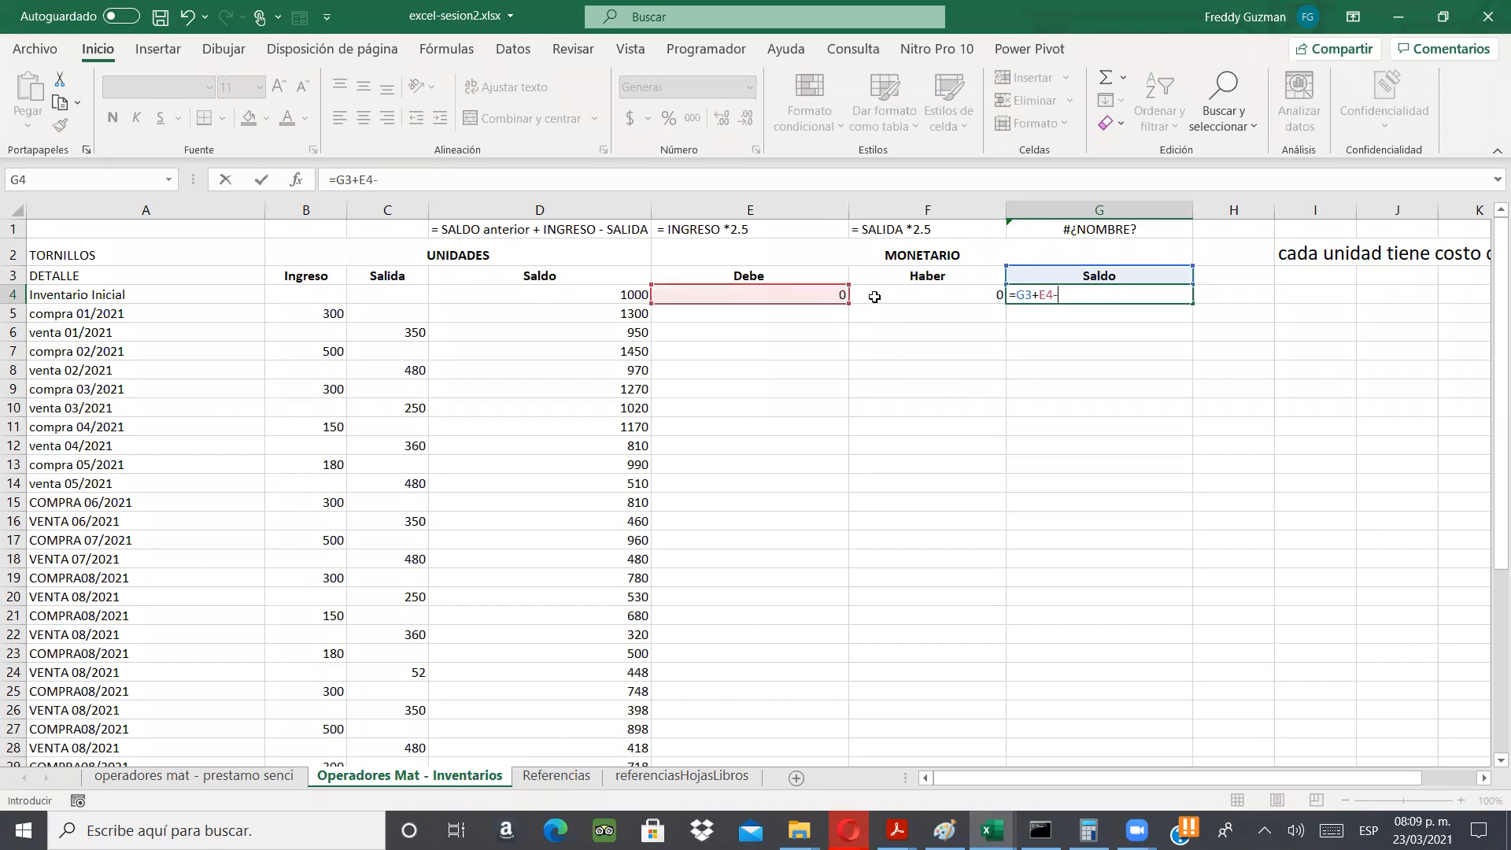
key(Return)
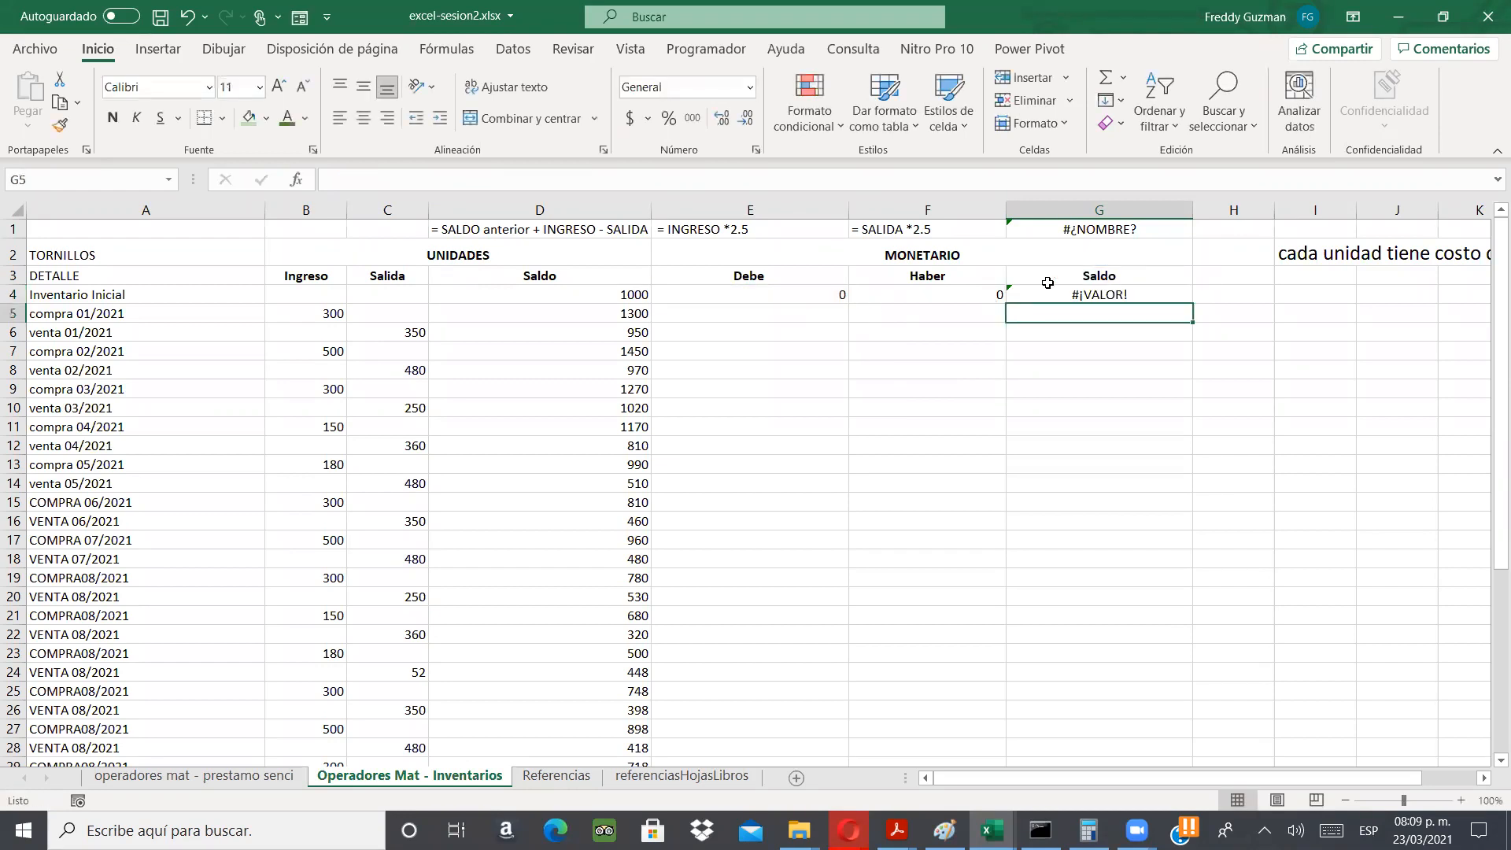
- Format the G1 formula note as Texto and re-enter it so that = SALDO anterior + DEBE - HABER is stored as text
click(1117, 288)
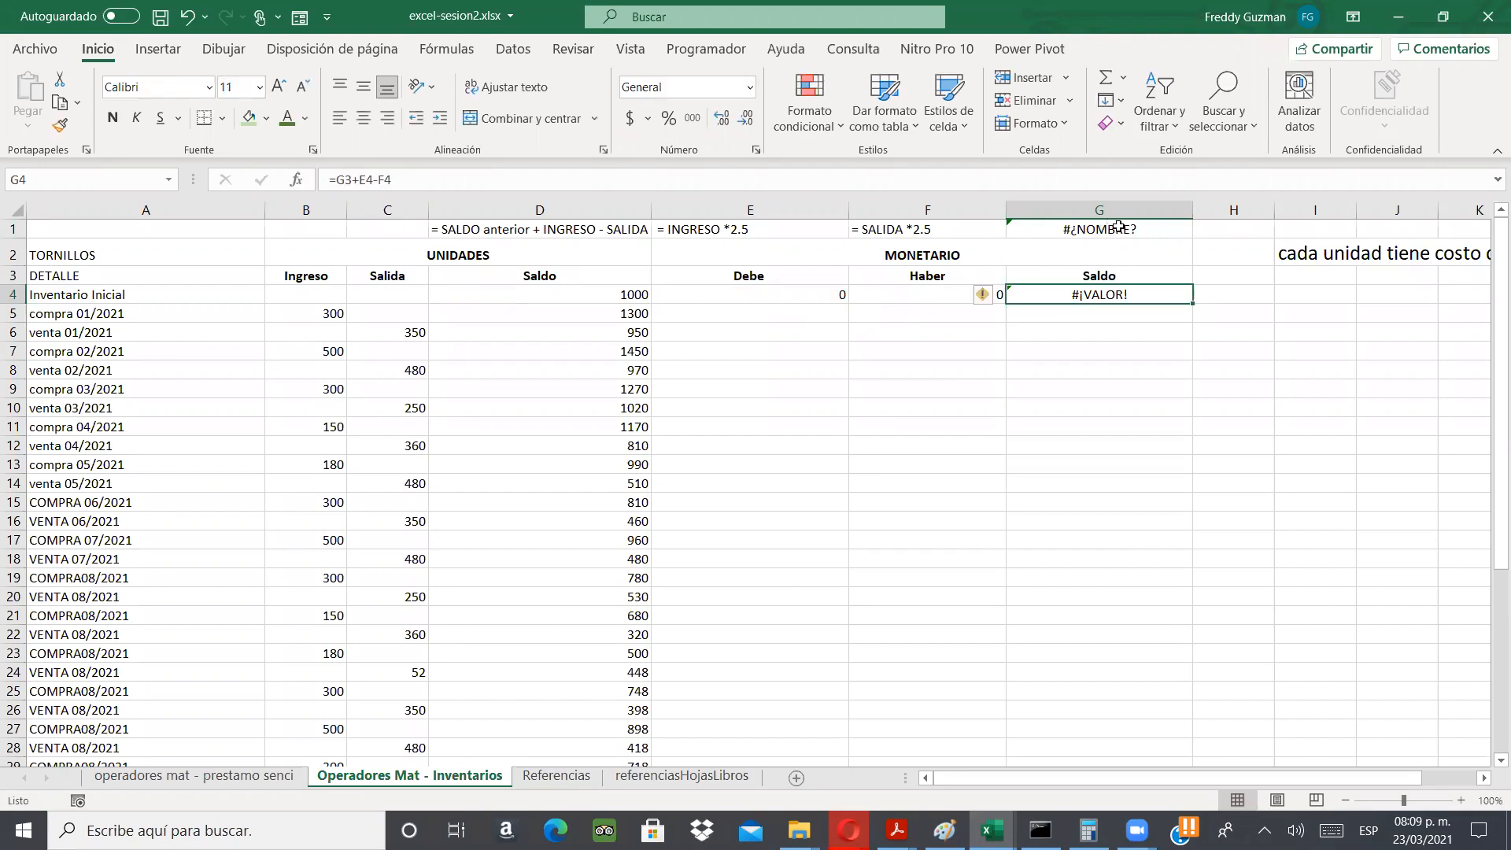
click(1118, 227)
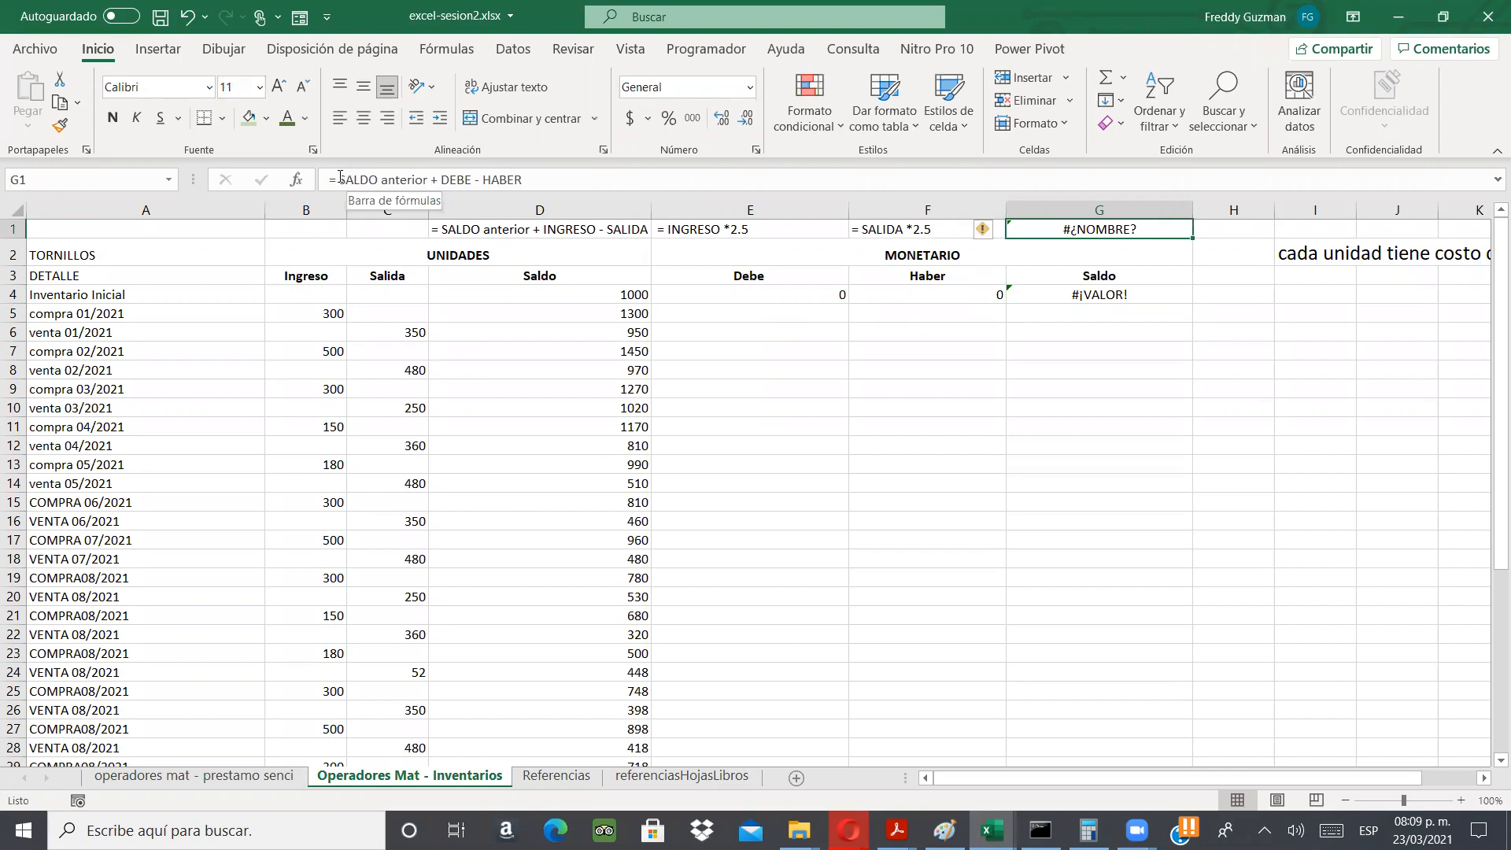
drag(339, 181, 429, 184)
drag(537, 187, 537, 187)
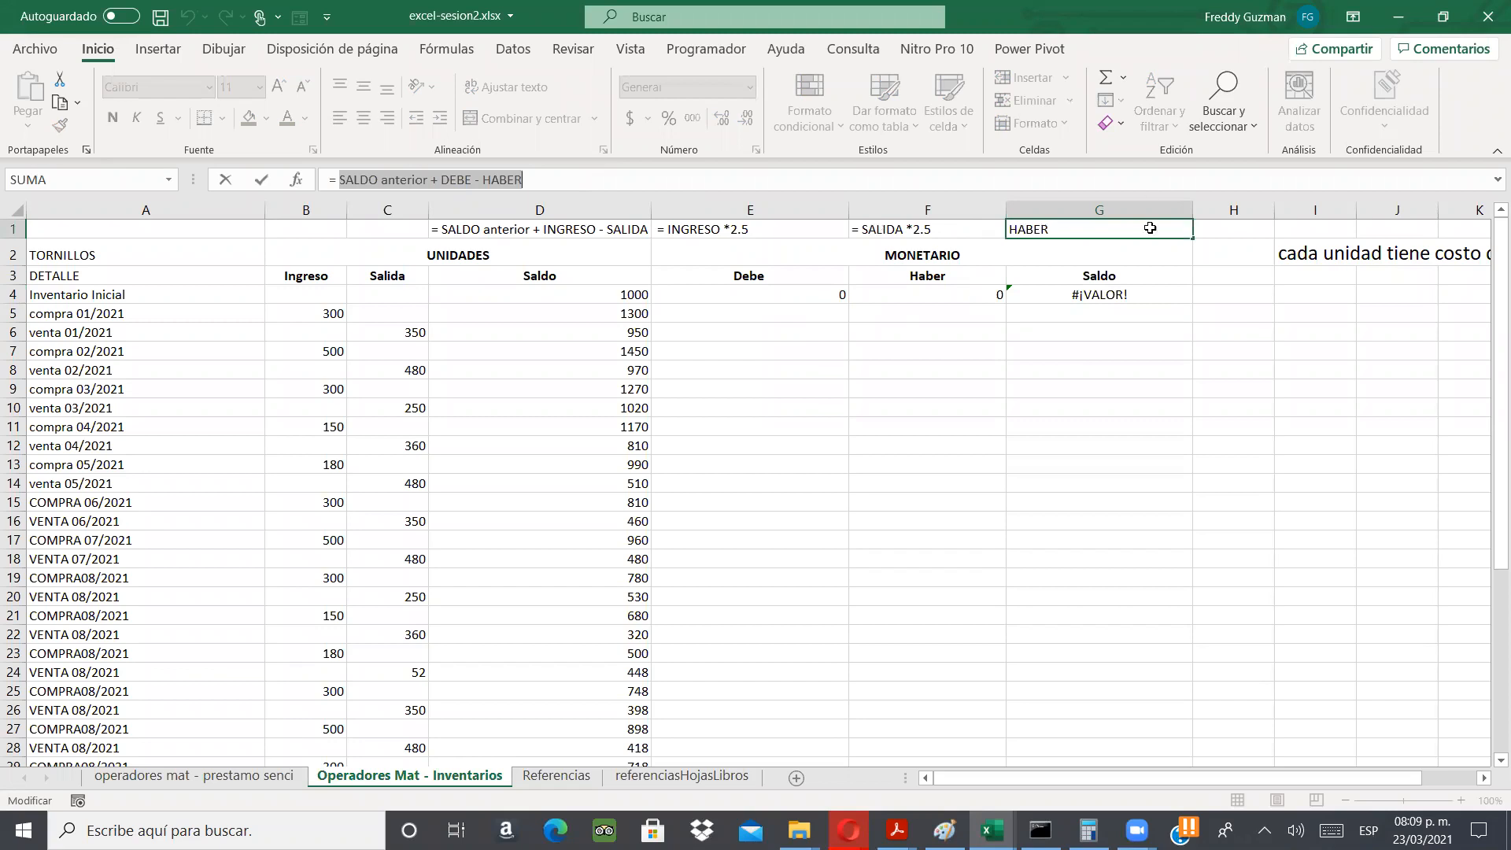
click(1132, 231)
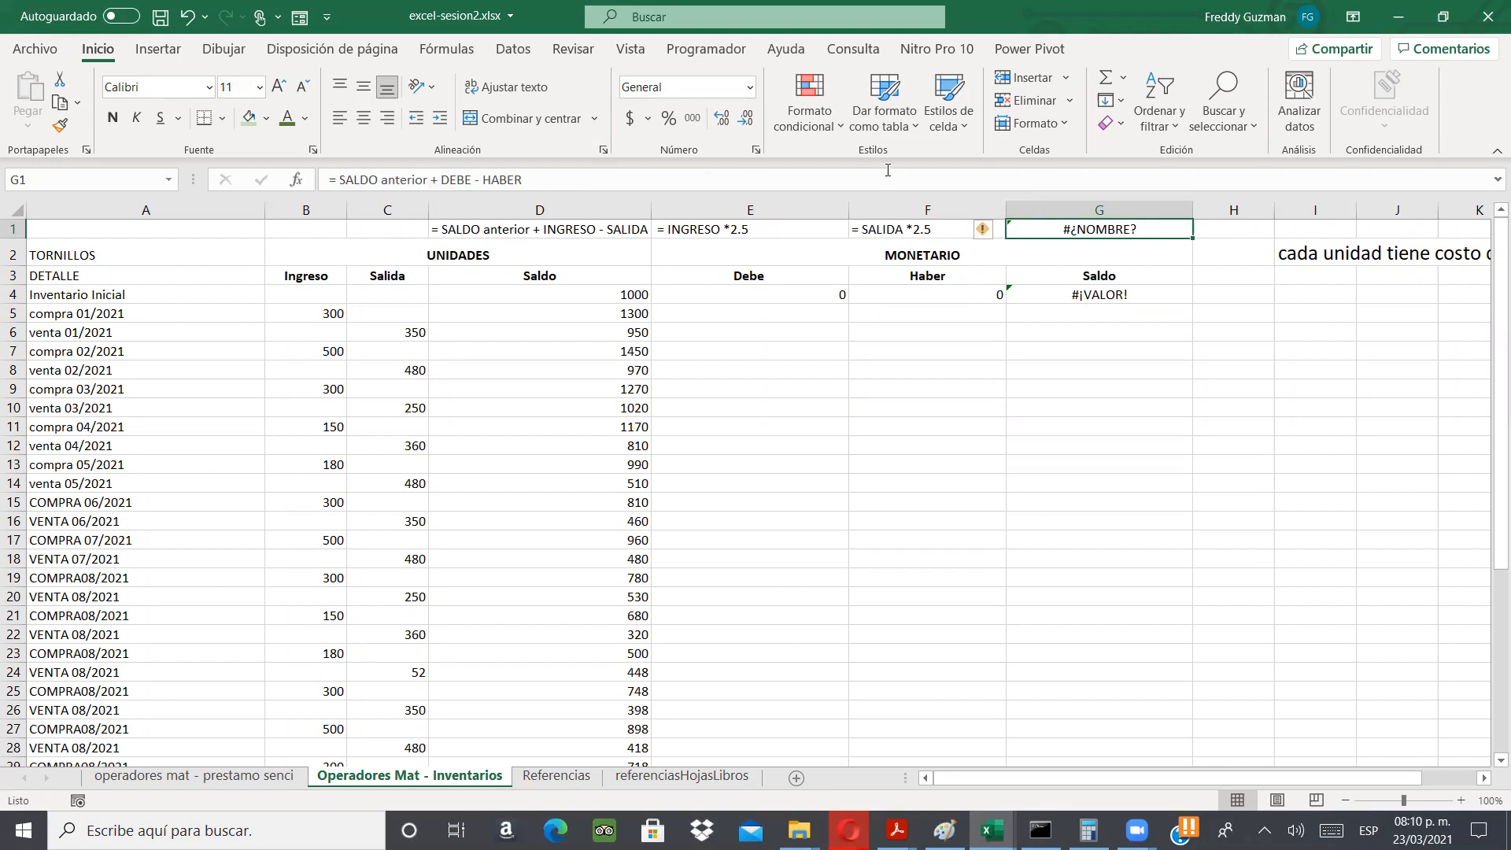
click(749, 86)
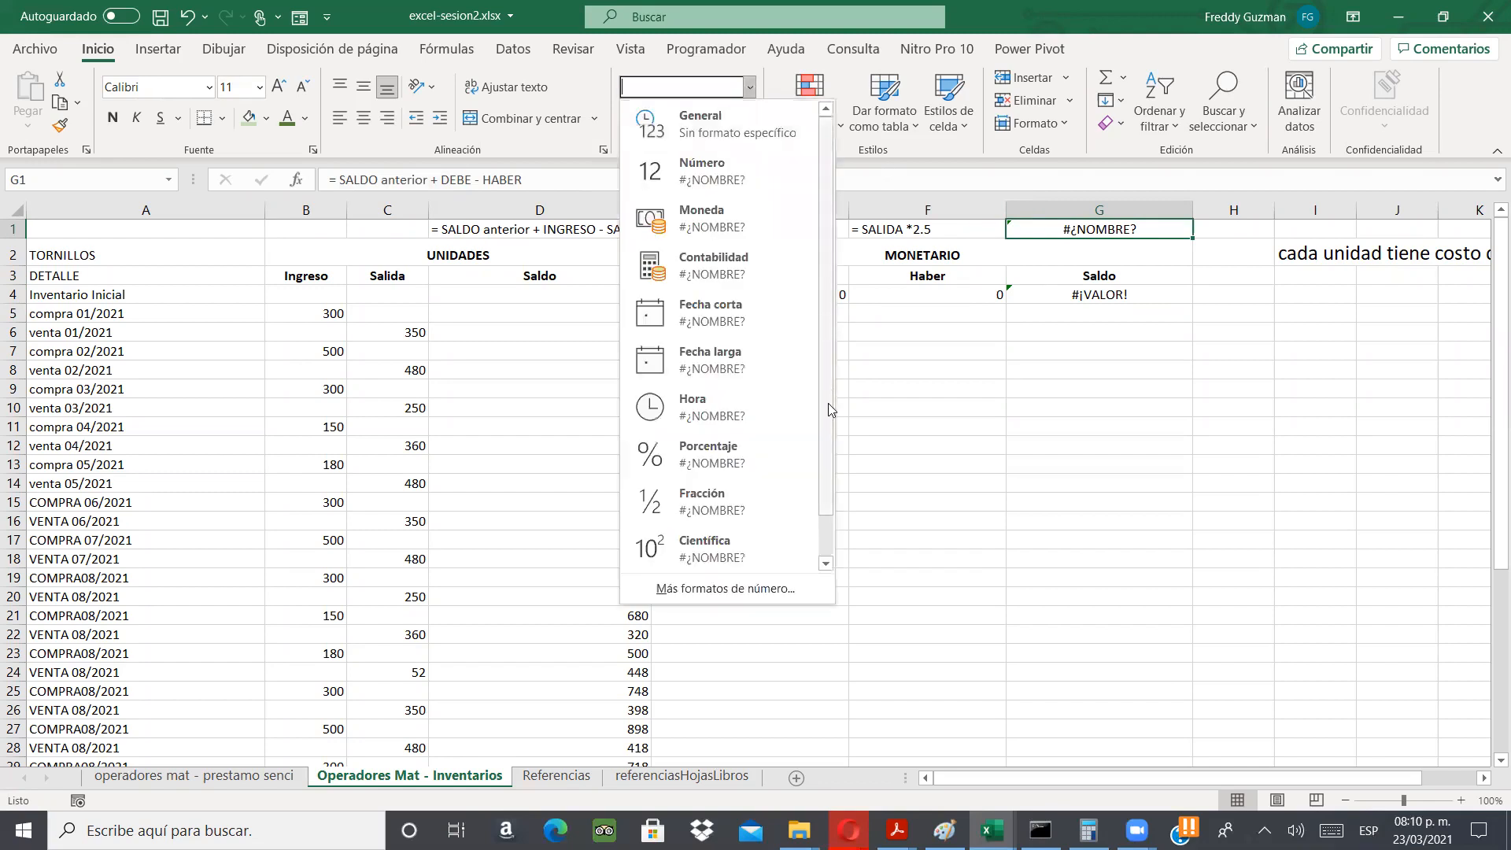
scroll(811, 440, down, 1)
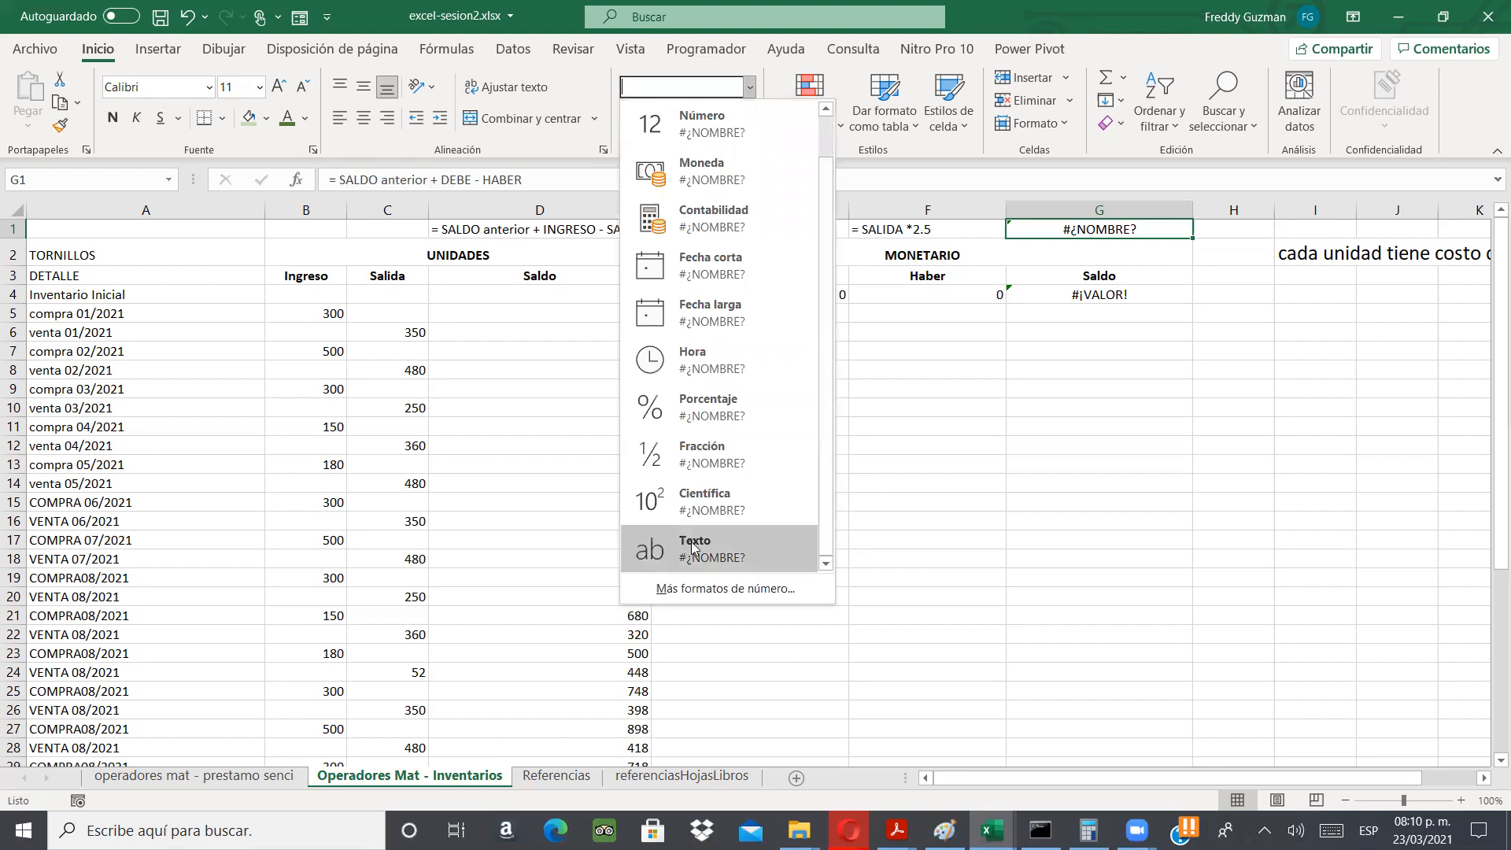
click(692, 549)
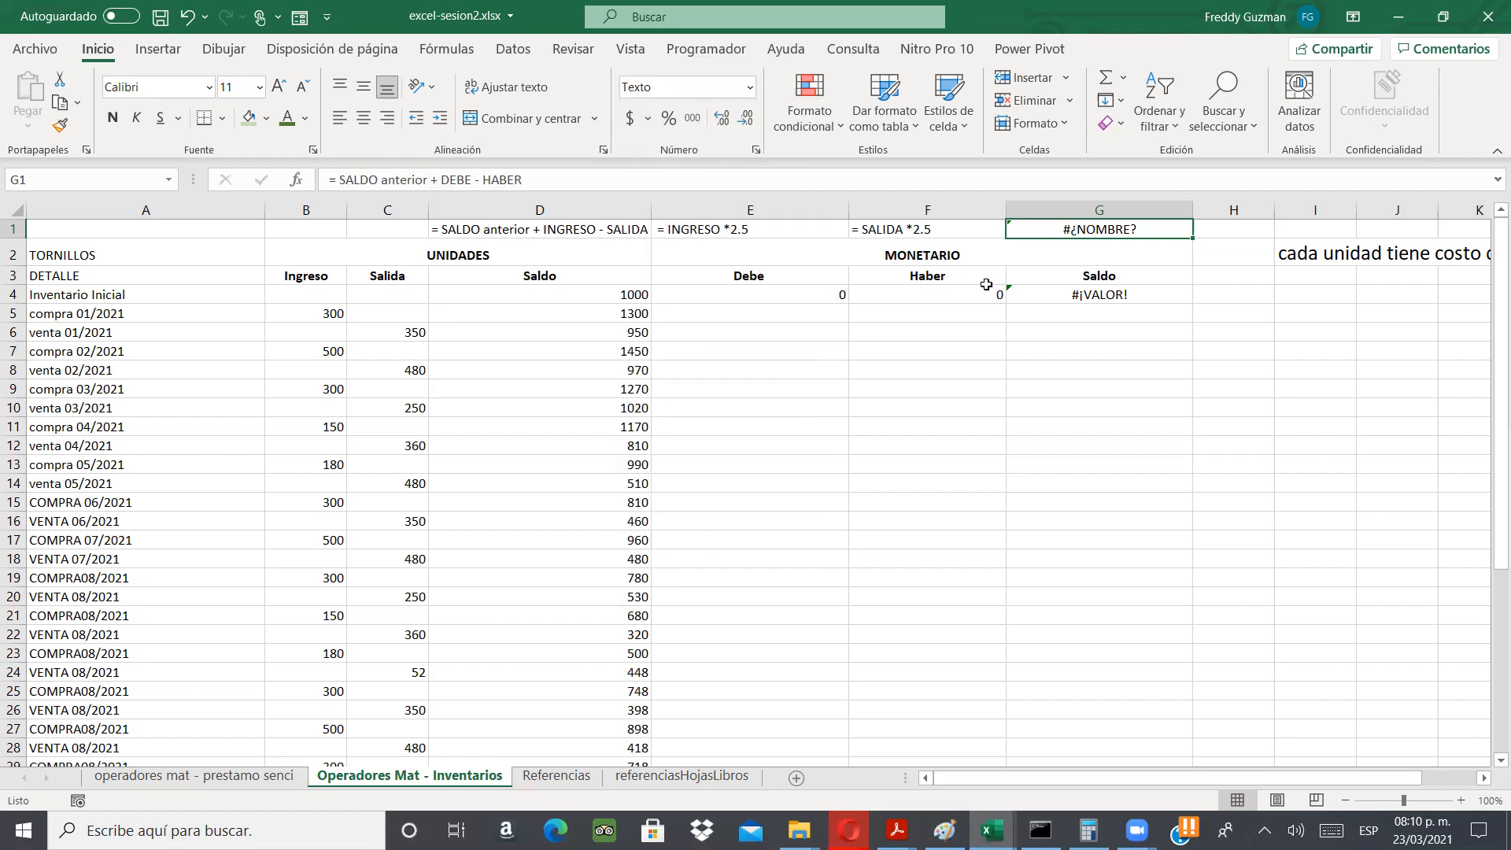
double_click(1144, 231)
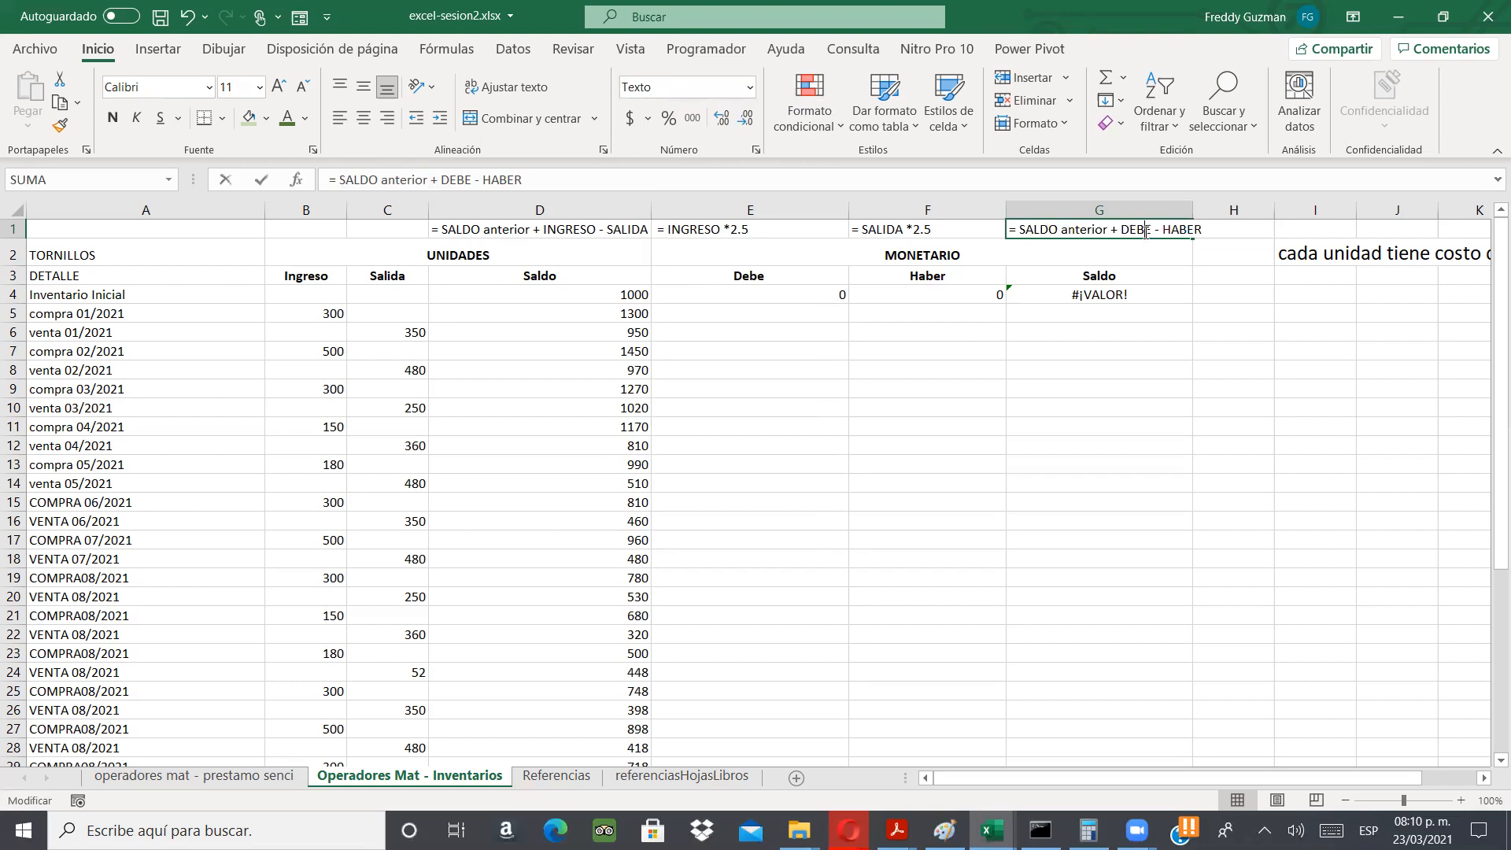
key(Return)
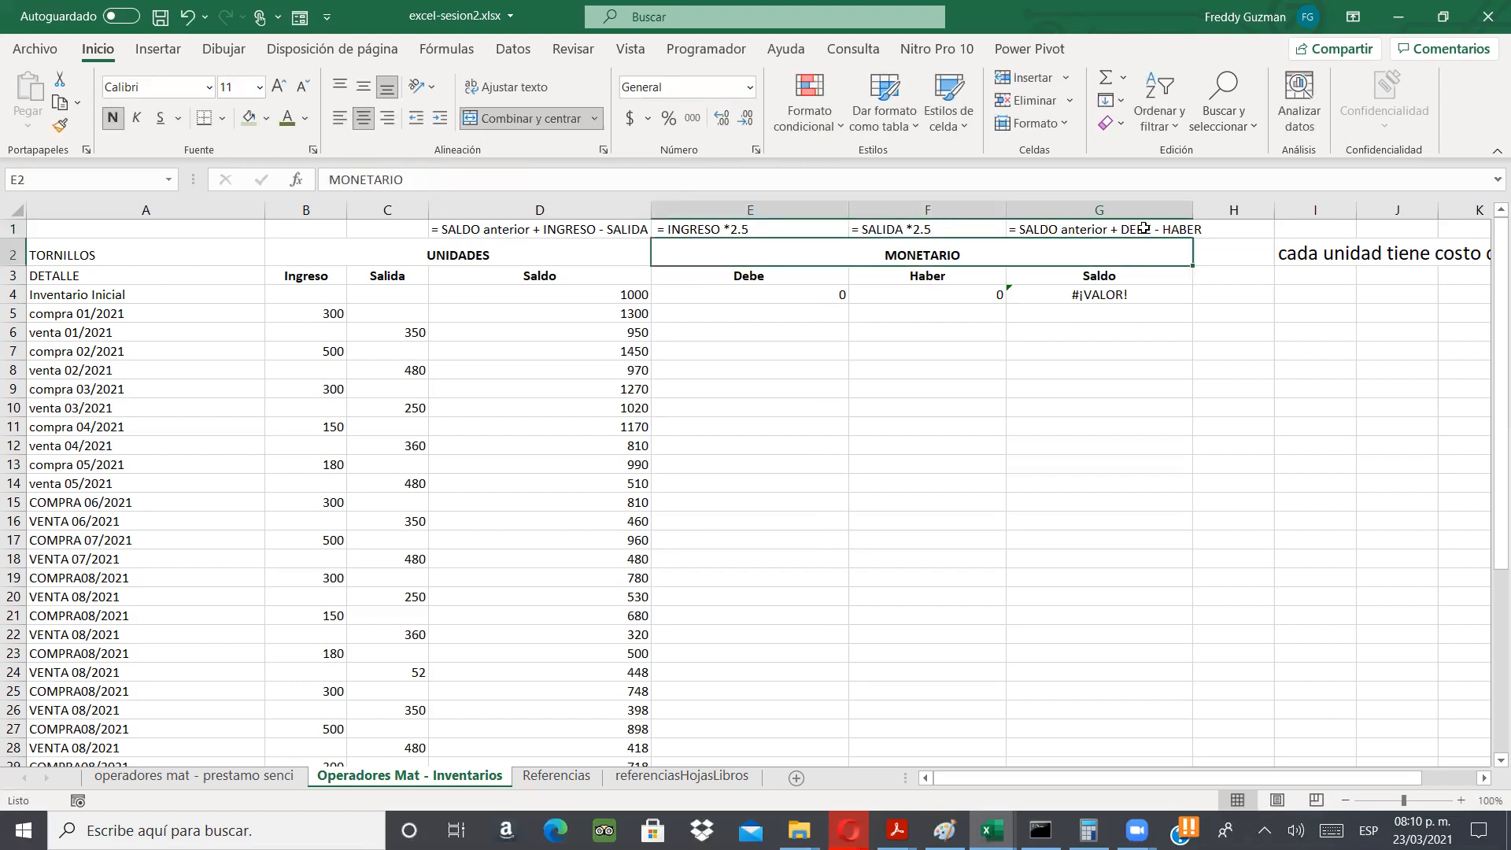
- Review the references in the G4 Saldo formula and replace the formula with 0
click(1130, 294)
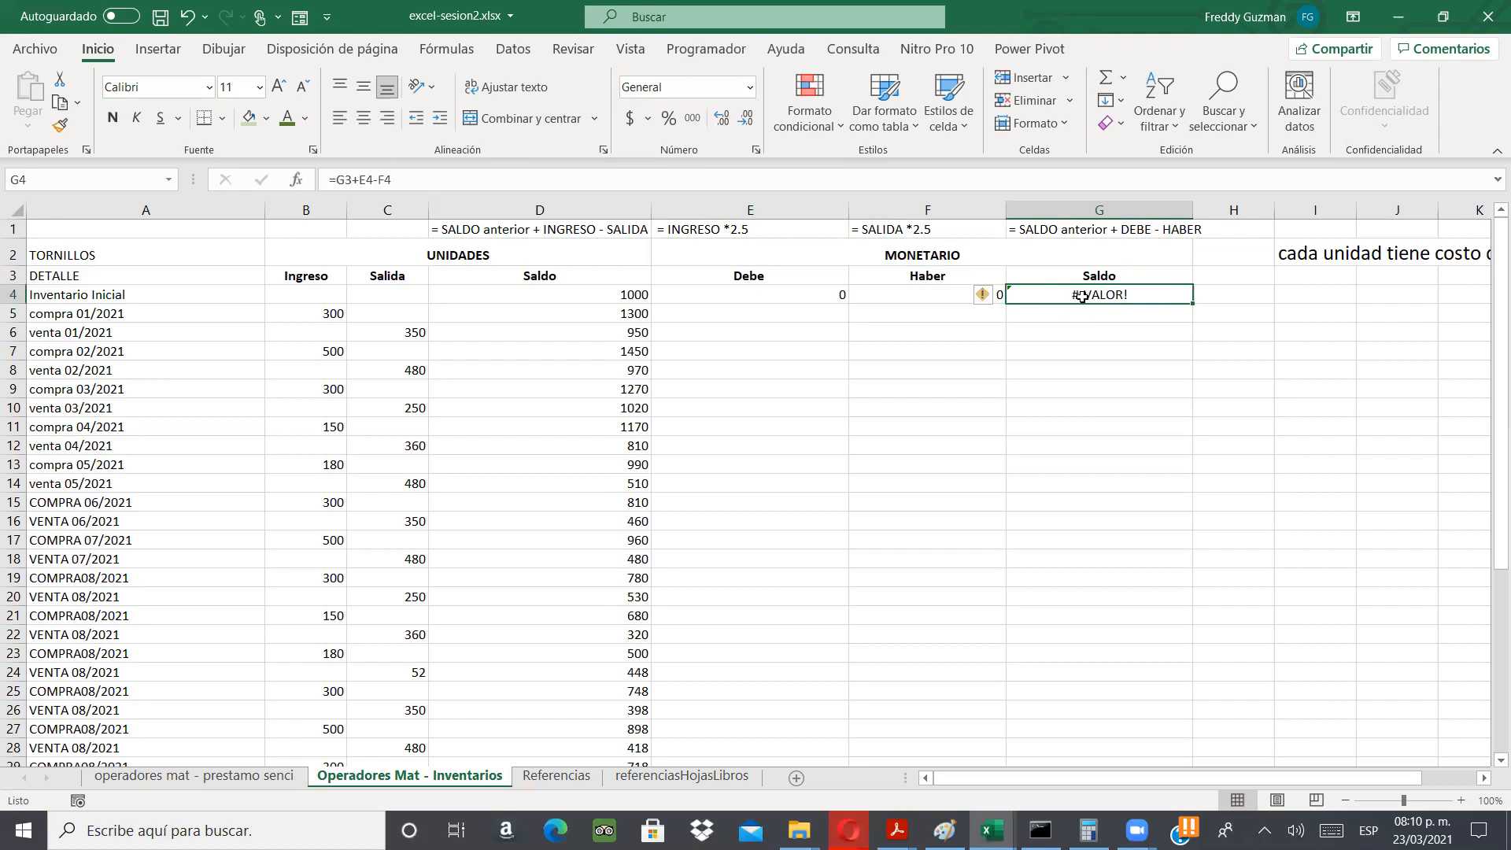
double_click(1036, 296)
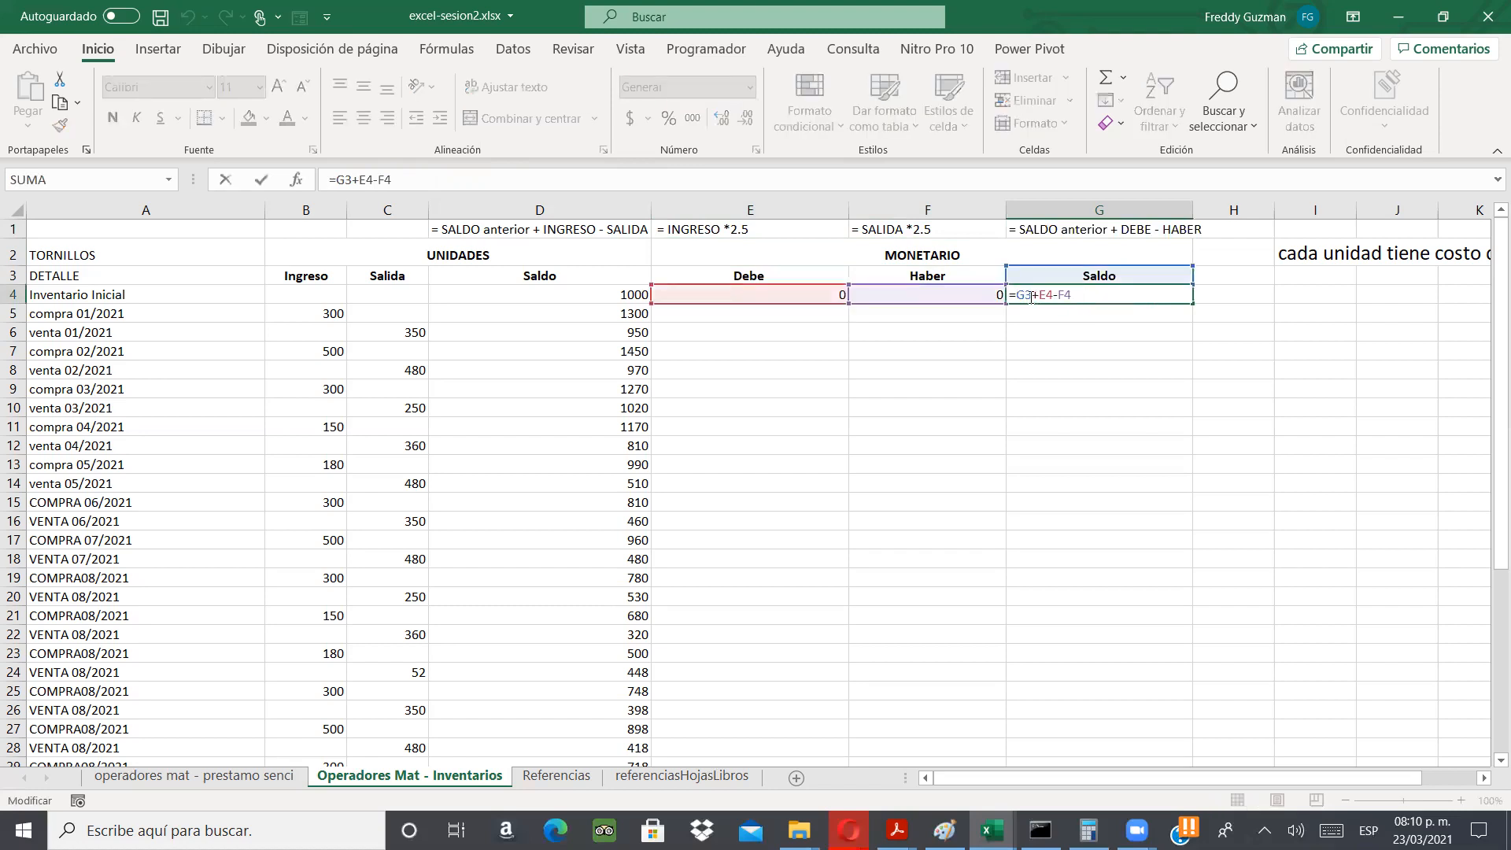
drag(1031, 295, 1019, 292)
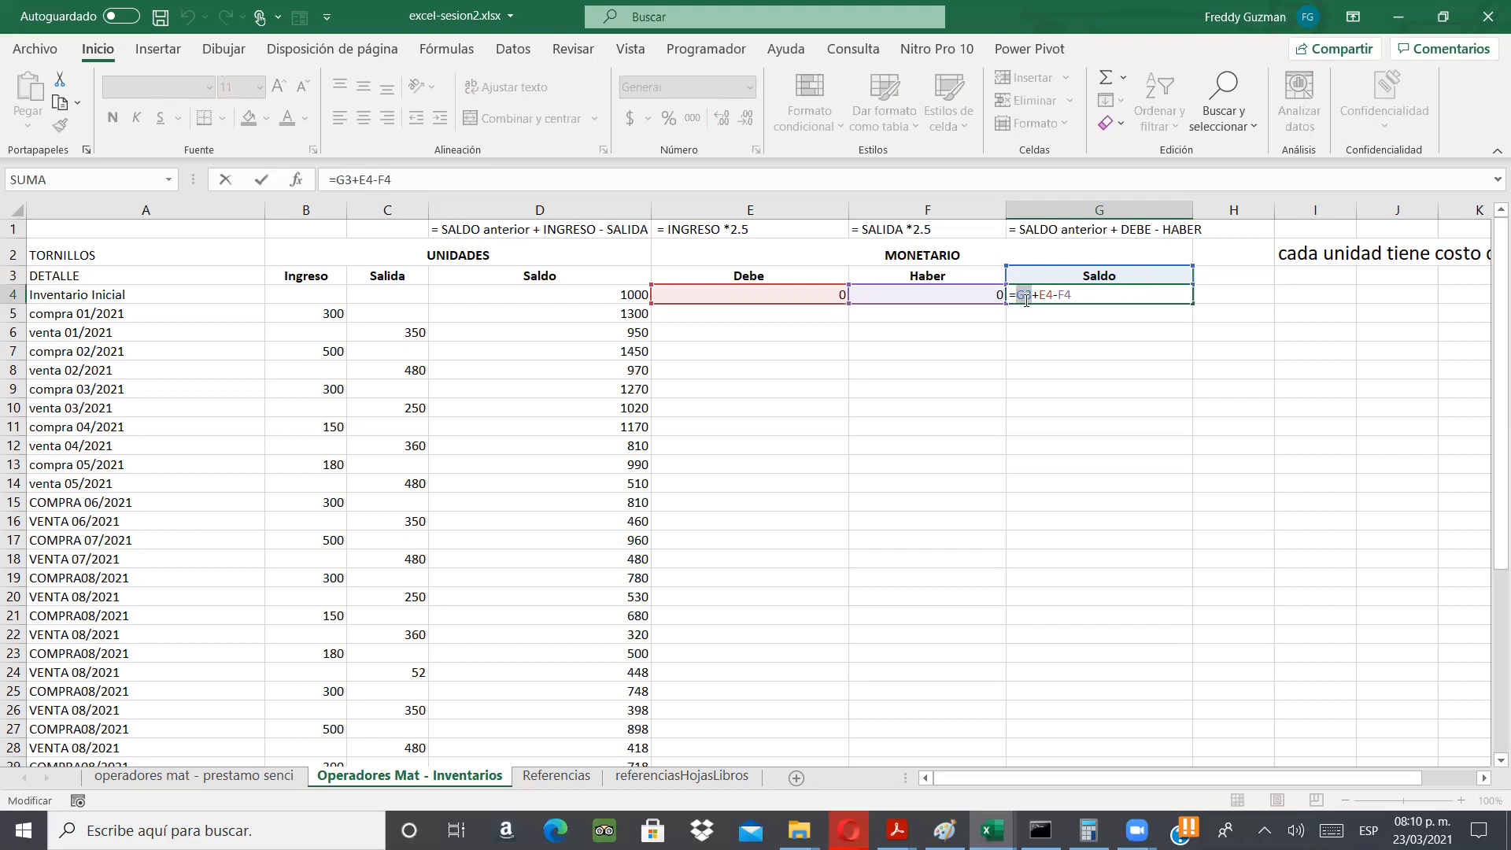
key(ctrl+Return)
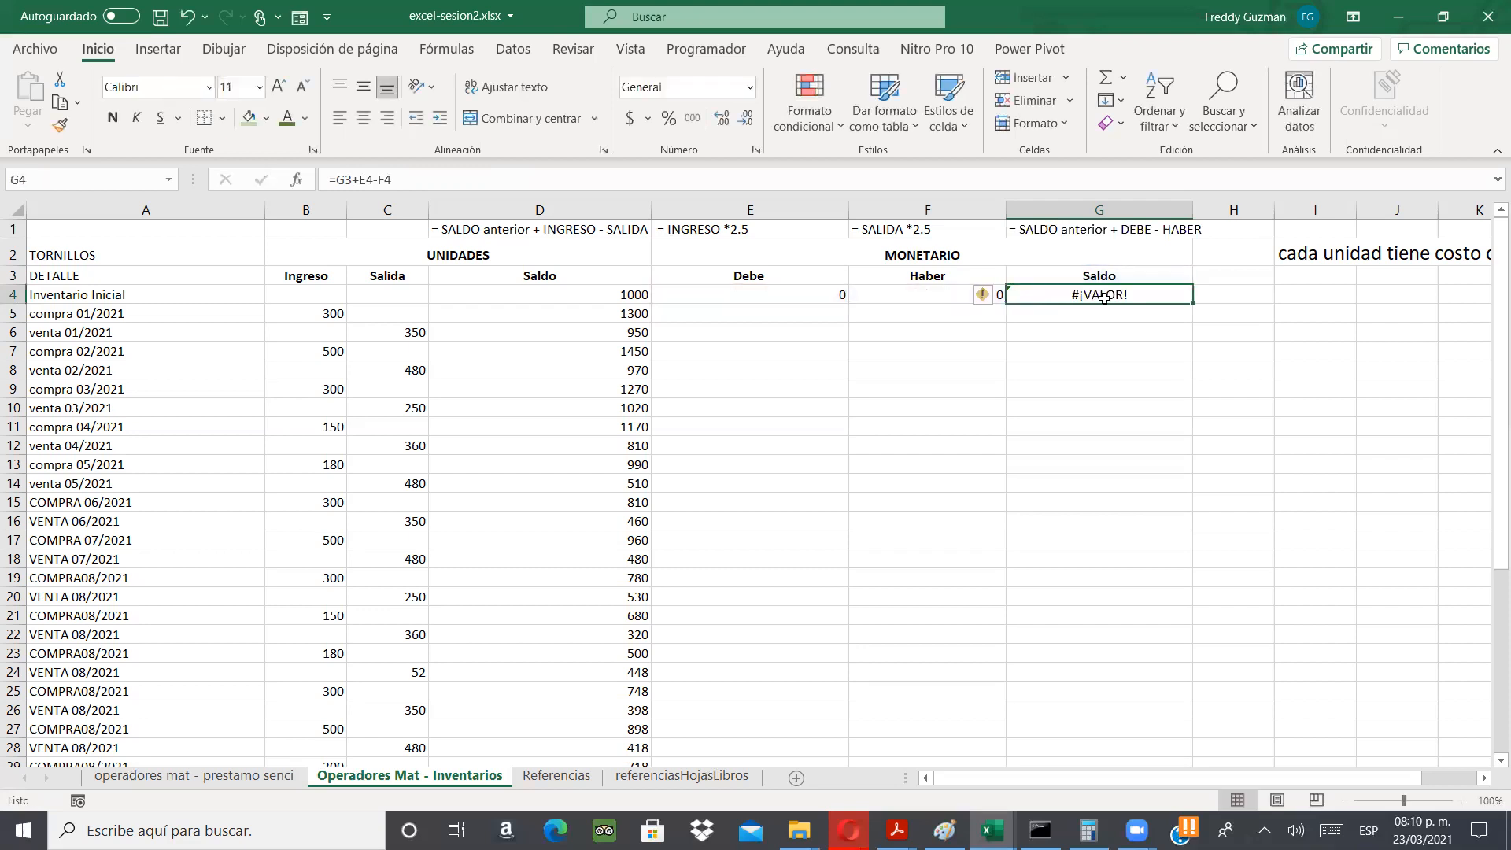
double_click(1043, 294)
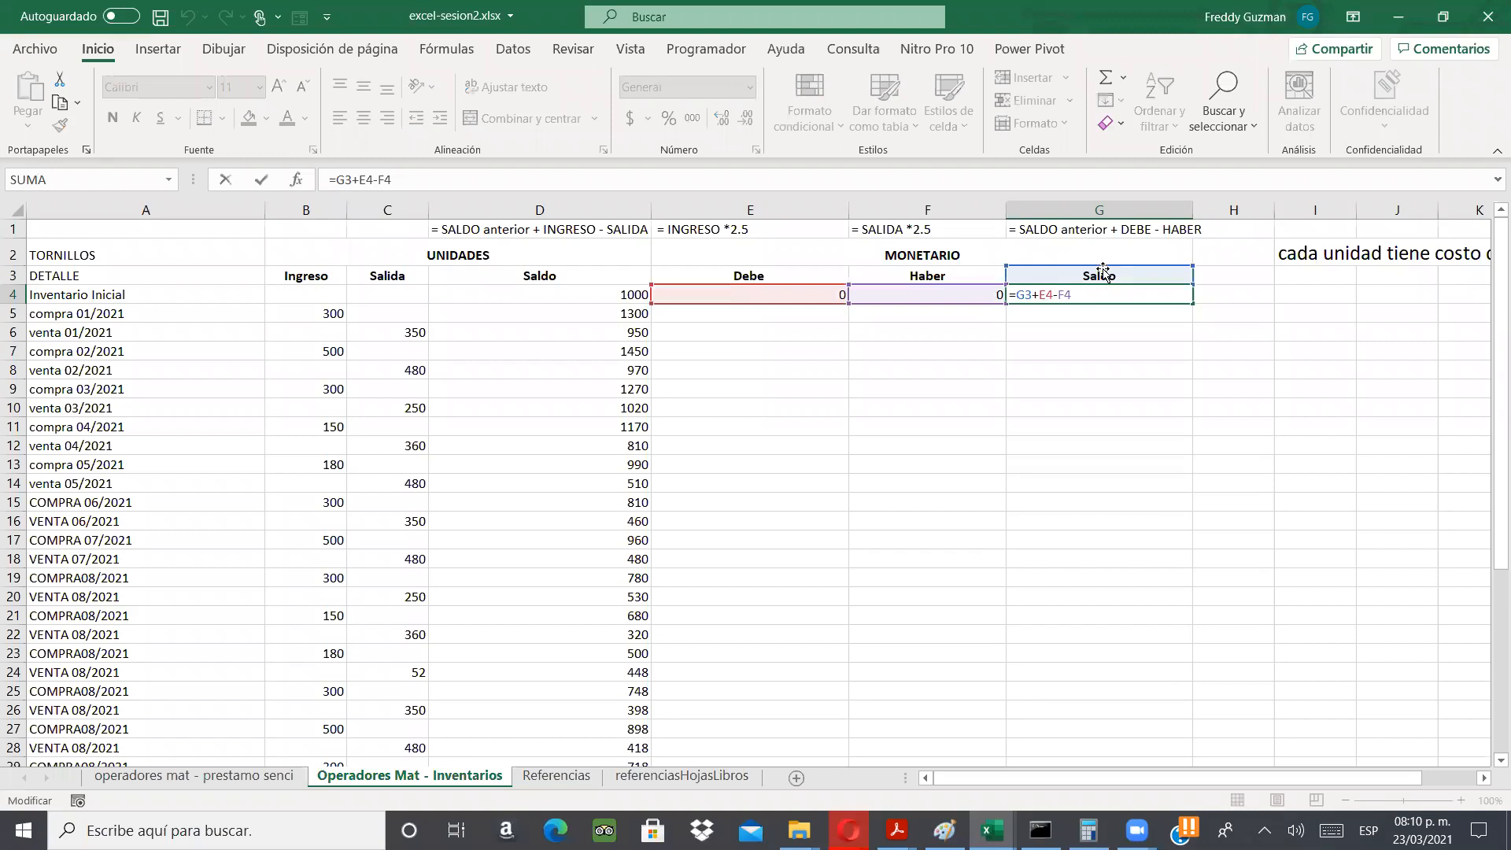
key(Escape)
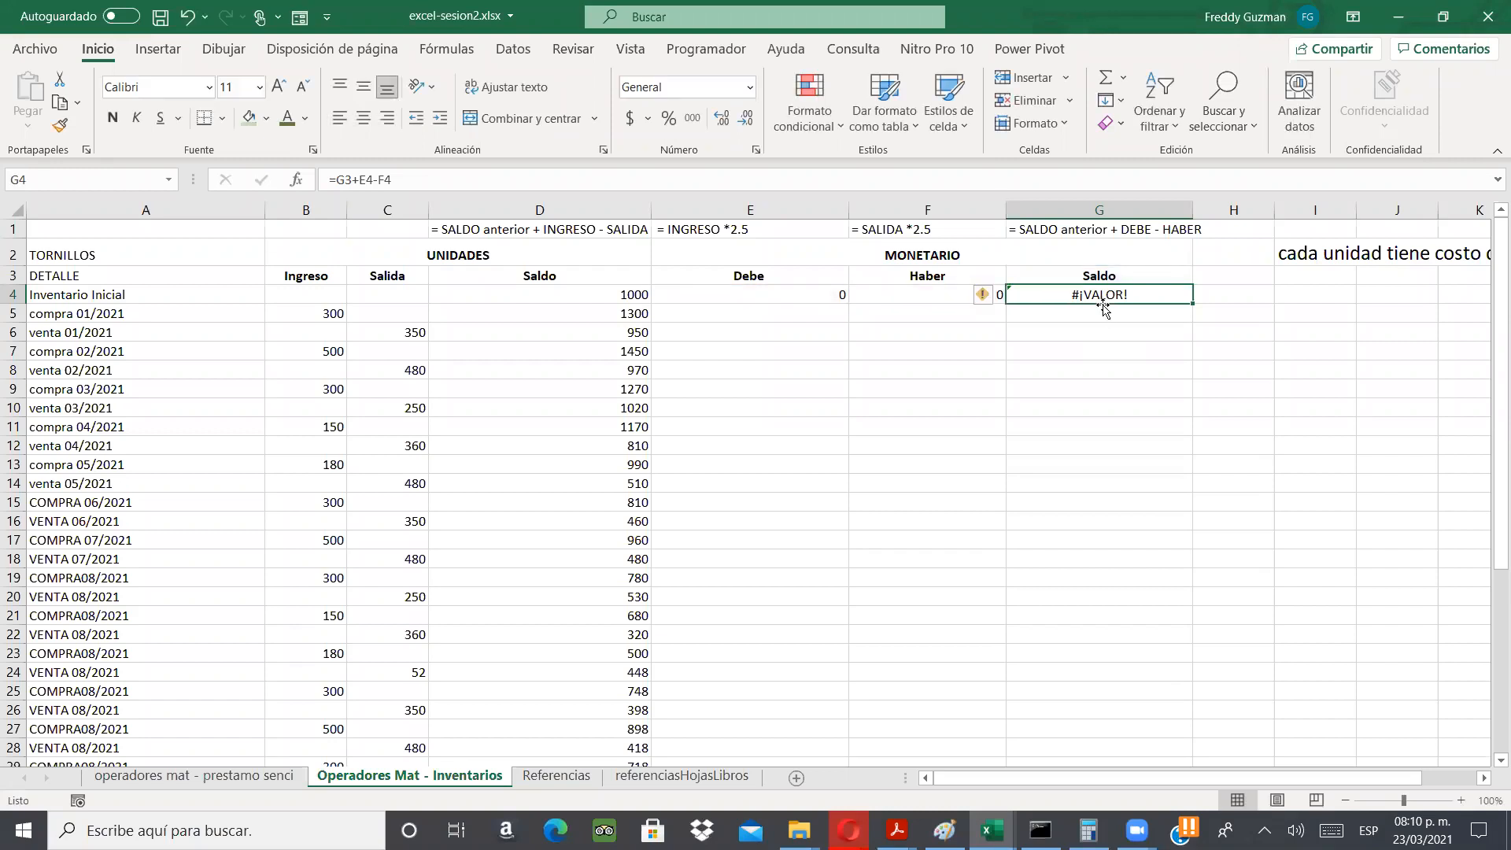
text(0)
key(Return)
text())
key(BackSpace)
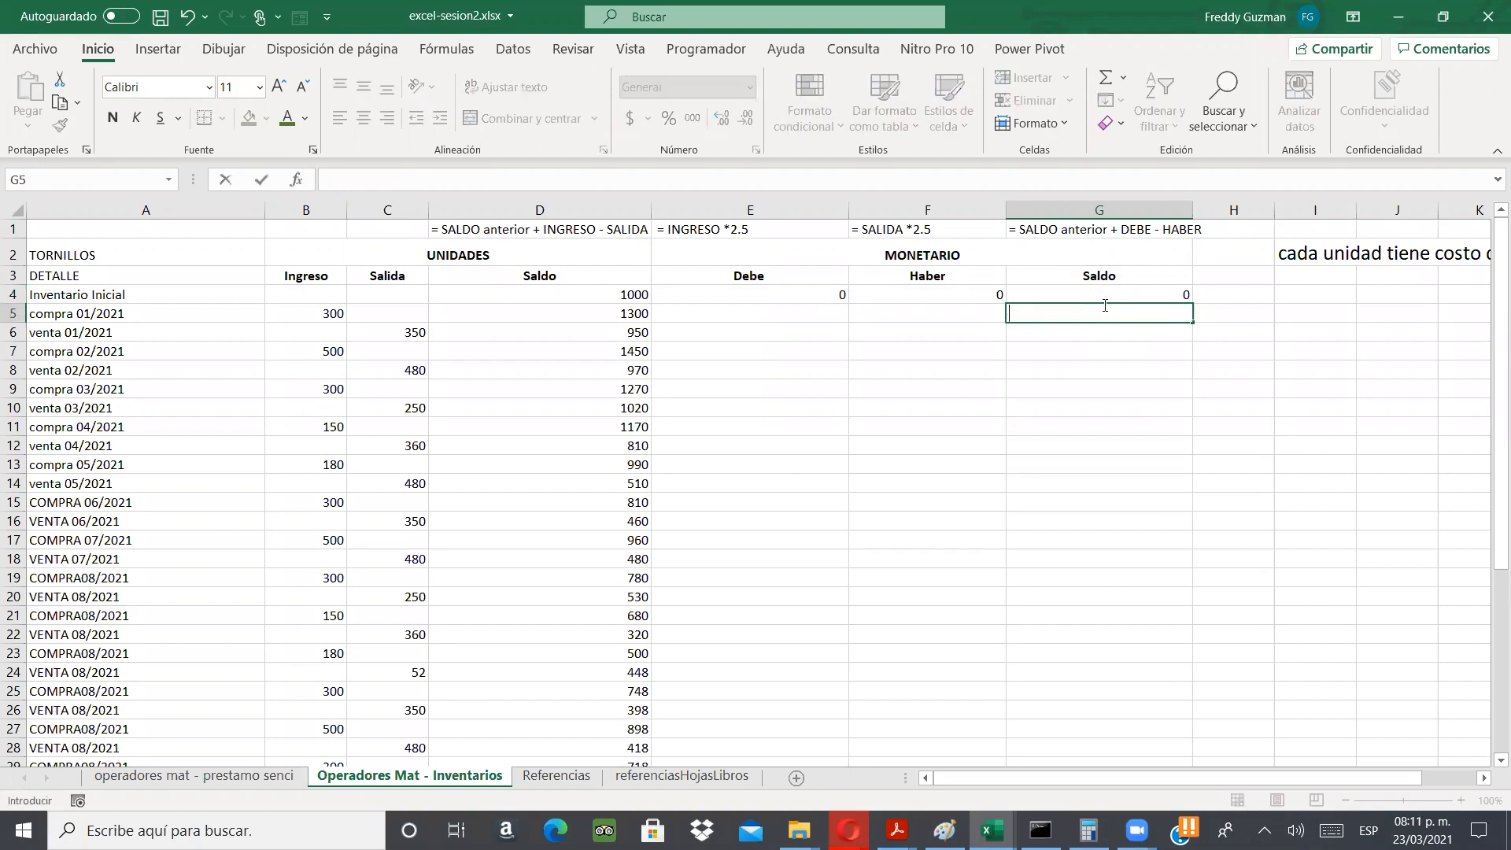
text(=)
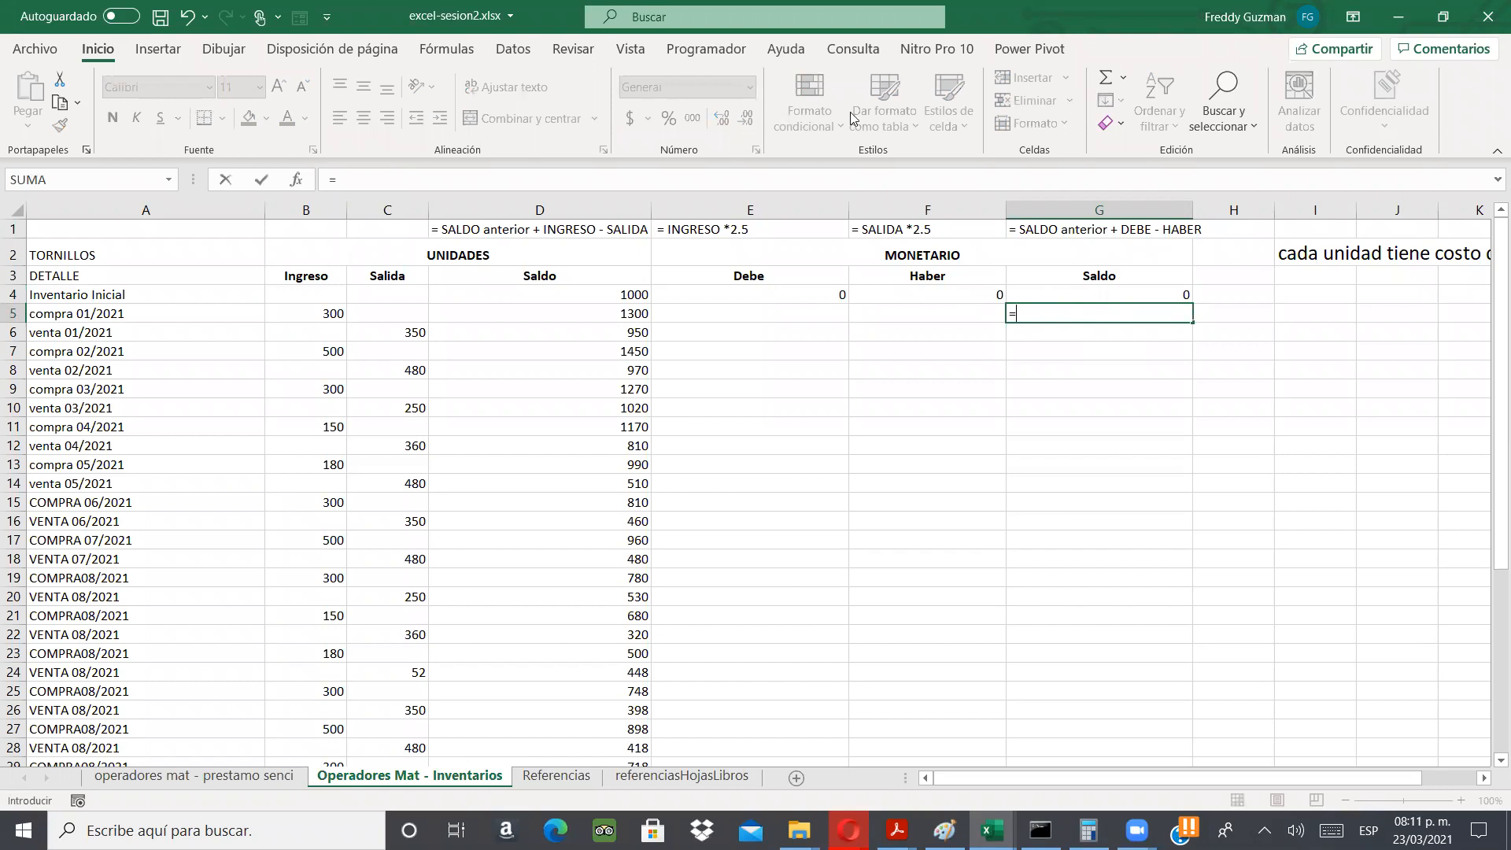
click(1041, 295)
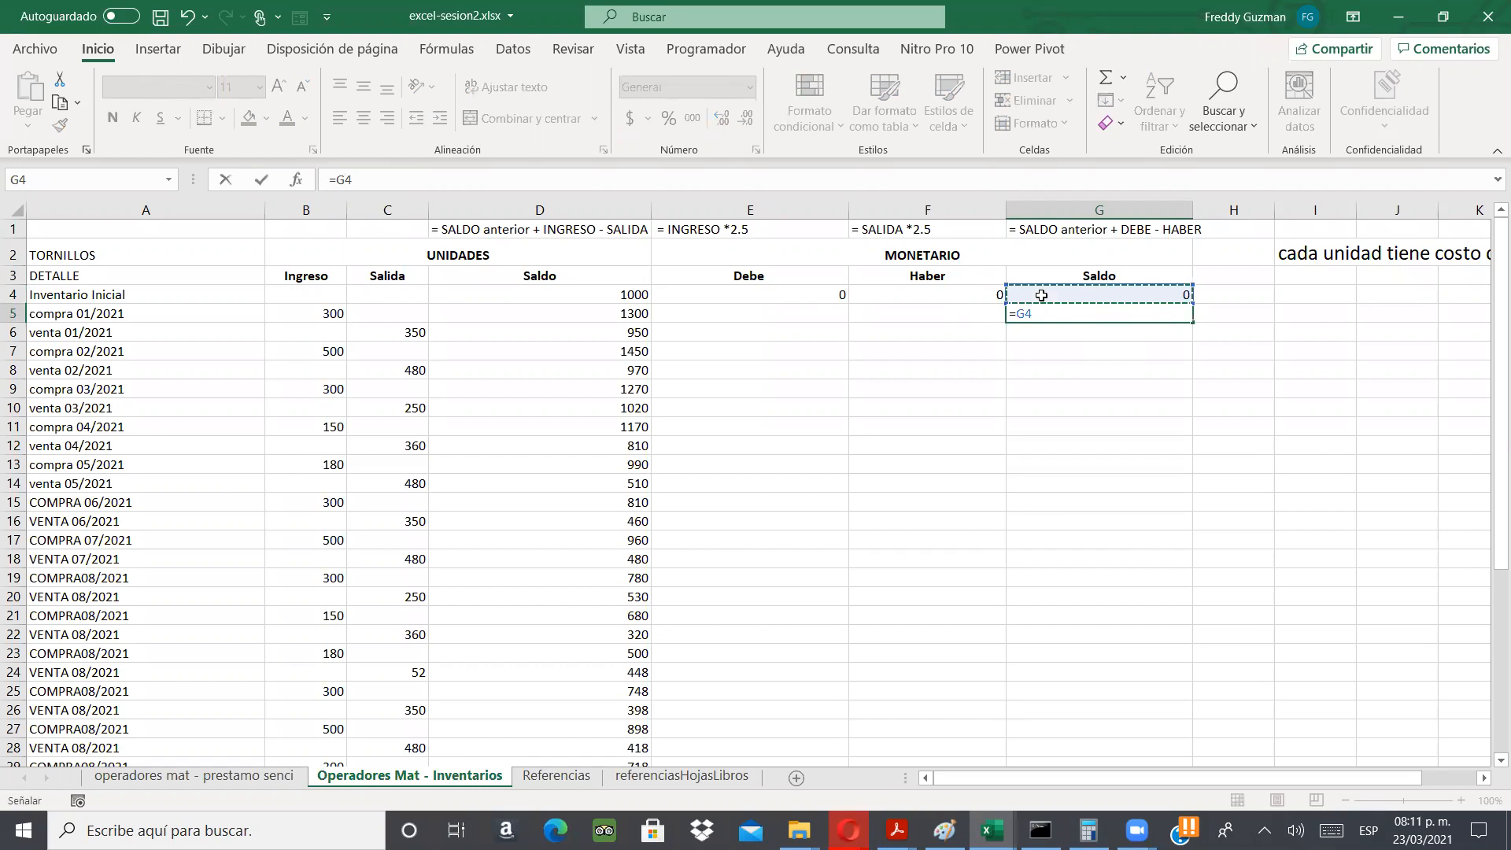
key(Escape)
- Enter the monetary Saldo of Inventario Inicial in G4 as =D4*2.5
click(1087, 289)
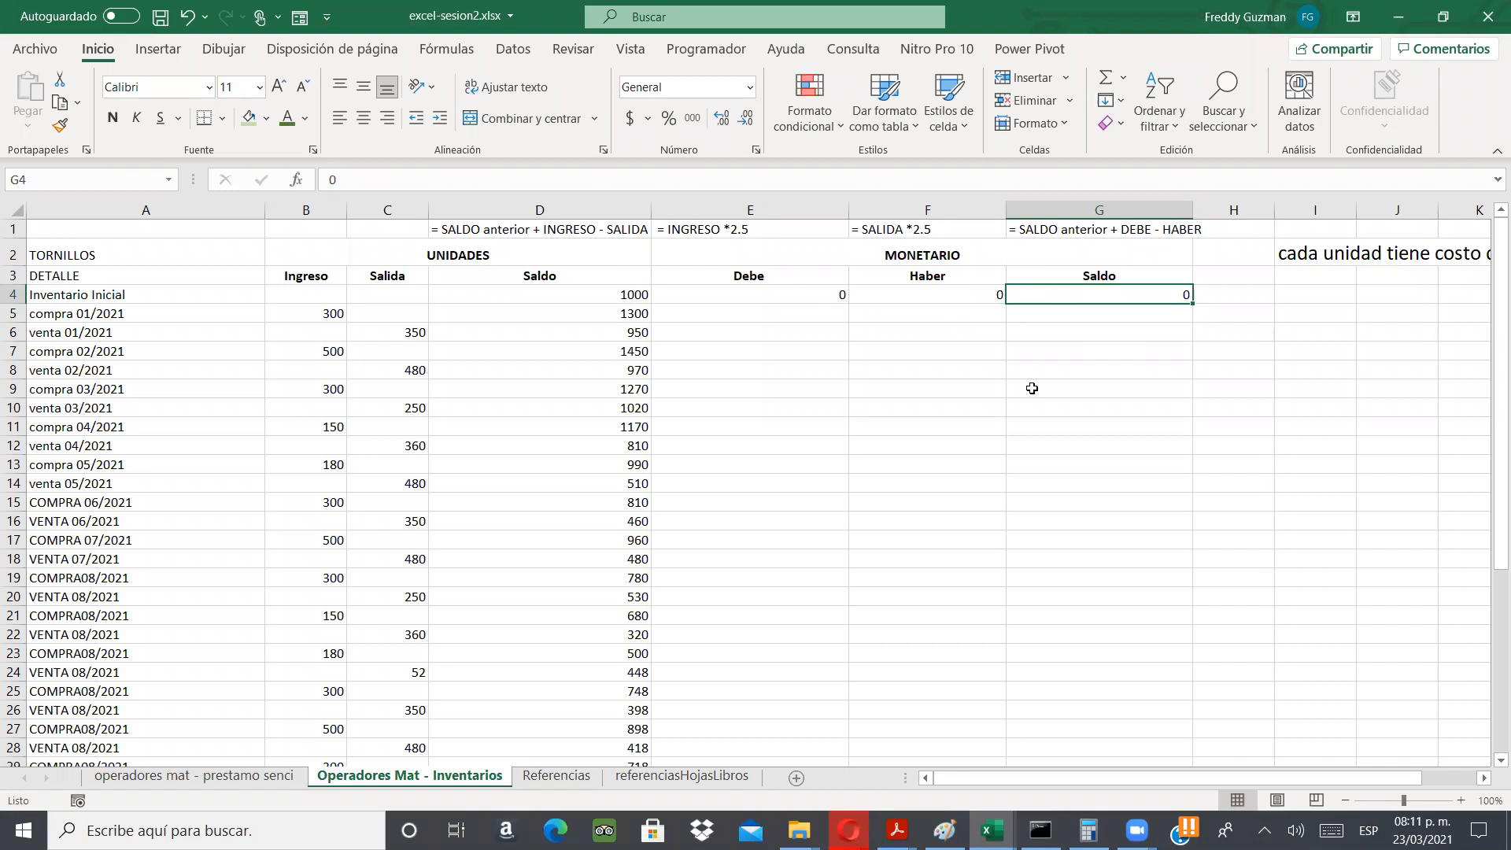
text(=)
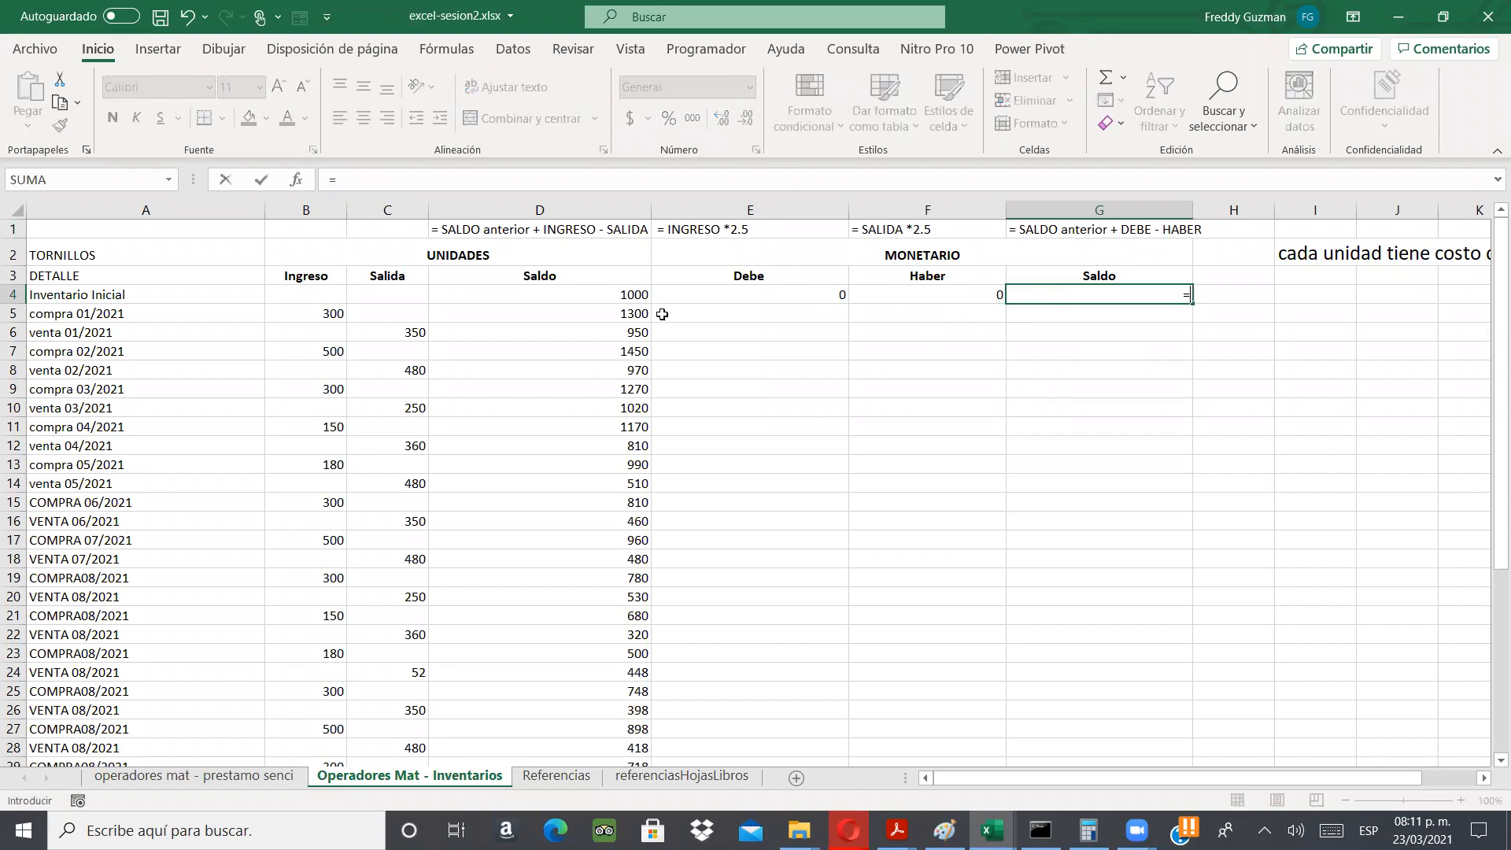
click(635, 298)
text(*2.5)
key(Return)
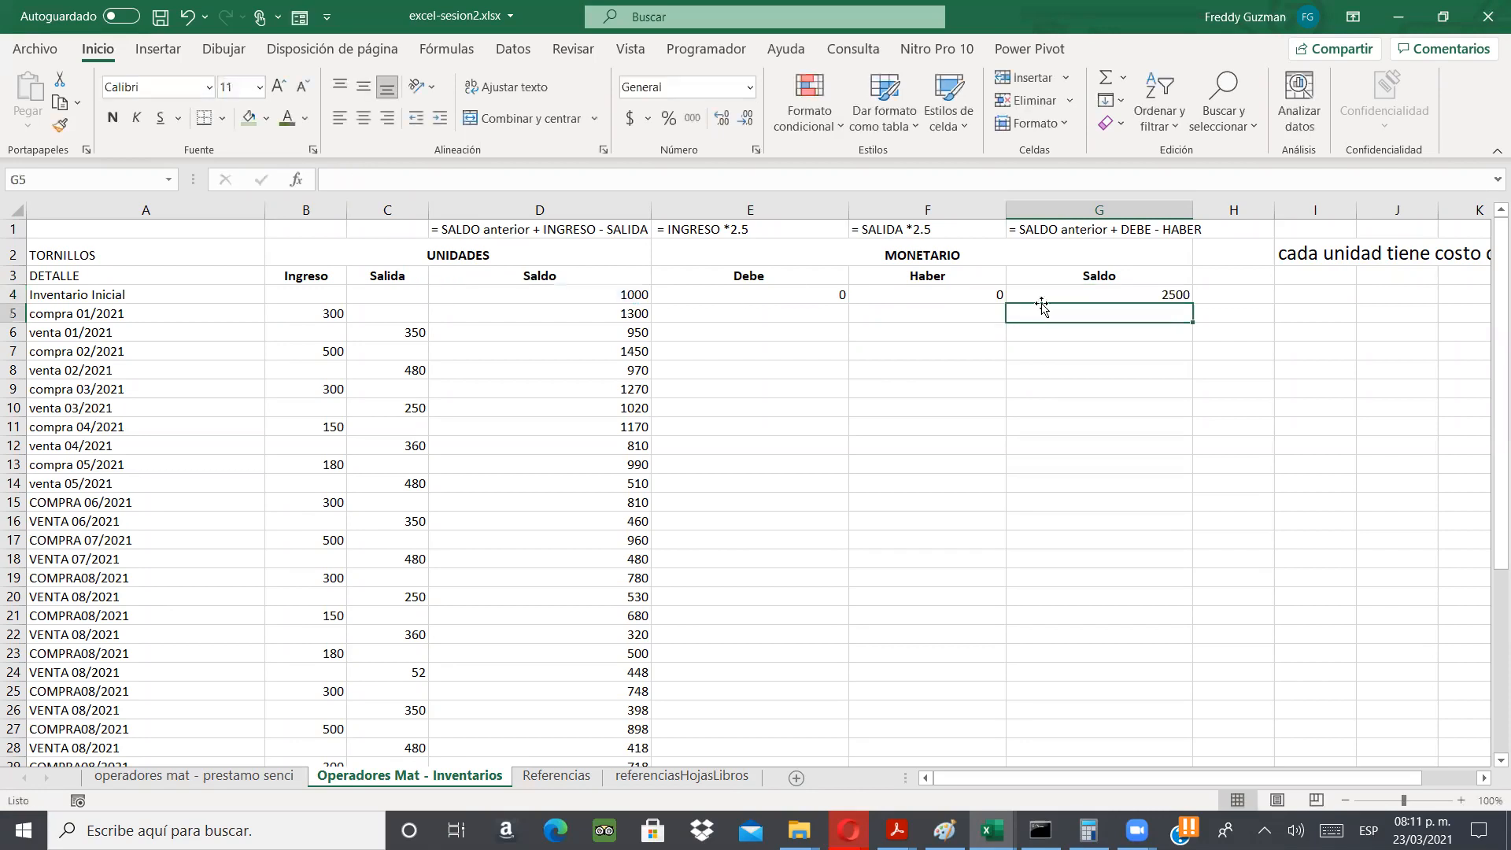
click(1094, 297)
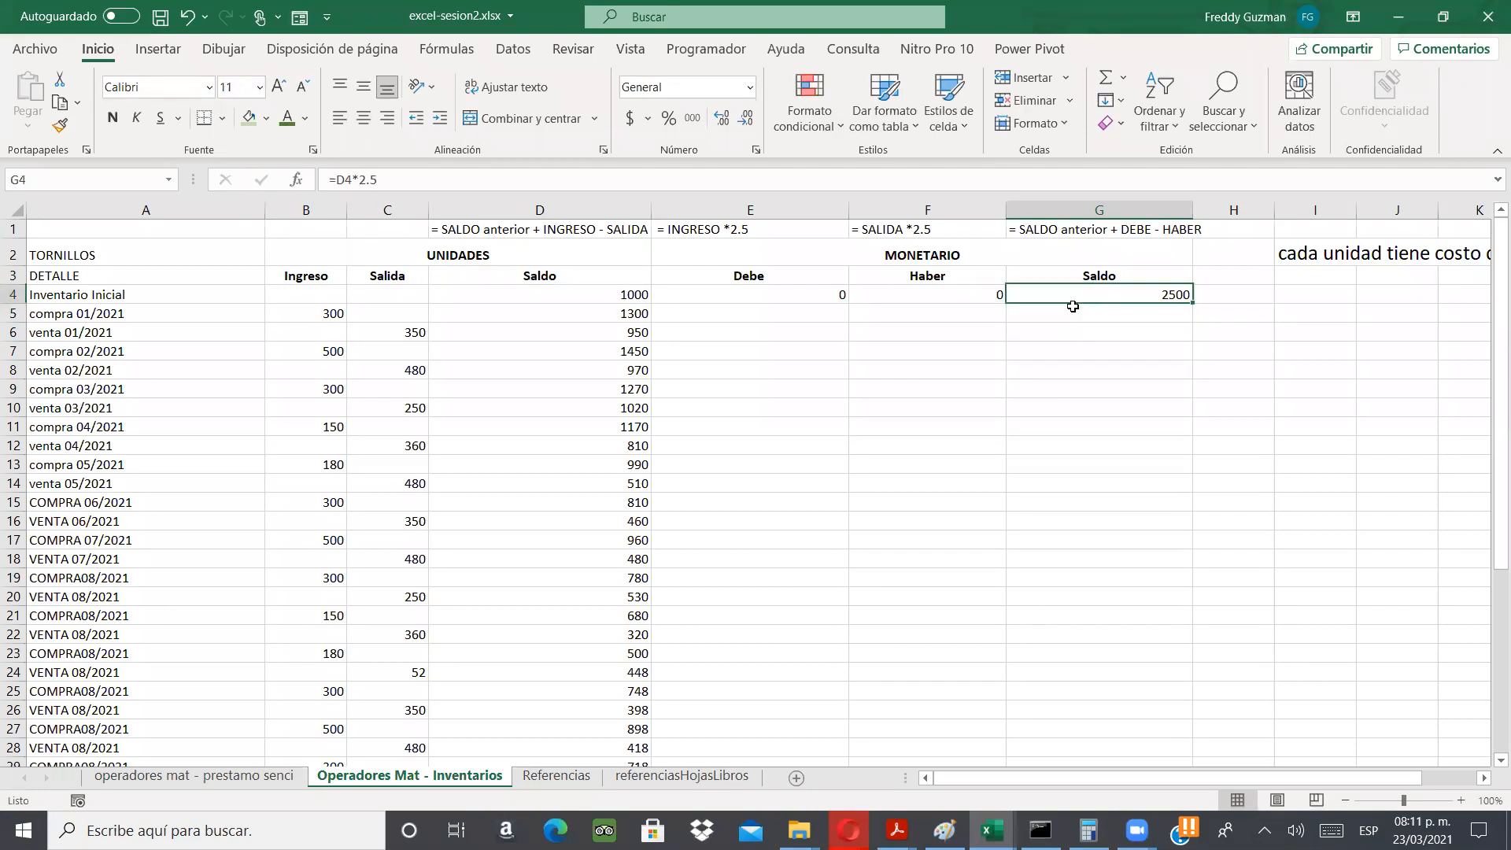
- Enter the monetary Saldo formula of compra 01/2021 in G5 as =G4+E5-F5
click(1034, 315)
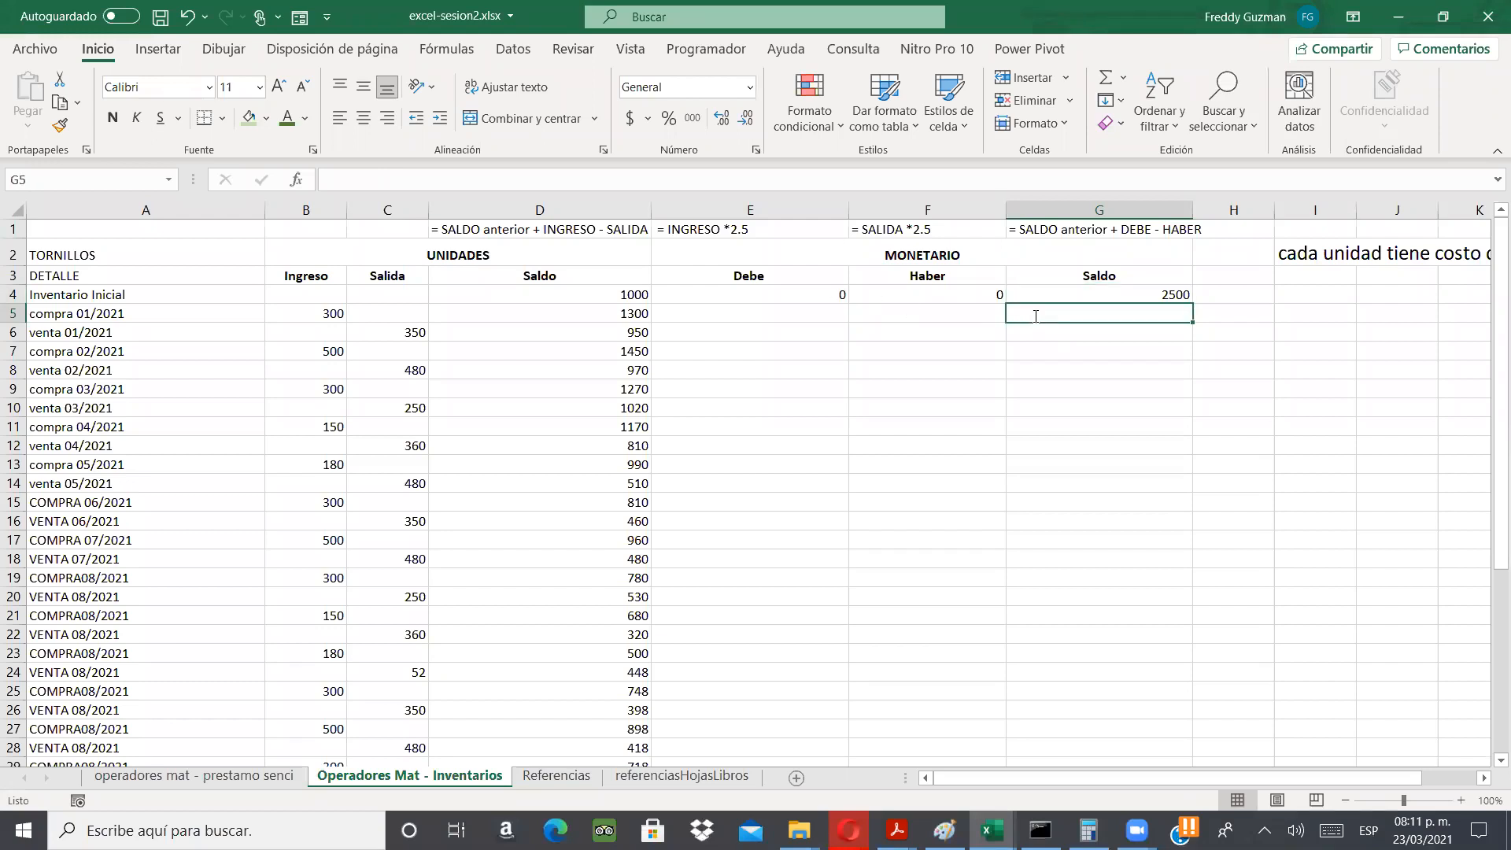
text())
key(BackSpace)
text(=)
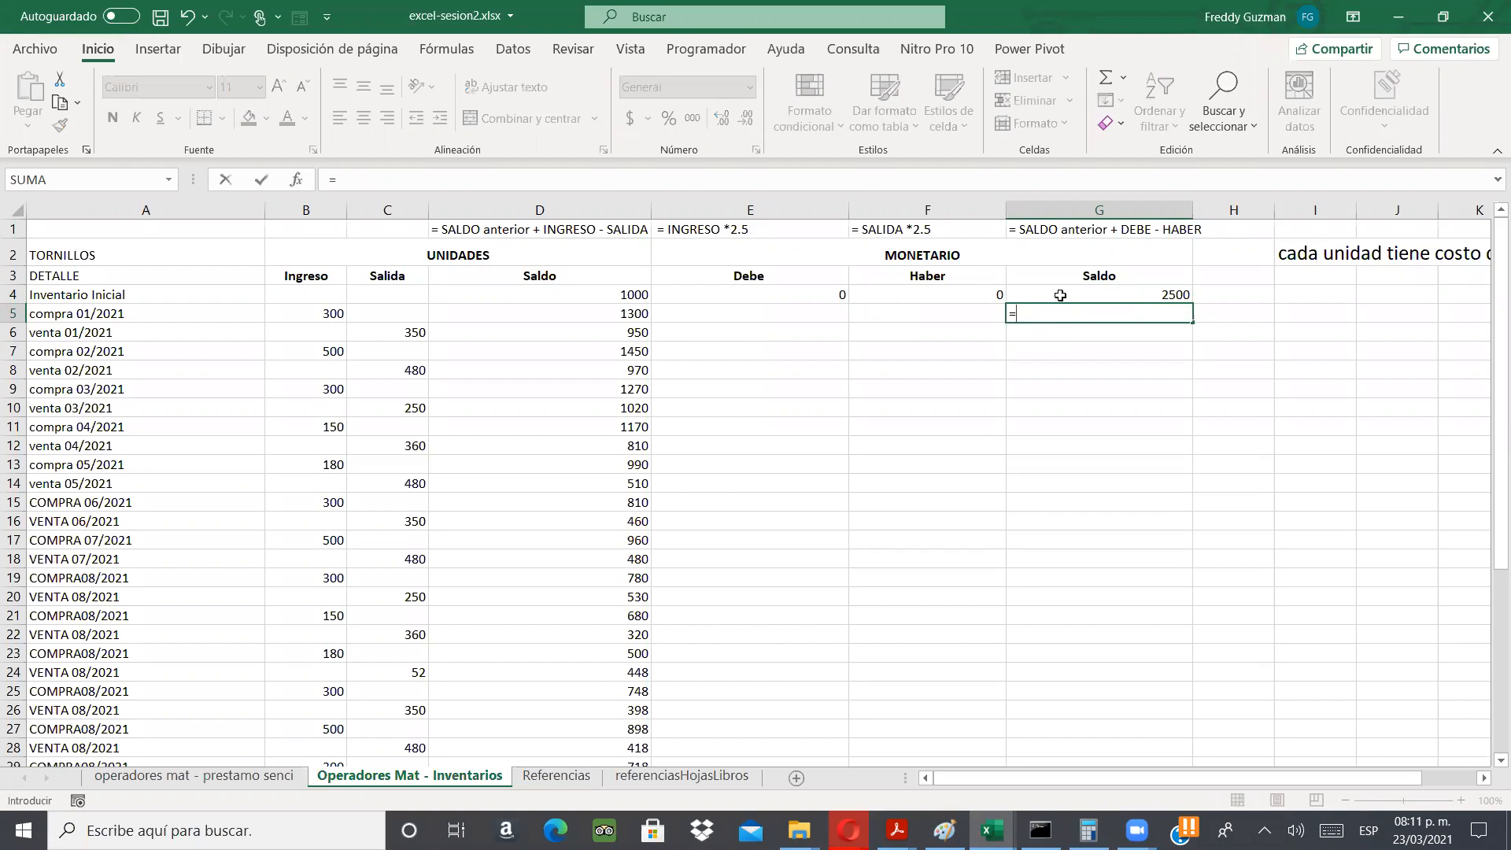
click(1060, 295)
text(+)
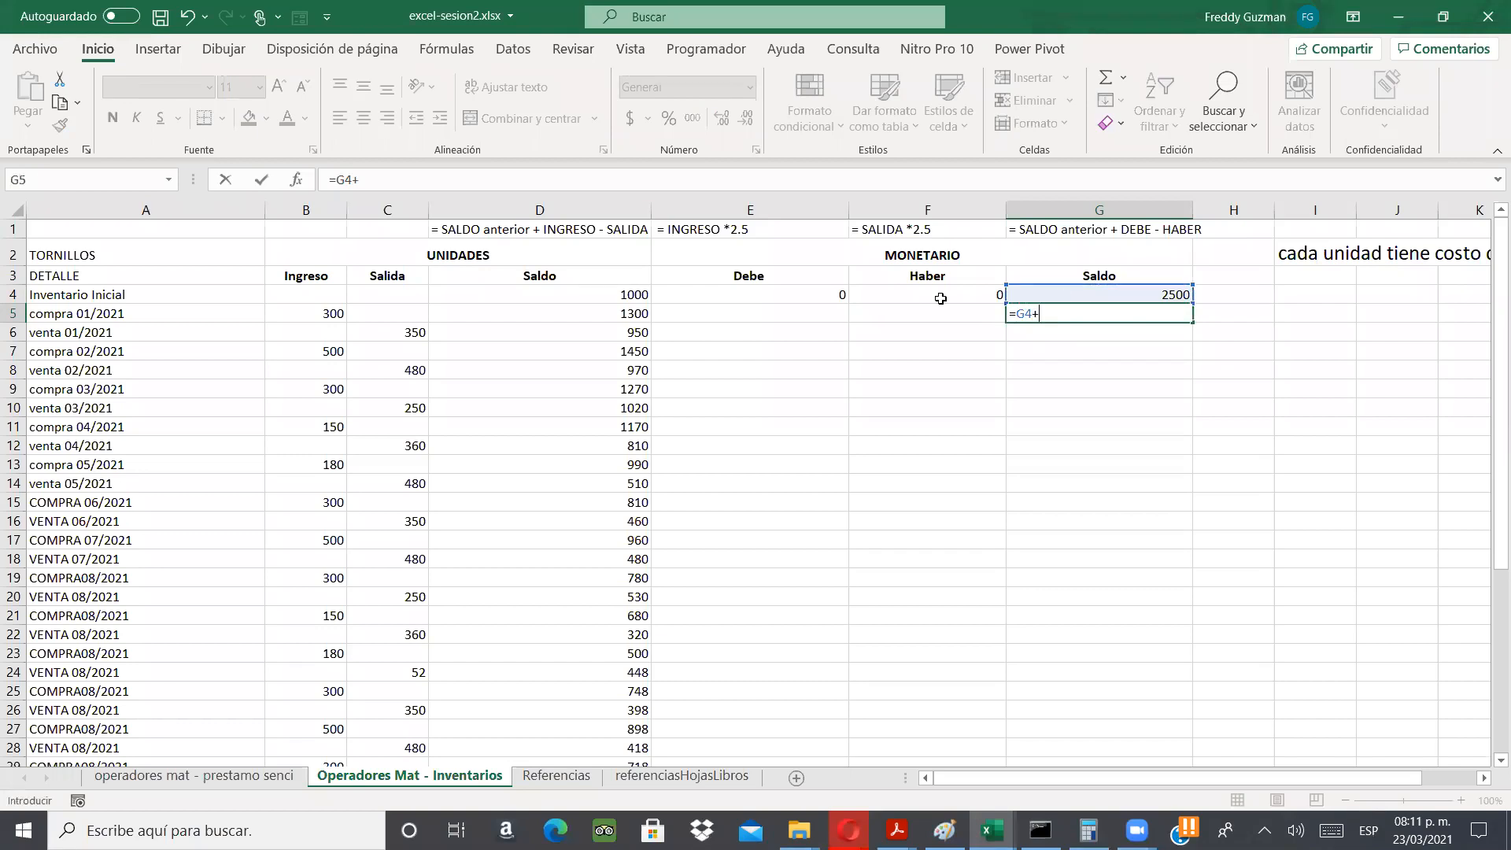
click(828, 315)
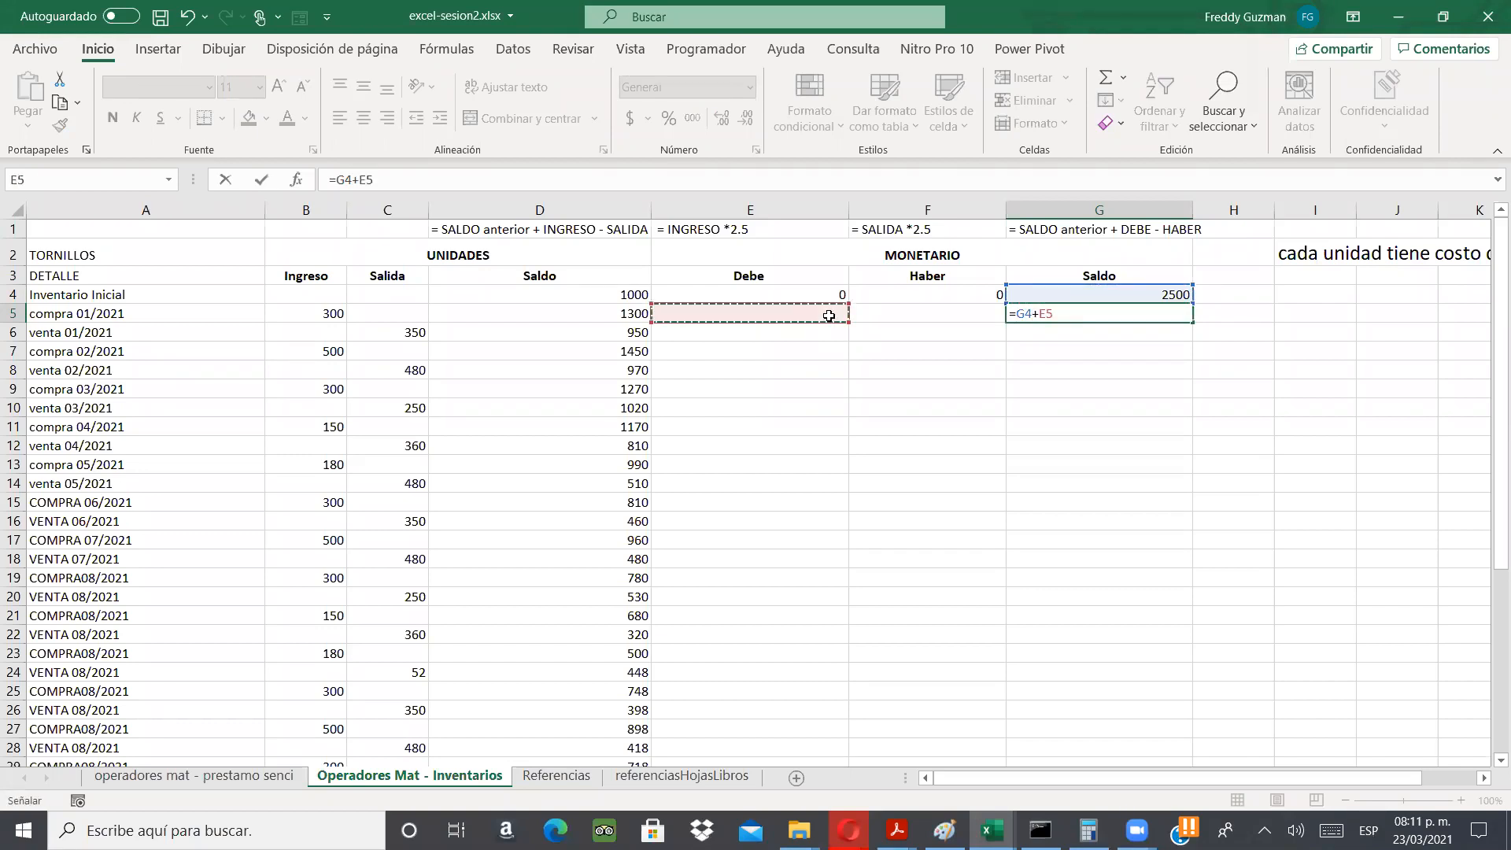
text(-)
click(908, 313)
key(Return)
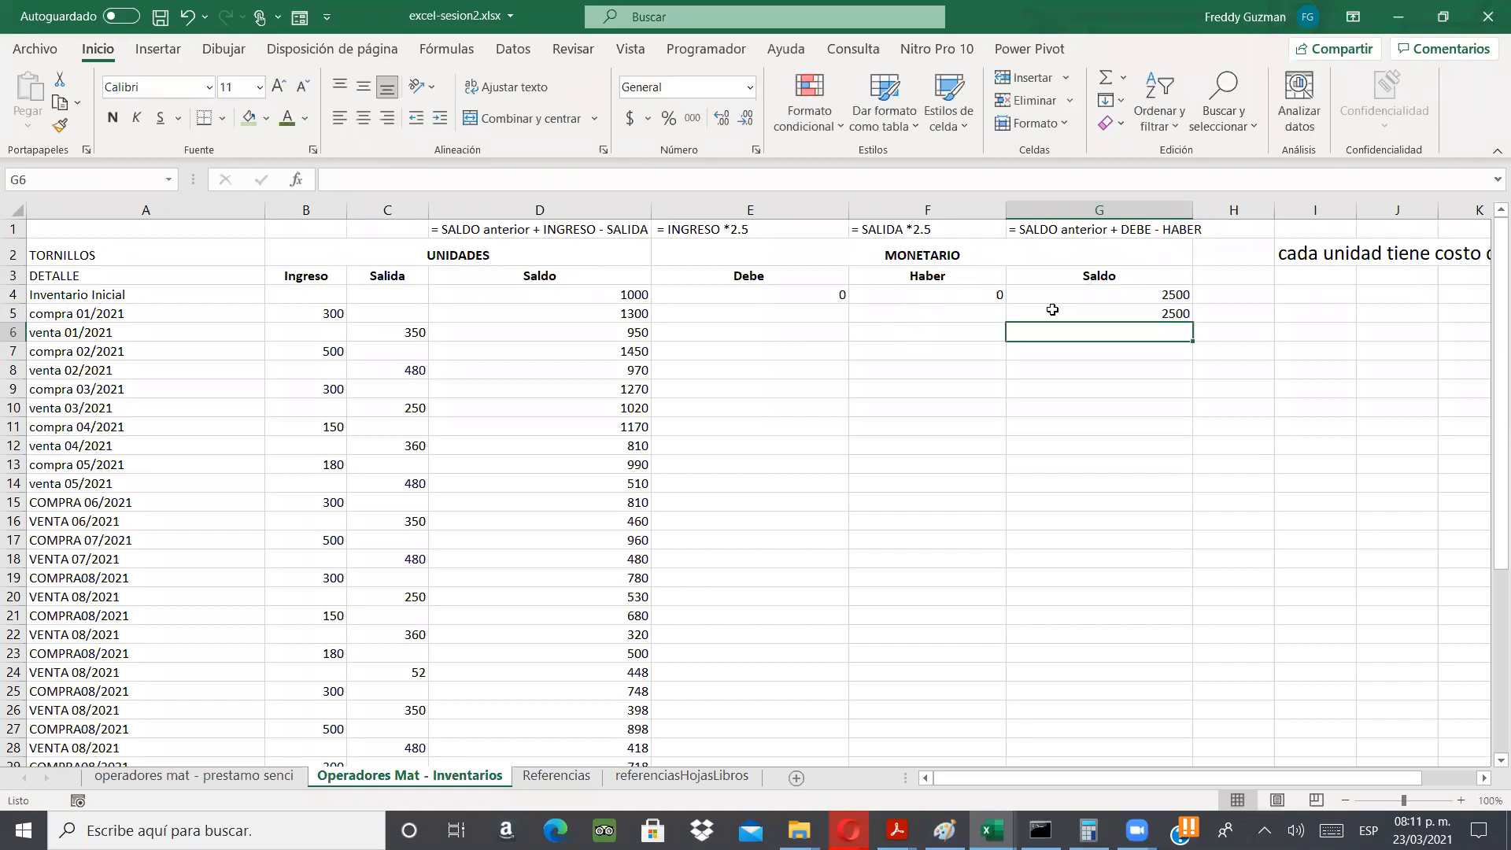
- Fill the Debe and Haber formulas of E4:F4 down through row 44
click(819, 327)
key(Up)
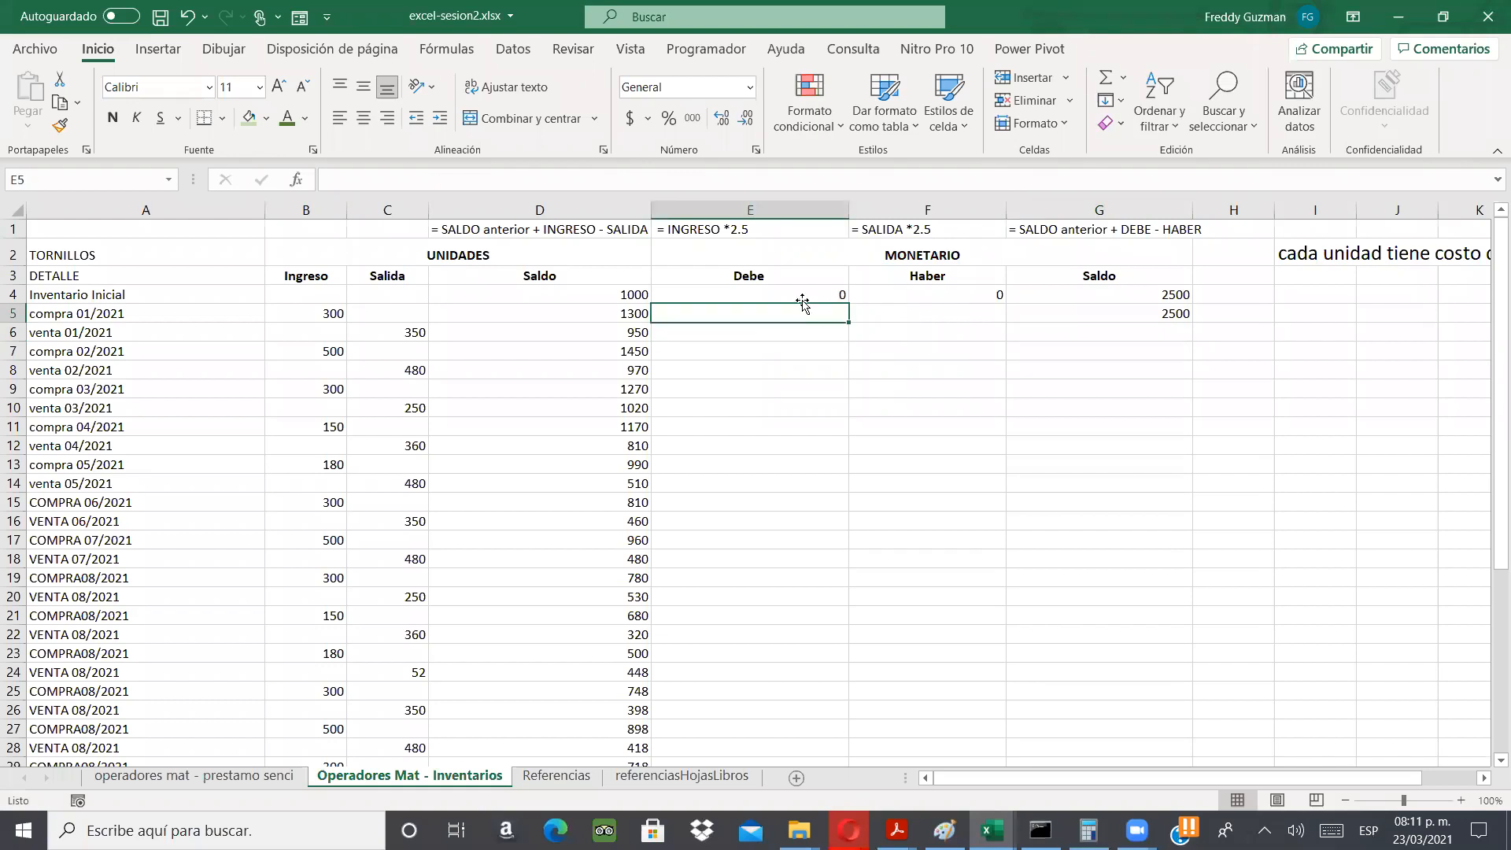
drag(821, 293, 995, 296)
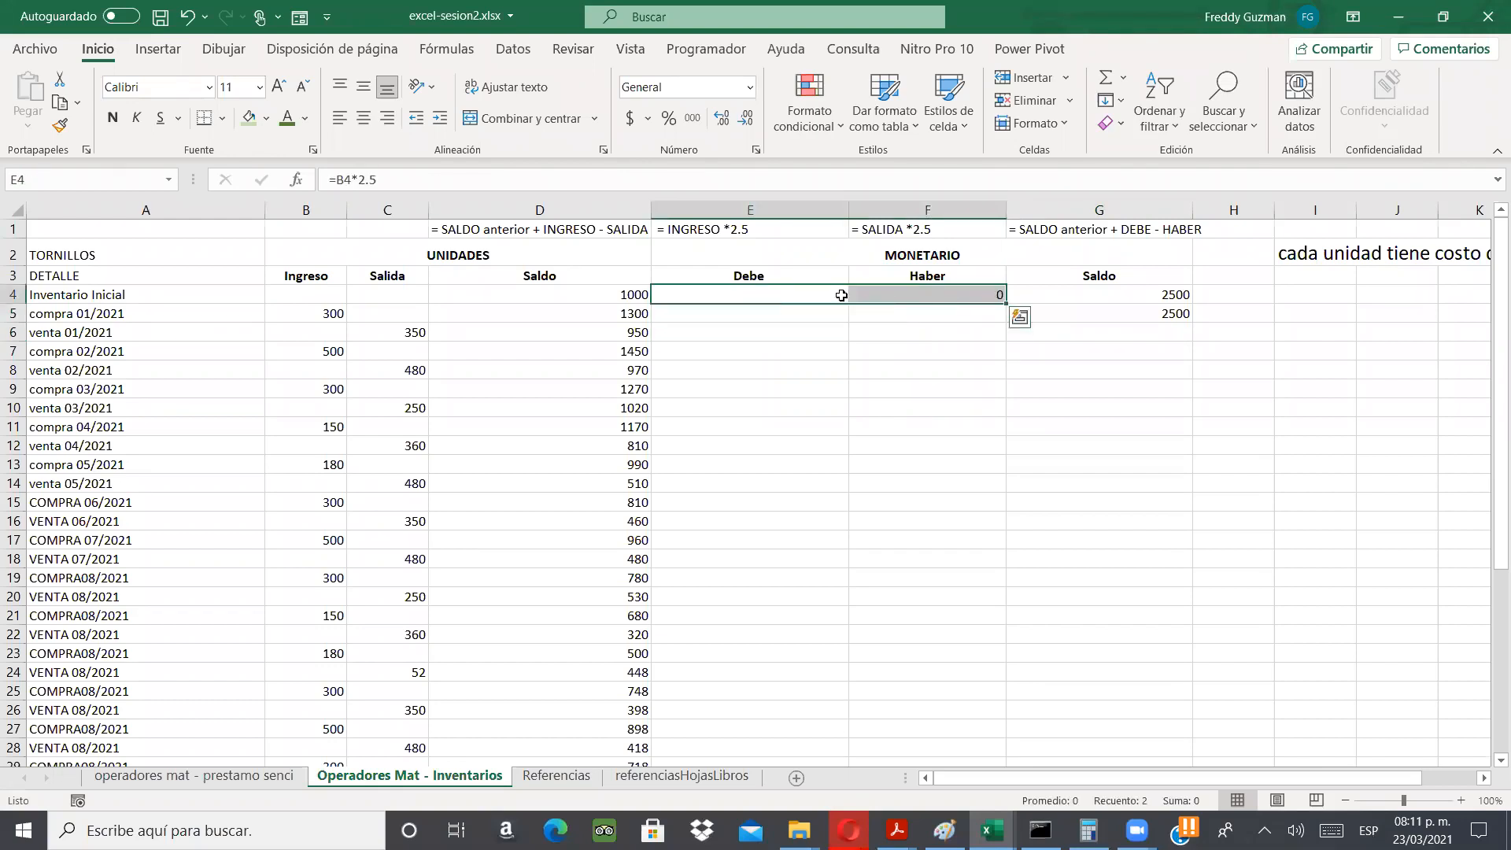
click(901, 294)
click(824, 318)
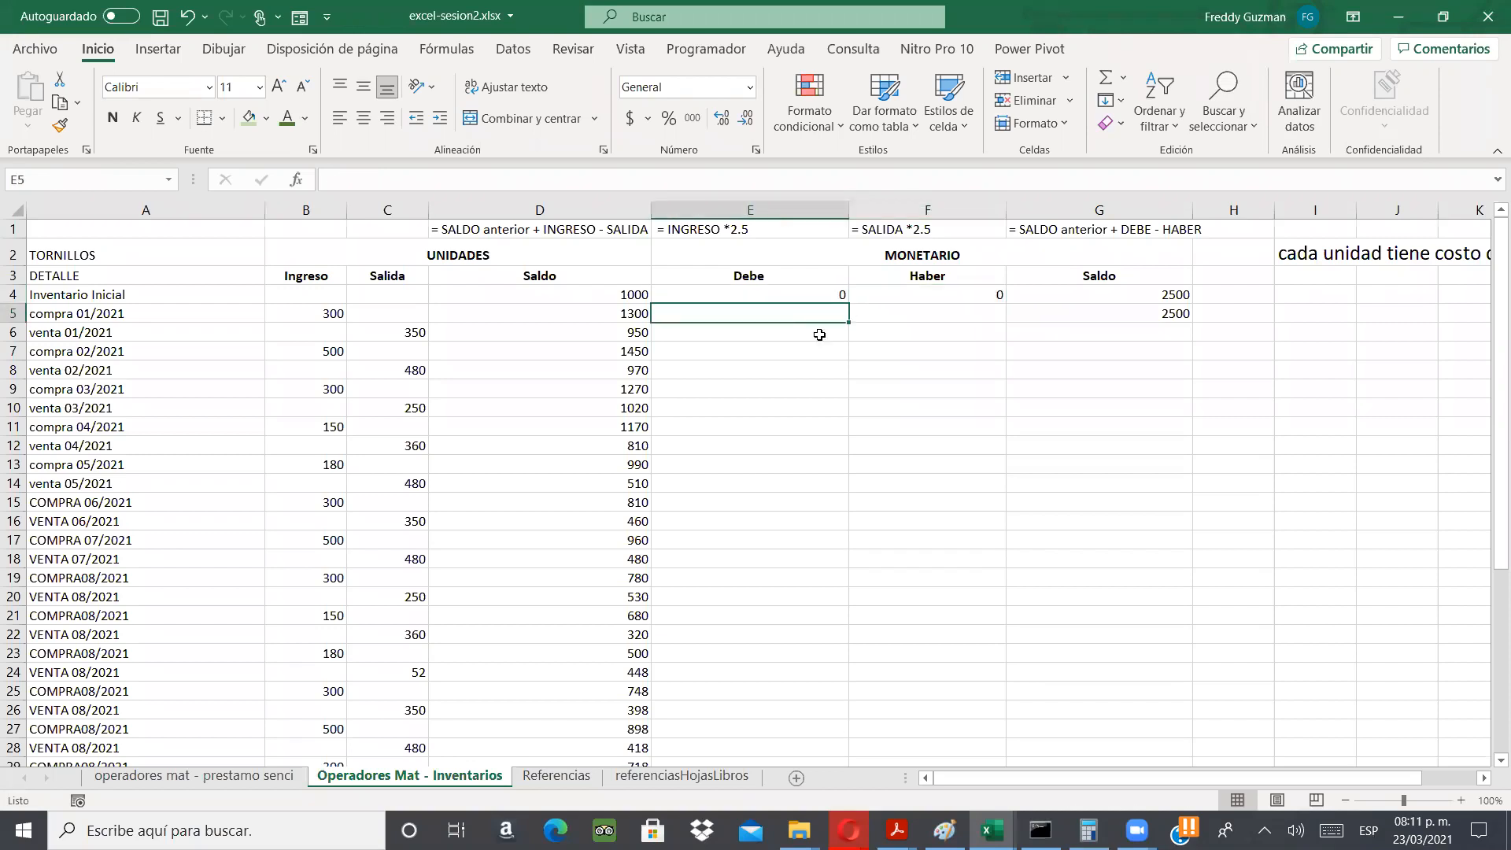
click(861, 319)
drag(828, 295, 1018, 556)
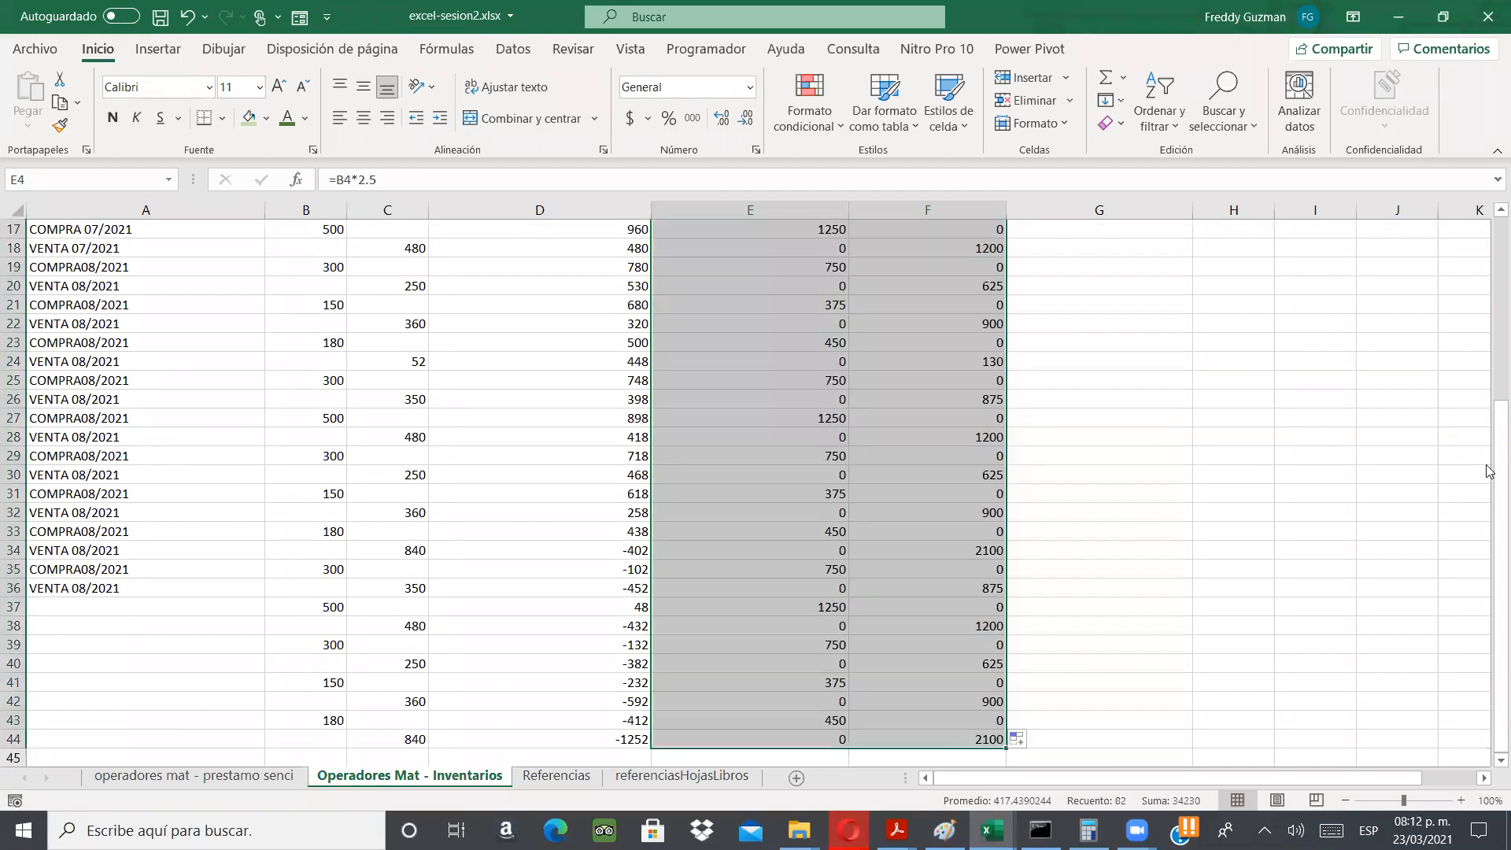
- Fill the monetary Saldo formula of G5 down through G44
scroll(1490, 291, up, 4)
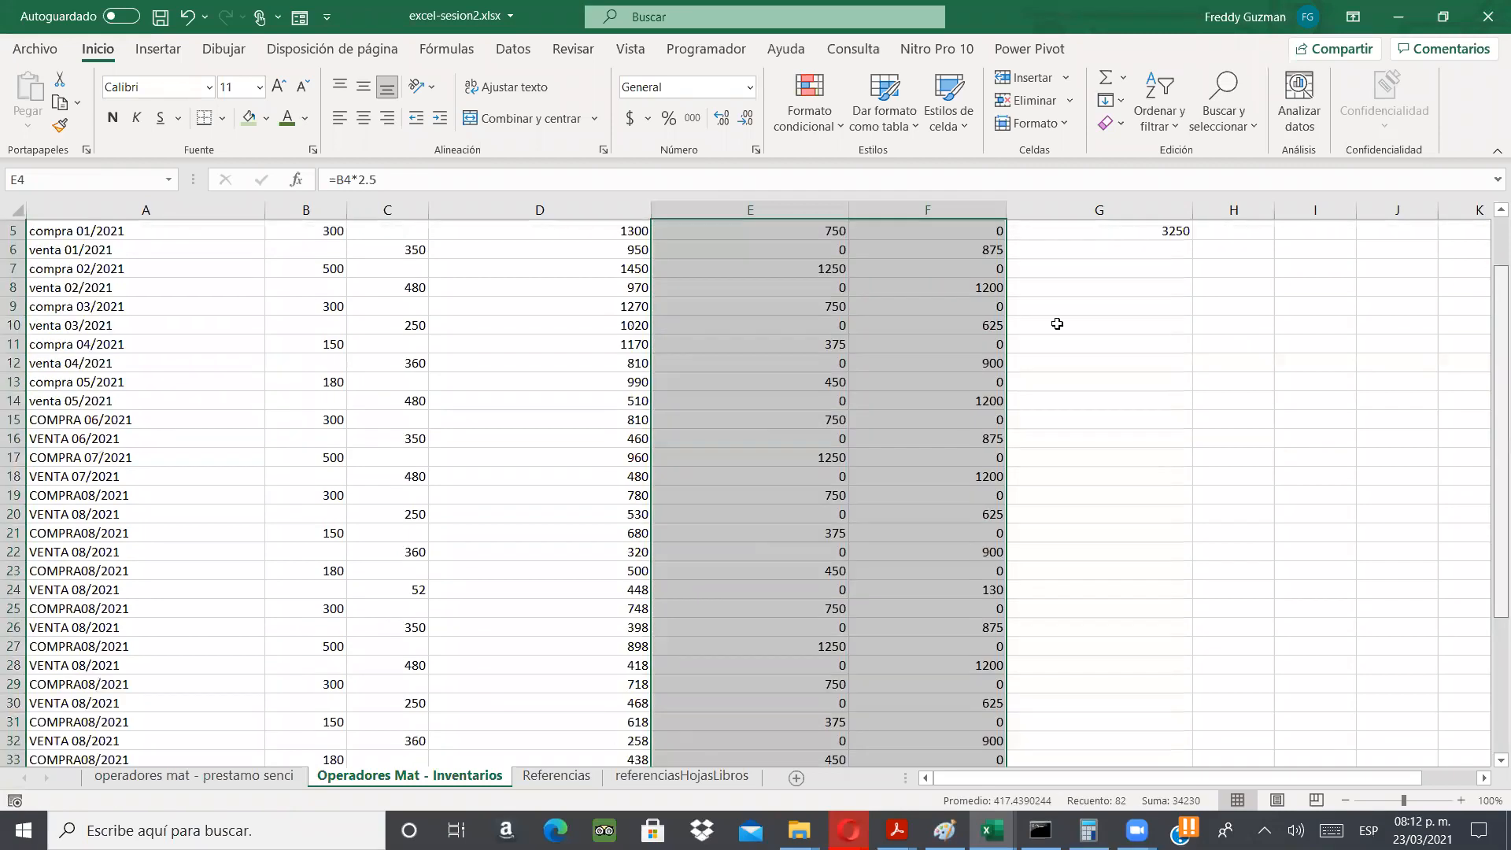
scroll(975, 290, up, 2)
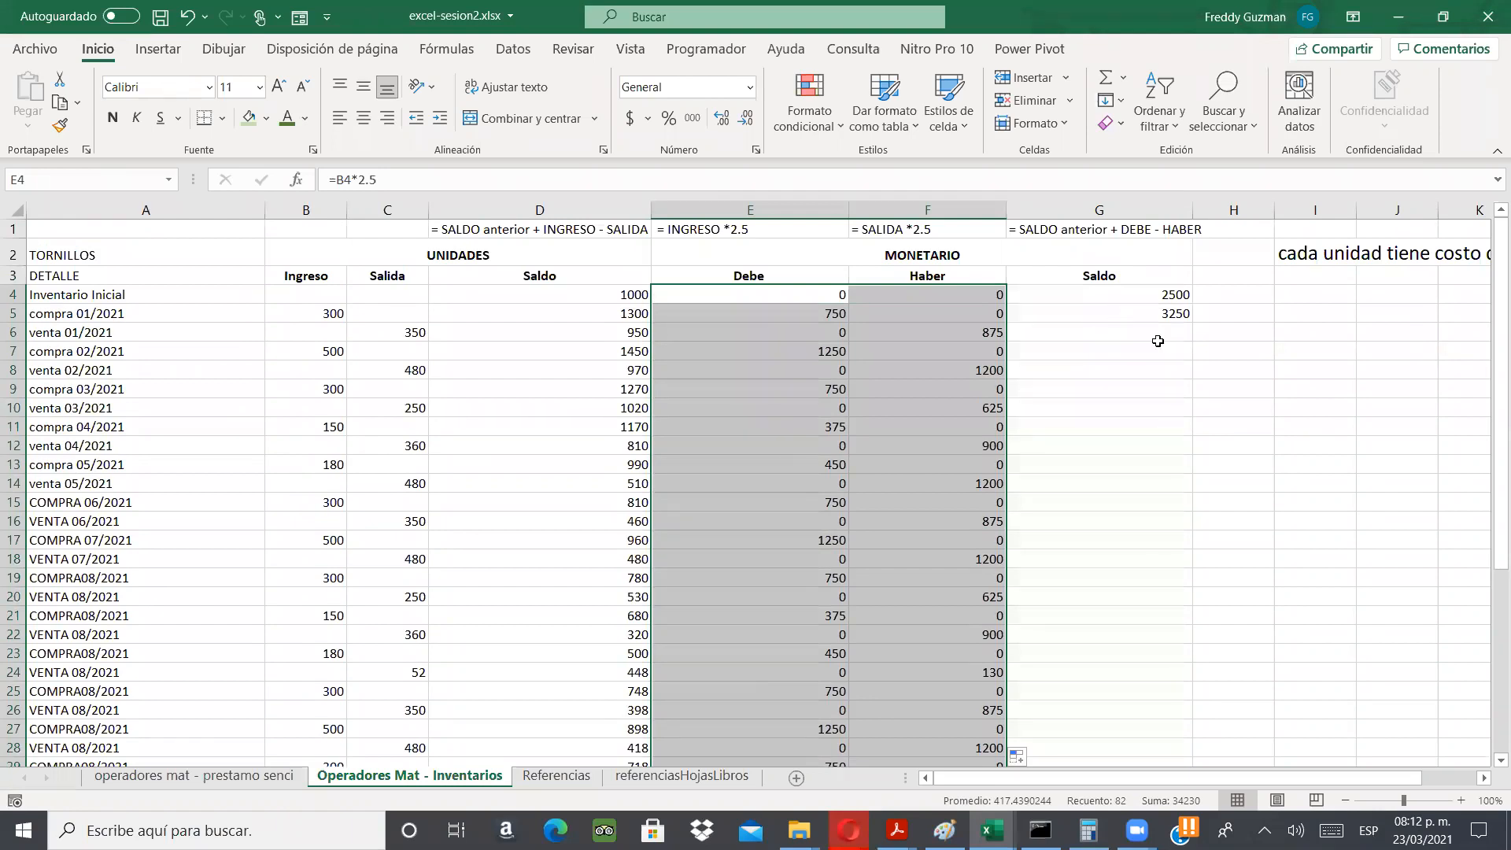
click(1180, 318)
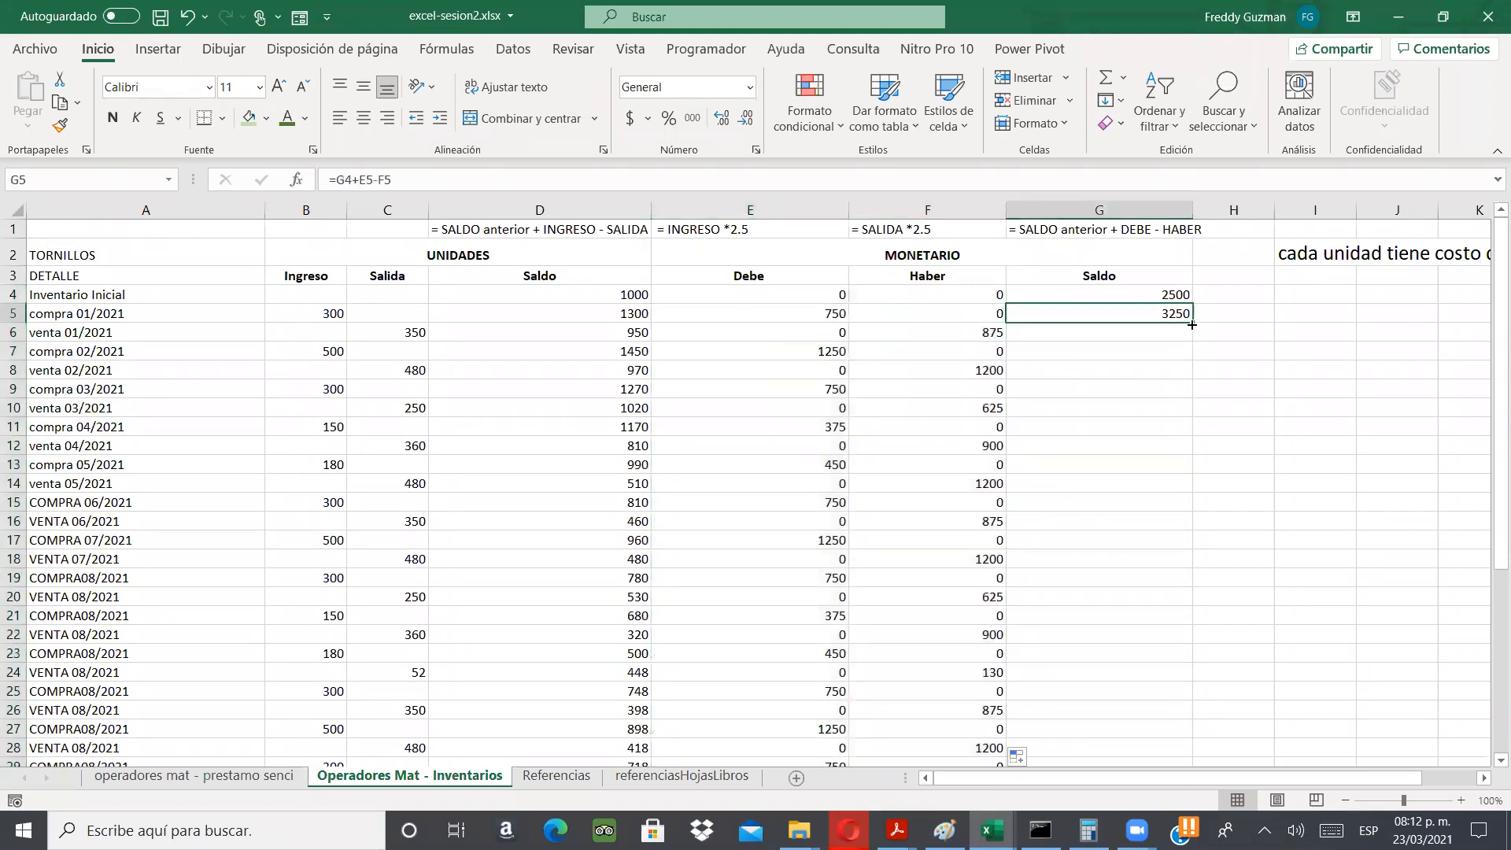
drag(1193, 323, 1171, 732)
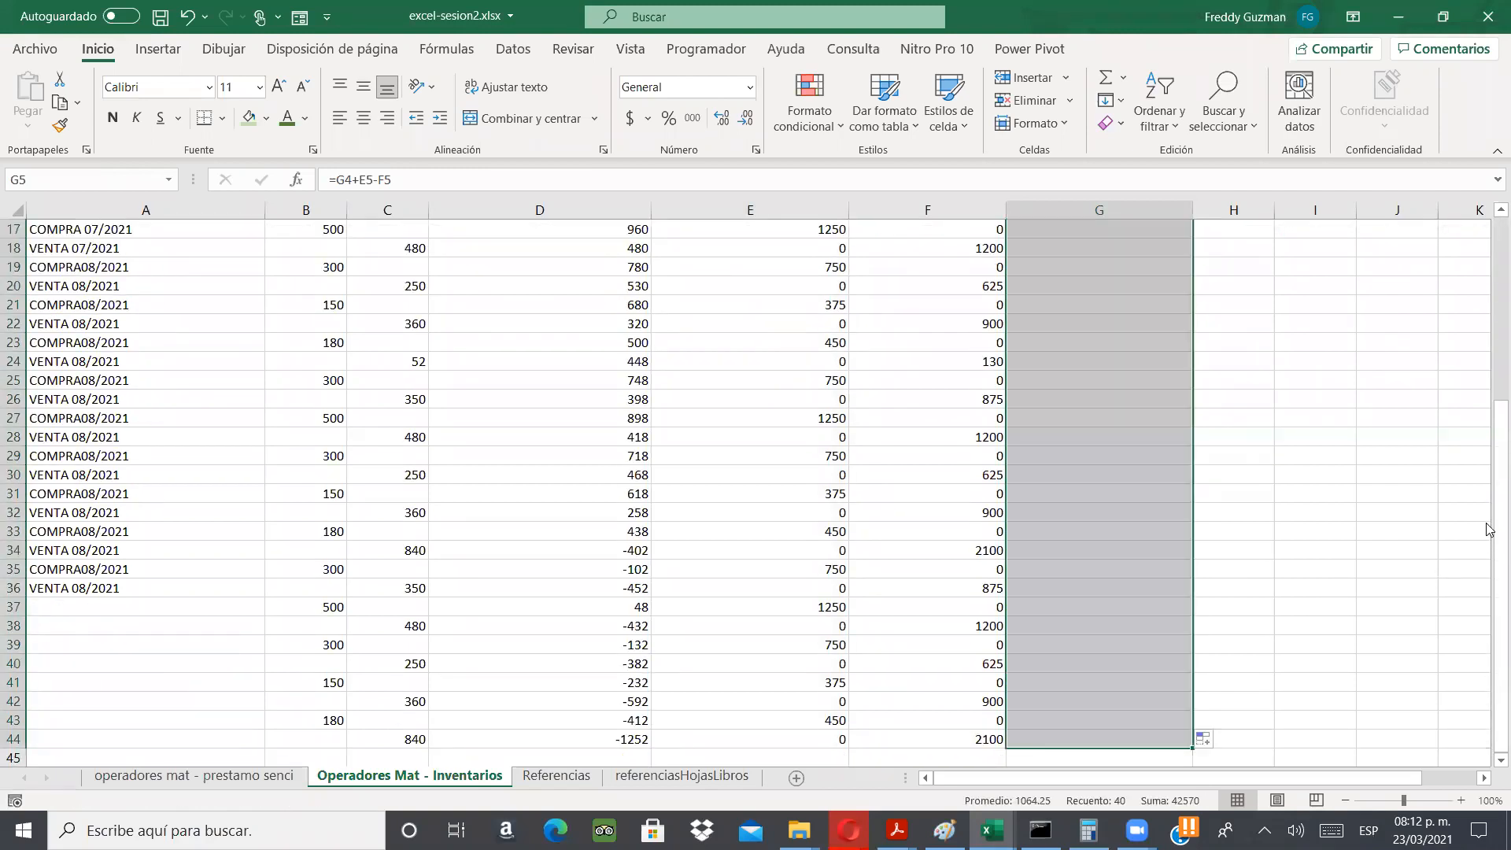
- Examine the monetary Debe and Haber formulas in rows 5 to 7 against the Ingreso and Salida cells they multiply
click(1485, 260)
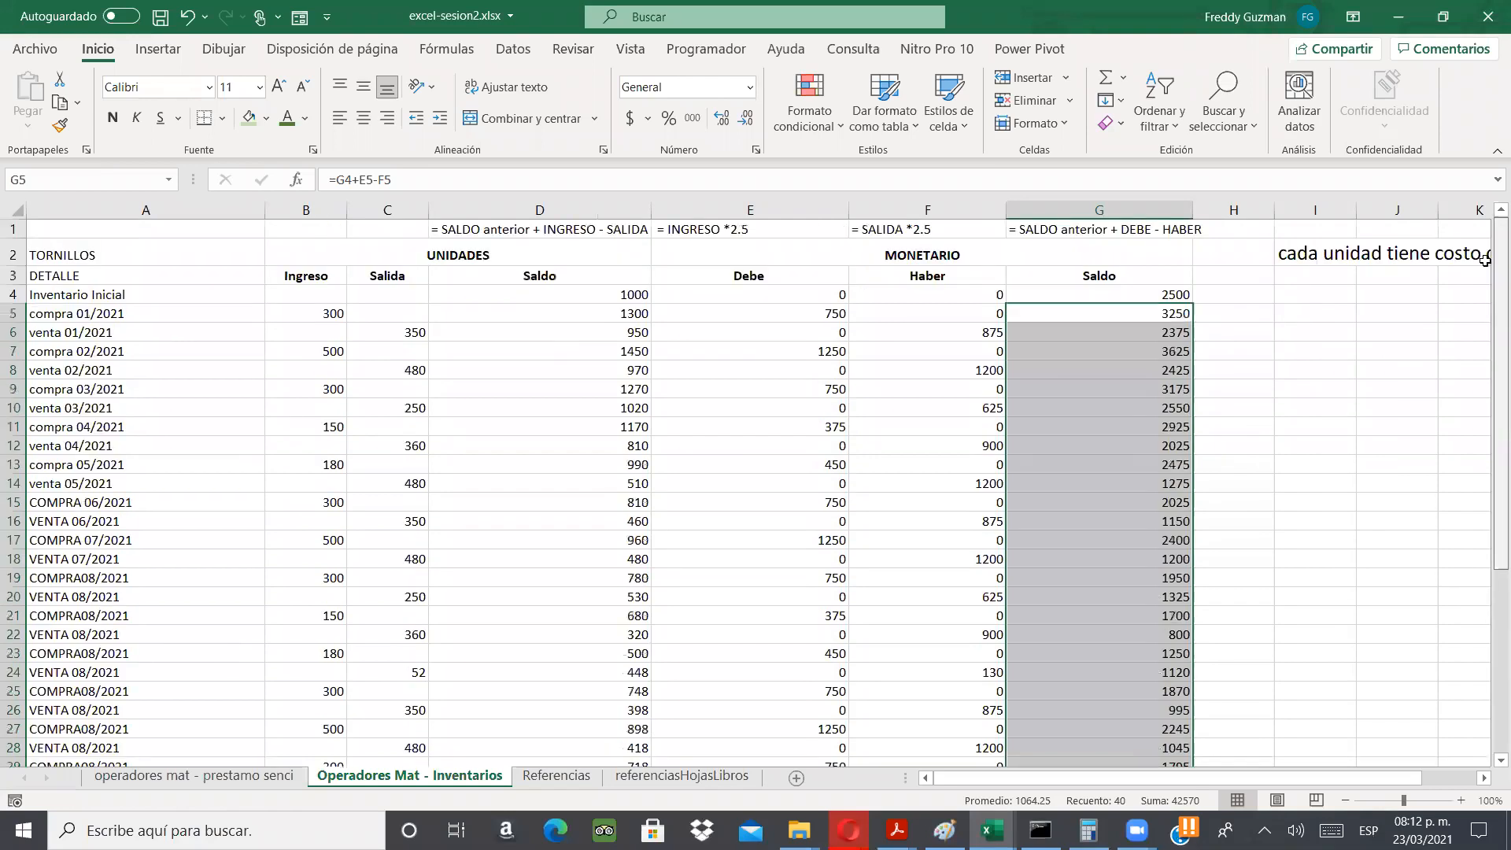
click(1140, 351)
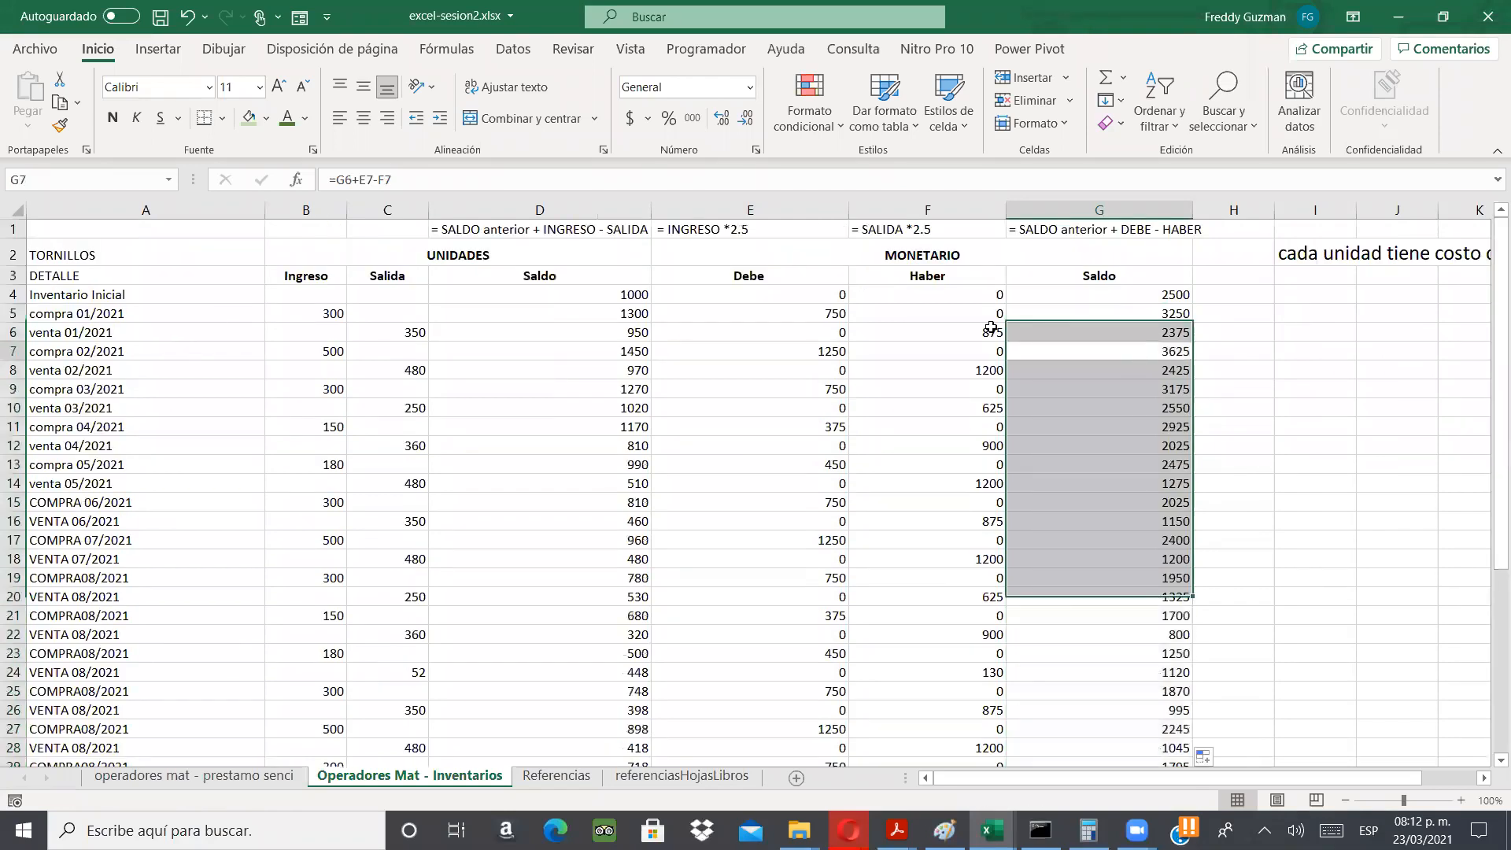
click(754, 309)
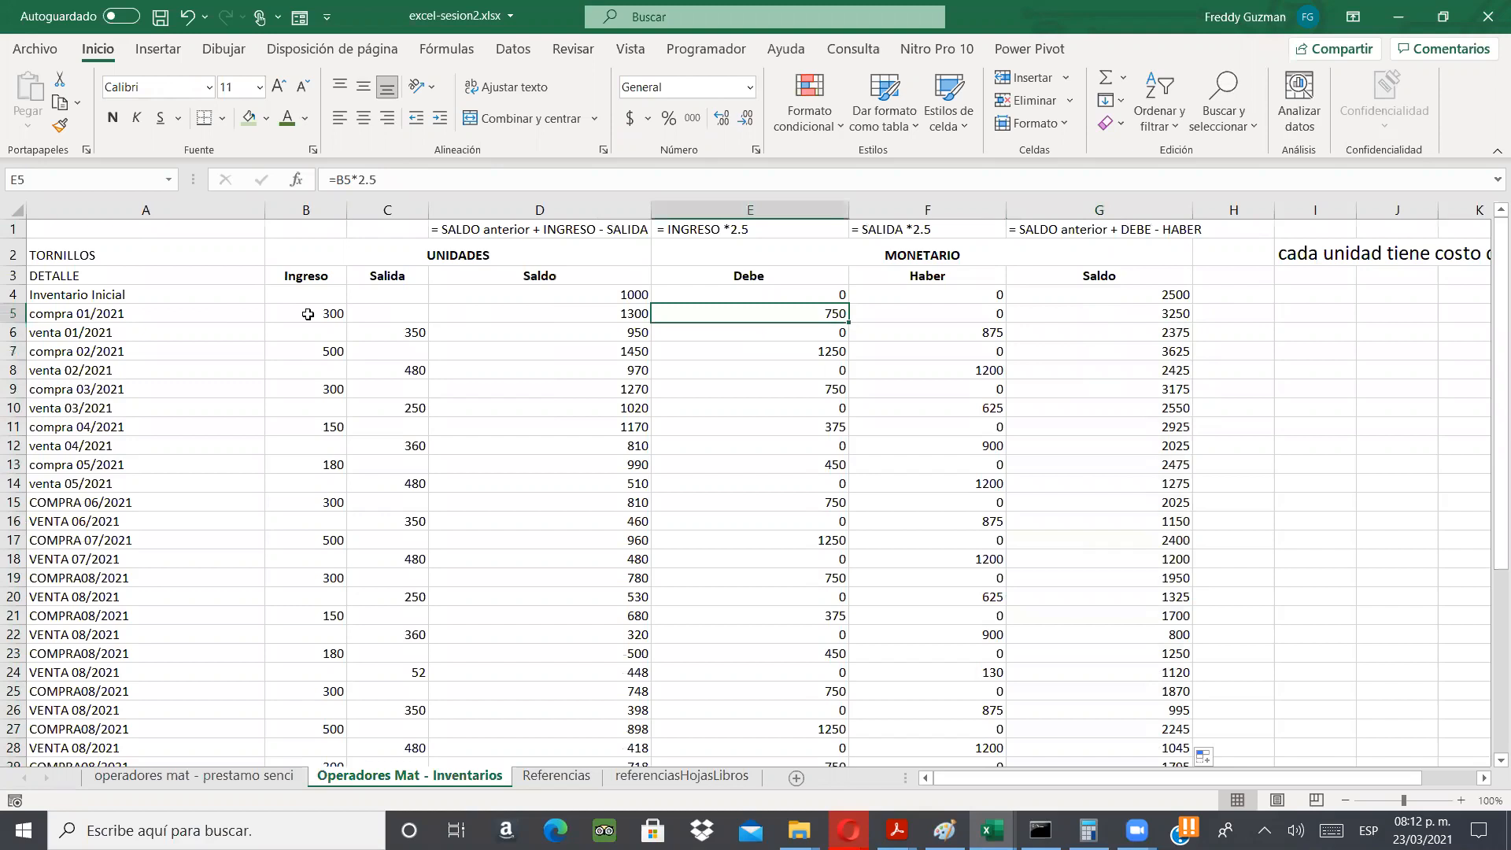
click(948, 335)
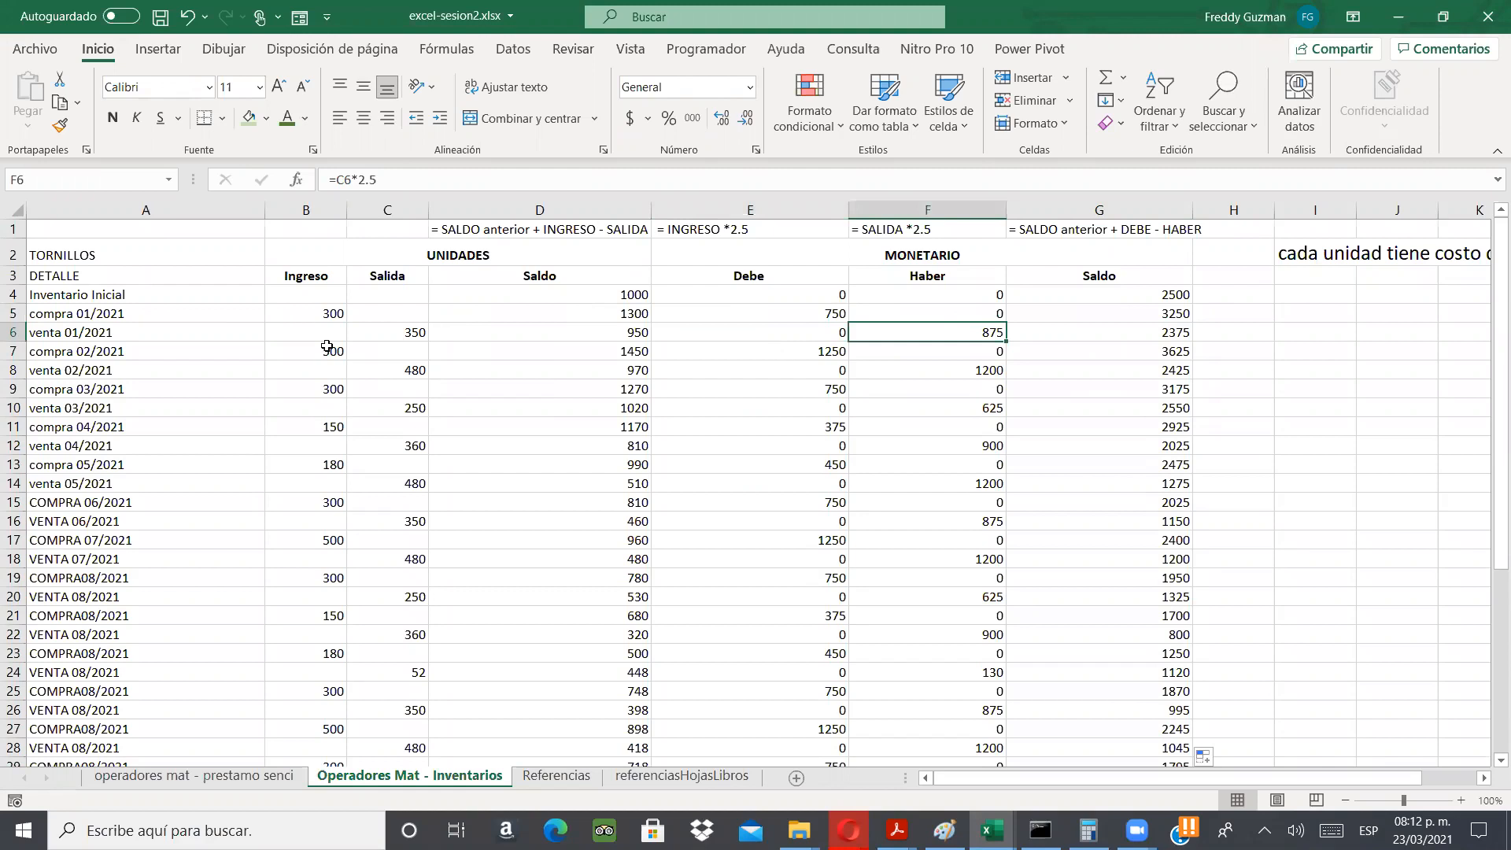
key(Down)
key(Left)
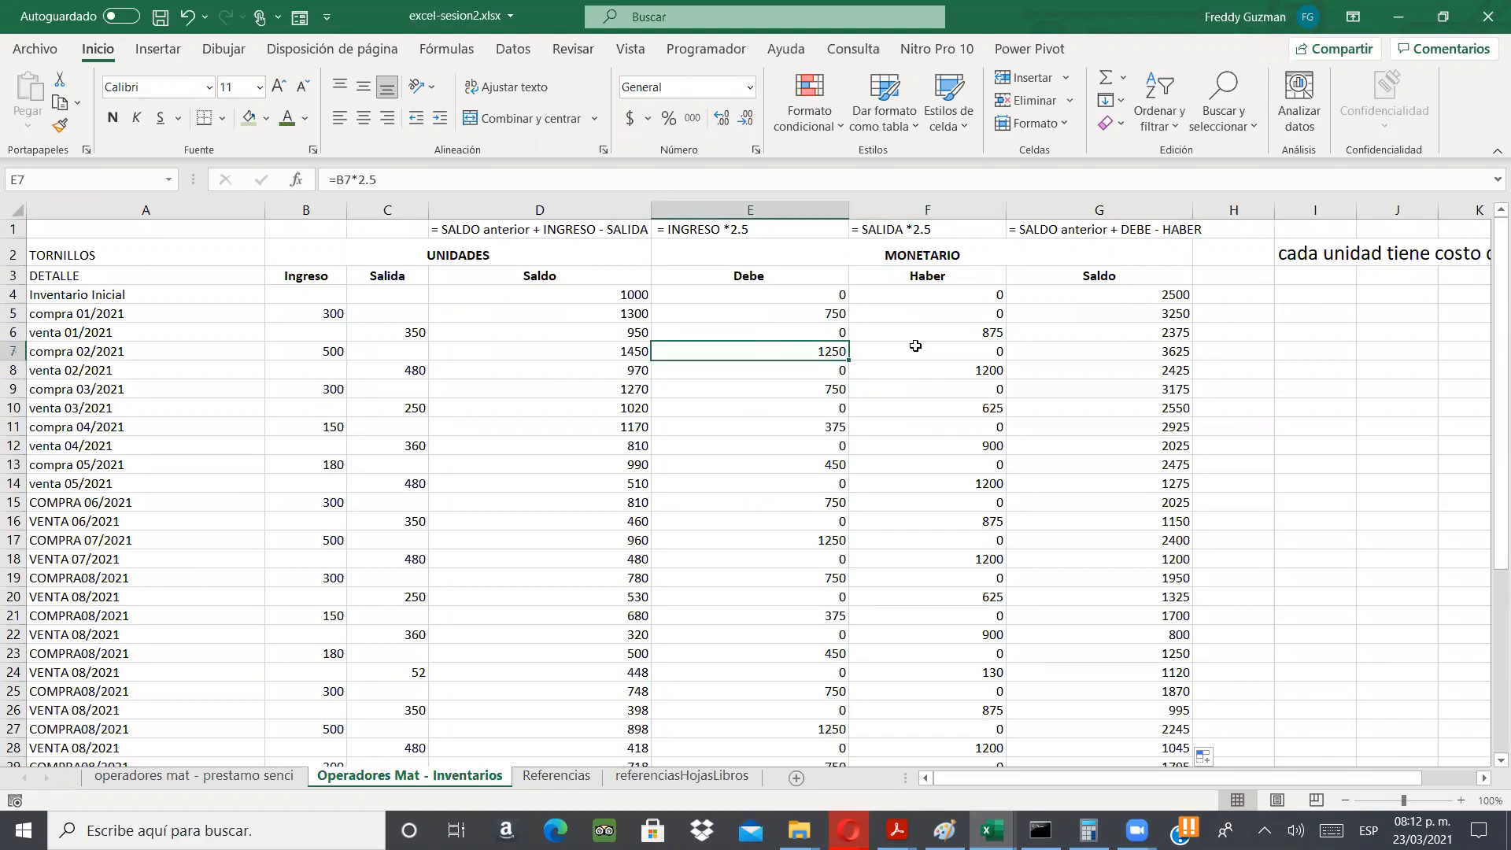
click(810, 328)
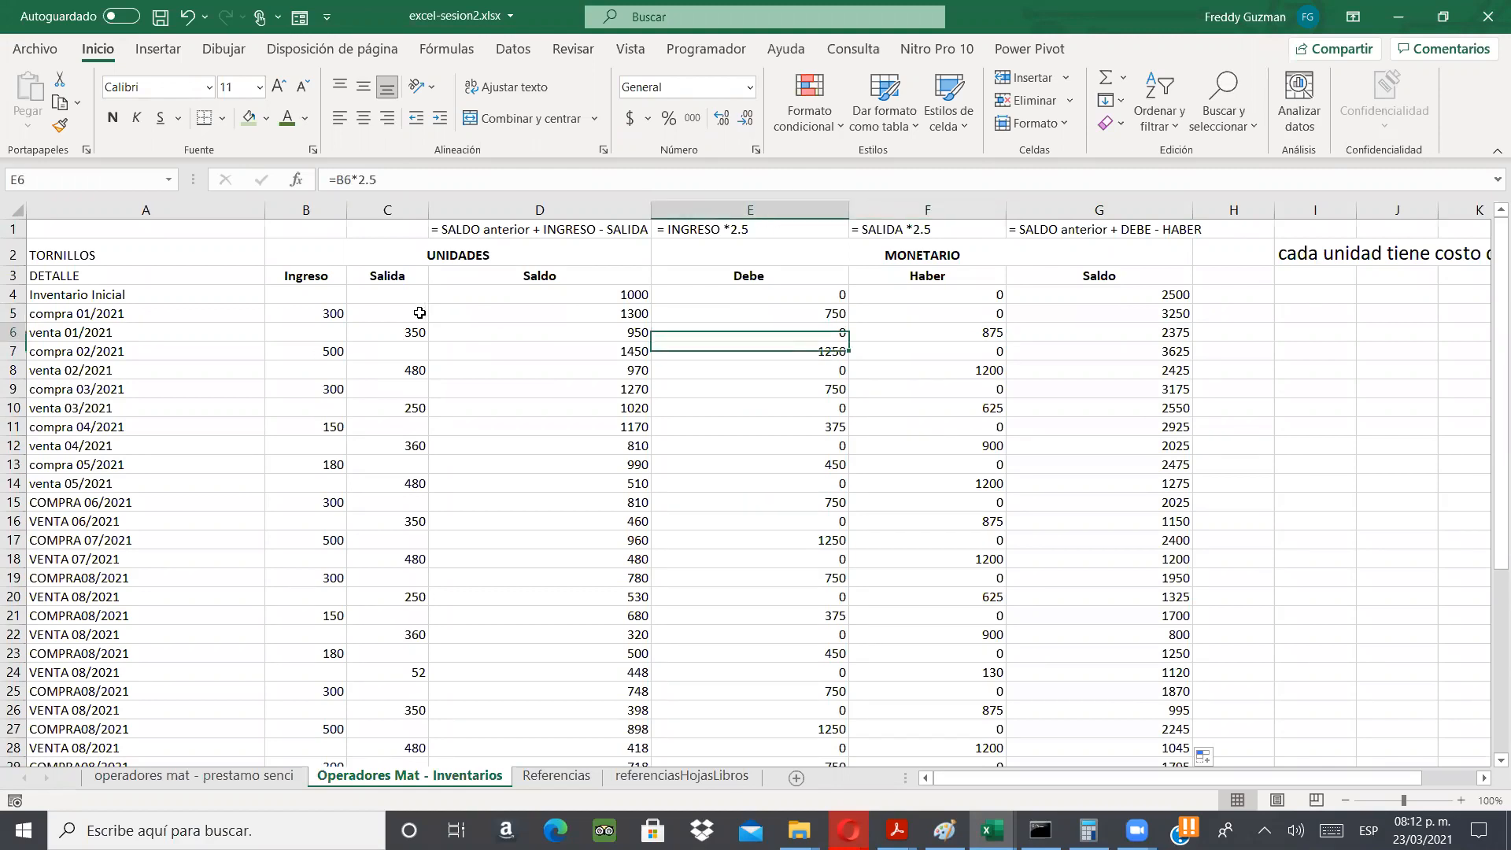
click(421, 312)
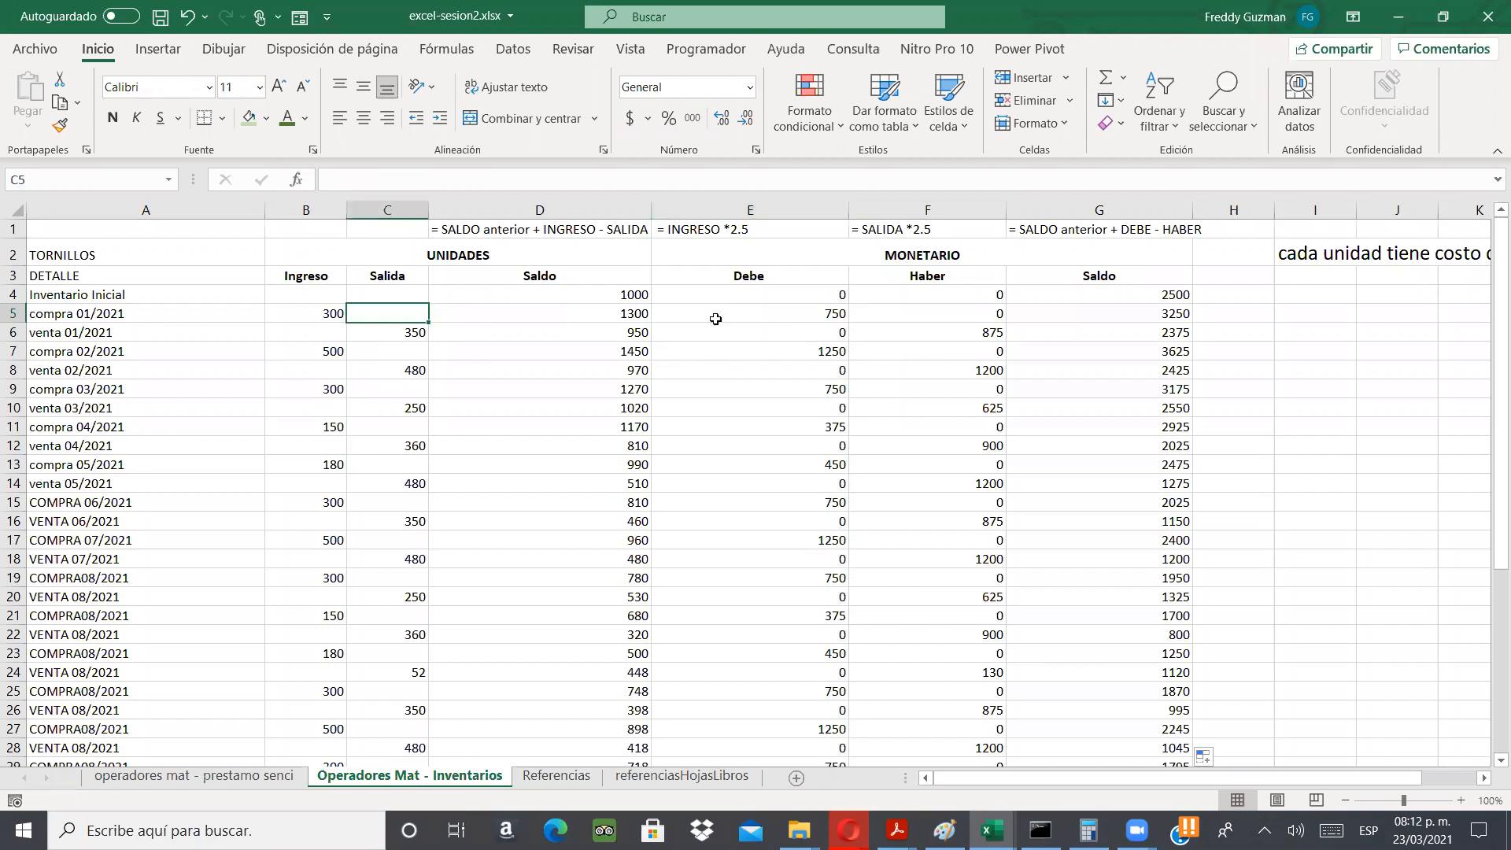
click(968, 312)
click(421, 318)
click(957, 312)
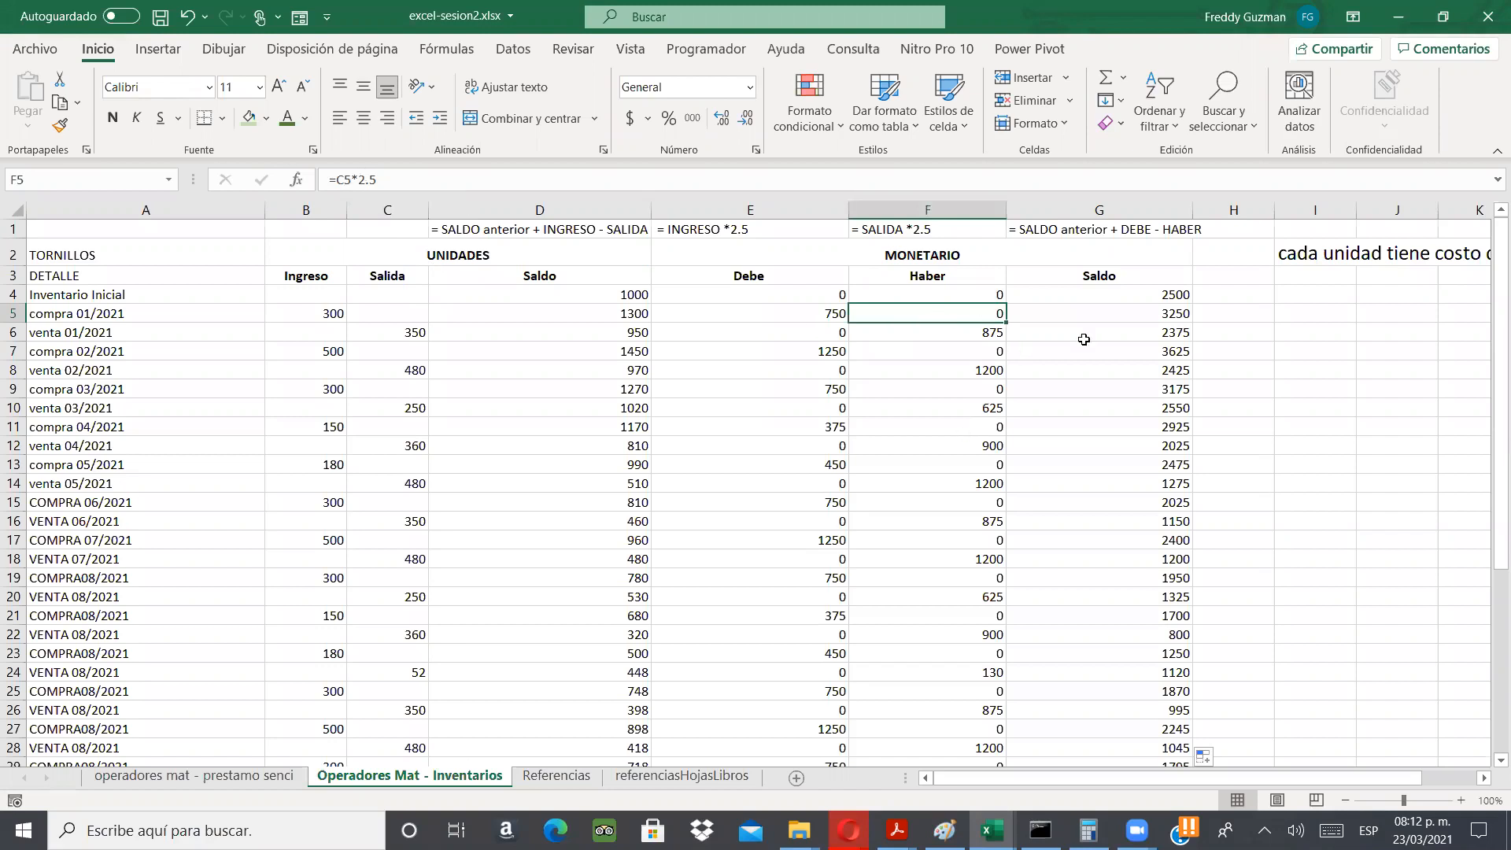
- Inspect the cell references used by the monetary Saldo formulas in G6 and G17
click(1118, 328)
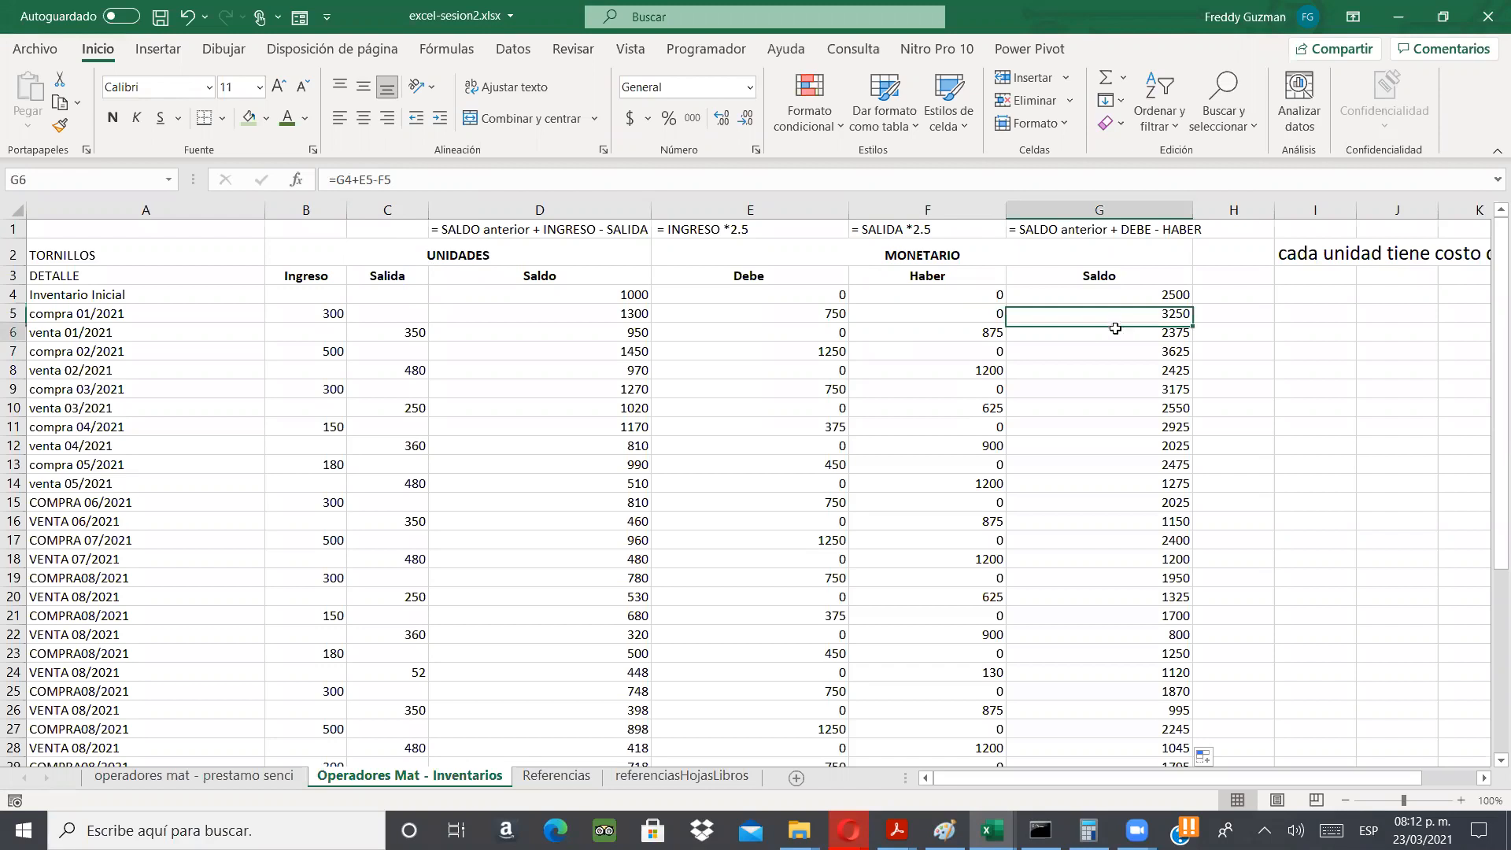
double_click(1068, 331)
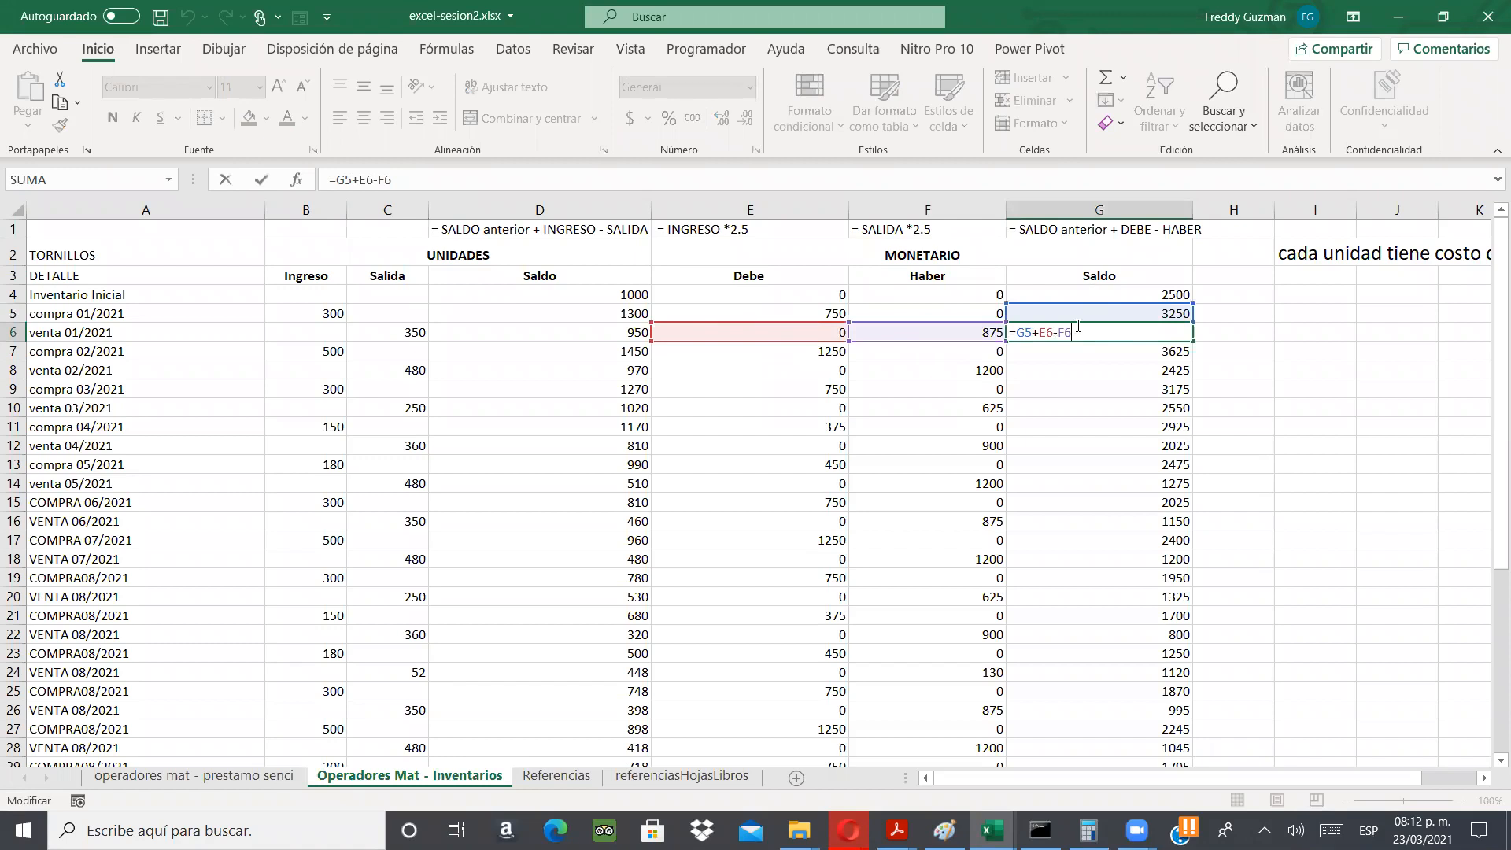
key(ctrl+Return)
click(1115, 540)
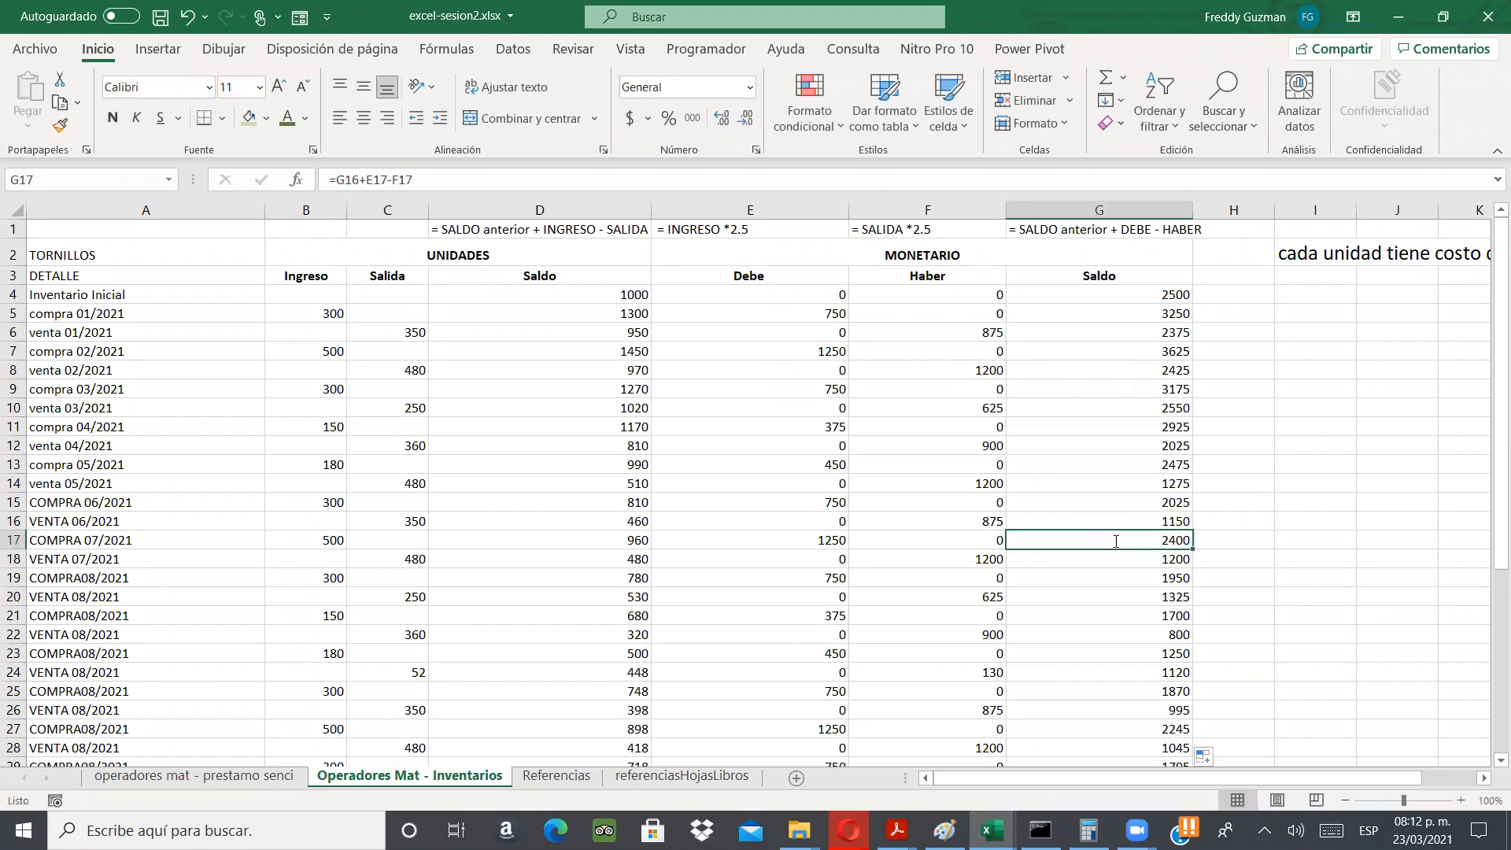
key(F2)
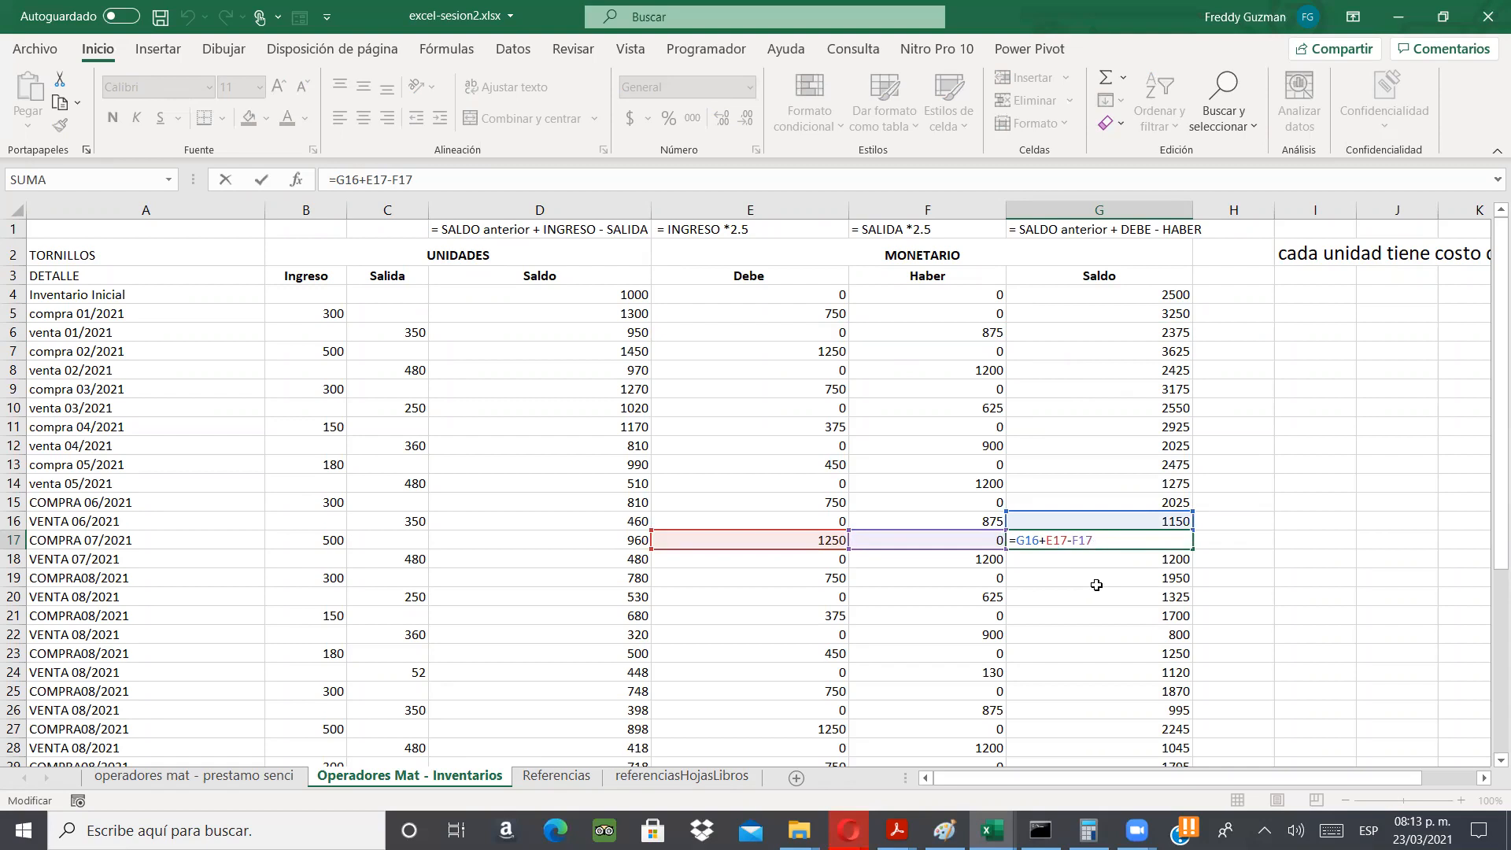
key(ctrl+Return)
- Review the filled inventory balances down the sheet and look over the Referencias and loan payment sheets
drag(1490, 602, 1487, 763)
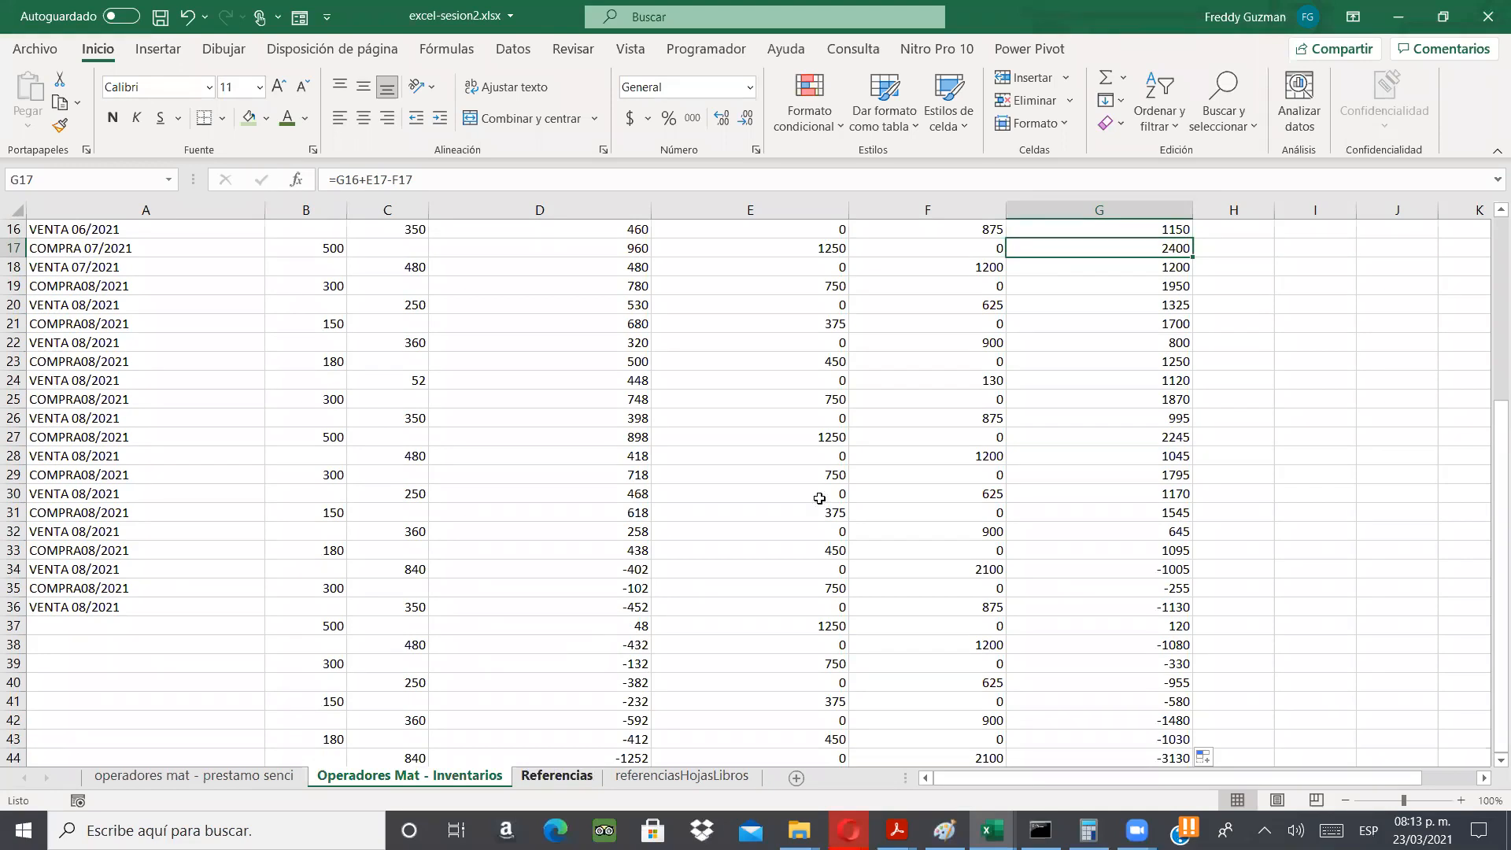
scroll(879, 475, up, 5)
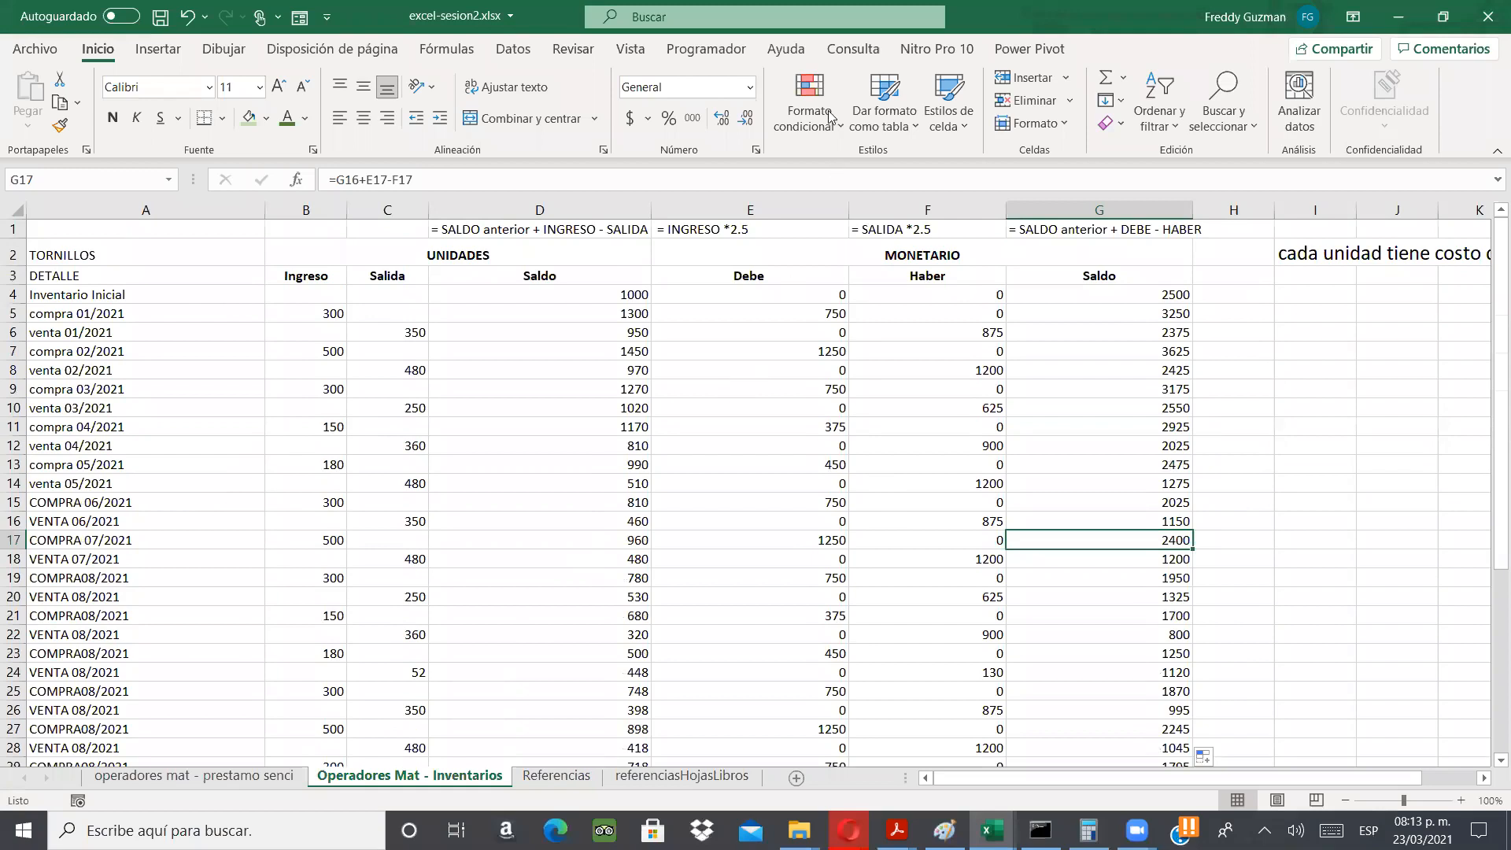
click(557, 777)
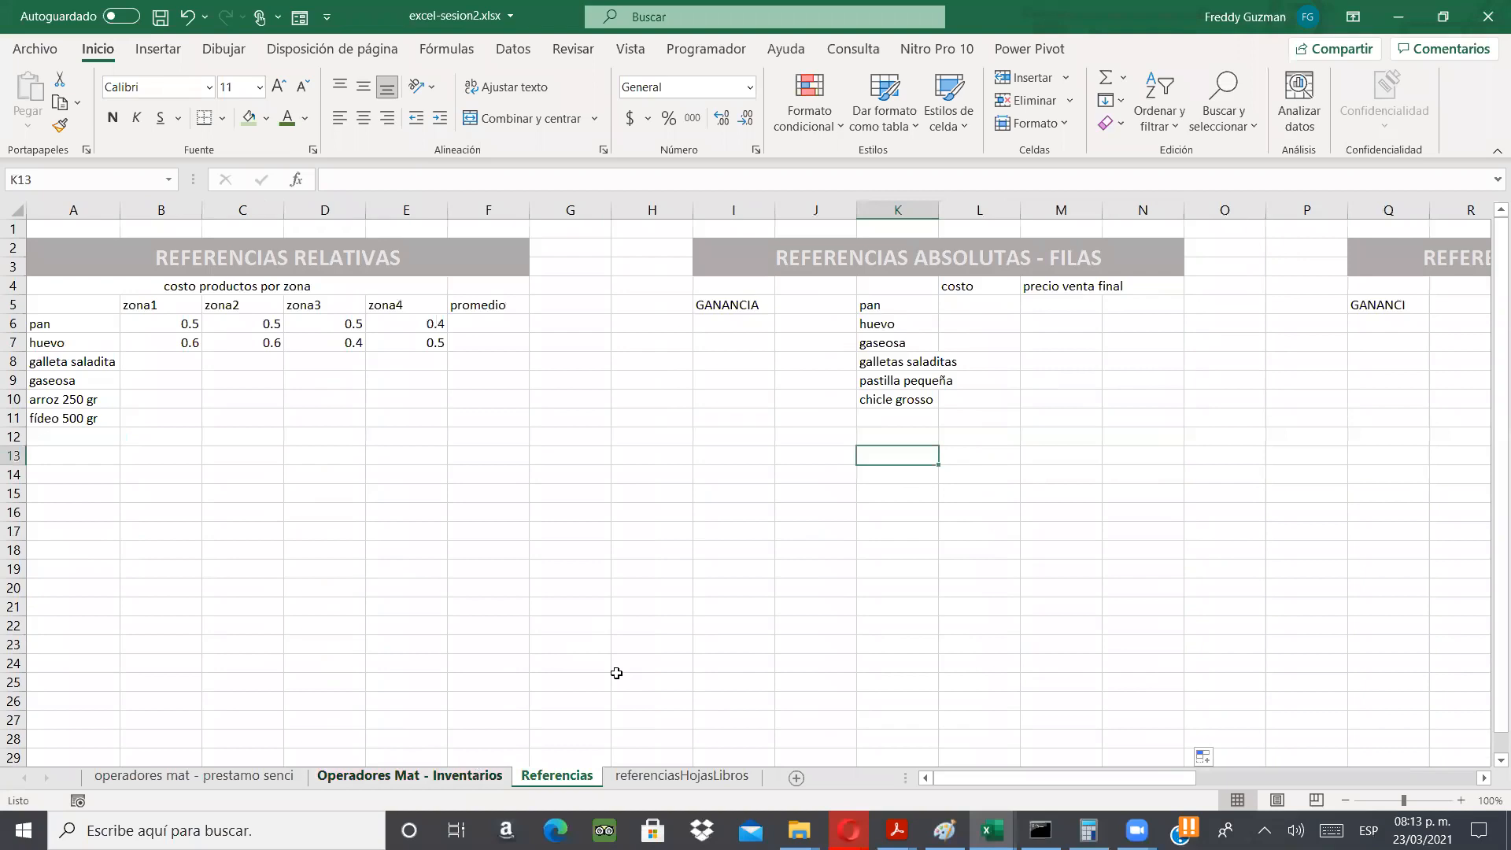
key(ctrl+Page_Up)
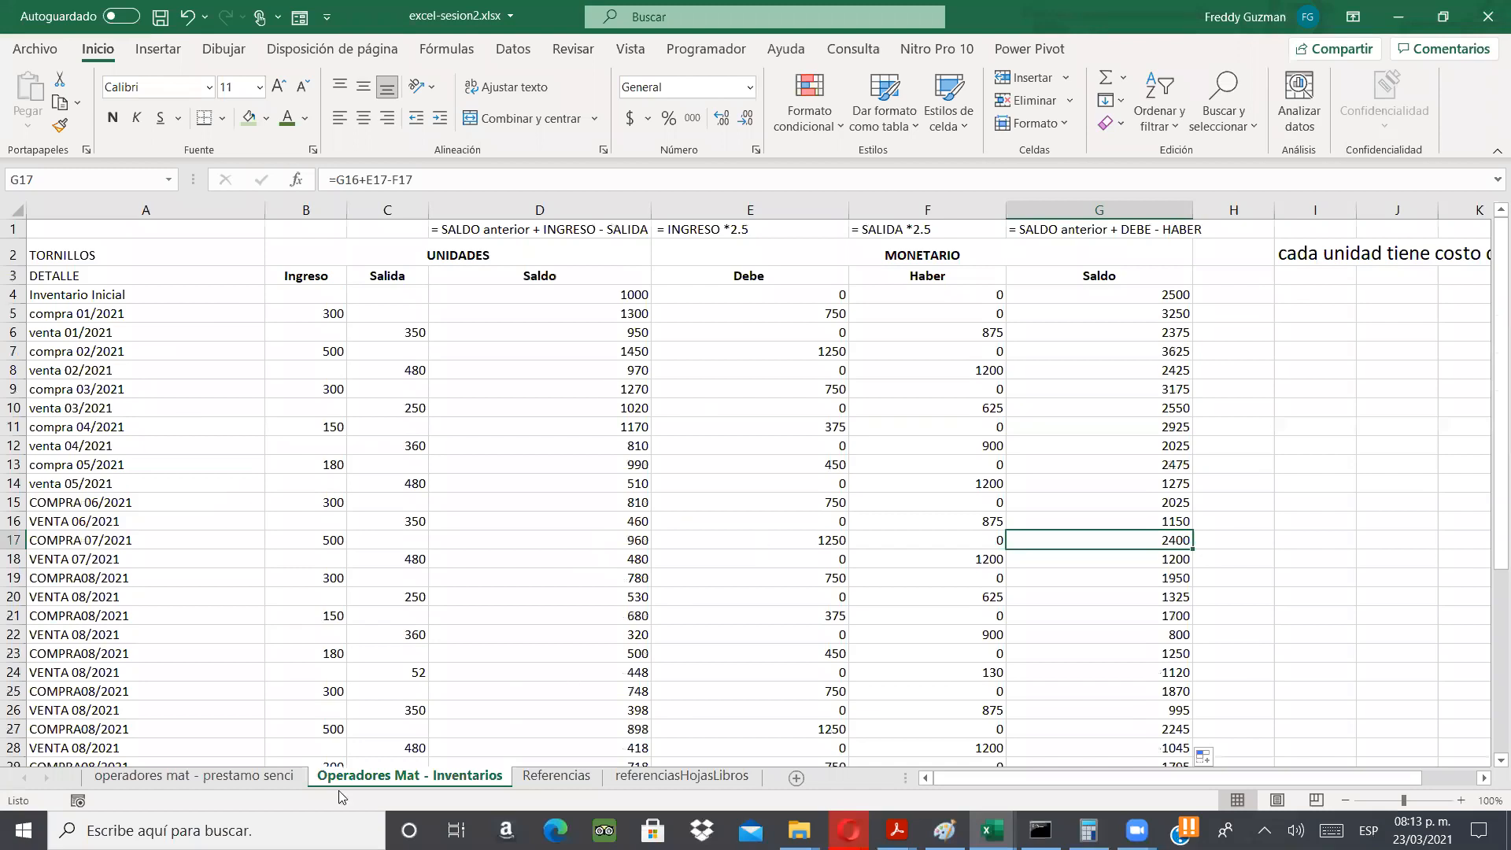
click(227, 776)
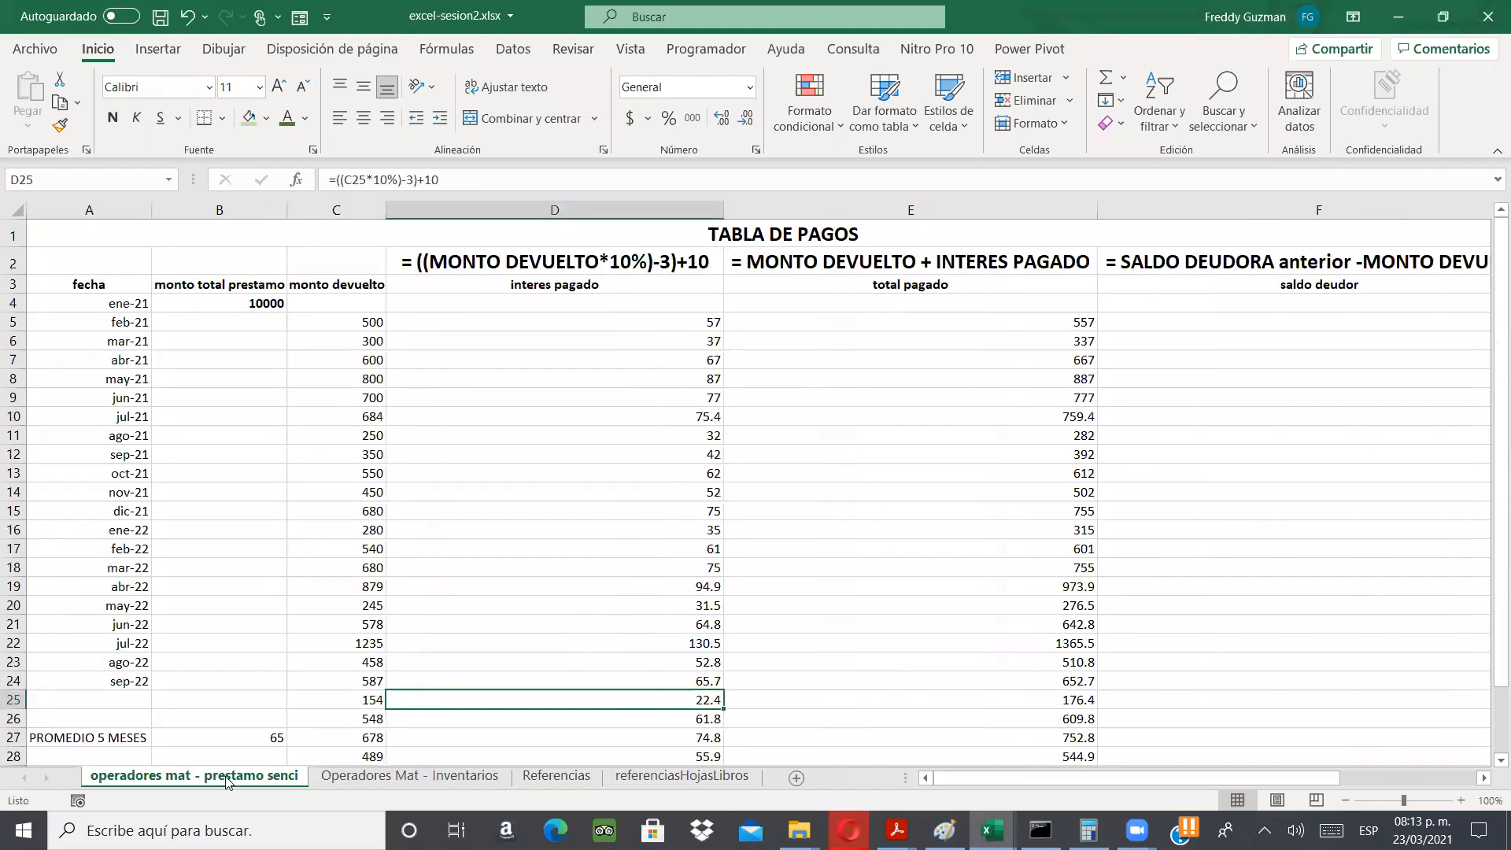
click(356, 788)
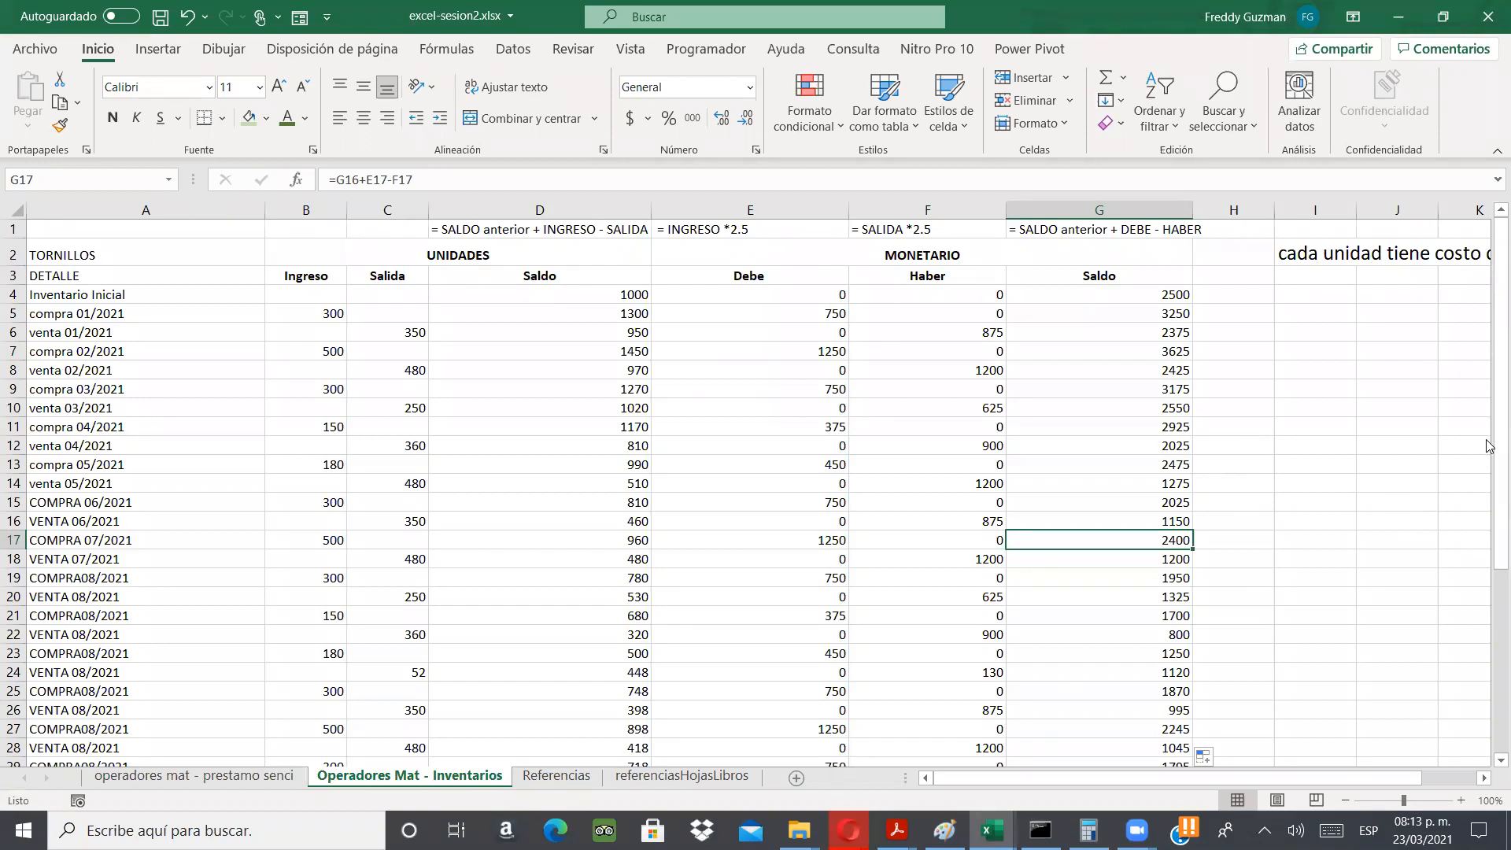
scroll(1490, 464, down, 1)
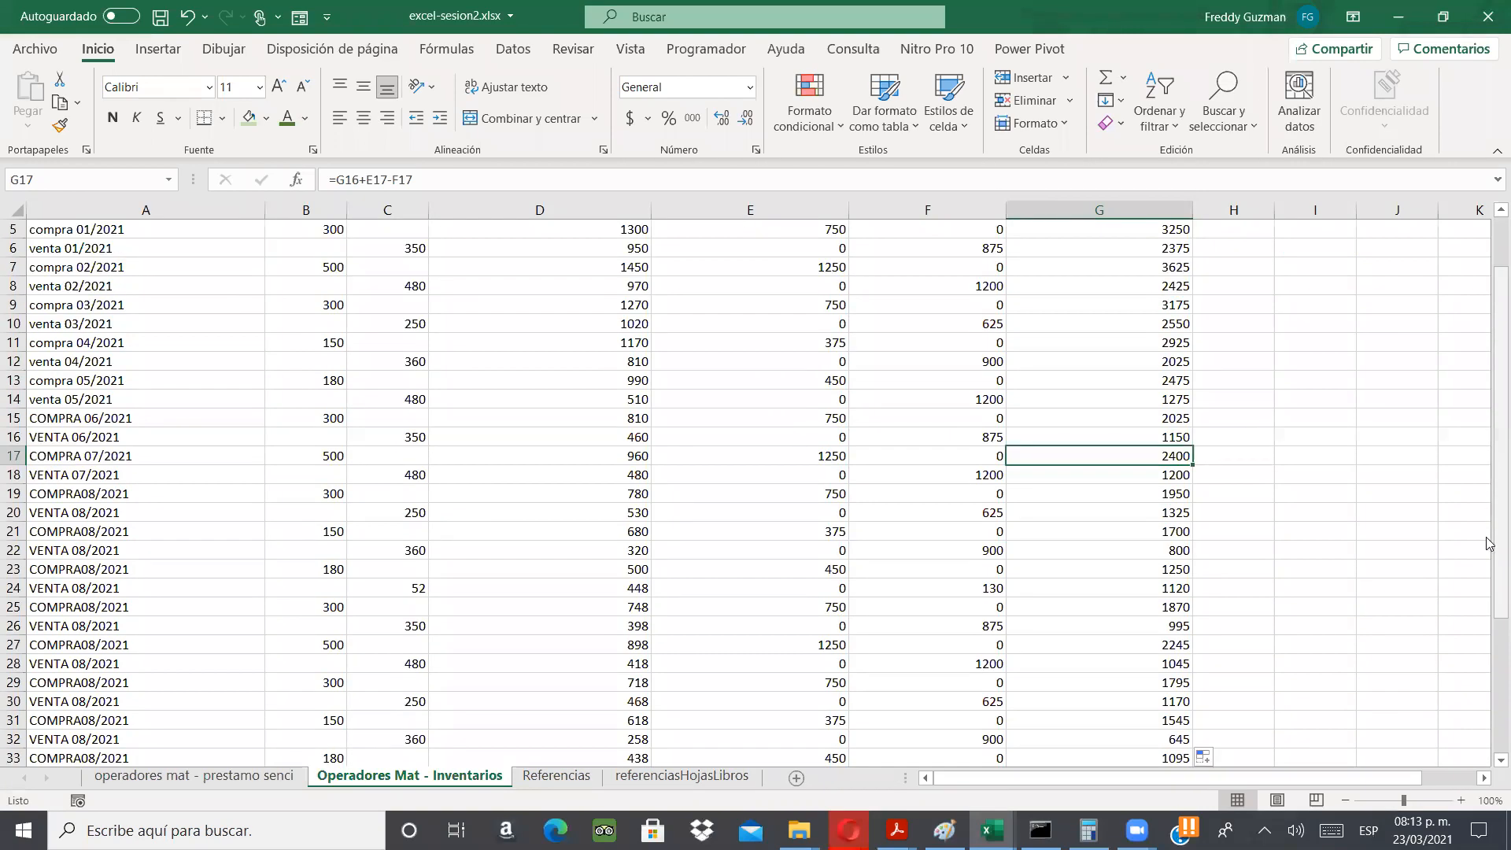
scroll(1490, 543, down, 1)
scroll(1490, 433, down, 1)
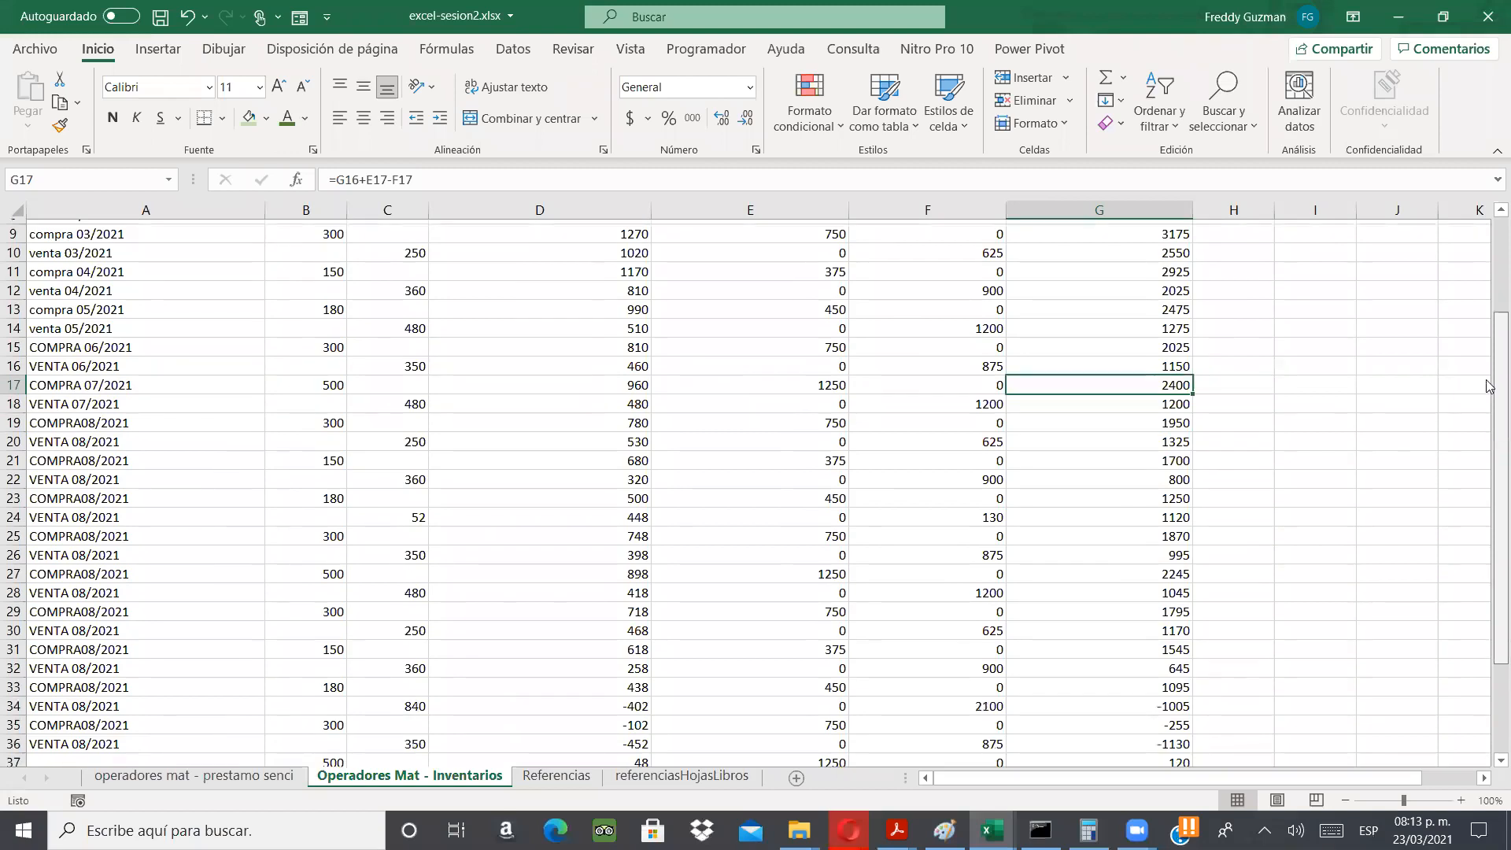
scroll(1490, 377, up, 3)
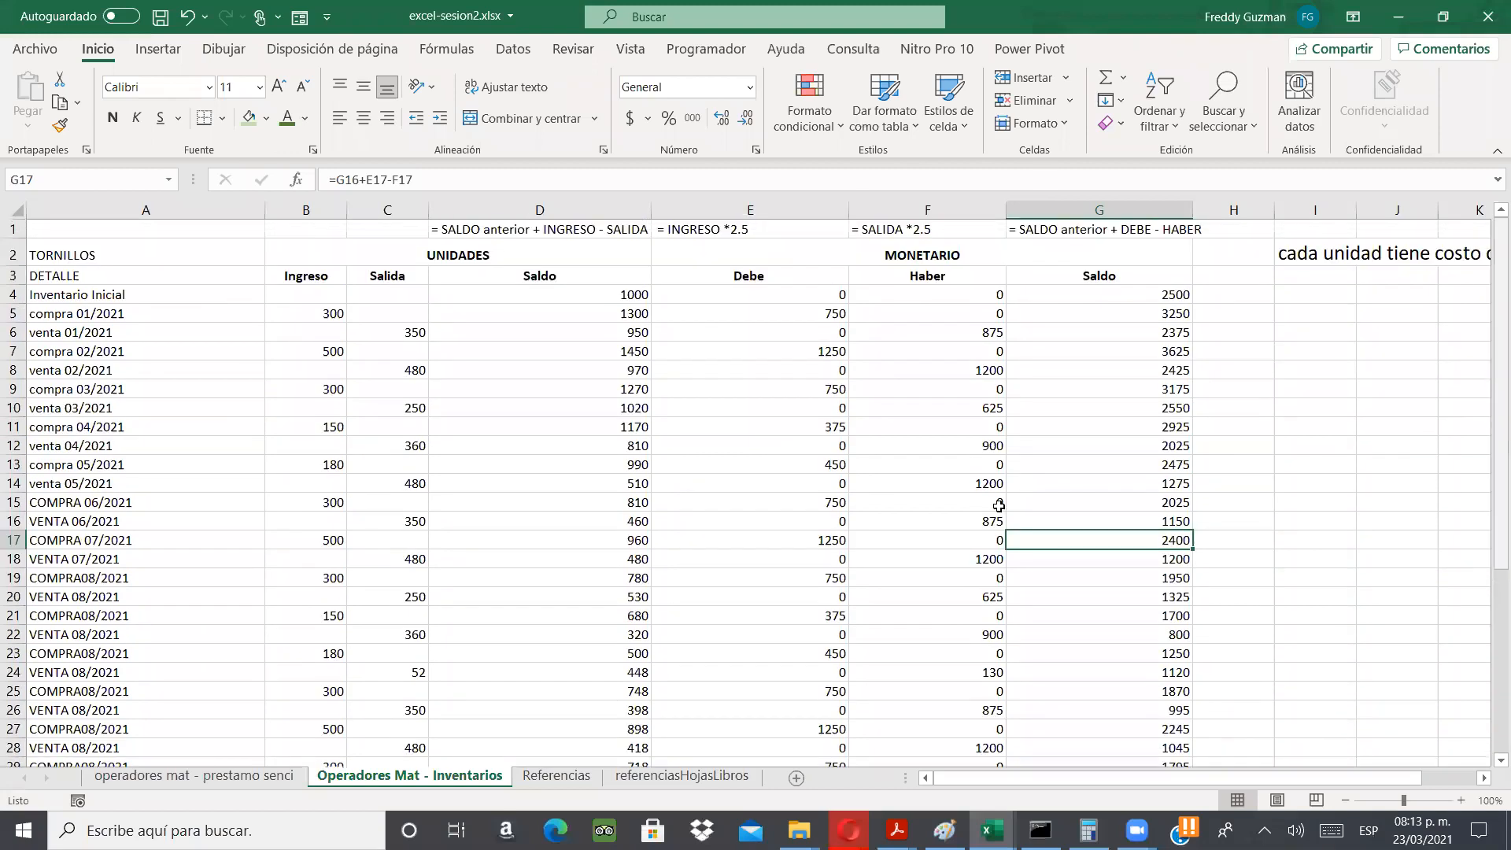
drag(1492, 458, 1490, 622)
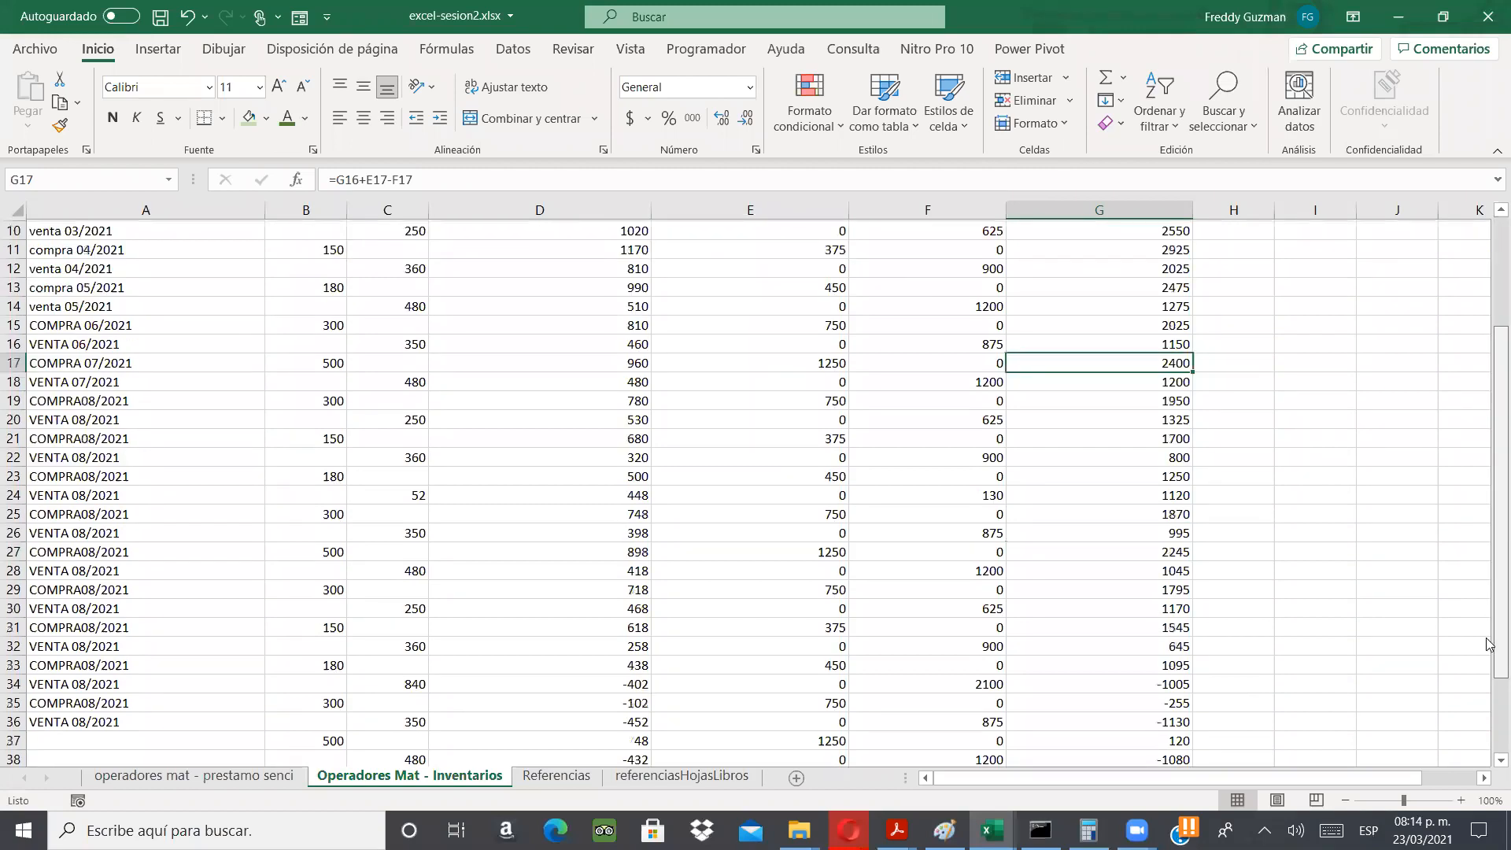
scroll(1490, 508, up, 1)
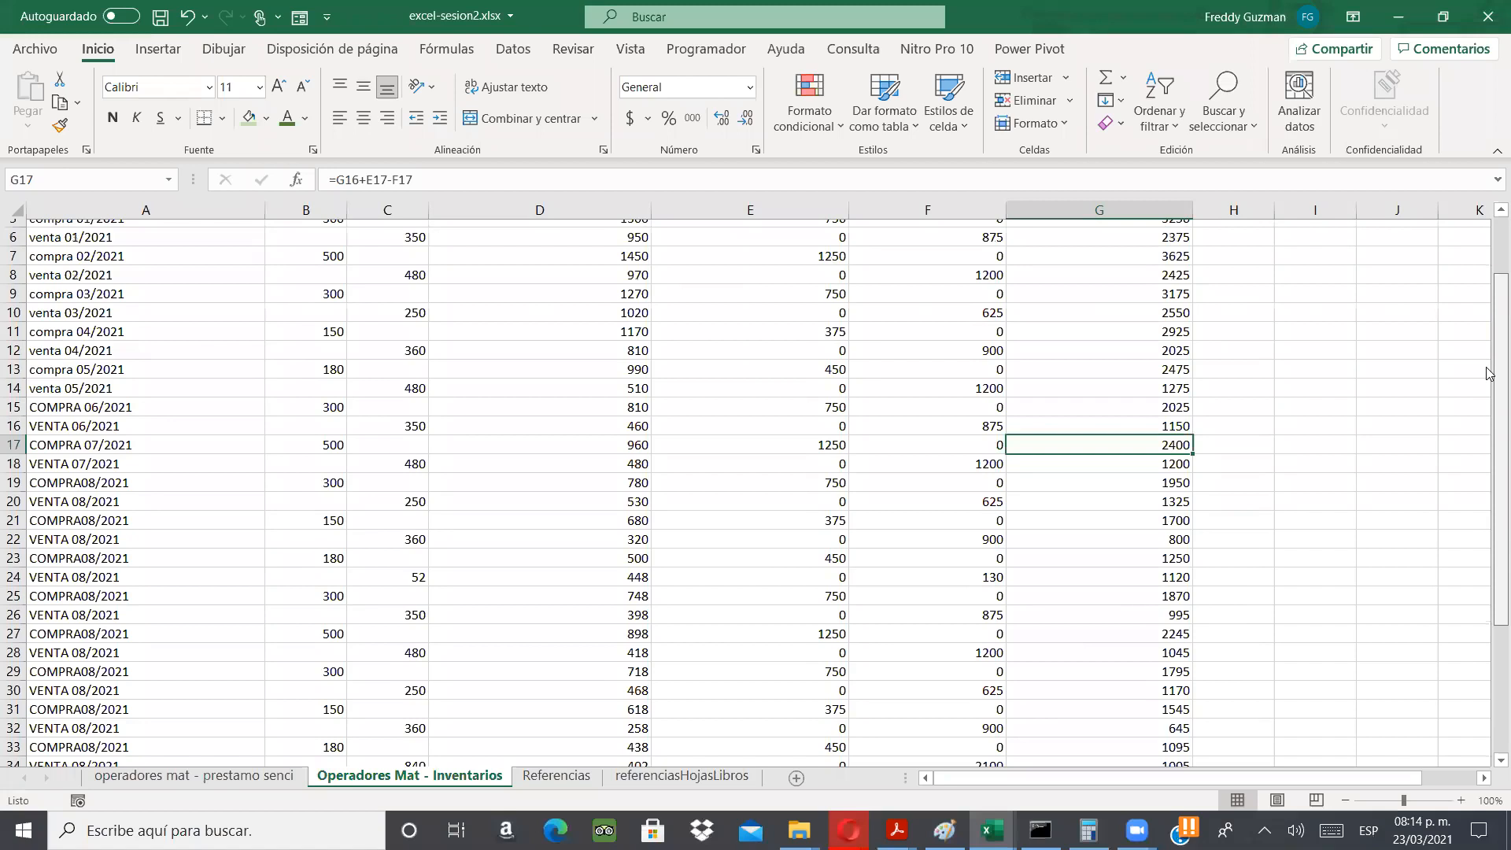
scroll(1489, 373, up, 2)
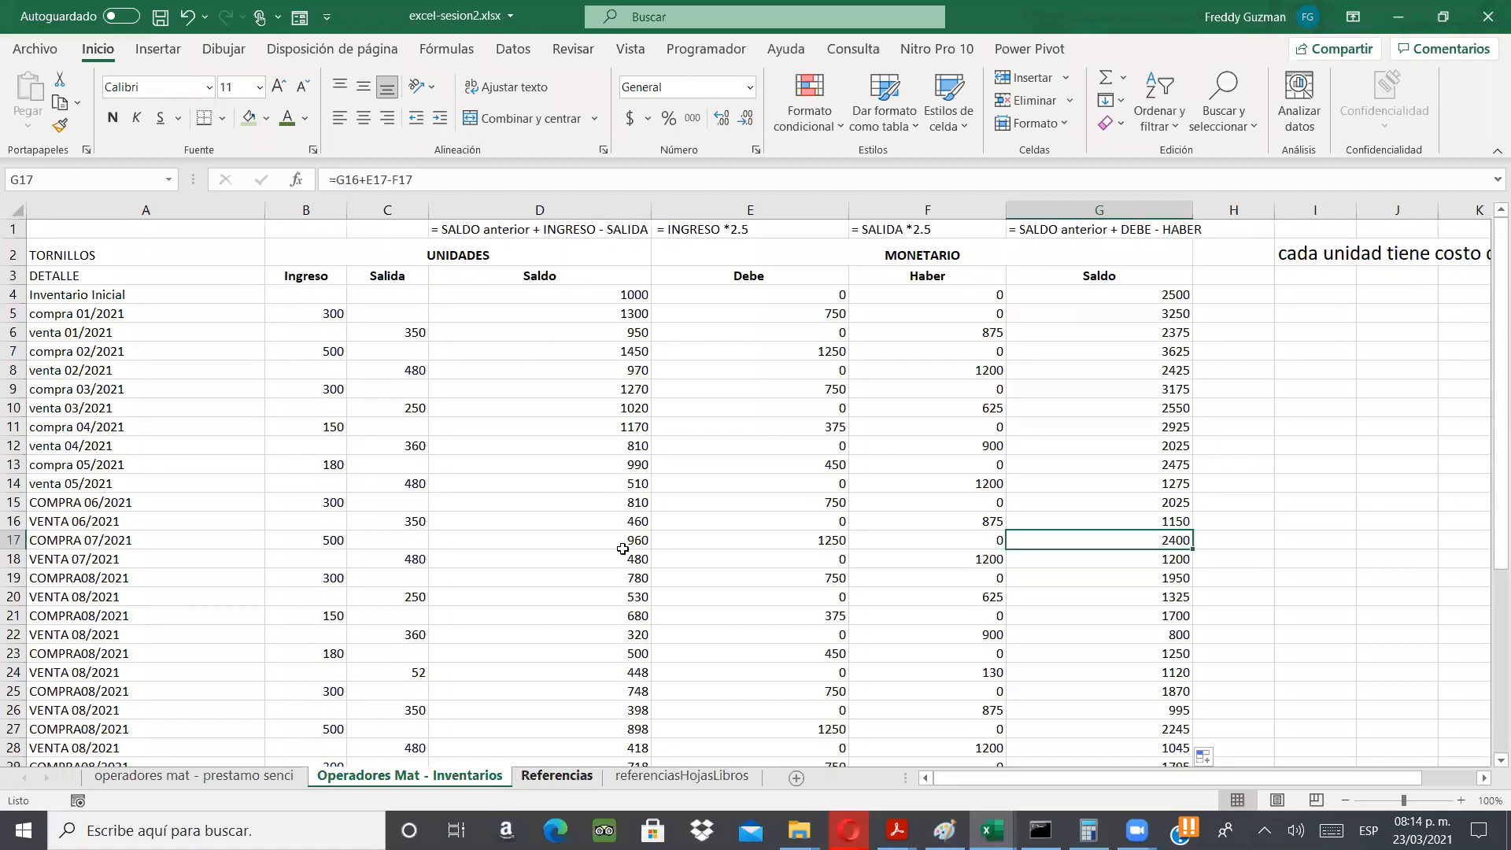
- Inspect the D4 reference in the Inventario Inicial monetary Saldo formula in G4 of the inventory sheet
click(575, 778)
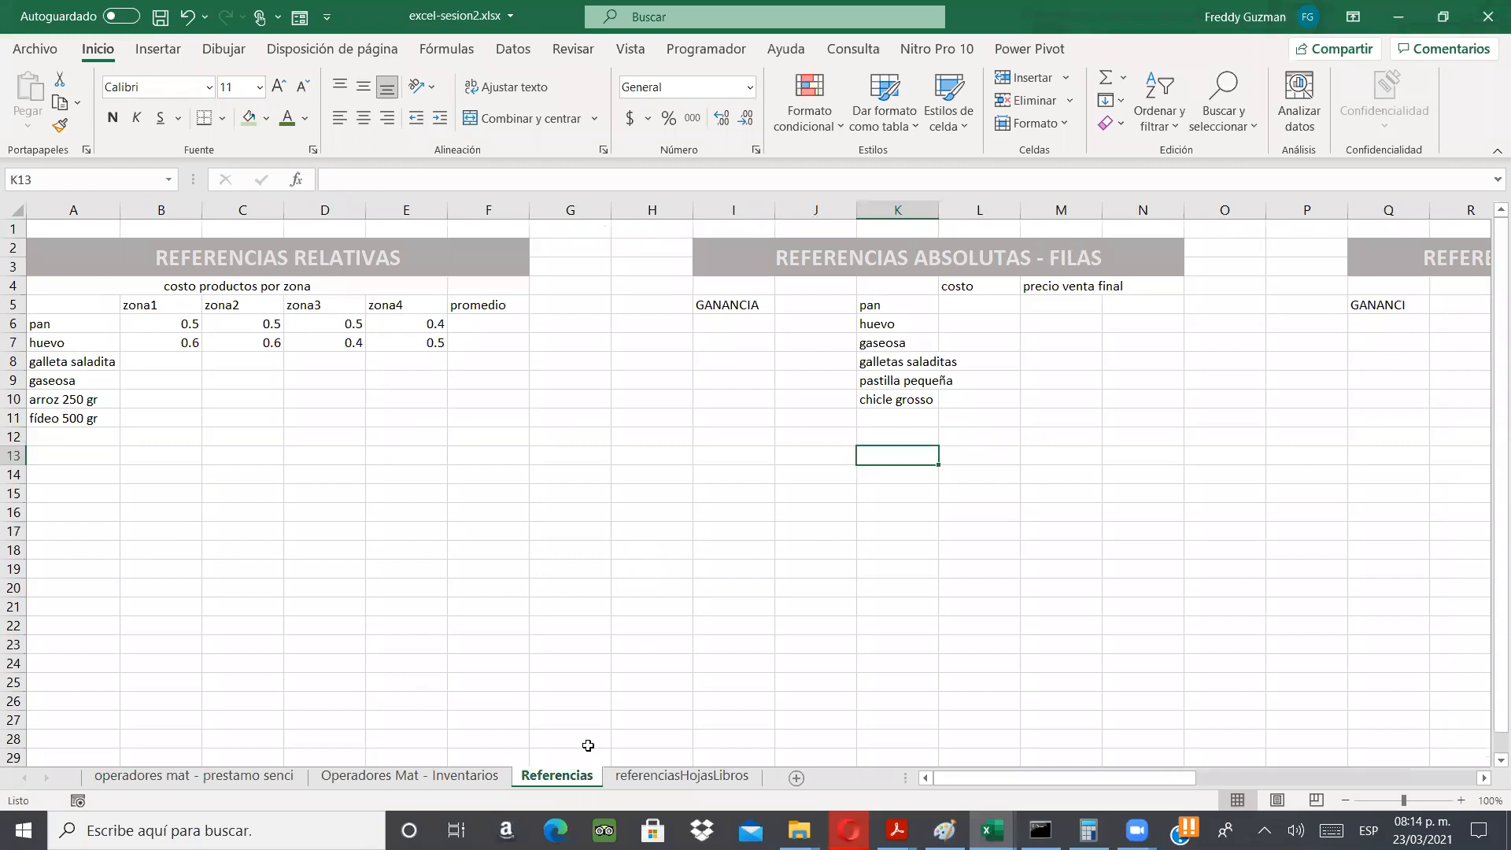
click(468, 777)
click(1010, 290)
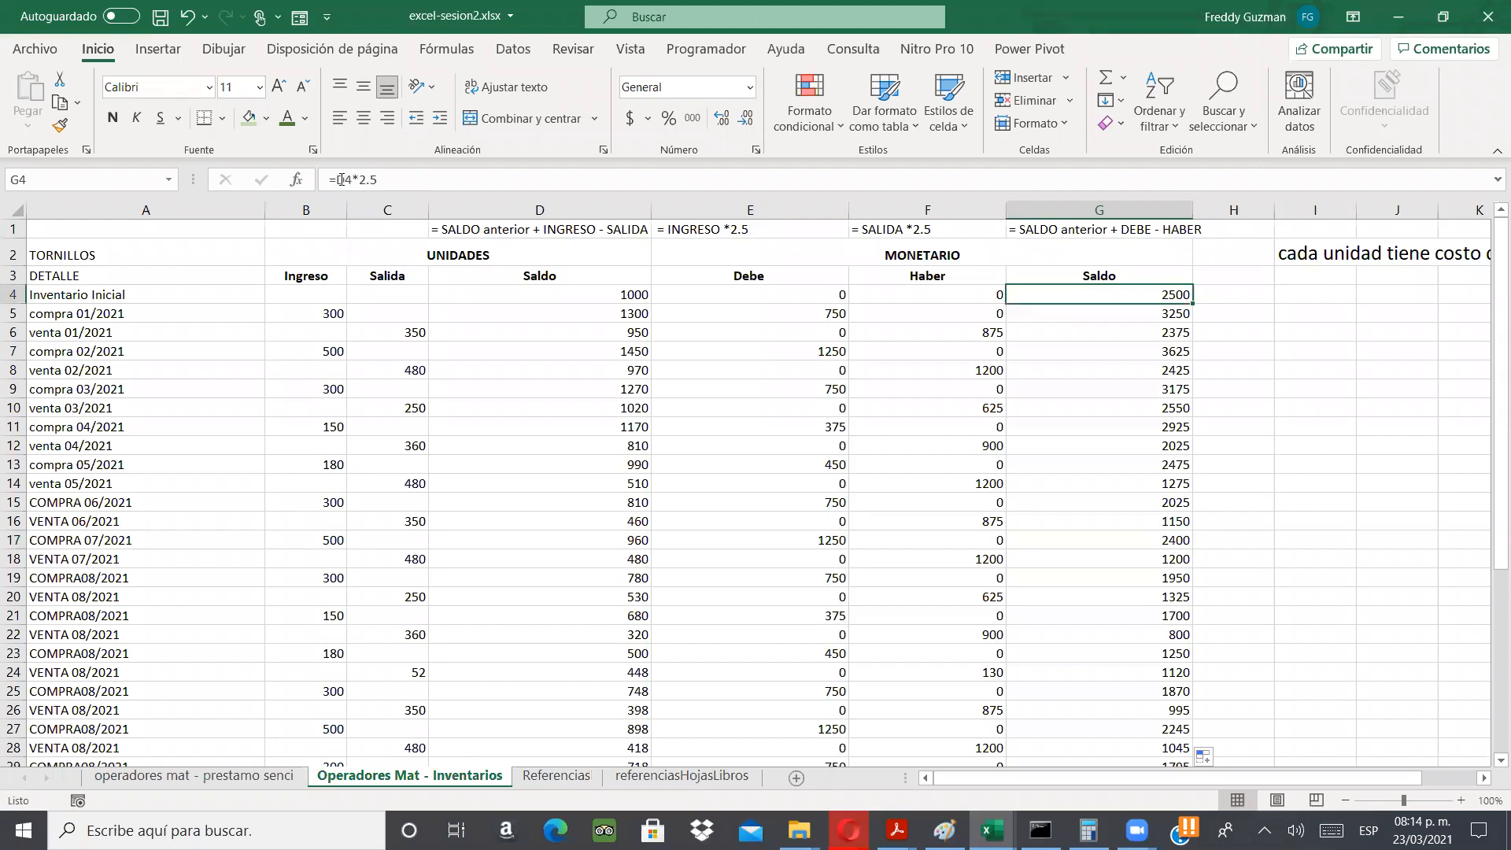
click(341, 179)
double_click(341, 179)
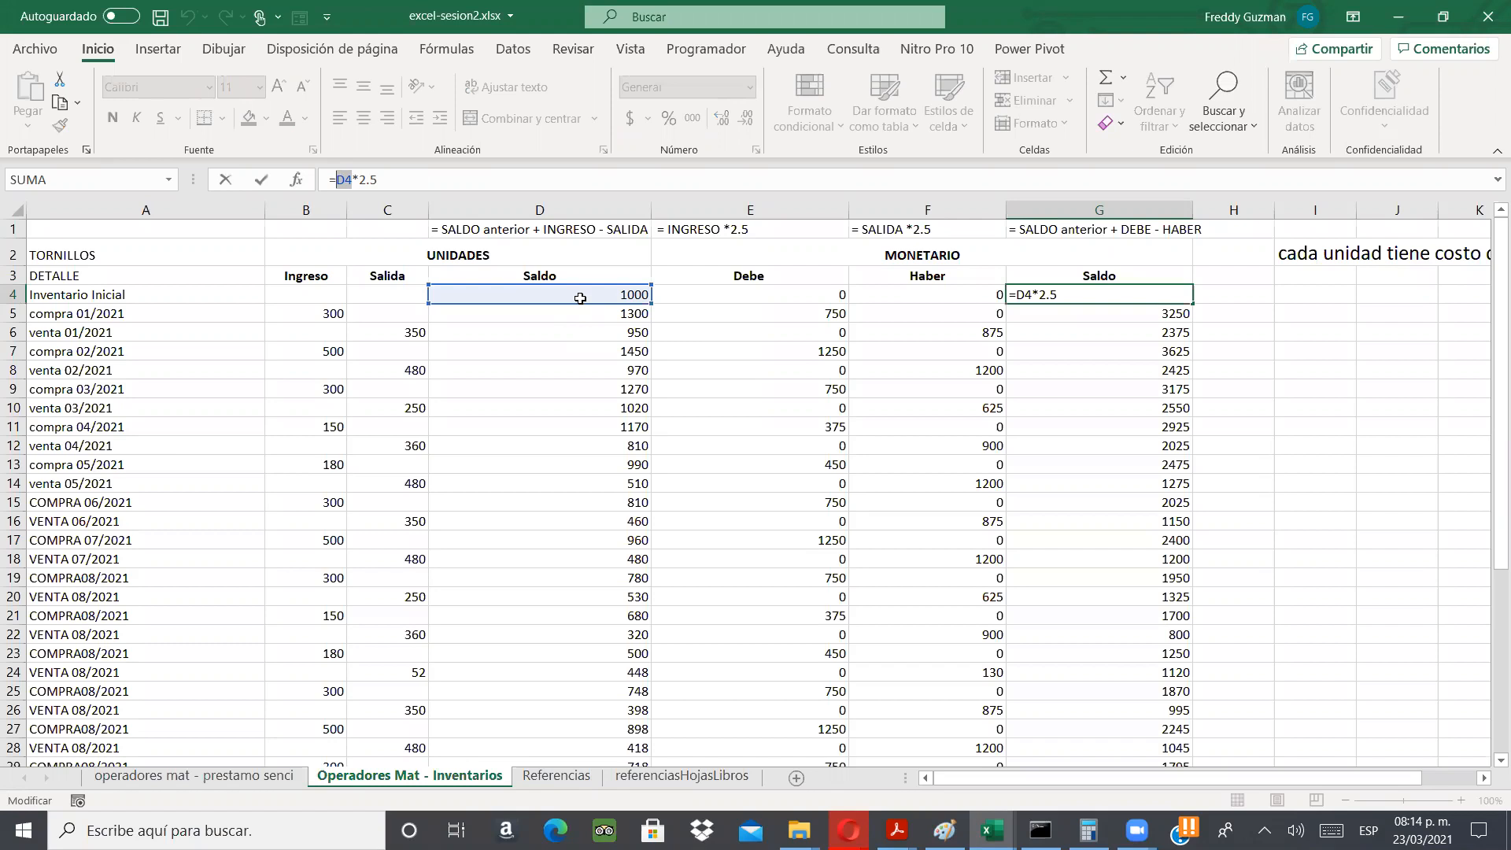
key(ctrl+Return)
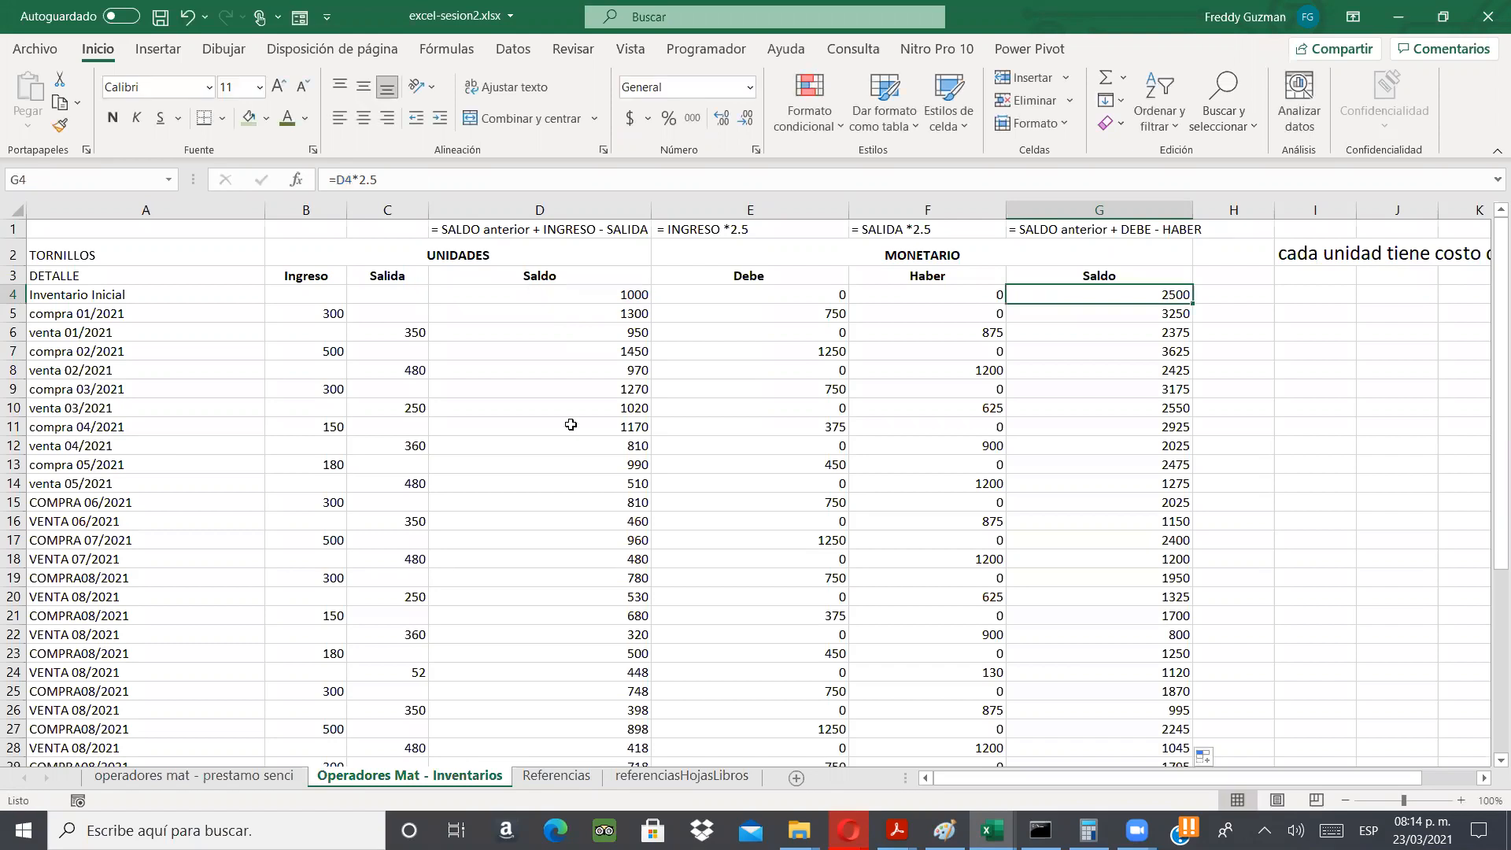
click(556, 777)
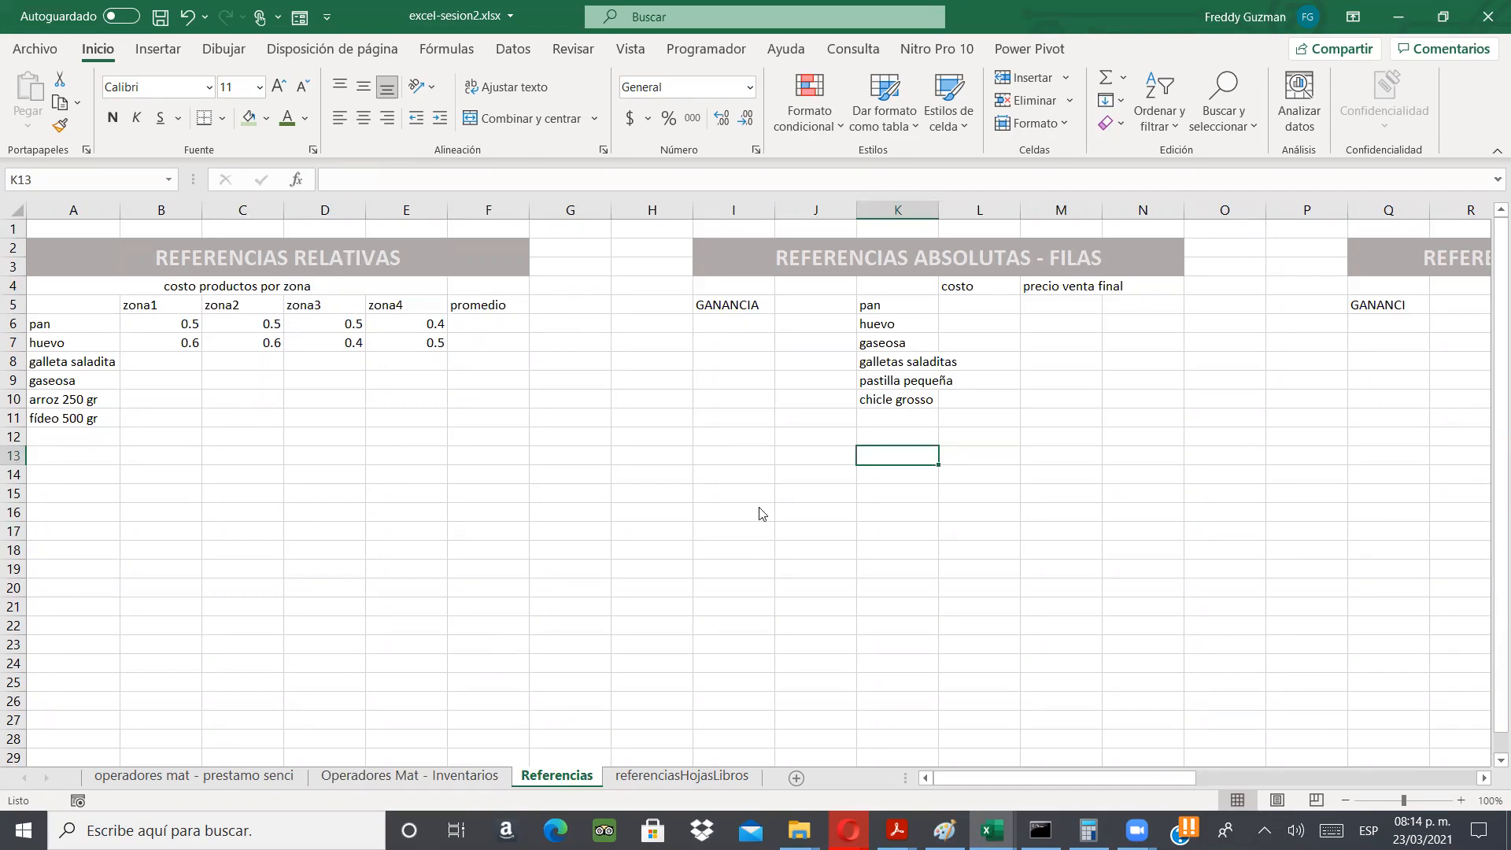
key(alt+Tab)
key(alt+Tab)
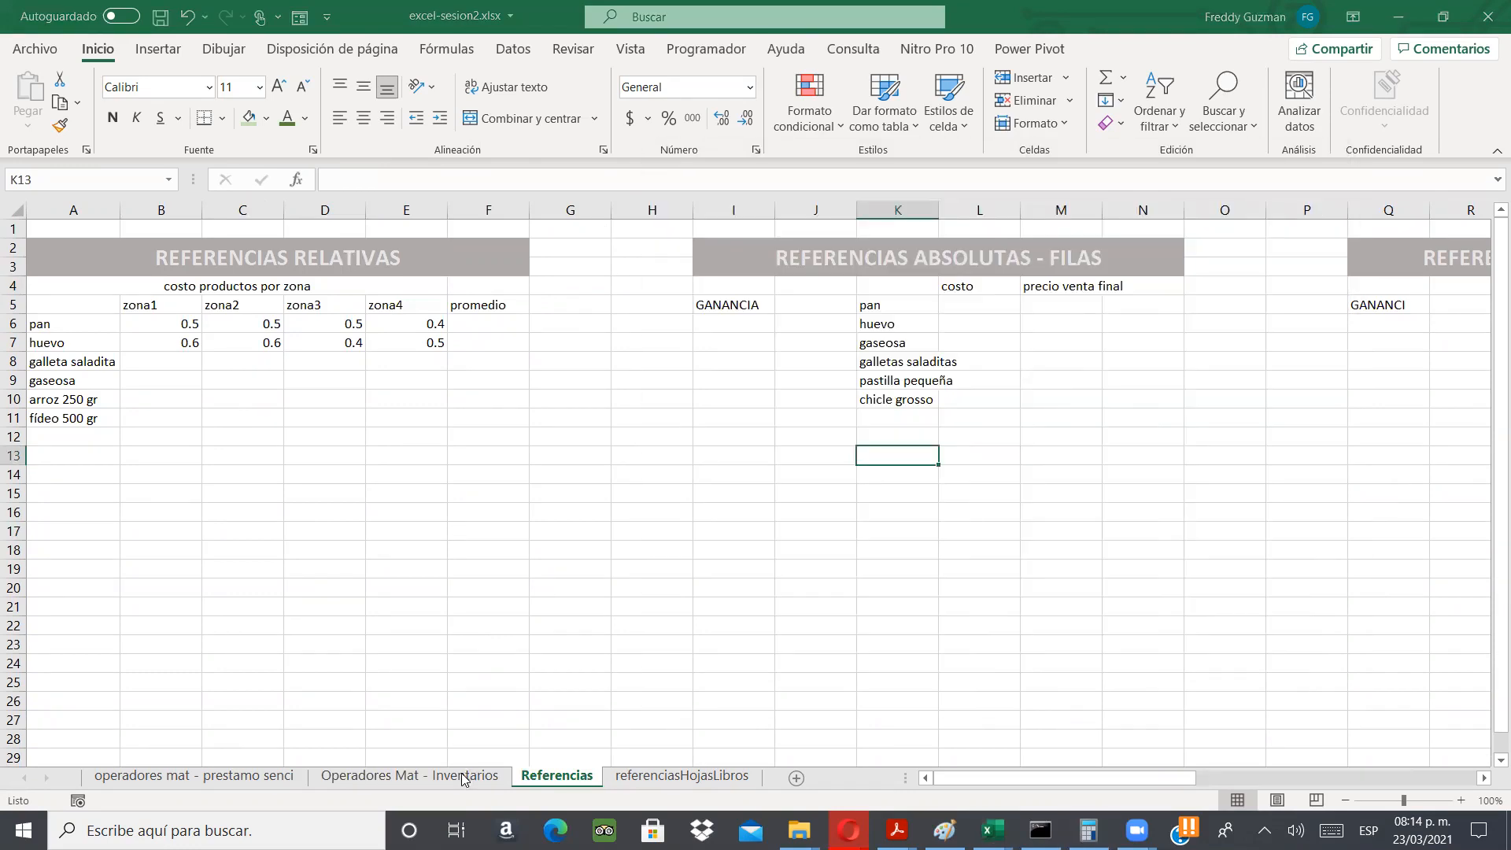
key(ctrl+Page_Up)
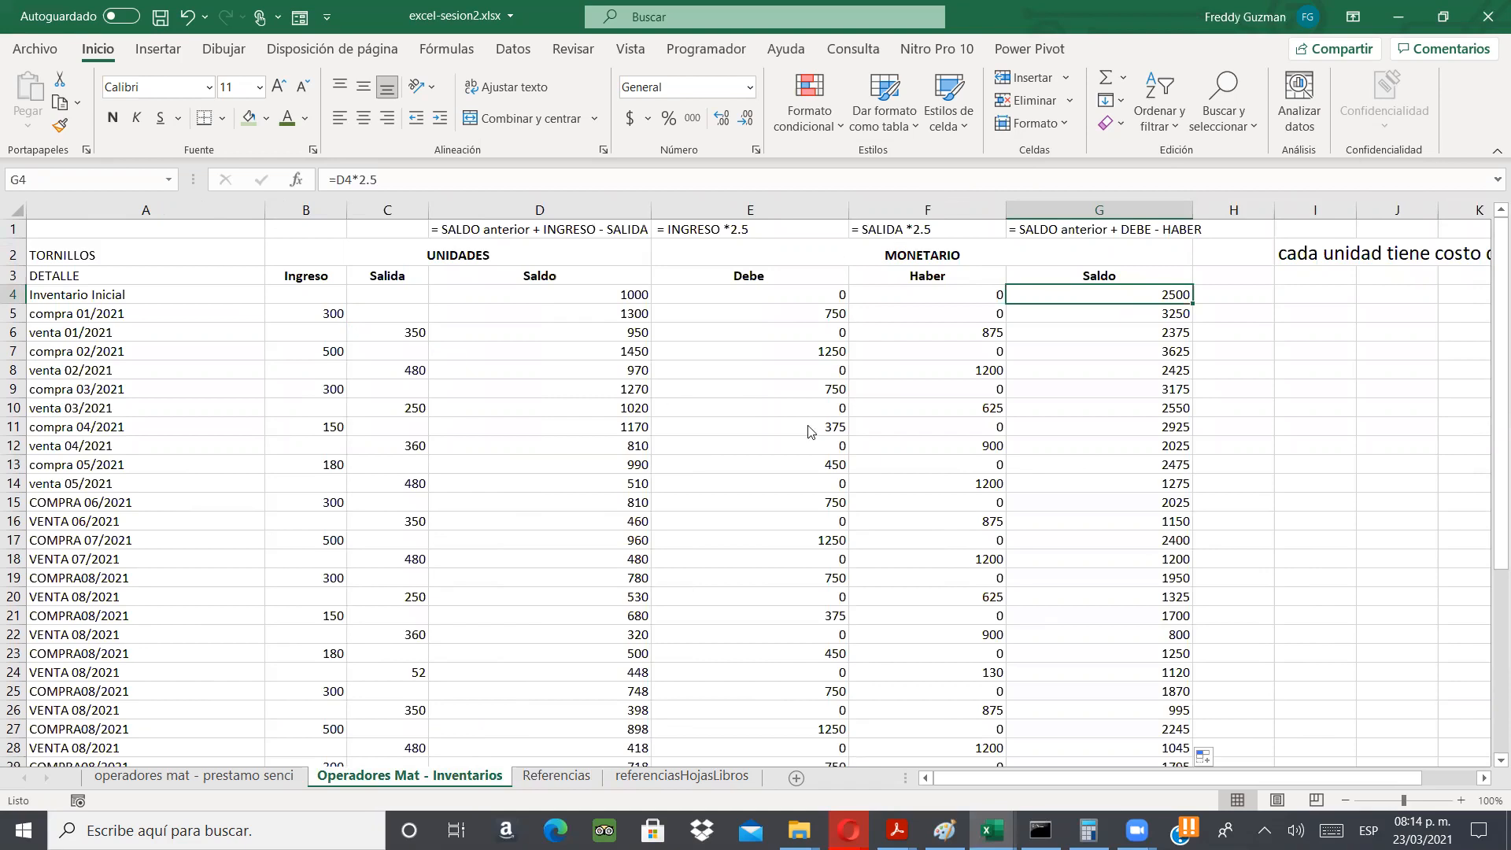
key(alt+Tab)
- On the Referencias sheet, enter the galleta saladita costs for zona1 to zona4 as 2, 3, 2.5 and 2.8
click(563, 780)
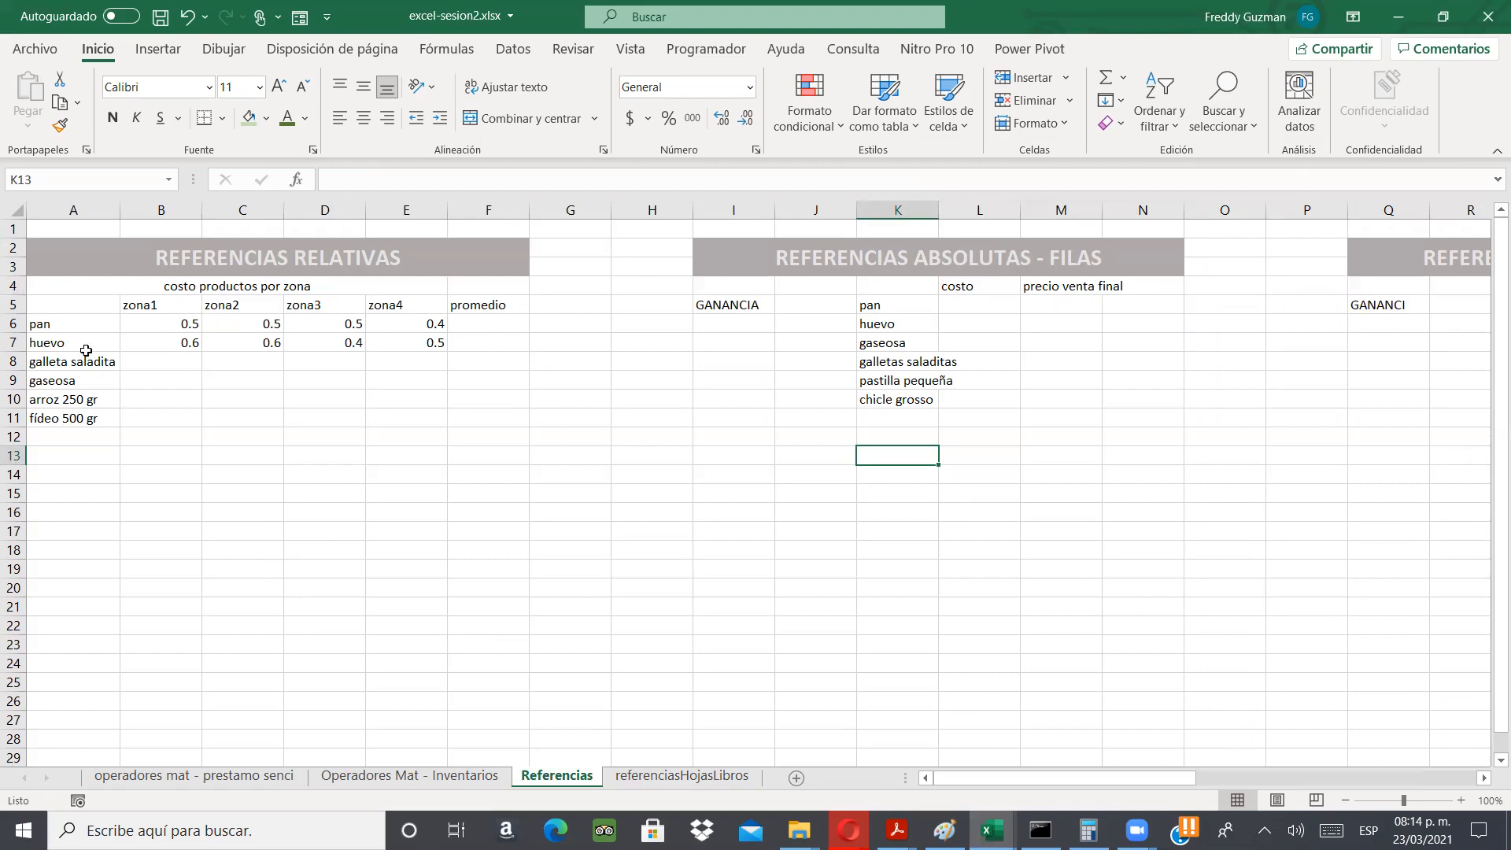
drag(68, 323, 67, 360)
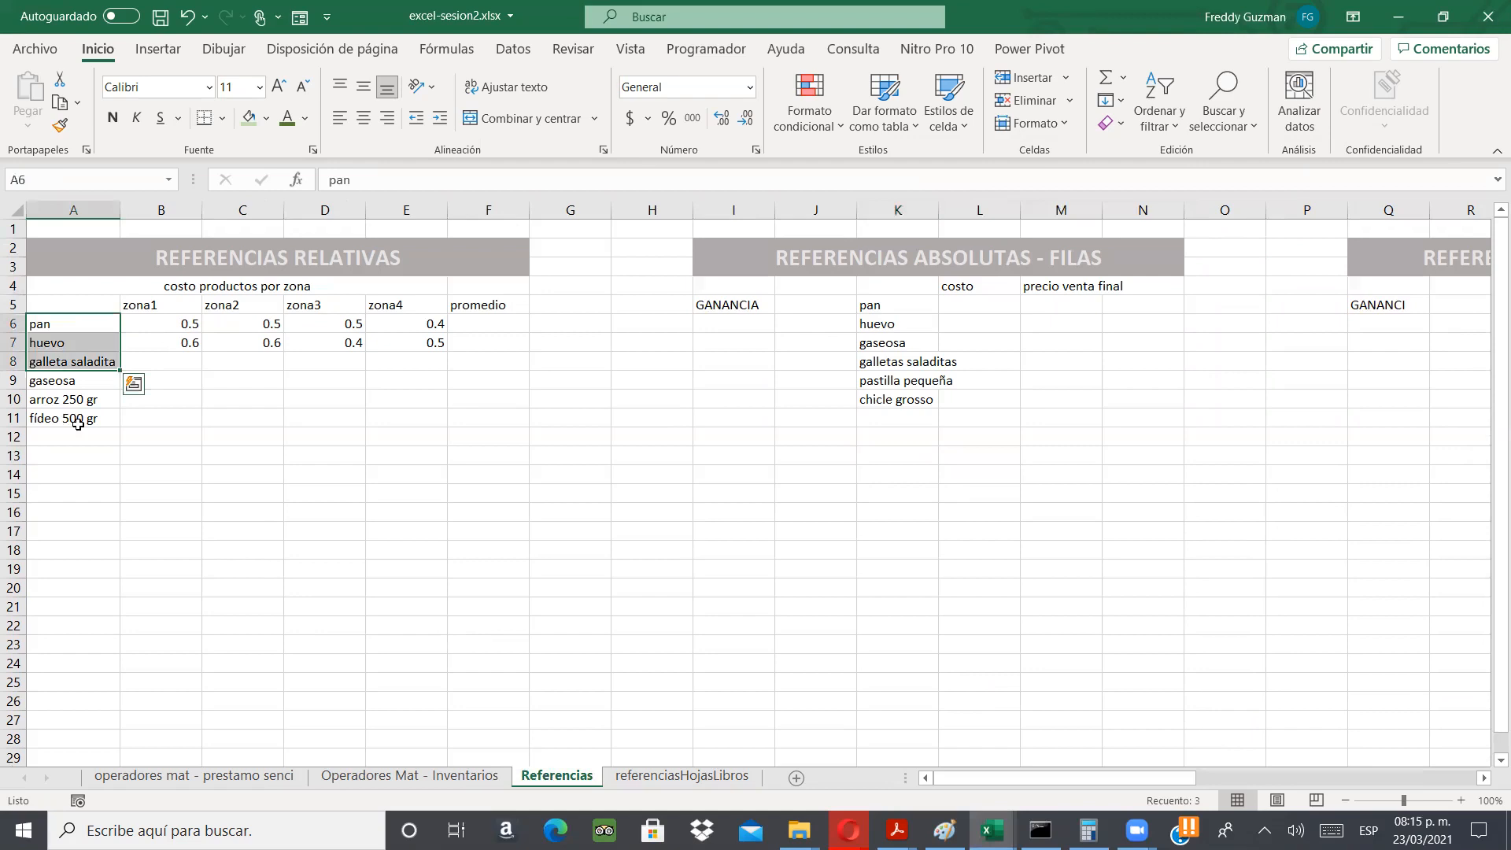
key(ctrl+Down)
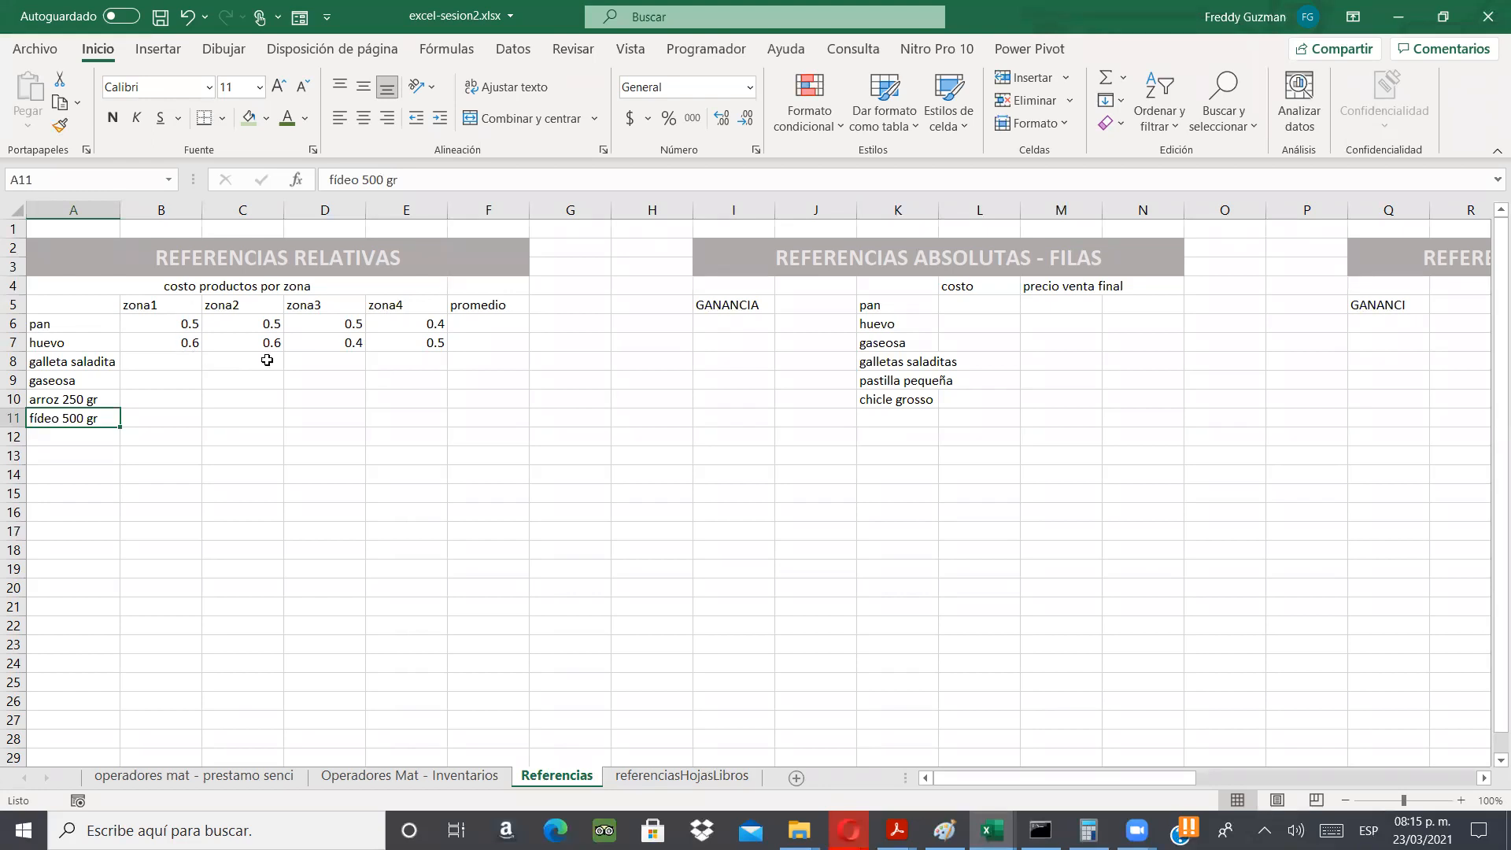
click(187, 366)
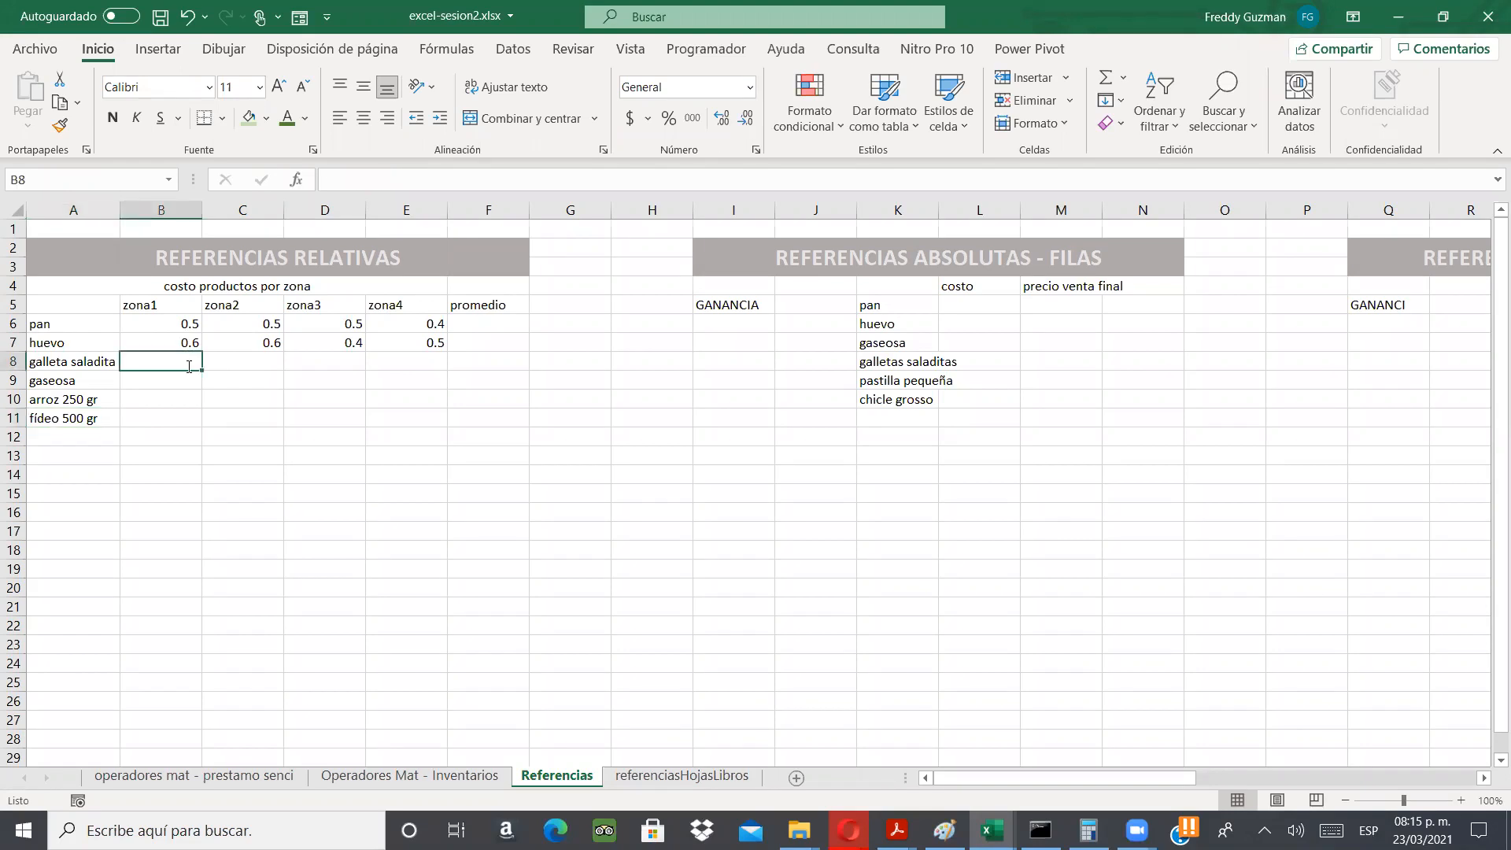
text(2)
key(Tab)
text(3)
key(Tab)
text(2.)
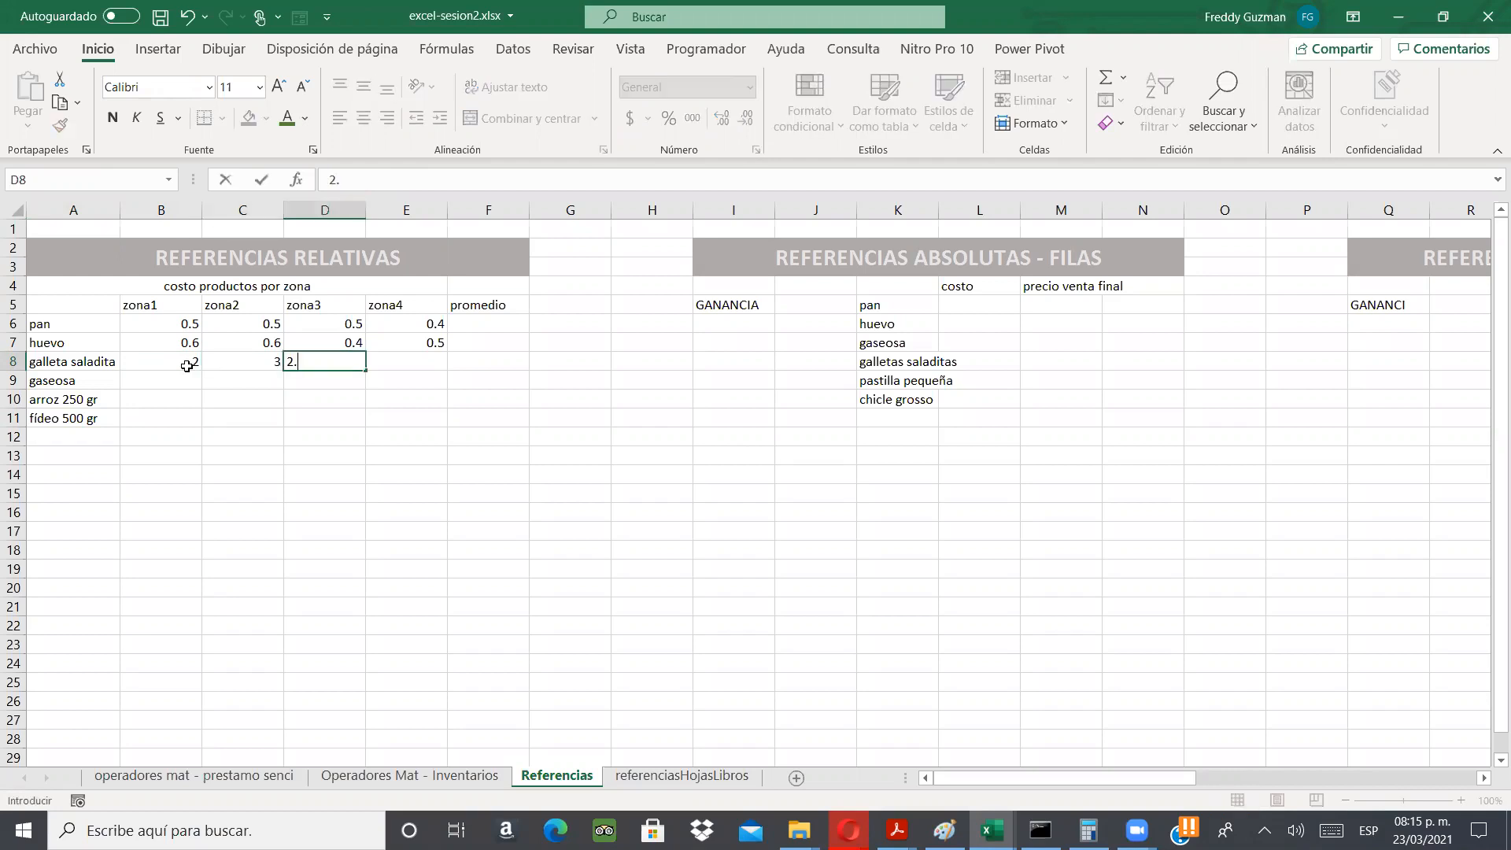
text(5)
key(Tab)
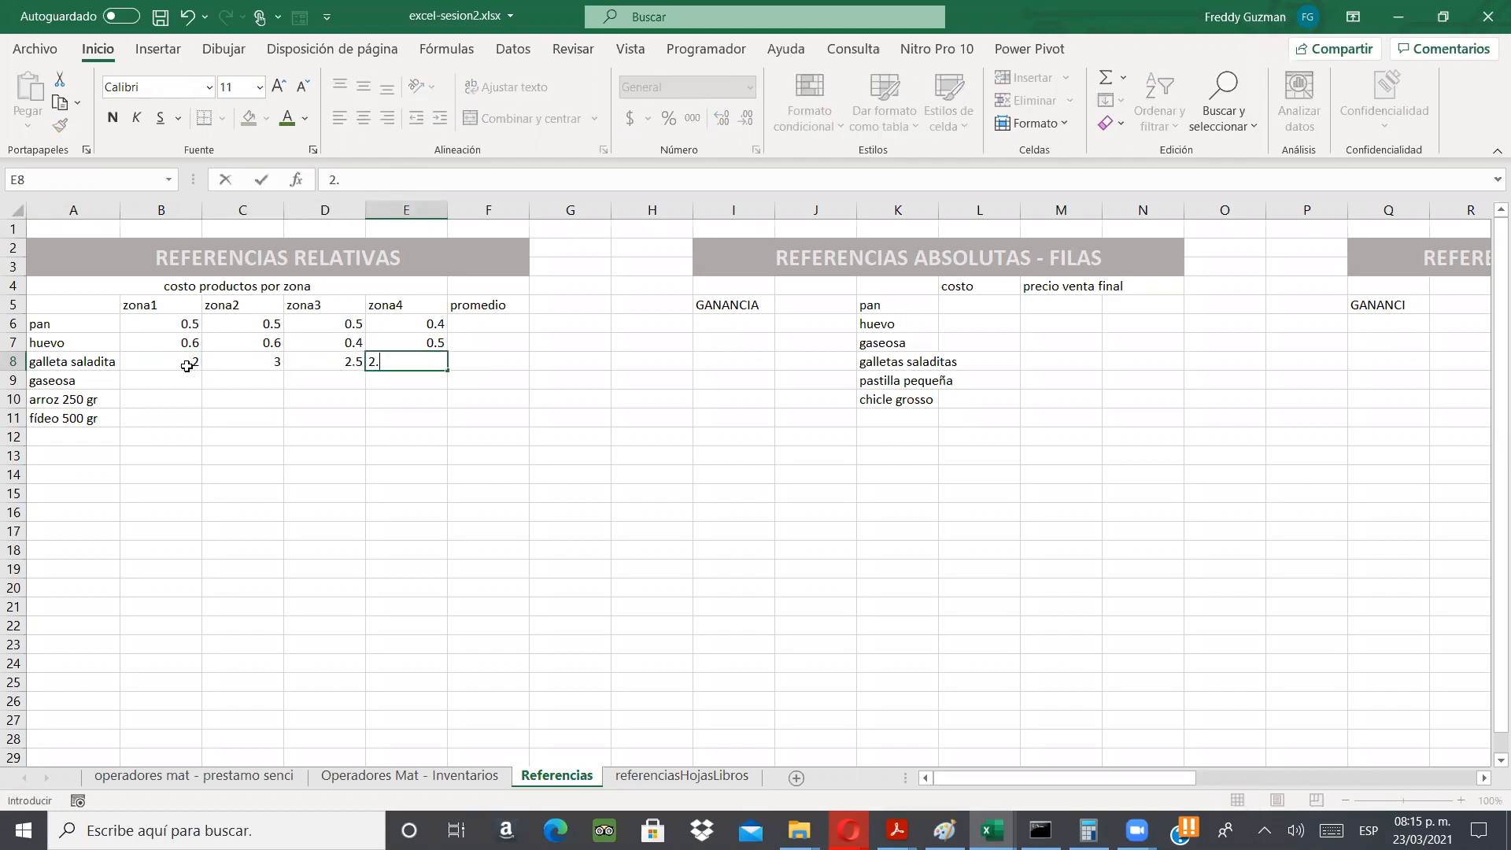
text(8)
key(Return)
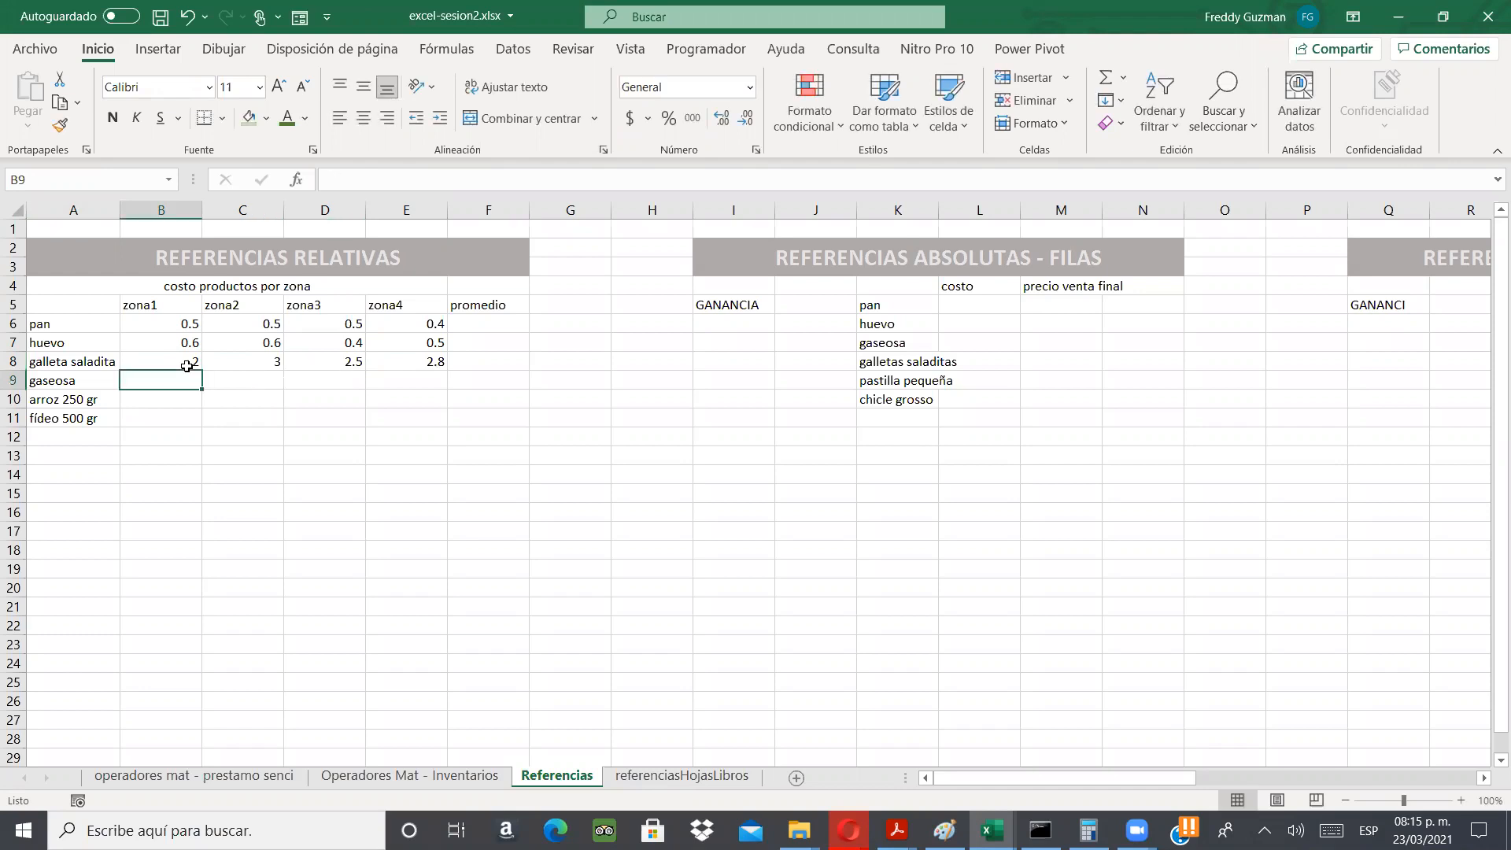
- Enter the gaseosa costs for zona1 to zona4 as 8, 7, 6 and 8
text(8)
key(Tab)
text(7)
key(Tab)
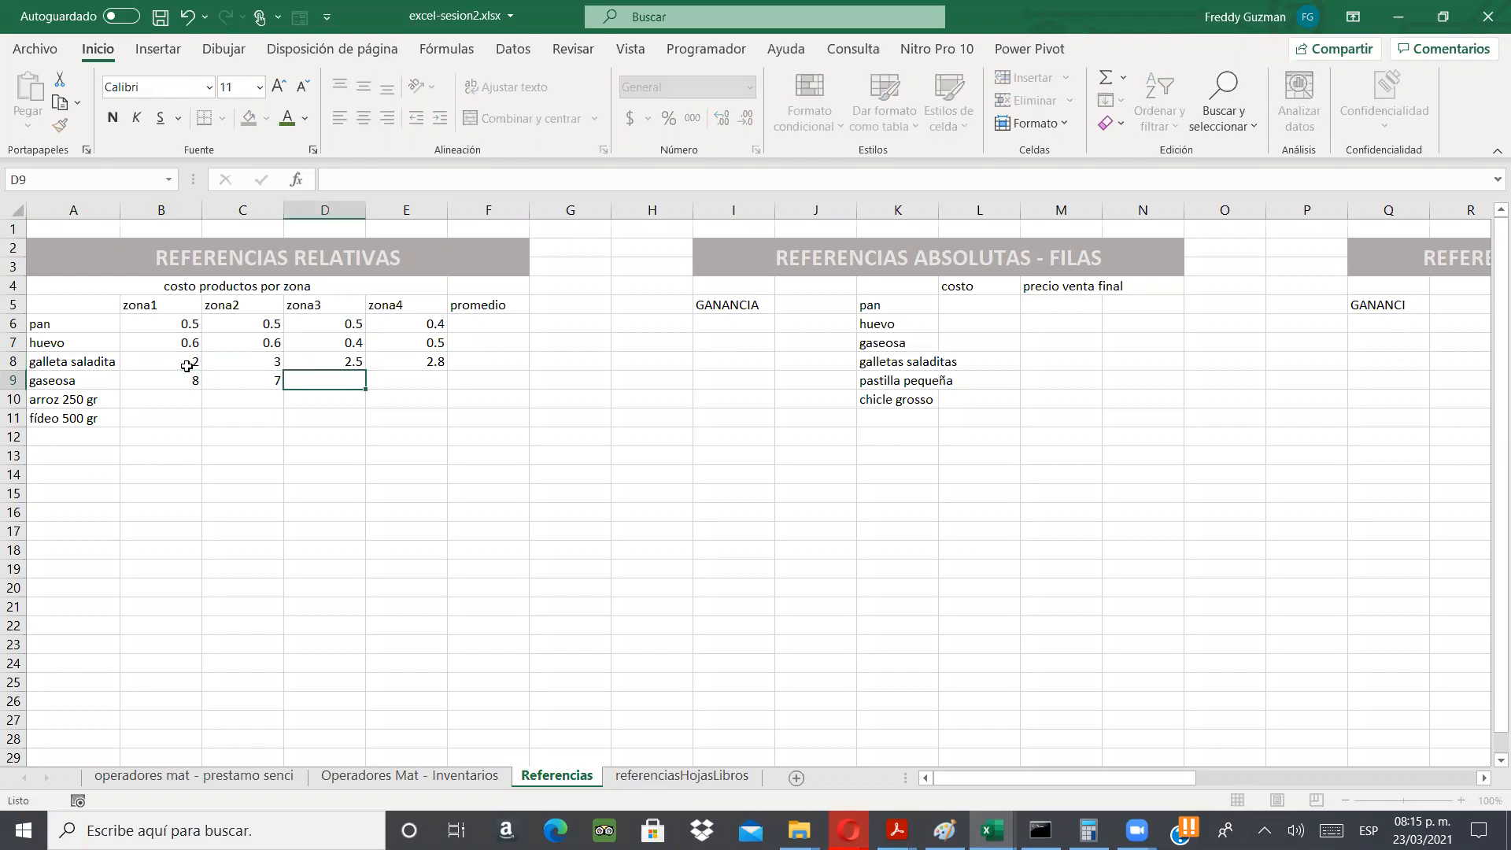
text(6)
key(Tab)
text(8)
key(Return)
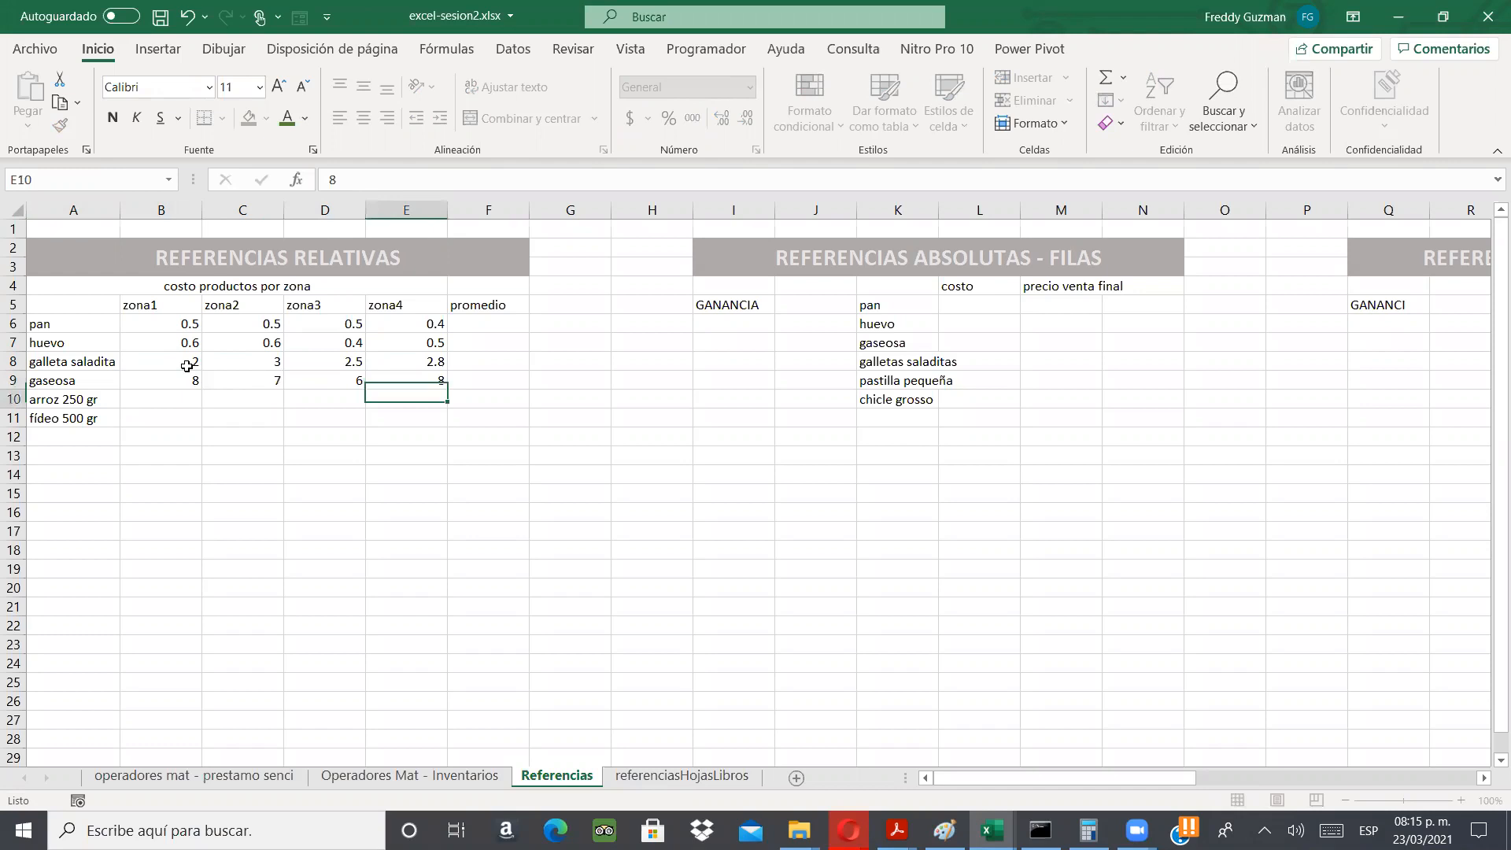
- Enter the arroz 250 gr costs for zona1 to zona4 as 6.5, 6.3, 5.6 and 5.8
key(Left)
key(Left)
key(Left)
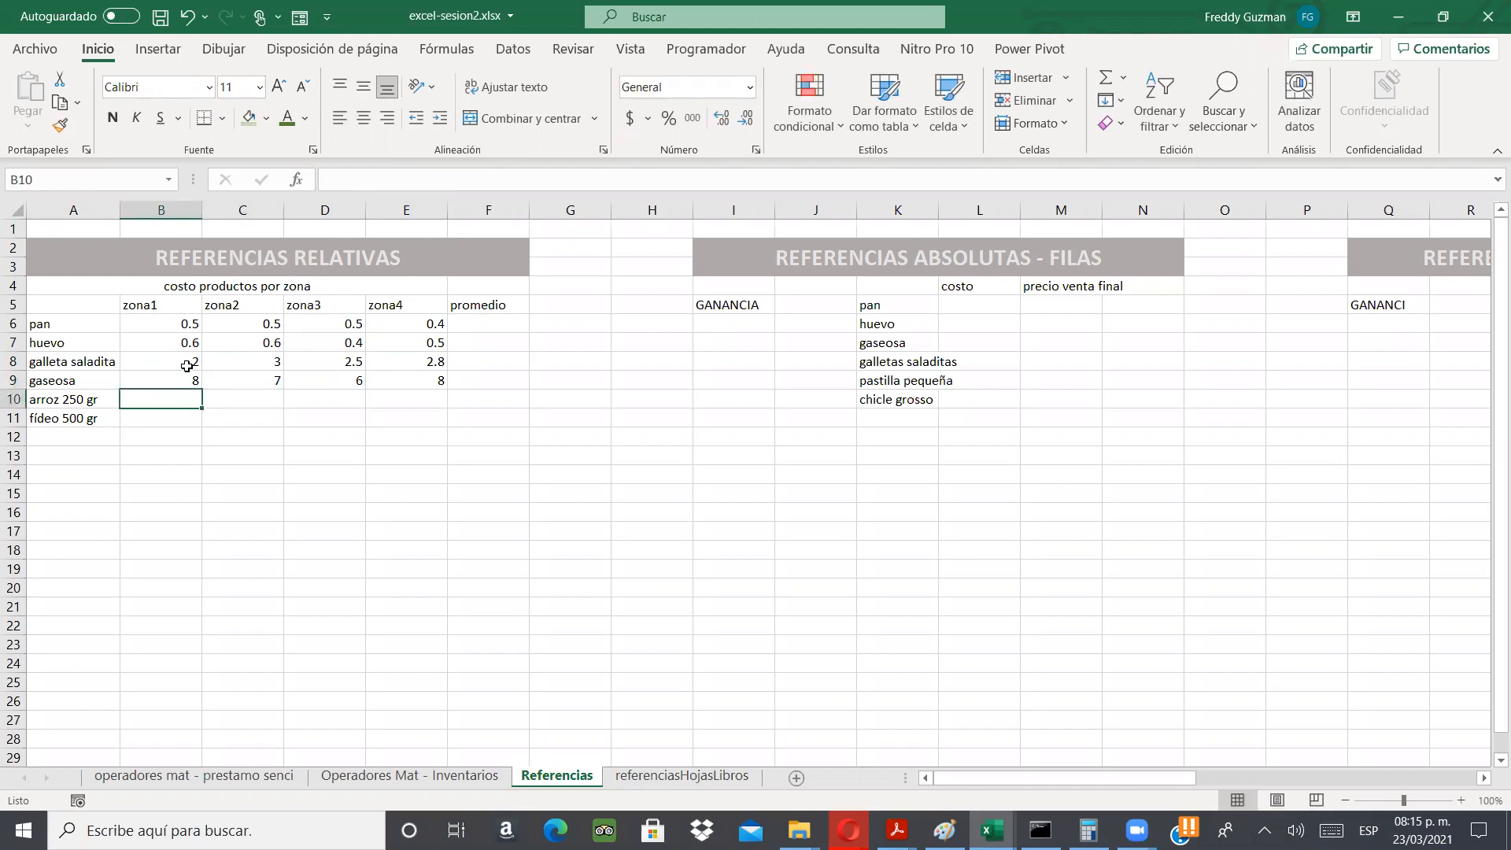
text(6.5)
key(Tab)
text(6)
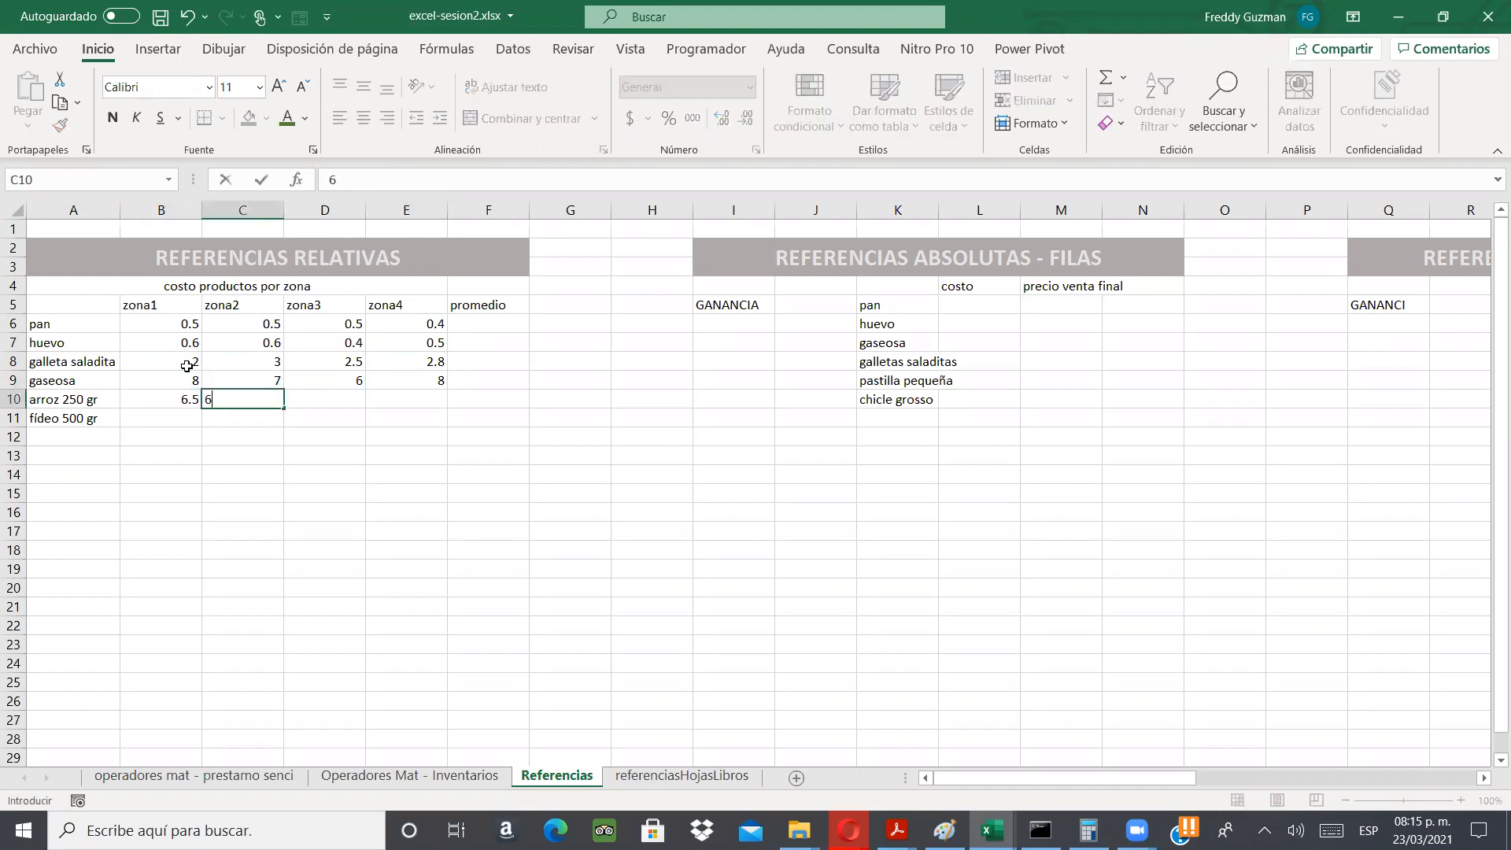
text(.3)
key(Tab)
text(5.6)
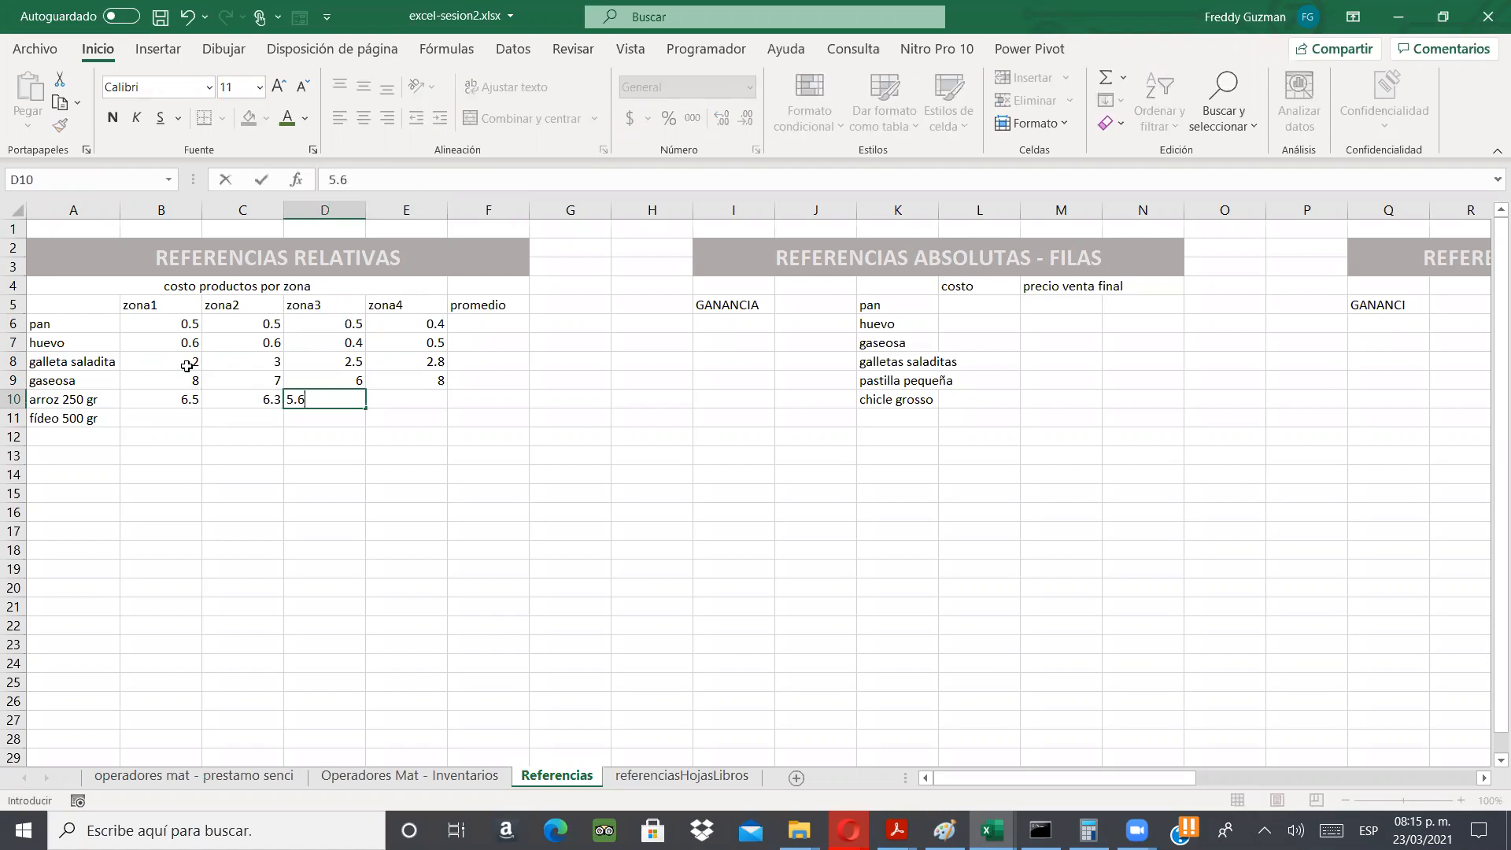
key(Tab)
text(5.8)
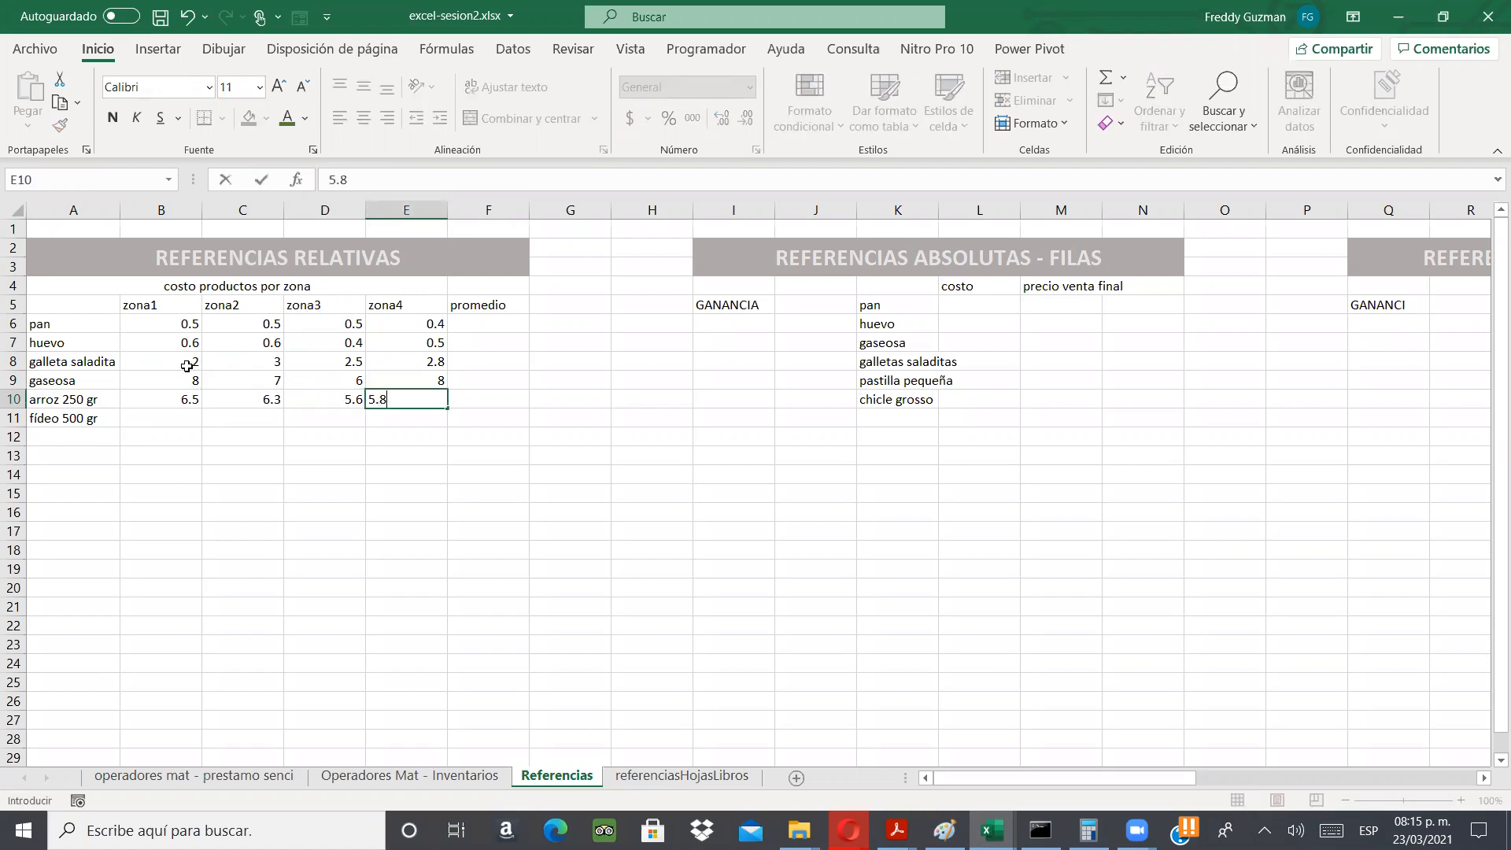
key(Return)
- Enter the fídeo 500 gr costs for zona1 to zona4 as 6.8, 6.9, 6.3 and 6.1
text(6.8)
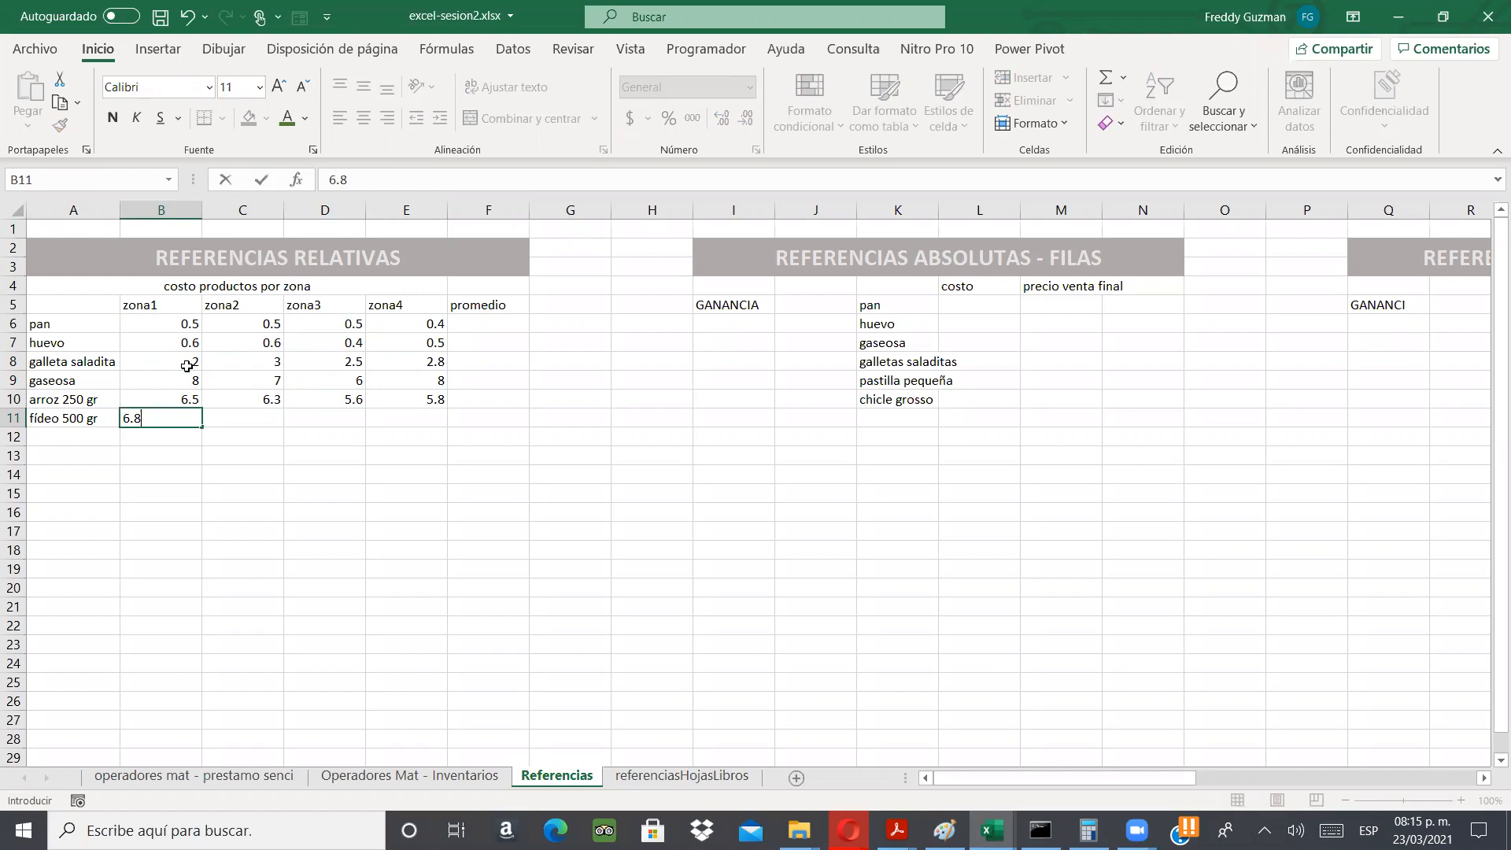
key(Tab)
text(6.9)
key(Tab)
text(6.)
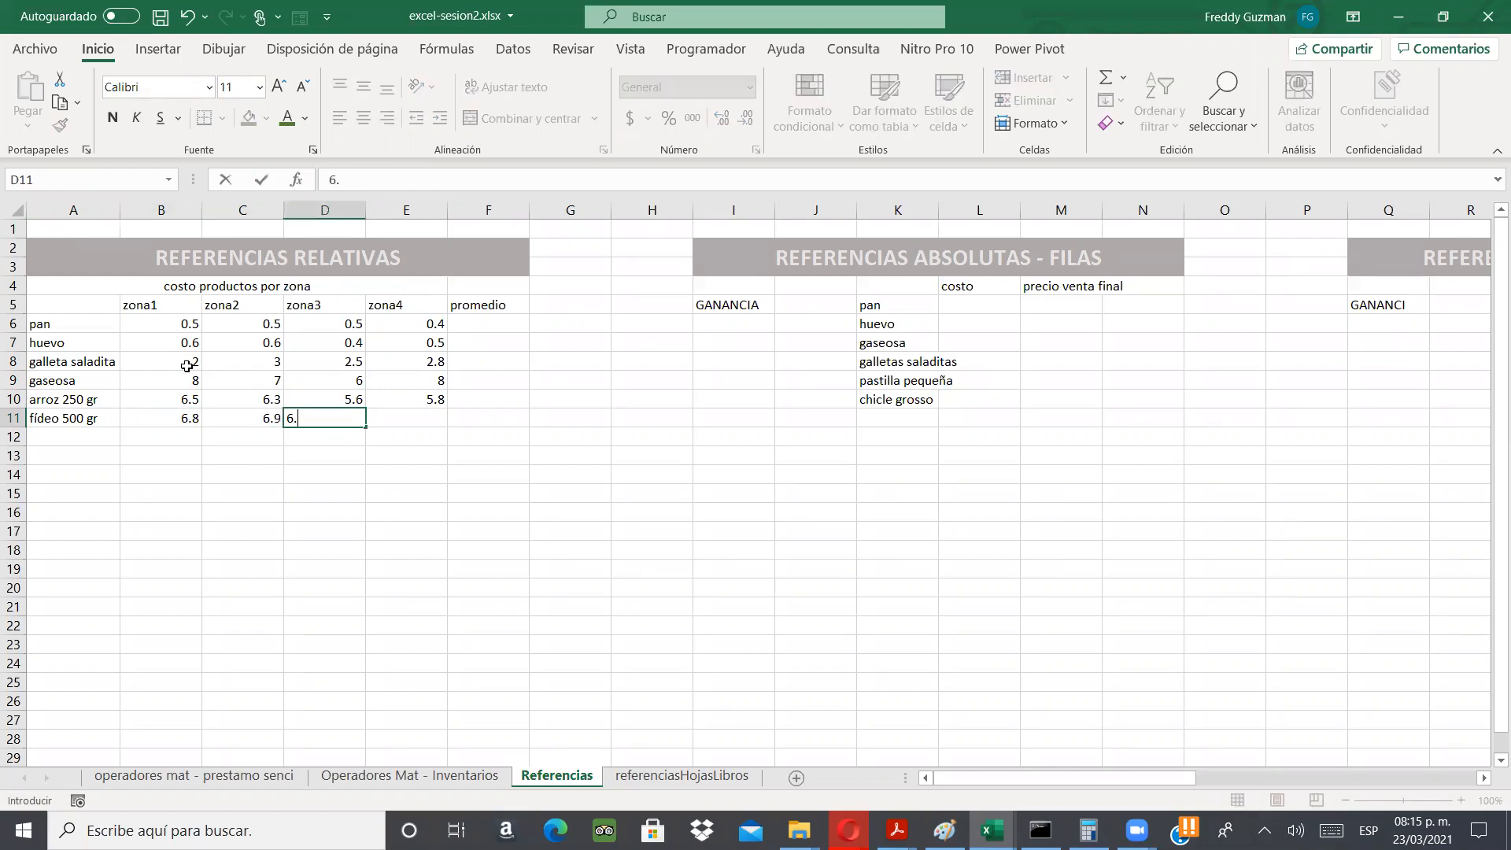
text(3)
key(Tab)
text(6.1)
key(Return)
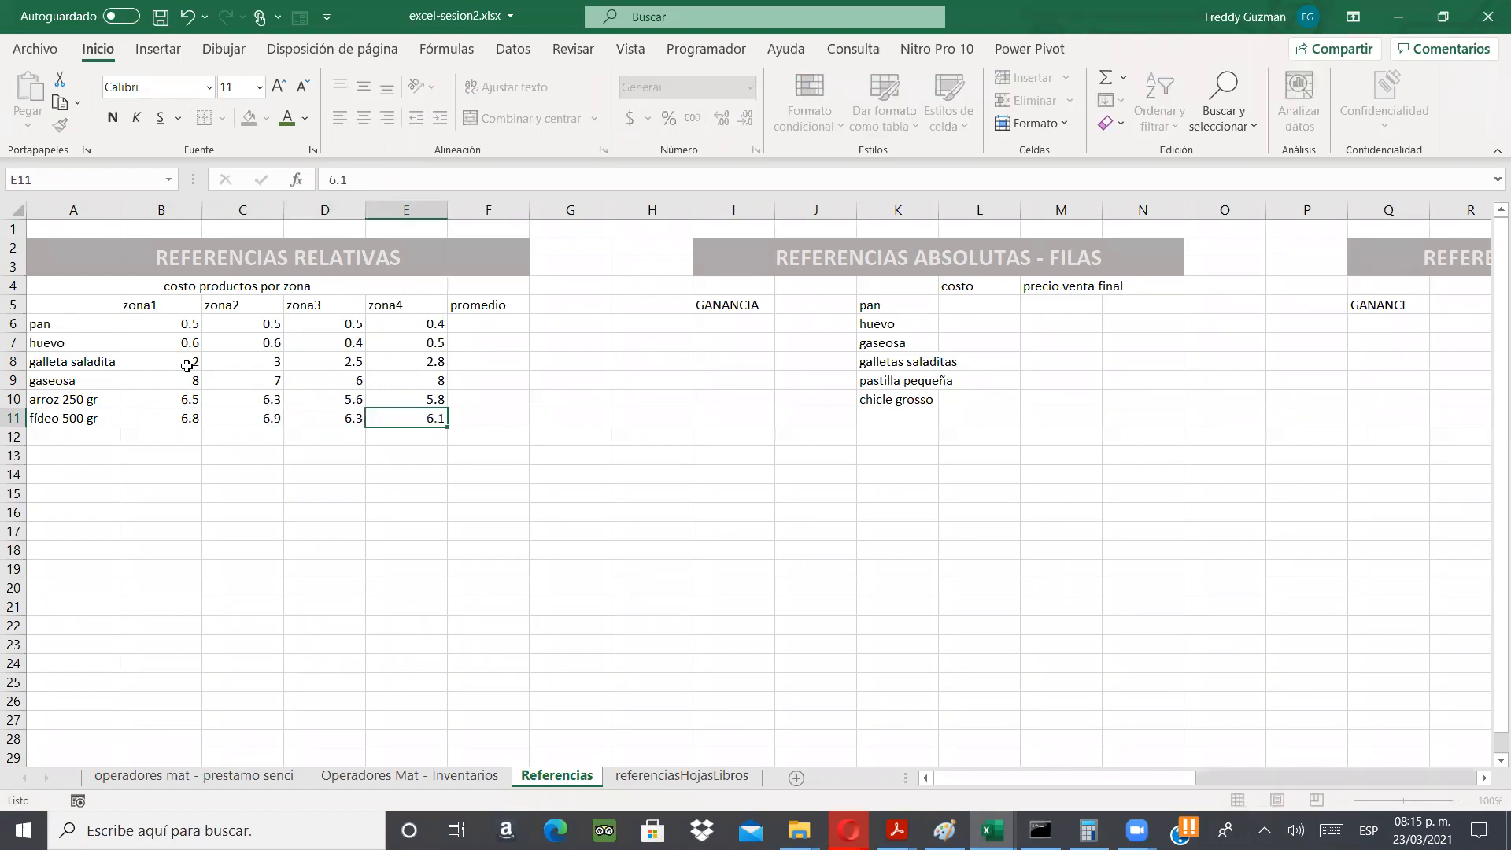
- Start the promedio formula for pan in F6 by adding the zone costs in B6, C6, D6 and E6
key(Tab)
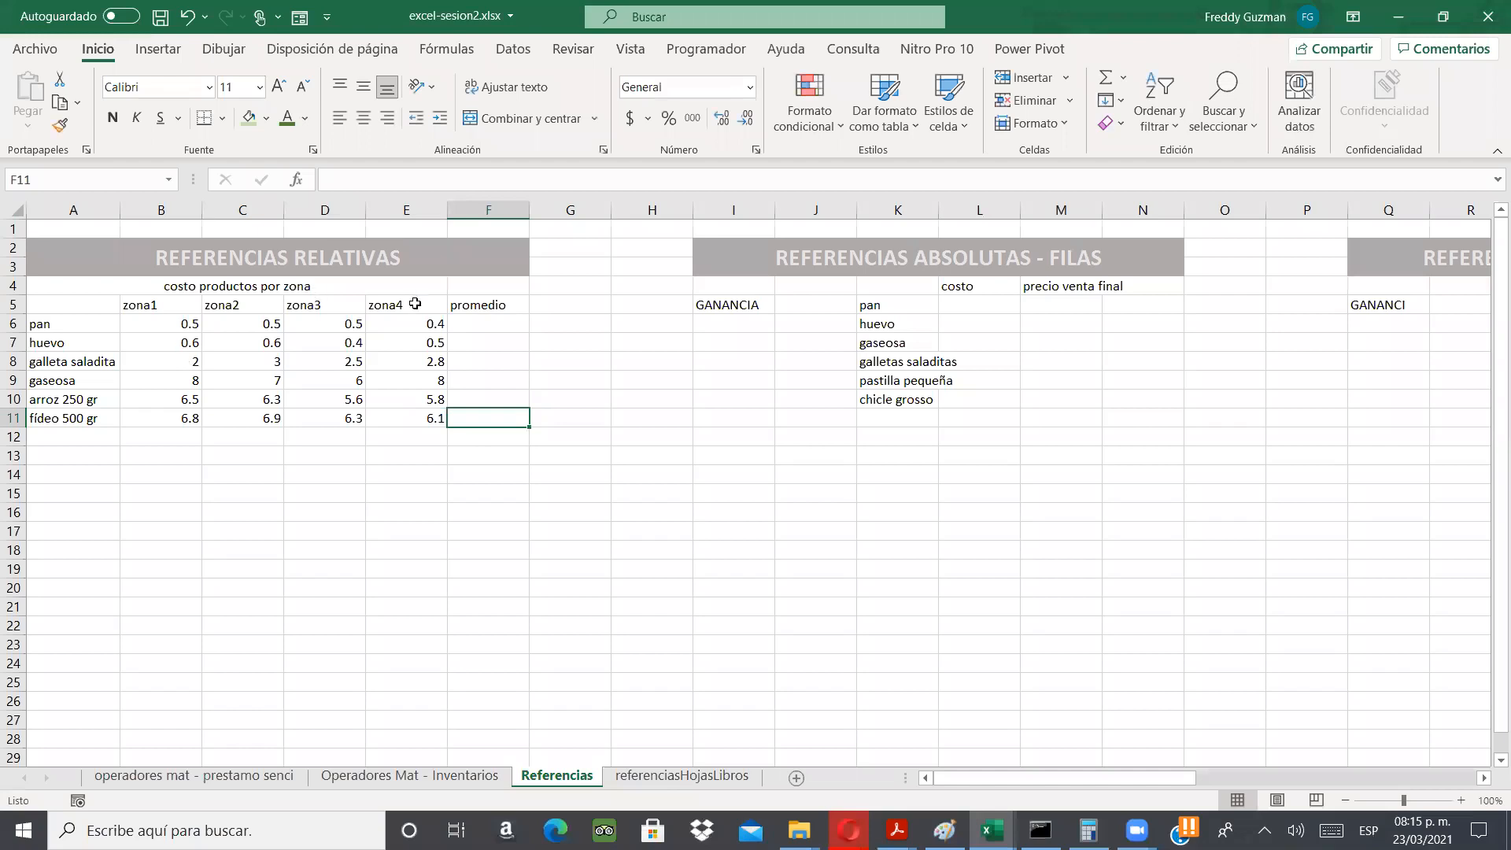
key(Up)
key(Up)
key(Up)
key(Up)
key(Up)
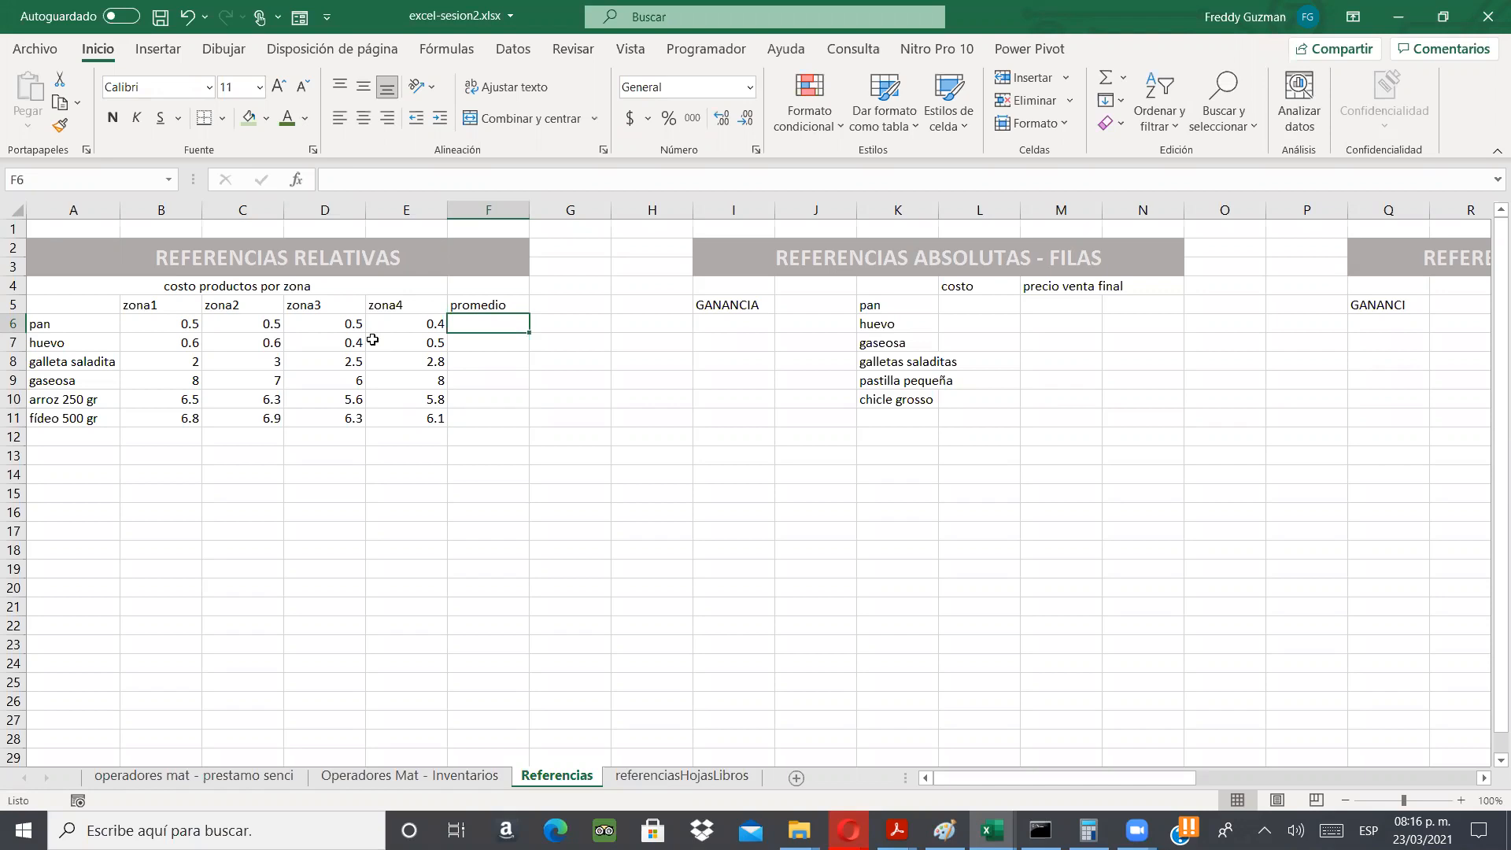
text(=)
click(185, 325)
text(+)
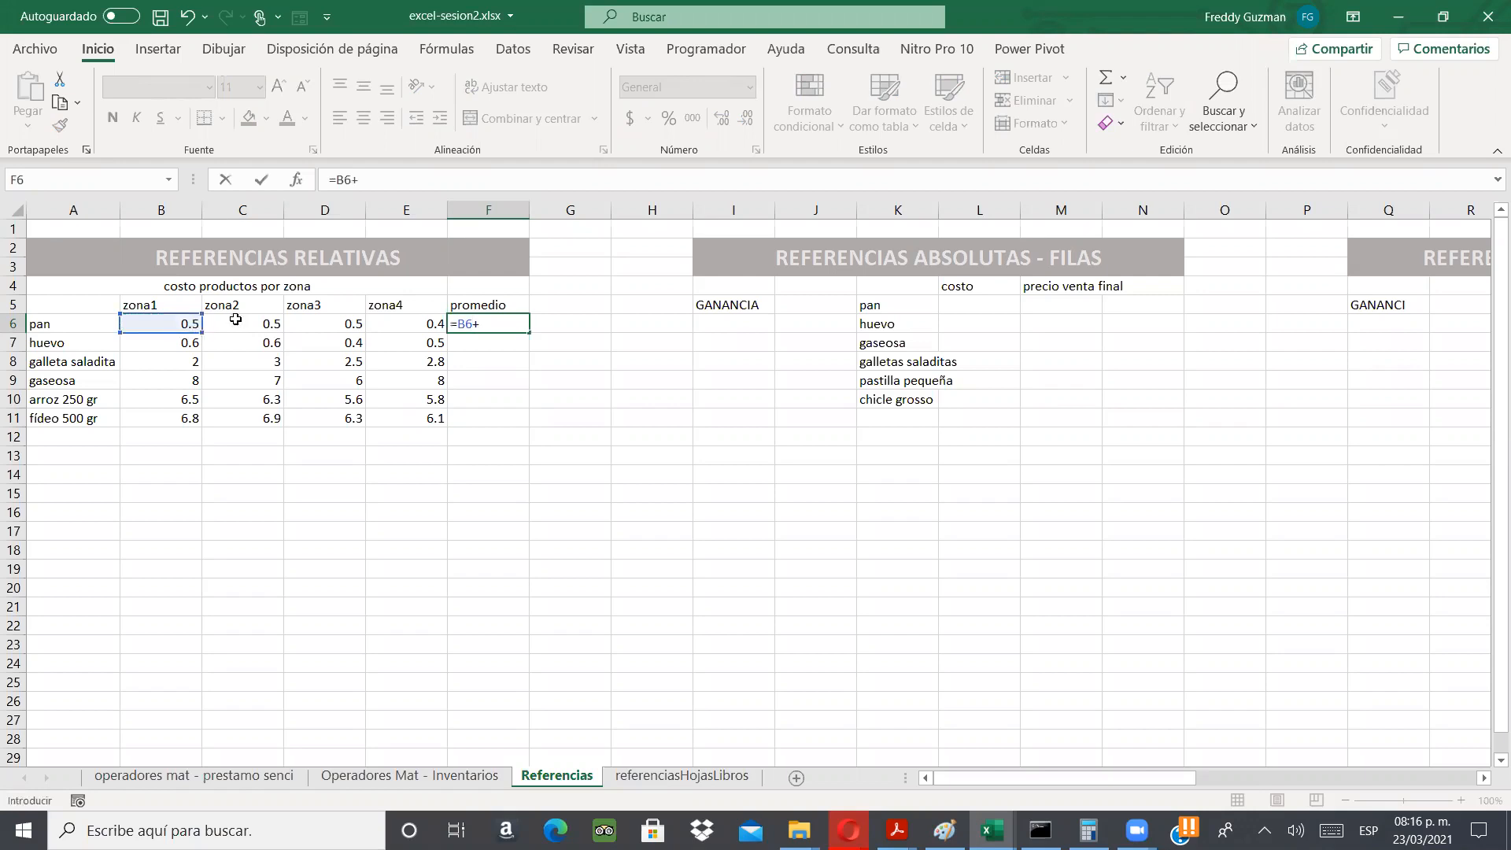
click(235, 320)
text(+)
click(310, 323)
text(+)
click(391, 325)
- Complete the F6 formula as =(B6+C6+D6+E6)/4 and fill it down to F11
text())
click(457, 324)
text(()
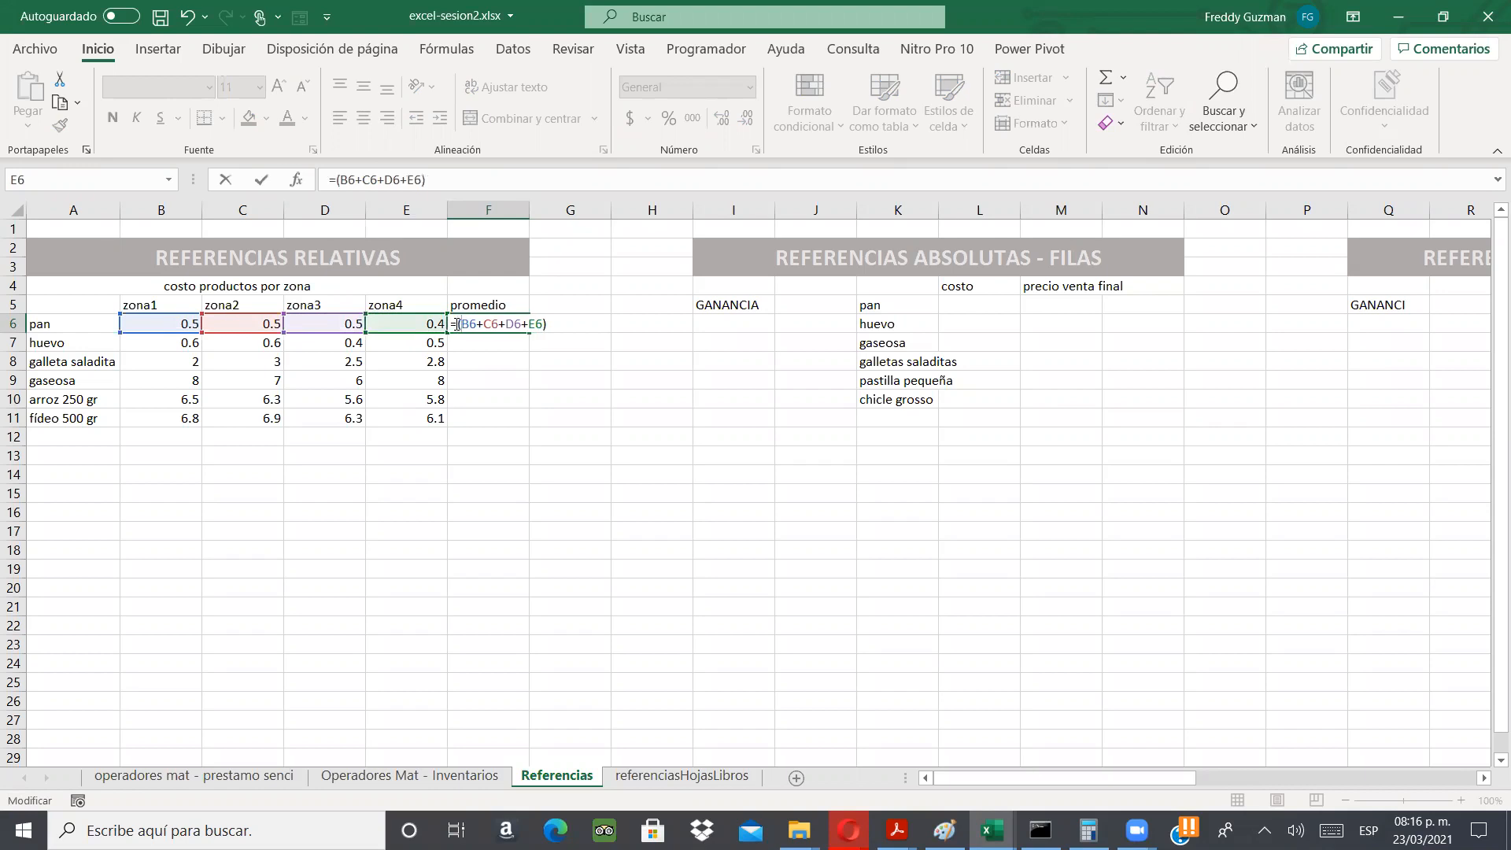
key(End)
text(/4)
key(Return)
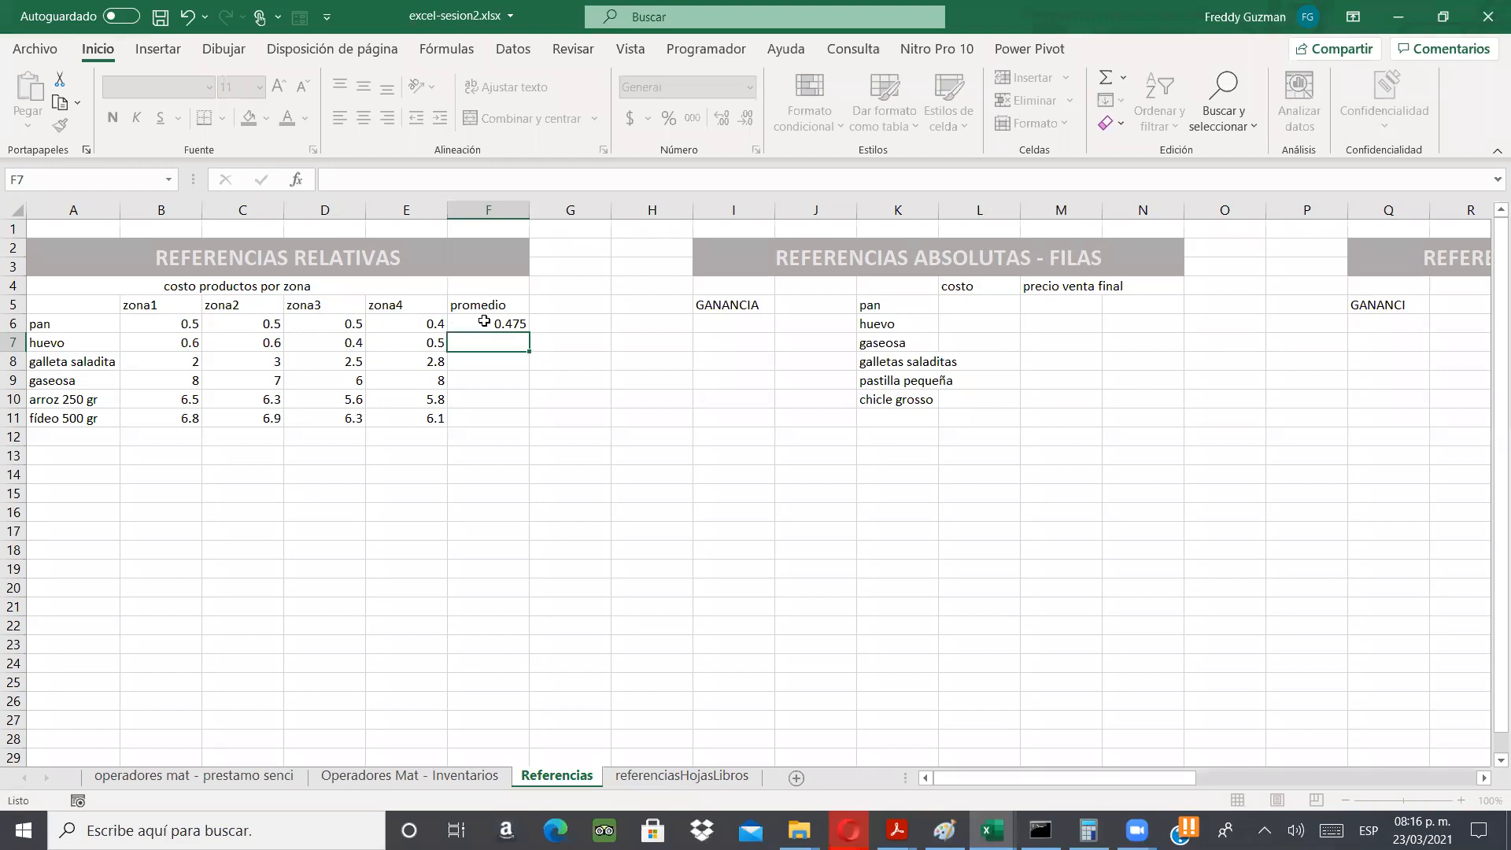
click(484, 323)
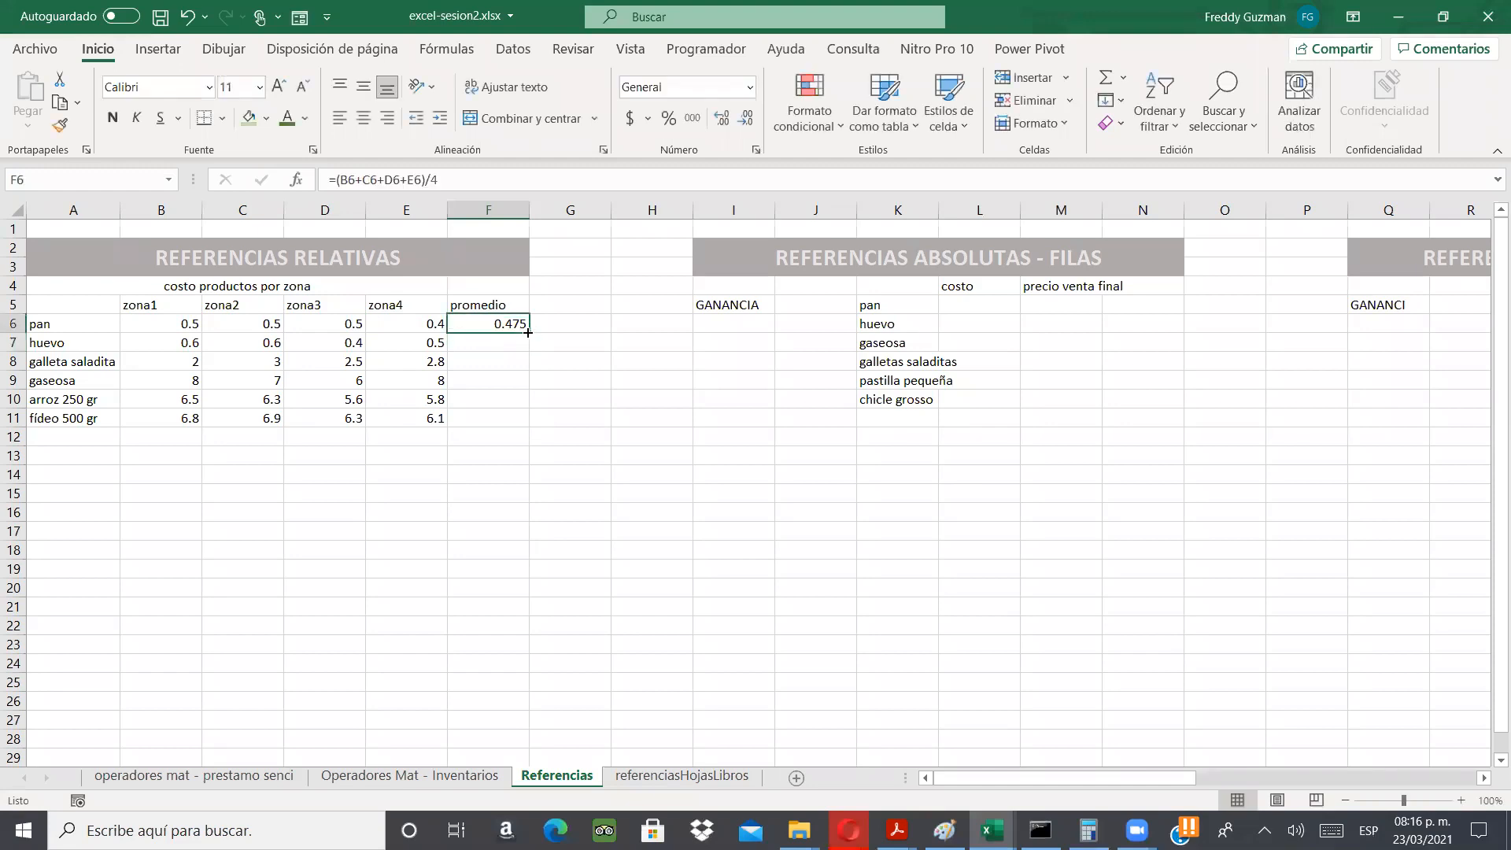
drag(528, 333, 529, 425)
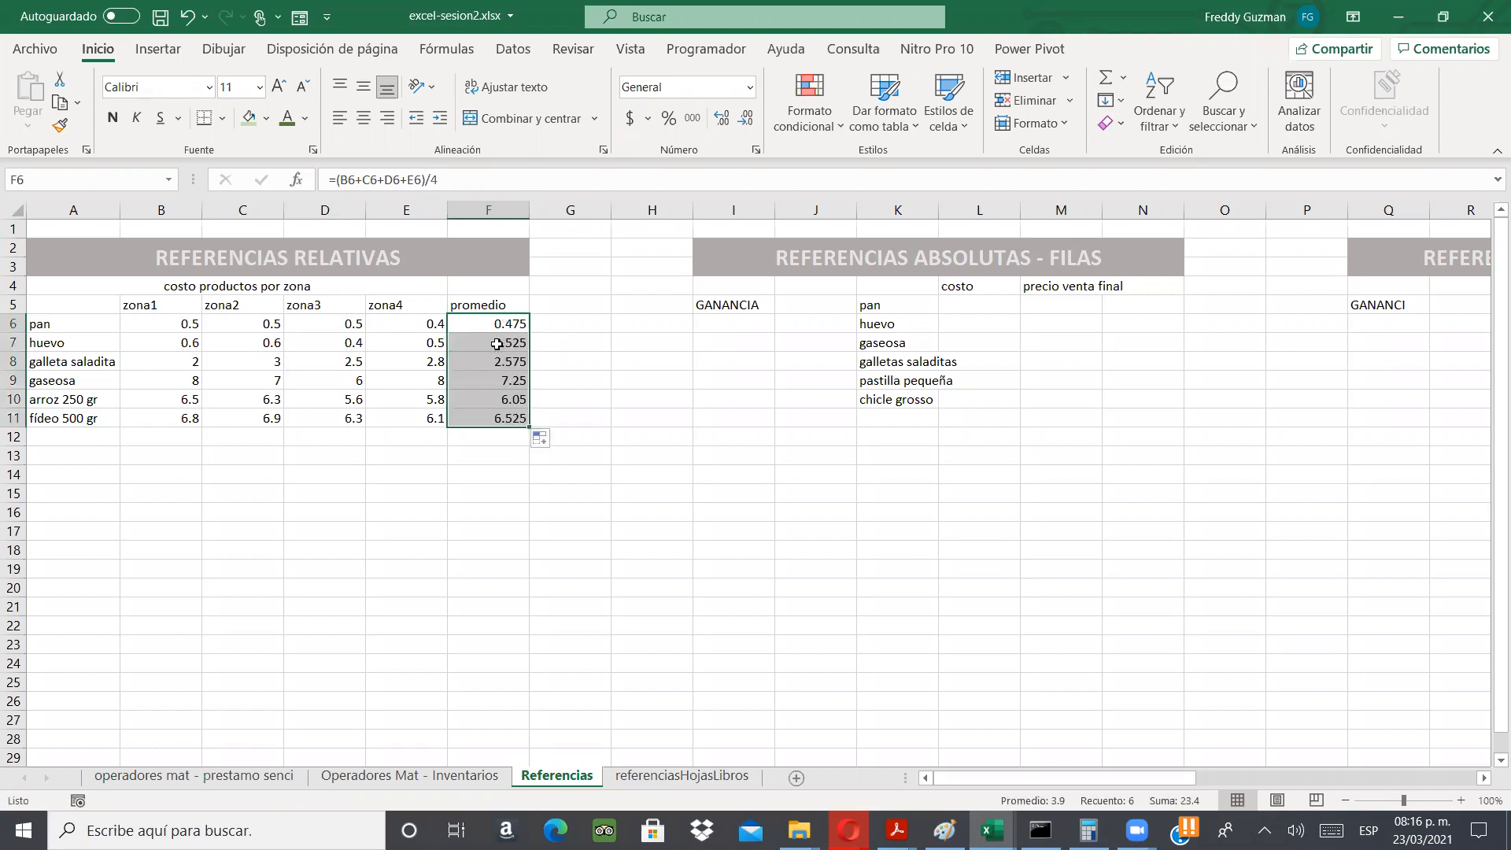
- Compare the cell references in the promedio formulas for pan in F6 and huevo in F7
click(497, 344)
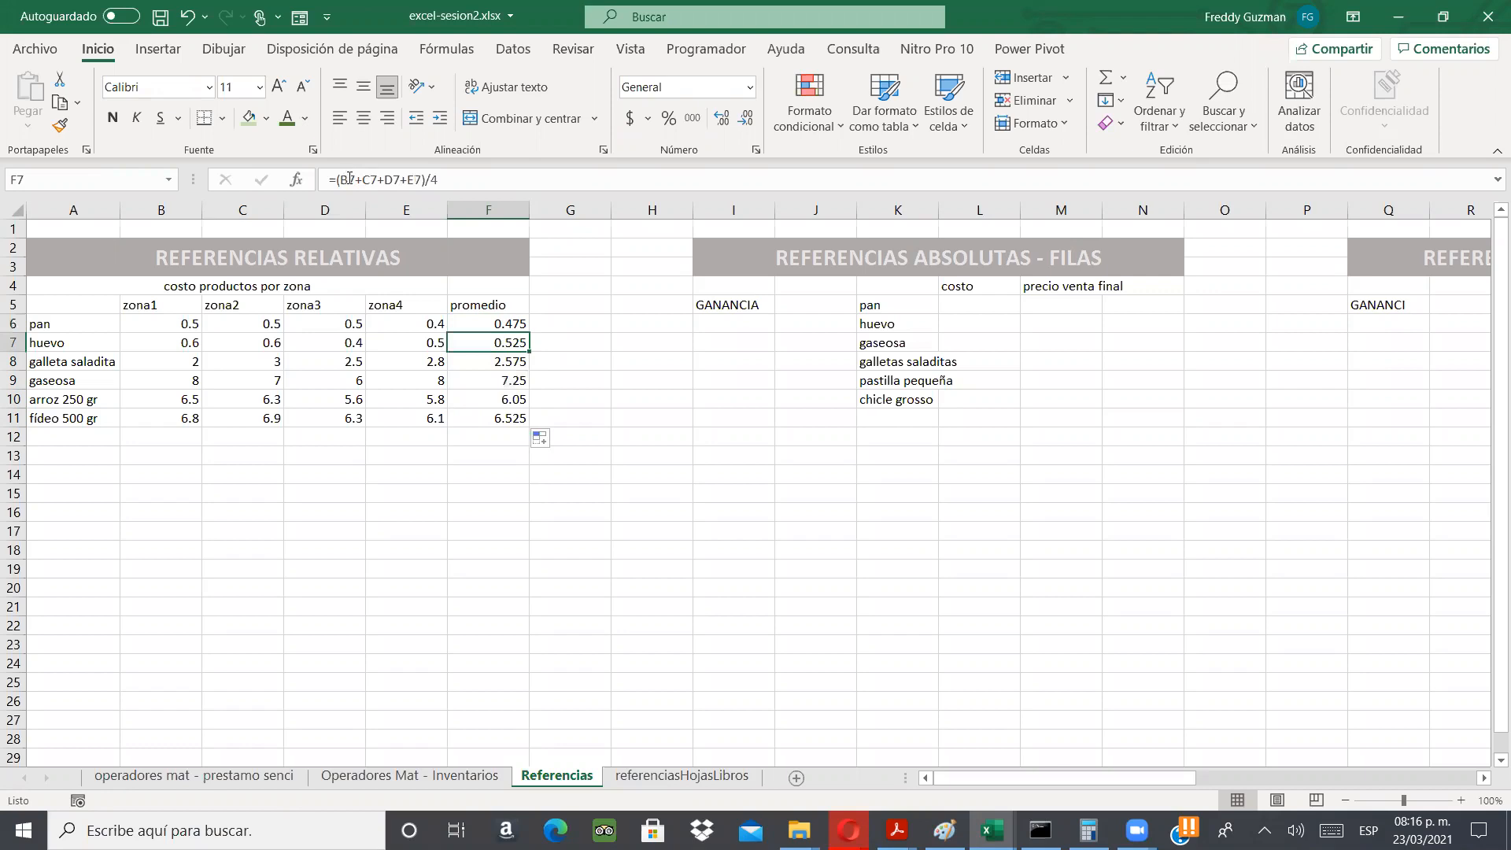
click(349, 179)
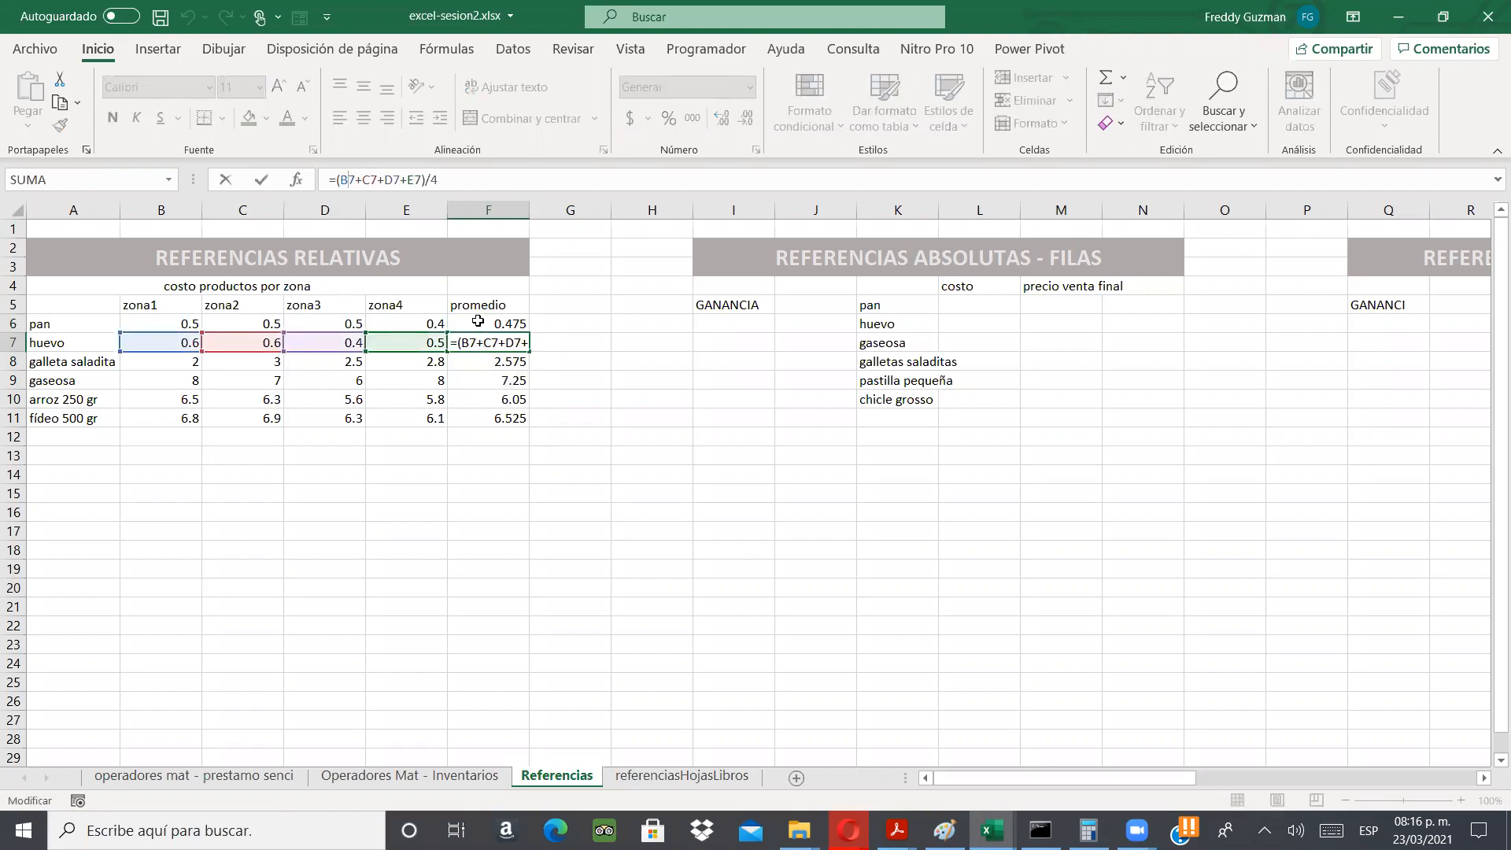
key(Escape)
key(Up)
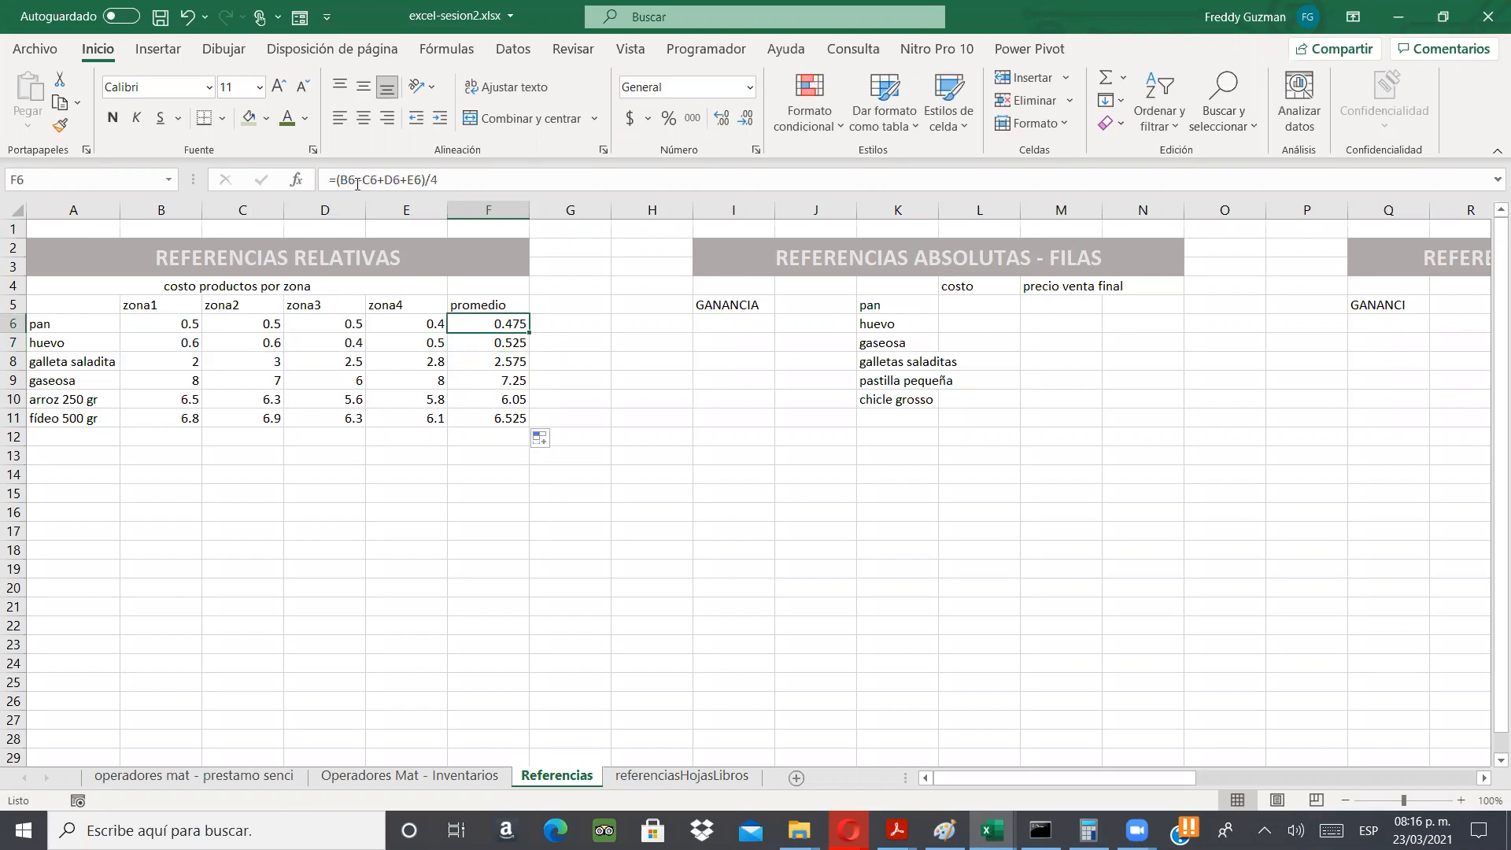
double_click(481, 317)
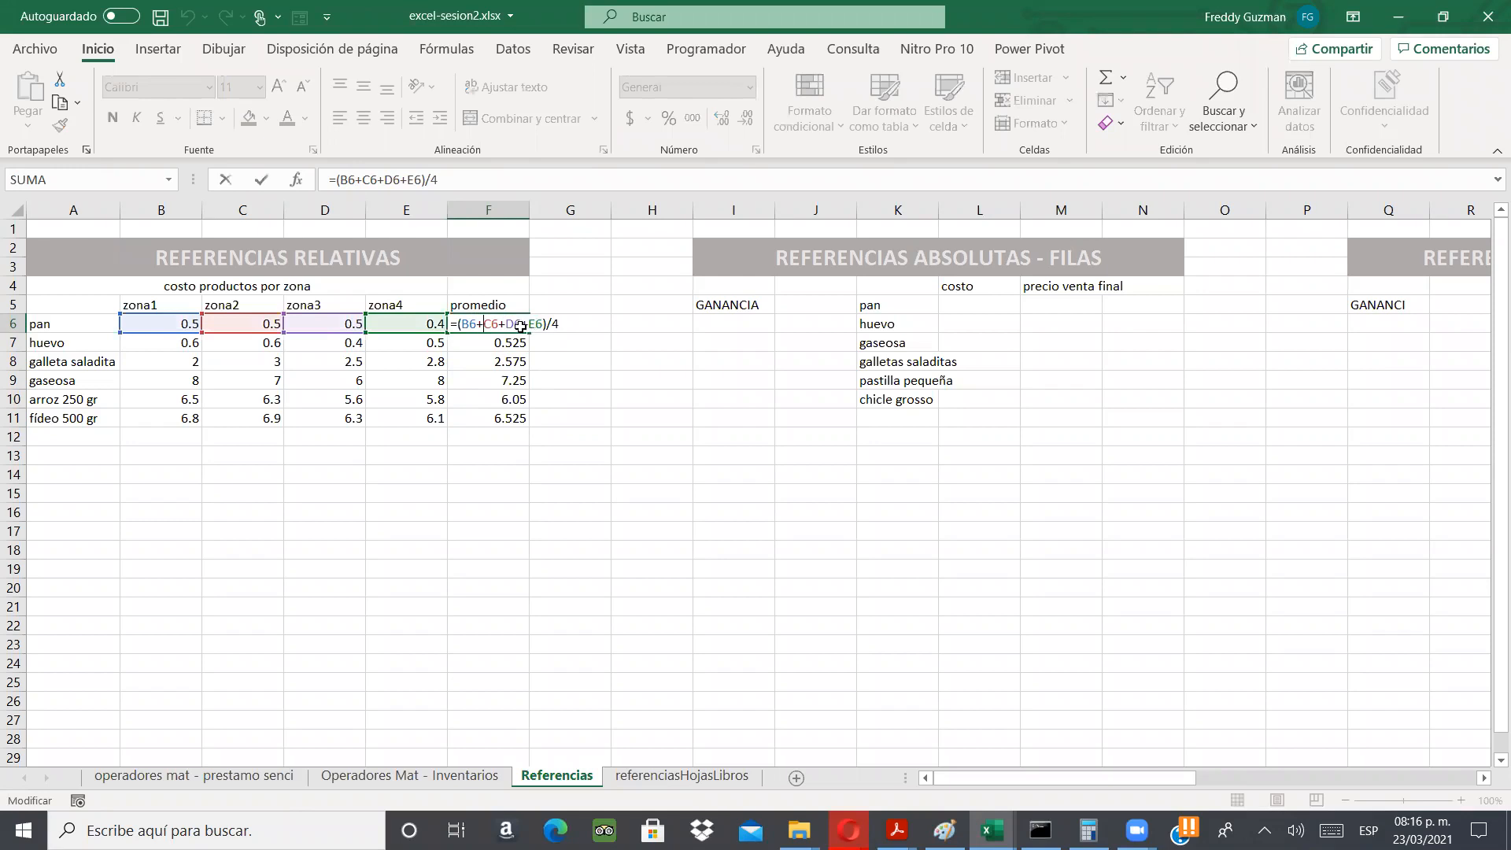
key(Escape)
click(488, 342)
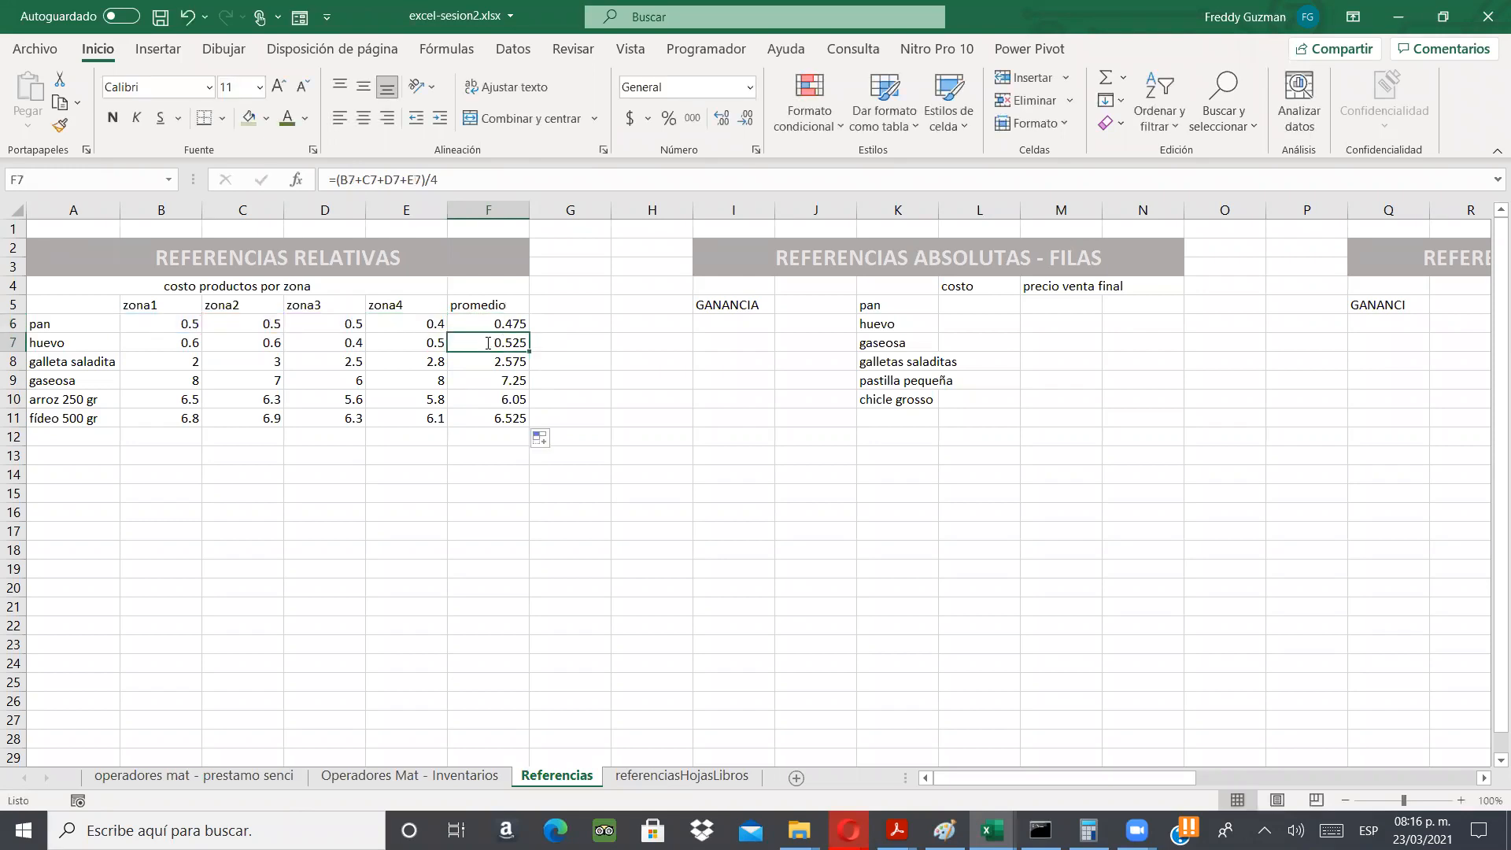
double_click(470, 343)
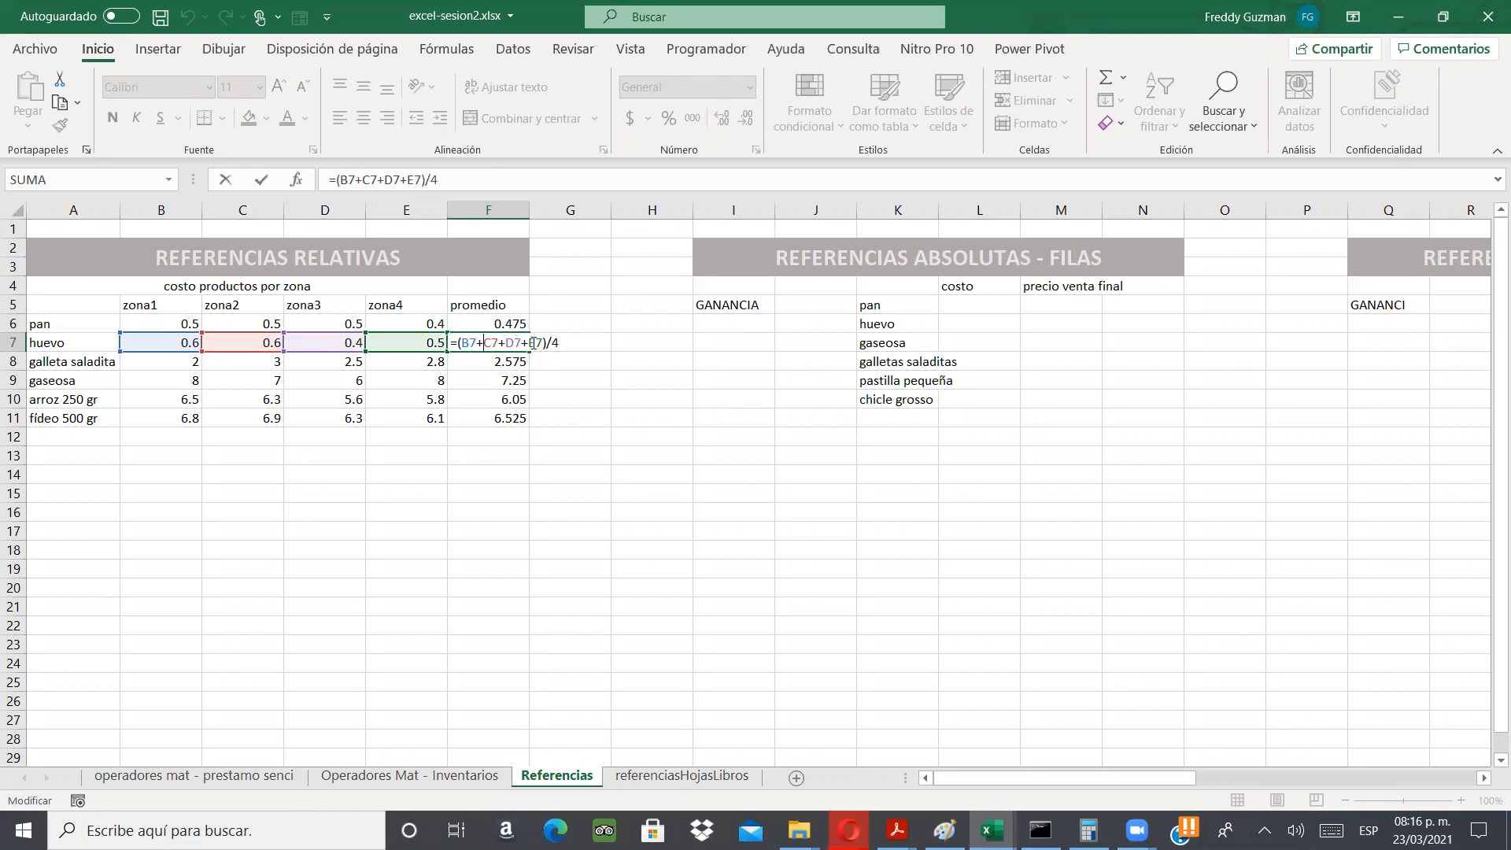
key(Escape)
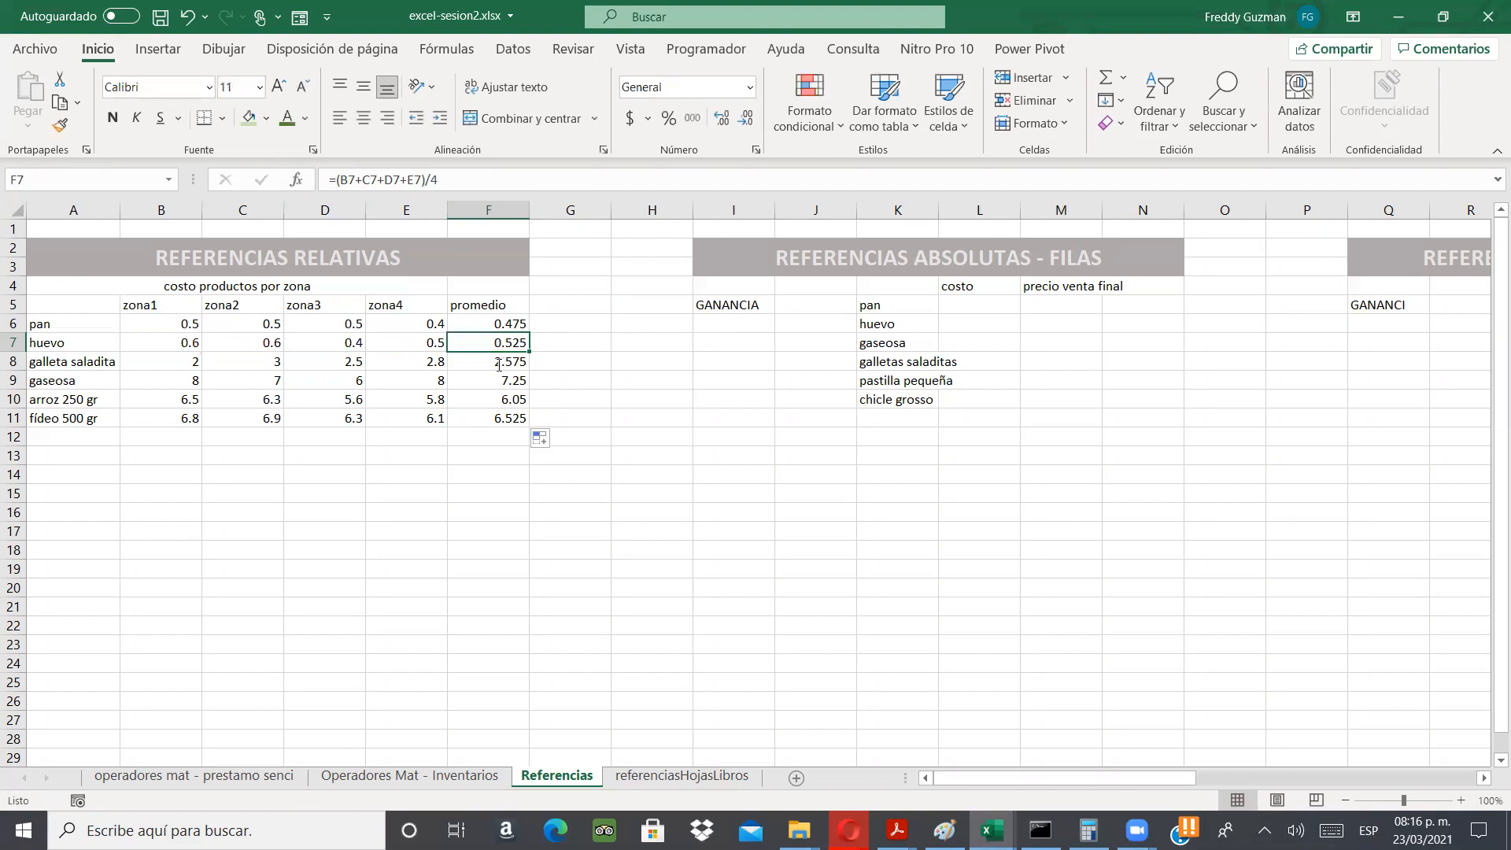
- Inspect the cell references in the promedio formulas for galleta saladita in F8 and arroz 250 gr in F10
double_click(495, 363)
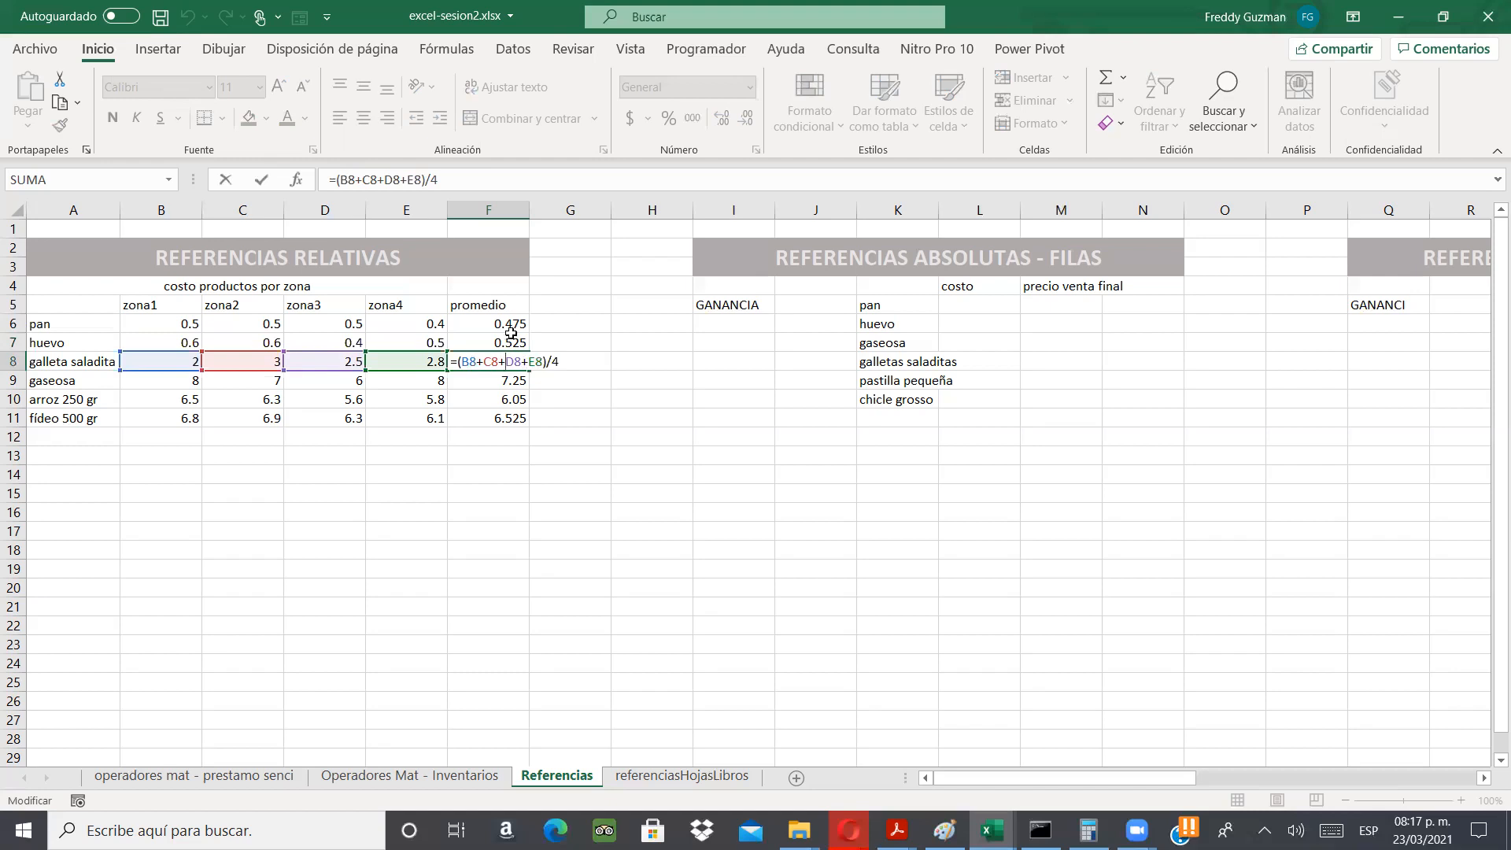
key(Escape)
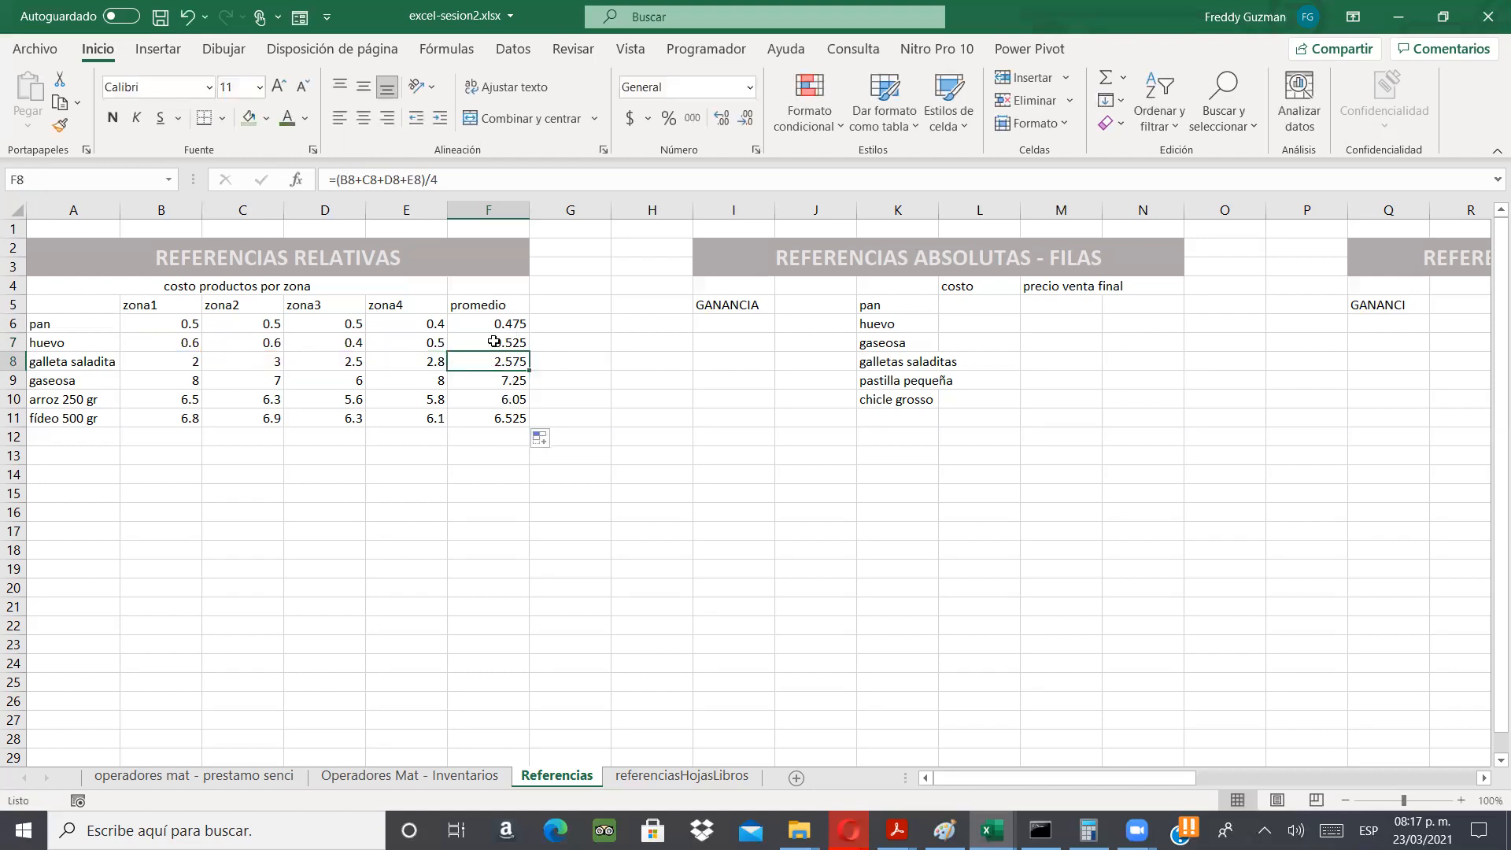
double_click(493, 401)
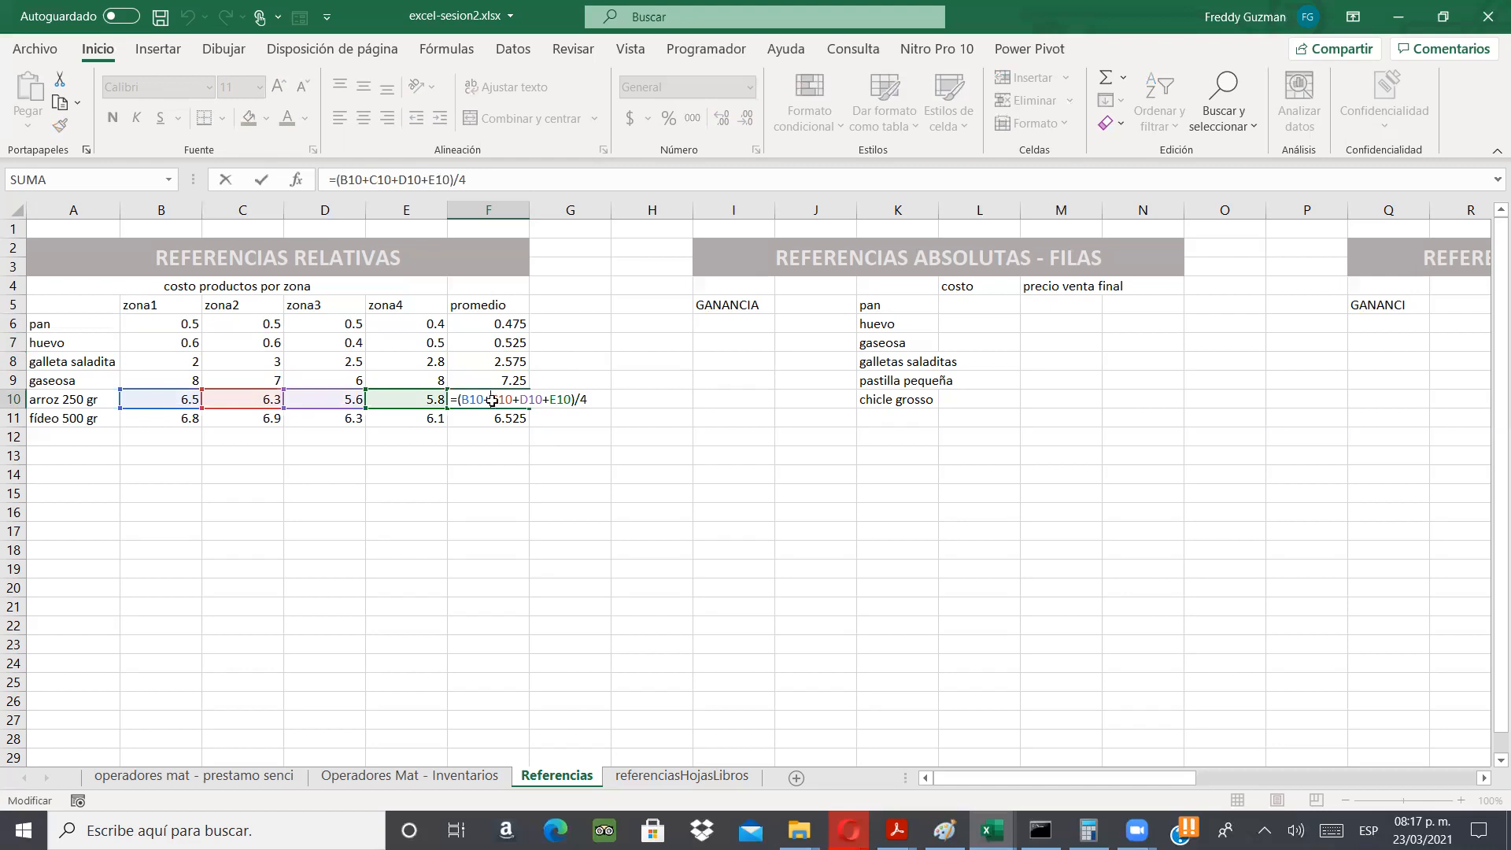
key(Return)
- Fill the promedio formula from F6 down to F17, past the product rows, and inspect its copy in F12
key(Up)
key(Up)
key(Up)
key(Up)
key(Up)
key(Up)
key(Down)
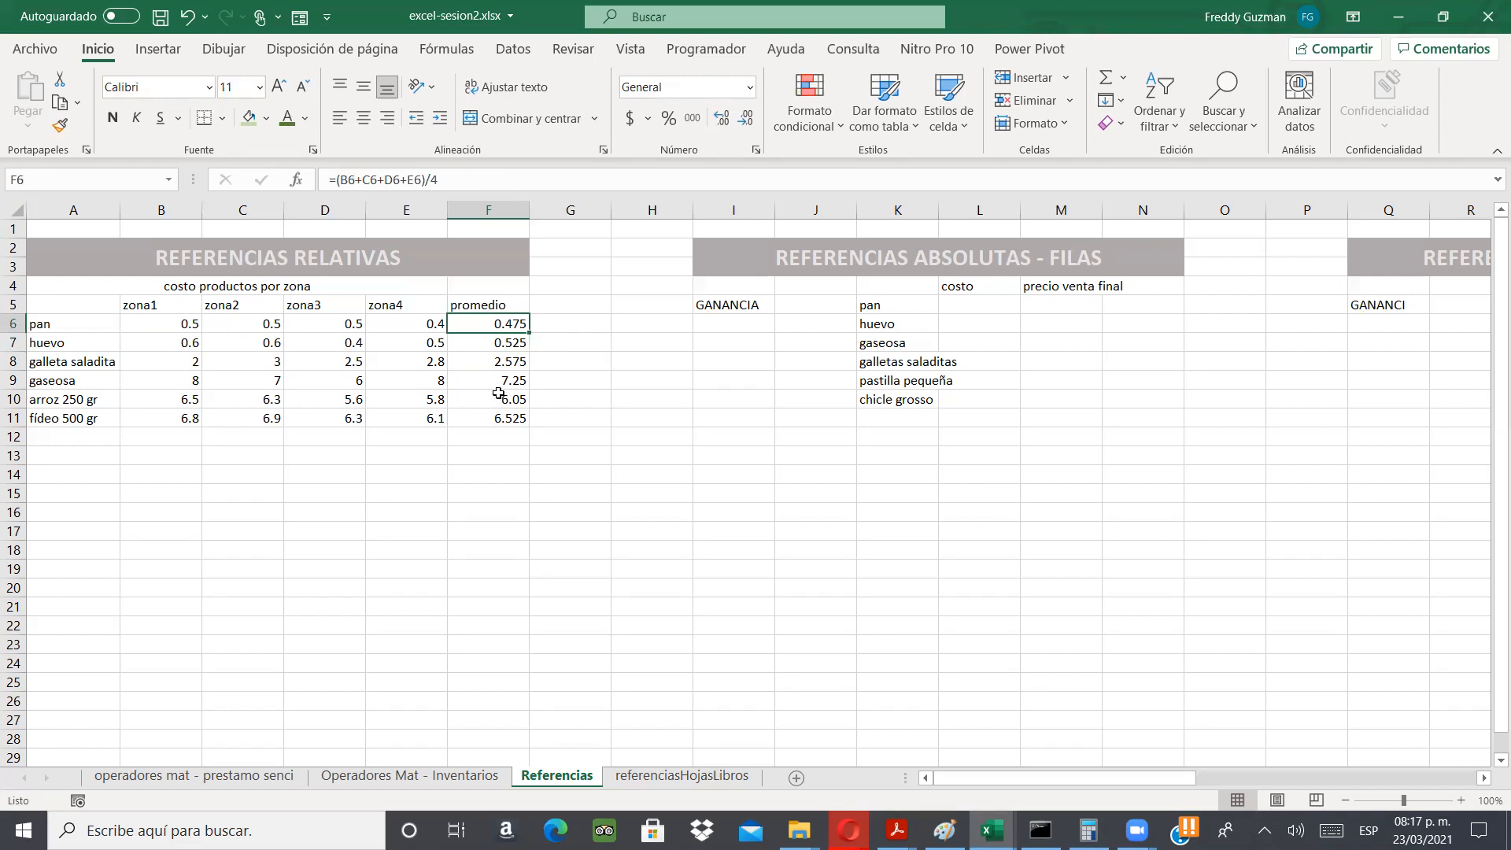
drag(529, 333, 525, 535)
click(507, 440)
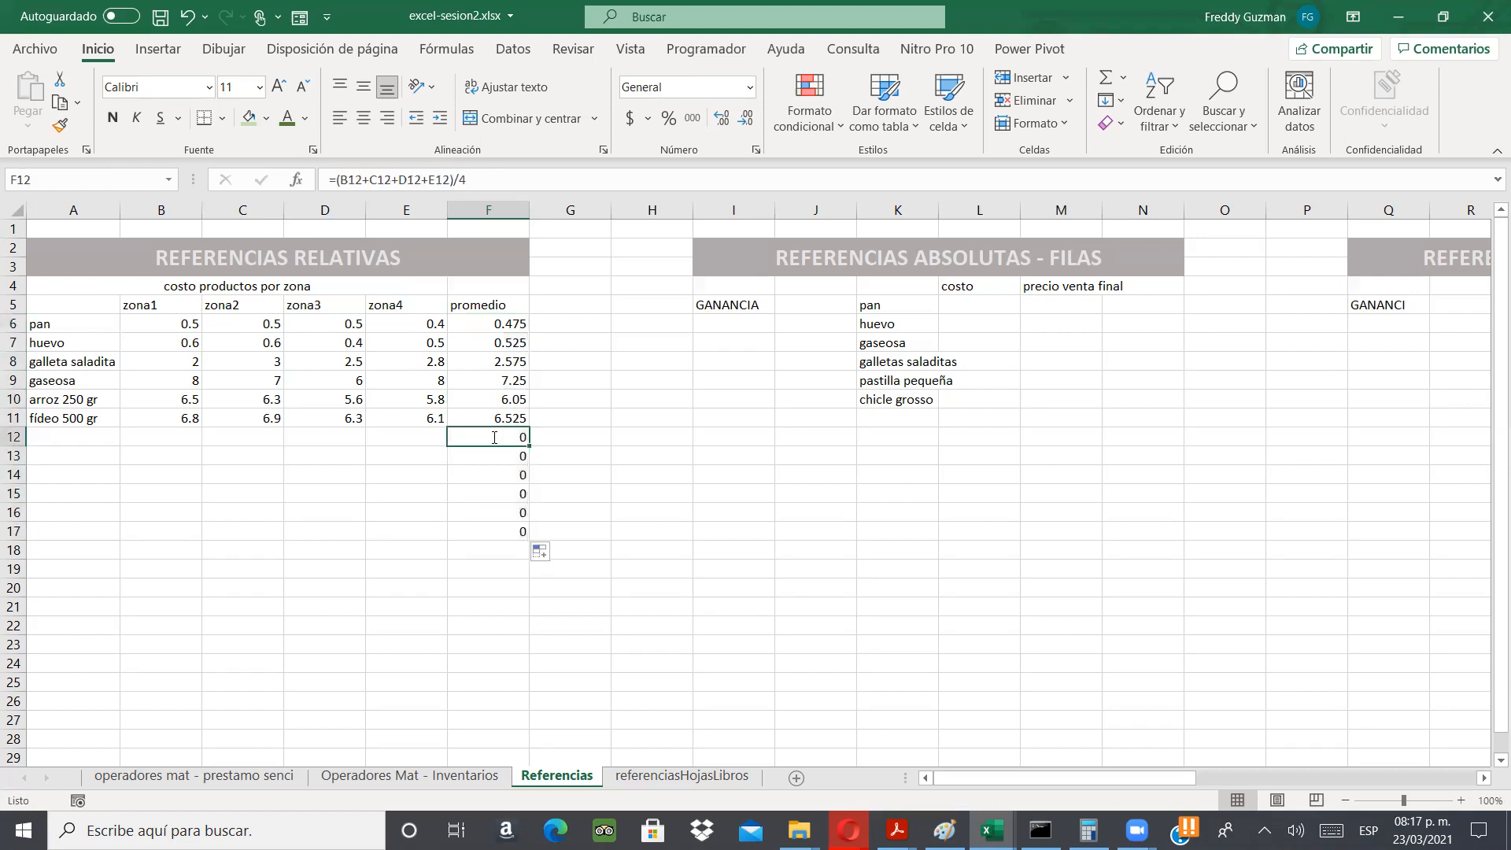
- Inspect the copied formula in F12 and fill the promedio formula from F6 across to H6
double_click(494, 437)
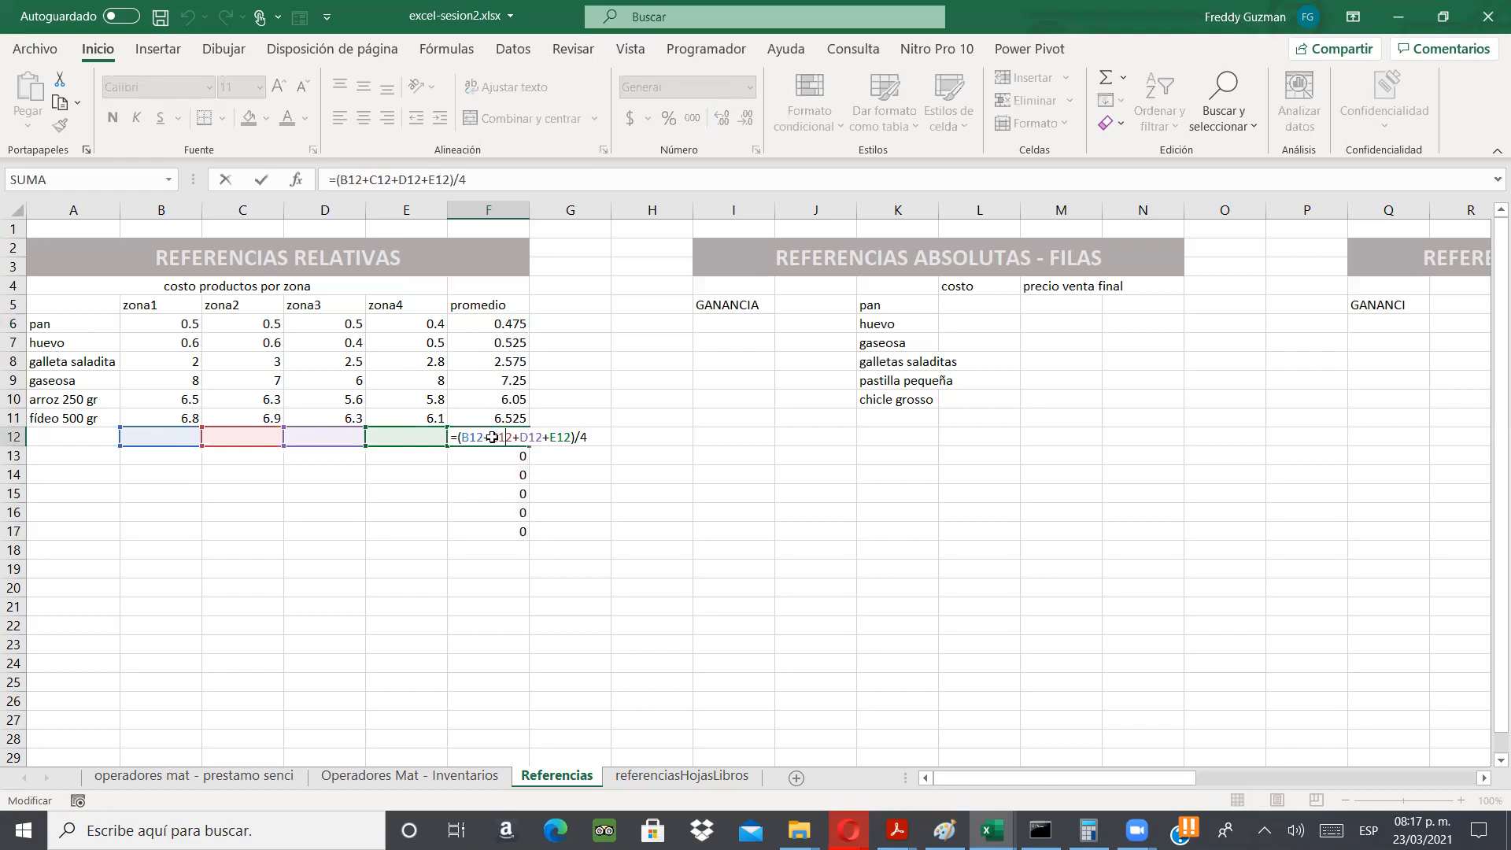
click(500, 364)
click(499, 326)
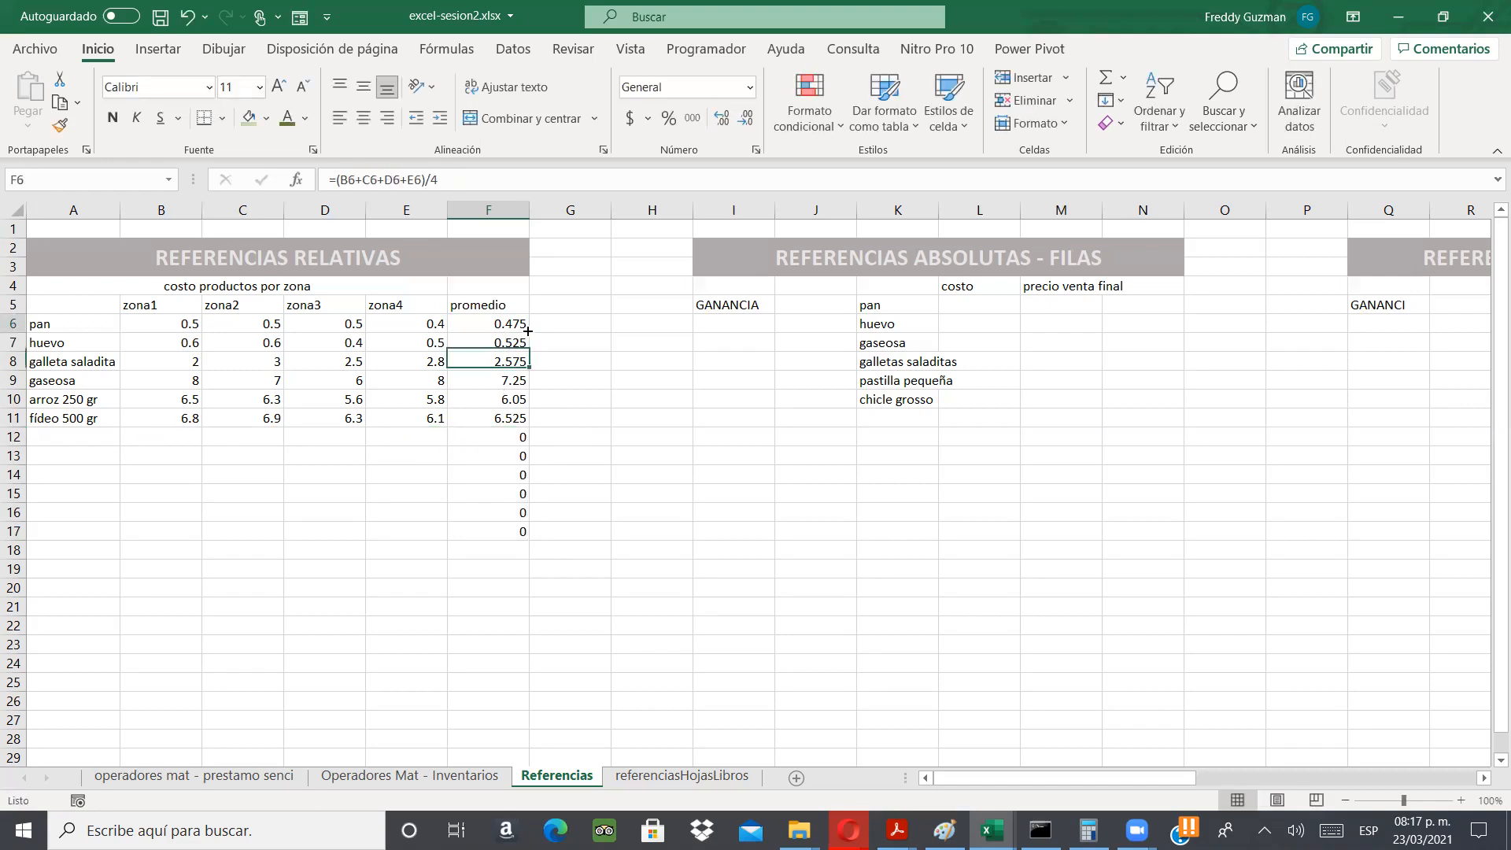
drag(579, 338, 665, 331)
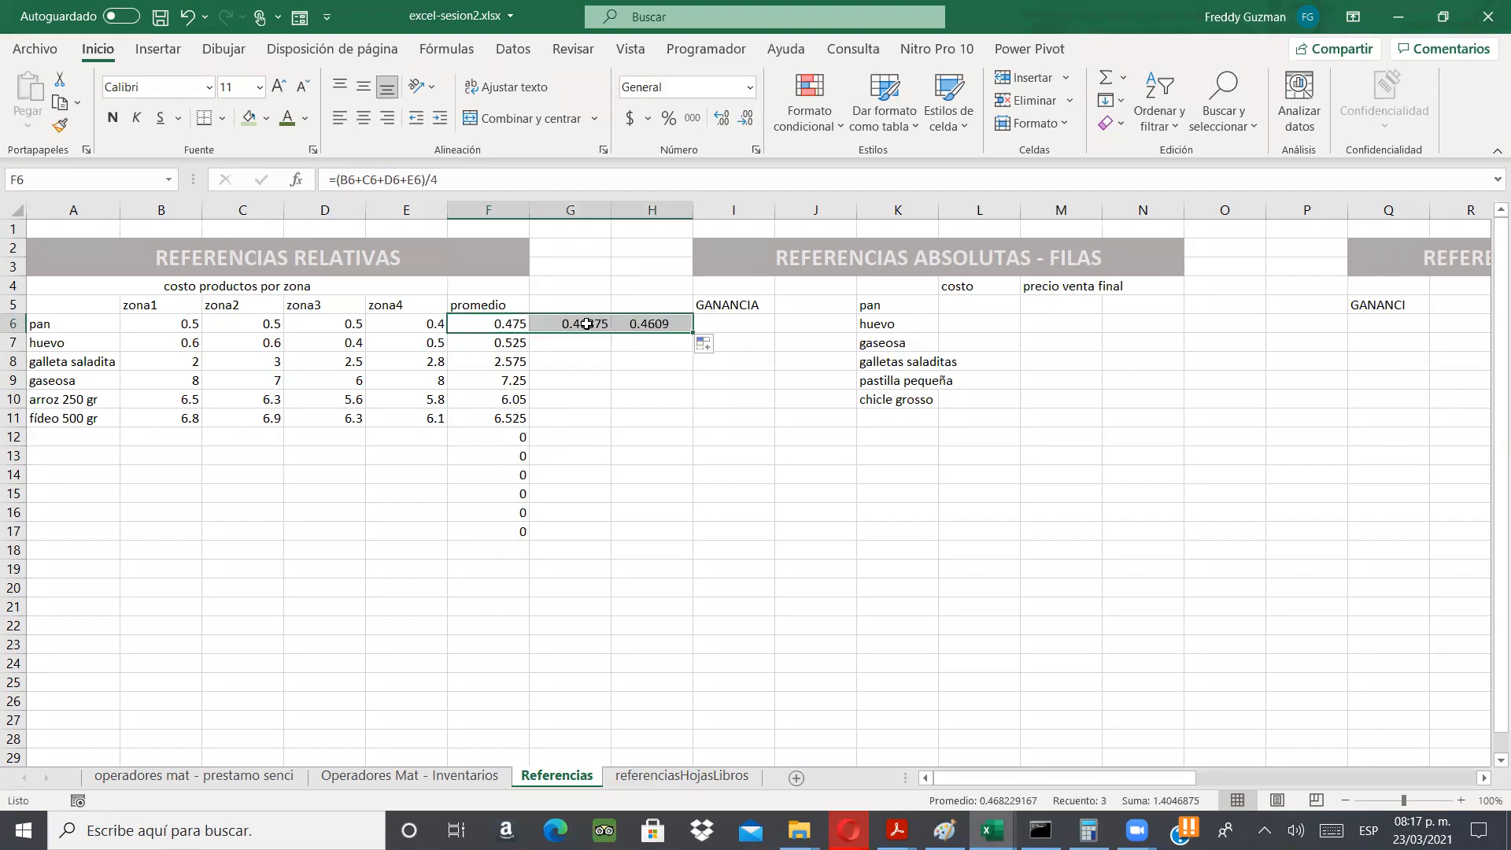
- Compare the cell references in pan's promedio formula in F6 with those of its copy in G6
click(587, 324)
double_click(517, 323)
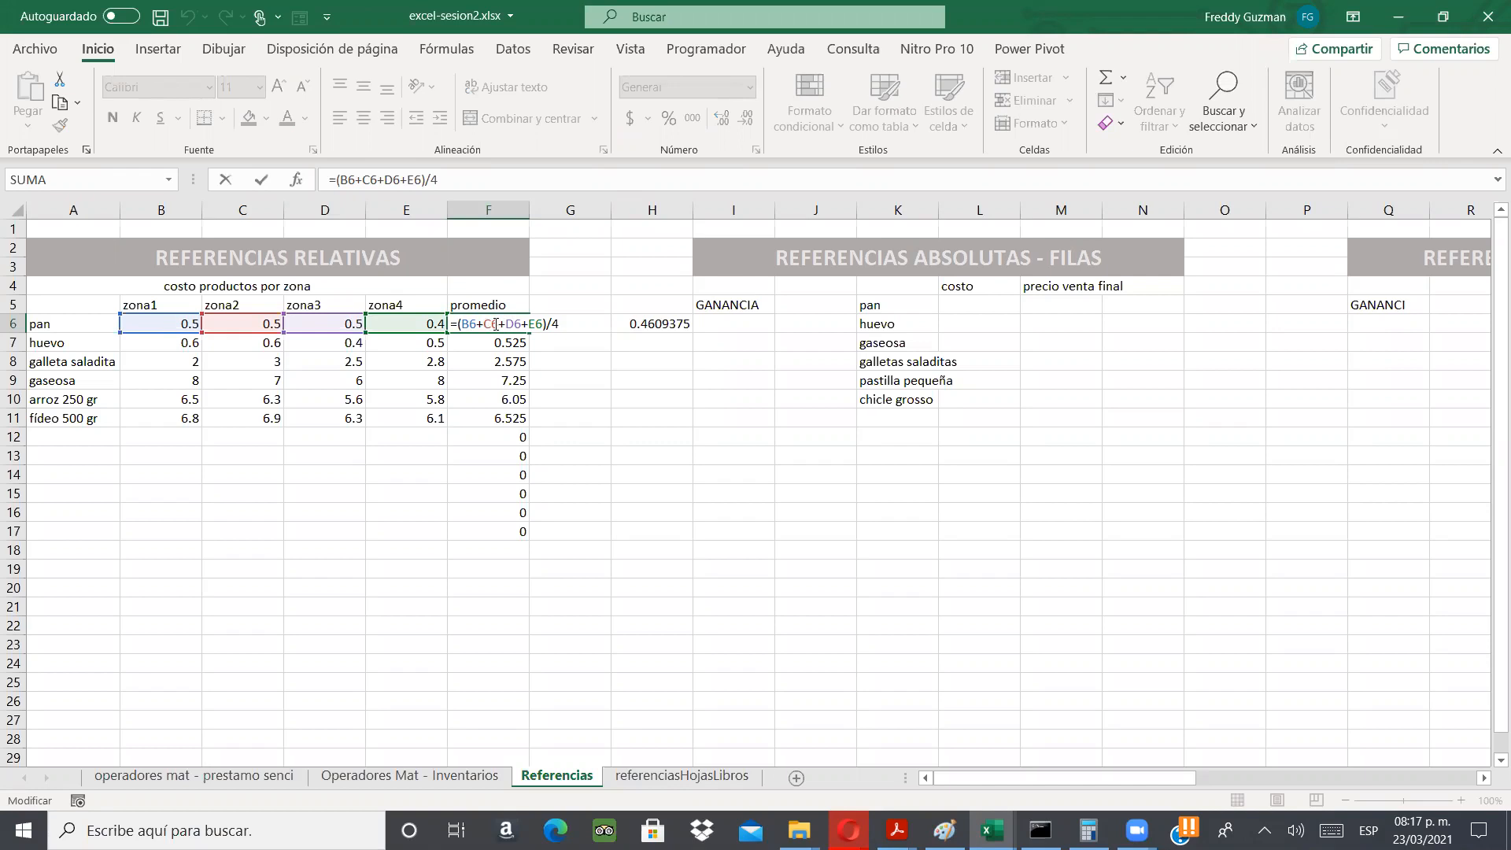
key(ctrl+Return)
click(561, 323)
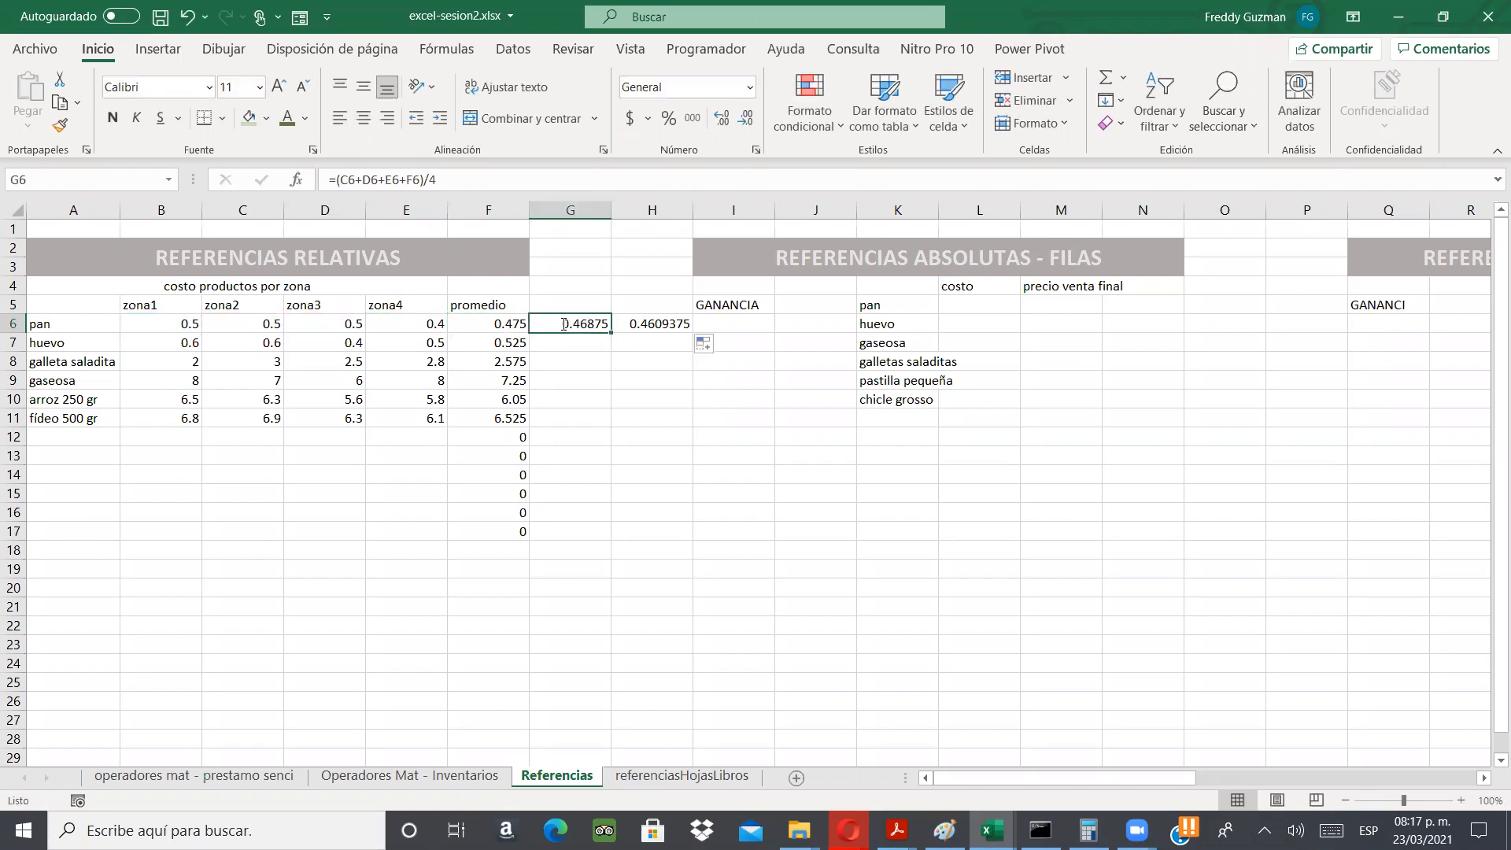
double_click(551, 324)
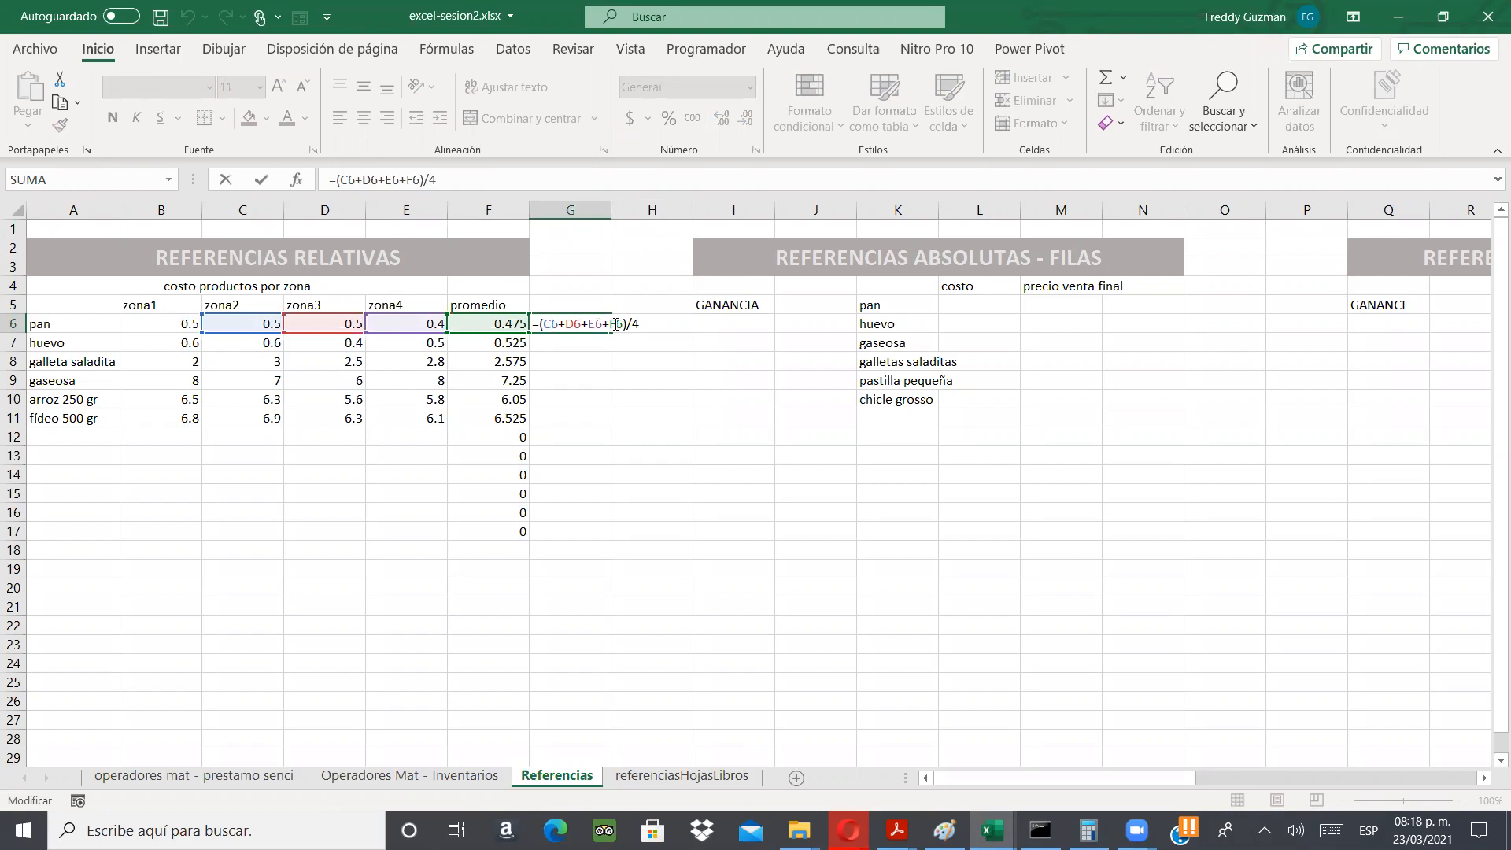
key(Escape)
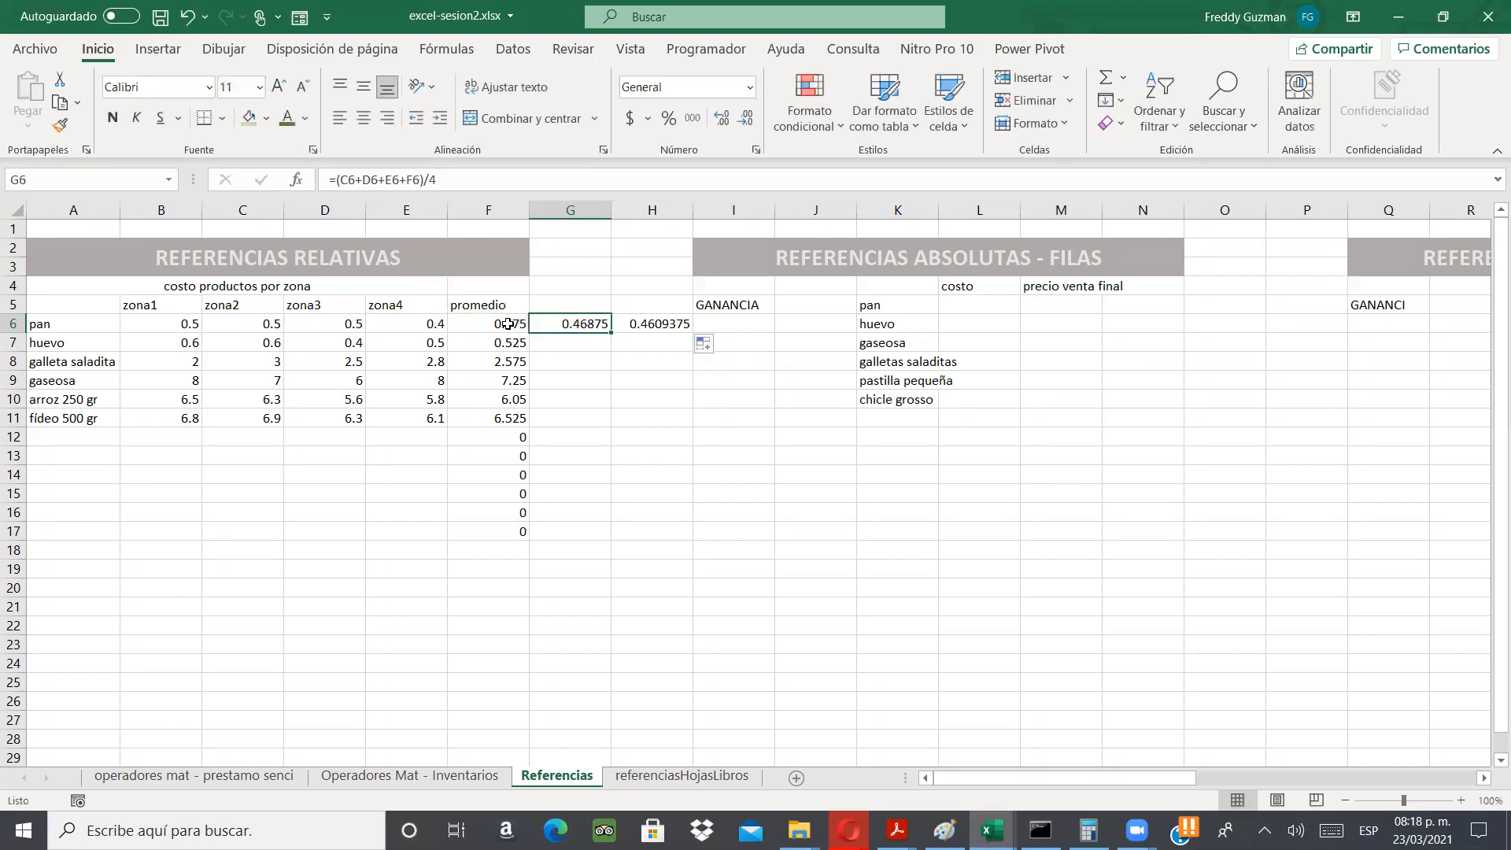
double_click(507, 324)
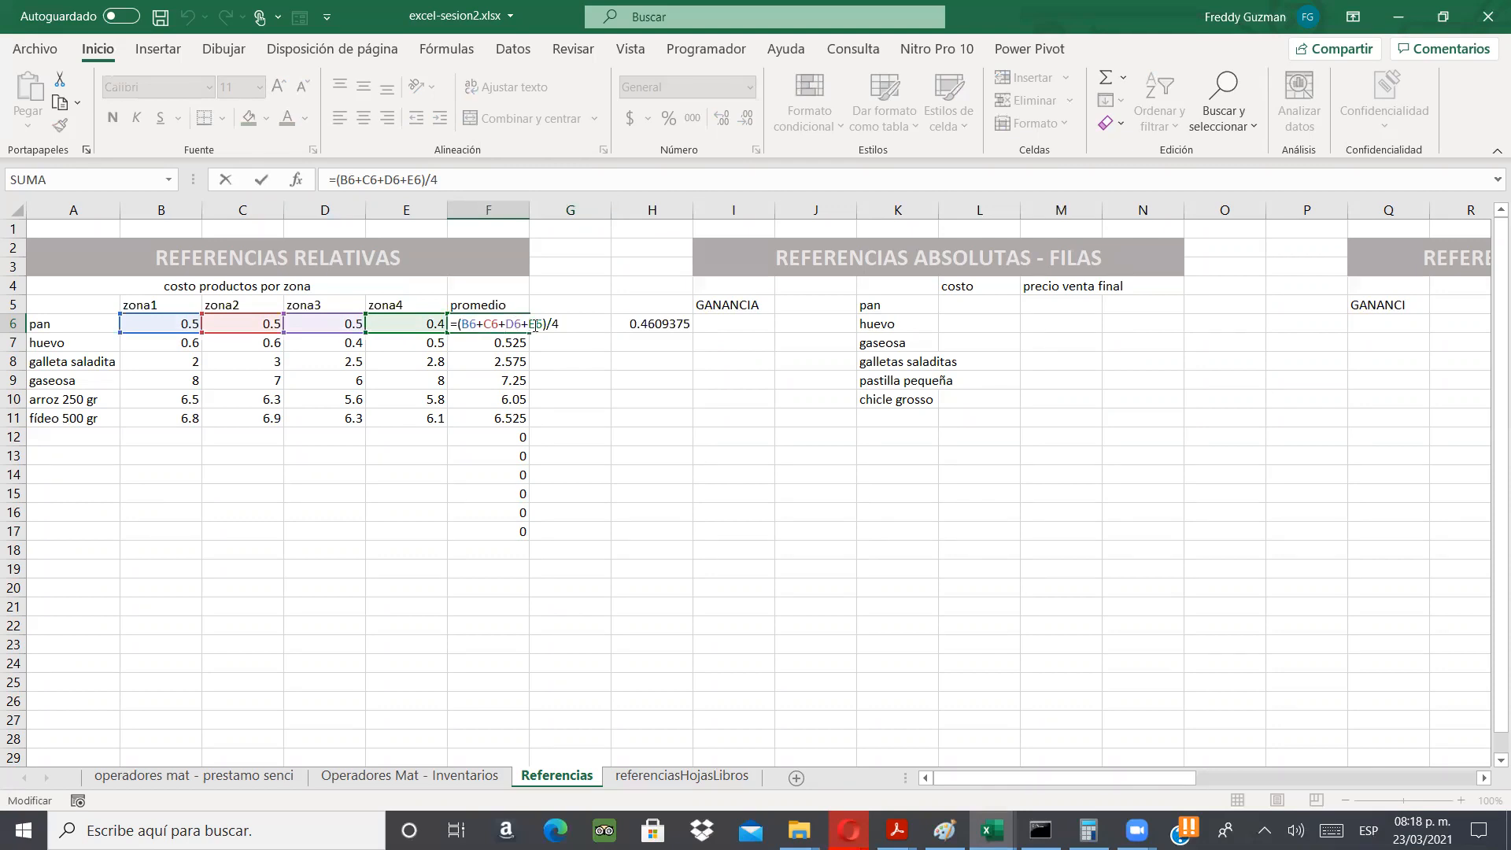
key(Escape)
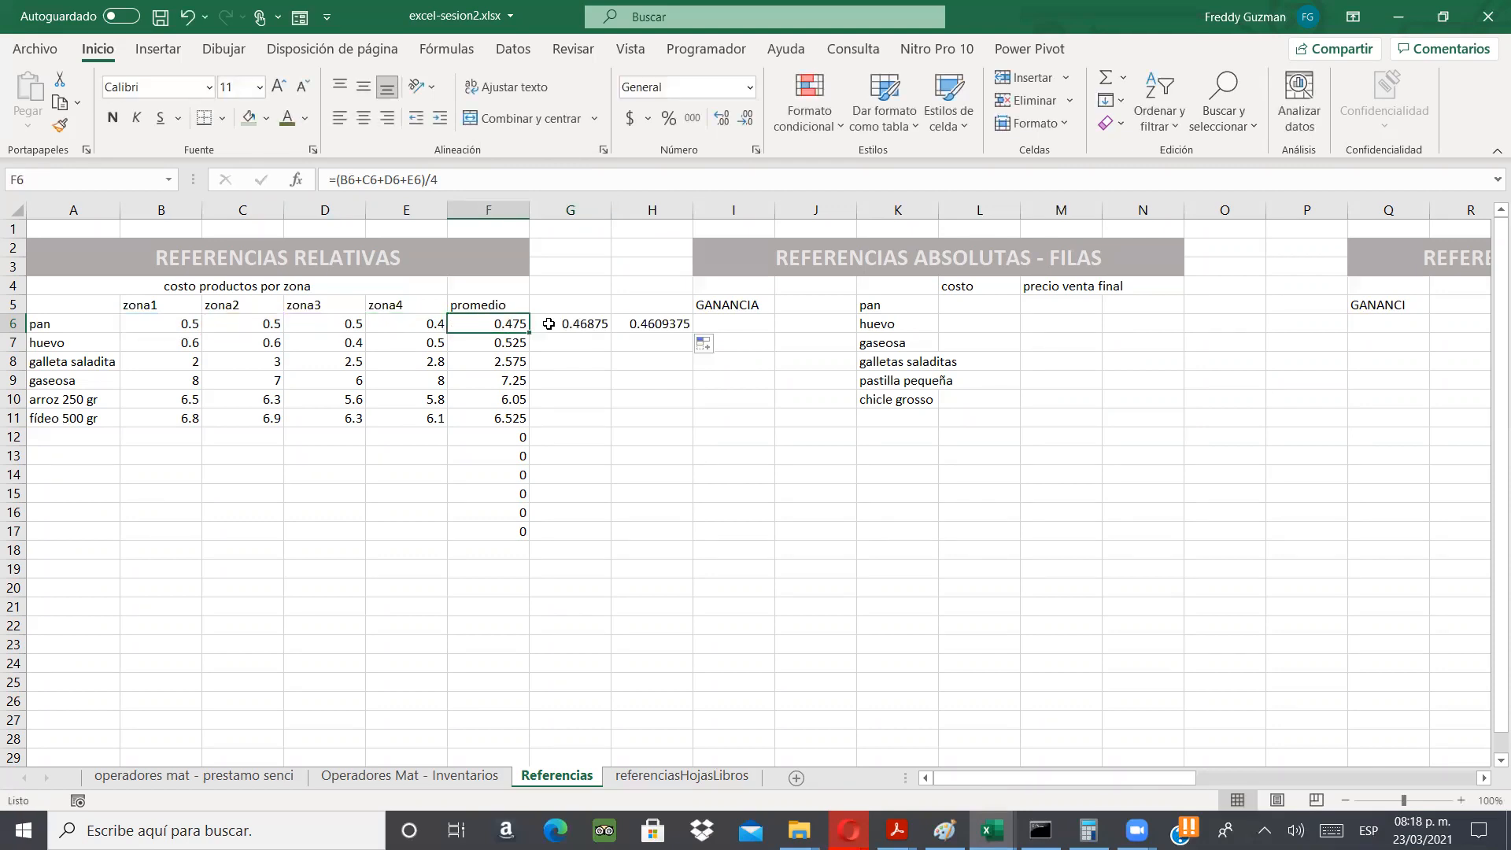
- Fill the promedio formula from F6 across to I6
click(548, 323)
click(498, 324)
drag(530, 333, 779, 333)
- Inspect how the cell references shift in the formula copies in H6 and I6
drag(574, 323, 653, 323)
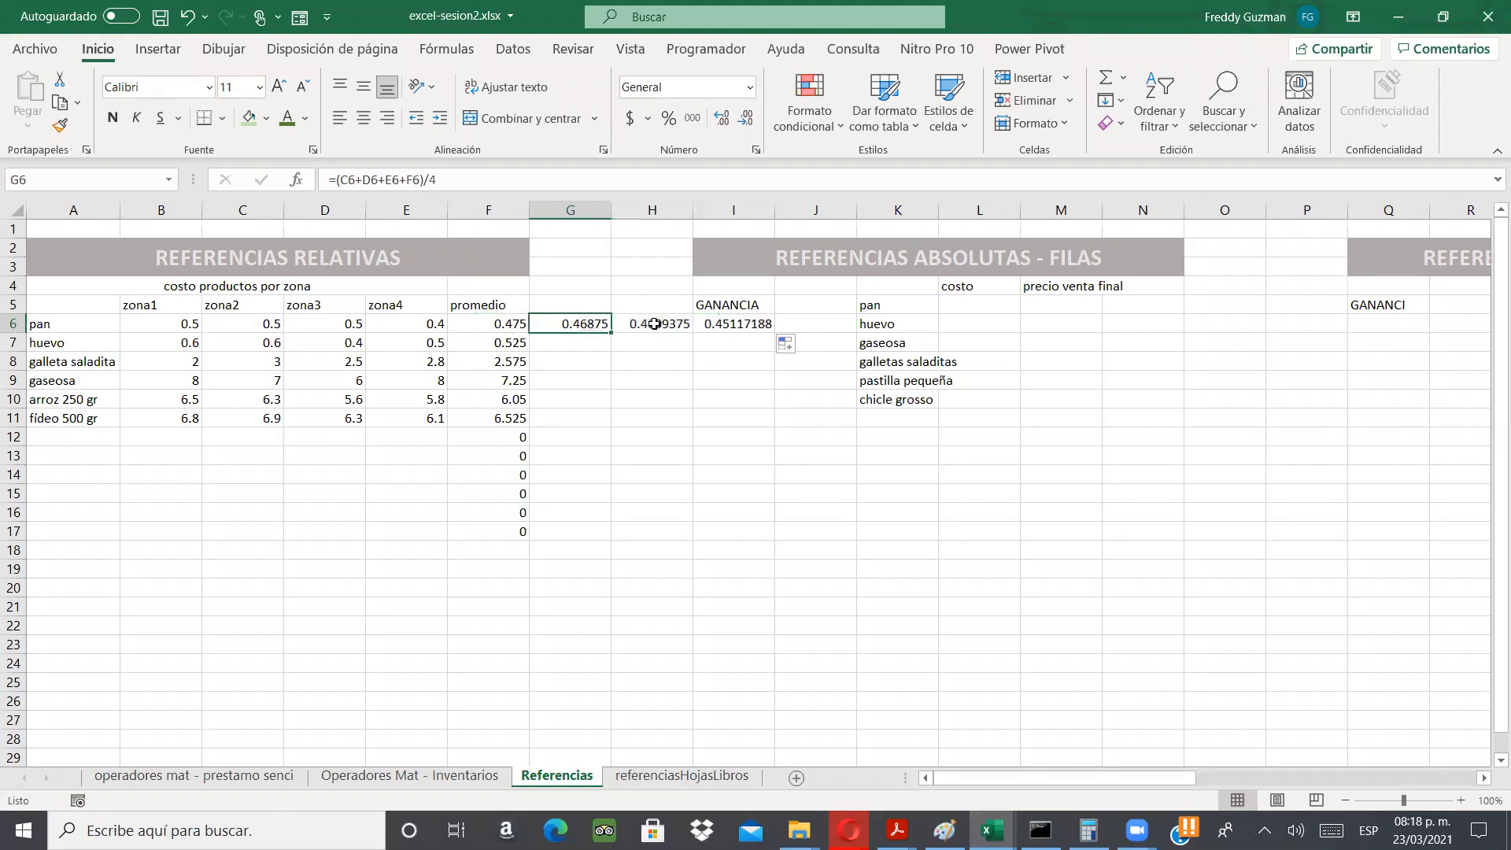
click(655, 323)
double_click(632, 324)
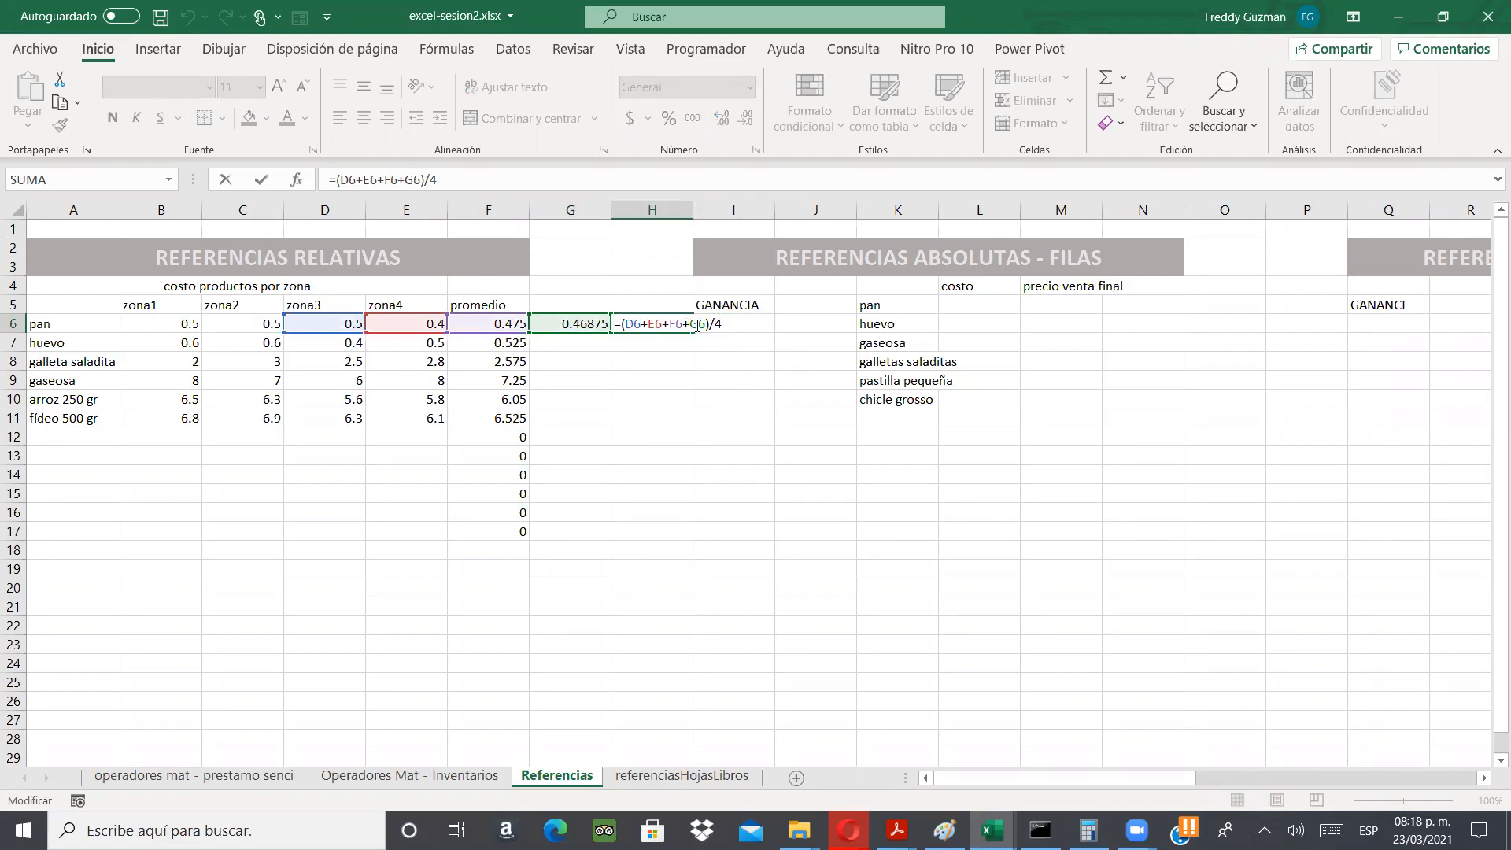
key(Escape)
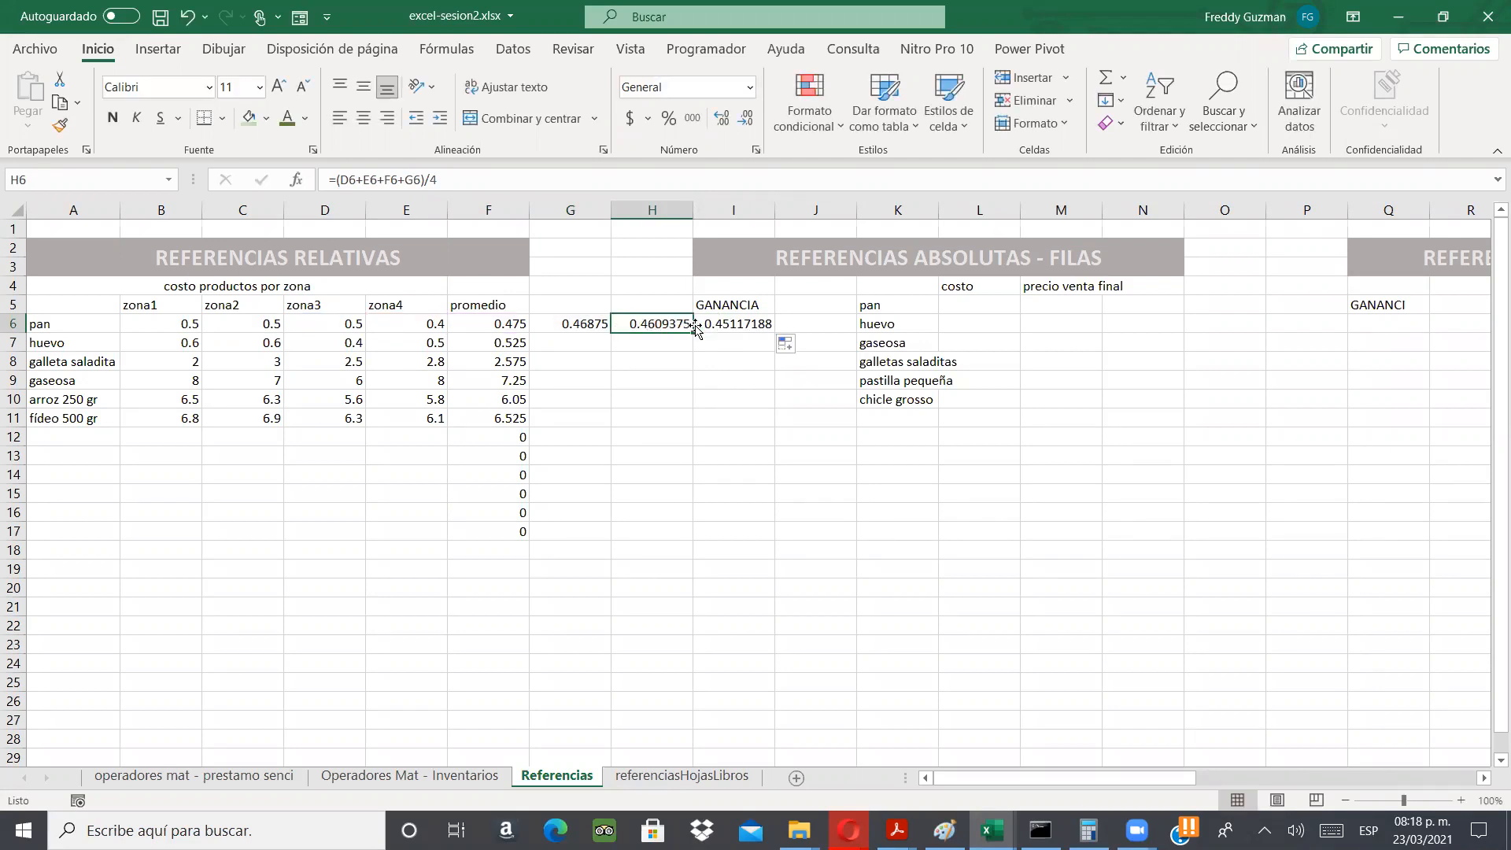
click(697, 327)
double_click(716, 324)
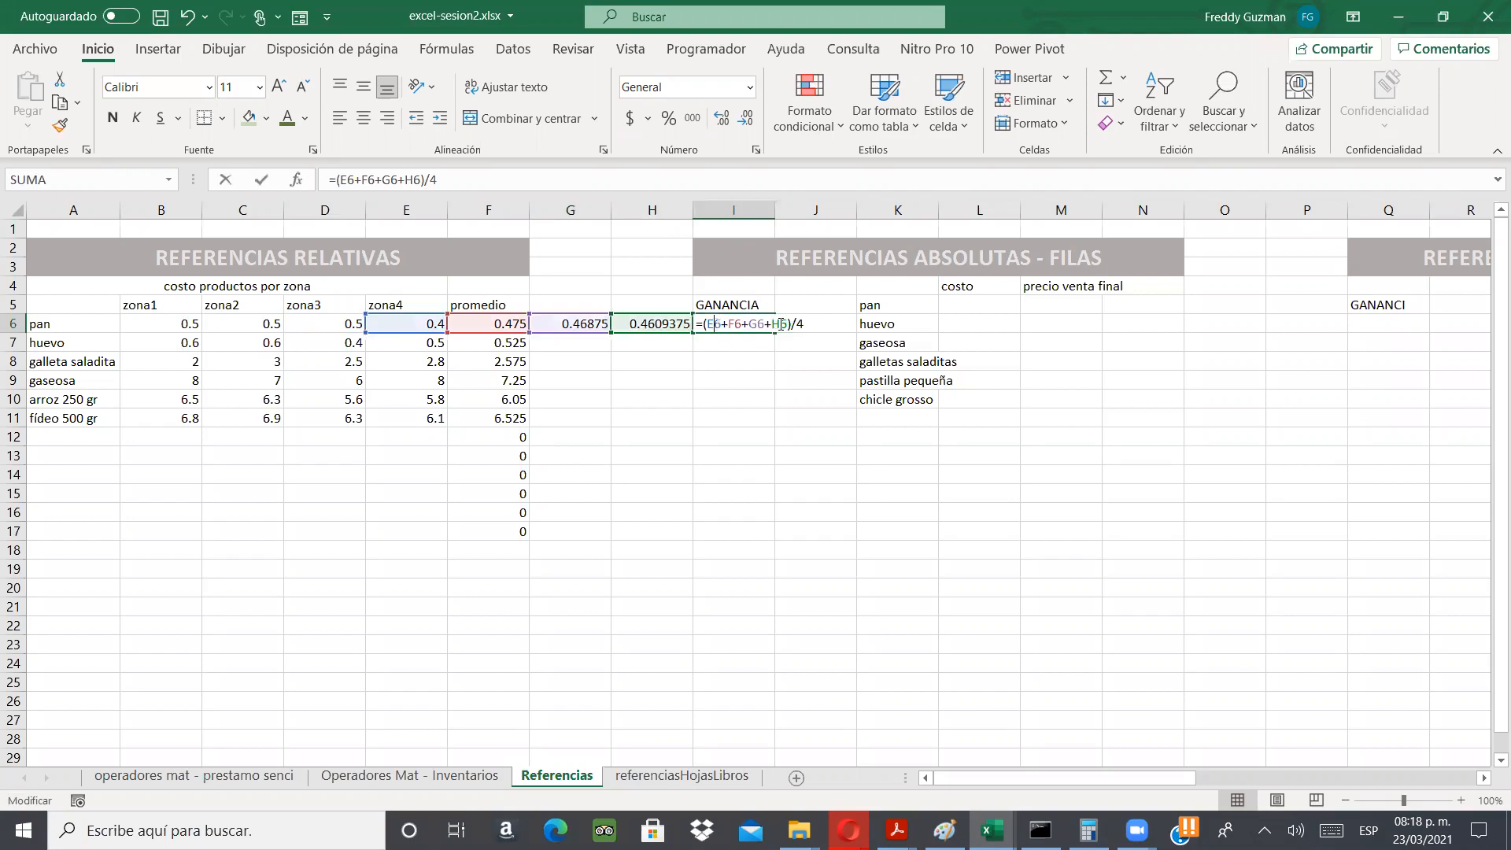
key(ctrl+Return)
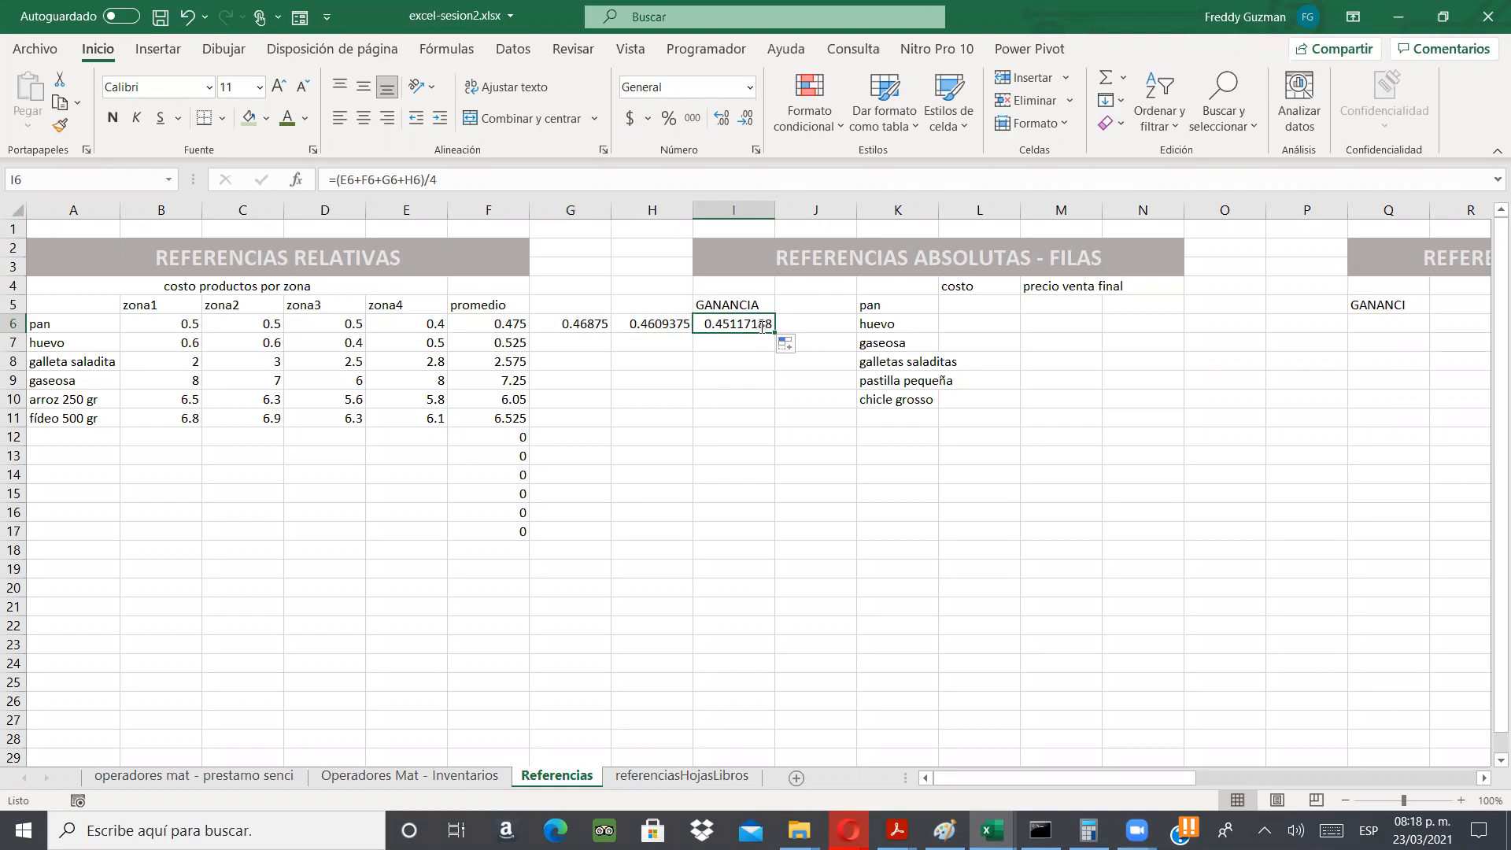
double_click(761, 324)
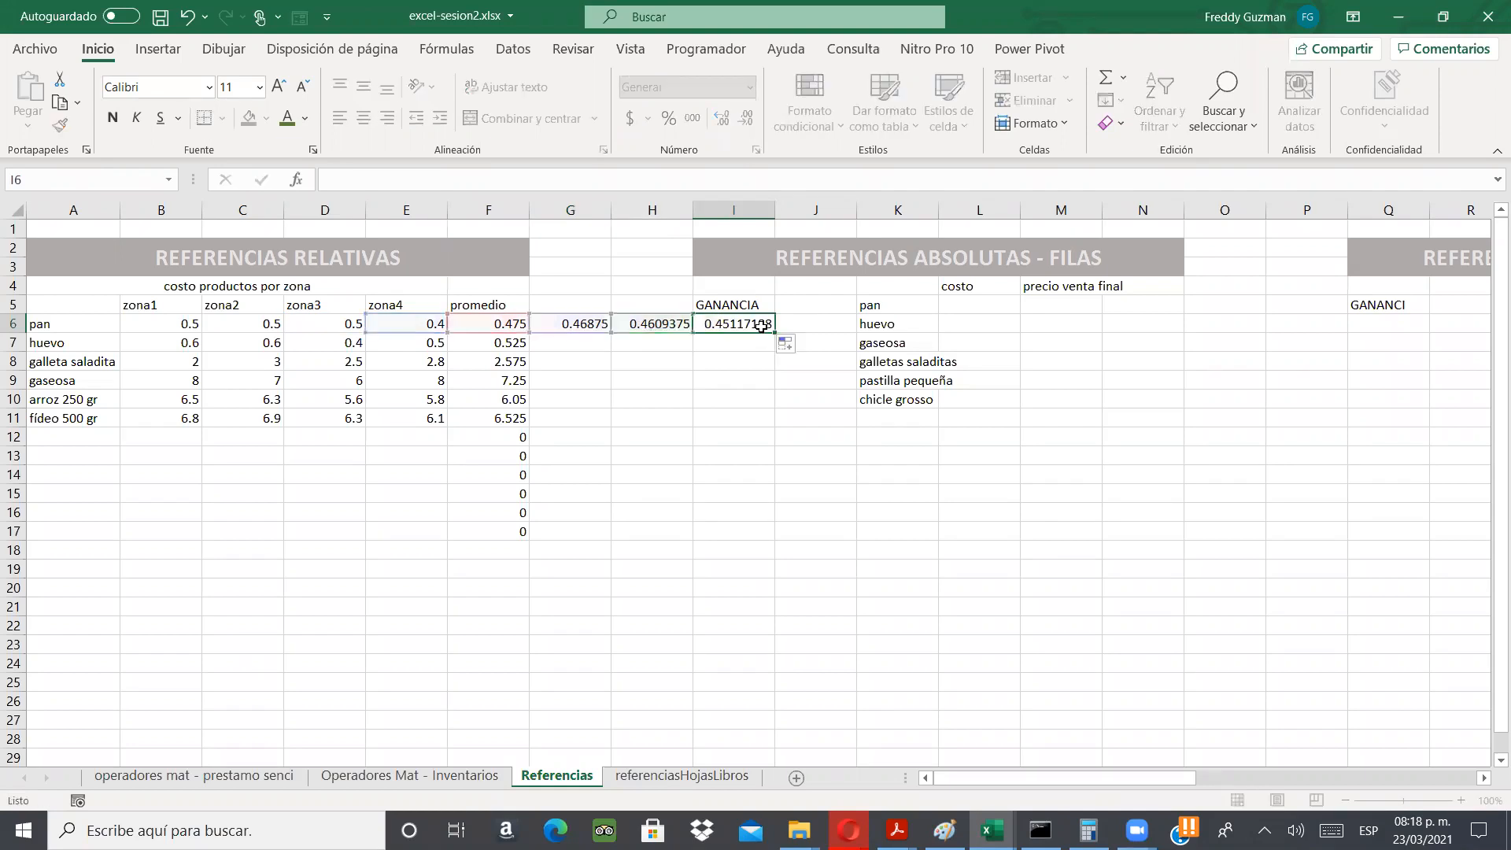
key(Escape)
- Clear the extra formula copies from I6, H6 and G6
key(Delete)
key(Down)
key(Up)
key(Left)
key(Delete)
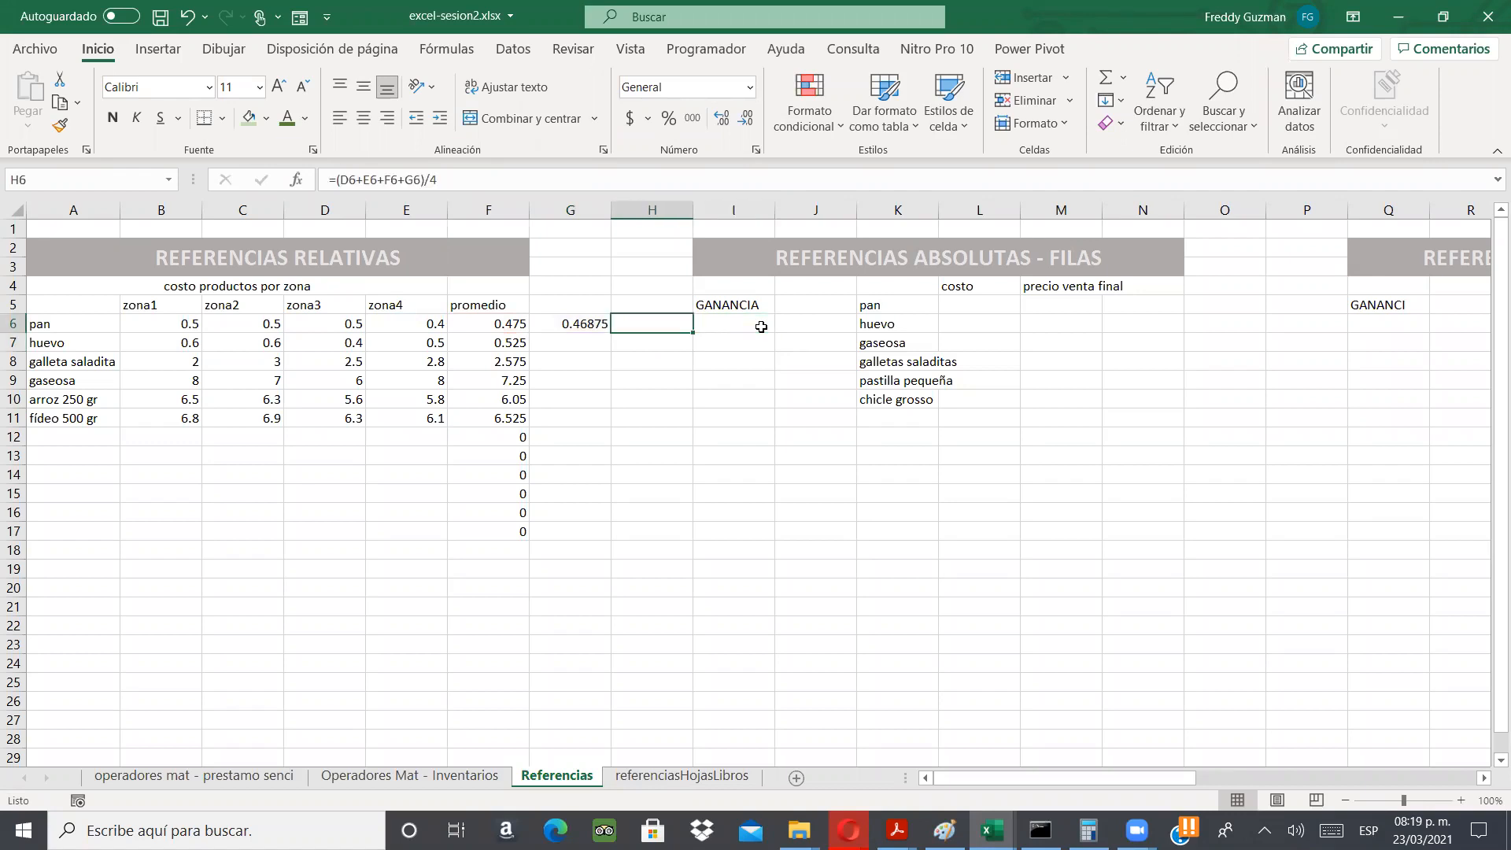
key(Left)
key(F2)
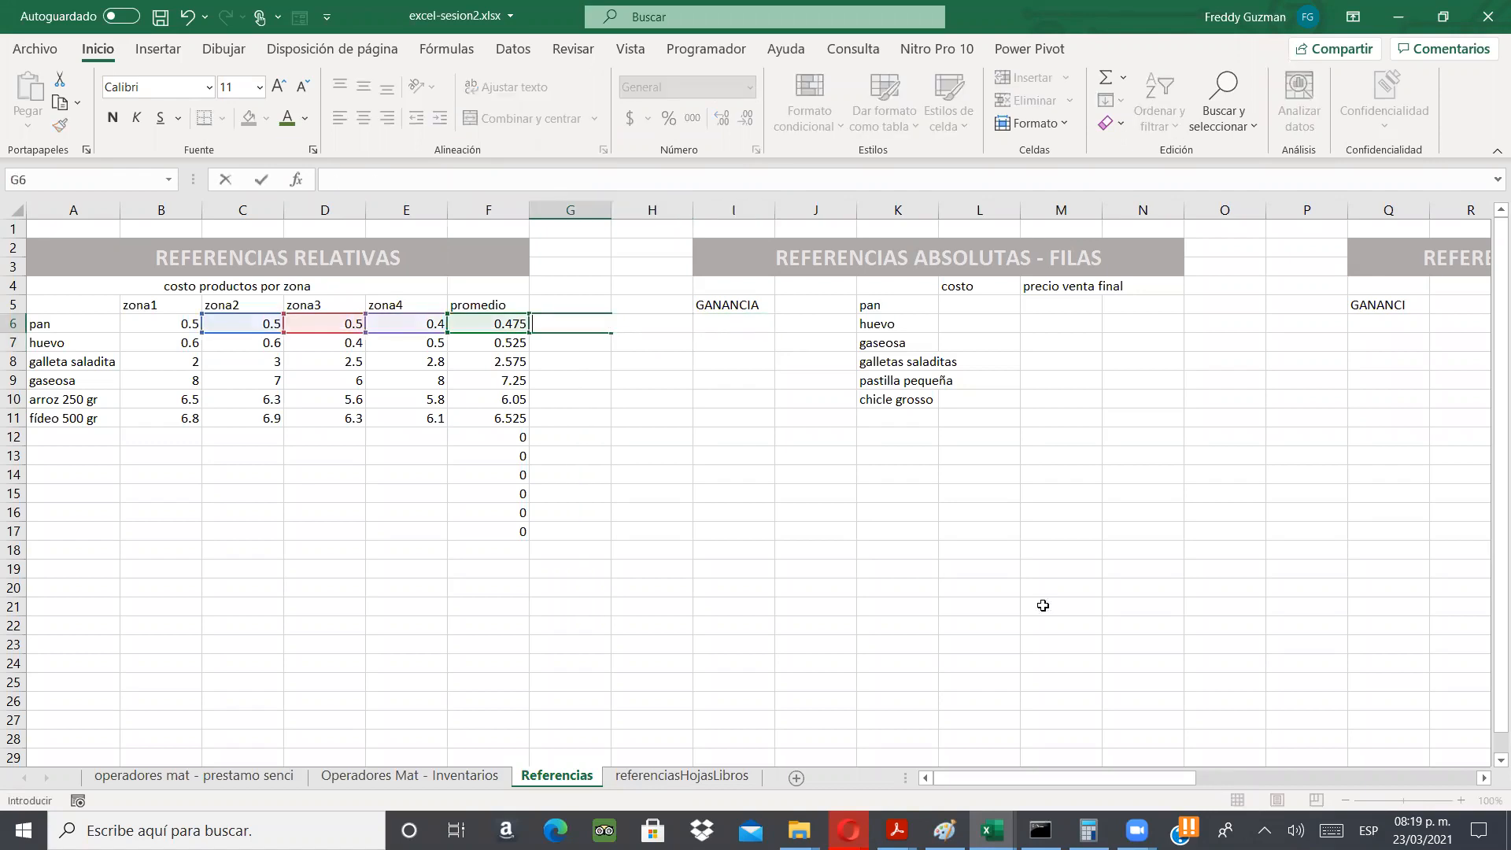
key(Escape)
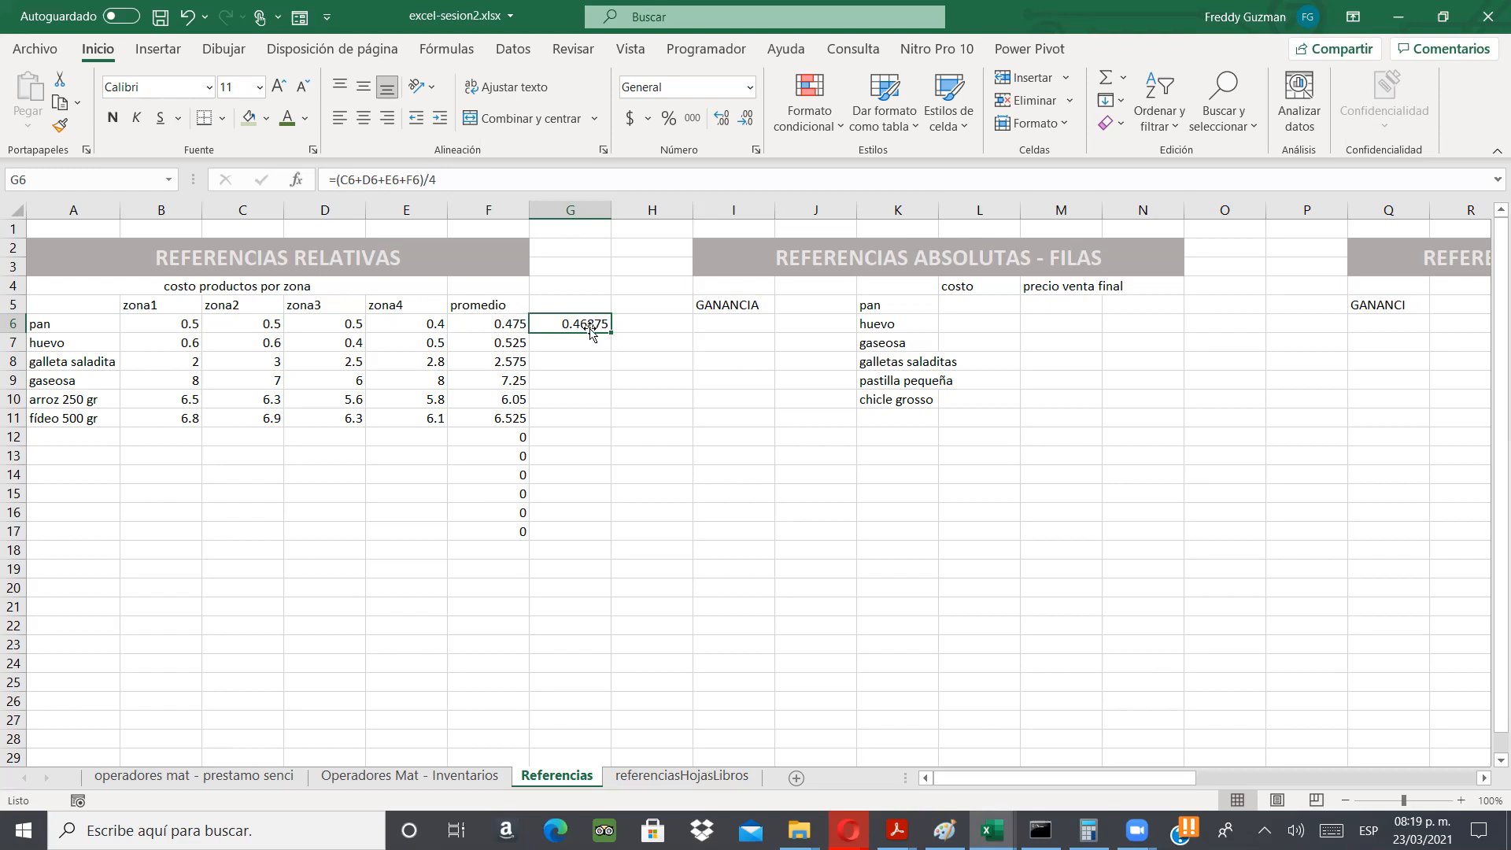
key(Delete)
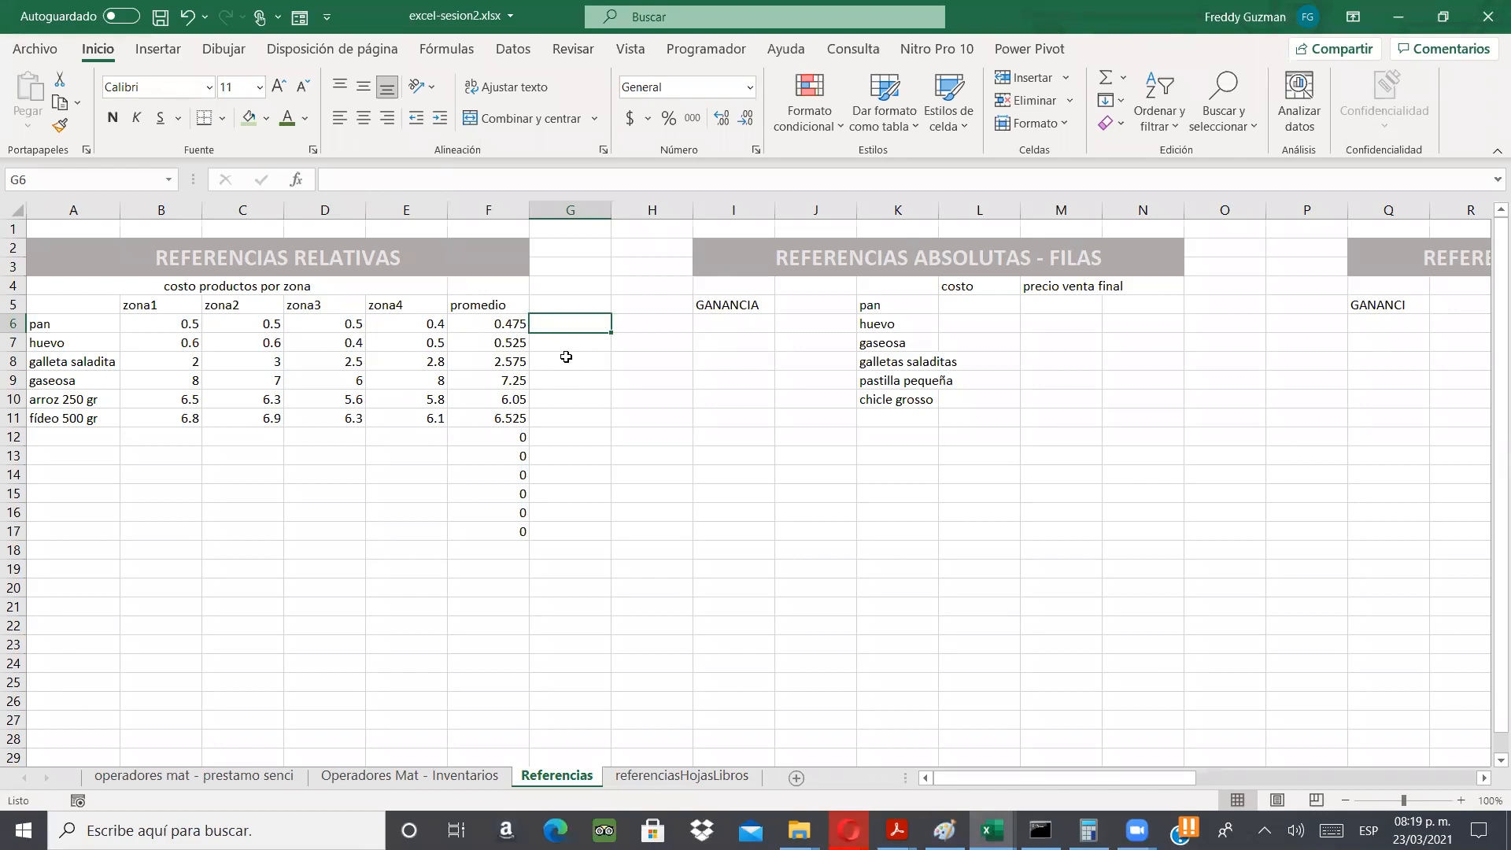
key(Left)
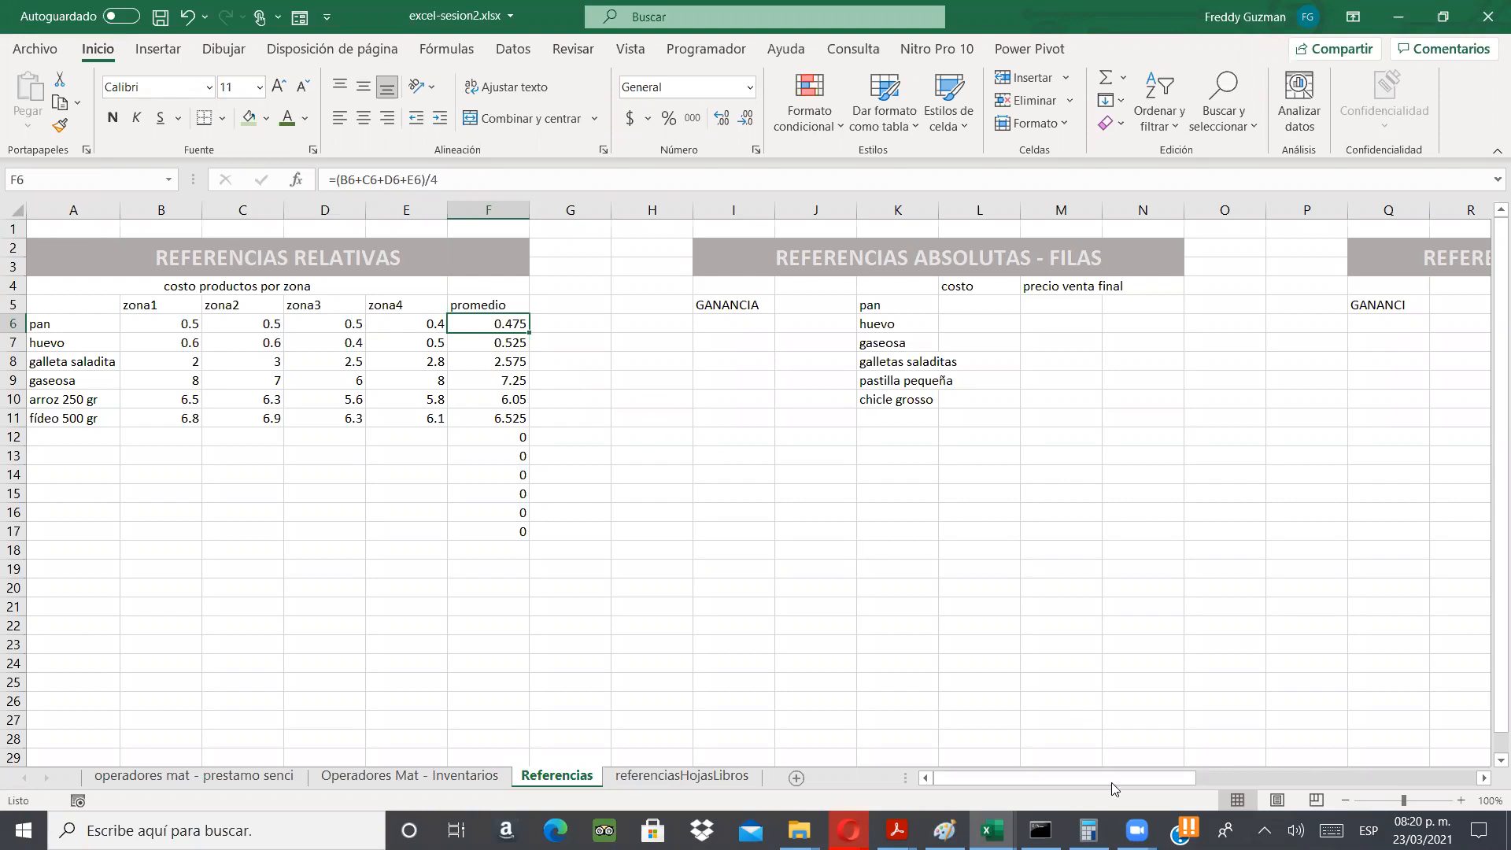
- Add products P1 and P2 in K11 and K12, below chicle grosso in the Referencias Absolutas - Filas list
drag(1119, 787, 1134, 779)
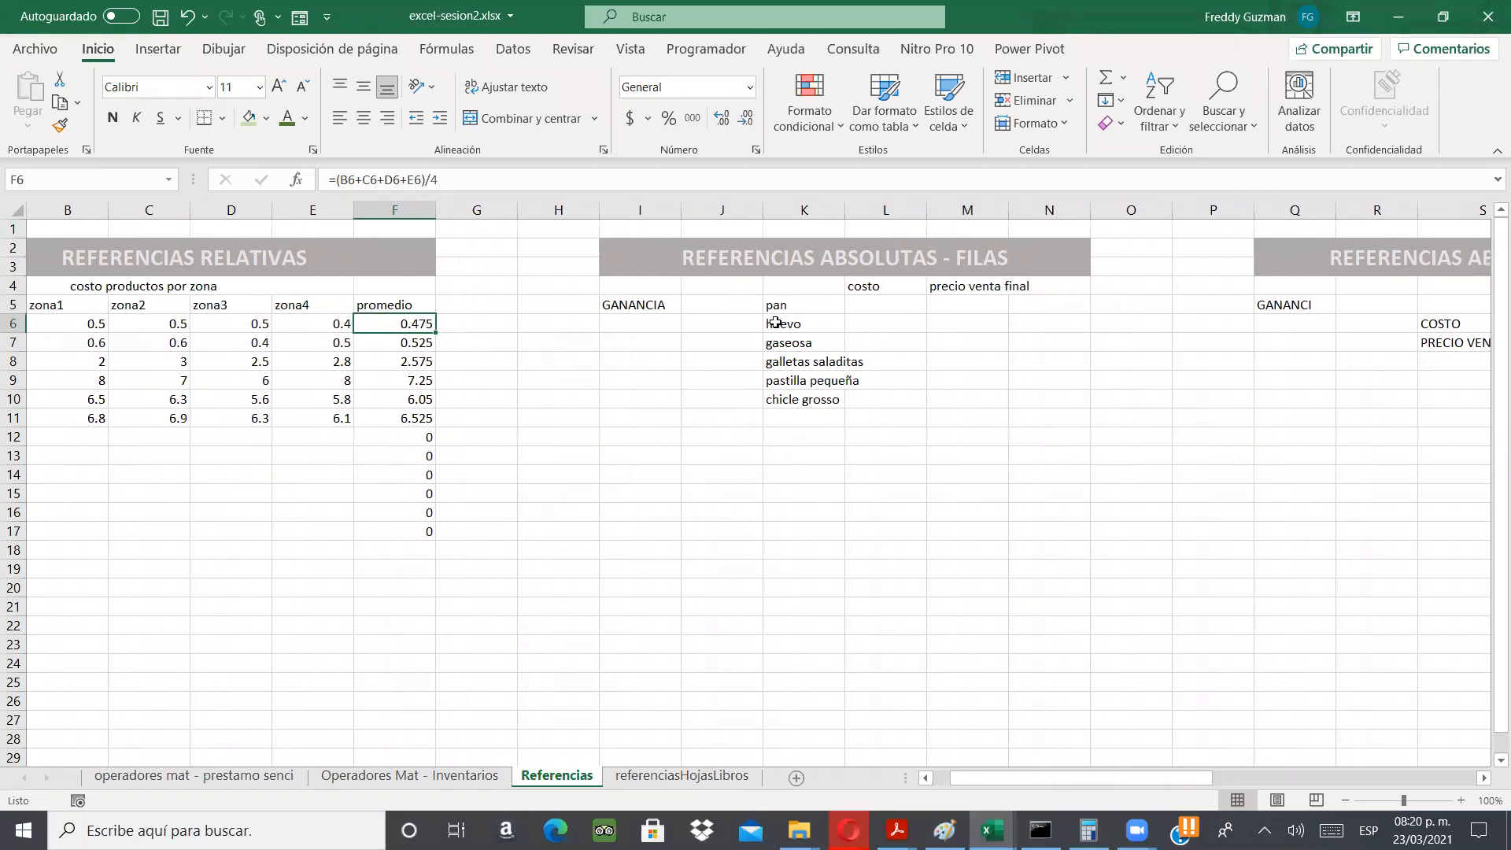
click(661, 332)
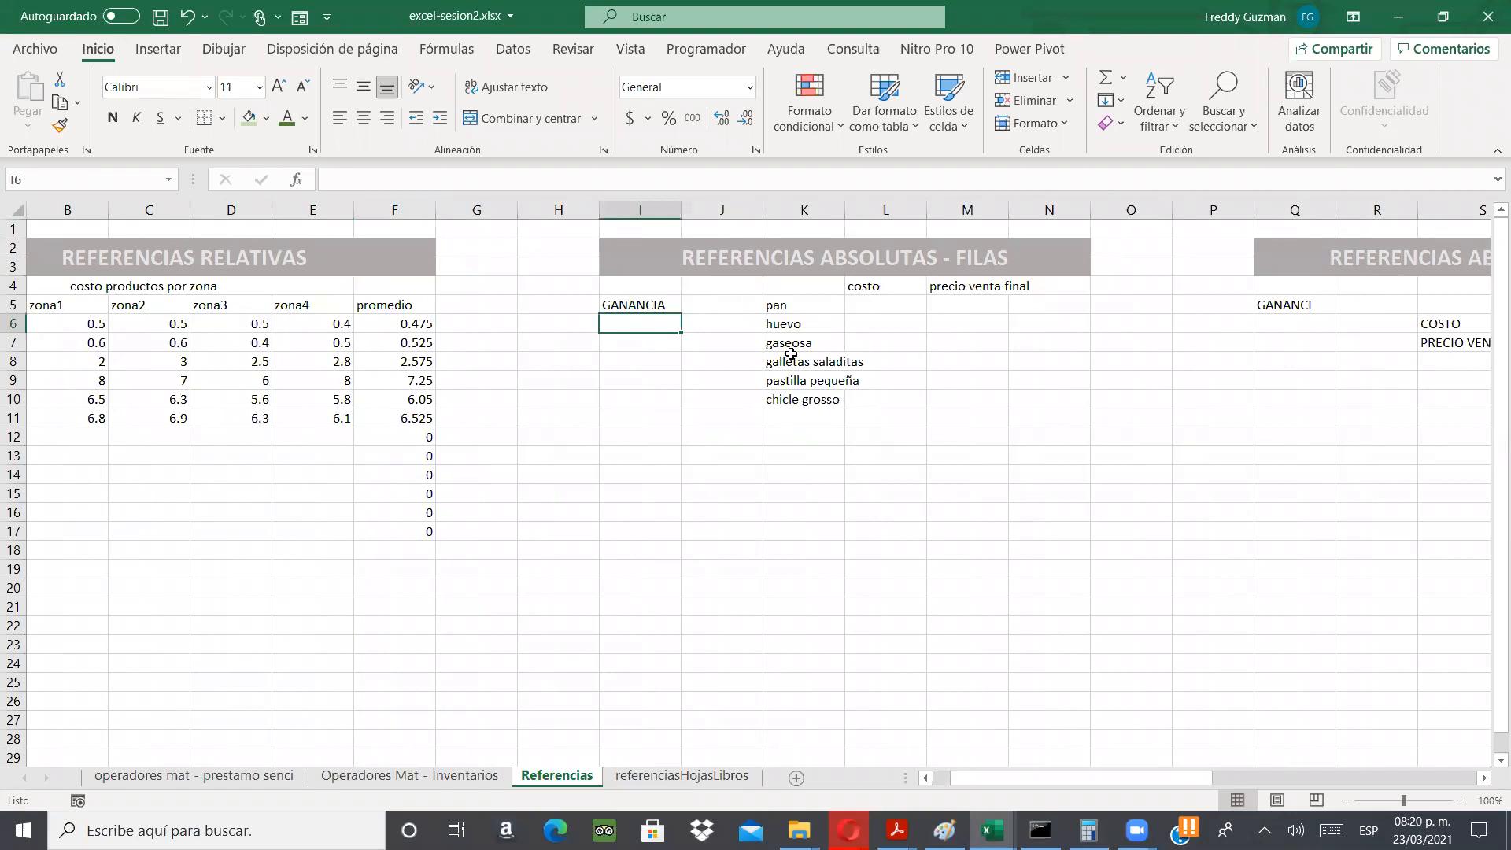
click(803, 421)
text(P1)
key(Return)
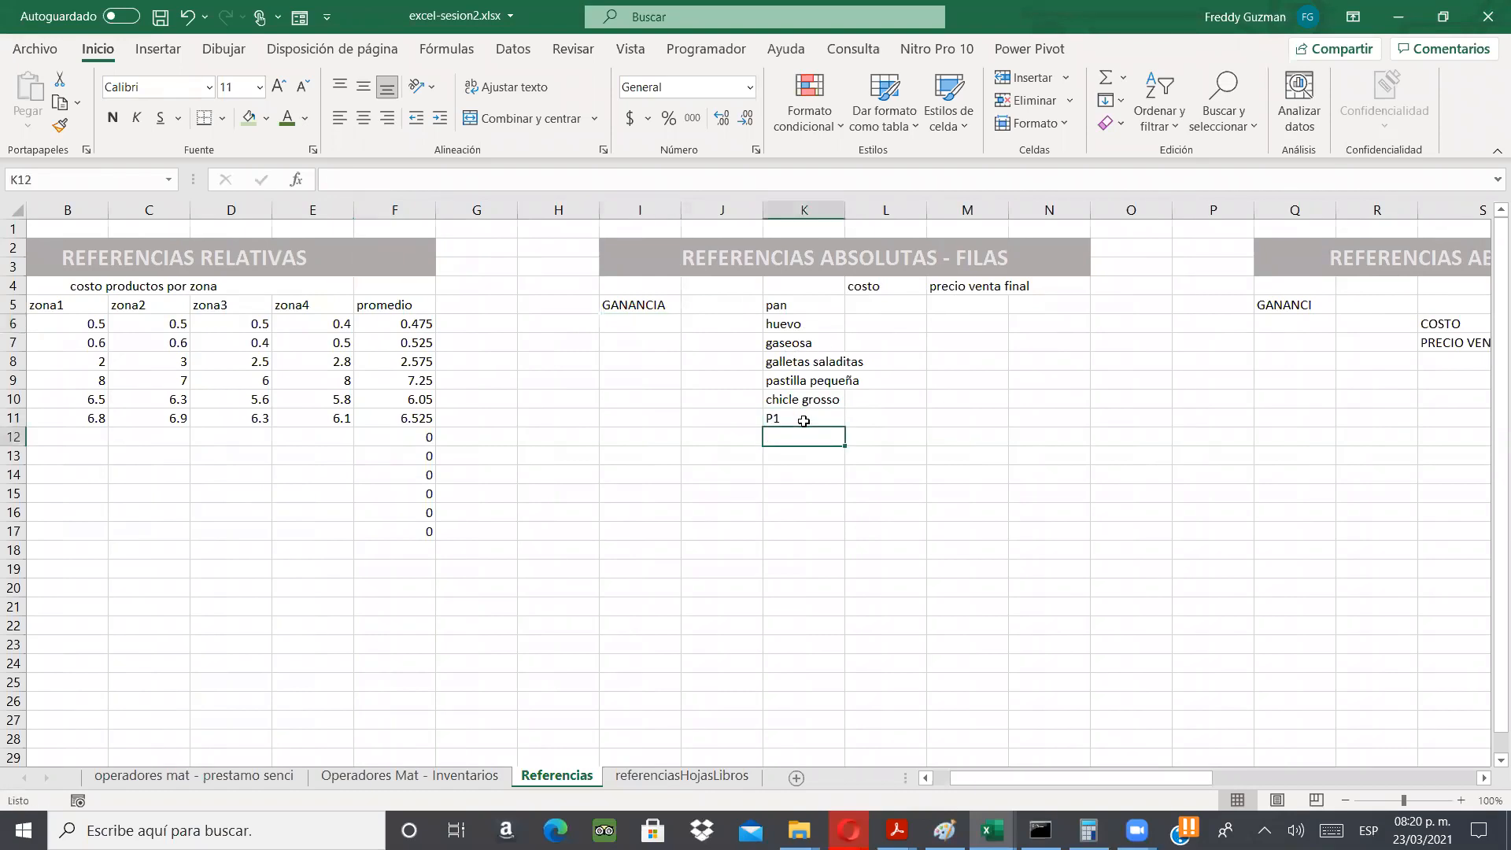
text(P2)
key(Return)
- Enter 30% as the GANANCIA value in I6
key(Up)
key(Up)
key(Up)
key(Up)
key(Up)
key(Up)
key(Up)
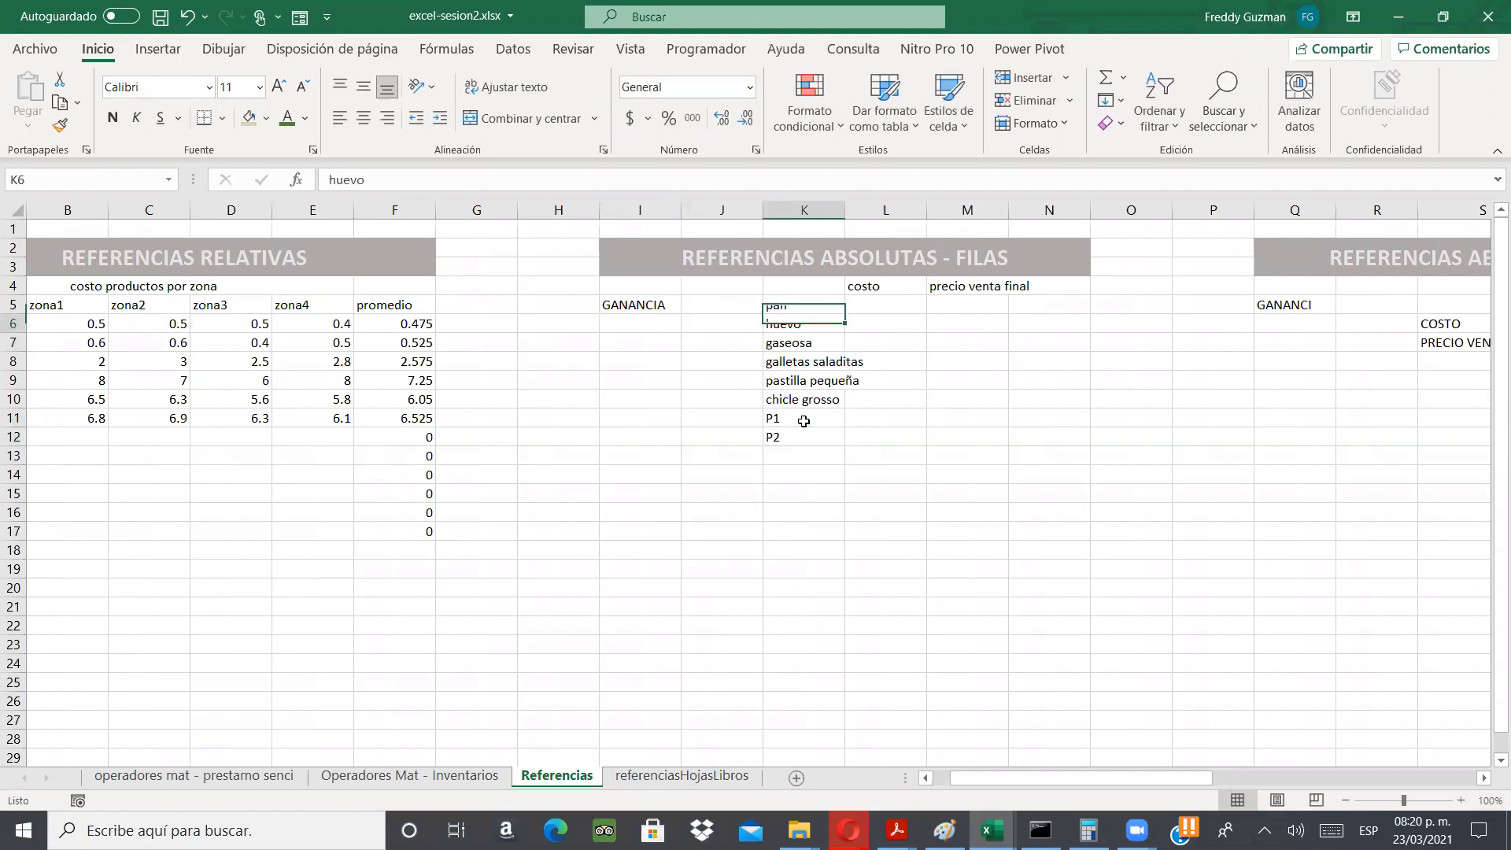
key(Left)
key(Left)
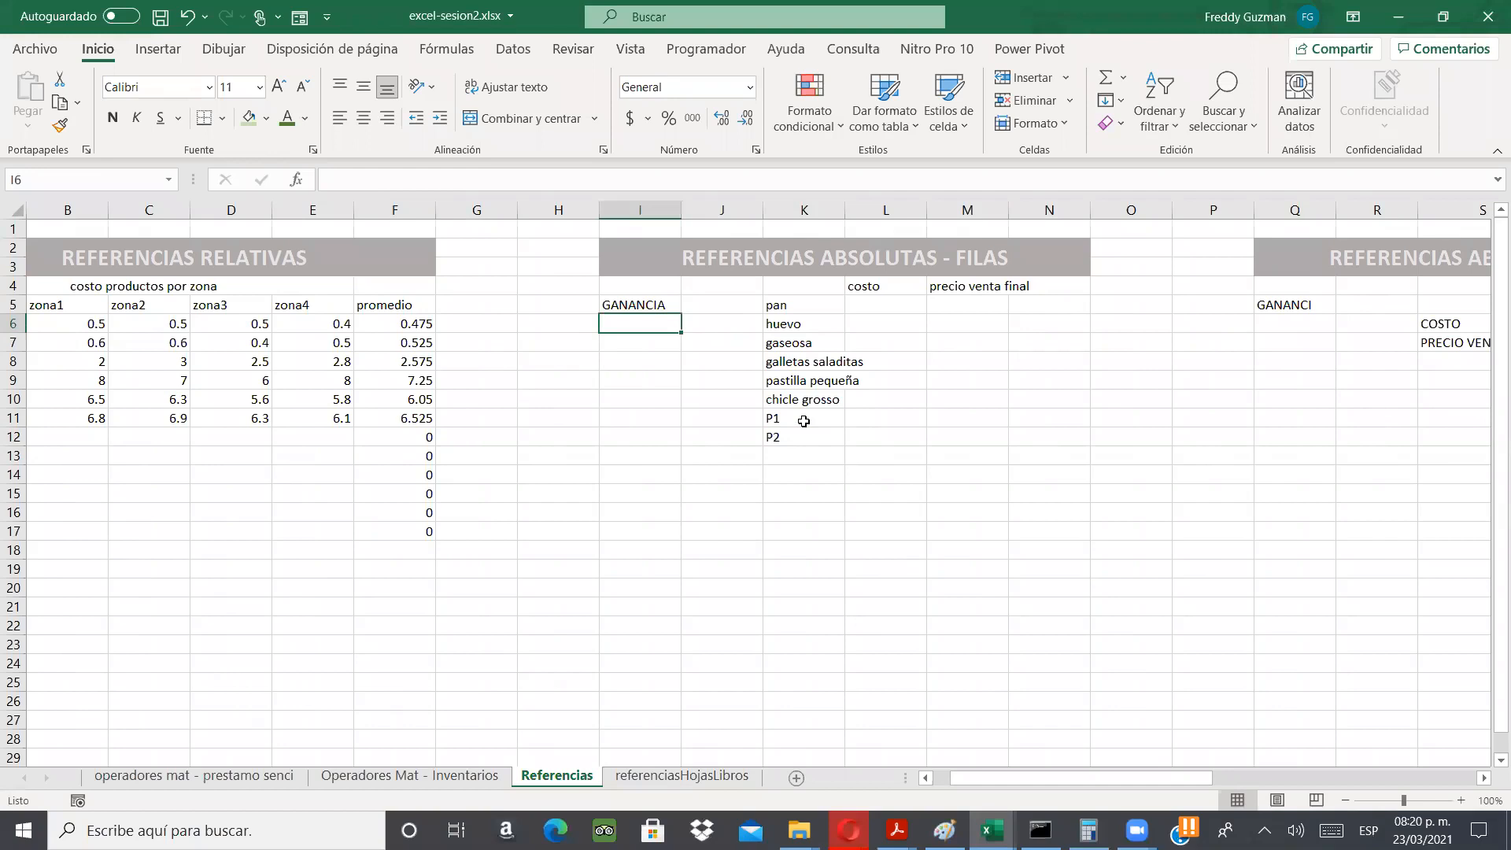
key(F2)
text(30%)
key(Return)
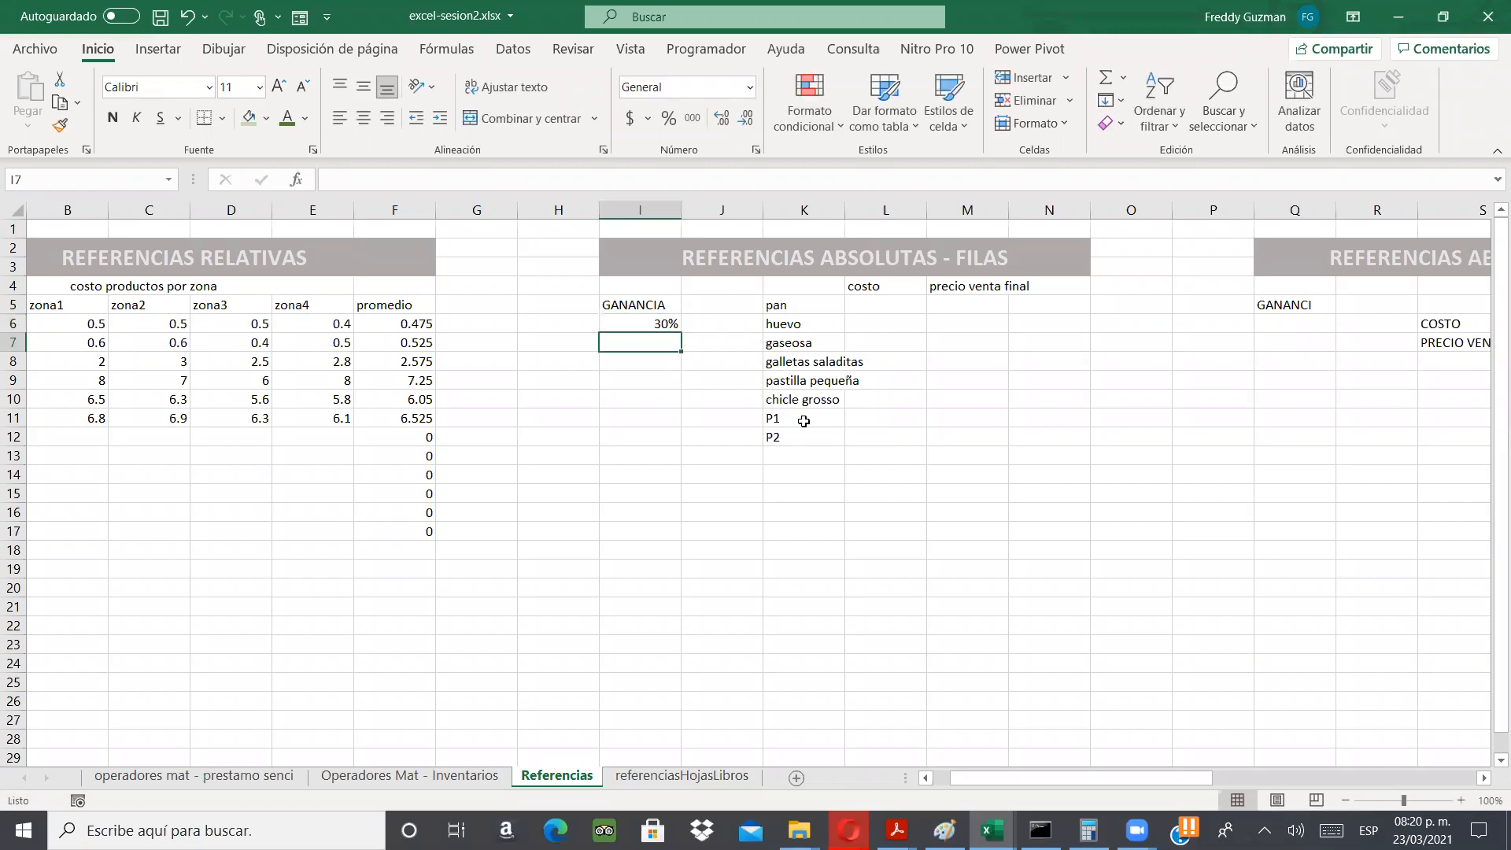
- Enter a sample cost of 1 in I14 and its price with the profit added, 1.3, in J14
key(Down)
key(Down)
key(Down)
key(Down)
key(Down)
key(Down)
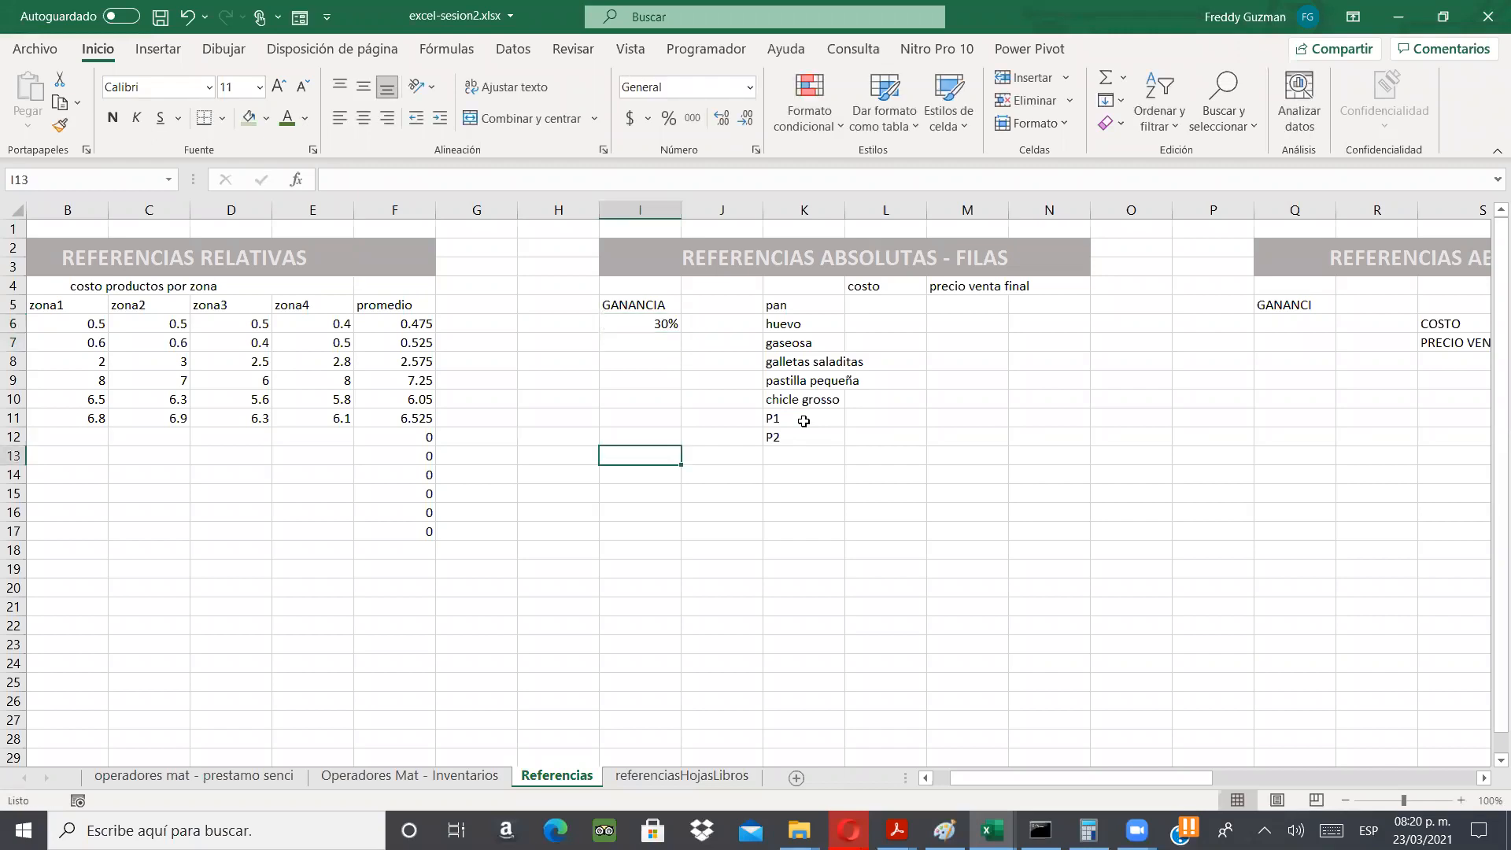
key(Down)
text(1)
key(ctrl+Return)
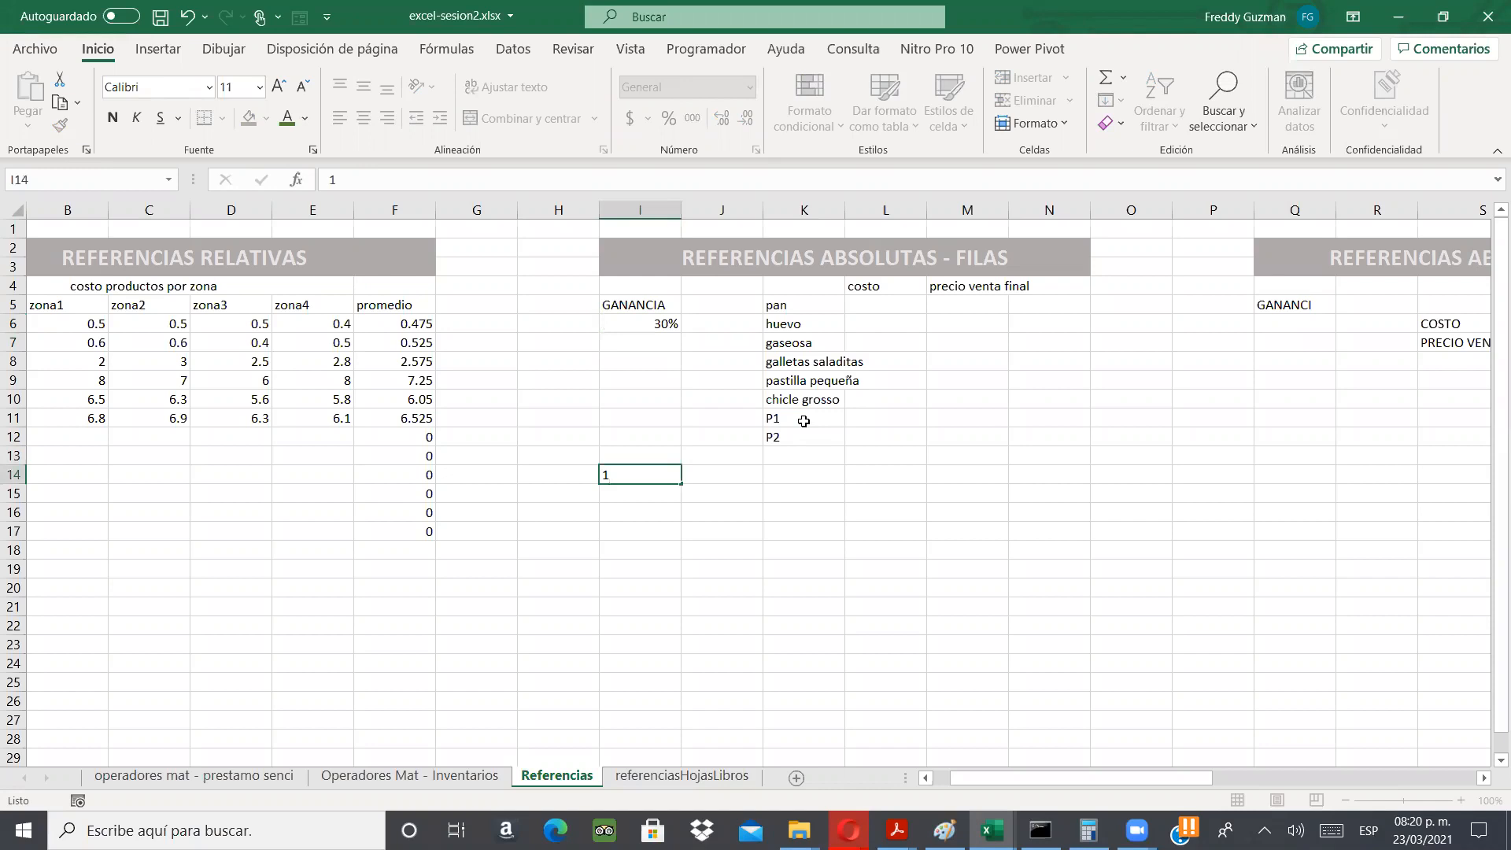
key(Right)
text(1.3)
key(Return)
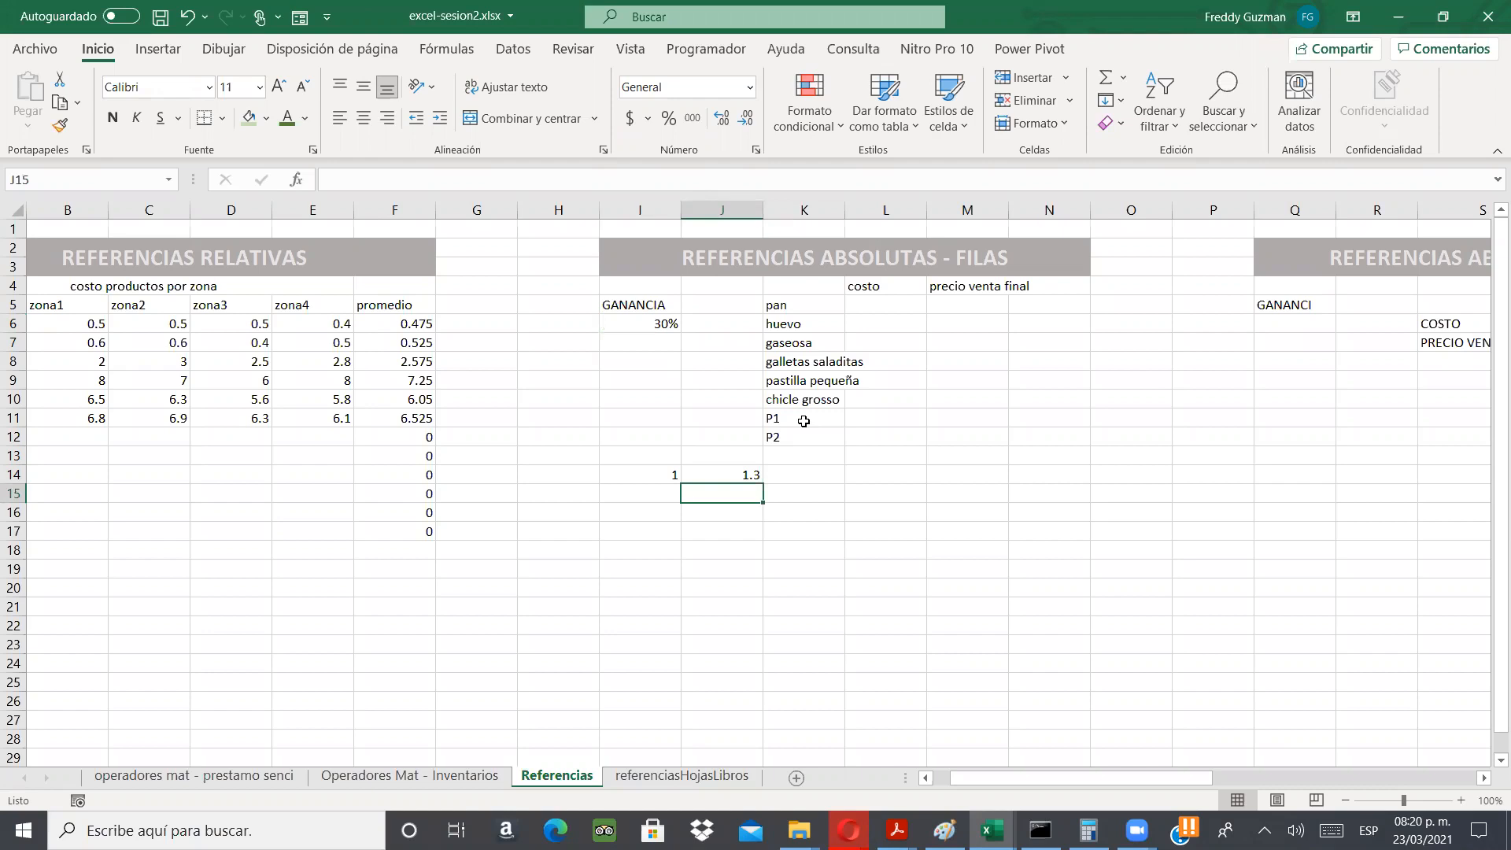
- Widen column K to fit the longest product names in the list
key(Up)
key(Right)
key(Up)
key(Up)
key(Up)
key(Up)
key(Up)
key(Up)
key(Up)
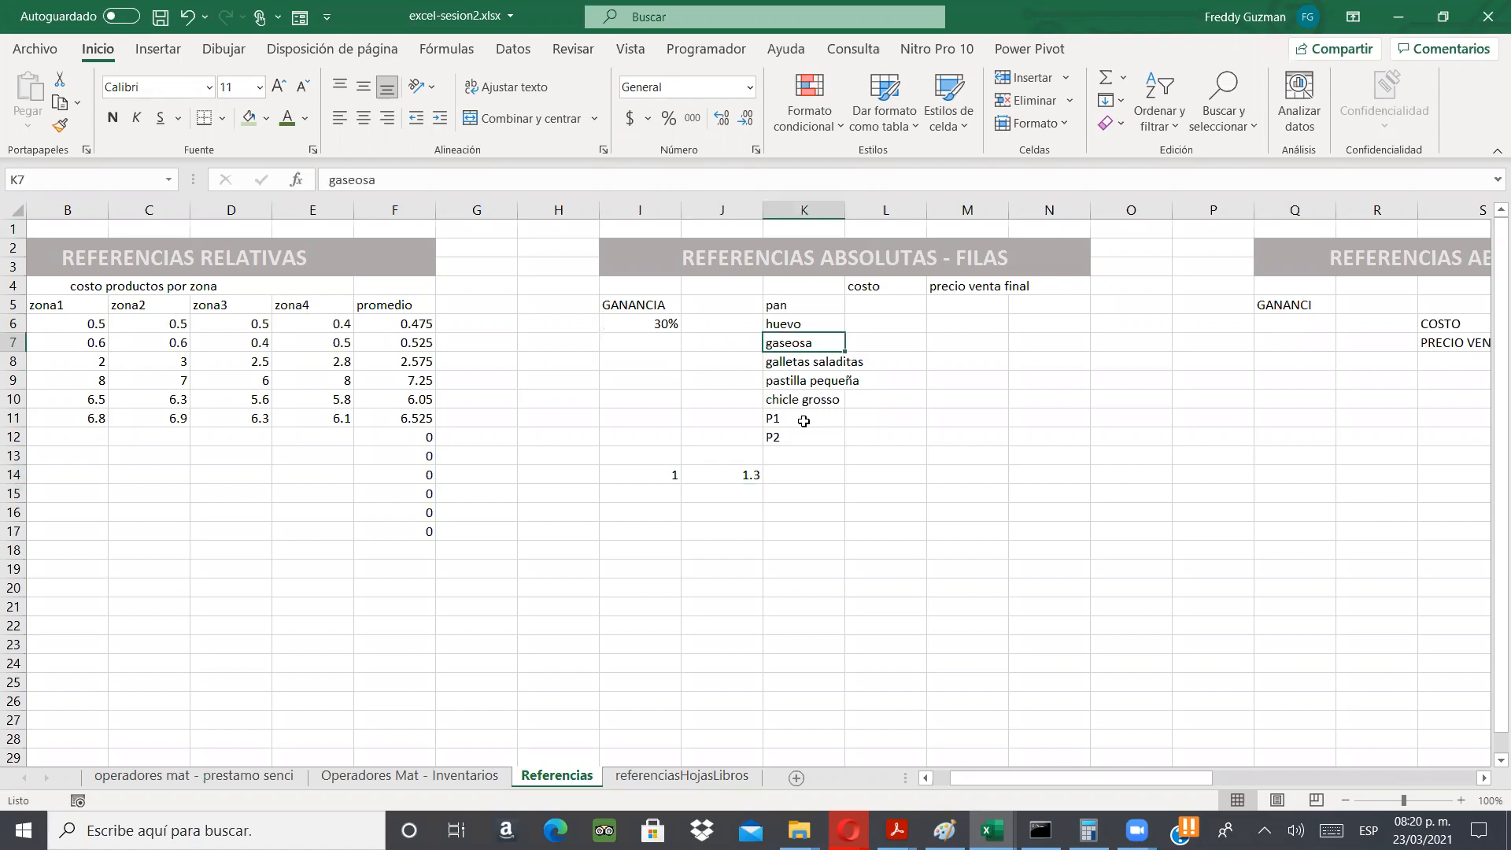
key(Right)
key(Up)
key(Up)
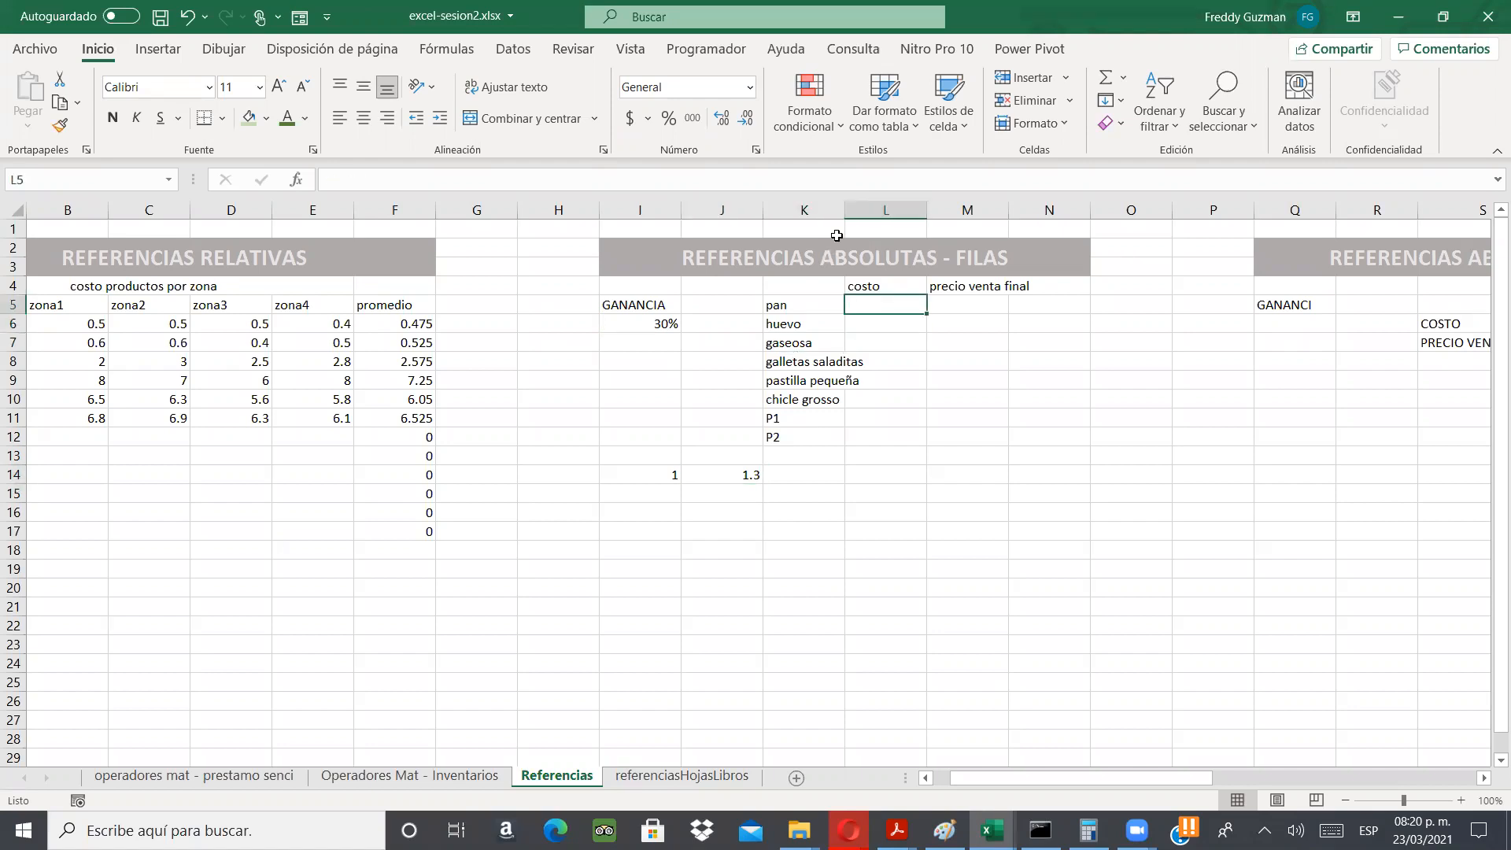
drag(844, 209, 870, 209)
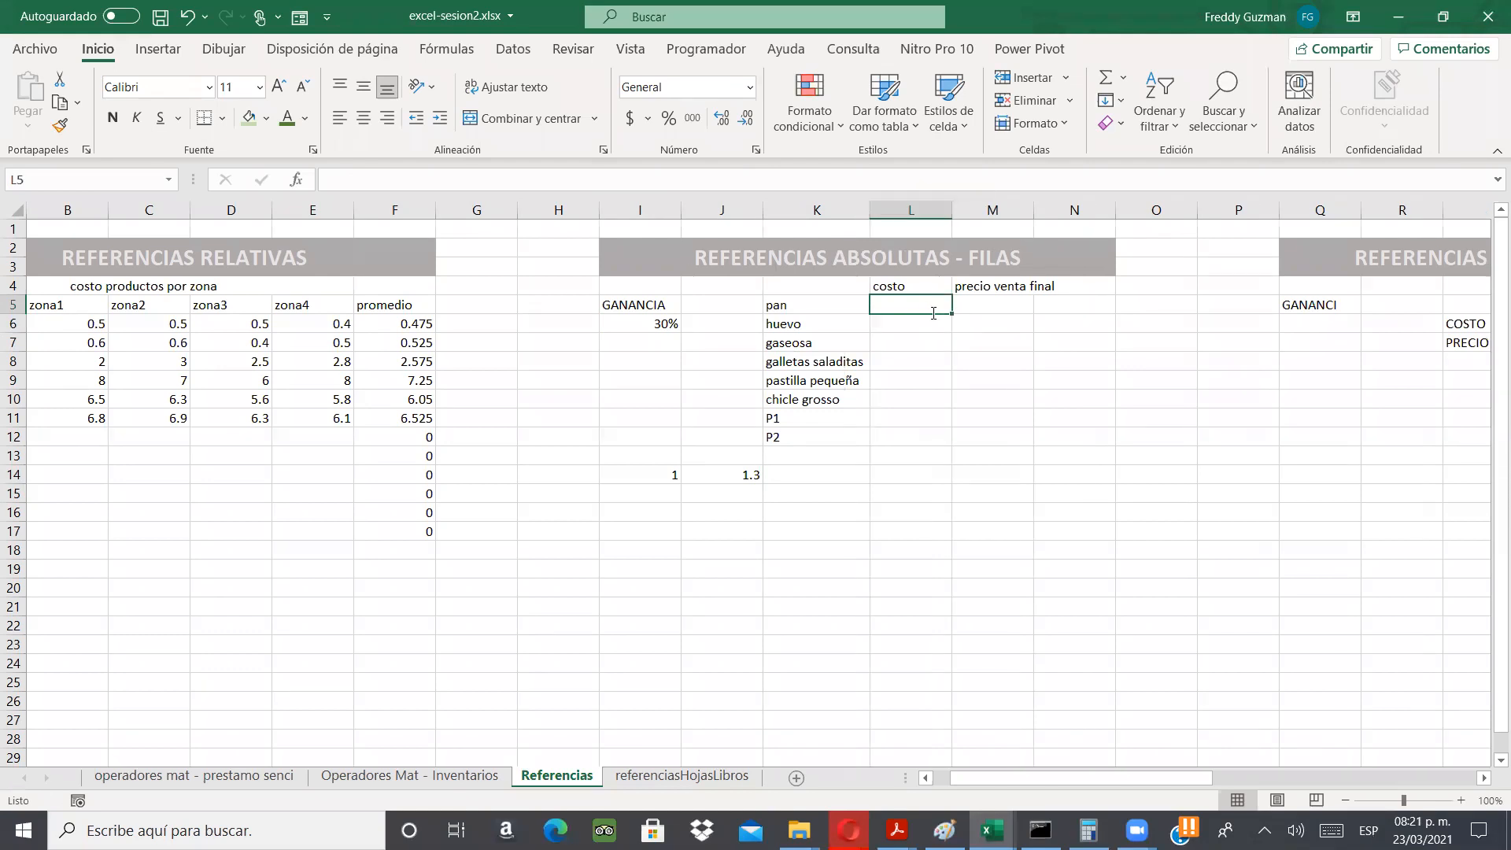
- Enter the costo values 0.5 for pan, 0.69 for huevo, 8 for gaseosa, 2 for galletas saladitas and 1 for pastilla pequeña
text(.5)
key(Return)
text(.69)
key(Return)
text(8)
key(Return)
text(2)
key(Return)
text(1)
key(Return)
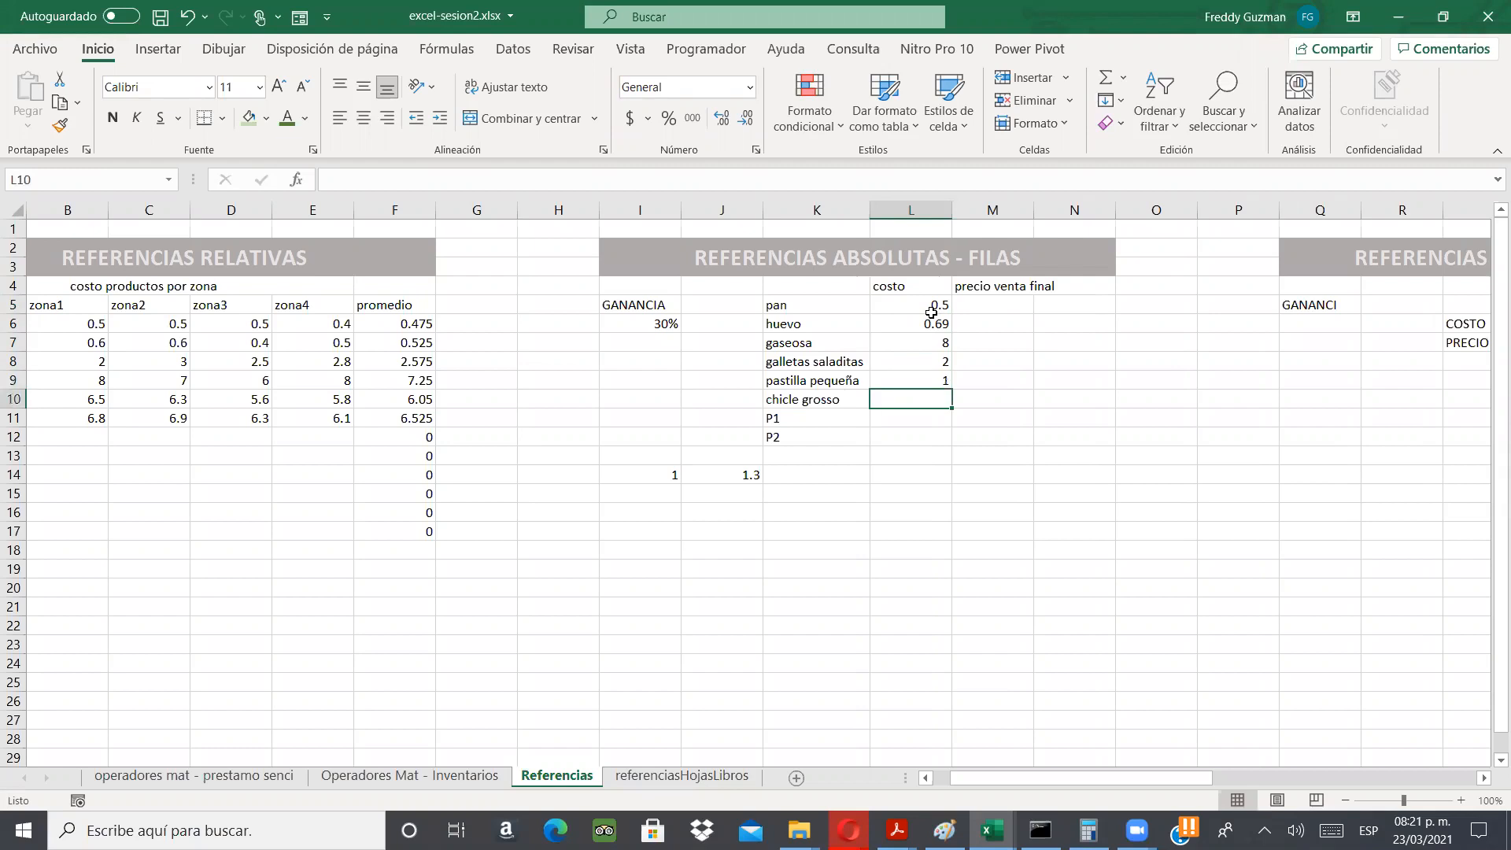
- Enter the costo values 0.5 for chicle grosso, 6 for P1 and 4 for P2
text(0.5)
key(Return)
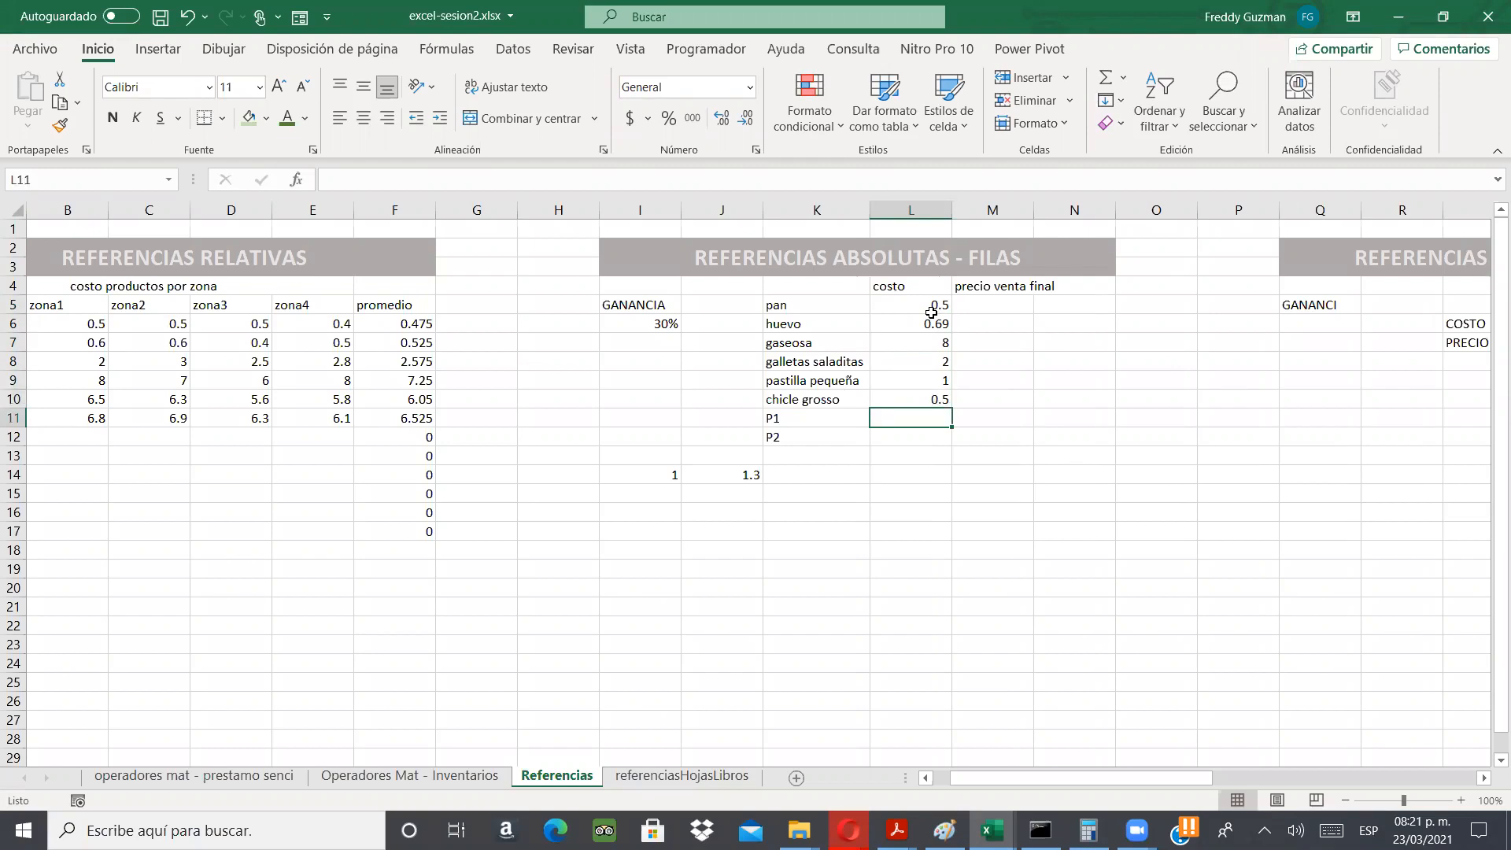
text(6)
key(Return)
text(4)
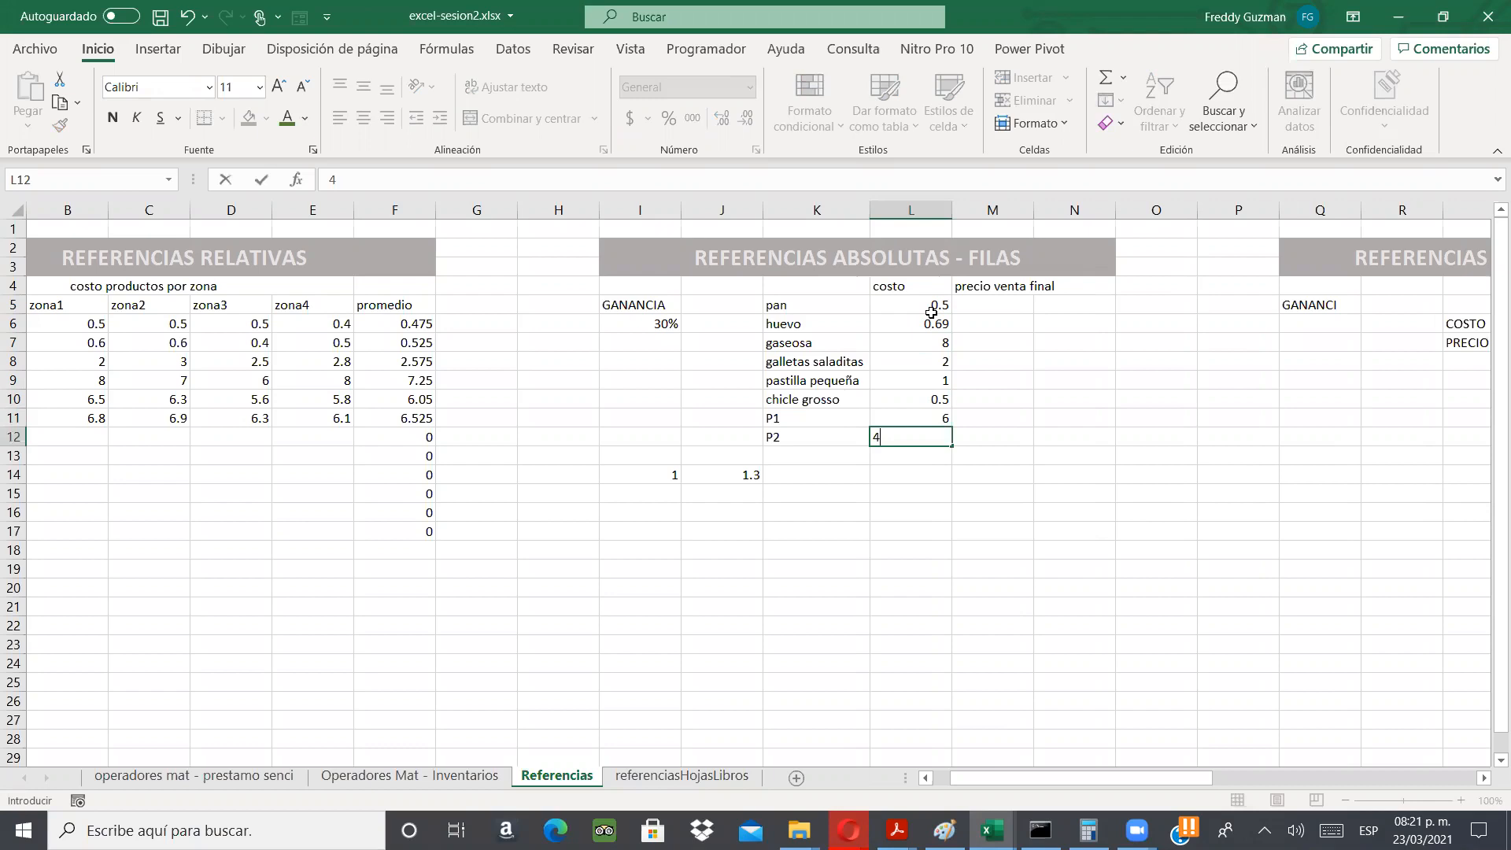
key(Return)
key(Up)
key(Up)
key(Up)
key(Up)
key(Up)
key(Up)
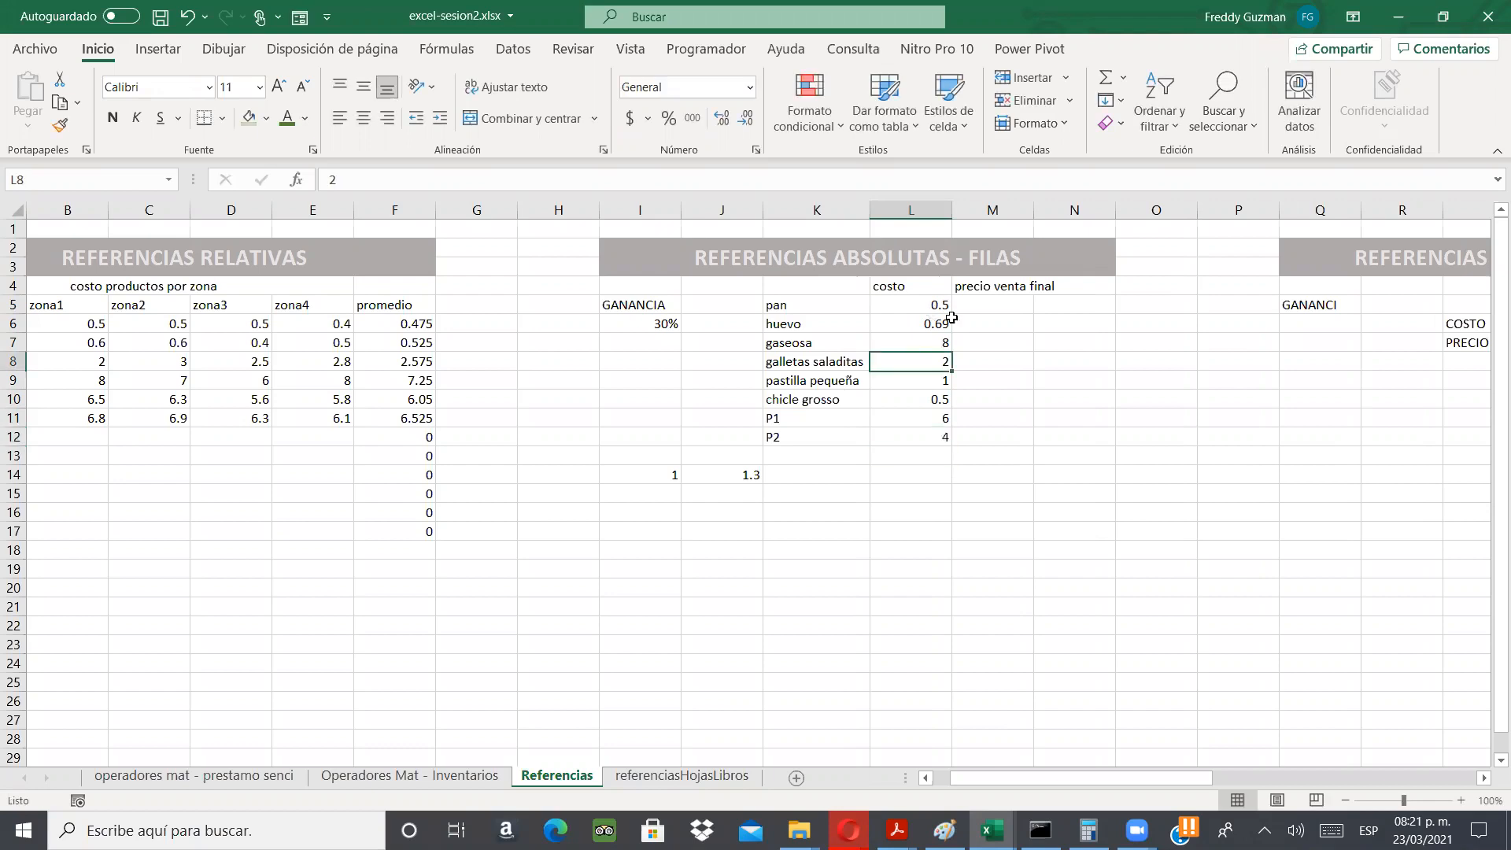
- Widen column M to fit the precio venta final heading and enter =(L5*30%) in M5 for pan
click(975, 306)
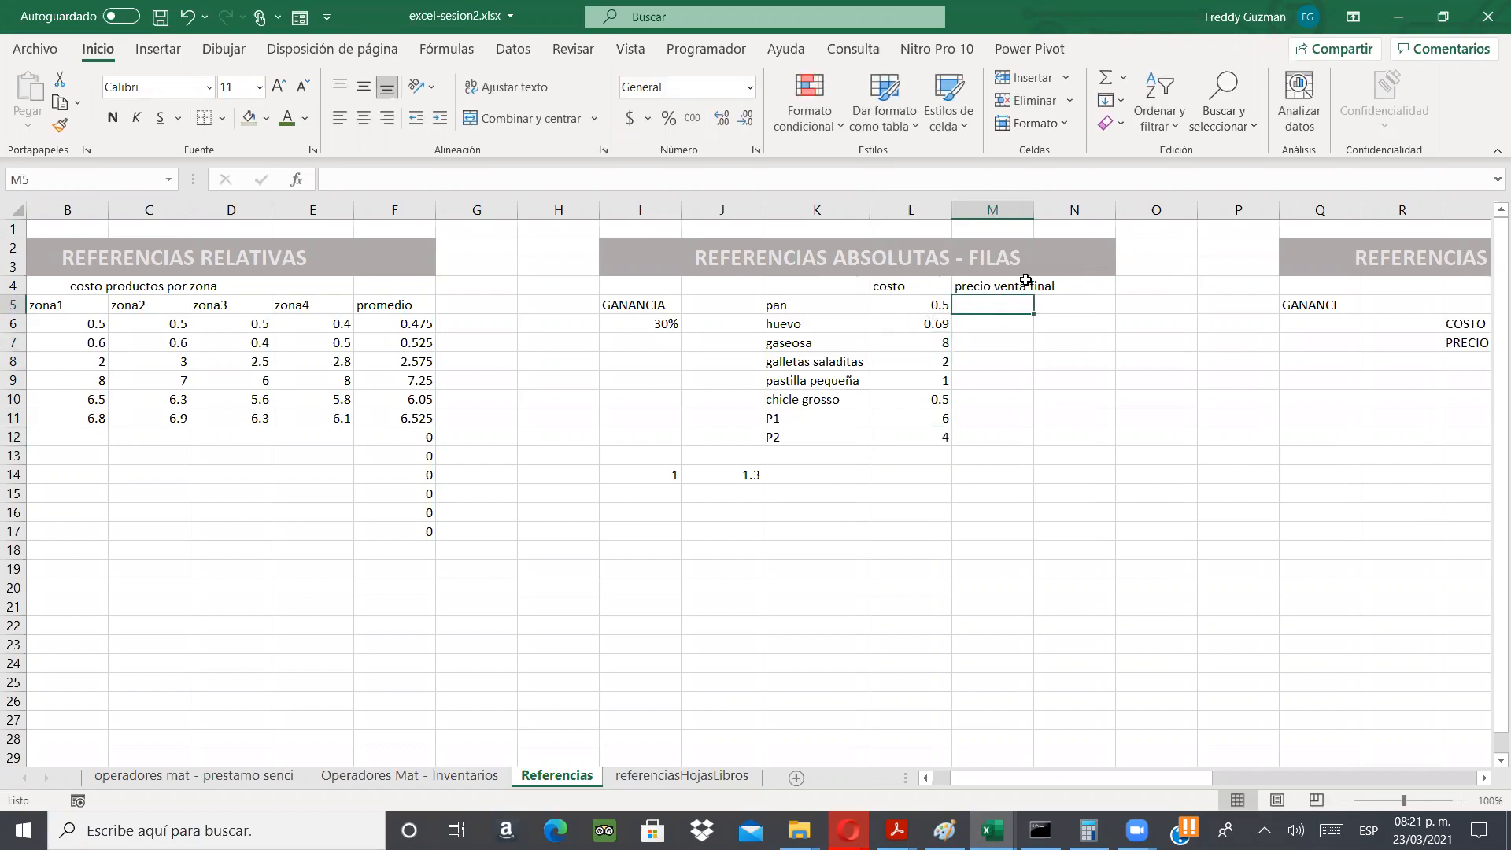
double_click(1037, 203)
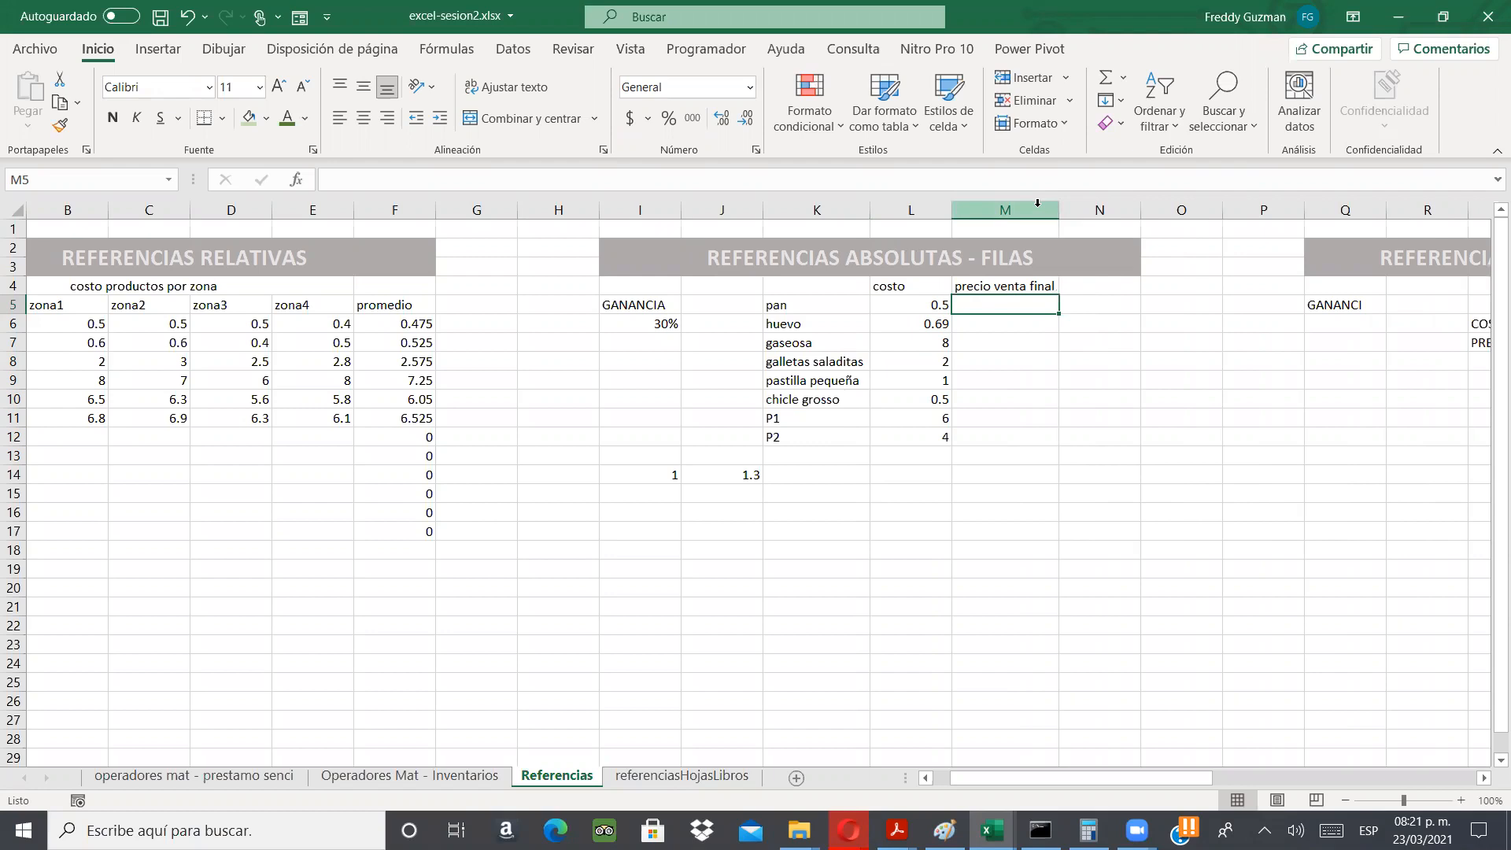
text(?)
key(BackSpace)
text(=)
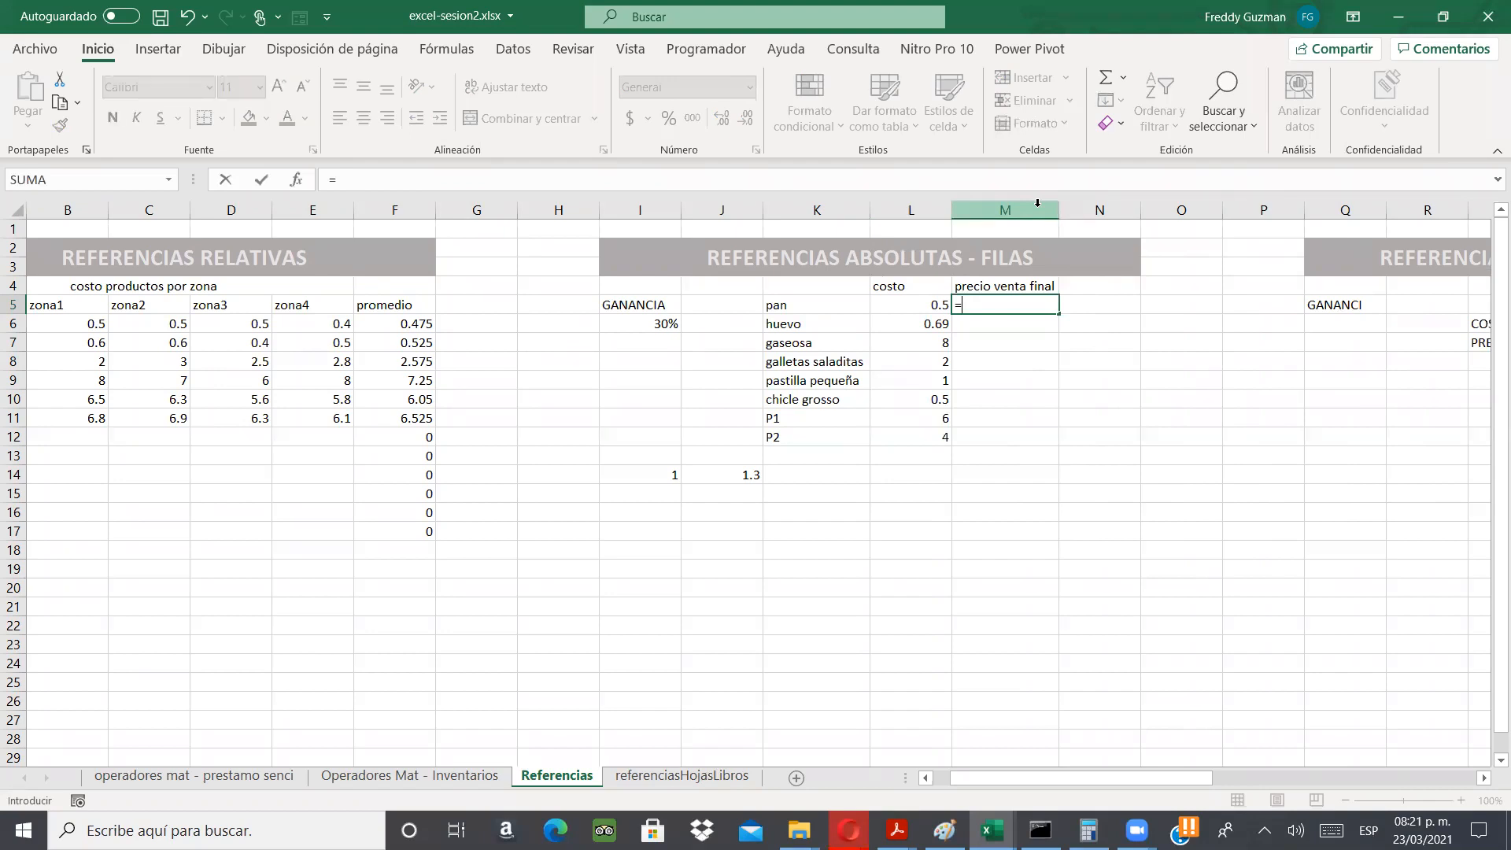
text(()
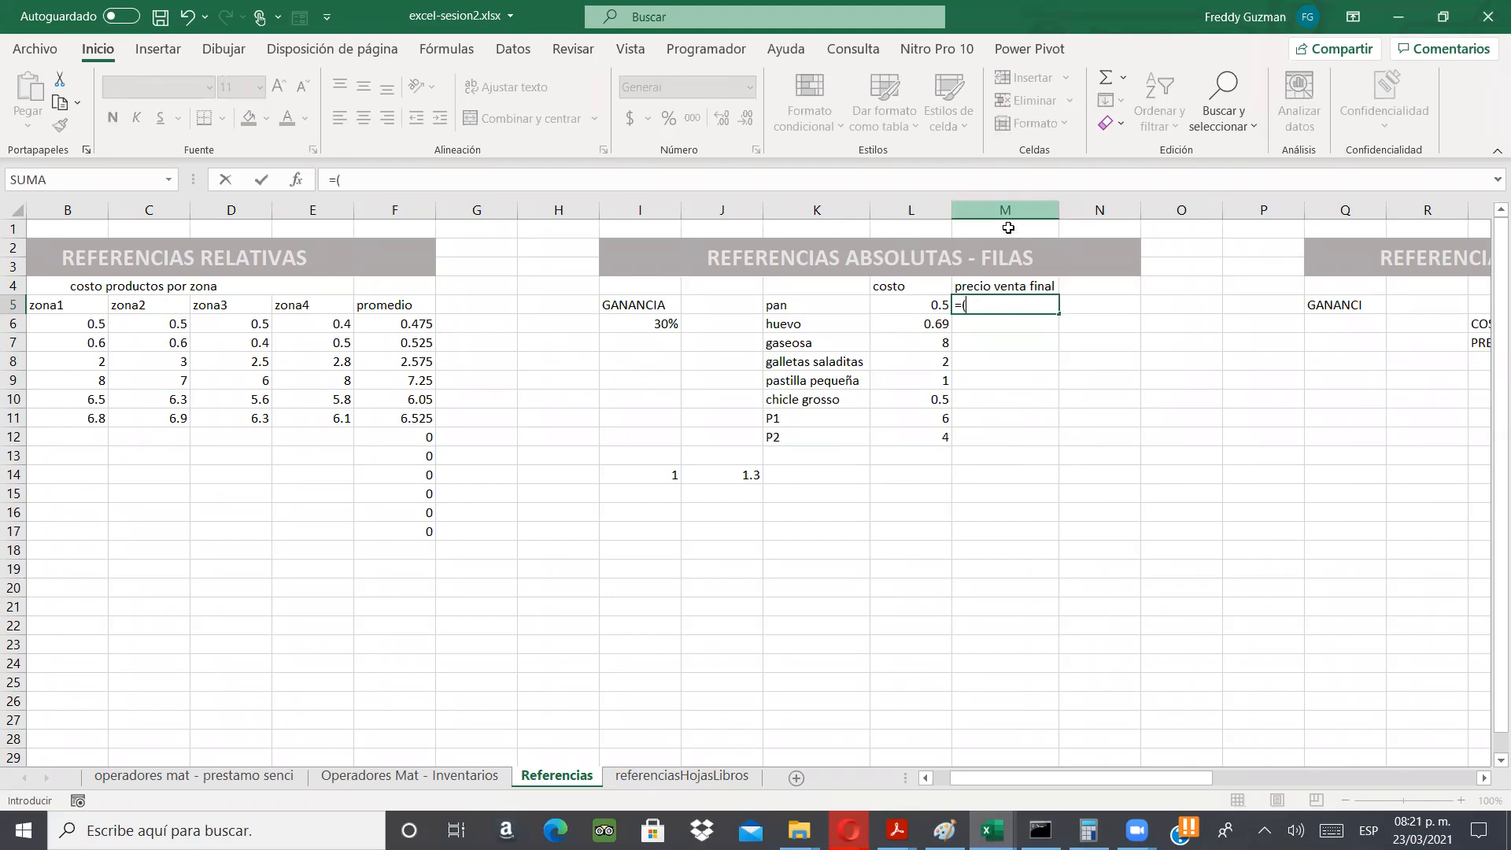
click(934, 306)
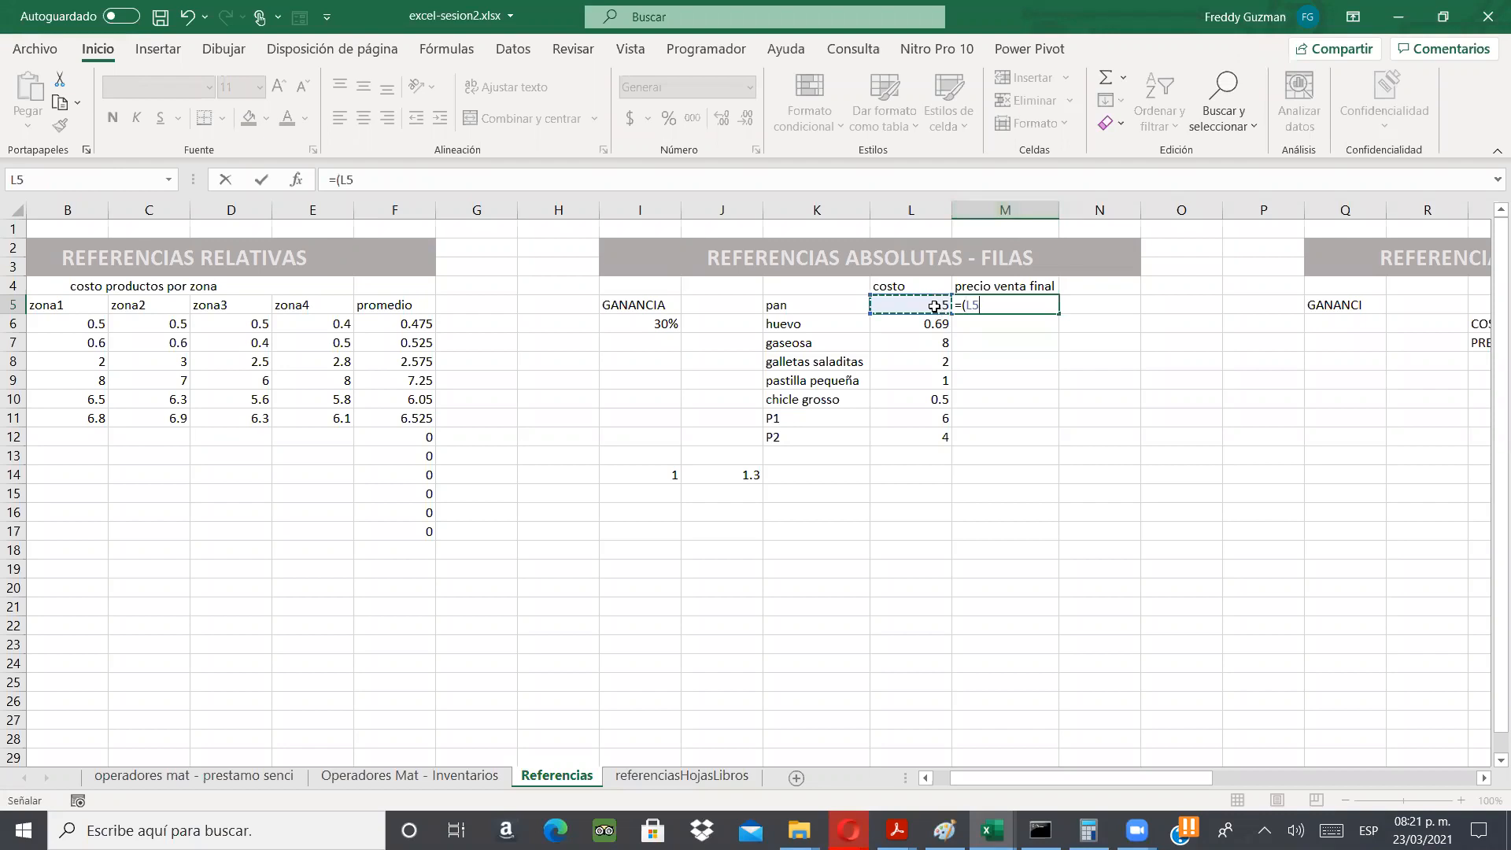
text(*30%)
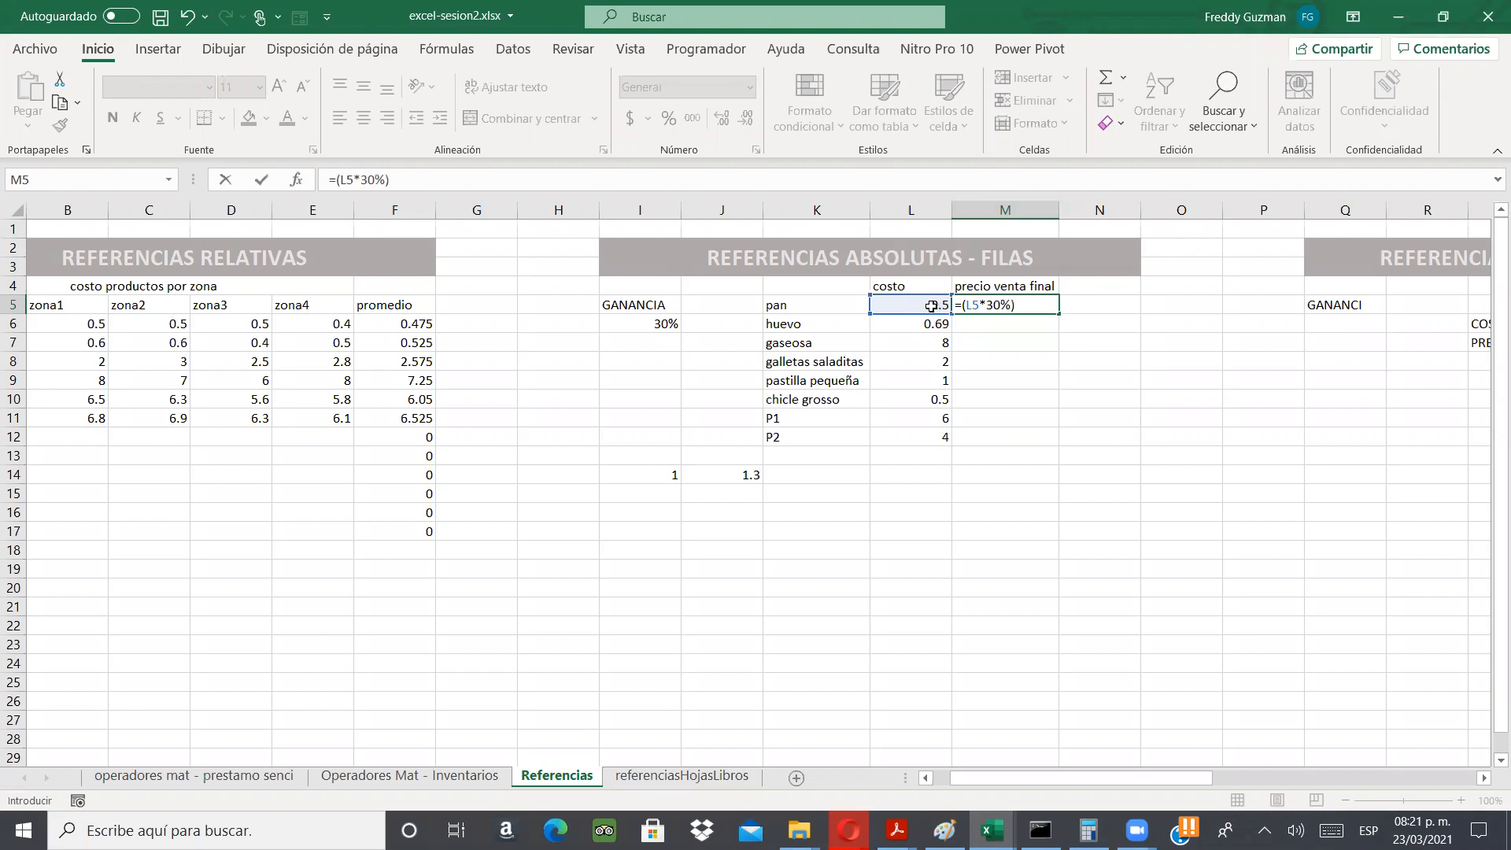
click(931, 306)
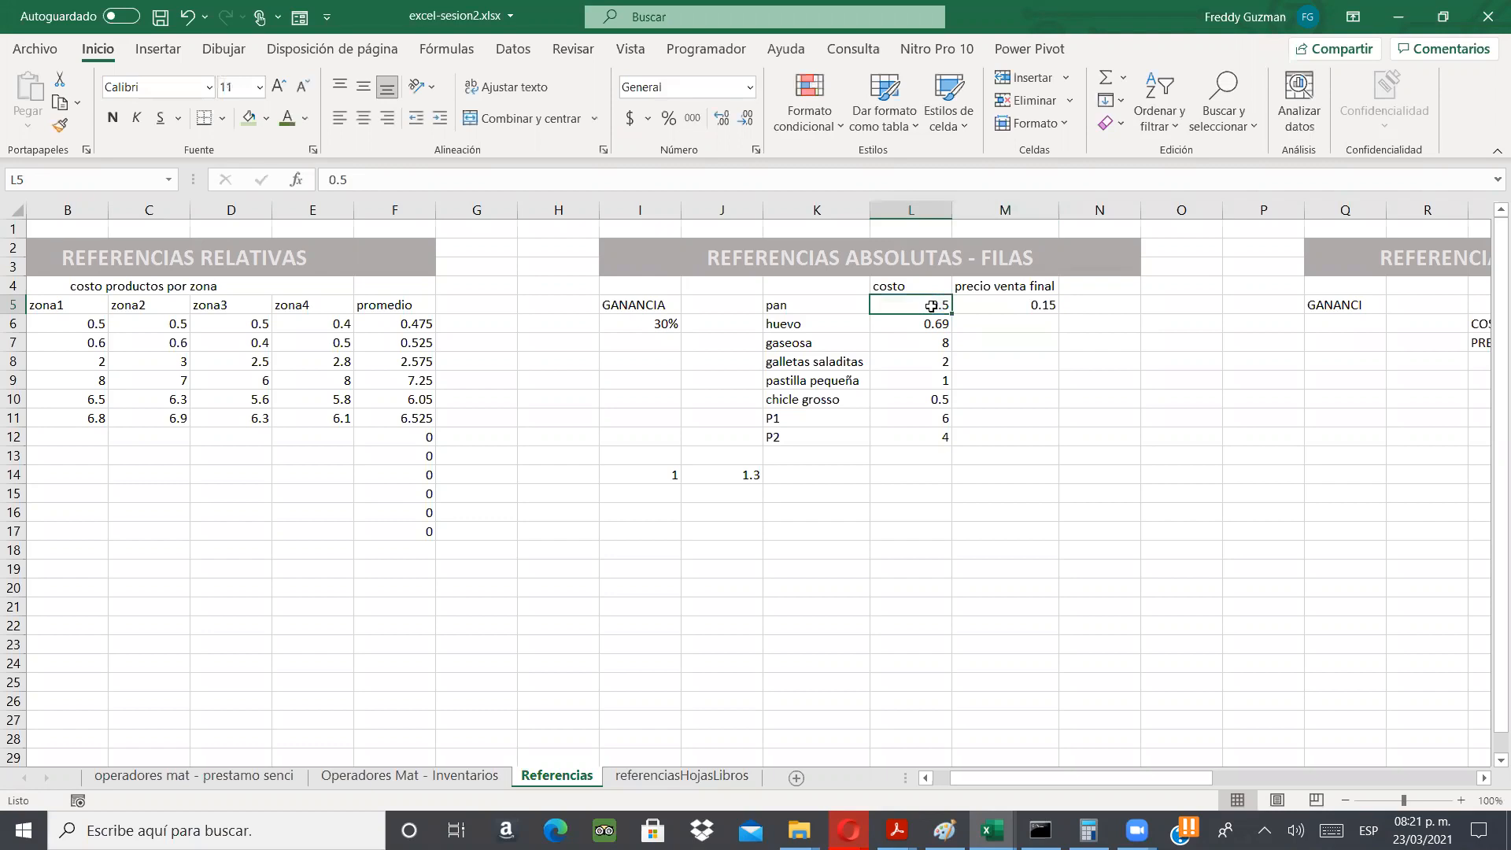
- Add the cost in L5 to pan's price formula in M5, making it =(L5*30%)+L5
click(1009, 305)
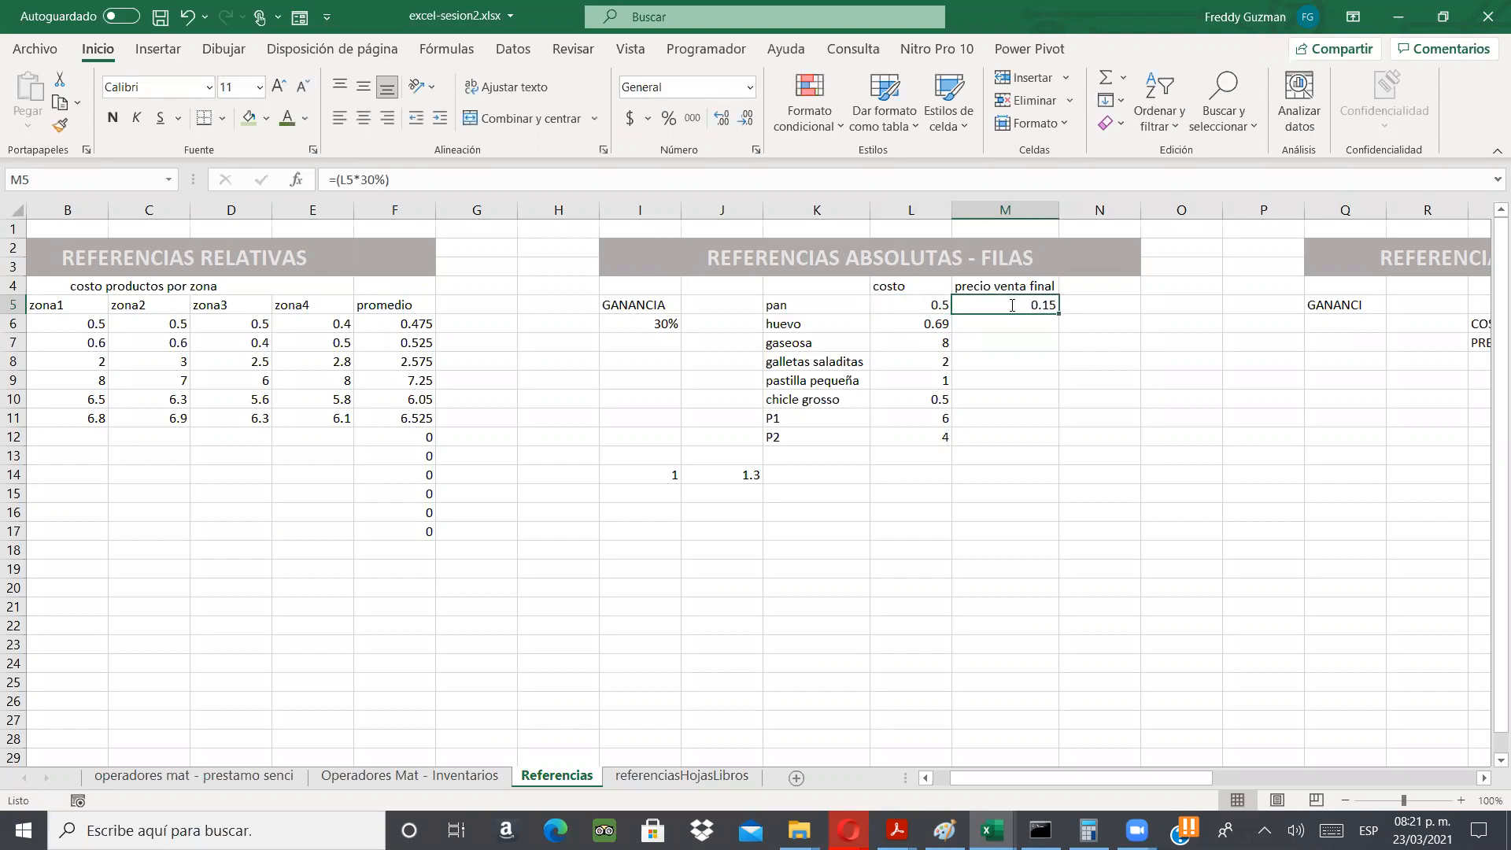
double_click(1012, 306)
text(+)
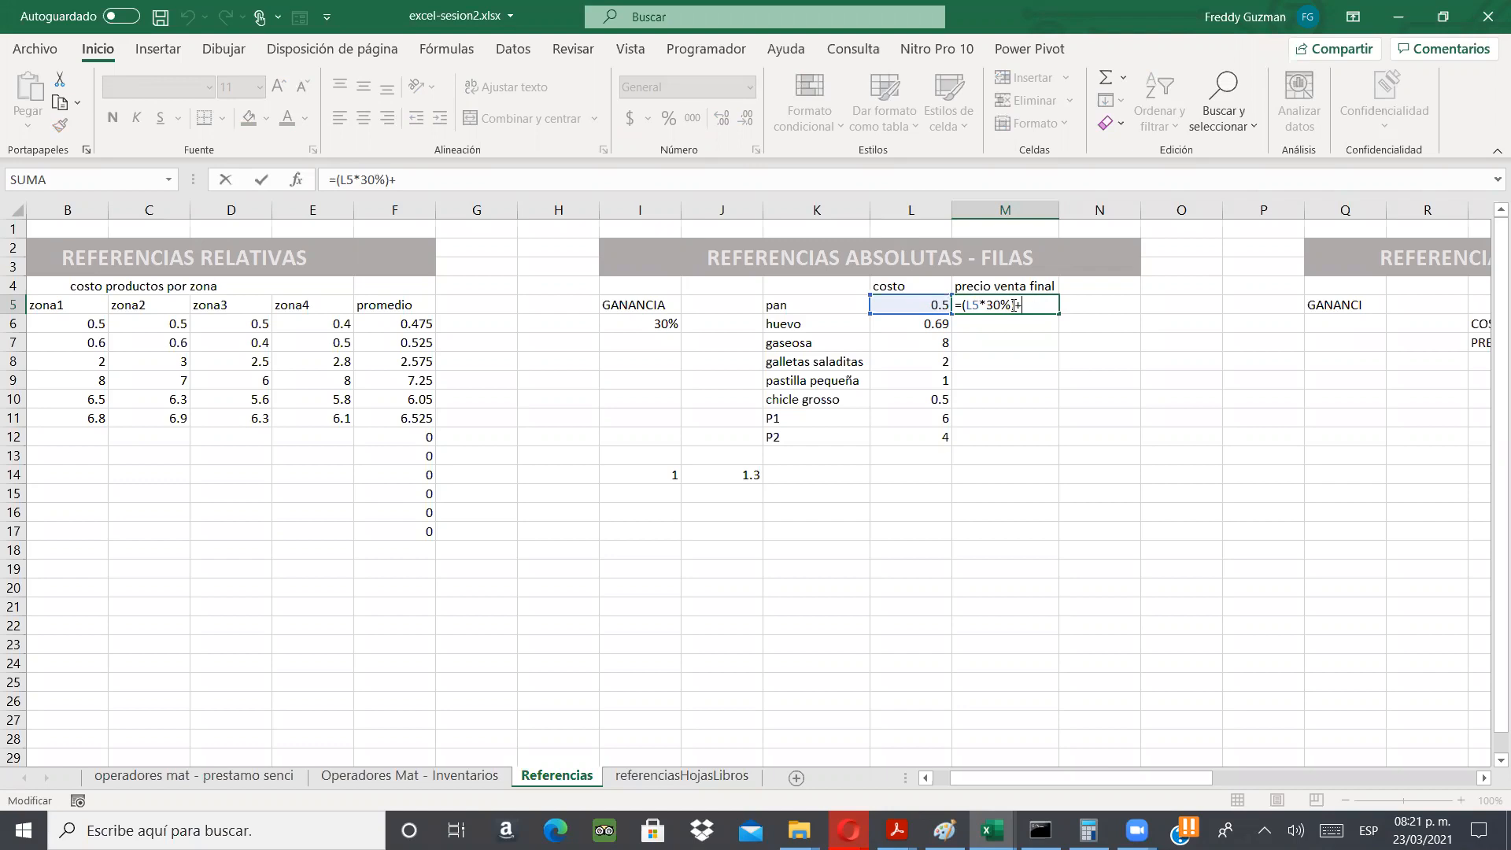
click(931, 303)
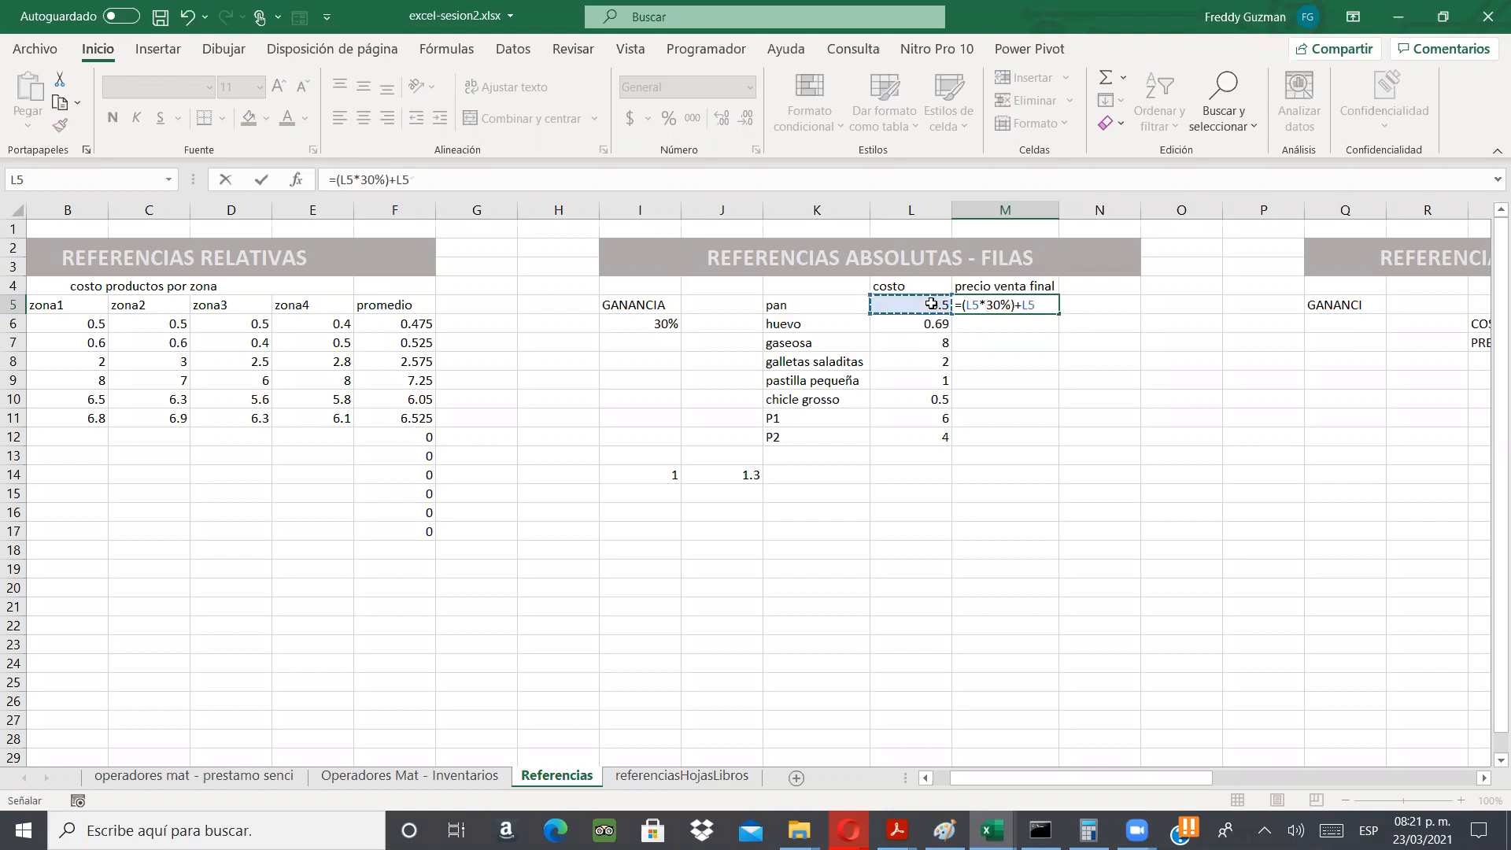
key(Return)
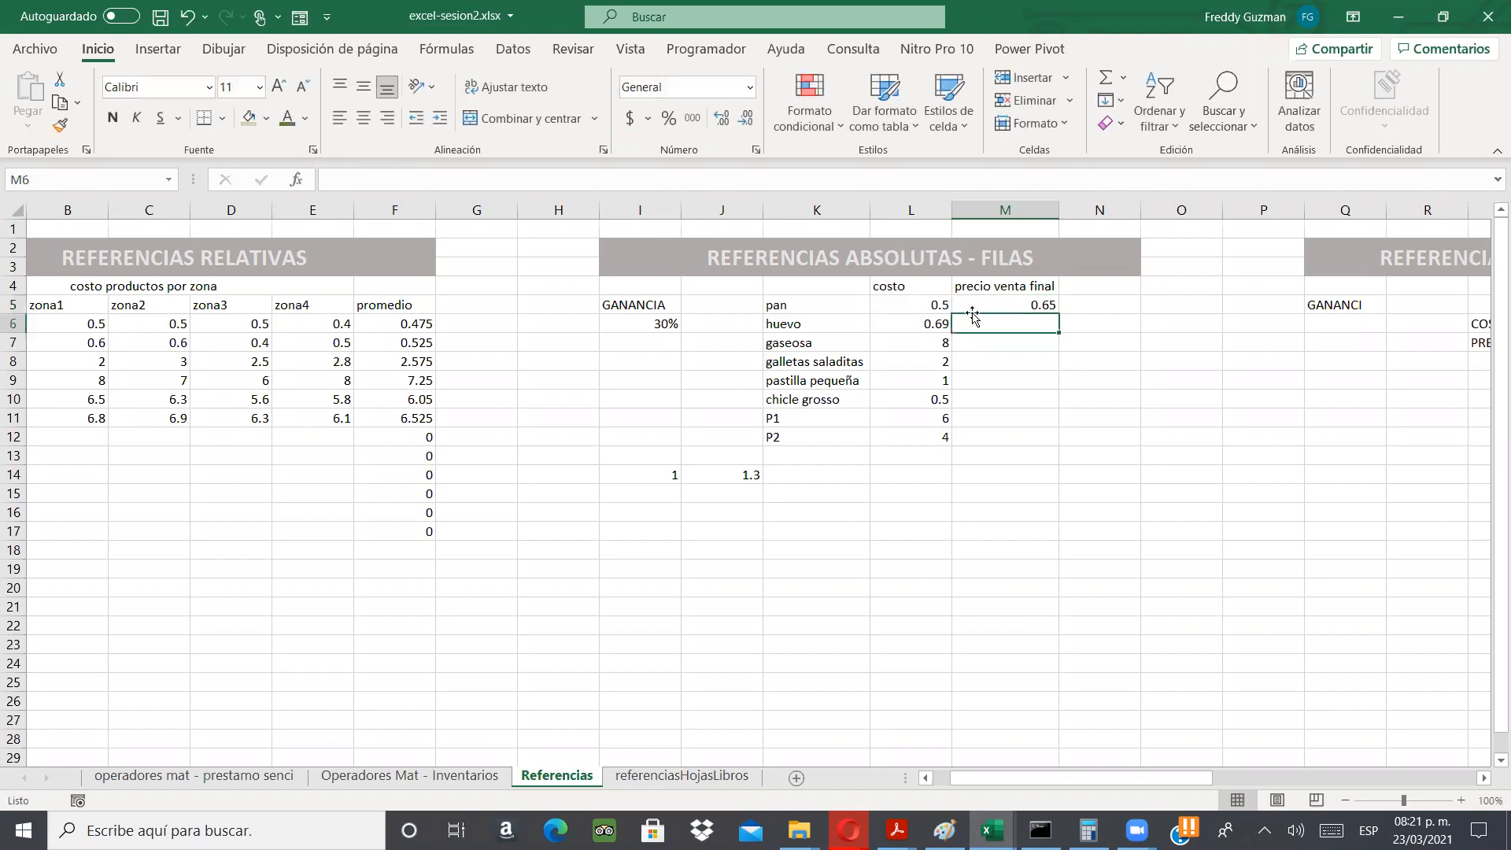
- Enter the formula =(L9*30%)+L9 in M9 for the final price of pastilla pequeña
click(983, 385)
text(=)
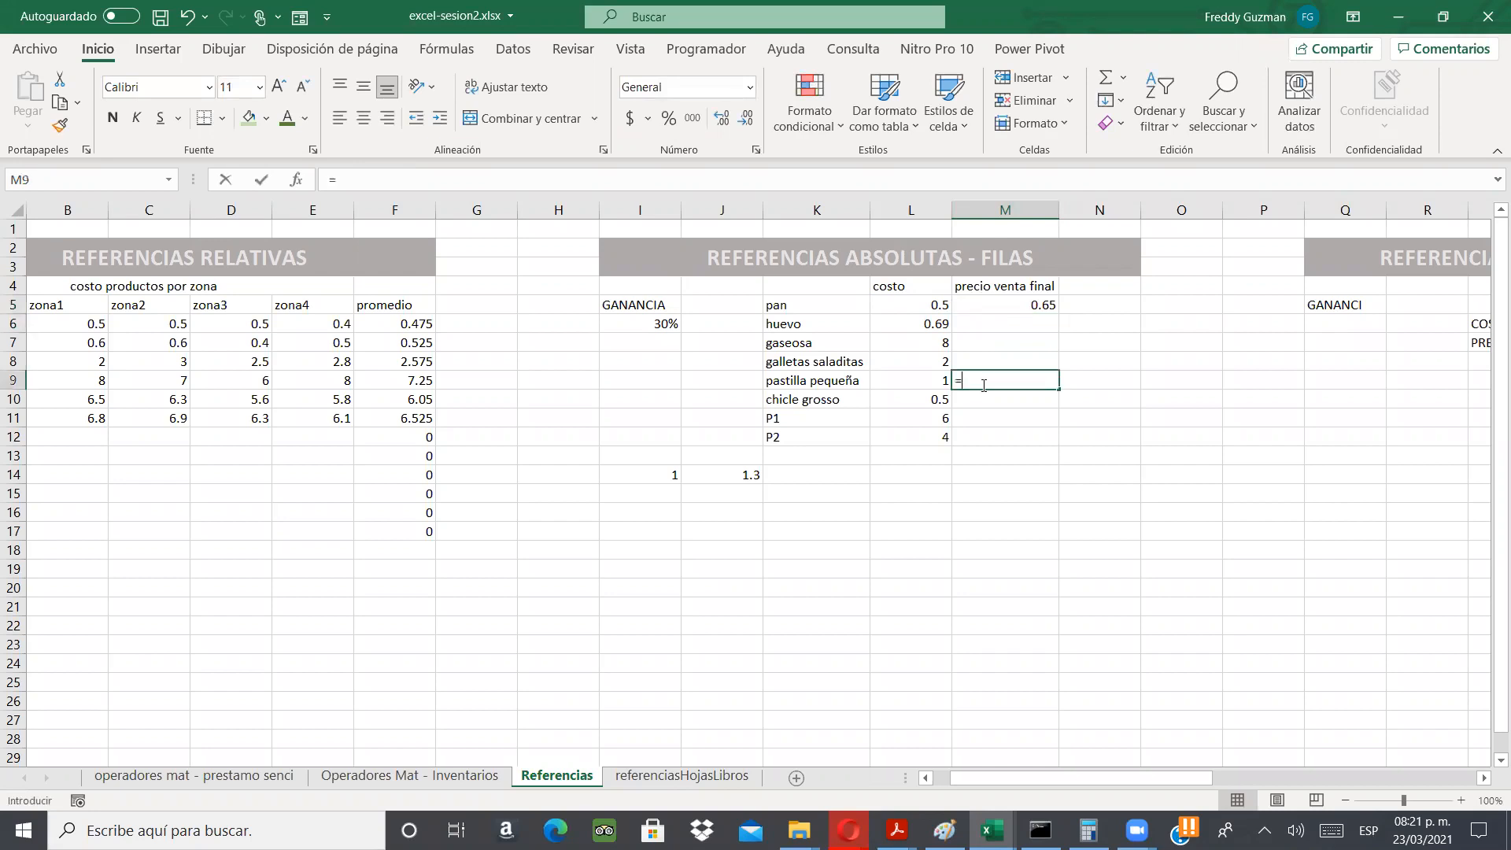
text(()
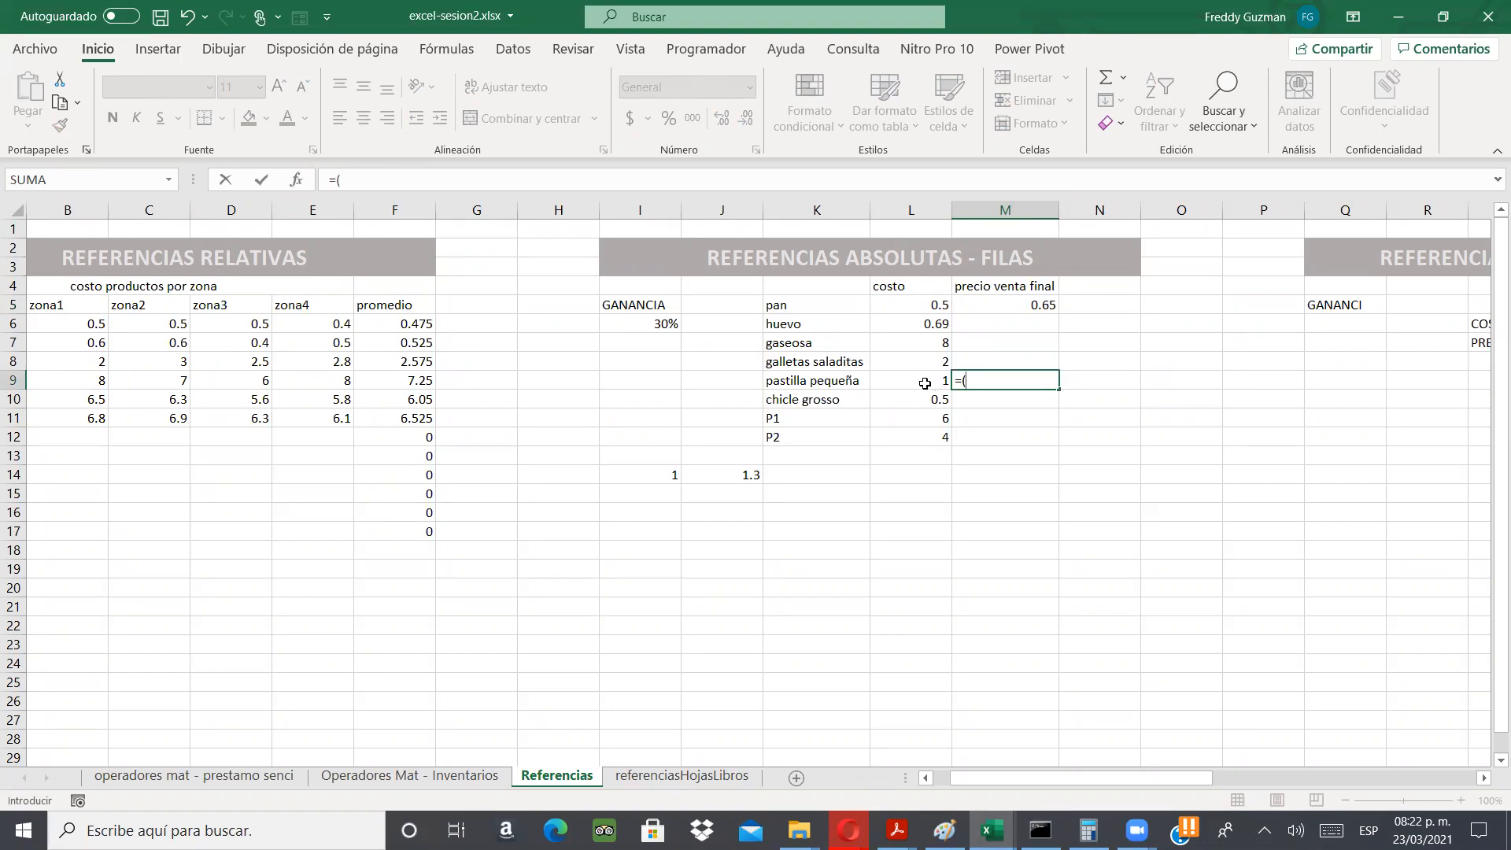
click(925, 383)
text(*)
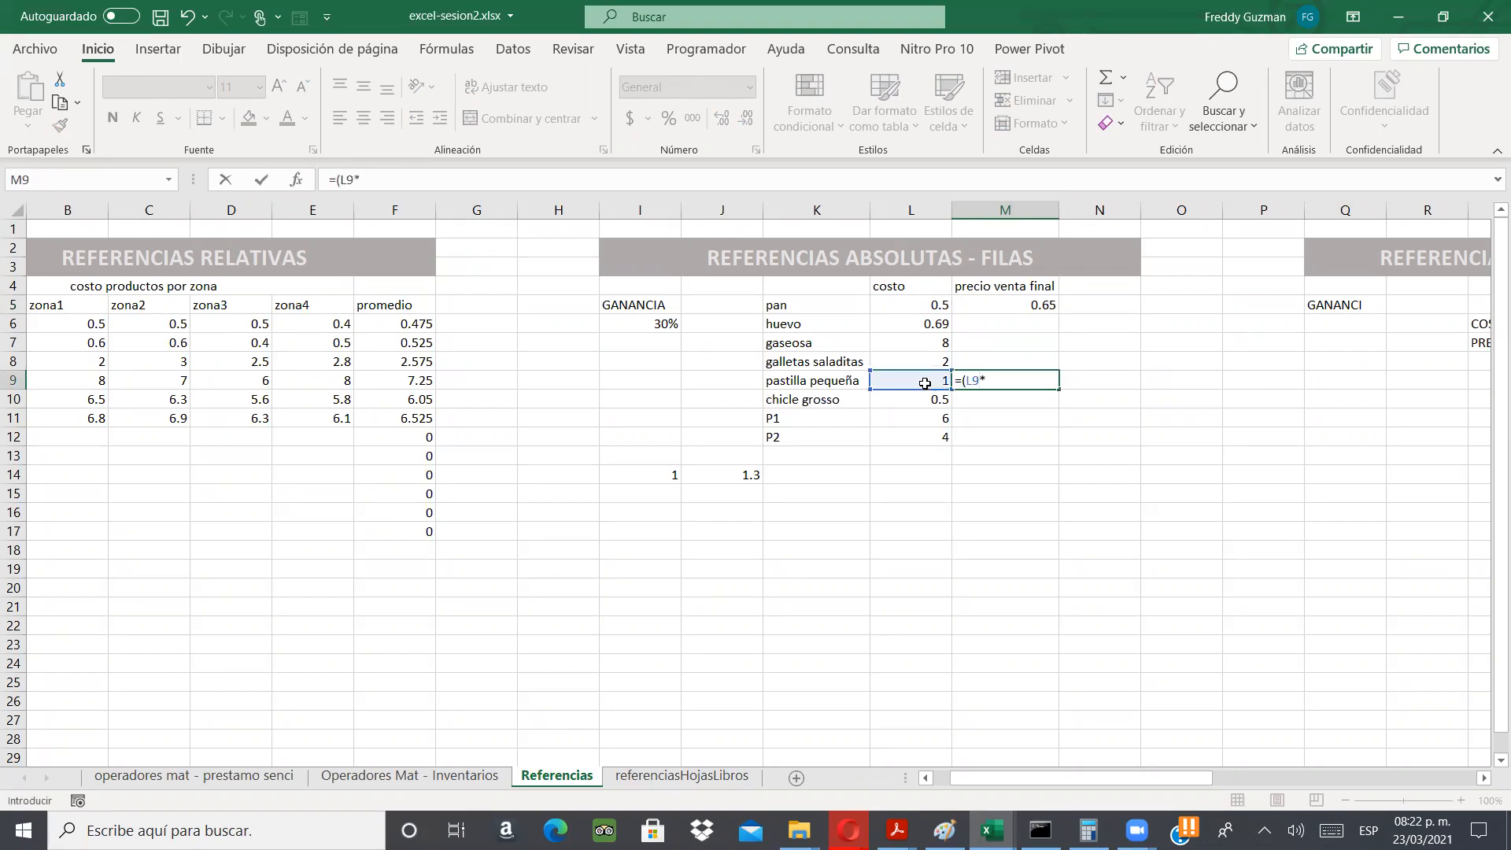
text(30%))
click(925, 383)
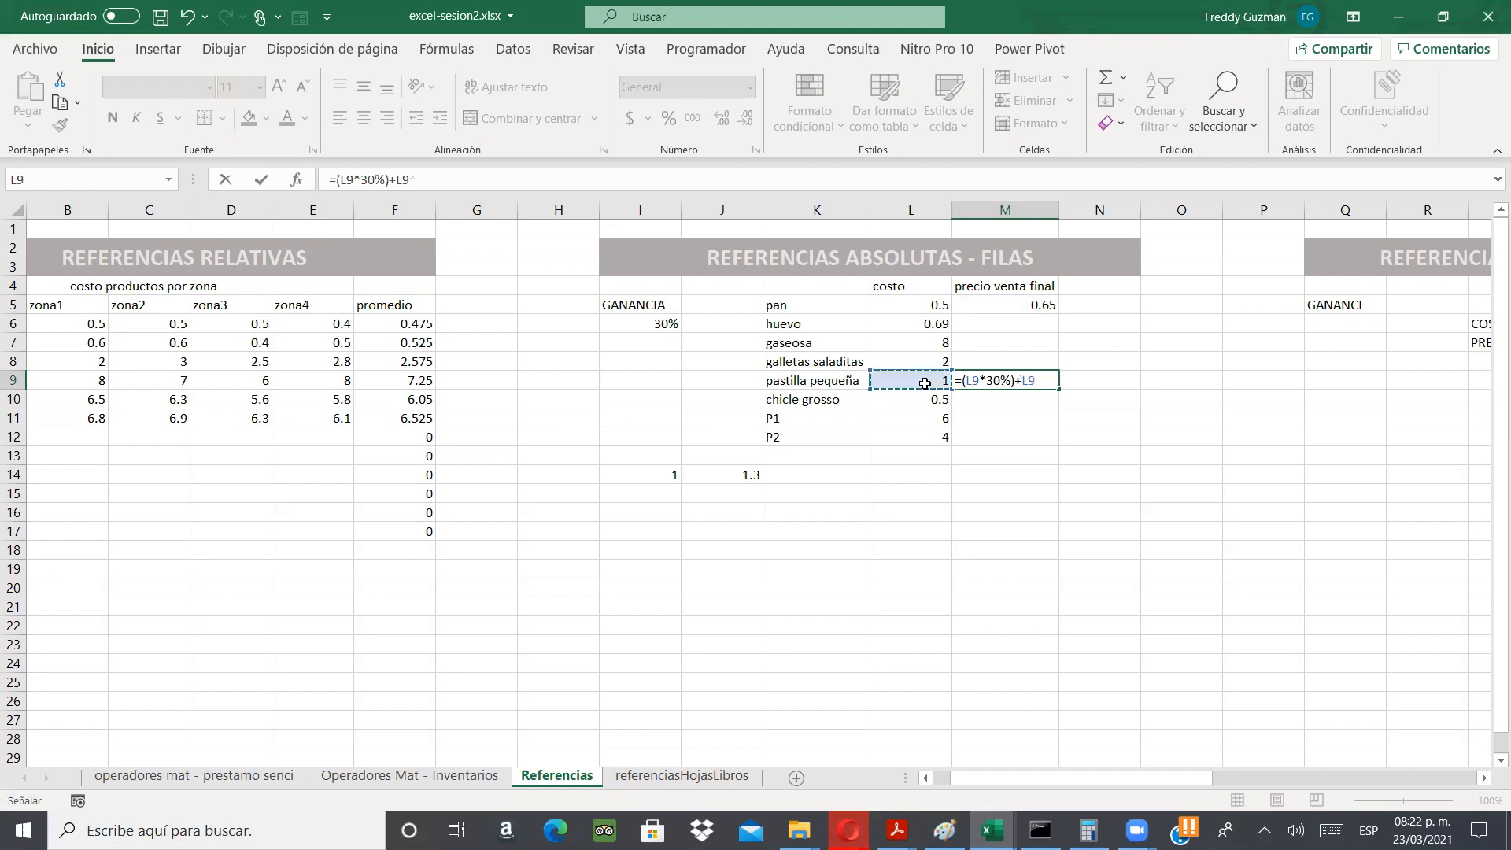
key(Return)
click(1004, 382)
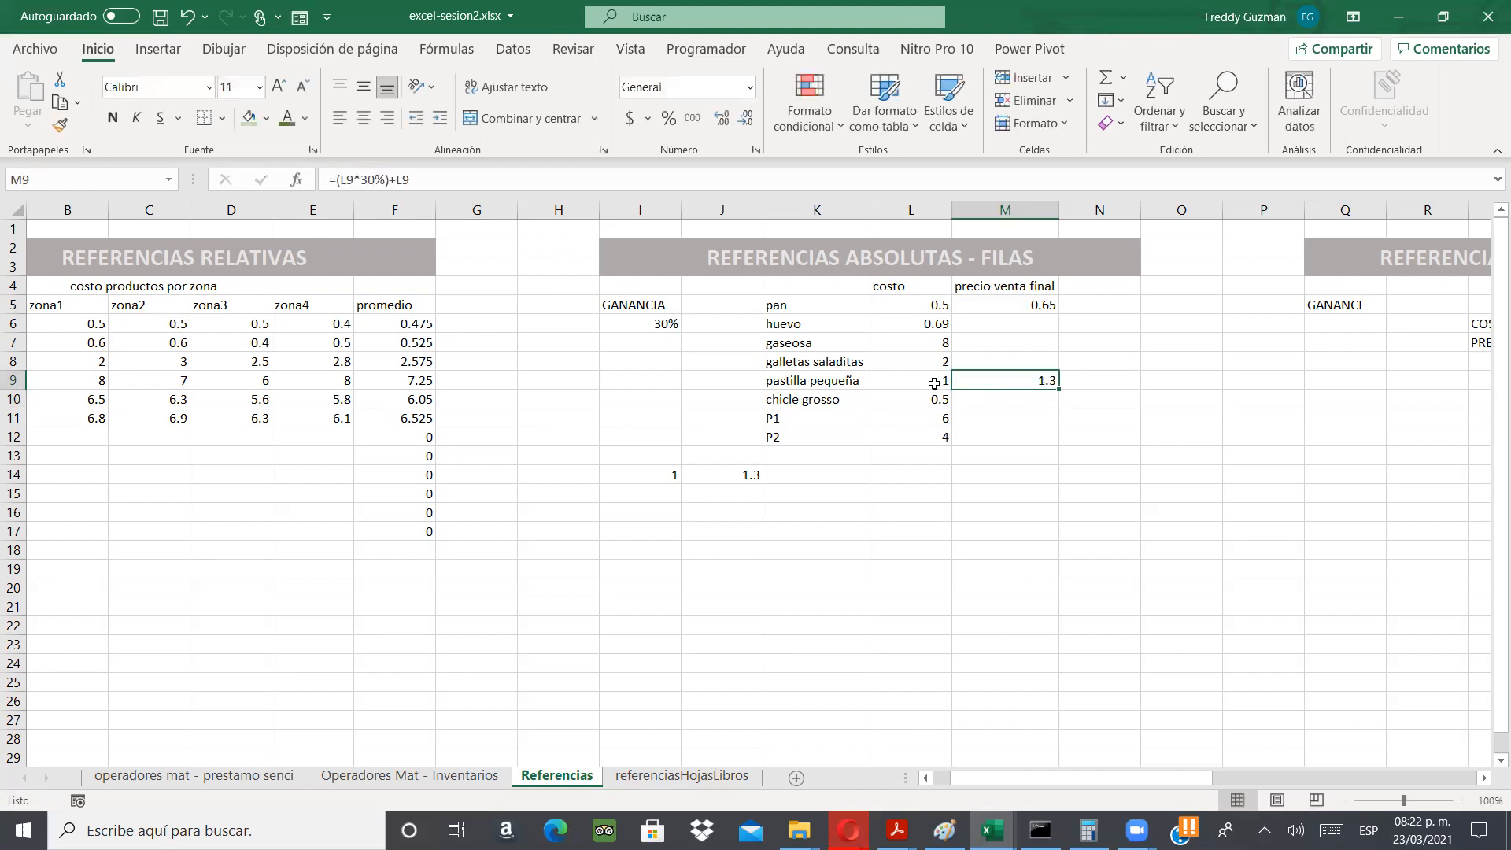
key(F2)
key(Escape)
- Calculate only the profit of galletas saladitas in M8 with the formula =L8*30%
key(Up)
key(Up)
key(Down)
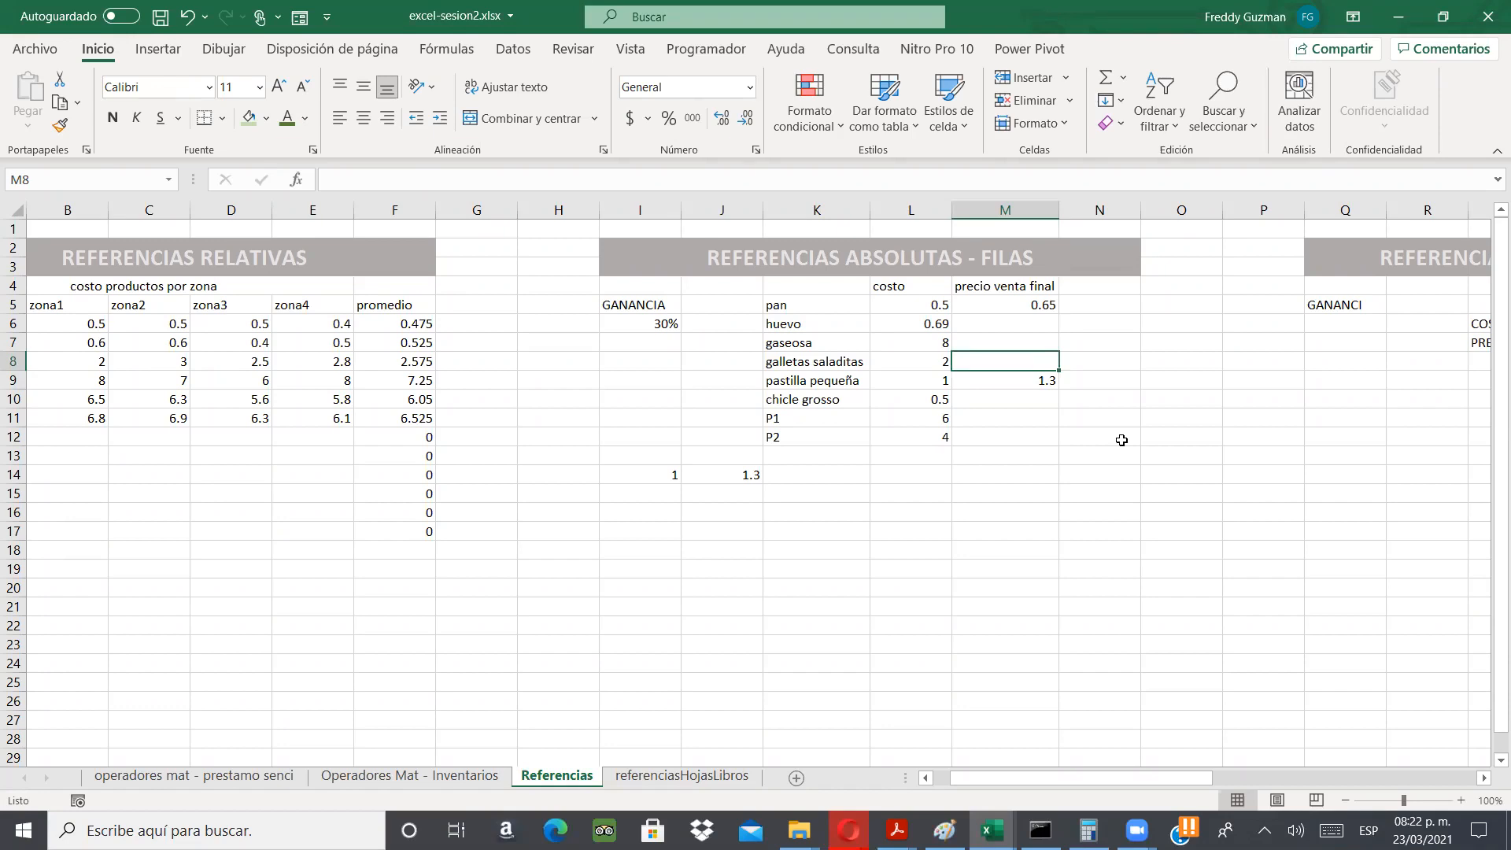
text(=)
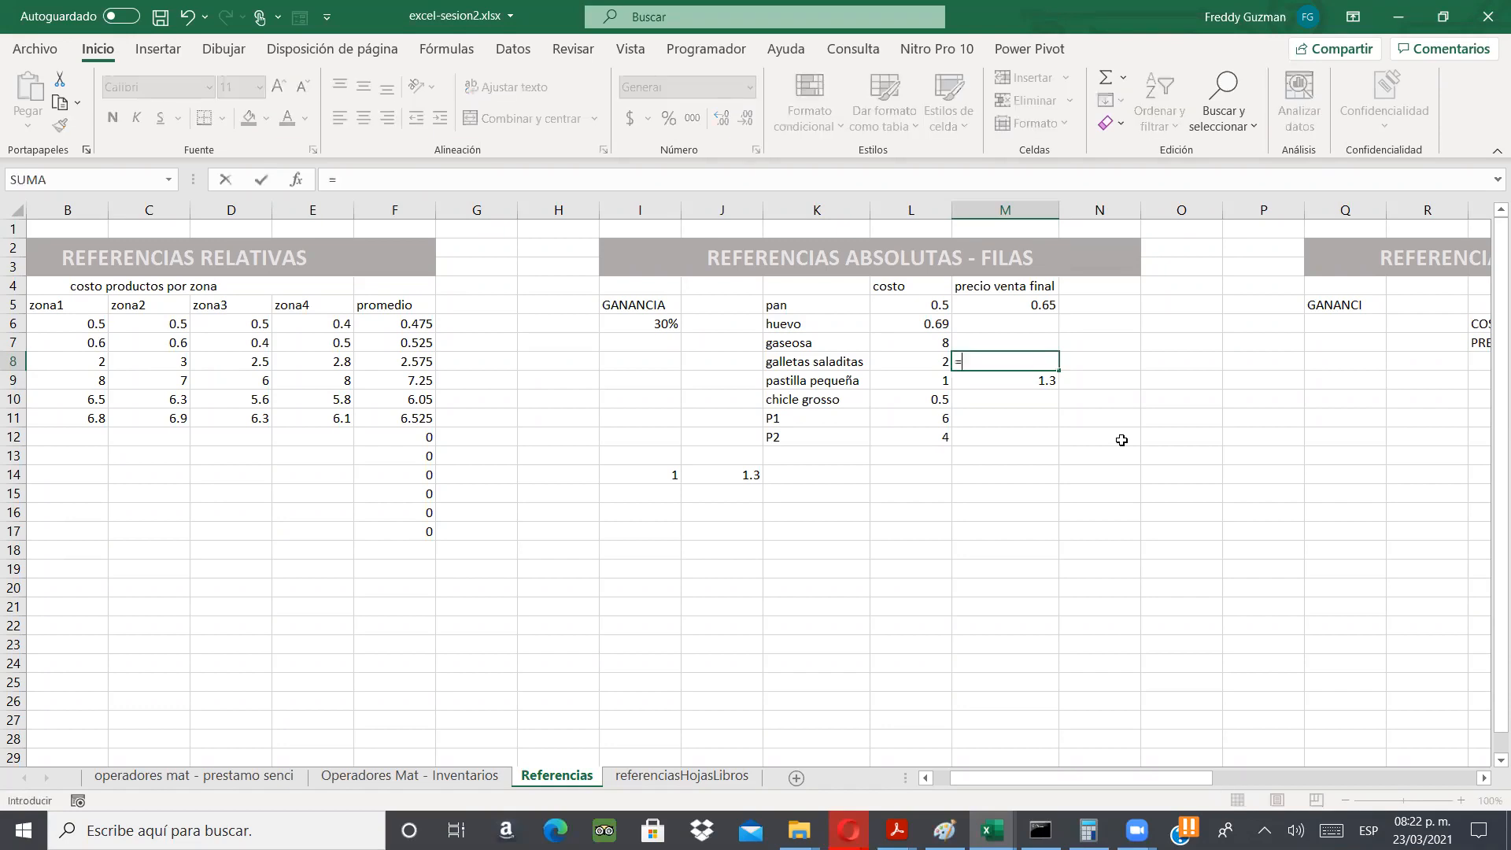
key(Left)
text(*30%)
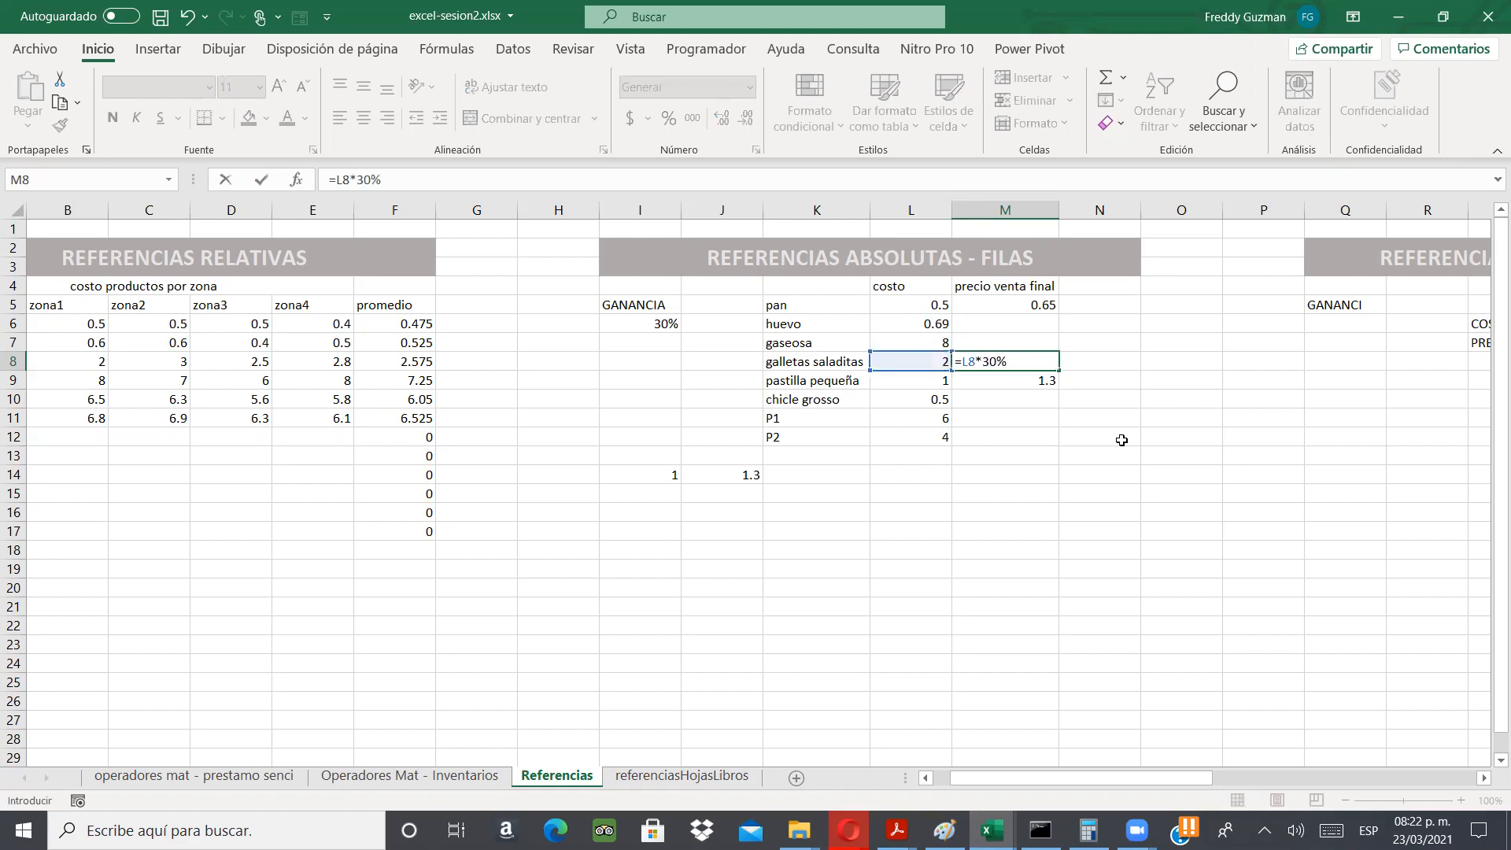
key(Return)
key(Up)
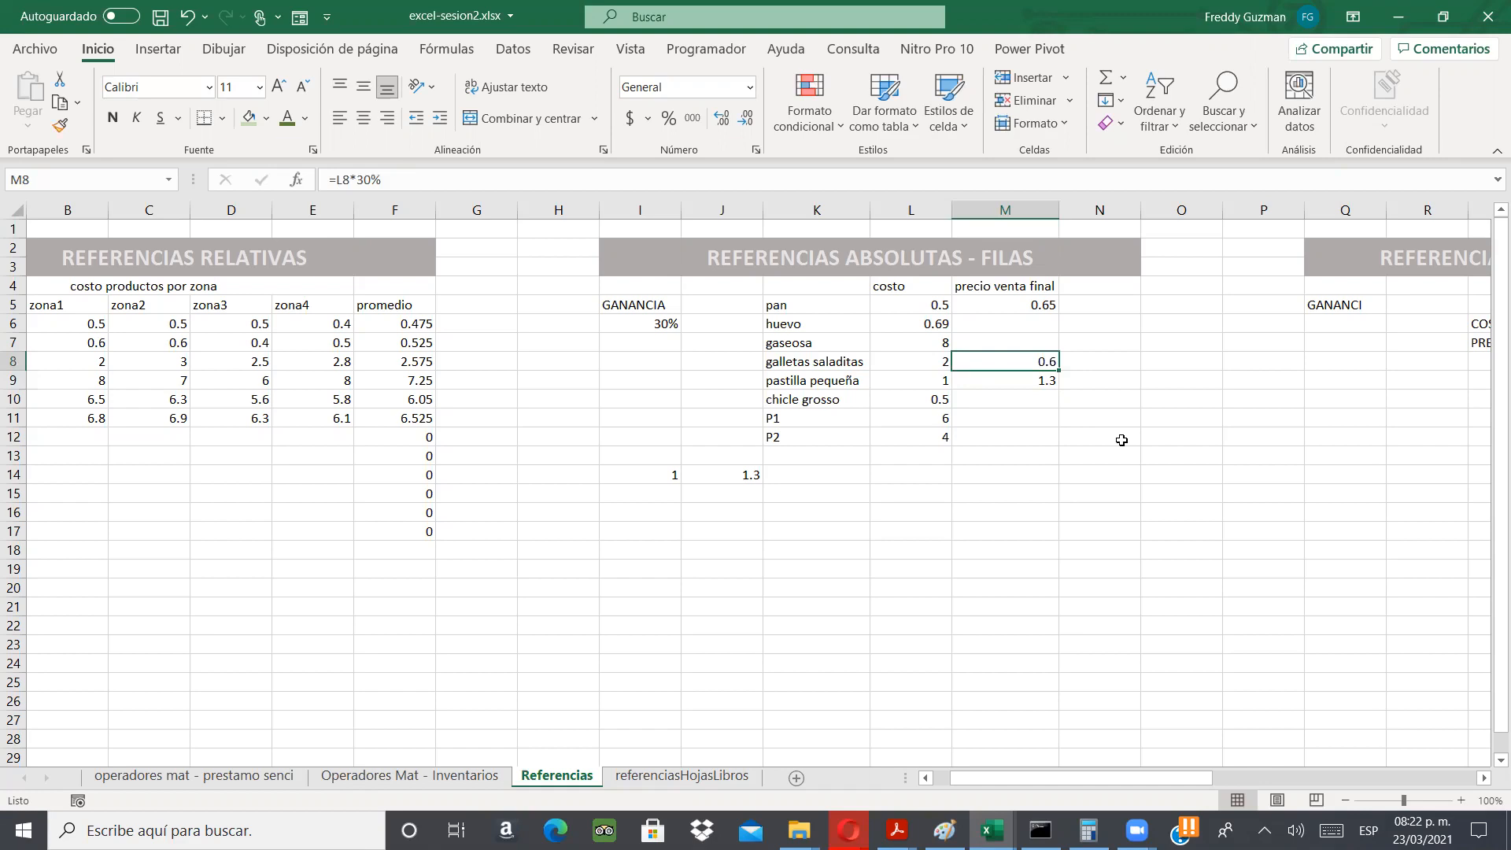
- Add the cost and profit of galletas saladitas in N8 with the formula =L8+M8
key(Right)
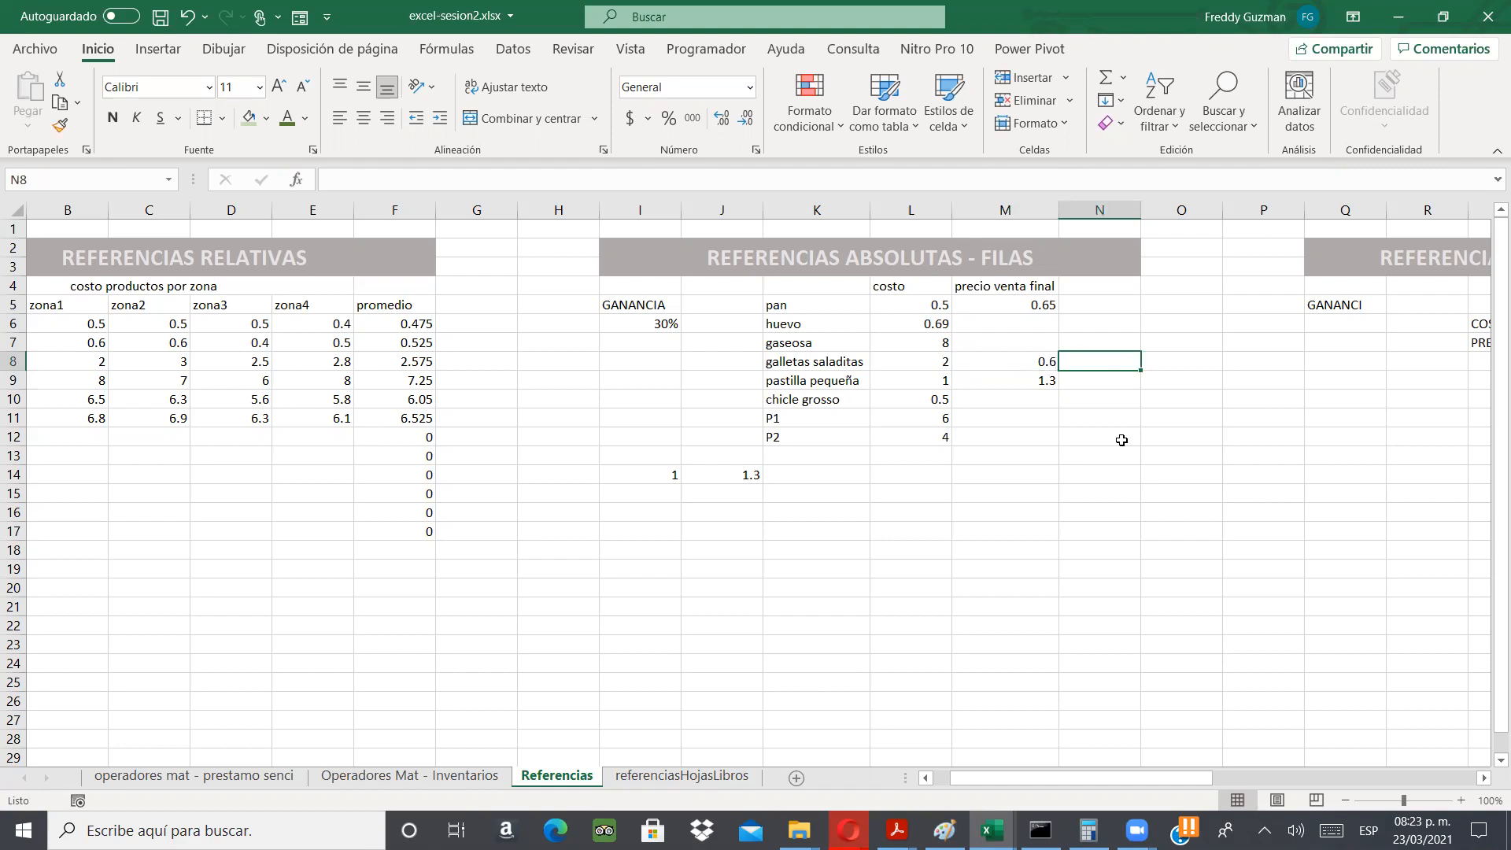
text())
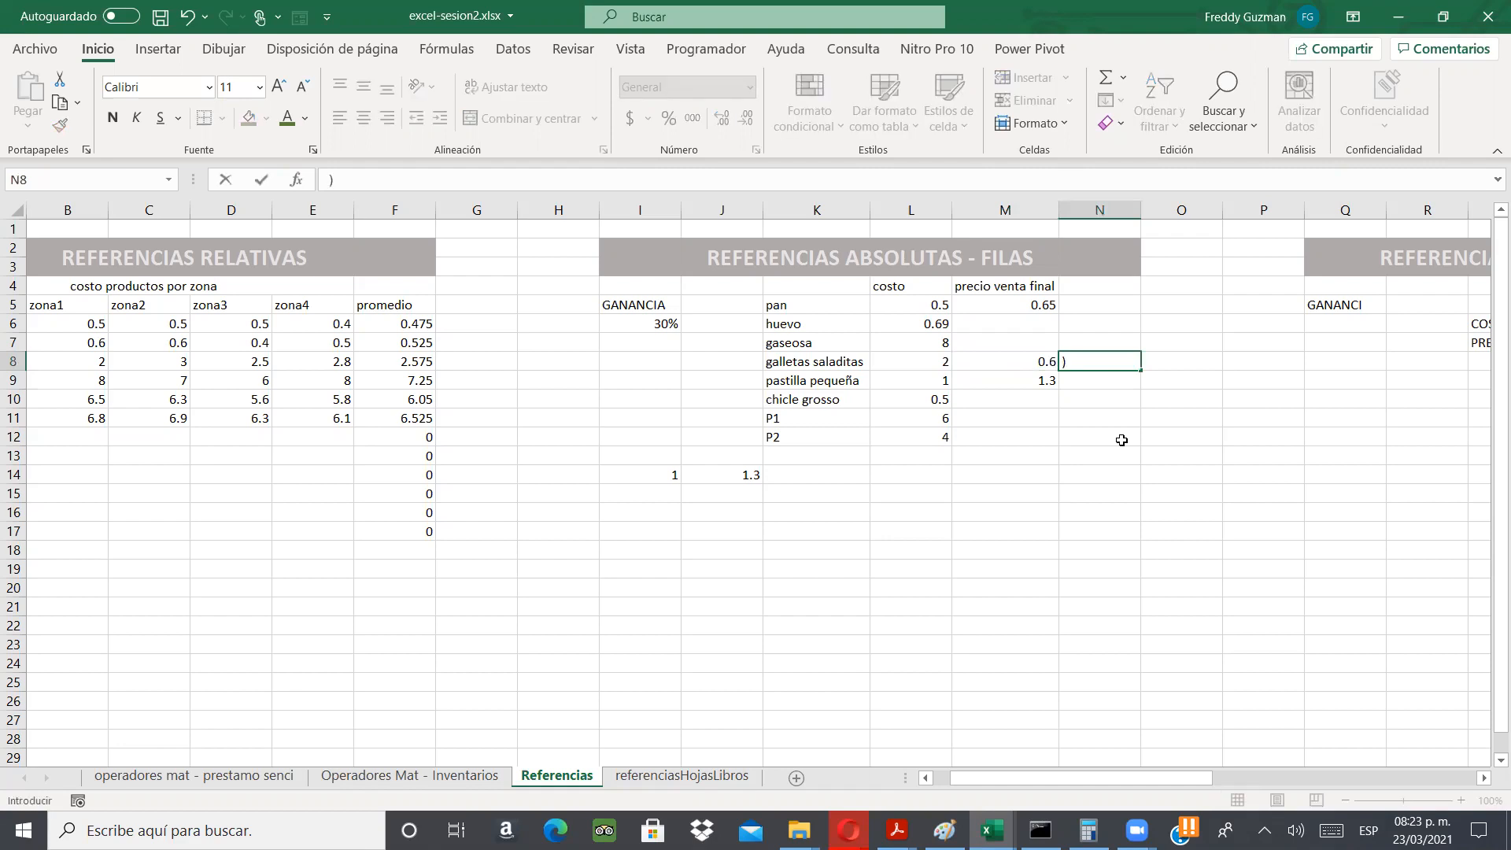
key(BackSpace)
text(=)
key(Left)
key(Left)
key(Left)
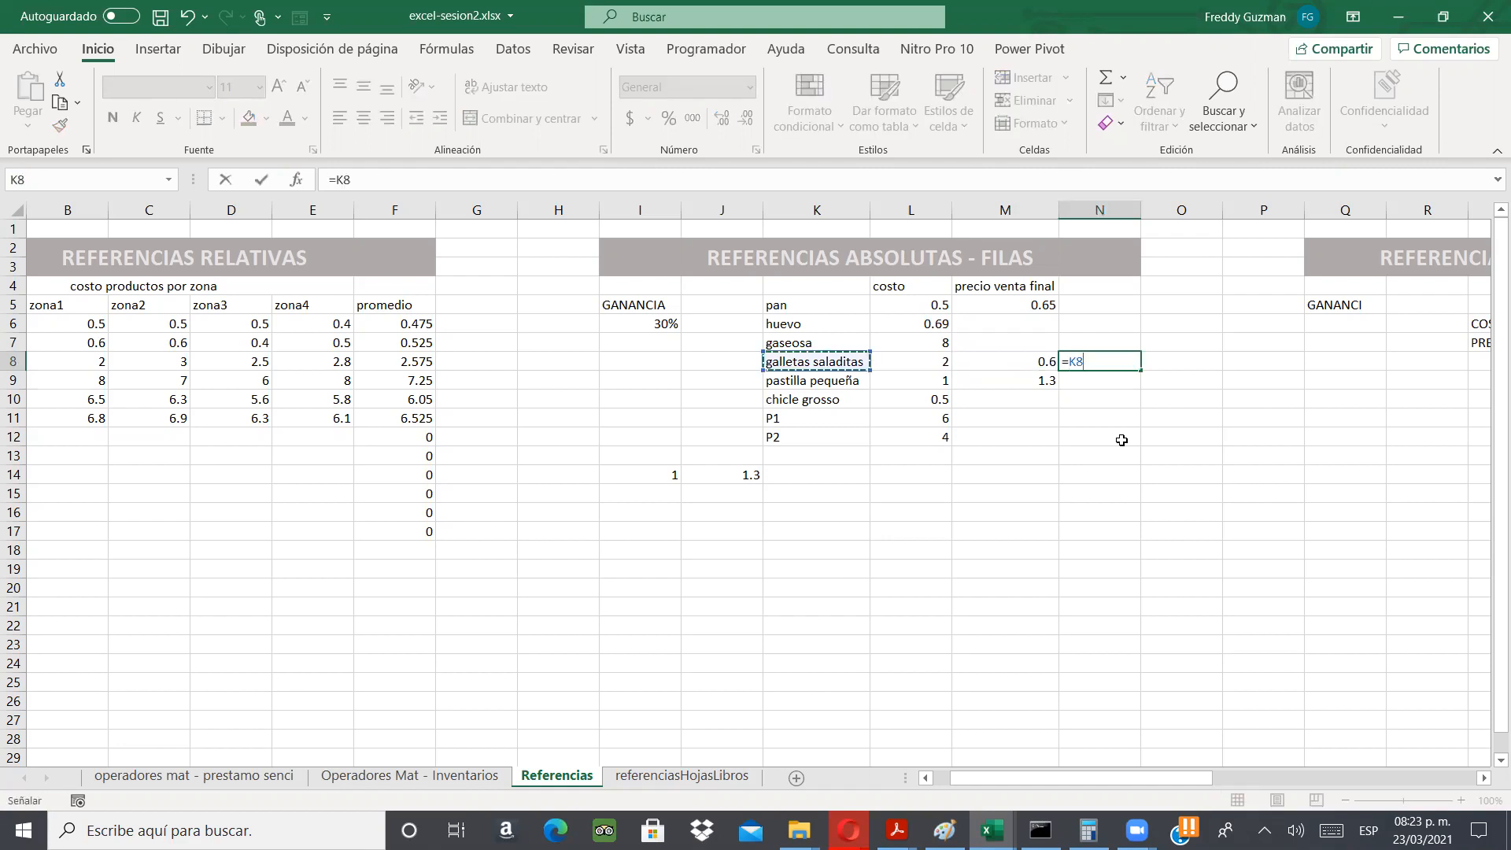
key(Right)
text(+)
key(Left)
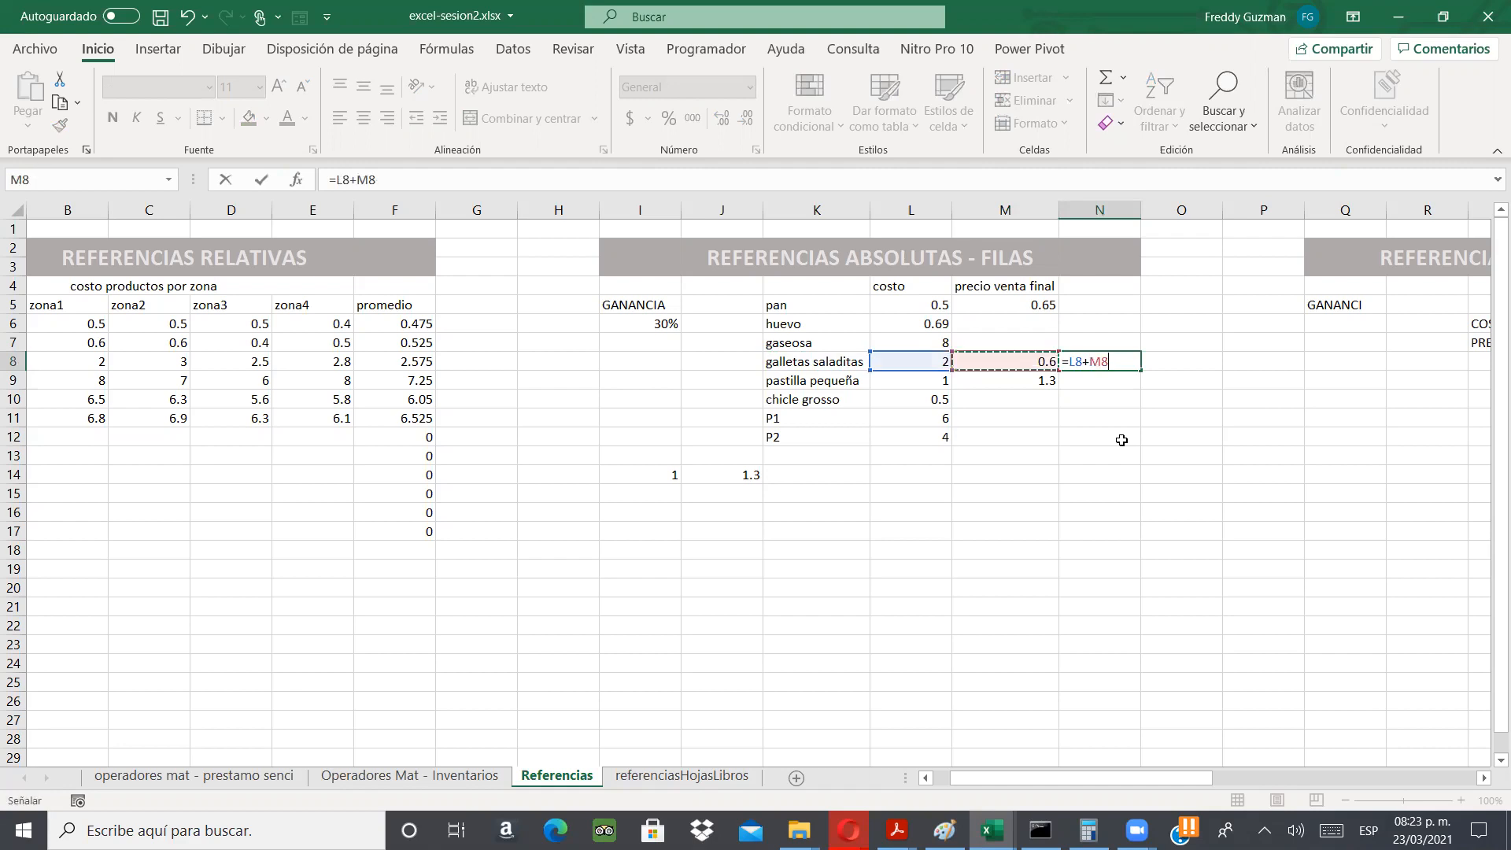
key(Return)
key(Up)
- Review the price formulas of pastilla pequeña in M9 and pan in M5
key(Down)
key(Left)
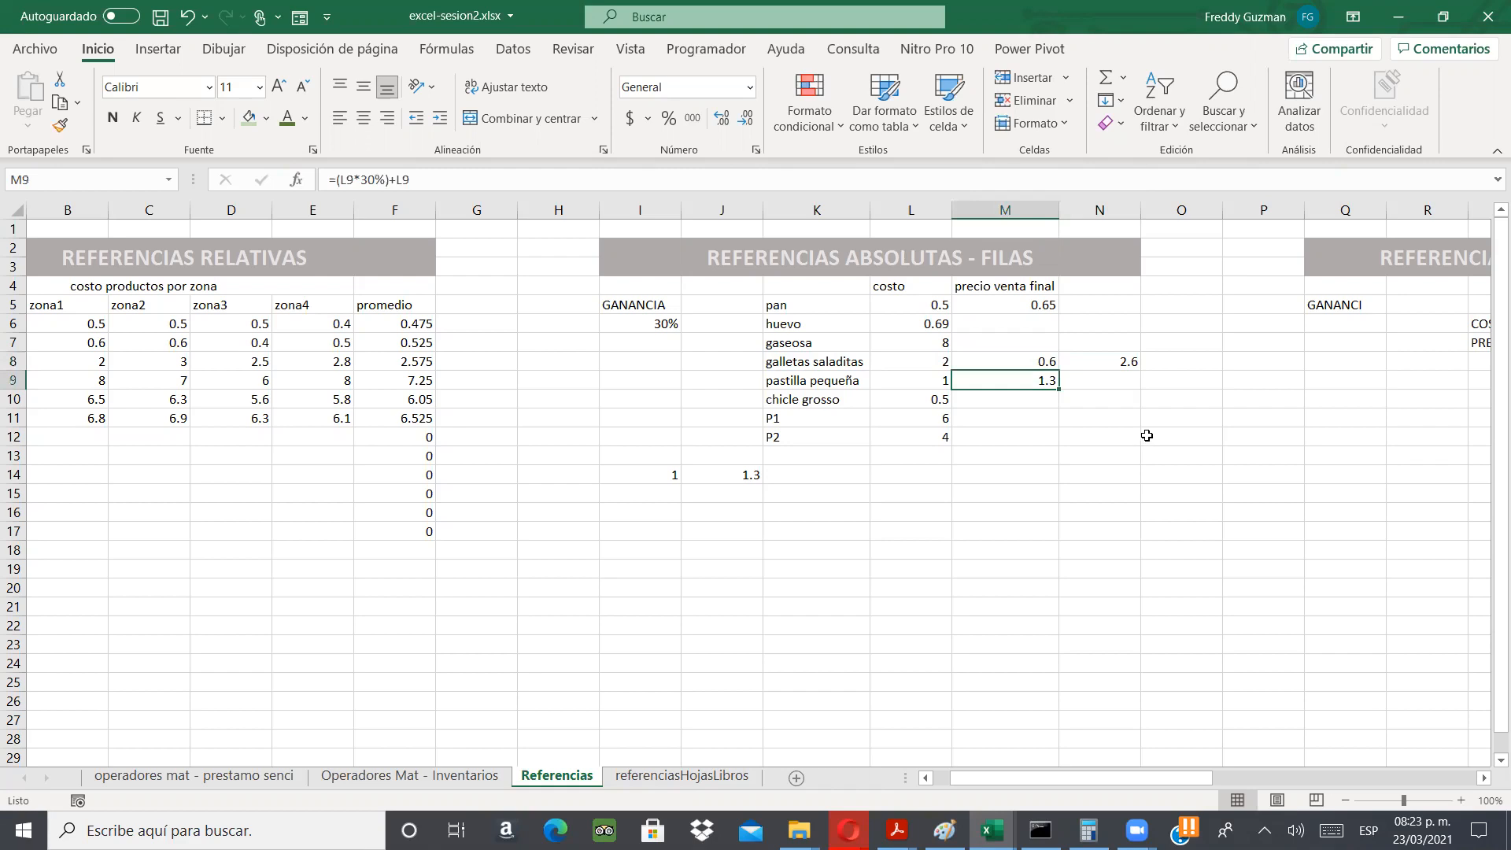
double_click(1033, 380)
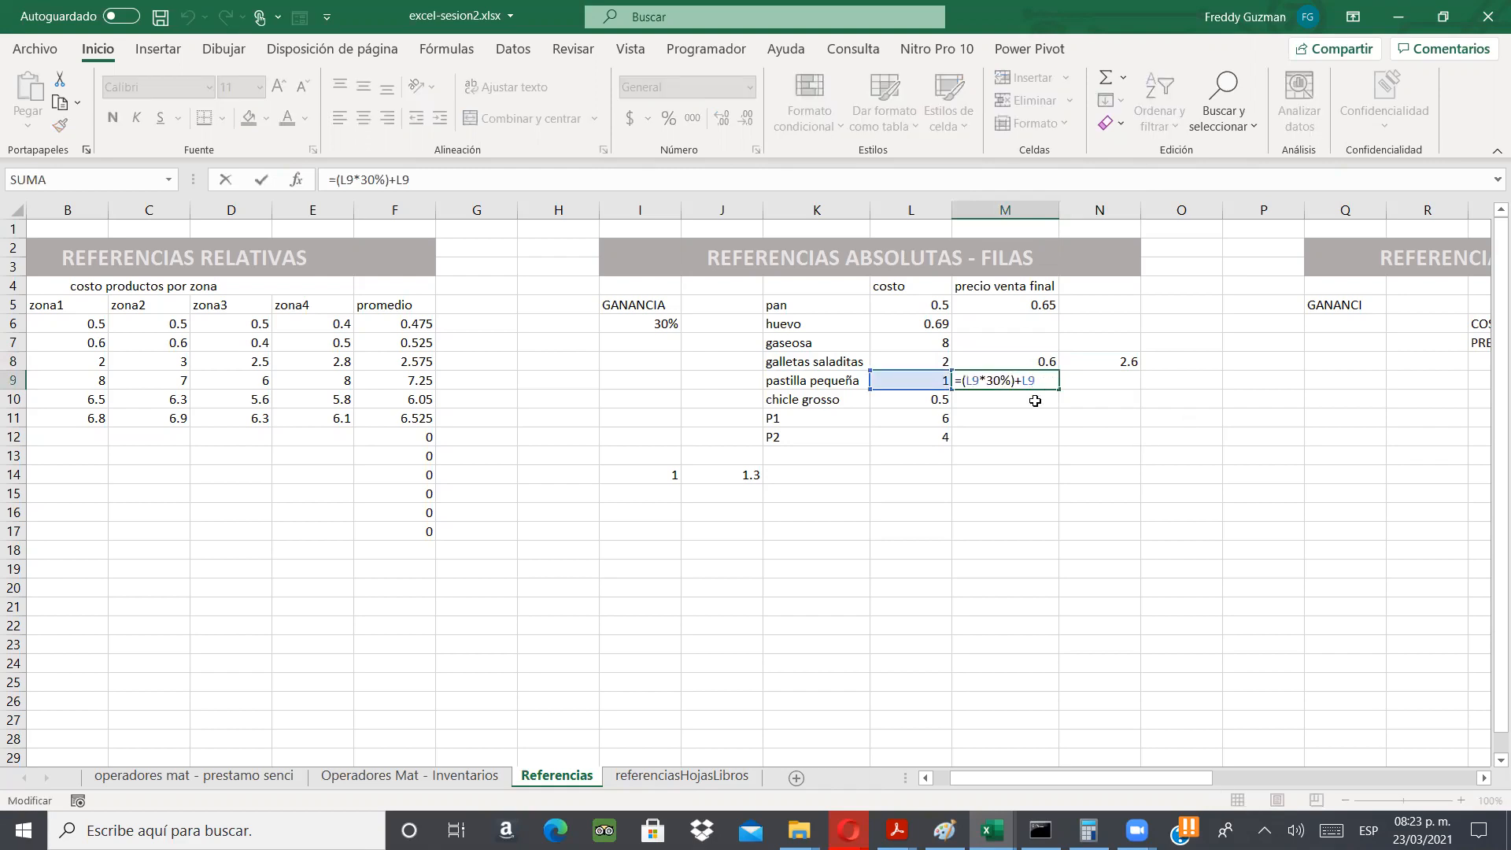
key(Escape)
click(1024, 303)
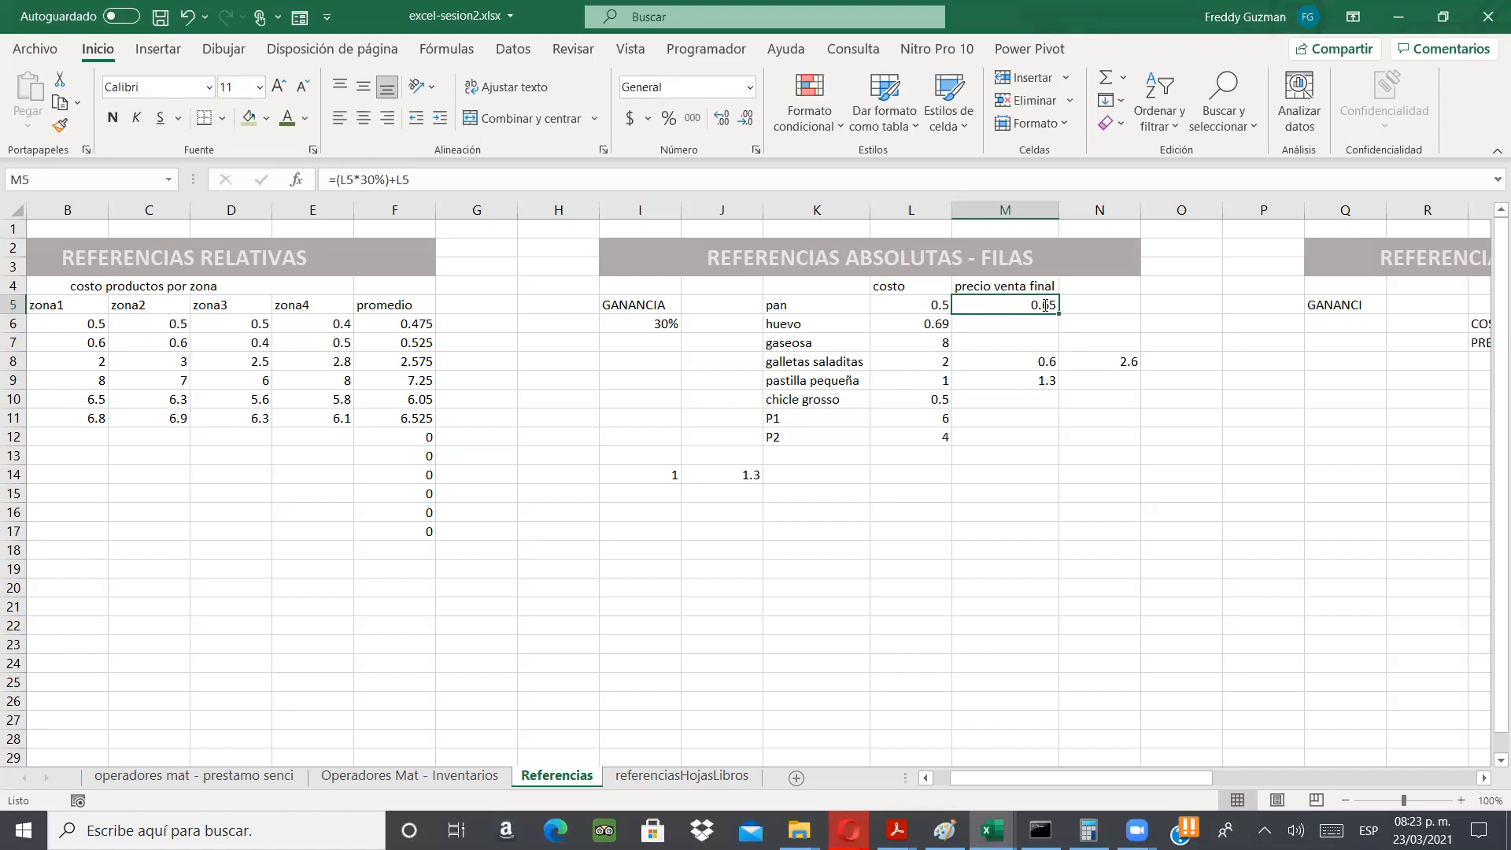
double_click(1044, 305)
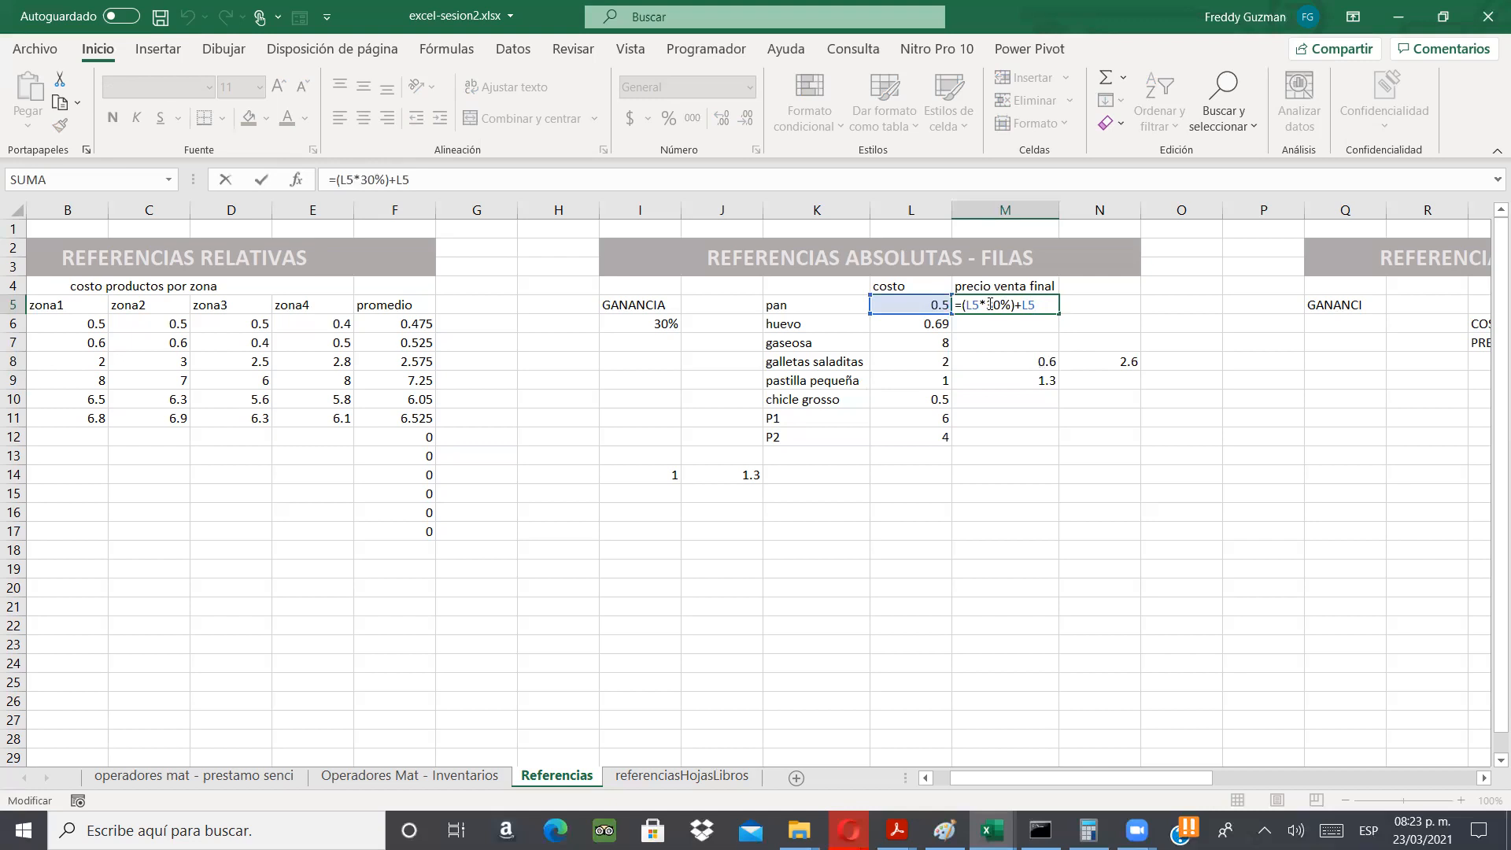
key(Return)
- Enlarge the font of the GANANCIA percentage in I6 to size 16
click(639, 331)
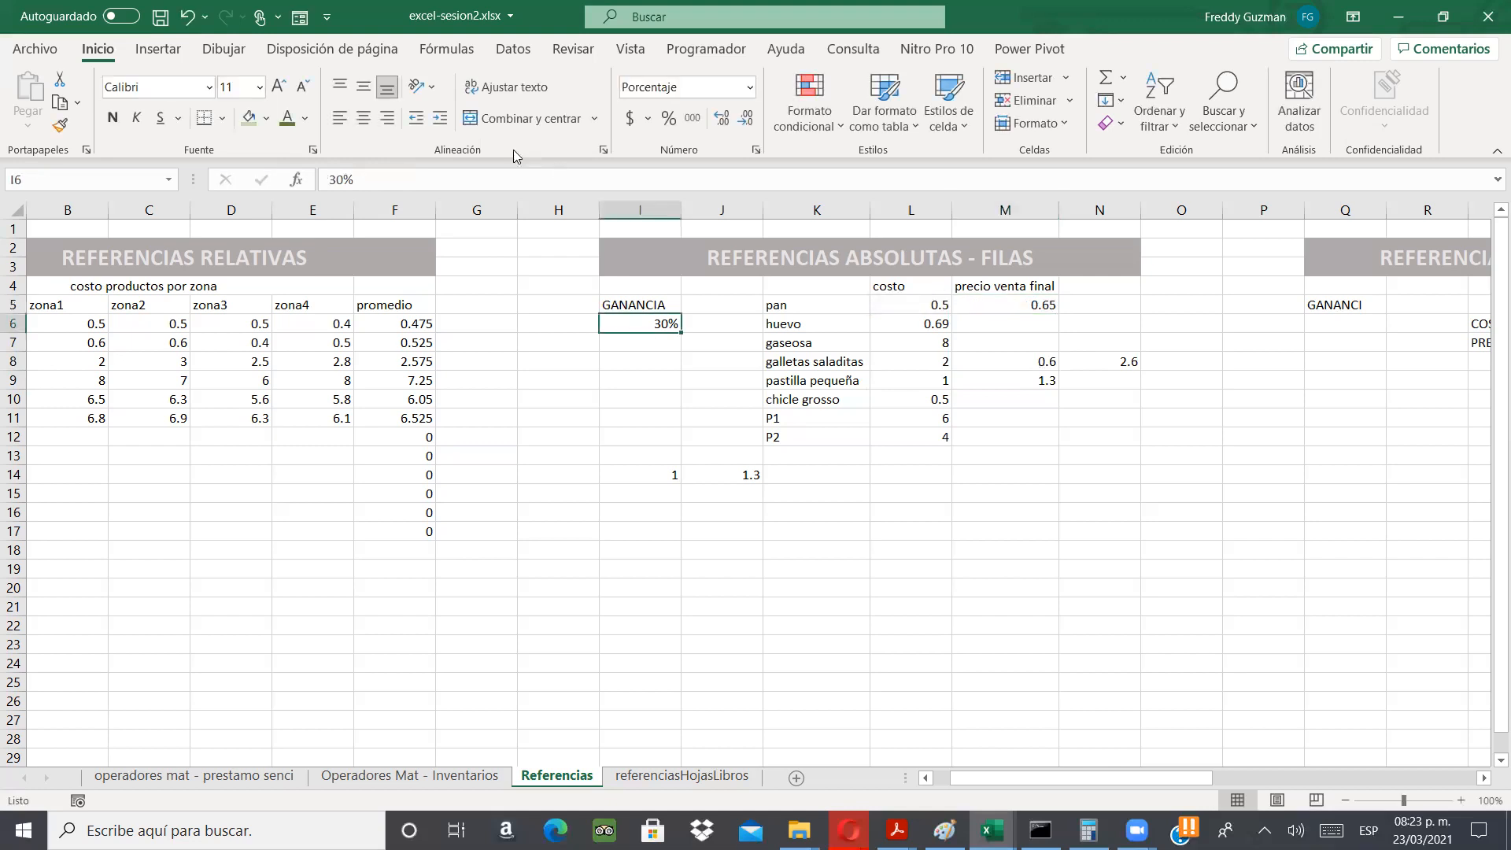
click(281, 88)
click(281, 88)
click(281, 89)
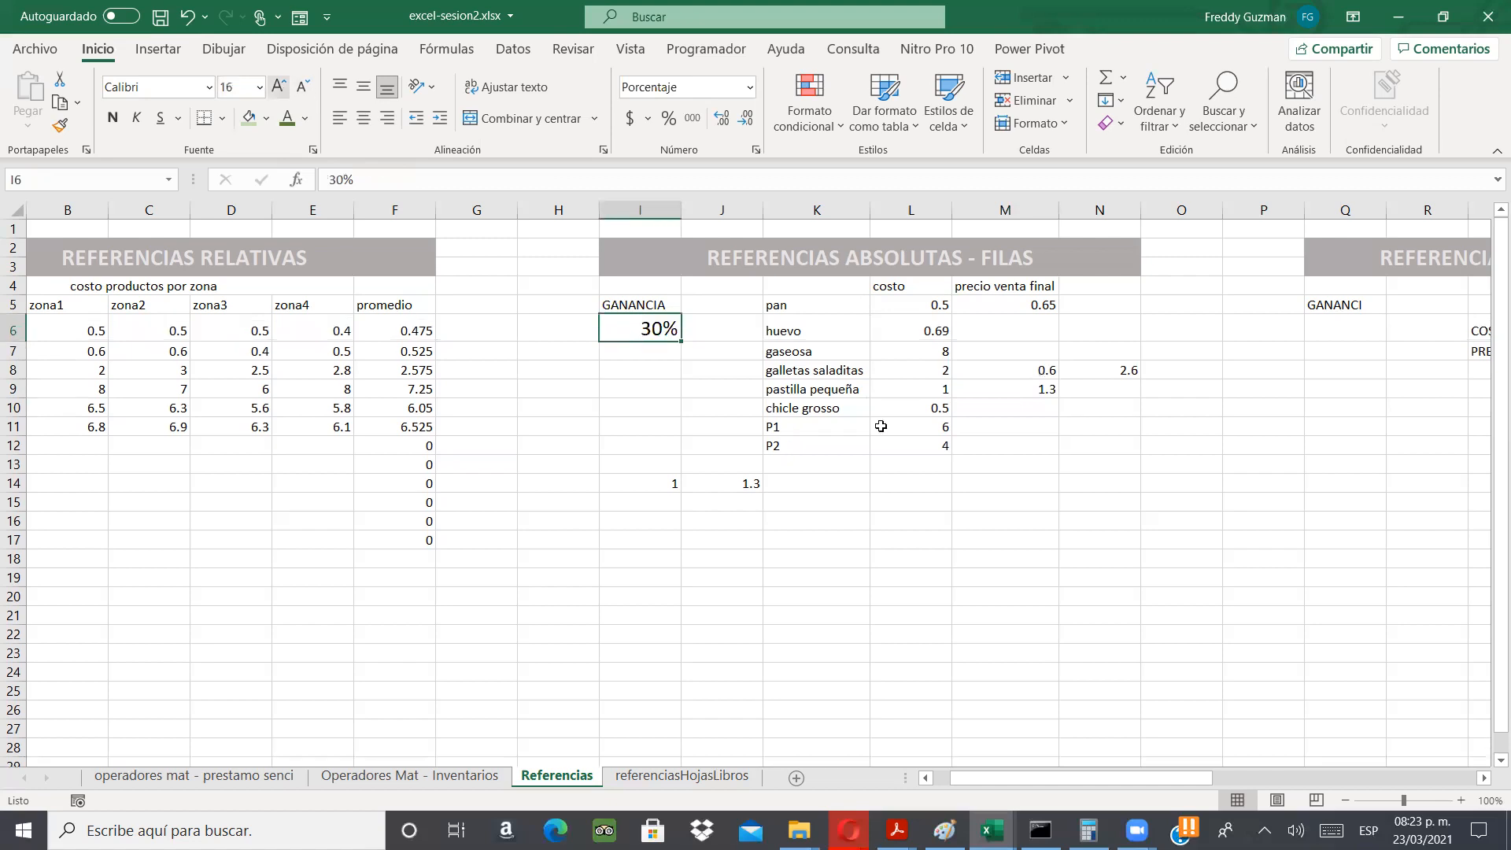
click(929, 305)
double_click(928, 304)
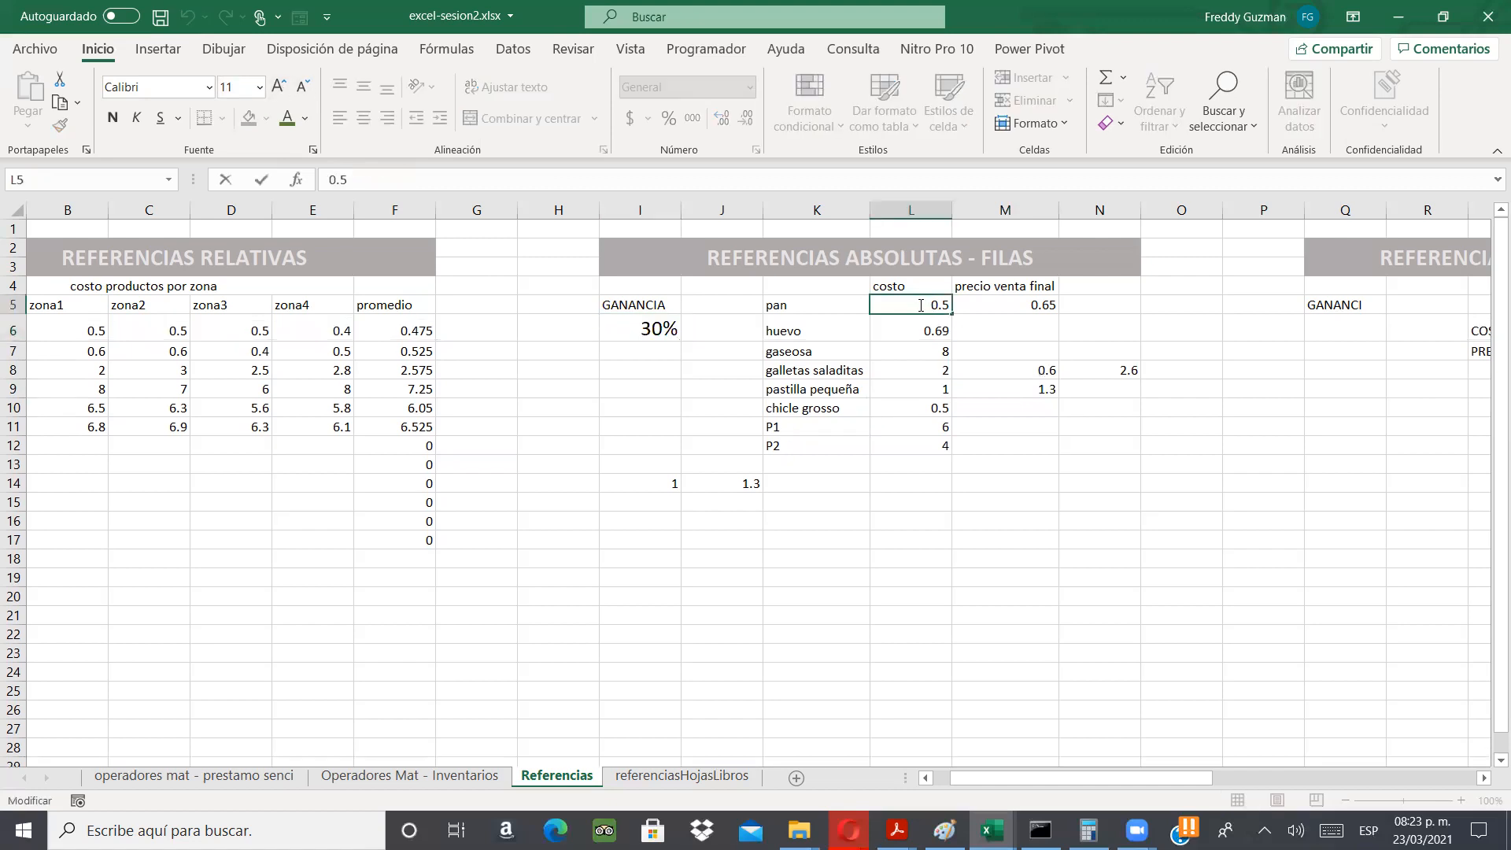
key(Escape)
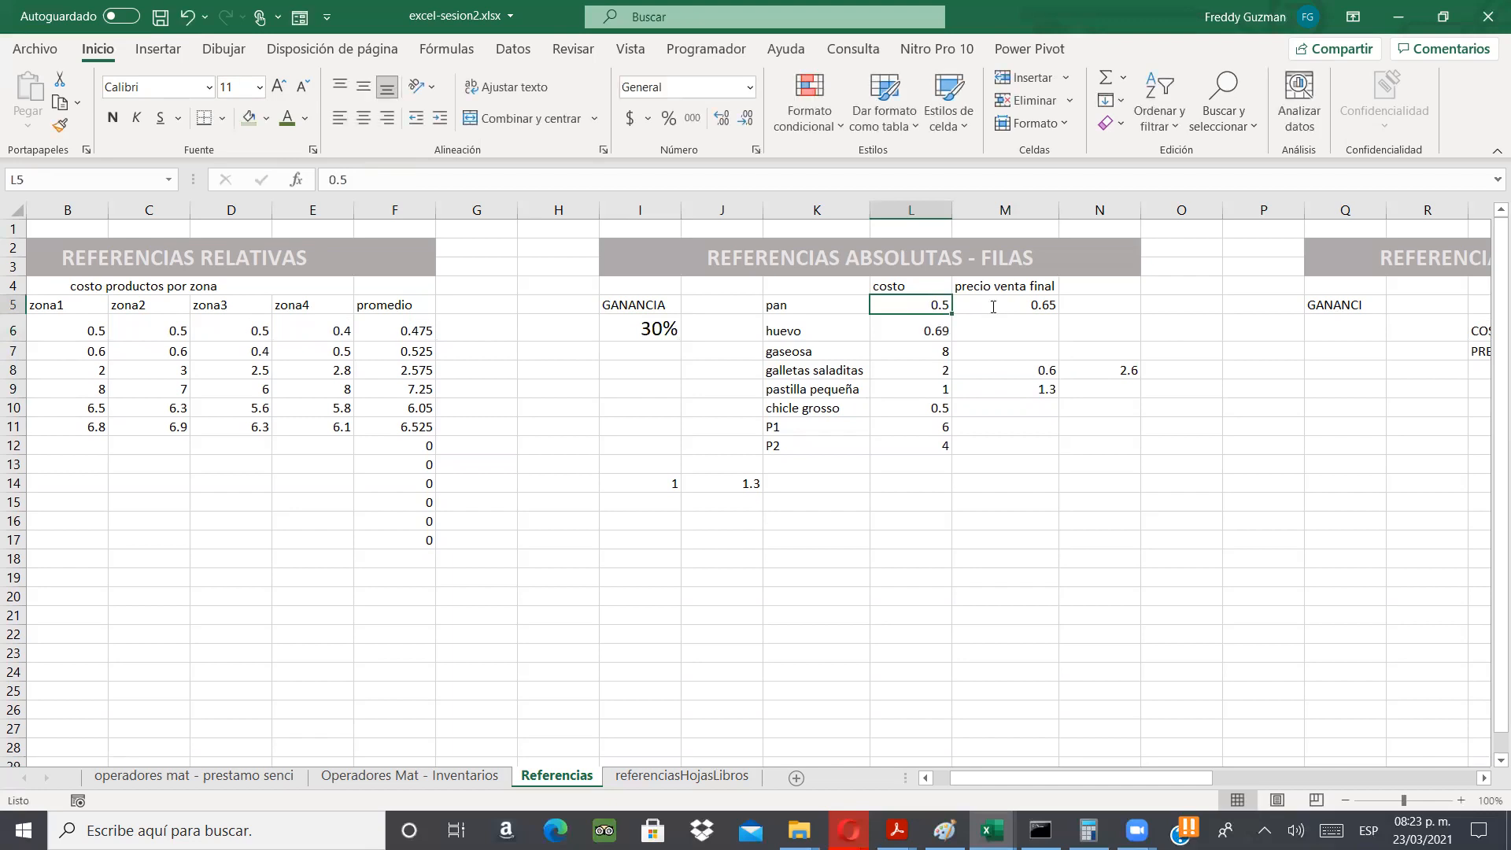
- Replace the fixed 30% in pan's price formula in M5 with the GANANCIA cell, giving =(L5*I6)+L5
double_click(994, 306)
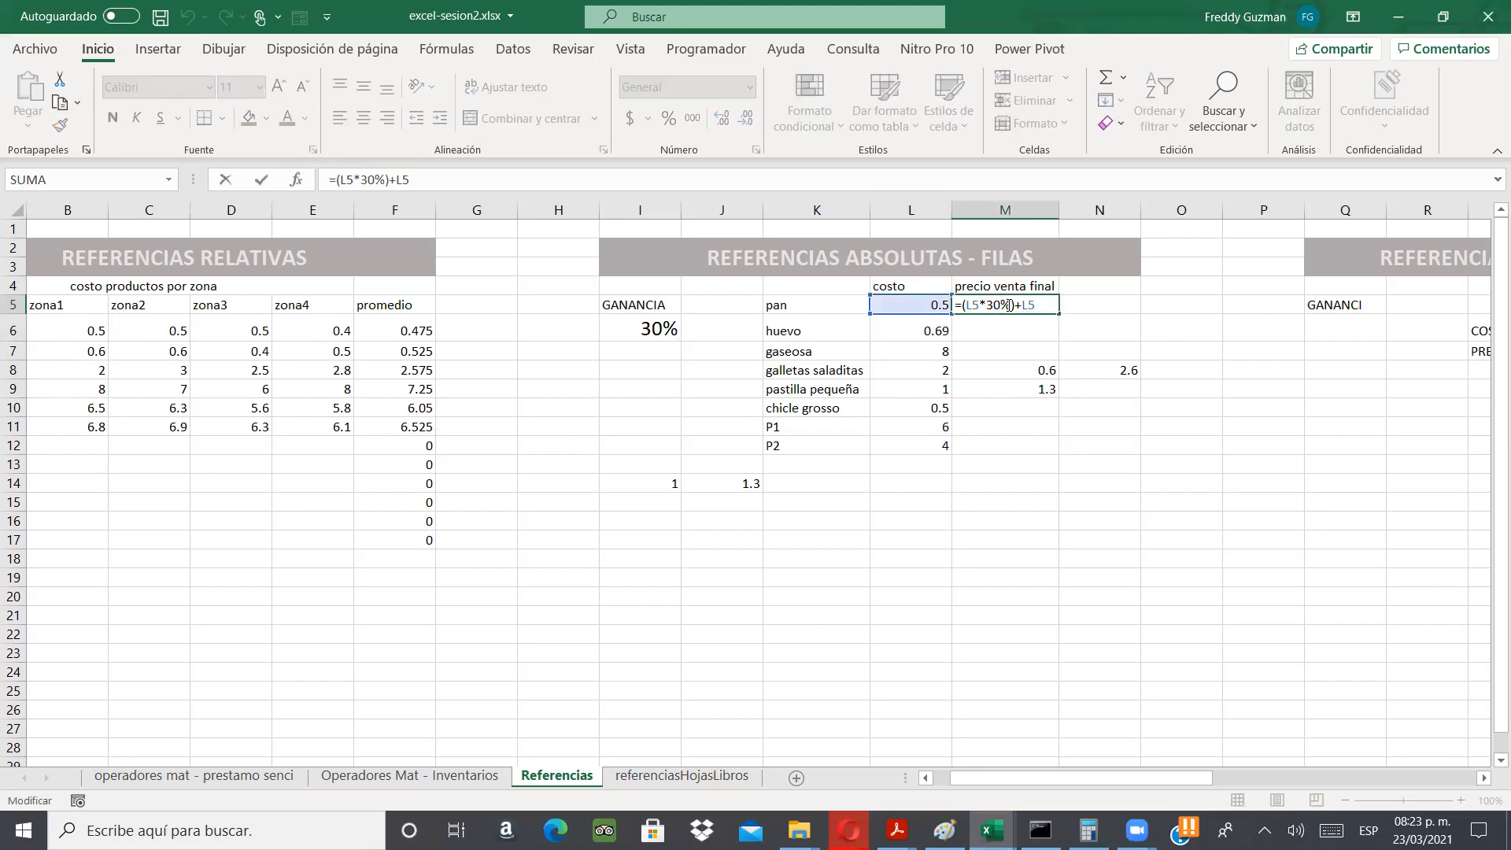
key(BackSpace)
key(BackSpace)
key(BackSpace)
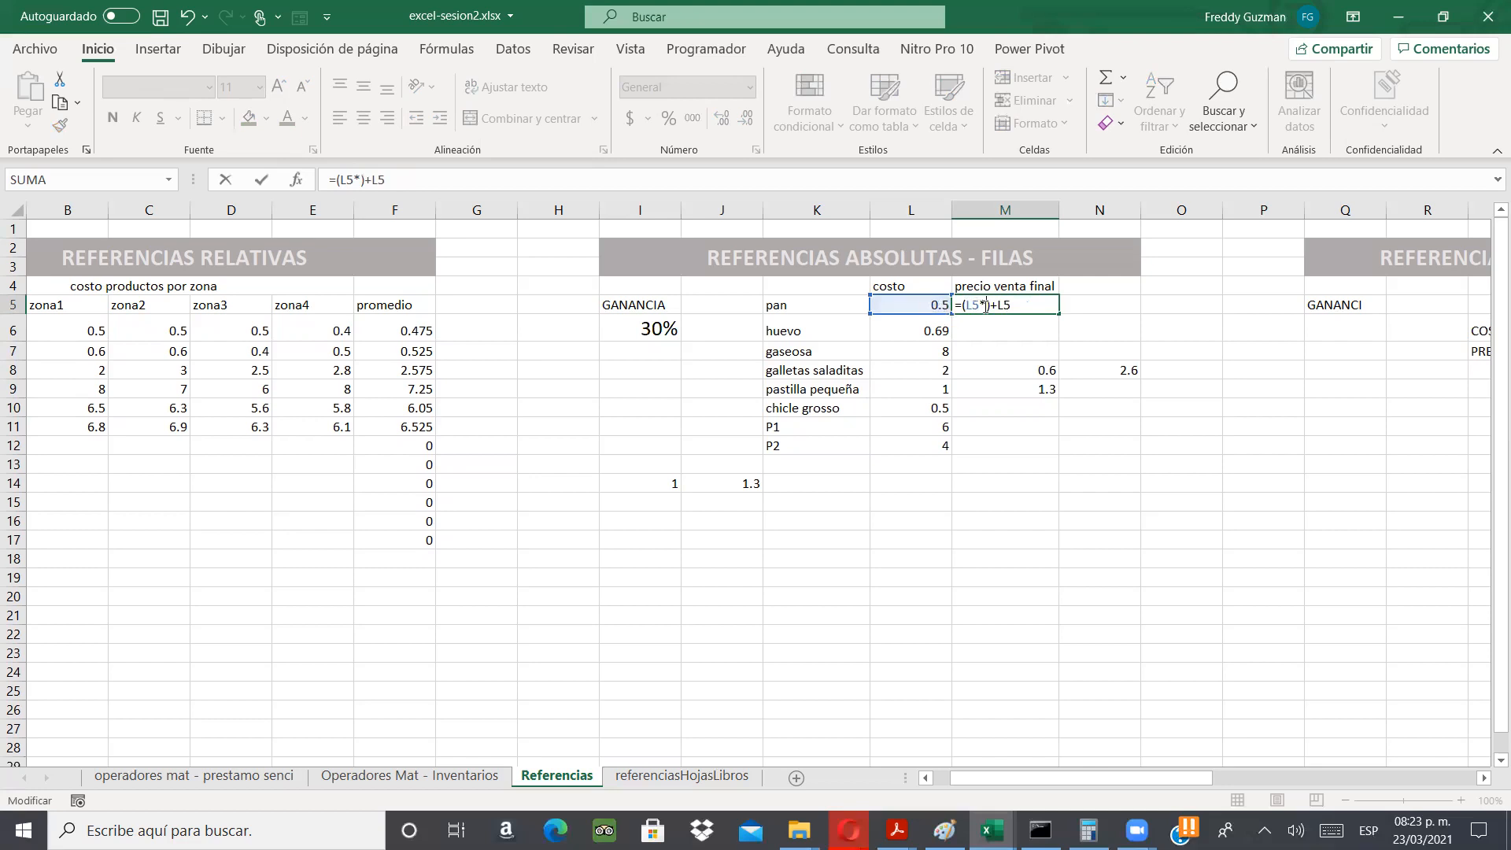
click(666, 332)
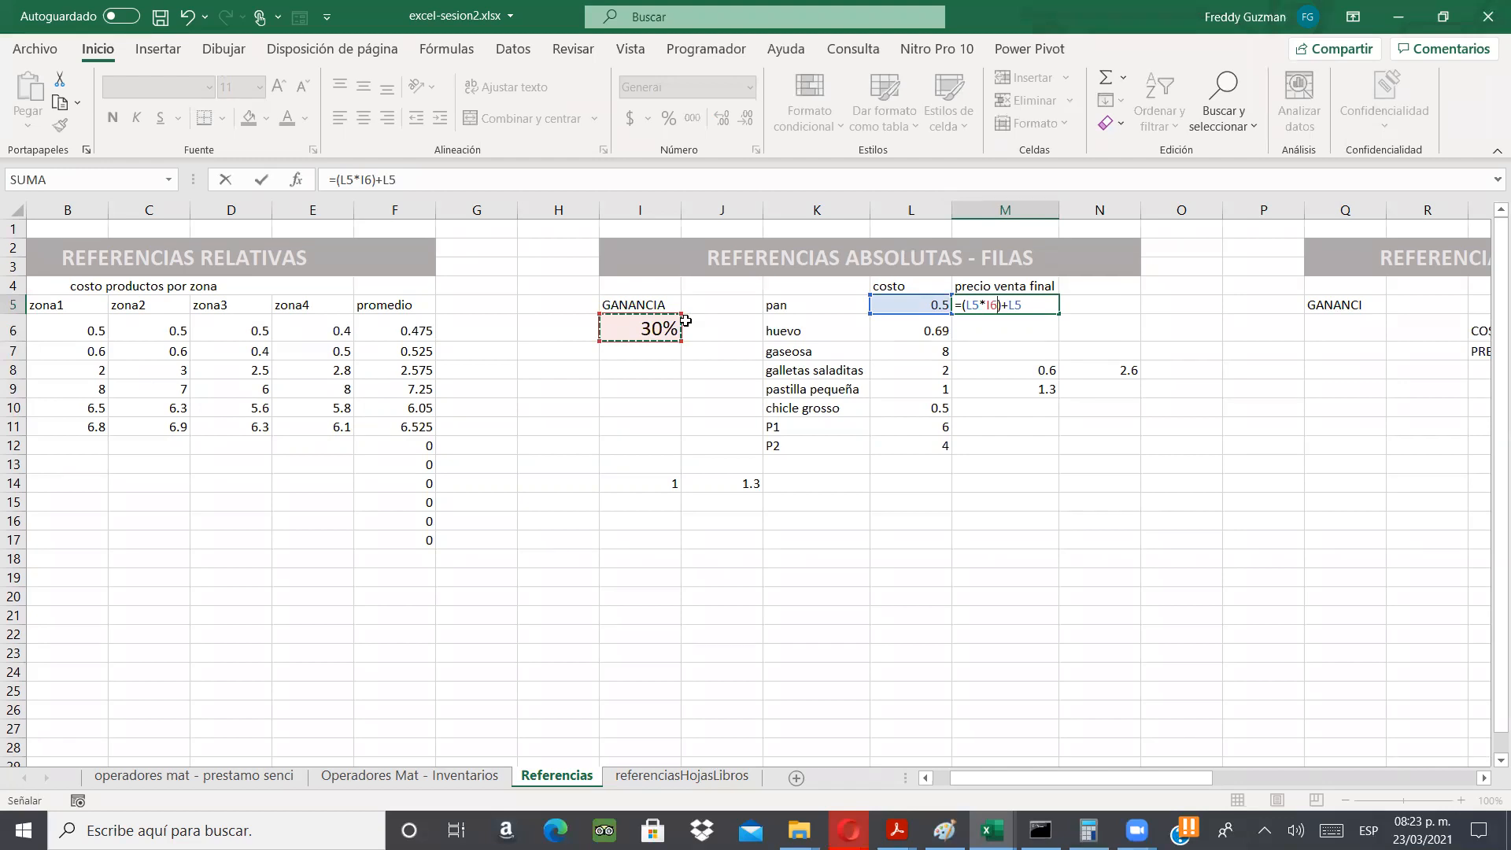
key(Return)
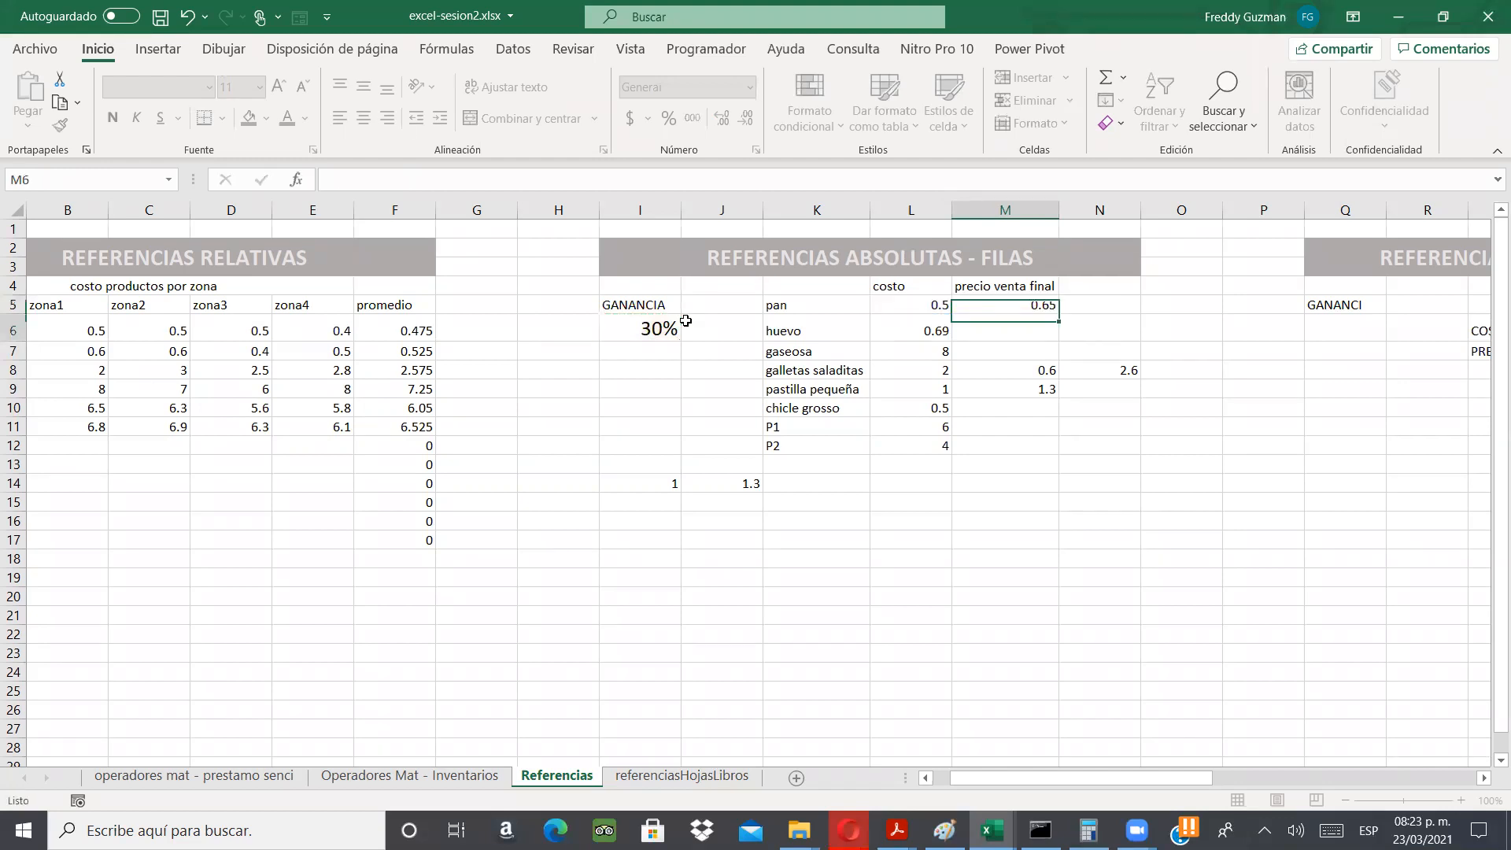
click(994, 302)
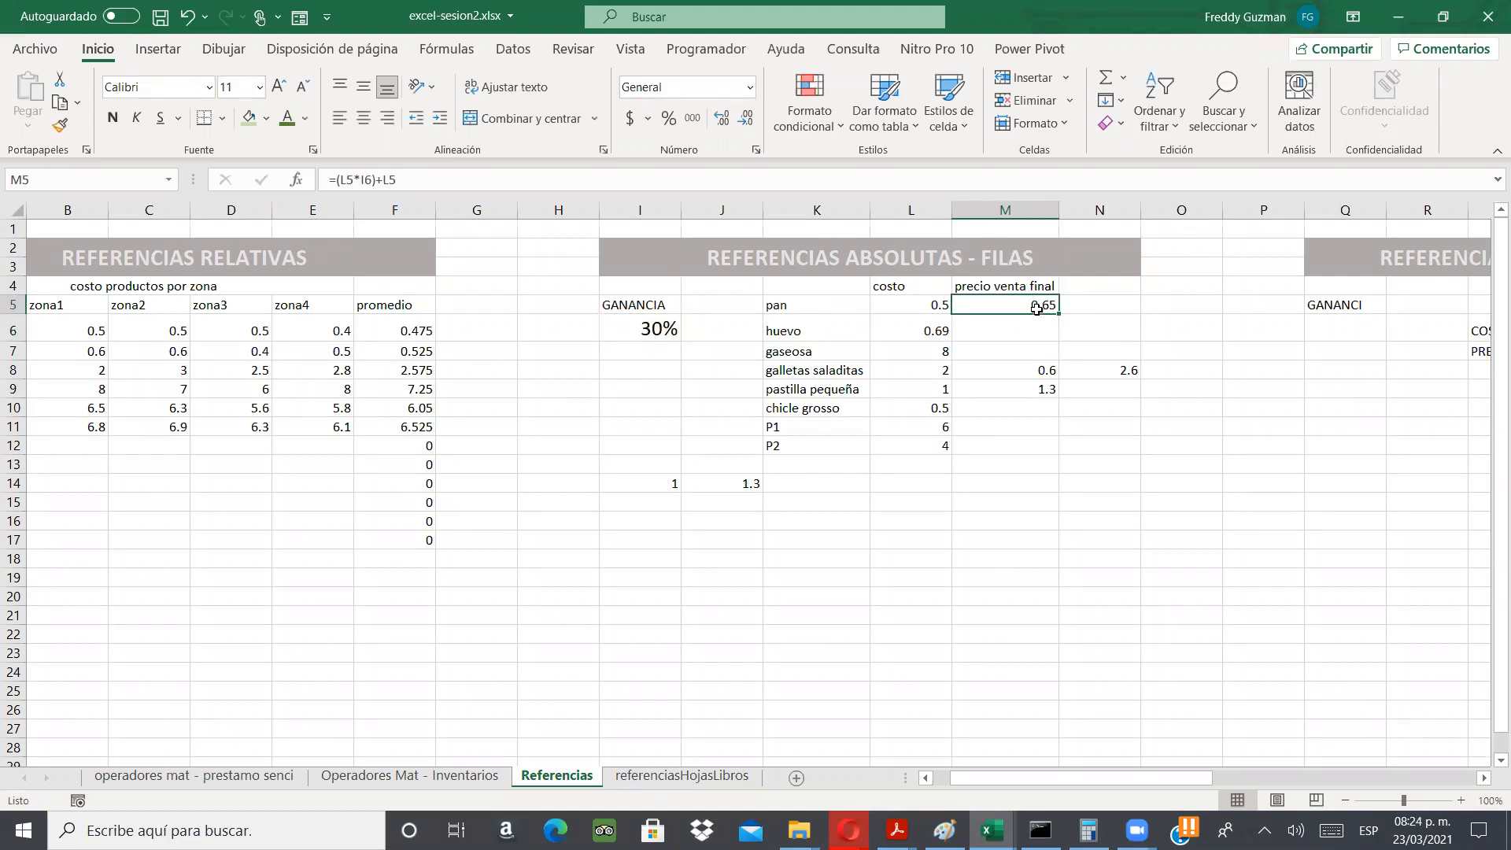
- Replace the fixed 30% in pastilla pequeña's price formula in M9 with a reference to I6
click(1038, 383)
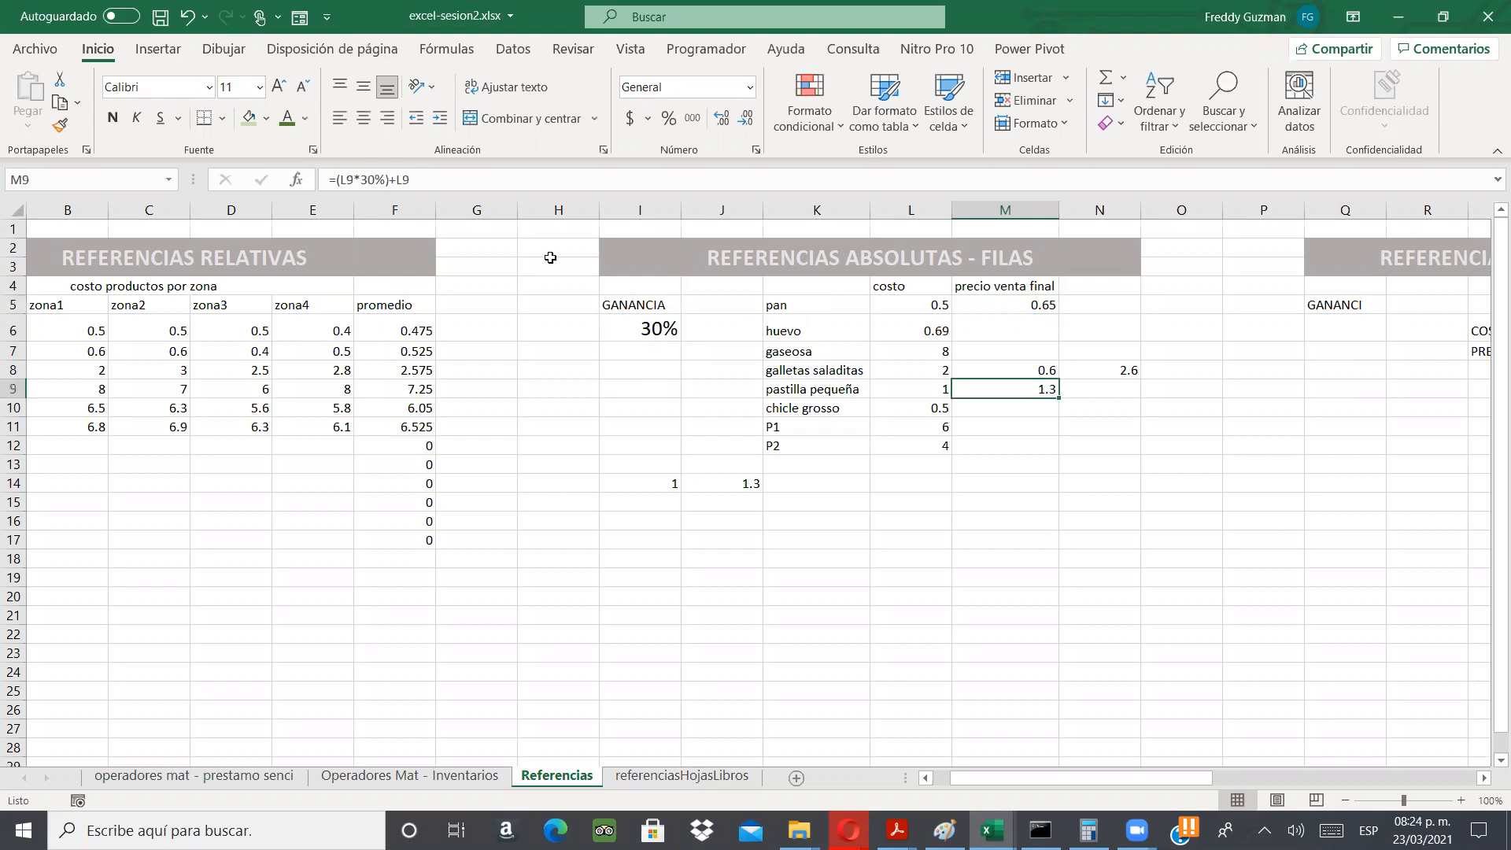
double_click(1003, 387)
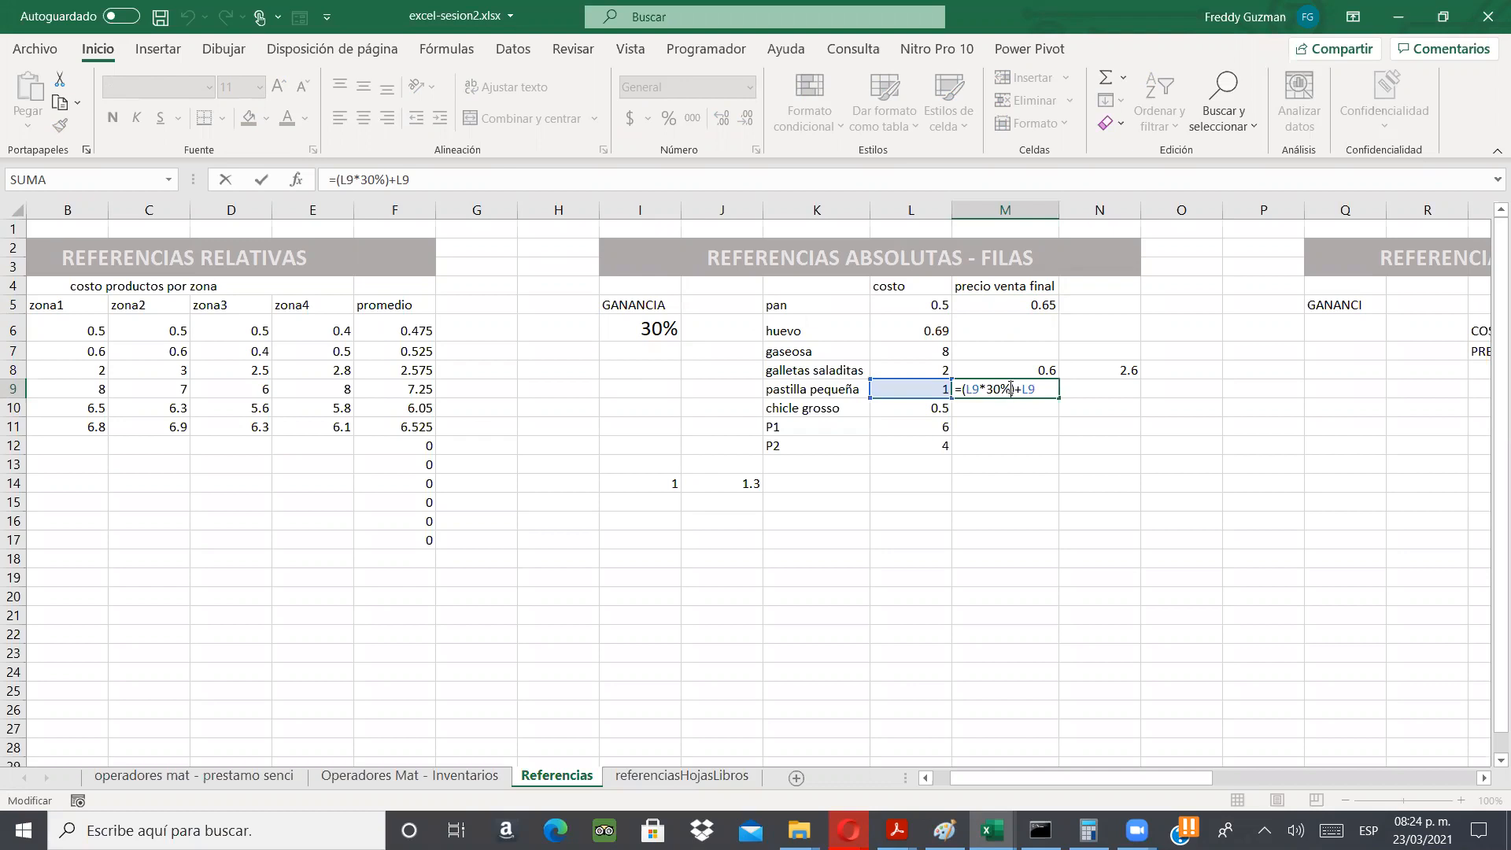
key(BackSpace)
key(BackSpace)
key(BackSpace)
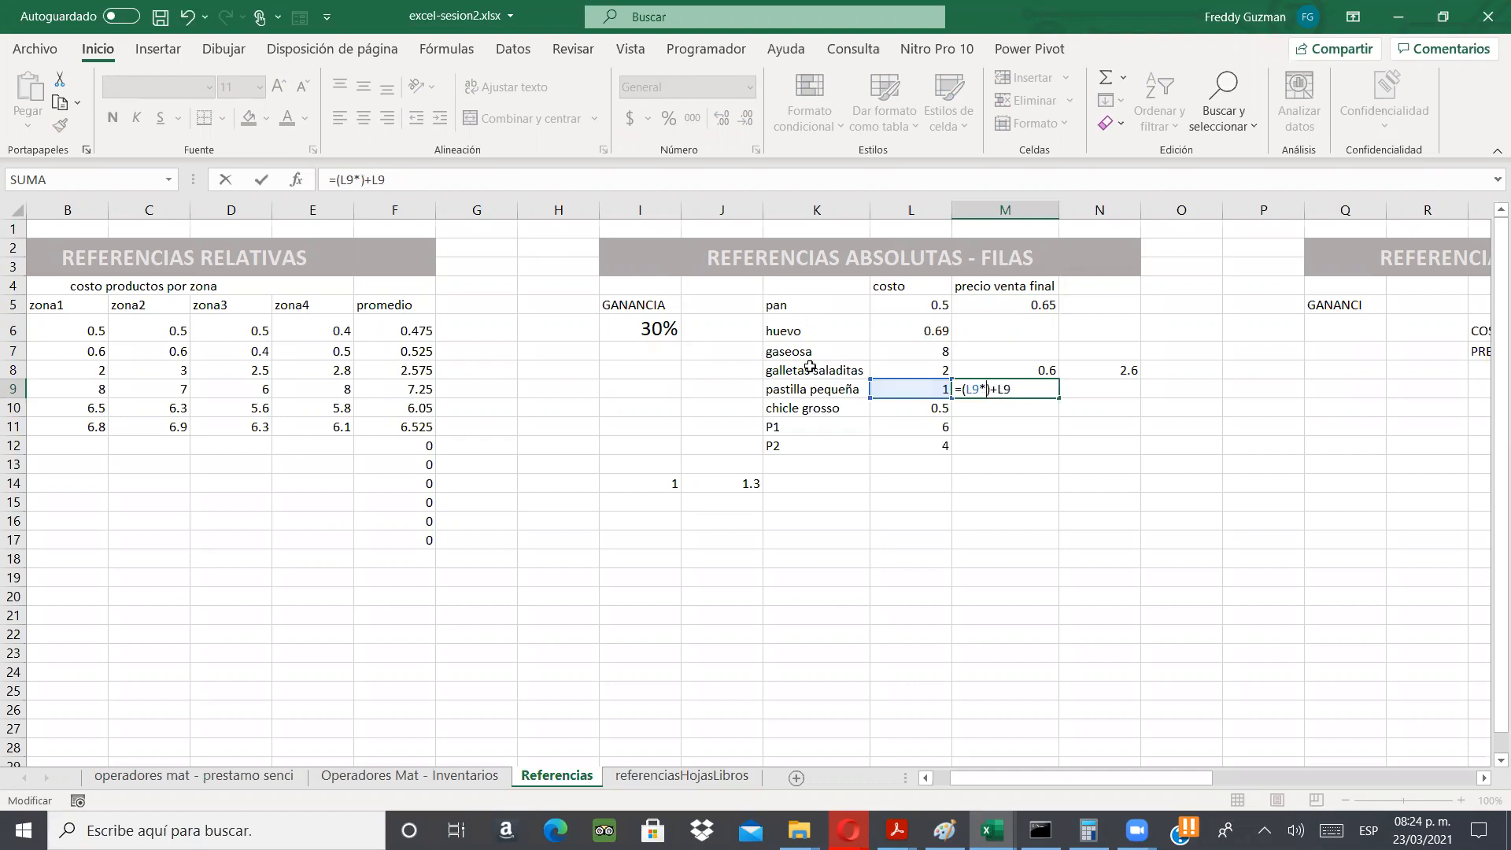
click(652, 328)
key(Return)
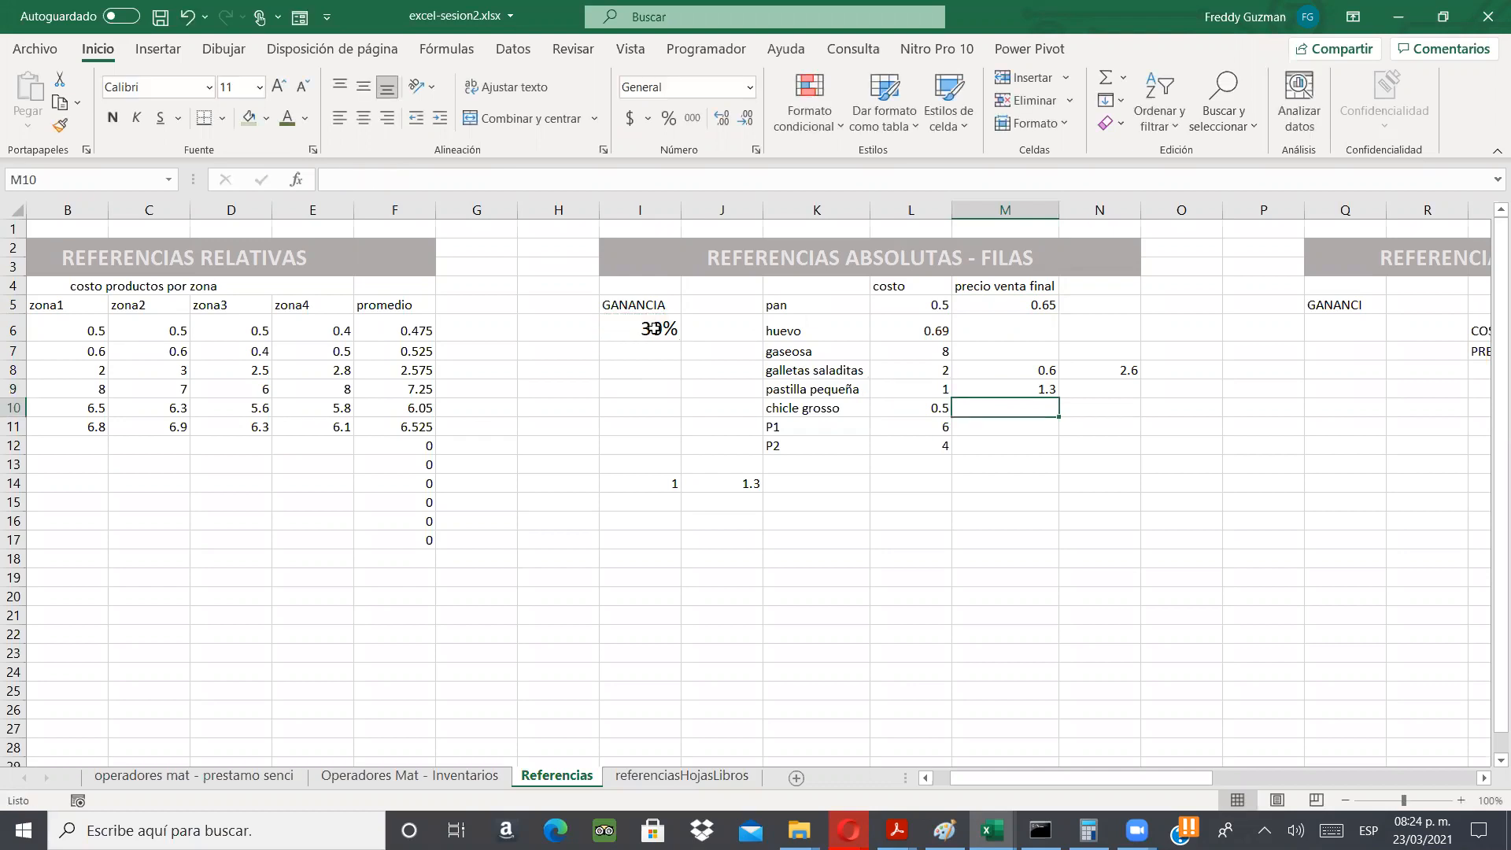
- Set the GANANCIA percentage in I6 to 25% and check the galletas saladitas formula in M8
click(653, 328)
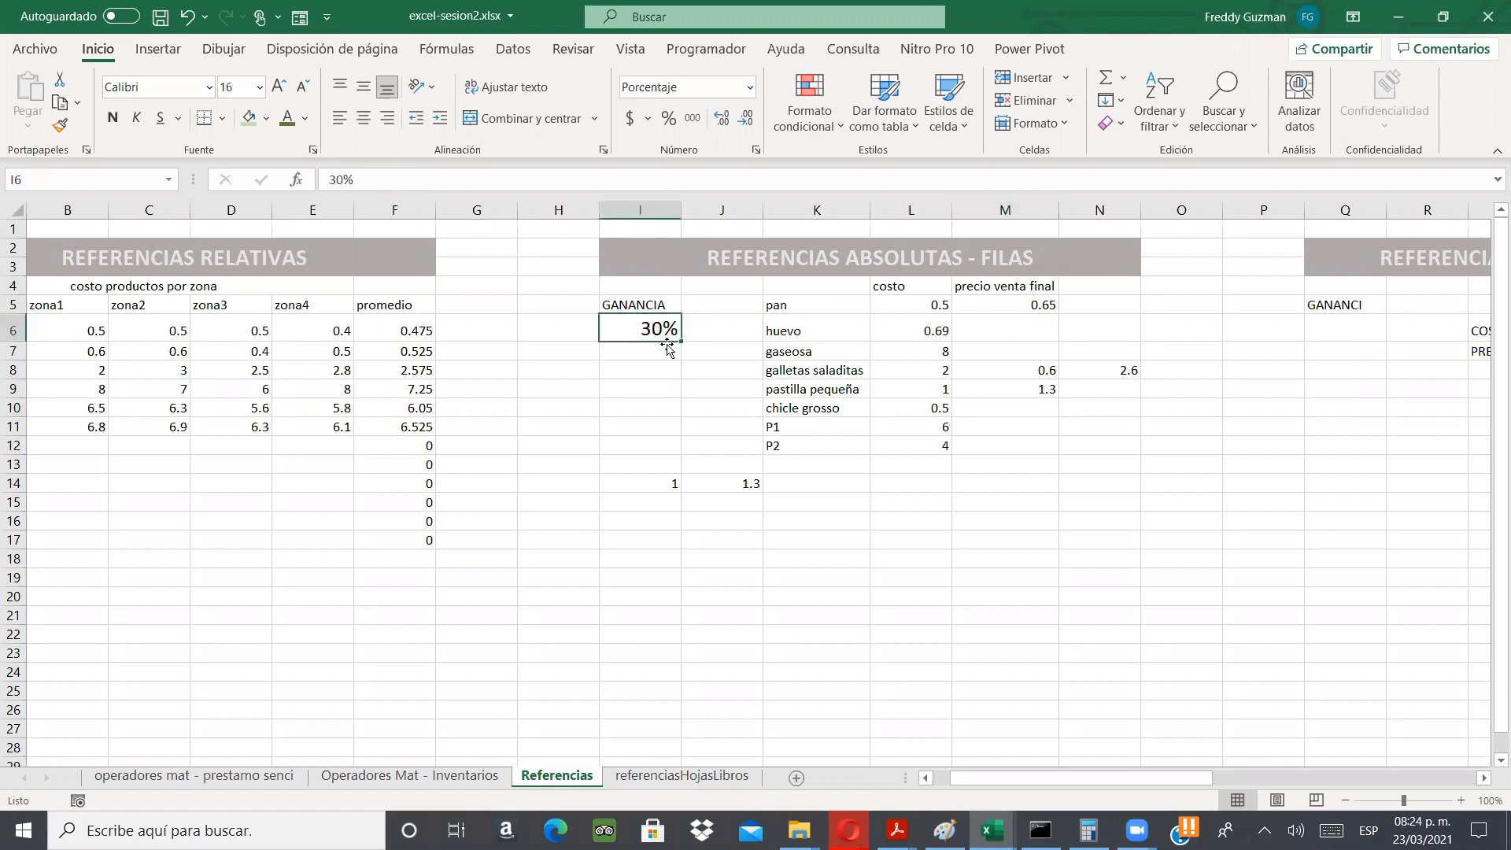
text(25)
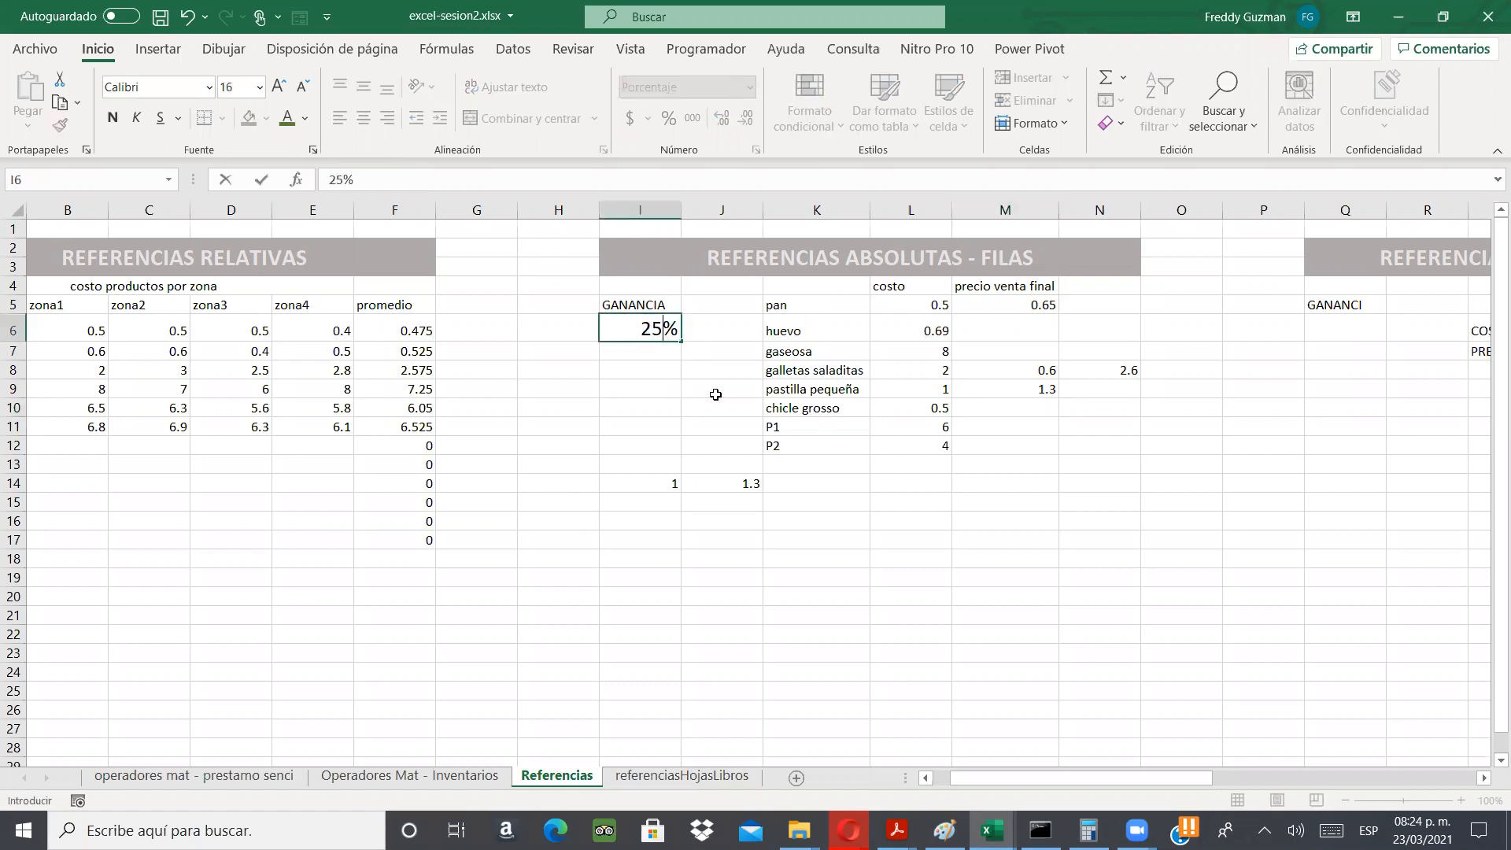
key(Return)
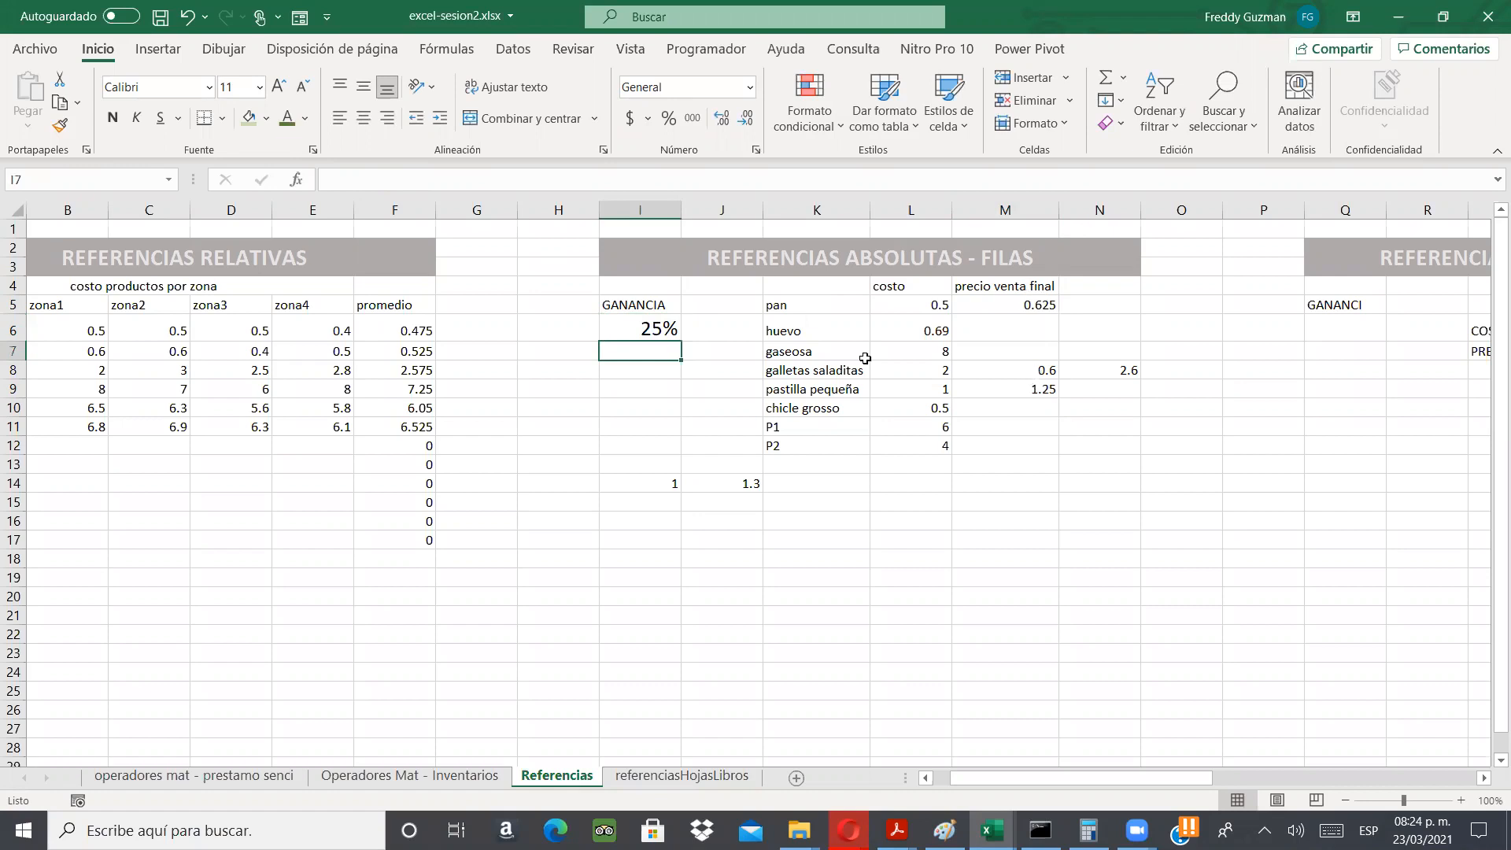
click(665, 330)
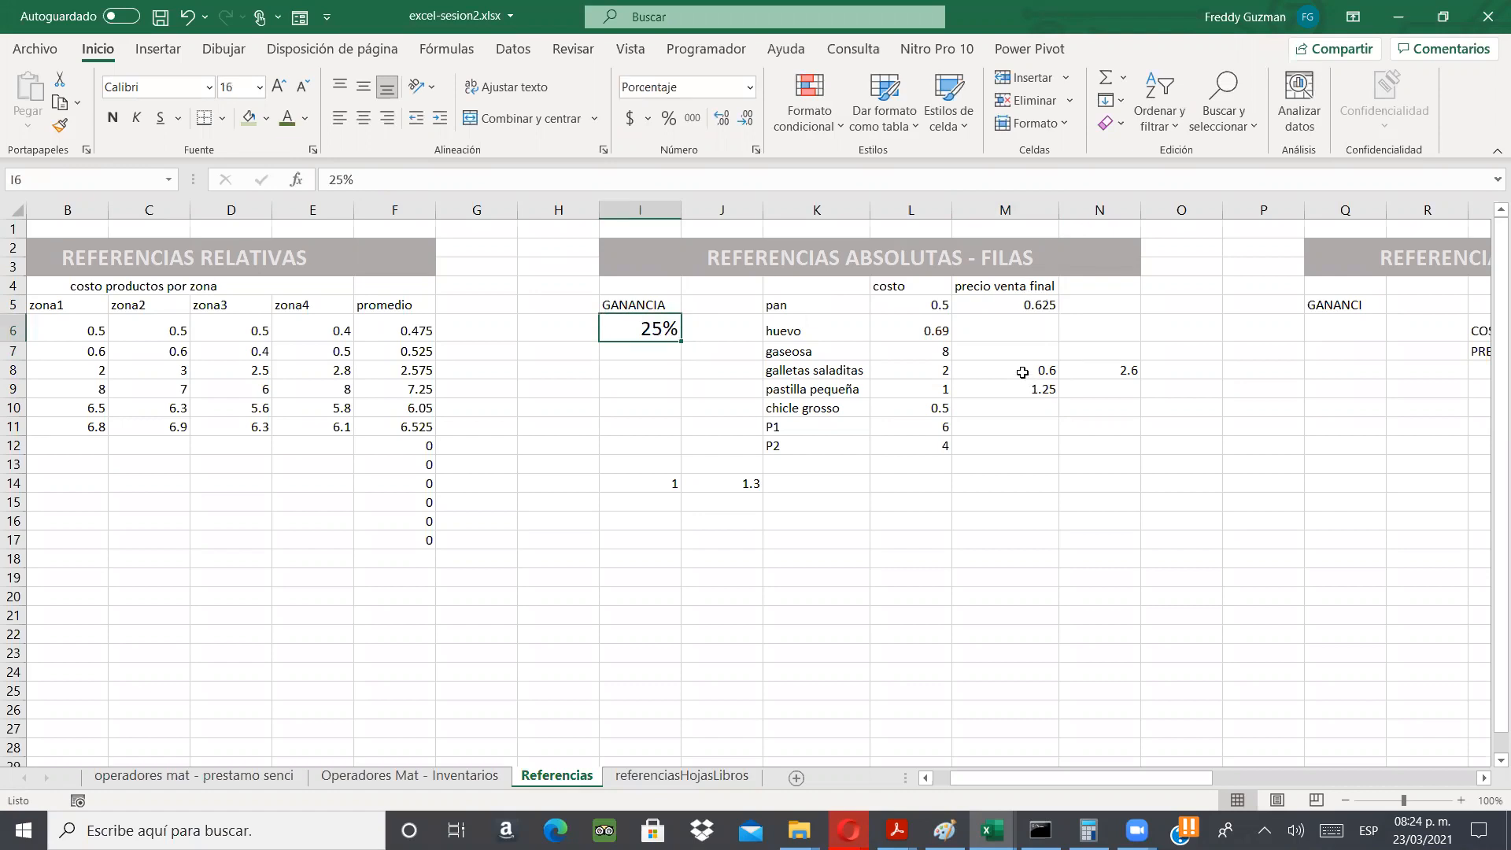
click(1023, 372)
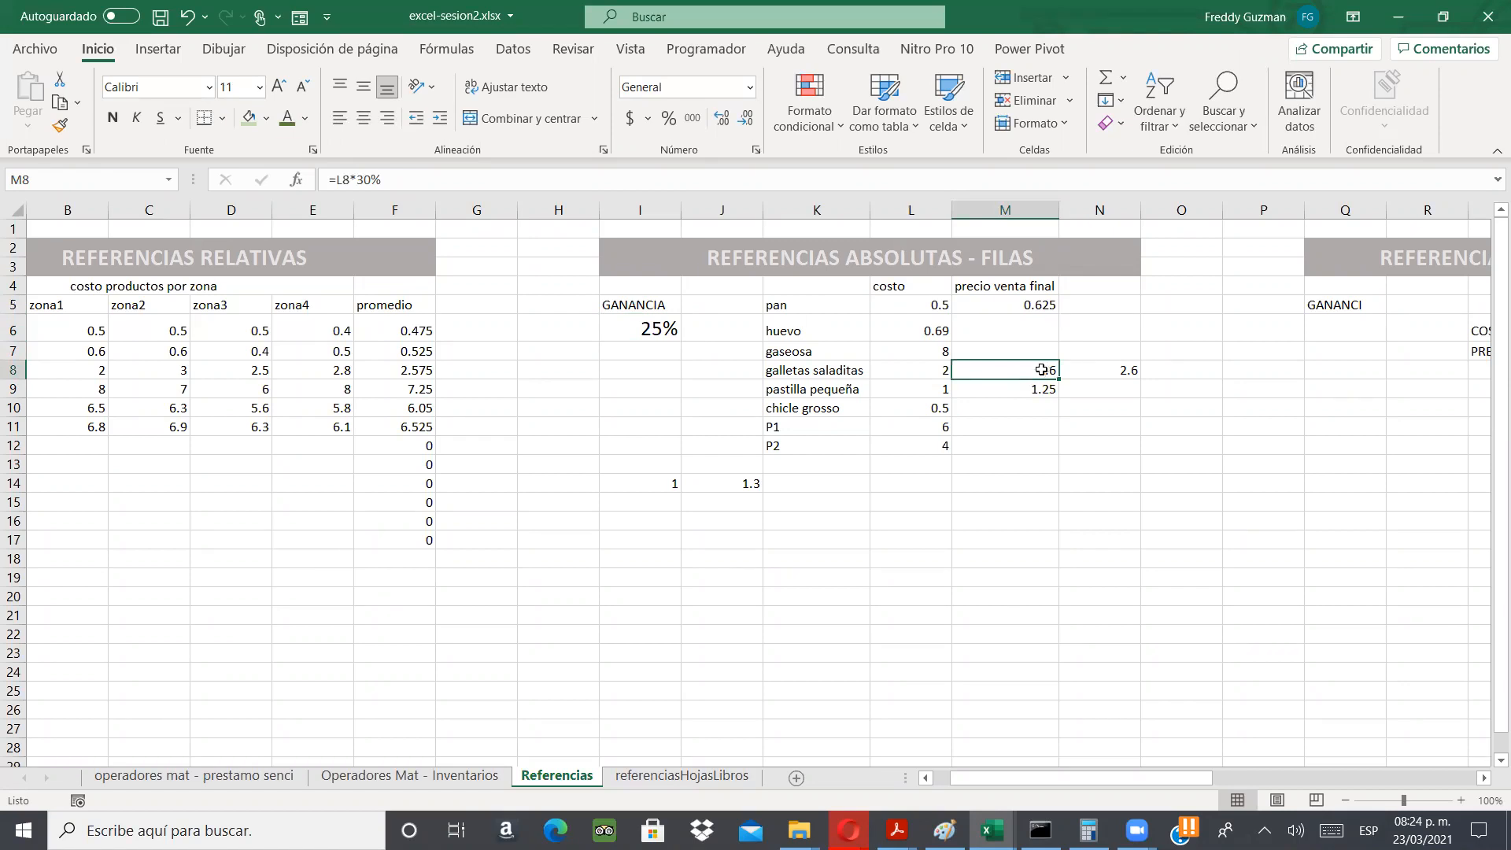
- Set the GANANCIA percentage in I6 to 45%, to 50% and finally back to 30%
click(642, 331)
text(45)
key(Return)
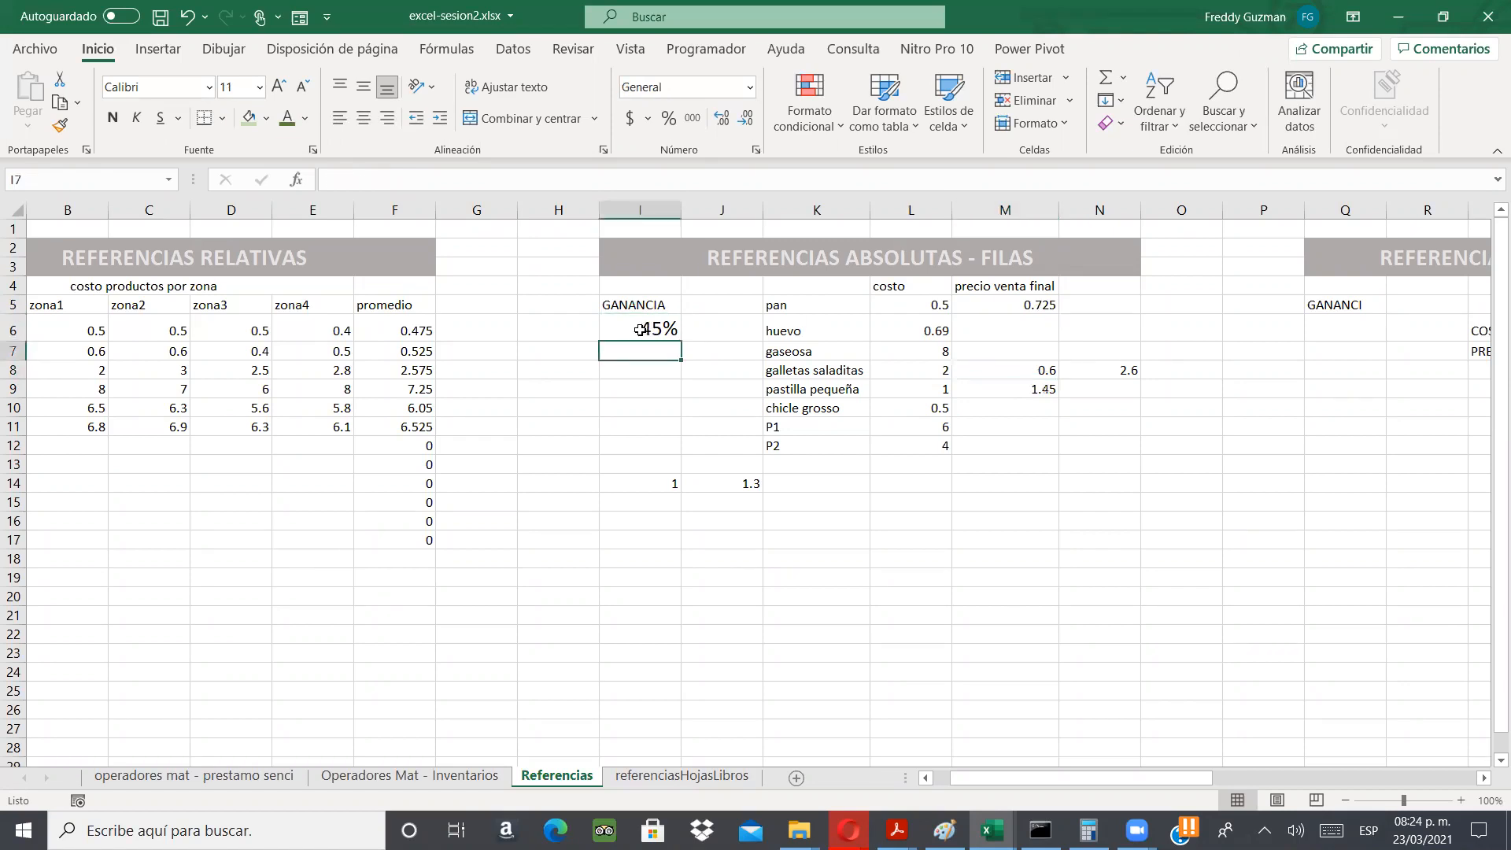
click(639, 329)
text(50)
key(Return)
click(667, 329)
text(30)
key(Return)
- Fill the price formula from M5 down to M12 and clear the leftover sum in N8
click(1011, 304)
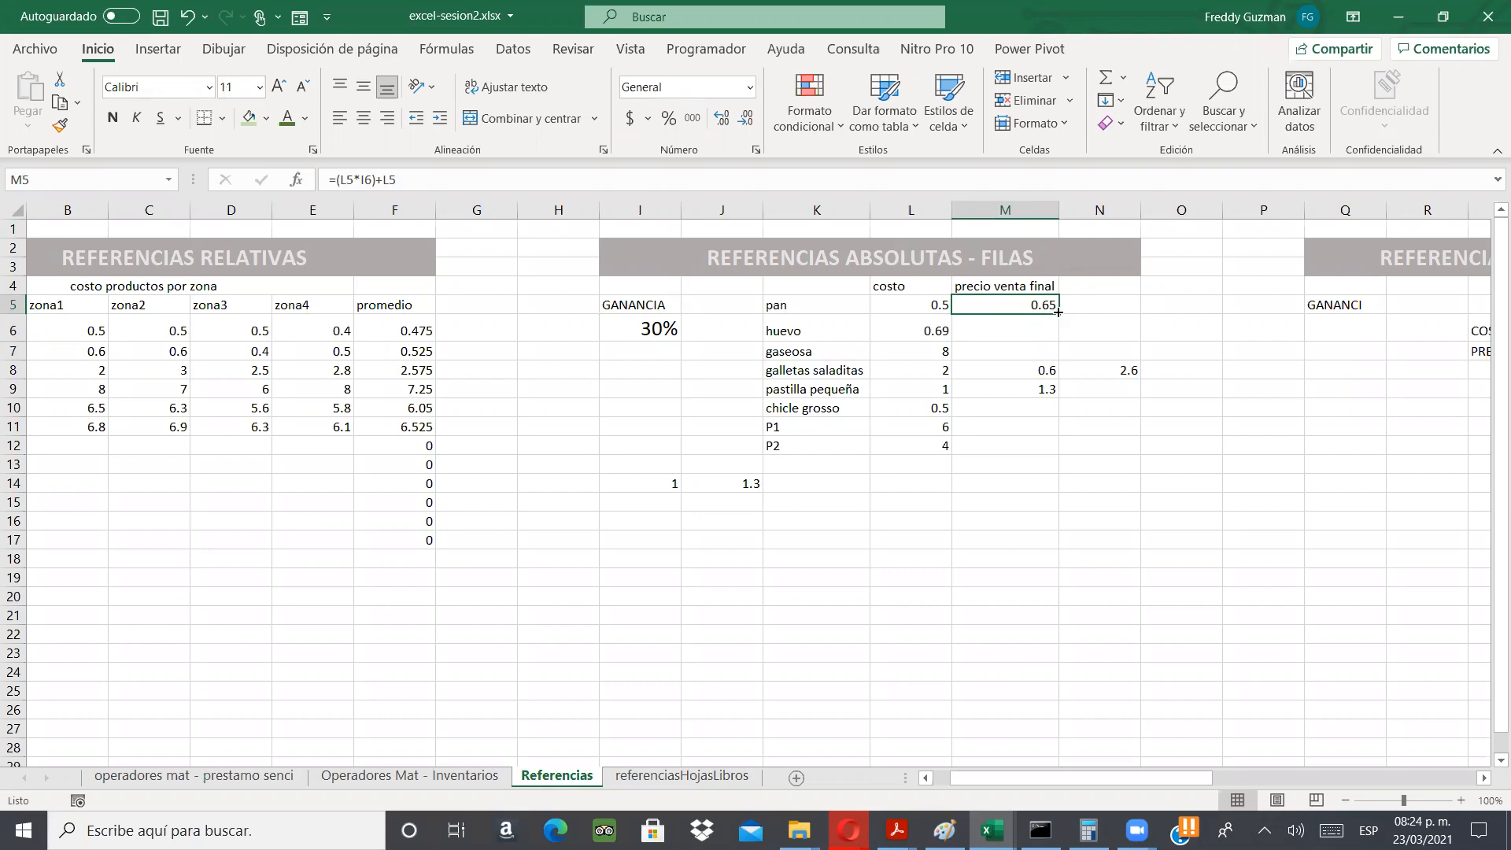
drag(1057, 313, 1055, 453)
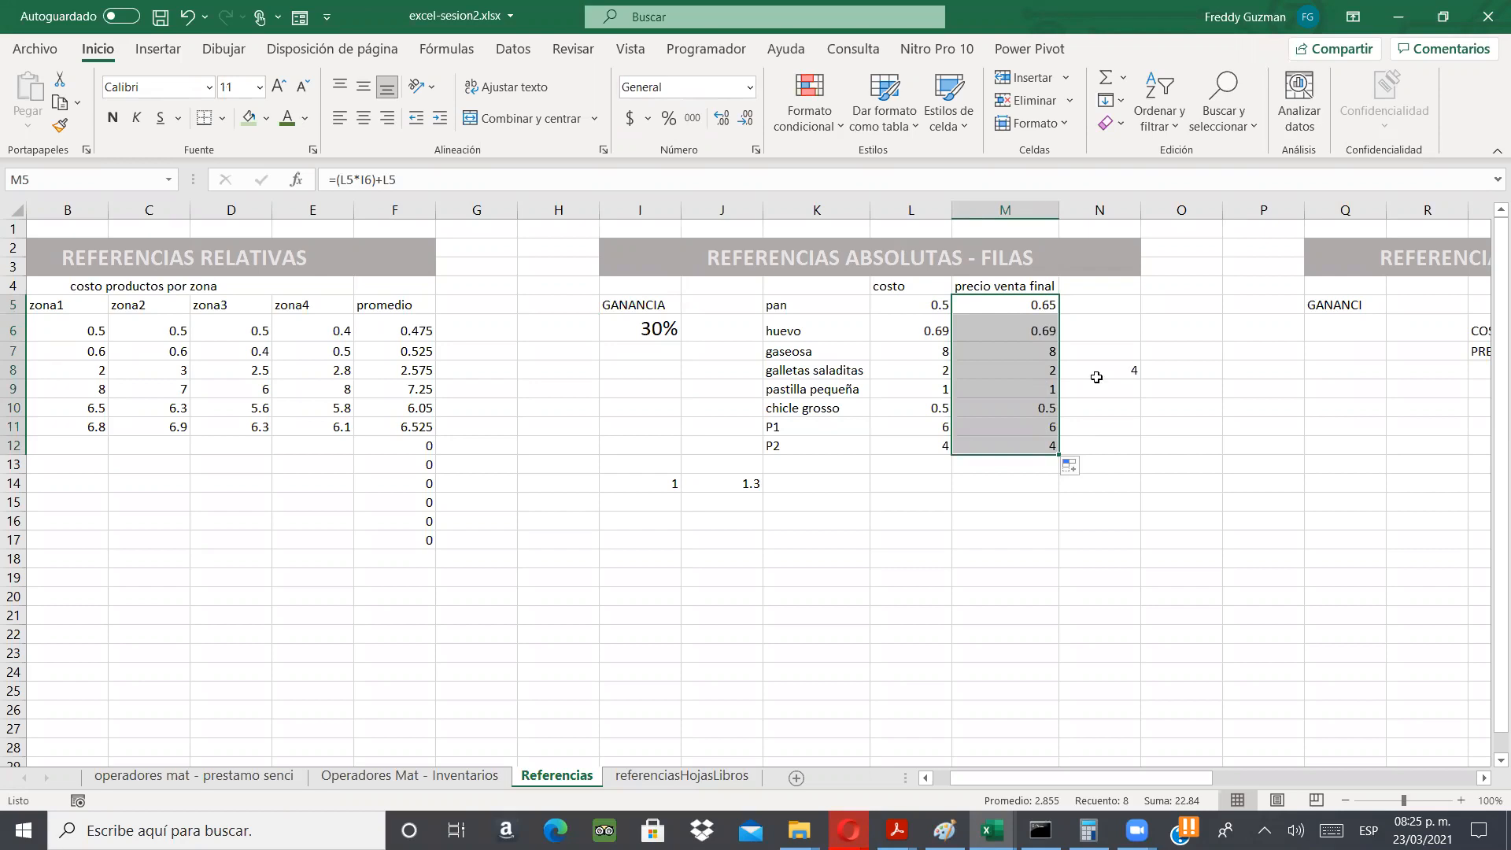
click(1097, 374)
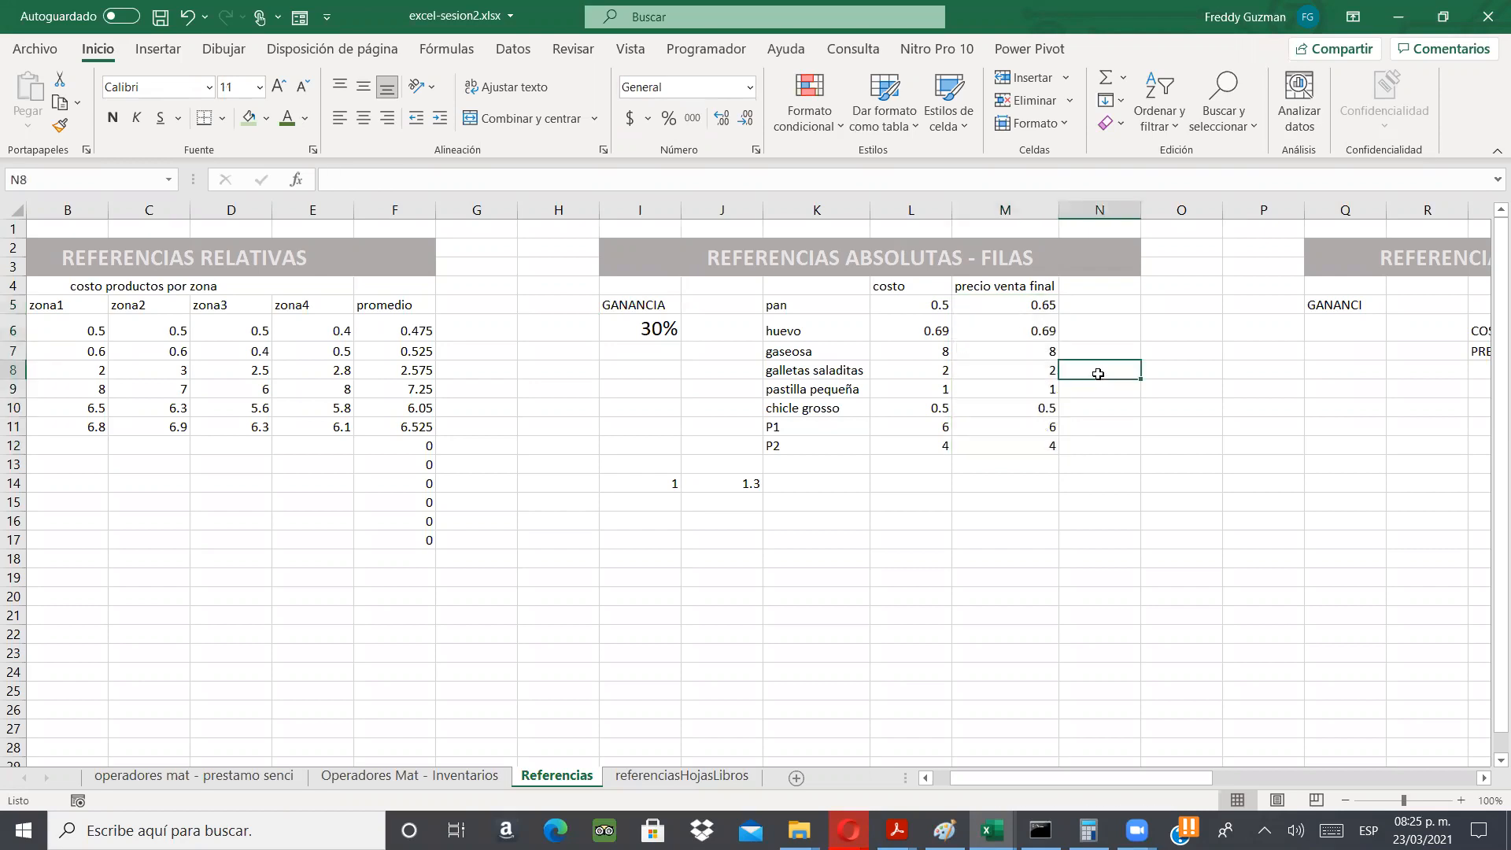
click(1031, 329)
click(1033, 304)
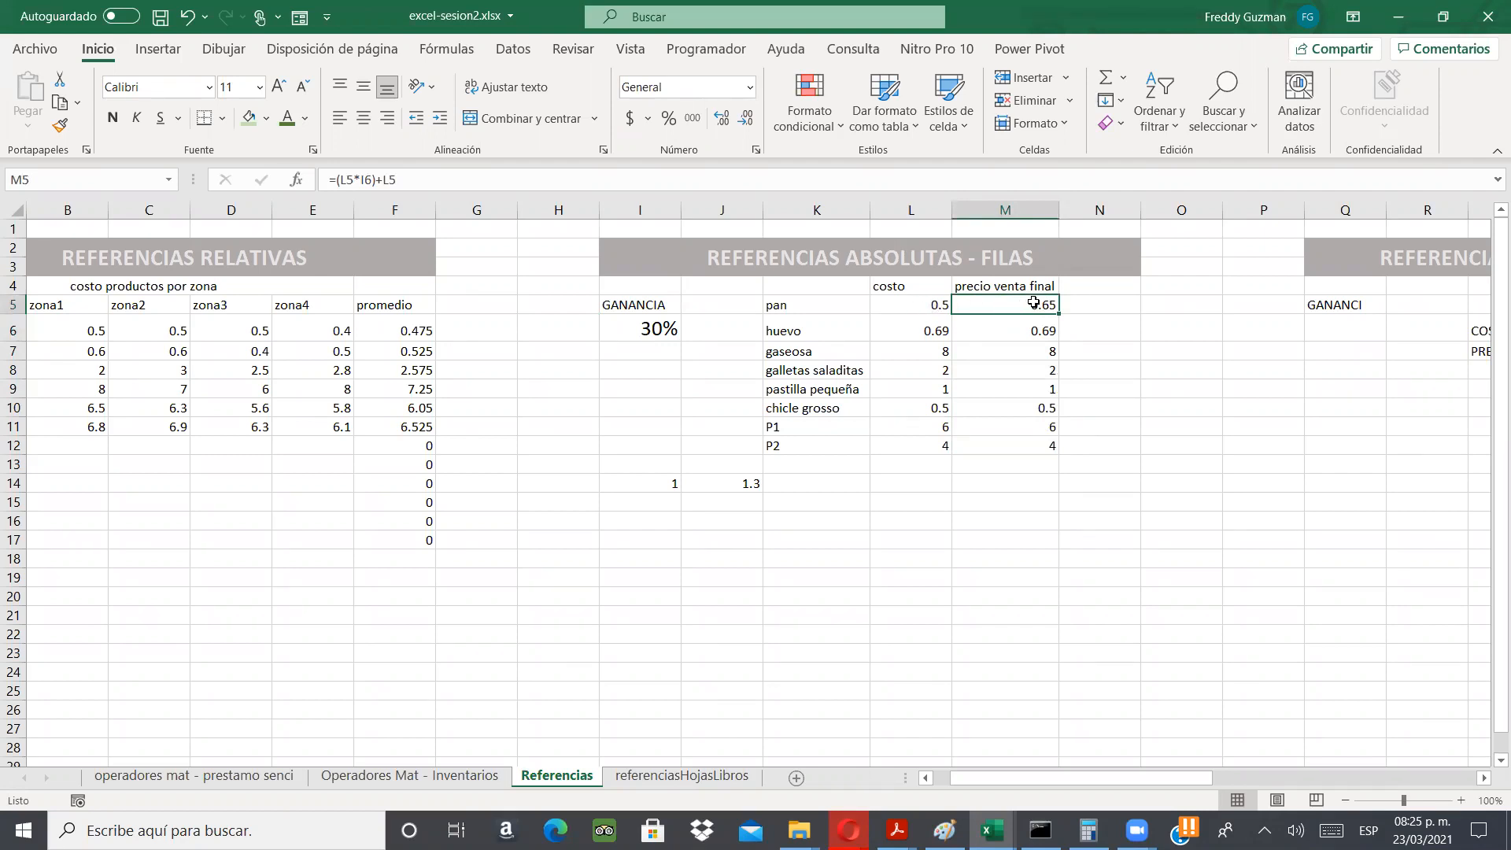
- Calculate pan's profit in N5 with the fixed percentage formula =L5*30%
click(1095, 306)
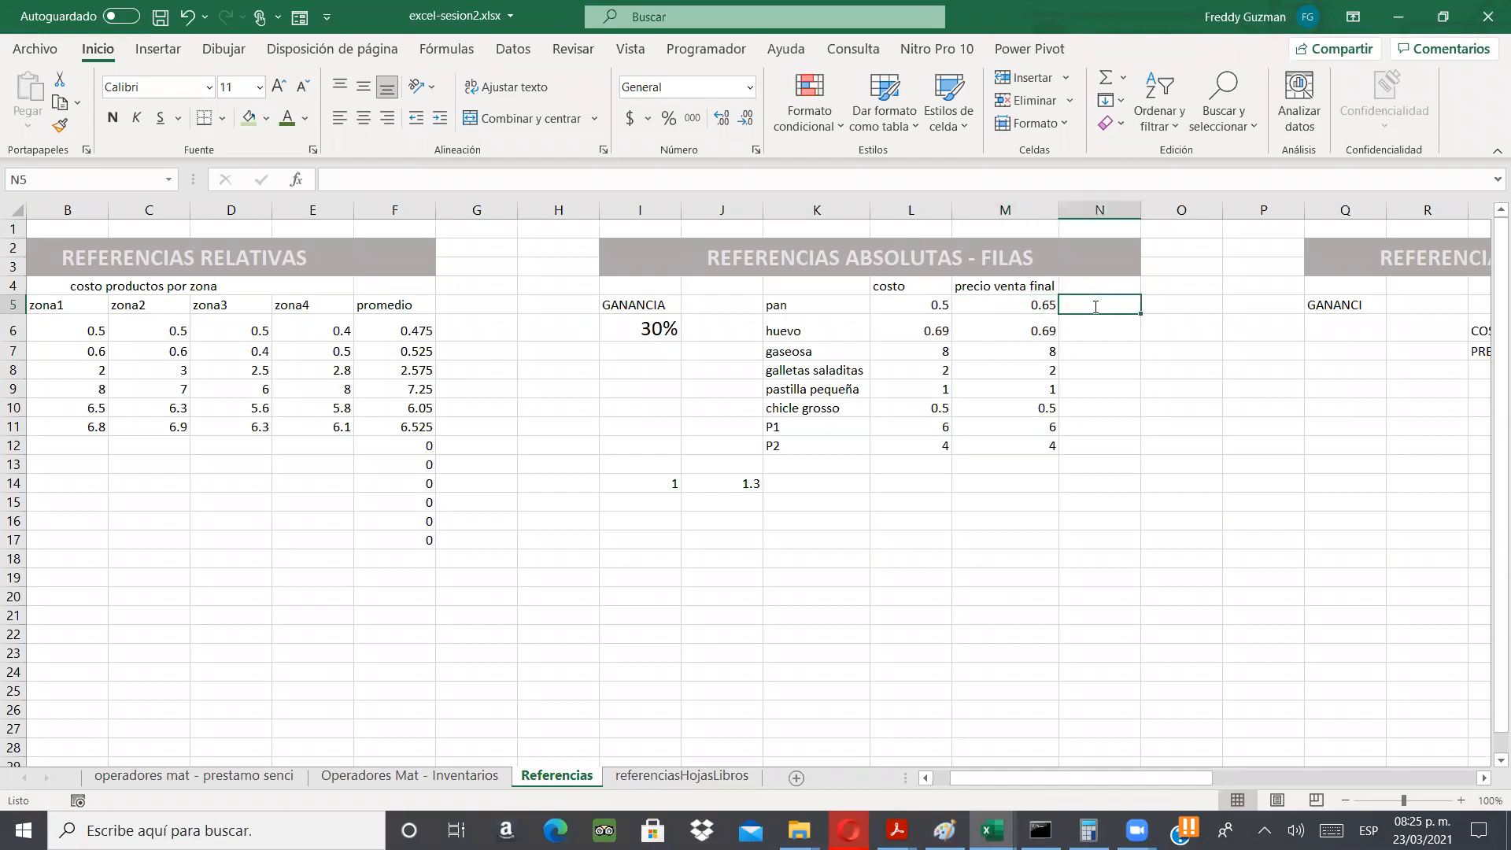
text(=)
key(Left)
key(Left)
text(*30)
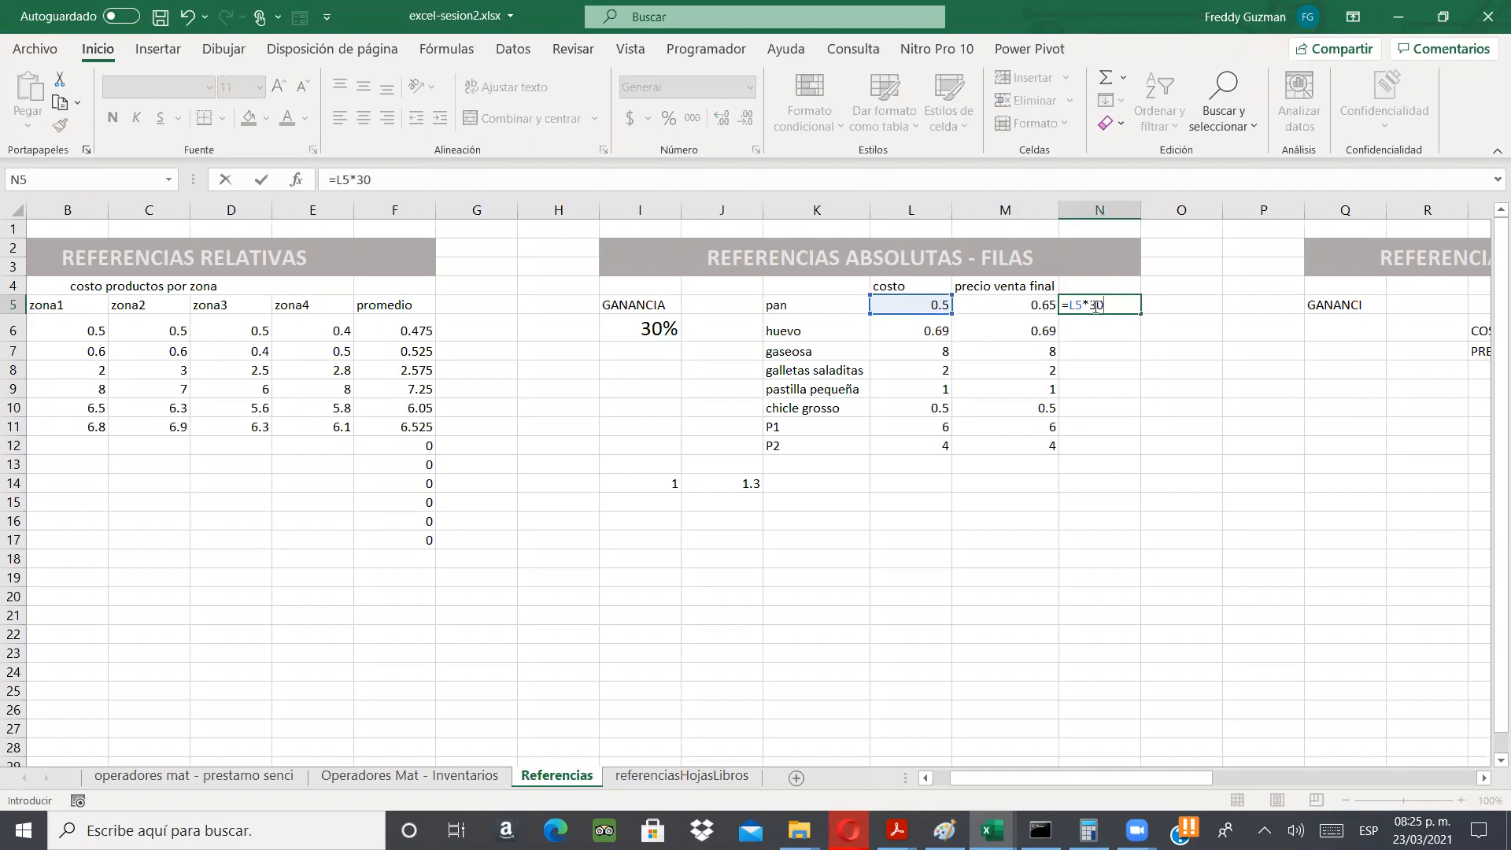
text(%)
key(Return)
click(1095, 307)
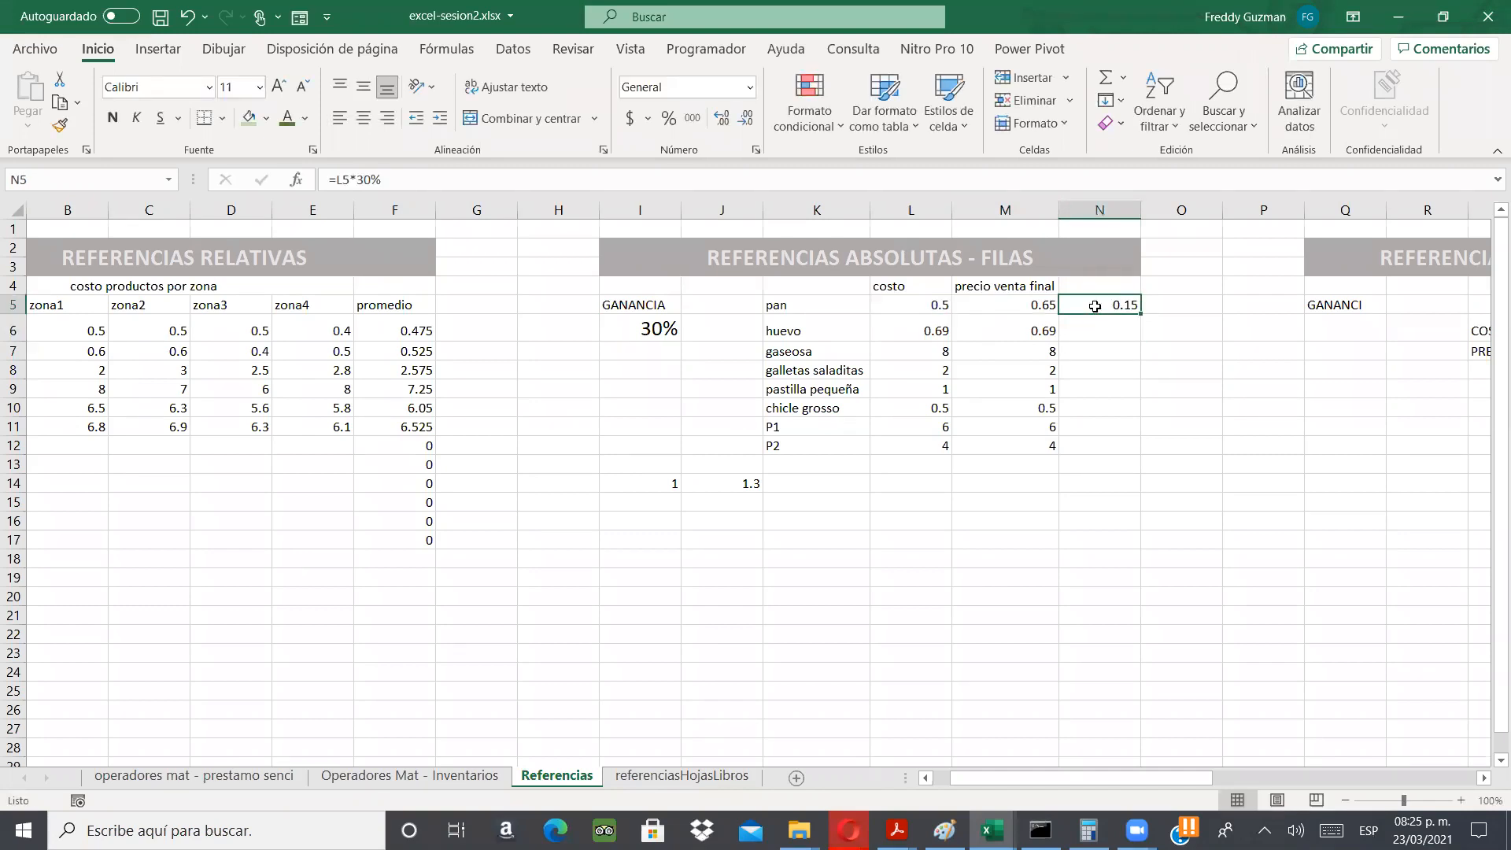
- Add pan's cost and profit in O5 with the formula =L5+N5
key(Right)
text())
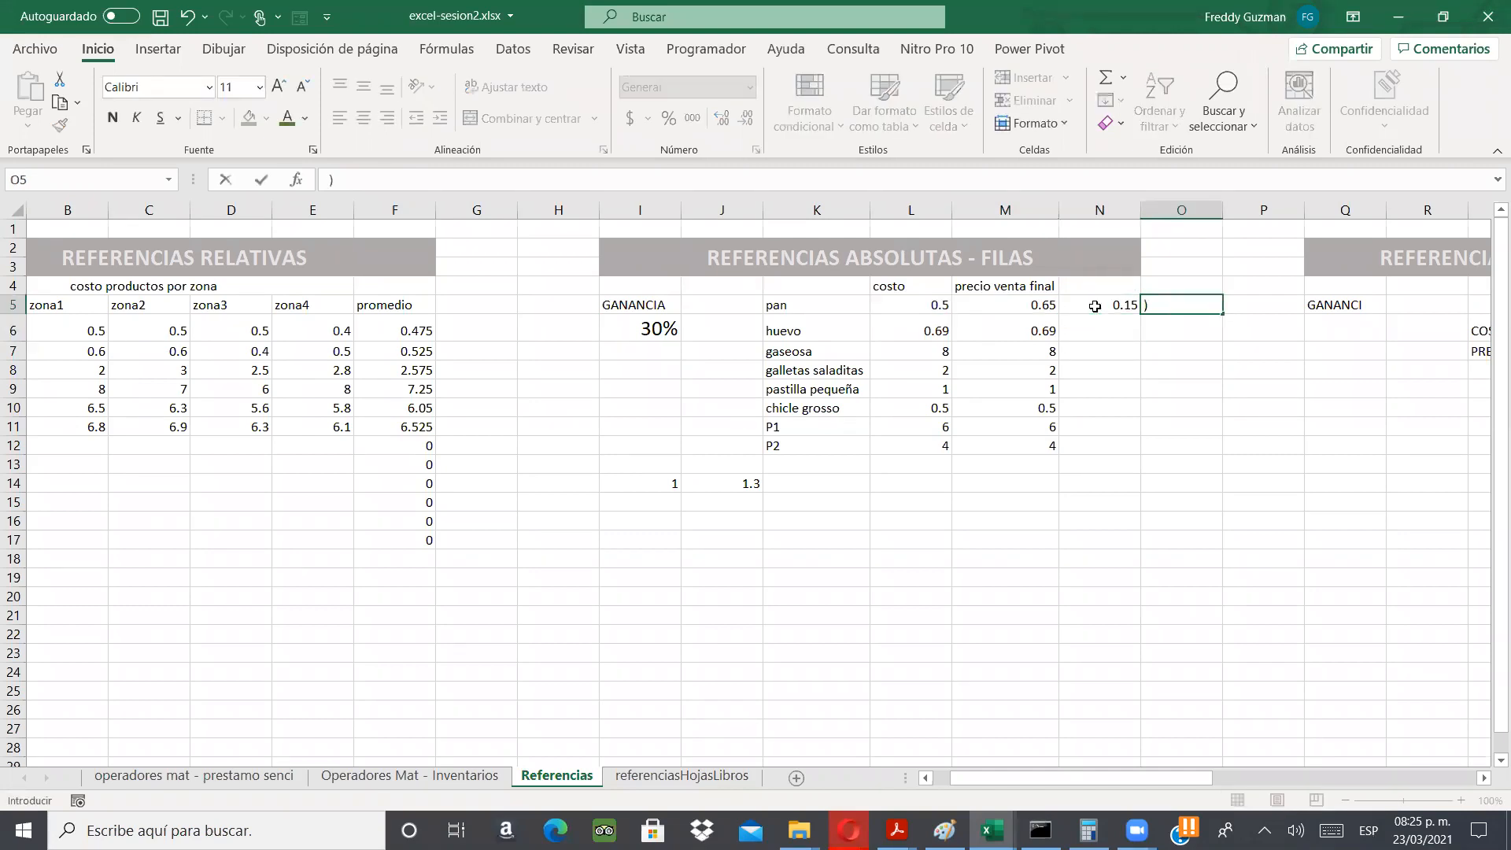
key(BackSpace)
text(=)
key(Left)
key(Left)
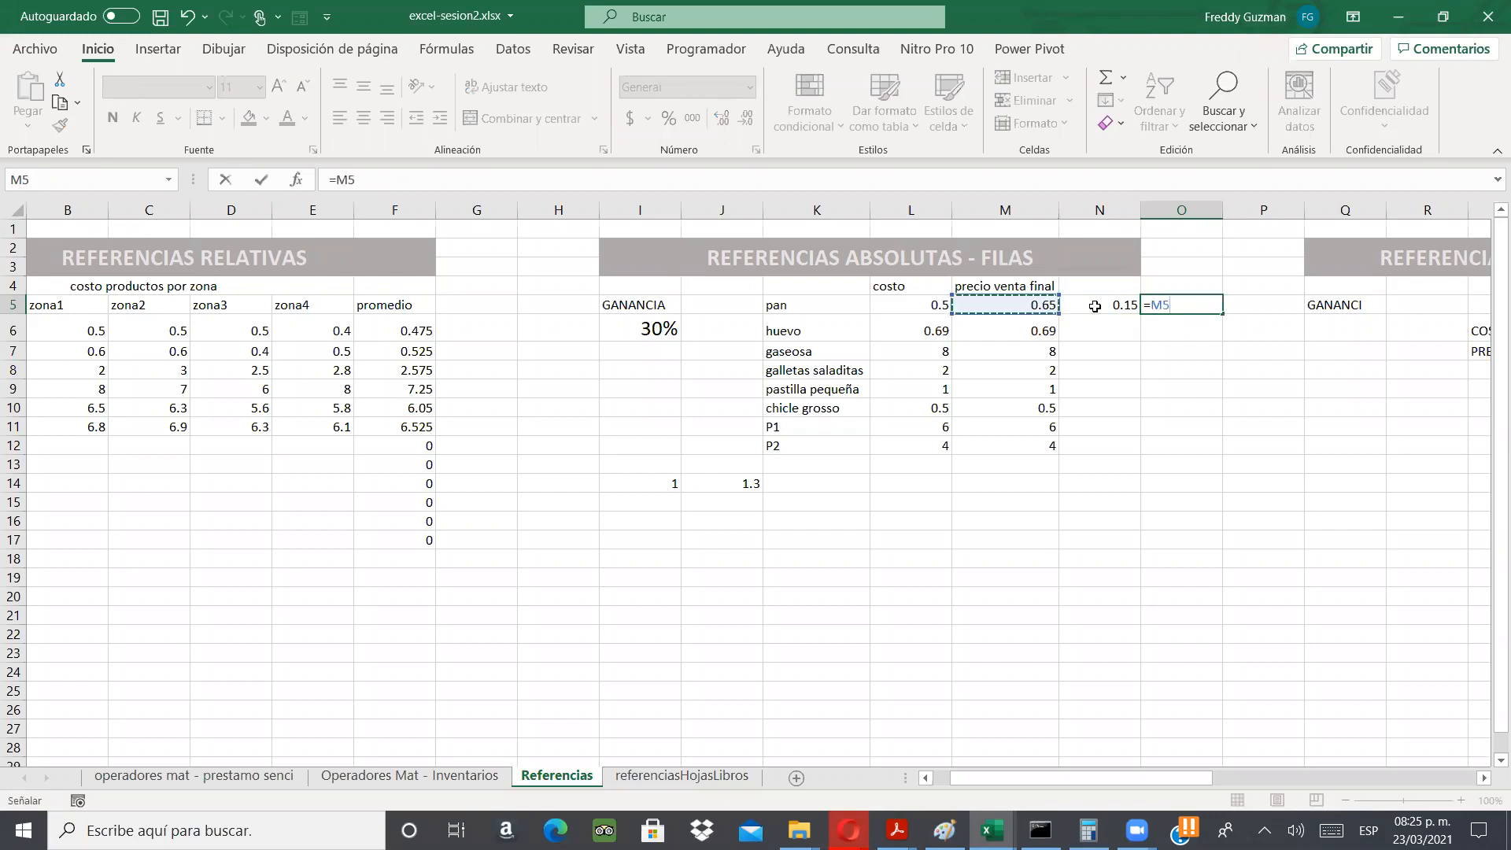
key(Left)
text(+)
click(1095, 306)
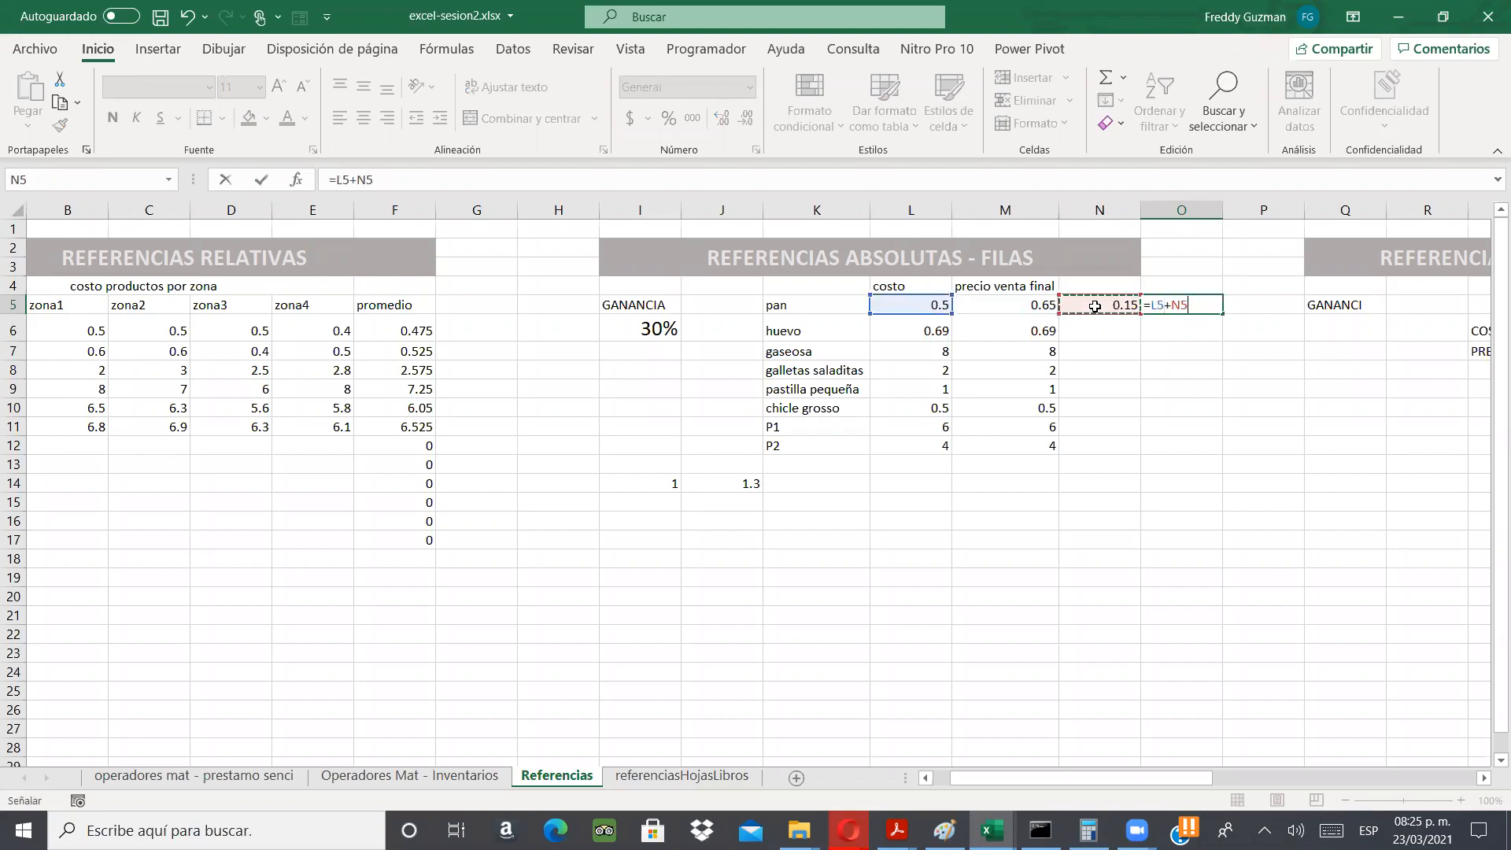
key(Return)
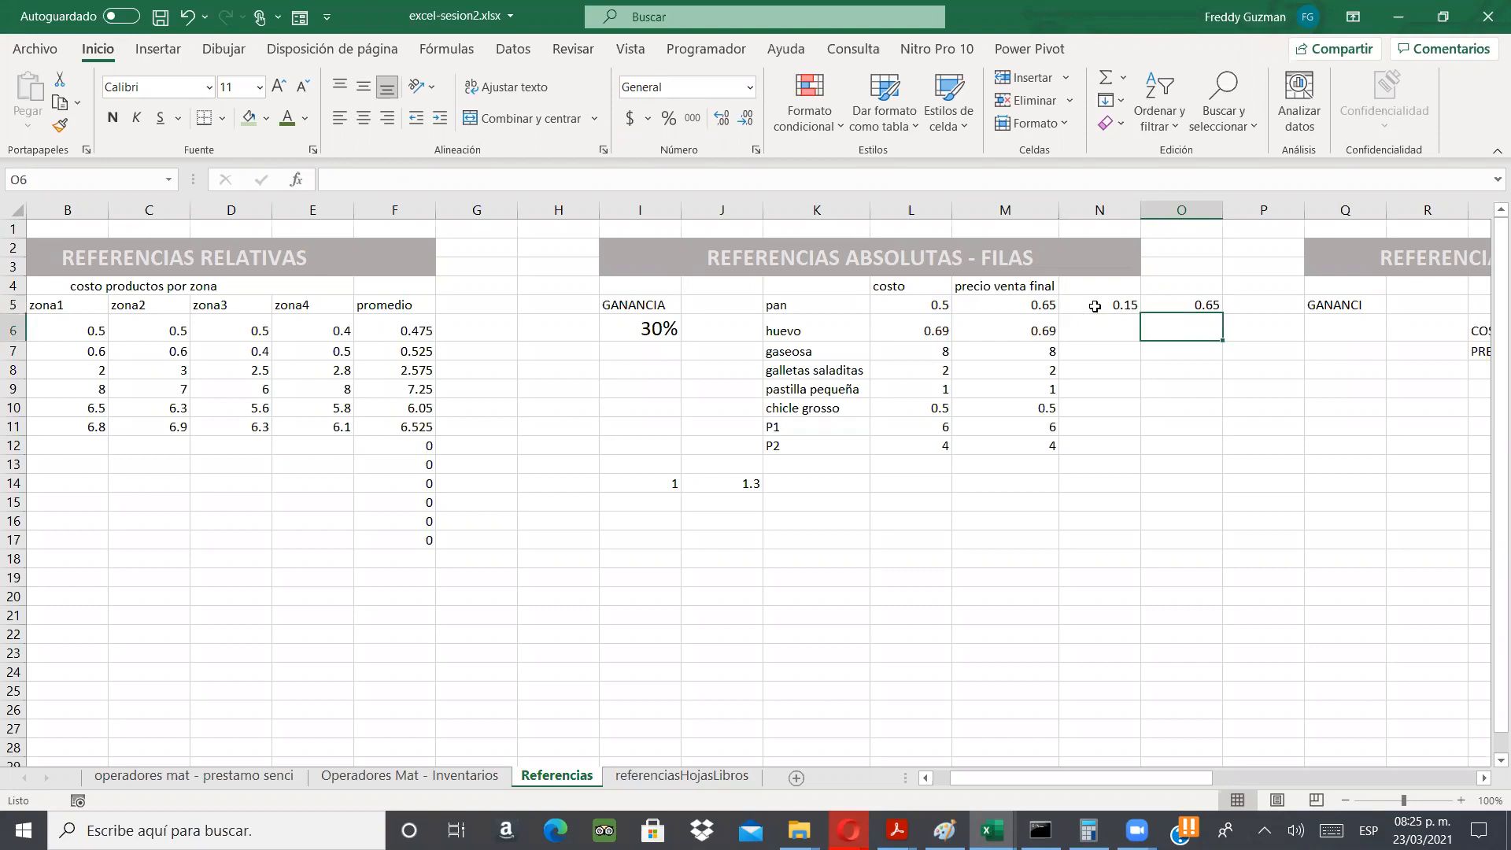
- Fill the profit and total formulas from N5:O5 down to row 12
click(1095, 306)
key(shift+Right)
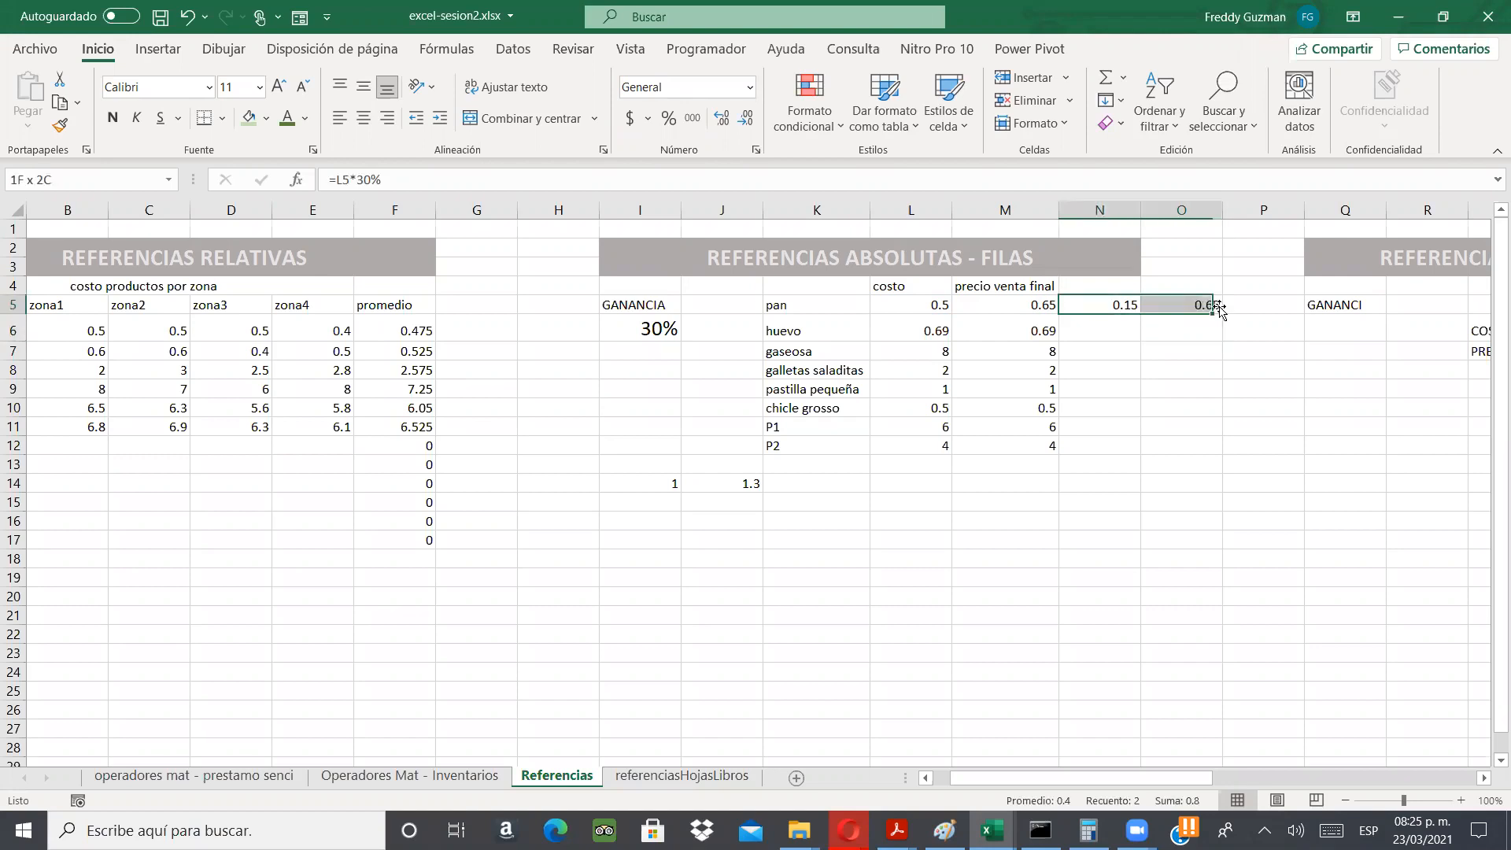
drag(1222, 320, 1216, 449)
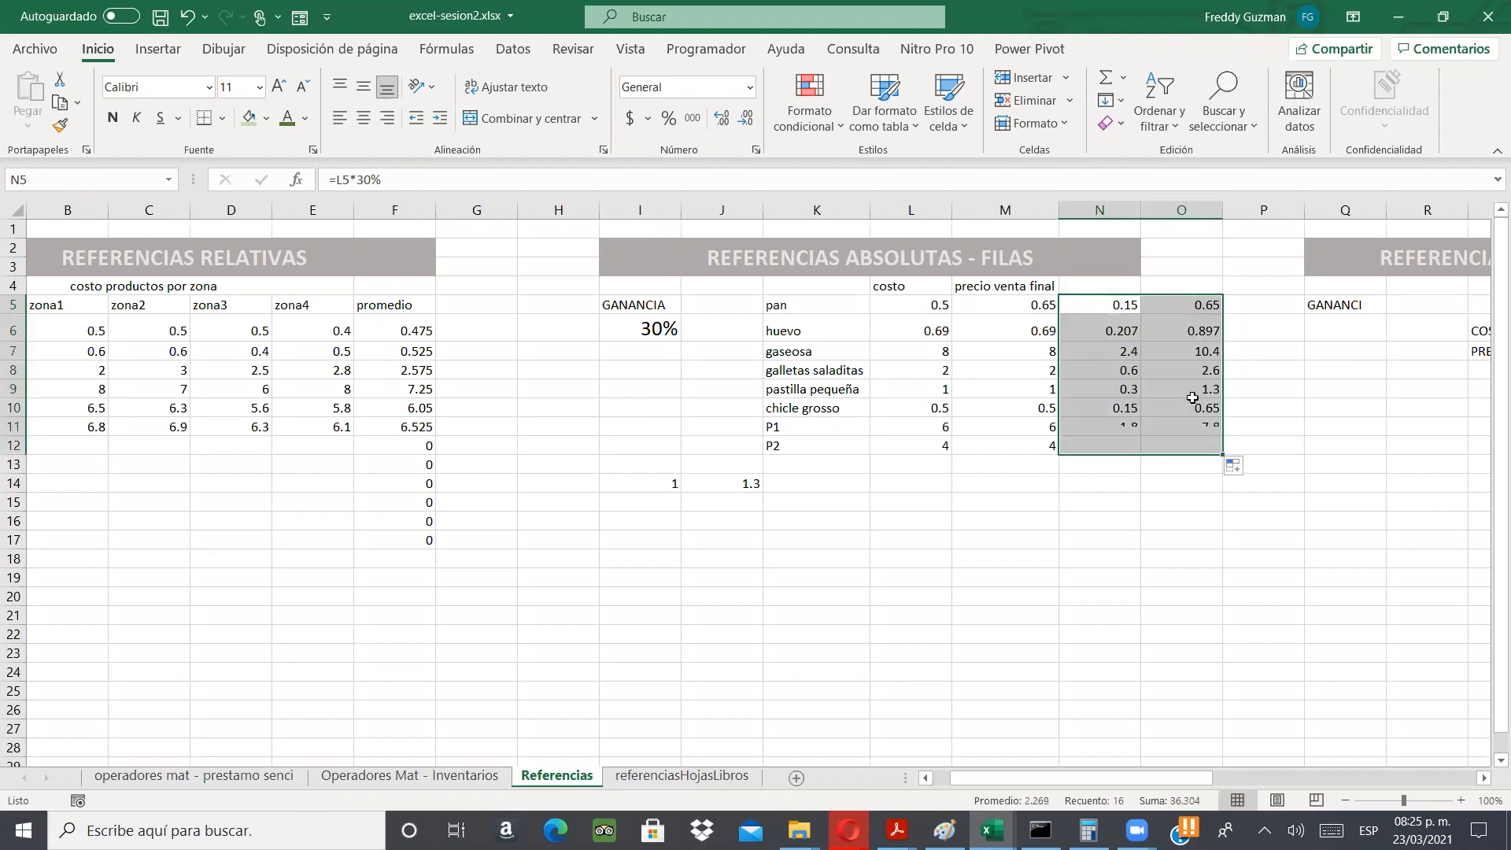
- Examine the huevo total in O6 and compare the costs in column L with the copied price formulas in M6 through M12
click(1183, 325)
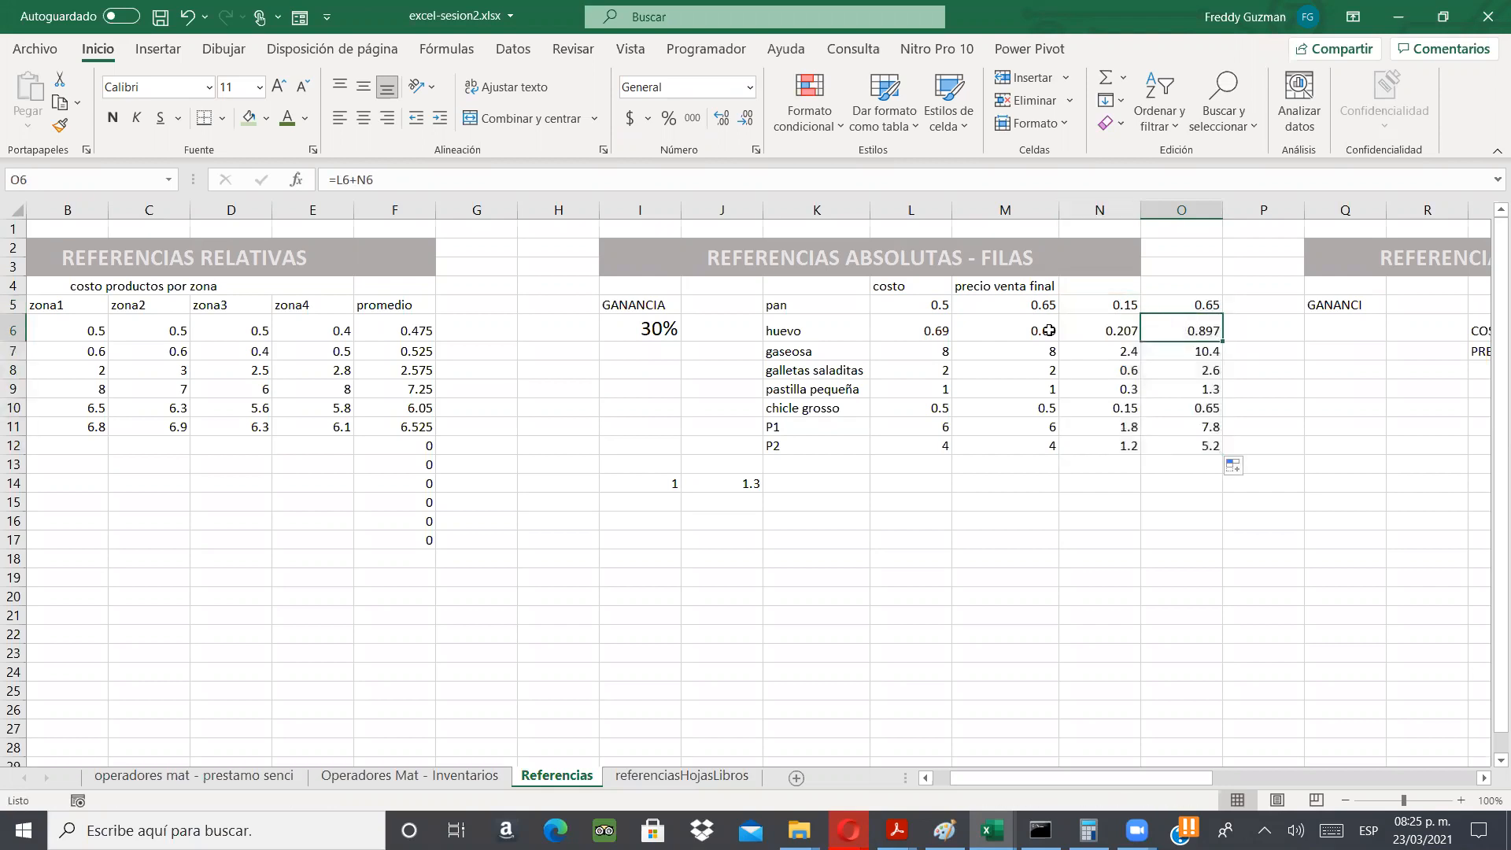
click(1027, 323)
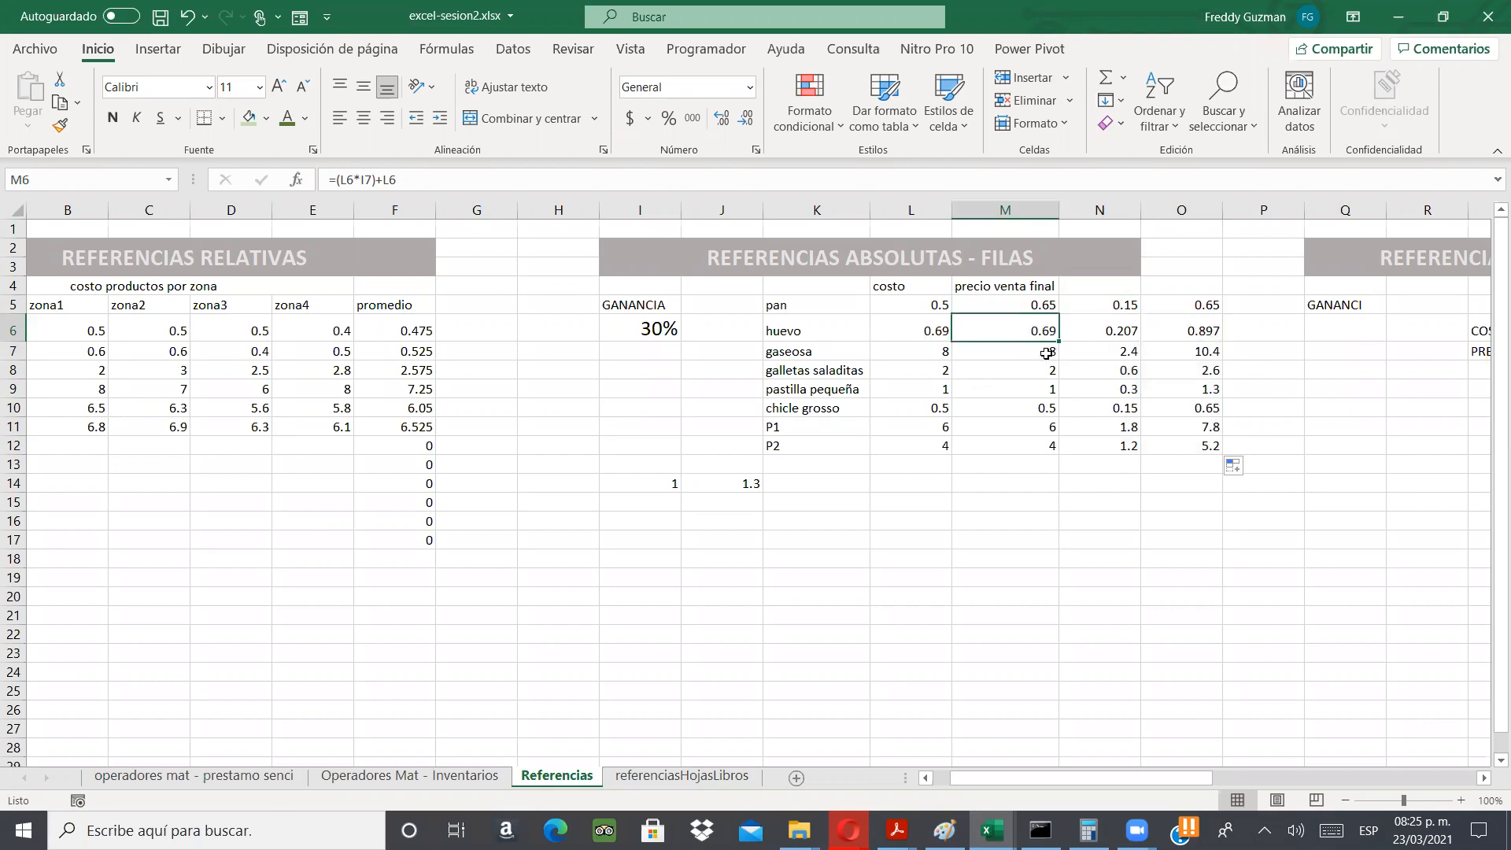
click(932, 352)
click(955, 354)
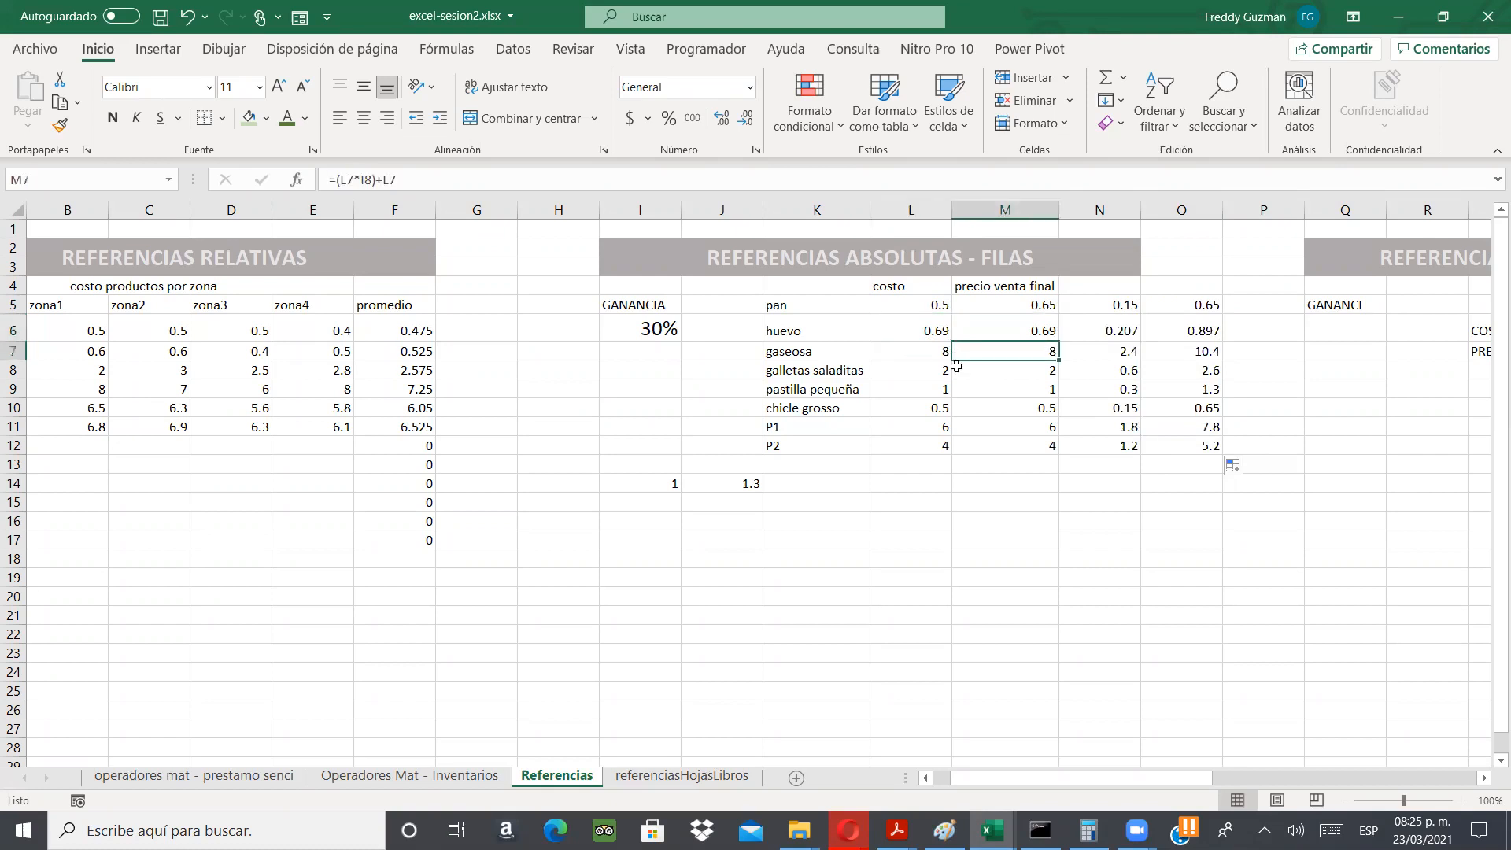
click(945, 357)
click(981, 369)
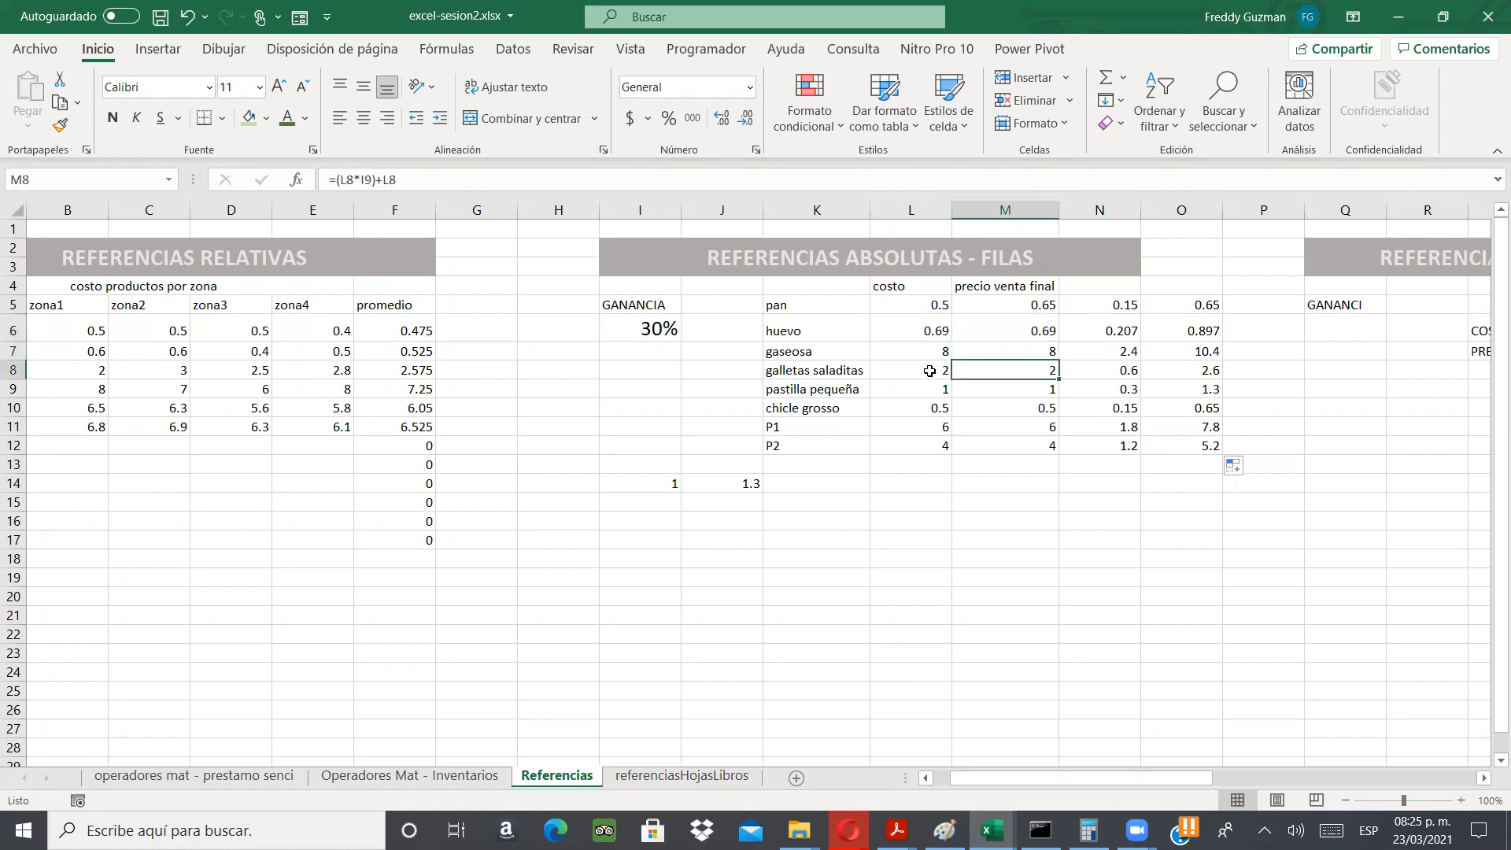
key(Left)
click(986, 372)
click(973, 395)
click(934, 411)
click(988, 406)
click(938, 425)
click(948, 443)
click(982, 449)
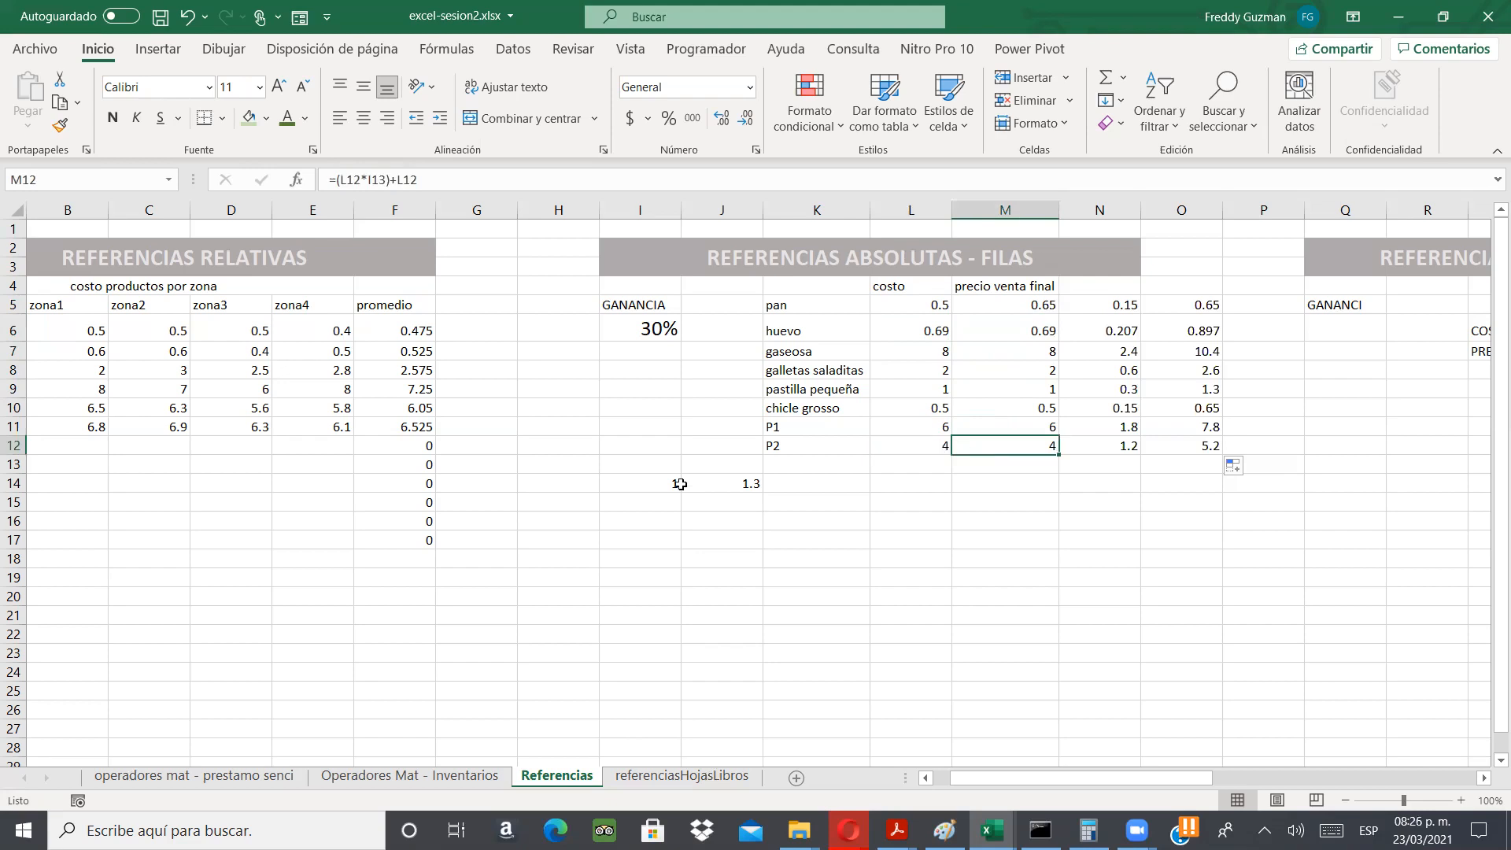
- Clear the sample value in I14
drag(676, 483, 693, 482)
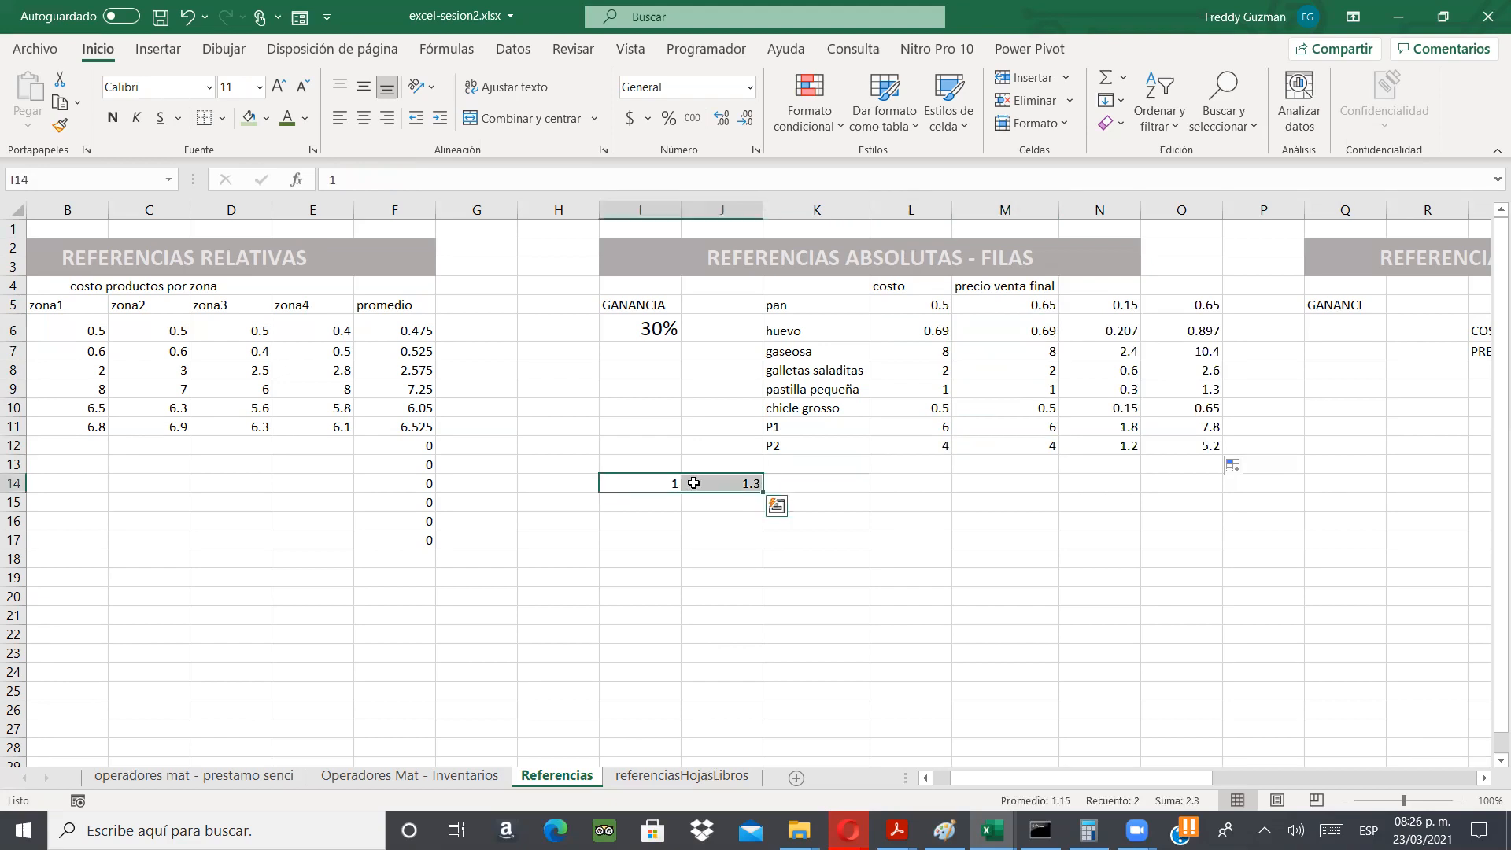
key(BackSpace)
click(907, 470)
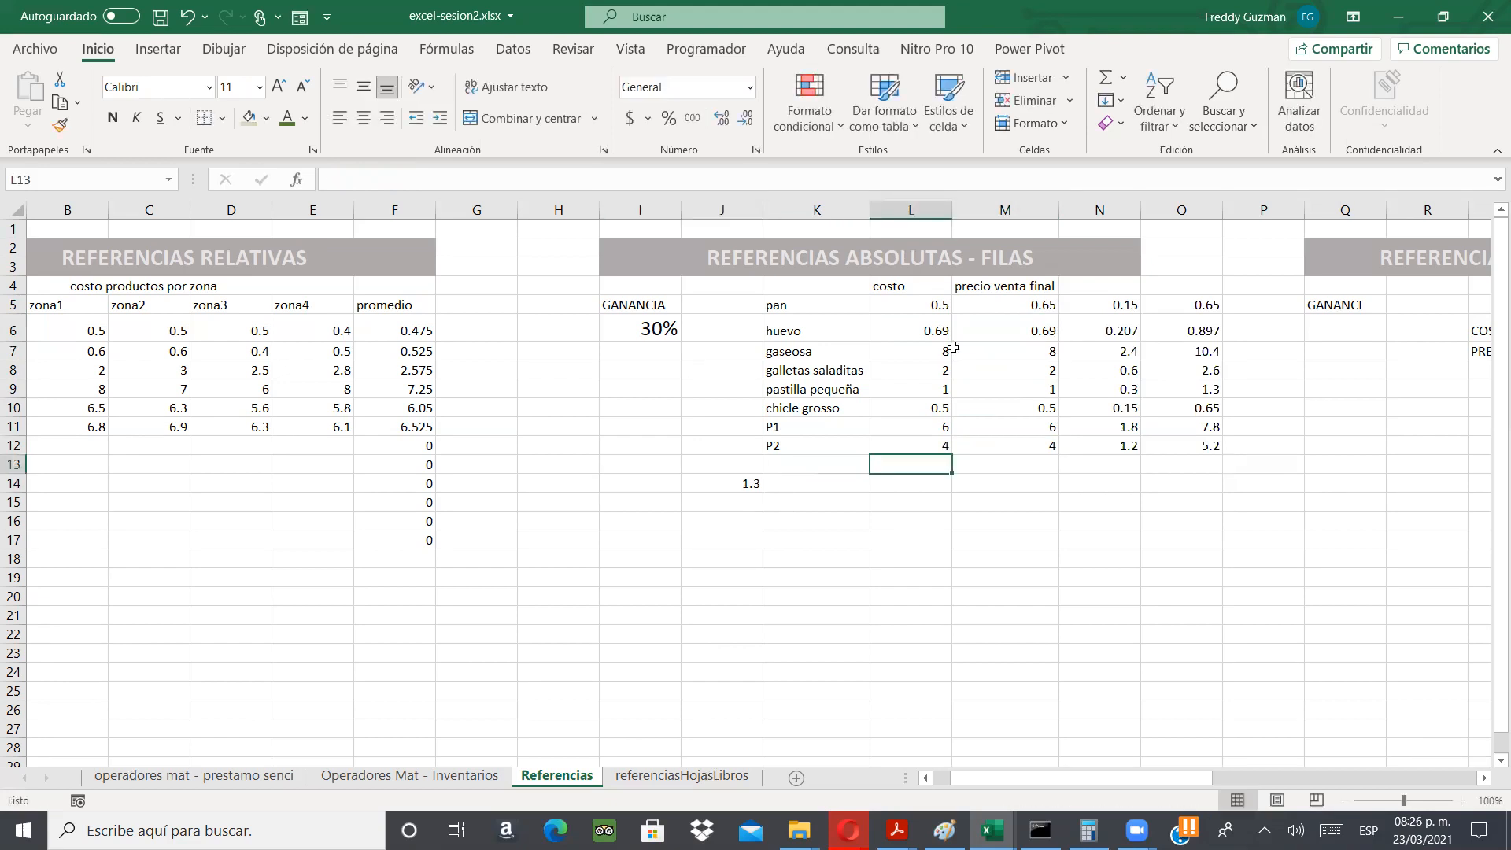
- Examine pan's price formula in M5 and trace its references to the cost in L5 and the GANANCIA cell I6
click(931, 304)
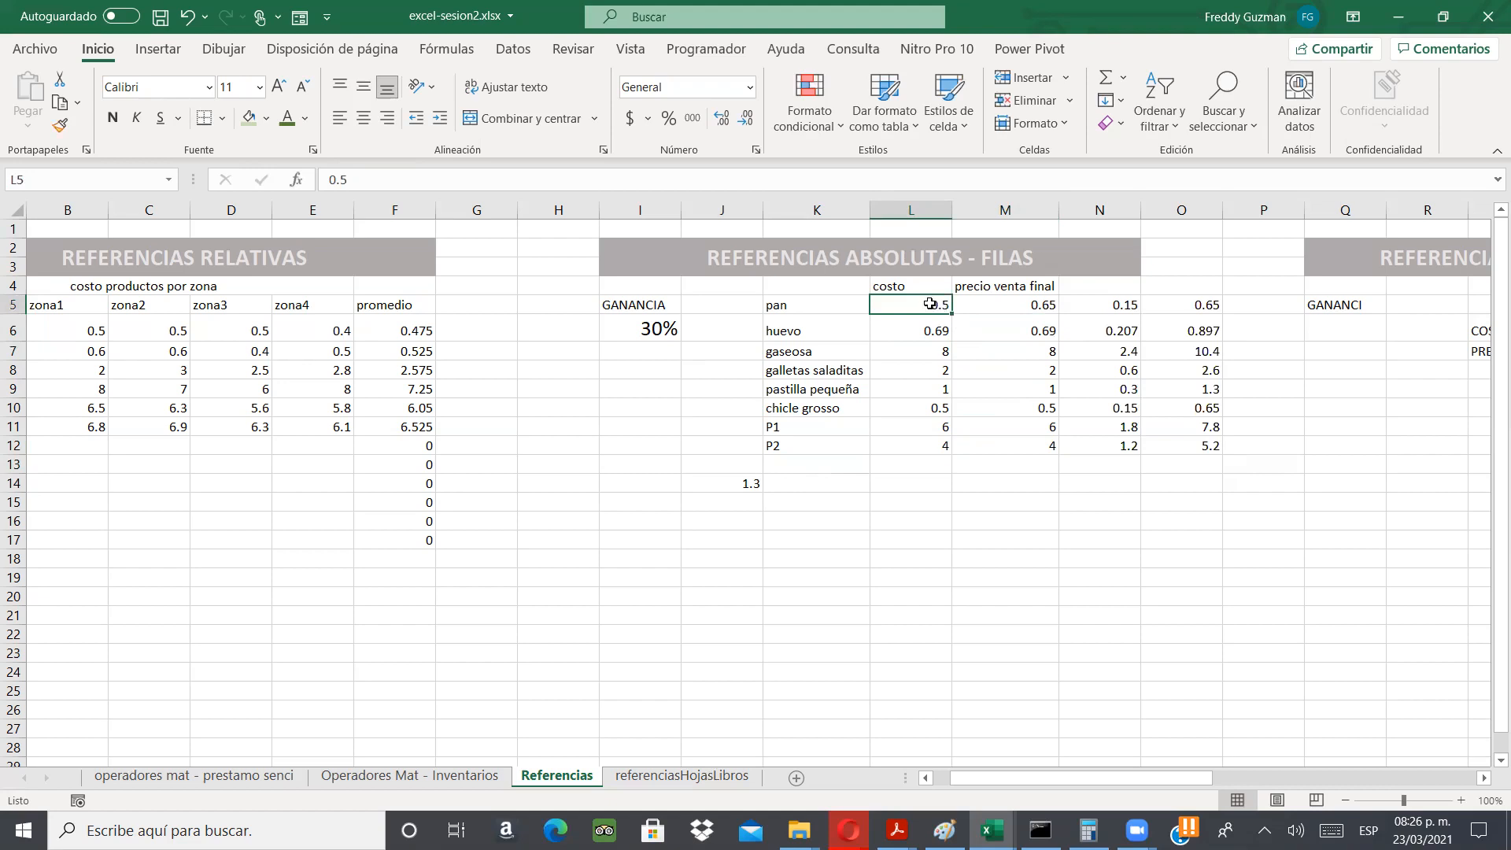
click(998, 326)
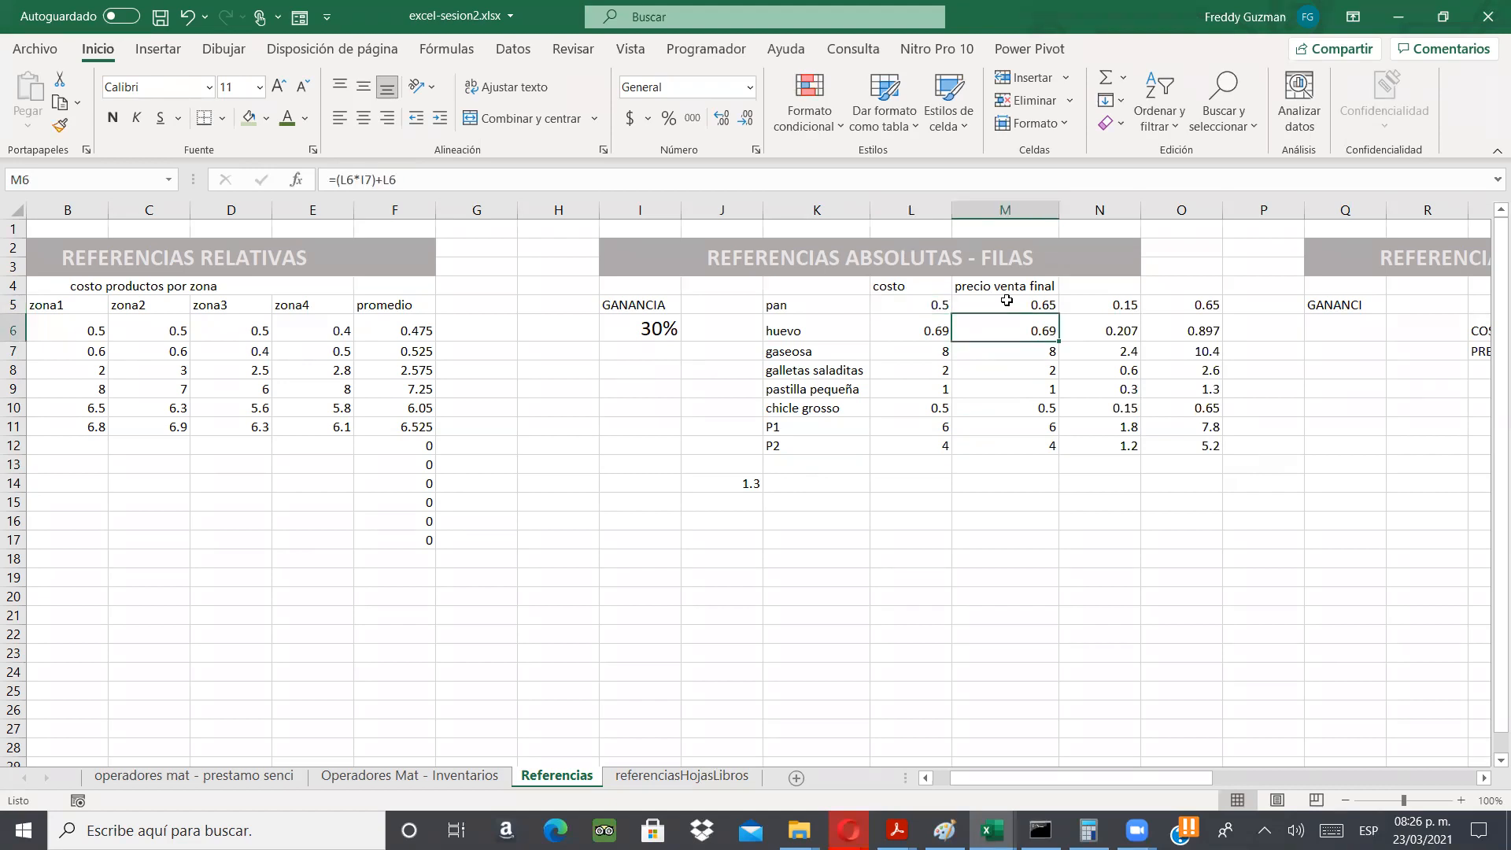
click(1007, 301)
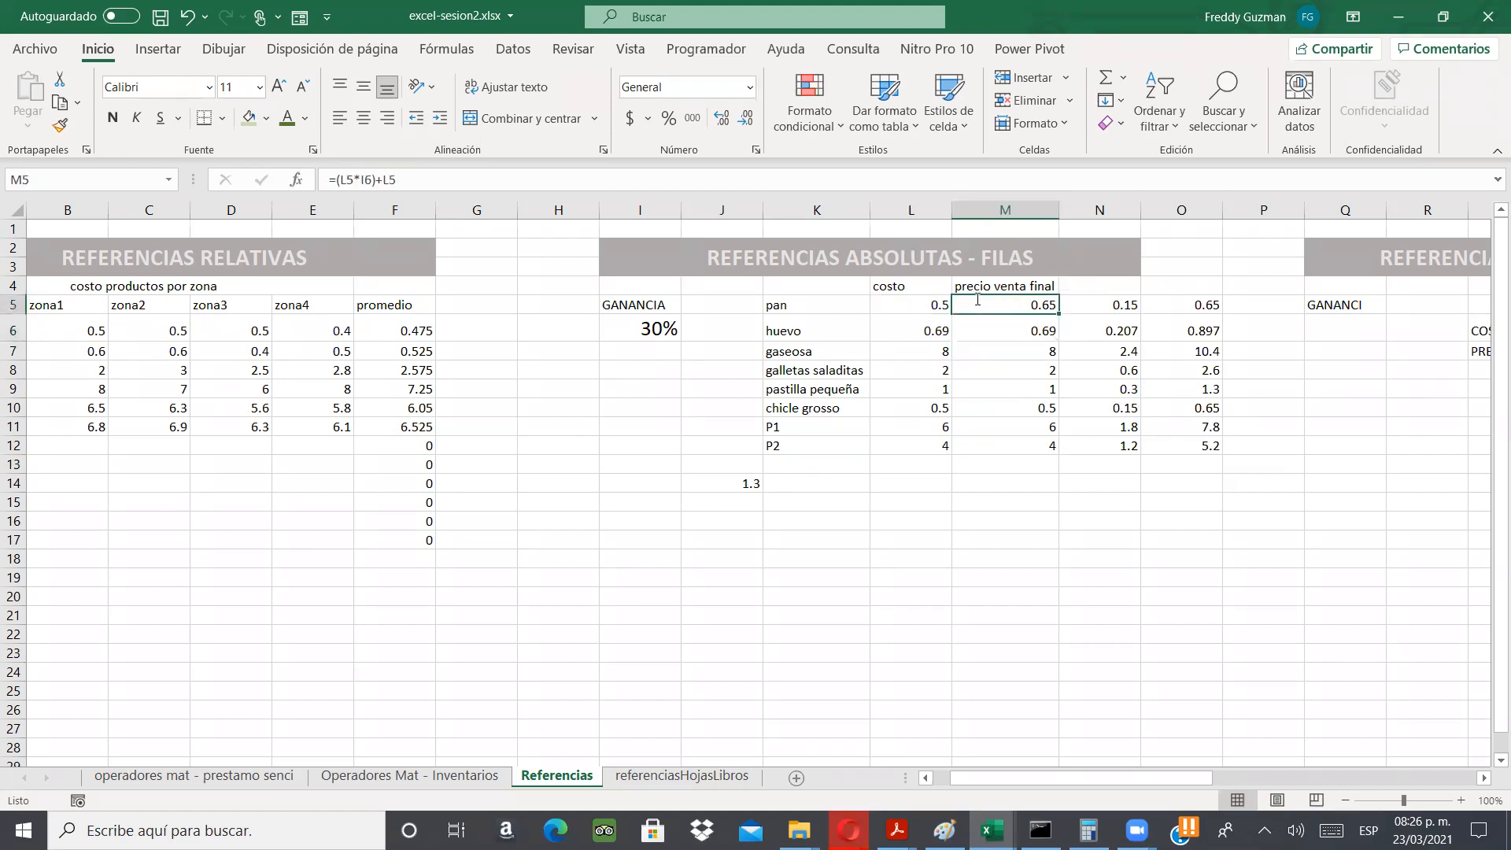
double_click(977, 299)
double_click(973, 305)
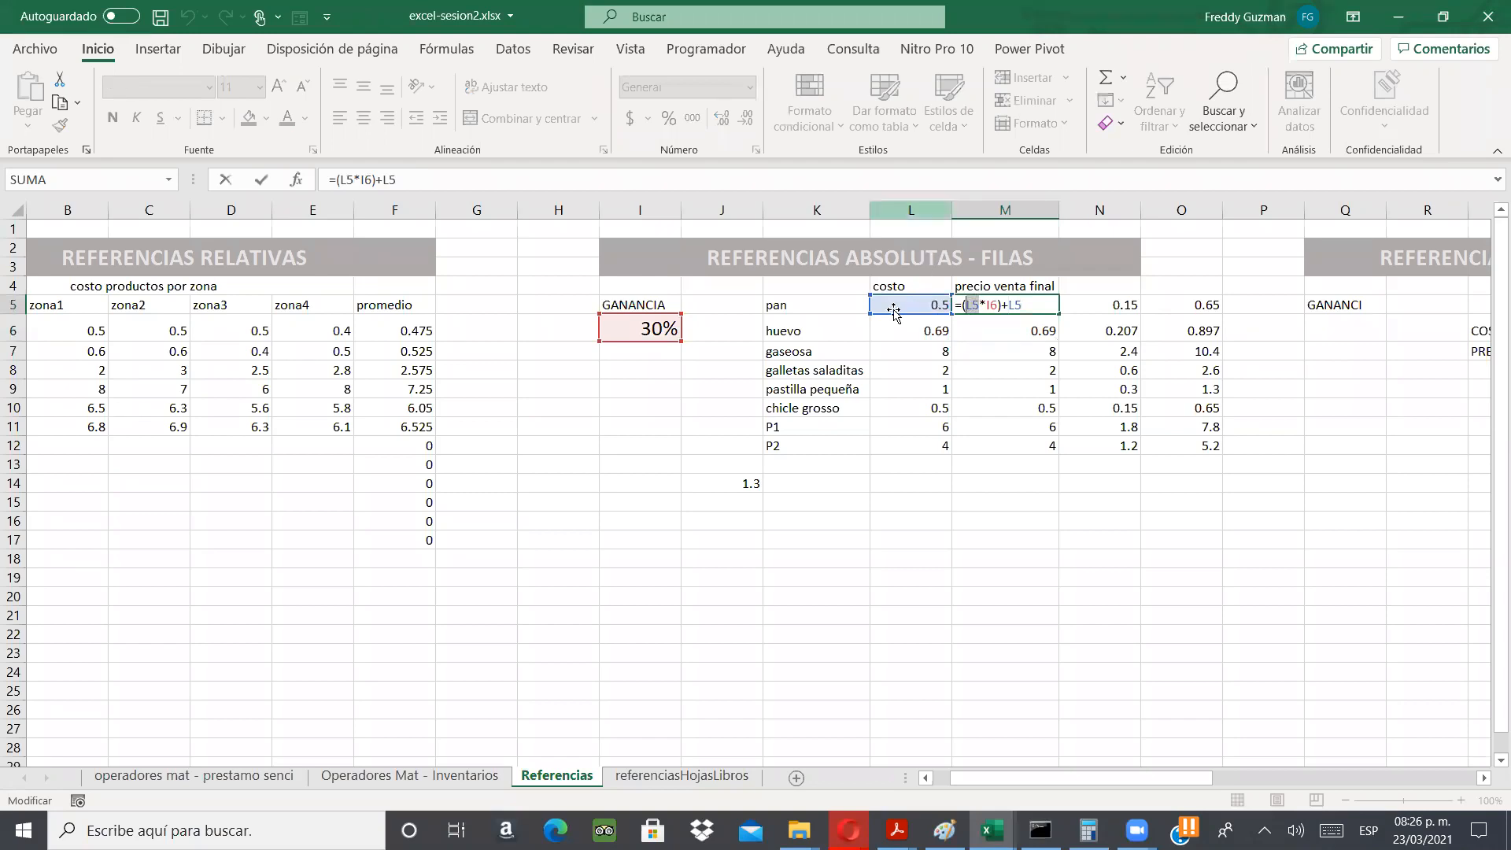
click(1010, 305)
drag(1011, 306, 1023, 304)
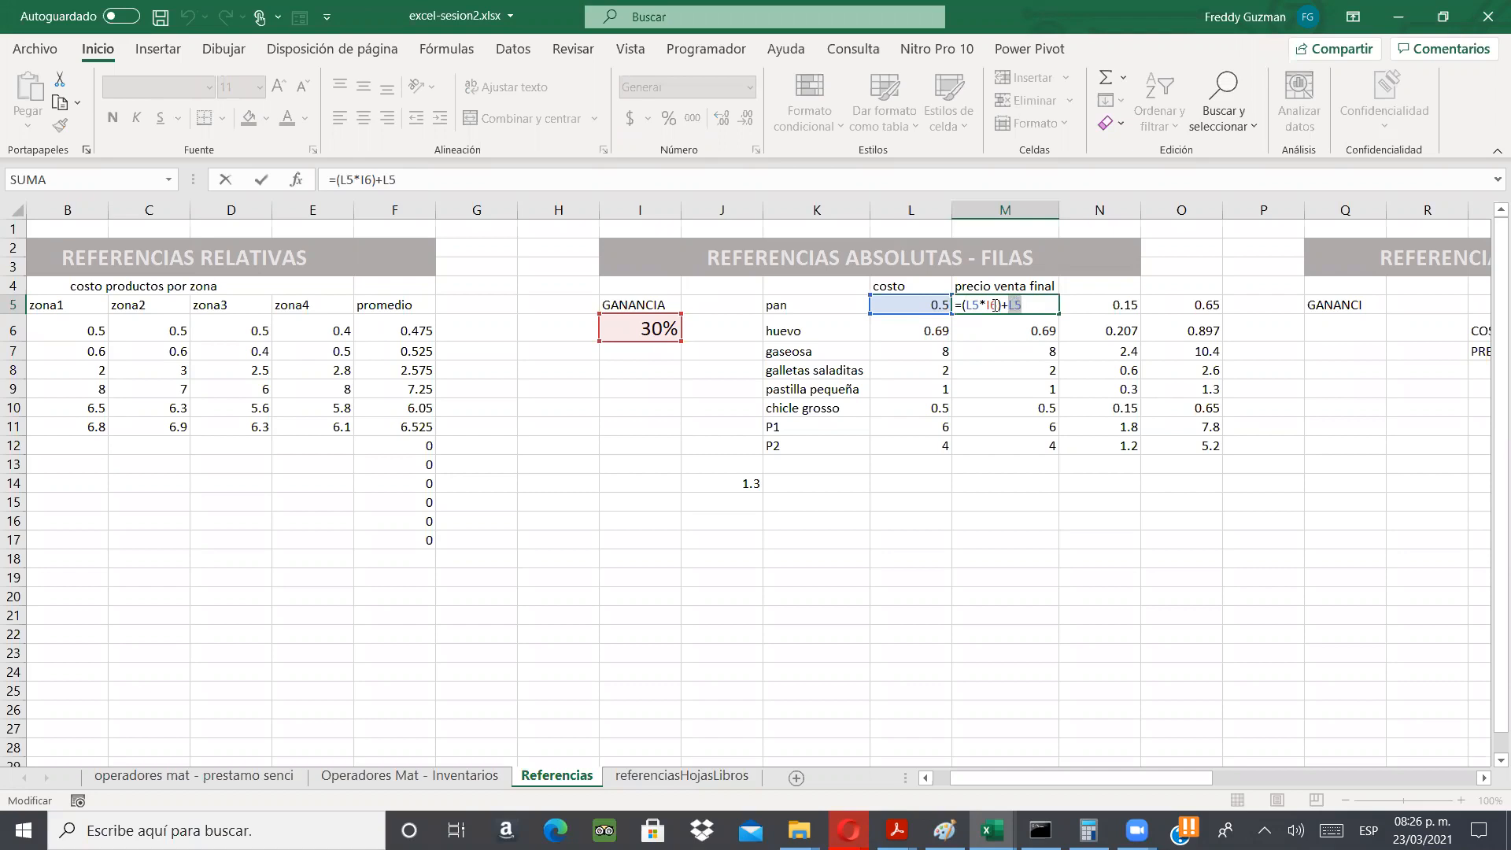
double_click(988, 305)
key(Return)
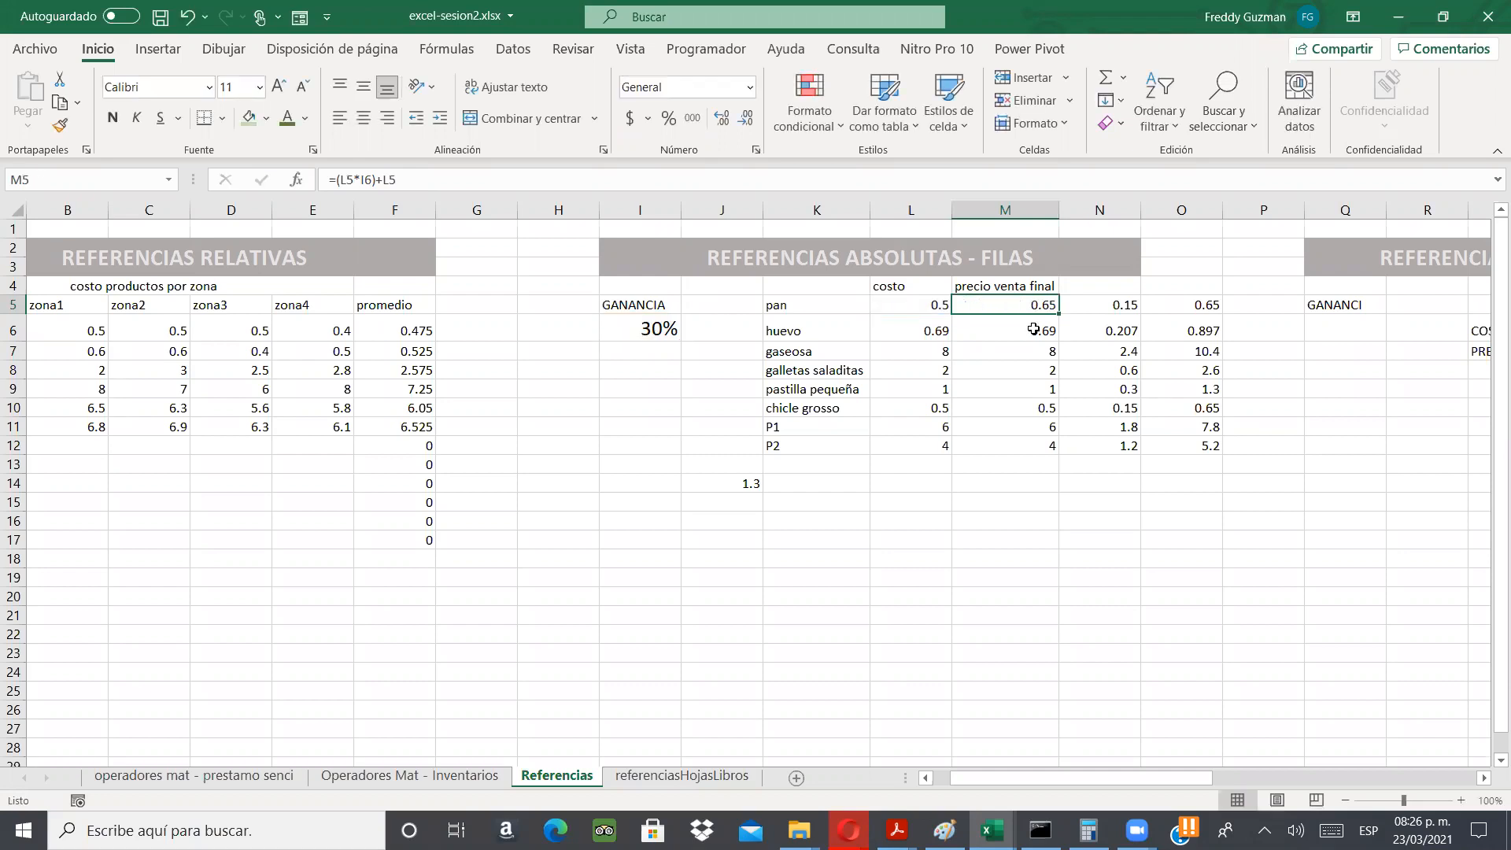
- Inspect the copied price formulas in M6 through M10 to see which column I cell each one references
double_click(997, 330)
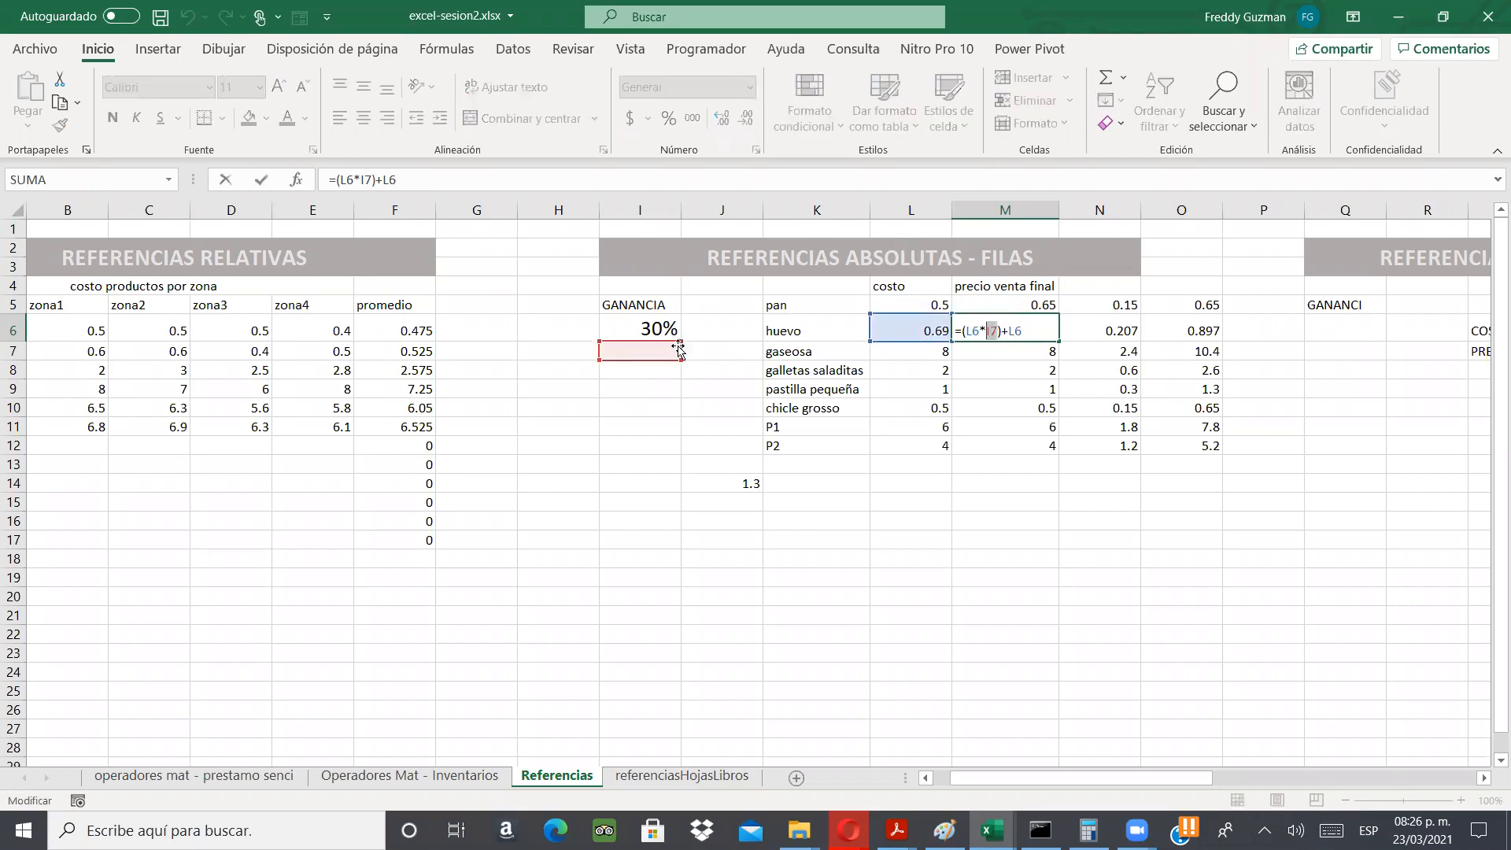
key(Escape)
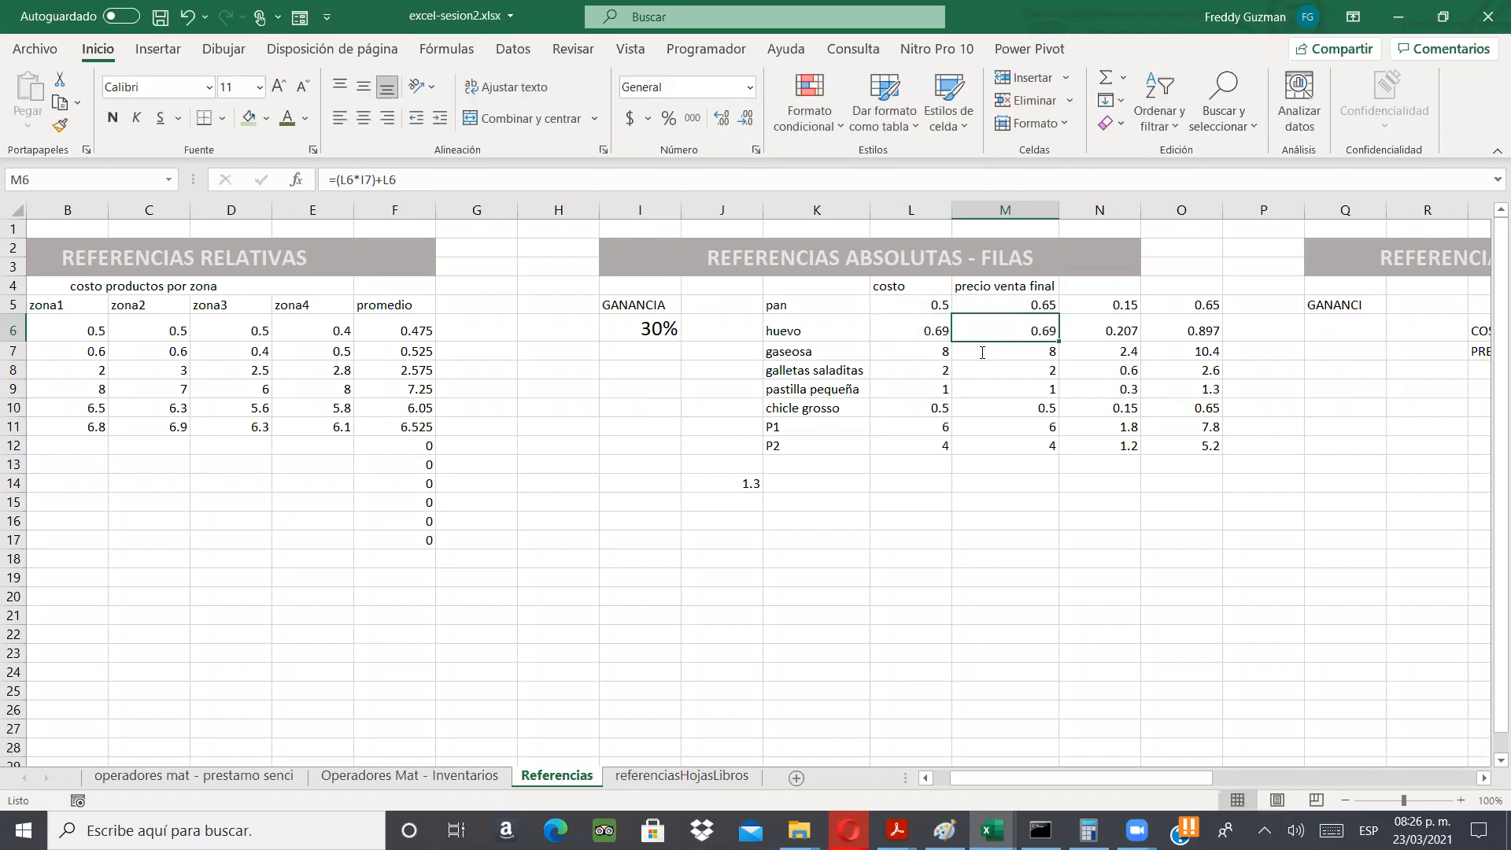
double_click(995, 352)
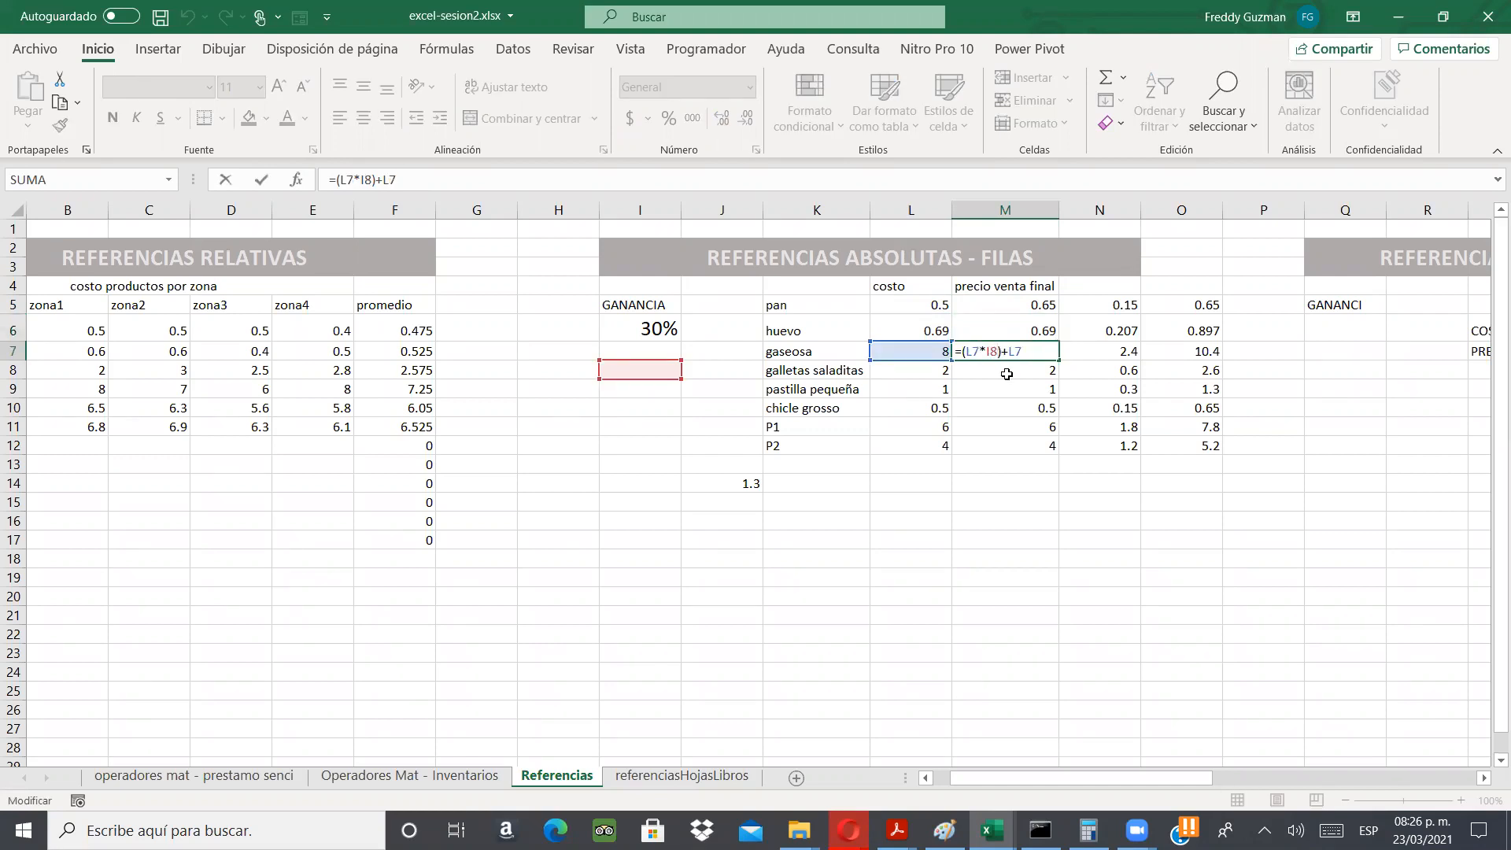
key(Escape)
double_click(991, 374)
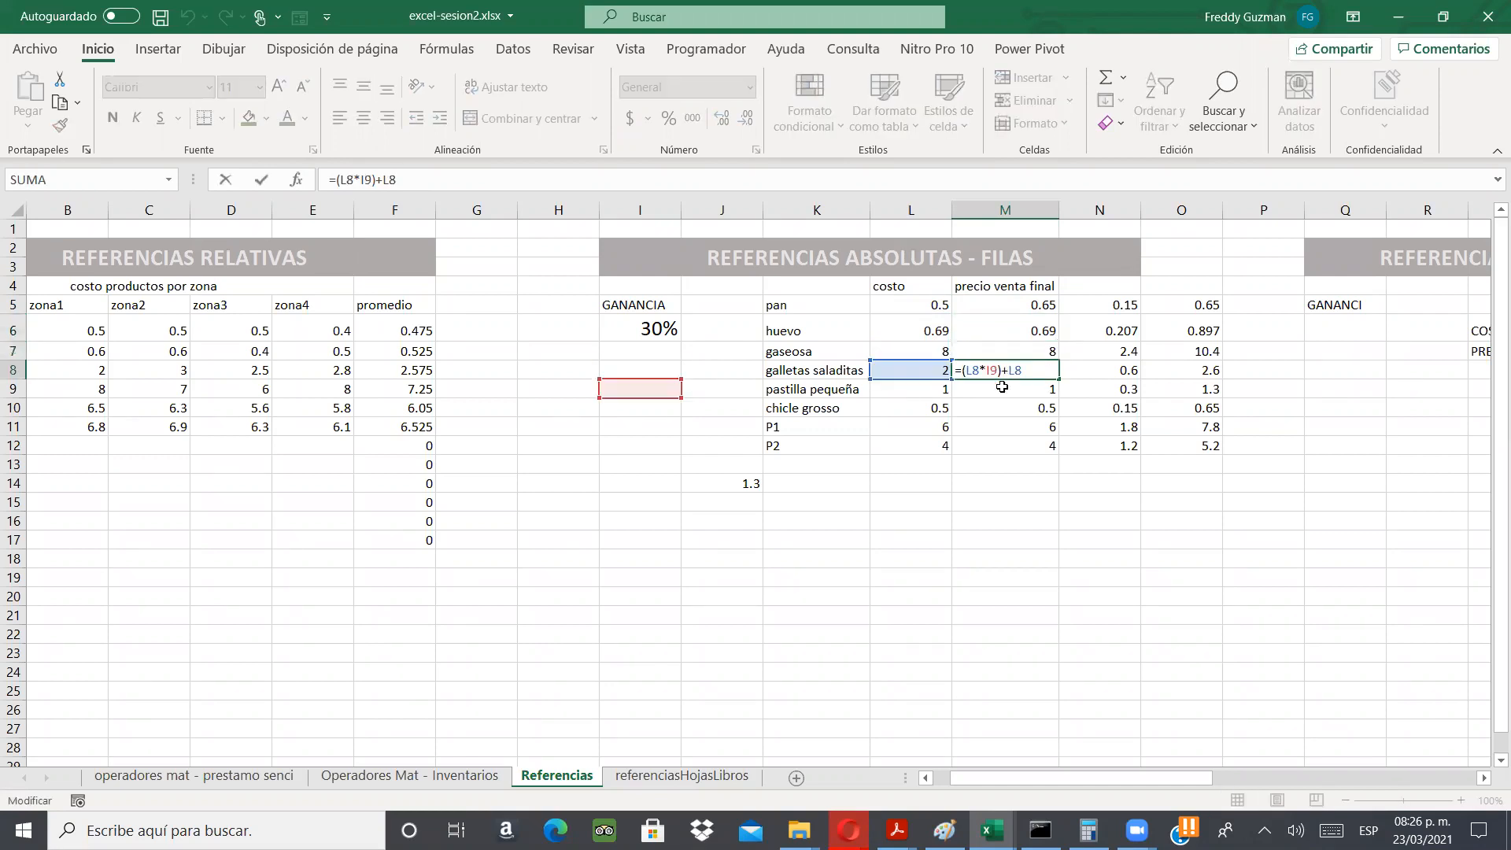
key(Escape)
double_click(1004, 388)
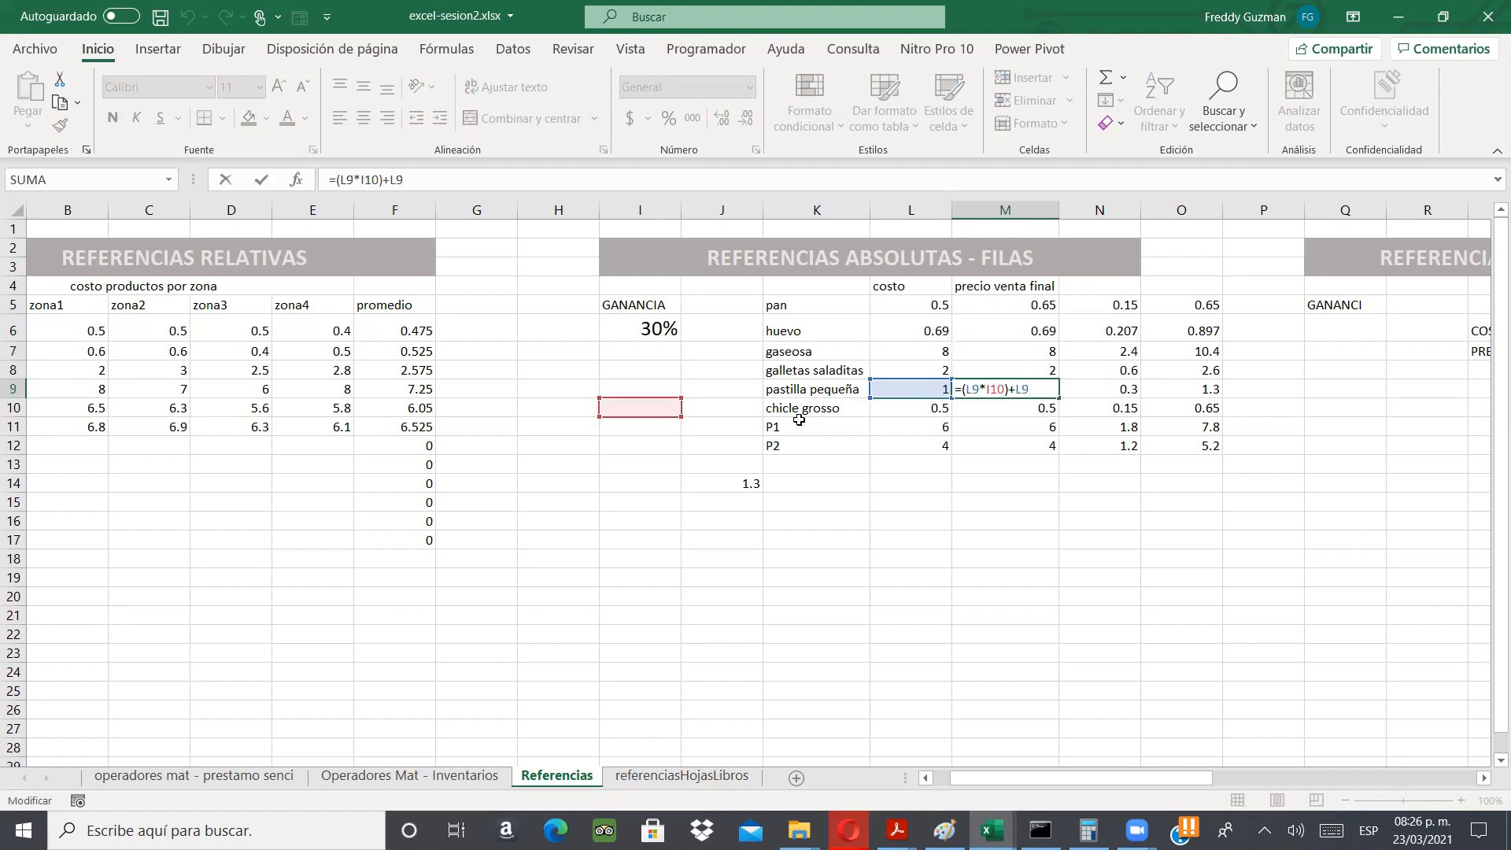
key(Escape)
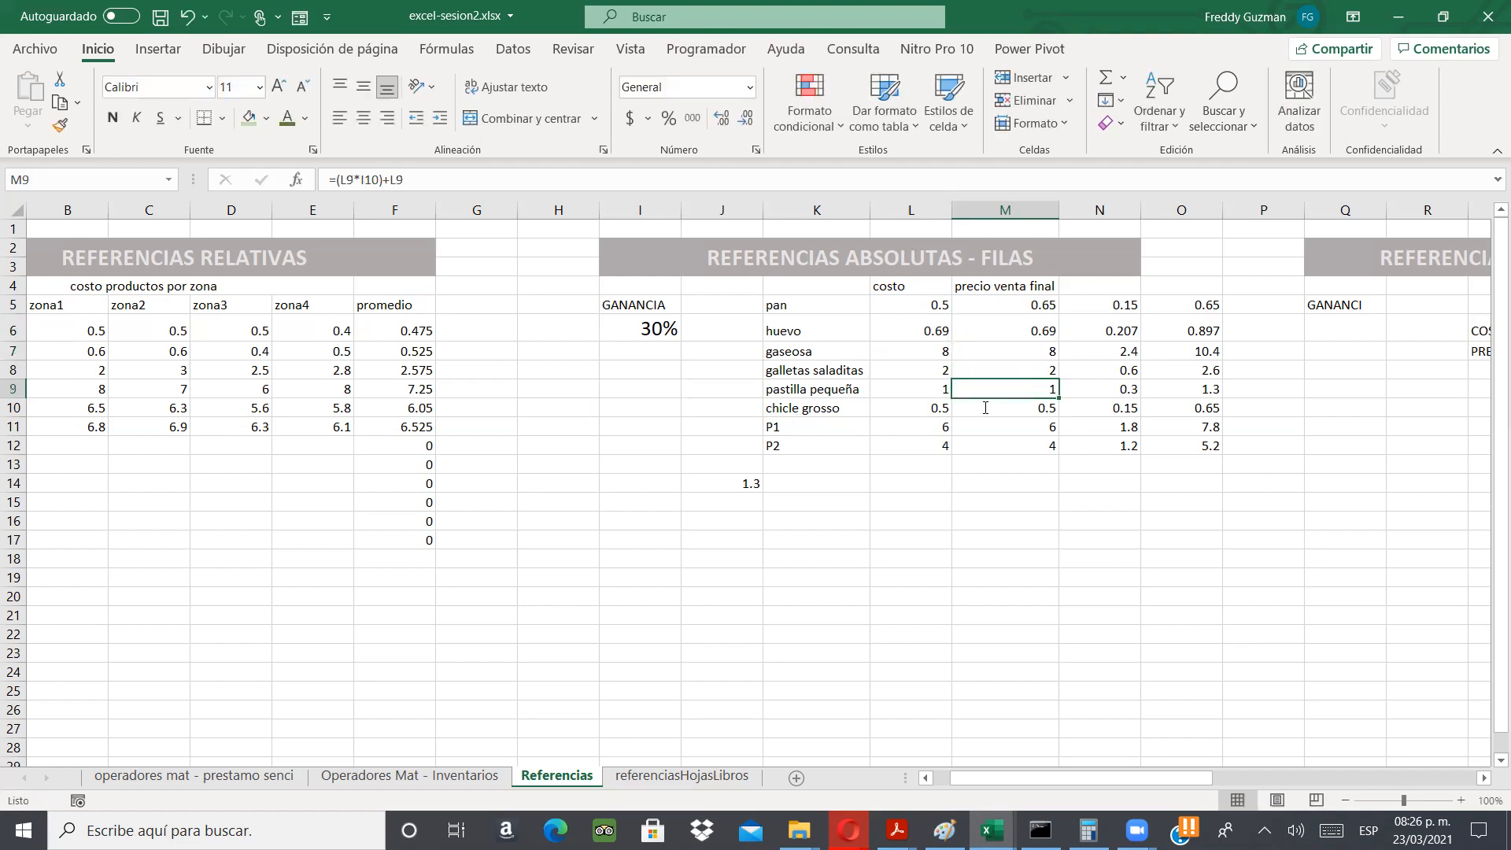
double_click(984, 408)
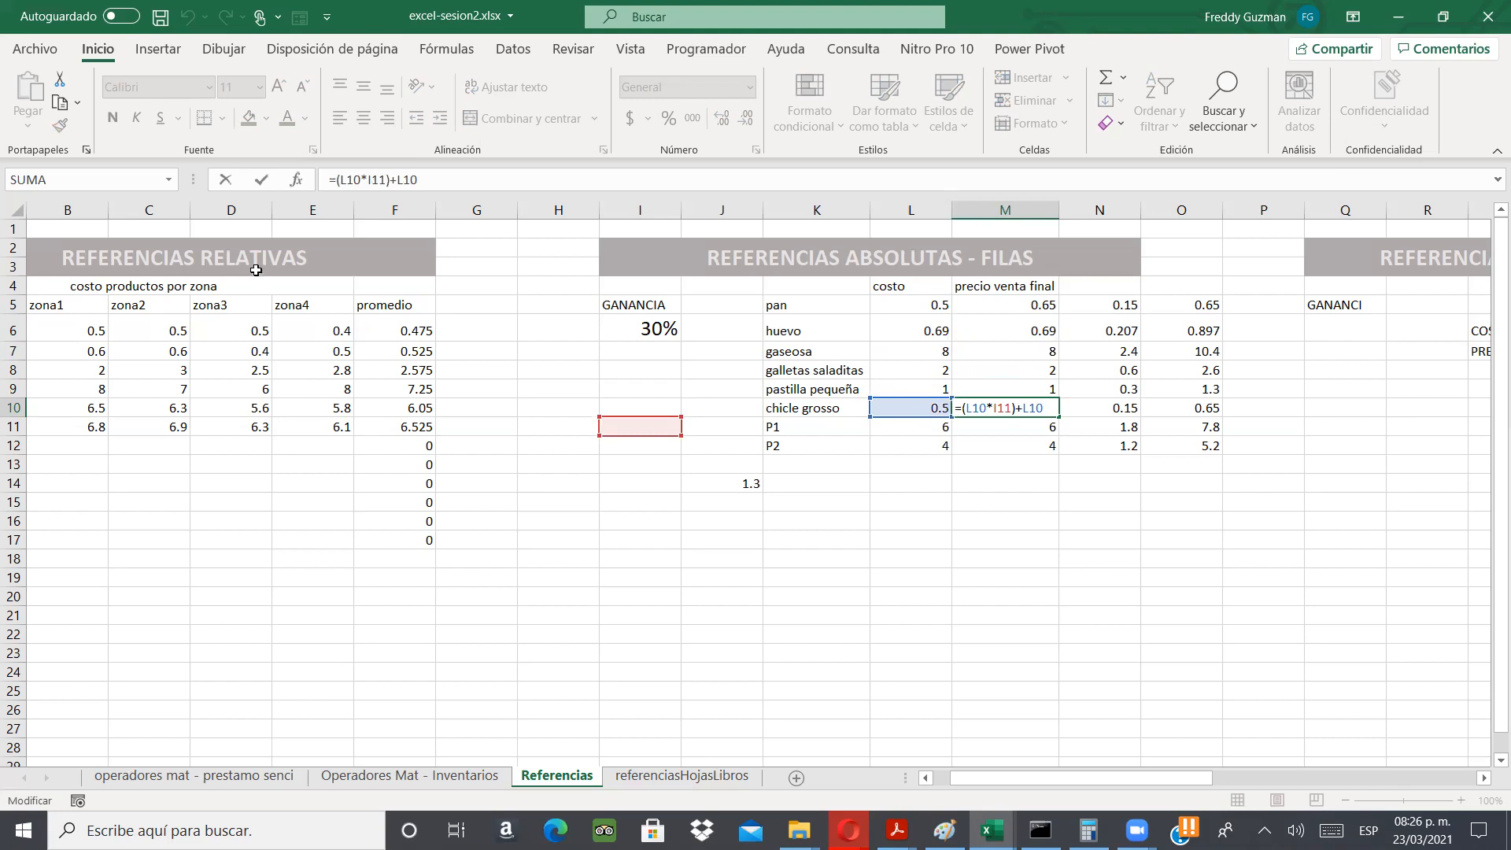
- Compare the GANANCIA reference in pan's price formula in M5 with the one in chicle grosso's formula in M10
click(652, 328)
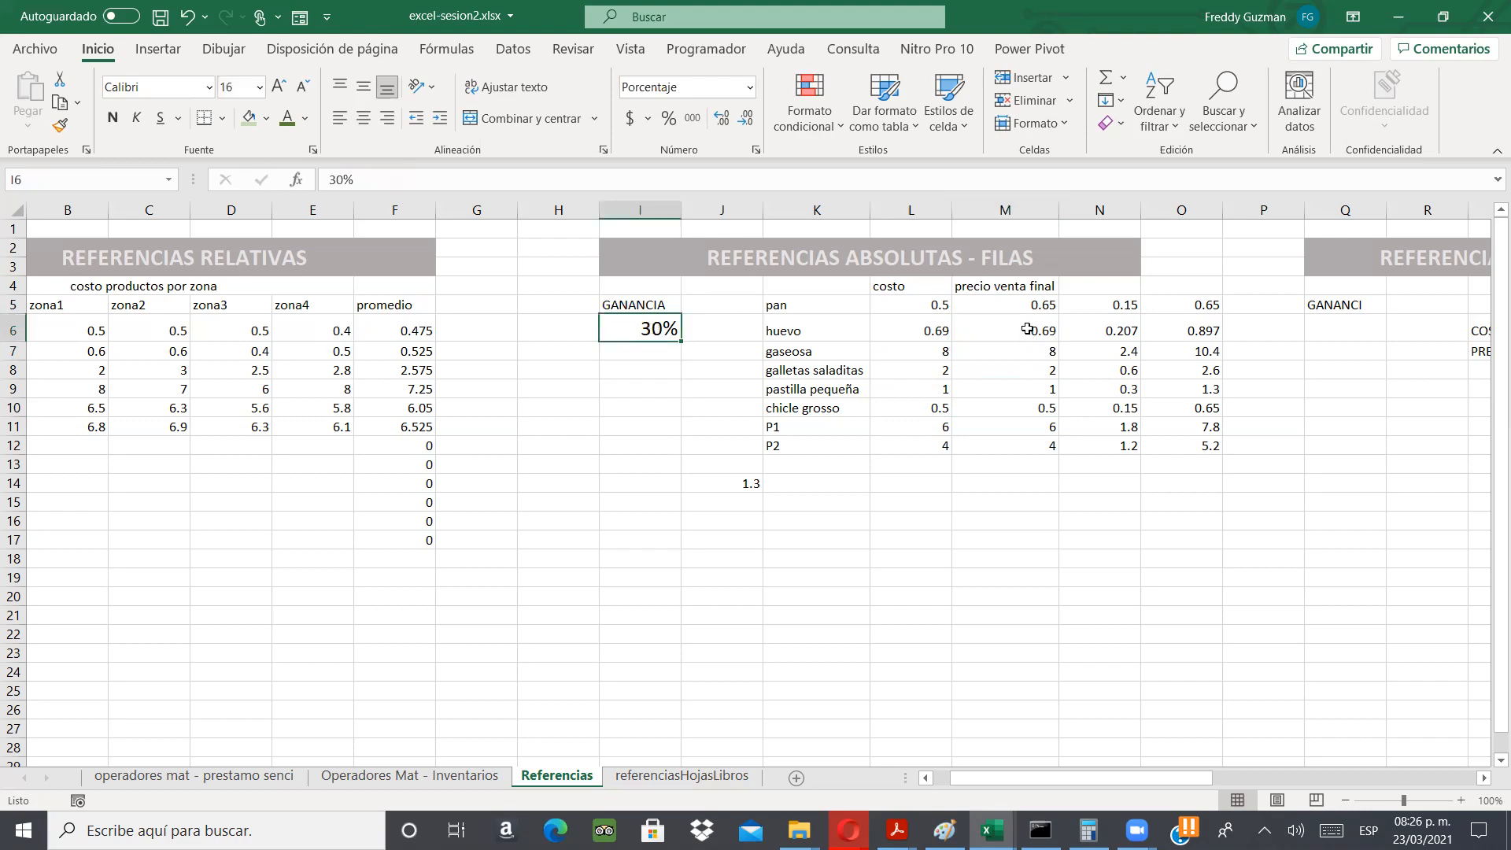
click(1022, 306)
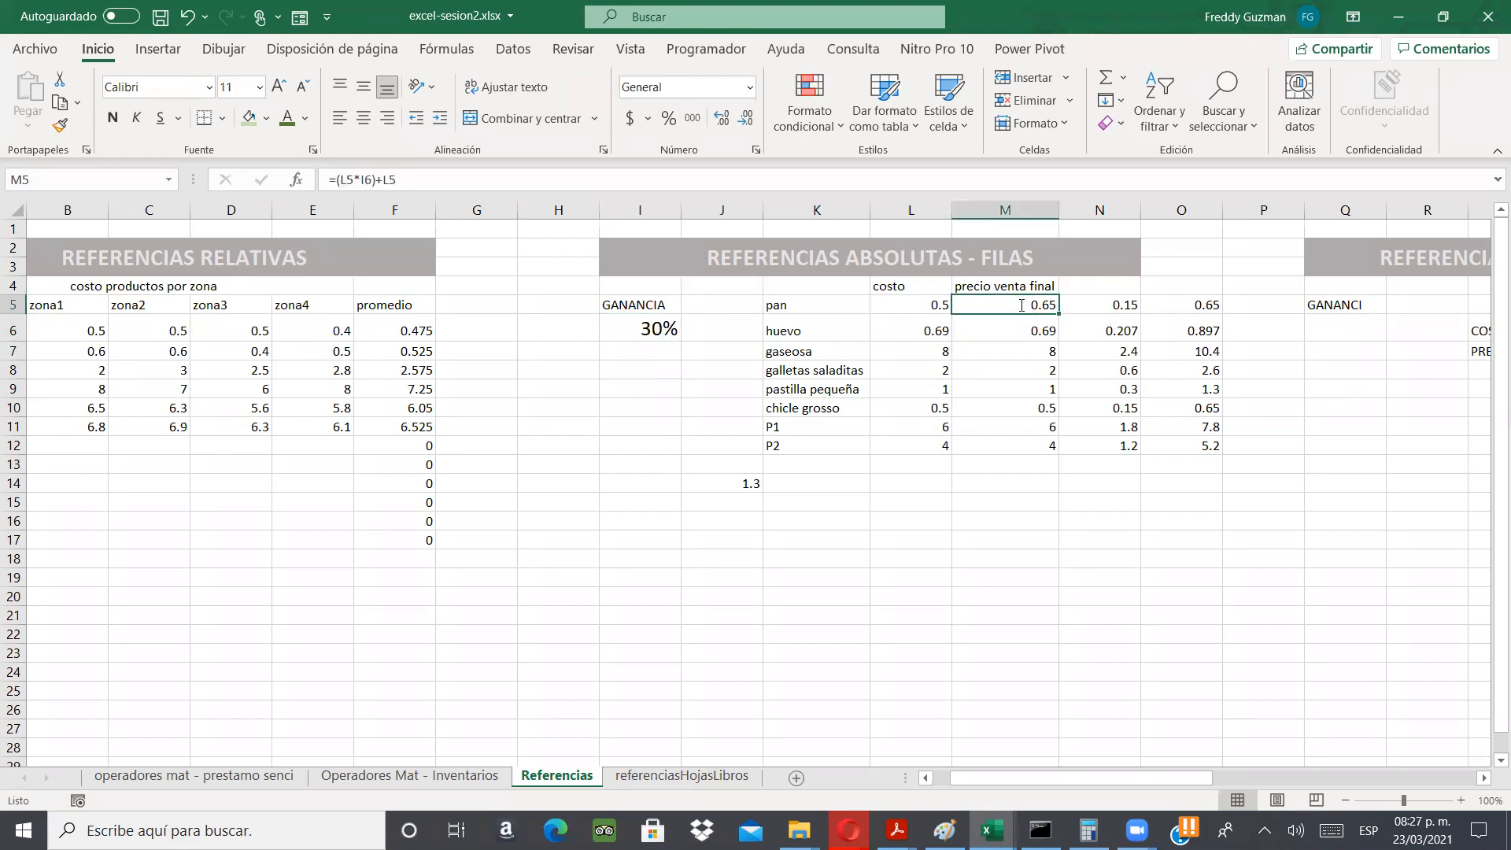
double_click(1022, 306)
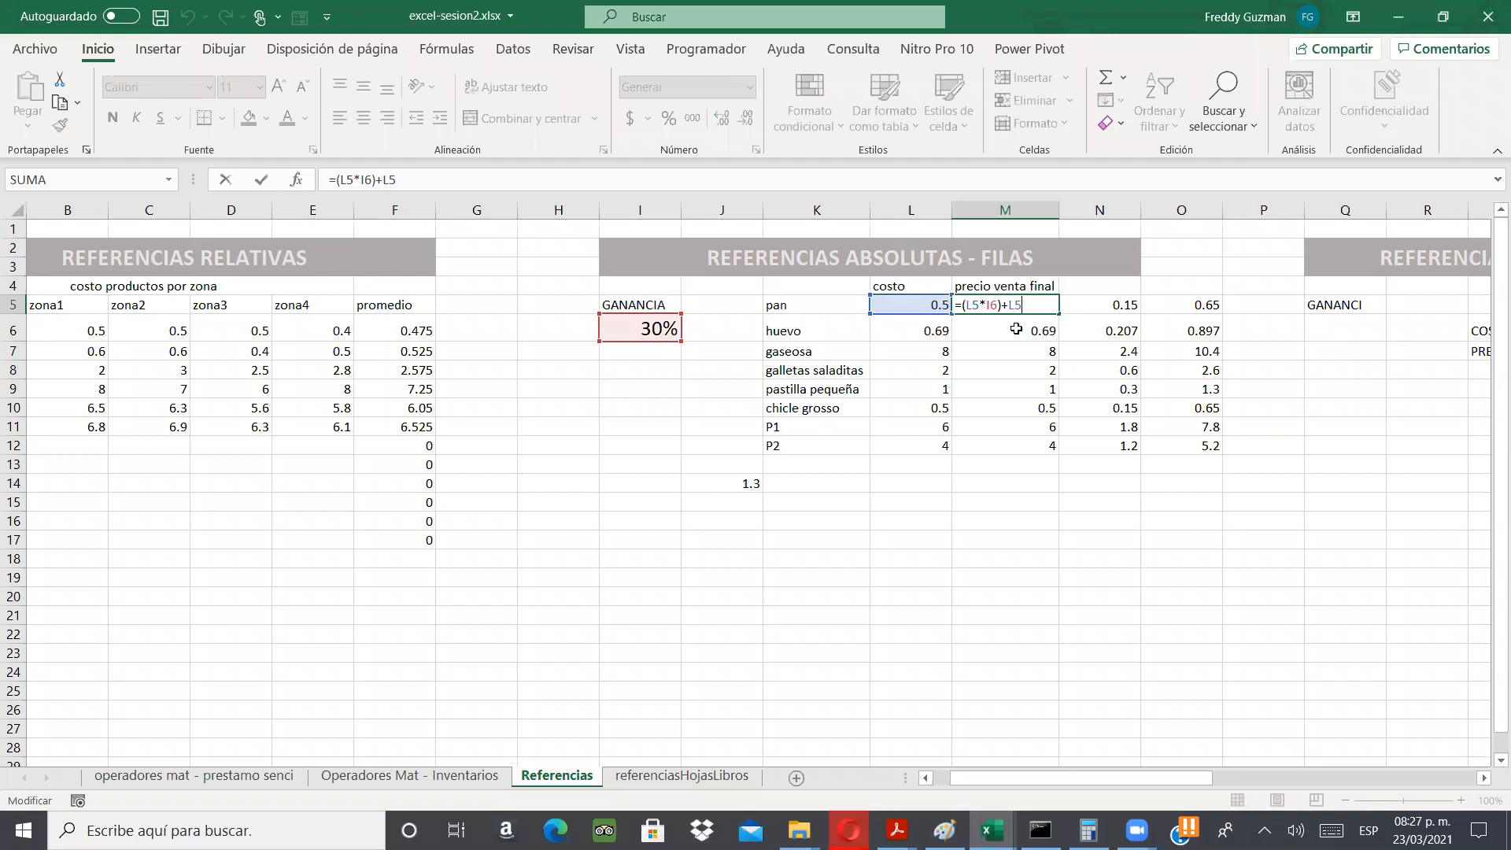
key(Return)
click(1017, 409)
key(F2)
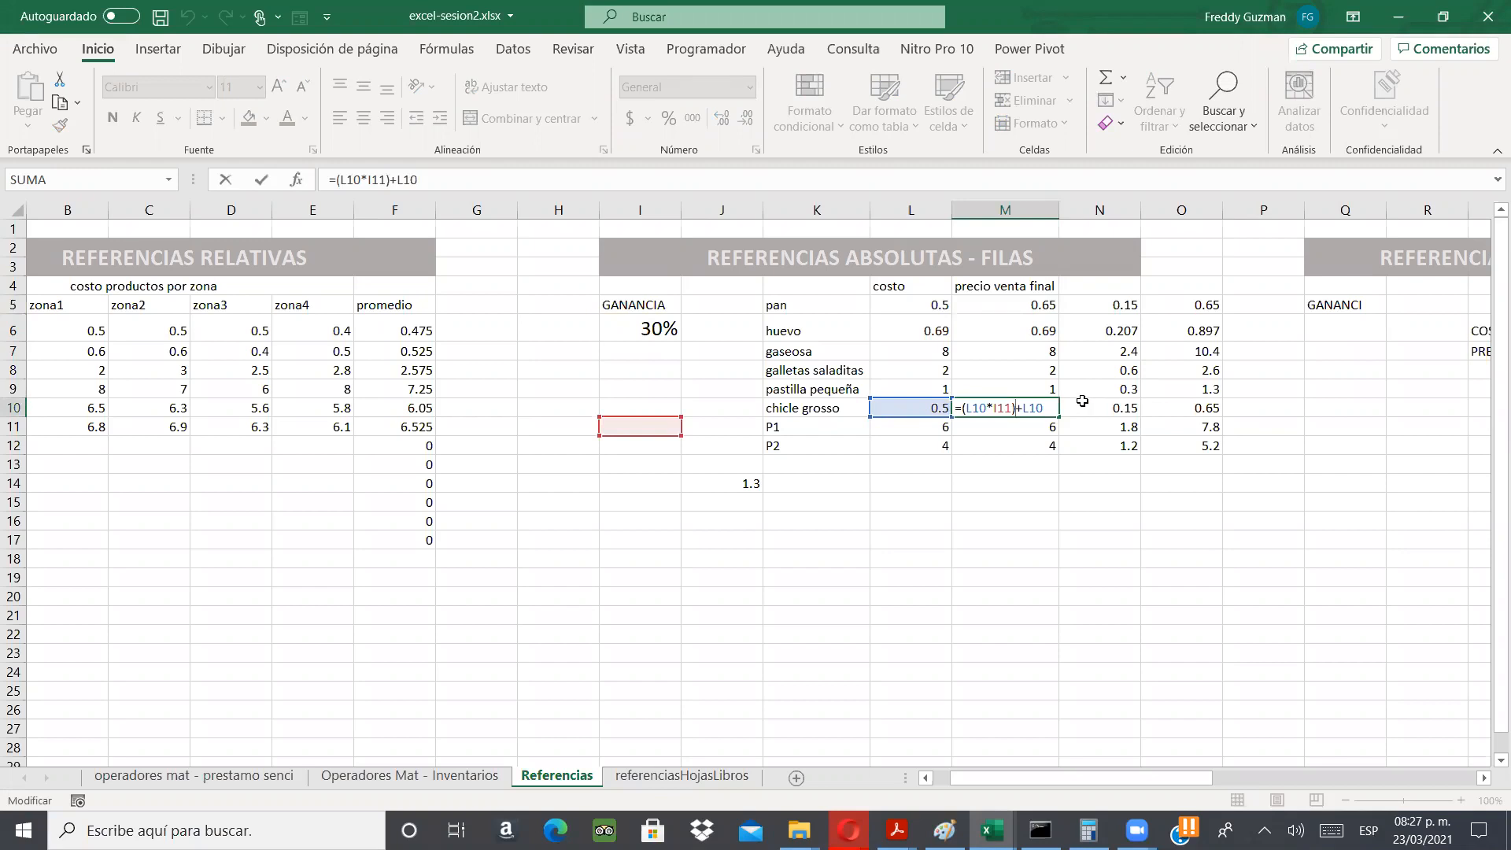
key(Escape)
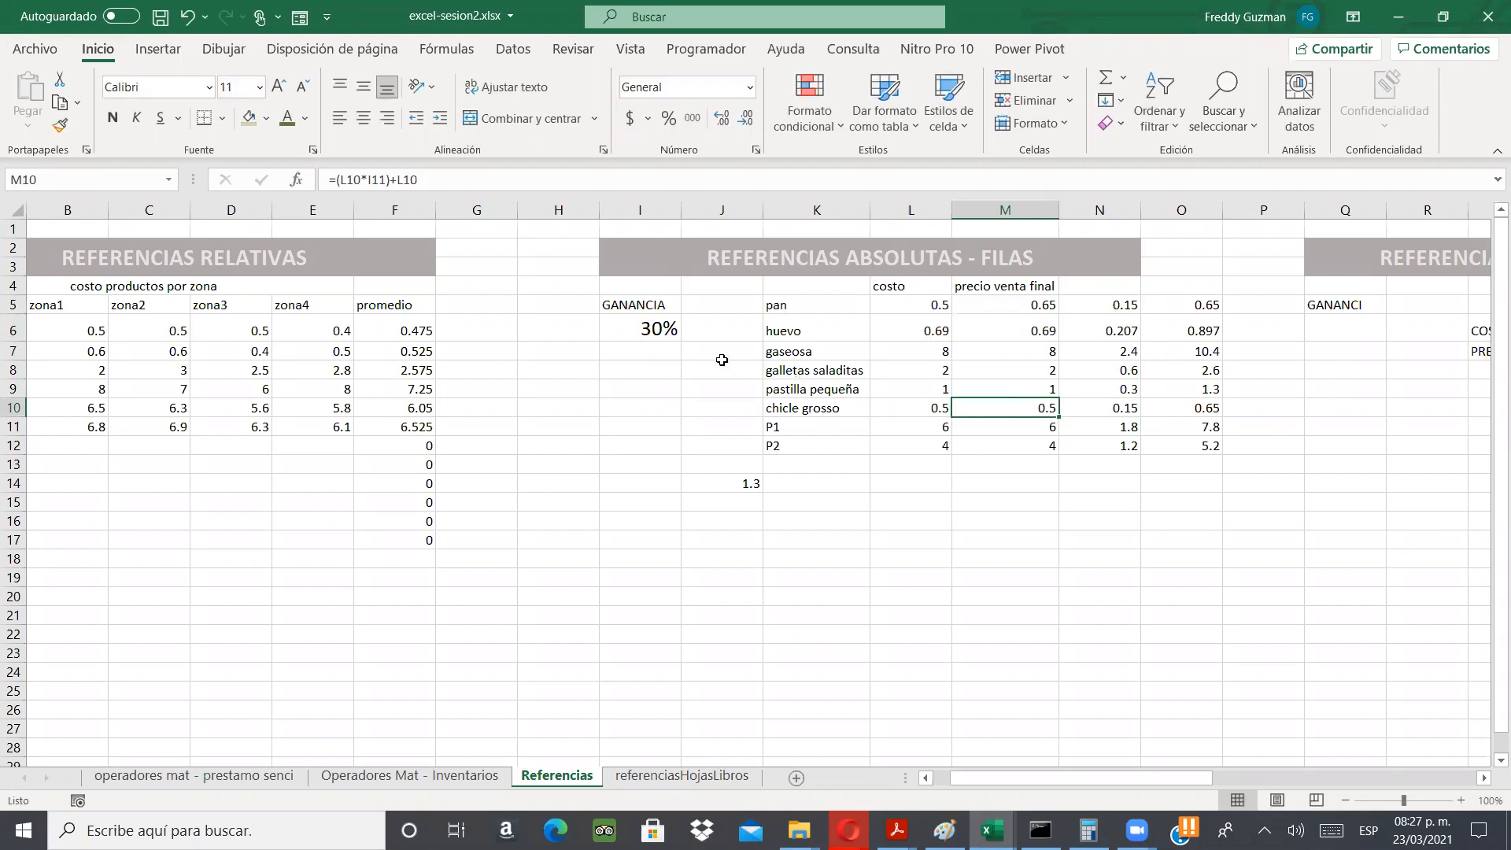
- Temporarily fill the 30% GANANCIA value from I6 down to I15 to check P1's price formula, and undo the fill
click(662, 335)
drag(681, 340, 670, 510)
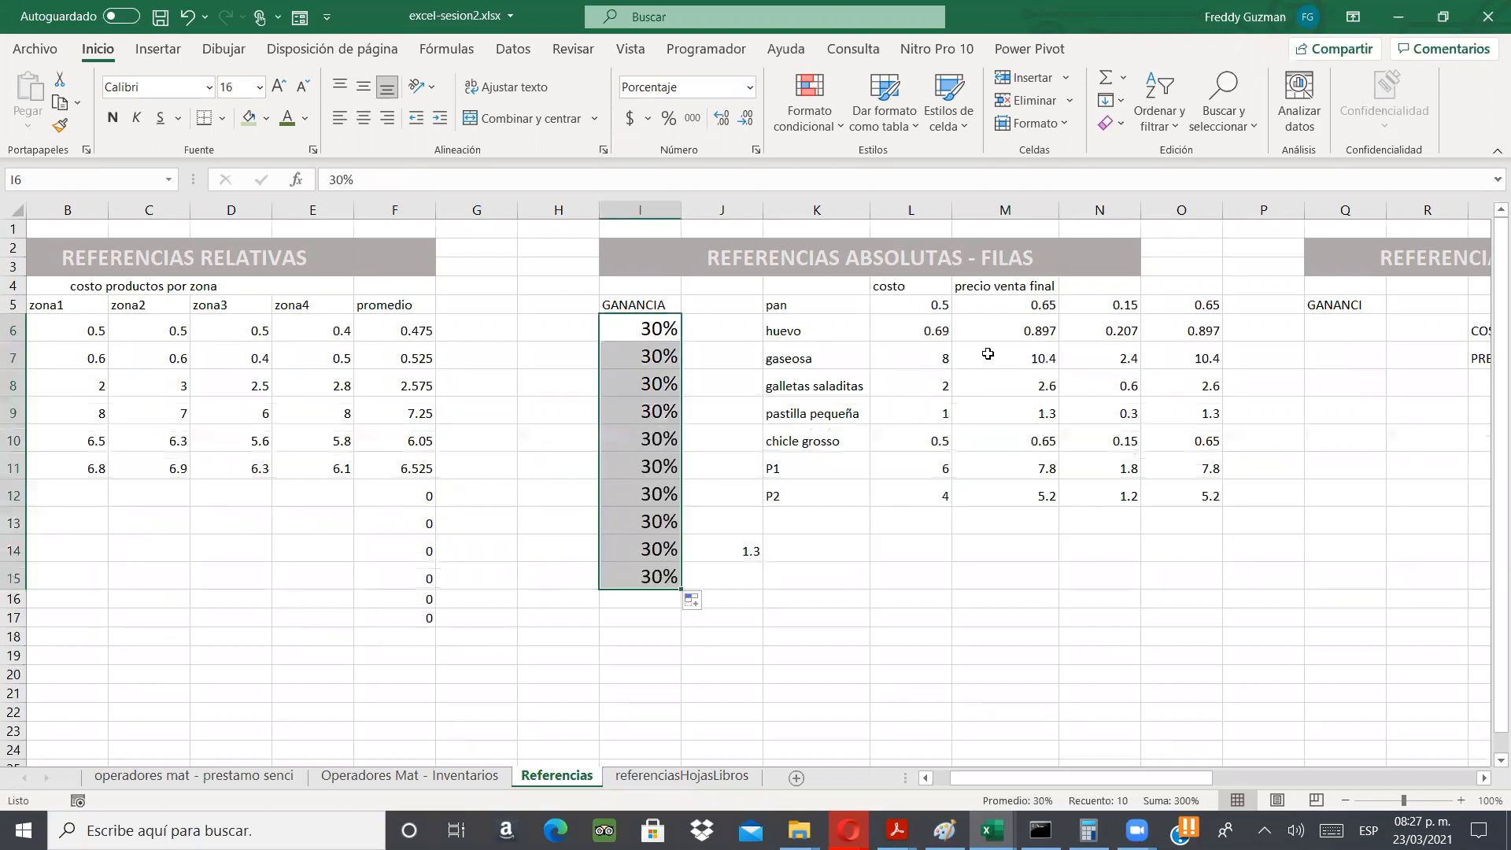
double_click(1041, 471)
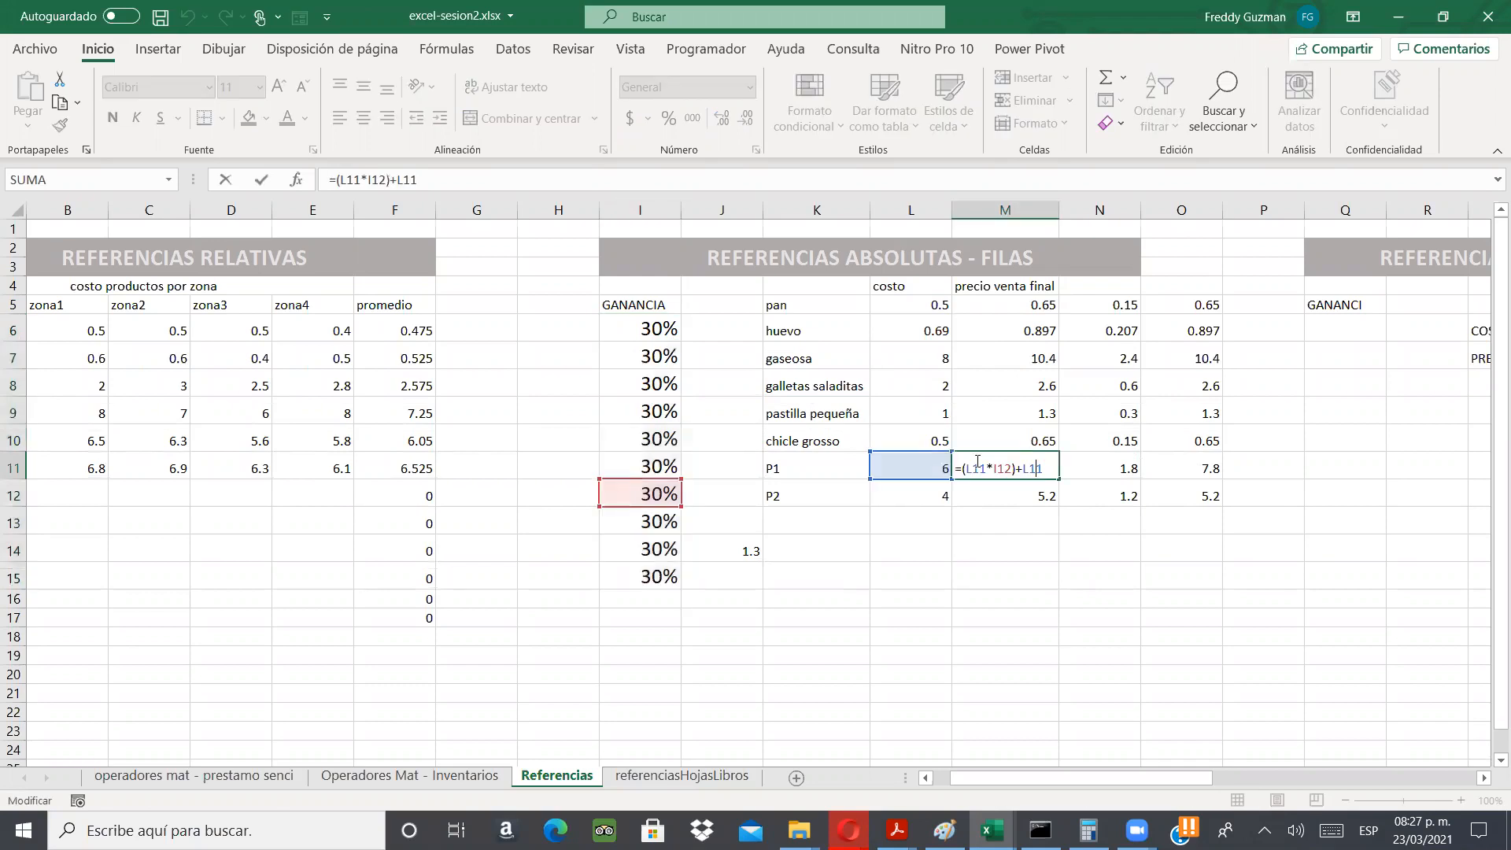
key(Escape)
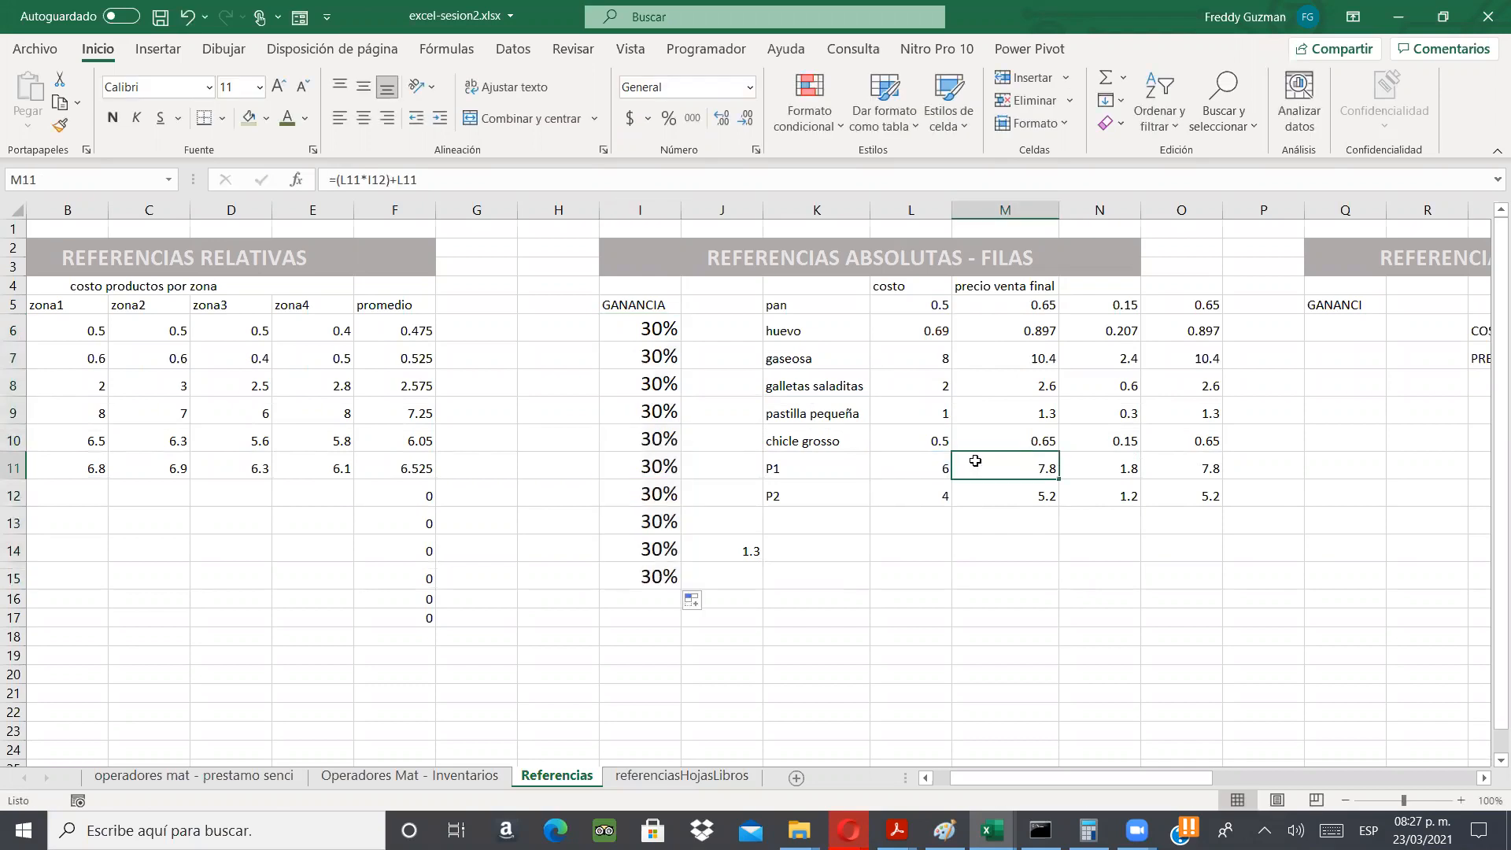
key(ctrl+z)
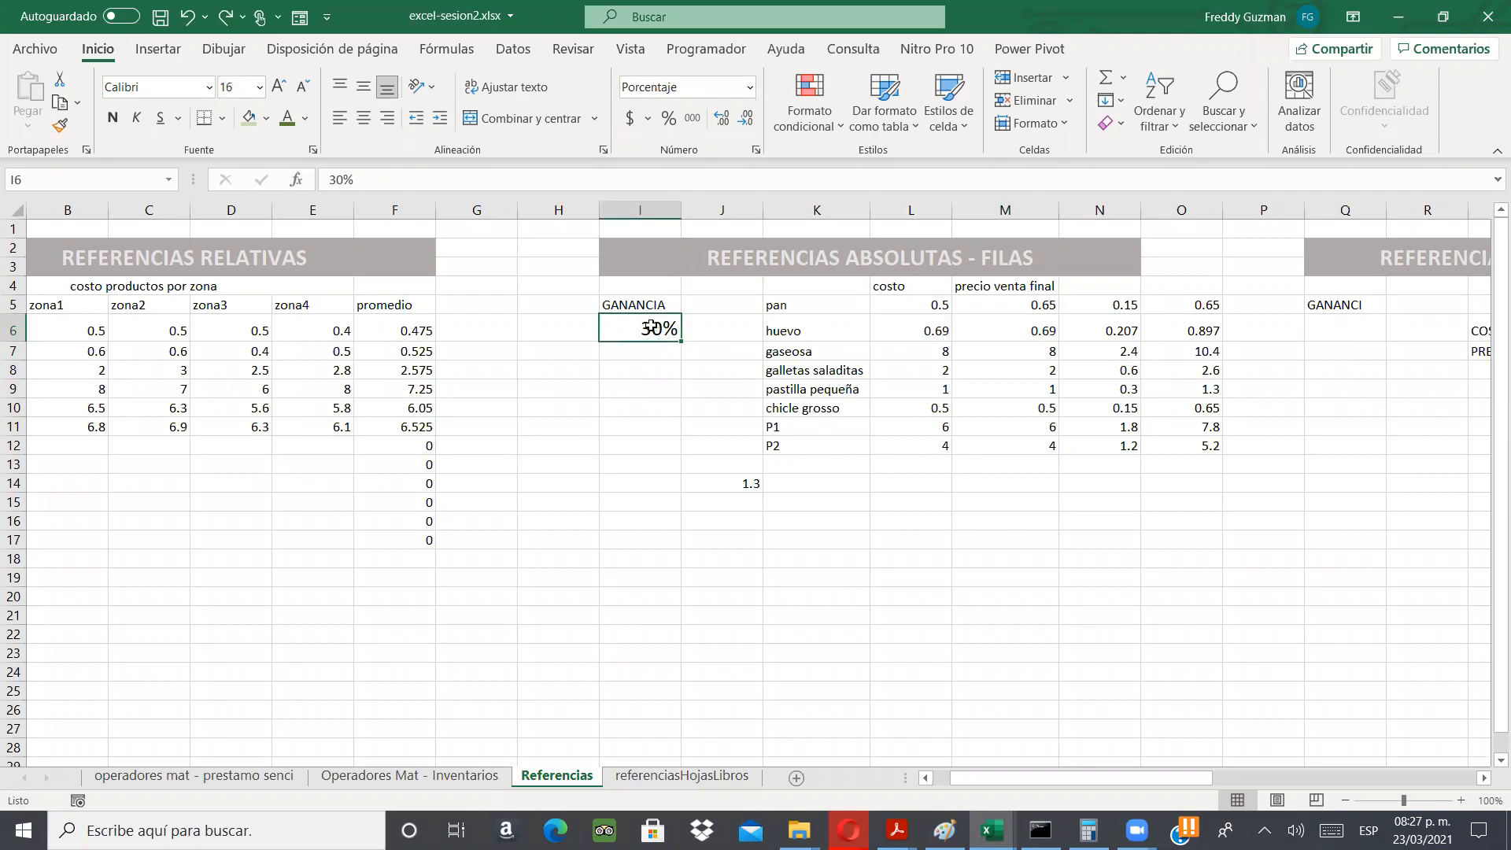
- Lock the row of the GANANCIA reference in pan's price formula, making M5 =(L5*I$6)+L5
click(991, 303)
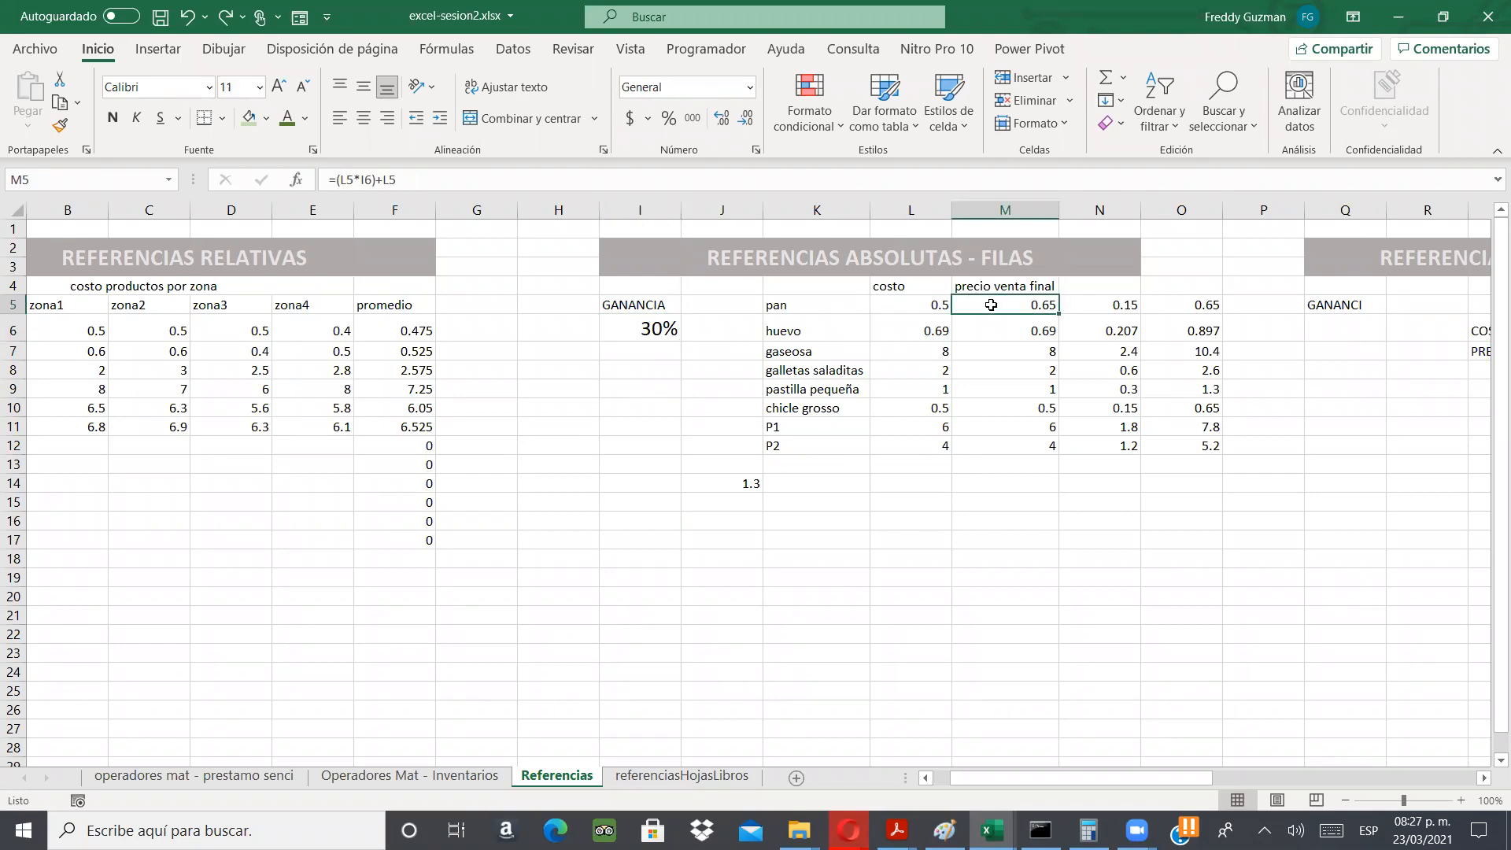
double_click(991, 305)
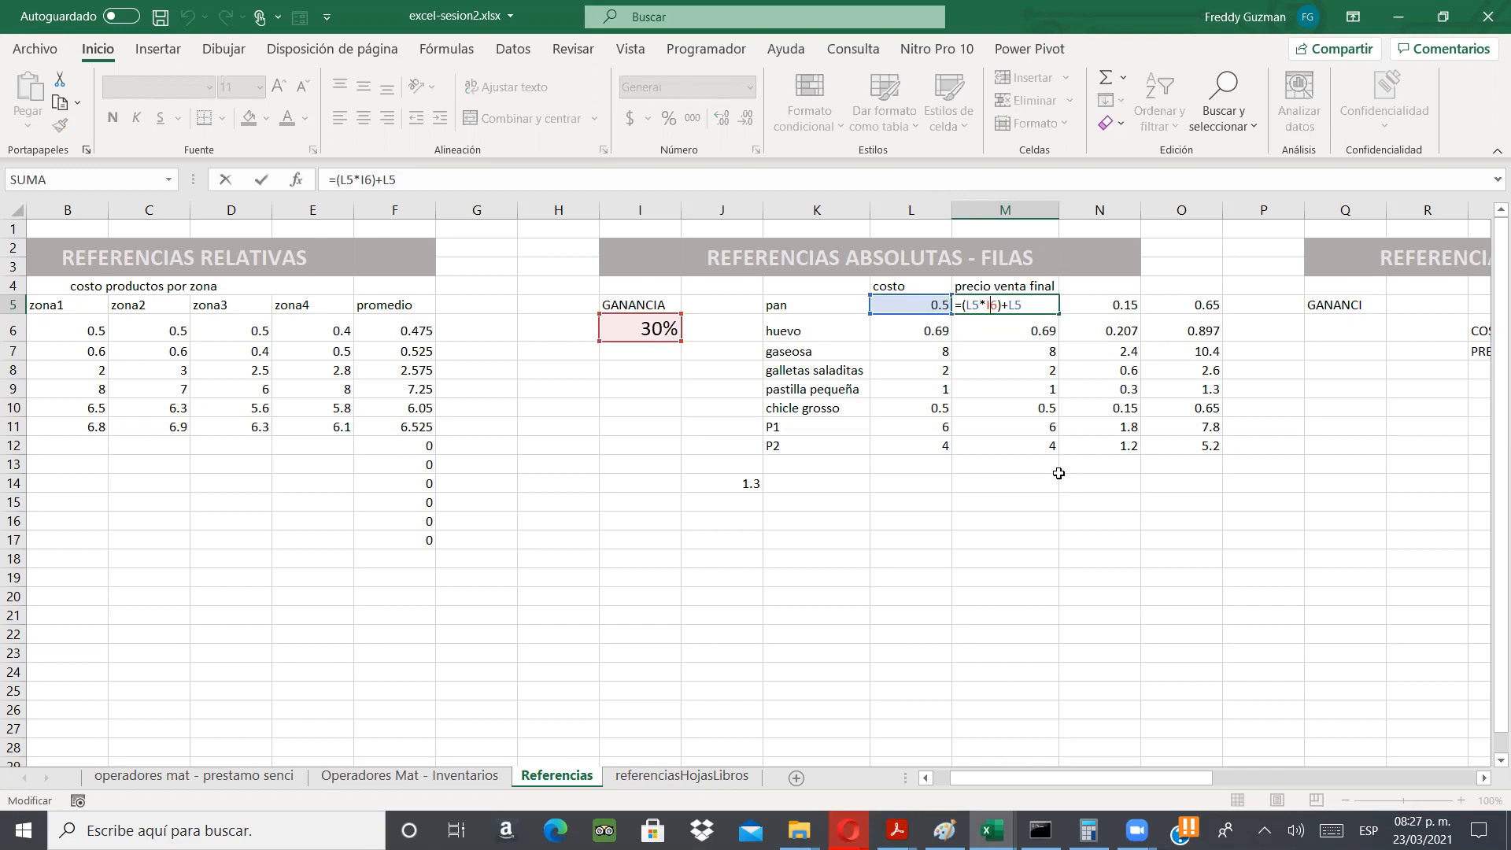
key(Left)
text($)
key(BackSpace)
key(Escape)
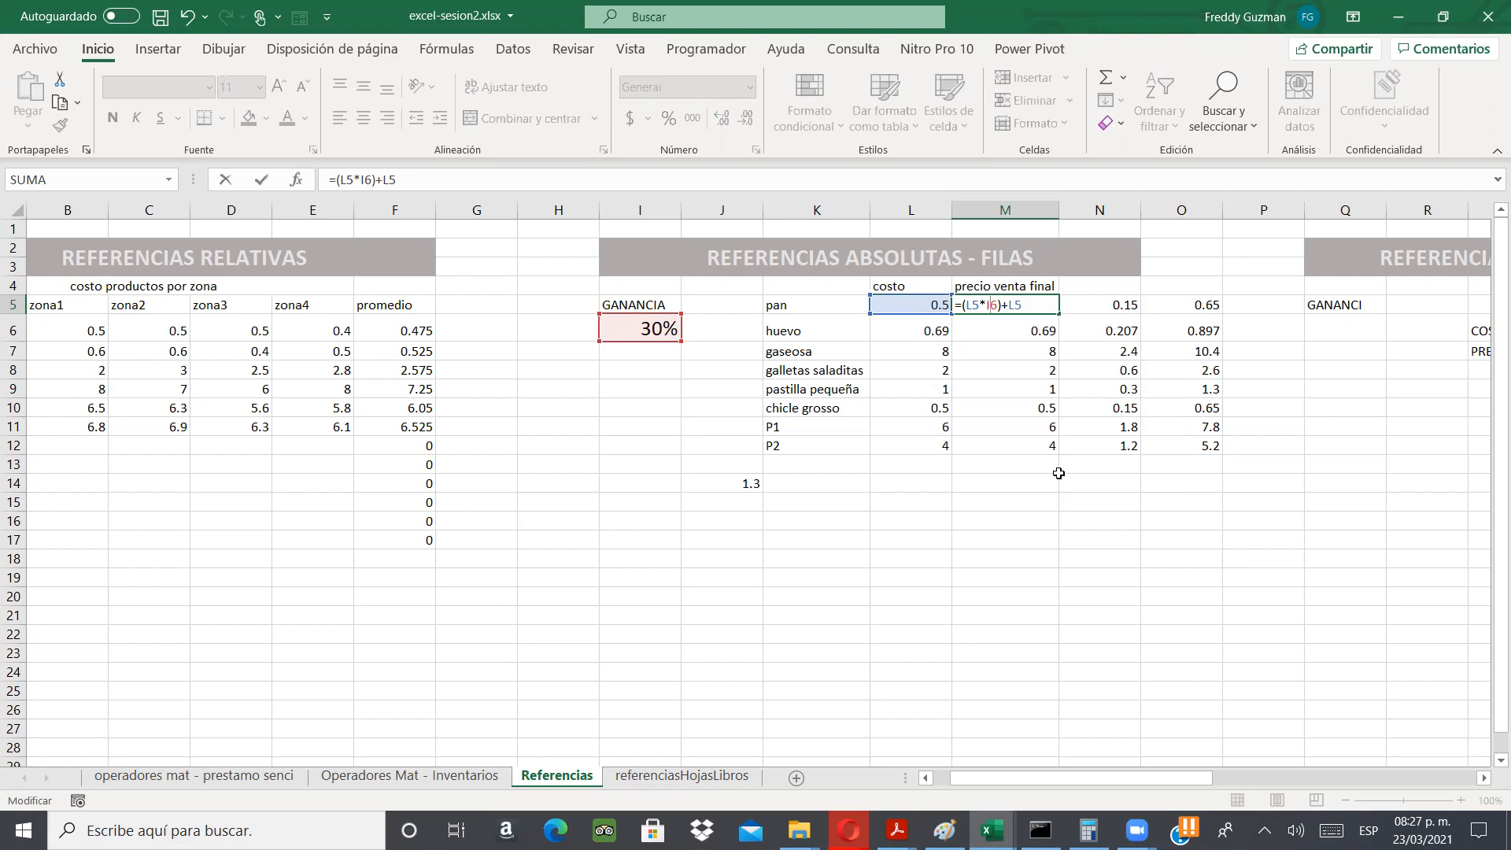
text($)
key(Return)
- Fill the corrected price formula from M5 down to M12 and check the copy in M6
click(1030, 307)
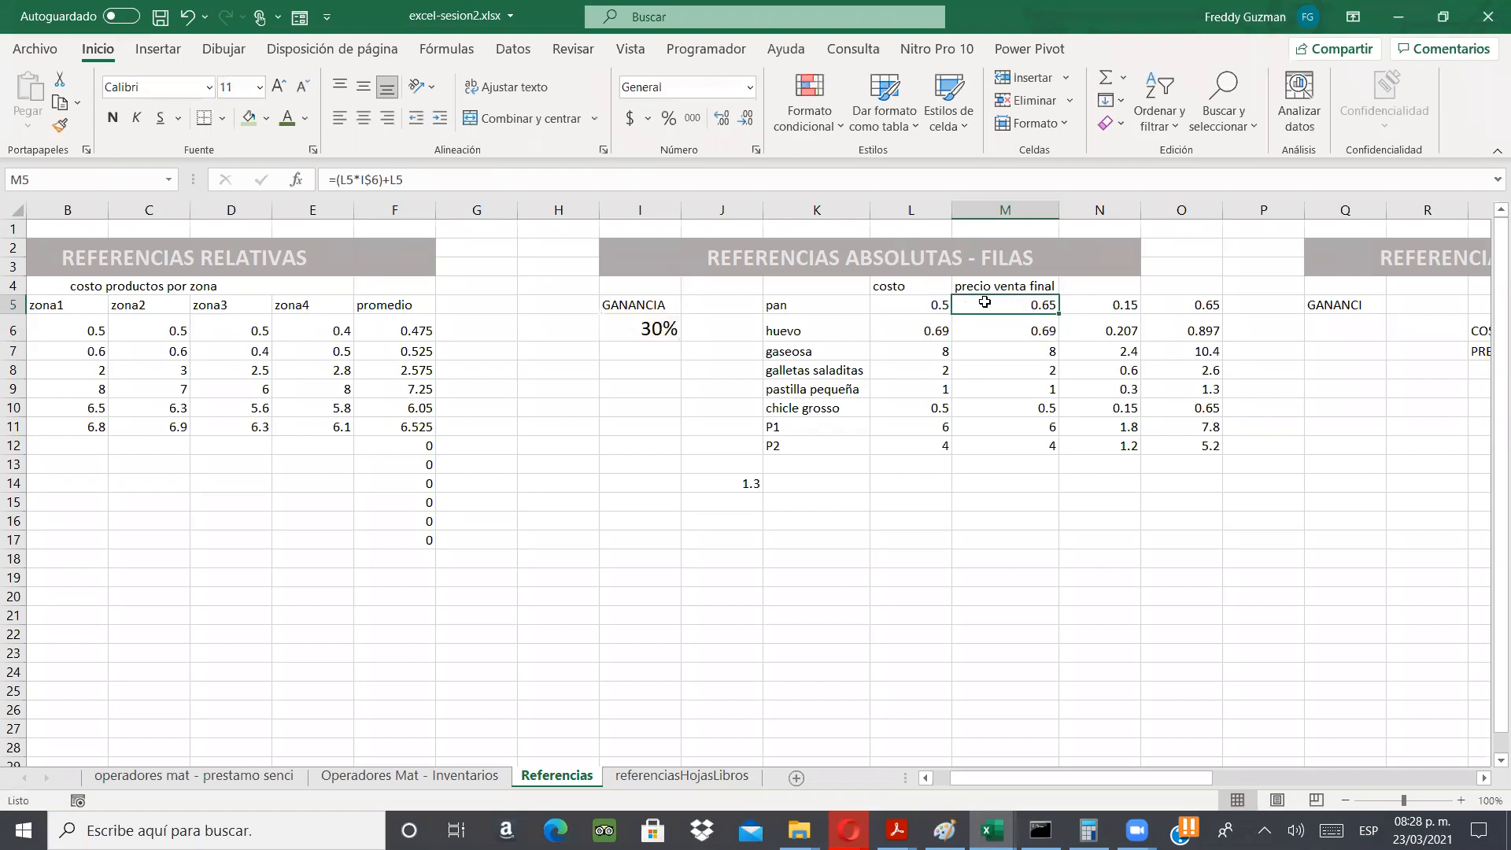
drag(1059, 318, 1059, 390)
drag(1056, 447, 1056, 448)
click(1039, 330)
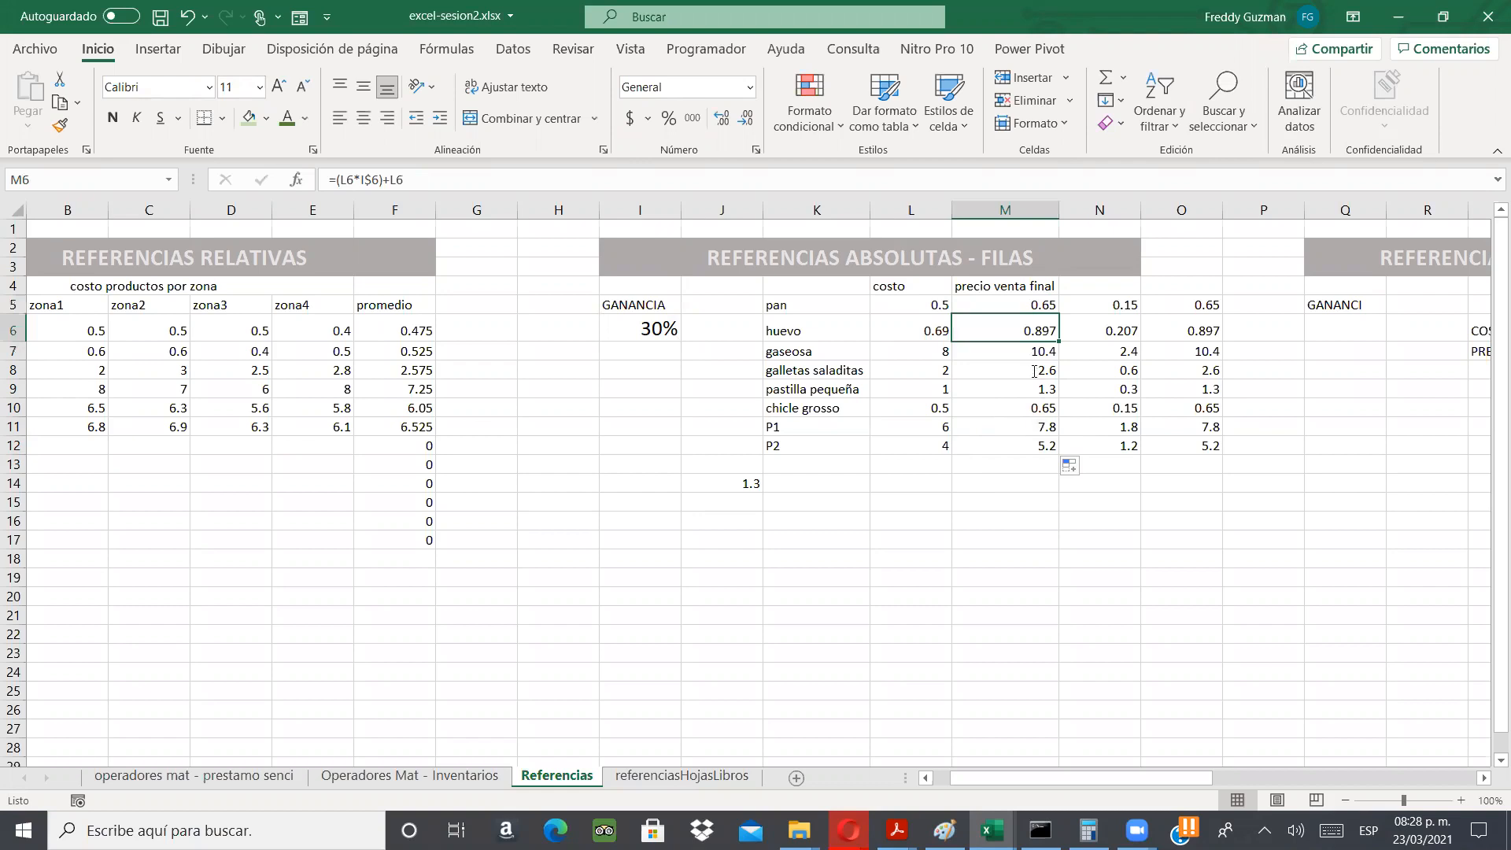
- Examine the final sale price formulas of galletas saladitas in M8 and P2 in M12
double_click(1025, 371)
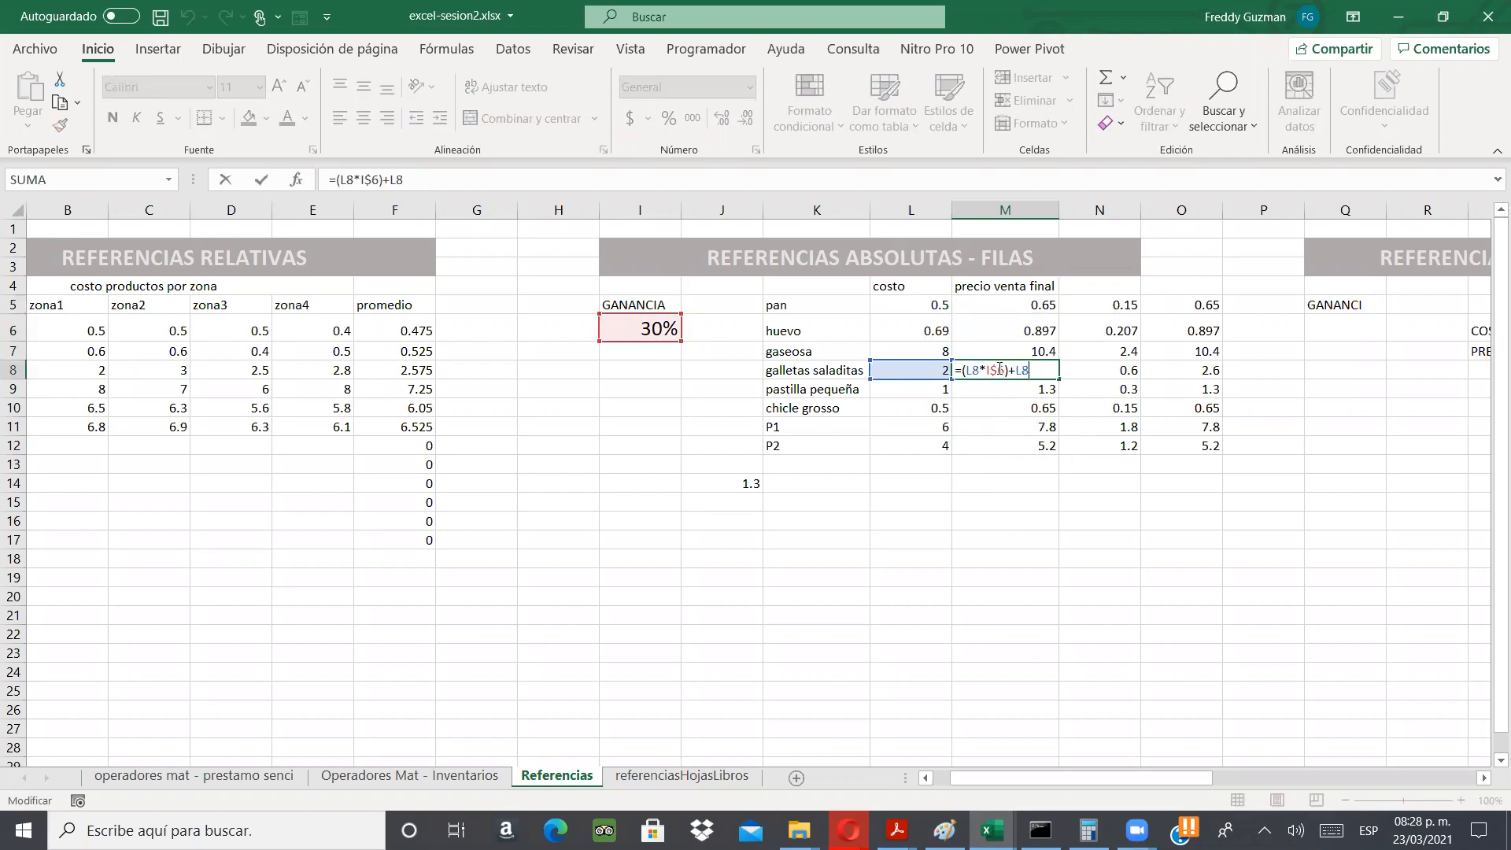
click(1001, 370)
key(Escape)
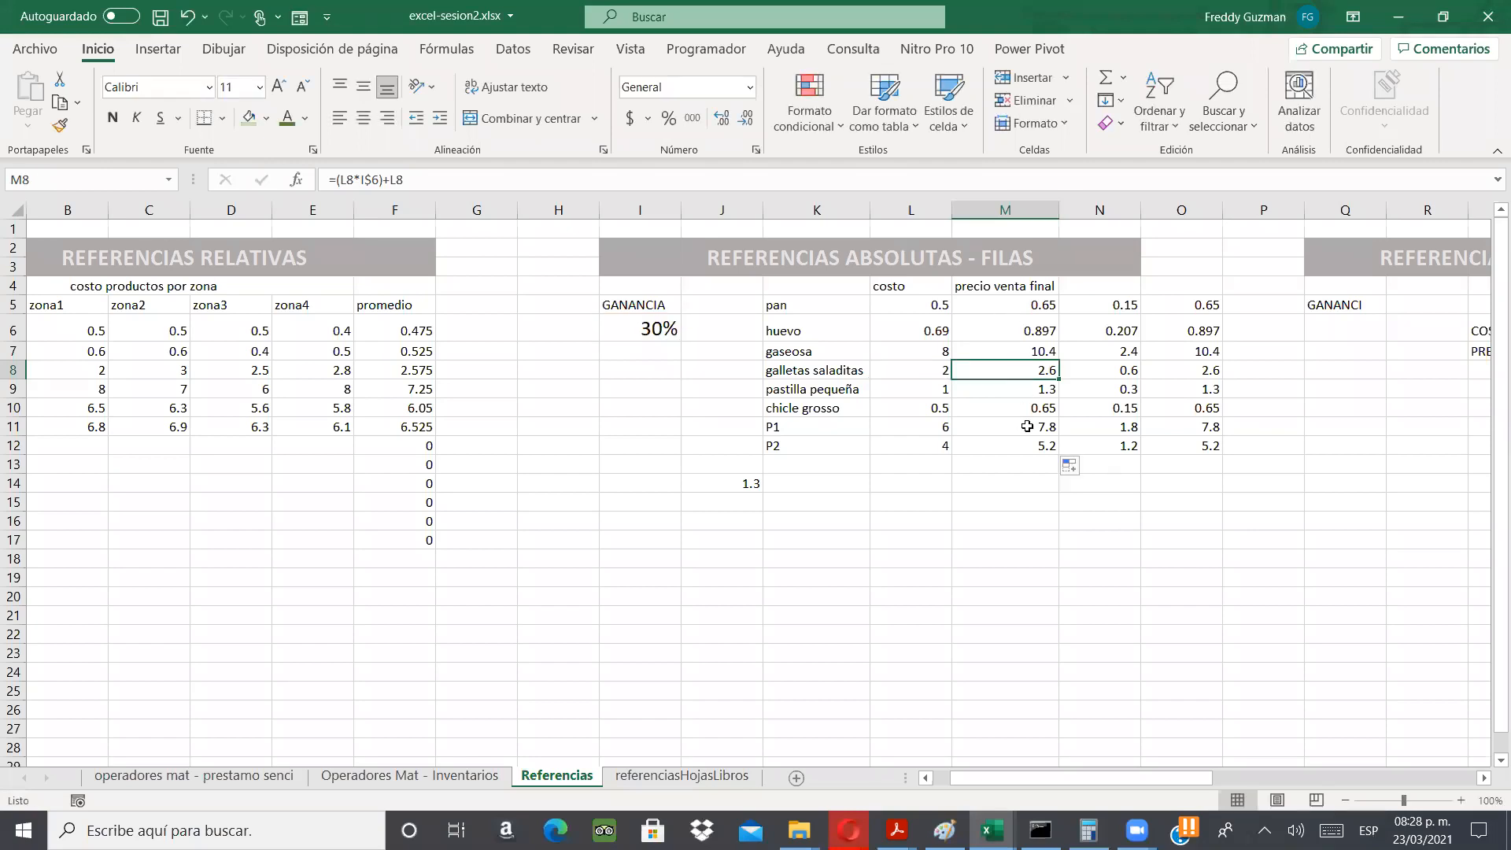
drag(1034, 430, 1046, 447)
click(1052, 450)
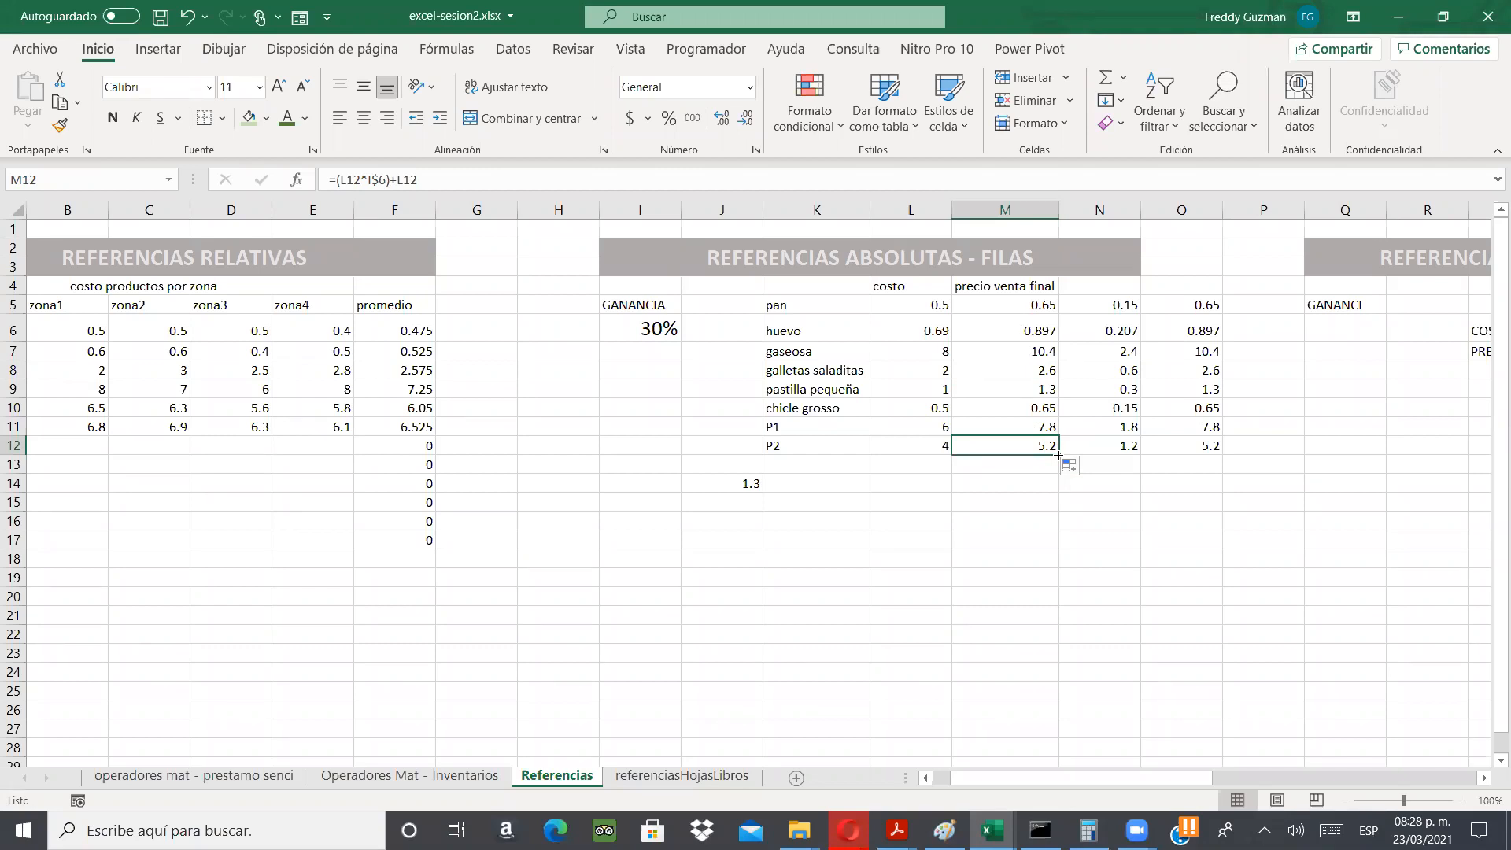
- Remove and restore the dollar sign before the row number in M5's formula, ending with =(L5*I$6)+L5
click(1021, 305)
double_click(1009, 305)
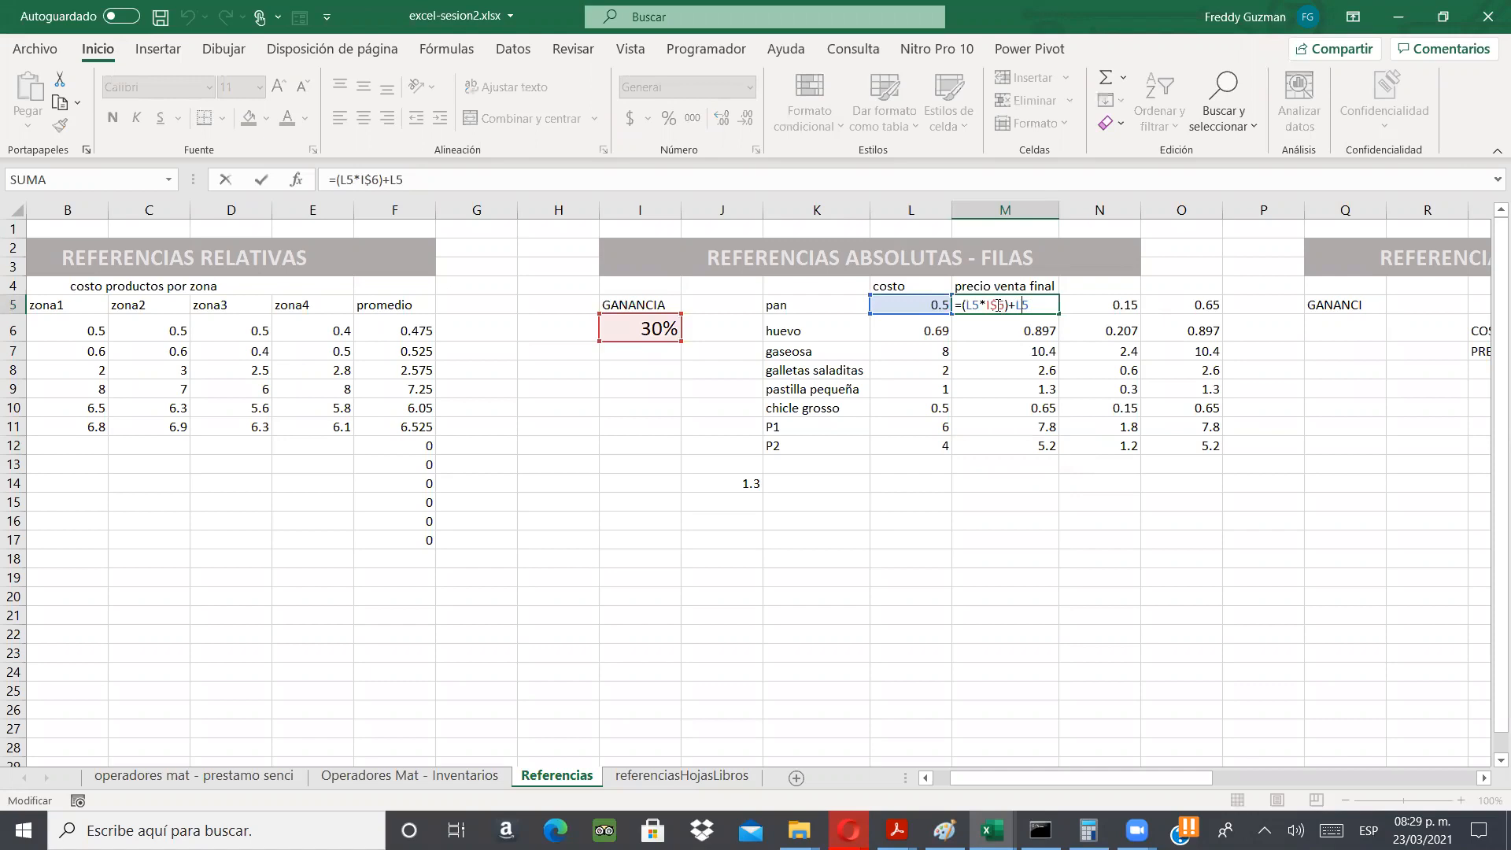
click(998, 306)
key(BackSpace)
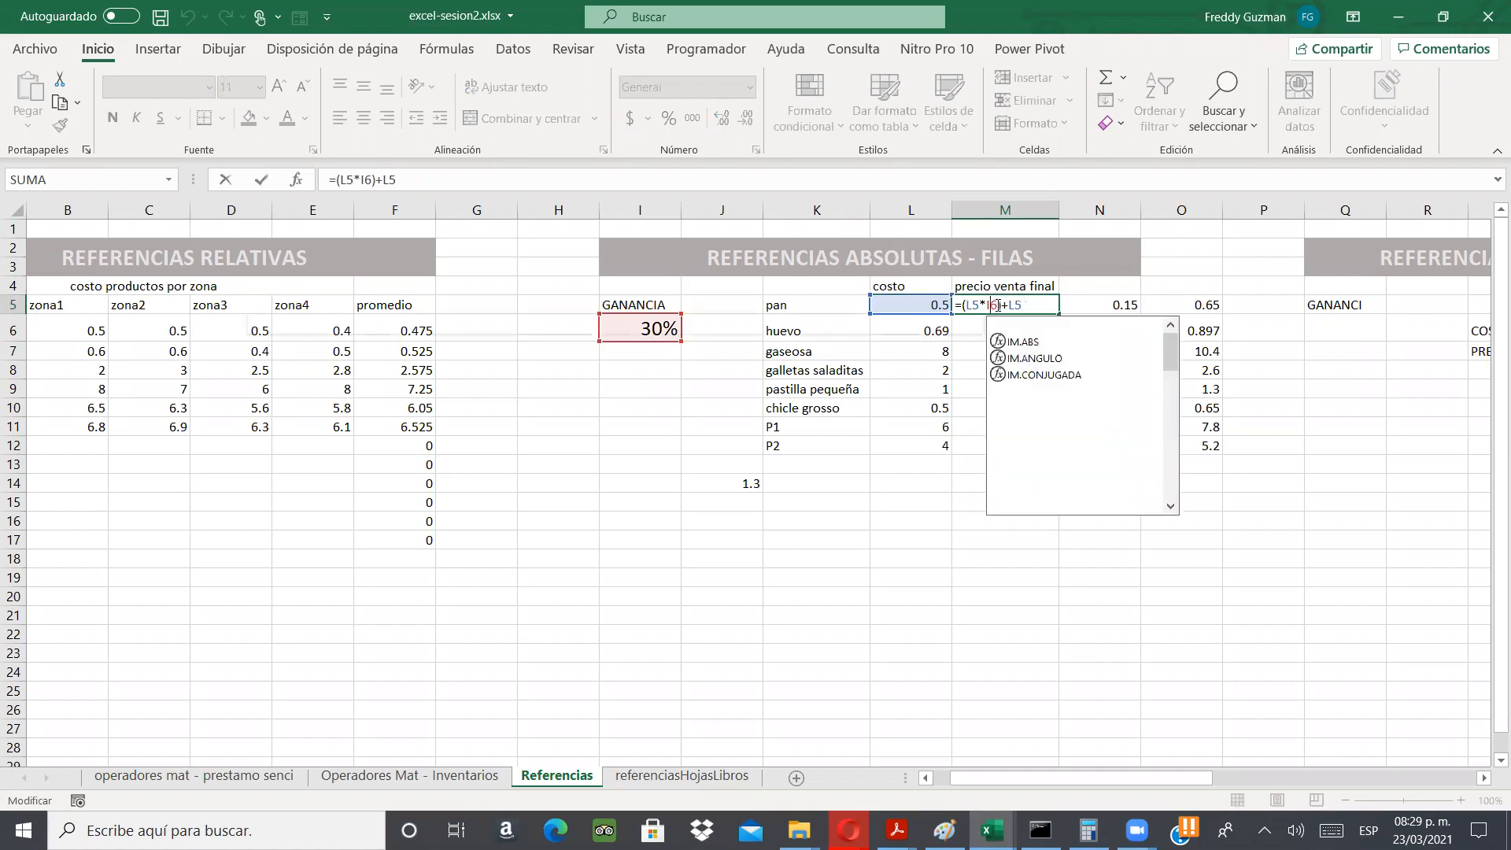
text($)
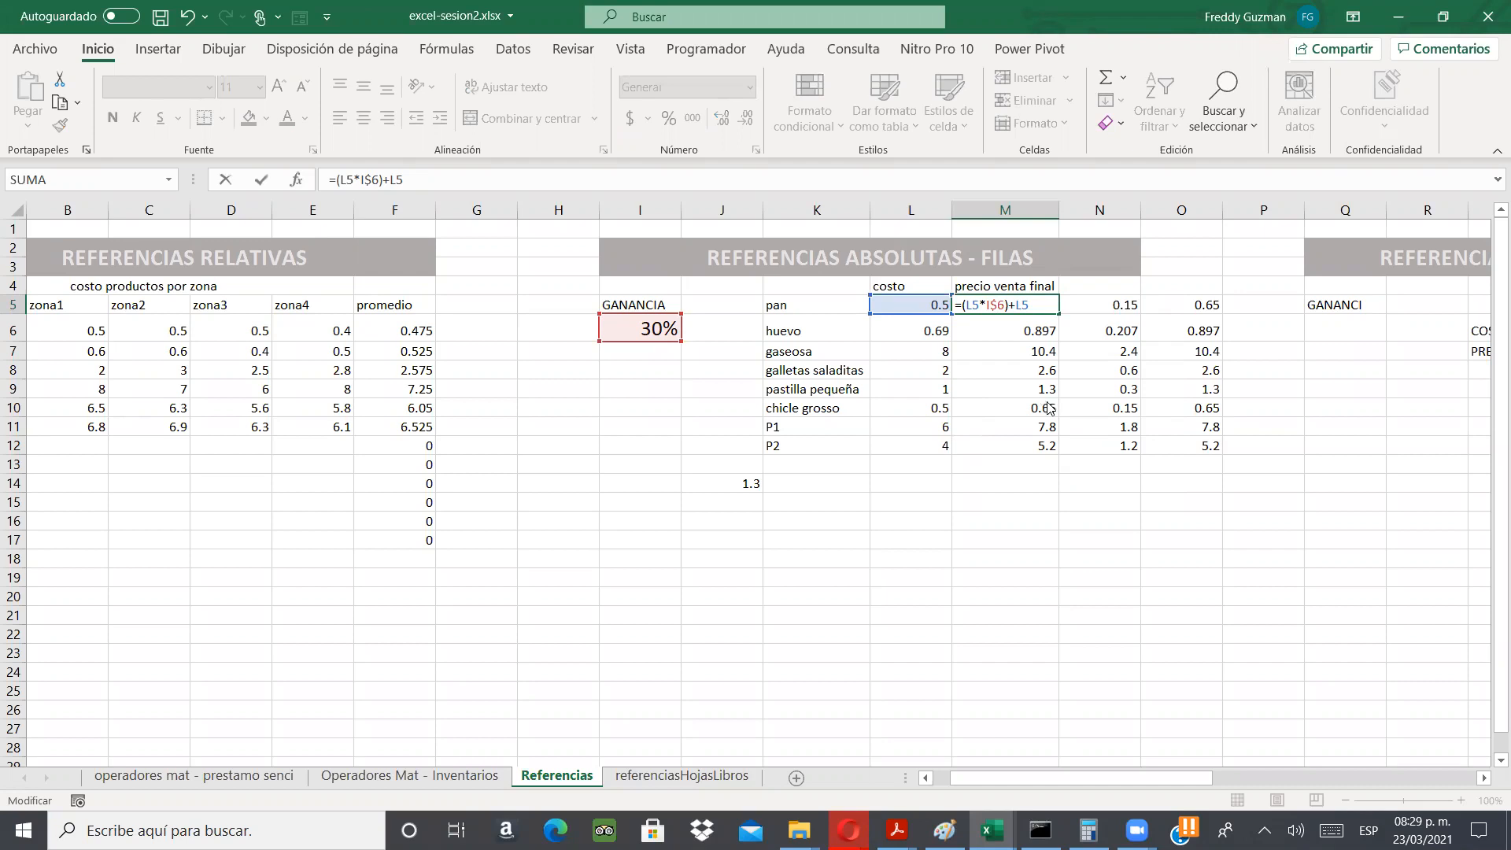
key(BackSpace)
text($)
key(Return)
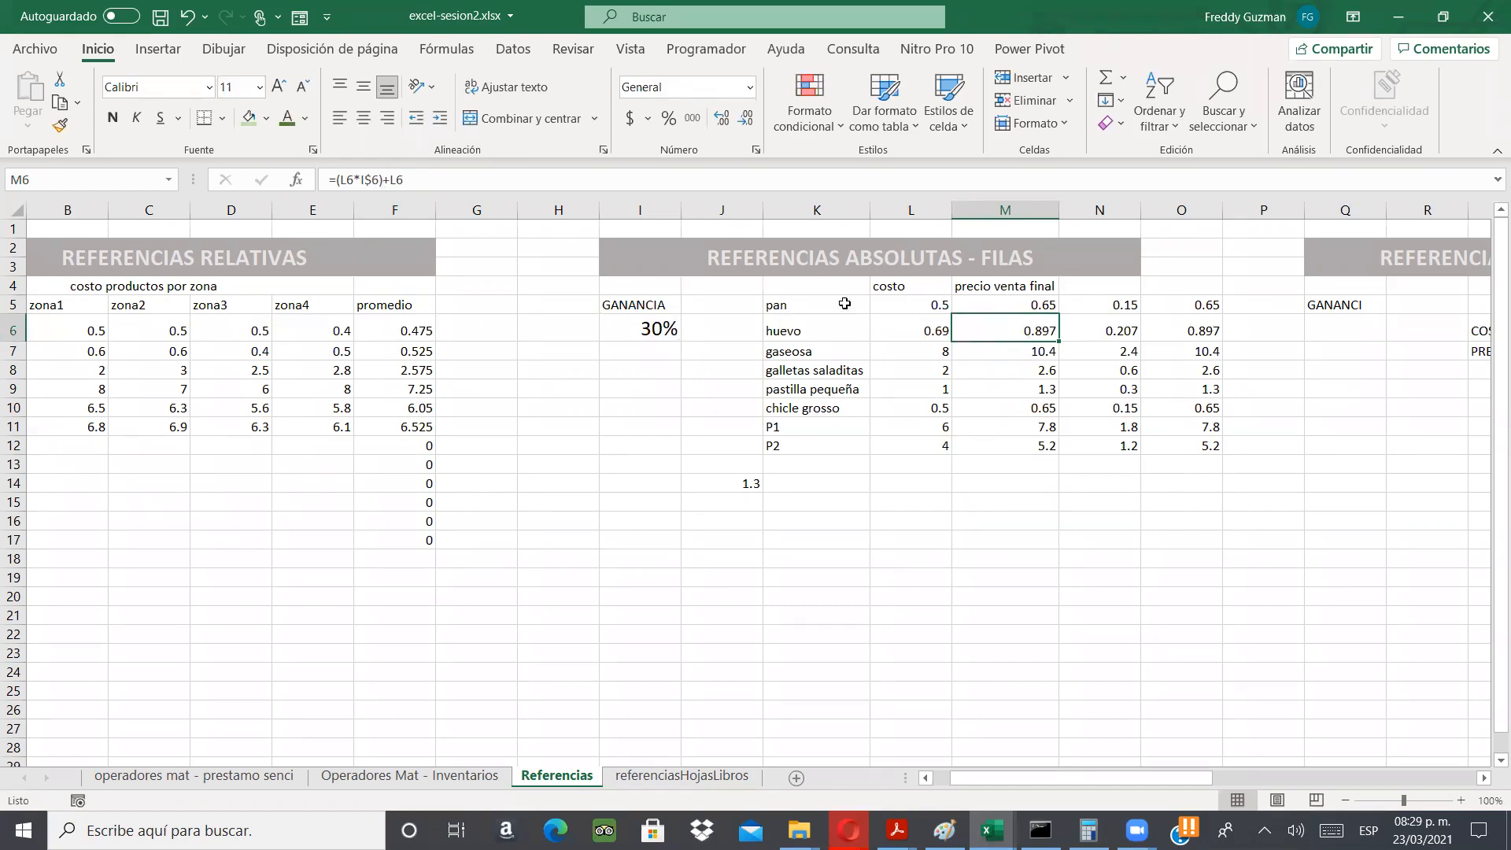
- Remove and restore the dollar sign in M6's I$6 reference, and try absolute markers on its last L6 reference
click(373, 178)
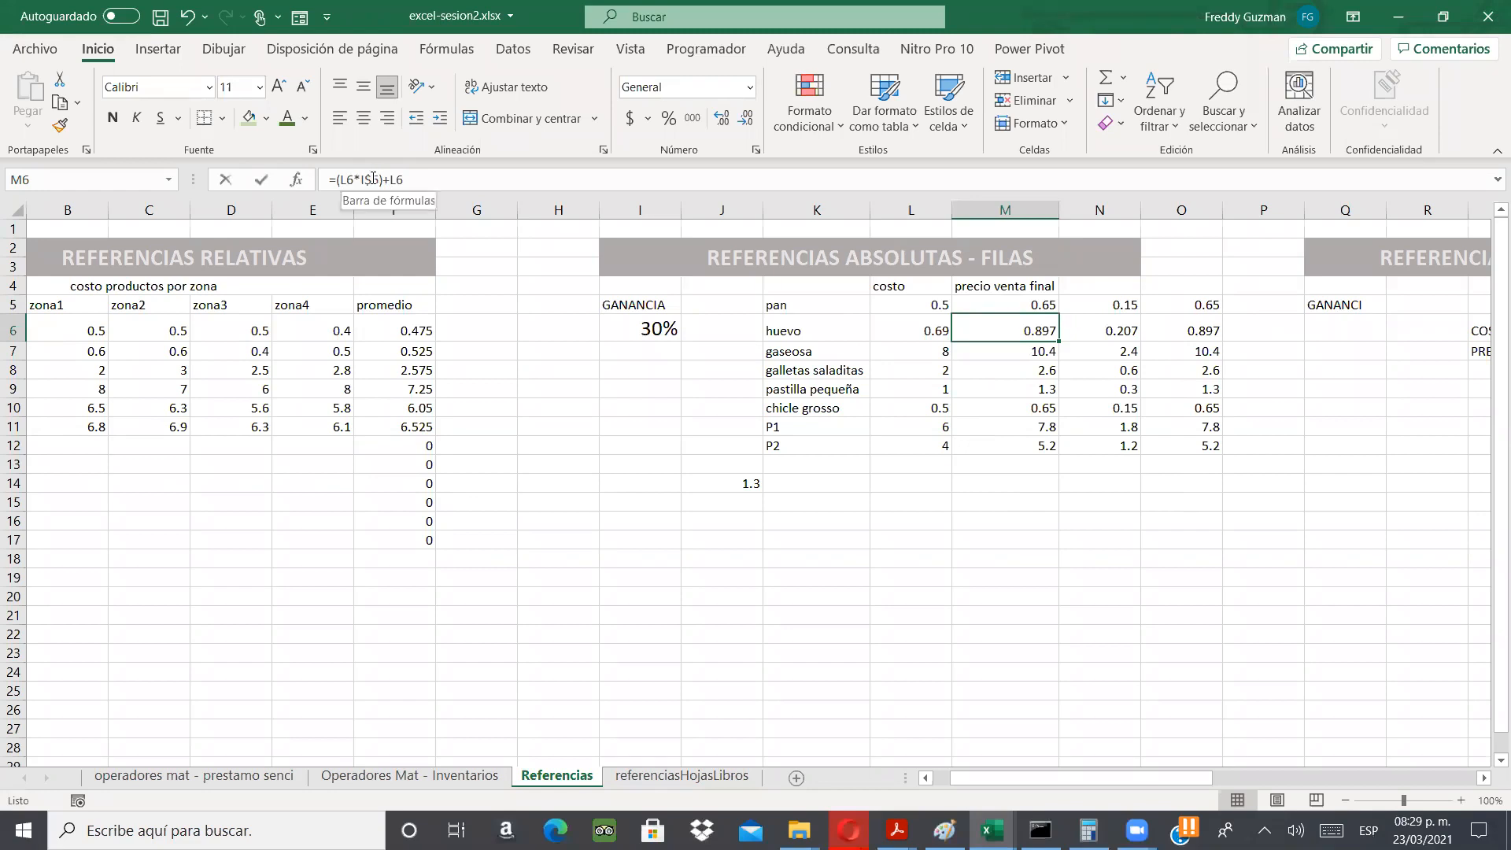
key(BackSpace)
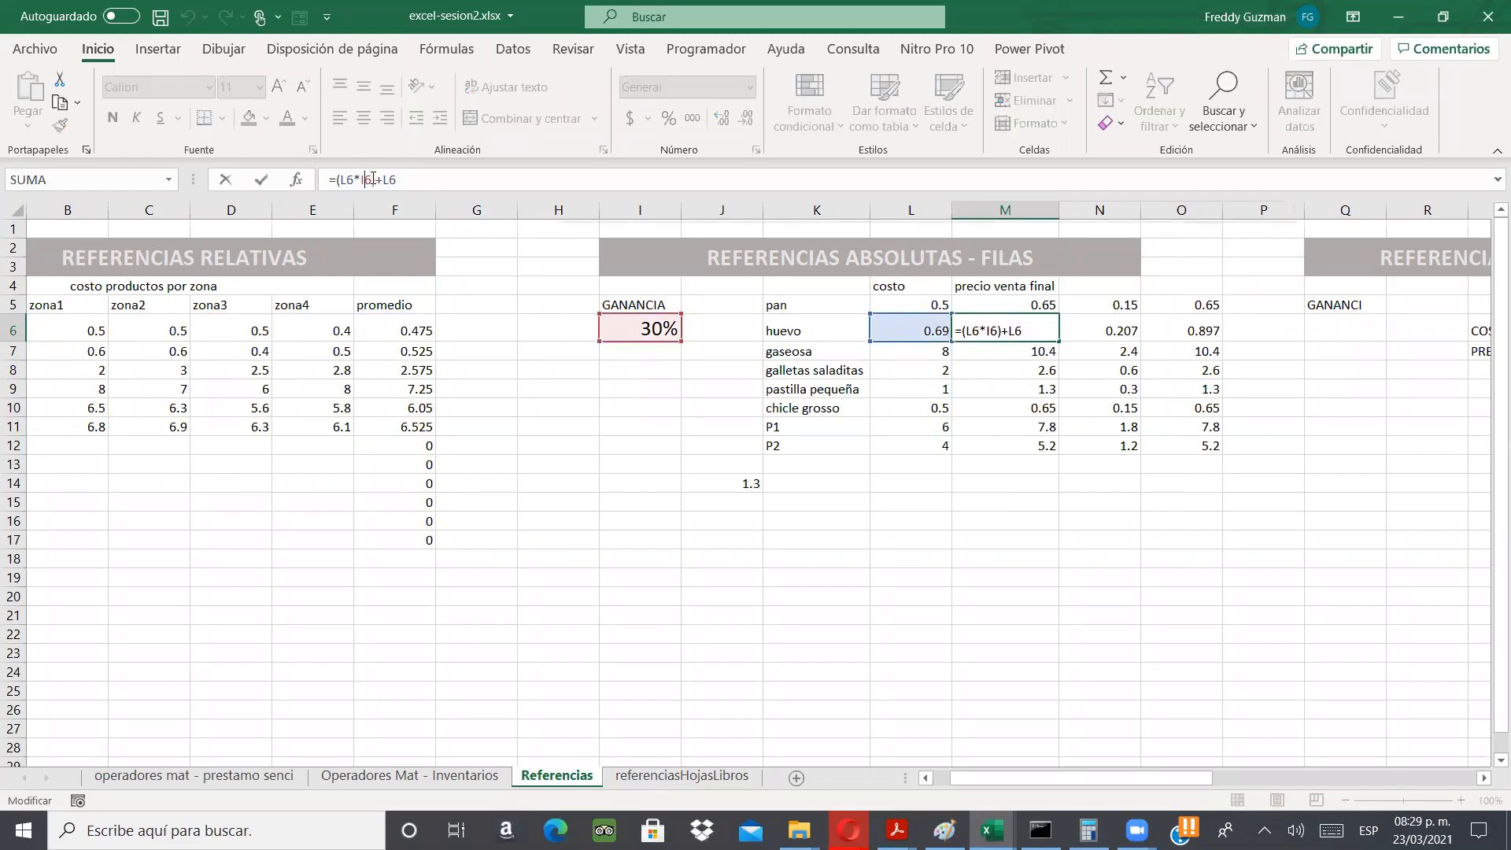
text($)
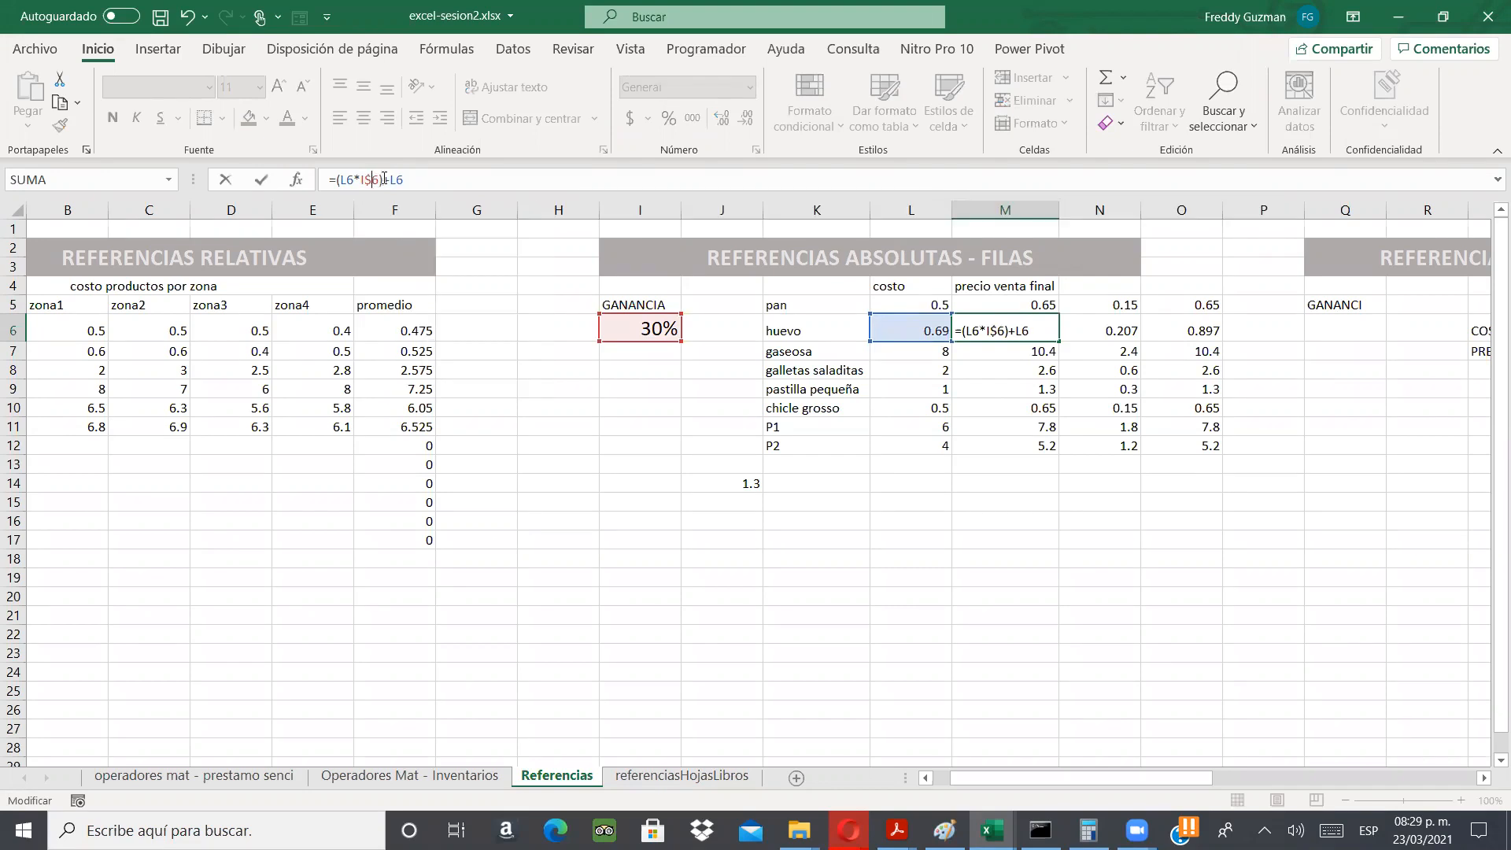
click(395, 180)
text($L$)
key(BackSpace)
key(BackSpace)
key(Return)
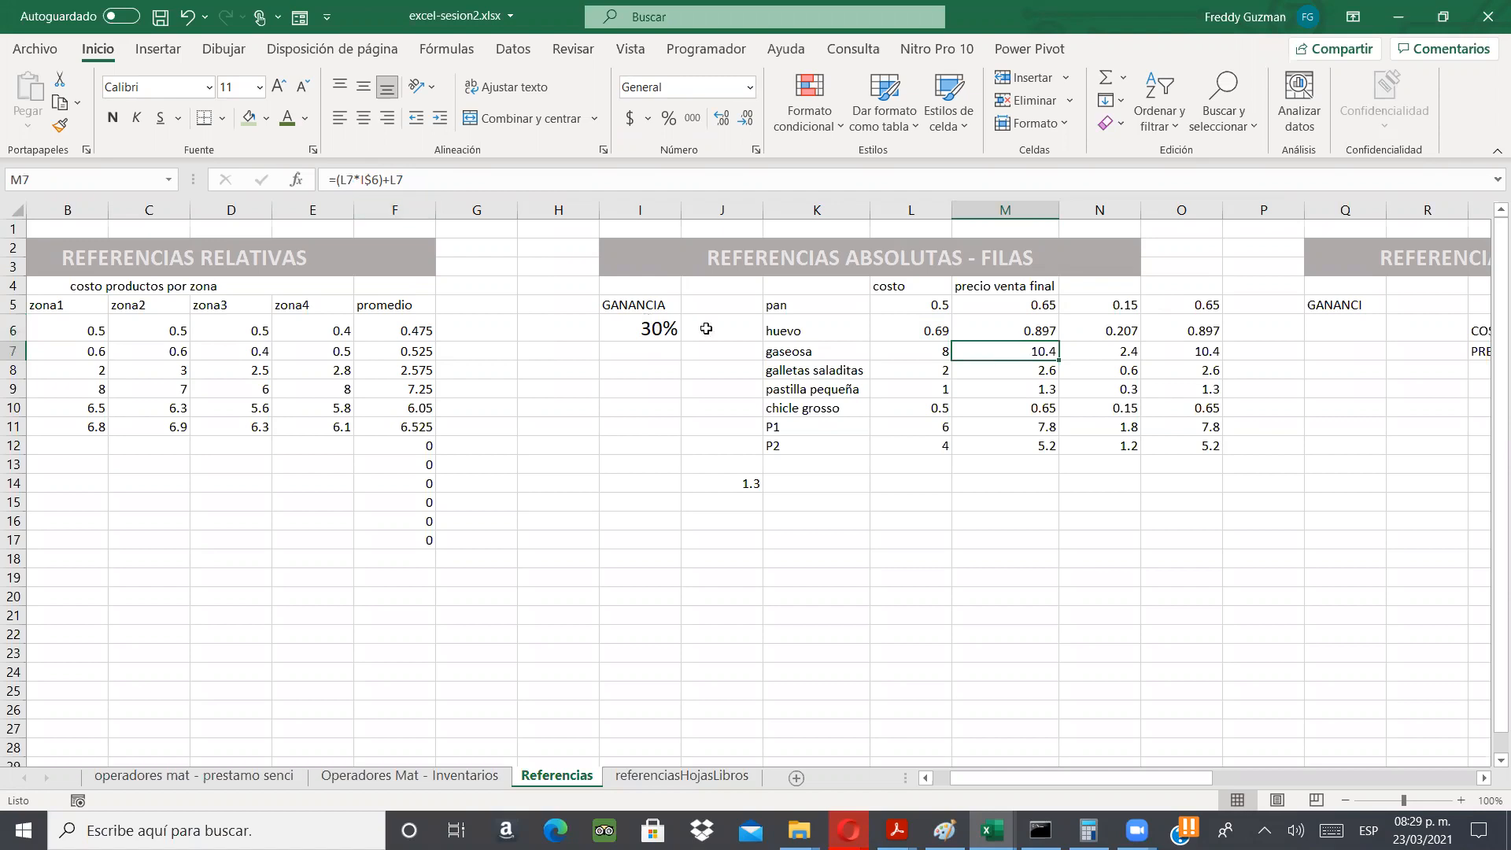
- Examine the row-absolute references in gaseosa's final sale price formula in M7
click(1052, 387)
click(1049, 347)
drag(1197, 781, 1238, 763)
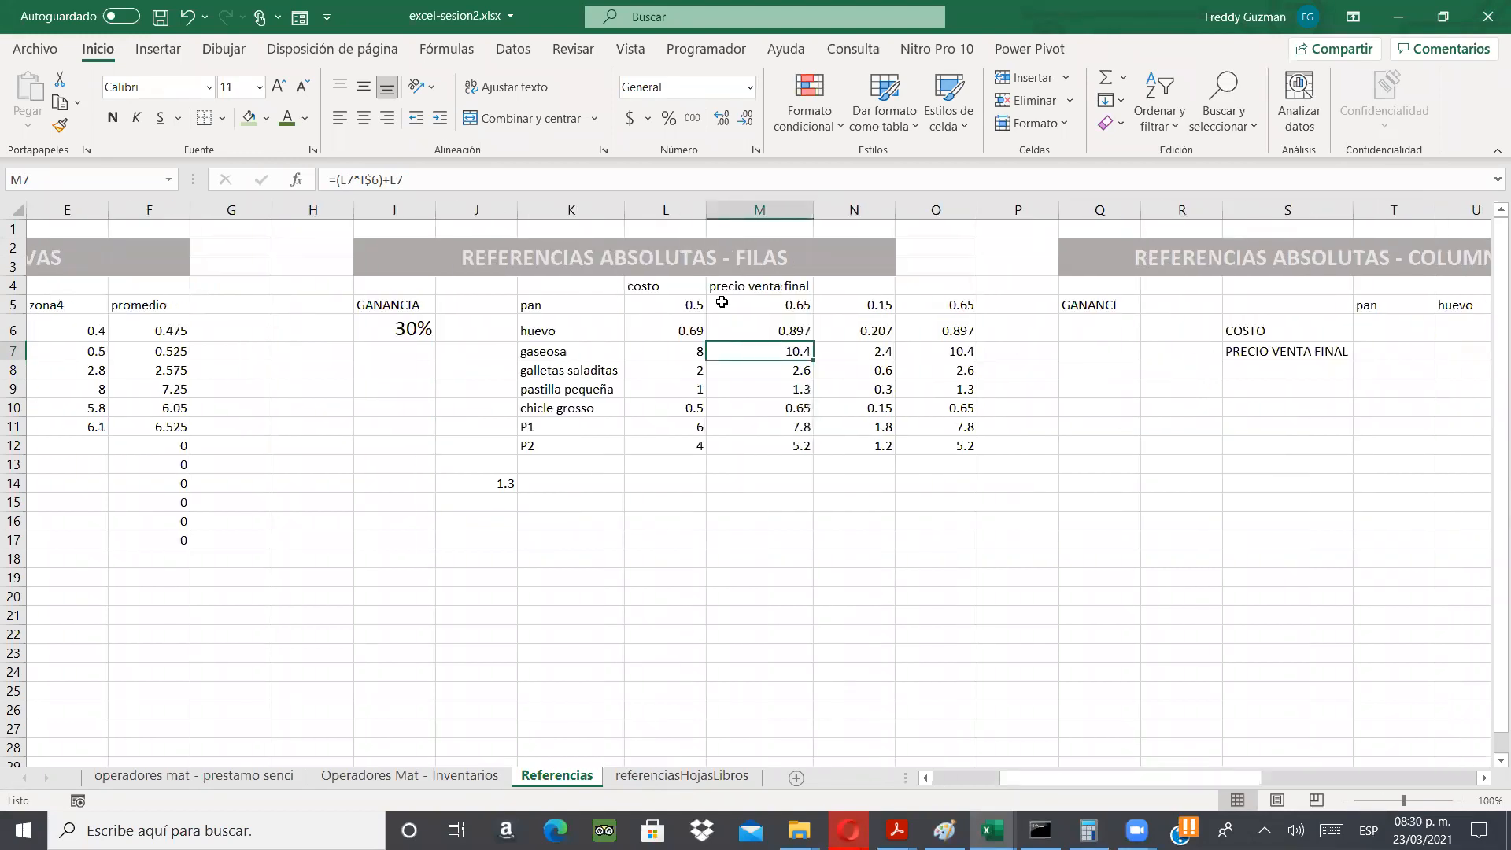
drag(1209, 782, 1292, 776)
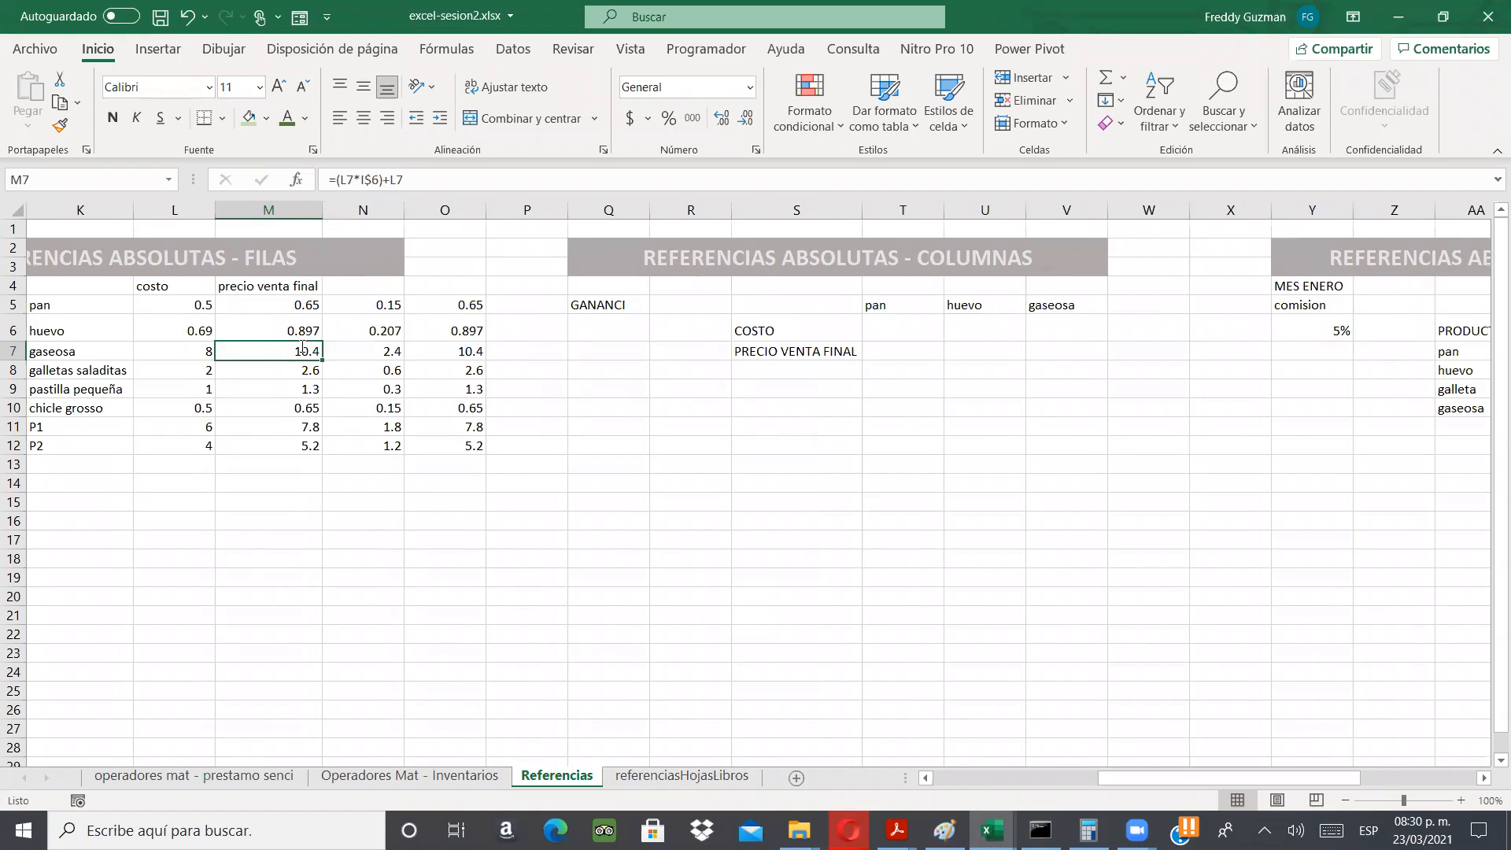
double_click(301, 347)
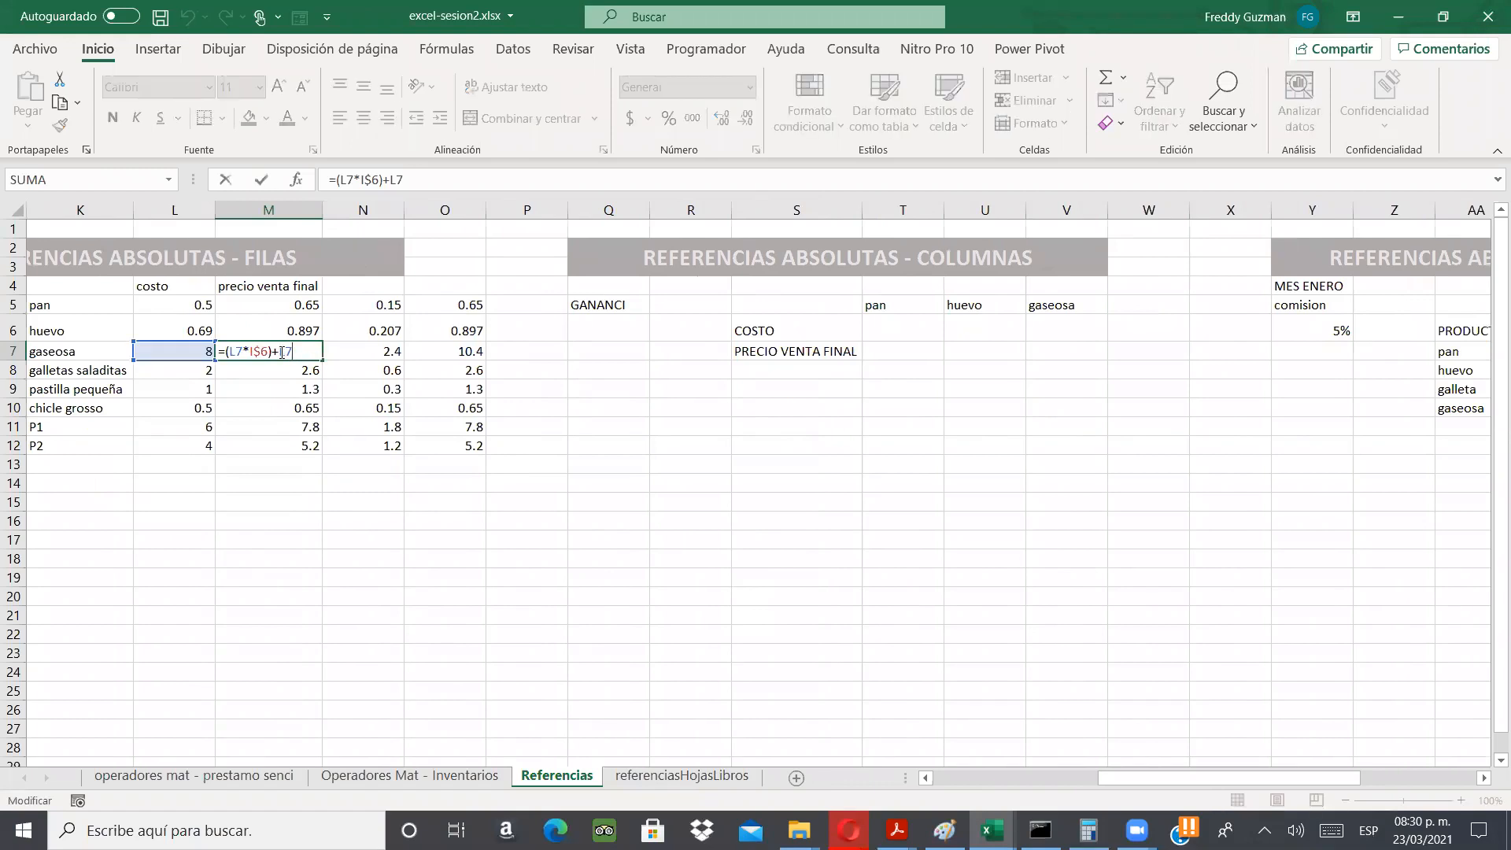
double_click(289, 351)
click(305, 351)
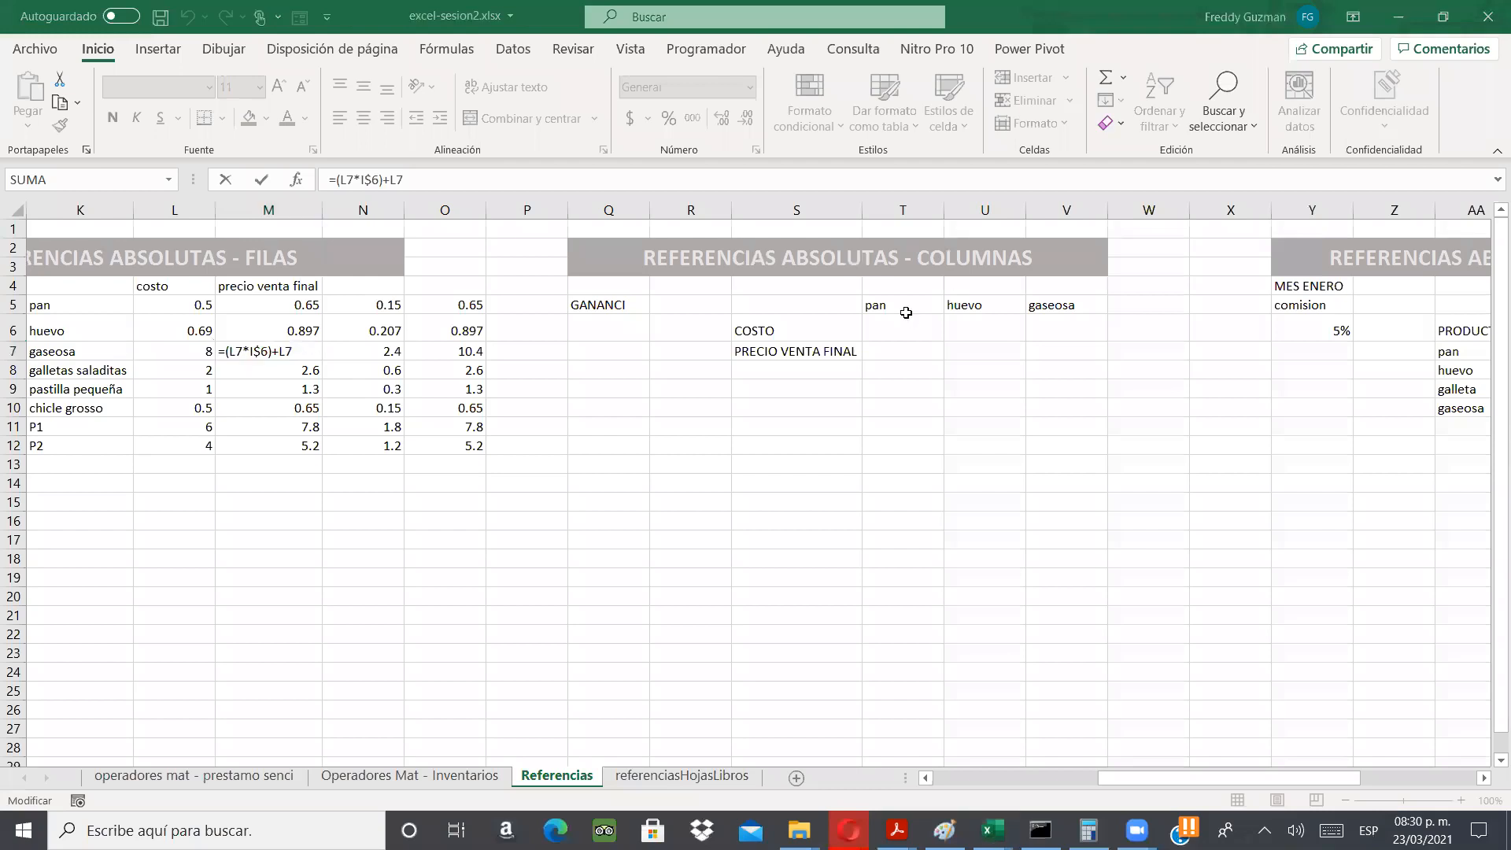
- Add the product headings P1 in W5 and P2 in X5 to the absolute column references table
click(866, 330)
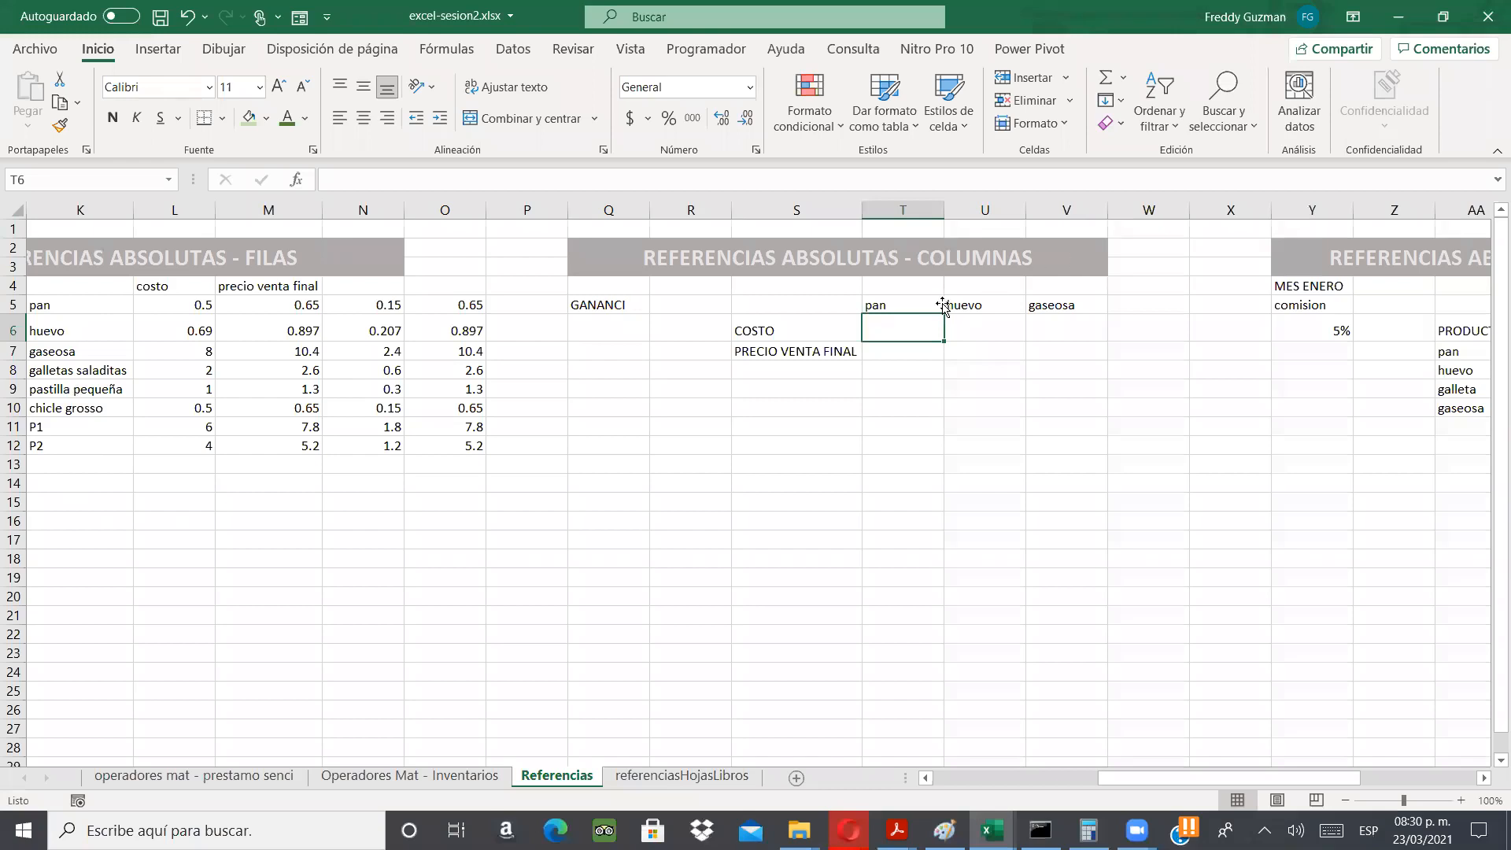
key(Up)
key(Right)
key(Right)
key(Right)
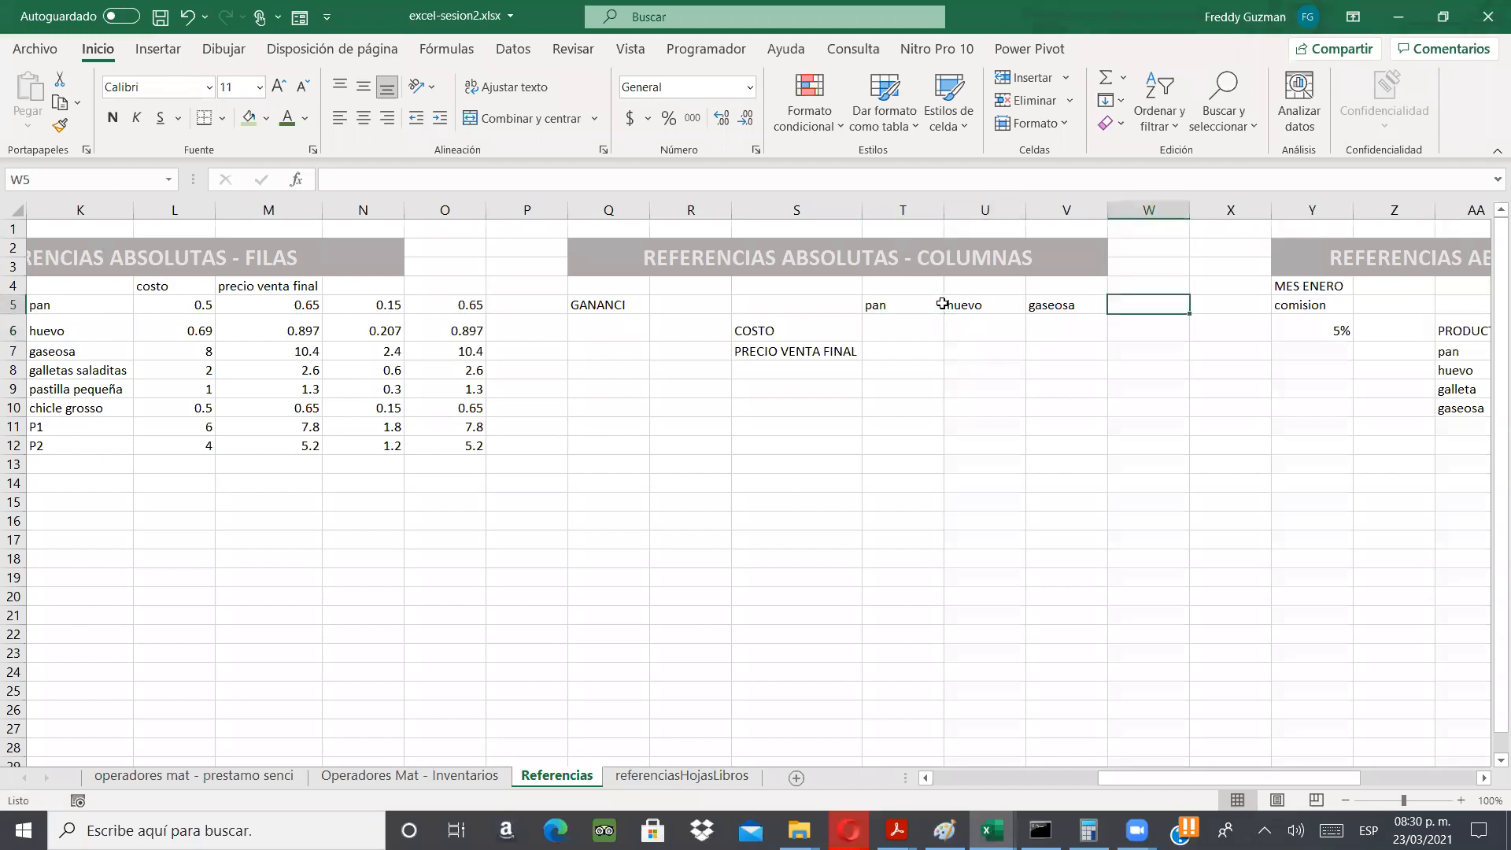
text(P1)
key(ctrl+Return)
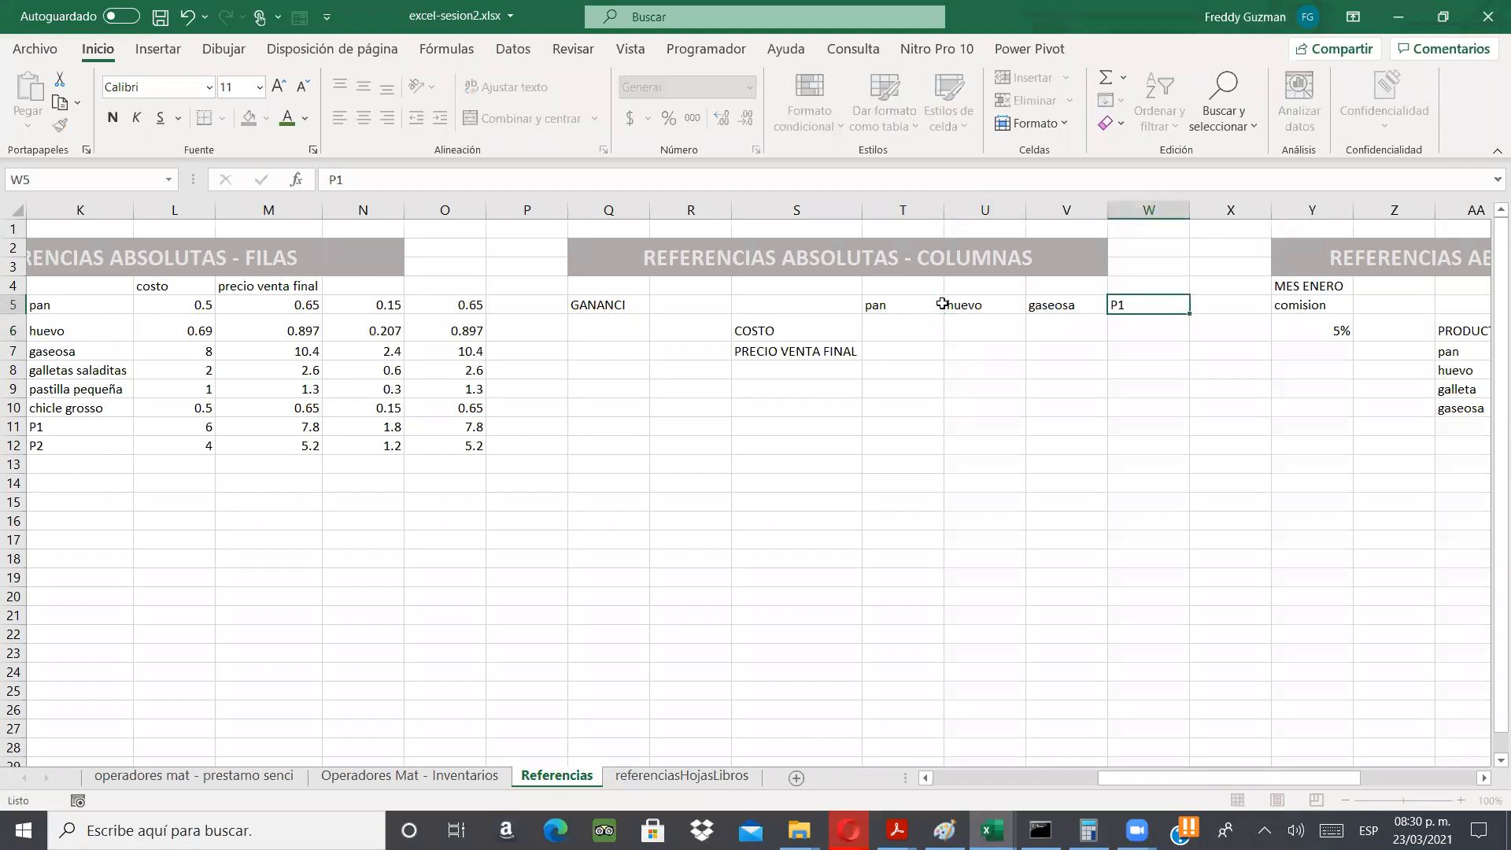
key(Right)
text(P2)
key(Return)
- Fill the COSTO row from T6 to X6 with 0.4, 0.6, 5, 7 and 8
key(Left)
key(Left)
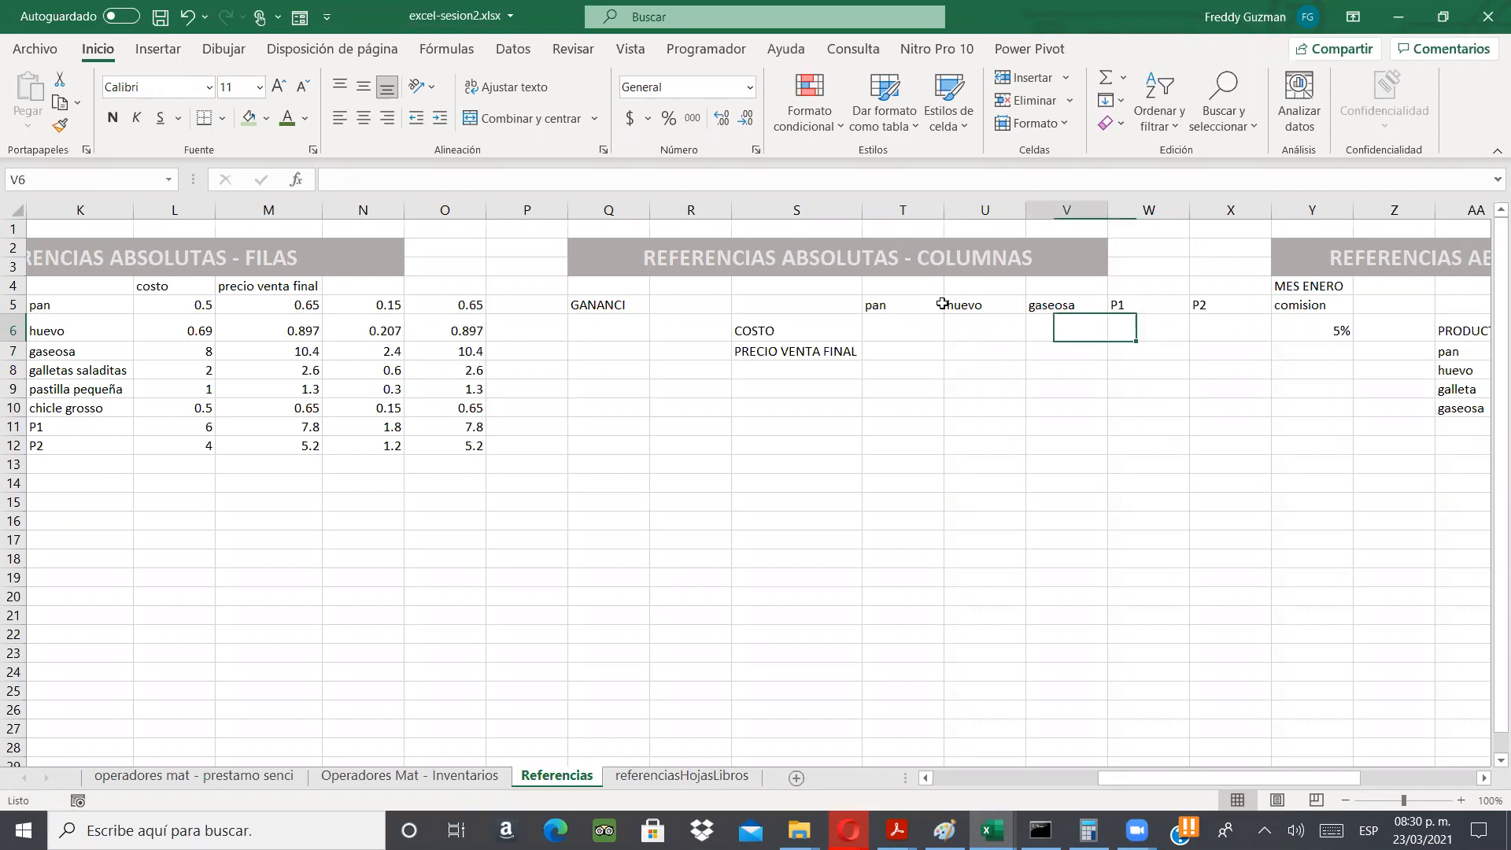
key(Left)
key(Left)
text(2)
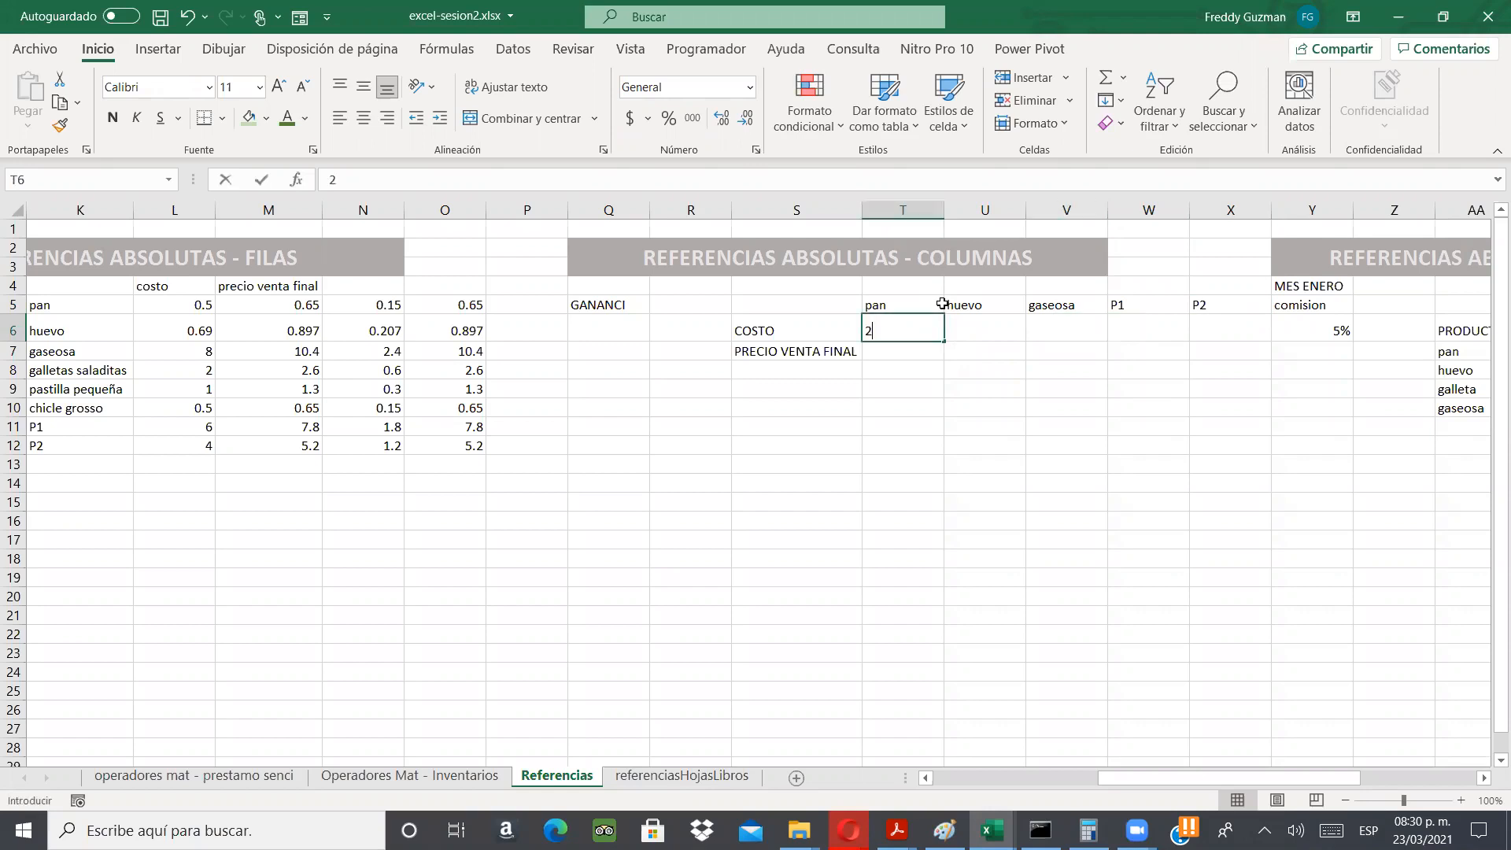
key(BackSpace)
text(.4)
key(Tab)
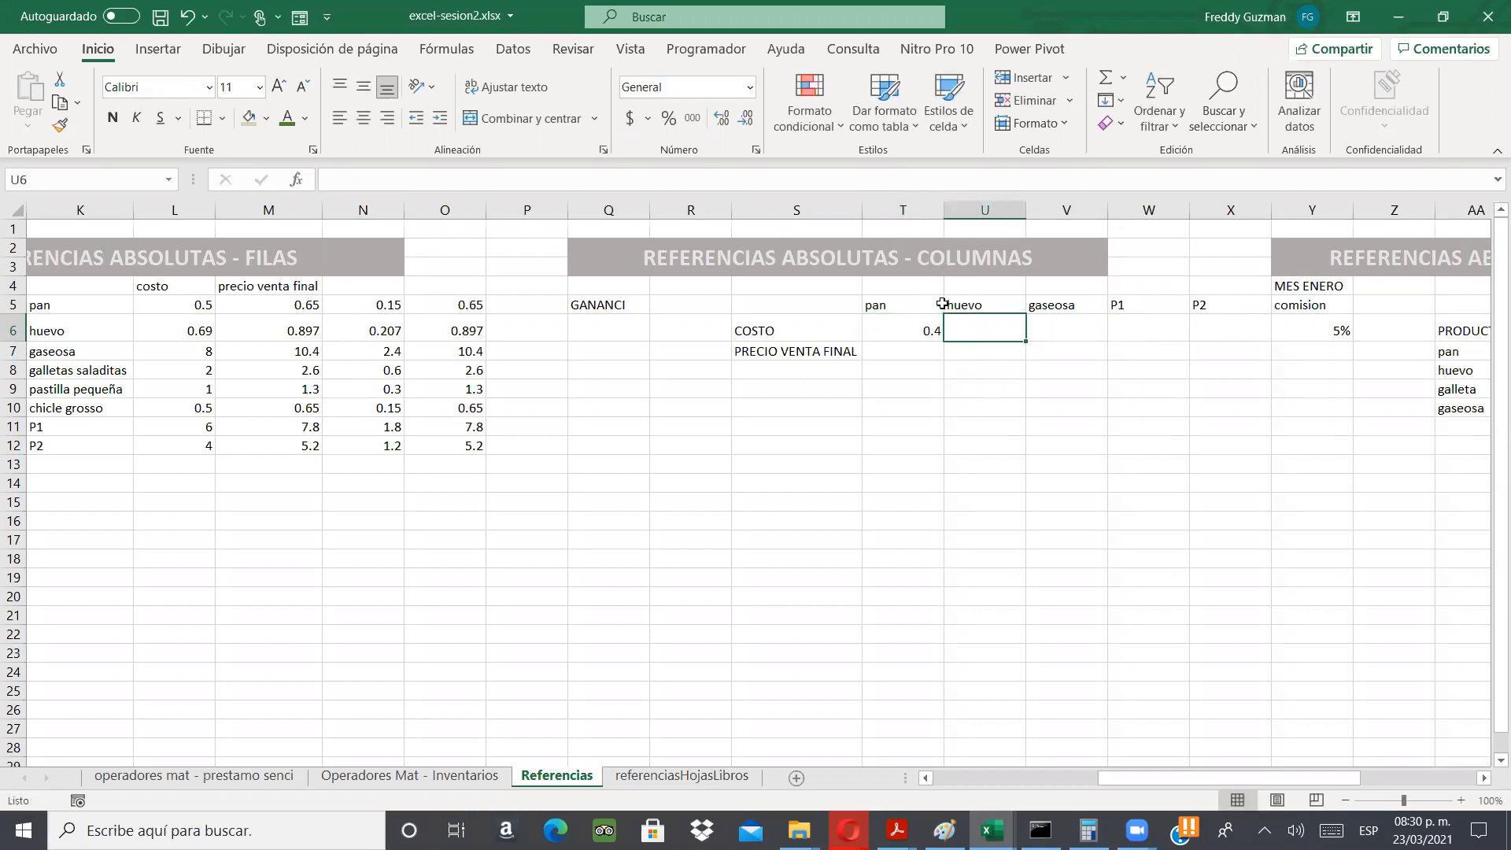
text(.6)
key(Tab)
text(5)
key(Tab)
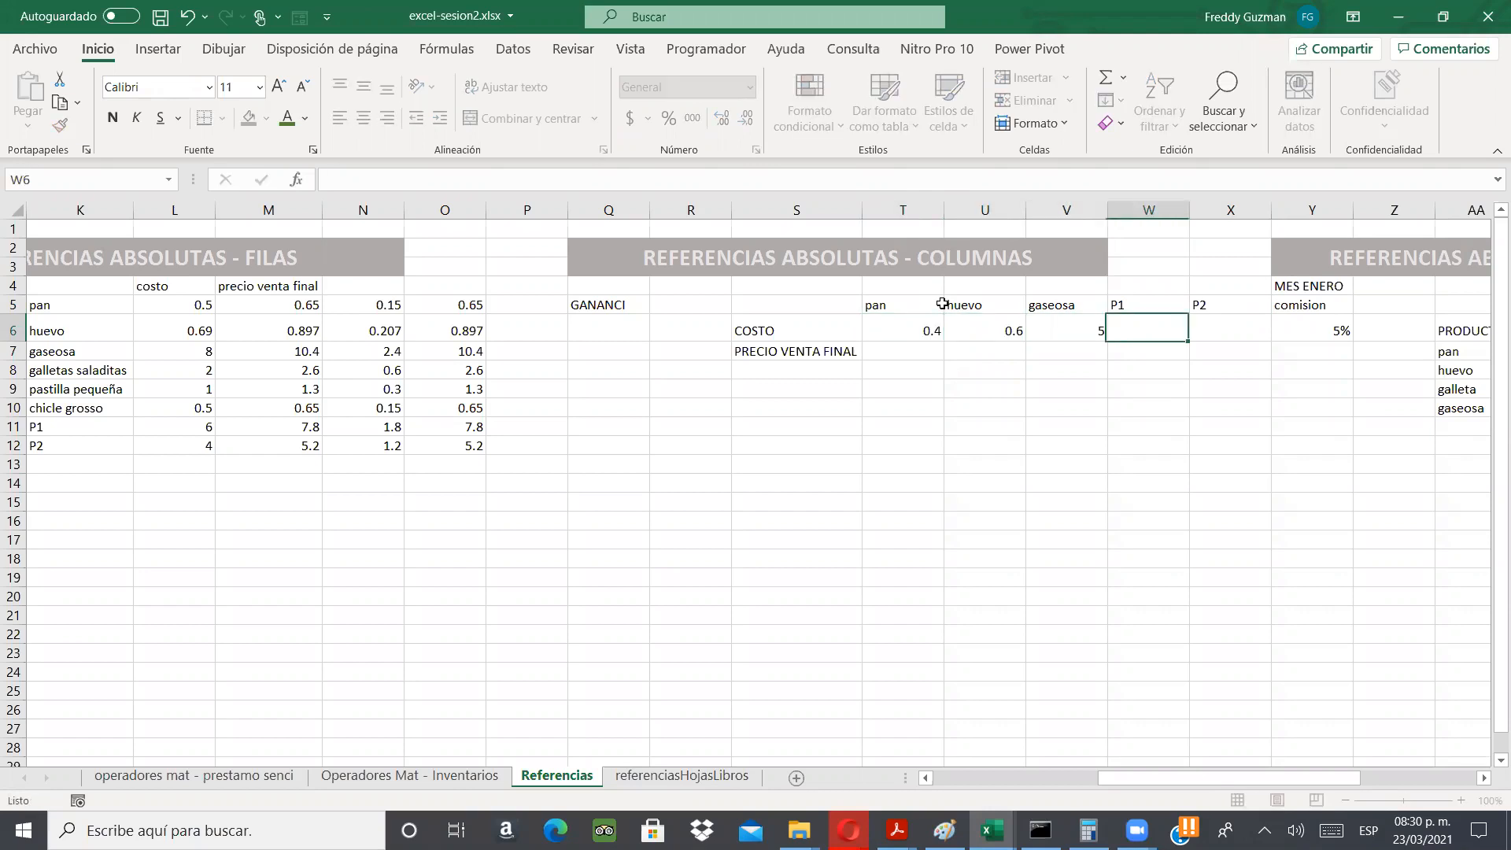
text(7)
key(Tab)
text(8)
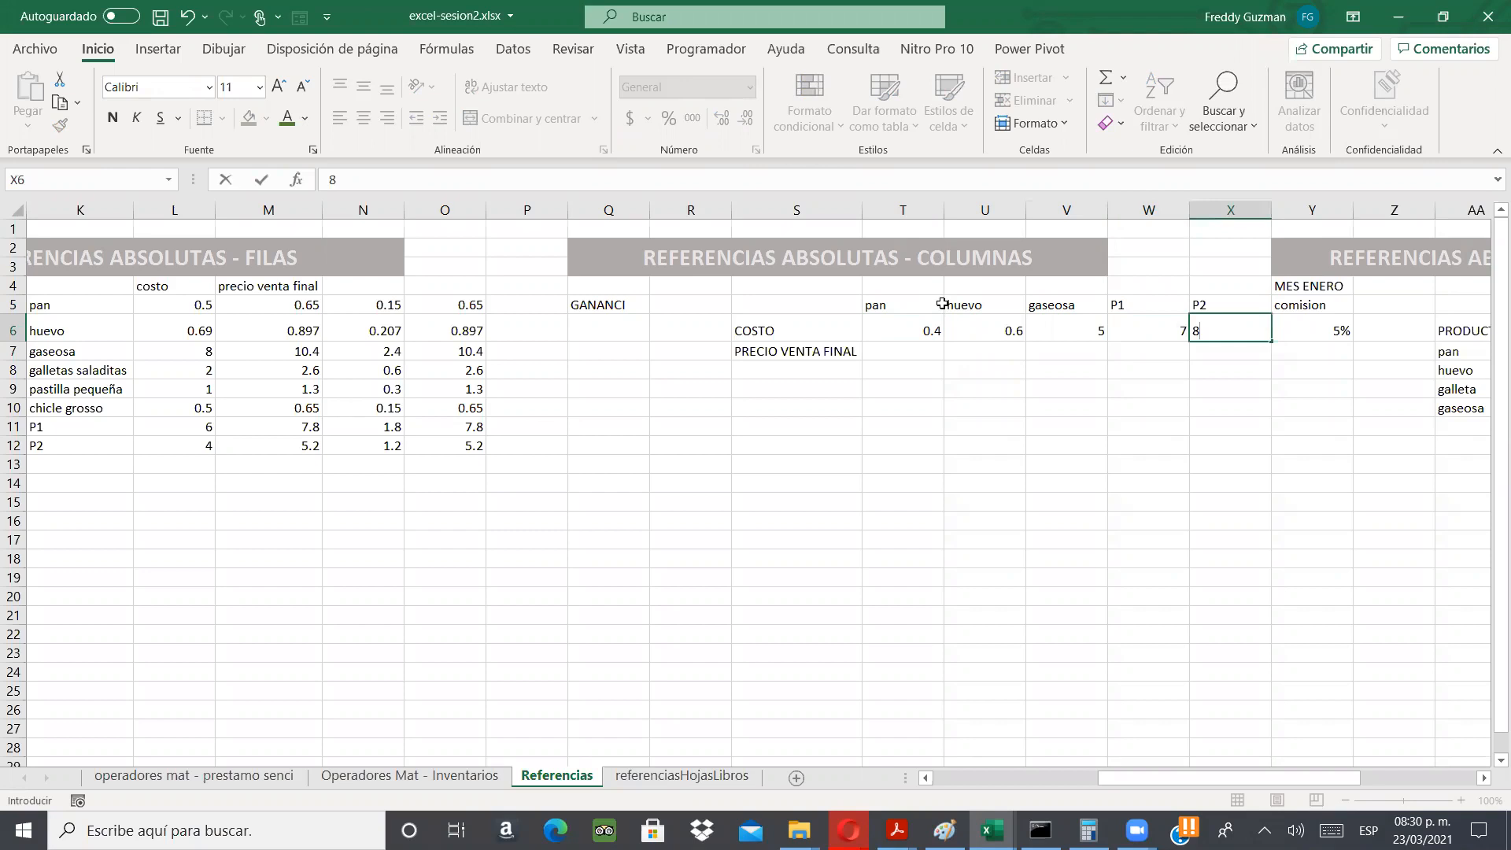
key(Return)
- Set the profit value under GANANCI in Q6 to 0.4
key(Up)
key(Left)
key(Left)
key(Left)
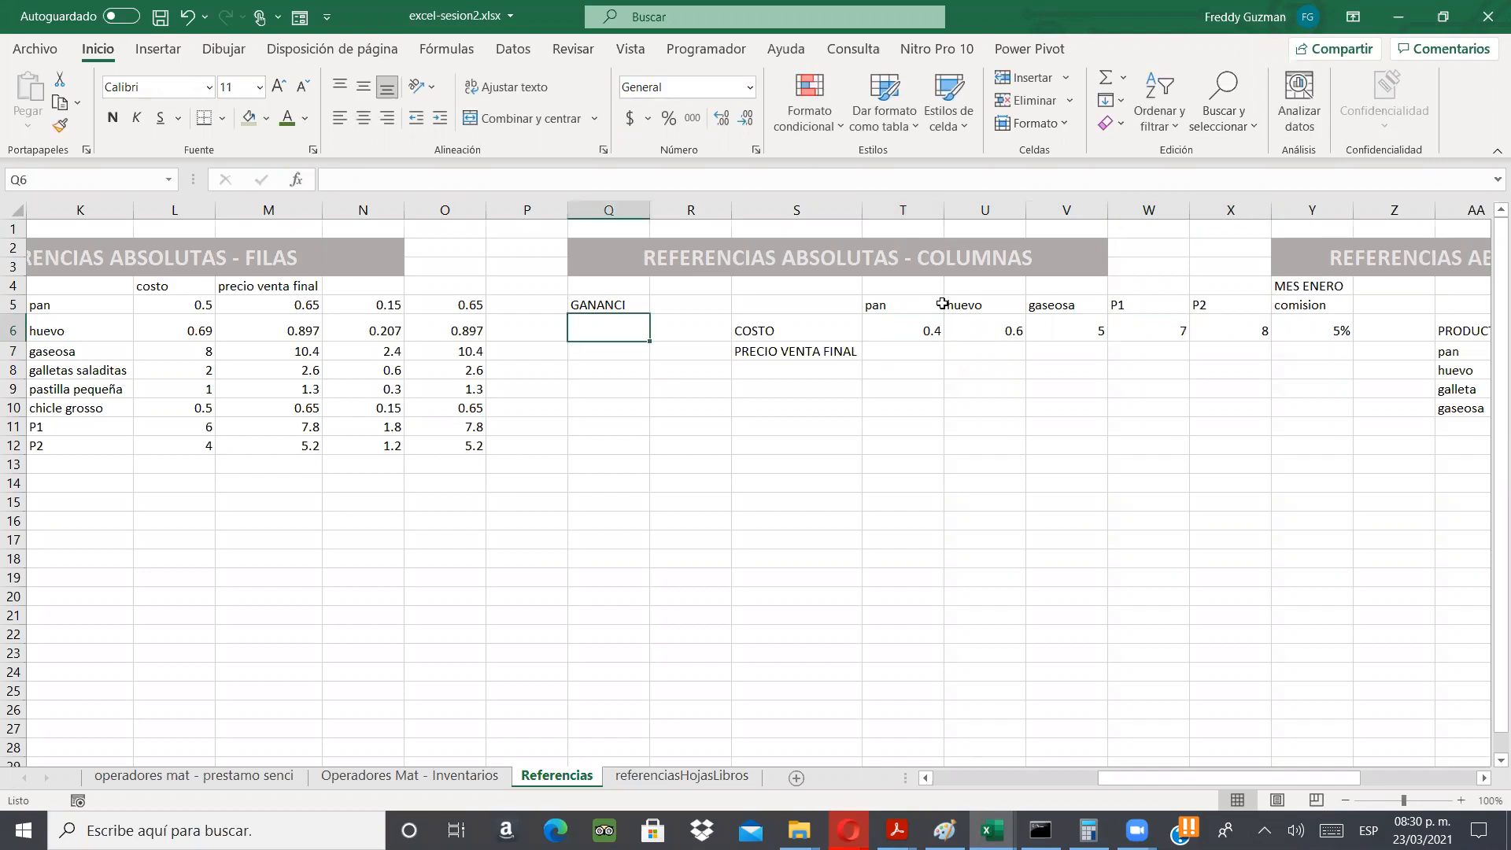
text(40)
key(Return)
key(Up)
text(0.4)
key(Return)
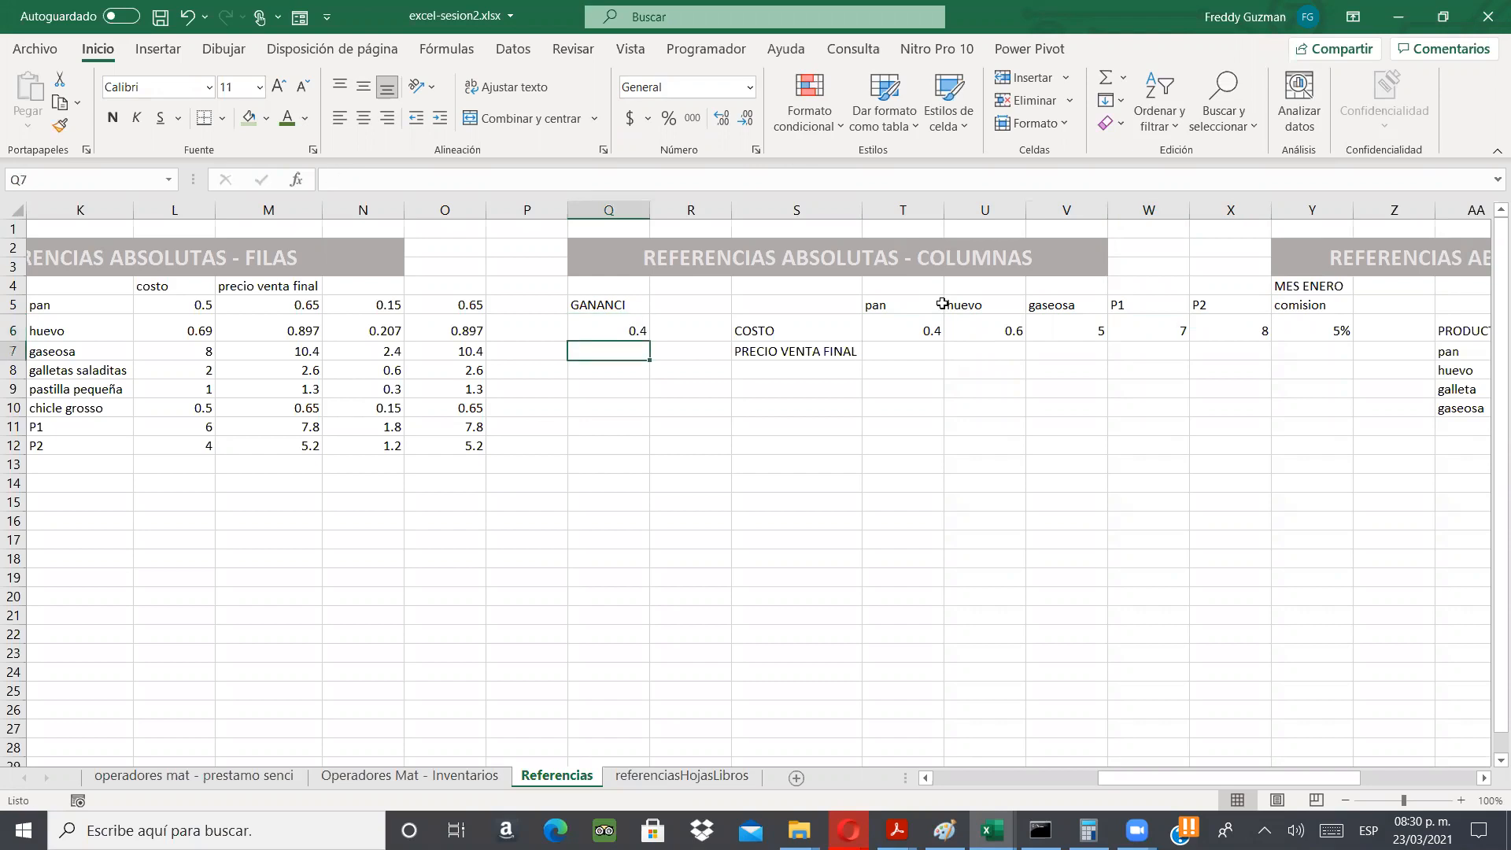
- Calculate pan's final sale price in T7 with the formula =(T6*Q6)+T6
double_click(875, 350)
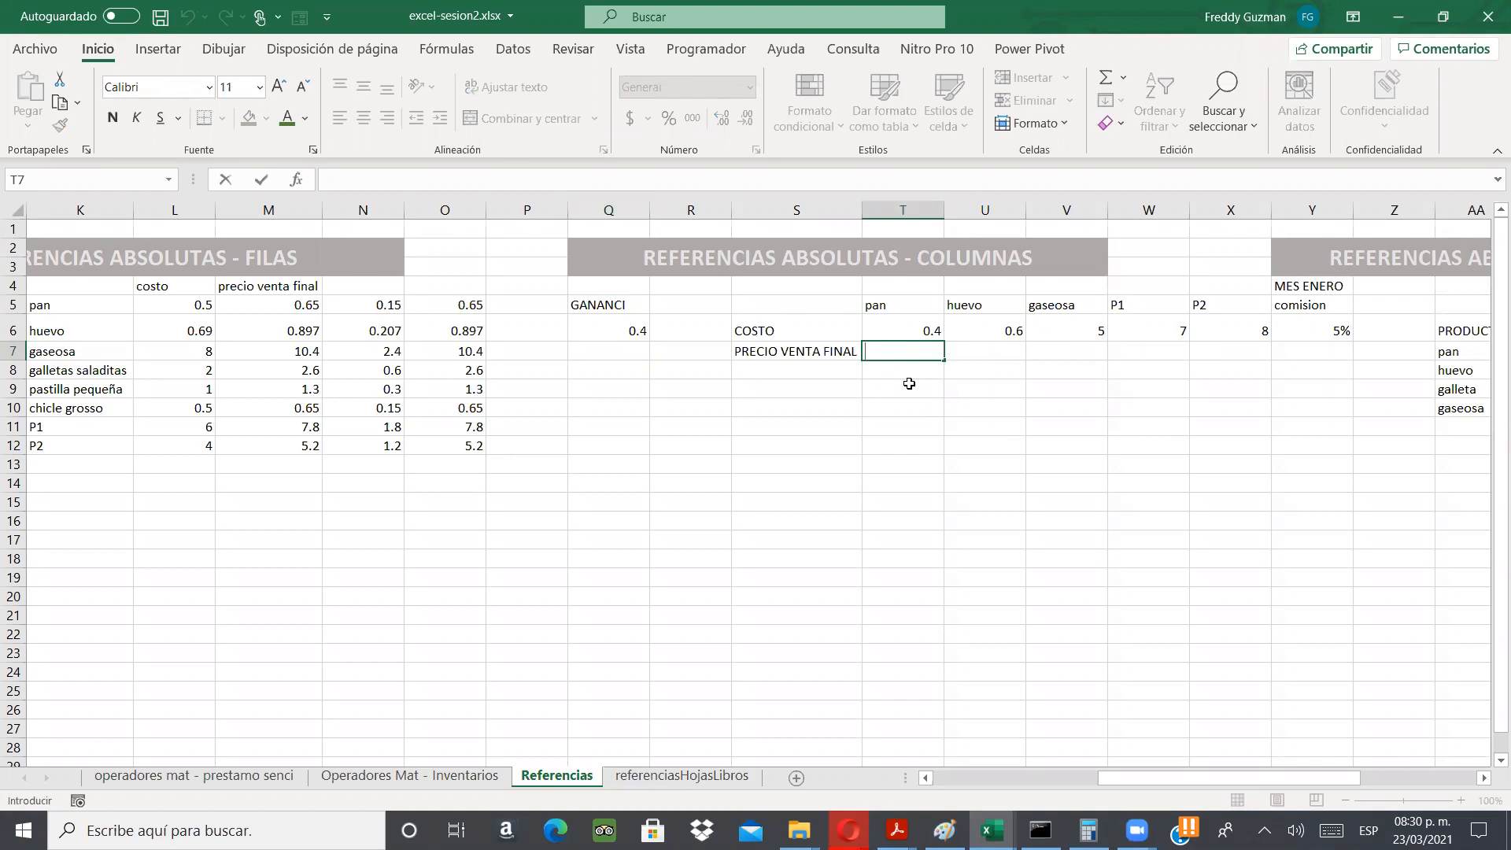
text(=)
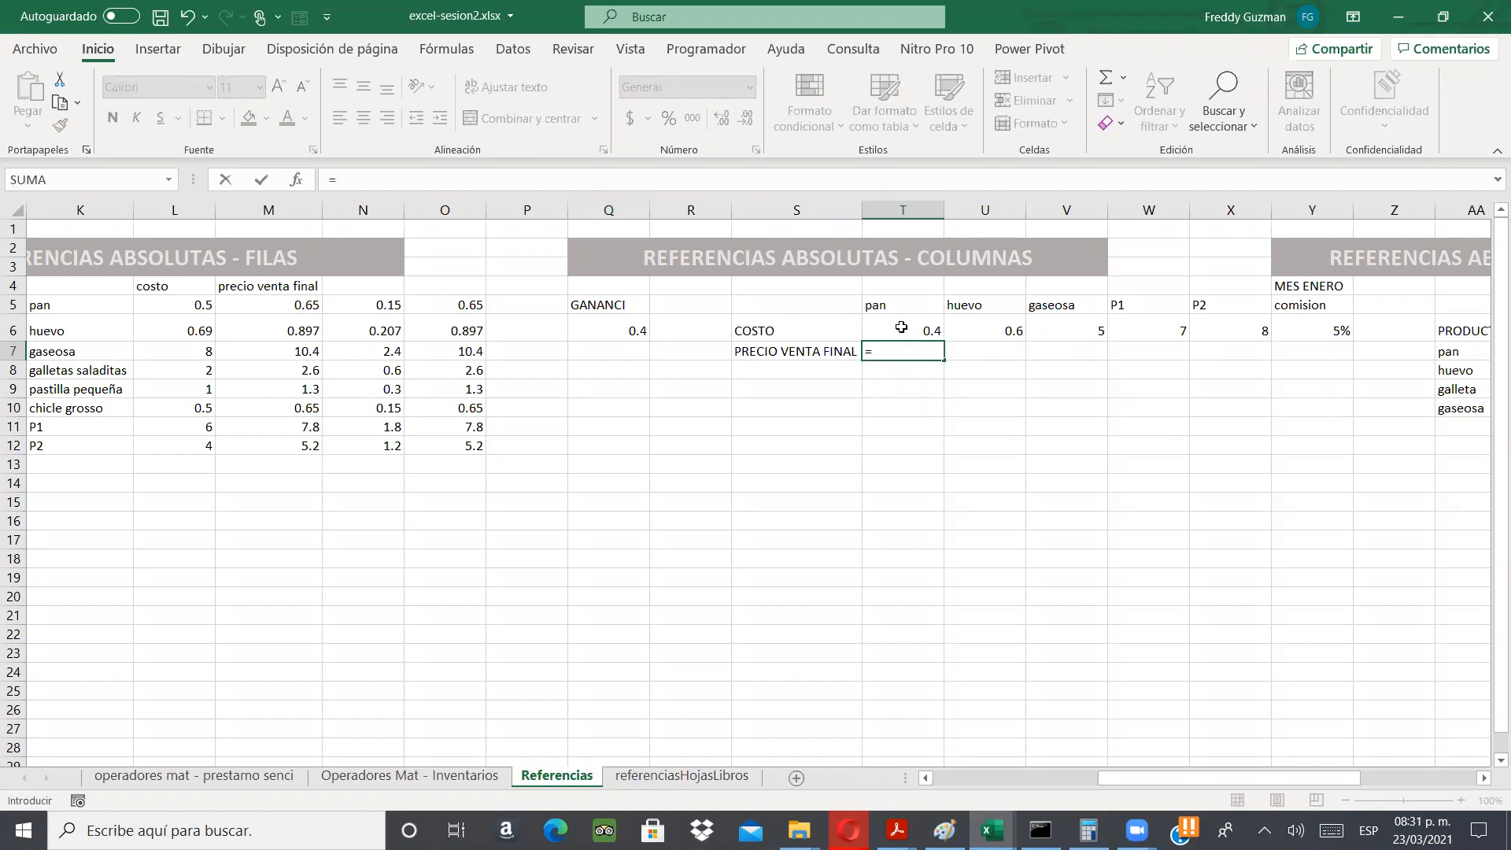
text(()
click(902, 327)
text(*)
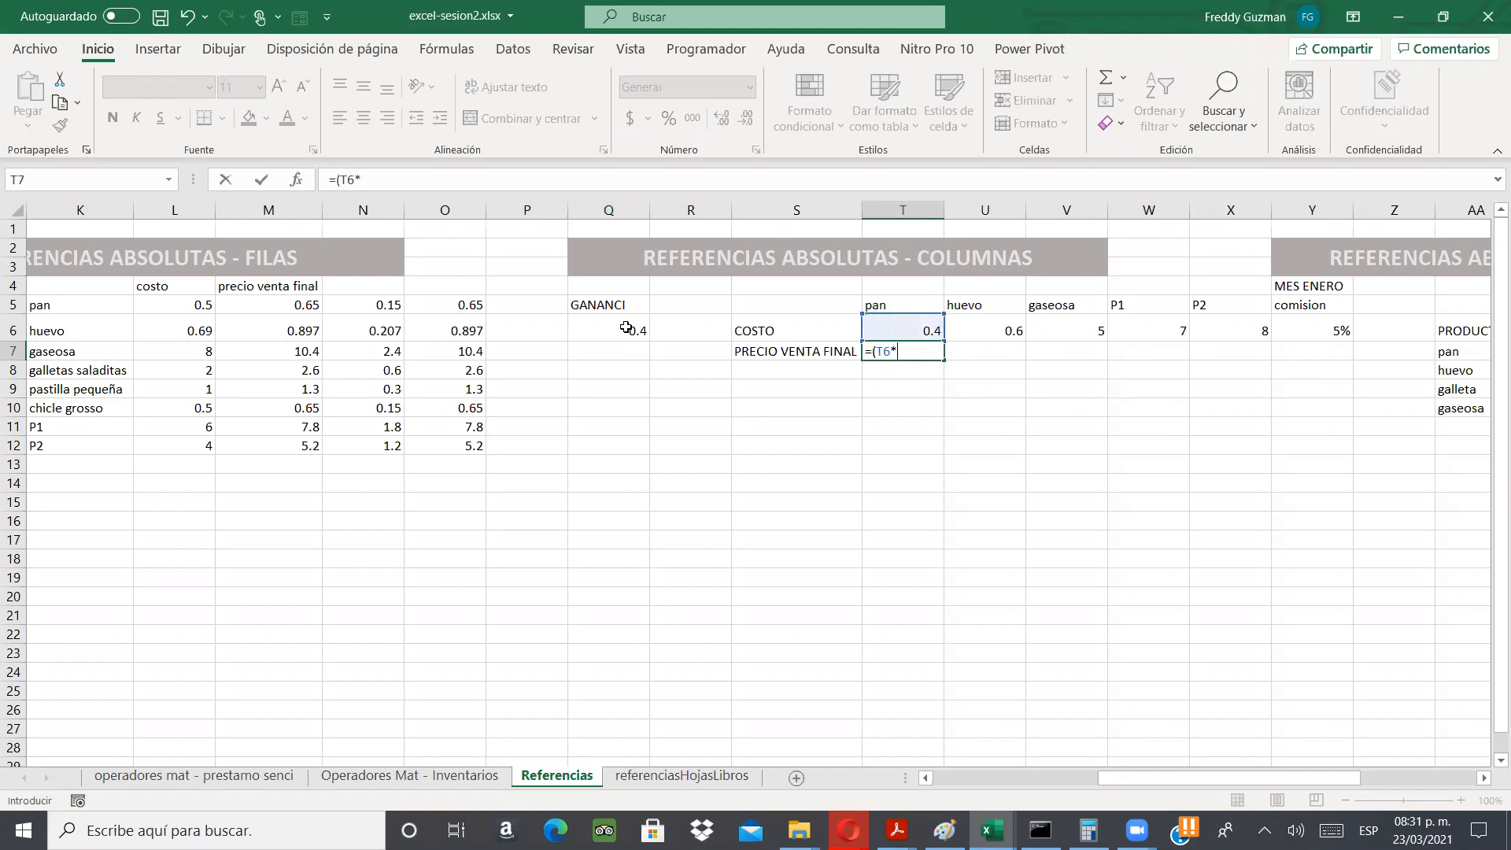
click(626, 327)
text()+)
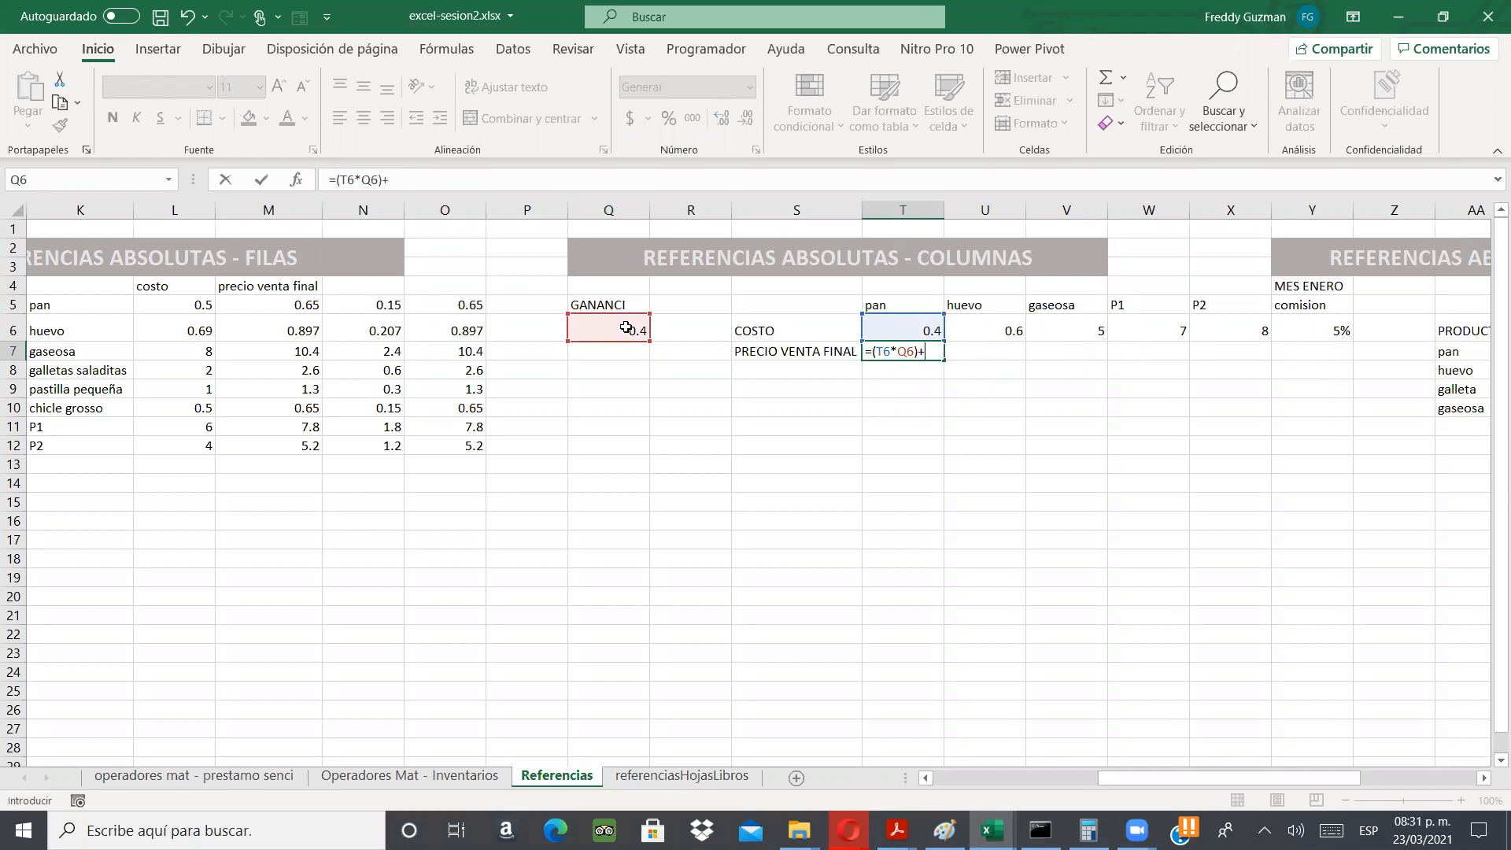
click(908, 329)
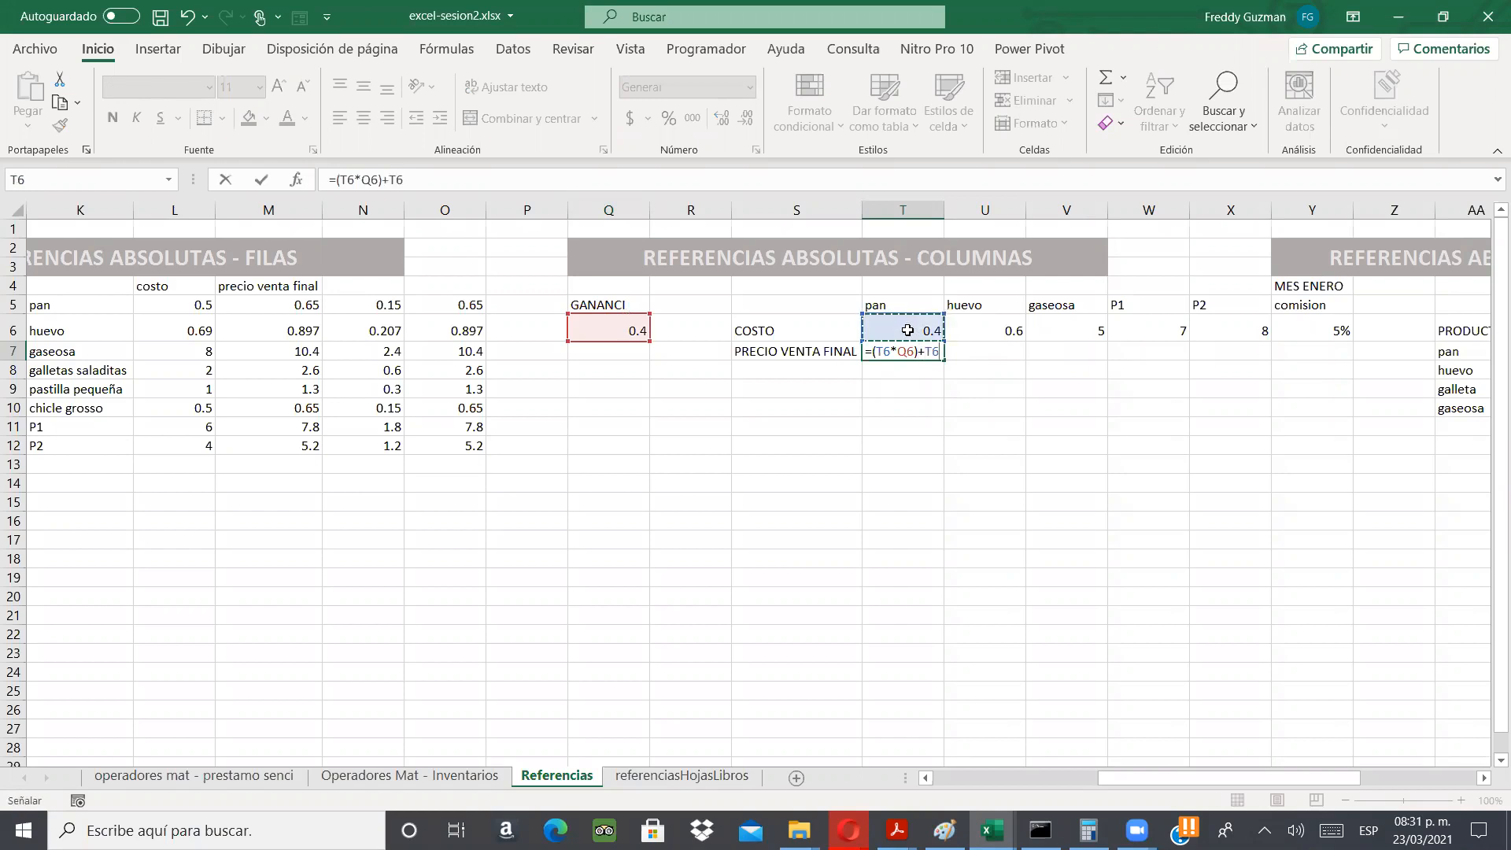
key(Return)
click(907, 354)
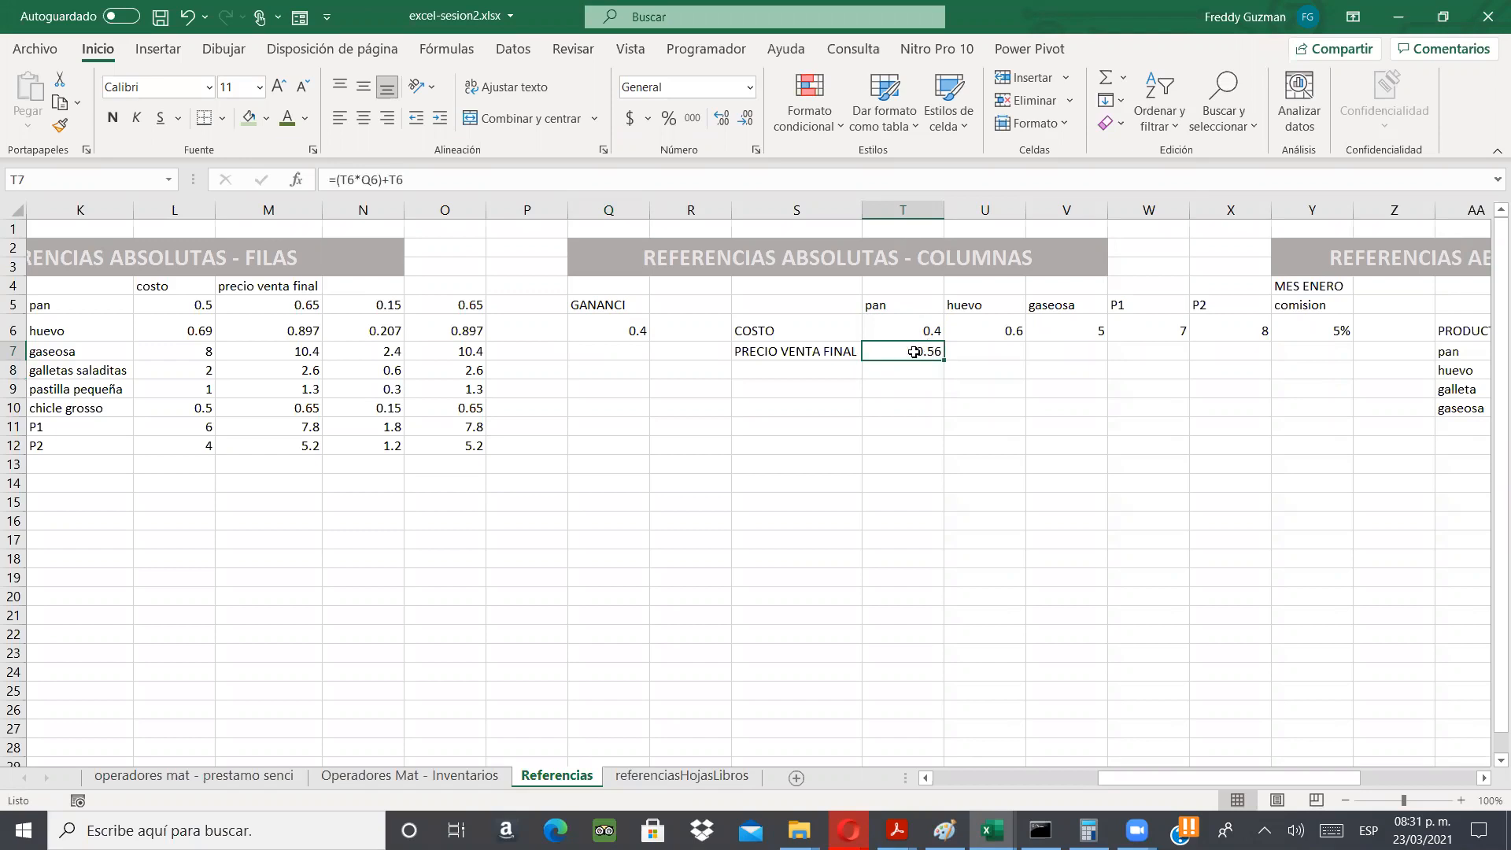
- Calculate pan's profit in T8 with the formula =T6*.40
click(929, 369)
text(=)
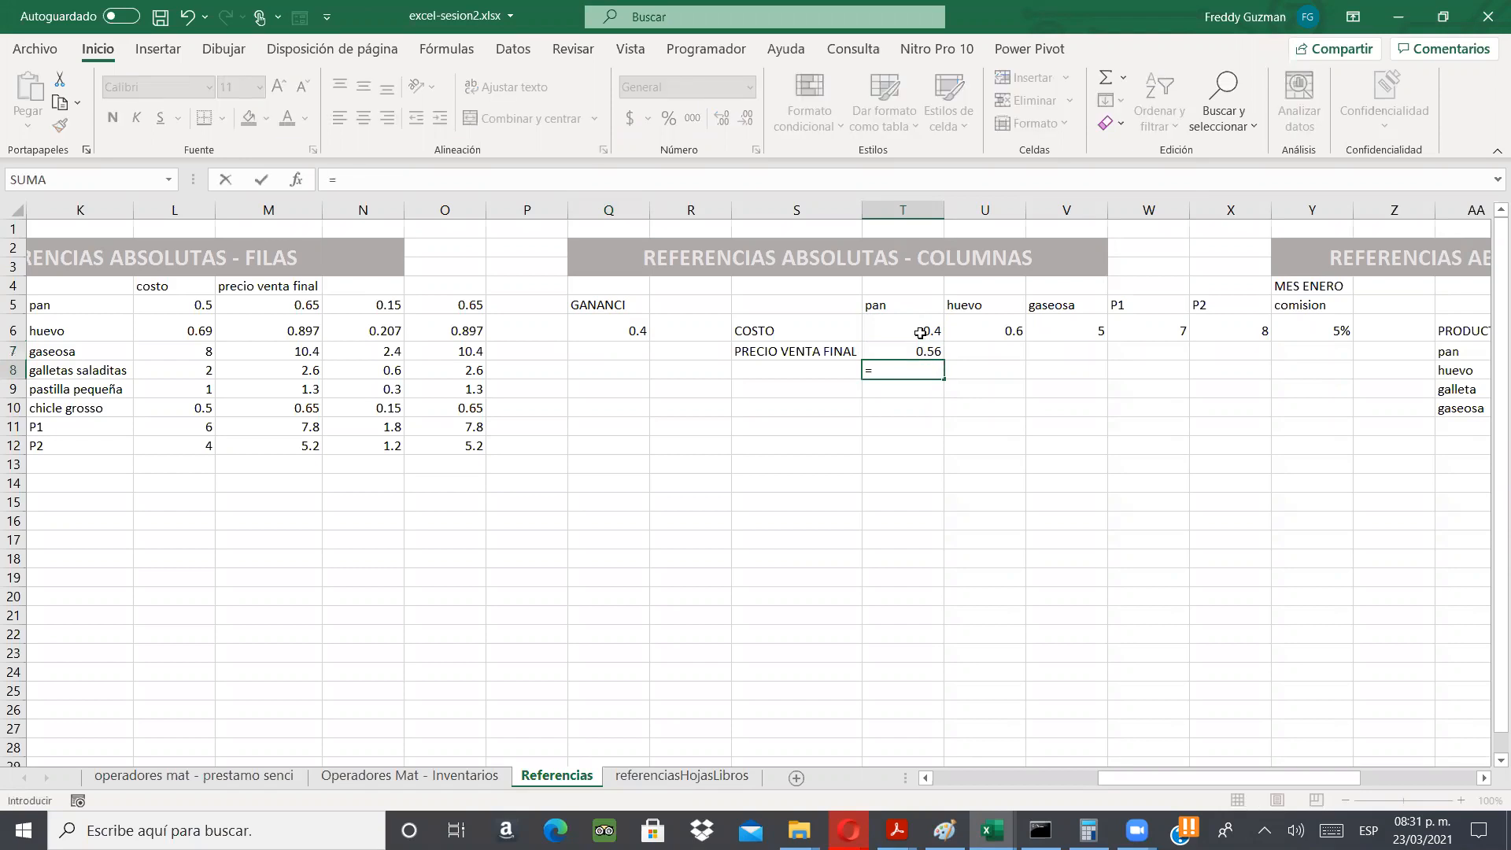
click(920, 332)
text(*.40)
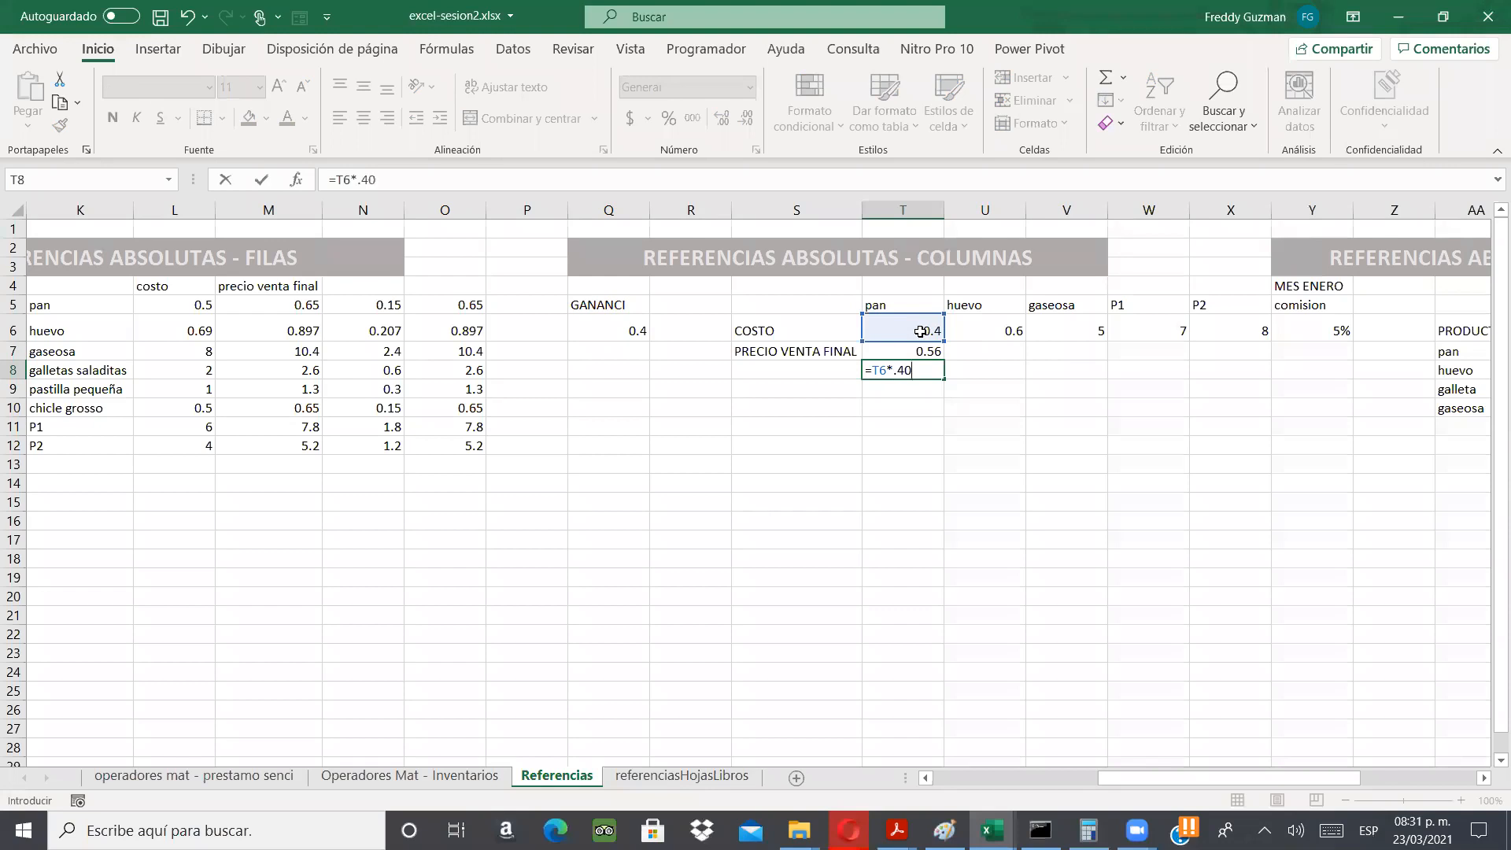
key(Return)
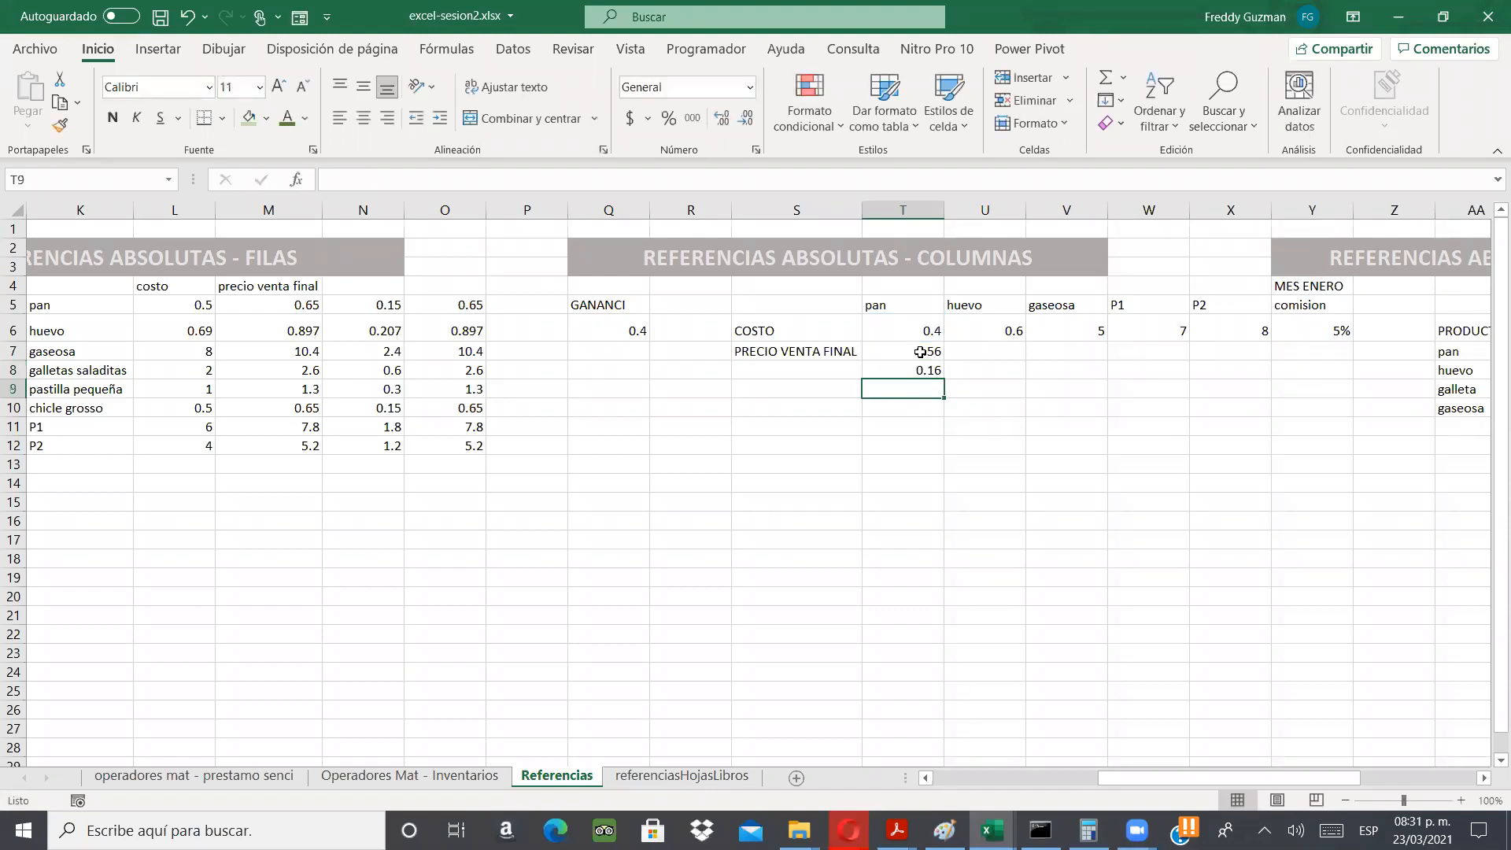
- Calculate pan's final price in T9 with =T6+T8, and fill the formulas in T8:T9 across to column X
text(=)
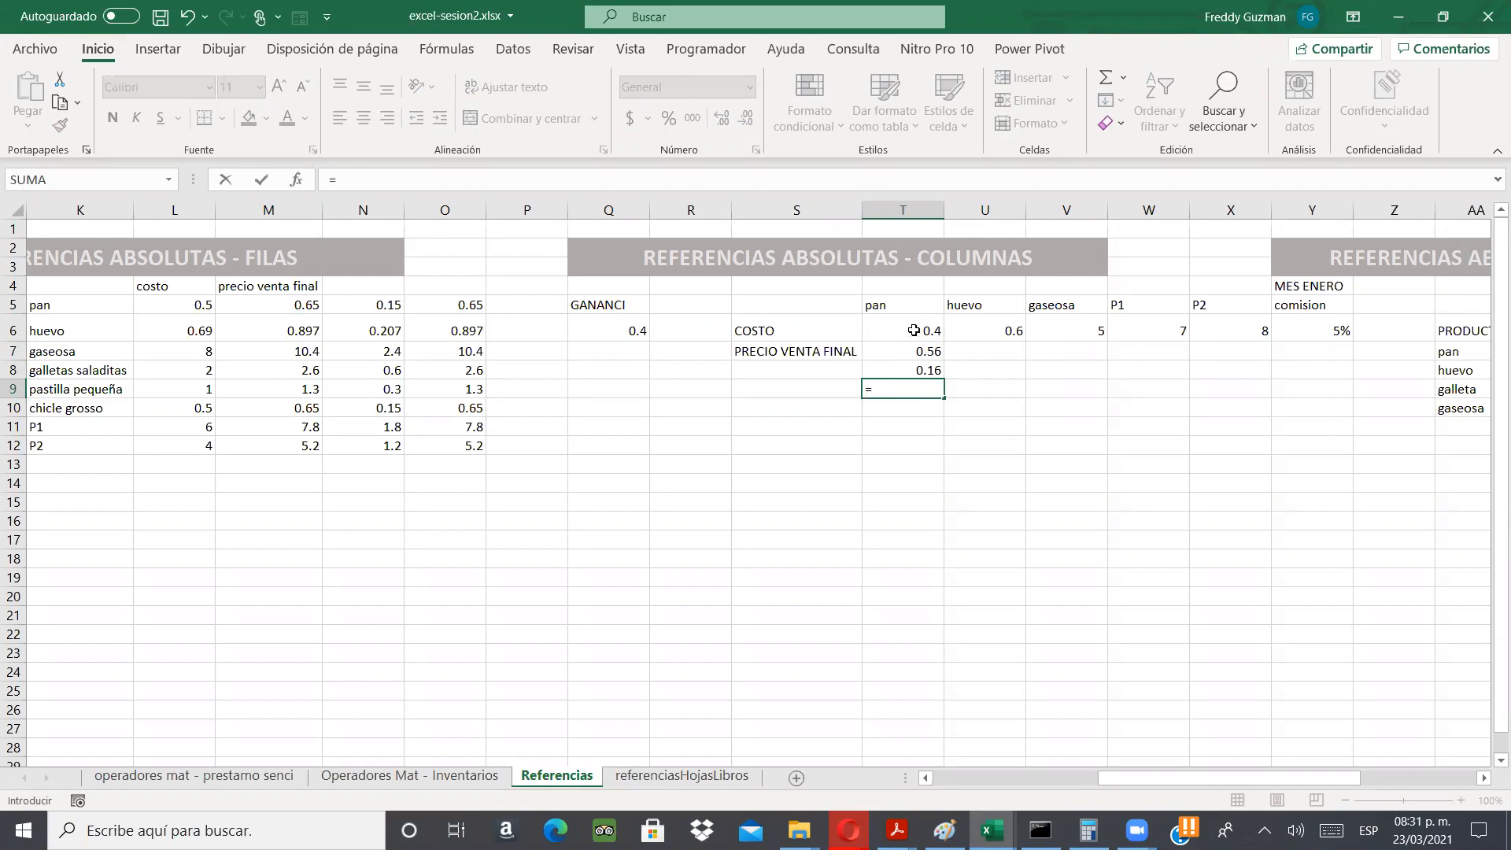
click(913, 330)
text(+)
click(907, 368)
key(Return)
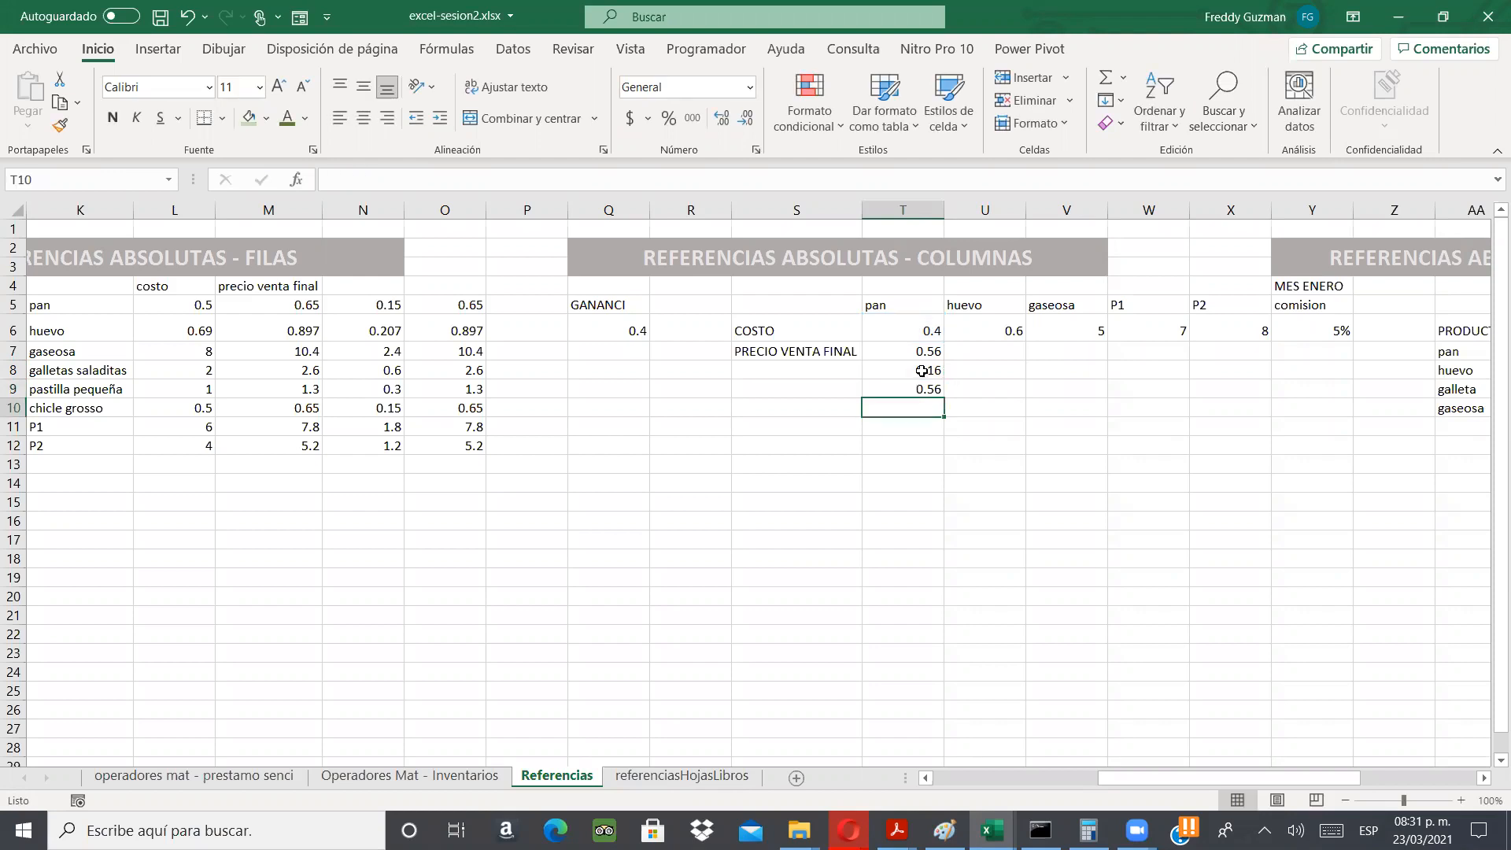
drag(919, 371, 1275, 388)
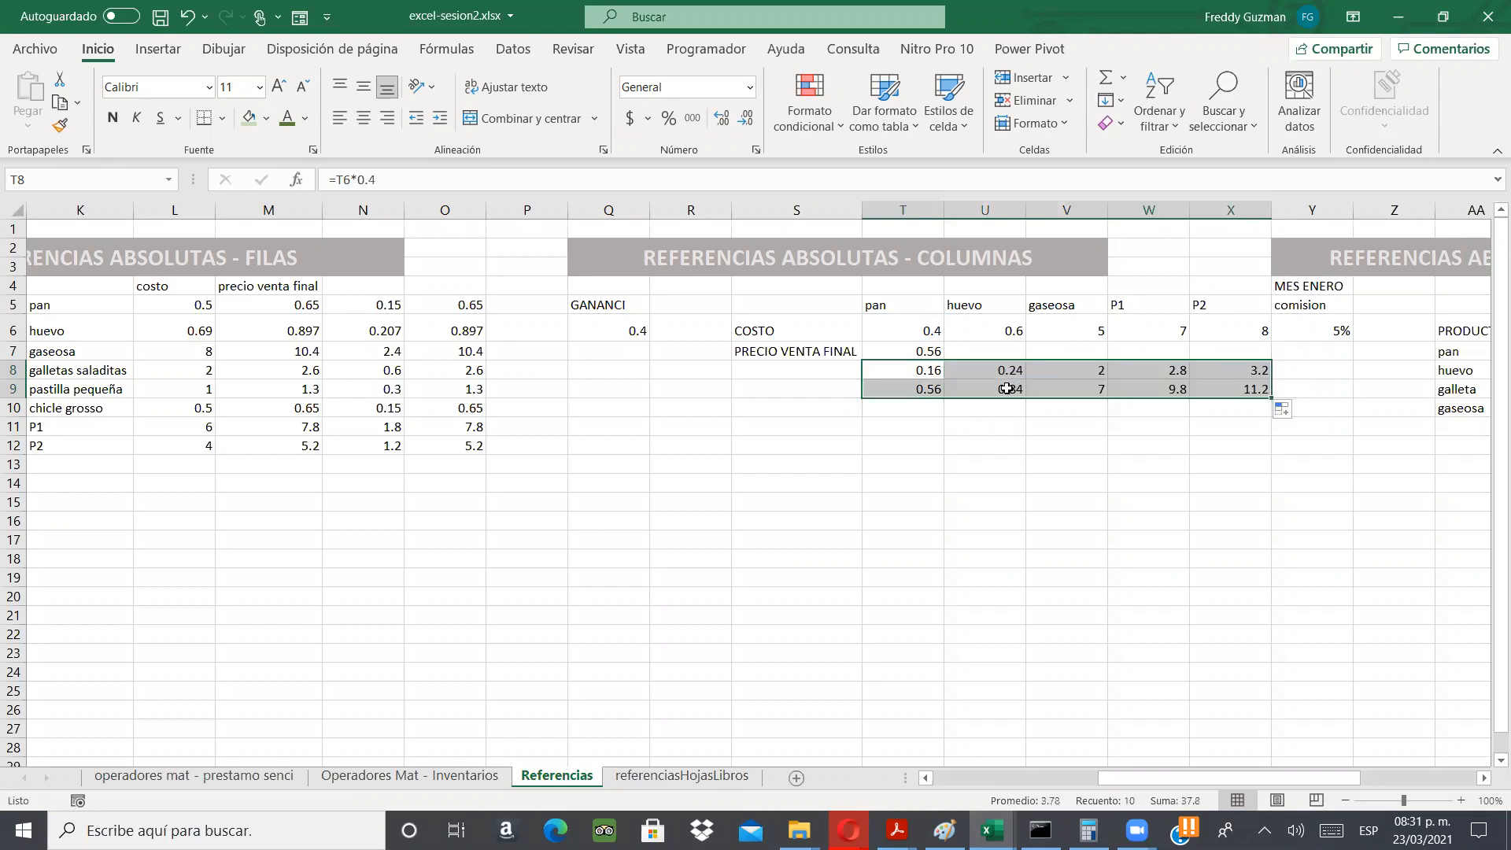
- Compare the profit formulas in T8 and U8 to see how the cost reference shifts between columns
click(921, 389)
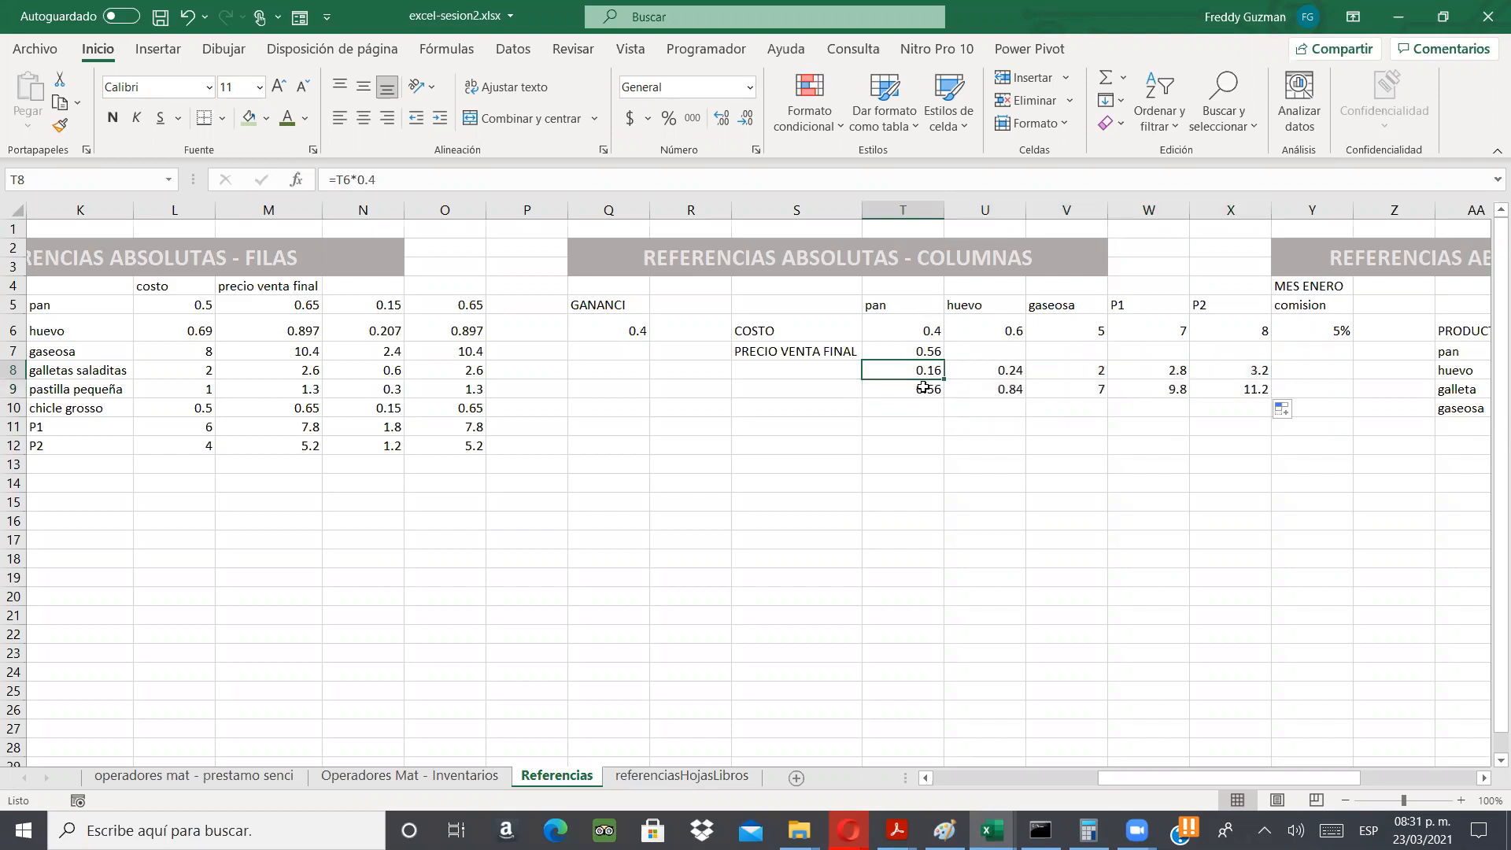
click(980, 365)
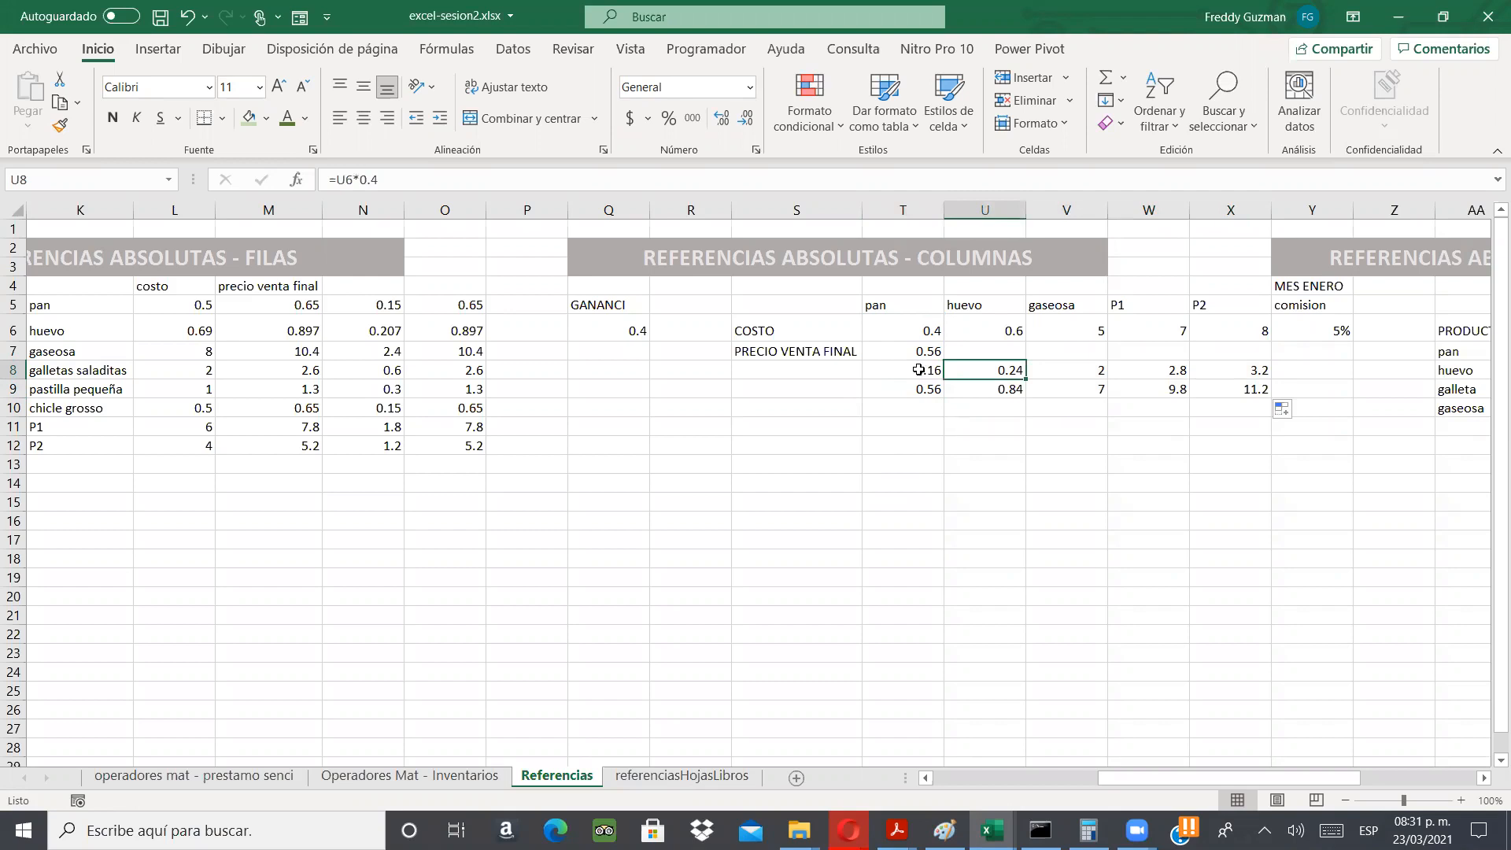
click(918, 370)
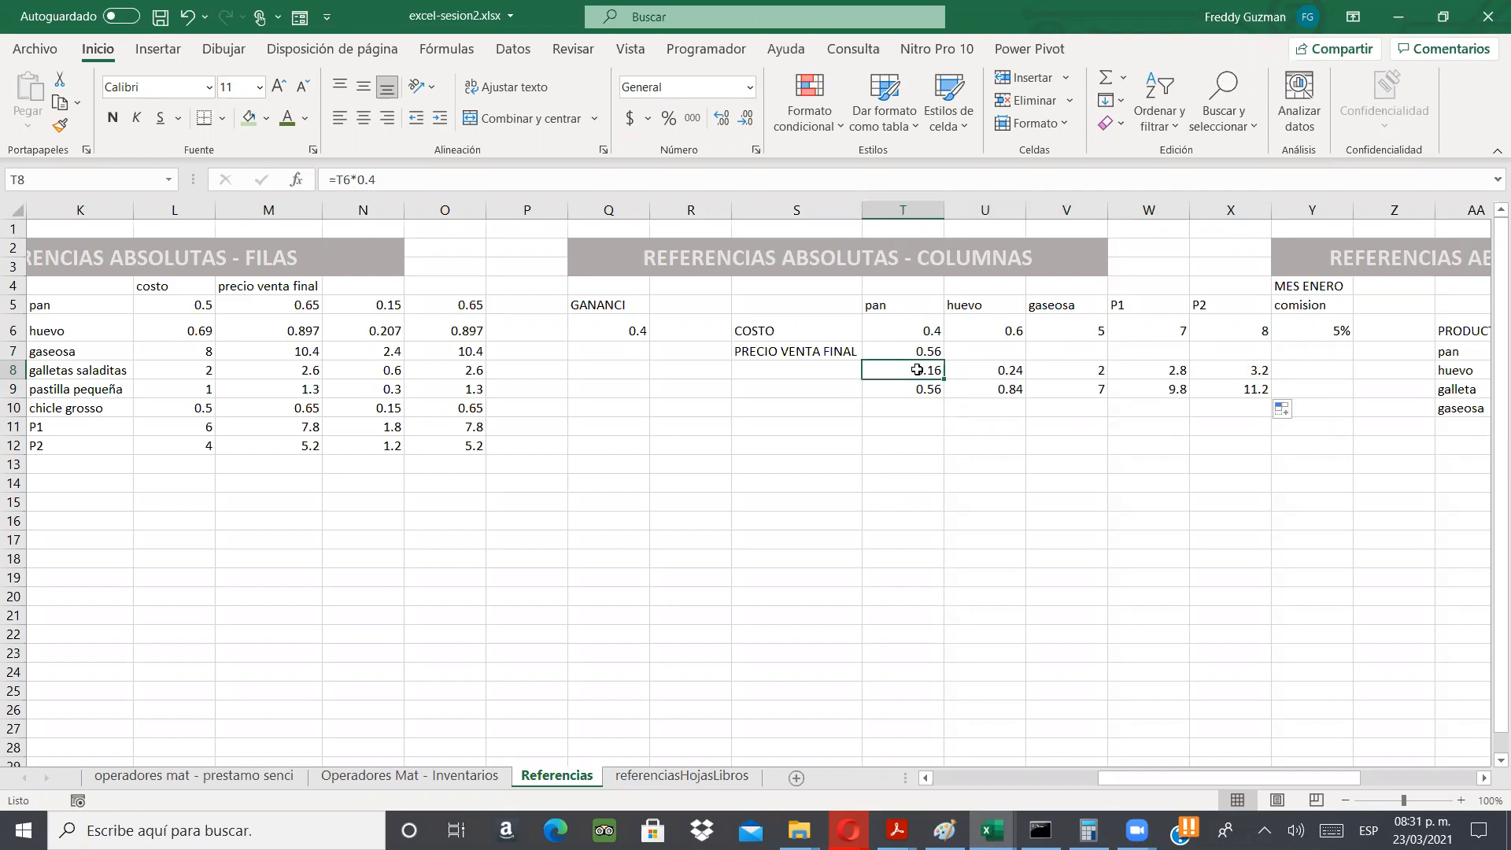
double_click(918, 370)
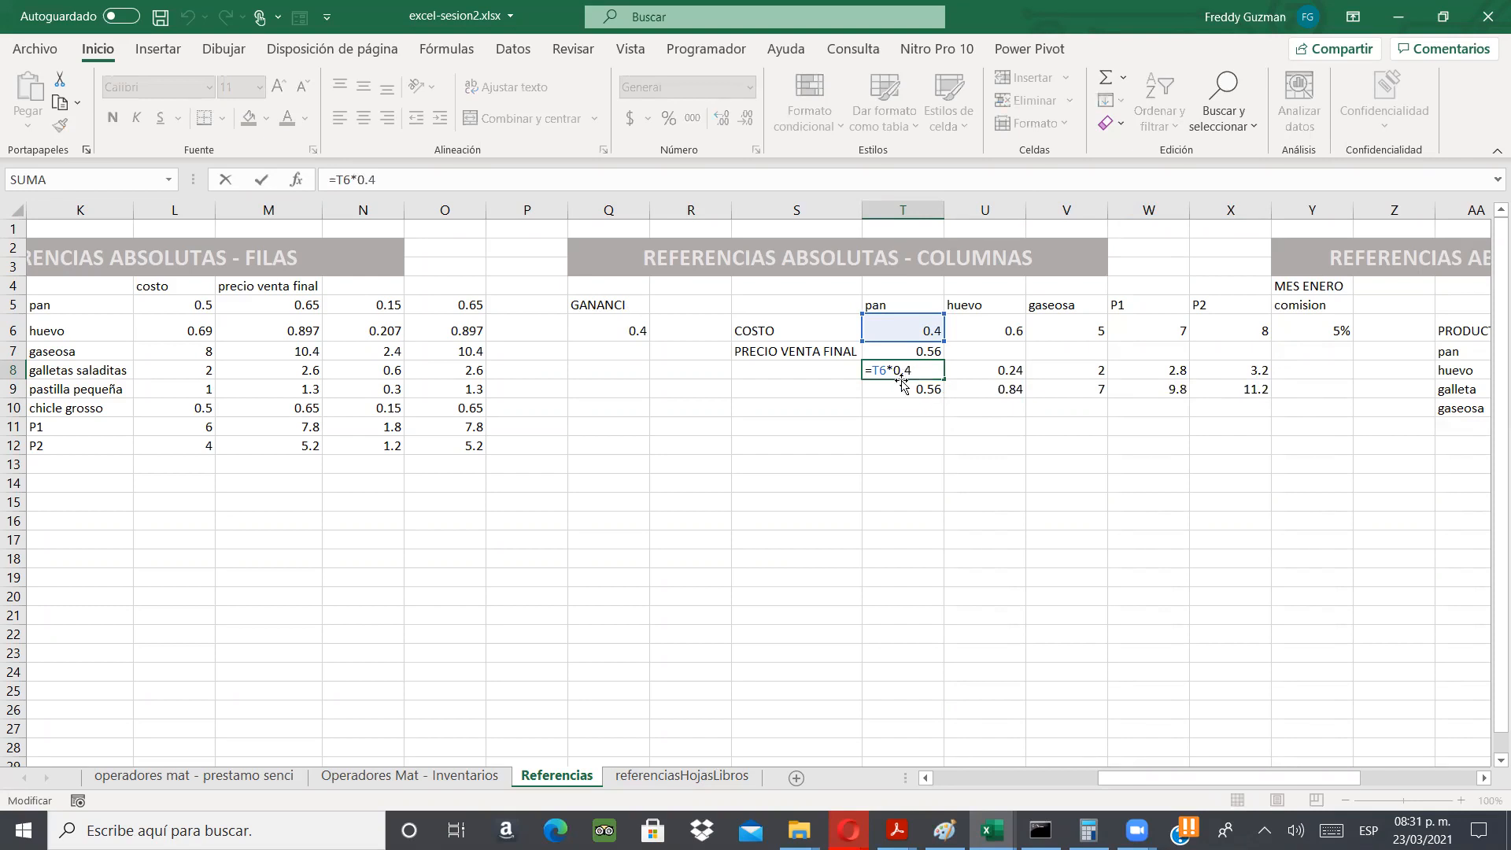
click(986, 374)
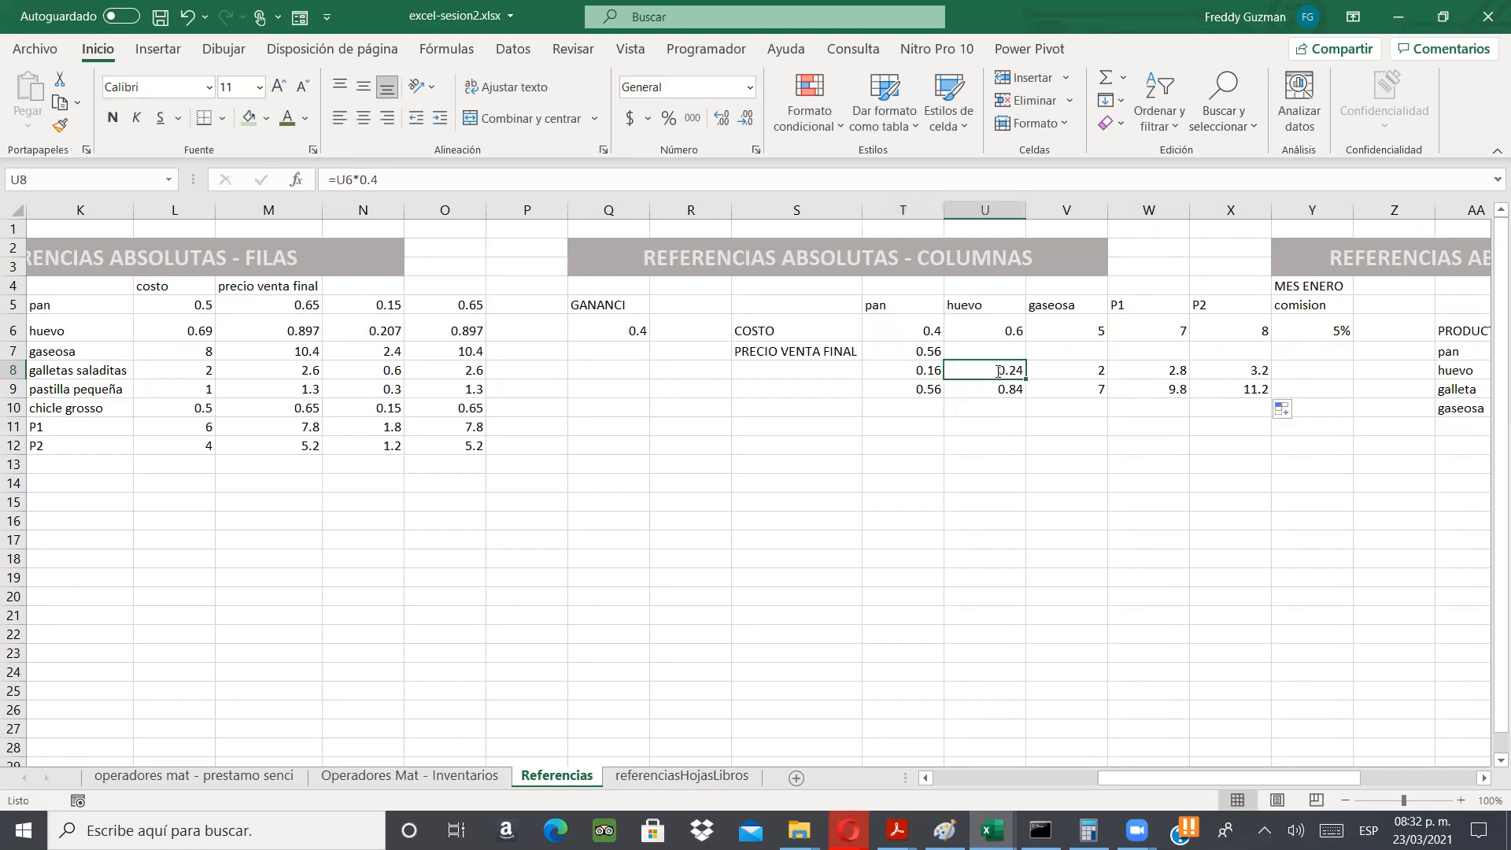
double_click(993, 370)
key(Escape)
- Fill the relative formula =(T6*Q6)+T6 from T7 across the PRECIO VENTA FINAL row to X7
click(924, 349)
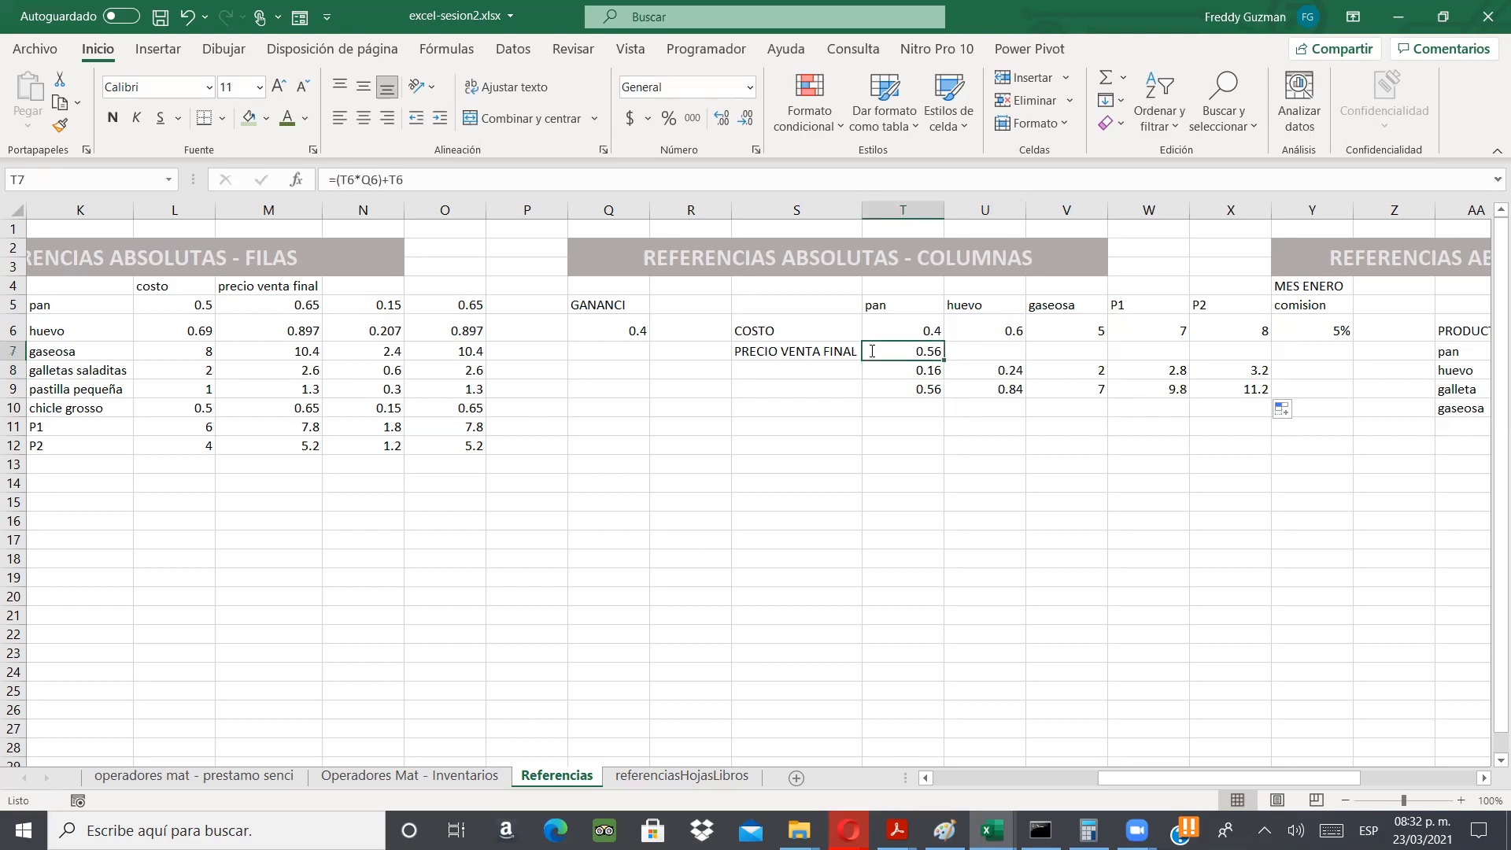
key(F2)
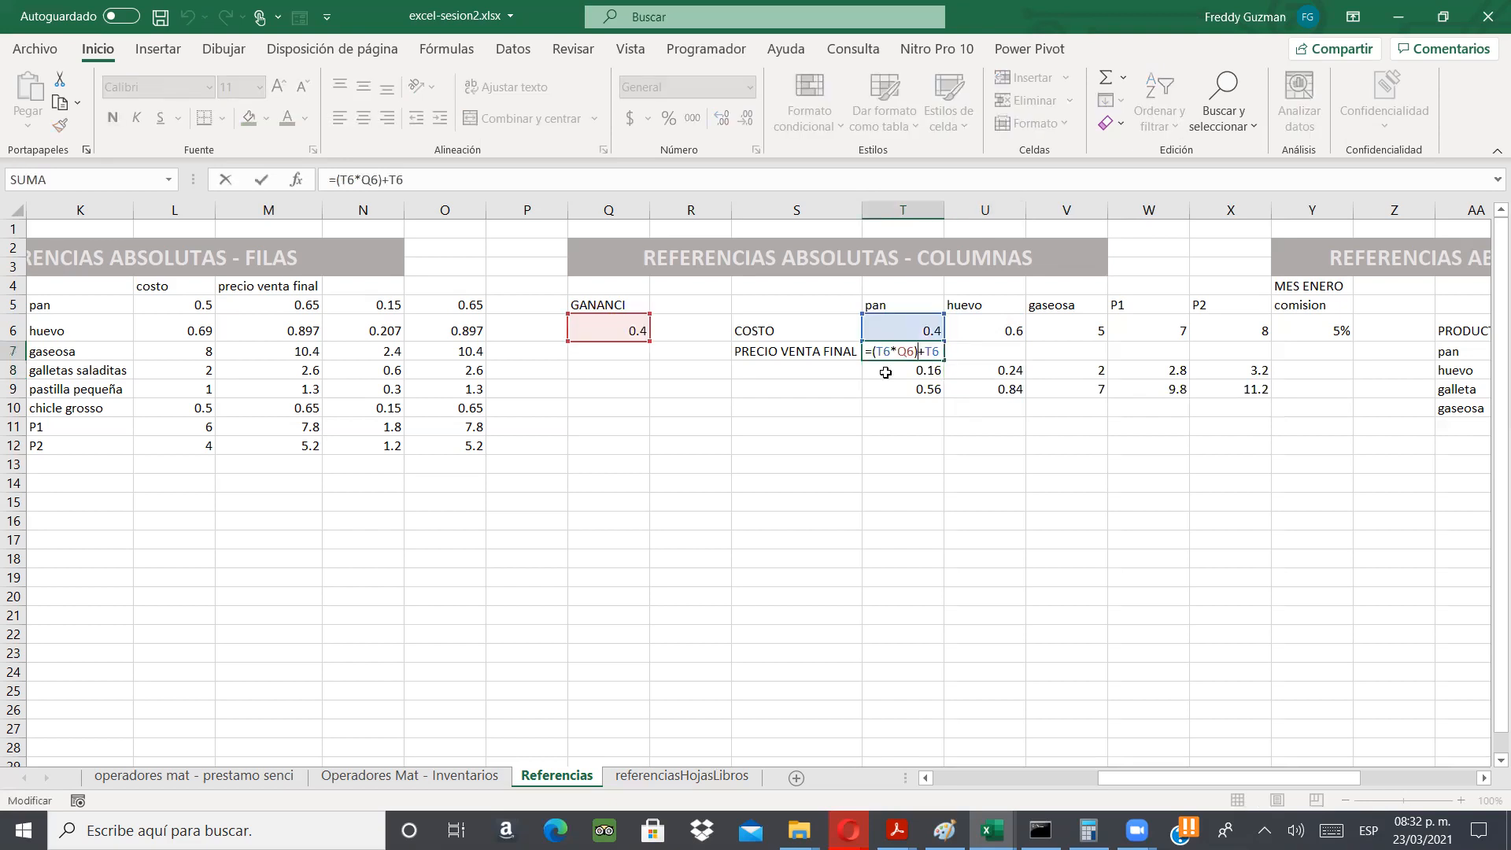
key(ctrl+Return)
drag(943, 359, 1014, 358)
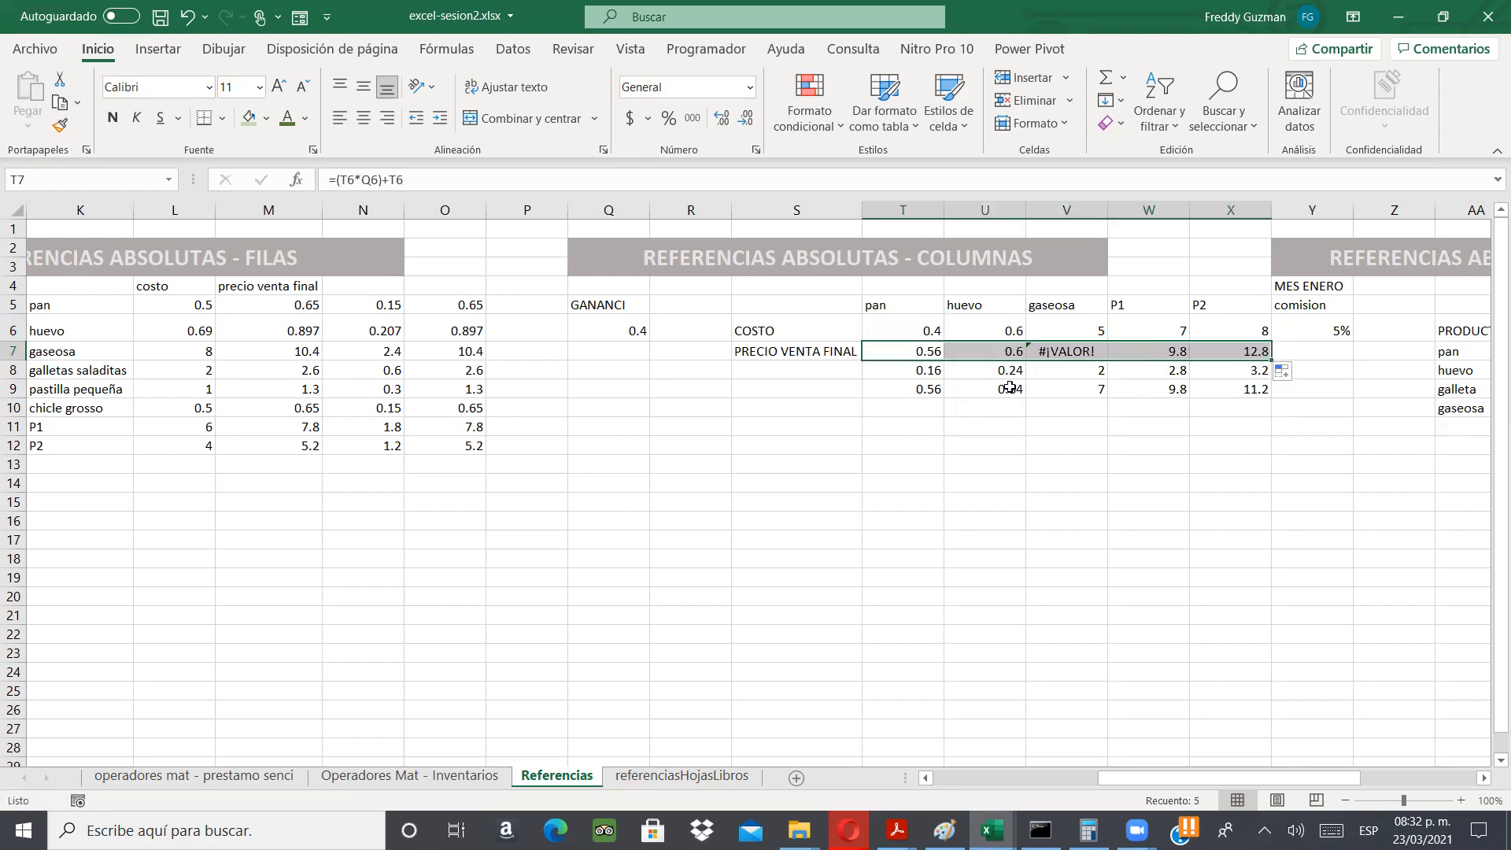
- Inspect the formulas in T7 through X7 to see which cell each one uses as the profit value
click(1079, 351)
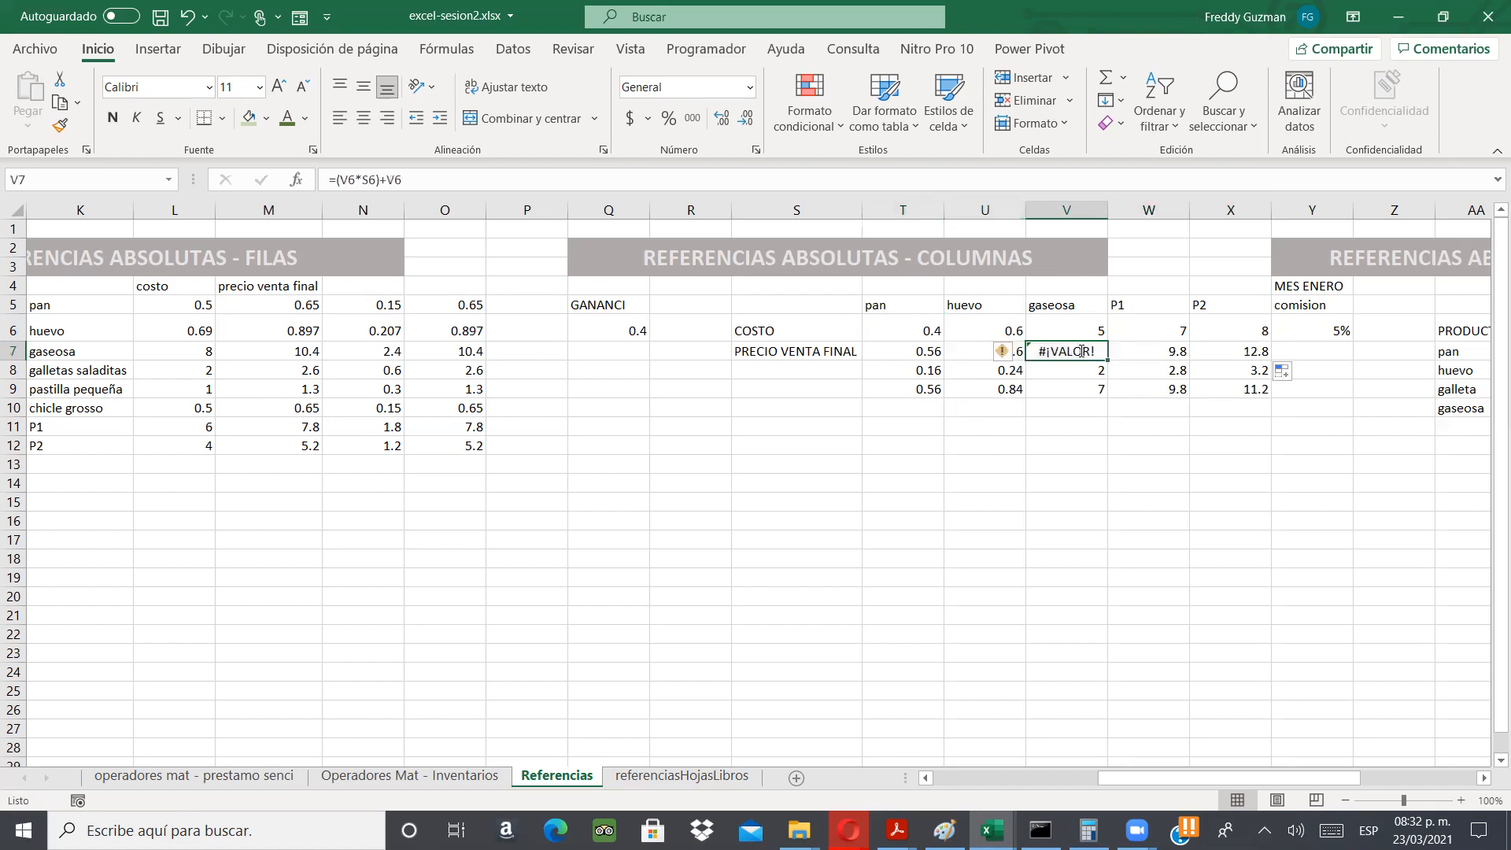
double_click(1081, 351)
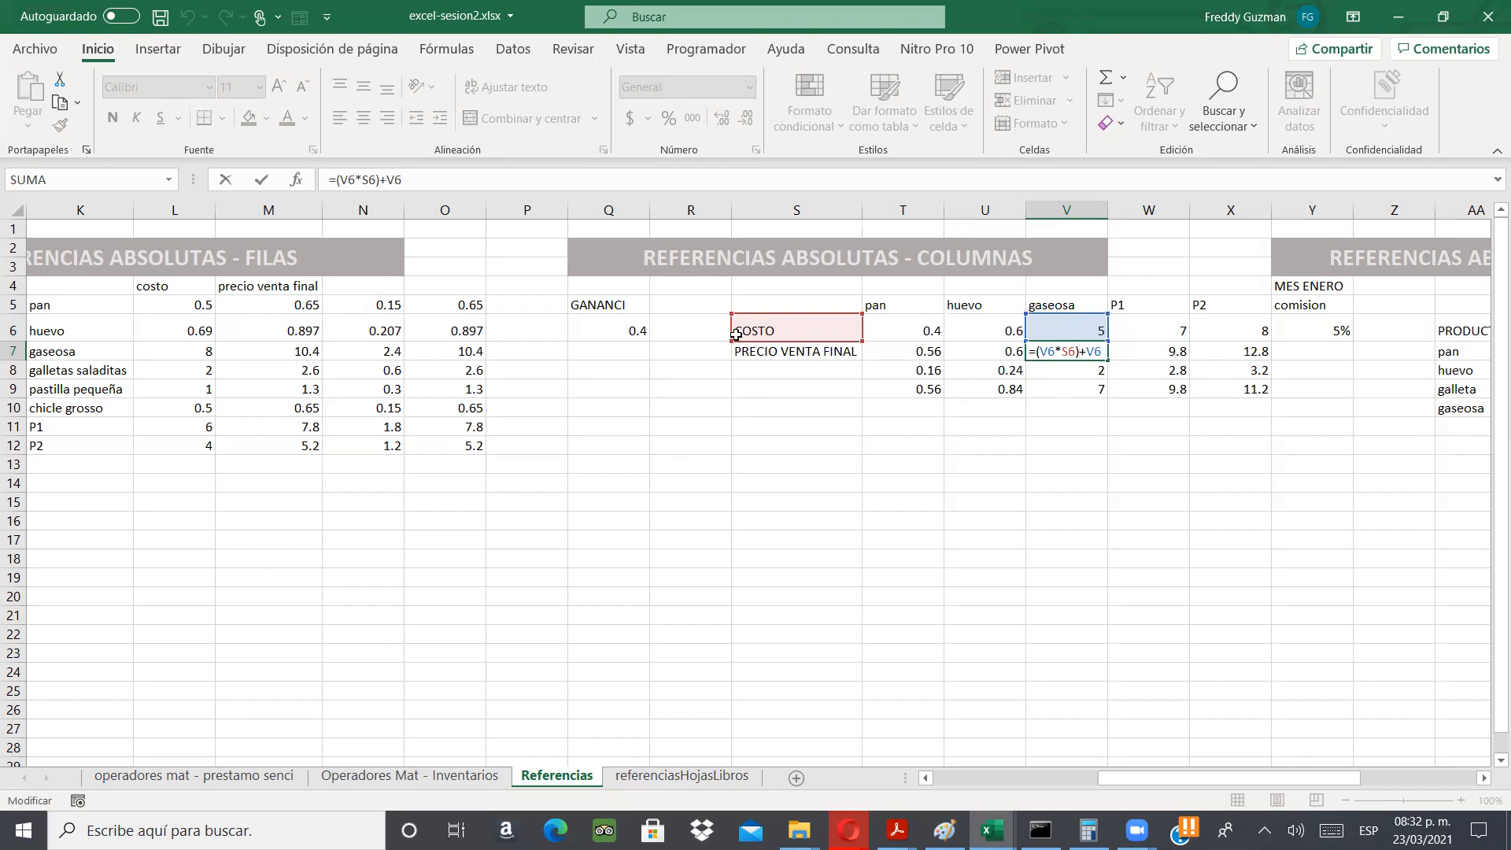
key(ctrl+Return)
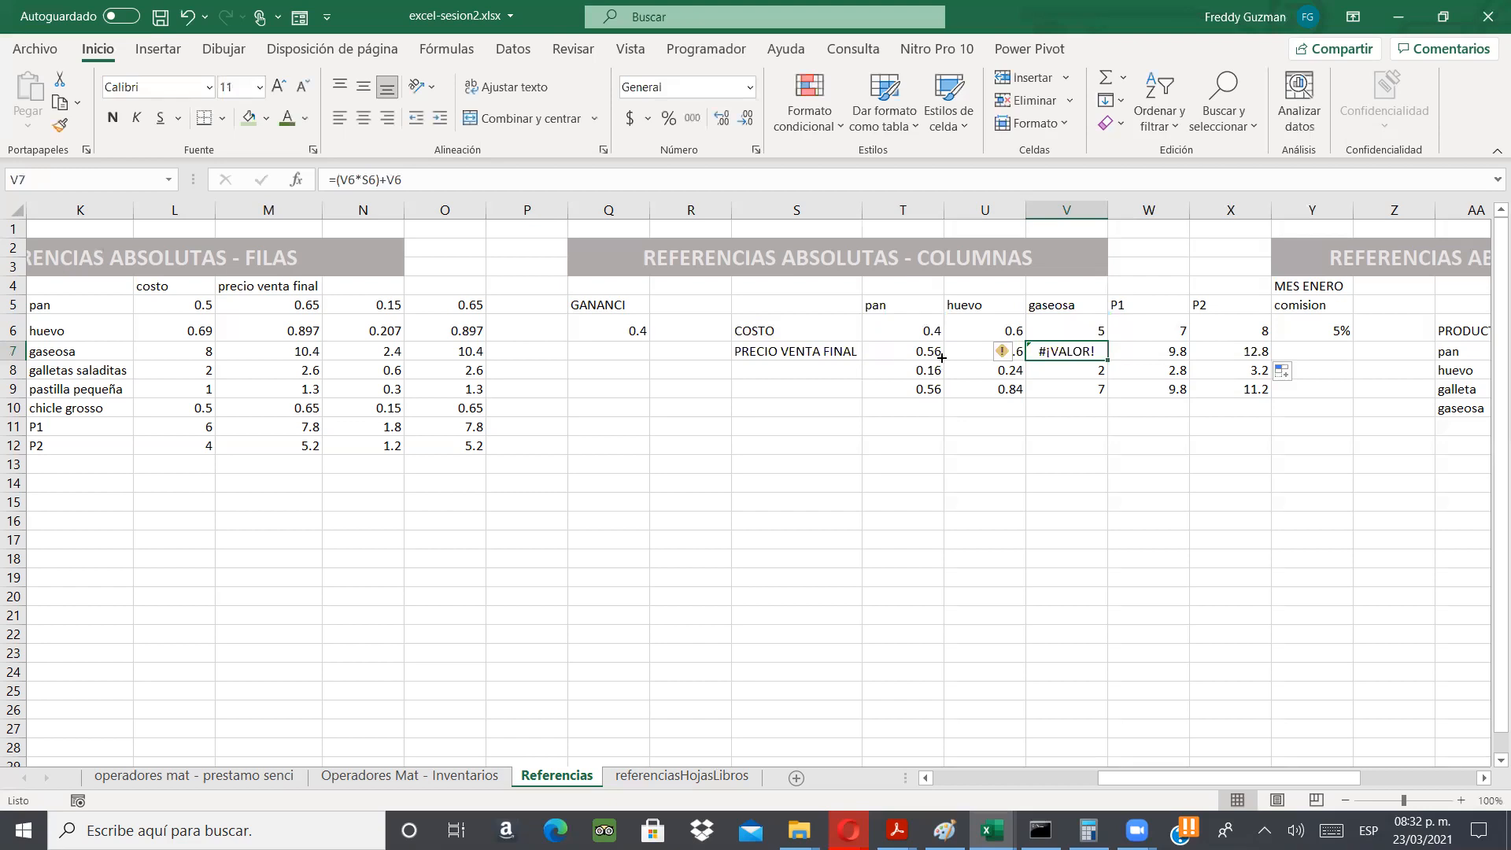
click(921, 354)
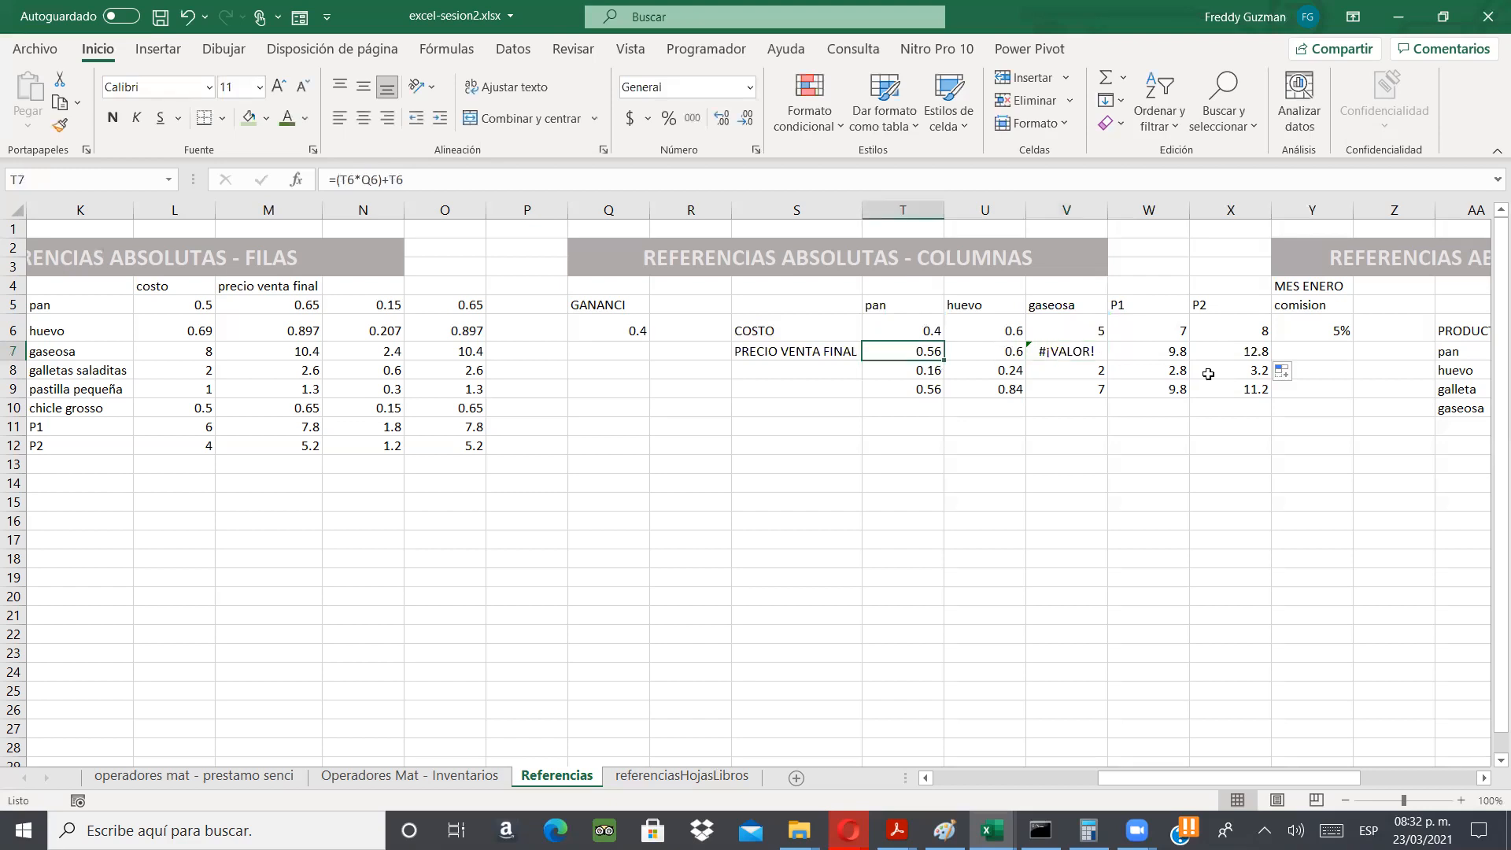
double_click(902, 349)
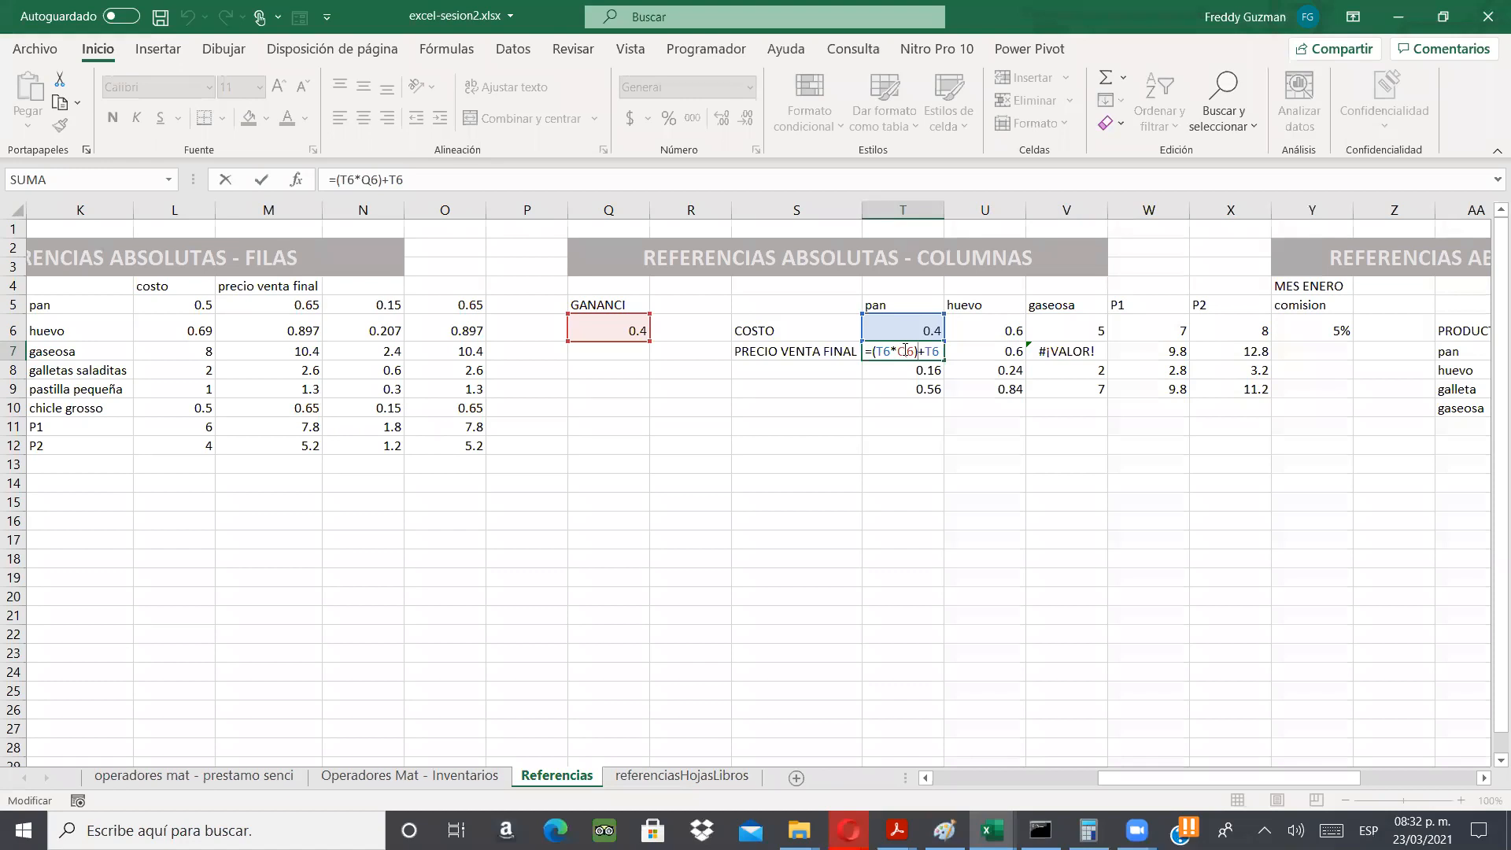
key(Escape)
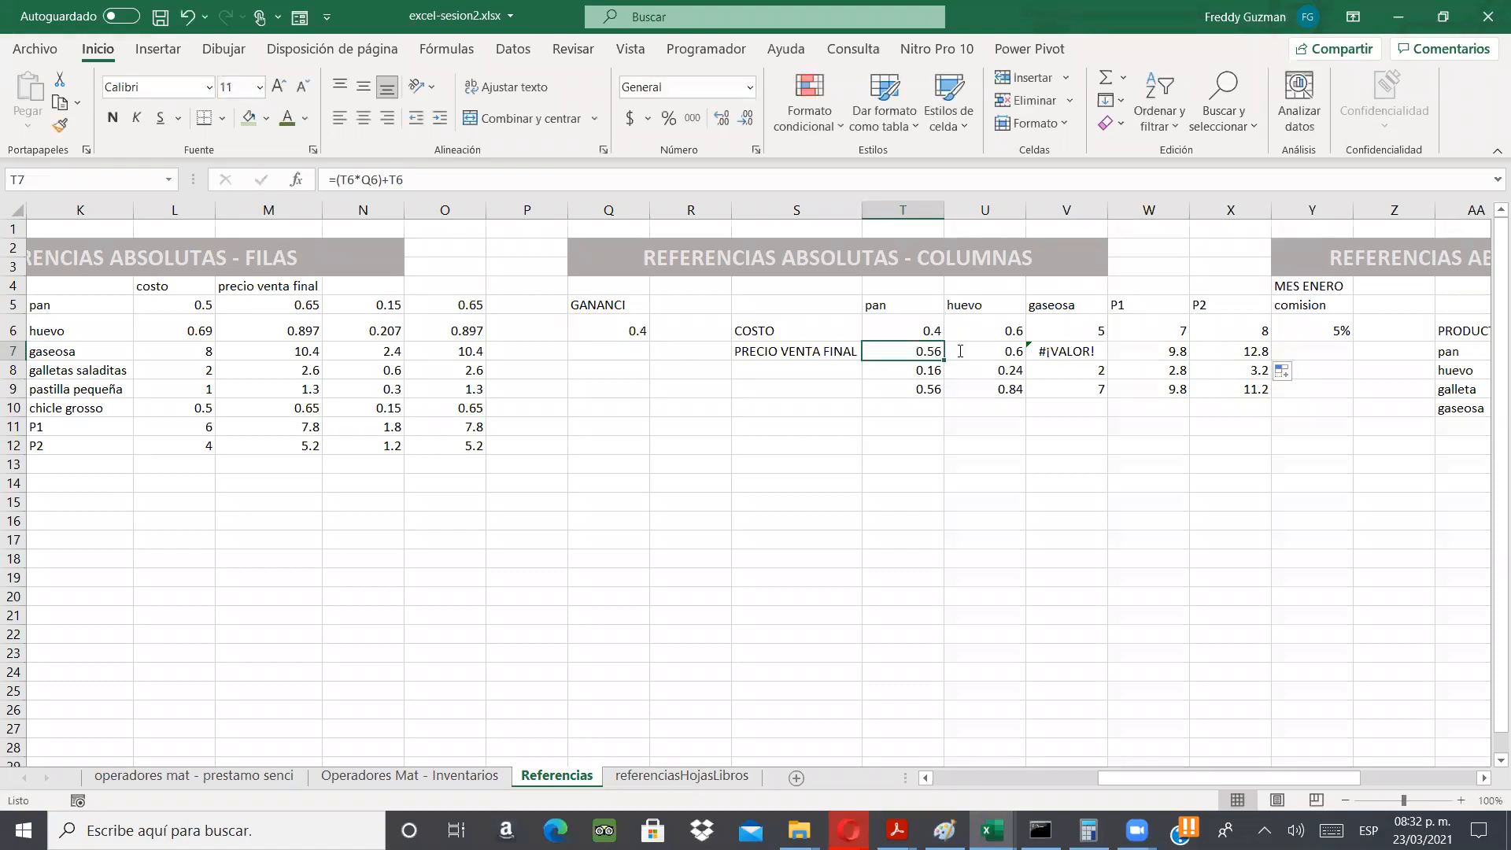
double_click(960, 351)
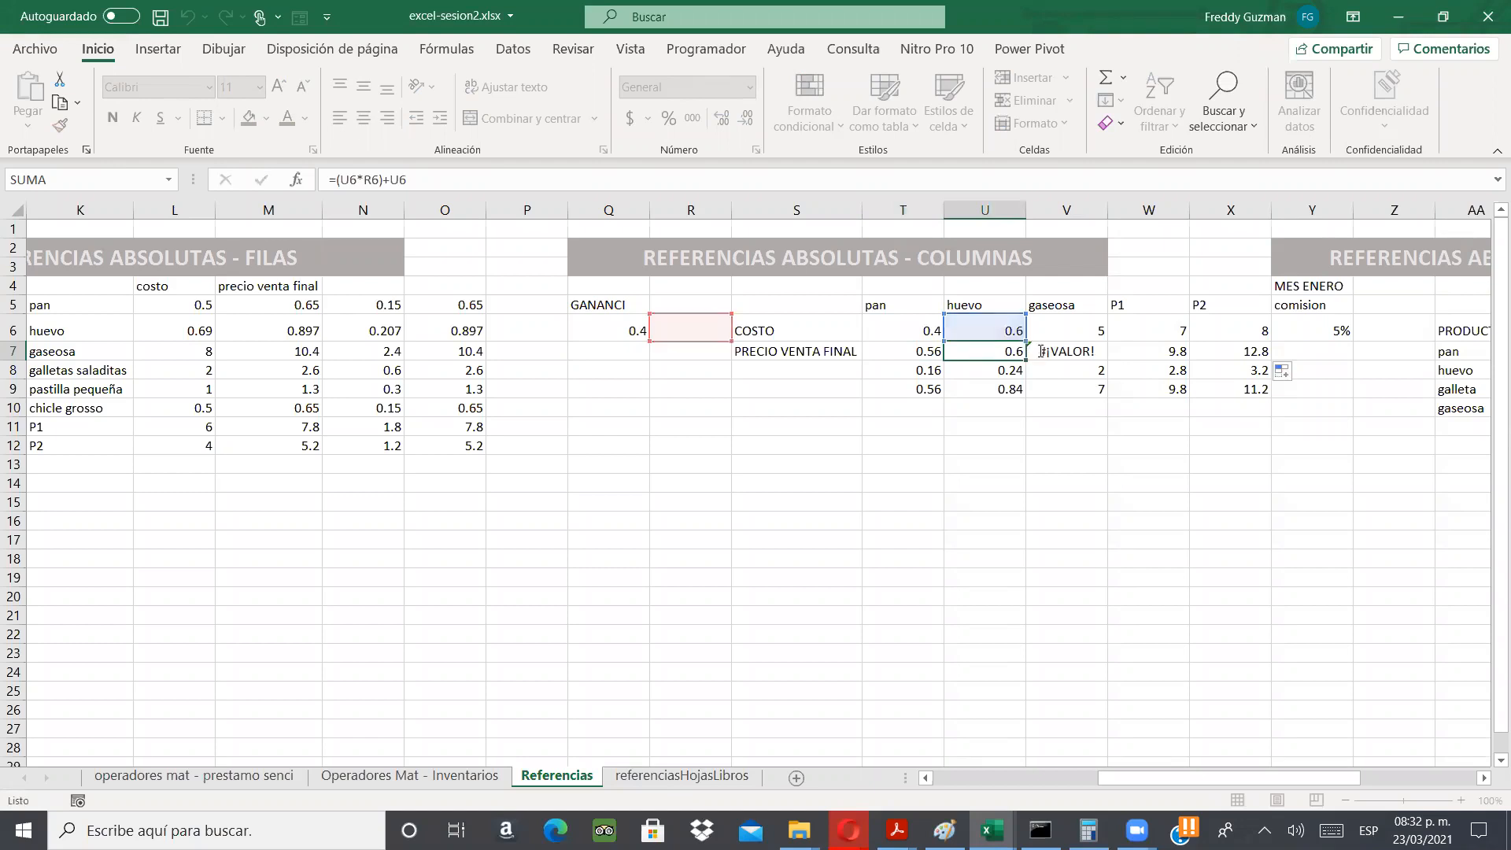
double_click(1046, 351)
key(Escape)
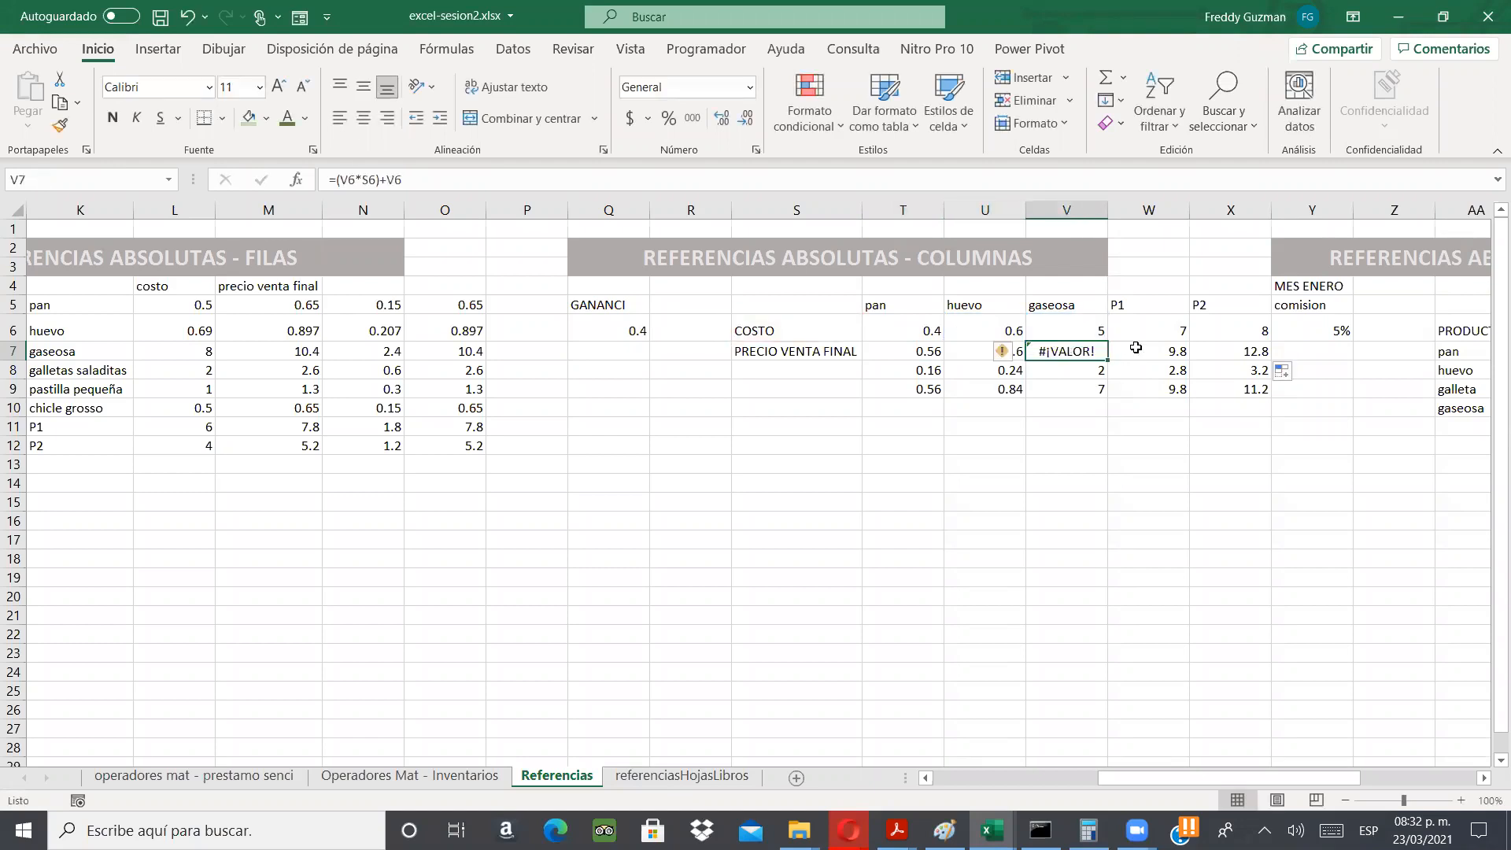
double_click(1136, 351)
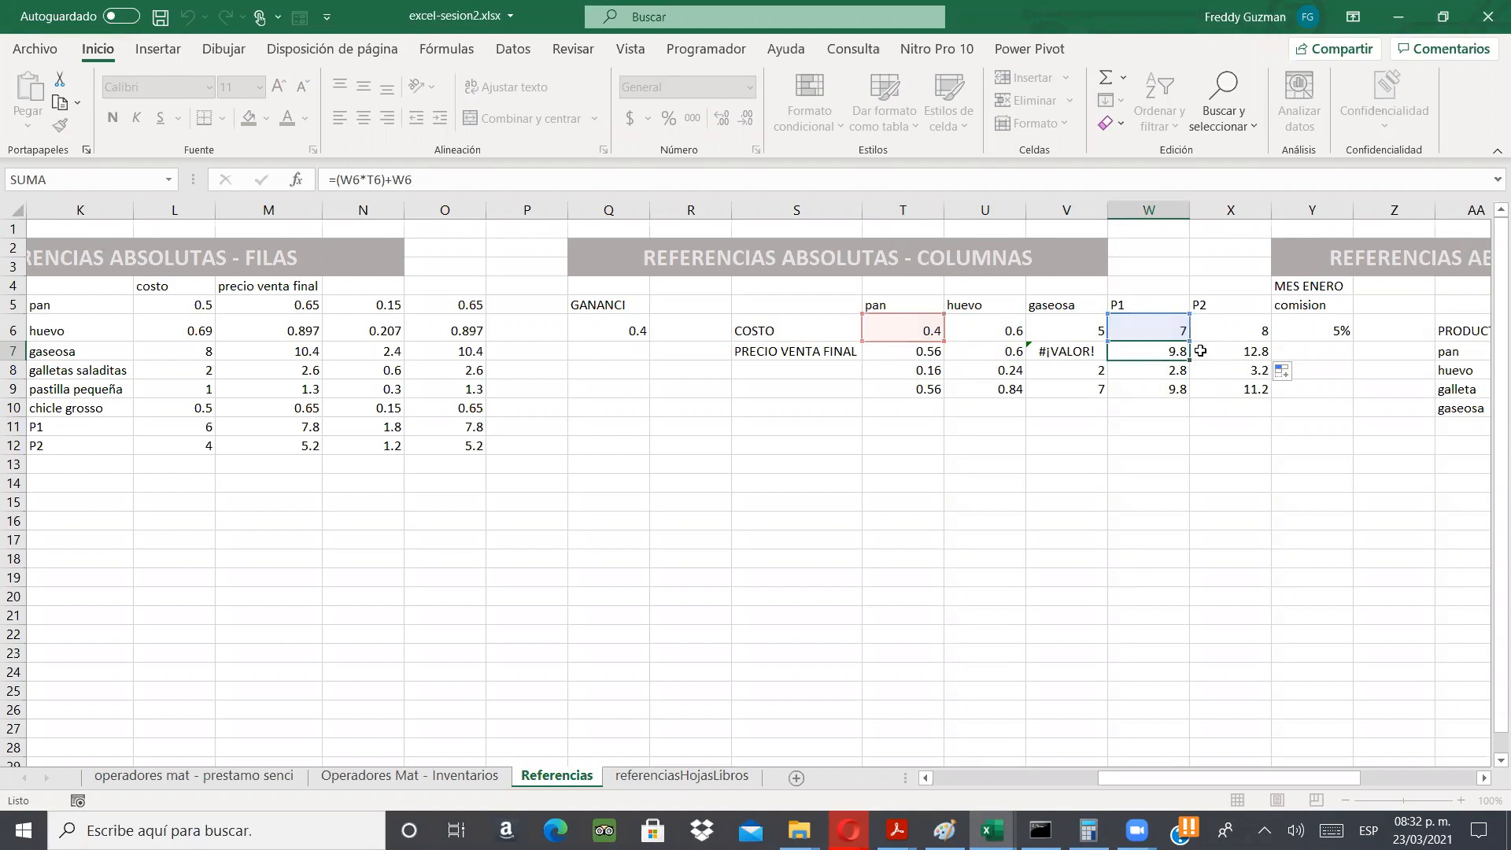
key(Escape)
double_click(1233, 351)
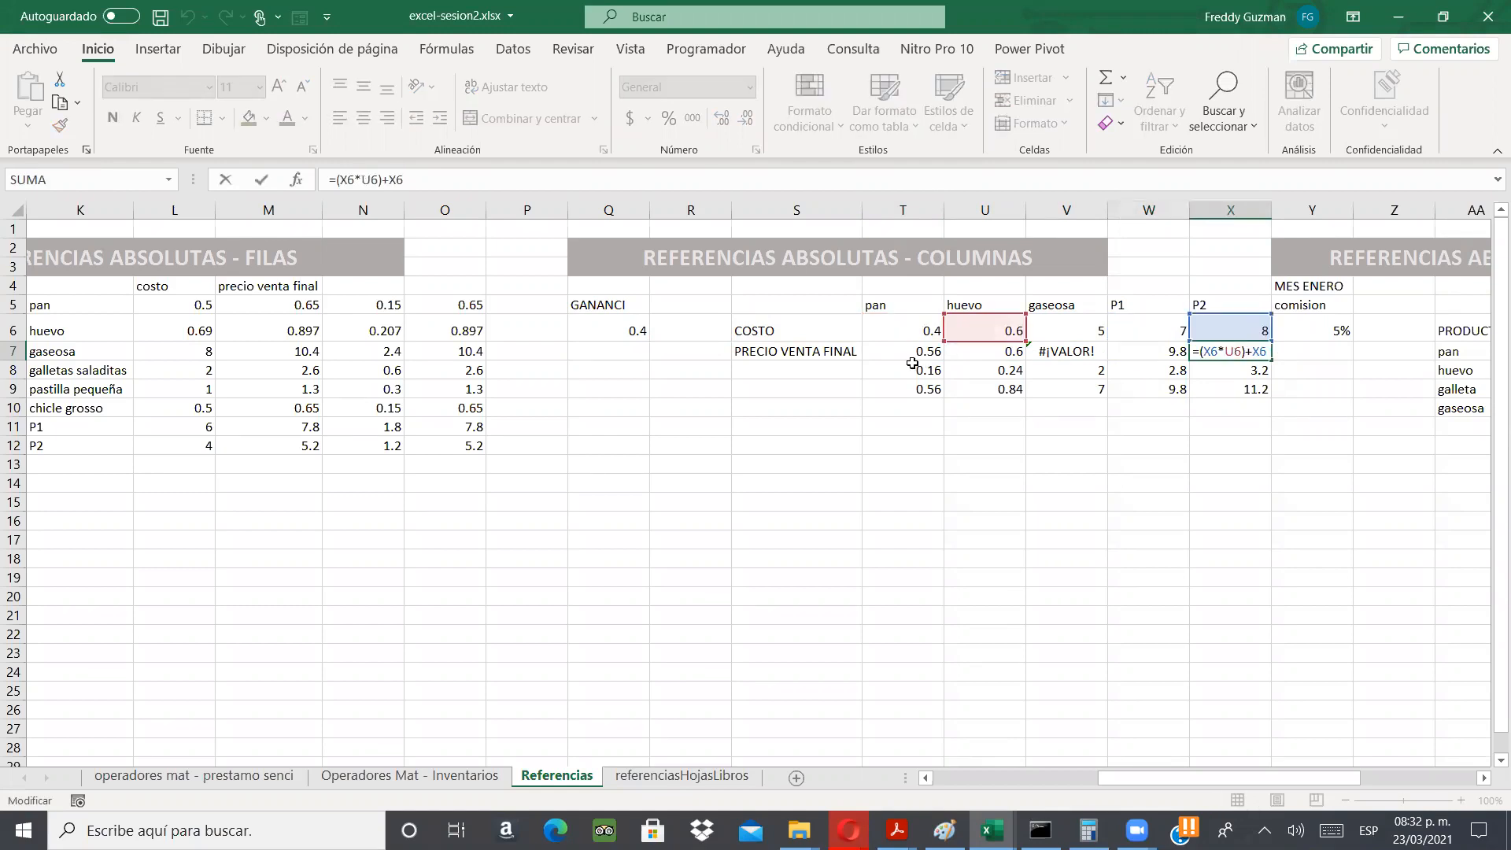
key(Escape)
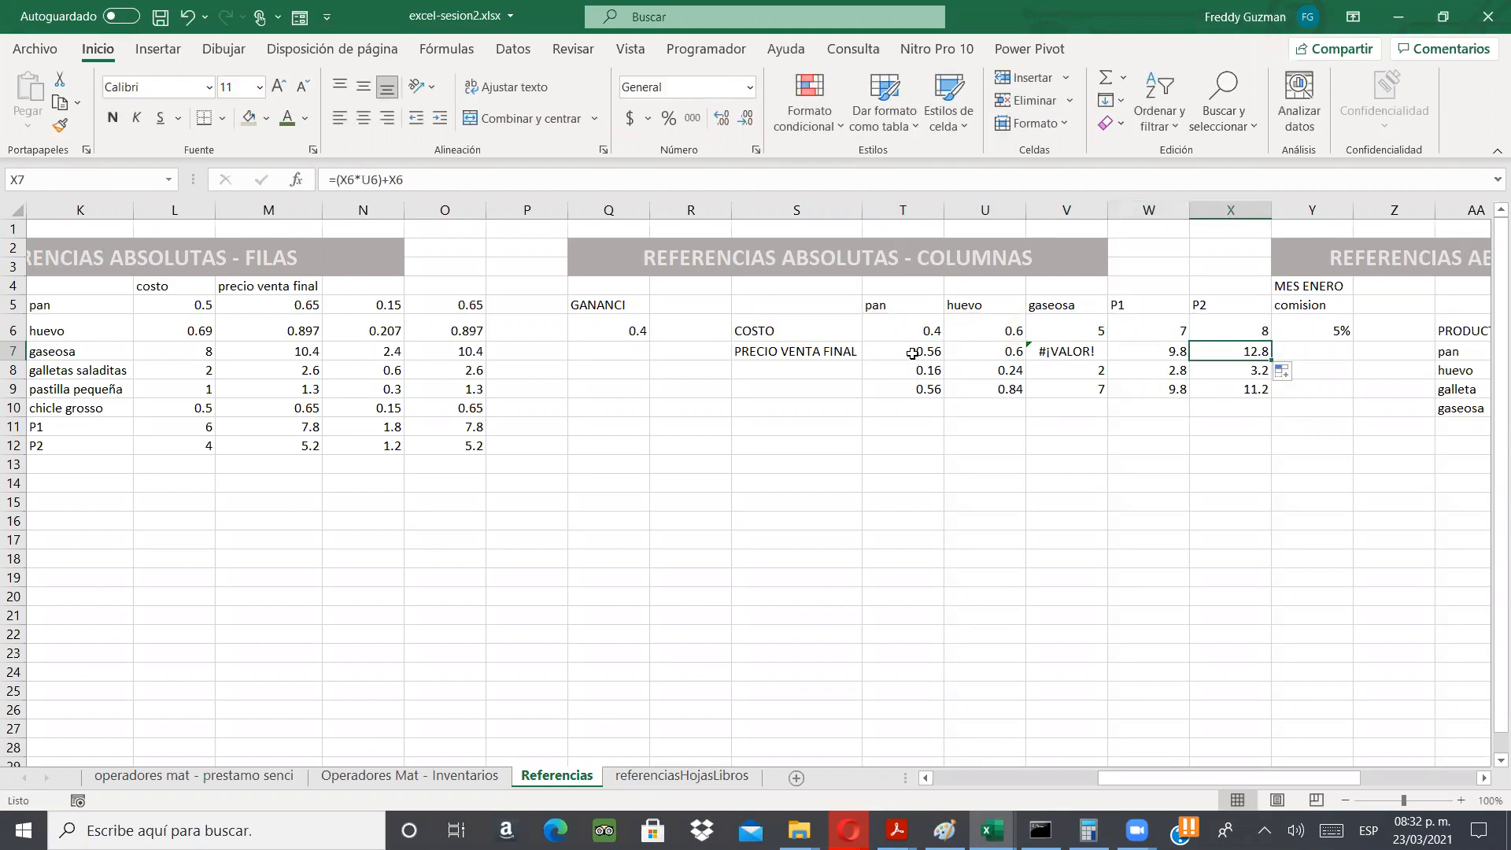
- Make the profit reference column-absolute in T7 with =(T6*$Q6)+T6 and fill it across to X7
click(917, 353)
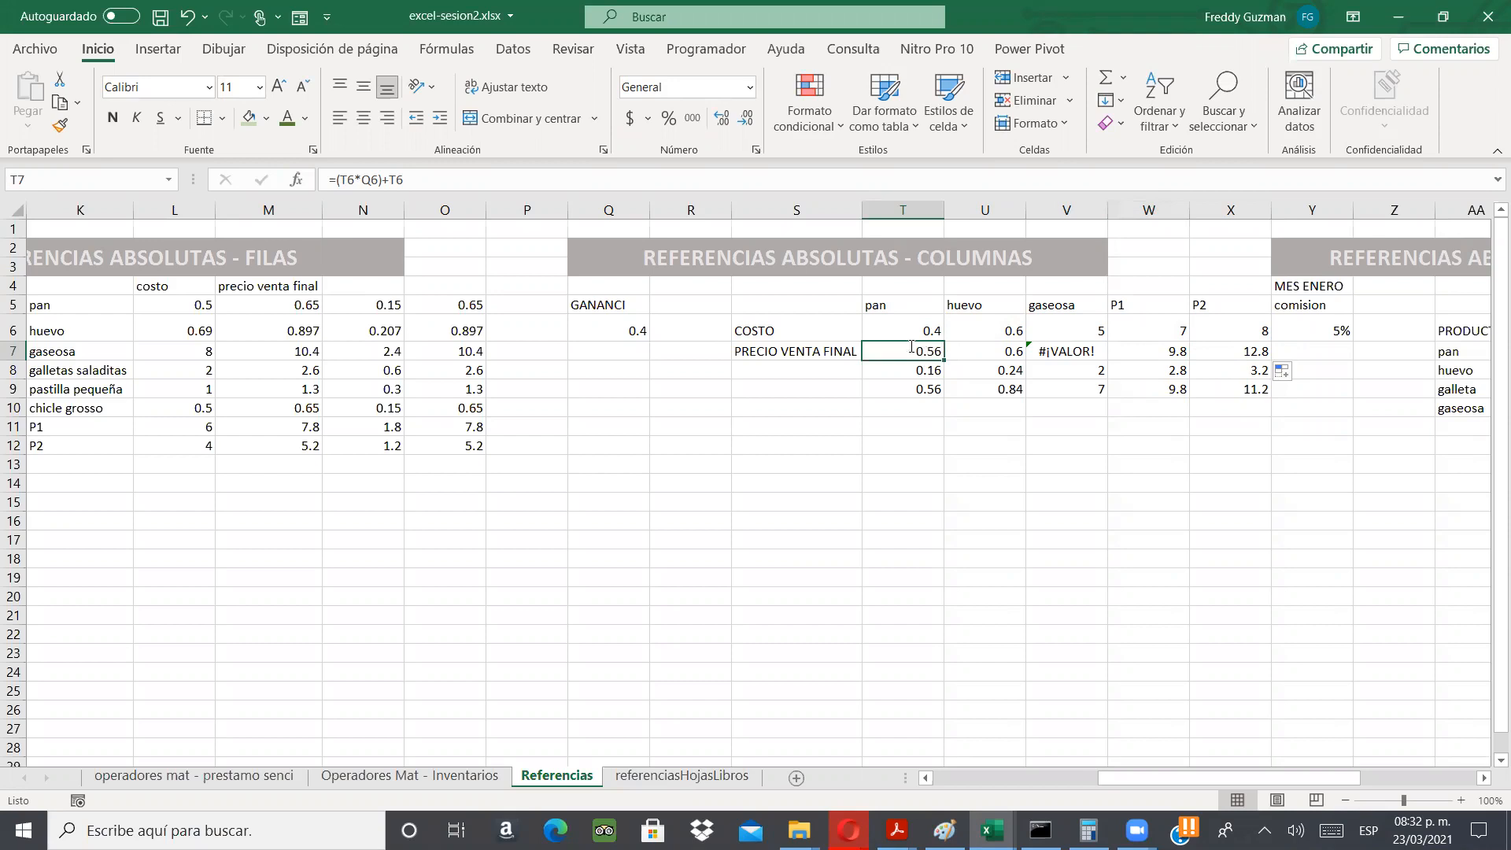
double_click(925, 353)
text($)
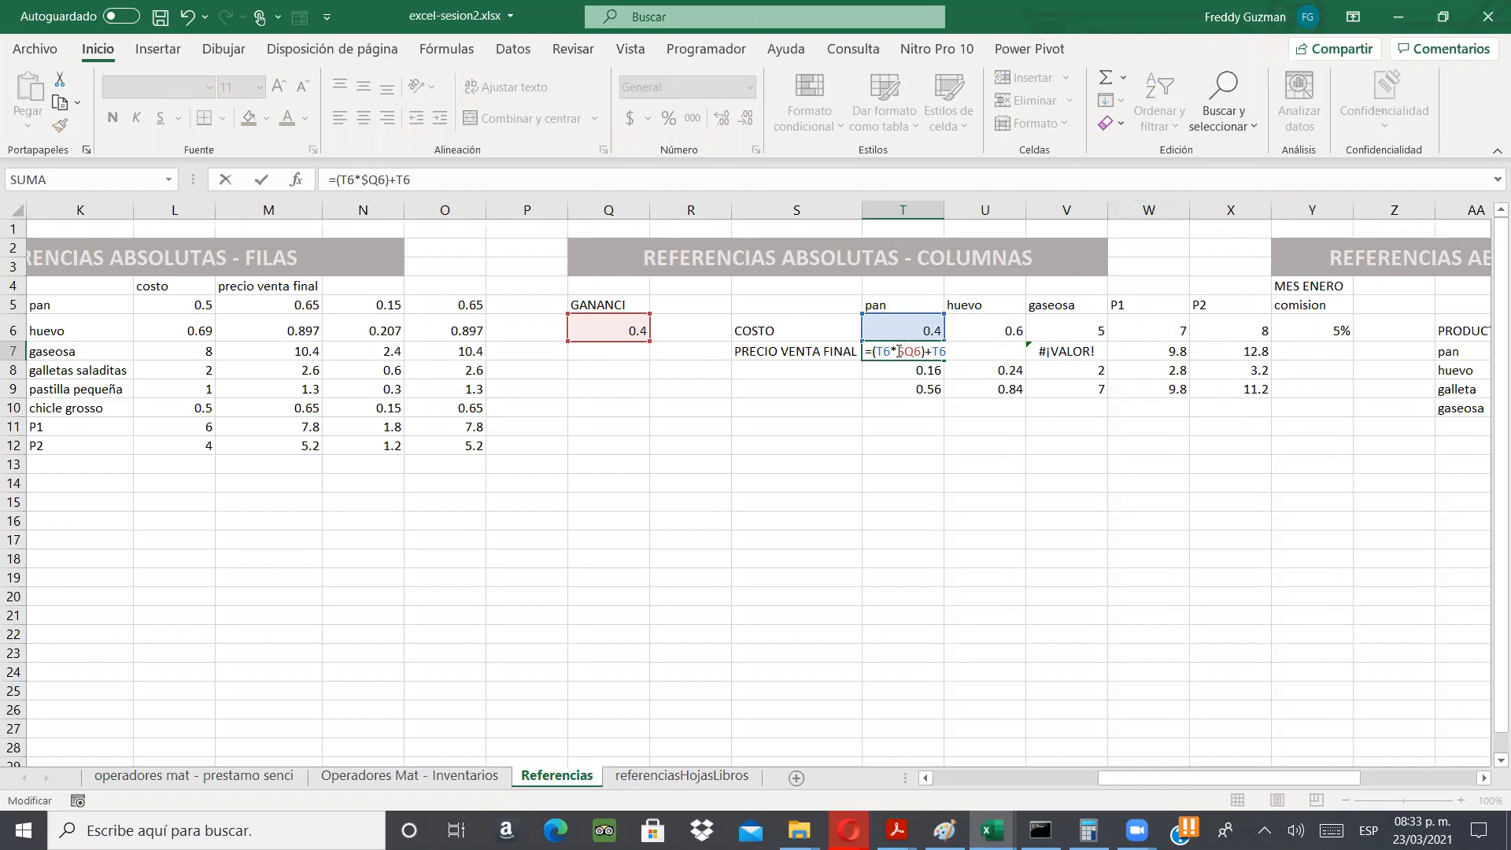
key(Return)
click(934, 355)
drag(941, 360, 1243, 354)
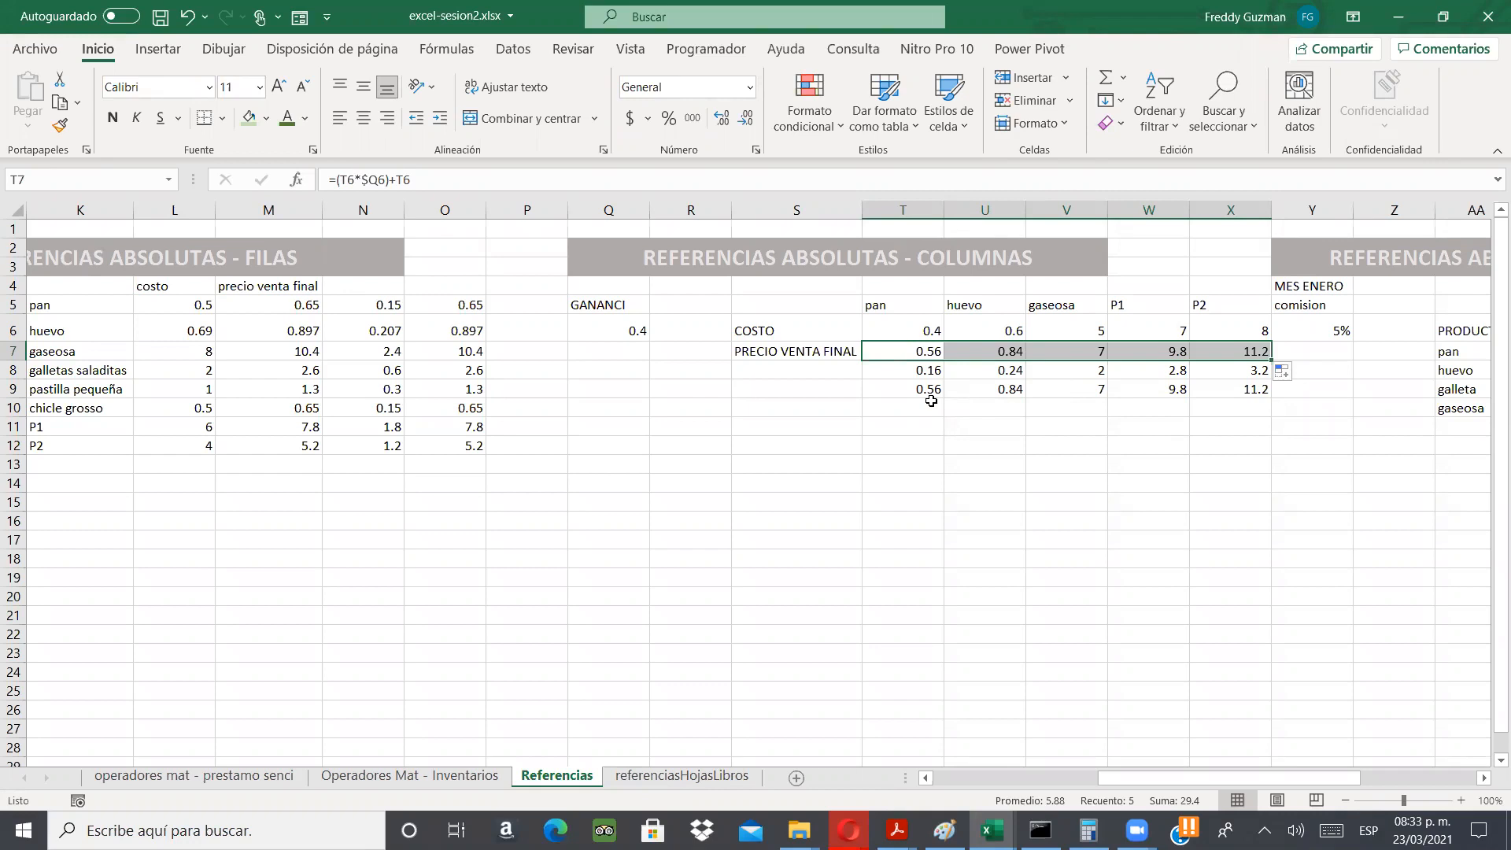
- Examine the REFERENCIAS ABSOLUTAS - COMBINADO section with its commission, products sold and transport costs by zone
scroll(931, 402, right, 1)
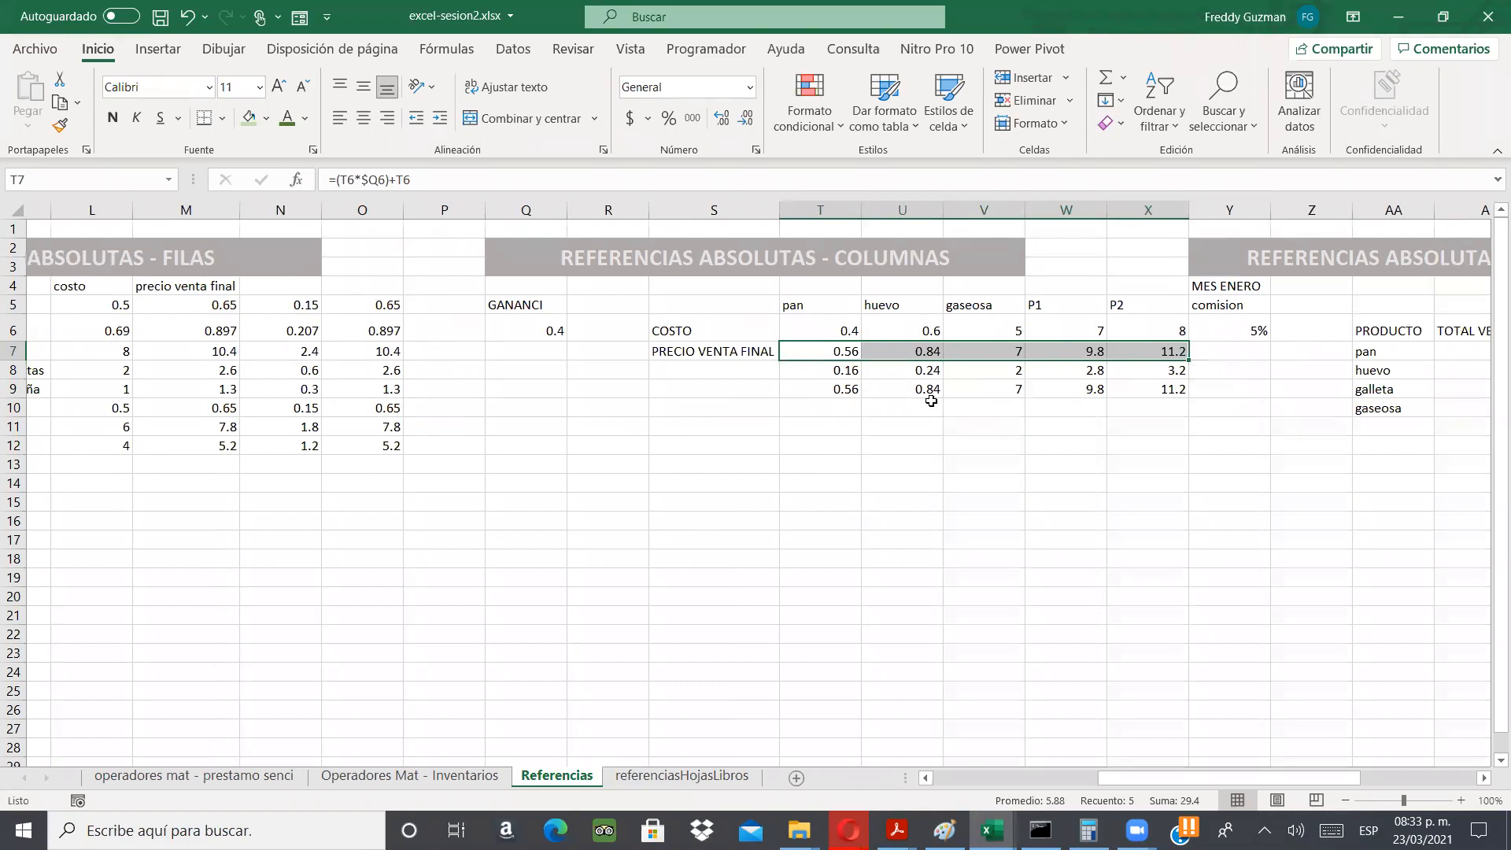
scroll(931, 402, right, 3)
scroll(931, 401, right, 2)
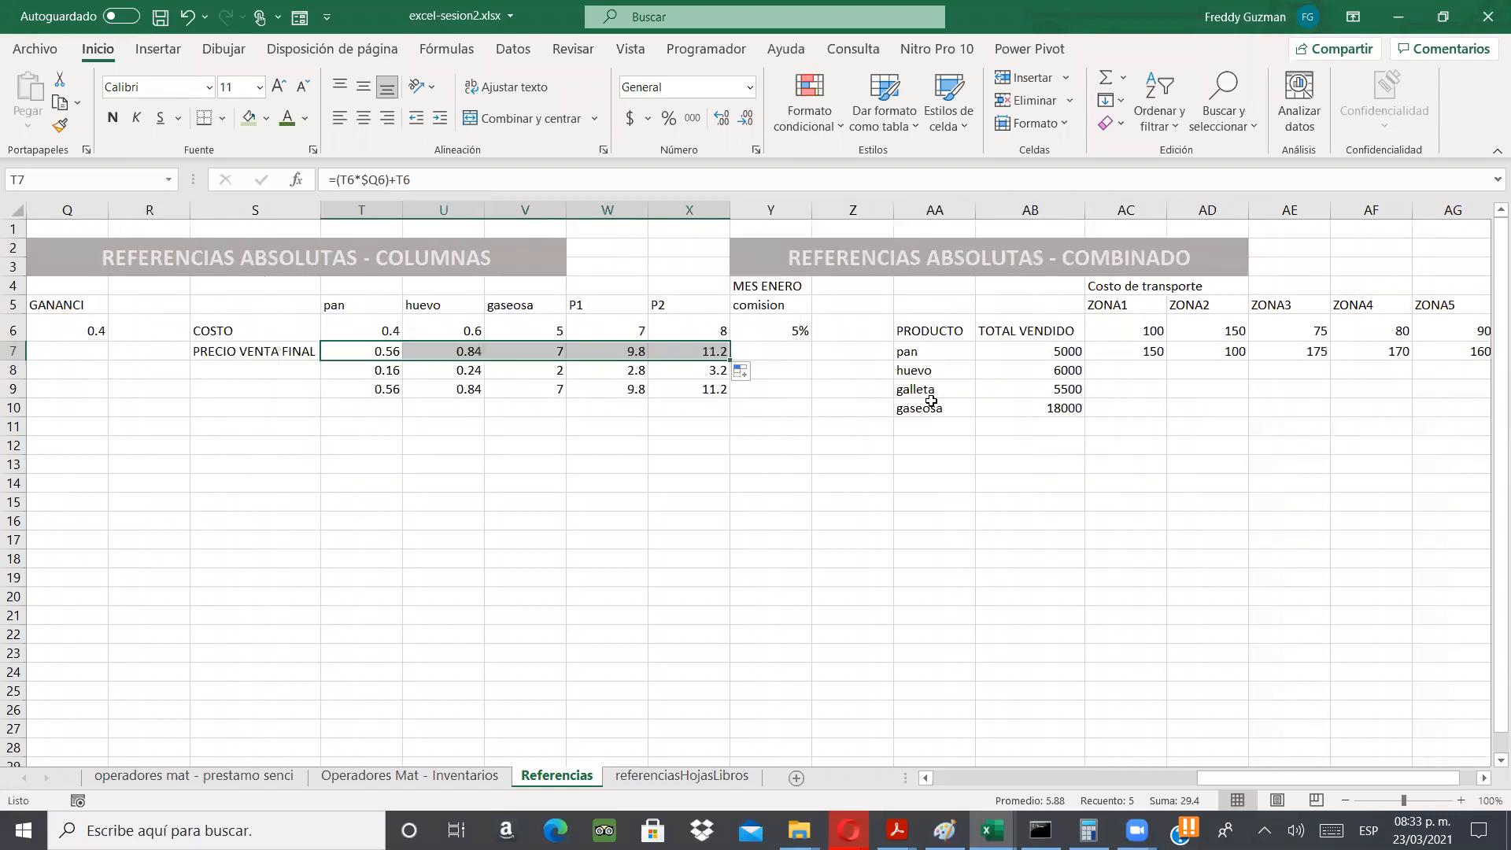
scroll(931, 402, right, 4)
scroll(634, 444, right, 2)
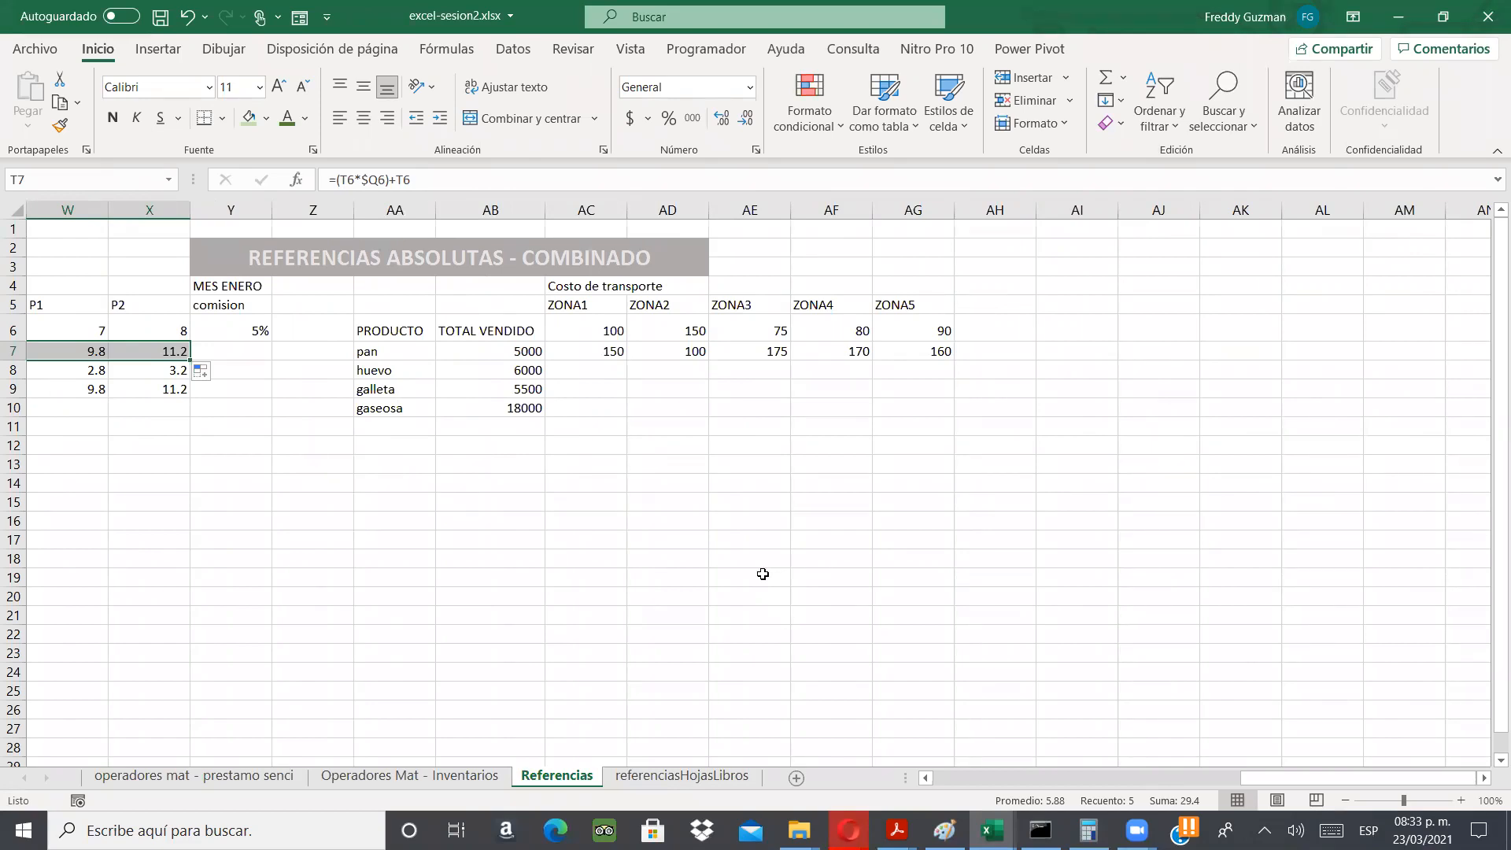
scroll(763, 574, left, 1)
scroll(762, 574, left, 1)
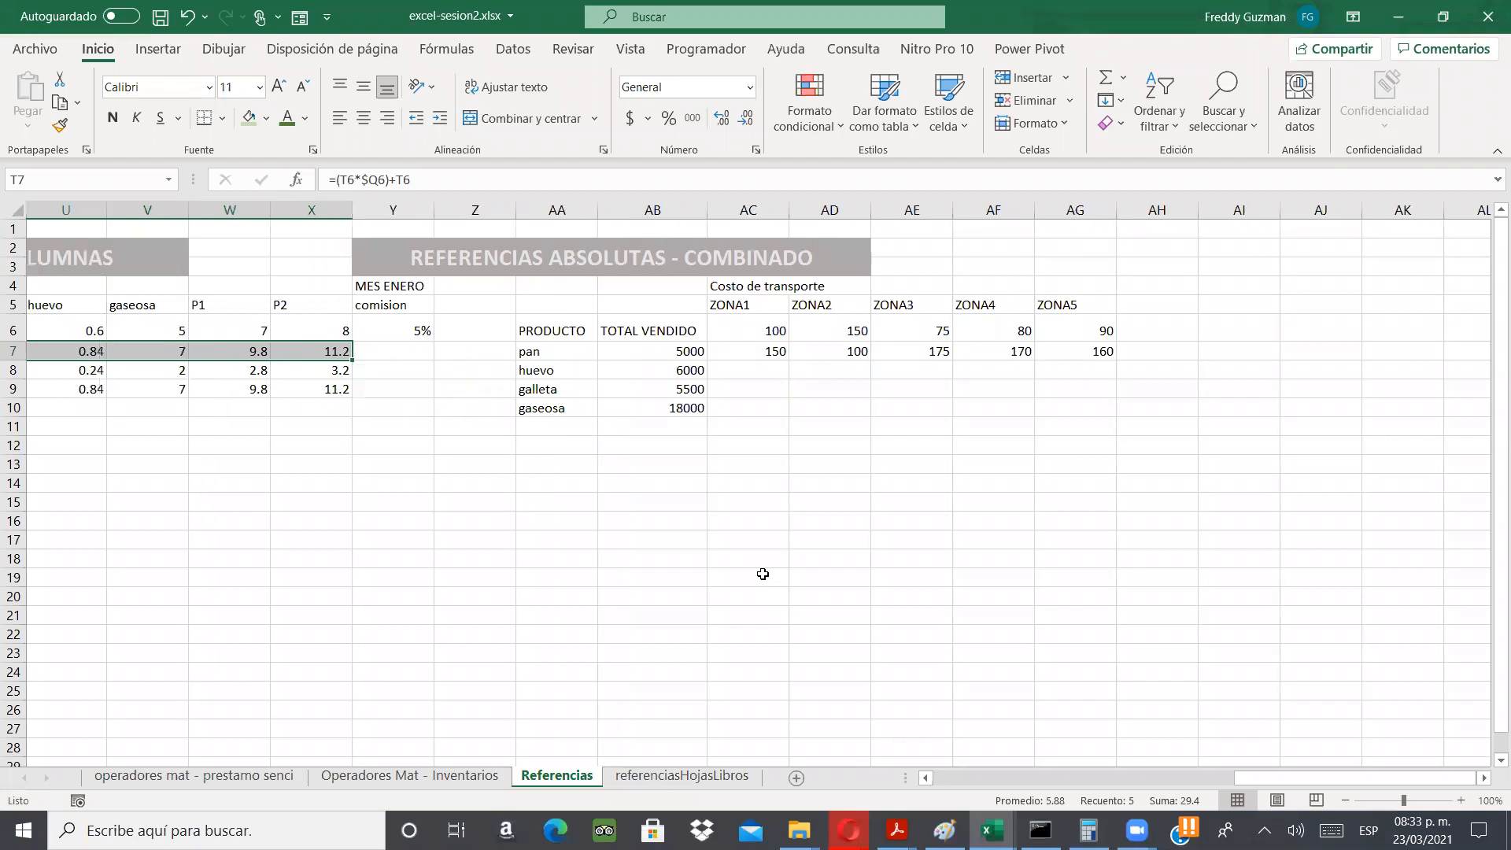
scroll(763, 573, left, 2)
scroll(762, 574, left, 1)
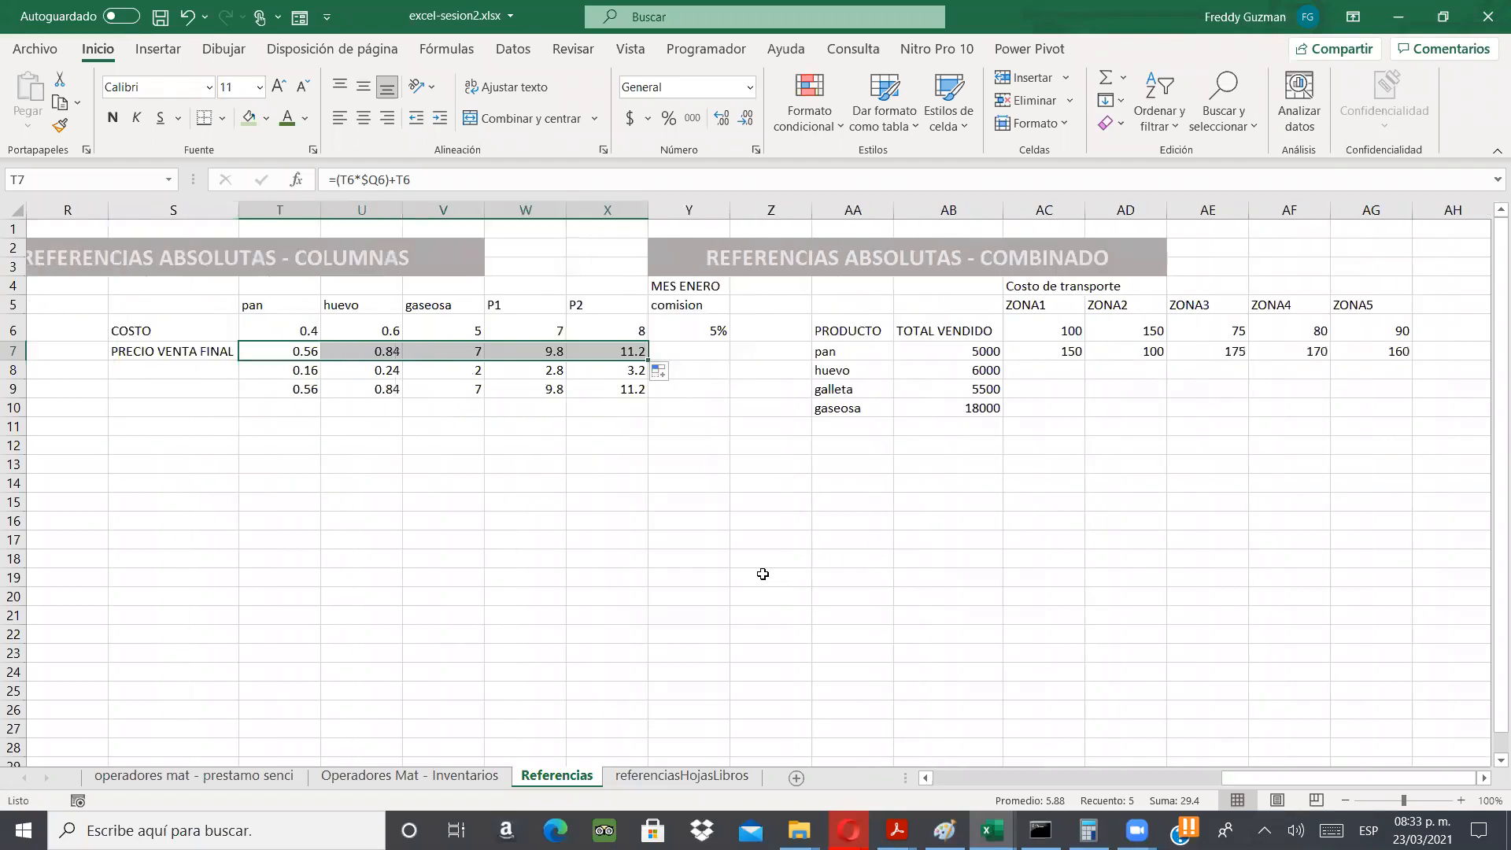
scroll(763, 574, left, 2)
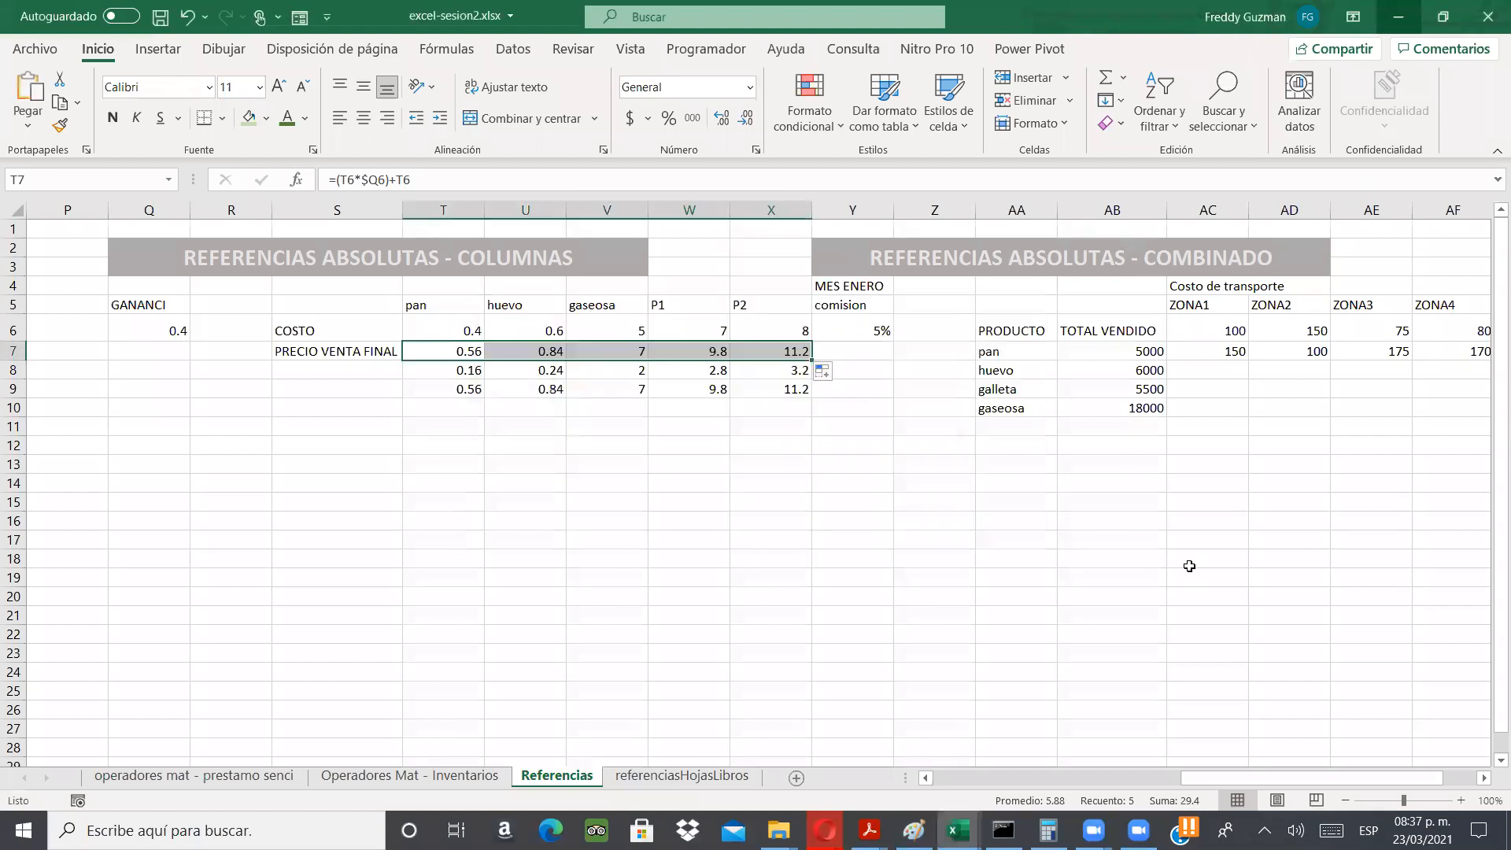
- Review the REFERENCIAS RELATIVAS and REFERENCIAS ABSOLUTAS - FILAS sections and return to the COMBINADO section
click(536, 371)
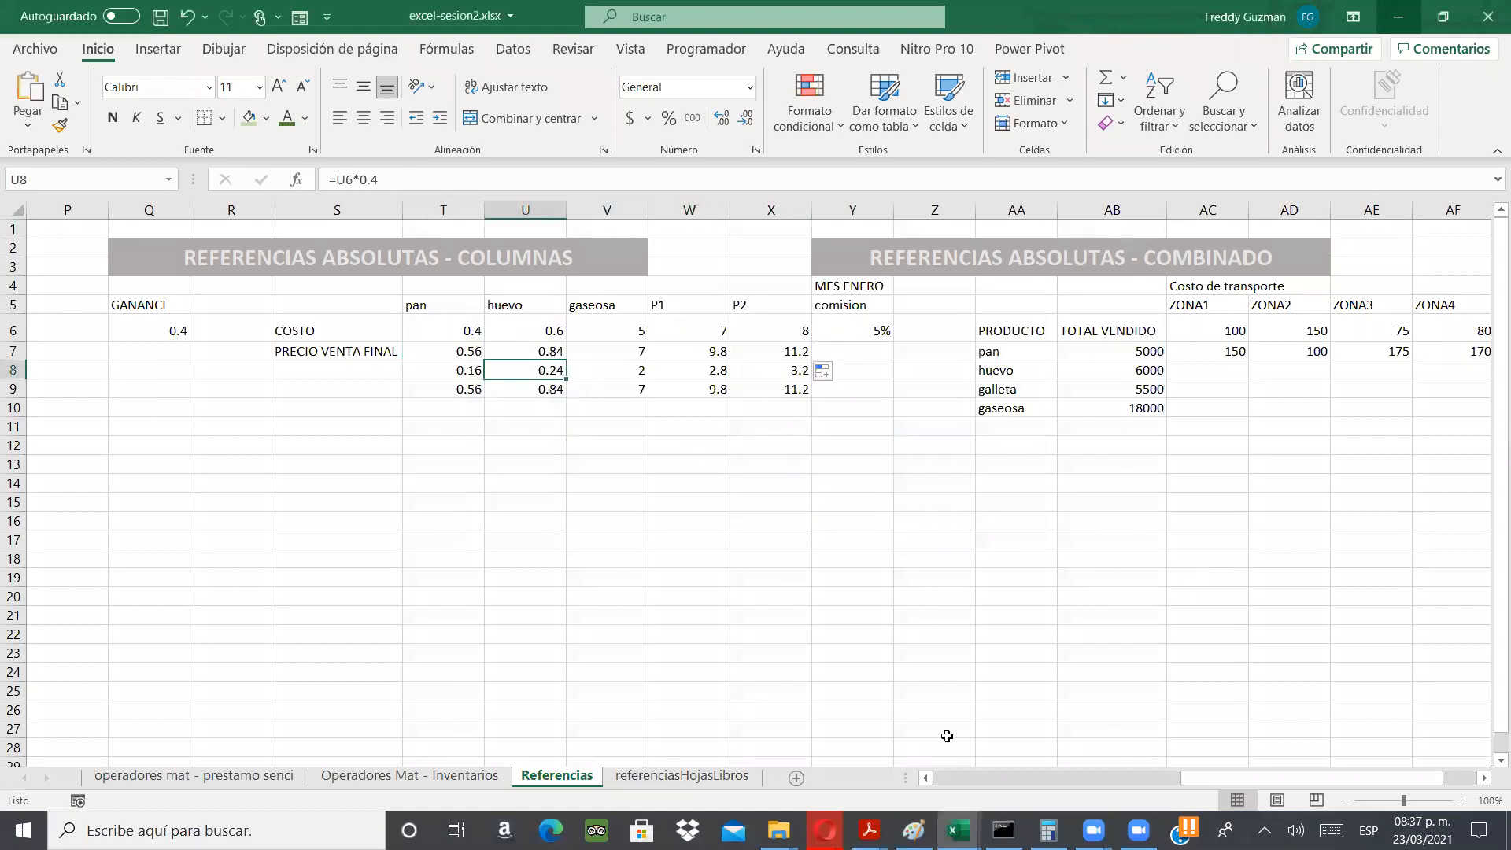
click(1098, 776)
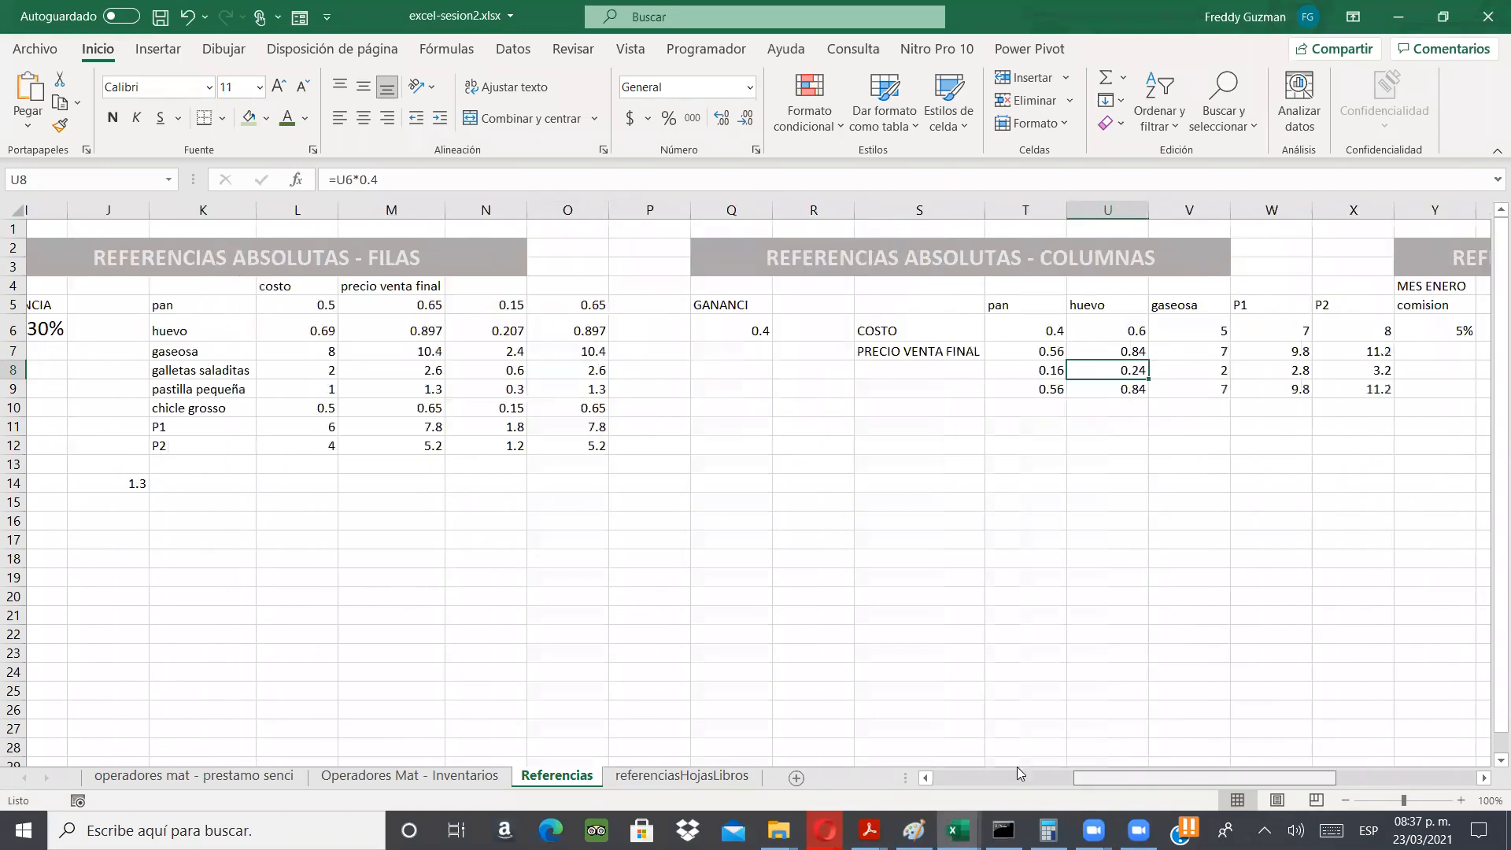
drag(1019, 773, 909, 762)
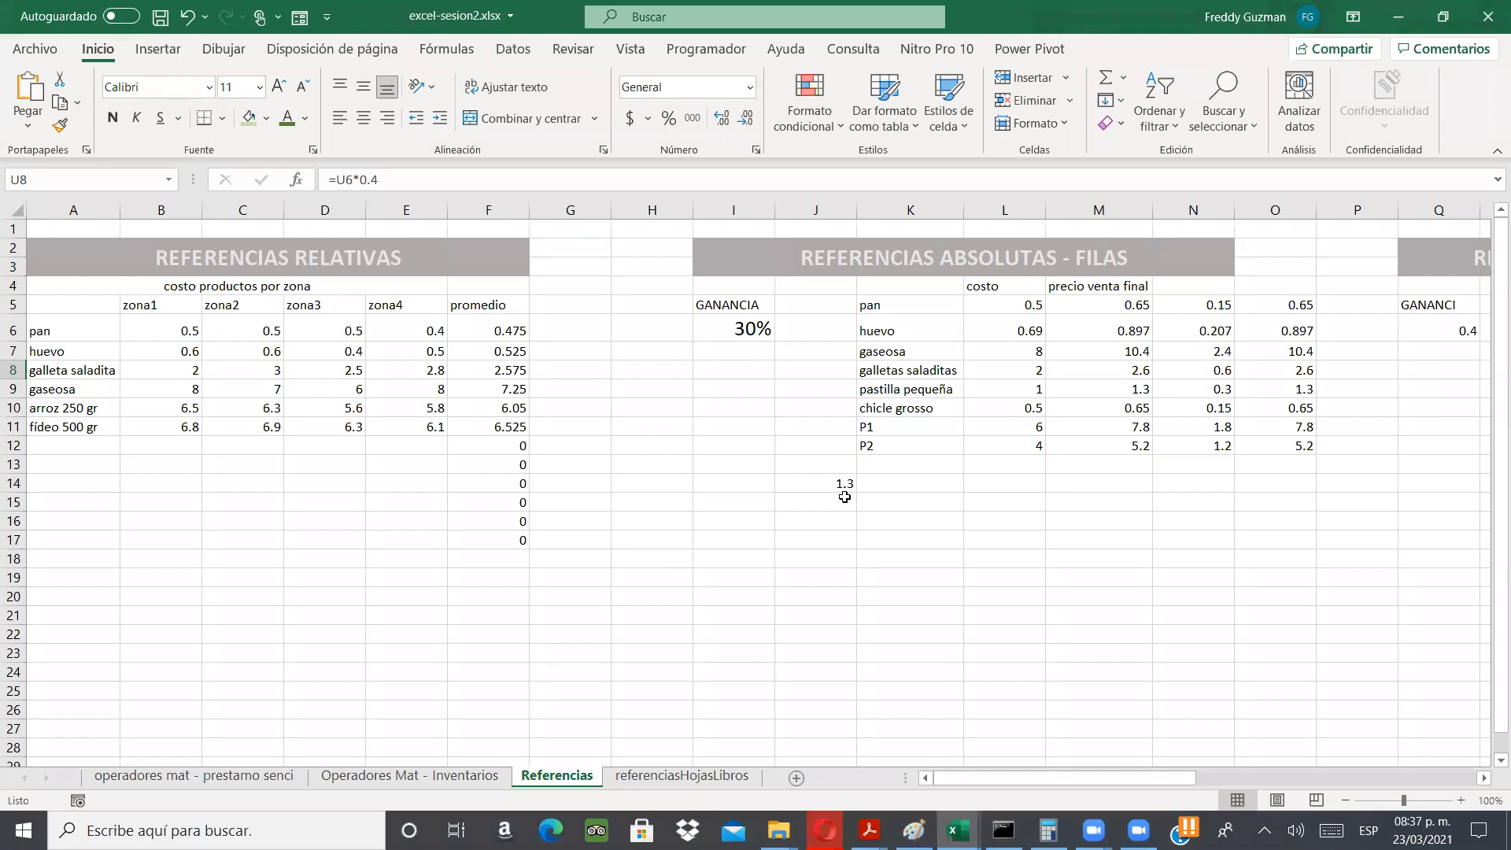
drag(1041, 779, 1367, 776)
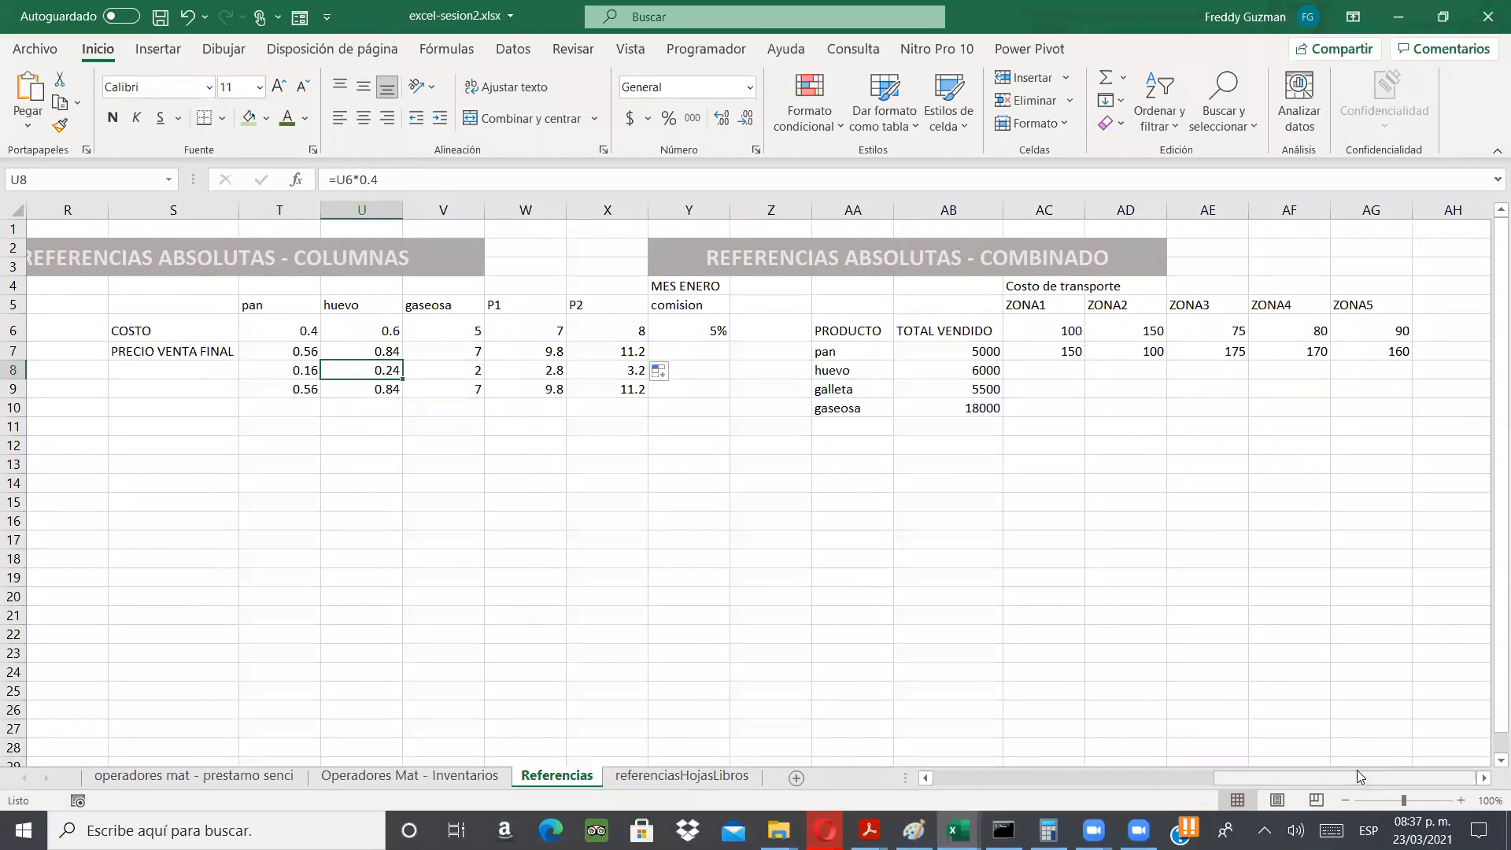
- Remove the $ before Q6 in X7's formula, put it back as =(X6*$Q6)+X6, and look over the reference
click(596, 476)
click(623, 348)
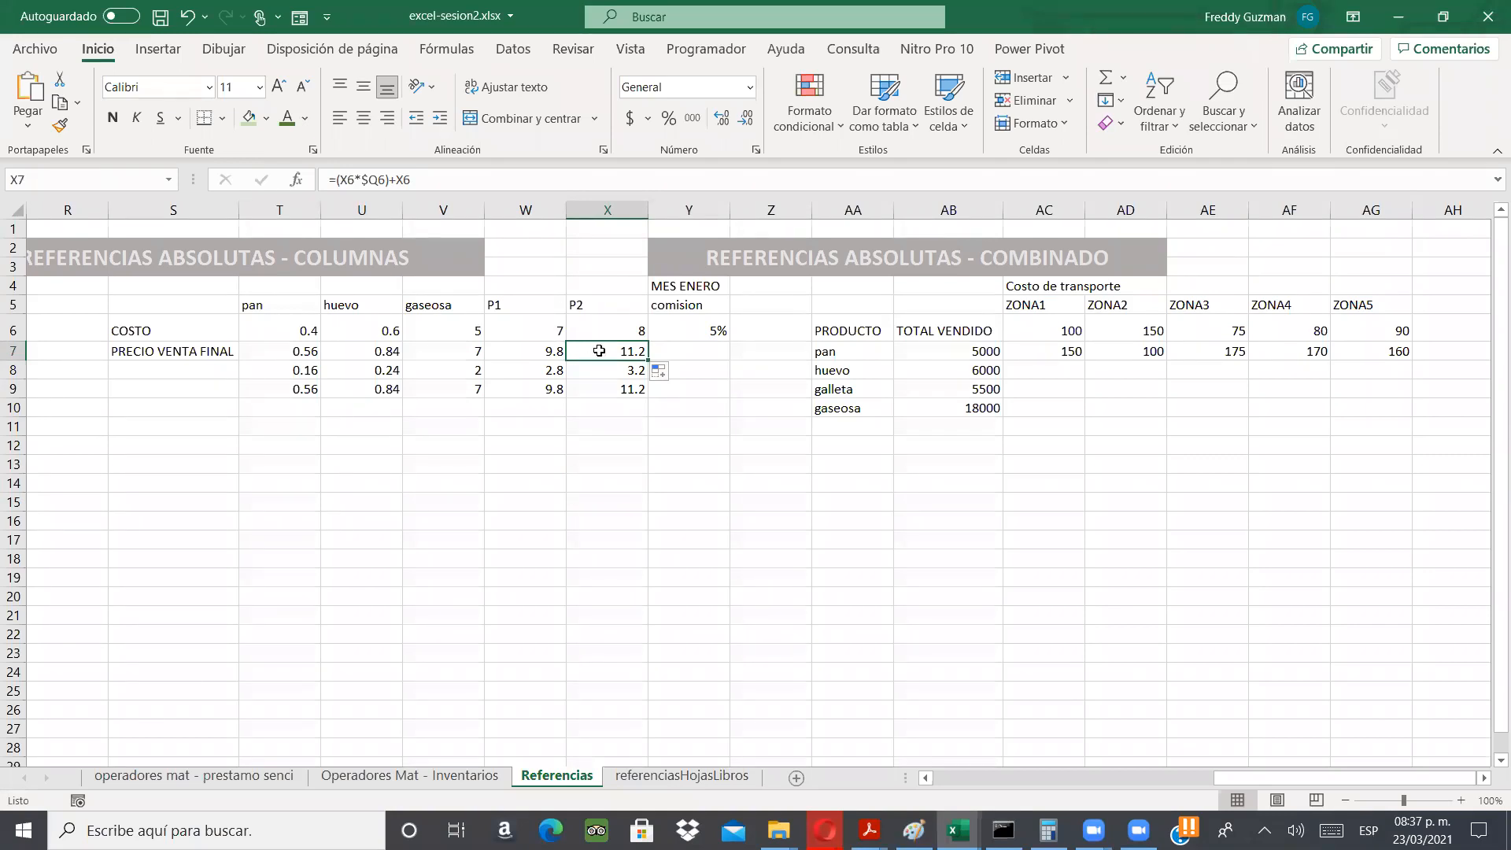
double_click(599, 350)
key(BackSpace)
key(Return)
key(Up)
click(363, 180)
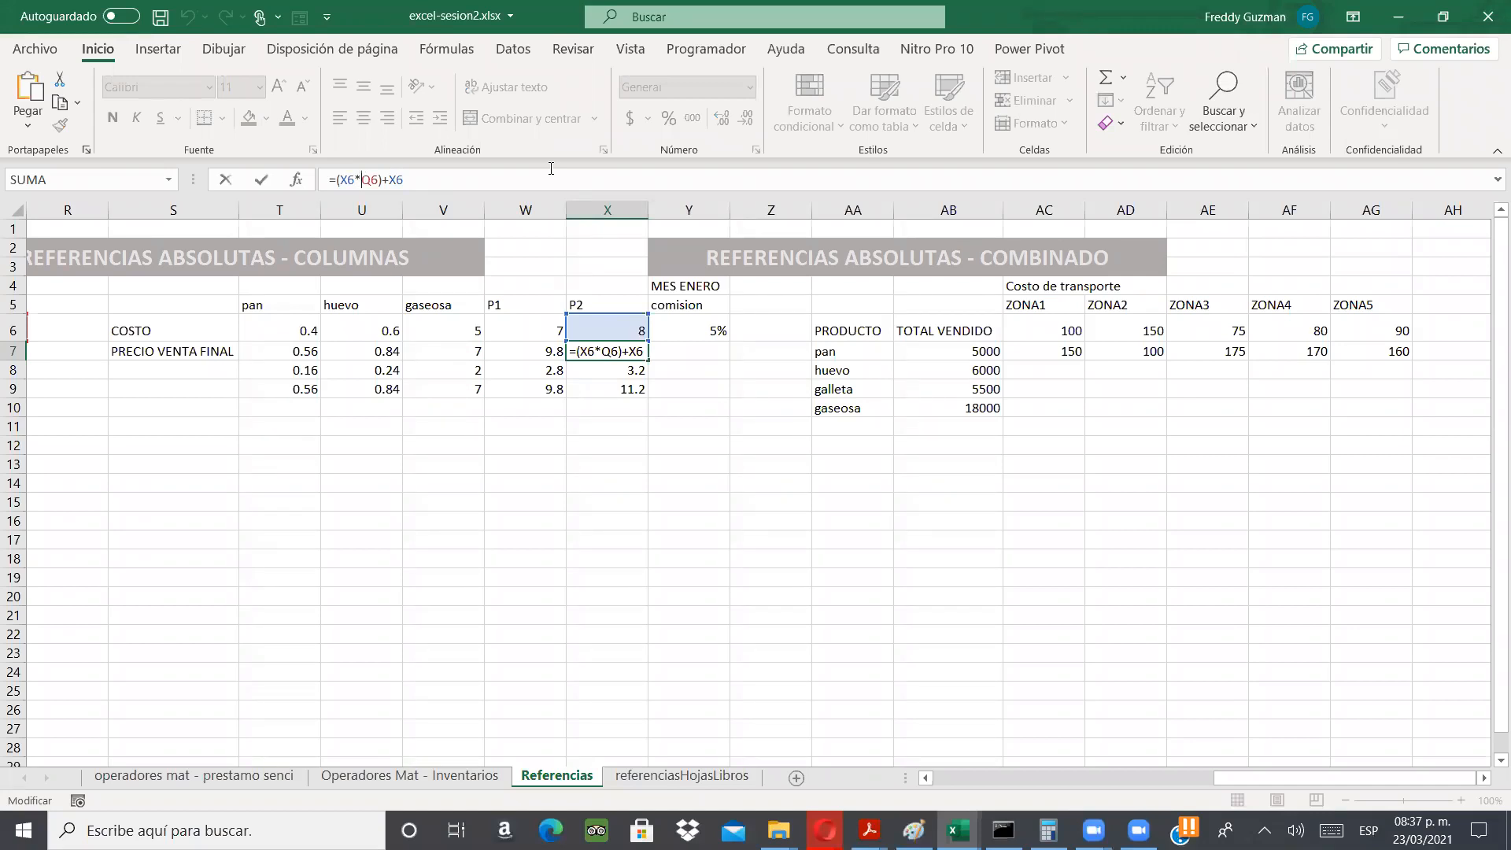
text($)
key(Return)
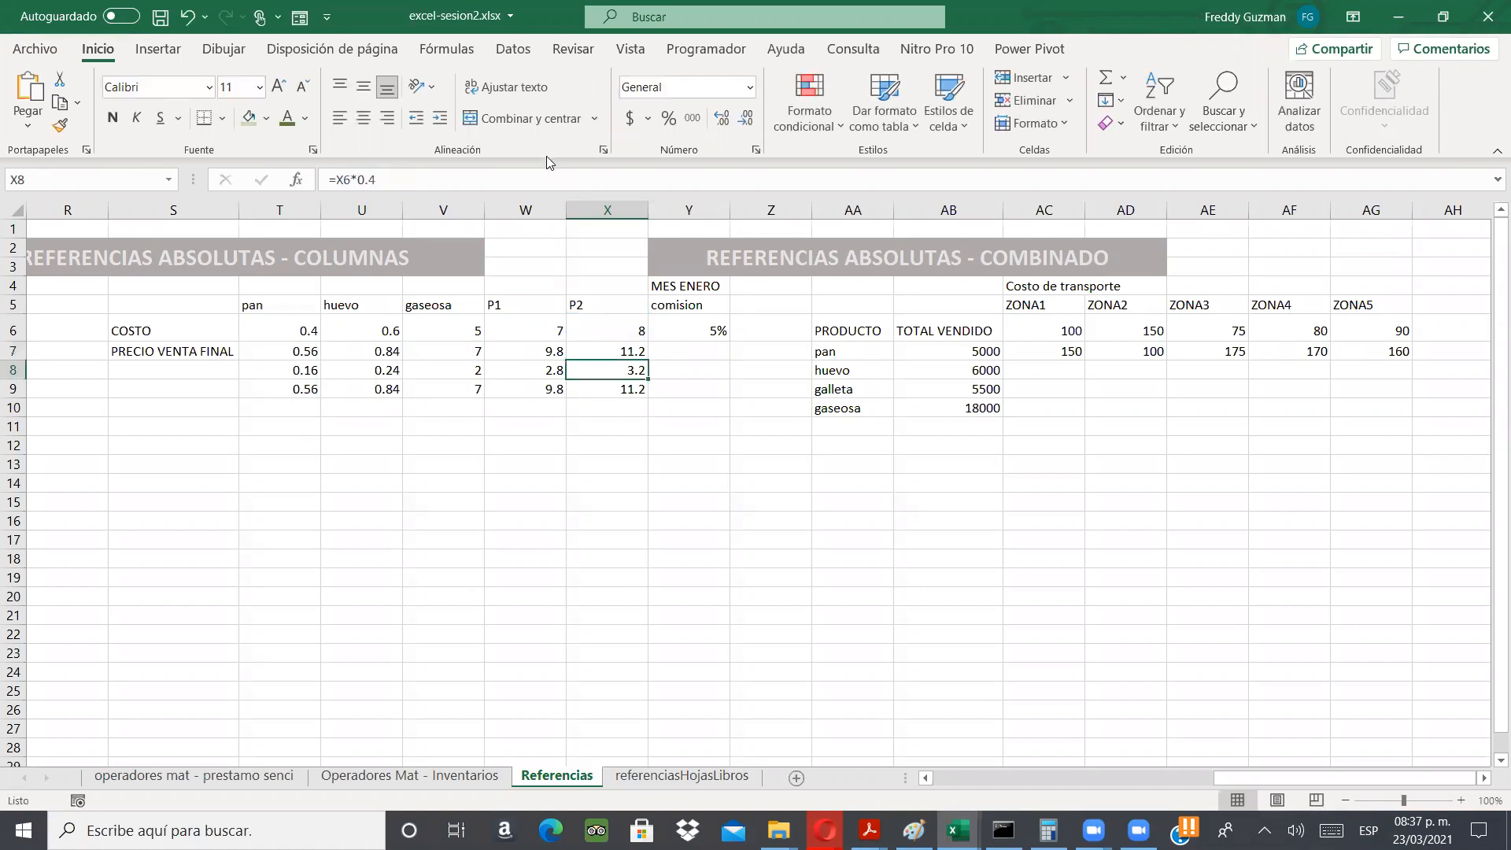
click(596, 352)
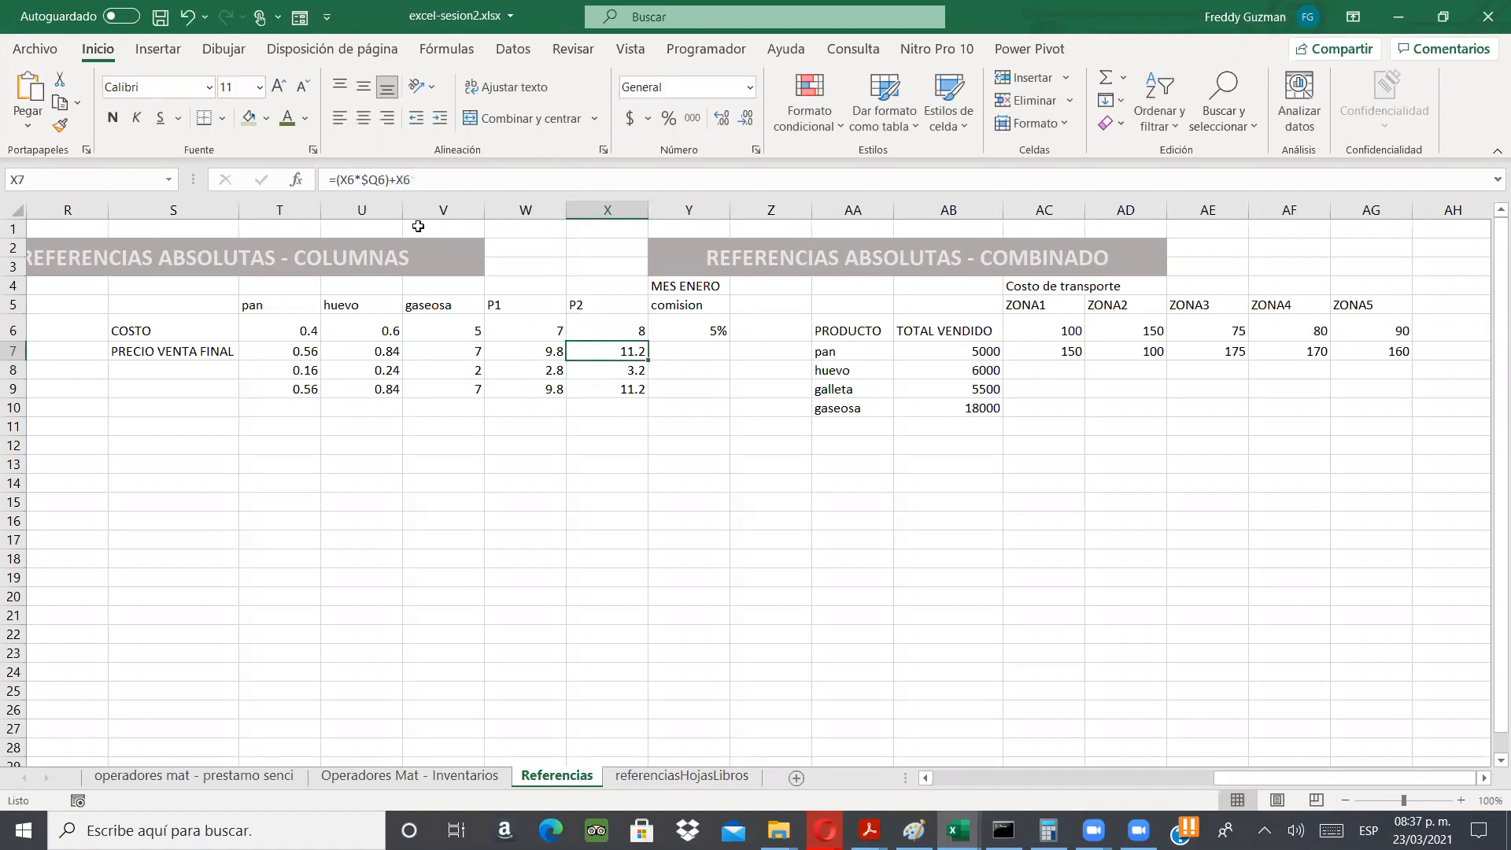
click(373, 180)
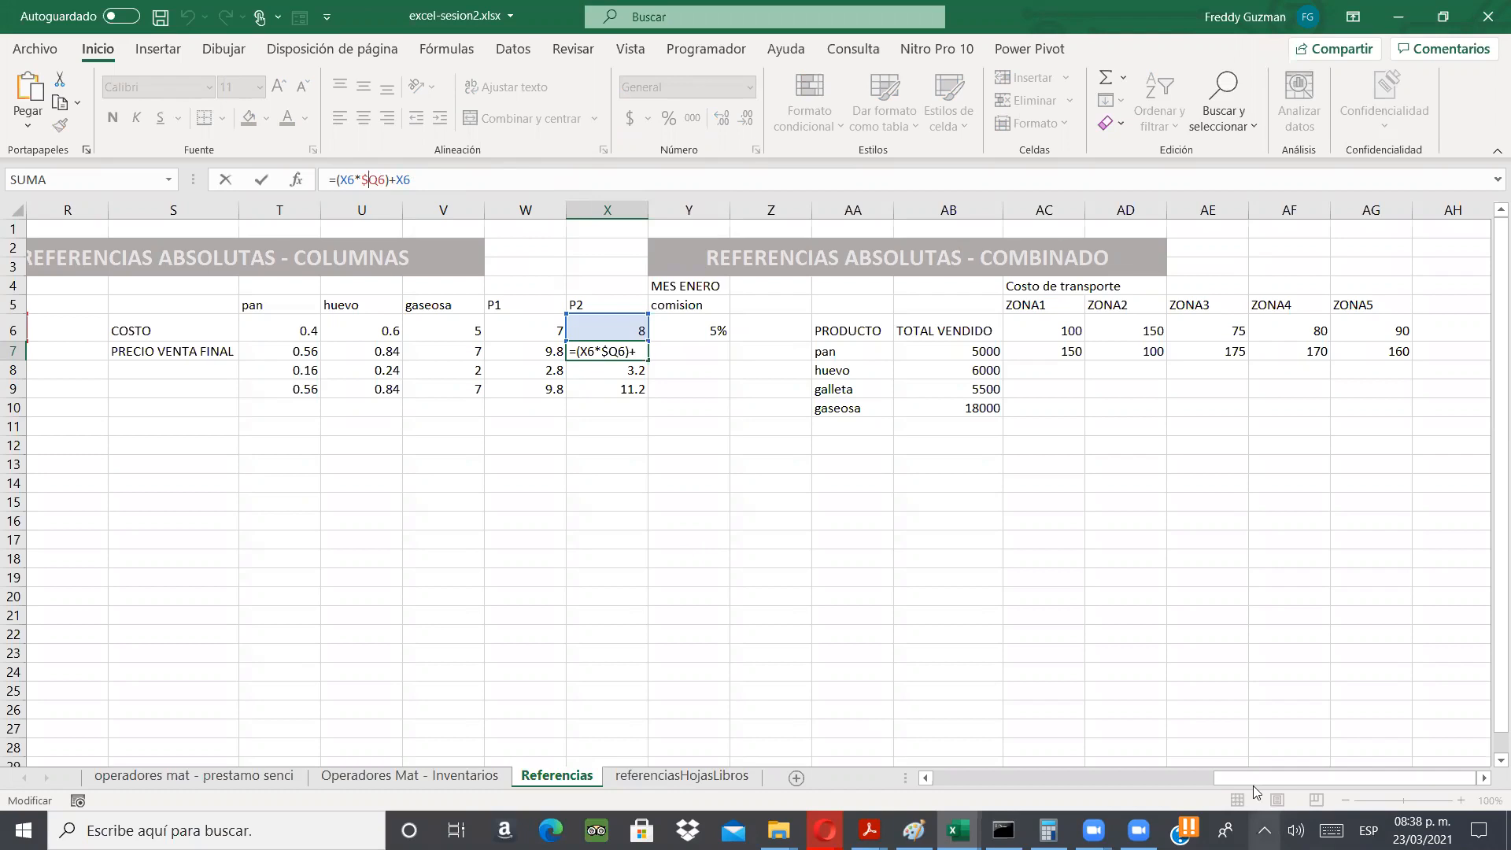
- Inspect the final sale price formulas in M6 and M5 to see how they fix the row of the GANANCIA reference
drag(1253, 779, 927, 783)
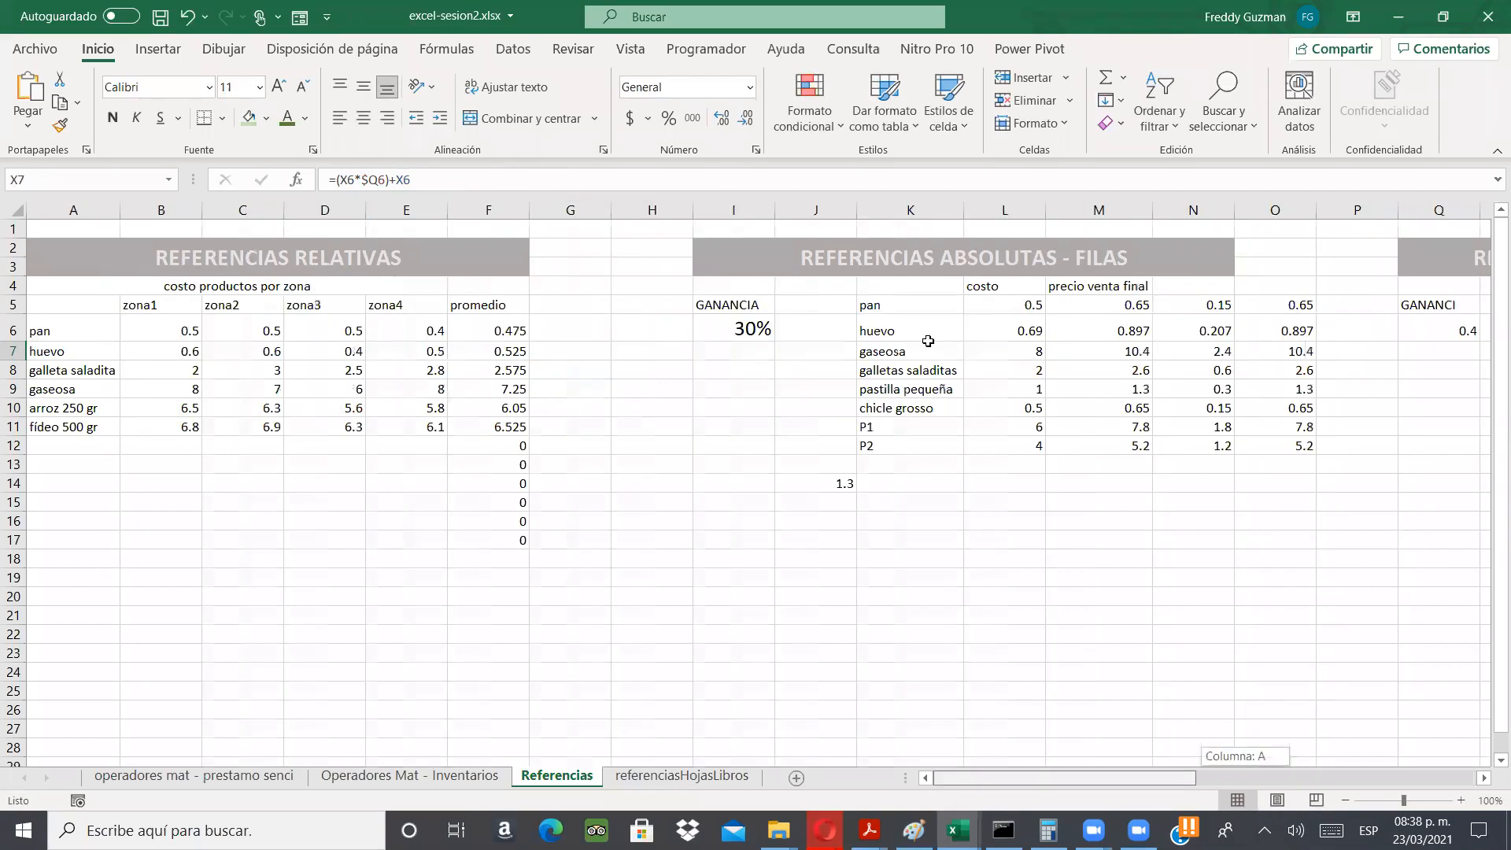
drag(928, 340, 1010, 285)
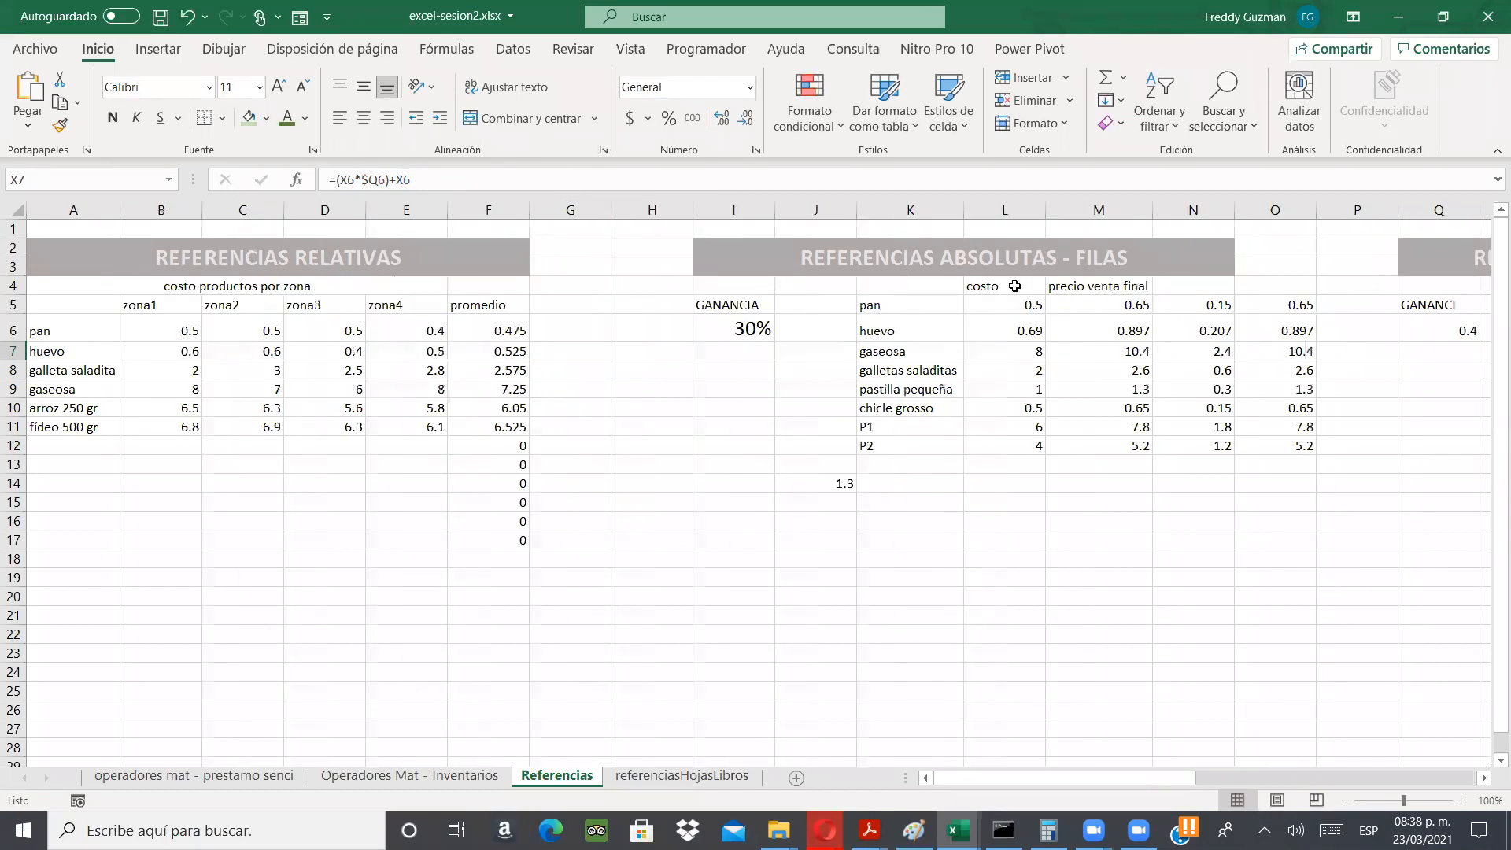
click(994, 329)
click(1096, 324)
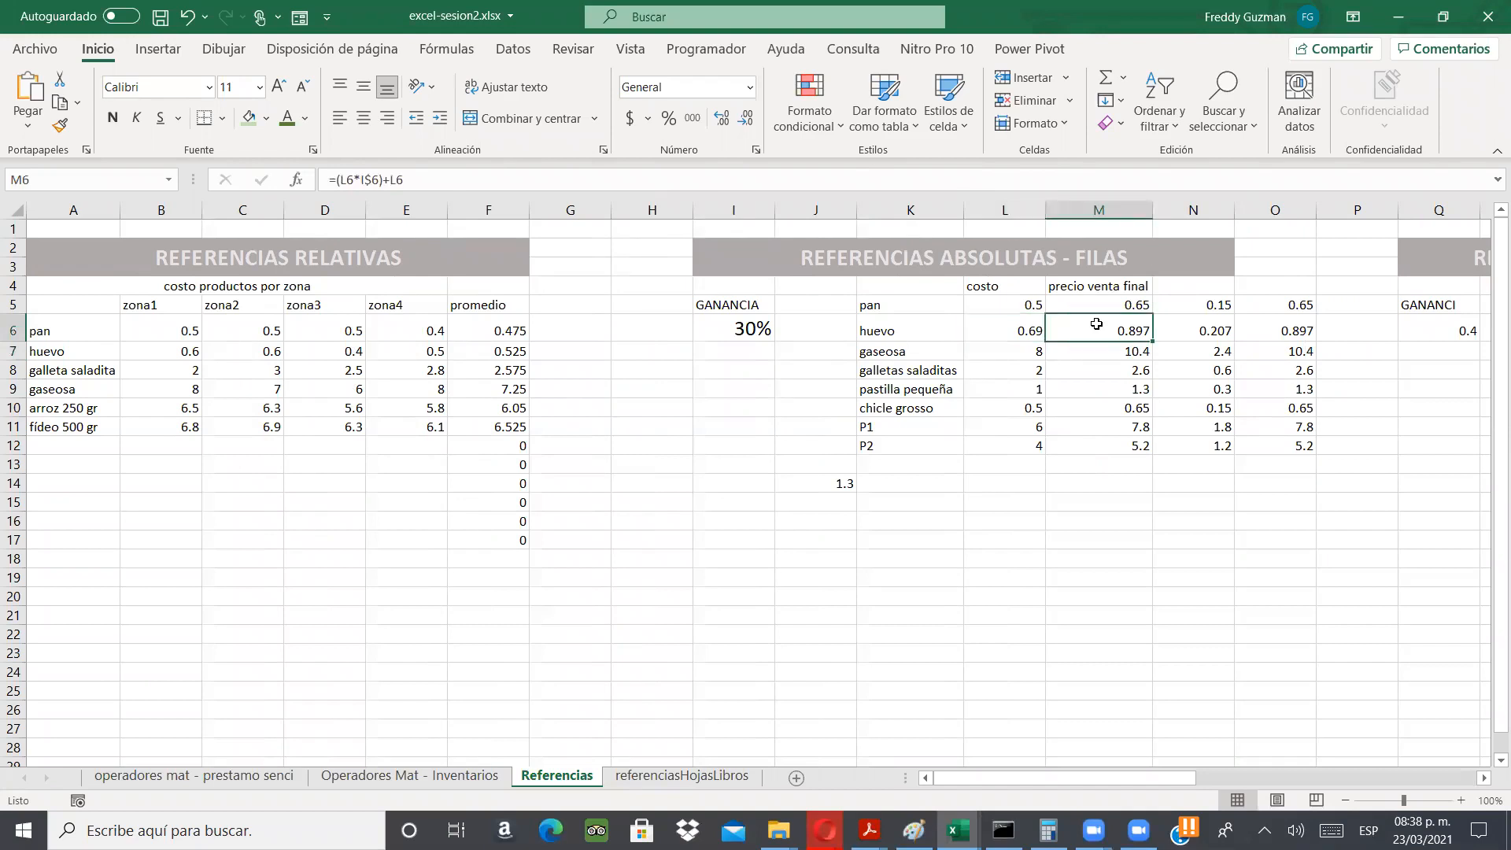
scroll(1096, 324, right, 4)
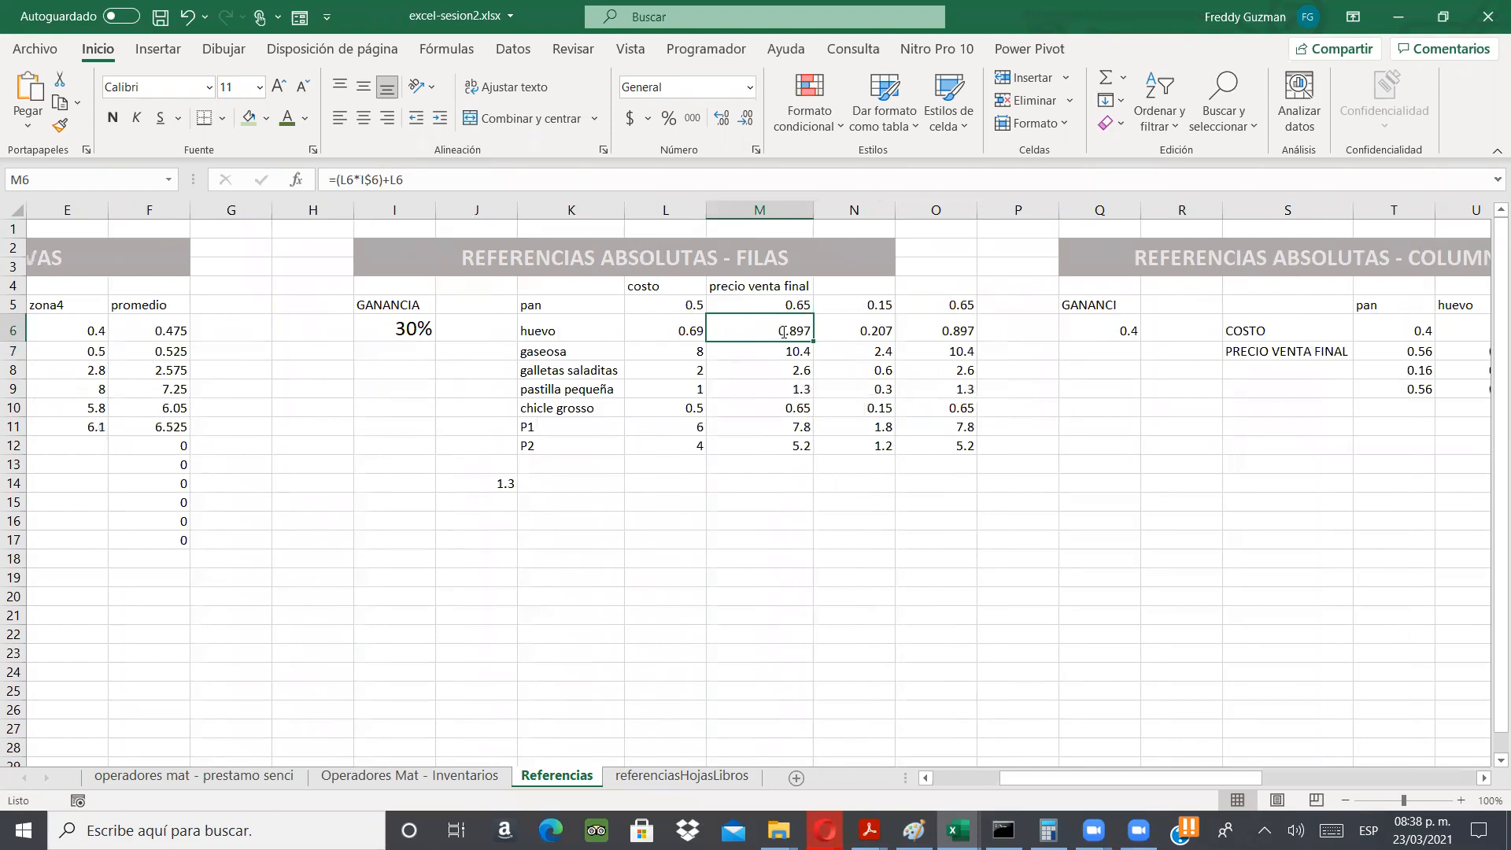
double_click(757, 331)
click(753, 330)
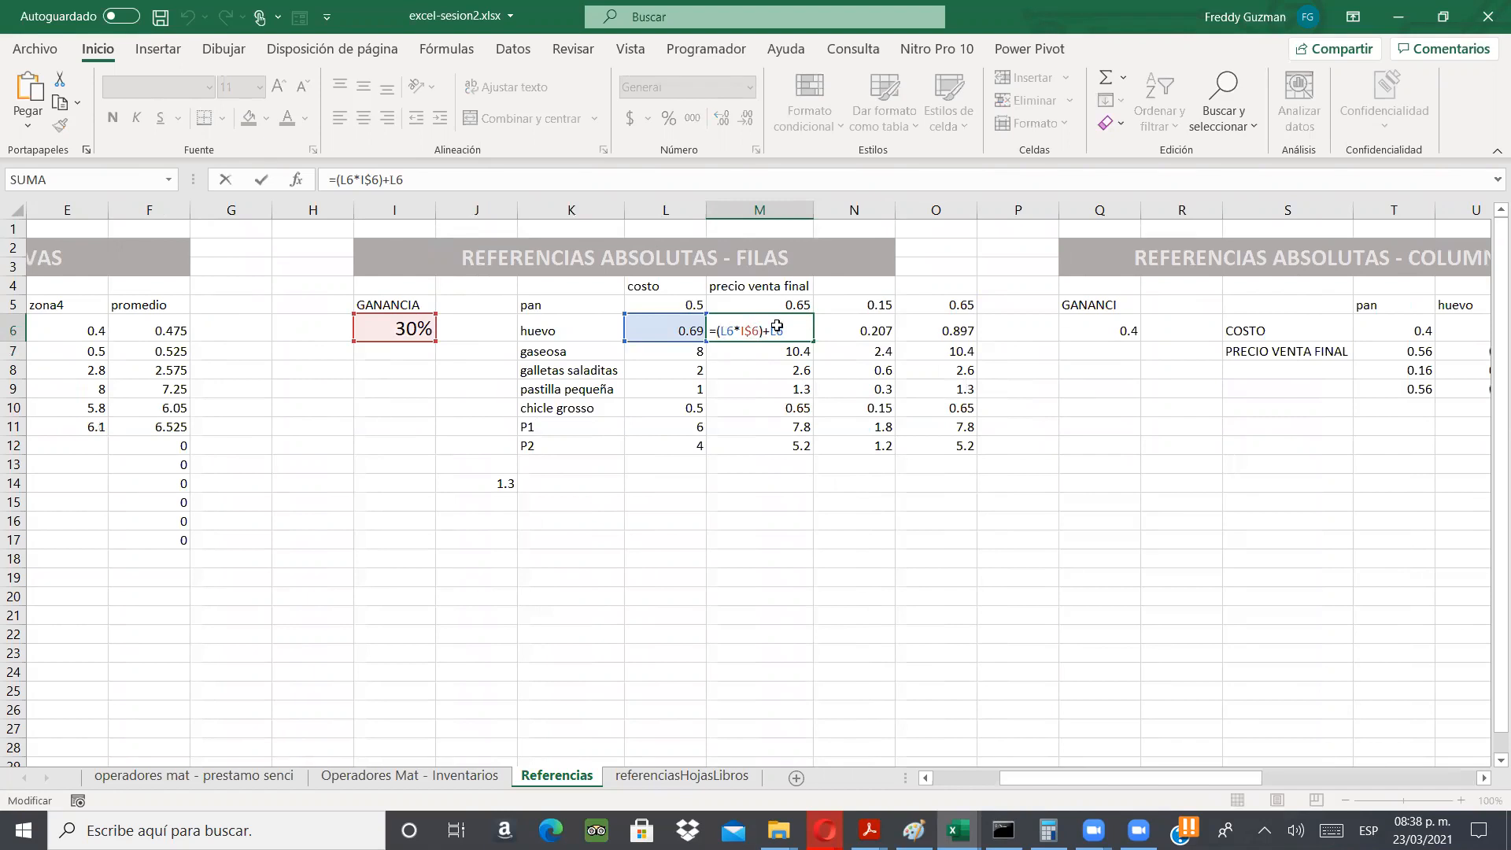
key(Escape)
click(777, 304)
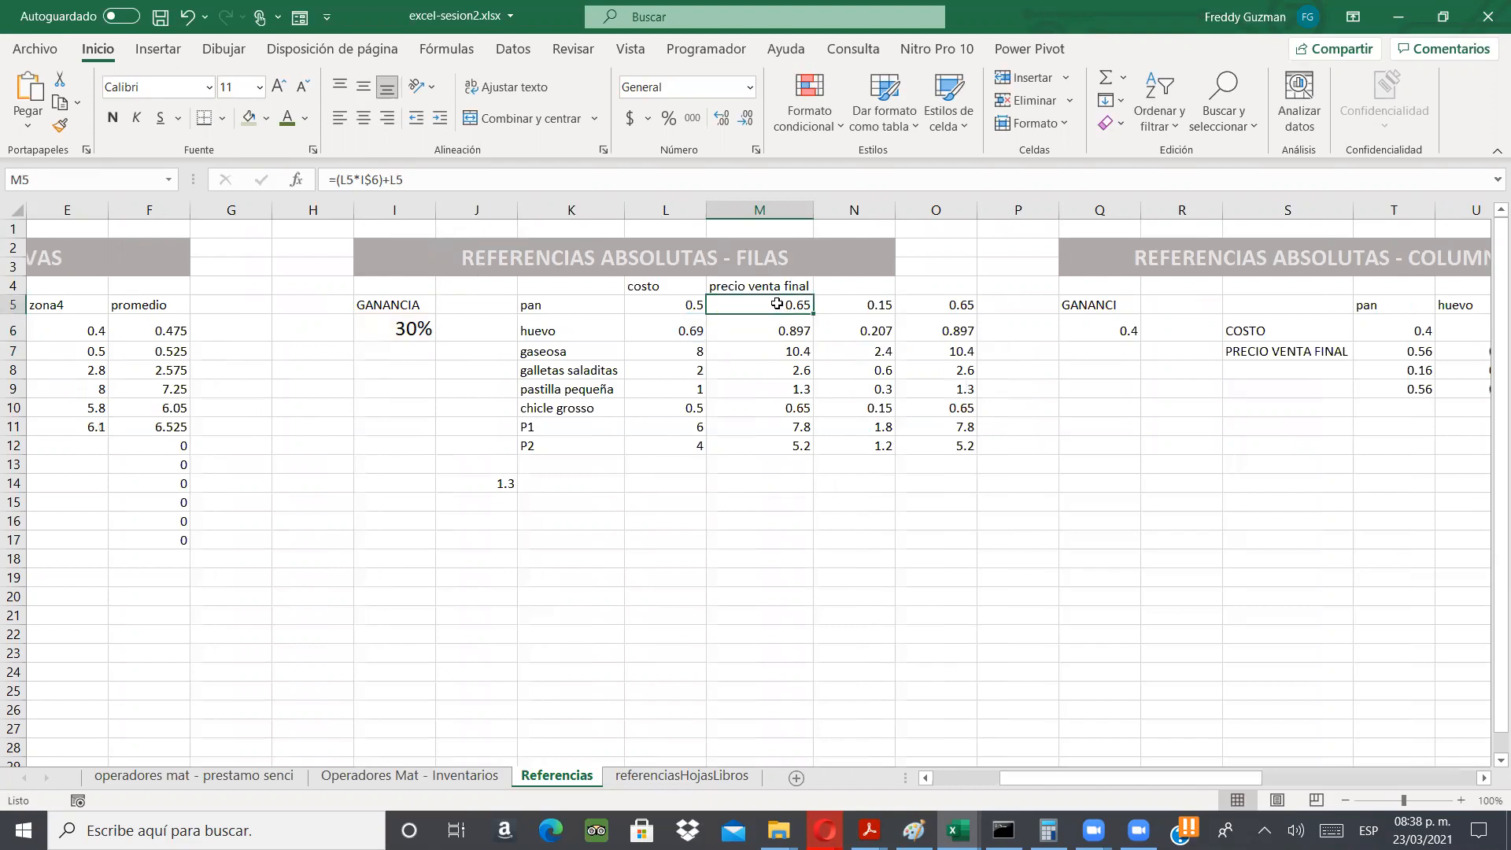
double_click(760, 305)
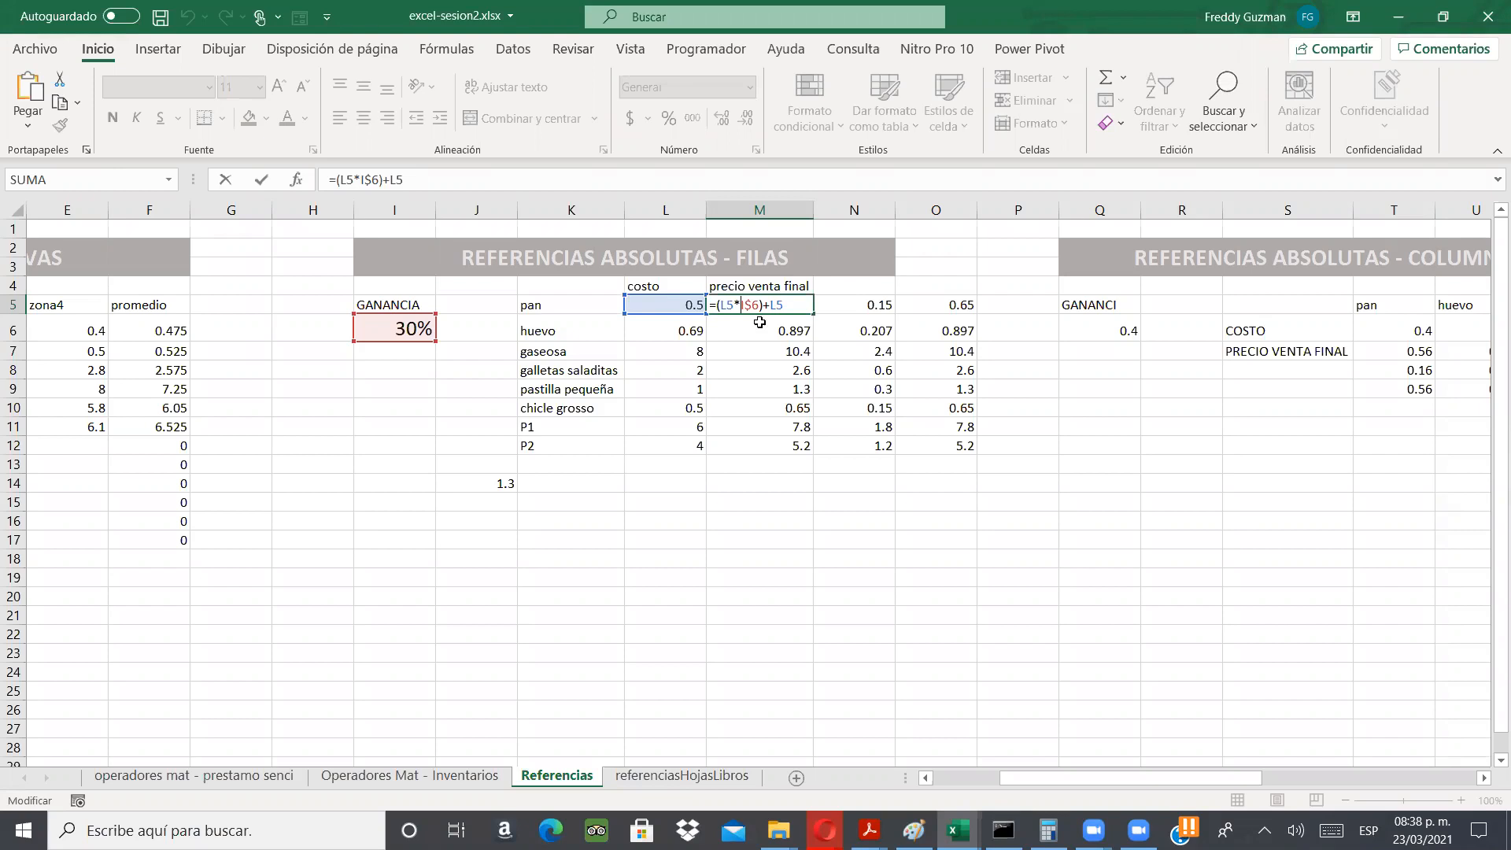
key(Escape)
- Inspect the cost in T6 and the T7 formula to see how it fixes the column of the GANANCI reference
drag(1159, 782, 1249, 780)
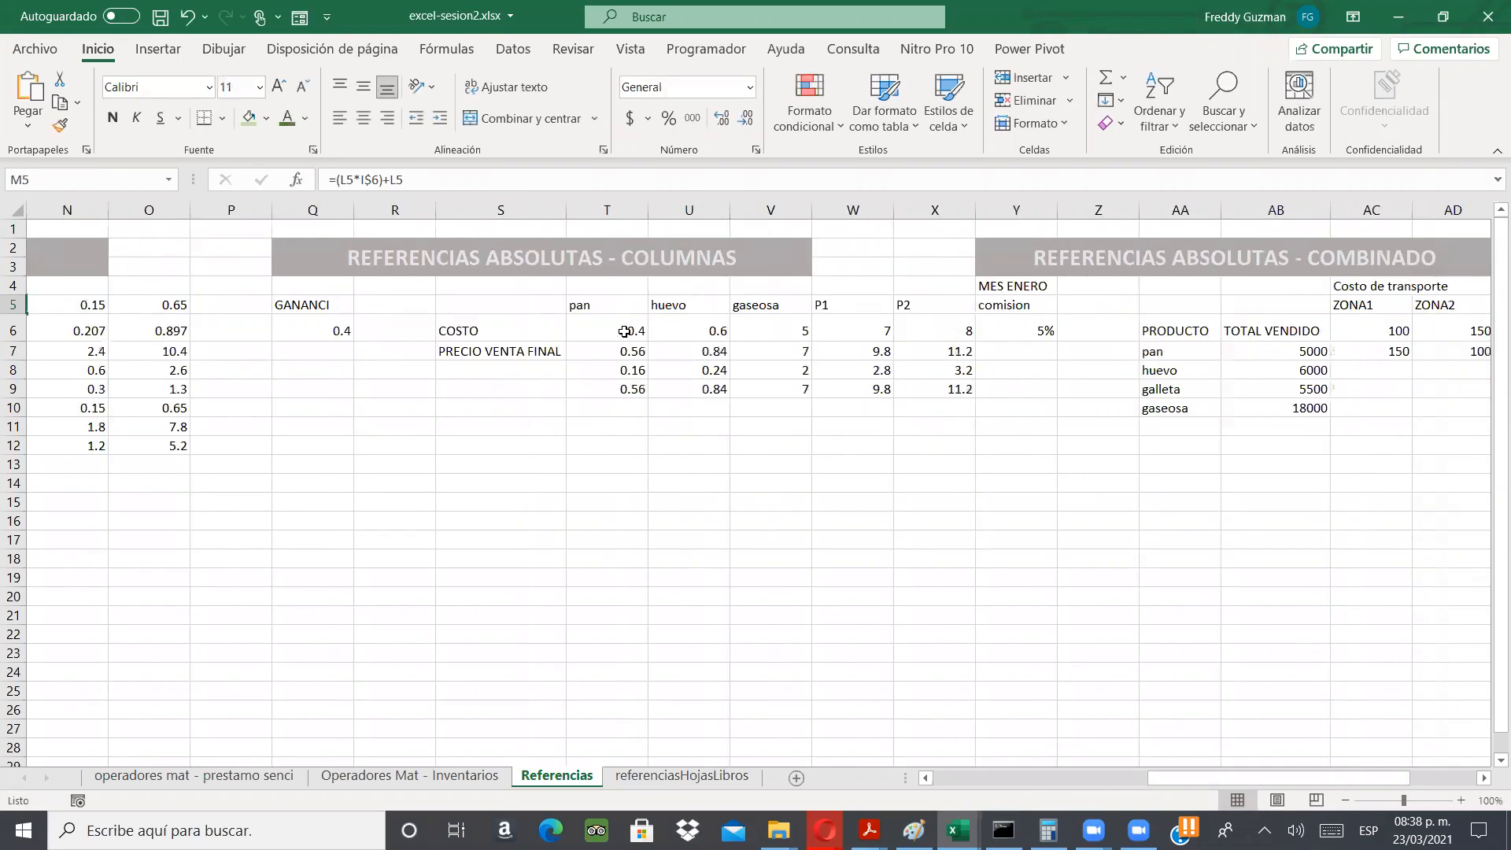
click(622, 330)
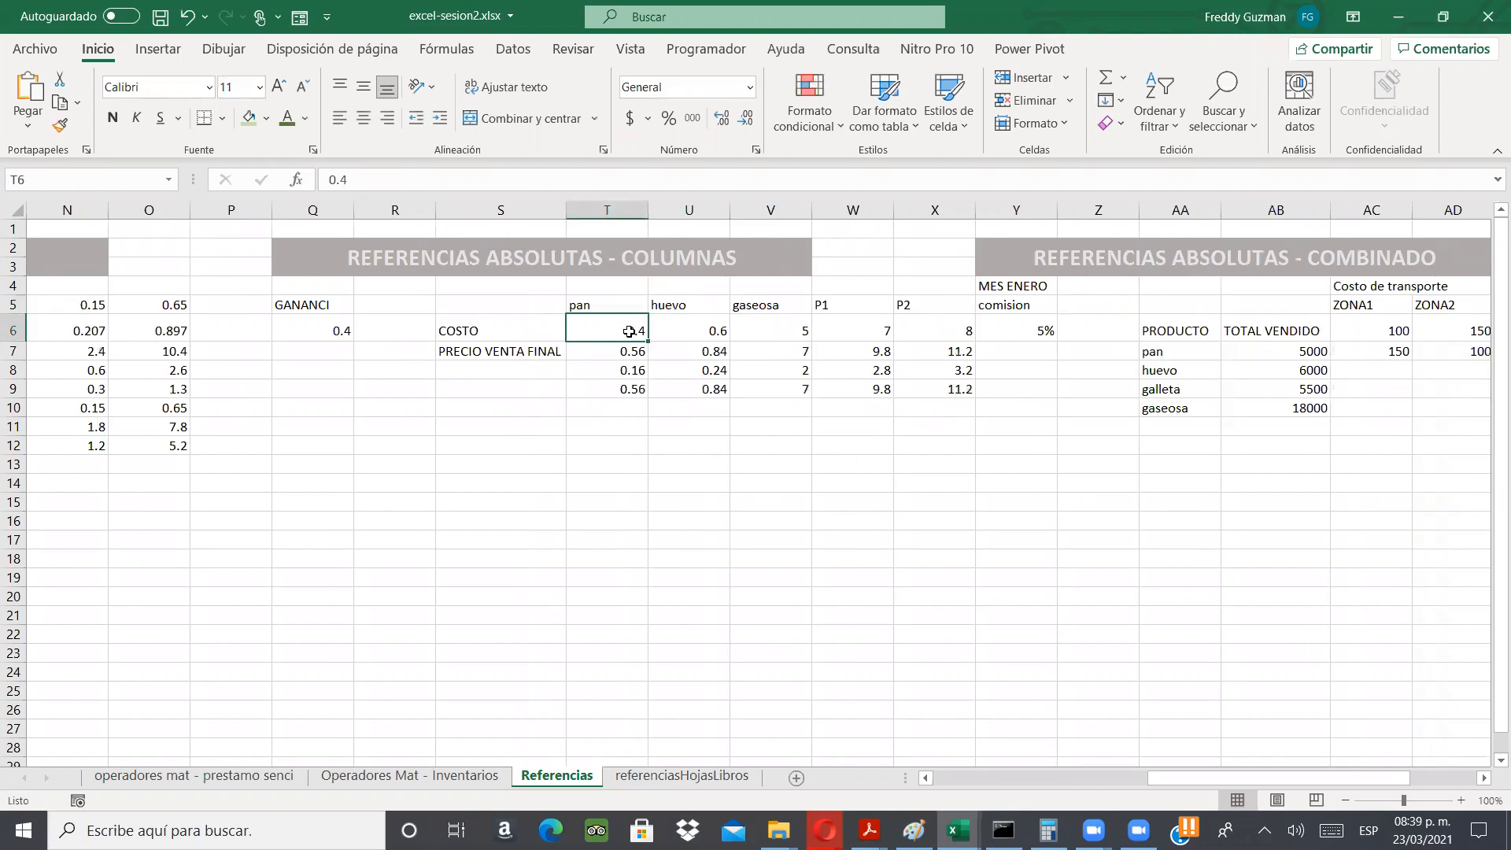
double_click(629, 331)
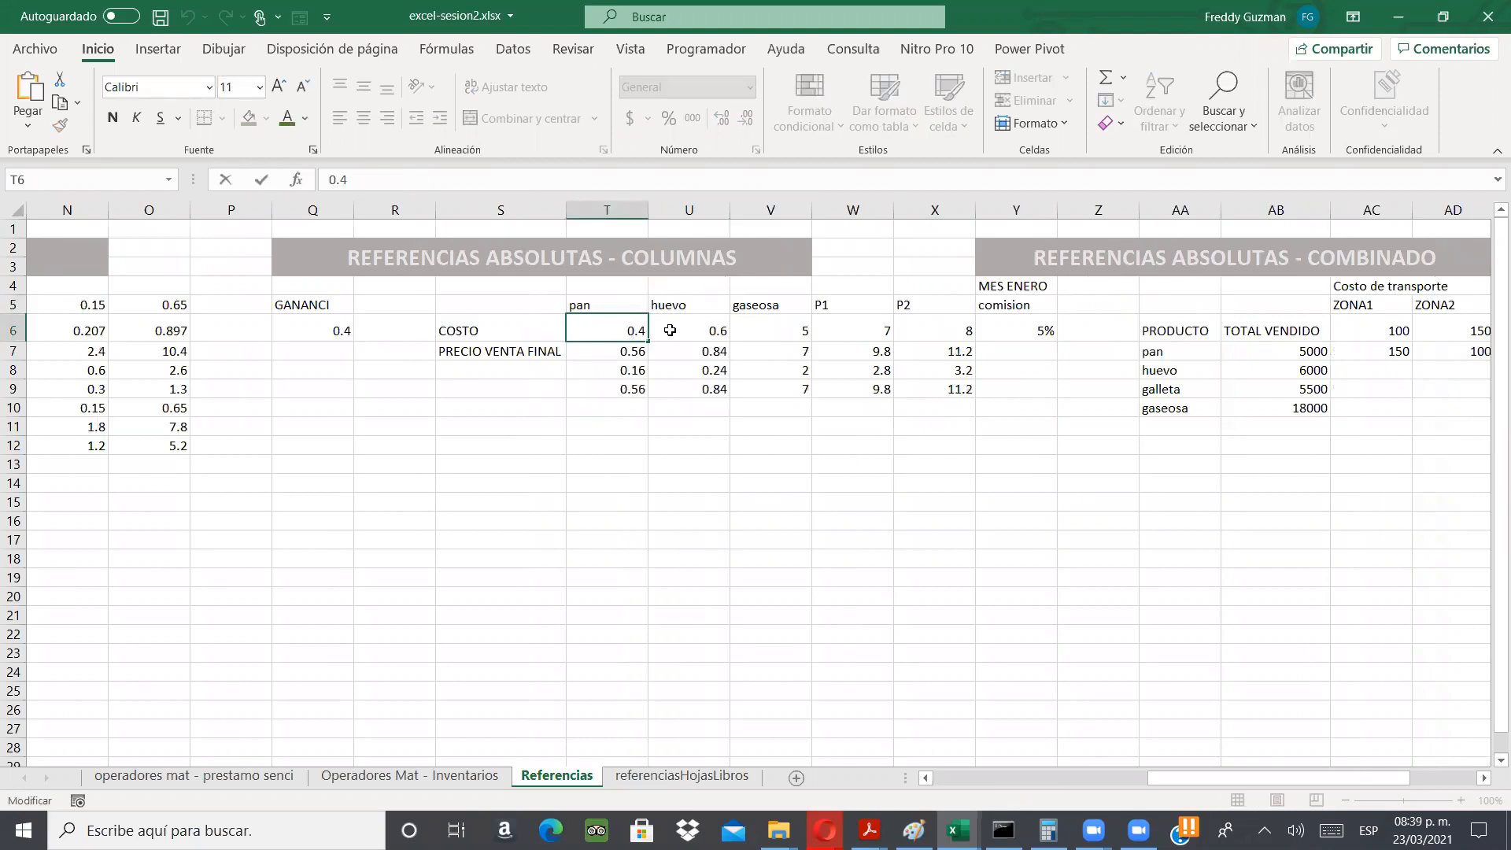
click(669, 330)
click(634, 346)
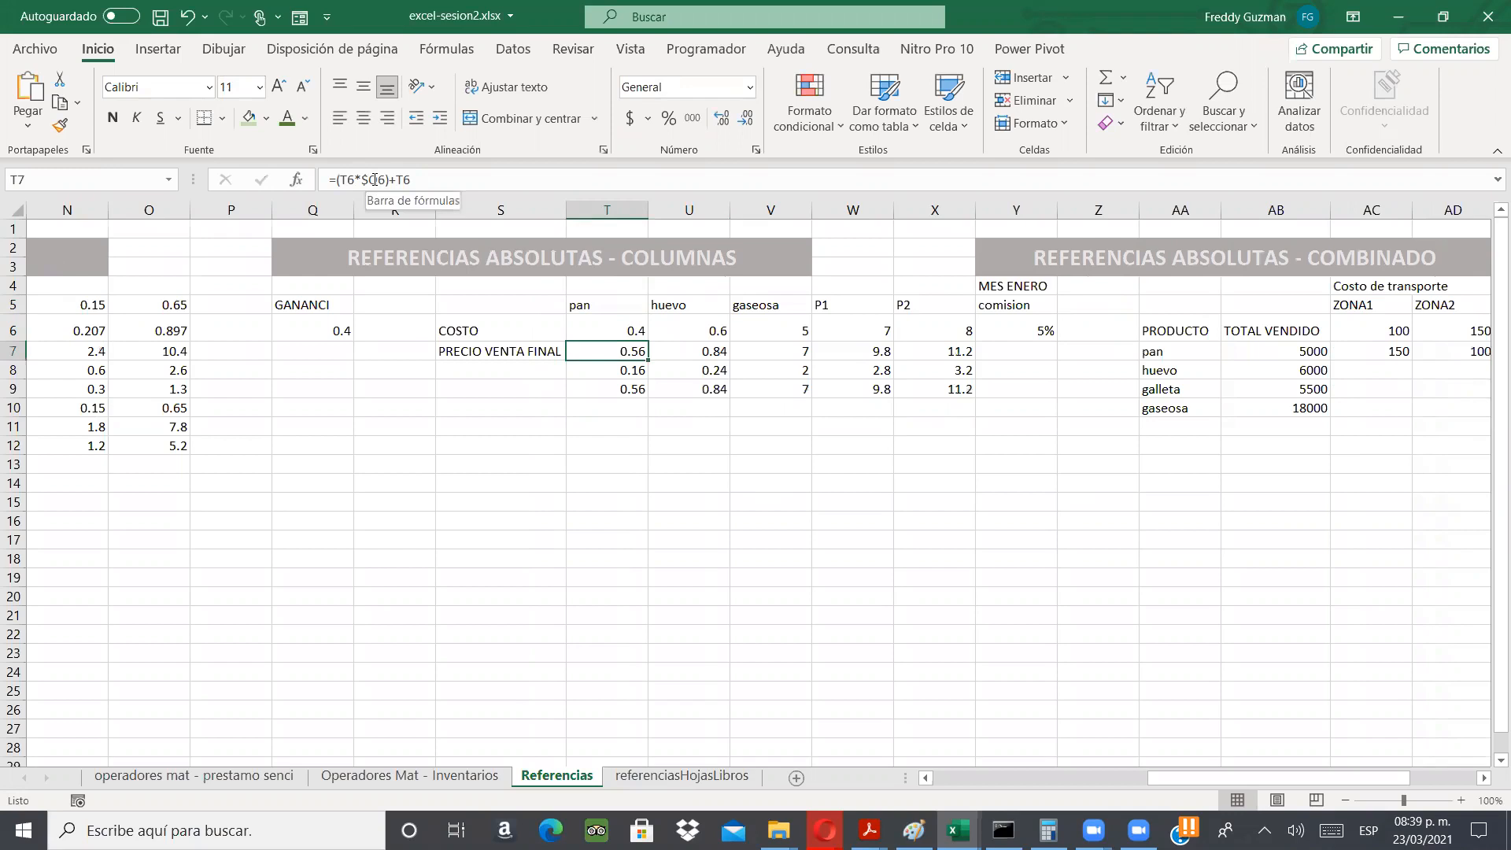
double_click(610, 353)
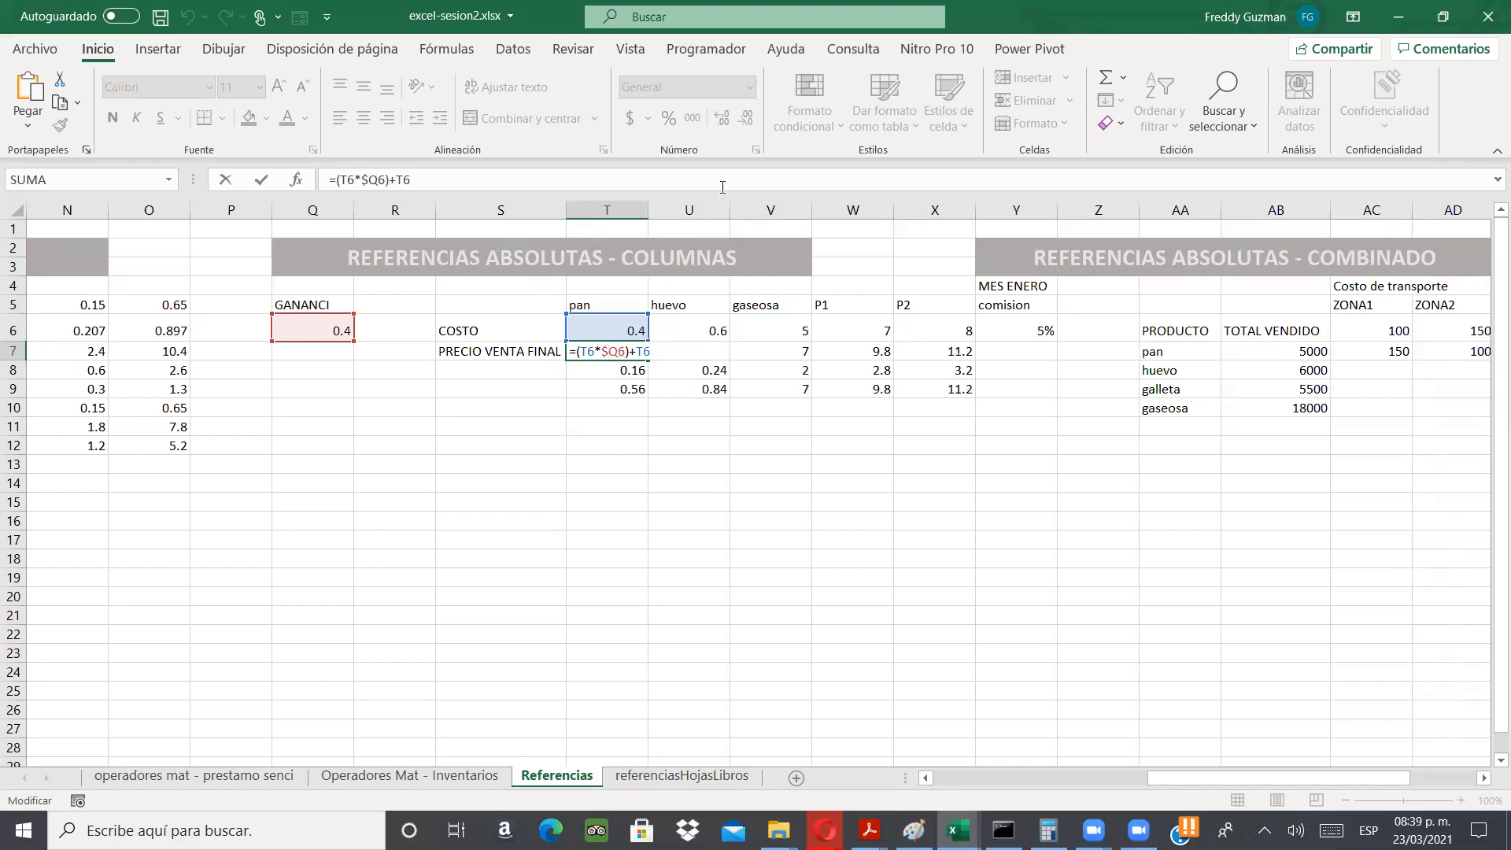
click(624, 352)
key(ctrl+Return)
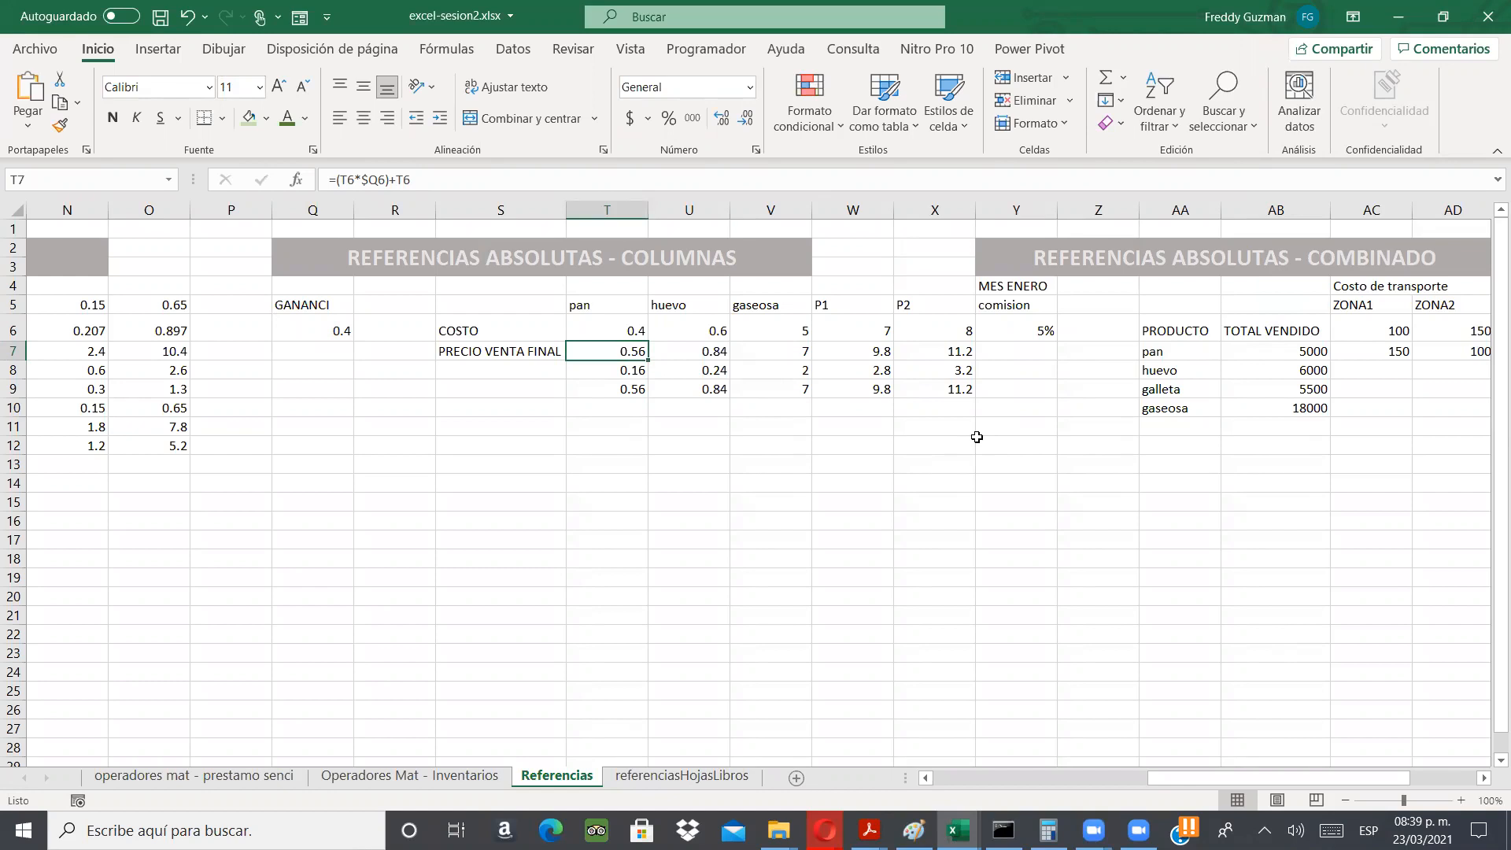
- Insert two blank columns at column Y, between the COLUMNAS and COMBINADO sections
scroll(753, 267, right, 3)
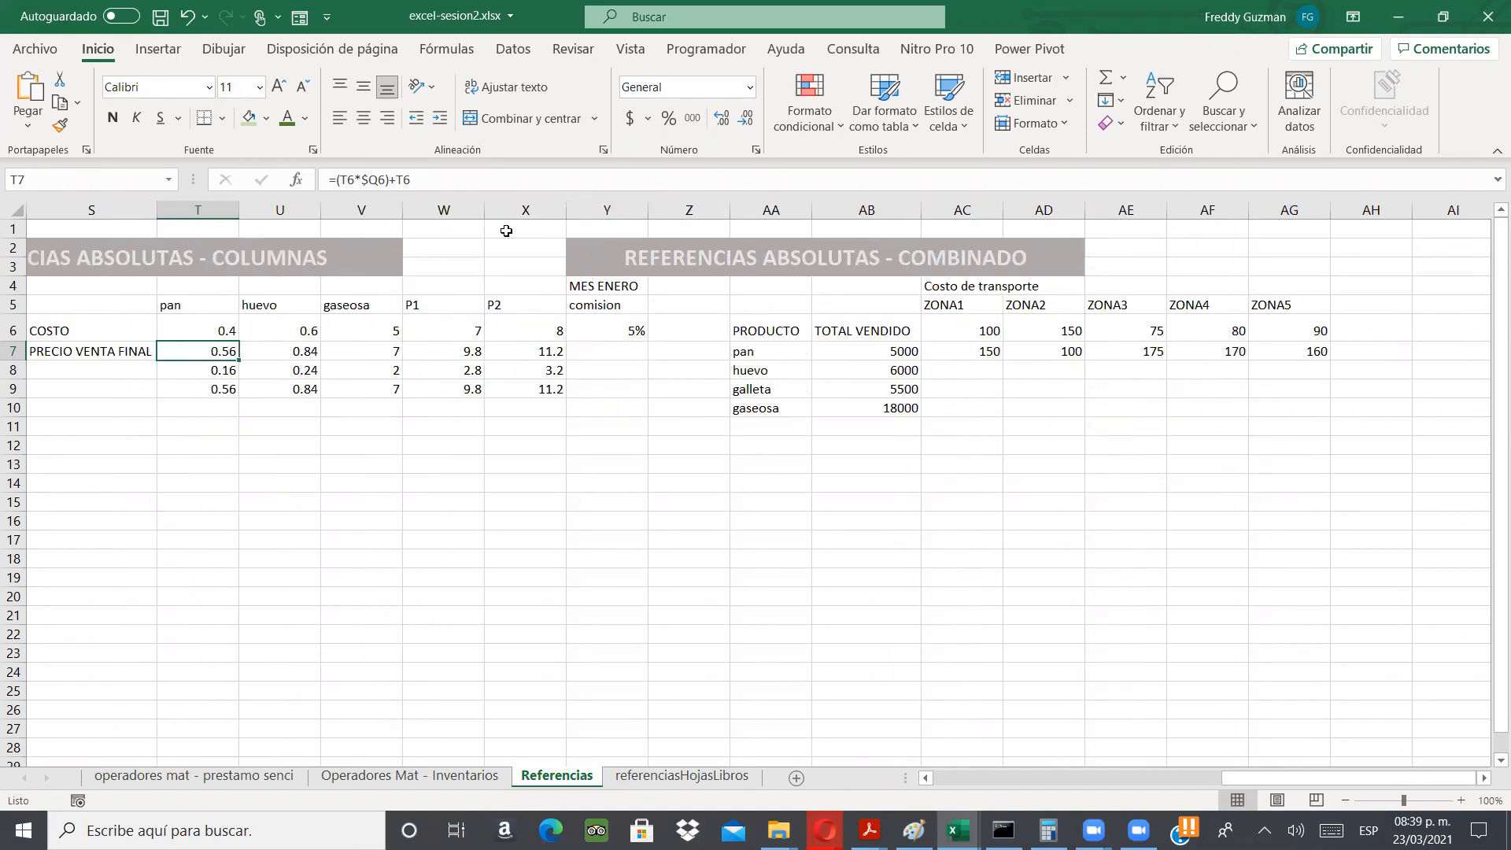
drag(441, 270, 513, 426)
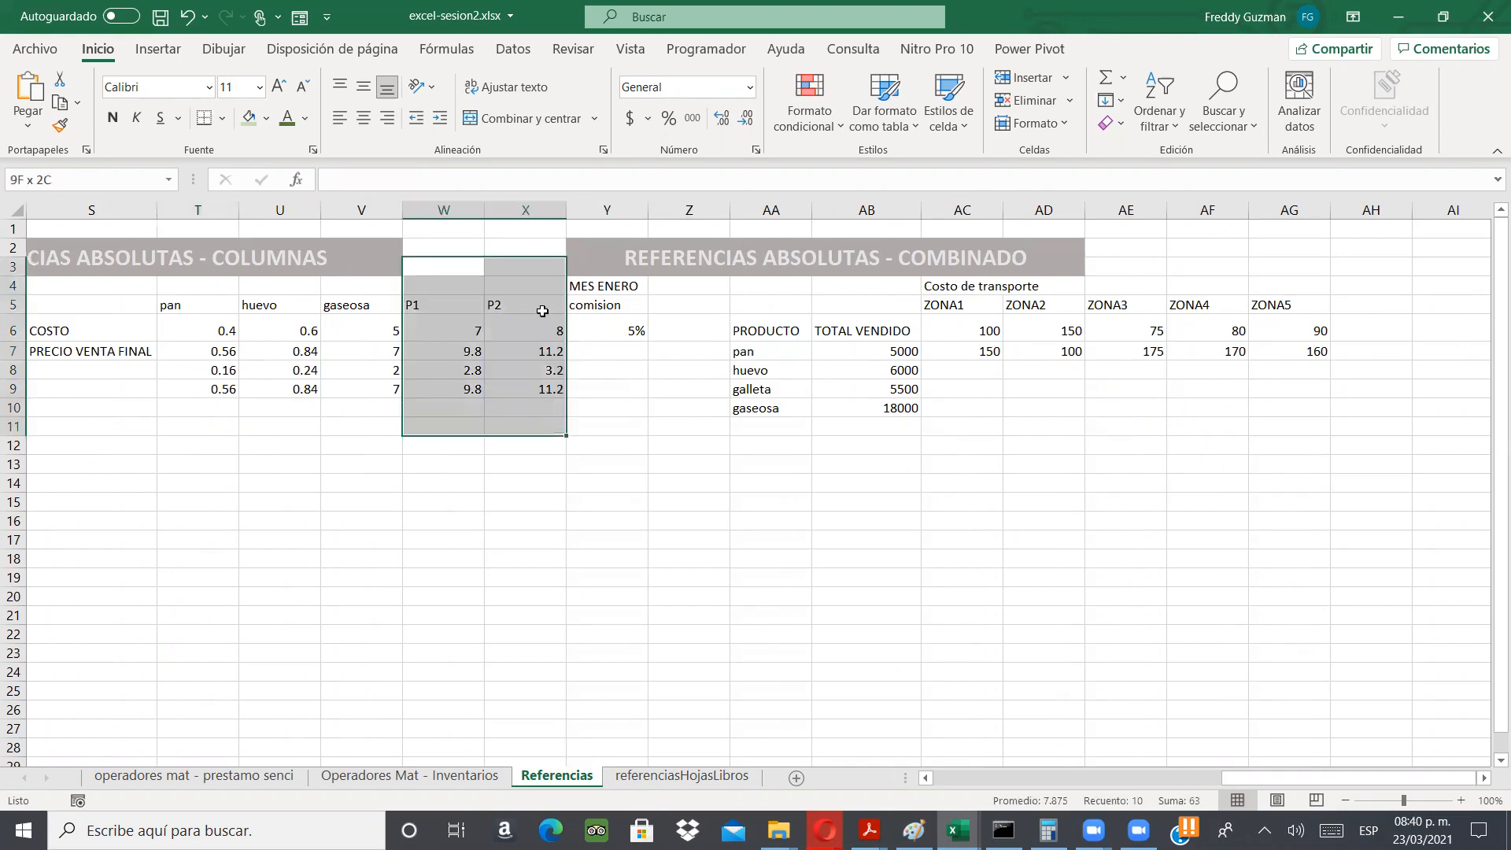
click(580, 208)
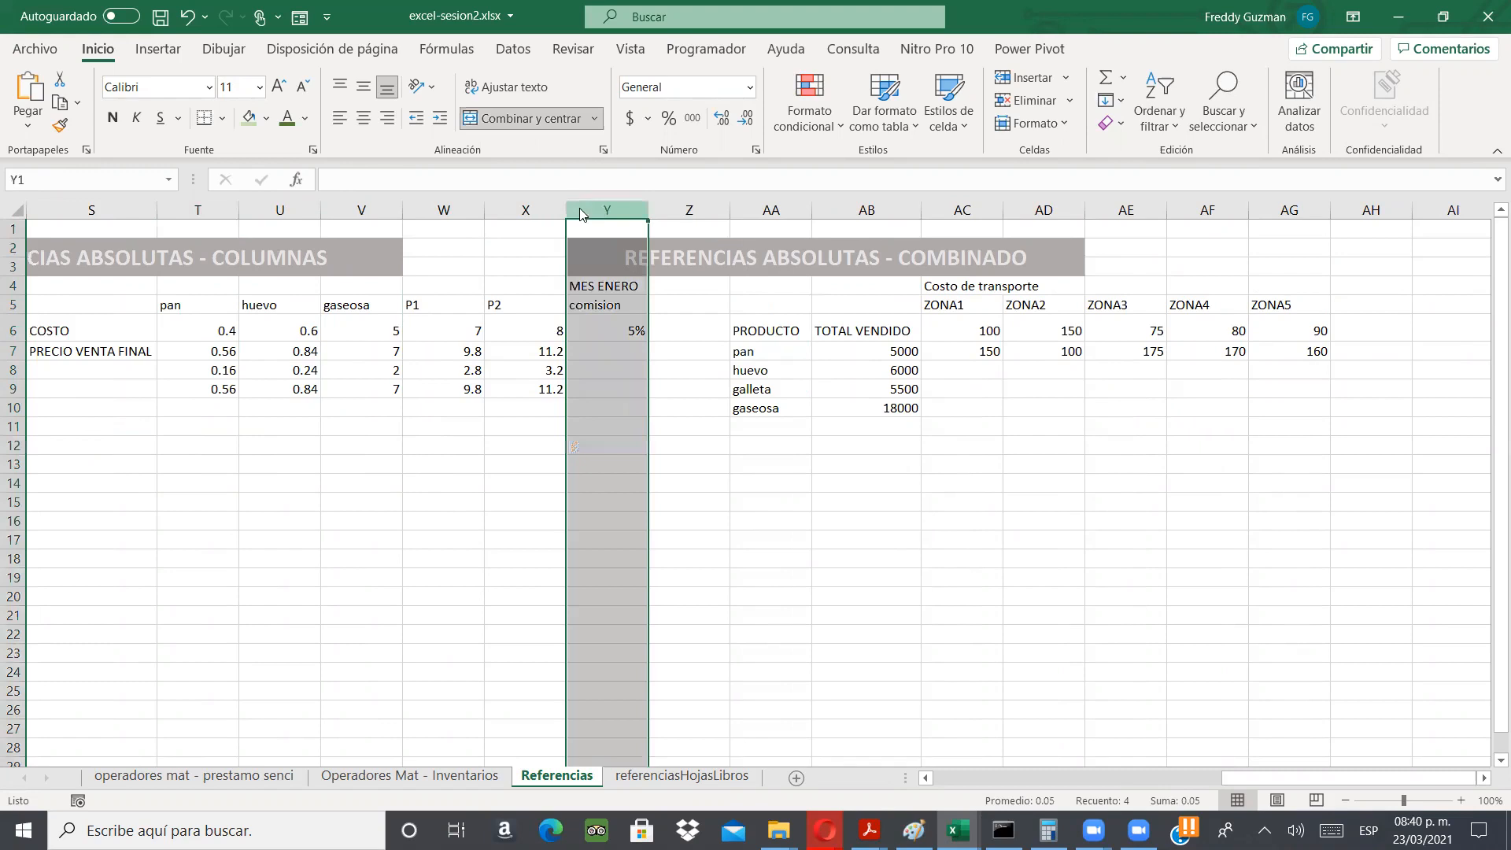
right_click(583, 211)
click(639, 375)
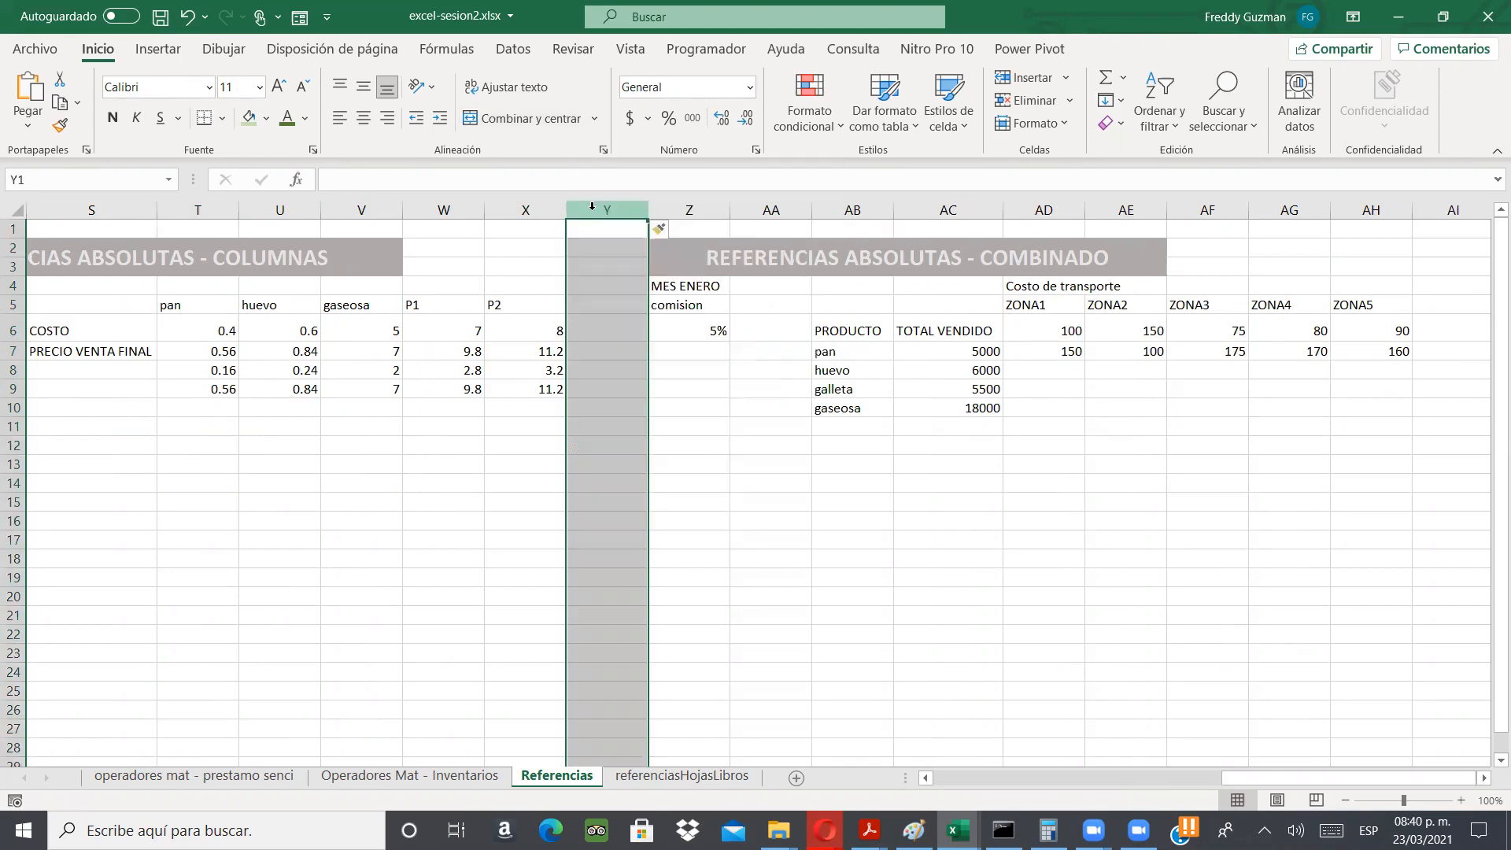
right_click(593, 208)
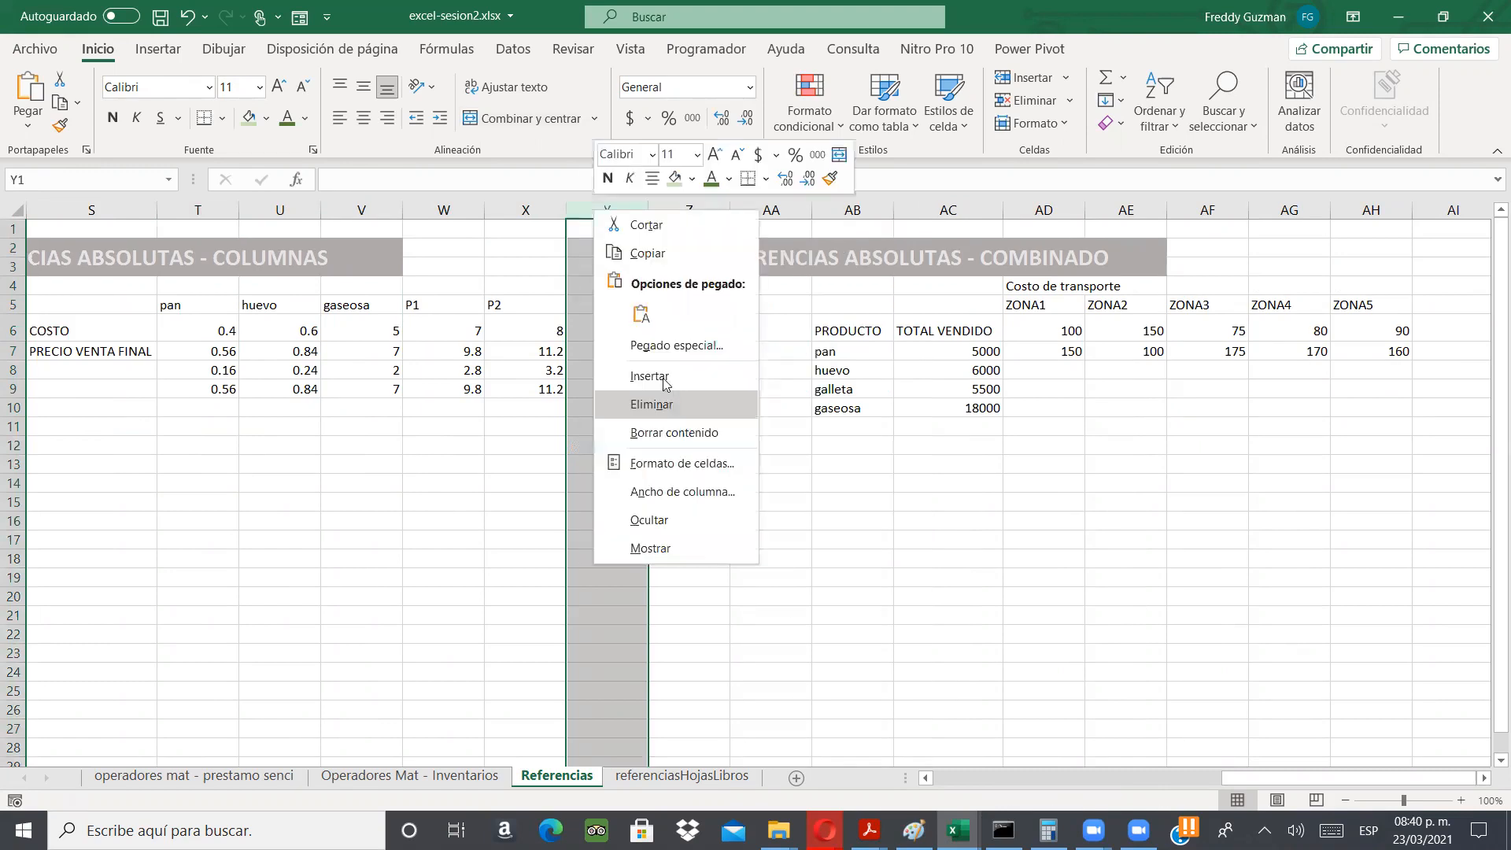
click(663, 378)
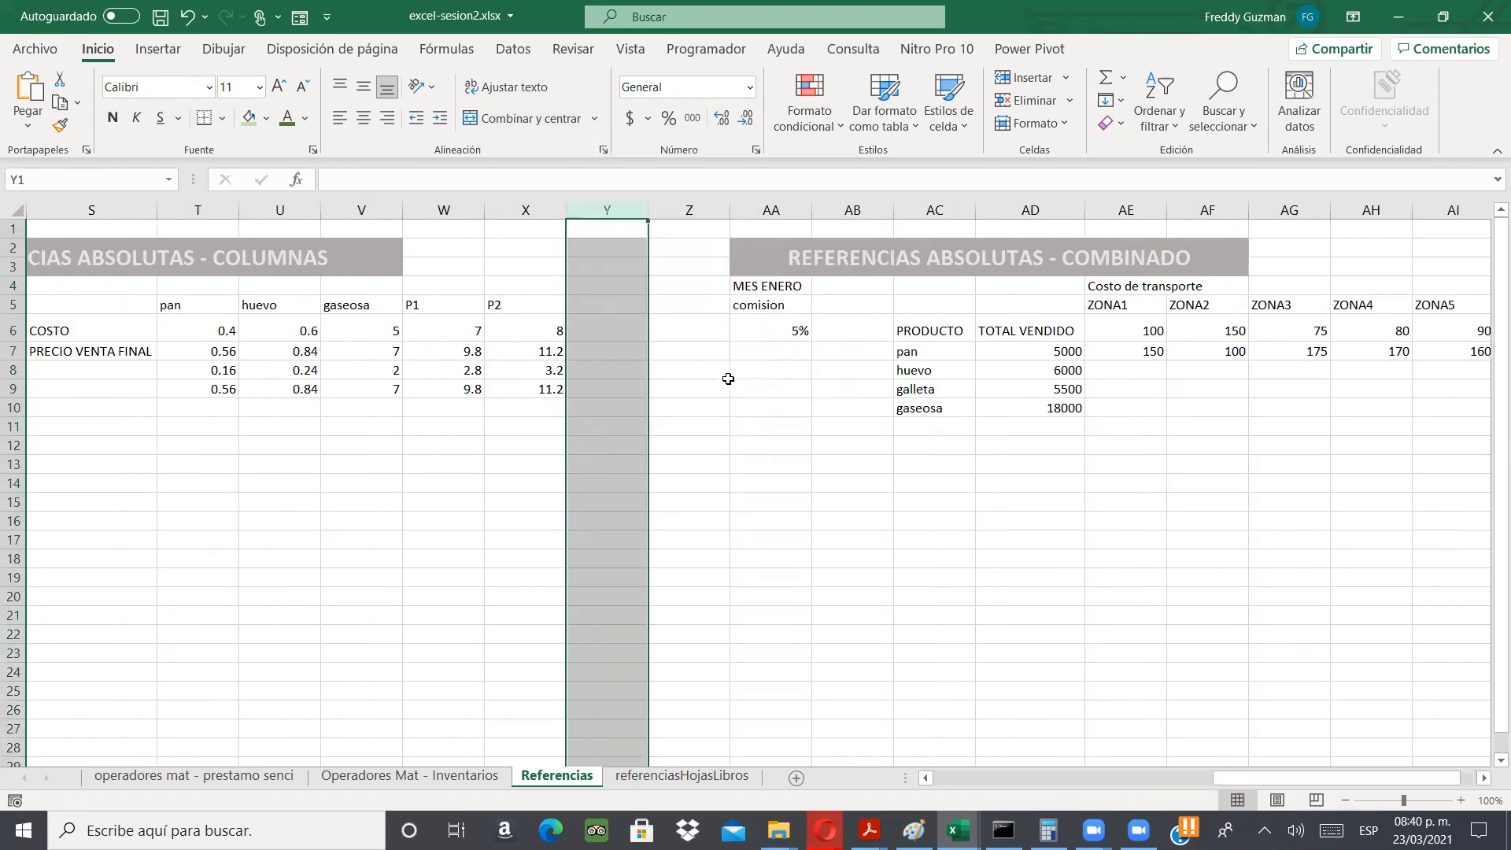
click(885, 422)
- Make the column references absolute in the pan average formula in F6 of REFERENCIAS RELATIVAS, giving =($B6+$C6+$D6+$E6)/4
scroll(884, 423, left, 6)
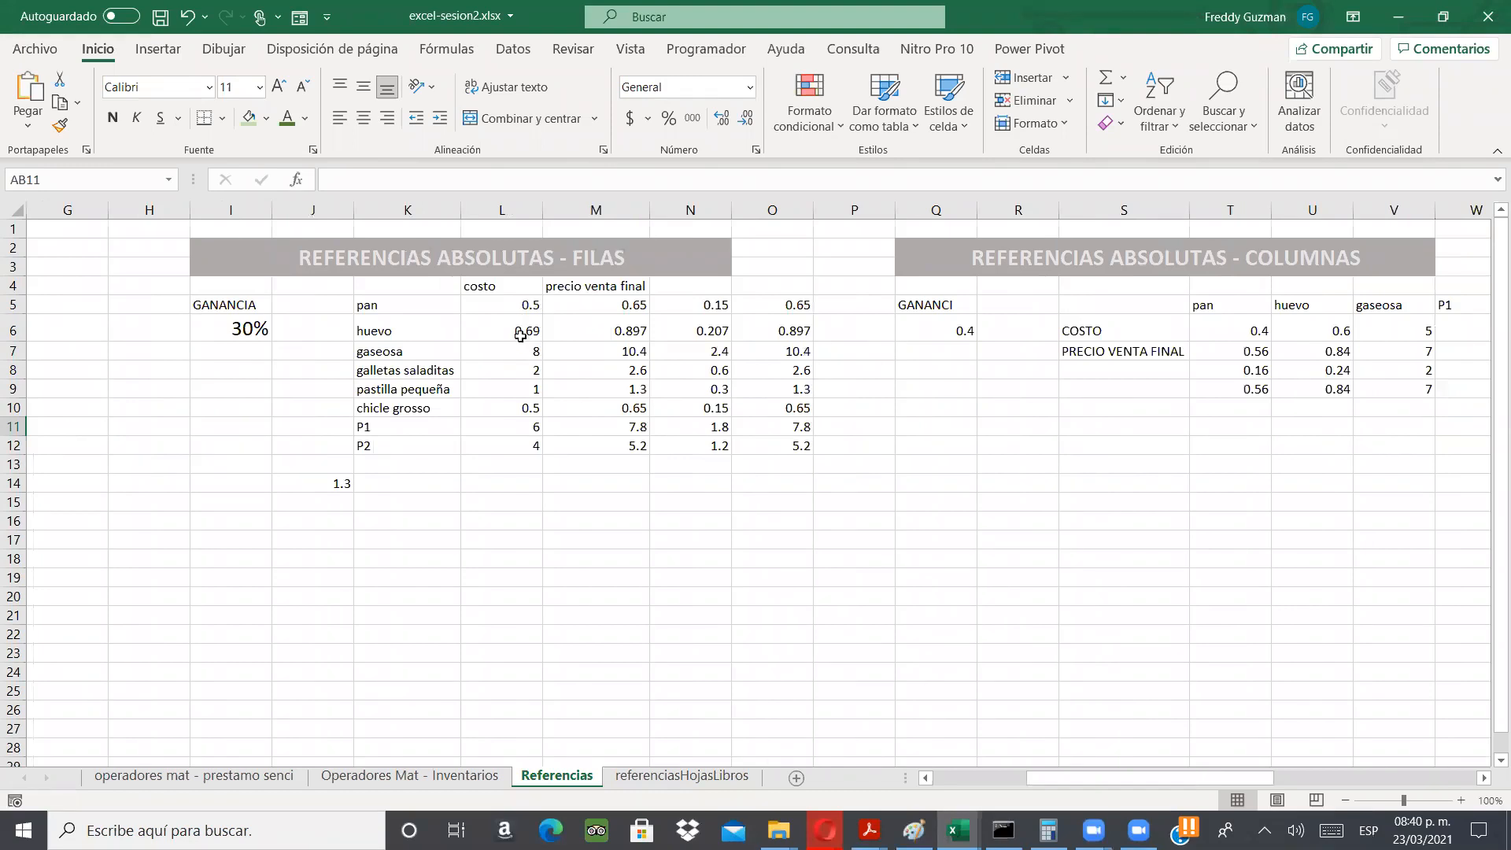
scroll(520, 336, left, 6)
scroll(111, 331, right, 2)
scroll(111, 330, left, 2)
click(232, 259)
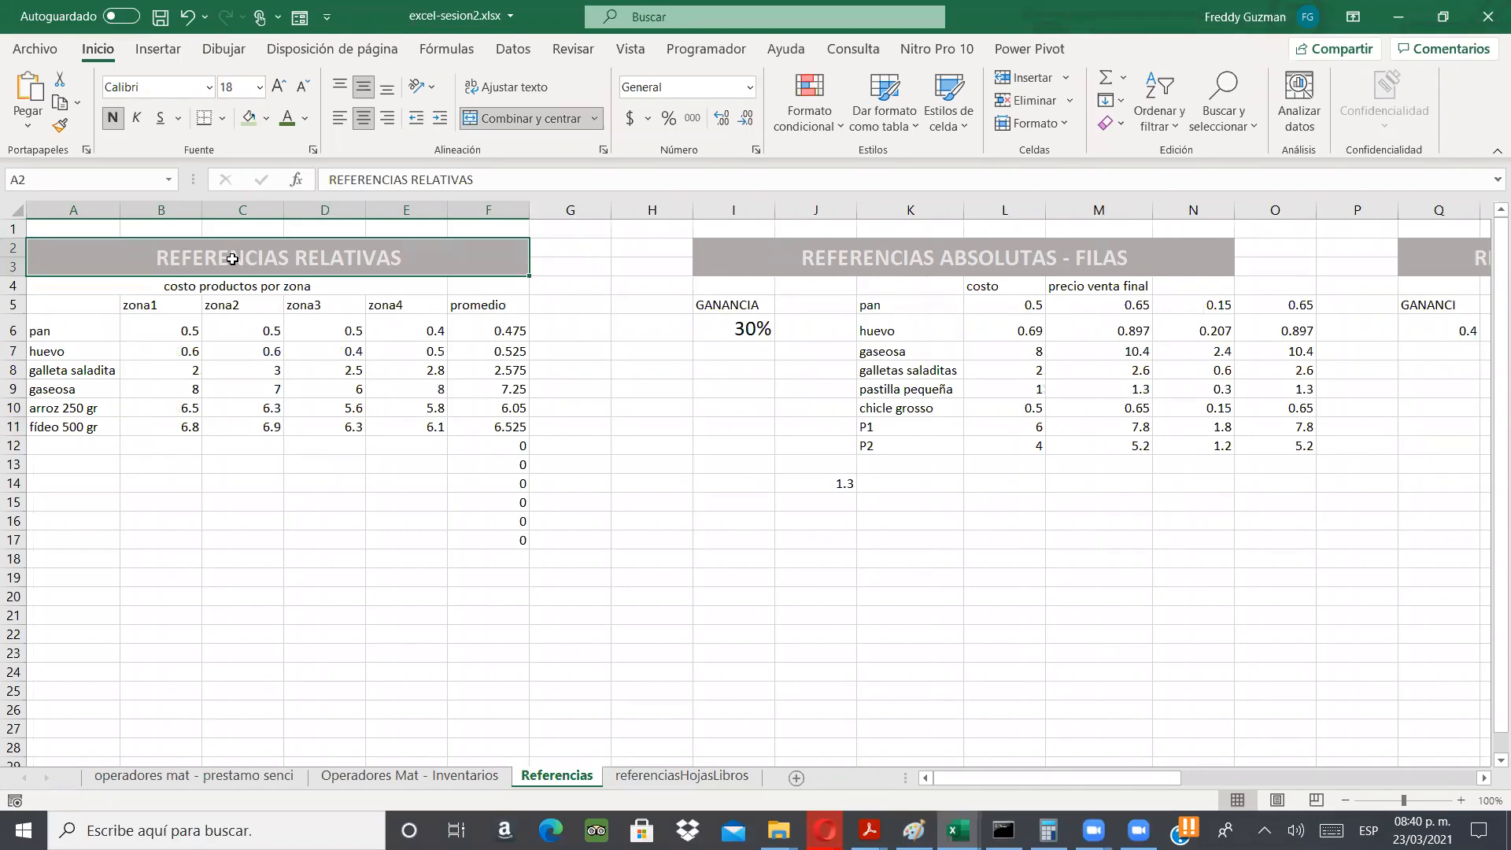
click(507, 331)
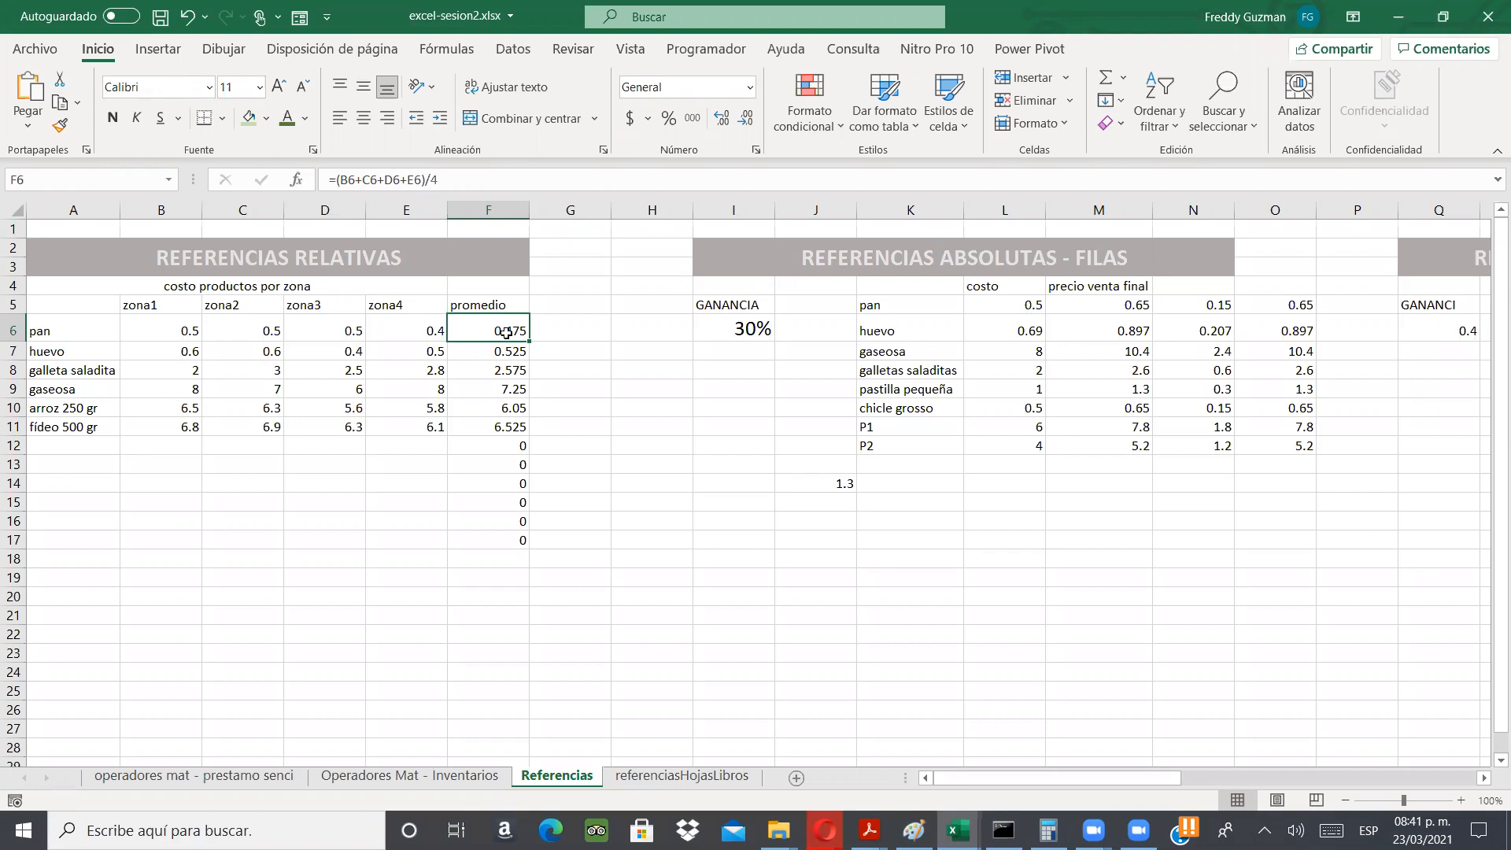
double_click(472, 331)
click(459, 331)
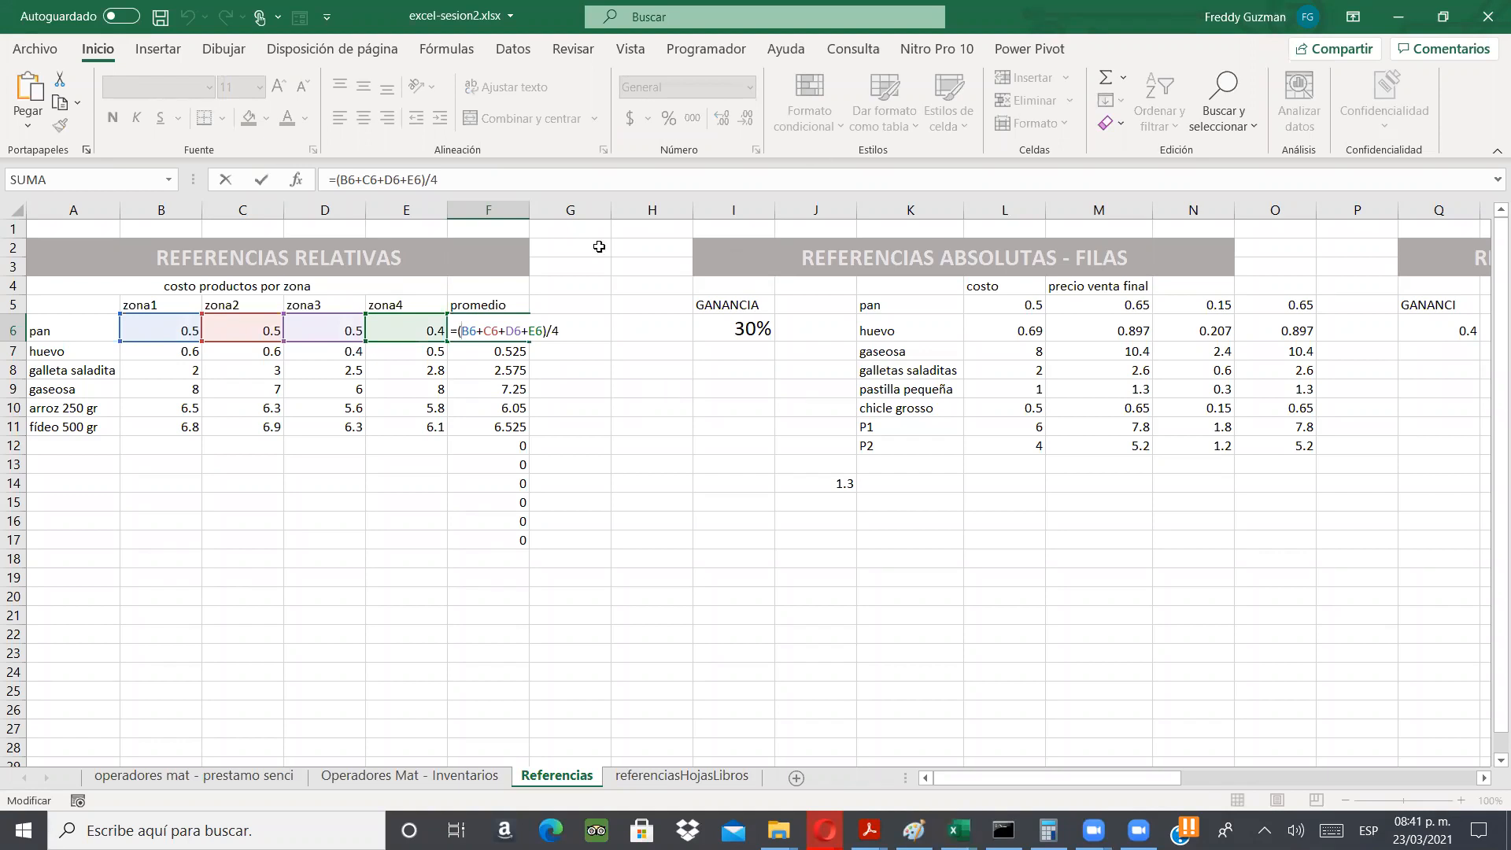
text($)
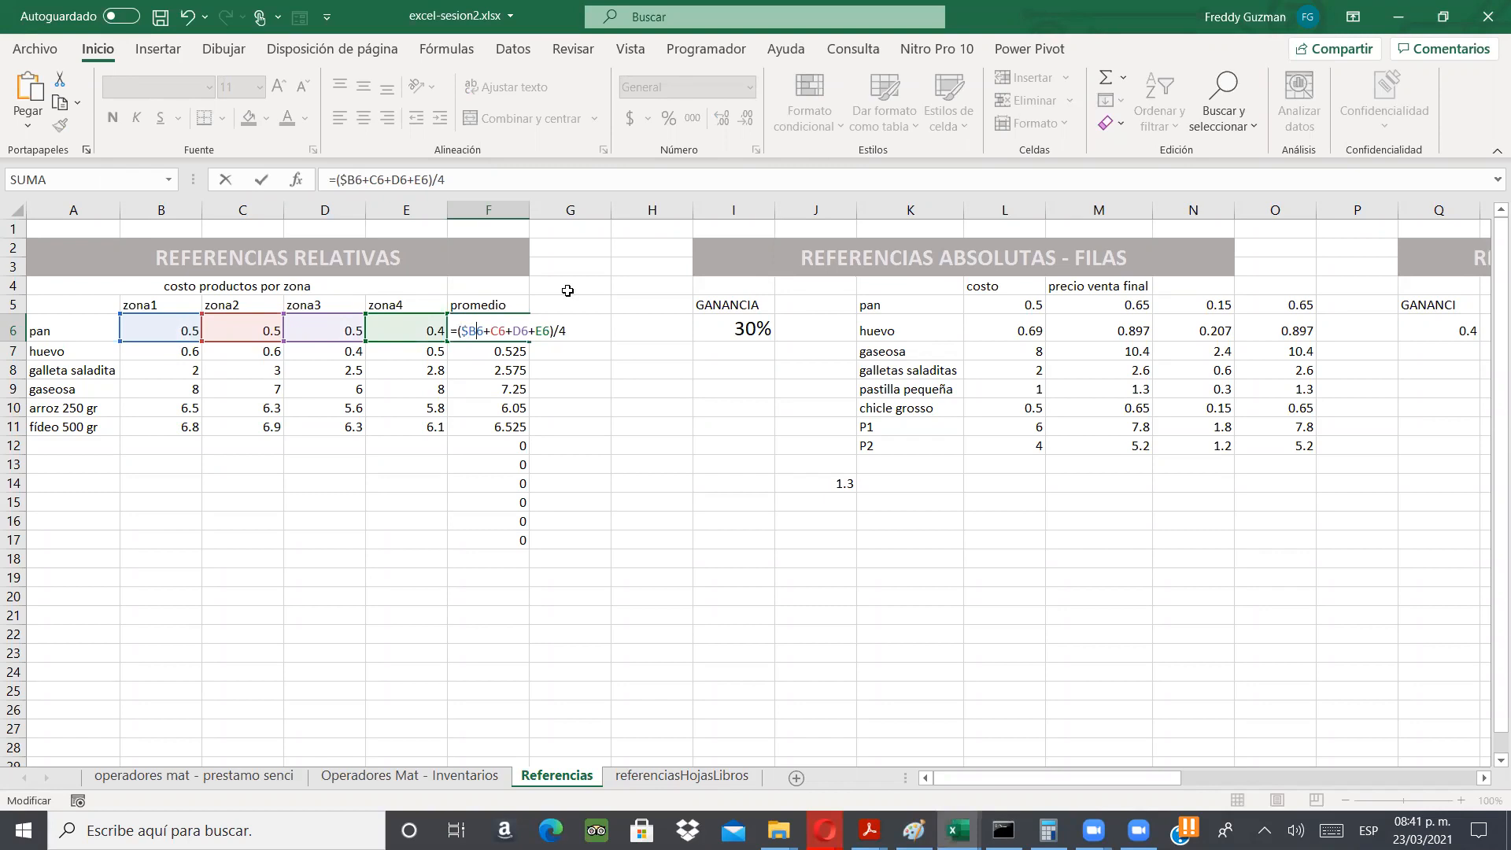
key(Right)
key(Right)
key(Right)
text($)
key(Right)
key(Right)
key(Right)
text($)
key(Right)
key(Right)
key(Right)
text($)
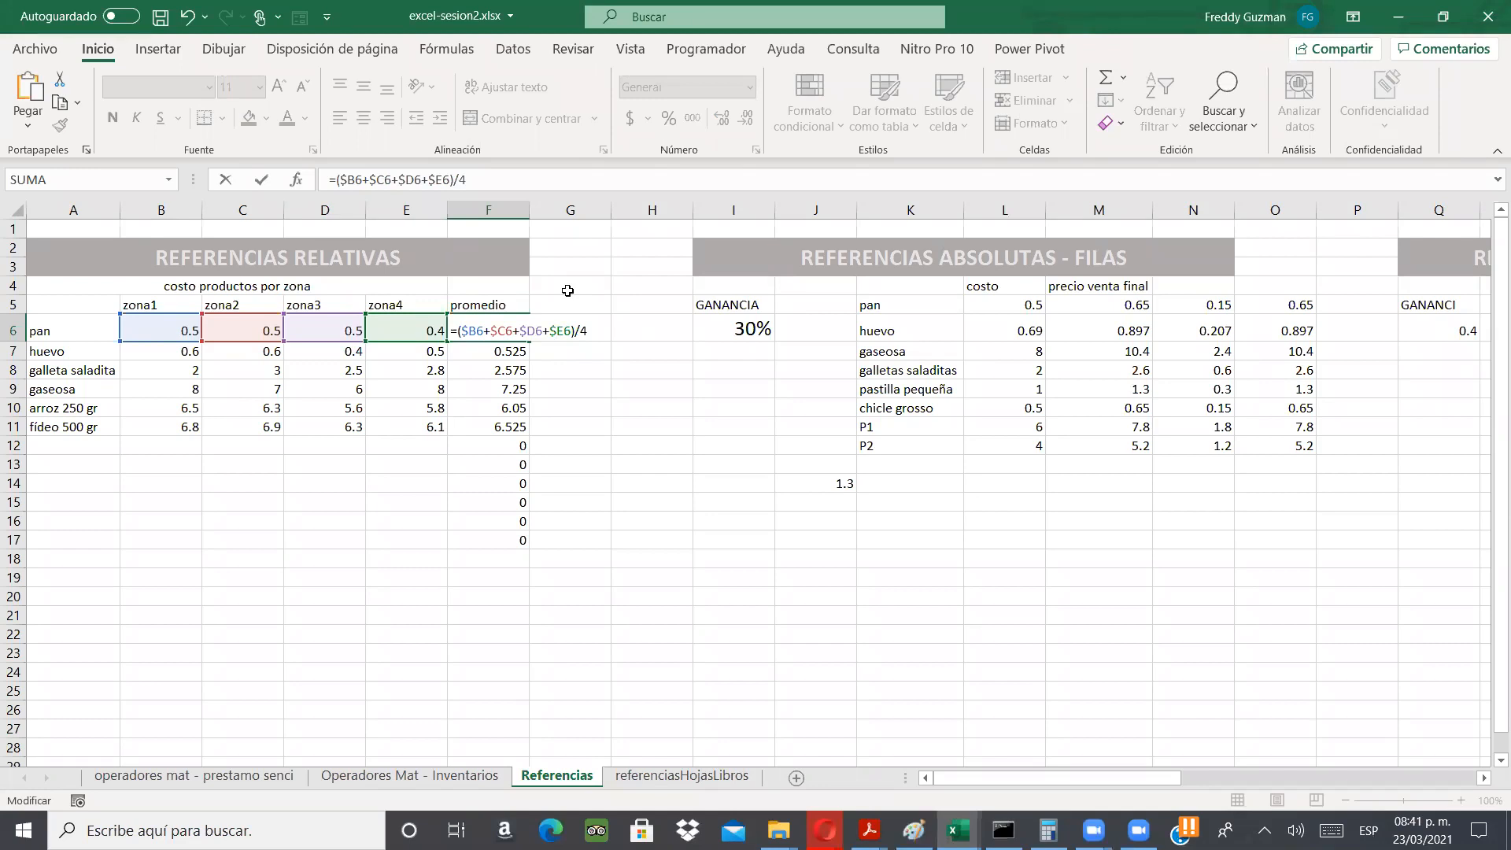
key(Return)
- Fill the F6 average formula across to H6 and check the copied formula in G6
click(495, 333)
drag(532, 342, 673, 344)
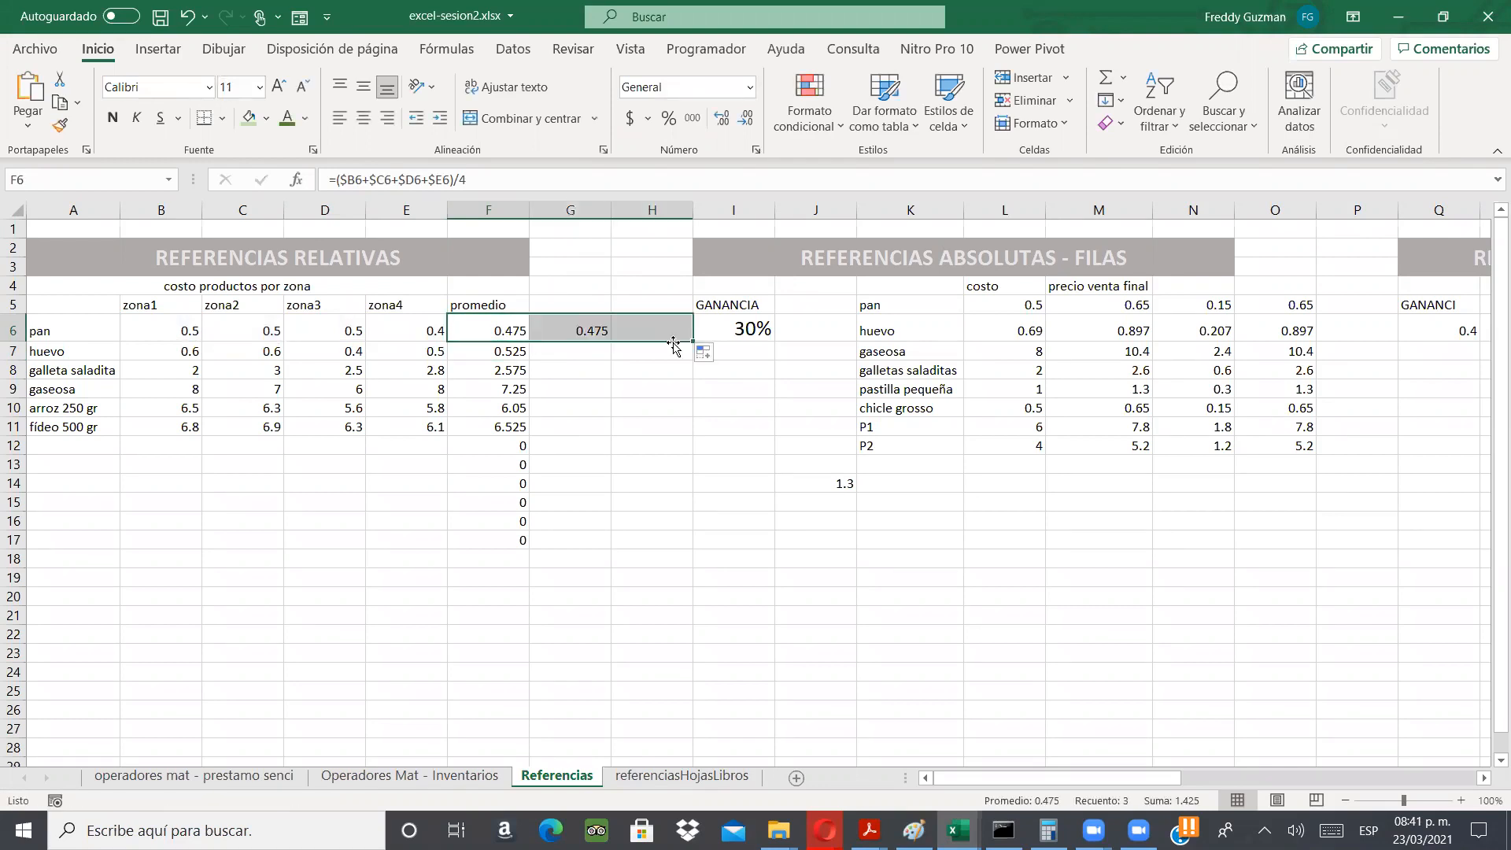
click(537, 326)
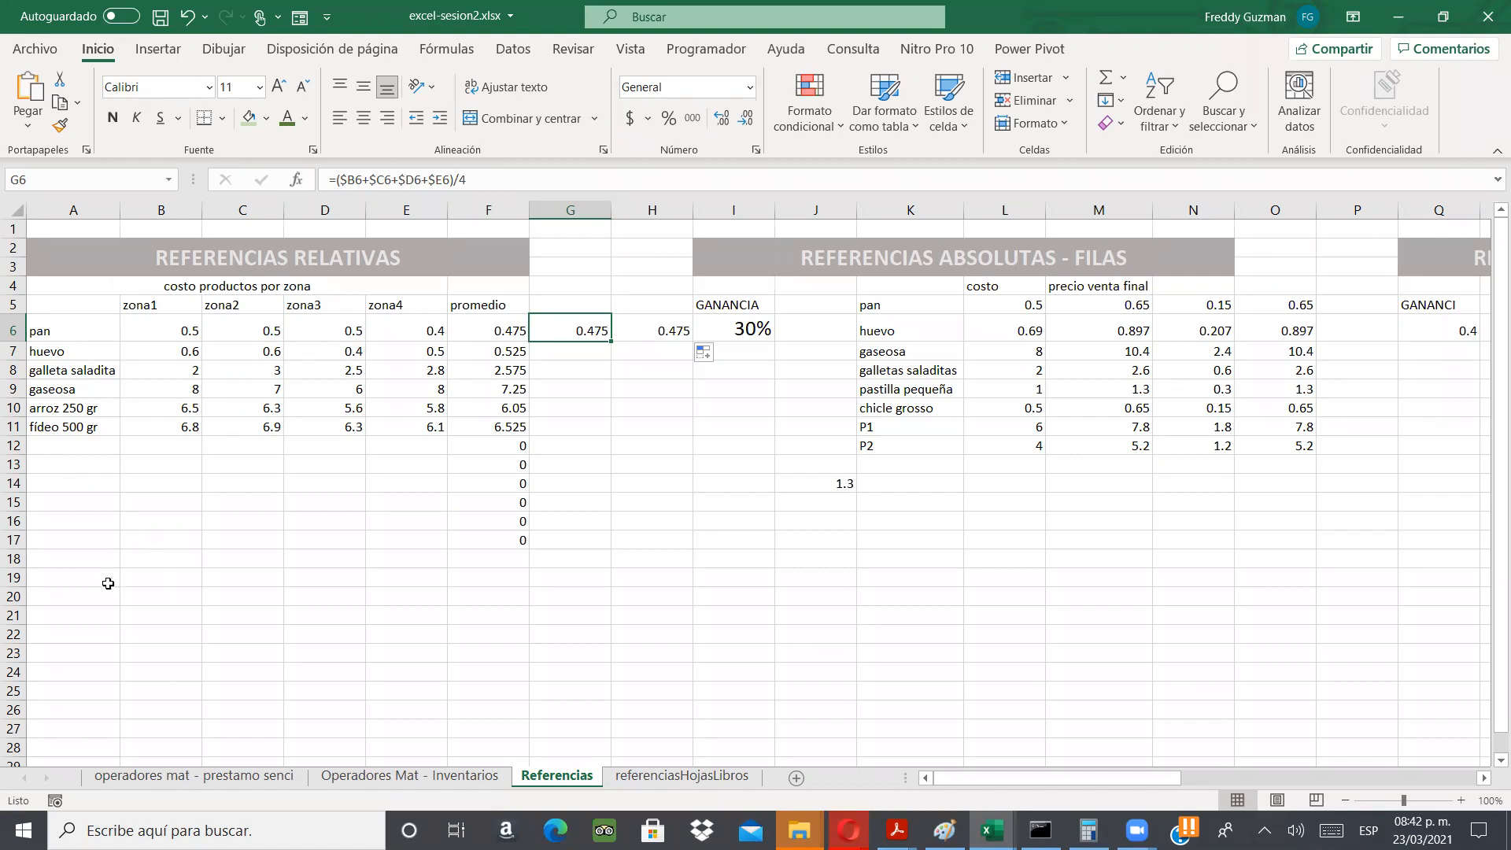
- Enter the row label PAN in A19, below the REFERENCIAS RELATIVAS table
click(101, 559)
click(96, 576)
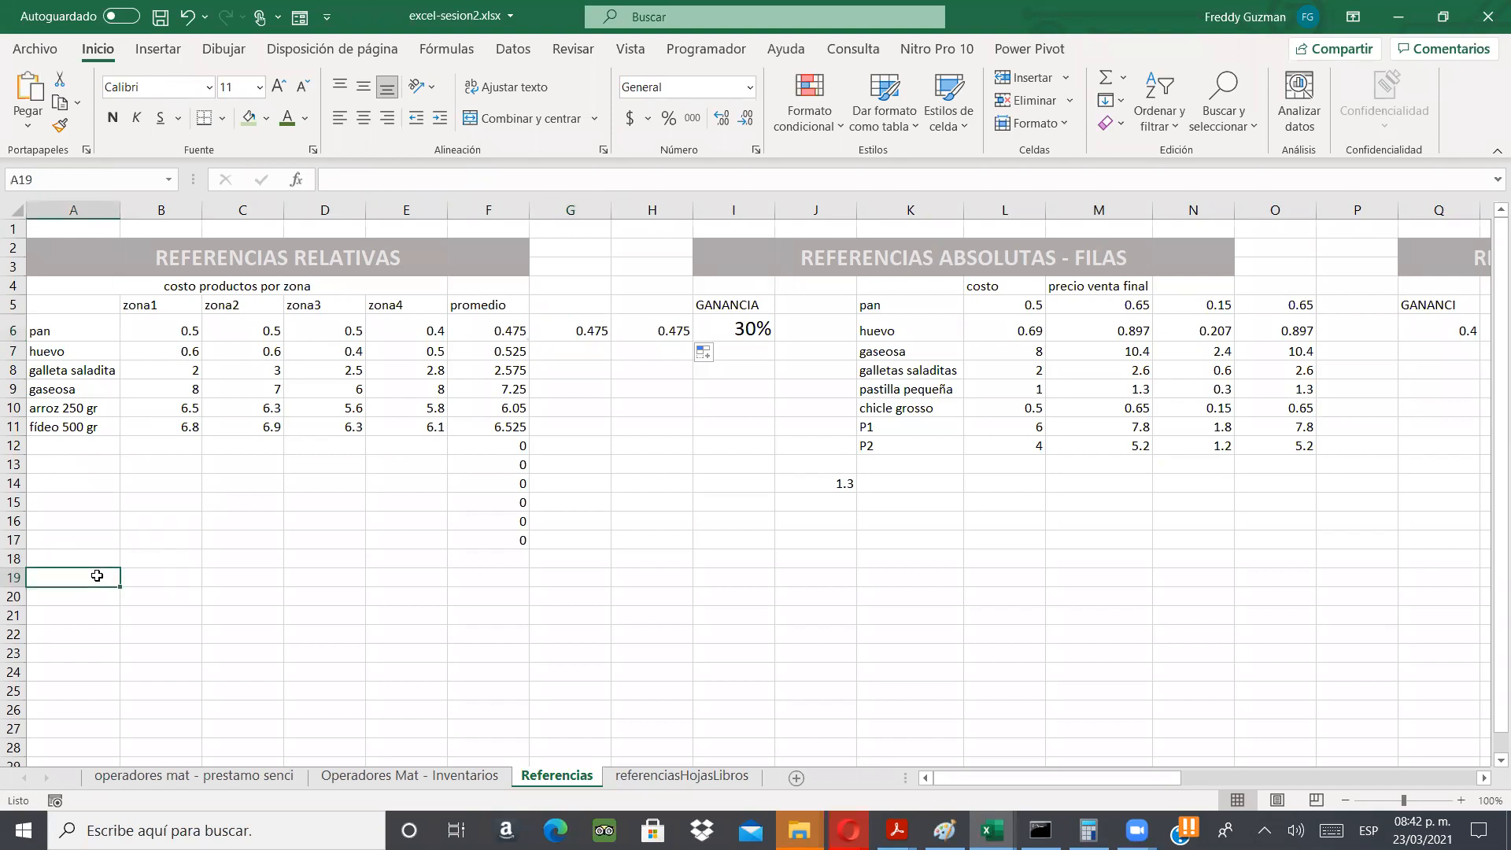
text(PAN)
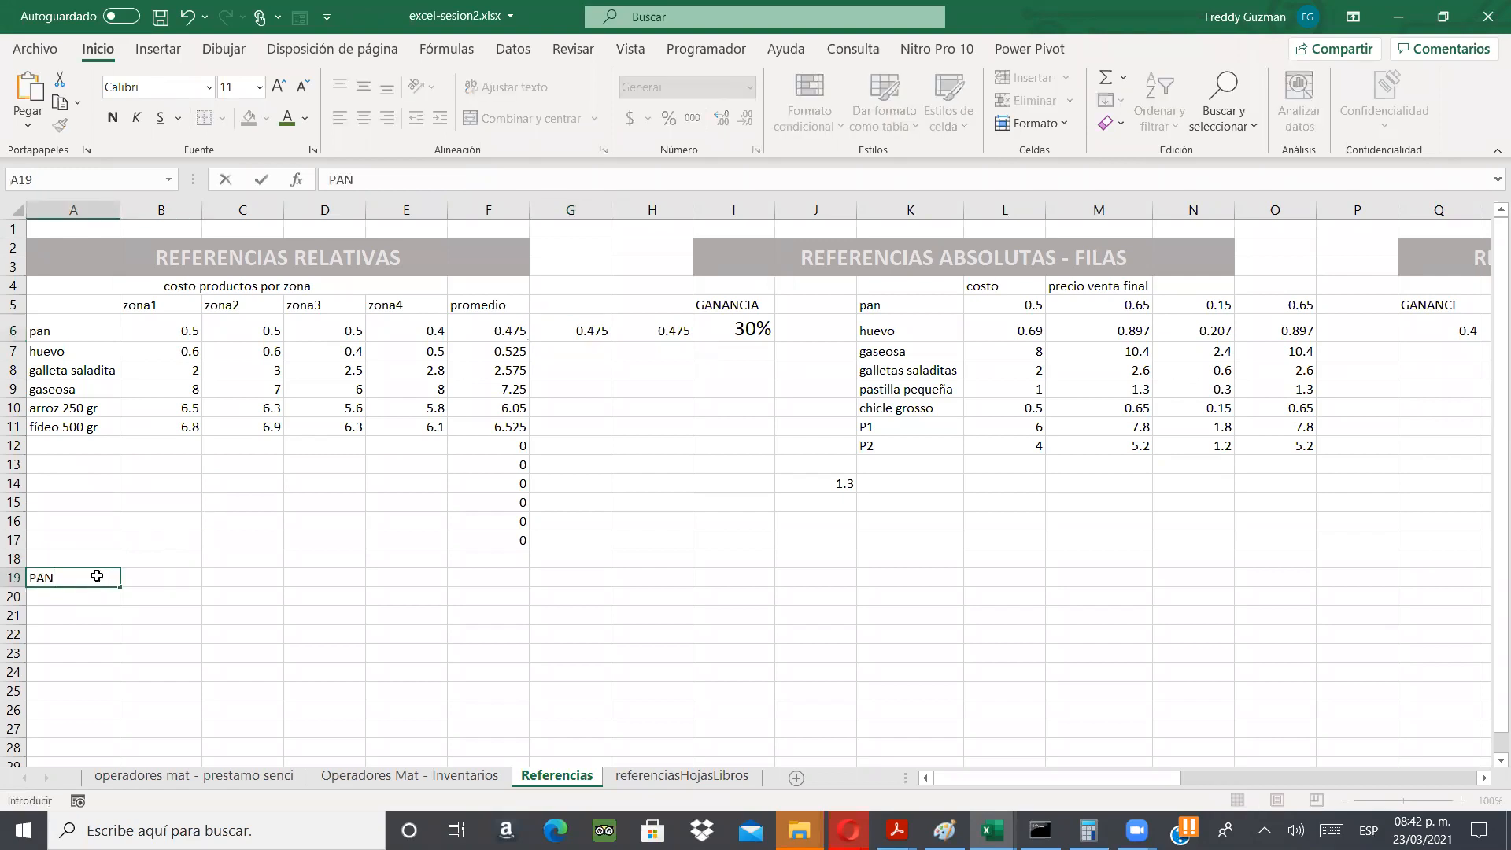
key(Return)
- Enter the zone headers Z1, Z2, Z3 and Z4 in B18:E18, above the PAN row
key(Up)
key(Up)
key(Right)
key(Right)
key(Left)
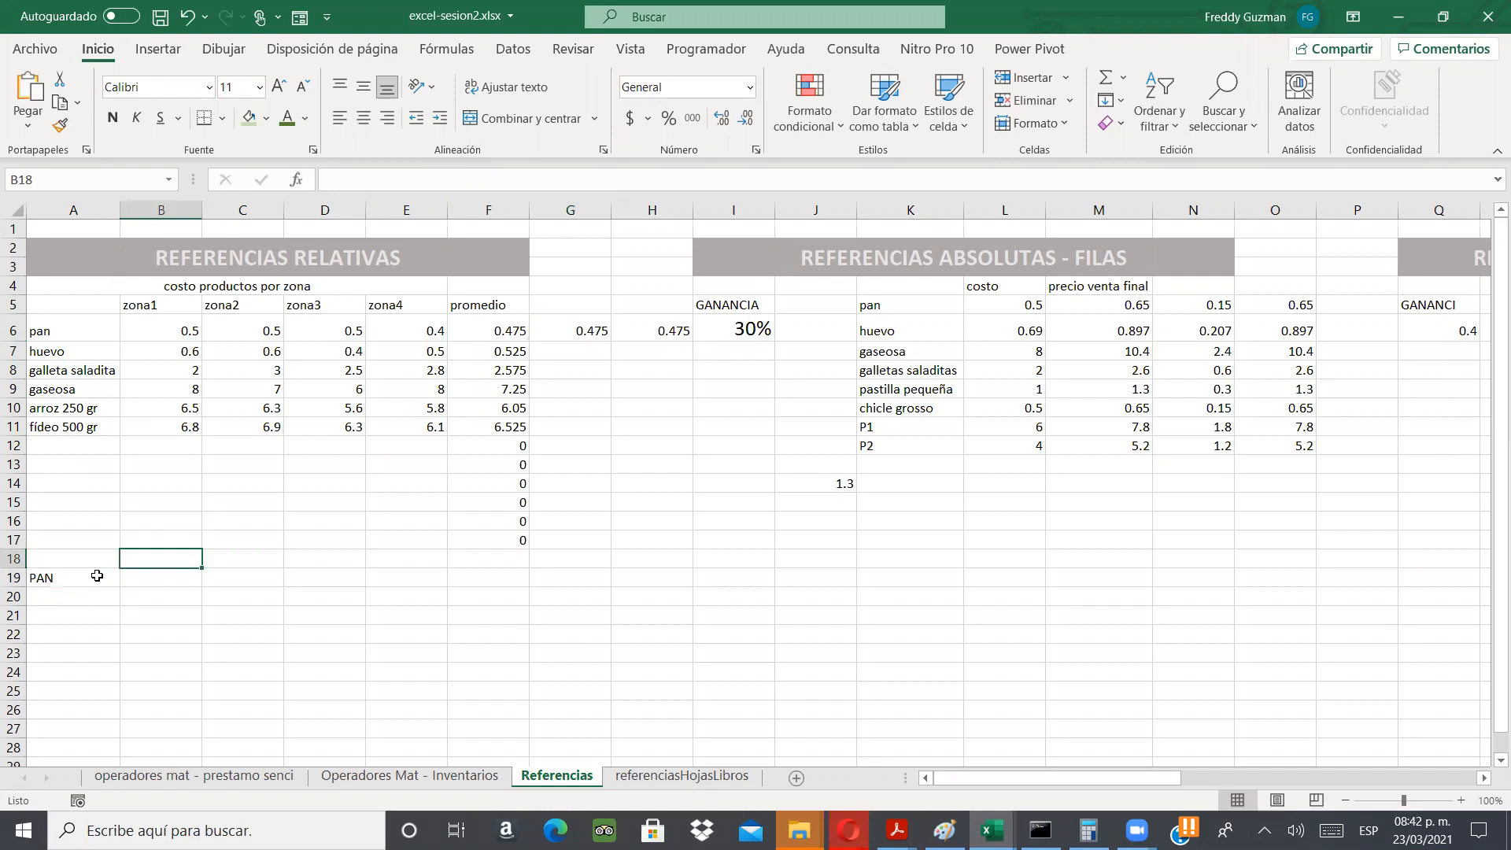
text(Z1)
key(Tab)
text(Z2)
key(Tab)
text(Z3)
key(Tab)
text(Z4)
key(Tab)
- Merge and center B17:E17 above the first four zone headers and enter the month heading enero
key(Up)
key(Left)
key(Left)
key(Left)
key(Left)
key(Right)
key(Right)
key(Right)
key(Left)
key(Left)
key(Left)
key(shift+Right)
key(shift+Right)
key(shift+Right)
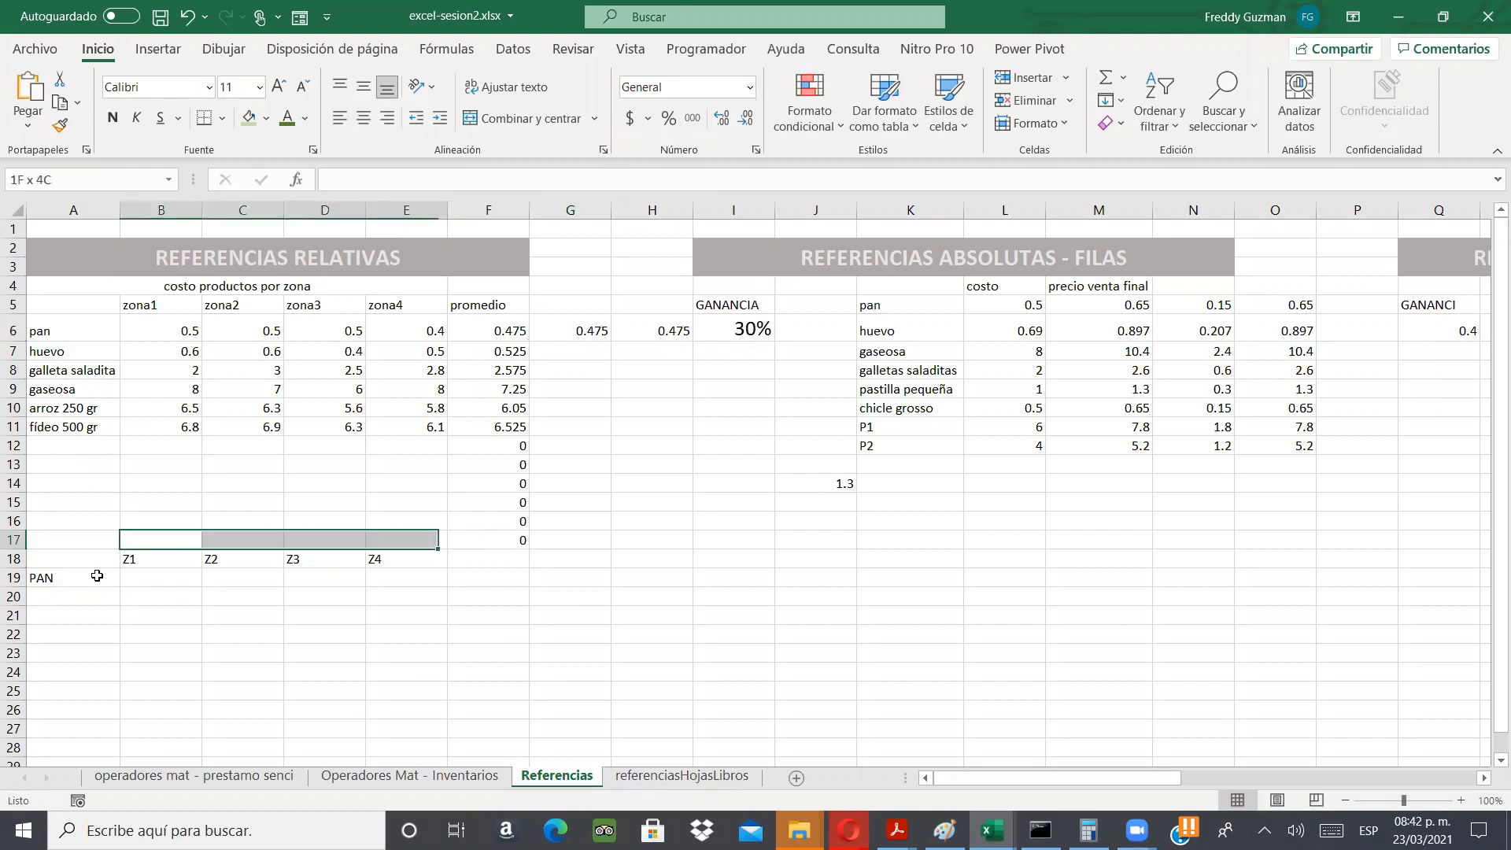
click(484, 119)
text(enero)
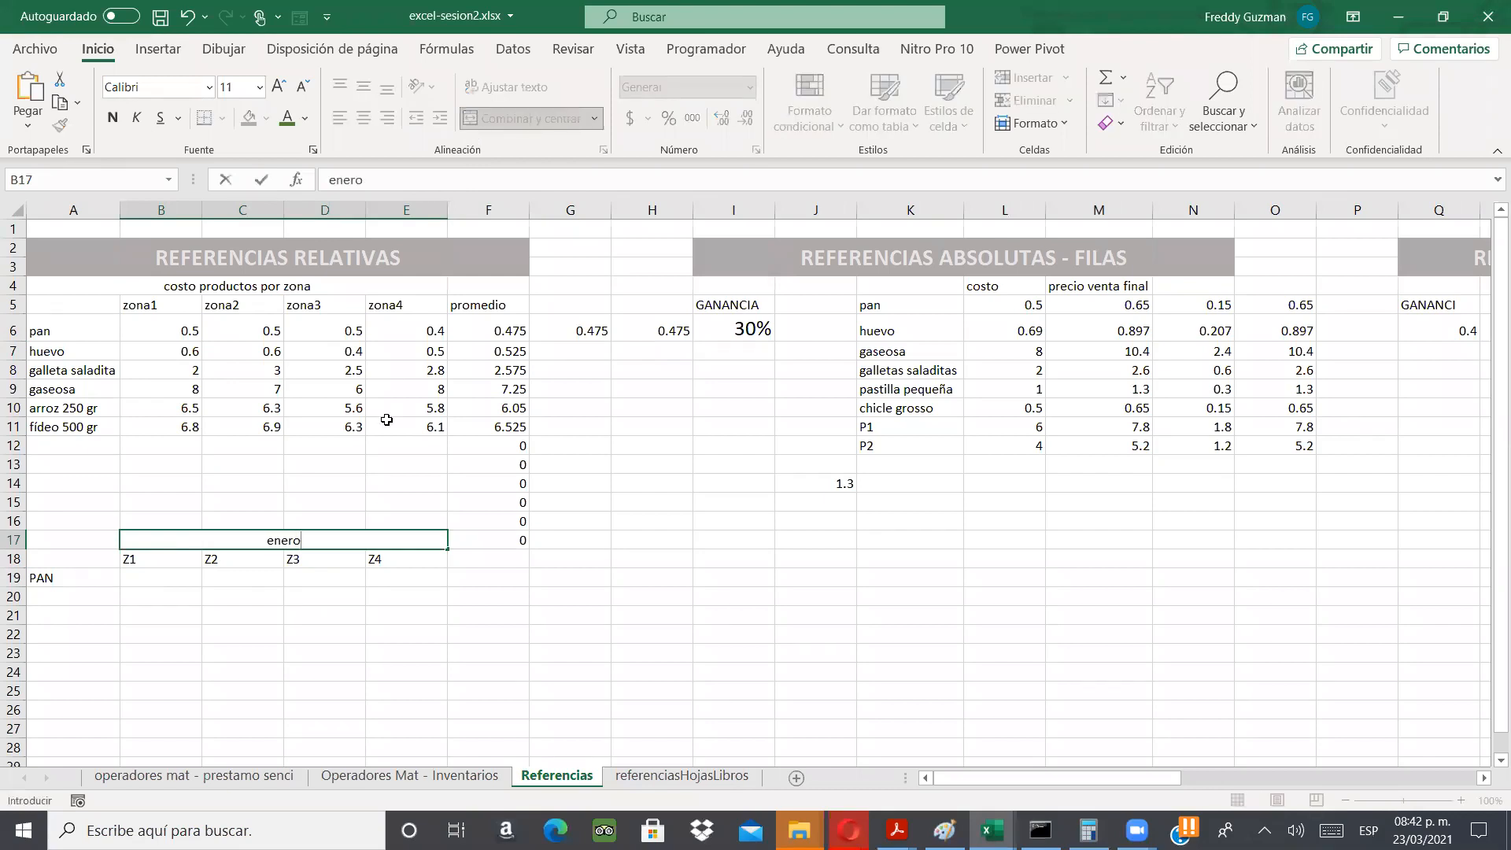
key(Return)
- Clear the average formula from F17, beside the enero heading
key(Up)
key(Right)
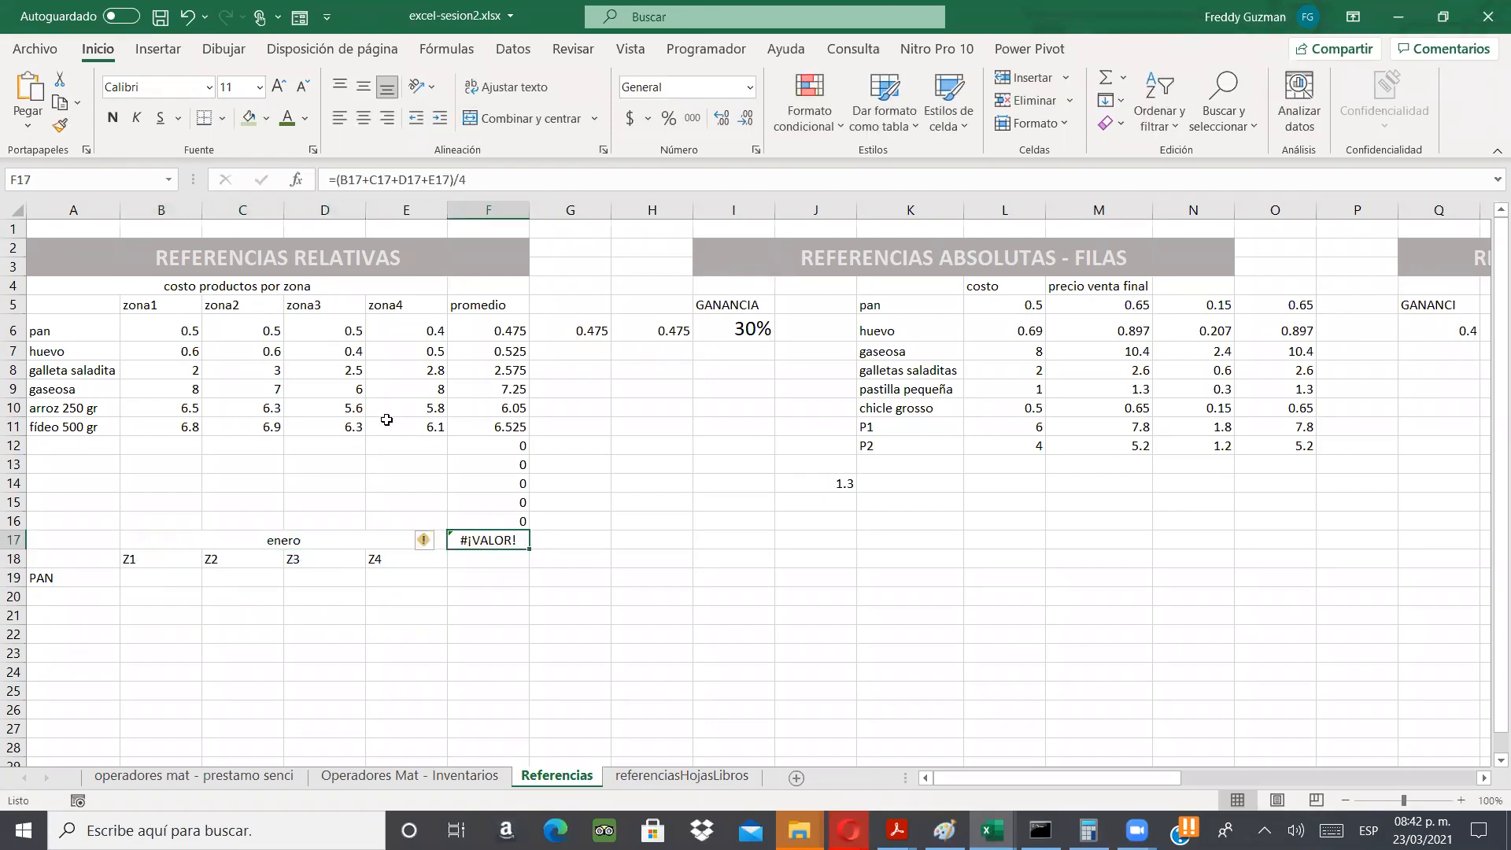
key(Delete)
- Merge and center F17:I17 and enter the month heading febrero
key(shift+Right)
key(shift+Right)
key(shift+Right)
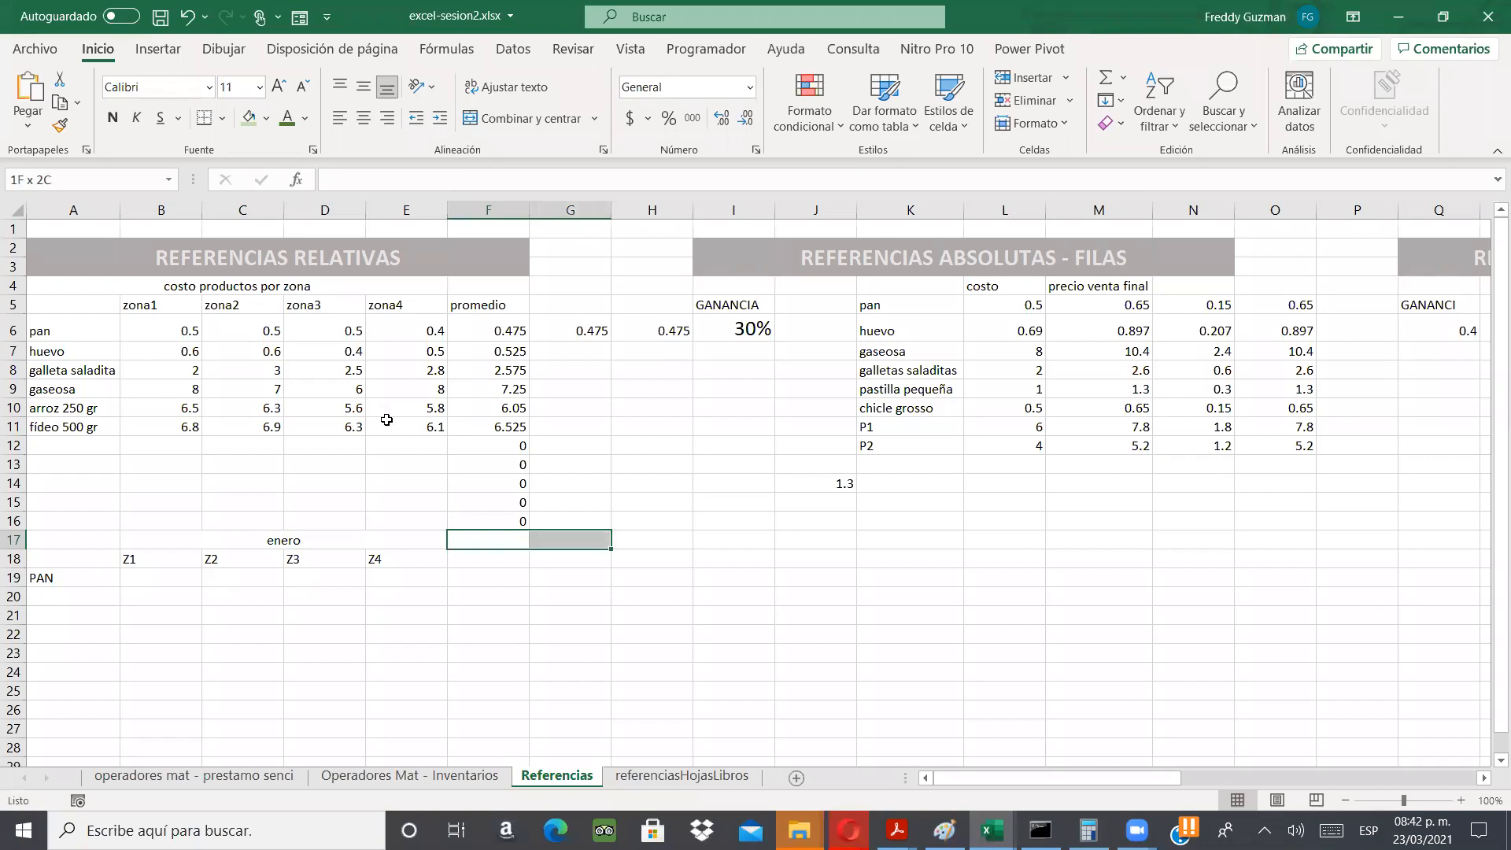
click(533, 120)
text(febre)
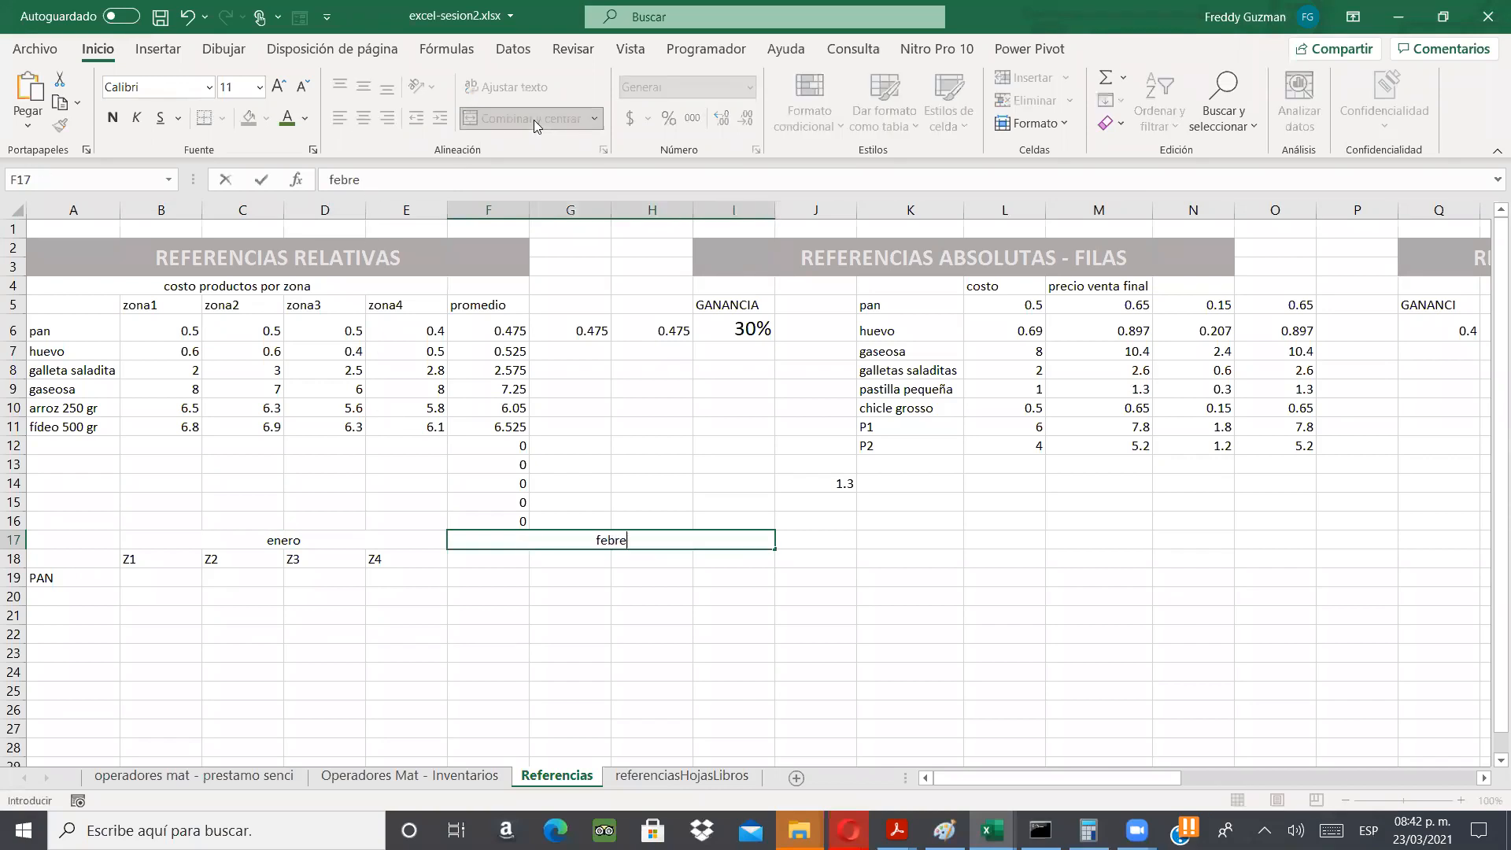
text(ro)
key(Return)
- Enter the zone headers z1, z2, z3 and z4 in F18:I18, under febrero
text(z1)
key(Tab)
text(z2)
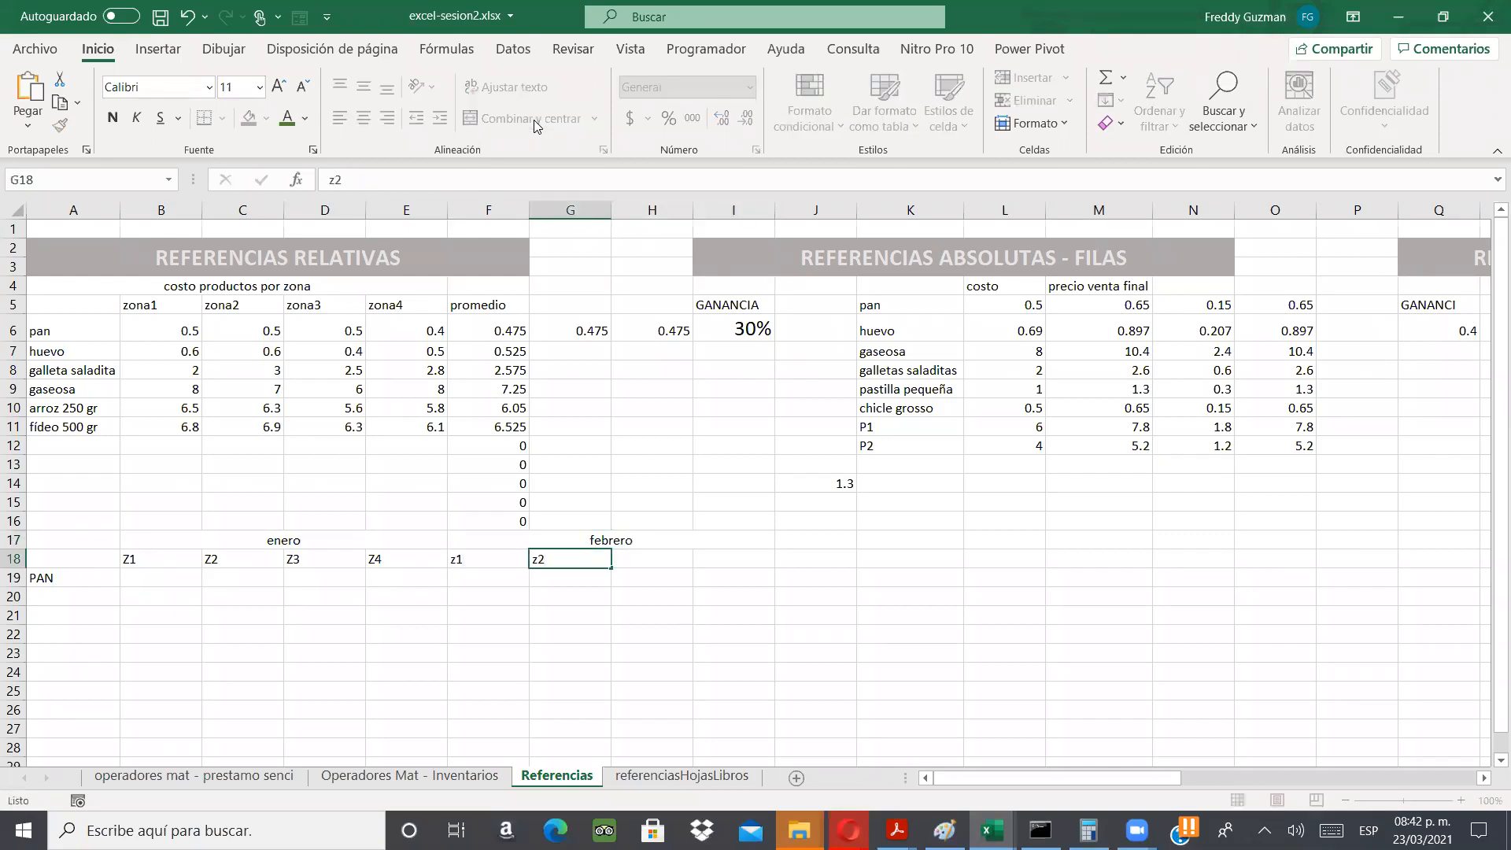
key(Tab)
text(z3)
key(Tab)
text(z4)
- Copy the merged febrero heading to J17:M17 and change the copy's text to marzo
key(Up)
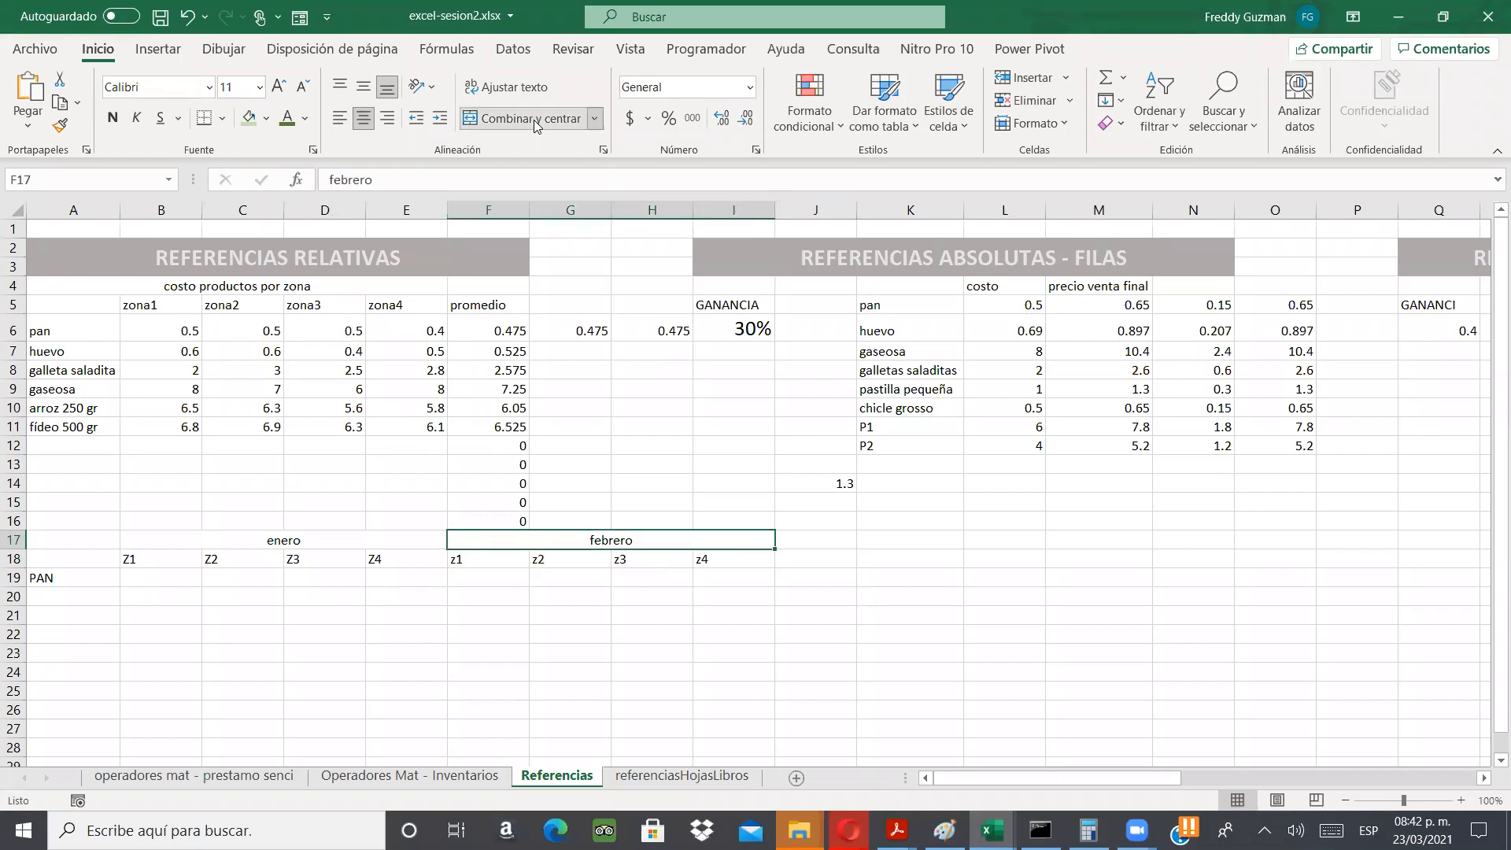
key(ctrl+c)
key(Right)
key(ctrl+v)
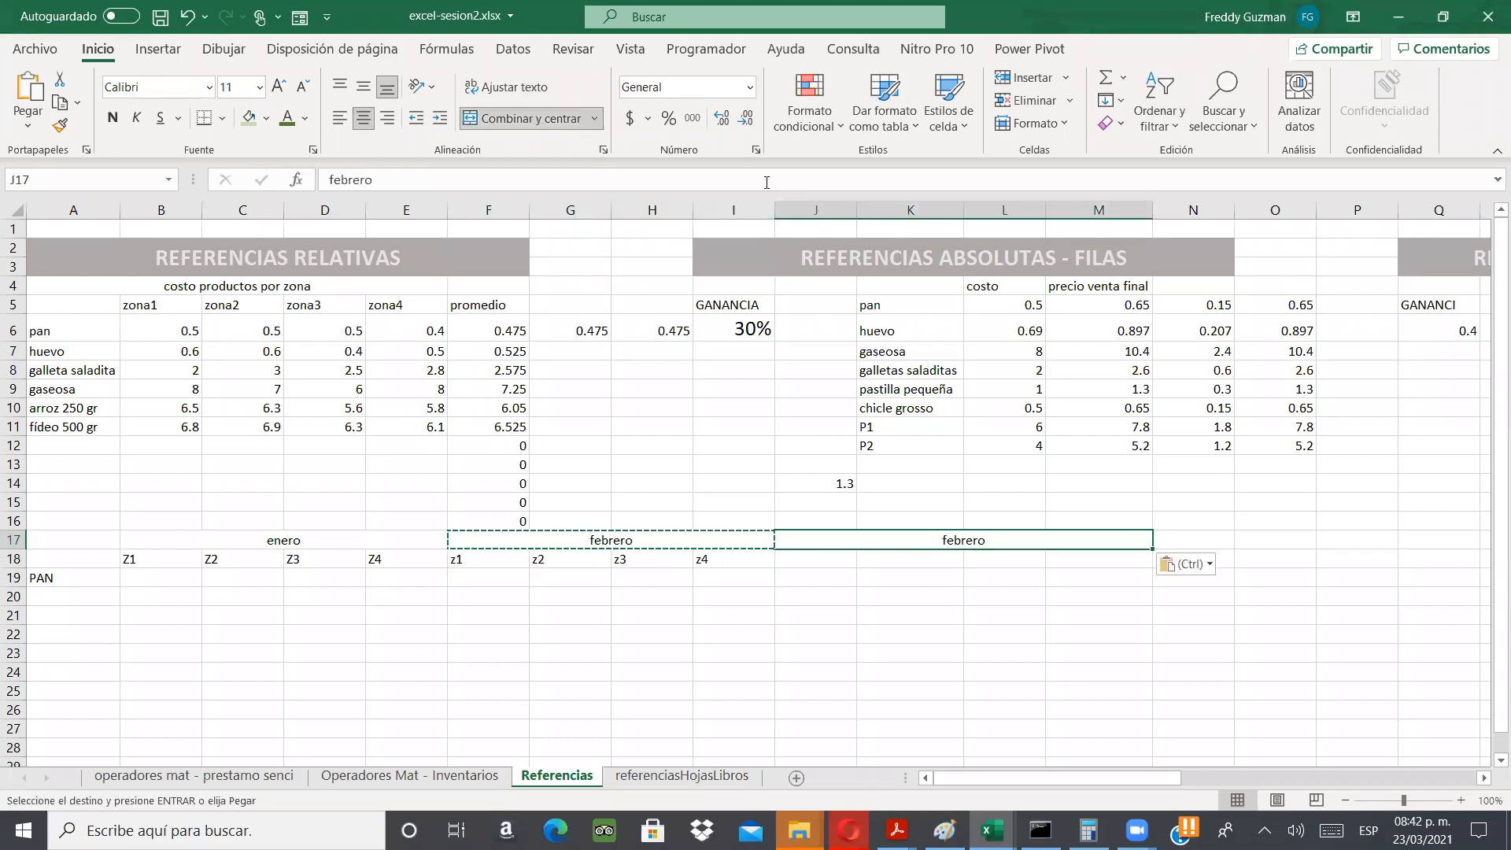
double_click(966, 540)
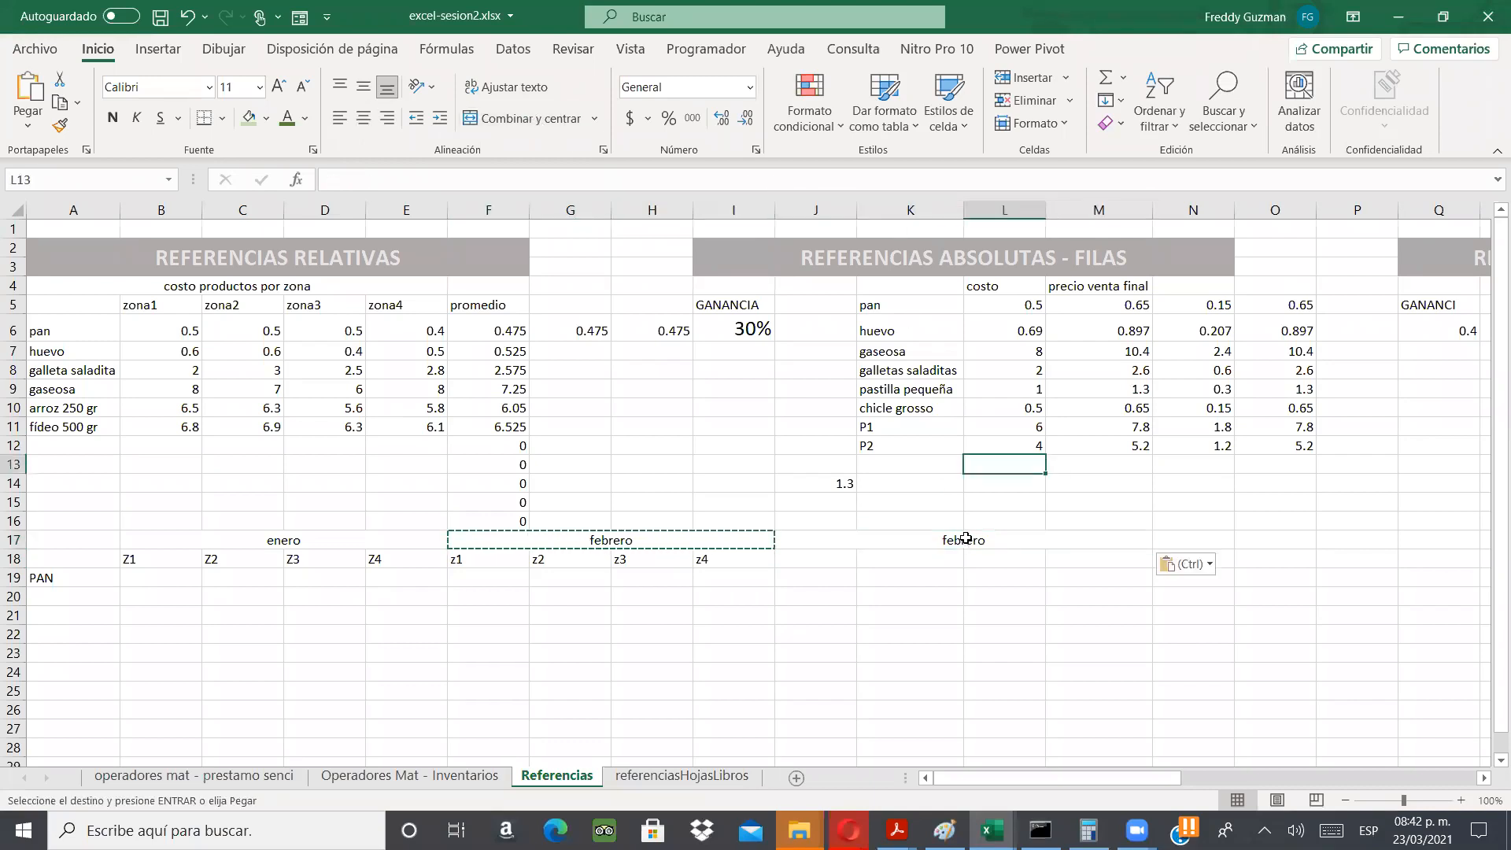
double_click(966, 540)
text(m)
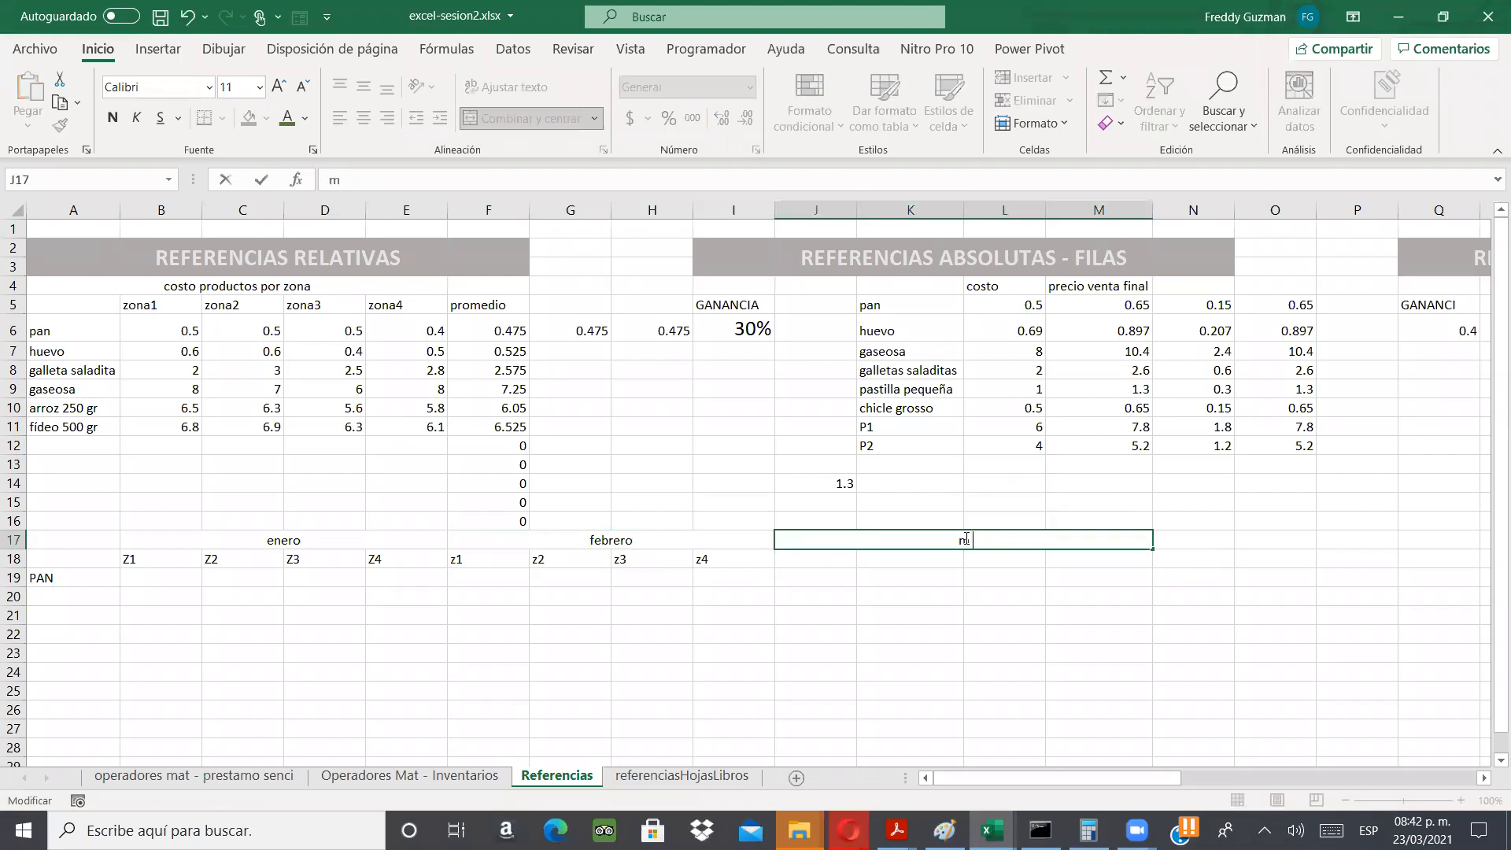
text(arzo)
key(Return)
- Enter the zone headers z1, z2, z3 and z4 in J18:M18, under marzo
text(zzzz1)
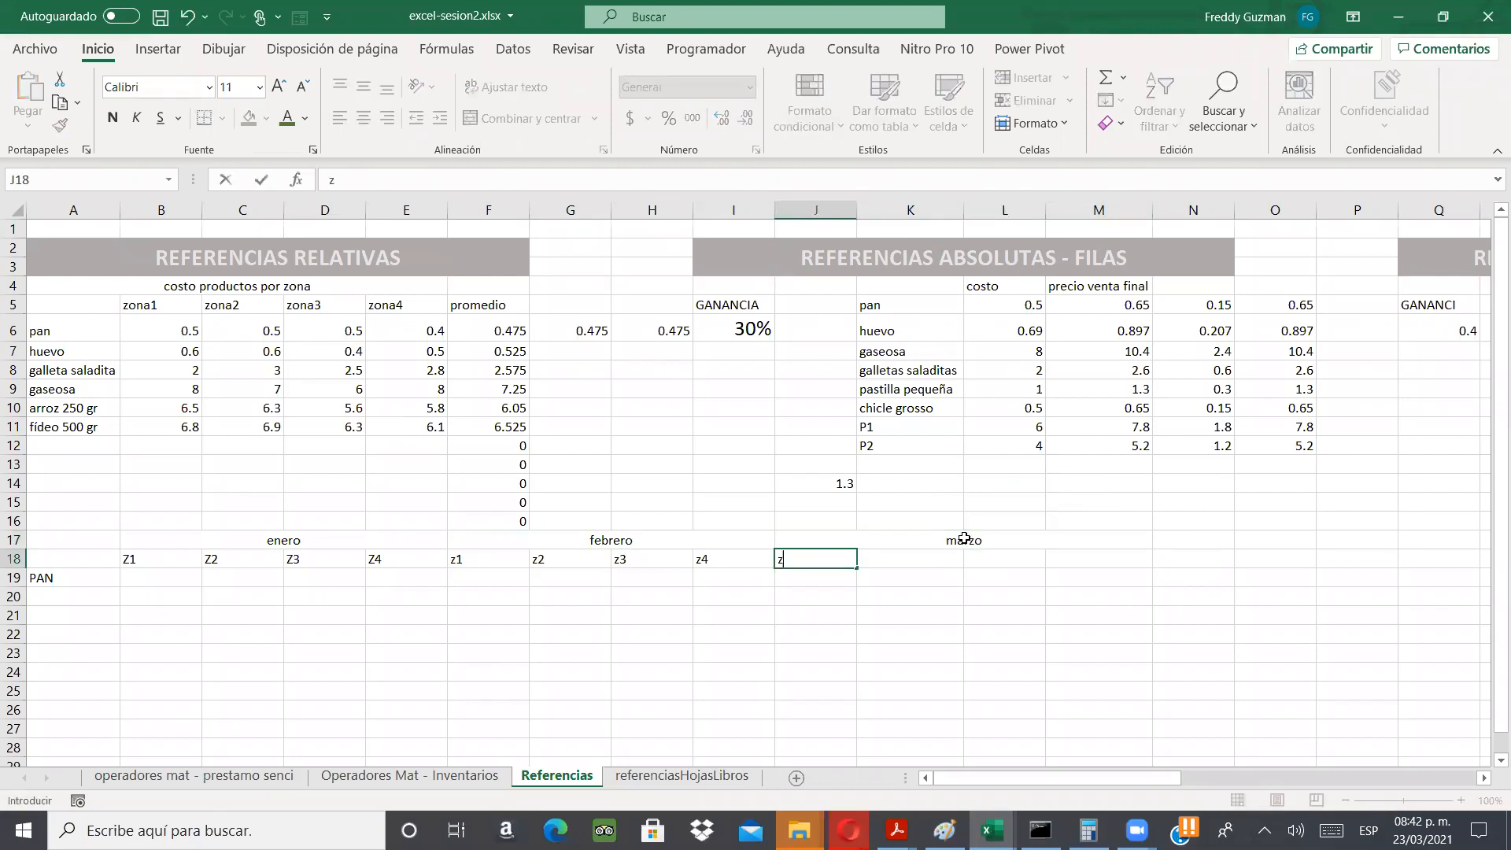
key(BackSpace)
key(BackSpace)
key(BackSpace)
key(BackSpace)
text(1)
key(Right)
key(Right)
key(Left)
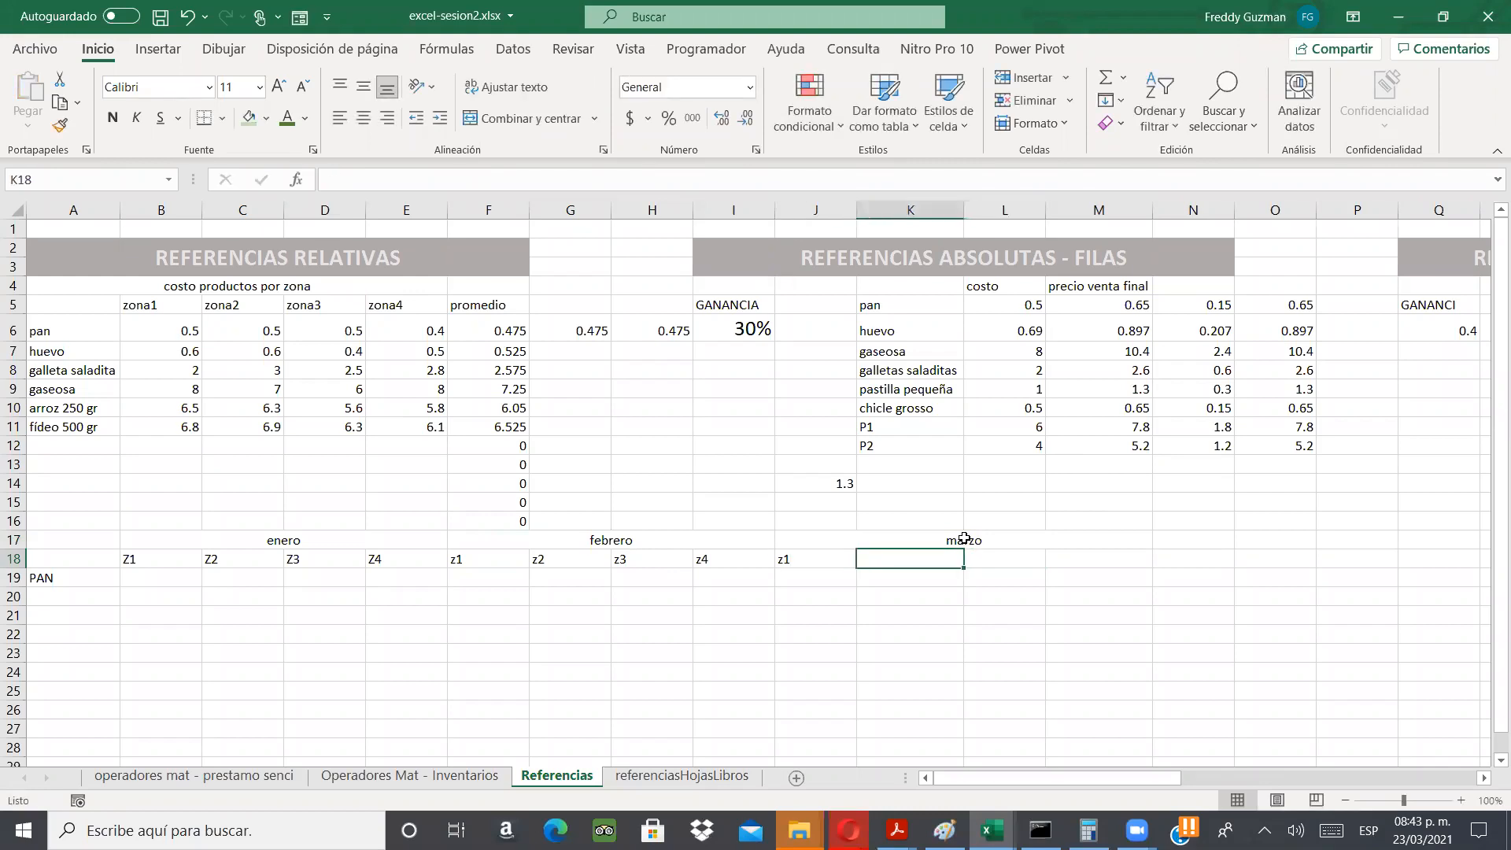
text(z2)
key(Right)
text(z3)
key(Right)
text(z4)
key(Return)
- Go back up the promedio column and examine the pan average formula in F6
key(Left)
key(Left)
key(Left)
key(Left)
key(Left)
key(Left)
key(Left)
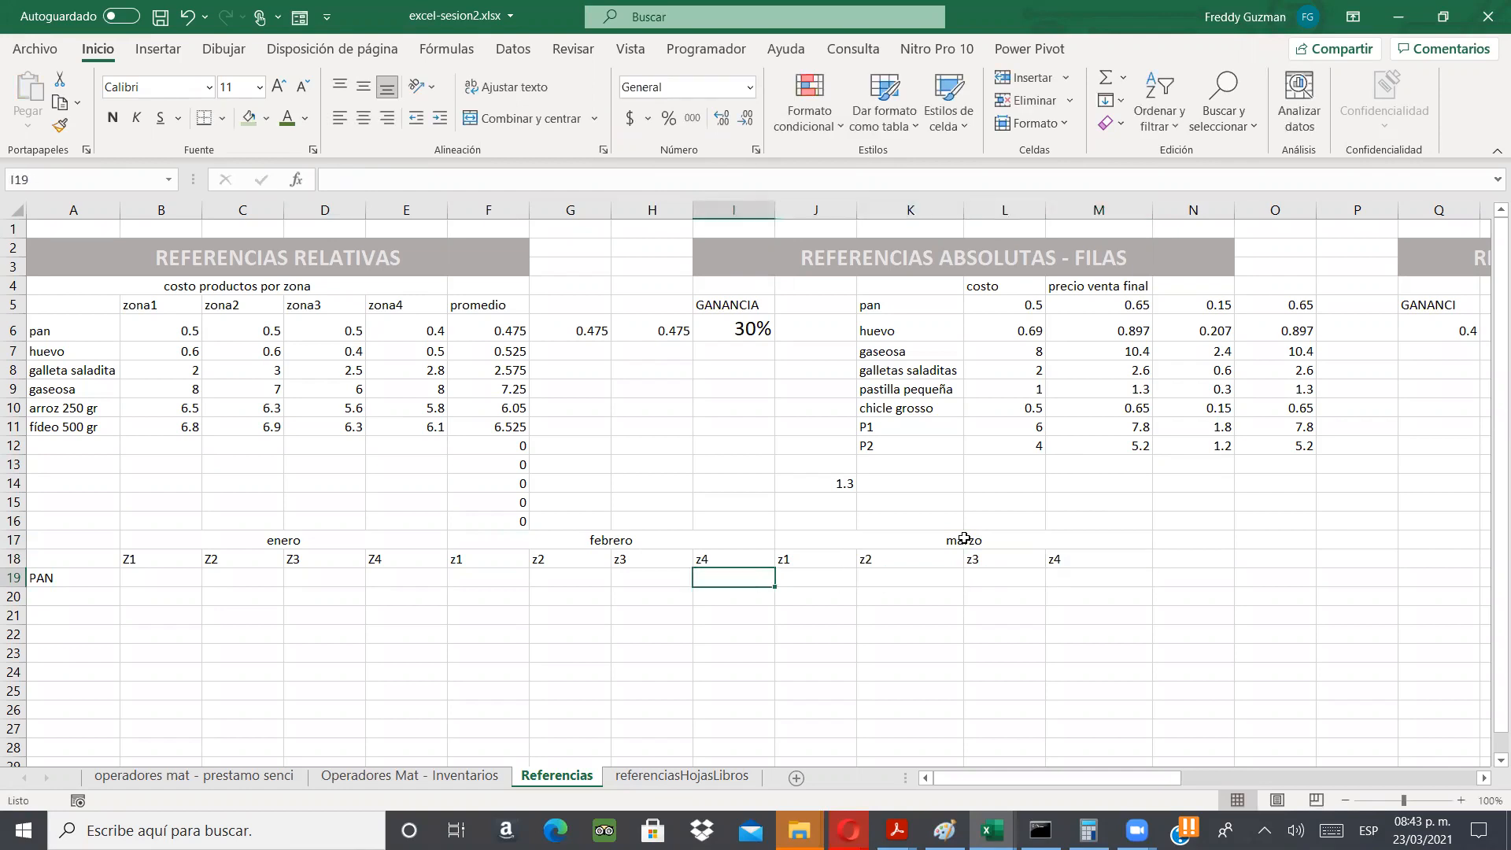
key(Up)
key(Up)
key(Up)
key(Up)
key(Up)
key(Up)
key(Up)
key(Up)
key(Up)
key(Up)
key(Up)
key(Up)
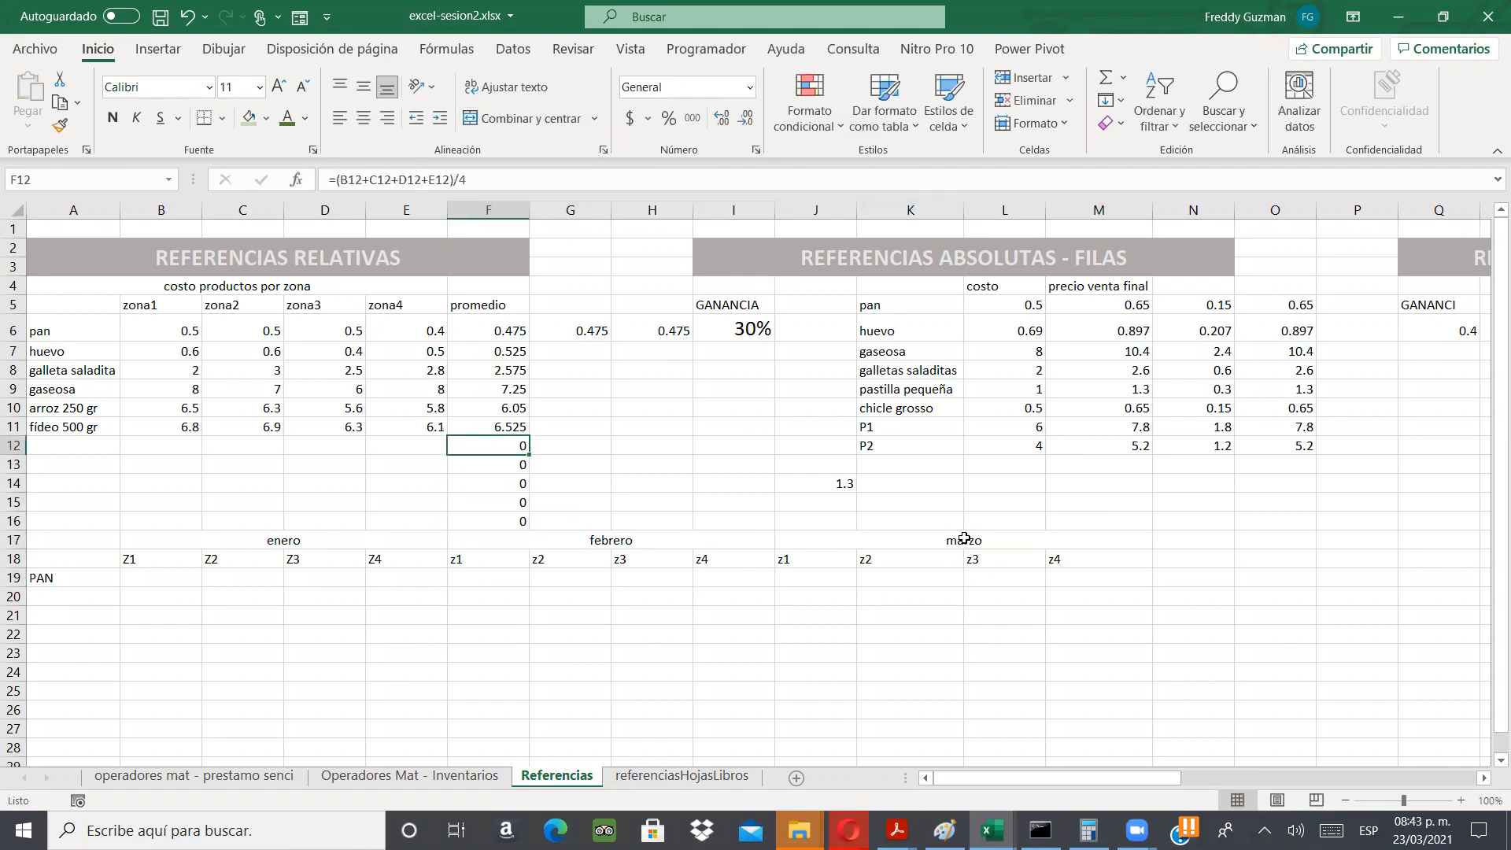
key(Up)
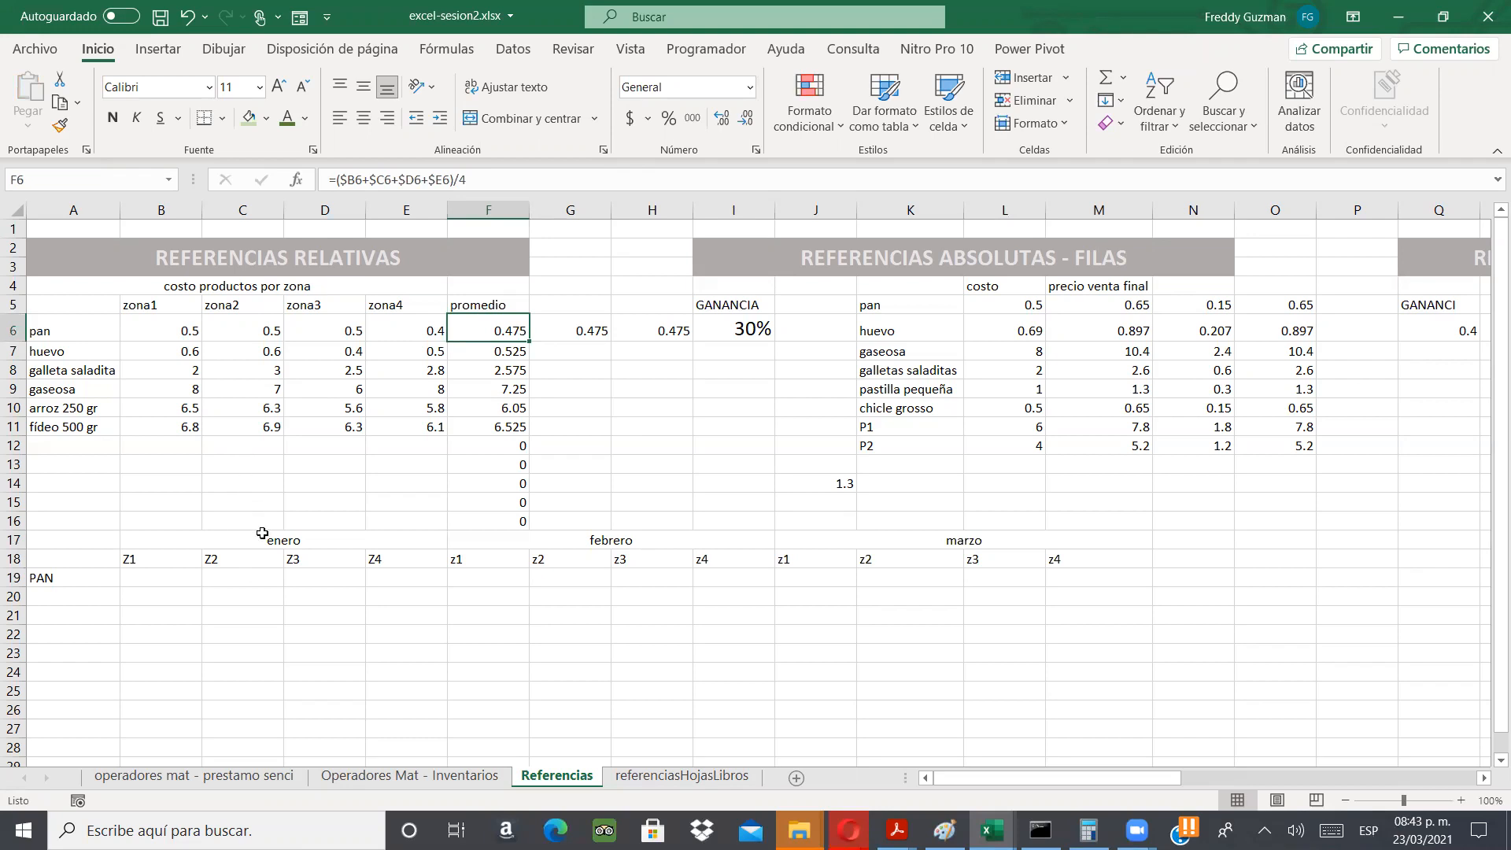
- Compare the enero block and PAN row of the monthly layout with the pan average and zone costs in row 6
drag(262, 535, 319, 557)
click(307, 541)
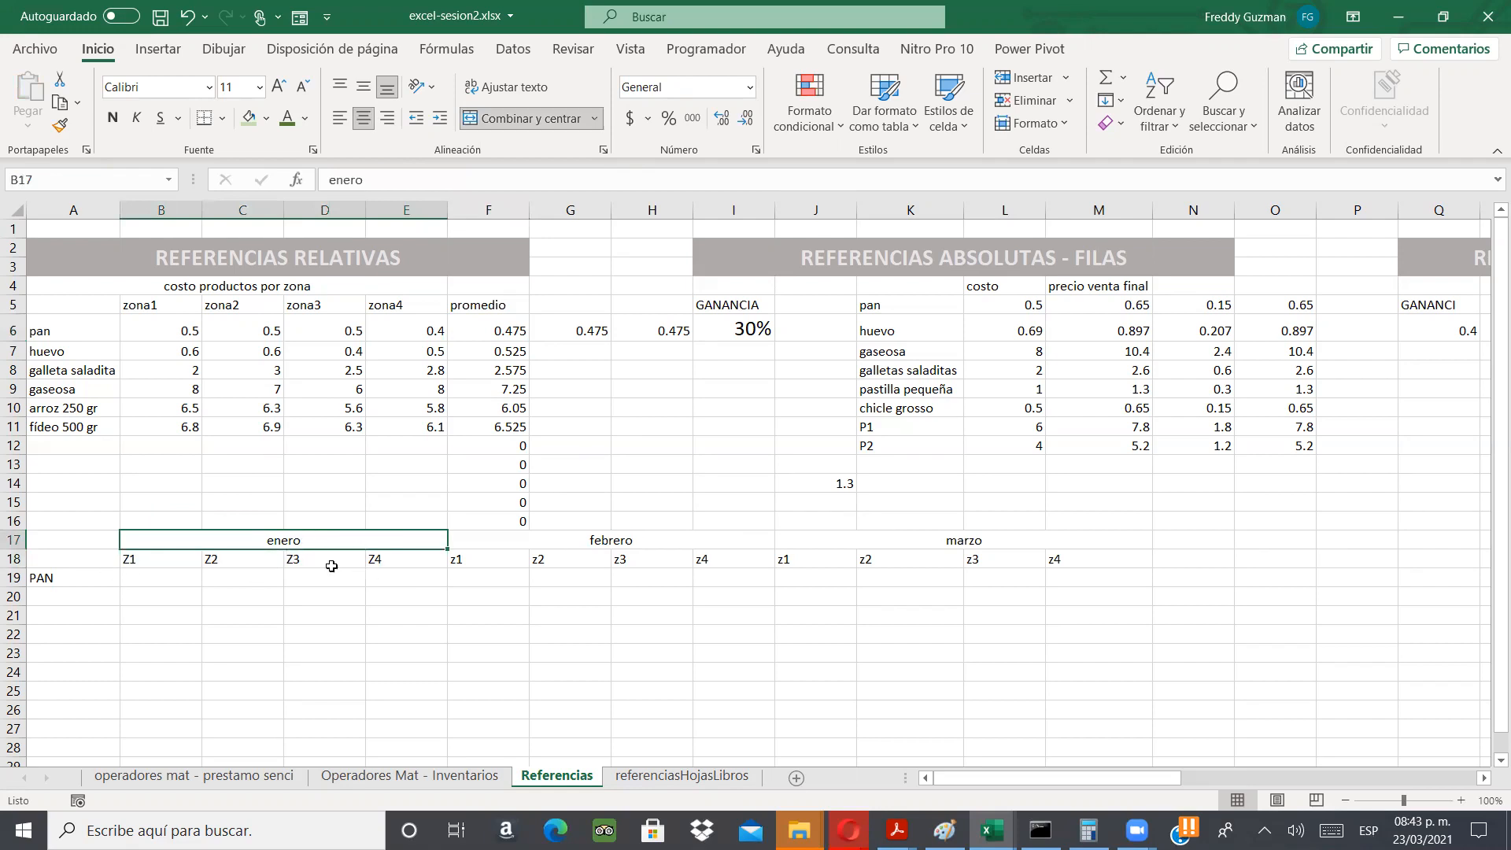
click(183, 587)
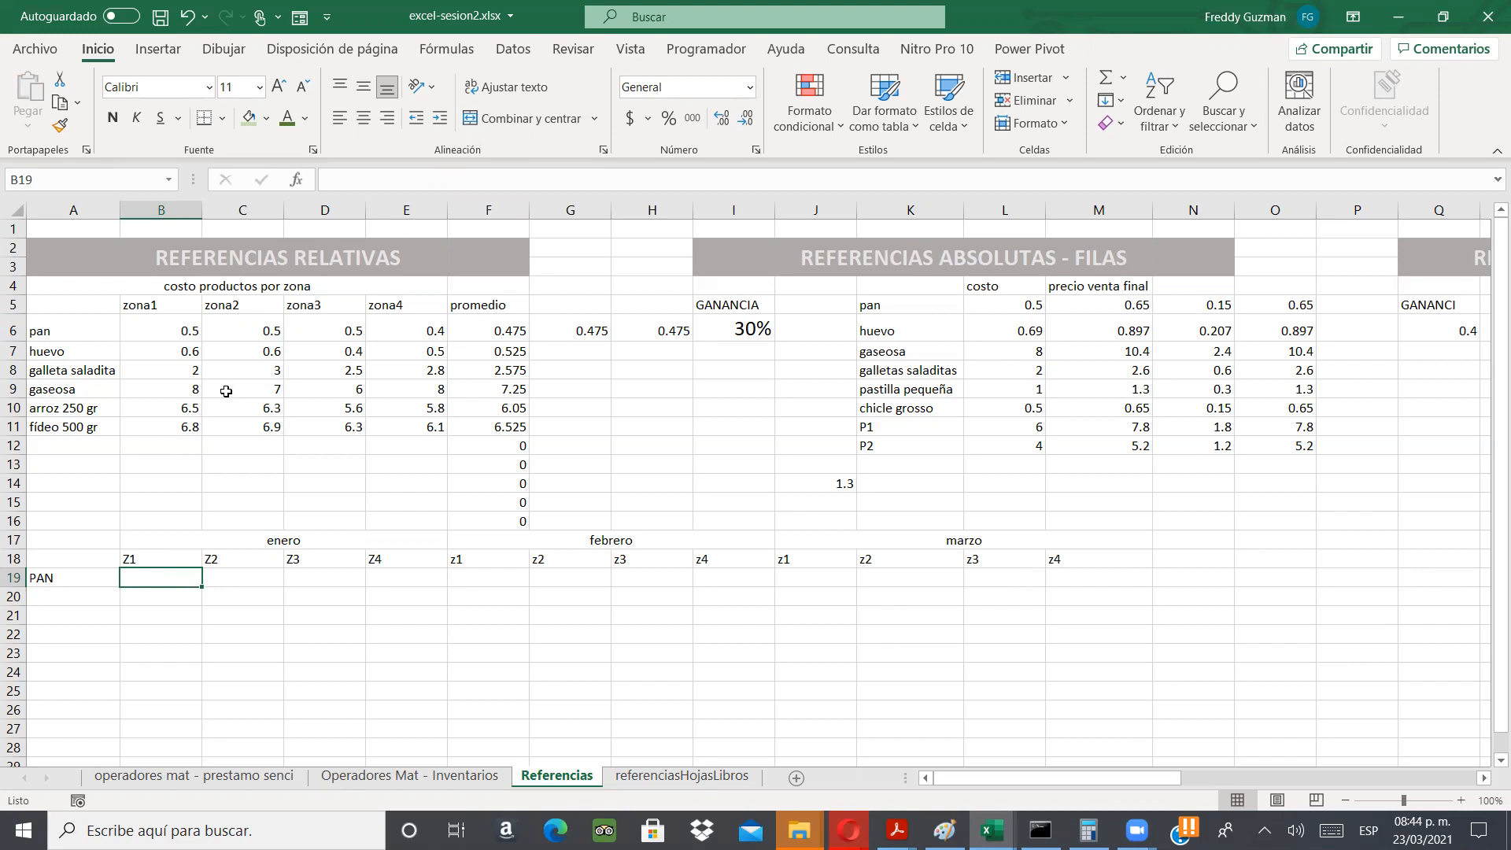
click(497, 306)
click(496, 323)
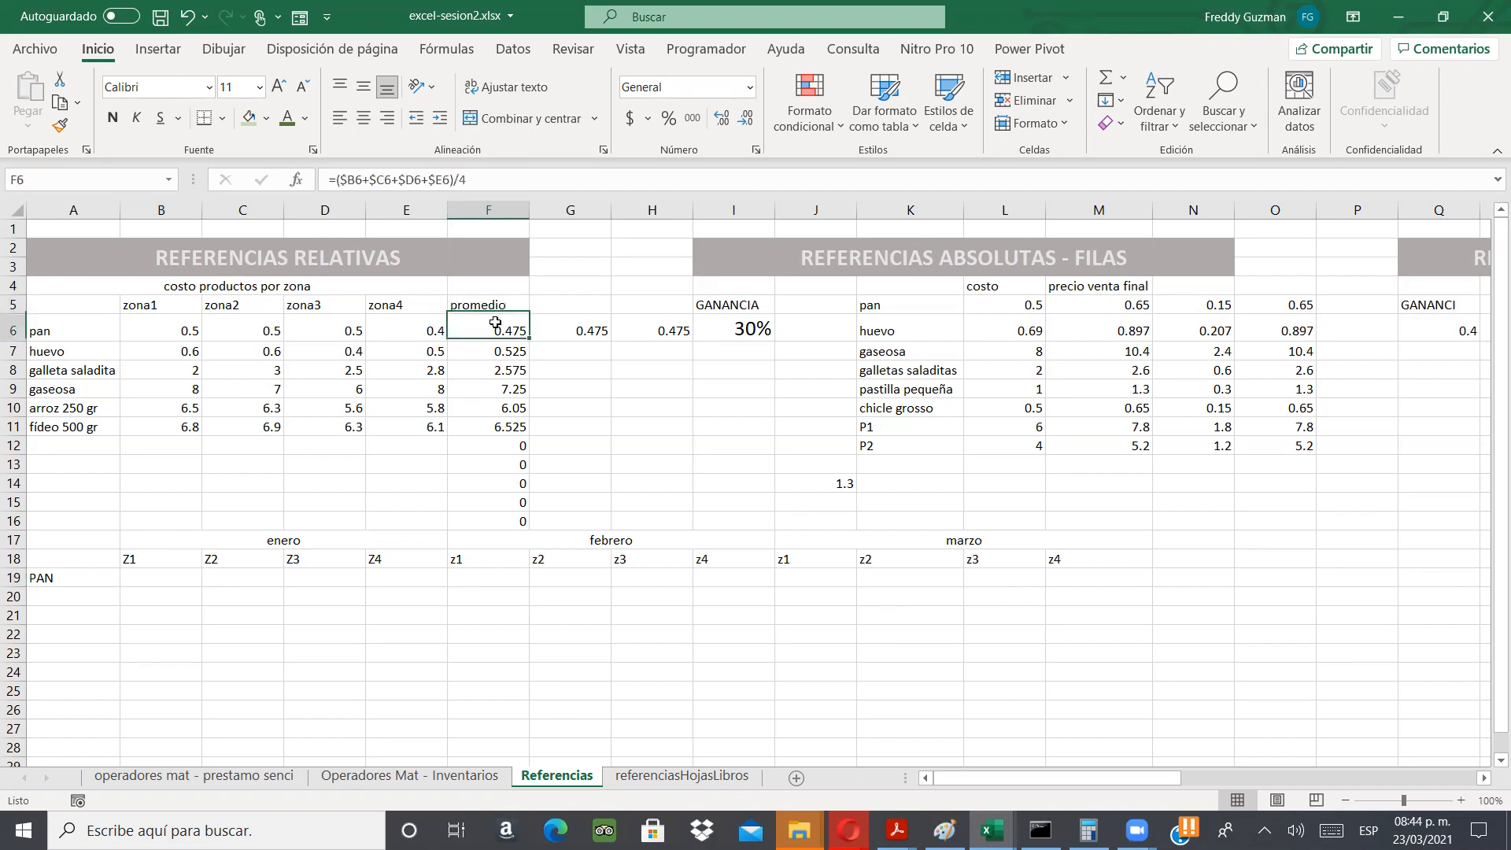
click(89, 333)
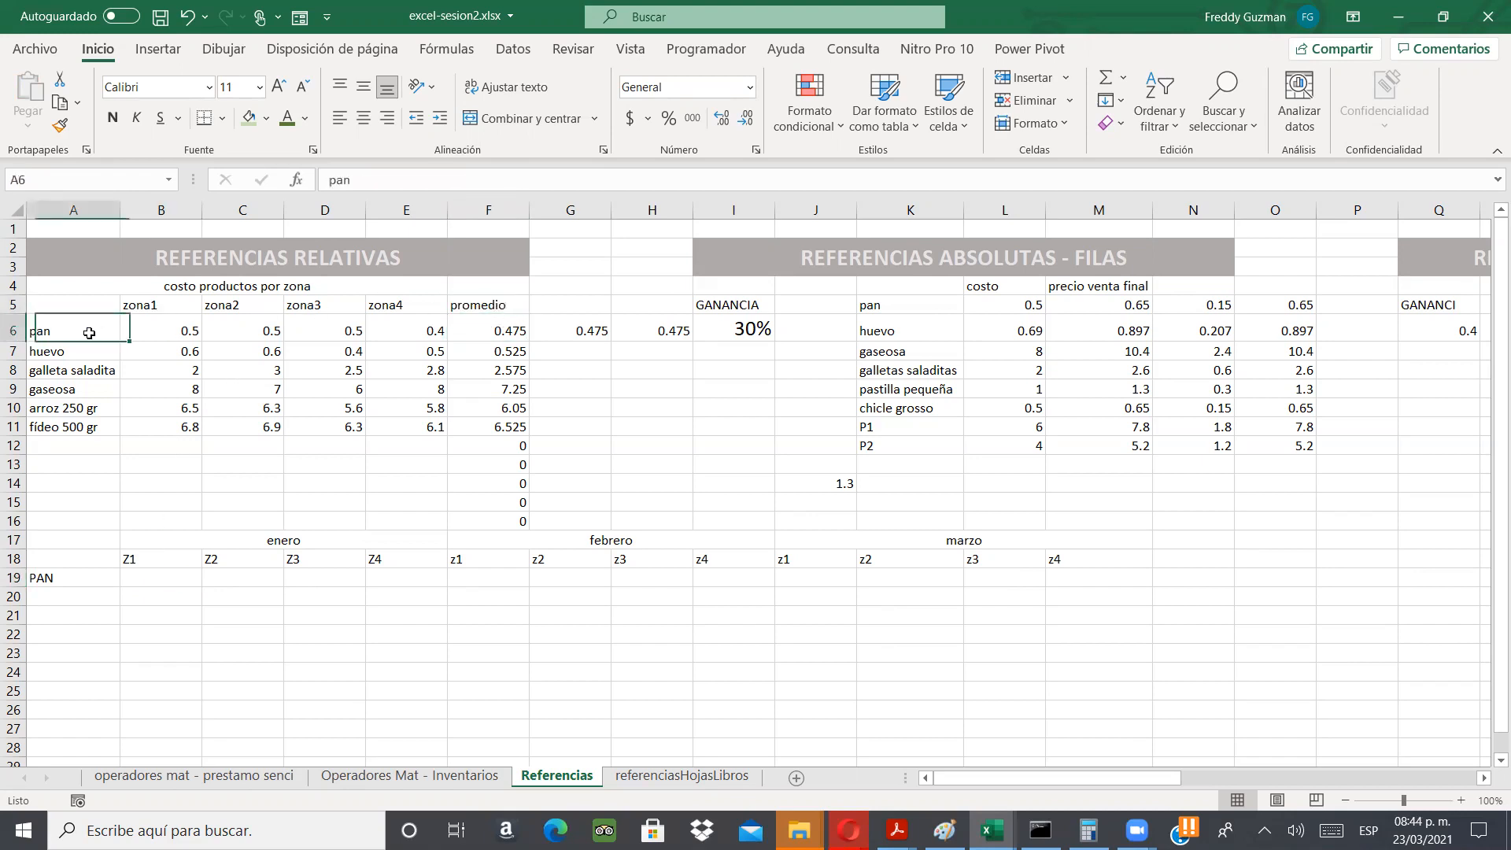
click(147, 331)
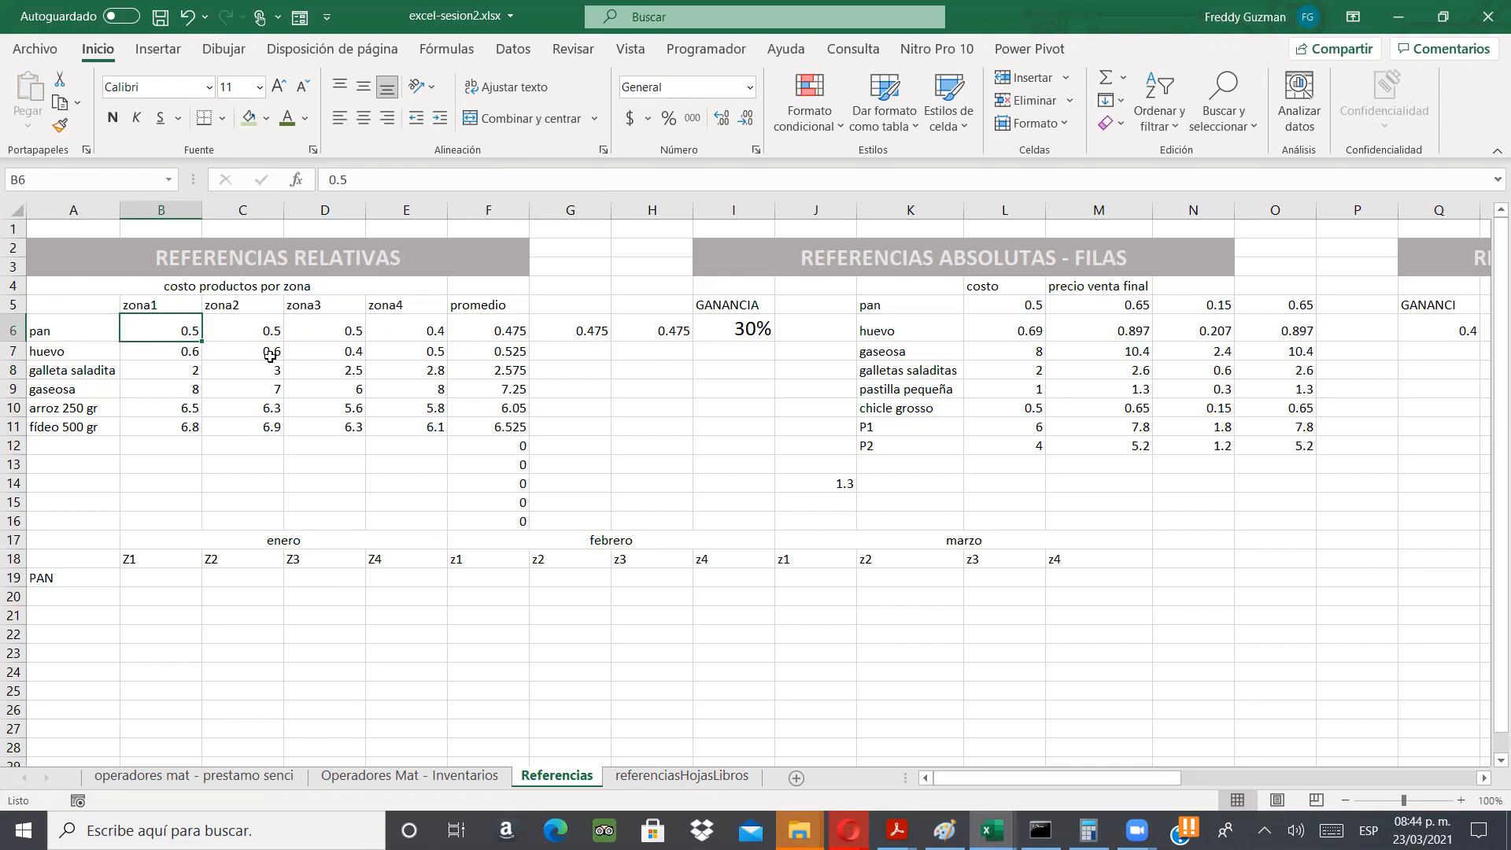
- Clear the copied pan average formulas from G6 and H6
click(552, 330)
key(Delete)
key(Right)
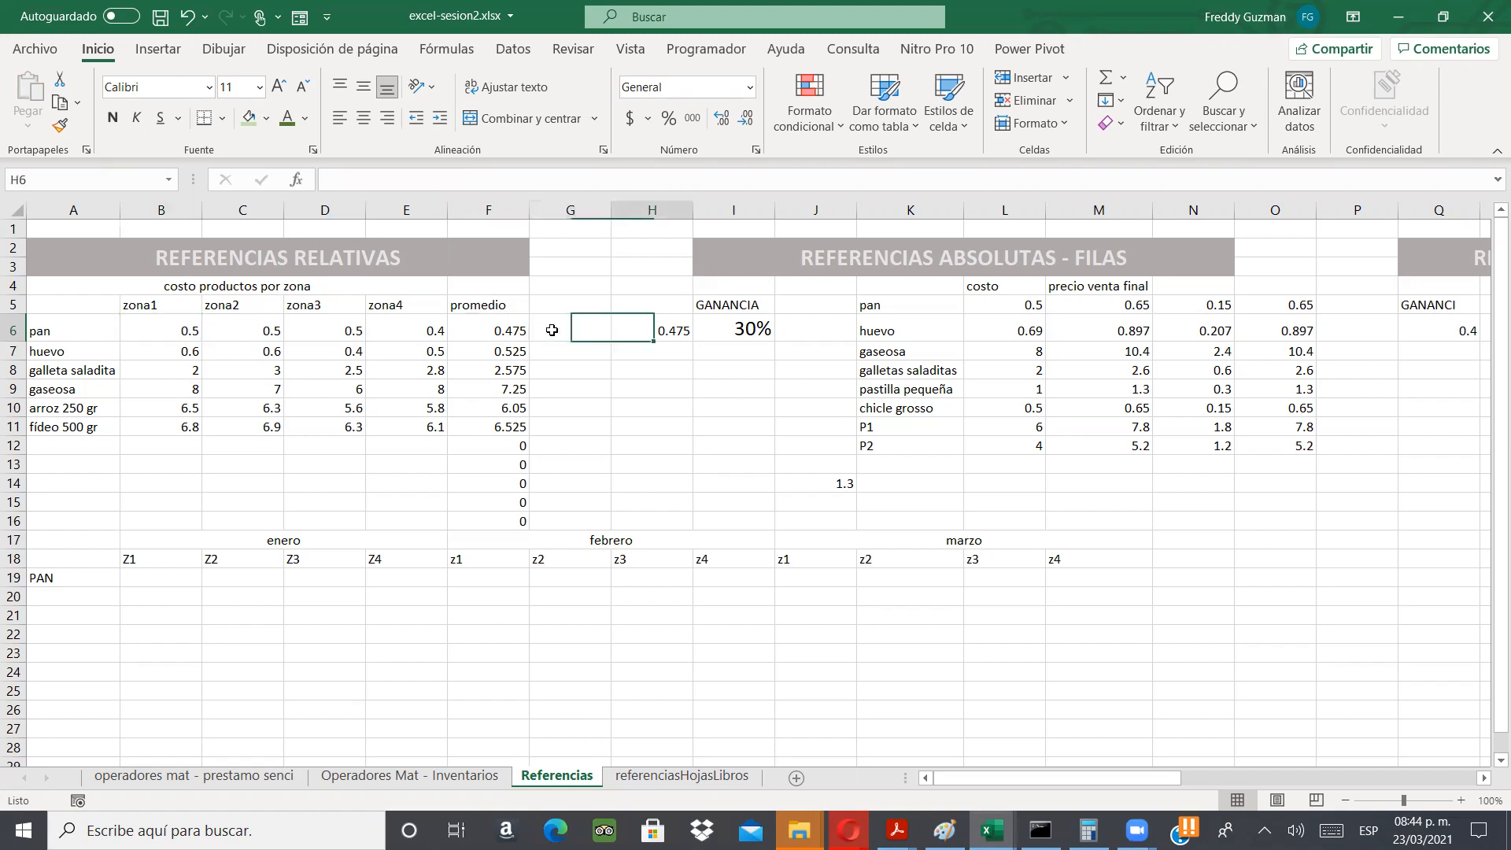
key(Delete)
key(Left)
key(Left)
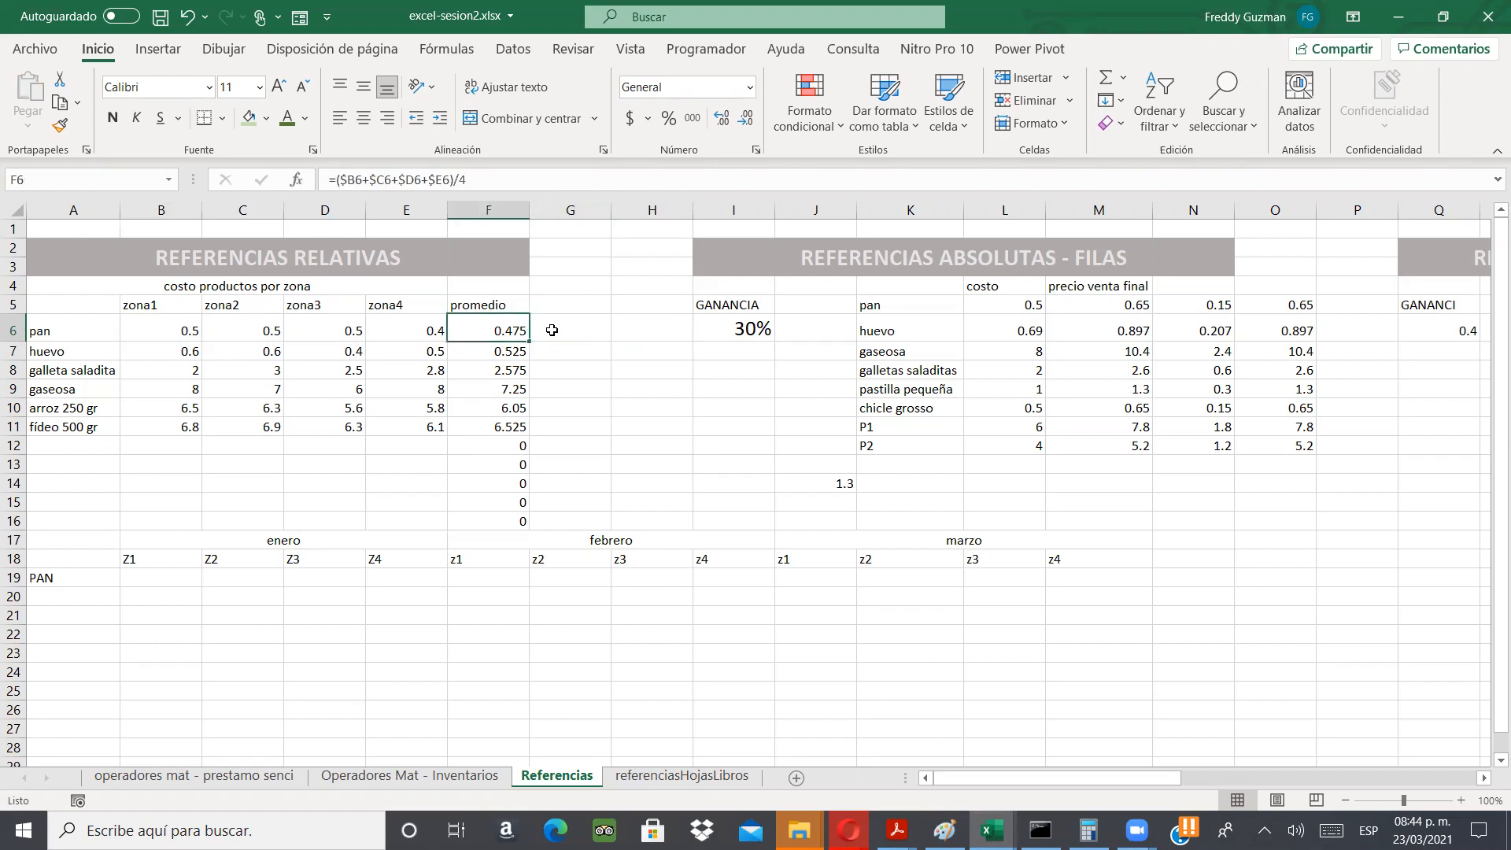
- Review the promedio formulas from F6 down to F11 and the pan zone costs in B6:E6 that they average
key(Down)
key(Down)
key(Down)
key(Down)
key(Down)
key(Down)
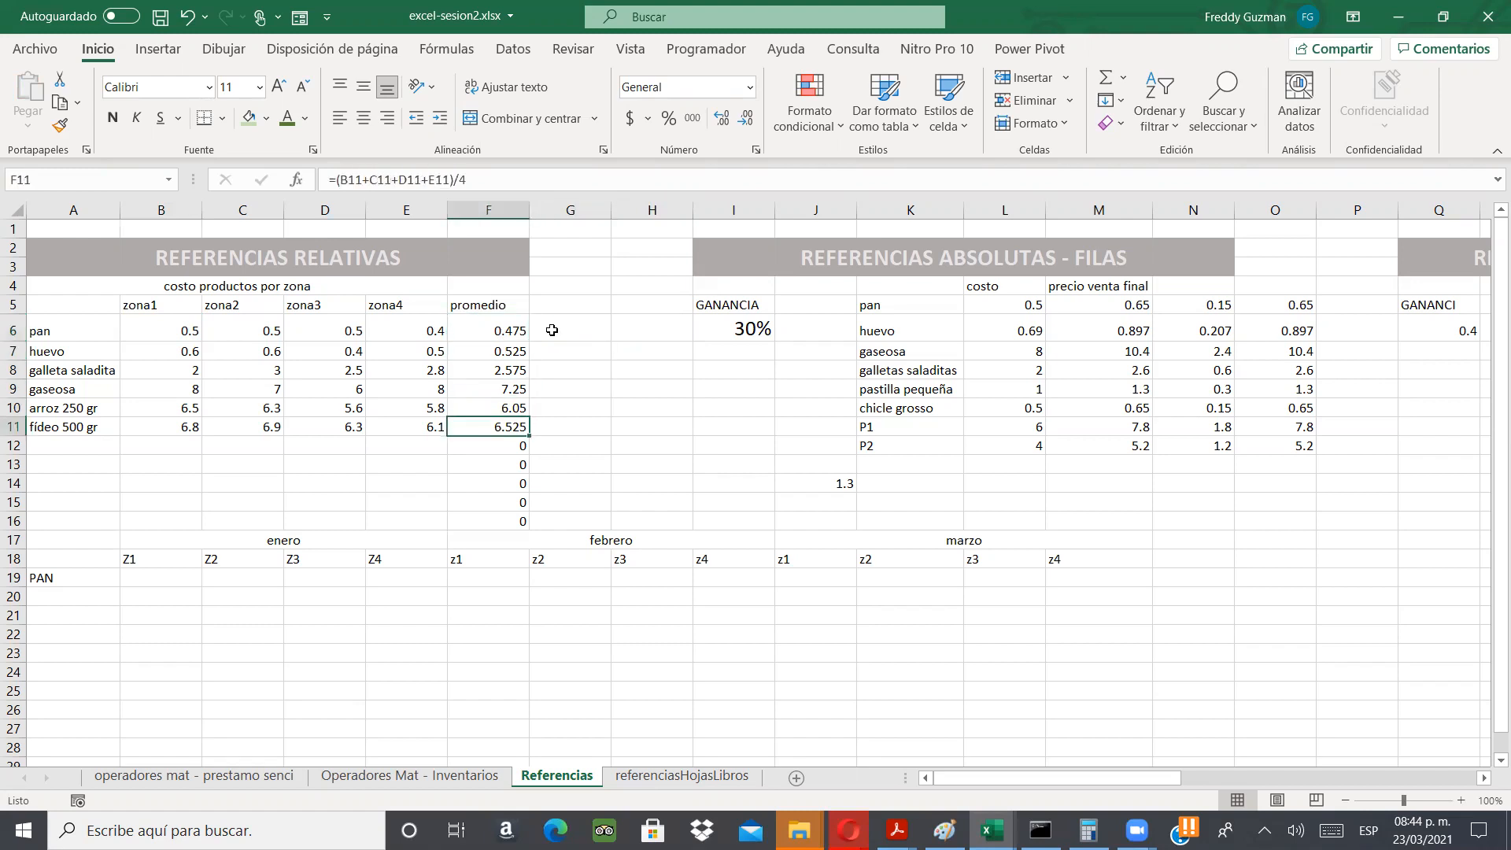
key(Up)
key(Up)
key(Up)
key(Up)
key(Up)
key(Up)
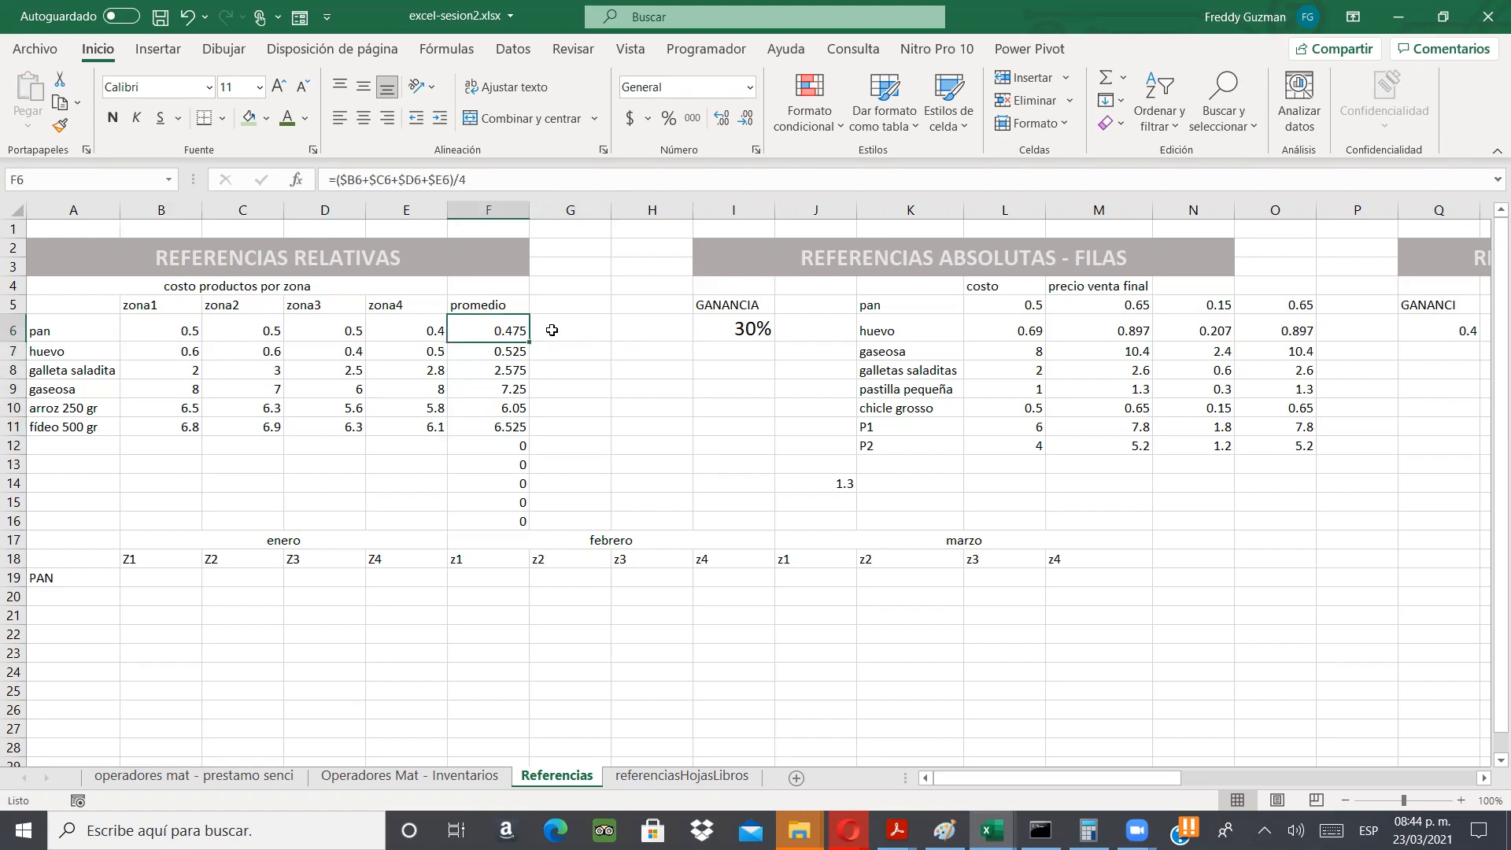
key(Left)
key(Left)
key(Left)
key(Left)
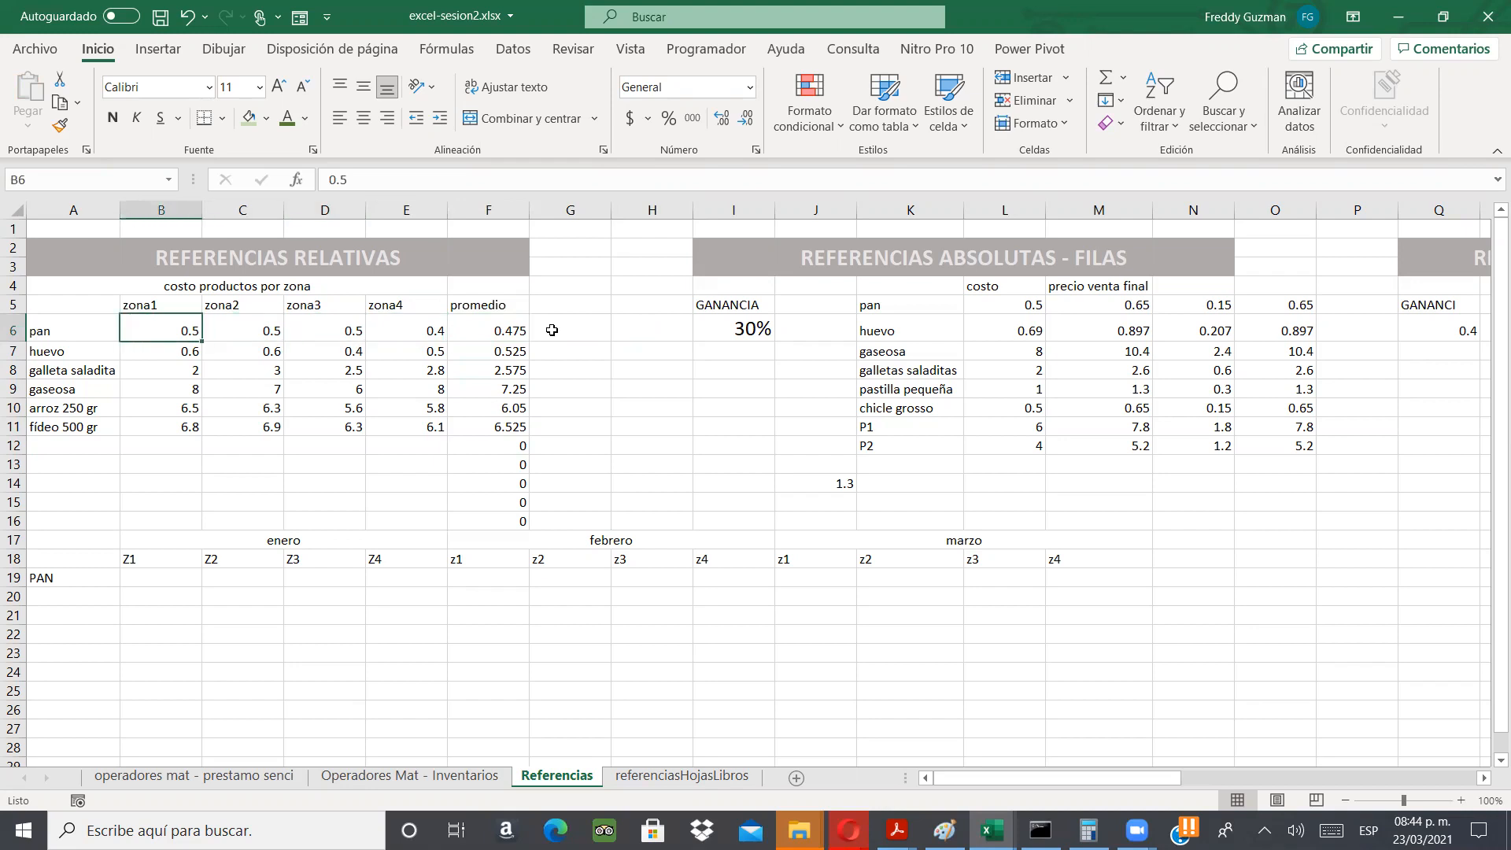
key(Right)
key(Right)
key(Right)
key(Right)
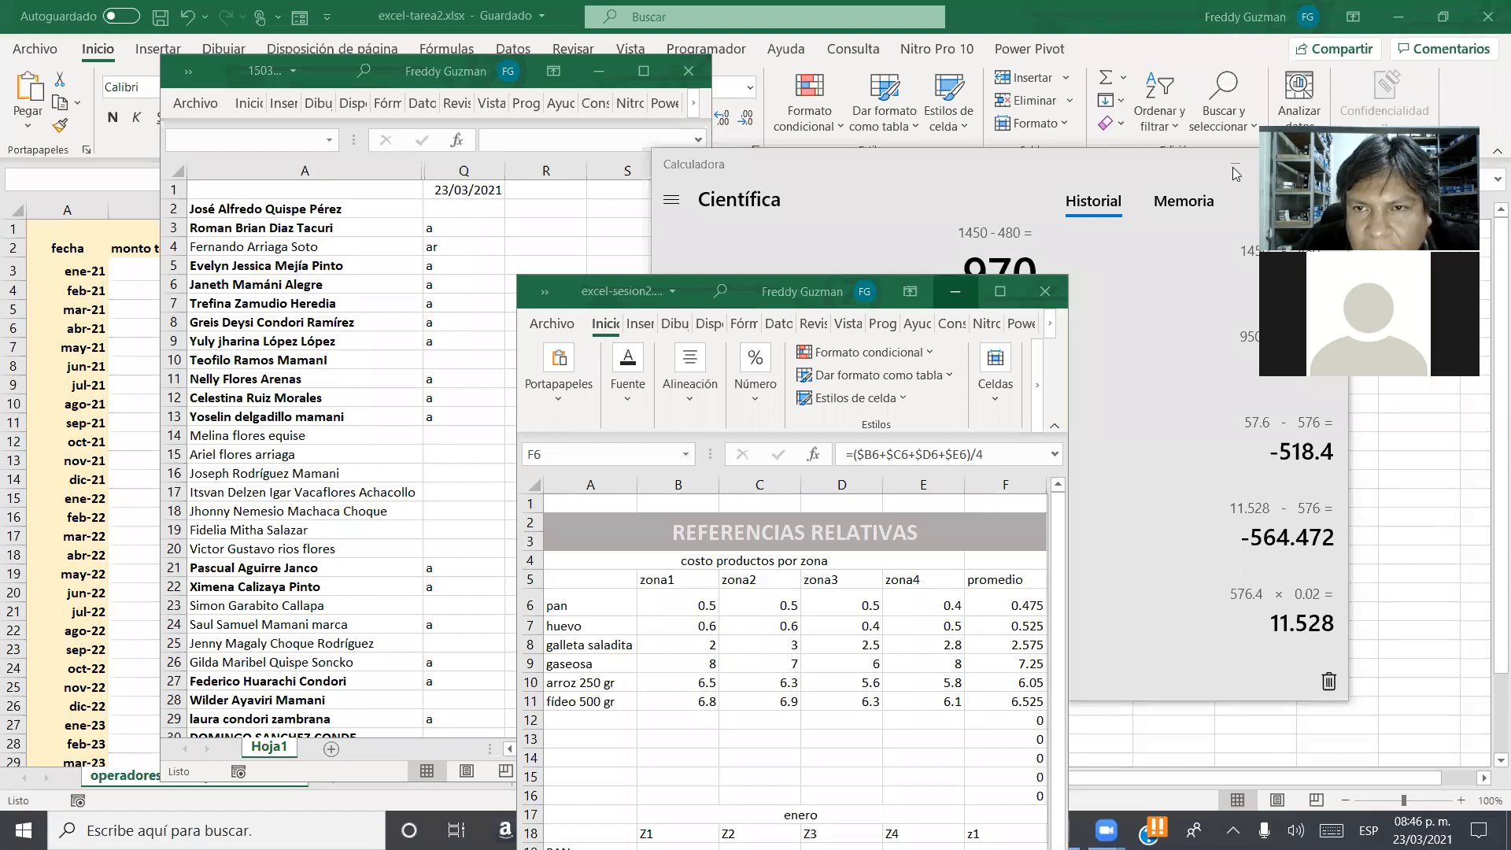
- Minimize the Calculator and the attendance list workbook, and bring the excel-sesion2 workbook to the front
click(1232, 162)
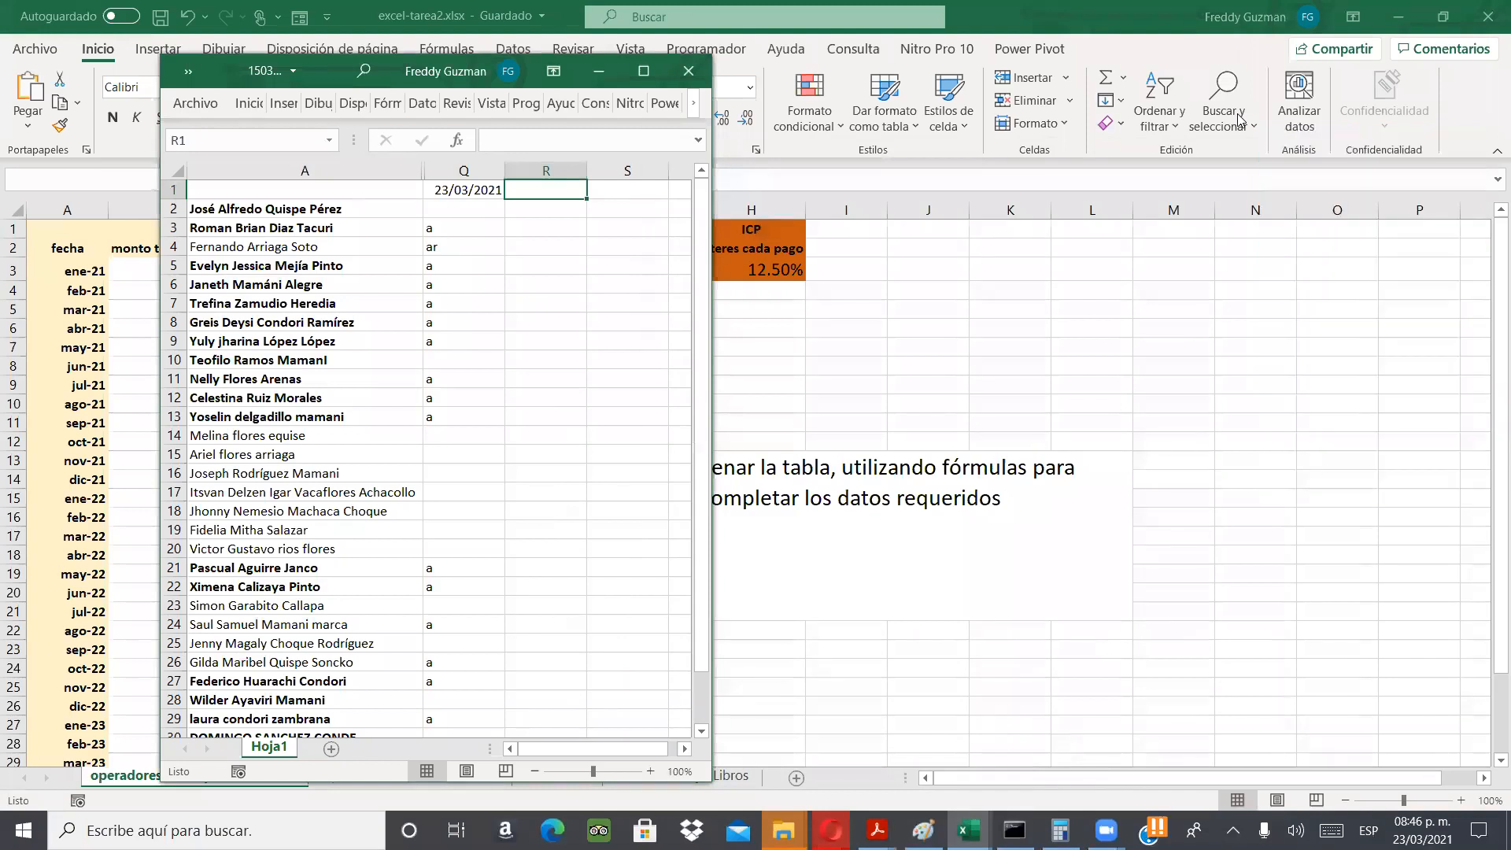
click(599, 71)
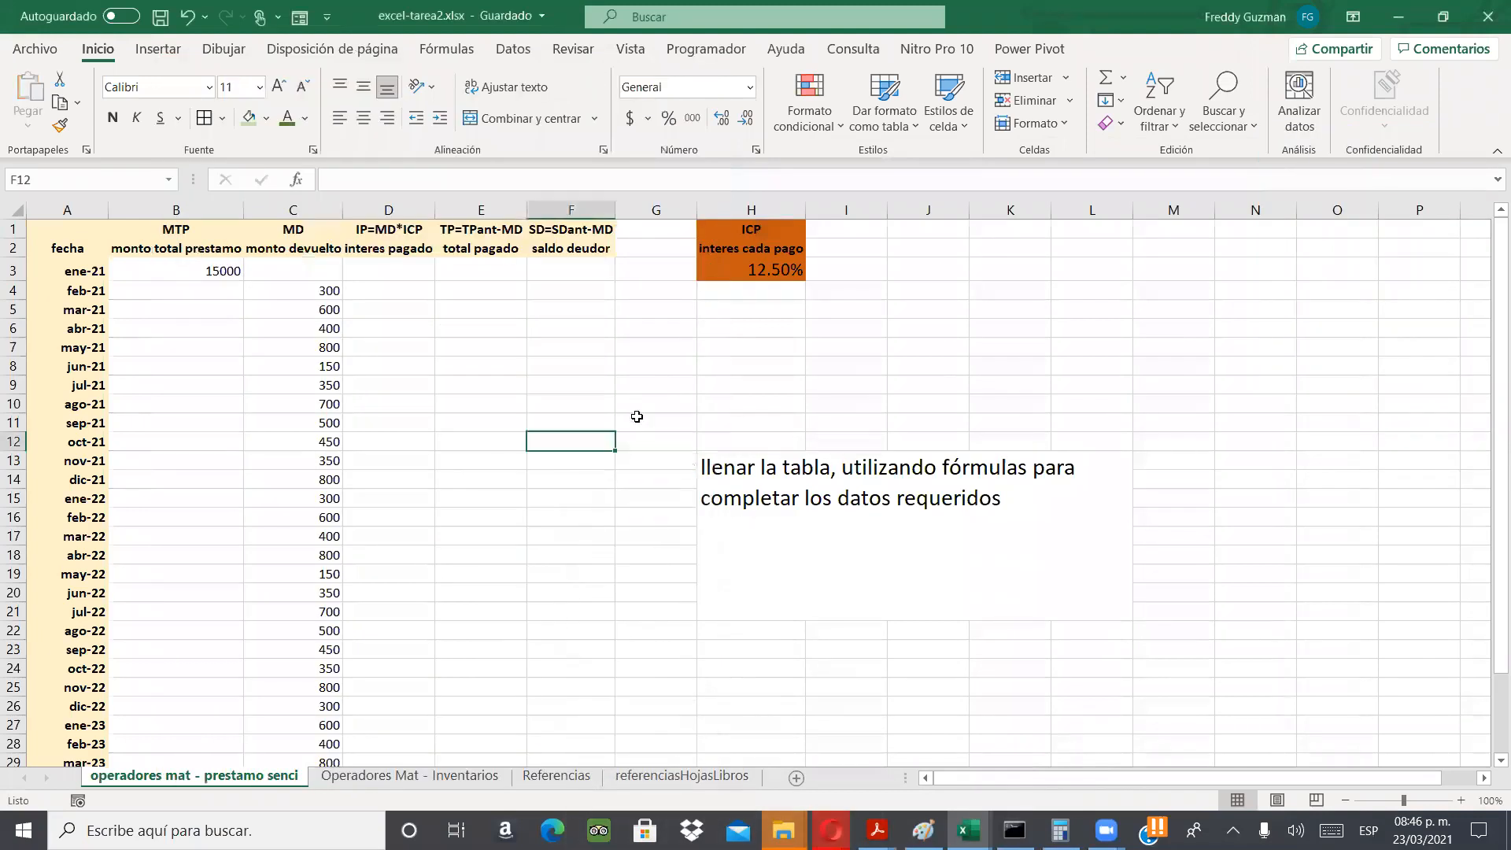
click(968, 830)
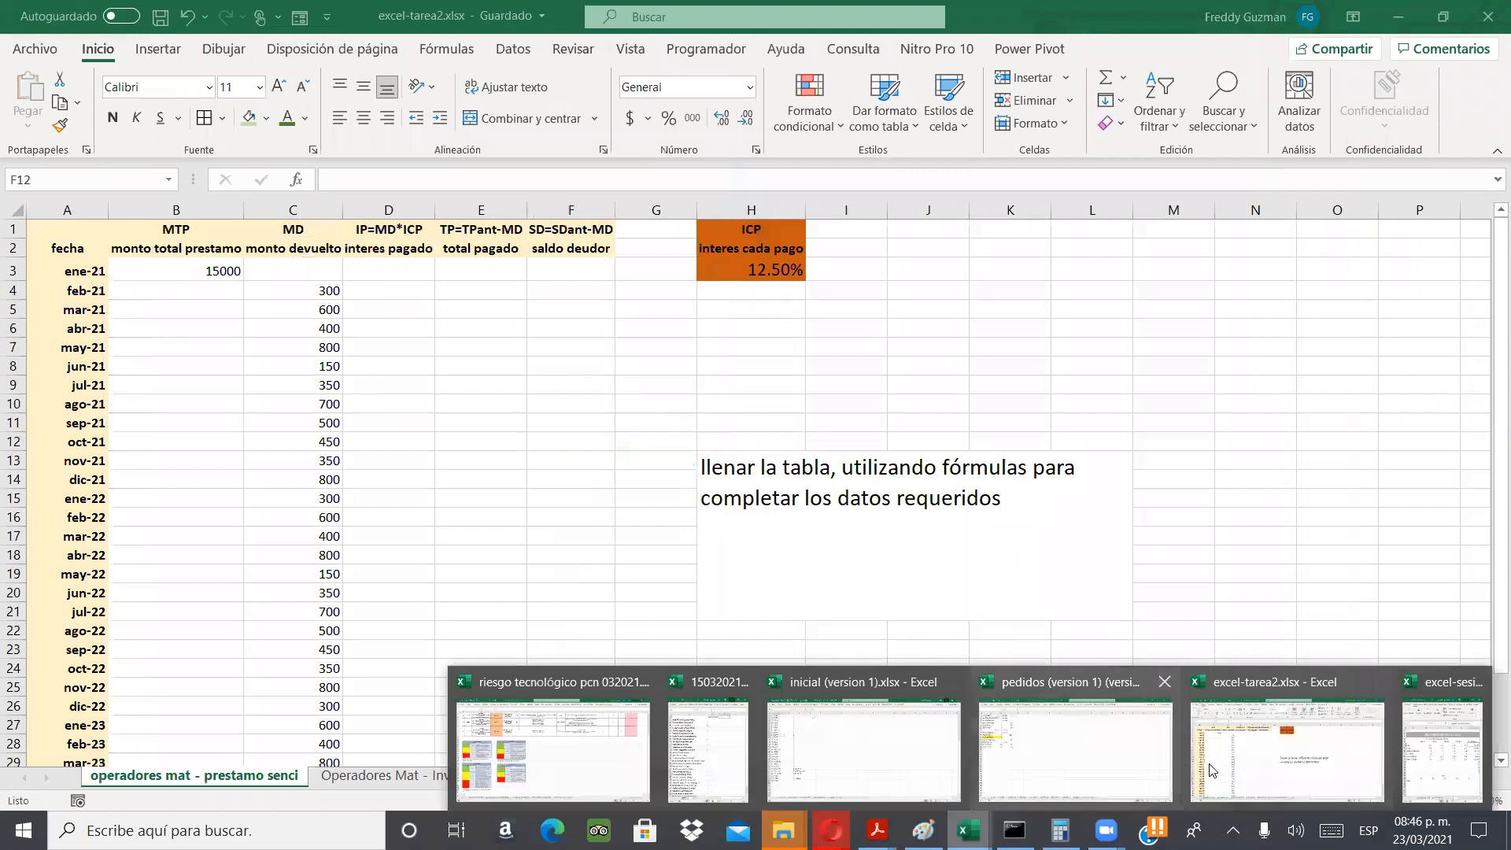
click(1442, 748)
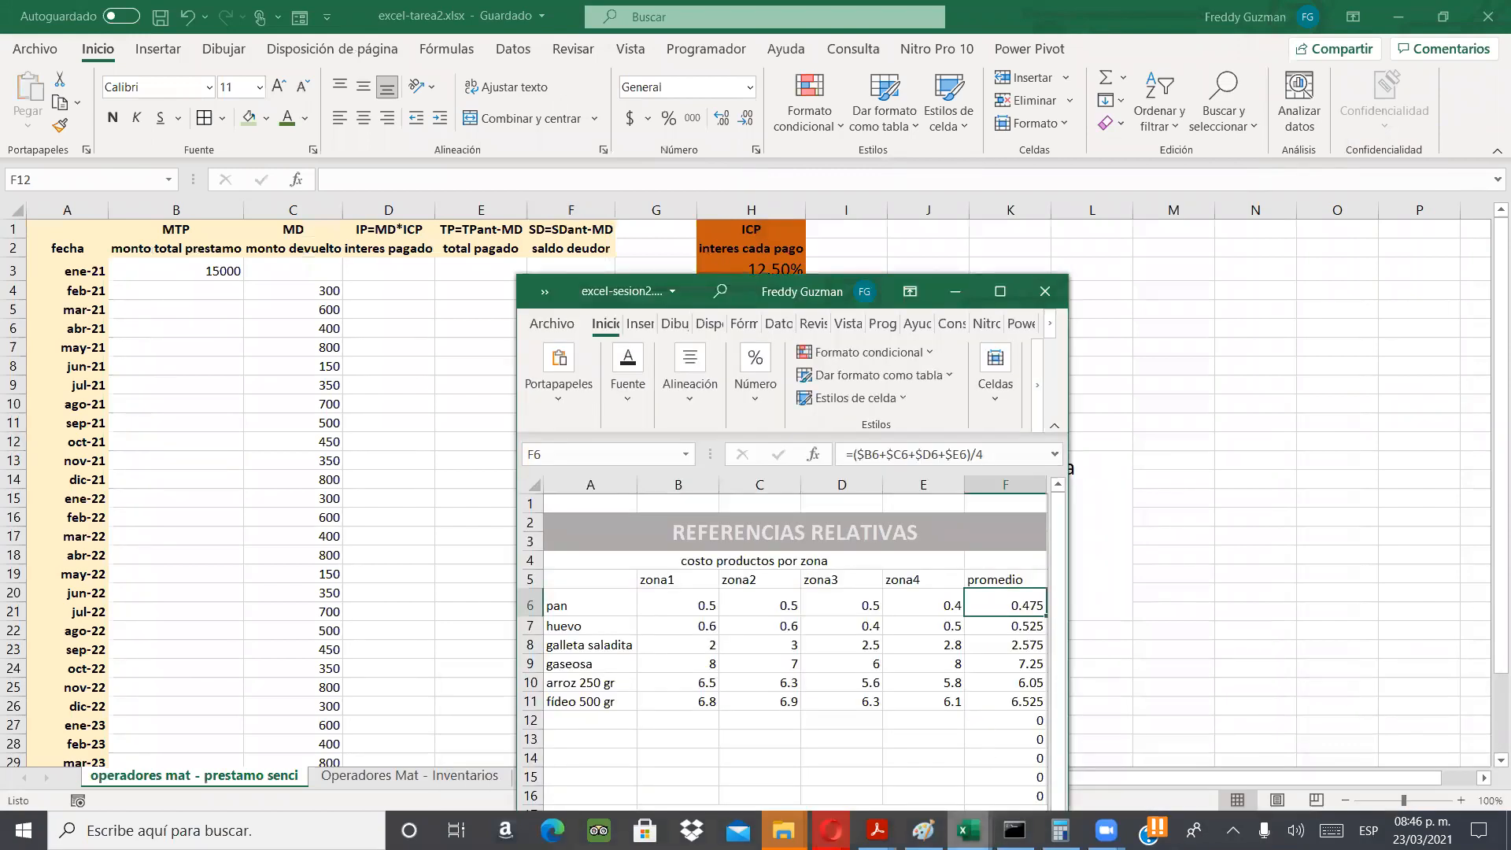
- Switch to the inicial (version 1).xlsx workbook
click(969, 831)
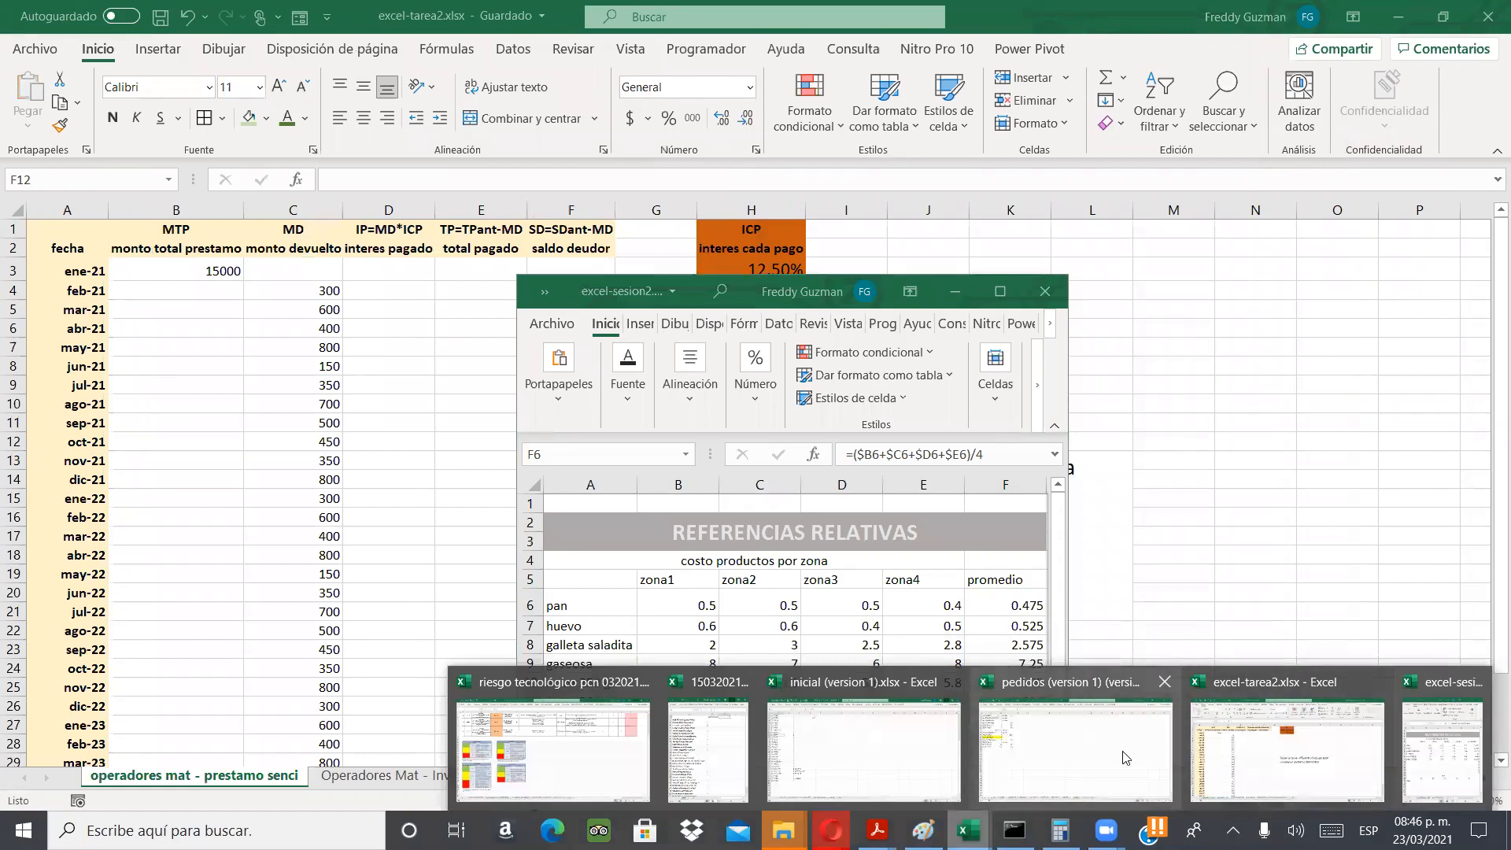
click(830, 762)
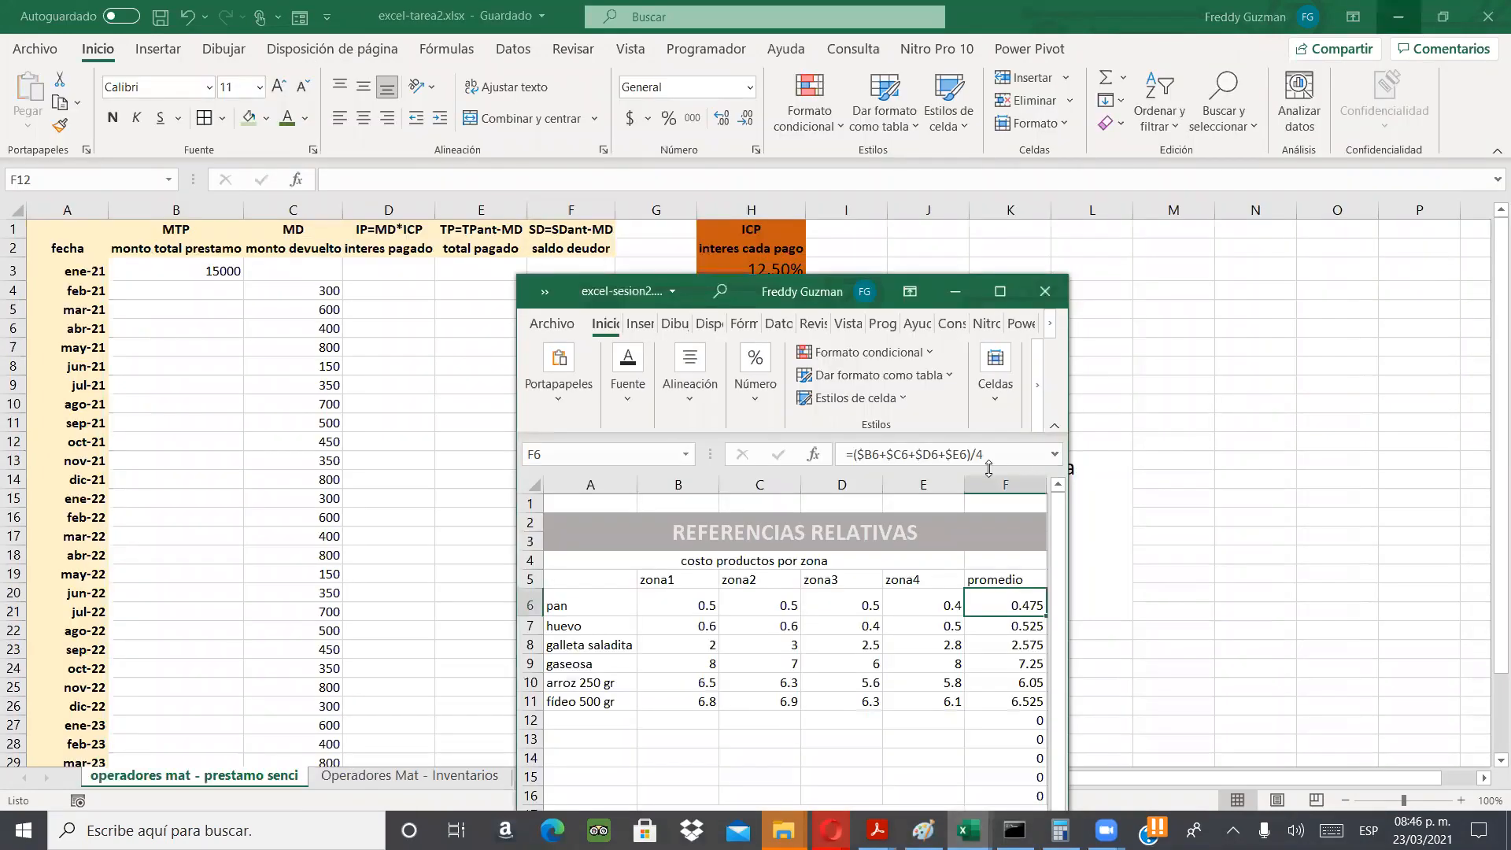
- Bring the excel-sesion2 workbook back to the front and maximize its window
click(955, 291)
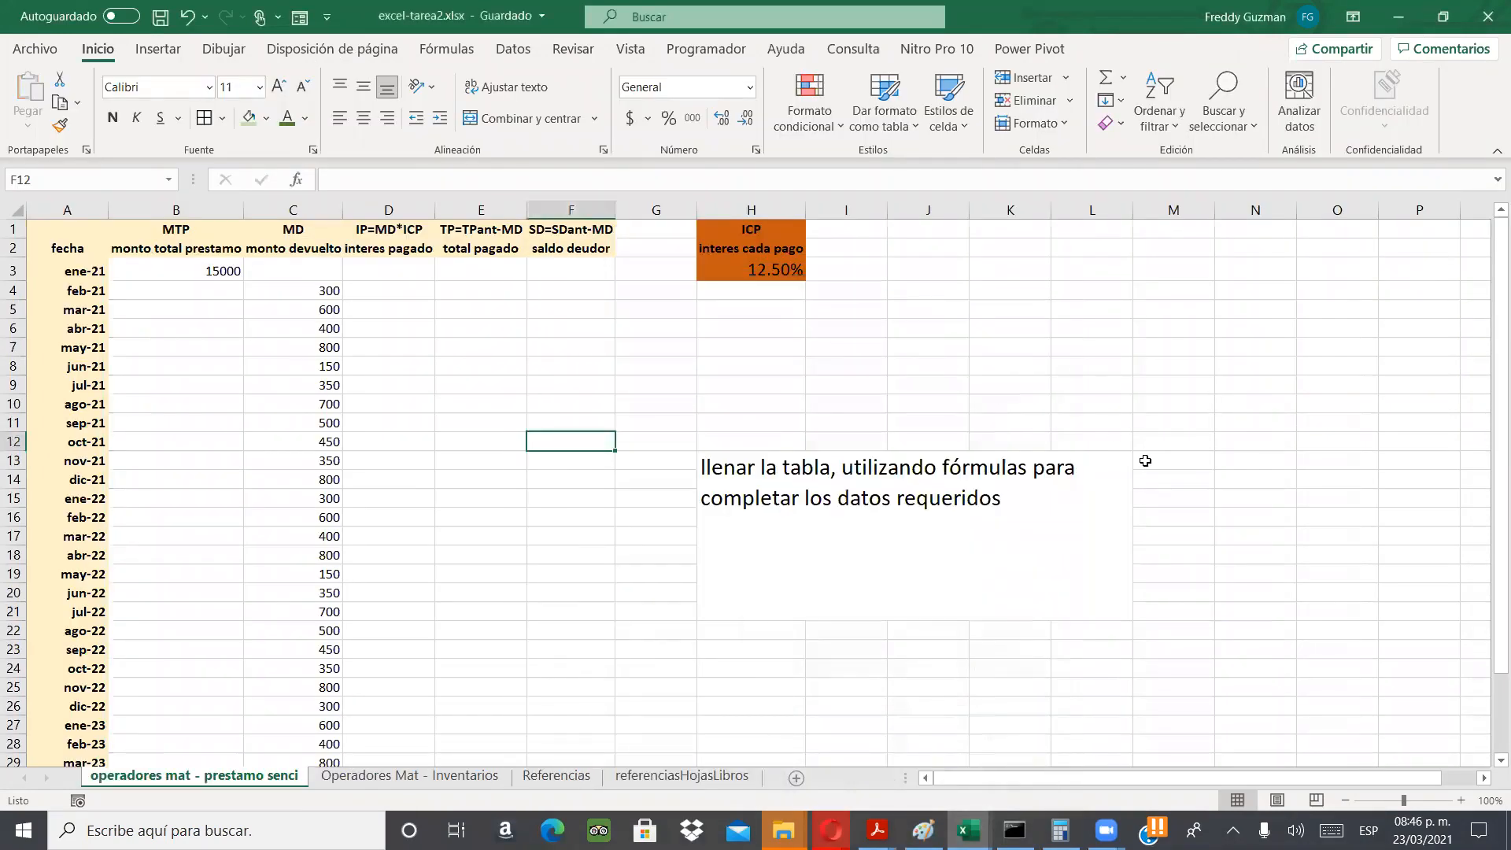
click(968, 830)
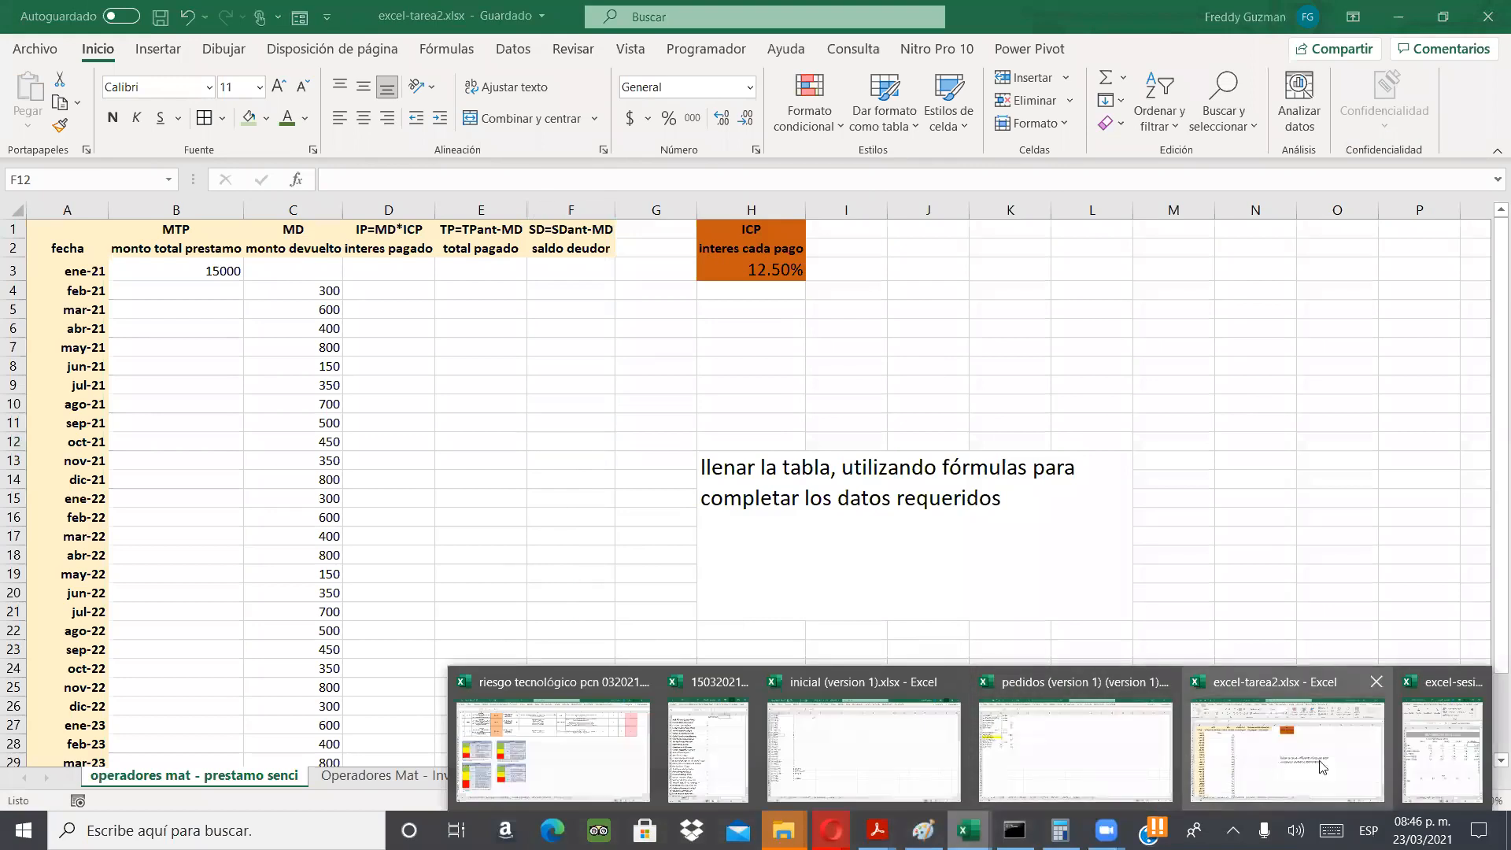
click(1423, 775)
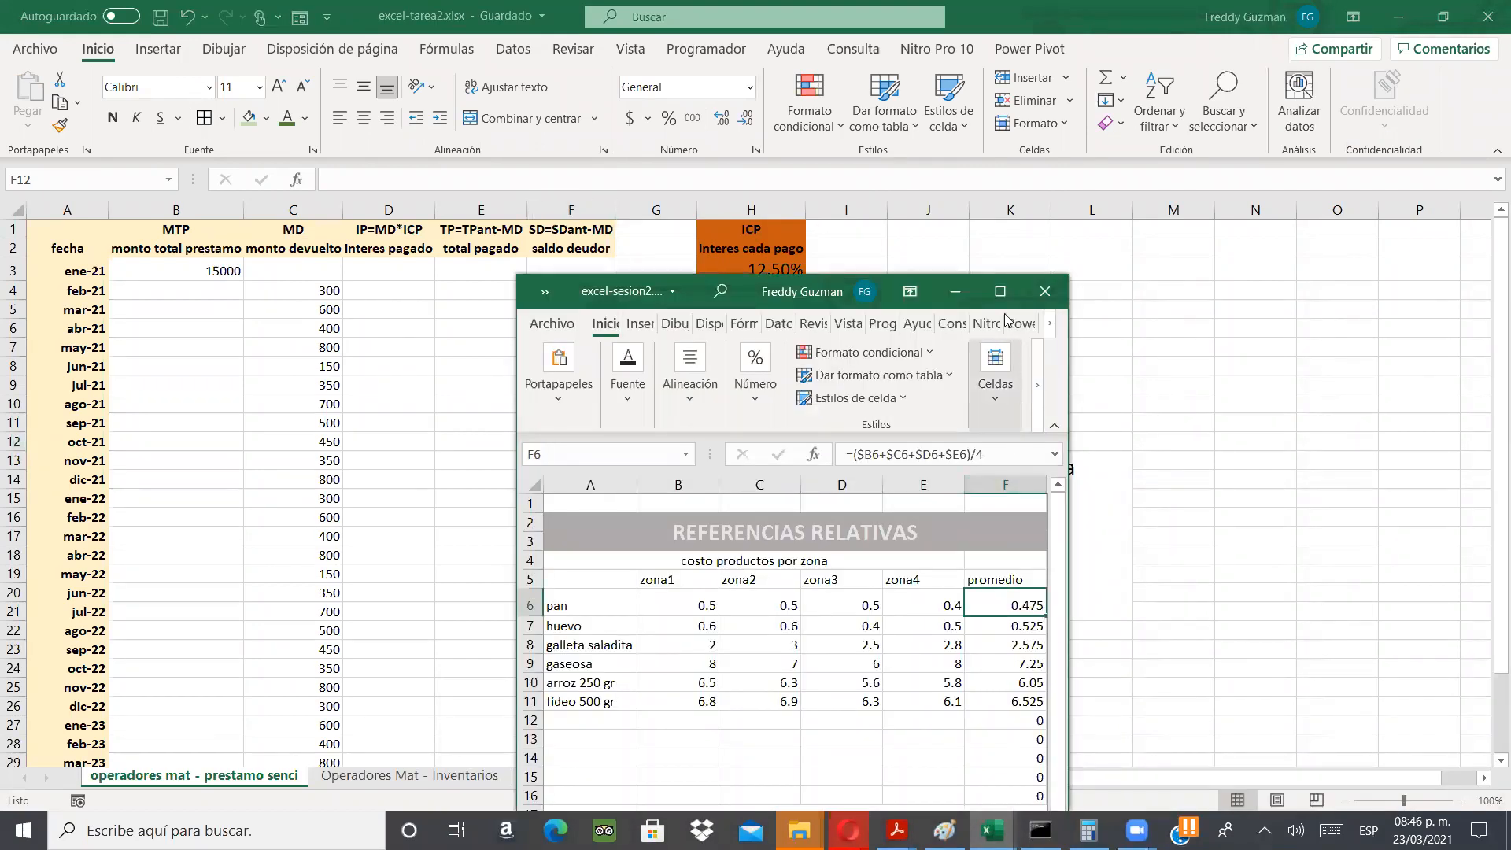
click(1001, 292)
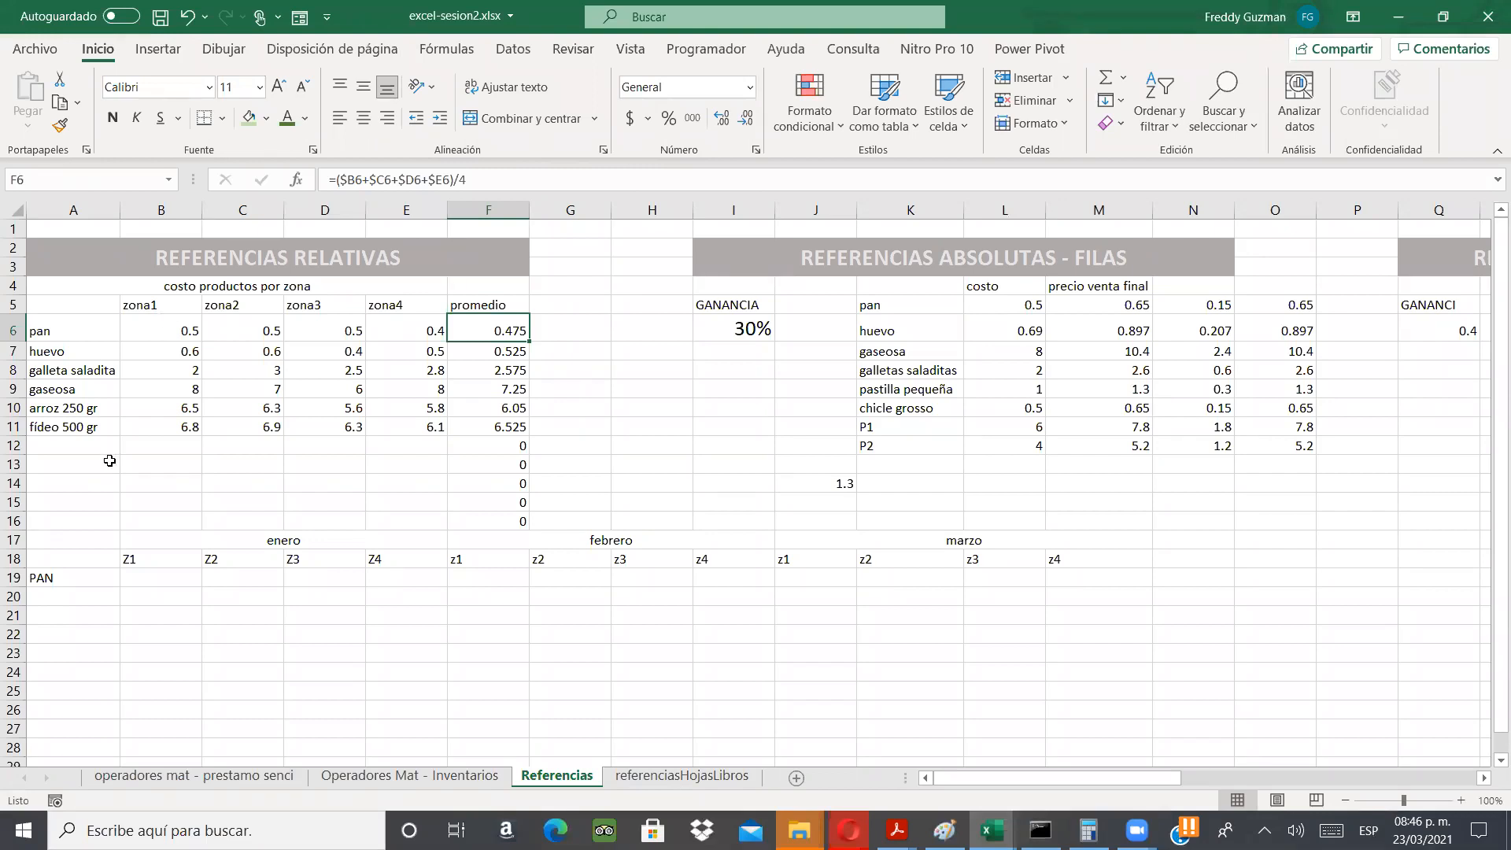
- Examine the enero, febrero and marzo headings and the zone layout for PAN in A17:M20
click(186, 536)
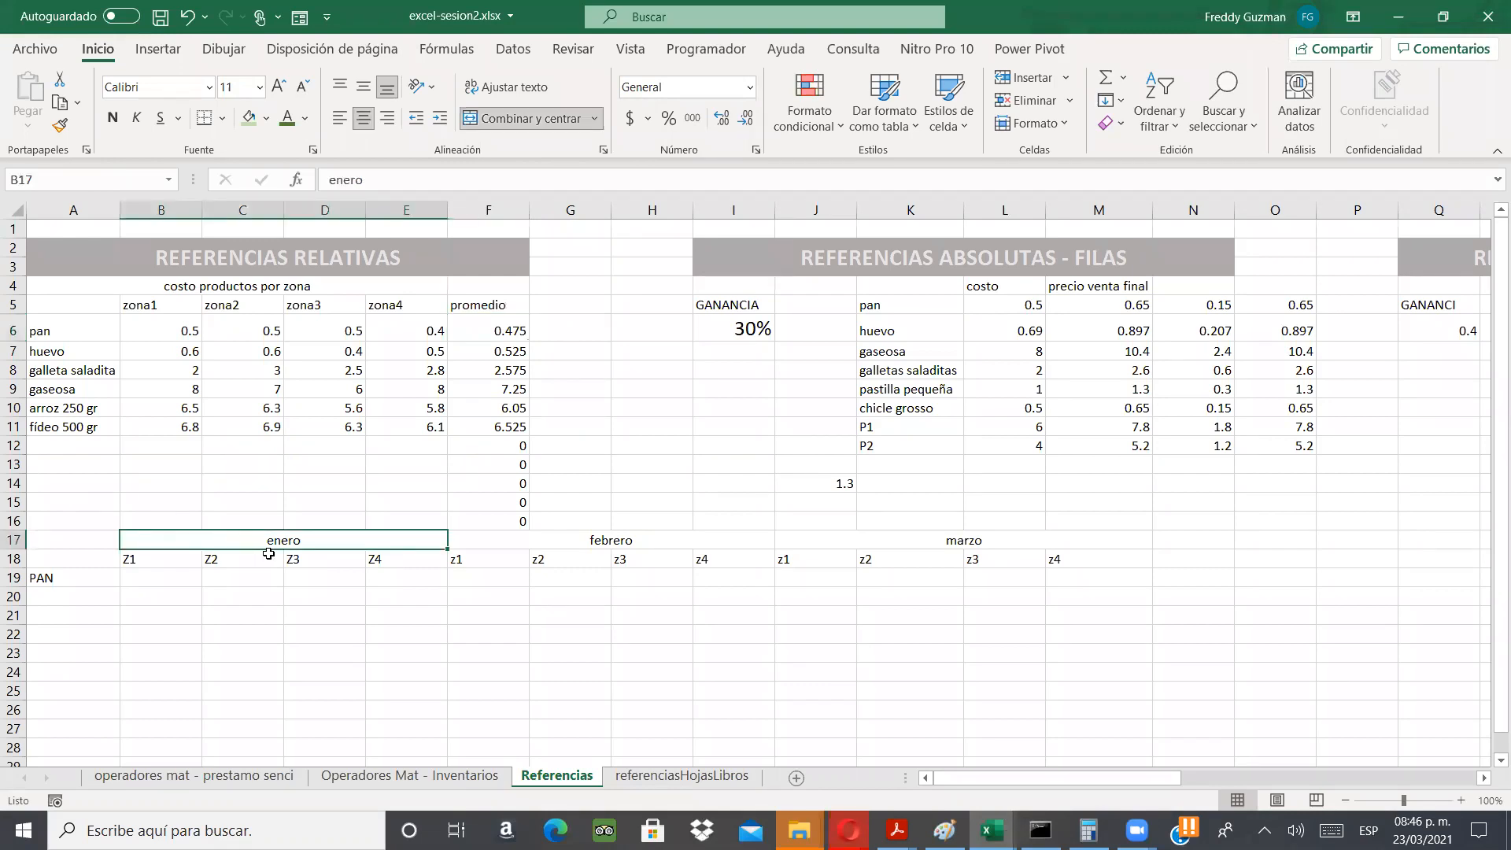
click(541, 546)
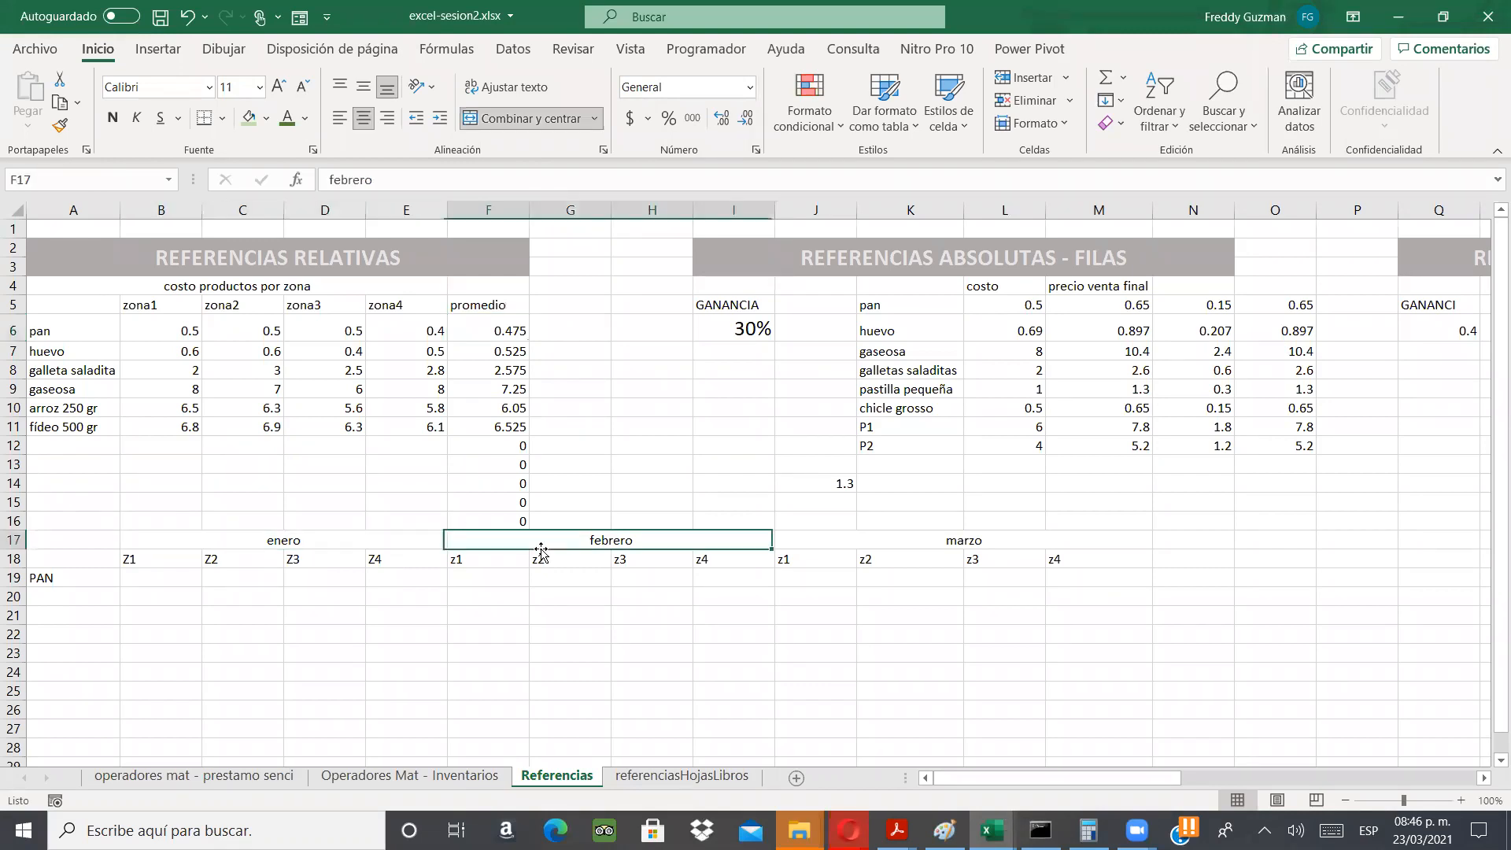
click(299, 540)
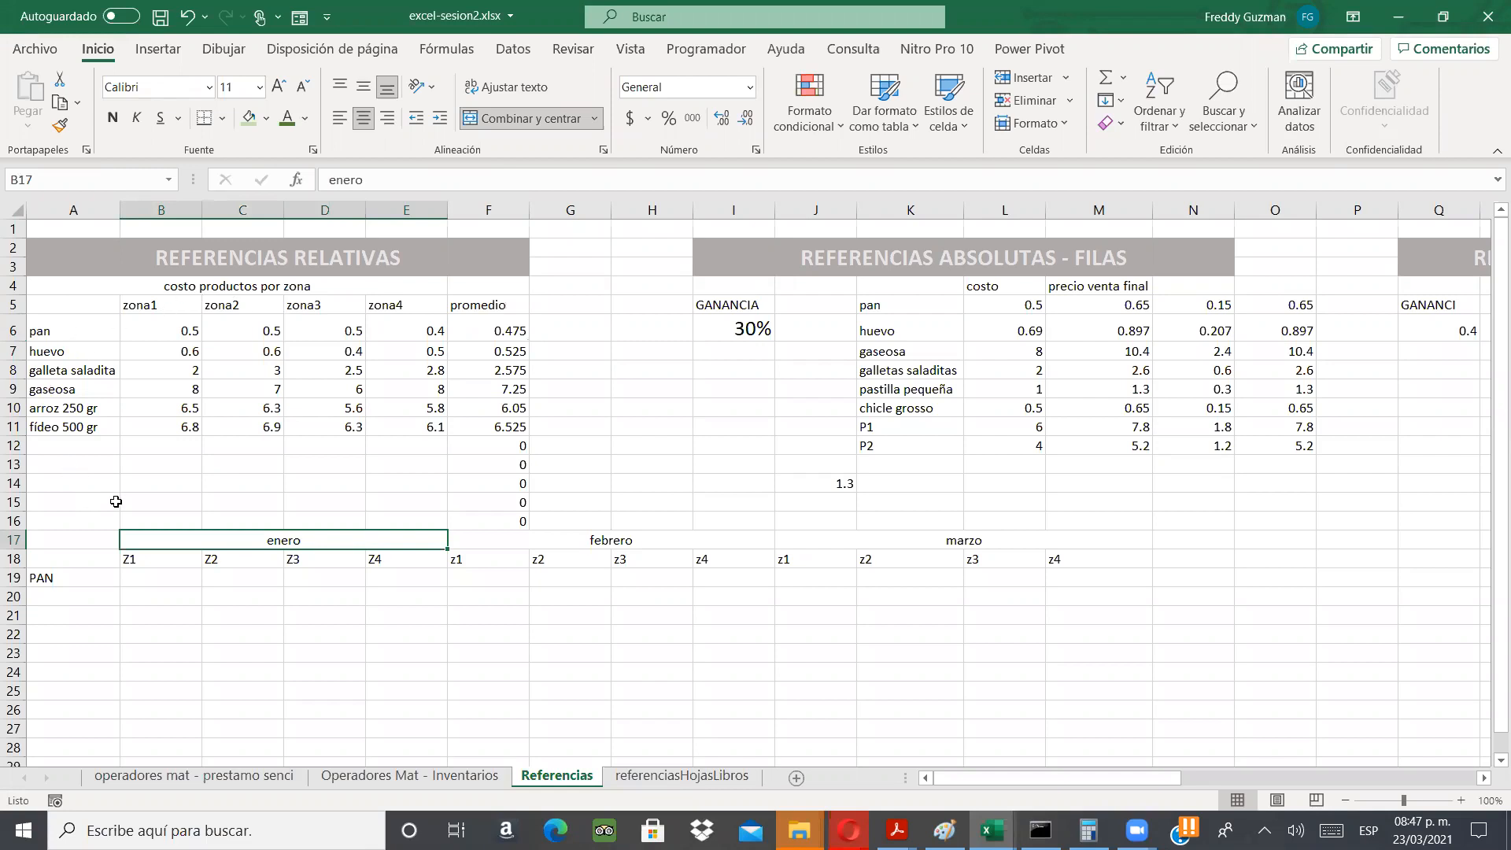
drag(96, 543, 840, 590)
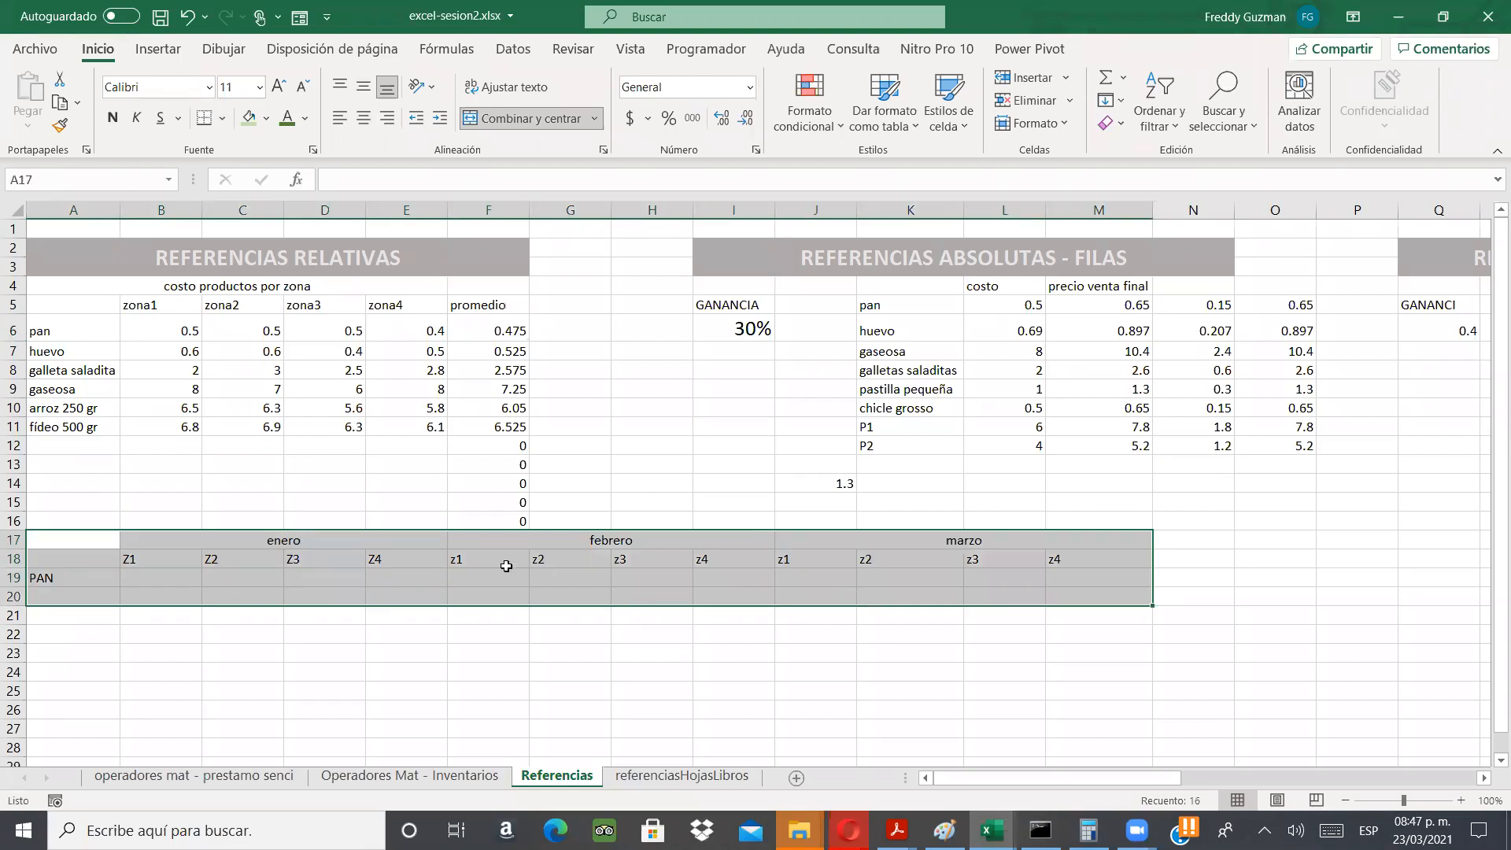
click(444, 546)
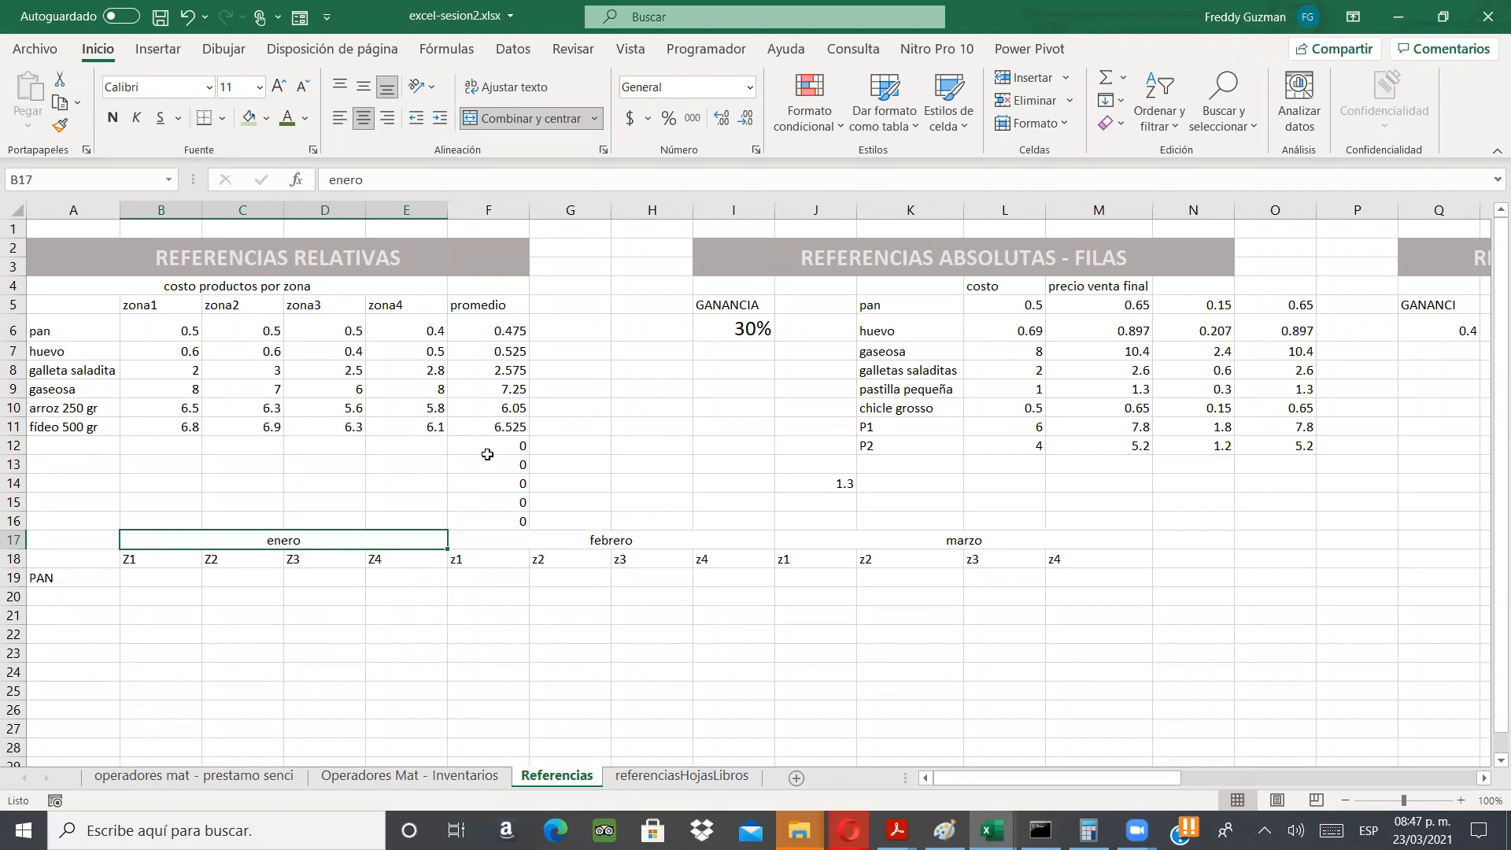
- Clear the leftover promedio formulas below the product list, from F12 down to F16
drag(488, 448, 479, 515)
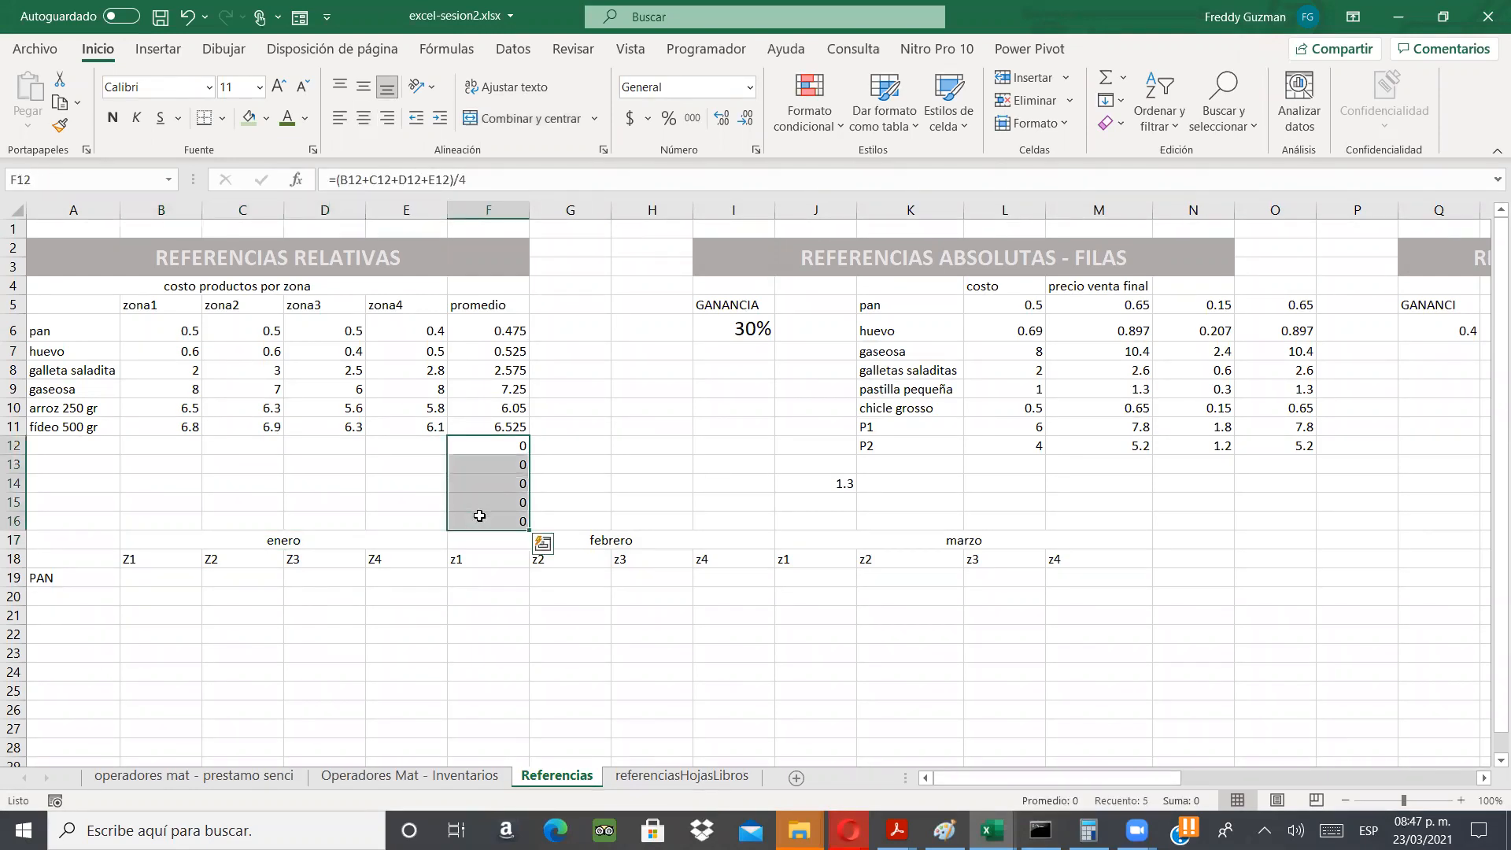
key(BackSpace)
click(634, 502)
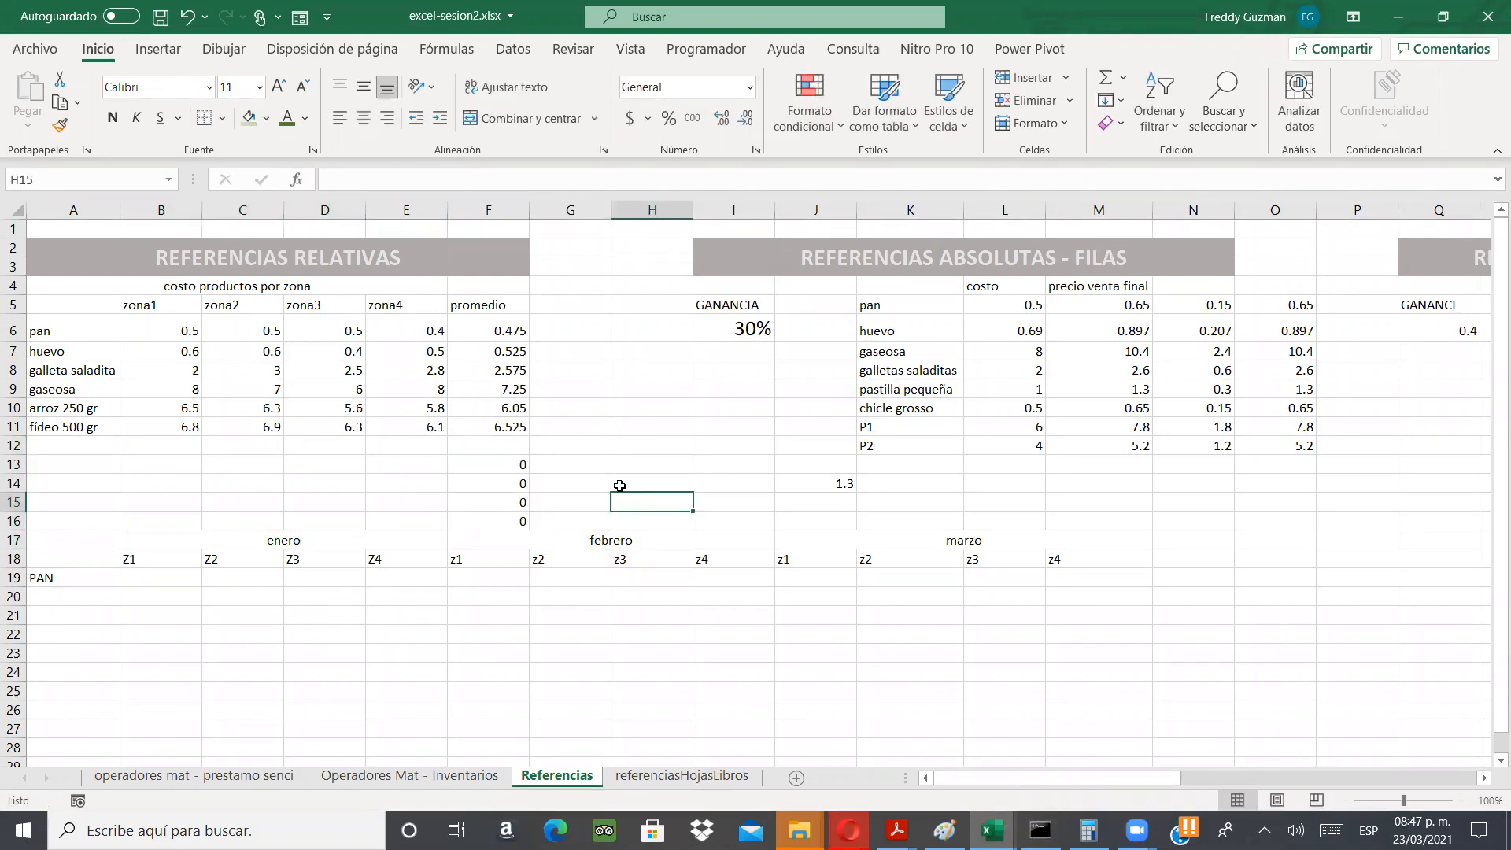
drag(521, 470, 516, 517)
key(Delete)
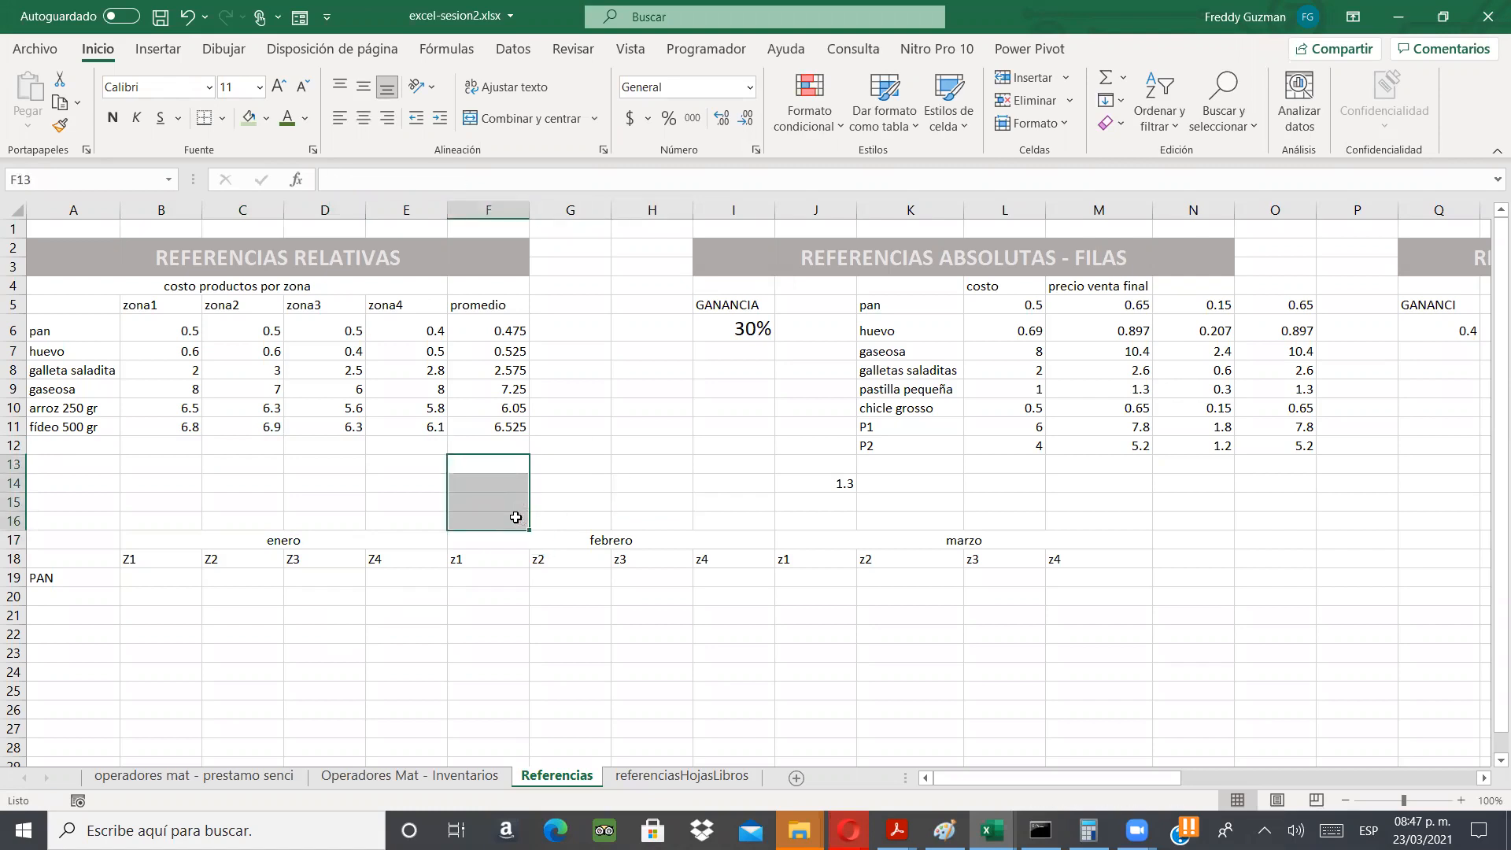
click(754, 468)
- Look at the excel-tarea1.pdf exercise in Adobe Acrobat Reader and return to the excel-sesion2 workbook in Excel
drag(1064, 777, 1374, 807)
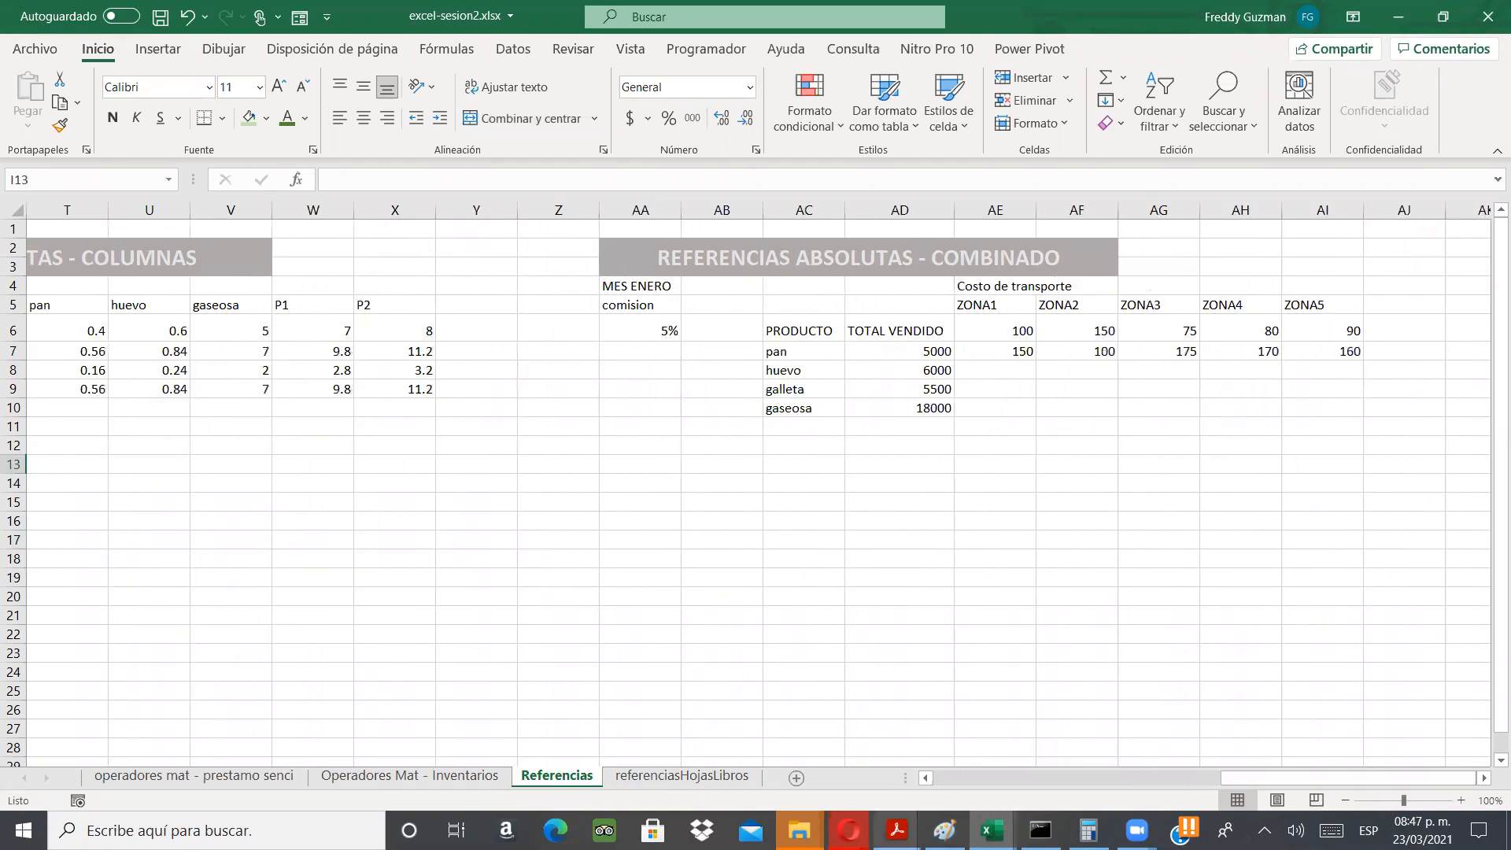
mouse_move(897, 830)
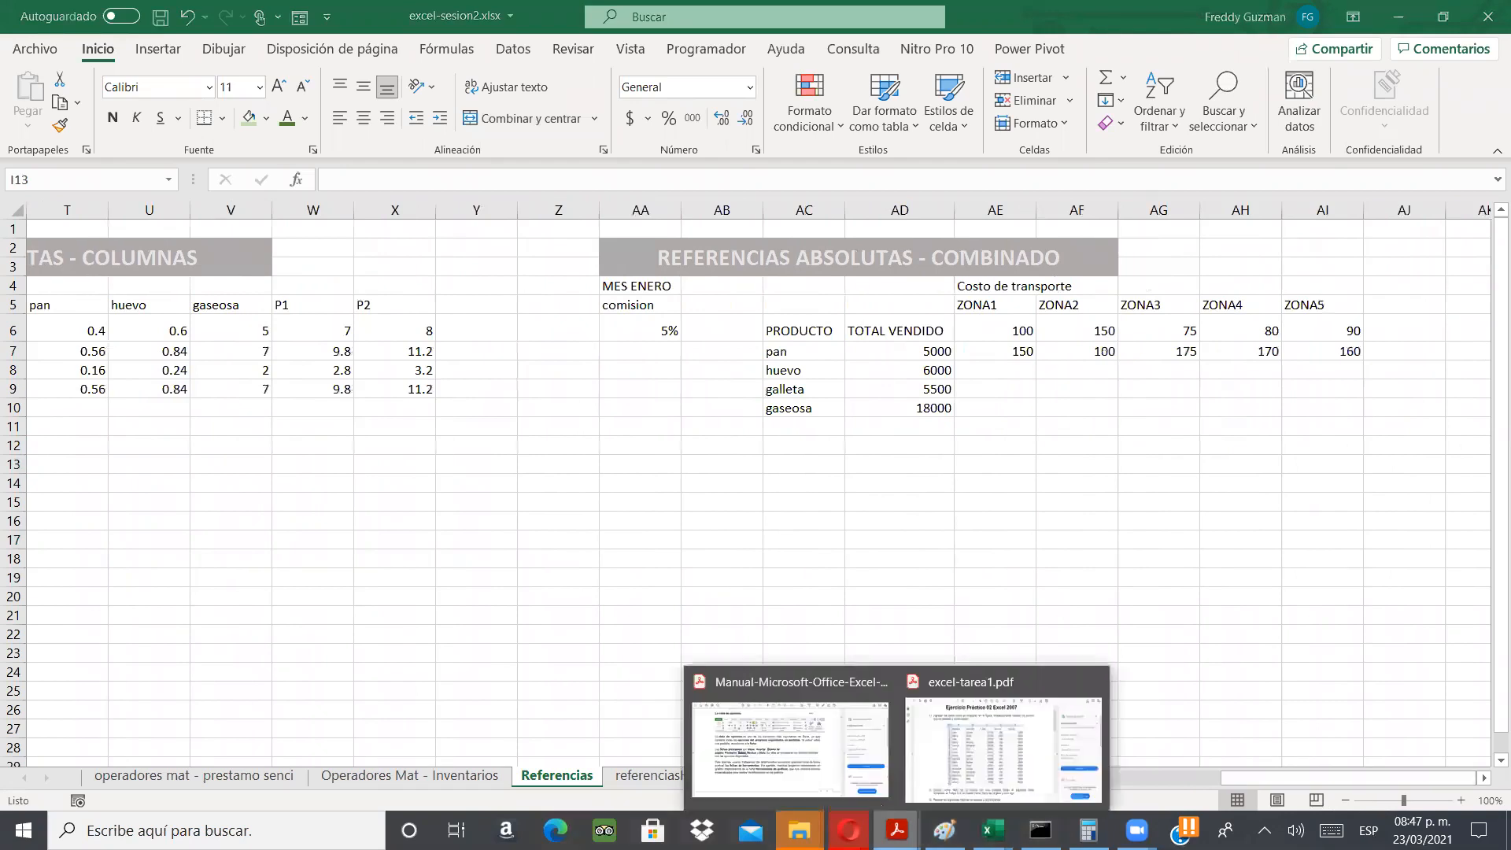
click(997, 709)
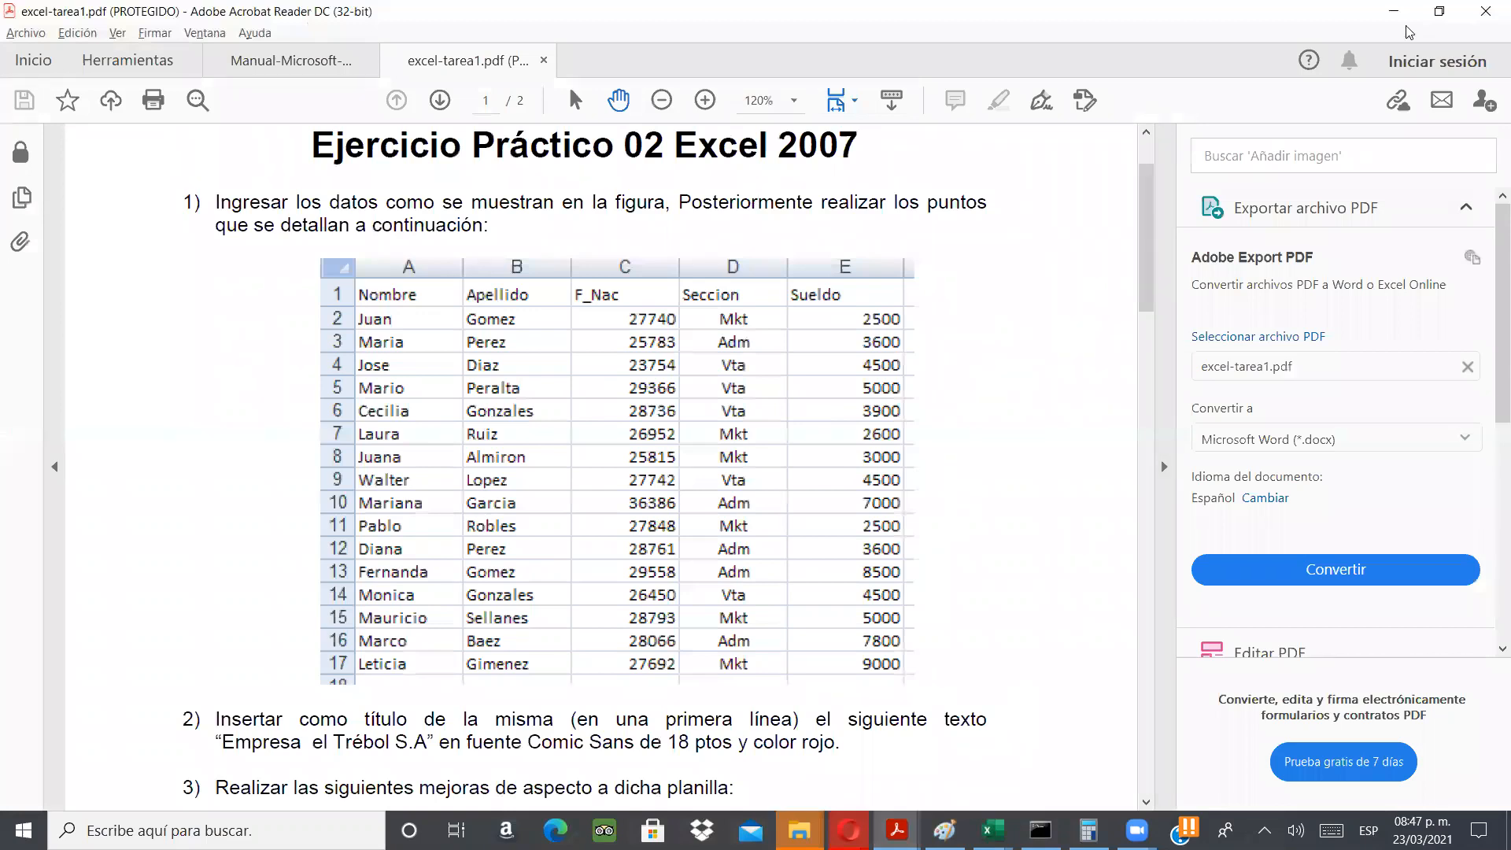
key(alt+Tab)
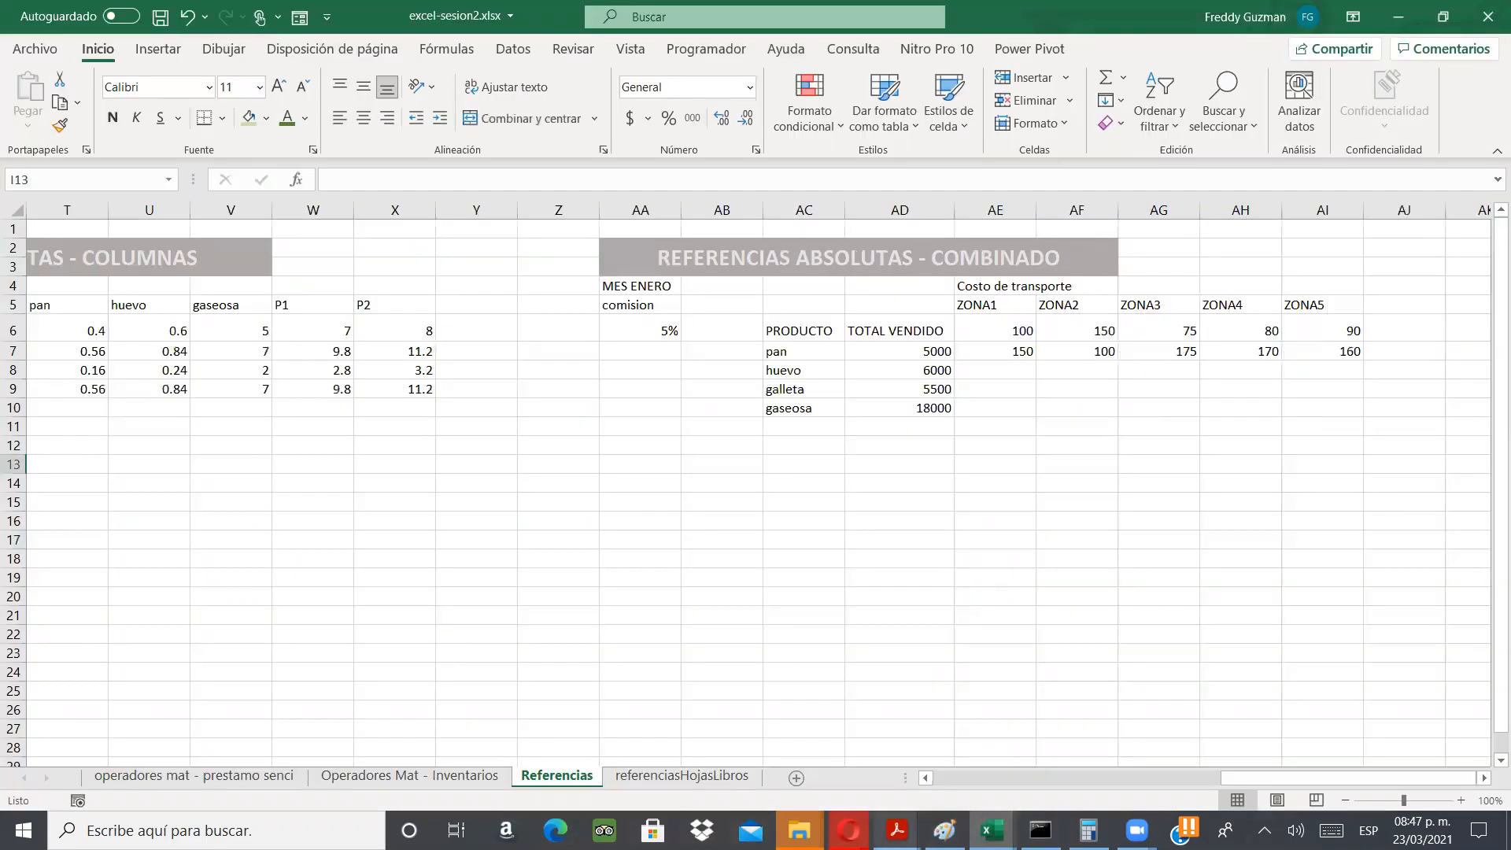
mouse_move(992, 830)
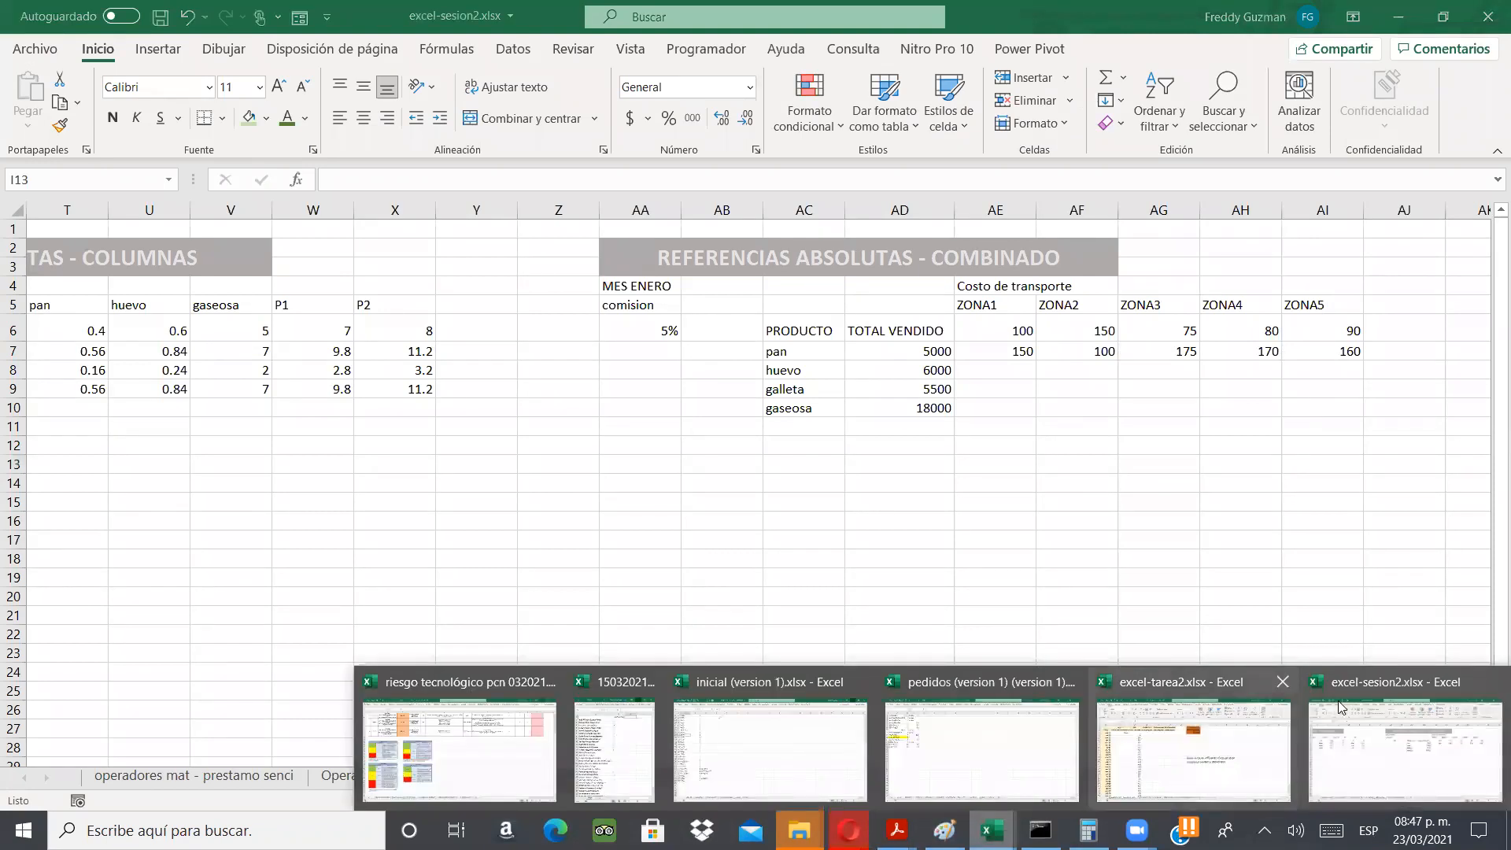
click(1387, 722)
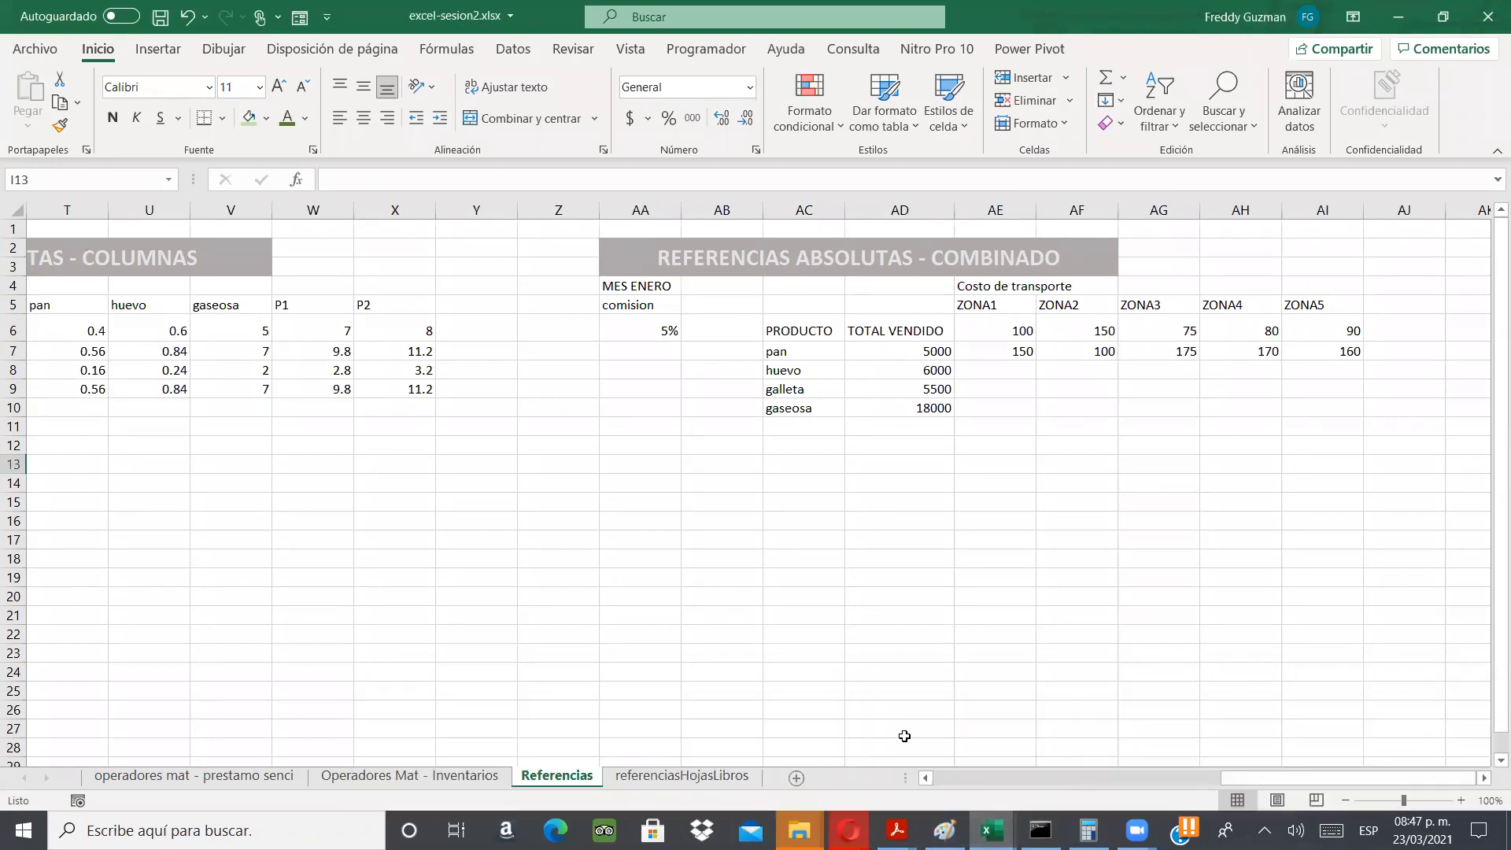
- Review the column-absolute and combined reference homework exercises on the Referencias sheet of the excel-tarea2 workbook
mouse_move(992, 830)
click(1239, 726)
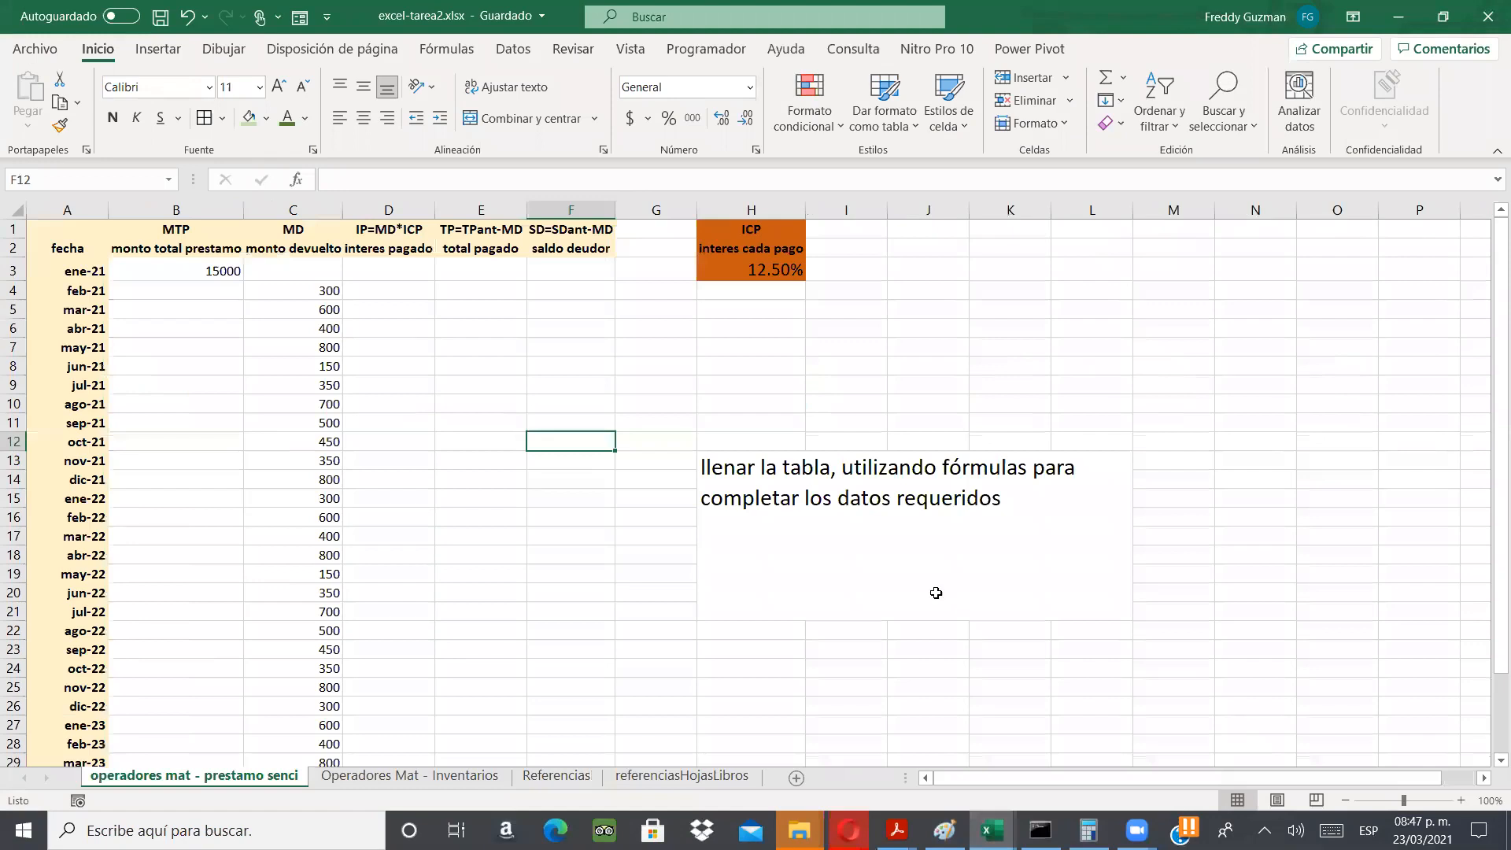
click(540, 777)
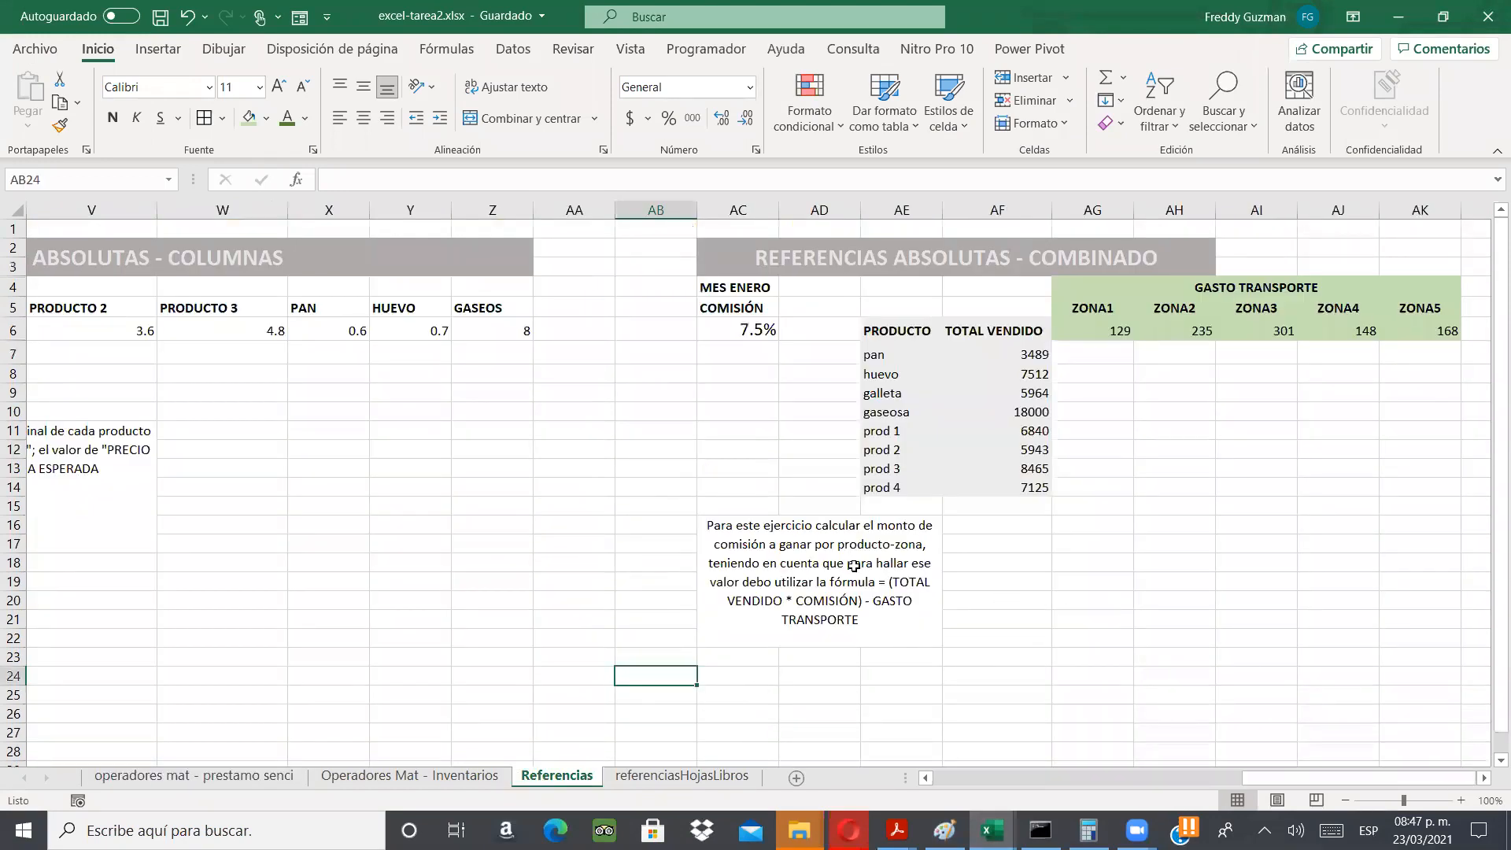
scroll(854, 566, right, 2)
scroll(854, 565, down, 2)
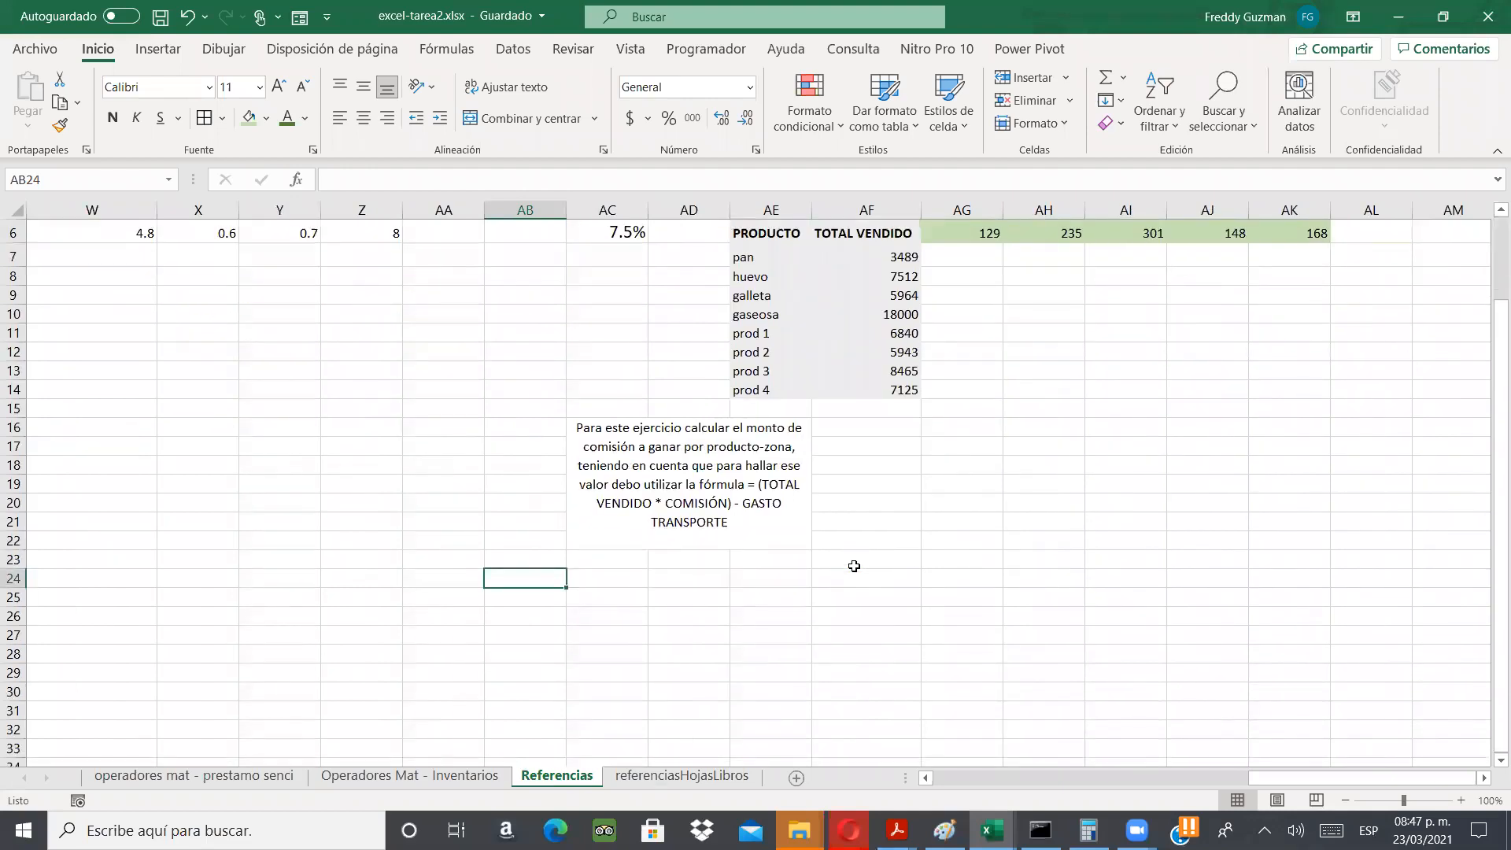
scroll(854, 566, up, 2)
scroll(853, 566, left, 10)
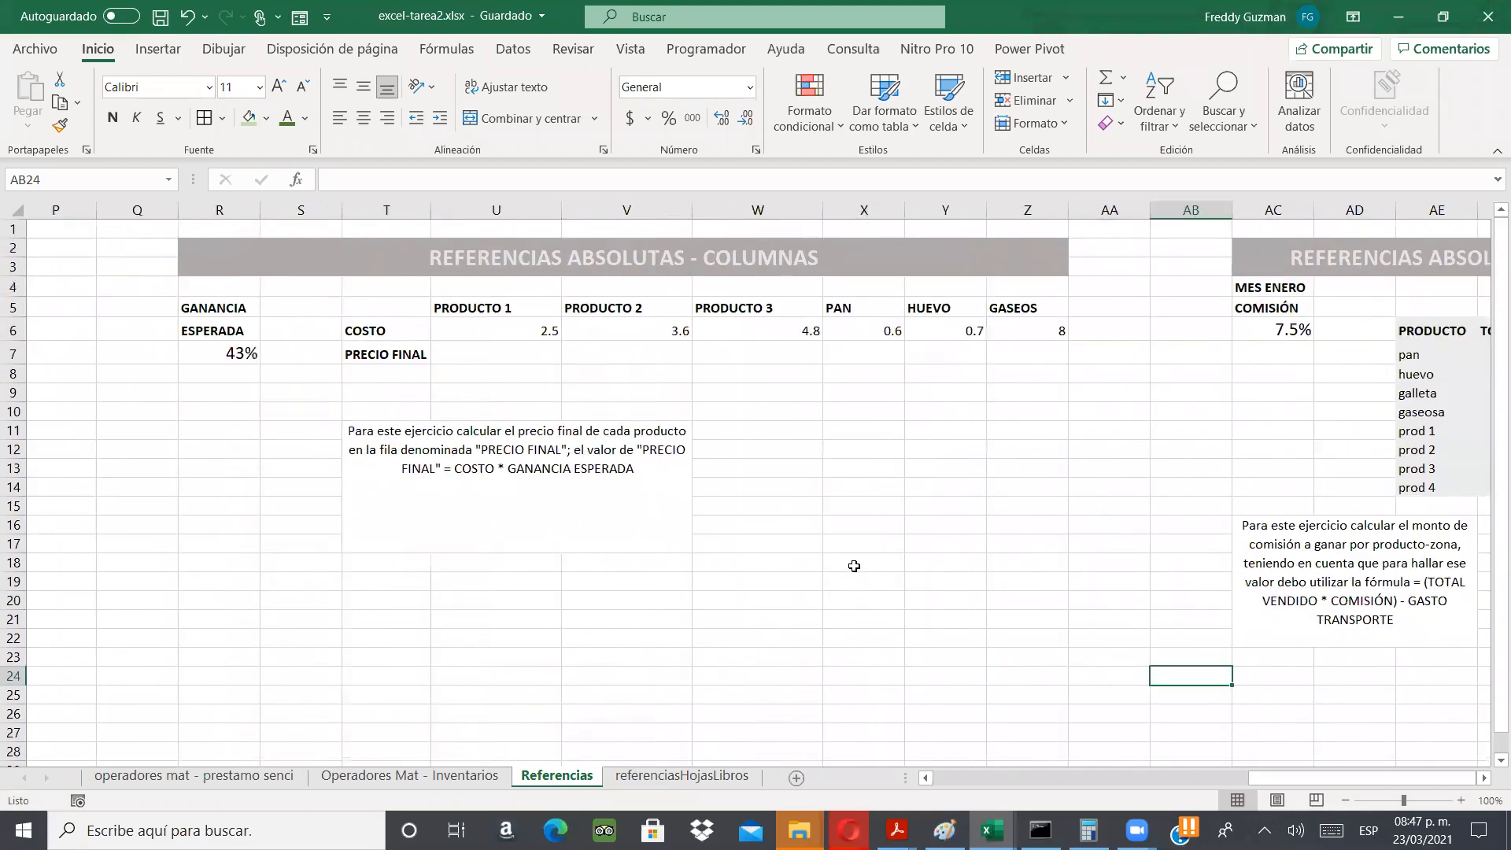
scroll(854, 566, left, 2)
scroll(854, 566, right, 12)
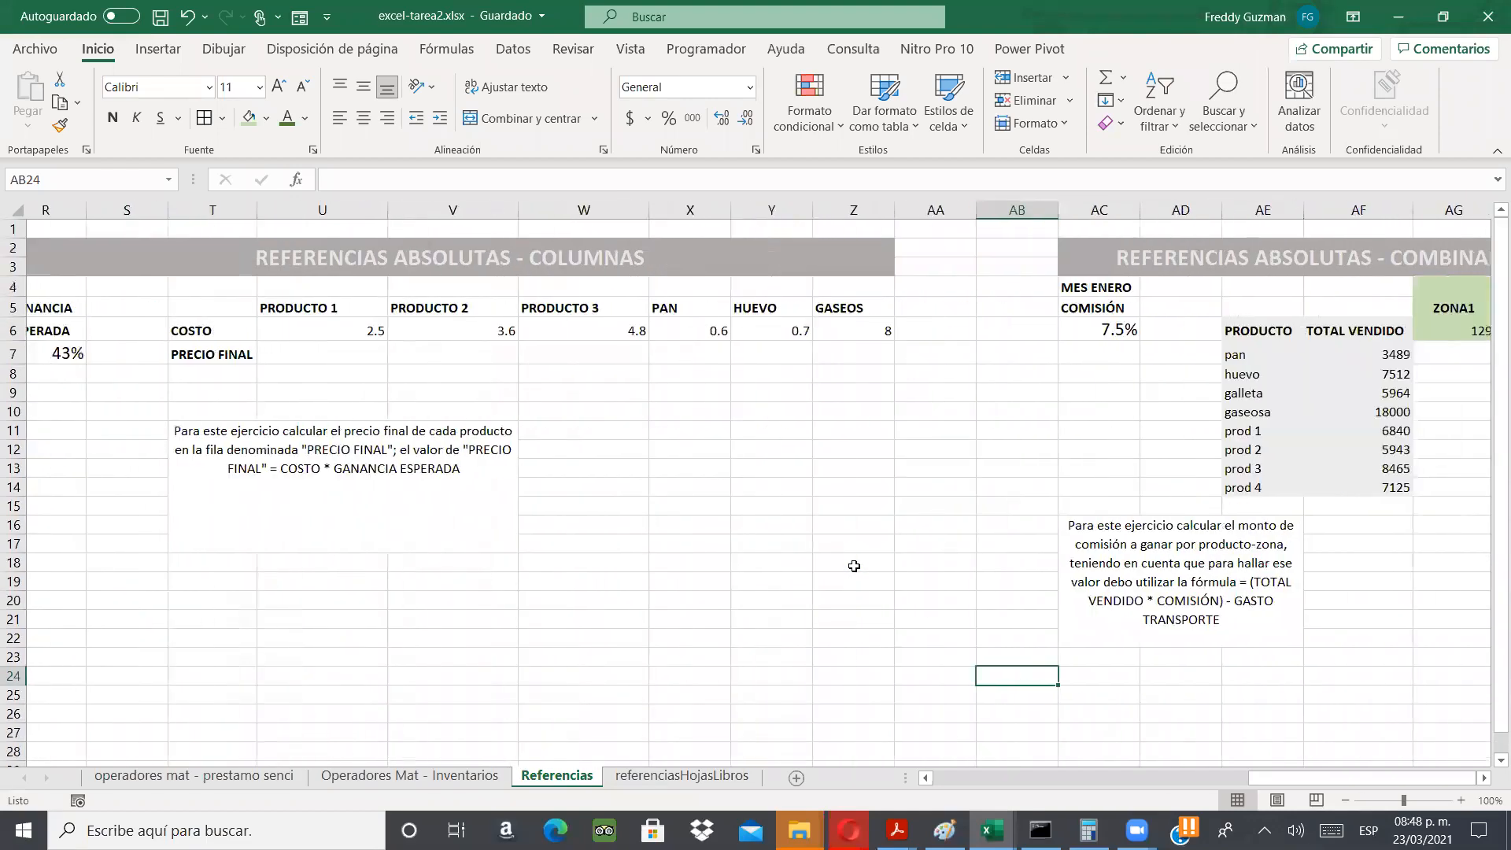
scroll(854, 566, right, 8)
scroll(853, 570, left, 3)
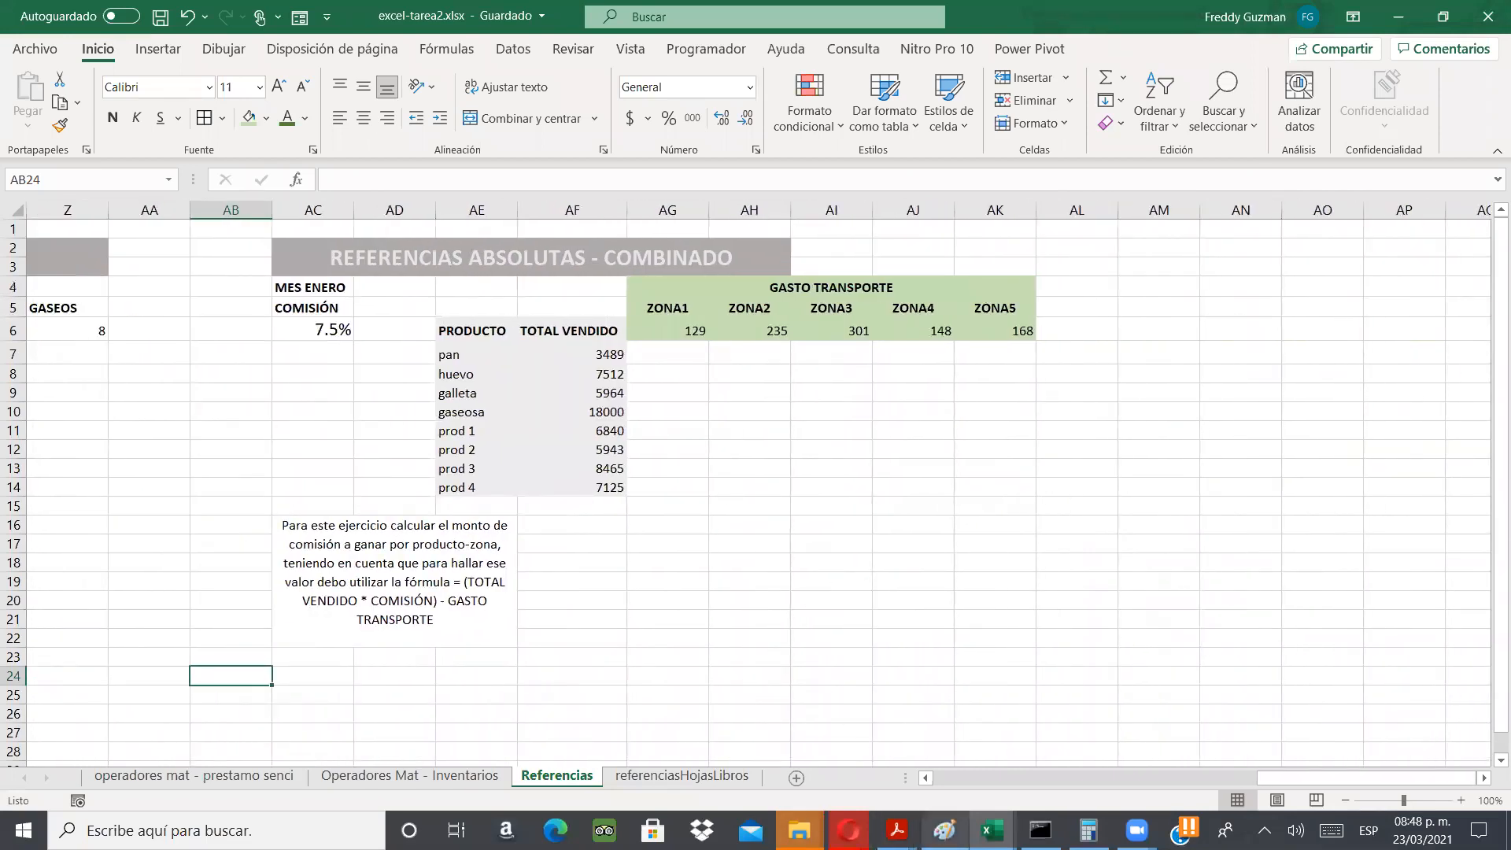
- Switch back to excel-sesion2 and review its row-absolute, column-absolute and combined reference tables
click(993, 831)
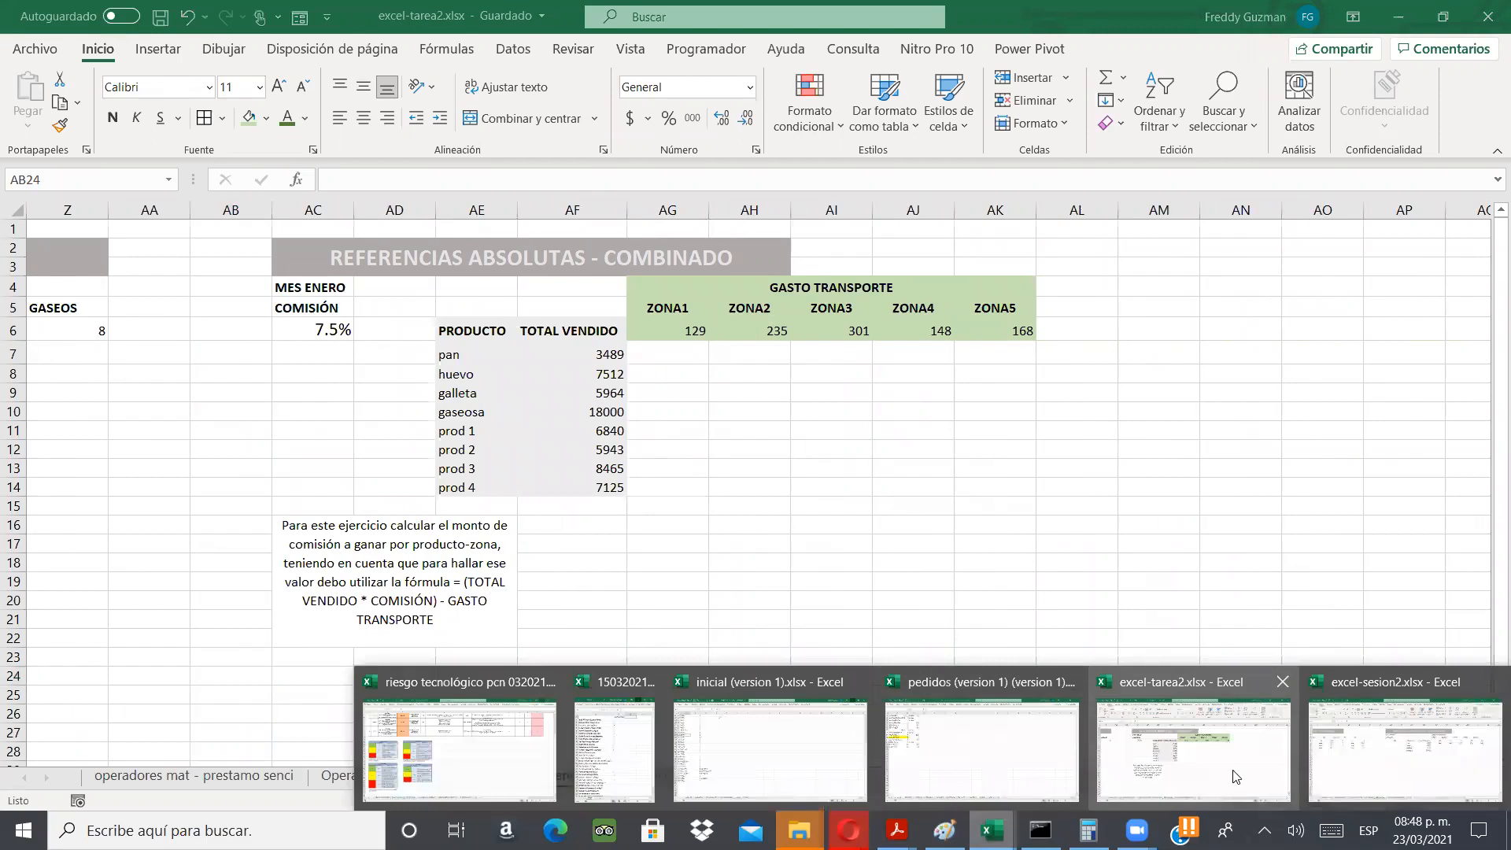
click(1340, 773)
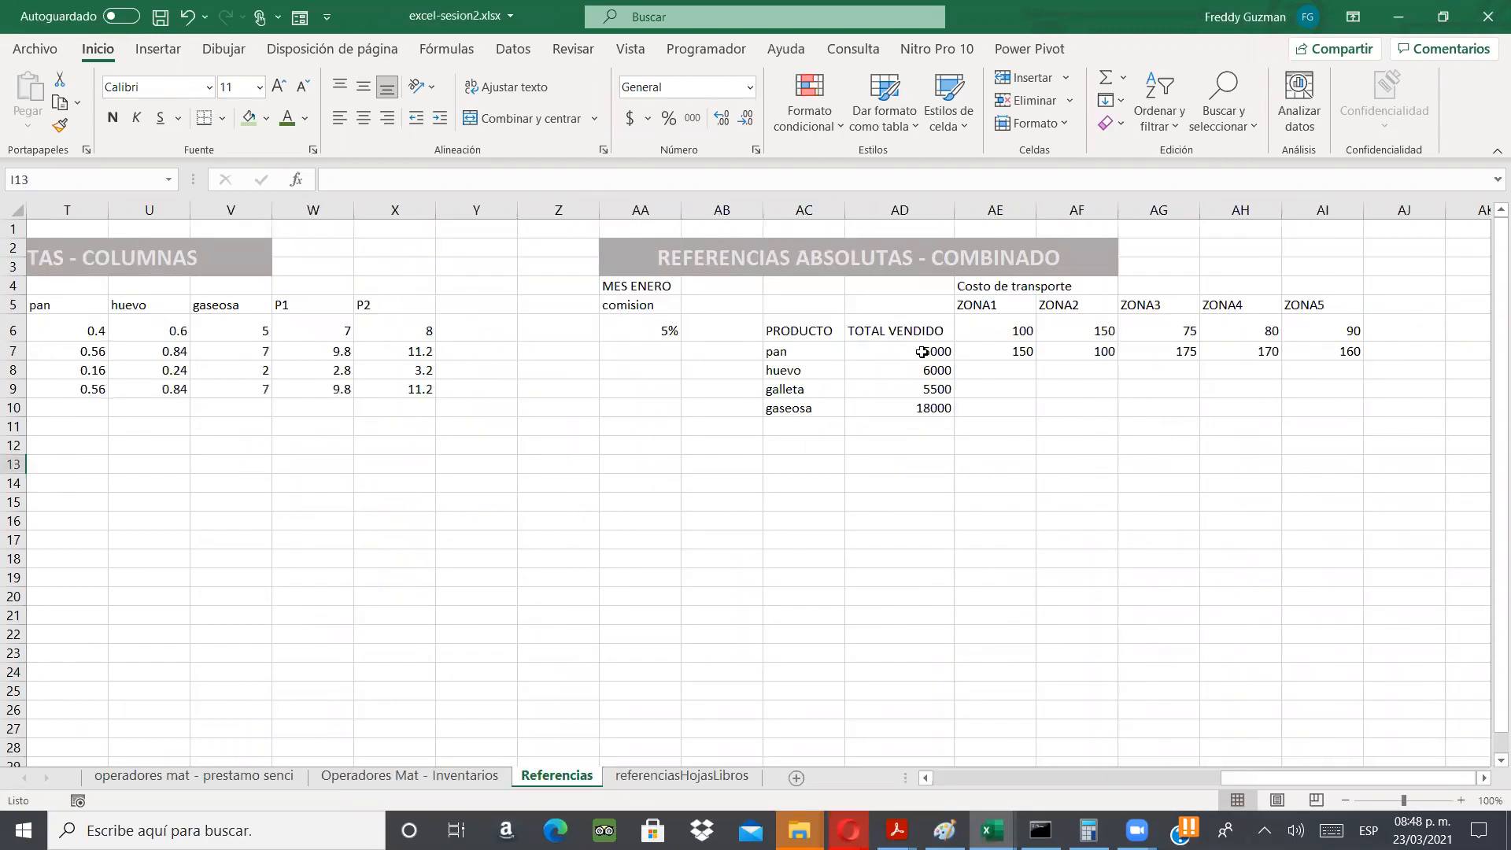
scroll(921, 352, left, 6)
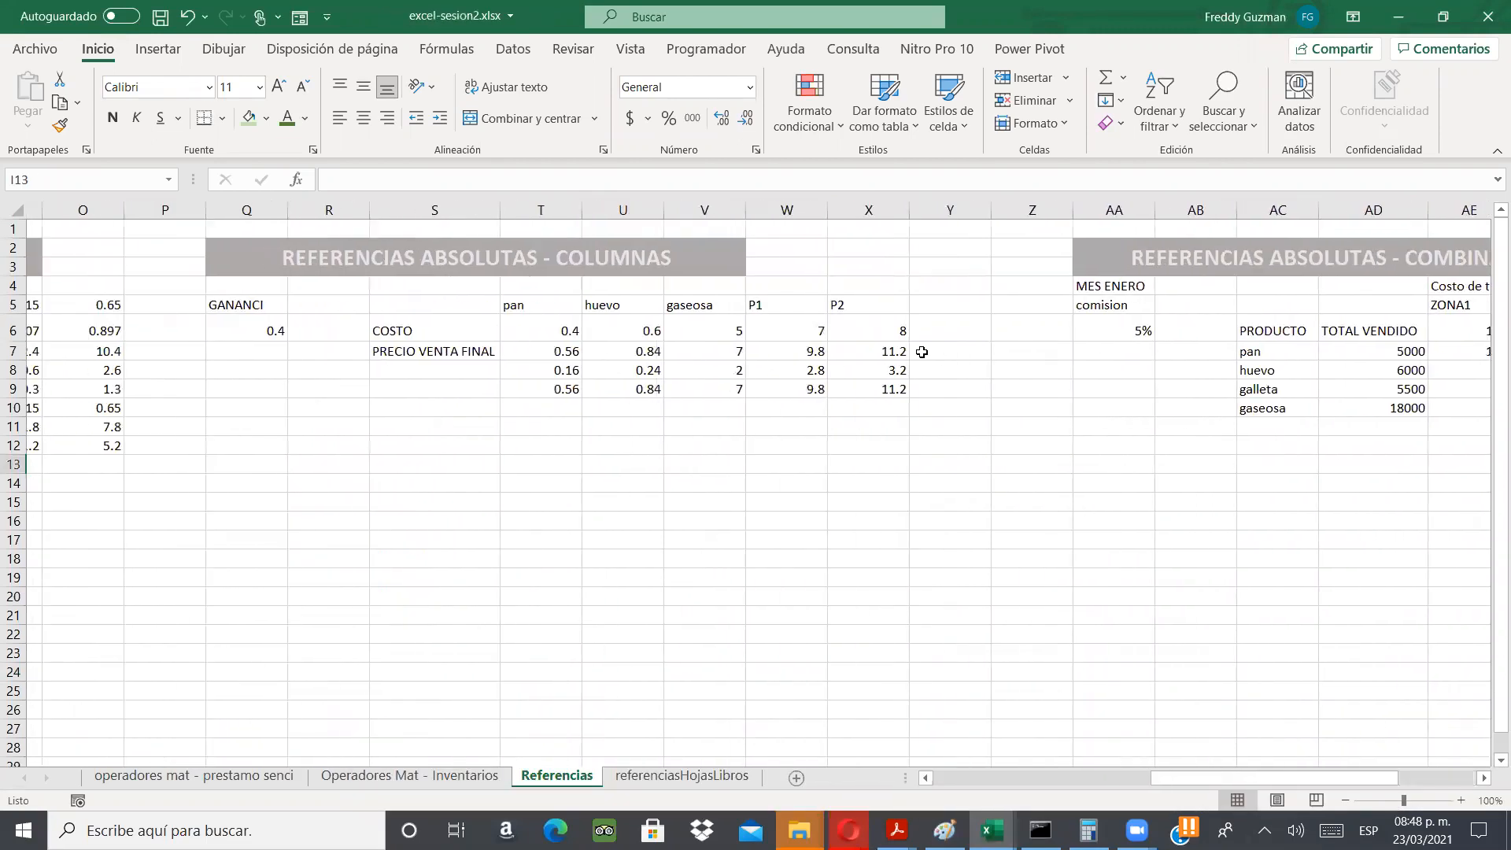
scroll(921, 352, left, 1)
scroll(921, 352, right, 3)
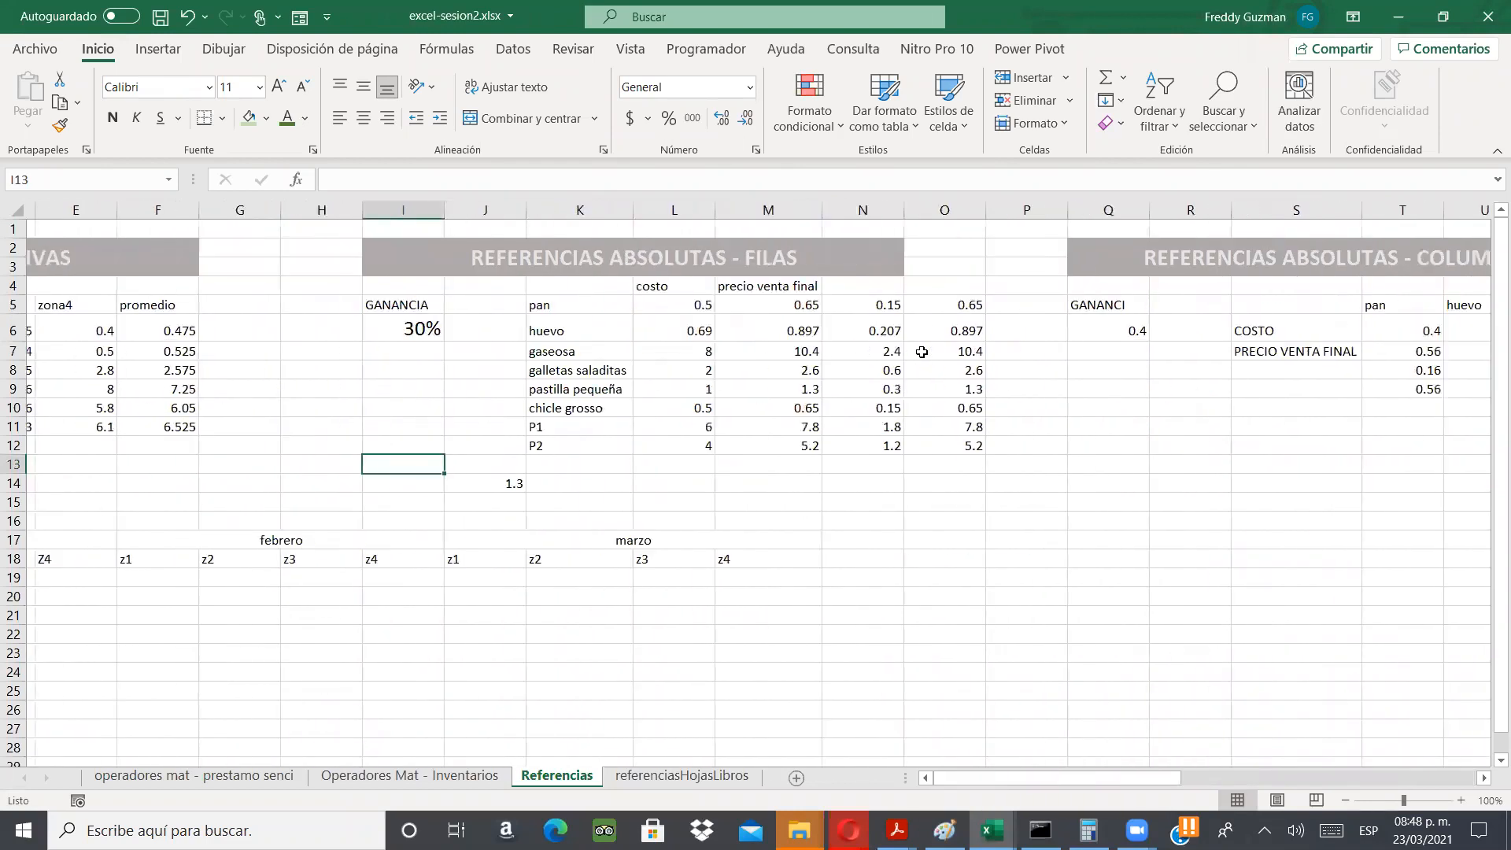
scroll(775, 381, left, 1)
scroll(775, 381, right, 4)
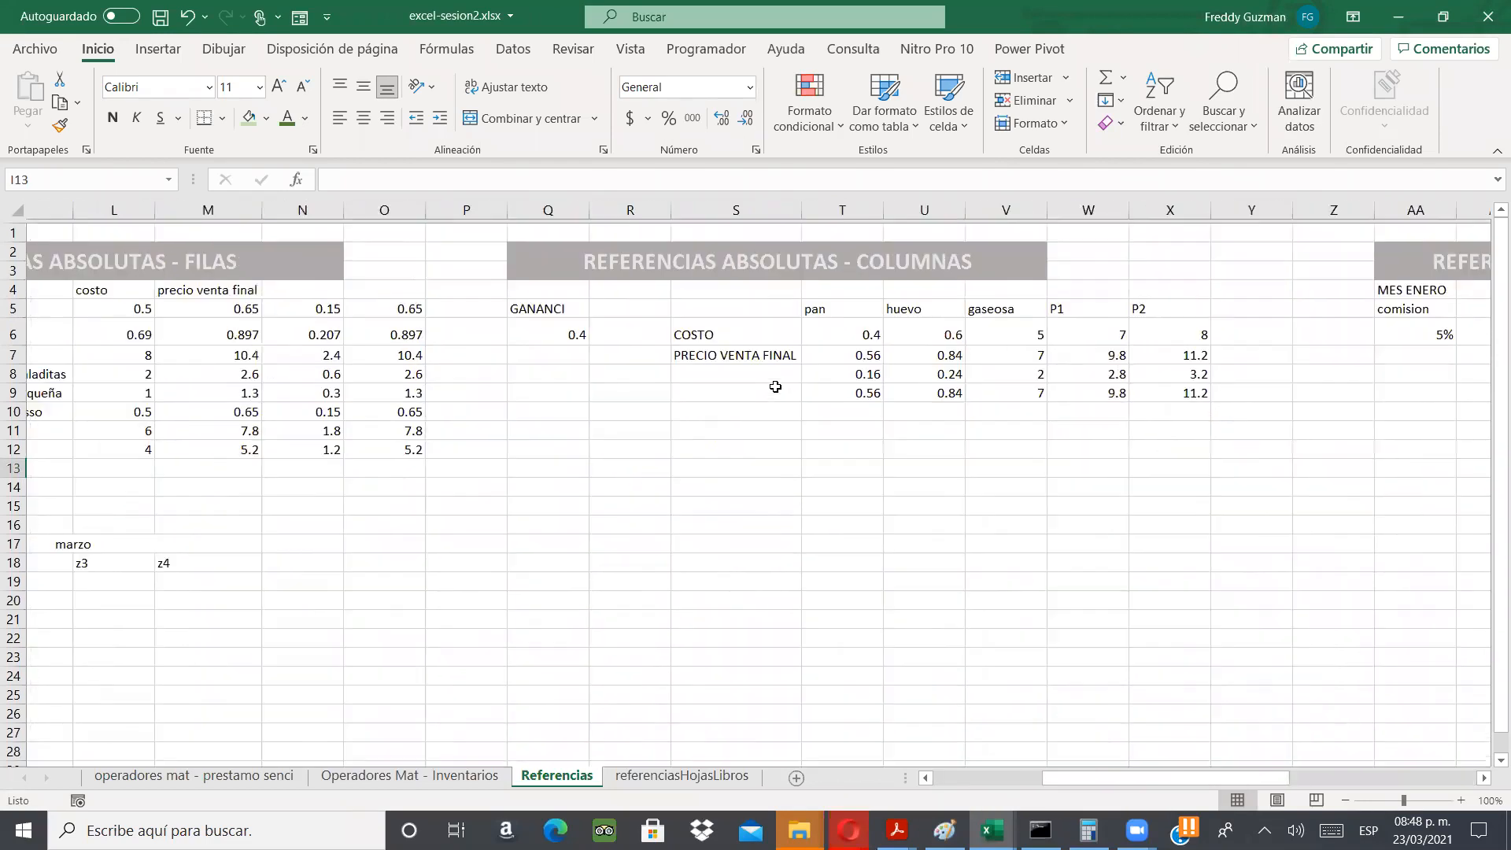
scroll(1110, 359, right, 3)
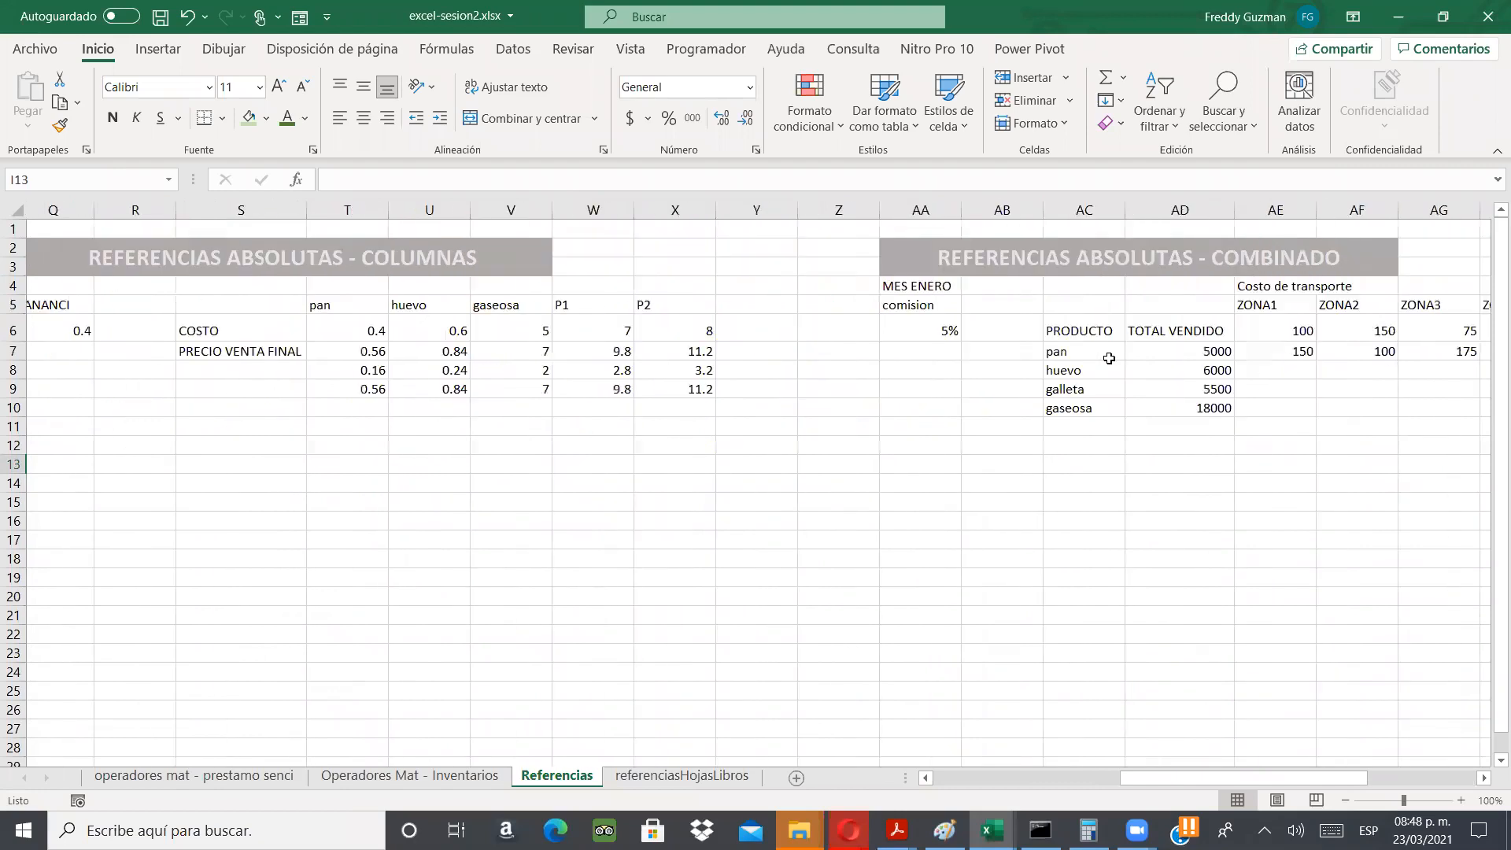
scroll(1051, 285, right, 1)
scroll(787, 385, right, 2)
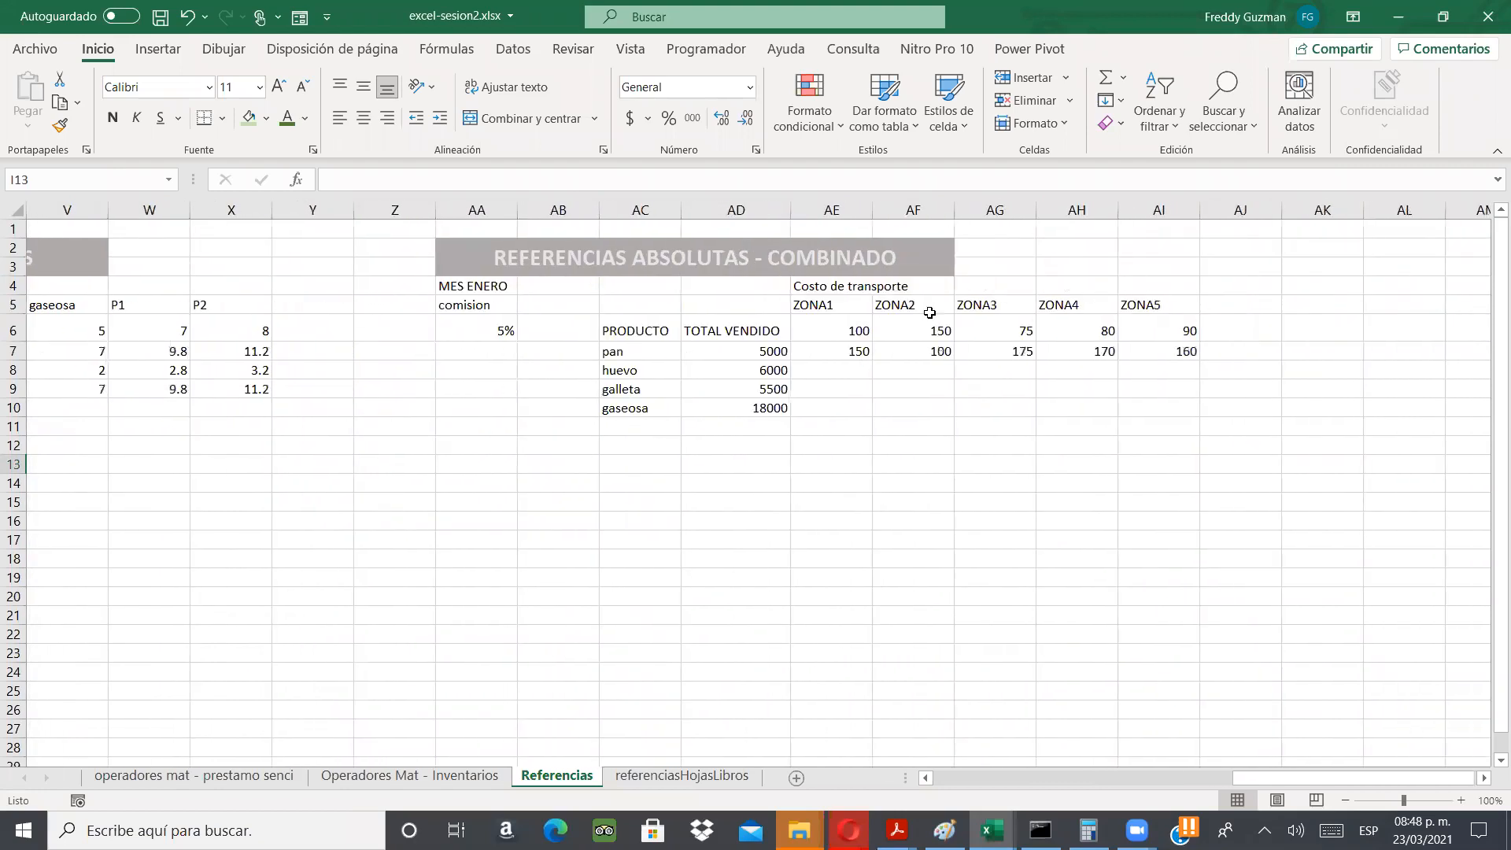
scroll(799, 383, right, 1)
- Examine the pan formula for ZONA1 in AE7 and the transport cost in AE6 that it subtracts
click(763, 350)
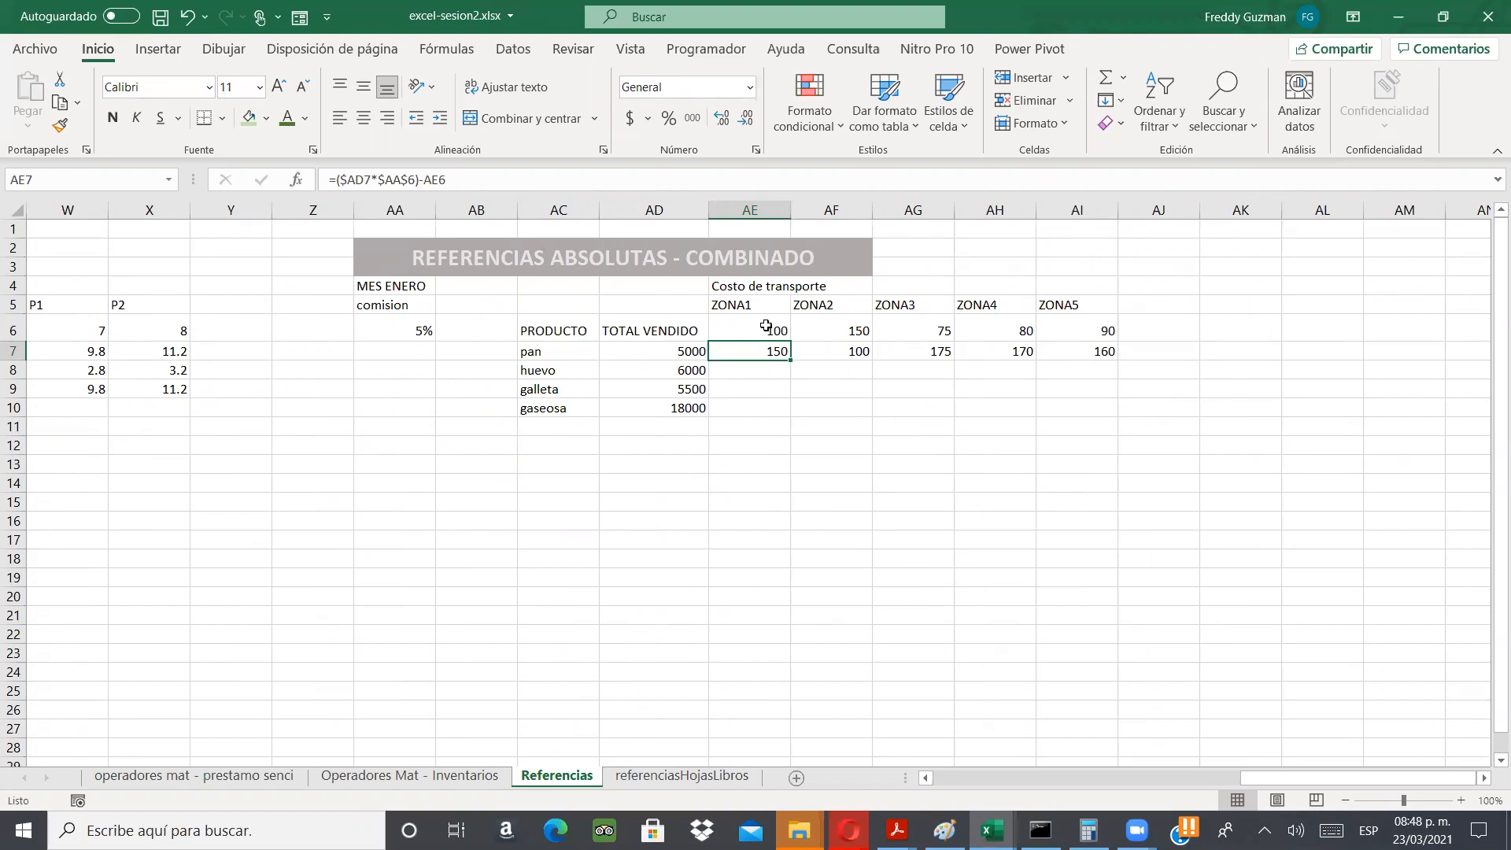
click(752, 328)
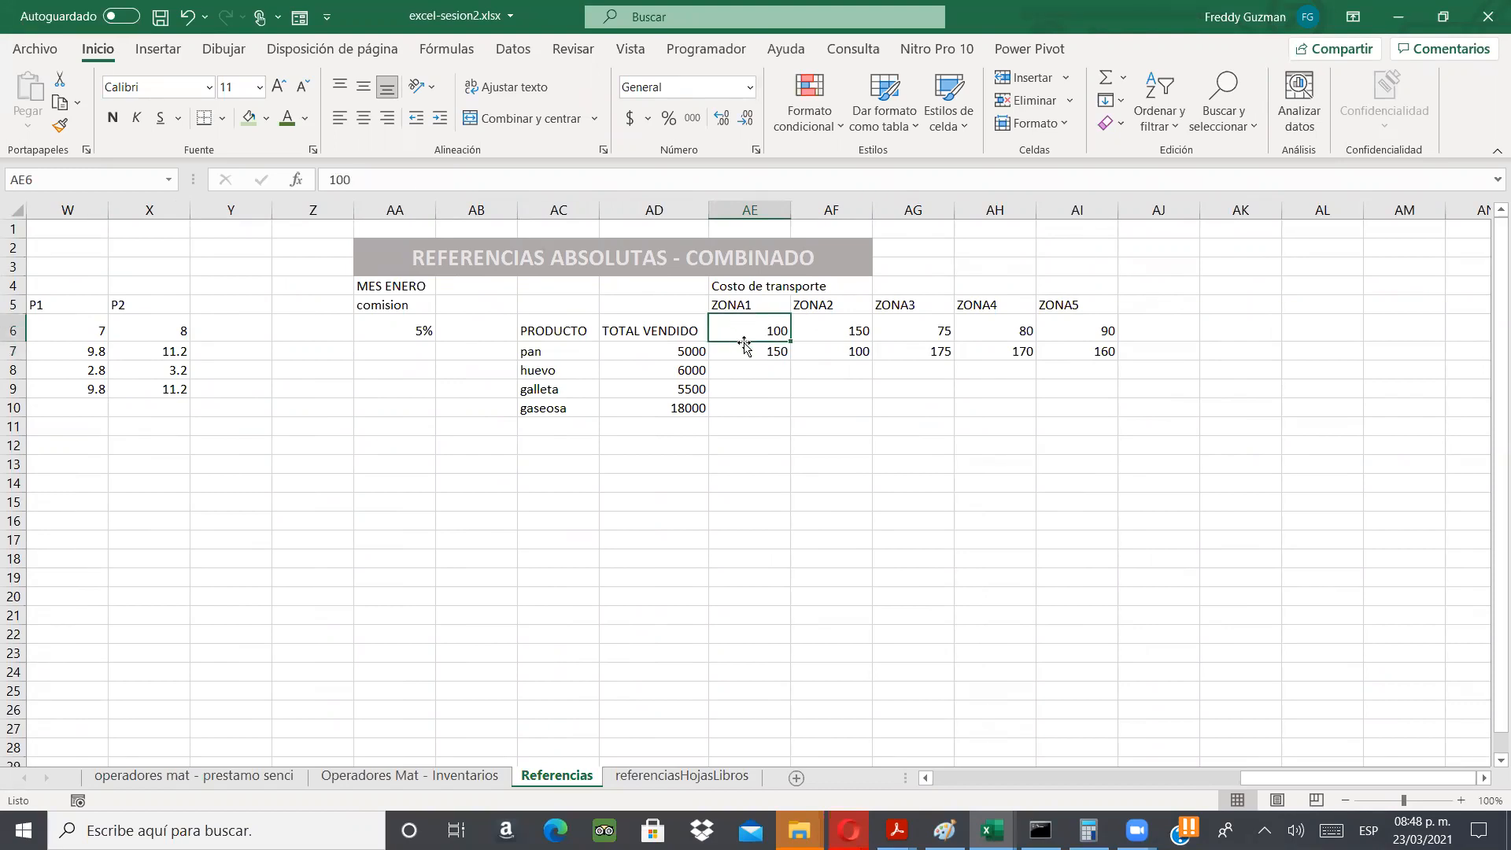
click(755, 347)
click(748, 332)
- Clear the pan results for ZONA2 to ZONA5 in AF7:AI7 and select the ZONA1 formula in AE7
drag(818, 353, 1053, 347)
key(Delete)
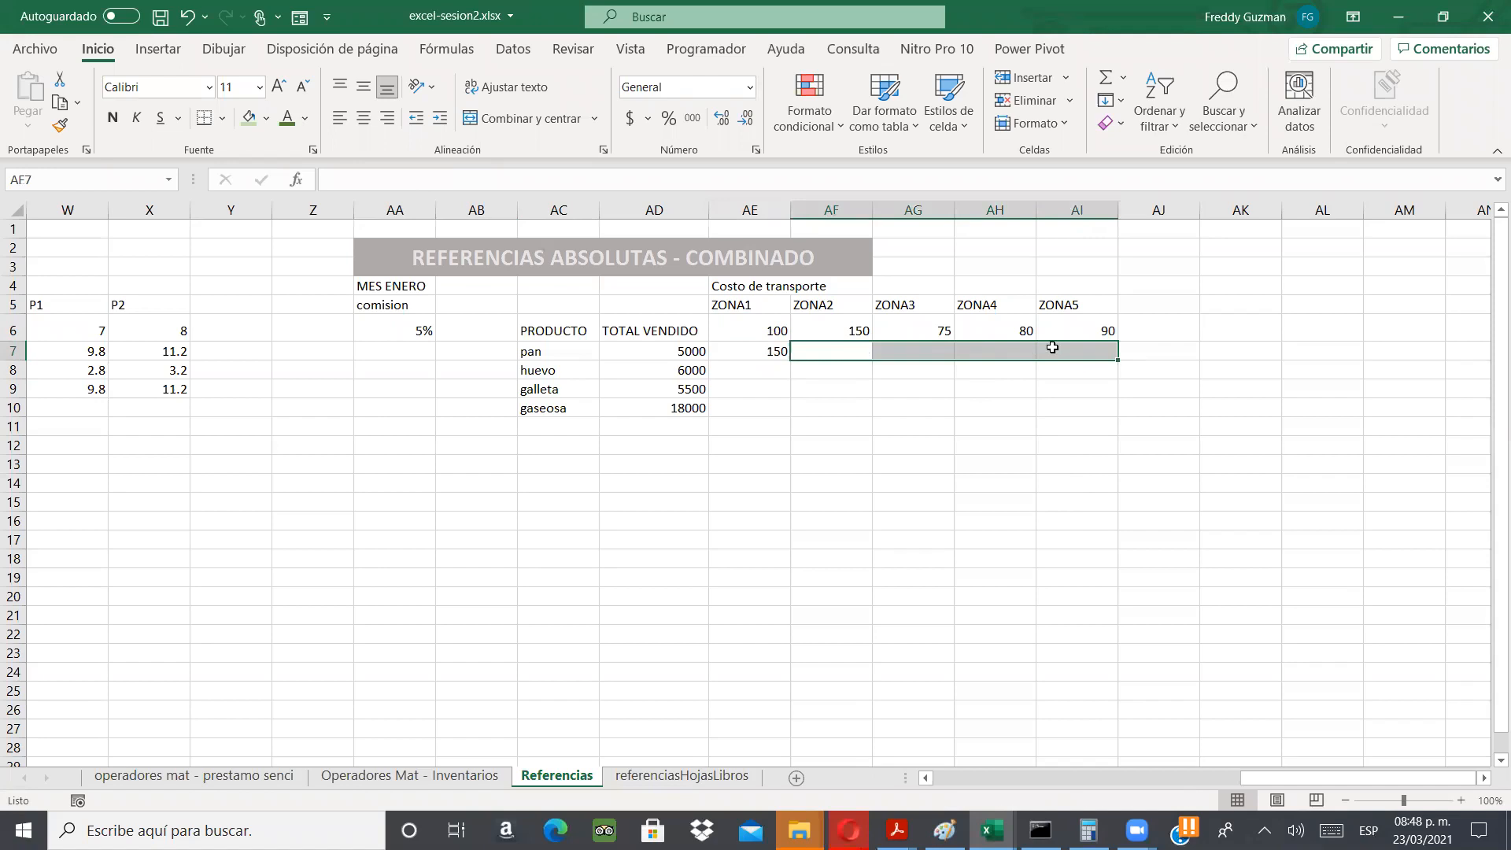
click(734, 354)
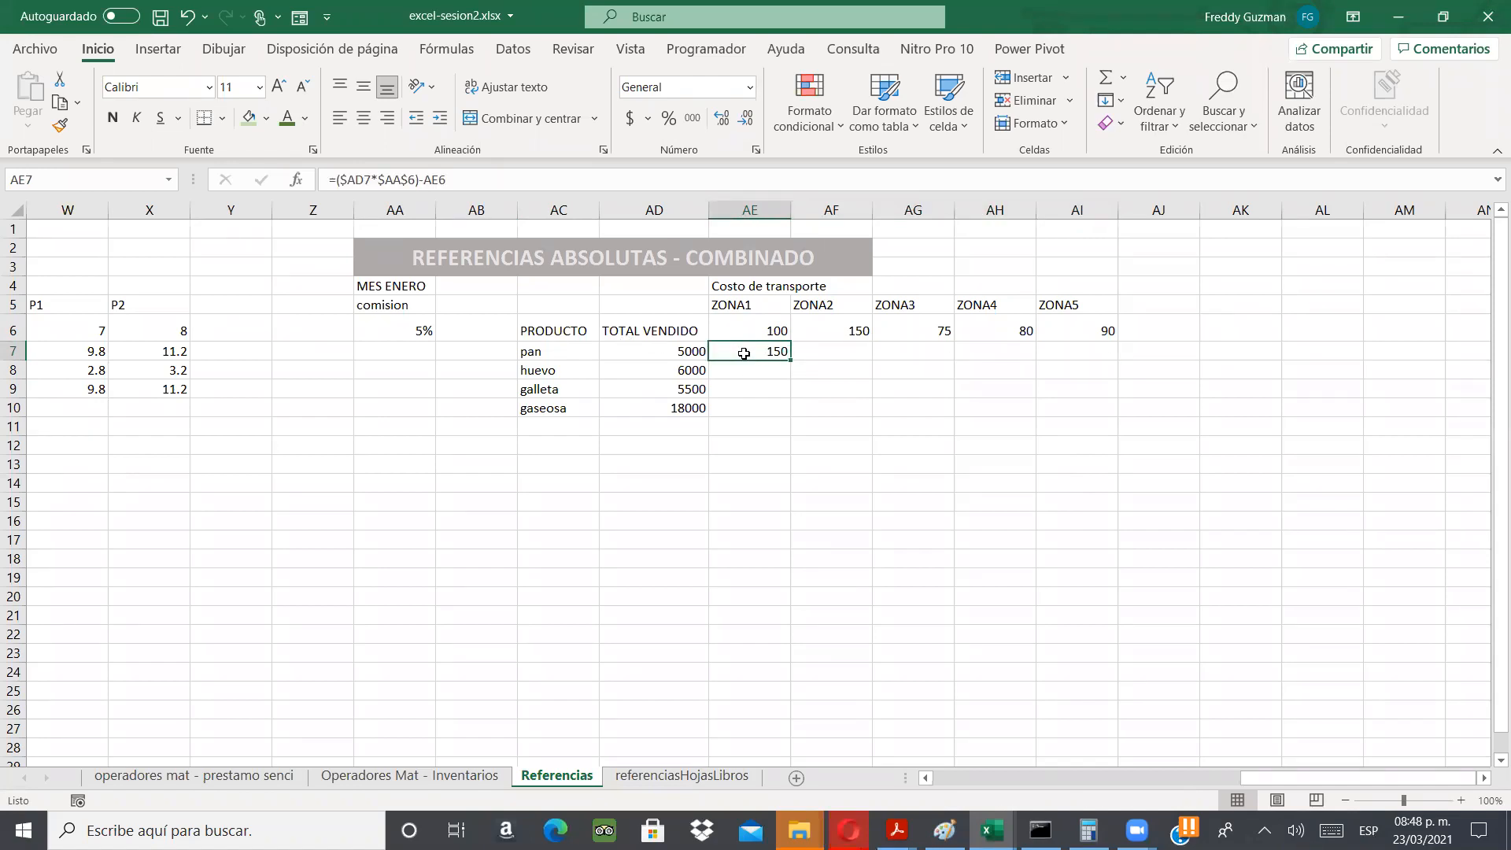
- Remove all absolute markers from the pan formula for ZONA1 in AE7, making it =(AD7*AA6)-AE6
double_click(744, 353)
key(BackSpace)
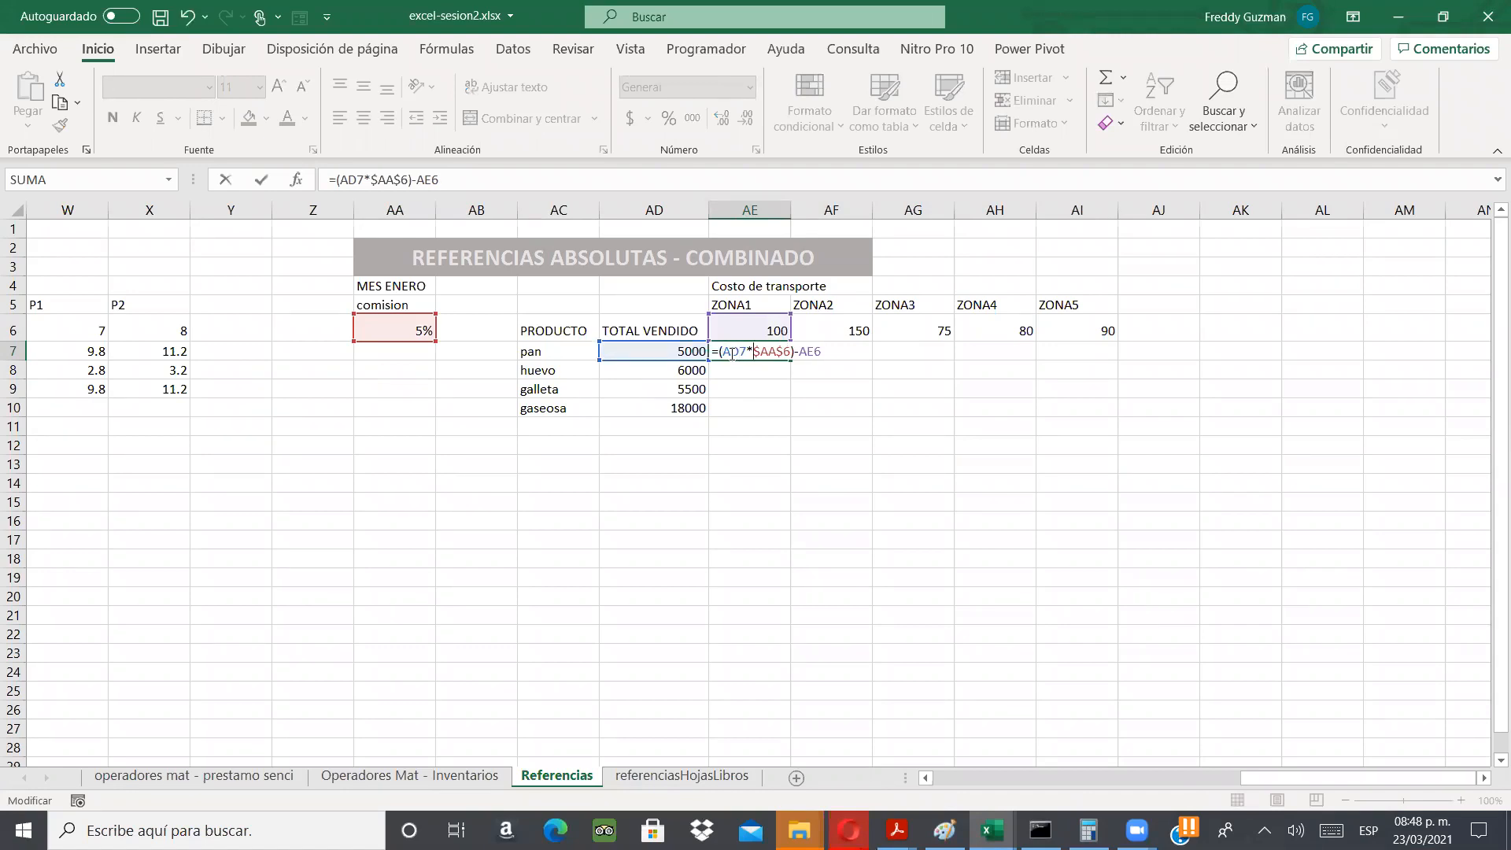
key(BackSpace)
key(BackSpace)
key(Return)
click(732, 353)
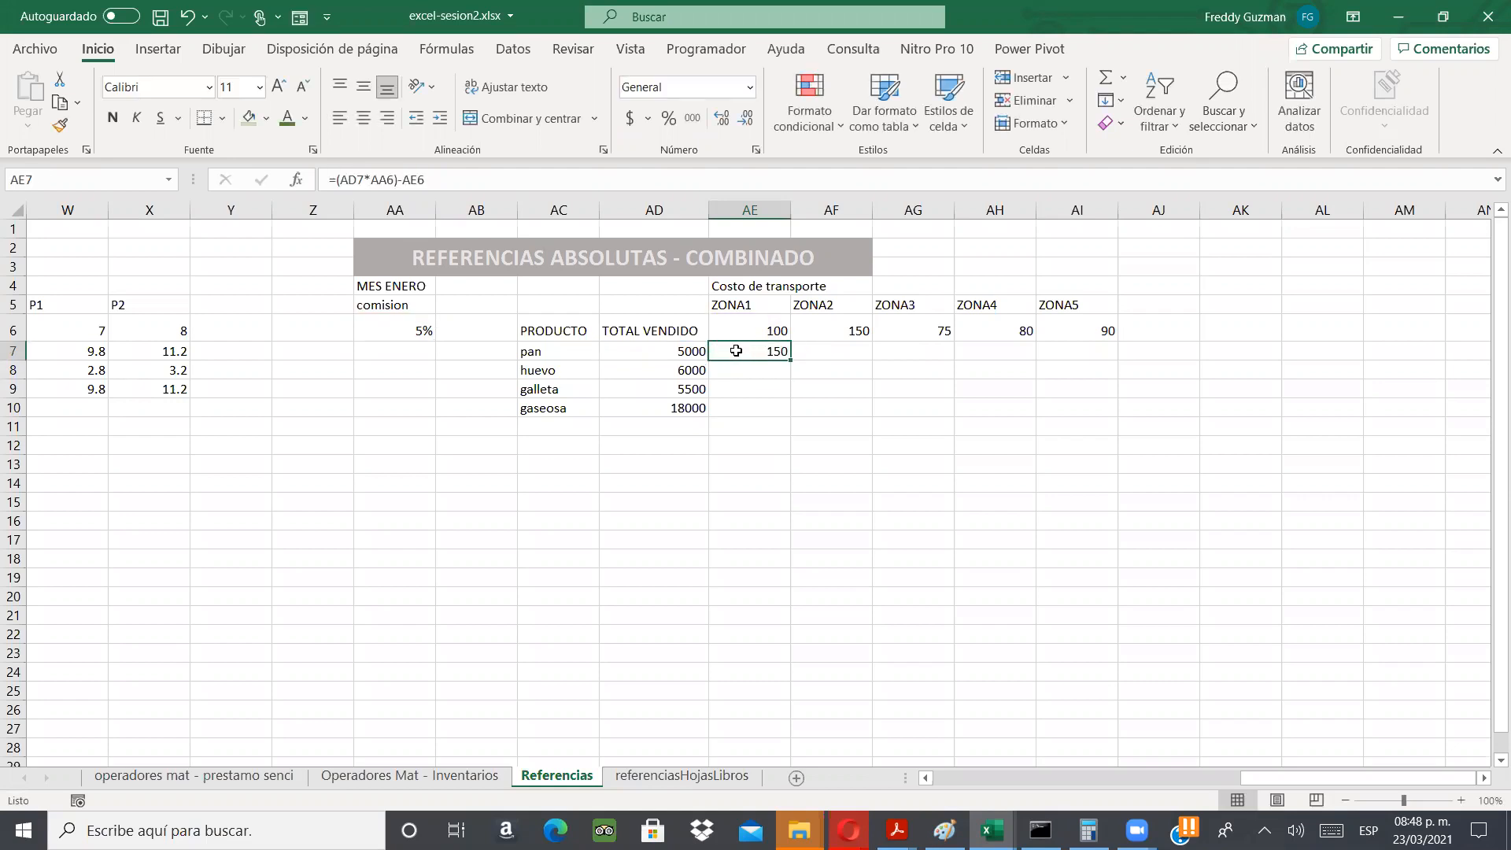
- Fill the relative formula from AE7 across to ZONA5 and down to gaseosa, covering AE7:AI10
double_click(736, 351)
drag(790, 362, 1114, 365)
mouse_move(1115, 417)
mouse_down()
mouse_move(1121, 382)
mouse_move(1118, 417)
mouse_up()
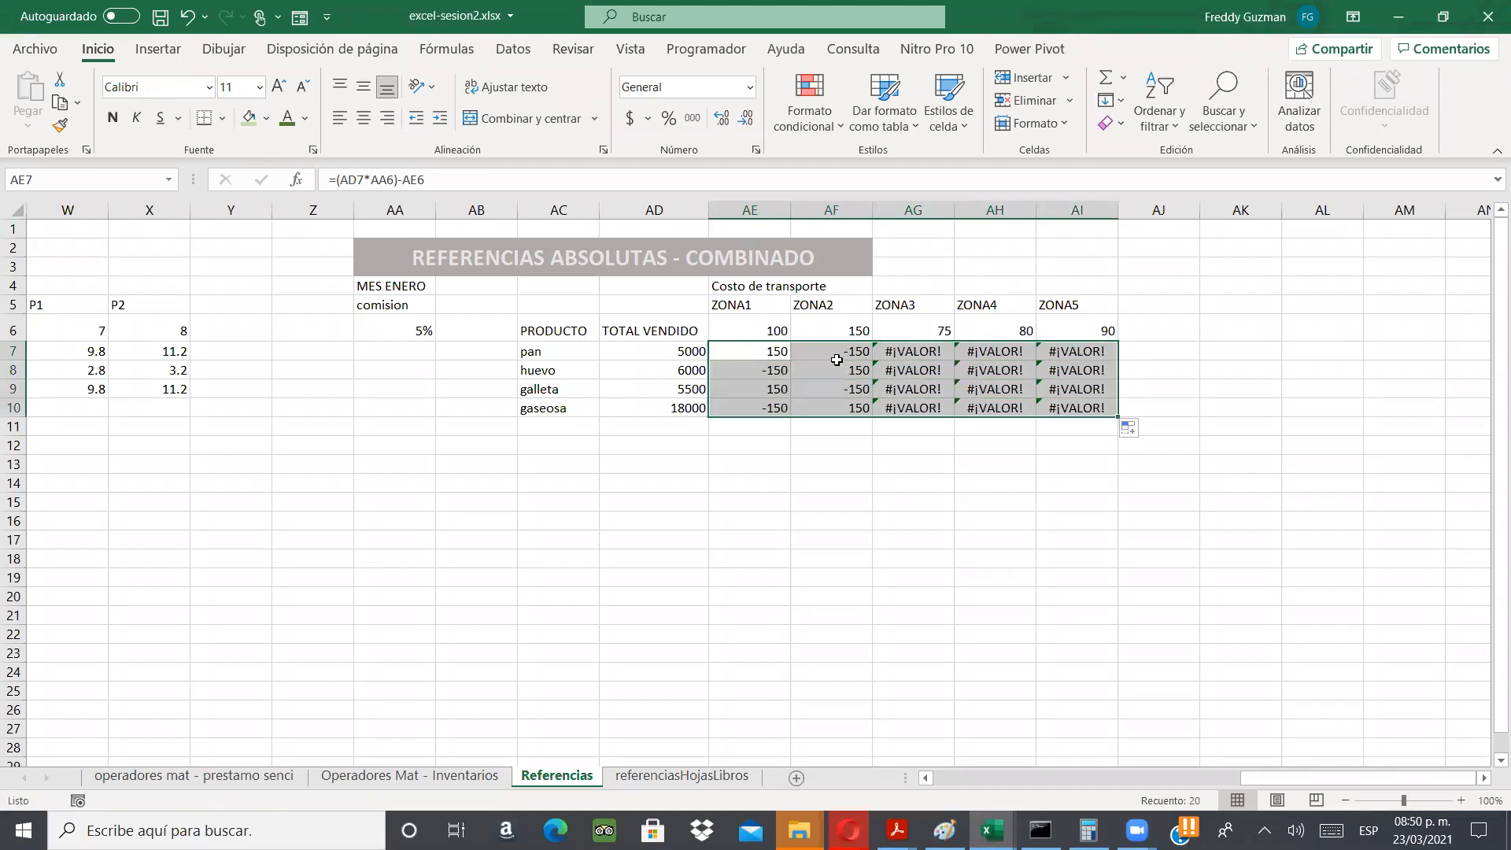
- Examine which cells the copied pan formulas in AE7, AF7 and AG7 reference, including the ZONA2 transport cost
click(775, 352)
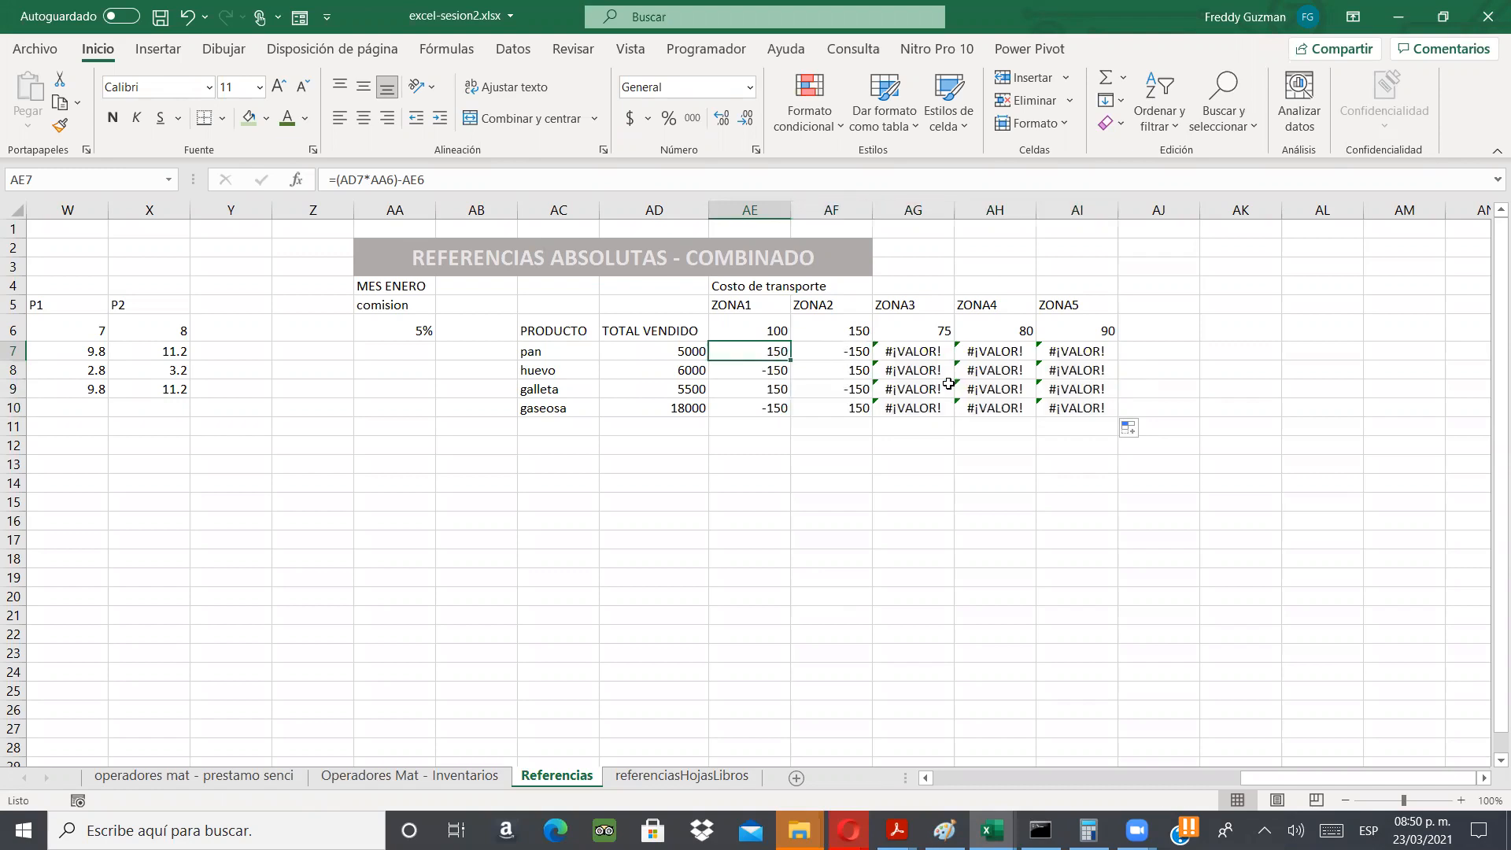
click(931, 351)
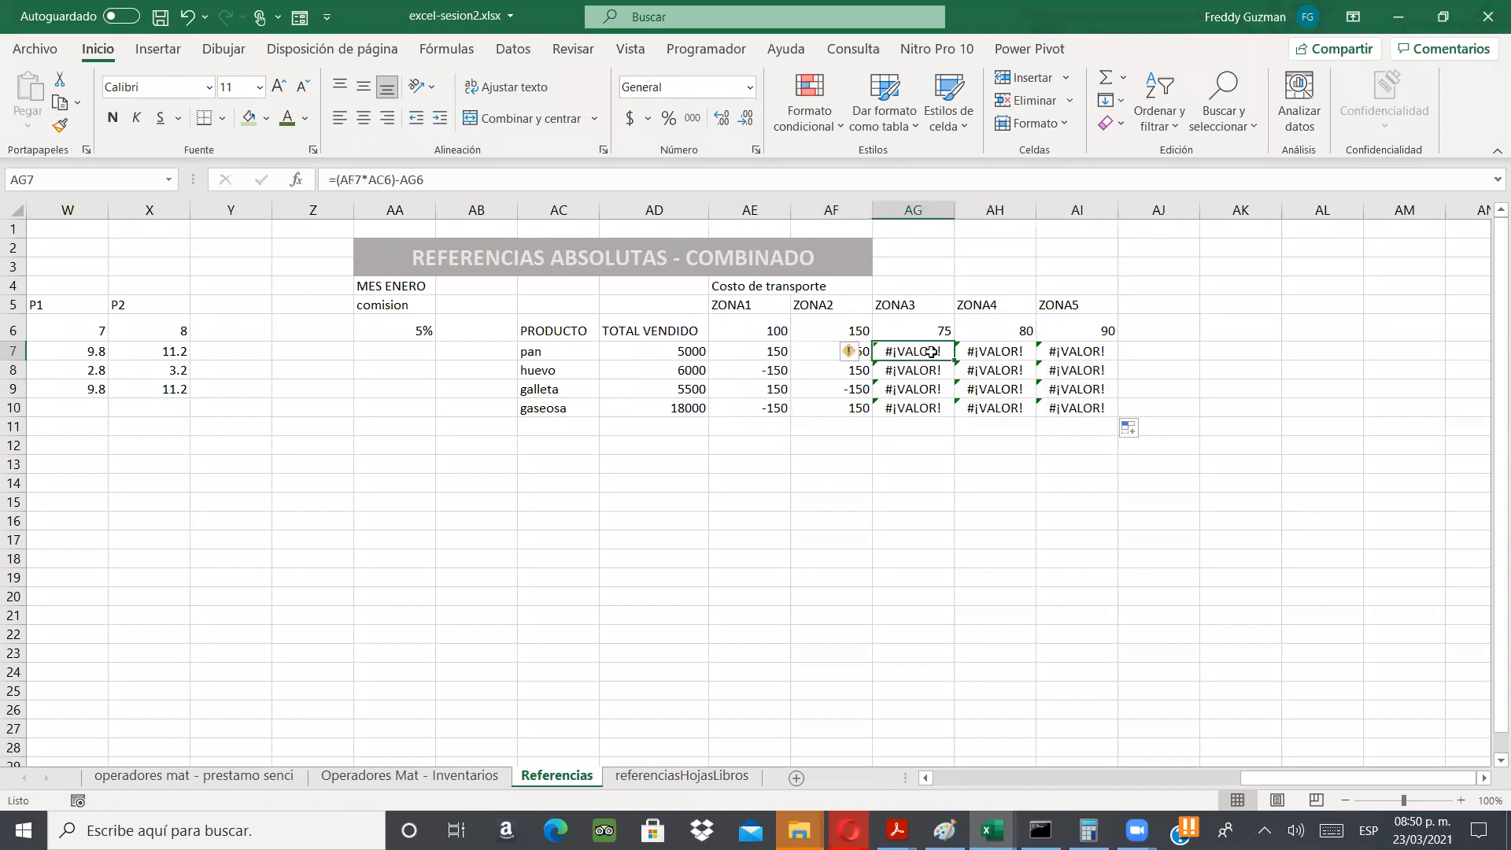
double_click(931, 352)
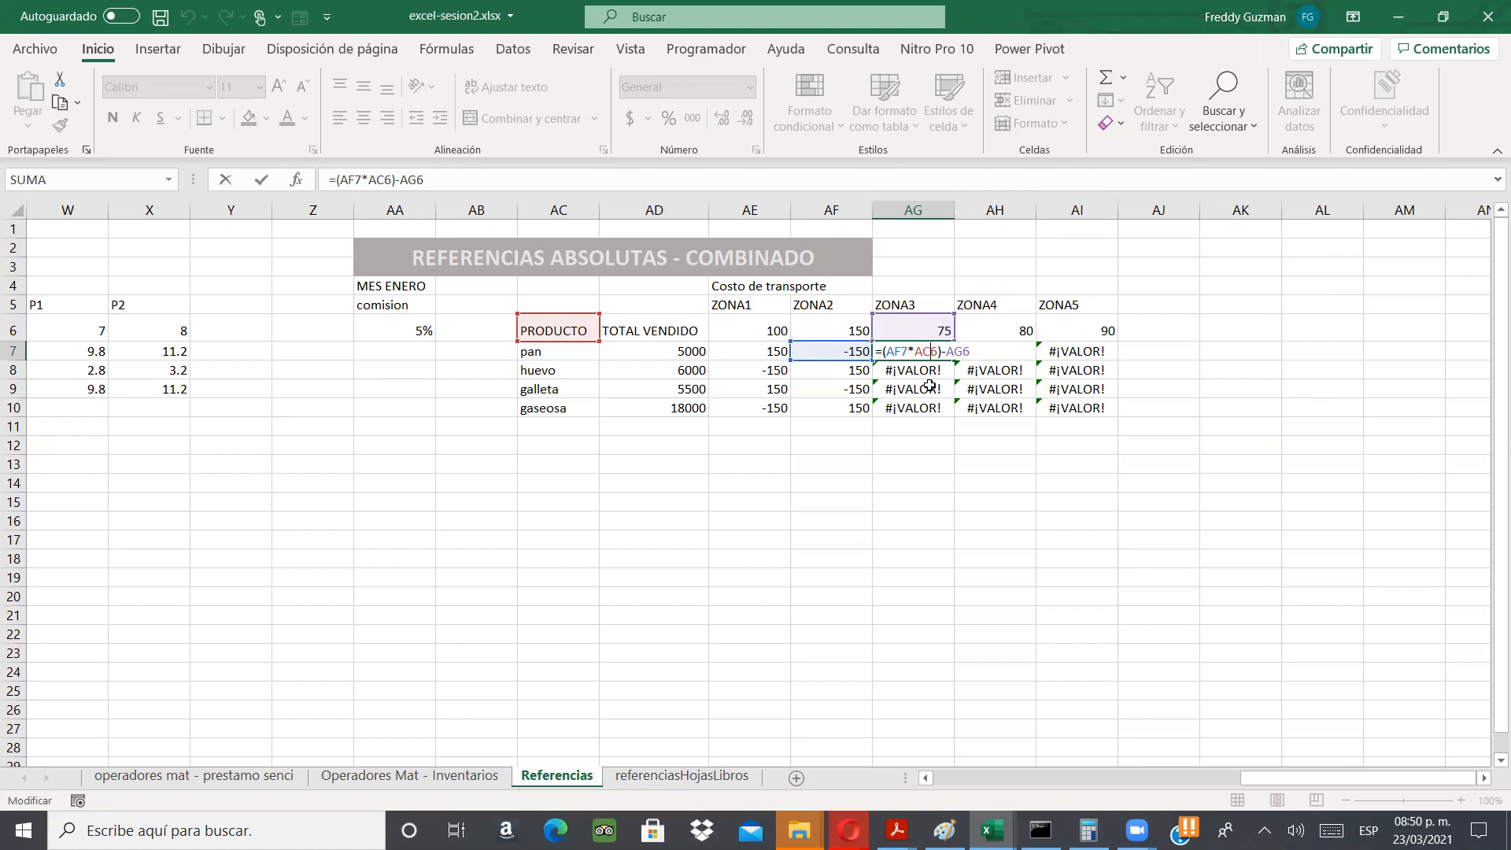
key(Escape)
click(840, 329)
click(820, 351)
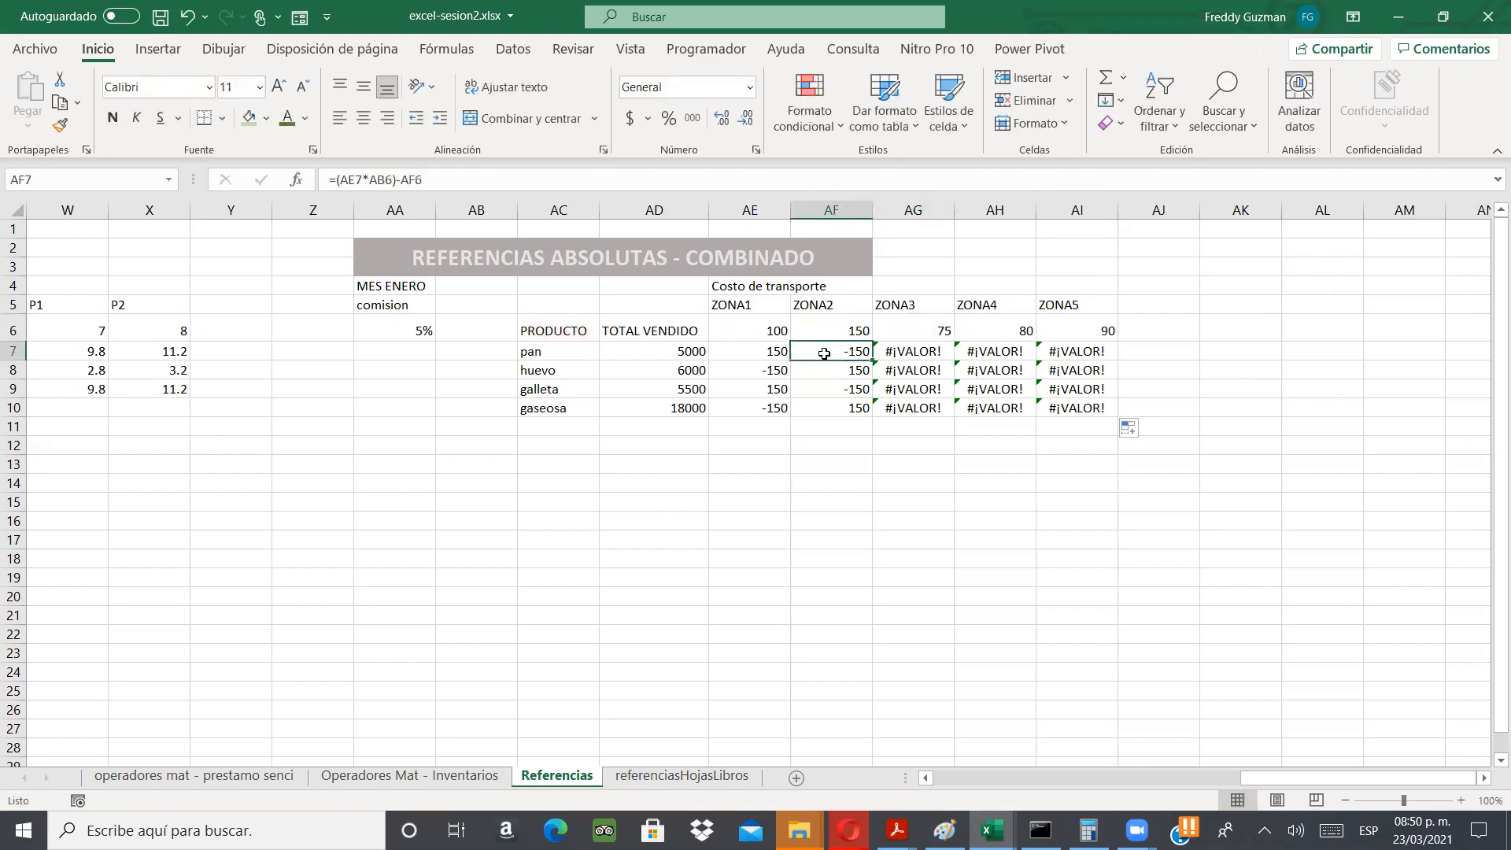
click(817, 330)
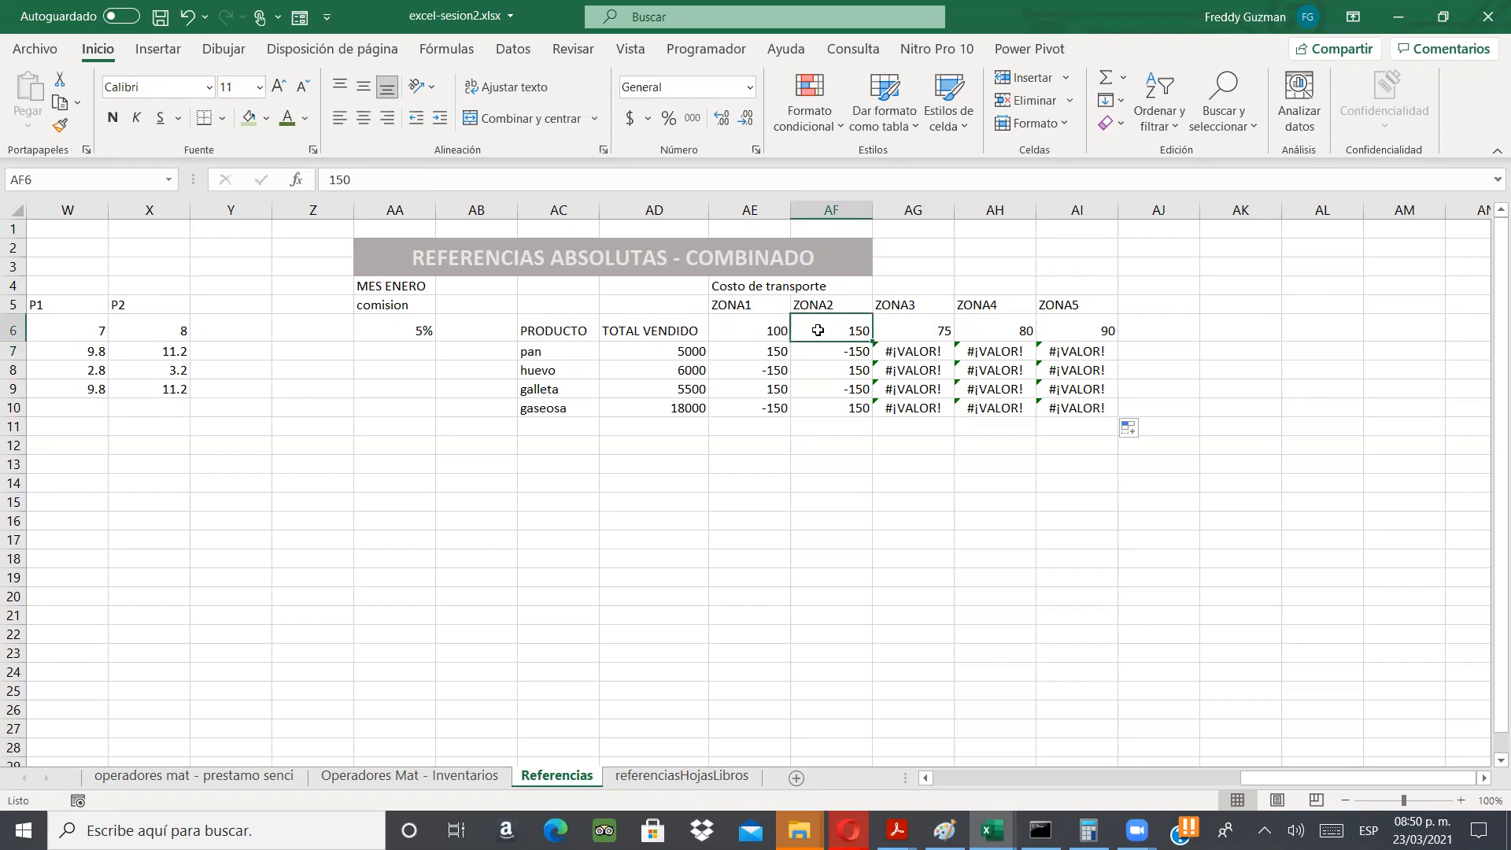
click(770, 354)
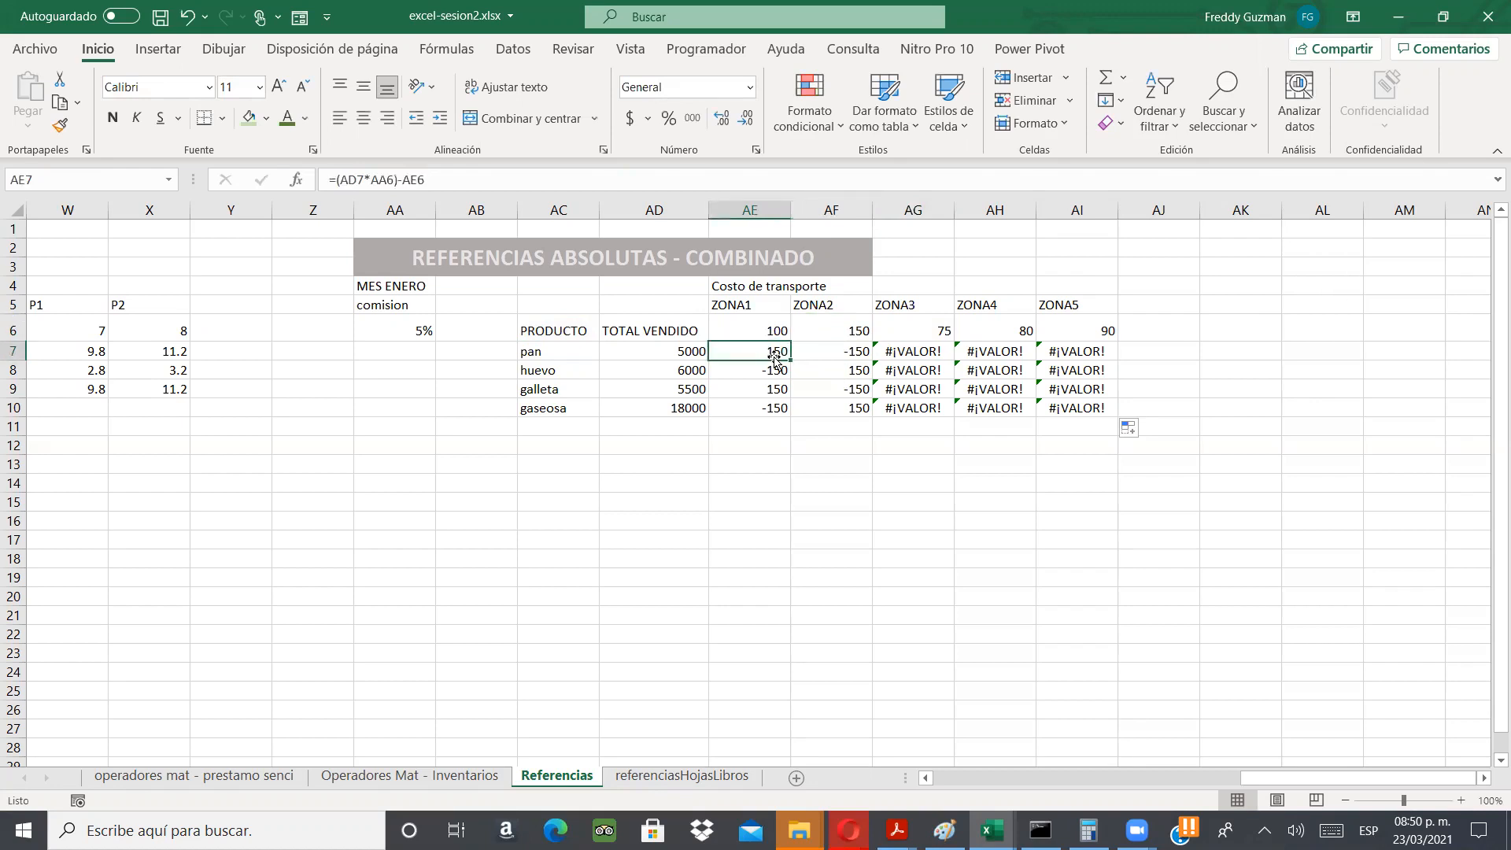
- Lock only the row of the commission reference in AE7, making the formula =(AD7*AA$6)-AE6
double_click(735, 350)
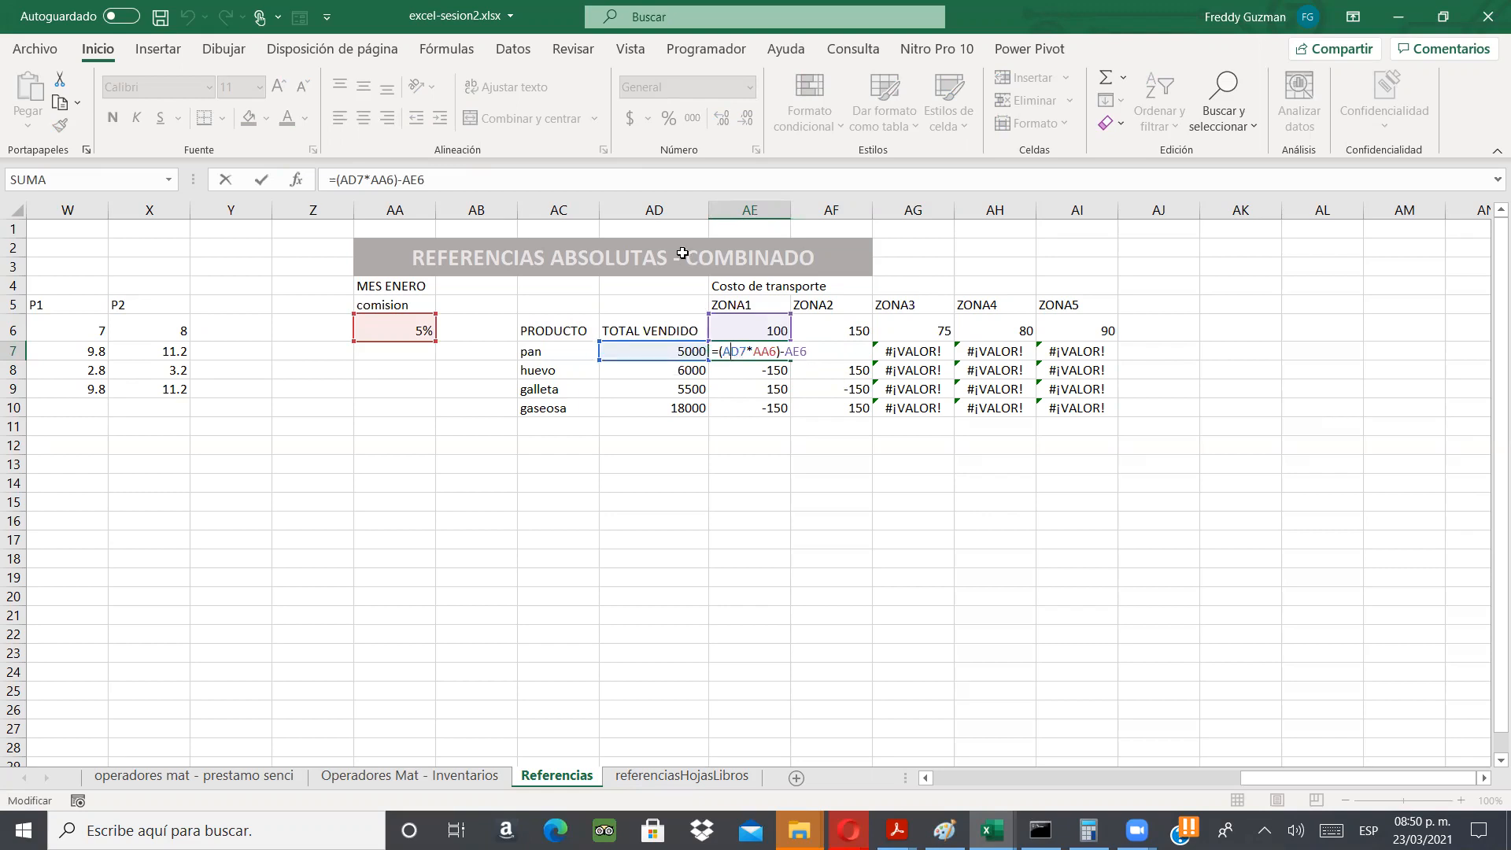
click(725, 350)
text($)
key(Return)
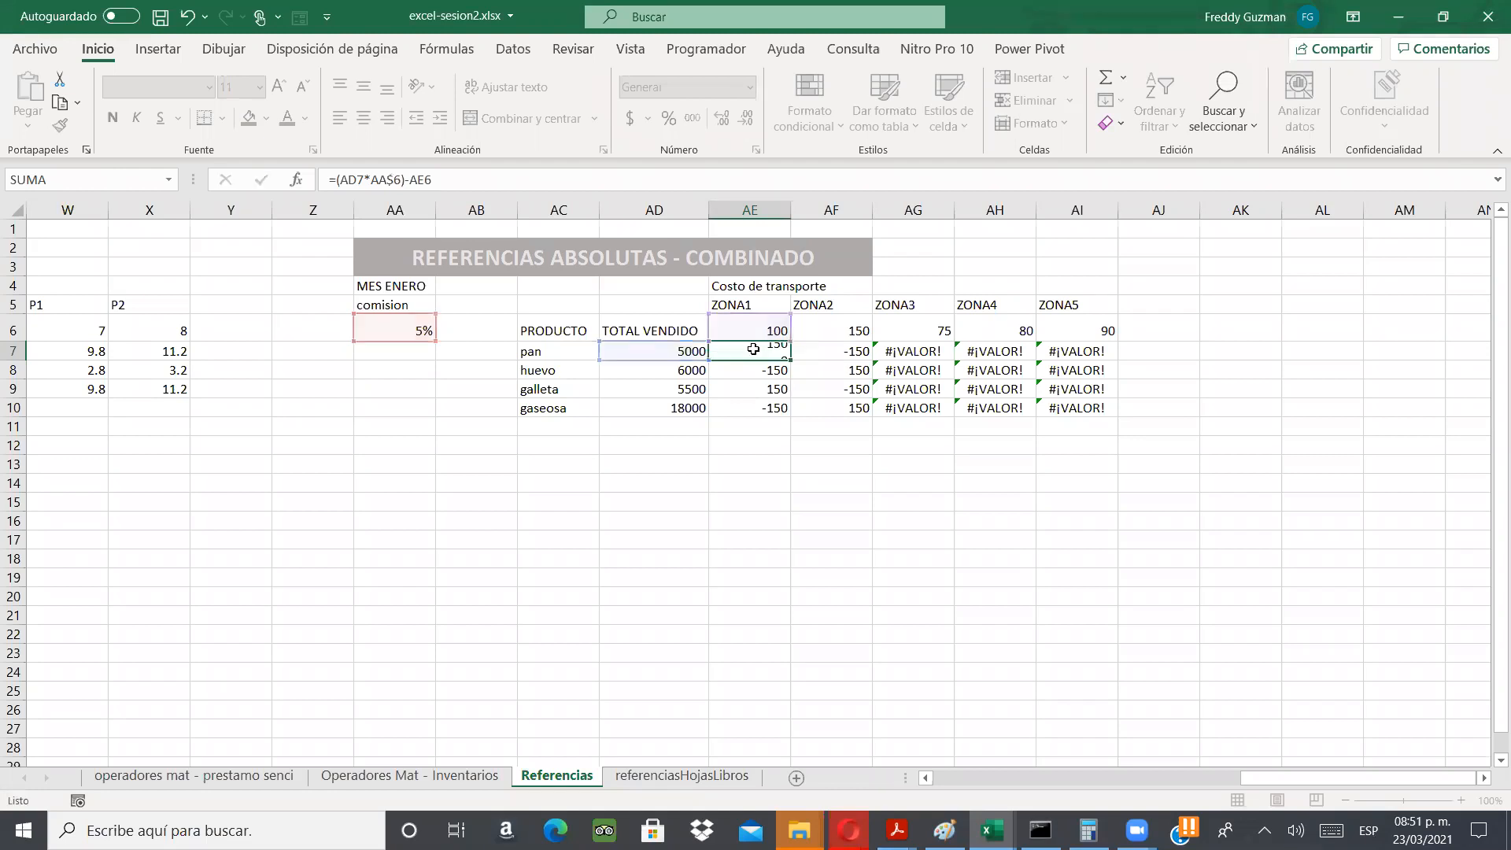
- Fill the row-locked pan formula from AE7 across ZONA2 to ZONA5 and inspect the references in AF7
click(769, 352)
drag(792, 359, 1094, 357)
click(849, 355)
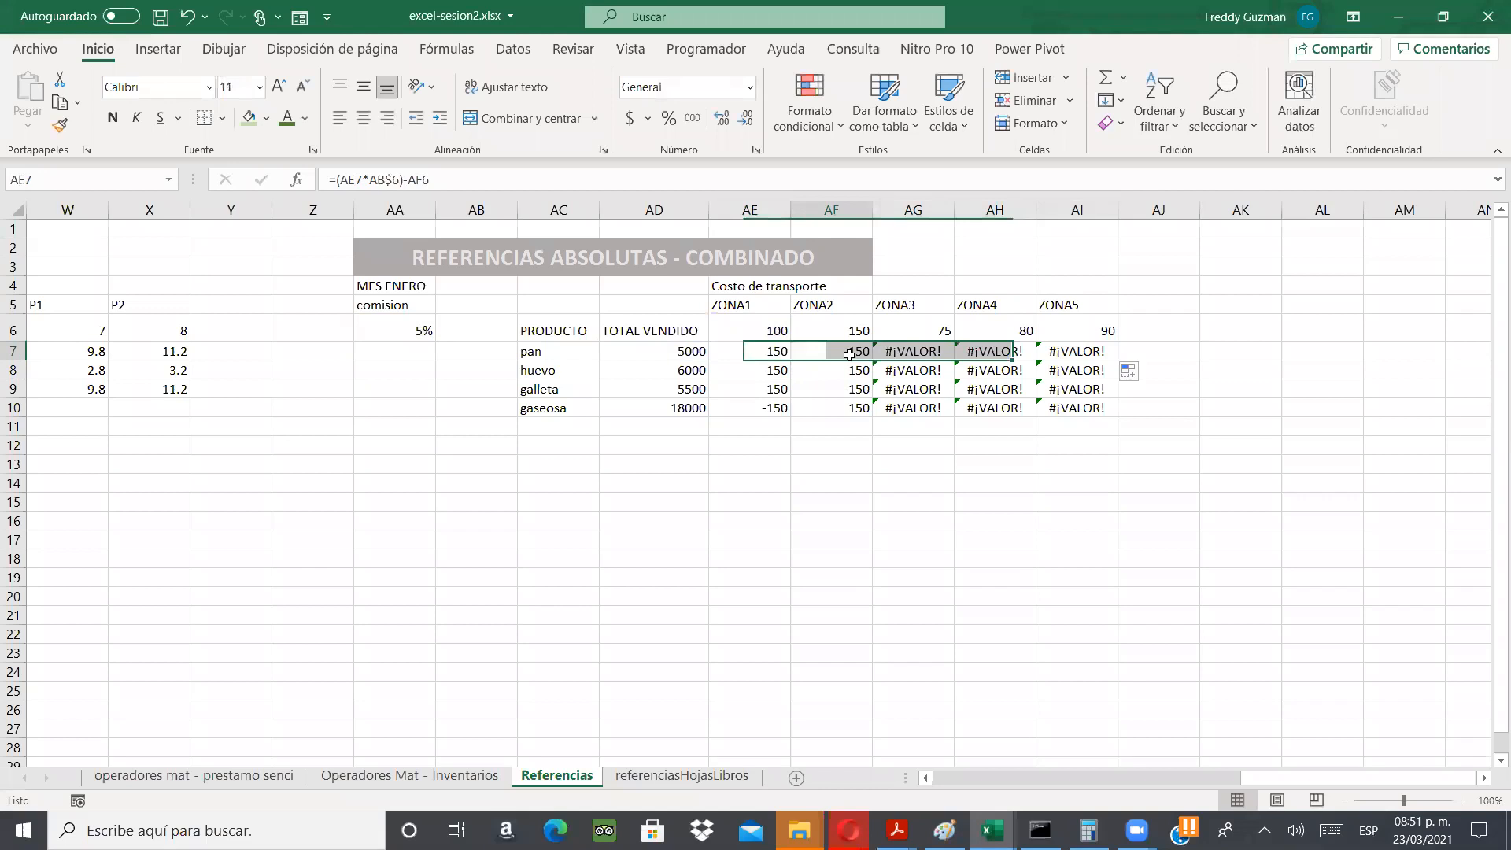
double_click(849, 355)
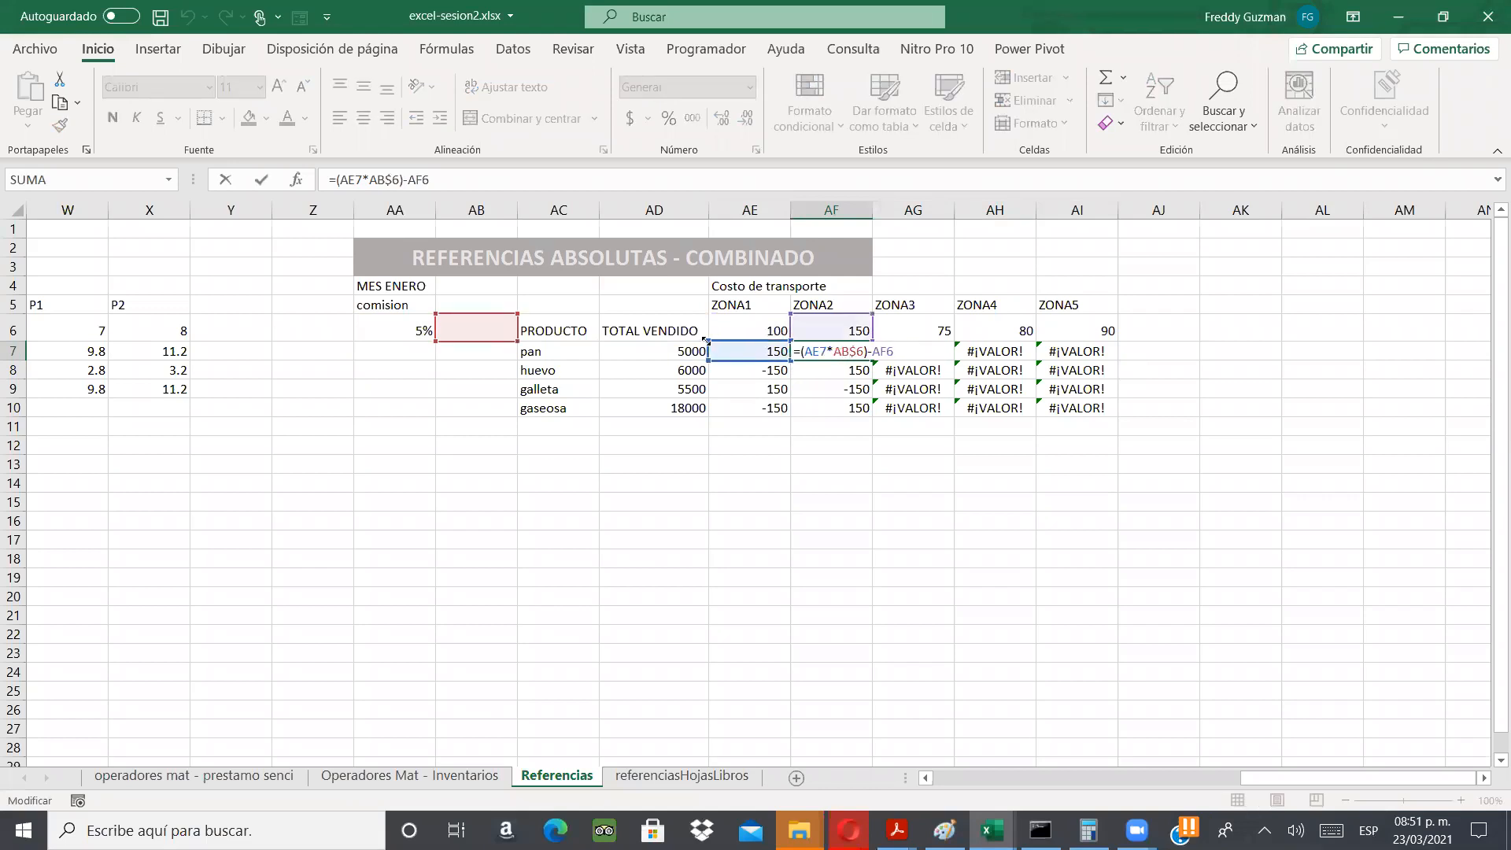
click(768, 354)
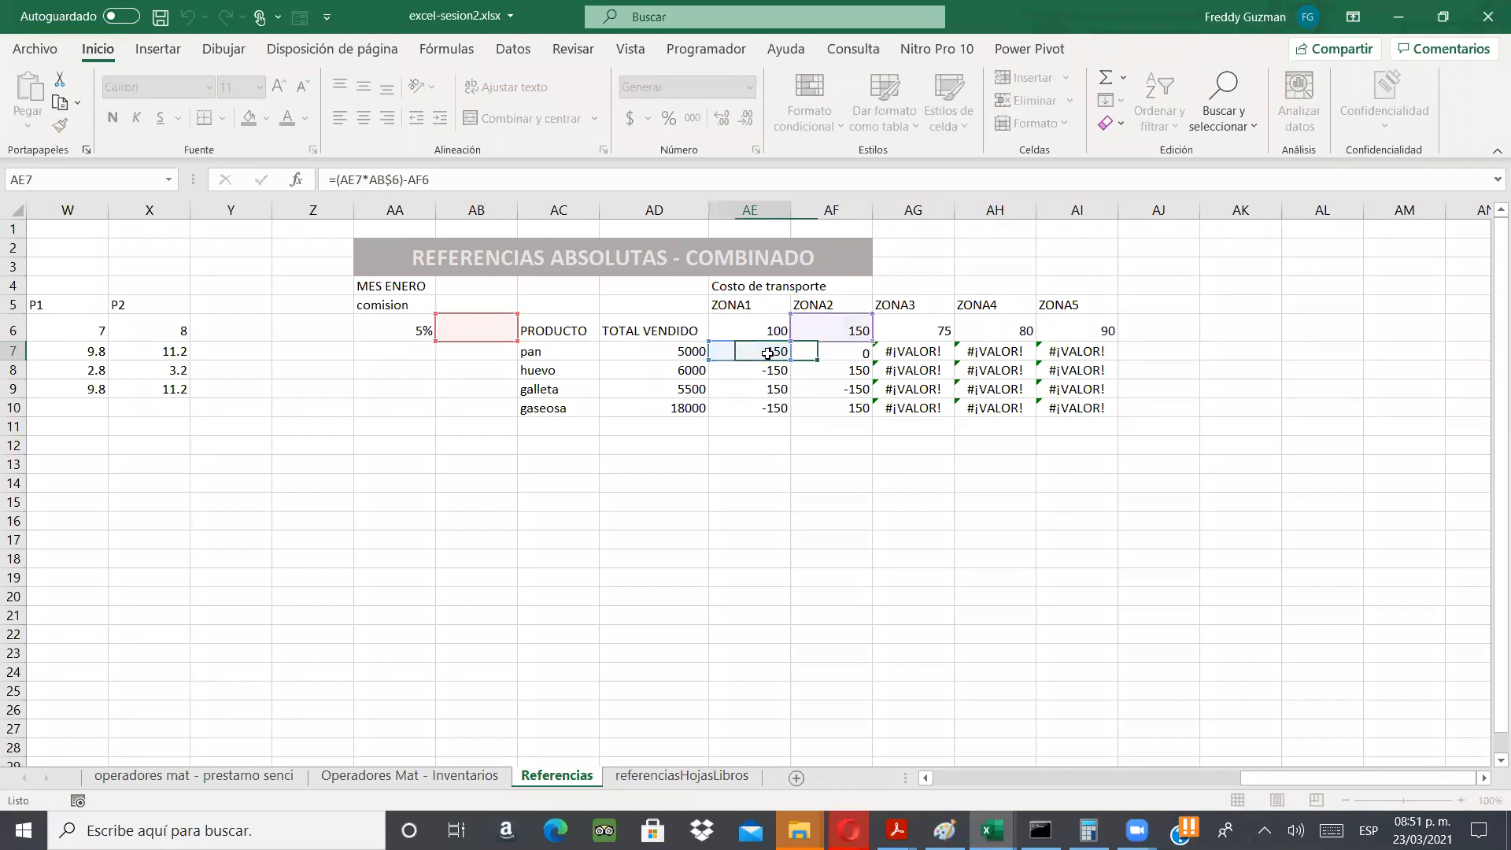
- Fill the row-locked ZONA1 formula from AE7 down to gaseosa in AE10 and inspect the huevo formula in AE8
drag(789, 361, 783, 411)
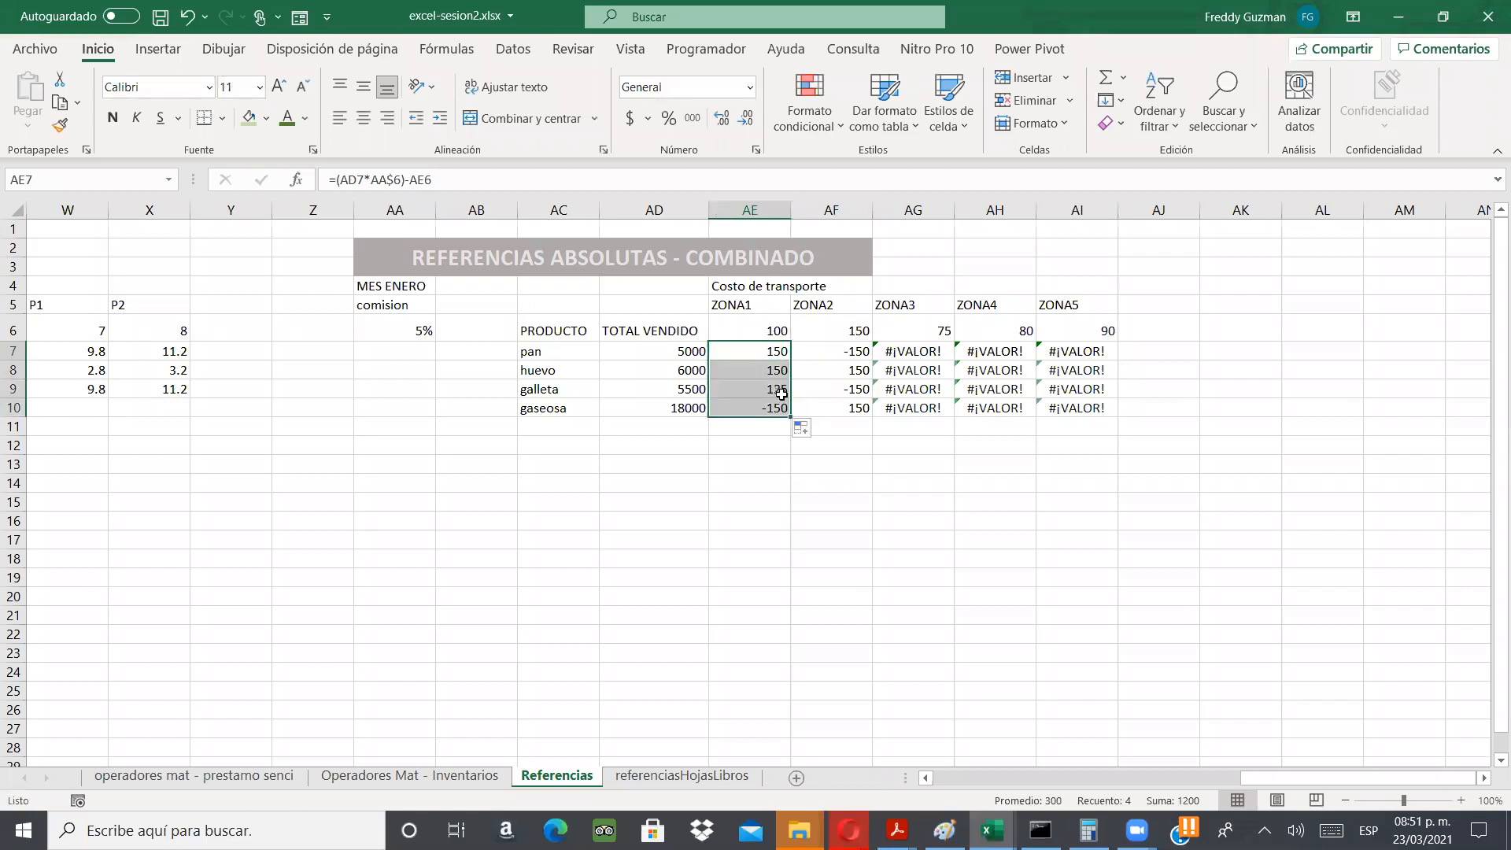
double_click(776, 372)
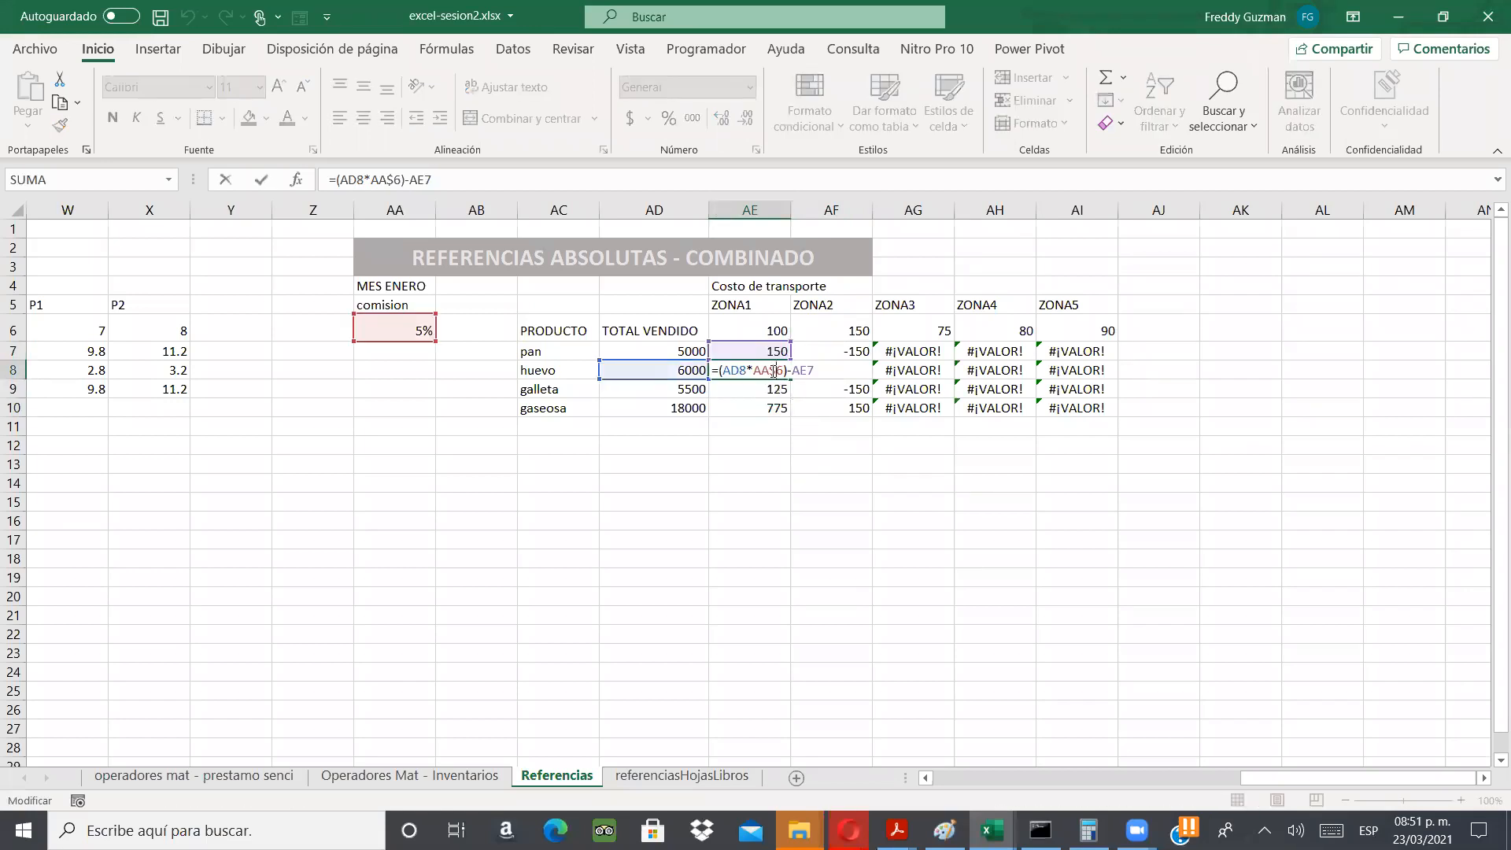
key(Escape)
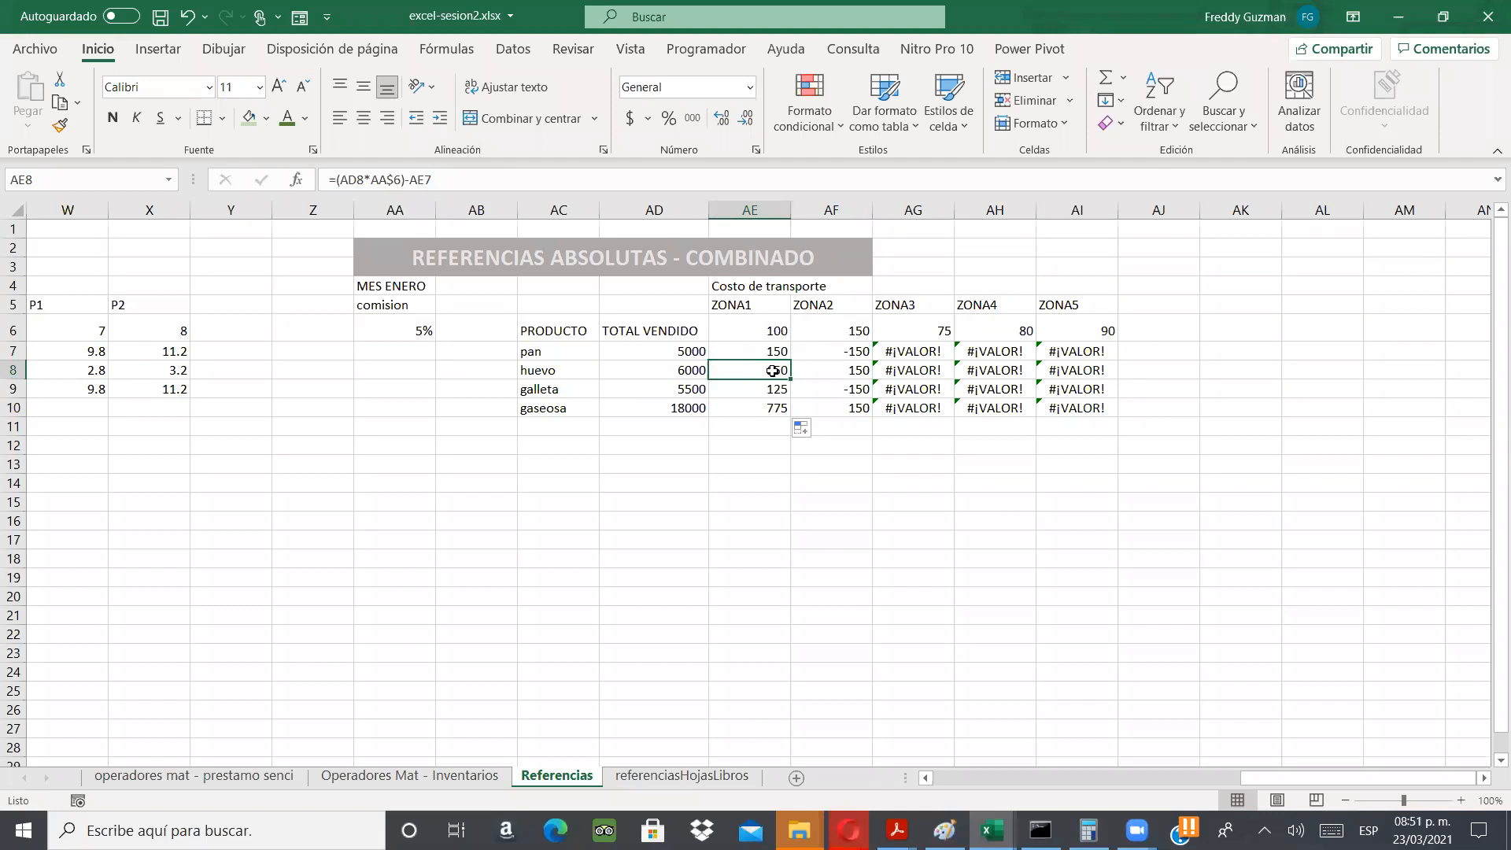
key(Up)
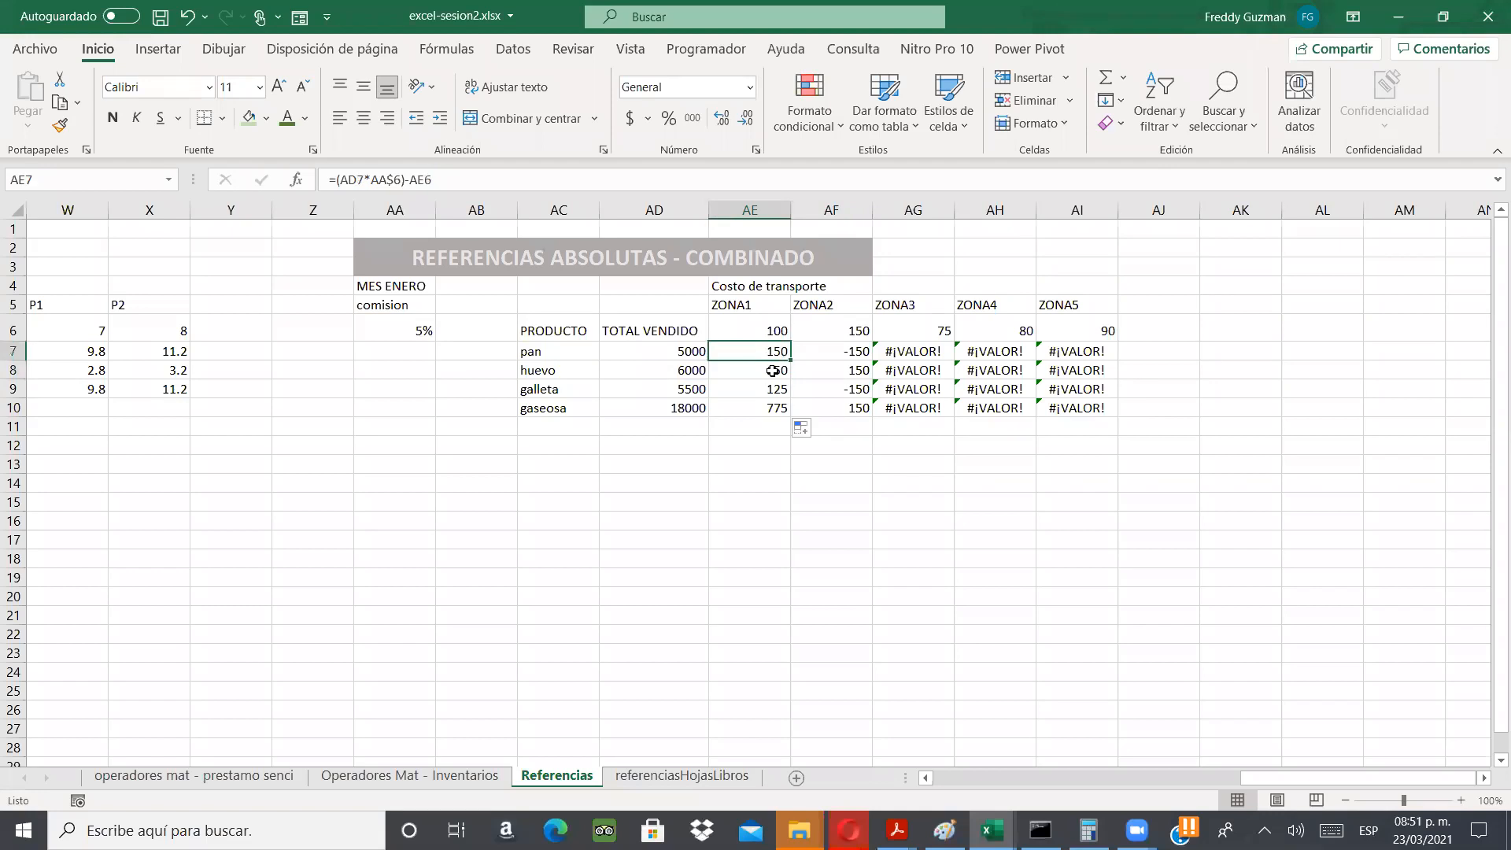
- Lock the column of the commission reference in AE7 as well, making the formula =(AD7*$AA$6)-AE6
double_click(769, 354)
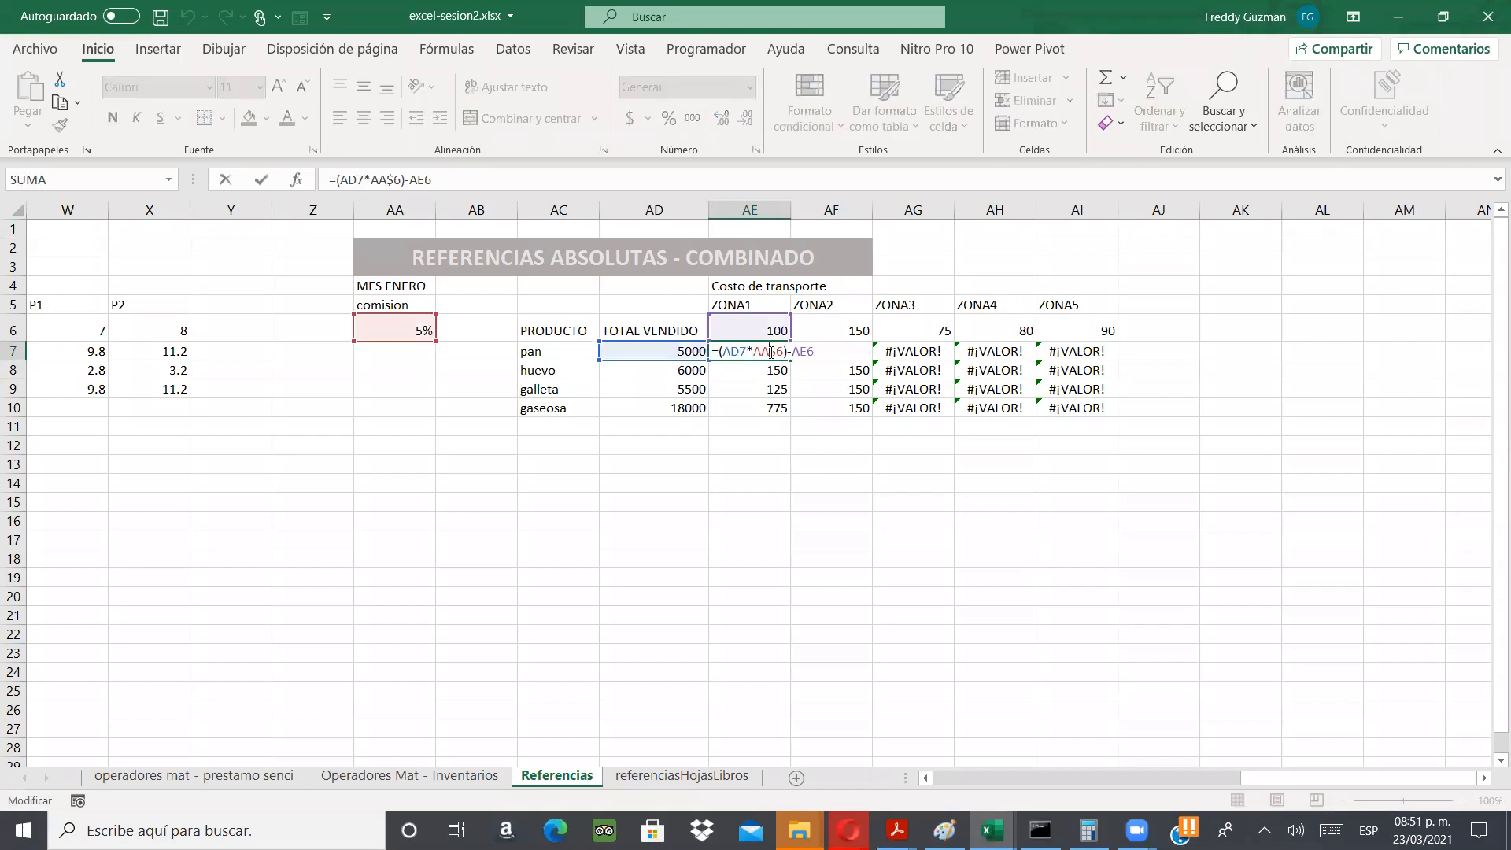
click(755, 350)
text($)
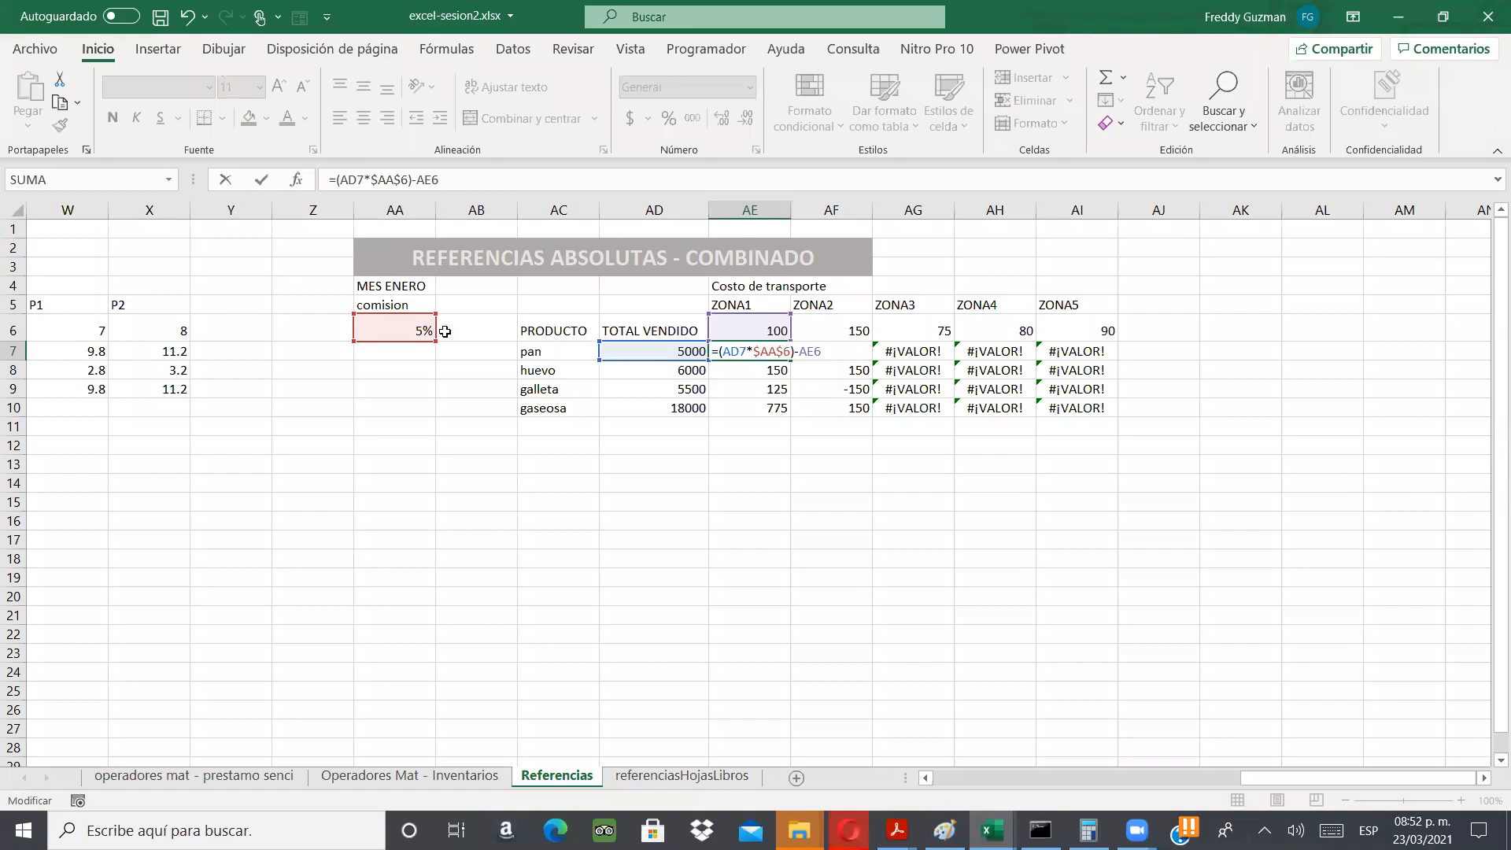
key(Return)
- Compare the references in the pan formulas for ZONA1, ZONA2 and ZONA3 in AE7, AF7 and AG7
click(772, 352)
double_click(773, 351)
key(Escape)
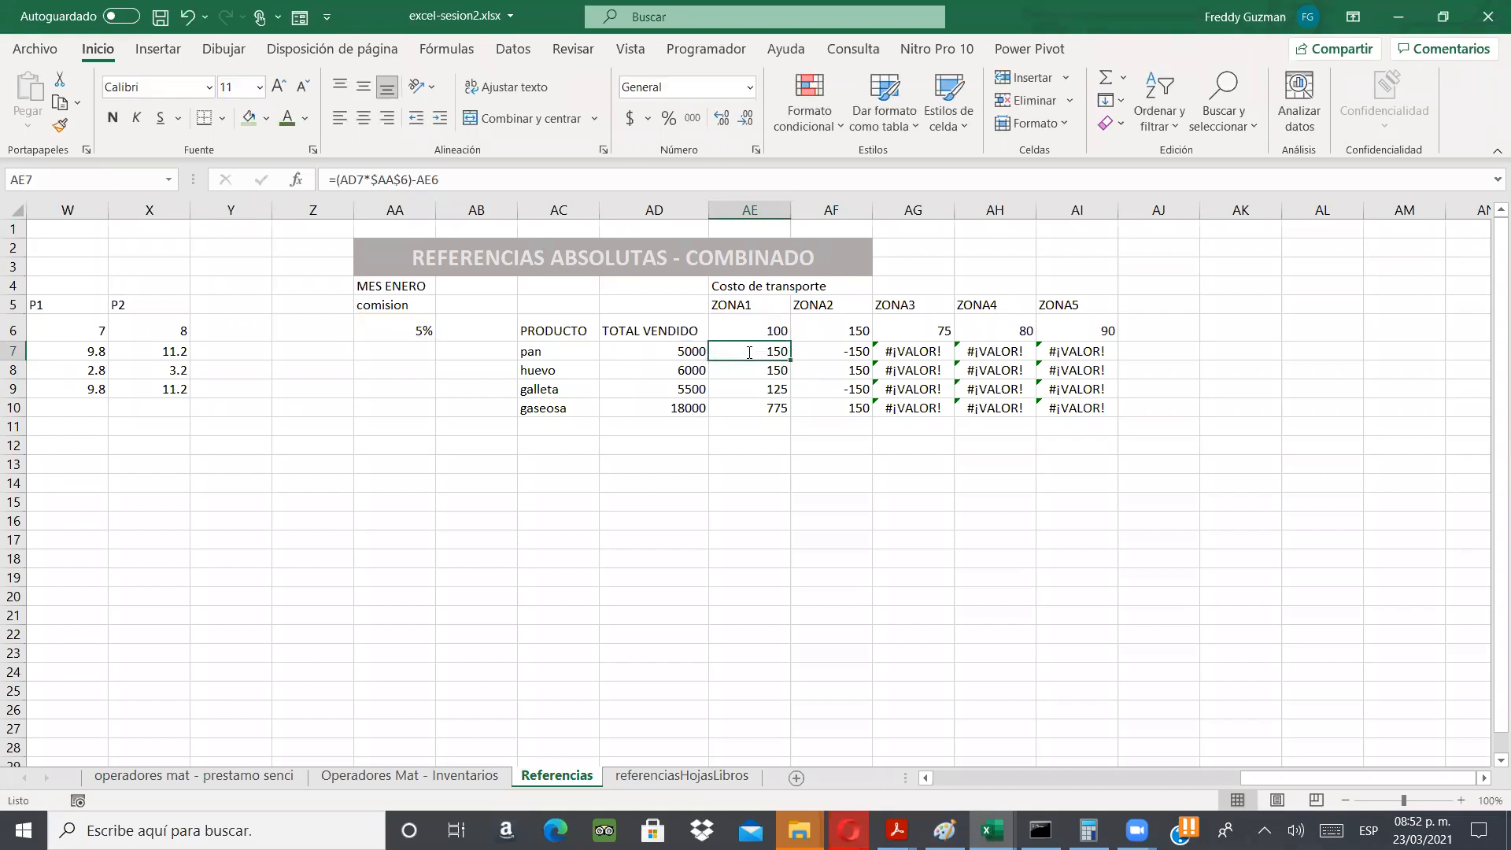
double_click(750, 351)
key(Return)
double_click(816, 352)
key(Return)
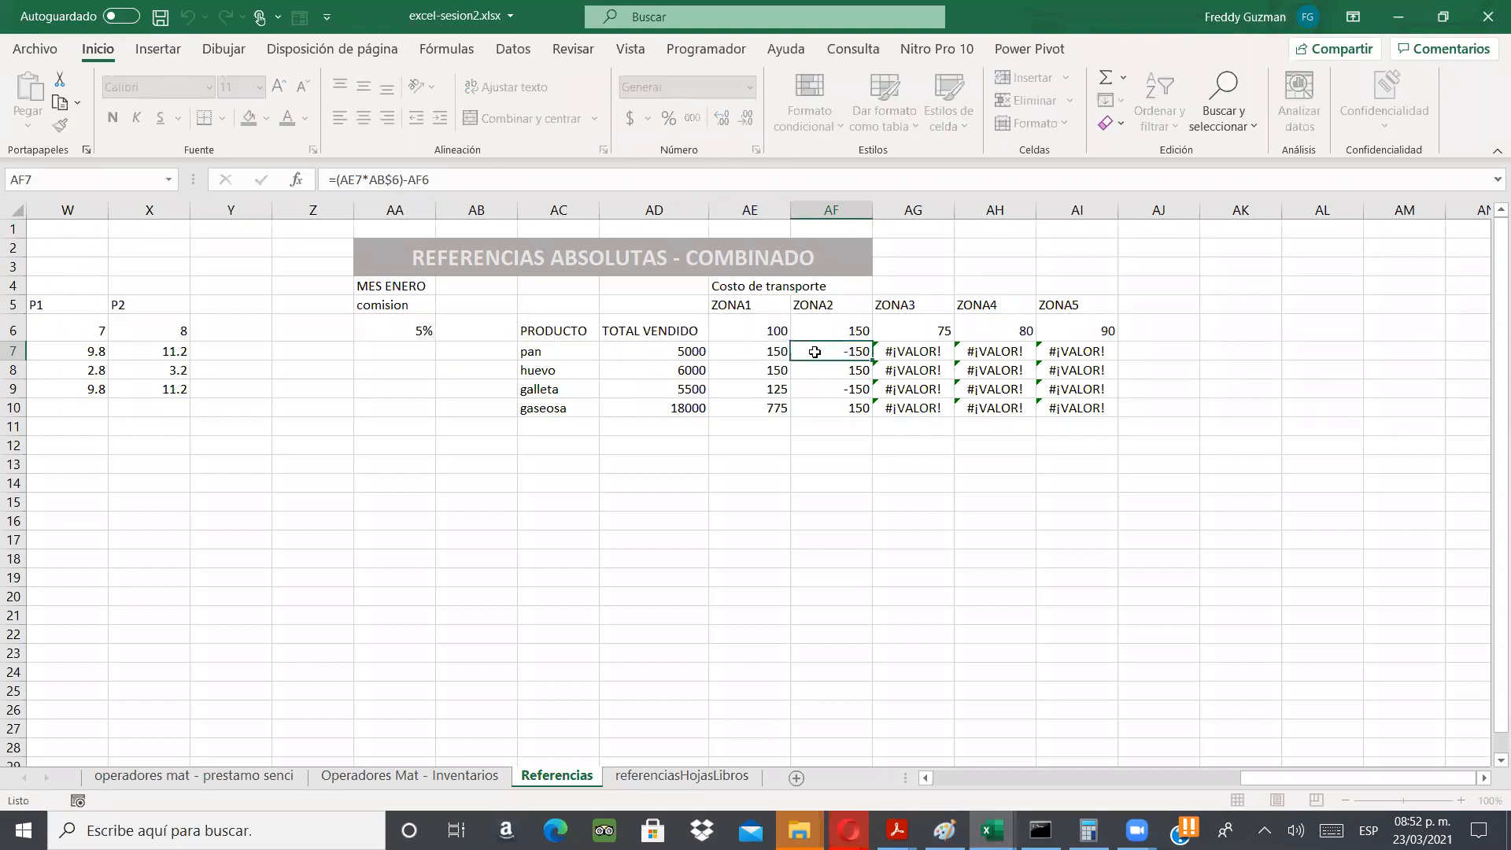
double_click(909, 352)
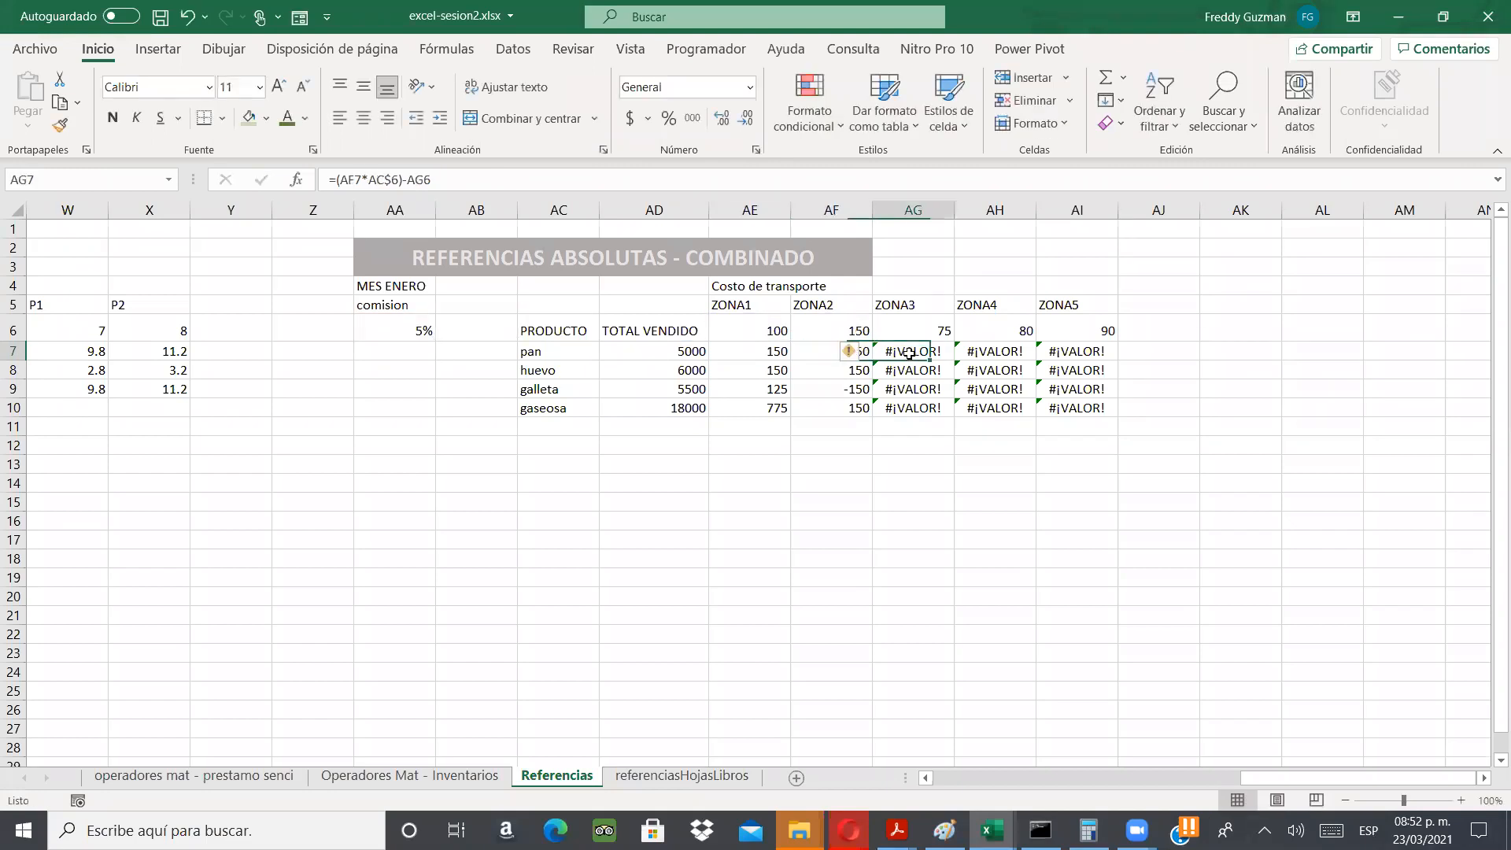
- Fill the pan formula with the absolute commission reference from AE7 across AF7:AI7 and compare the AE7 and AF7 references
click(770, 355)
drag(794, 359, 1083, 349)
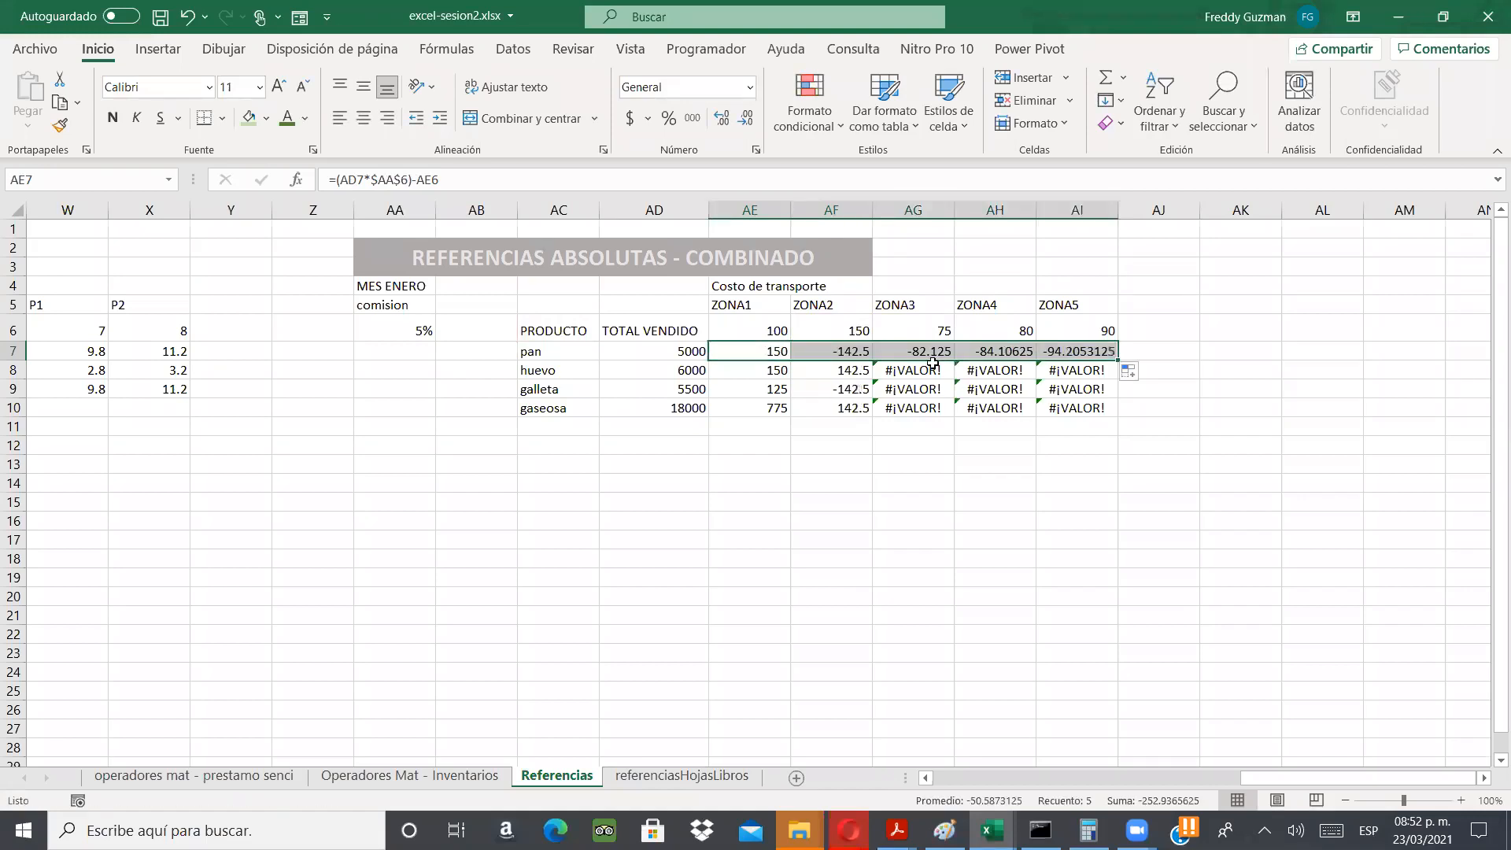
double_click(818, 351)
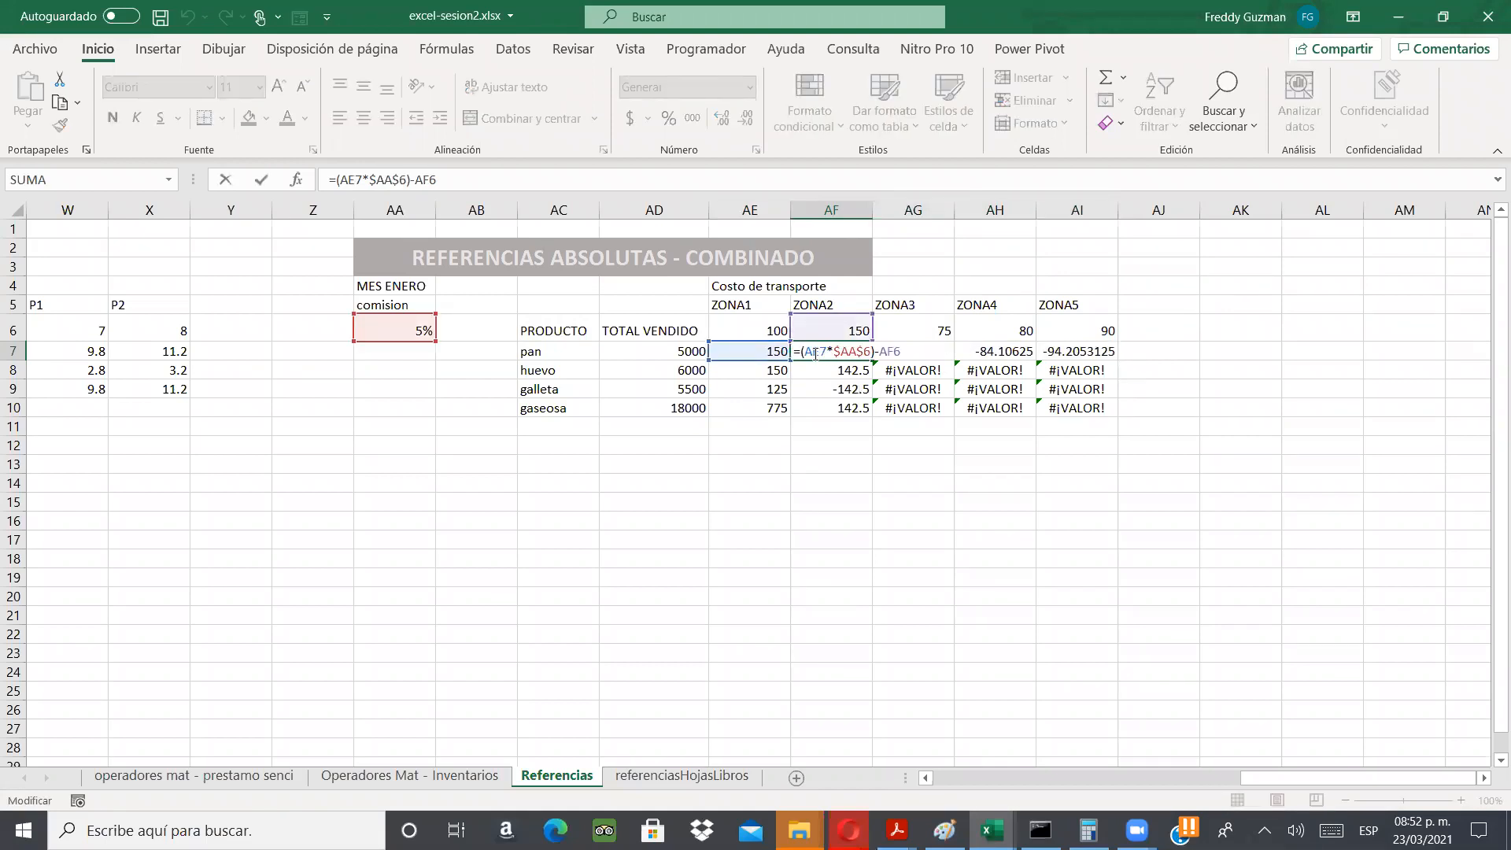
key(Escape)
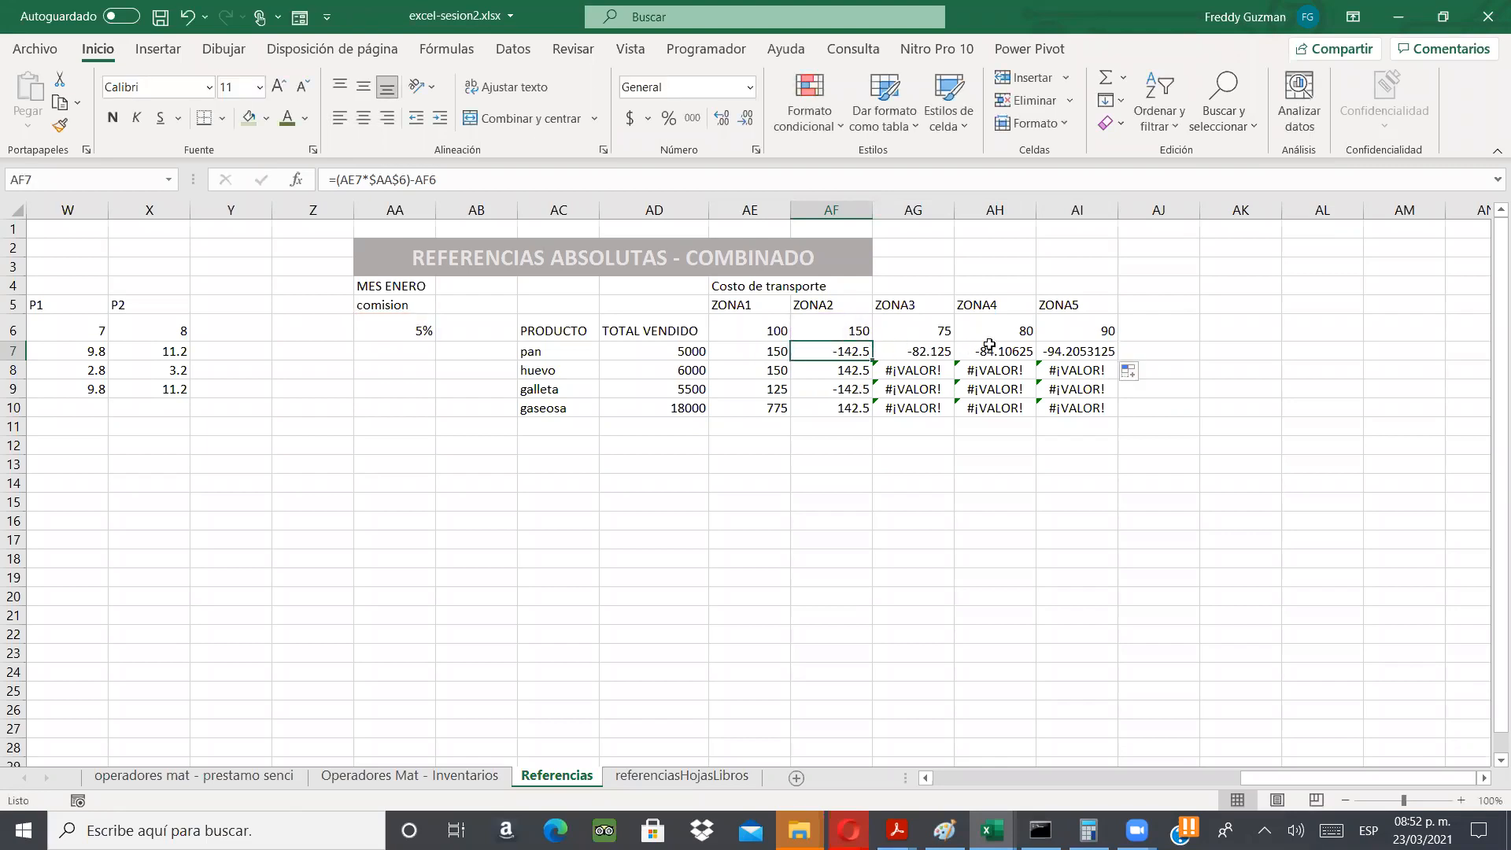
double_click(775, 351)
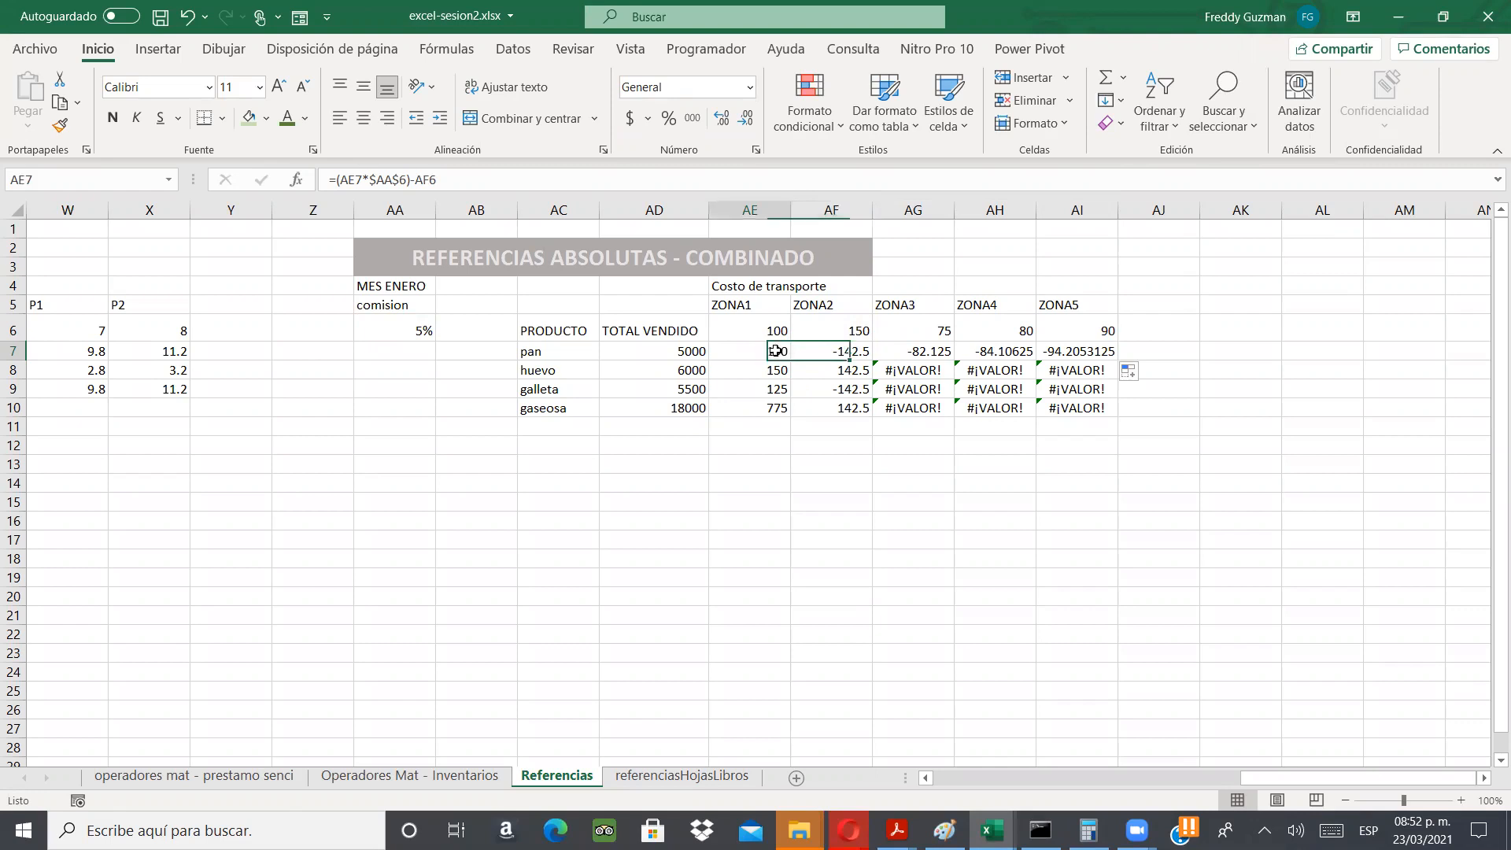
double_click(733, 351)
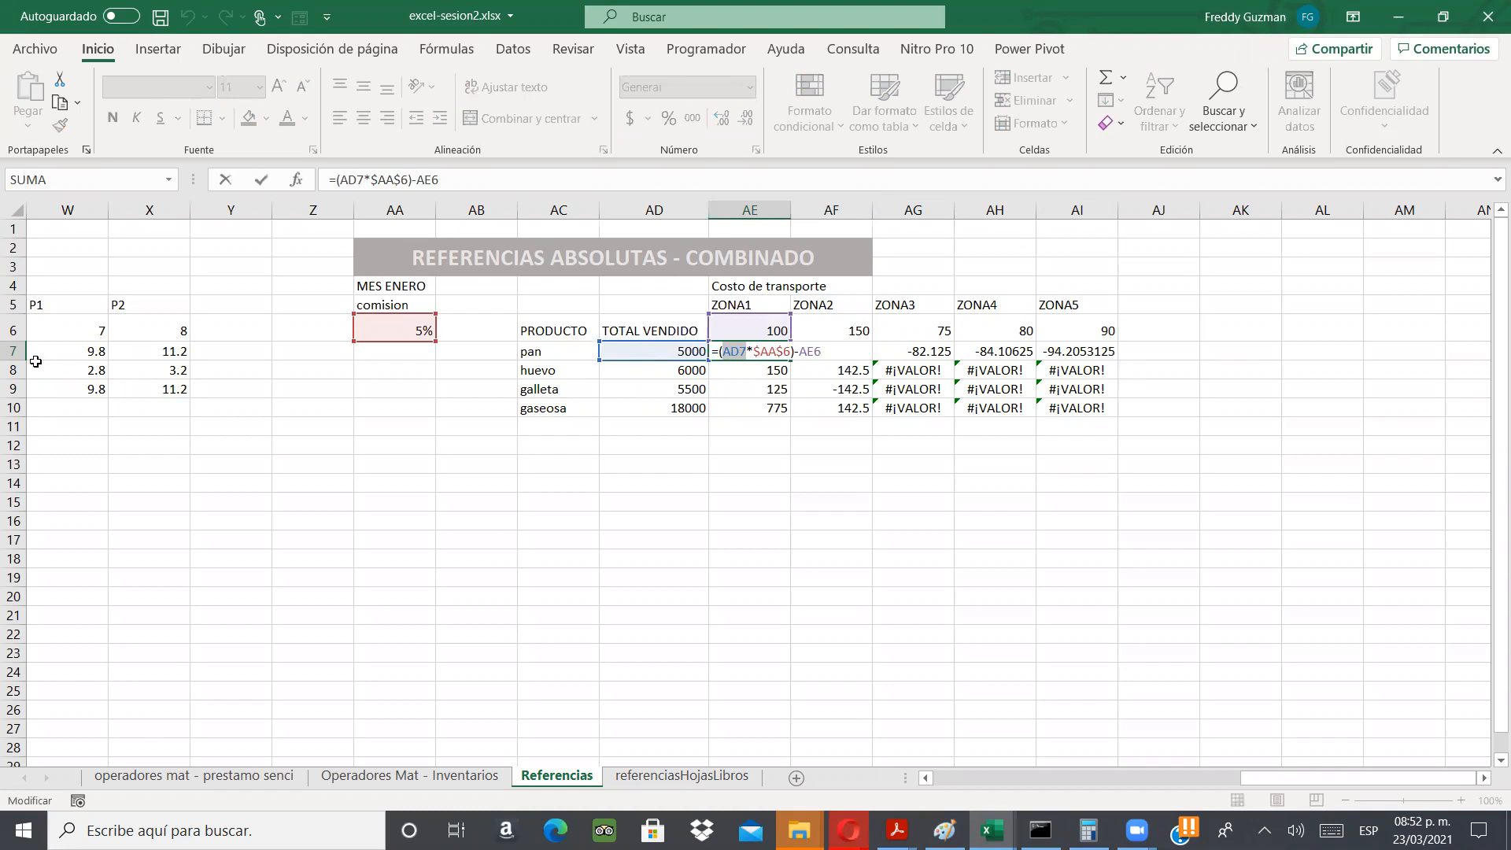
key(Escape)
key(ctrl+Return)
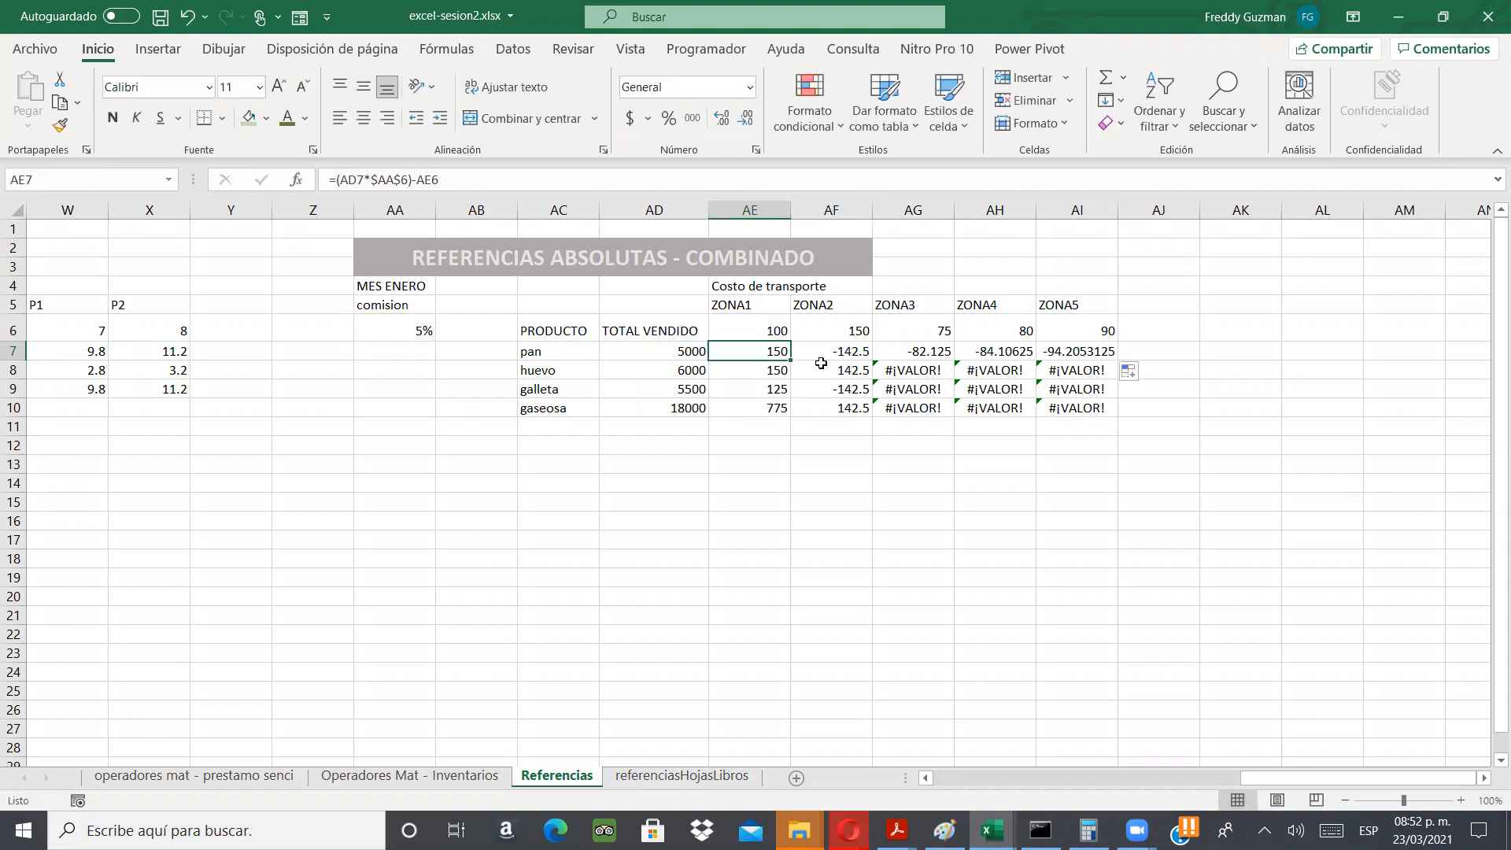
drag(788, 360, 1110, 360)
- Correct the pan formula for ZONA2 in AF7 to =(AD7*$AA$6)-AF6 and compare it with the ZONA1 formula in AE7
double_click(820, 360)
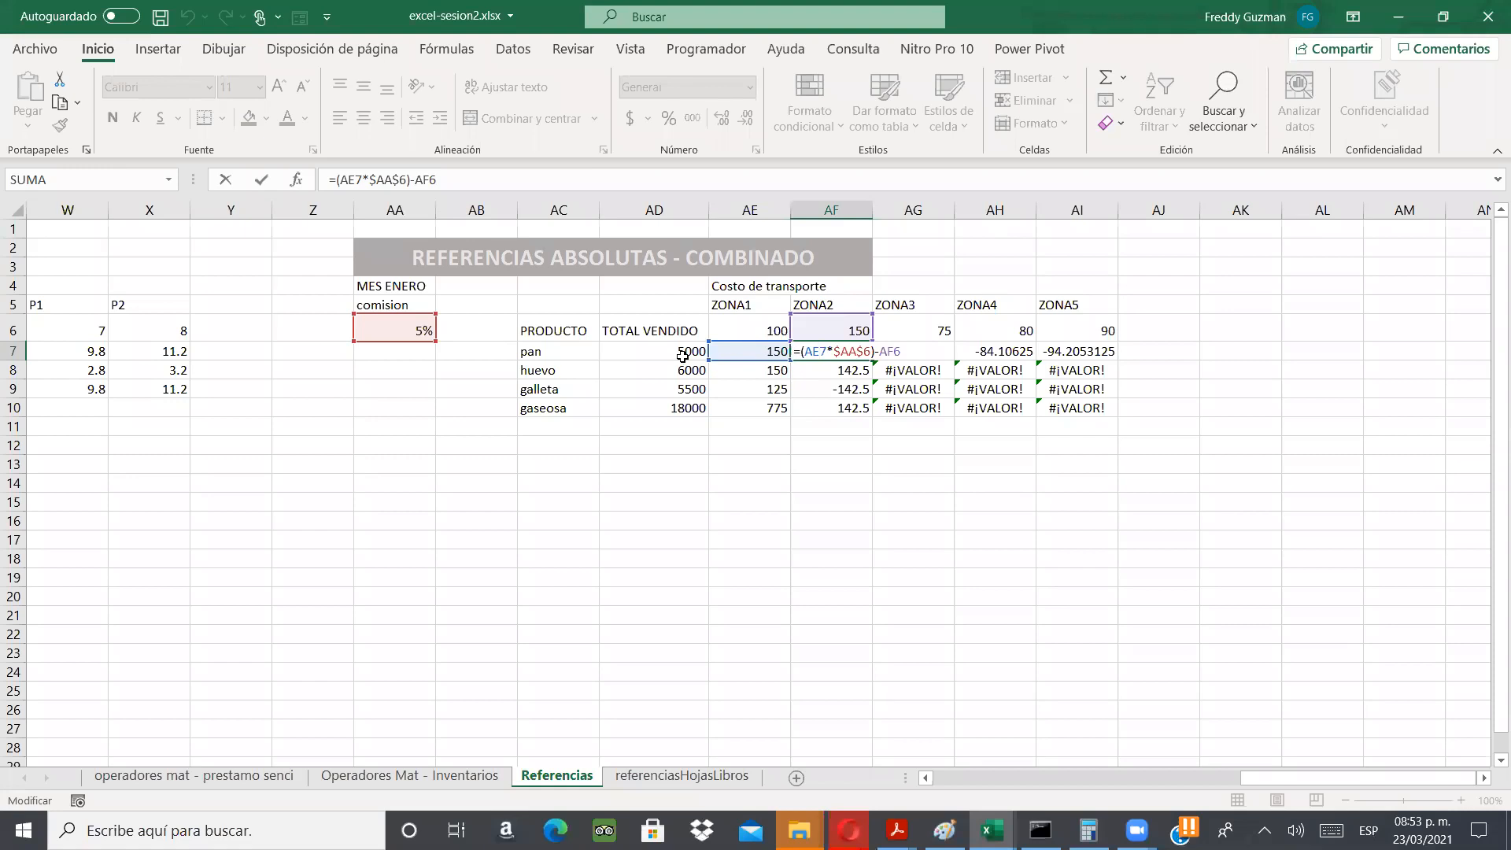
key(BackSpace)
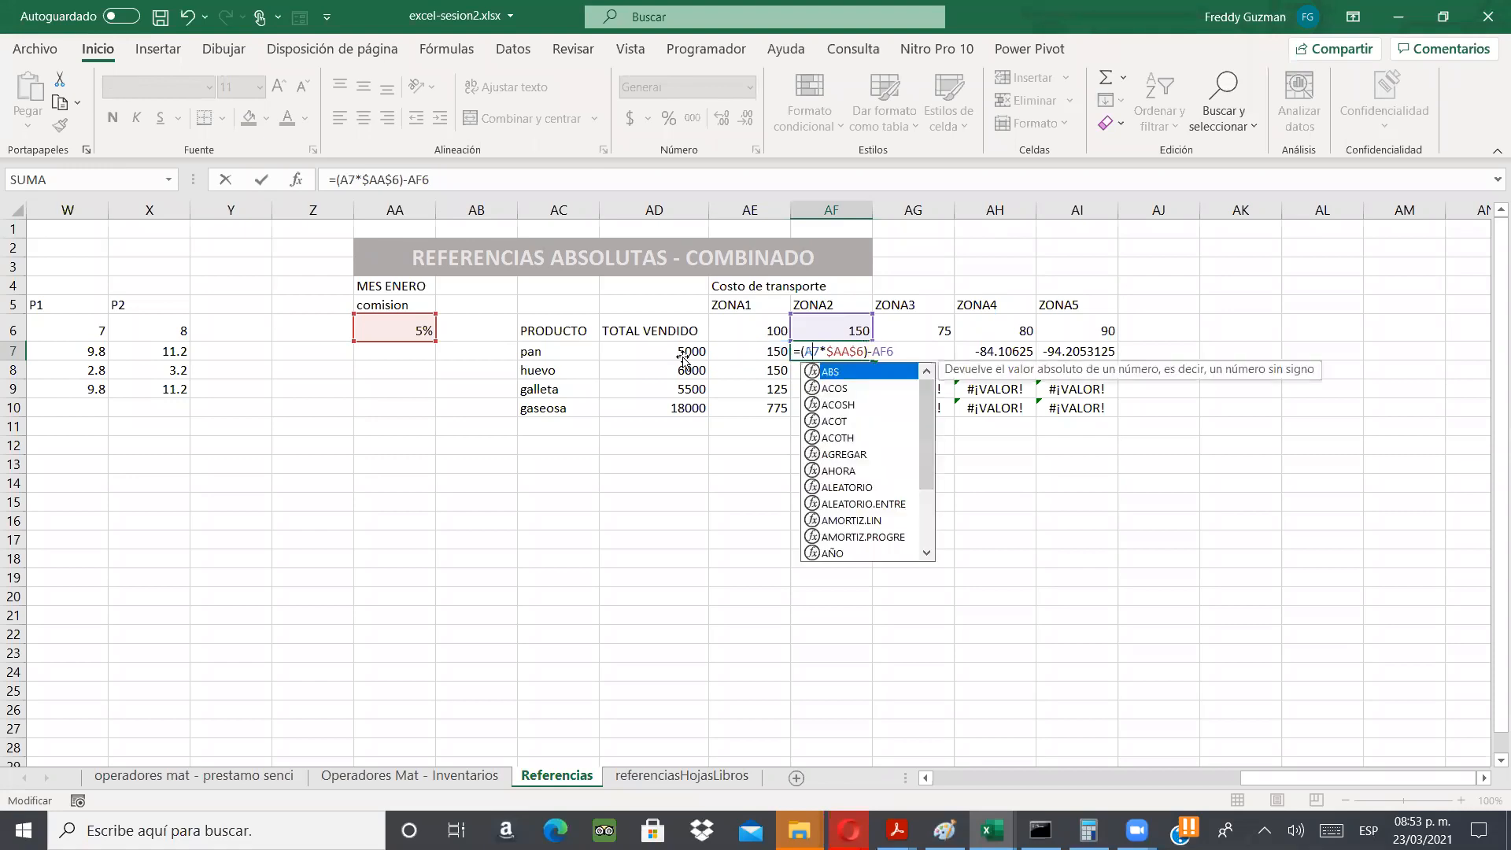
text(D)
key(Return)
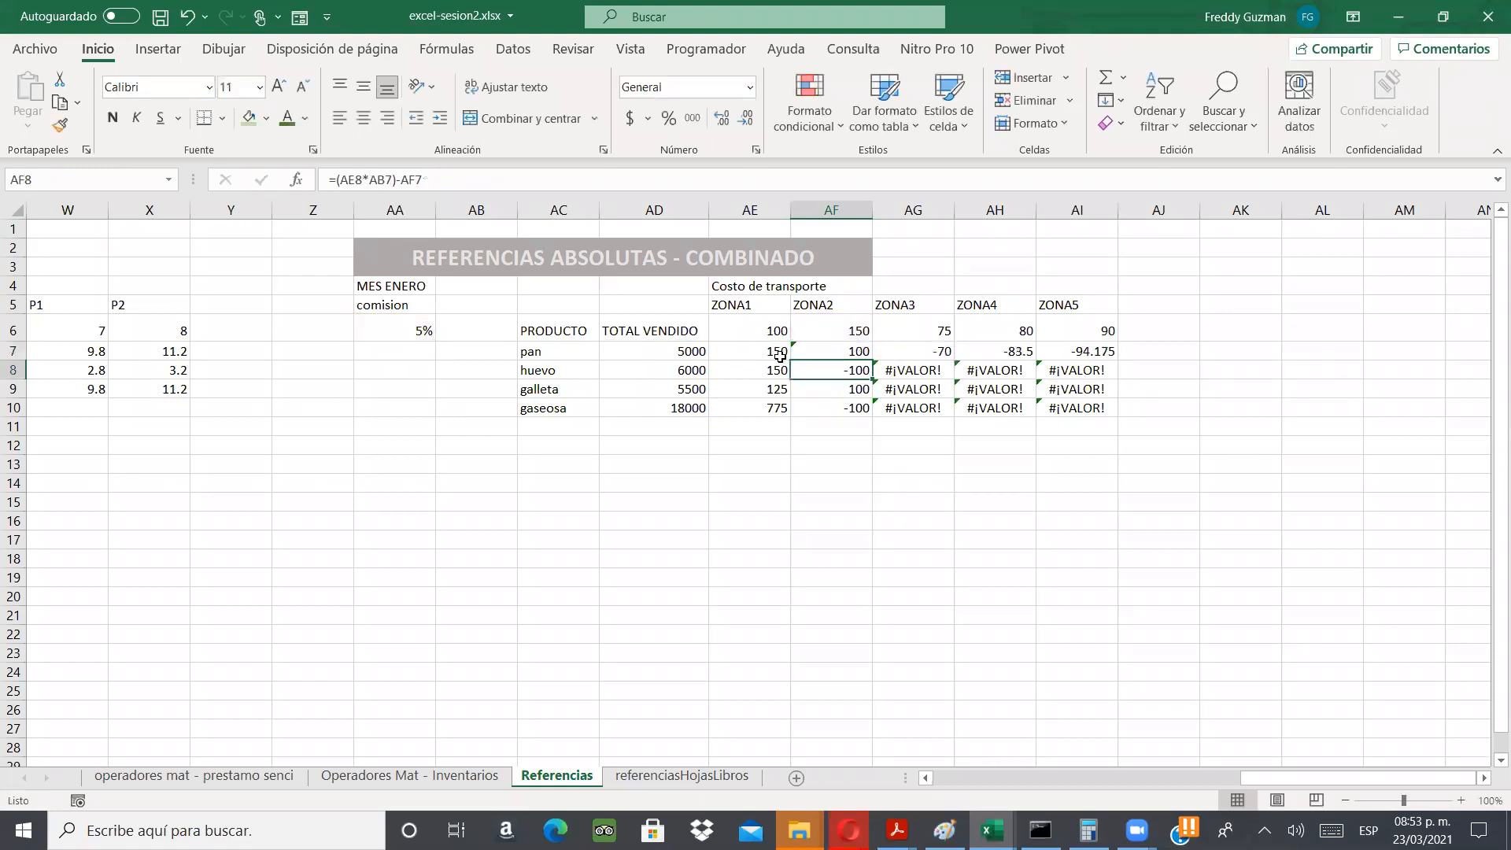
click(803, 352)
double_click(803, 351)
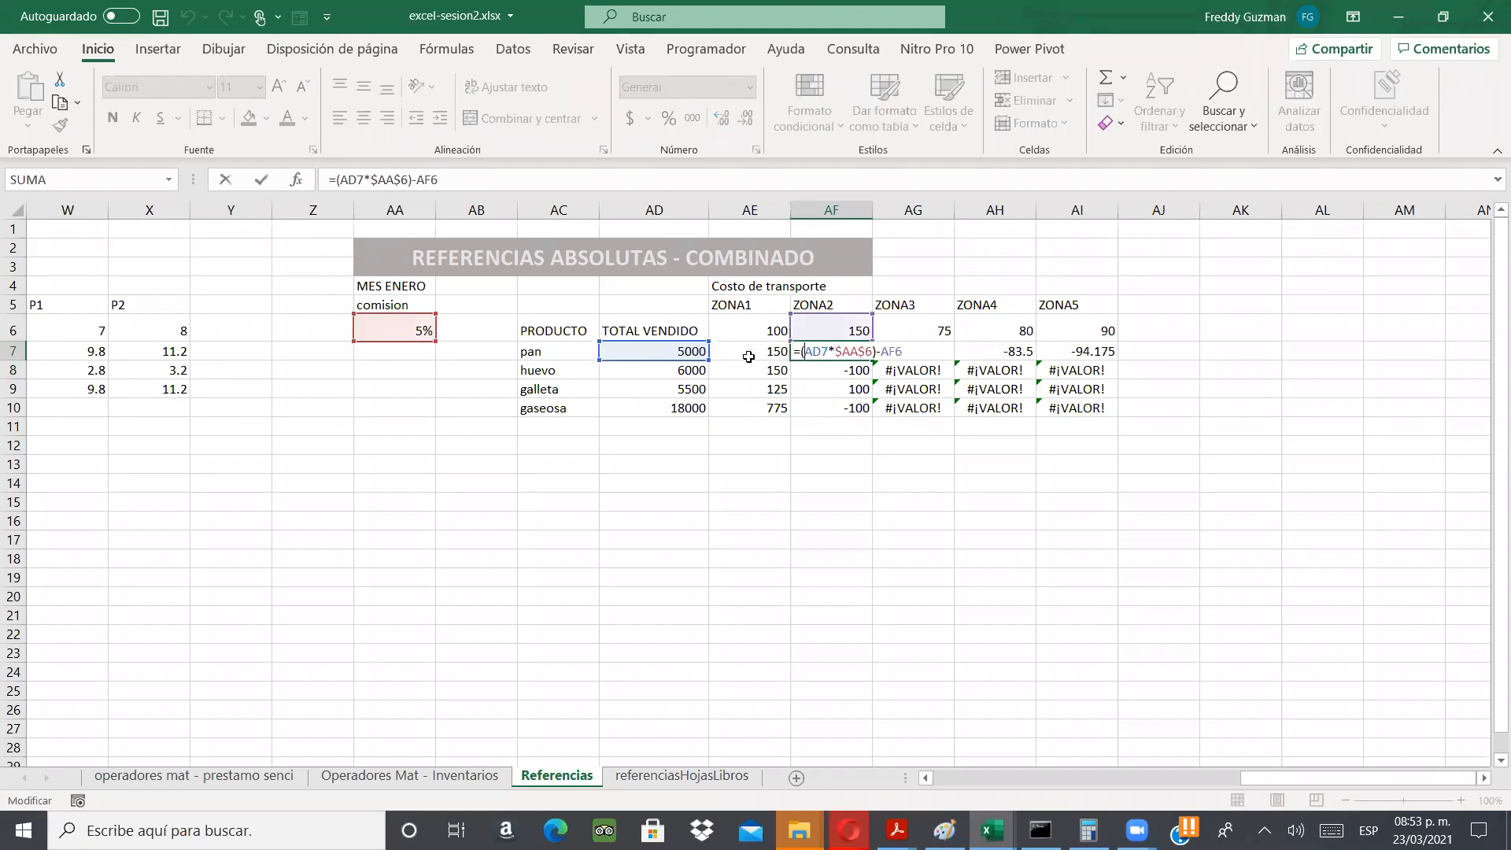
key(Escape)
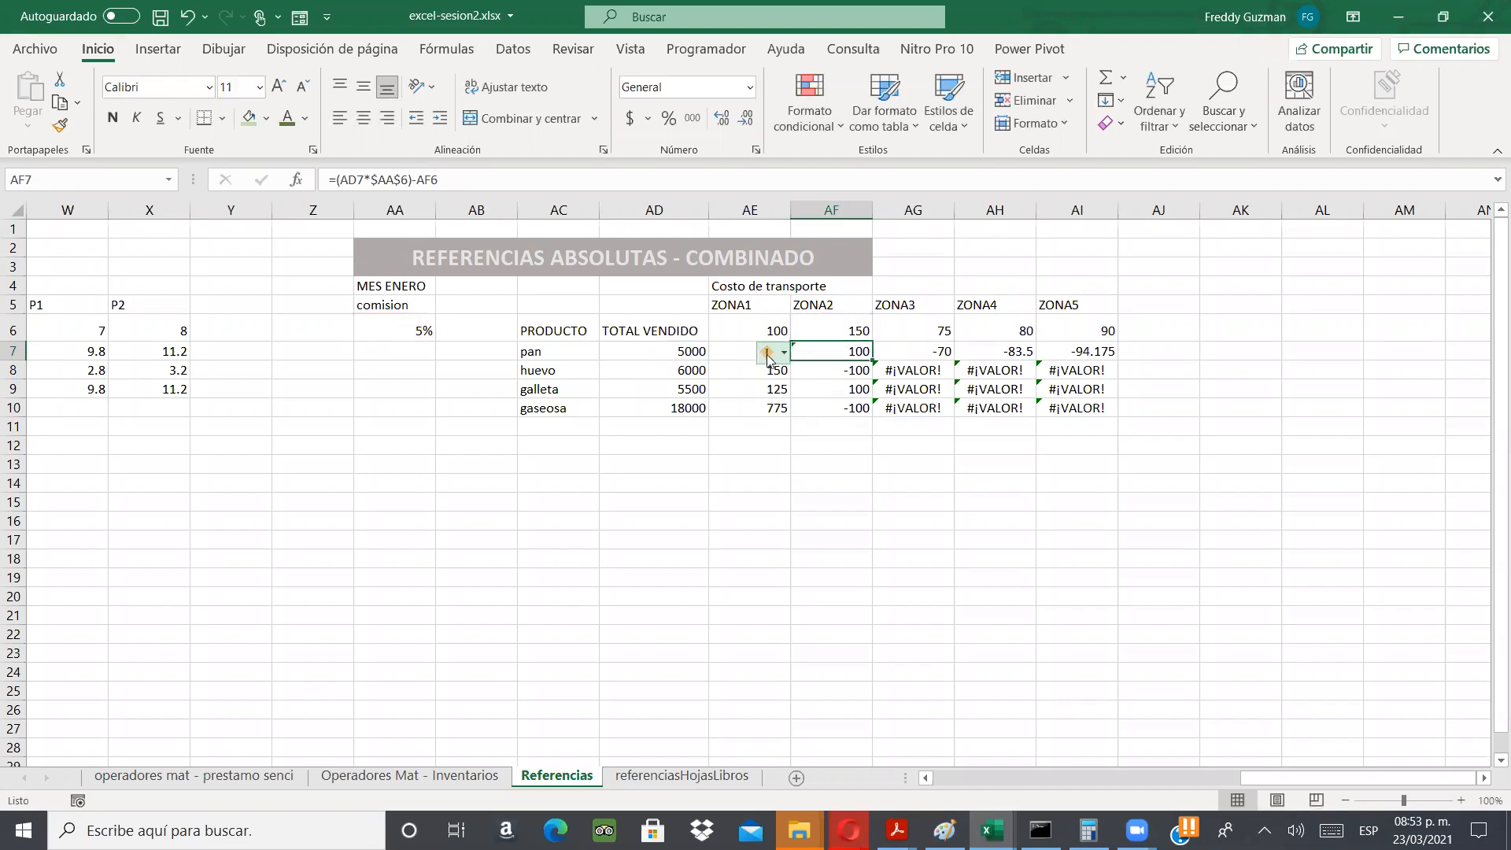
click(732, 352)
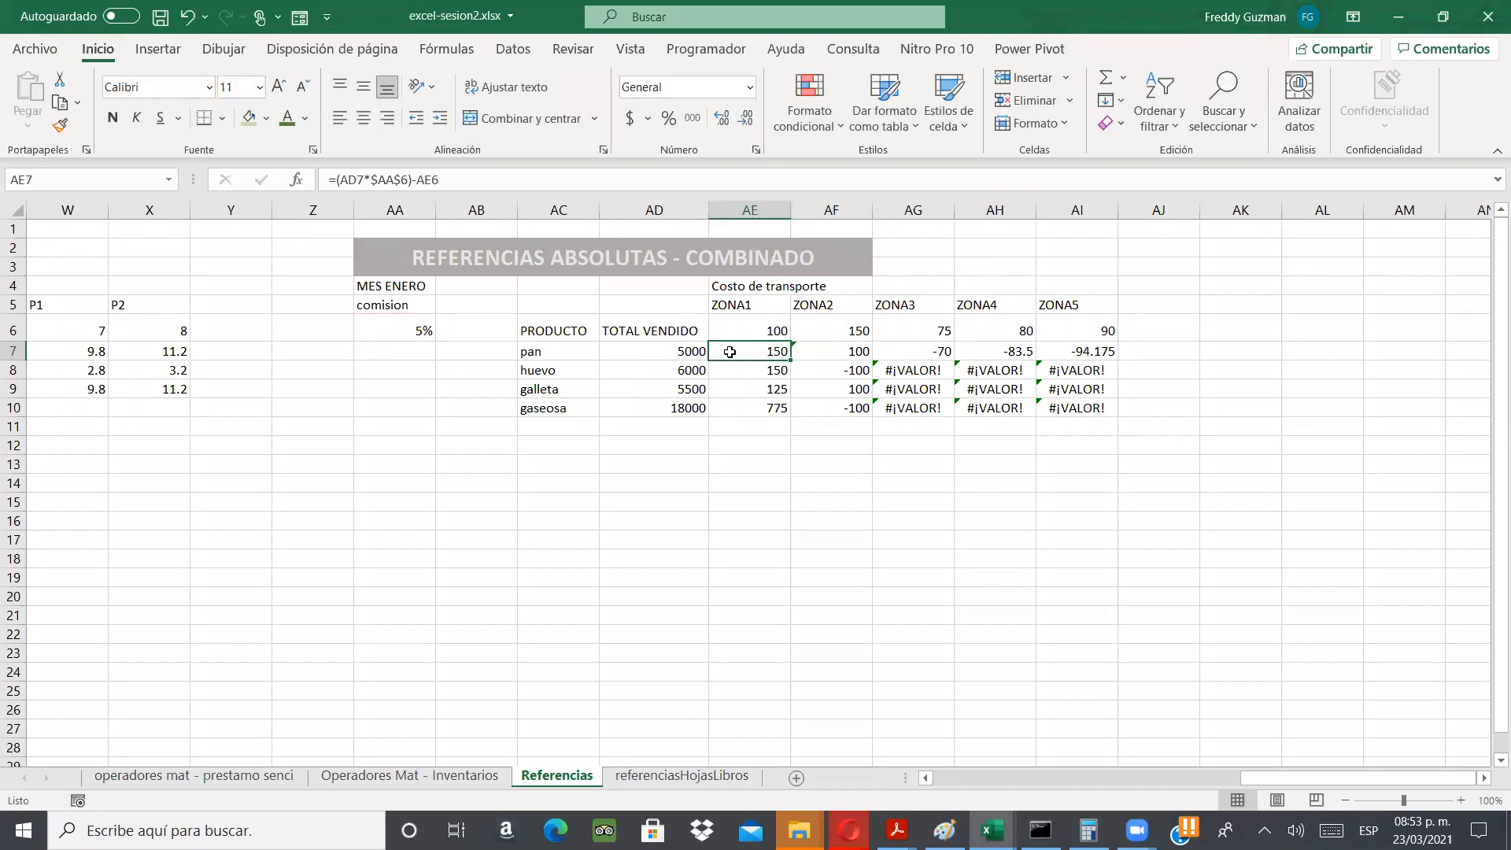
- Lock the column of the total sold reference in AE7, making the formula =($AD7*$AA$6)-AE6, and review its references
double_click(732, 353)
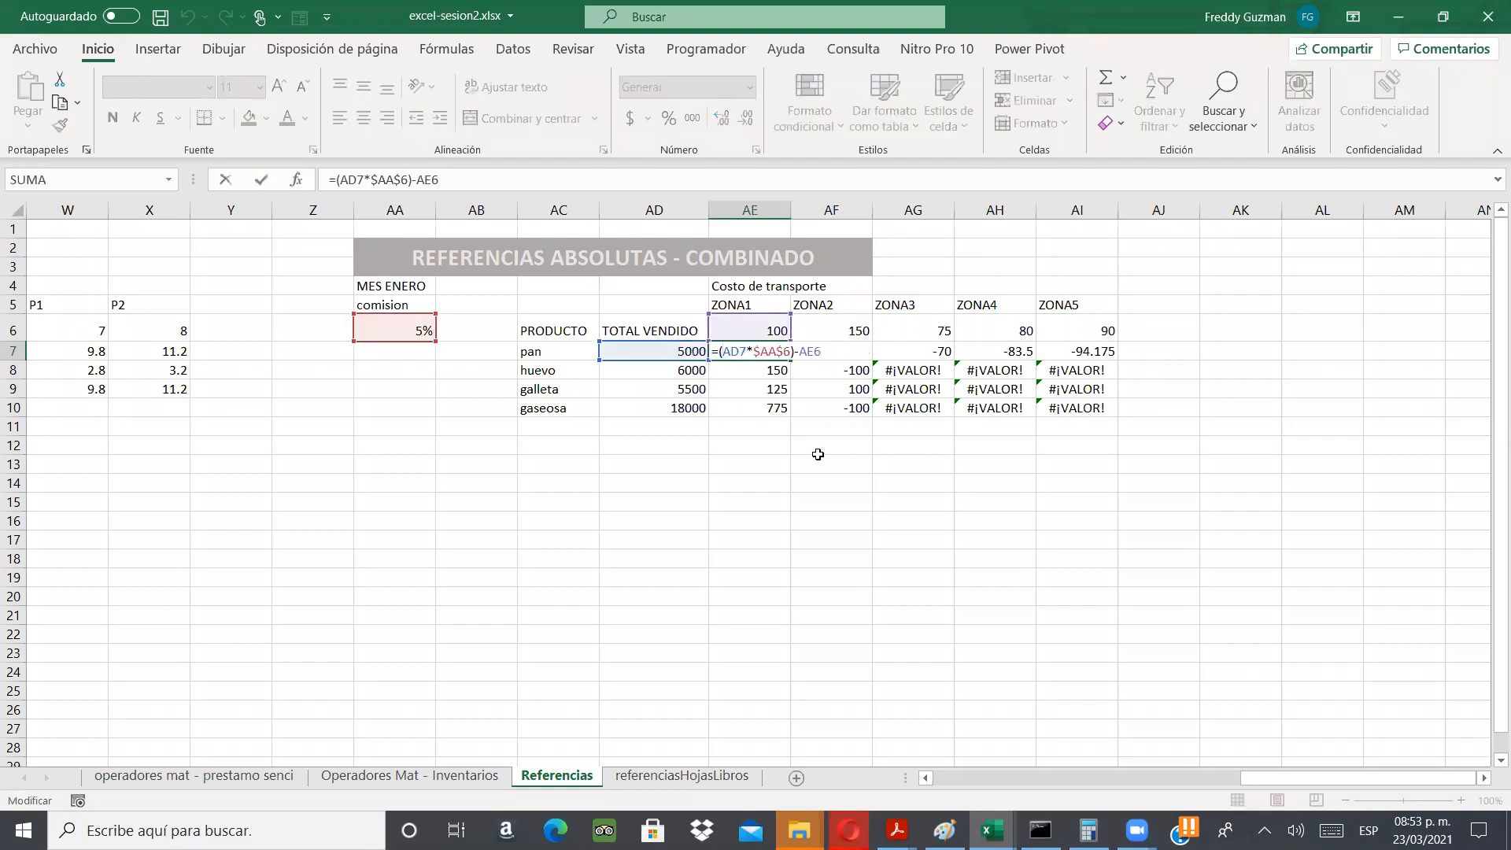
text($)
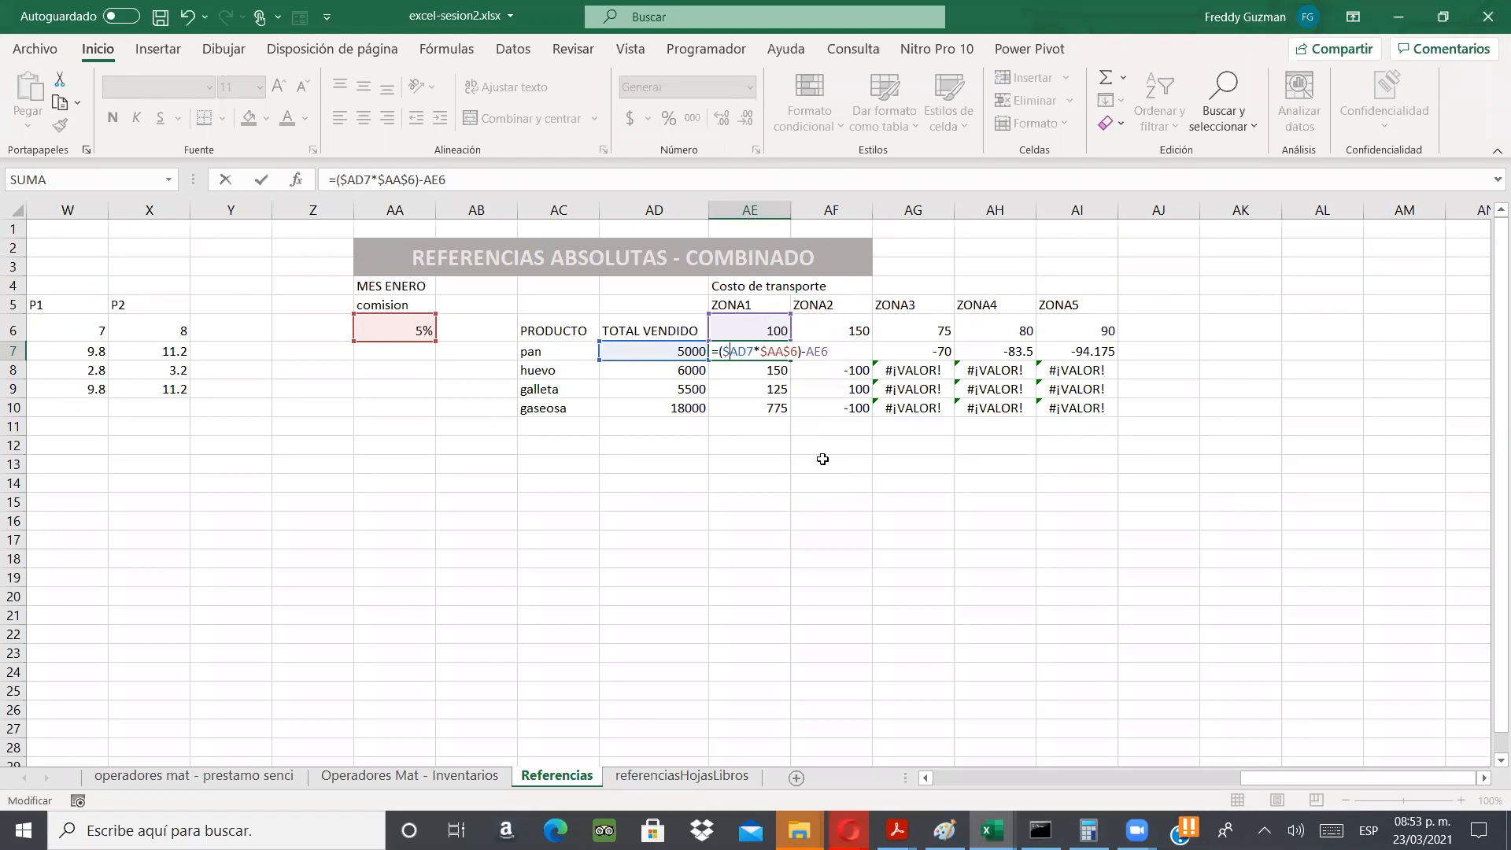
key(Return)
key(Up)
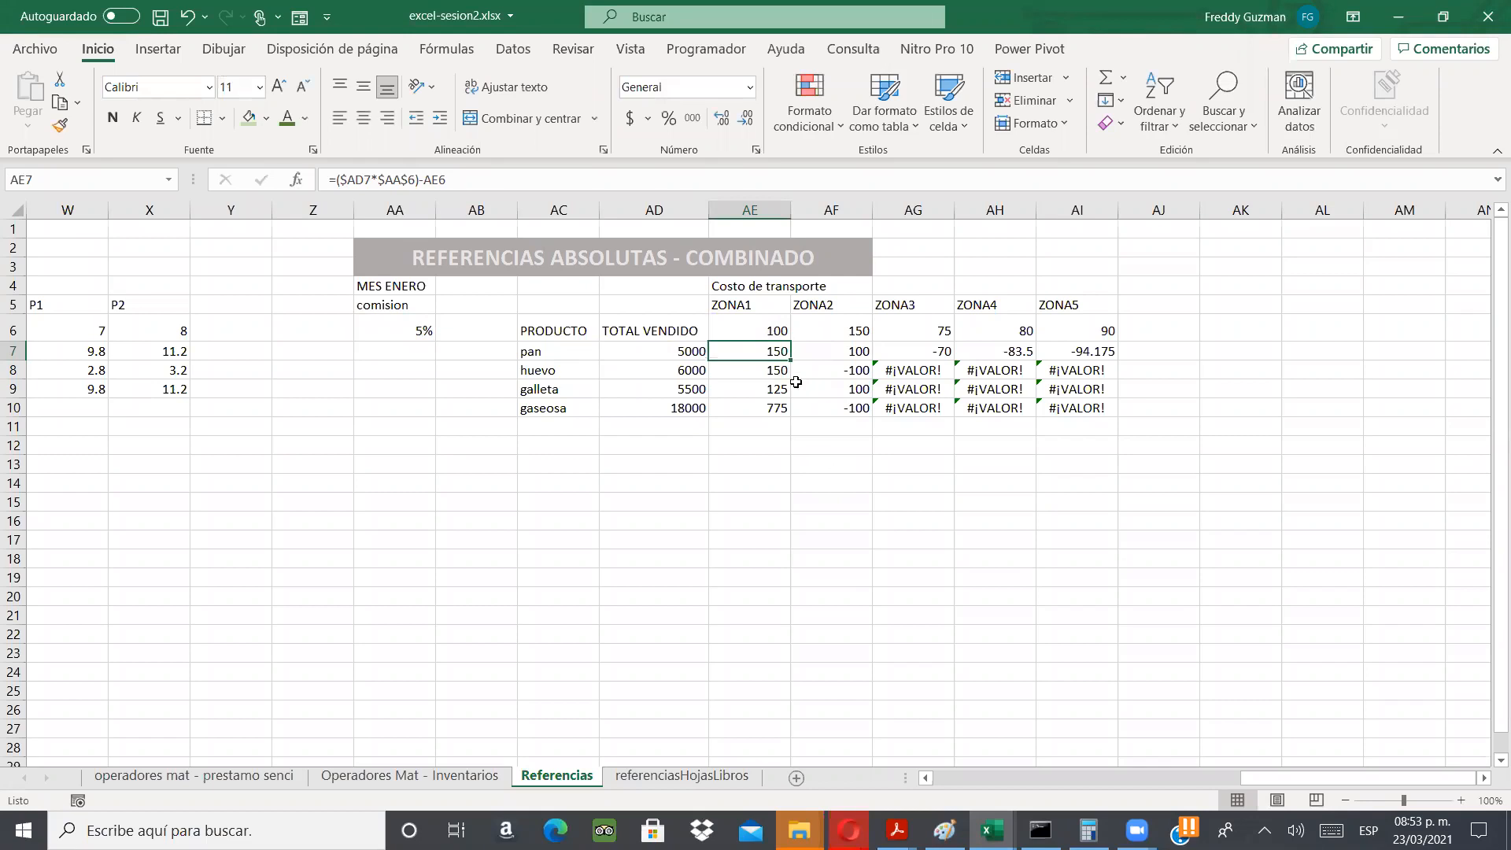
double_click(772, 356)
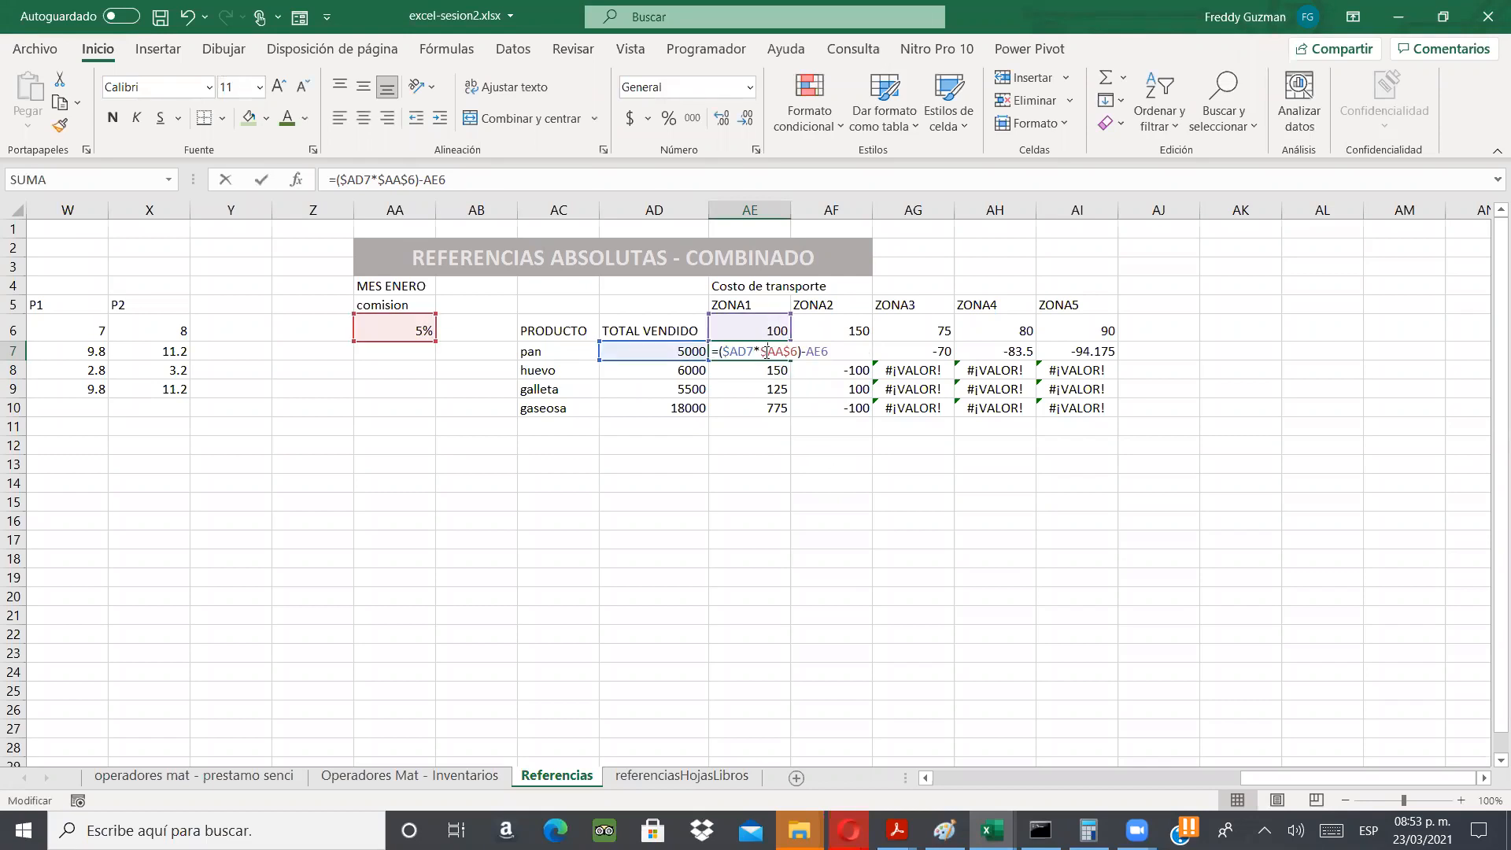
key(Escape)
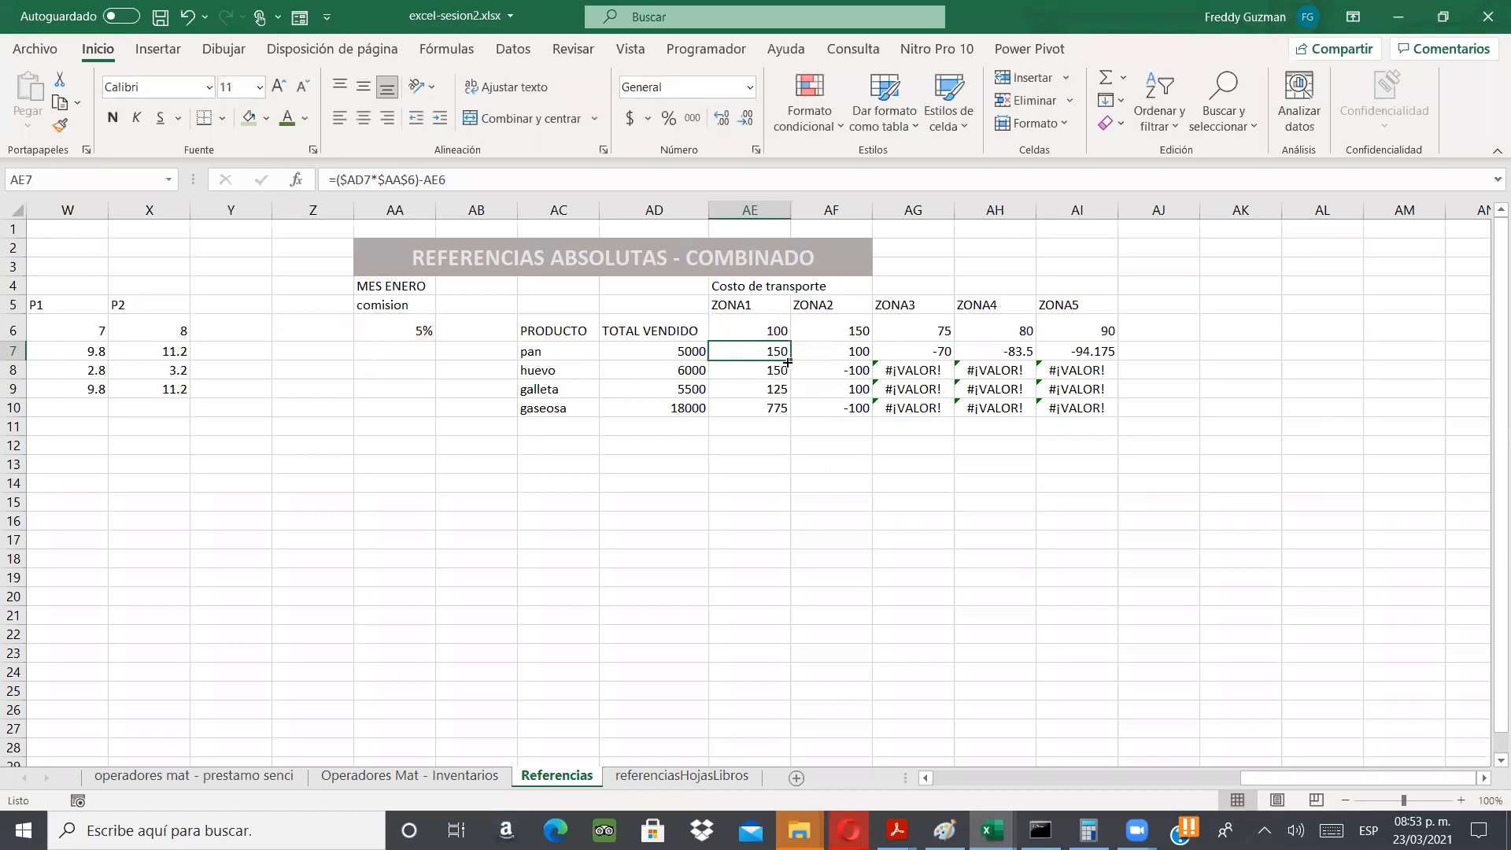
double_click(748, 351)
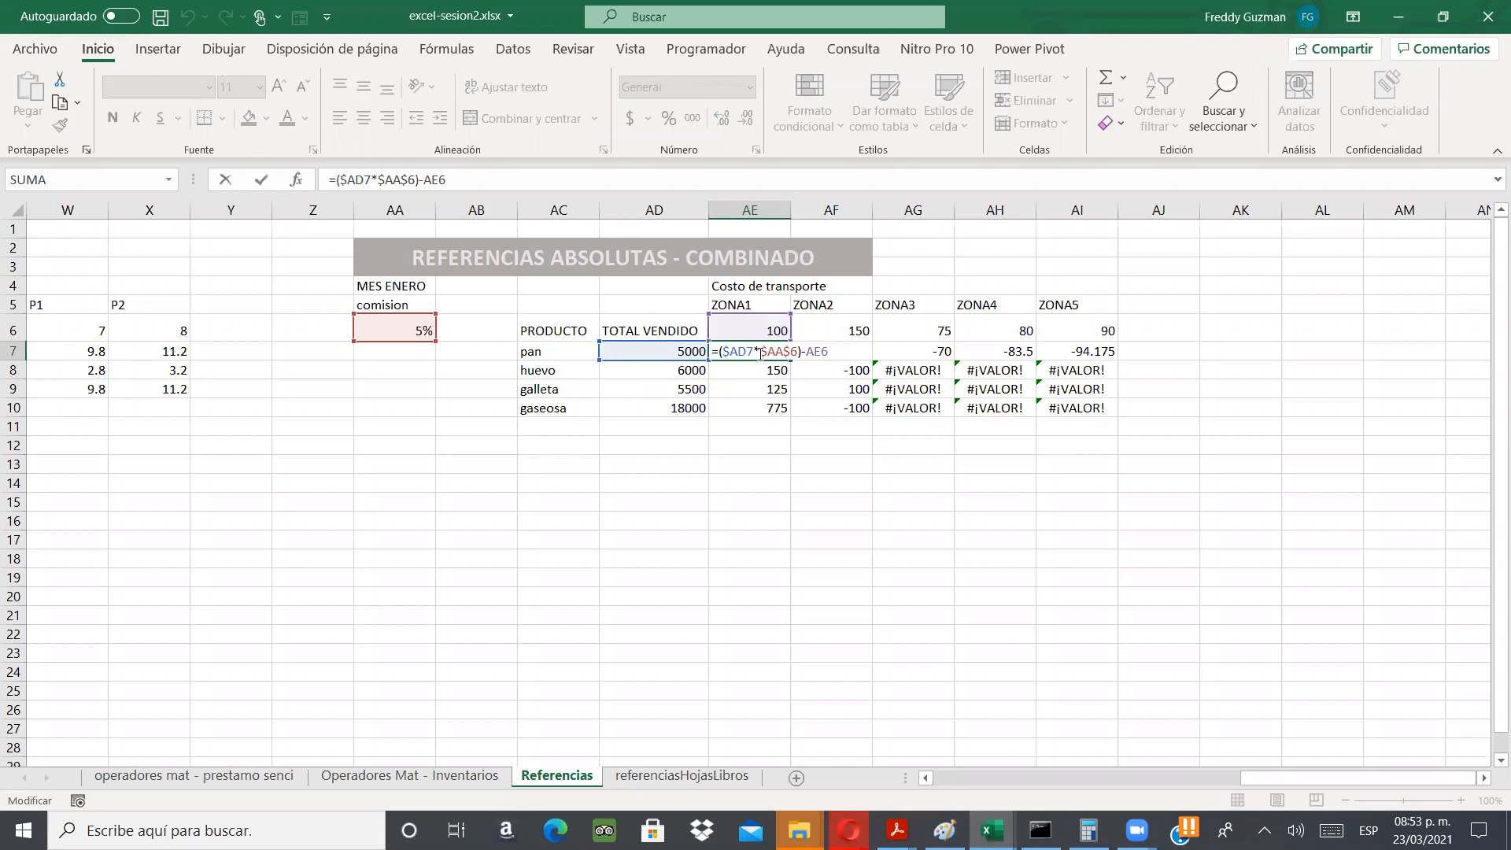
key(Escape)
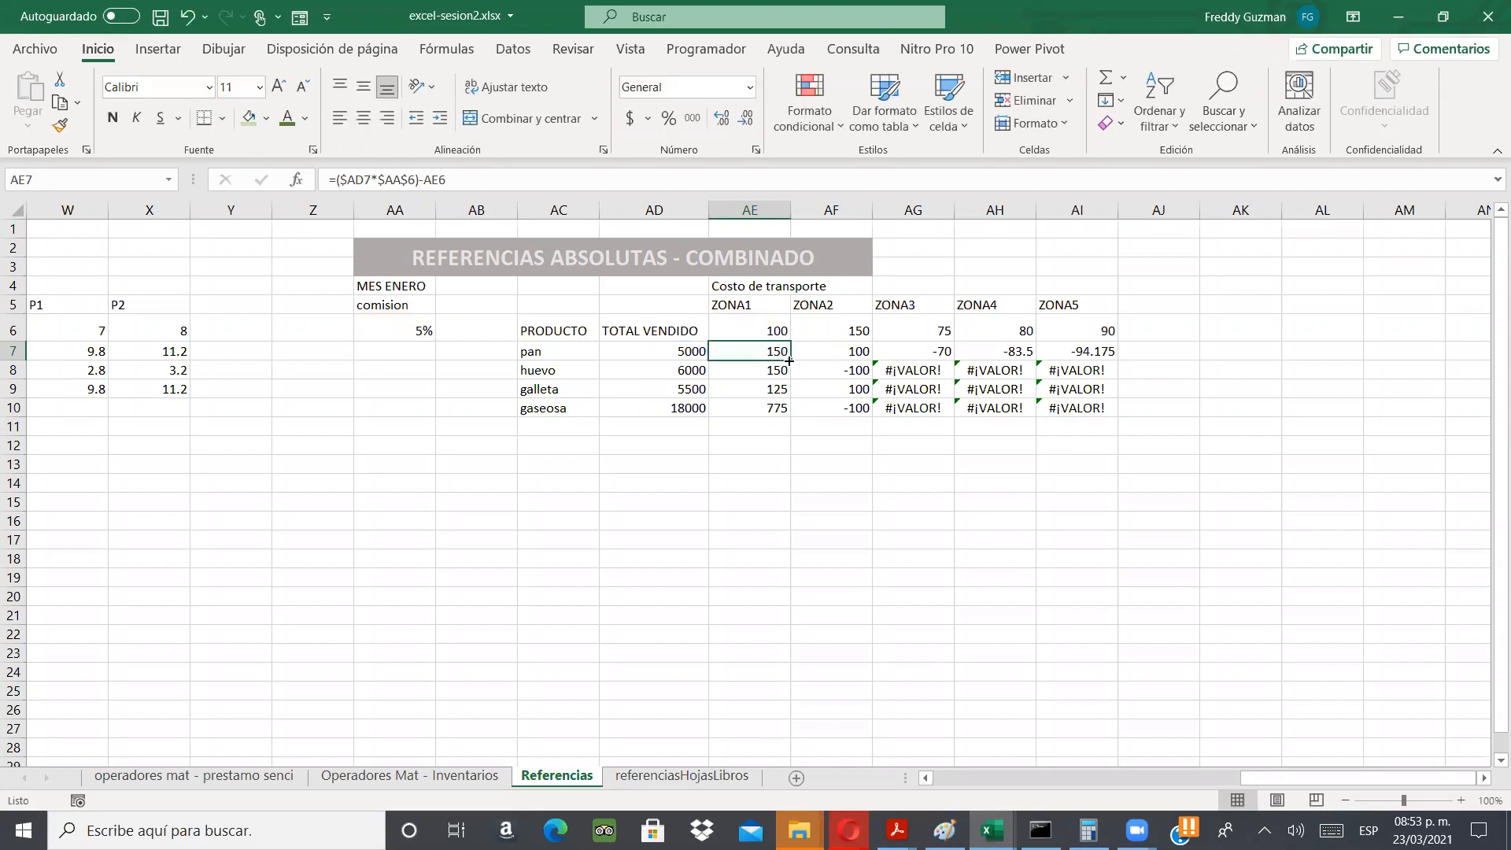
- Fill the ZONA1 formula from AE7 down to AE10 and check the references for huevo, galleta and gaseosa
drag(789, 360, 788, 409)
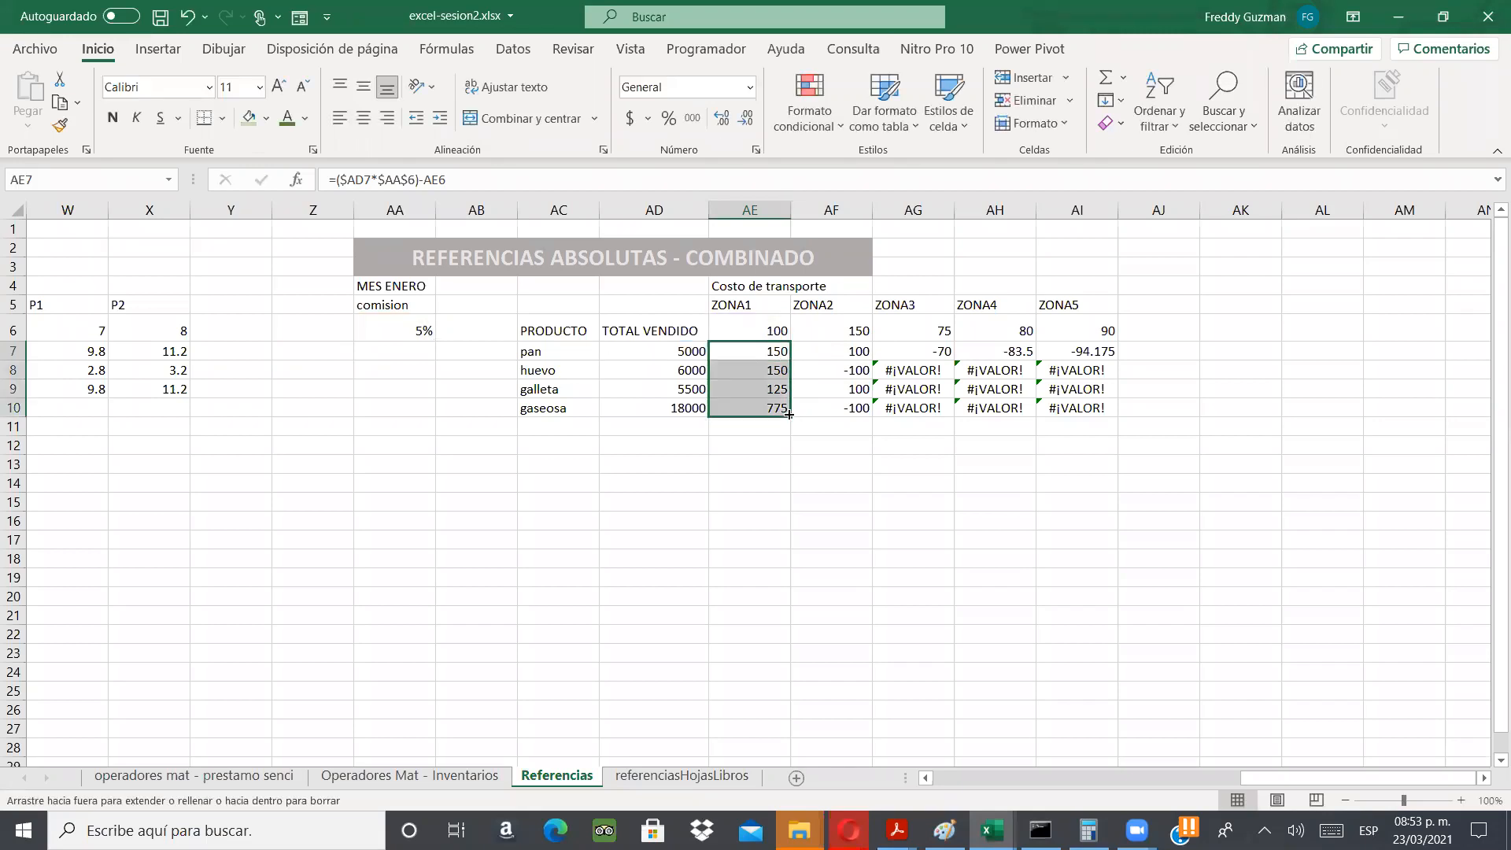
double_click(750, 370)
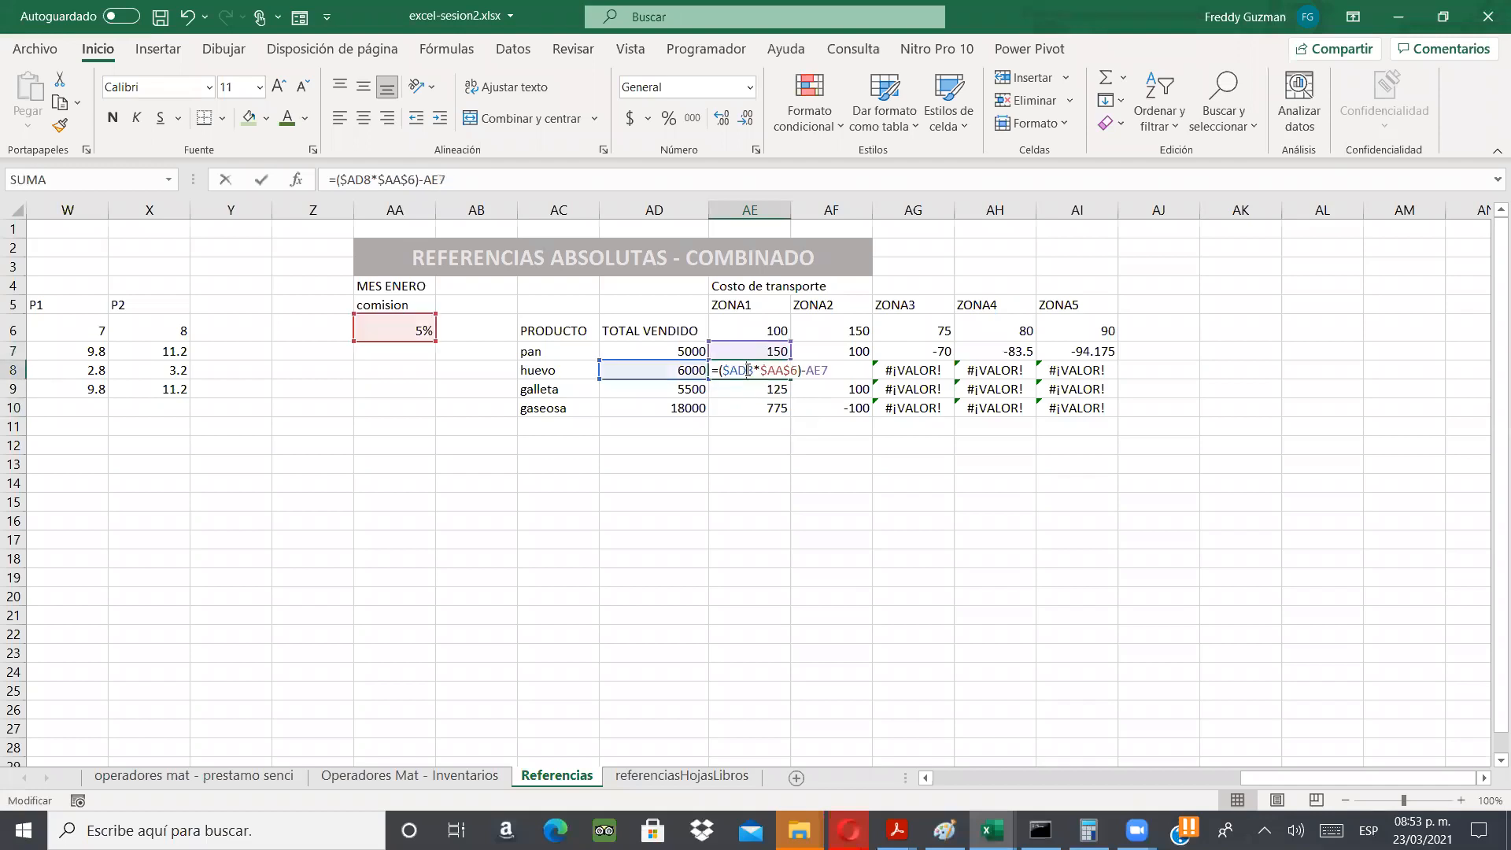
key(Escape)
click(747, 388)
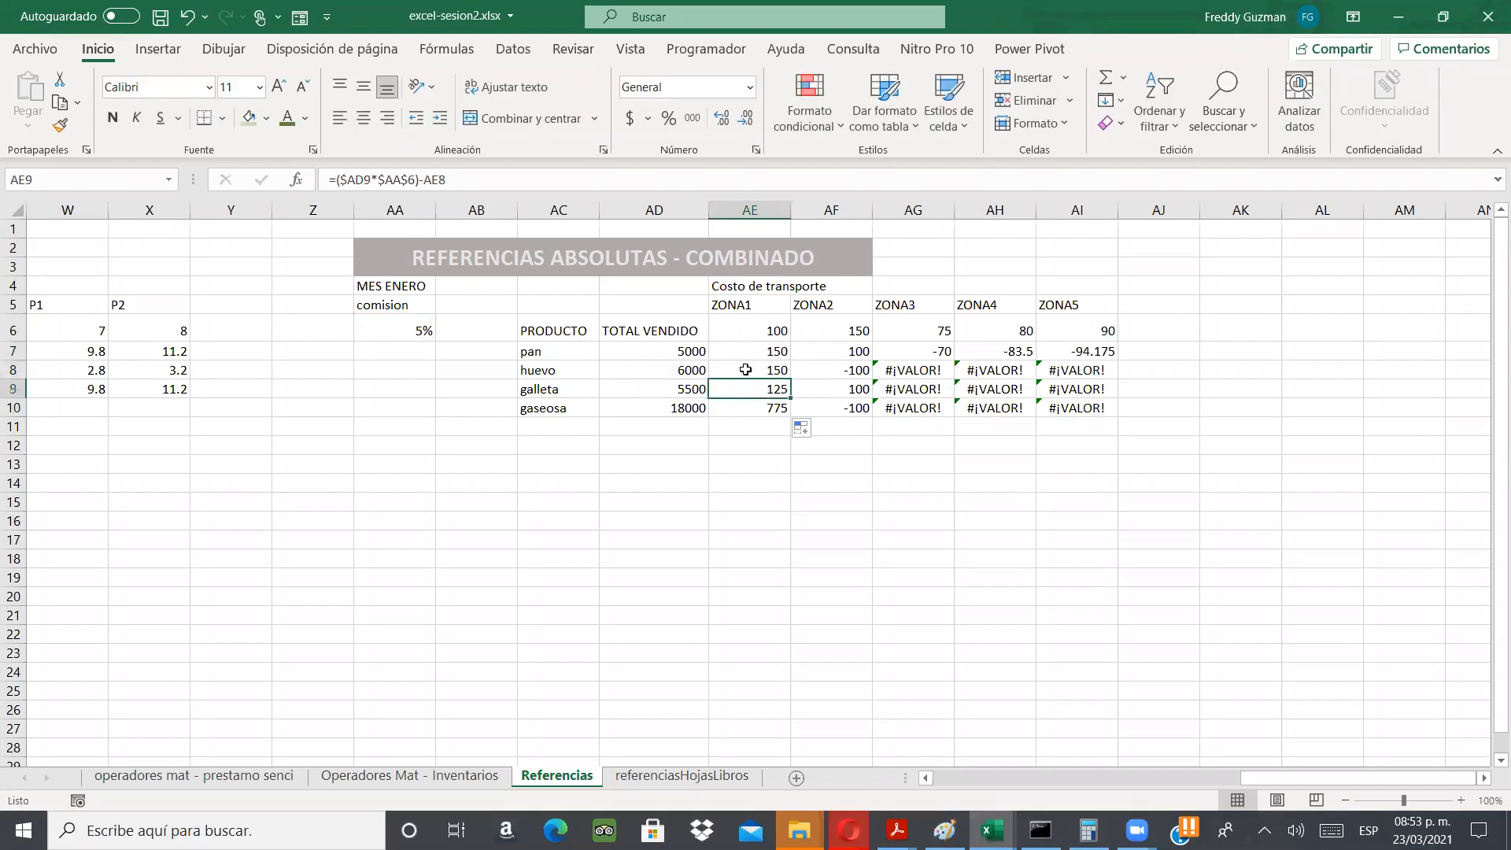
double_click(747, 388)
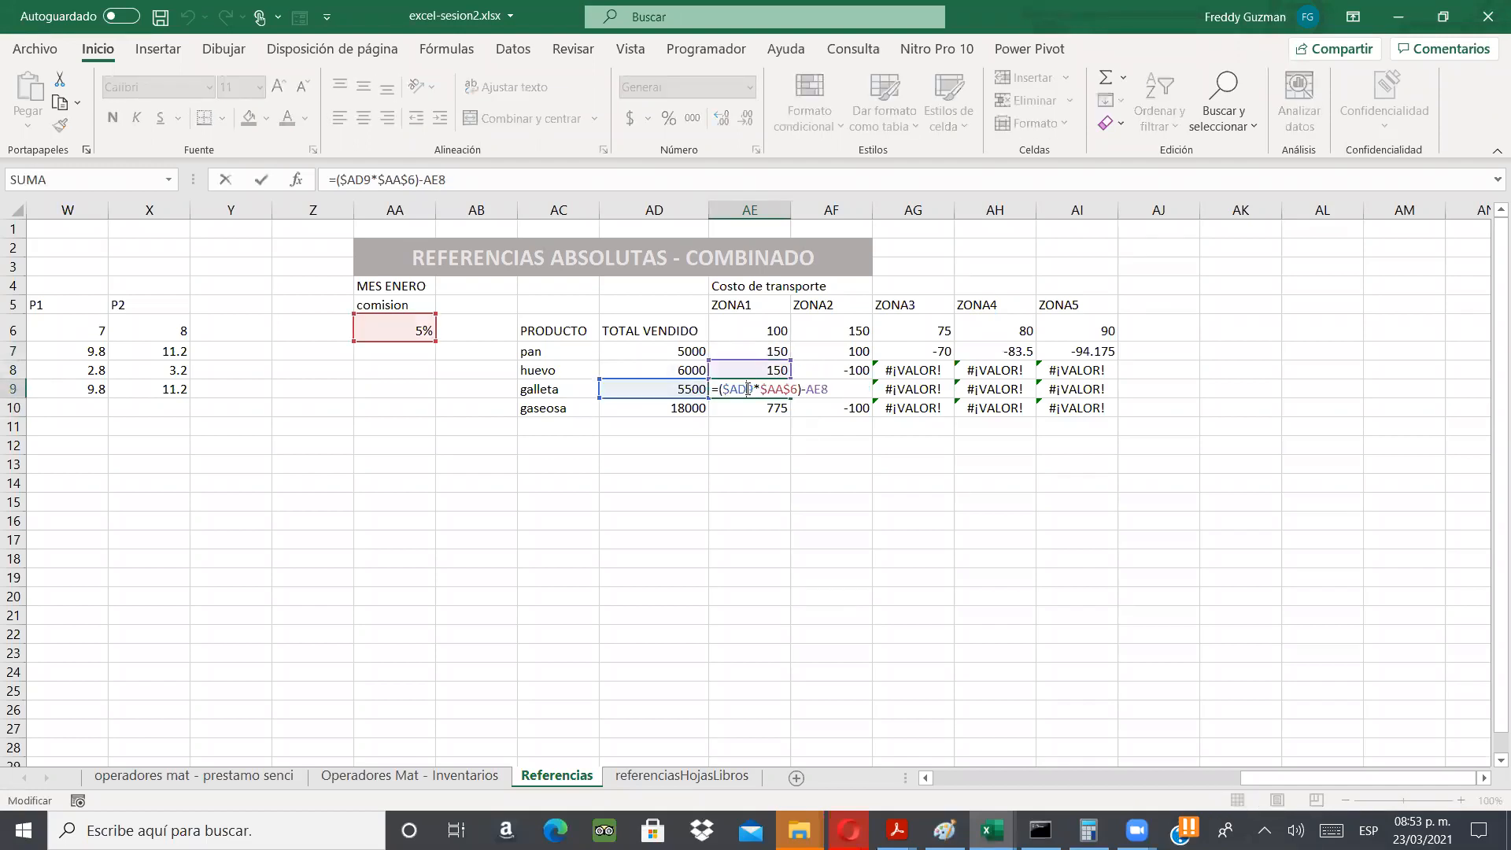
key(Escape)
double_click(747, 408)
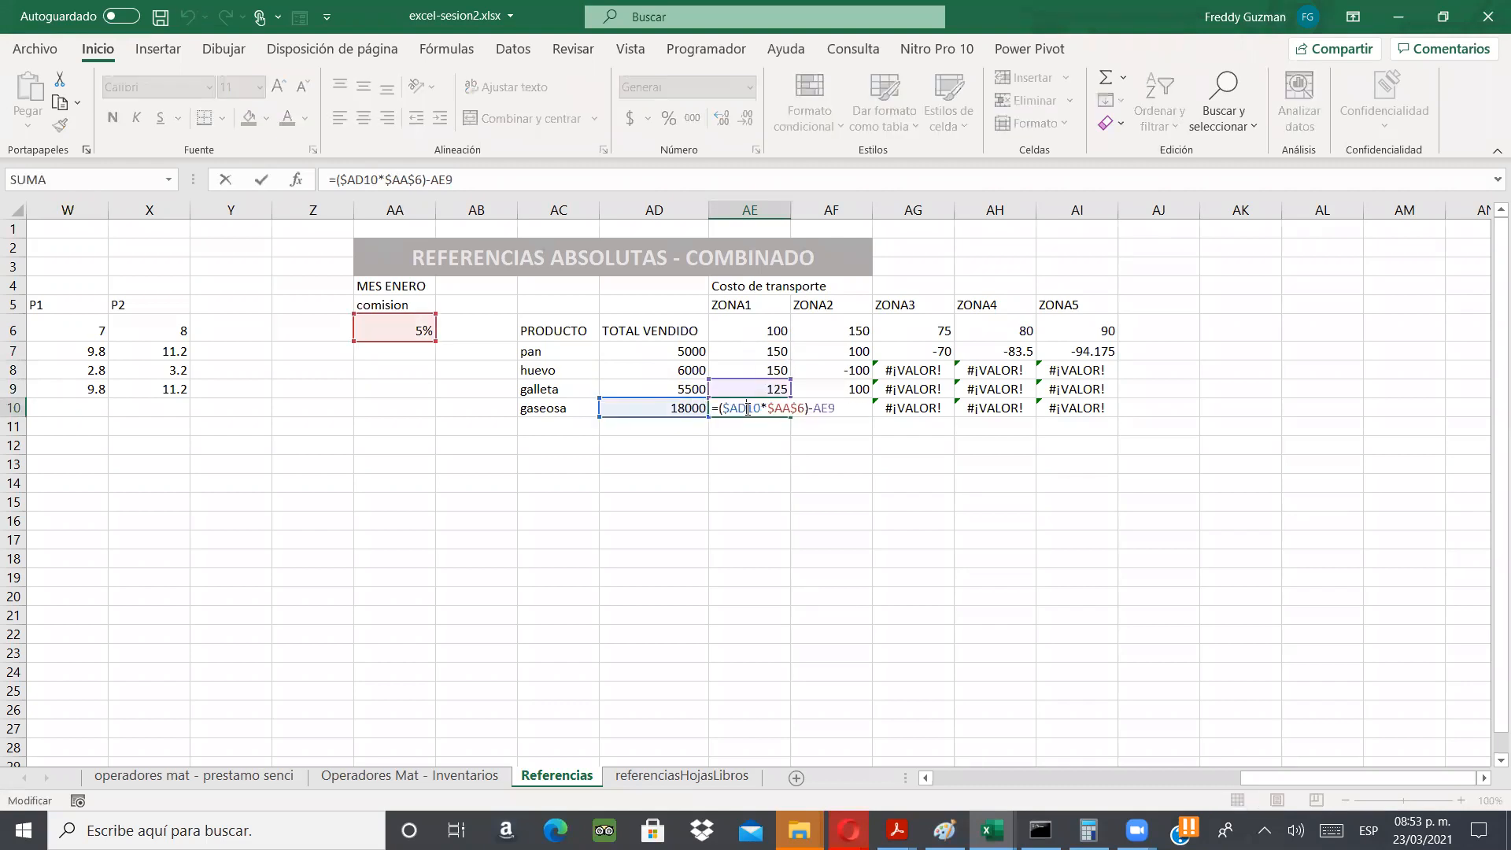
key(Escape)
- Fill the pan formula with the column-locked total sold from AE7 across to AI7 and check the ZONA3 references in AG7
click(759, 351)
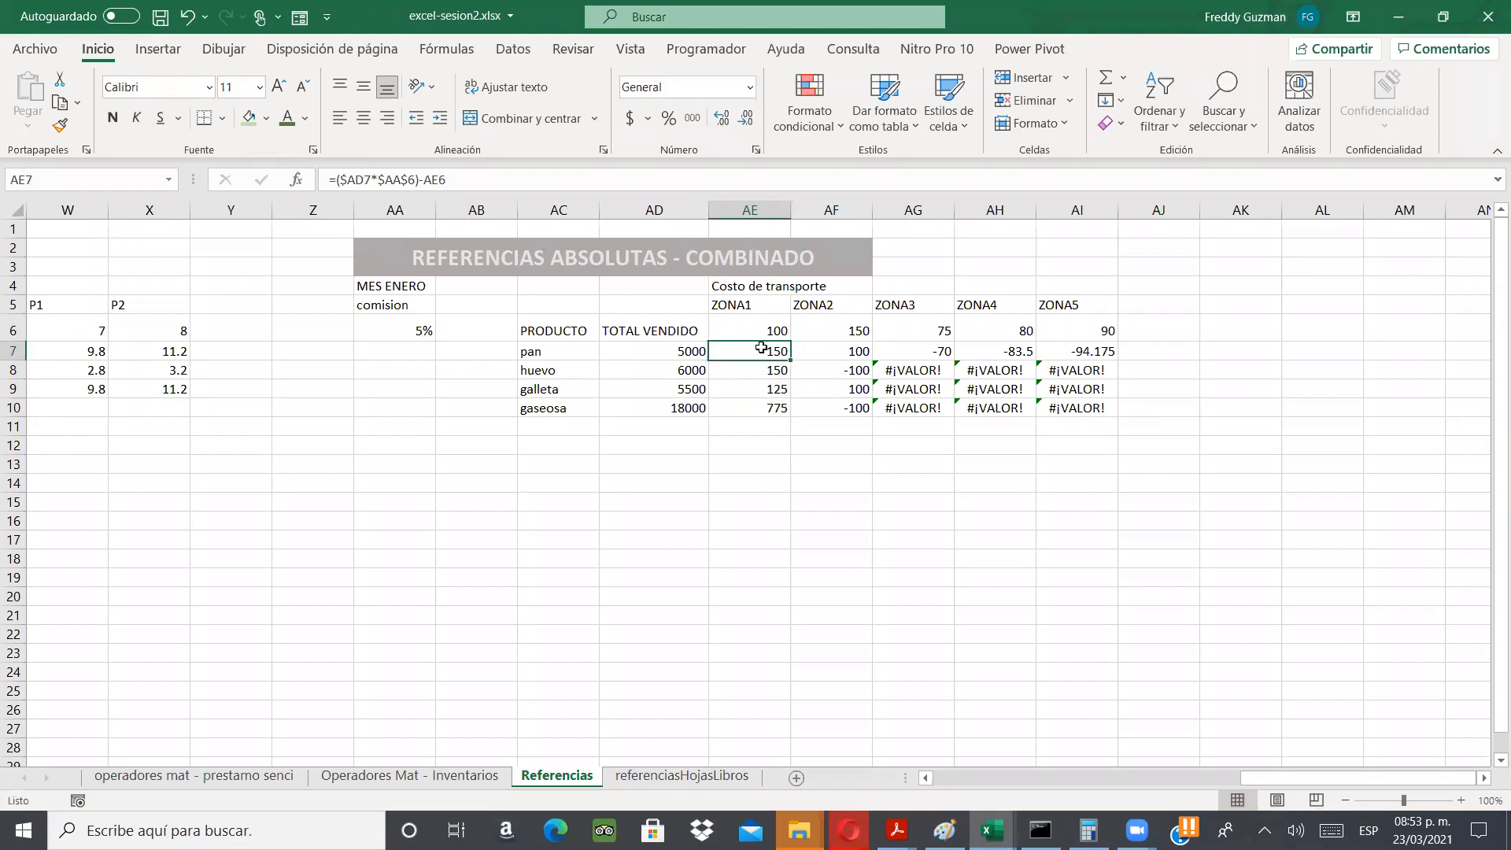
double_click(761, 348)
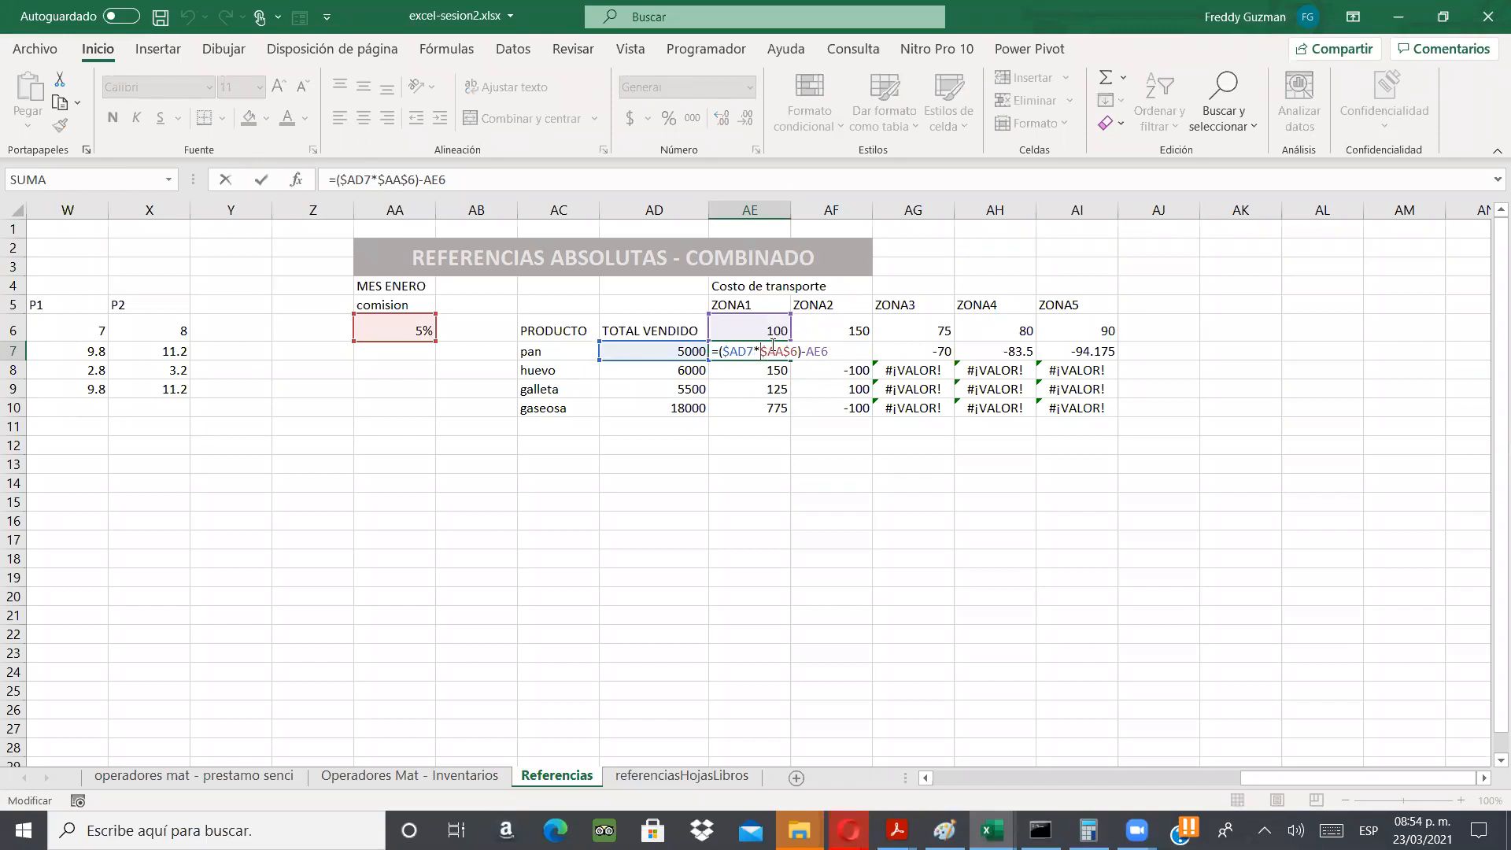
key(Escape)
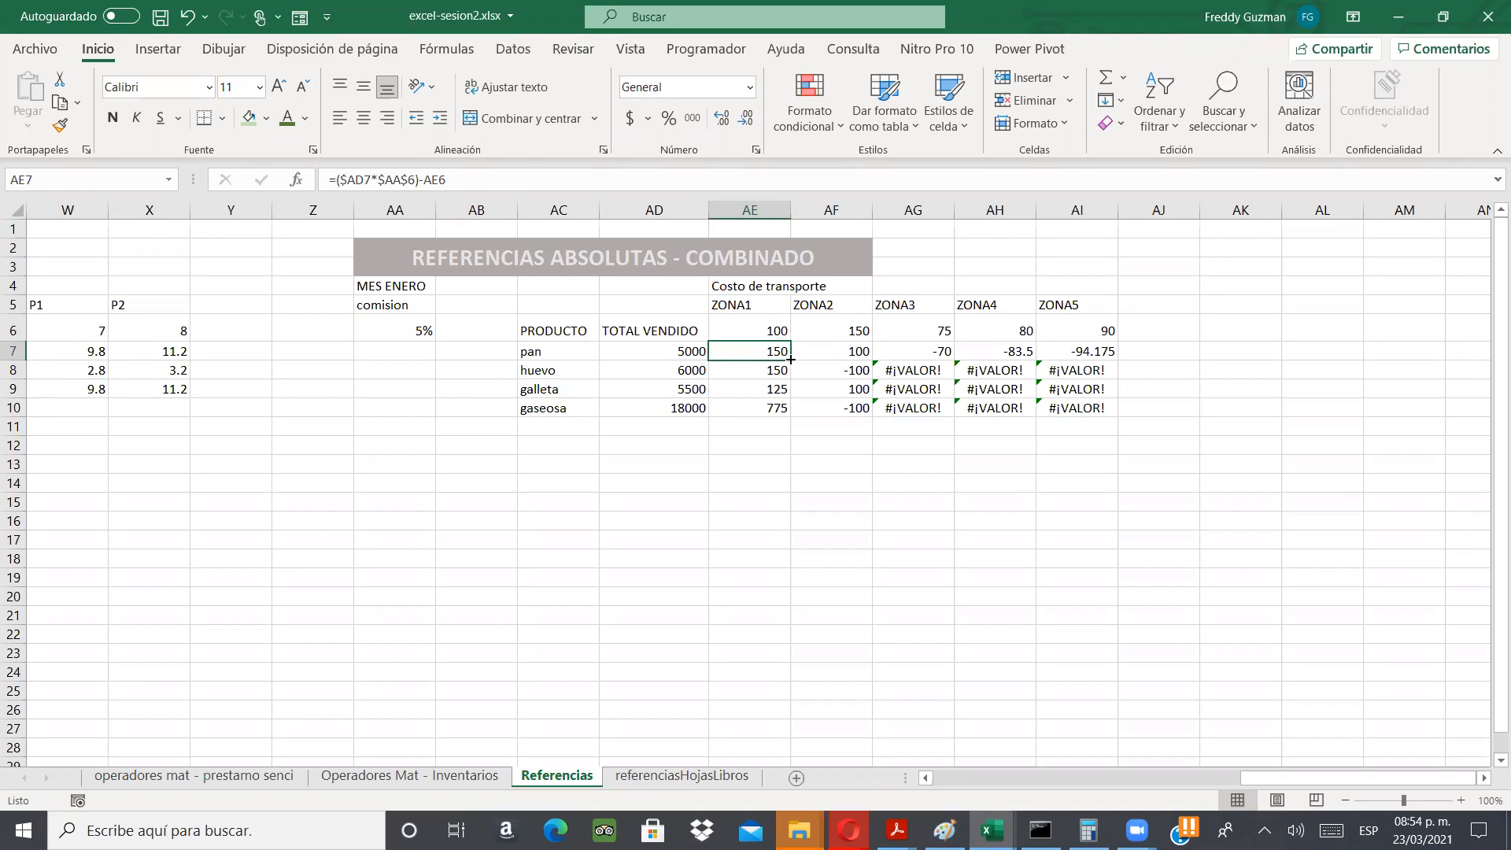
drag(793, 360, 1098, 359)
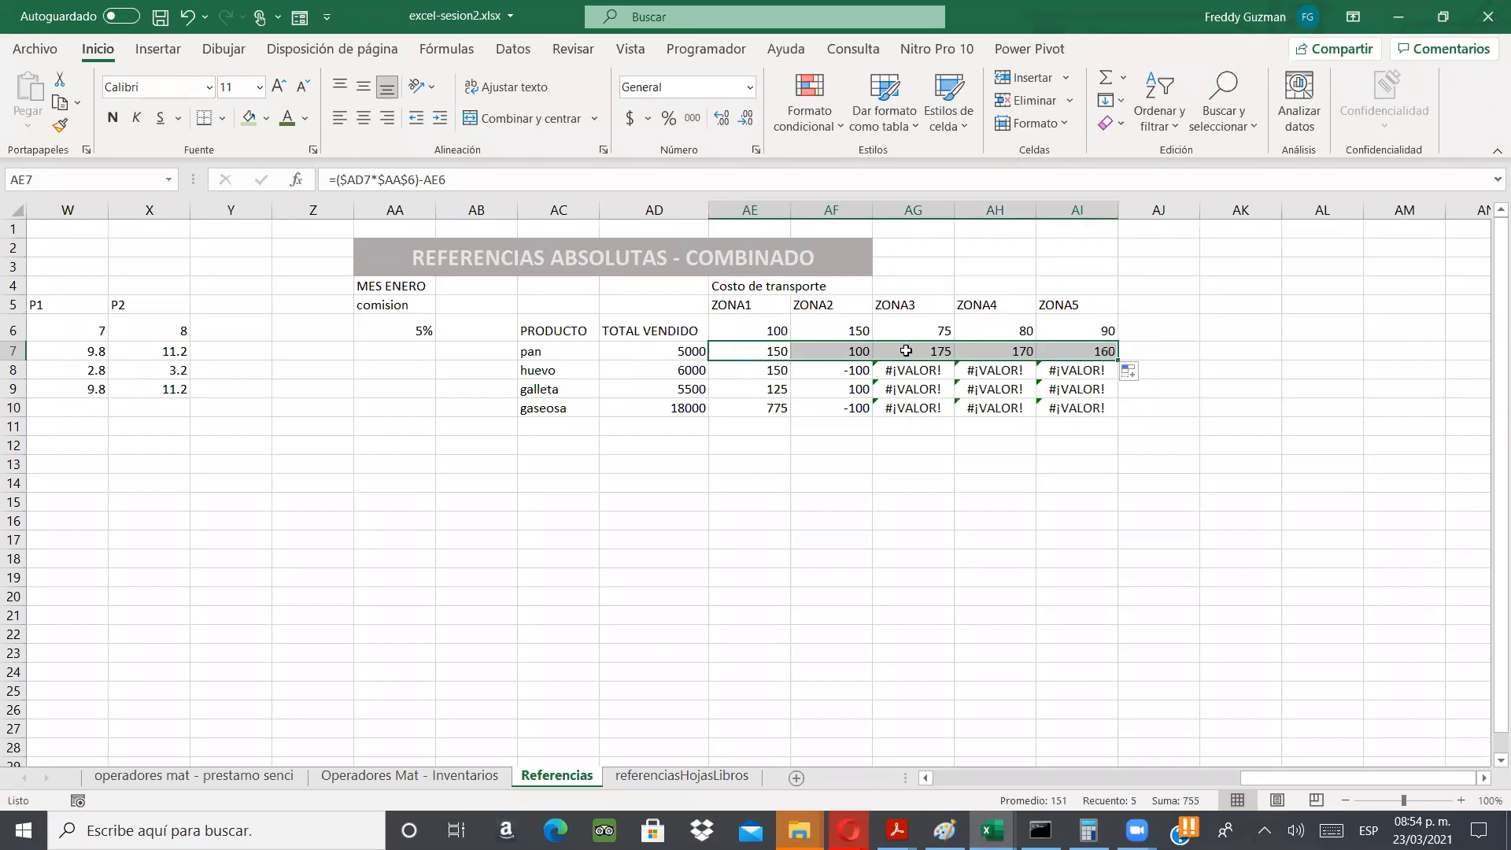
double_click(931, 351)
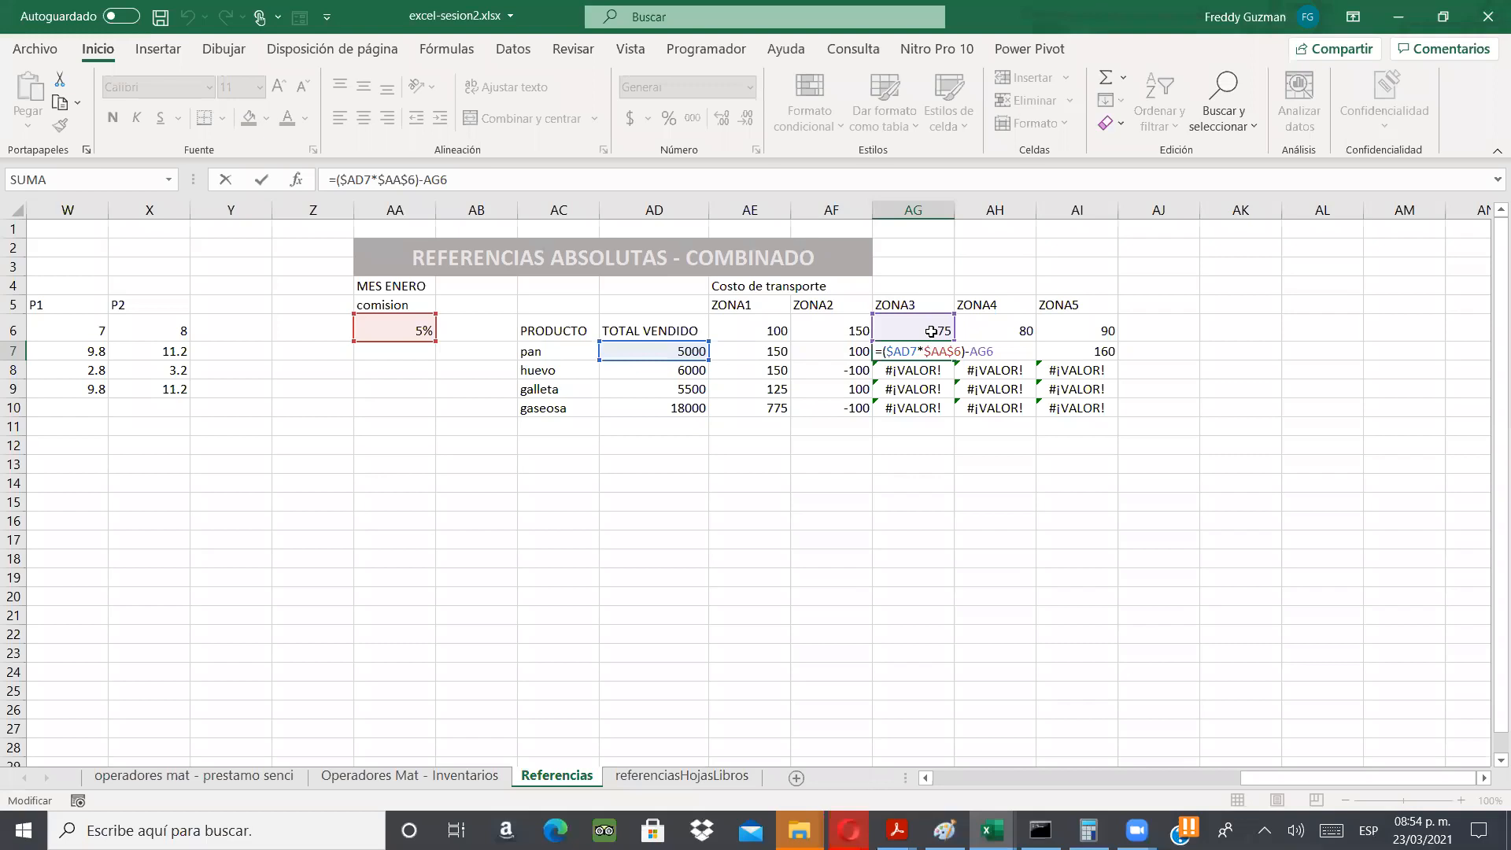
key(Escape)
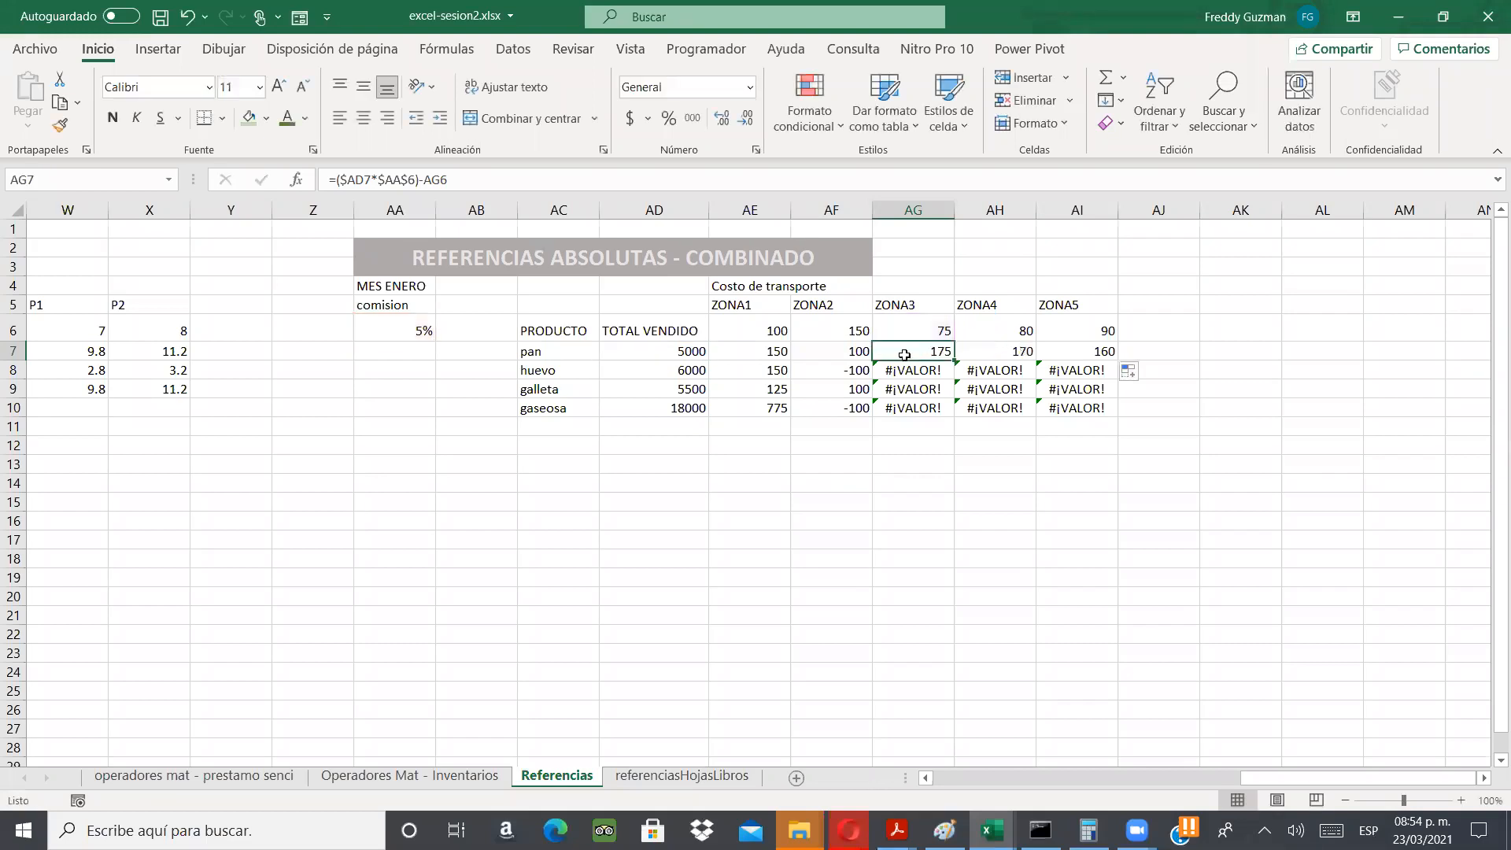
- Fill the formulas in AE7:AI7 down through row 10 and check the huevo references for ZONA4 in AH8
drag(773, 351, 1116, 411)
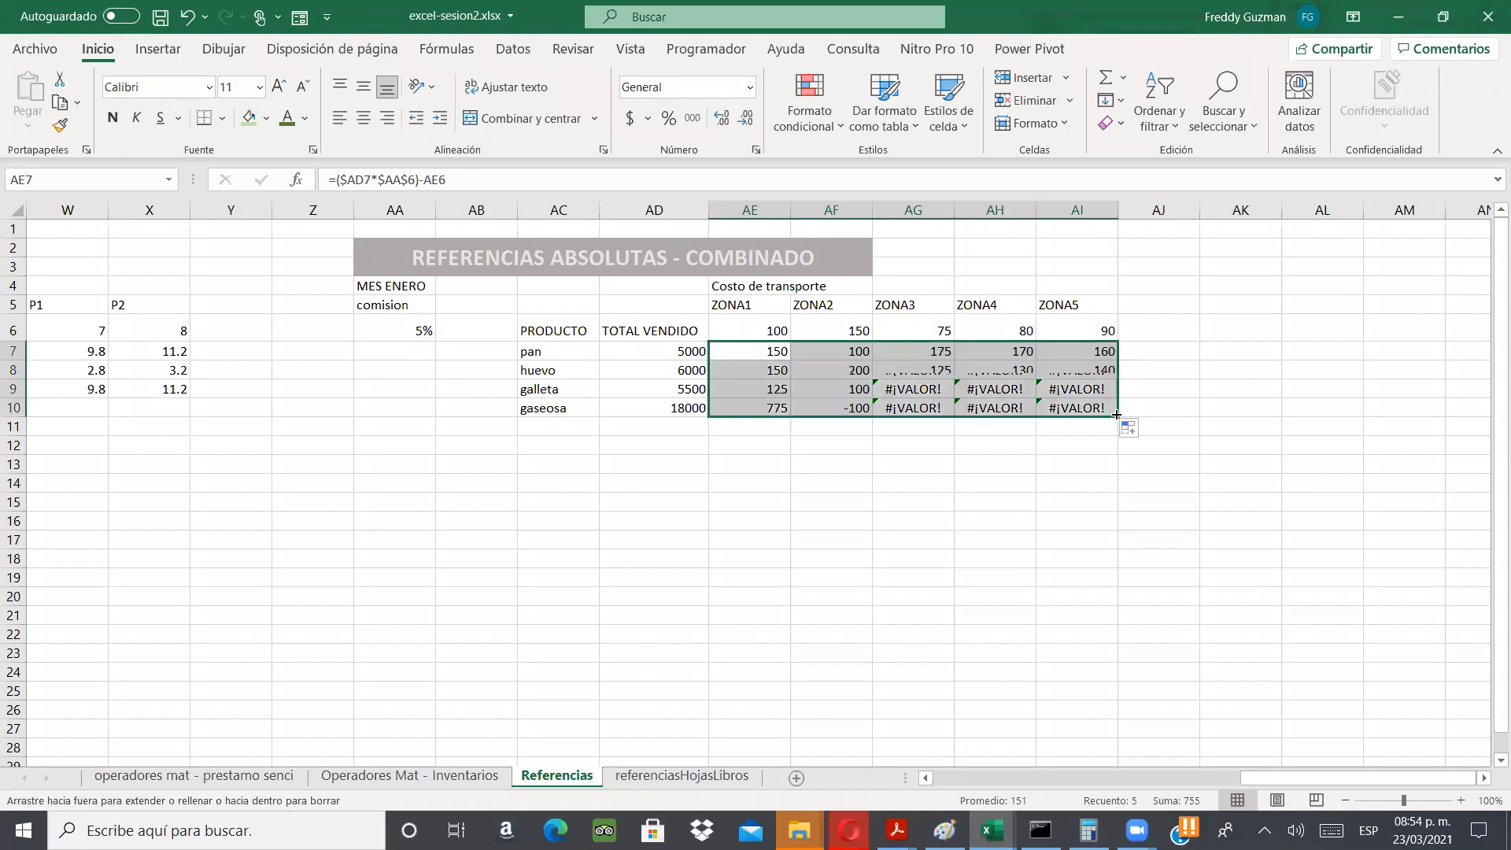
double_click(990, 371)
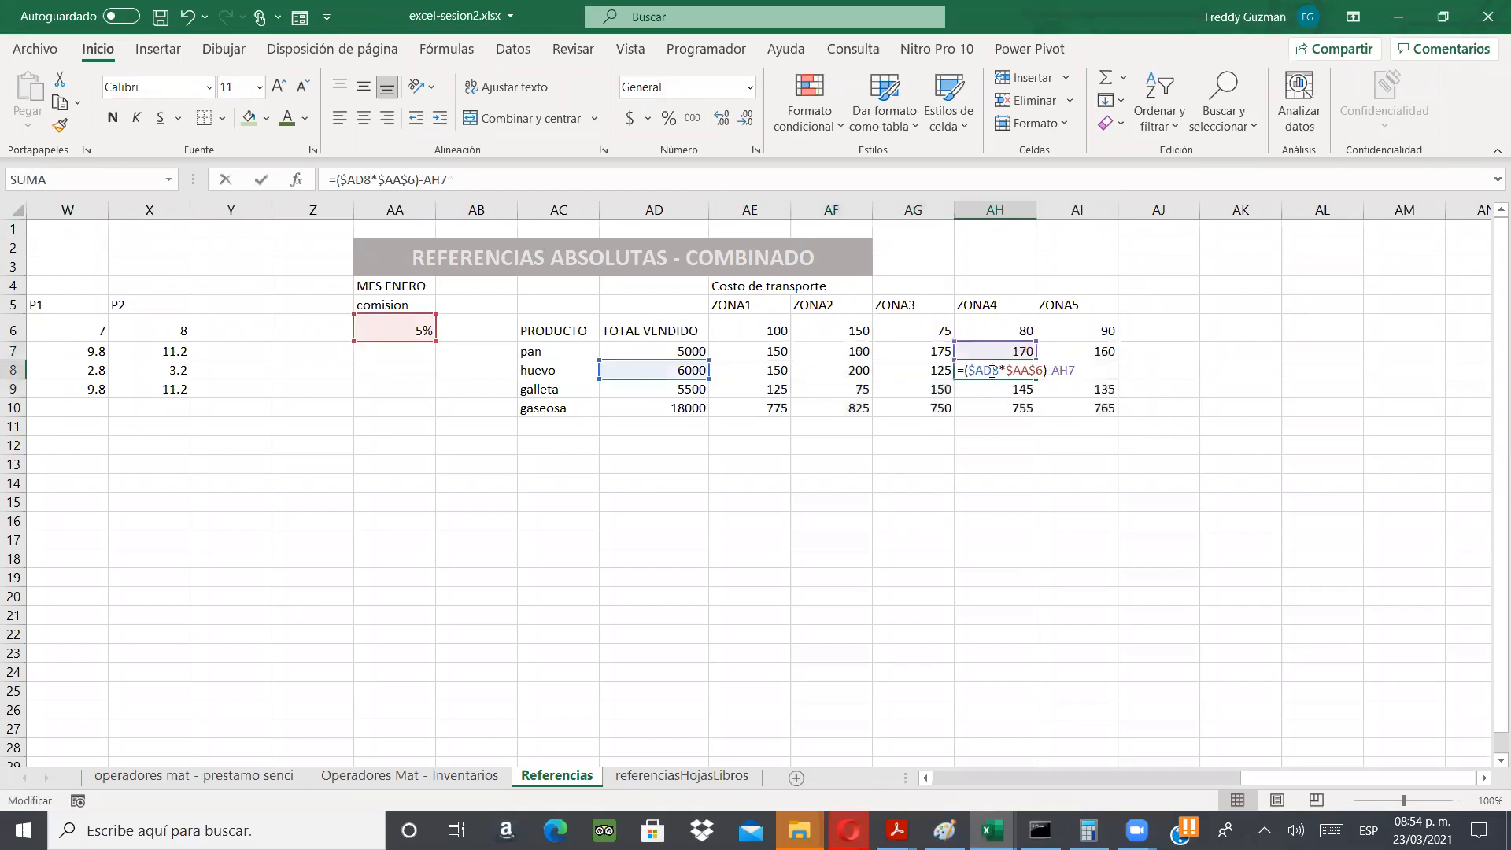
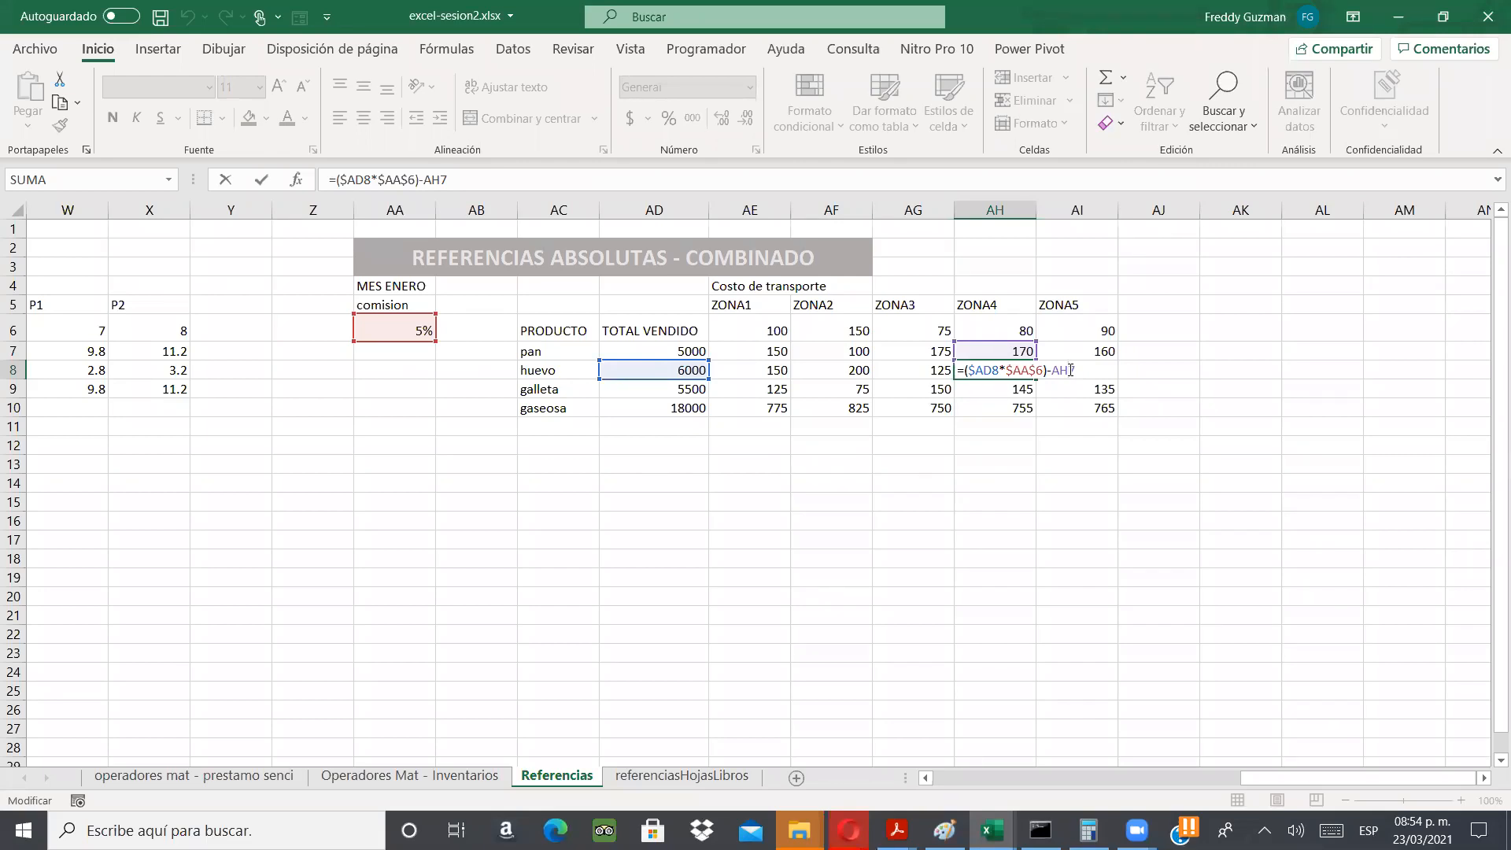
key(Return)
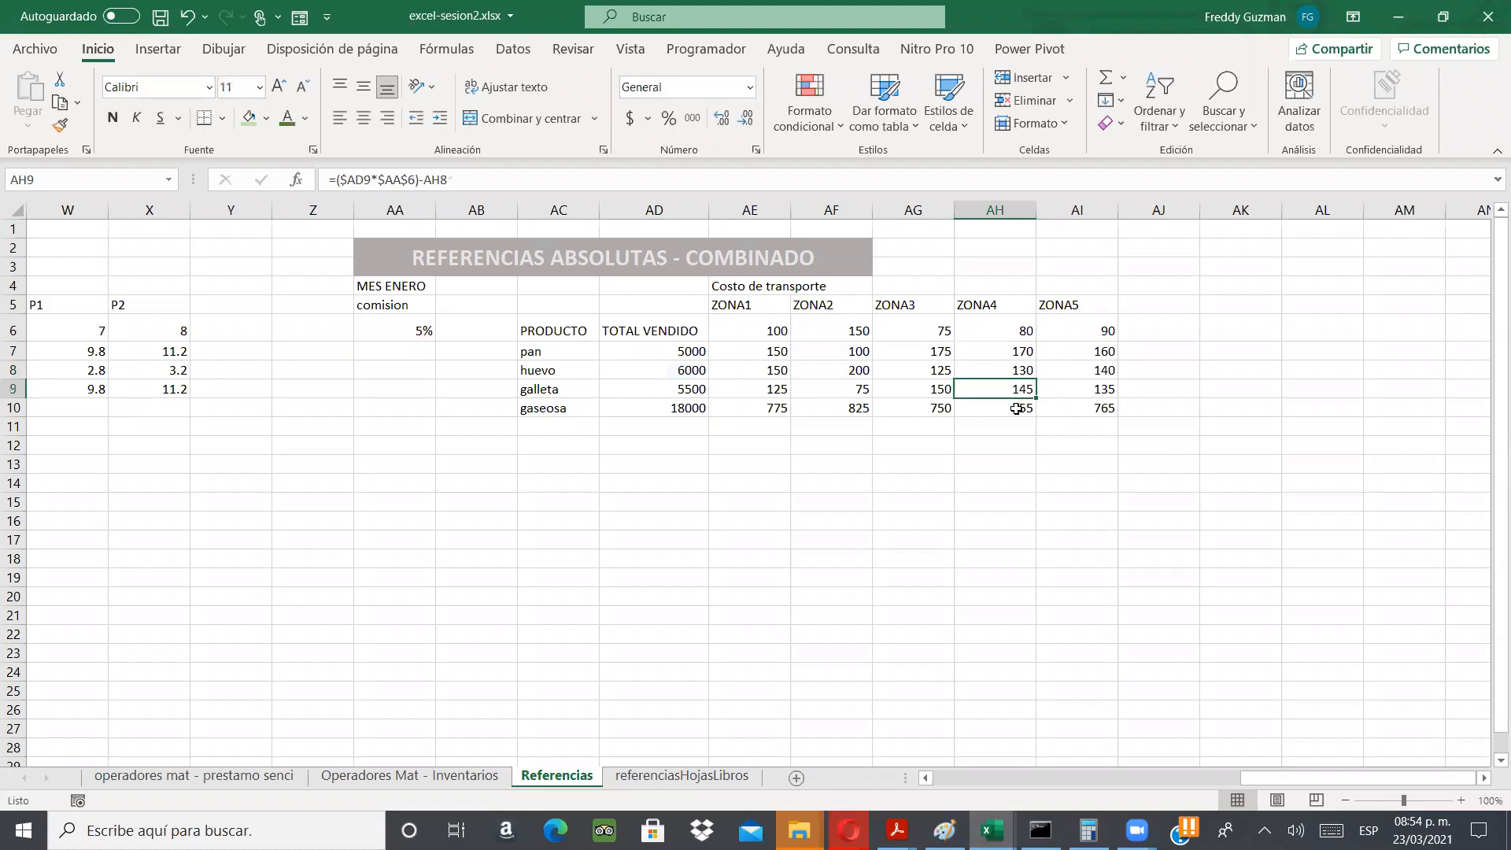
- Examine the transport cost reference in the gaseosa formulas for ZONA4 and ZONA3 in AH10 and AG10
click(1022, 409)
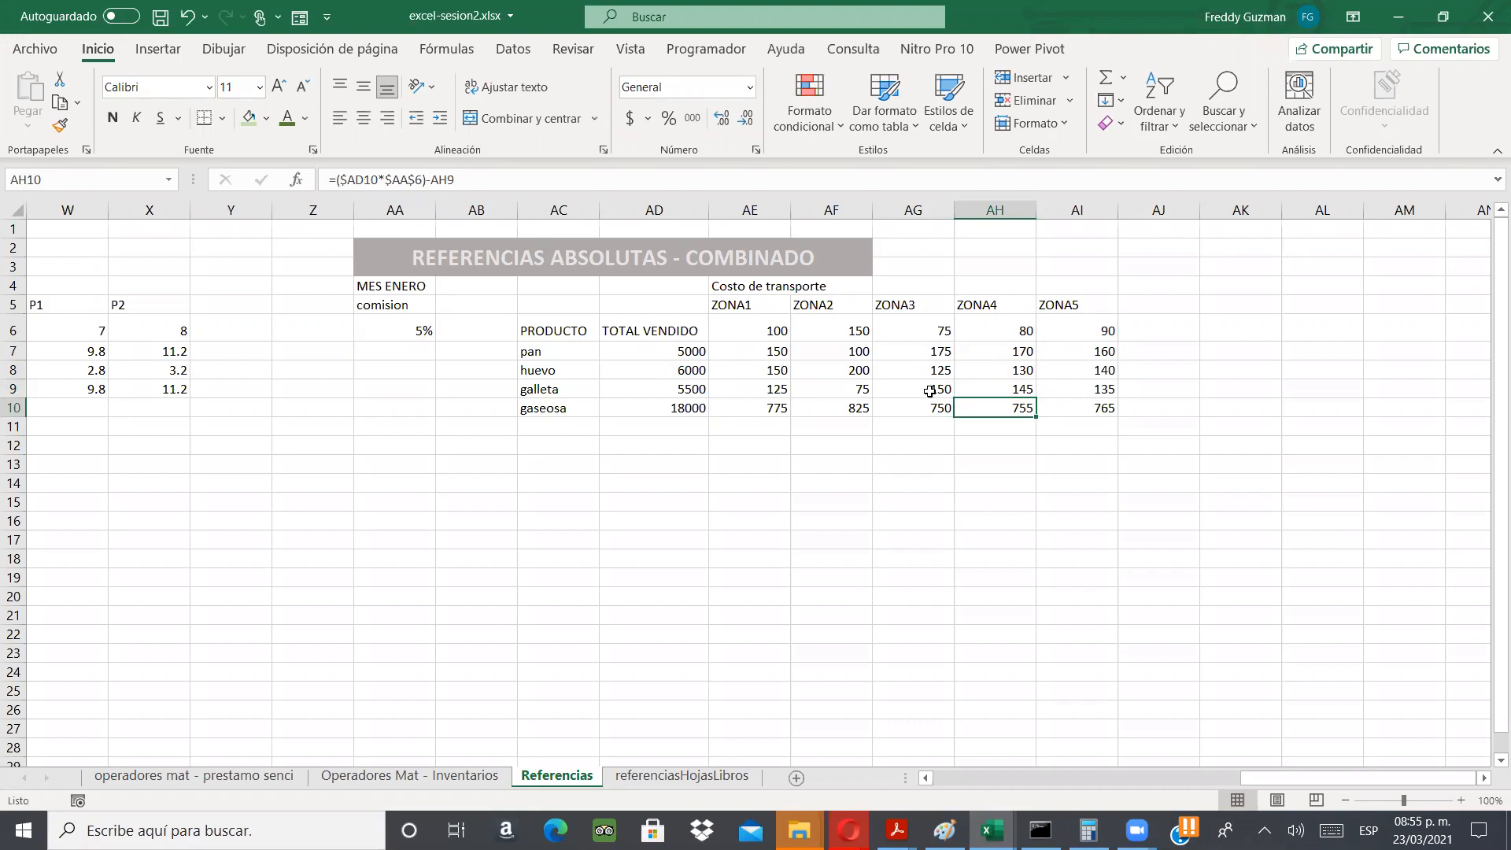
click(931, 327)
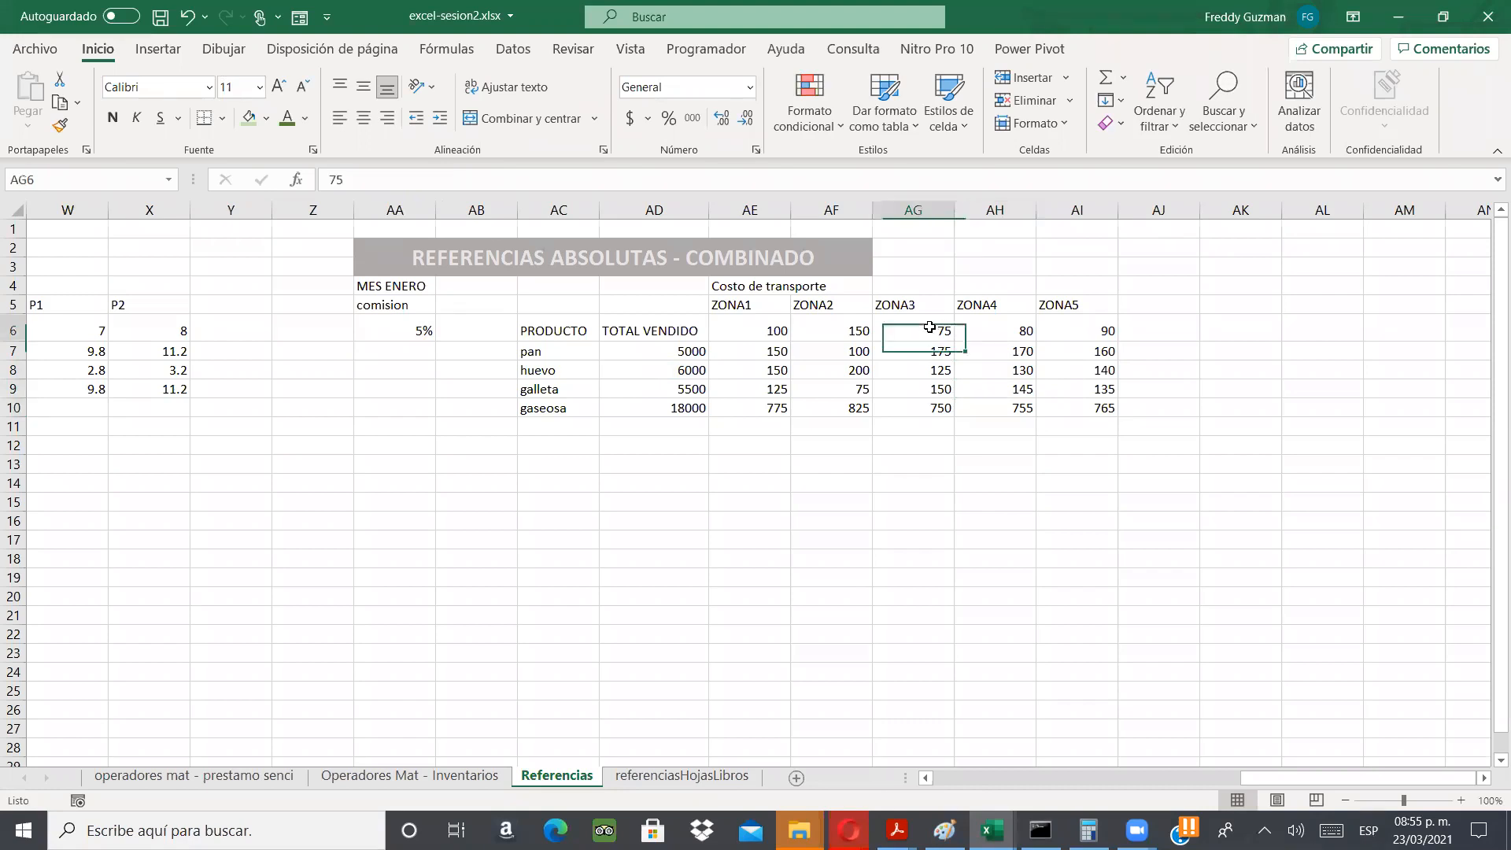
click(937, 408)
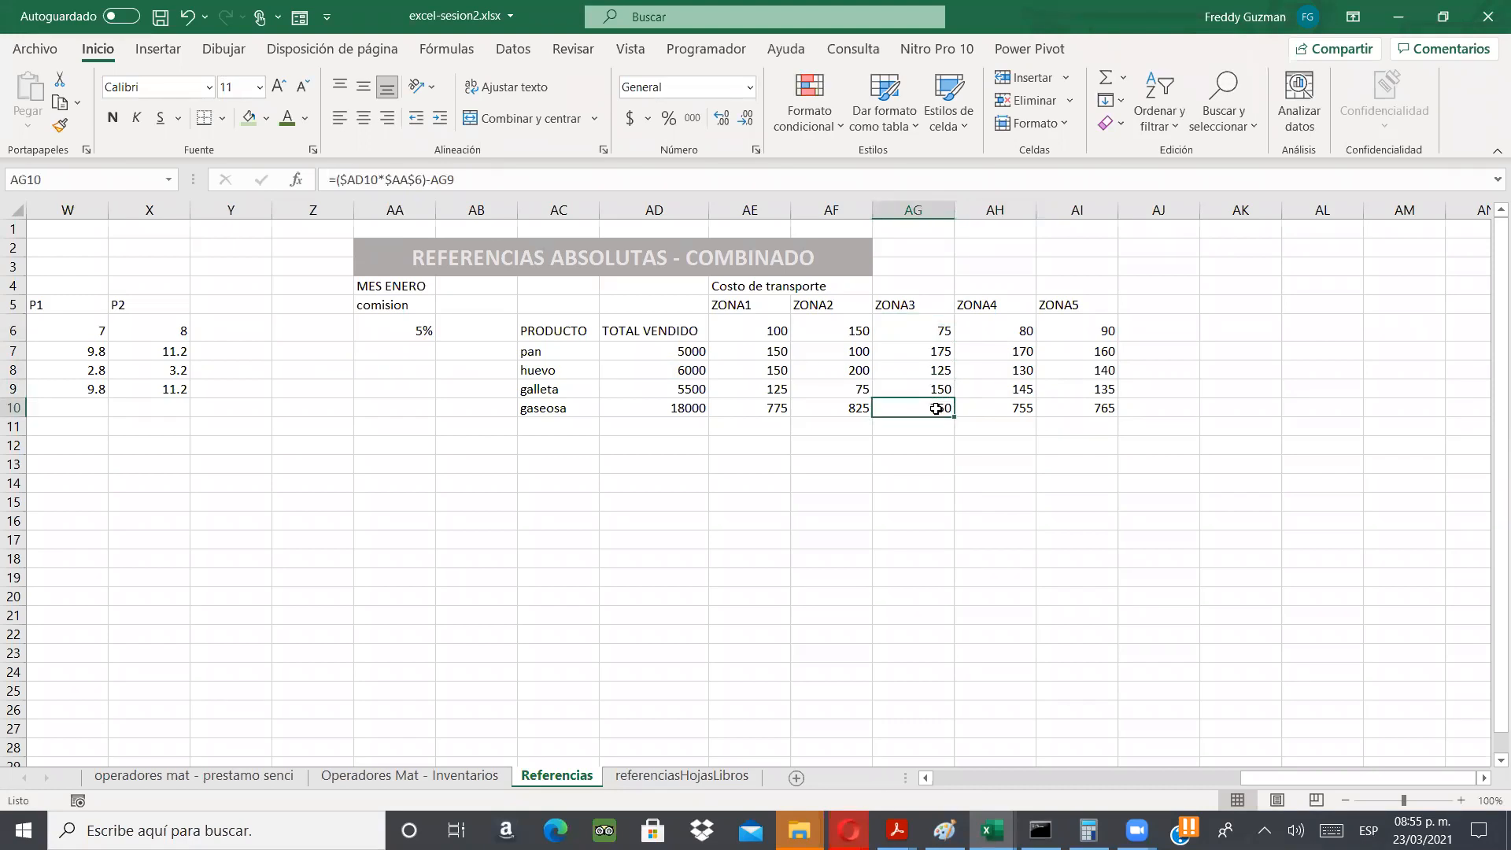
double_click(936, 409)
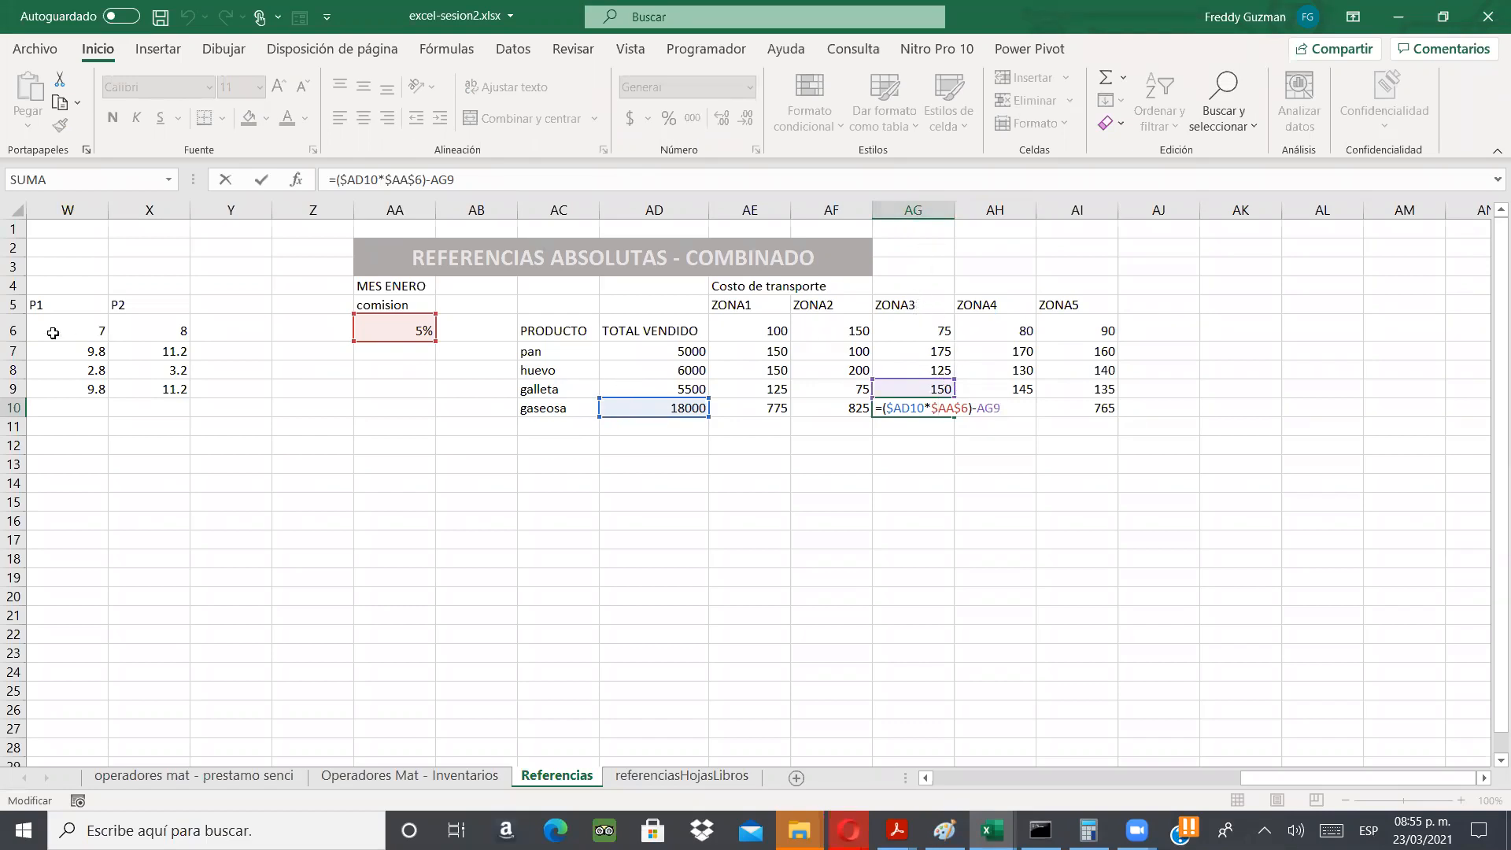
key(Escape)
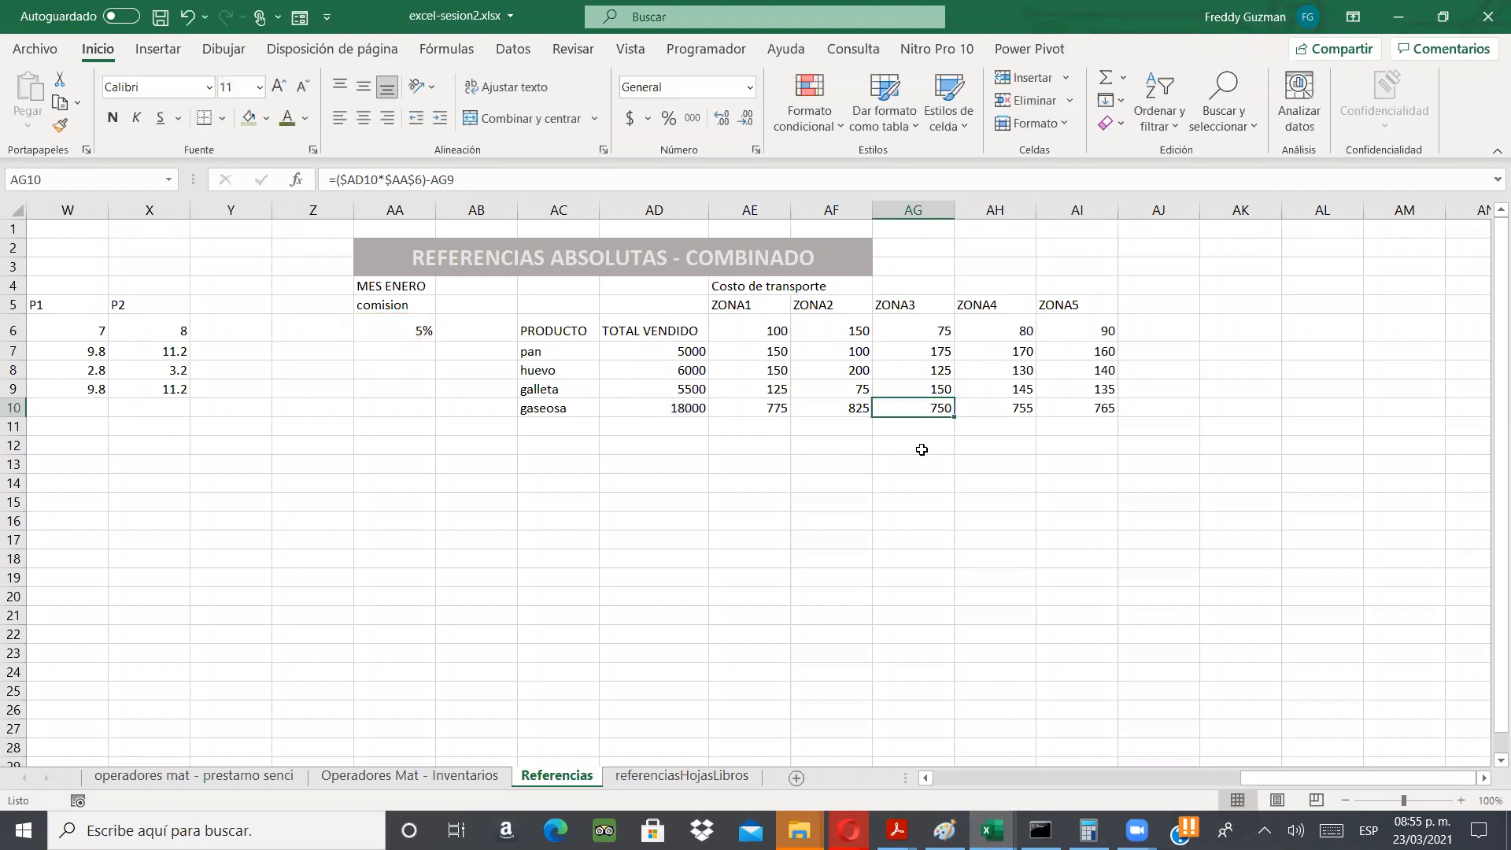
- Lock the row of the transport cost reference in AE7, making the formula =($AD7*$AA$6)-AE$6
click(751, 349)
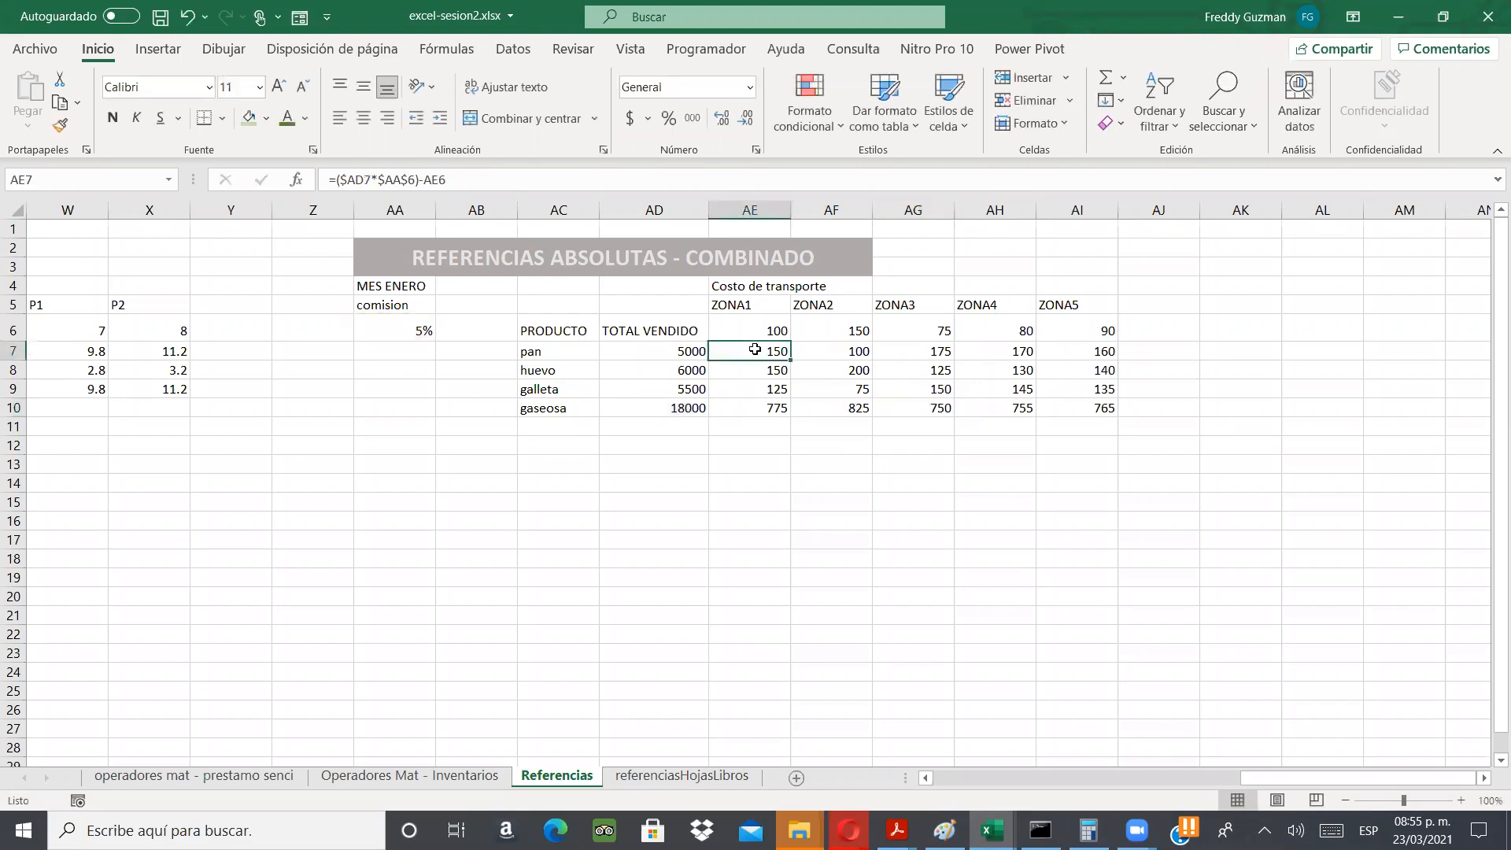
click(439, 176)
text($)
key(Return)
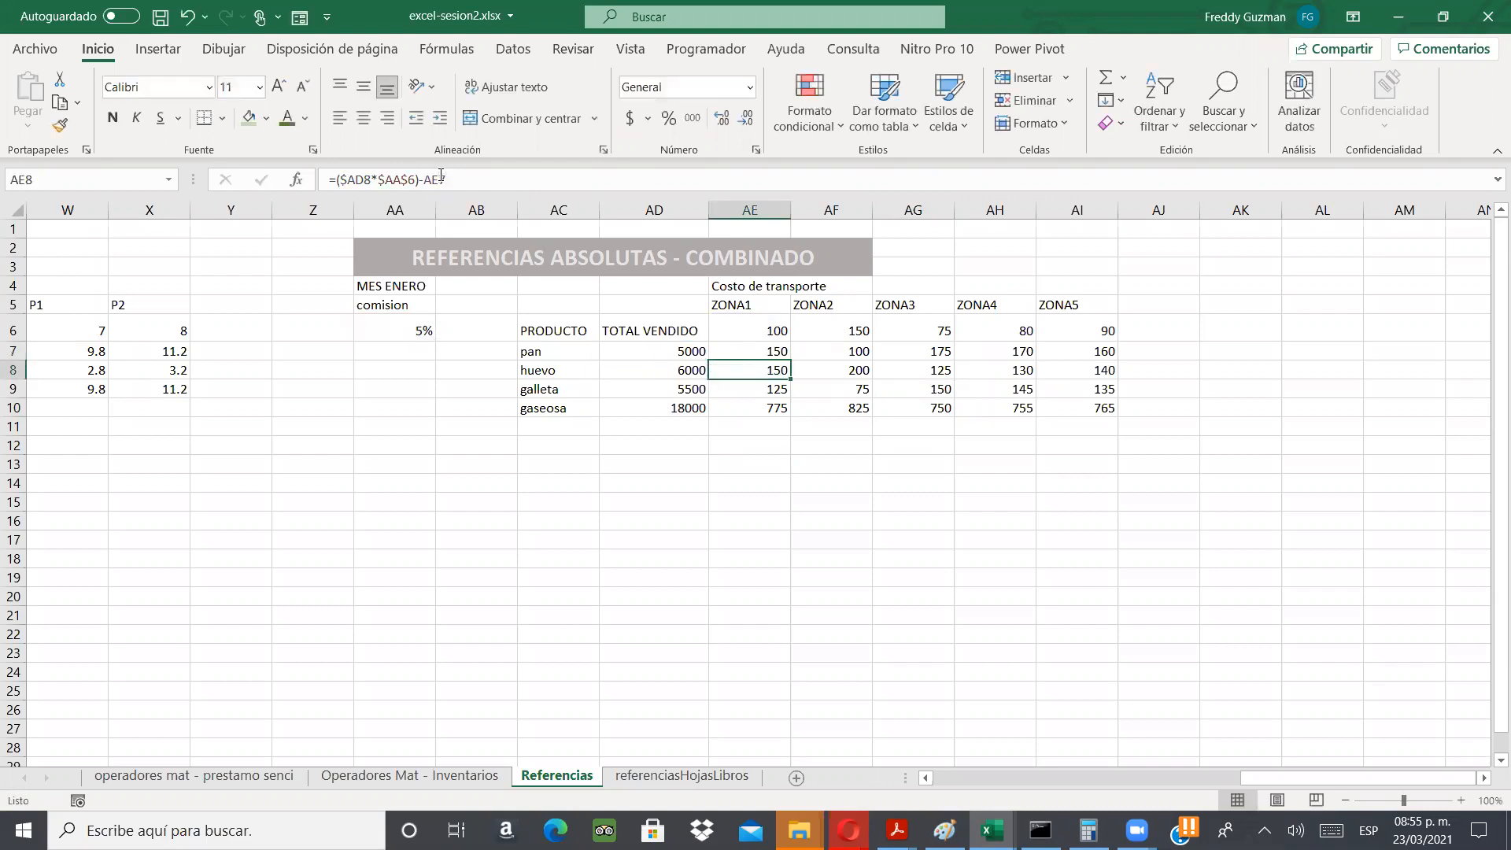
- Fill the completed mixed-reference formula from AE7 across and down through AI10, and check the formulas in AG9 and AE10
click(739, 352)
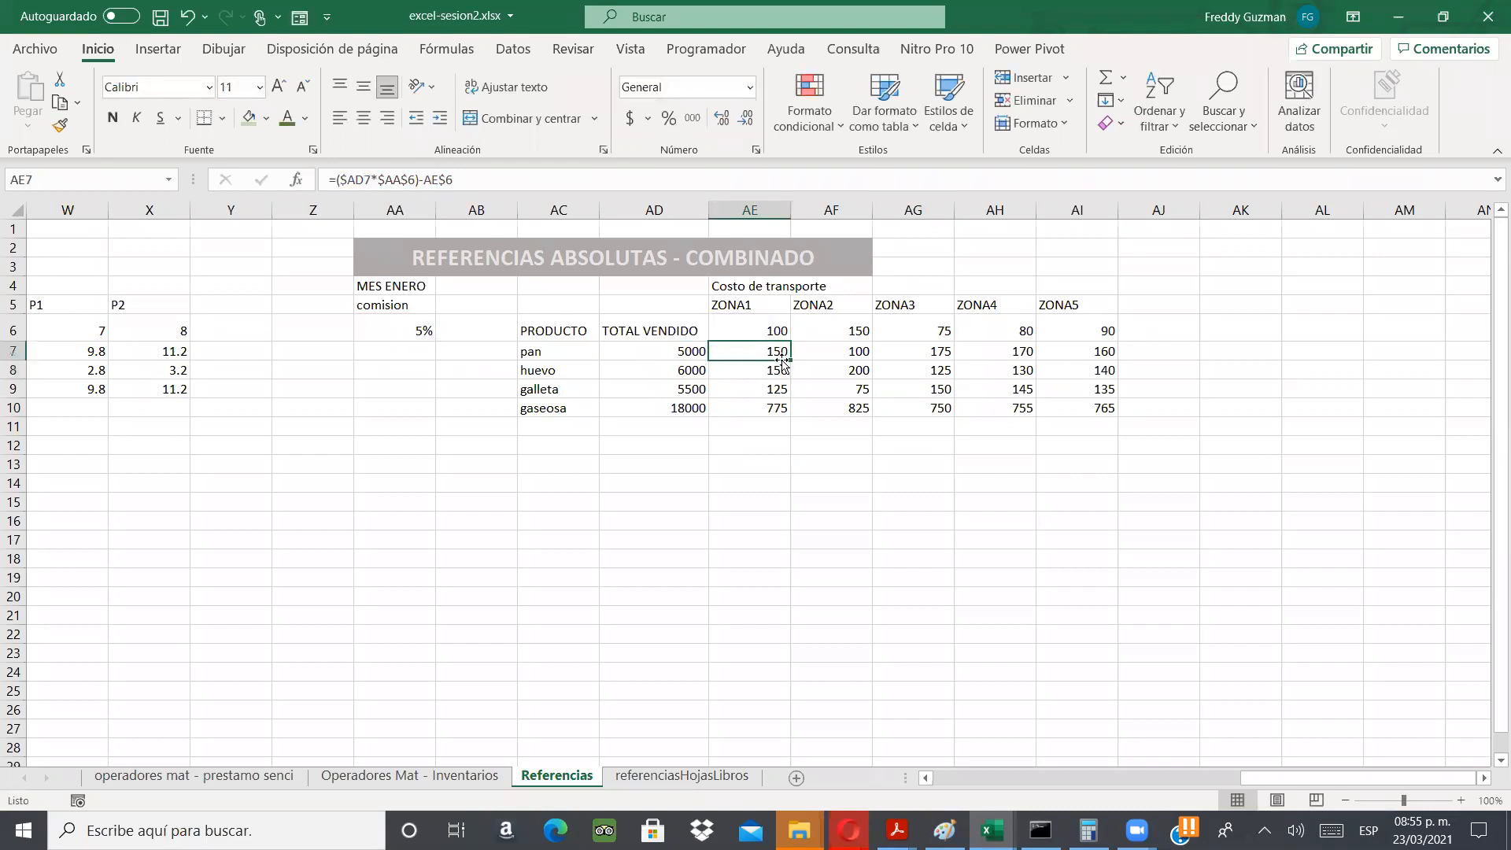
drag(792, 359, 1096, 415)
key(ctrl+z)
drag(794, 363, 1115, 400)
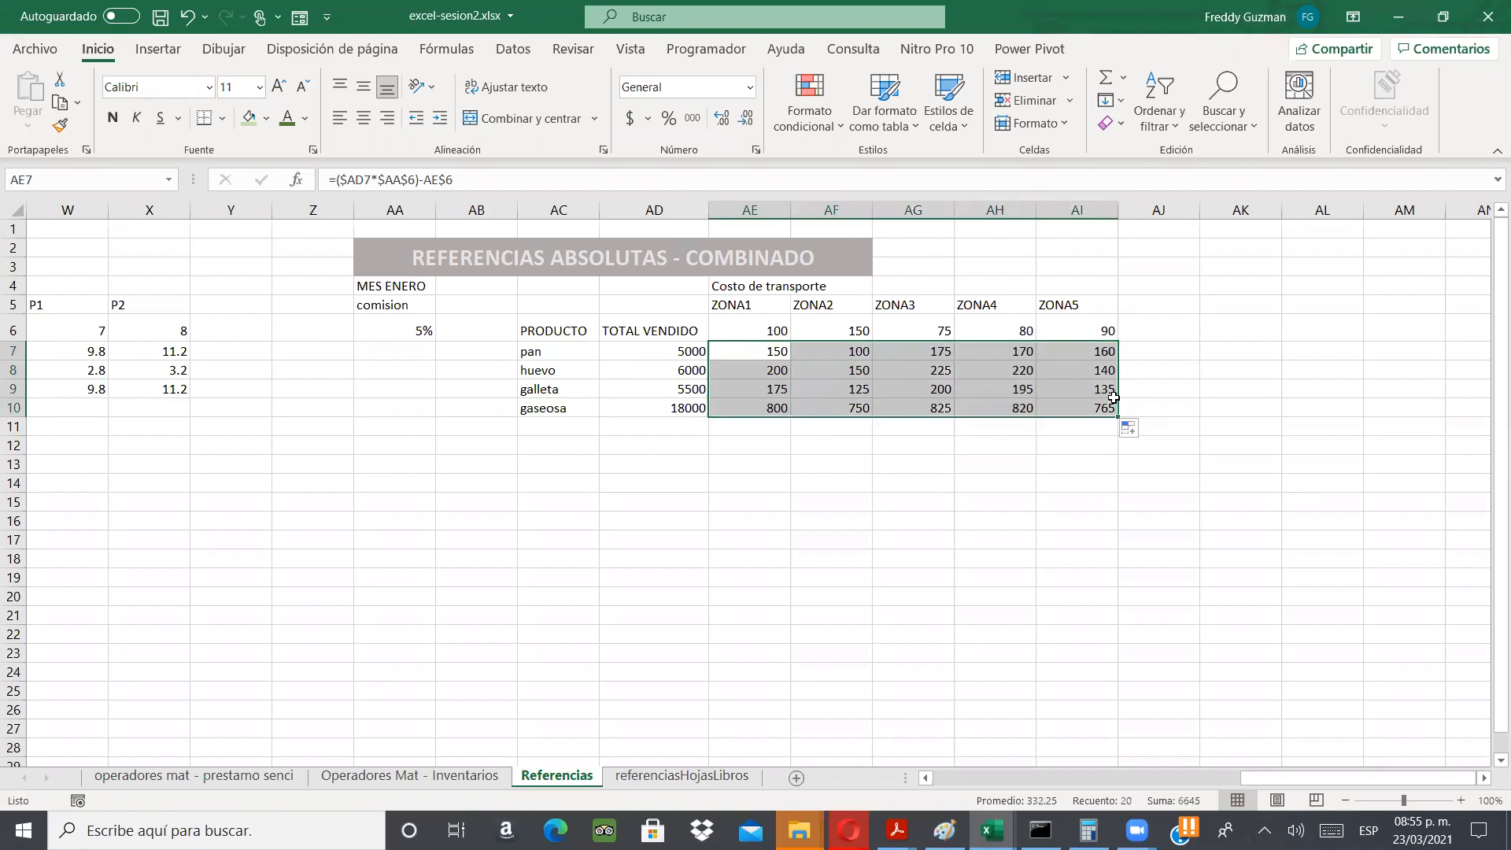
click(929, 388)
click(767, 406)
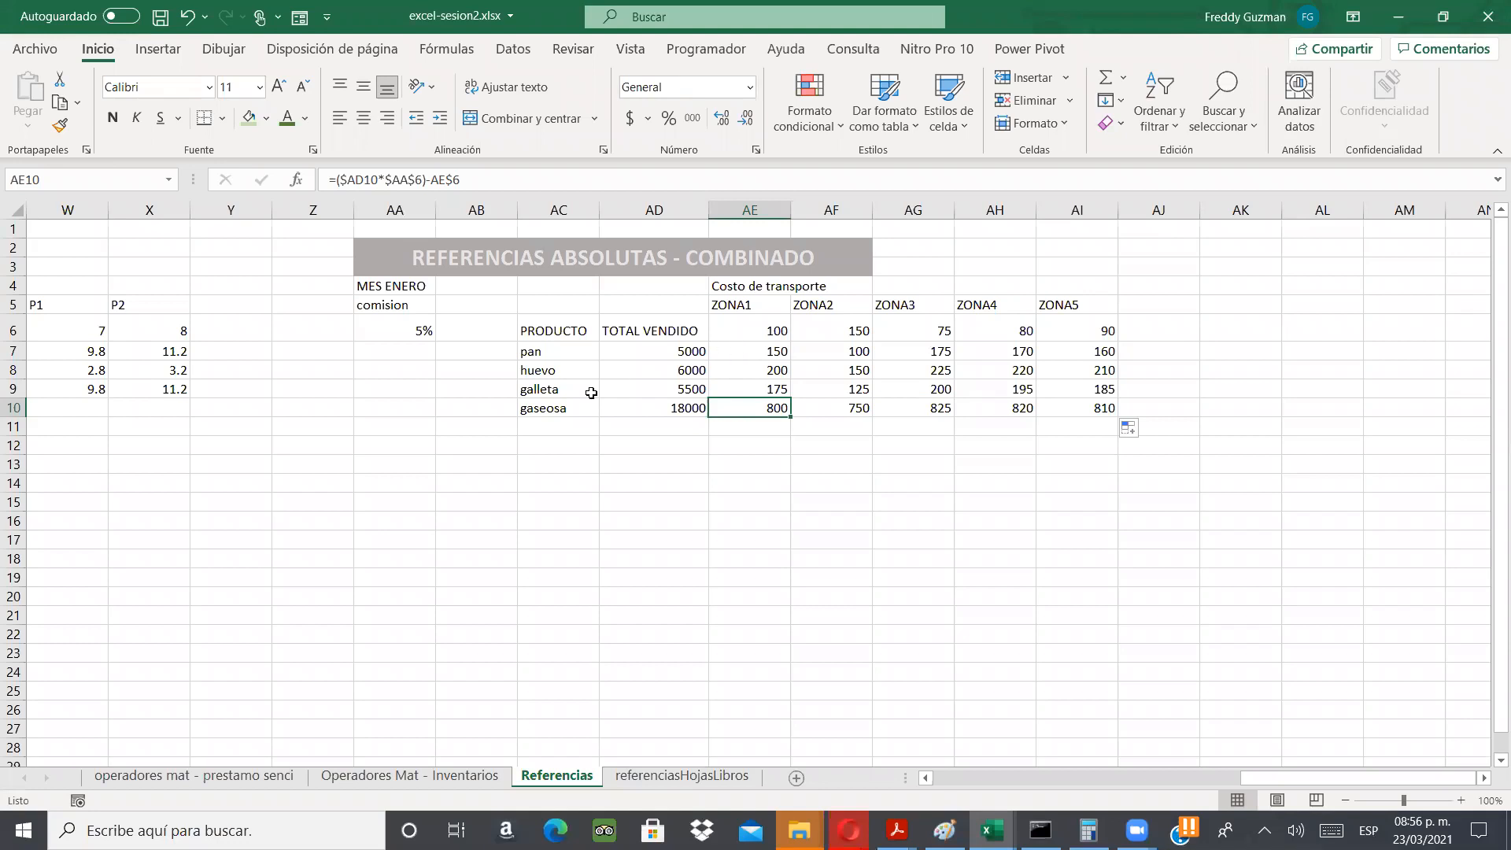
click(555, 428)
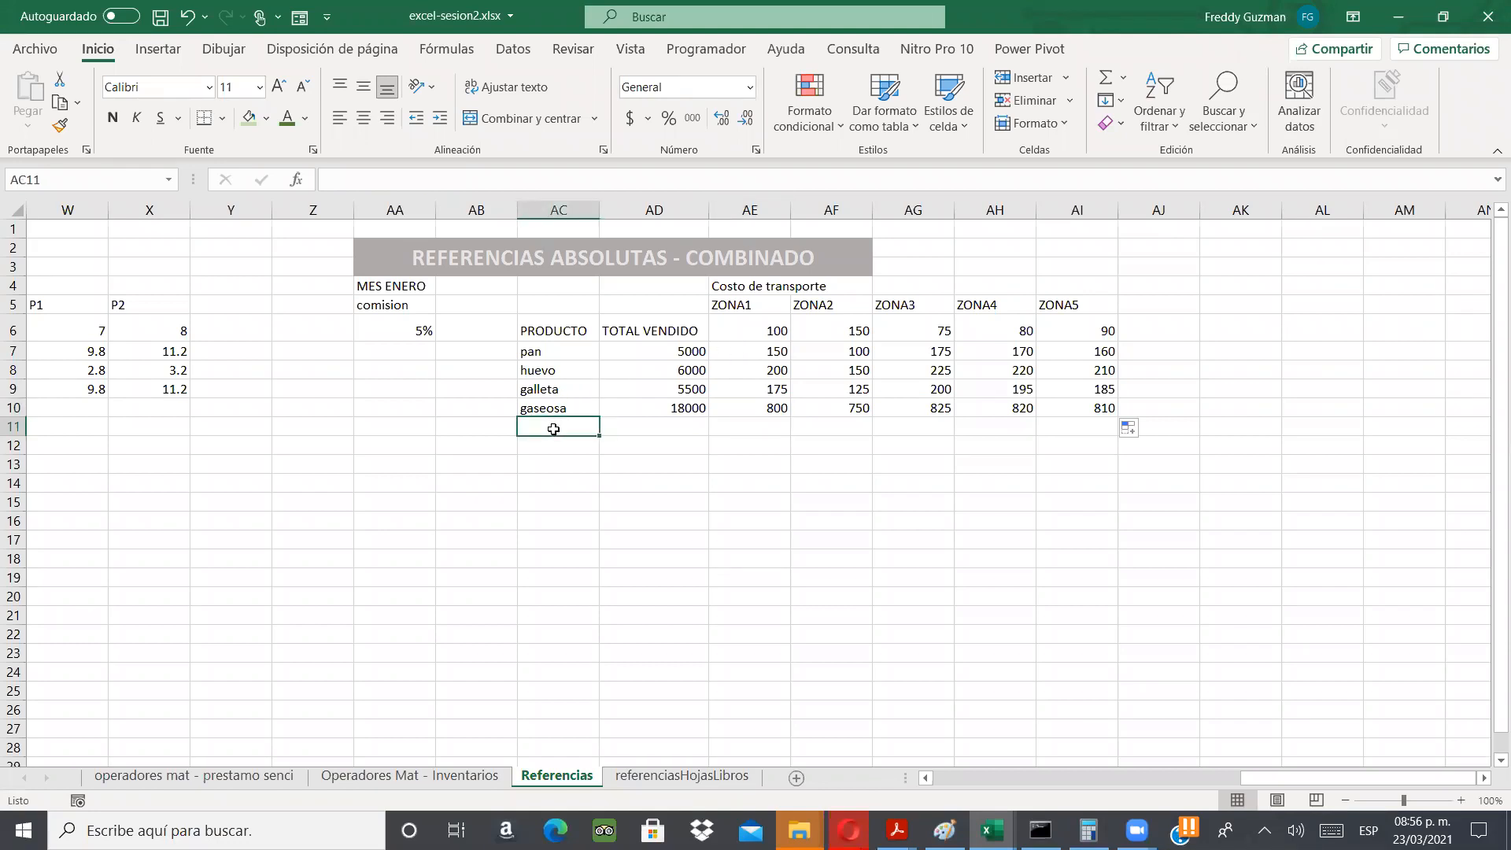
text(fkljasjf)
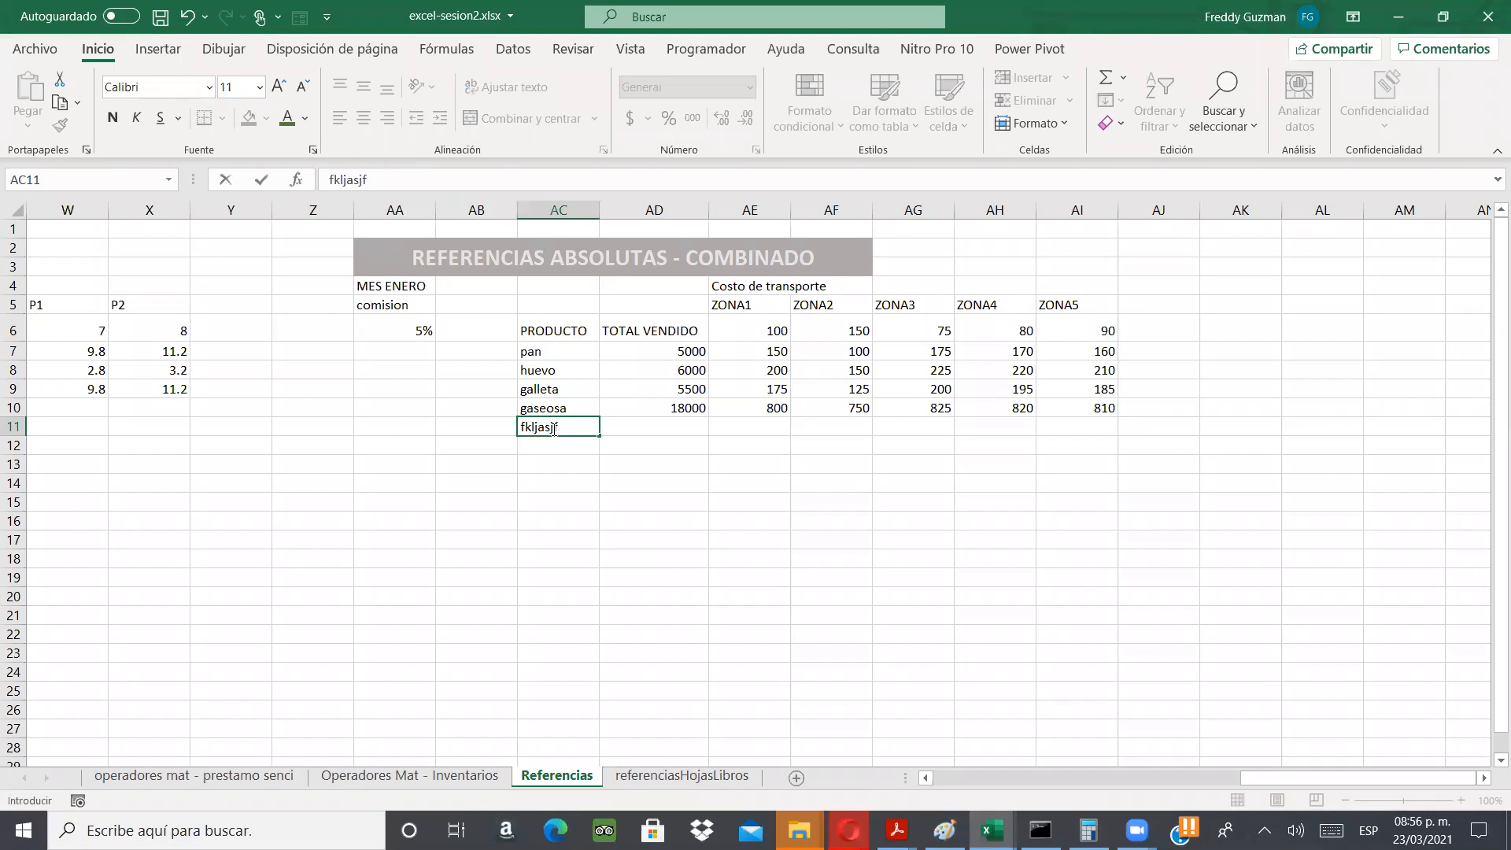
key(BackSpace)
key(BackSpace)
key(BackSpace)
key(BackSpace)
key(BackSpace)
key(BackSpace)
key(Escape)
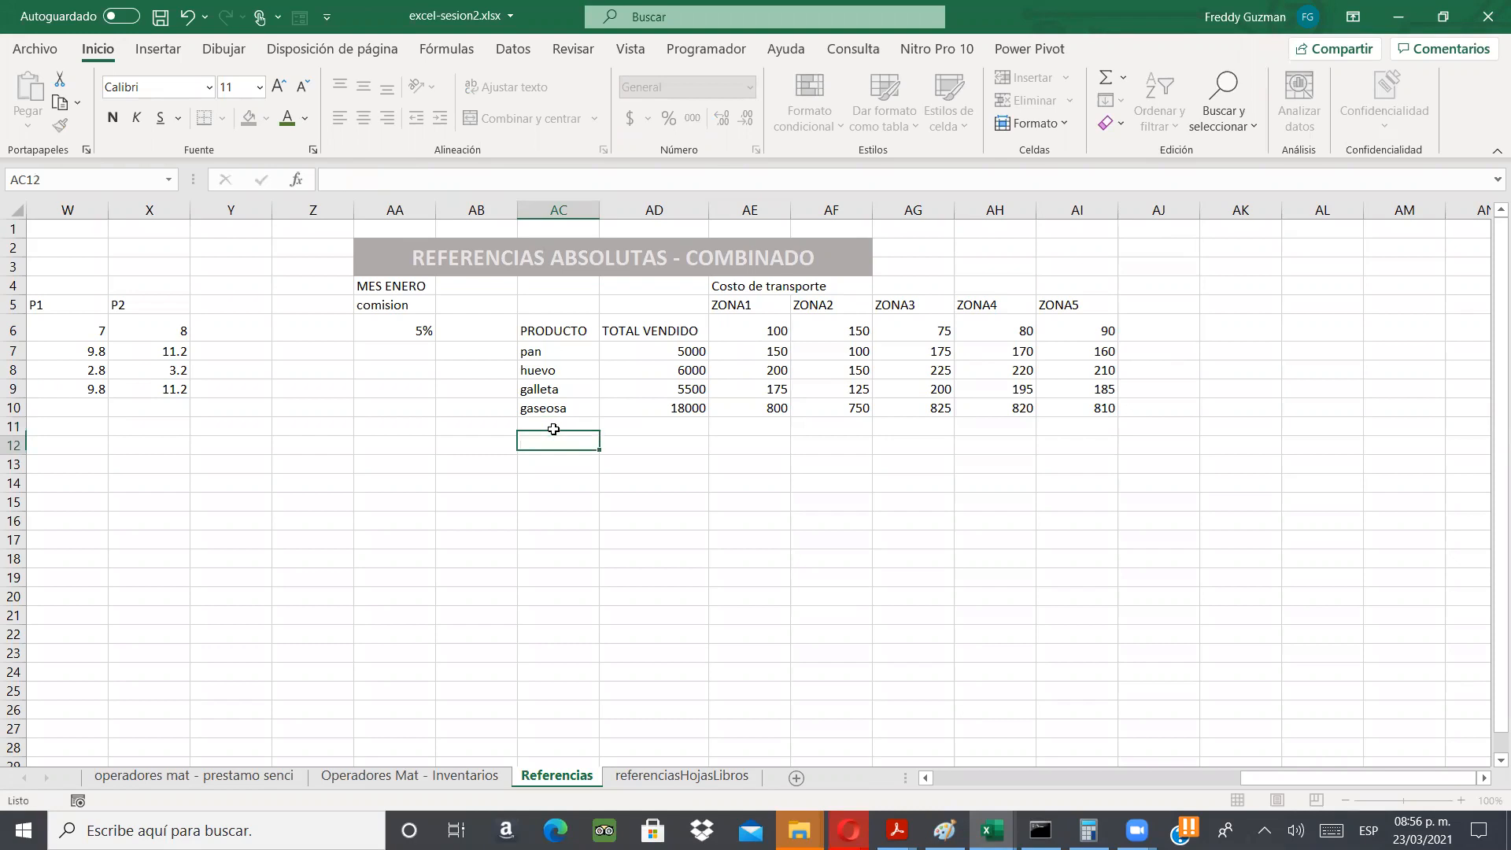
- Examine the references in the gaseosa formula for ZONA1 in AE10
key(Right)
key(Right)
key(Up)
key(Up)
key(Up)
key(Down)
key(Down)
key(Right)
key(Right)
key(Left)
key(Left)
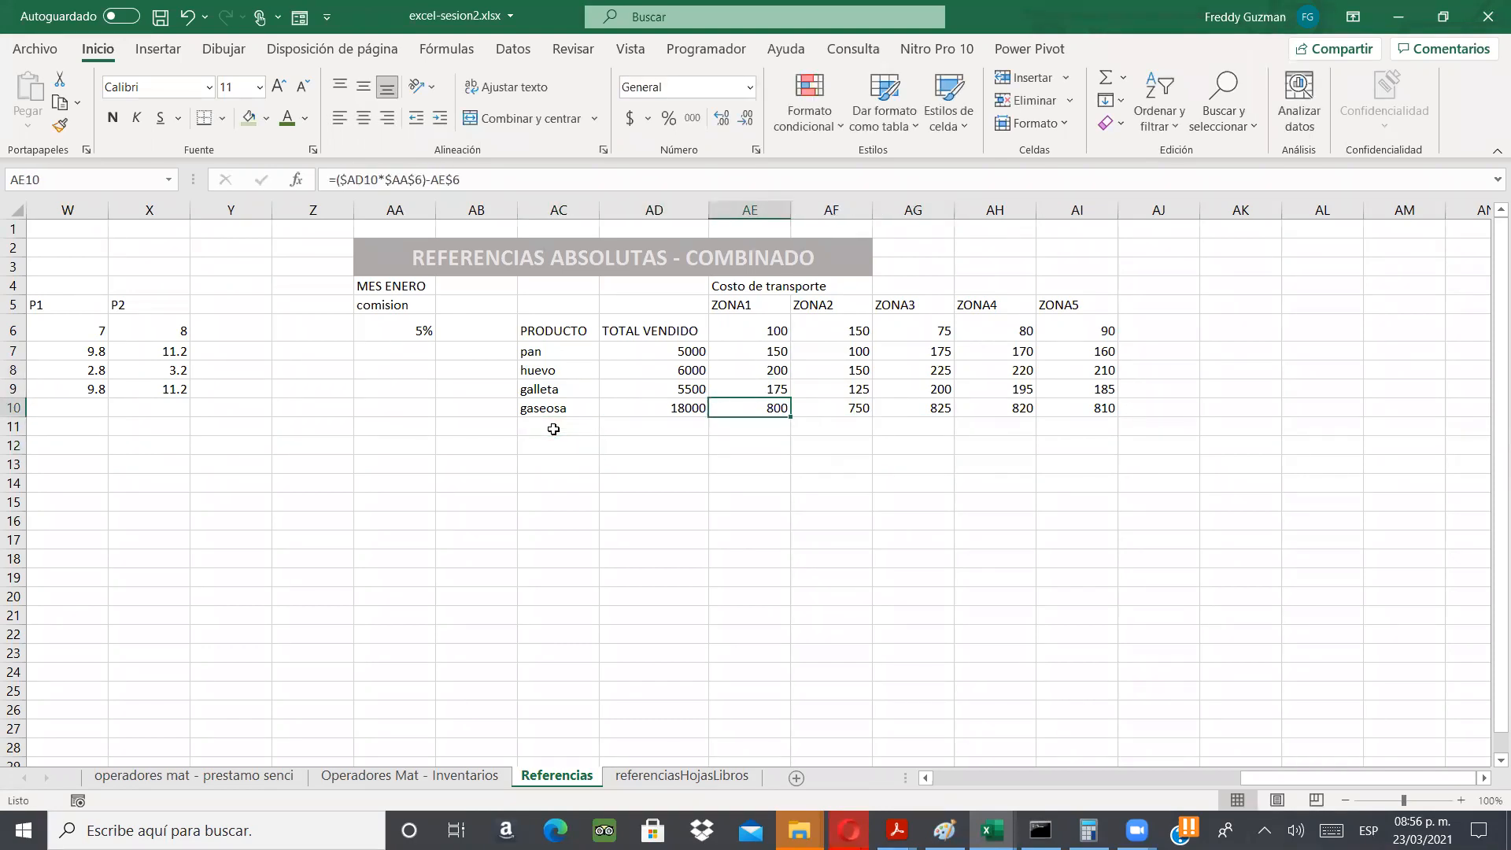
double_click(756, 403)
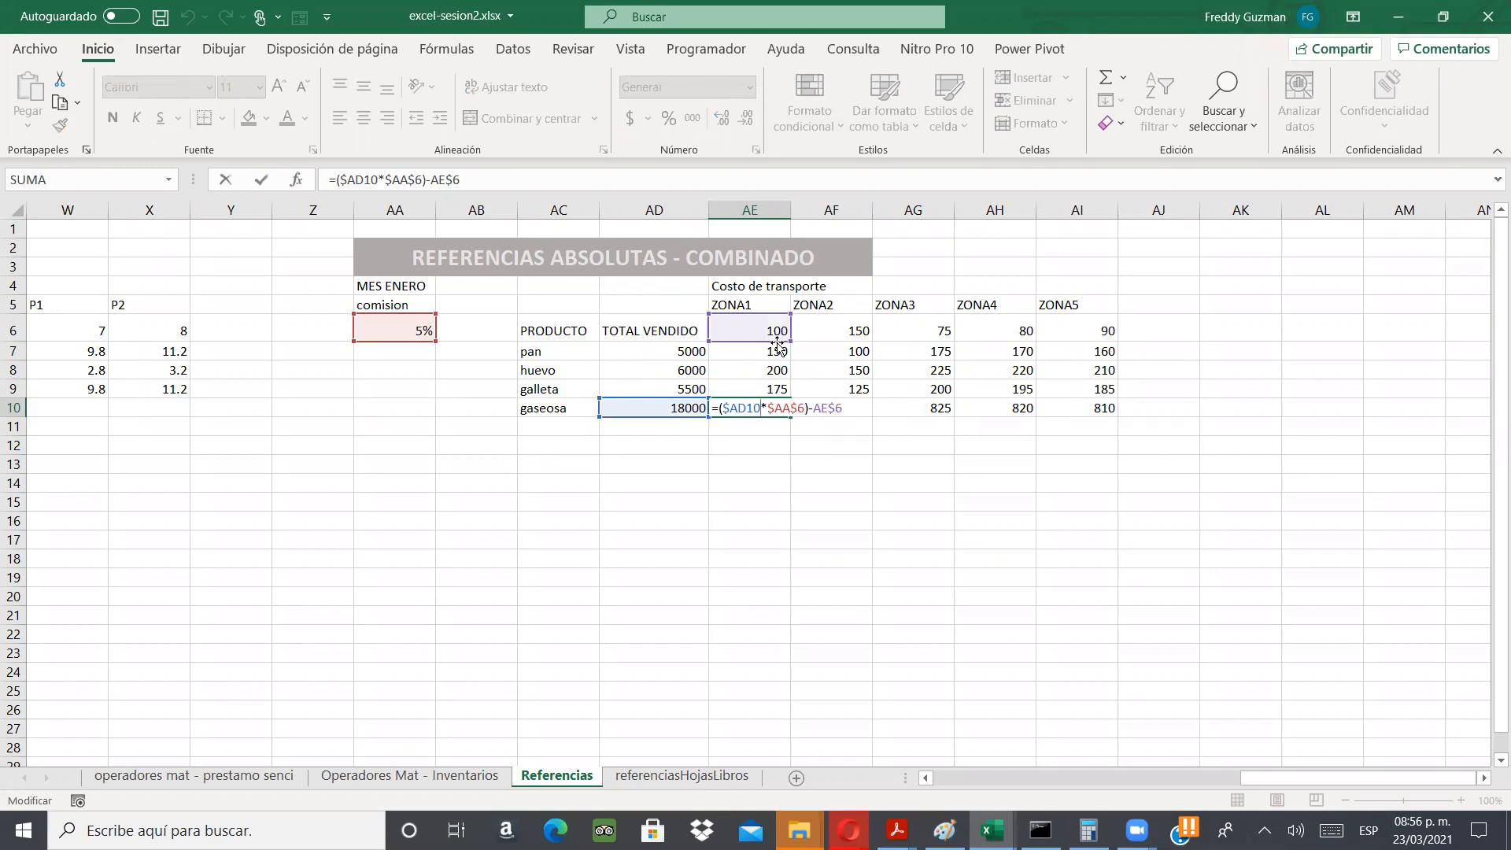
key(Escape)
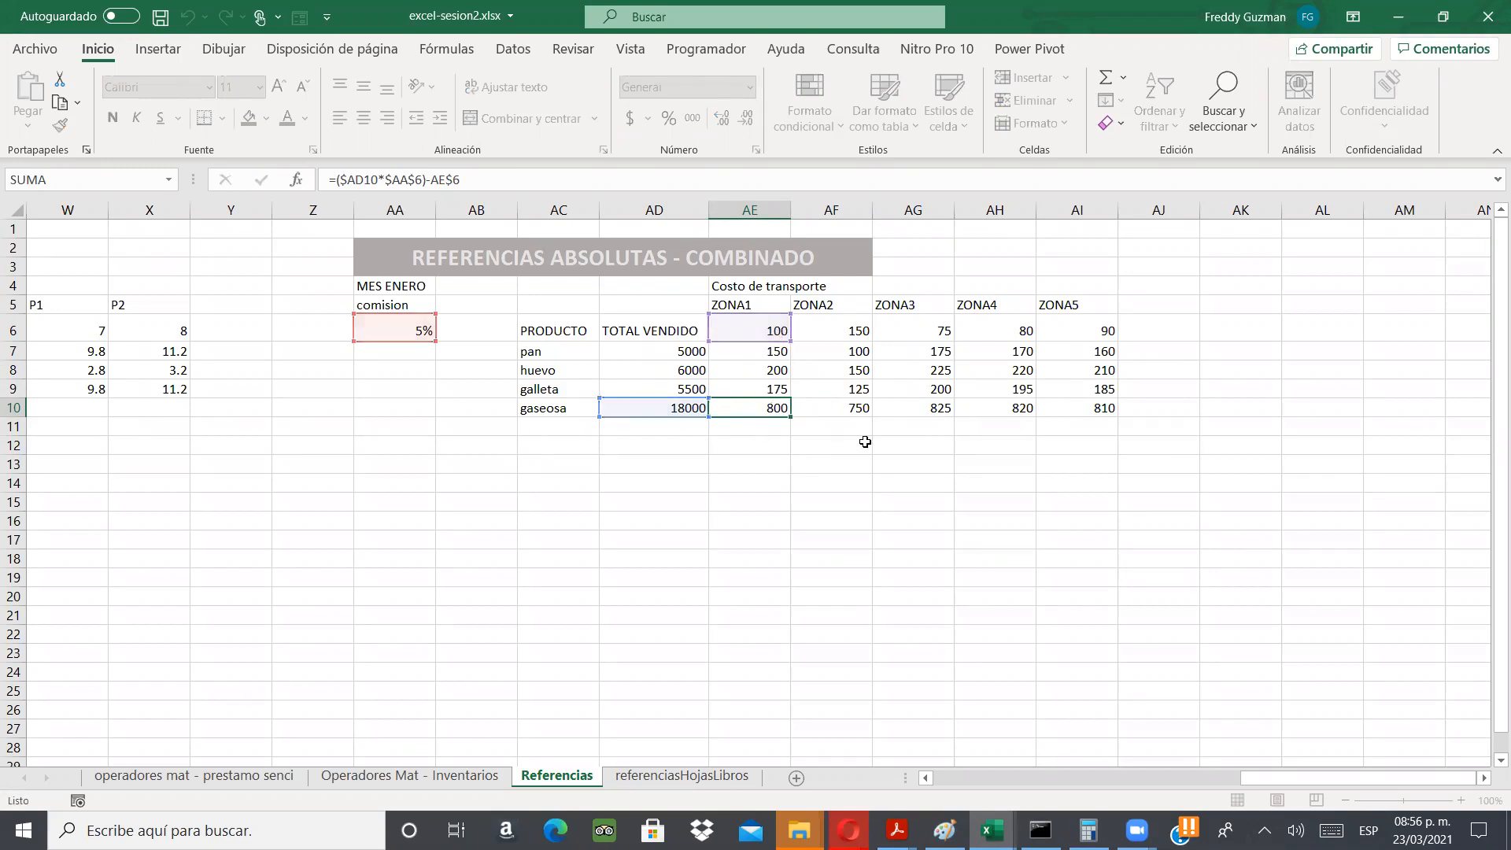
- Check the references in the huevo formulas for ZONA5, ZONA2 and ZONA1 in AI8, AF8 and AE8
double_click(1060, 368)
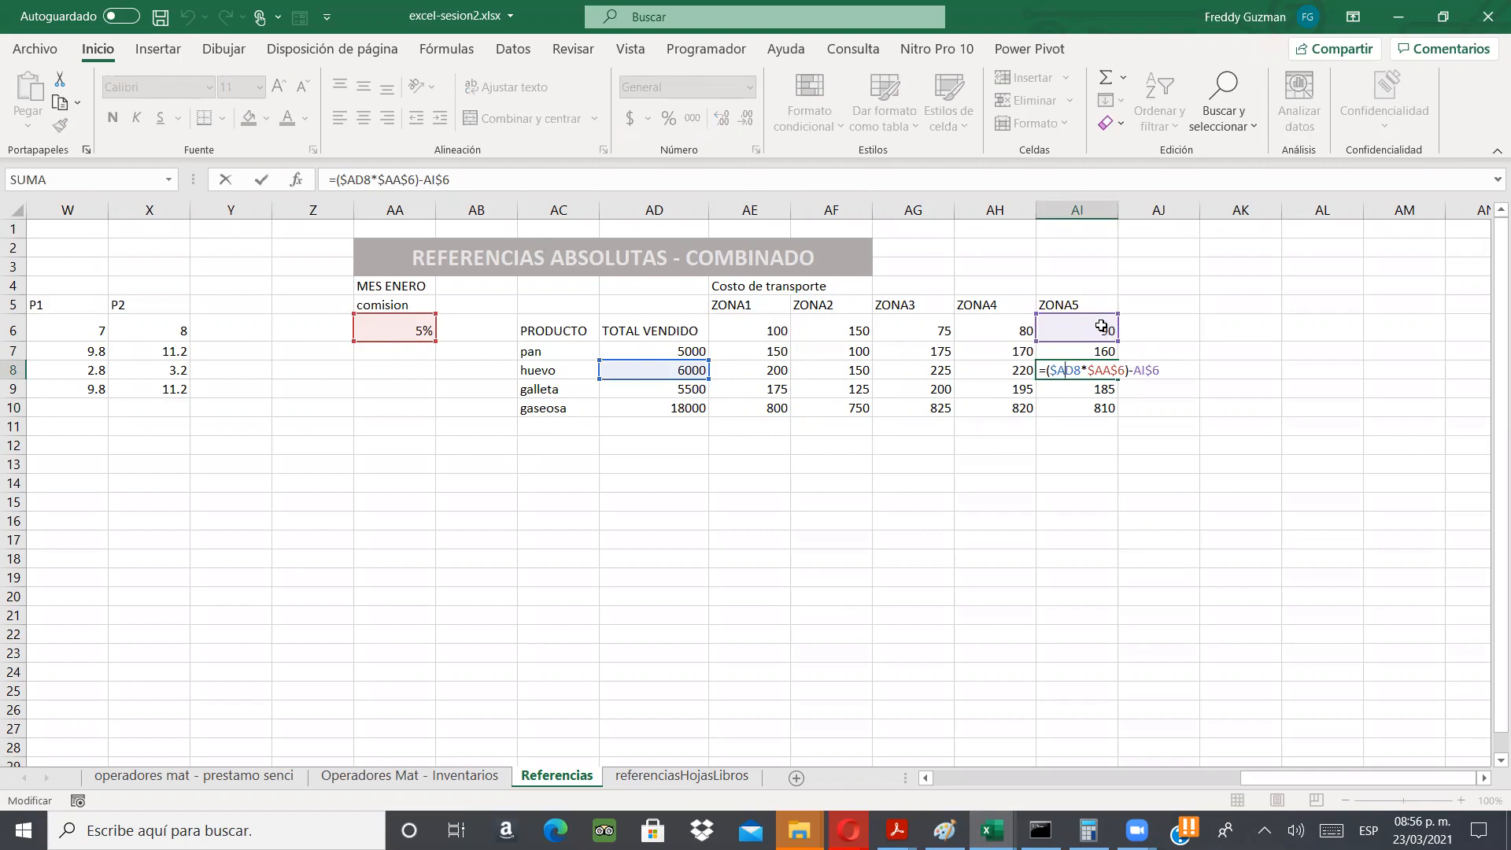
key(ctrl+Return)
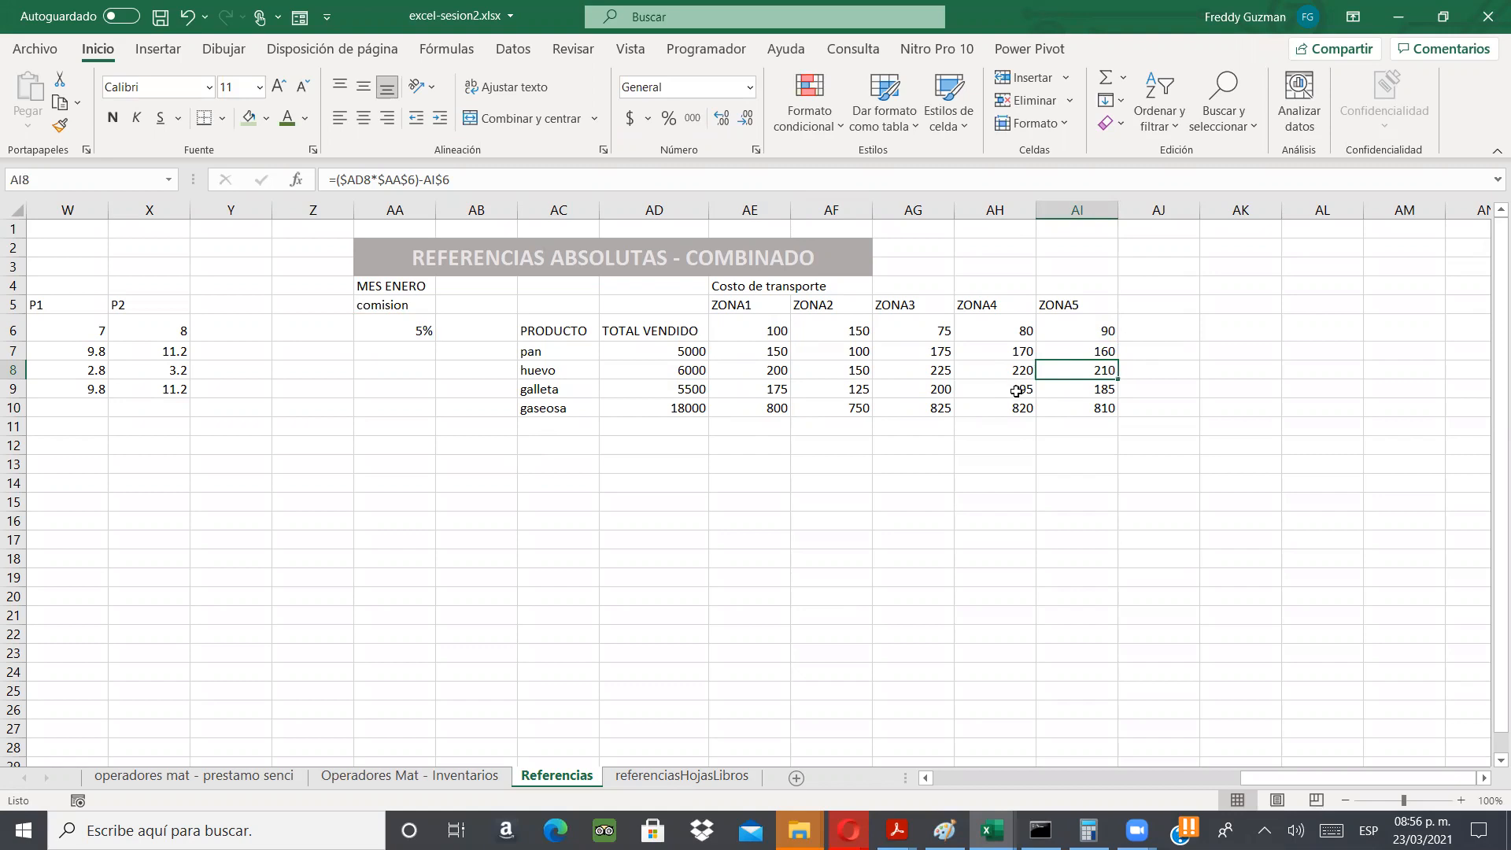
click(821, 366)
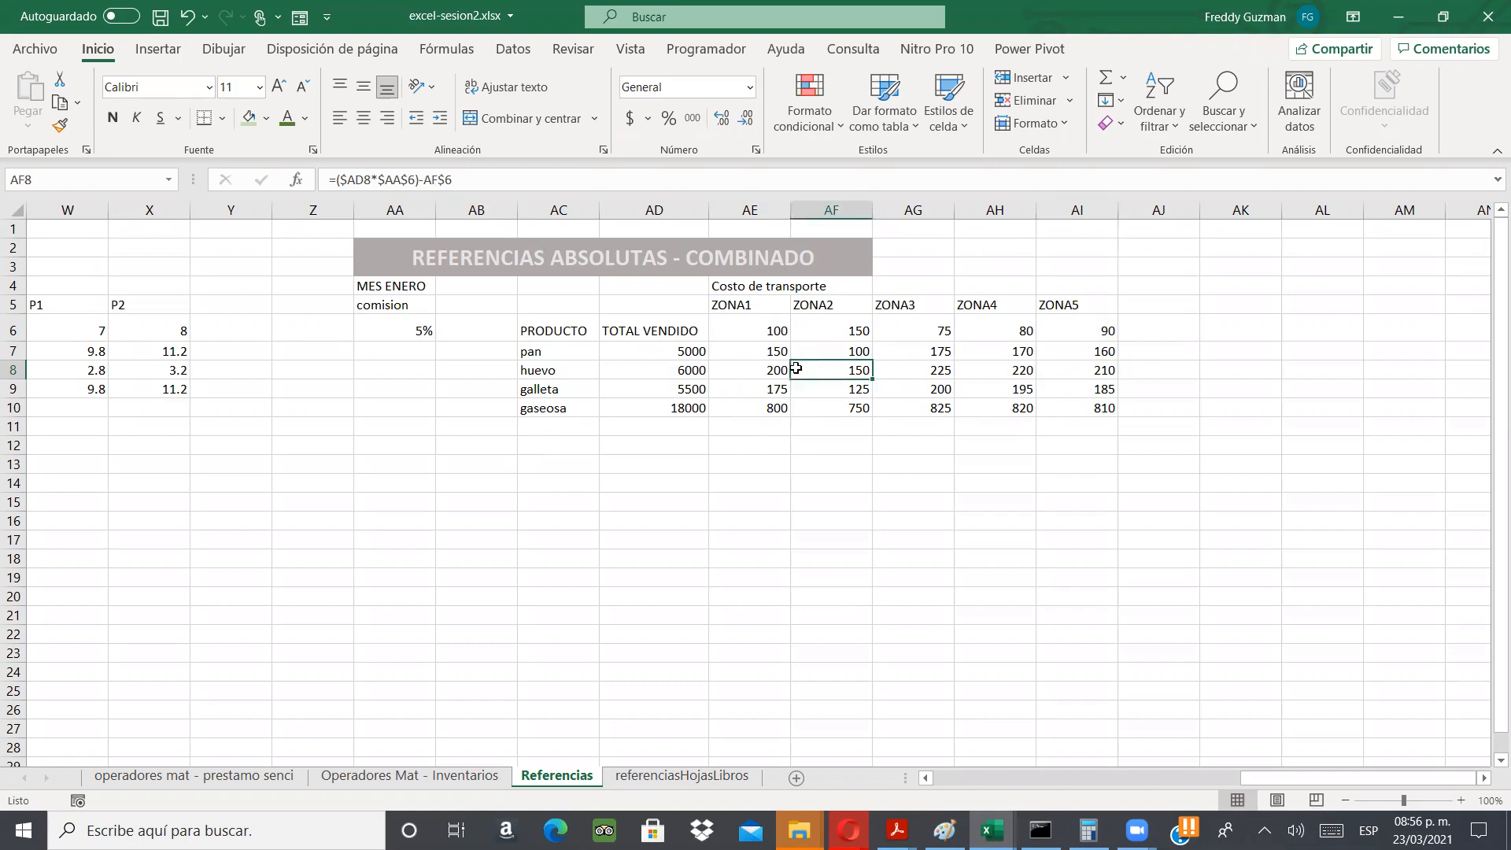
click(780, 367)
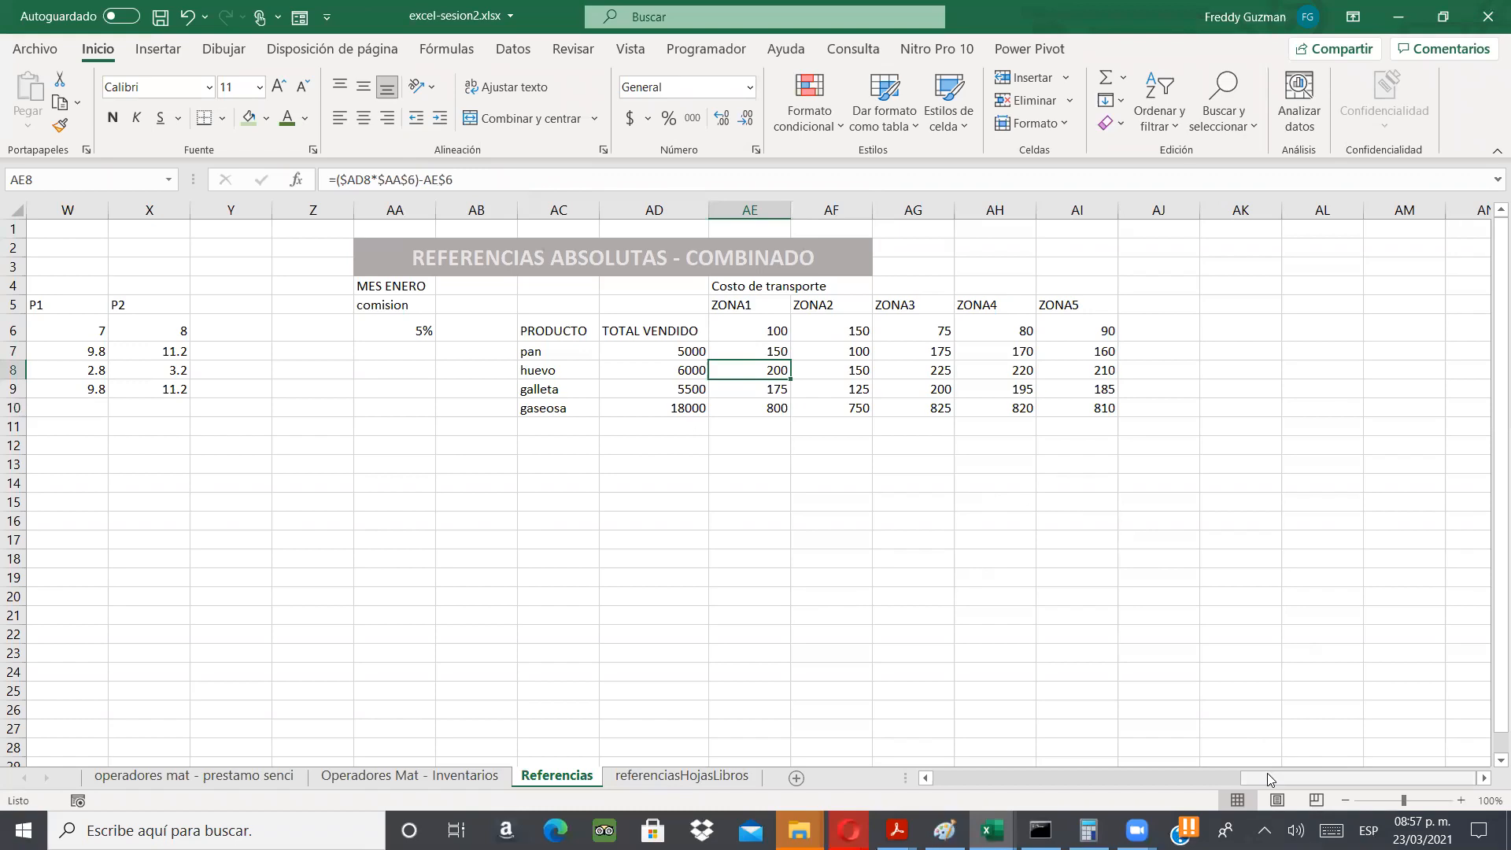
- Switch to the excel-tarea2.xlsx workbook and show the loan table on the "operadores mat - prestamo senci" sheet
drag(1262, 775, 955, 776)
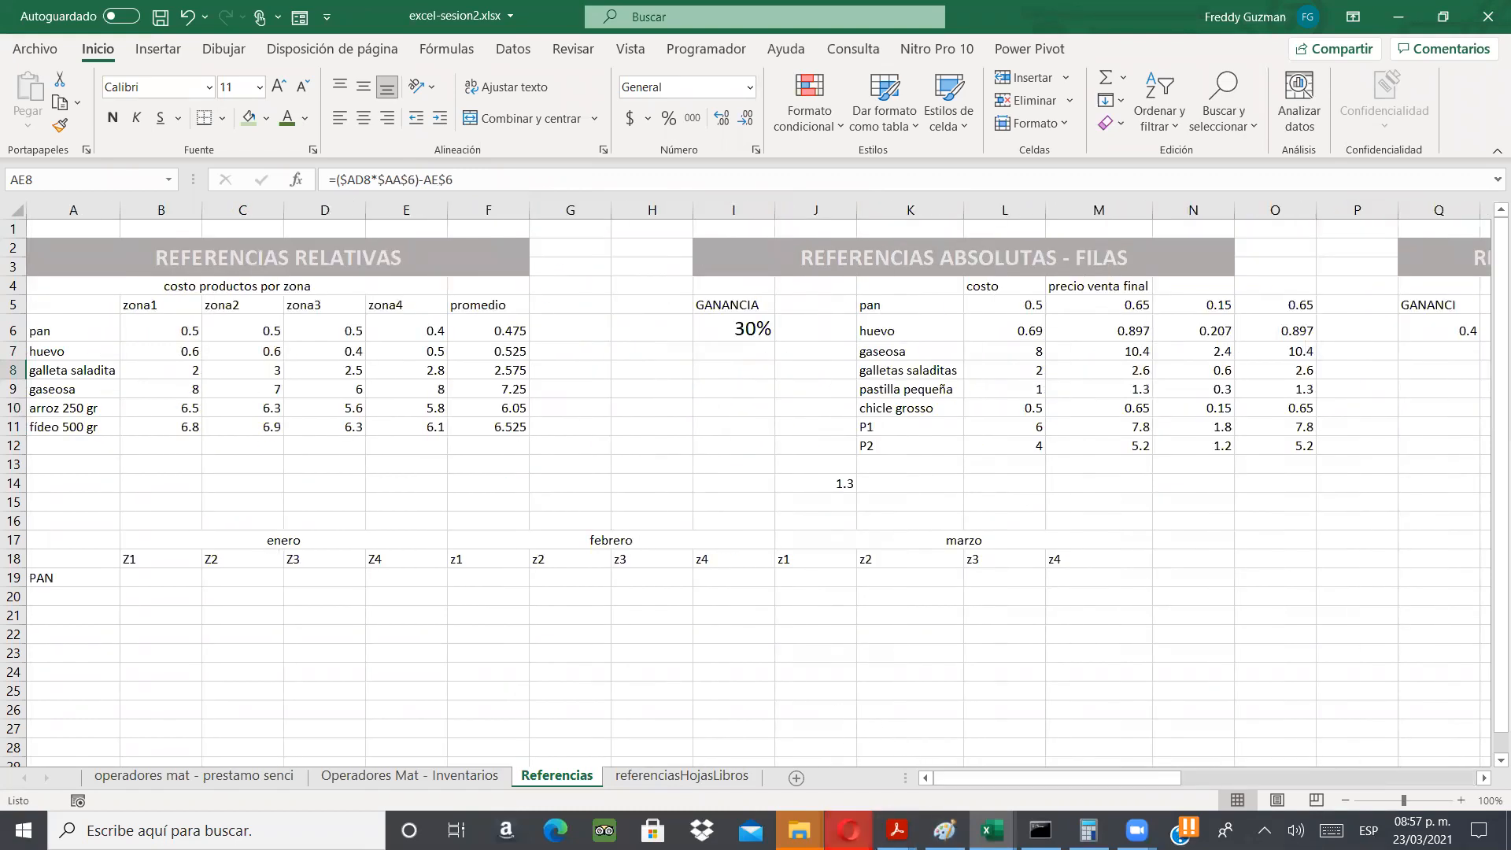
mouse_move(897, 830)
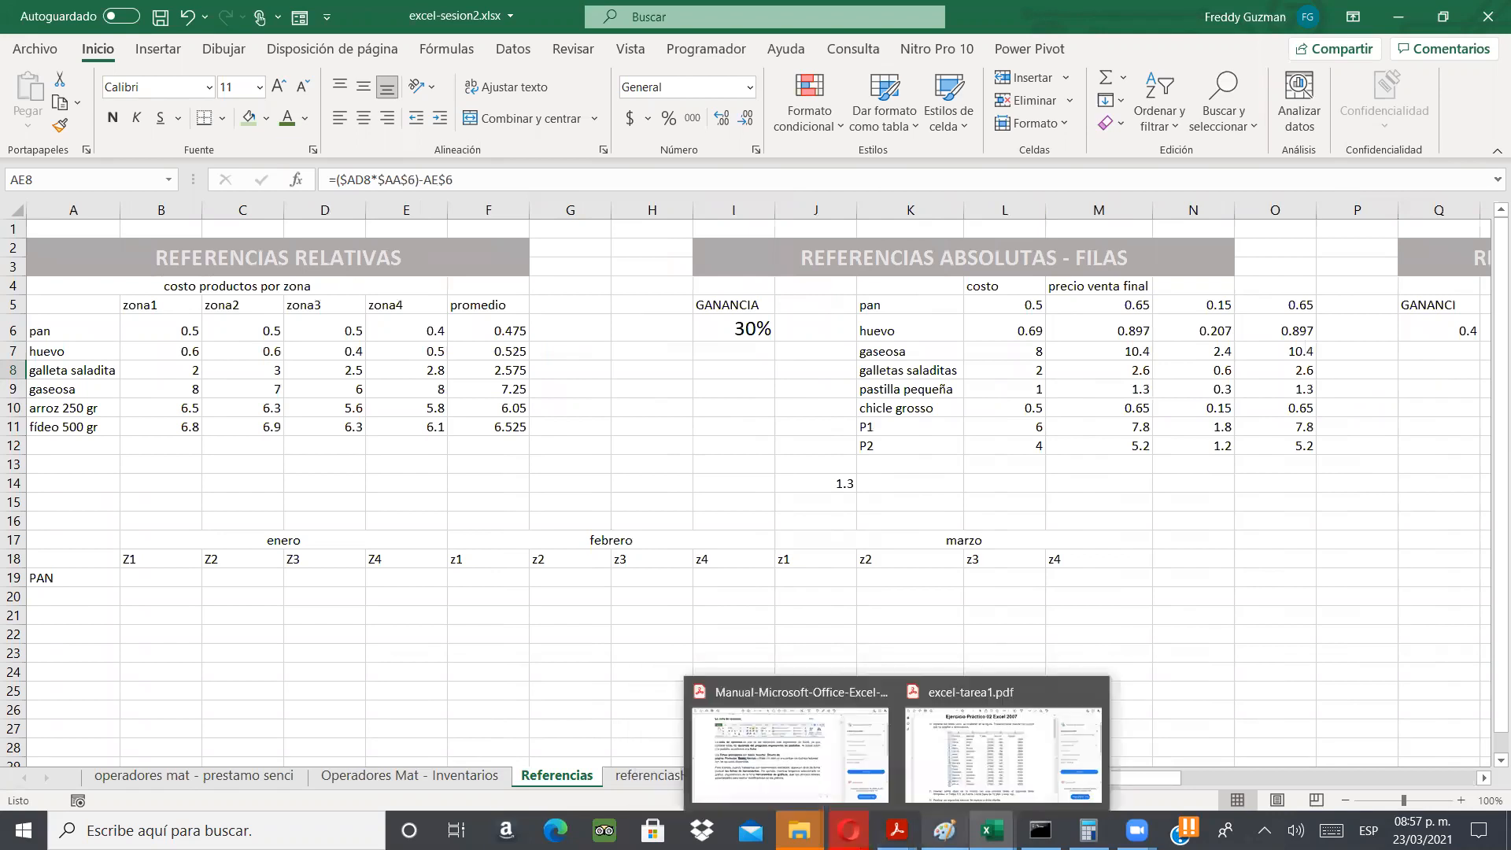
mouse_move(993, 830)
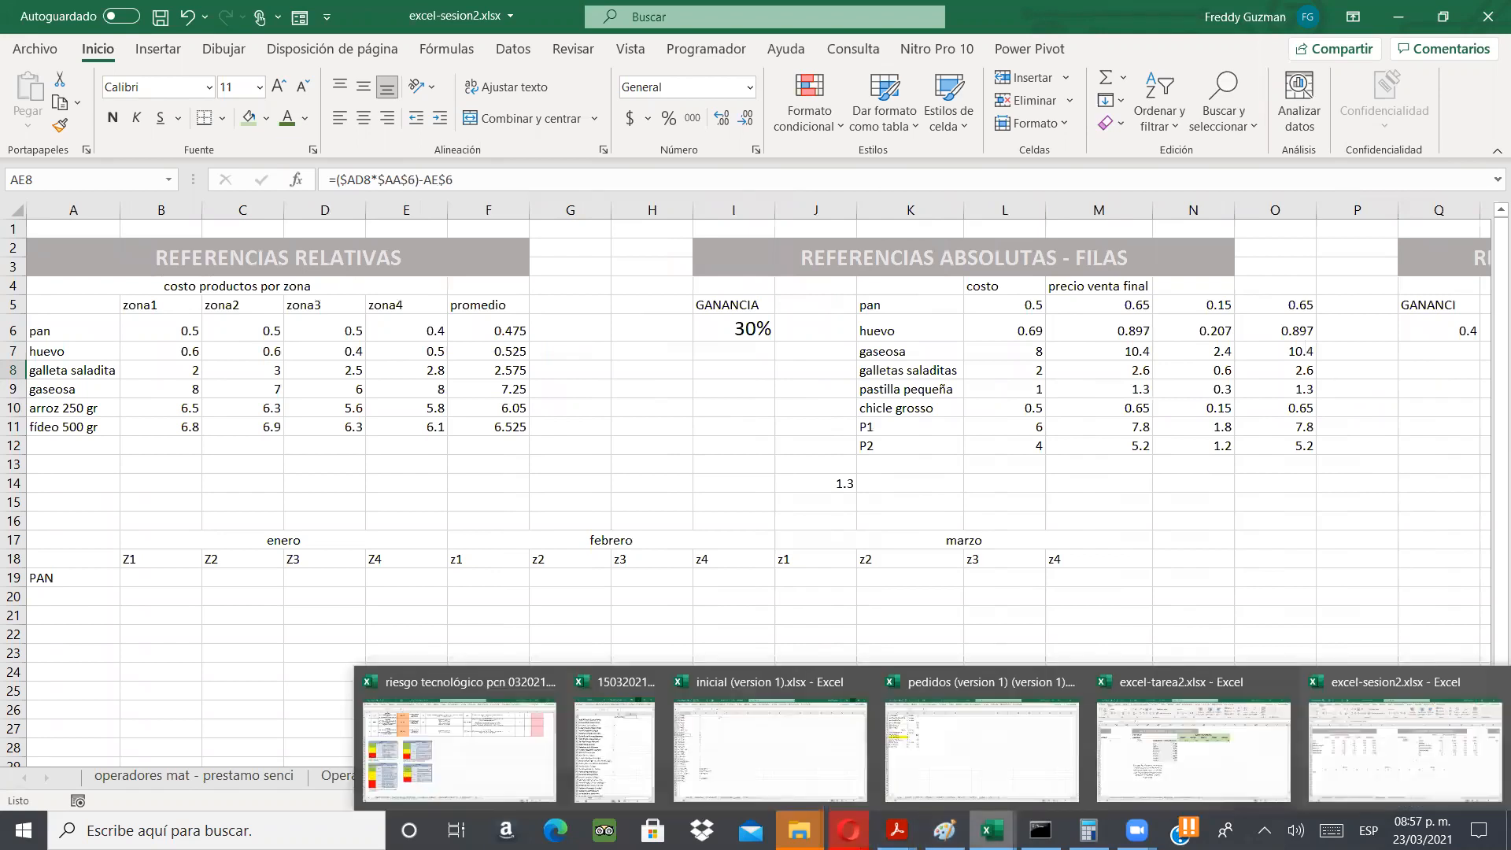
click(1211, 756)
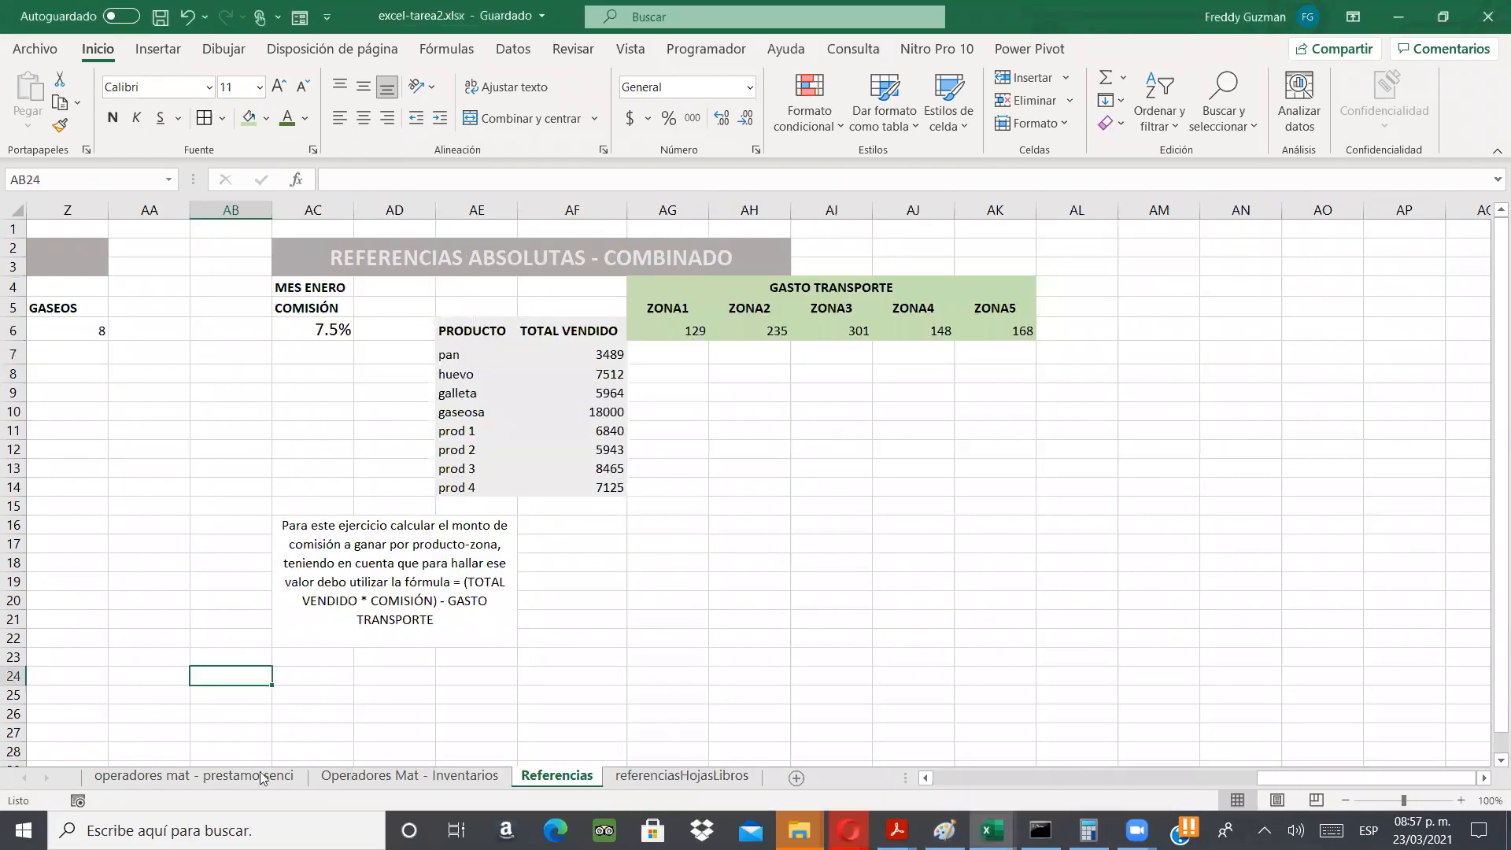
click(185, 778)
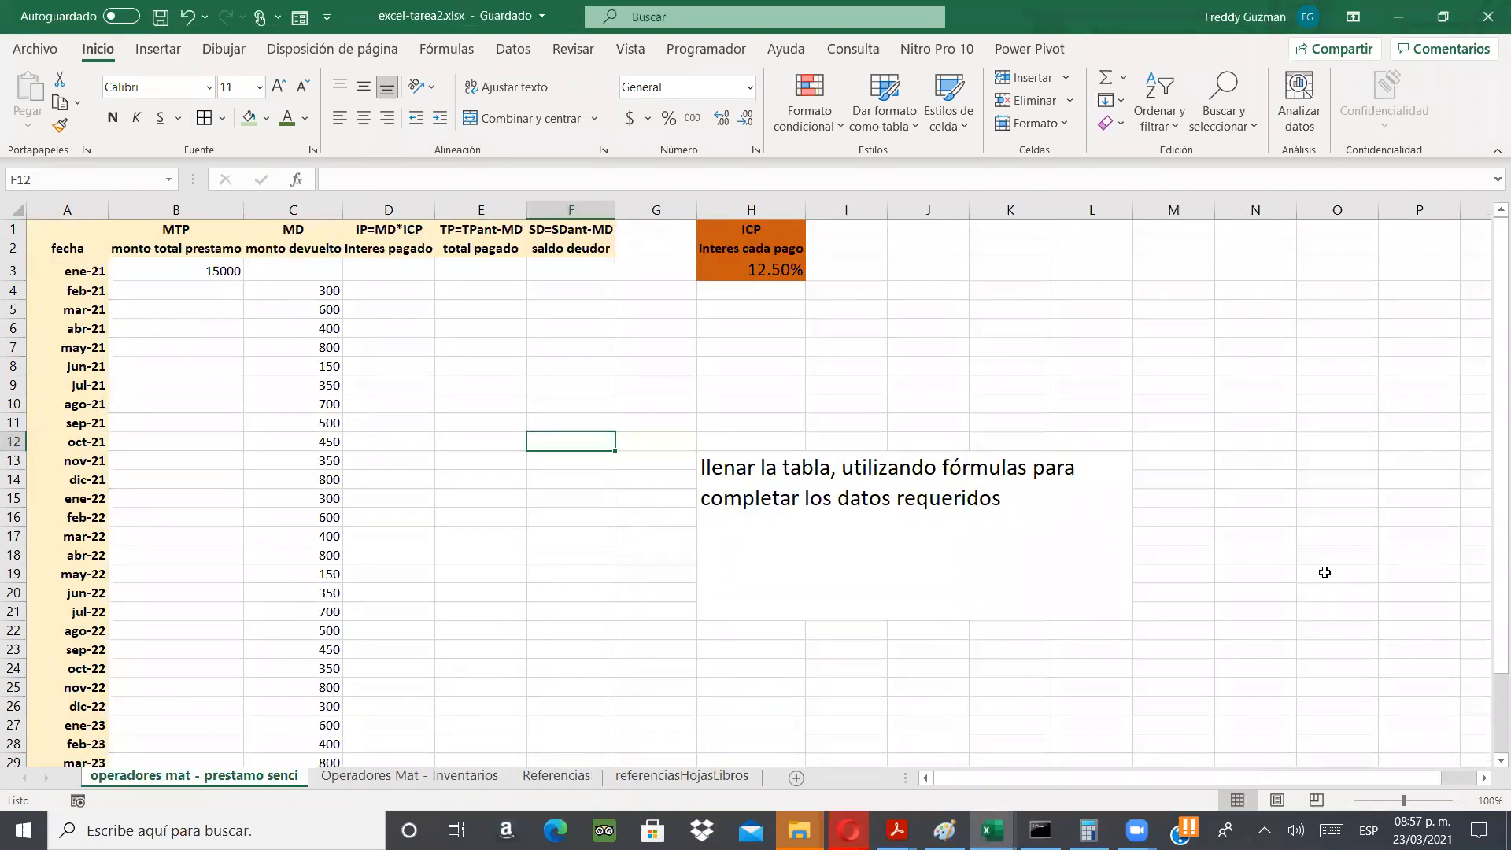
drag(1500, 470, 1499, 545)
scroll(303, 630, up, 2)
- Review the loan amount, the amount returned, the interest rate in H3 and the IP=MD*ICP heading of the interest column
click(204, 271)
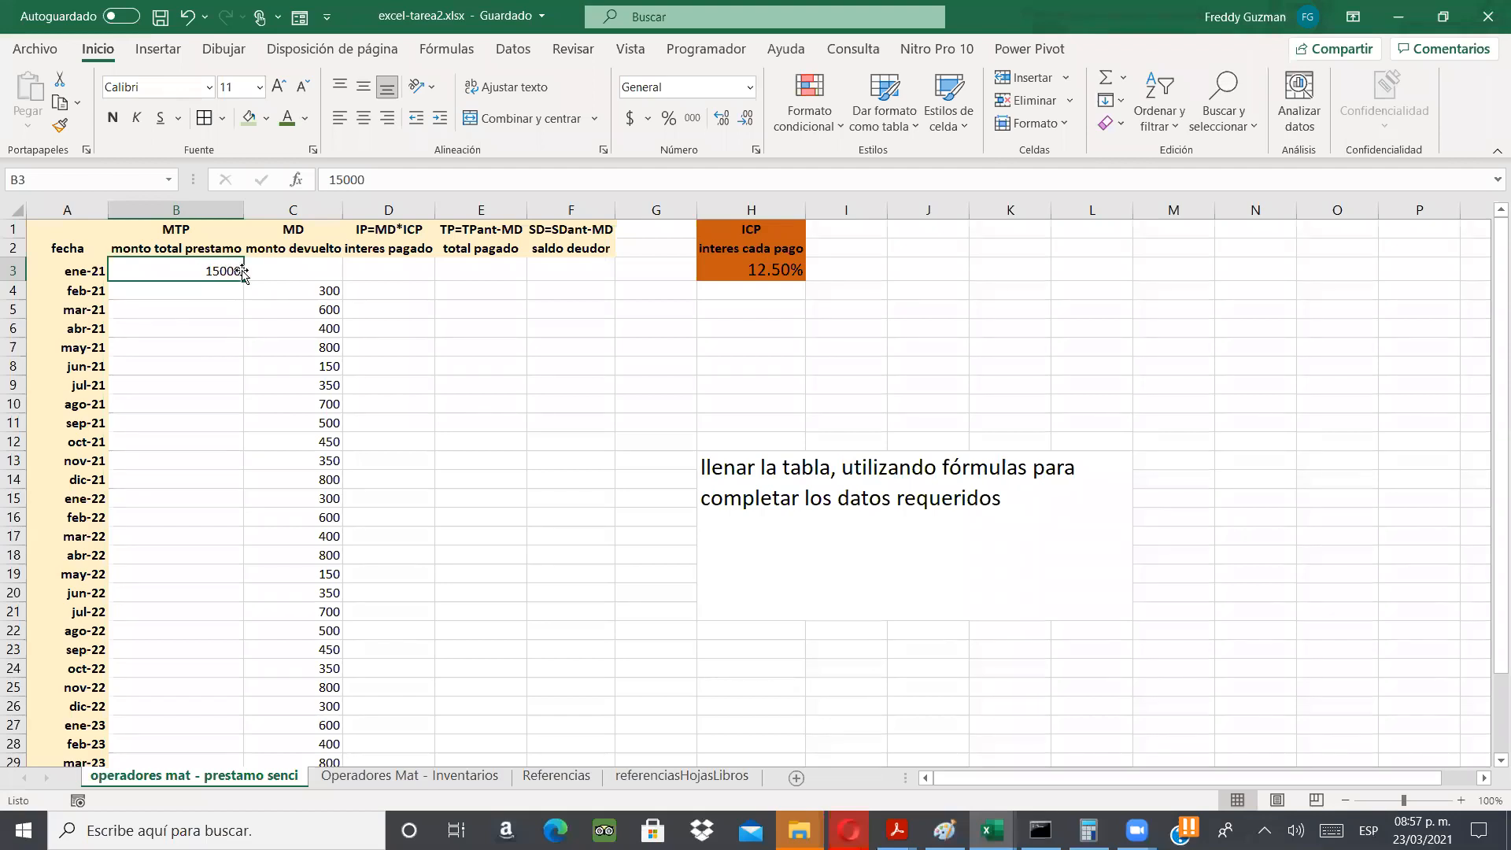
click(316, 290)
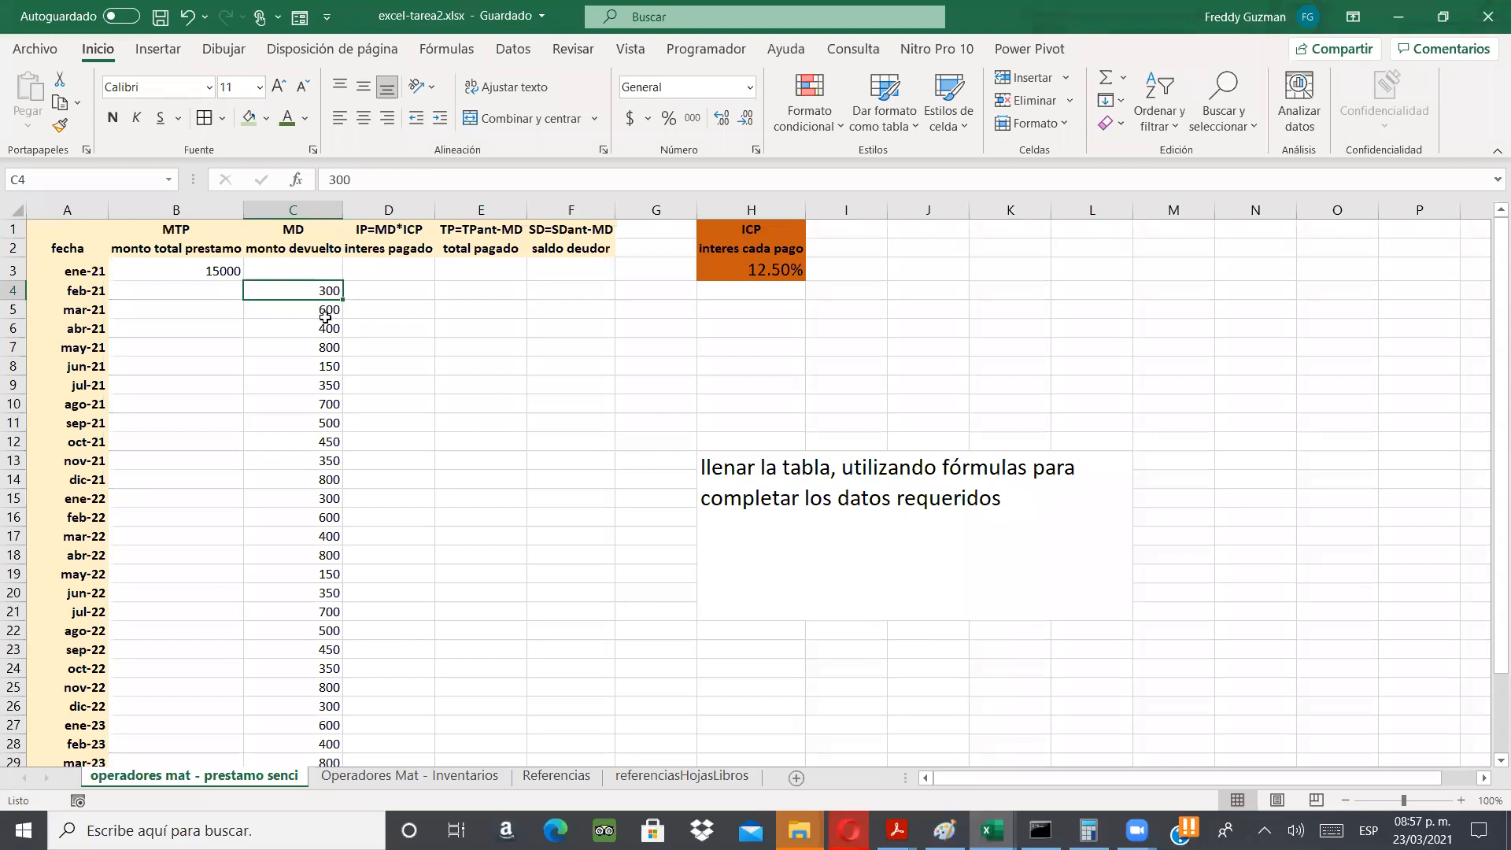
click(390, 291)
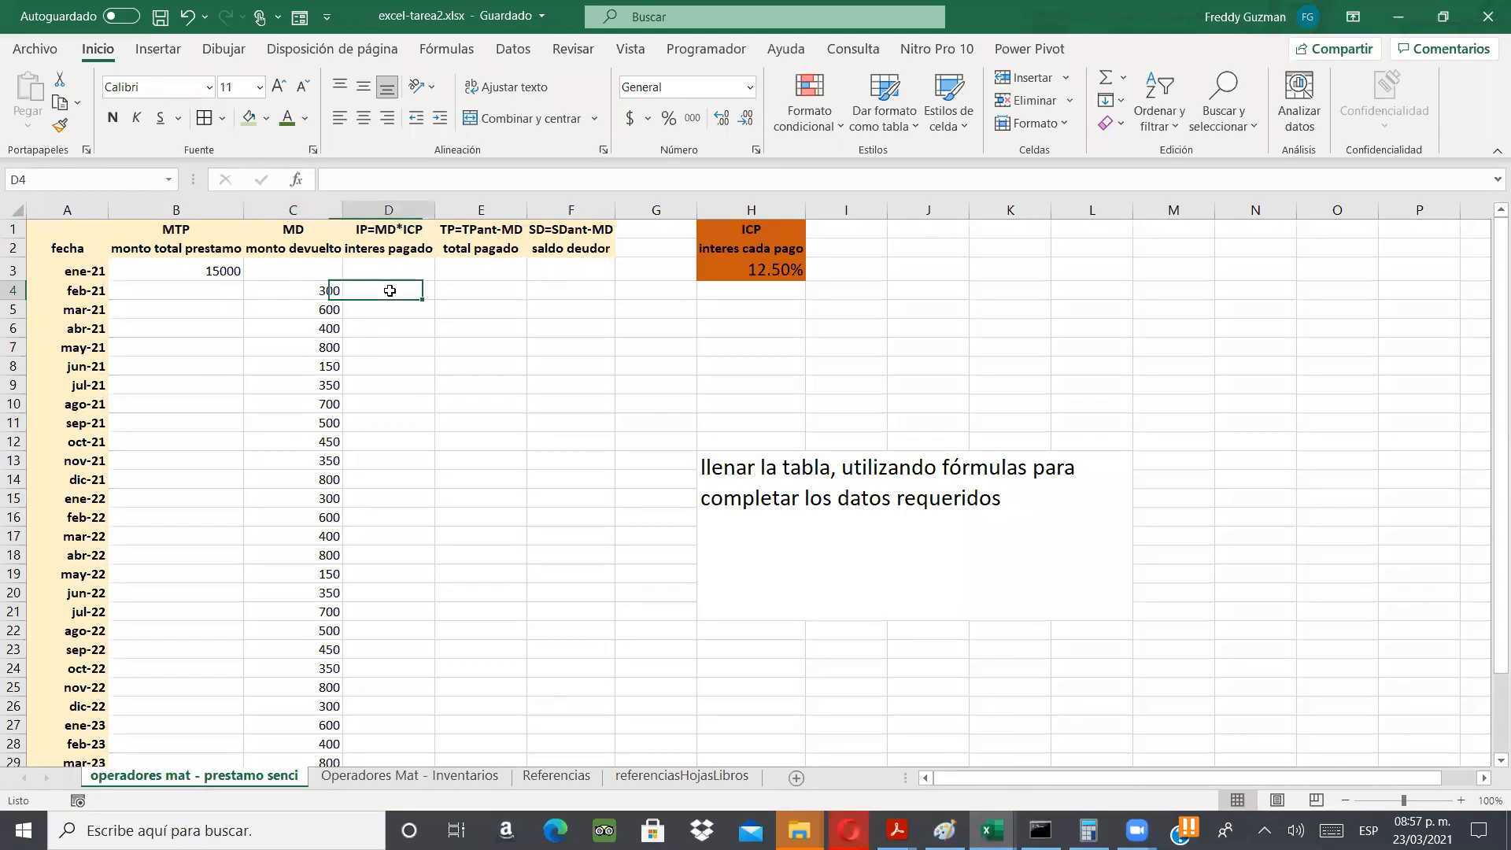
click(738, 252)
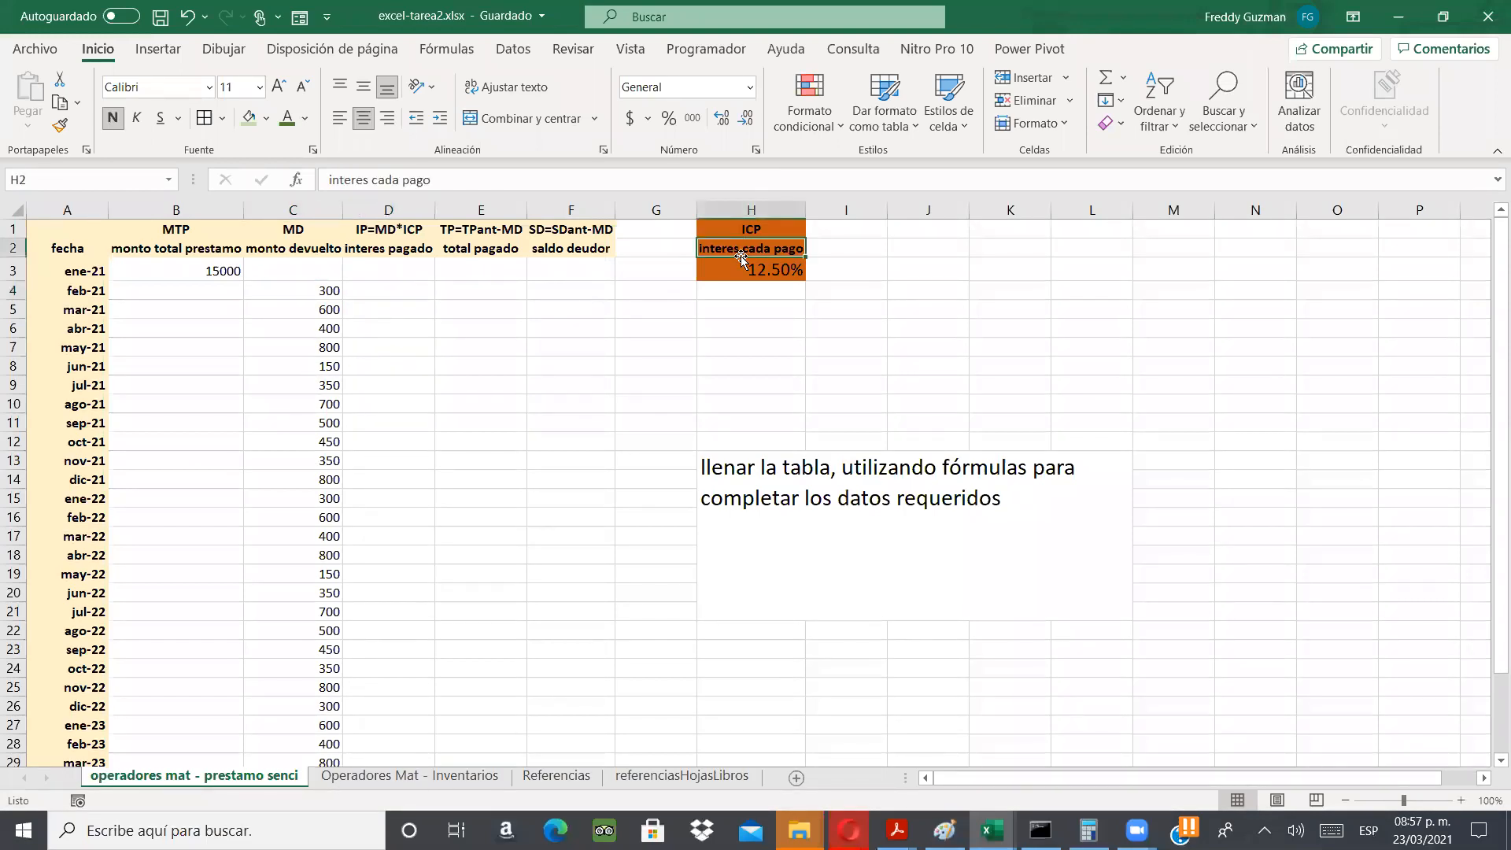
click(744, 269)
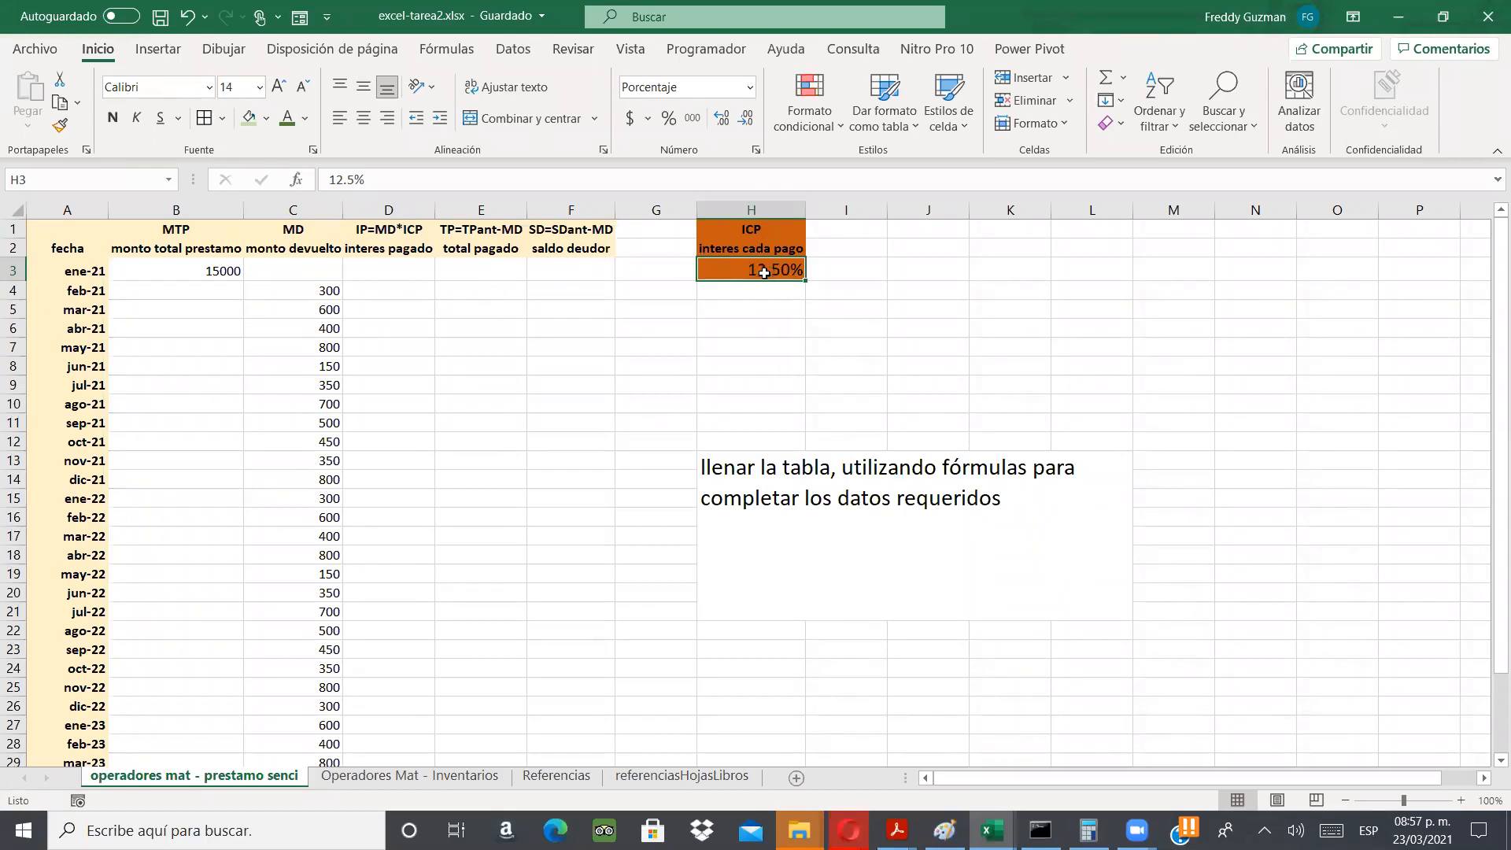
click(413, 296)
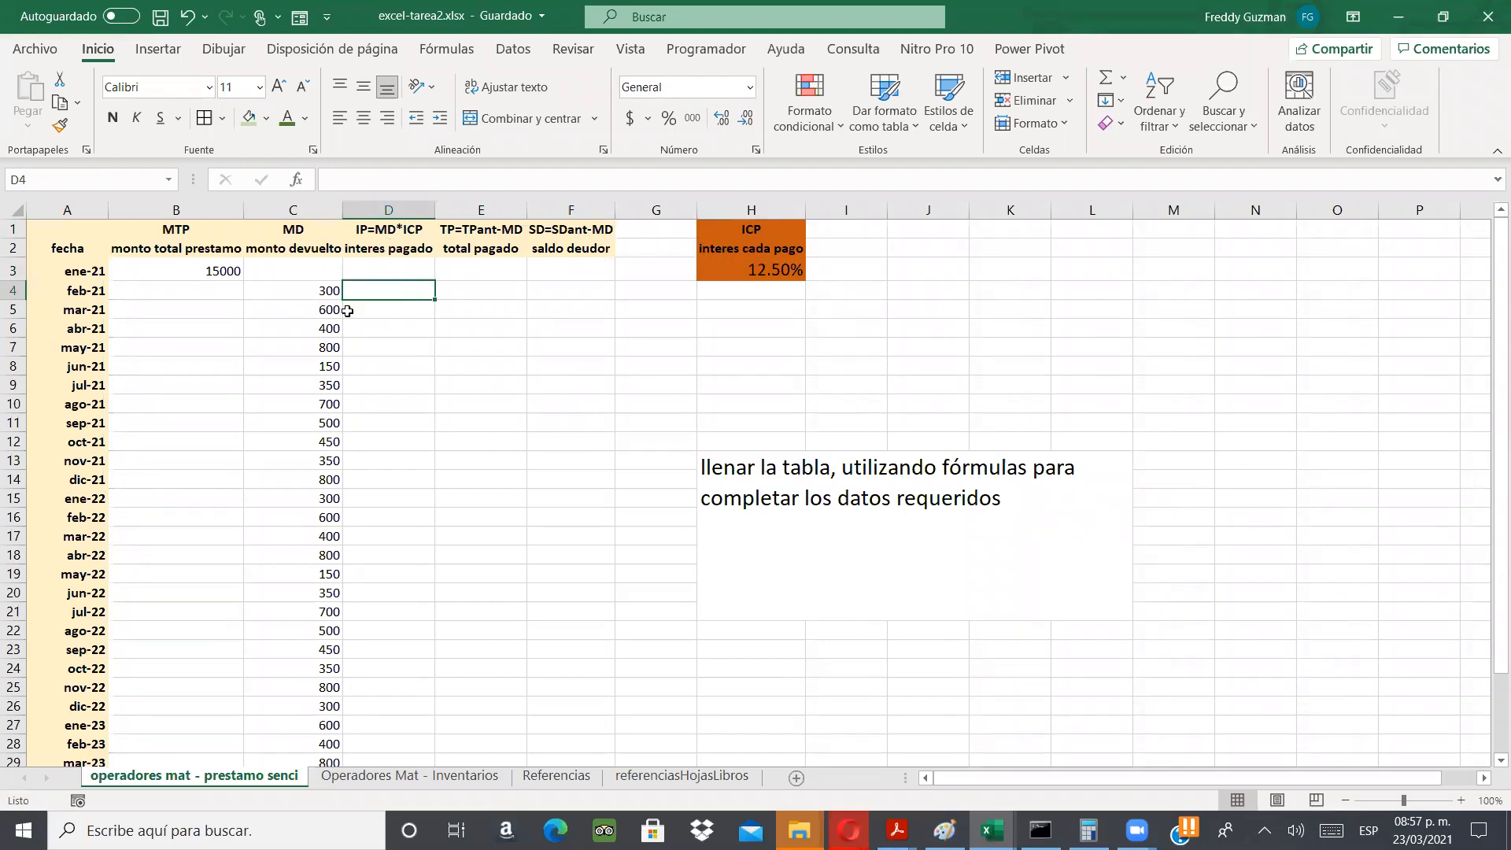
click(326, 293)
click(351, 291)
click(373, 228)
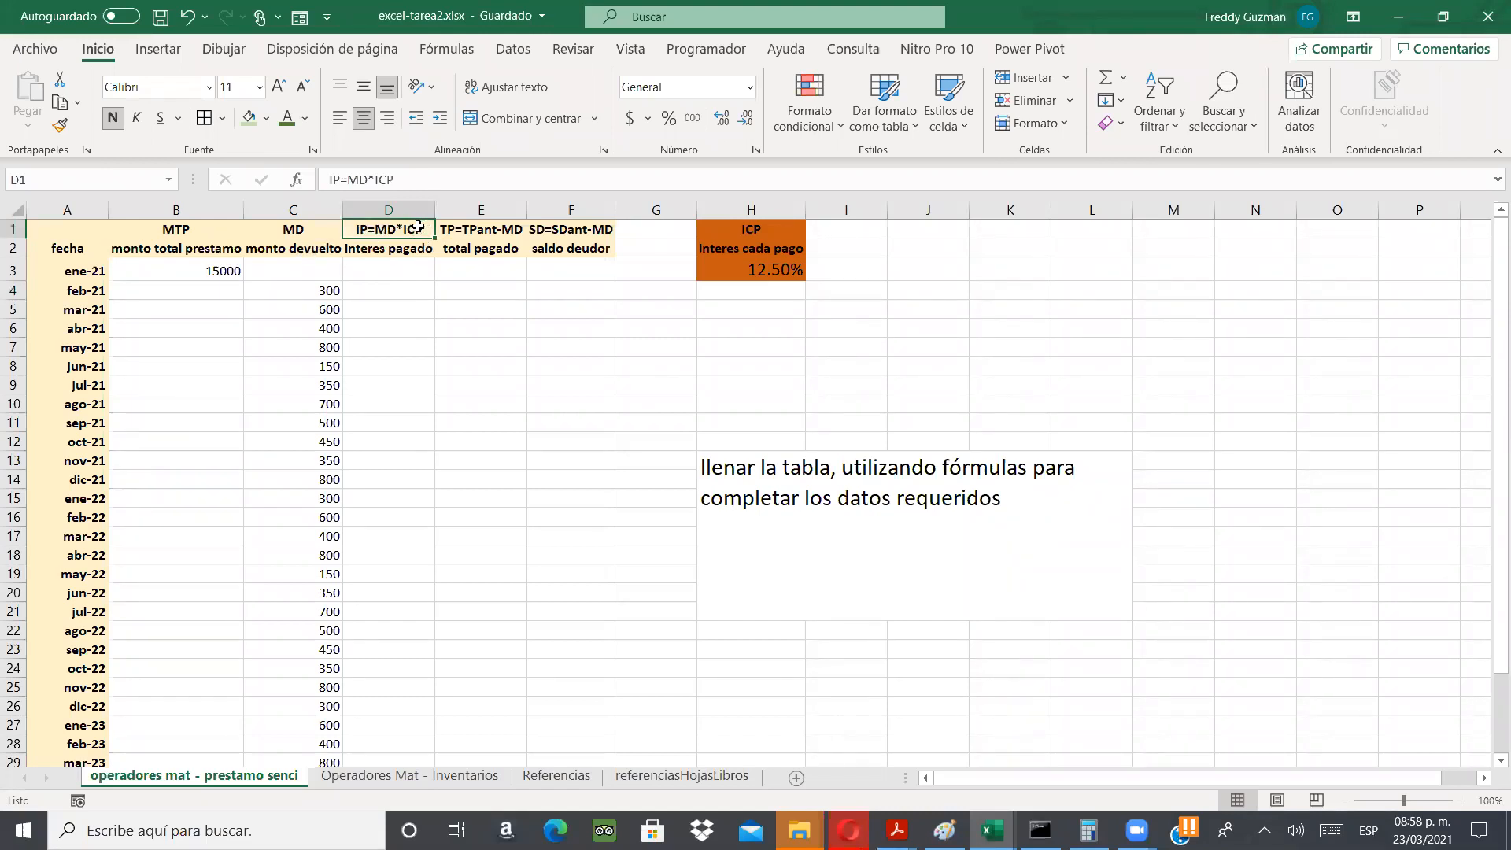
click(756, 267)
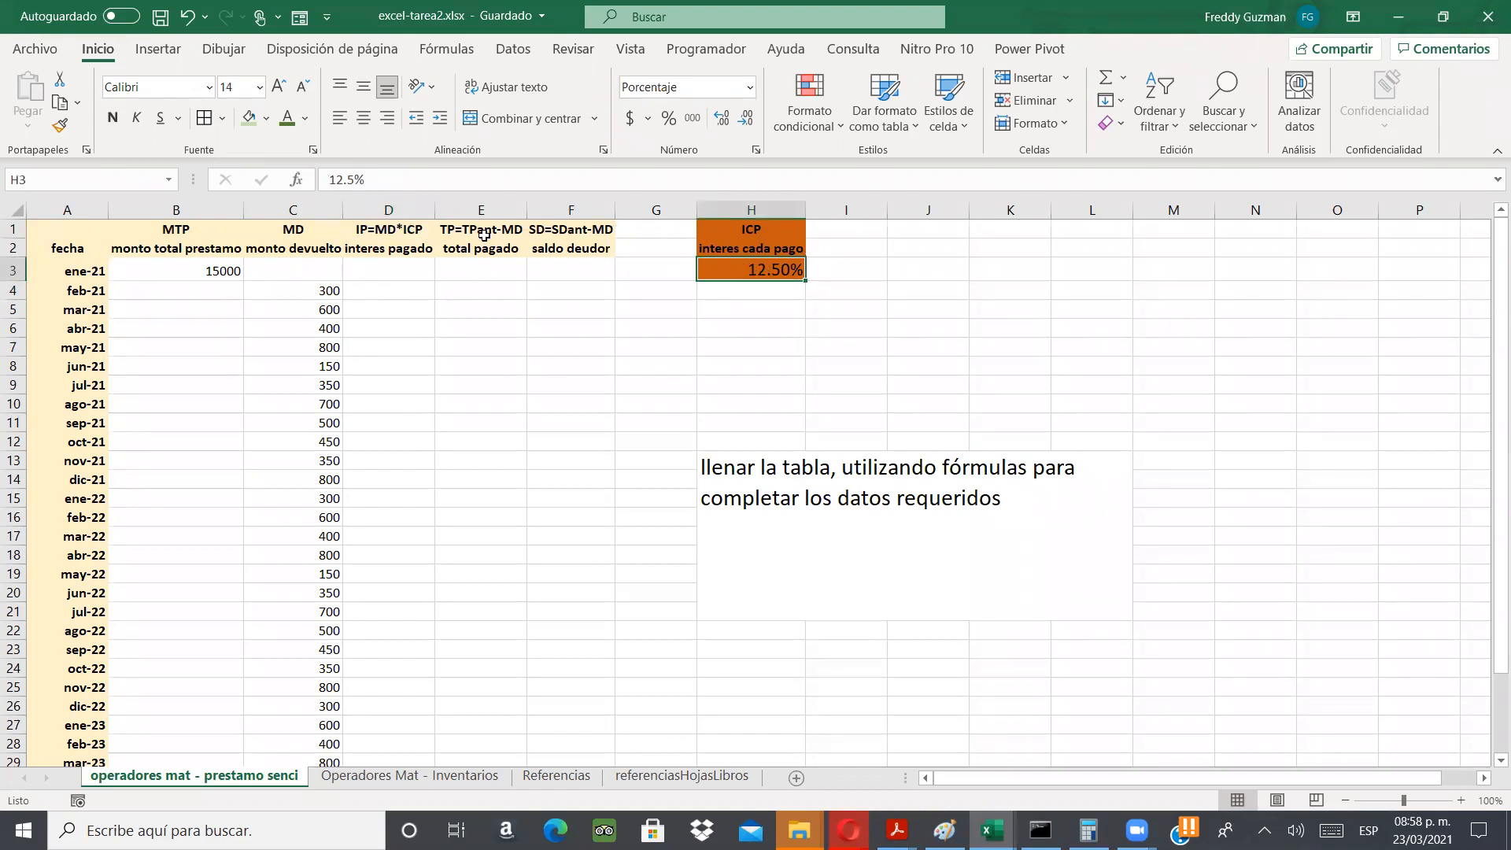
- Enter the interest paid formula =C4*H3 for feb-21 in D4
click(394, 293)
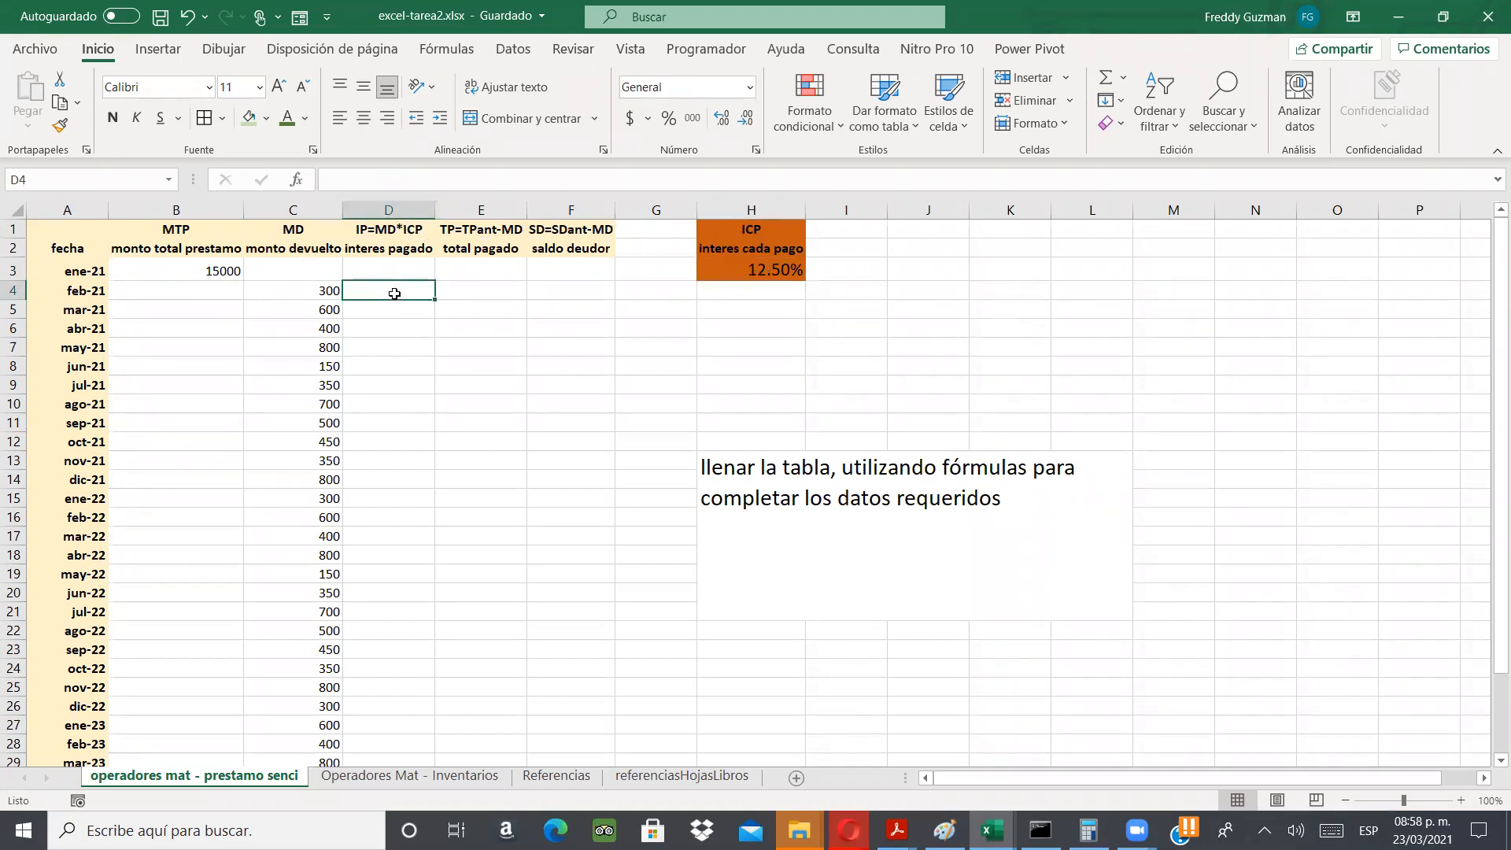
text(=)
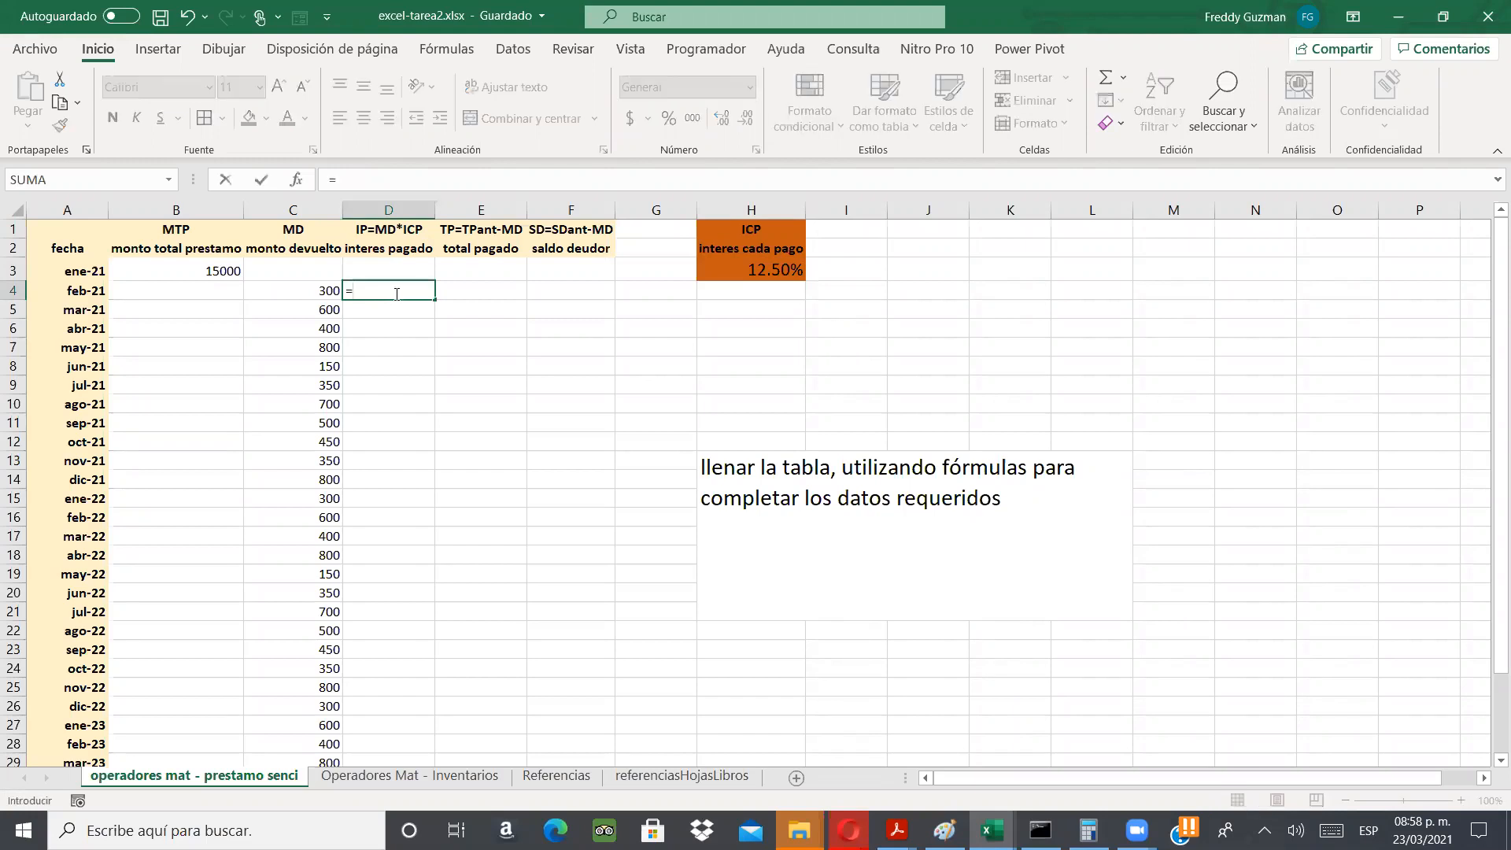
text(MD)
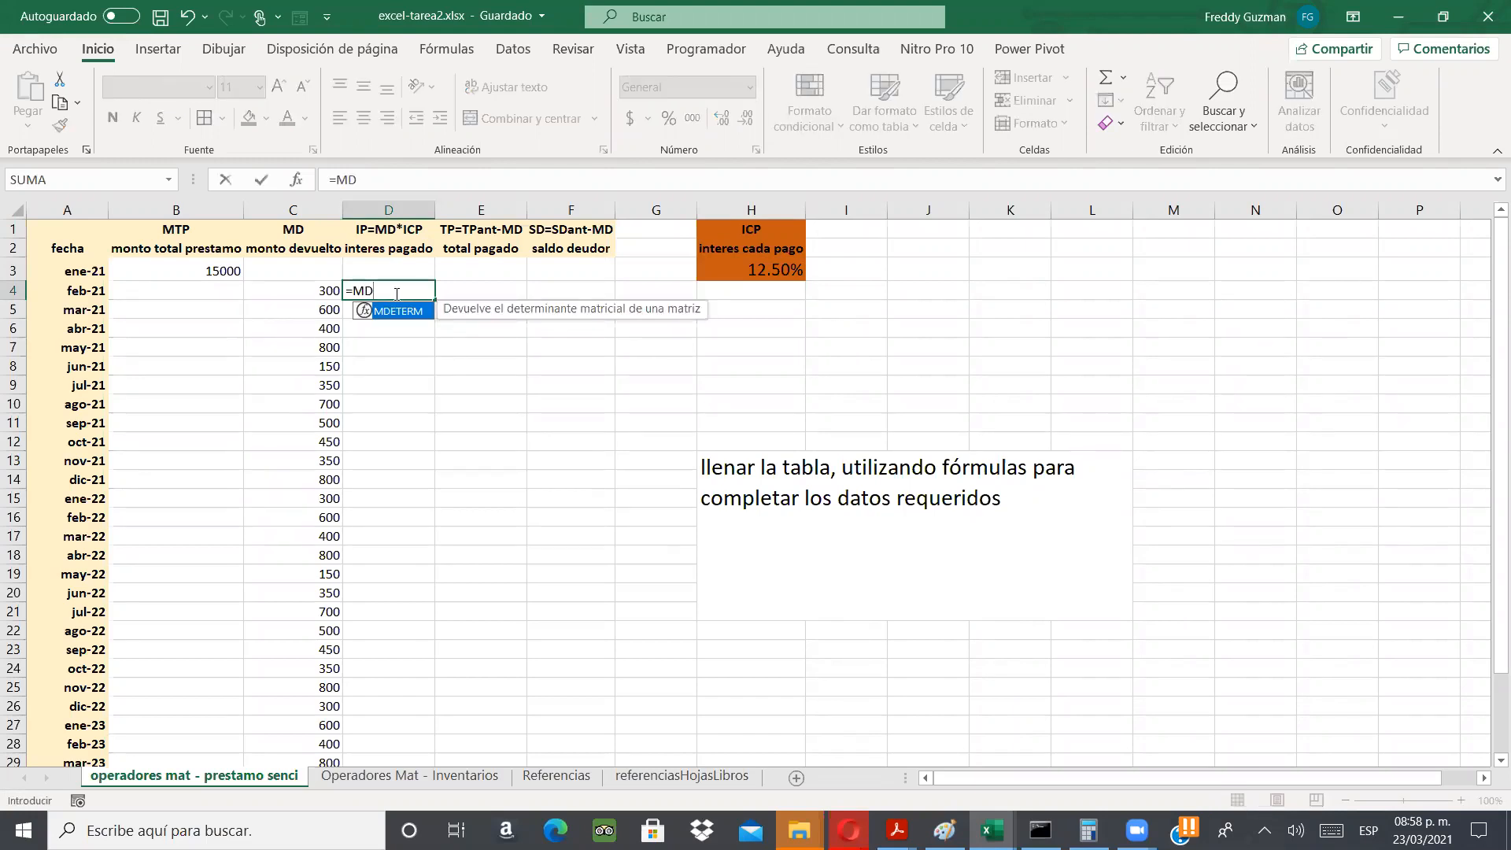
key(BackSpace)
key(BackSpace)
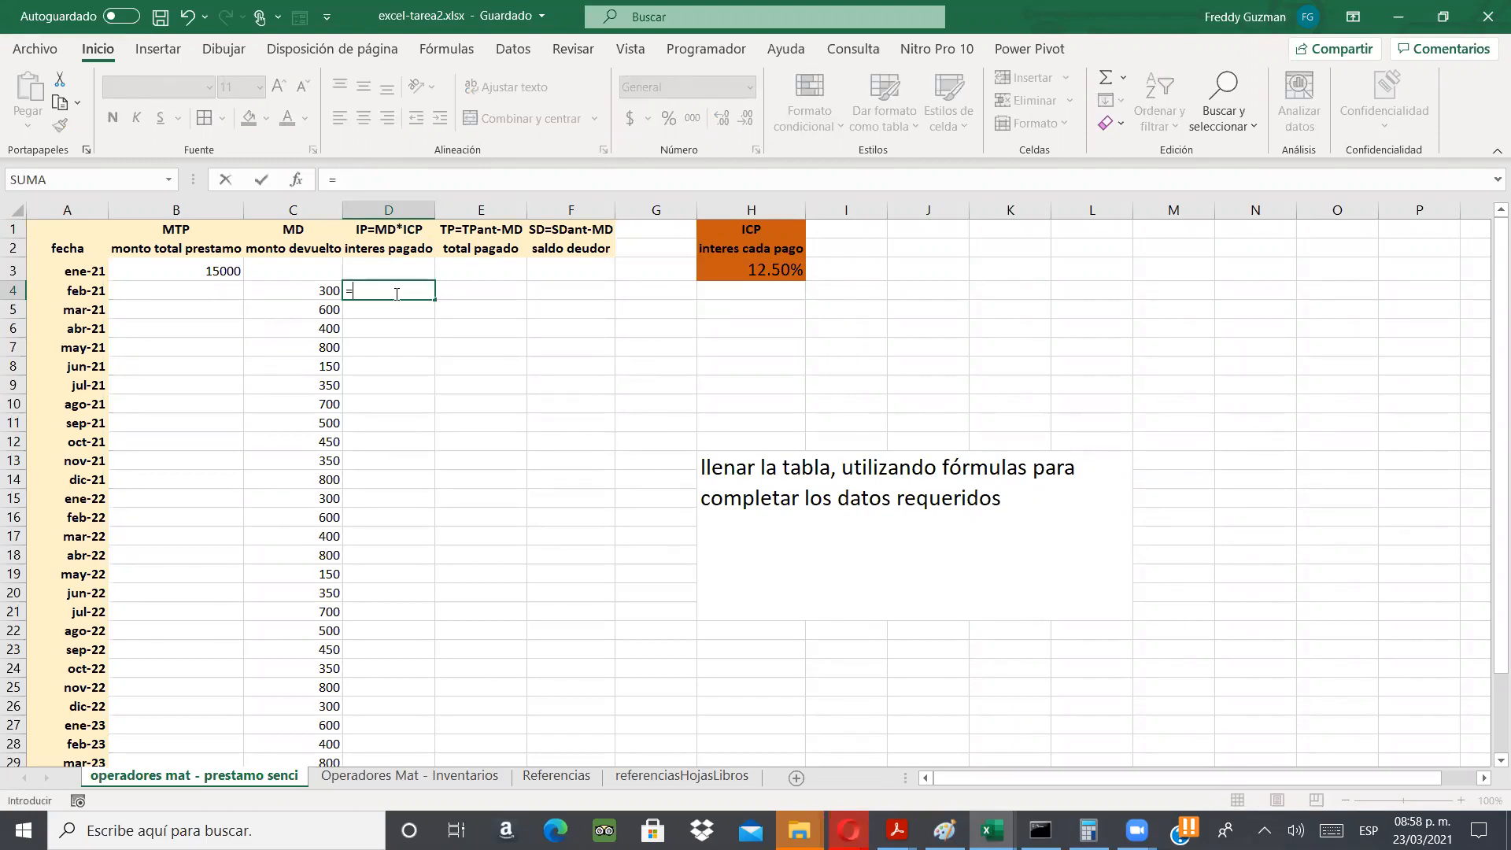
click(324, 290)
text(*)
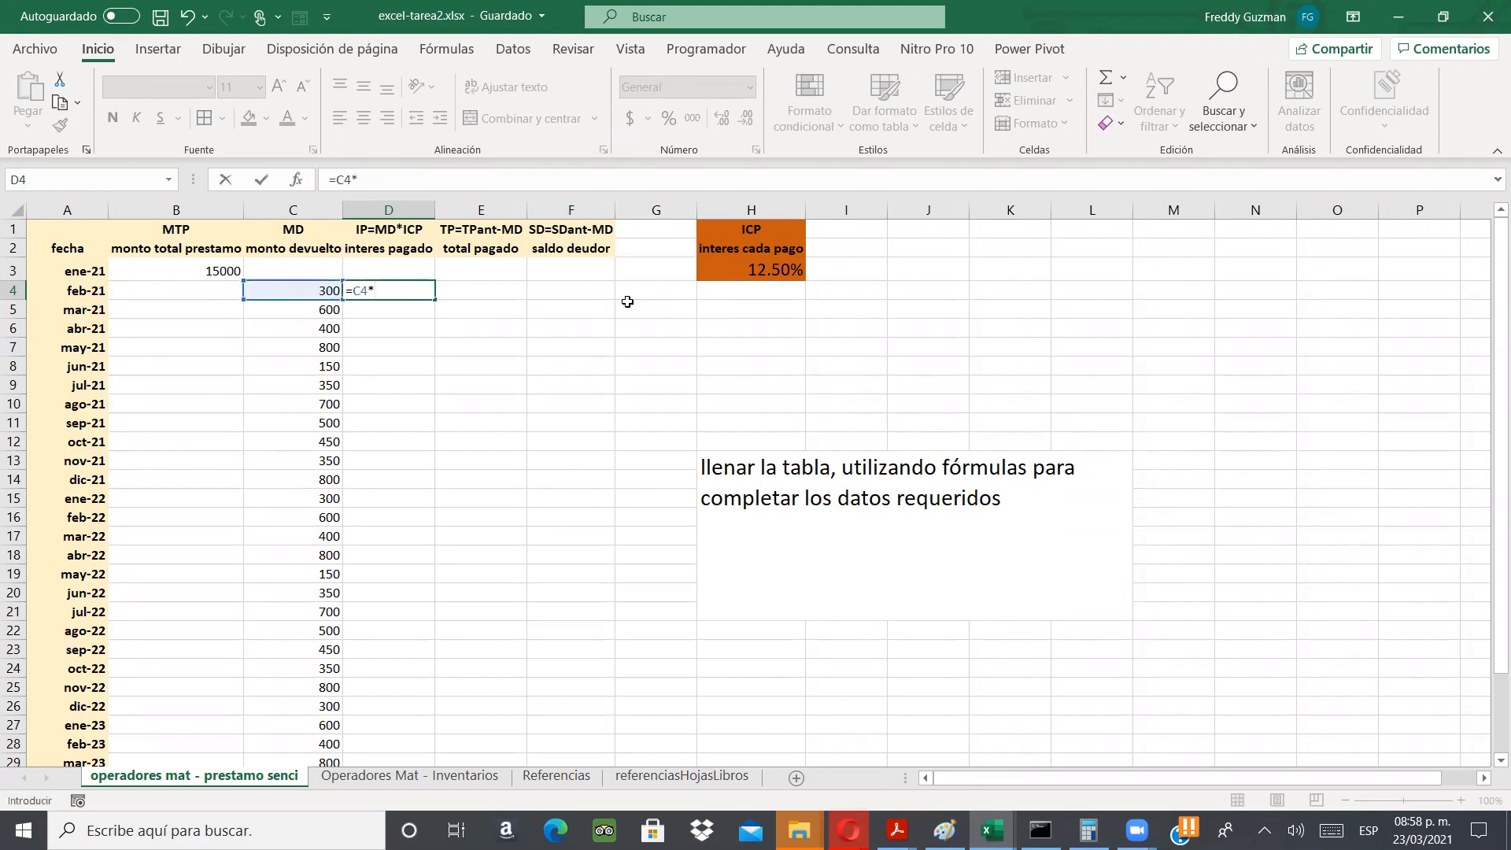
click(734, 268)
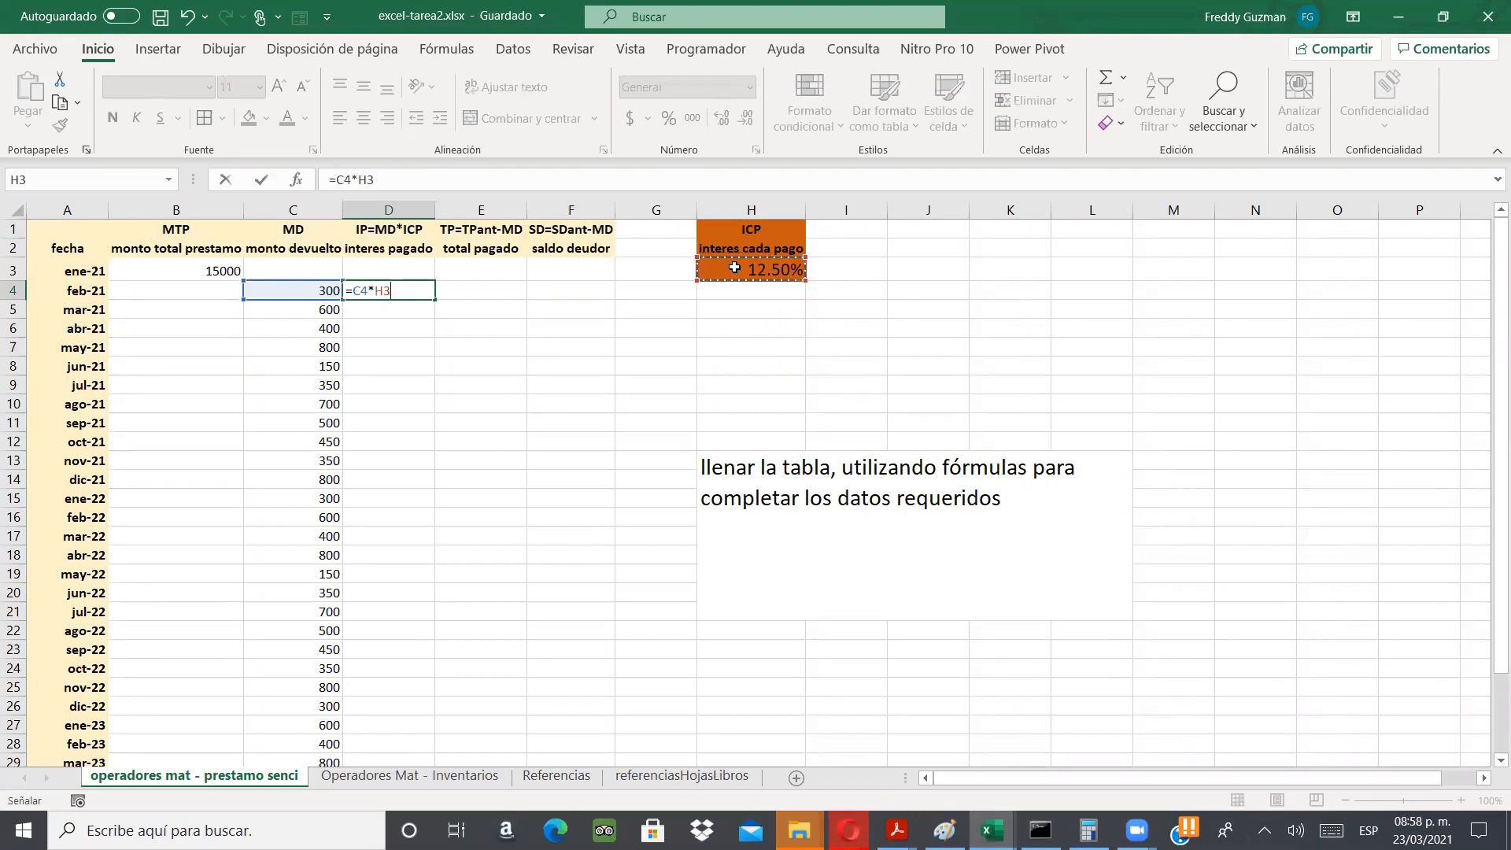
key(Return)
key(Up)
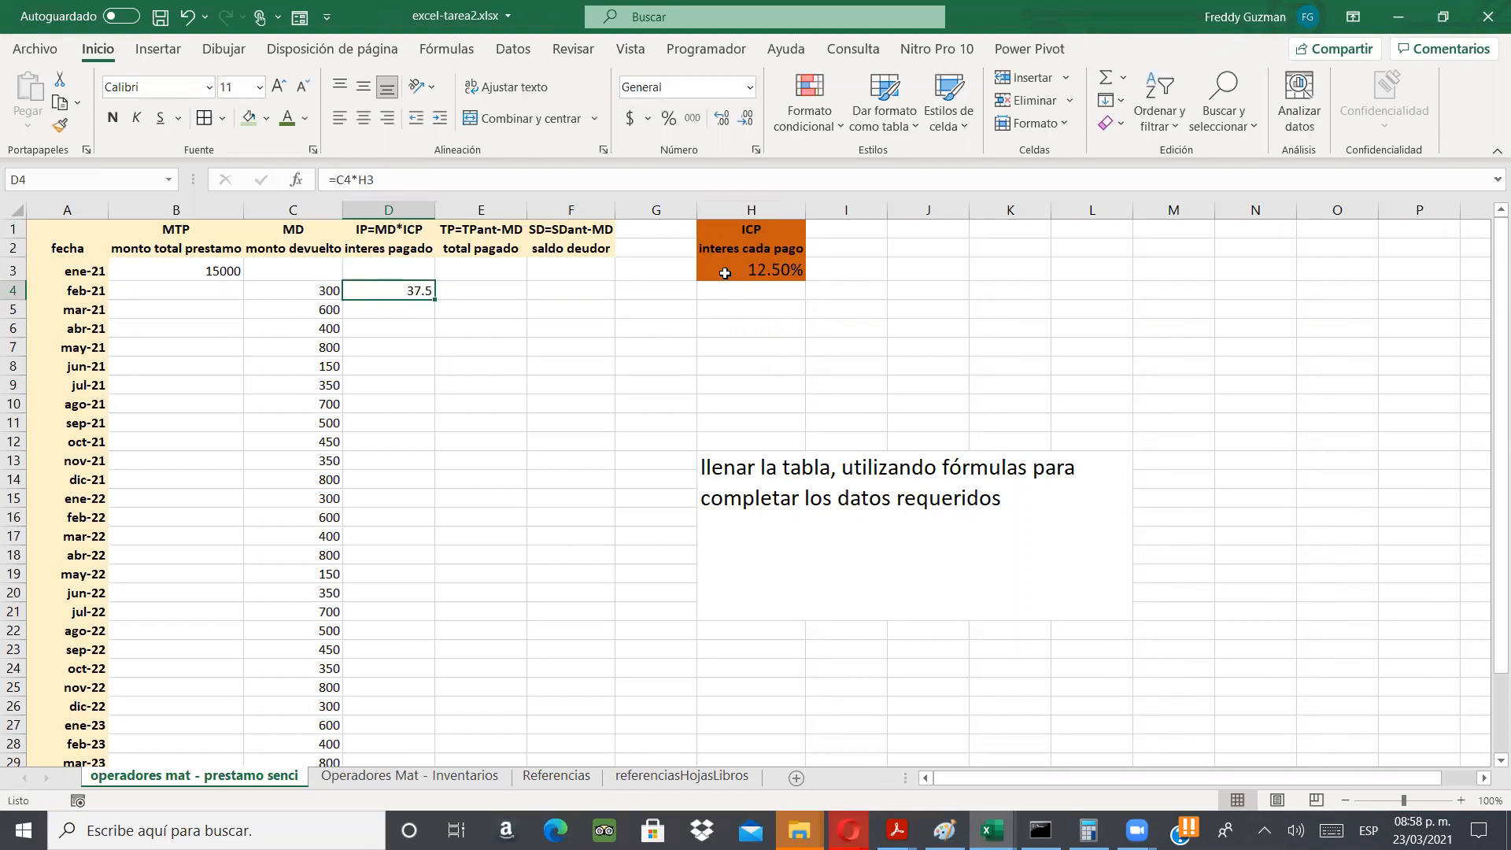
- Try filling the D4 interest formula down the column, then undo the fill and clear D4
click(714, 273)
click(391, 286)
double_click(434, 296)
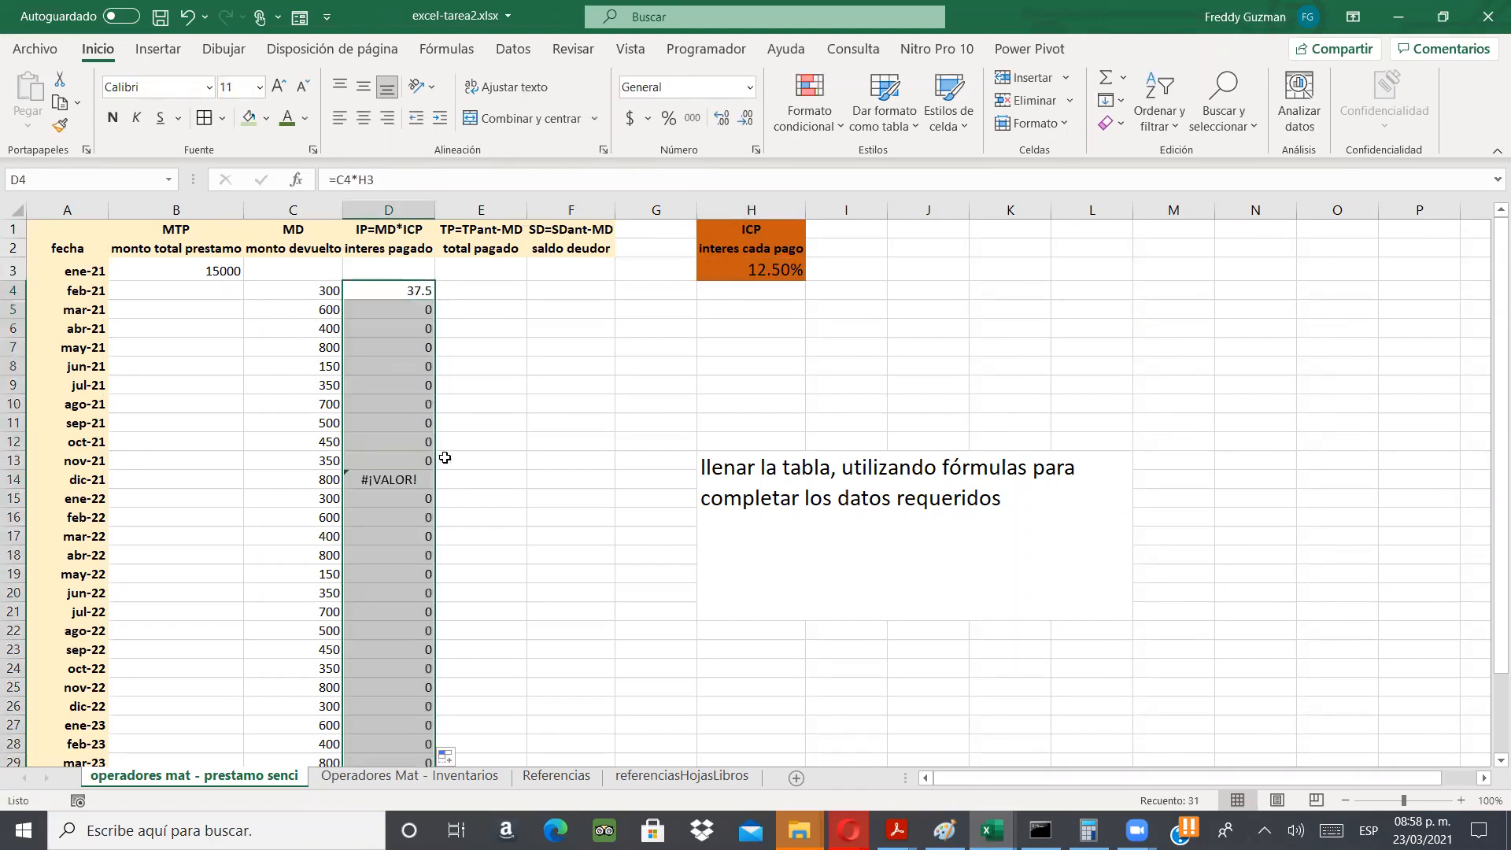
key(ctrl+z)
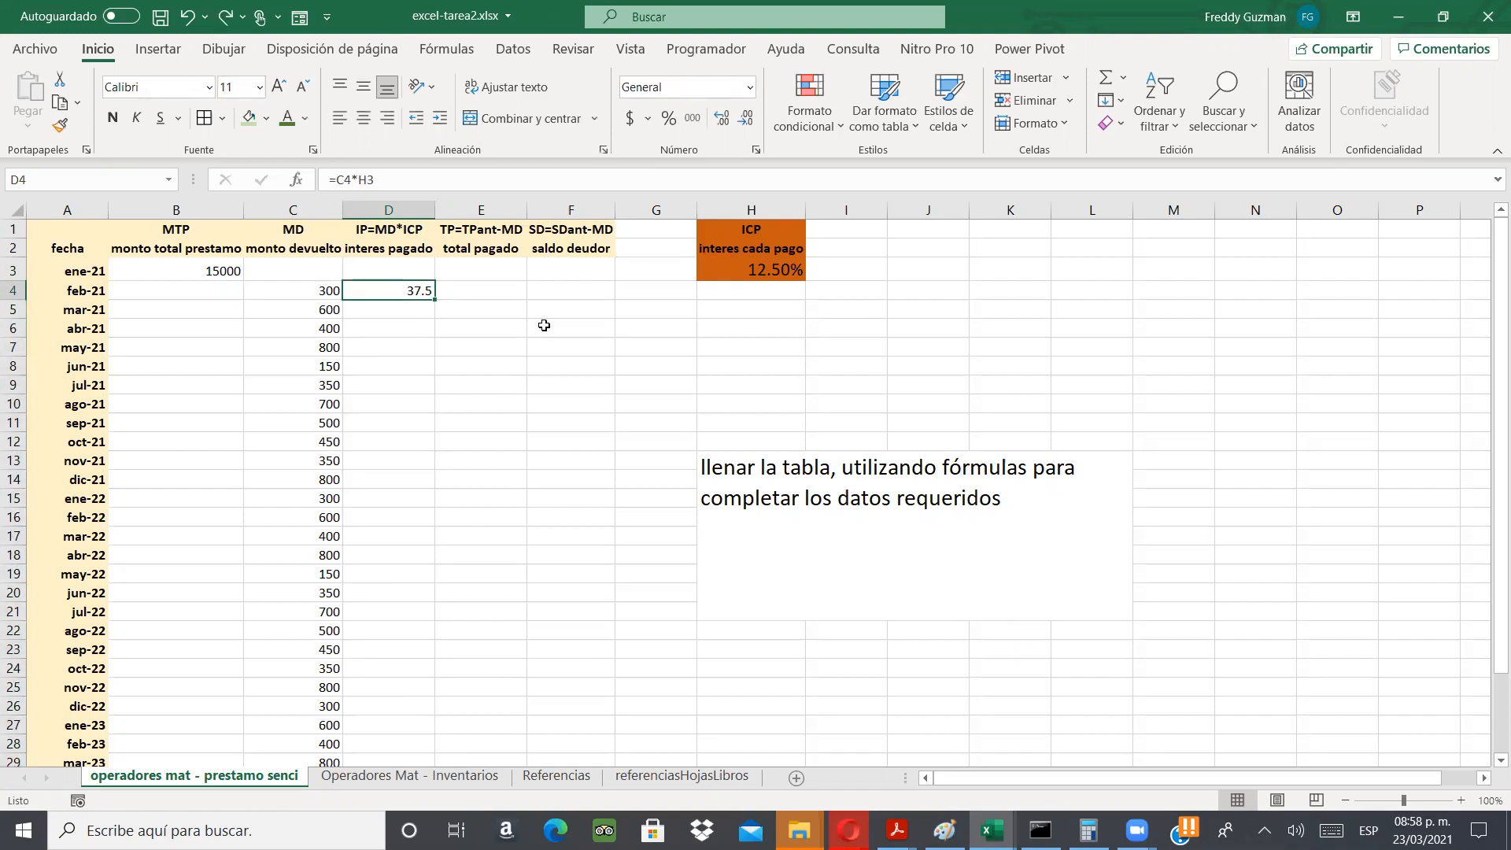
key(Delete)
- Examine the total pagado column, its TP=TPant-MD heading and the feb-21 amount returned that it uses
click(482, 290)
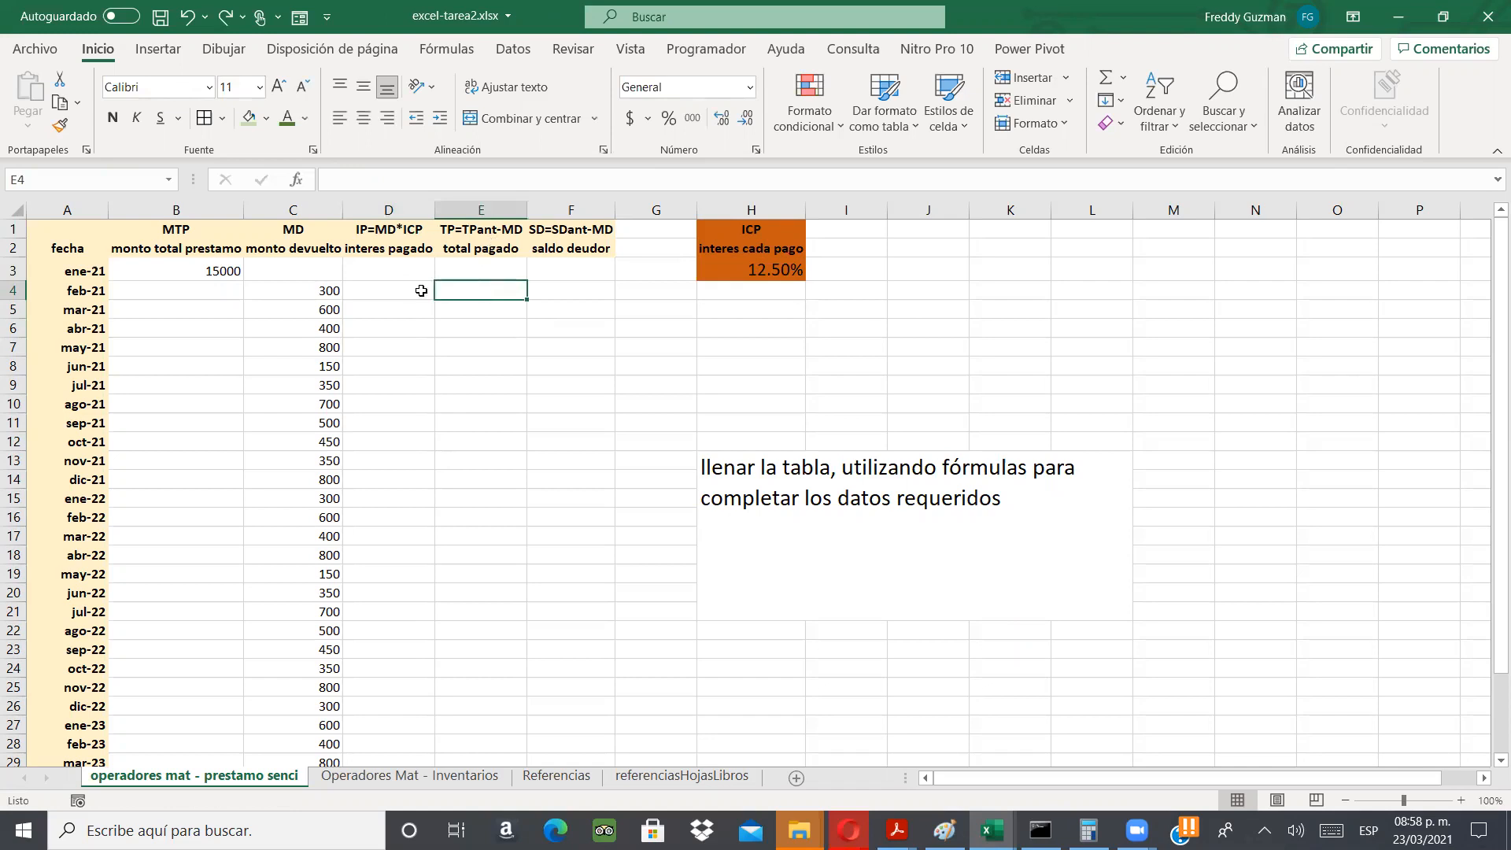
click(478, 269)
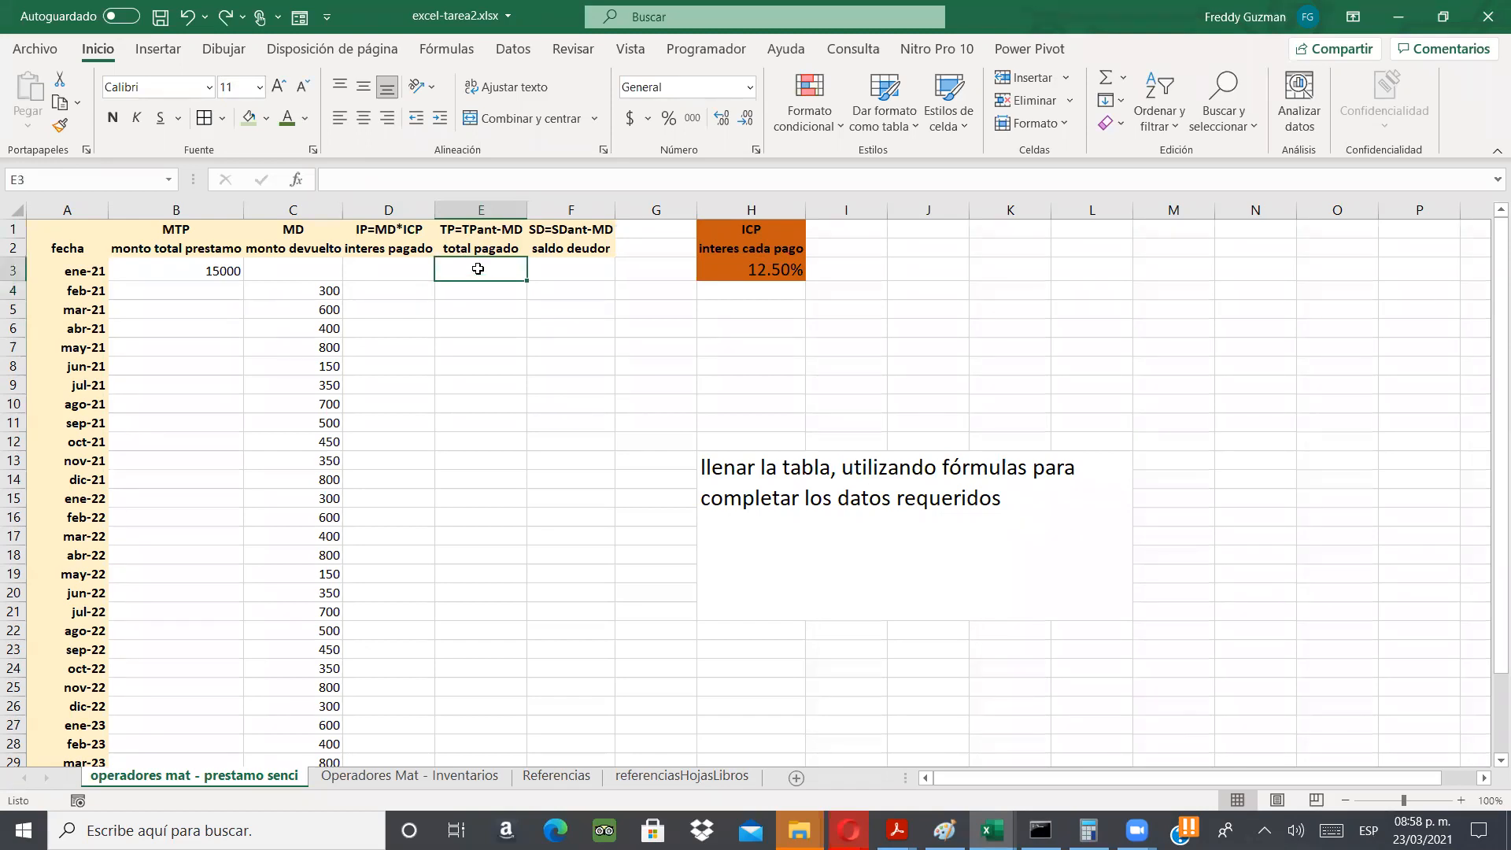
key(Return)
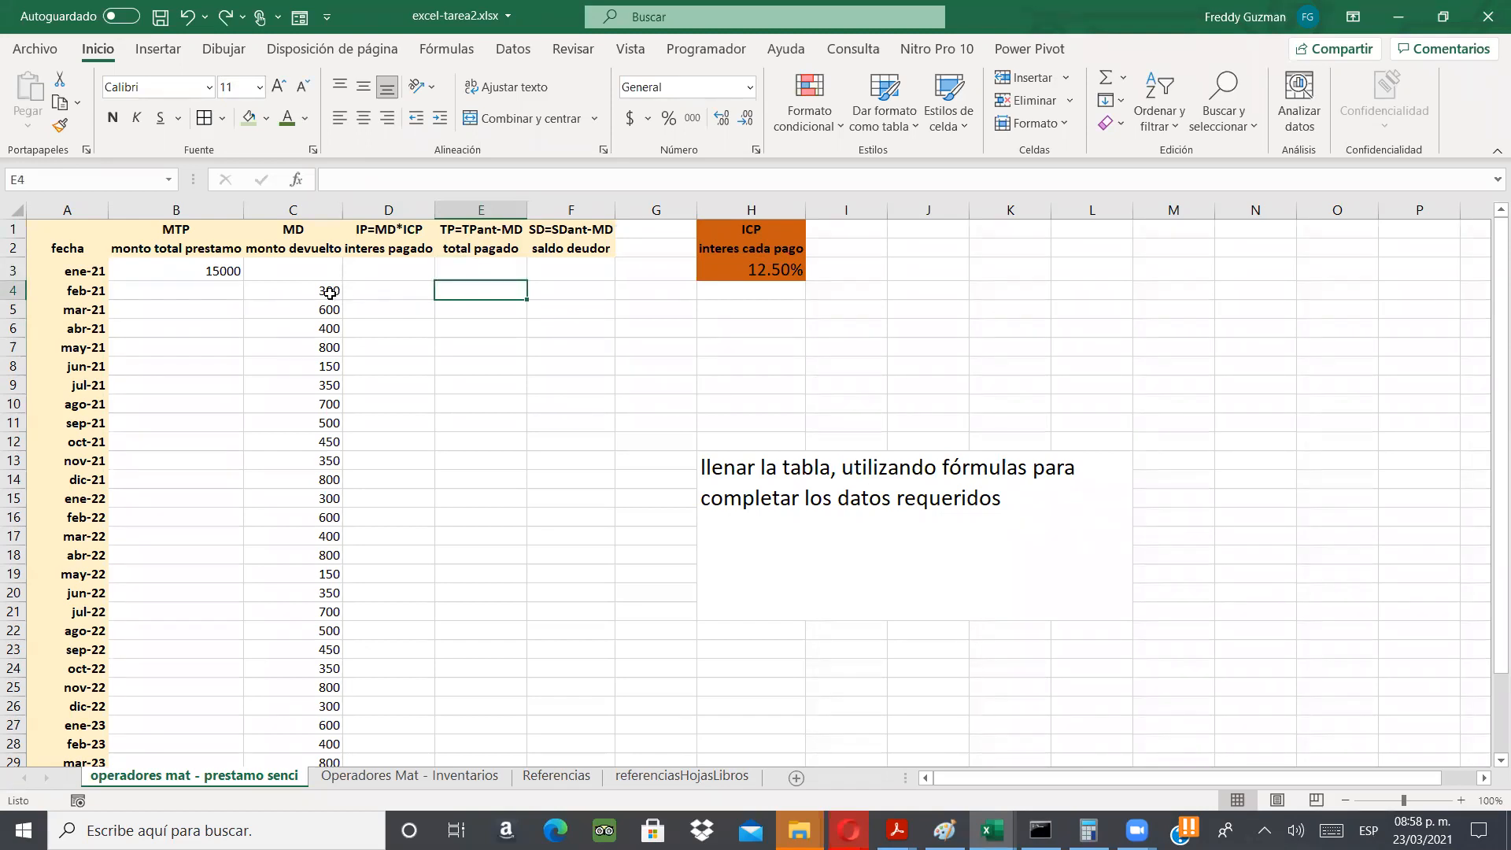
click(329, 291)
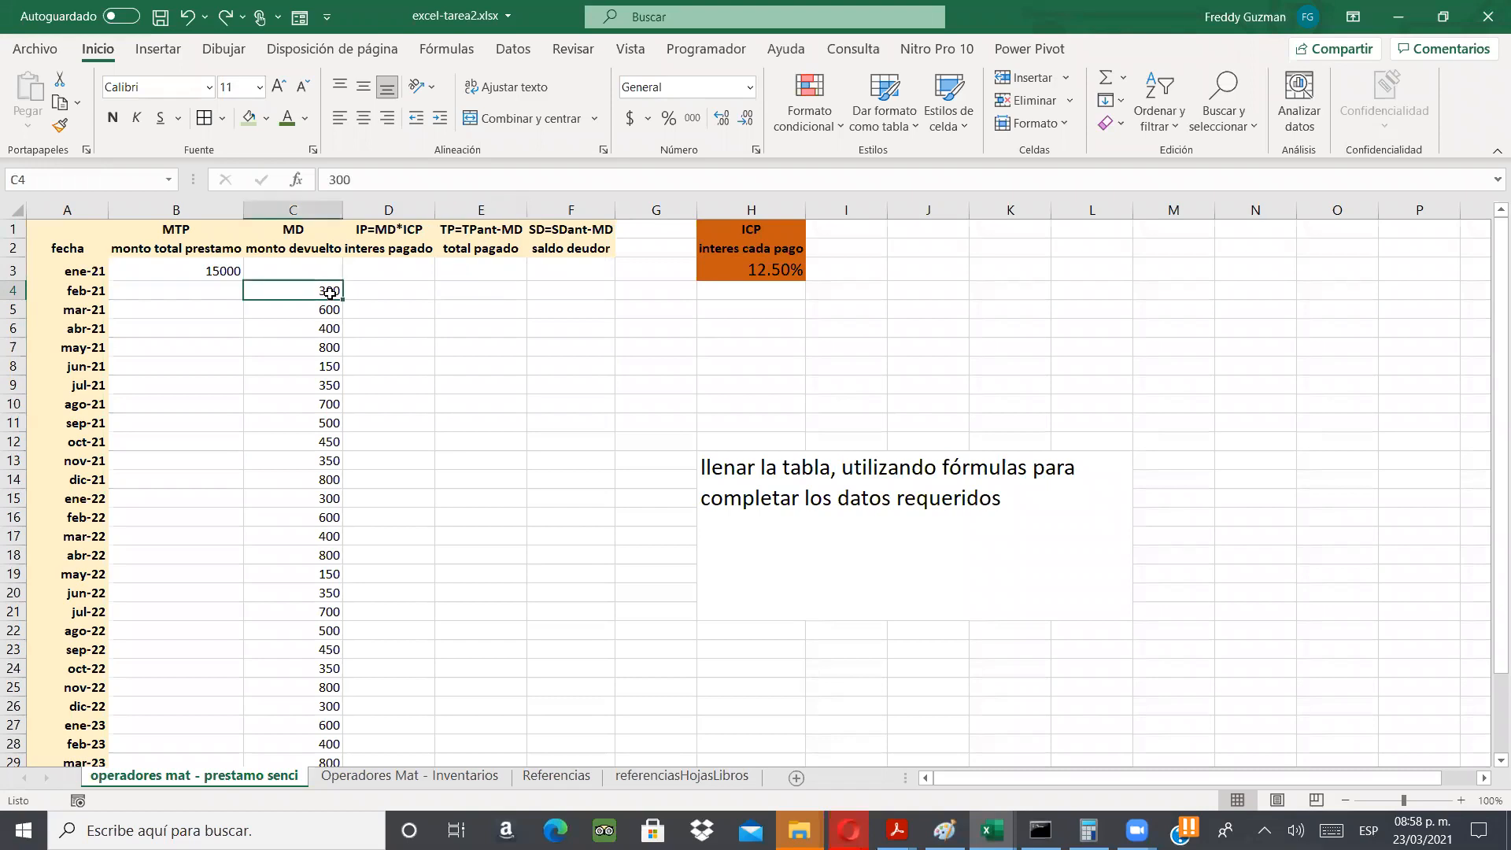
click(479, 293)
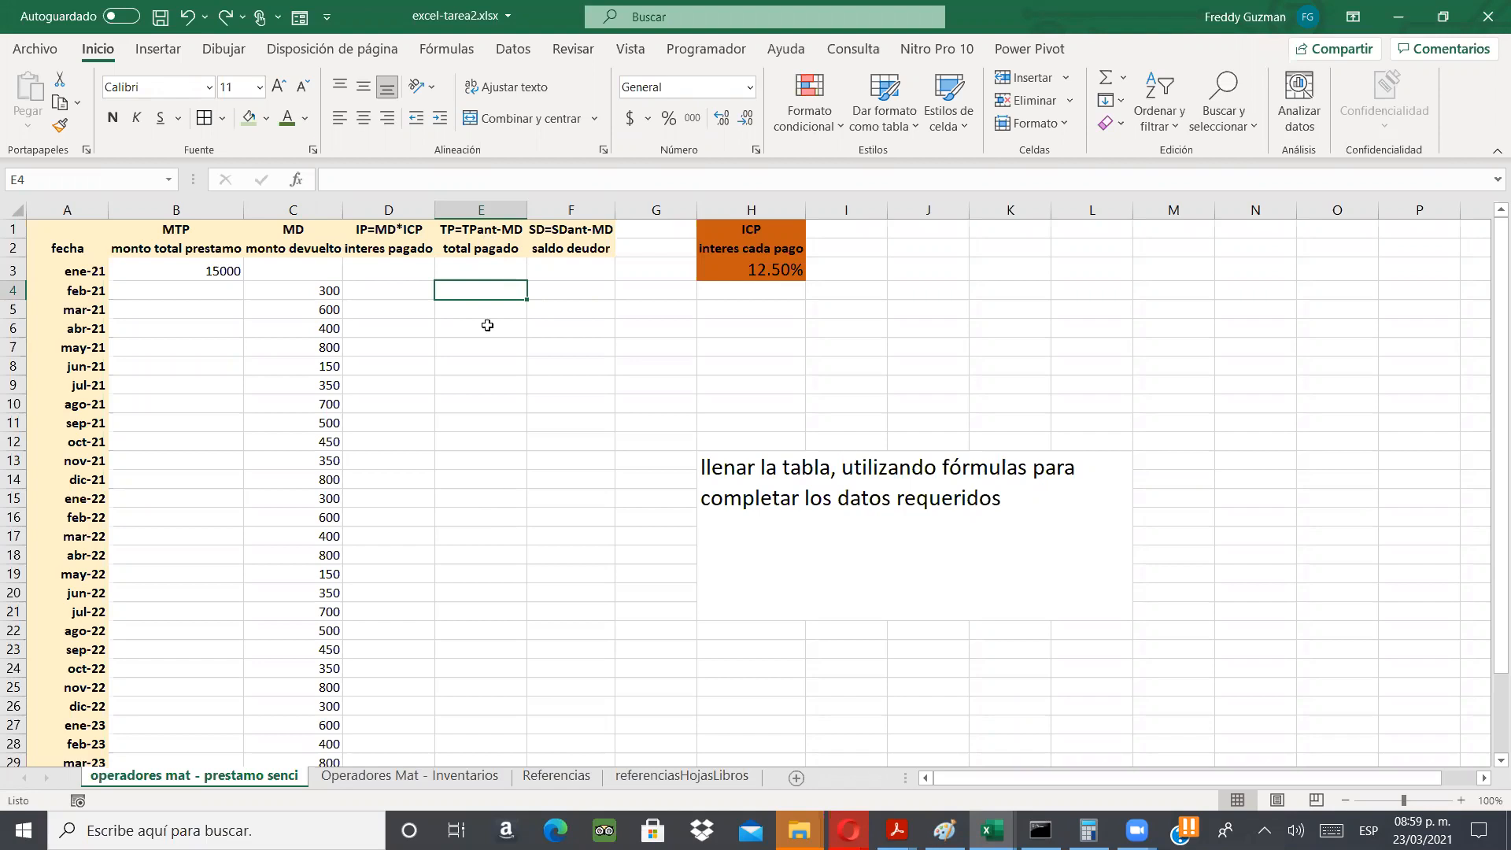
click(484, 232)
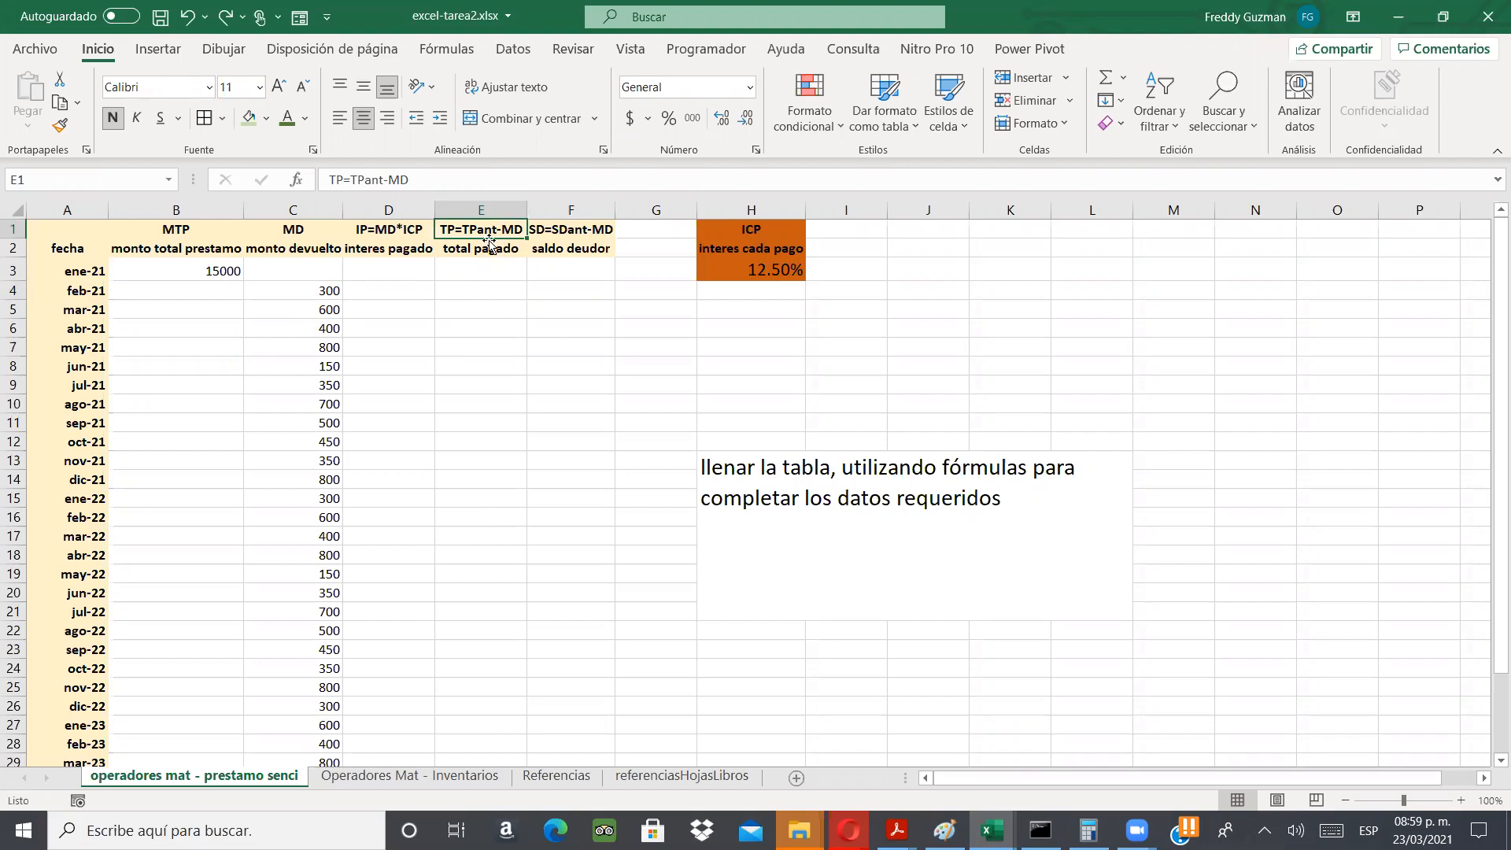
- Delete the total pagado column from the loan table
click(571, 290)
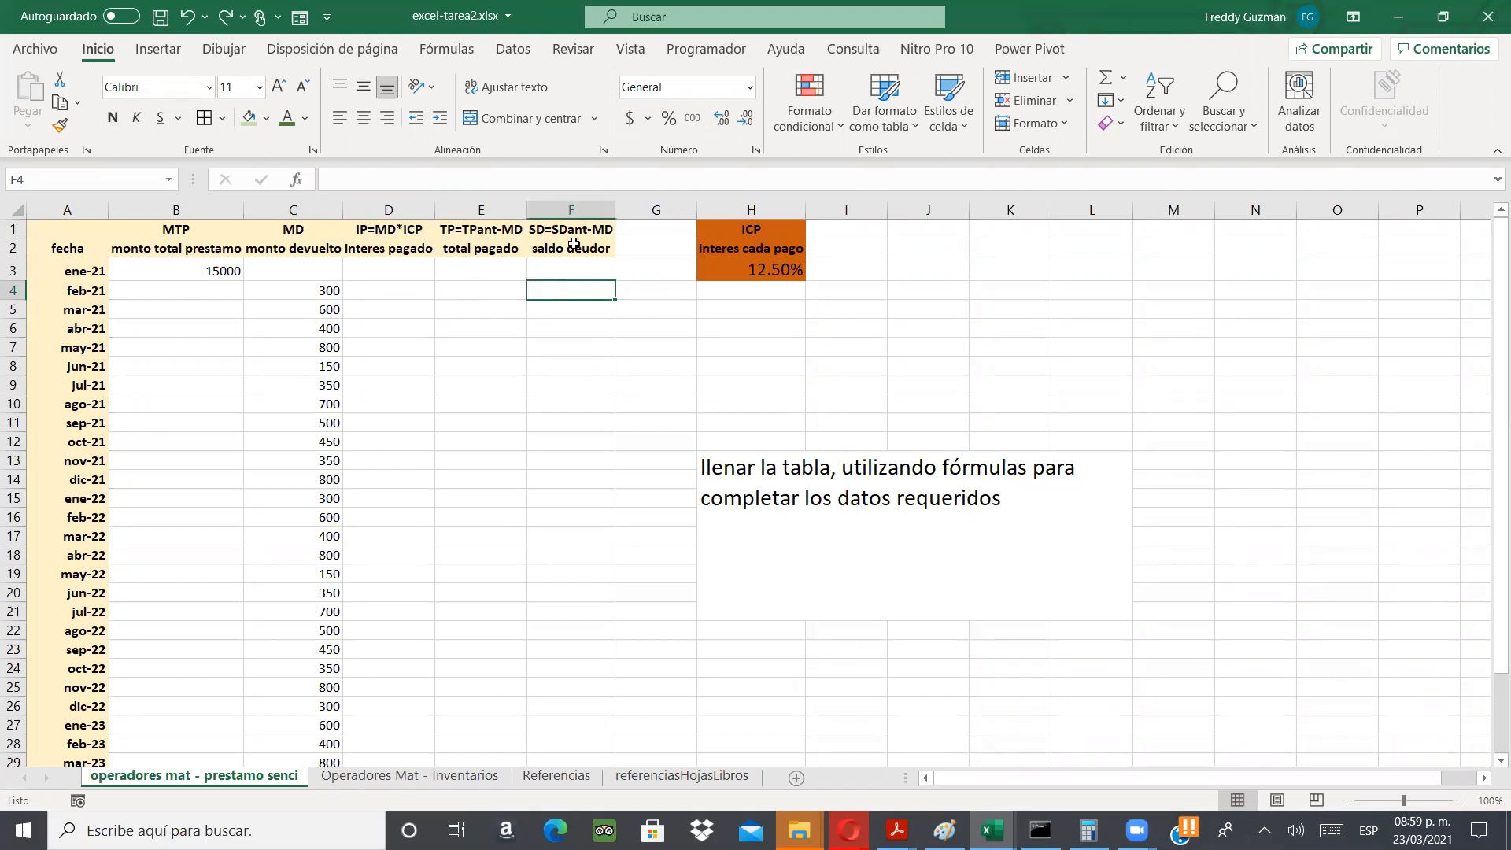
click(490, 210)
right_click(492, 212)
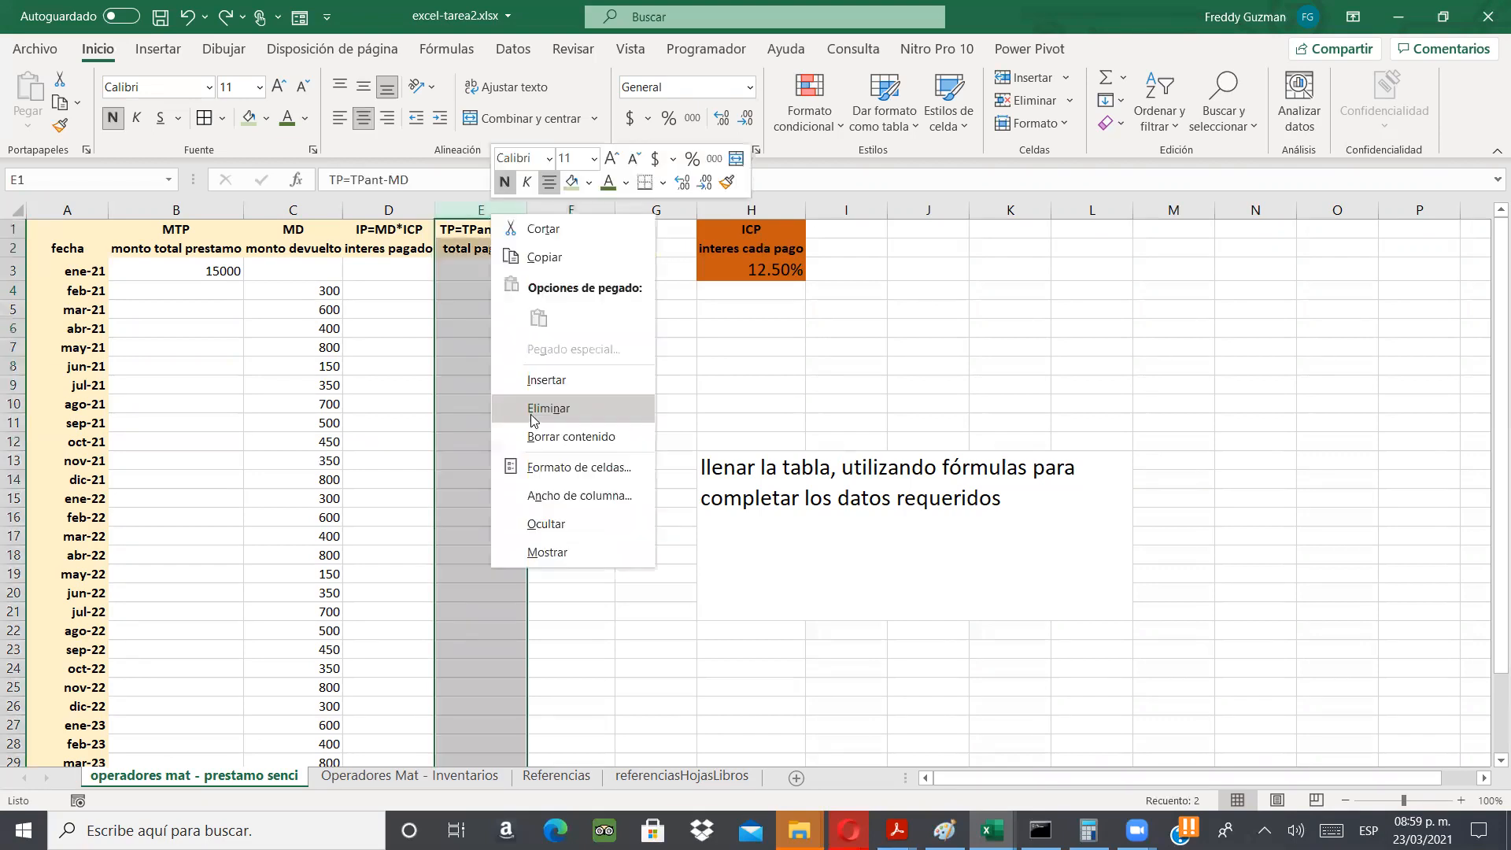
click(532, 415)
- Enter 1500 as the ene-21 saldo deudor in E3 and save the workbook
click(475, 295)
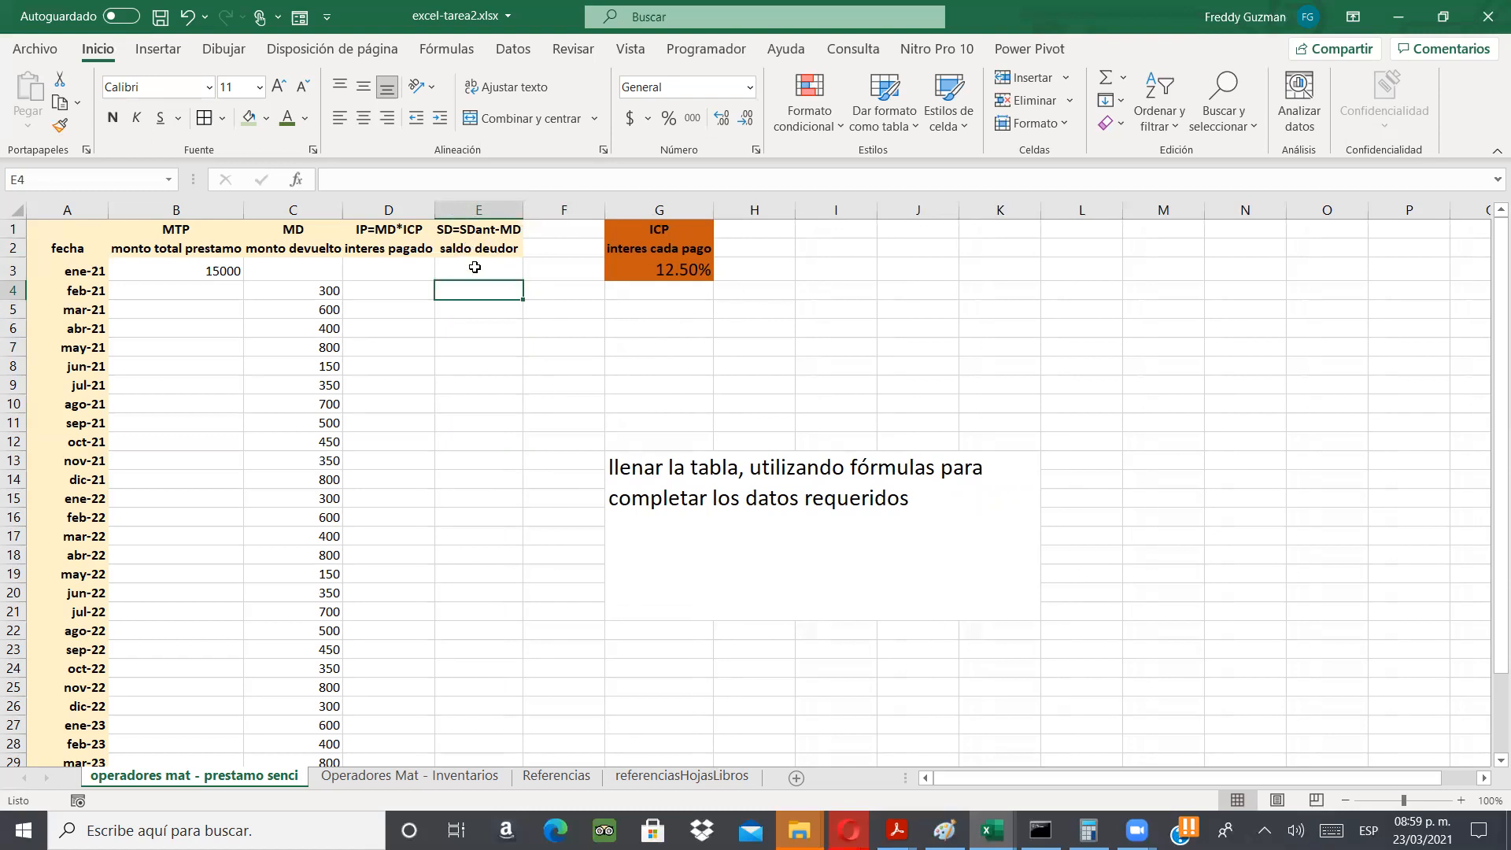
click(475, 267)
text(15)
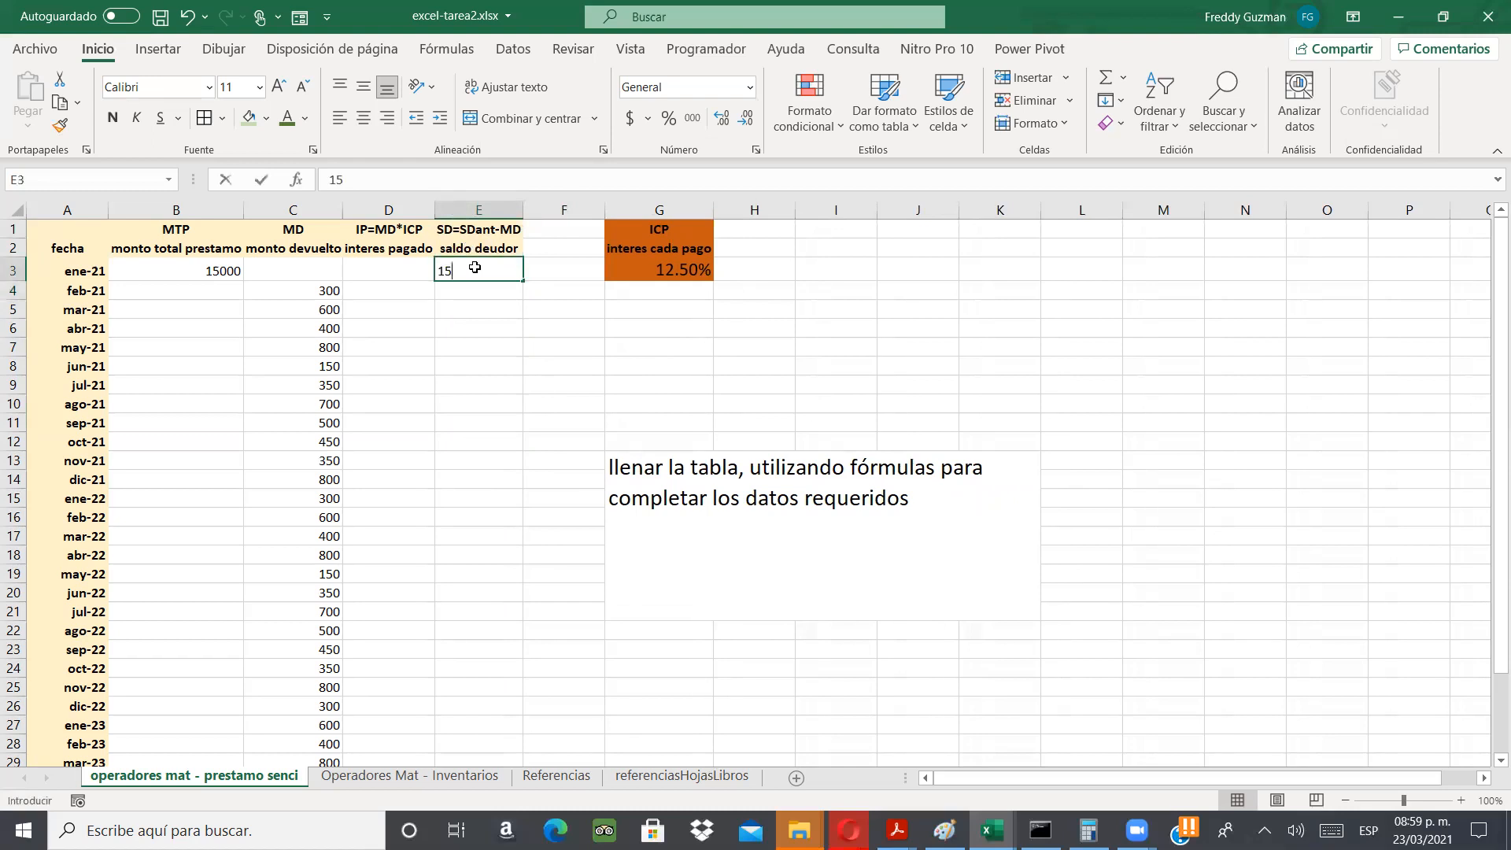
text(00)
key(Return)
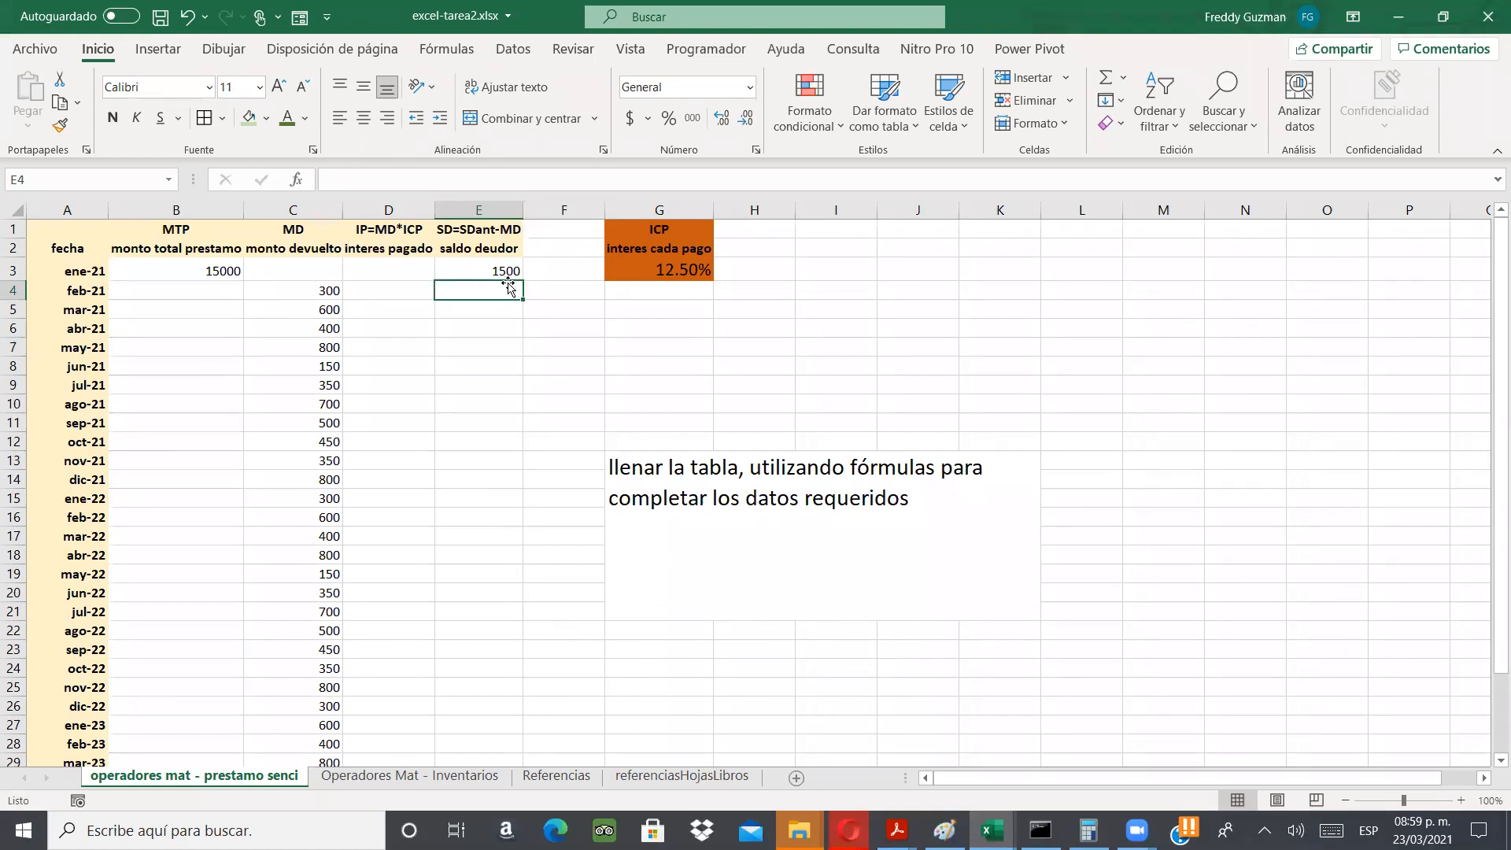
click(160, 16)
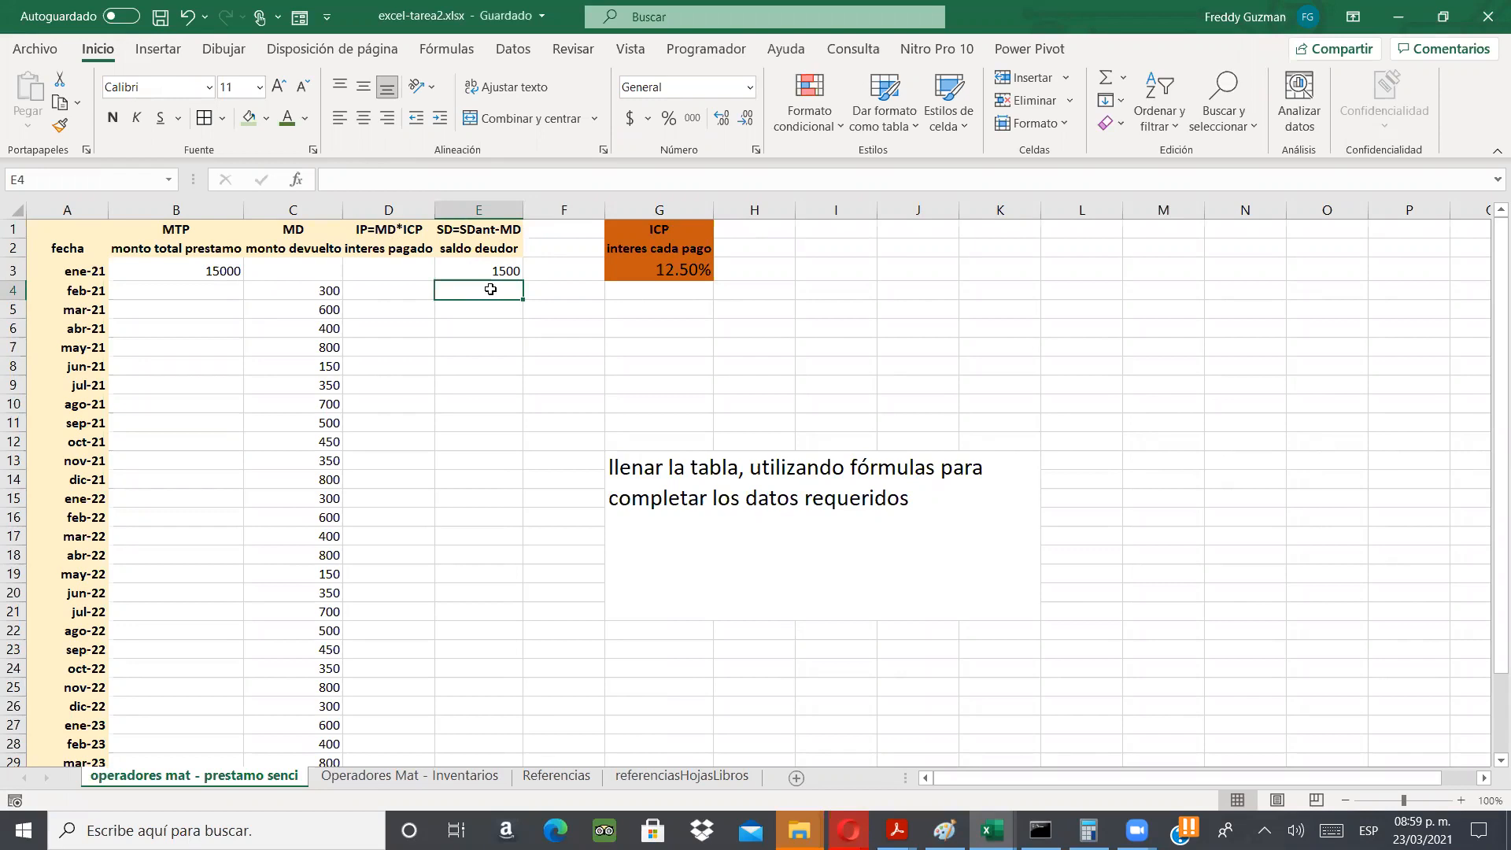
- Examine the ene-21 saldo deudor and the feb-21 monto devuelto that the feb-21 balance in E4 depends on
click(492, 271)
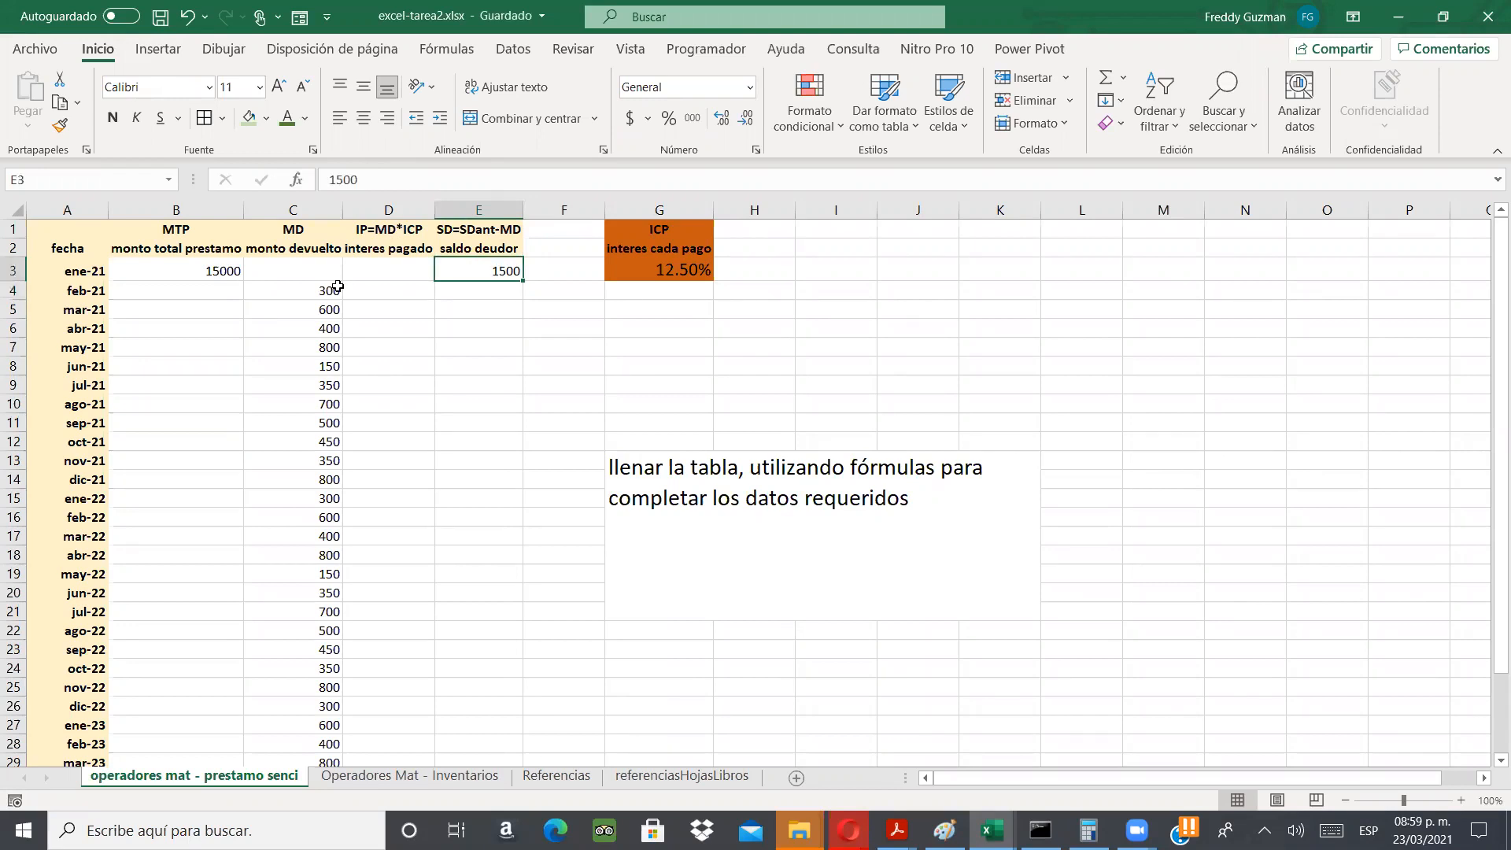
click(325, 293)
key(Right)
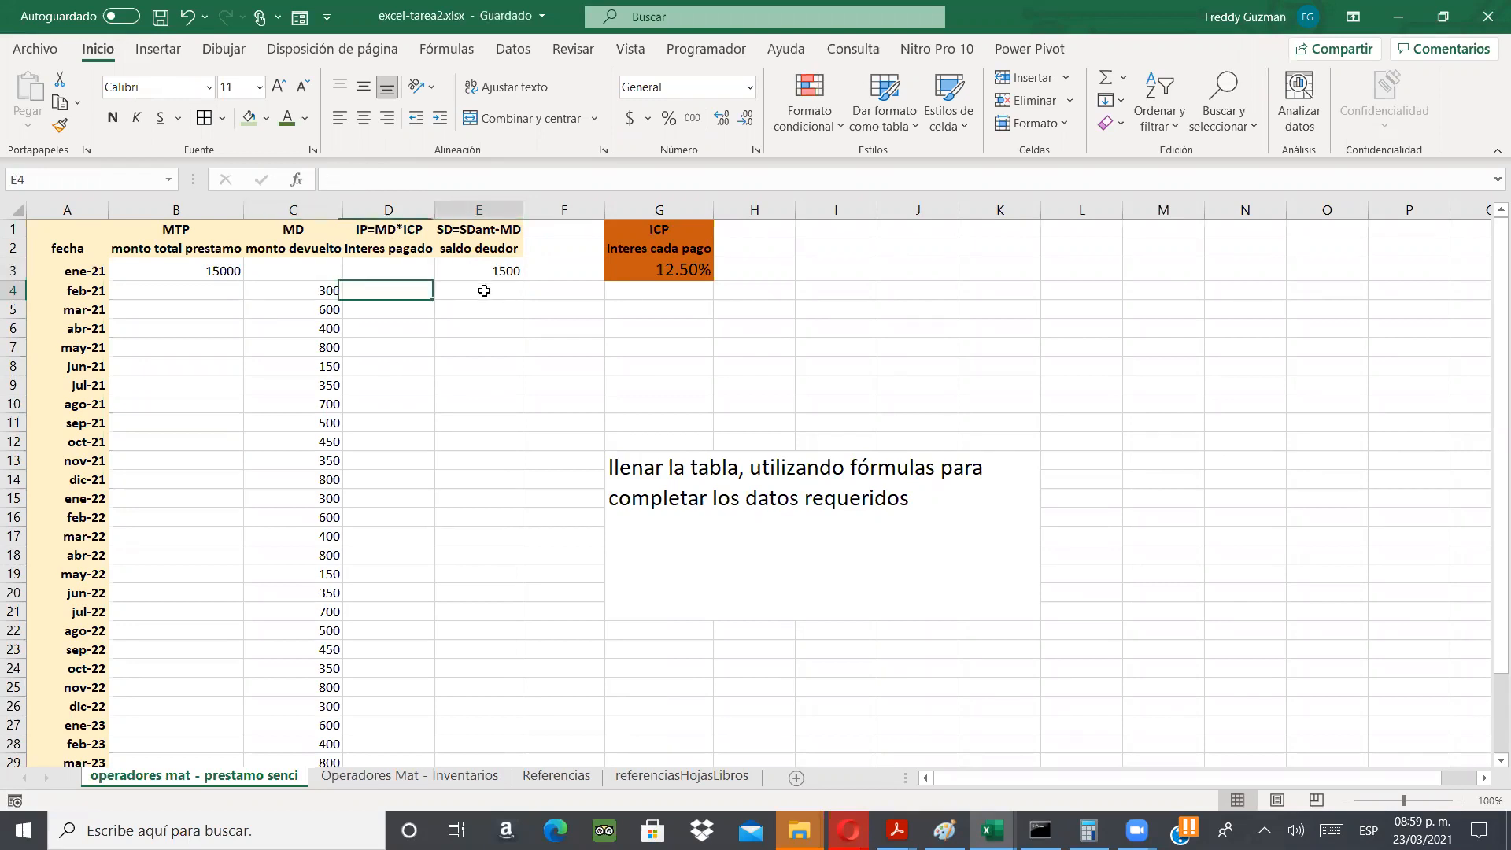
key(Right)
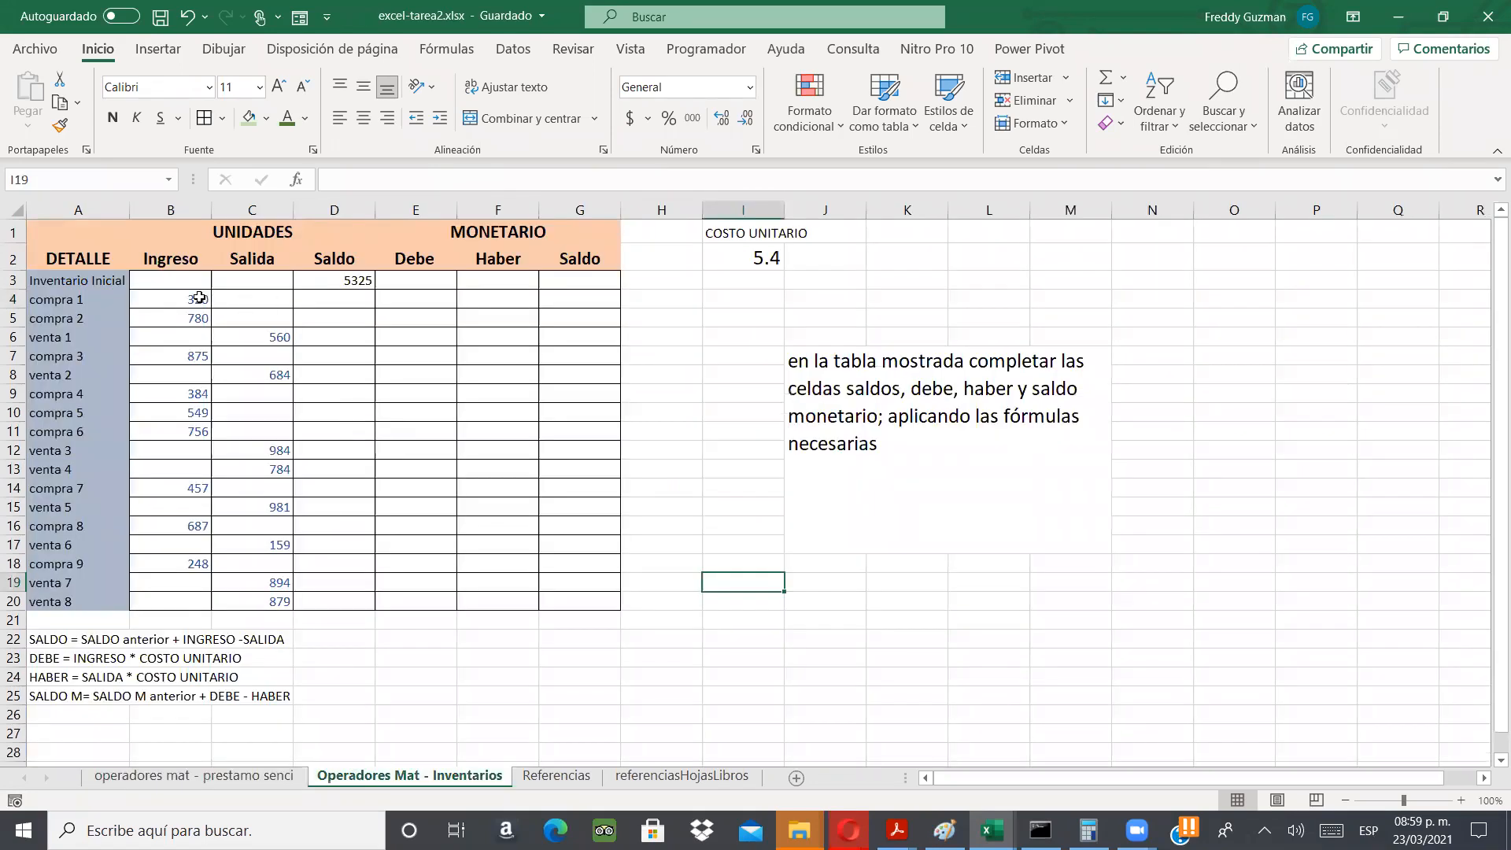
- Review the purchase and sale units on the Operadores Mat - Inventarios sheet, the units Saldo column and its SALDO formula note
click(194, 324)
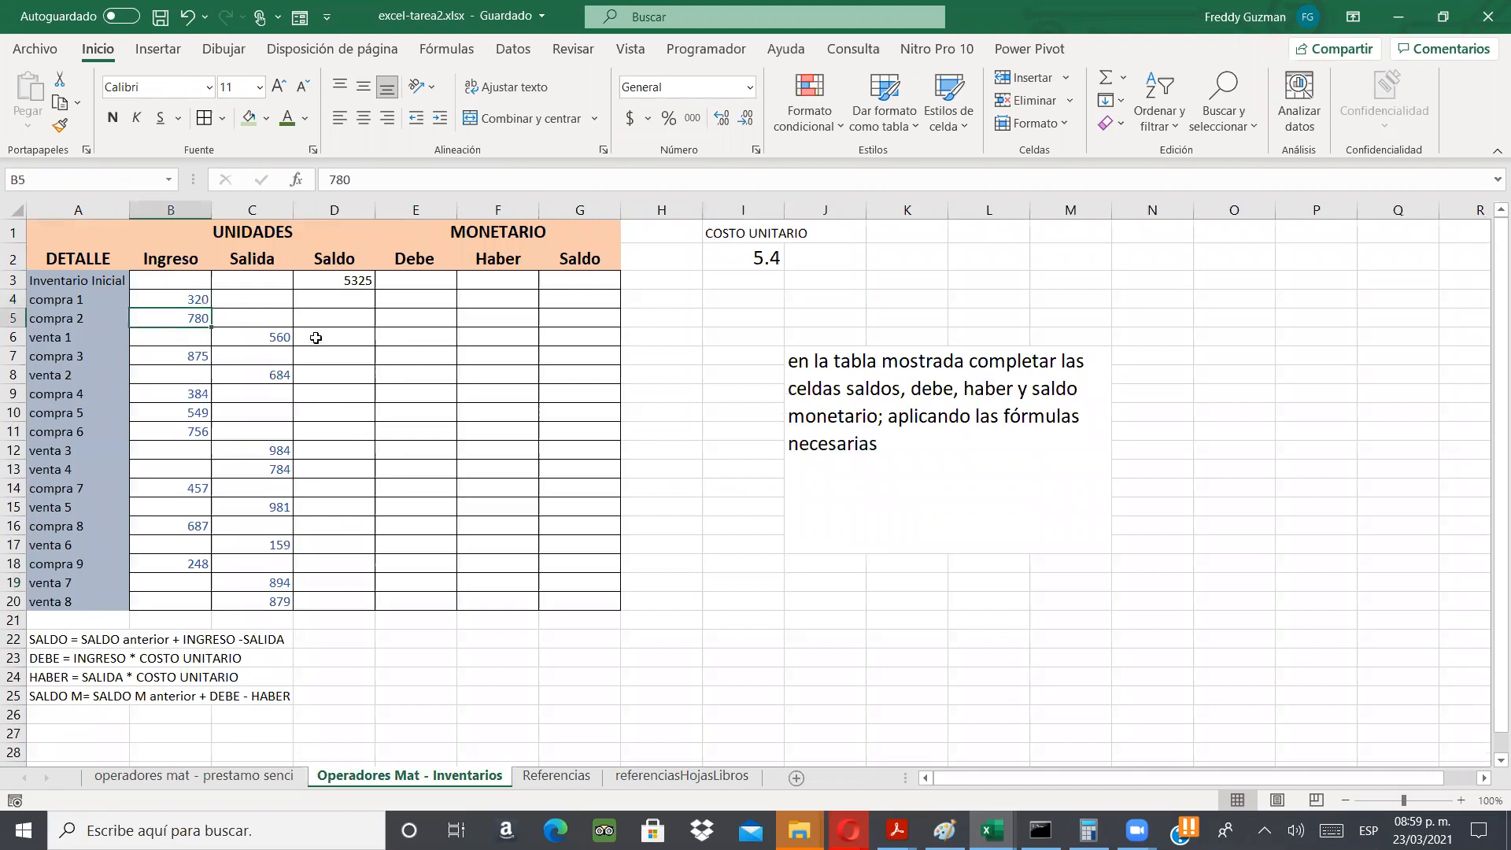
click(203, 378)
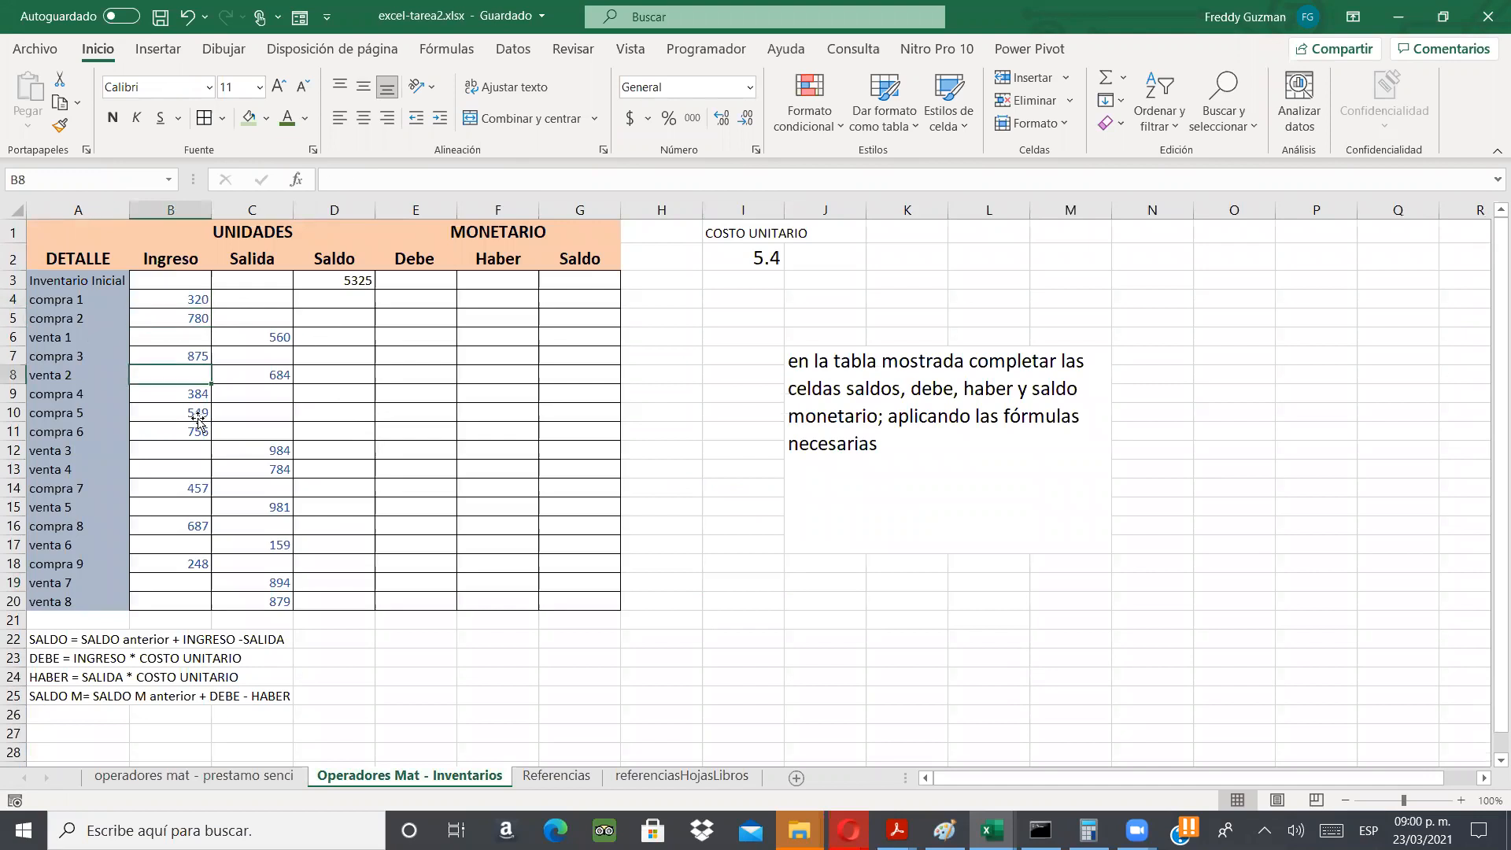
click(269, 451)
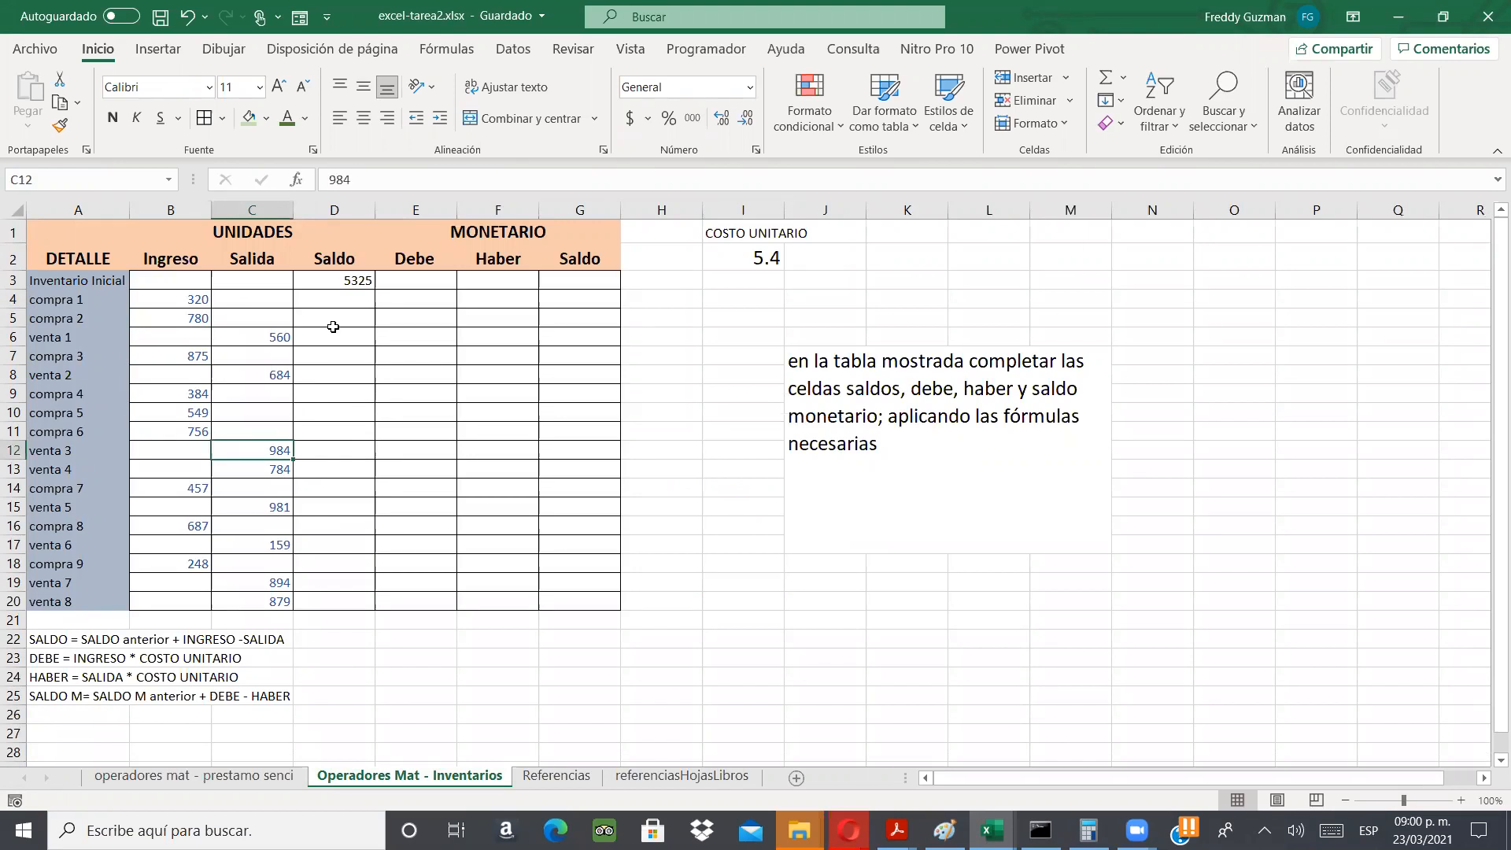
click(339, 299)
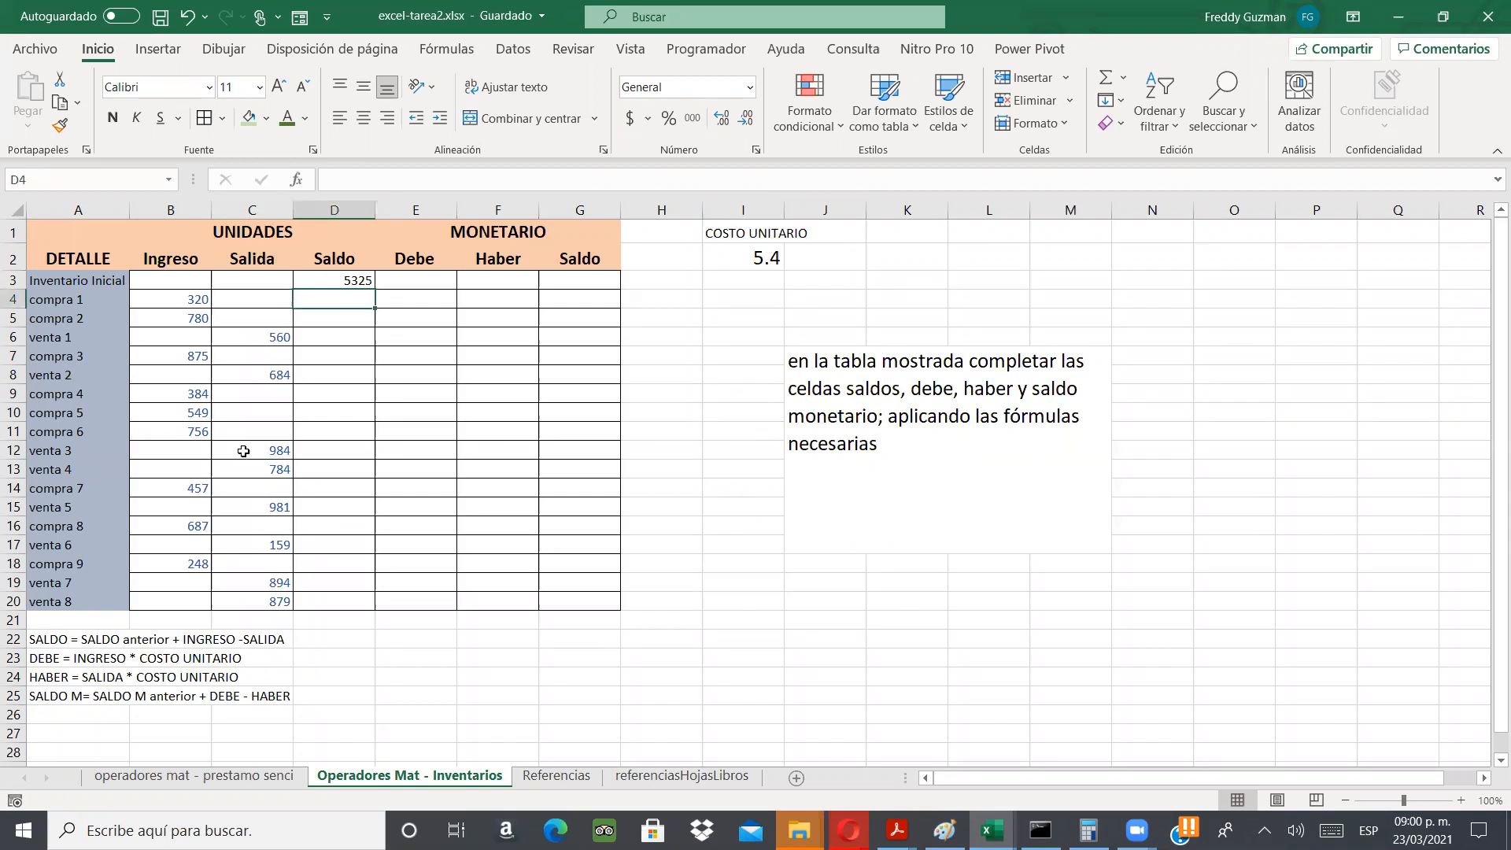
click(115, 639)
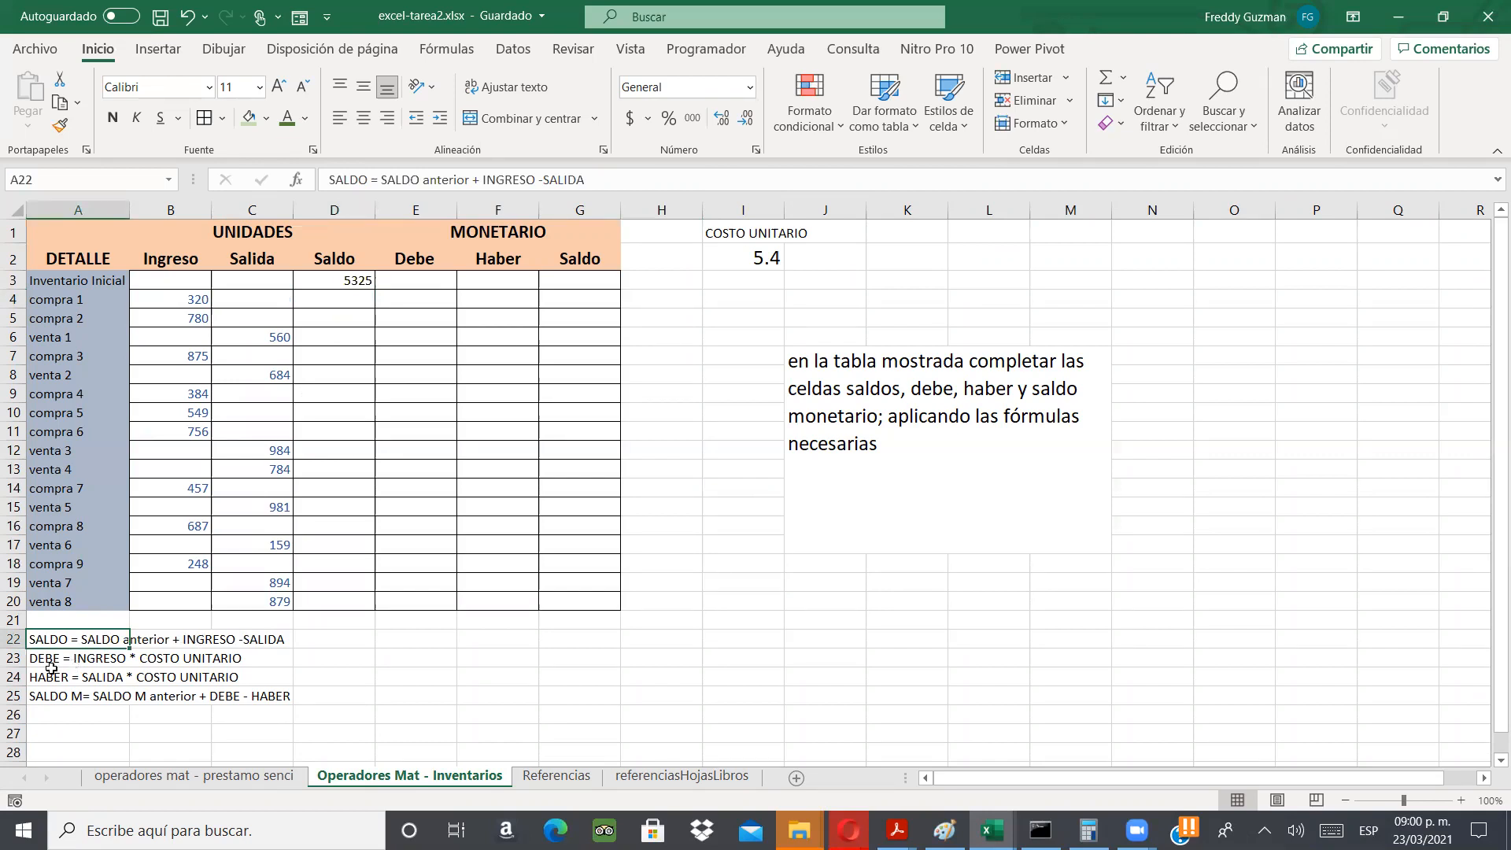
- Examine the Debe column, its DEBE = INGRESO * COSTO UNITARIO note and the unit cost in I2
click(405, 299)
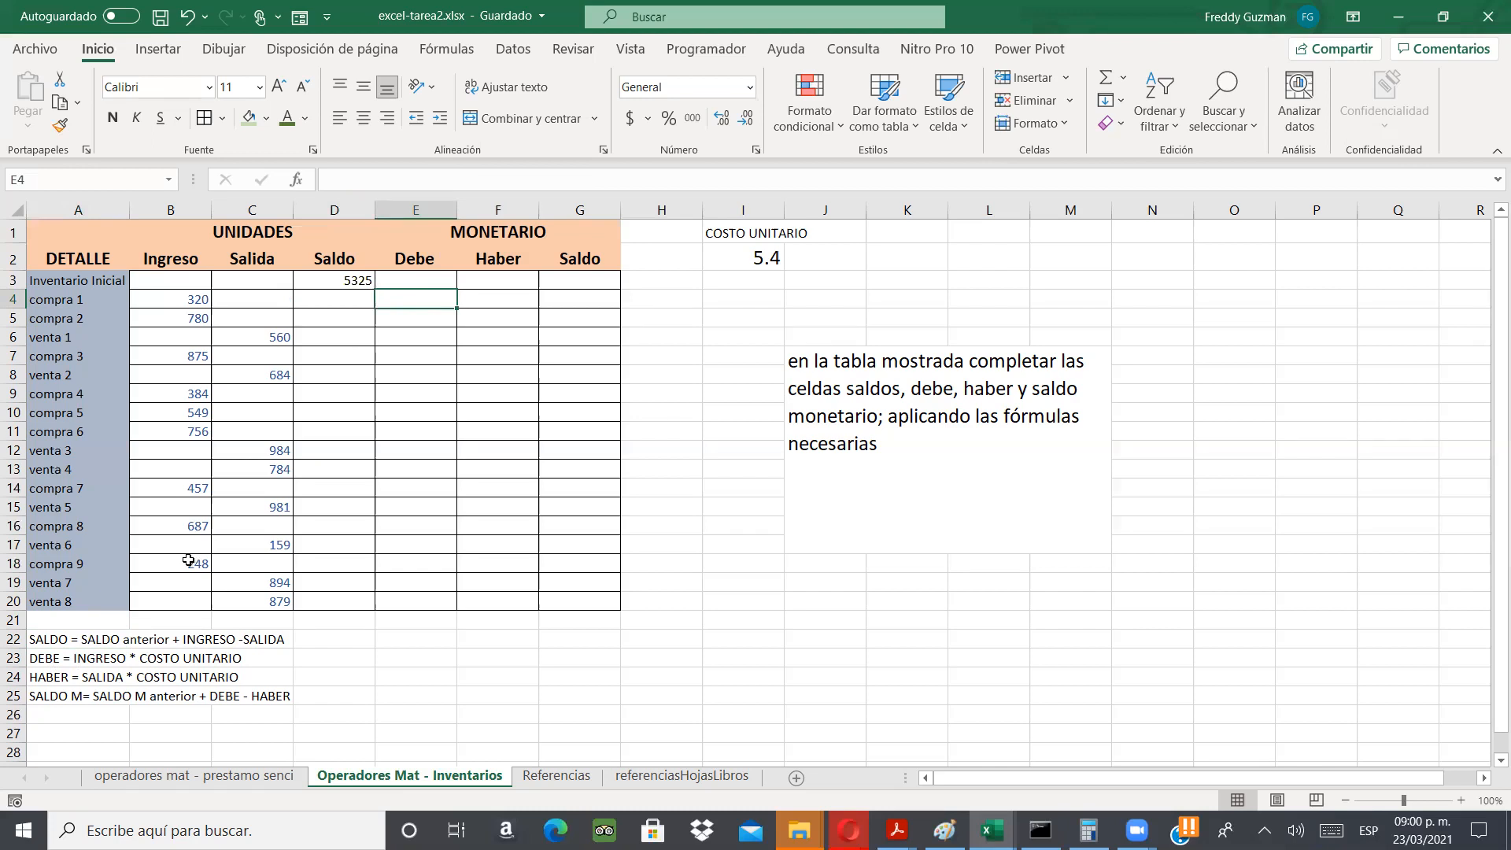
click(32, 660)
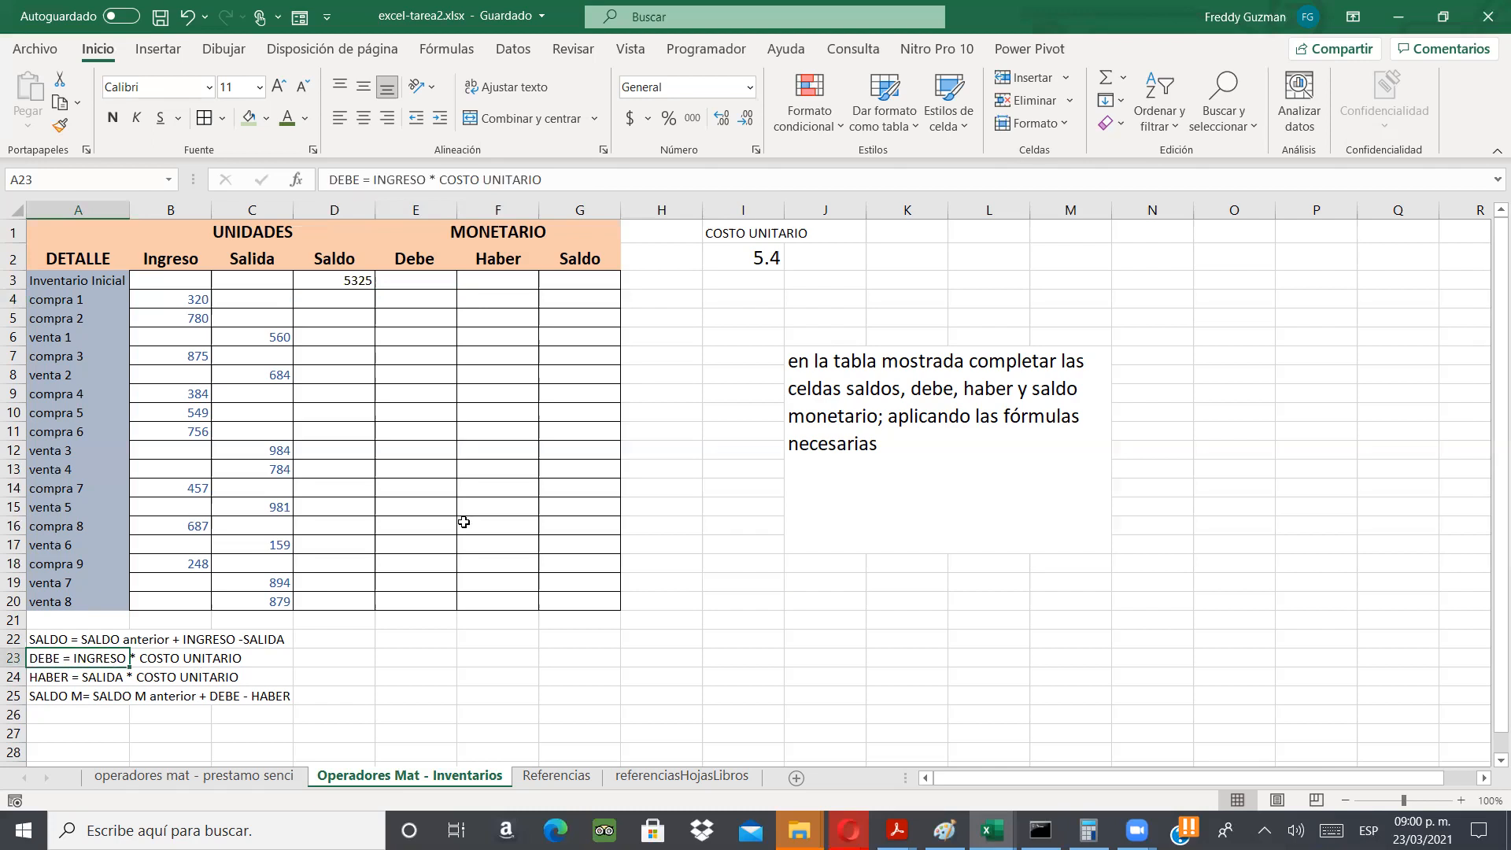
click(432, 282)
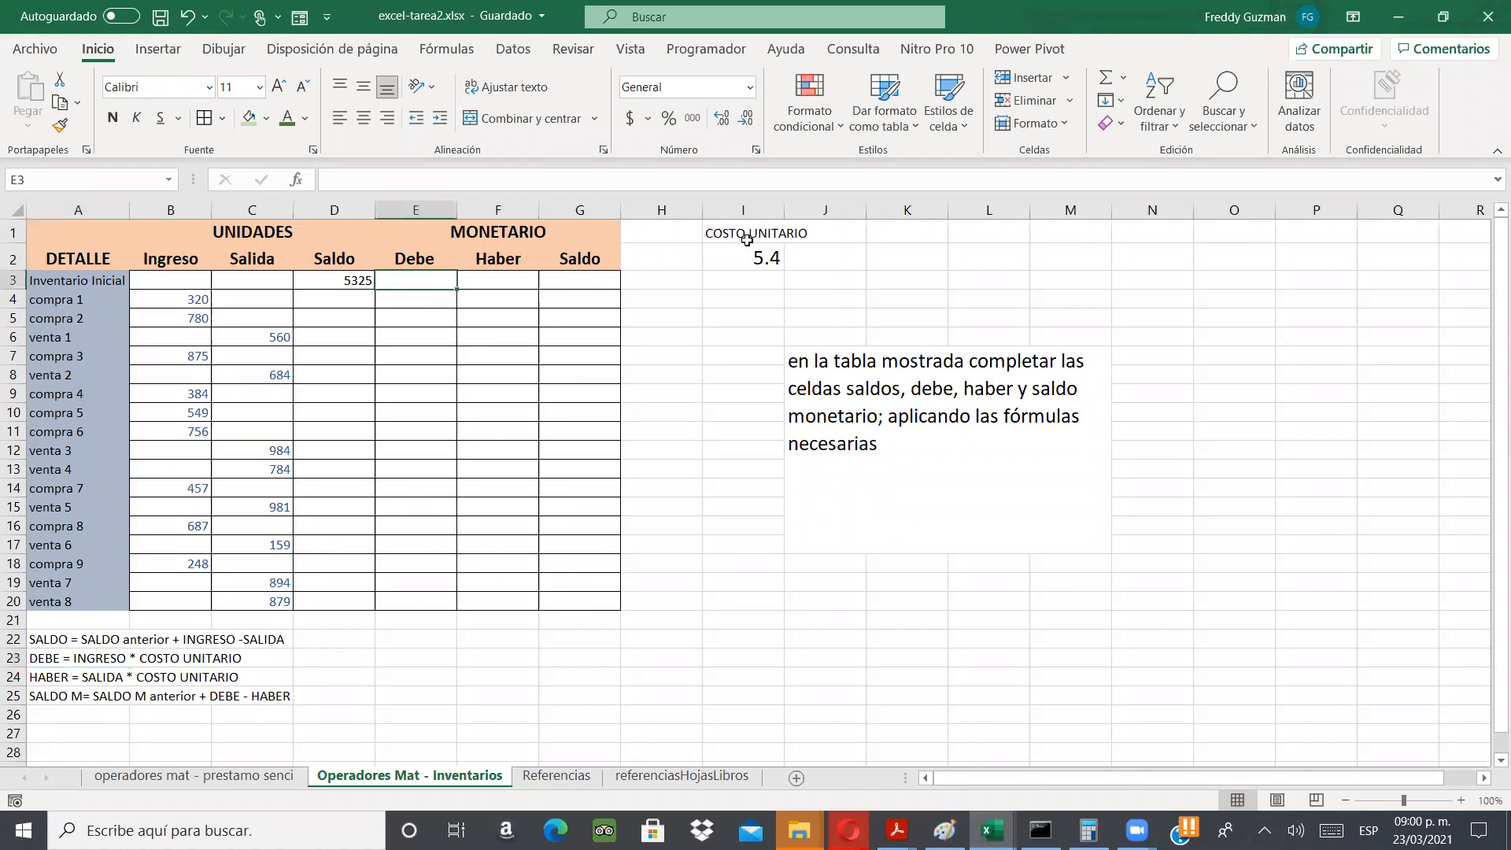
click(751, 254)
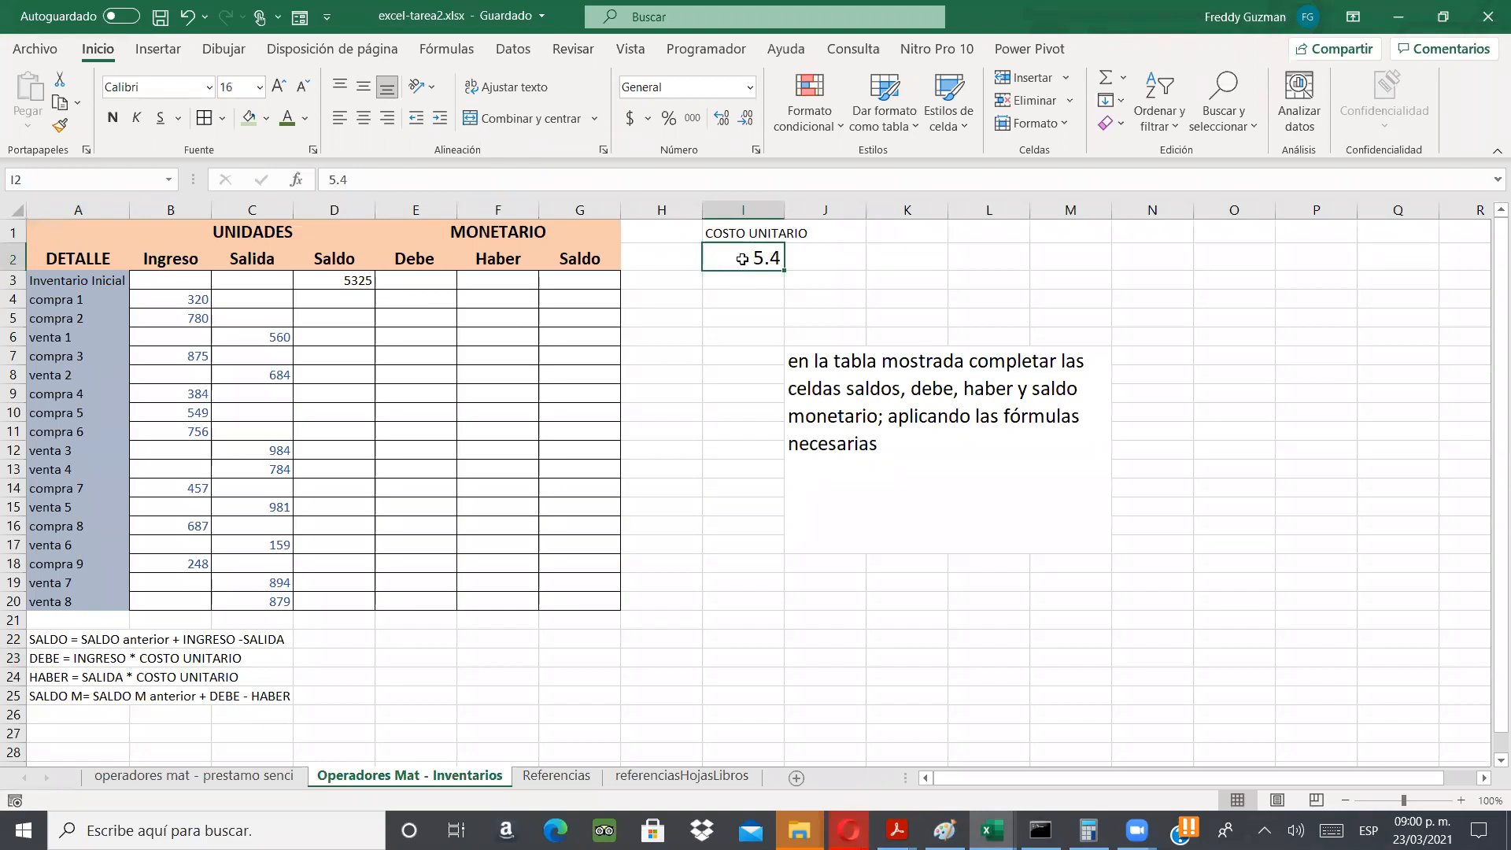
- Enter the Debe formula =B4*5.4 for compra 1 in E4, with the unit cost as a constant
click(422, 300)
double_click(423, 301)
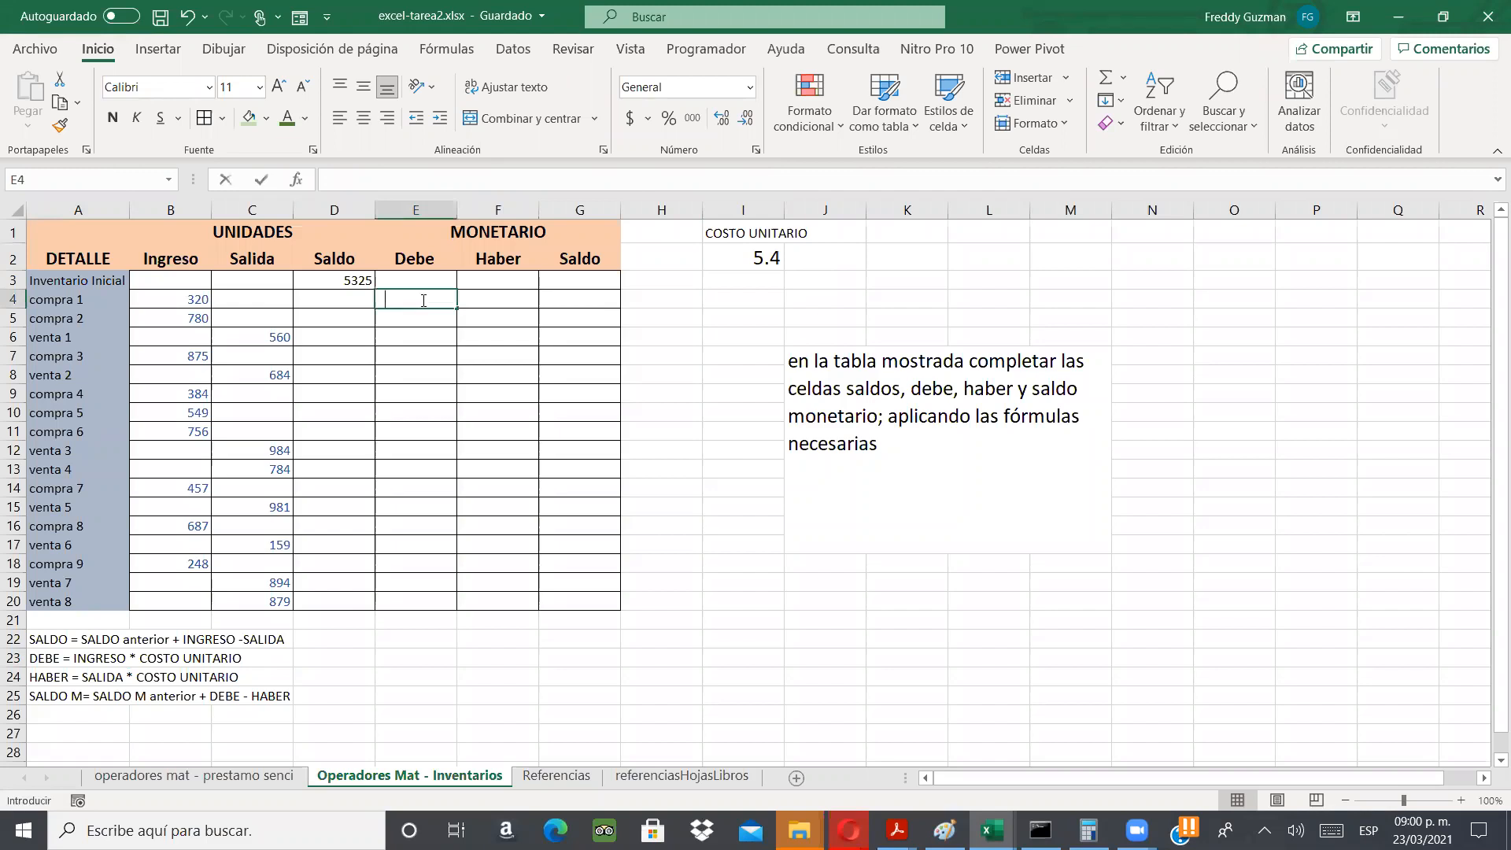
text(=)
click(194, 300)
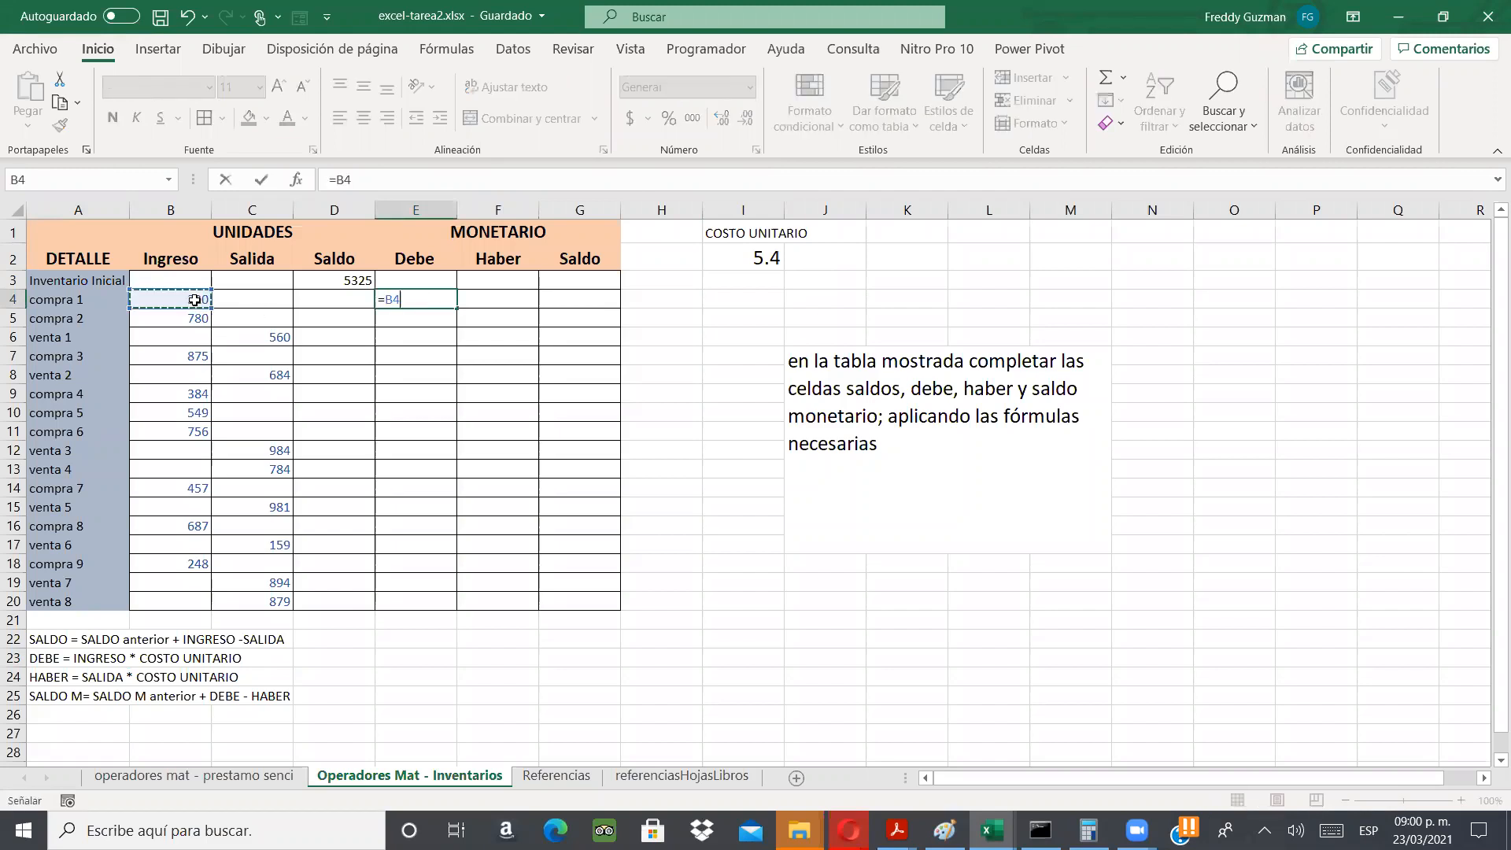
text(*)
text(5.)
text(4)
key(Return)
key(Up)
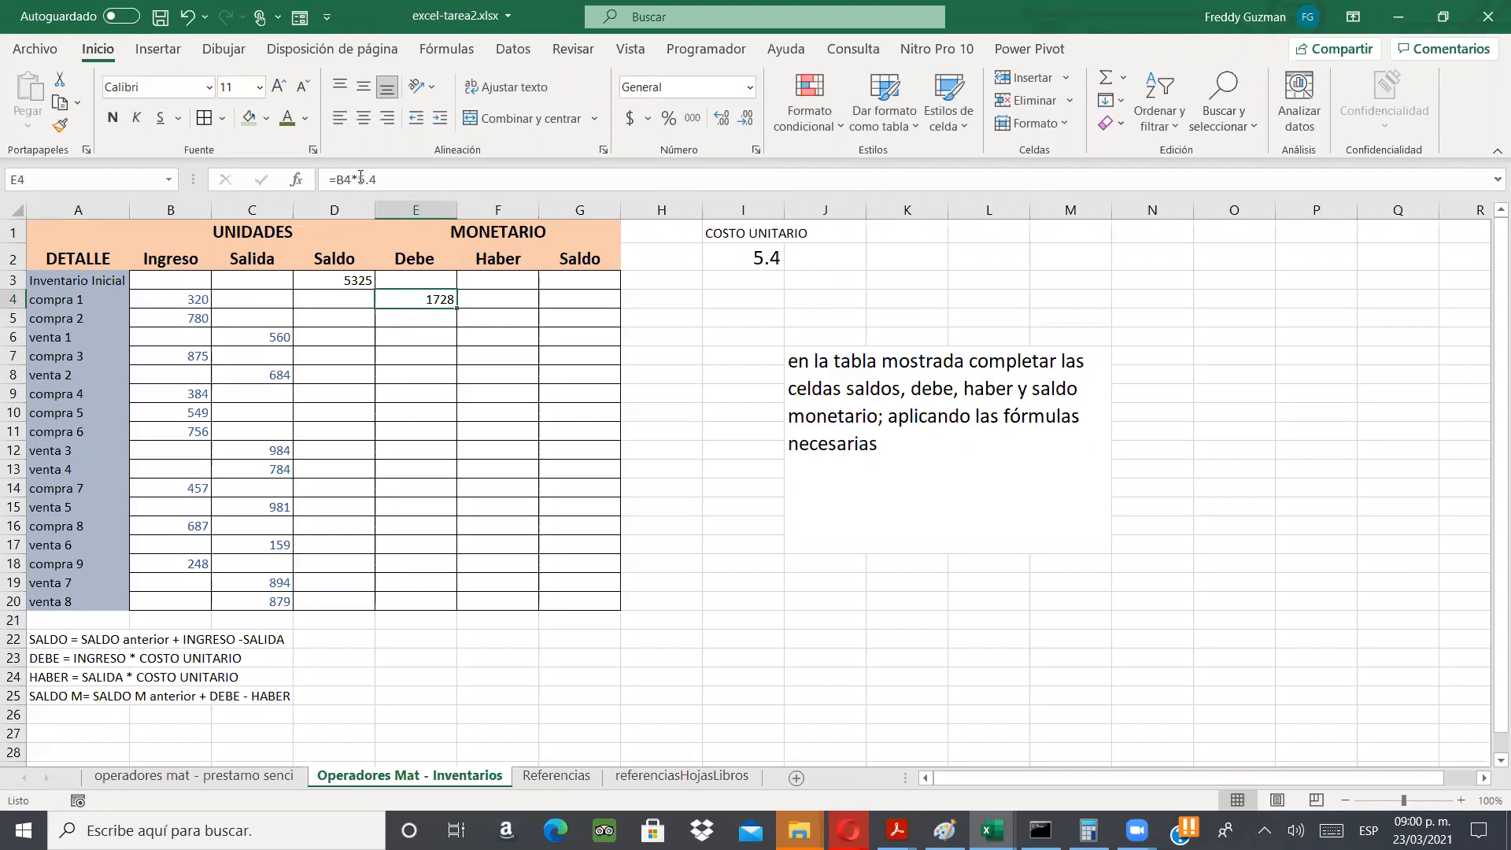
- Replace the constant in the E4 formula with the unit cost cell so it is =B4*I2
double_click(384, 174)
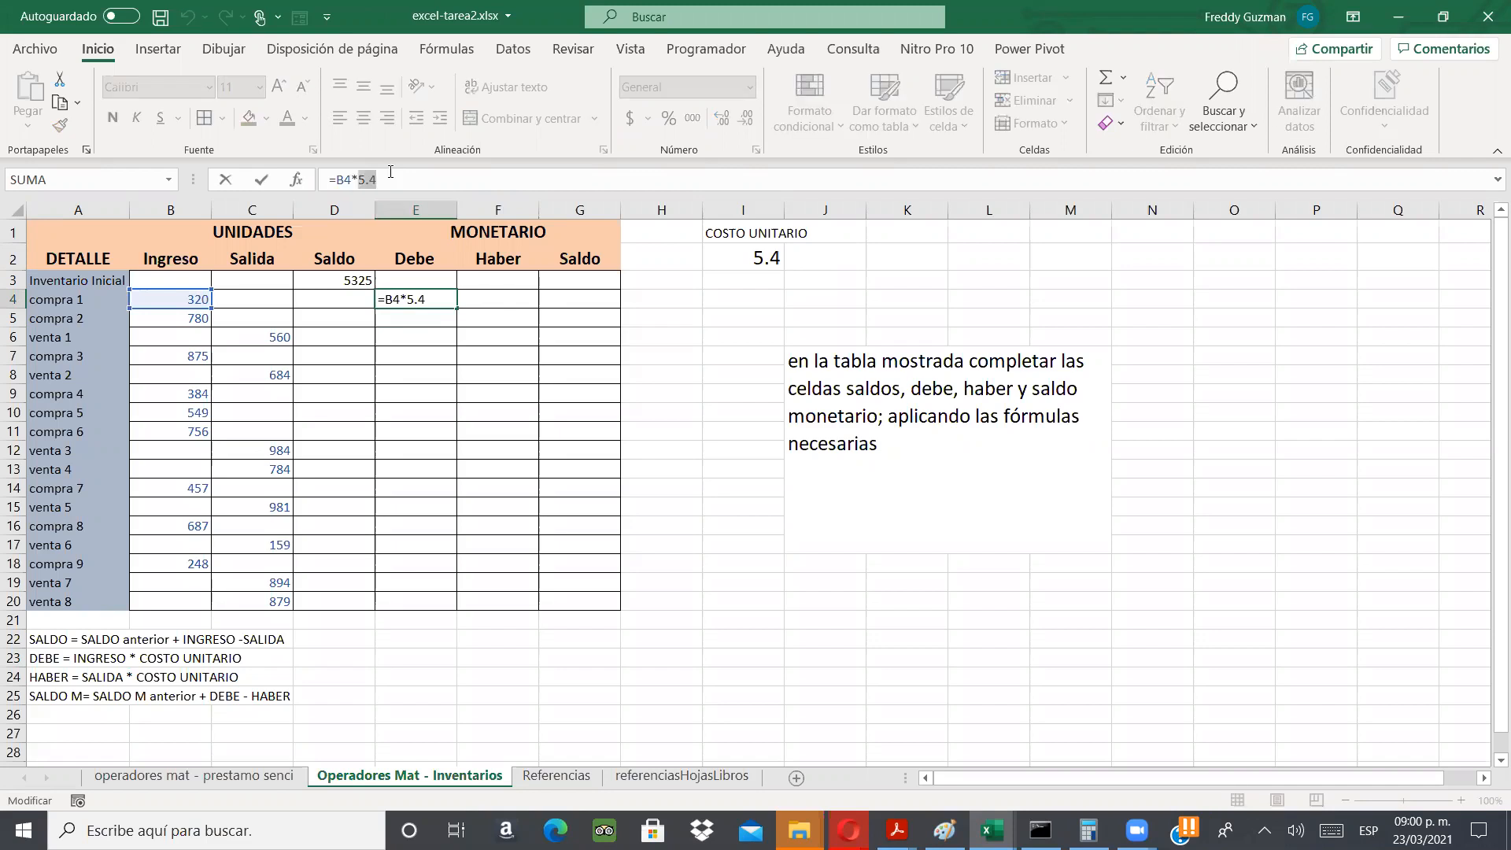
key(BackSpace)
click(742, 255)
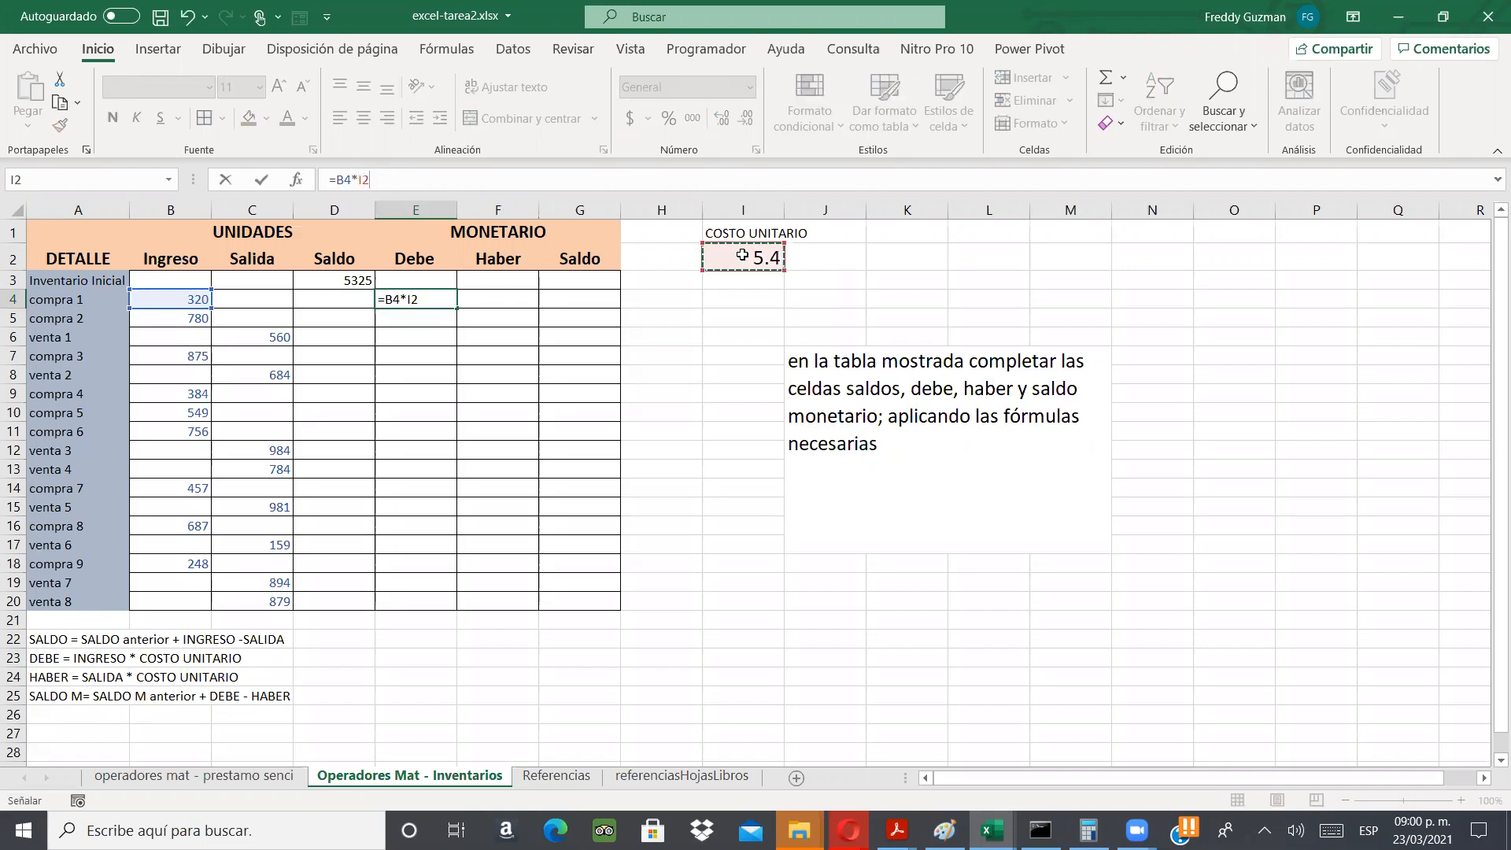
key(Return)
- Try filling the E4 formula down the Debe column to compra 9, then undo the fill and clear E4
click(736, 257)
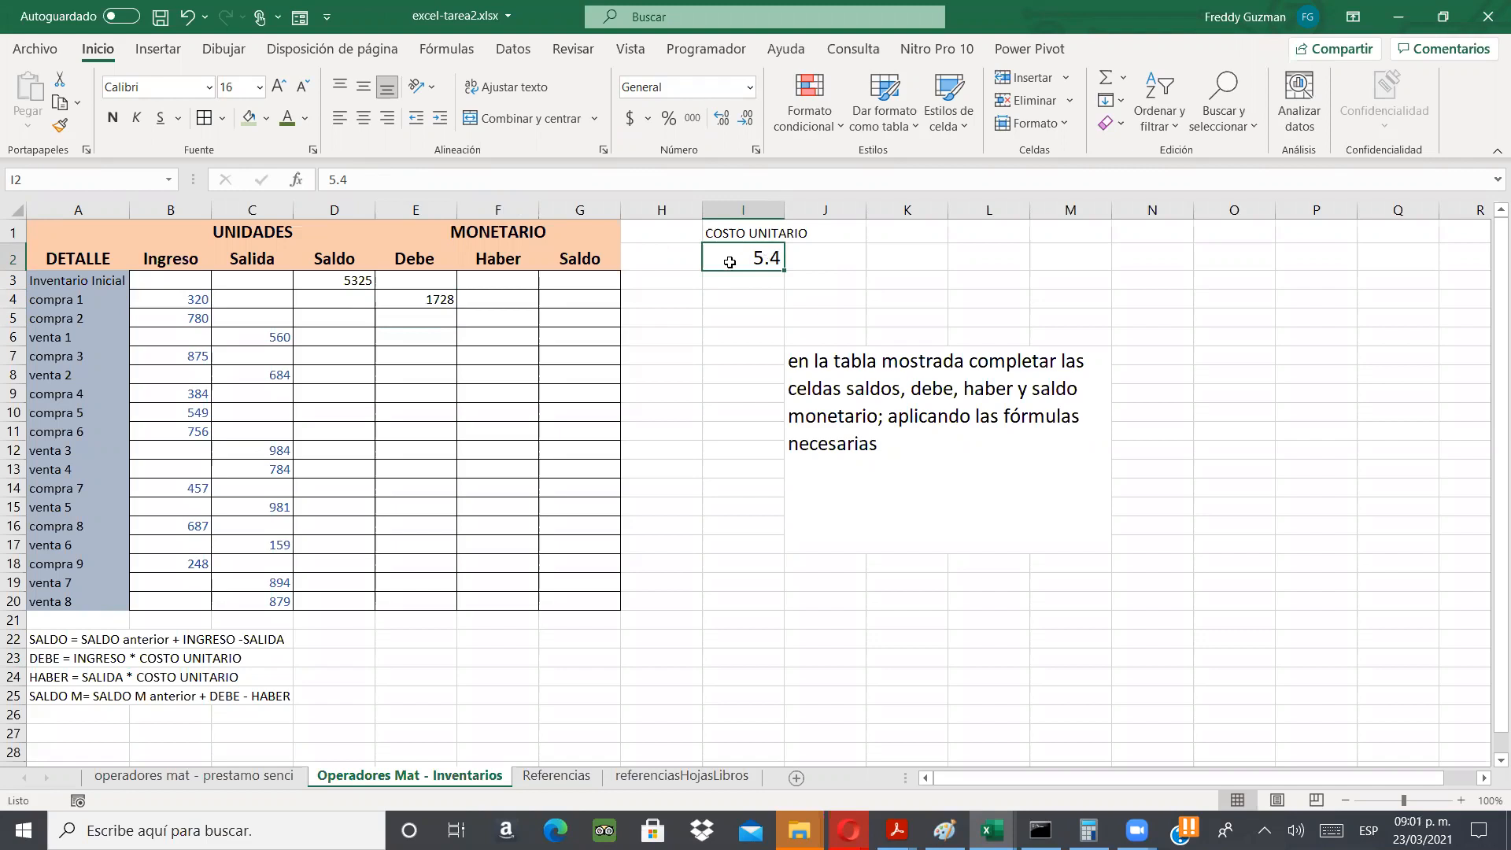
click(425, 299)
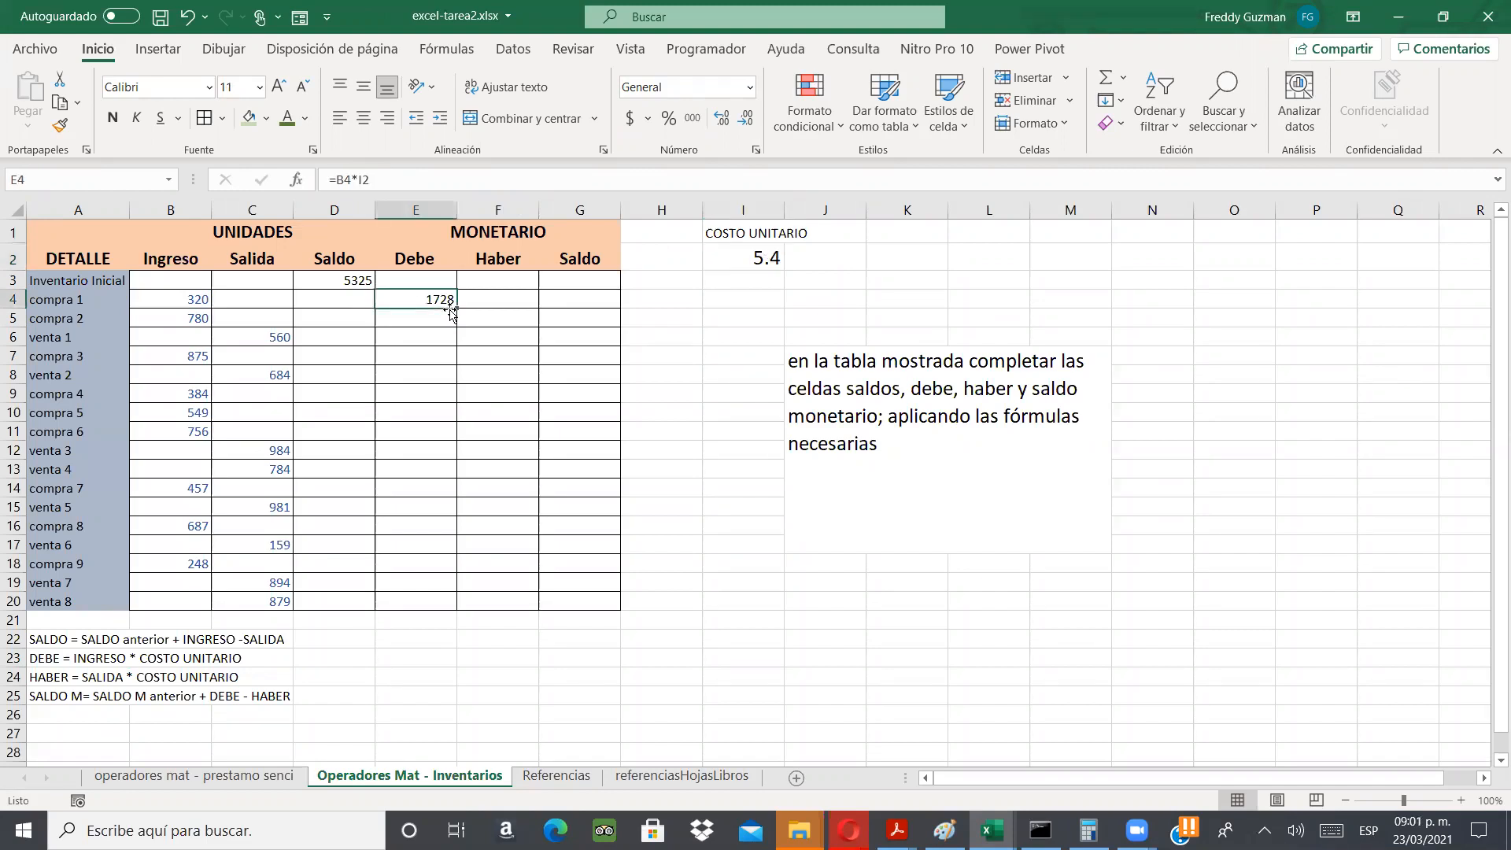
drag(458, 407, 456, 572)
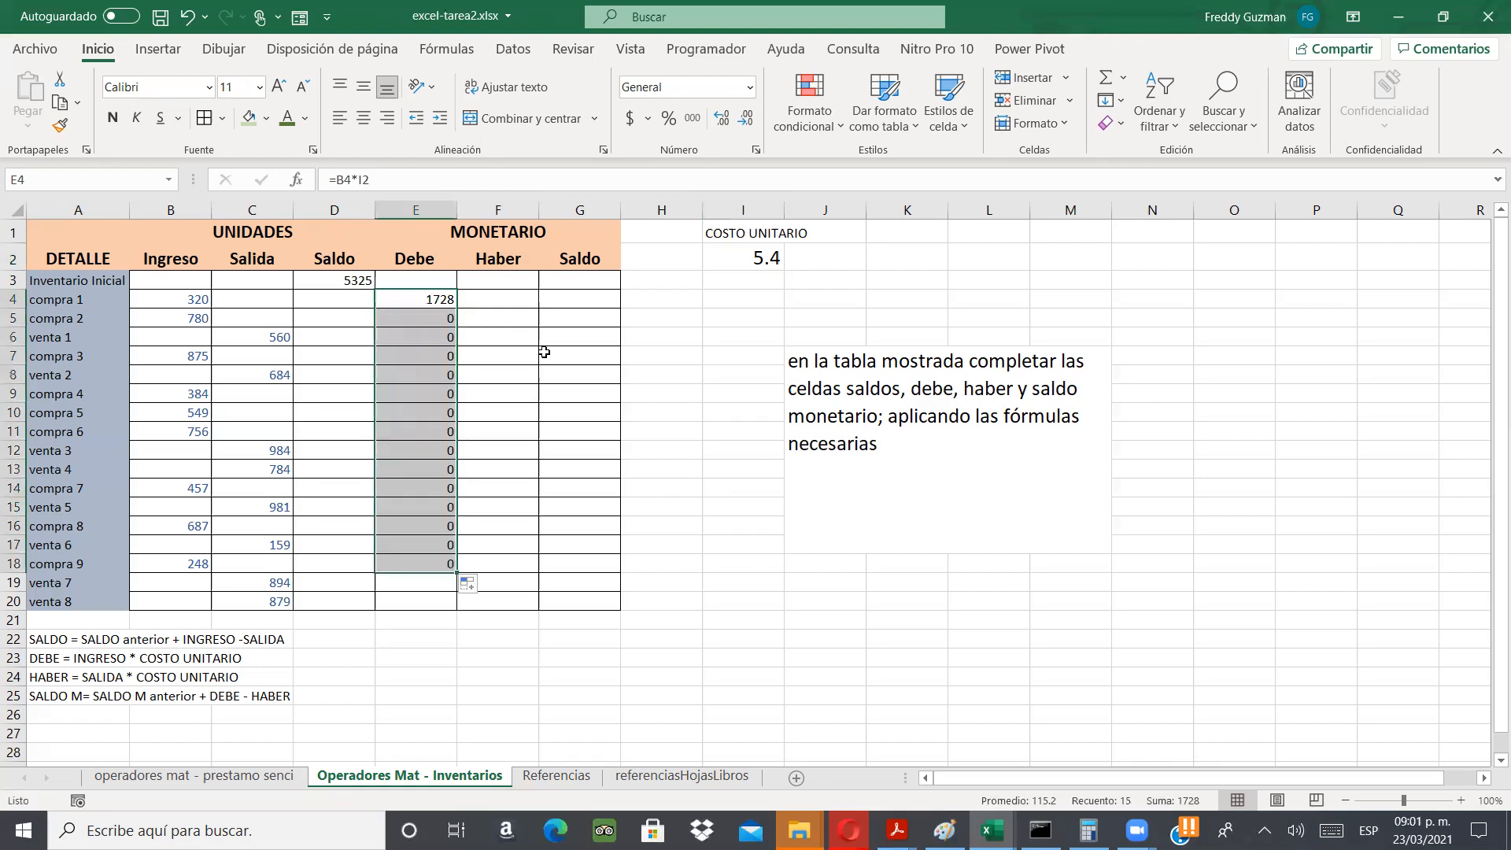
key(ctrl+z)
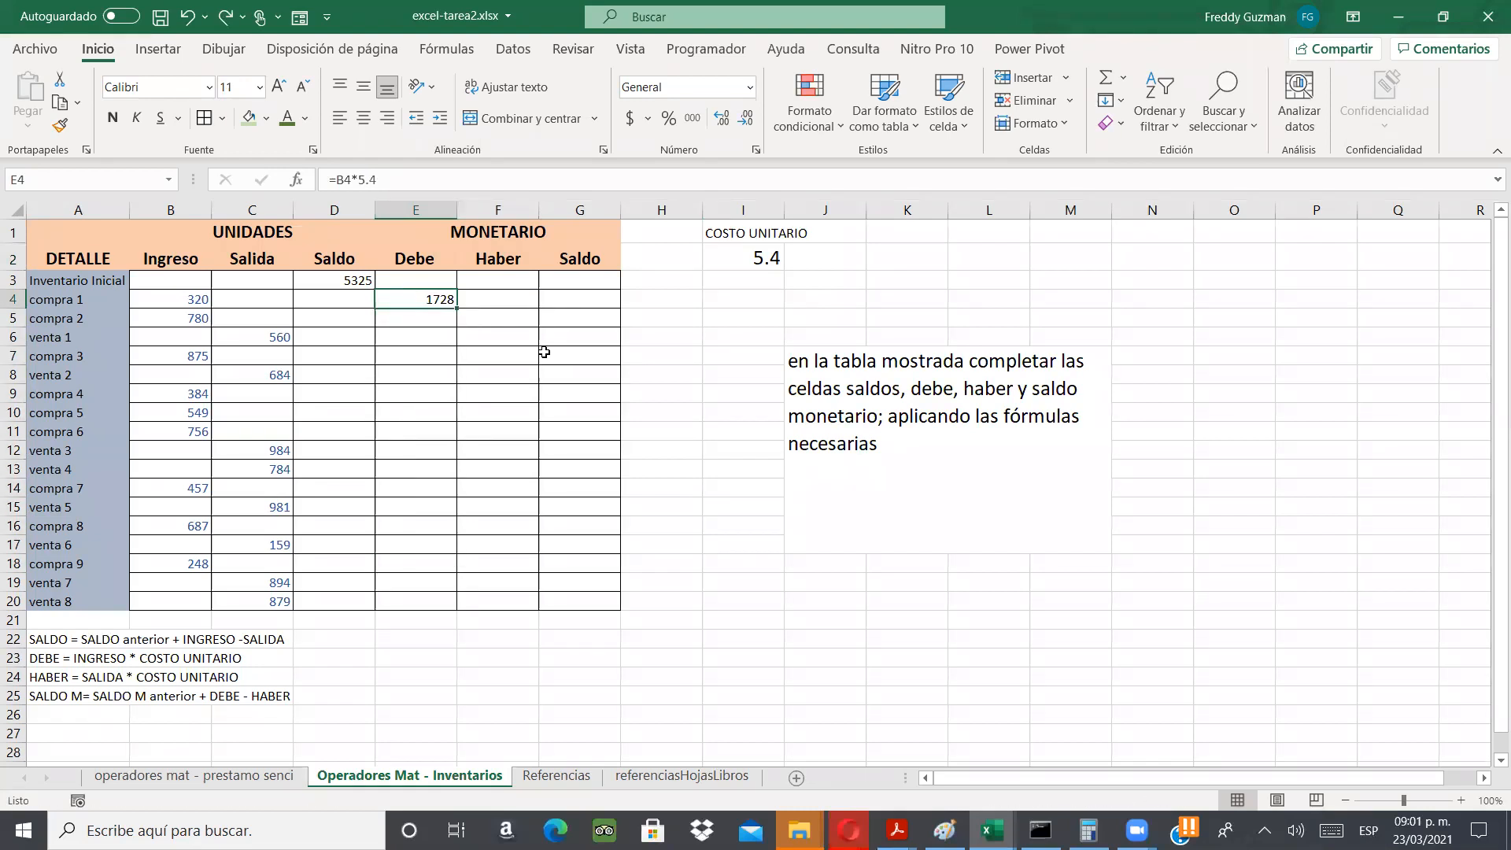
text(z)
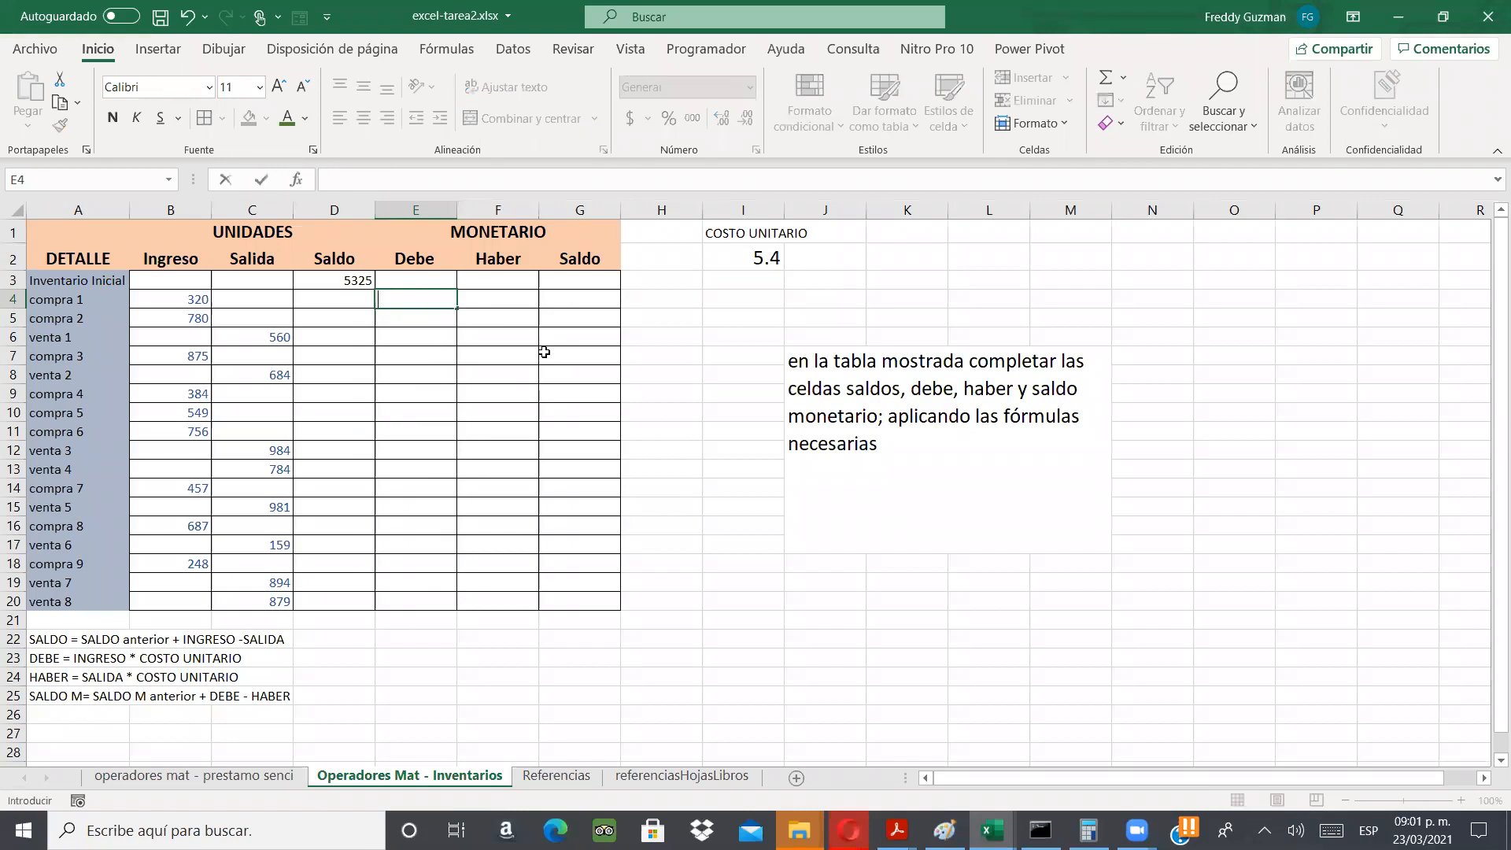
click(538, 354)
click(429, 300)
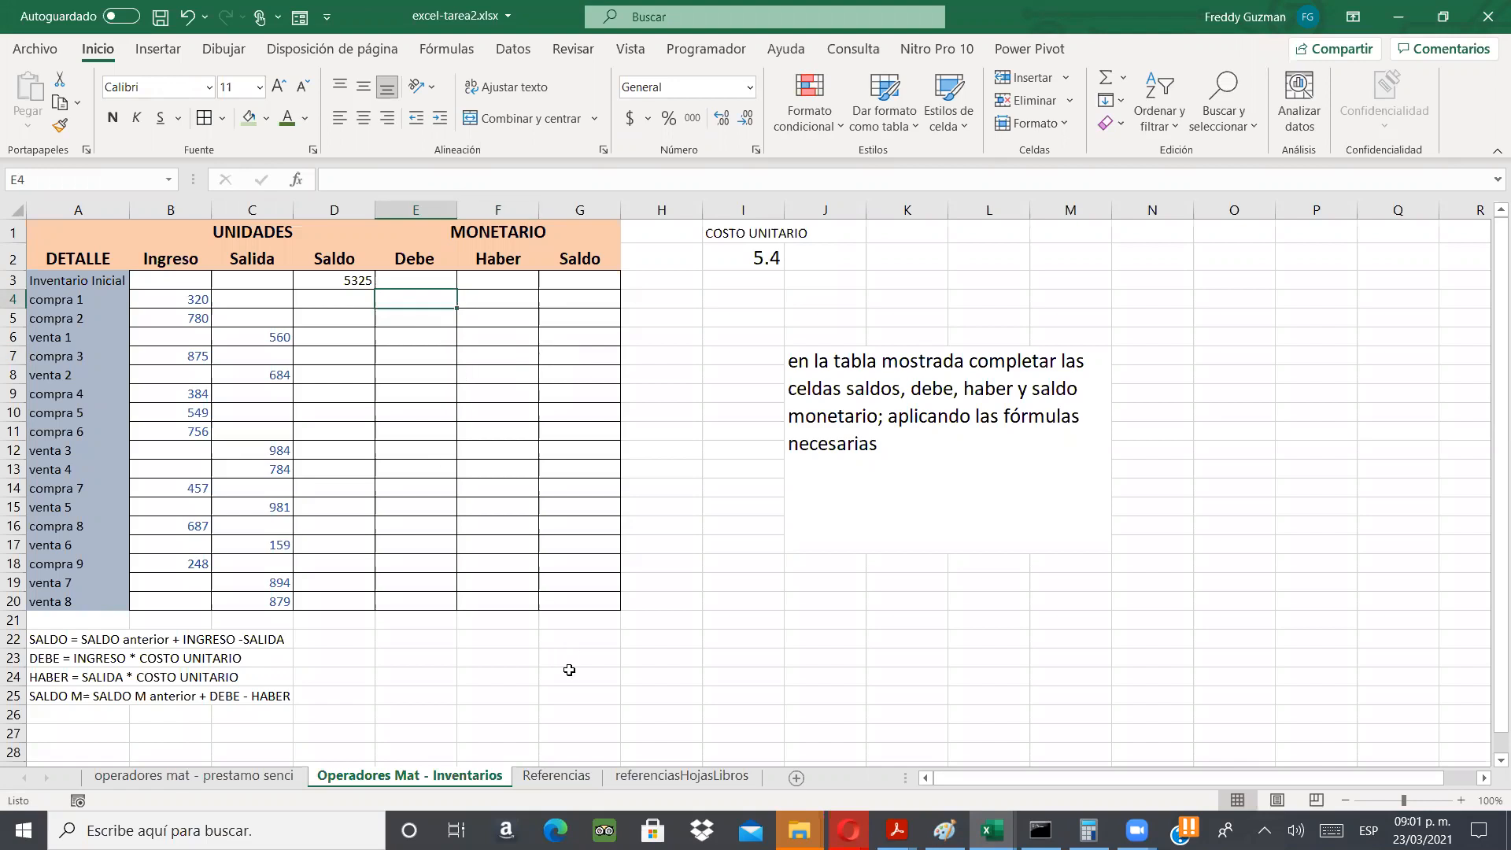
- Review the relative, absolute and combined reference exercises on the Referencias sheet, and open the referenciasHojasLibros sheet
click(565, 776)
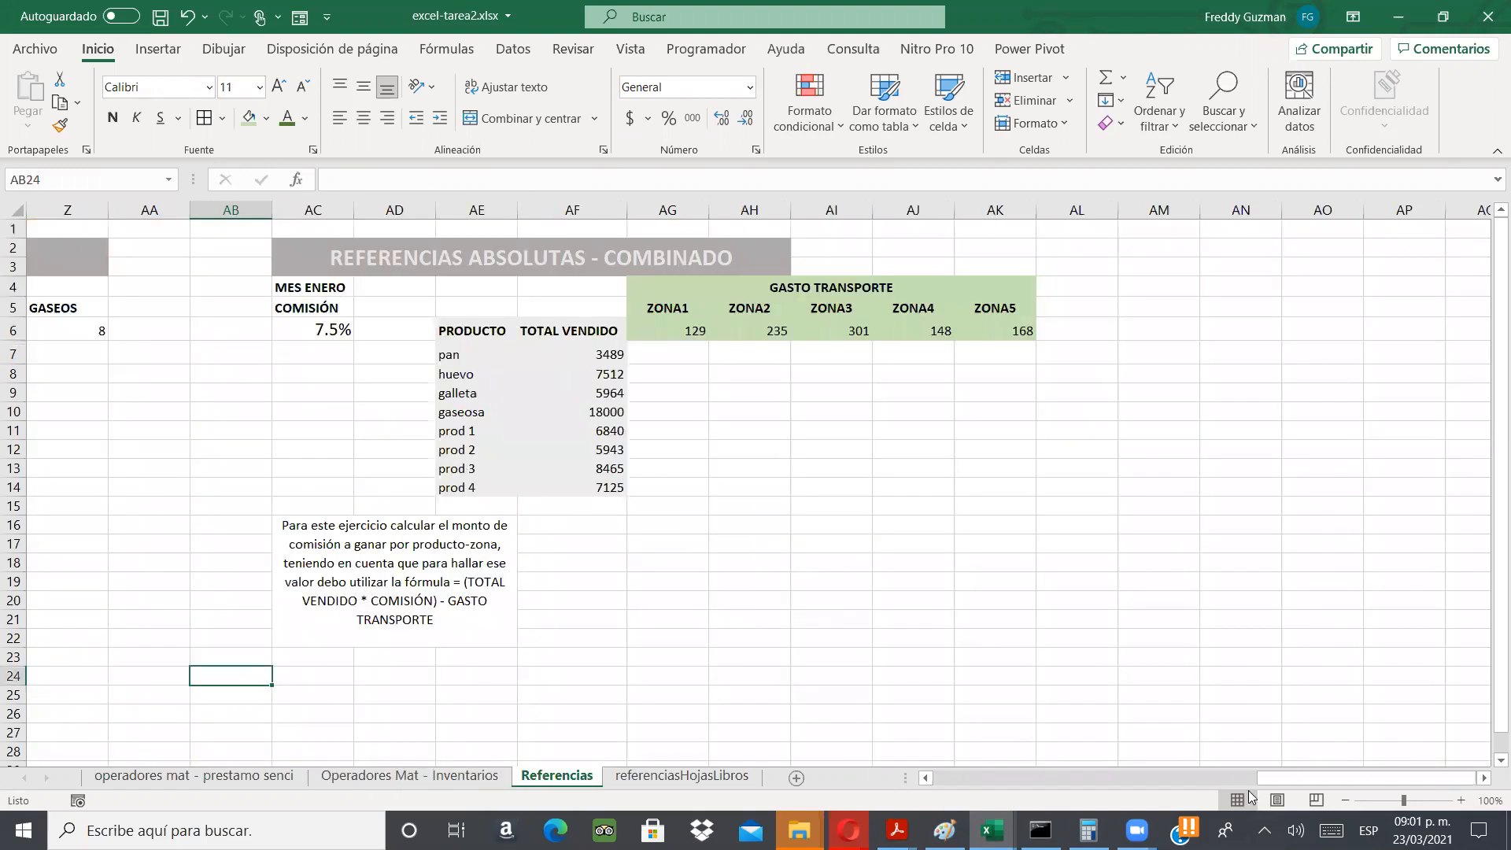
drag(987, 803, 920, 802)
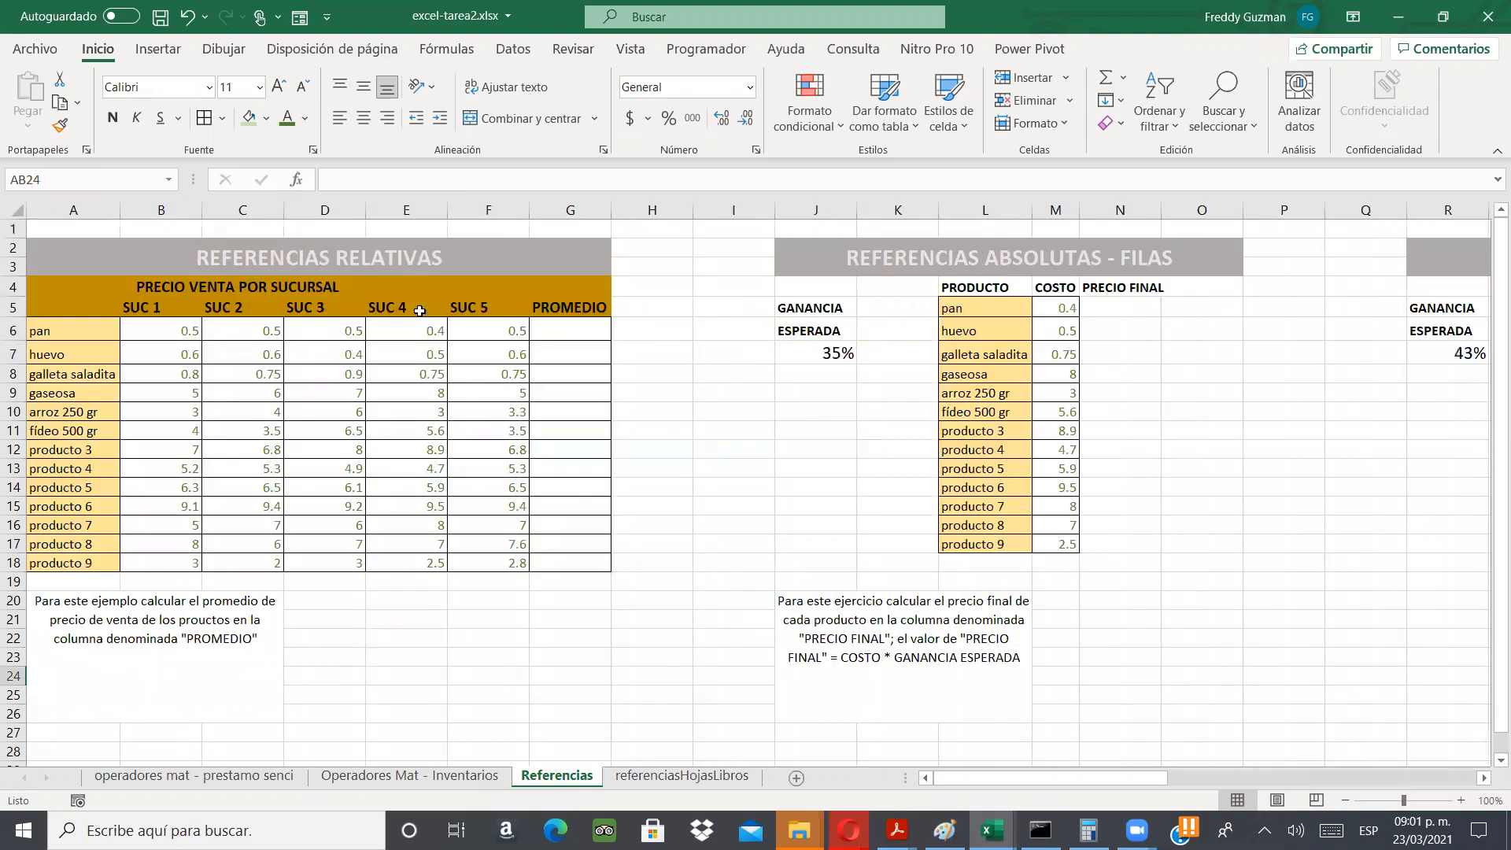
click(563, 331)
click(1126, 308)
drag(1118, 778, 1303, 769)
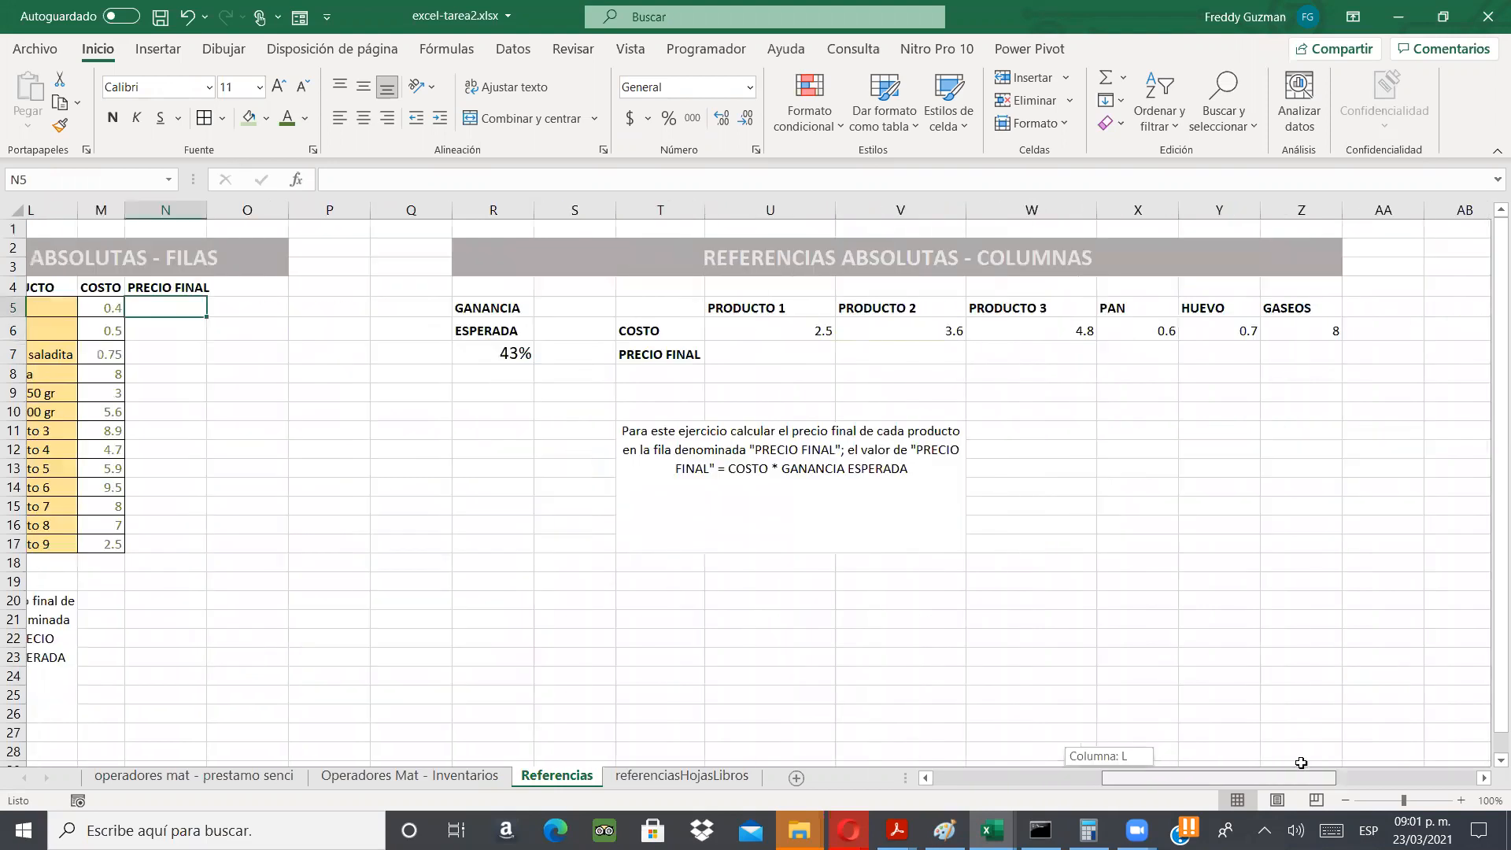
click(716, 358)
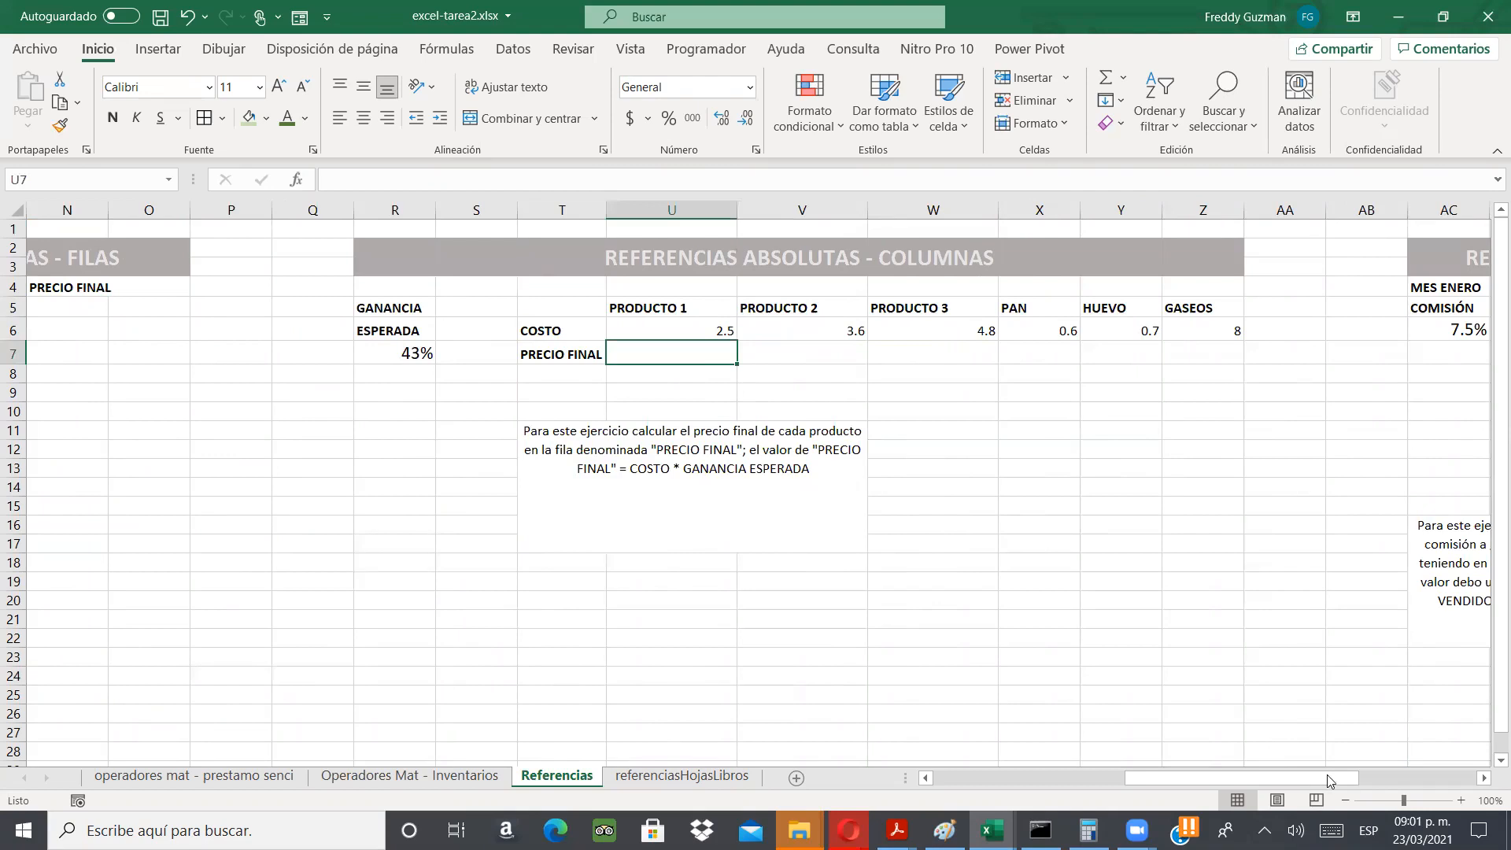
drag(1392, 781, 1475, 778)
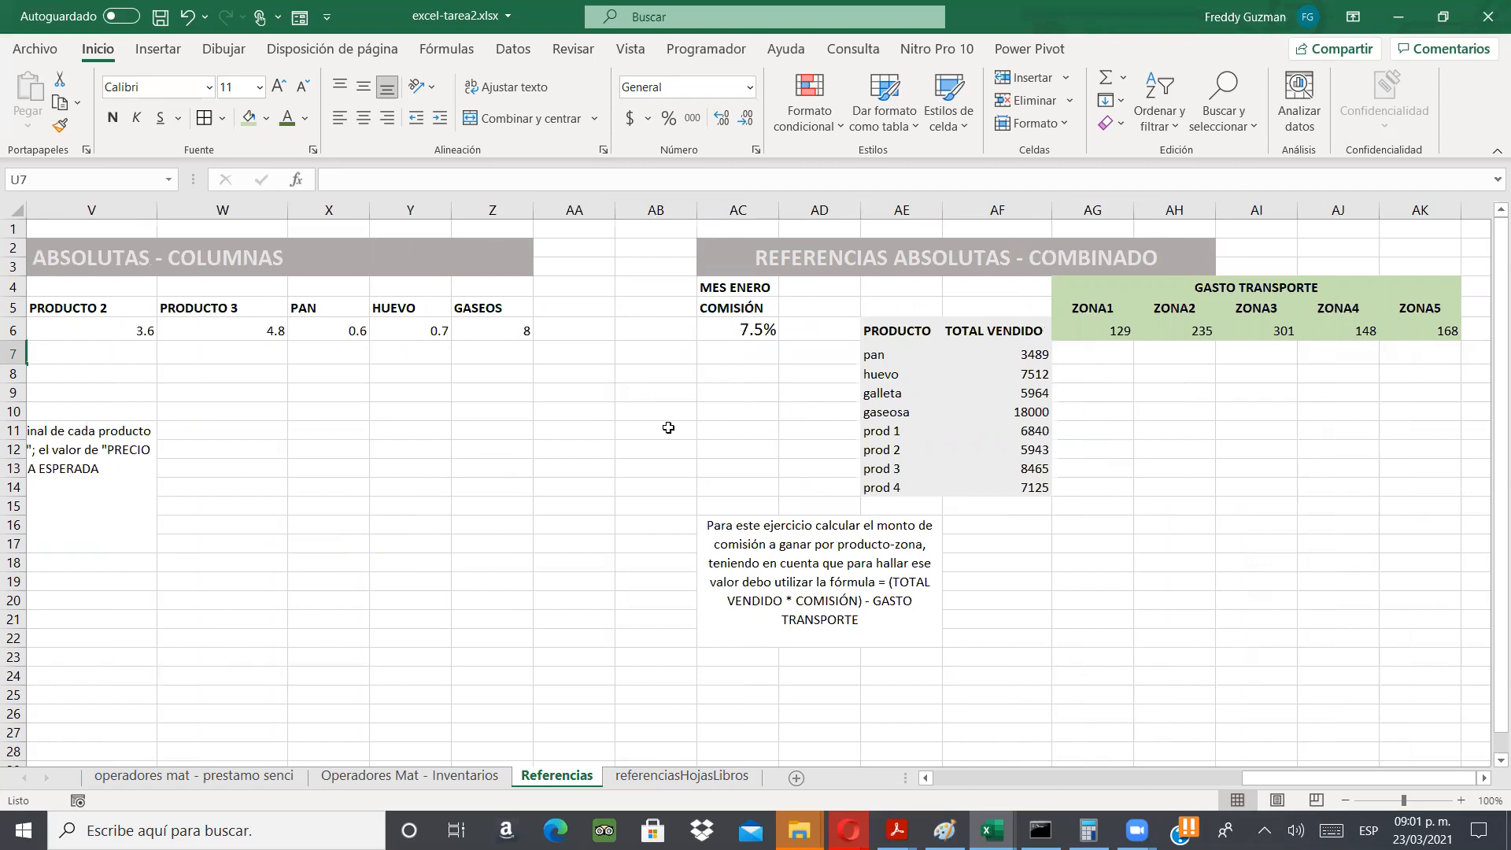
click(687, 779)
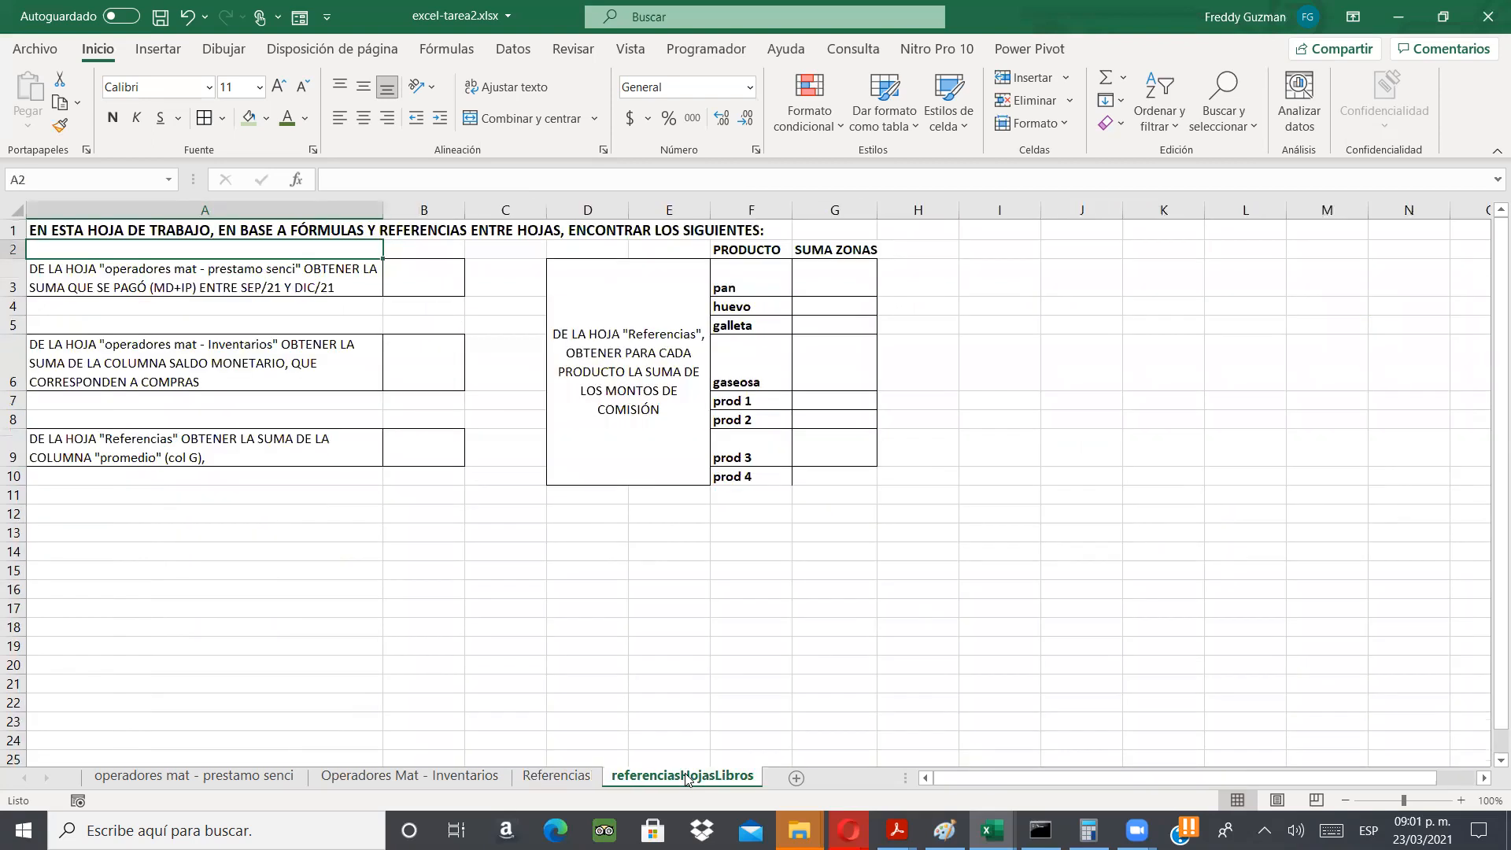
- Save a copy of the workbook as excel-tarea2_1.xlsx in the 4.EXCEL folder
right_click(687, 779)
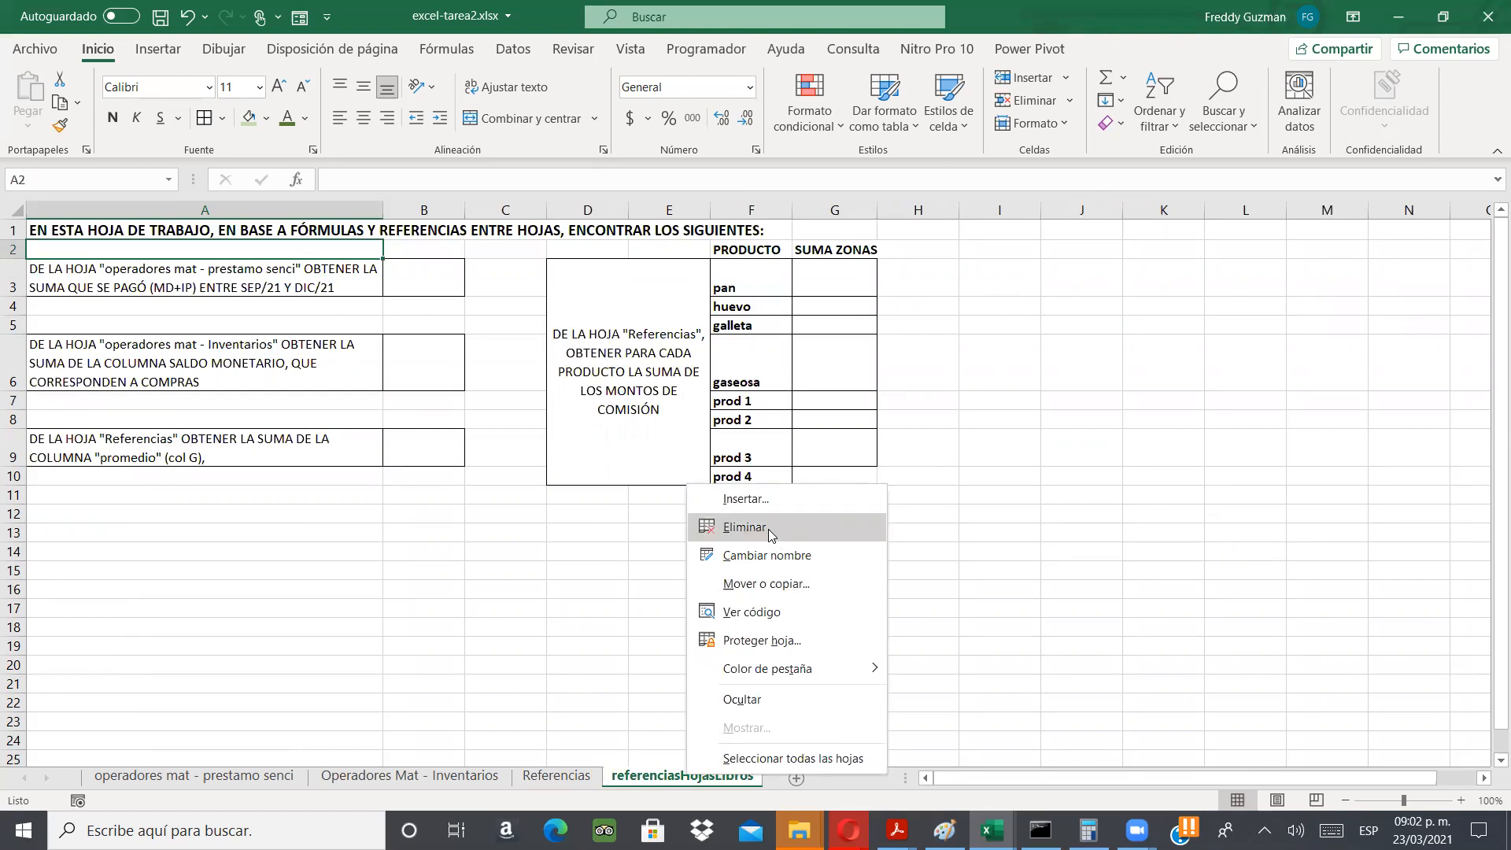
click(639, 621)
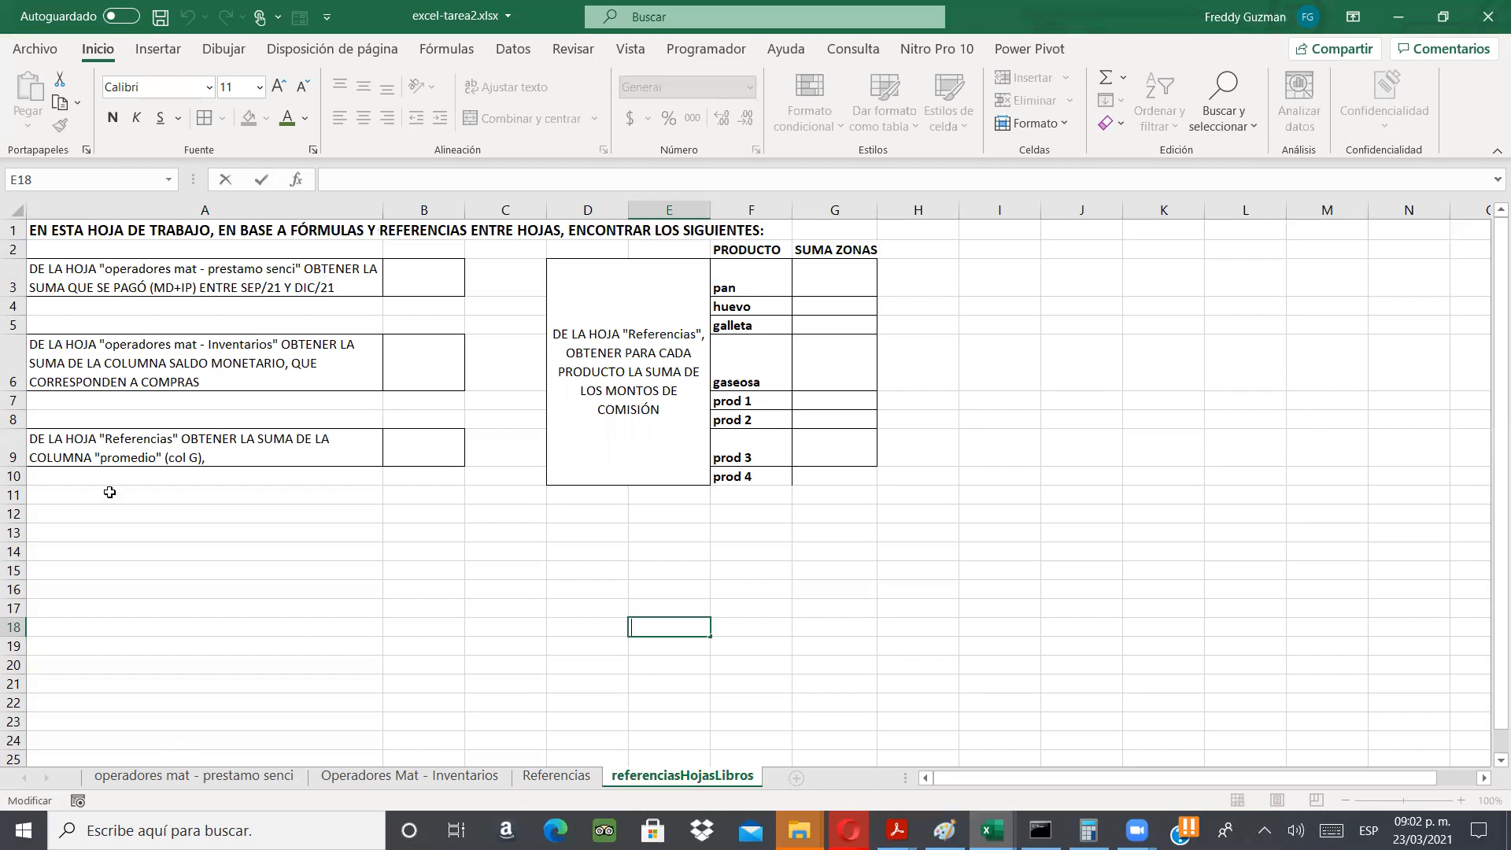
click(36, 49)
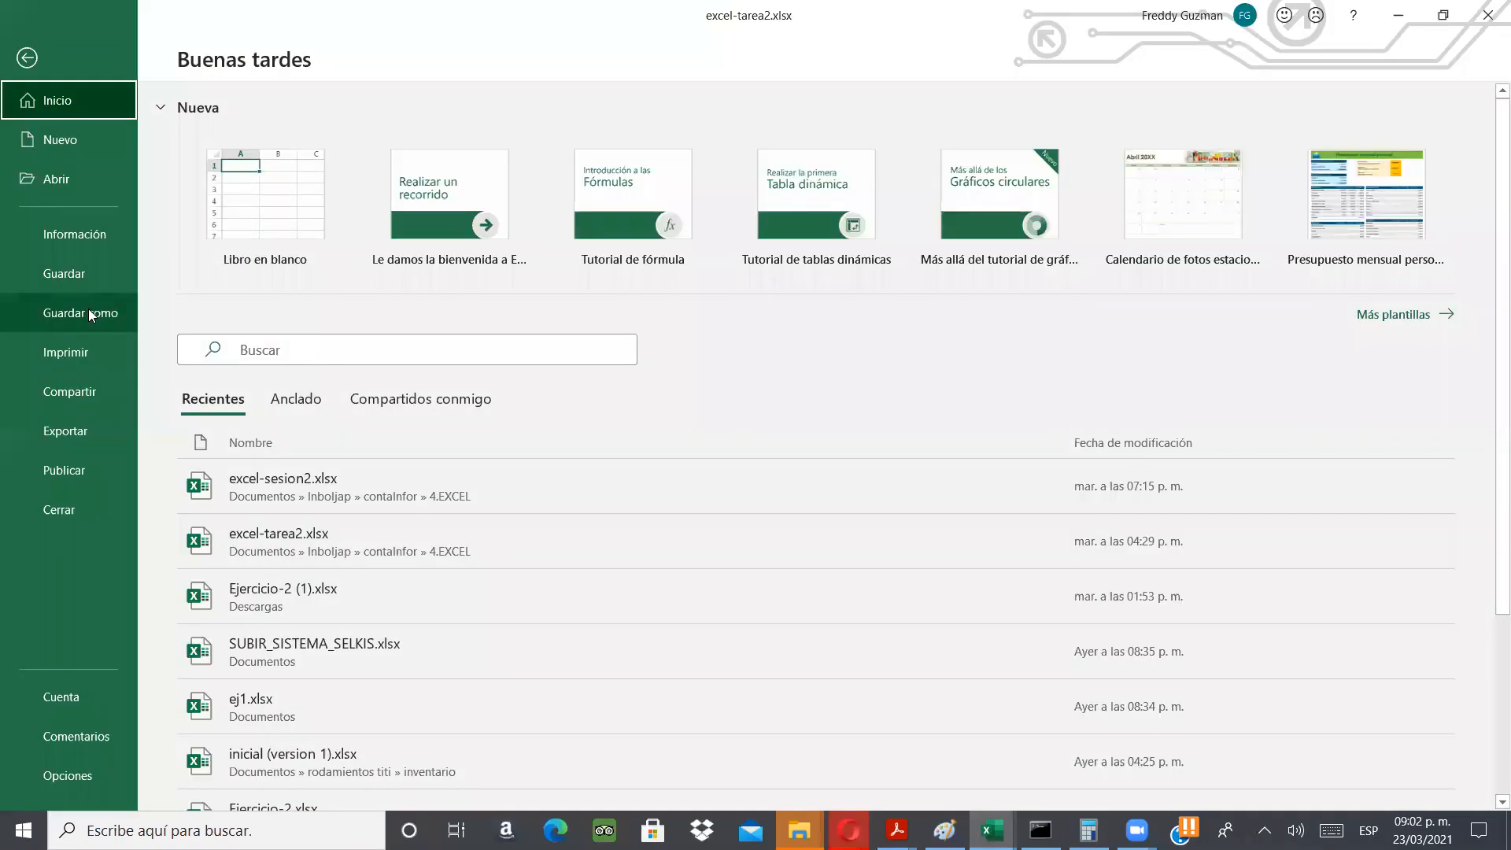
click(88, 311)
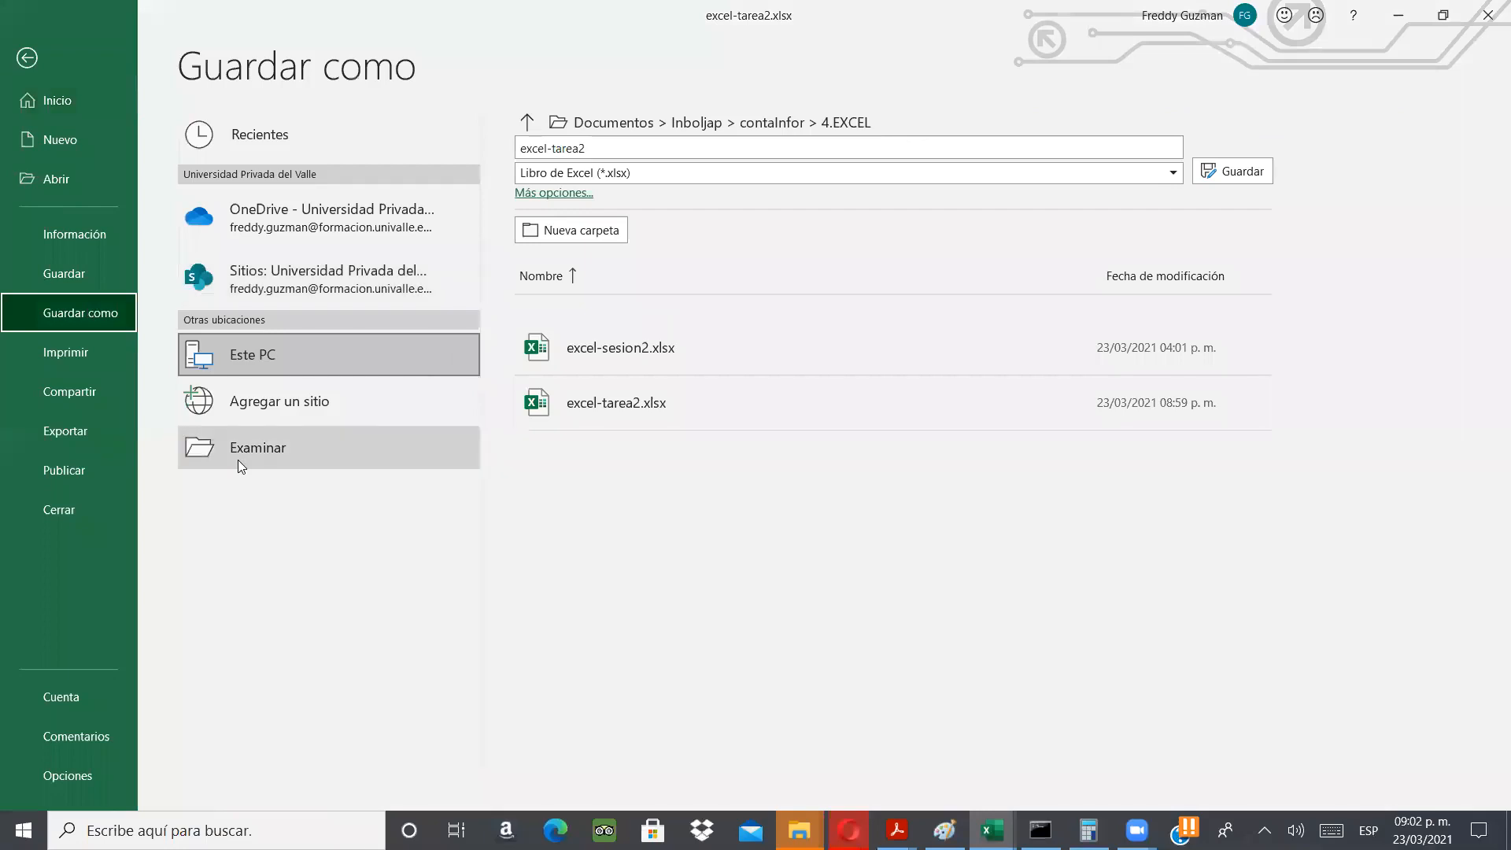
click(237, 460)
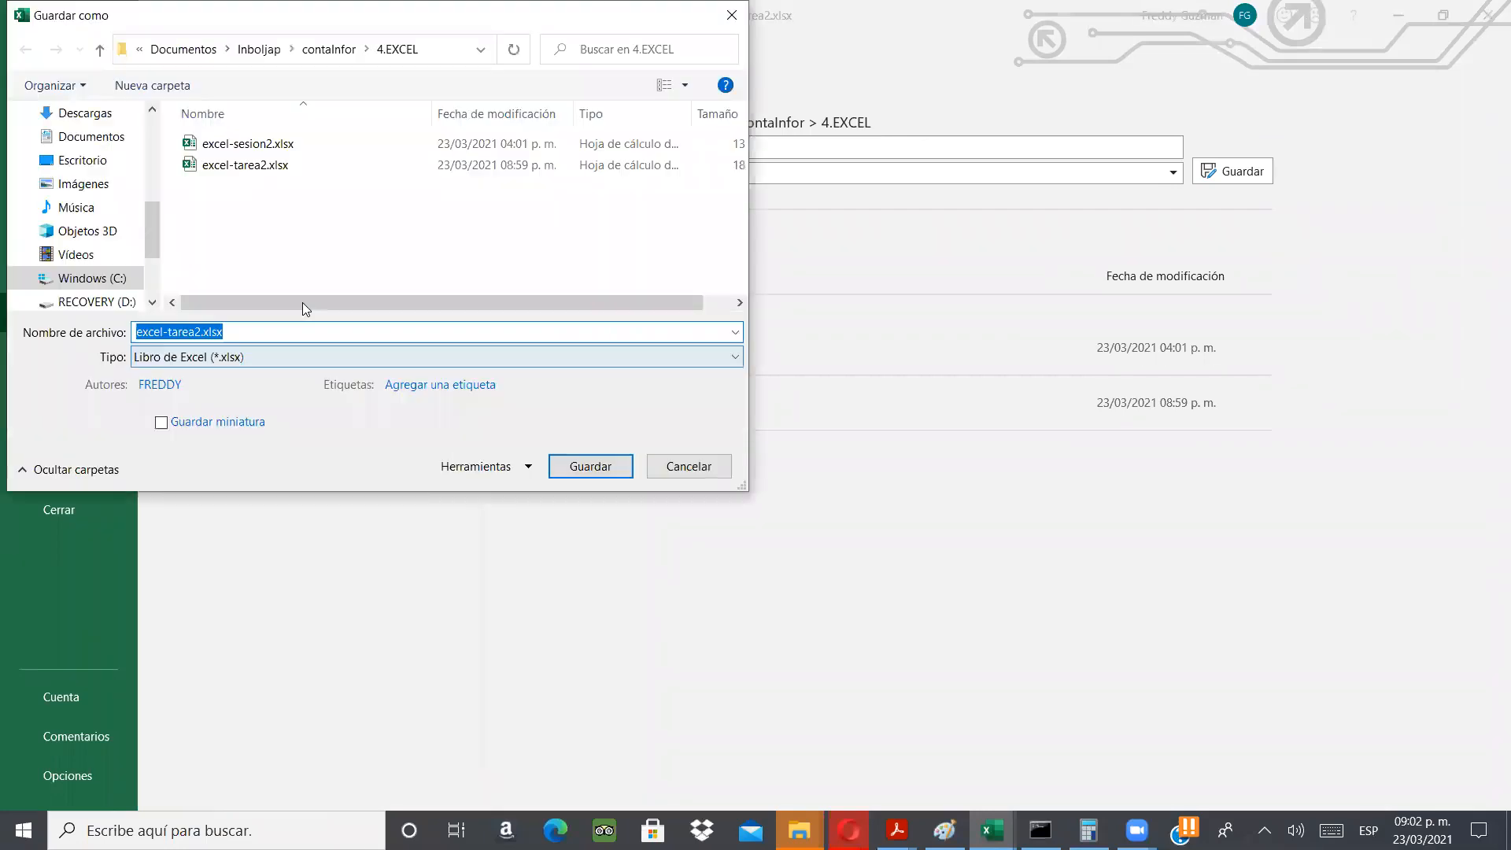
click(202, 333)
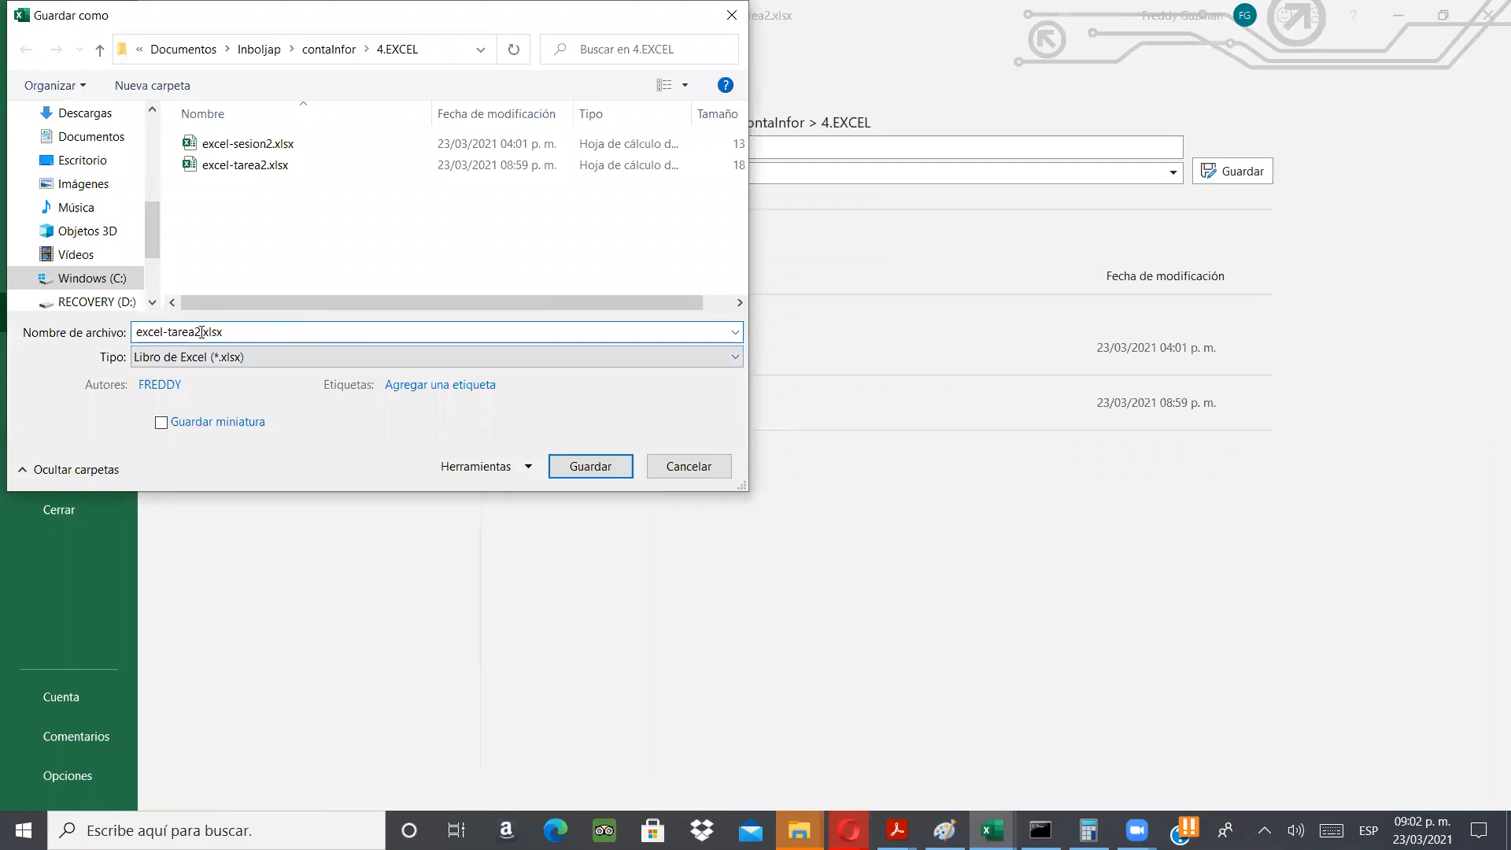
text(_1)
key(Return)
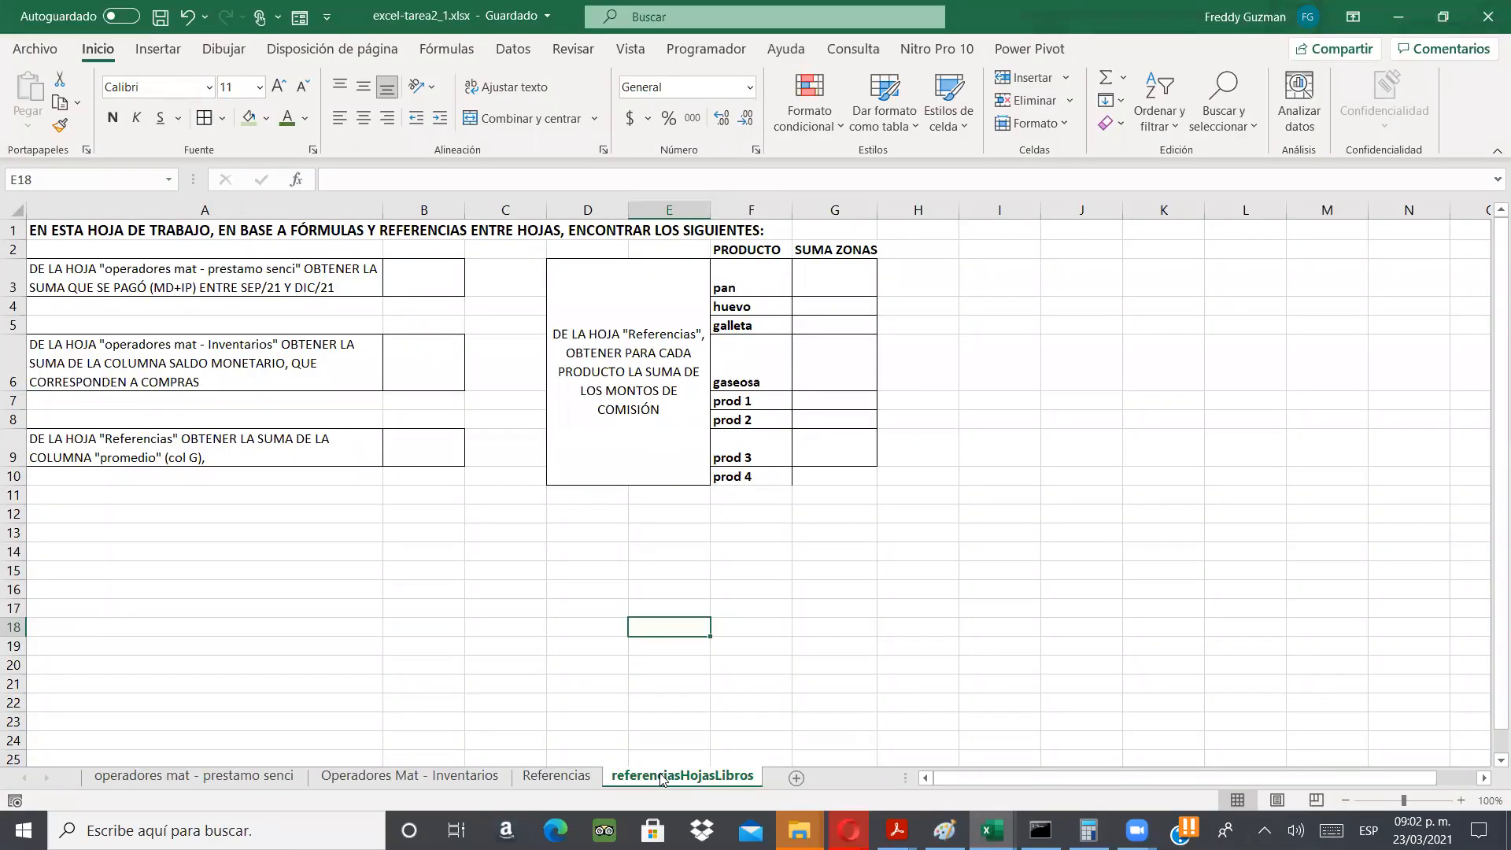
- Delete the referenciasHojasLibros sheet from the workbook copy and check the loan and inventory sheets
right_click(661, 779)
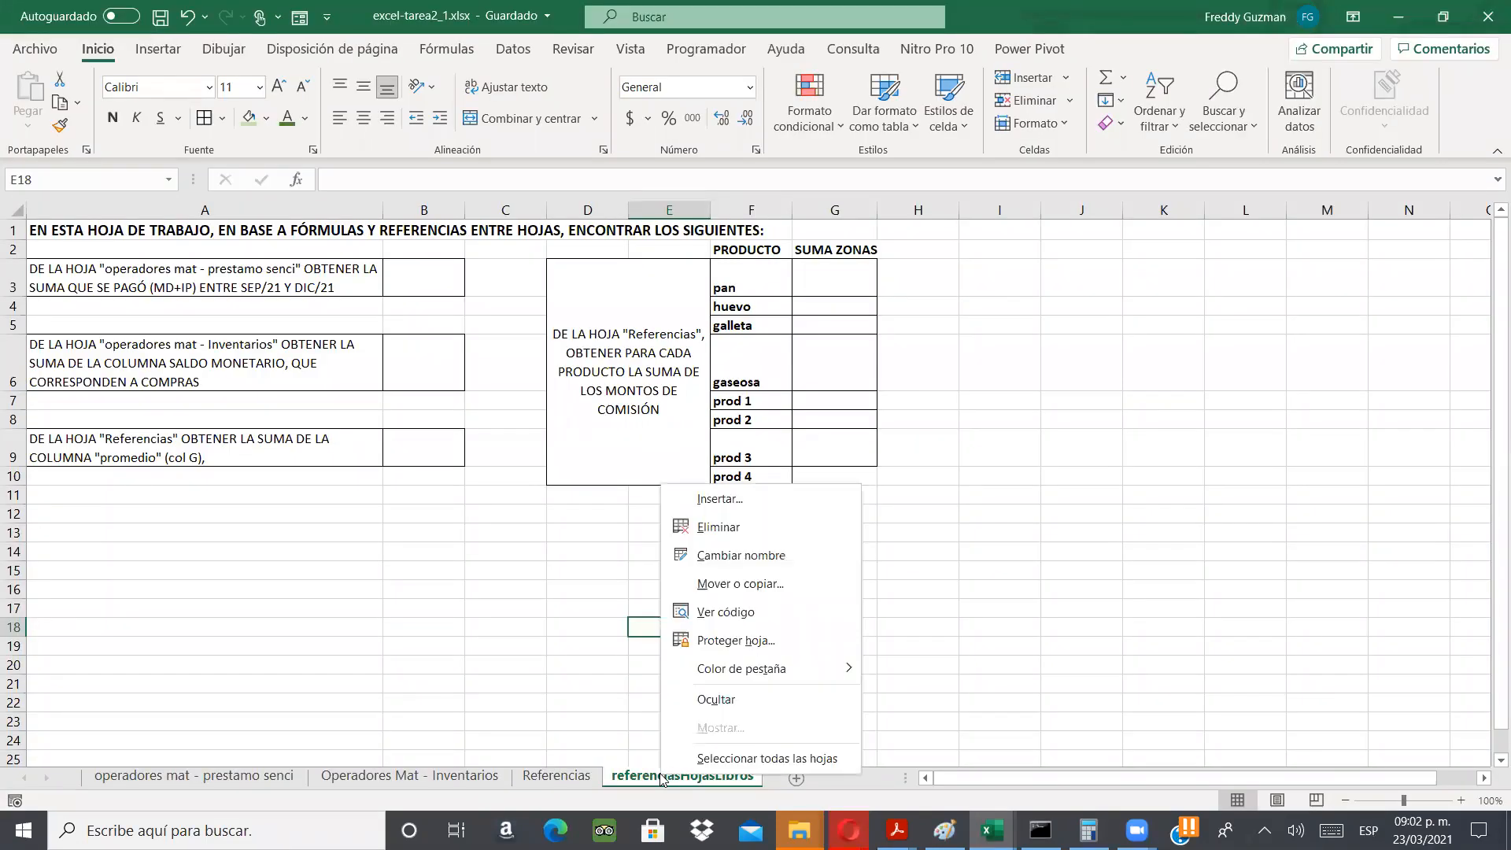
click(716, 528)
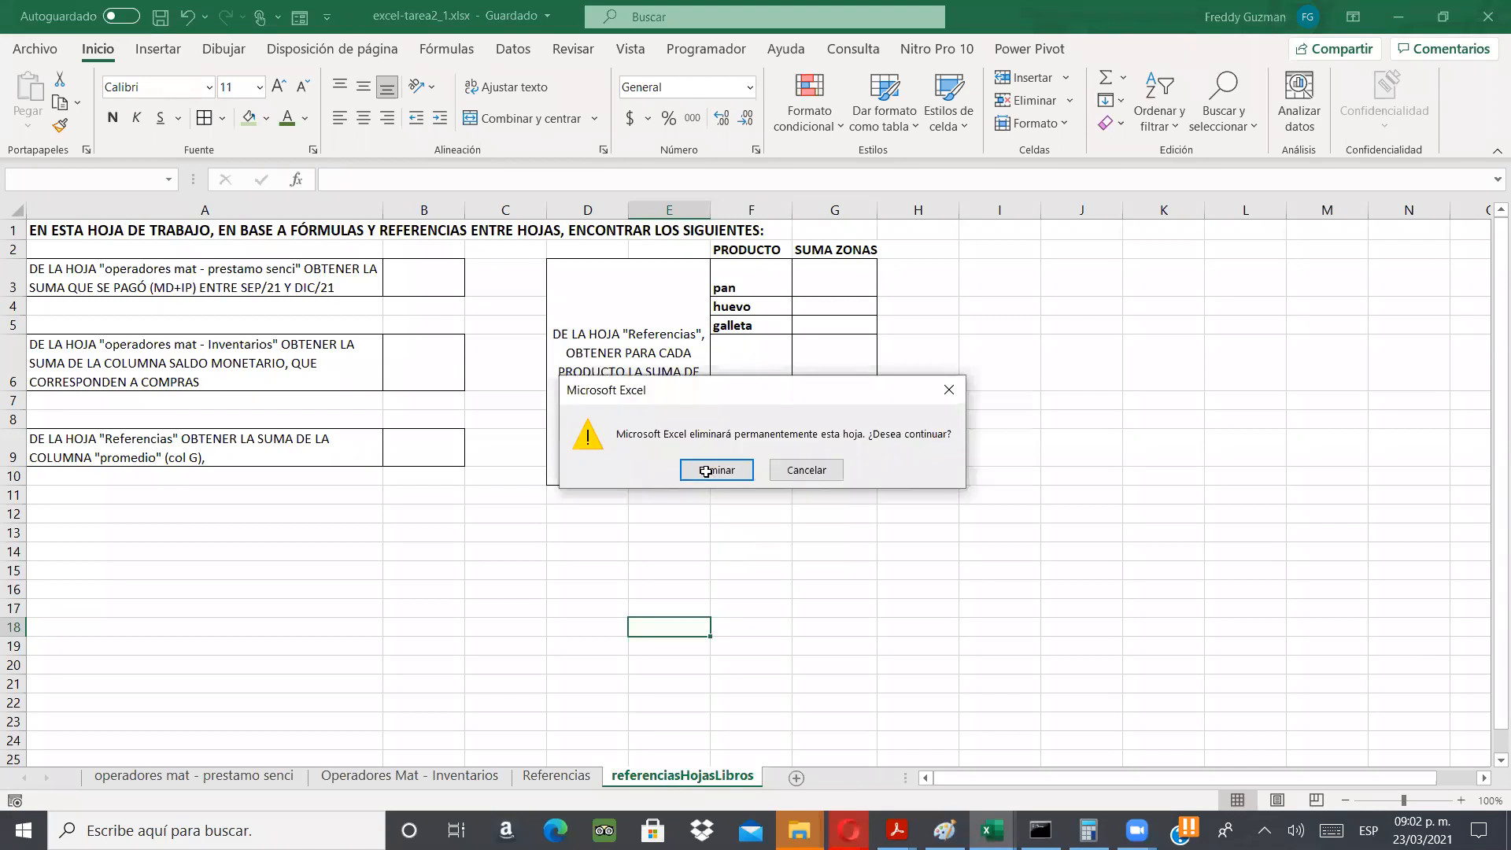
key(Return)
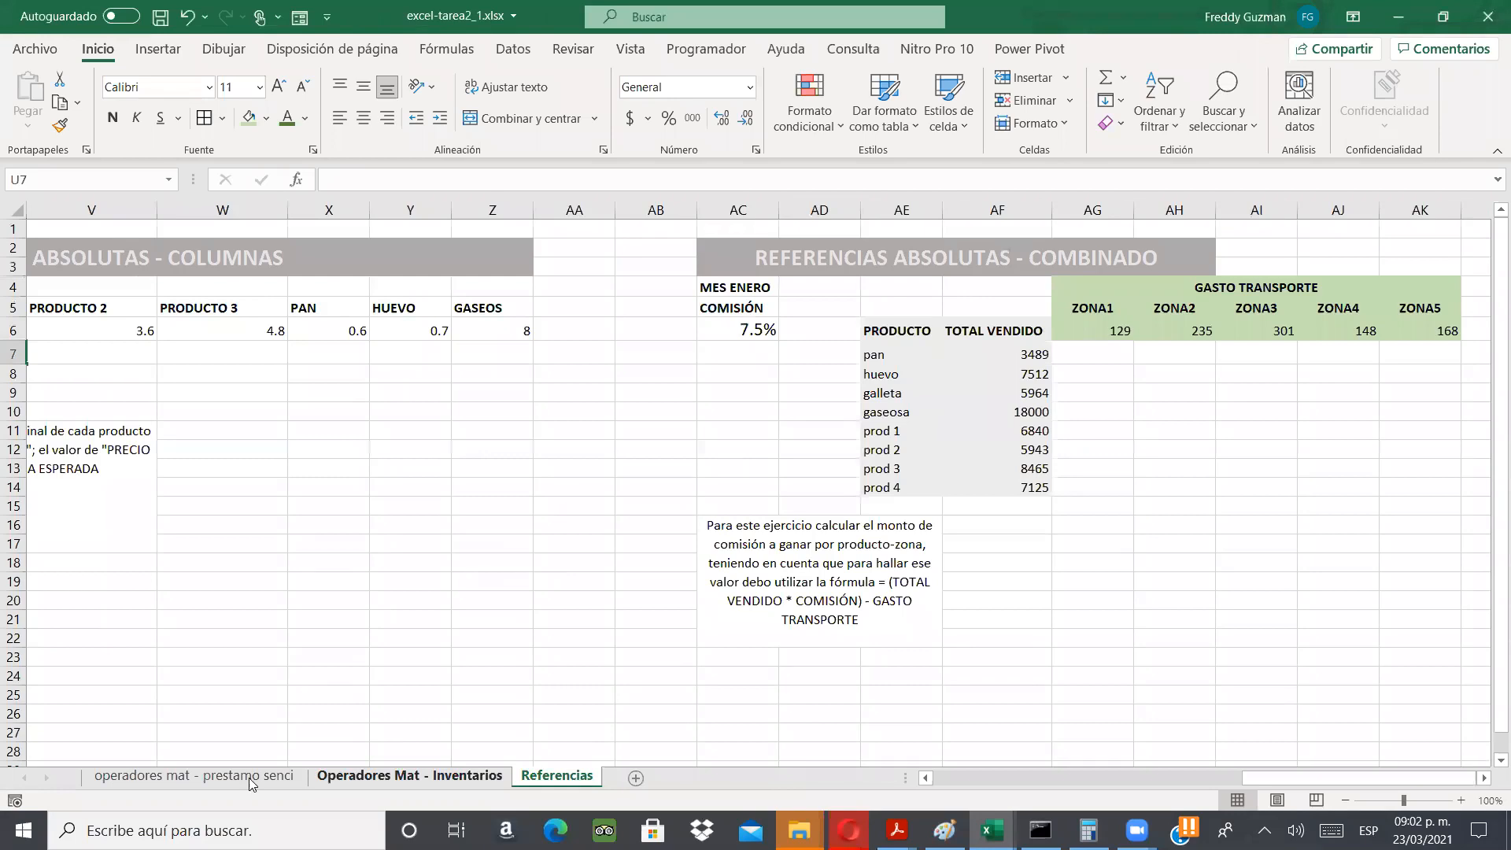
click(117, 777)
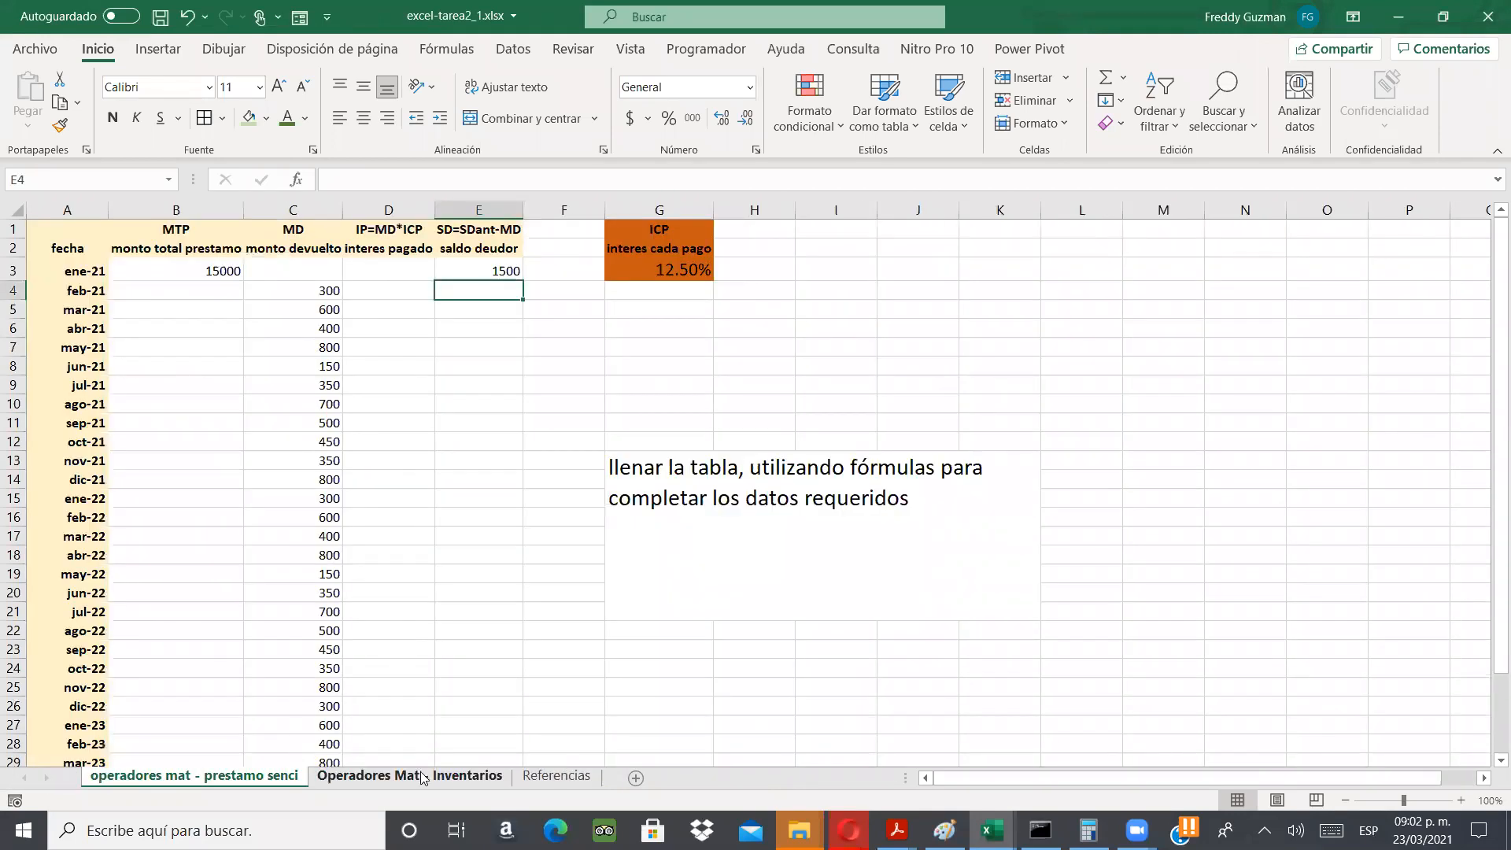
click(397, 776)
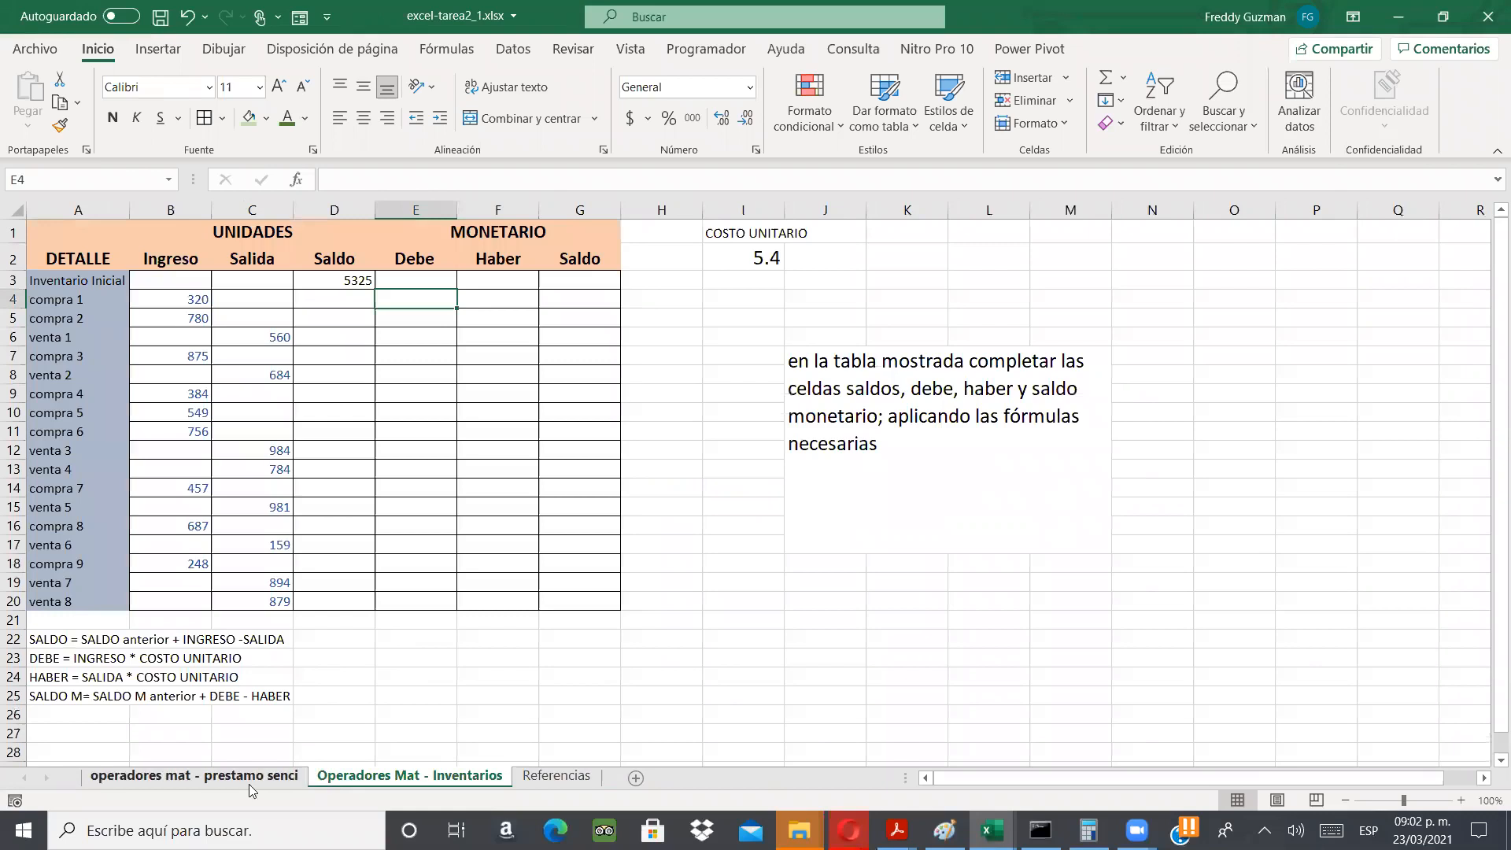
key(ctrl+Page_Up)
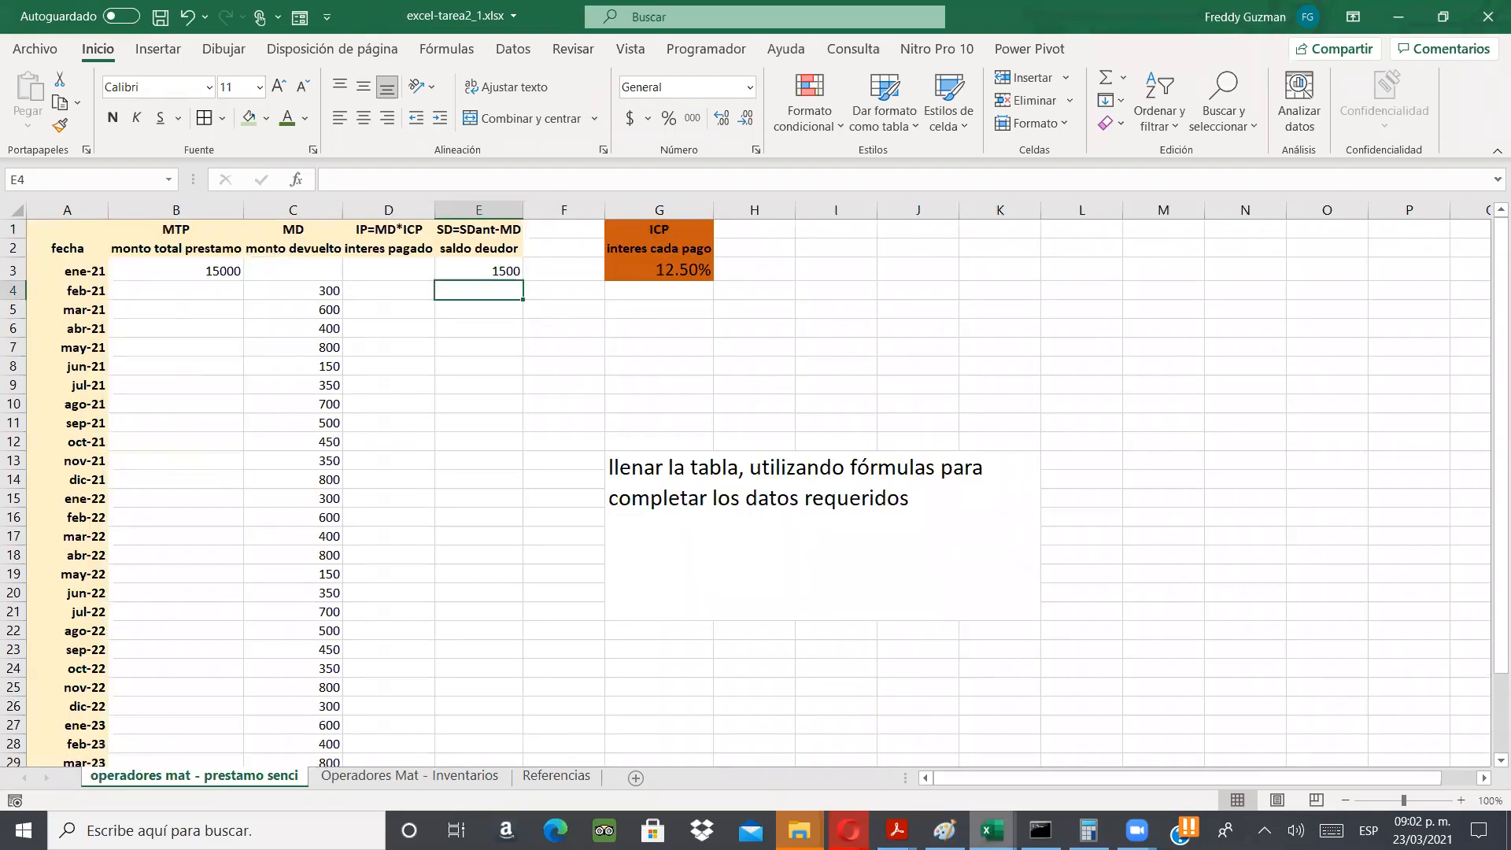
- Switch to the excel-sesion2.xlsx workbook, save it and open its operadores mat - prestamo senci sheet
mouse_move(992, 831)
click(1358, 747)
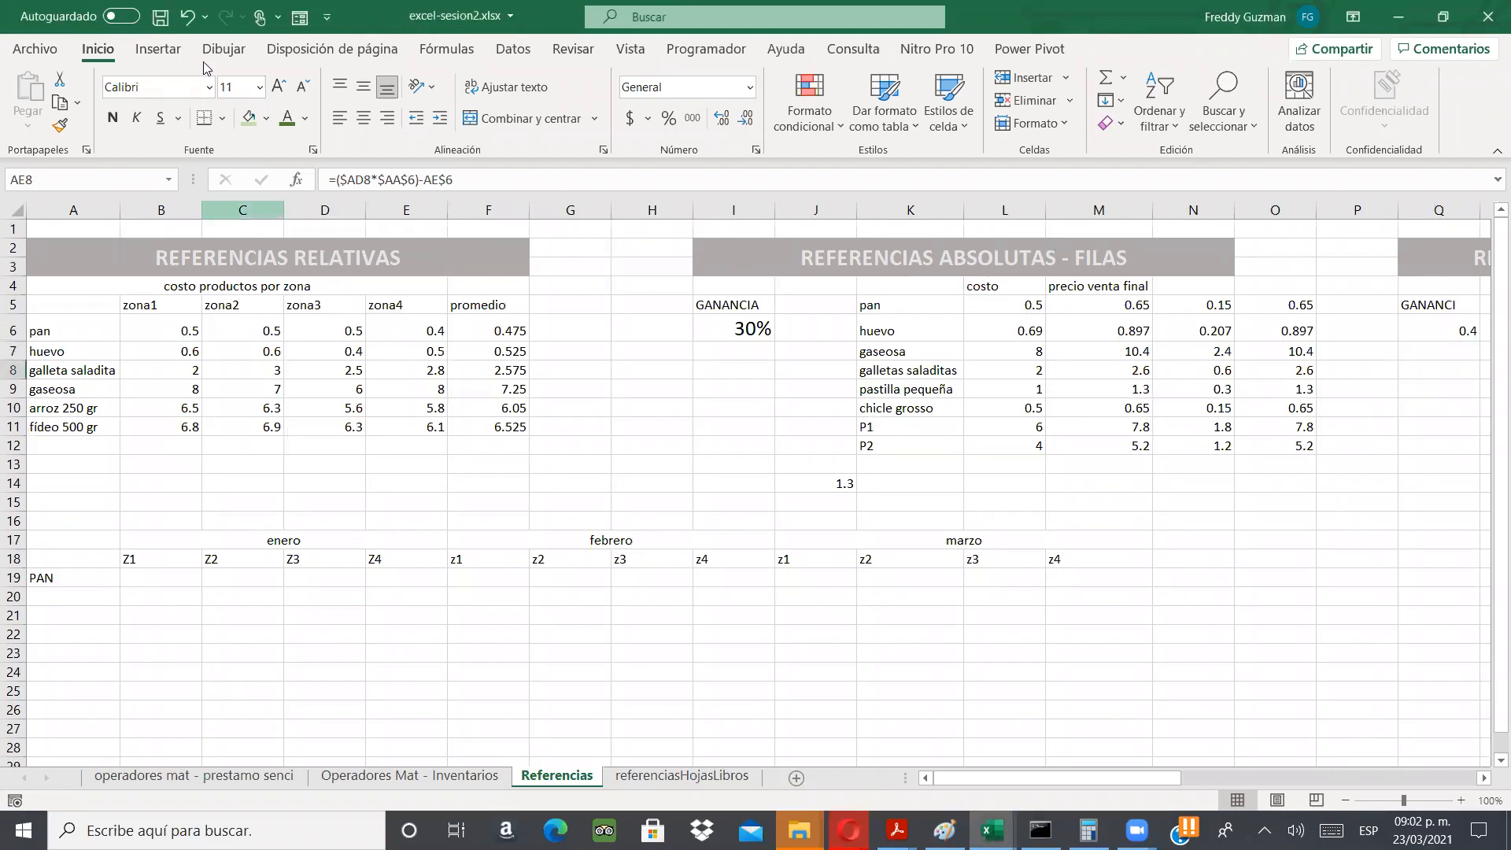
click(160, 17)
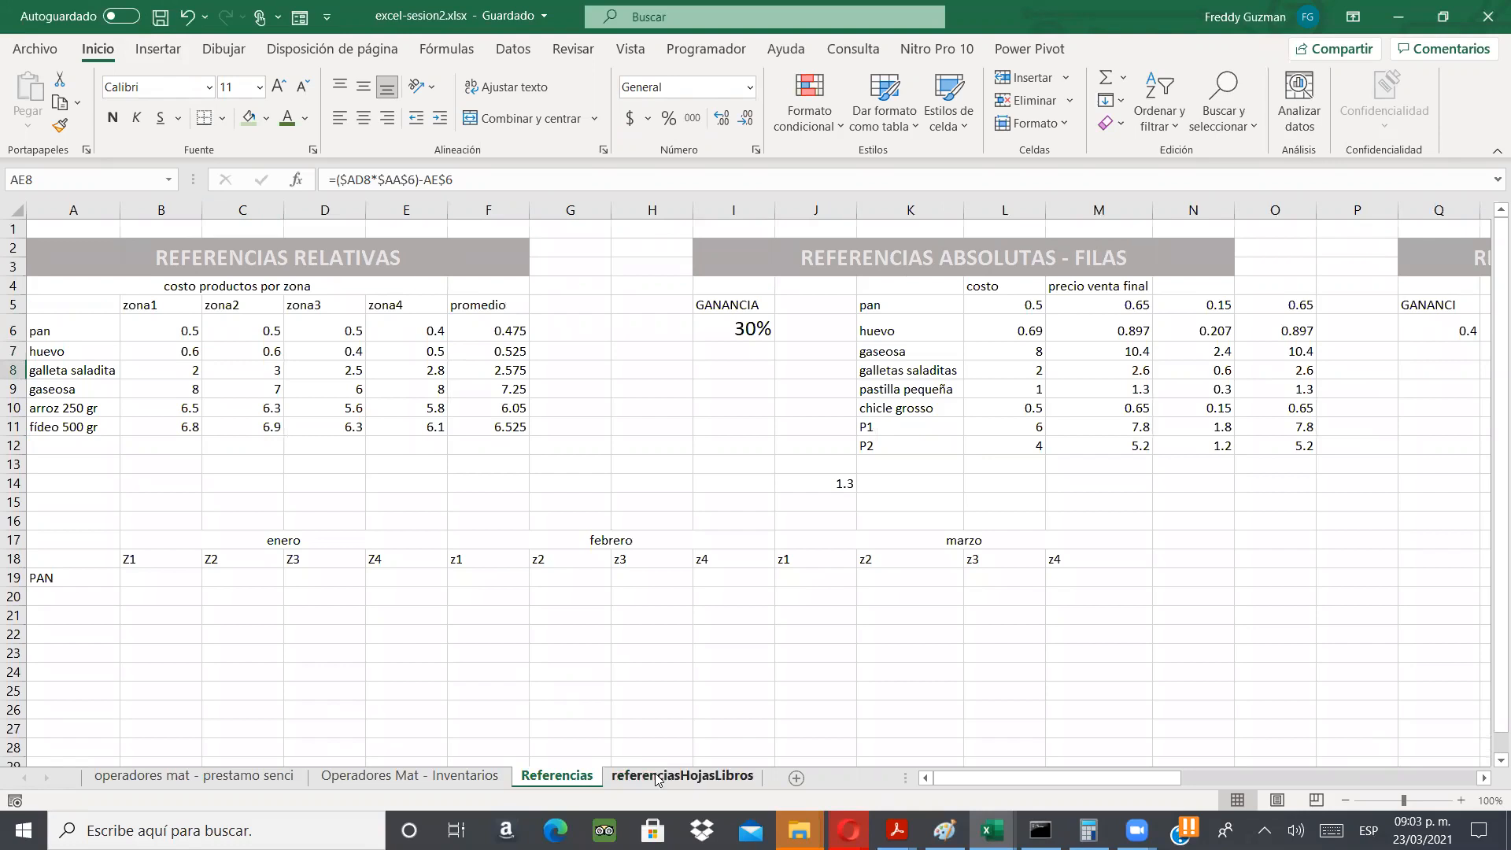
click(572, 782)
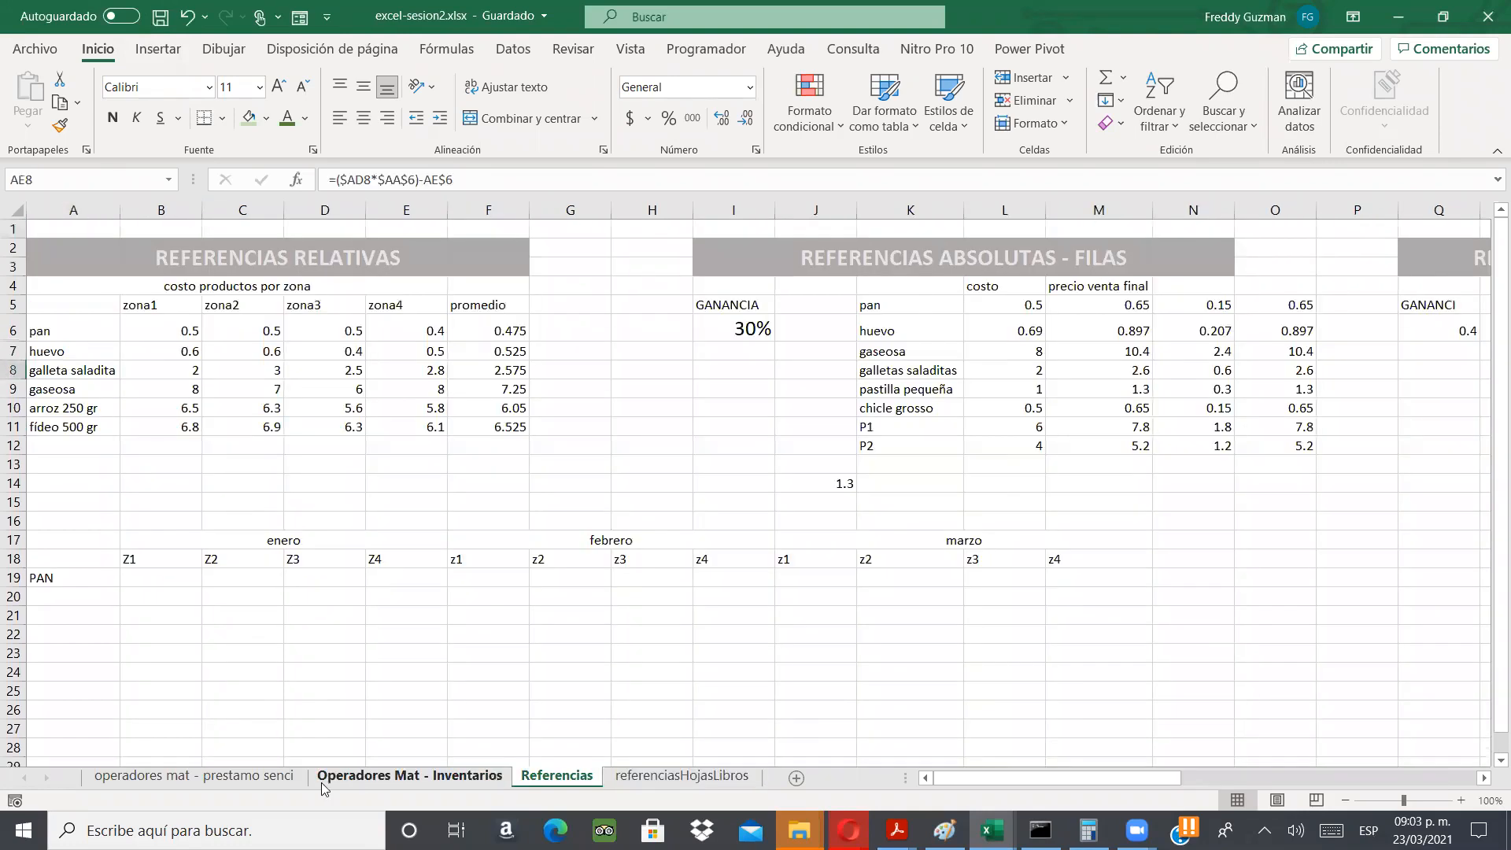
key(ctrl+Page_Up)
key(ctrl+Page_Up)
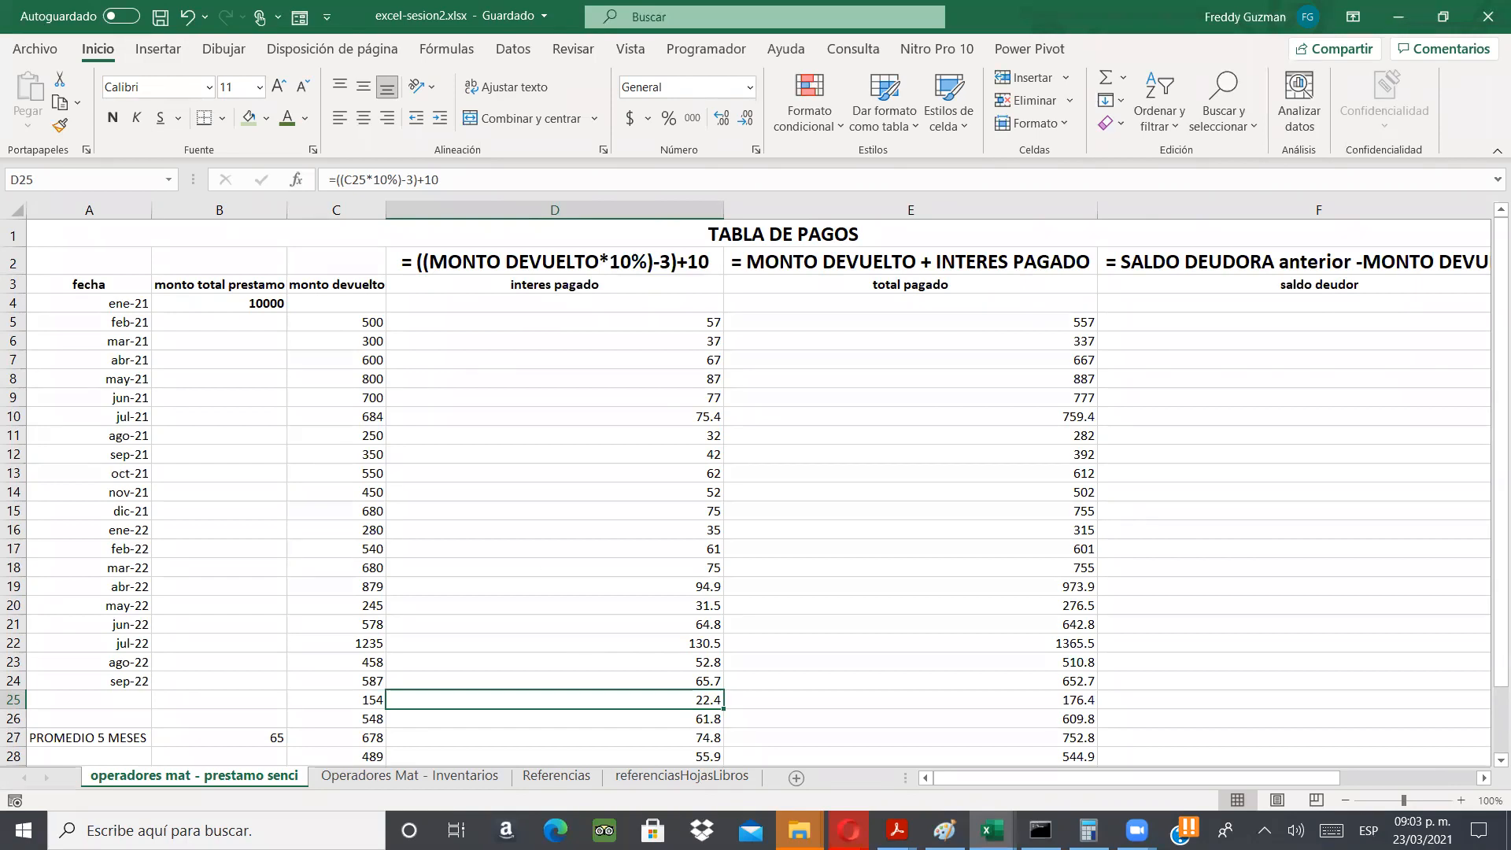
- Switch to the course page in the Opera browser, dismiss the session expiry notice and view the Excel Básico activities
click(800, 830)
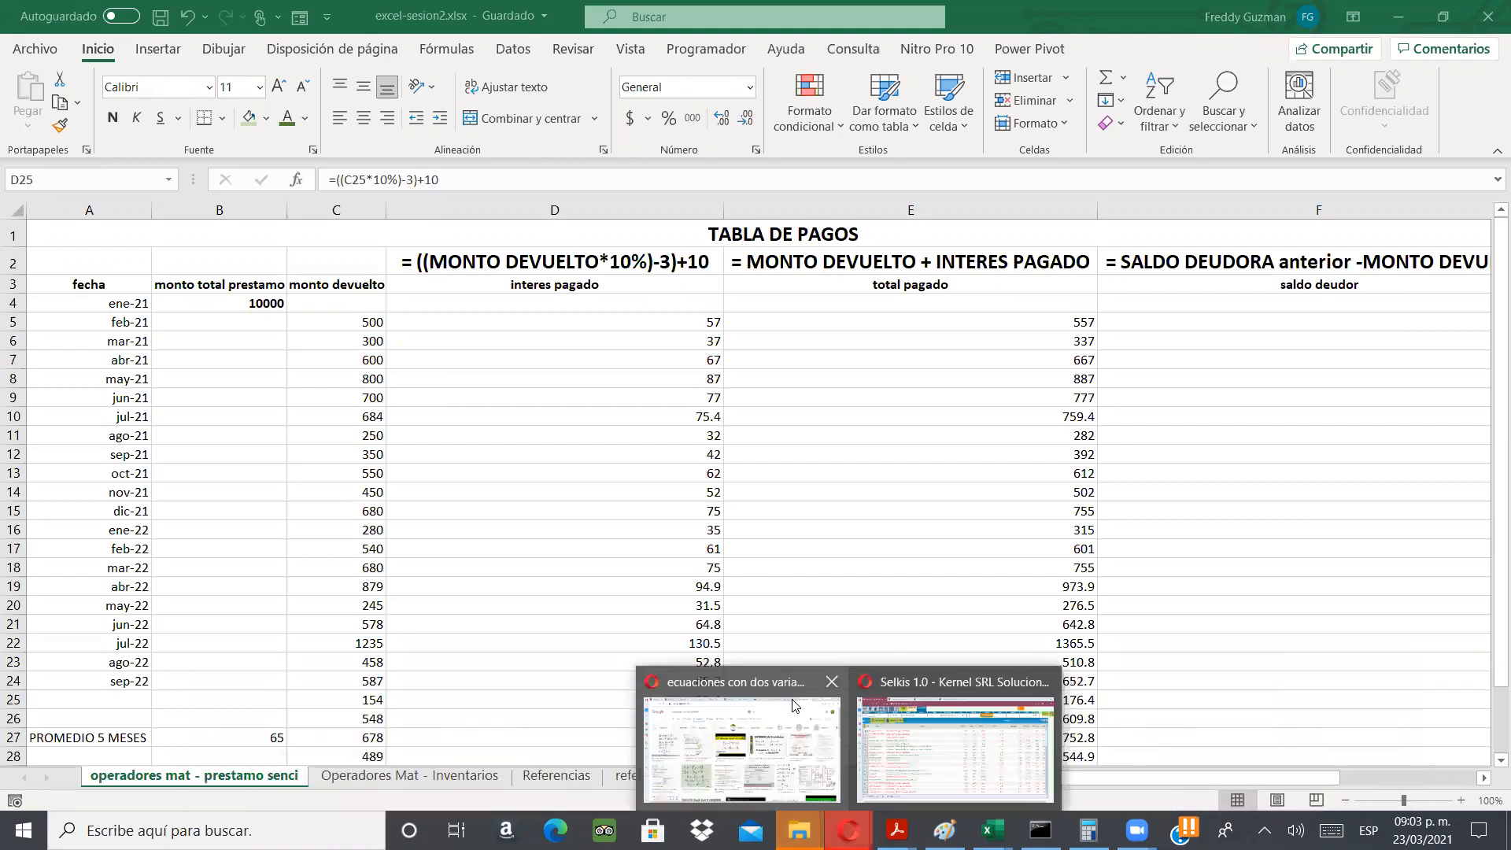
click(742, 749)
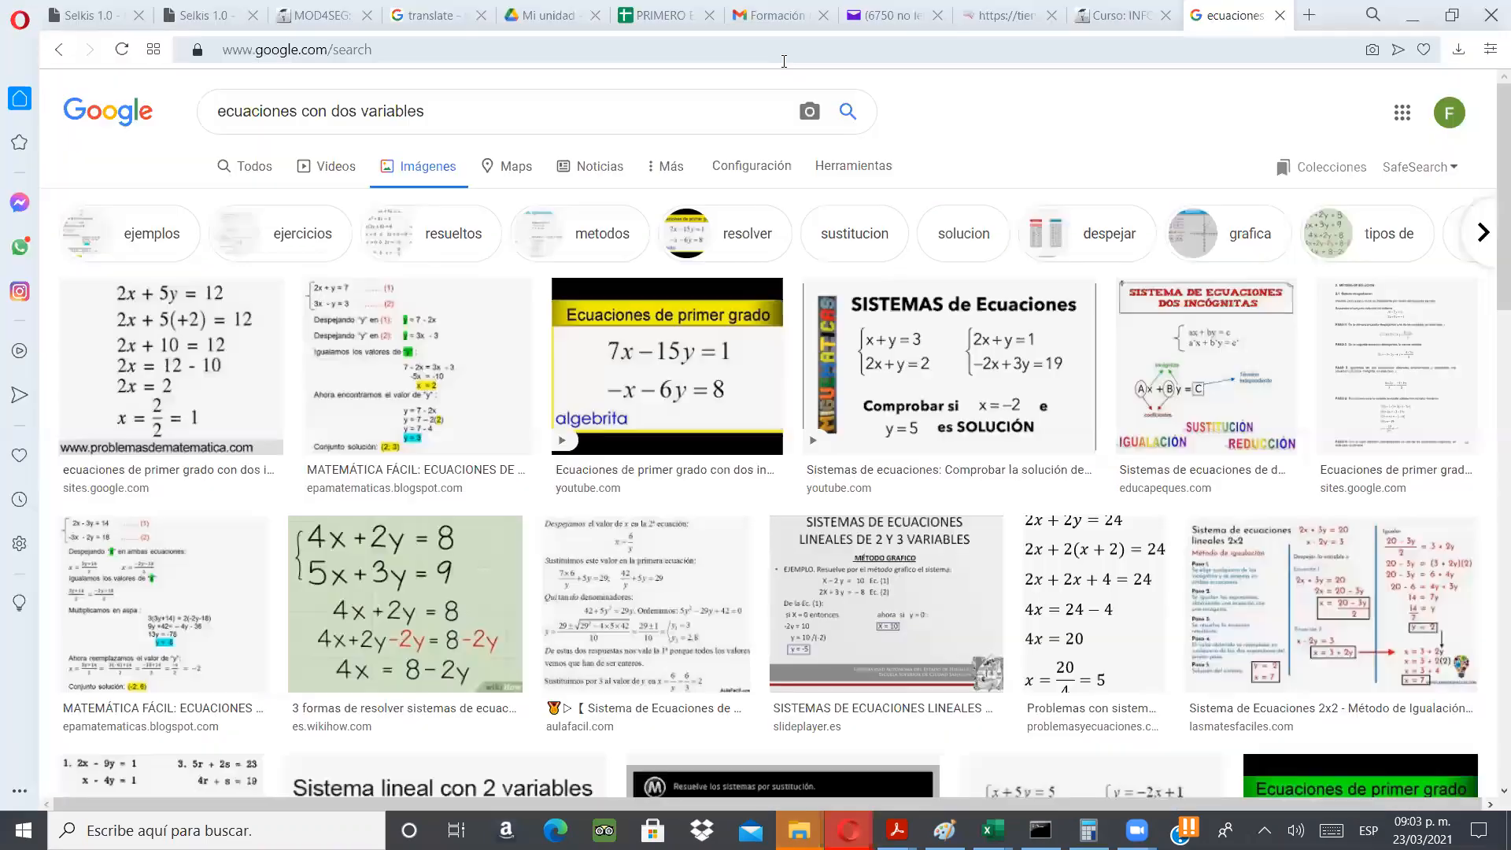
click(1113, 16)
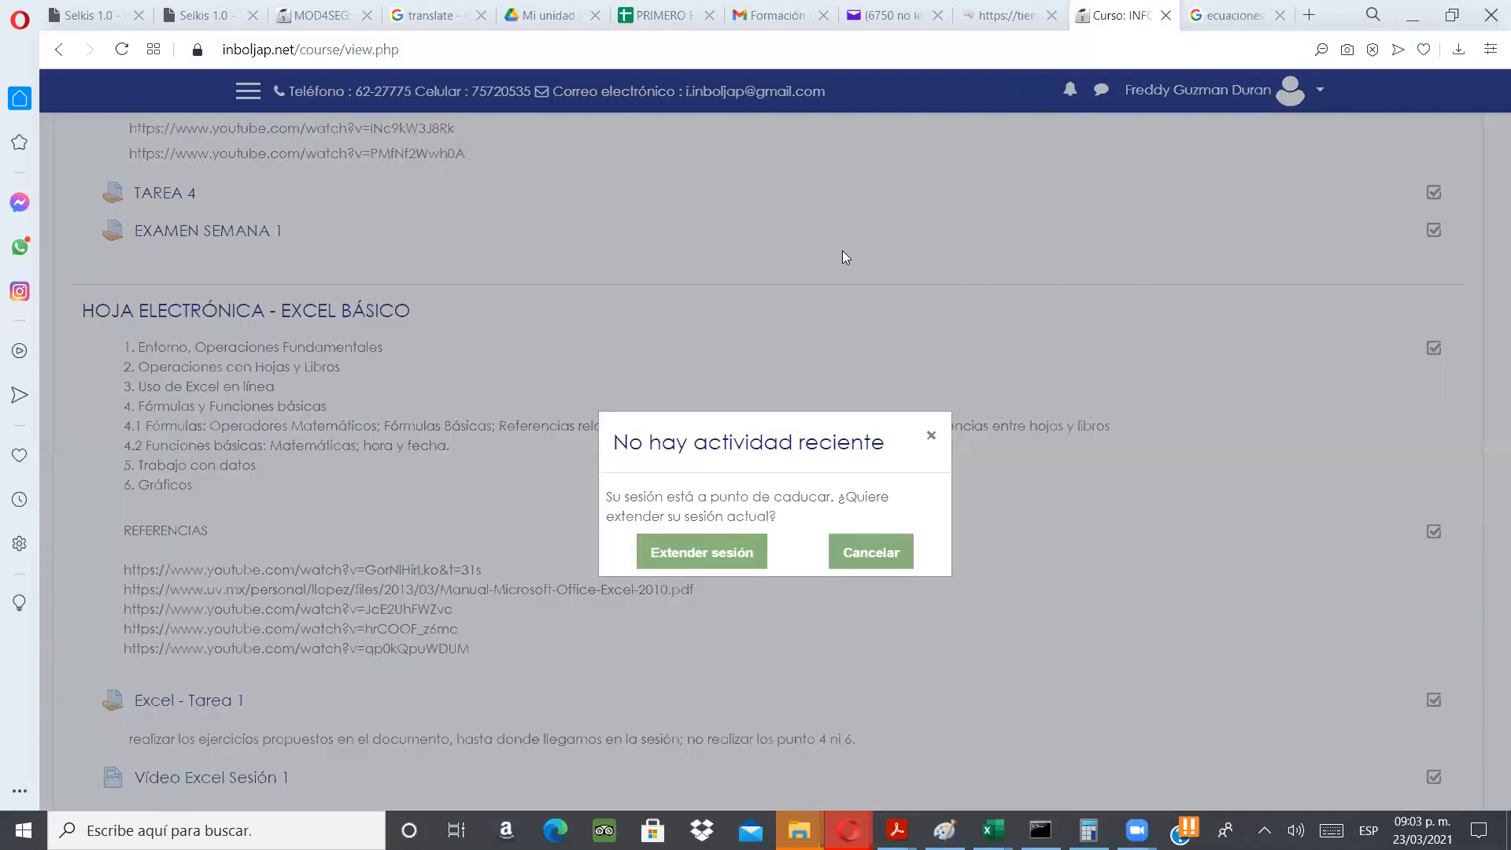
click(931, 435)
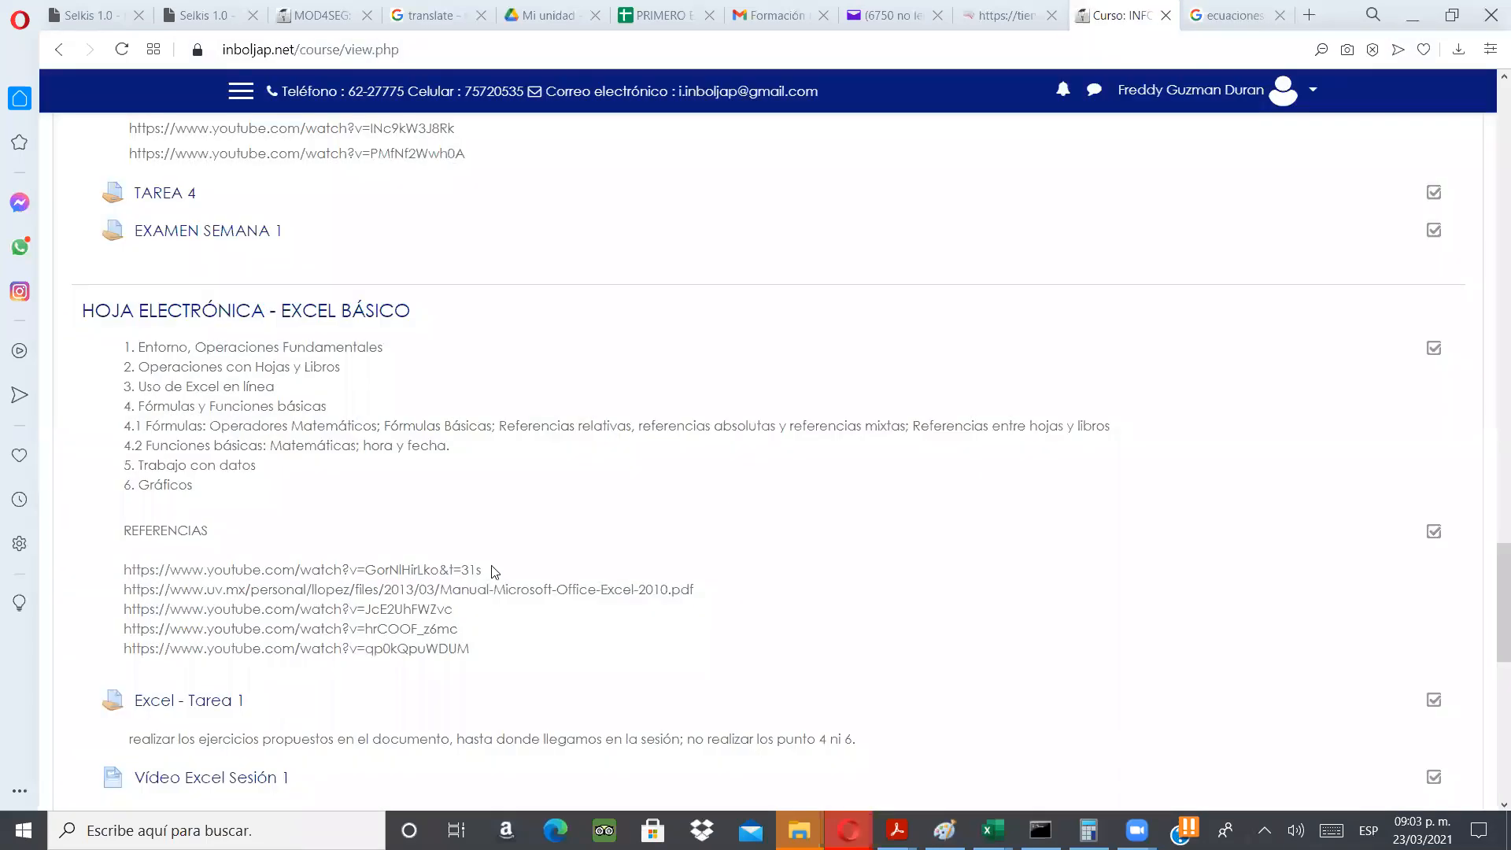
scroll(313, 630, down, 3)
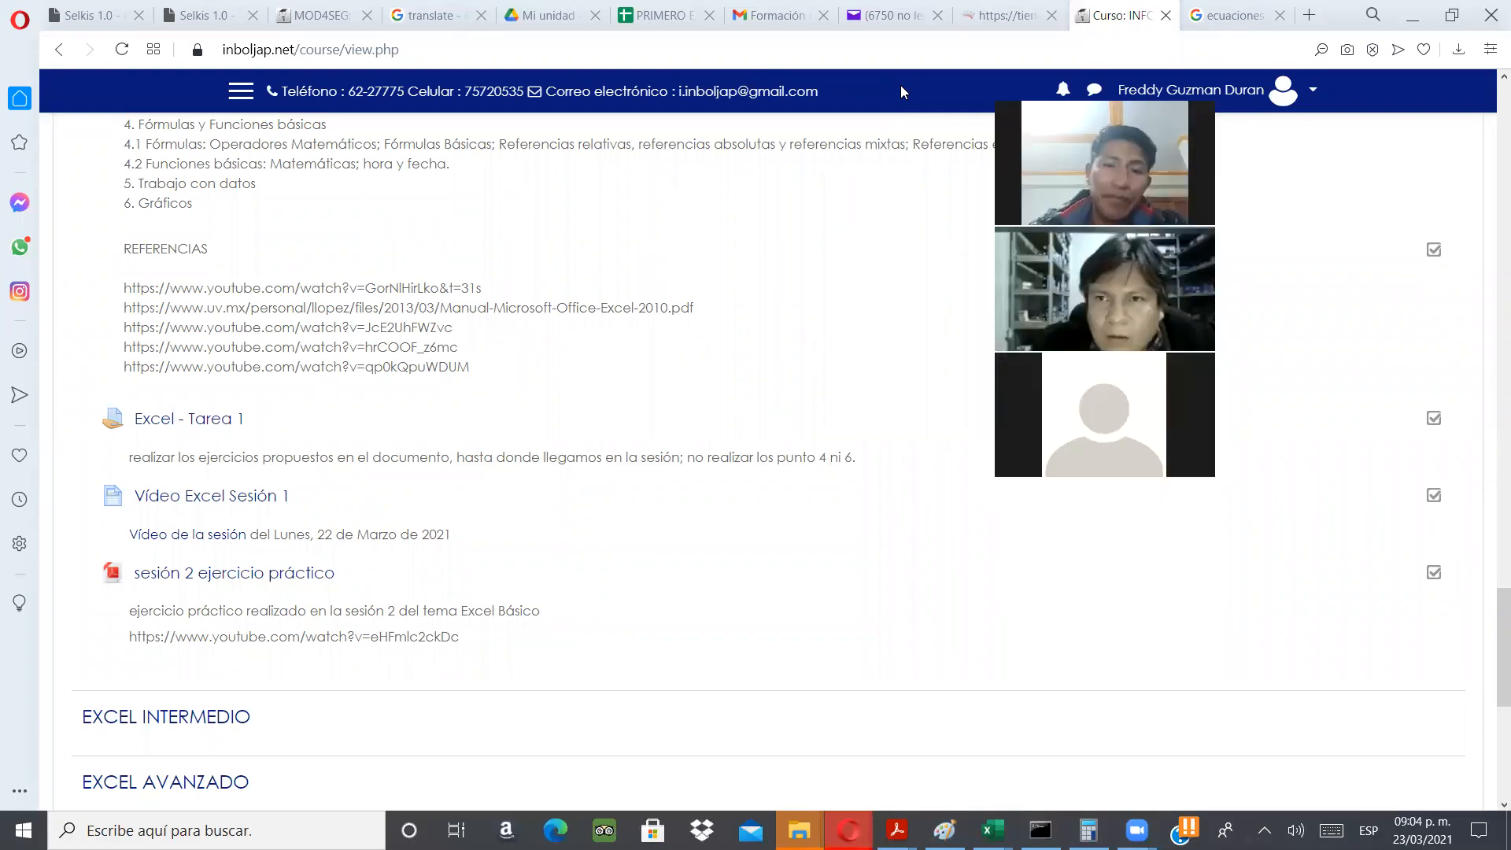
click(1115, 95)
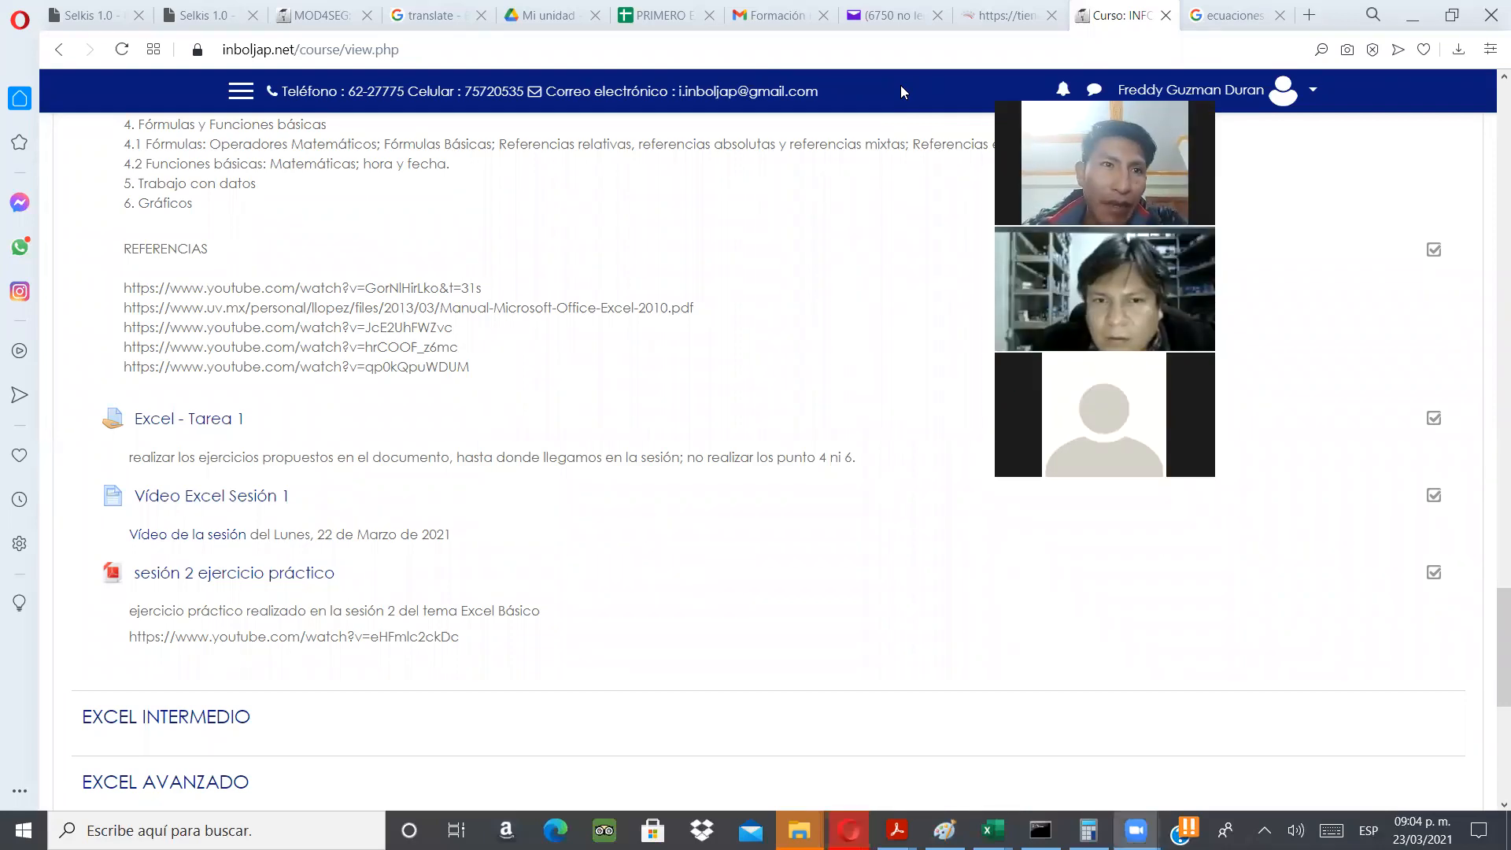